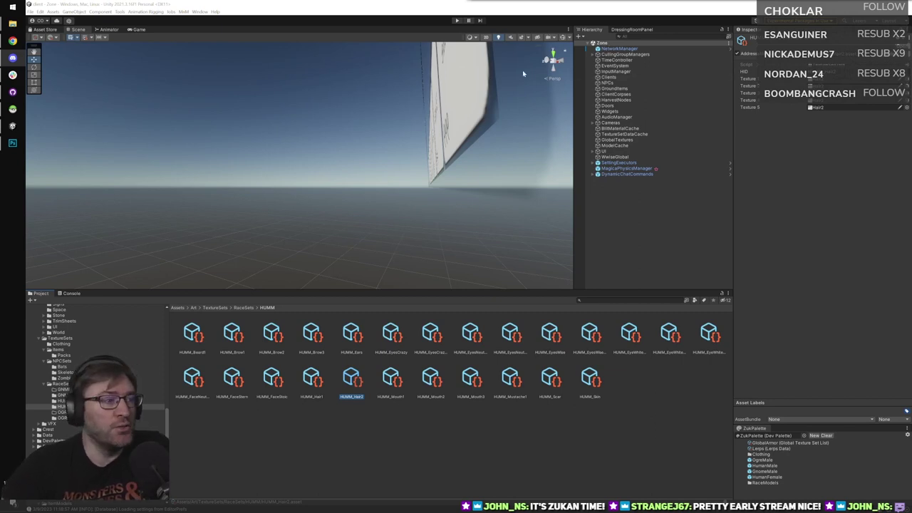
Assign the Generic_Transparent texture to the first empty texture slot of the HUMM_Mouth1 texture set.
left_click(385, 379)
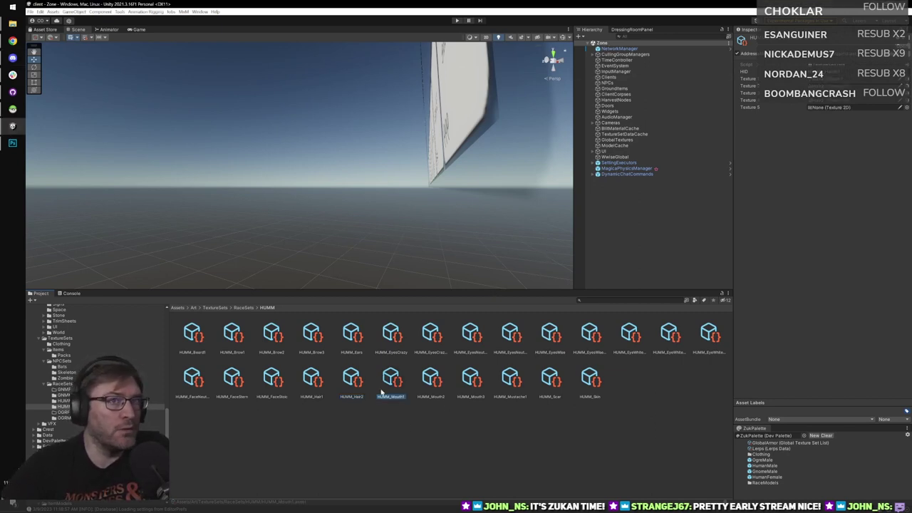
left_click(347, 380)
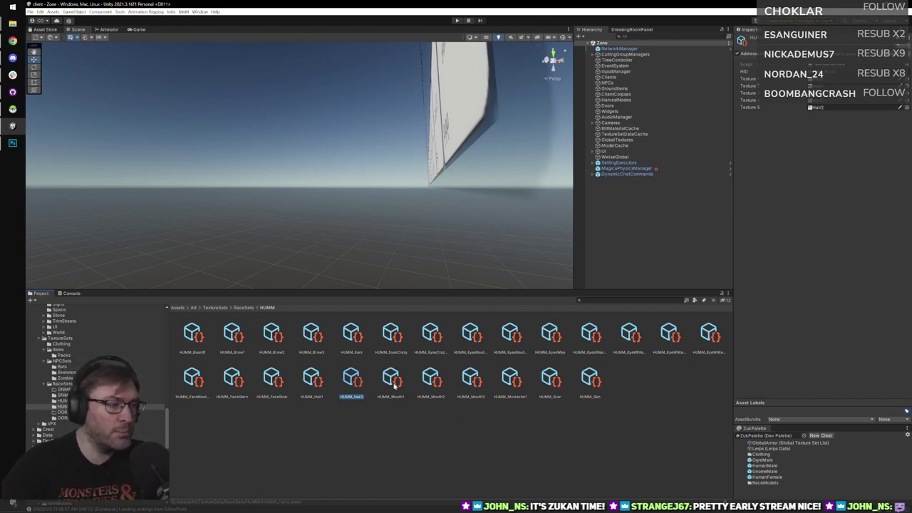
left_click(394, 385)
left_click(427, 383)
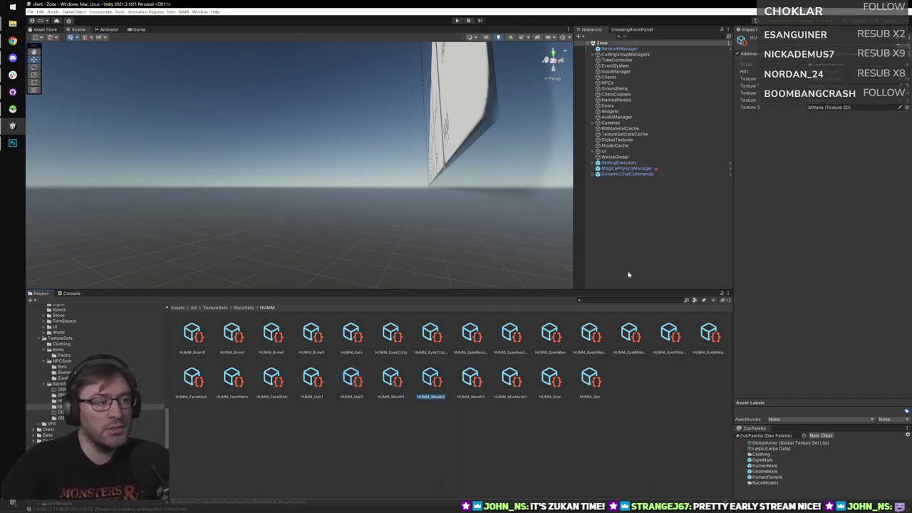
left_click(408, 384)
left_click(906, 86)
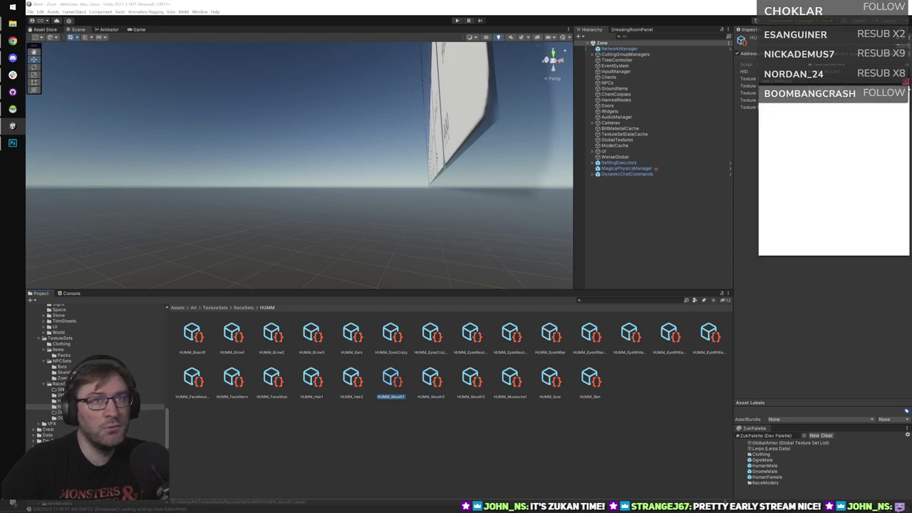
key("ctrl+v")
left_click(843, 109)
left_click(908, 82)
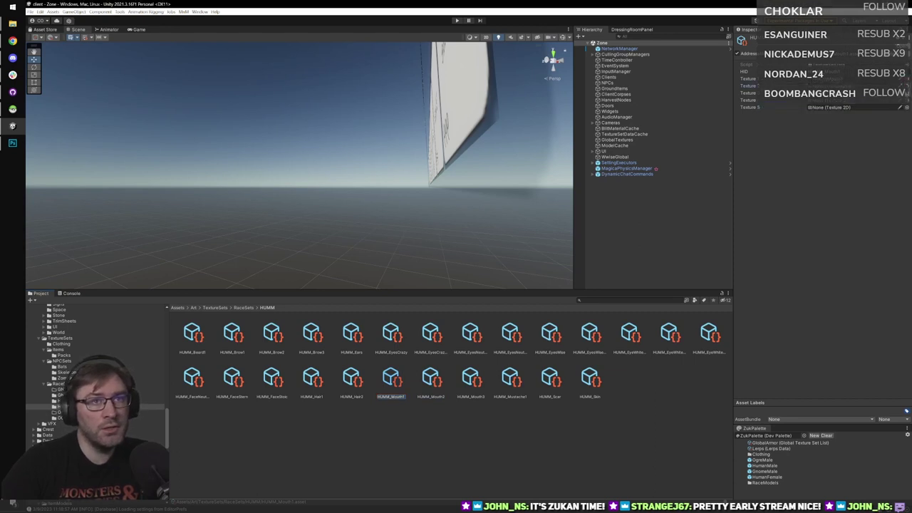
Fill the remaining empty texture slots of HUMM_Mouth1 with Generic_Transparent.
left_click(906, 89)
key("ctrl+v")
left_click(790, 115)
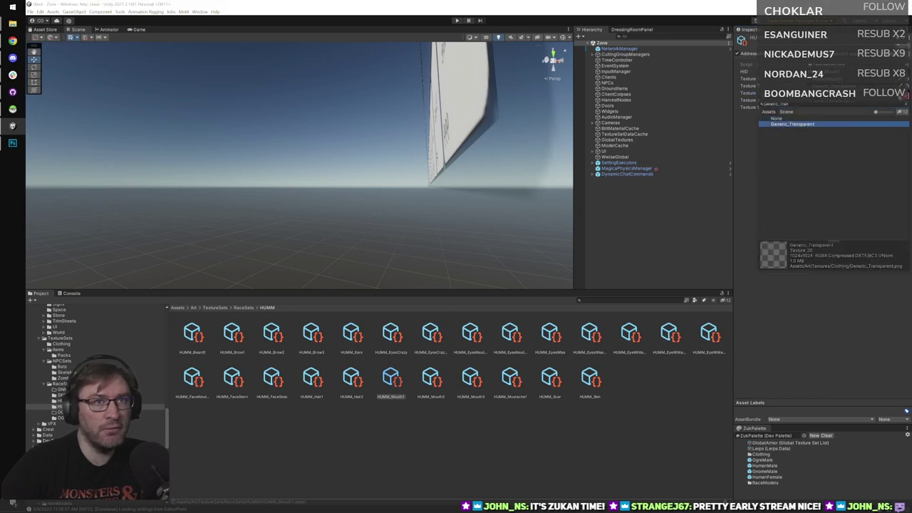
left_click(906, 105)
Assign Generic_Transparent to the first two empty texture slots of the HUMM_Mouth2 texture set.
left_click(424, 386)
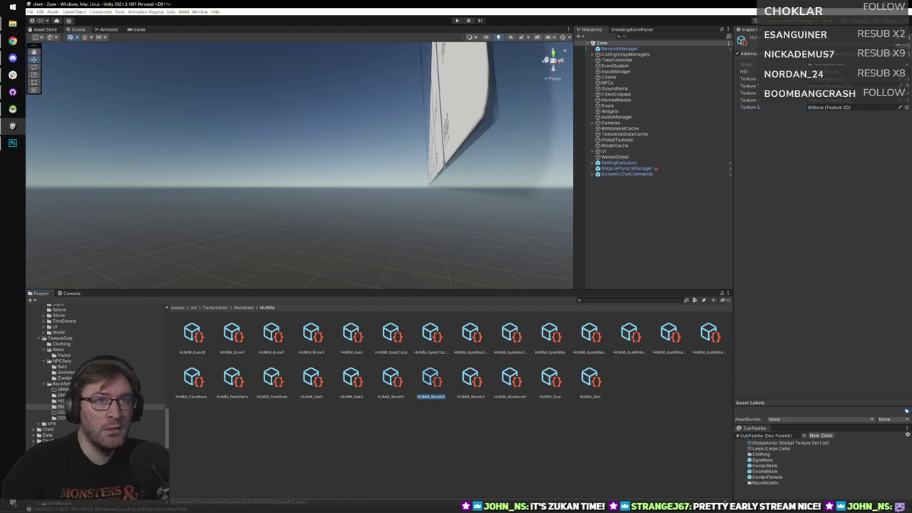
left_click(906, 86)
type("Generic_Transparent")
left_click(810, 110)
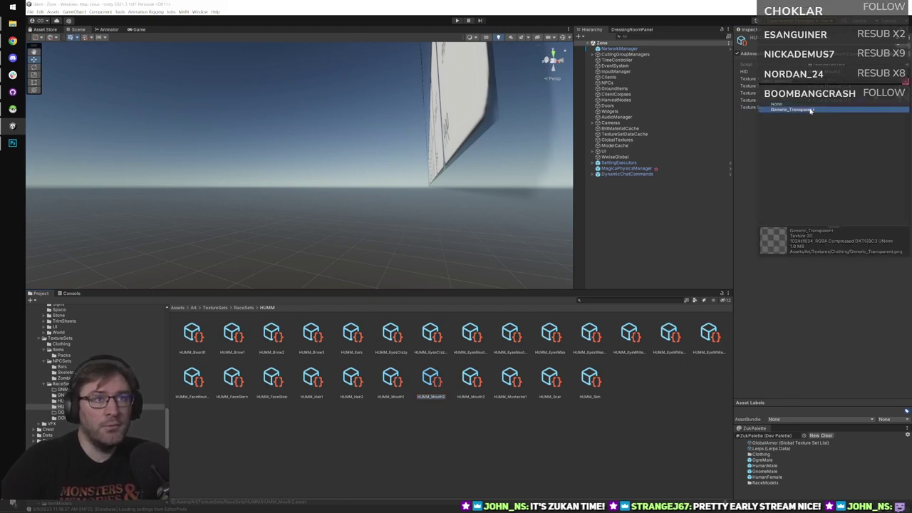
left_click(906, 84)
left_click(907, 86)
key("ctrl+v")
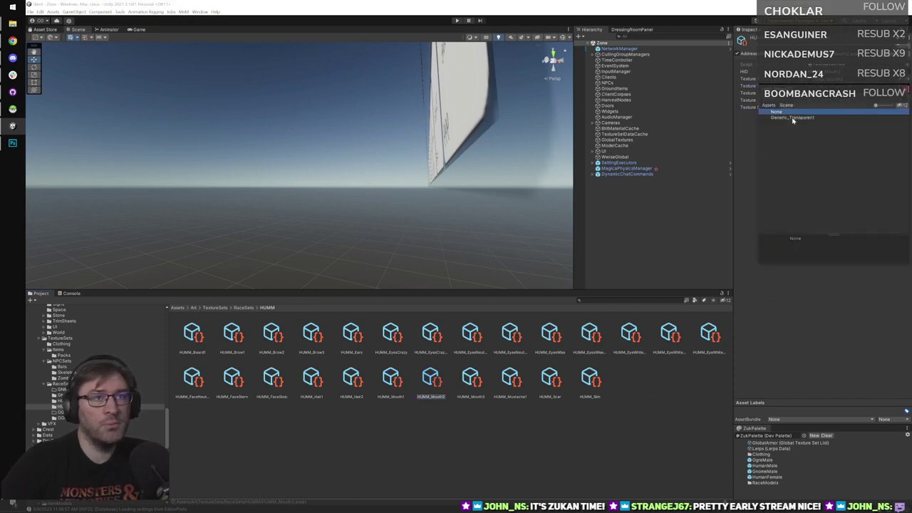
left_click(793, 119)
Fill the last two empty texture slots of HUMM_Mouth2 with Generic_Transparent.
left_click(907, 90)
left_click(906, 93)
type("Generic_Tran")
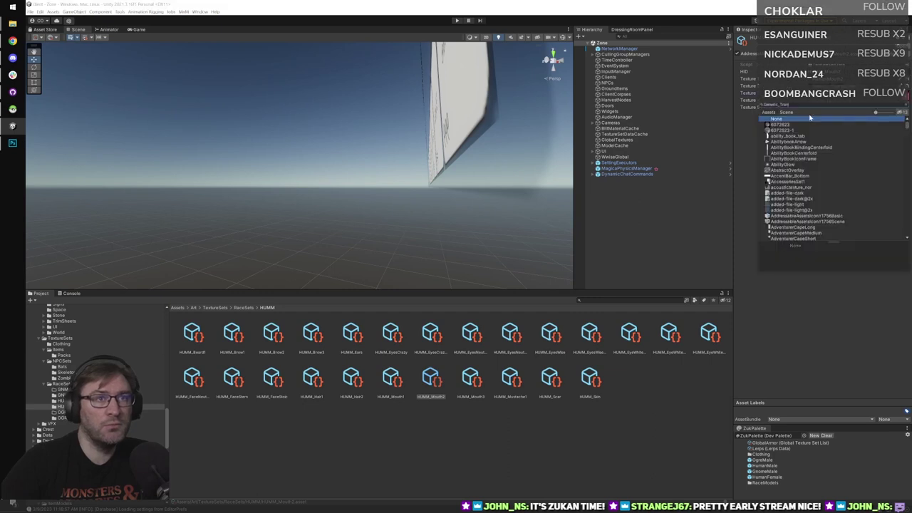
left_click(788, 125)
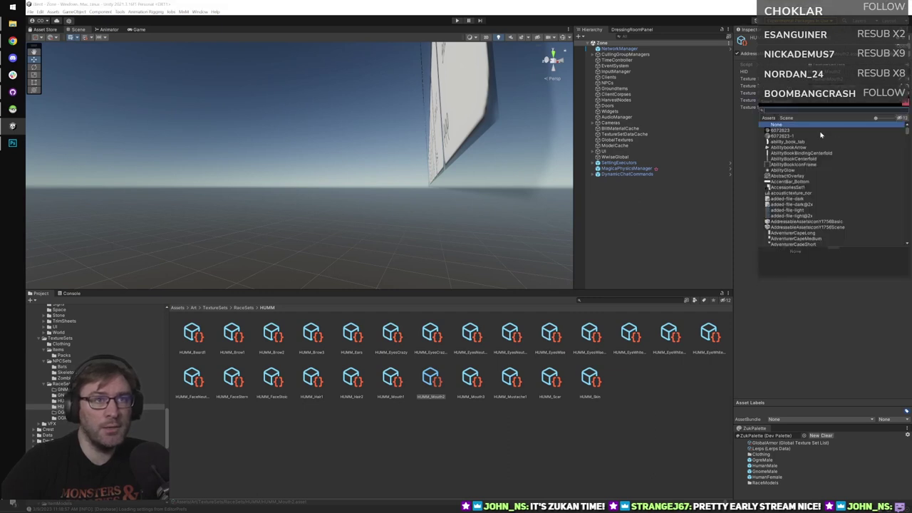
left_click(906, 104)
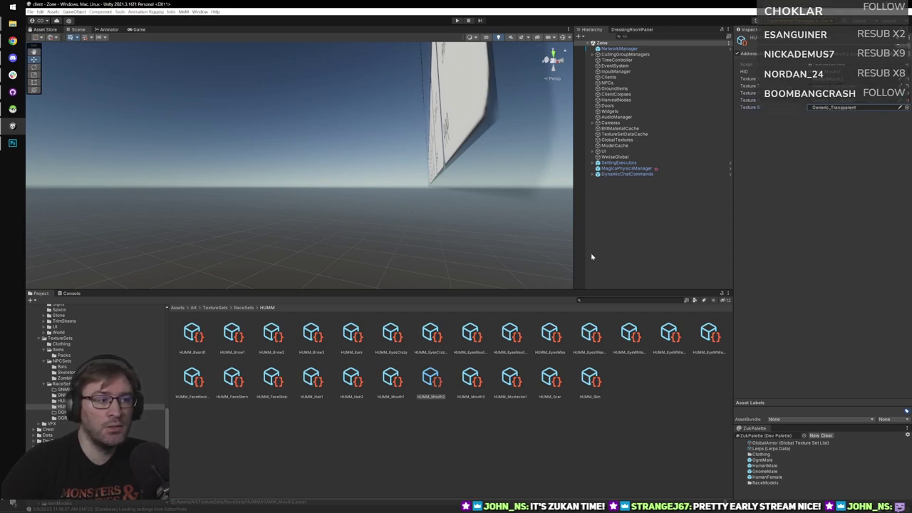
Assign Generic_Transparent to the first two empty texture slots of the HUMM_Mouth3 texture set.
left_click(487, 380)
left_click(798, 108)
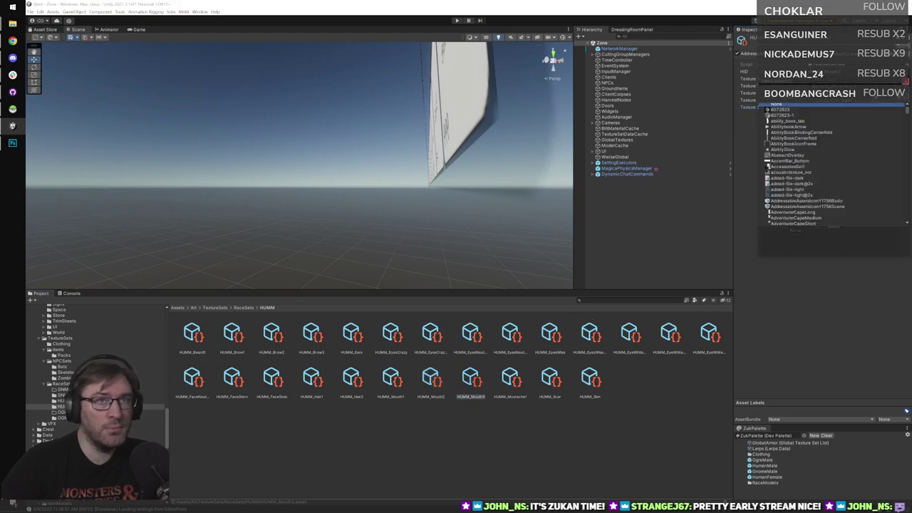
left_click(798, 110)
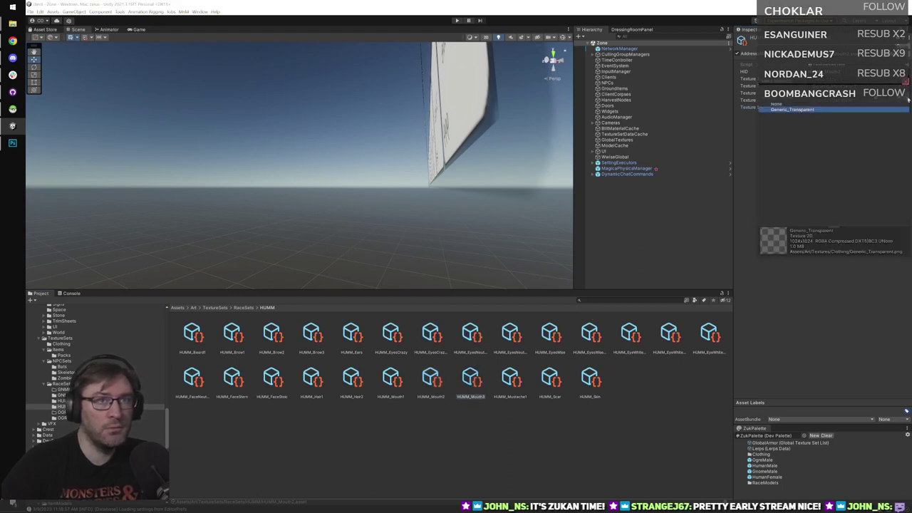
left_click(905, 83)
left_click(907, 106)
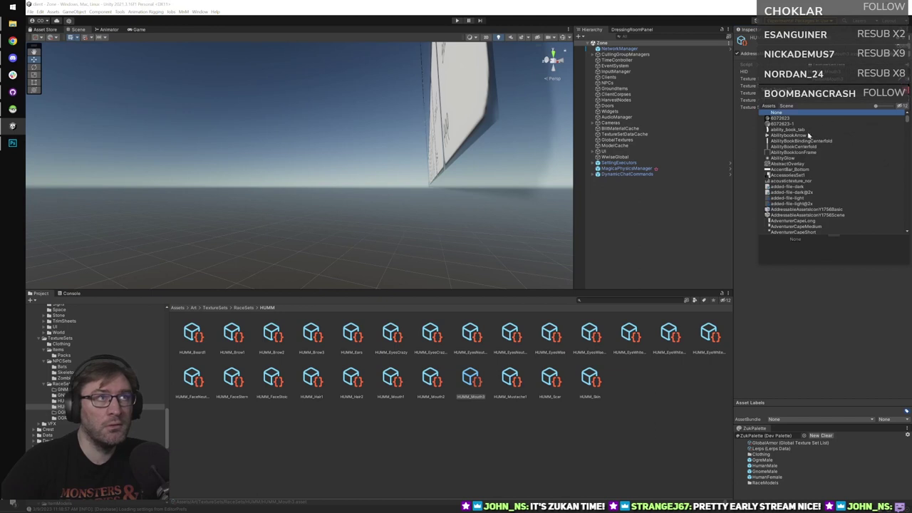
key("ctrl+v")
left_click(800, 118)
left_click(906, 91)
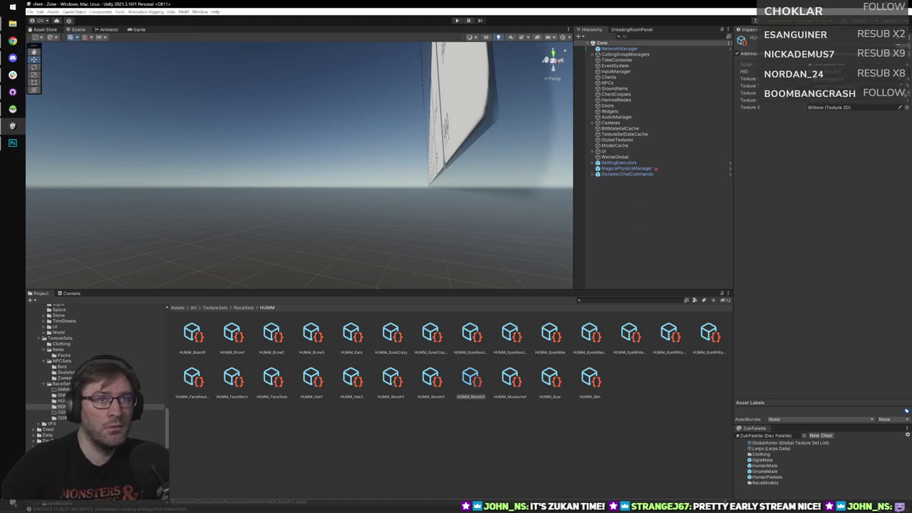
Fill the last two empty texture slots of HUMM_Mouth3 with Generic_Transparent.
left_click(906, 107)
key("ctrl+v")
left_click(793, 126)
left_click(905, 99)
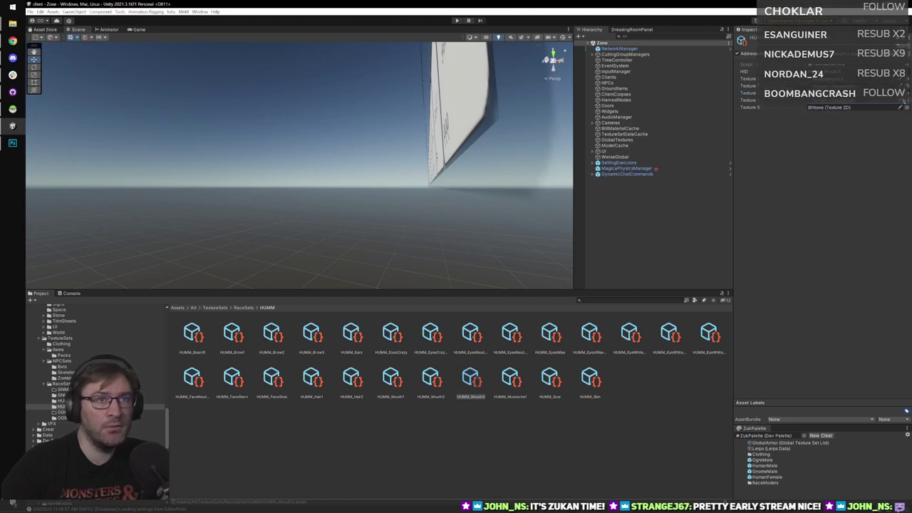
left_click(906, 106)
type("Generic_Tran")
left_click(799, 133)
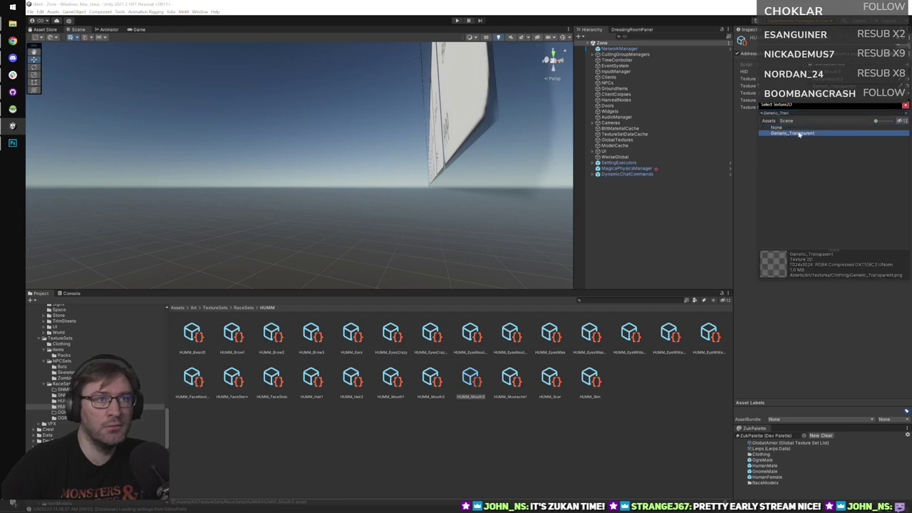
double_click(799, 133)
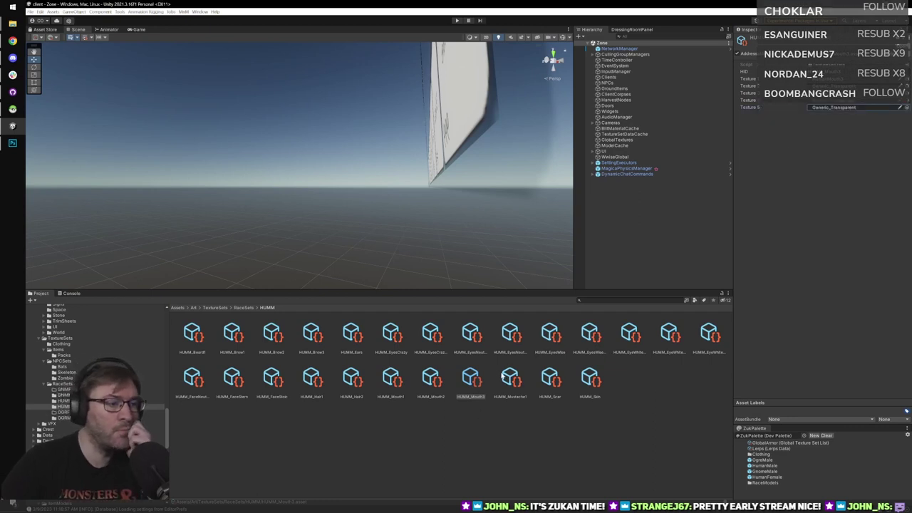
Assign Generic_Transparent to the first two empty texture slots of the HUMM_Mustache1 texture set.
left_click(514, 380)
left_click(550, 378)
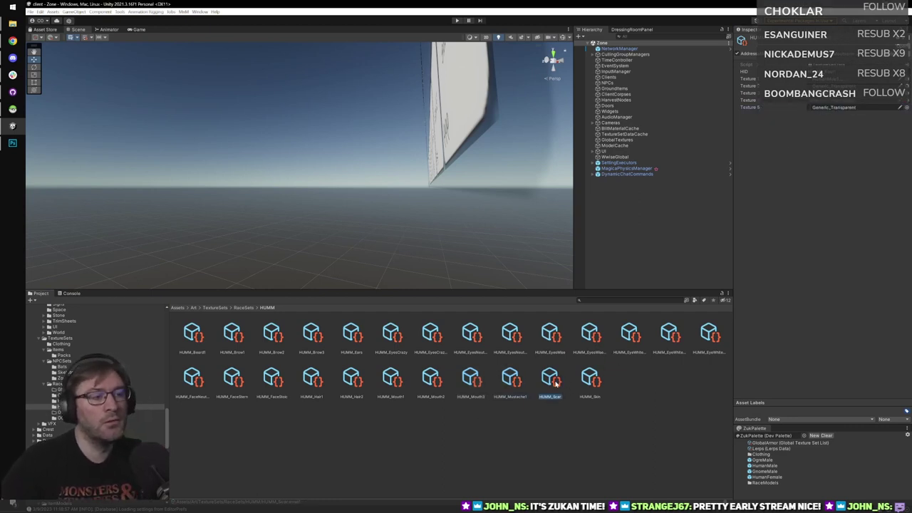
left_click(590, 377)
left_click(525, 385)
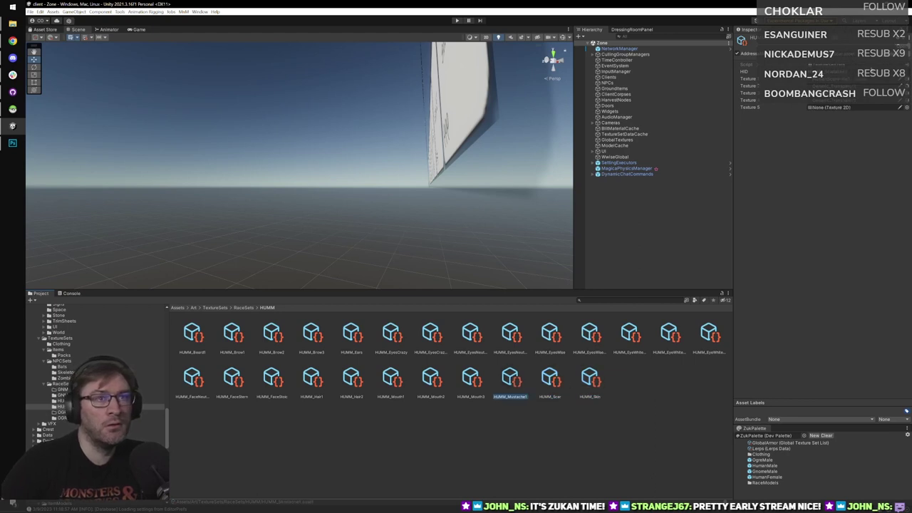
left_click(906, 86)
key("ctrl+v")
left_click(831, 110)
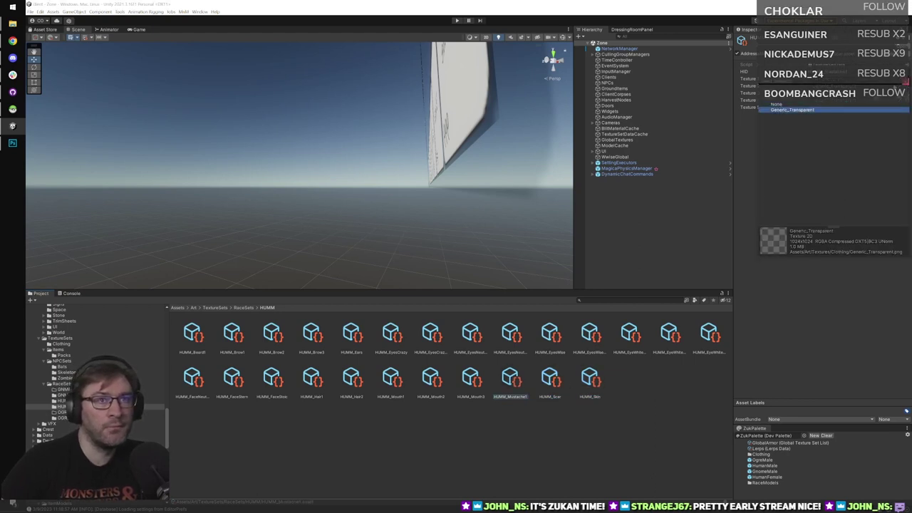
left_click(905, 82)
left_click(908, 92)
left_click(812, 116)
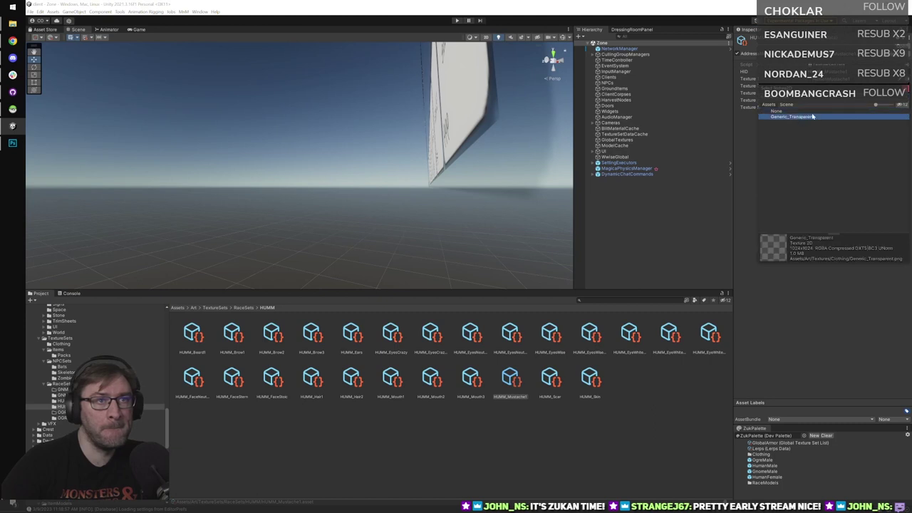
double_click(803, 116)
Fill the last two empty texture slots of HUMM_Mustache1 with Generic_Transparent.
left_click(906, 101)
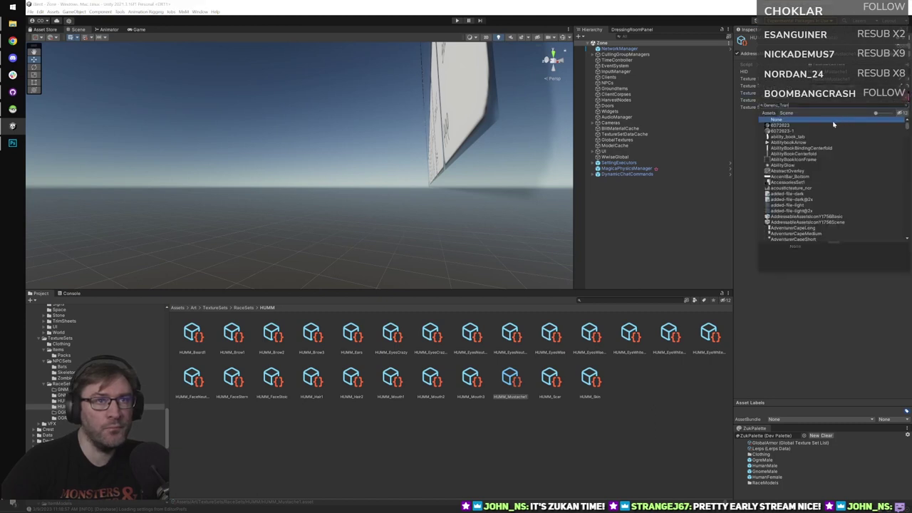
key("ctrl+v")
double_click(809, 125)
left_click(907, 105)
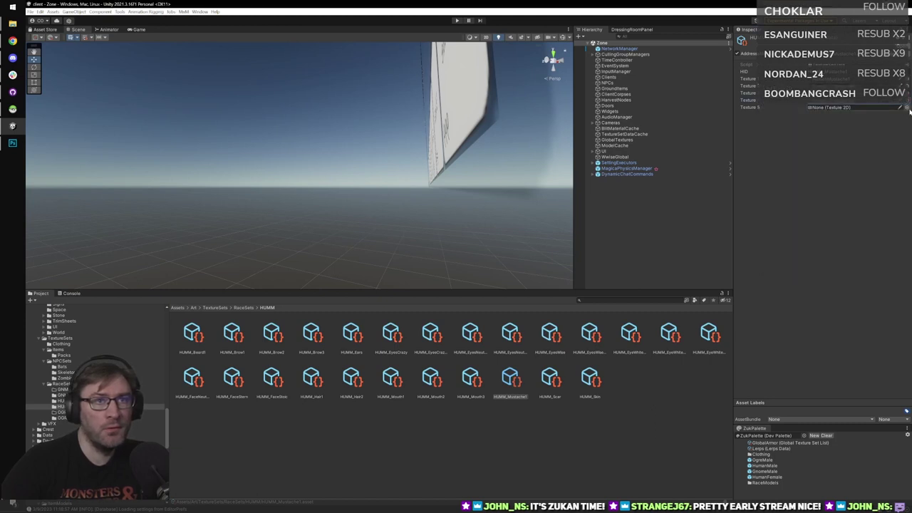
left_click(904, 105)
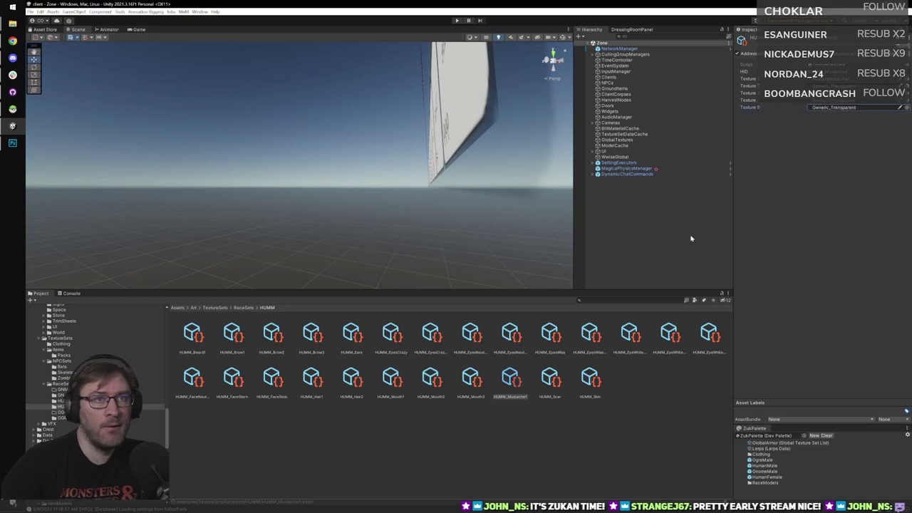
Check the HUMM beard, brow, ears, crazy-eyes and neutral-eyes texture sets for empty texture slots.
left_click(201, 336)
left_click(235, 341)
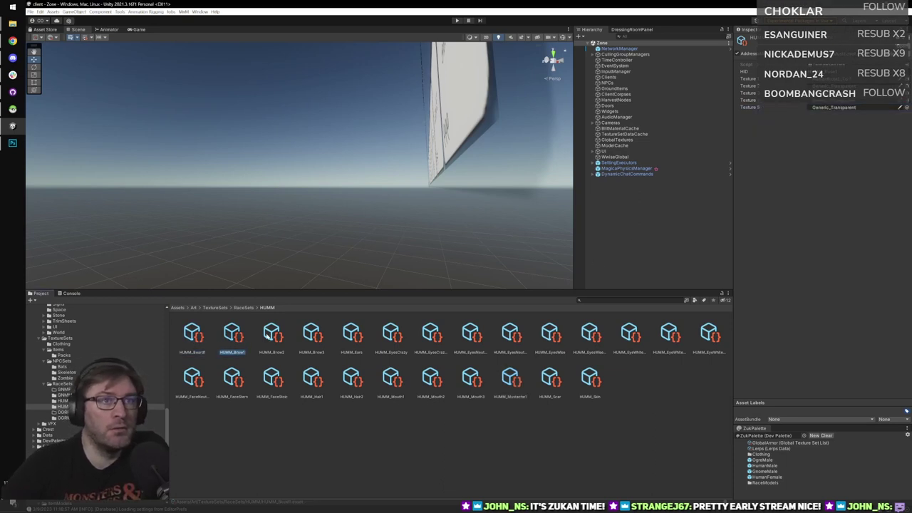
left_click(274, 335)
left_click(318, 331)
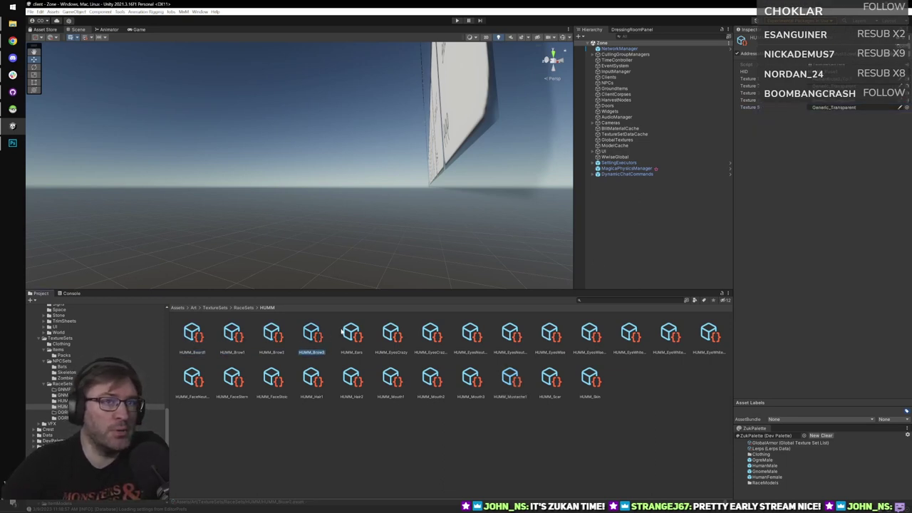
left_click(353, 331)
left_click(386, 334)
left_click(432, 333)
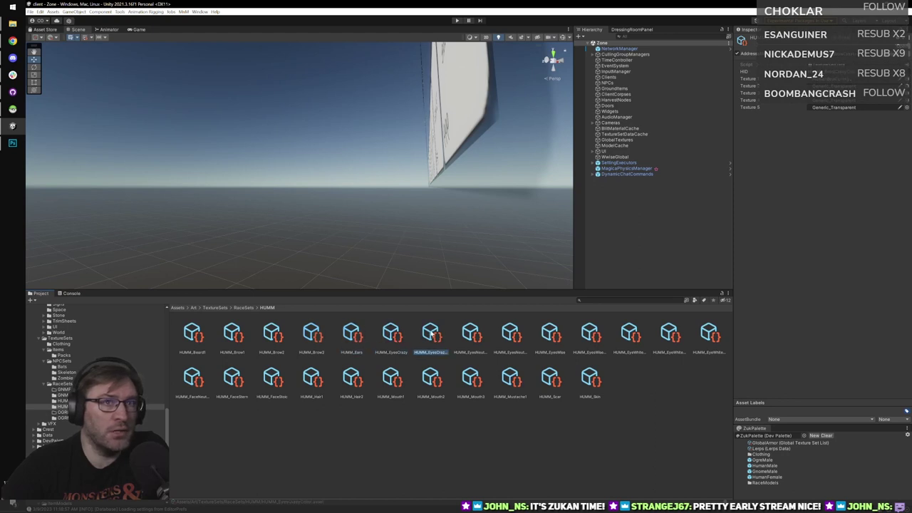
left_click(471, 333)
left_click(516, 333)
Assign Generic_Transparent to the first two empty texture slots of the HUMM_EyesWise texture set.
left_click(545, 334)
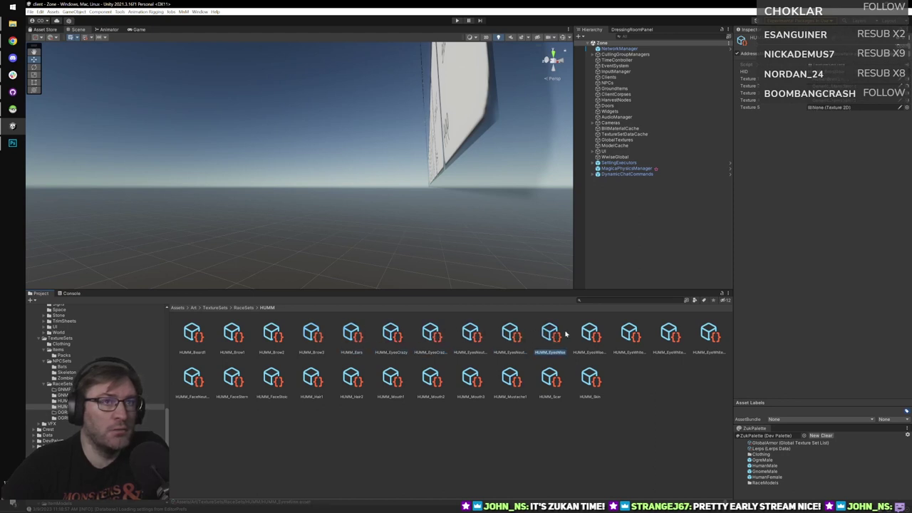
left_click(819, 106)
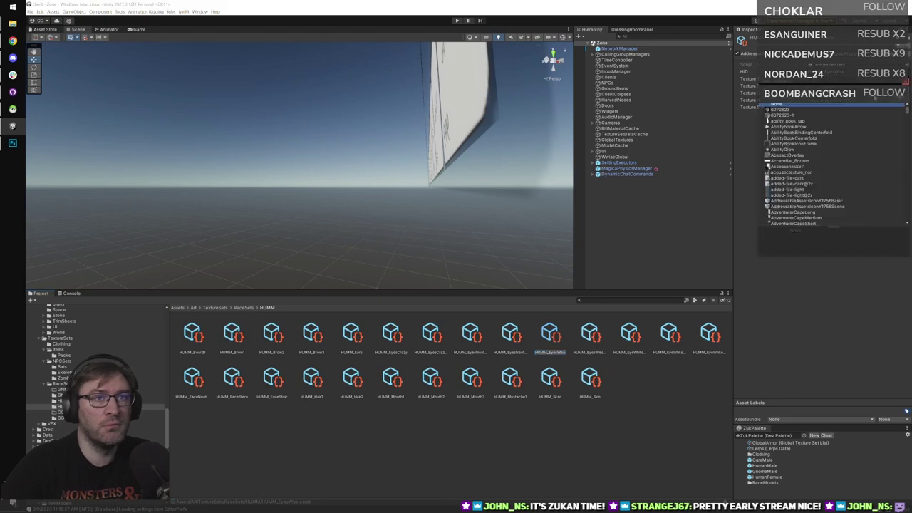
left_click(802, 110)
left_click(905, 84)
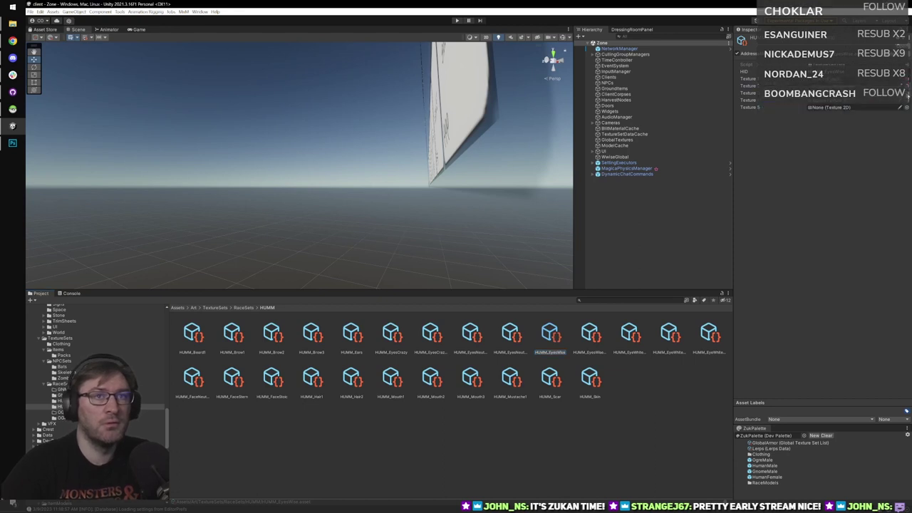
left_click(905, 93)
key("ctrl+v")
left_click(811, 118)
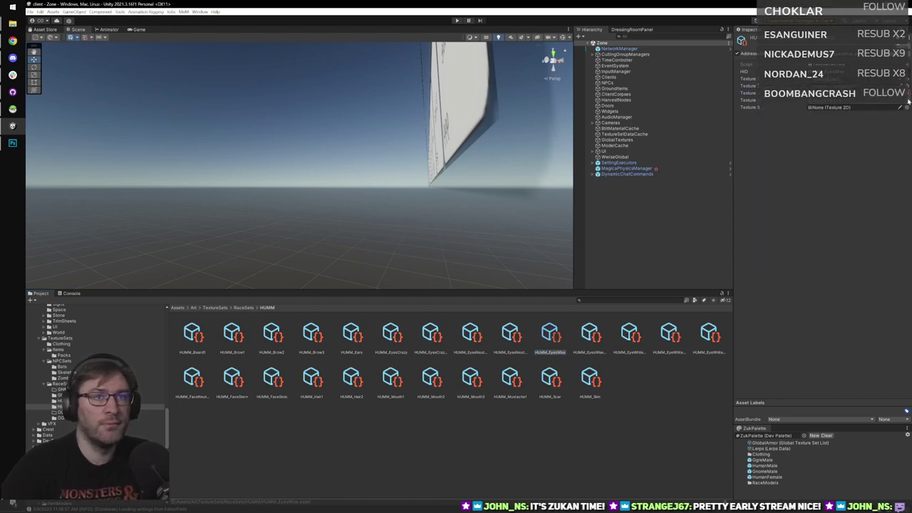
Fill the last two empty texture slots of HUMM_EyesWise with Generic_Transparent.
left_click(905, 94)
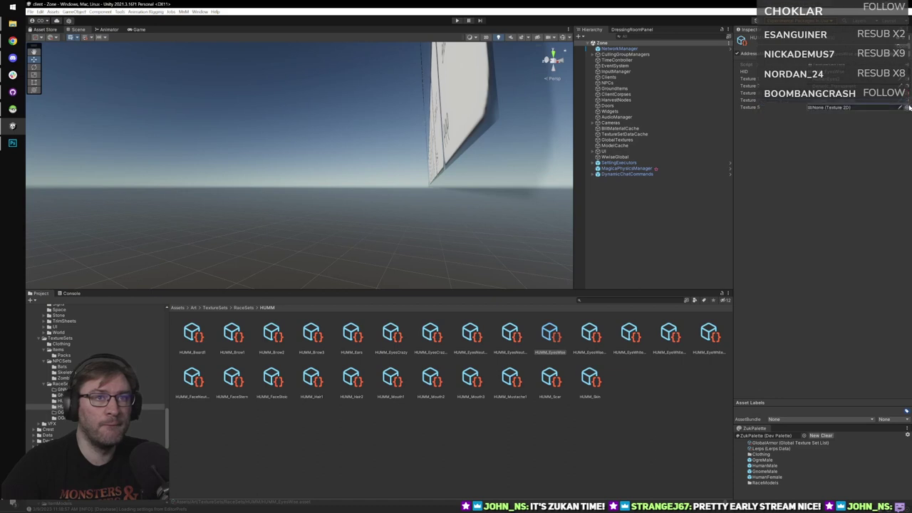
left_click(906, 101)
type("Generic_Tran")
left_click(814, 129)
key("Return")
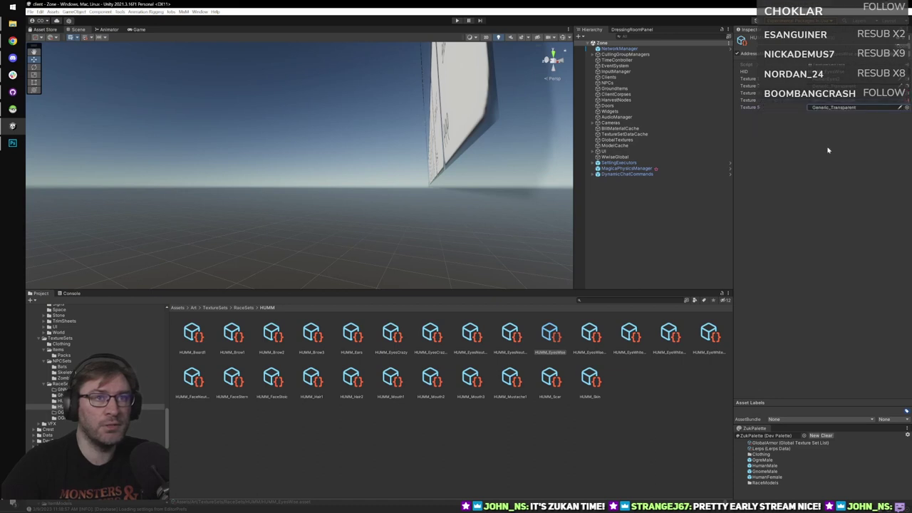
Fill the remaining empty texture slots of the second HUMM_EyesWise texture set with Generic_Transparent.
left_click(585, 333)
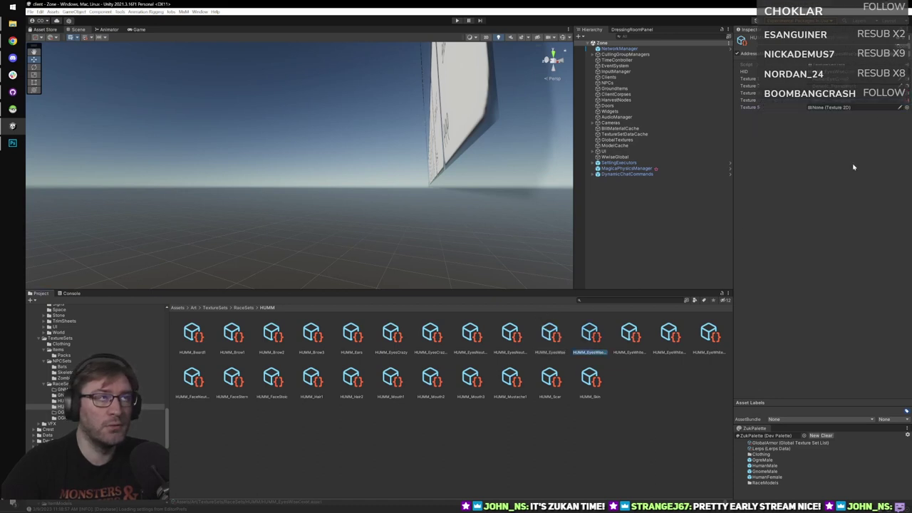
left_click(906, 107)
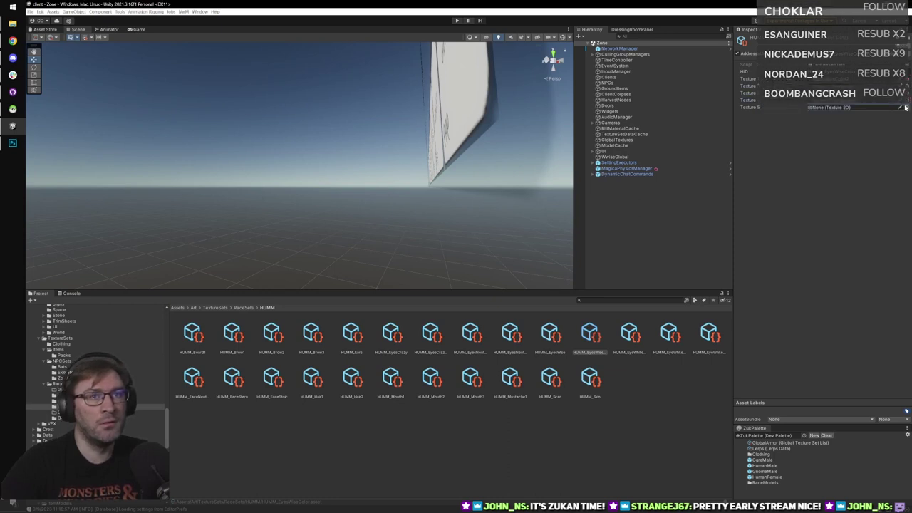
key("ctrl+v")
left_click(807, 132)
left_click(904, 105)
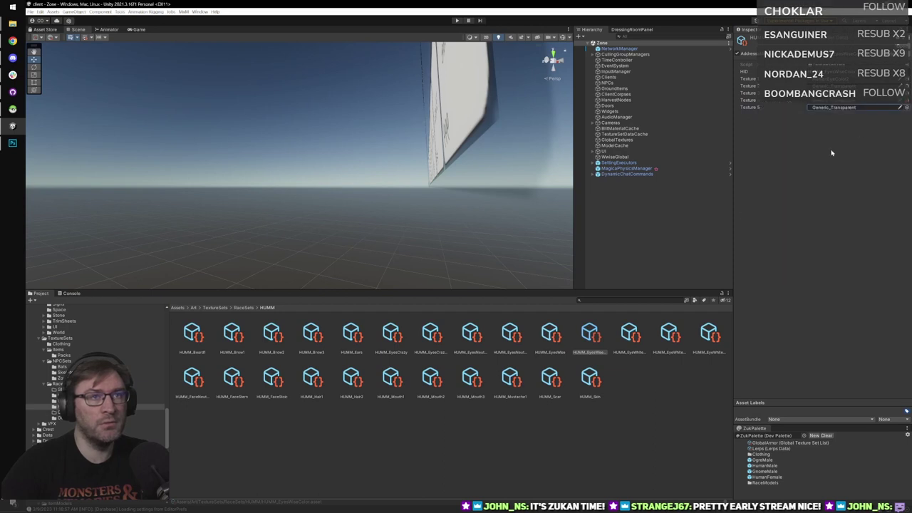
left_click(549, 344)
left_click(590, 336)
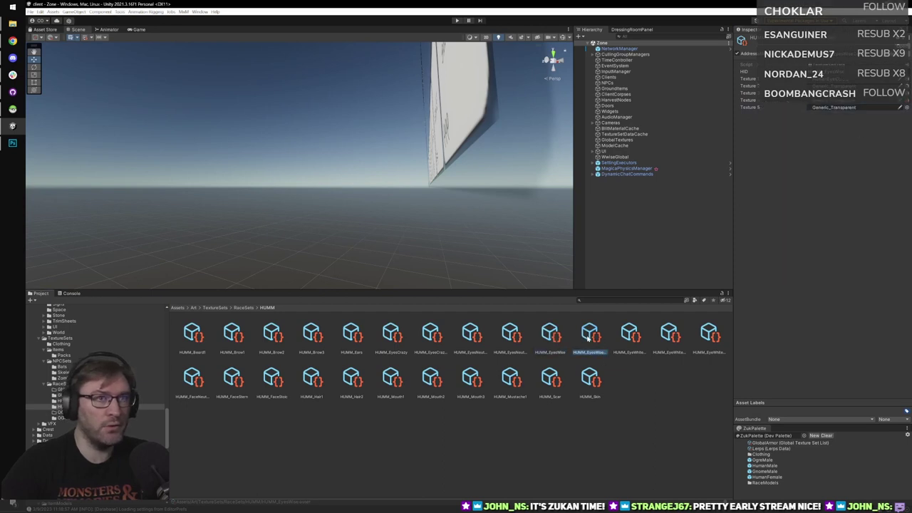
Assign Generic_Transparent to the first two empty texture slots of the first HUMM_EyeWhite texture set.
left_click(629, 339)
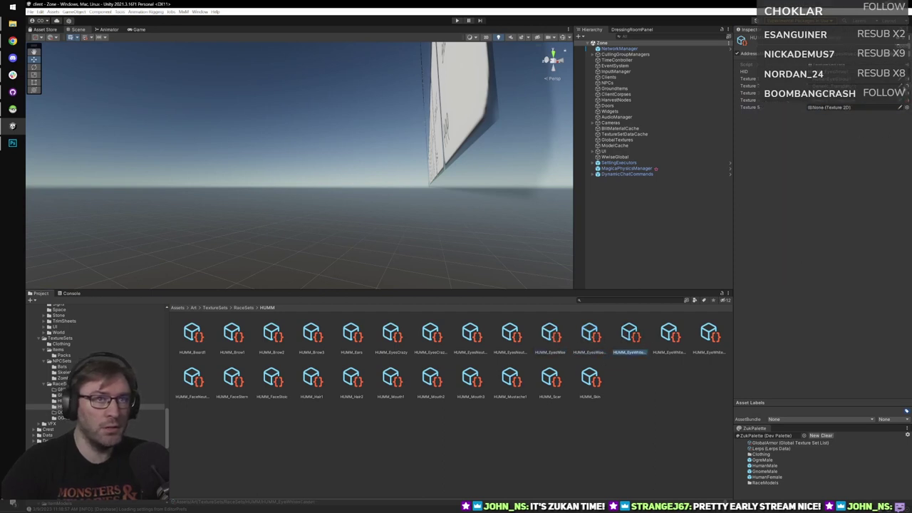
left_click(906, 87)
type("Generic_Transparent")
left_click(821, 109)
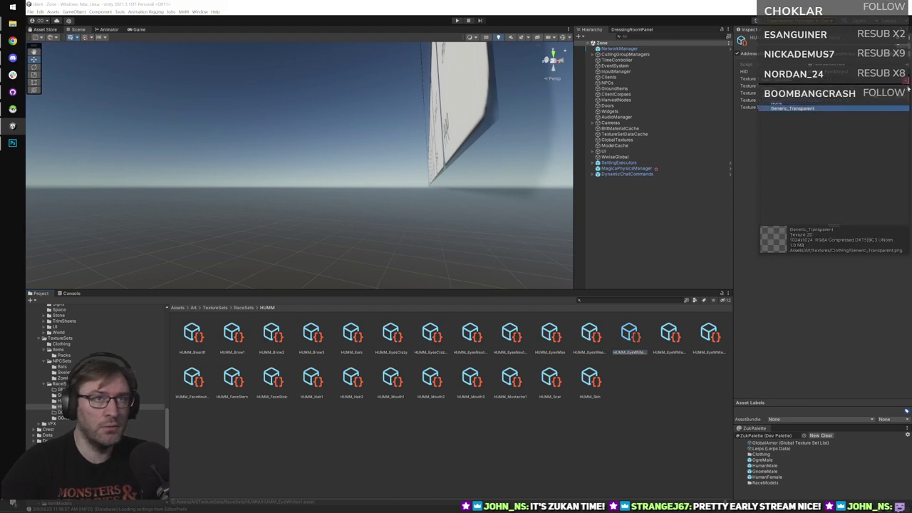
left_click(906, 82)
left_click(906, 94)
type("Generic_Transparent")
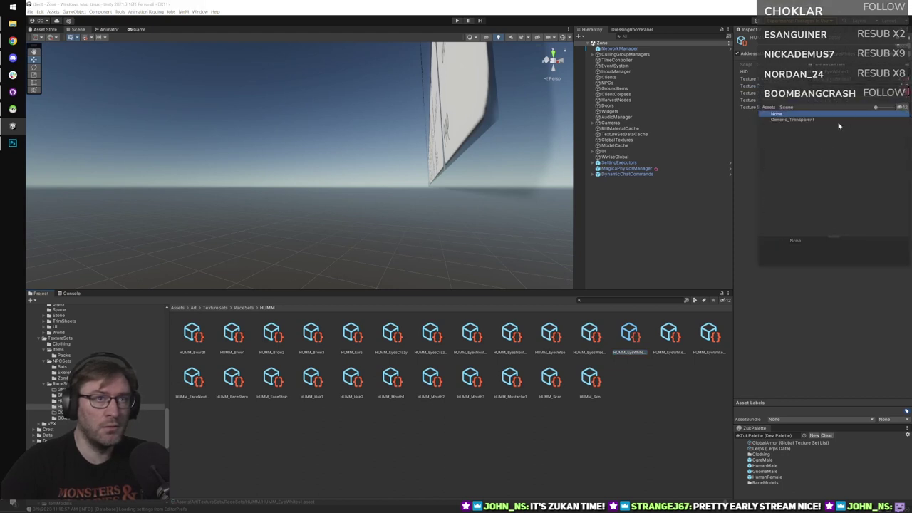
left_click(842, 121)
Fill the last two empty texture slots of the first HUMM_EyeWhite texture set with Generic_Transparent.
left_click(908, 101)
left_click(908, 101)
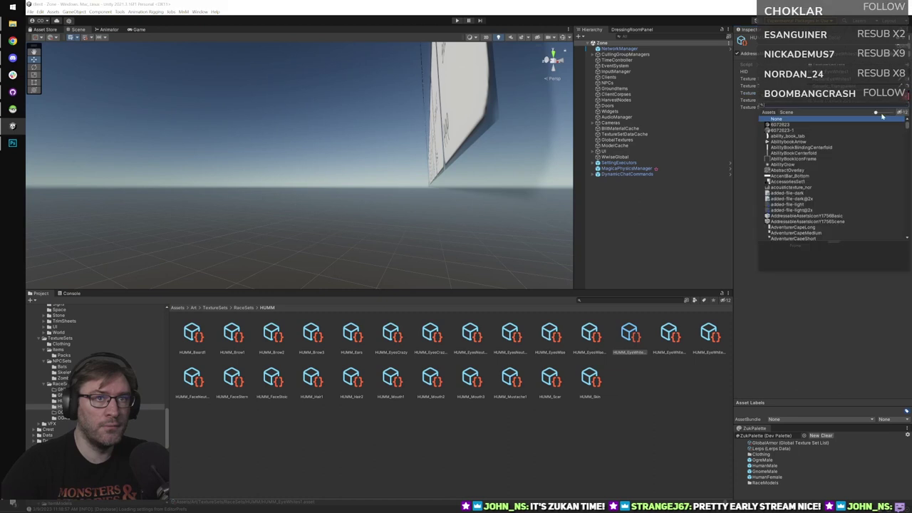
key("ctrl+v")
left_click(837, 126)
left_click(906, 107)
left_click(908, 107)
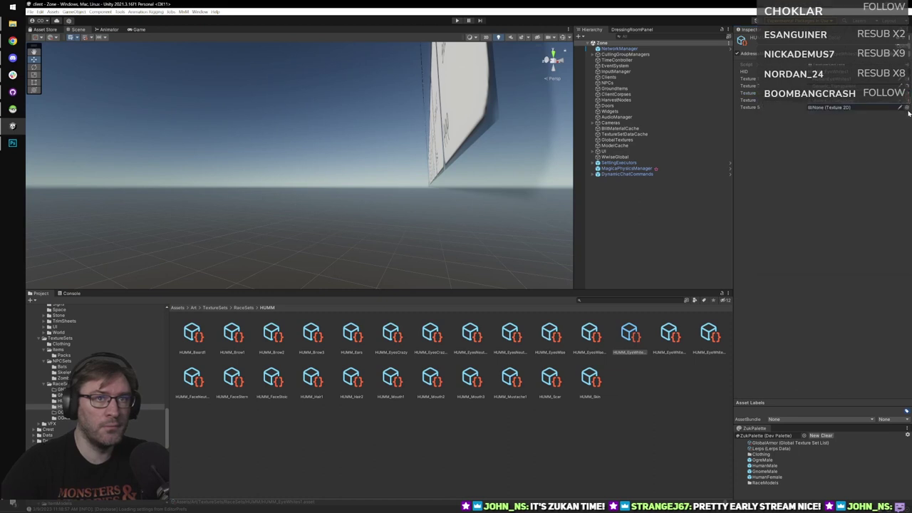
left_click(907, 107)
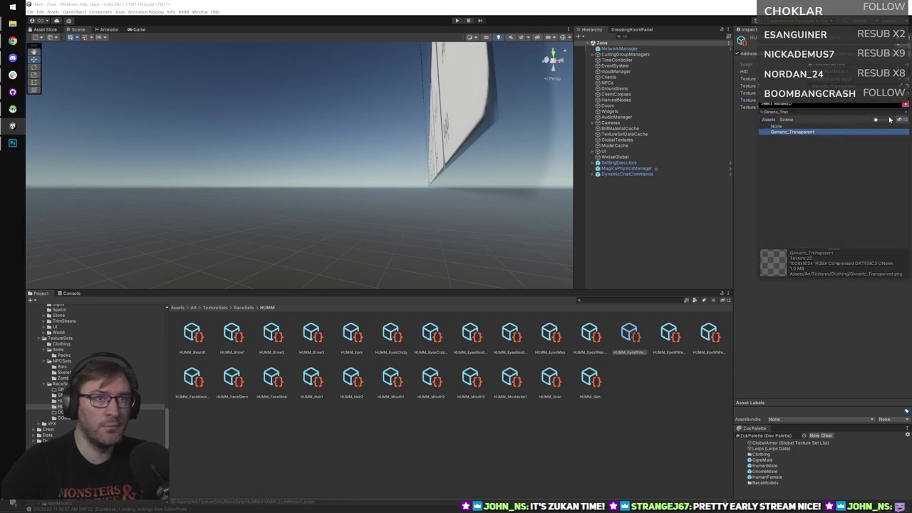
Check the three HUMM_EyeWhite texture sets for empty texture slots.
left_click(670, 334)
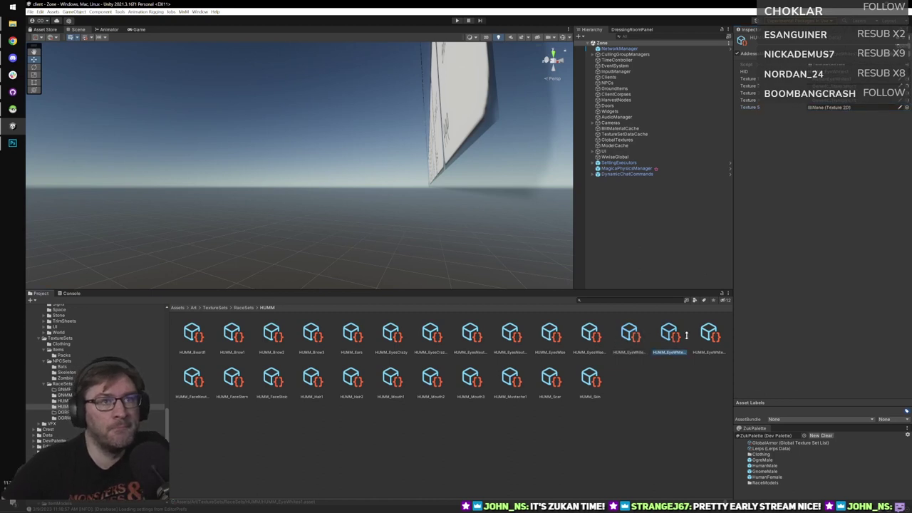
left_click(708, 334)
left_click(630, 334)
left_click(668, 334)
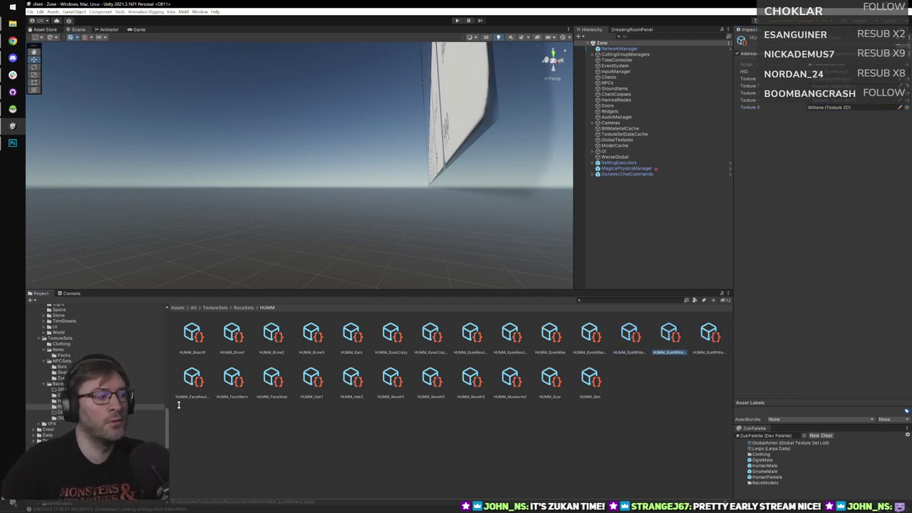
key("Right")
key("Right")
key("Left")
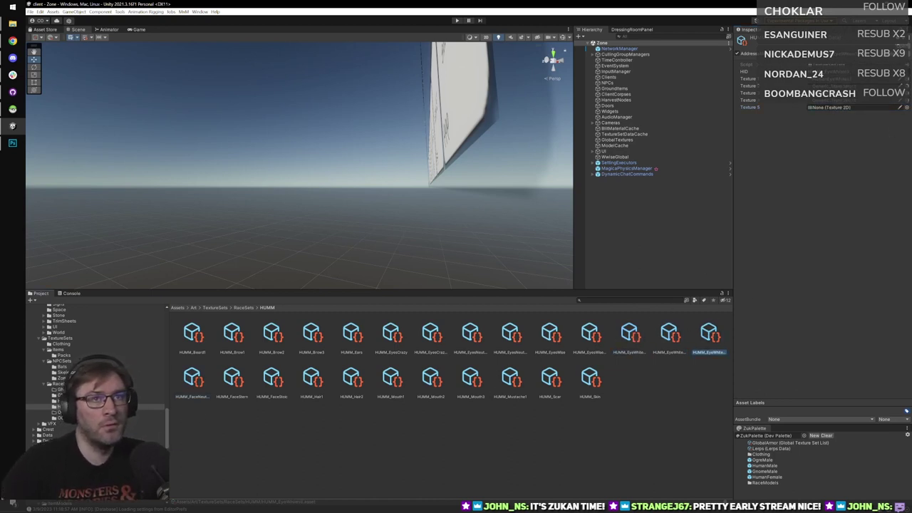
Assign Generic_Transparent to the first two empty texture slots of the third HUMM_EyeWhite texture set.
left_click(907, 107)
key("ctrl+v")
left_click(812, 110)
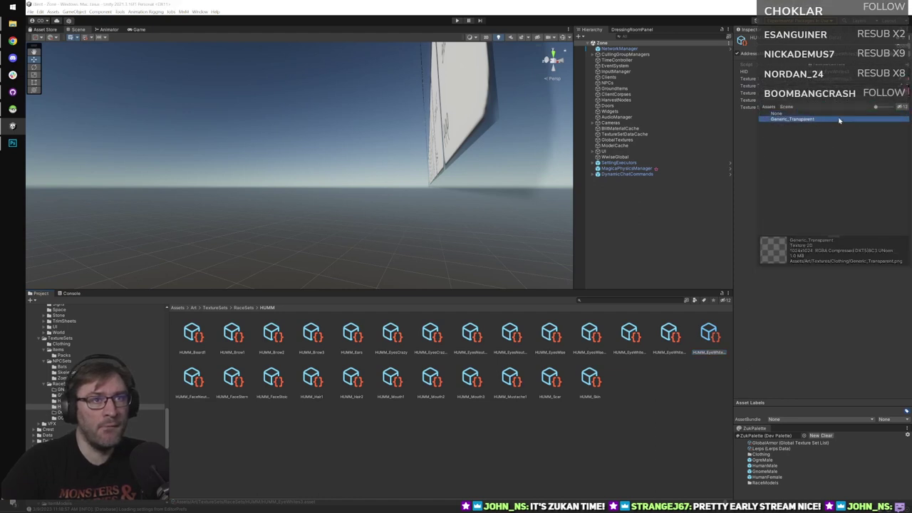
double_click(838, 120)
Fill the last two empty texture slots of the third HUMM_EyeWhite texture set with Generic_Transparent.
left_click(906, 93)
type("Generic_Tran")
left_click(826, 125)
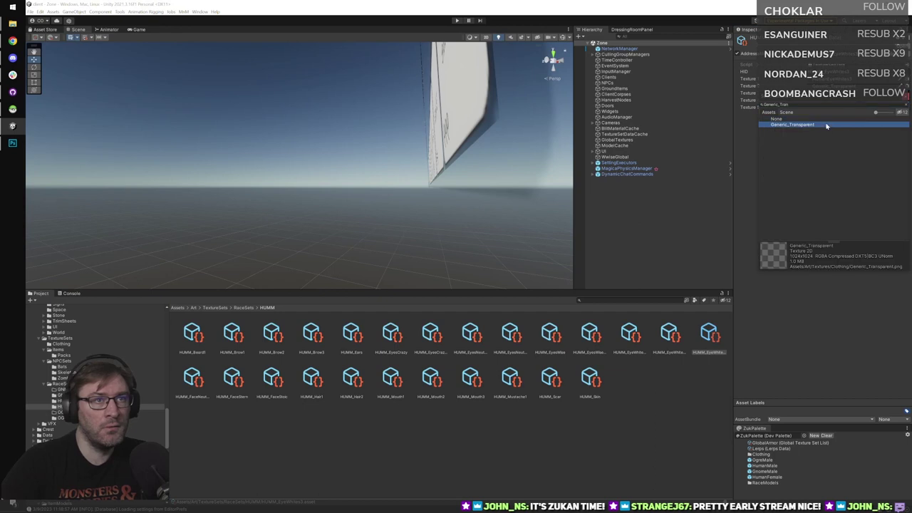
left_click(904, 109)
left_click(906, 111)
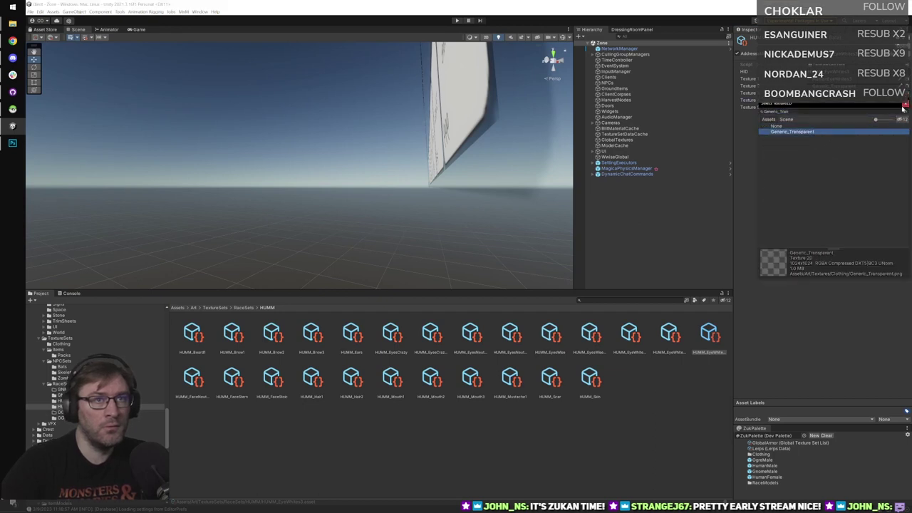
left_click(662, 283)
Fill the empty texture slots of the middle HUMM_EyeWhite texture set with Generic_Transparent and recheck its neighbouring sets.
left_click(668, 332)
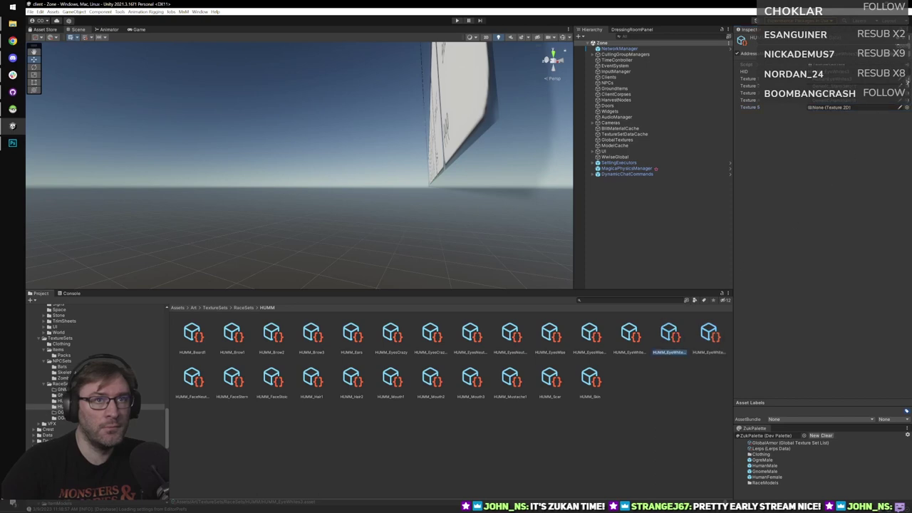
left_click(905, 107)
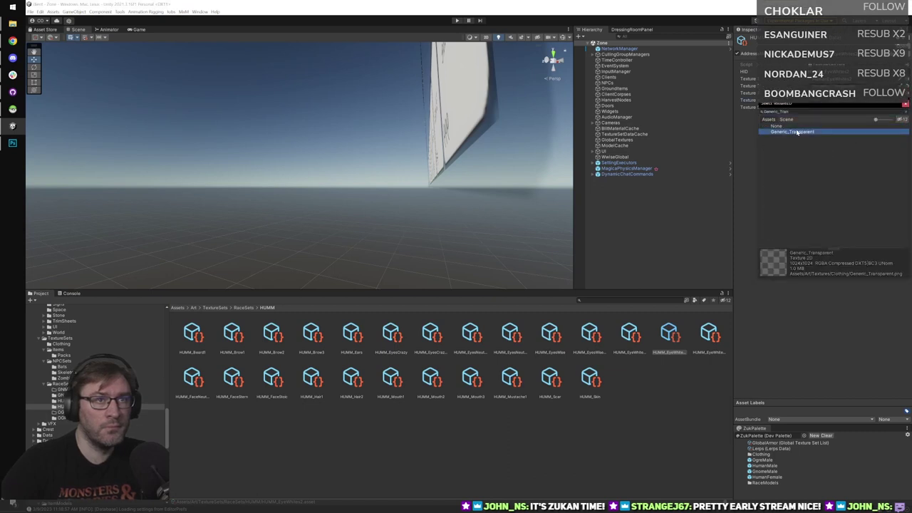
left_click(906, 104)
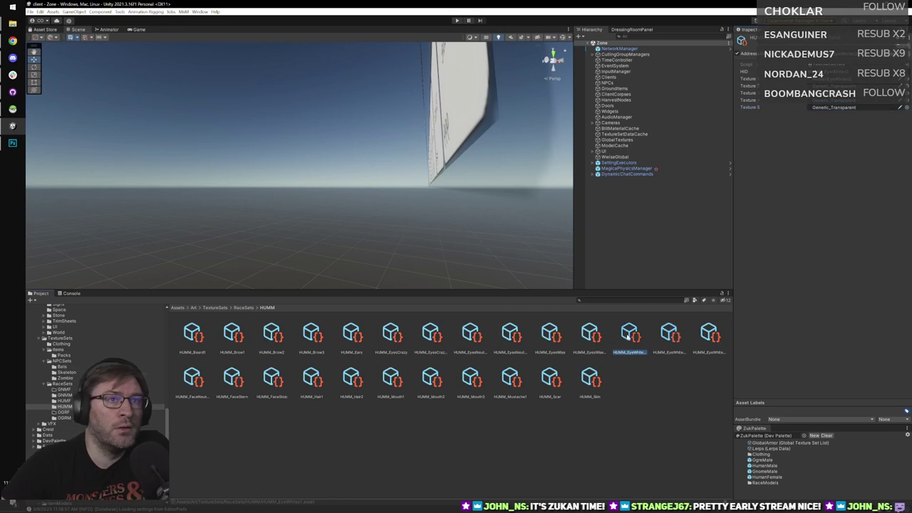
left_click(710, 337)
Run the game and enter the world on the Development Server as the level 60 Human Fighter, with the game view maximized.
left_click(354, 222)
right_click_drag(354, 222, 337, 212)
left_click(456, 21)
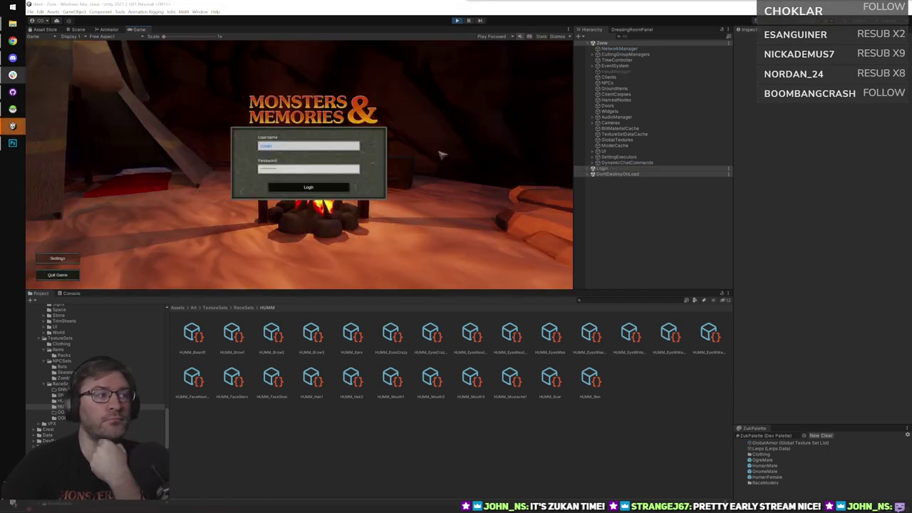
left_click(346, 188)
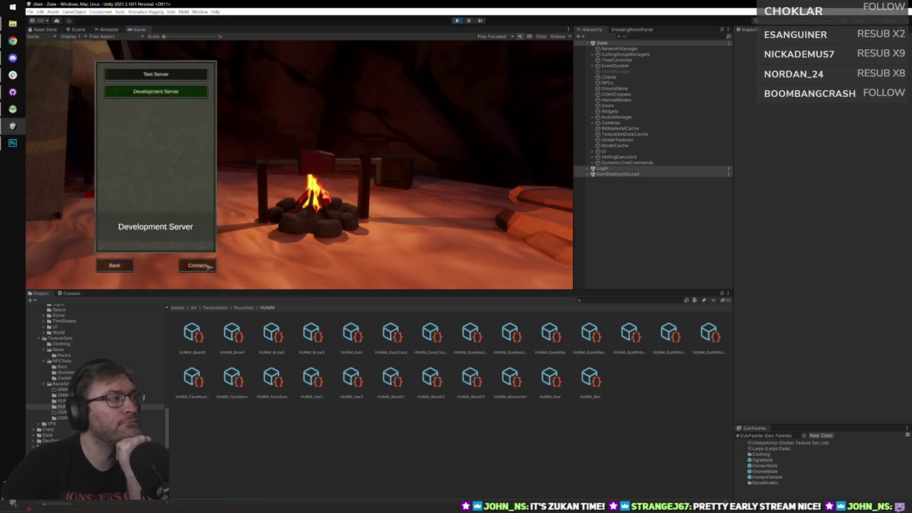
left_click(198, 265)
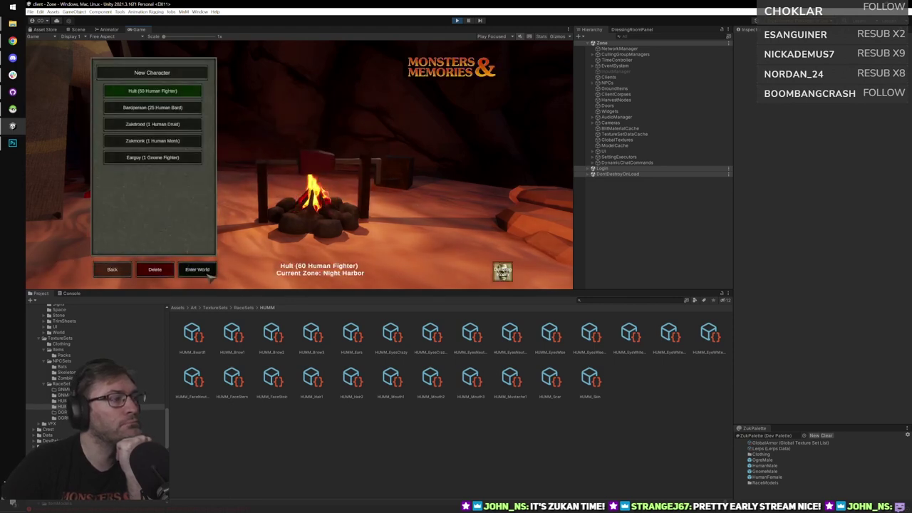
left_click(198, 266)
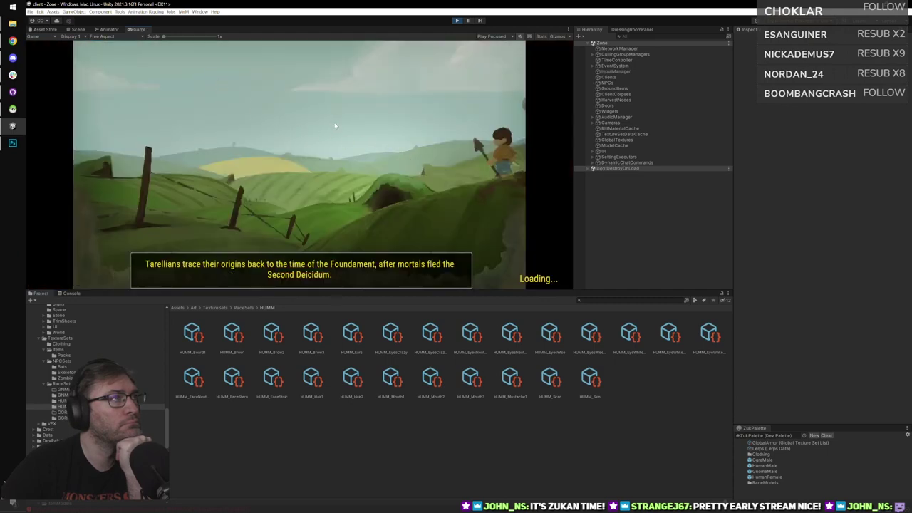
key("shift+space")
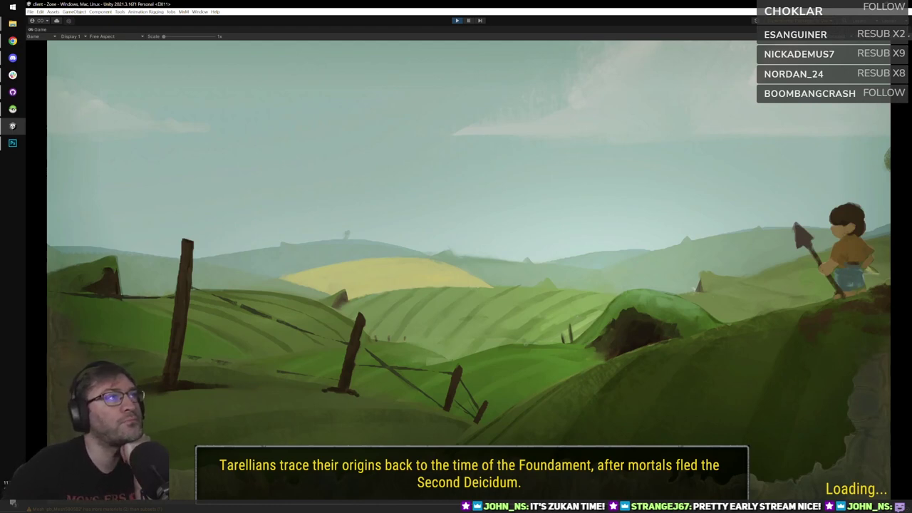
Examine the human fighter's face, beard and skin textures from the front at close range in the running game.
key("alt+Tab")
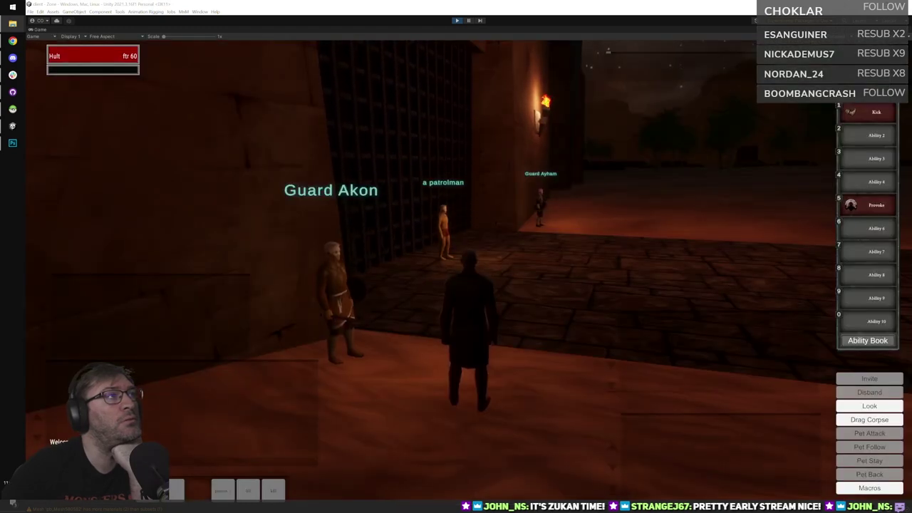
left_click(521, 234)
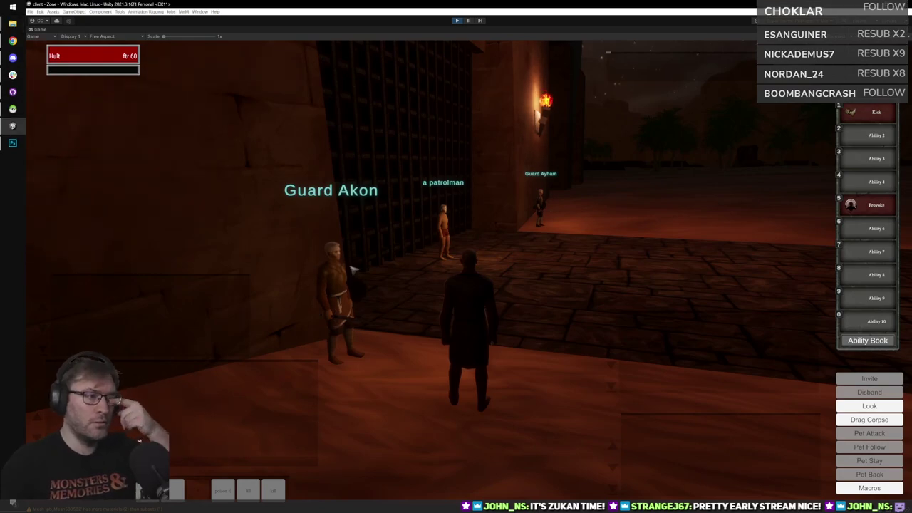
left_click_drag(351, 268, 565, 264)
scroll(559, 257, "down", 3)
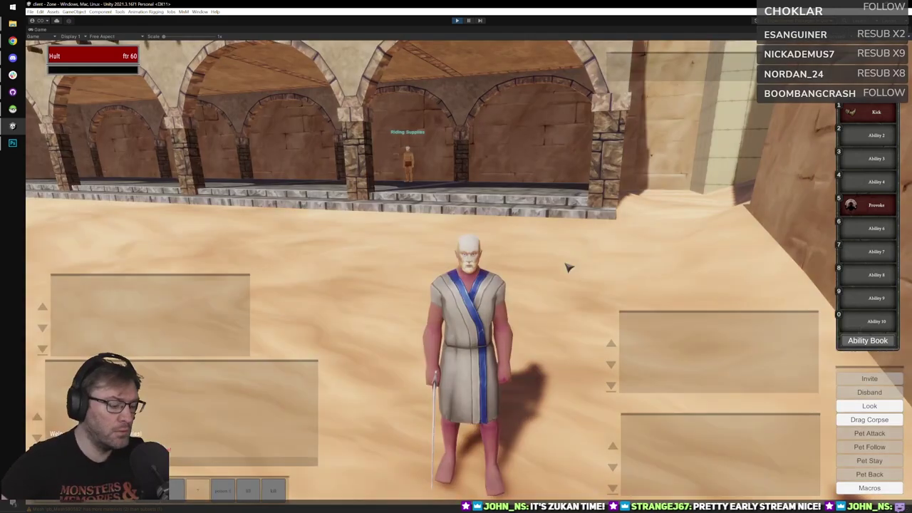
right_click_drag(568, 266, 473, 282)
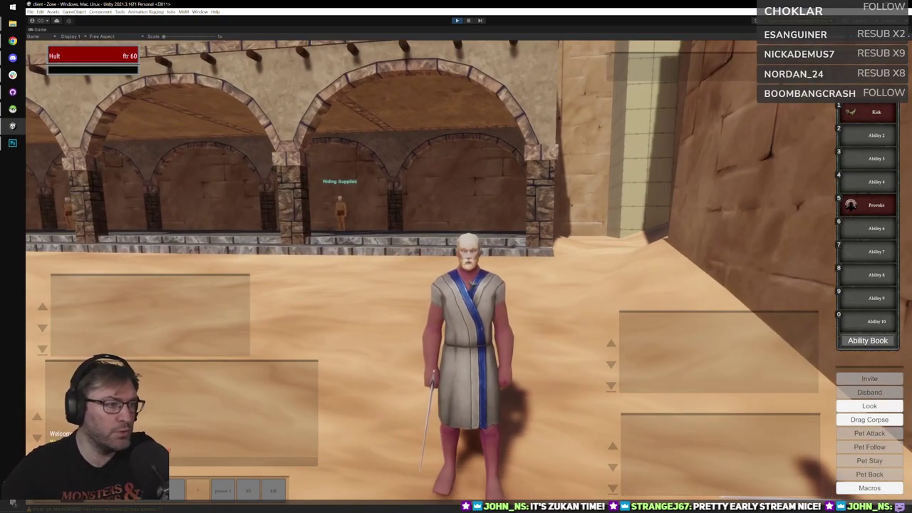
scroll(473, 282, "up", 1)
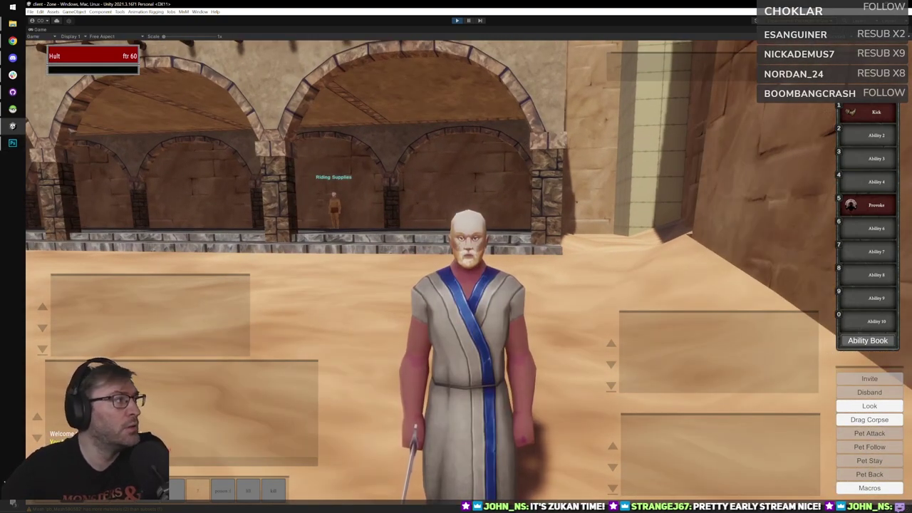
left_click(13, 109)
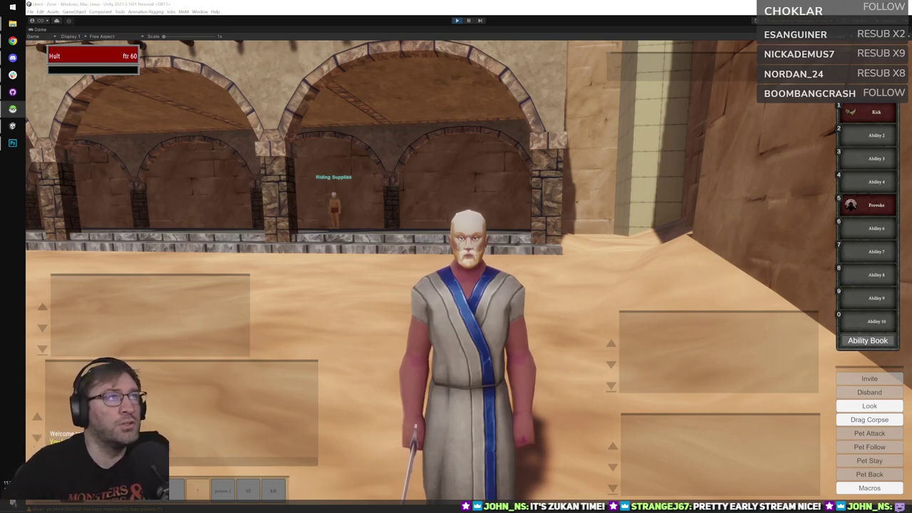
key("alt+Tab")
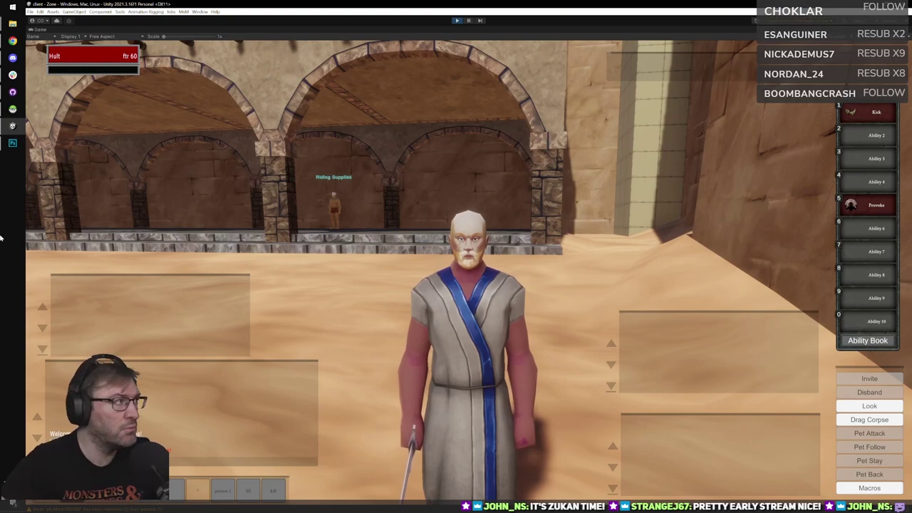
Capture a rectangular screenshot of the human fighter's face and body with Snipping Tool and return to the game.
left_click(13, 6)
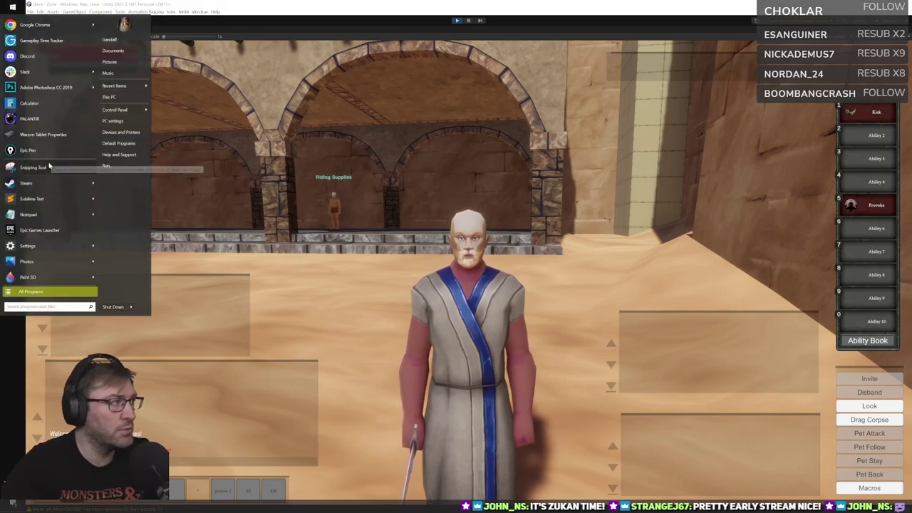
left_click(56, 174)
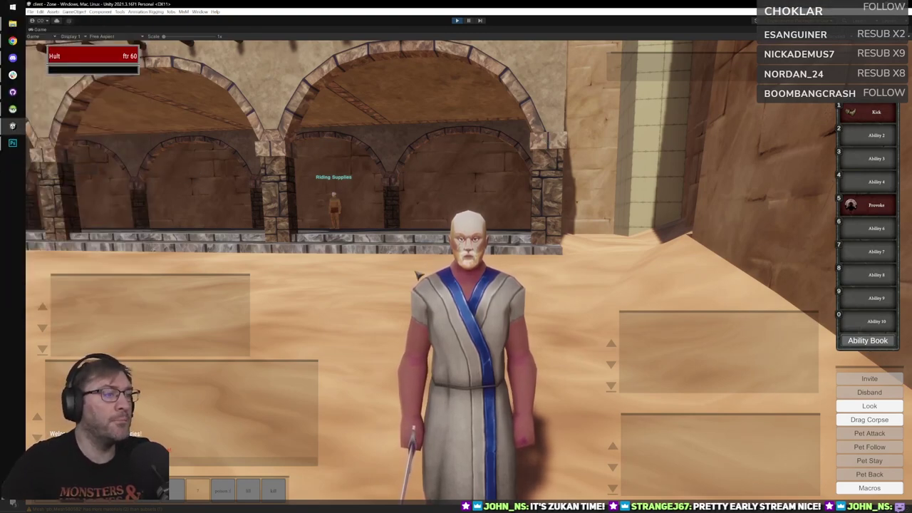
left_click_drag(384, 229, 555, 478)
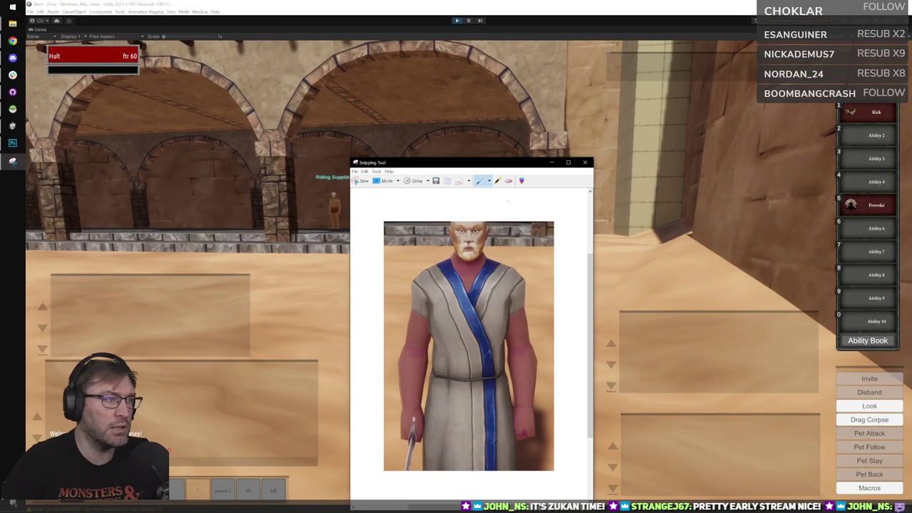
left_click_drag(502, 162, 716, 153)
left_click(488, 173)
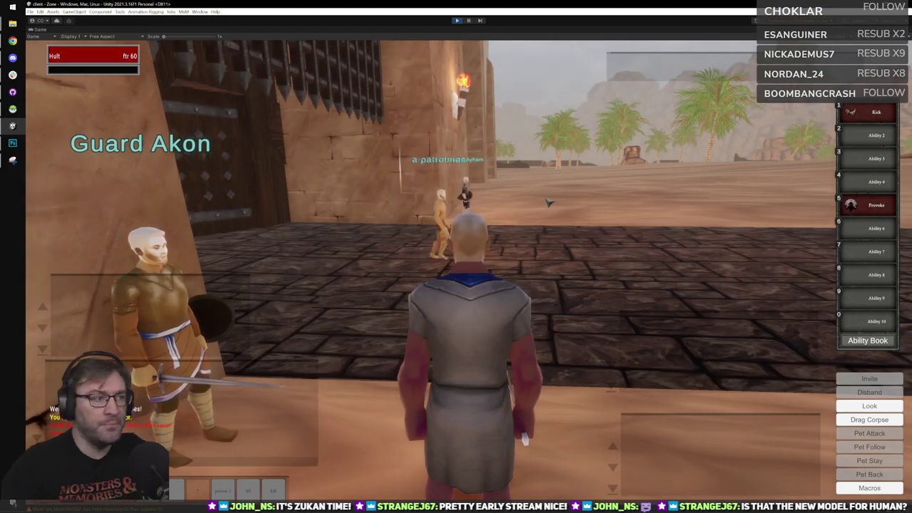
Equip the trousers from the inventory in the human fighter's legs slot while viewing him from the front.
left_click_drag(547, 203, 371, 187)
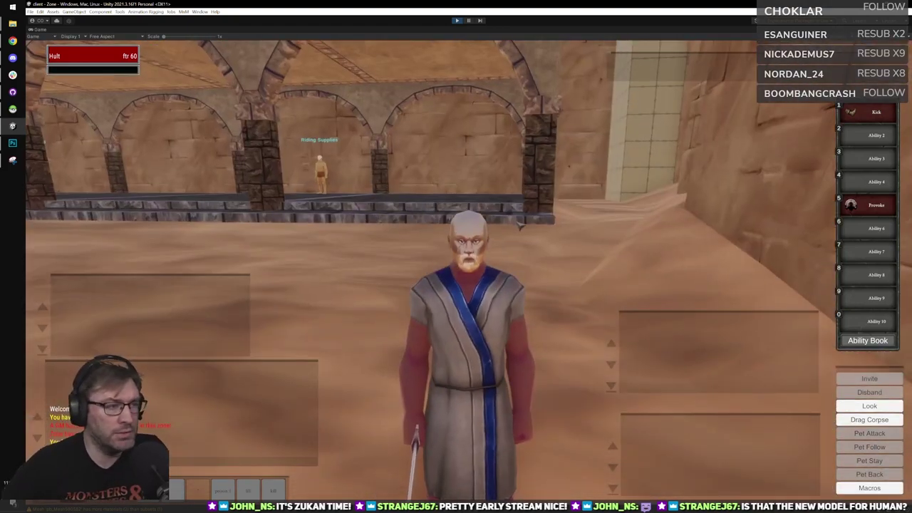
key("i")
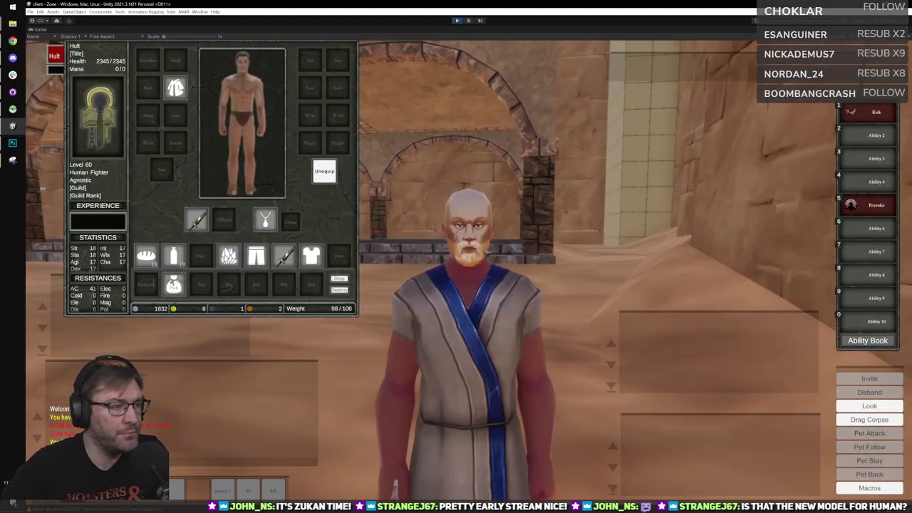
scroll(468, 269, "down", 3)
scroll(469, 269, "up", 3)
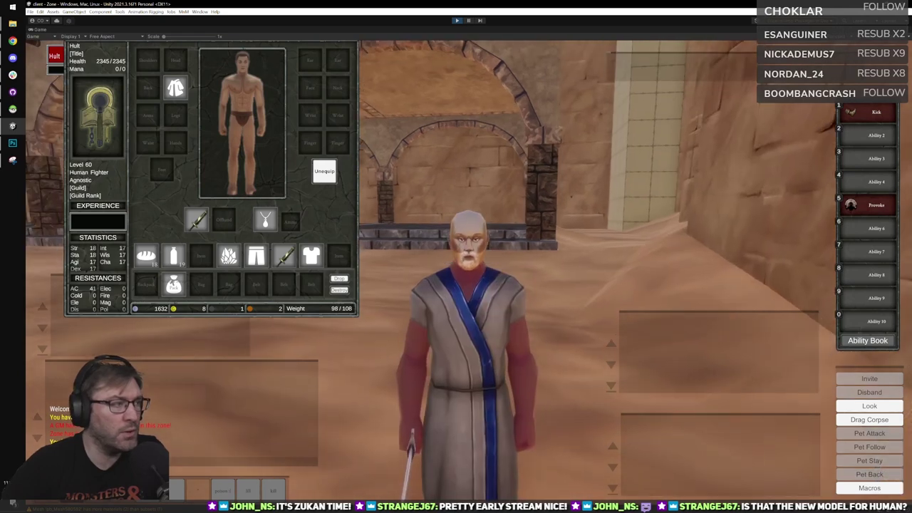
left_click(176, 118)
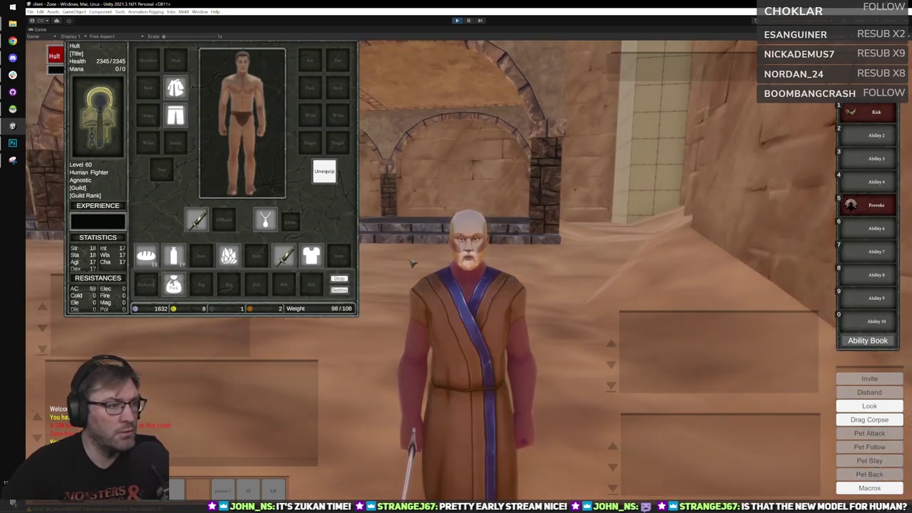
key("i")
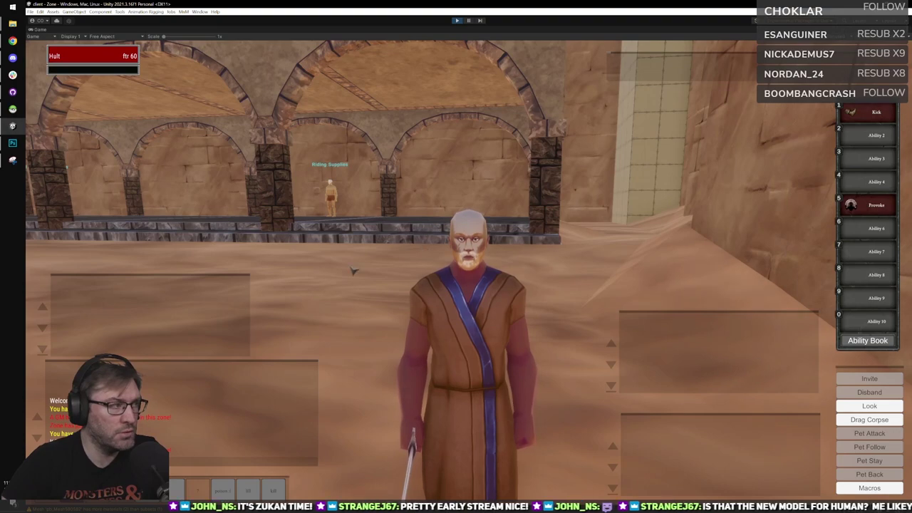
Compare the re-dressed fighter with the Snipping Tool capture and examine his face, robe and arms from several angles in the game.
left_click(12, 160)
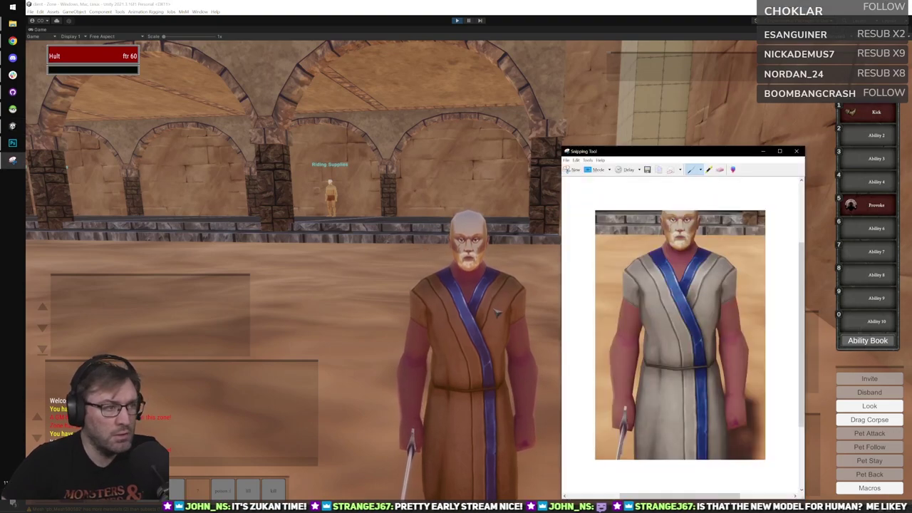
left_click(469, 316)
right_click_drag(469, 316, 734, 271)
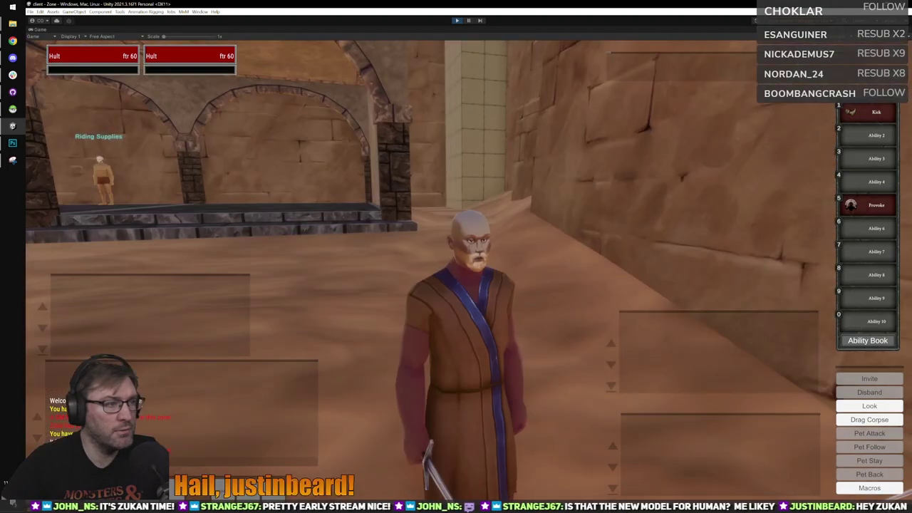
right_click_drag(469, 316, 370, 316)
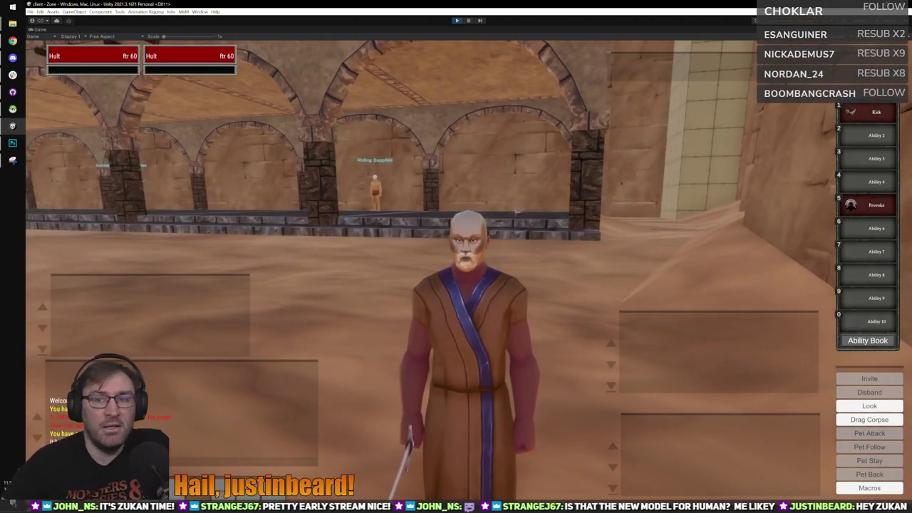
scroll(503, 328, "up", 5)
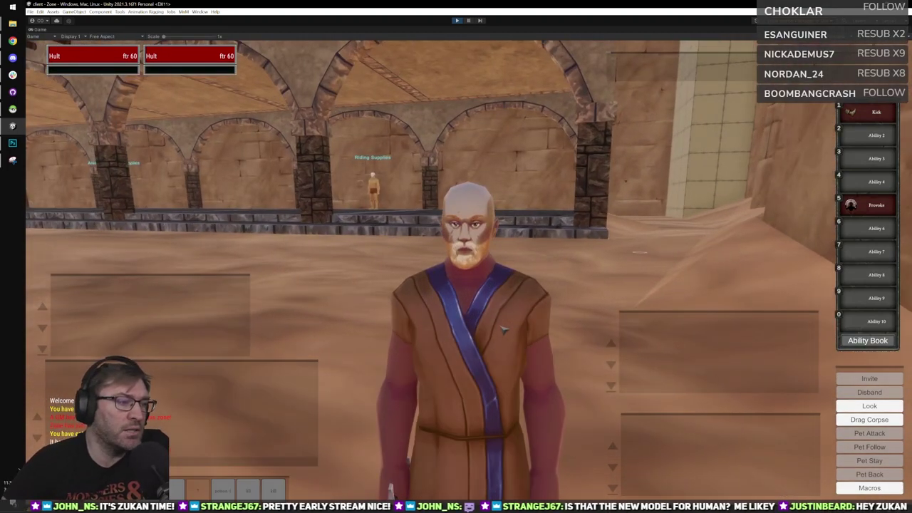
scroll(504, 328, "down", 5)
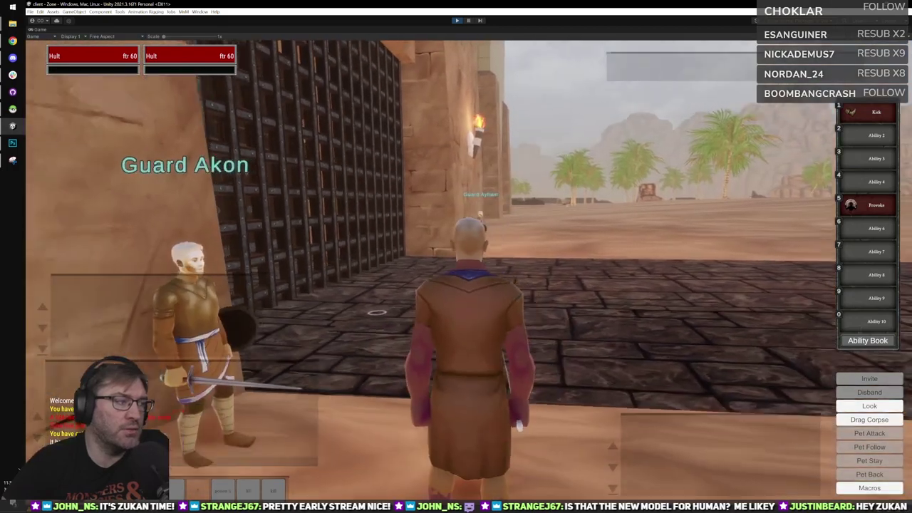
Use the /weather chat command to clear the rain in the zone and view the fighter from the front.
left_click_drag(377, 313, 521, 297)
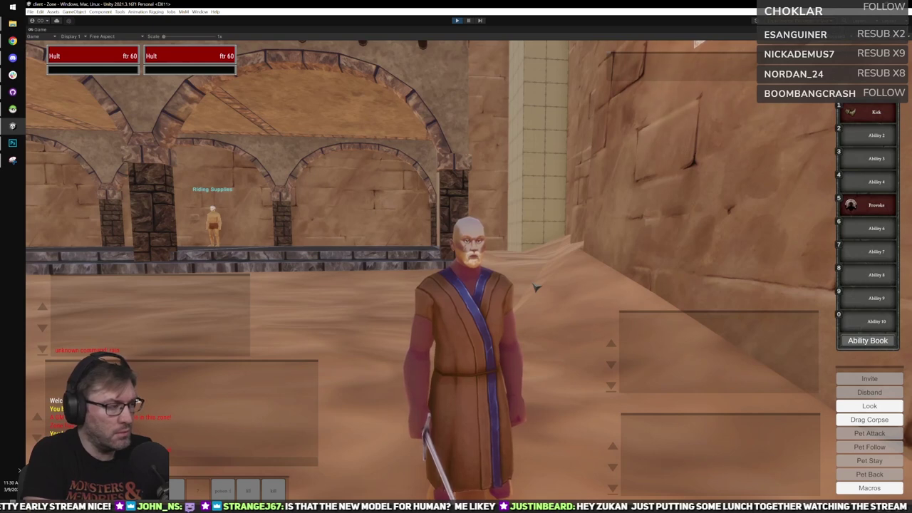
key("Return")
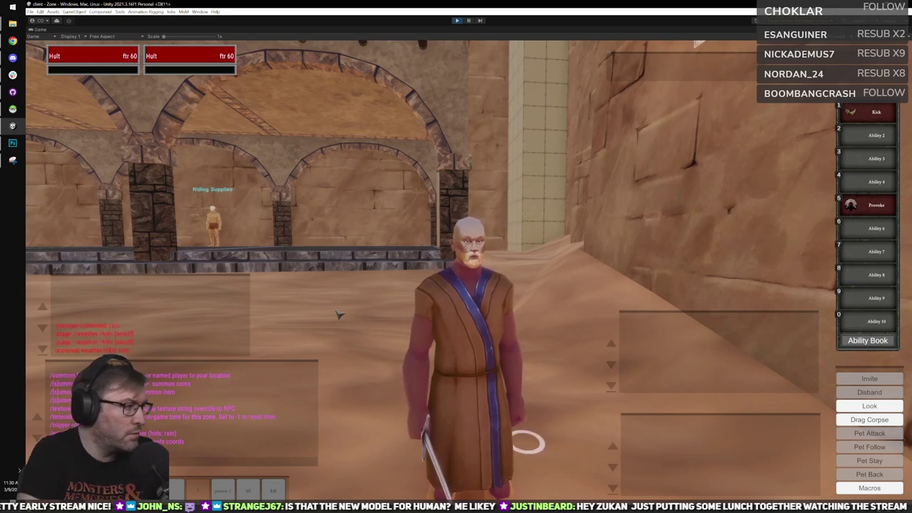
right_click_drag(340, 315, 340, 315)
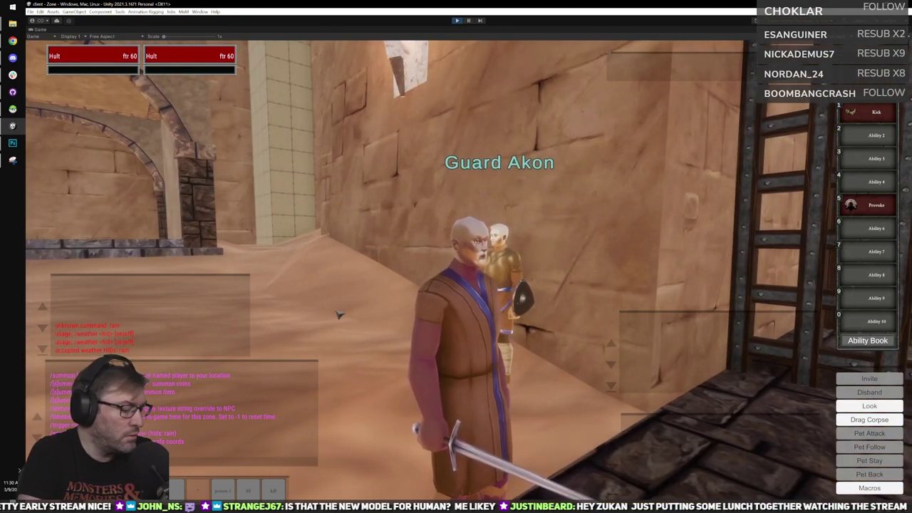
key("Return")
left_click_drag(440, 323, 486, 353)
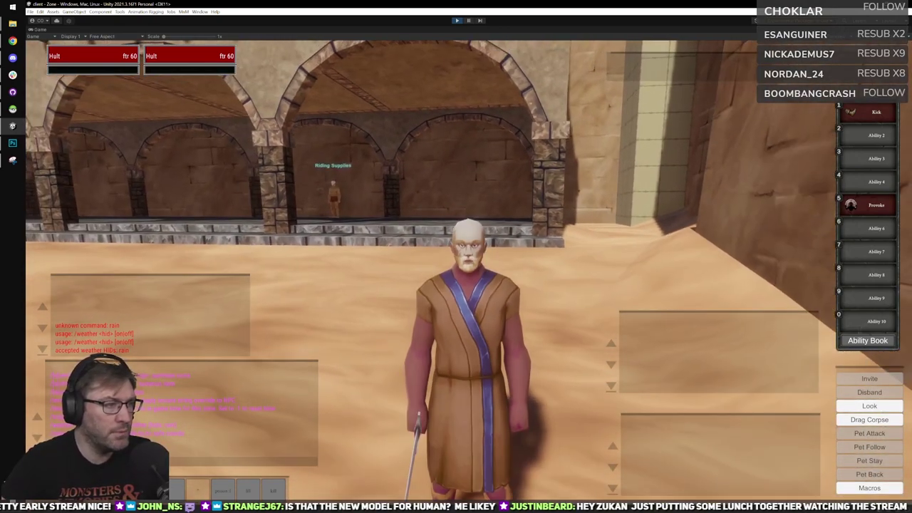
Compare the fighter with the Snipping Tool capture, close the capture, and examine his skin and clothing from several spots around the city gate.
left_click(13, 160)
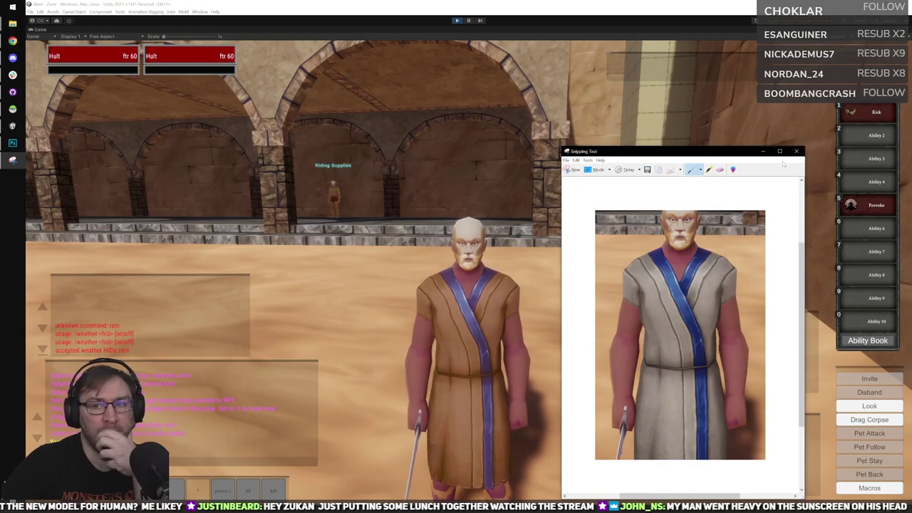
left_click(795, 151)
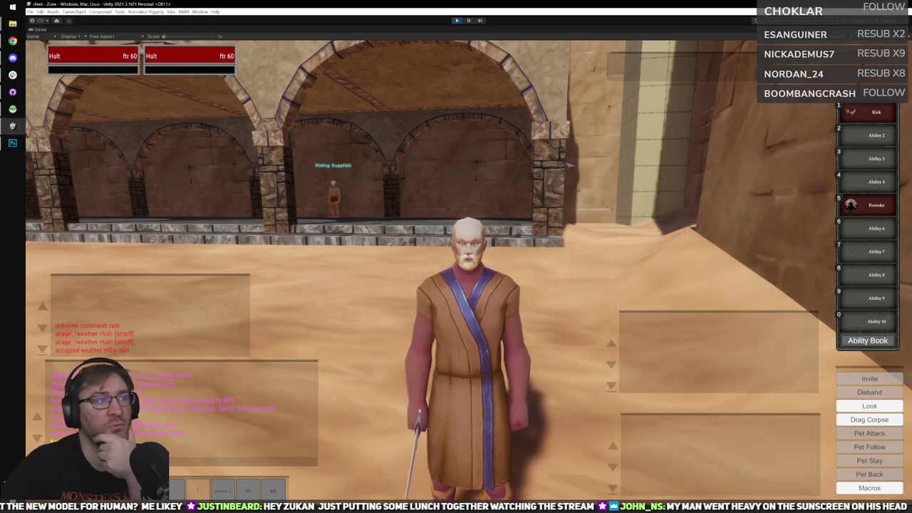
right_click_drag(527, 168, 562, 202)
key("w")
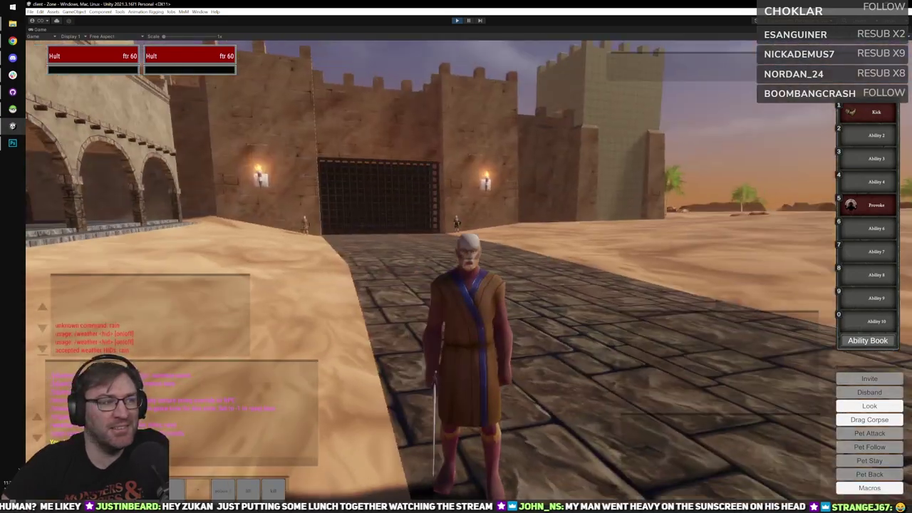
left_click_drag(398, 245, 491, 244)
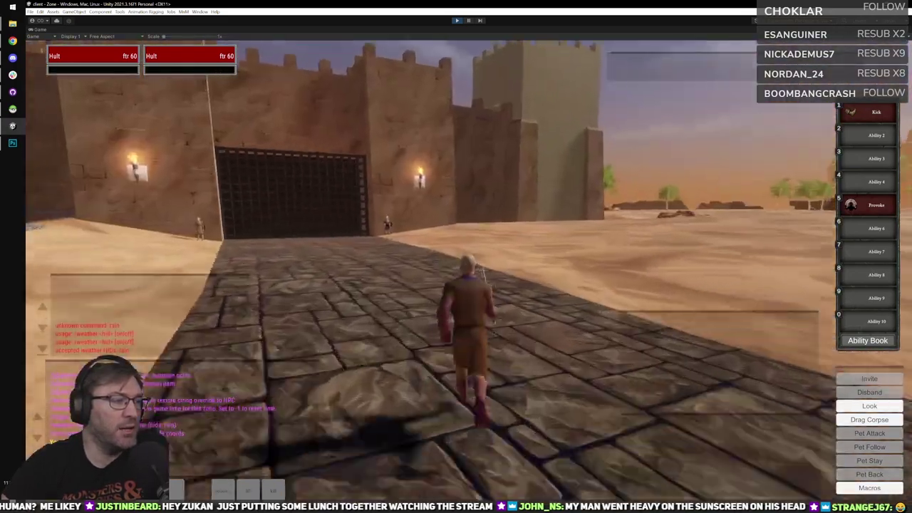
key("w")
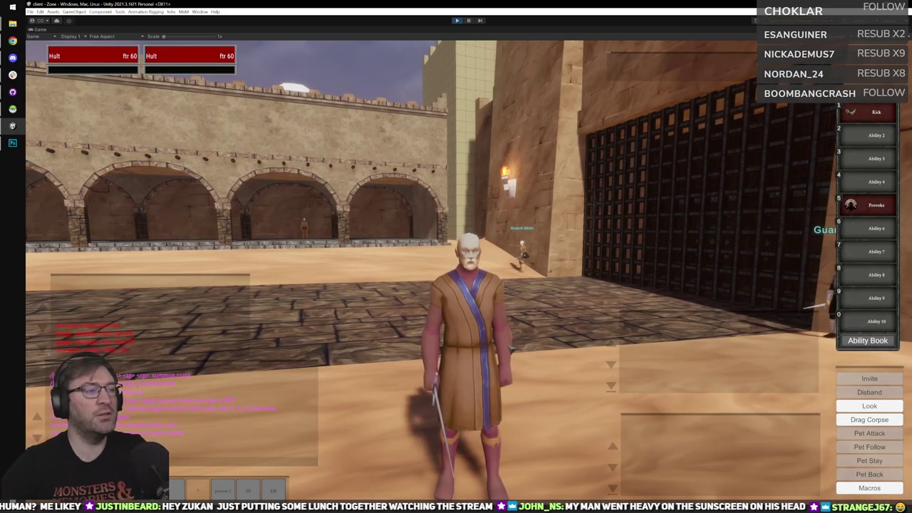
right_click_drag(499, 262, 552, 261)
scroll(499, 262, "up", 2)
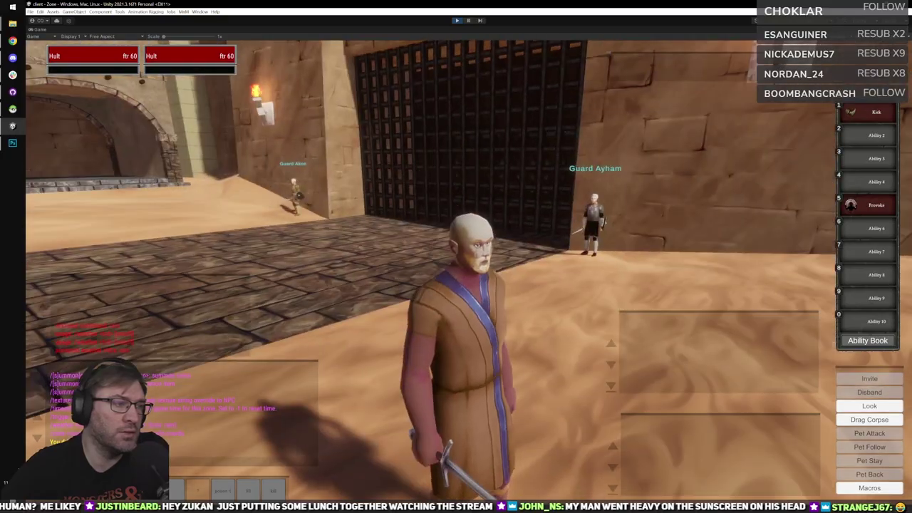
right_click_drag(469, 269, 193, 270)
key("w")
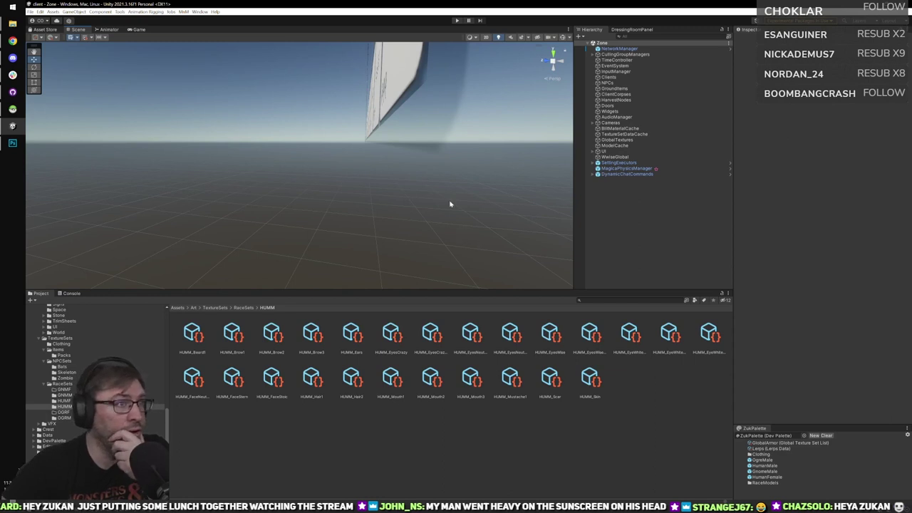
Open the HumanFemale prefab from the RaceModels folder and look over its skin color definitions.
left_click(759, 483)
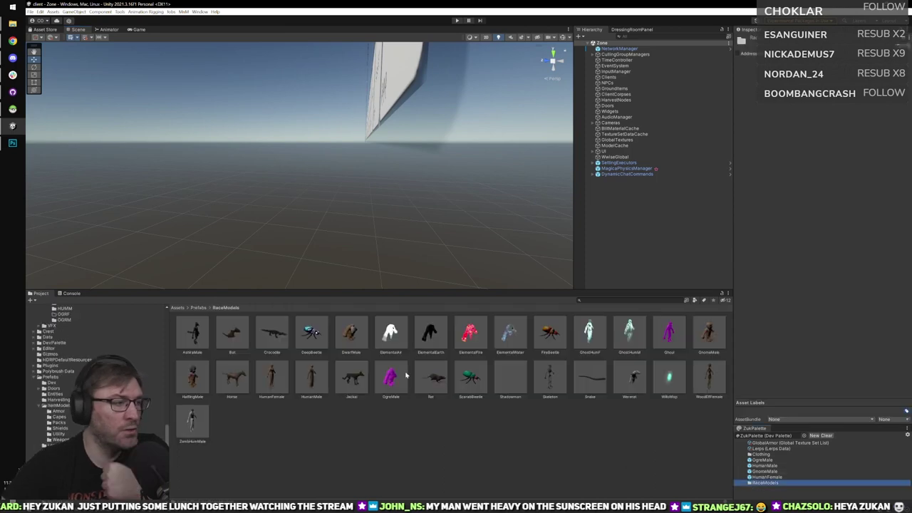
double_click(272, 376)
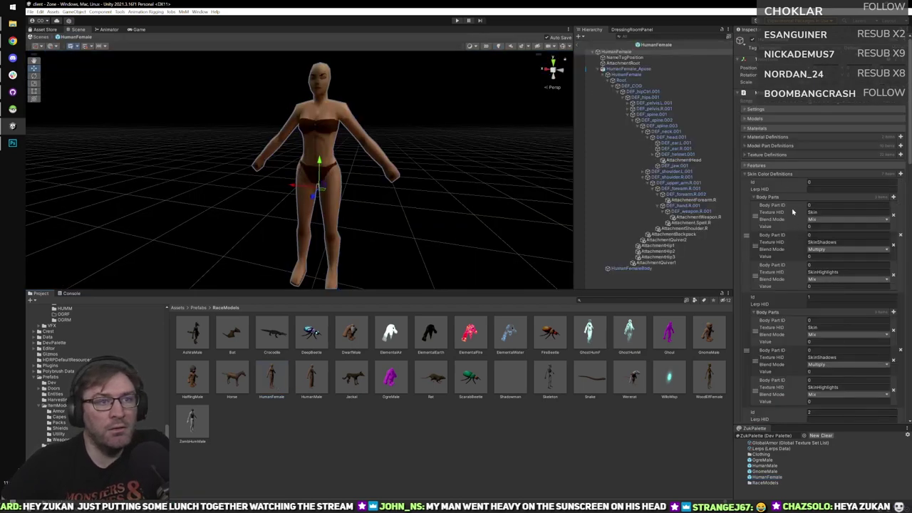
scroll(790, 210, "down", 3)
scroll(792, 219, "up", 3)
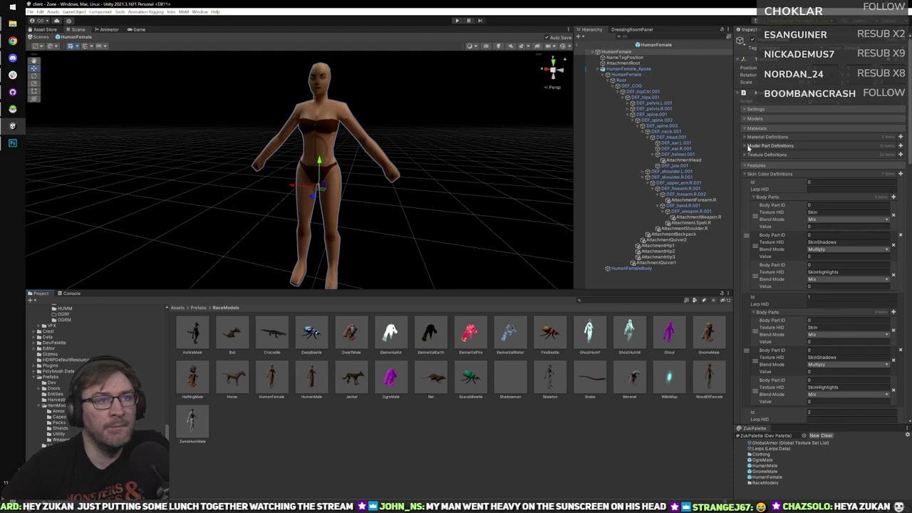
Open the HumanMale prefab and examine its material, model part and texture definitions.
double_click(314, 372)
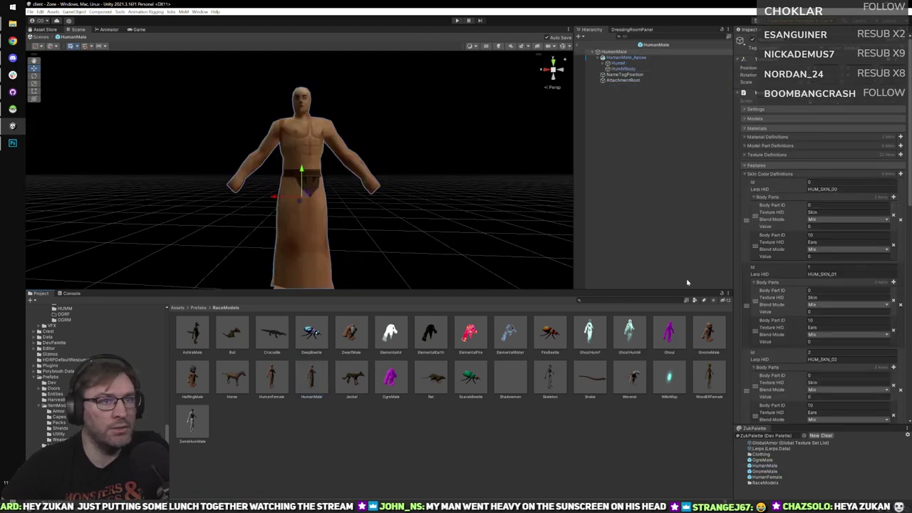
left_click(767, 137)
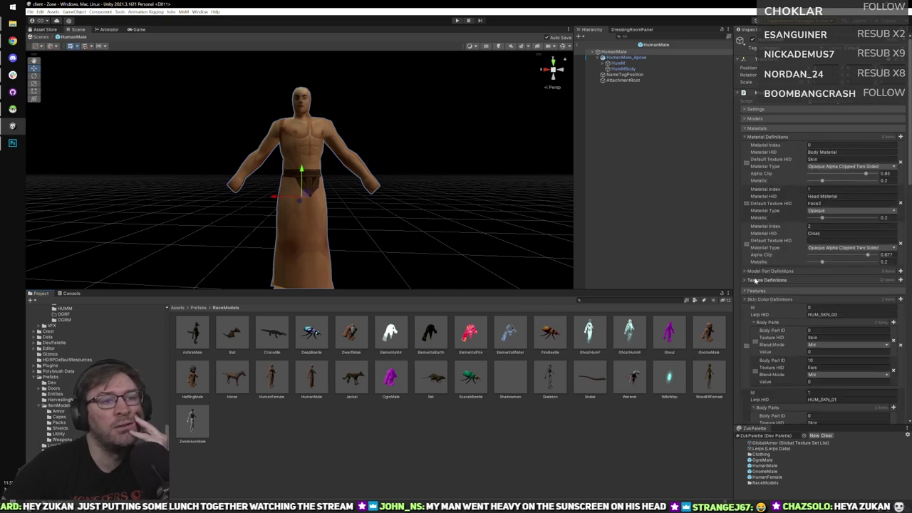
left_click(764, 271)
scroll(771, 268, "down", 2)
scroll(771, 269, "down", 8)
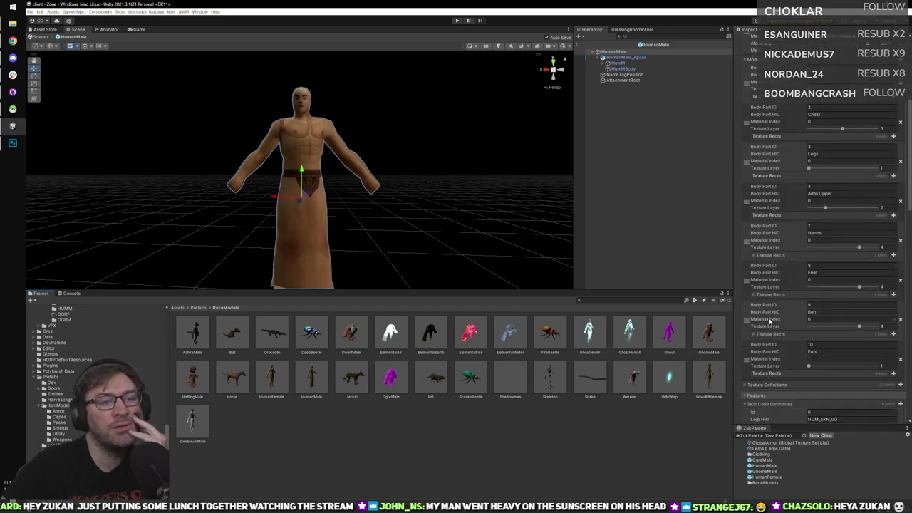
left_click(763, 308)
scroll(764, 311, "down", 3)
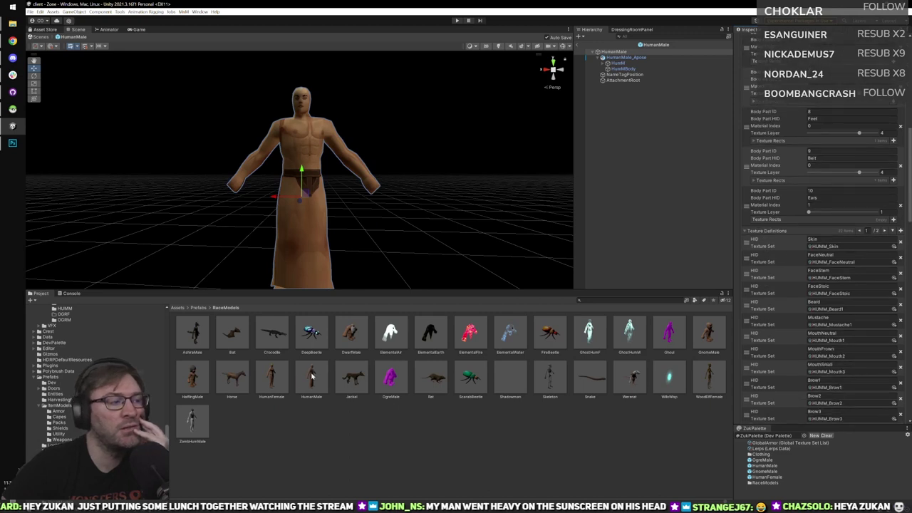
Reopen the HumanFemale prefab and check its mesh, material, model part and texture definitions against the male model.
double_click(281, 379)
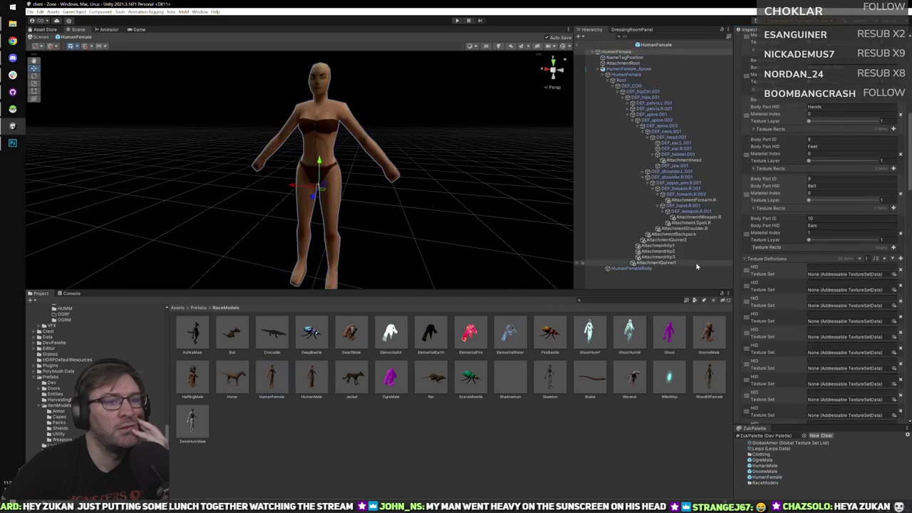
scroll(807, 275, "up", 15)
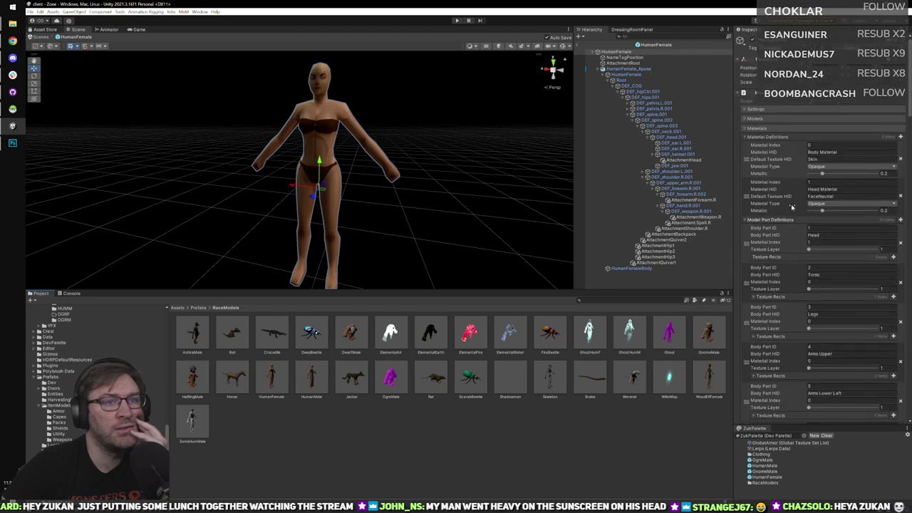
left_click(752, 119)
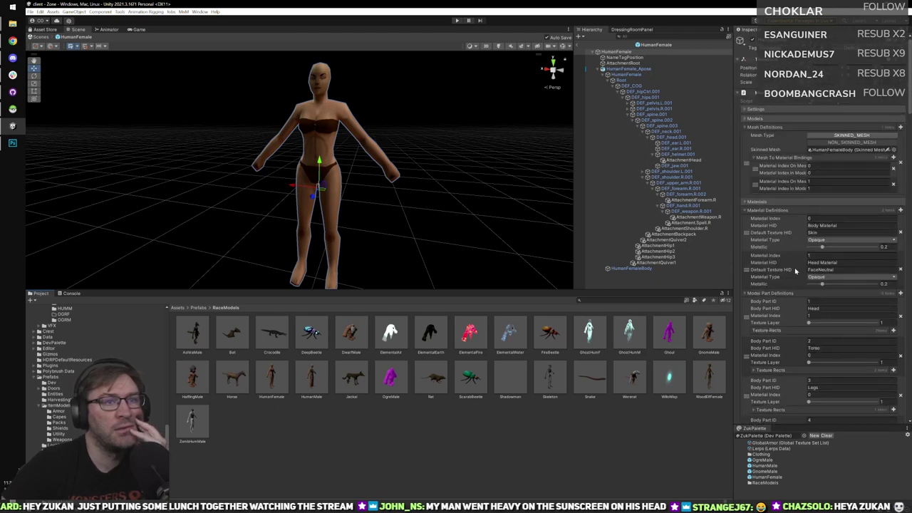
scroll(794, 270, "down", 15)
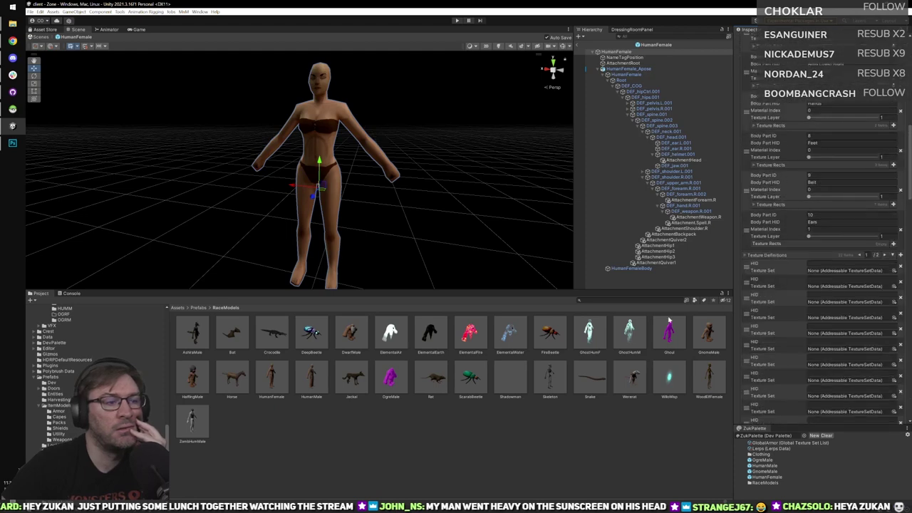
scroll(100, 402, "up", 2)
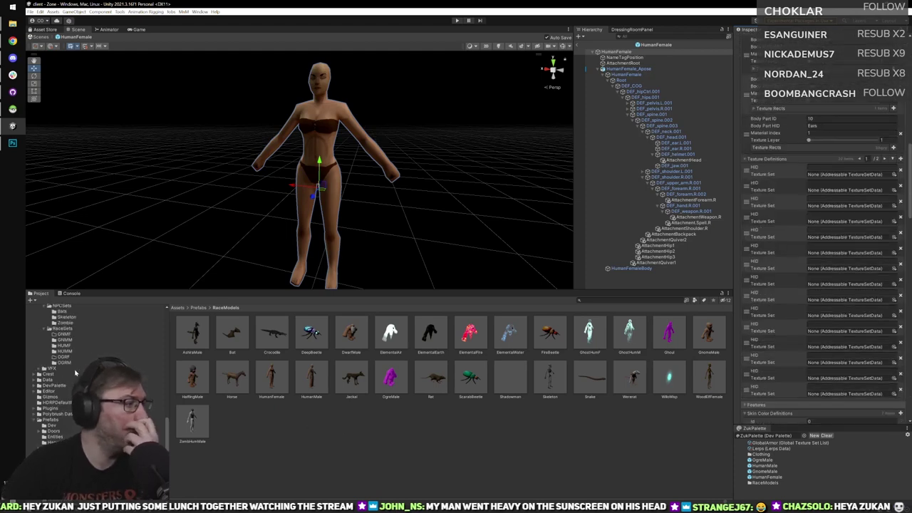
left_click(64, 351)
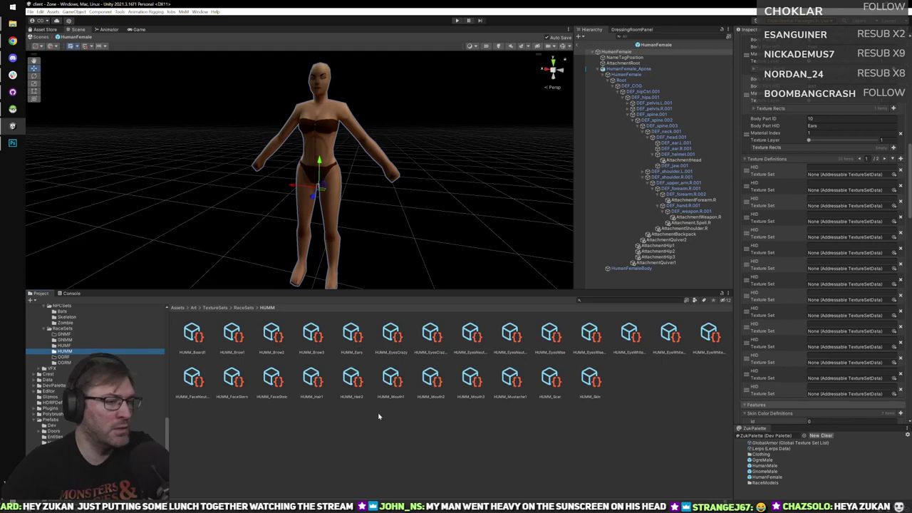
left_click(593, 388)
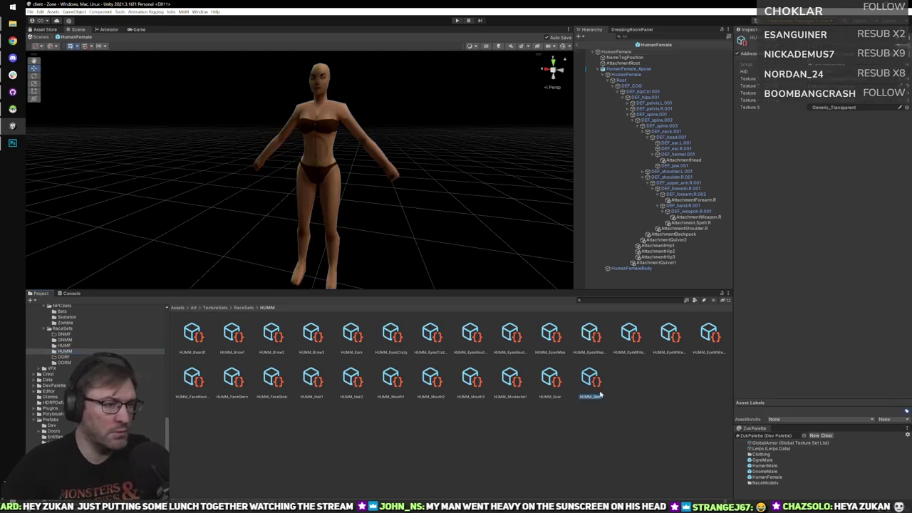
key("ctrl+d")
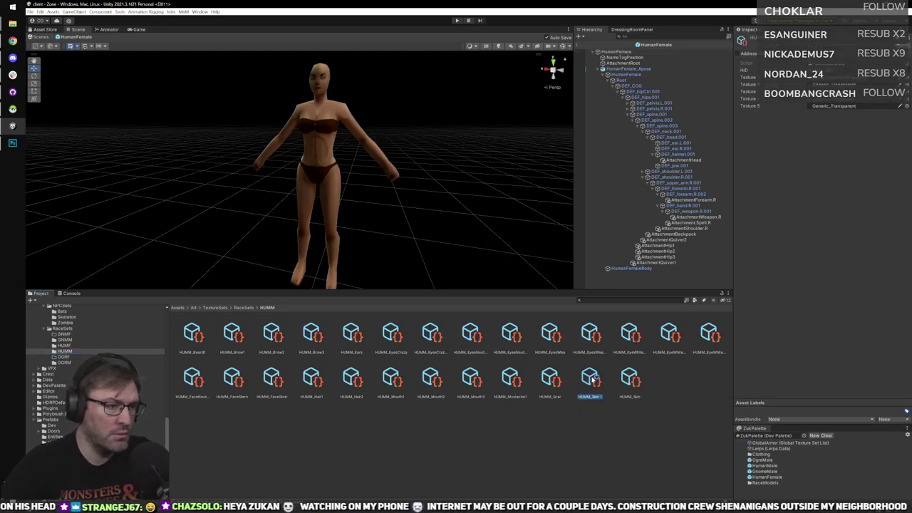
left_click(79, 345)
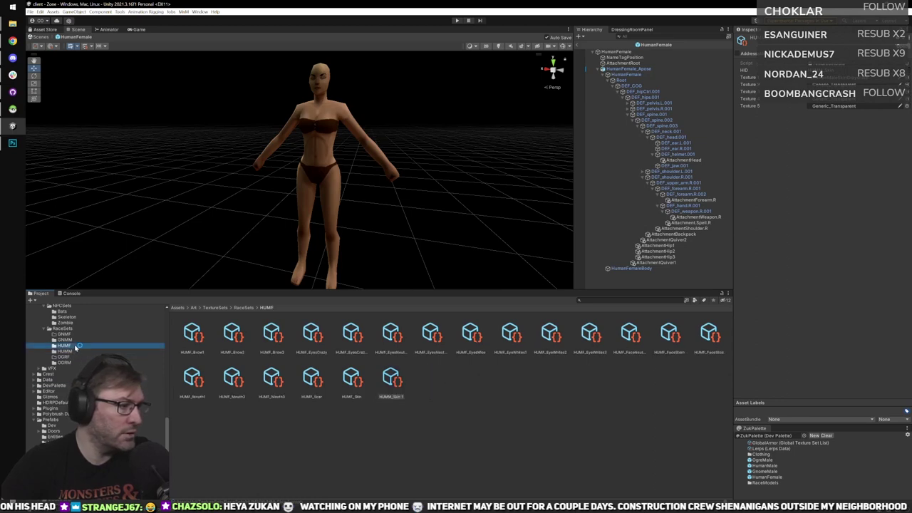
left_click(391, 379)
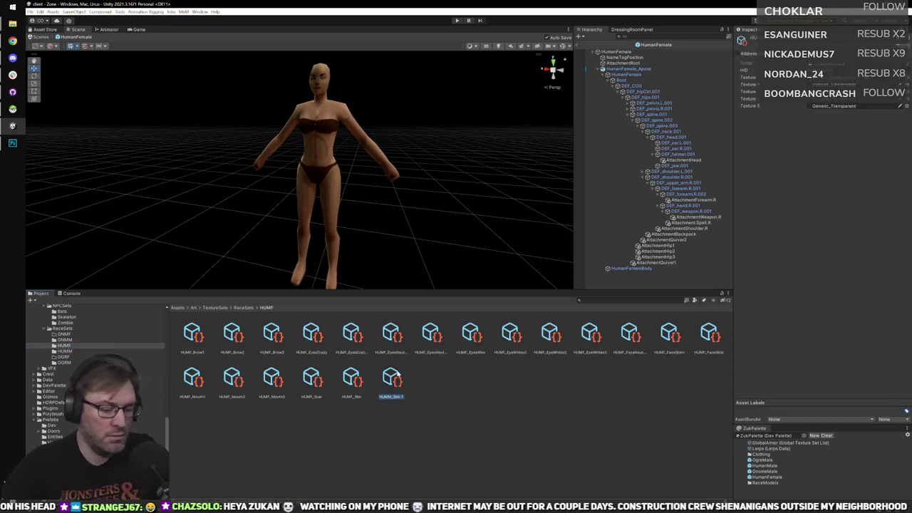
key("Delete")
left_click(489, 274)
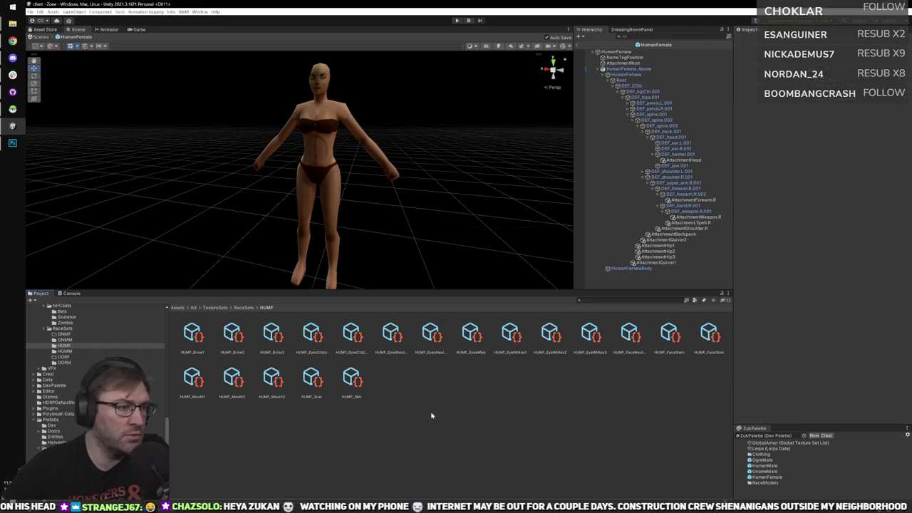
Assign the HUMF_Skin texture set to the first texture definition of the HumanFemale prefab.
left_click(347, 381)
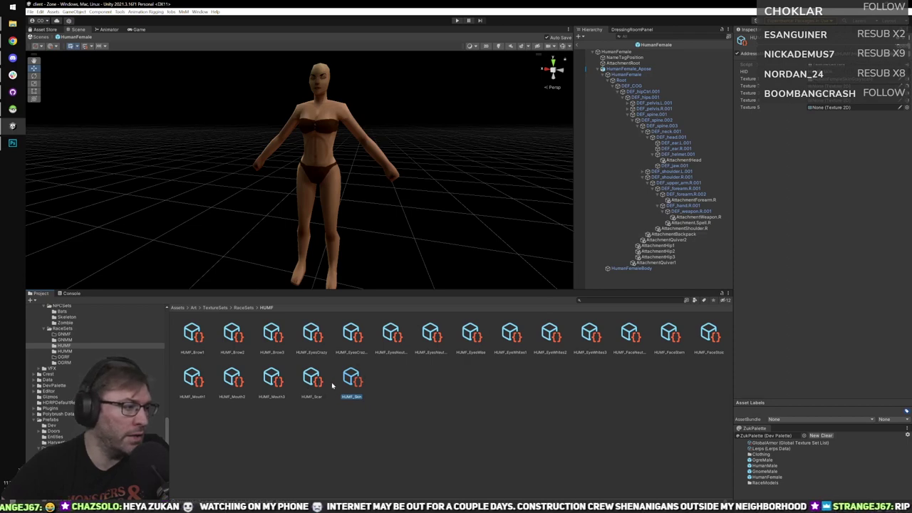
left_click(626, 52)
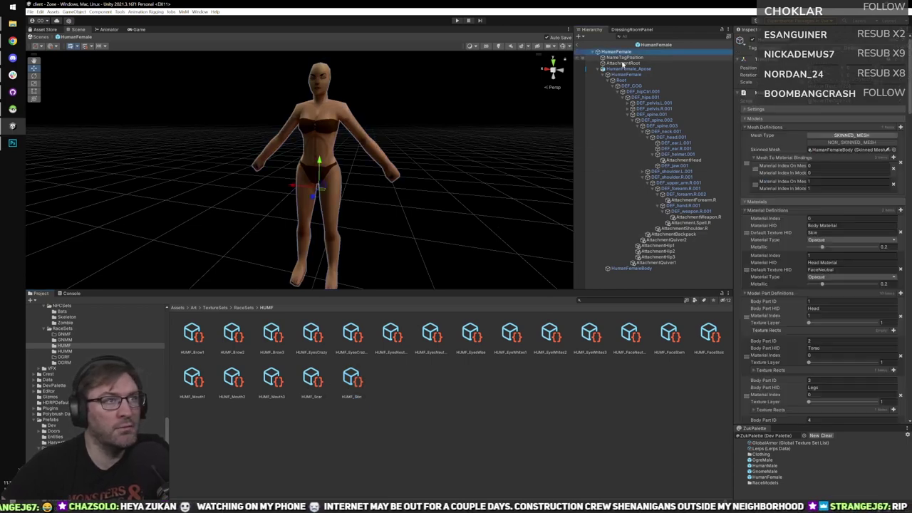
scroll(808, 270, "down", 10)
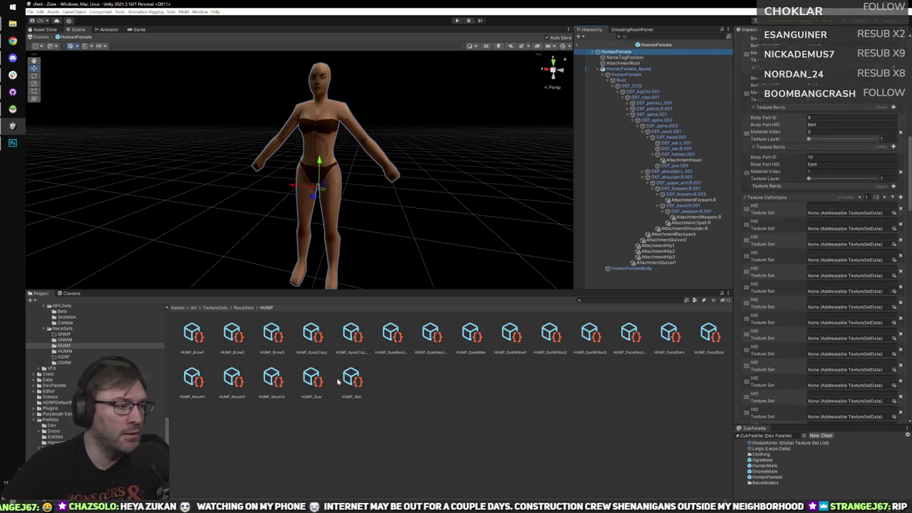
left_click_drag(338, 383, 844, 212)
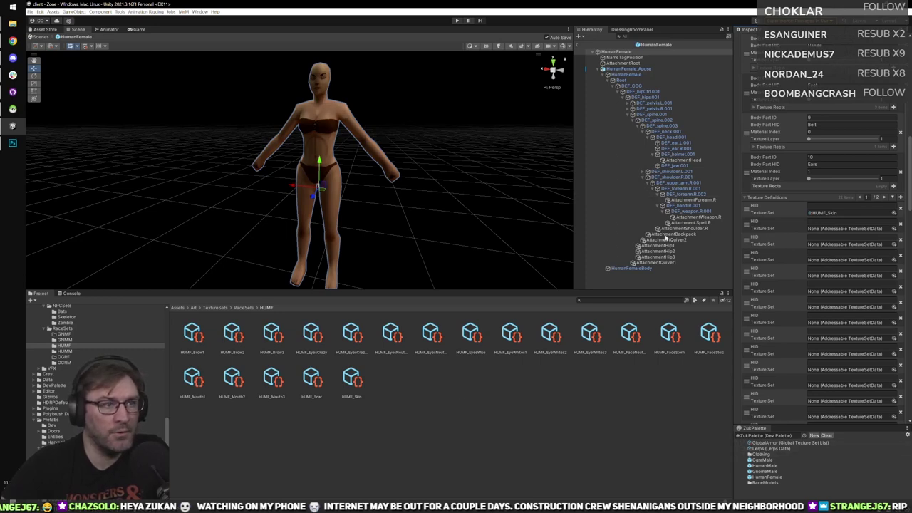
Open the HumanMale prefab from the RaceModels folder and collapse its material and model part definitions to show the texture definitions.
left_click(764, 482)
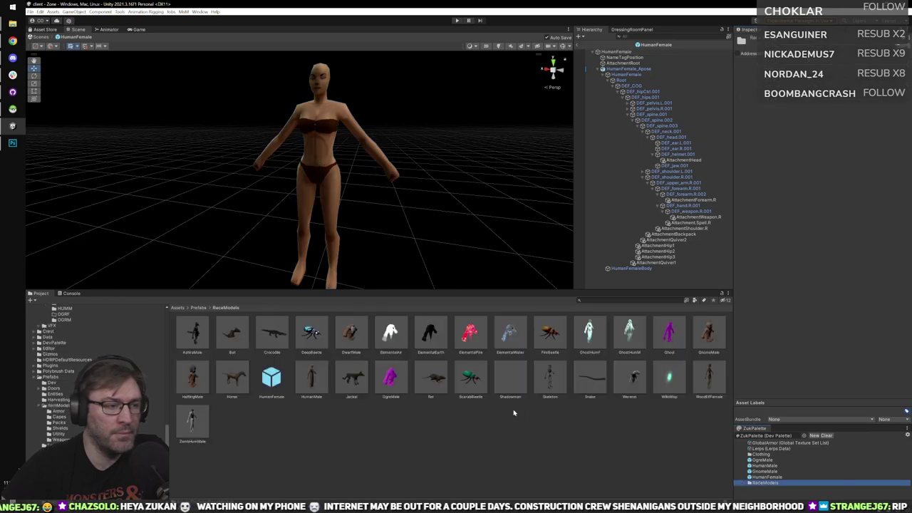
double_click(312, 376)
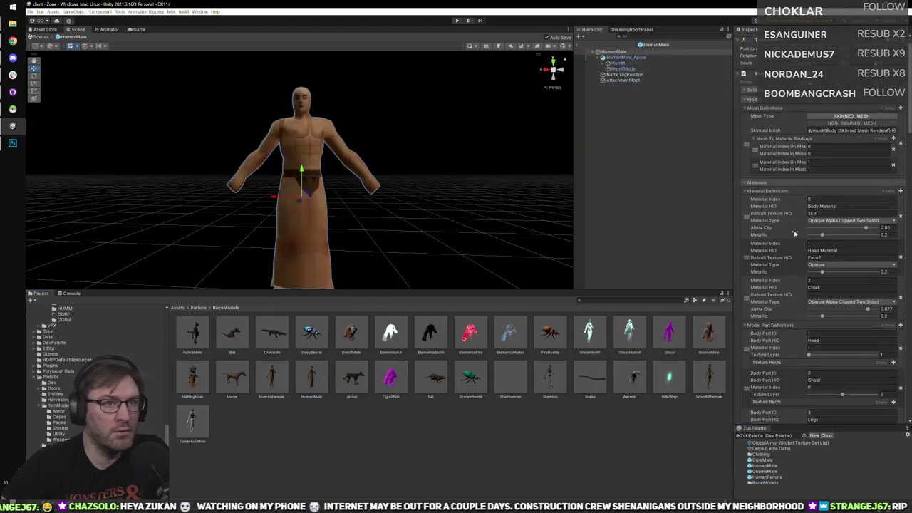
scroll(786, 209, "down", 3)
scroll(749, 77, "down", 3)
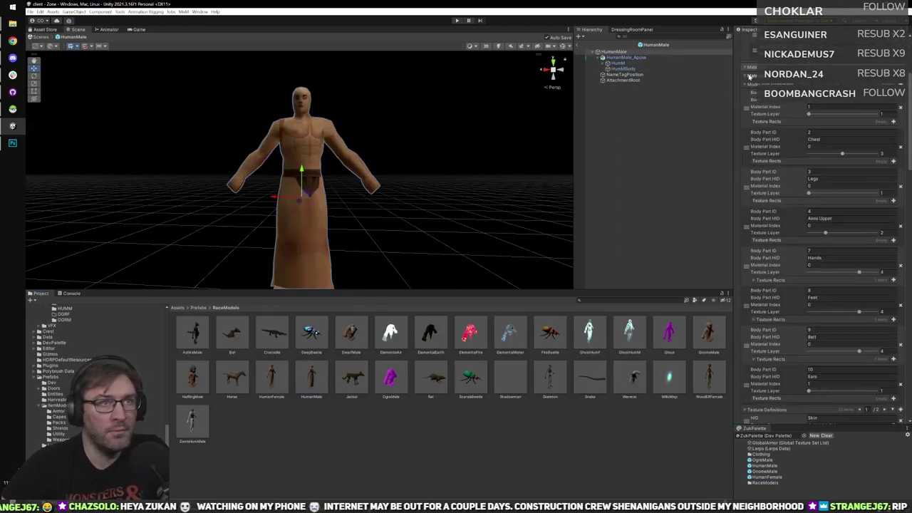
left_click(749, 85)
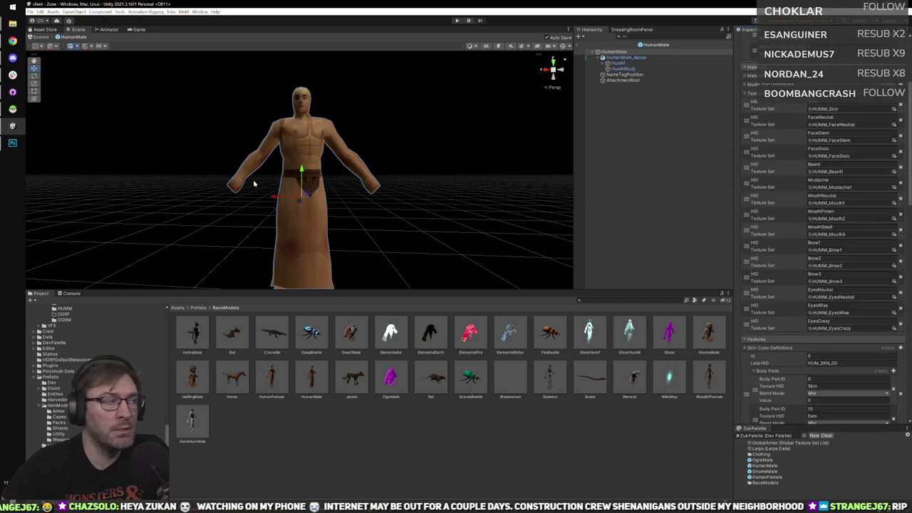
Capture the HumanMale texture definitions list with the Snipping Tool and move the capture window clear of the Unity editor.
left_click(12, 8)
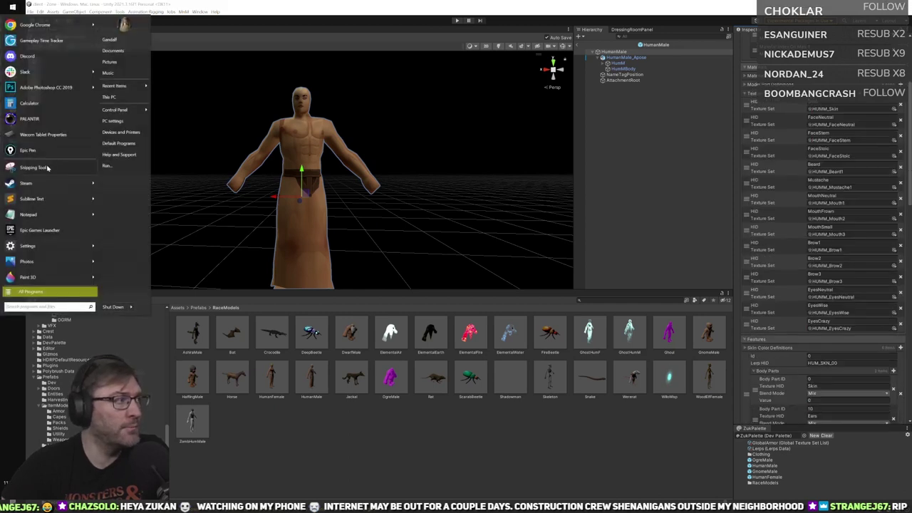
left_click(48, 167)
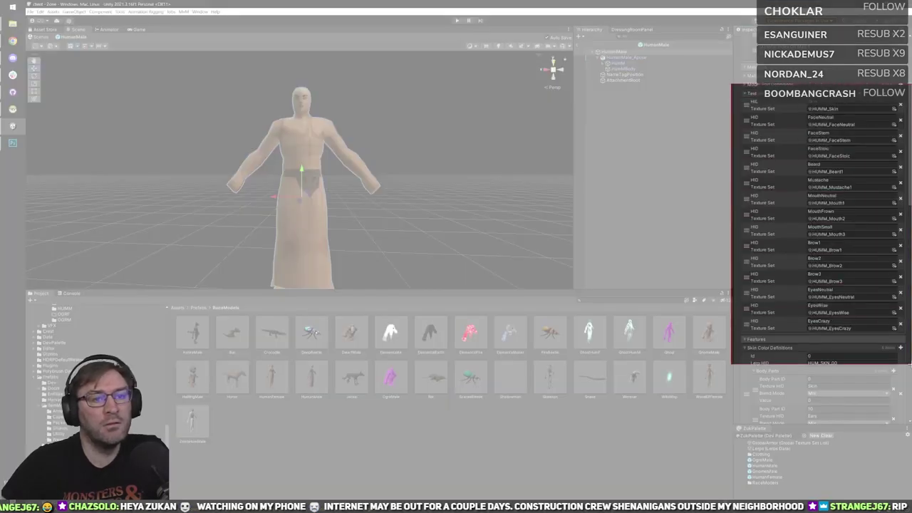
left_click_drag(909, 366, 909, 356)
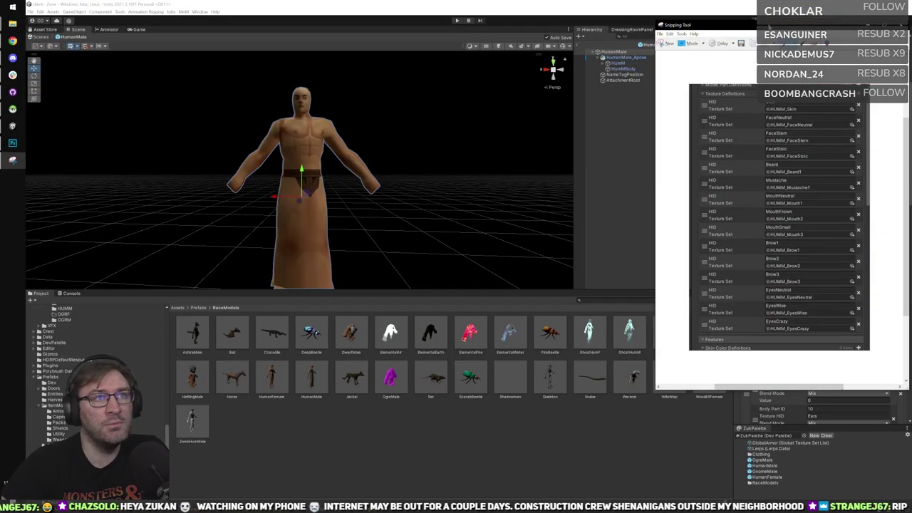
left_click_drag(777, 24, 395, 0)
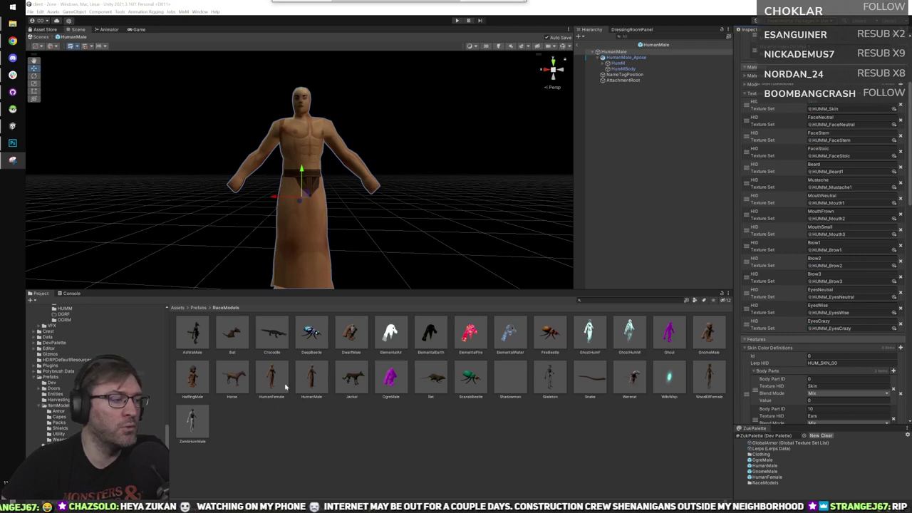
Reopen the HumanFemale prefab and set the HID of its HUMF_Skin texture definition to Skin.
double_click(283, 384)
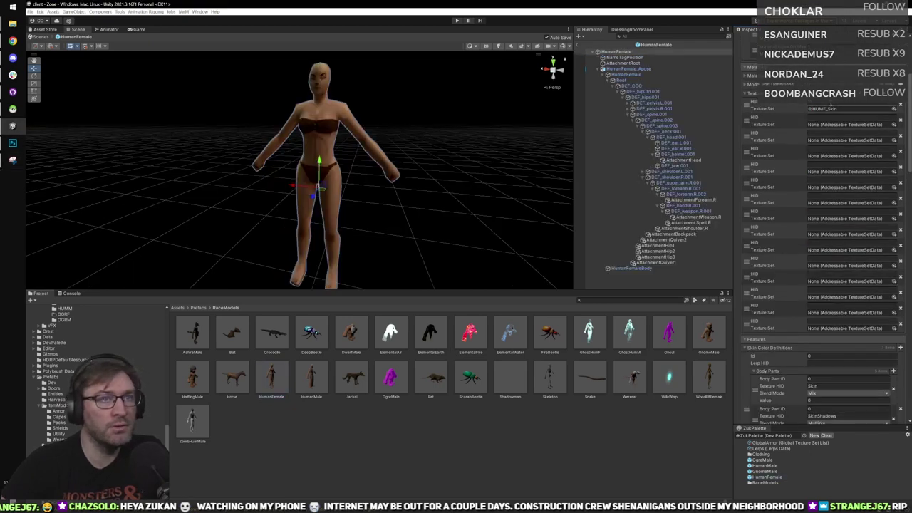
scroll(868, 228, "down", 5)
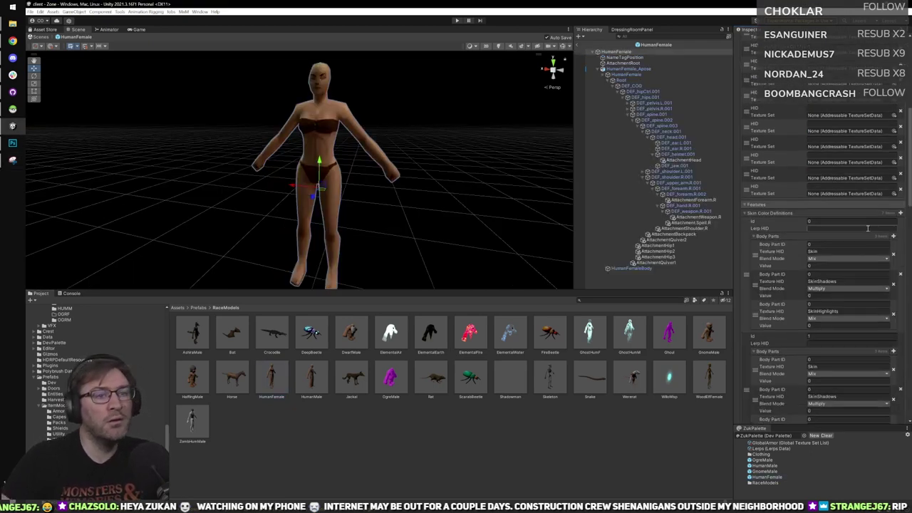
left_click(834, 250)
scroll(839, 249, "up", 2)
scroll(839, 251, "up", 1)
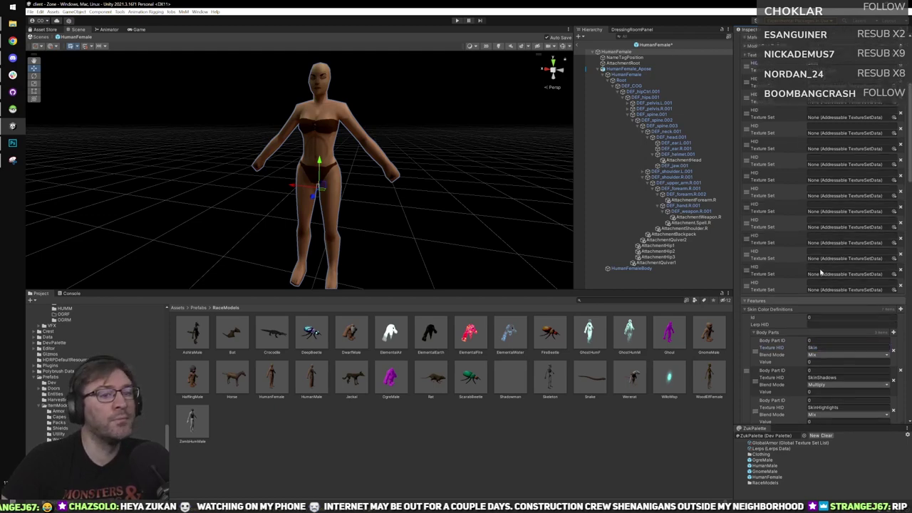
scroll(832, 322, "down", 7)
scroll(834, 322, "up", 8)
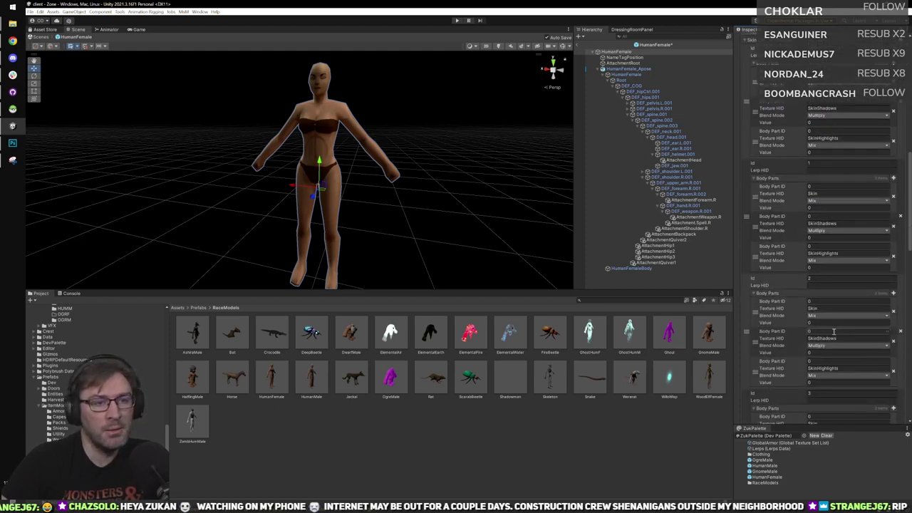
scroll(820, 241, "up", 4)
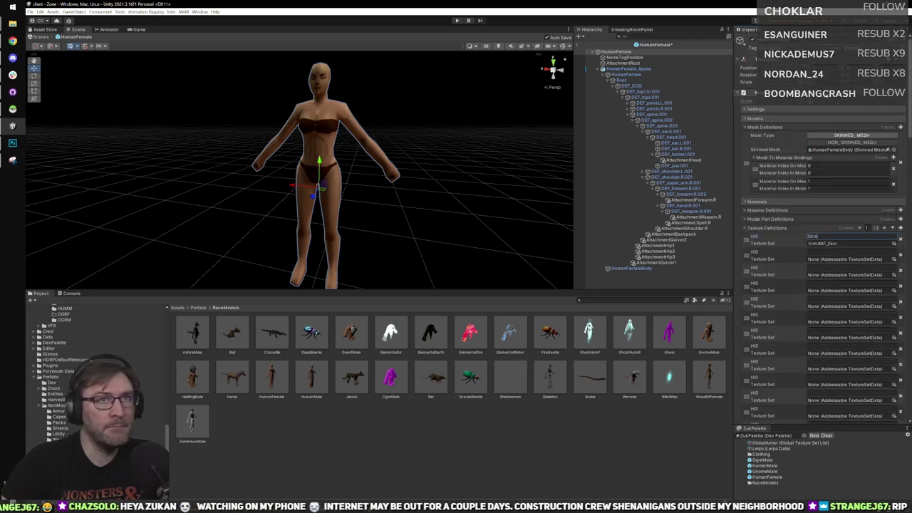
key("Return")
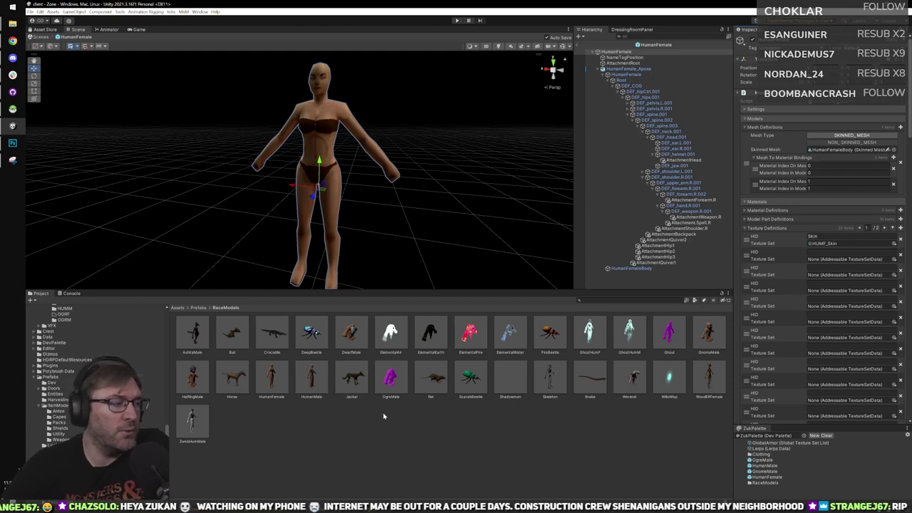
Assign the HUMF_FaceNeutral texture set from the HUMF folder to the second texture definition of HumanFemale.
scroll(794, 329, "down", 4)
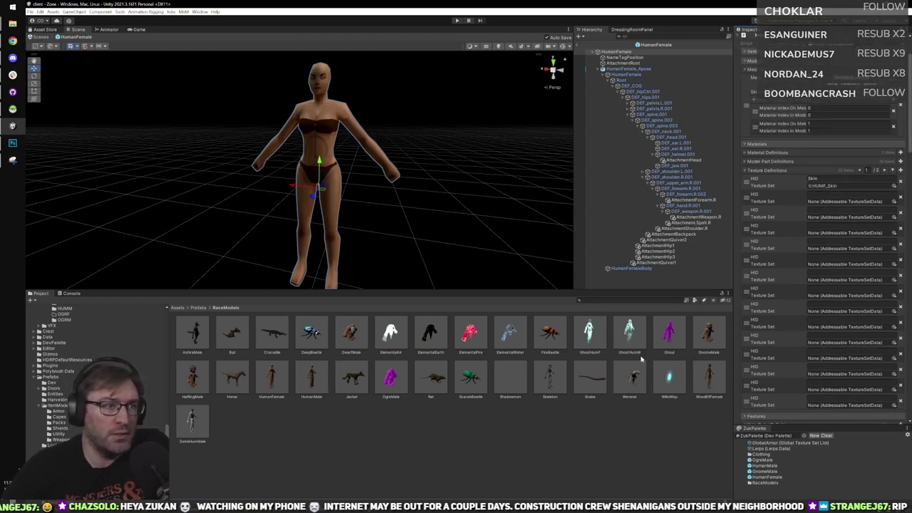
scroll(71, 356, "up", 3)
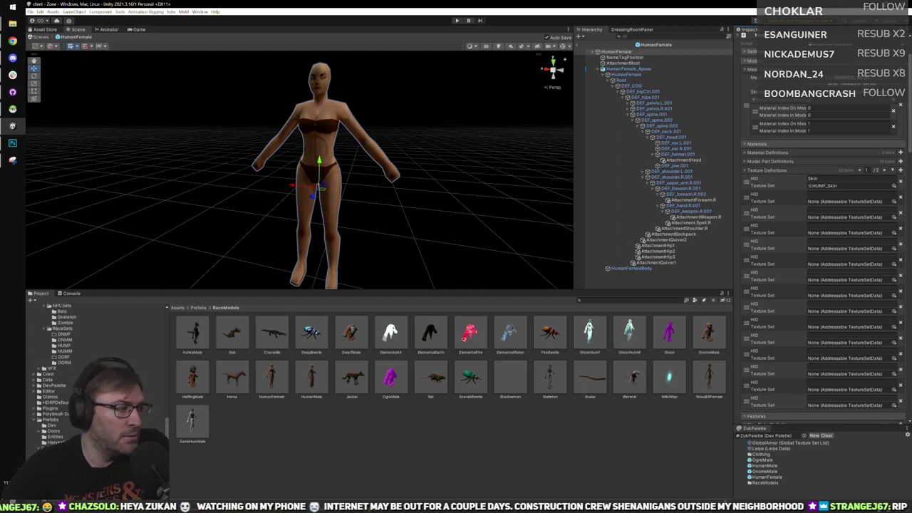
scroll(70, 367, "up", 2)
left_click(65, 366)
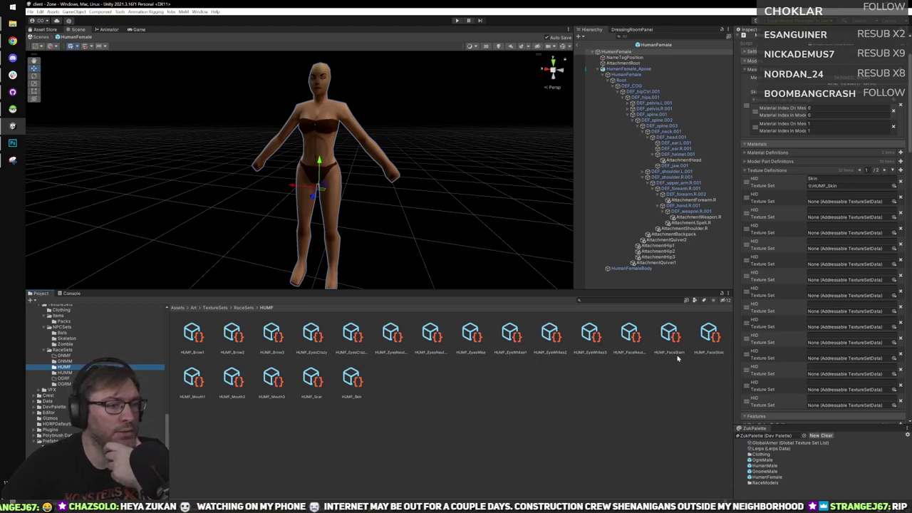
left_click_drag(643, 347, 827, 202)
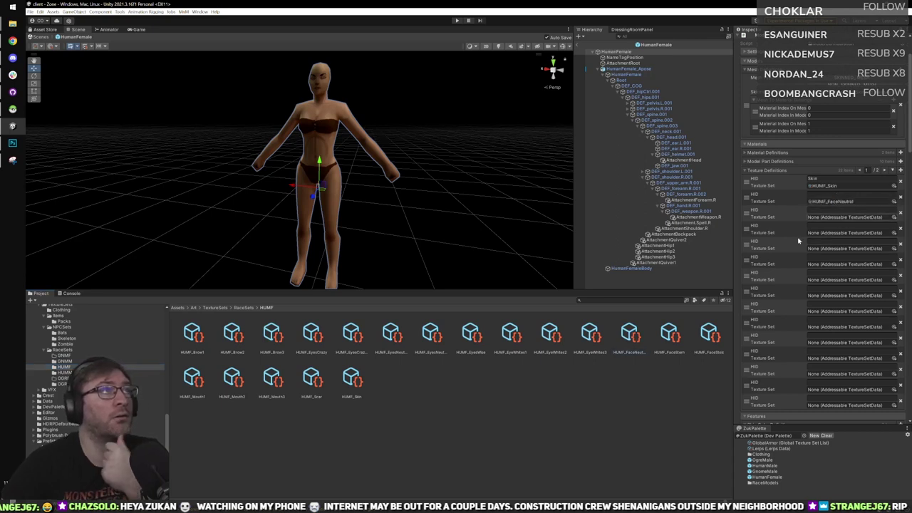
Examine the HumanFemale prefab's skin color definitions, including each entry's Lerp HID and its Skin, SkinShadows and SkinHighlights body parts.
scroll(817, 312, "down", 3)
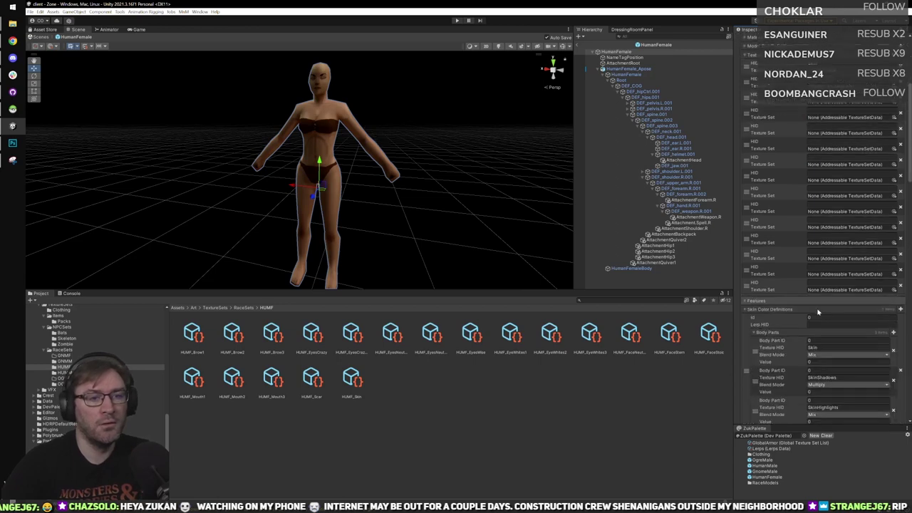
scroll(819, 317, "down", 3)
scroll(828, 331, "down", 4)
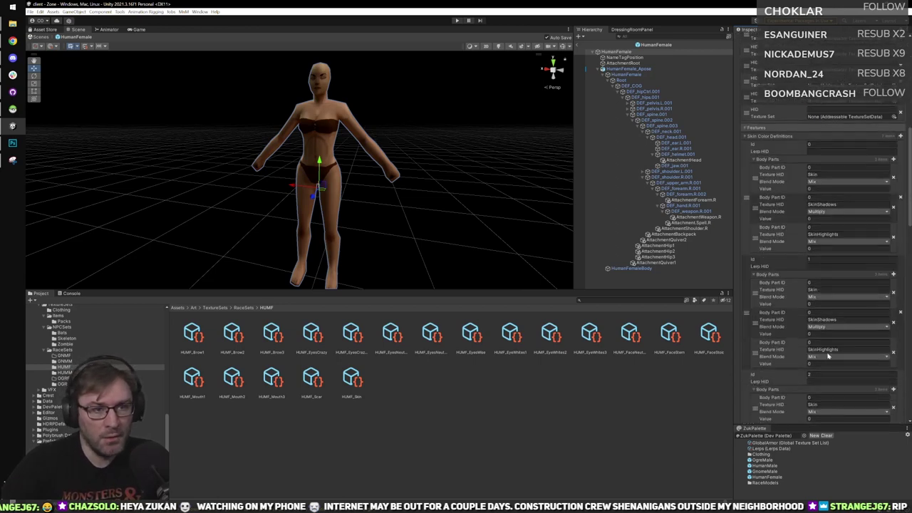
scroll(809, 306, "down", 1)
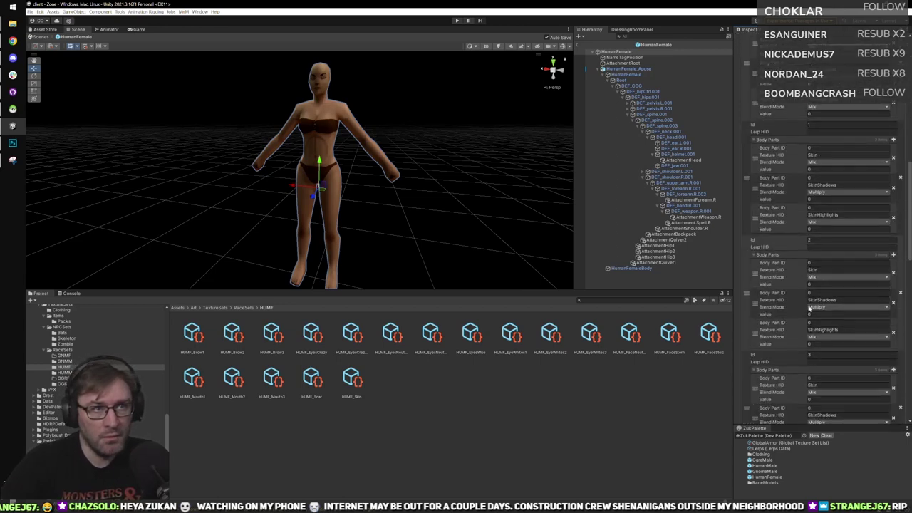
scroll(809, 308, "down", 2)
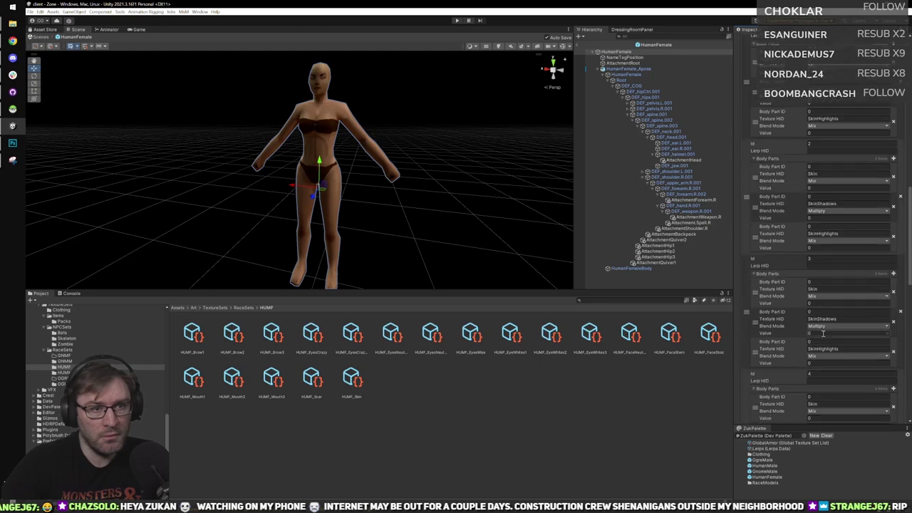
scroll(823, 333, "down", 3)
scroll(836, 357, "down", 2)
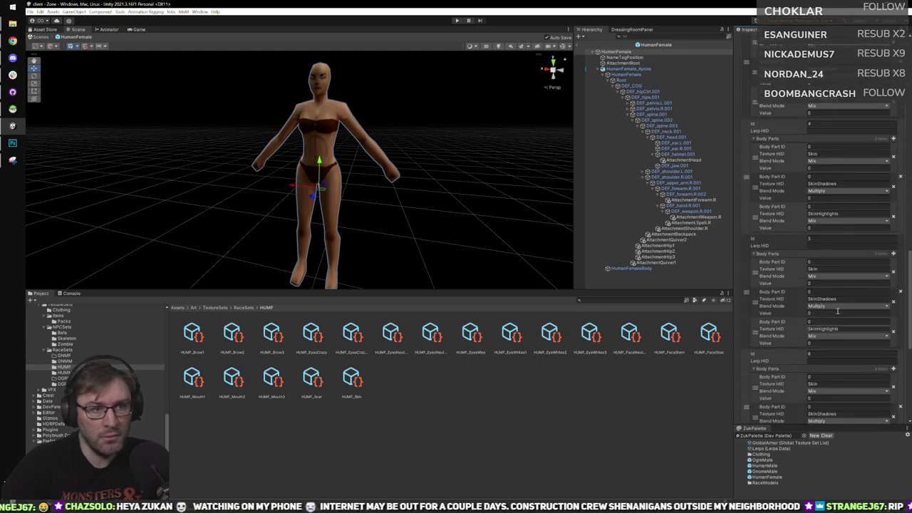
scroll(837, 352, "down", 3)
scroll(846, 350, "up", 15)
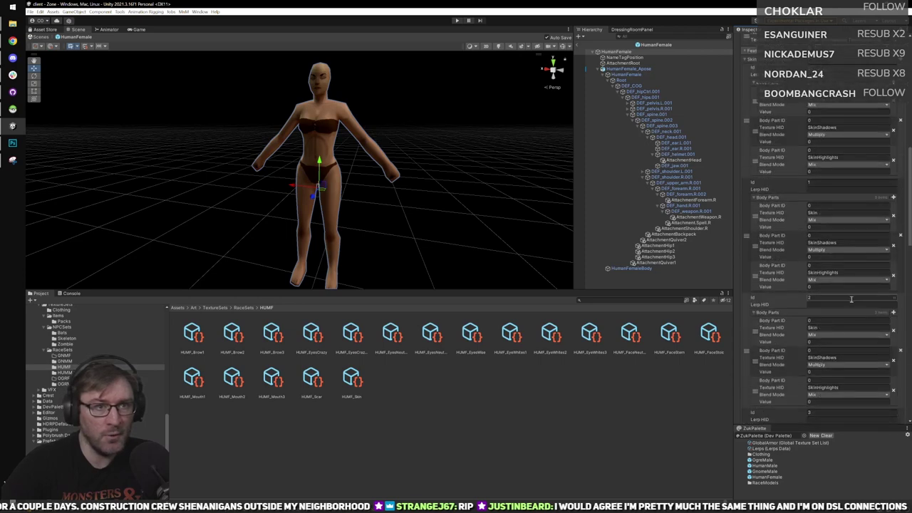
scroll(838, 275, "up", 6)
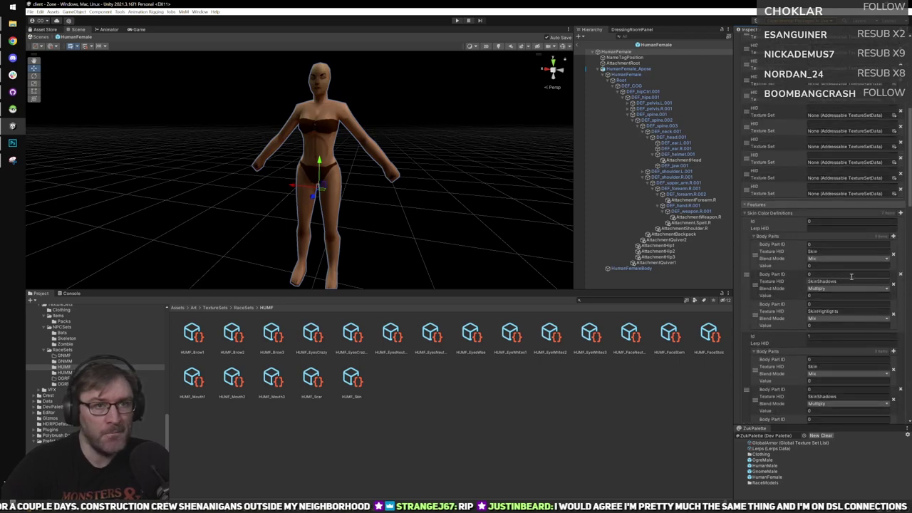
Expand the Feature Definitions of HumanFemale and review their Texture HIDs along with the remaining skin color definitions.
scroll(877, 230, "down", 1)
scroll(878, 230, "down", 5)
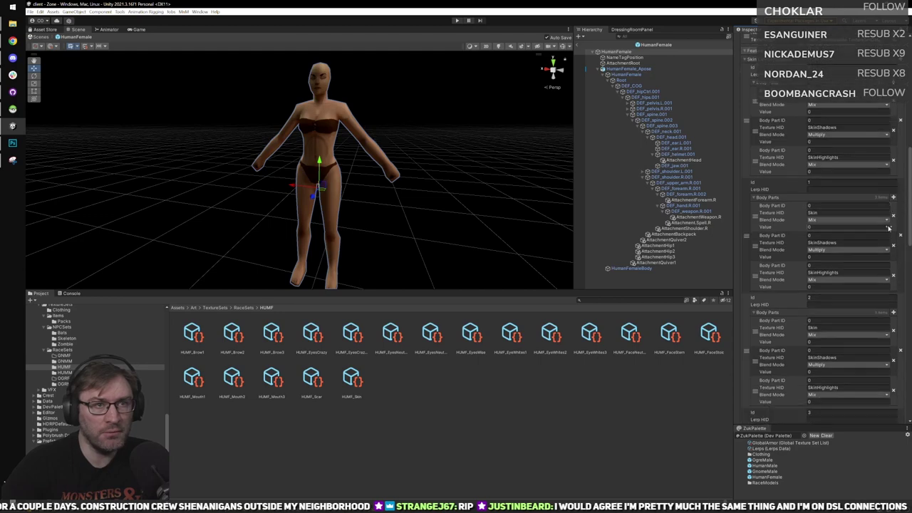
scroll(826, 213, "down", 12)
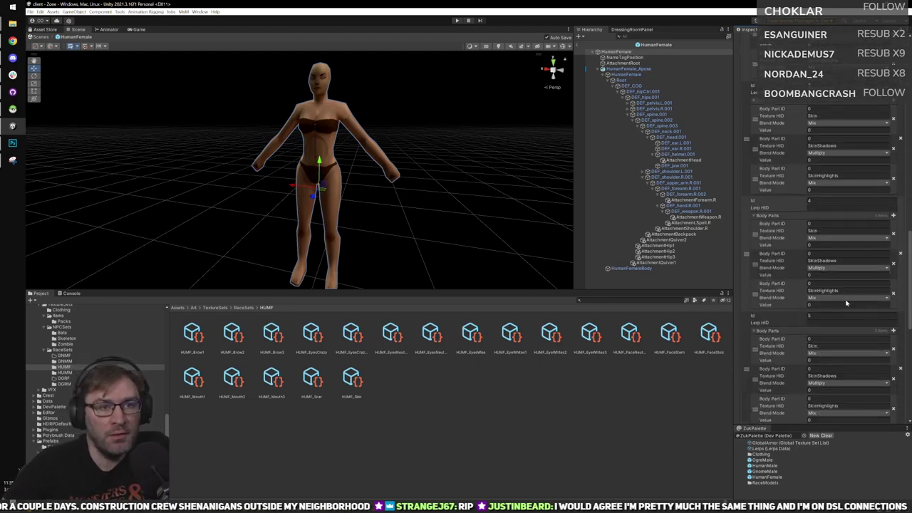
scroll(826, 314, "down", 8)
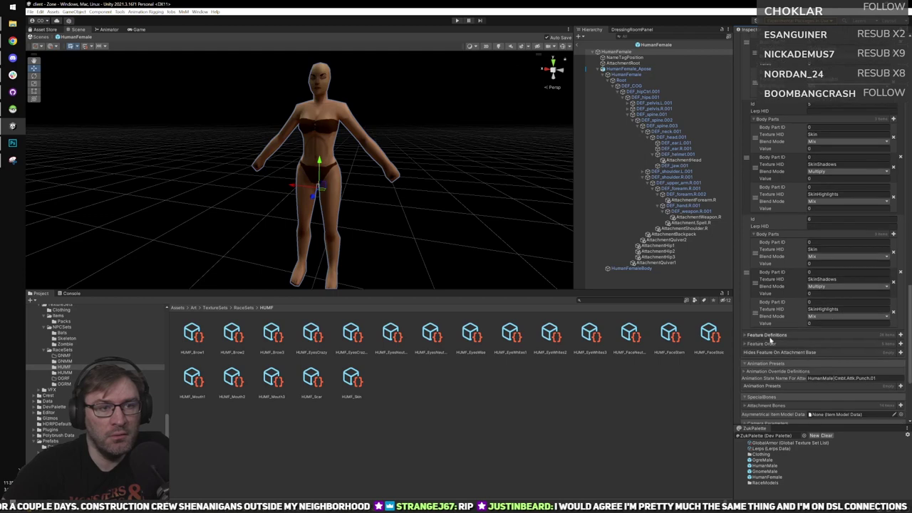
left_click(768, 336)
scroll(797, 339, "down", 8)
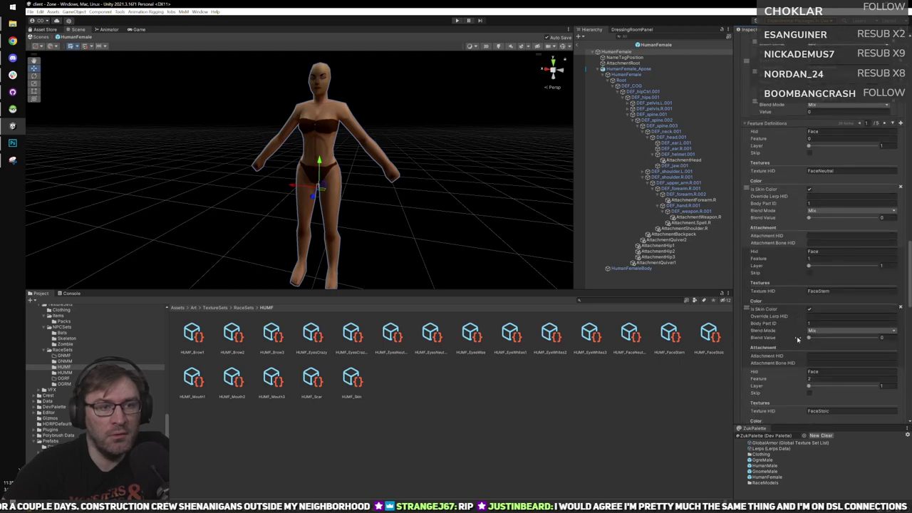
scroll(796, 339, "down", 3)
scroll(796, 334, "up", 10)
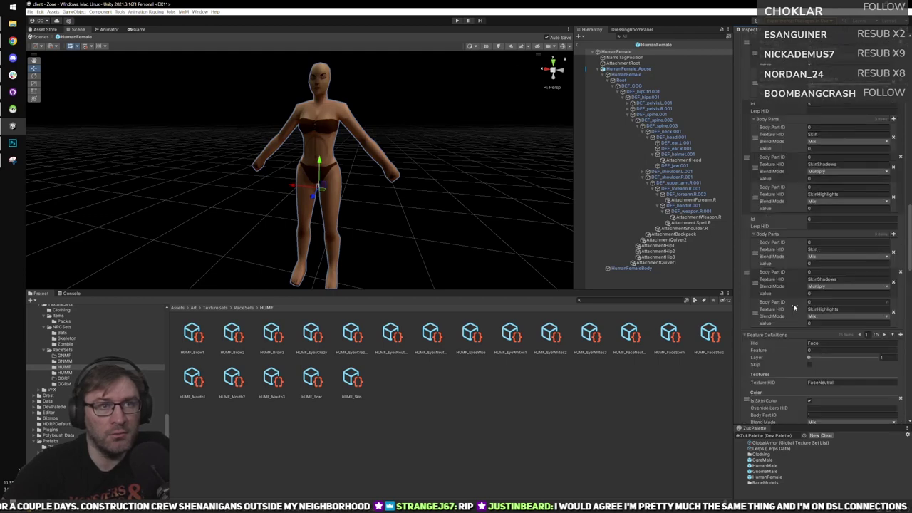
scroll(794, 322, "up", 10)
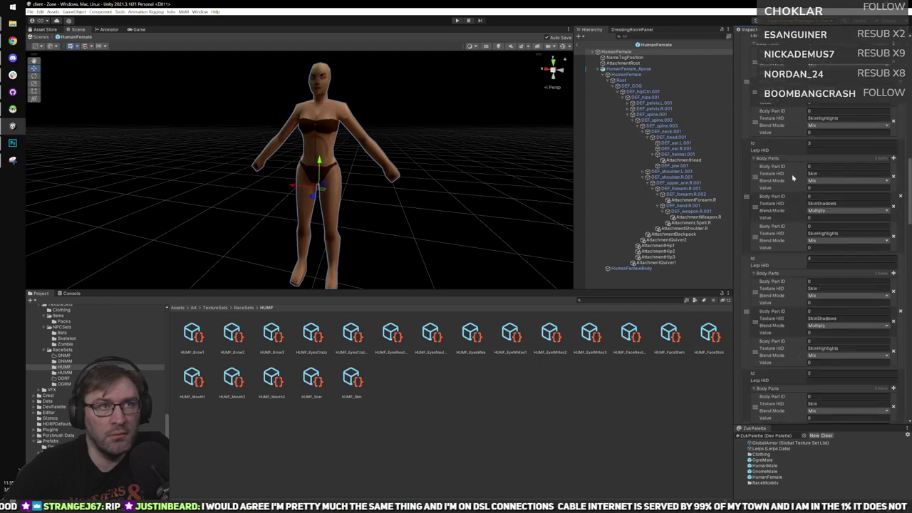
scroll(772, 150, "up", 3)
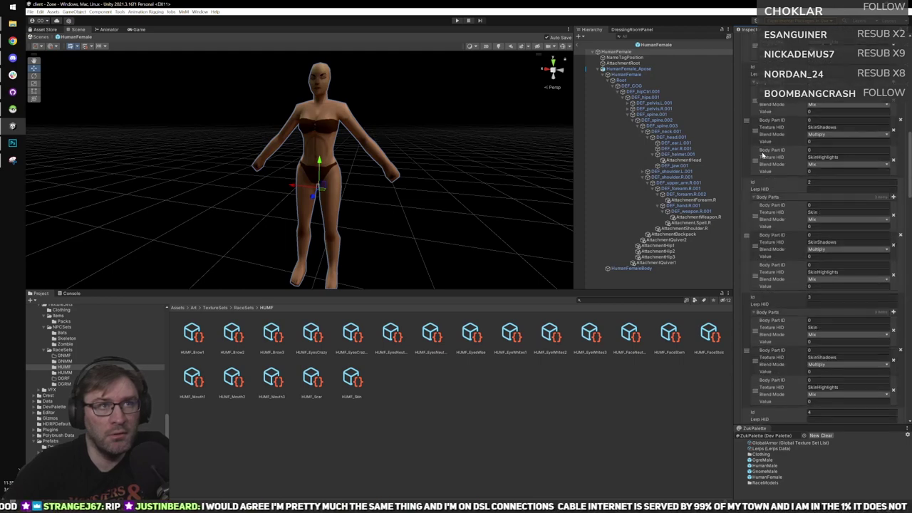
scroll(763, 154, "up", 5)
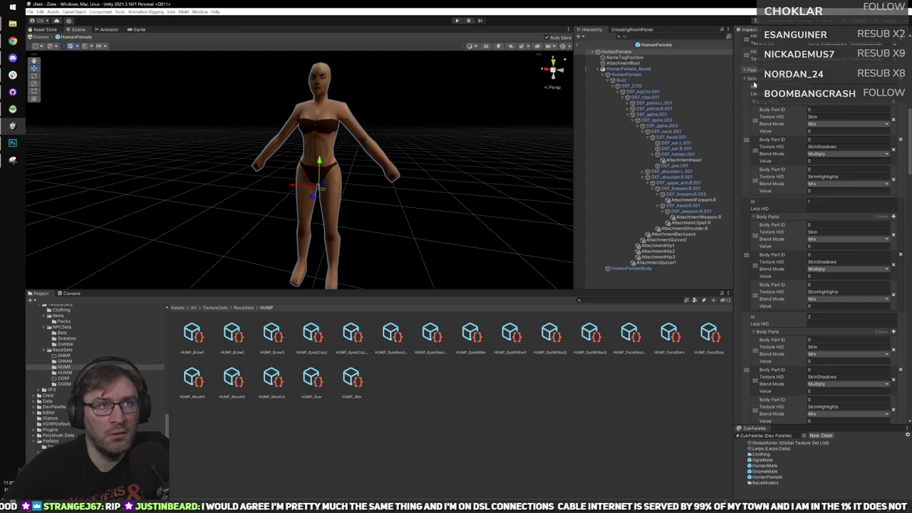
scroll(754, 83, "up", 8)
Collapse the Body Parts of the skin color definitions with IDs 0 to 6 and the Skin Color Definitions list itself.
left_click(754, 82)
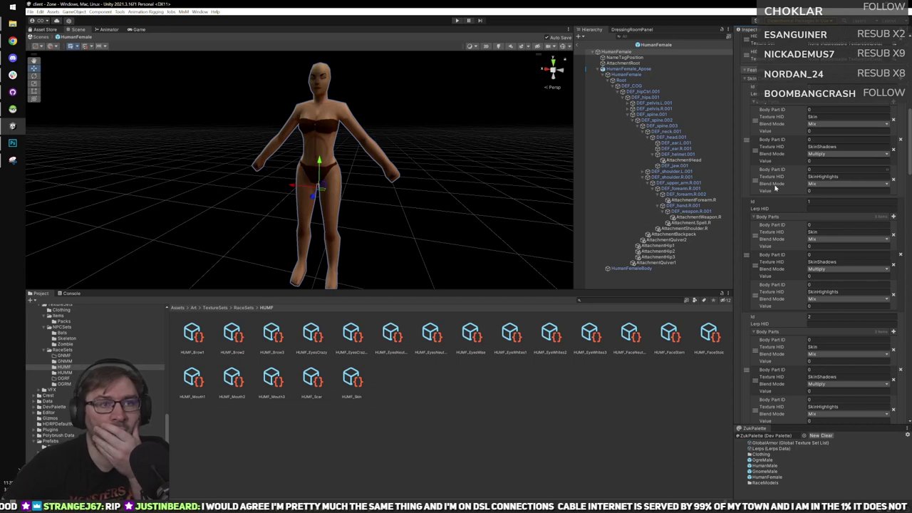
scroll(763, 104, "down", 3)
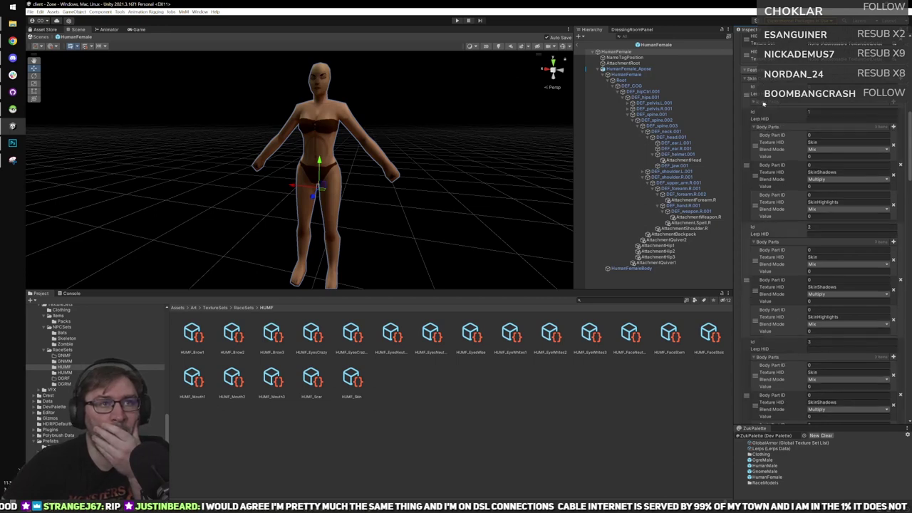
left_click(759, 127)
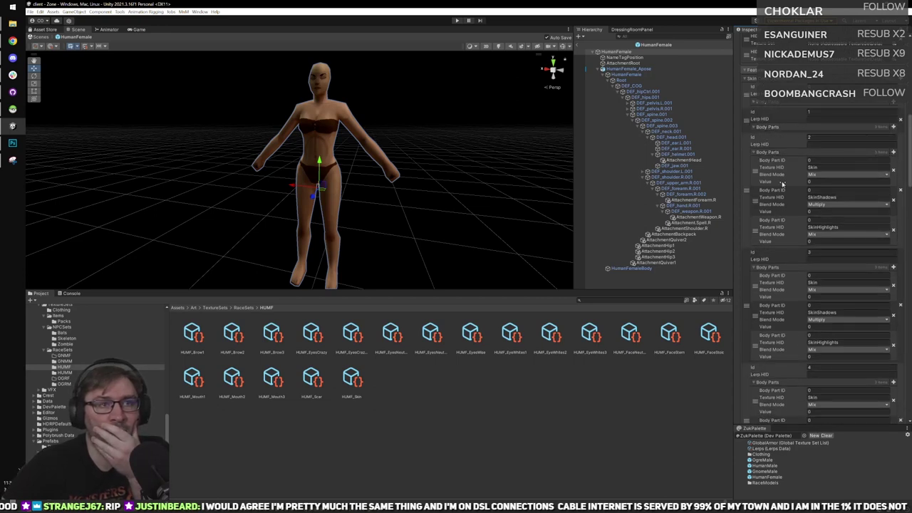
left_click(761, 152)
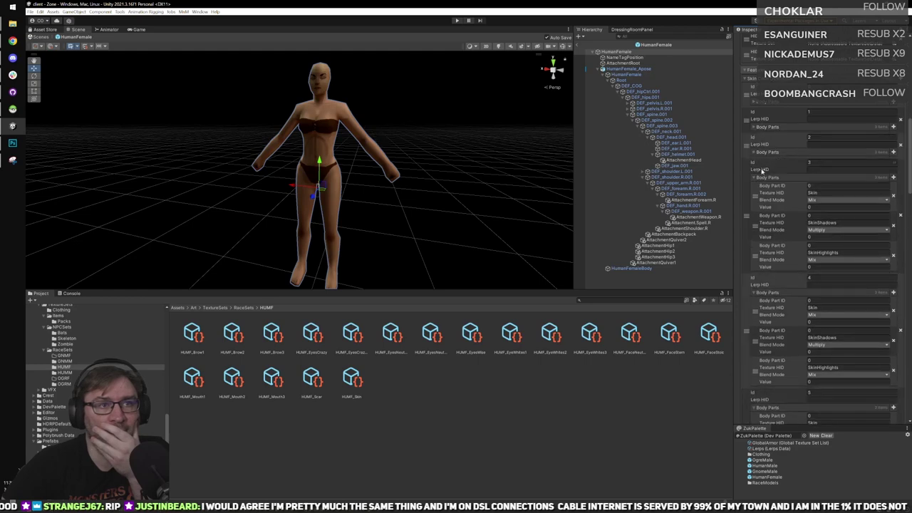
left_click(761, 177)
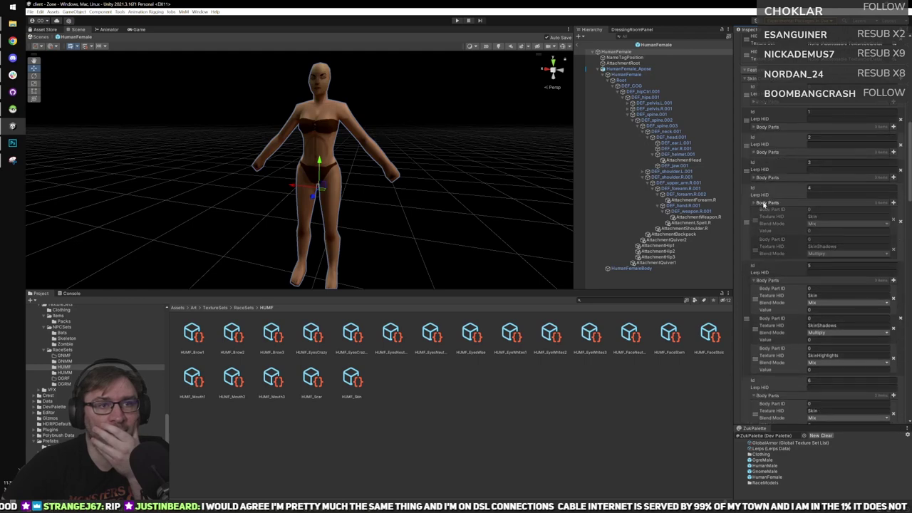
left_click(762, 202)
left_click(762, 228)
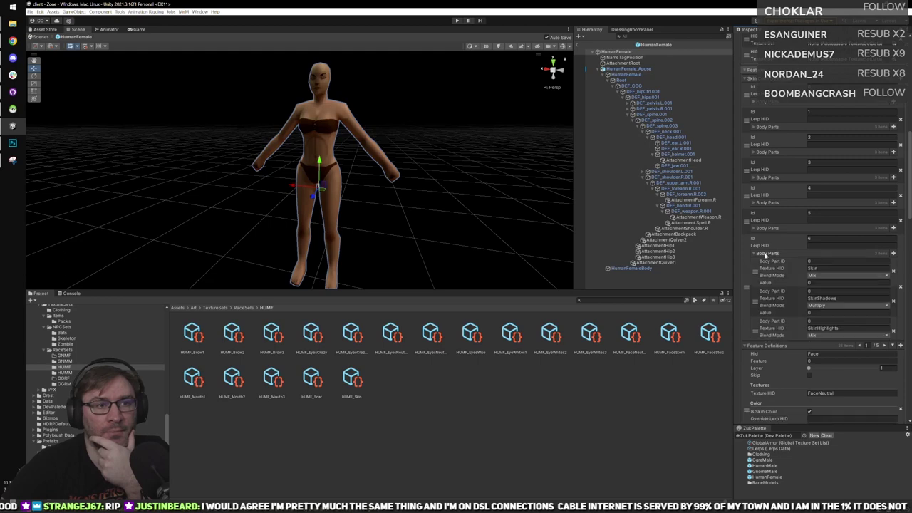
left_click(763, 252)
scroll(753, 86, "down", 5)
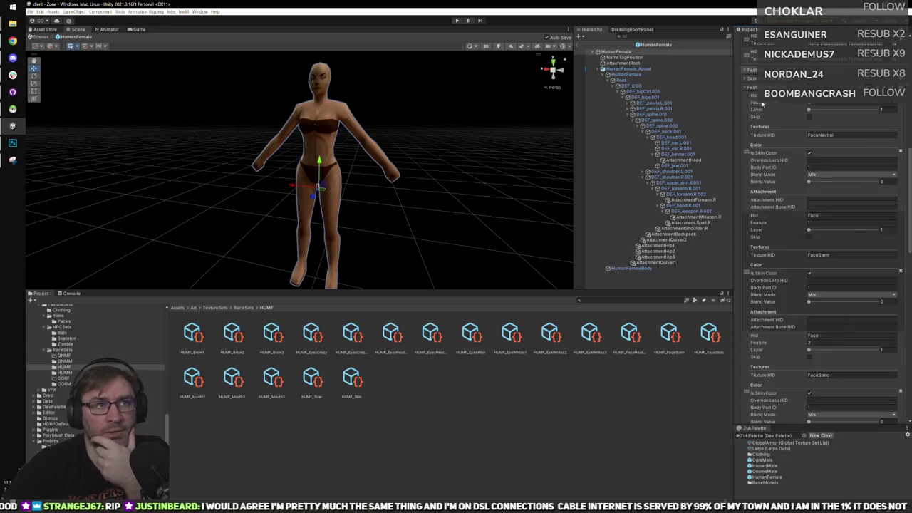
Copy the FaceStern texture HID from the feature definitions into the third texture definition and assign HUMF_FaceStern to it.
left_click(836, 254)
key("ctrl+c")
scroll(842, 250, "up", 10)
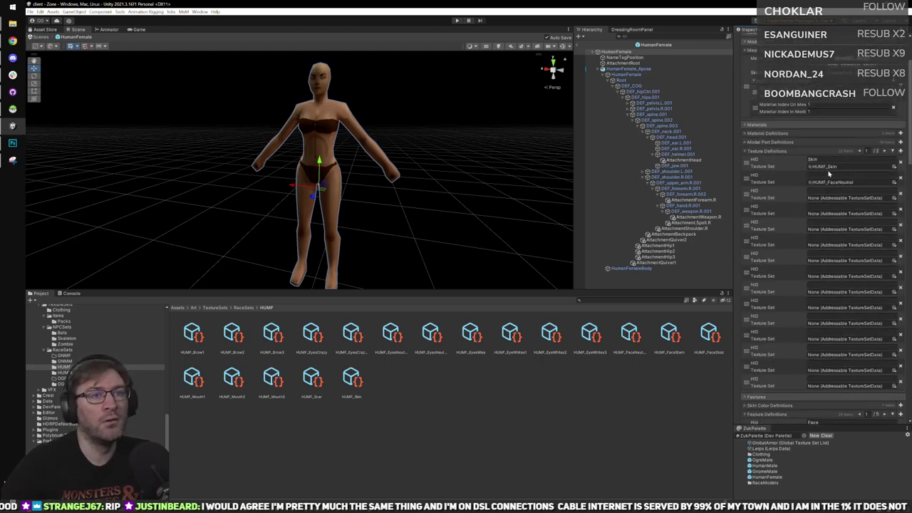
left_click(820, 192)
key("ctrl+v")
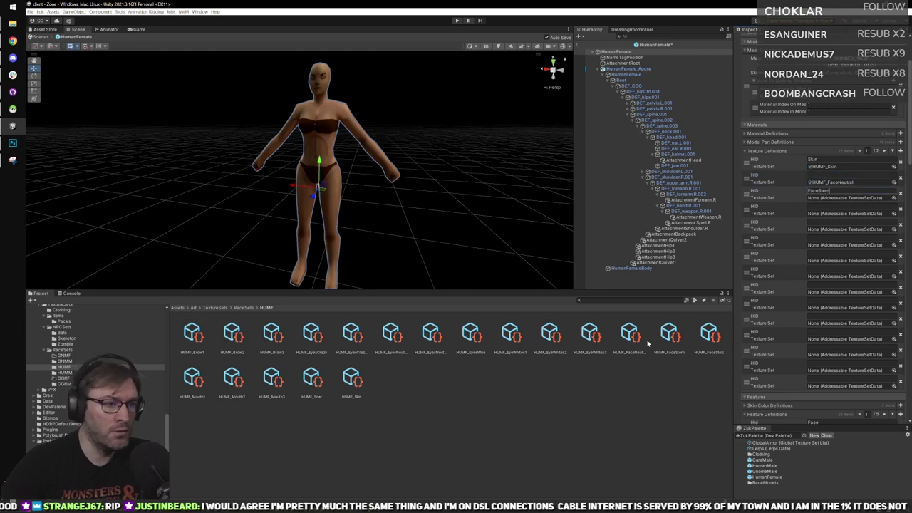
left_click_drag(680, 335, 826, 201)
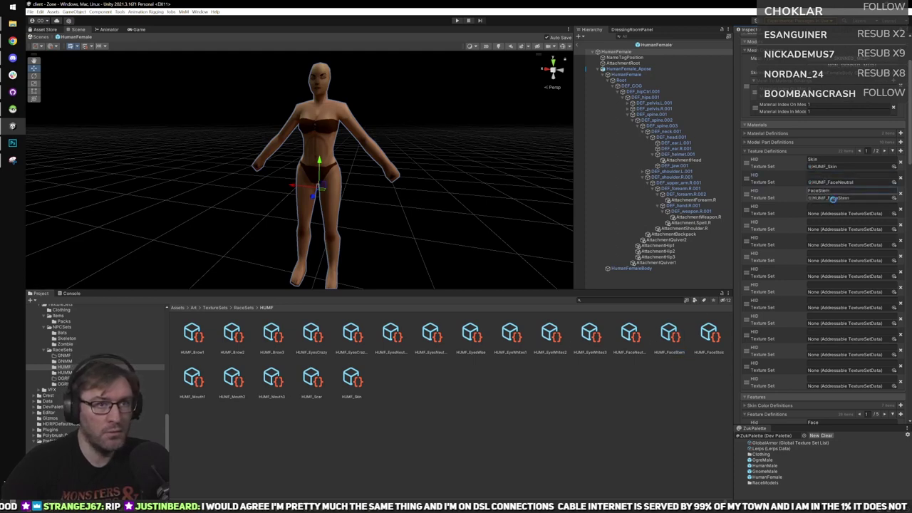
Set the fourth texture definition's HID to FaceStoic and assign the HUMF_FaceStoic texture set to it.
scroll(799, 342, "down", 15)
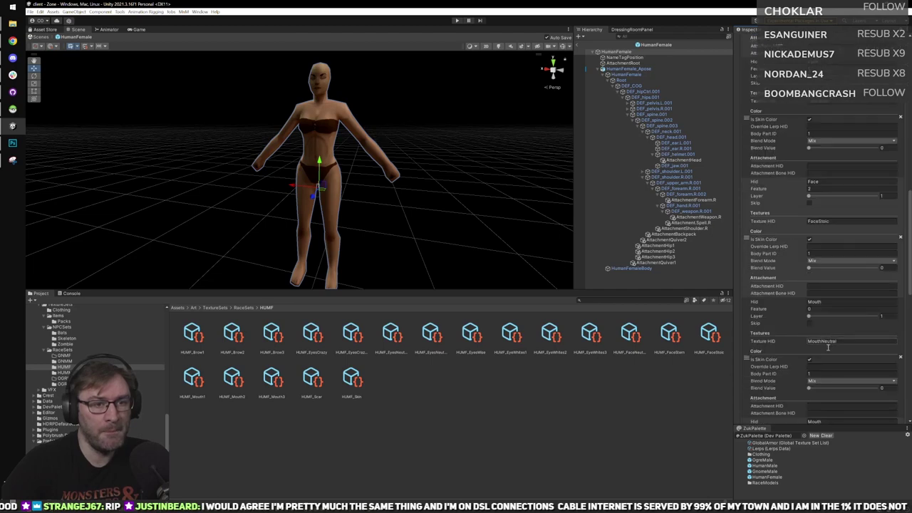
scroll(832, 362, "up", 4)
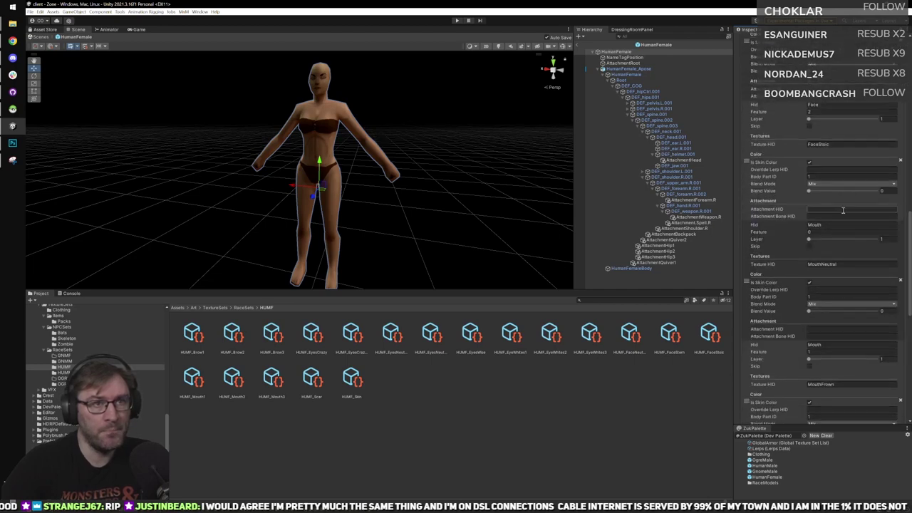
scroll(837, 214, "up", 12)
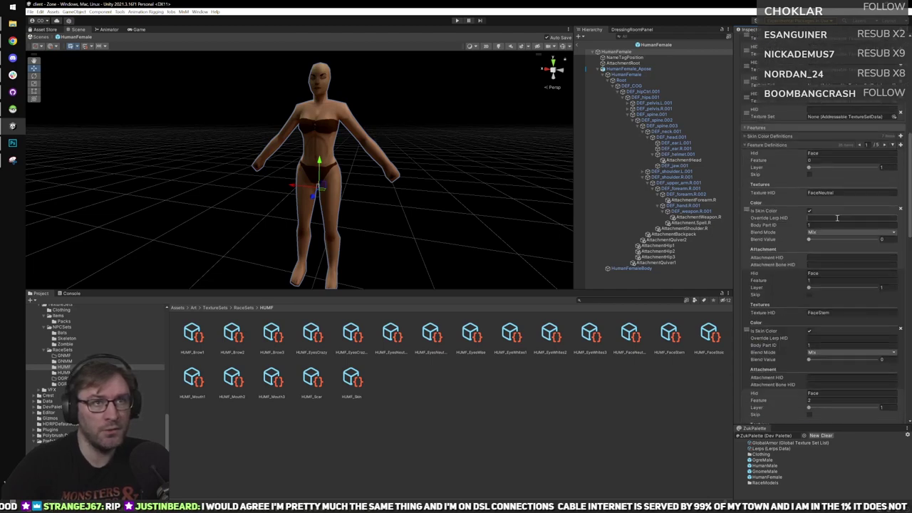
left_click(828, 284)
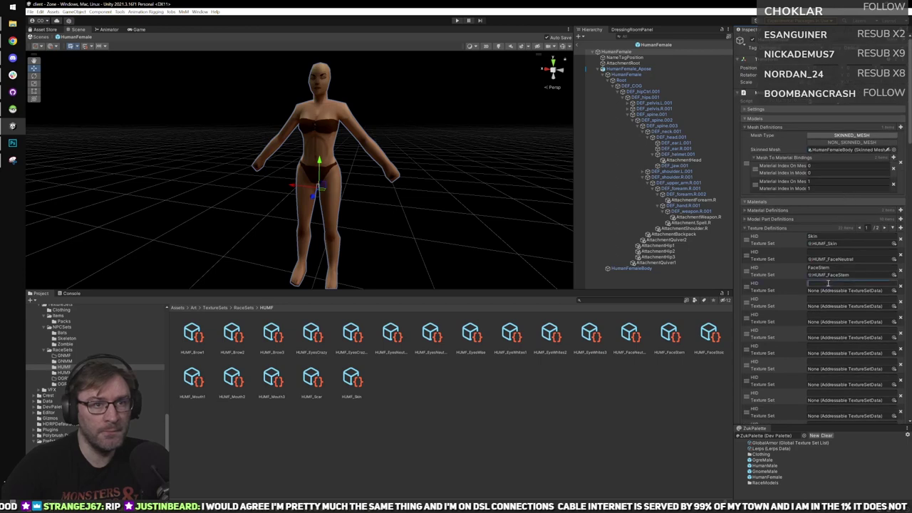
type("FaceStoic")
left_click_drag(713, 338, 827, 292)
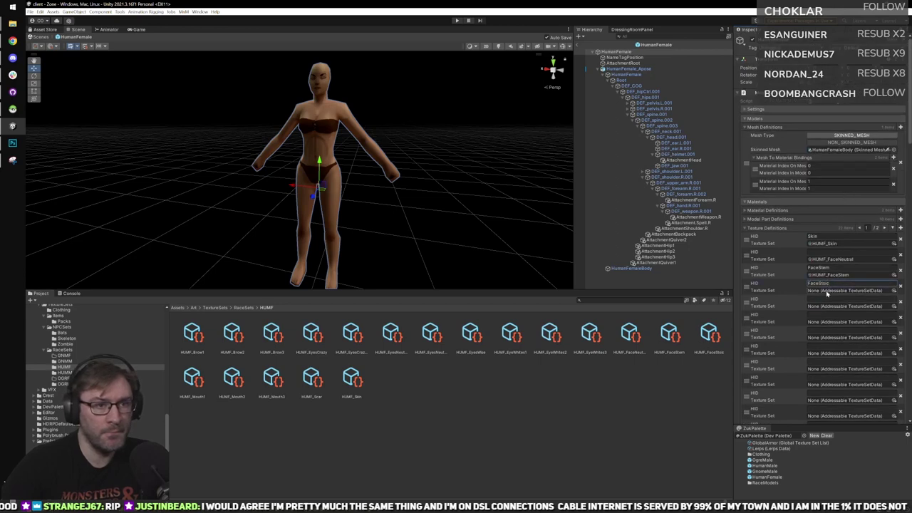
left_click_drag(713, 335, 841, 292)
Set the HID of the HUMF_FaceNeutral texture definition to FaceNeutral, matching the first feature definition's Texture HID.
scroll(845, 299, "down", 12)
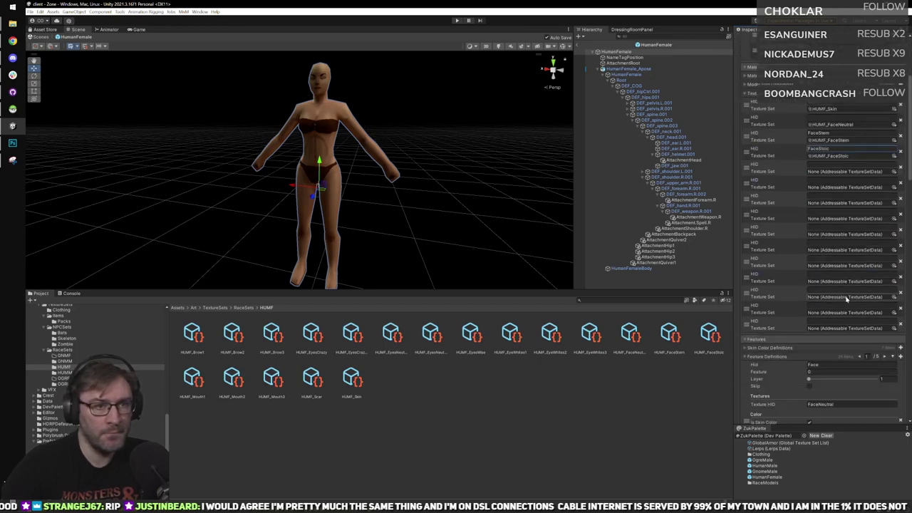
scroll(842, 313, "down", 5)
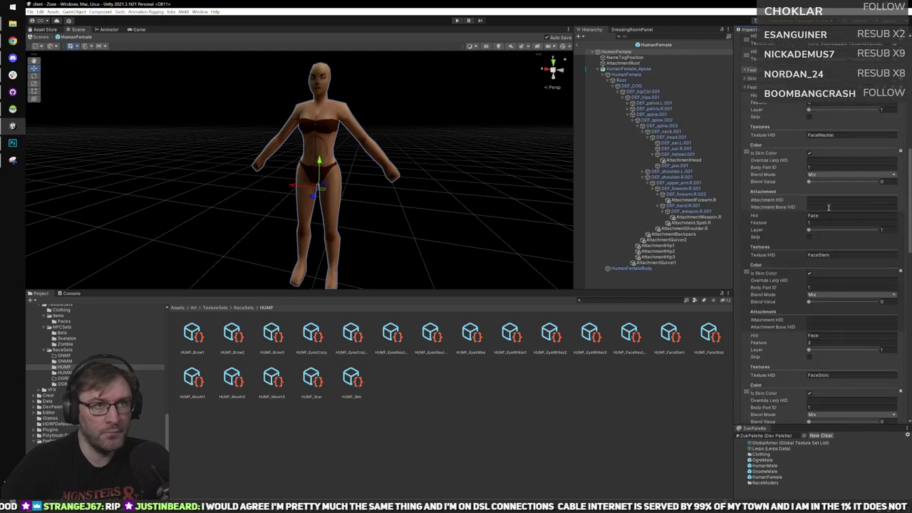
scroll(853, 171, "up", 12)
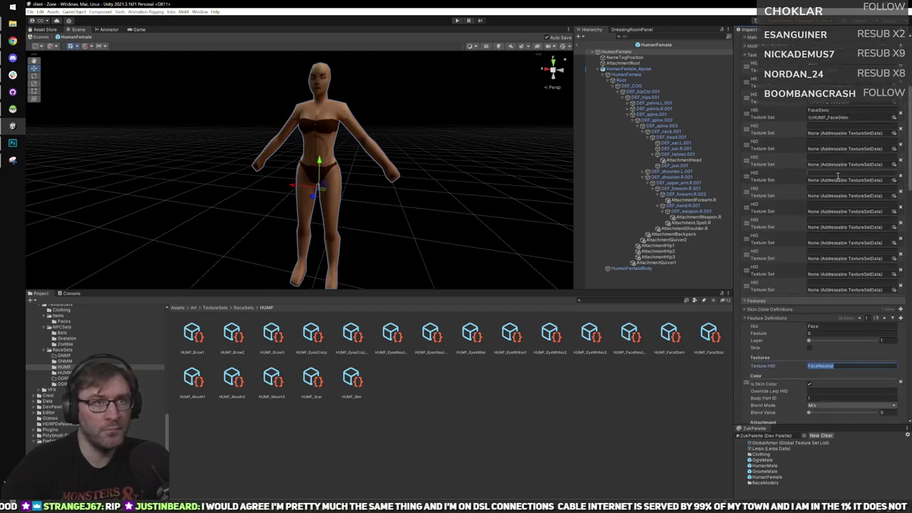
left_click(832, 175)
type("FaceNeutral")
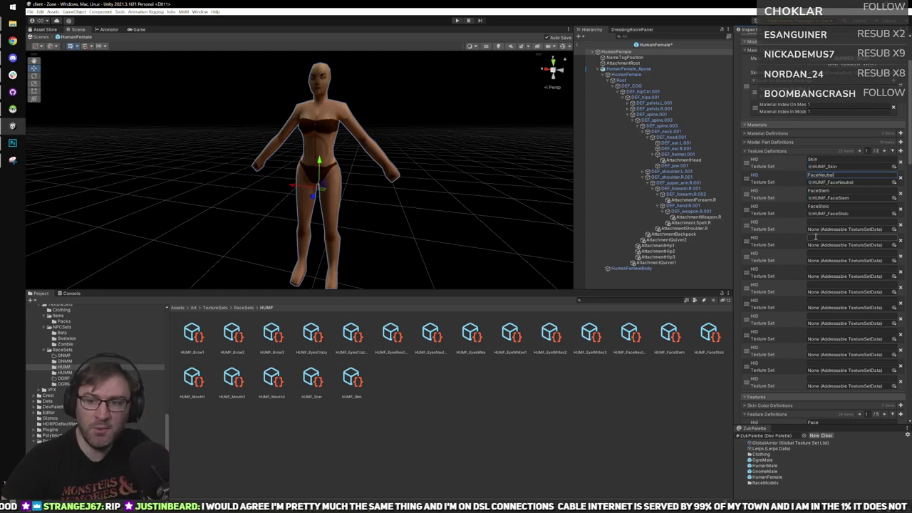
Copy the MouthNeutral texture HID from the feature definitions into the fifth texture definition and assign HUMF_Mouth1 to it.
scroll(812, 242, "down", 5)
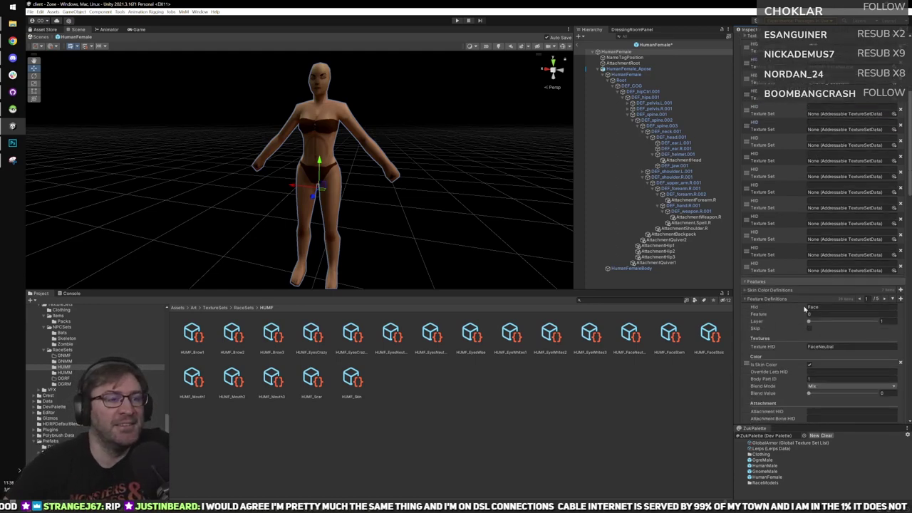
scroll(790, 270, "down", 5)
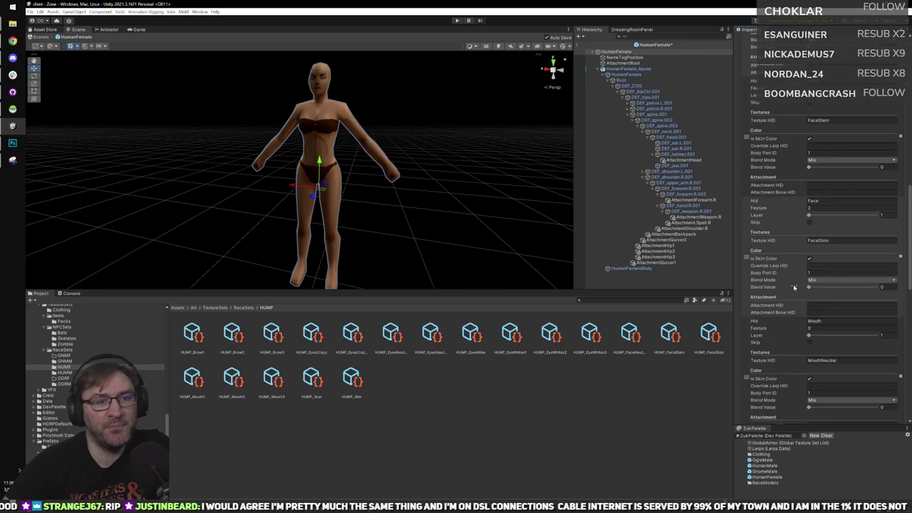
left_click(838, 360)
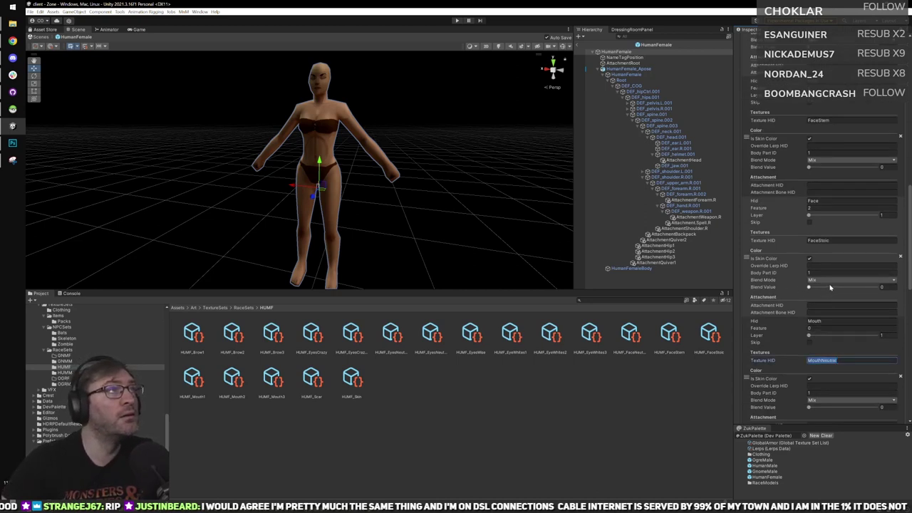
scroll(830, 287, "up", 8)
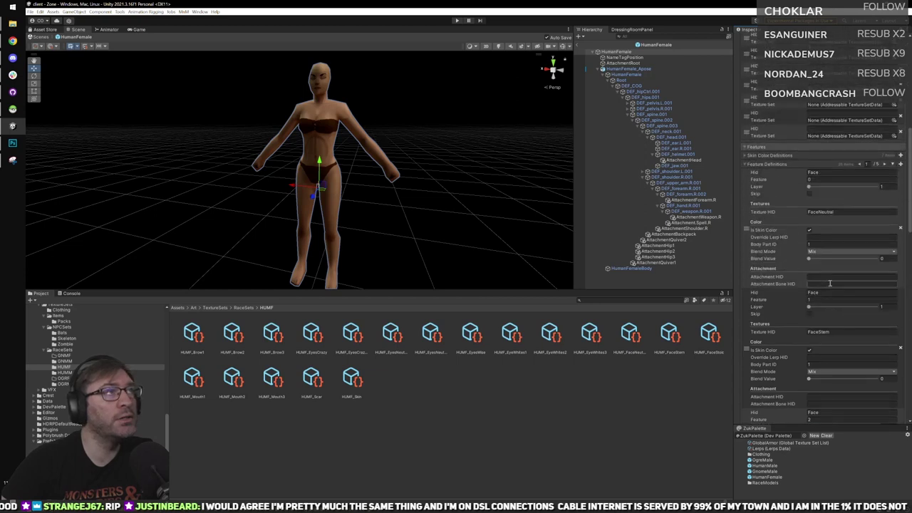
scroll(814, 288, "up", 4)
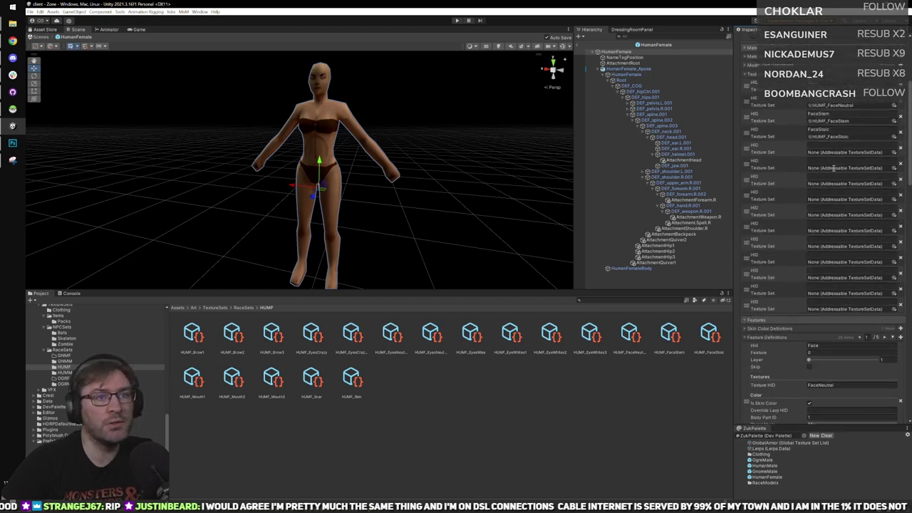
key("Return")
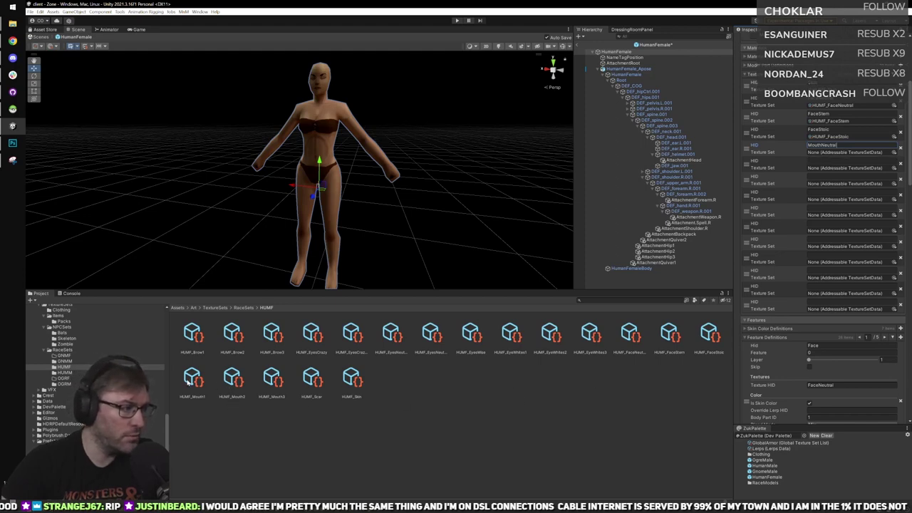
left_click_drag(190, 382, 824, 152)
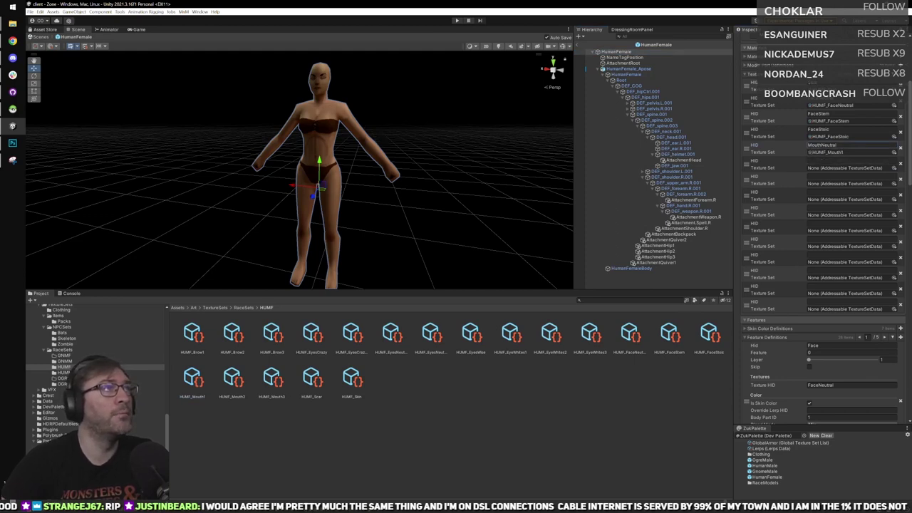
key("alt+Tab")
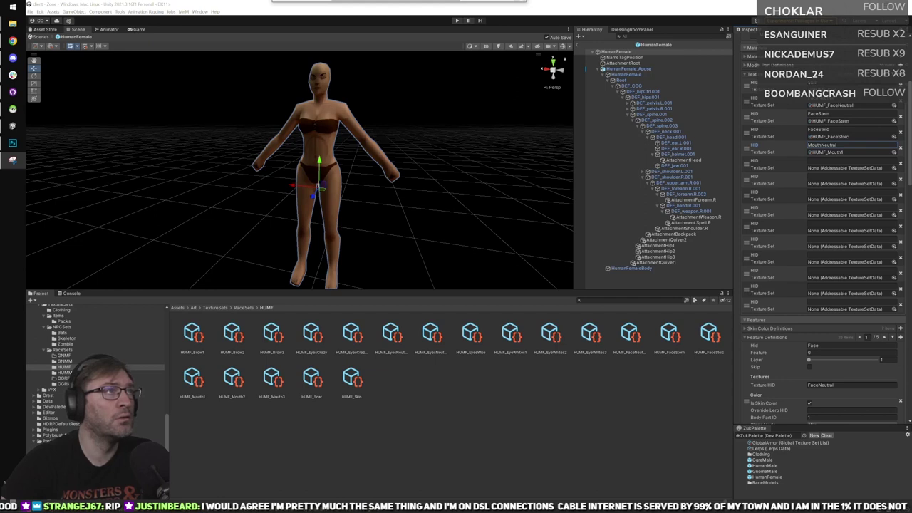
Assign the HUMF_Mouth2 and HUMF_Mouth3 texture sets to the sixth and seventh texture definitions.
left_click(235, 378)
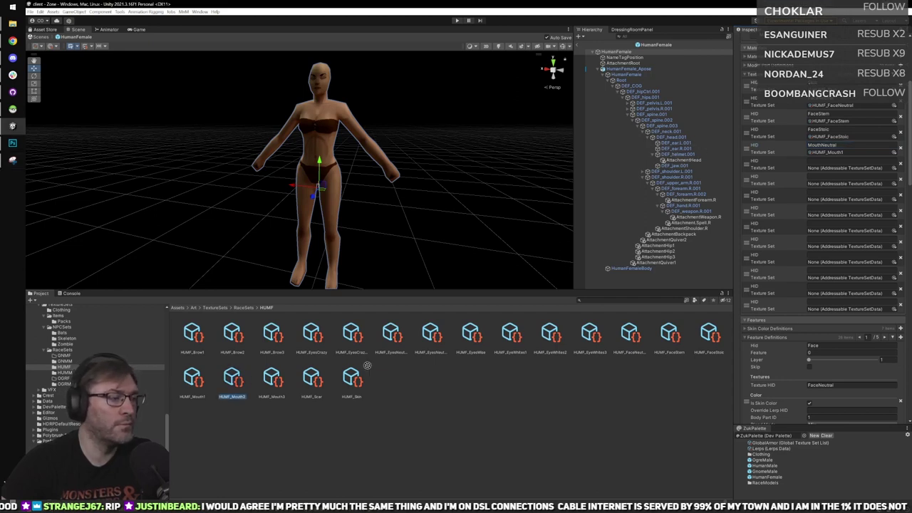
left_click_drag(366, 366, 847, 168)
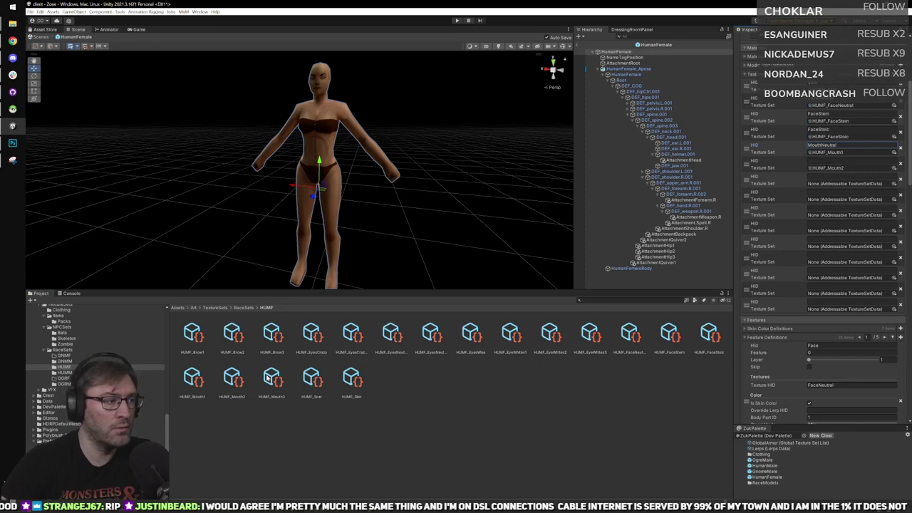
left_click_drag(269, 377, 848, 184)
Copy the MouthFrown texture HID from the feature definitions into the HID of the HUMF_Mouth2 texture definition.
scroll(849, 382, "down", 2)
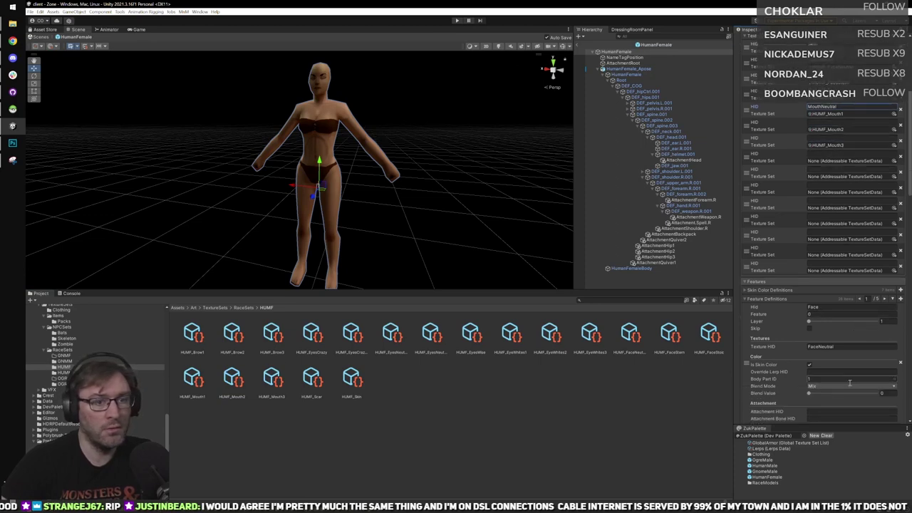
scroll(849, 382, "down", 5)
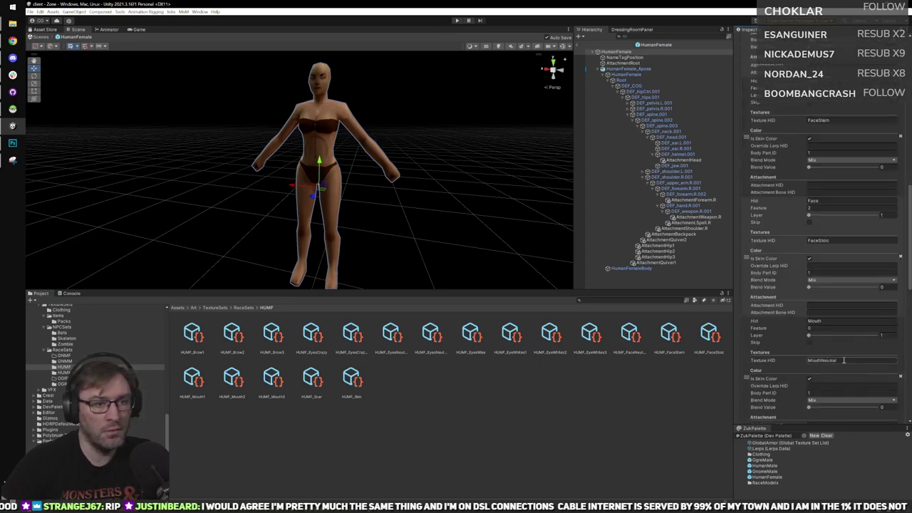
left_click(843, 360)
scroll(842, 361, "down", 4)
left_click(833, 403)
key("ctrl+c")
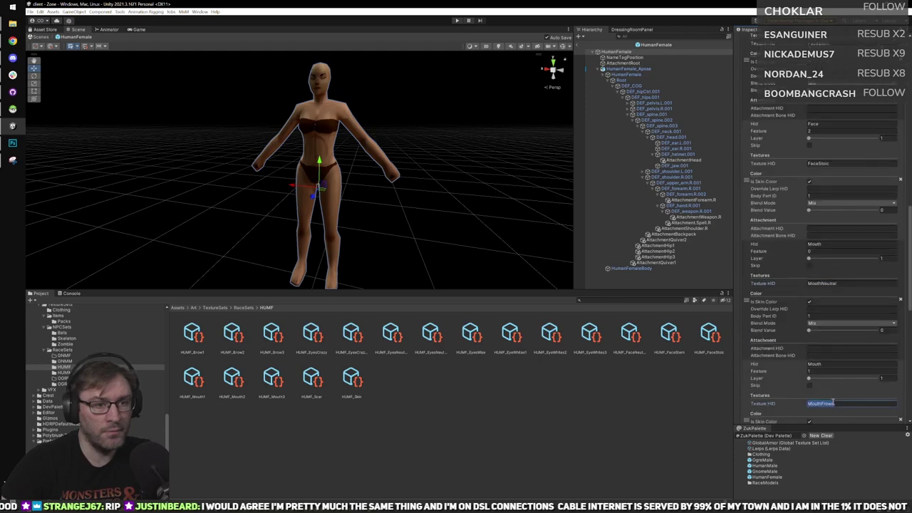
scroll(837, 292, "up", 5)
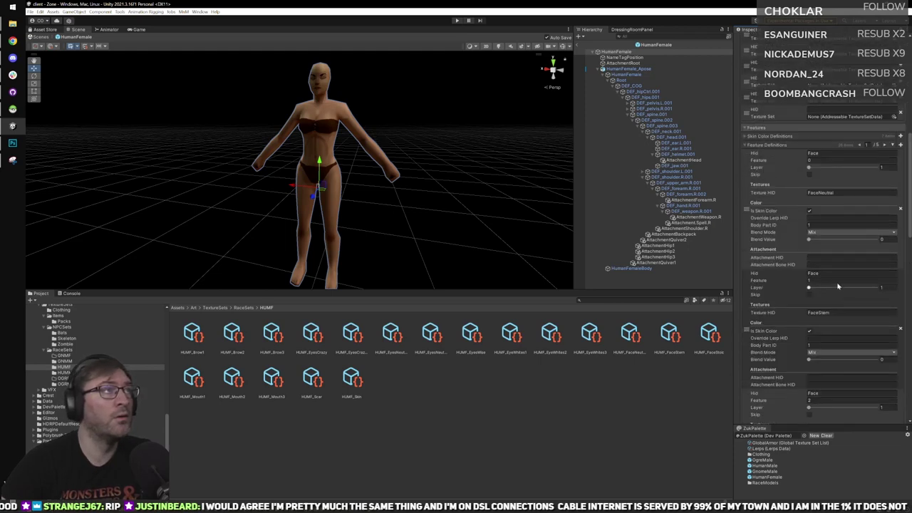
scroll(838, 286, "up", 3)
scroll(833, 171, "up", 3)
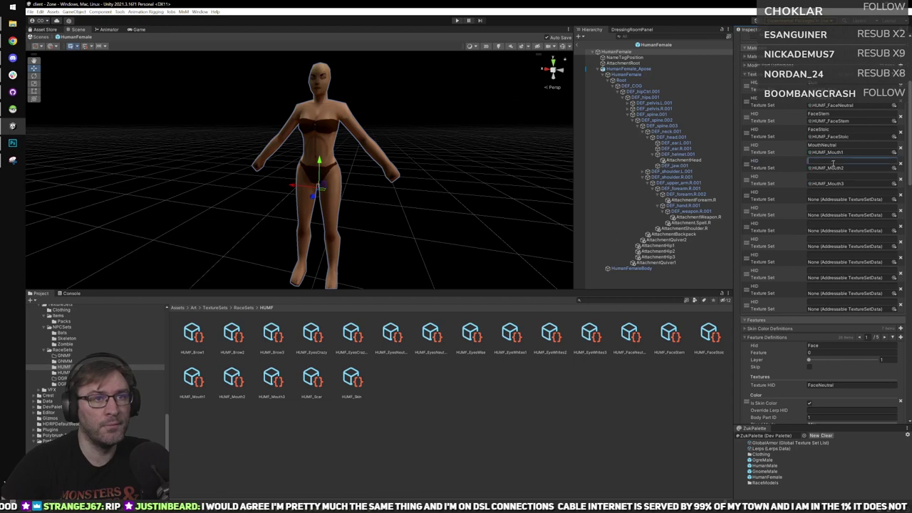
key("ctrl+v")
Set the HID of the HUMF_Mouth3 texture definition to MouthSmall.
left_click(829, 178)
key("BackSpace")
key("BackSpace")
key("BackSpace")
key("BackSpace")
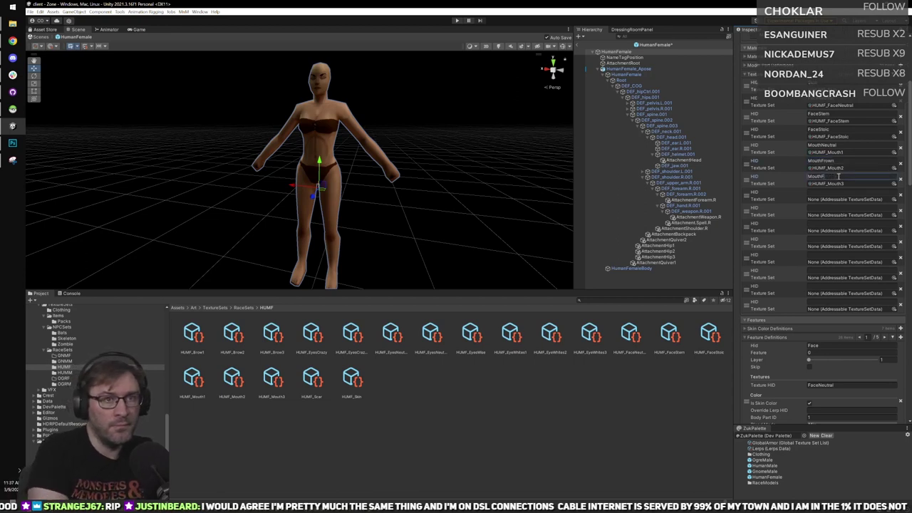
type("Small")
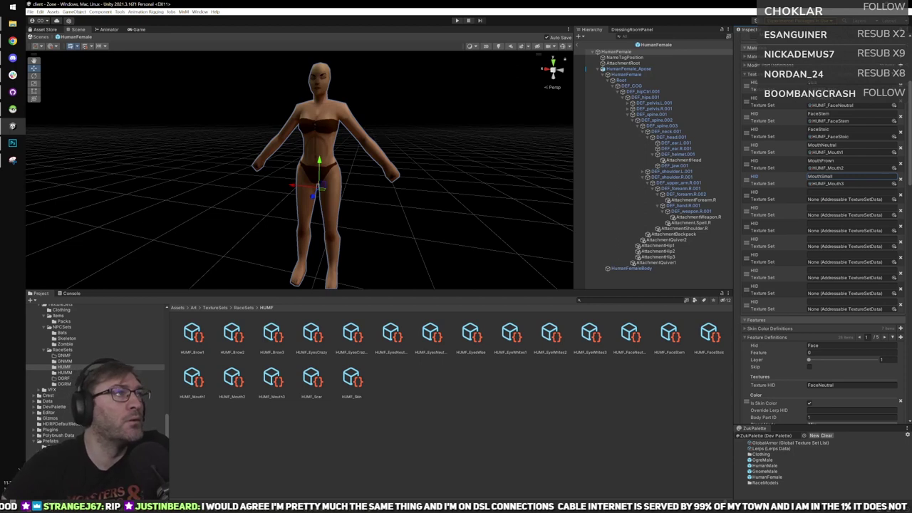
Assign HUMF_Brow1, HUMF_Brow2 and HUMF_Brow3 to the next three empty texture definitions after HUMF_Mouth3.
left_click(13, 160)
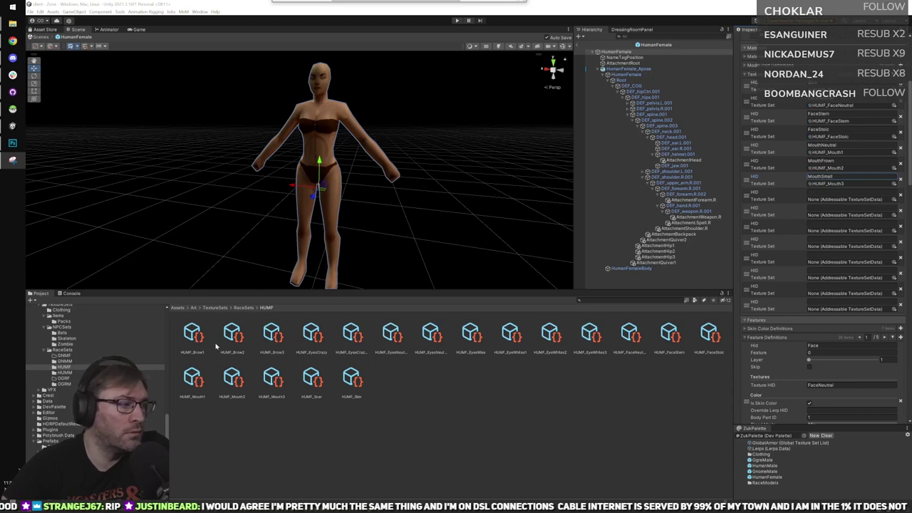
left_click_drag(193, 336, 835, 200)
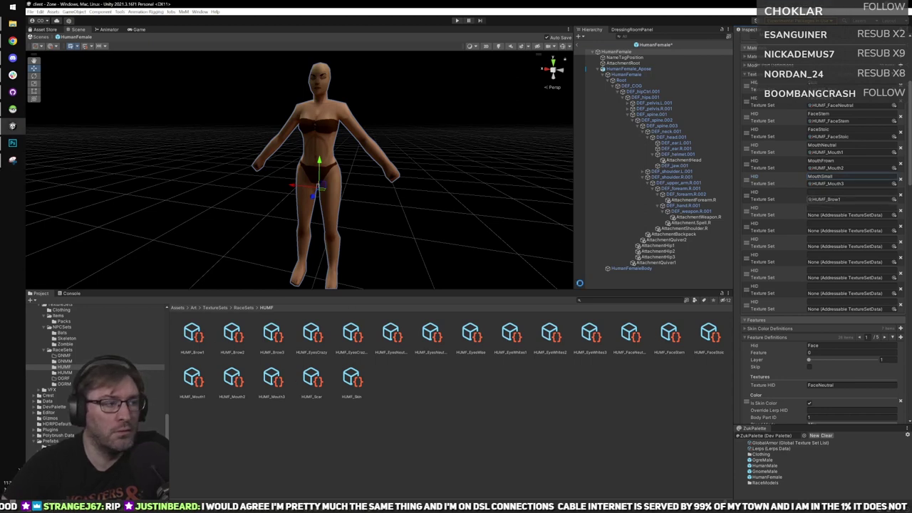
left_click_drag(232, 331, 848, 214)
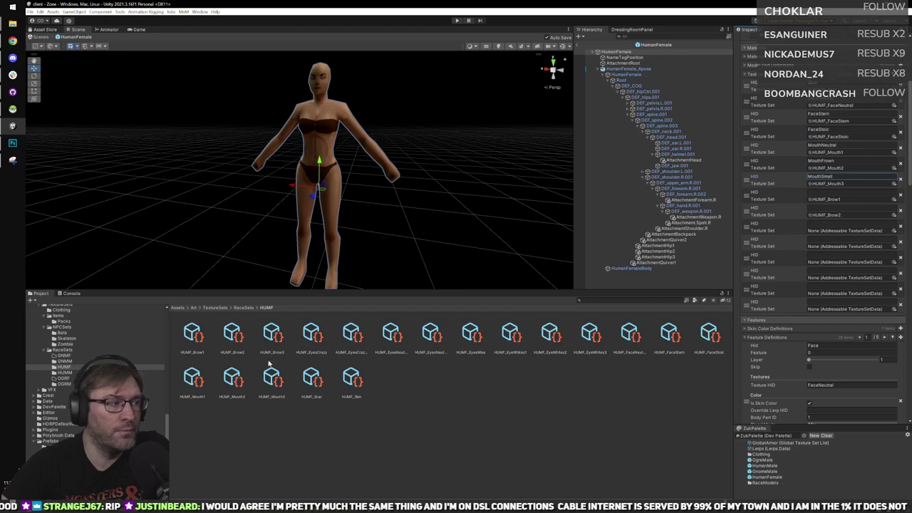
left_click(272, 334)
left_click_drag(675, 289, 829, 232)
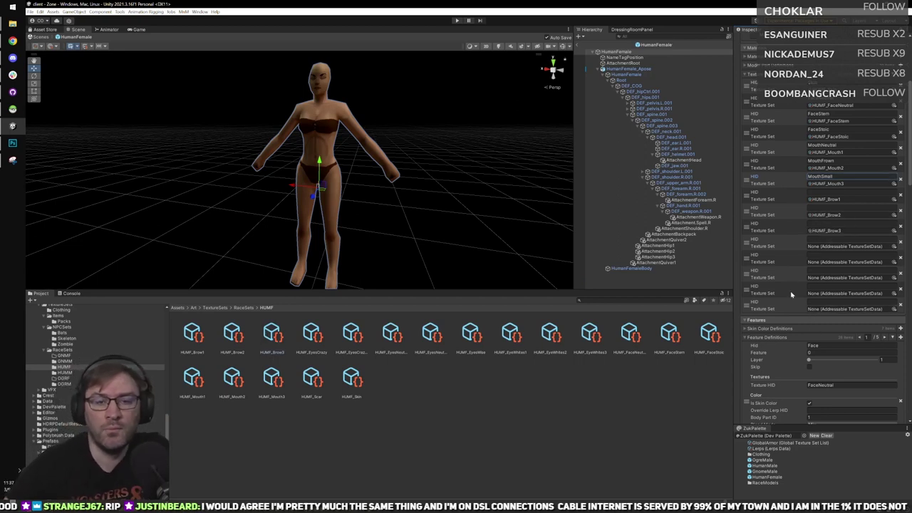
Find the first Eyebrows feature definition on page 3 and copy its Brow1 texture HID into the HUMF_Brow1 texture definition.
scroll(801, 269, "down", 4)
scroll(801, 269, "down", 15)
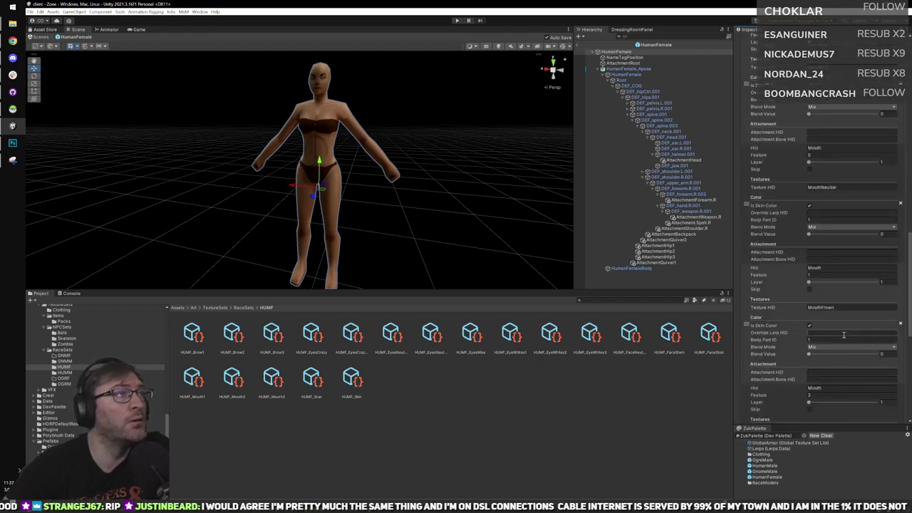
scroll(826, 300, "down", 5)
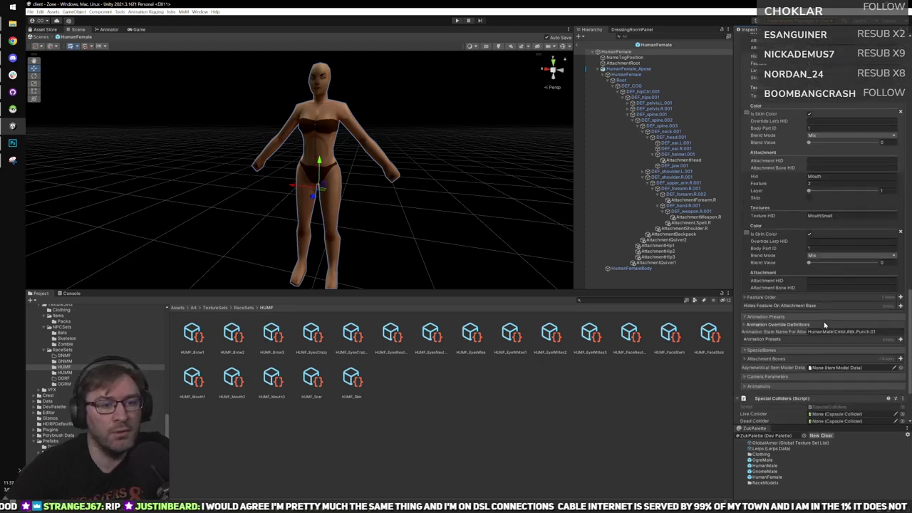
scroll(847, 271, "up", 10)
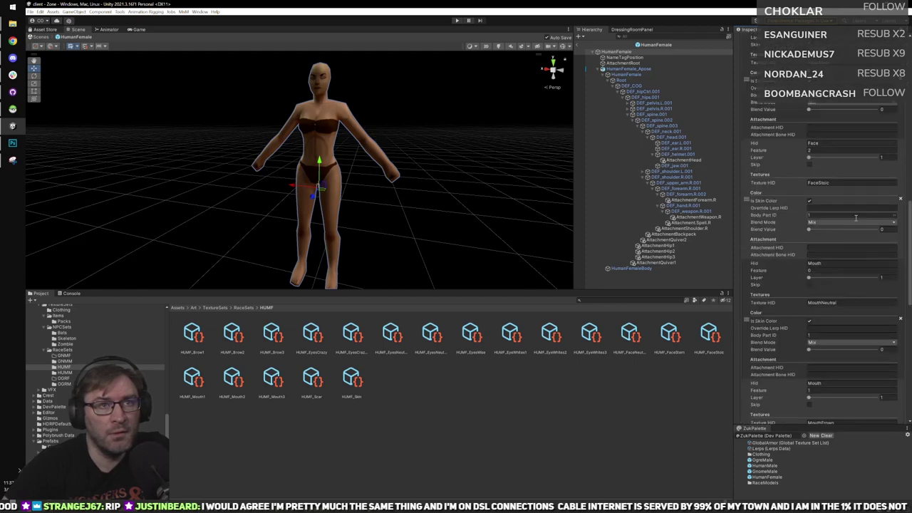
scroll(859, 213, "up", 5)
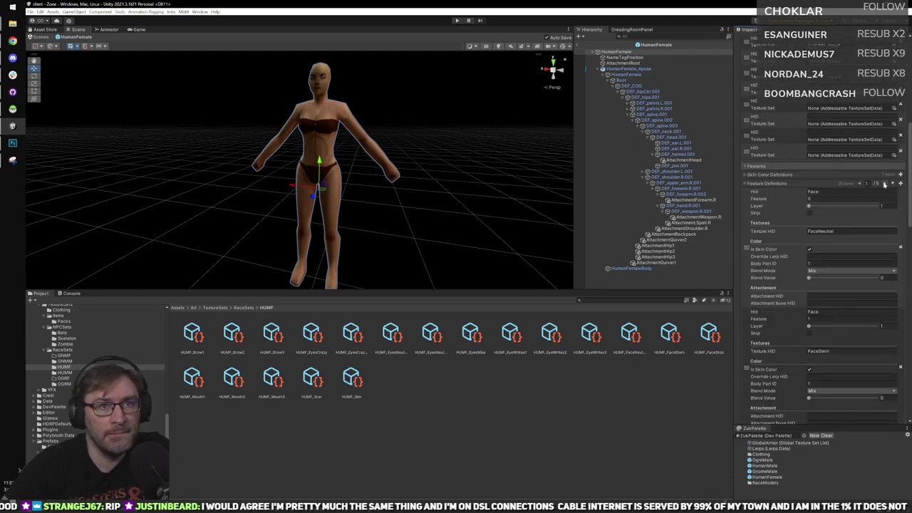
left_click(884, 184)
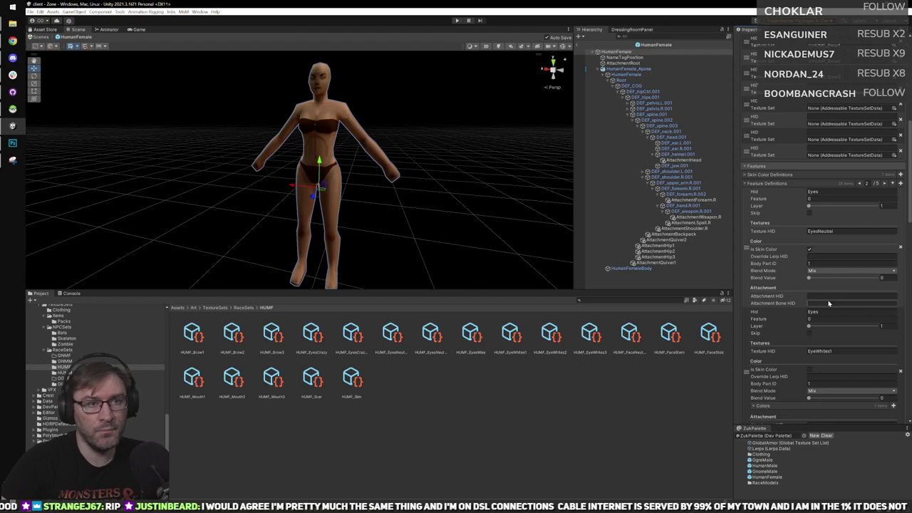
scroll(833, 307, "down", 6)
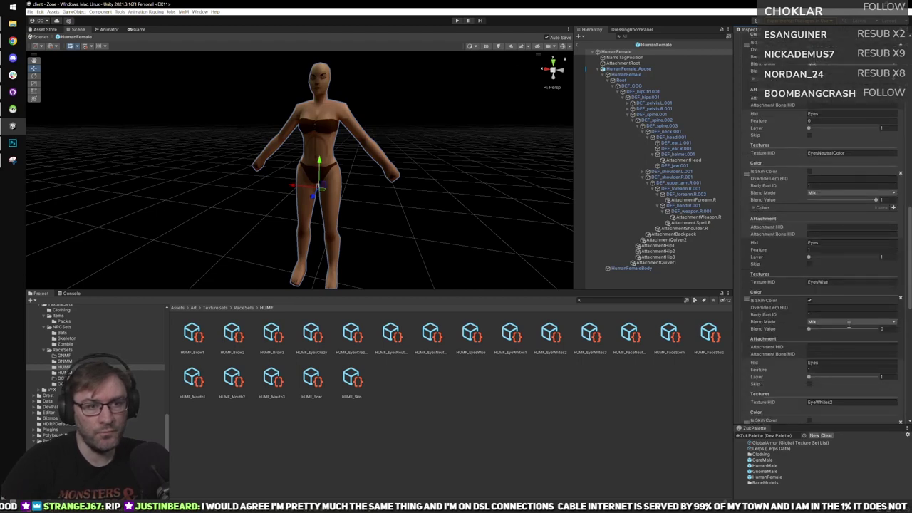
scroll(848, 325, "down", 5)
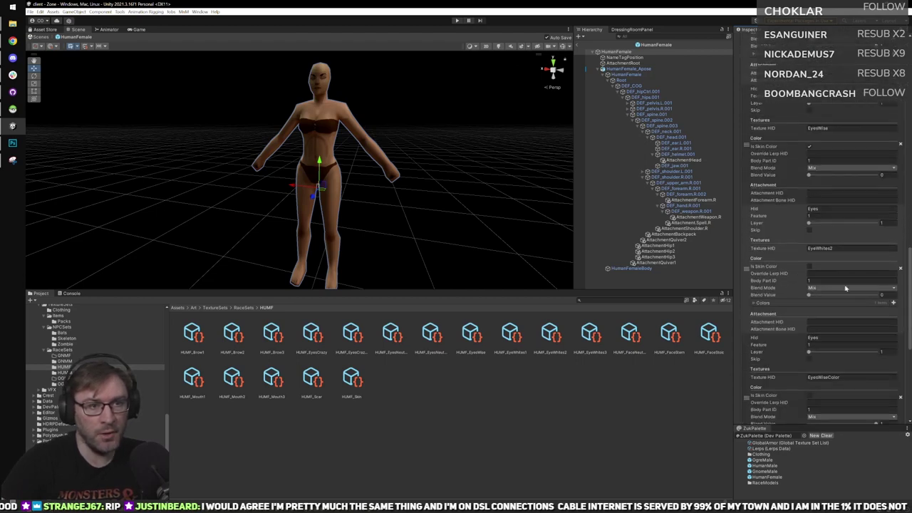
scroll(845, 288, "up", 10)
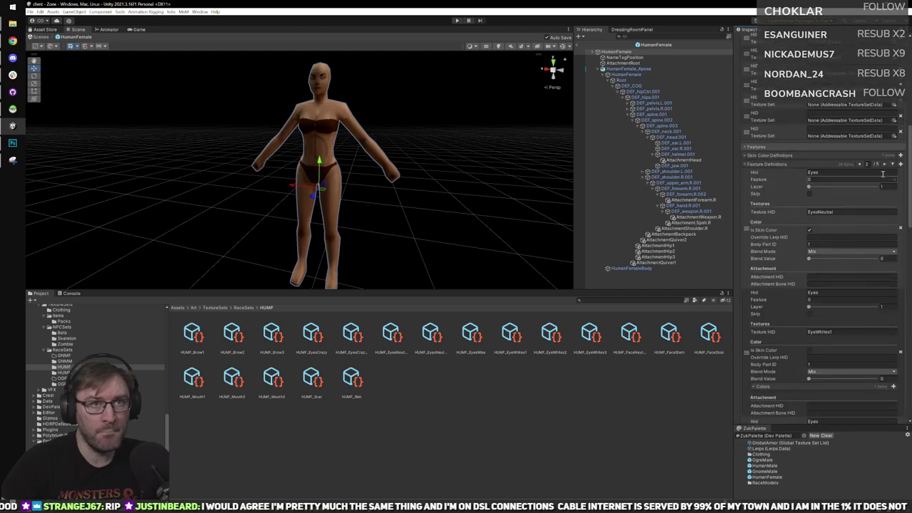
left_click(884, 165)
scroll(837, 242, "down", 3)
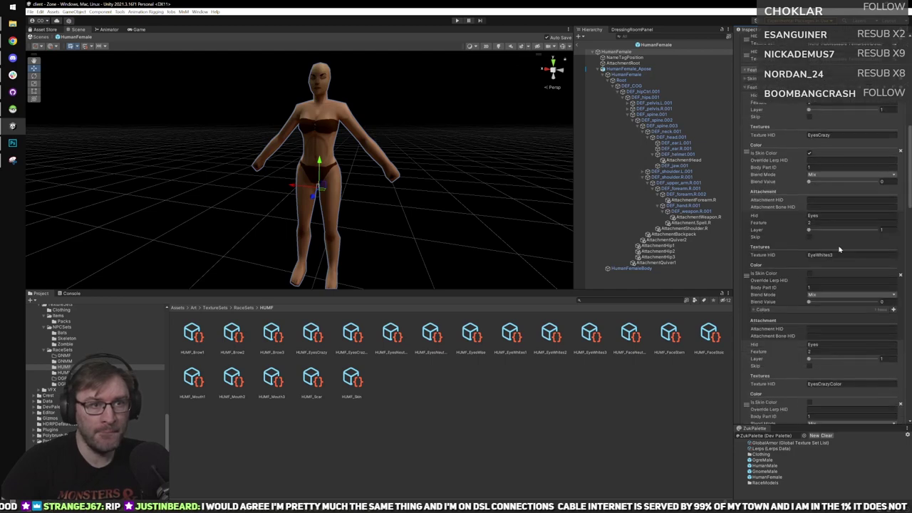
scroll(840, 264, "down", 5)
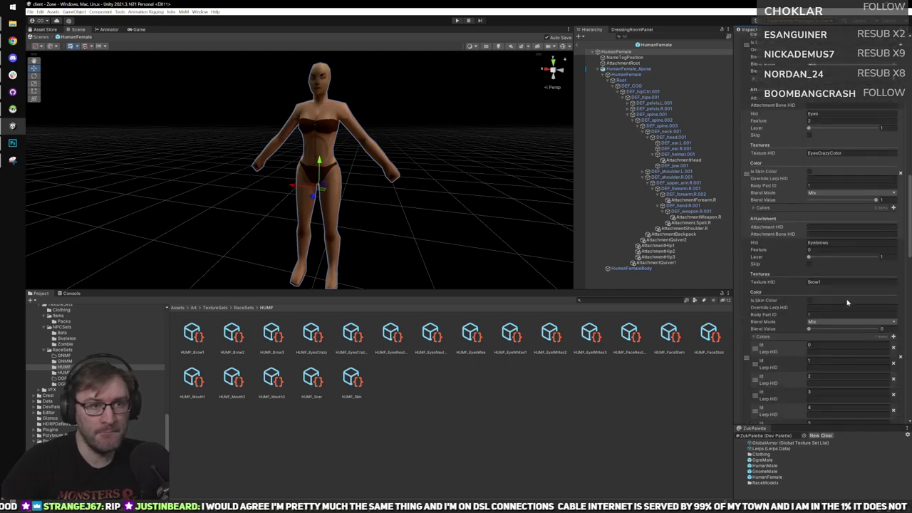
scroll(847, 302, "down", 1)
left_click(835, 244)
key("ctrl+c")
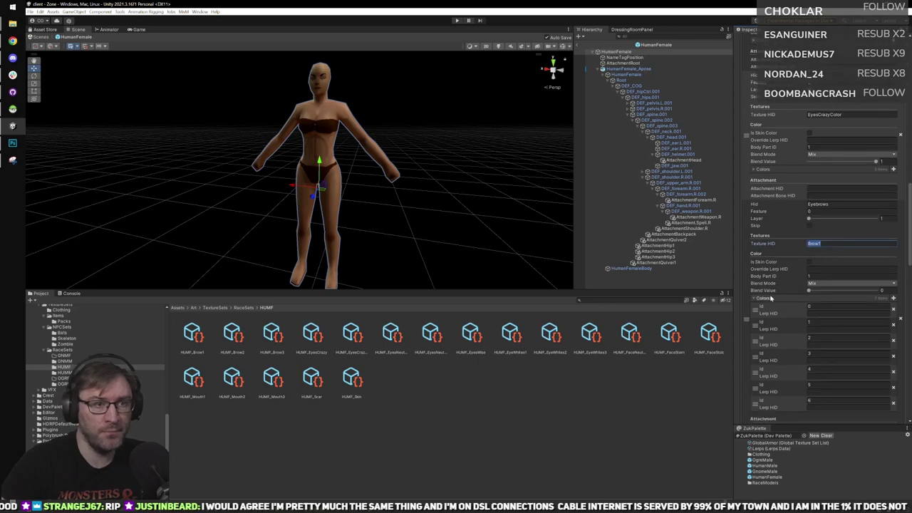
scroll(797, 324, "up", 12)
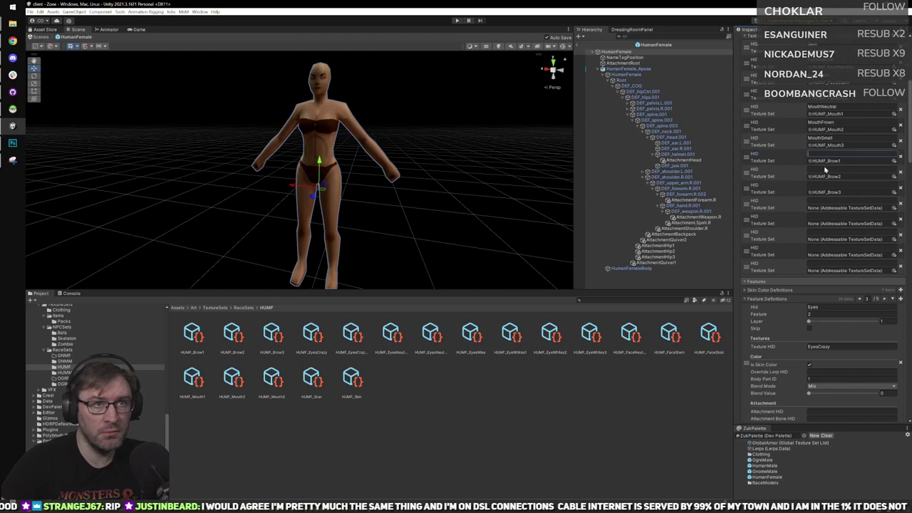
key("ctrl+v")
Set the HIDs of the HUMF_Brow2 and HUMF_Brow3 texture definitions to Brow2 and Brow3.
left_click(837, 171)
key("ctrl+v")
key("BackSpace")
type("2")
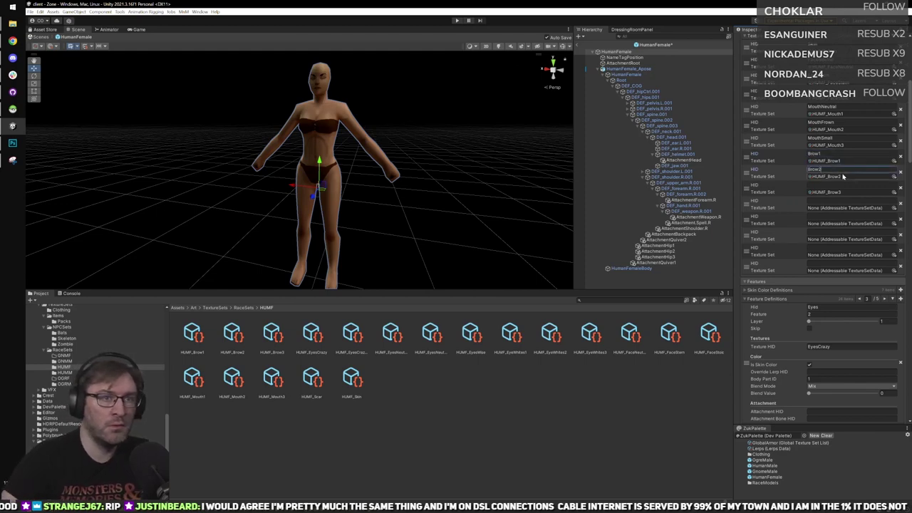
left_click(833, 185)
type("Brow")
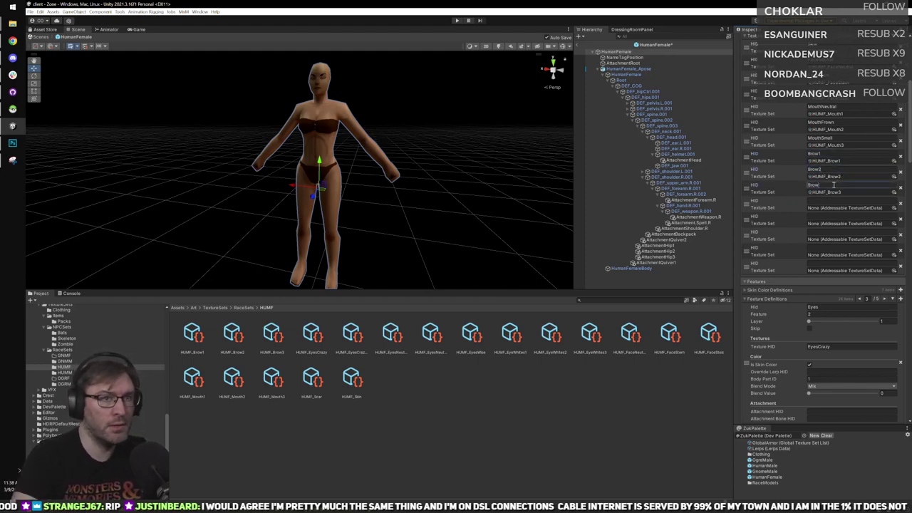
type("3")
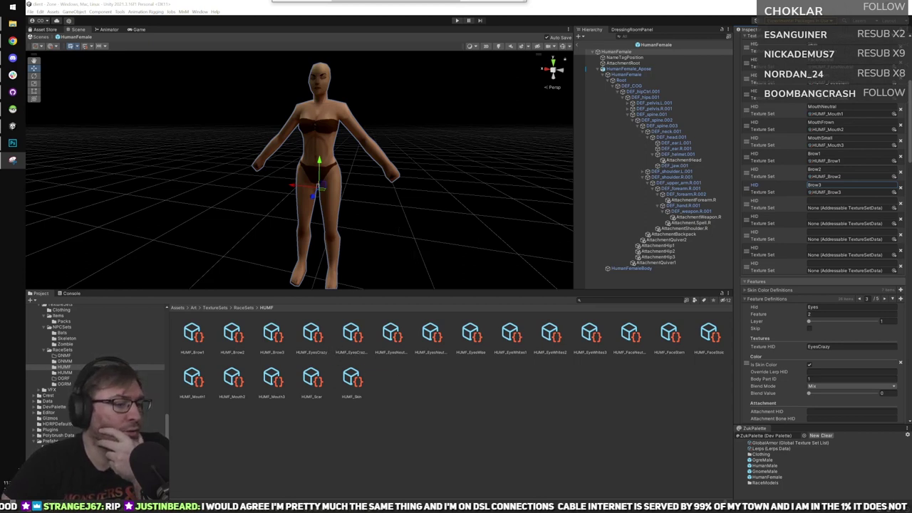
Show the HUMF assets as a list and assign HUMF_EyesNeutral, HUMF_EyesWise and HUMF_EyesCrazy to the three texture definitions after HUMF_Brow3.
left_click_drag(721, 502, 598, 497)
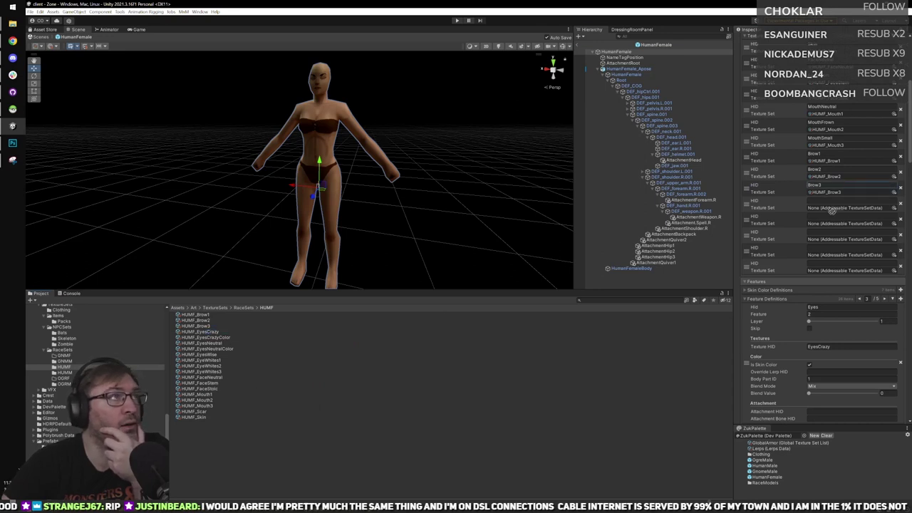
left_click_drag(837, 212, 837, 240)
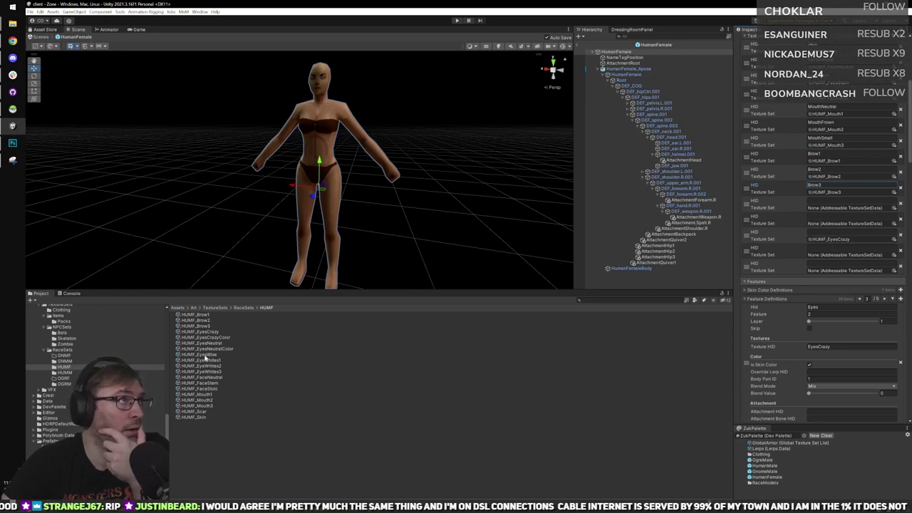
left_click_drag(205, 356, 833, 226)
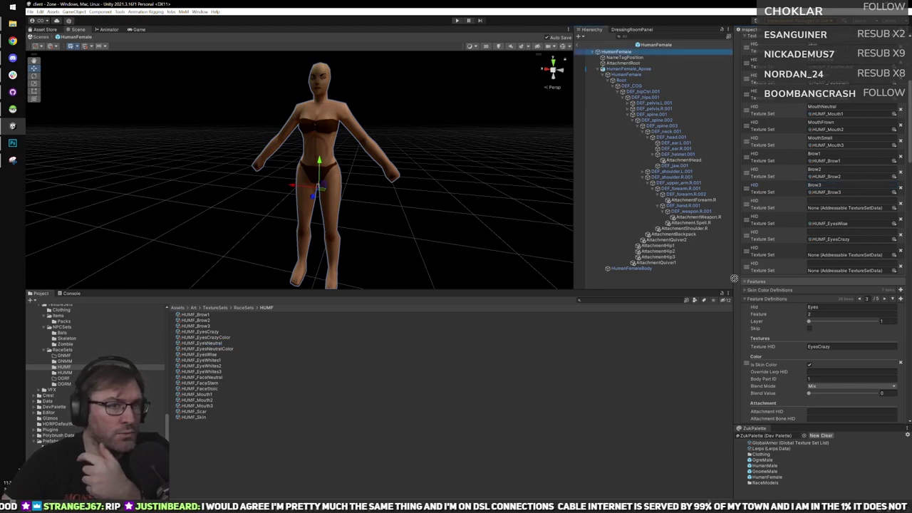
left_click_drag(834, 208, 835, 209)
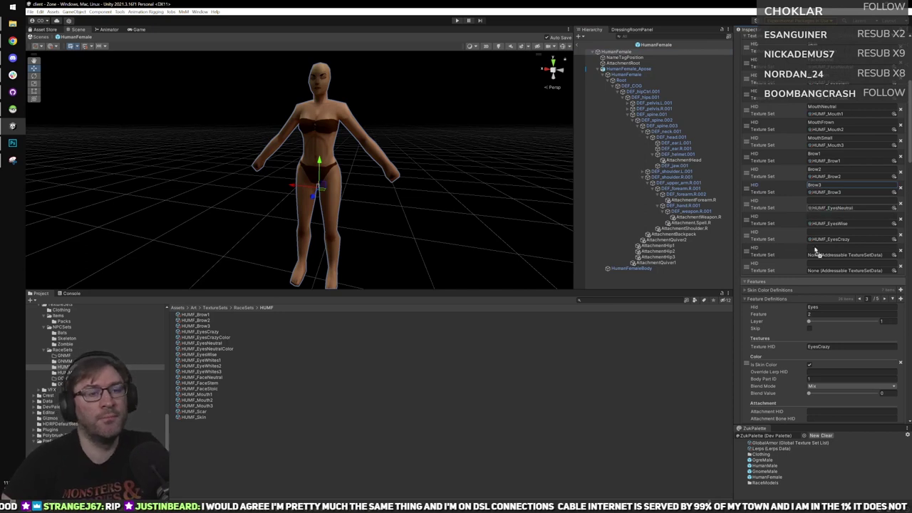
Set the HID of the HUMF_EyesNeutral texture definition to EyesNeutral, adapting a copy of the MouthNeutral HID.
left_click(832, 200)
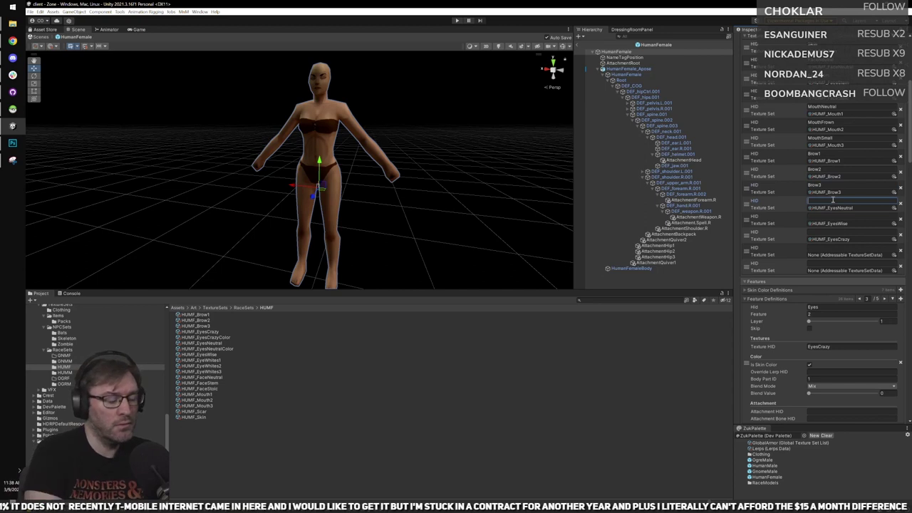
type("Eye")
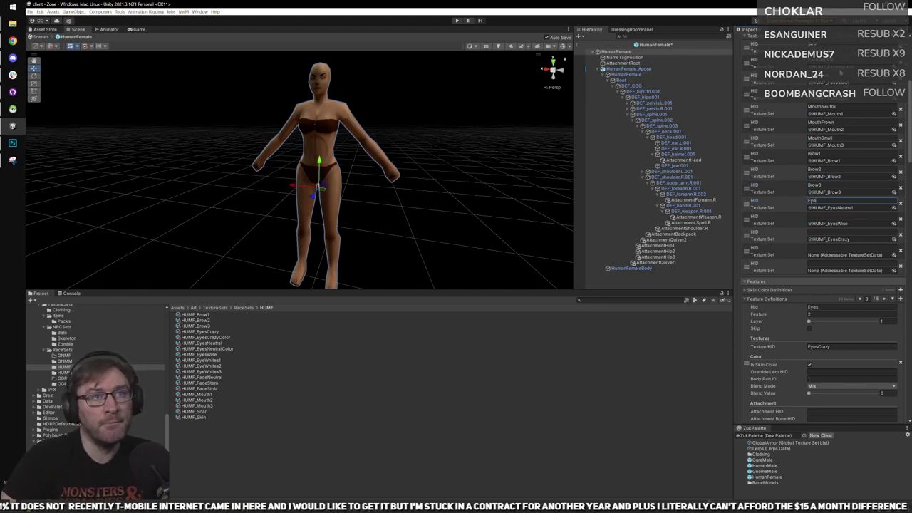
scroll(840, 73, "up", 2)
left_click(860, 146)
key("ctrl+c")
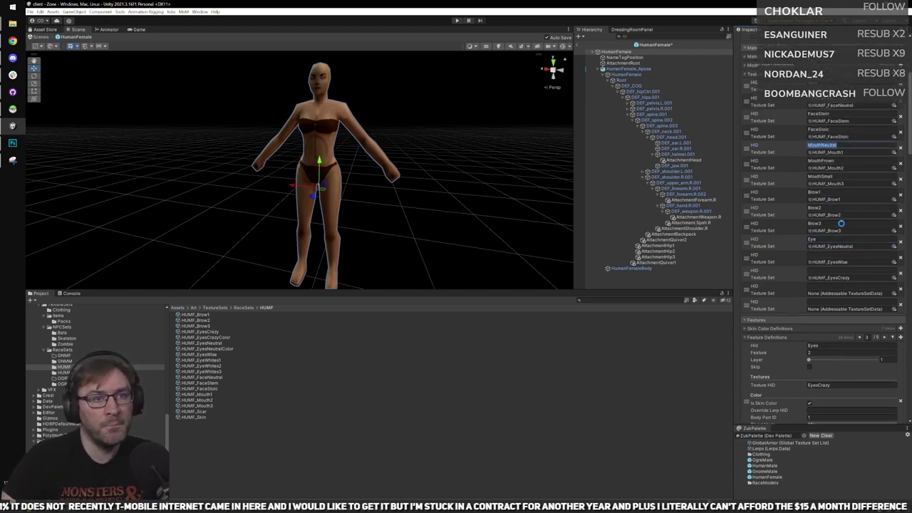
left_click(838, 239)
key("ctrl+v")
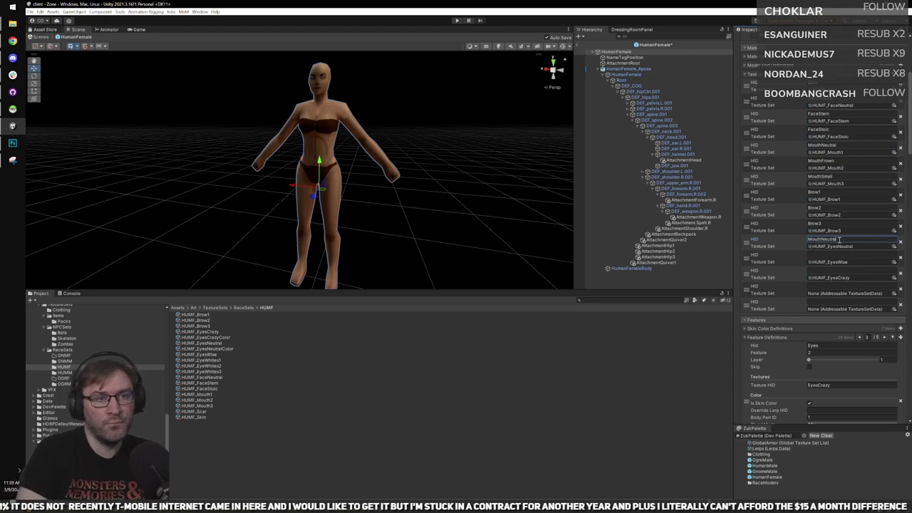
key("BackSpace")
key("BackSpace")
key("BackSpace")
key("BackSpace")
key("BackSpace")
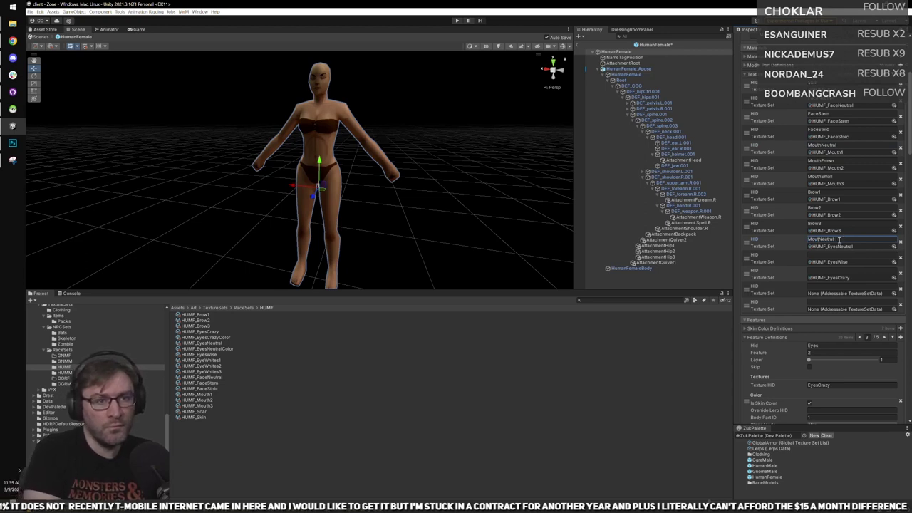
type("Eyes")
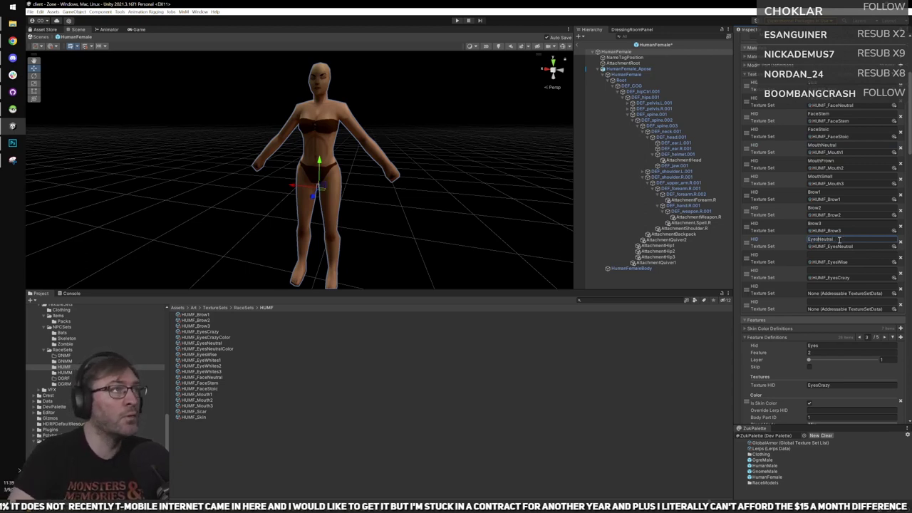
Set the HIDs of the HUMF_EyesWise and HUMF_EyesCrazy texture definitions to EyesWise and EyesCrazy.
left_click(841, 255)
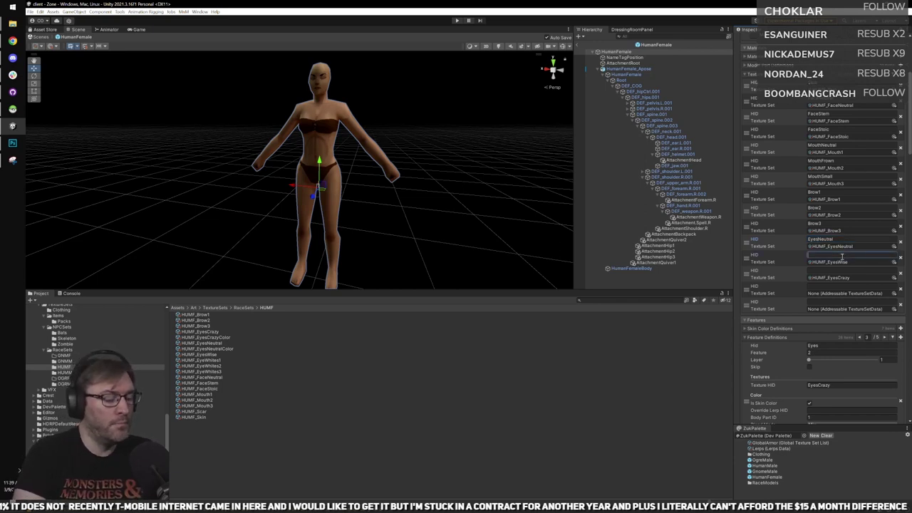
type("Eyes")
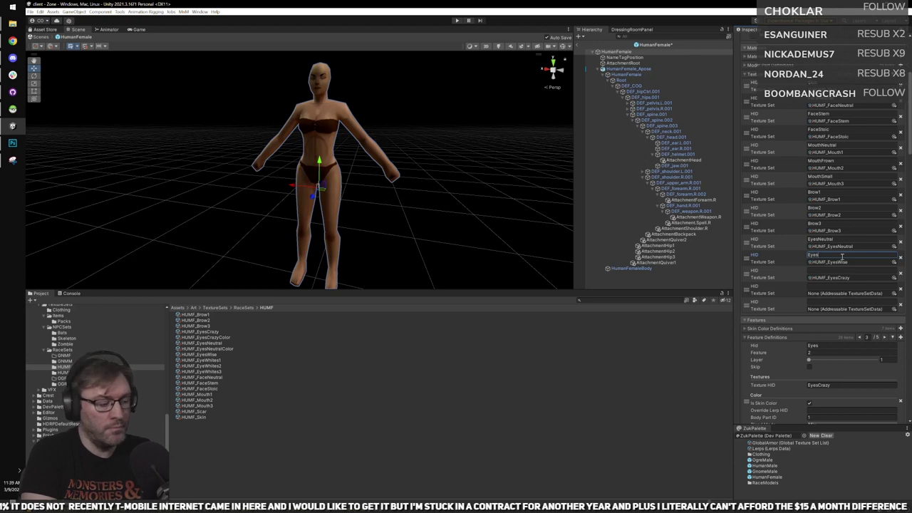
type("Wise")
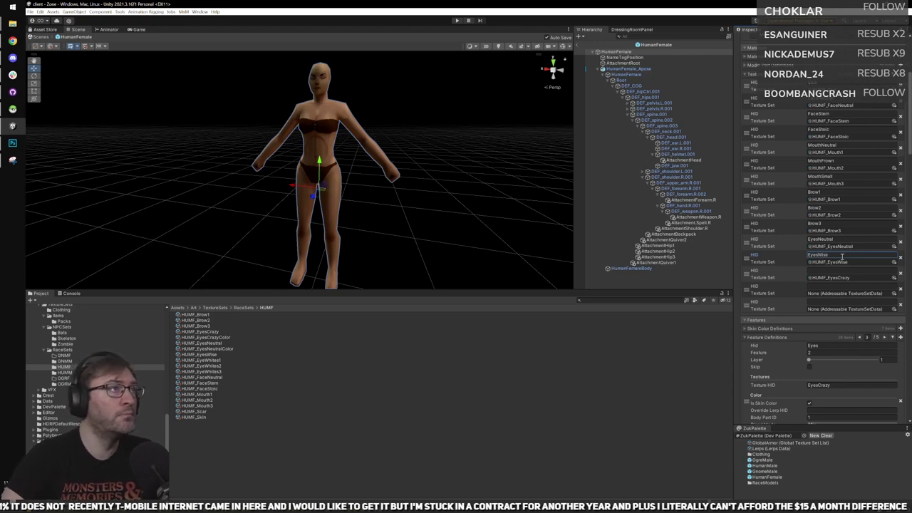
left_click(828, 270)
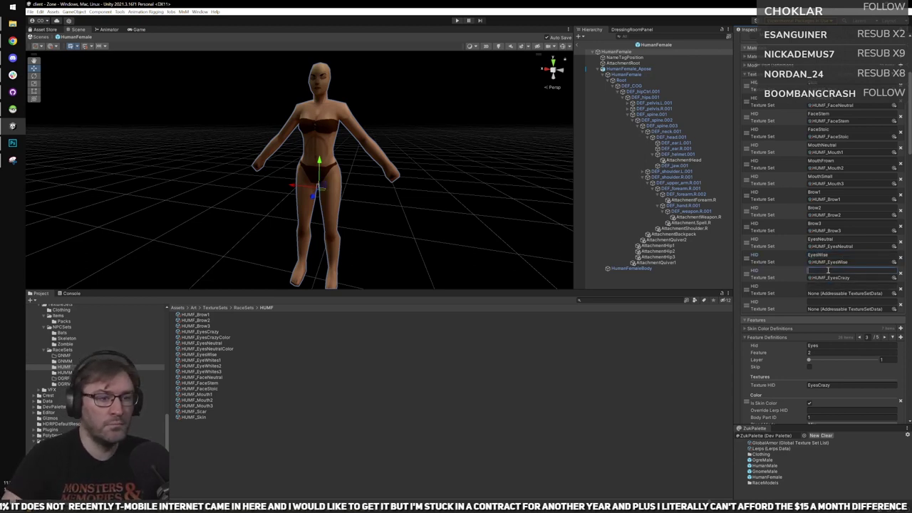
type("EyesC")
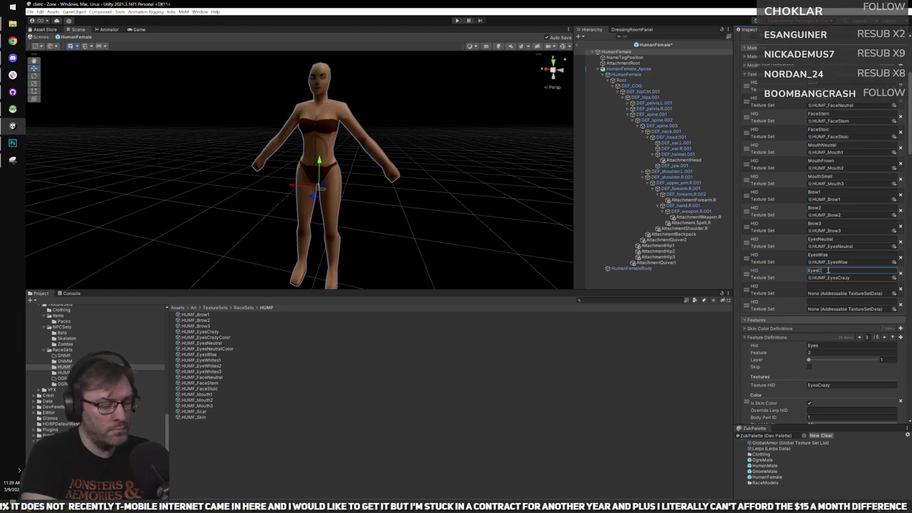
type("razy")
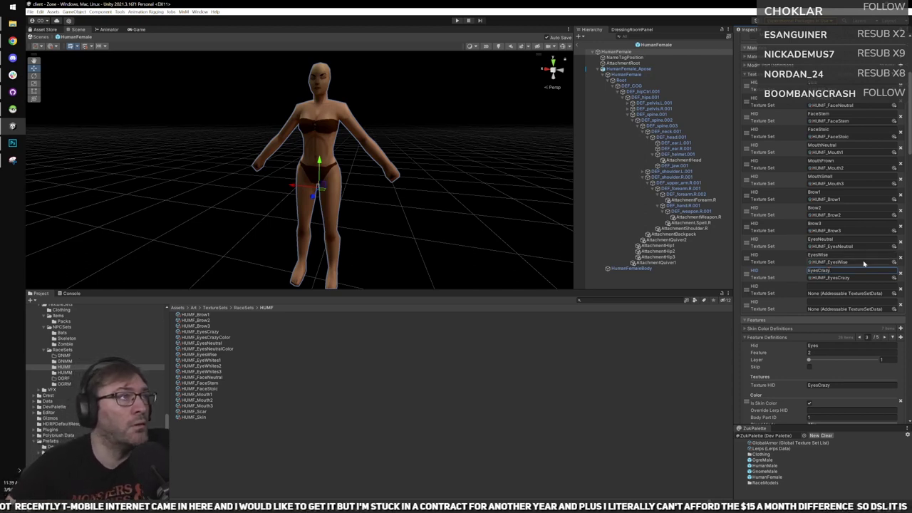
Open the HumanMale prefab and examine both pages of its texture definitions for the entries that follow EyesCrazy.
scroll(864, 263, "down", 2)
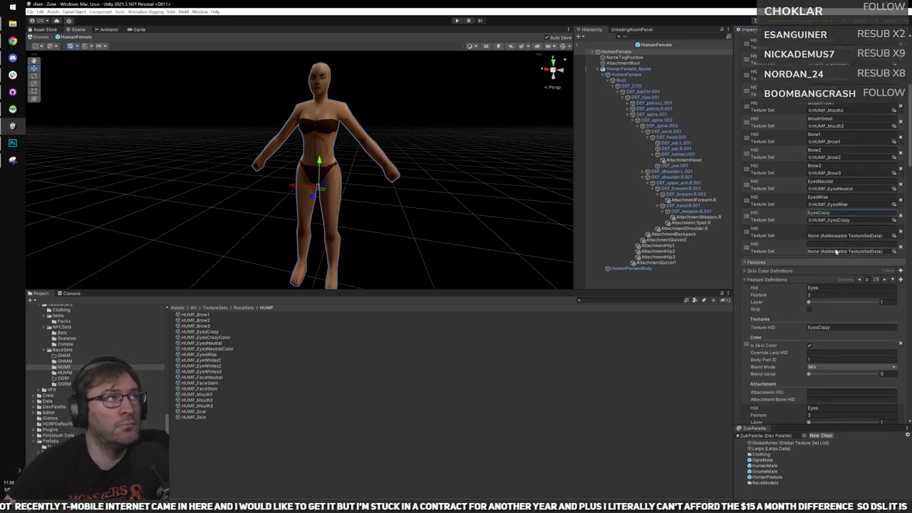
scroll(841, 240, "up", 3)
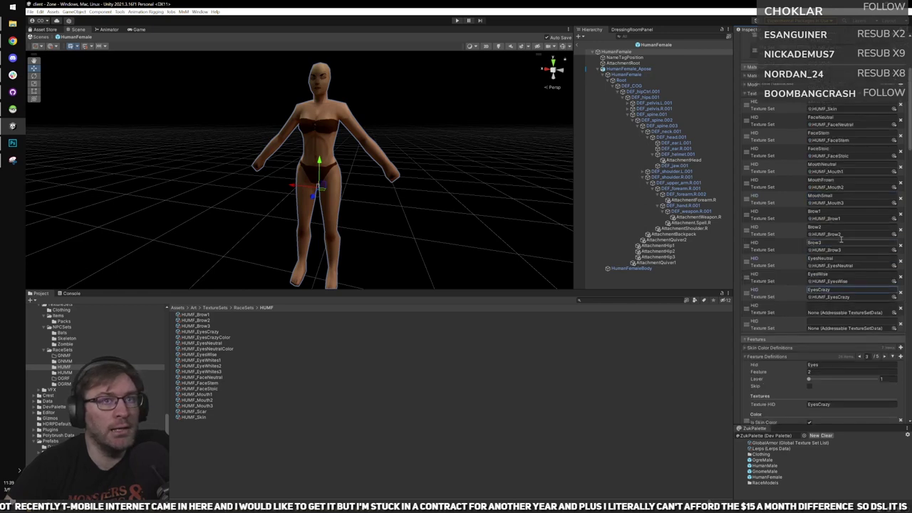
scroll(840, 240, "down", 2)
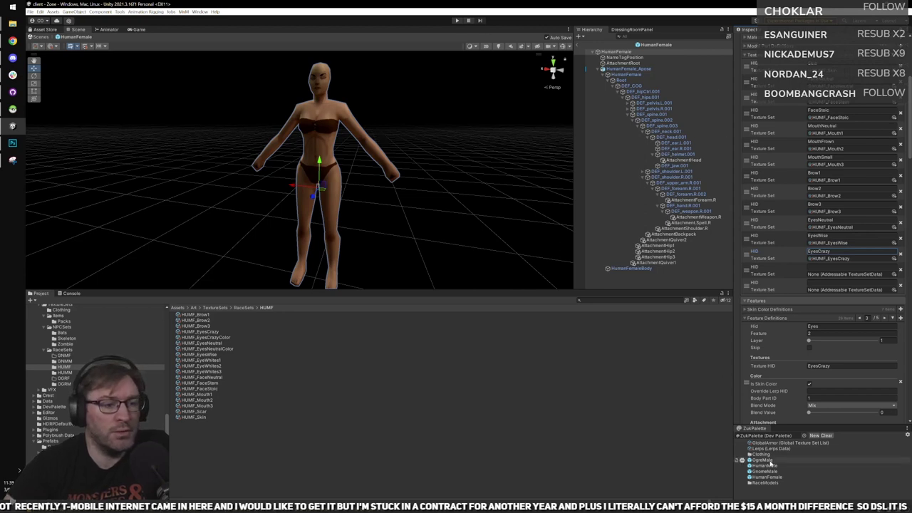
left_click(579, 44)
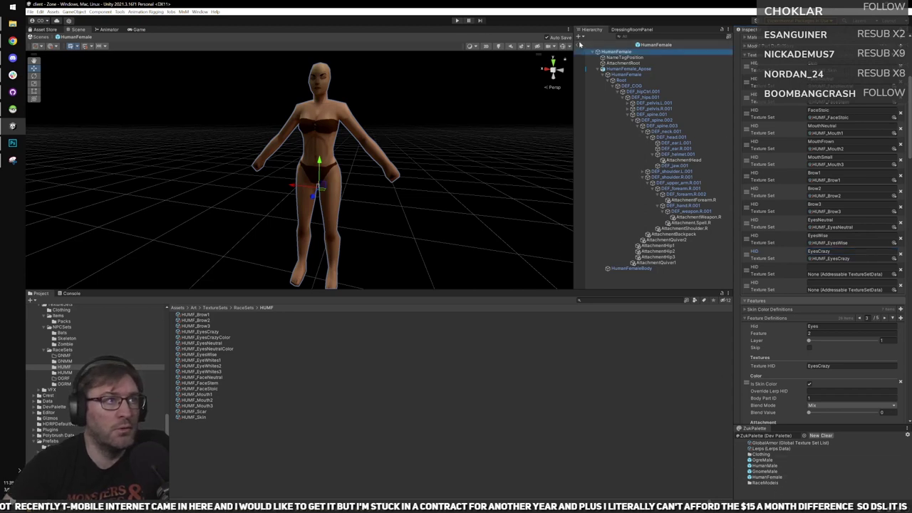
left_click(579, 44)
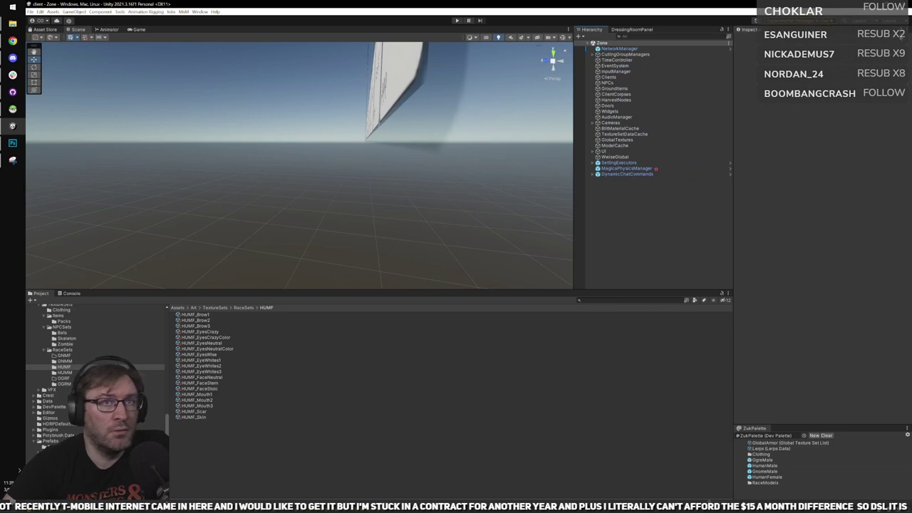
left_click(762, 471)
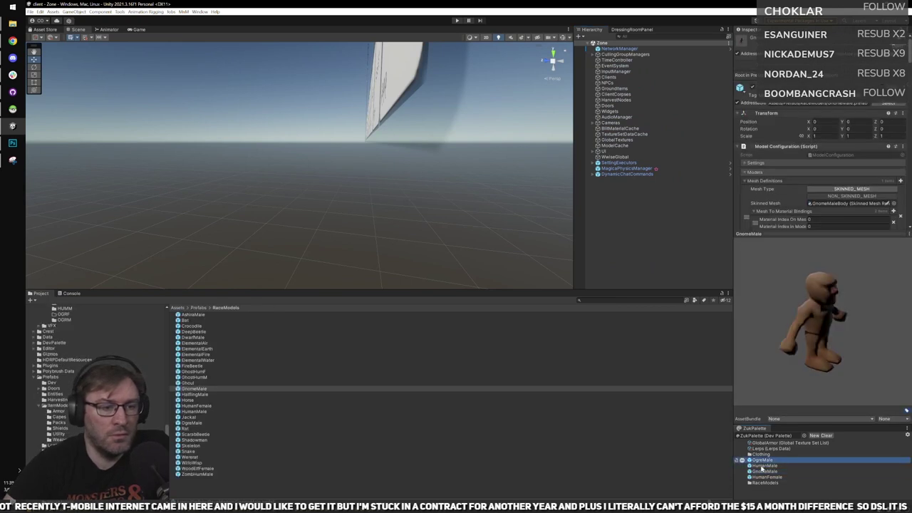
double_click(764, 465)
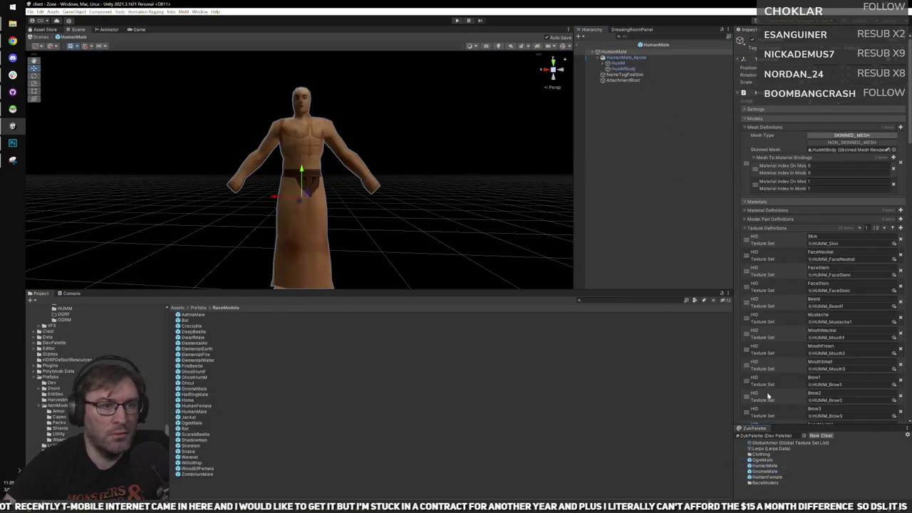
scroll(819, 285, "down", 3)
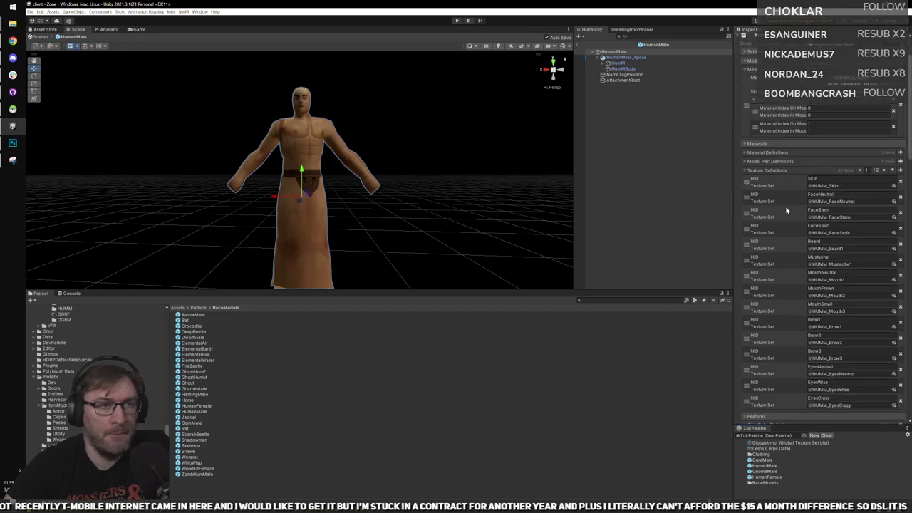
left_click(883, 170)
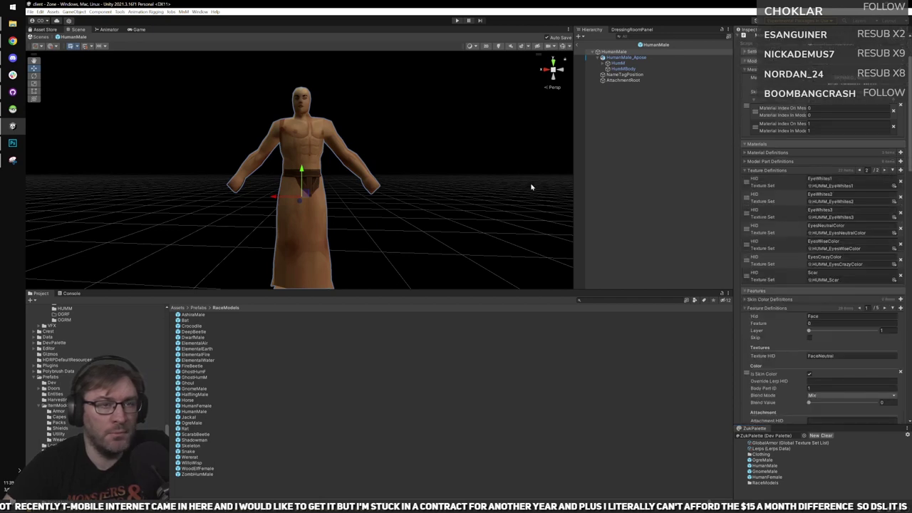
left_click(860, 171)
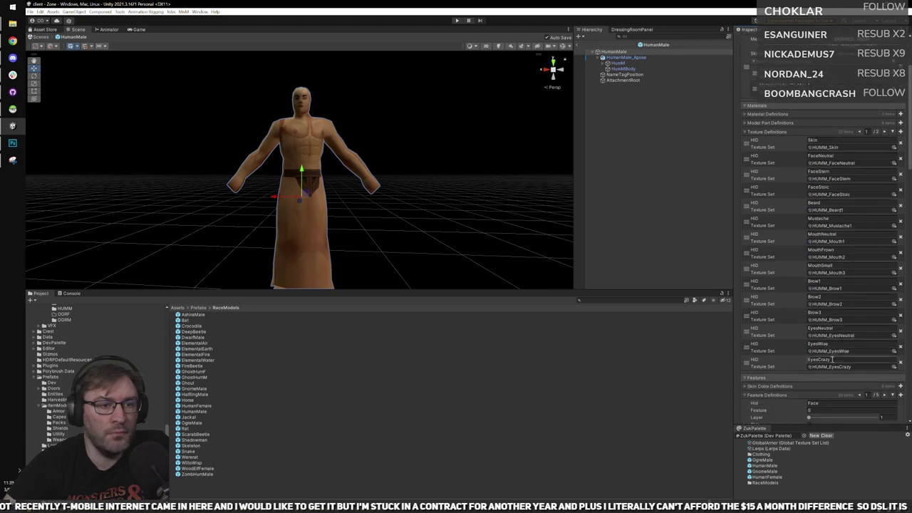
left_click(884, 171)
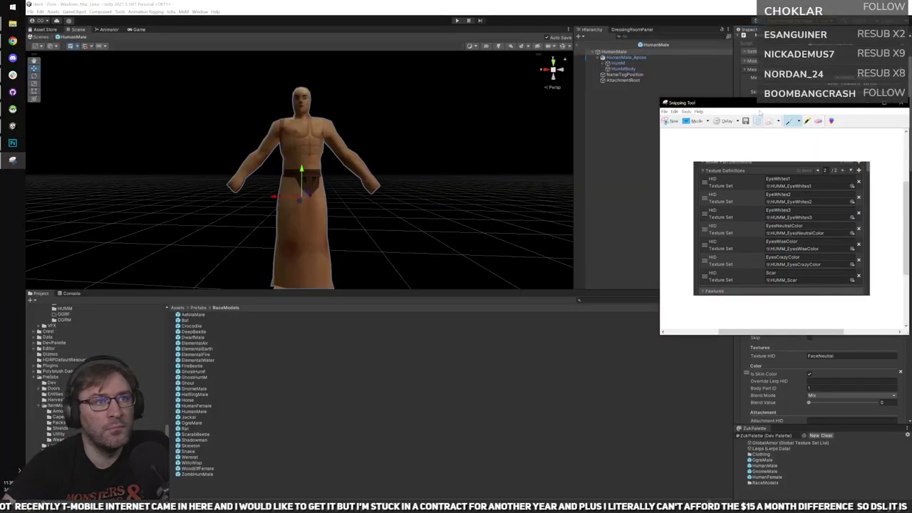
Reopen the HumanFemale prefab and select its root object to show the remaining empty texture definitions.
left_click(762, 476)
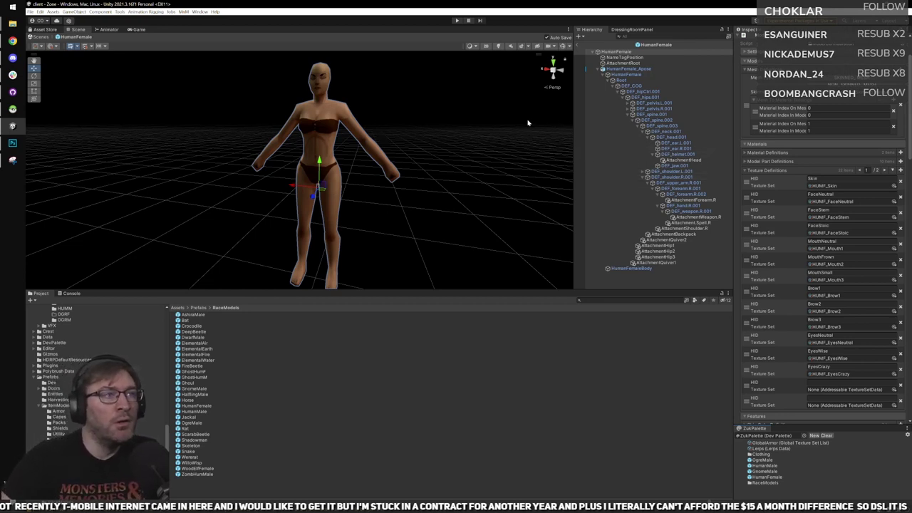
left_click(617, 63)
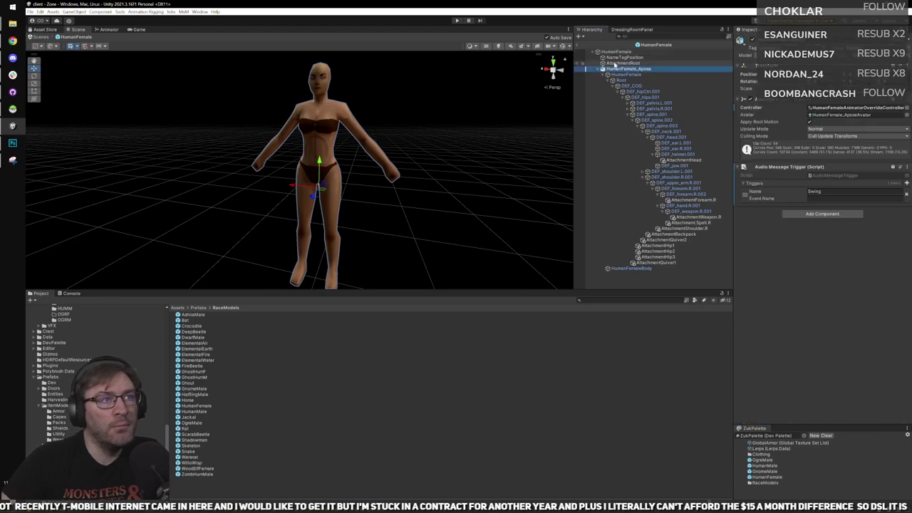
left_click(615, 52)
scroll(774, 230, "down", 5)
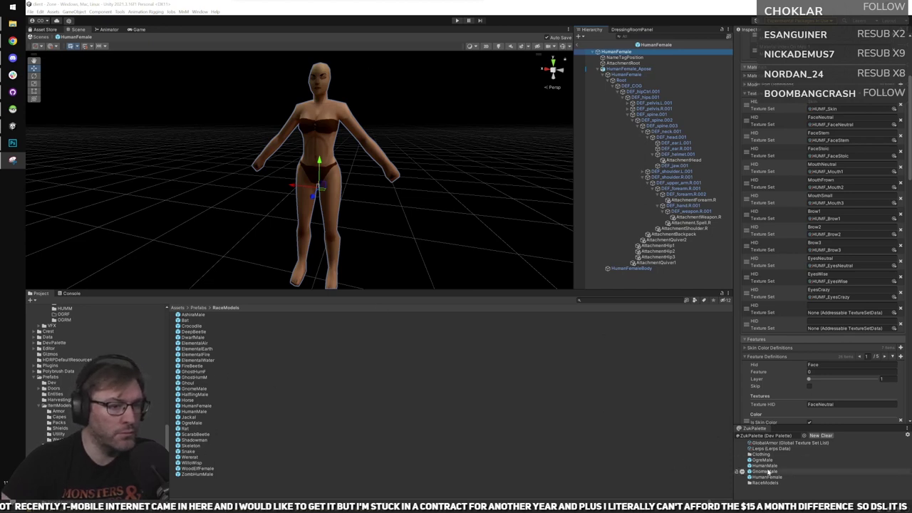
Show the HUMF texture sets and assign HUMF_EyeWhites1 and HUMF_EyeWhites2 to the two empty texture definitions after HUMF_EyesCrazy.
scroll(68, 405, "up", 5)
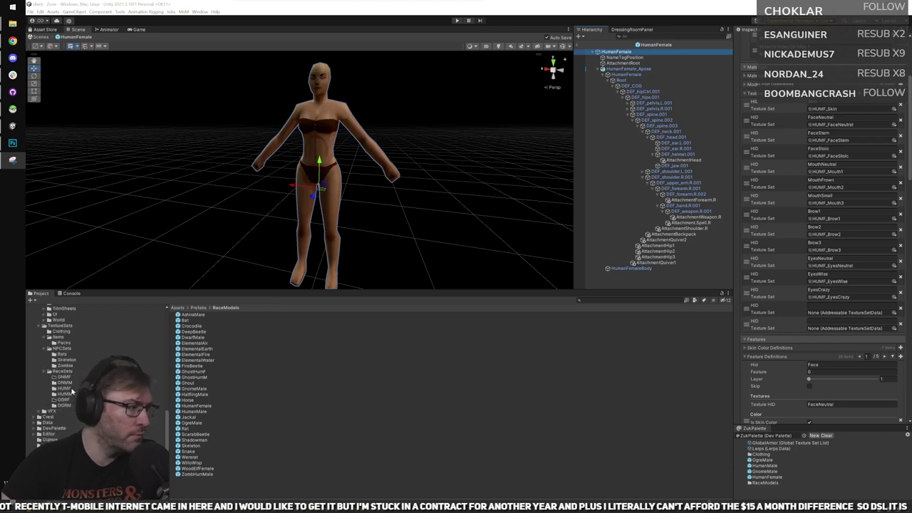
left_click(69, 389)
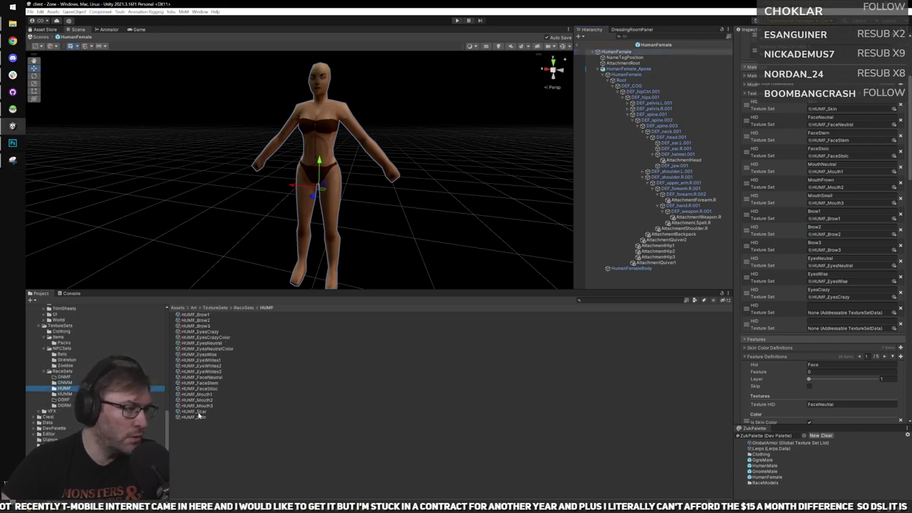
left_click_drag(205, 361, 826, 317)
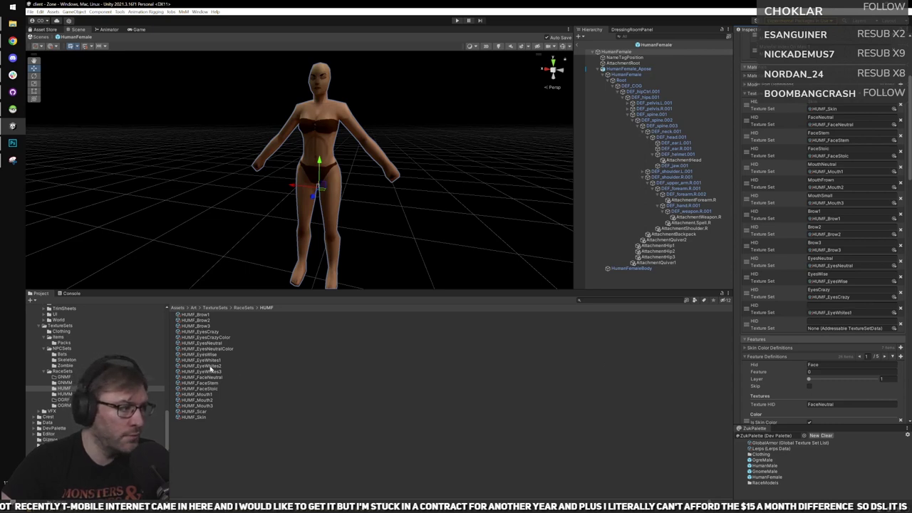
left_click_drag(211, 369, 842, 331)
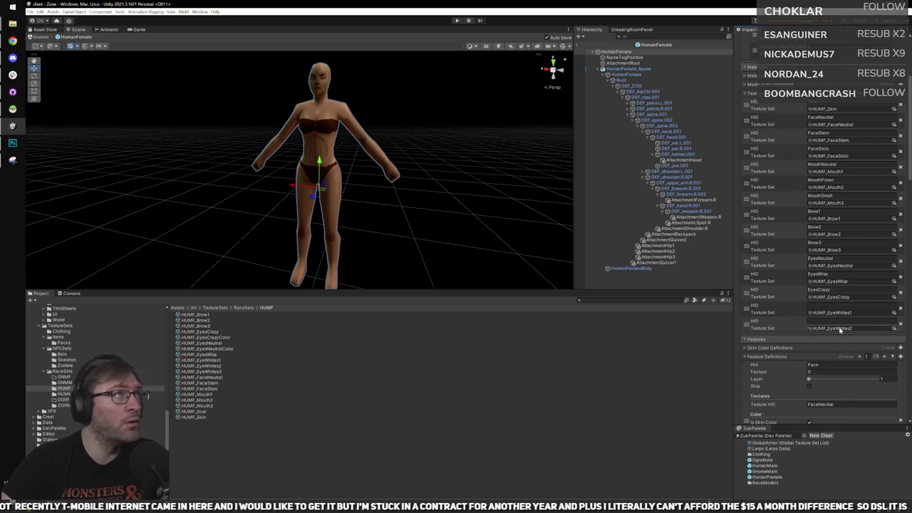
Set the HIDs of the HUMF_EyeWhites1 and HUMF_EyeWhites2 texture definitions to EyeWhites1 and EyeWhites2.
left_click(823, 306)
type("E")
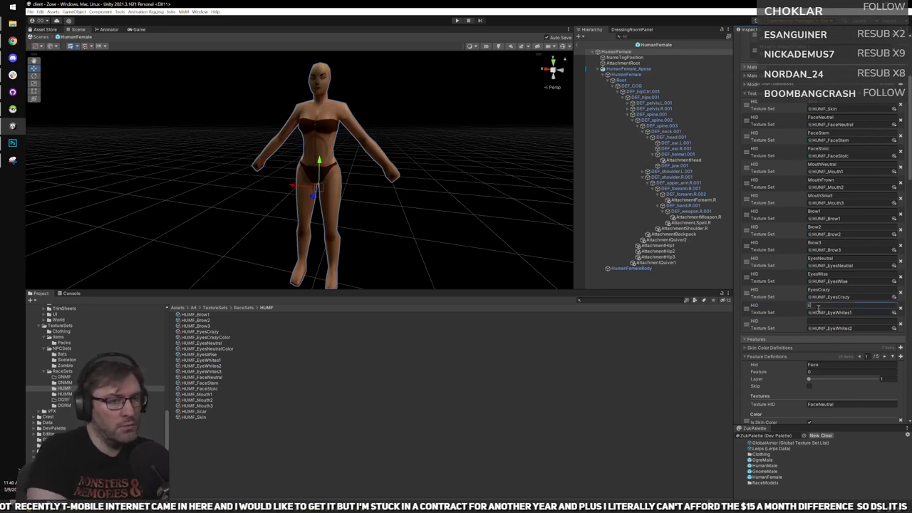
type("yes")
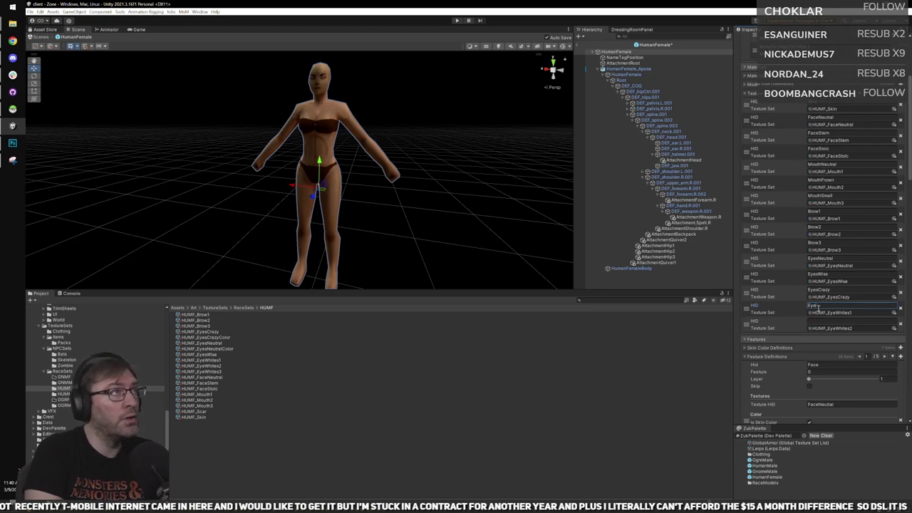
type("White")
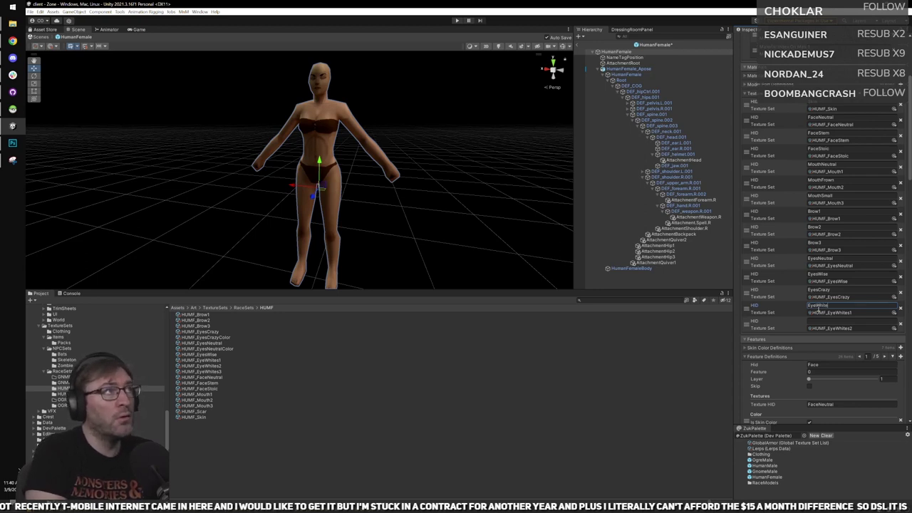
type("ites1")
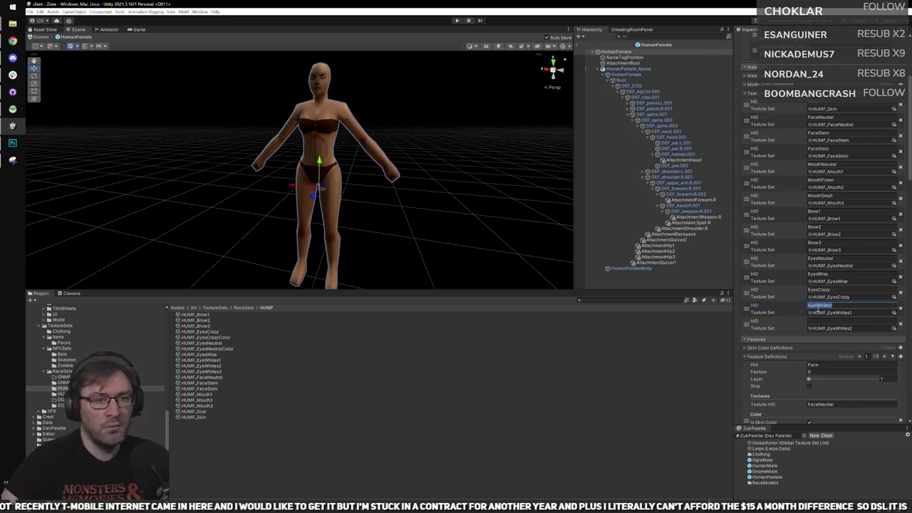
left_click(874, 320)
type("EyeWhites1")
key("BackSpace")
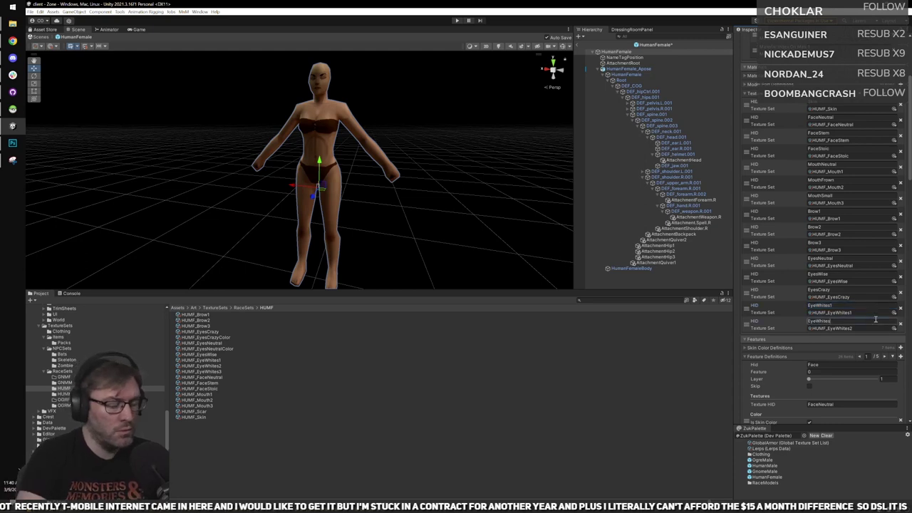
type("2")
Give the first empty texture definition on page 2 the HID EyeWhites3 and the HUMF_EyeWhites3 texture set.
left_click(885, 94)
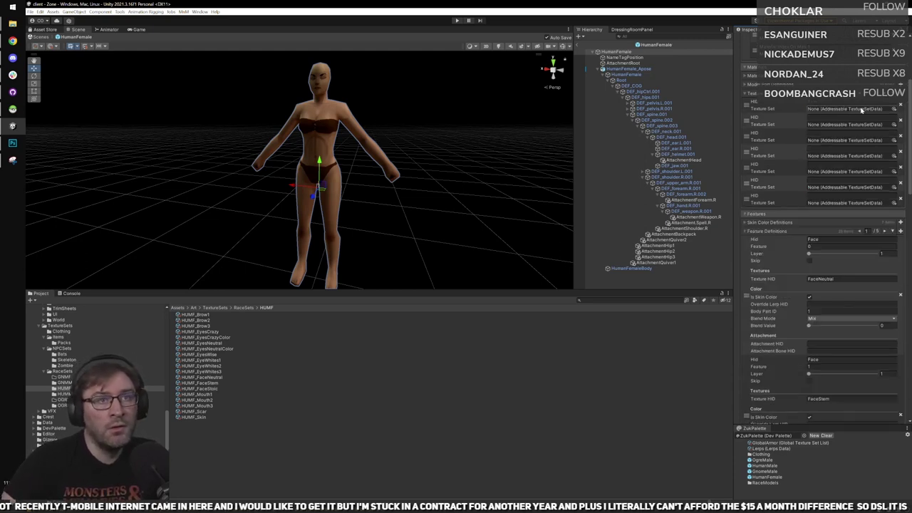
left_click(841, 103)
type("EyeWhites1")
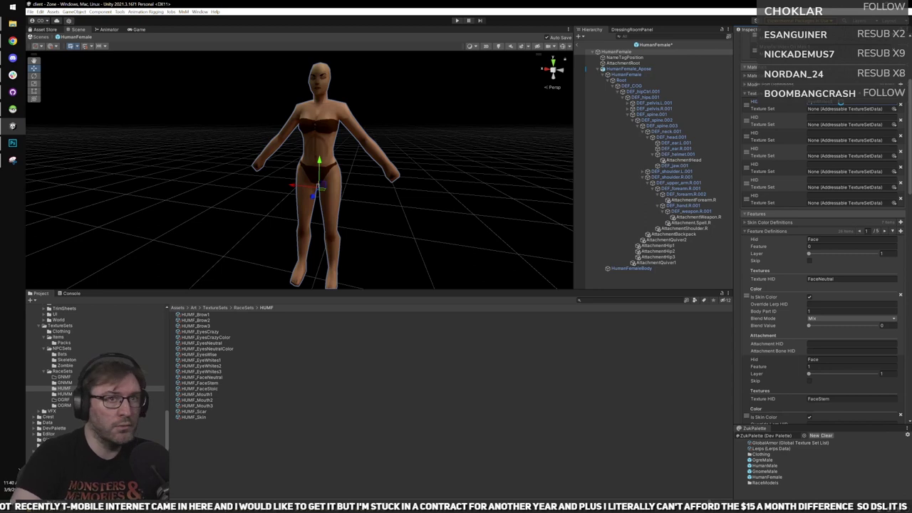
key("ctrl+s")
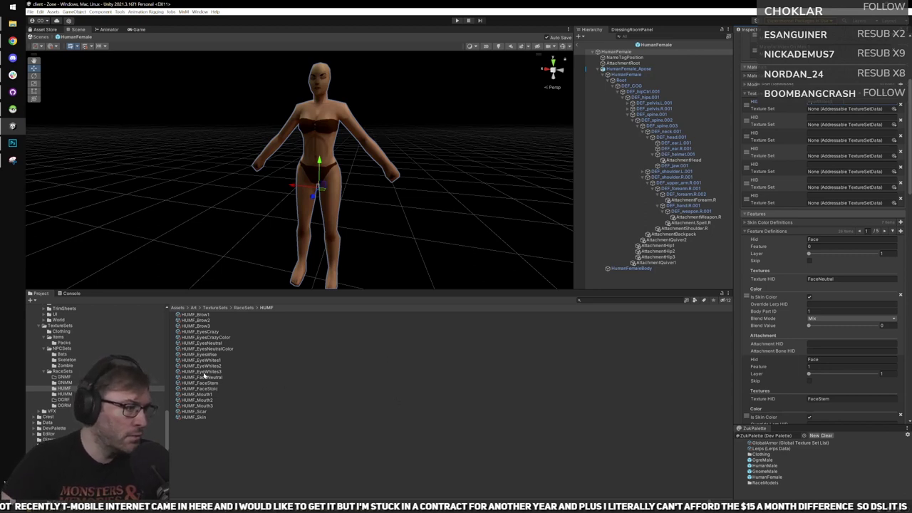
left_click_drag(204, 373, 848, 109)
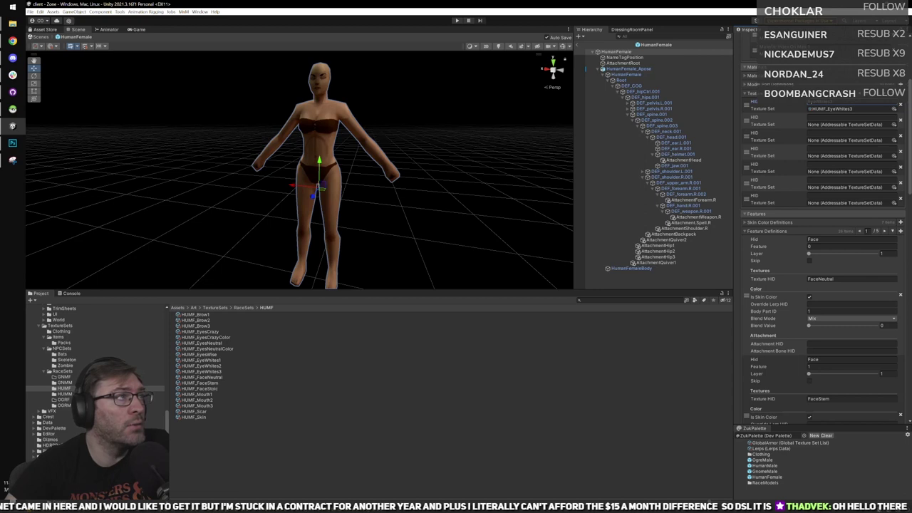
Assign HUMF_EyesNeutralColor and HUMF_EyesCrazyColor to the second and fourth texture definitions on page 2, leaving the third one empty.
key("alt+Tab")
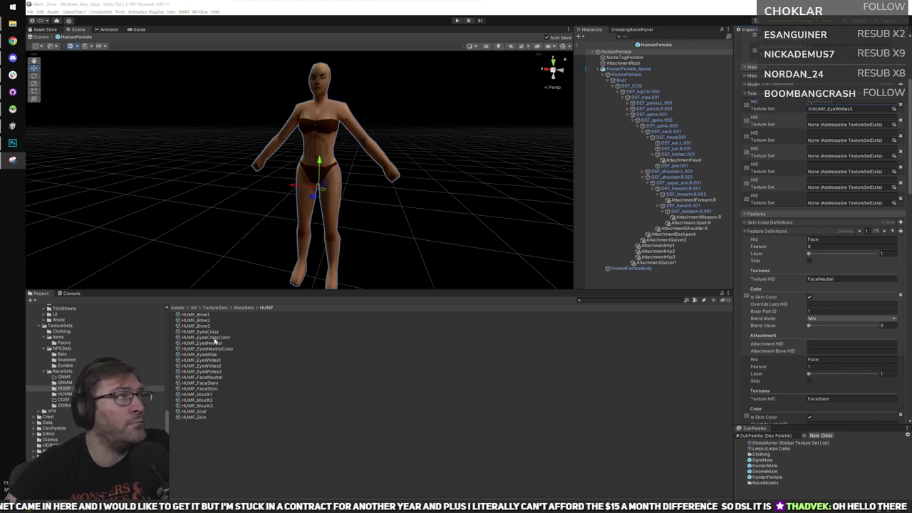
left_click_drag(215, 349, 830, 125)
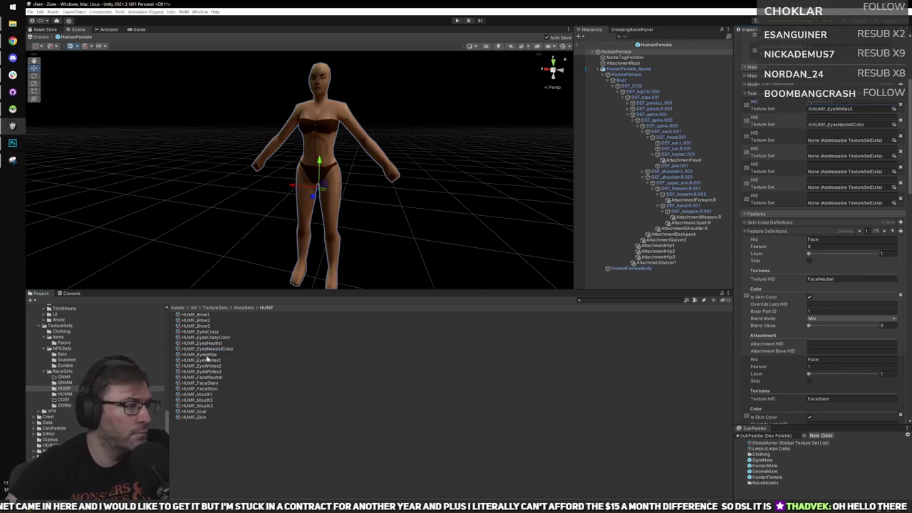
left_click_drag(215, 340, 821, 156)
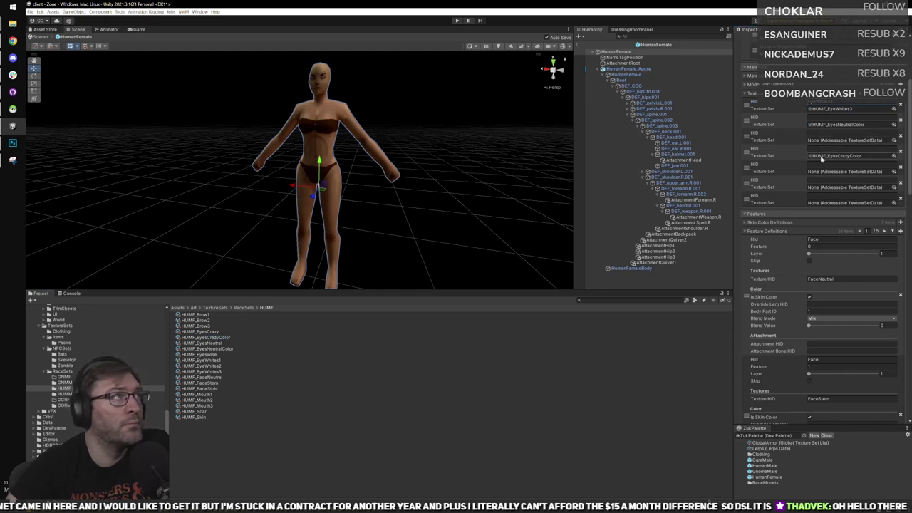
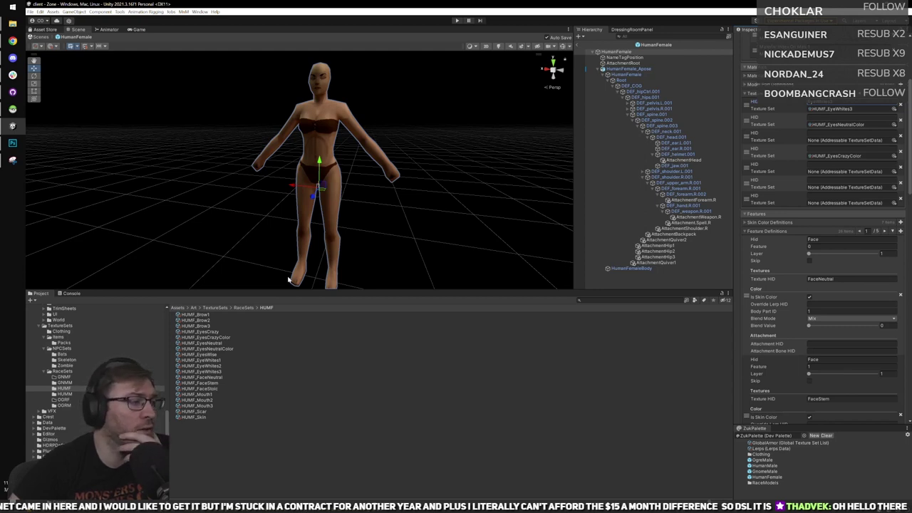
Duplicate the HUMF_EyesWise texture set and rename the copy HUMF_EyesWiseColor.
left_click(207, 337)
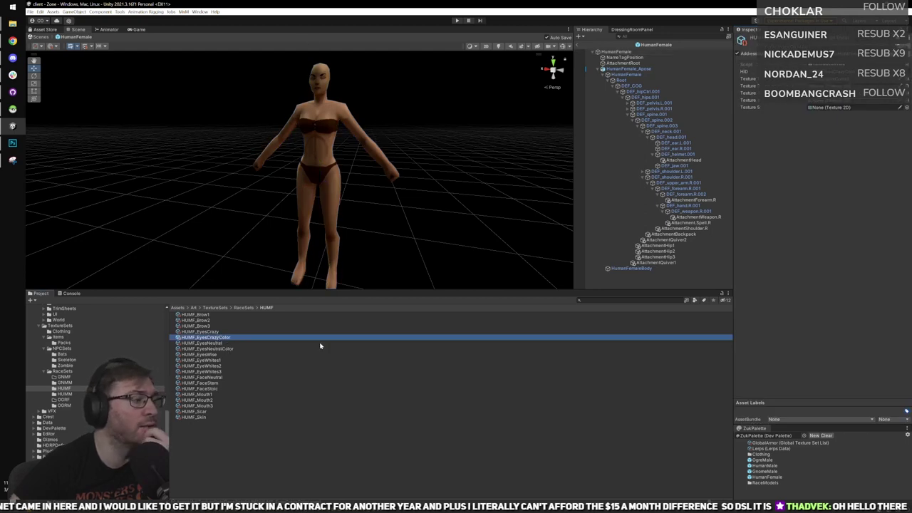
left_click(206, 354)
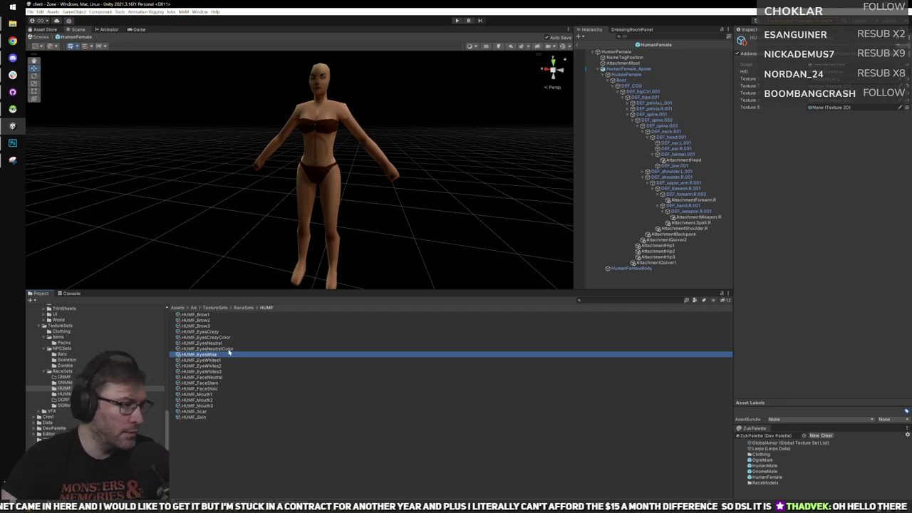
key("ctrl+d")
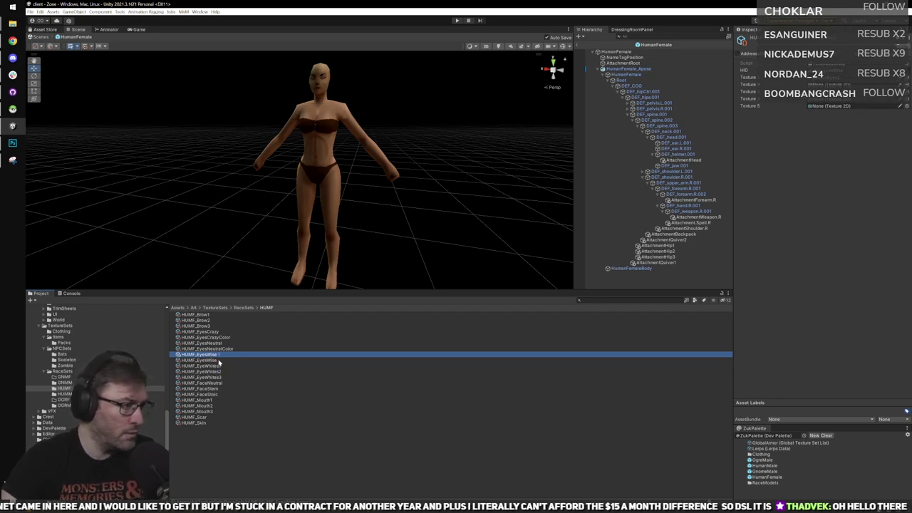
left_click(218, 356)
left_click(220, 355)
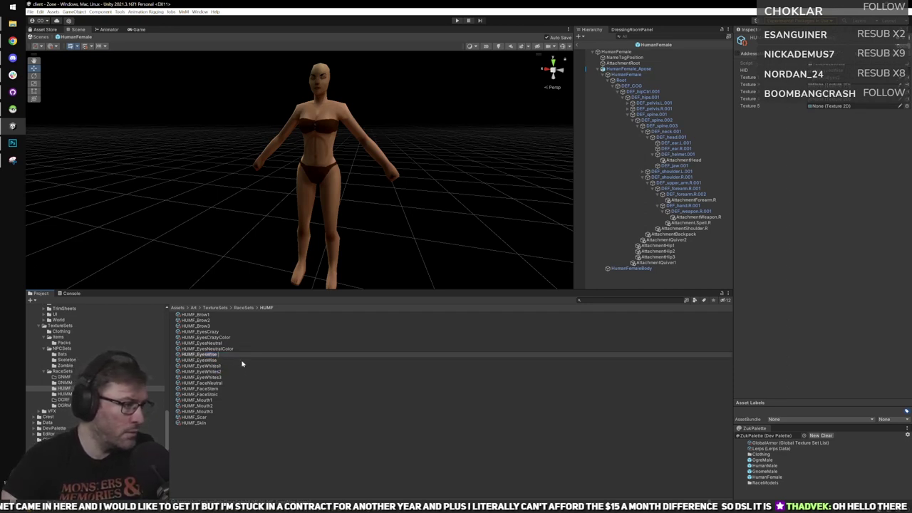
key("BackSpace")
key("BackSpace")
type("Color")
key("Return")
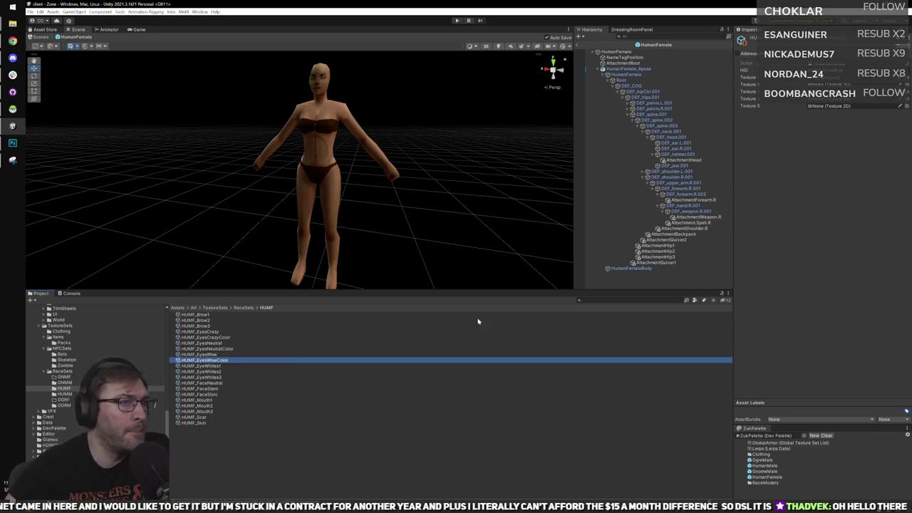
Reselect the HumanFemale root and assign HUMF_EyesWiseColor to the empty texture definition between EyesNeutralColor and EyesCrazyColor.
left_click(616, 51)
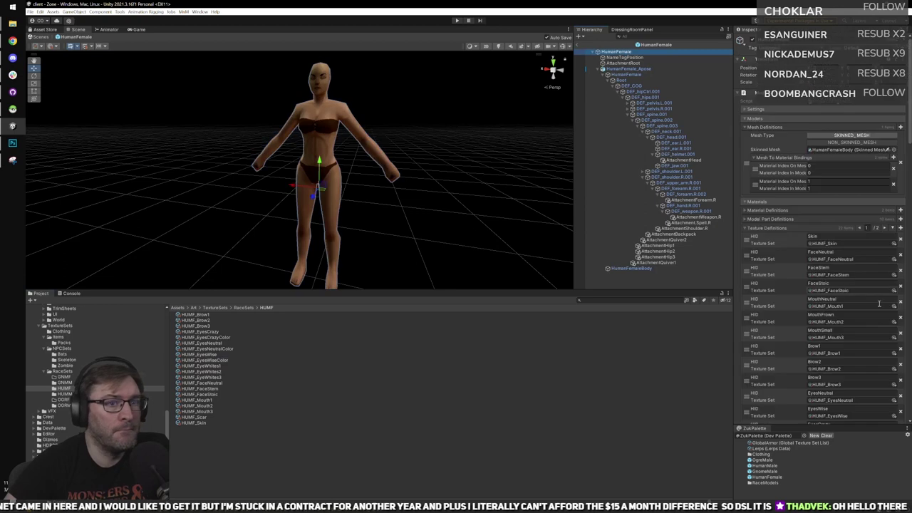
scroll(879, 304, "down", 5)
scroll(855, 307, "down", 5)
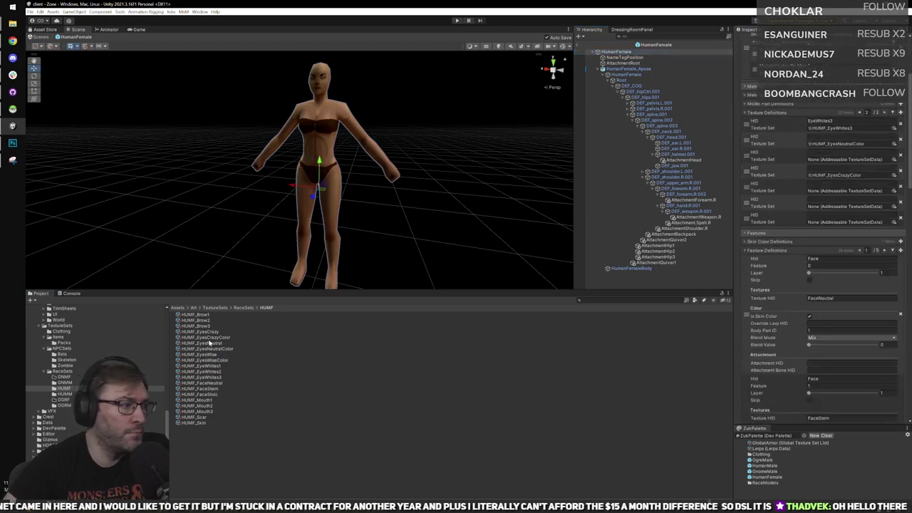
left_click_drag(221, 361, 829, 159)
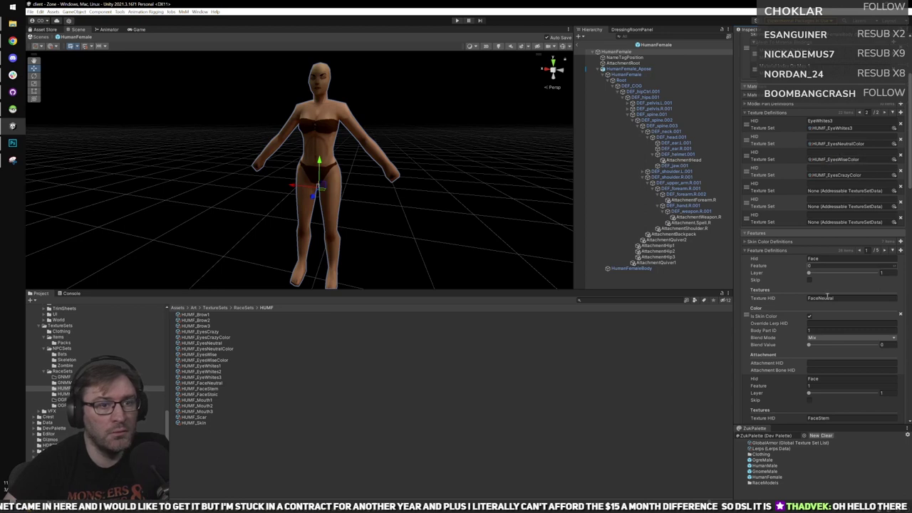
Copy the EyesCrazyColor texture HID from the Eyes feature definitions into the HIDs of the HUMF_EyesCrazyColor and HUMF_EyesWiseColor texture definitions.
scroll(840, 369, "down", 3)
scroll(842, 367, "up", 3)
left_click(885, 251)
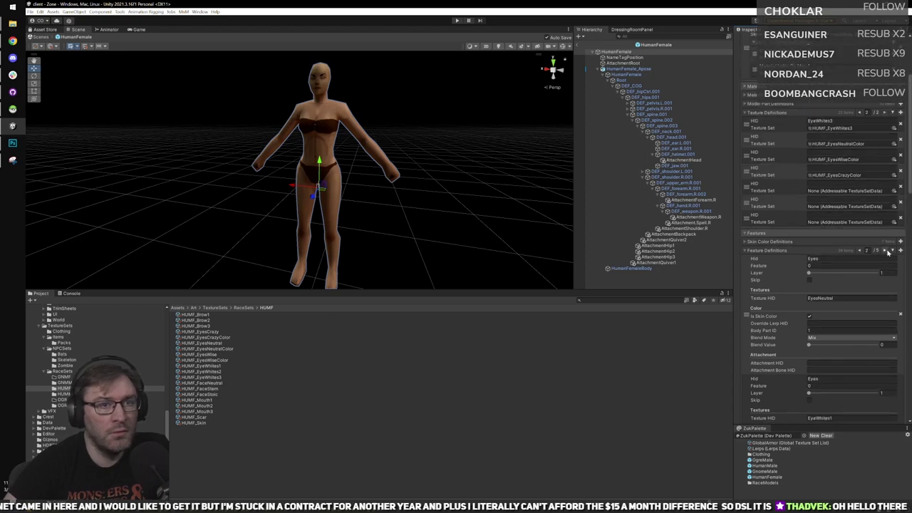
left_click(885, 251)
scroll(870, 292, "down", 6)
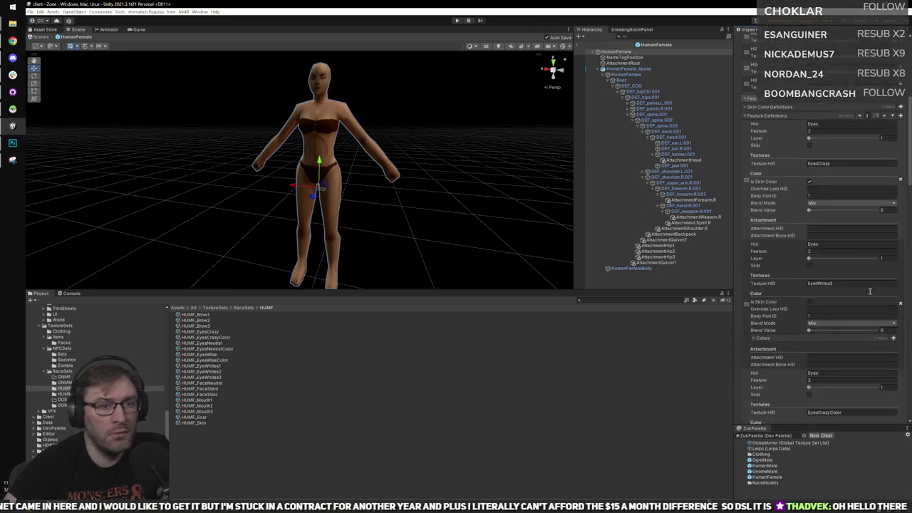
left_click(852, 335)
key("ctrl+c")
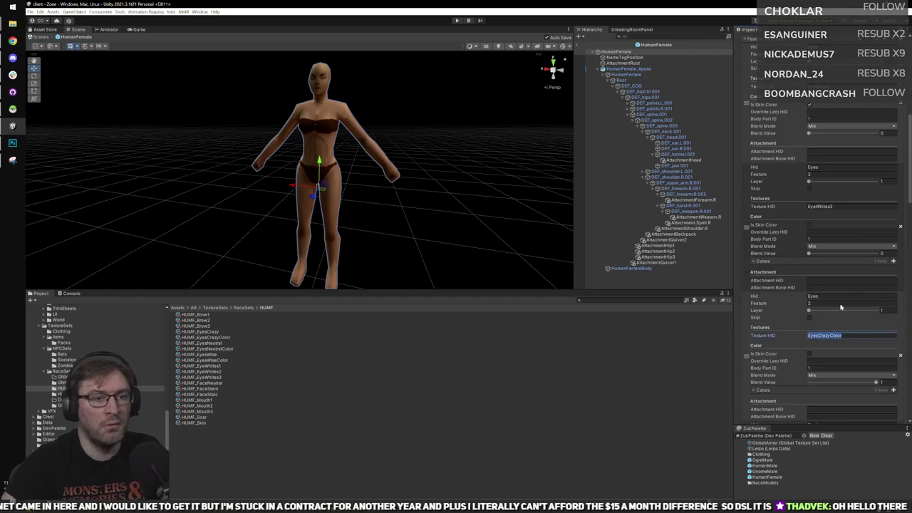
scroll(843, 306, "up", 6)
scroll(851, 271, "up", 2)
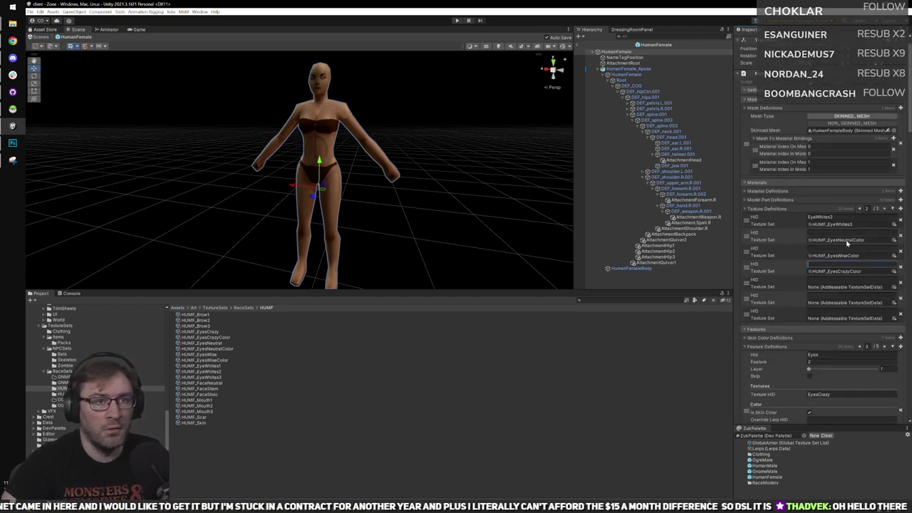
key("ctrl+v")
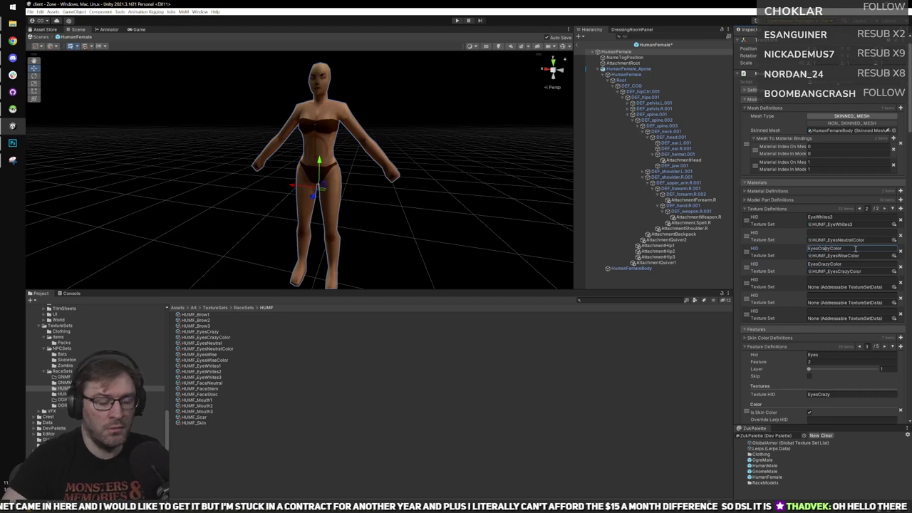
Change the HID of the HUMF_EyesWiseColor texture definition to EyesWiseColor.
left_click_drag(817, 249, 829, 248)
key("BackSpace")
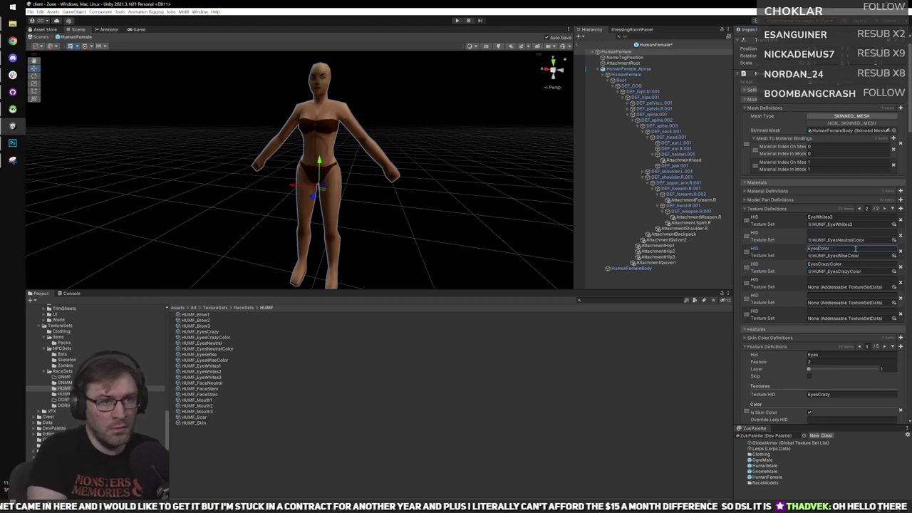
type("Wise")
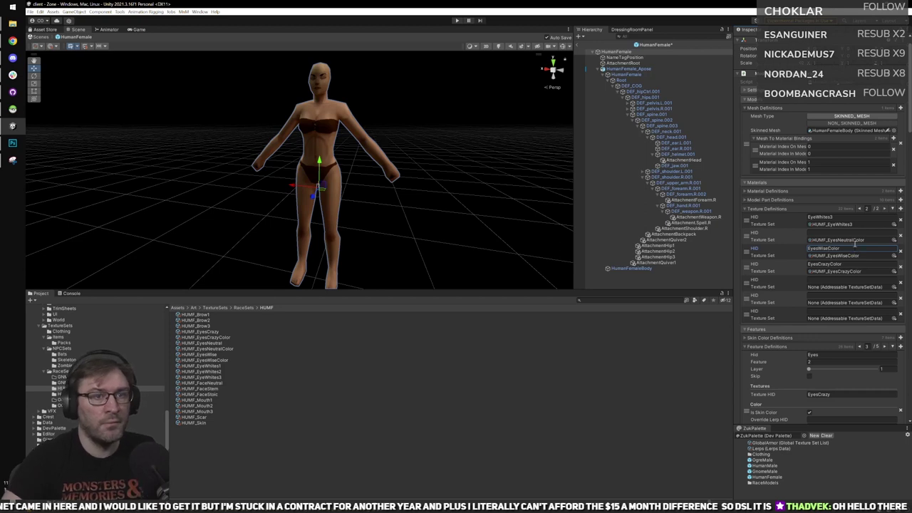
Examine the feature definitions on pages 3 to 5, from Eyes and Eyebrows through Beard, ExtraFeature1, Ears and Hair, for their texture HIDs.
left_click(849, 233)
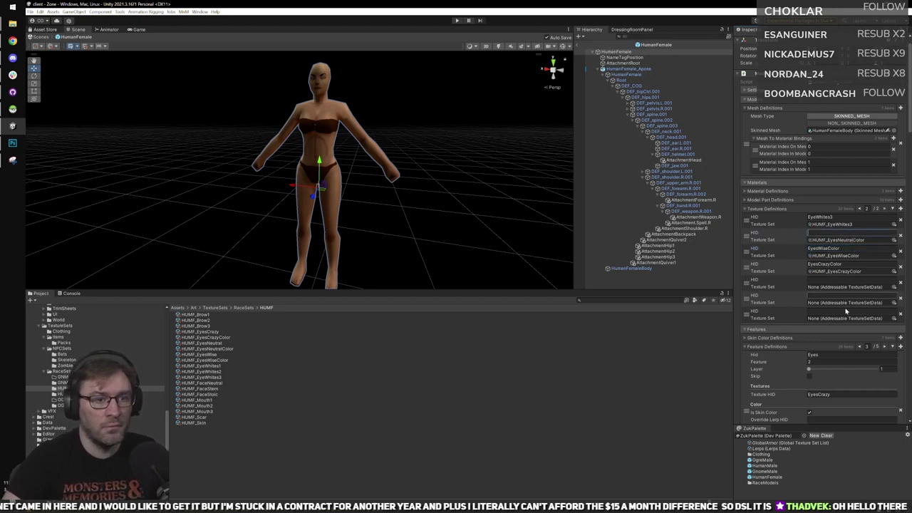
scroll(840, 342, "down", 10)
scroll(839, 366, "down", 3)
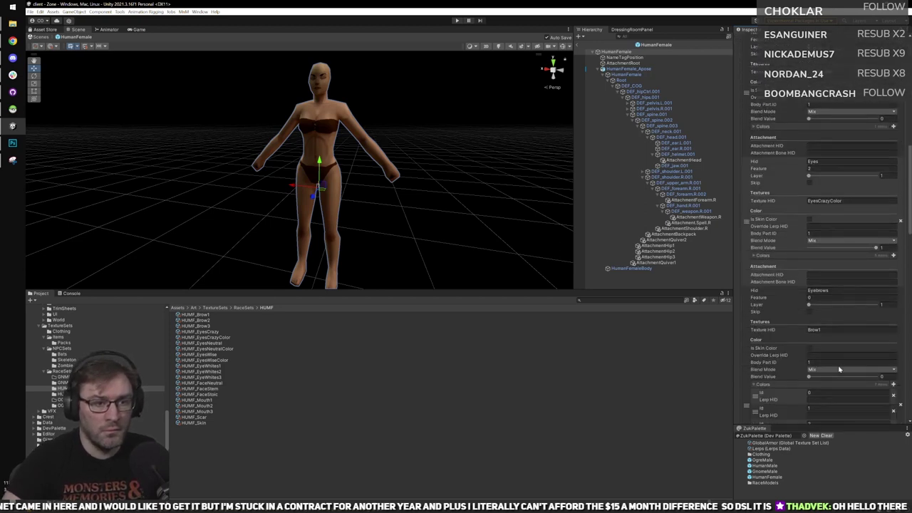
scroll(839, 369, "down", 14)
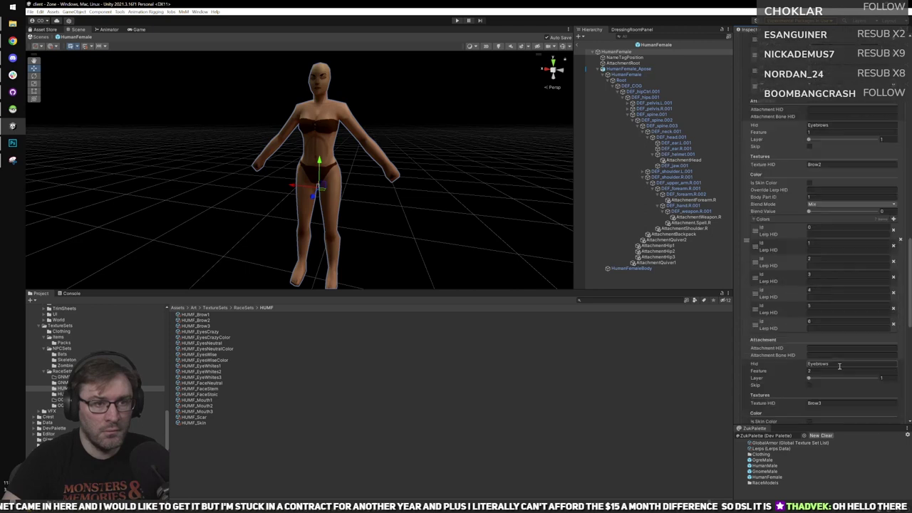
scroll(840, 363, "up", 6)
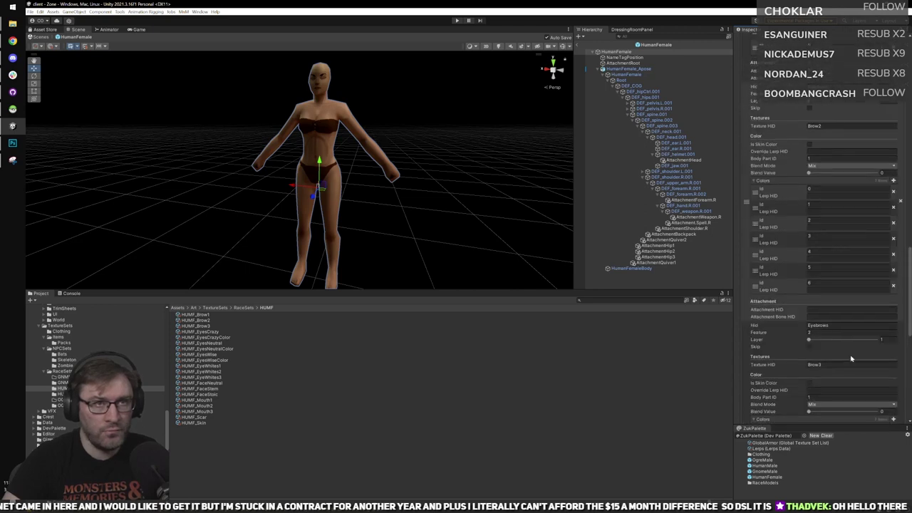
scroll(846, 349, "up", 15)
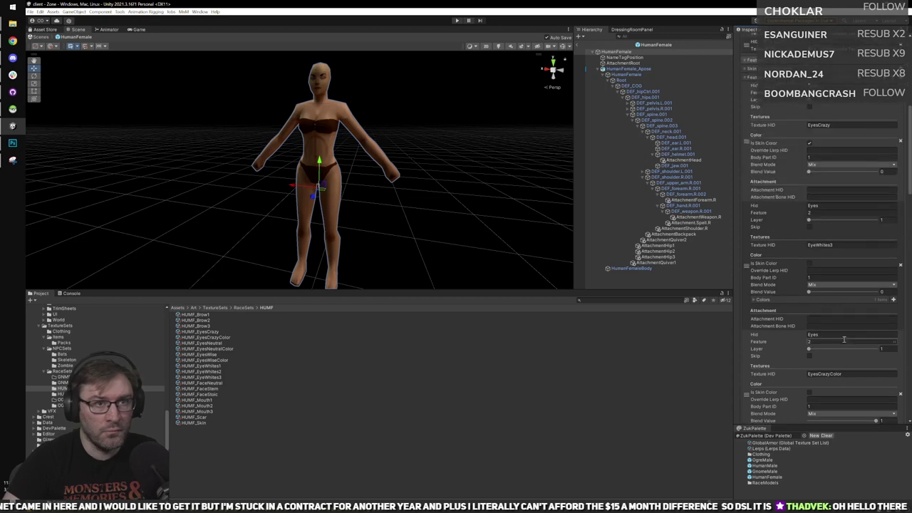
scroll(843, 340, "up", 2)
left_click(884, 193)
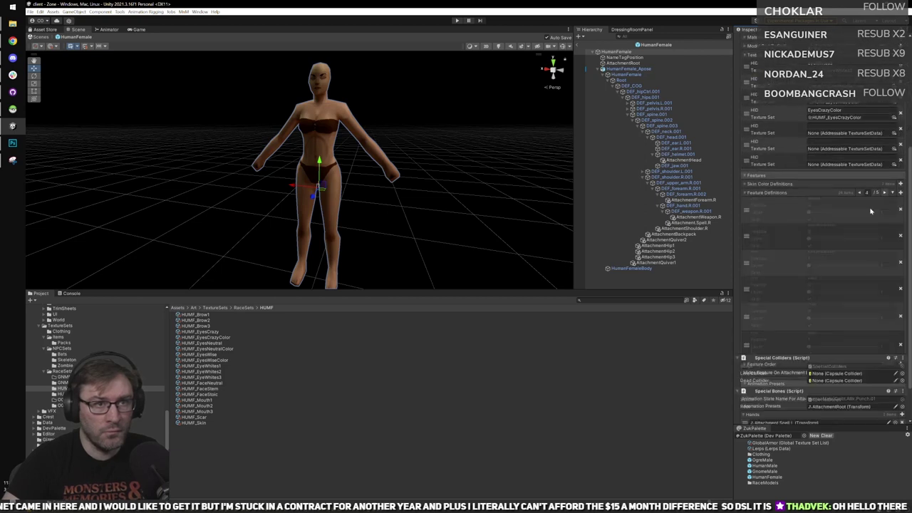
scroll(851, 267, "down", 6)
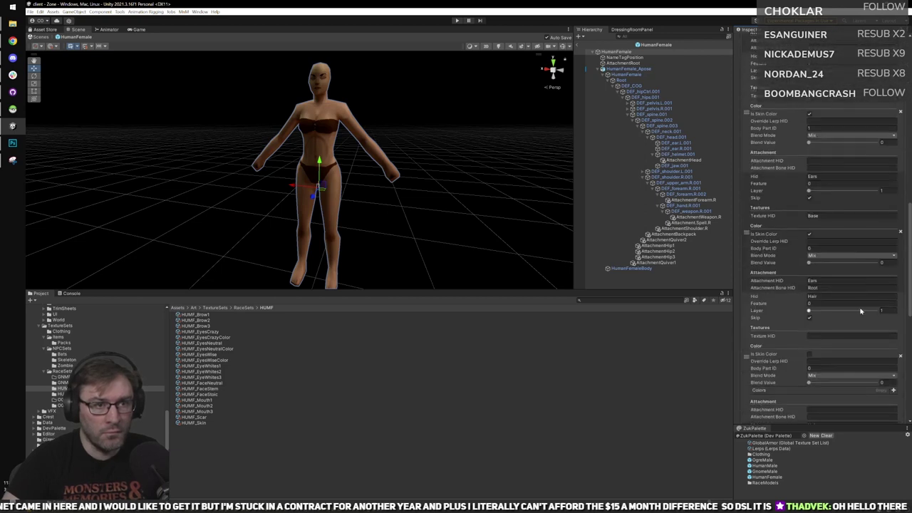
scroll(859, 324, "down", 8)
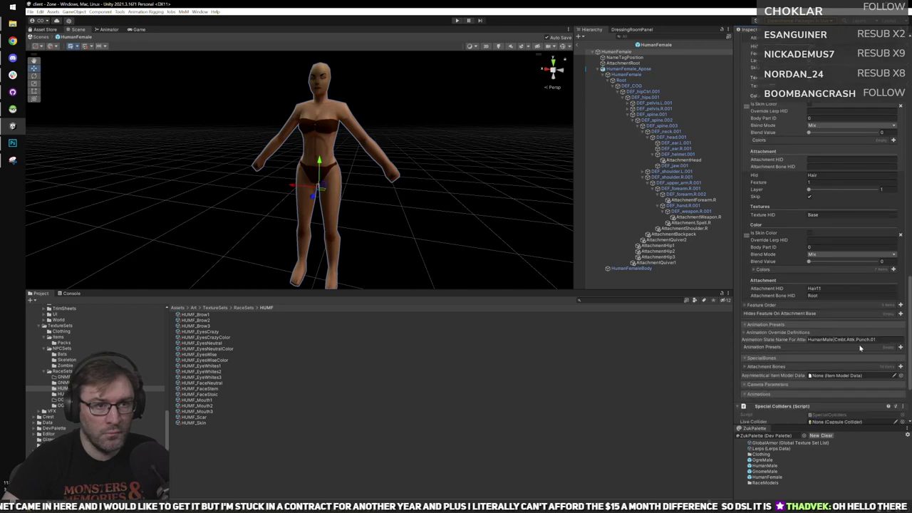
scroll(858, 302, "up", 12)
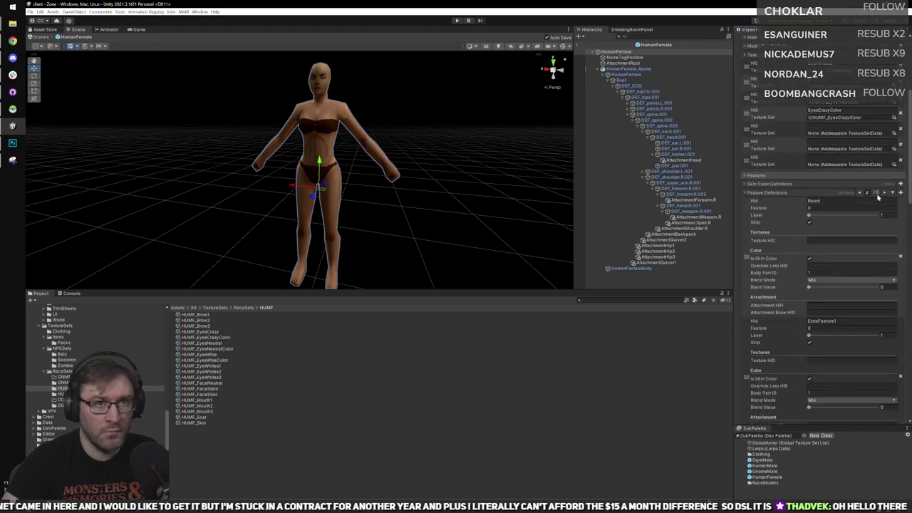
left_click(885, 193)
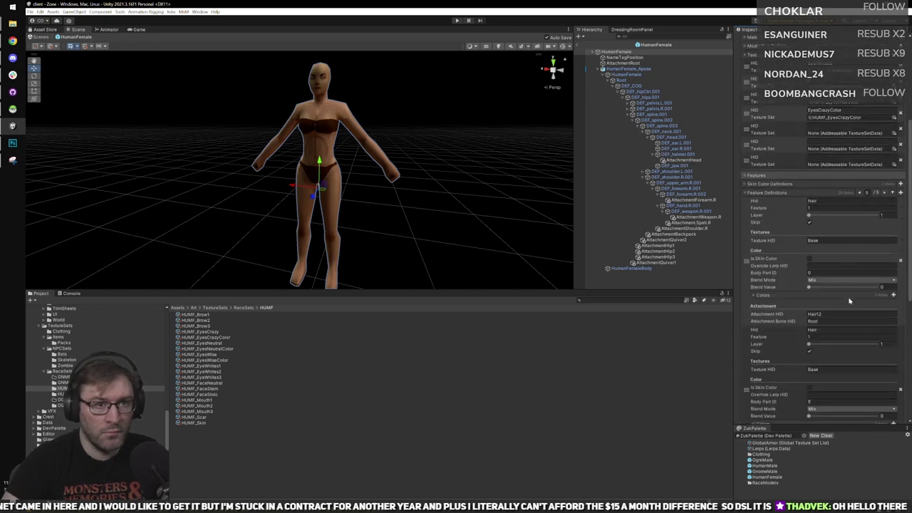
scroll(846, 277, "down", 6)
scroll(846, 300, "up", 7)
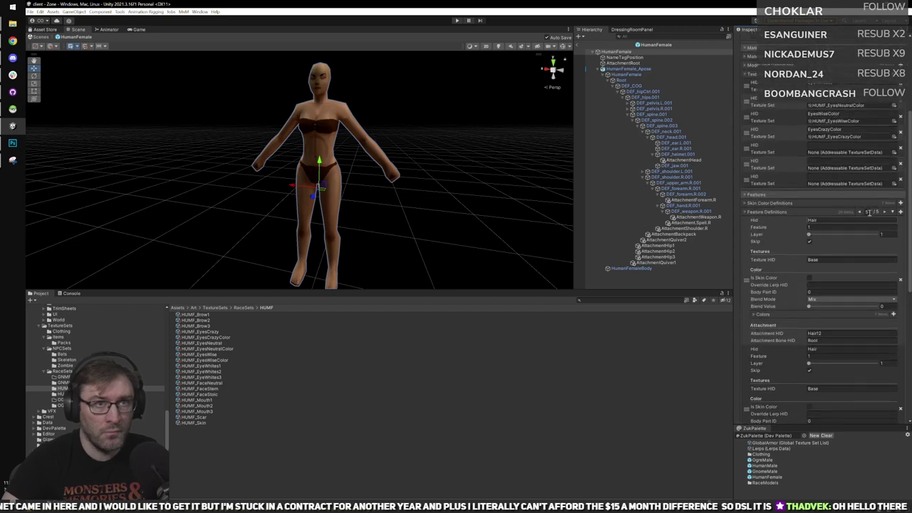
Return to page 3 of the feature definitions and collapse the Colors lists of the Brow1, Brow2 and Brow3 Eyebrows entries.
left_click(871, 212)
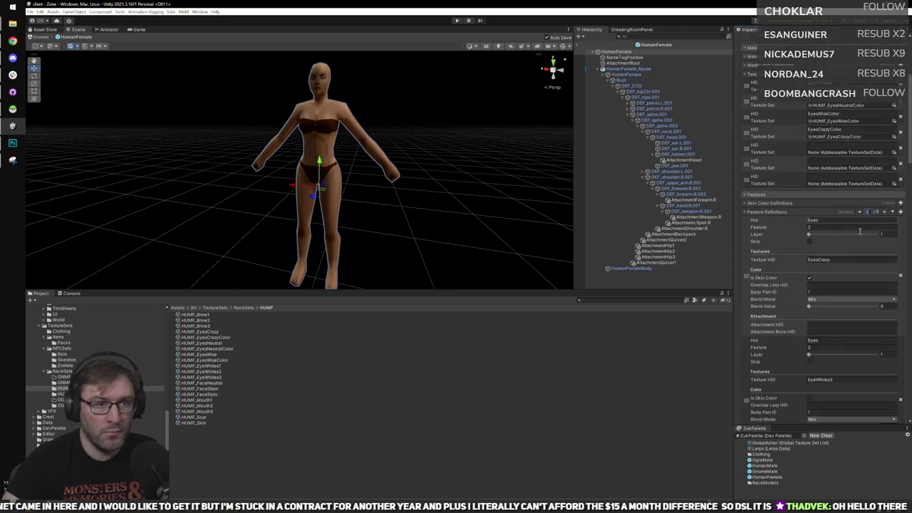
scroll(851, 324, "down", 15)
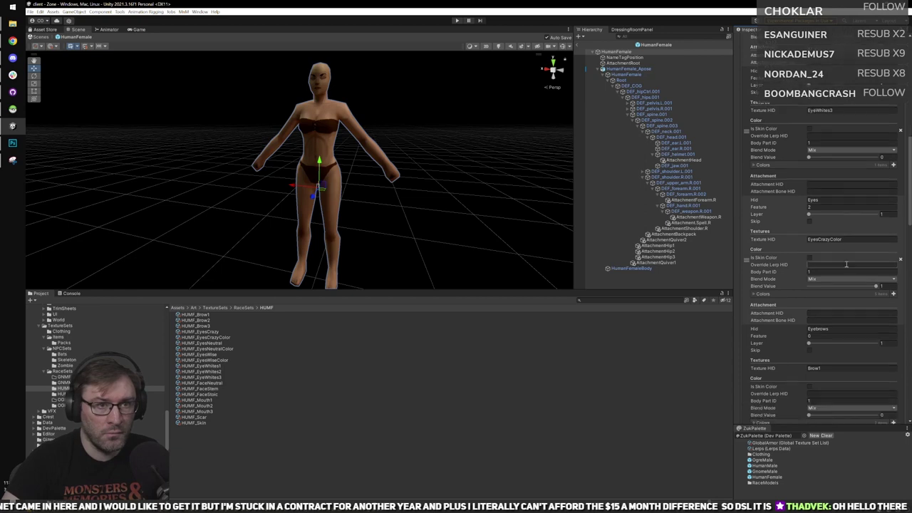
scroll(848, 335, "down", 12)
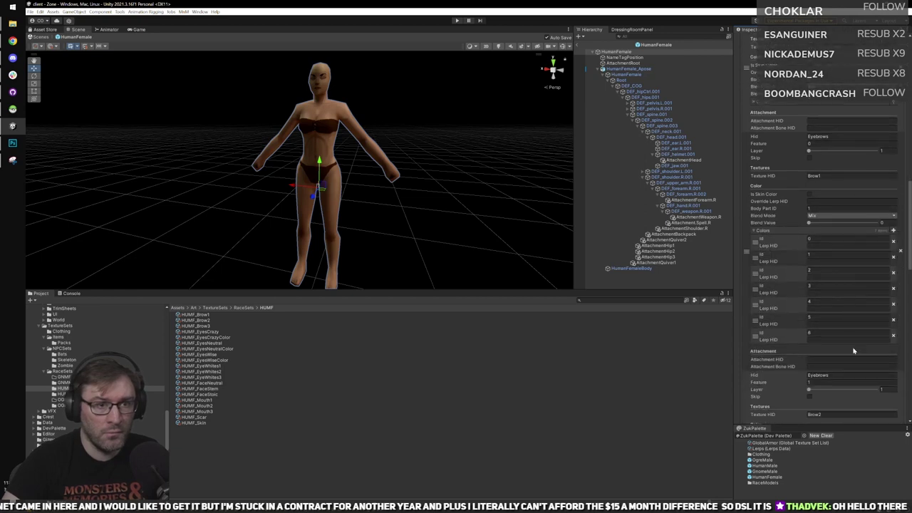
scroll(848, 359, "down", 15)
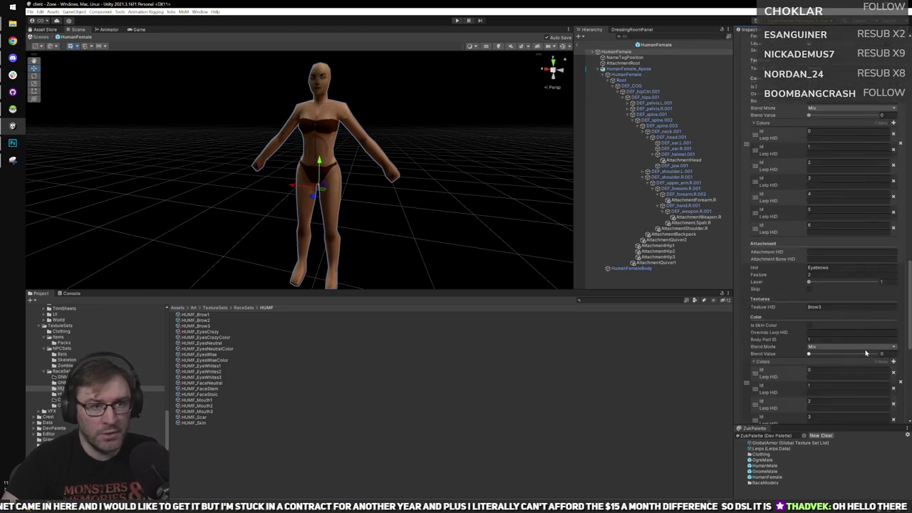
left_click(760, 245)
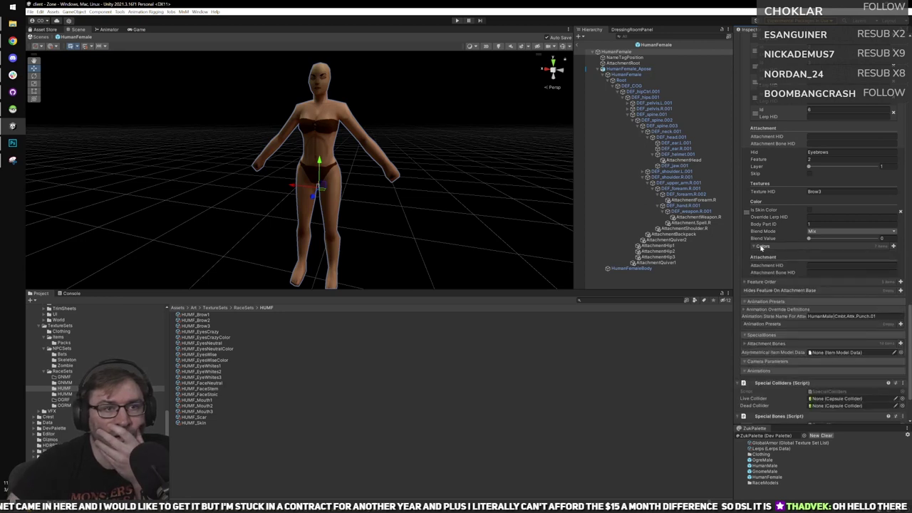
scroll(787, 227, "up", 3)
scroll(783, 178, "up", 4)
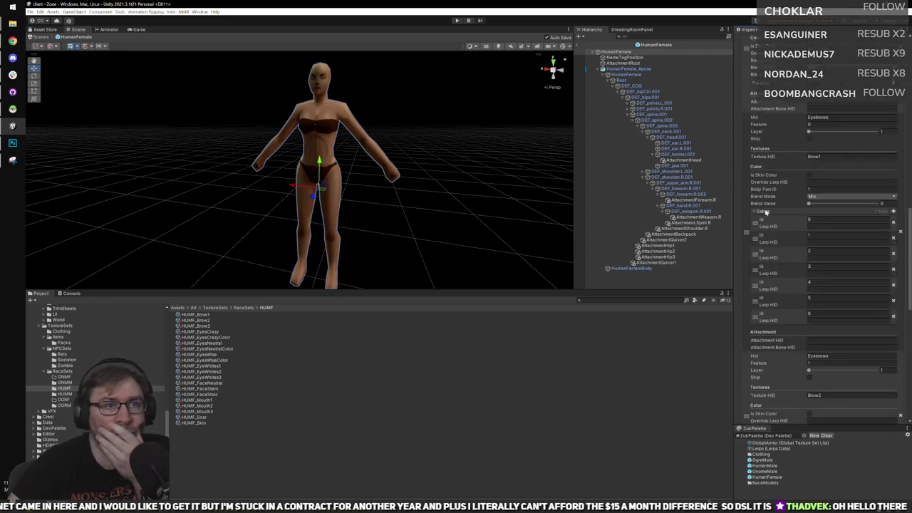
scroll(783, 217, "down", 10)
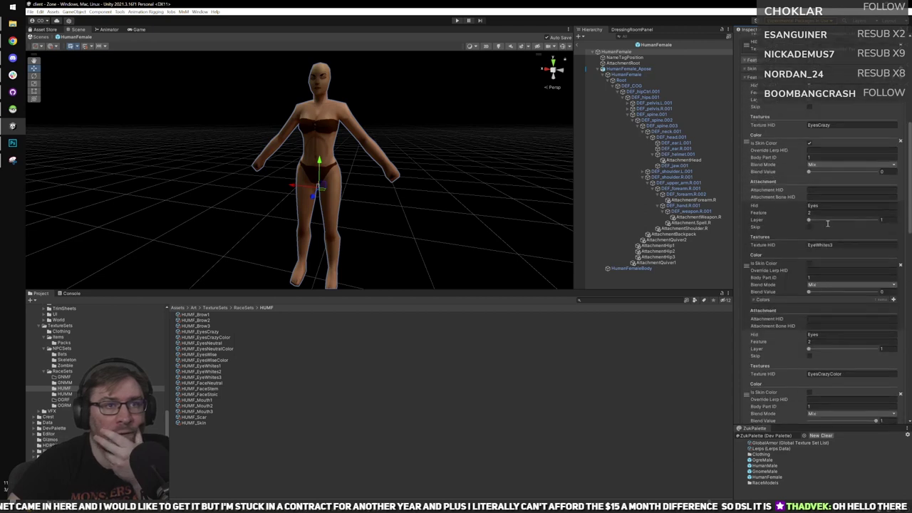
Remove the Beard entry from page 4 of the feature definitions.
scroll(827, 223, "up", 1)
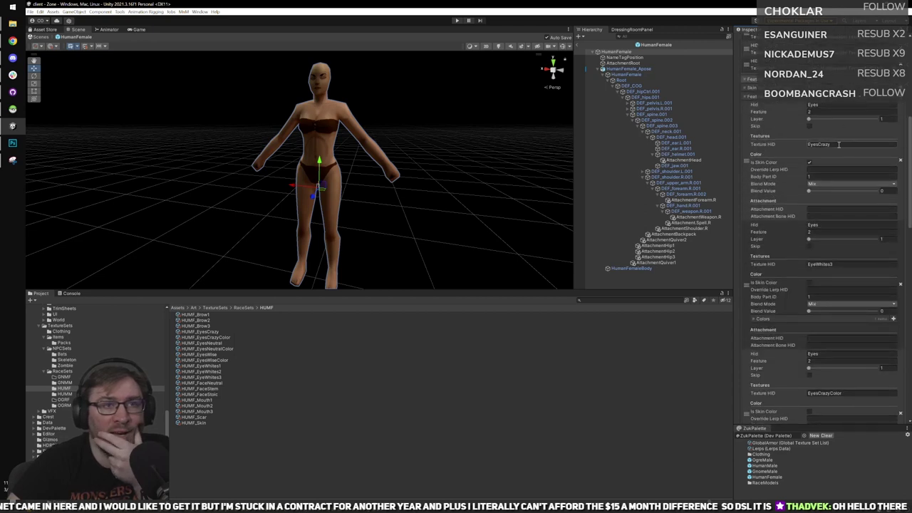
scroll(842, 242, "down", 4)
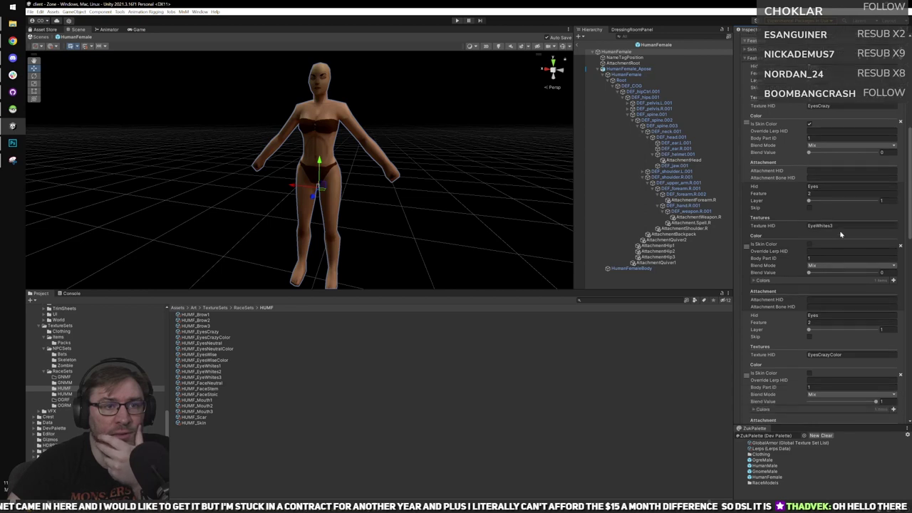
scroll(842, 298, "down", 11)
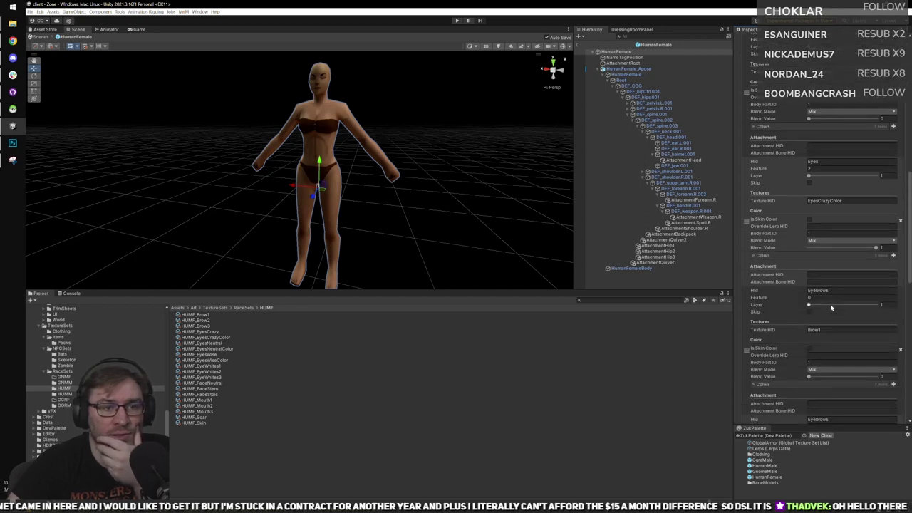
scroll(826, 306, "down", 13)
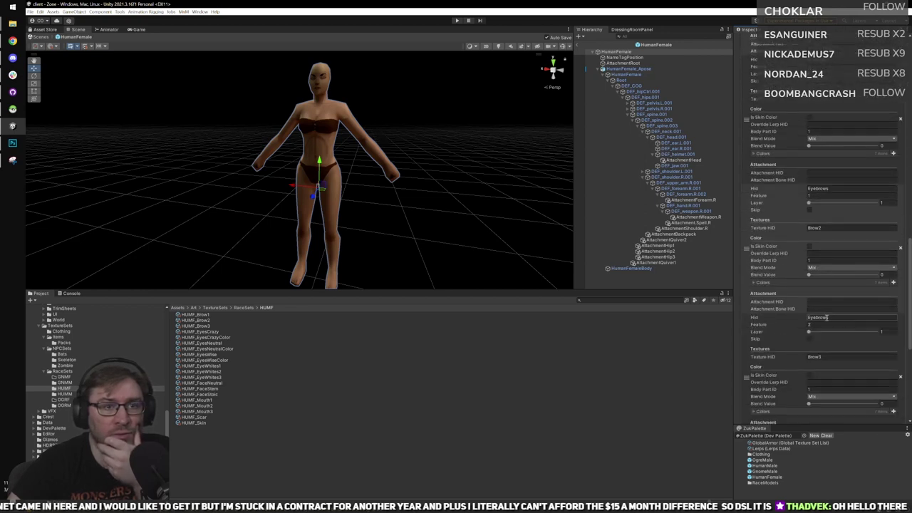
scroll(870, 179, "up", 20)
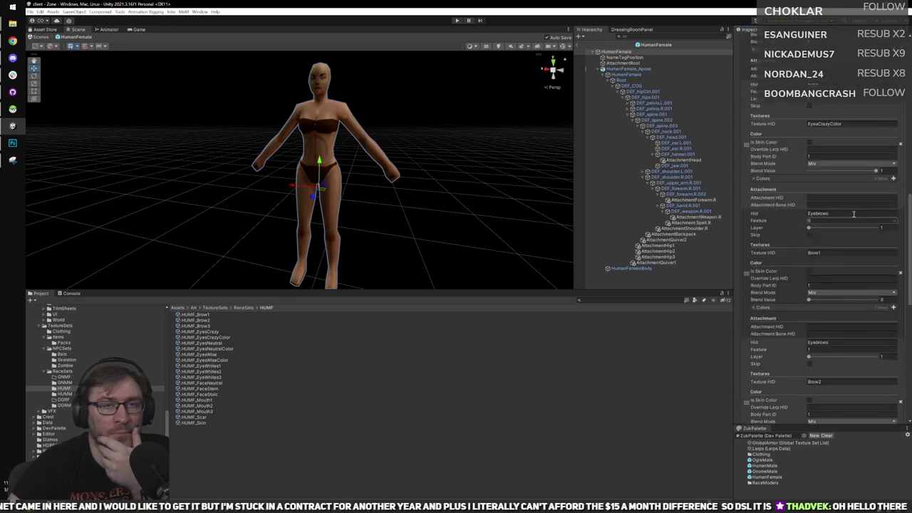
scroll(870, 178, "up", 8)
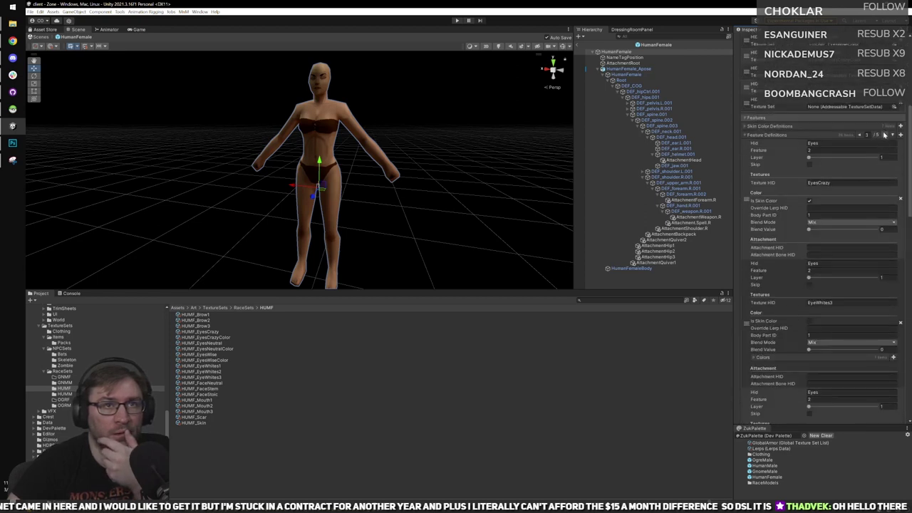
left_click(884, 135)
left_click(883, 135)
left_click(884, 134)
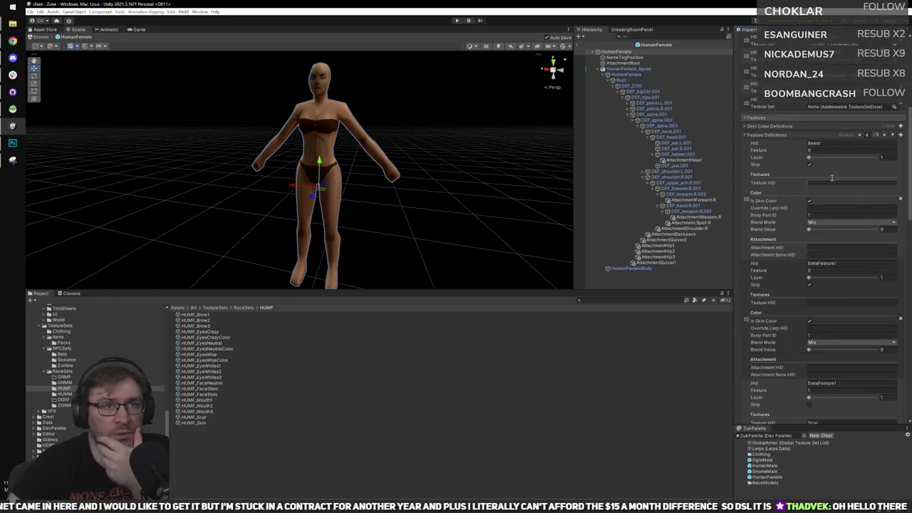
scroll(831, 178, "up", 3)
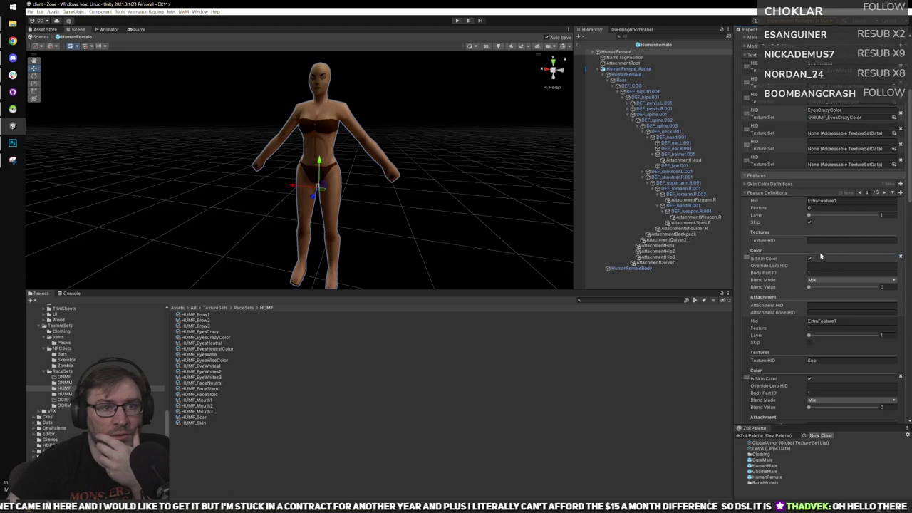
Examine the ExtraFeature1, Ears and Hair entries on page 4 of the feature definitions, including their texture and attachment HIDs.
scroll(828, 265, "down", 3)
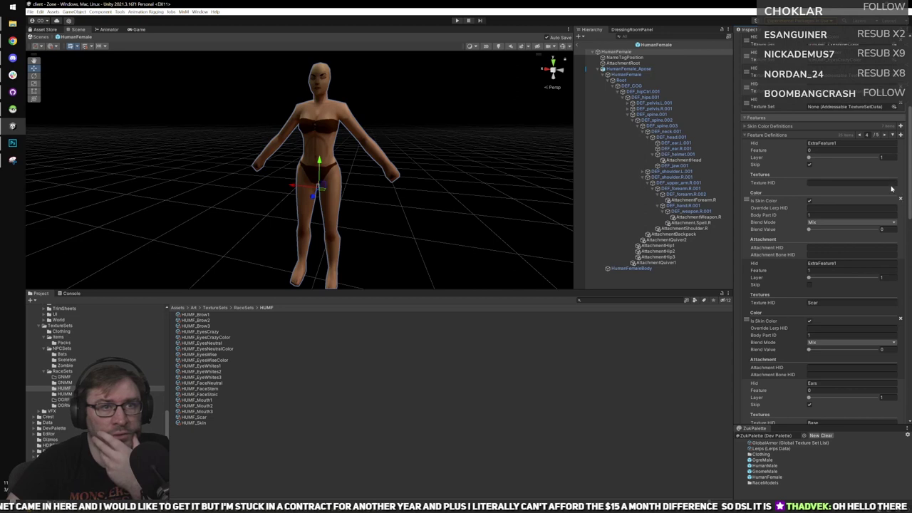
scroll(827, 242, "down", 5)
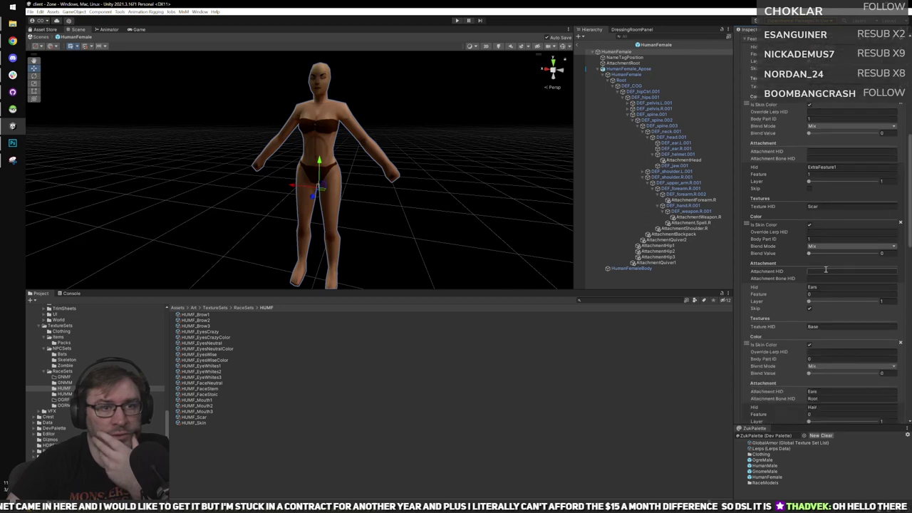
scroll(830, 288, "down", 3)
scroll(826, 289, "down", 4)
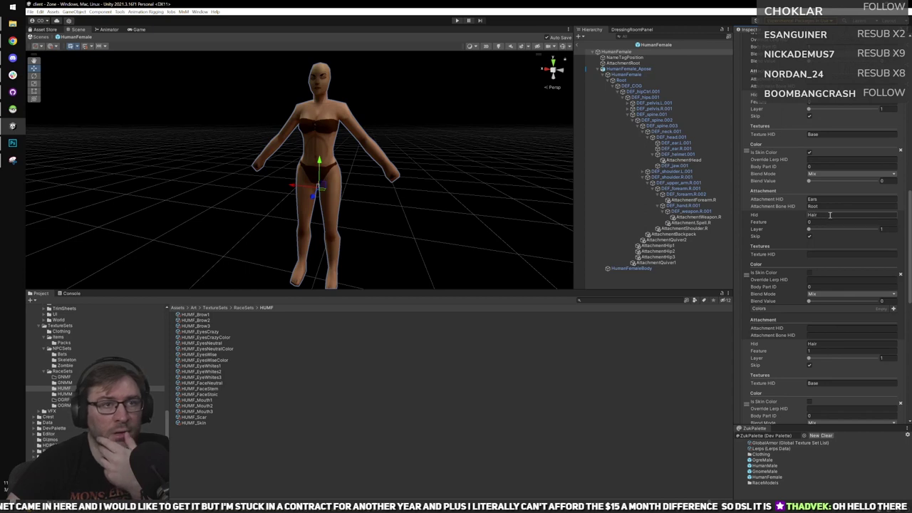
scroll(805, 231, "down", 2)
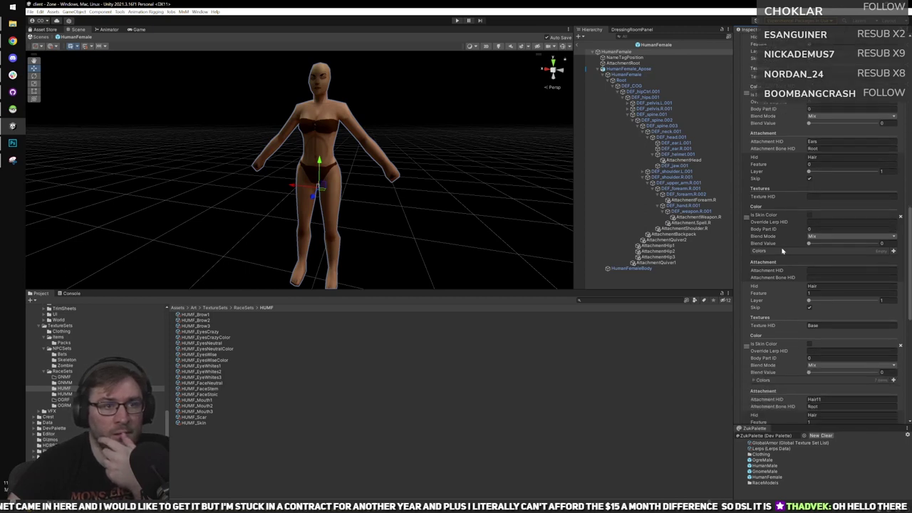
scroll(793, 280, "down", 3)
scroll(794, 276, "down", 3)
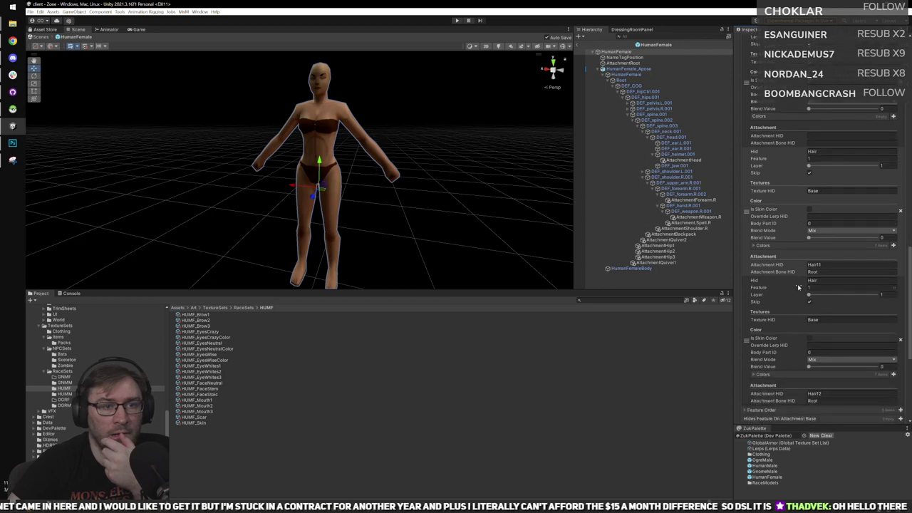
scroll(795, 303, "down", 2)
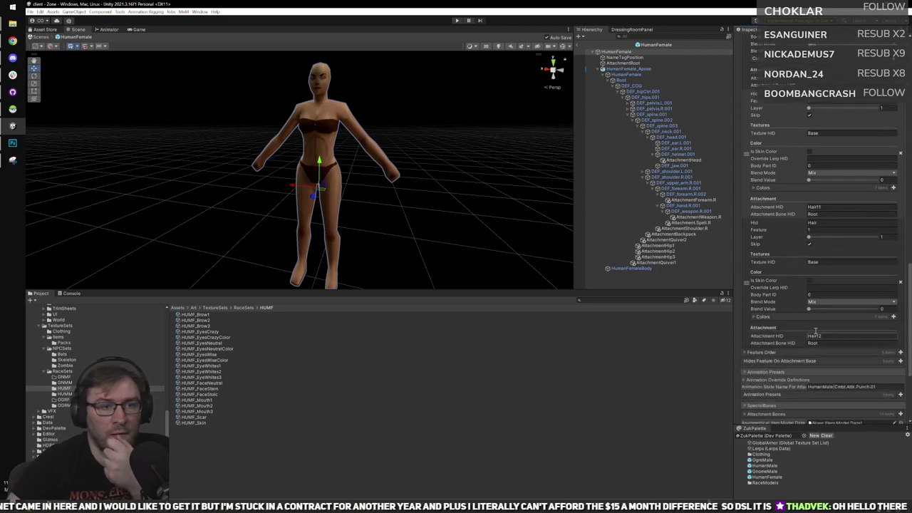
scroll(819, 212, "up", 5)
scroll(819, 211, "up", 5)
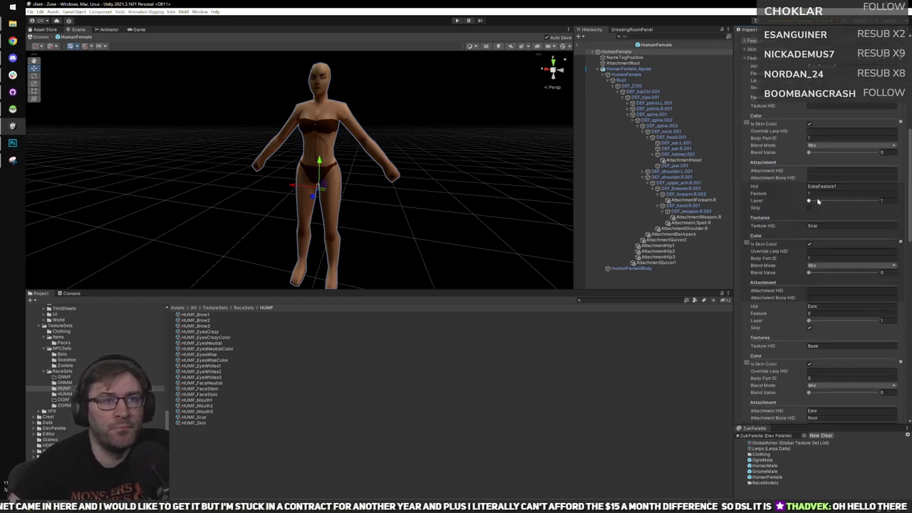
Set the HID of the HUMF_EyesNeutralColor texture definition to EyesNeutralColor, matching the Eyes entry on feature definitions page 2, and save the prefab.
left_click(858, 232)
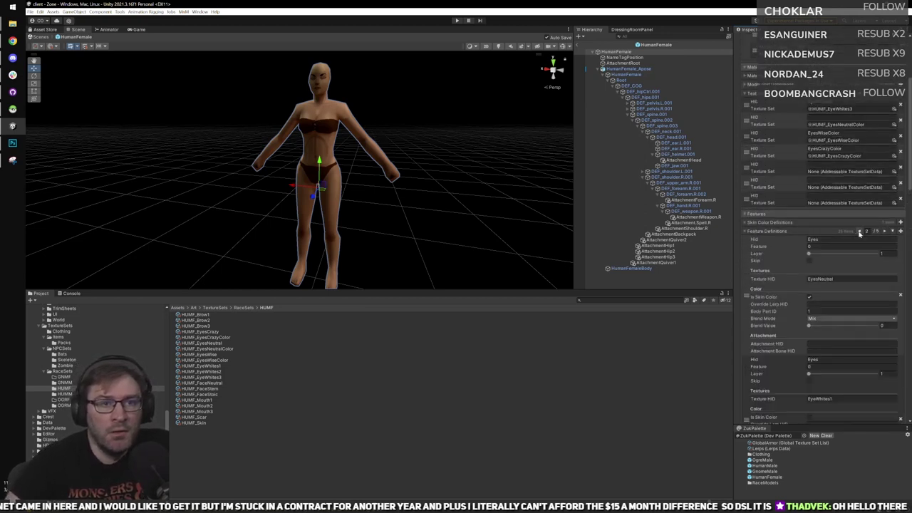
scroll(859, 246, "down", 6)
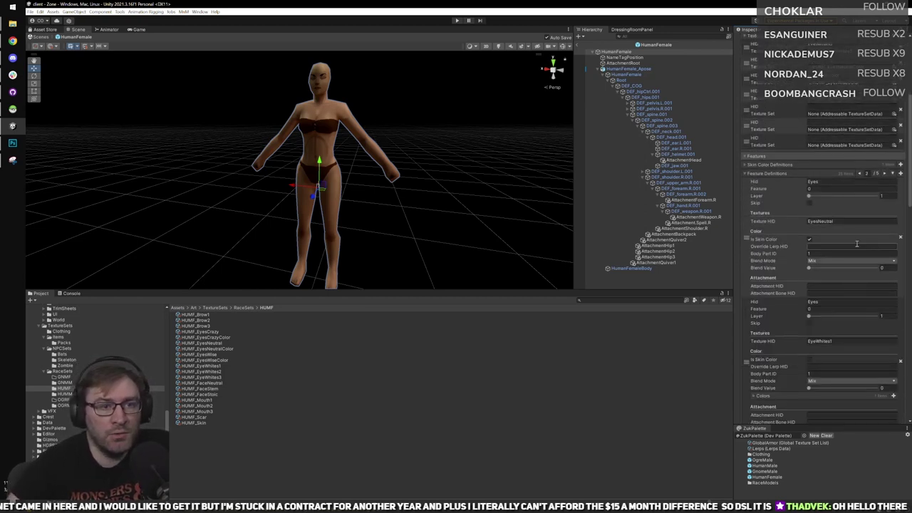
scroll(860, 306, "down", 5)
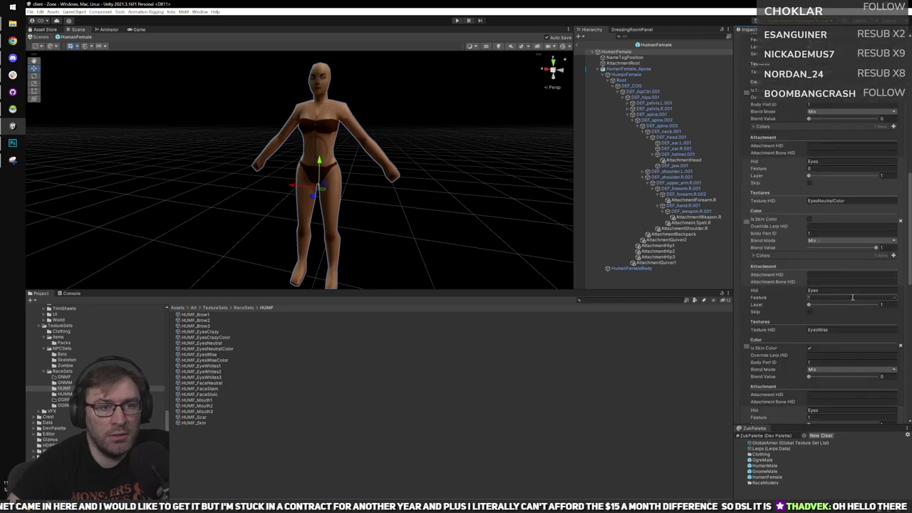
scroll(835, 285, "down", 4)
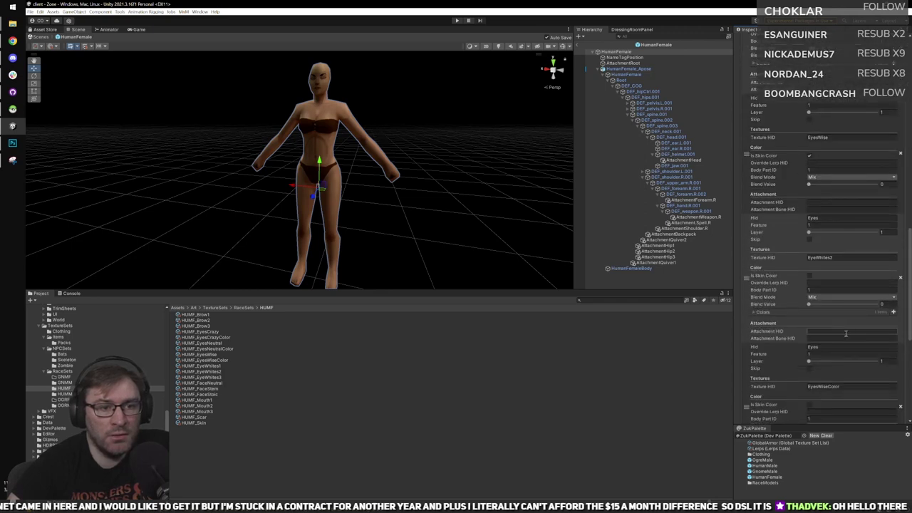
left_click(845, 366)
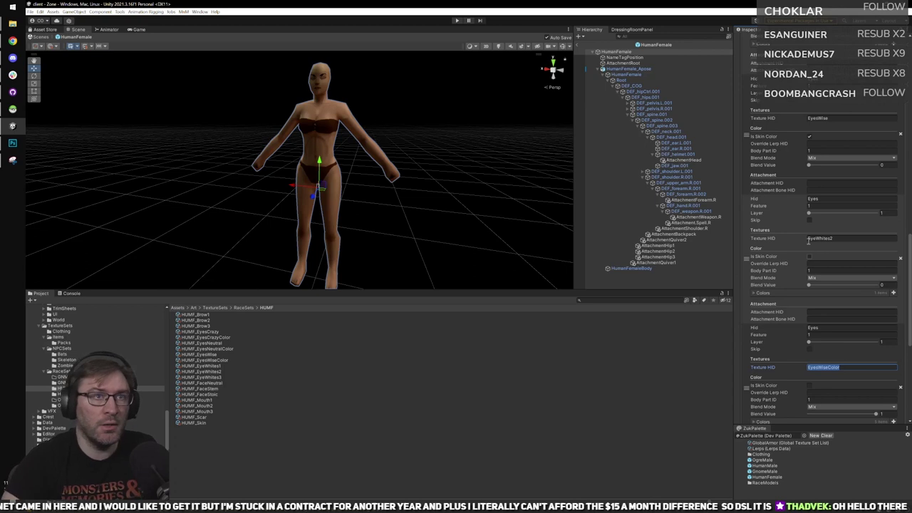
scroll(808, 241, "up", 15)
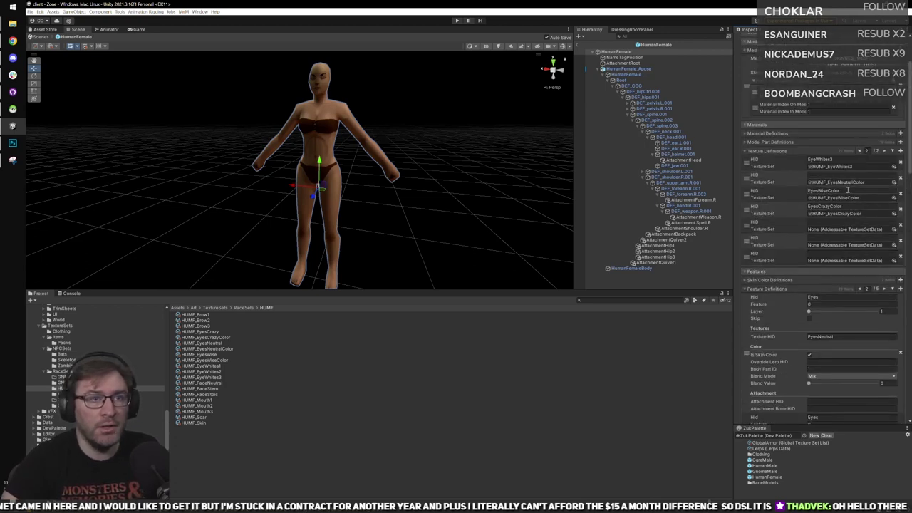
scroll(844, 249, "down", 3)
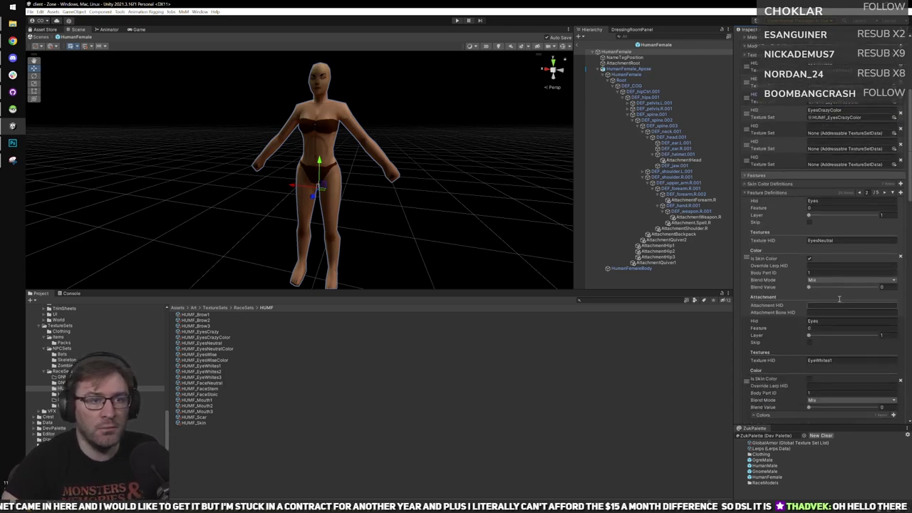
scroll(837, 337, "down", 3)
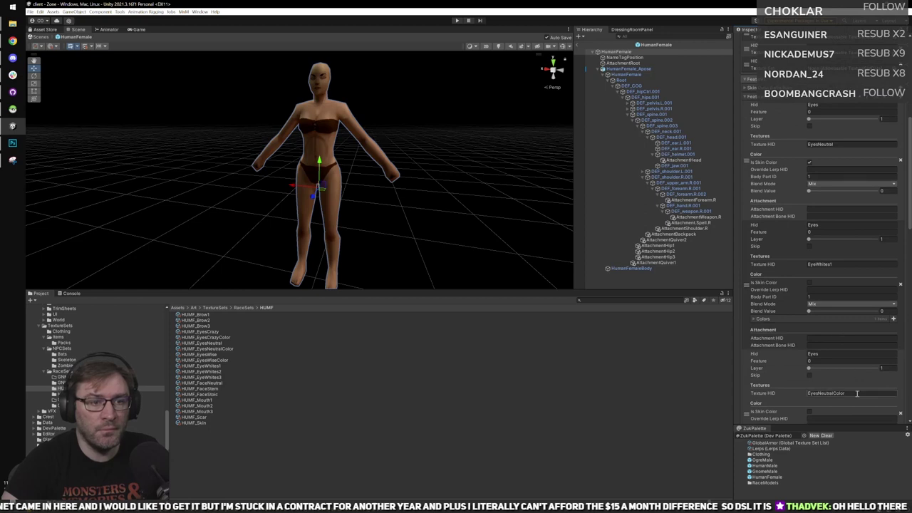
scroll(846, 367, "up", 3)
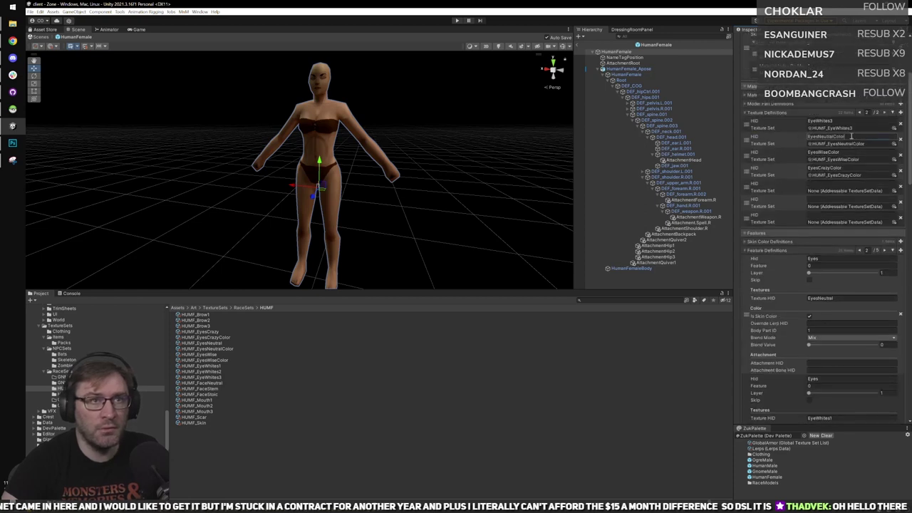
key("ctrl+s")
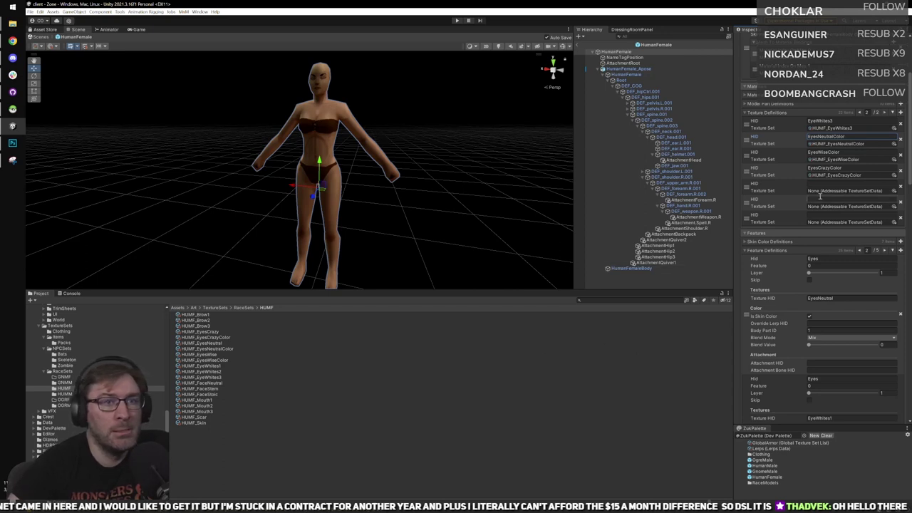
Assign the HUMF_Scar texture set to the first empty texture definition on page 2 and set its HID to Scar.
scroll(760, 299, "down", 3)
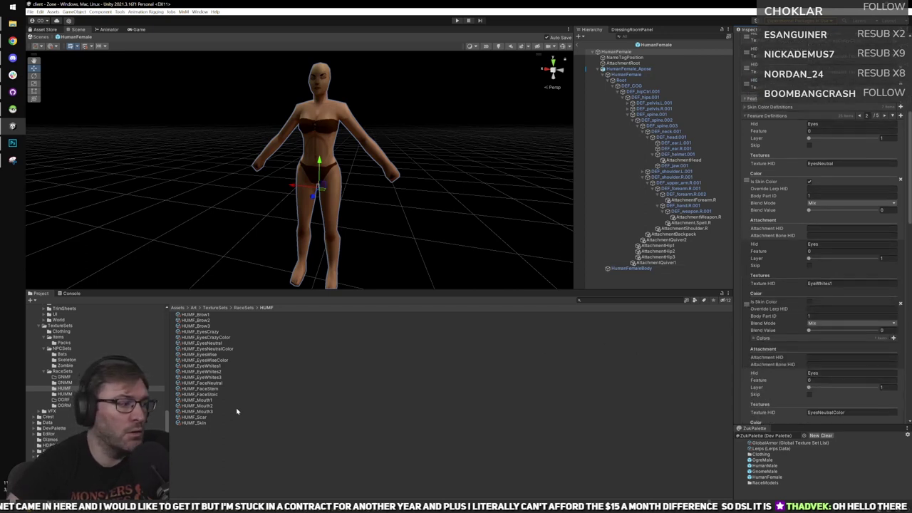
scroll(815, 105, "up", 1)
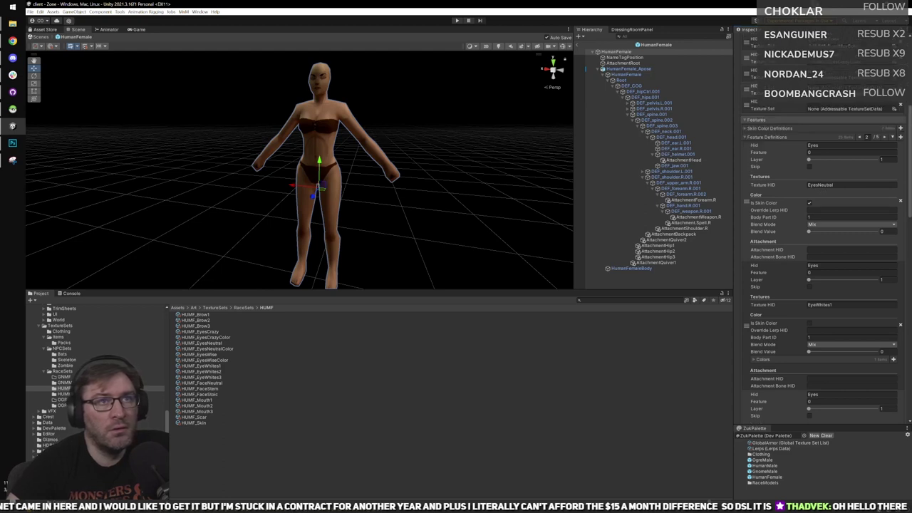
left_click(835, 69)
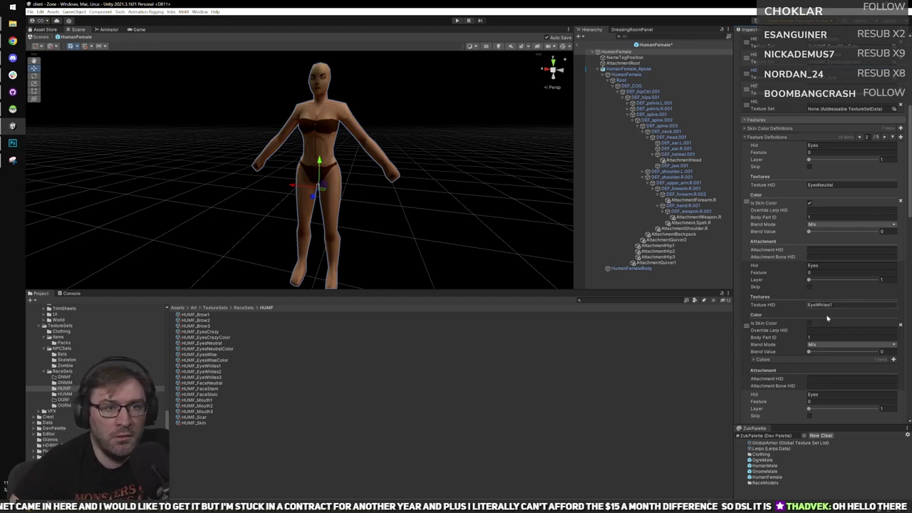
Check the texture HIDs of the Eyes and Eyebrows entries on pages 2 and 3 of the feature definitions against the texture definitions.
scroll(865, 321, "down", 10)
scroll(846, 325, "down", 4)
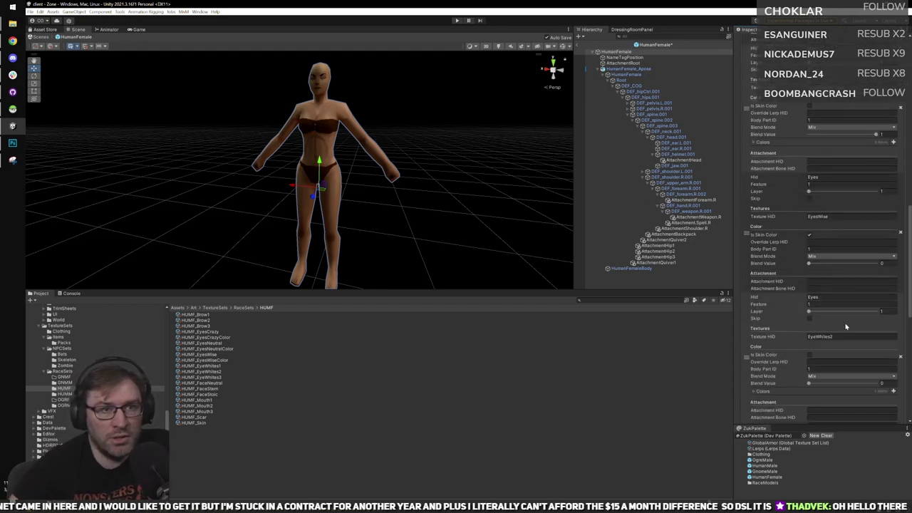
scroll(839, 329, "down", 8)
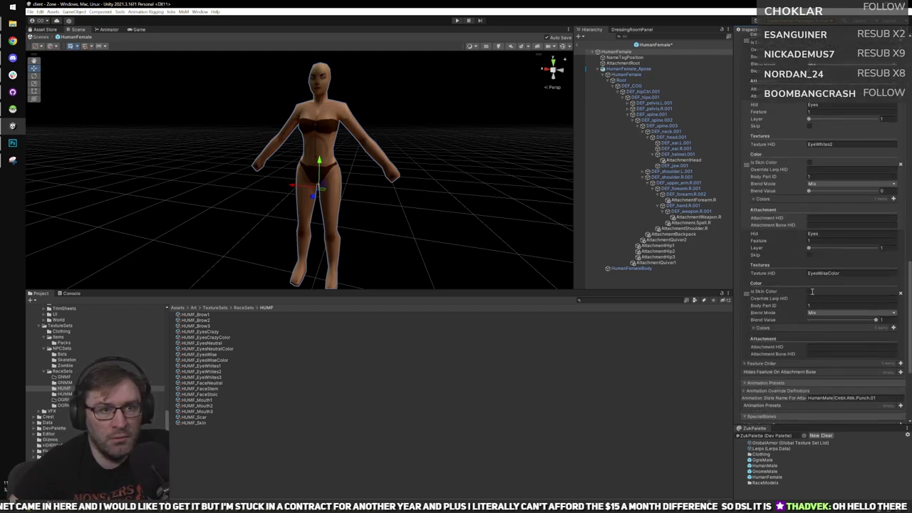
scroll(841, 214, "up", 15)
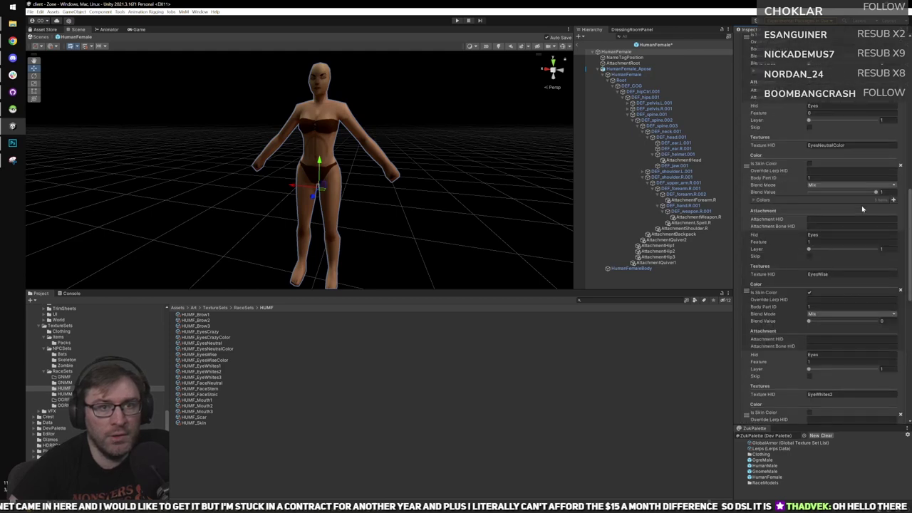
scroll(867, 189, "up", 10)
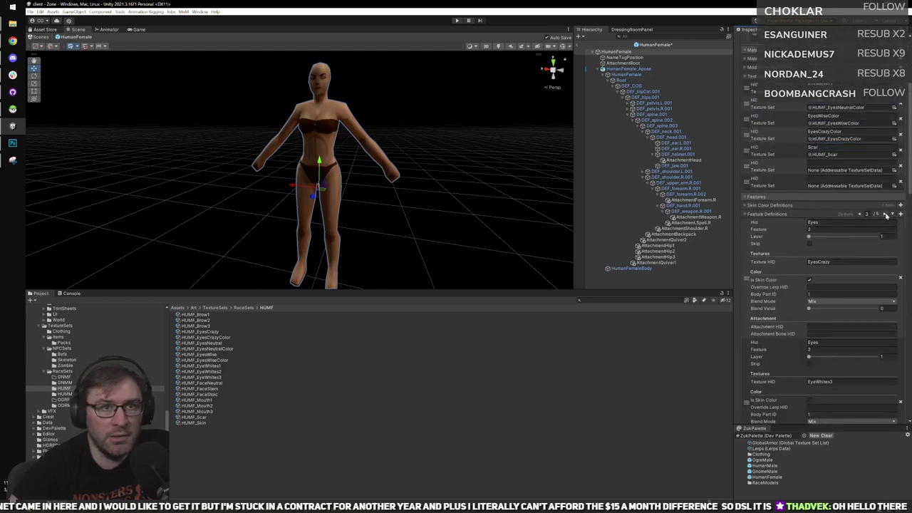
scroll(876, 254, "down", 10)
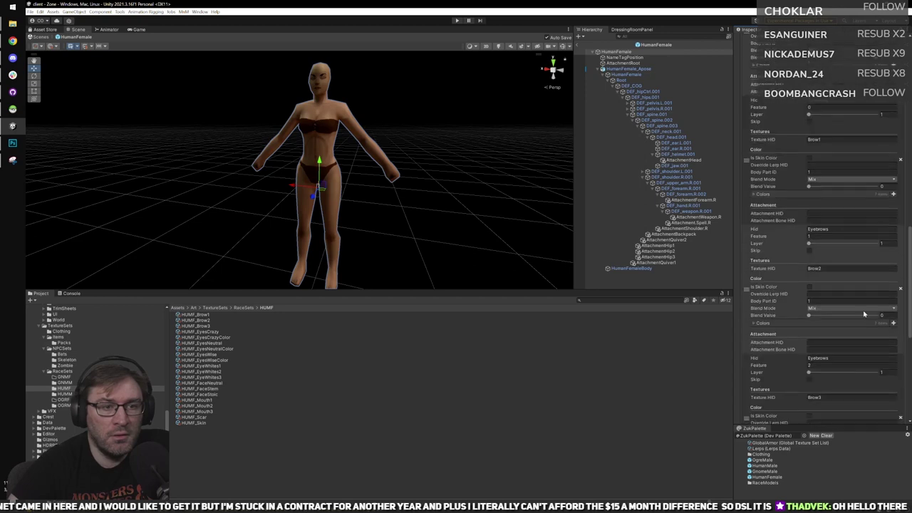
scroll(864, 313, "up", 6)
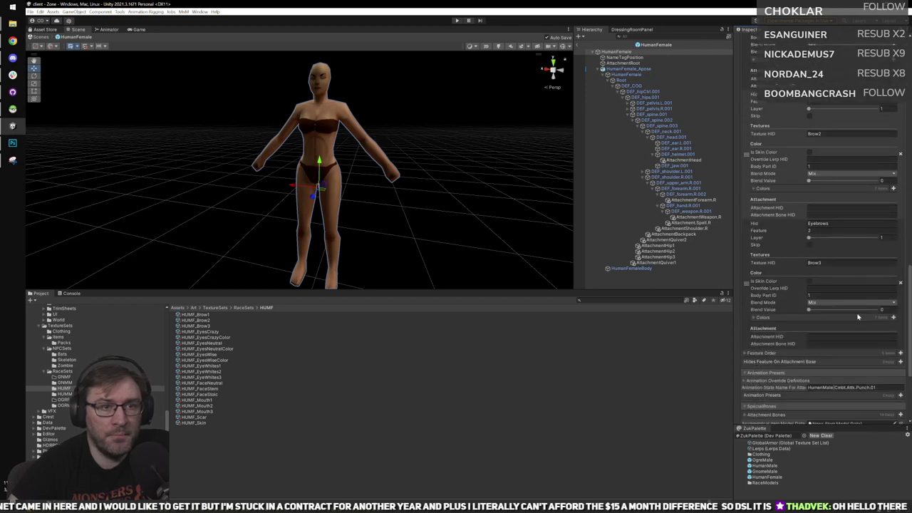
scroll(856, 304, "up", 10)
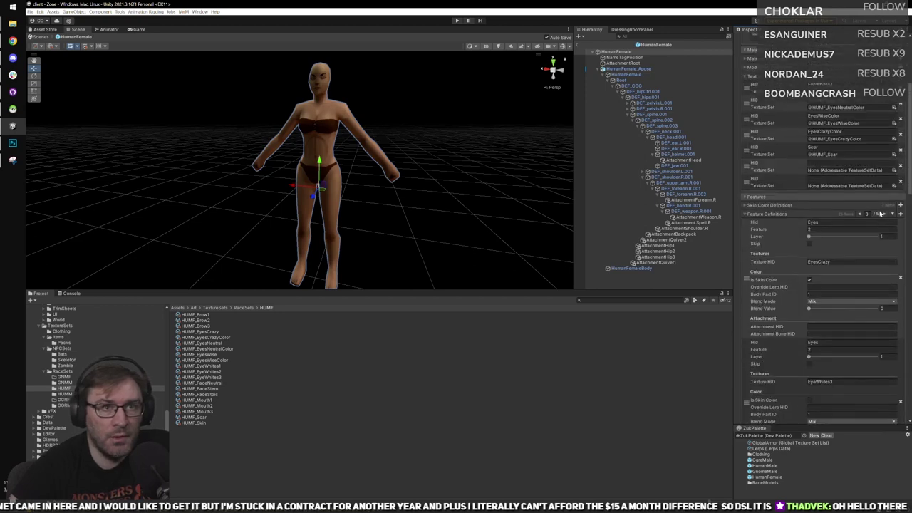
Check the ExtraFeature1, Ears and Hair entries on page 4 of the feature definitions, and compare them with the texture definitions.
left_click(883, 215)
scroll(853, 249, "down", 4)
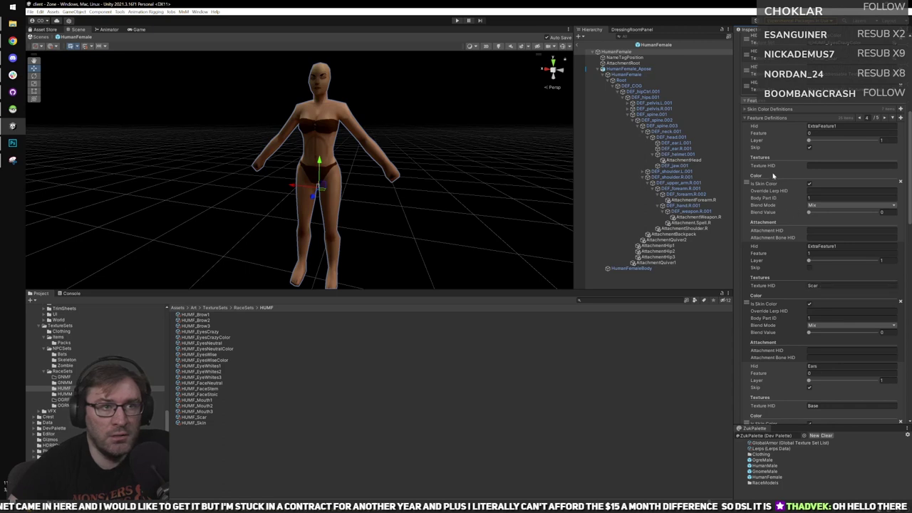
scroll(837, 178, "up", 3)
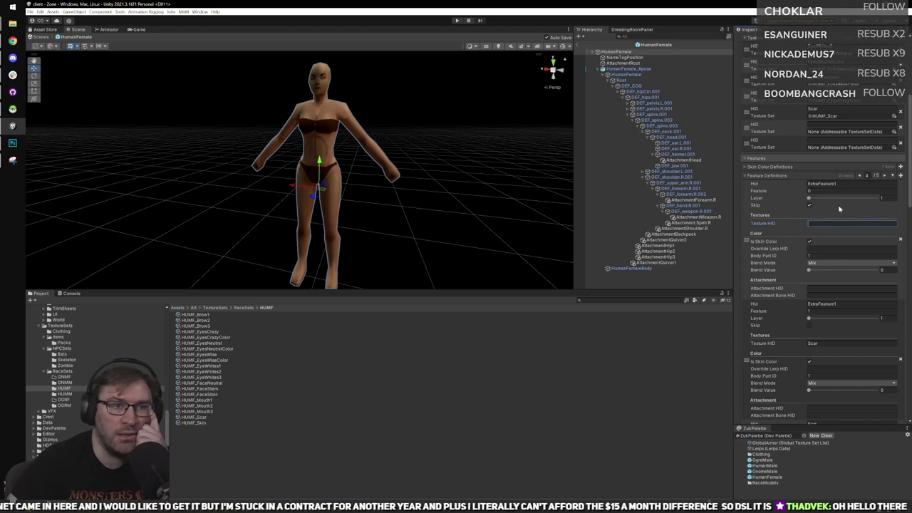
scroll(837, 299, "down", 6)
scroll(839, 312, "down", 5)
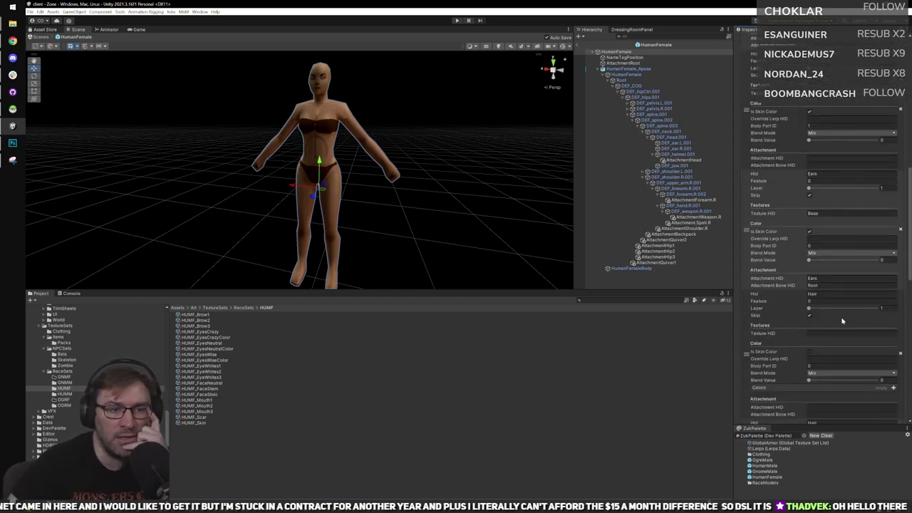
scroll(847, 310, "down", 6)
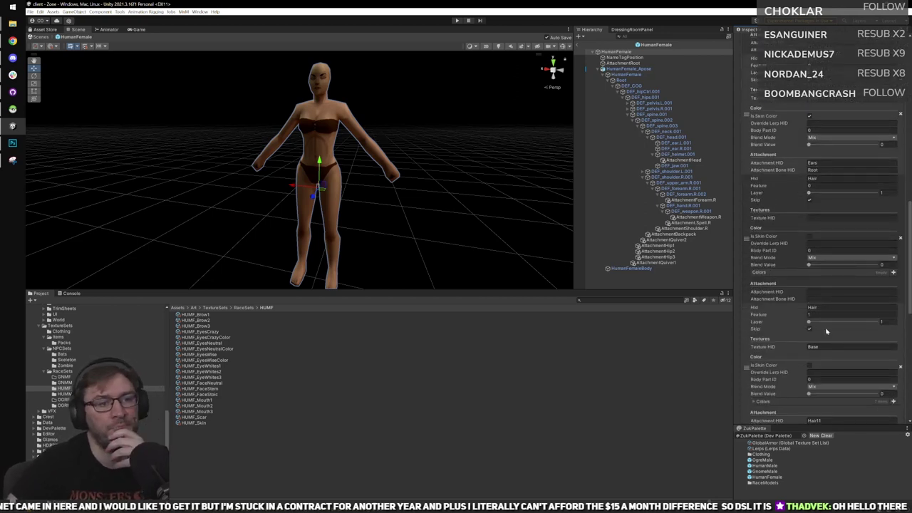
scroll(826, 324, "down", 4)
scroll(824, 327, "up", 20)
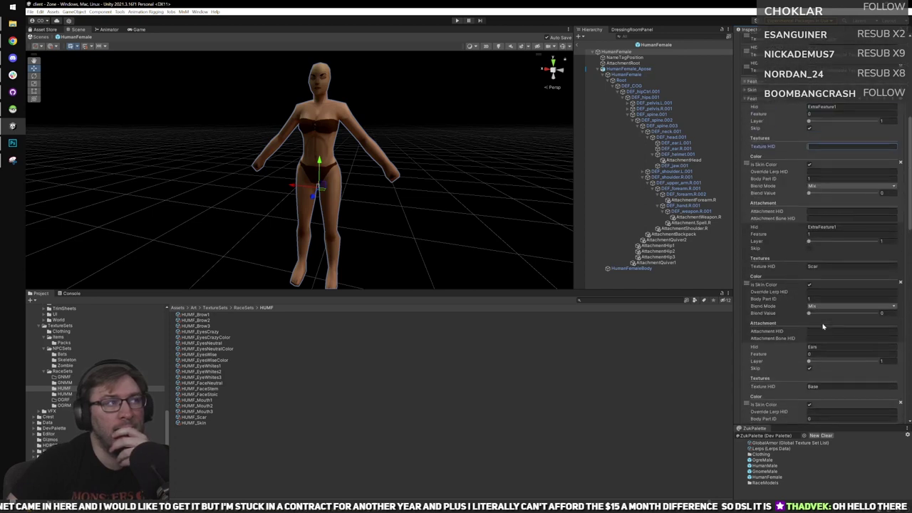
scroll(817, 316, "up", 3)
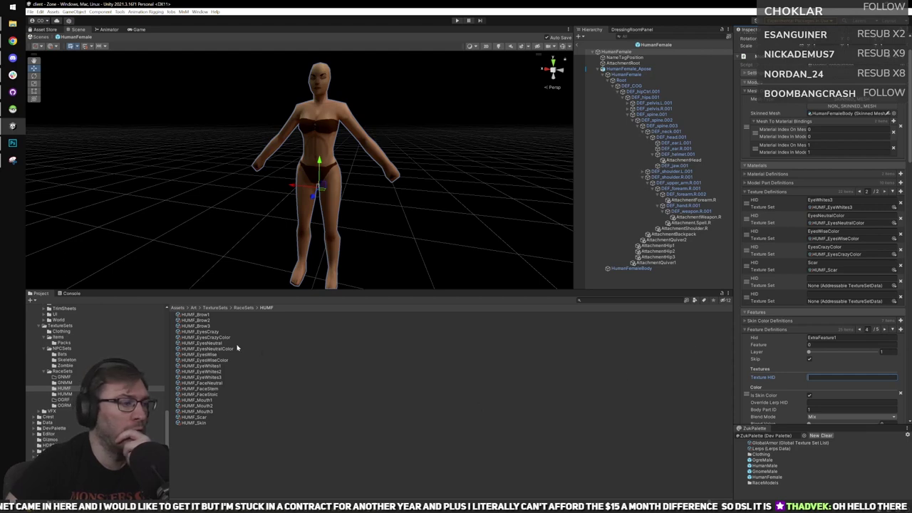
Open the HumanMale prefab and trace its HUMM_EyesWise texture set to the HumanEyes2 texture in the Human race textures folder.
left_click(766, 465)
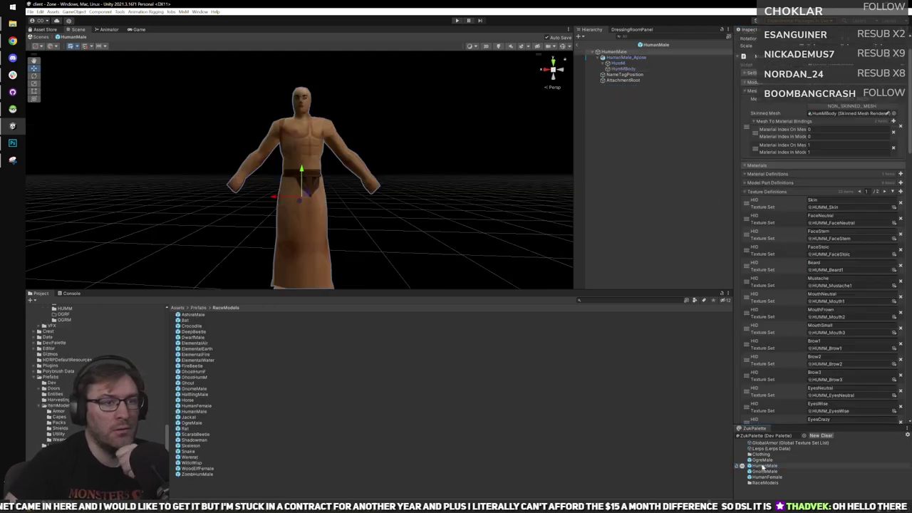
scroll(834, 309, "down", 3)
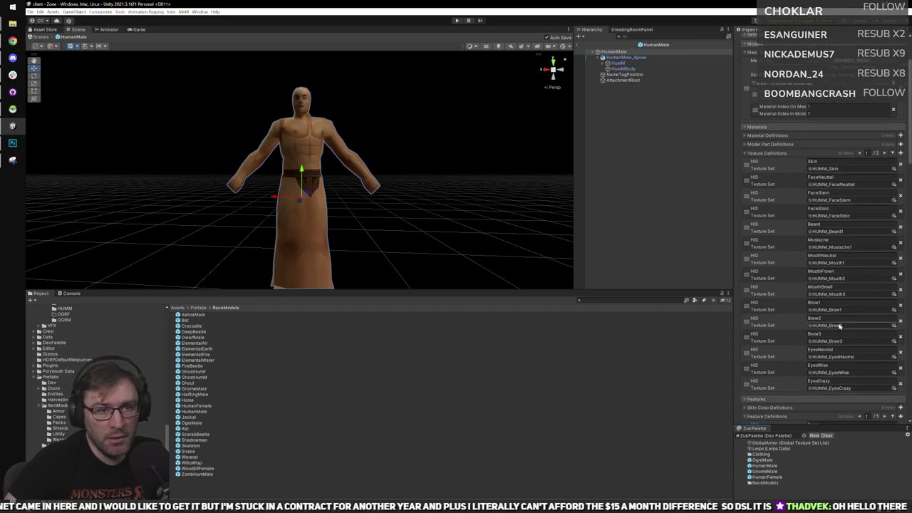
left_click(845, 374)
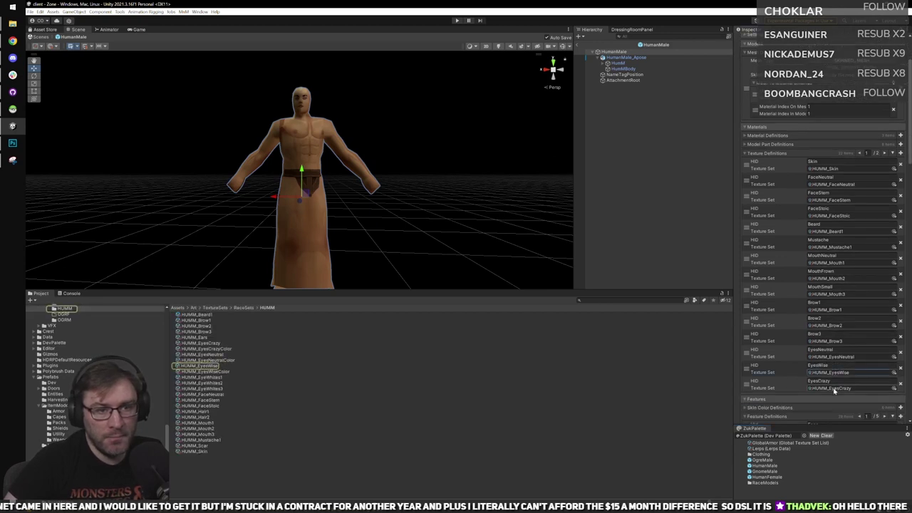
left_click(204, 366)
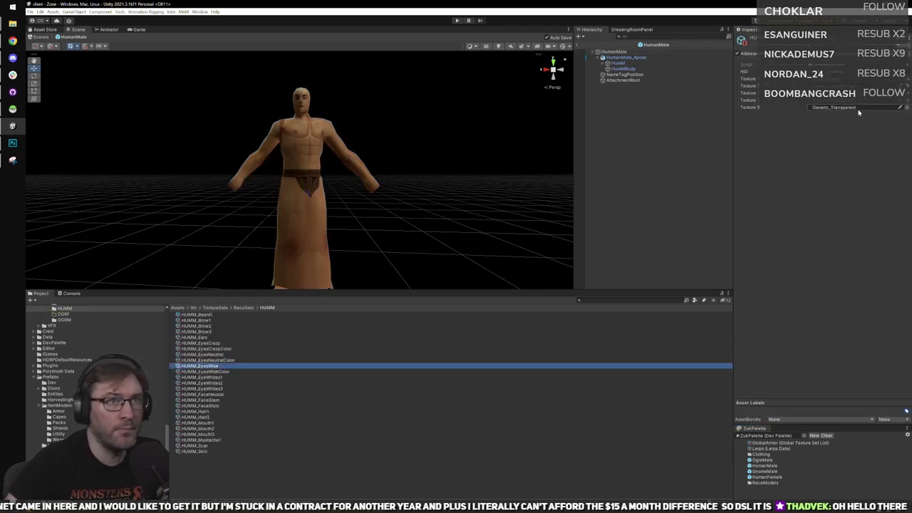
left_click(828, 85)
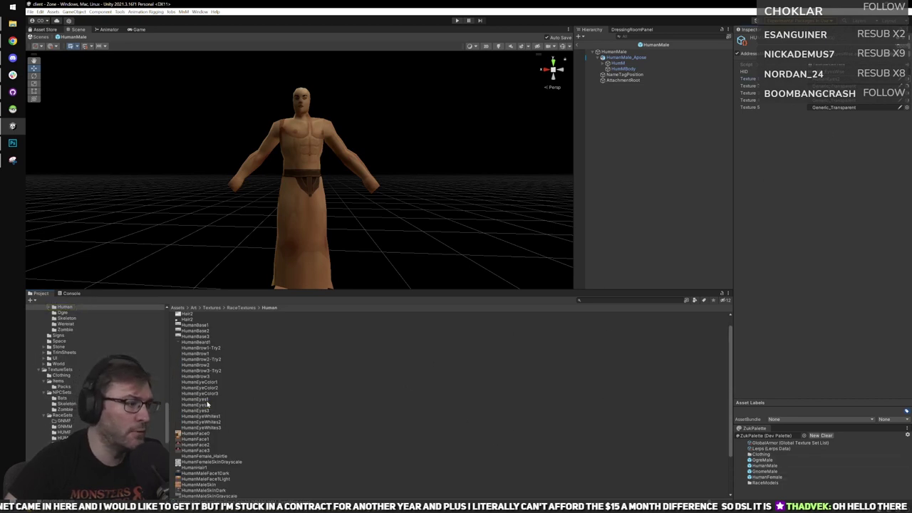
scroll(621, 455, "up", 2, "ctrl")
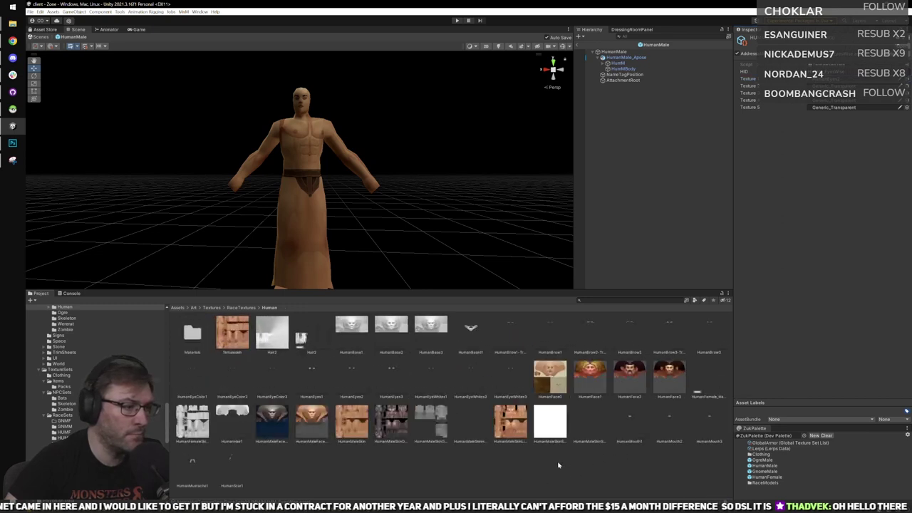
left_click(353, 381)
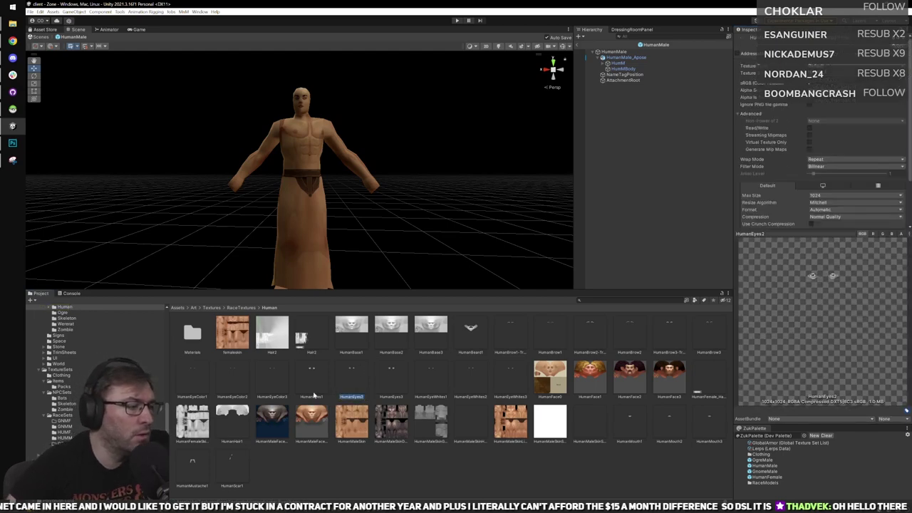
Open the GnomeMale prefab and switch back to the HumanFemale prefab.
left_click(762, 471)
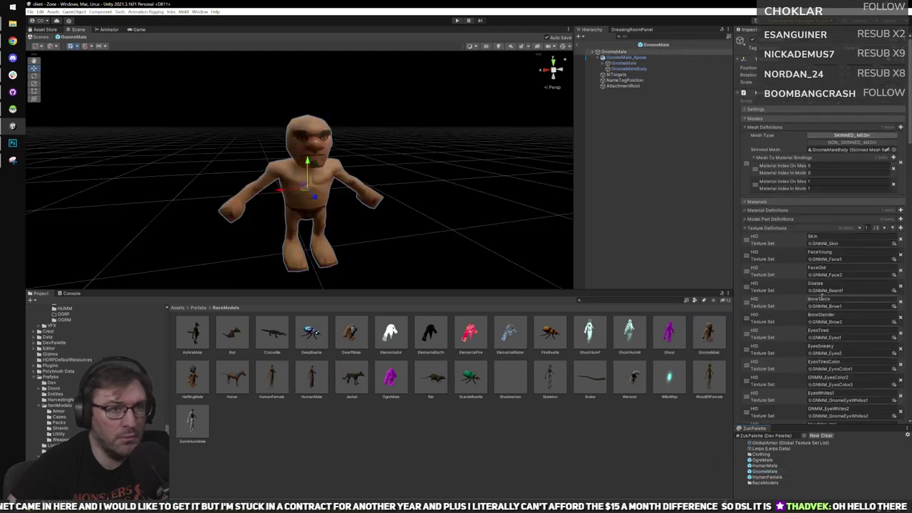
left_click(766, 476)
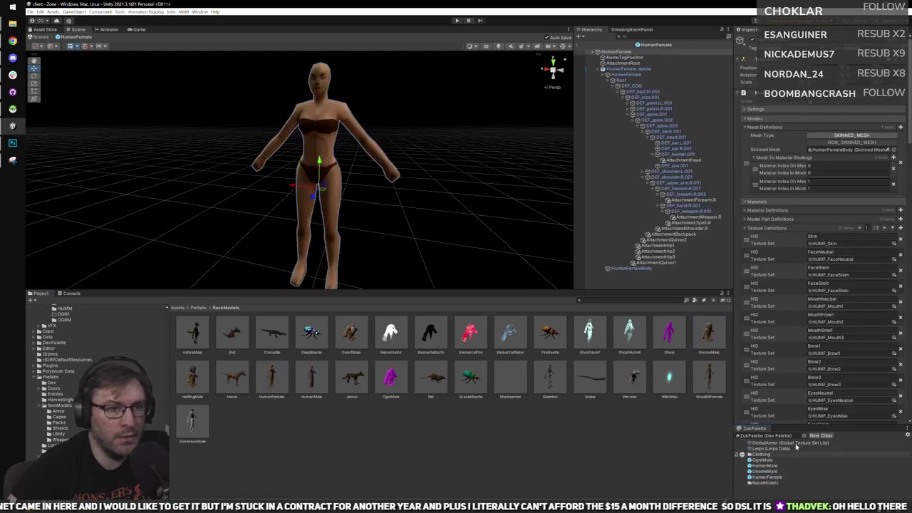
Locate the HUMF_EyeWhites2 texture set from the texture definitions and inspect the eye texture sets in the HUMF folder.
scroll(826, 342, "down", 3)
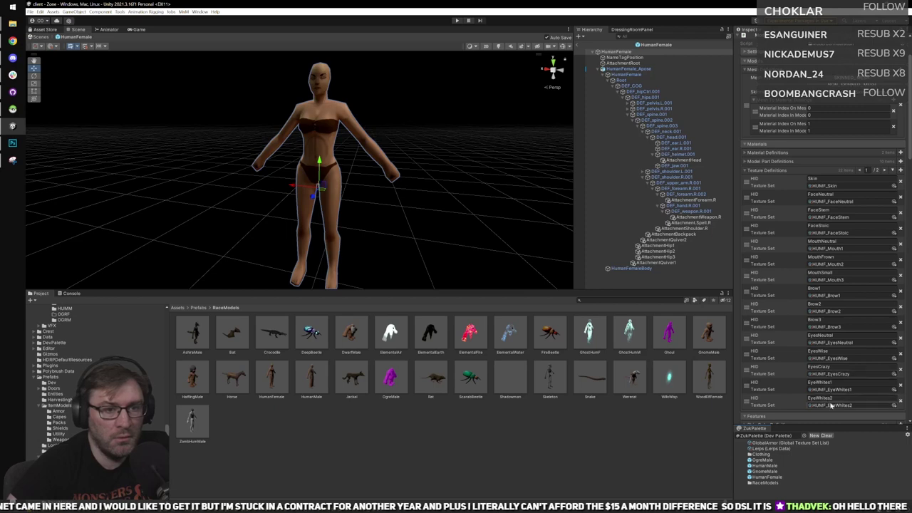
left_click(830, 405)
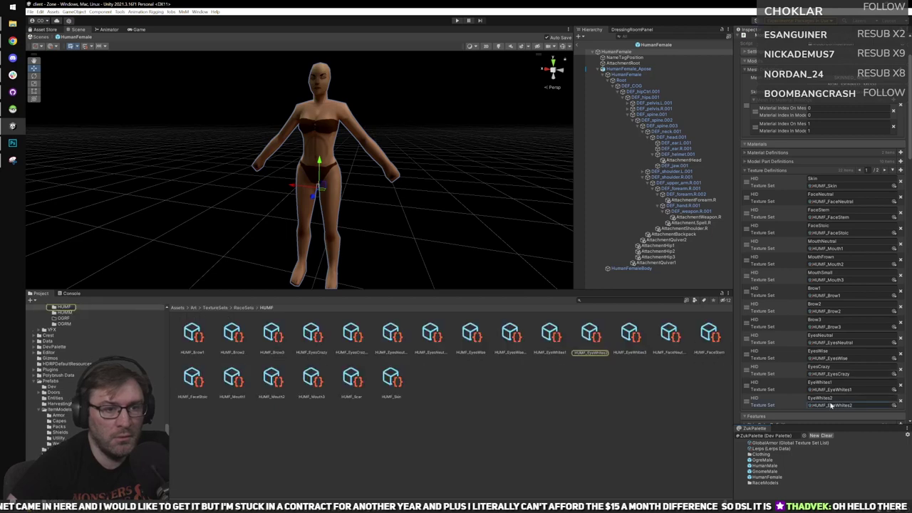
left_click(581, 336)
left_click(624, 332)
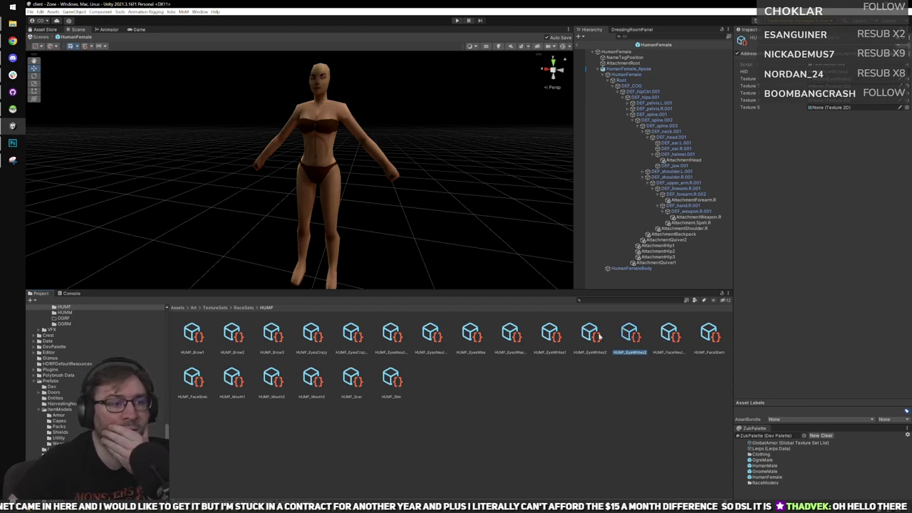
left_click(593, 335)
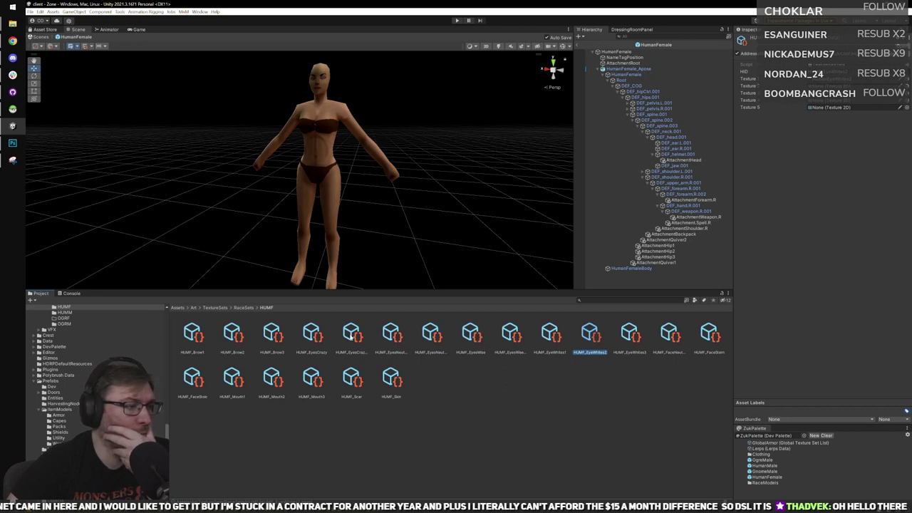
left_click(312, 333)
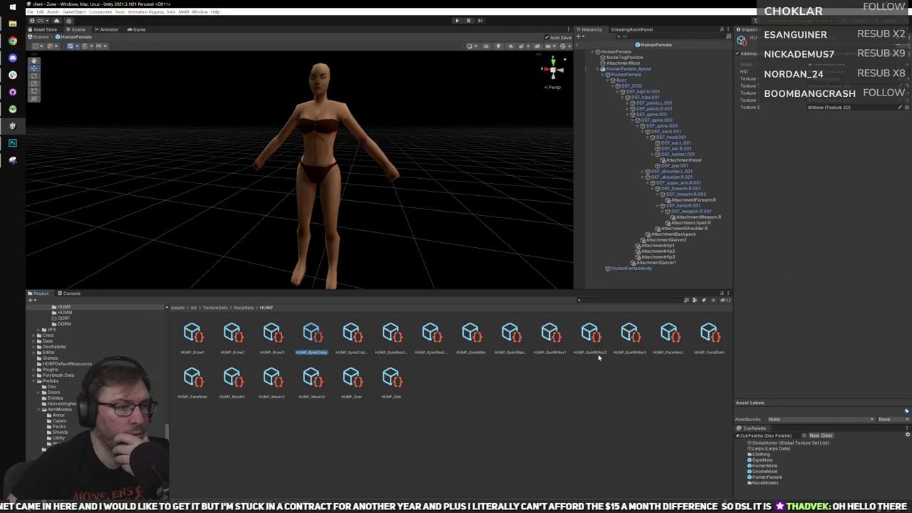
left_click(502, 332)
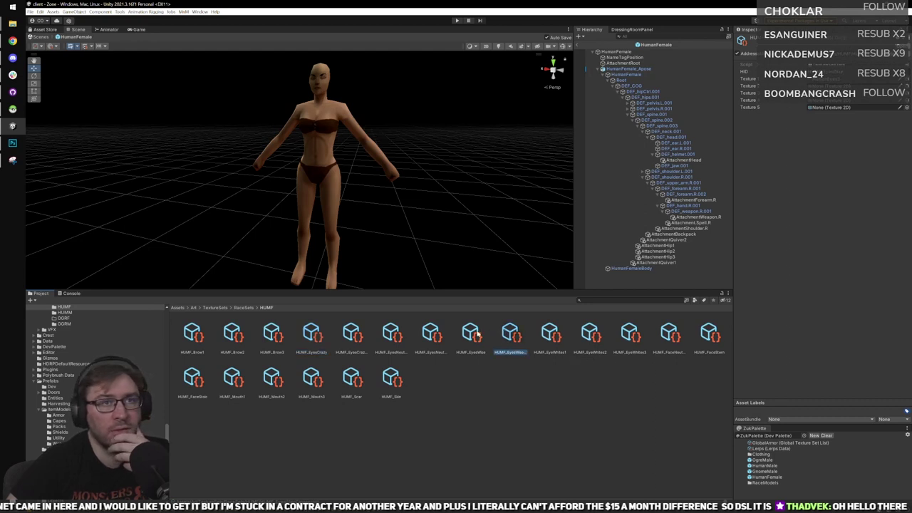
left_click(476, 334)
left_click(497, 335)
left_click(455, 335)
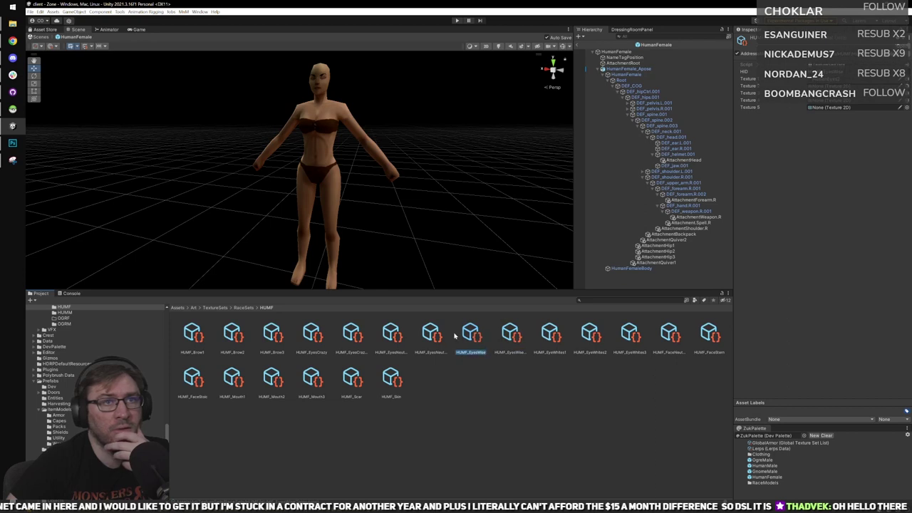
left_click(431, 337)
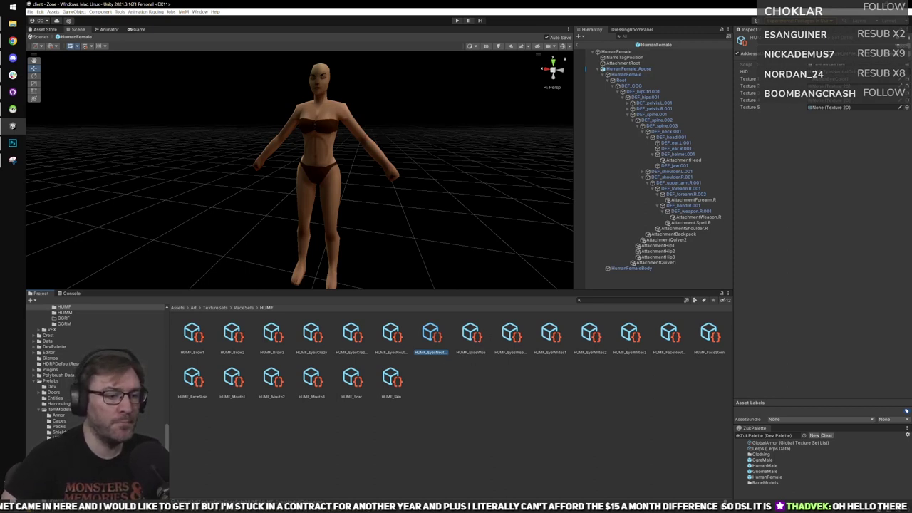
Show the HUMF folder as a list and compare the HUMF_EyesWiseColor, HUMF_EyesNeutralColor and HUMF_EyesCrazyColor texture sets.
scroll(250, 392, "down", 3, "ctrl")
left_click(224, 361)
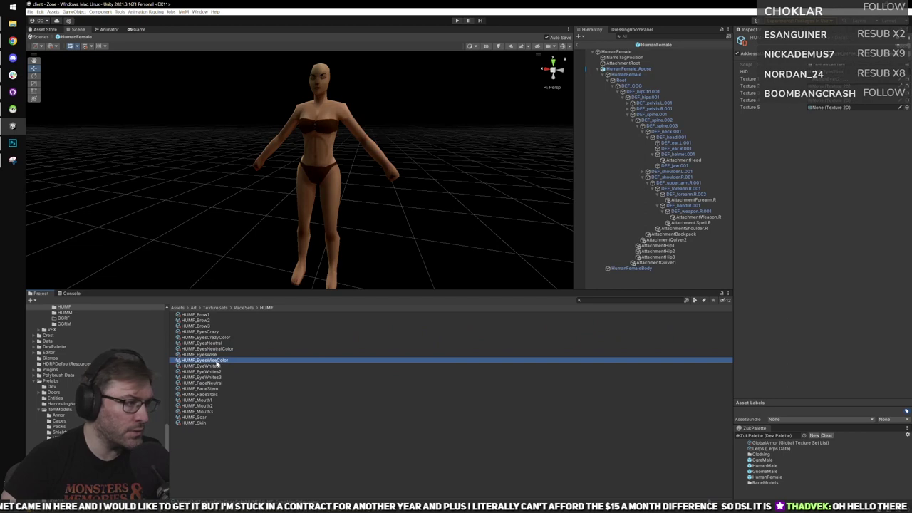
left_click(218, 361)
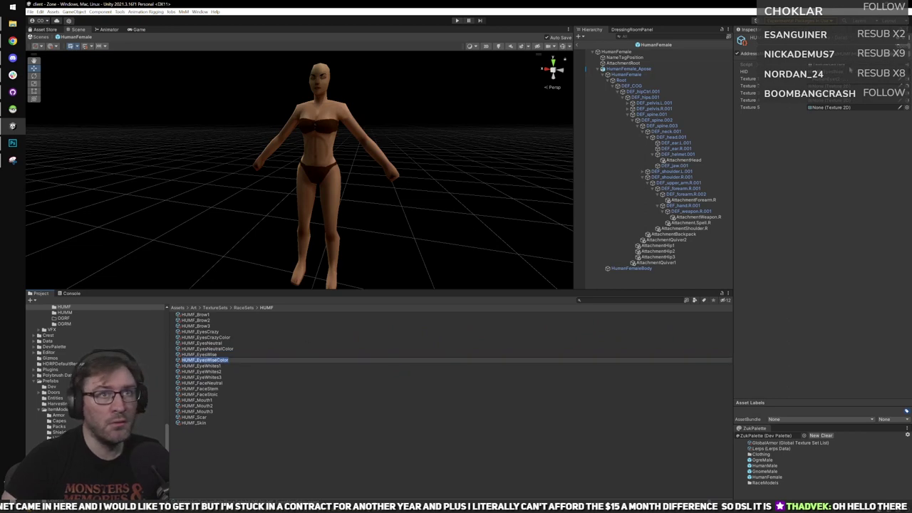
left_click(850, 71)
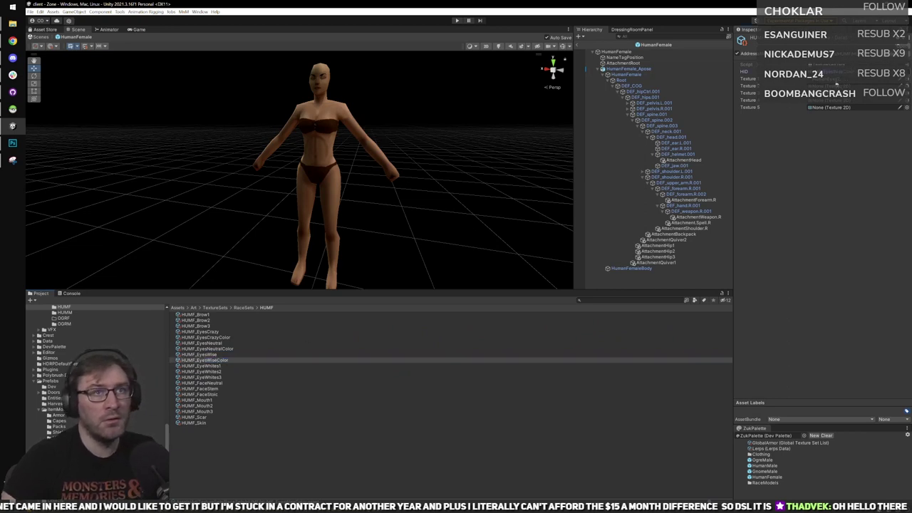
left_click(238, 349)
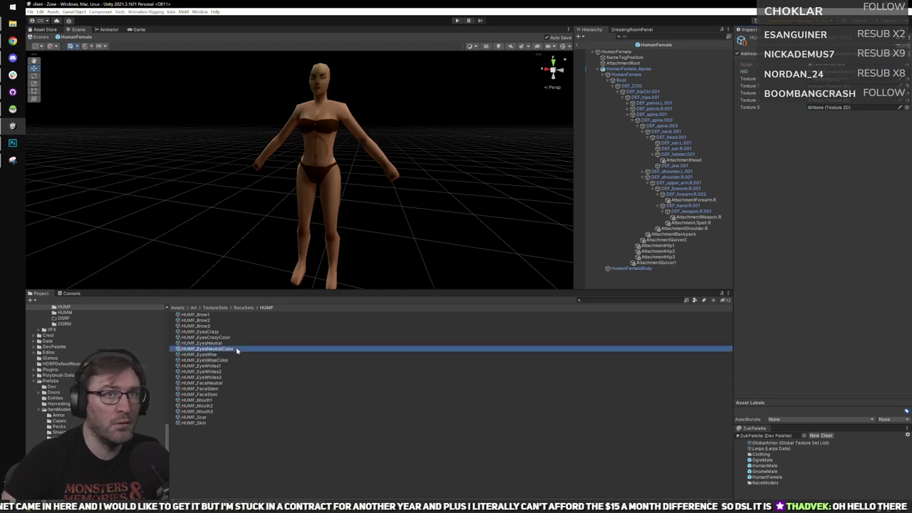
left_click(234, 338)
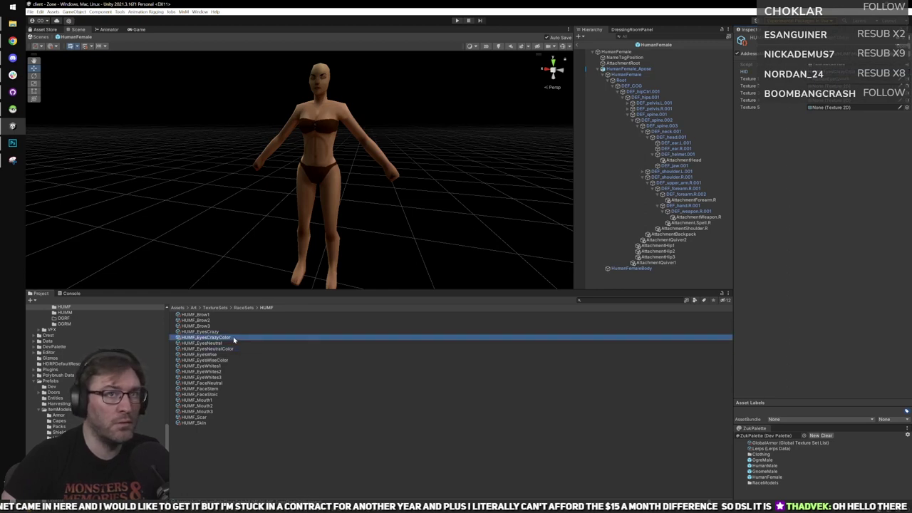
left_click(230, 361)
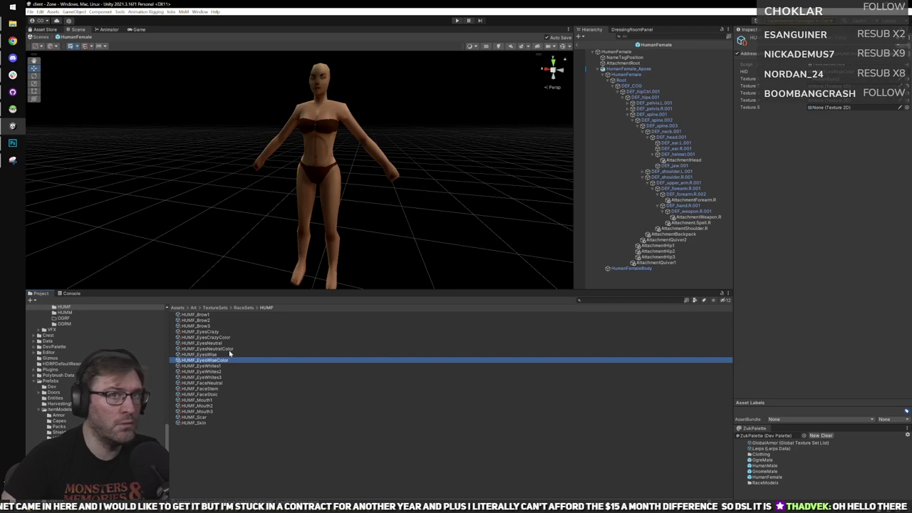
left_click(228, 350)
left_click(227, 361)
Trace HUMF_EyesWiseColor's texture to the Human race textures folder and show that folder as large thumbnails.
left_click(827, 80)
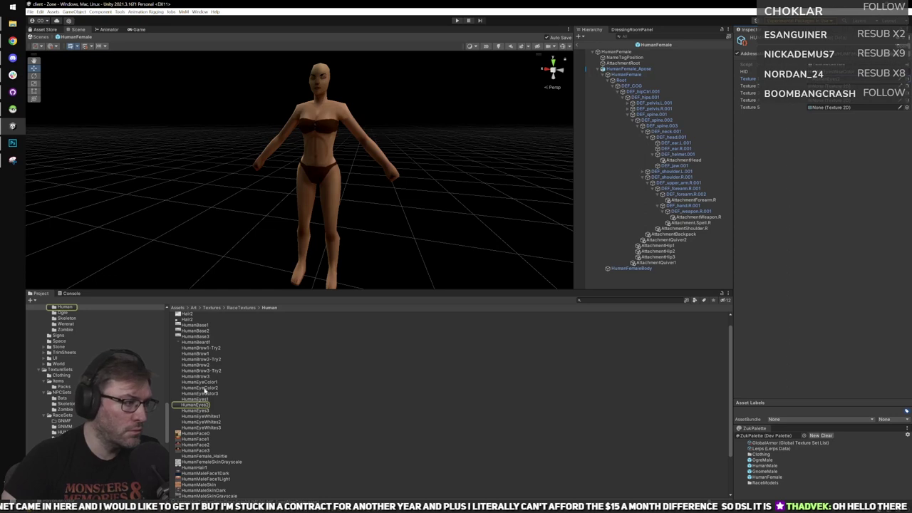
scroll(227, 426, "down", 3)
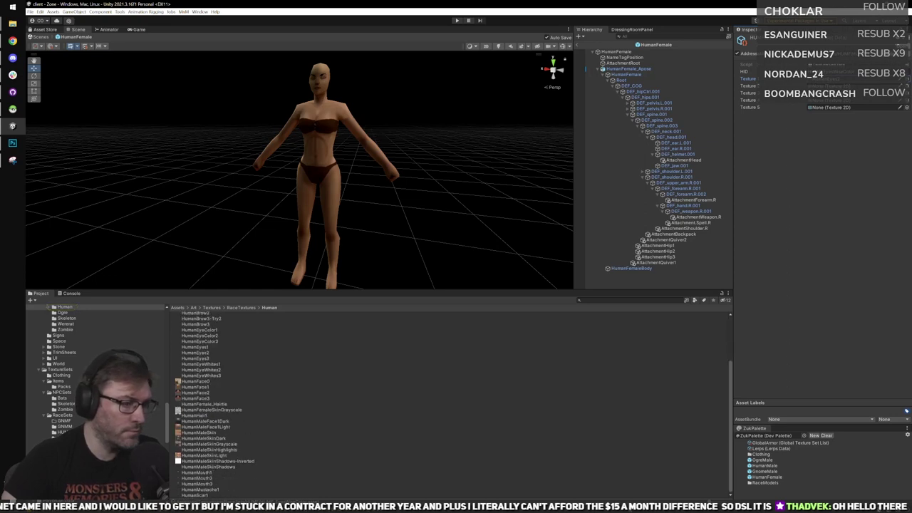
left_click(717, 500)
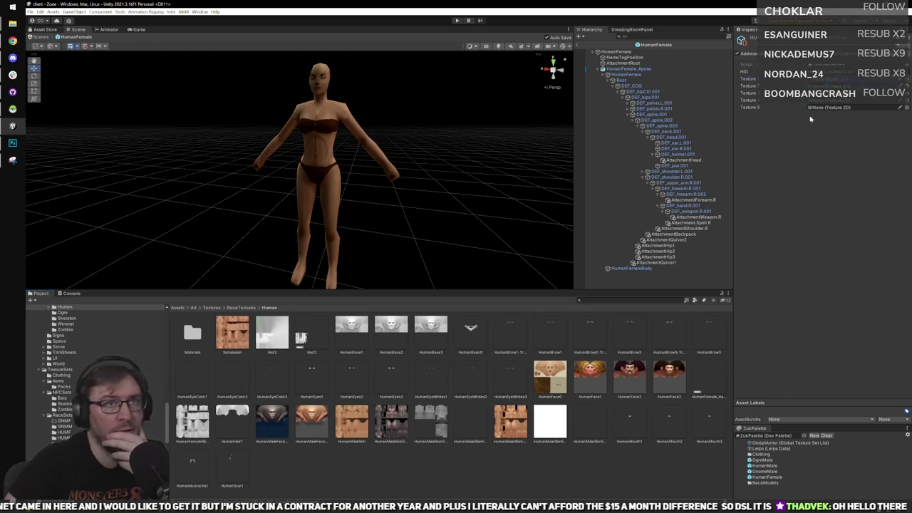
Leave the HumanFemale prefab, run the game, log in and connect to the Development Server.
left_click(578, 45)
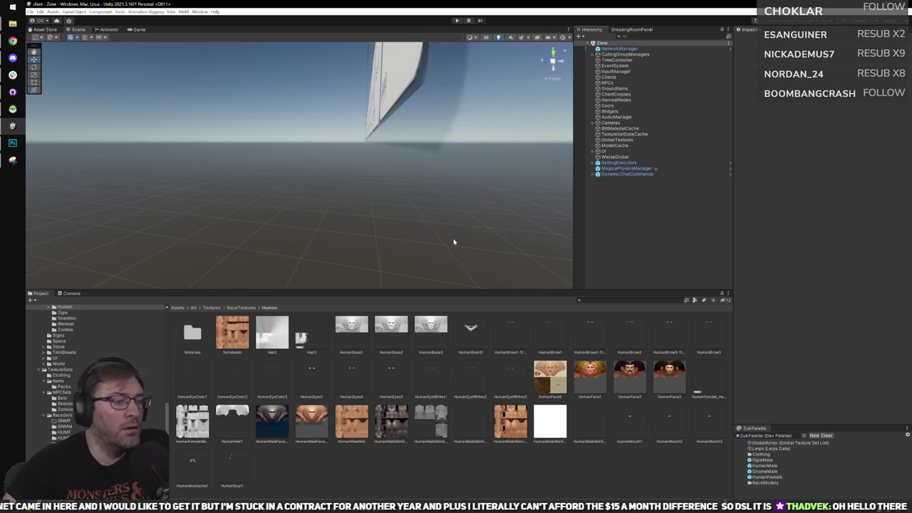
left_click(456, 20)
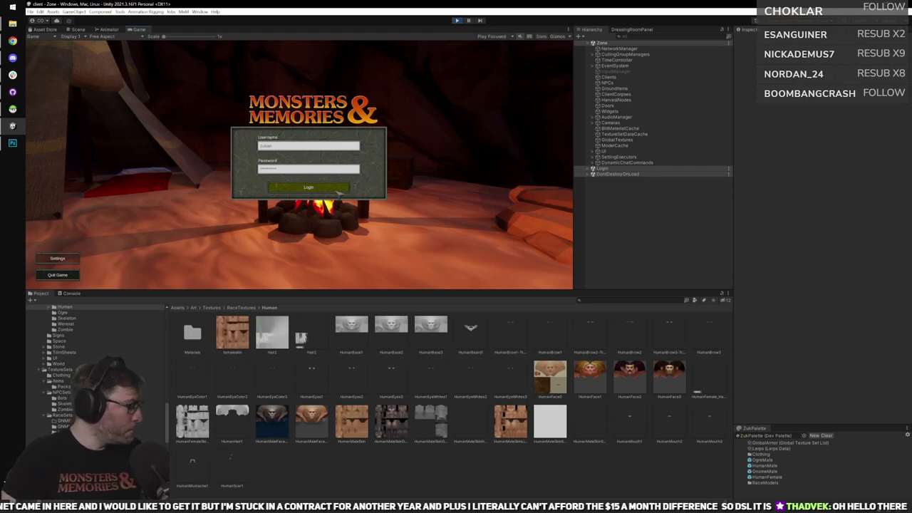
left_click(340, 189)
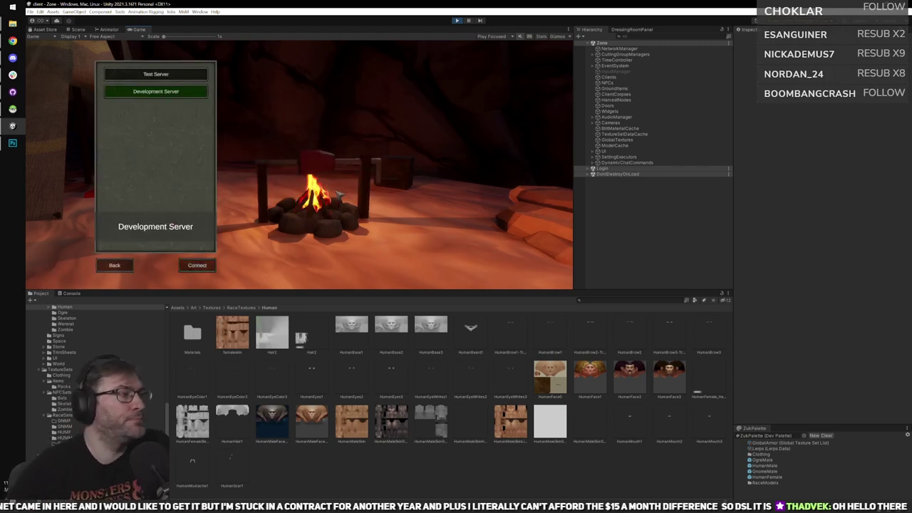
left_click(204, 267)
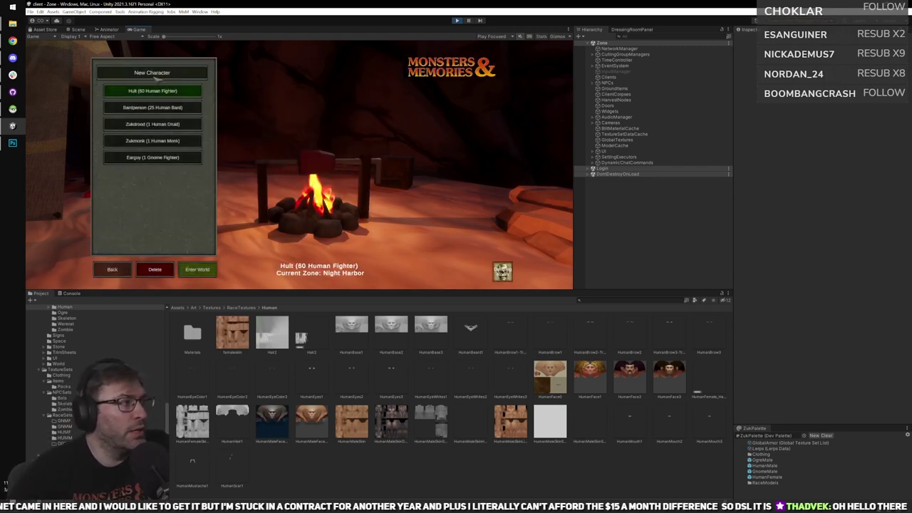
Start a new character in a maximized game view and randomize the female Human's appearance several times to test her features.
left_click(152, 72)
double_click(147, 33)
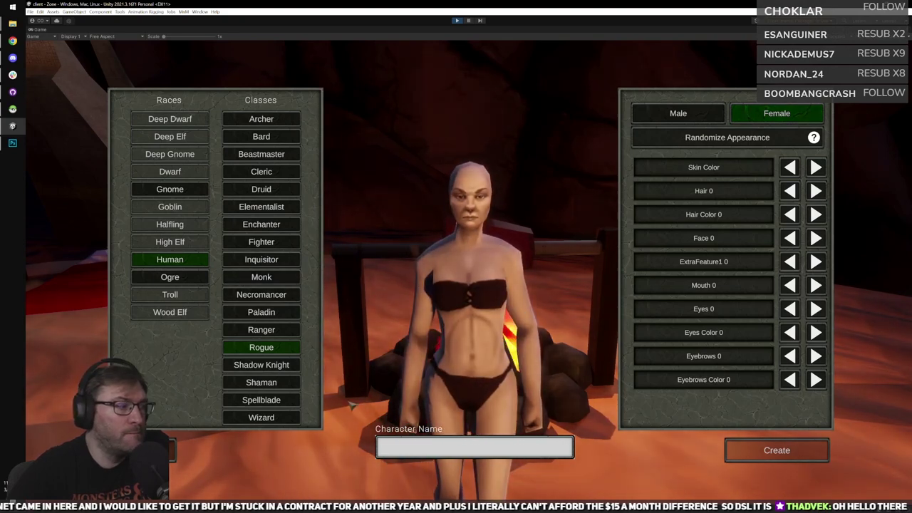
left_click(726, 138)
left_click(726, 138)
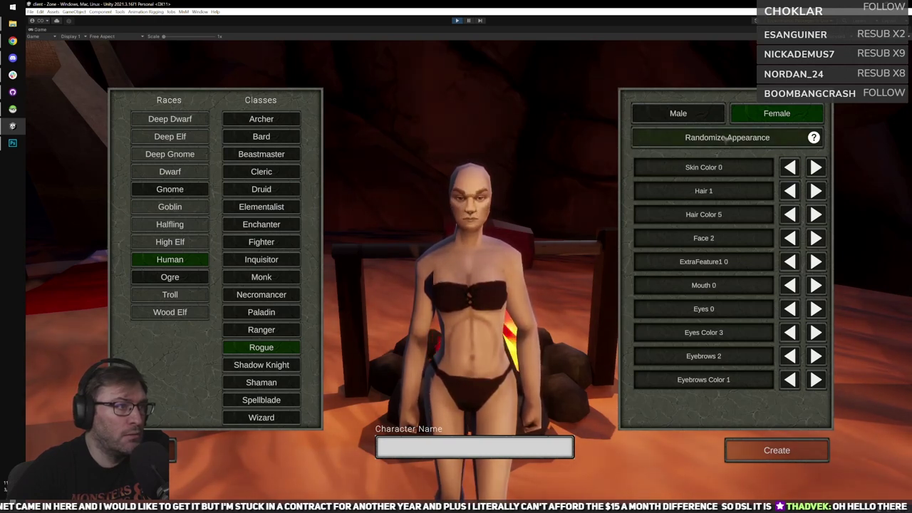
left_click(725, 139)
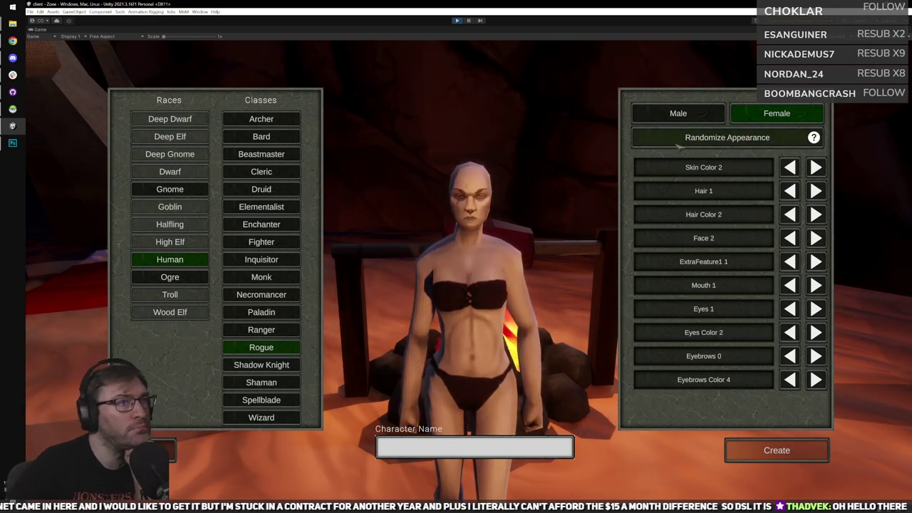
left_click(685, 139)
mouse_move(512, 301)
left_mouse_down()
mouse_move(291, 315)
mouse_move(499, 307)
left_mouse_up()
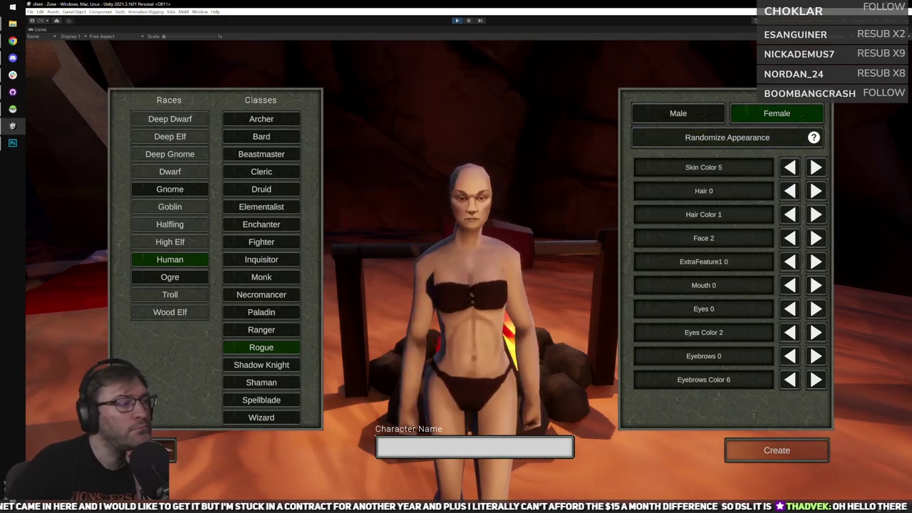
Leave character creation, enter the world with the level 60 Human Fighter and walk towards the Fighter Spell Merchant.
left_click(163, 451)
left_click(279, 465)
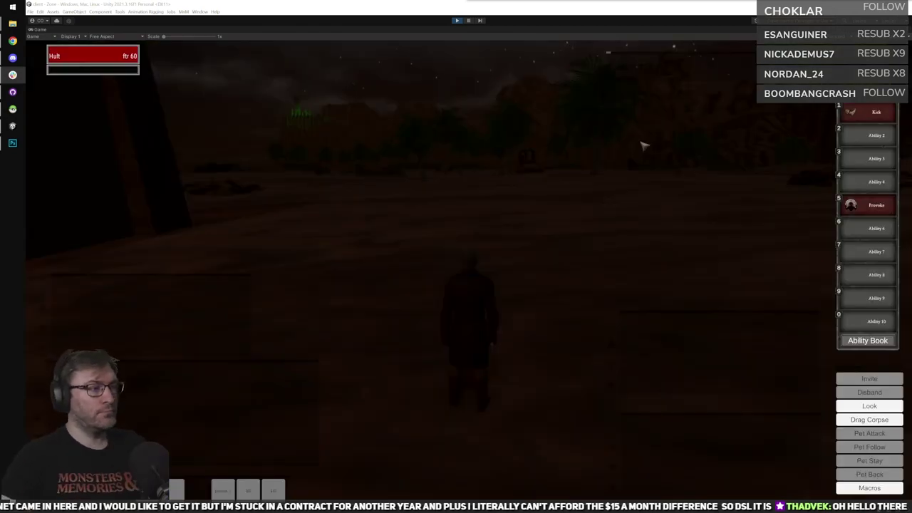
left_click(600, 189)
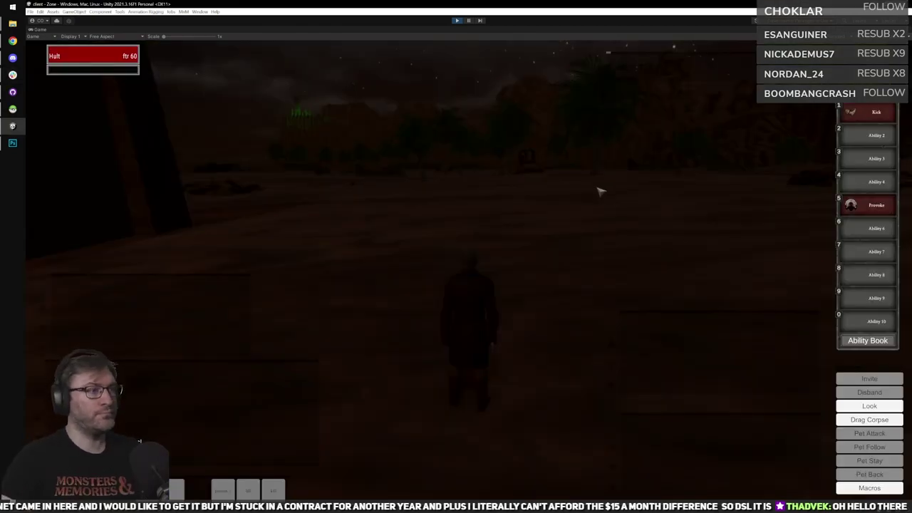
right_click_drag(600, 189, 449, 213)
key("w")
left_click(569, 254)
key("u")
key("u")
key("w")
Examine the human female NPC beside the Fighter Spell Merchant up close, and check the character's inventory.
right_click_drag(560, 285, 488, 283)
scroll(491, 292, "up", 5)
key("s")
key("i")
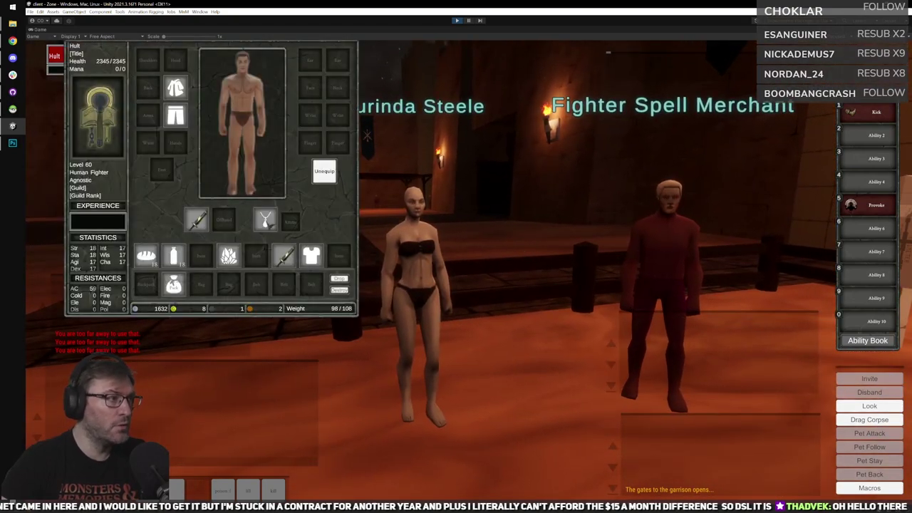
key("i")
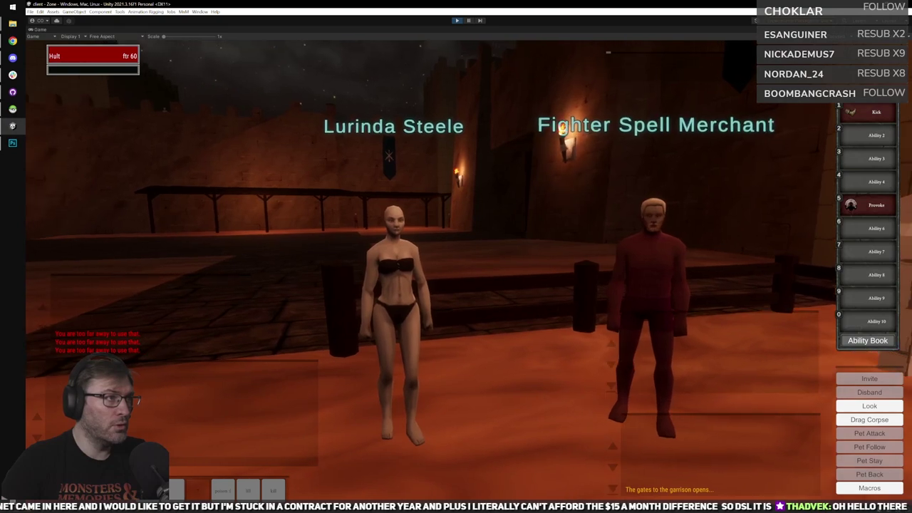
right_click_drag(455, 267, 408, 295)
scroll(455, 268, "down", 5)
mouse_move(456, 267)
right_mouse_down()
mouse_move(342, 270)
mouse_move(456, 268)
right_mouse_up()
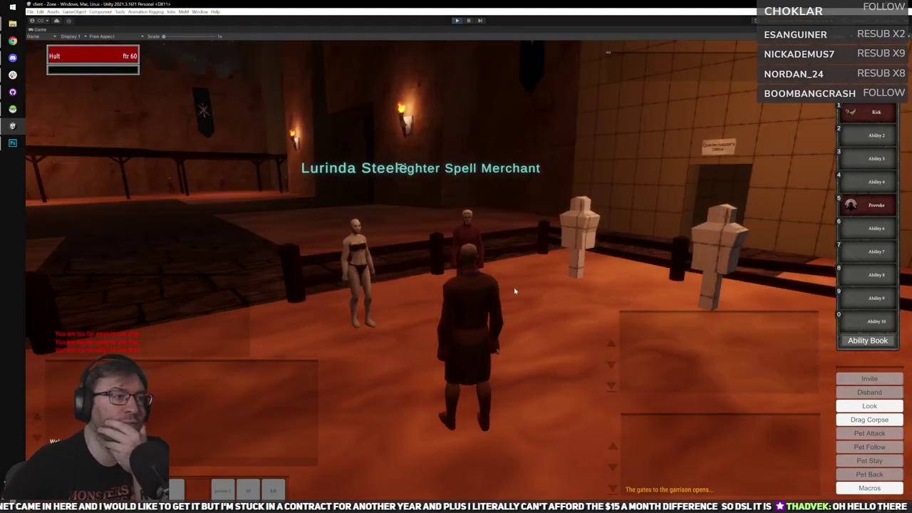
Stop the game, reopen the HumanFemale prefab and review its texture definitions.
key("ctrl+p")
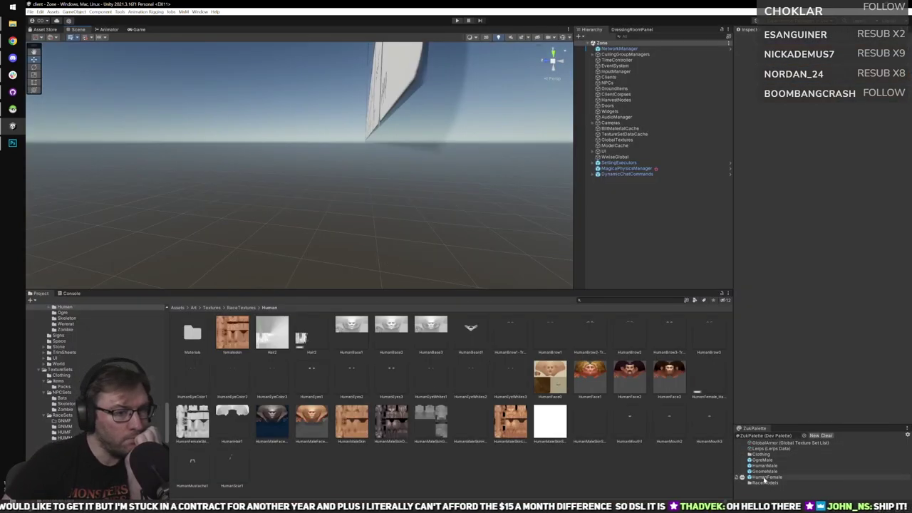
left_click(765, 477)
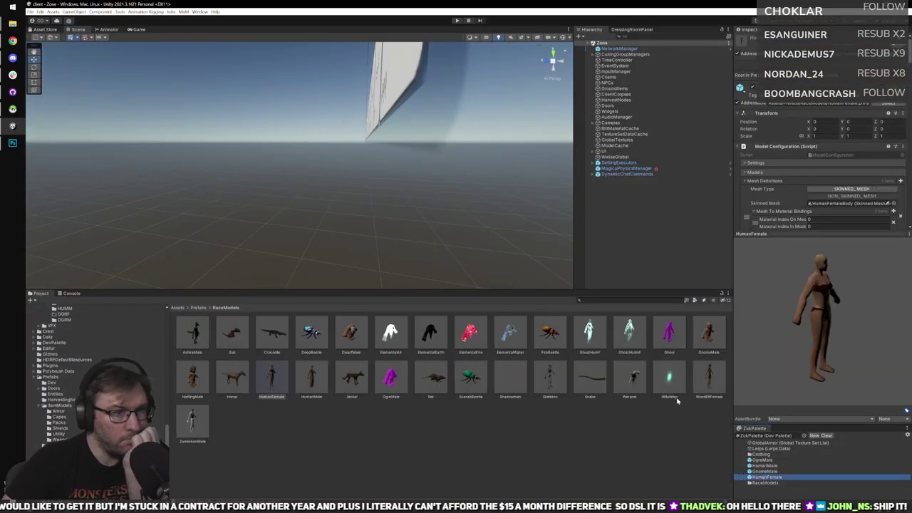
double_click(273, 377)
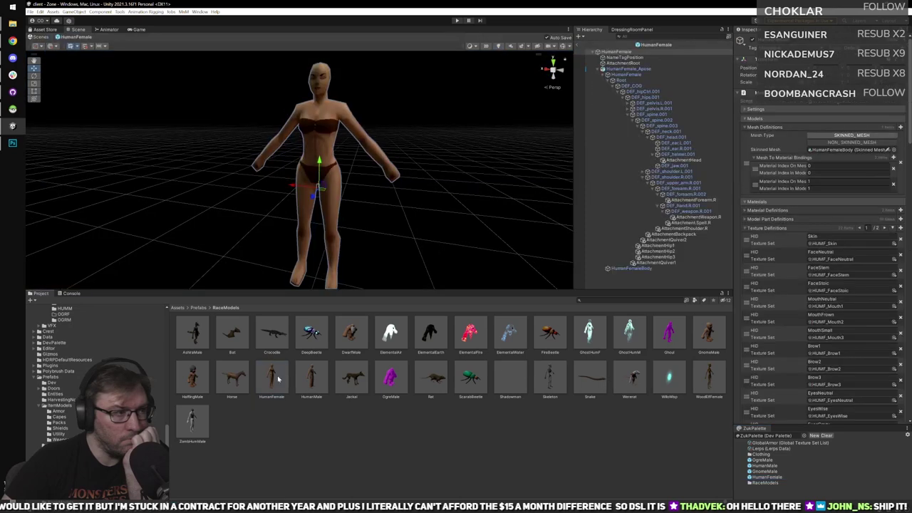
scroll(807, 287, "down", 3)
scroll(794, 289, "up", 2)
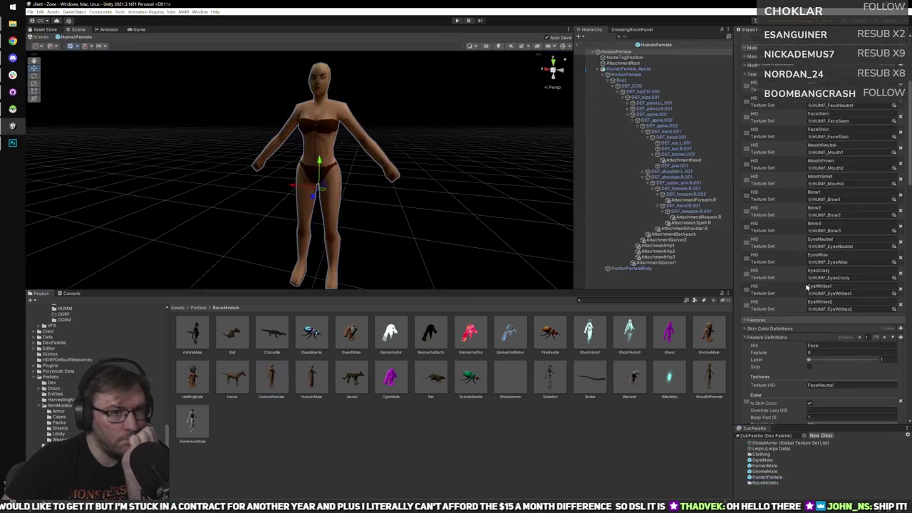
scroll(781, 272, "up", 5)
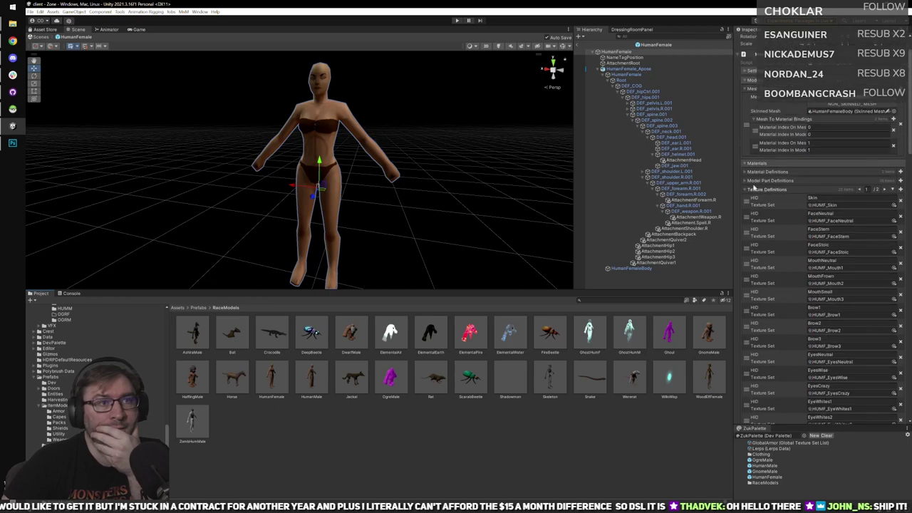
Examine the HumanFemale prefab's model part definitions and skin color definitions, including the body parts of the skin color with Id 0.
left_click(757, 190)
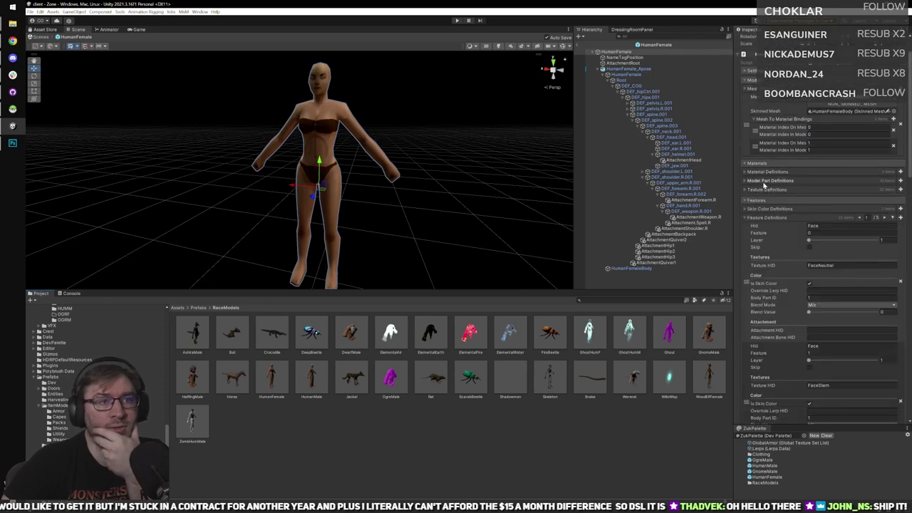
left_click(763, 181)
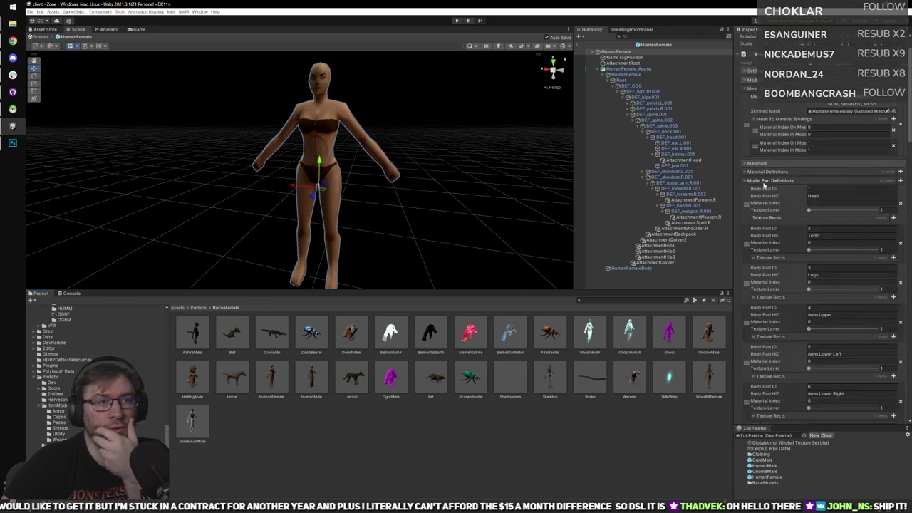
left_click(763, 183)
left_click(765, 175)
left_click(765, 175)
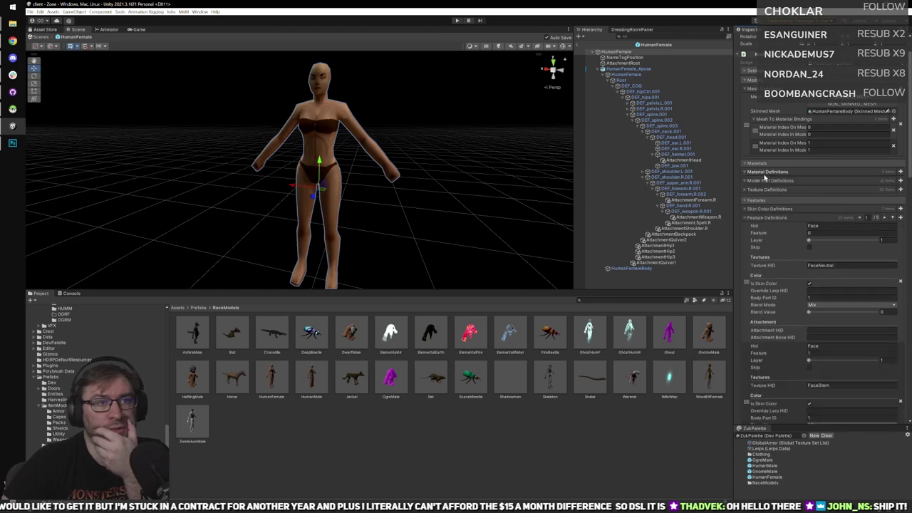
left_click(760, 208)
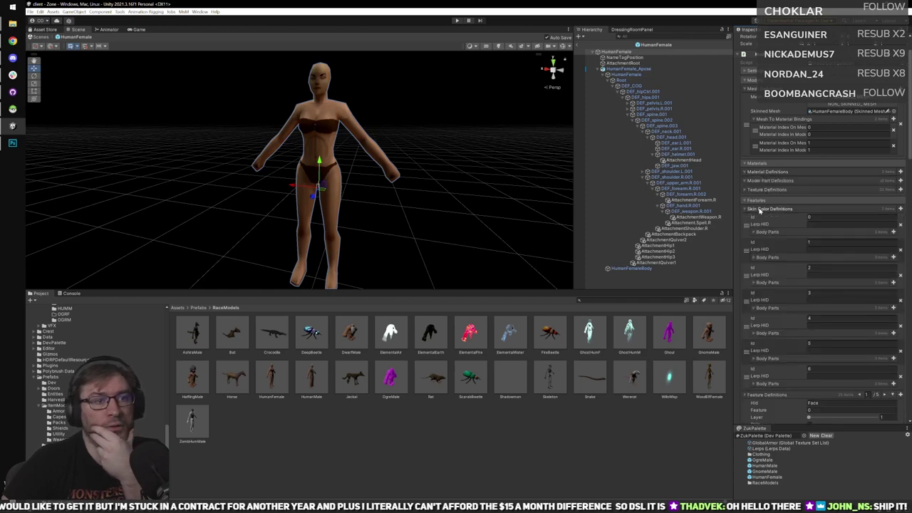
left_click(767, 232)
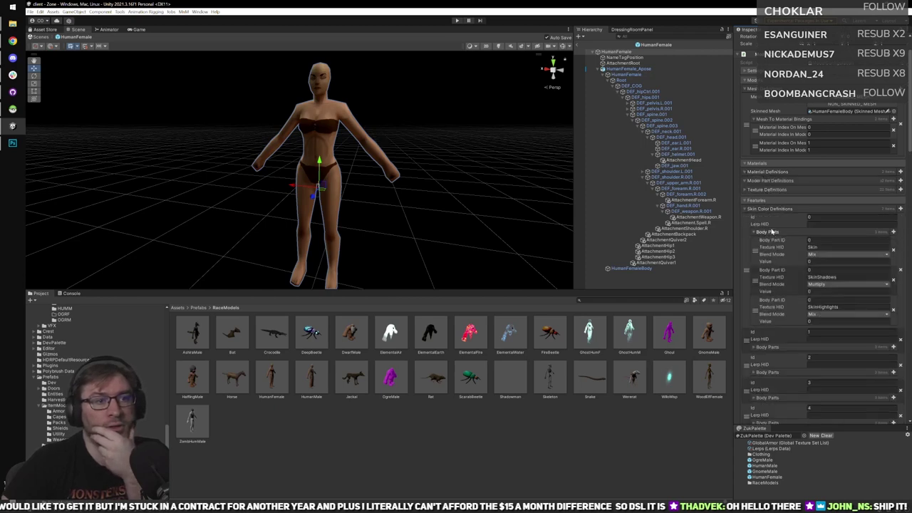
scroll(772, 232, "down", 2)
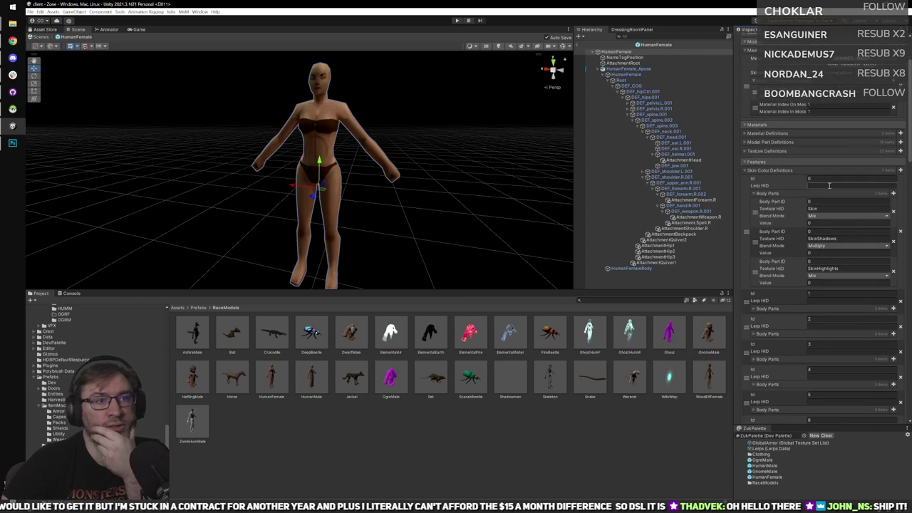
left_click(766, 194)
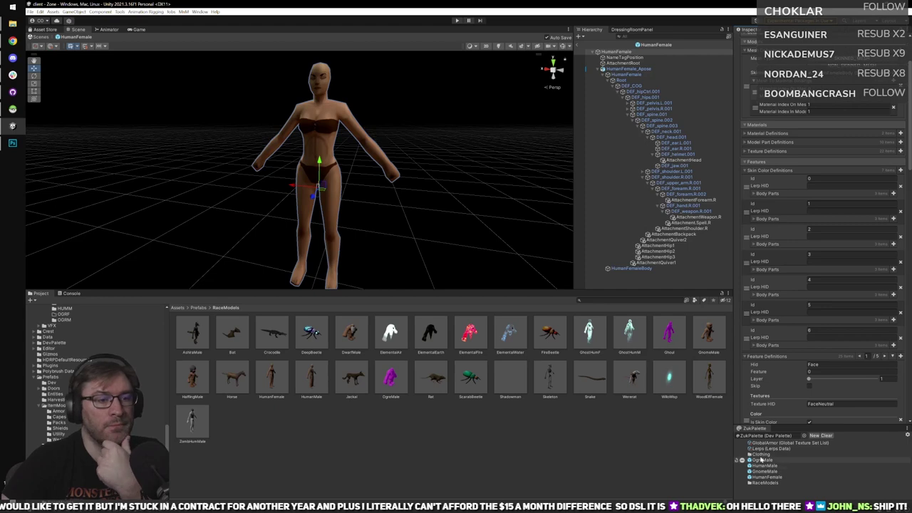
Open the HumanMale prefab and capture its skin color definitions with their Lerp HIDs in Snipping Tool as a reference.
left_click(789, 464)
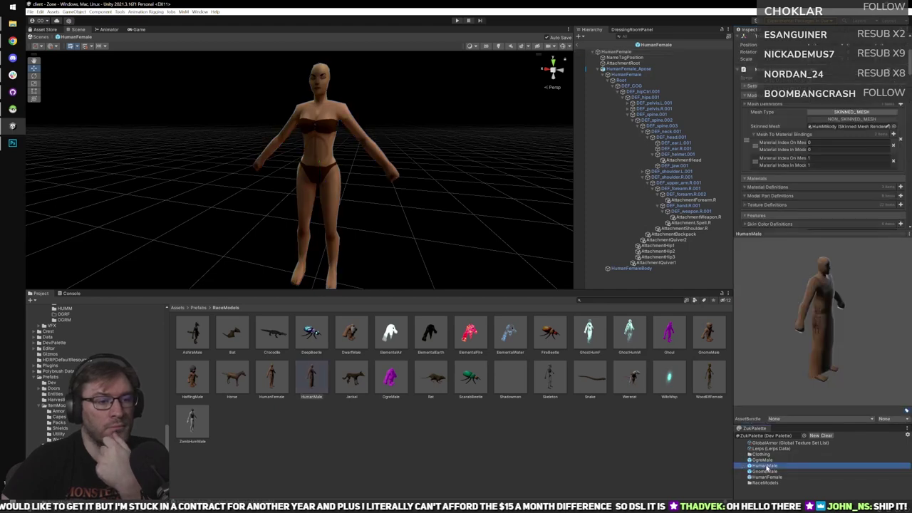
double_click(782, 467)
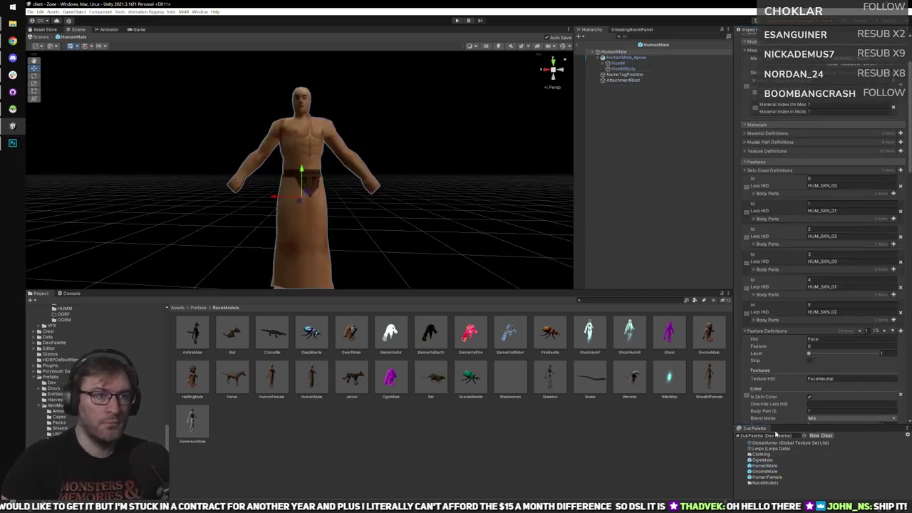
left_click(842, 186)
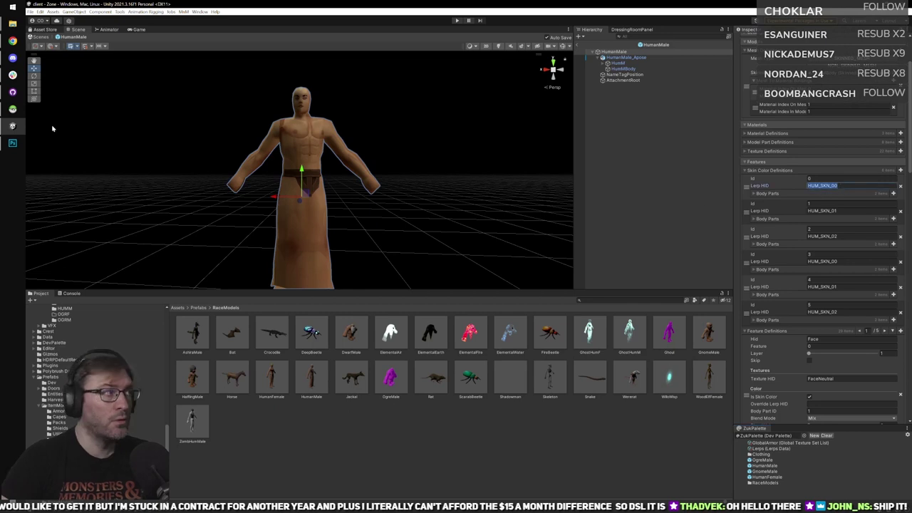
left_click(12, 6)
left_click(36, 169)
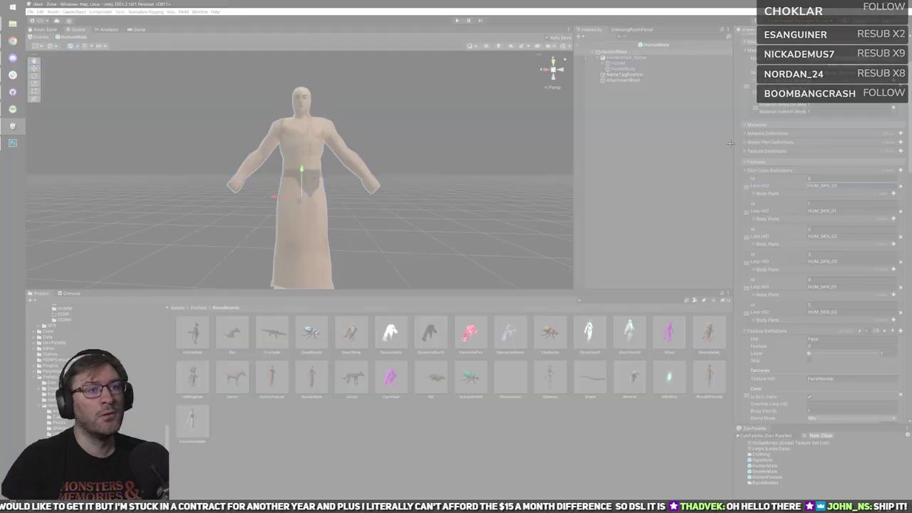
left_click_drag(730, 146, 911, 367)
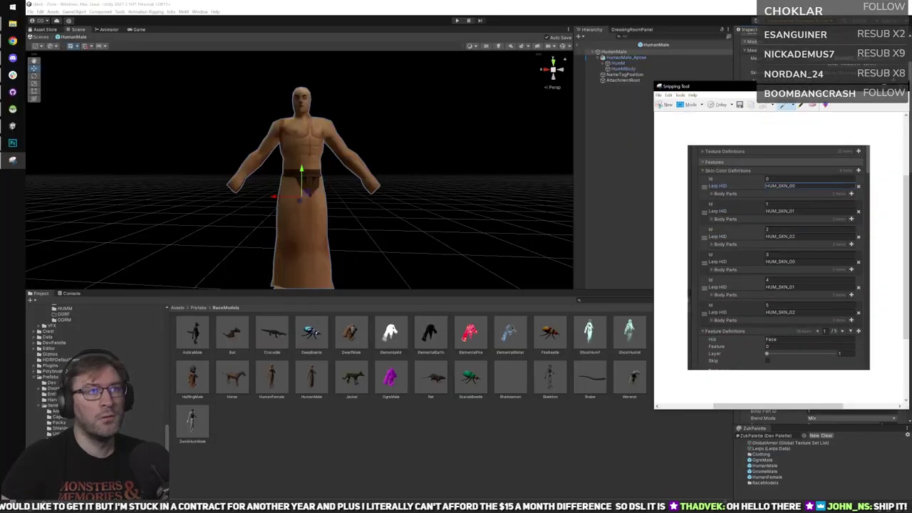
left_click_drag(780, 86, 407, 0)
Copy HumanMale's HUM_SKN_00 Lerp HID, reopen the HumanFemale prefab and select its root object with the HumanFemale_Apose hierarchy collapsed.
left_click(851, 186)
key("ctrl+c")
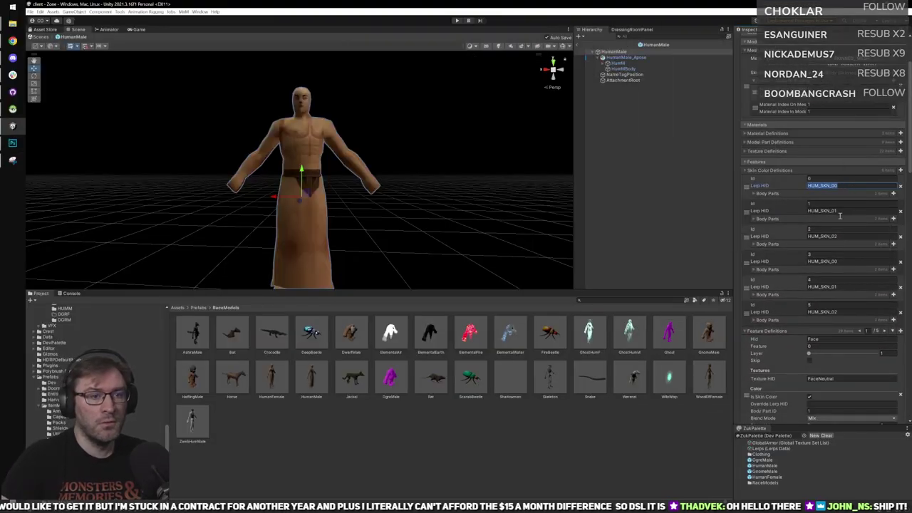
double_click(768, 477)
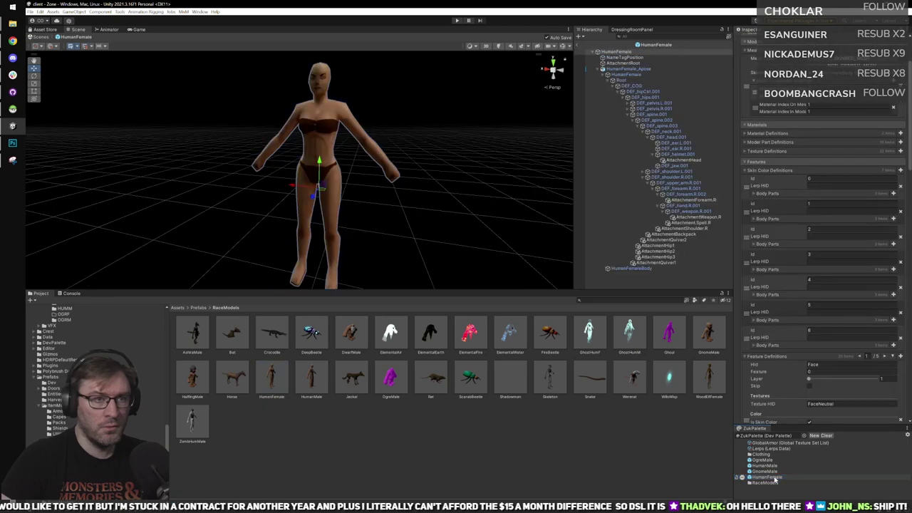
left_click(630, 57)
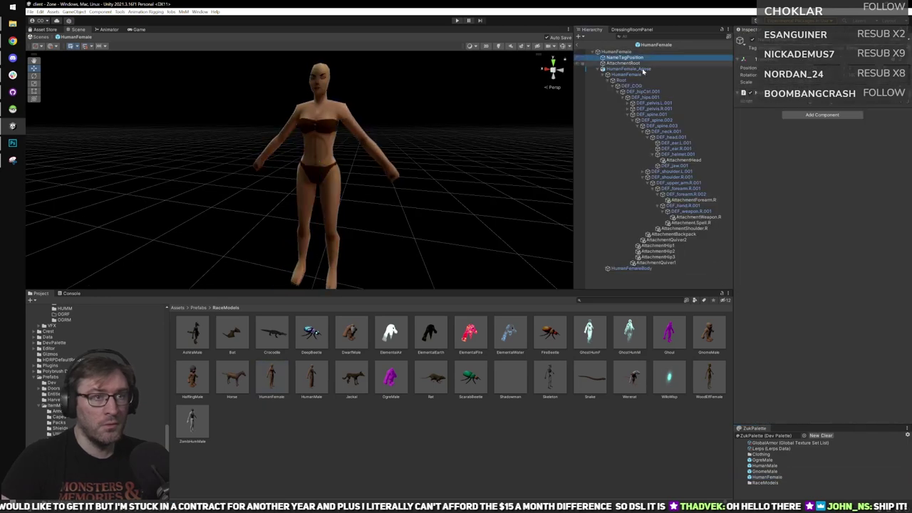
left_click(617, 52)
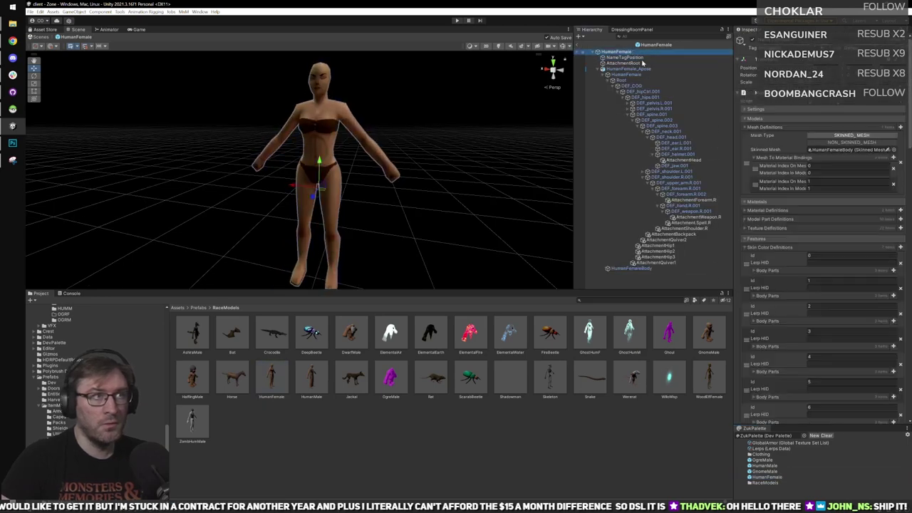
left_click(601, 70)
left_click(596, 69)
left_click(614, 52)
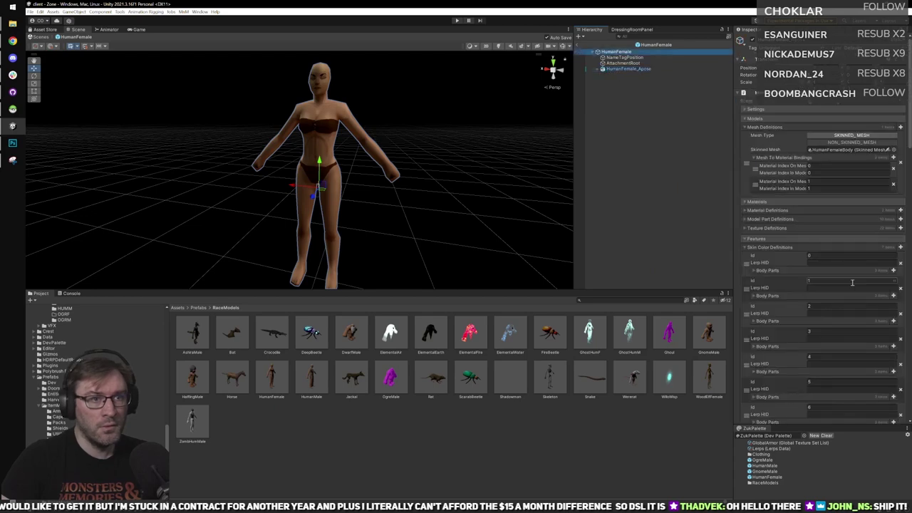
Set the Lerp HIDs of skin colors 0, 1 and 2 to HUM_SKN_00, HUM_SKN_01 and HUM_SKN_02.
key("ctrl+v")
left_click(830, 286)
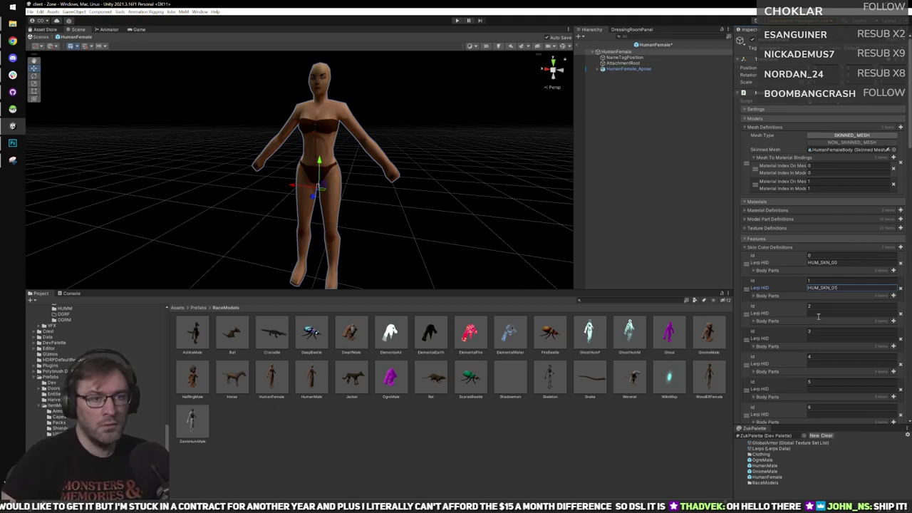
left_click(830, 313)
key("ctrl+v")
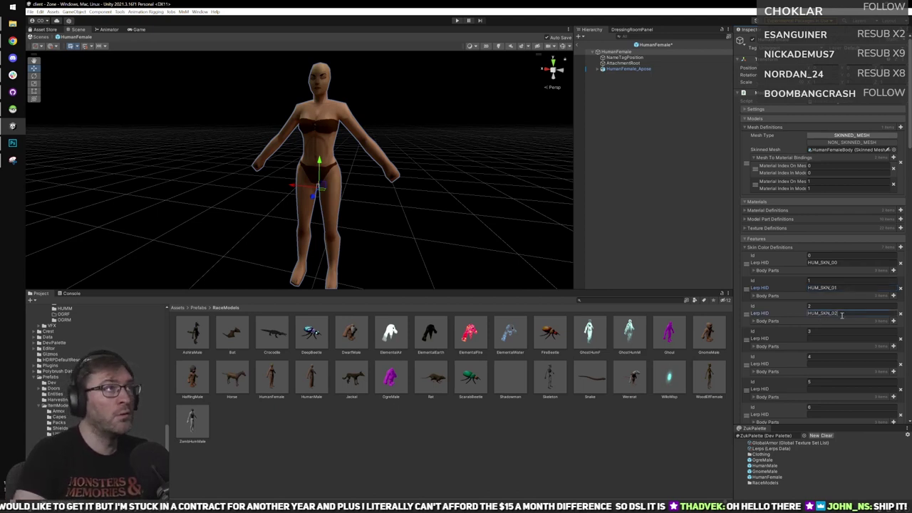
Set the Lerp HIDs of skin colors 3, 4 and 5 to HUM_SKN_00, HUM_SKN_02 and HUM_SKN_03, and remove skin color 6.
left_click(837, 338)
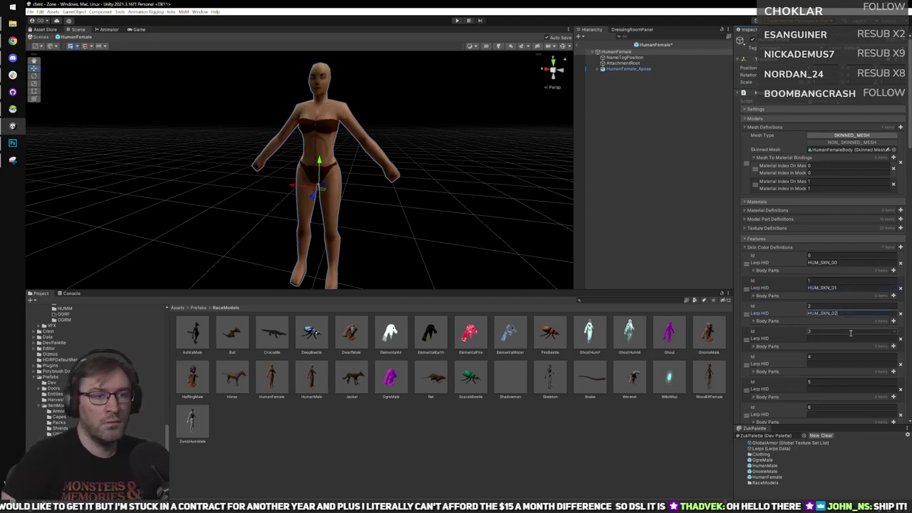
left_click(828, 366)
type("HUM_SKN_03")
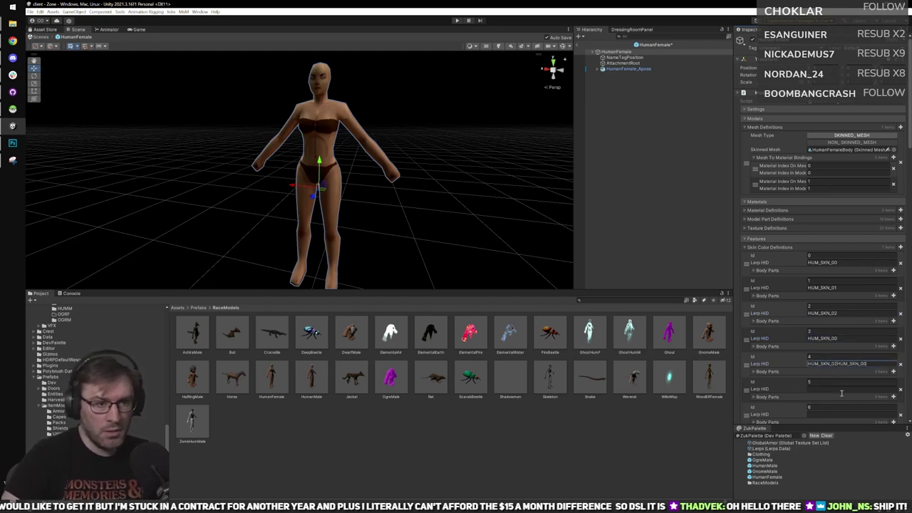
key("ctrl+z")
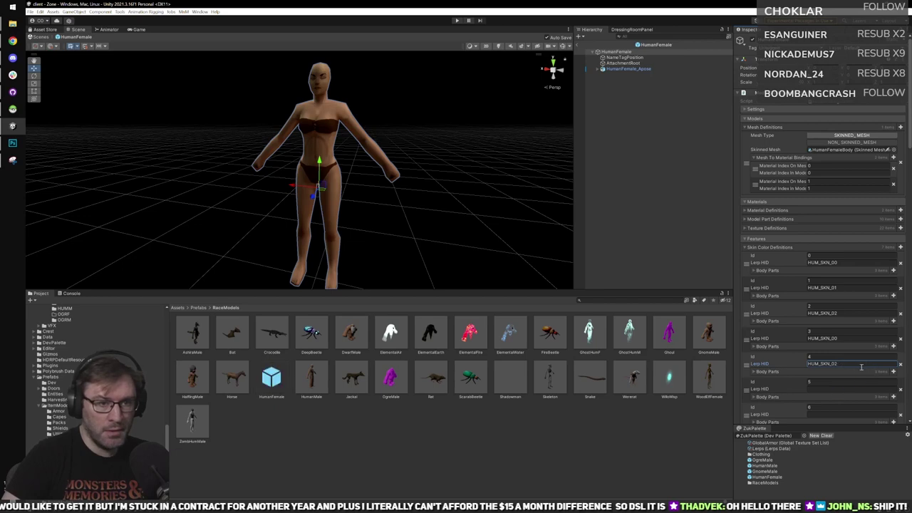
left_click(832, 388)
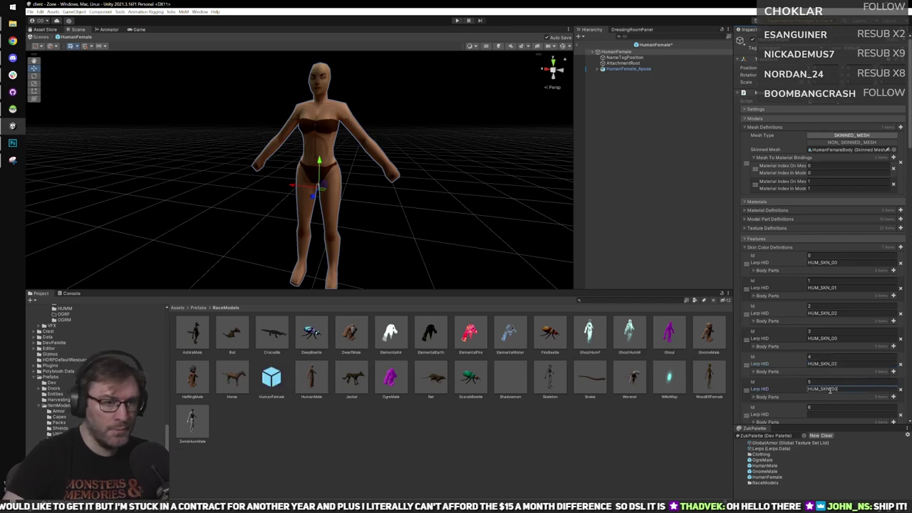
scroll(854, 356, "down", 3)
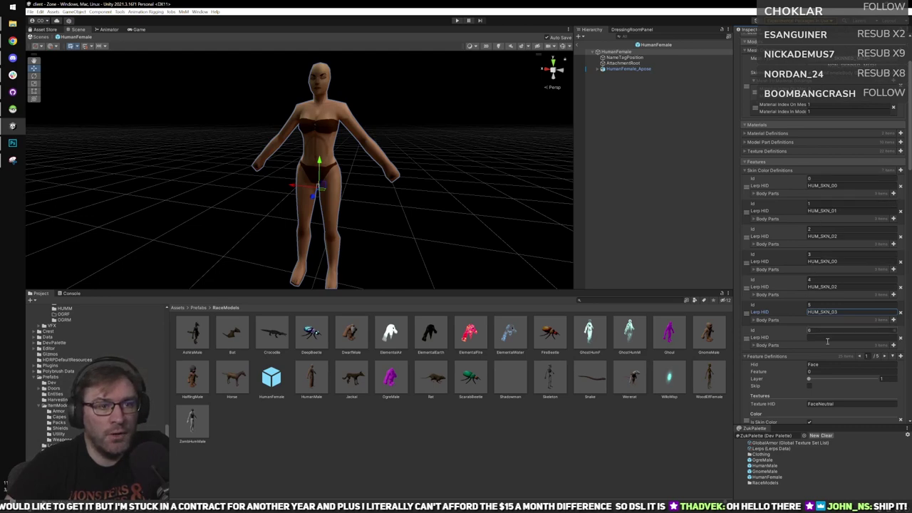
left_click(900, 339)
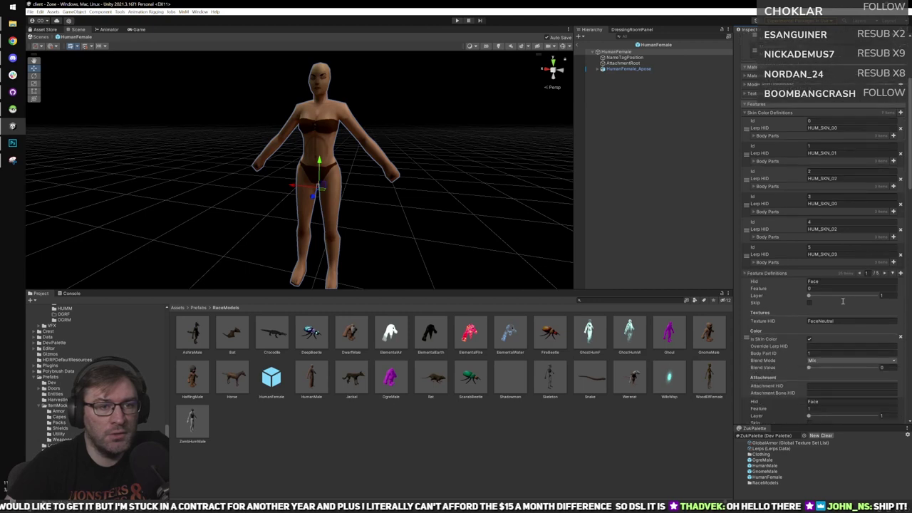
Review the face and mouth entries in HumanFemale's feature definitions and check the feature order list.
scroll(794, 277, "down", 2)
scroll(819, 289, "down", 5)
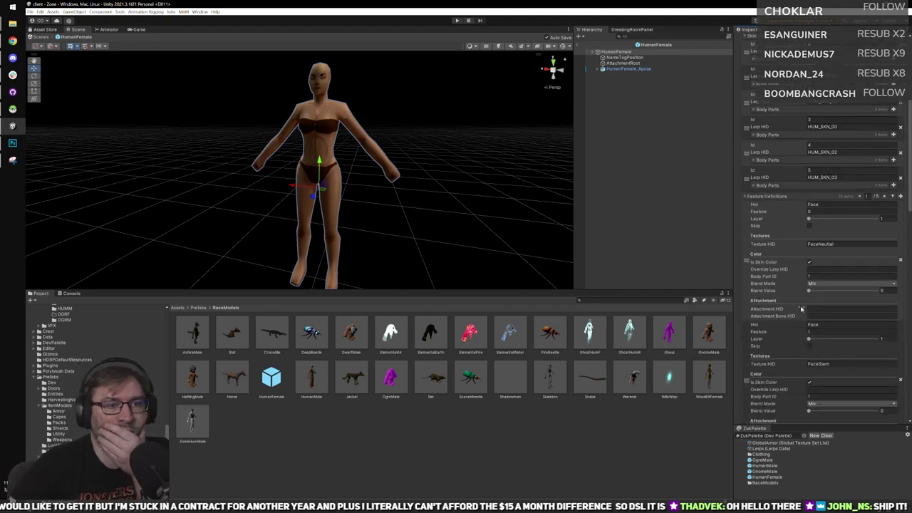
scroll(780, 290, "down", 2)
scroll(801, 340, "down", 10)
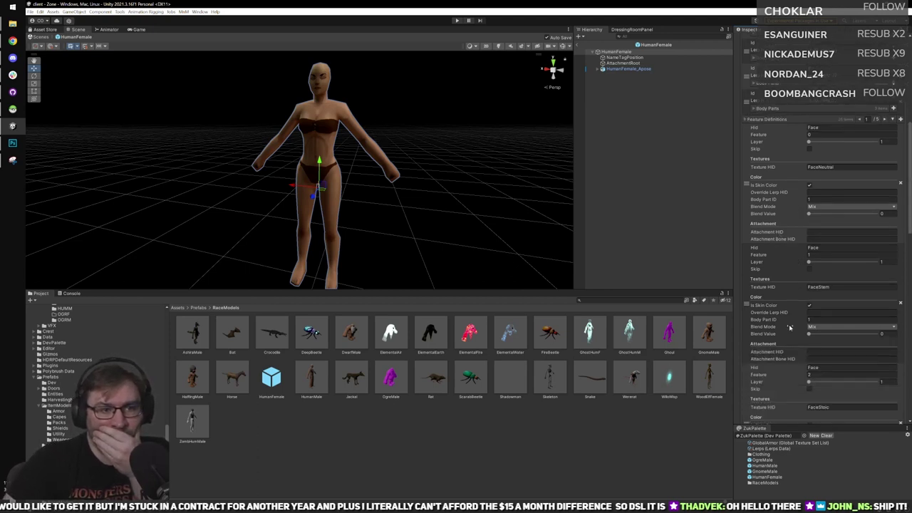
scroll(787, 300, "down", 8)
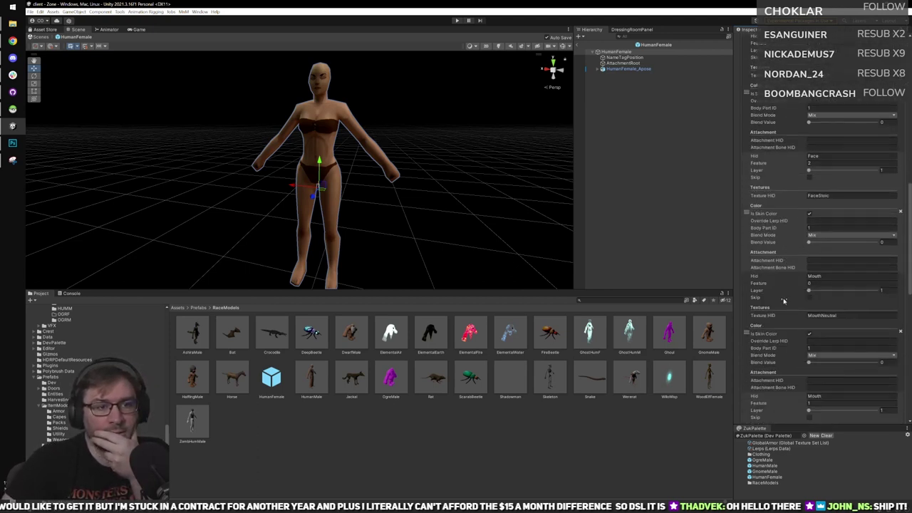
scroll(782, 312, "down", 1)
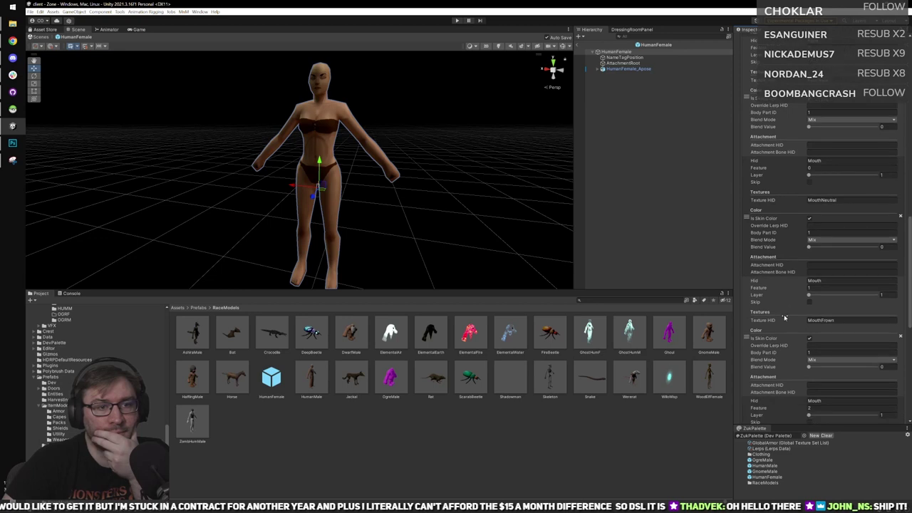
scroll(783, 312, "down", 5)
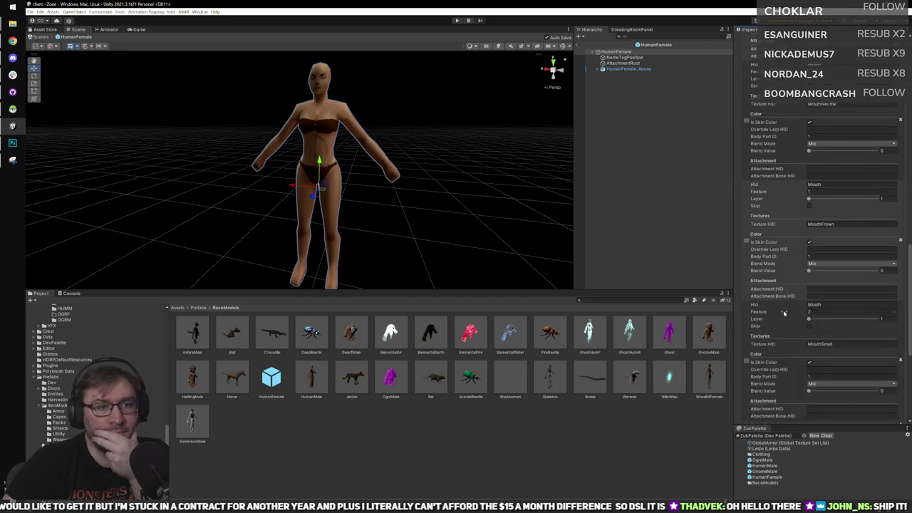
scroll(784, 313, "down", 5)
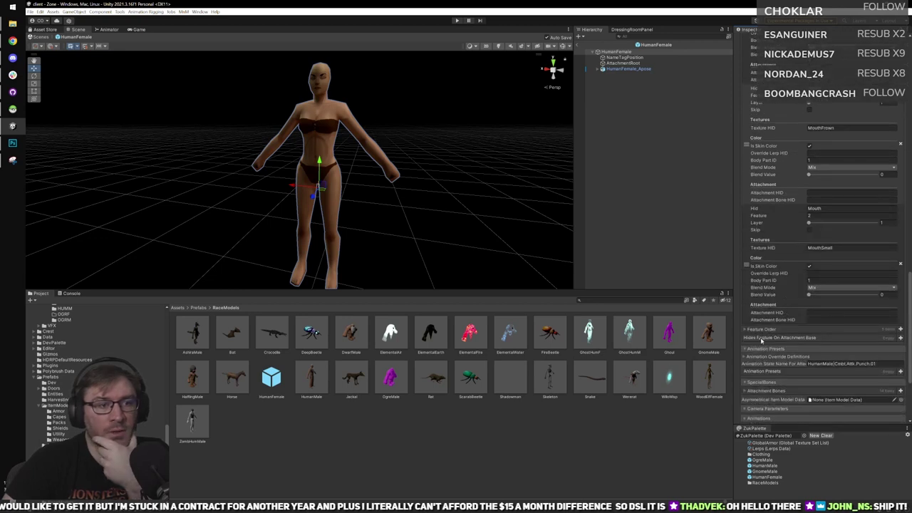
left_click(764, 330)
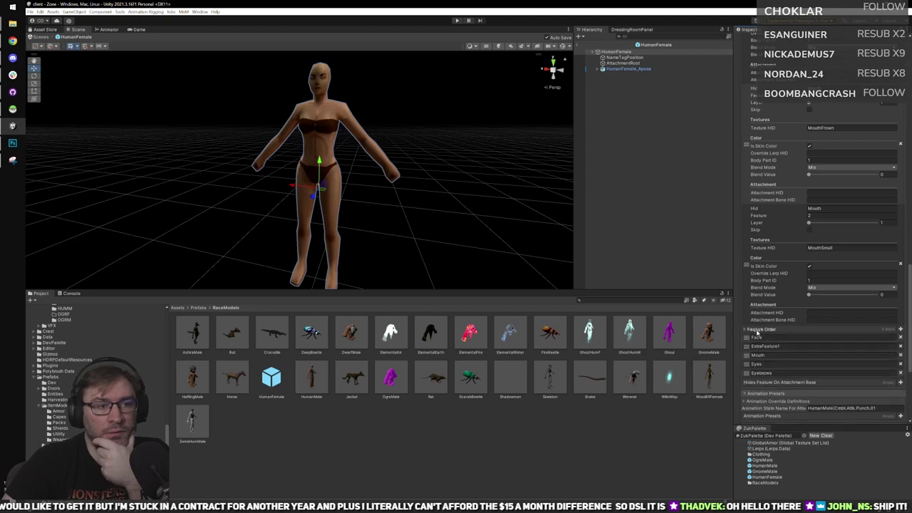
left_click(765, 330)
Inspect HumanFemale's attachment bone slots and its animations section.
scroll(764, 332, "down", 2)
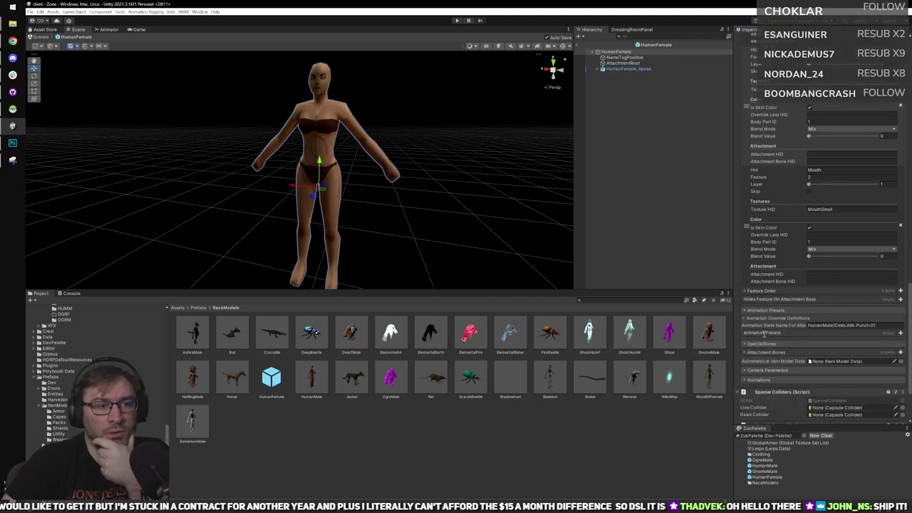
left_click(764, 350)
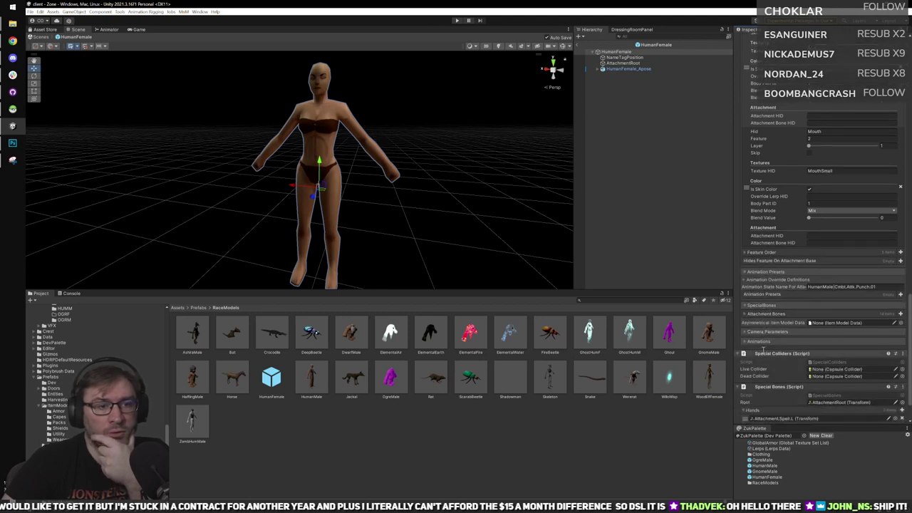
scroll(763, 319, "down", 5)
scroll(763, 319, "down", 7)
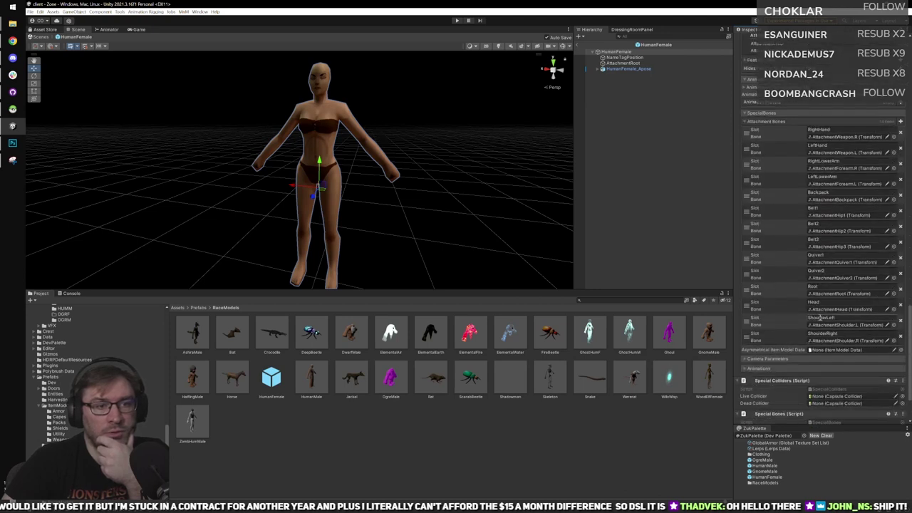
left_click(765, 122)
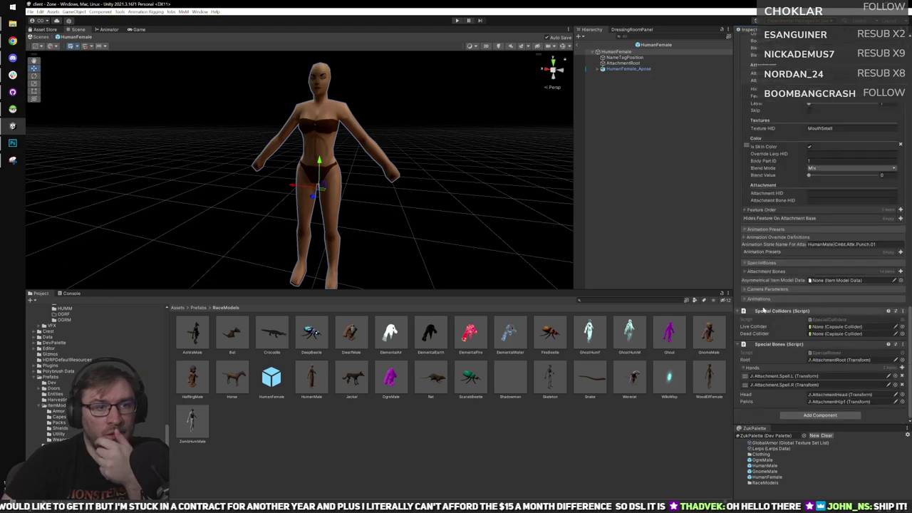
left_click(757, 298)
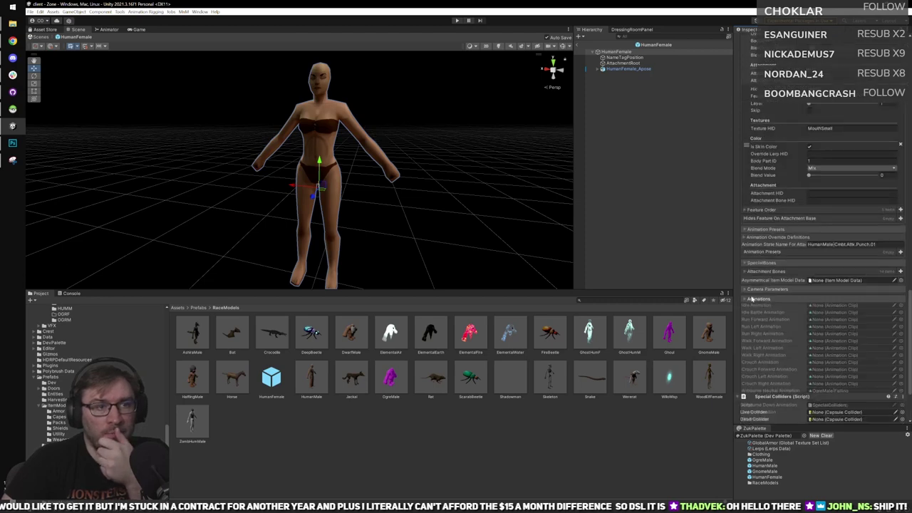
left_click(757, 299)
Recheck the first page of HumanFemale's feature definitions and view the second page with the eye entries.
scroll(768, 281, "up", 3)
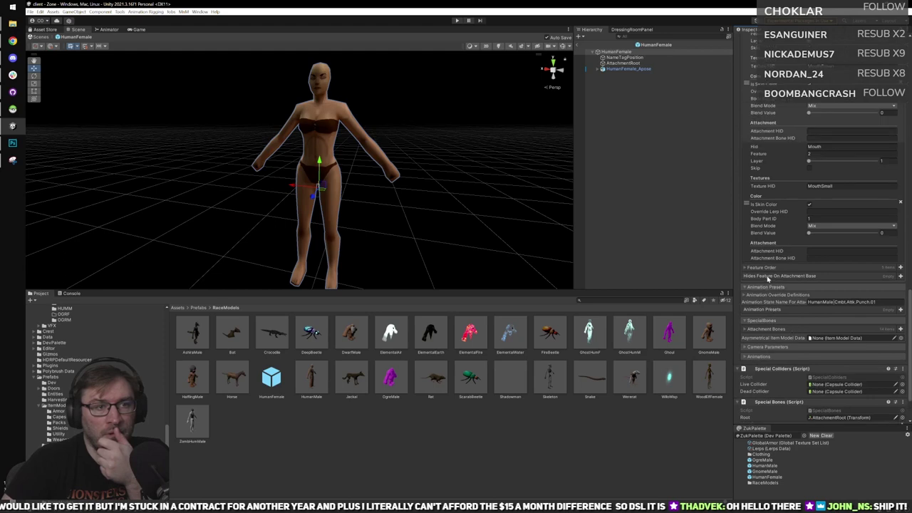
scroll(762, 271, "up", 7)
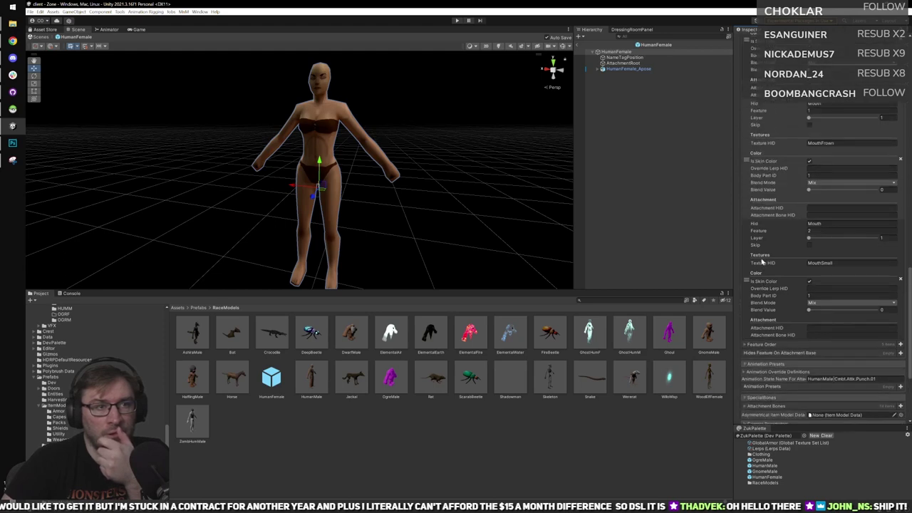
scroll(762, 258, "up", 4)
right_click(763, 251)
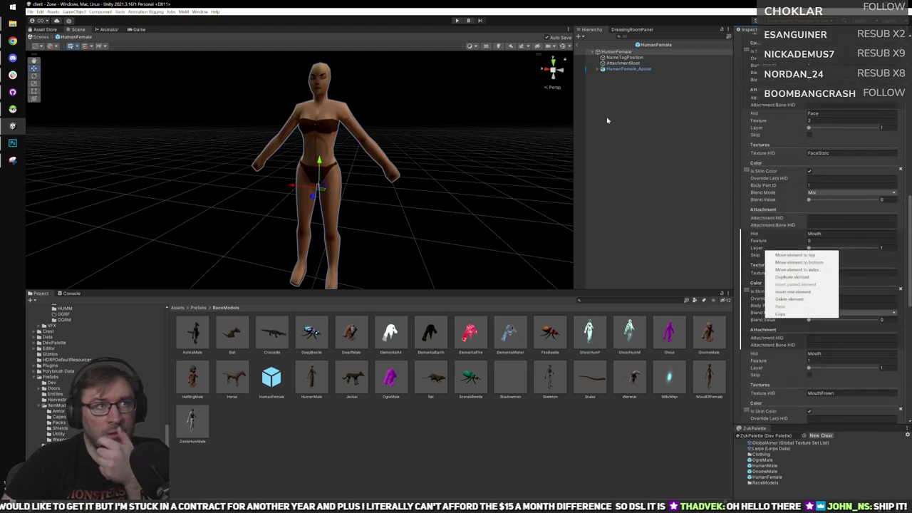
key("Escape")
scroll(790, 237, "up", 10)
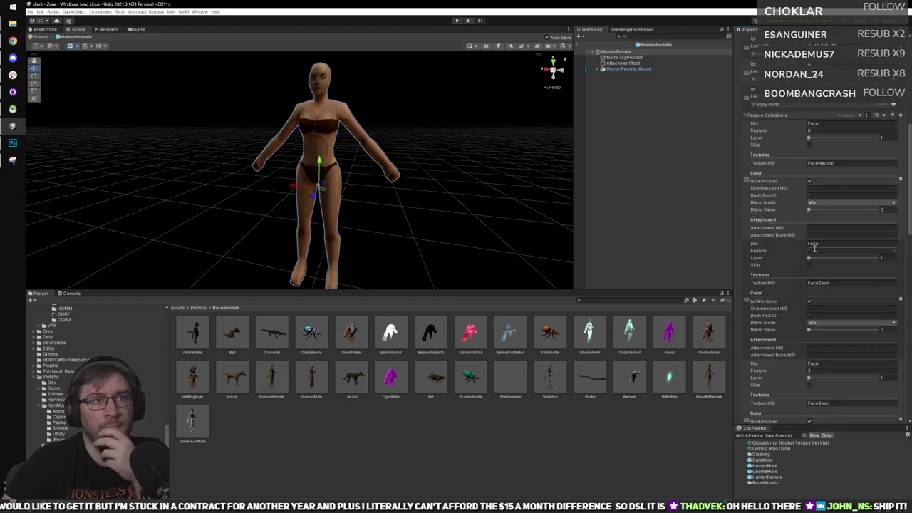
scroll(788, 287, "down", 3)
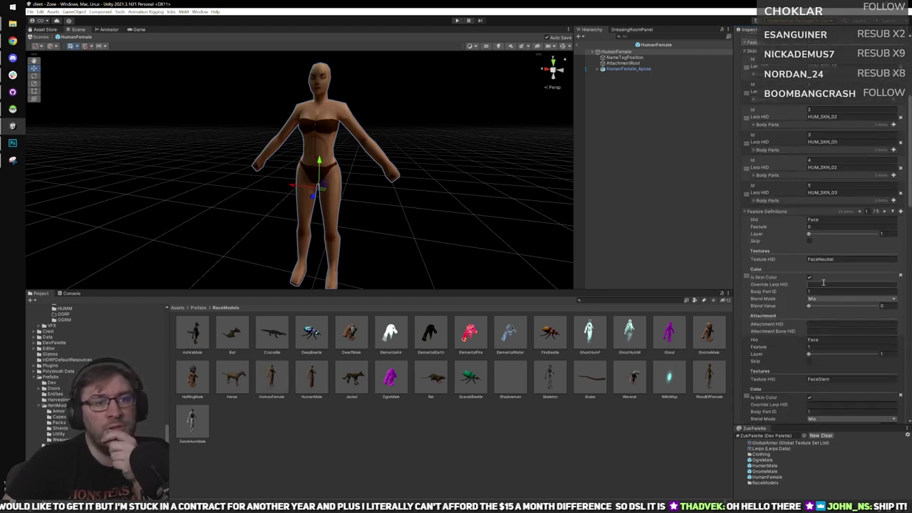
left_click(884, 192)
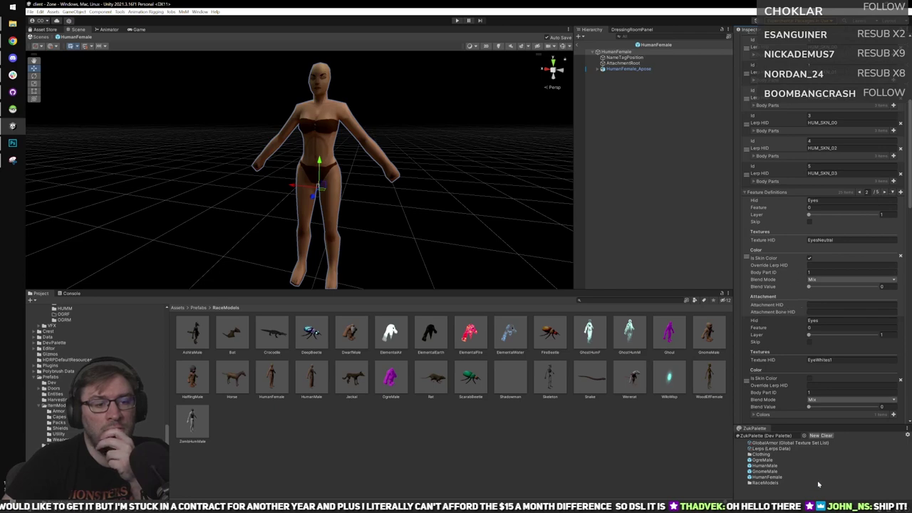
Open the HumanMale prefab and examine its skin color and feature definitions for comparison.
left_click(764, 466)
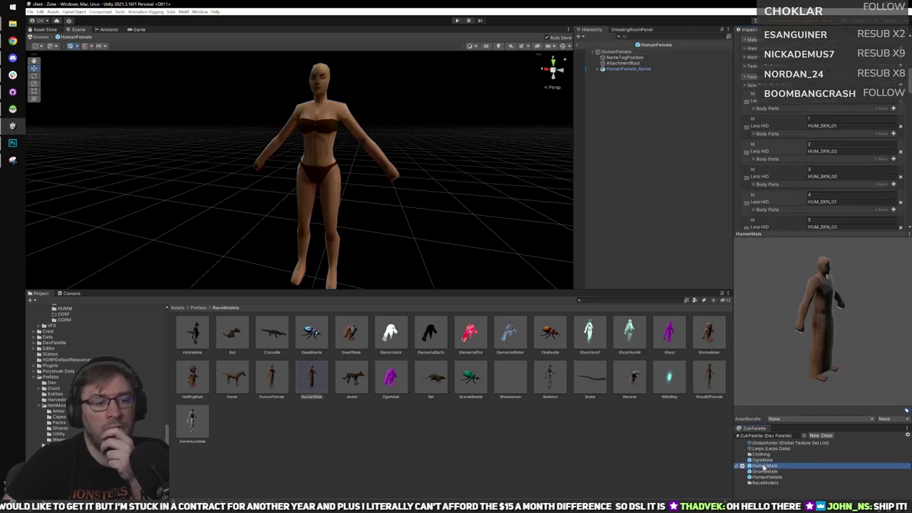
double_click(764, 466)
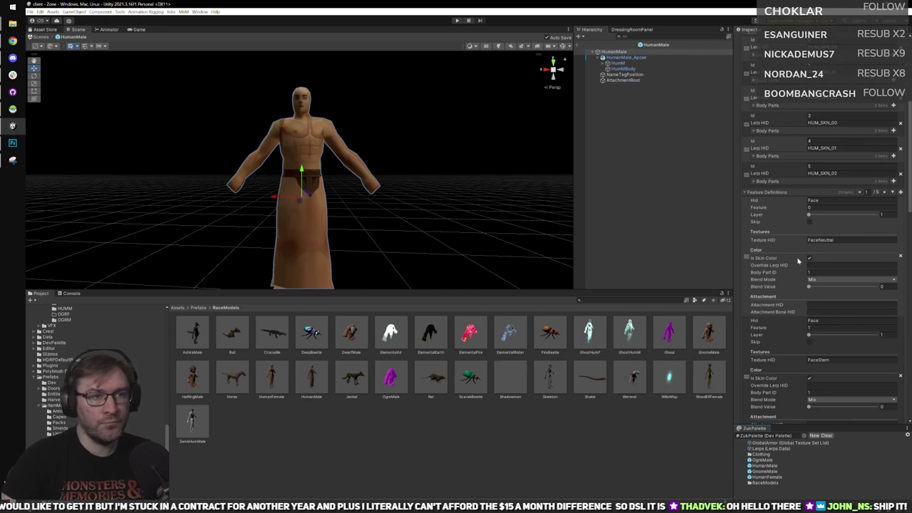
scroll(819, 261, "down", 3)
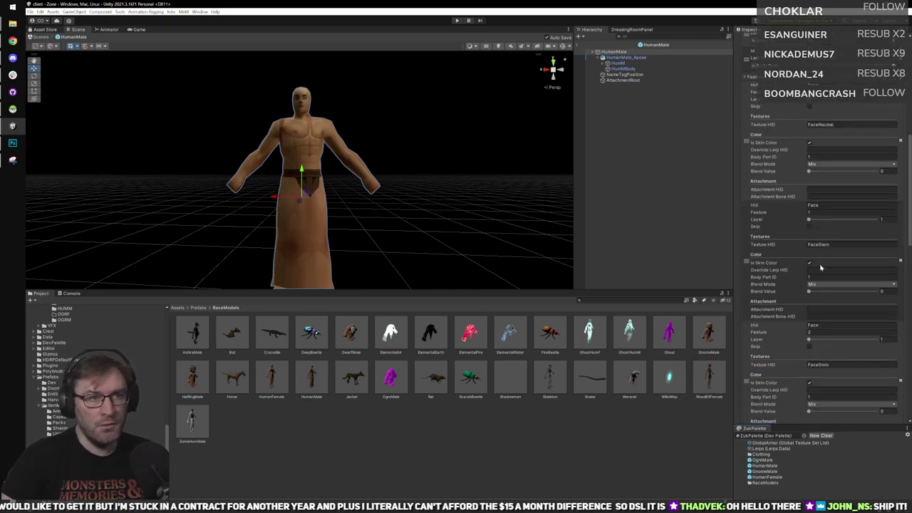
scroll(820, 267, "up", 3)
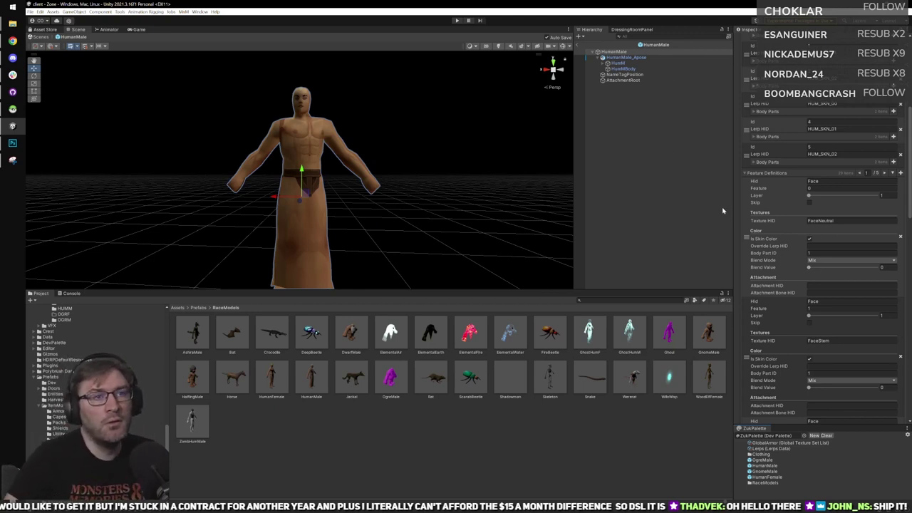
scroll(794, 248, "up", 3)
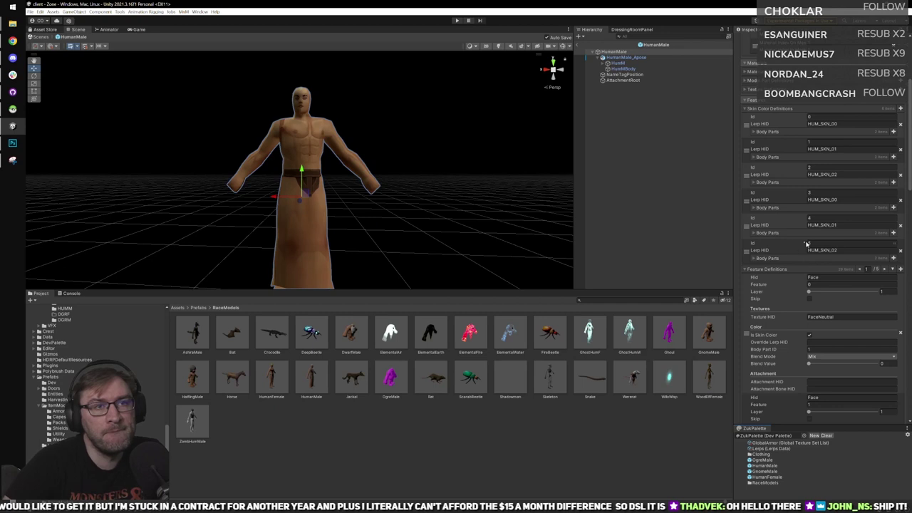
scroll(805, 242, "up", 3)
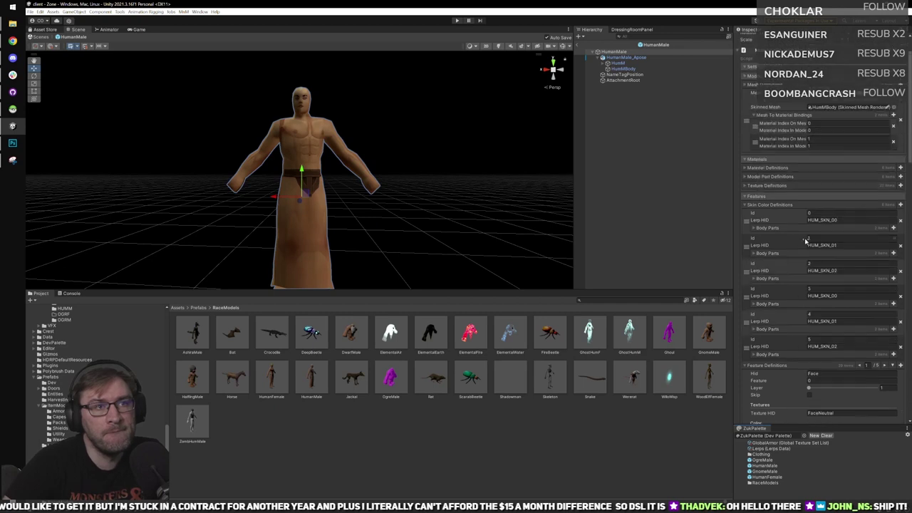
Expand HumanMale's model part definitions and material definitions to examine their entries.
left_click(762, 177)
scroll(799, 254, "down", 5)
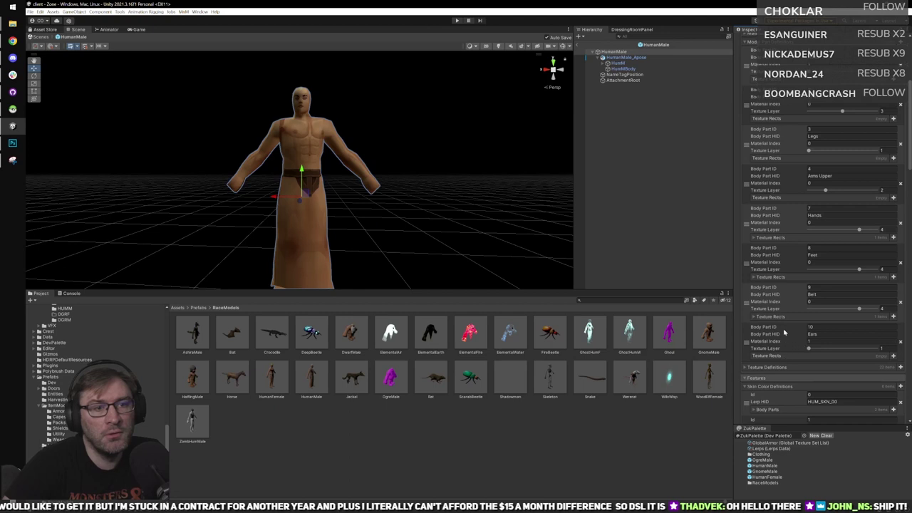
scroll(794, 254, "up", 2)
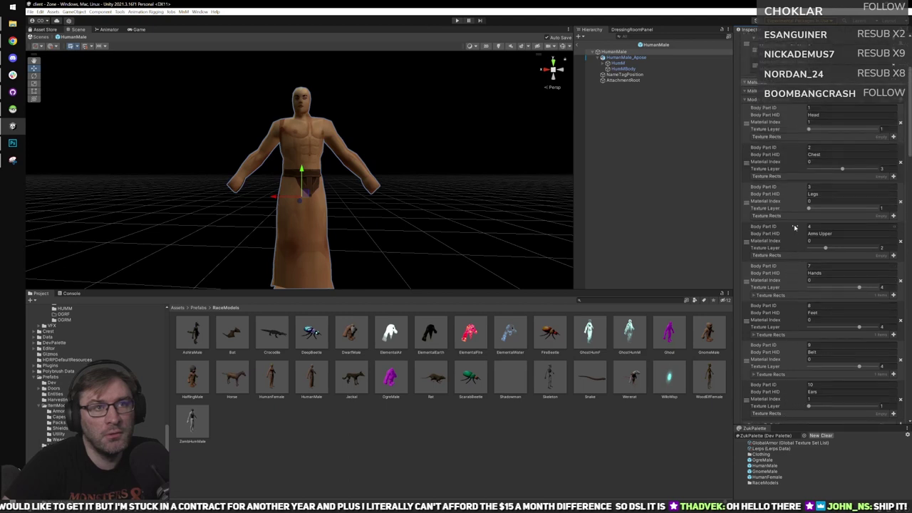
scroll(794, 208, "up", 2)
left_click(762, 151)
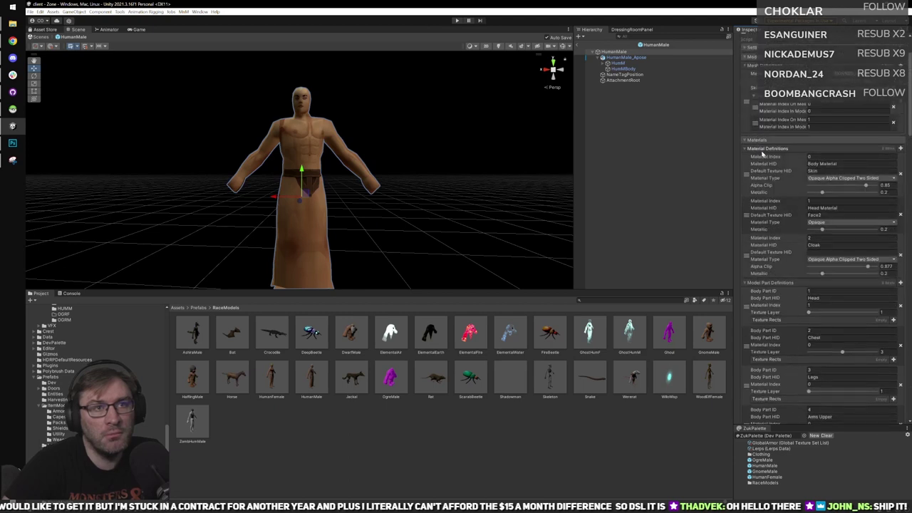
Collapse HumanMale's material and model part definitions and examine the body parts of skin color 5.
left_click(762, 149)
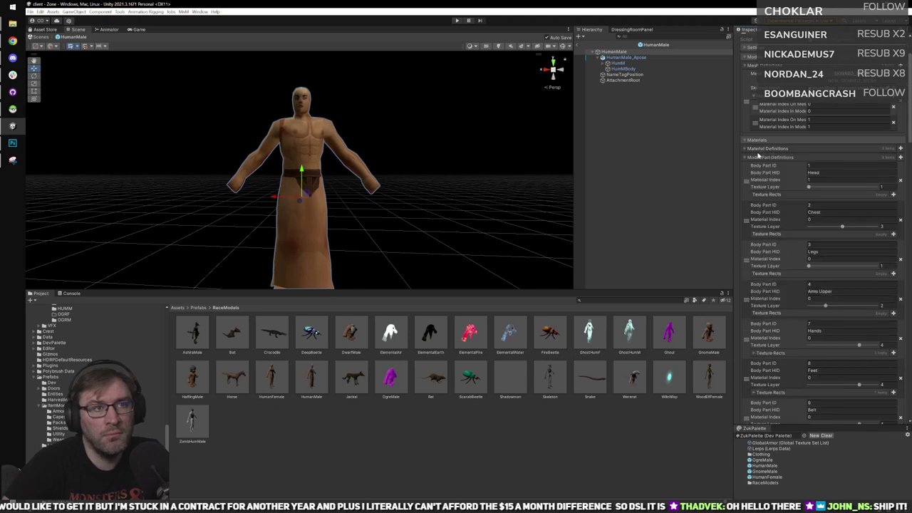
left_click(756, 157)
scroll(767, 163, "up", 1)
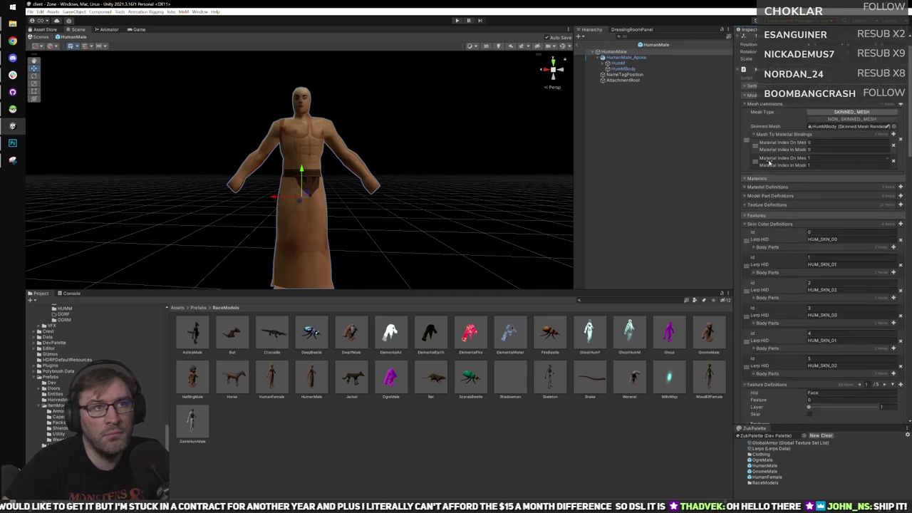
scroll(769, 167, "down", 2)
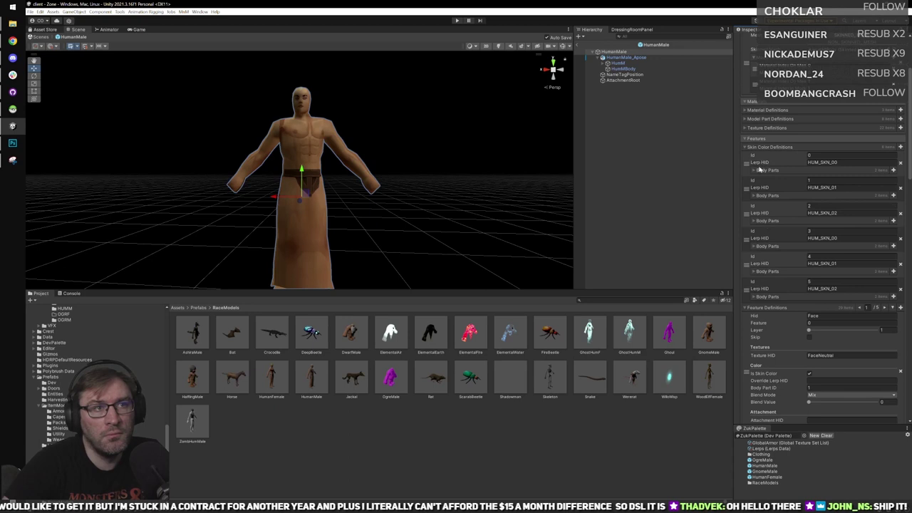
left_click(764, 297)
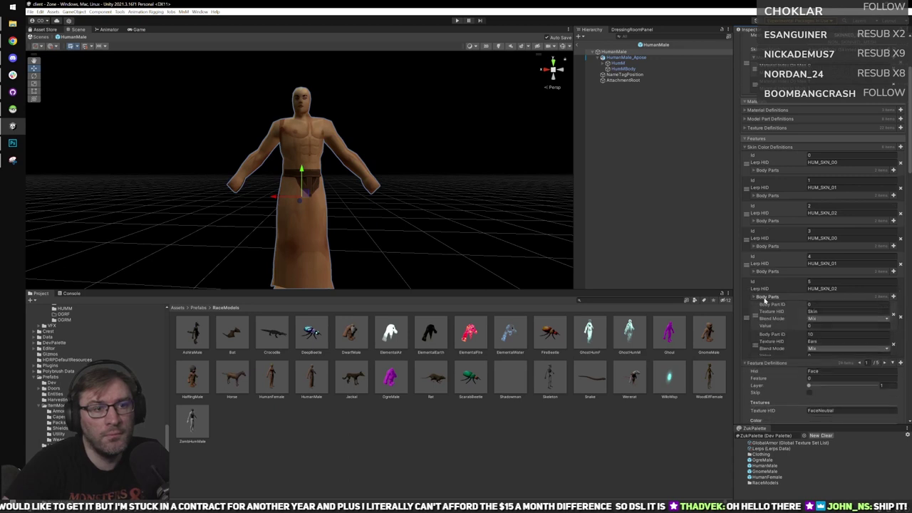
left_click(764, 297)
scroll(765, 293, "down", 1)
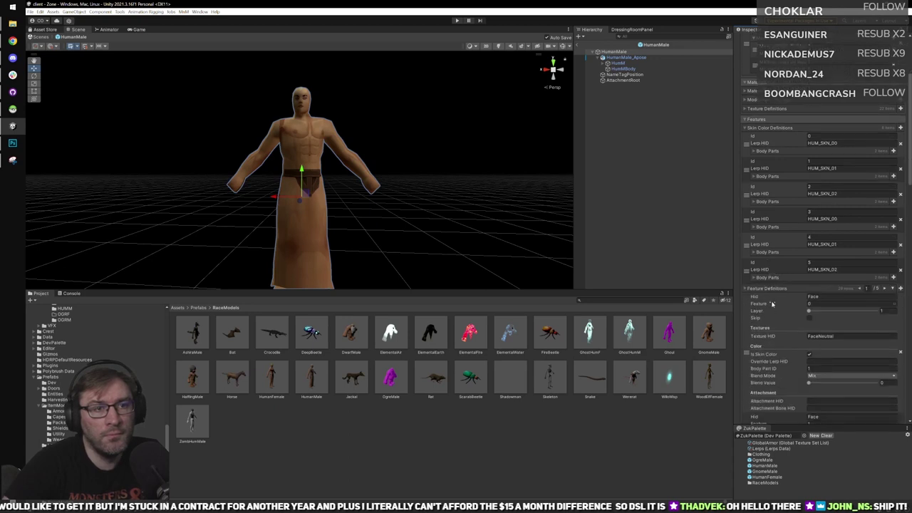
left_click(764, 279)
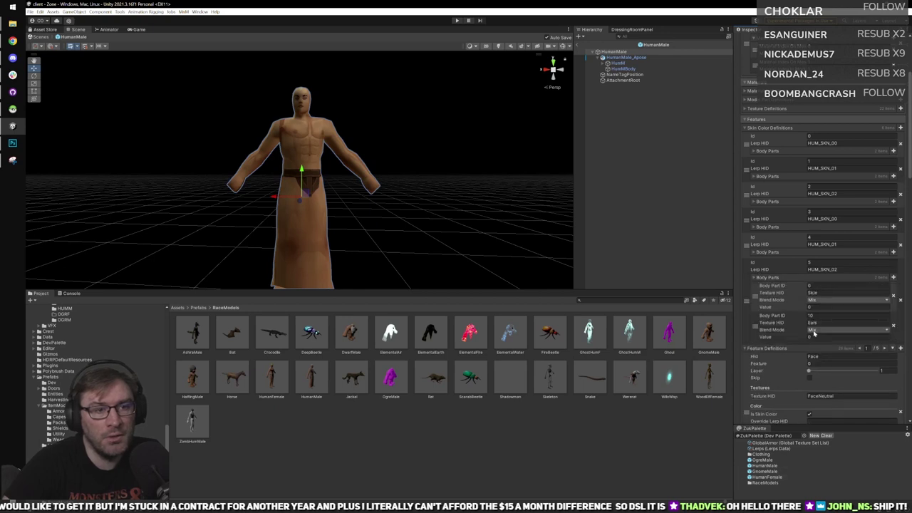
In HumanFemale's skin color 5, change the SkinShadows entry to Ears with body part ID 10 and remove the SkinHighlights entry.
left_click(763, 477)
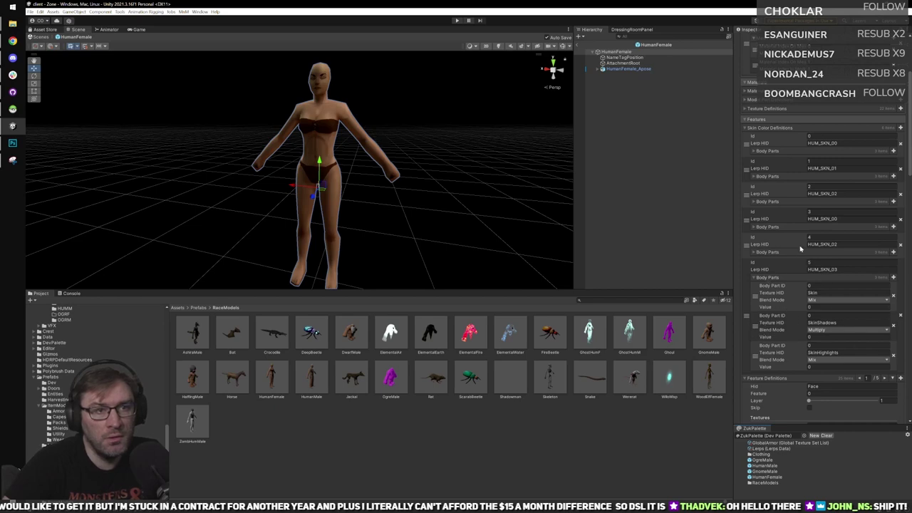
left_click(823, 322)
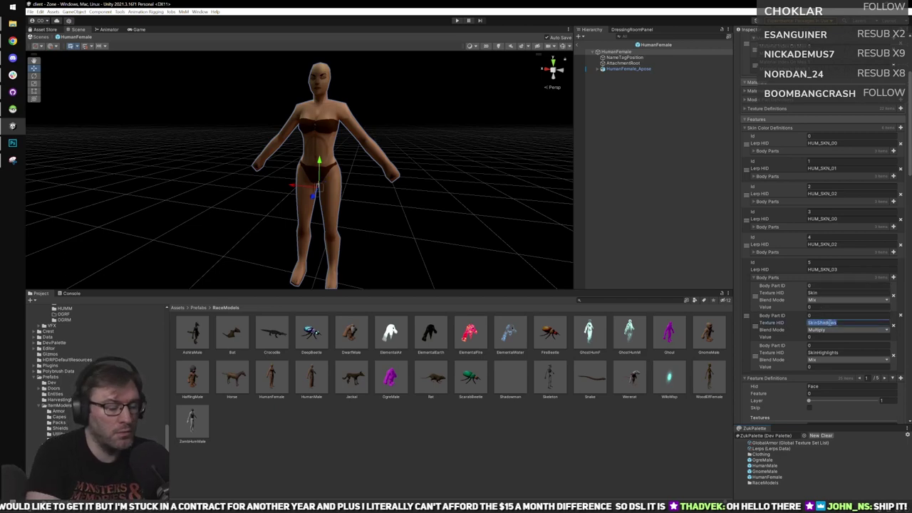
type("Ears")
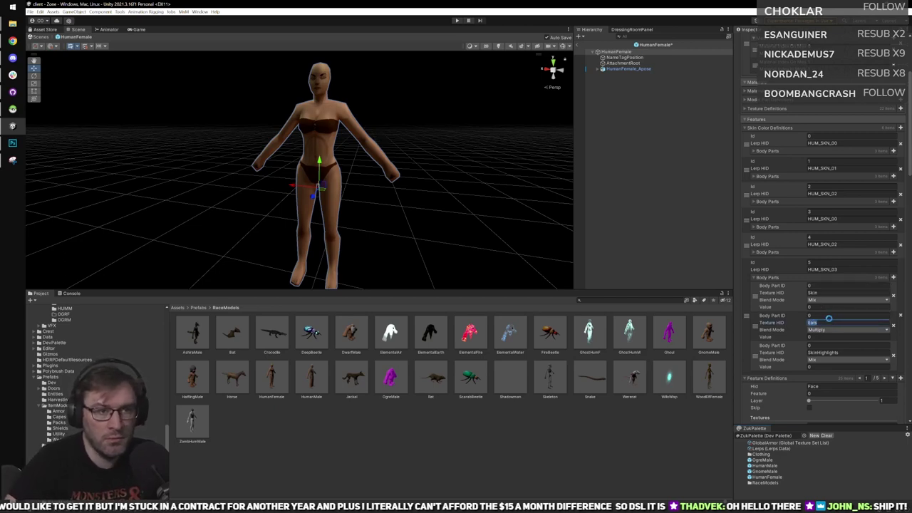
left_click(831, 315)
type("10")
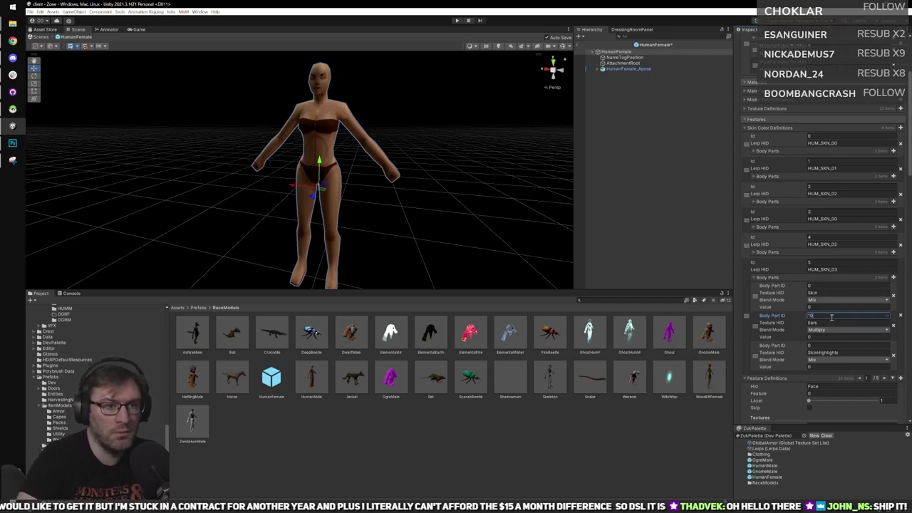
left_click(893, 359)
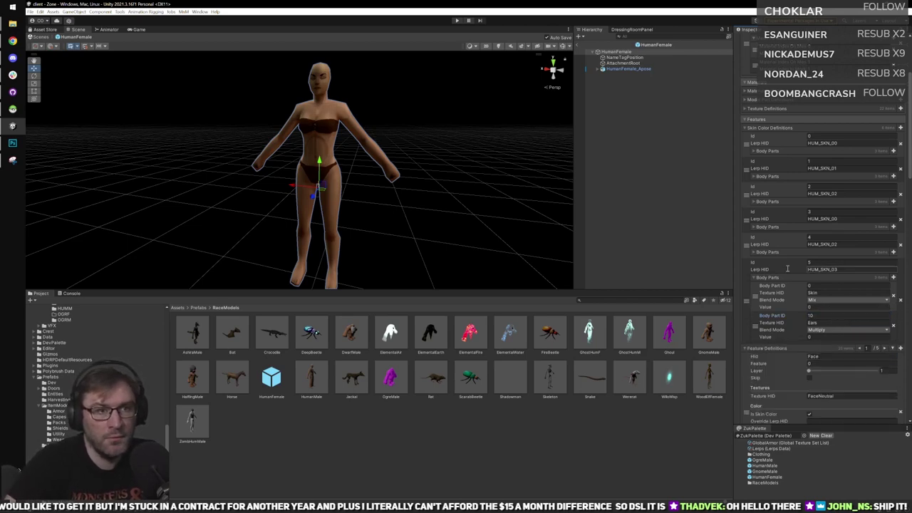
In skin color 4, remove the SkinHighlights entry and change SkinShadows to Ears with body part ID 10.
left_click(761, 253)
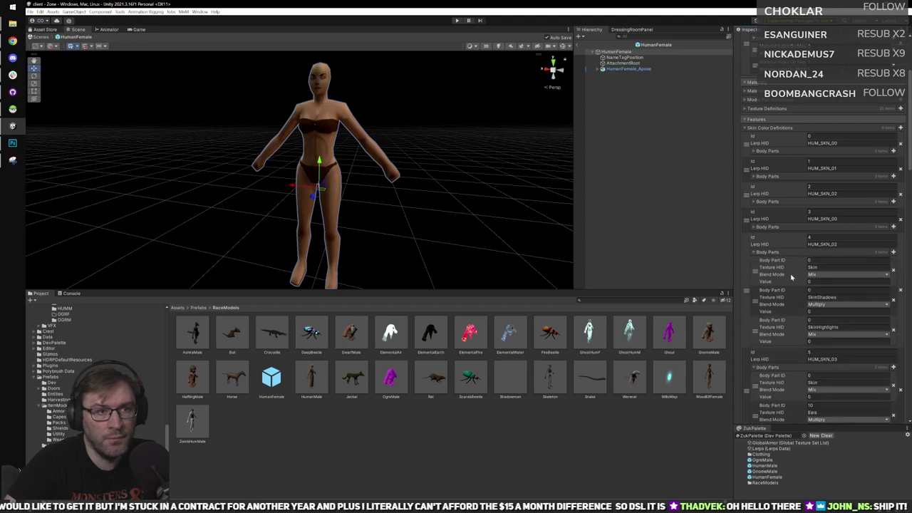
left_click(892, 329)
left_click(843, 299)
type("Ears")
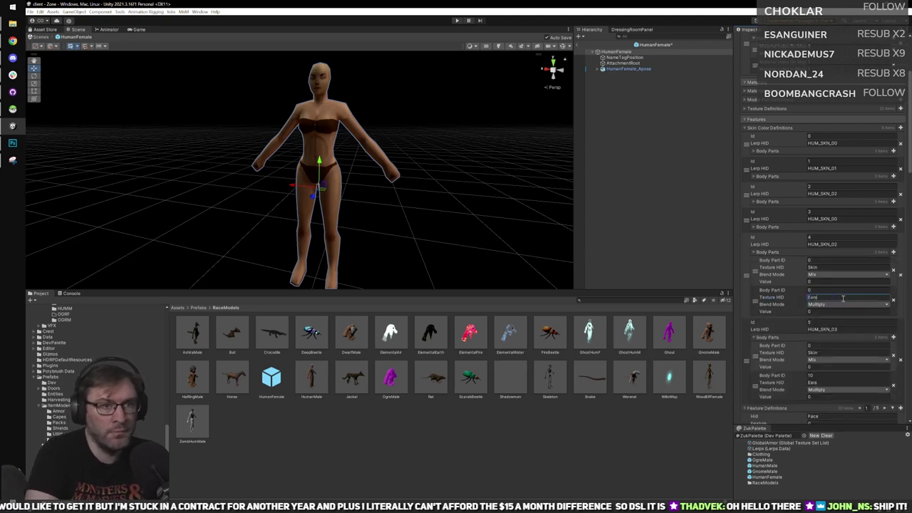
type("S")
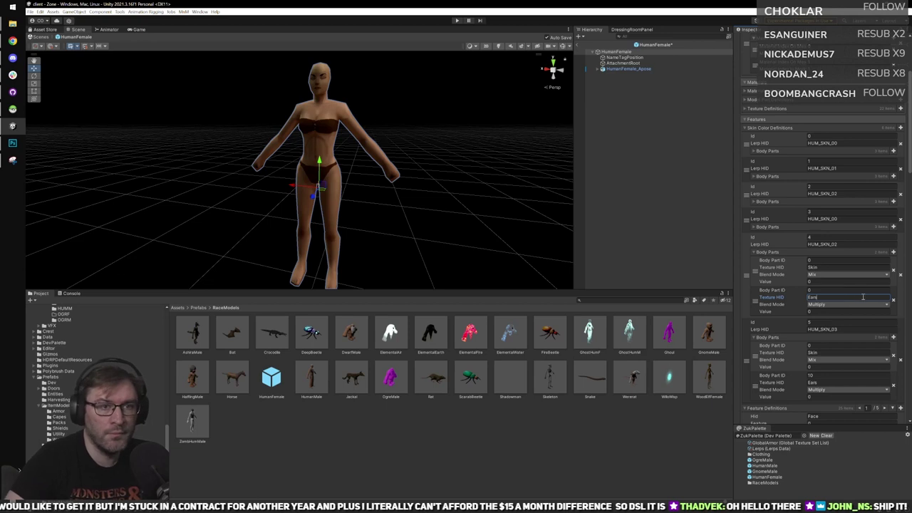
left_click(866, 290)
type("10")
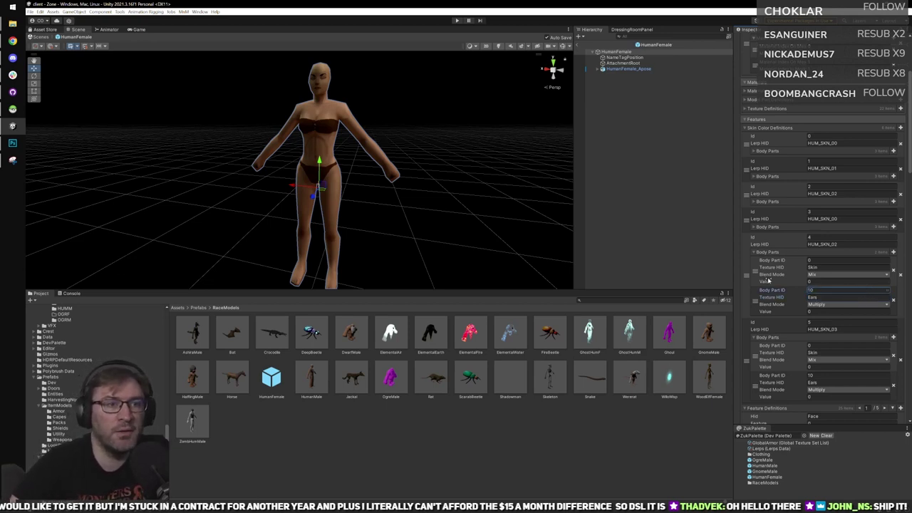
In skin color 3, change the SkinShadows entry's texture HID to Ears and its body part ID to 10.
scroll(790, 263, "down", 2)
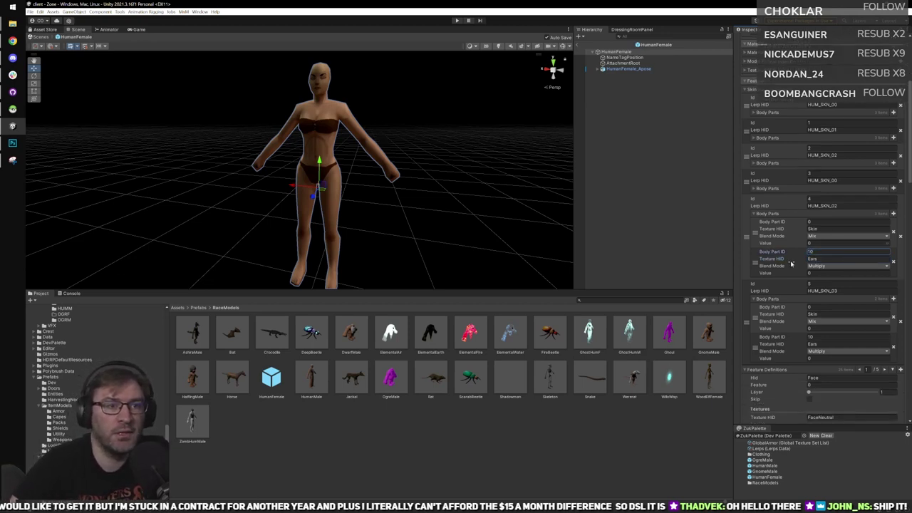
left_click(757, 190)
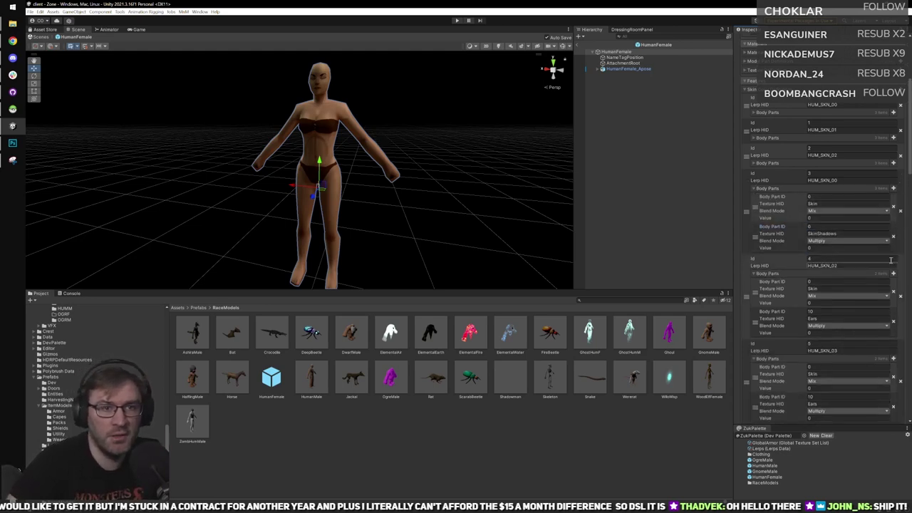
left_click(840, 235)
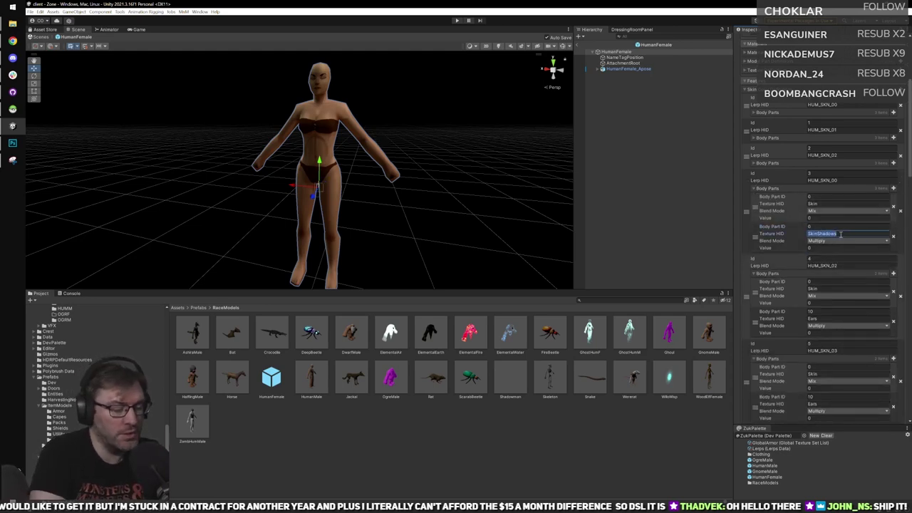
type("Ears")
left_click(838, 226)
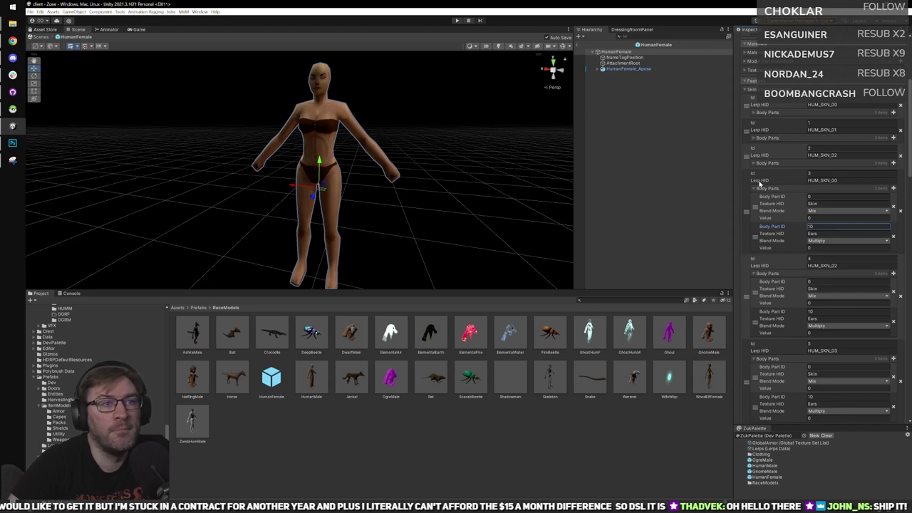
In skin color 2, remove the SkinHighlights entry and change SkinShadows to Ears with body part ID 10.
left_click(761, 163)
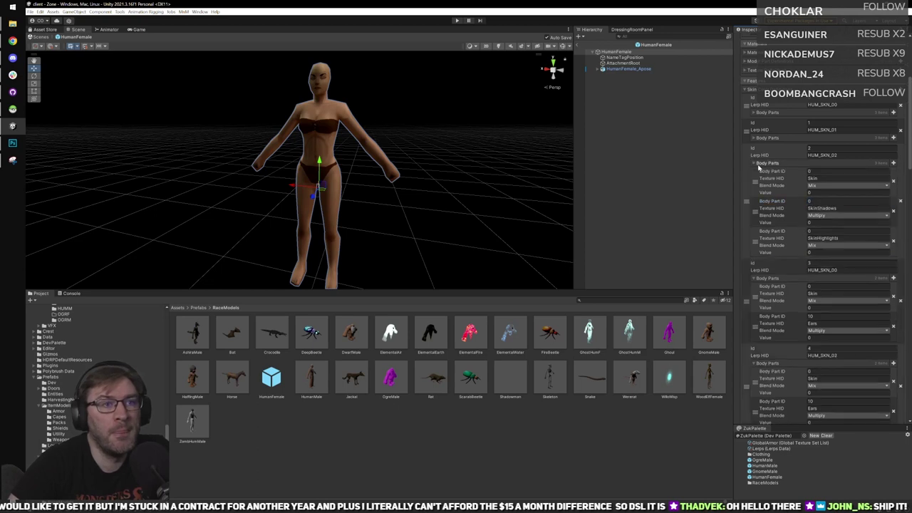
left_click(893, 241)
left_click(832, 208)
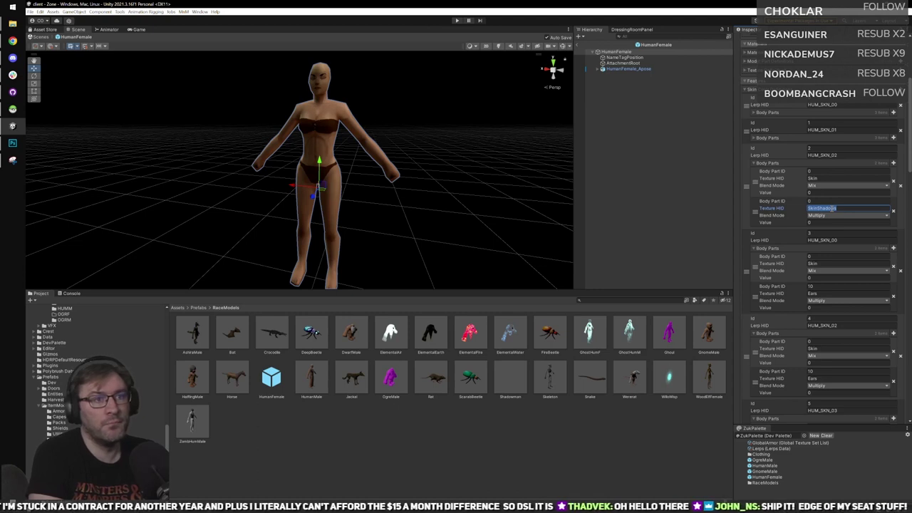
type("Ears")
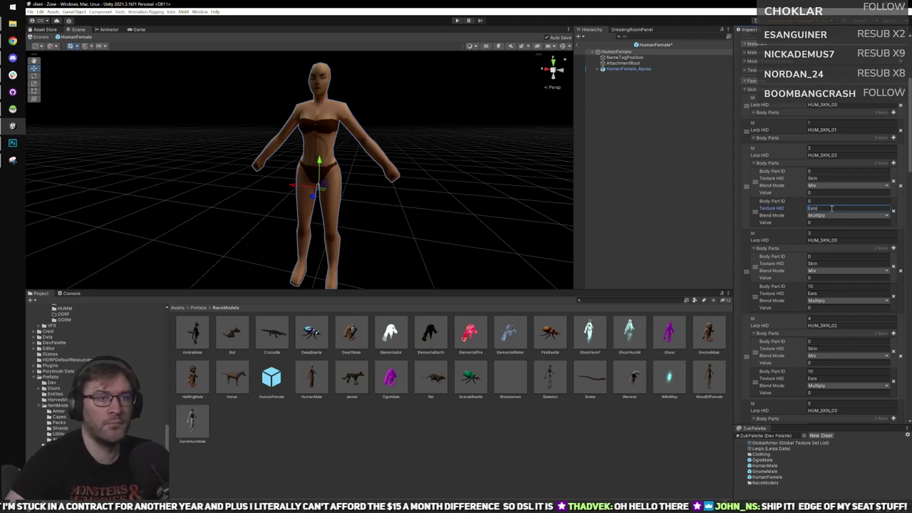
left_click(827, 202)
type("10")
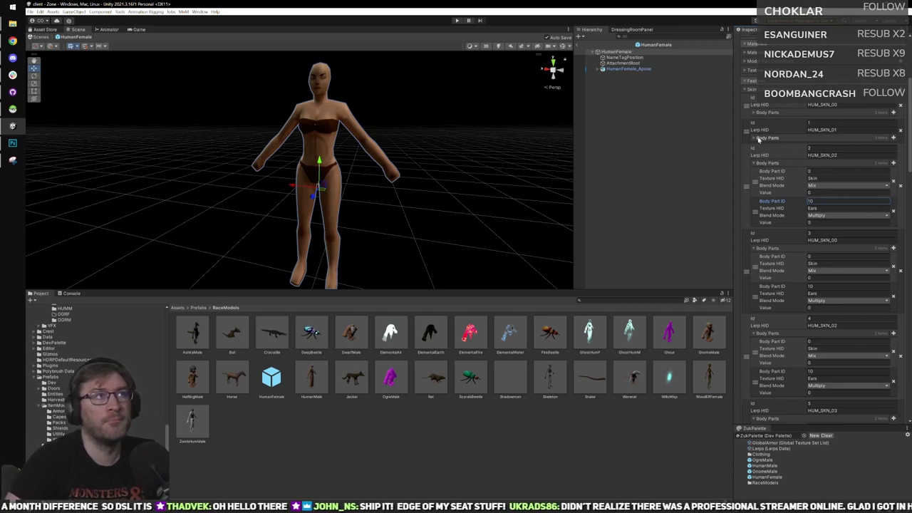
In skin color 1, remove the SkinHighlights entry and change SkinShadows to Ears with body part ID 10.
left_click(757, 137)
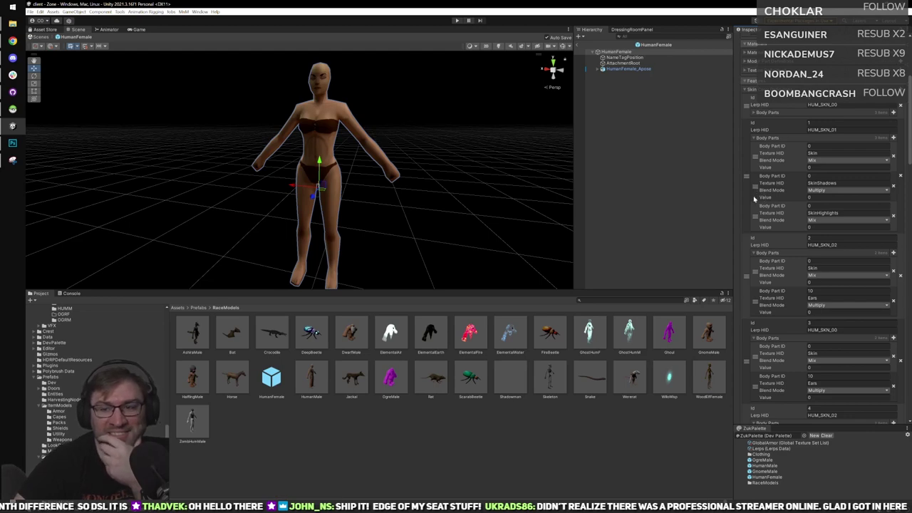
left_click(894, 219)
left_click(813, 180)
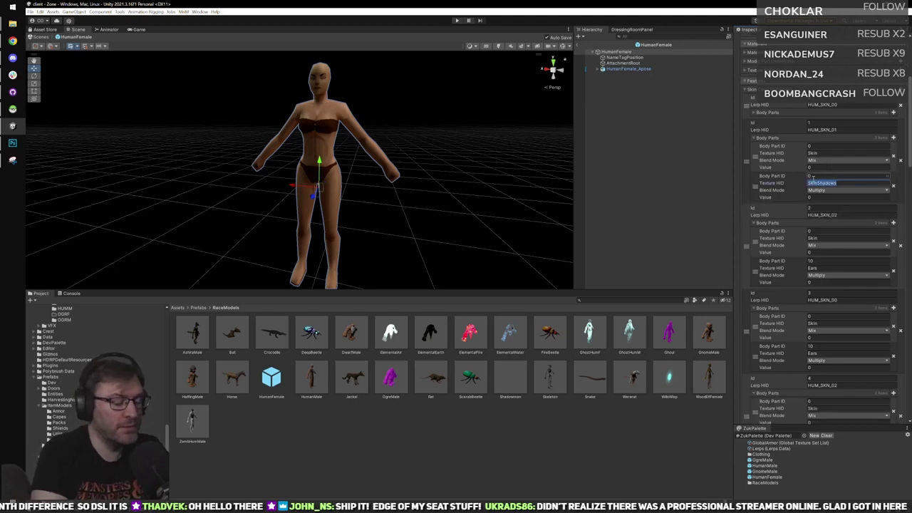
type("Ears")
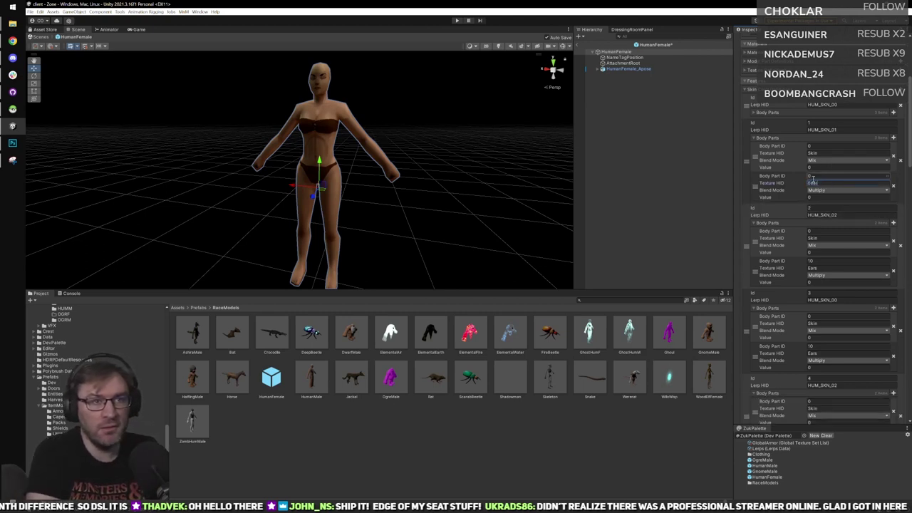
type("rs")
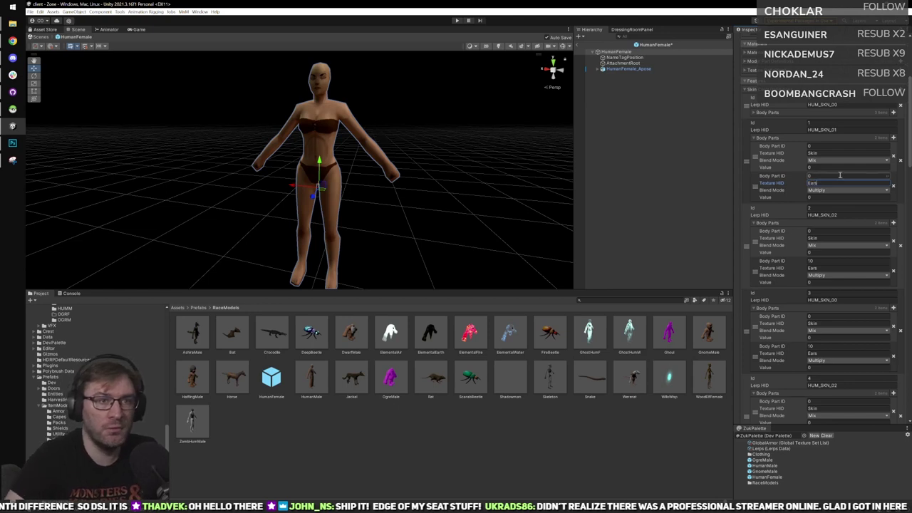
left_click(840, 175)
type("10")
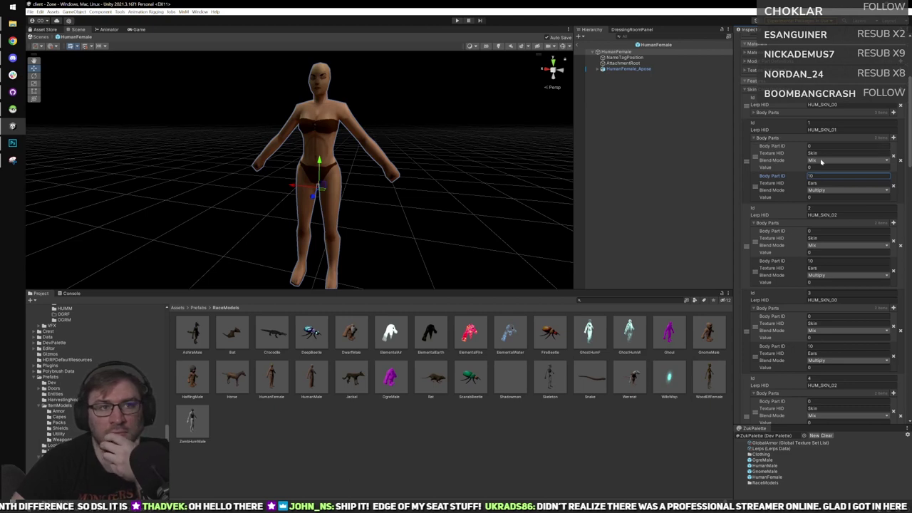
In skin color 0, remove the SkinHighlights entry and change SkinShadows to Ears with body part ID 10.
left_click(781, 113)
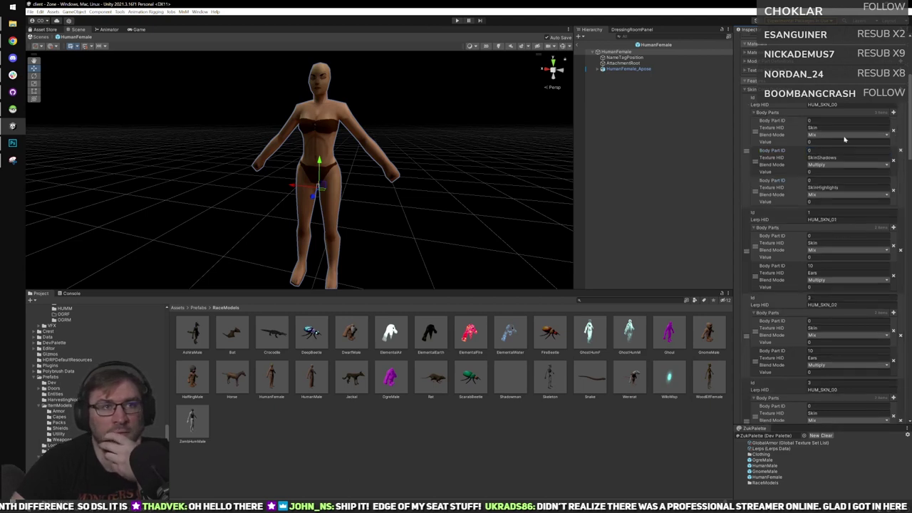
left_click(893, 191)
left_click(856, 158)
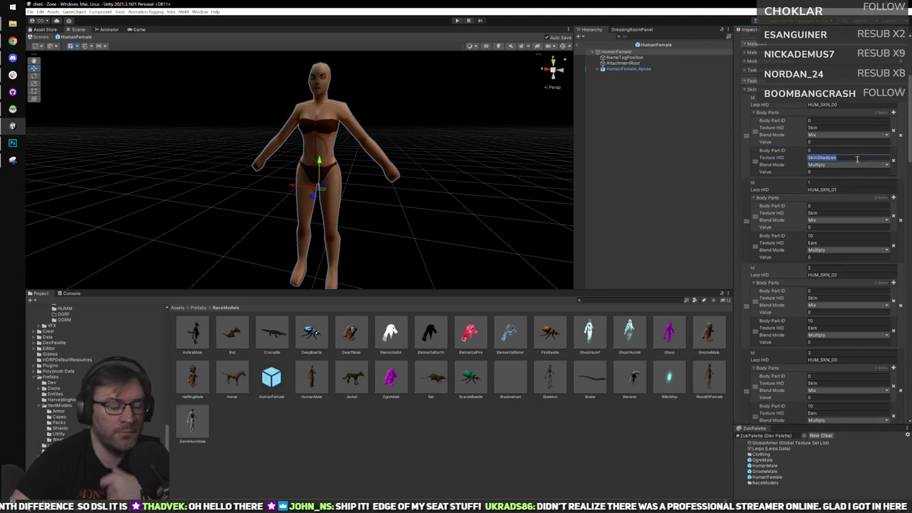
type("Ears")
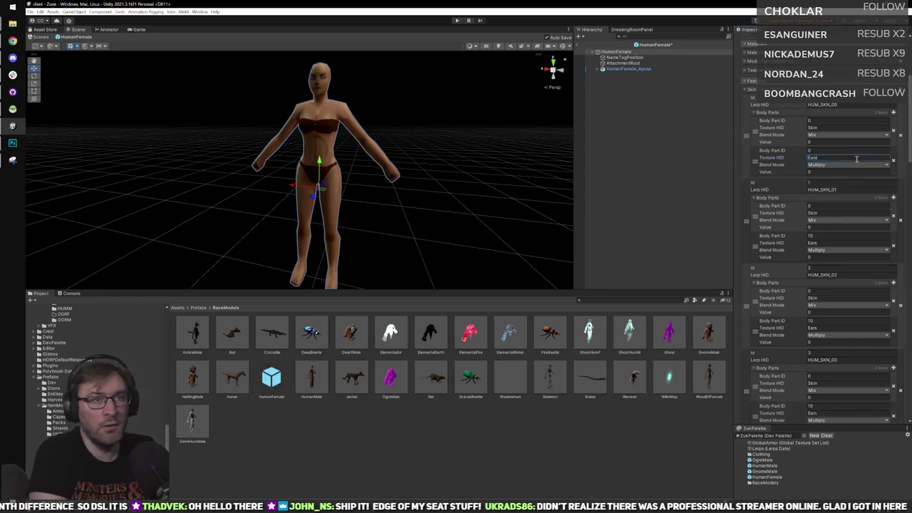
key("shift+Tab")
type("10")
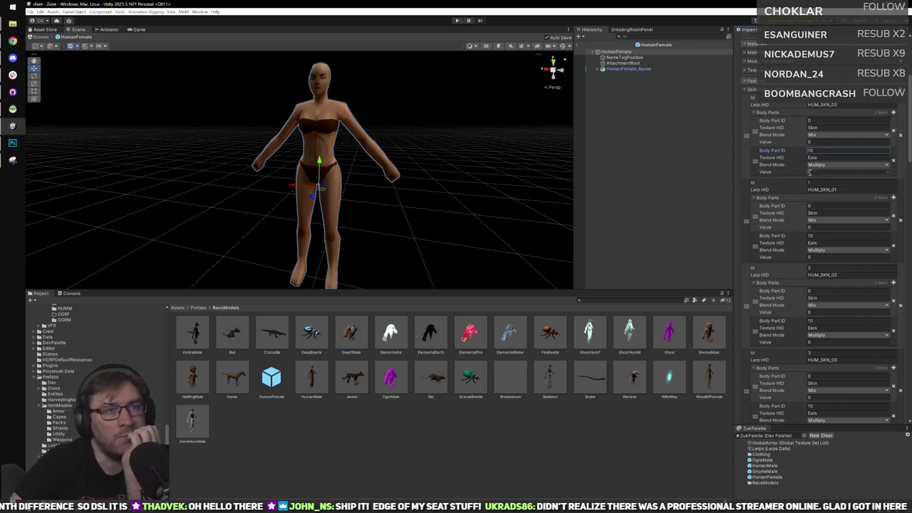
Collapse the Body Parts lists of skin colors 0 through 5.
scroll(796, 230, "down", 1)
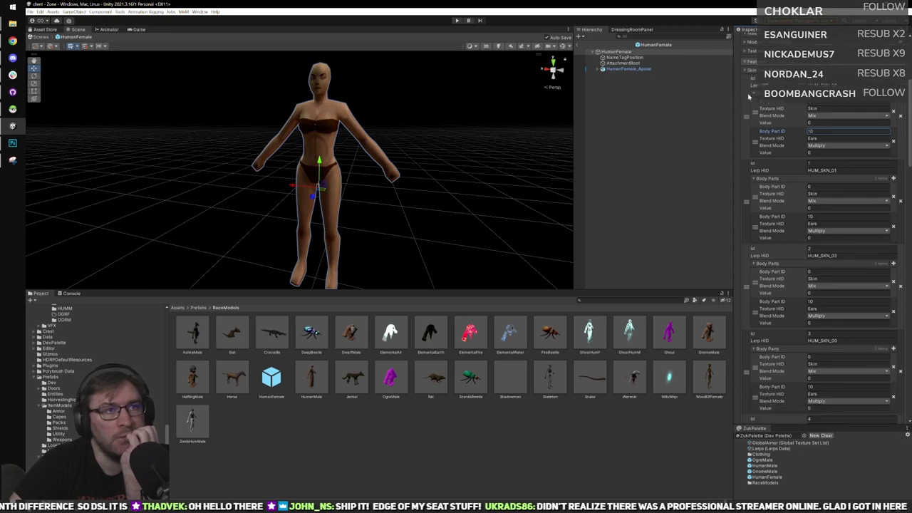
scroll(819, 249, "down", 3)
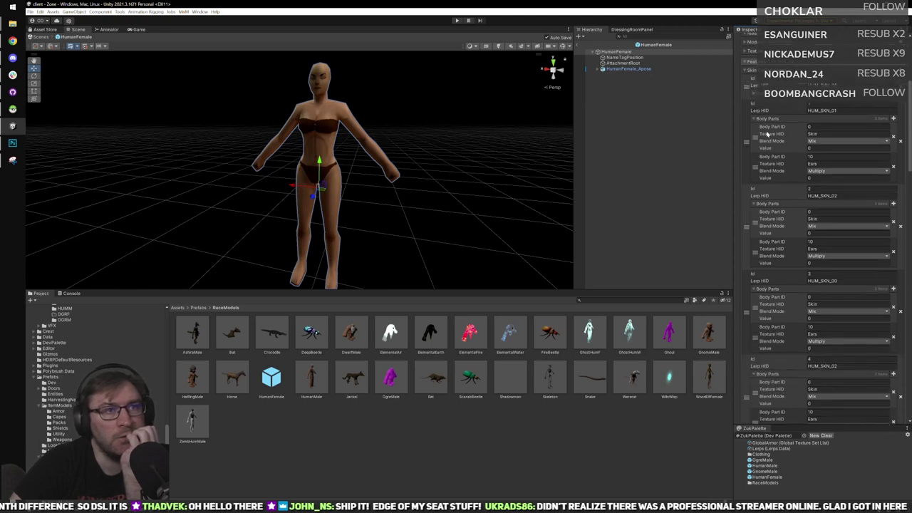
left_click(761, 119)
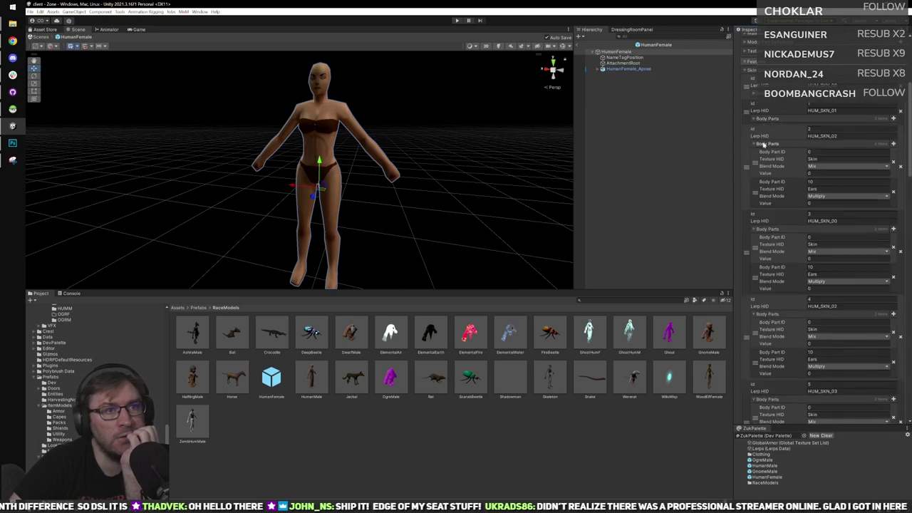
left_click(763, 144)
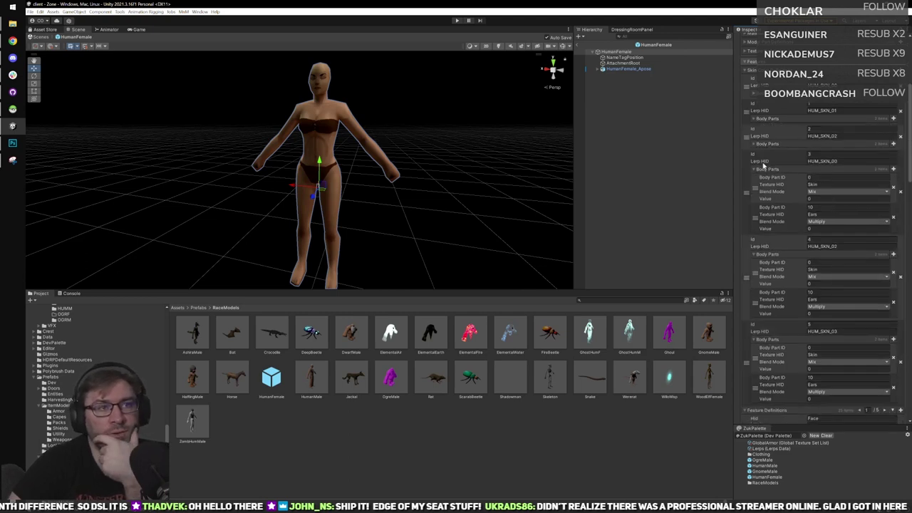
left_click(766, 169)
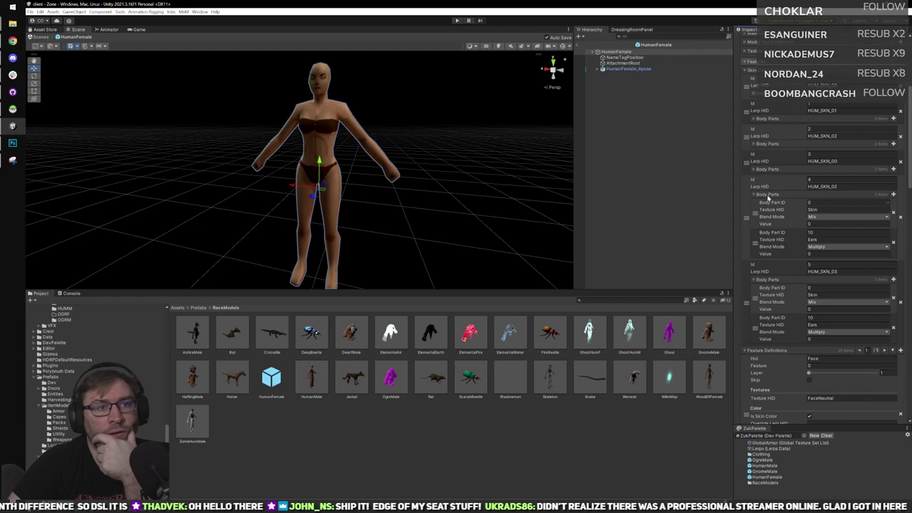
left_click(767, 194)
left_click(768, 220)
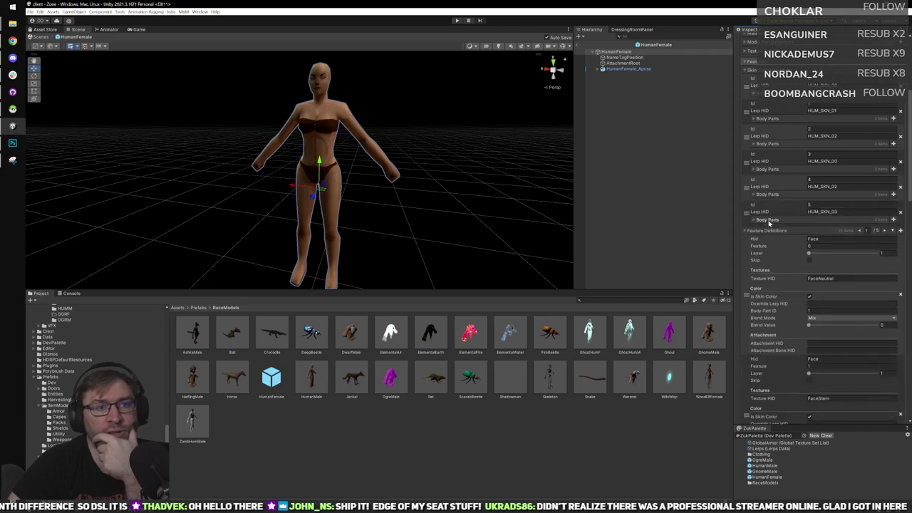
Examine the face, mouth and eye entries on the first two pages of feature definitions, including the EyesWiseColor color list.
scroll(822, 287, "down", 3)
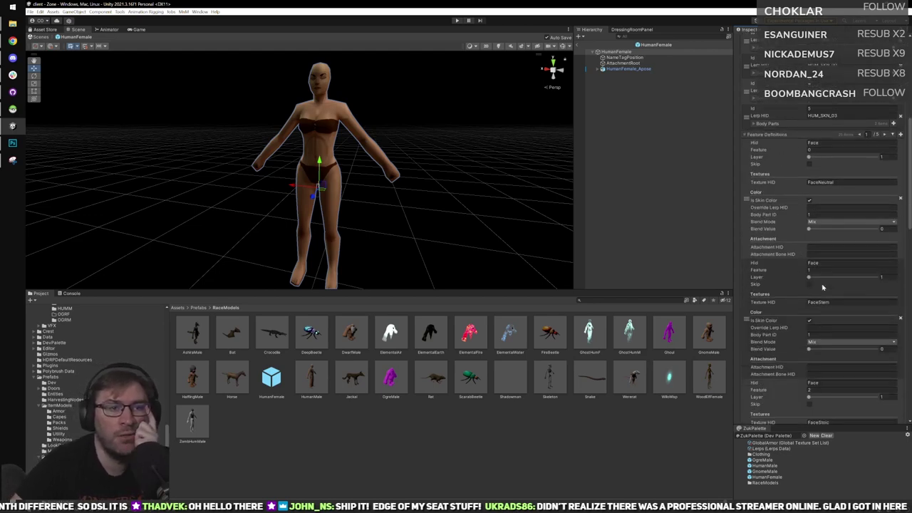
scroll(827, 225, "down", 10)
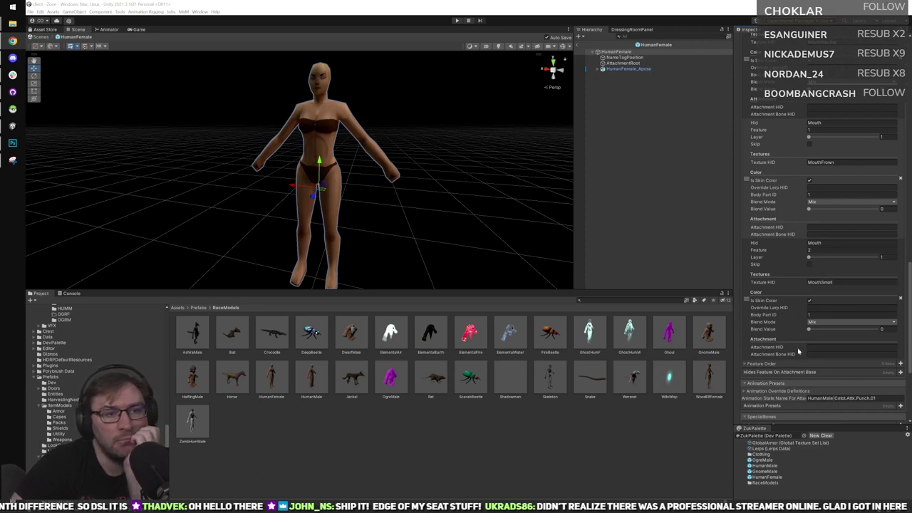
scroll(778, 354, "up", 4)
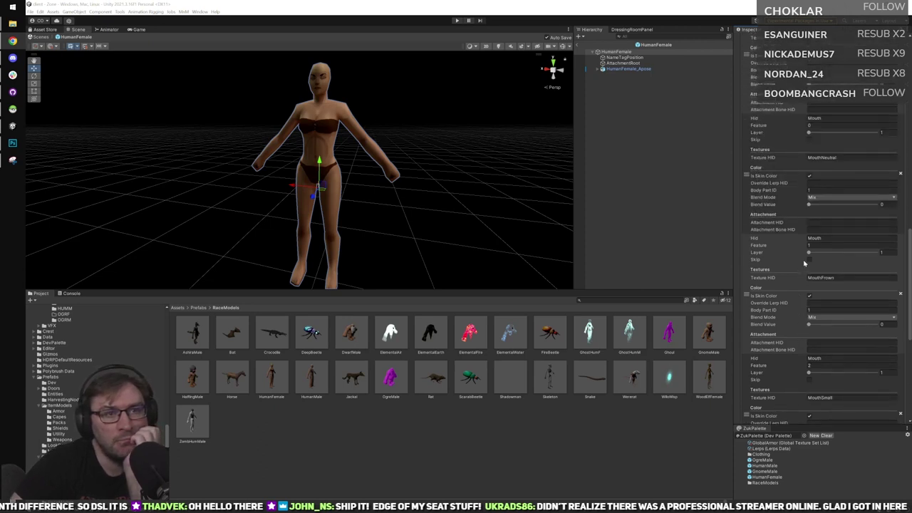
scroll(804, 263, "up", 20)
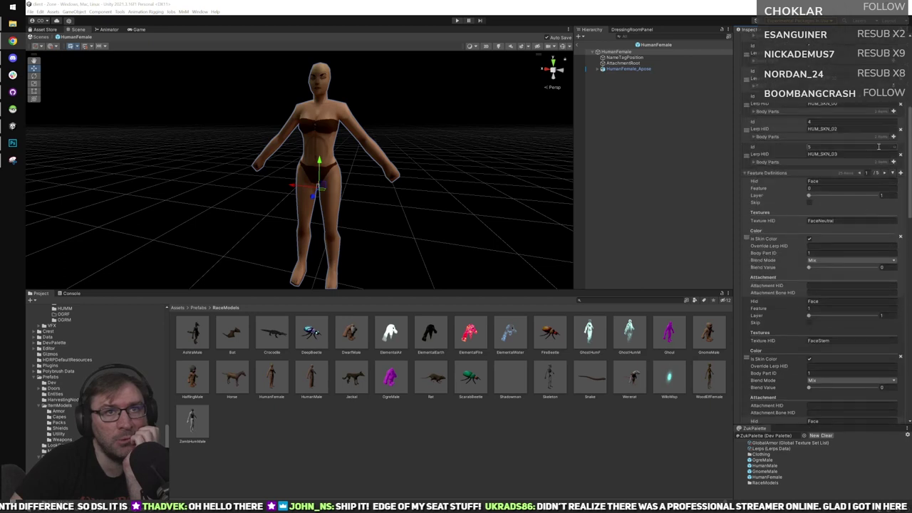
left_click(883, 173)
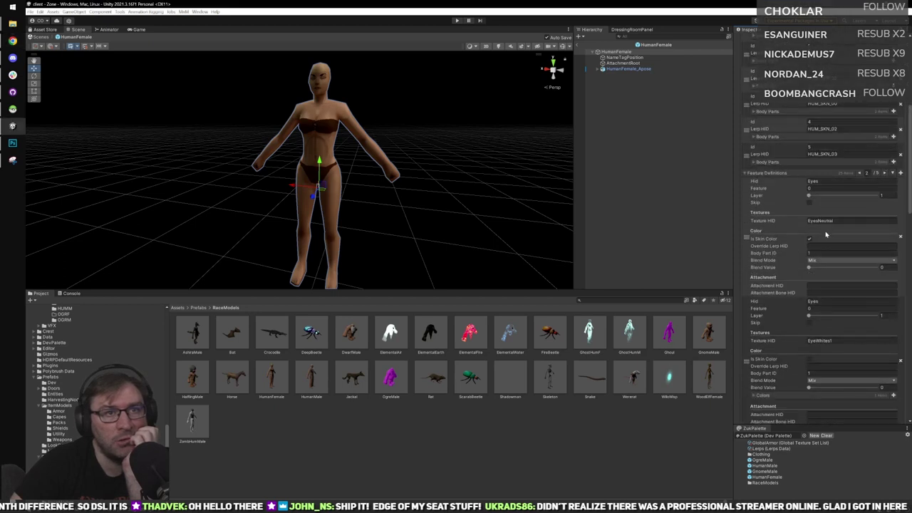
scroll(826, 234, "down", 7)
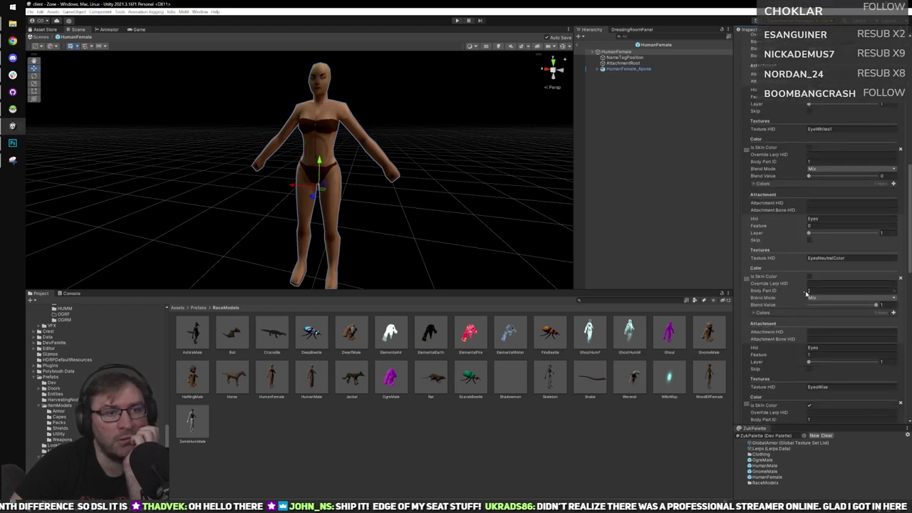
scroll(807, 292, "down", 5)
scroll(791, 322, "down", 4)
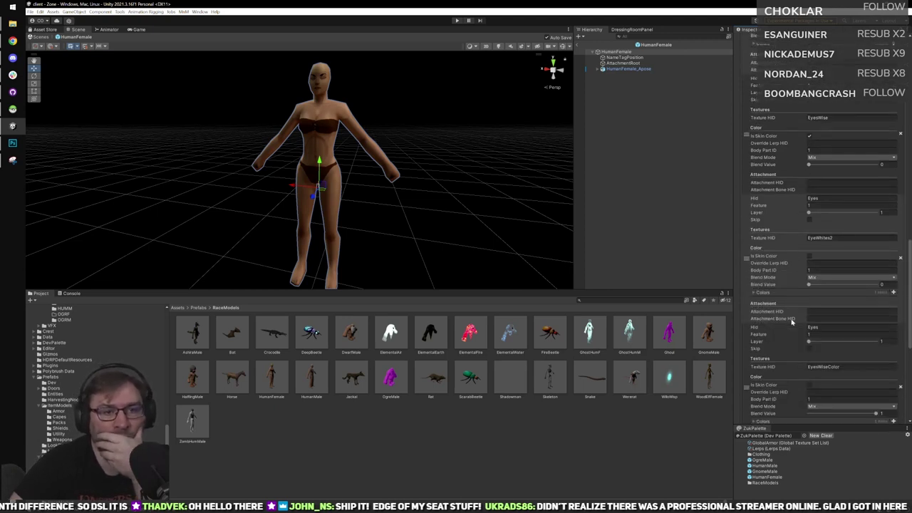
scroll(792, 322, "down", 2)
scroll(795, 322, "down", 3)
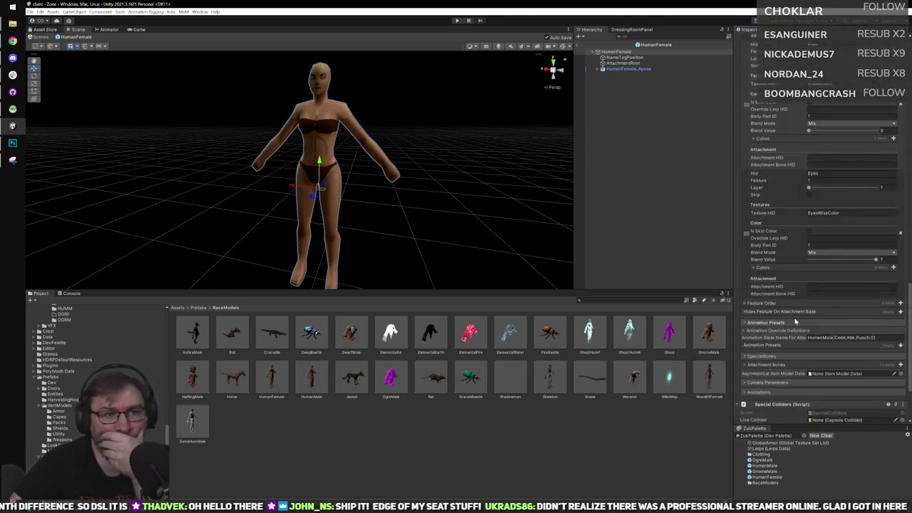
left_click(766, 269)
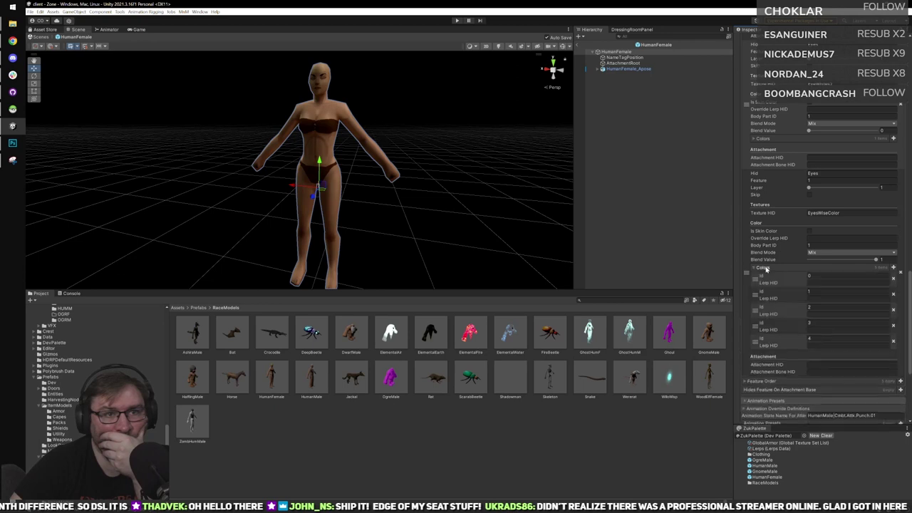
left_click(766, 269)
scroll(772, 249, "up", 3)
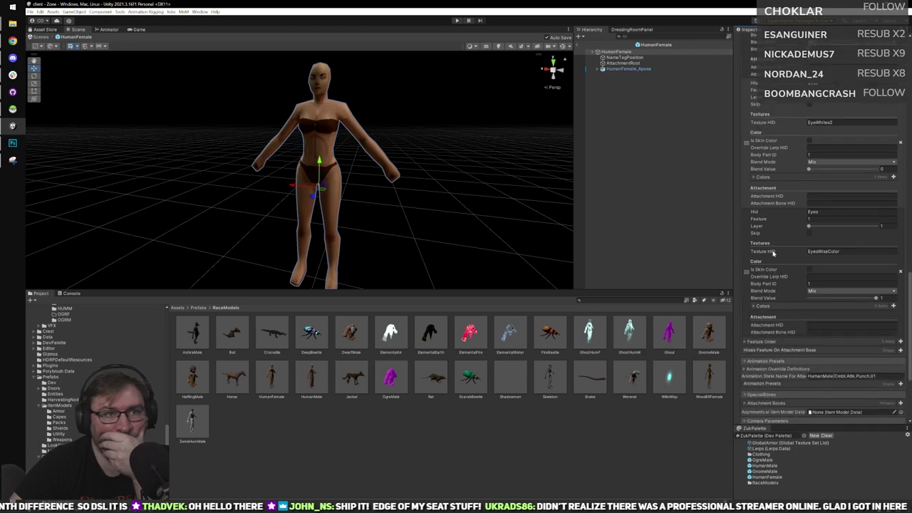
scroll(760, 239, "up", 2)
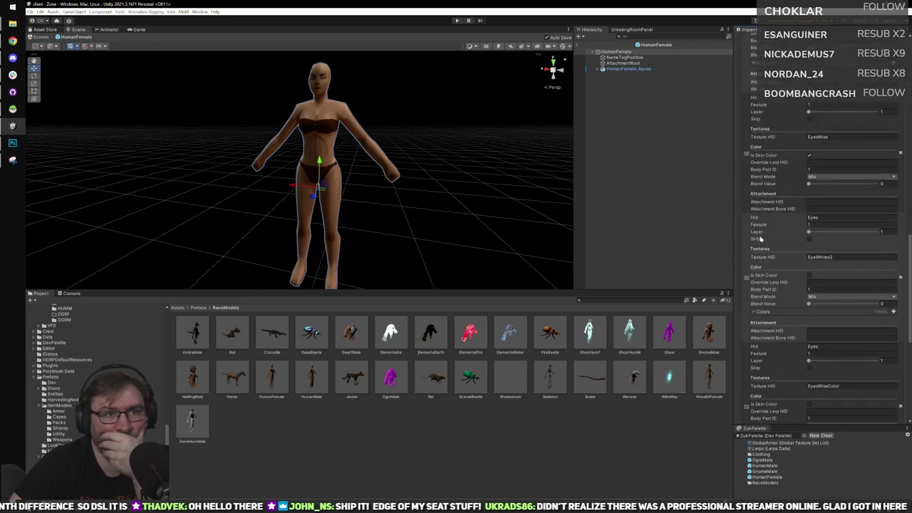
scroll(773, 242, "up", 5)
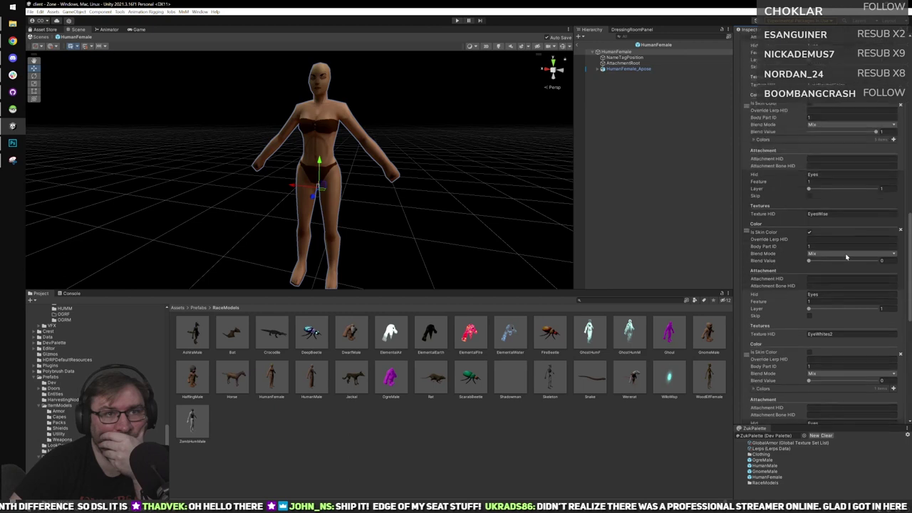
scroll(841, 199, "up", 5)
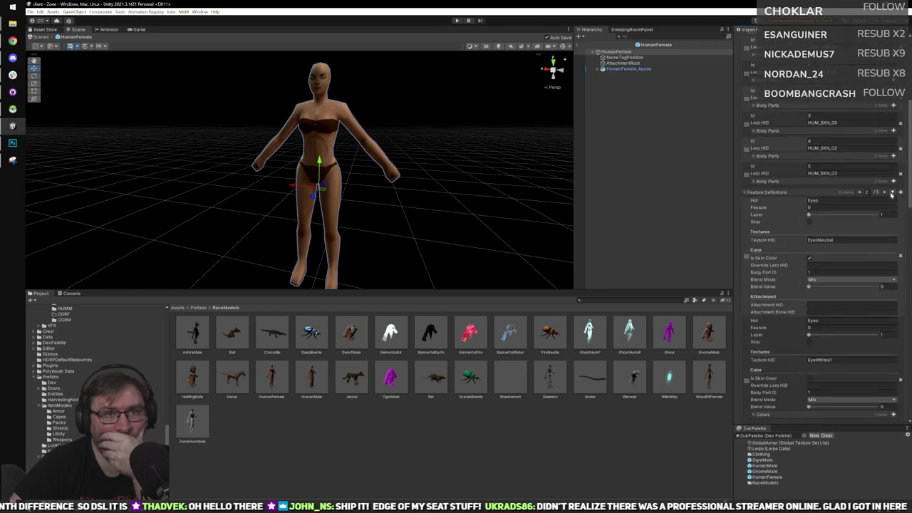
In the Eyebrows feature 0 definition (Brow1), set the Lerp HID of colors 0 through 6 to RedLeather01.
scroll(807, 223, "down", 6)
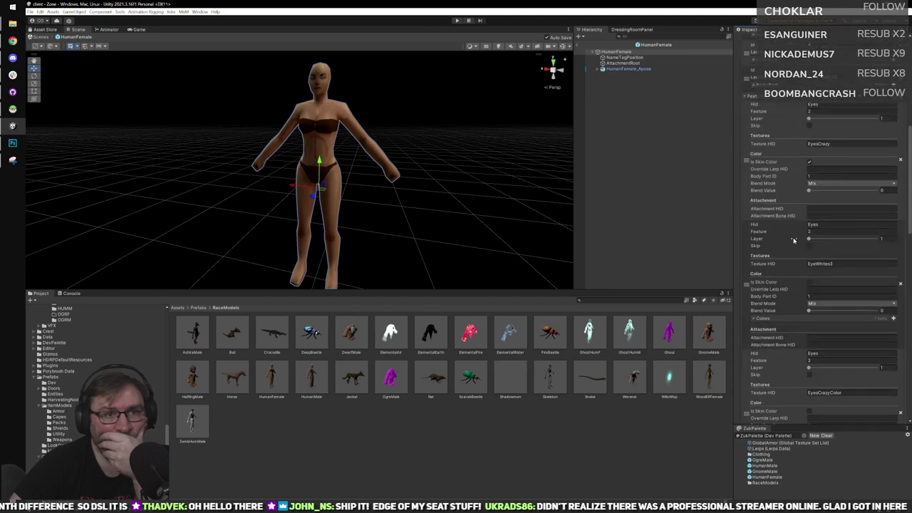
scroll(789, 256, "down", 4)
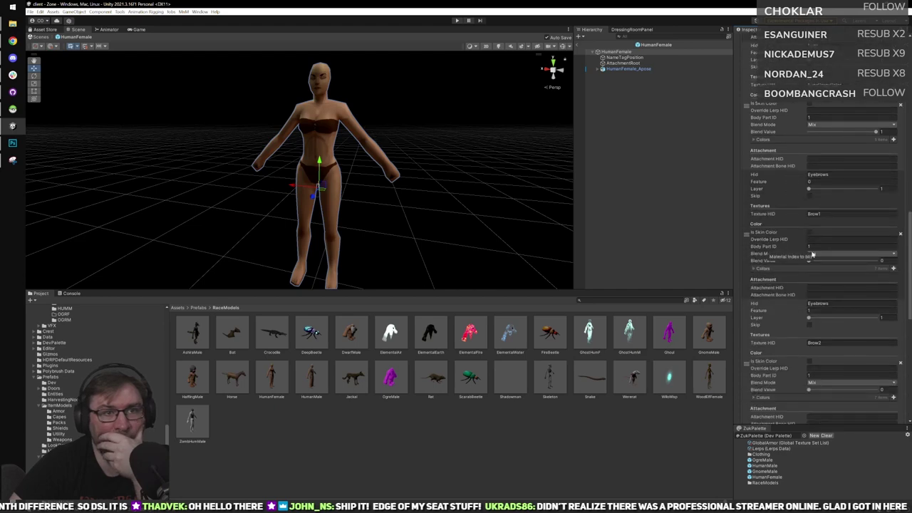
left_click(782, 268)
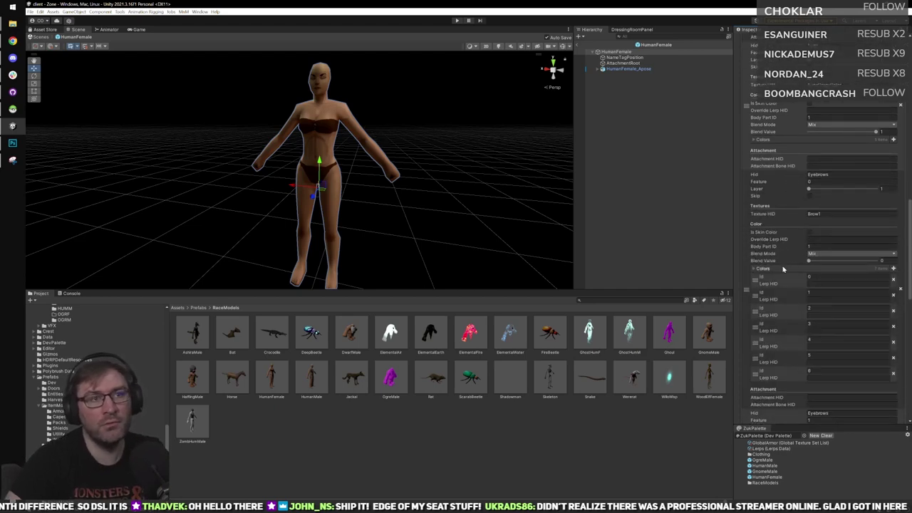
left_click(828, 284)
type("RedLeather01")
left_click(827, 300)
type("RedLeather01")
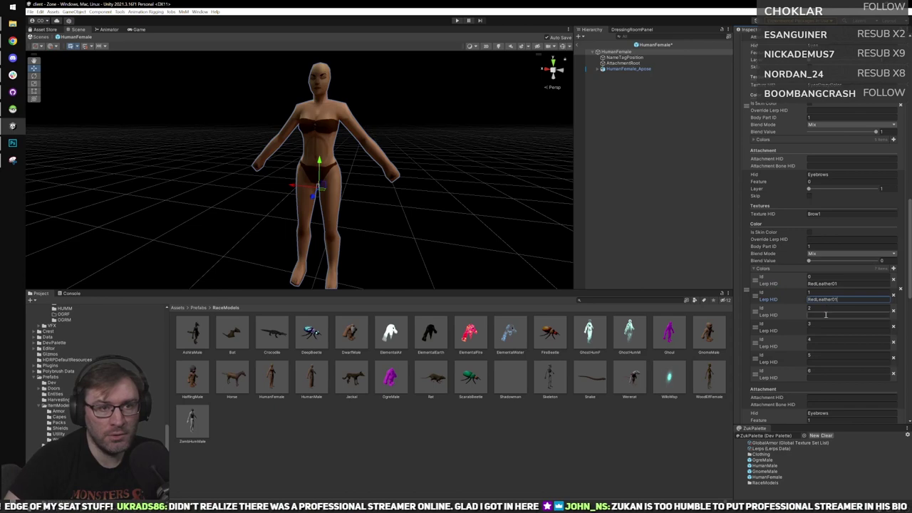
left_click(825, 315)
type("RedLeather01")
left_click(822, 332)
type("RedLeather01")
left_click(821, 346)
type("RedLeather01")
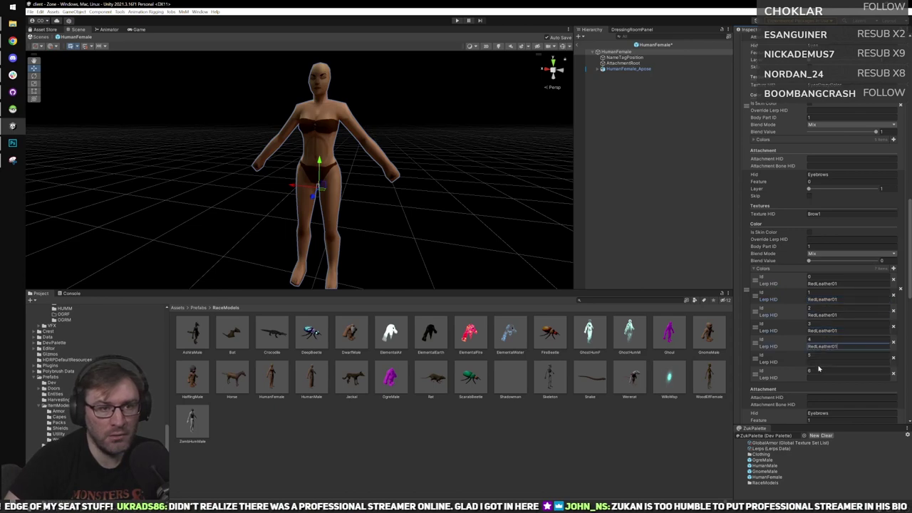
left_click(821, 362)
type("RedLeather01")
left_click(820, 377)
type("RedLeather01")
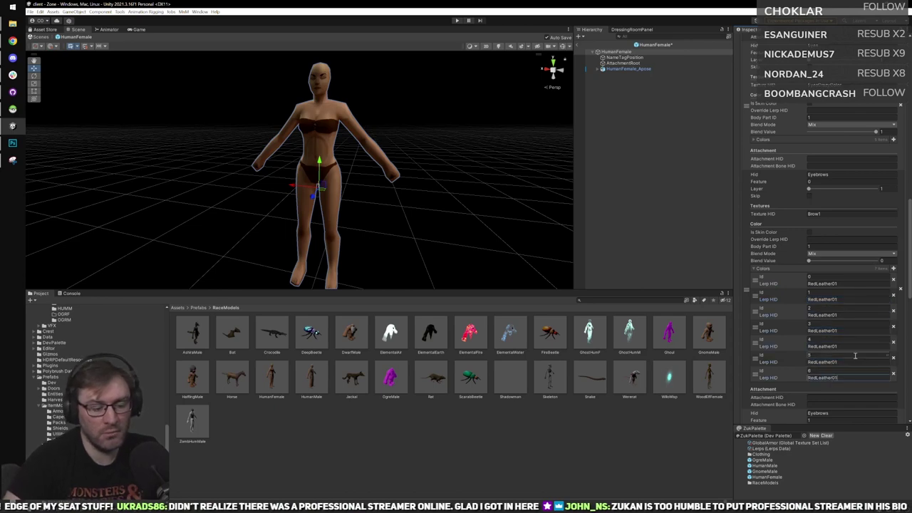
In the Eyebrows feature 1 definition (Brow2), set the Lerp HID of colors 0 through 6 to RedLeather01.
scroll(851, 344, "down", 2)
scroll(841, 335, "down", 2)
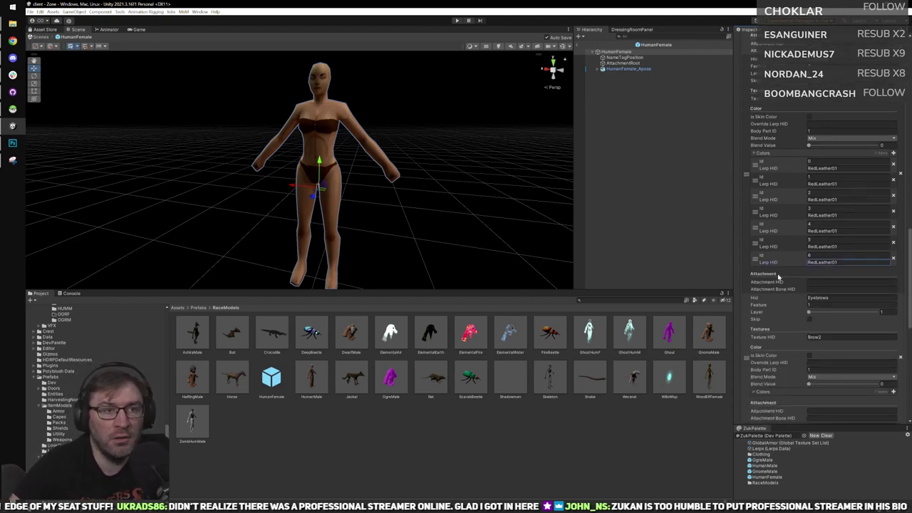
scroll(780, 290, "down", 1)
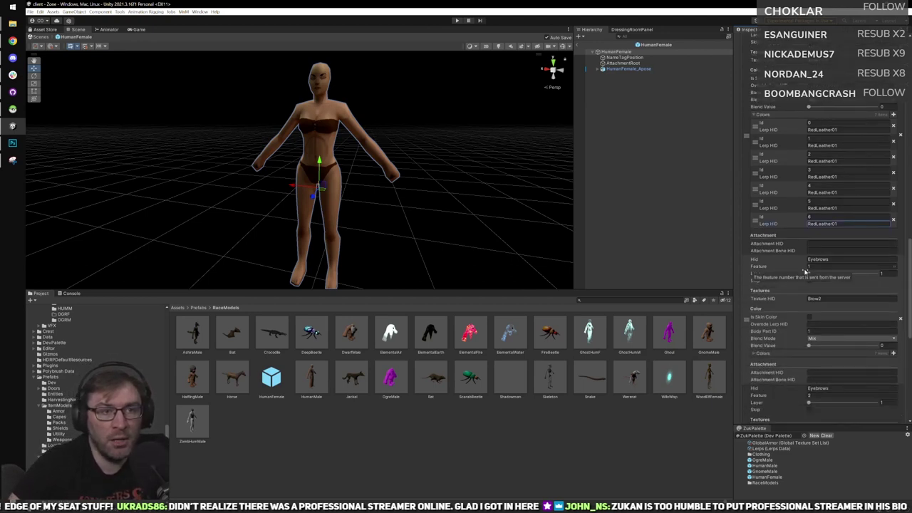
scroll(785, 304, "down", 1)
left_click(762, 315)
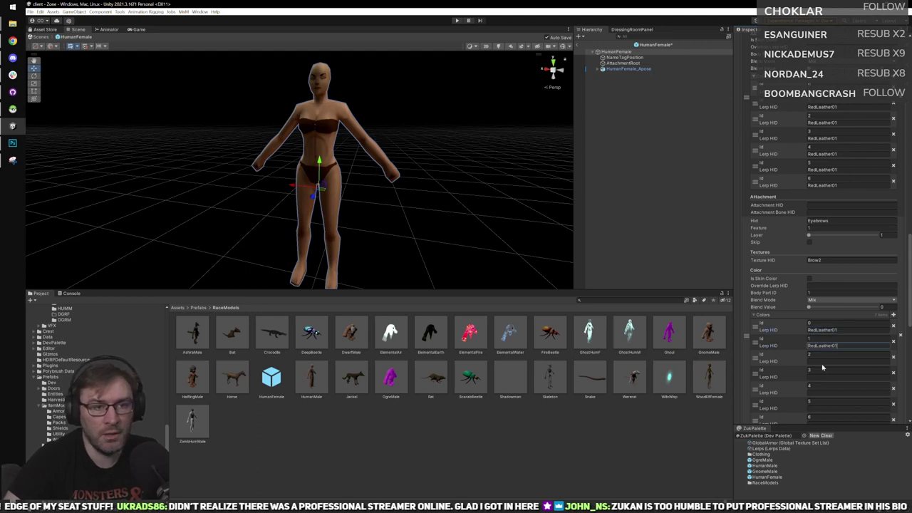
left_click(822, 361)
type("RedLeather01")
left_click(822, 377)
type("RedLeather01")
left_click(822, 392)
type("RedLeather01")
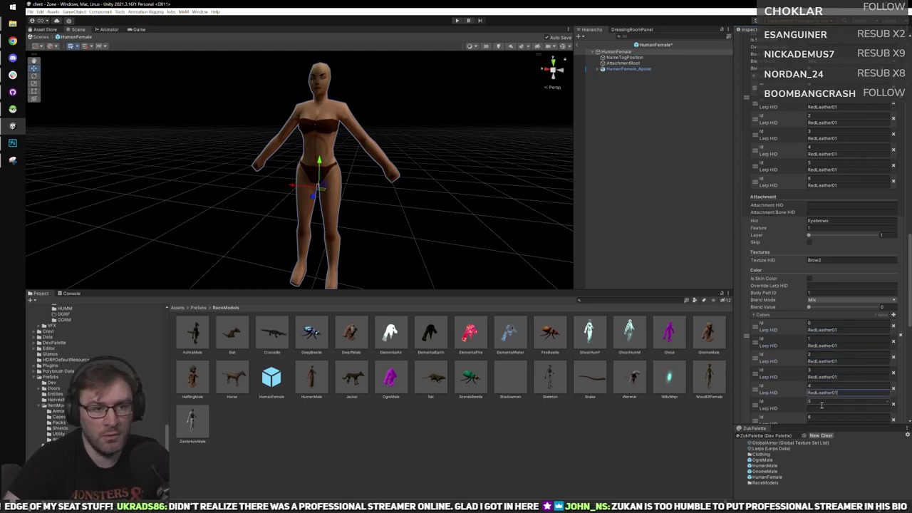
left_click(821, 408)
type("RedLeather01")
scroll(821, 406, "down", 3)
left_click(822, 308)
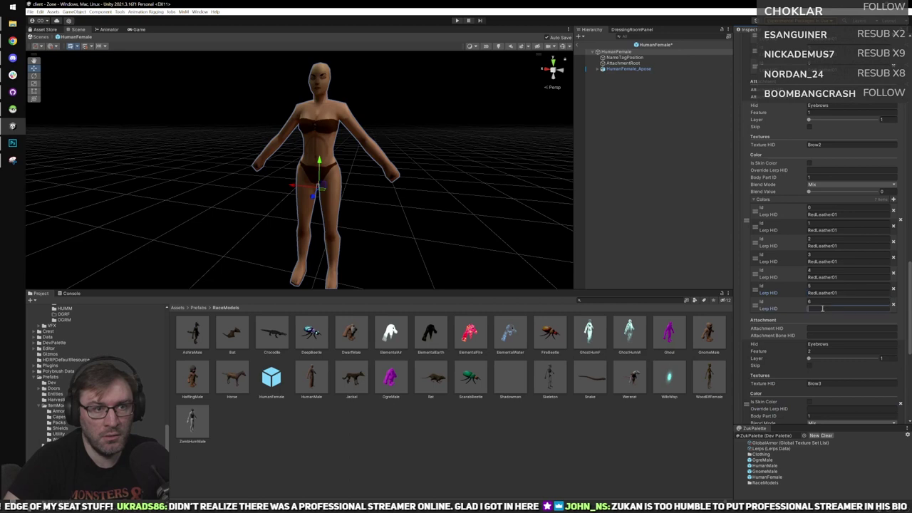
In the Eyebrows feature 2 definition (Brow3), set the Lerp HID of colors 0 through 6 to RedLeather01.
scroll(794, 340, "down", 3)
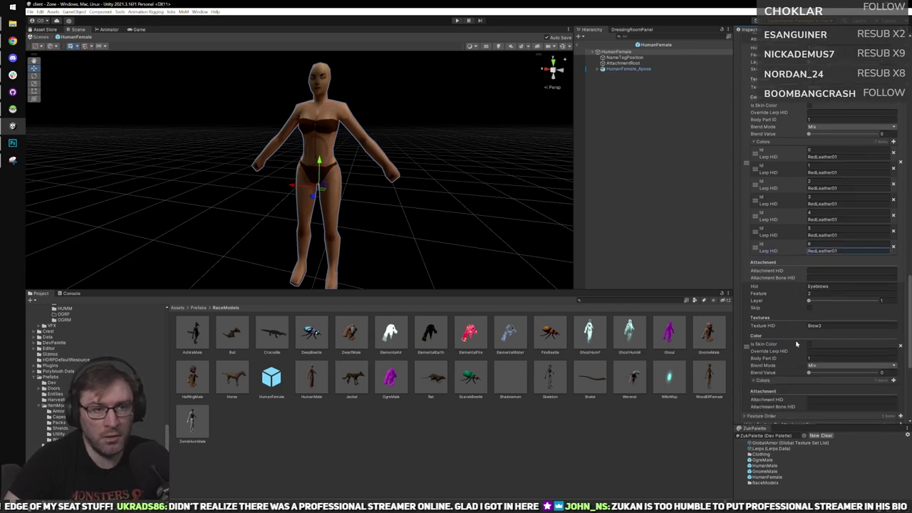
left_click(762, 342)
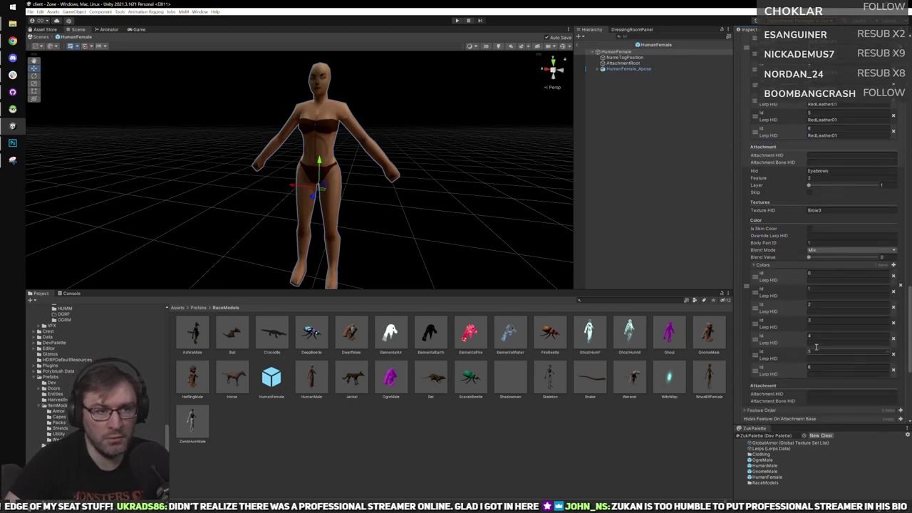
scroll(783, 320, "down", 2)
type("RedLeather01")
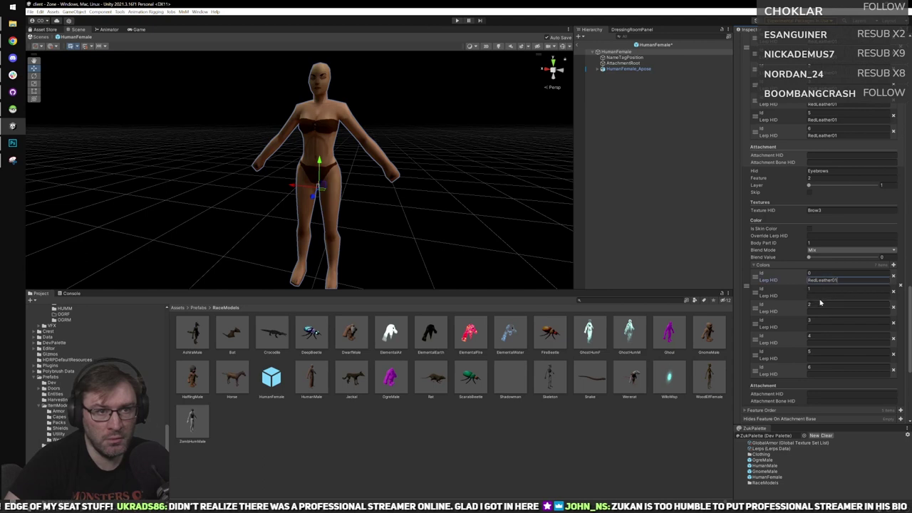
left_click(823, 296)
type("RedLeather01")
left_click(822, 311)
type("RedLeather01")
left_click(822, 327)
type("RedLeather01")
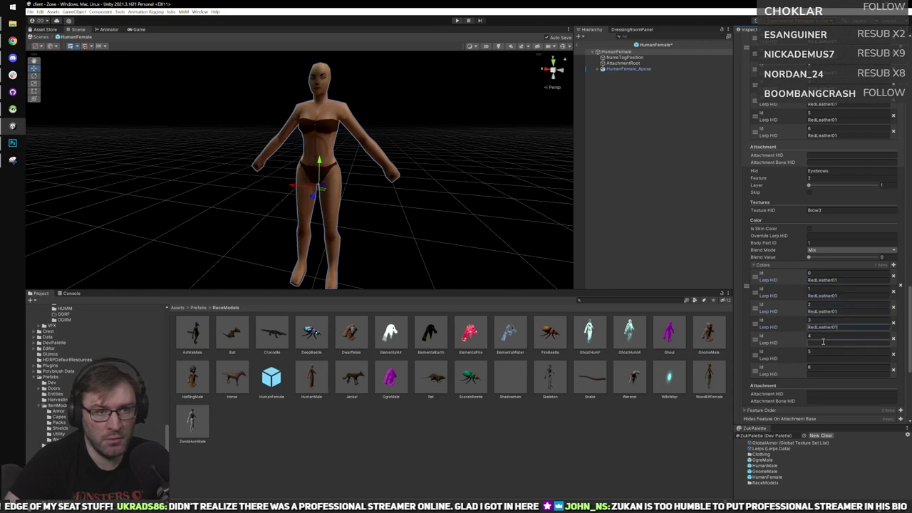
left_click(822, 343)
type("RedLeather01")
left_click(819, 358)
type("RedLeather01")
left_click(819, 374)
type("RedLeather01")
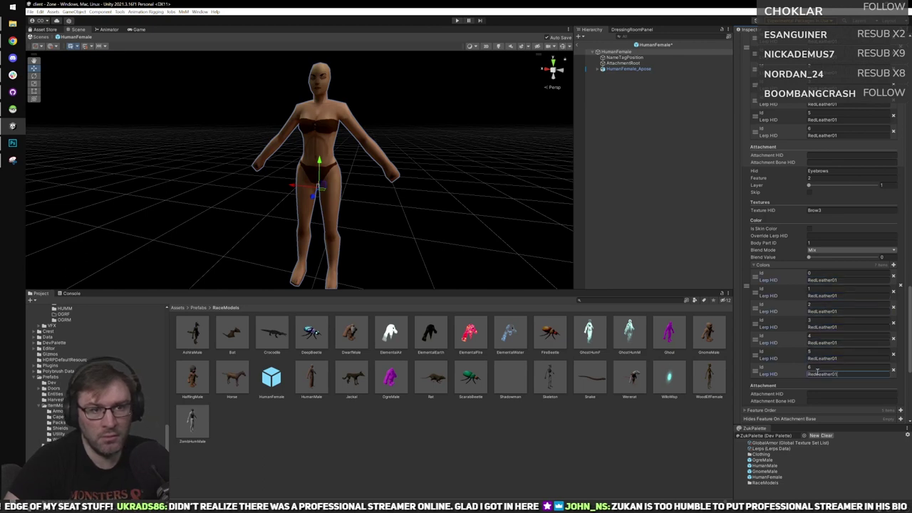
Review the Eyebrows definitions and collapse the color lists of Brow1, Brow2 and Brow3.
scroll(791, 320, "down", 3)
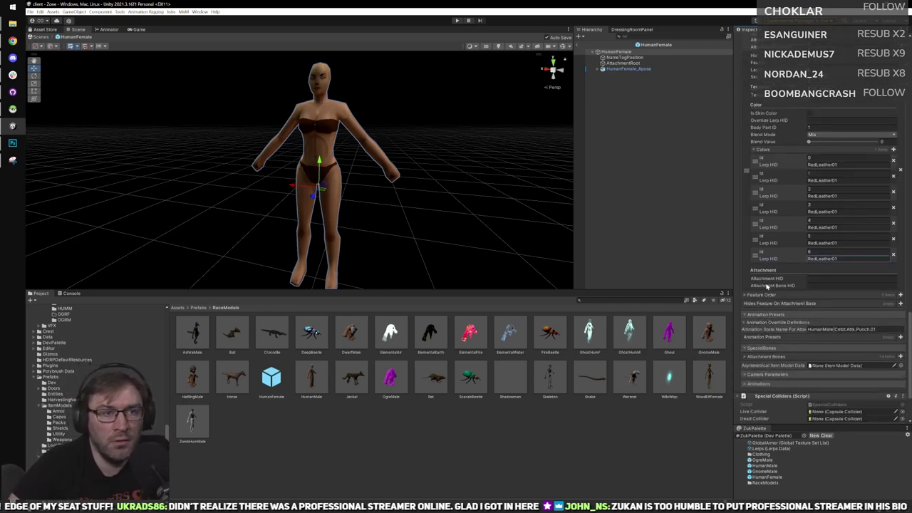
scroll(797, 282, "up", 9)
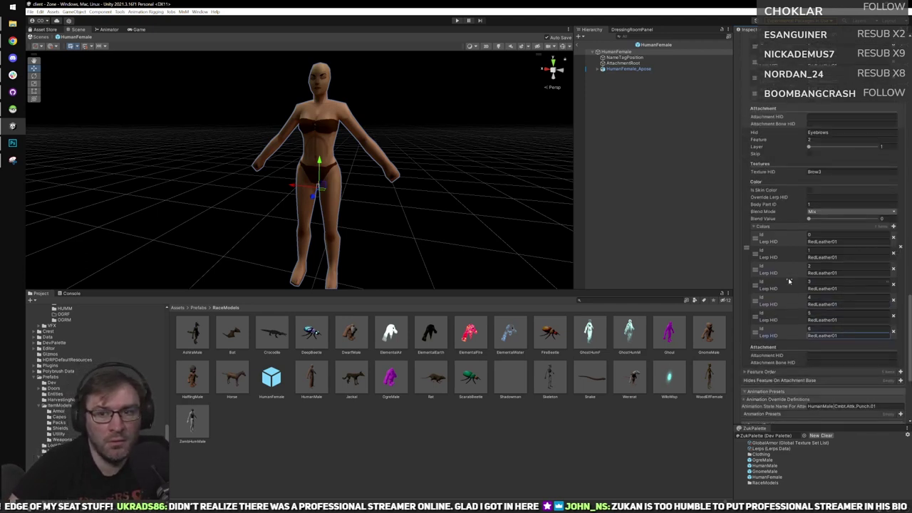
scroll(789, 280, "down", 5)
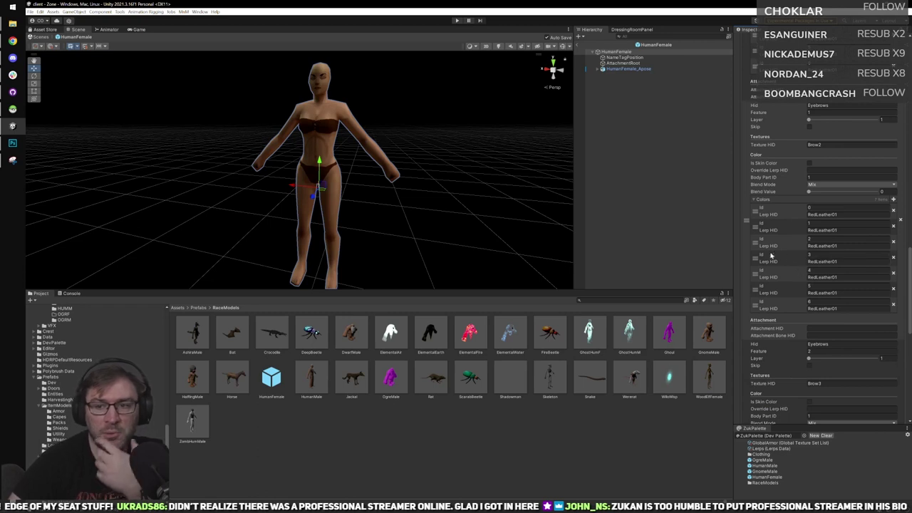
scroll(801, 242, "up", 8)
scroll(809, 194, "up", 2)
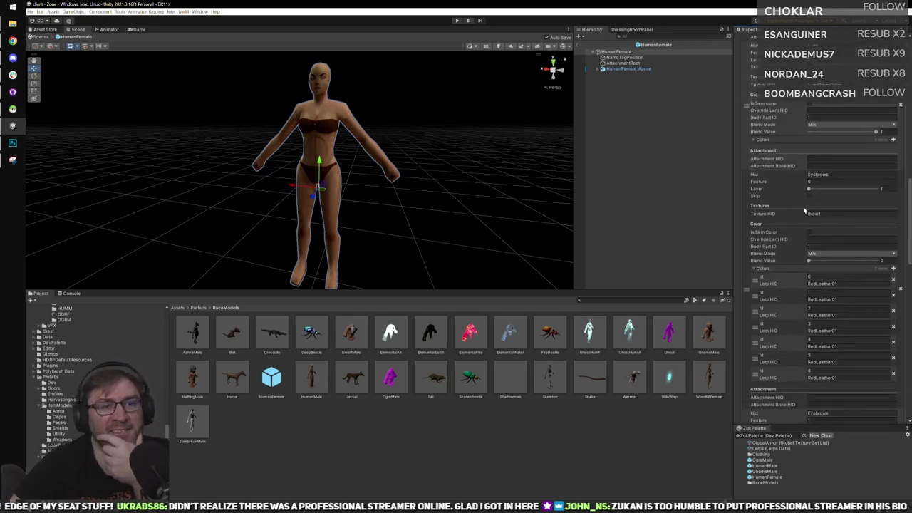
left_click(762, 230)
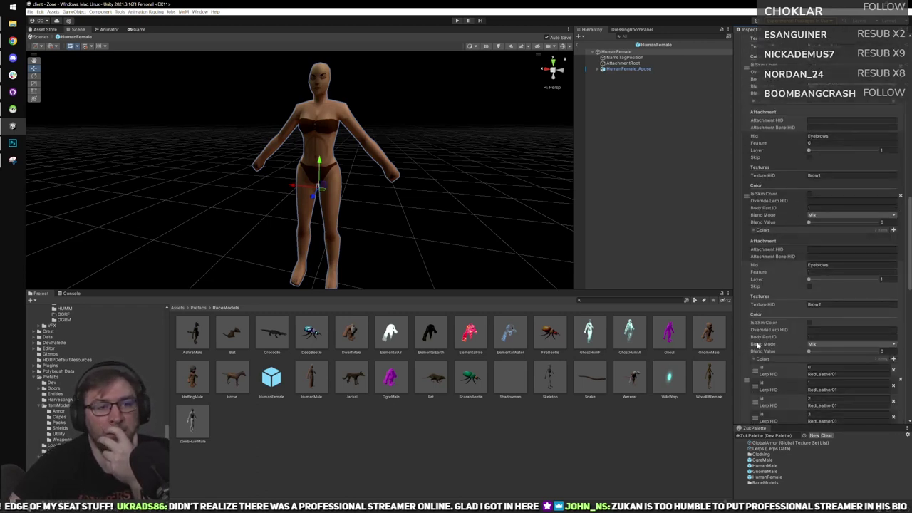
left_click(761, 359)
scroll(787, 336, "down", 5)
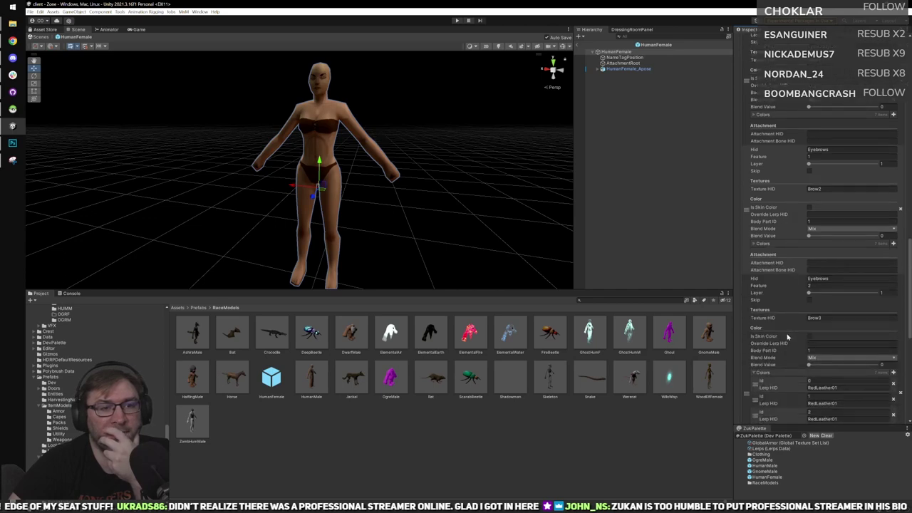
left_click(762, 373)
Examine the ExtraFeature1, Ears and Hair entries on page 4 of the feature definitions, including their textures, skip flags and attachments.
scroll(790, 300, "down", 20)
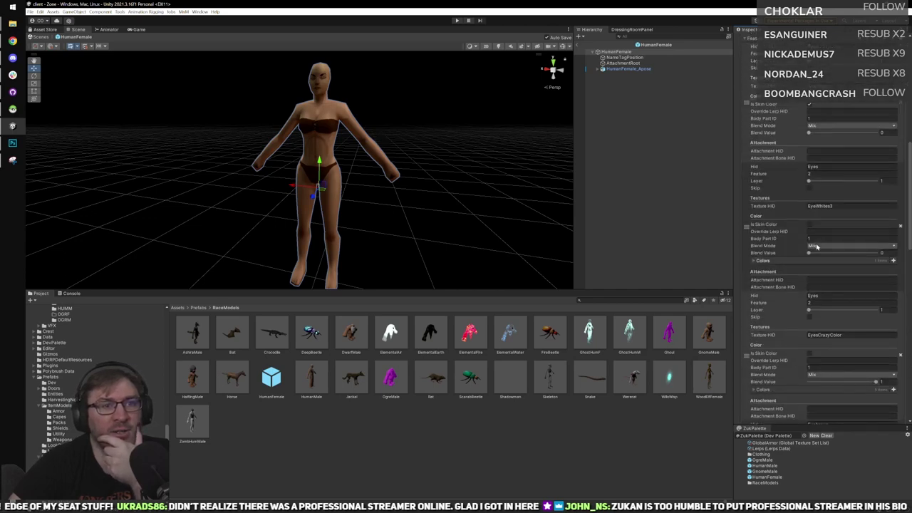
scroll(819, 206, "up", 3)
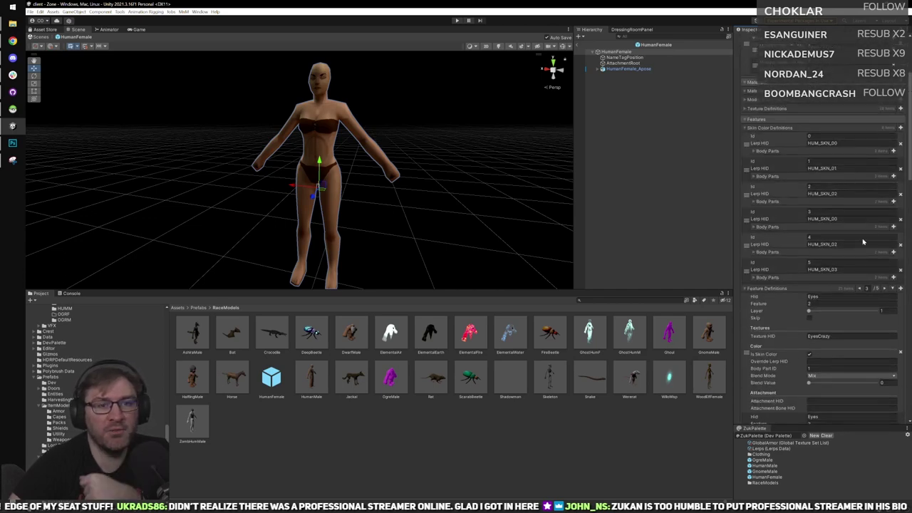
left_click(885, 289)
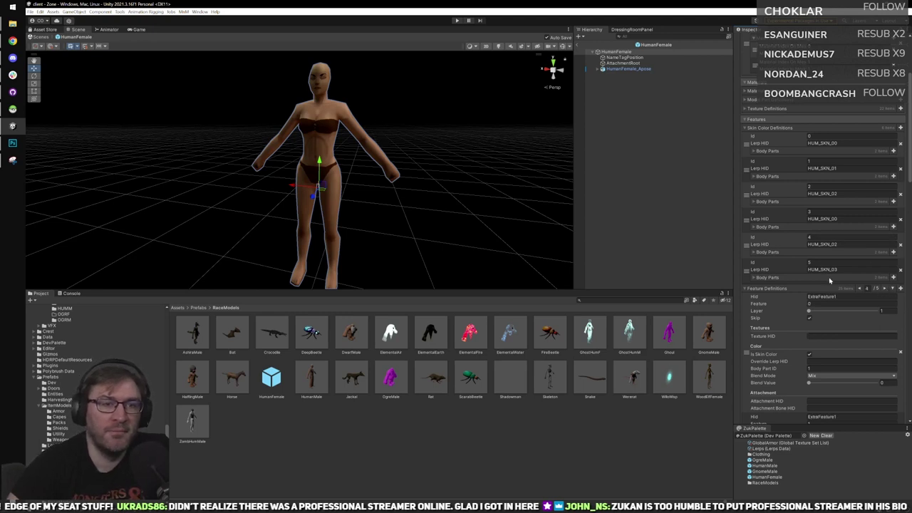
scroll(819, 256, "down", 3)
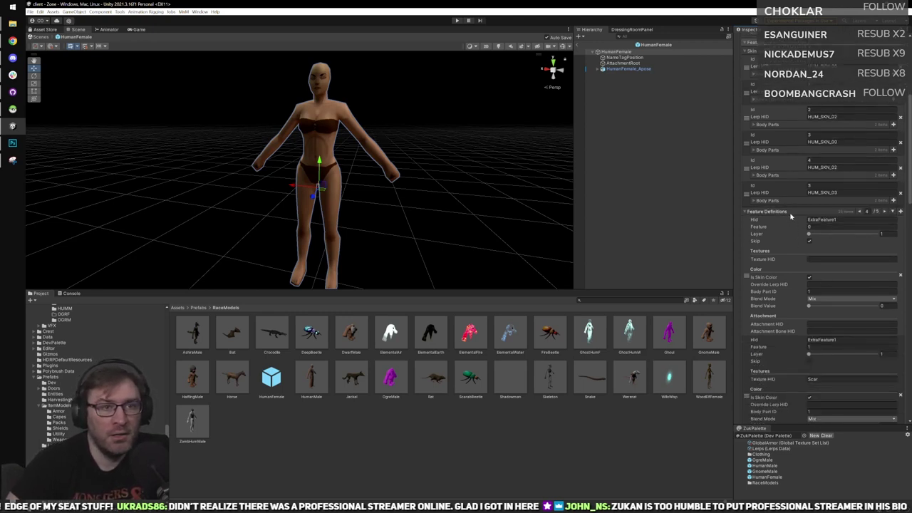
scroll(799, 242, "down", 5)
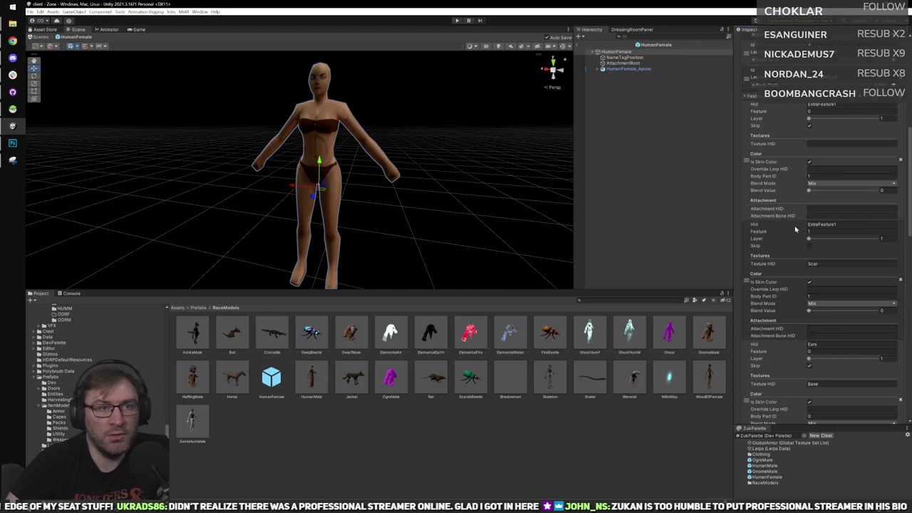
left_click(795, 229)
left_click(832, 190)
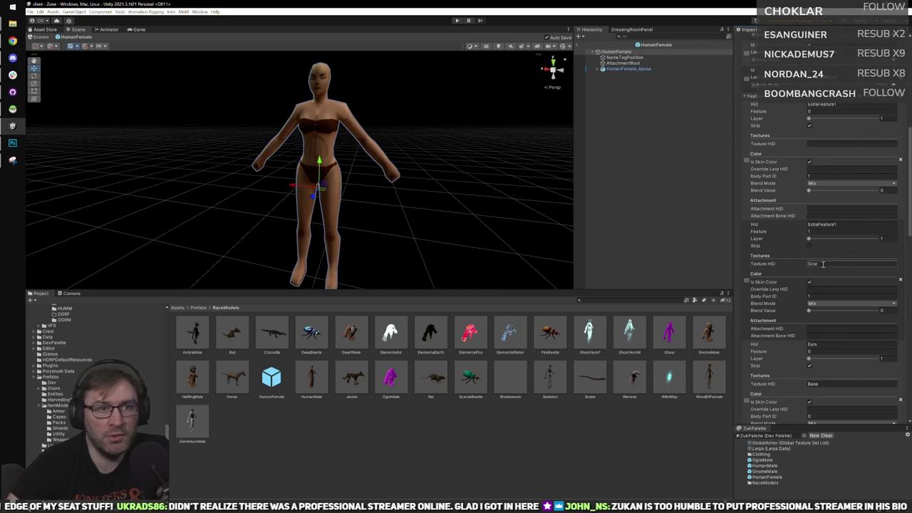
scroll(834, 264, "down", 4)
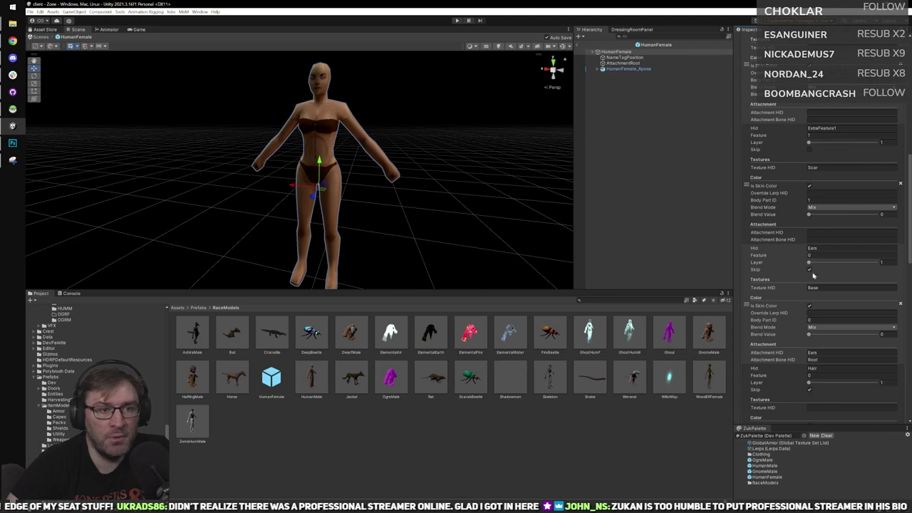
scroll(812, 275, "down", 3)
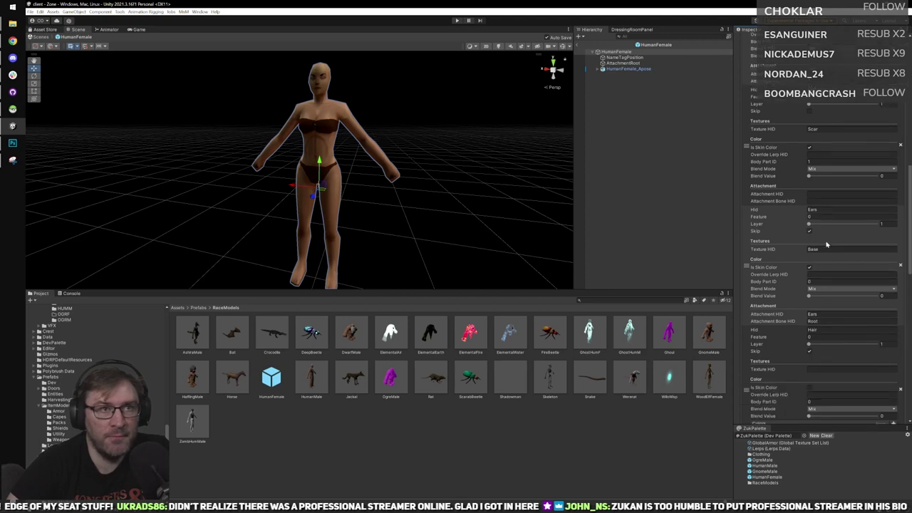
scroll(826, 245, "down", 6)
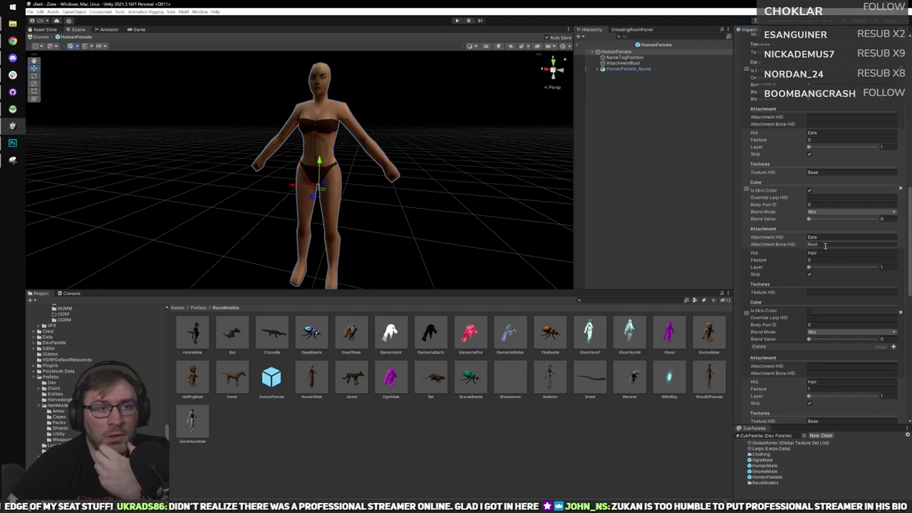
scroll(825, 245, "down", 1)
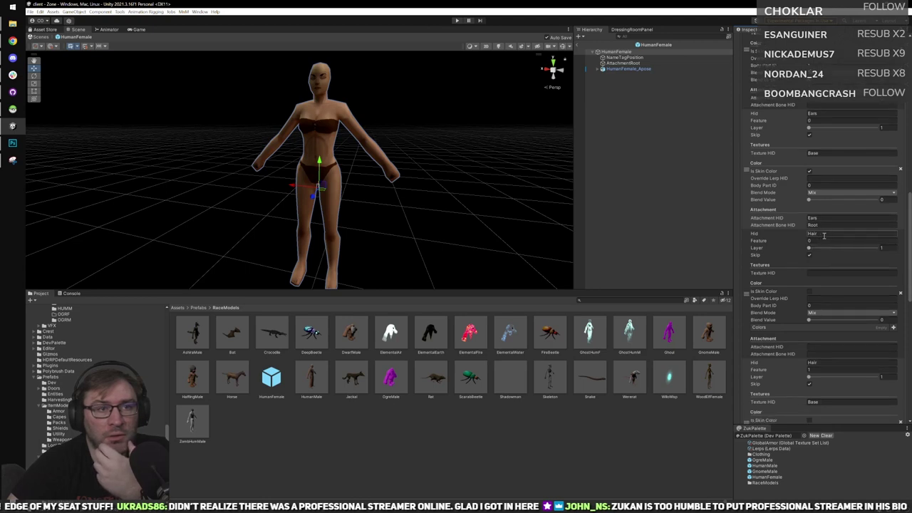
scroll(821, 300, "down", 2)
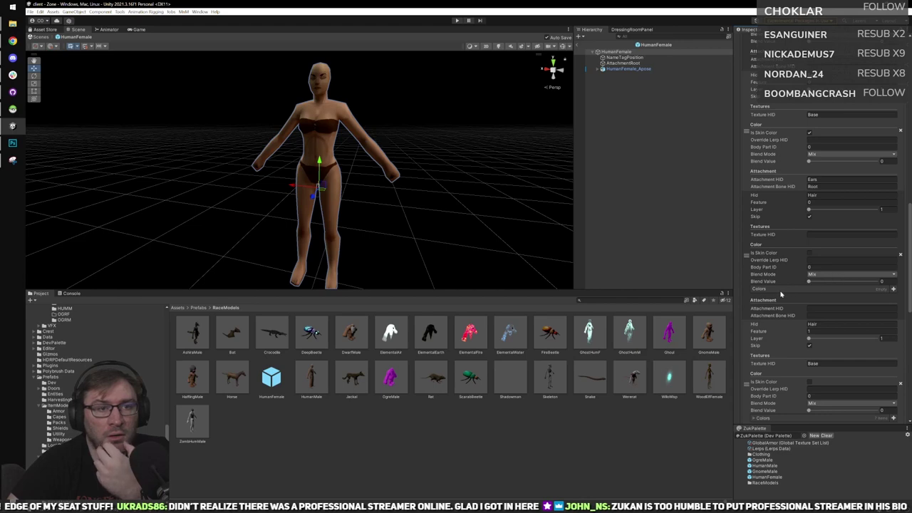
scroll(821, 263, "down", 2)
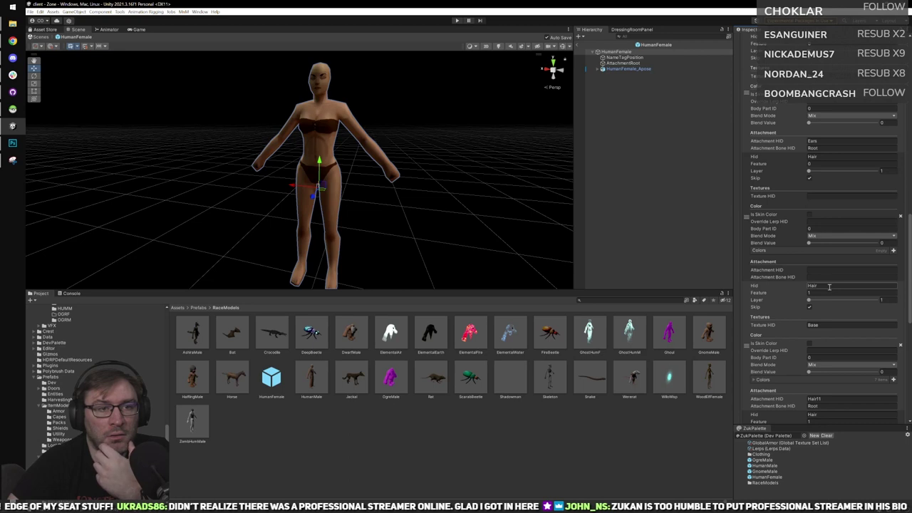
scroll(827, 322, "down", 2)
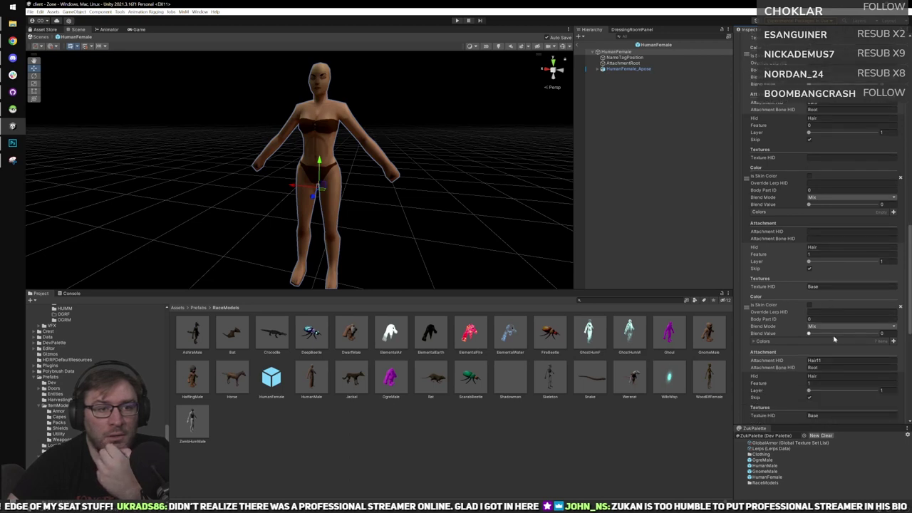
scroll(832, 319, "down", 2)
scroll(823, 338, "down", 3)
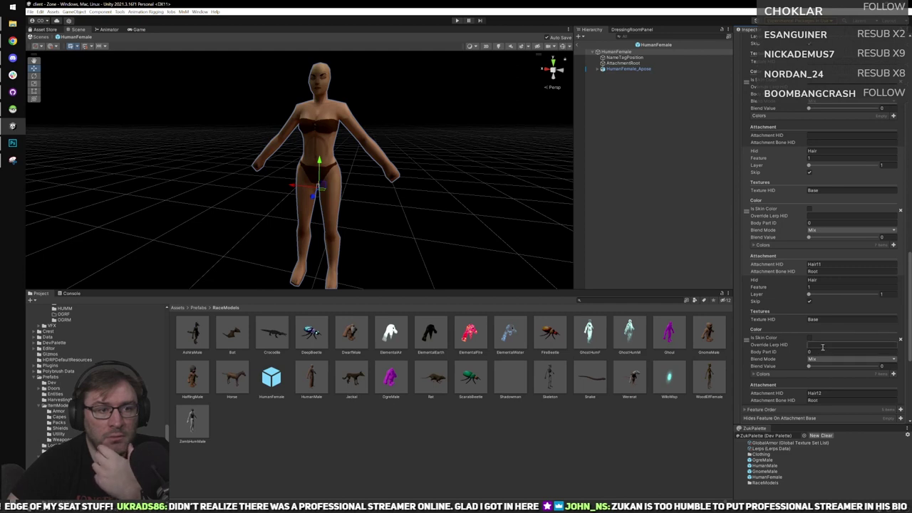
scroll(821, 339, "up", 5)
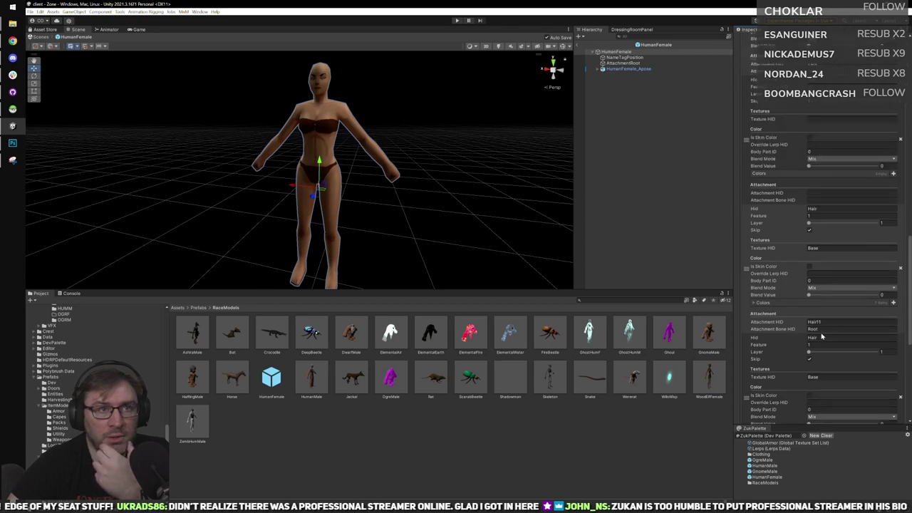
scroll(819, 331, "down", 2)
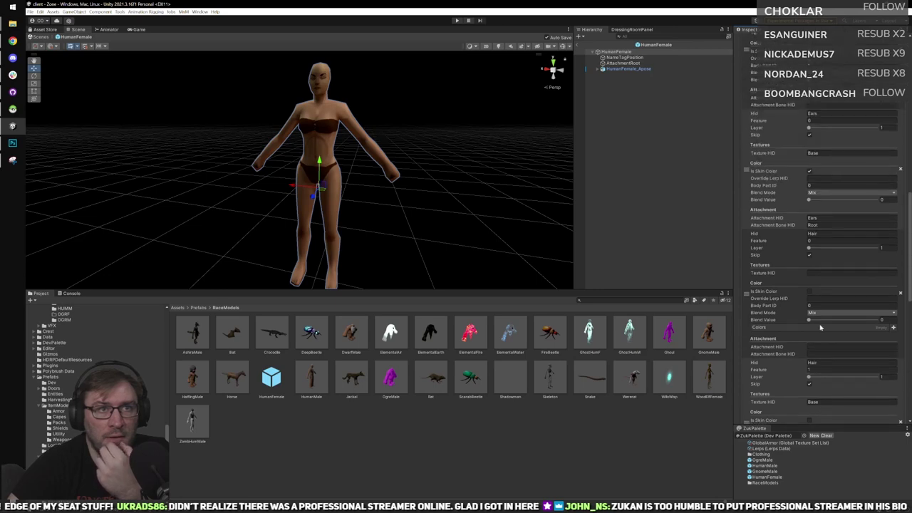
scroll(819, 306, "down", 2)
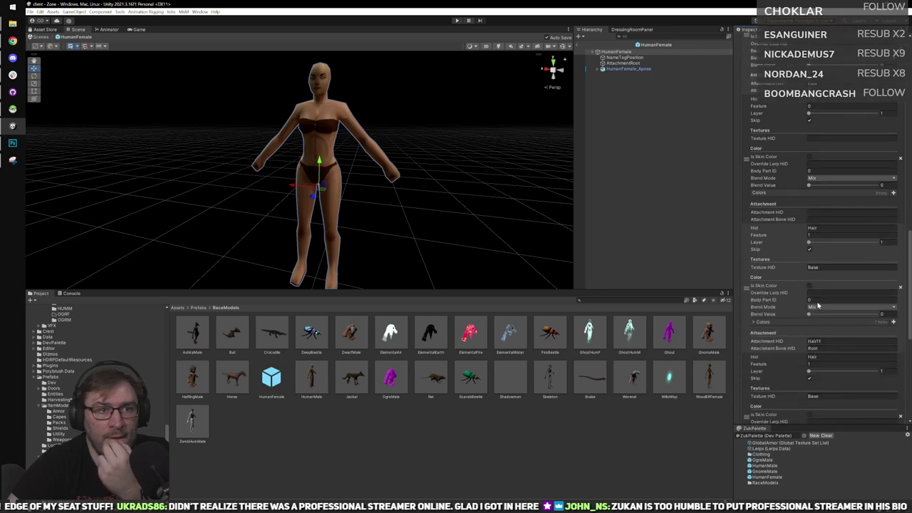
In the Hair feature 1 definition with attachment Hair11, set the Lerp HID of colors 0 through 6 to RedLeather01.
left_click(772, 324)
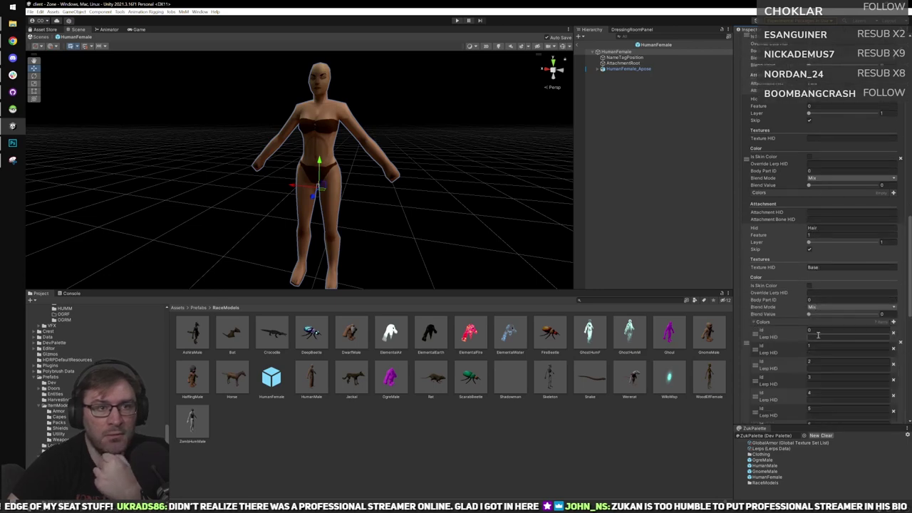
scroll(834, 289, "down", 3)
left_click(827, 280)
type("RedLeather01")
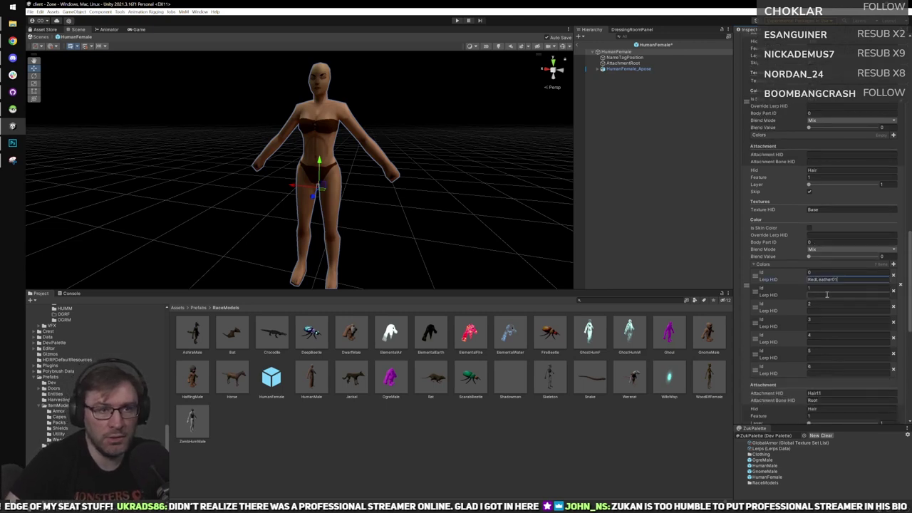
left_click(824, 297)
type("RedLeather01")
left_click(824, 311)
type("RedLeather01")
left_click(824, 327)
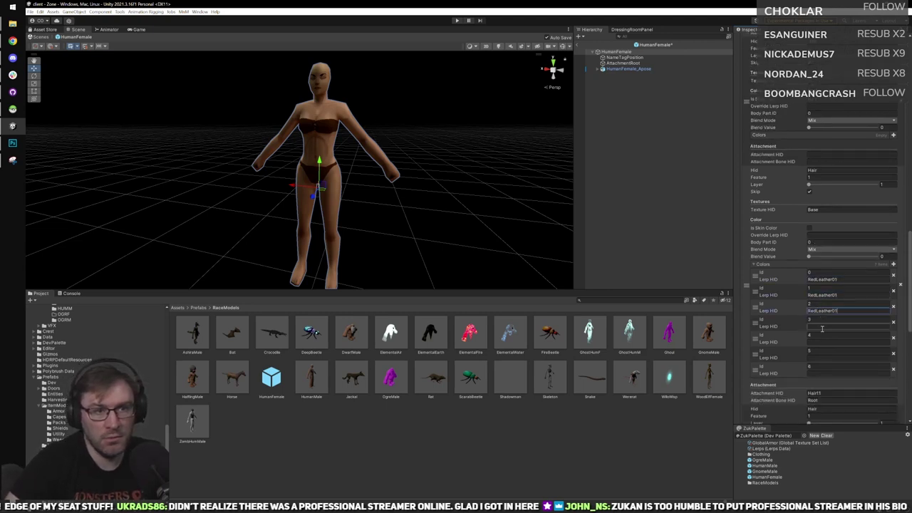
type("RedLeather01")
left_click(824, 342)
type("RedLeather01")
left_click(822, 357)
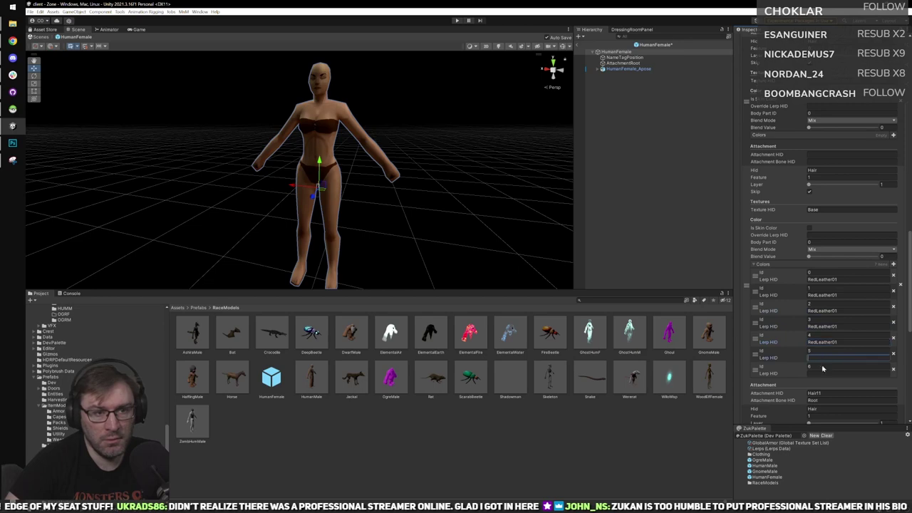
type("RedLeather01")
scroll(822, 354, "down", 1)
left_click(822, 354)
type("RedLeather01")
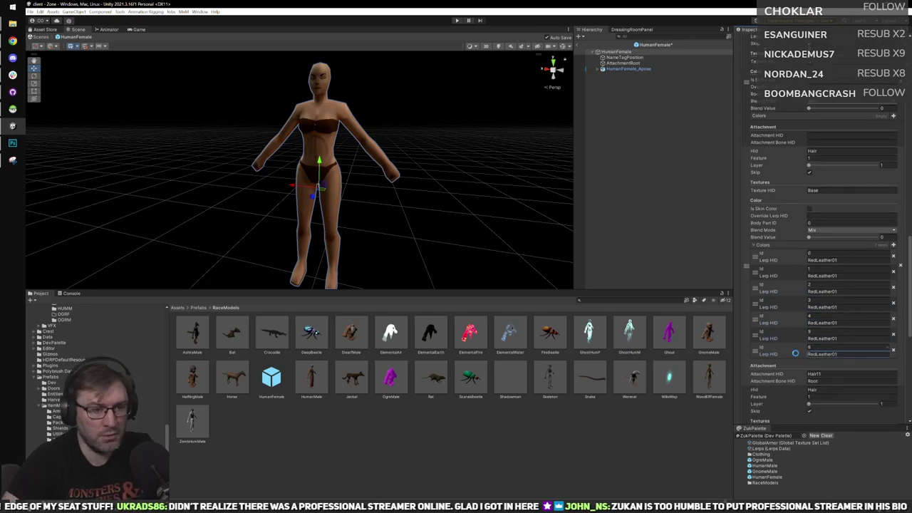
Open the HumanMale prefab and examine its Eyes, Eyebrows, Beard, ExtraFeature1 and Ears entries on pages 2 to 4 of the feature definitions.
double_click(764, 465)
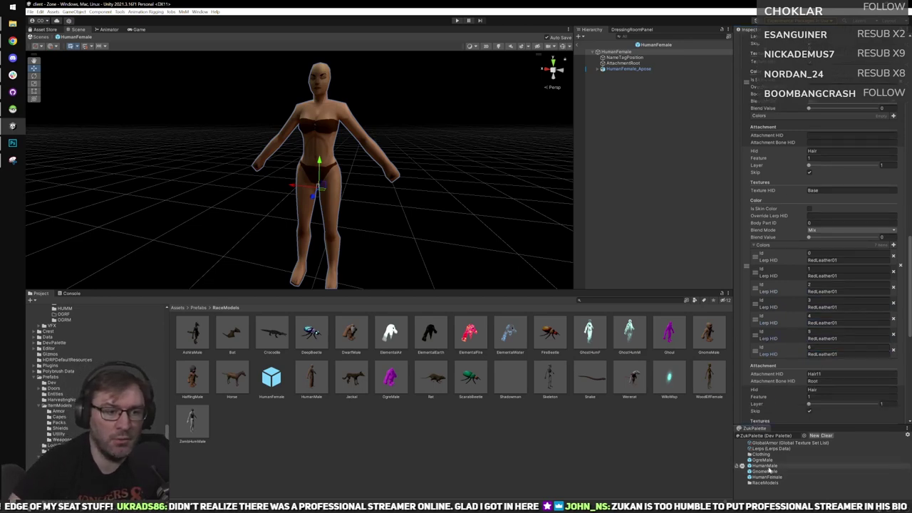
scroll(804, 291, "up", 10)
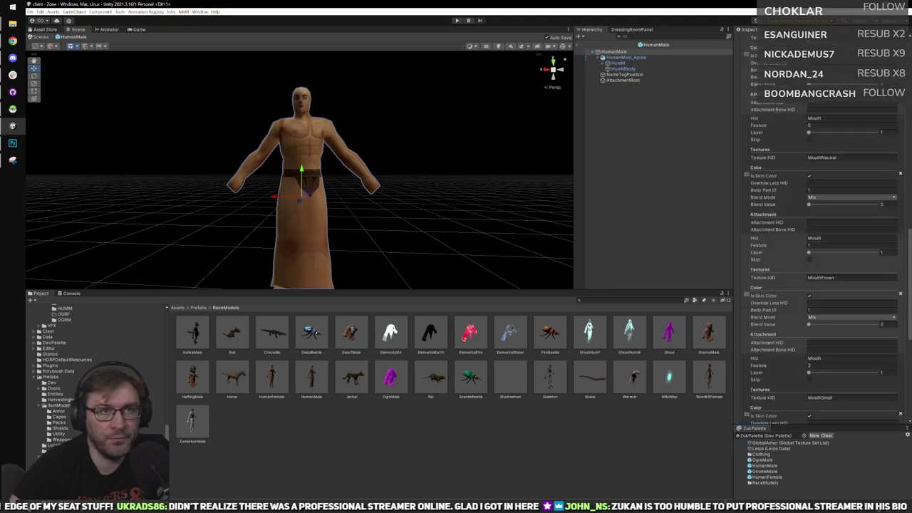
scroll(846, 177, "up", 4)
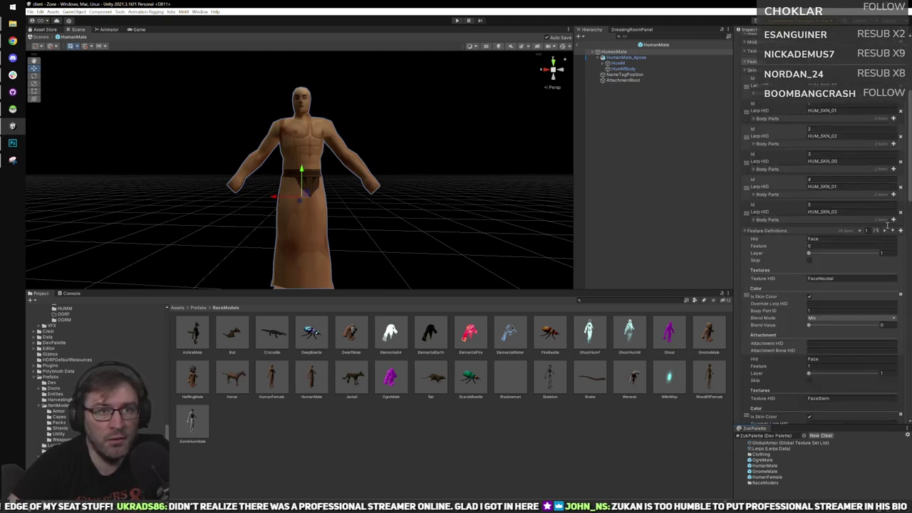
left_click(885, 231)
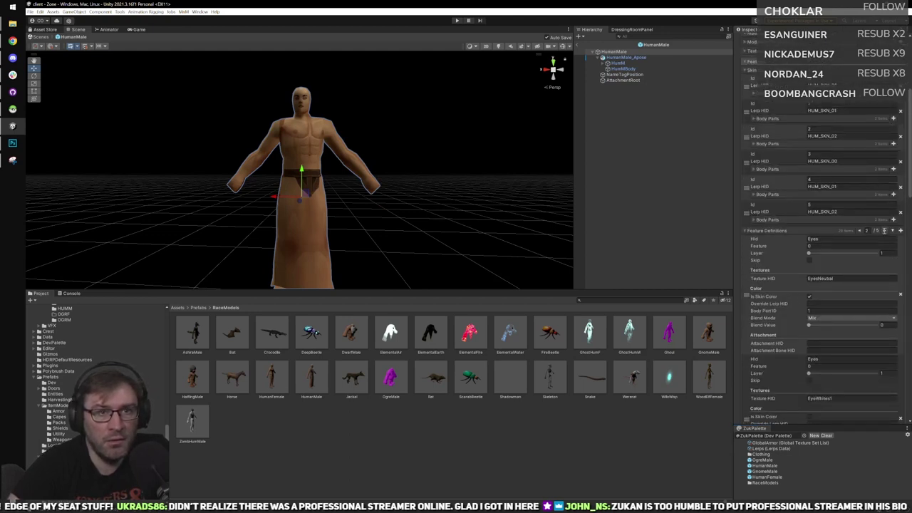
scroll(828, 273, "down", 5)
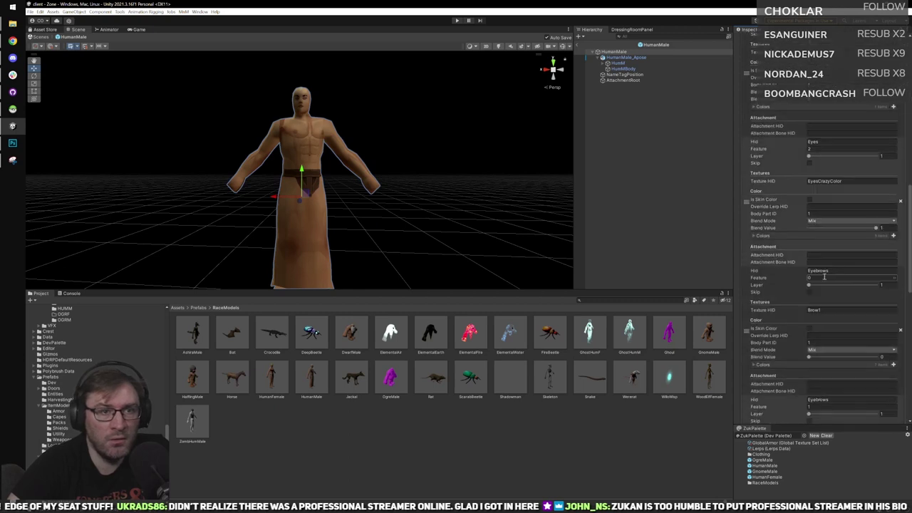
scroll(828, 273, "down", 3)
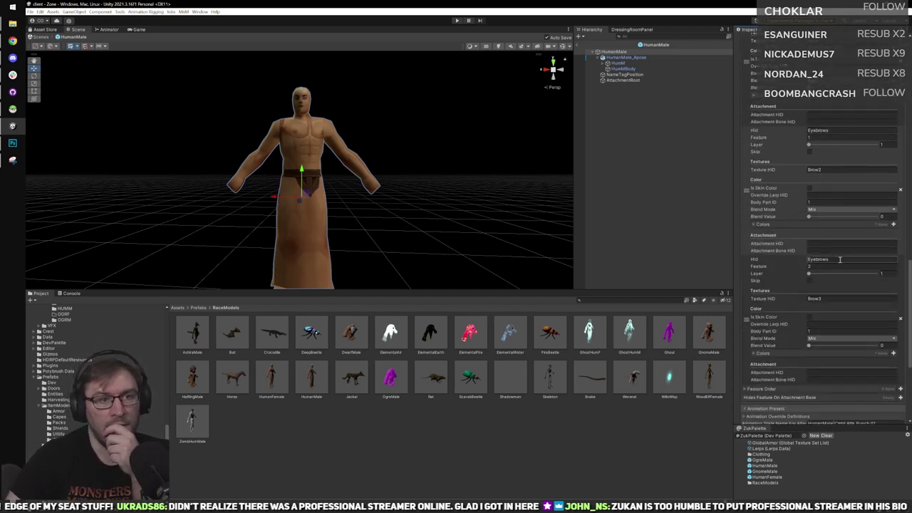
scroll(841, 240, "up", 6)
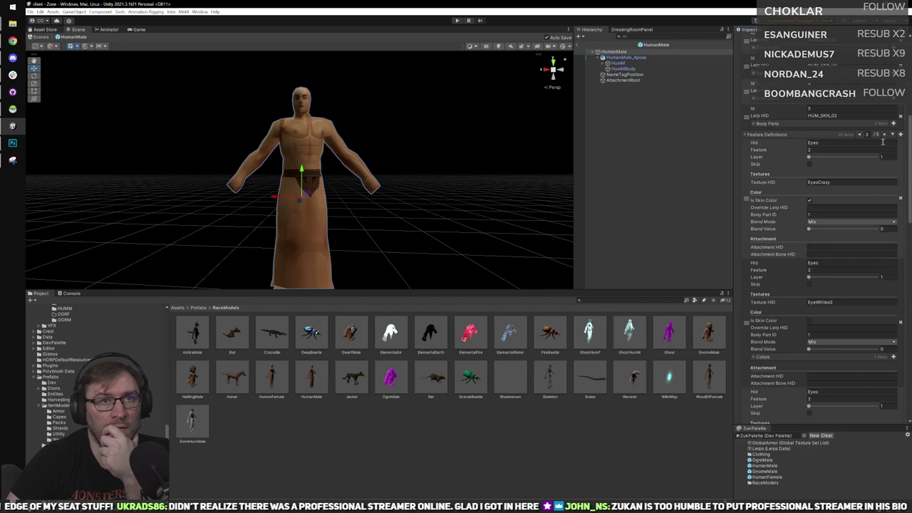
scroll(828, 267, "down", 10)
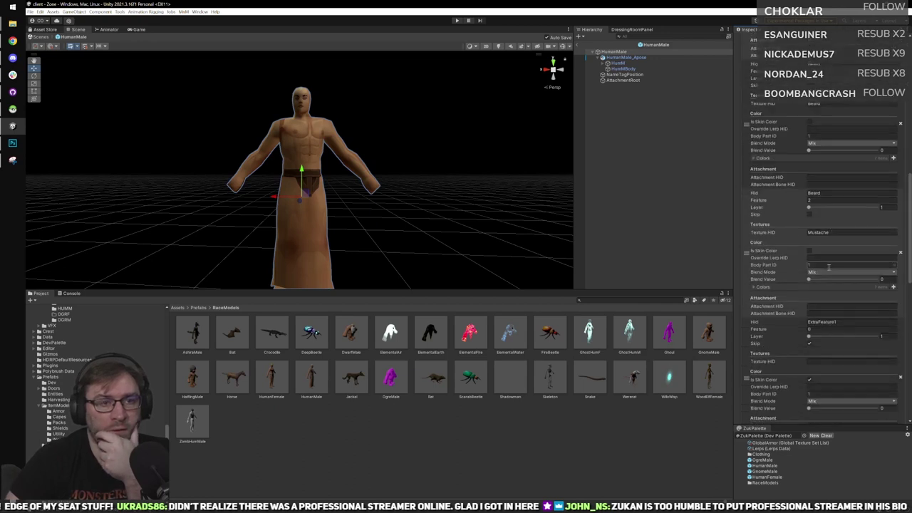
scroll(828, 267, "down", 9)
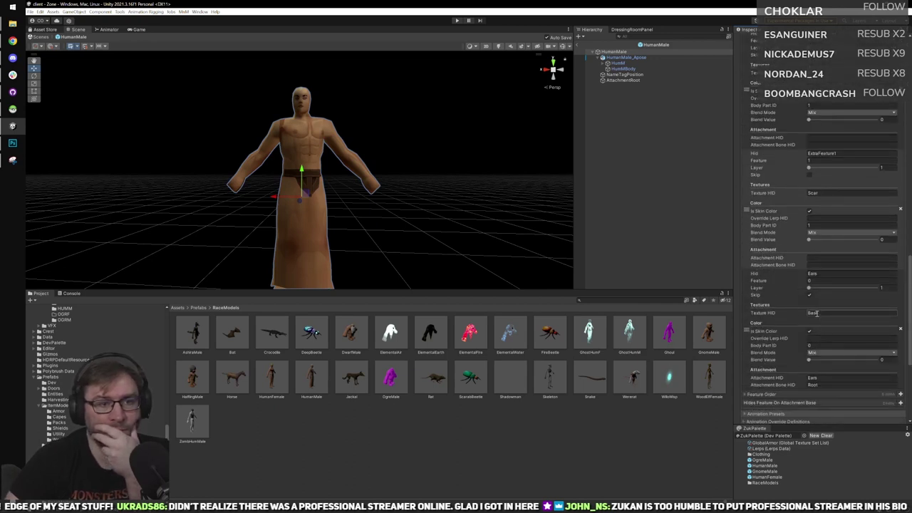
scroll(825, 313, "up", 8)
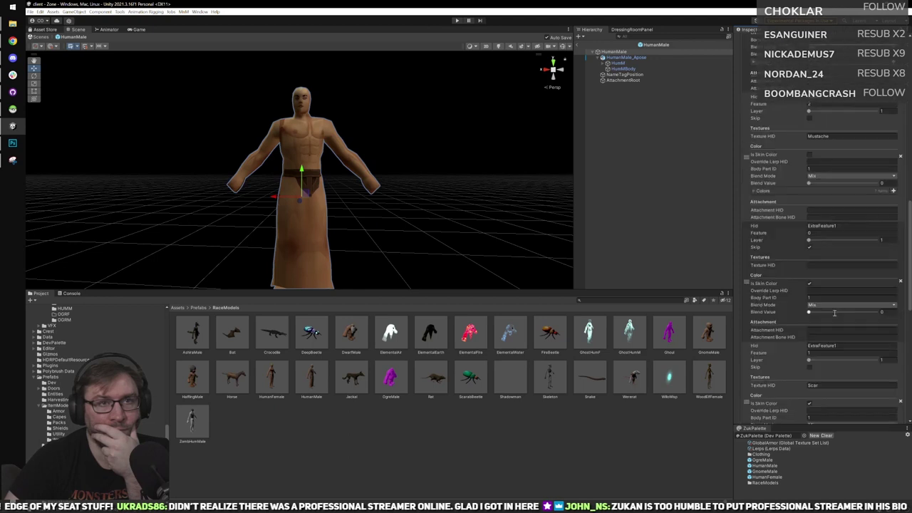
scroll(834, 312, "up", 10)
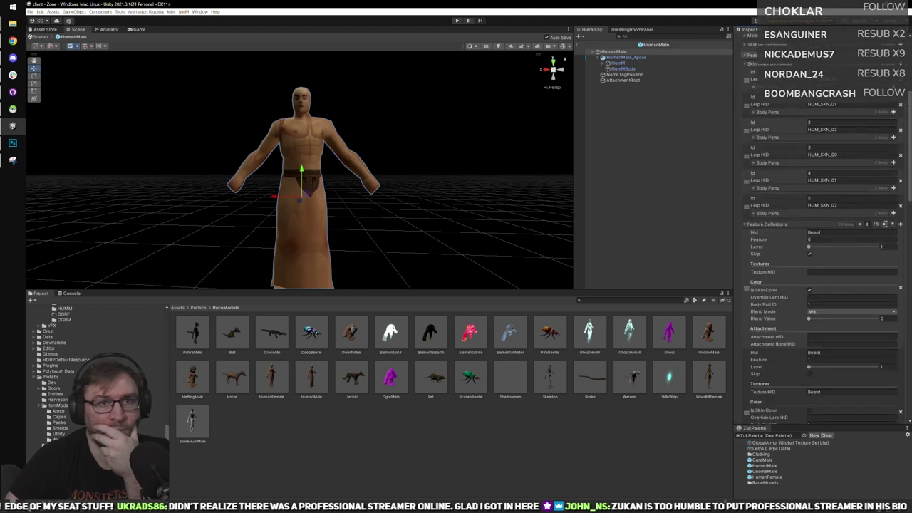
Examine HumanMale's Hair entries on page 5 of the feature definitions, including the color lerps and attachment of Hair feature 1.
left_click(885, 224)
scroll(795, 232, "down", 3)
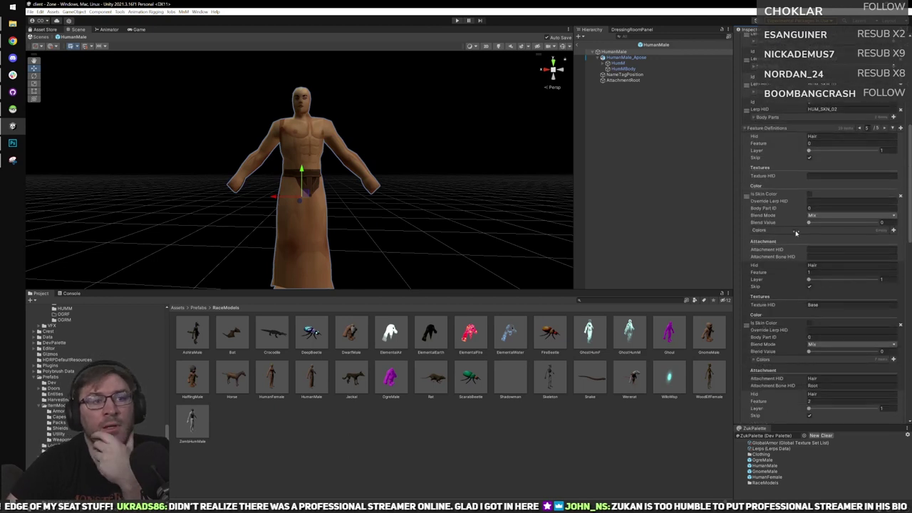
left_click(818, 143)
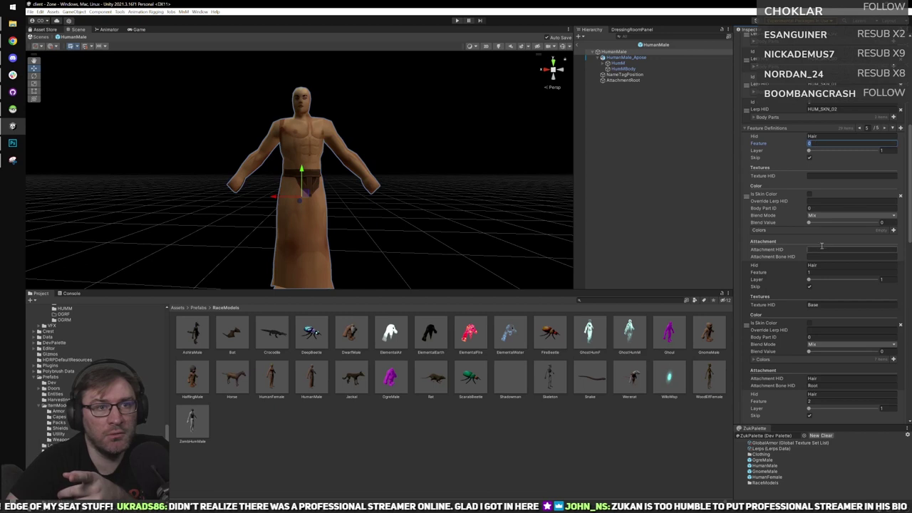
scroll(847, 194, "down", 2)
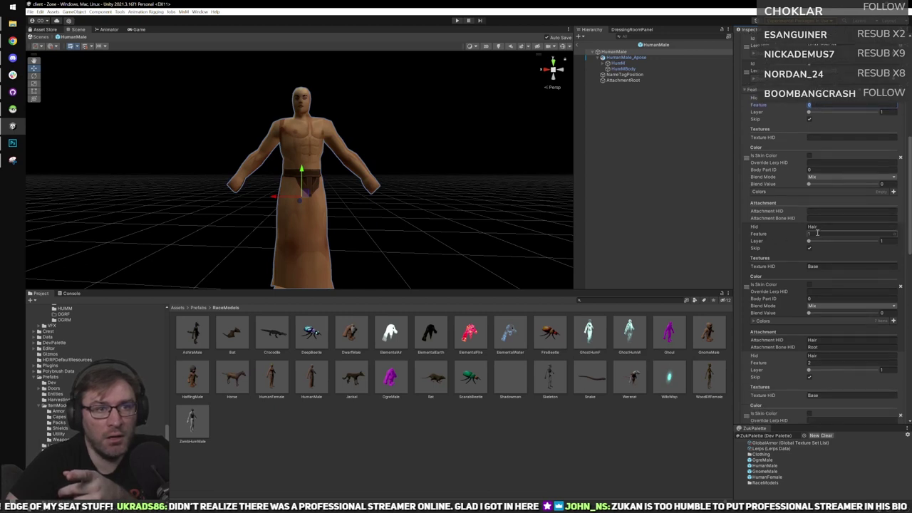
left_click(821, 233)
scroll(823, 269, "down", 1)
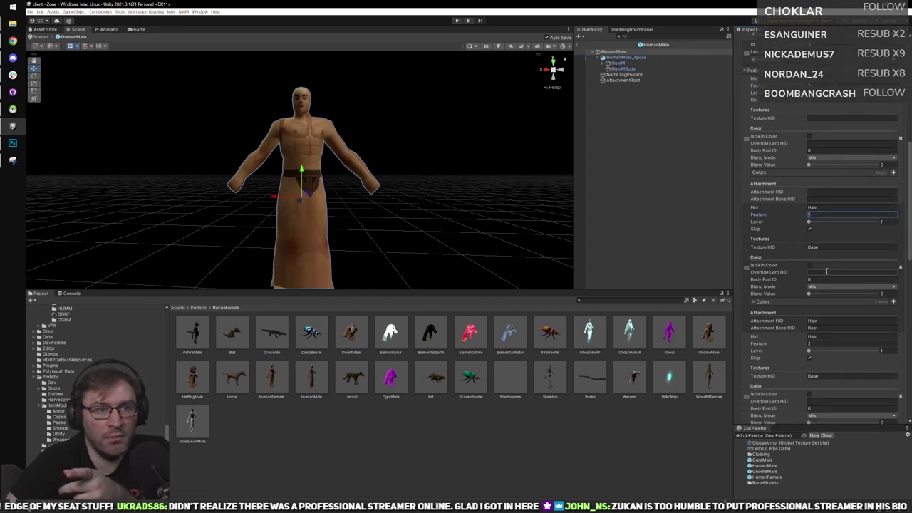
left_click(761, 302)
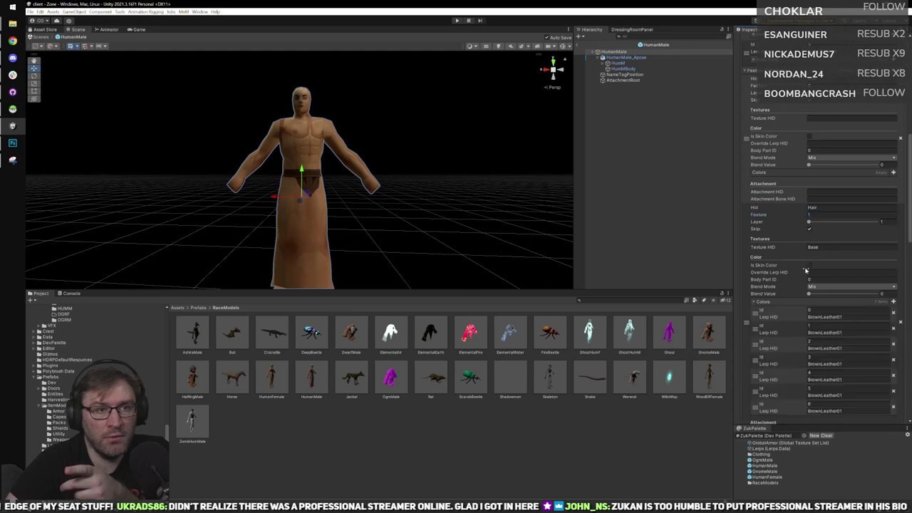
scroll(805, 269, "down", 1)
left_click(763, 283)
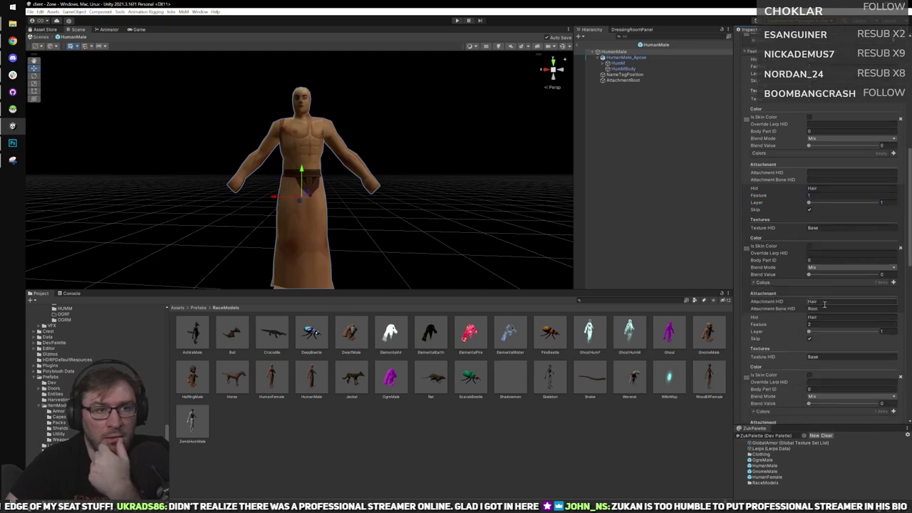
Capture HumanMale's Hair feature 1 definition with Snipping Tool and move the snip window off this screen for reference.
left_click(18, 162)
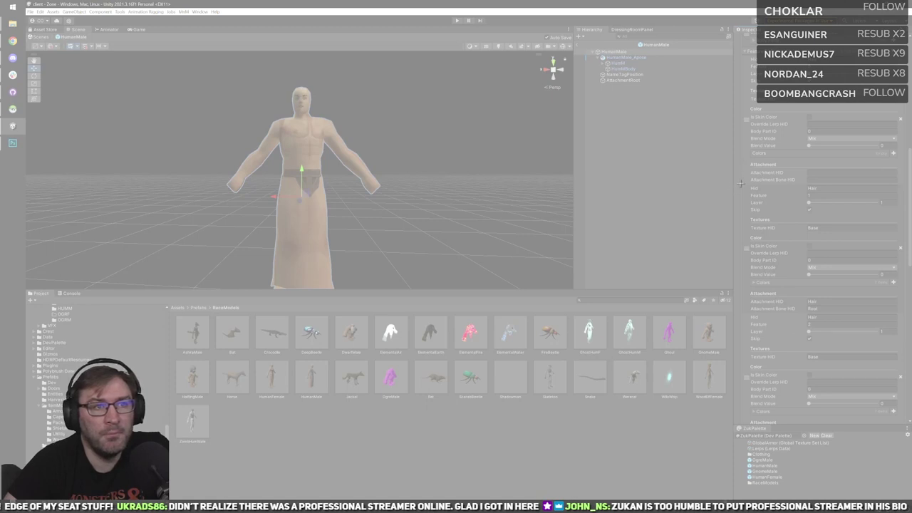
left_click_drag(741, 184, 910, 281)
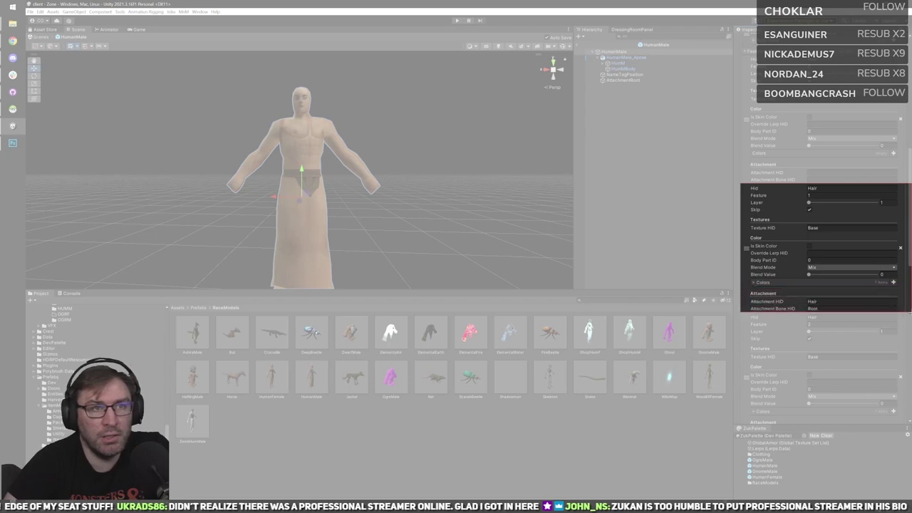
left_click_drag(909, 313, 911, 314)
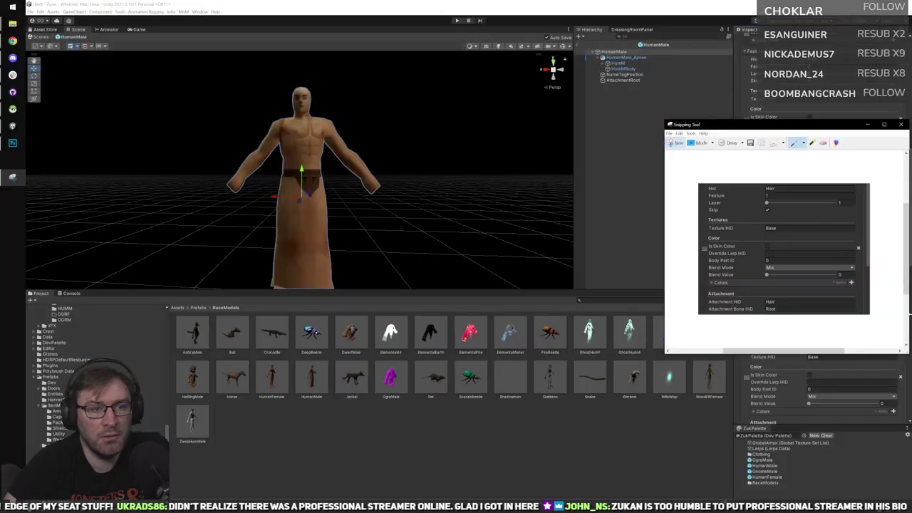
left_click_drag(785, 132, 619, 140)
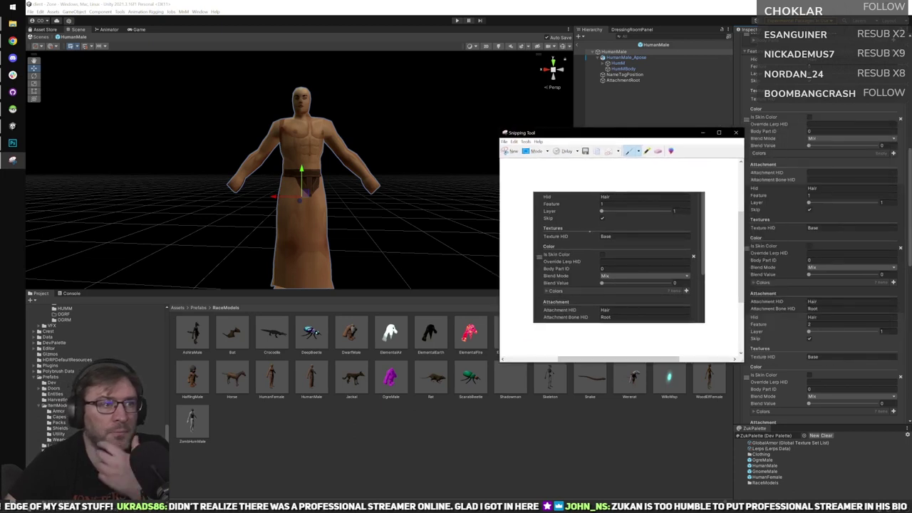
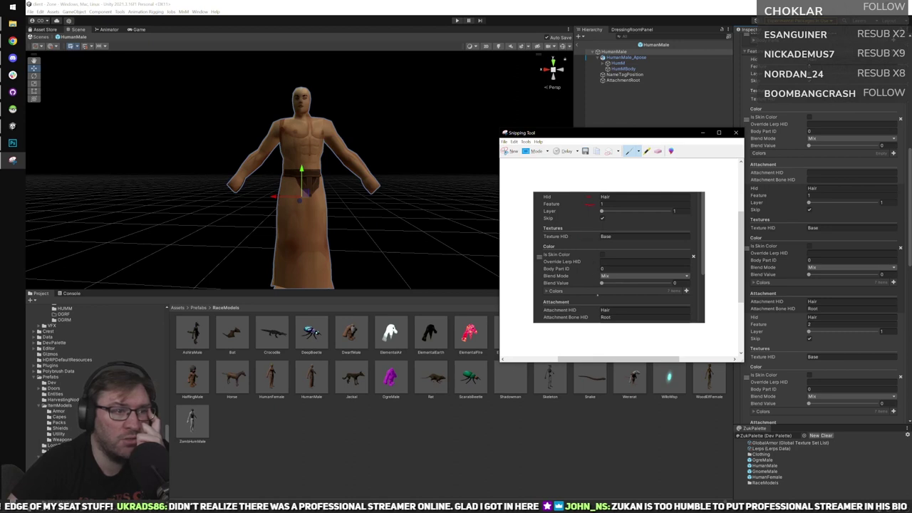
left_click_drag(613, 133, 378, 0)
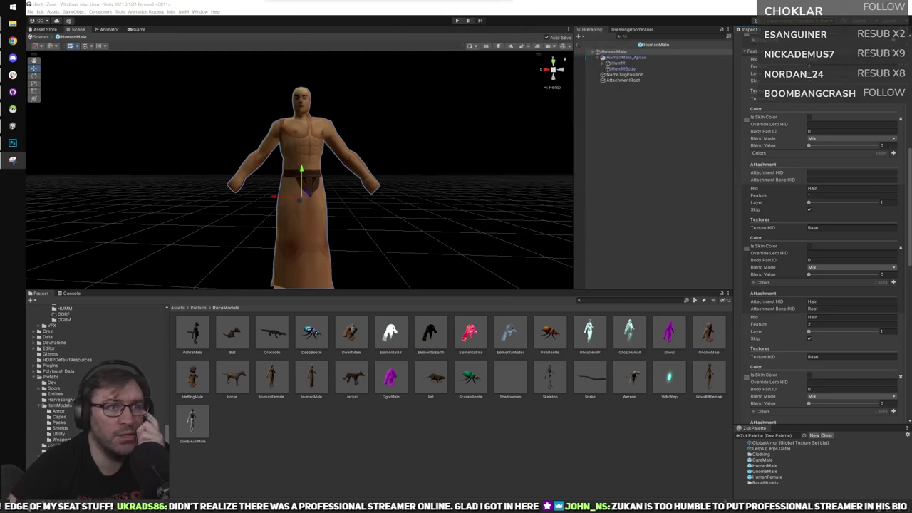
Reopen the HumanFemale prefab and go to the Ears and Hair entries on page 4 of its feature definitions.
left_click(766, 475)
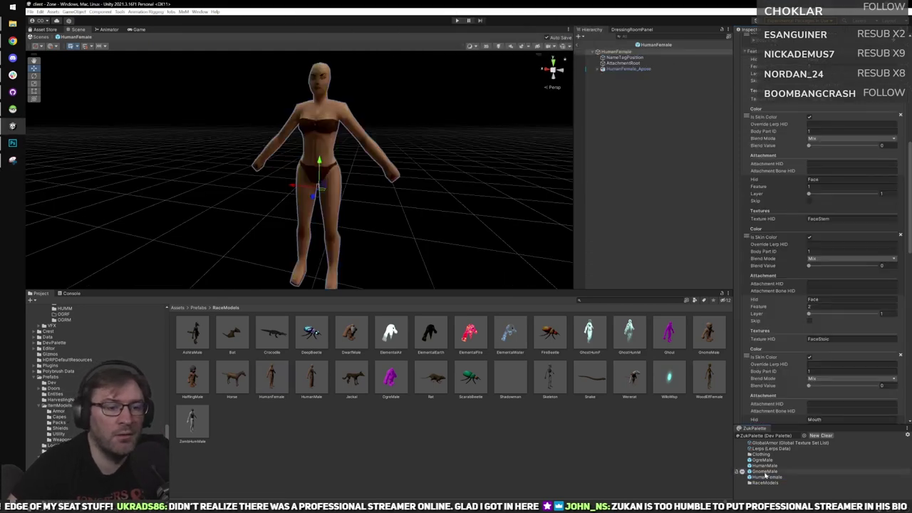
scroll(843, 143, "up", 1)
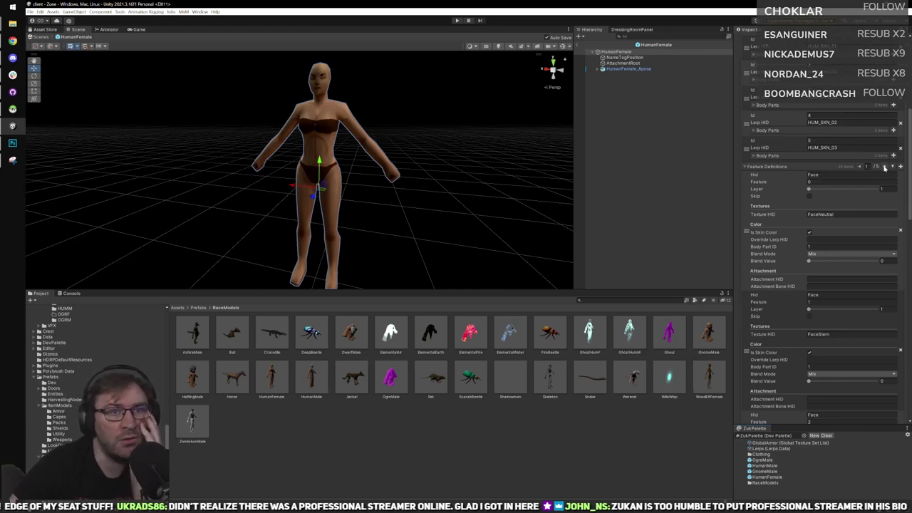
left_click(885, 167)
left_click(885, 167)
left_click(884, 167)
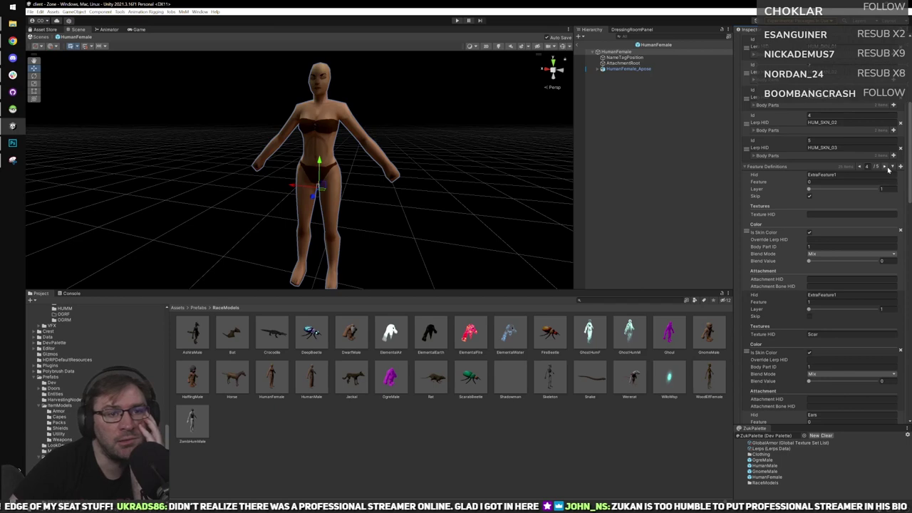
scroll(846, 237, "down", 10)
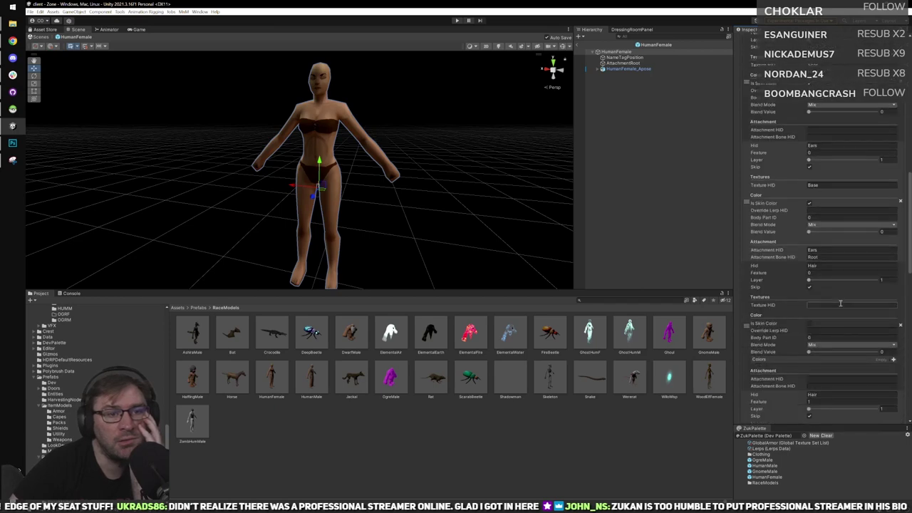
Examine HumanFemale's Ears and Hair entries on page 4 of the feature definitions, including the colors of the first Hair feature 1 entry.
scroll(834, 321, "down", 5)
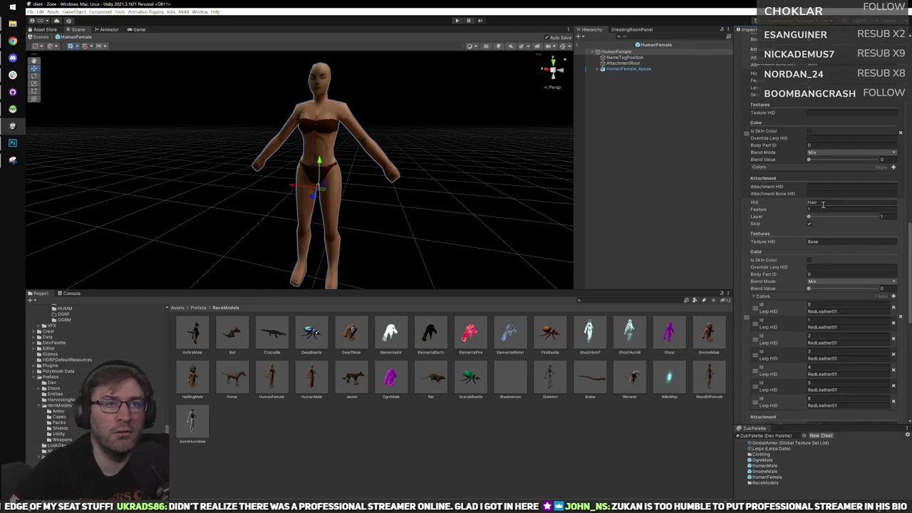
scroll(807, 196, "up", 3)
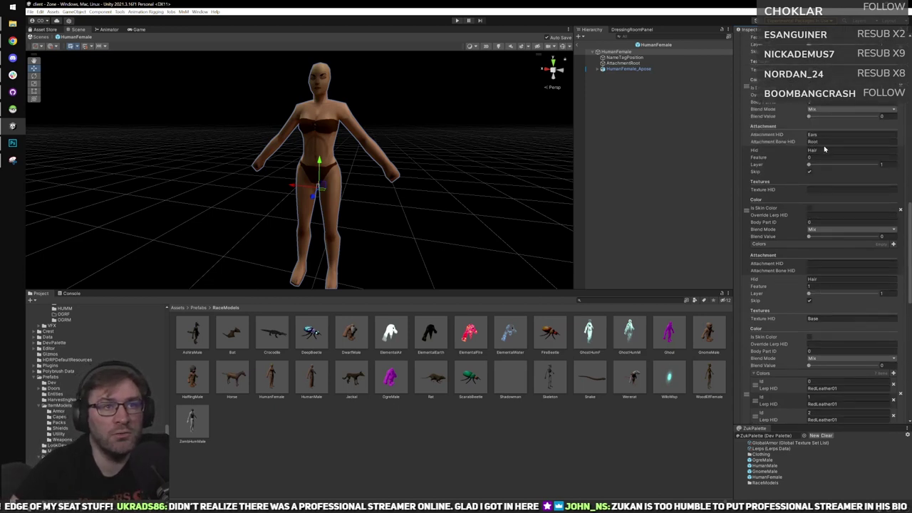
scroll(826, 150, "up", 1)
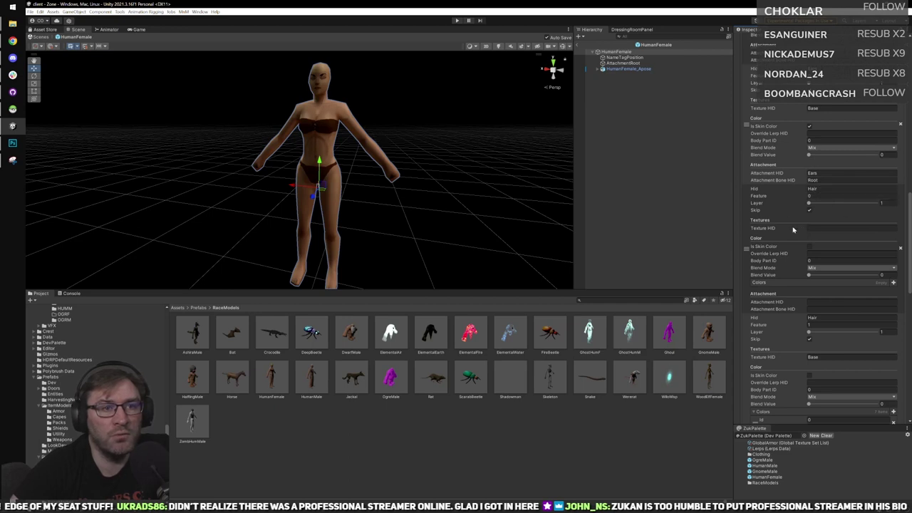
scroll(808, 233, "down", 1)
scroll(800, 221, "down", 1)
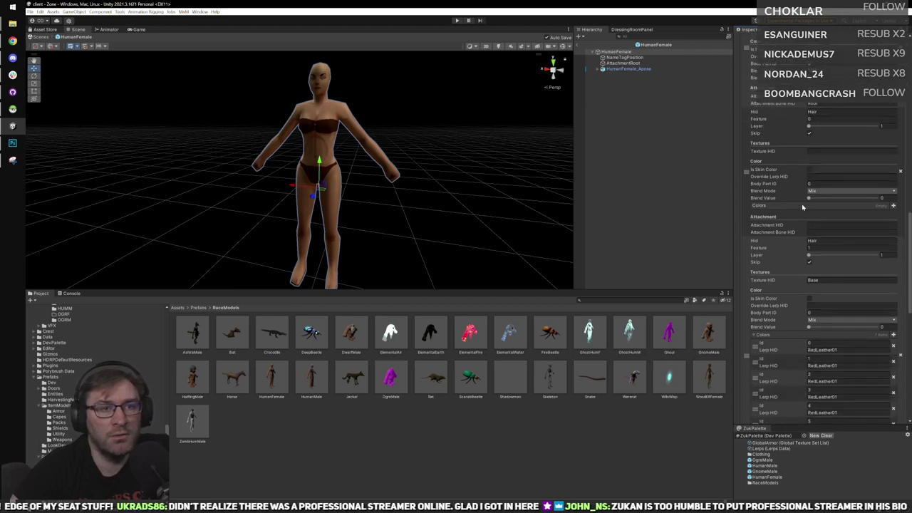
scroll(812, 207, "down", 1)
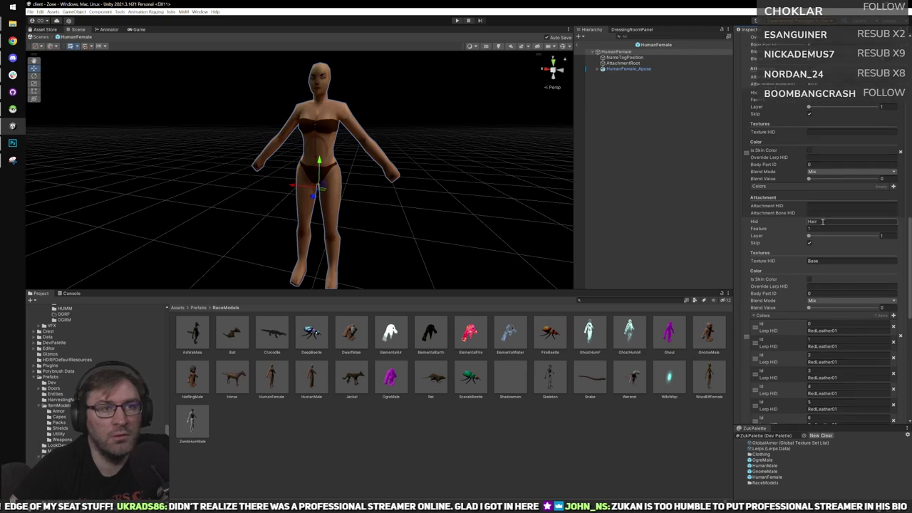
scroll(820, 210, "down", 2)
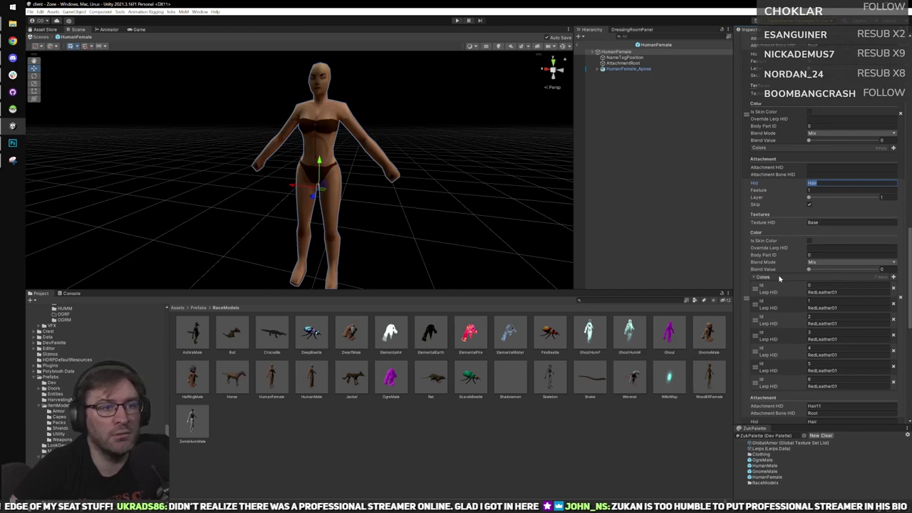
scroll(825, 366, "down", 2)
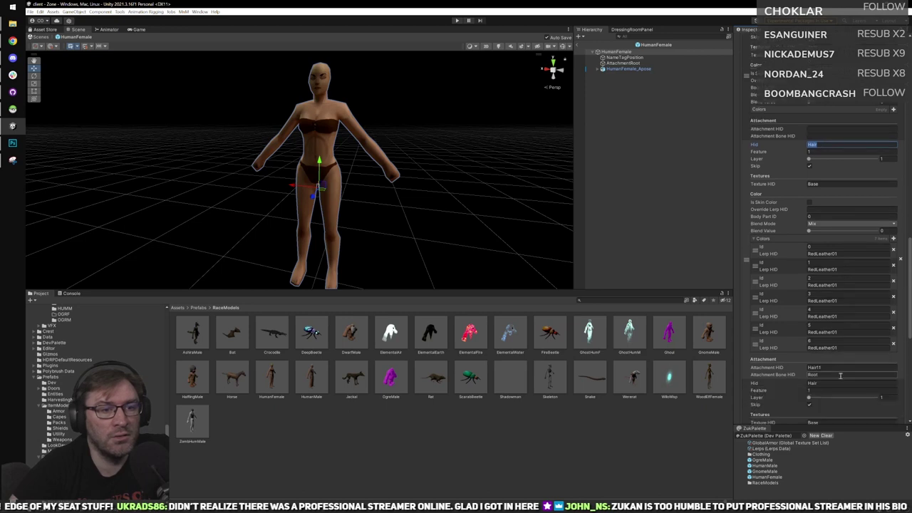
Compare the colors and attachment settings of the Hair feature 1 entries for Hair11 and Hair12.
left_click(830, 366)
scroll(837, 362, "down", 1)
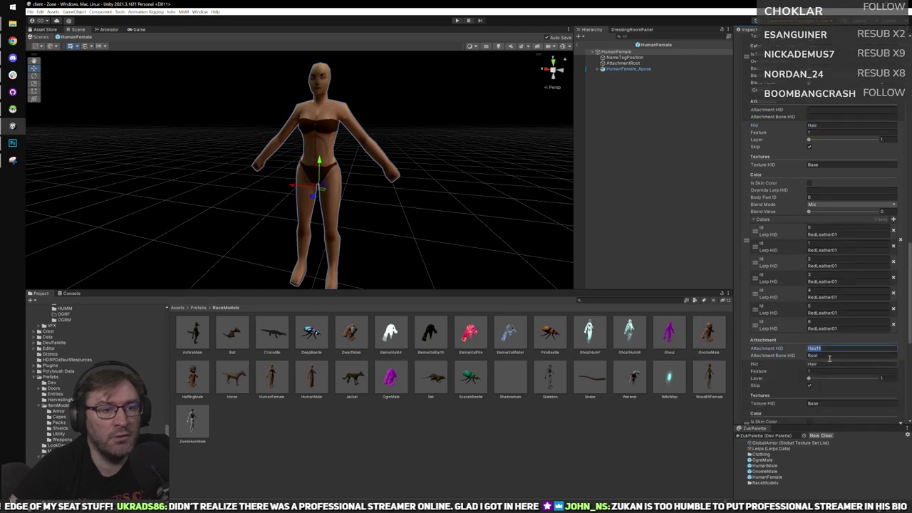
scroll(829, 355, "down", 1)
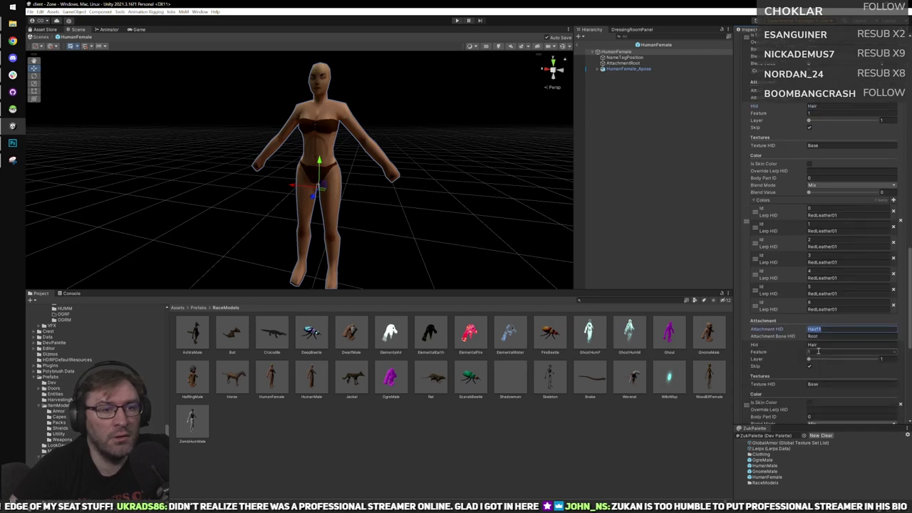
scroll(820, 350, "down", 2)
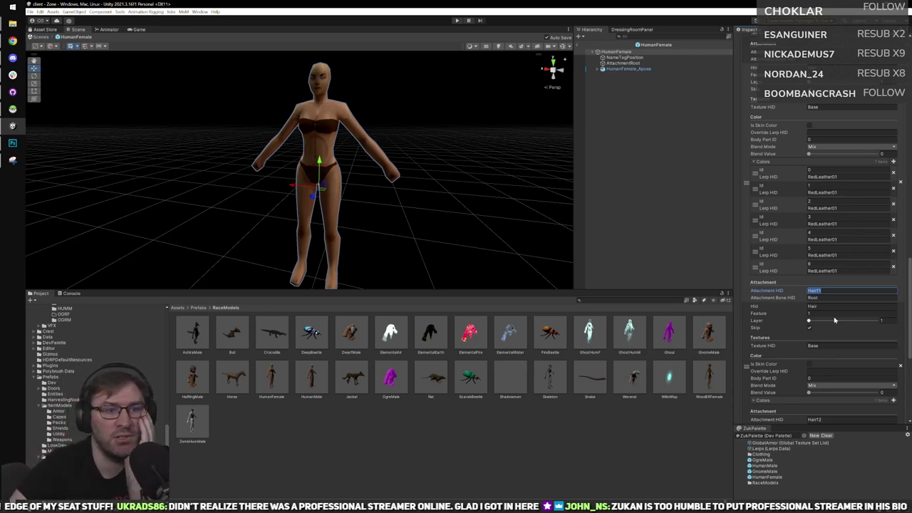
scroll(835, 314, "down", 2)
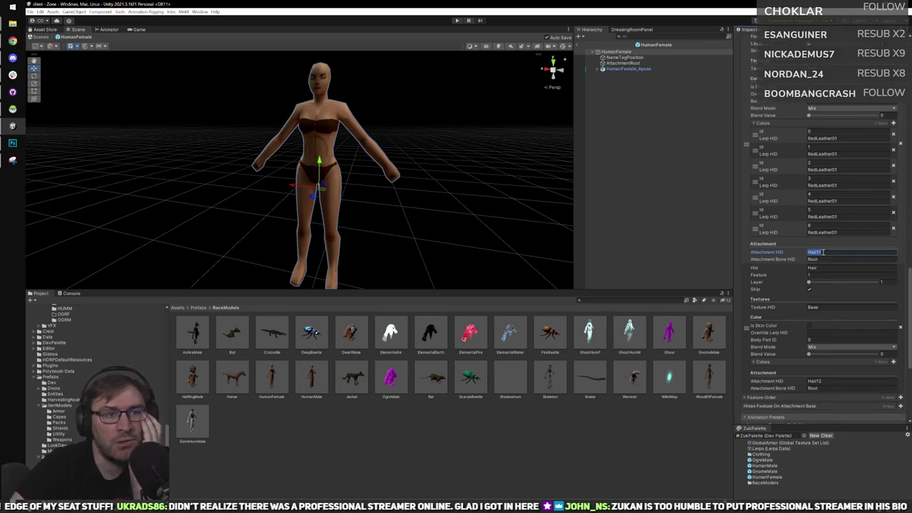
scroll(823, 252, "up", 4)
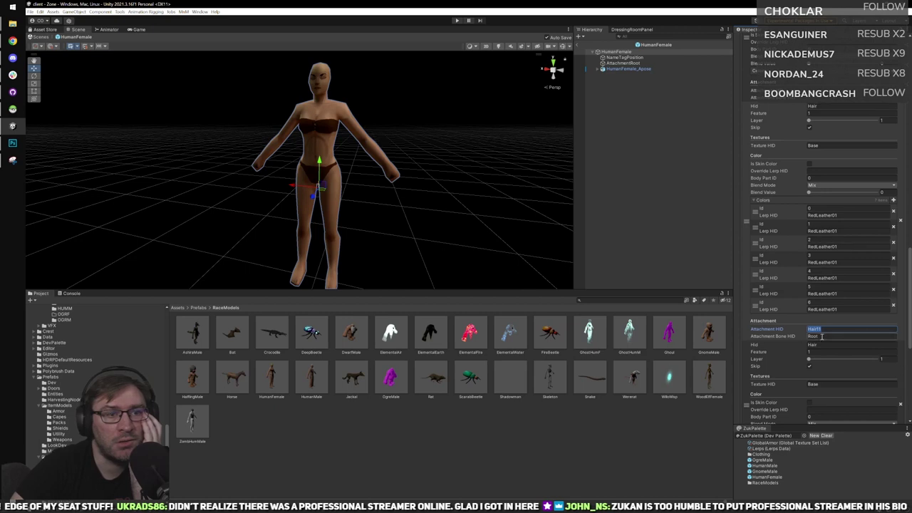
scroll(790, 333, "up", 1)
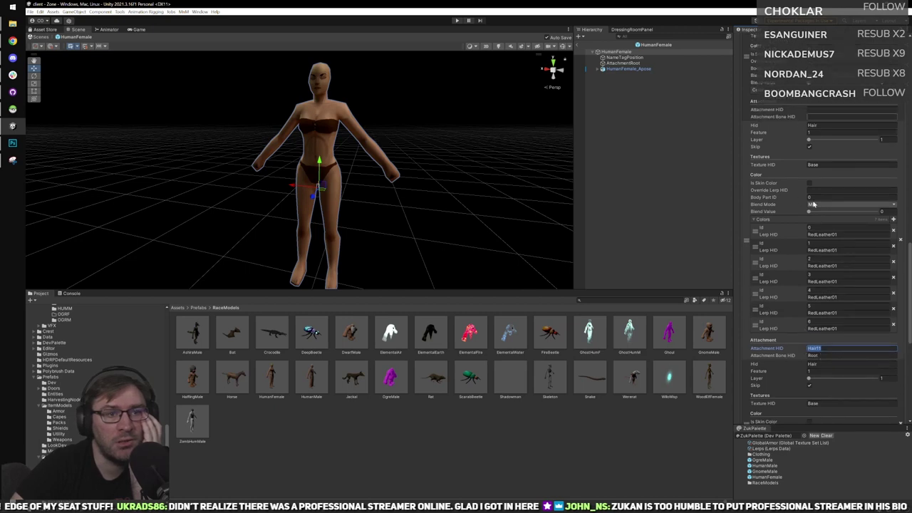
scroll(824, 337, "down", 2)
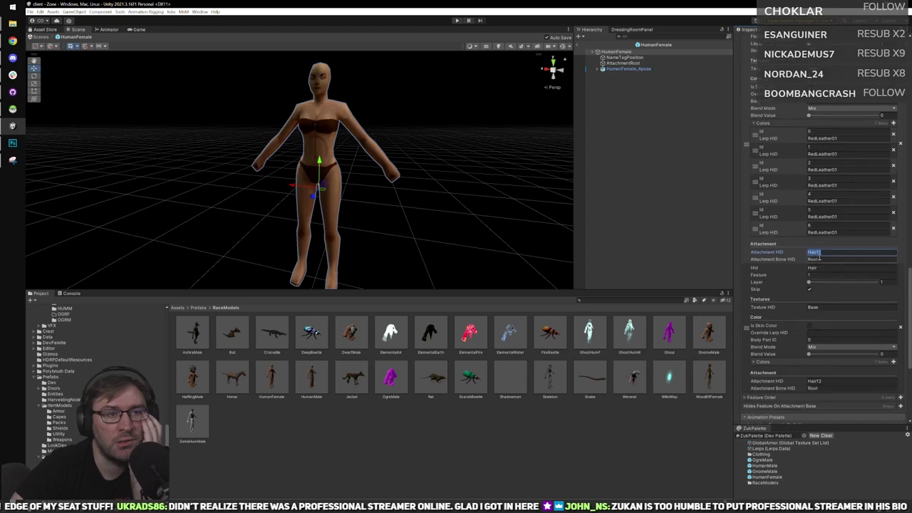
scroll(824, 278, "down", 1)
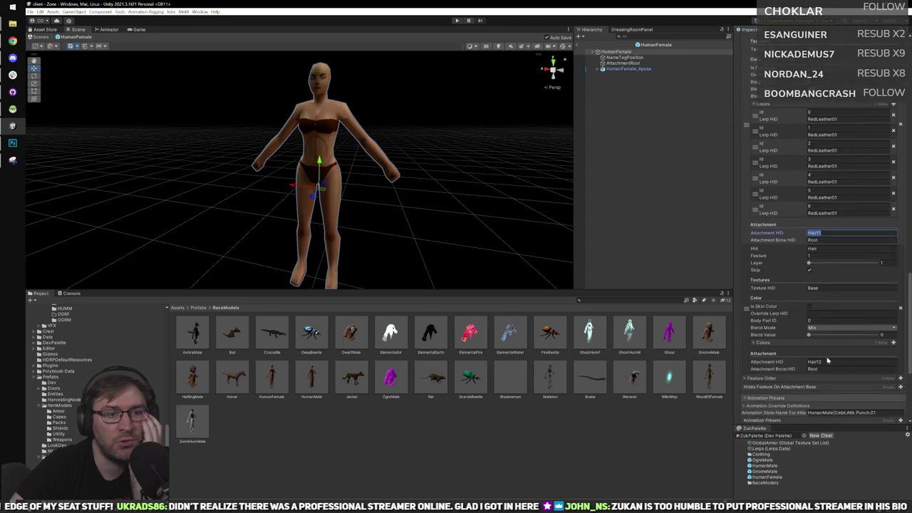
scroll(818, 263, "up", 6)
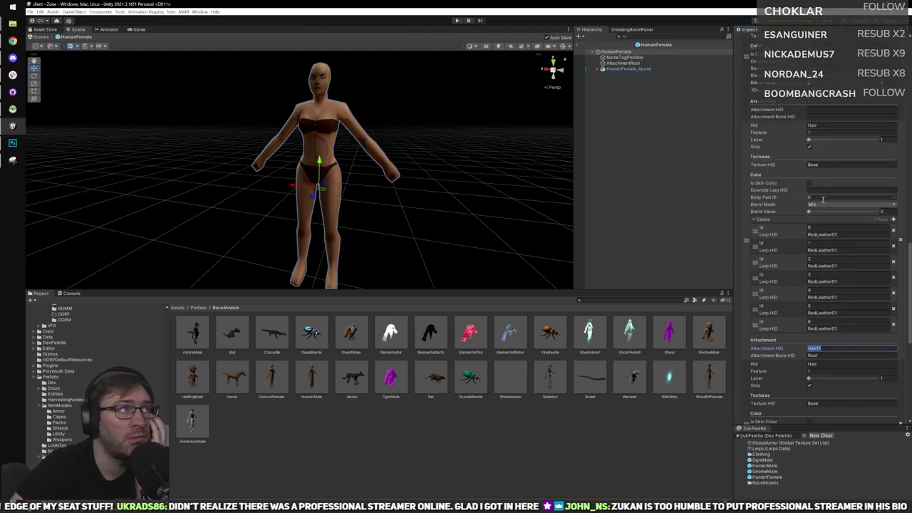
scroll(844, 237, "down", 2)
scroll(843, 236, "down", 3)
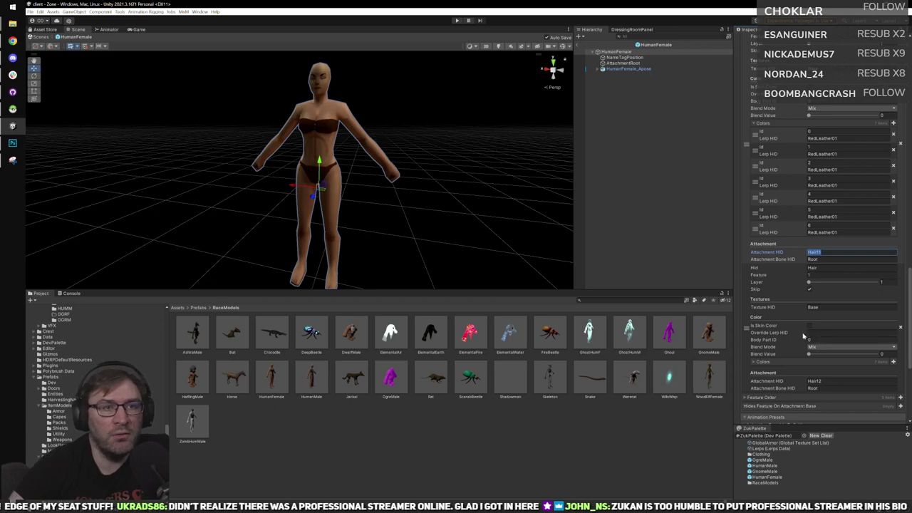
scroll(796, 326, "down", 3)
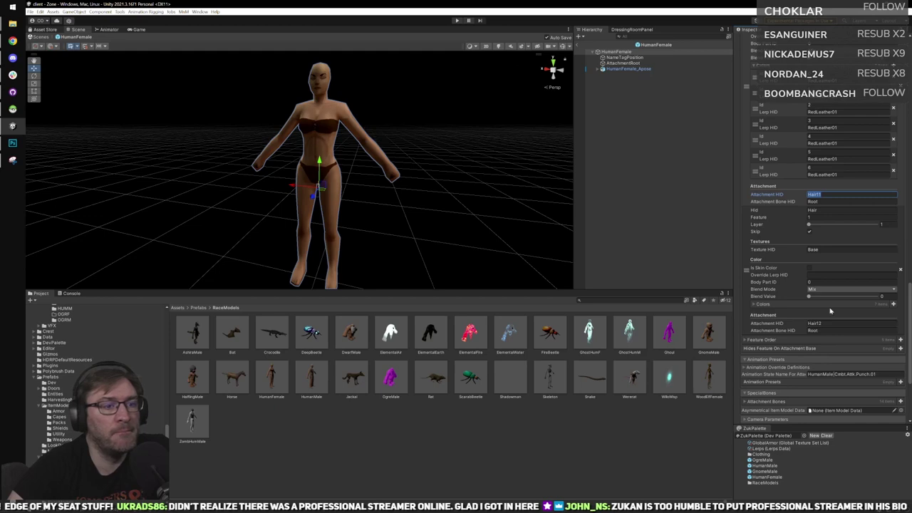
Copy the RedLeather01 Lerp HID from the Hair11 entry into colors 0 to 6 of the Hair12 entry.
left_click(827, 304)
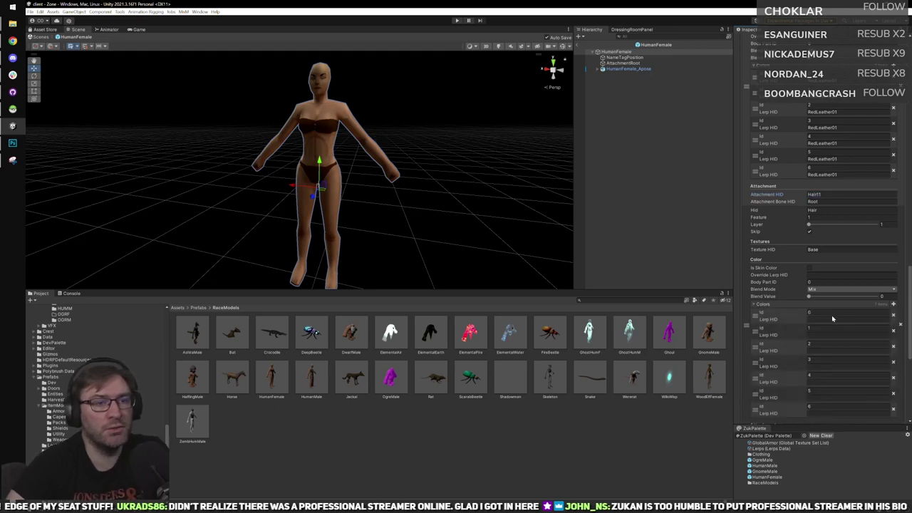
left_click(831, 319)
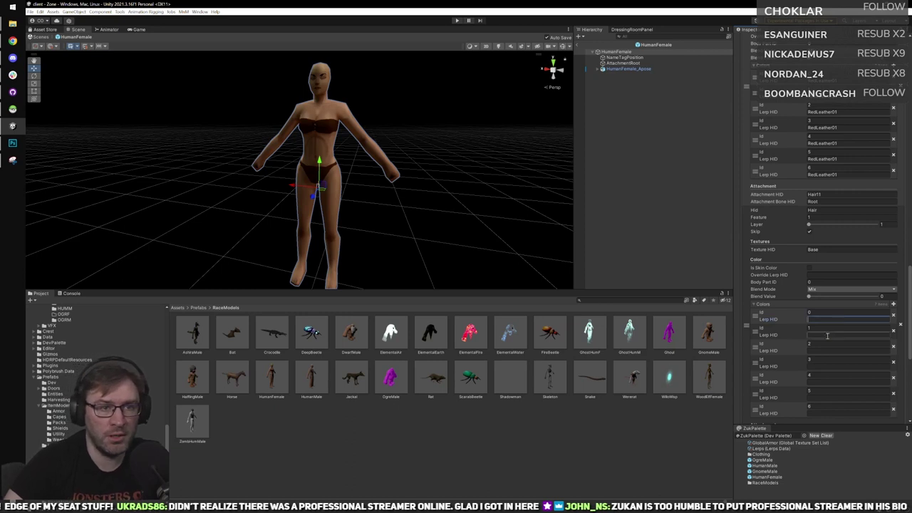
left_click(824, 175)
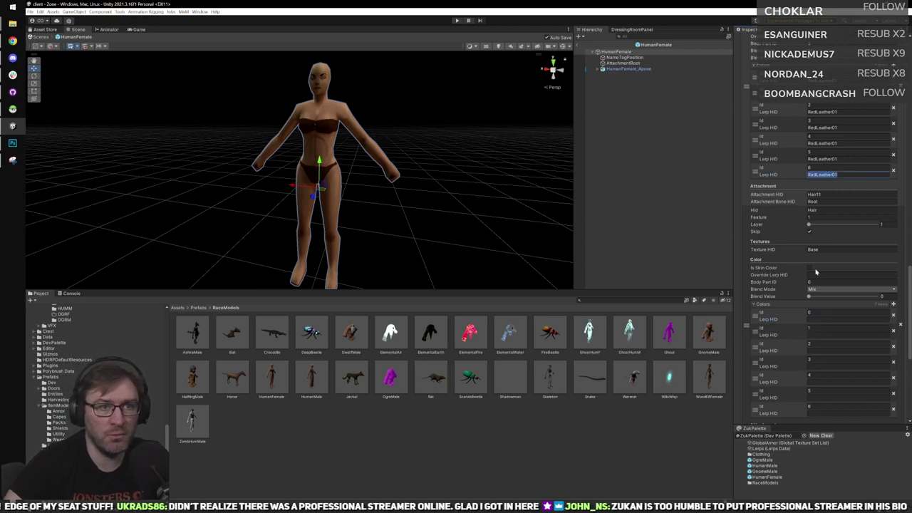
key("ctrl+c")
left_click(819, 319)
key("ctrl+v")
left_click(827, 334)
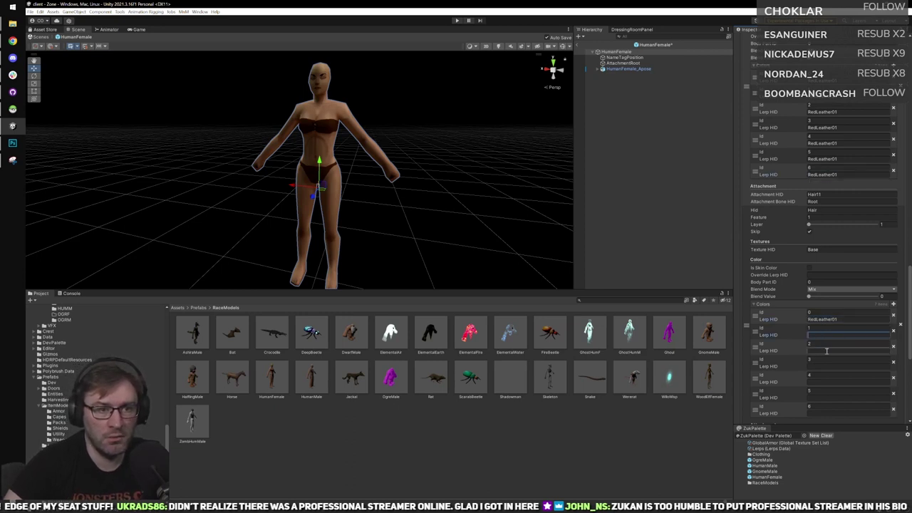
key("ctrl+v")
left_click(826, 350)
key("ctrl+v")
left_click(824, 367)
key("ctrl+v")
left_click(828, 382)
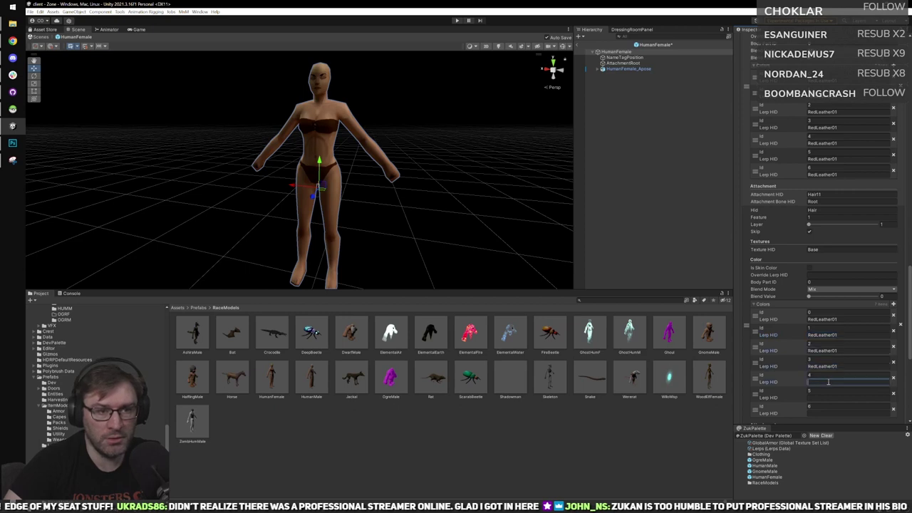
key("ctrl+v")
left_click(826, 398)
key("ctrl+v")
left_click(826, 413)
key("ctrl+v")
scroll(837, 402, "down", 2)
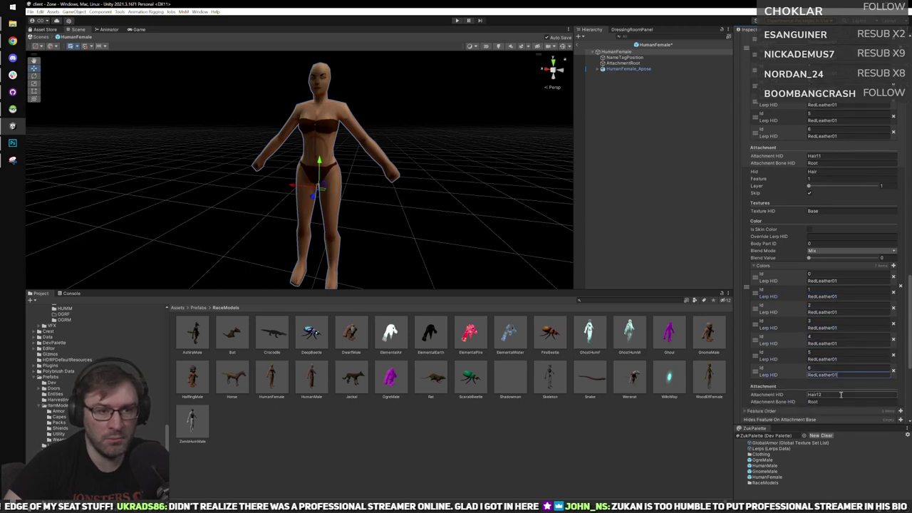
scroll(798, 360, "down", 2)
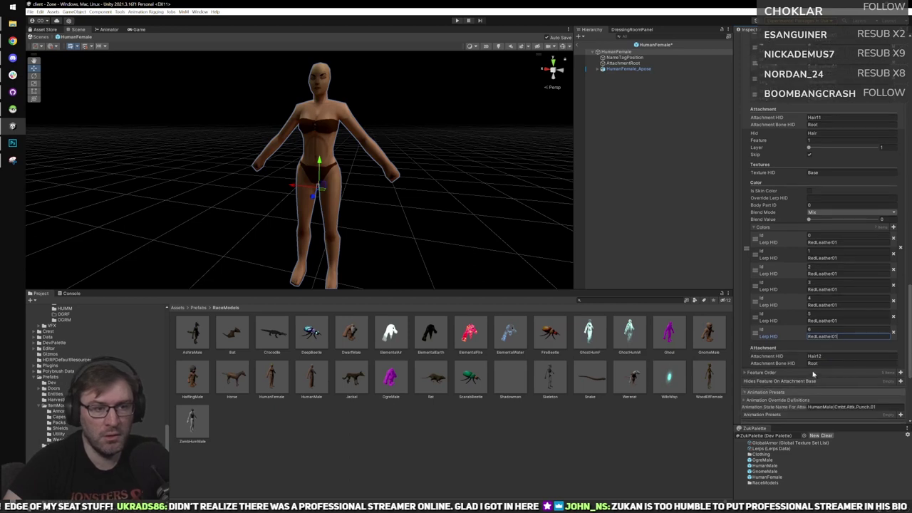
Go to page 5 of the feature definitions and set the Lerp HID of colors 0 to 6 in the Hair13 entry to RedLeather01.
scroll(826, 307, "up", 2)
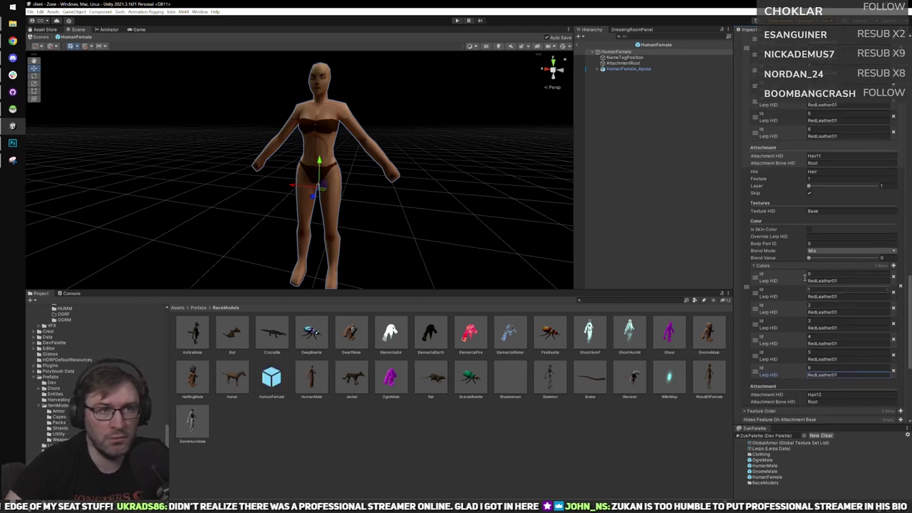
scroll(853, 277, "up", 12)
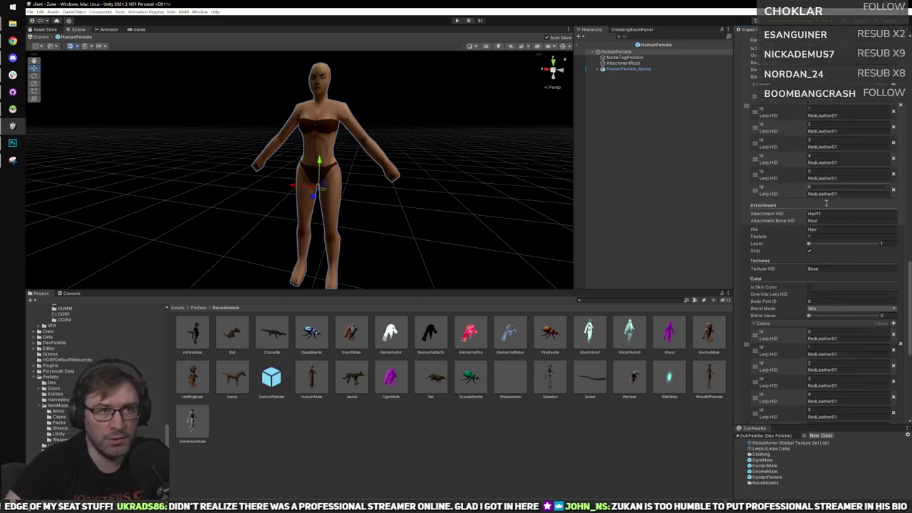
scroll(853, 277, "up", 15)
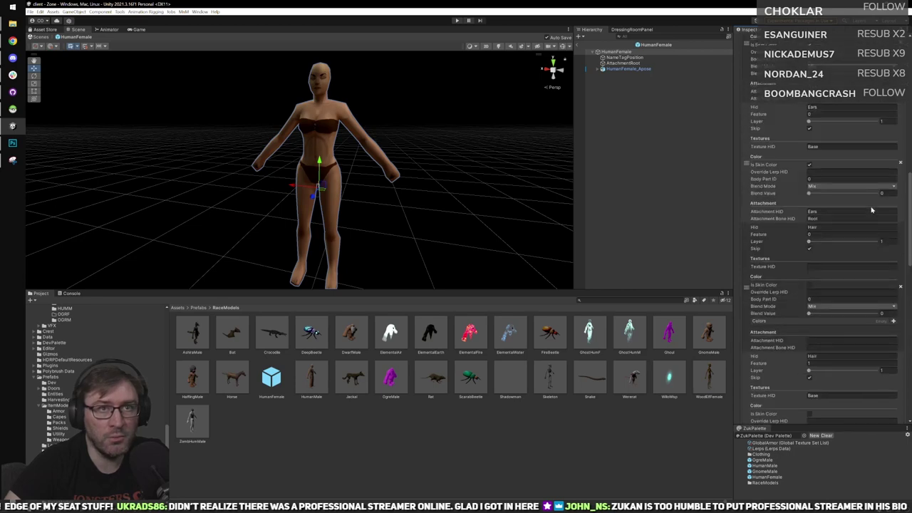
scroll(876, 212, "up", 1)
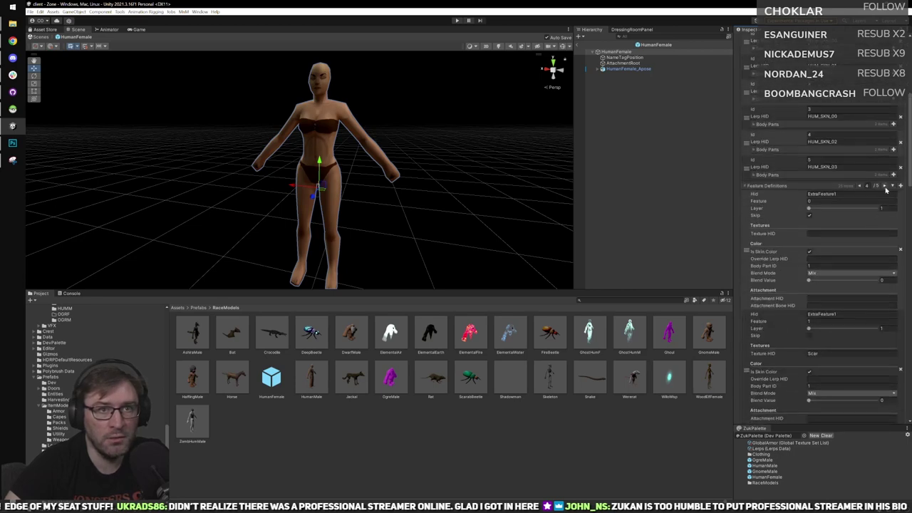
left_click(884, 186)
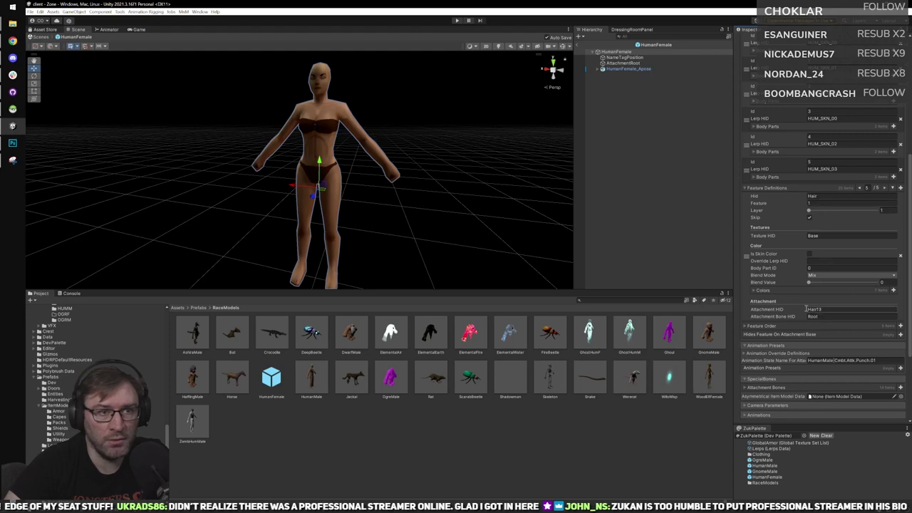
left_click(761, 290)
left_click(831, 305)
key("ctrl+v")
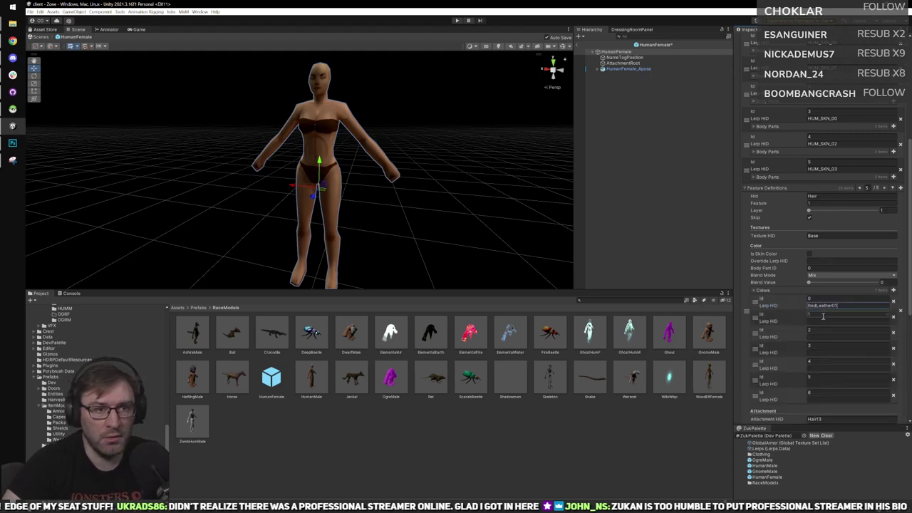
left_click(819, 321)
key("ctrl+v")
left_click(819, 337)
key("ctrl+v")
left_click(820, 351)
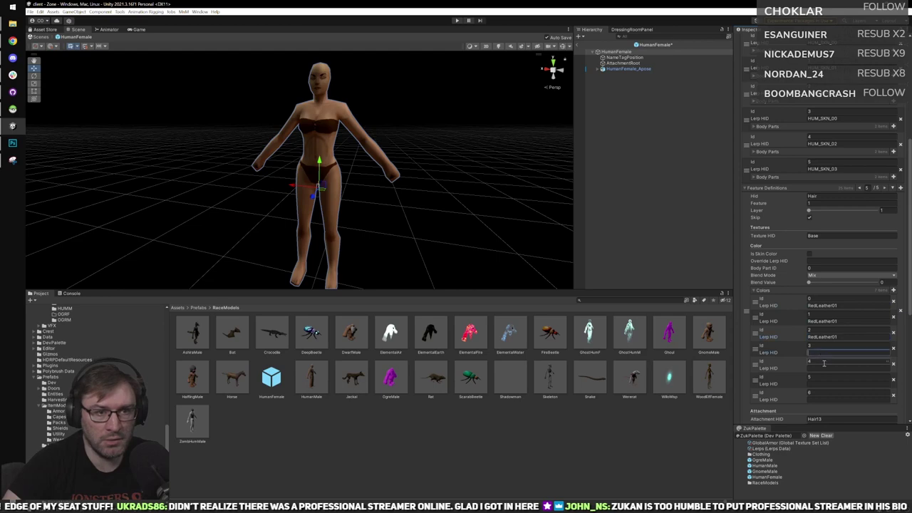
key("ctrl+v")
left_click(822, 368)
key("ctrl+v")
left_click(822, 382)
key("ctrl+v")
left_click(823, 399)
key("ctrl+v")
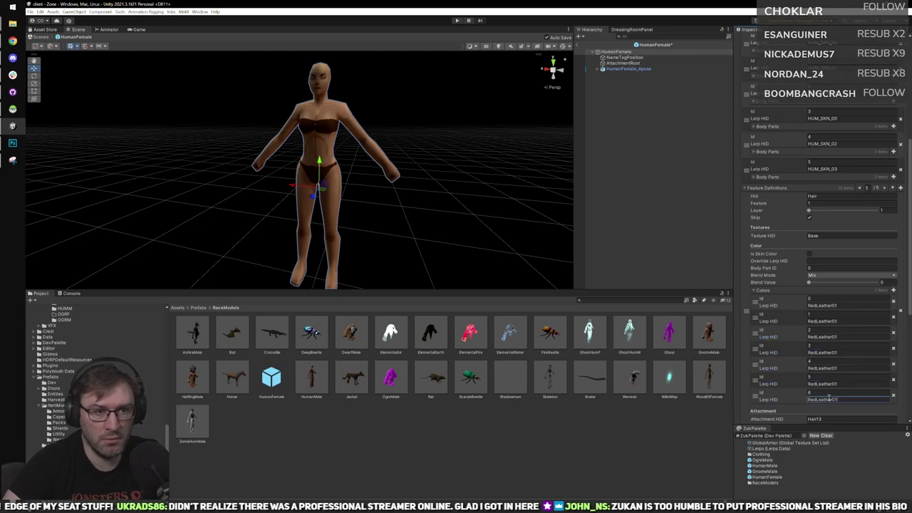
scroll(812, 328, "down", 2)
scroll(815, 321, "down", 3)
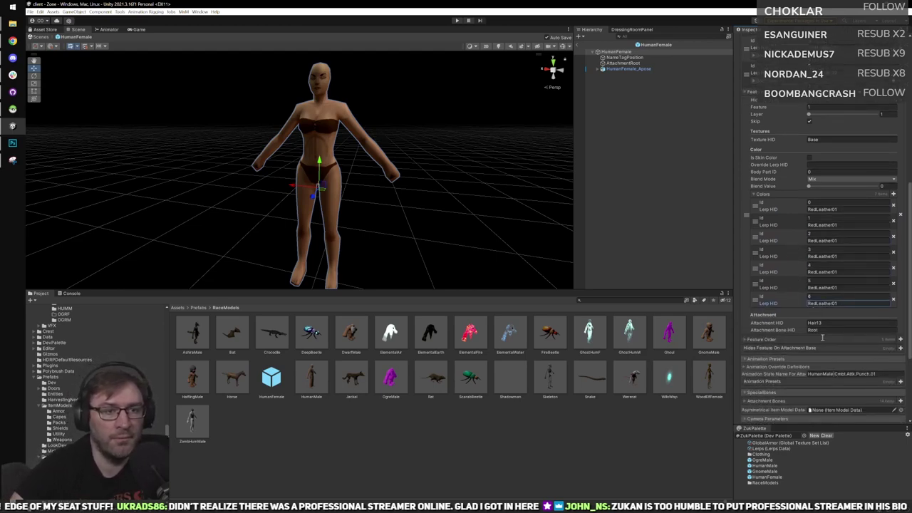
right_click_drag(510, 201, 510, 200)
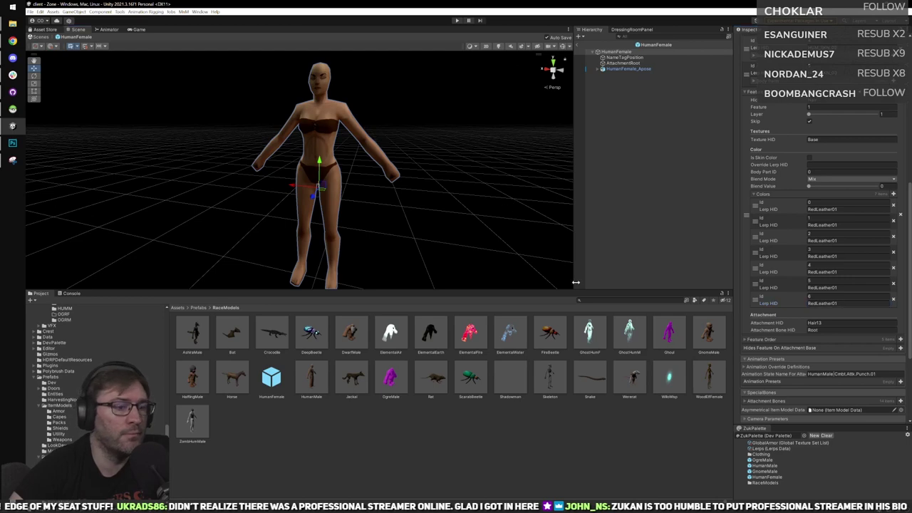
Leave the HumanFemale prefab, run the game, log in to the Development Server and open new character creation in a maximized game view.
left_click(577, 44)
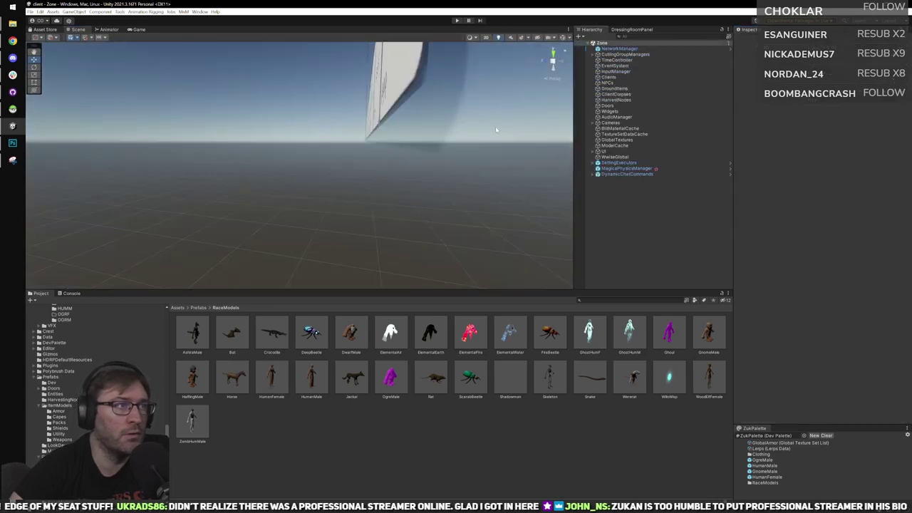
left_click(460, 20)
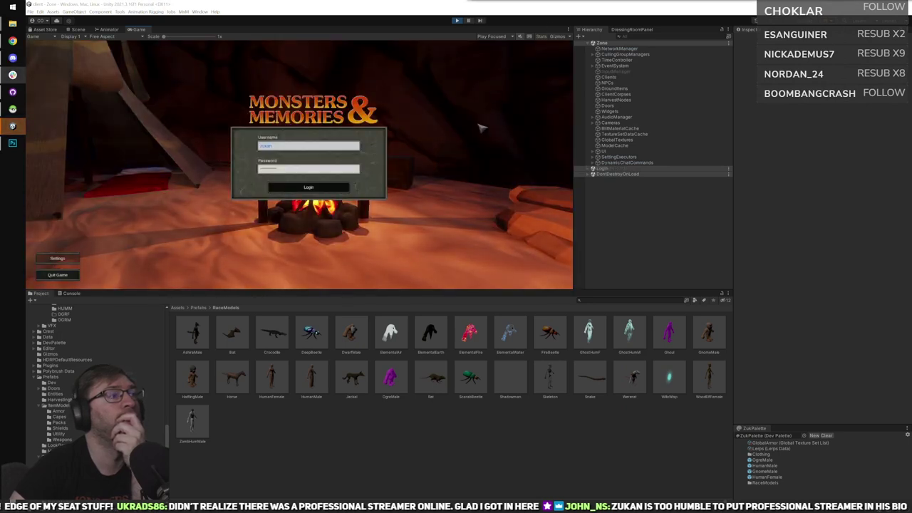
left_click(310, 187)
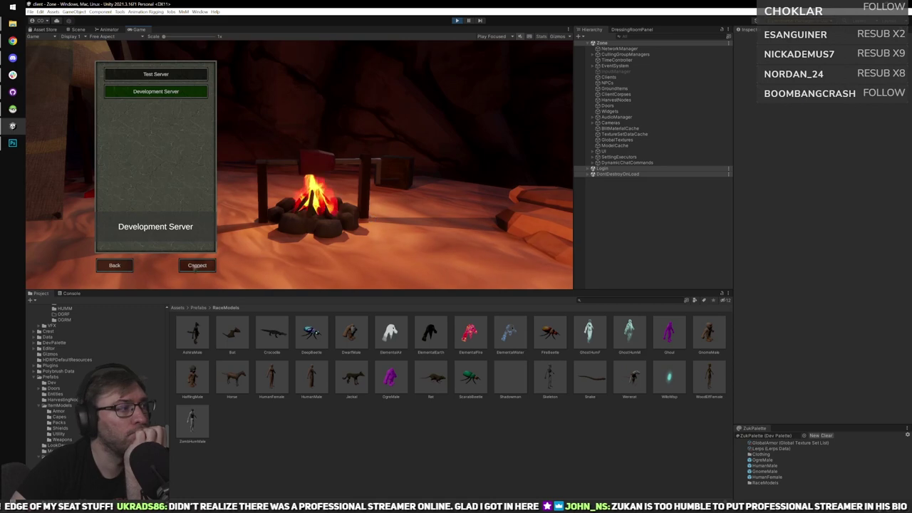
left_click(196, 267)
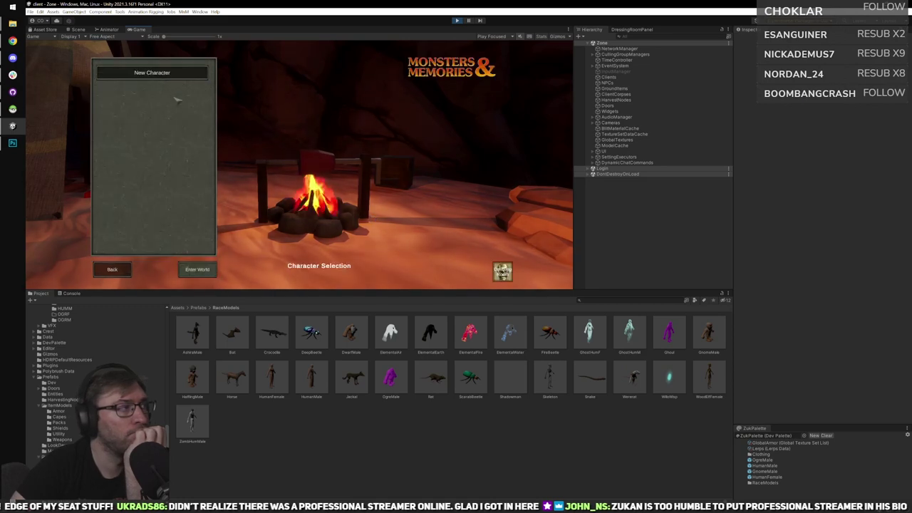
left_click(162, 72)
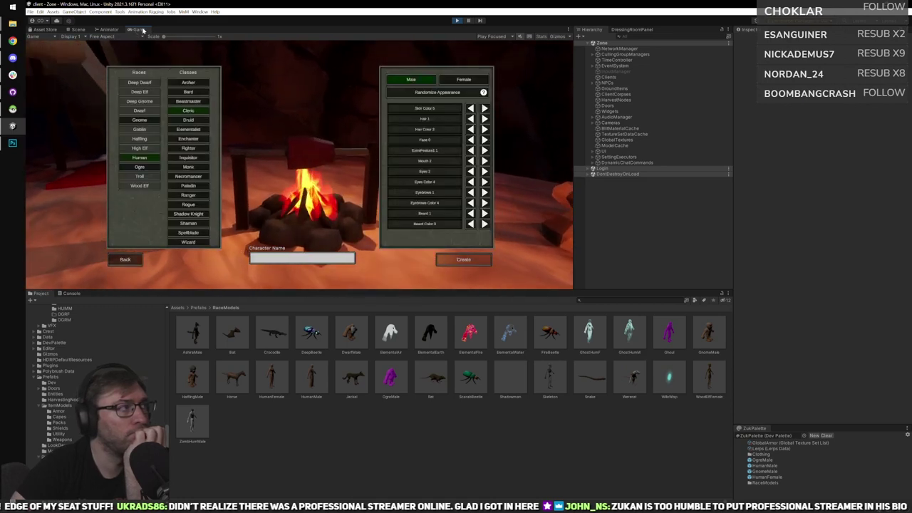
double_click(139, 29)
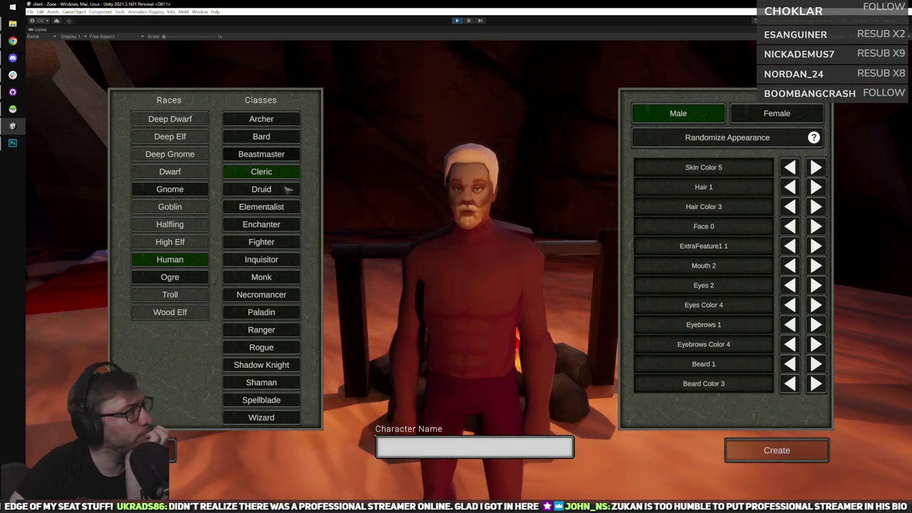
Test the Human Female character with Hair 1 and two randomized appearances, and stop the game.
left_click(776, 114)
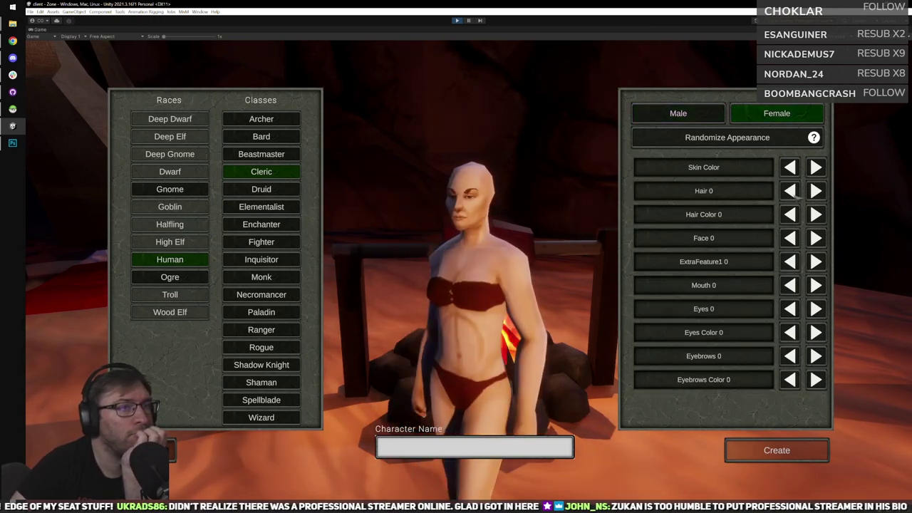
left_click(816, 191)
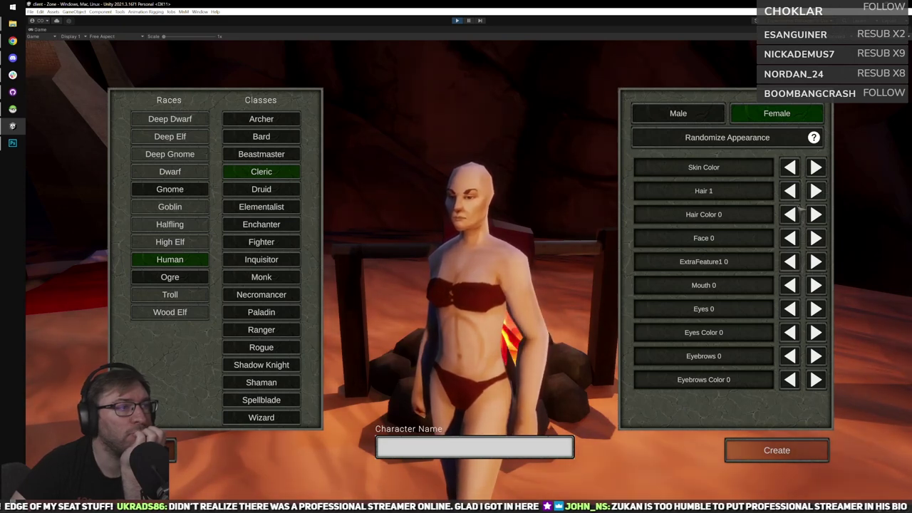
left_click(707, 139)
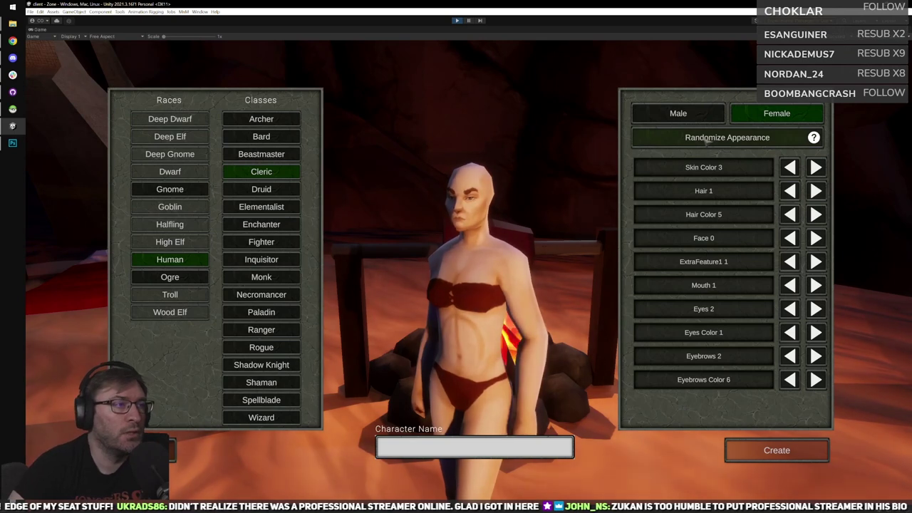
left_click(707, 139)
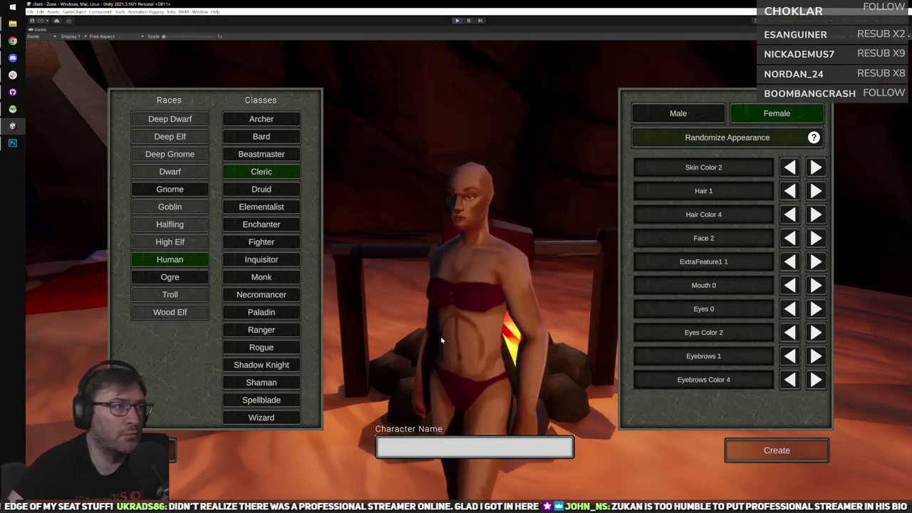
key("ctrl+p")
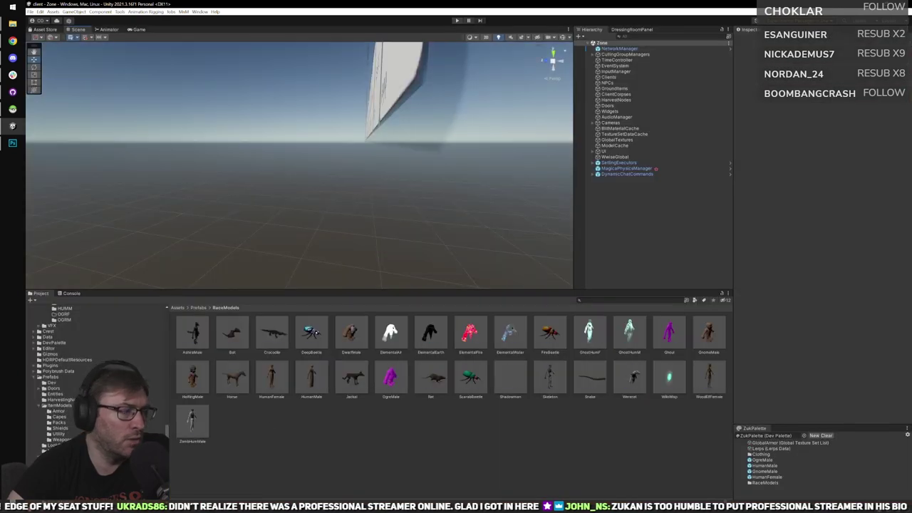
Open the HumanFemale_Hair1Back prefab from ModelParts/HumanFemale and inspect its material and texture definitions.
scroll(59, 403, "down", 3)
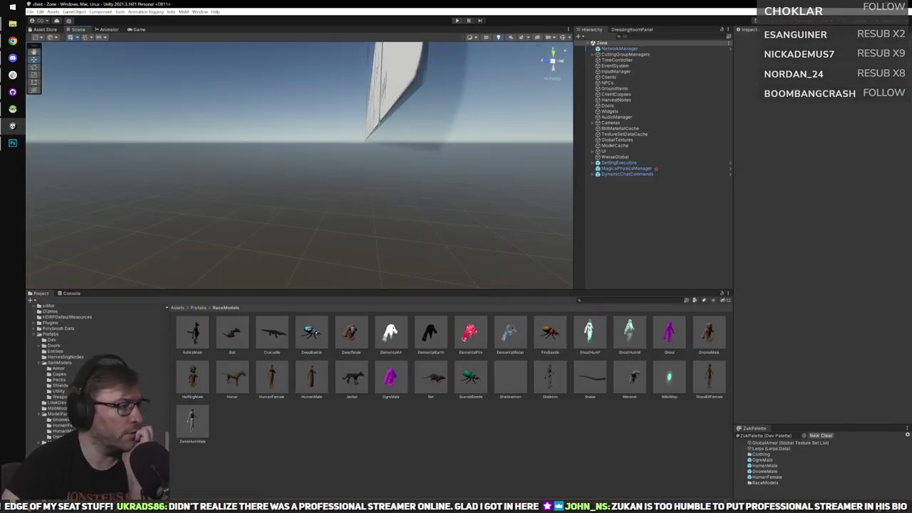
left_click(65, 425)
left_click(231, 341)
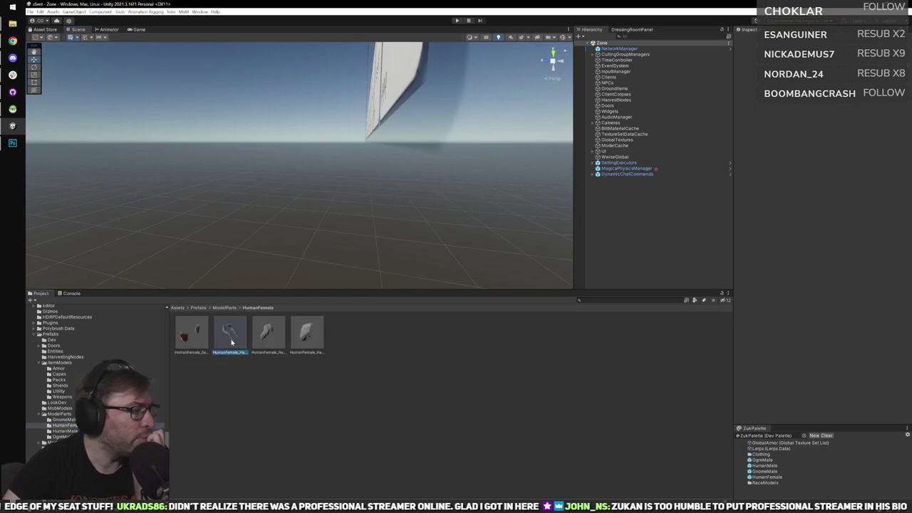
double_click(233, 341)
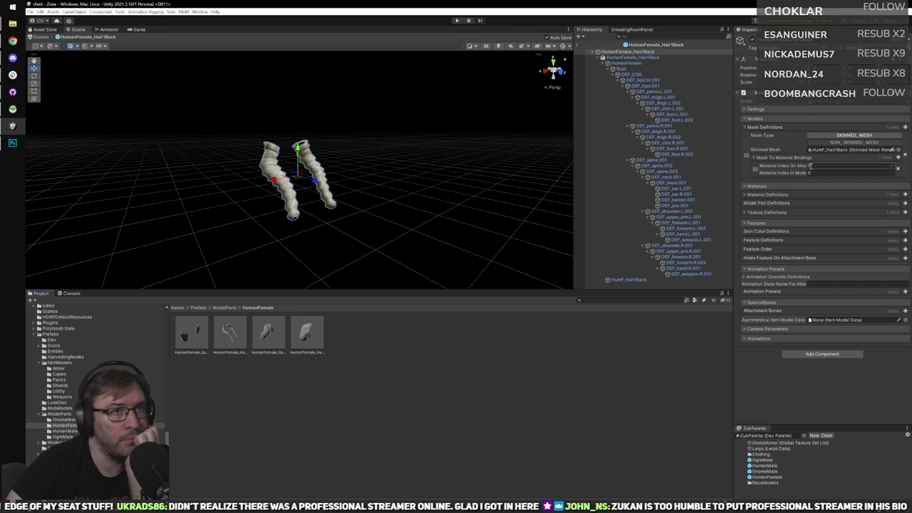
left_click(761, 197)
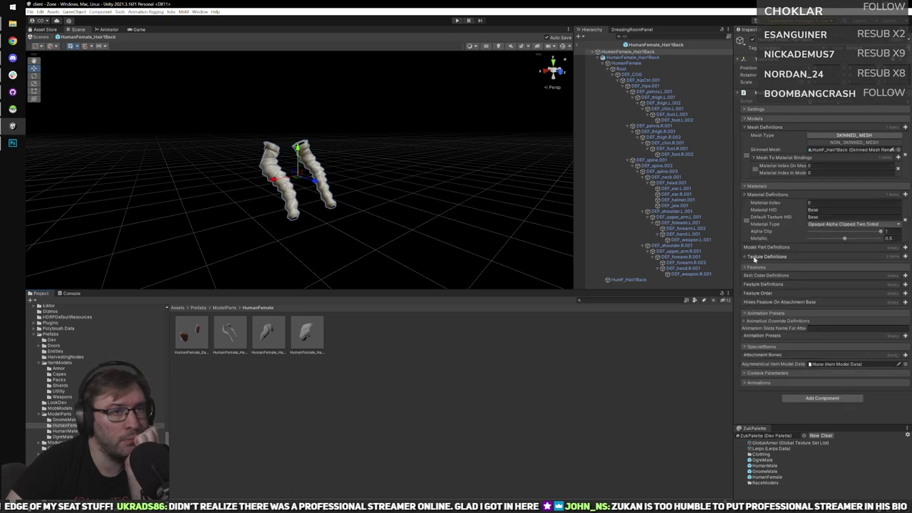
left_click(754, 257)
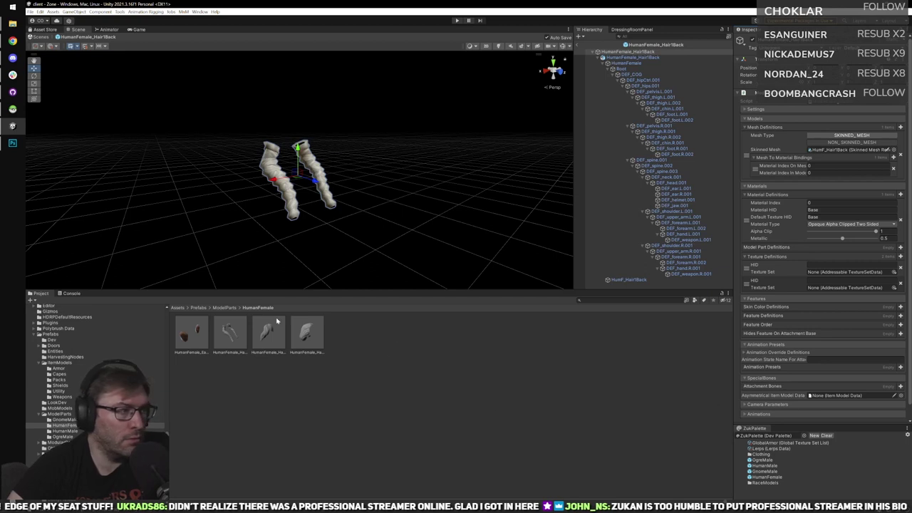
Open the HumanMale_Hair1 prefab, locate its HUMM_Hair1 texture set and compare the contents of the HUMF and HUMM race set folders.
left_click(227, 308)
left_click(72, 425)
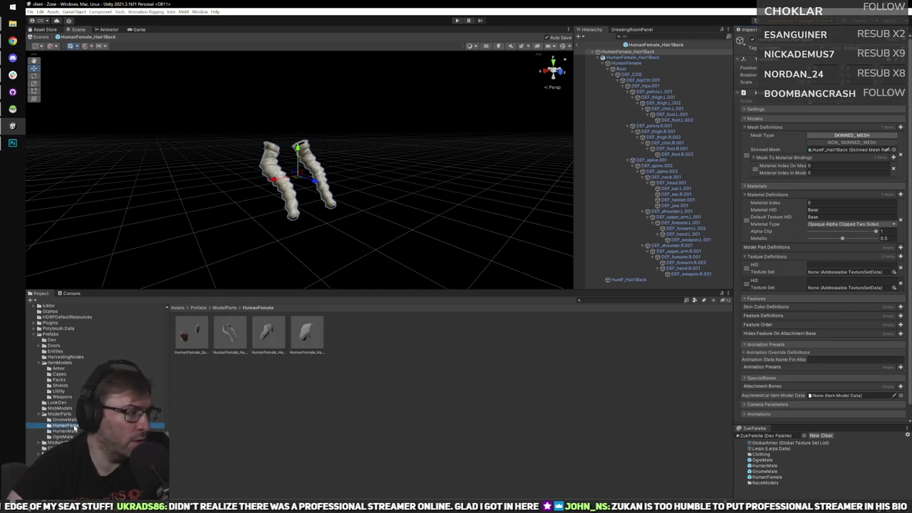
left_click(72, 431)
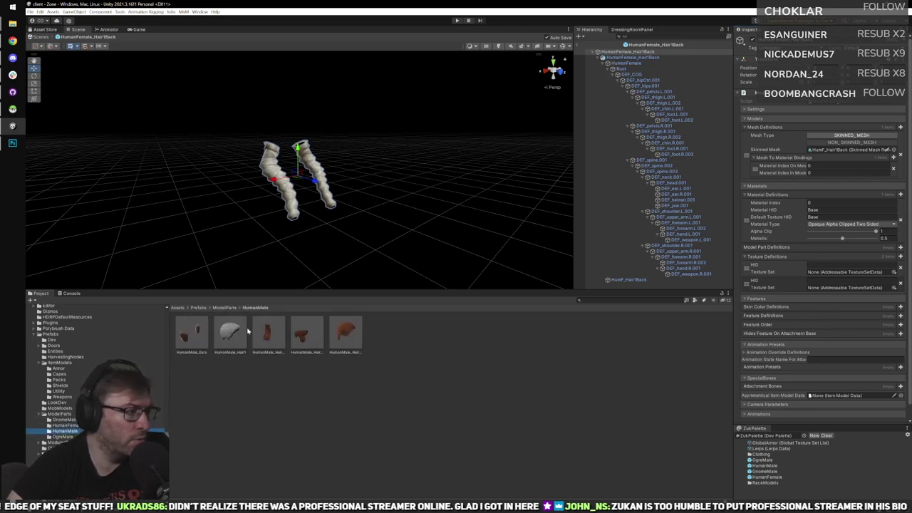
double_click(235, 329)
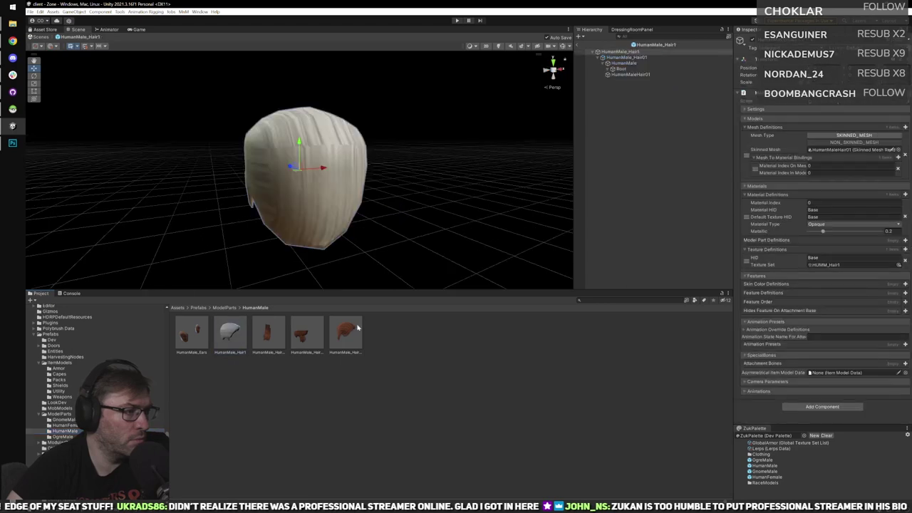
left_click(827, 264)
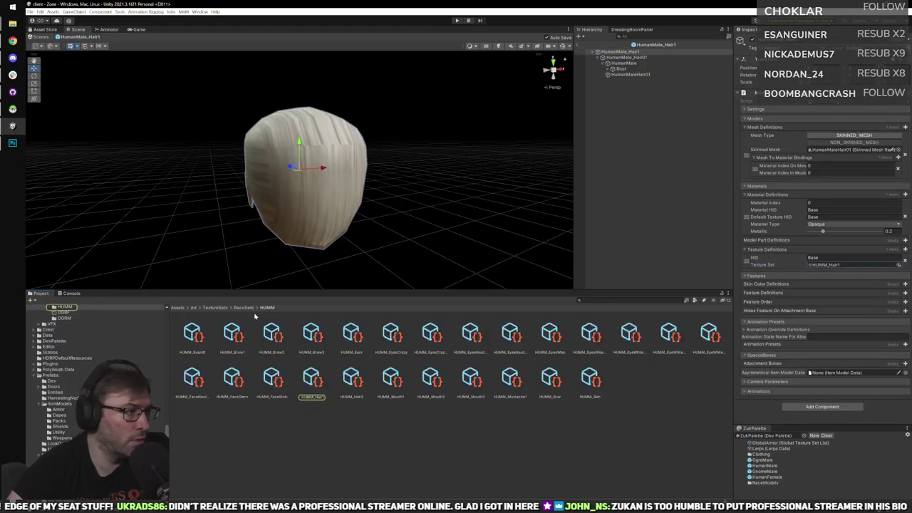
scroll(78, 363, "up", 3)
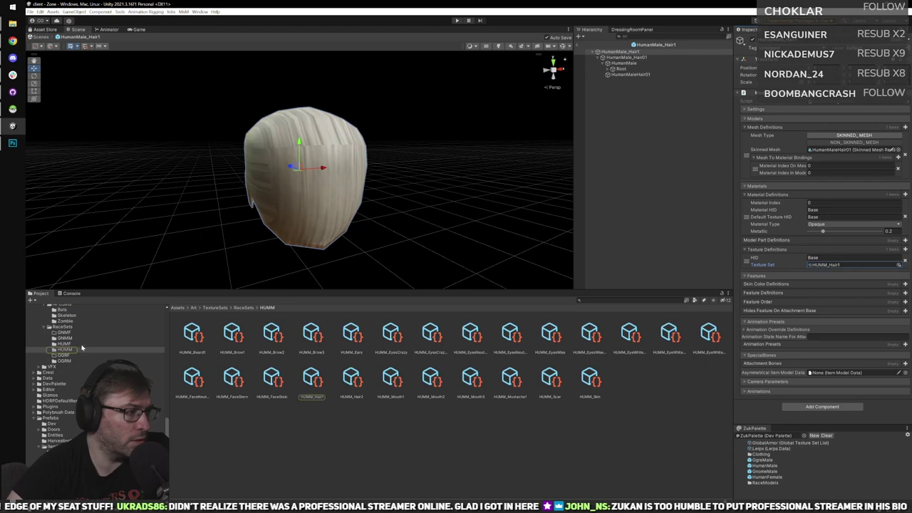
left_click(64, 343)
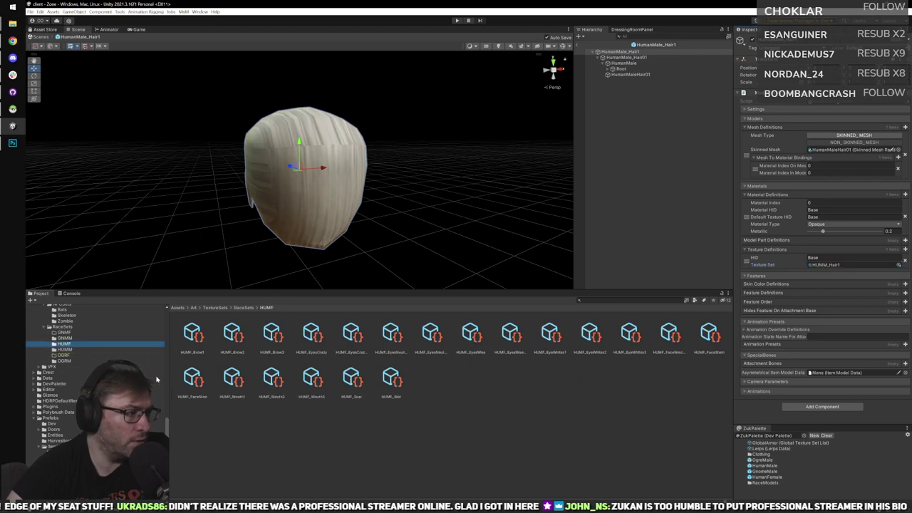
left_click(80, 350)
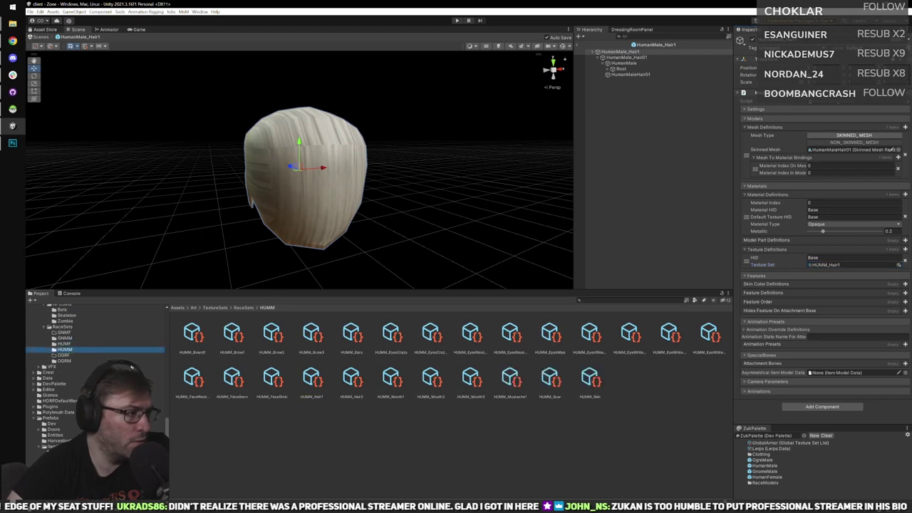
Duplicate the HUMM_Hair1 texture set into the HUMF folder, rename the copy HUMF_Hair1 and locate its source texture in the Human textures.
left_click(312, 381)
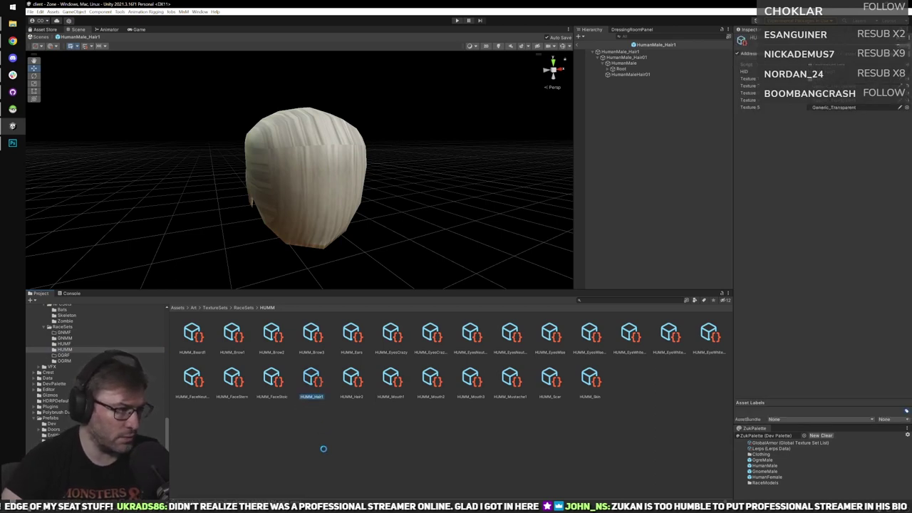
key("ctrl+d")
left_click_drag(312, 381, 80, 344)
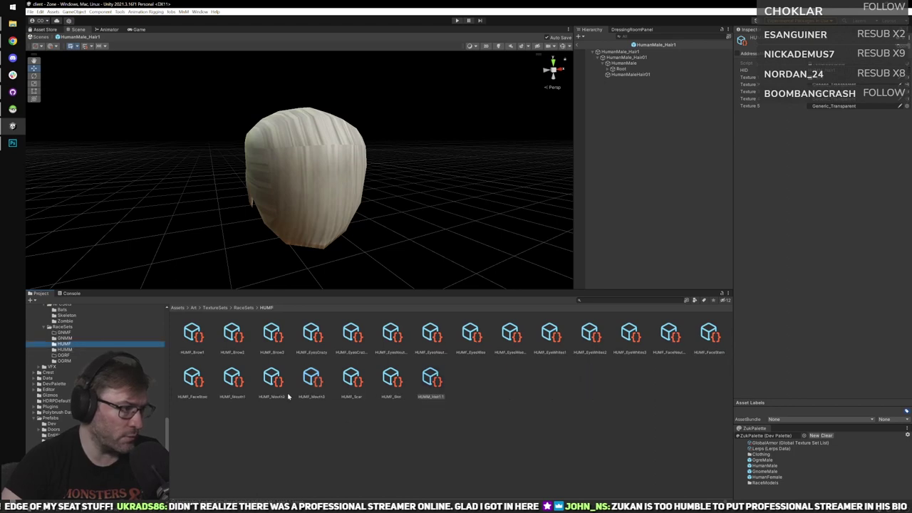
left_click(426, 399)
left_click(430, 398)
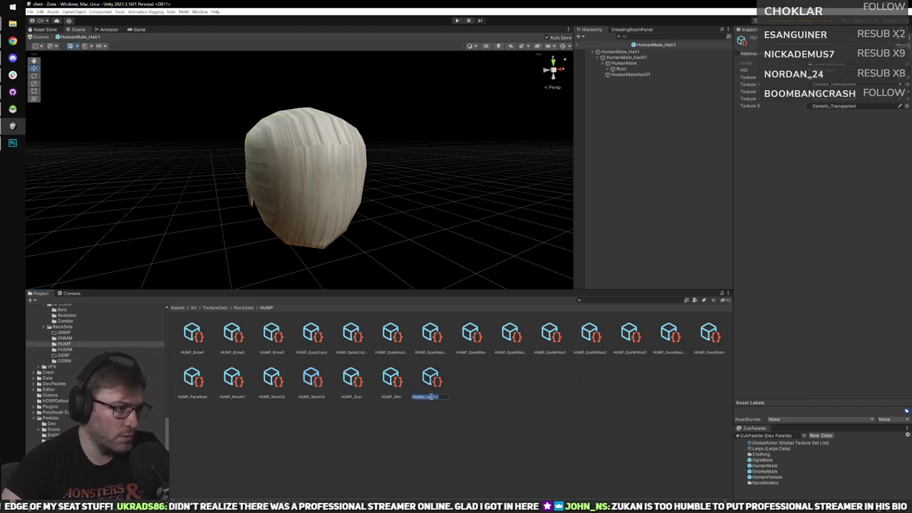
key("BackSpace")
type("F_Hair1")
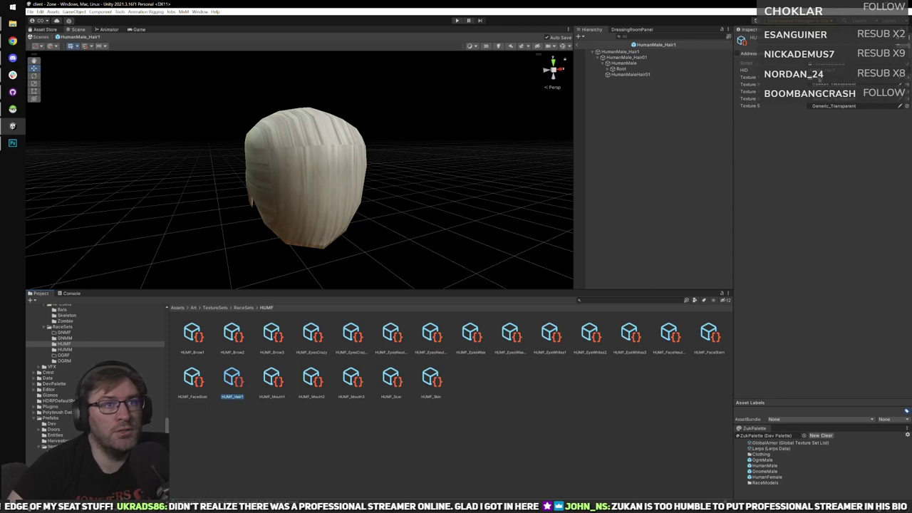
left_click(232, 397)
left_click(836, 77)
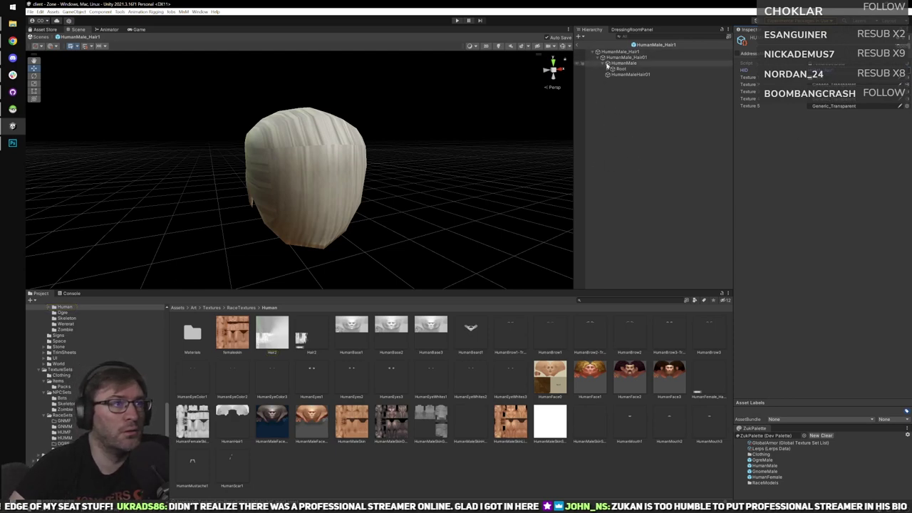
Capture HumanMale_Hair1's material and texture definitions with the Snipping Tool and move the capture aside for reference.
left_click(609, 52)
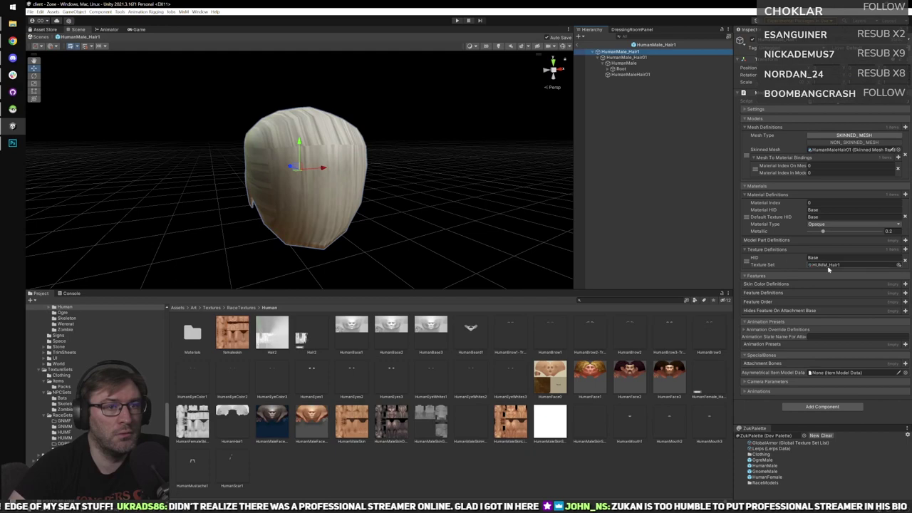
left_click(8, 12)
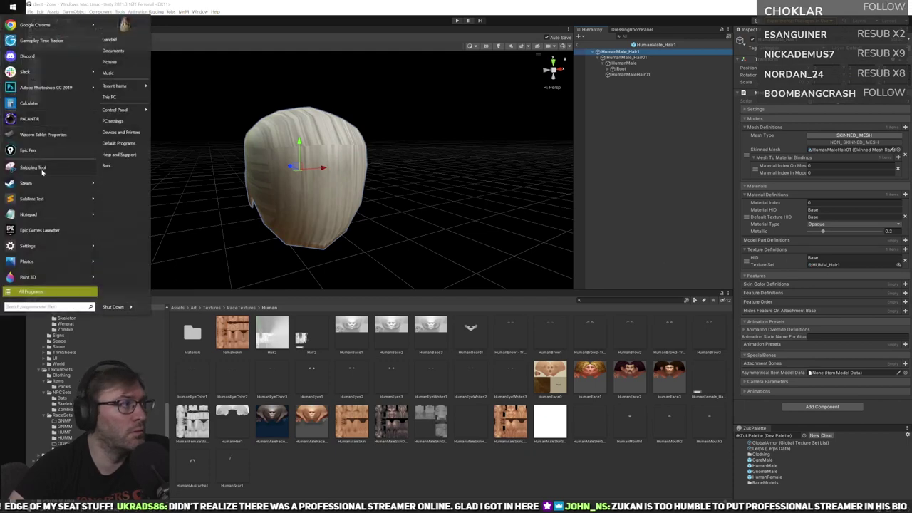
left_click(41, 171)
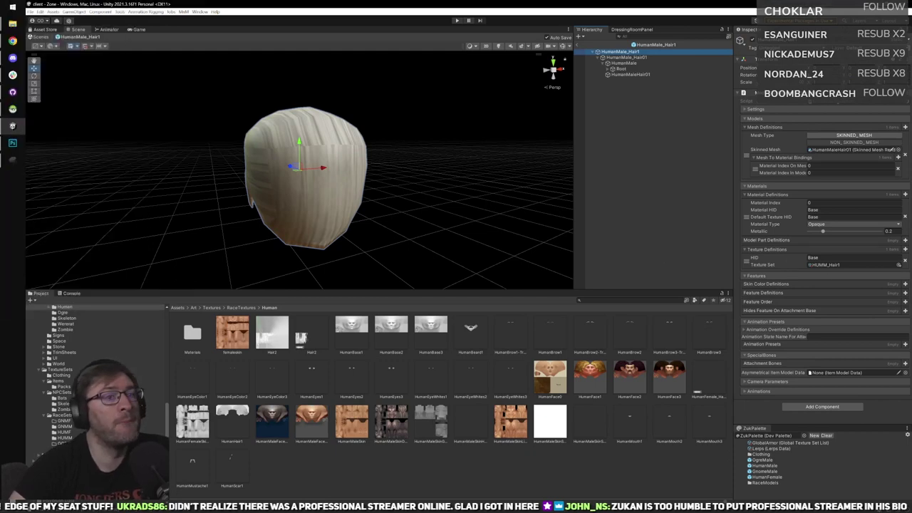
left_click(12, 126)
left_click_drag(713, 203, 909, 316)
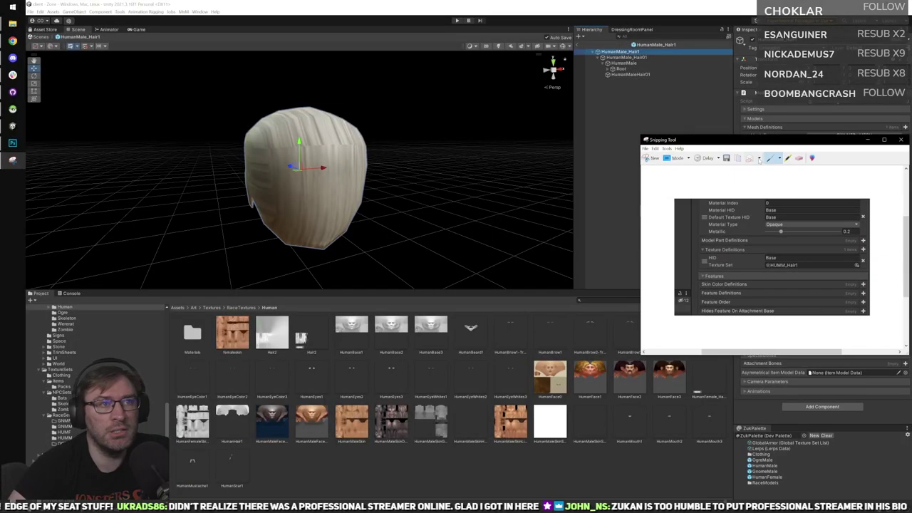
left_click_drag(758, 142, 676, 0)
Open the HumanFemale_Hair1Back prefab from the Prefabs/ModelParts/HumanFemale folder.
scroll(93, 370, "down", 5)
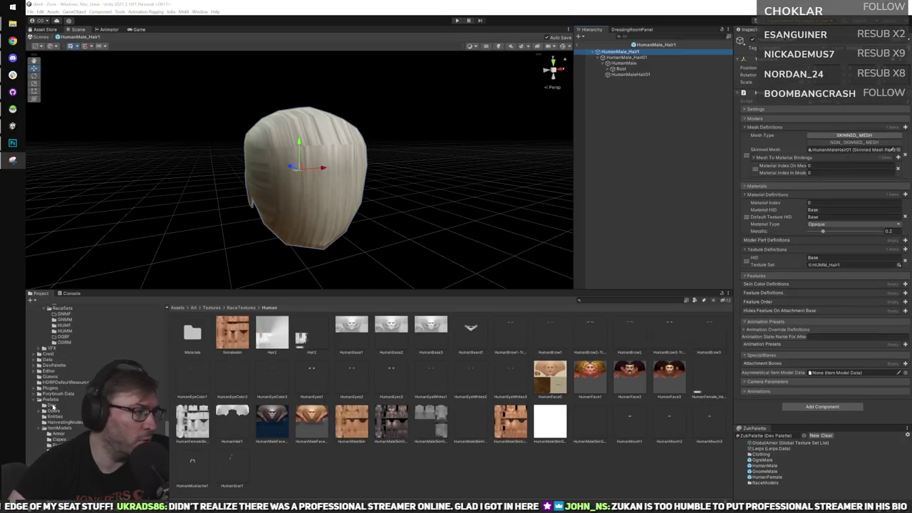
left_click(67, 435)
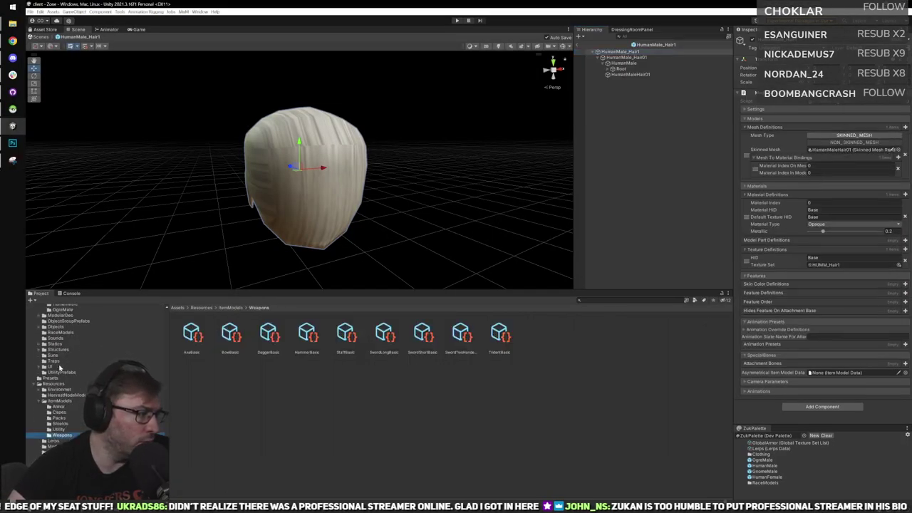
scroll(67, 354, "up", 4)
left_click(66, 390)
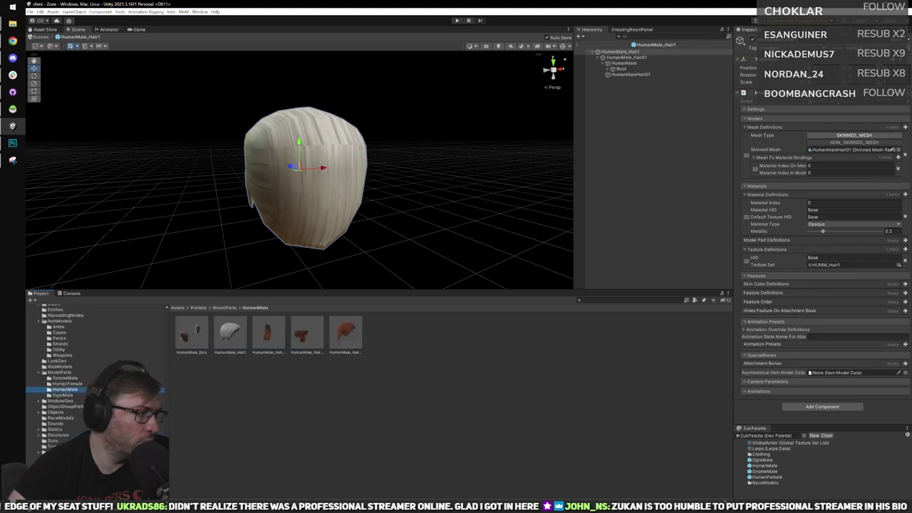
left_click(69, 384)
double_click(231, 329)
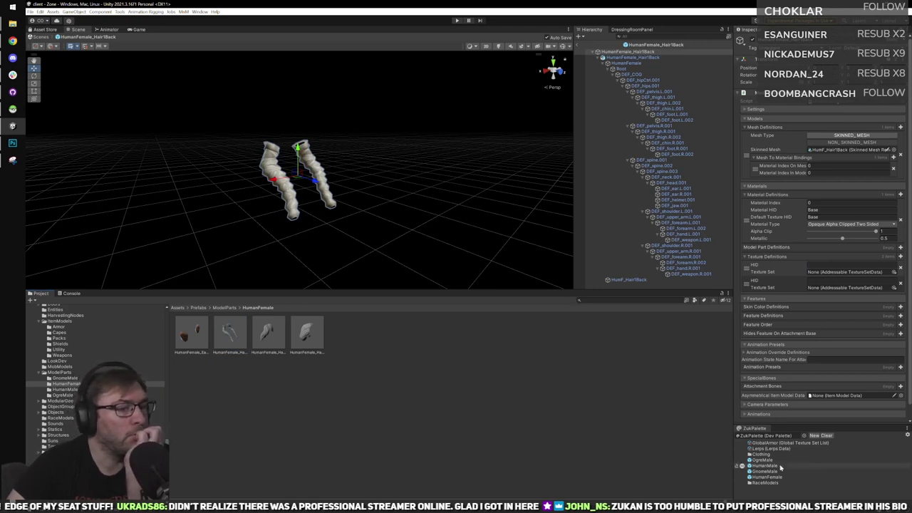
Assign the HUMF_Hair1 texture set to both texture definitions of HumanFemale_Hair1Back and set both HIDs to Base.
scroll(78, 390, "up", 5)
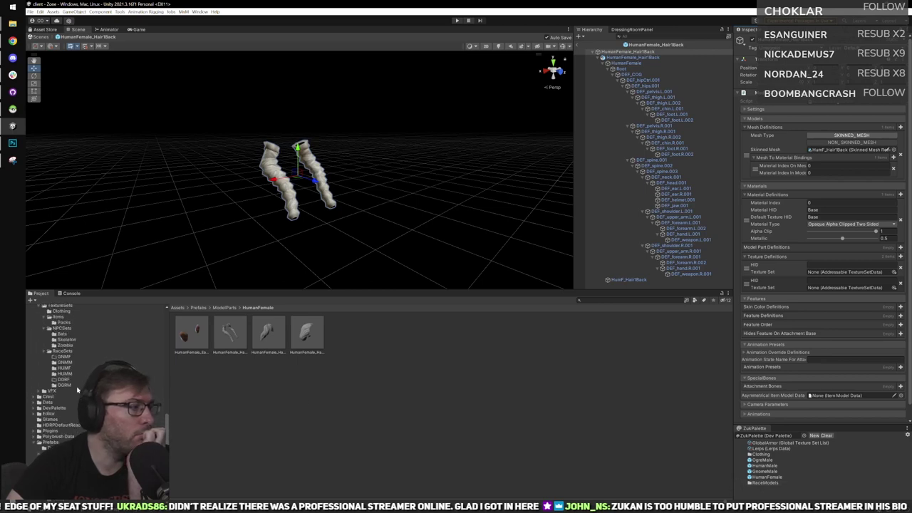
left_click(76, 366)
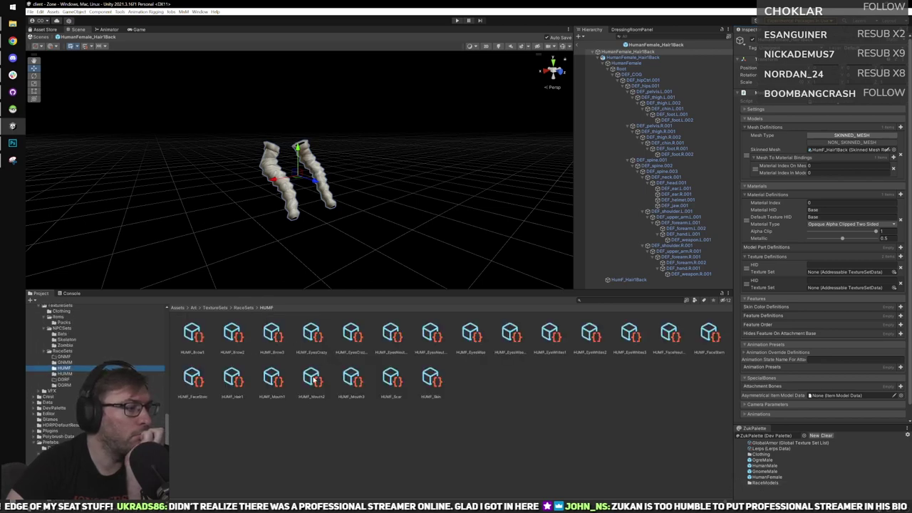
left_click_drag(236, 382, 827, 274)
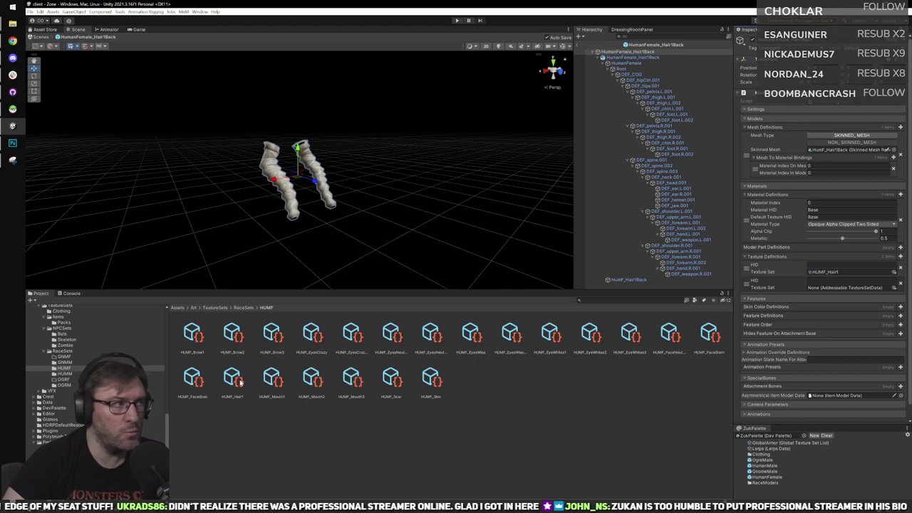
left_click_drag(241, 383, 832, 290)
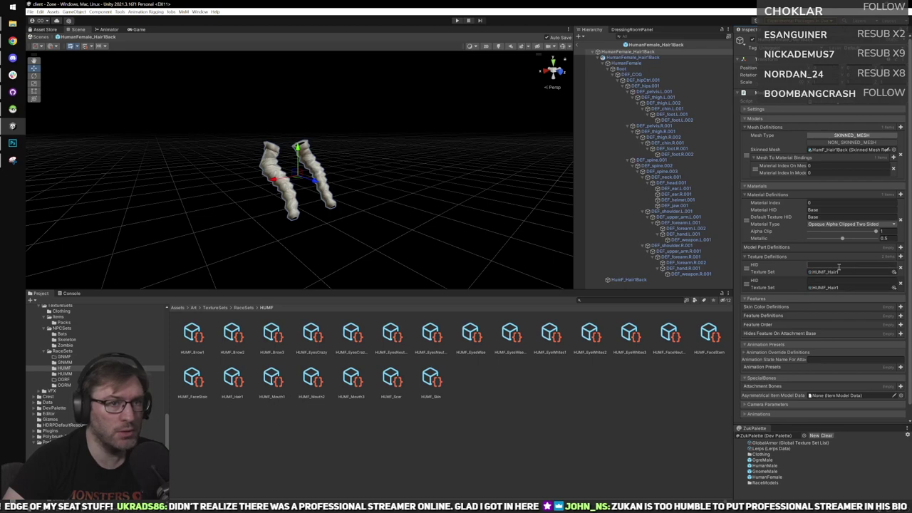
left_click(838, 265)
type("Base")
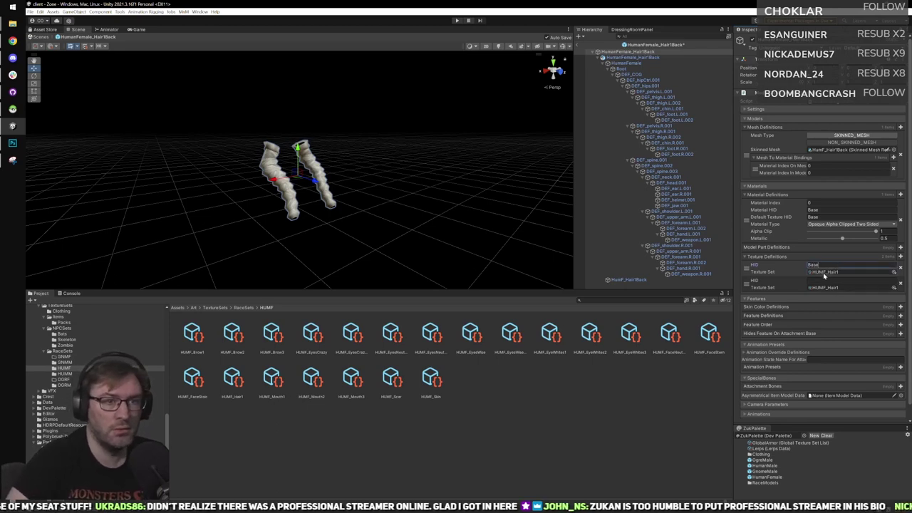
left_click(831, 280)
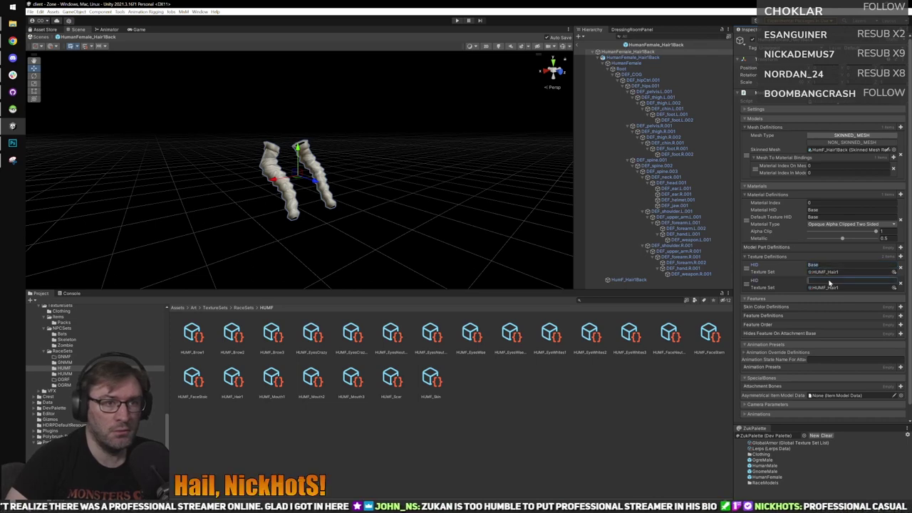
type("Base")
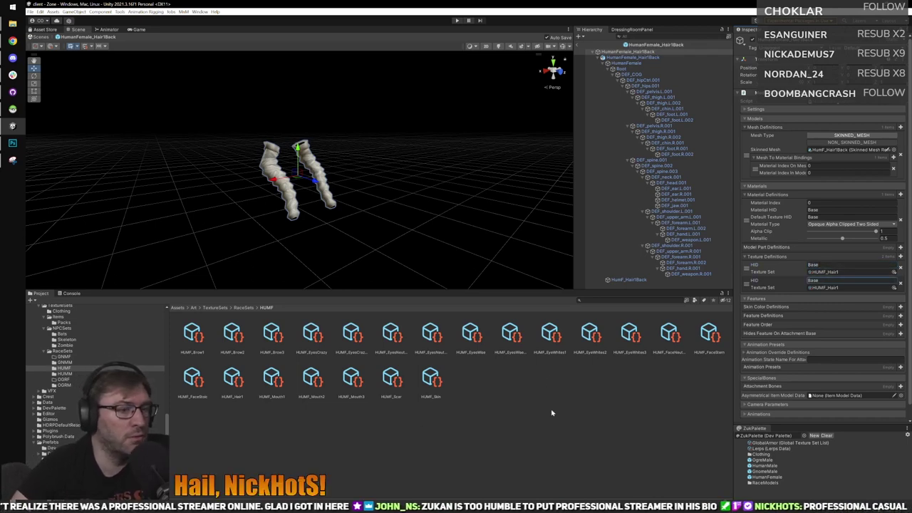
Examine the material and texture definitions of the HumanMale Hair2 prefabs, including HumanMale_Hair2Back and HumanMale_Hair2Top.
scroll(107, 413, "down", 2)
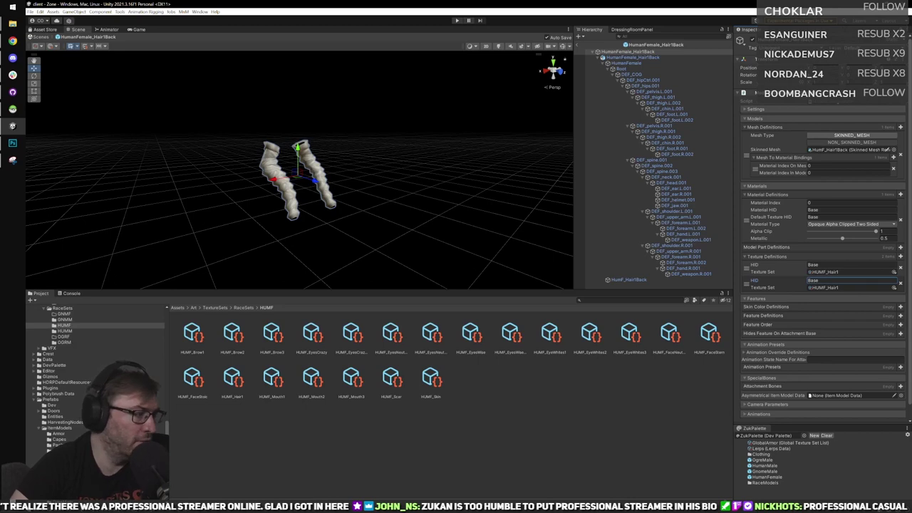
scroll(96, 356, "down", 3)
left_click(62, 454)
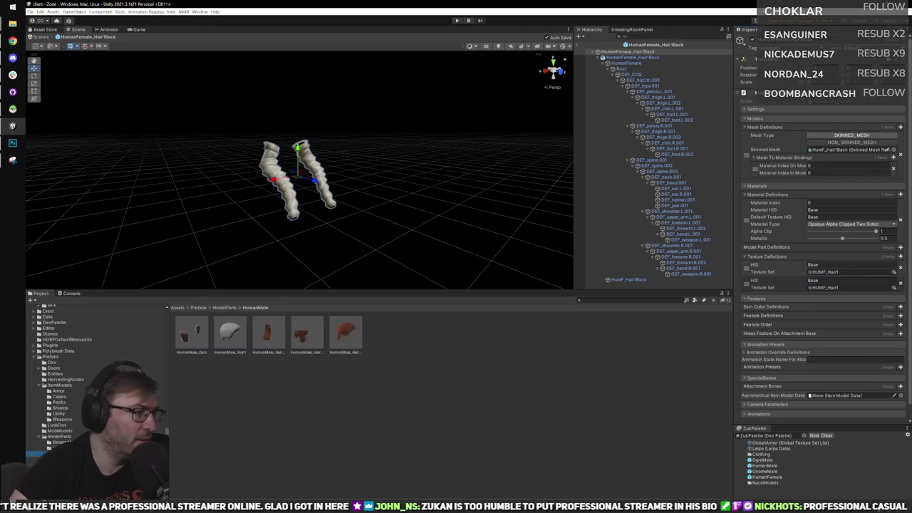
left_click(269, 332)
double_click(269, 331)
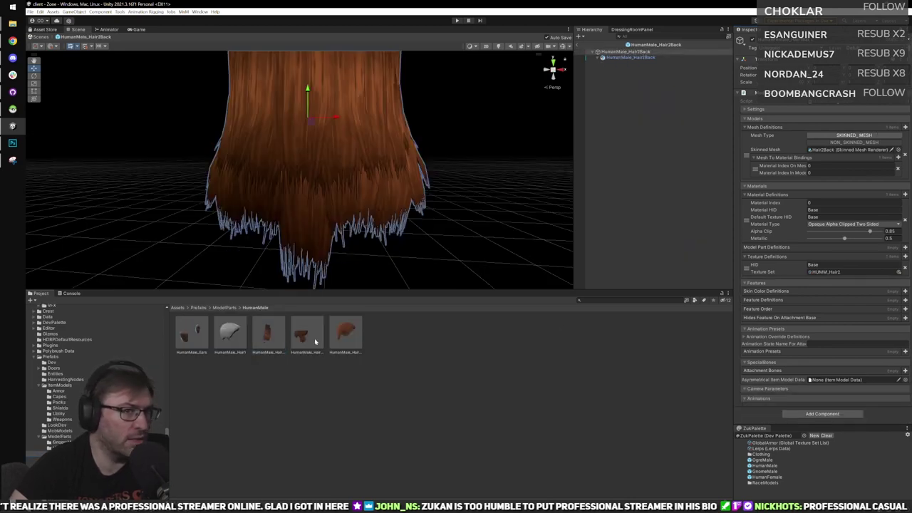
double_click(315, 342)
double_click(334, 338)
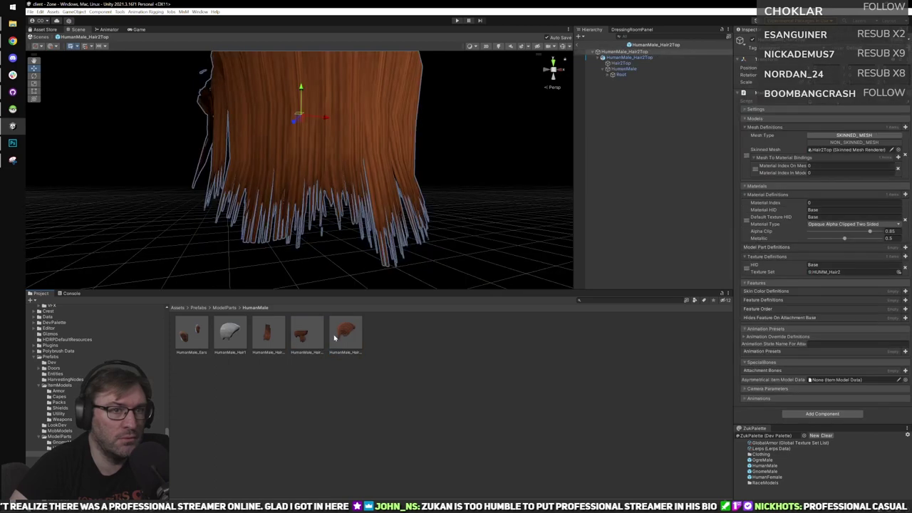
left_click(270, 343)
left_click(223, 341)
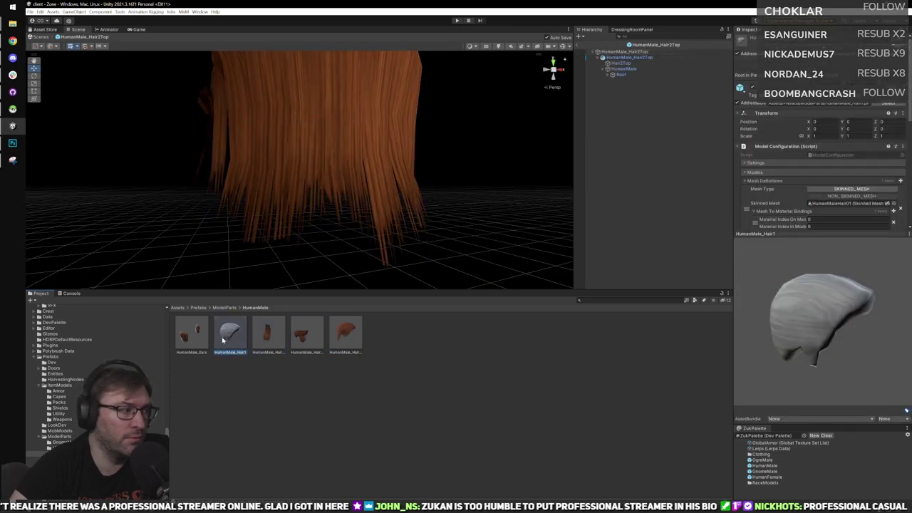
Open the HumanFemale_Hair1Front prefab, set its texture definition's HID to Base and assign the HUMF_Hair1 texture set.
left_click(63, 448)
double_click(272, 339)
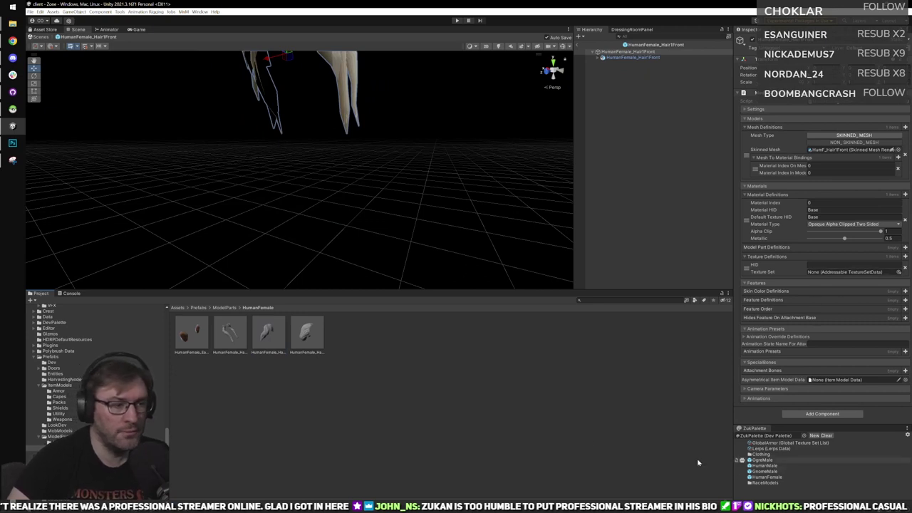
scroll(62, 420, "down", 5)
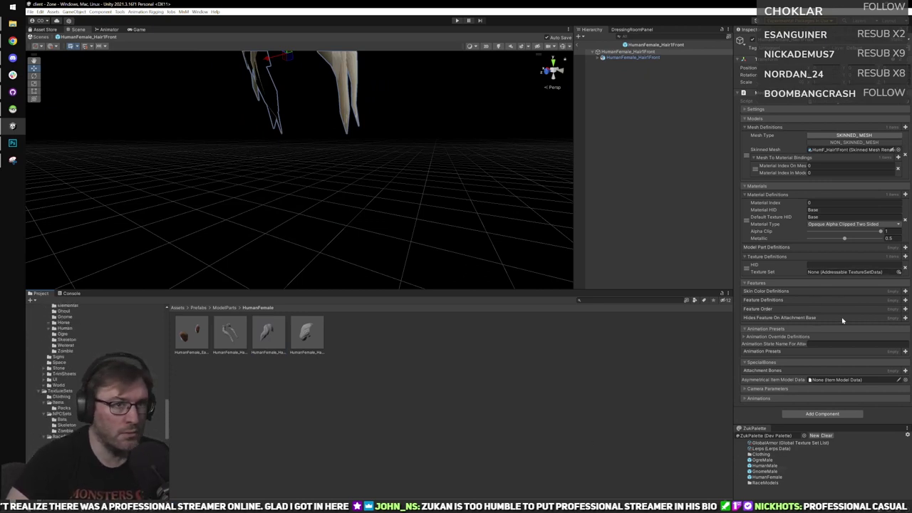
left_click(826, 264)
type("Base")
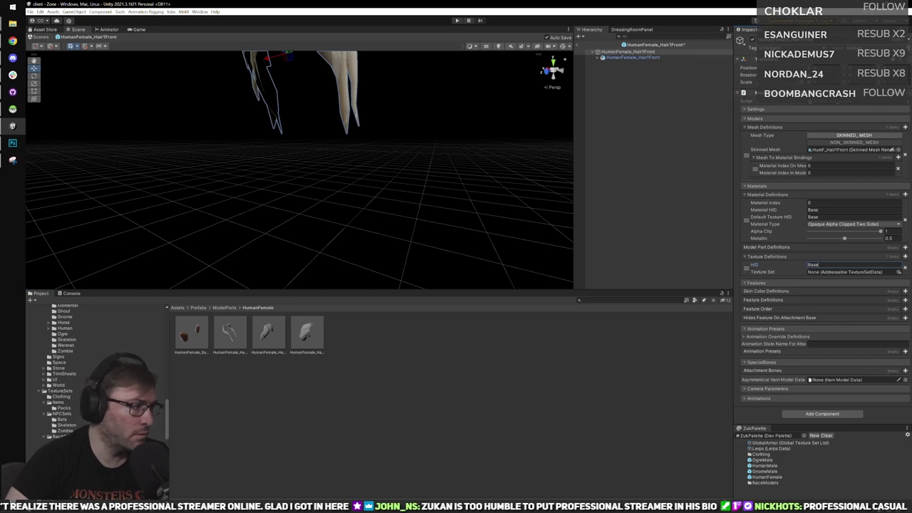
left_click(65, 454)
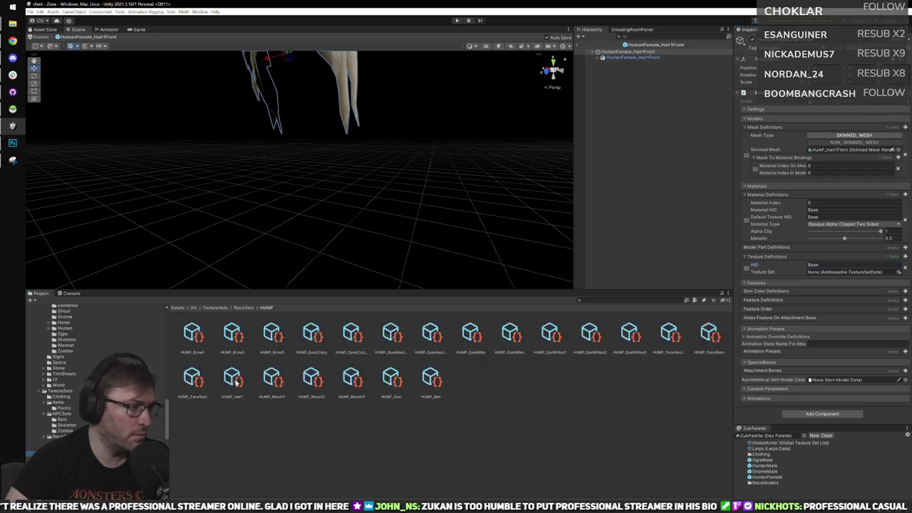
left_click_drag(236, 382, 819, 272)
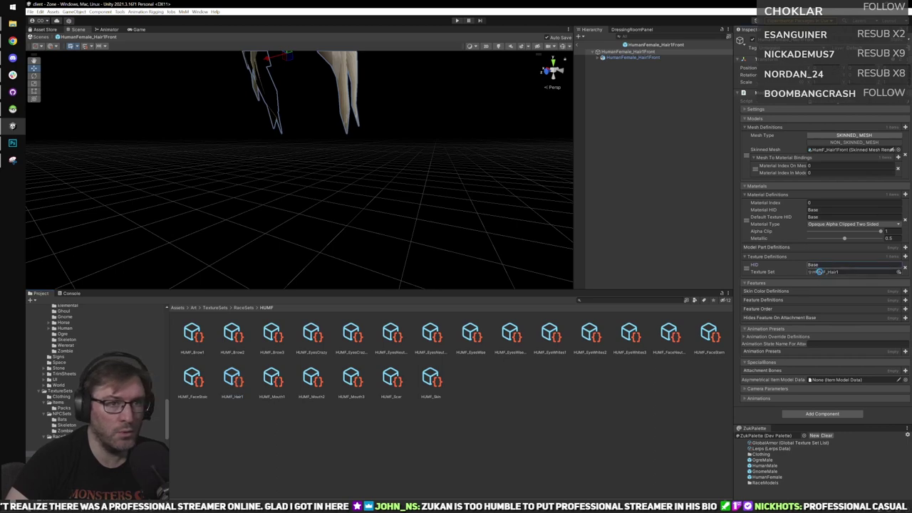
Open the HumanFemale_Hair1Top prefab, set its texture definition's HID to Base and assign the HUMF_Hair1 texture set.
scroll(68, 431, "down", 8)
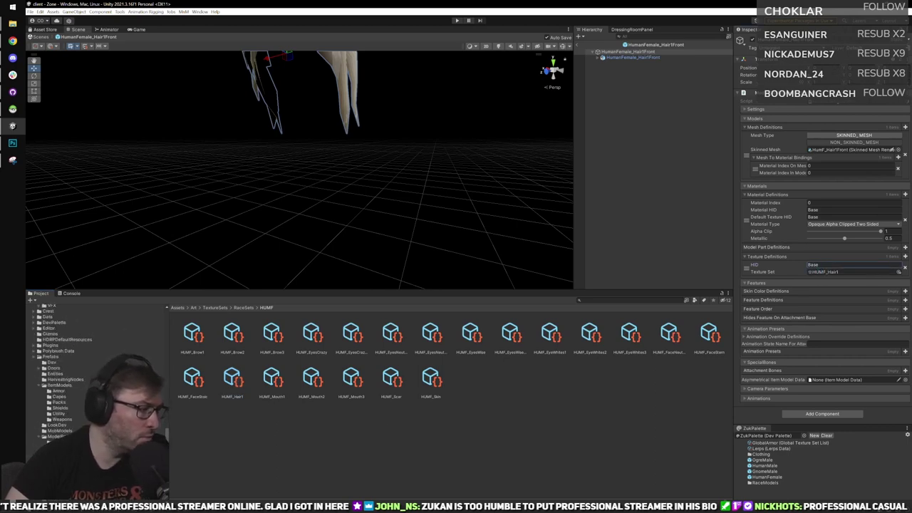
left_click(48, 441)
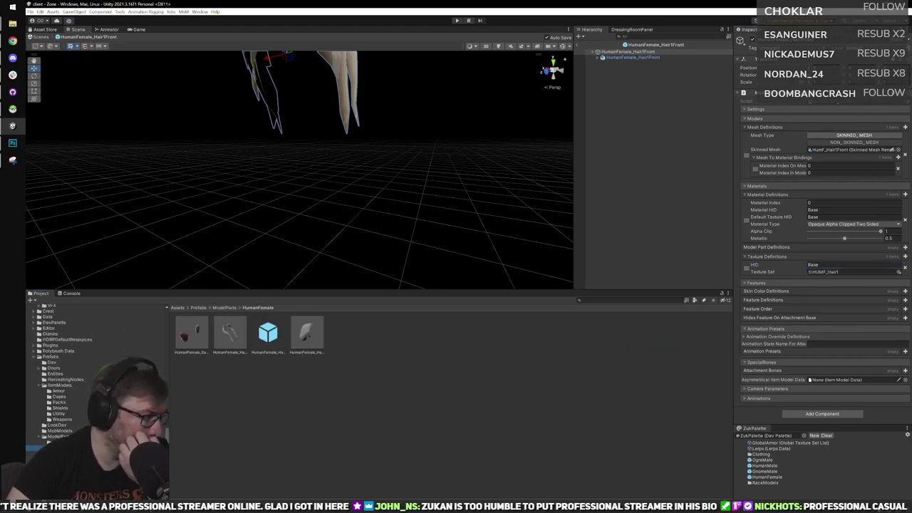
left_click(307, 333)
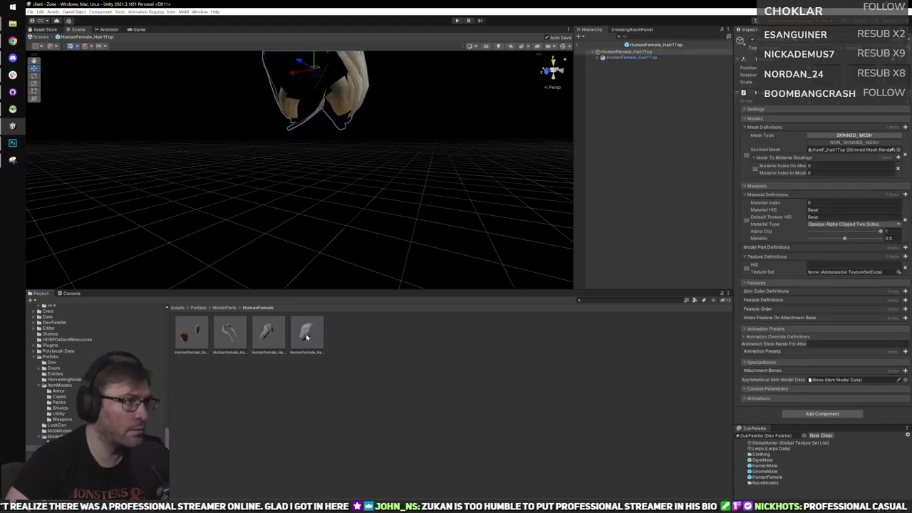
left_click(826, 264)
type("Base")
scroll(74, 400, "up", 5)
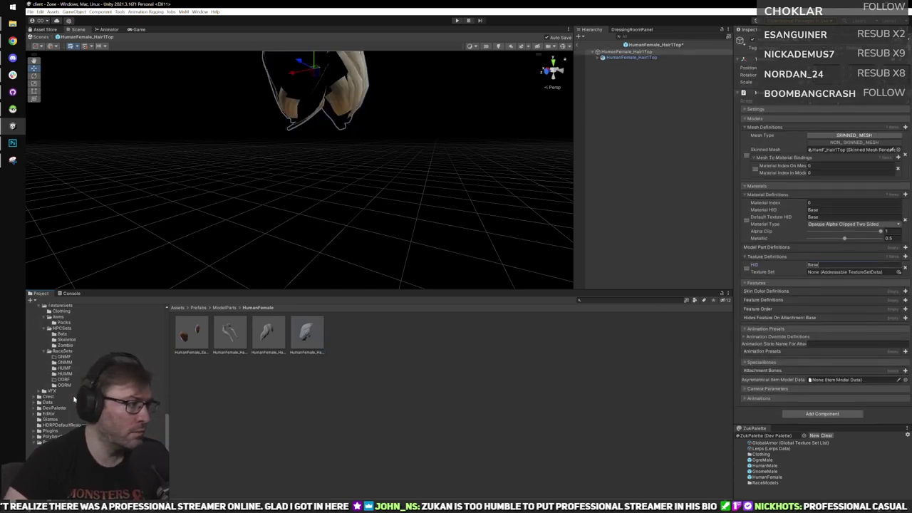
left_click(65, 367)
left_click_drag(233, 378, 830, 275)
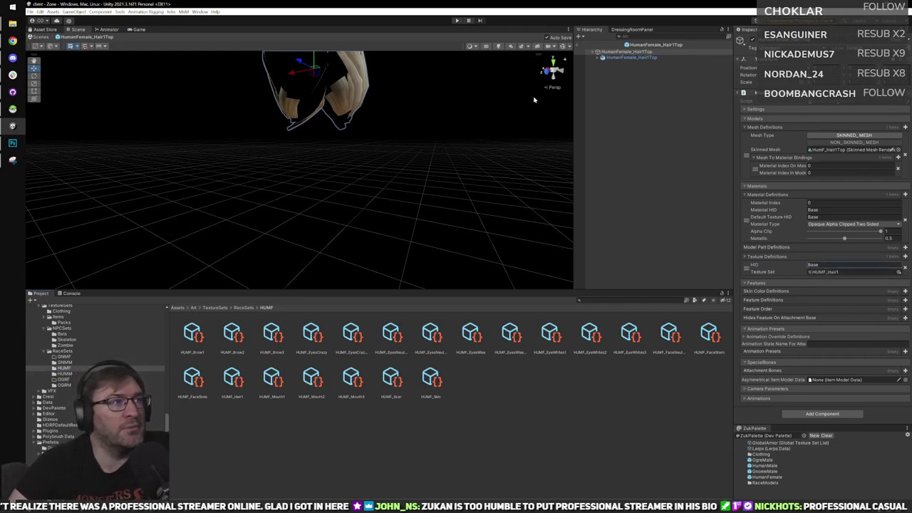
key("f")
left_click(580, 49)
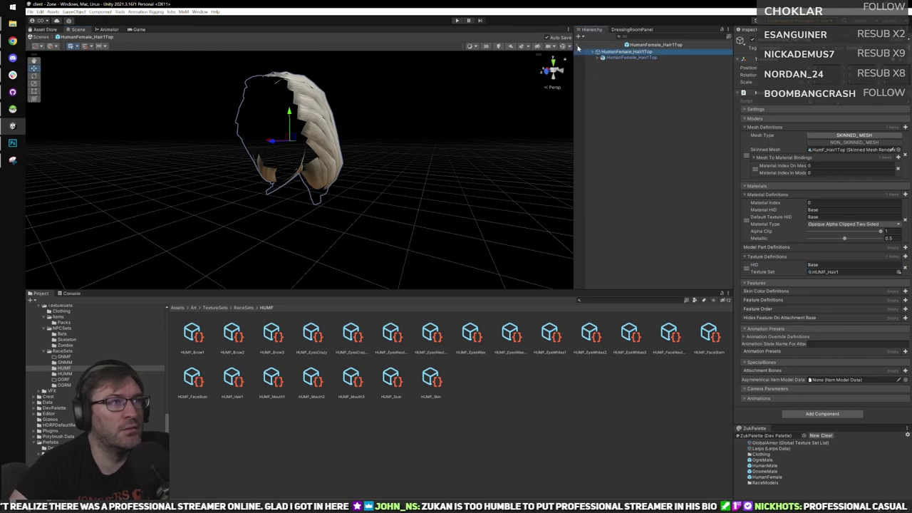
Run the game, log in to the Development Server and start a new character in a maximized game view.
left_click(455, 22)
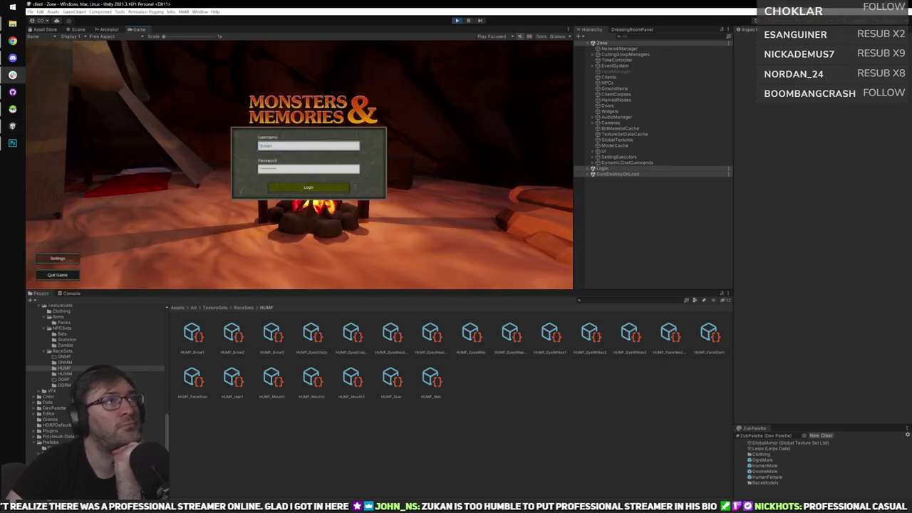
left_click(308, 187)
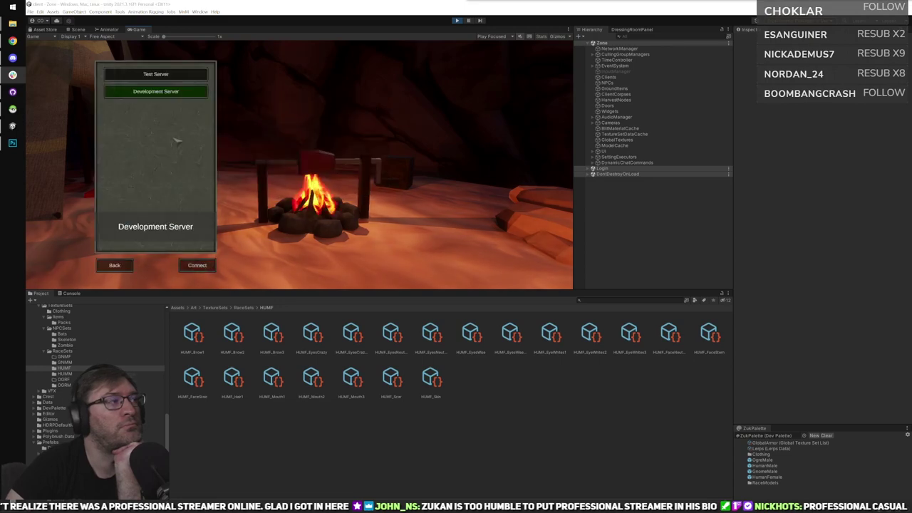
left_click(197, 265)
double_click(137, 30)
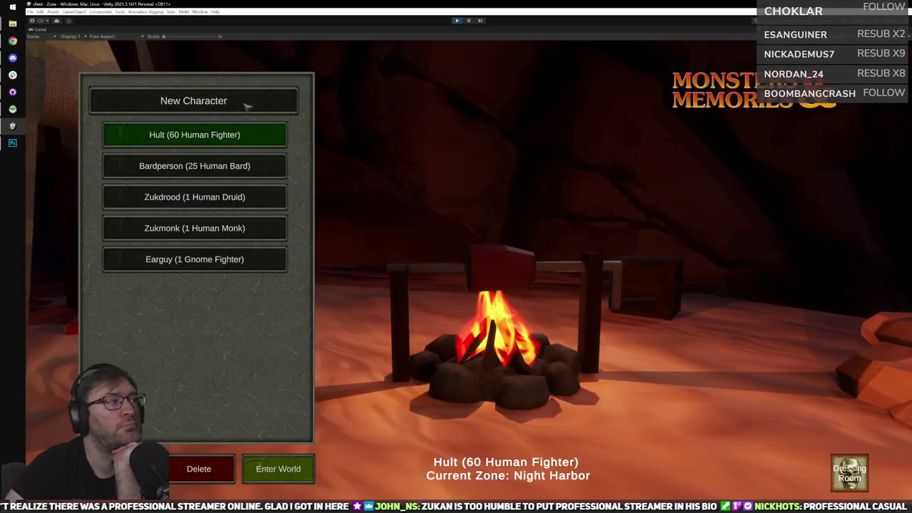
left_click(246, 102)
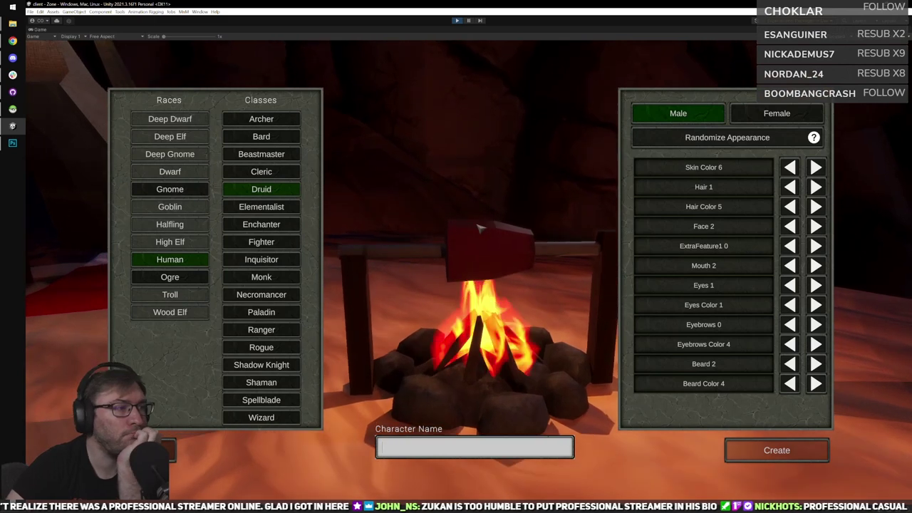
Preview the female Human with randomized appearances and with Hair 1 to check the hair and features.
left_click(776, 114)
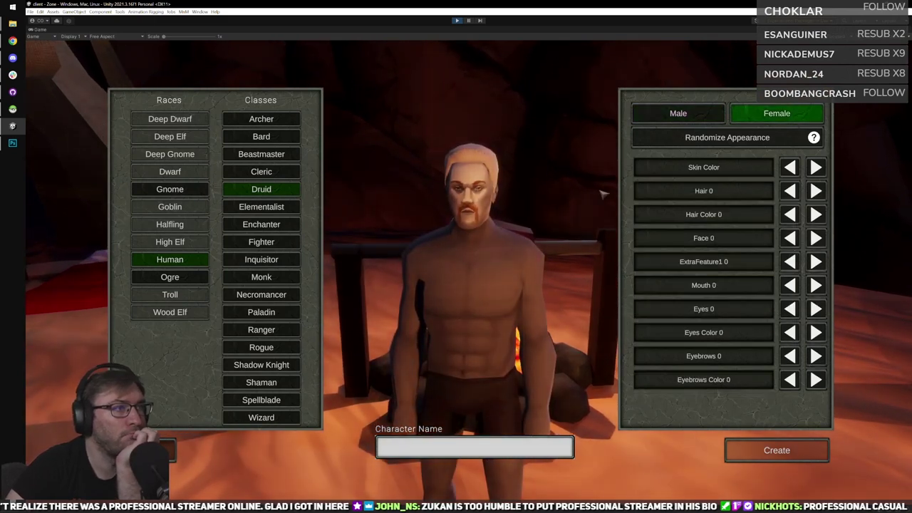
left_click(739, 143)
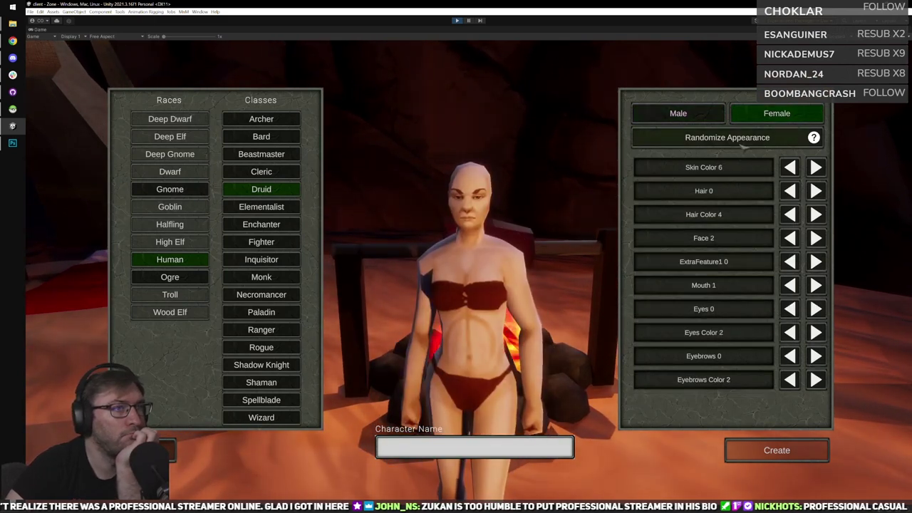
left_click(817, 191)
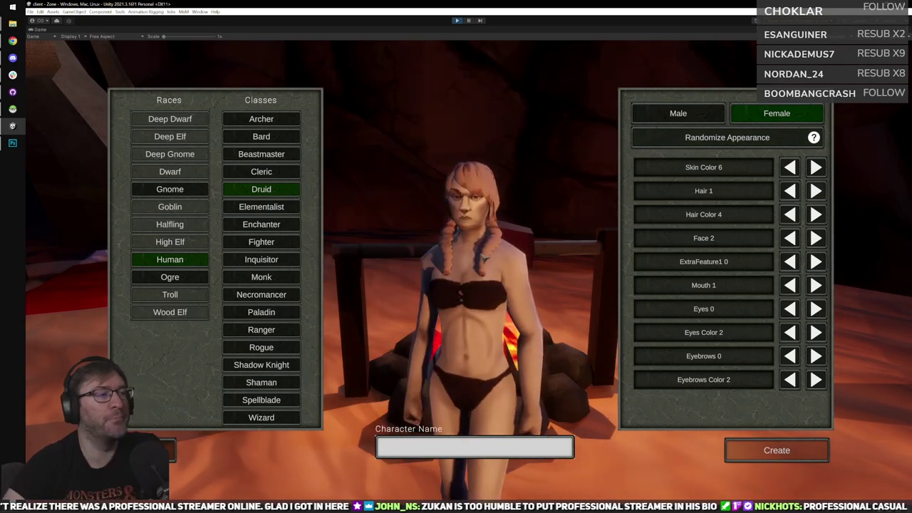
left_click(748, 144)
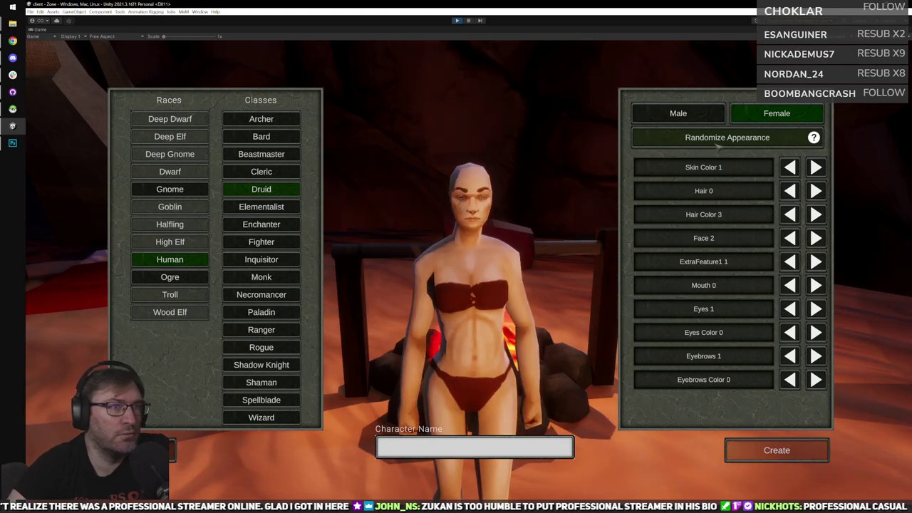
Randomize the female Human's appearance once more, leave character creation and enter the world with the level 60 Human Fighter.
left_click(713, 142)
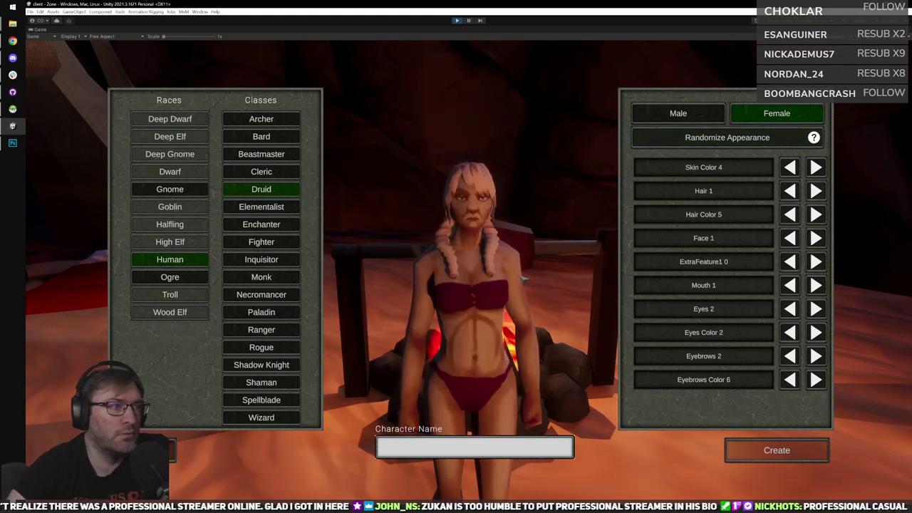
left_click_drag(468, 430, 306, 435)
left_click(170, 450)
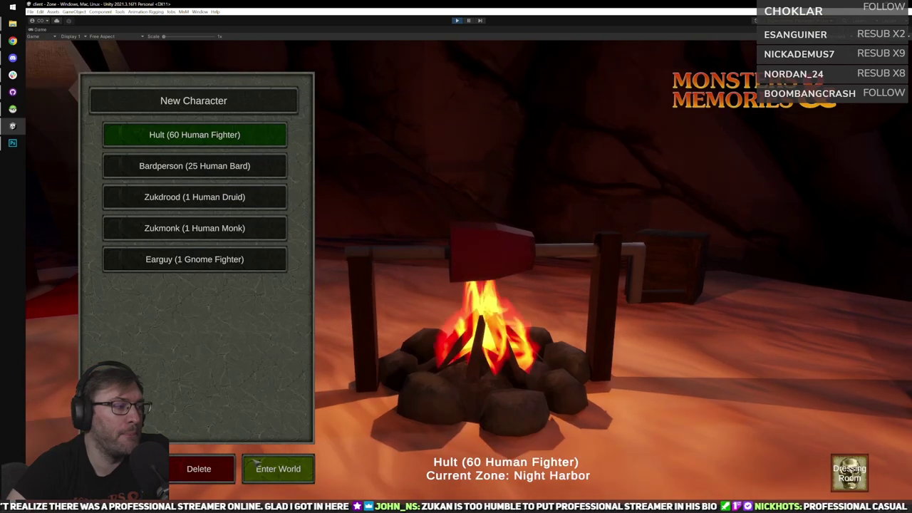
left_click(278, 469)
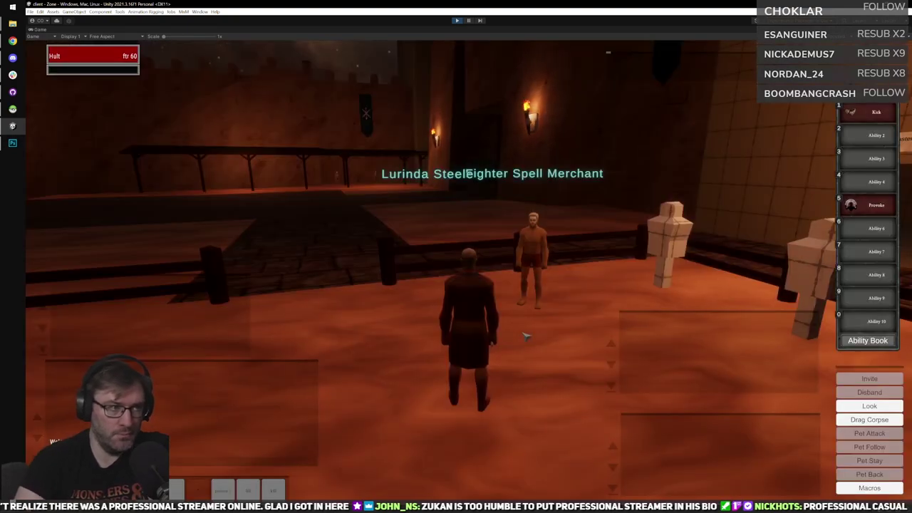
Examine the female Human NPC beside the Fighter Spell Merchant up close and from several angles, and stop the game.
right_click_drag(497, 271, 449, 263)
scroll(498, 271, "up", 8)
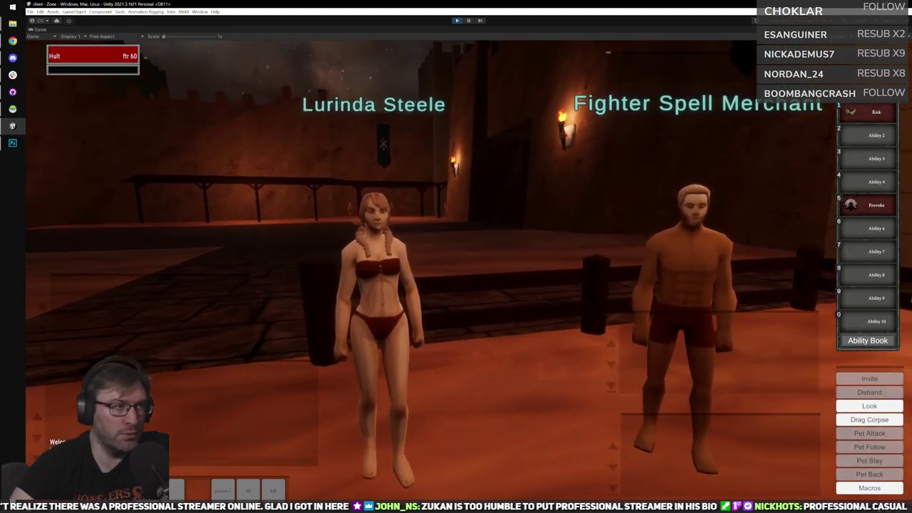
key("w")
key("w")
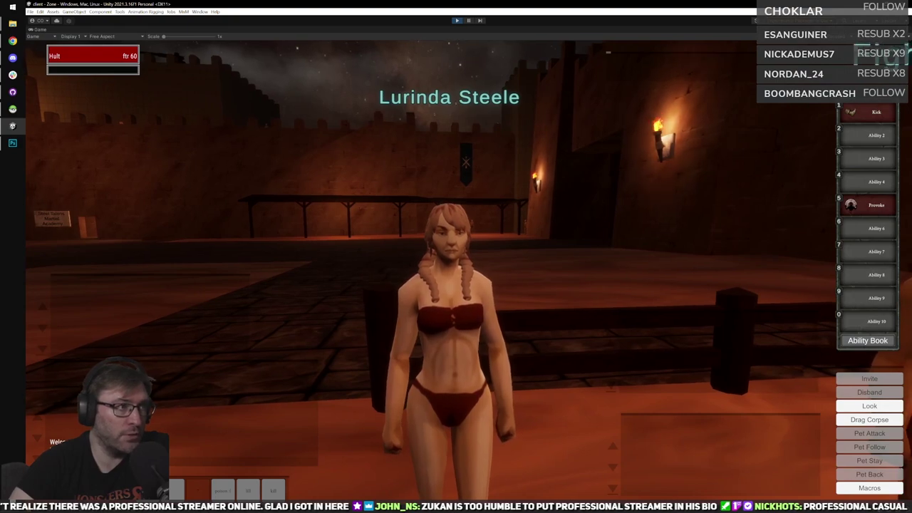
key("w")
right_click_drag(463, 268, 541, 299)
scroll(468, 271, "down", 5)
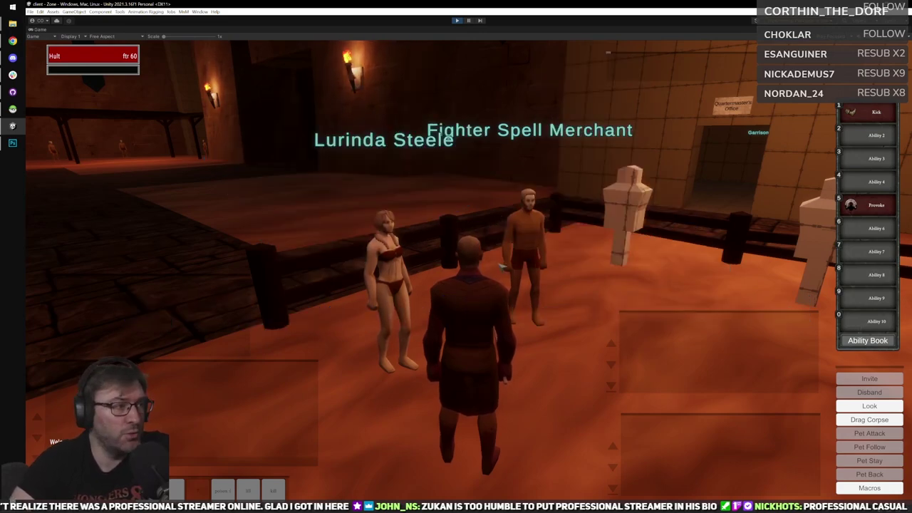
left_click_drag(425, 225, 399, 225)
right_click_drag(428, 228, 500, 267)
scroll(500, 267, "up", 5)
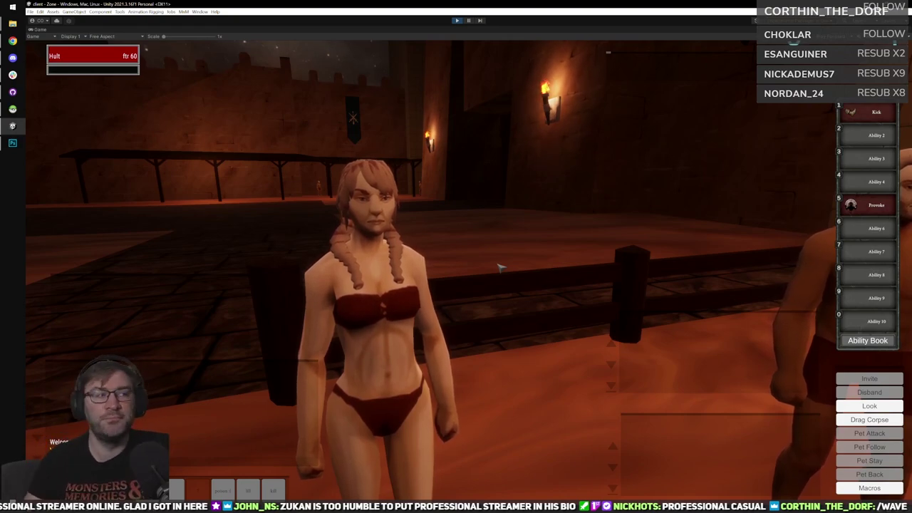
scroll(490, 263, "down", 5)
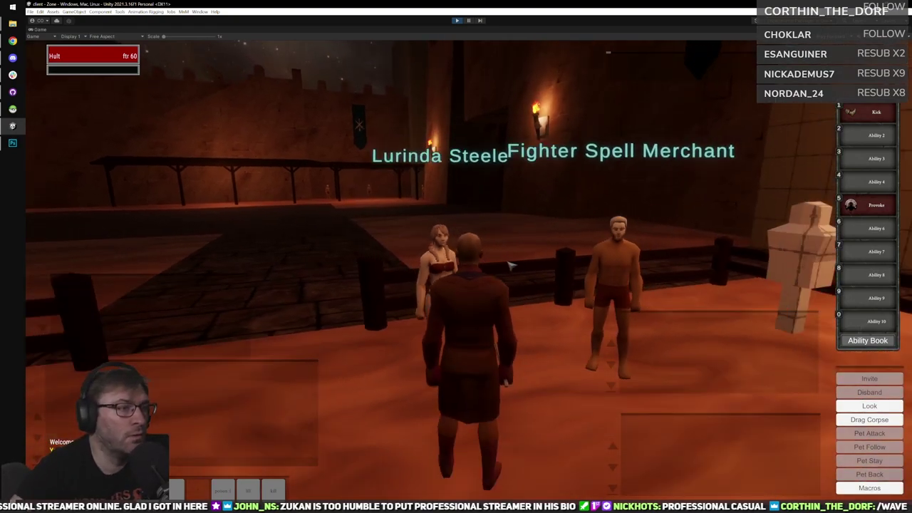
mouse_move(505, 246)
right_mouse_down()
mouse_move(384, 255)
mouse_move(520, 254)
right_mouse_up()
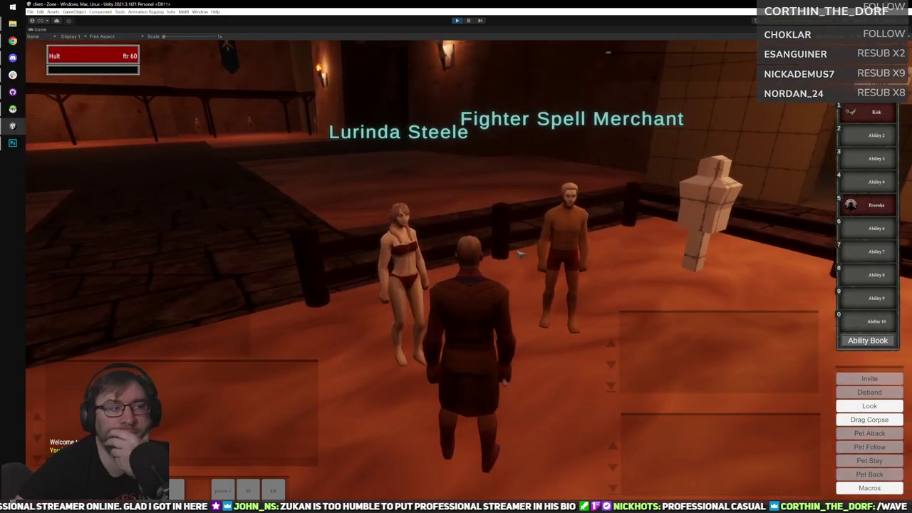
left_click_drag(521, 254, 490, 241)
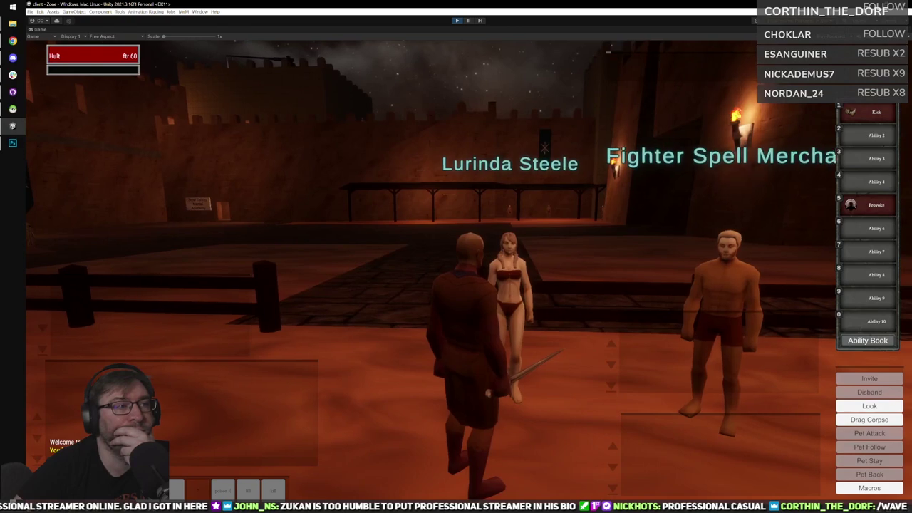
key("w")
right_click_drag(490, 241, 487, 268)
left_click(458, 21)
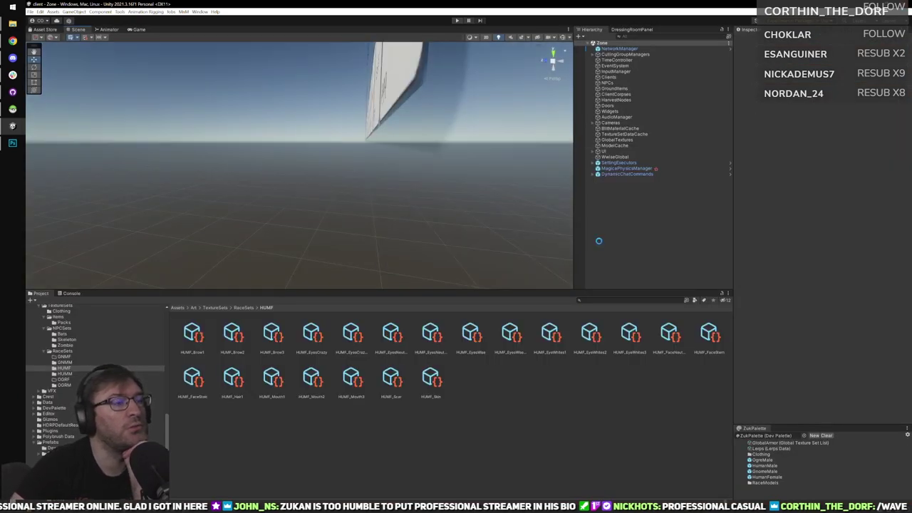
Switch to GitHub Desktop, review the client repository's changed files and commit them with the summary "[client only] Female Prefab Fixed".
key("alt+Tab")
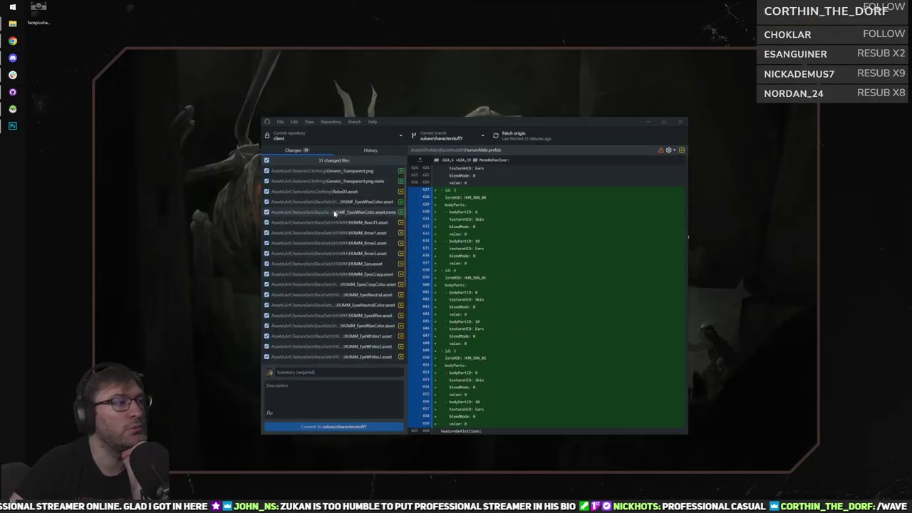
scroll(324, 299, "down", 3)
scroll(340, 343, "up", 3)
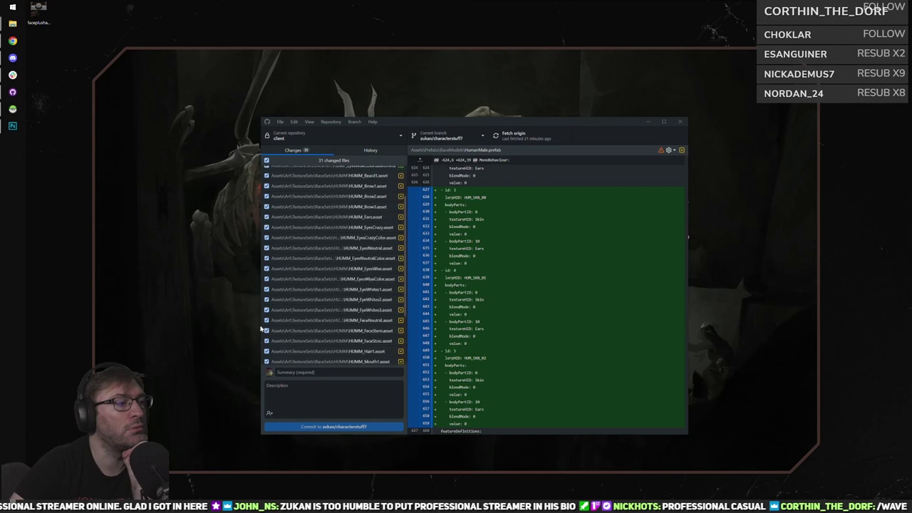
left_click(297, 373)
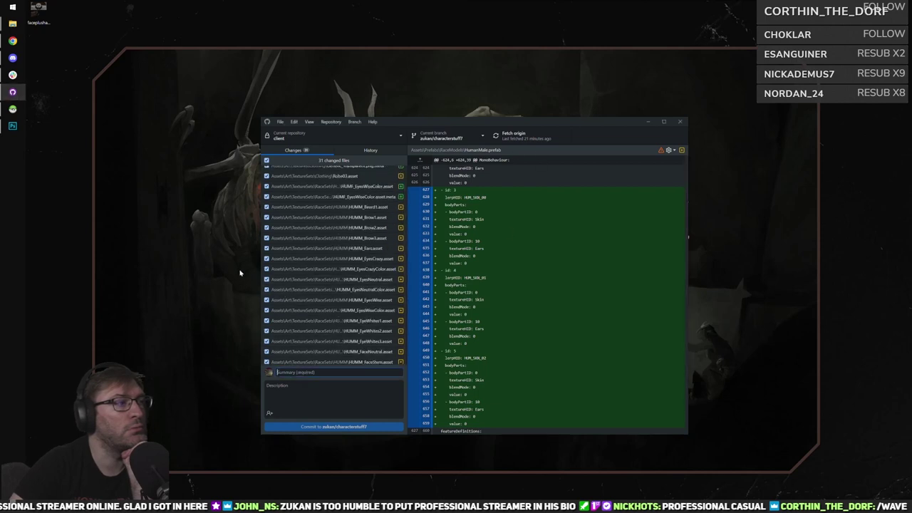
scroll(335, 319, "down", 5)
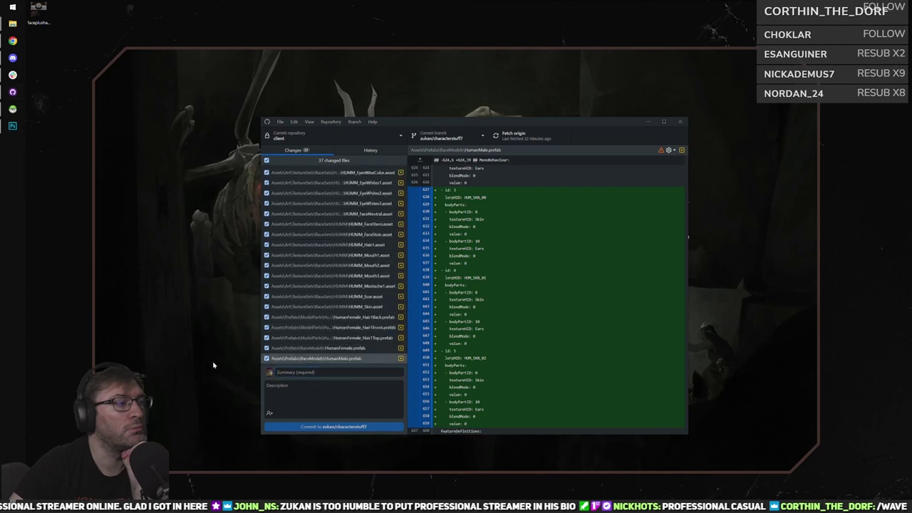
left_click(319, 373)
type("0")
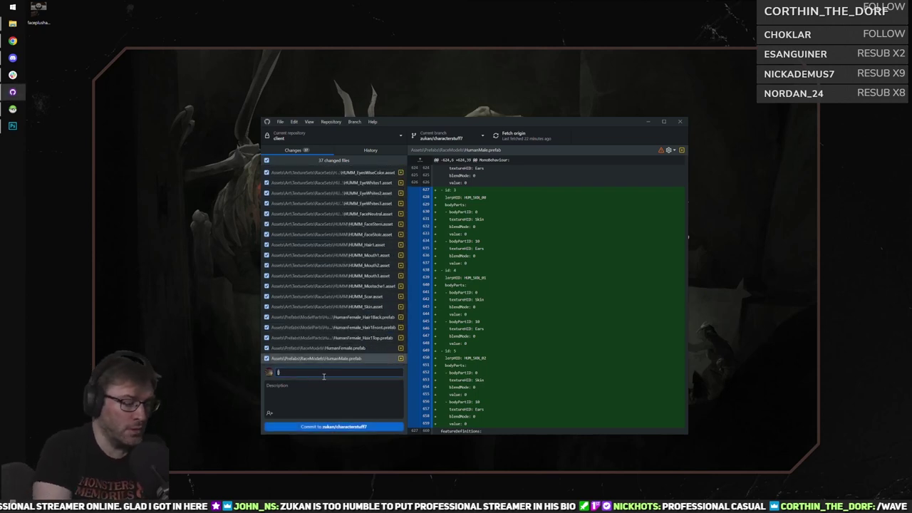
type("client")
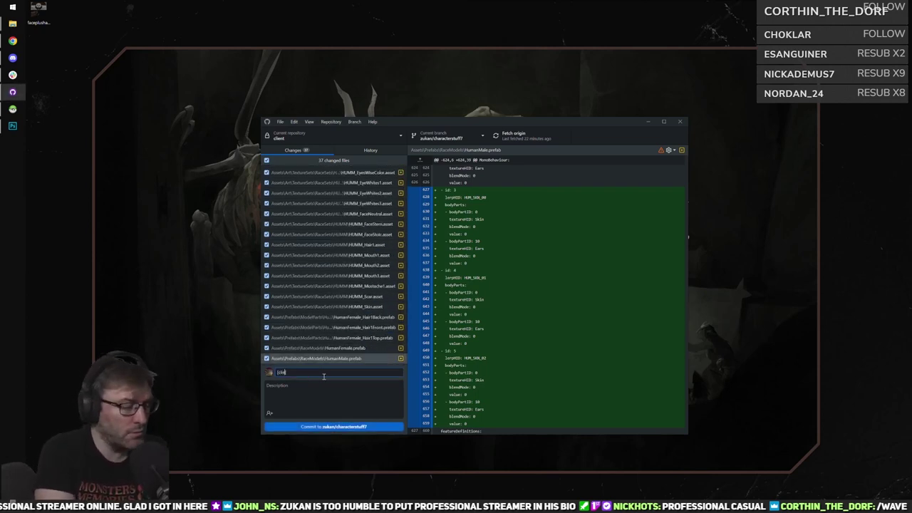
type(" only]")
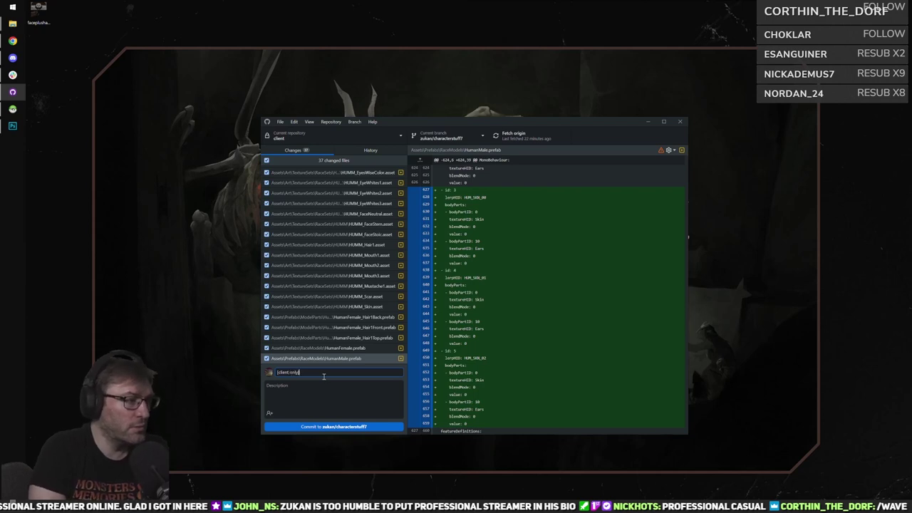
type(" F")
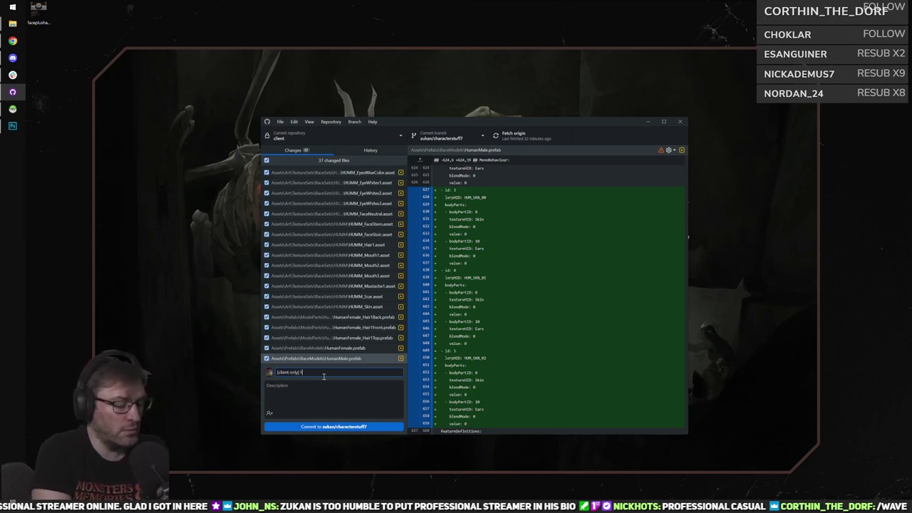
type("emale Prefab Fixed")
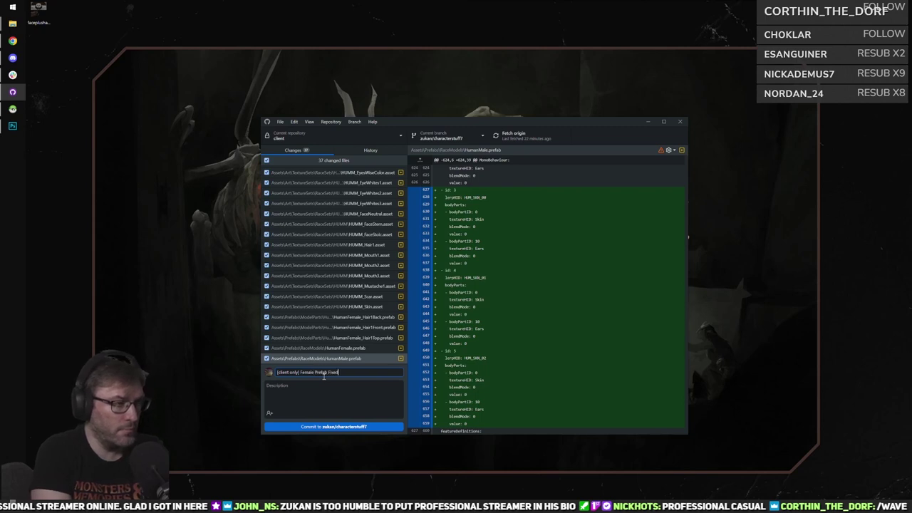
left_click(367, 427)
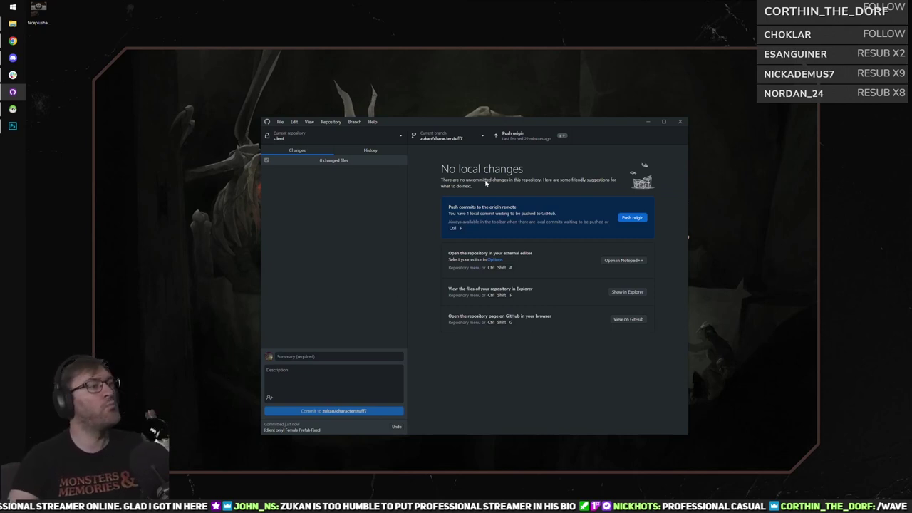
Push the "[client only] Female Prefab Fixed" commit to origin and cherry-pick it onto the master branch.
left_click(525, 136)
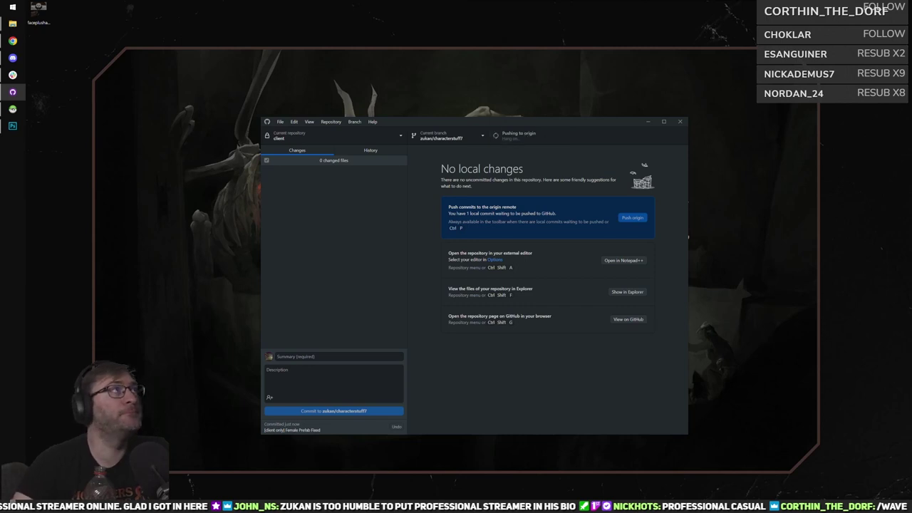
key("alt+Tab")
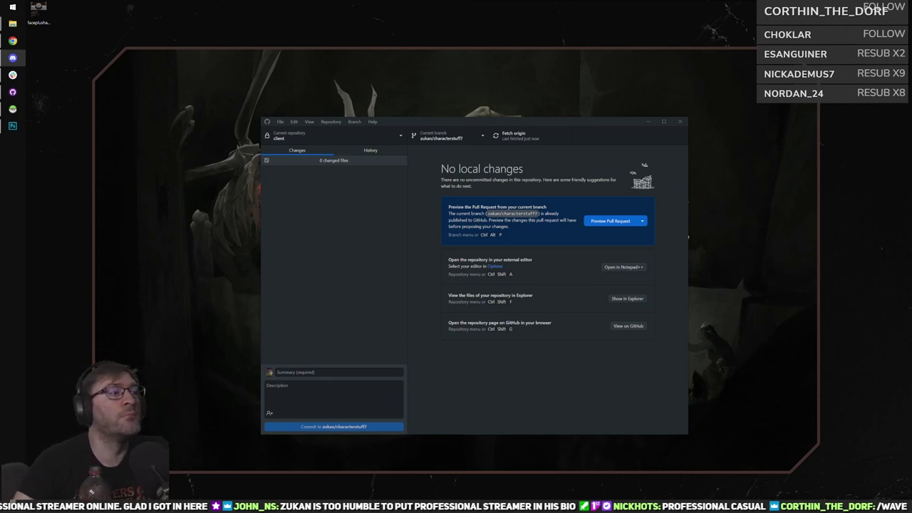
left_click(370, 151)
left_click(360, 176)
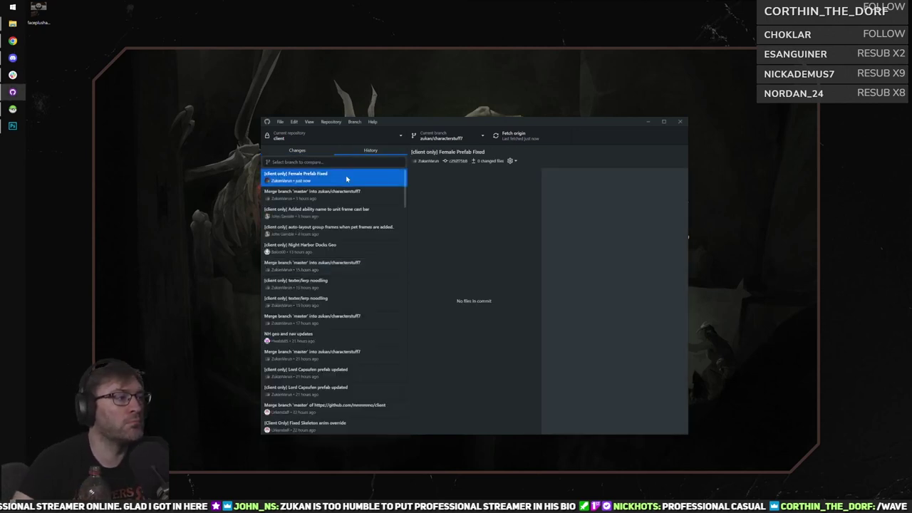
left_click_drag(373, 172, 434, 184)
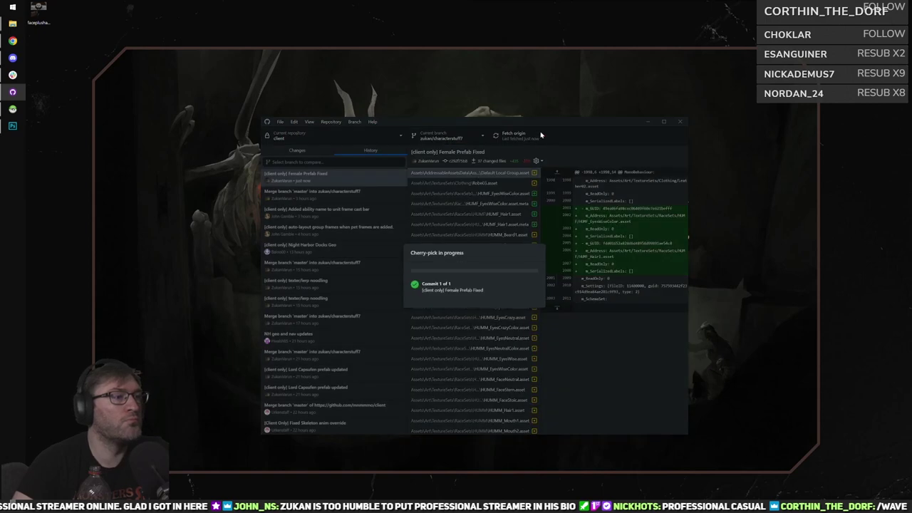
Clear the Photoshop and GitHub Desktop windows out of the way and switch to an empty Blender scene.
left_click(12, 126)
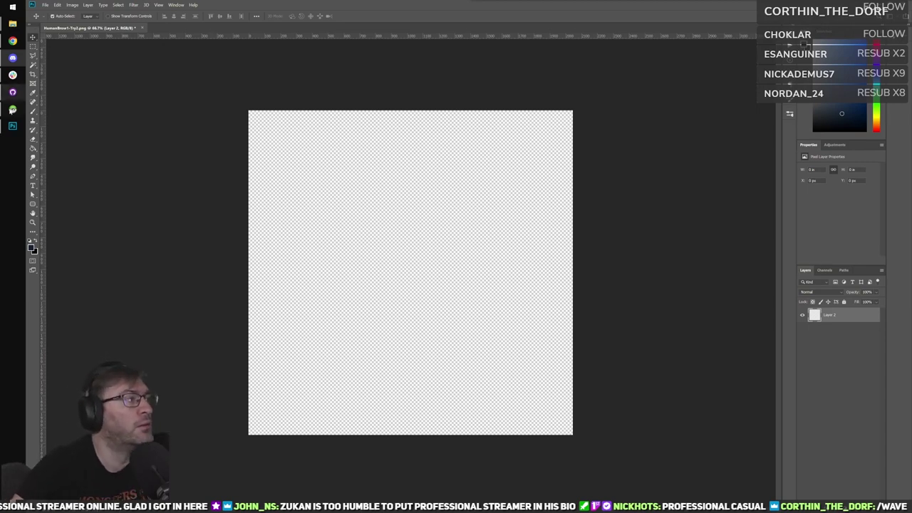
left_click(17, 89)
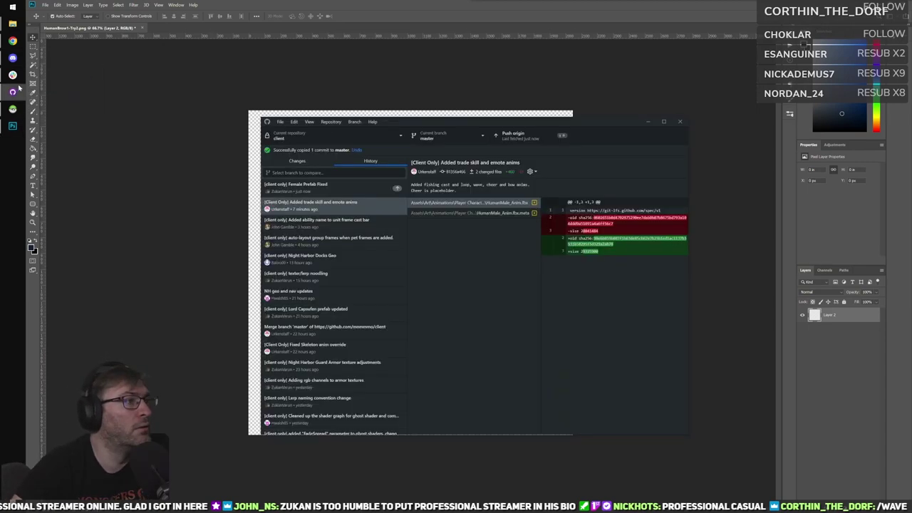
left_click_drag(450, 116, 498, 0)
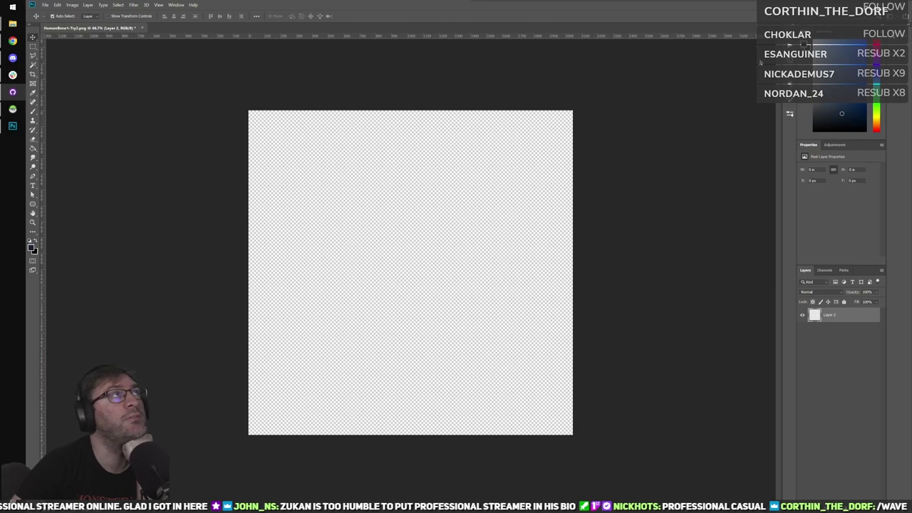
left_click(12, 125)
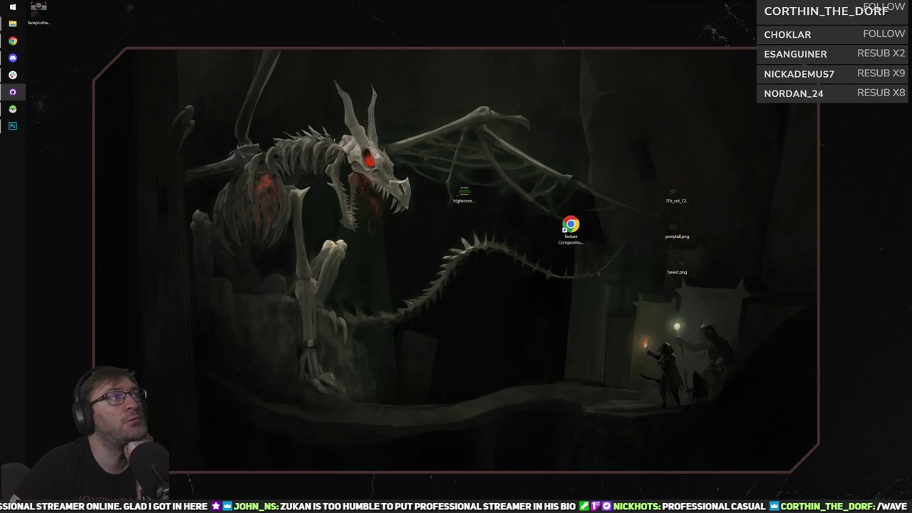
key("alt+Tab")
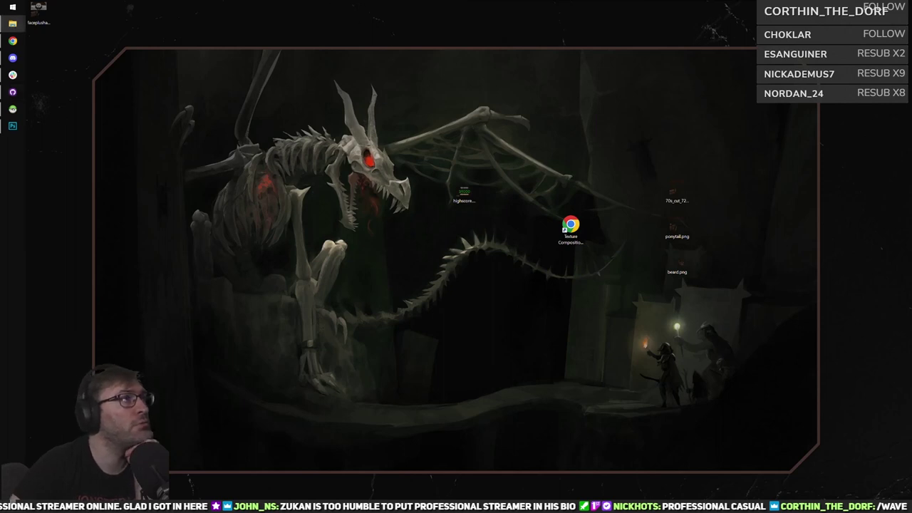
left_click(12, 92)
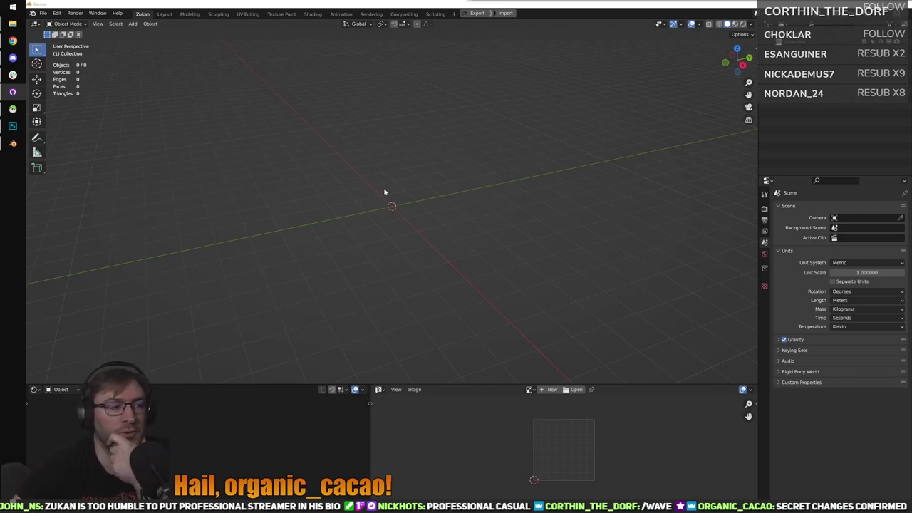
left_click(43, 13)
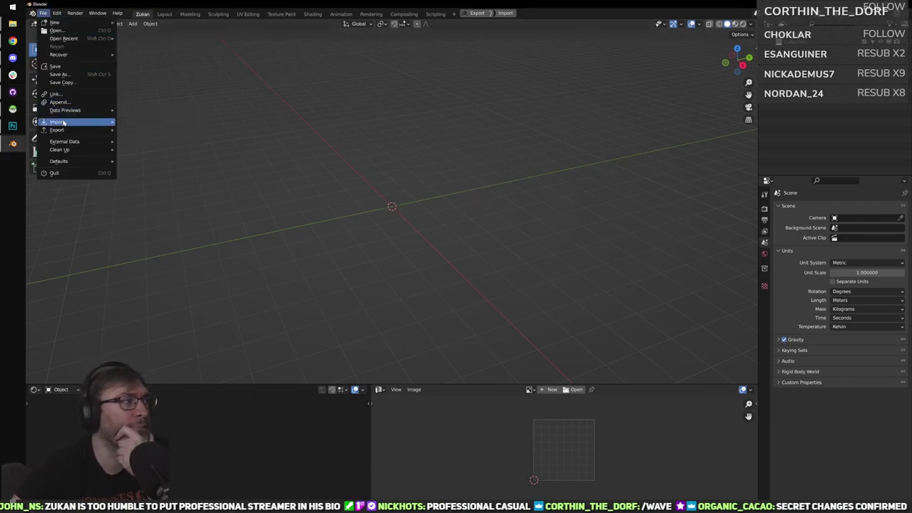
mouse_move(66, 122)
left_click(182, 193)
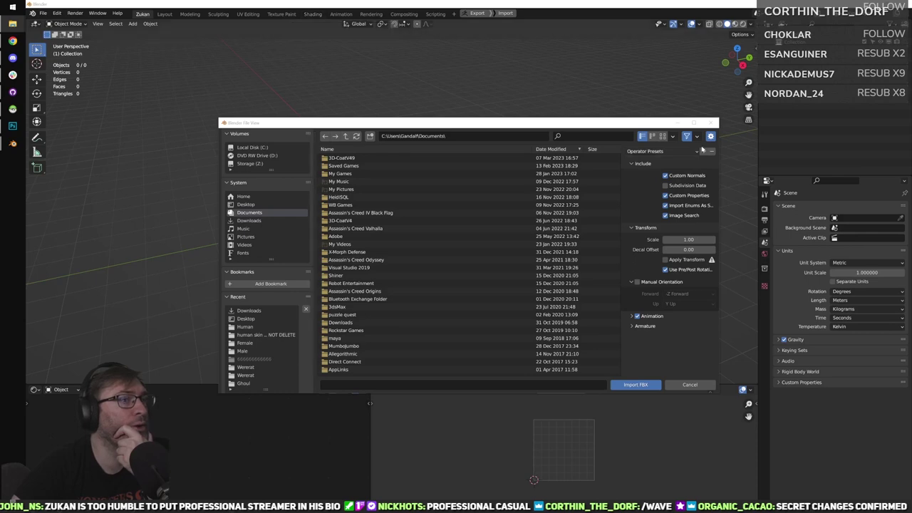
left_click(710, 122)
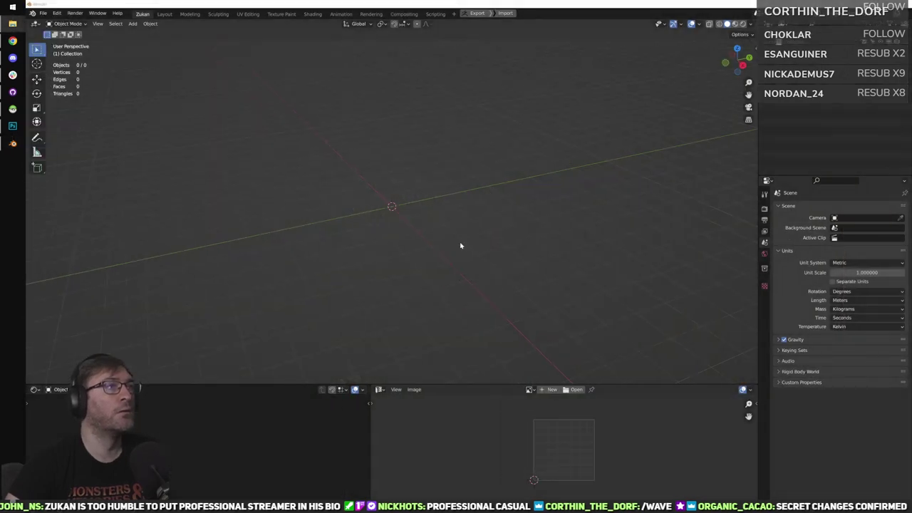
Import SwordLongBasic.fbx from the Downloads folder into the empty scene and frame the sword.
left_click(43, 12)
mouse_move(67, 125)
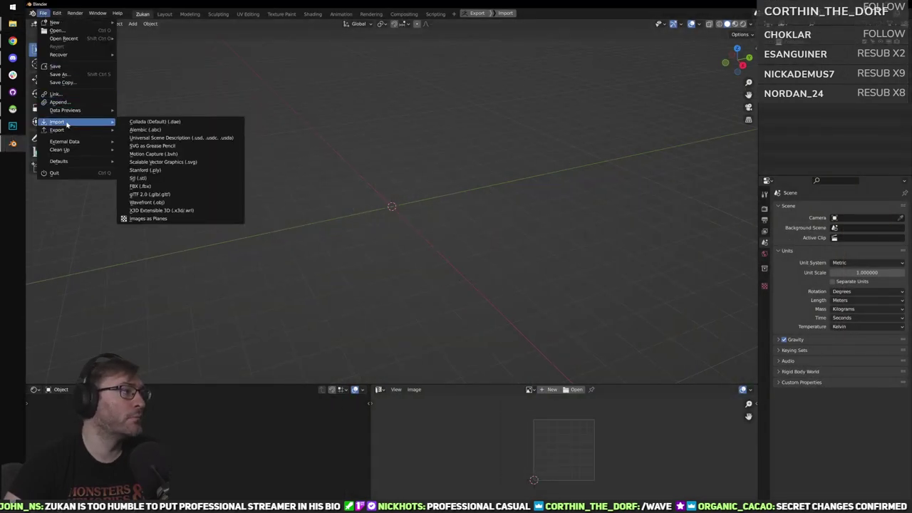
left_click(187, 185)
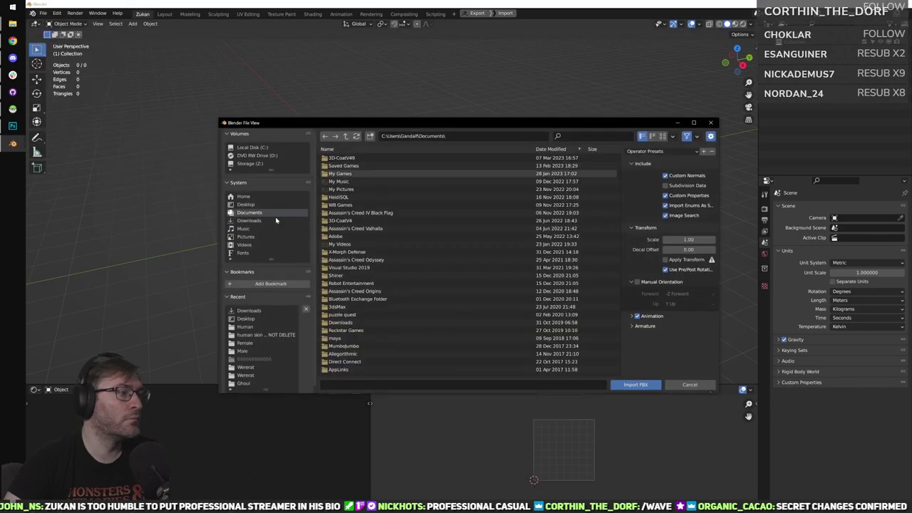
left_click(267, 314)
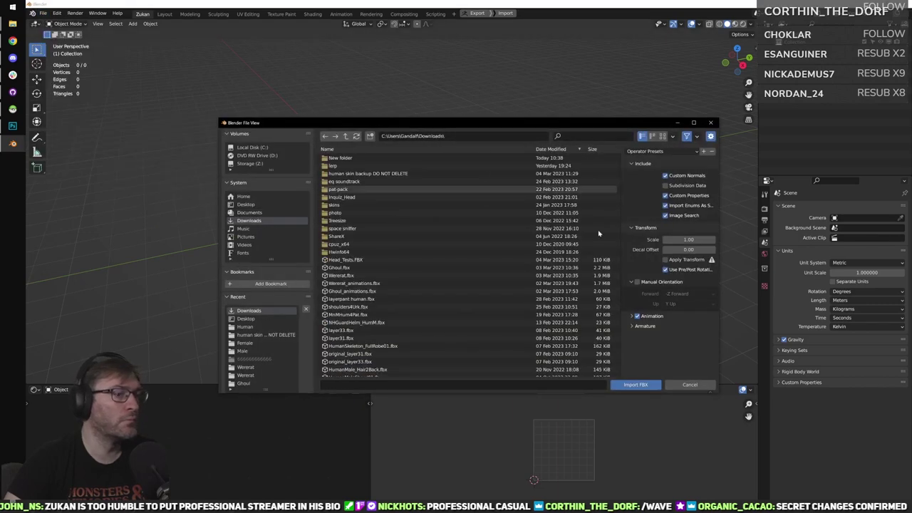
left_click(520, 386)
key("ctrl+v")
left_click(636, 387)
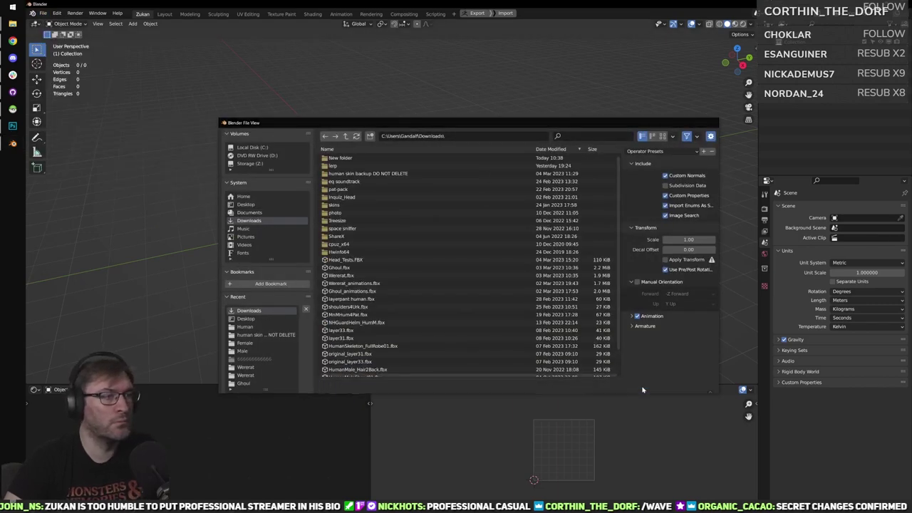
key("KP_Decimal")
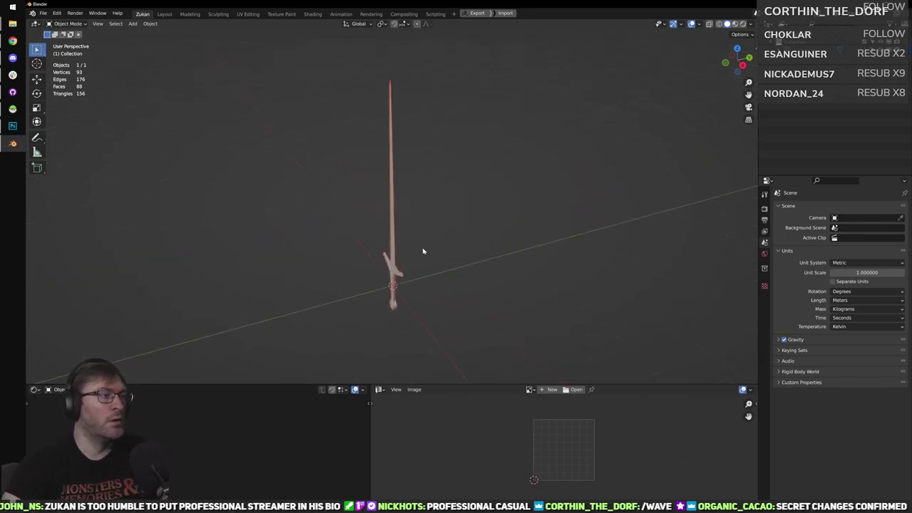
middle_click_drag(376, 217, 421, 228)
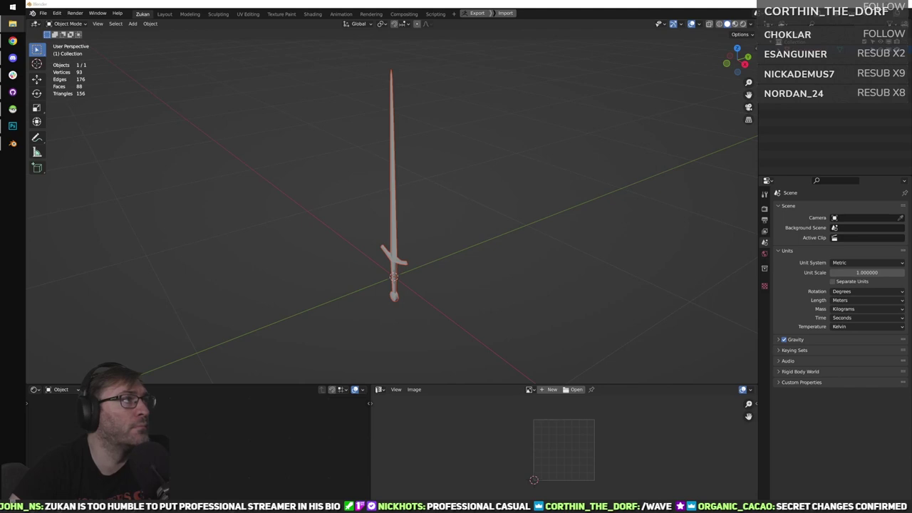
Import the FBX file containing the ranger and robed outfits plus the backpack, lantern and book props.
left_click(43, 13)
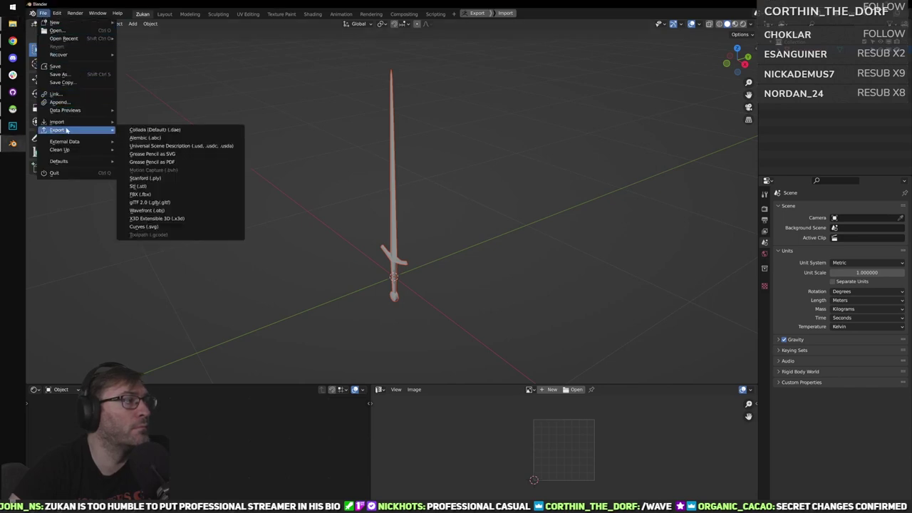
mouse_move(71, 122)
left_click(142, 186)
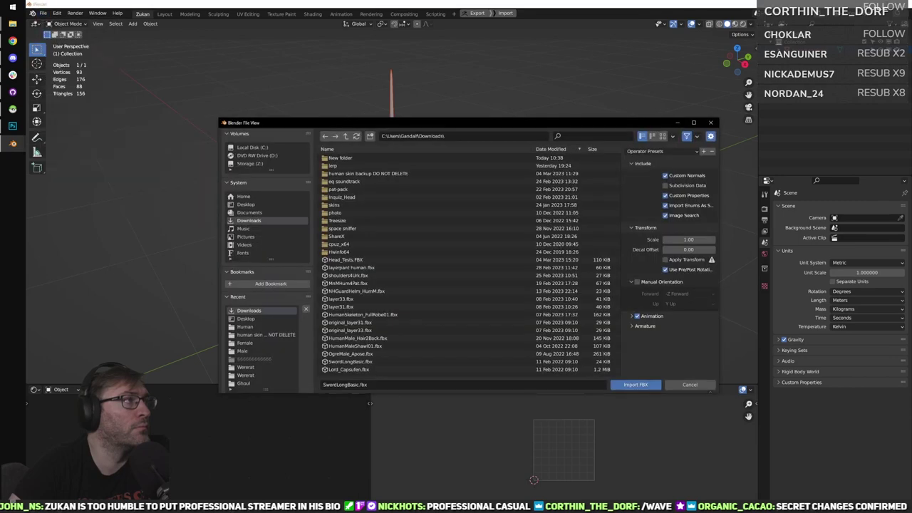
double_click(407, 245)
left_click(650, 384)
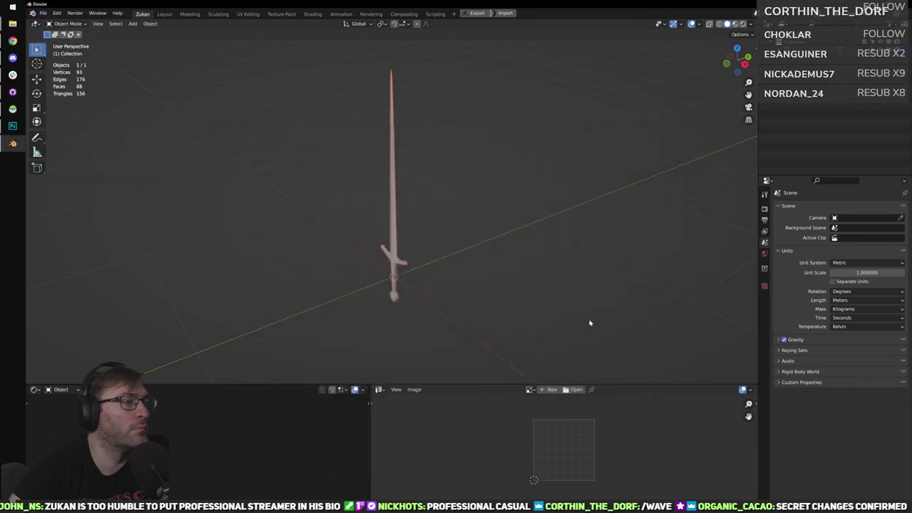
scroll(488, 240, "down", 2)
scroll(458, 238, "up", 10)
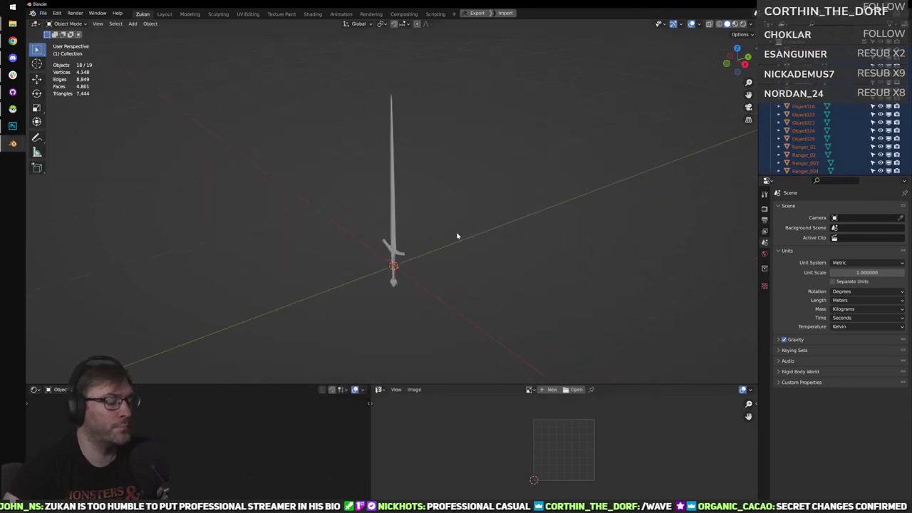
scroll(356, 210, "up", 8)
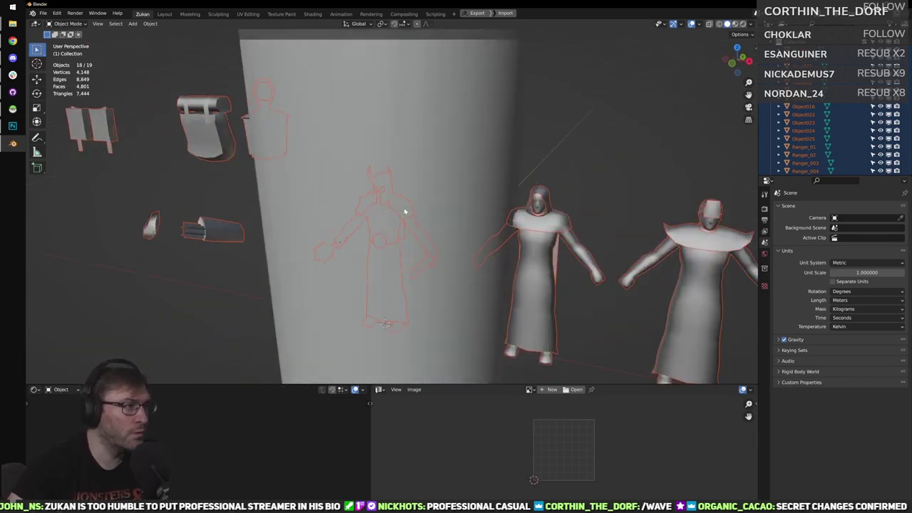
scroll(463, 226, "down", 6)
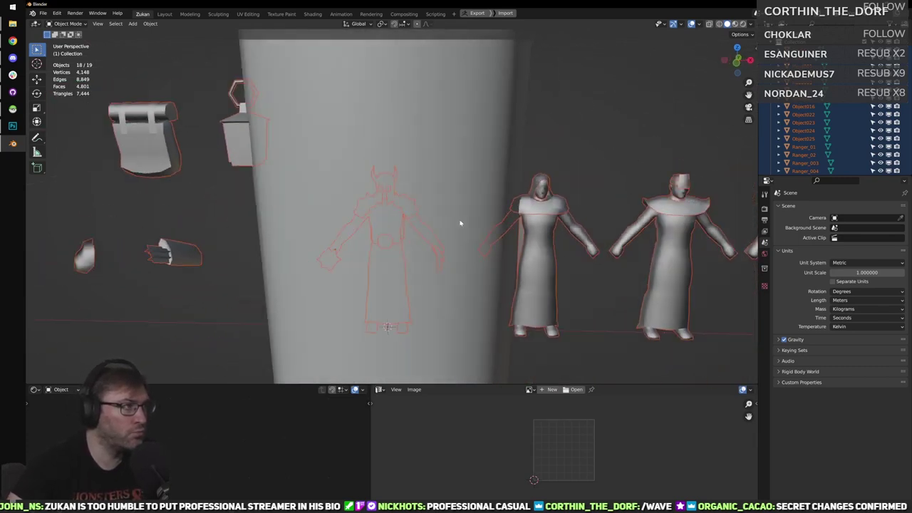
Show the imported models in material preview and examine the lantern and the backpack up close.
middle_click_drag(305, 215, 531, 211)
middle_click_drag(531, 211, 442, 232, "shift")
scroll(442, 232, "up", 4)
left_click(734, 24)
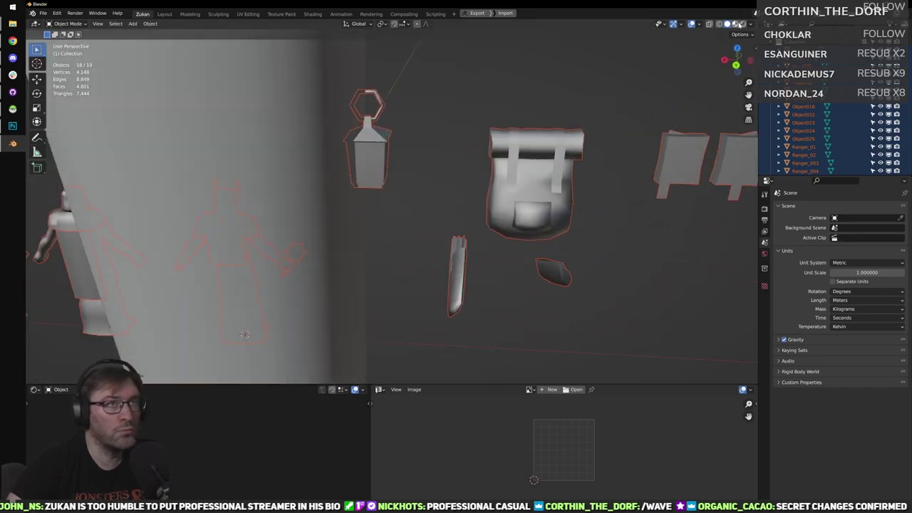
middle_click_drag(578, 217, 435, 206)
scroll(508, 220, "up", 2)
scroll(477, 227, "up", 3)
middle_click_drag(477, 226, 433, 200, "shift")
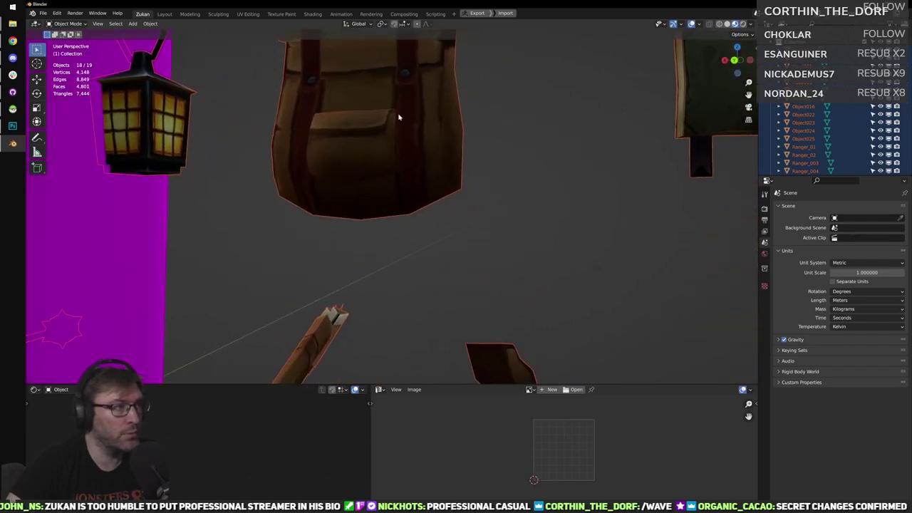
Examine the textured books, pouch and scroll case from several angles, and the row of outfitted characters.
scroll(413, 135, "down", 3)
middle_click_drag(488, 287, 492, 215, "shift")
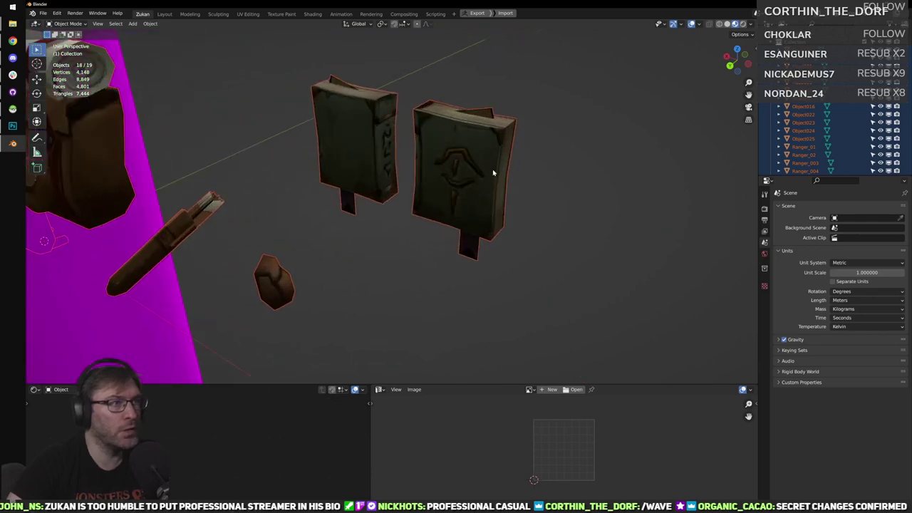
middle_click_drag(506, 179, 349, 112)
scroll(350, 112, "down", 5)
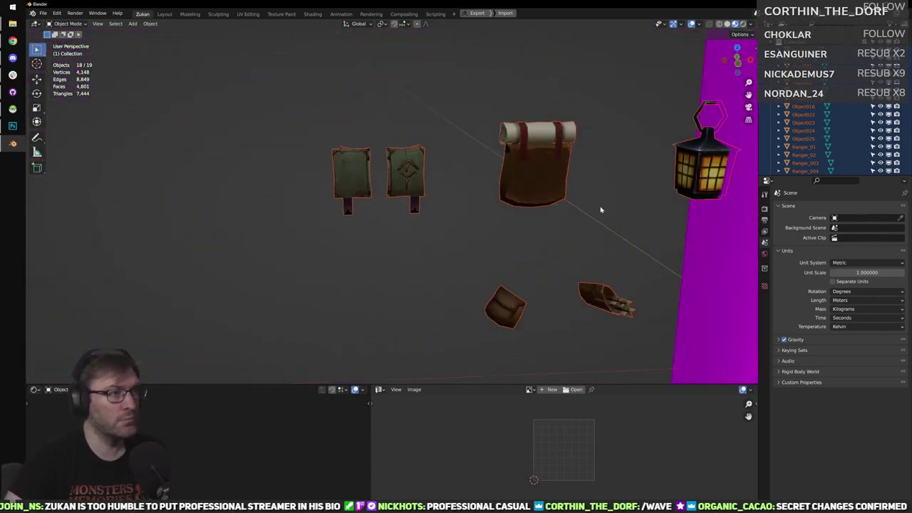
middle_click_drag(600, 207, 463, 221, "shift")
middle_click_drag(584, 264, 531, 232)
scroll(531, 232, "up", 2, "ctrl")
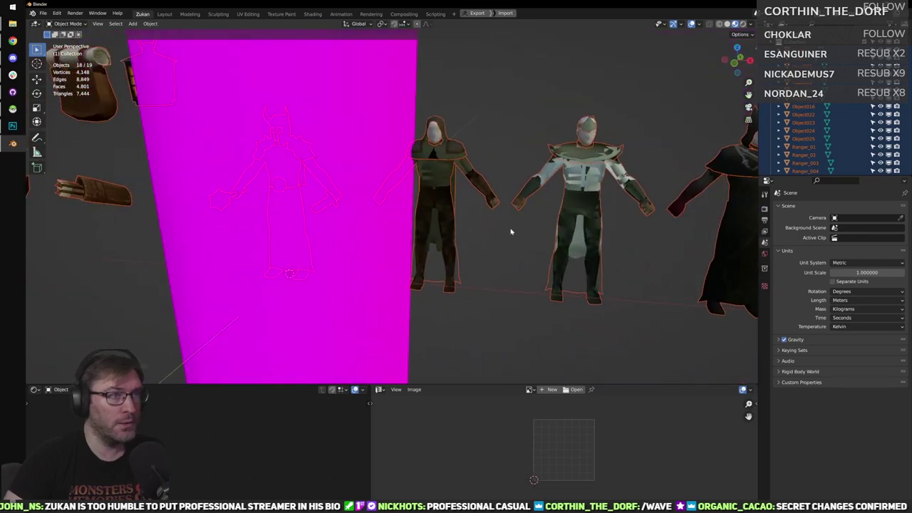
scroll(482, 223, "down", 4)
Delete the imported outfits and props, leaving only the sword in the scene.
key("Delete")
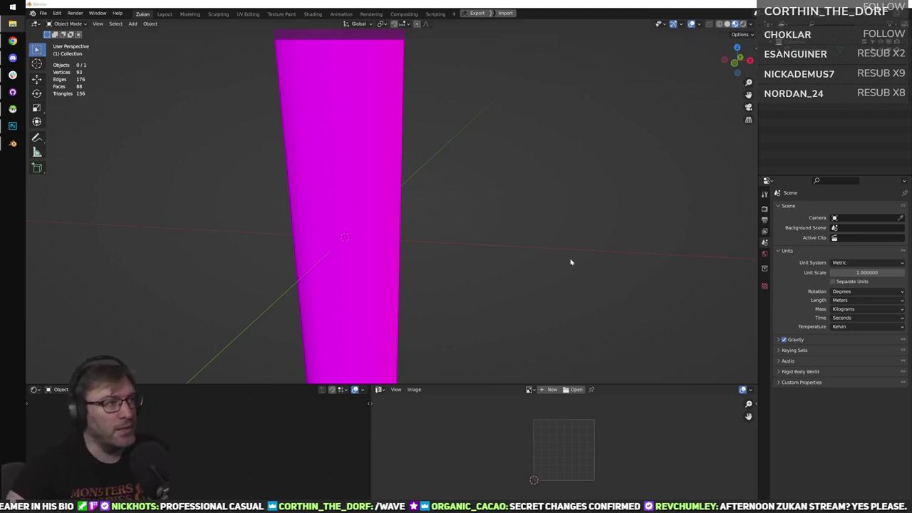
scroll(569, 262, "down", 5)
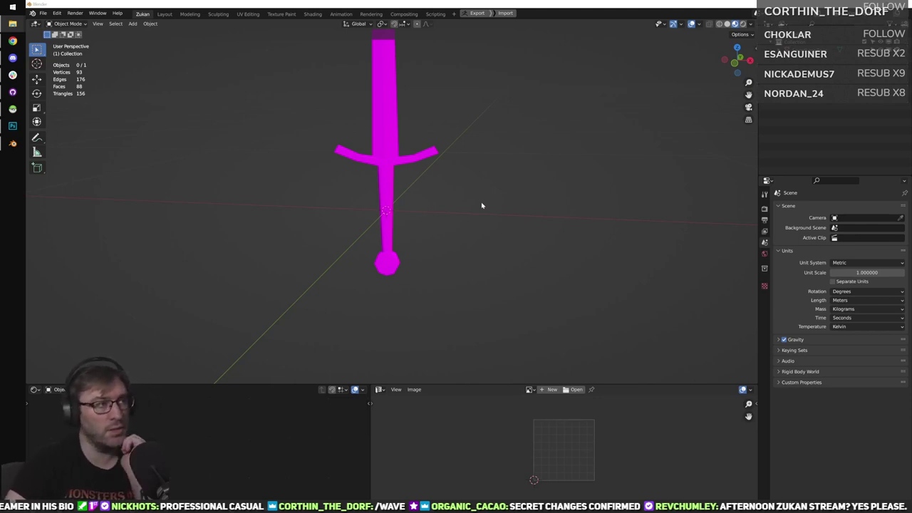
scroll(487, 198, "down", 2)
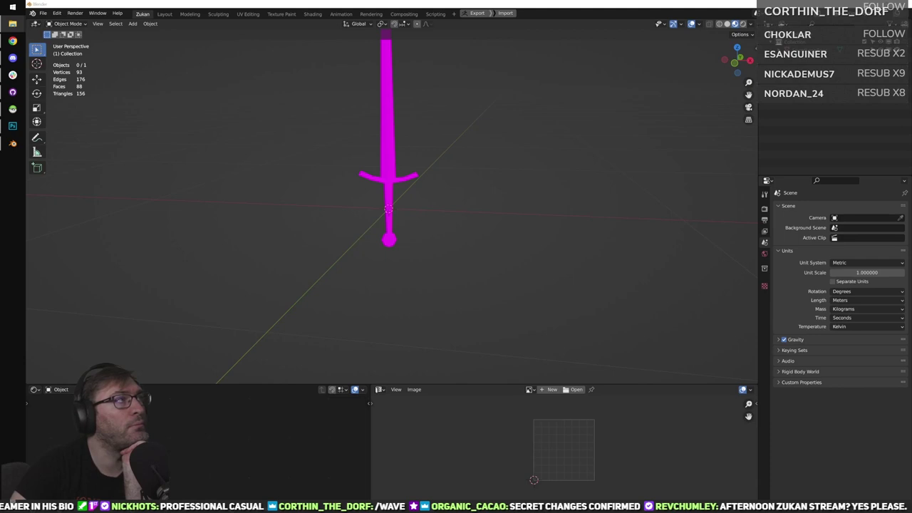
Import Patrick_HumanTests.FBX from the pat-pack folder and frame the imported models.
left_click(43, 14)
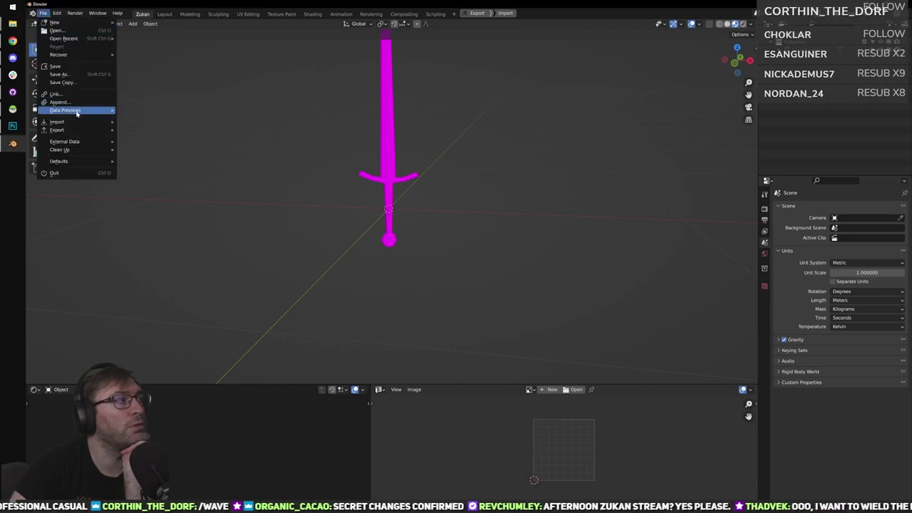
mouse_move(57, 122)
left_click(154, 186)
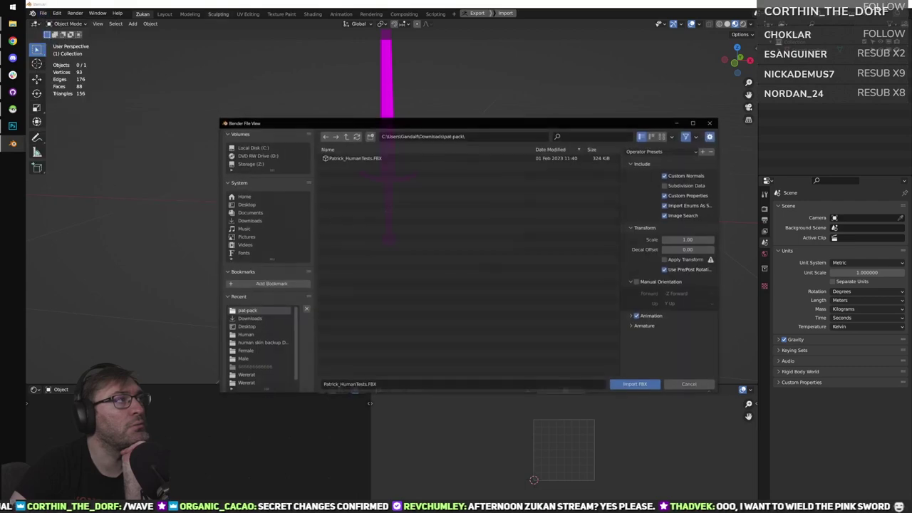
left_click(356, 159)
left_click(628, 385)
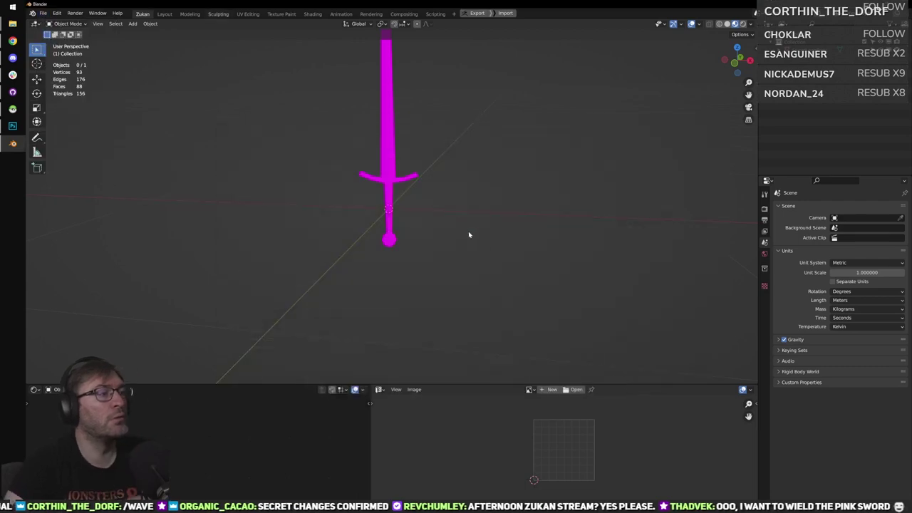
key("KP_Decimal")
Inspect the imported human test models in wireframe and delete them from the scene.
scroll(440, 220, "up", 5)
mouse_move(495, 243)
middle_mouse_down()
mouse_move(380, 234)
mouse_move(492, 228)
middle_mouse_up()
key("shift+z")
scroll(490, 230, "down", 5)
middle_click_drag(438, 256, 460, 186, "shift")
key("Delete")
Import Guard_01_ForZuk.FBX, look over the guard model in wireframe and delete it.
key("alt+Tab")
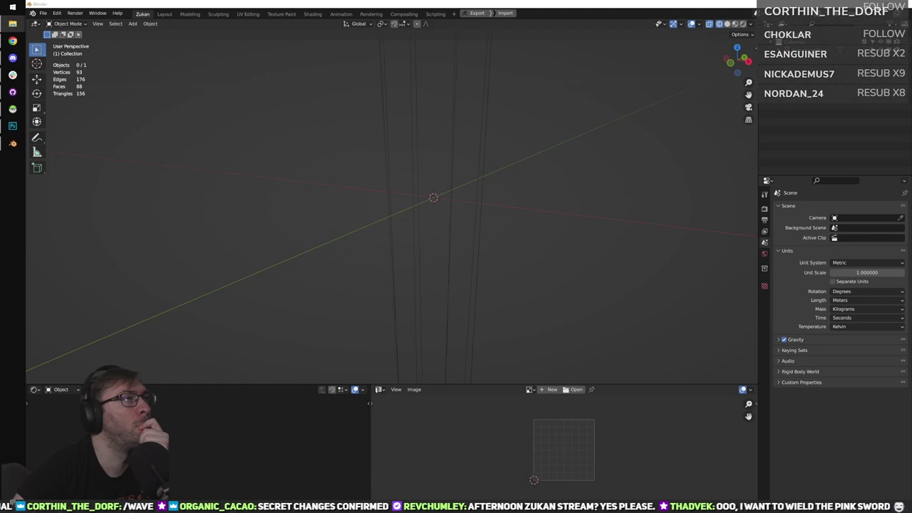
left_click(44, 13)
mouse_move(68, 122)
left_click(158, 188)
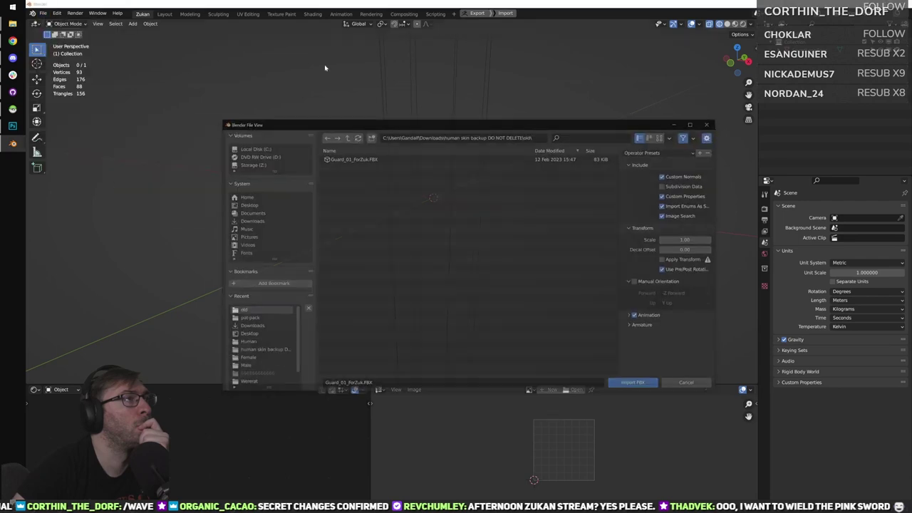
left_click(628, 390)
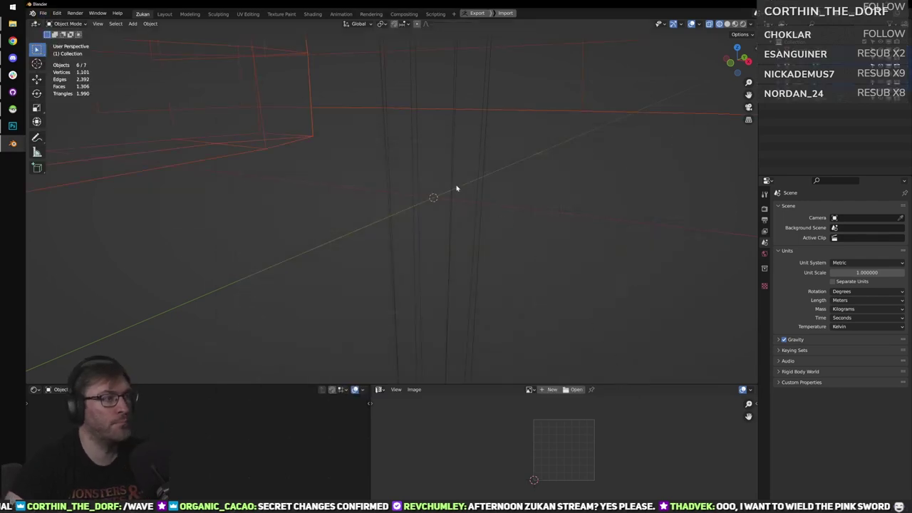
scroll(460, 181, "down", 5)
key("KP_Decimal")
scroll(476, 196, "up", 2)
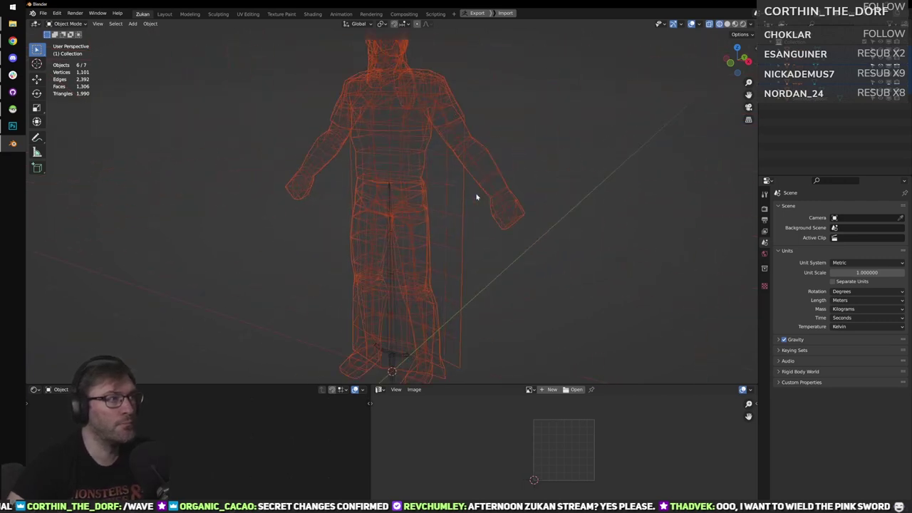
key("Delete")
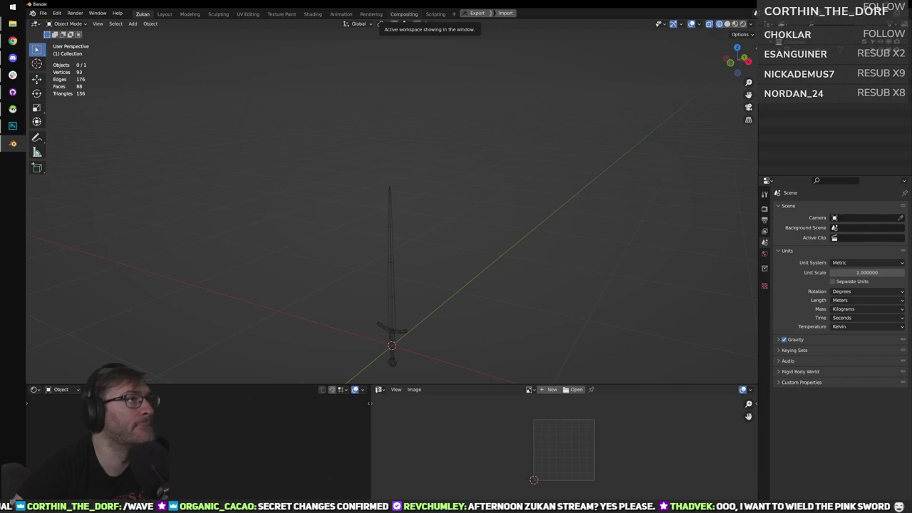
Import the FBX file with the pair of shoulder pieces from the Downloads folder.
left_click(43, 13)
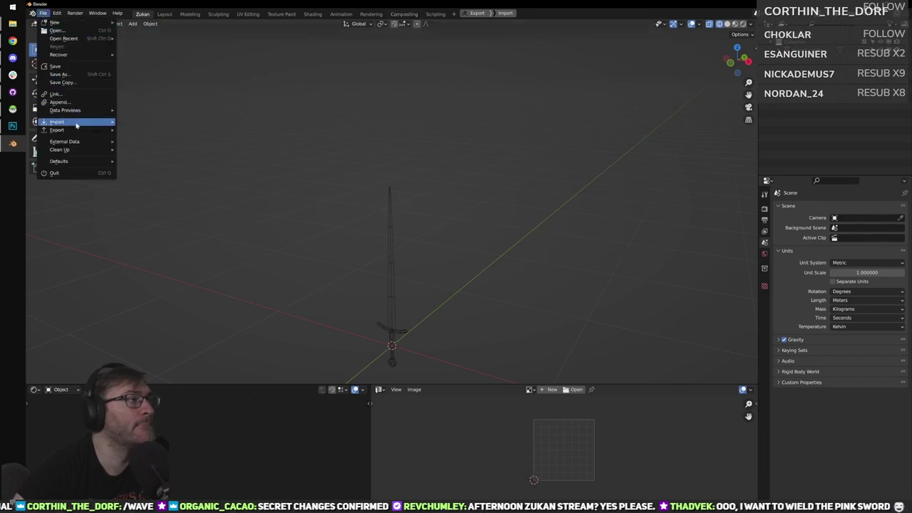
mouse_move(78, 122)
left_click(186, 189)
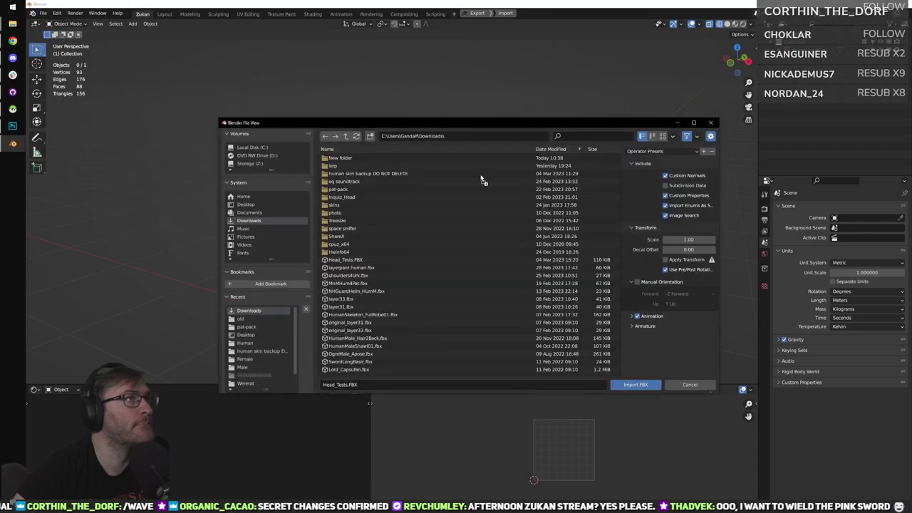
left_click(636, 387)
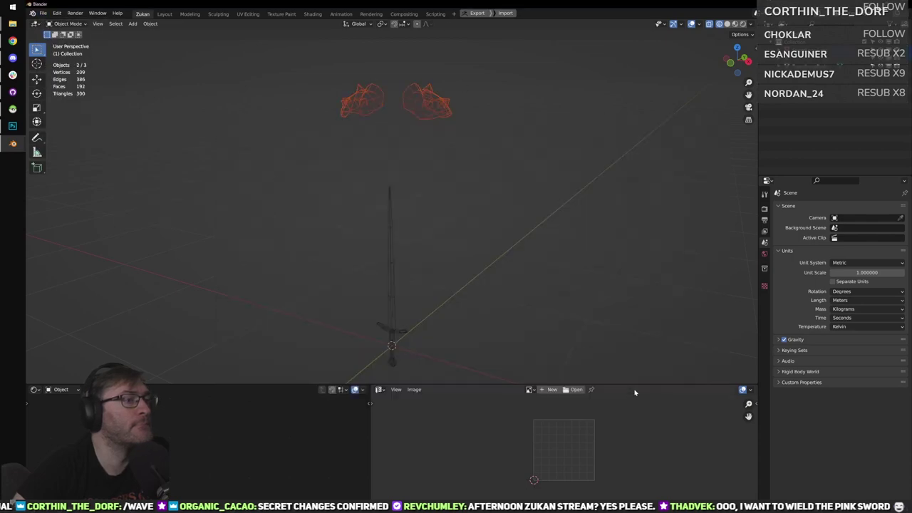
Import the human body model MnMHum4Pat.fbx from the Downloads folder alongside the sword and shoulder pieces.
left_click(43, 13)
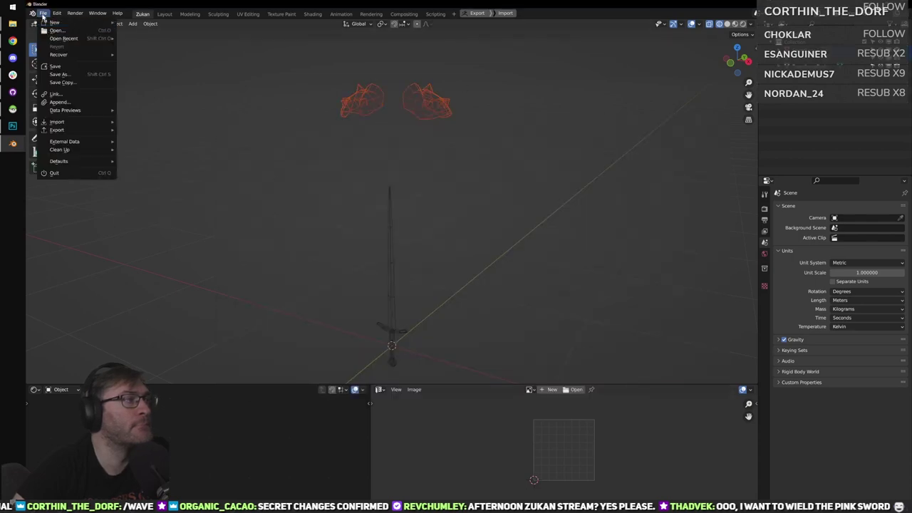
mouse_move(86, 124)
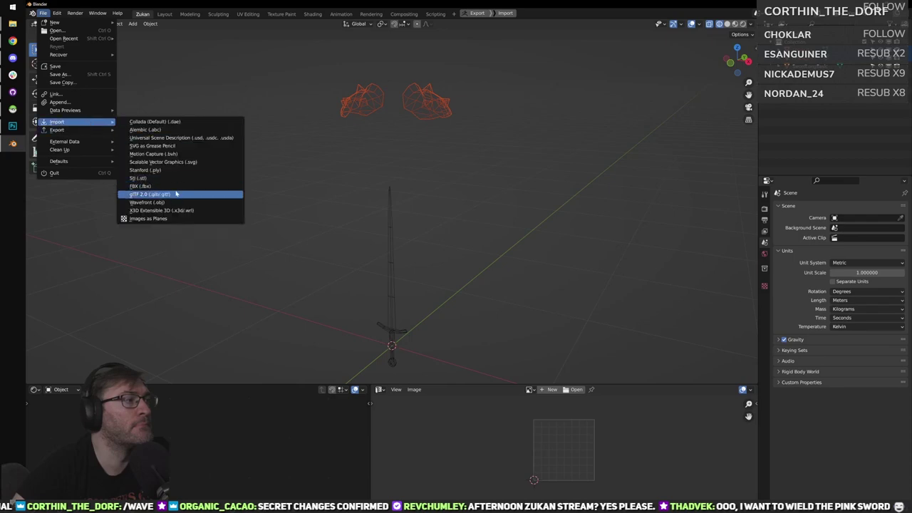
left_click(179, 191)
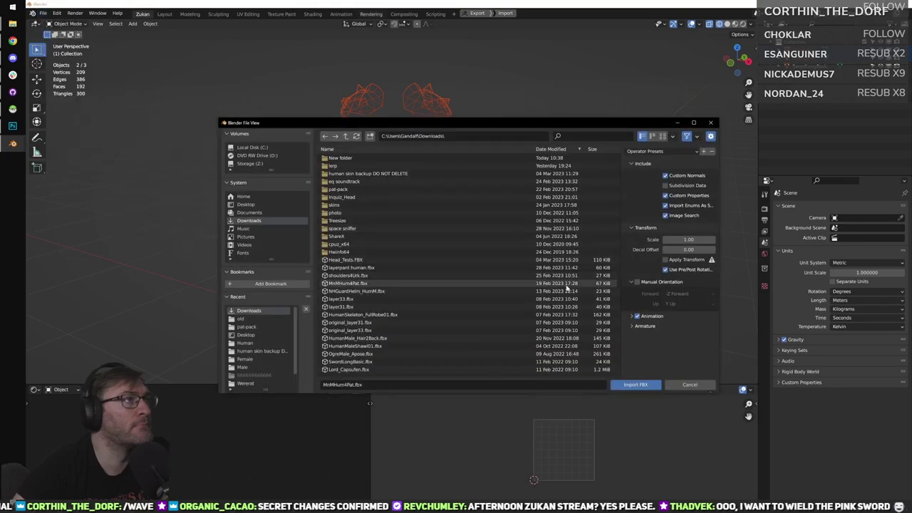
left_click(456, 314)
left_click(639, 385)
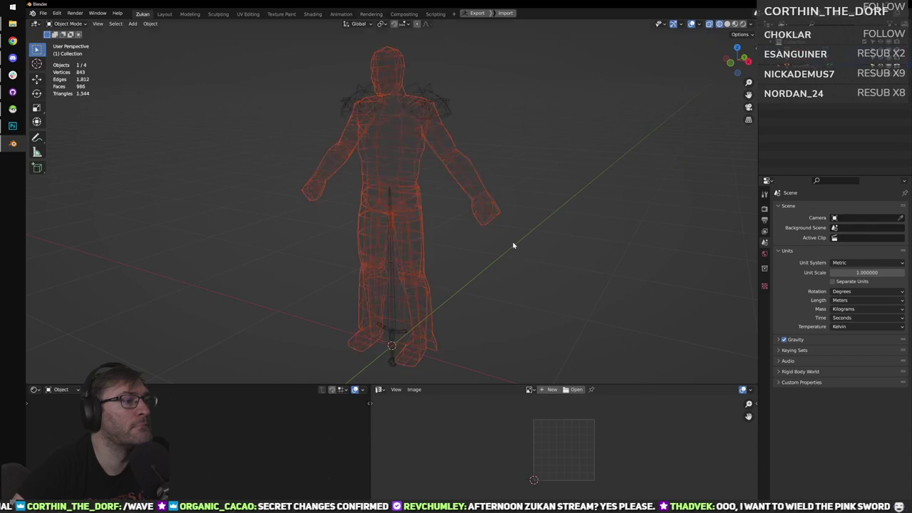
Delete the human body and shoulder pieces, import another FBX from the Downloads folder beside the sword and delete it.
key("Delete")
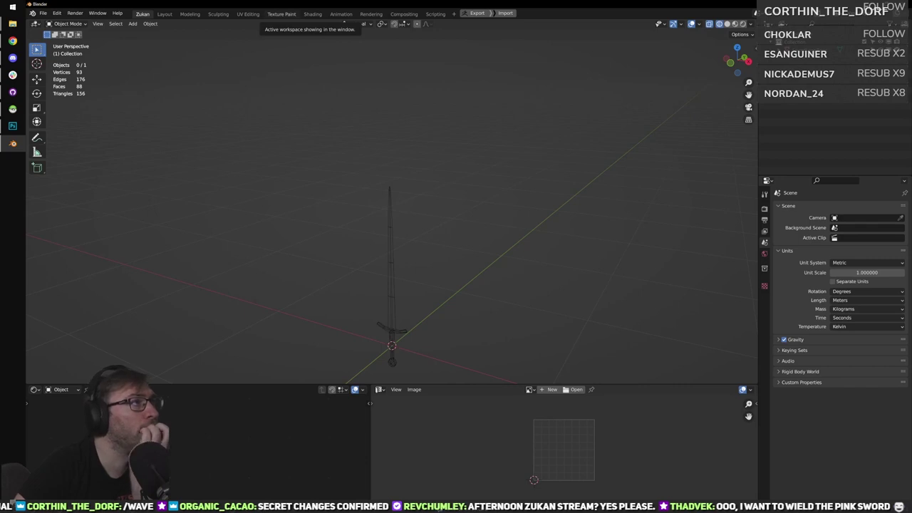
left_click(43, 13)
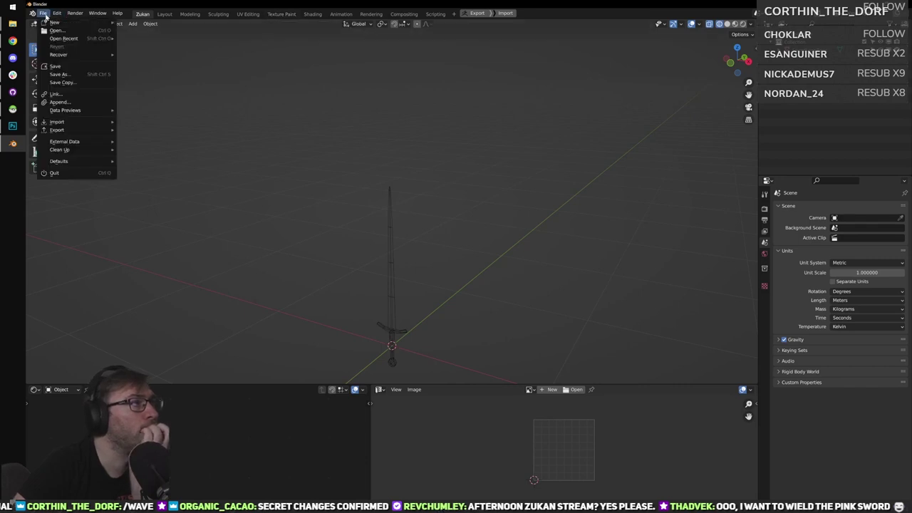
mouse_move(71, 122)
left_click(187, 188)
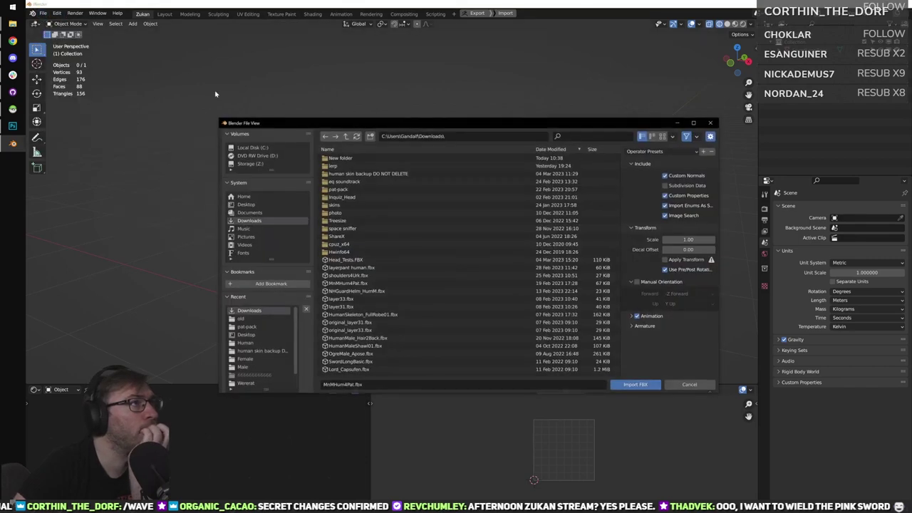
left_click(629, 384)
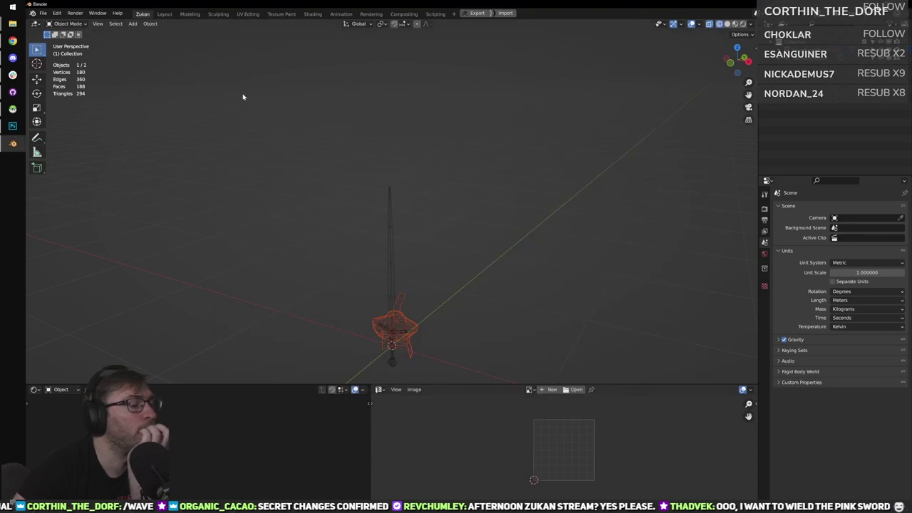
key("Delete")
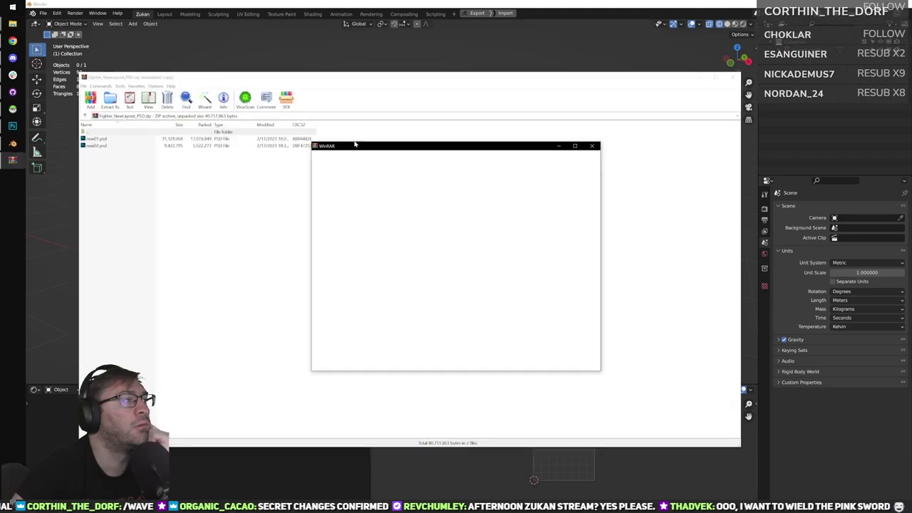
Check the files in the pat-pack folder in WinRAR, select the FBX model and close the archive window.
left_click(591, 145)
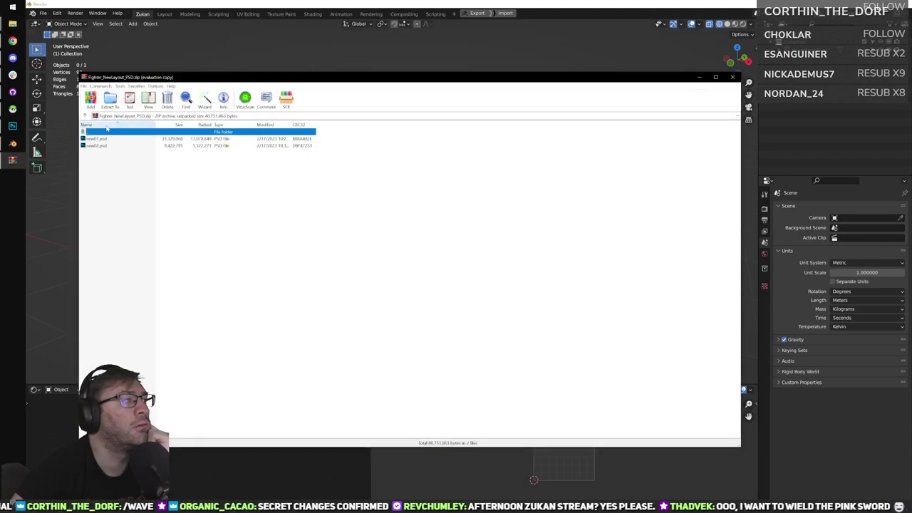
double_click(107, 132)
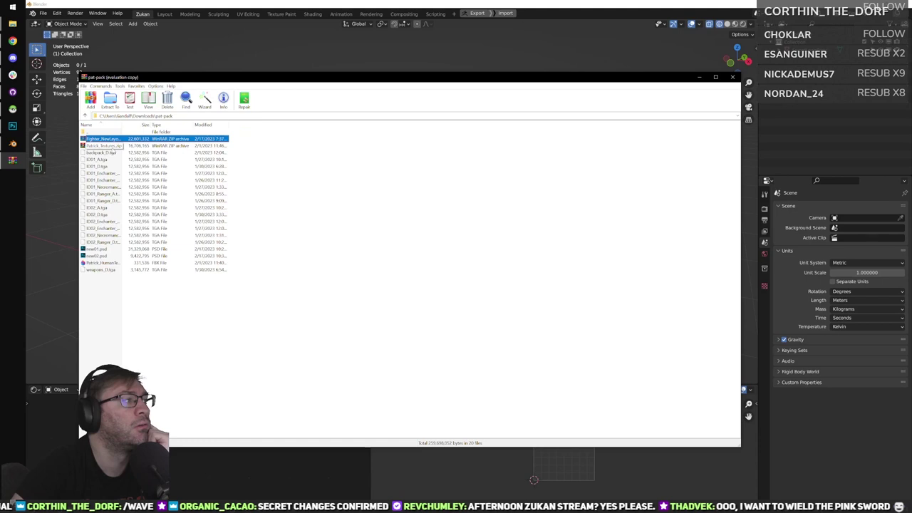
left_click(103, 262)
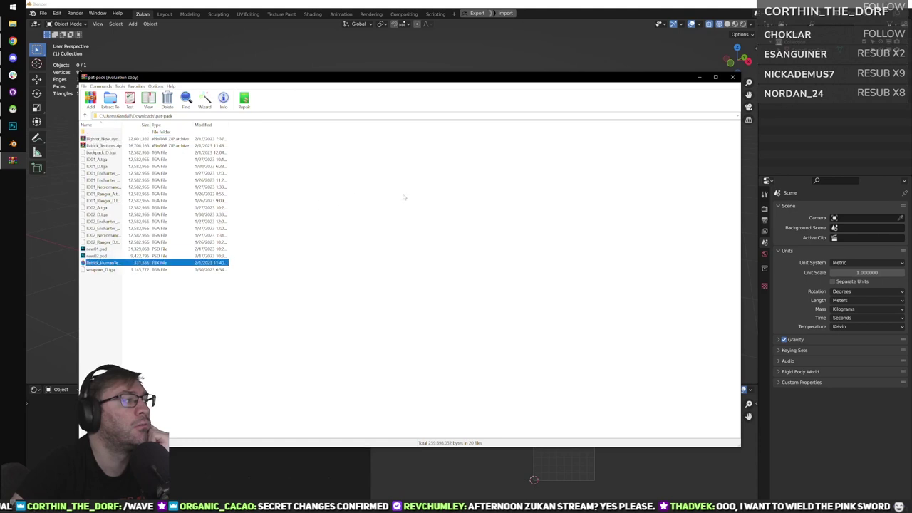
left_click(733, 76)
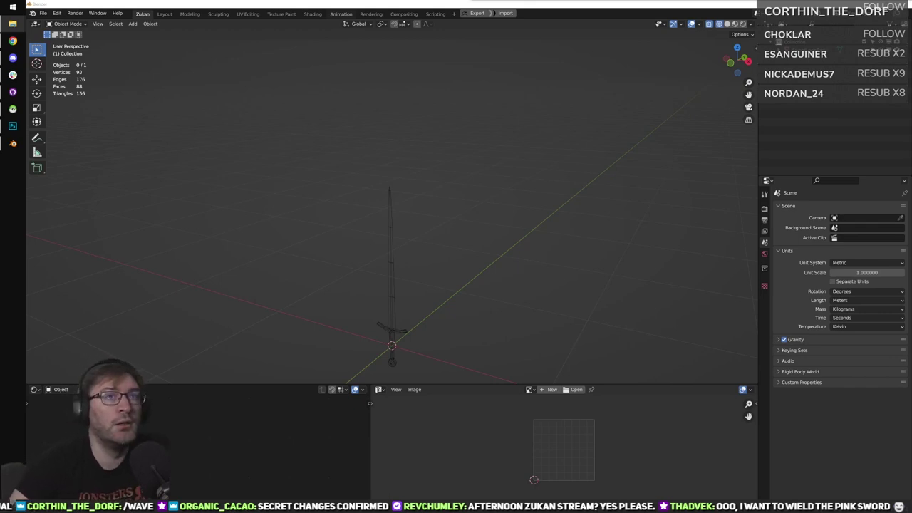
Close Blender, switch to Photoshop and close the HumanBrow1-Try2.png document.
left_click(903, 4)
left_click(485, 275)
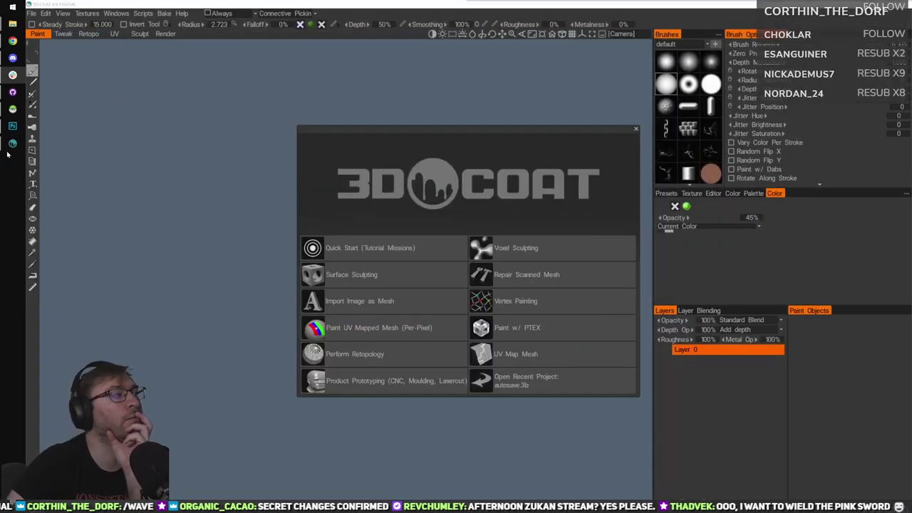
left_click(12, 126)
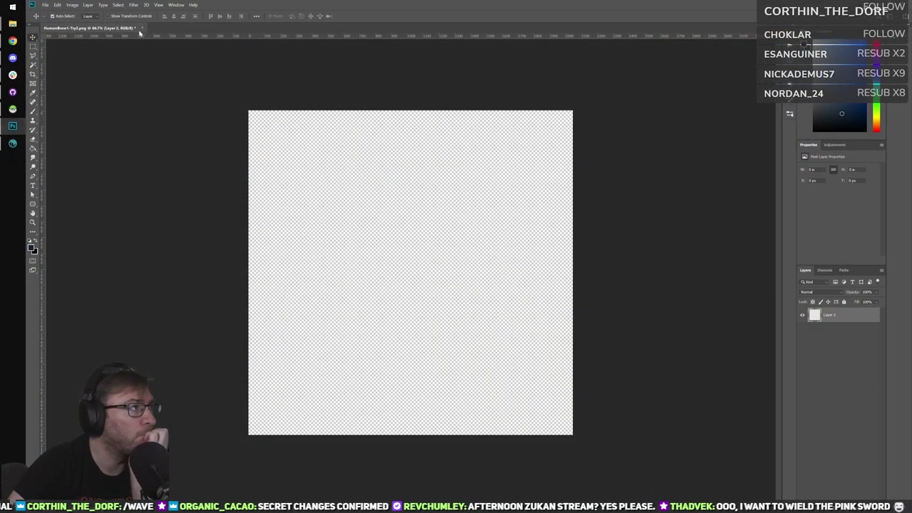
left_click(141, 27)
left_click(484, 194)
Switch to 3DCoat and import the human male model from the MnM Models OBJs Human folder for per-pixel painting of a UV-mapped mesh.
left_click(20, 130)
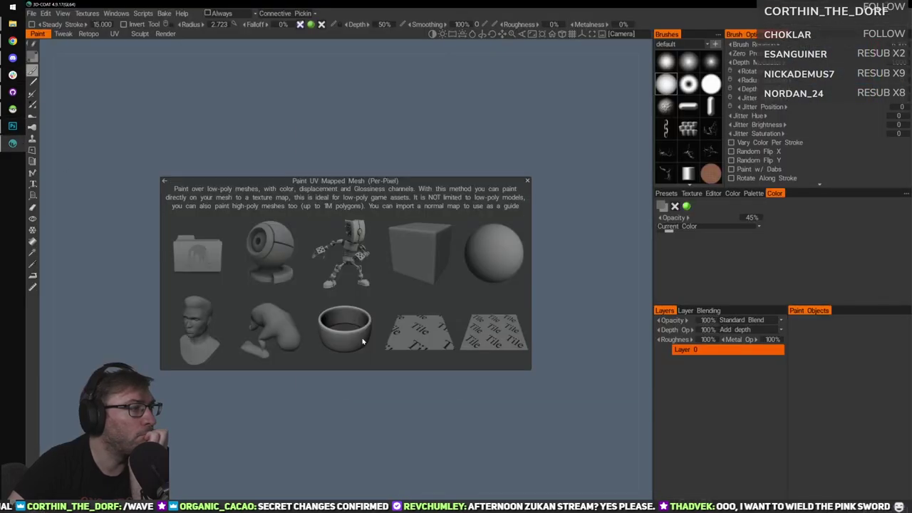
left_click(197, 252)
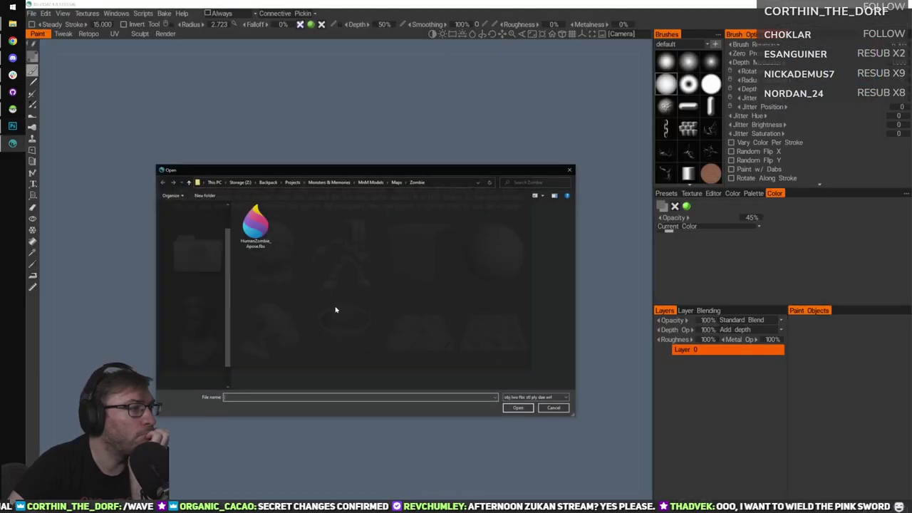
left_click(395, 182)
left_click(372, 182)
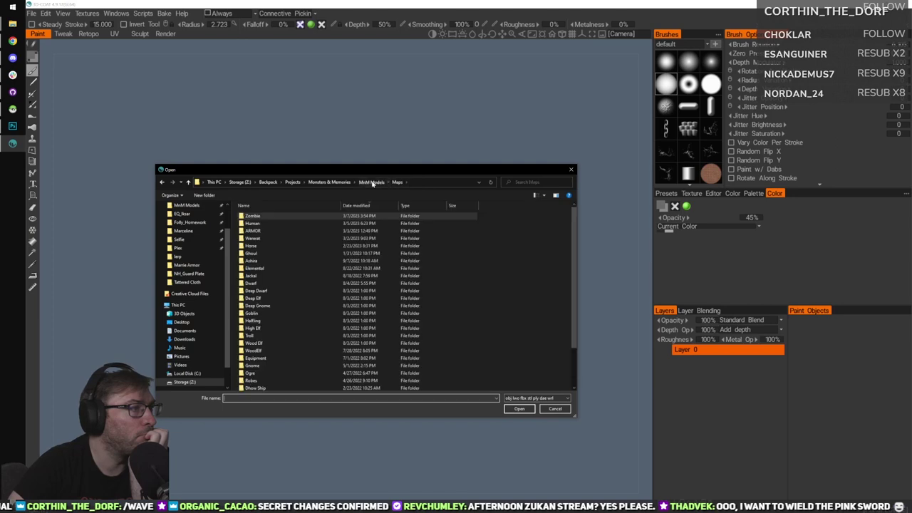
double_click(280, 248)
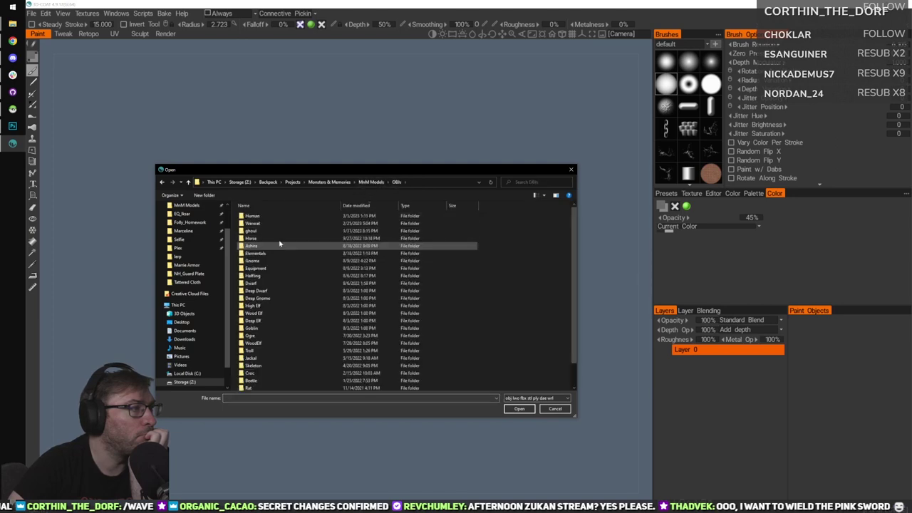
double_click(286, 220)
double_click(263, 233)
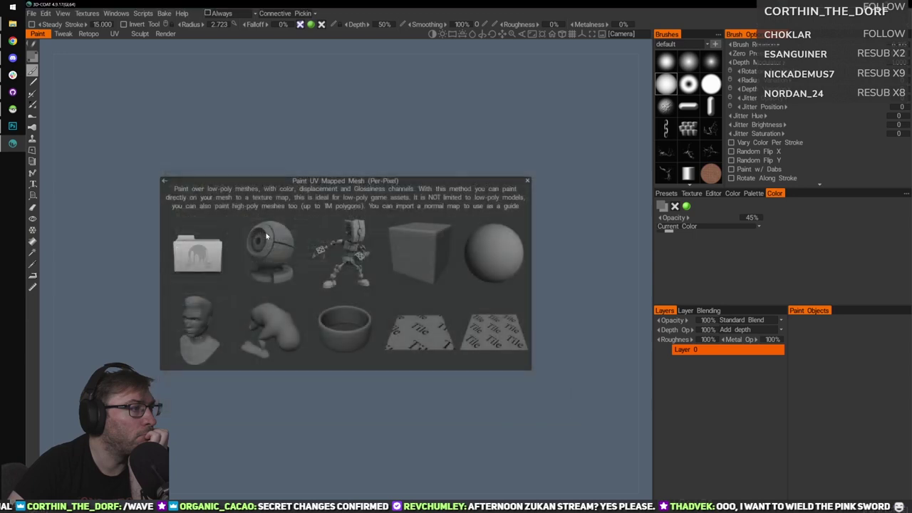
left_click(285, 316)
left_click(288, 383)
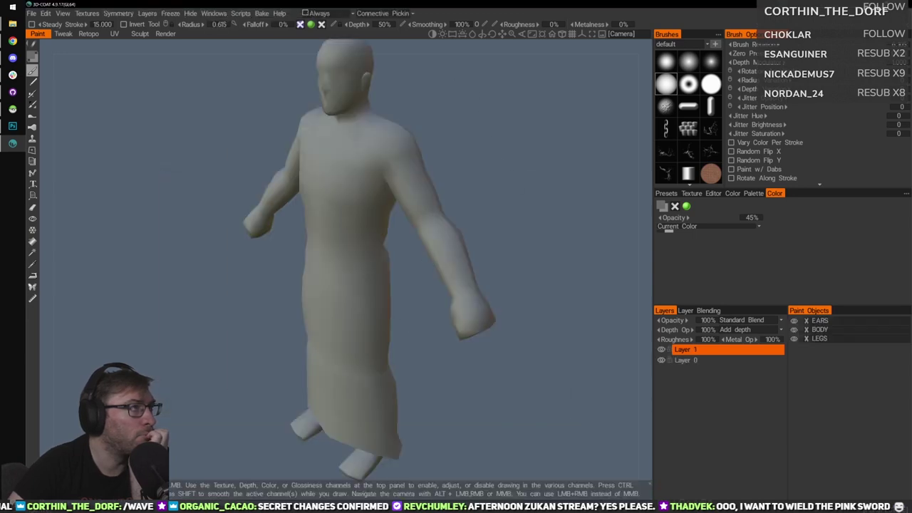
Import HumanMaleSkinGrayscale.png from the Maps Human folder as the color/albedo map for UV set ID00.
left_click(87, 13)
mouse_move(107, 34)
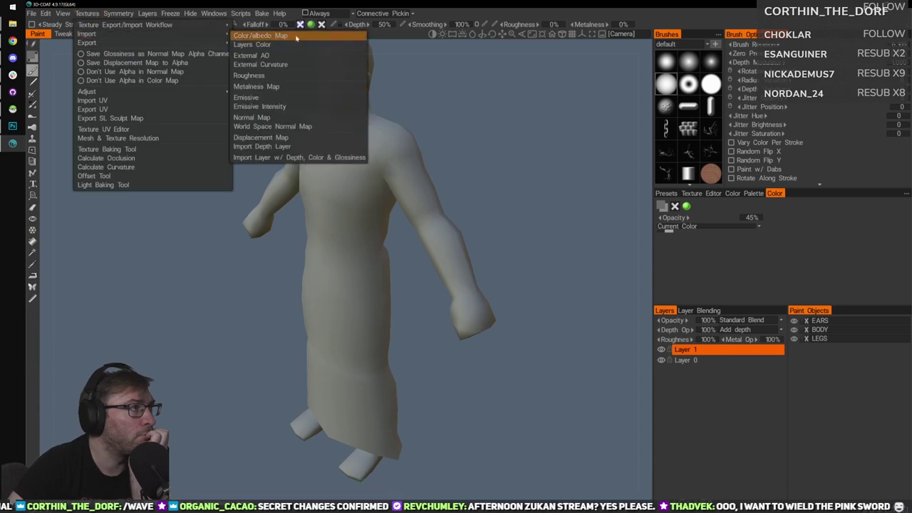
left_click(294, 35)
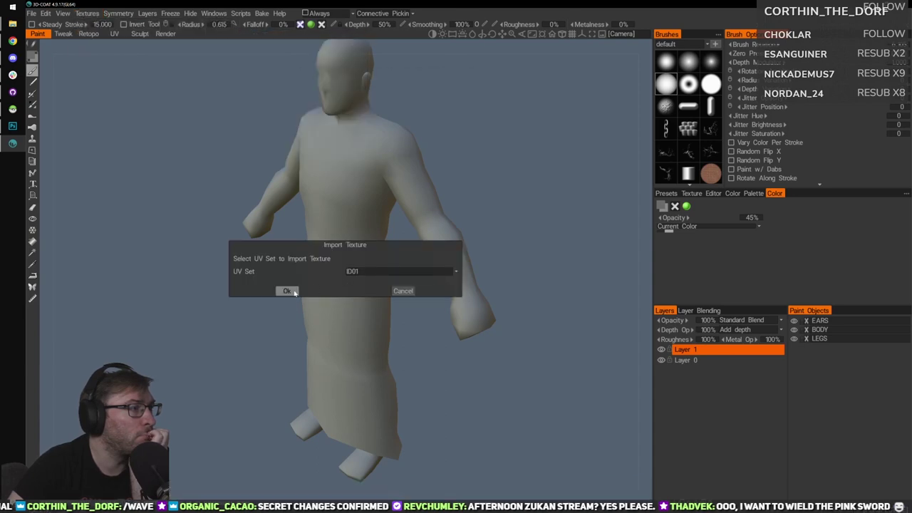
left_click(382, 274)
left_click(372, 291)
left_click(286, 290)
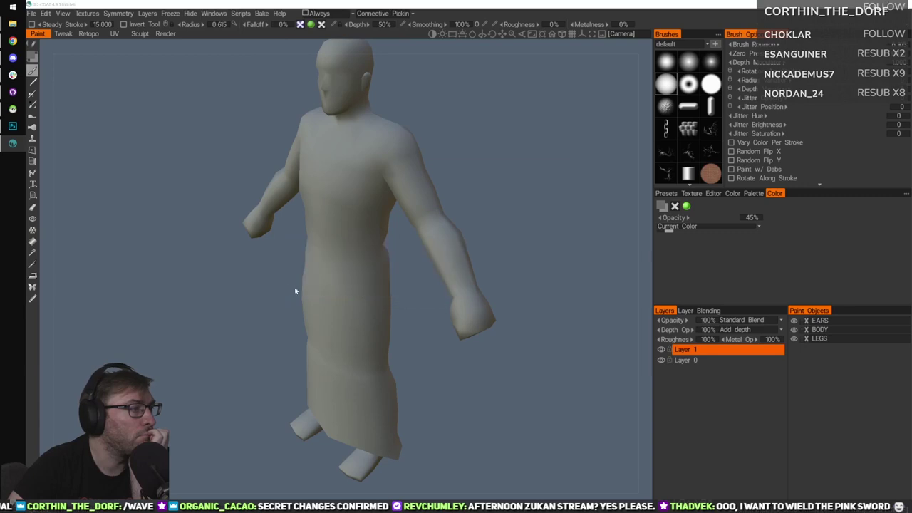
left_click(396, 182)
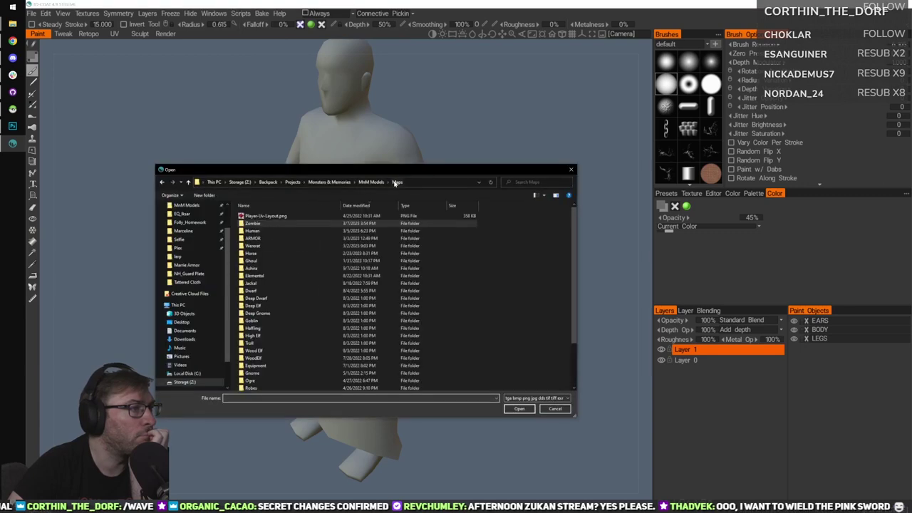
double_click(301, 235)
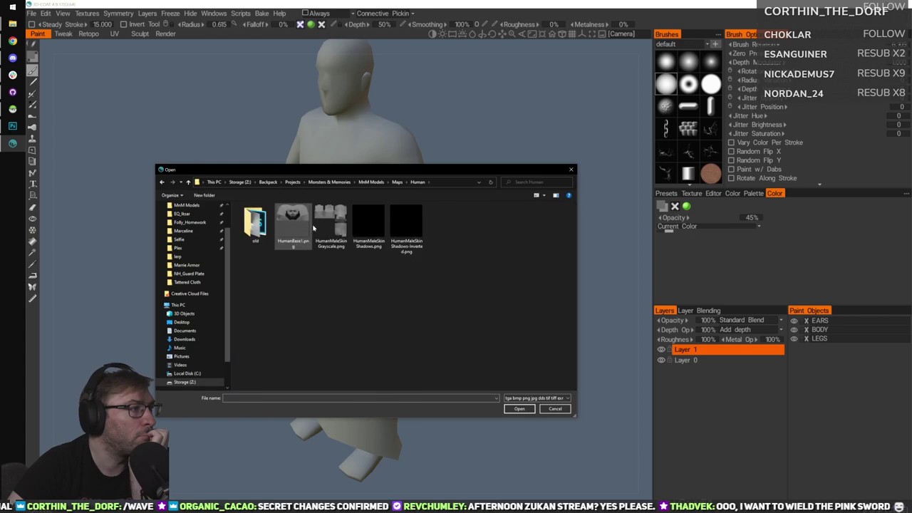
left_click(323, 223)
left_click(518, 408)
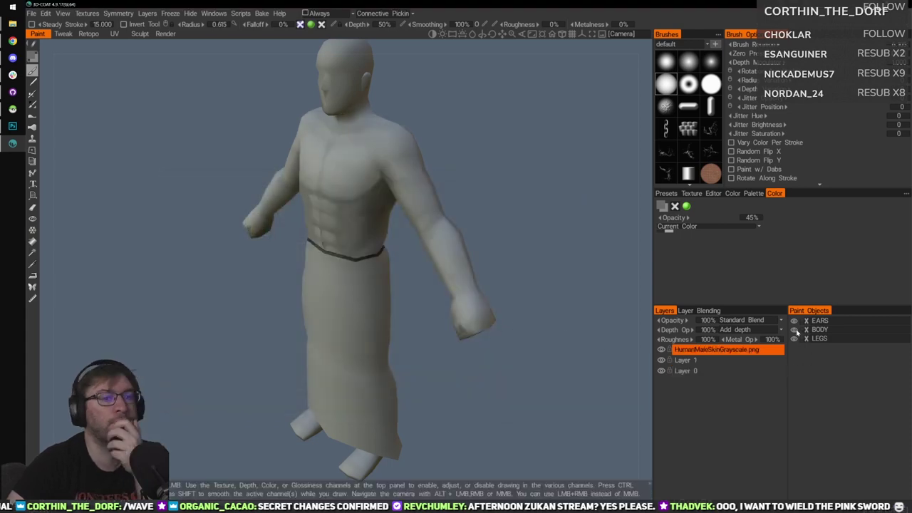
Hide Layer 0 to reveal the bare textured body and delete the empty Layer 1.
left_click(661, 371)
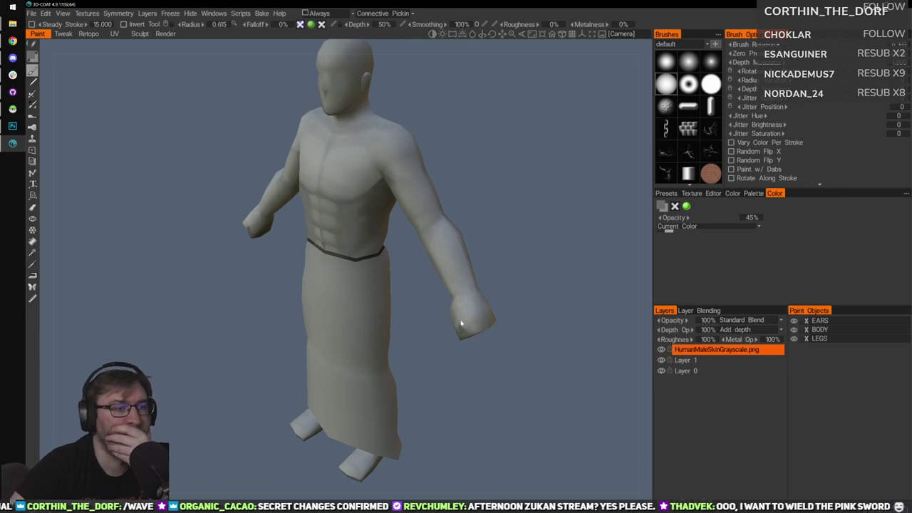
left_click_drag(556, 340, 587, 338)
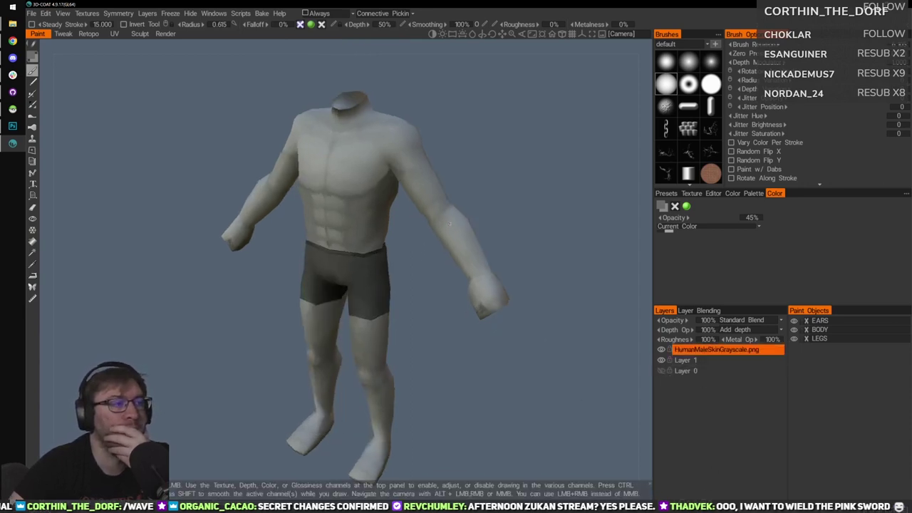
middle_click_drag(563, 330, 584, 397)
left_click(688, 362)
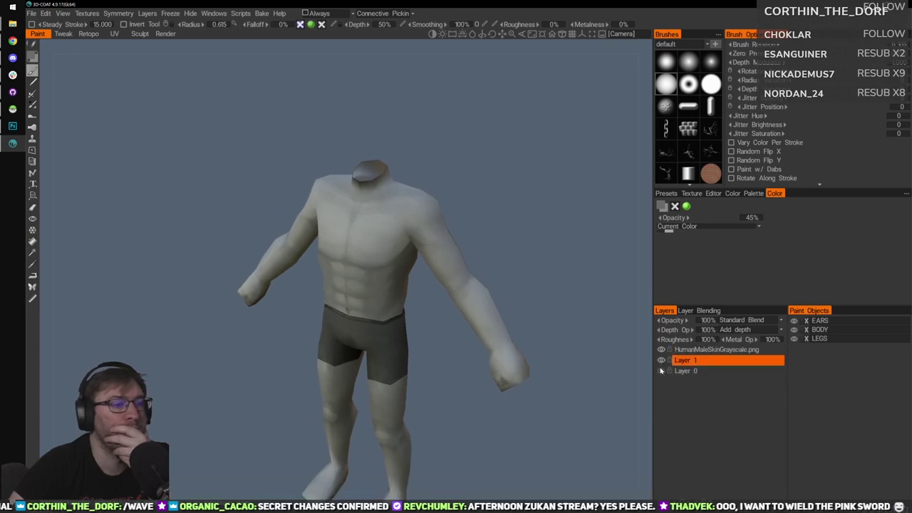
left_click(660, 371)
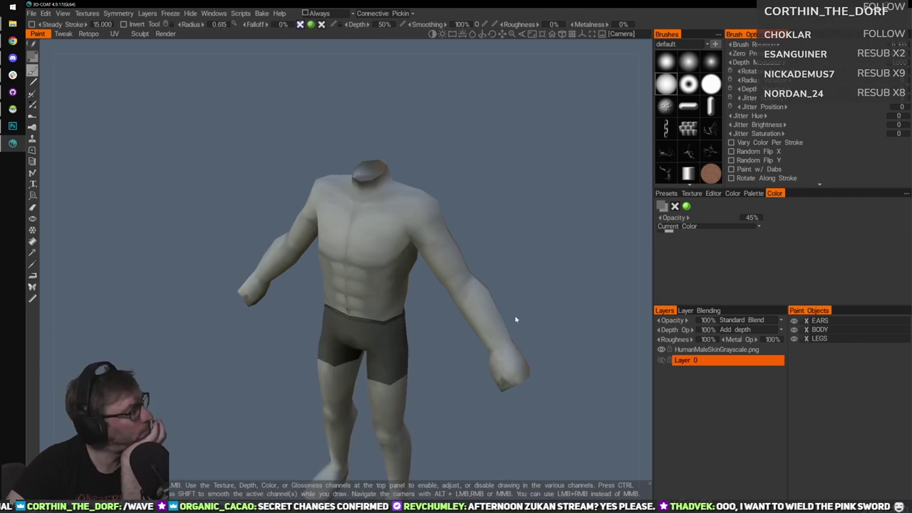
left_click(87, 14)
mouse_move(93, 34)
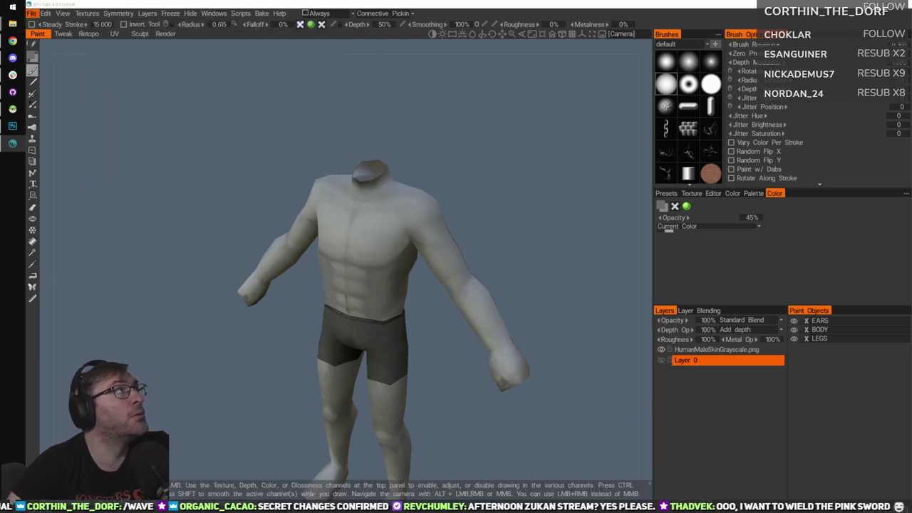
key("super+d")
key("super+d")
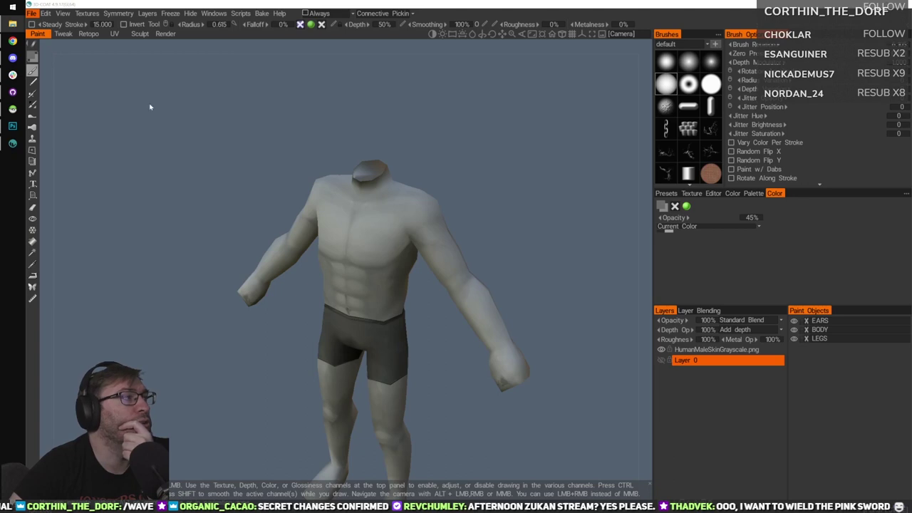
Import HumanBase1.png from the "human skin backup DO NOT DELETE" folder in Downloads as the color/albedo map for UV set ID01.
left_click(85, 13)
mouse_move(211, 36)
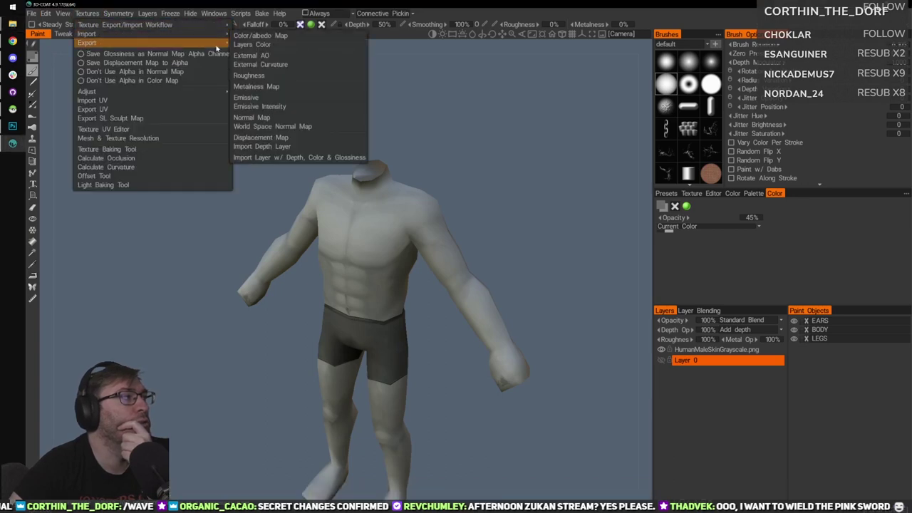
left_click(260, 36)
left_click(357, 271)
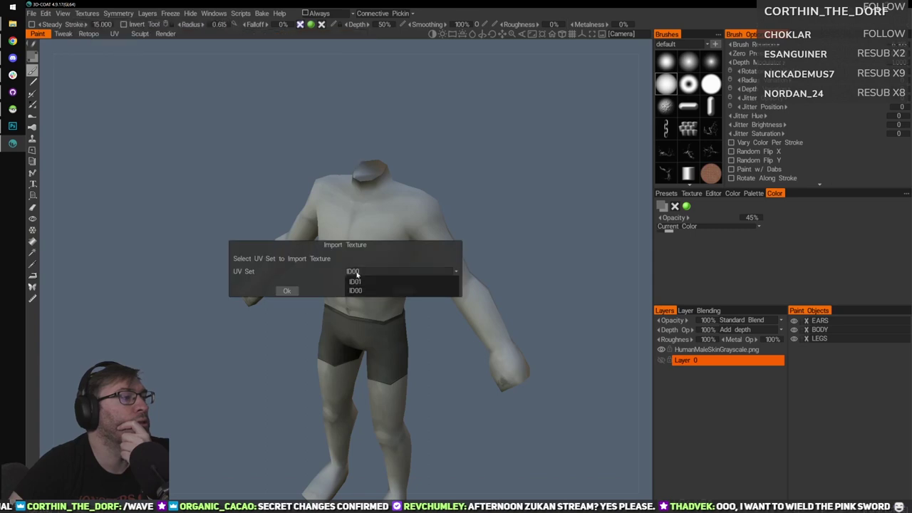
left_click(363, 282)
left_click(286, 291)
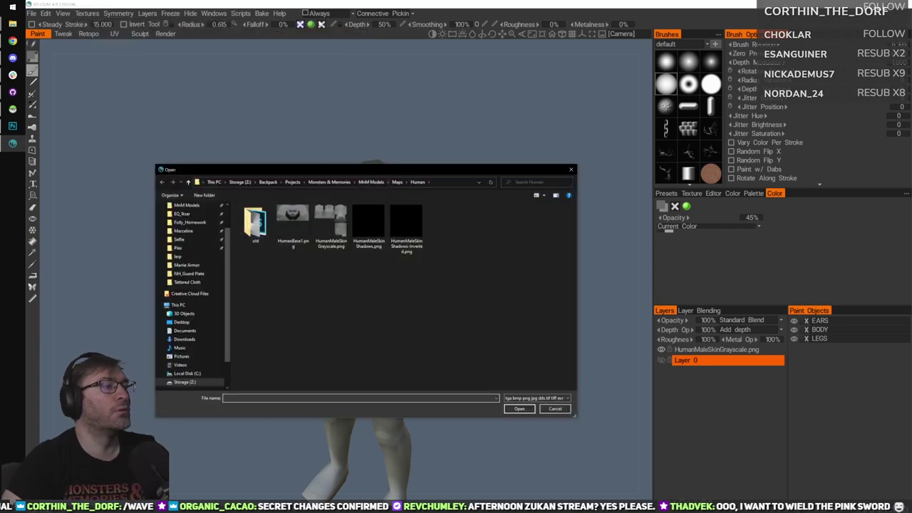
left_click(436, 184)
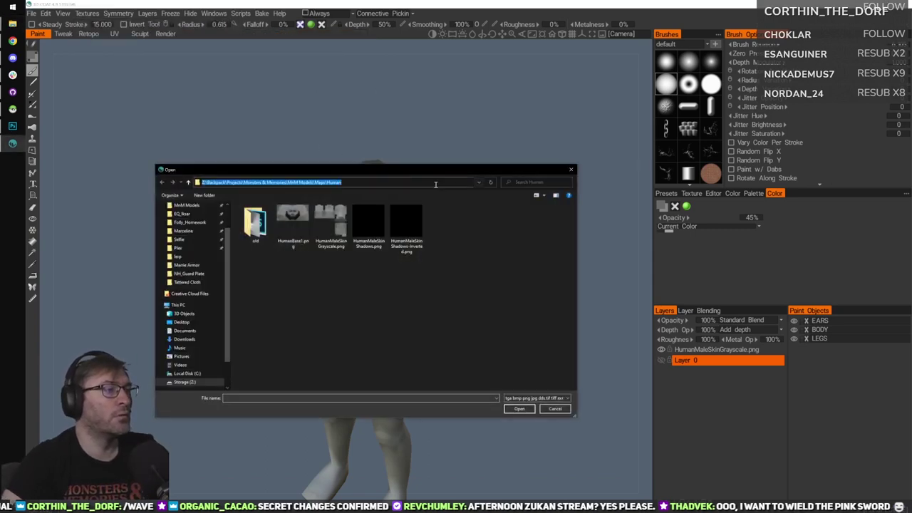
type("C:\\Users\\Gandalf\\Downloads\\human skin backup DO NOT DELETE")
key("Return")
key("Return")
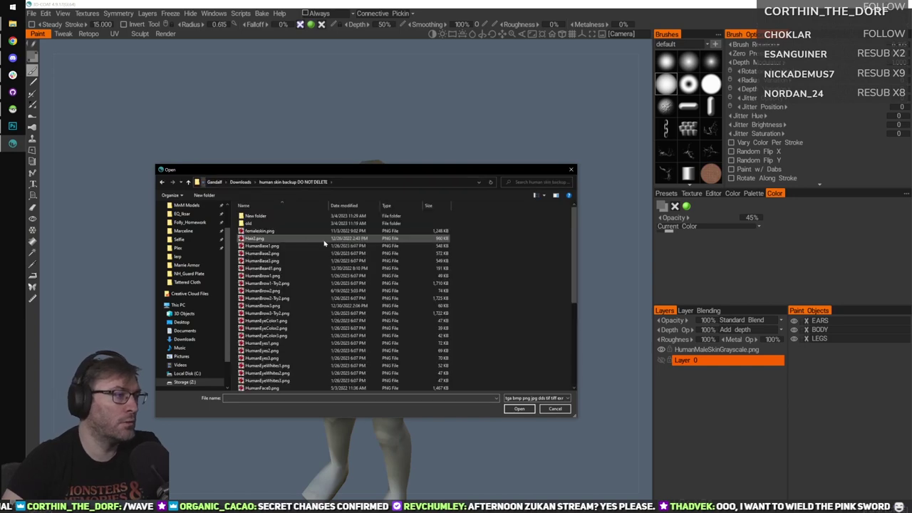
left_click(270, 246)
left_click(519, 409)
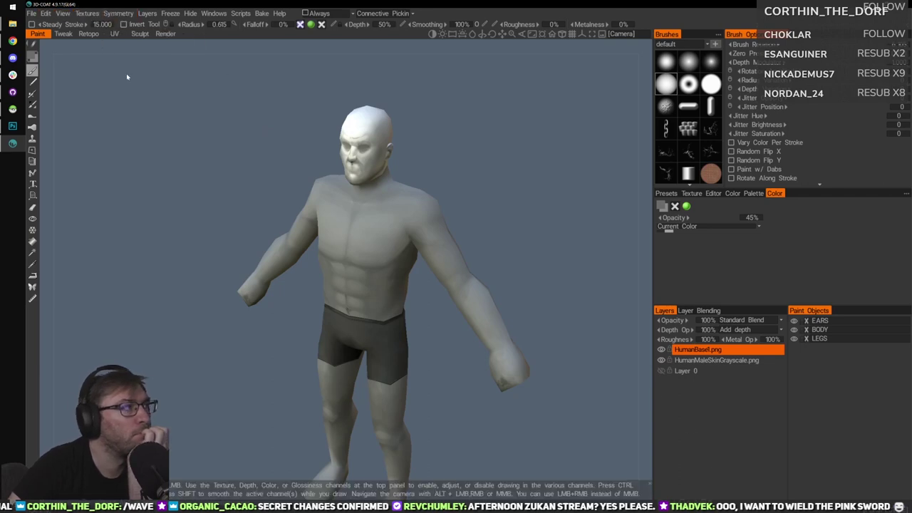
Send all layers of UV set ID01 to Photoshop as the external editor.
left_click(87, 14)
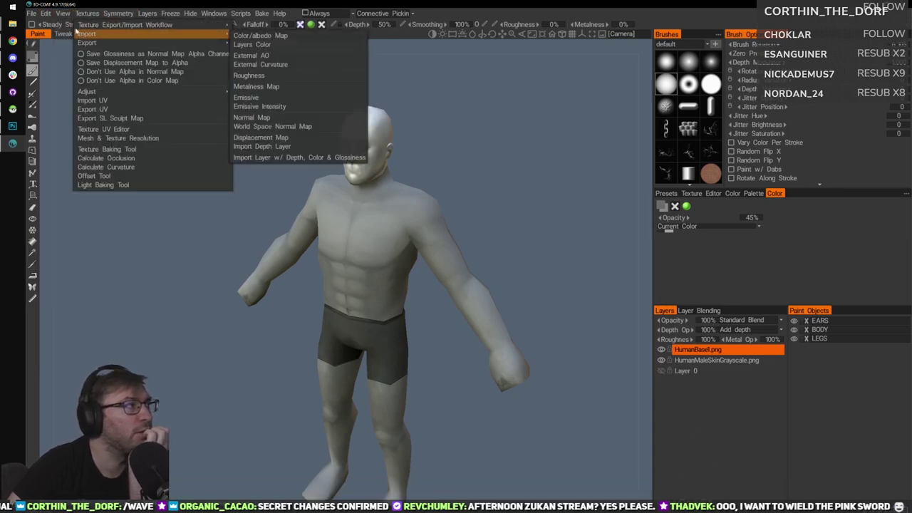
mouse_move(46, 13)
left_click(68, 54)
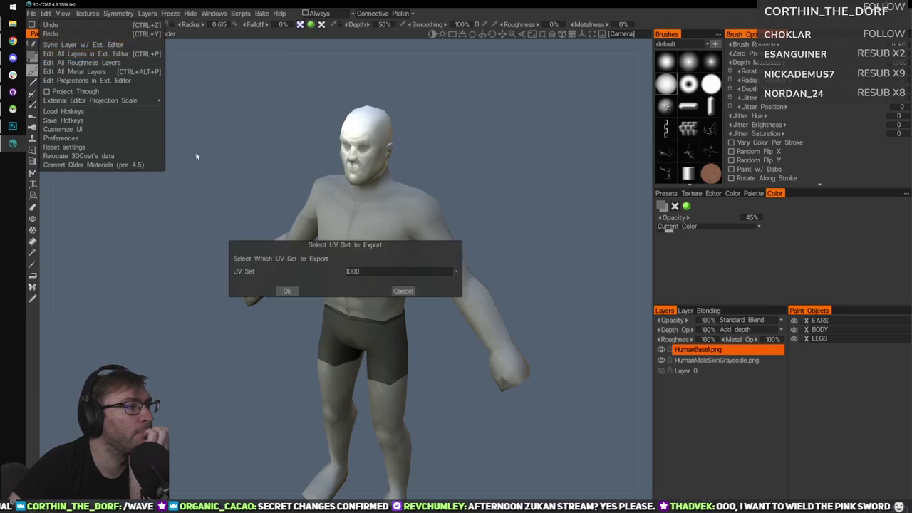
left_click(360, 272)
left_click(356, 288)
left_click(286, 291)
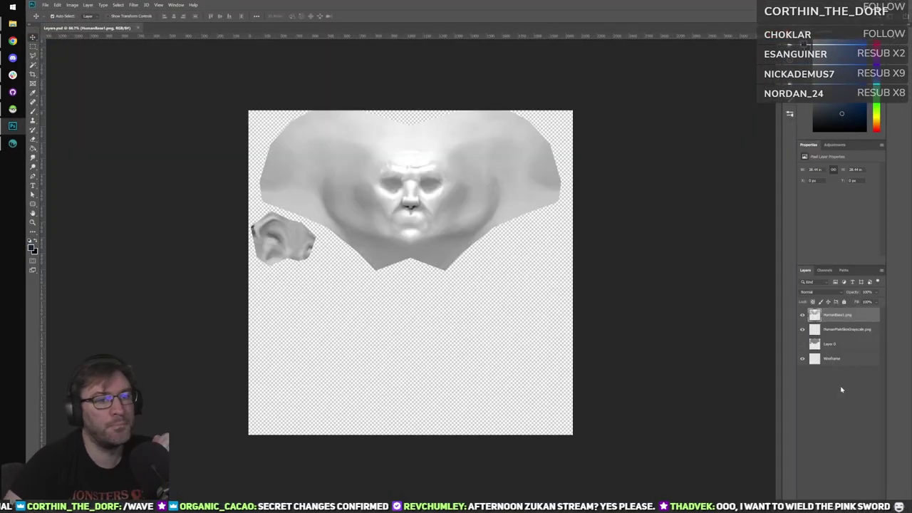
Duplicate Layer 0 to the top of the layer stack, above HumanBase1.png, and make the copy visible.
left_click(852, 345)
left_click_drag(851, 344, 835, 322, "alt")
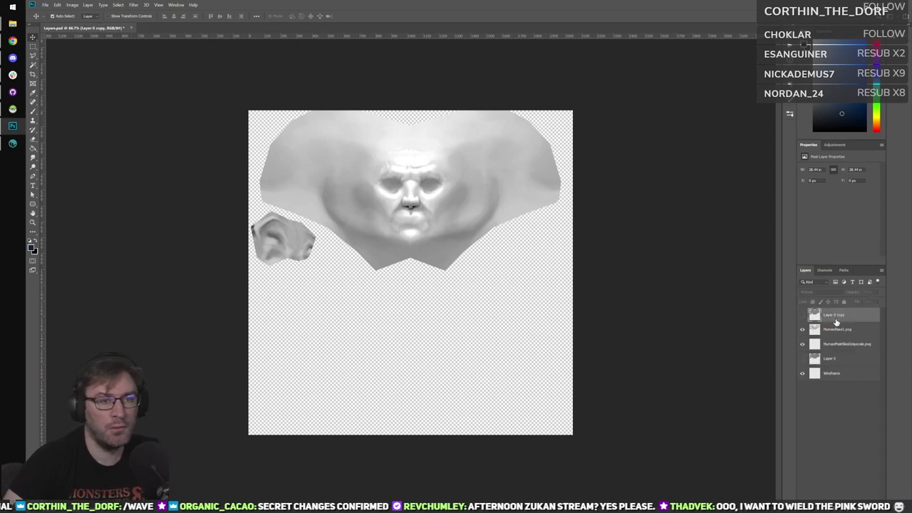
left_click(803, 316)
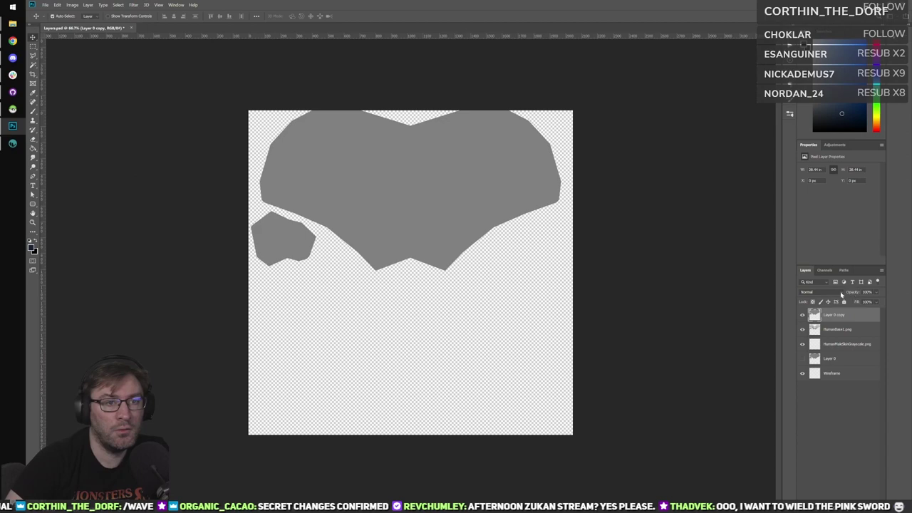
Set the Layer 0 copy's blend mode to Multiply and its opacity to 50%.
left_click(838, 292)
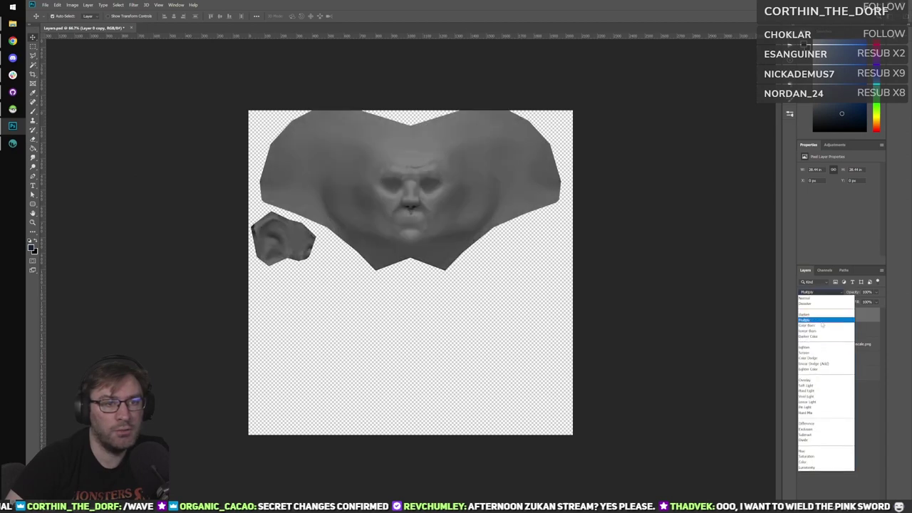
left_click(822, 314)
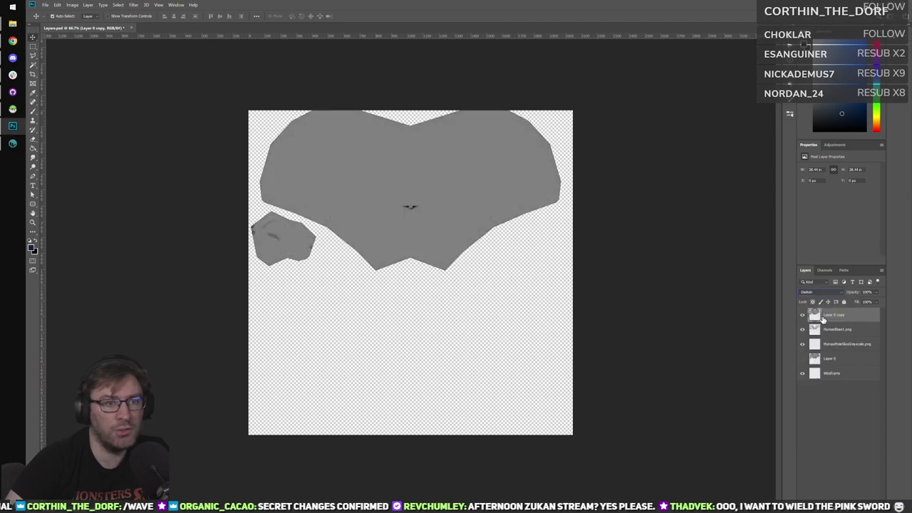
scroll(829, 293, "down", 1)
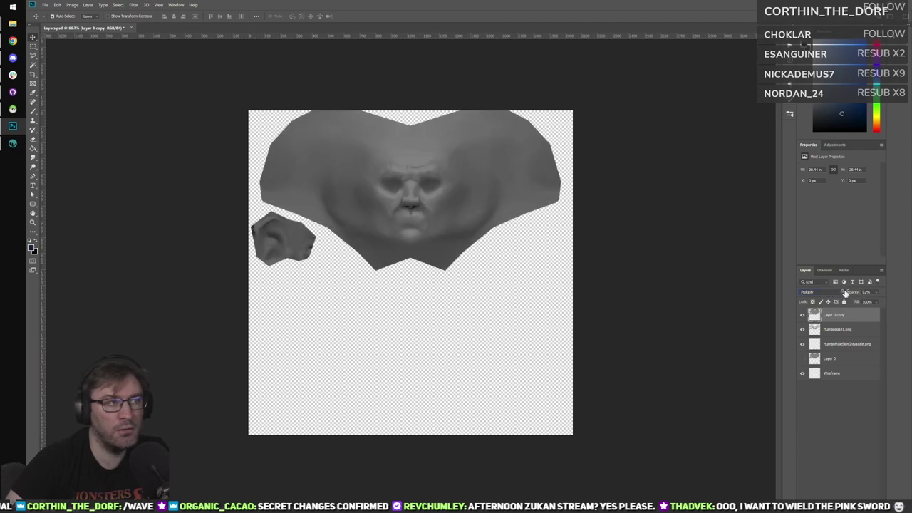
left_click_drag(846, 292, 843, 293)
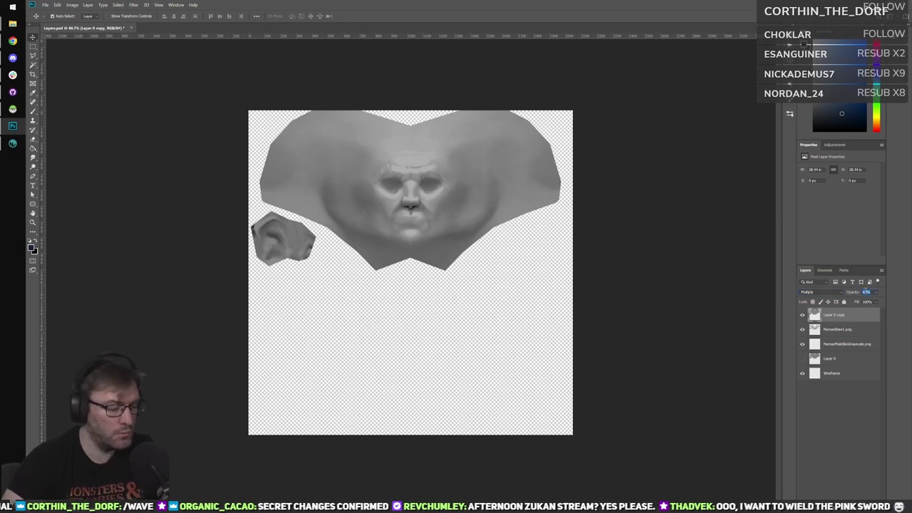
type("50")
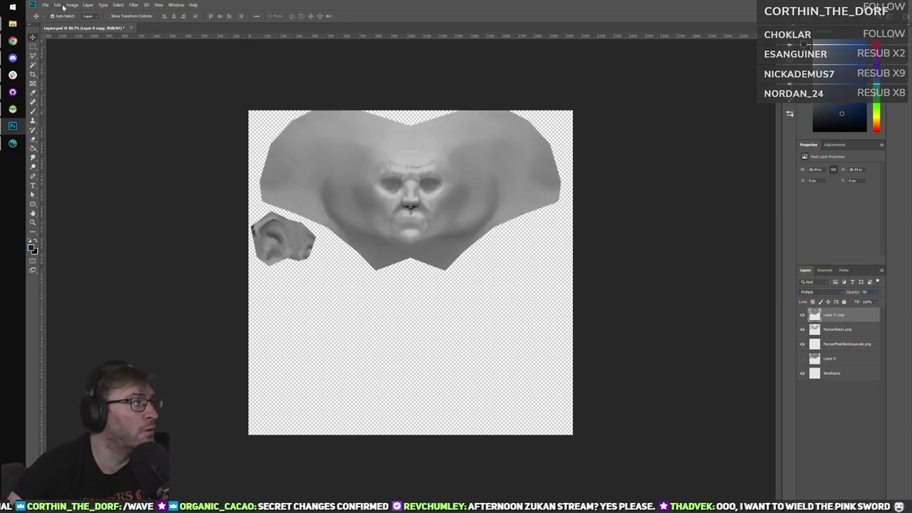
Save Layers.psd and switch back to 3DCoat to update the model's layers.
left_click(57, 5)
left_click(71, 76)
left_click(12, 142)
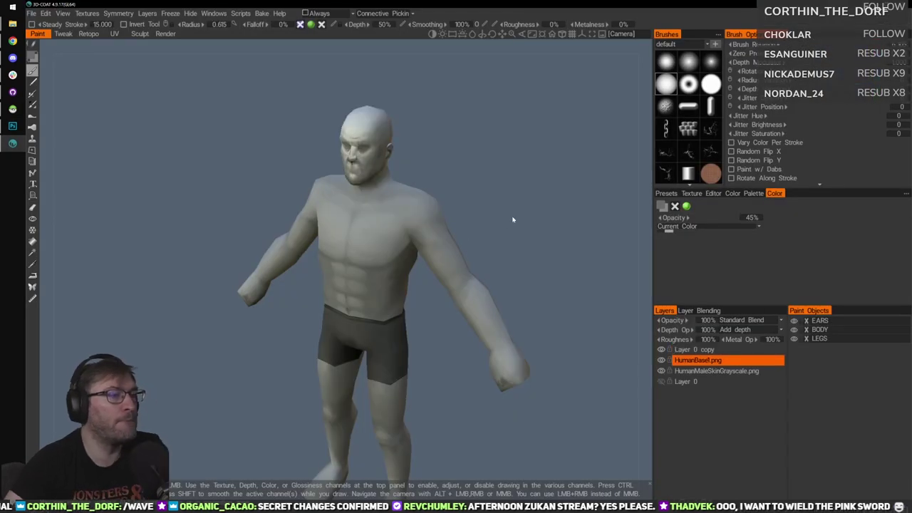
Check the seam between head and neck and set the Layer 0 copy's opacity to 67%.
left_click_drag(460, 197, 334, 265)
right_click_drag(335, 266, 421, 300, "alt")
middle_click_drag(421, 299, 372, 287, "alt")
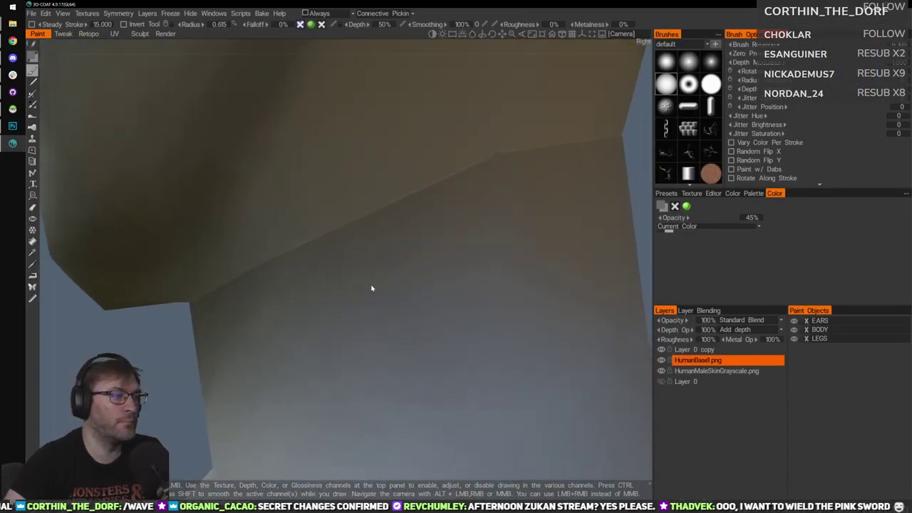
right_click_drag(372, 287, 411, 287, "alt")
middle_click_drag(411, 287, 428, 313, "alt")
mouse_move(428, 313)
left_mouse_down()
mouse_move(444, 254)
mouse_move(444, 316)
left_mouse_up()
left_click(746, 349)
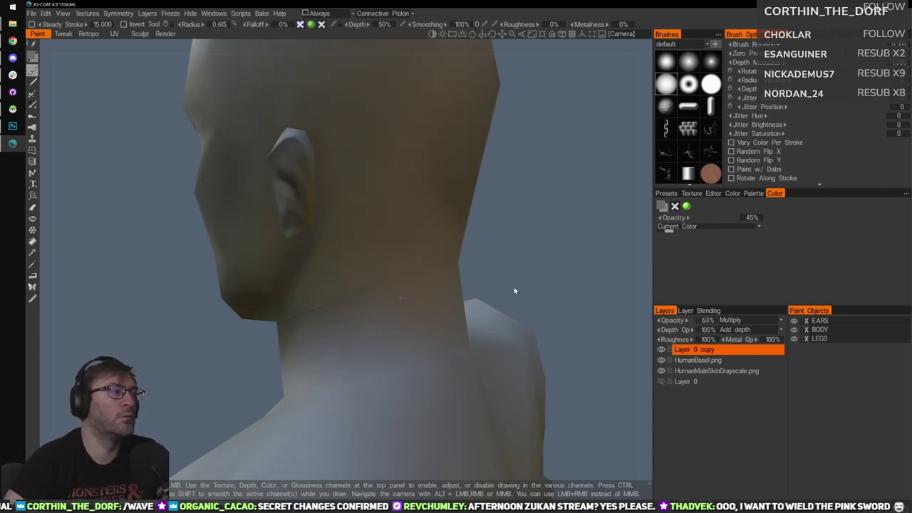
left_click_drag(513, 292, 615, 320)
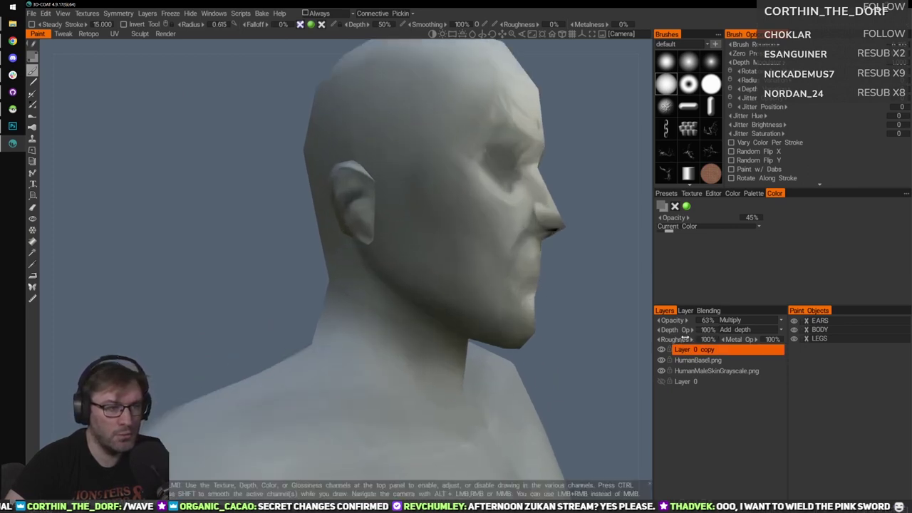
left_click_drag(546, 321, 666, 342)
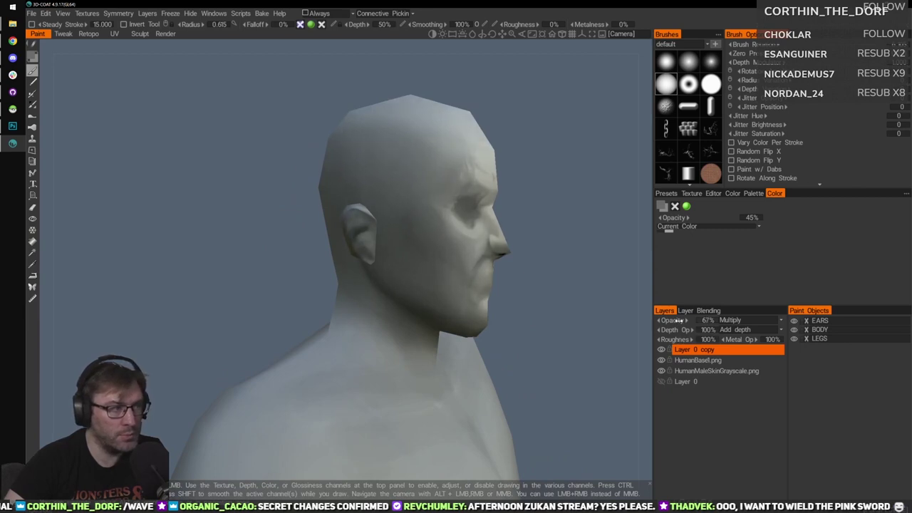
left_click_drag(487, 306, 352, 288)
left_click_drag(487, 283, 515, 272)
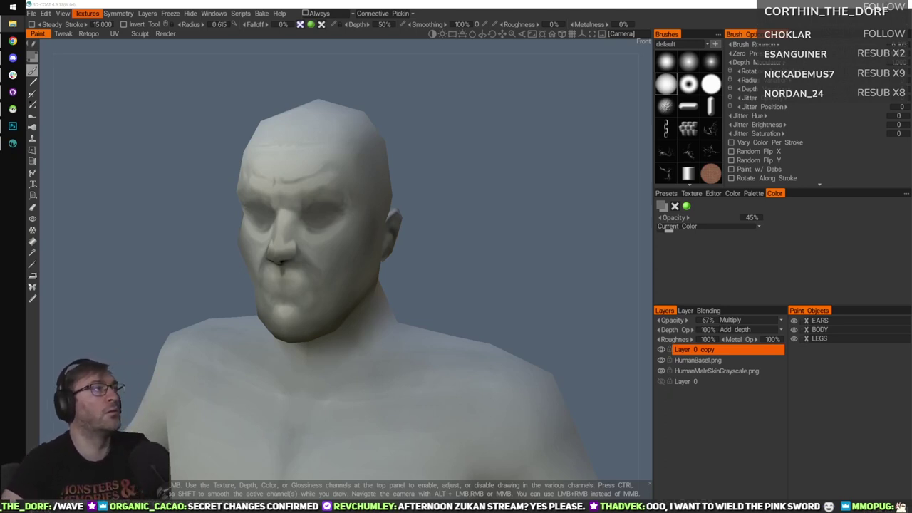
Send all layers of the head's UV set to Photoshop again and update the open Layers.psd from disk.
left_click(85, 17)
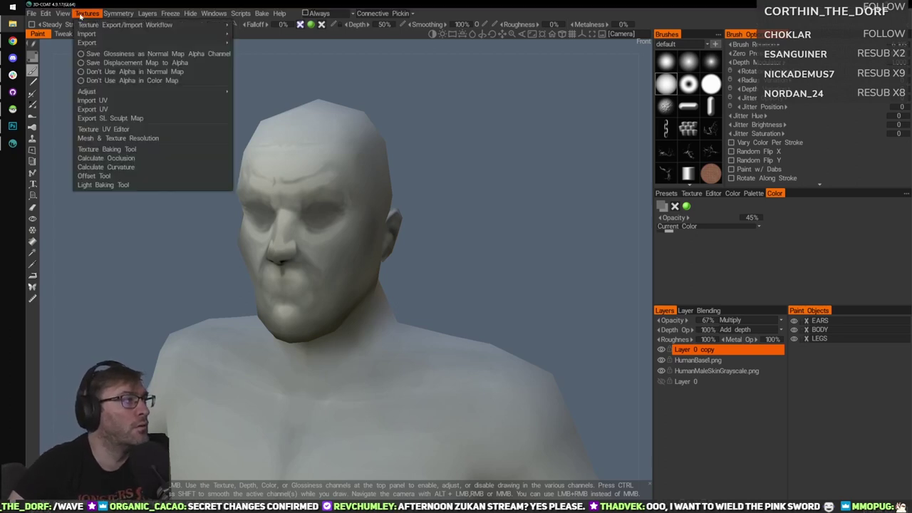
mouse_move(54, 15)
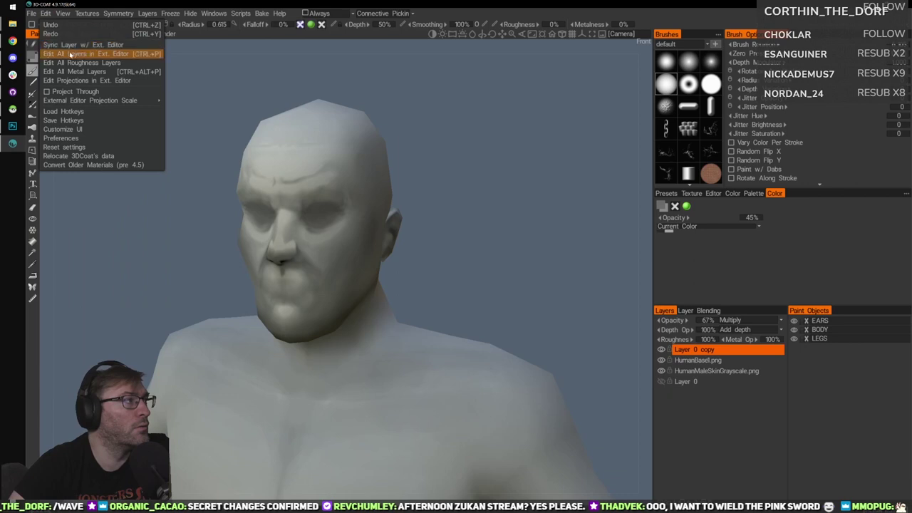
left_click(73, 52)
left_click(287, 290)
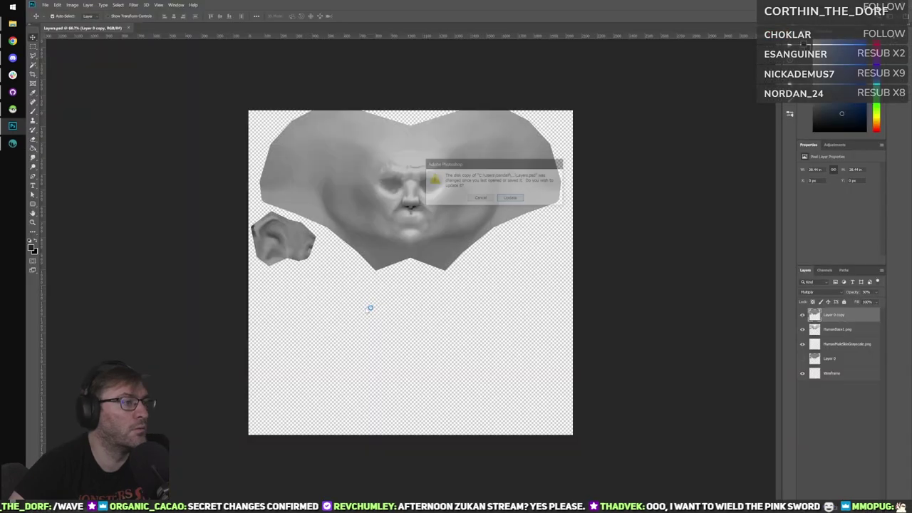
left_click(511, 199)
Open the Save As dialog for the blended head texture.
scroll(432, 229, "up", 2, "alt")
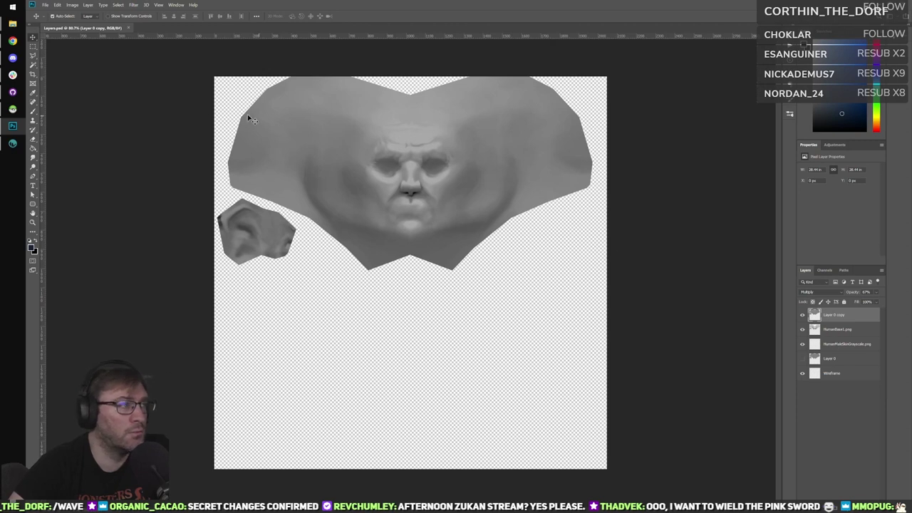
left_click(64, 5)
mouse_move(45, 4)
left_click(71, 81)
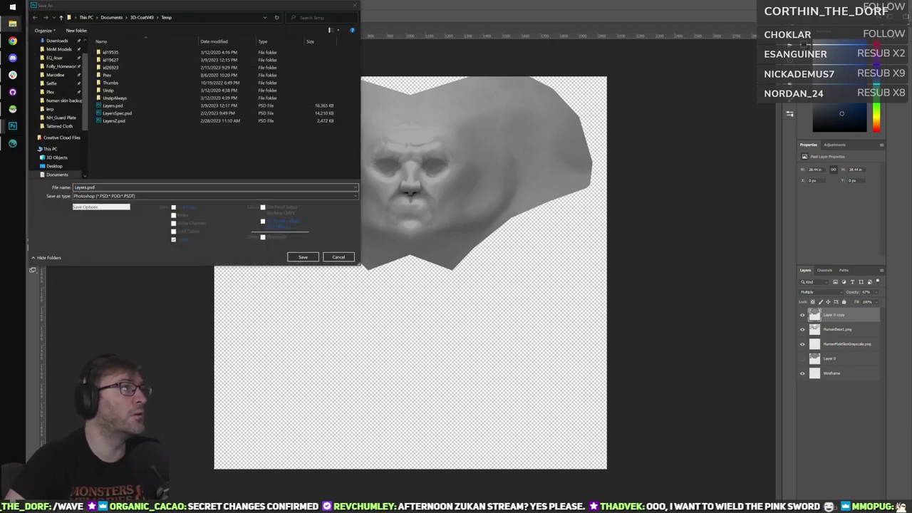
Point the save at the "human skin backup DO NOT DELETE" folder in Downloads and choose PNG as the format.
left_click(216, 19)
type("C:\\Users\\Gandalf\\Downloads\\human skin backup DO NOT DELETE\\_ADJUSTED")
key("Return")
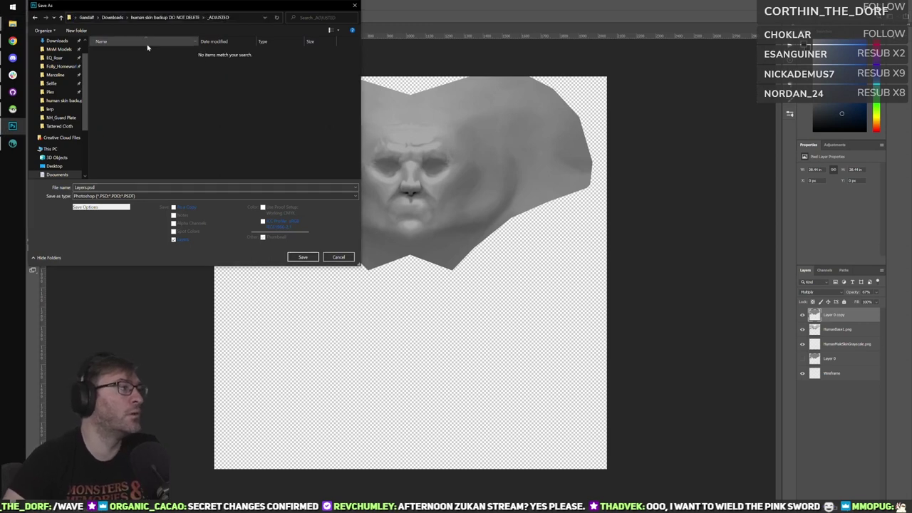
left_click(61, 17)
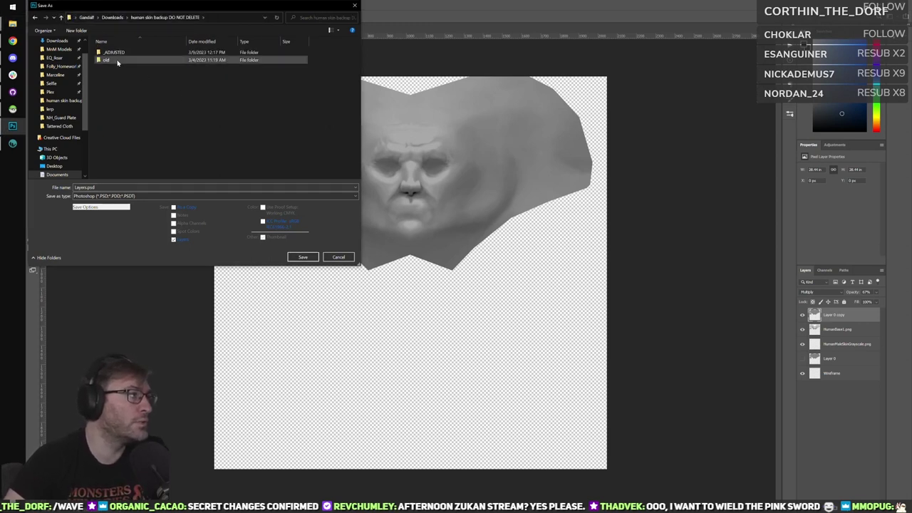
left_click(121, 195)
left_click(127, 303)
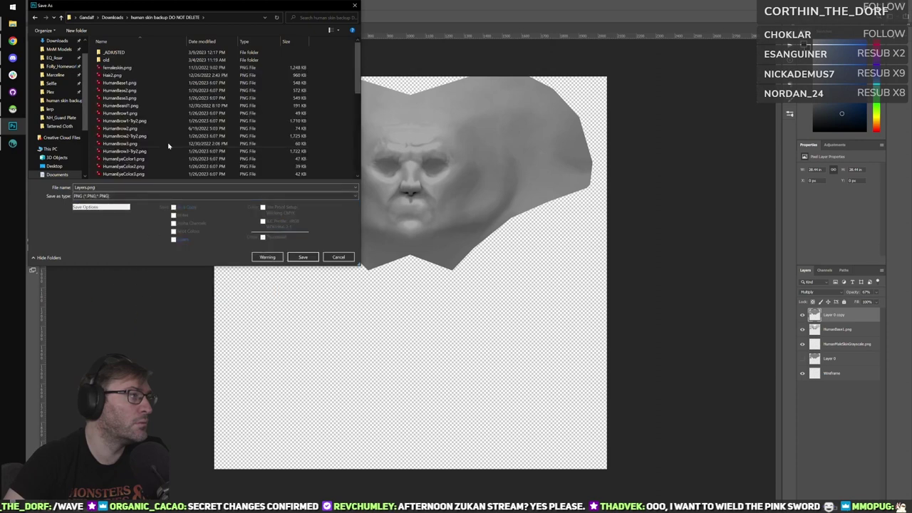
Reuse the file name HumanBase1.png and save the image in the _ADJUSTED subfolder with the large file size PNG option.
left_click(159, 82)
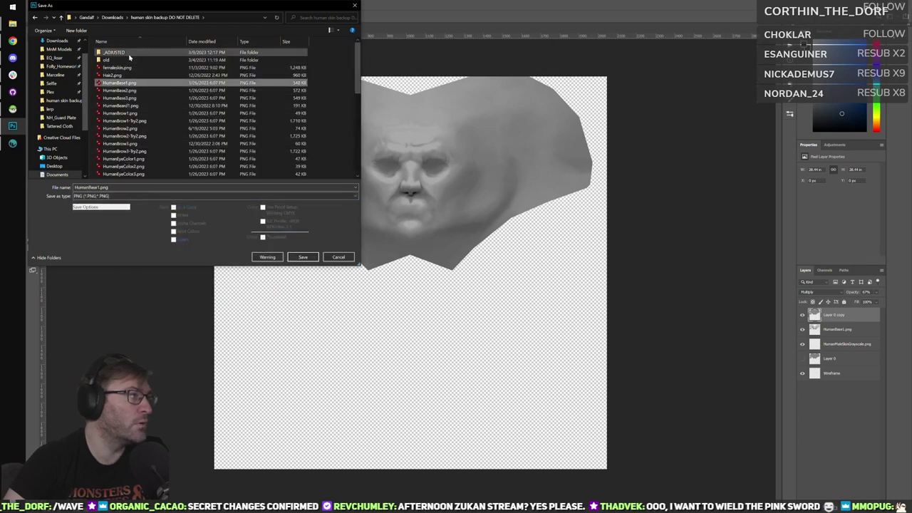
double_click(150, 52)
left_click(303, 256)
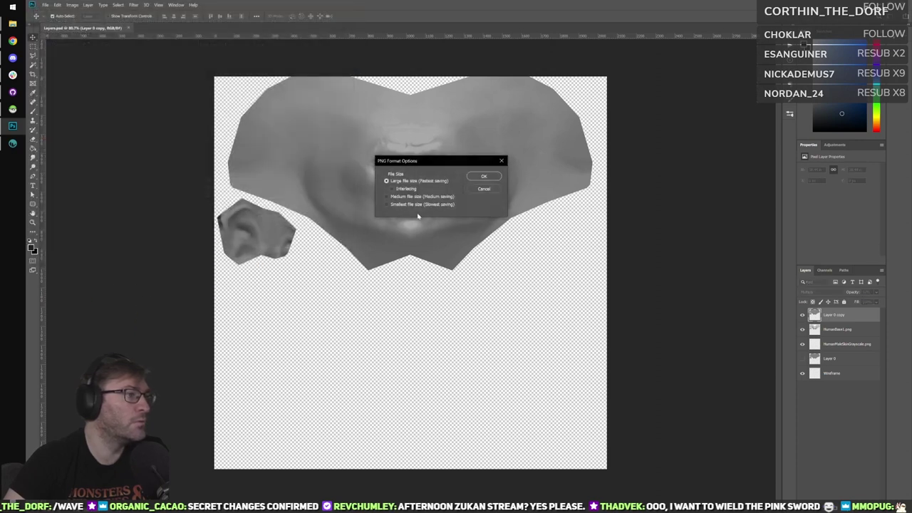
left_click(484, 177)
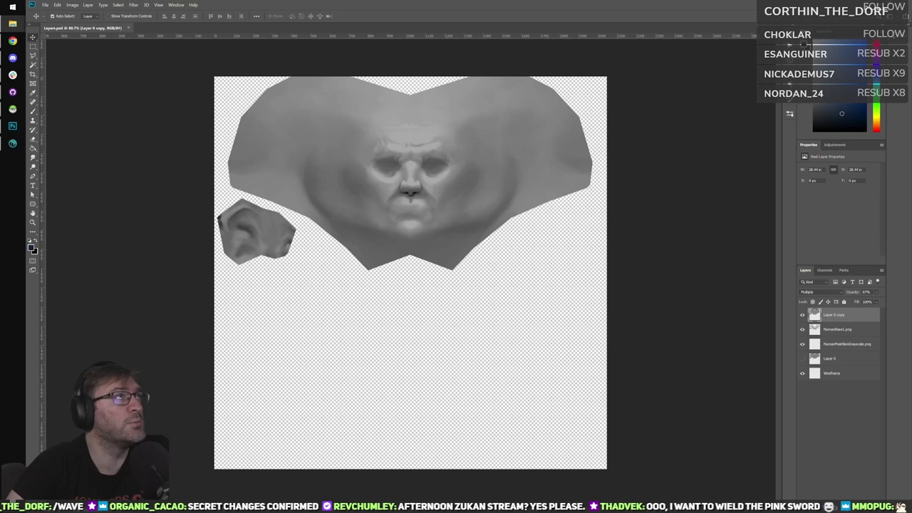
Copy the whole HumanBase2.png image into Layers.psd as a new layer and place it directly beneath Layer 0 copy.
key("ctrl+a")
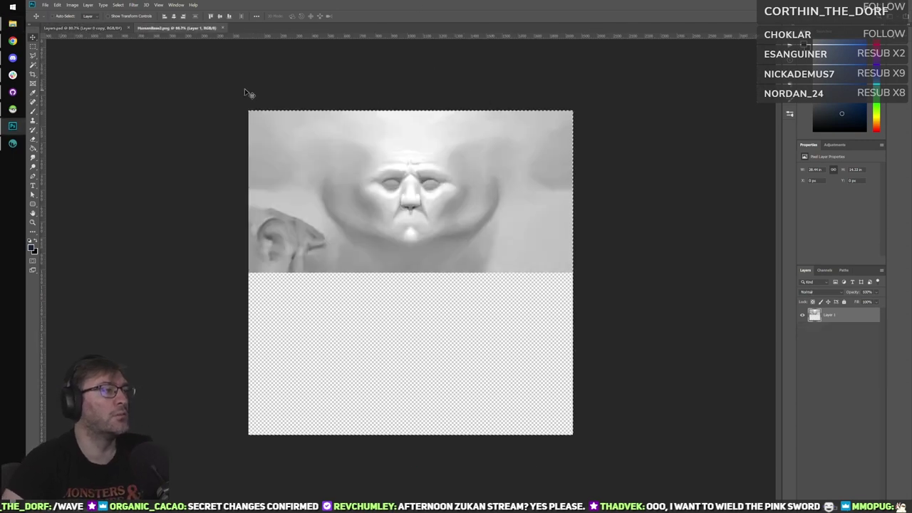
key("ctrl+Tab")
key("ctrl+v")
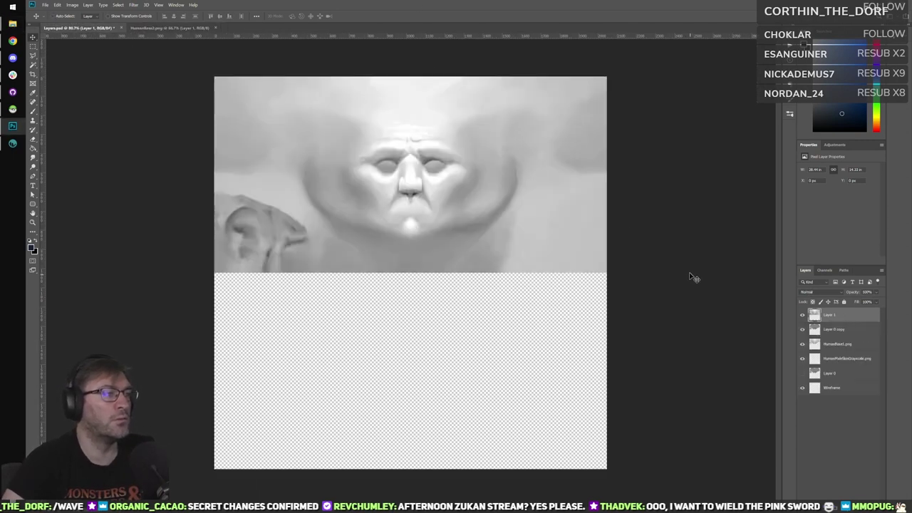
left_click_drag(846, 317, 849, 334)
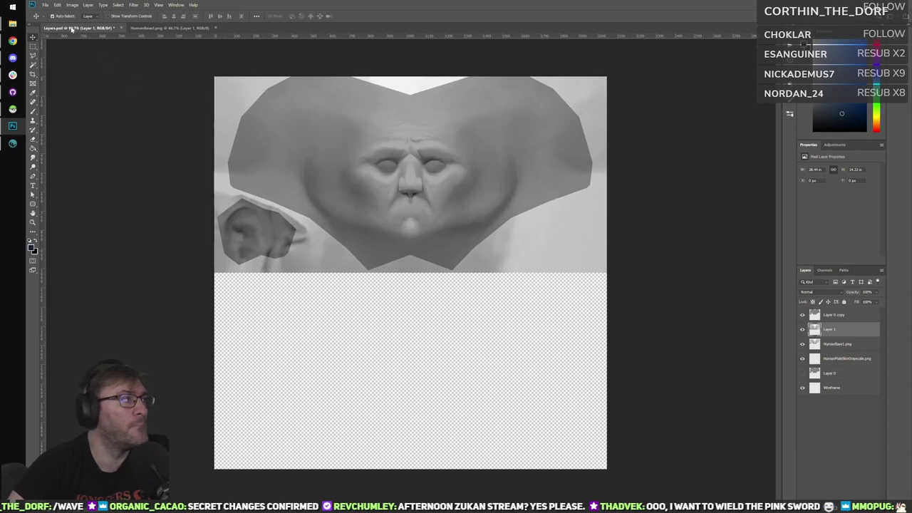
left_click(45, 4)
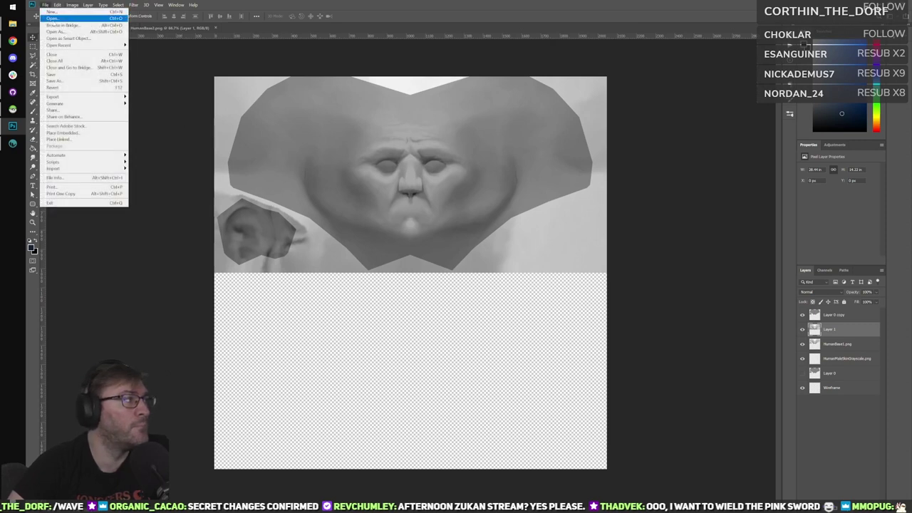
left_click(70, 76)
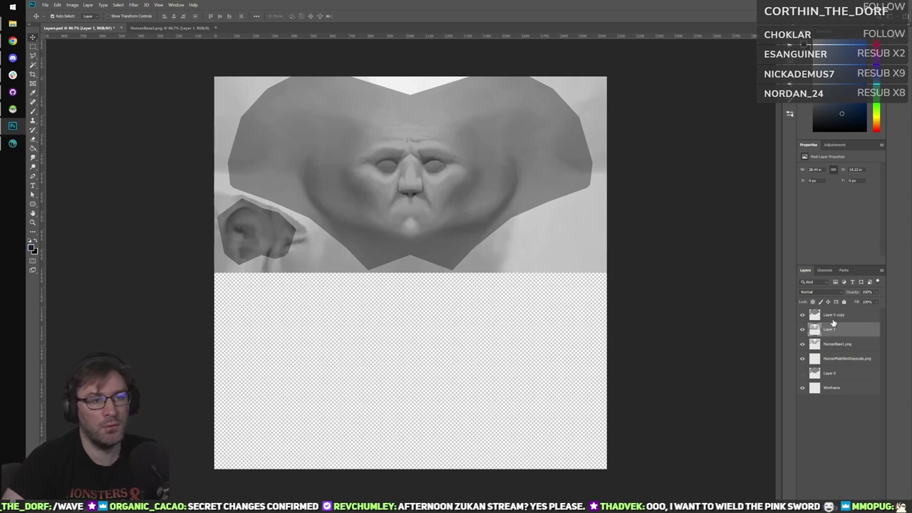
Load Layer 1's outline as a selection, fill it with 50% Gray on Layer 0 copy, and deselect.
left_click(817, 334, "ctrl")
left_click(851, 315)
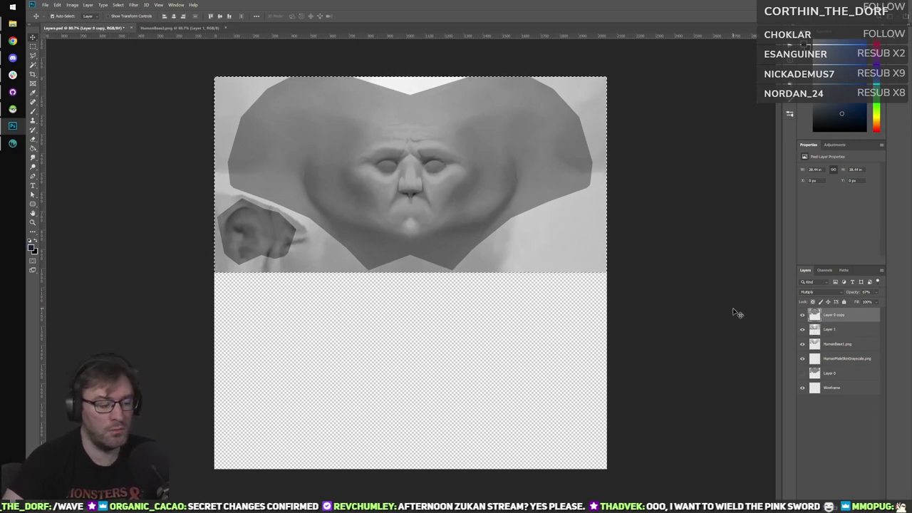
key("m")
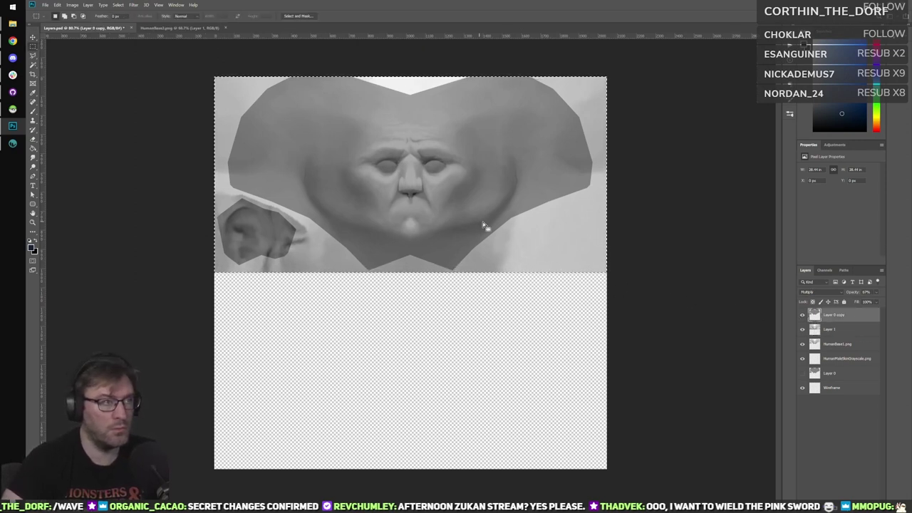
right_click(517, 239)
left_click(530, 326)
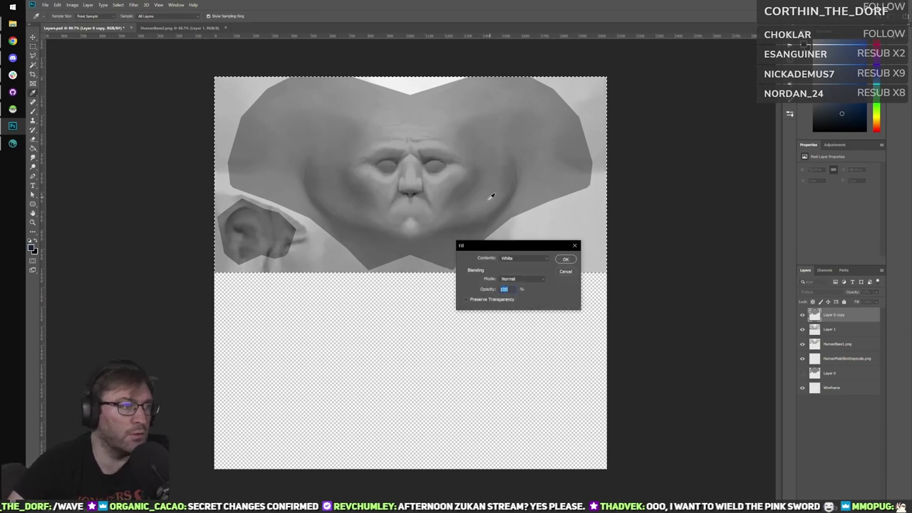
left_click(524, 257)
left_click(509, 320)
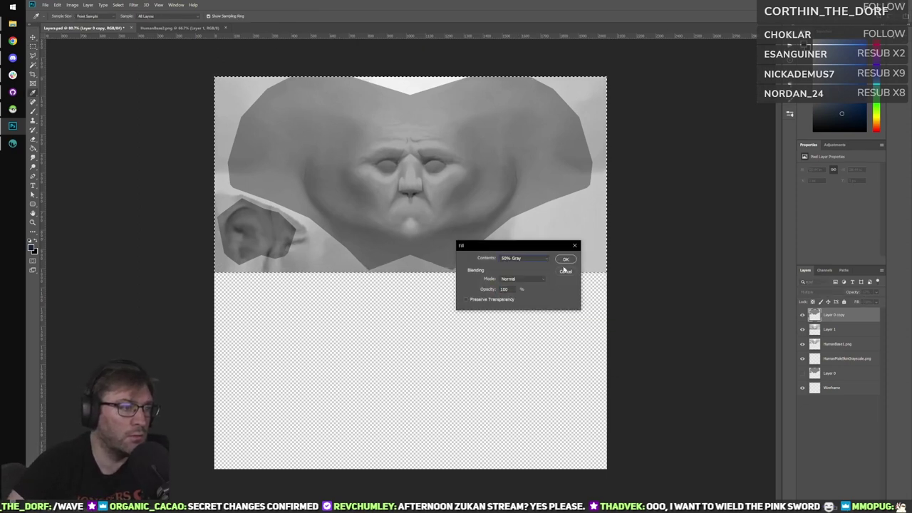
left_click(565, 259)
key("ctrl+d")
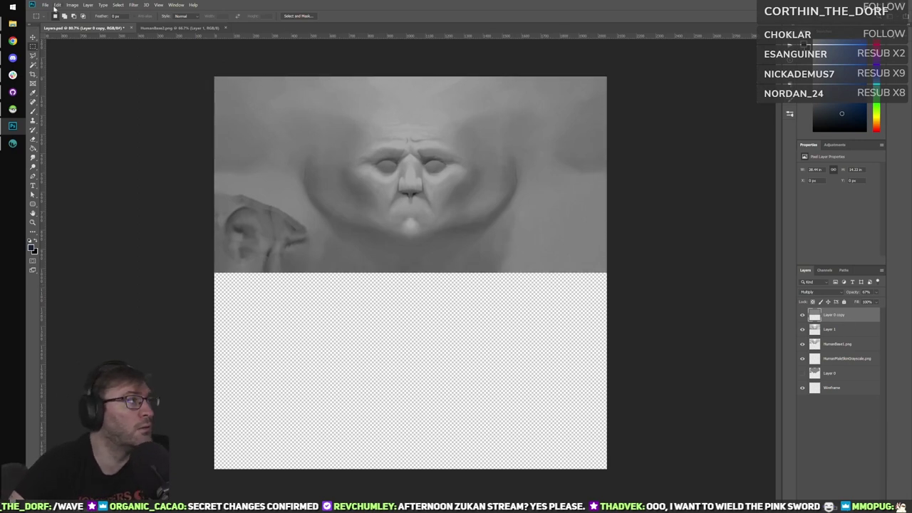
Start saving a PNG copy of the document in the _ADJUSTED folder inside "human skin backup DO NOT DELETE".
left_click(46, 5)
left_click(79, 75)
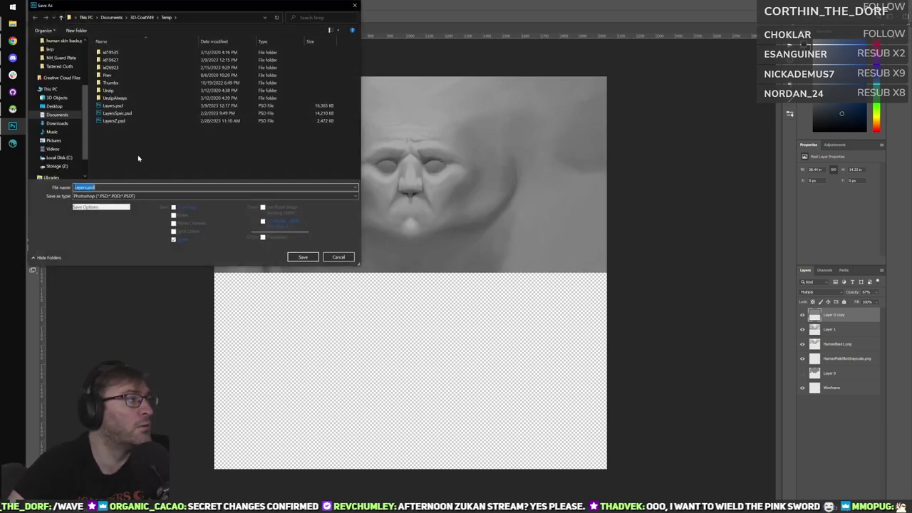
left_click(123, 196)
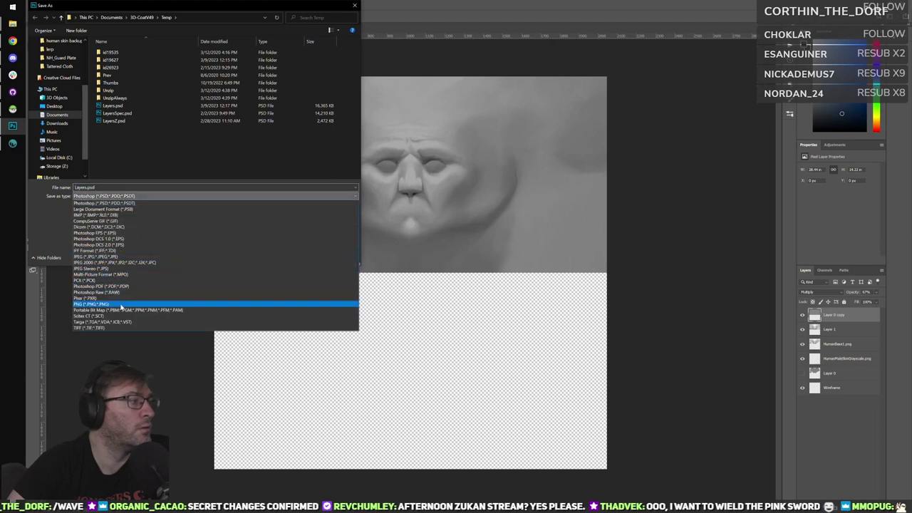
left_click(122, 307)
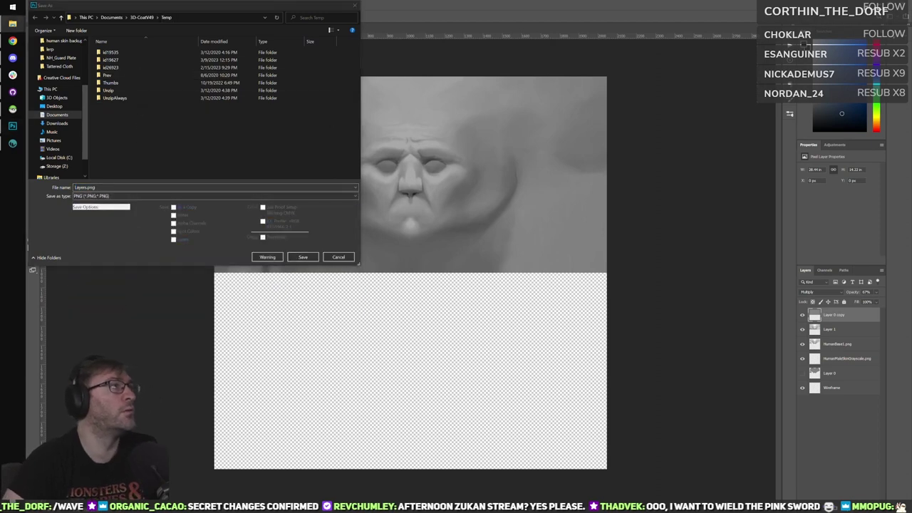
left_click(197, 18)
type("C:\\Users\\Gandalf\\Downloads\\human skin backup DO NOT DELETE")
key("Return")
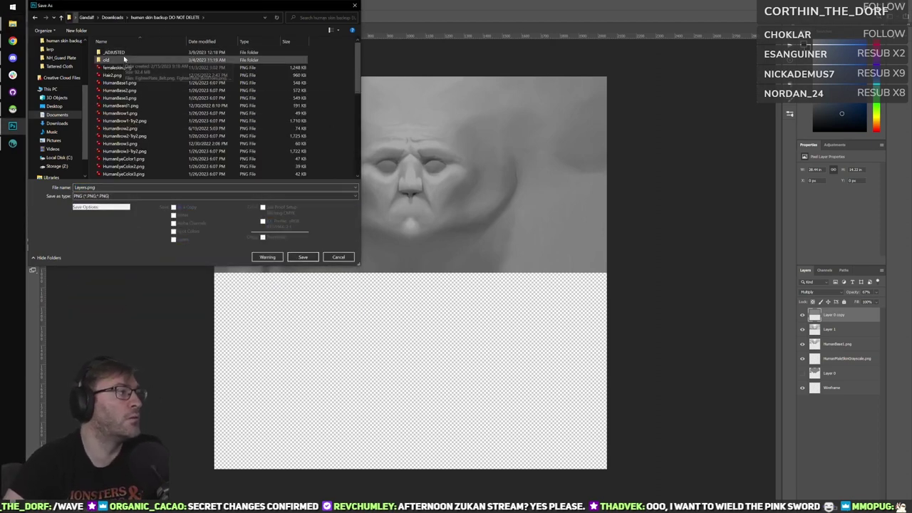
left_click(127, 52)
double_click(127, 52)
Name the PNG copy HumanBase2.png and save it, accepting the PNG format options.
left_click(141, 54)
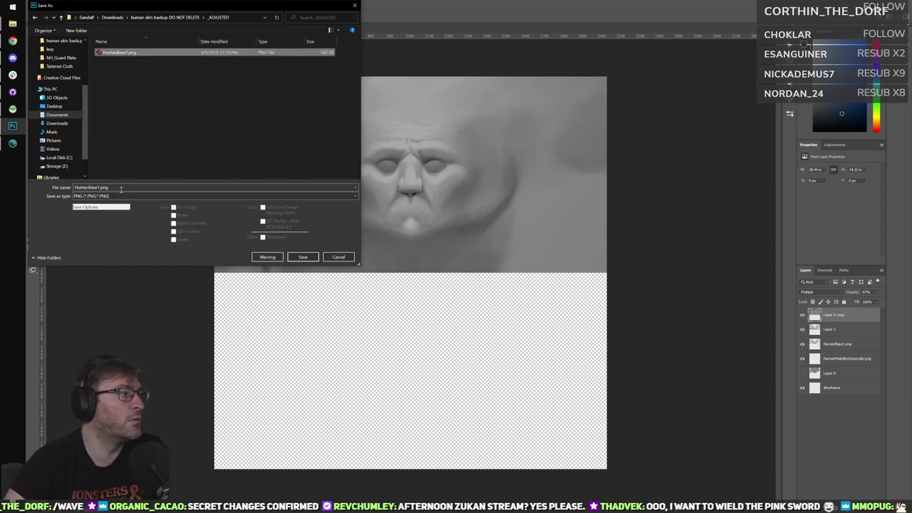
left_click(97, 186)
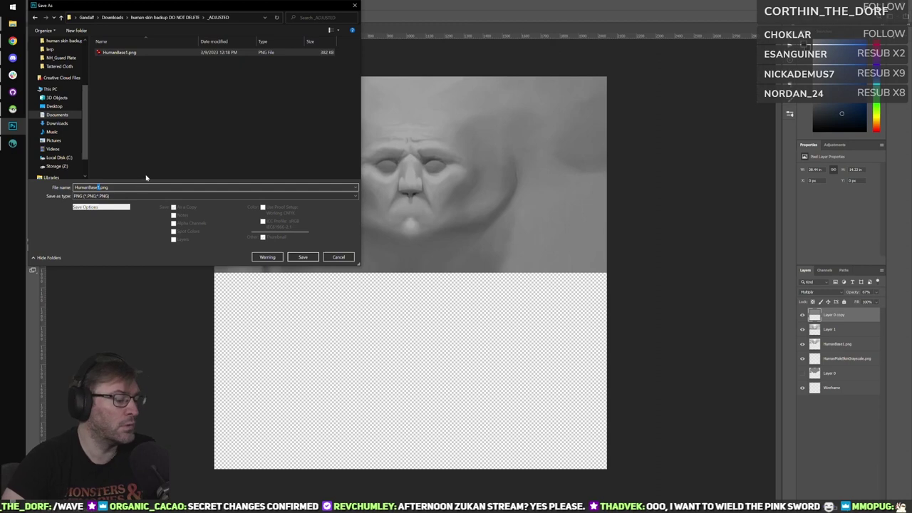
key("BackSpace")
type("3")
left_click(303, 257)
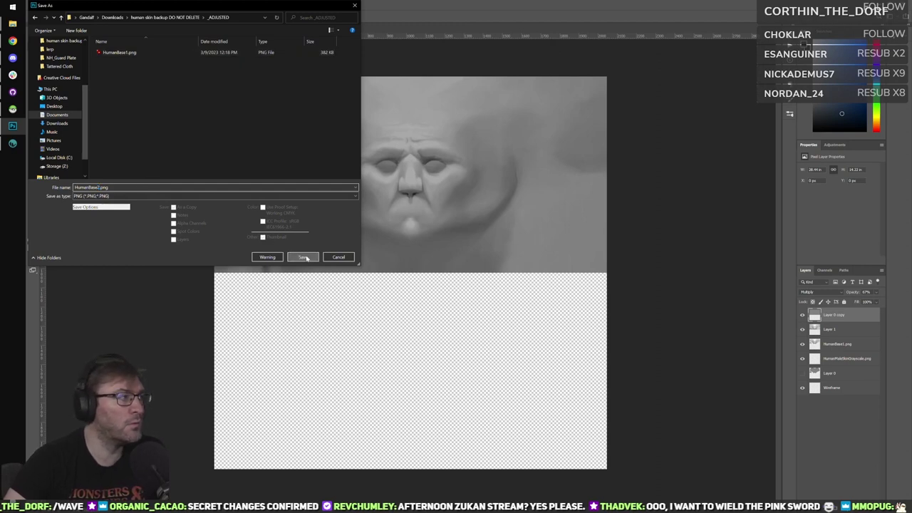
key("Return")
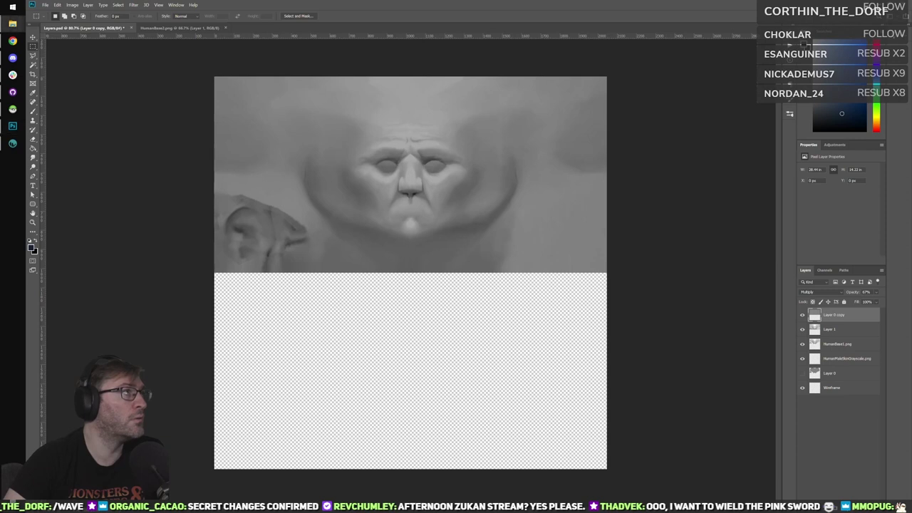
Toggle Layer 1's visibility to compare the faces, then move Layer 1 directly beneath the HumanBase1.png layer.
left_click(57, 5)
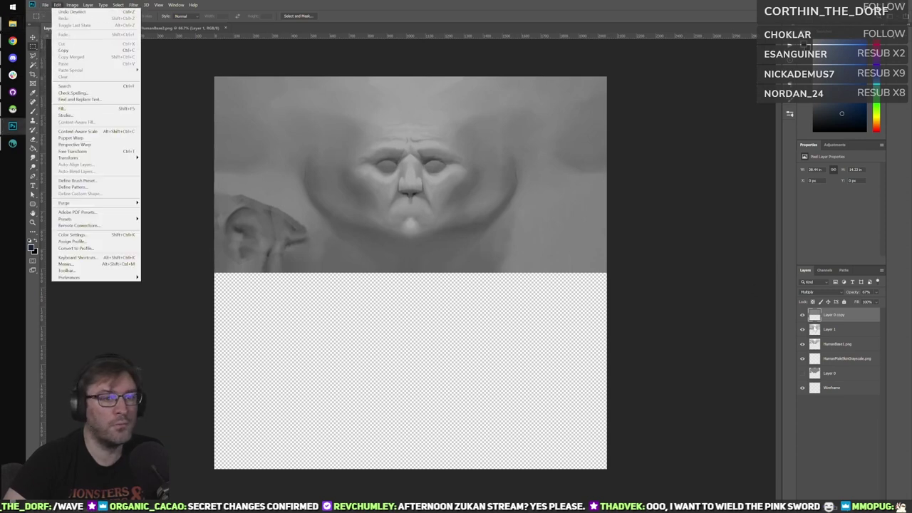
left_click(803, 331)
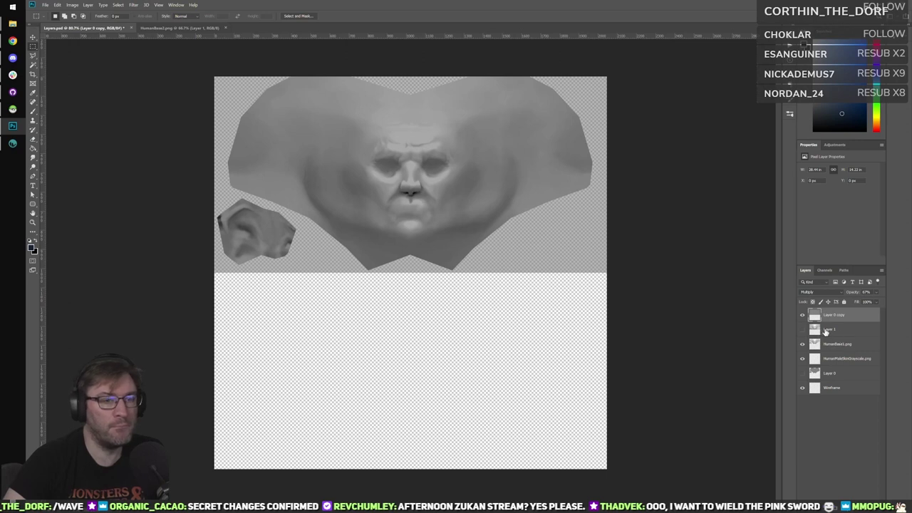
left_click(801, 330)
left_click_drag(839, 331, 846, 349)
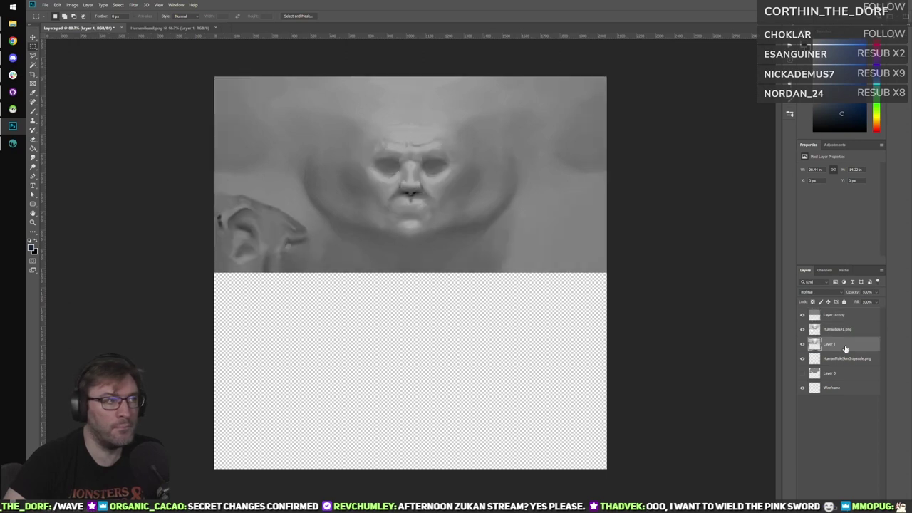
Start another PNG save of the rearranged layers, with the _ADJUSTED folder as the destination.
left_click(45, 5)
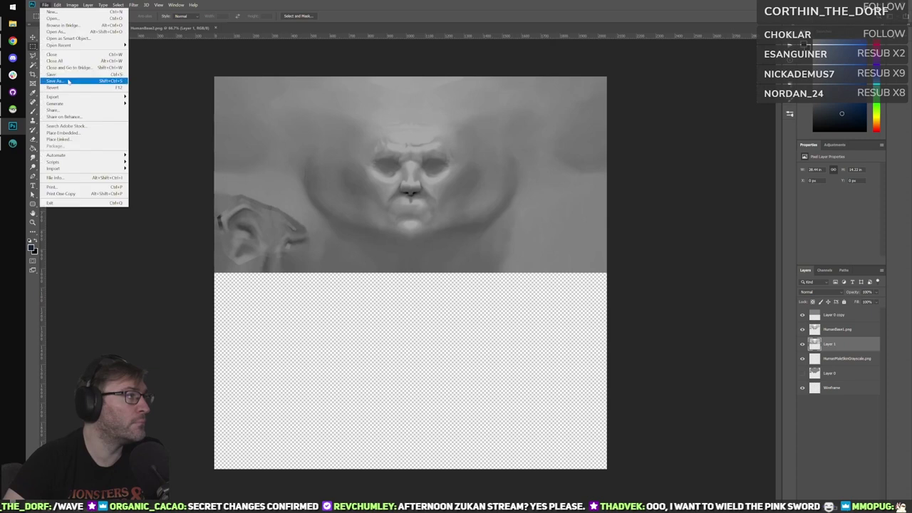
left_click(70, 81)
left_click(101, 197)
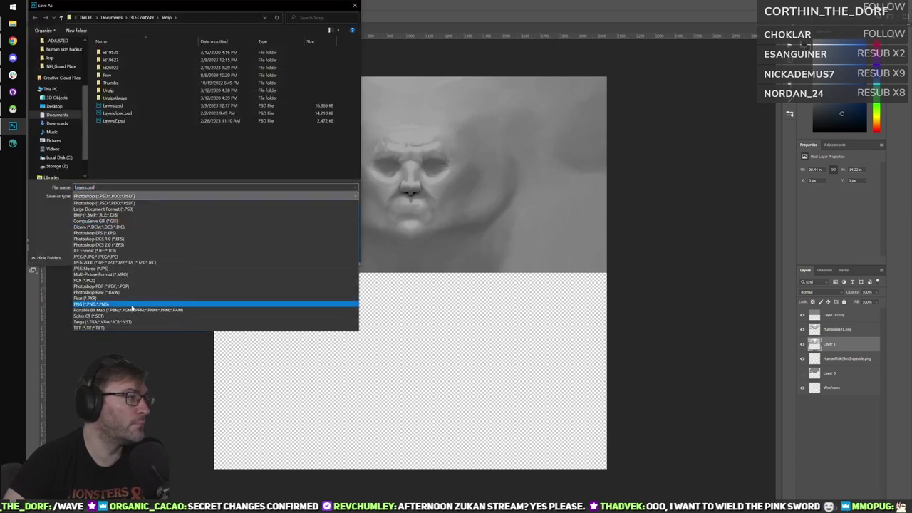
left_click(133, 306)
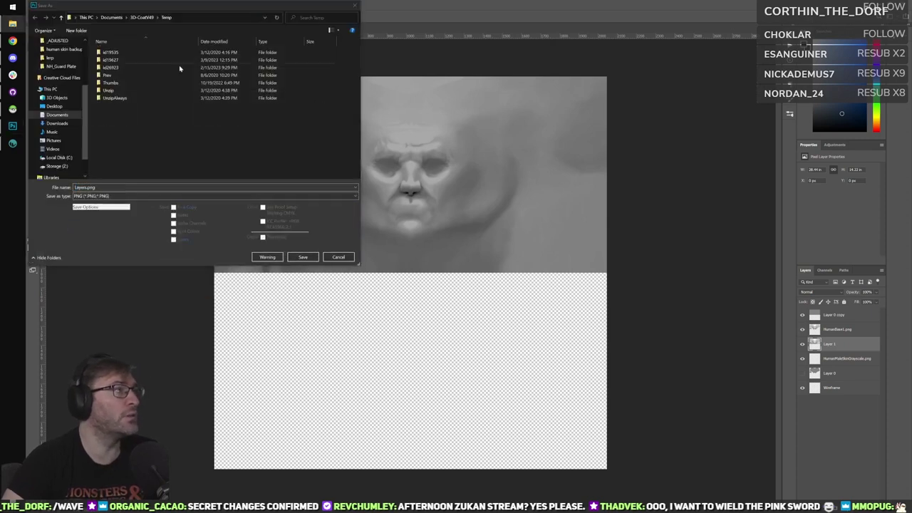
left_click(228, 17)
type("C:\\Users\\Gandalf\\Downloads\\human skin backup DO NOT DELETE\\_ADJUSTED")
key("Return")
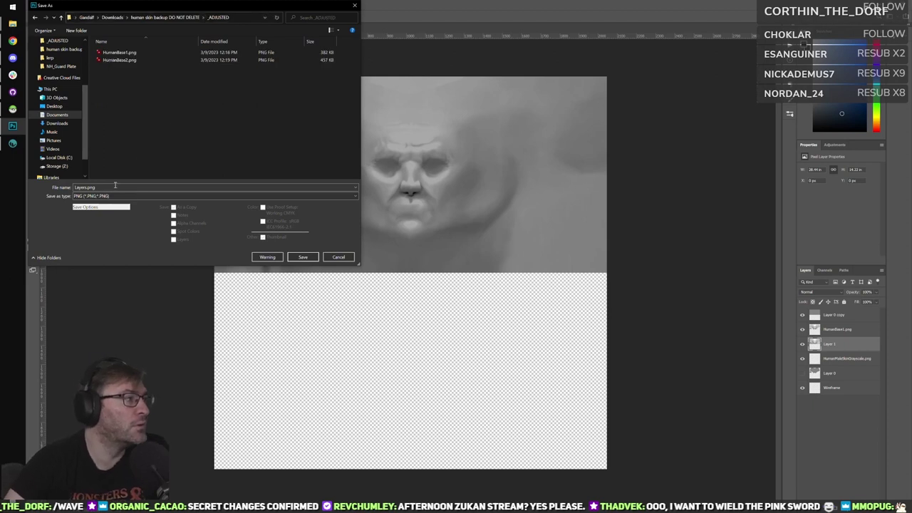
Save the PNG as HumanBase1.png, replacing the existing file and accepting the PNG format options.
left_click(112, 199)
left_click(134, 307)
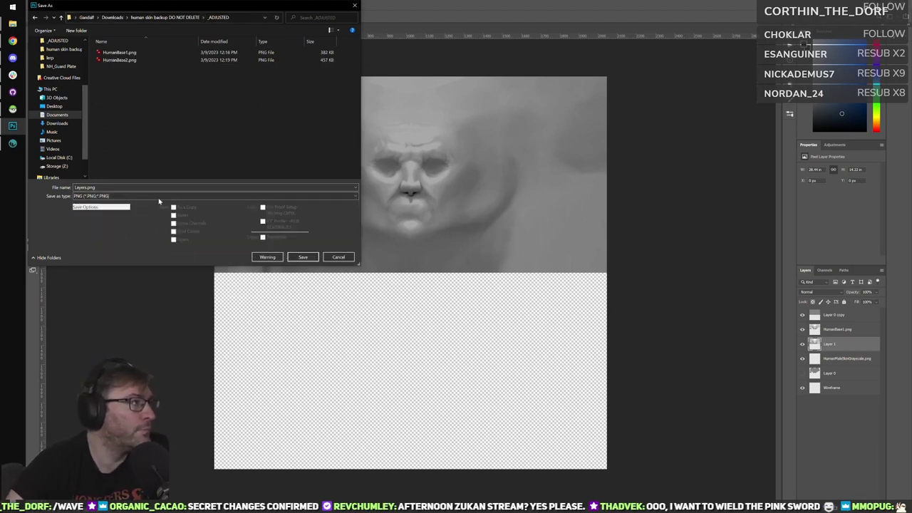
left_click(303, 257)
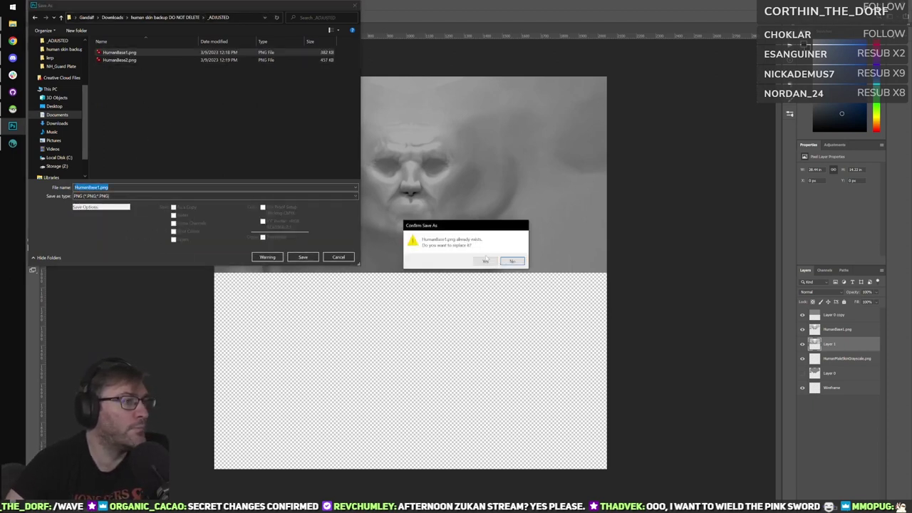
left_click(491, 261)
left_click(497, 176)
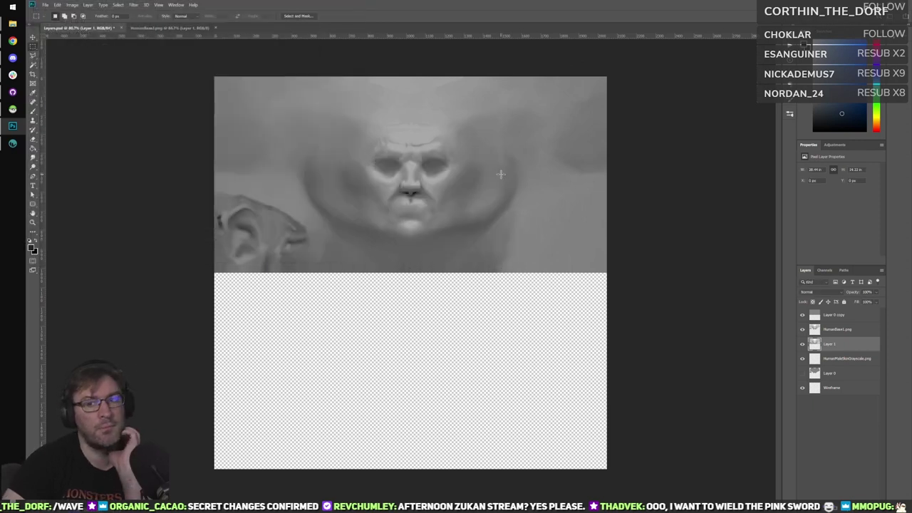
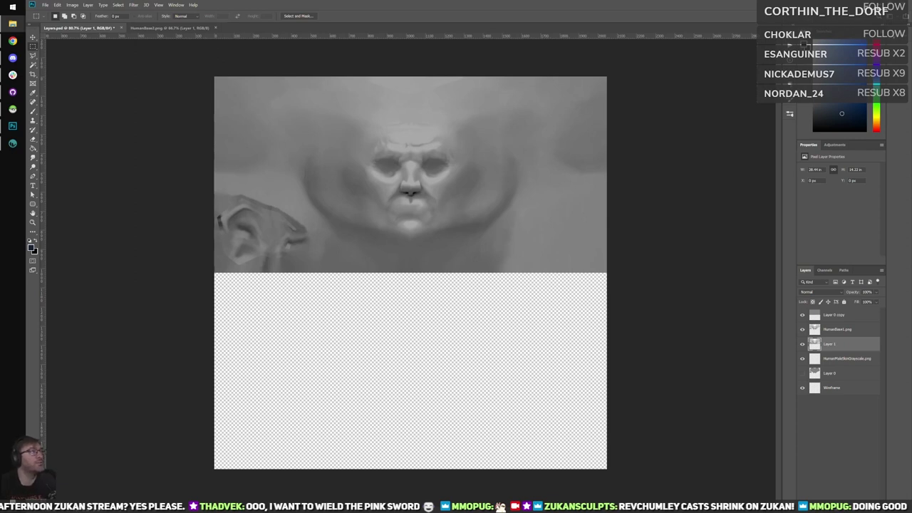
Copy the whole HumanBase3.png image and paste it into Layers.psd directly above the HumanBase1.png layer.
key("ctrl+a")
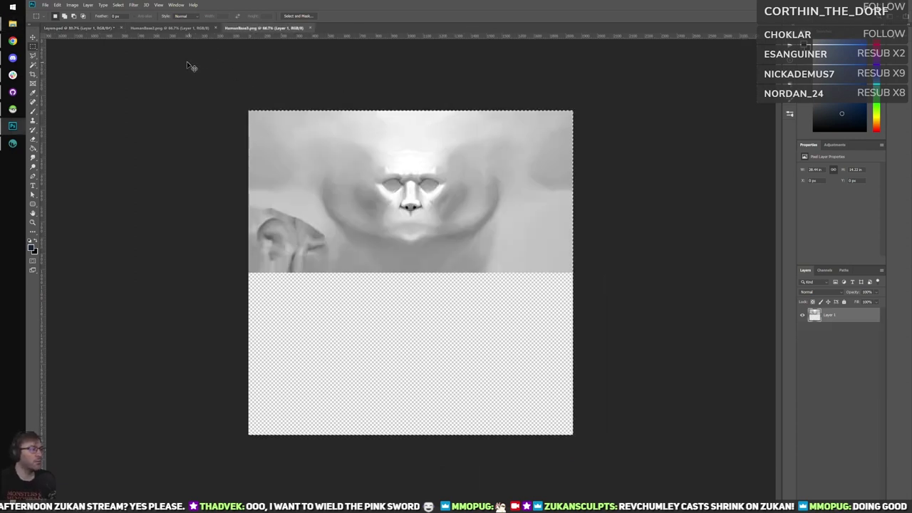
left_click(79, 28)
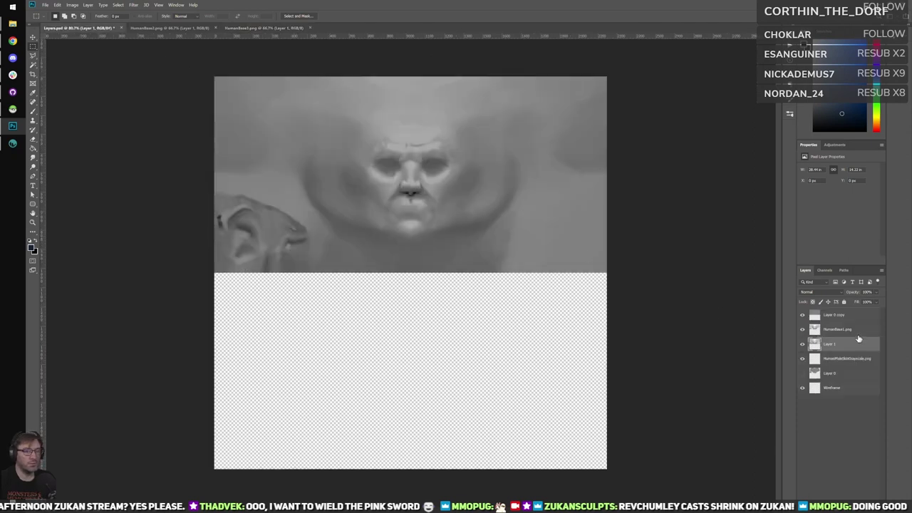
left_click(857, 332)
key("ctrl+v")
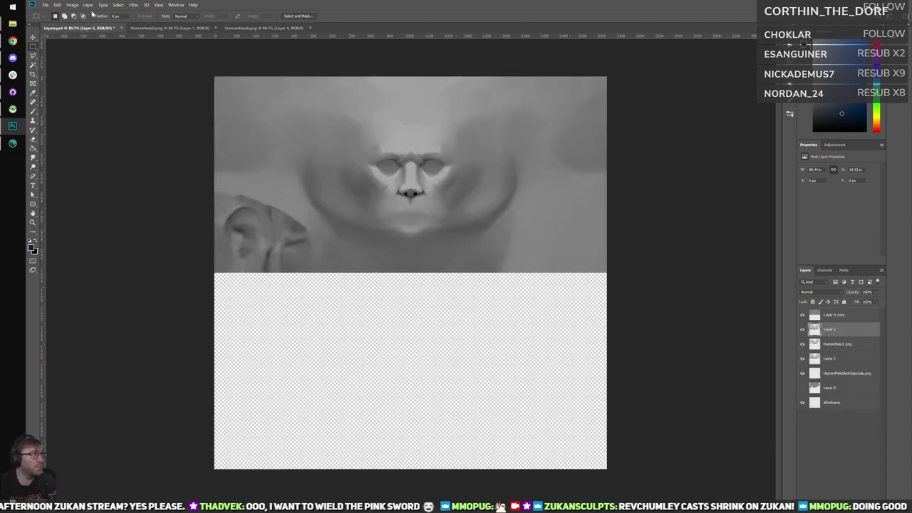
Start saving the darkened third face as a PNG in the _ADJUSTED folder of the human skin backup.
left_click(45, 5)
left_click(78, 80)
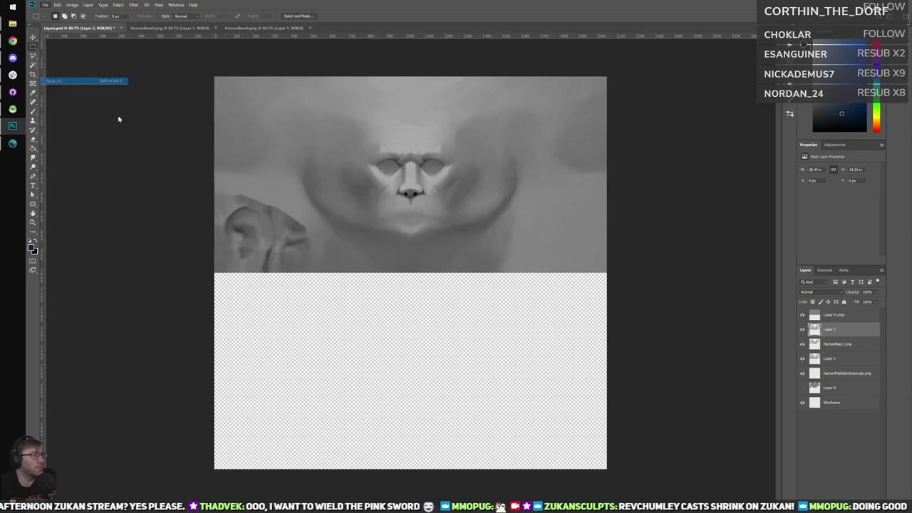
left_click(134, 197)
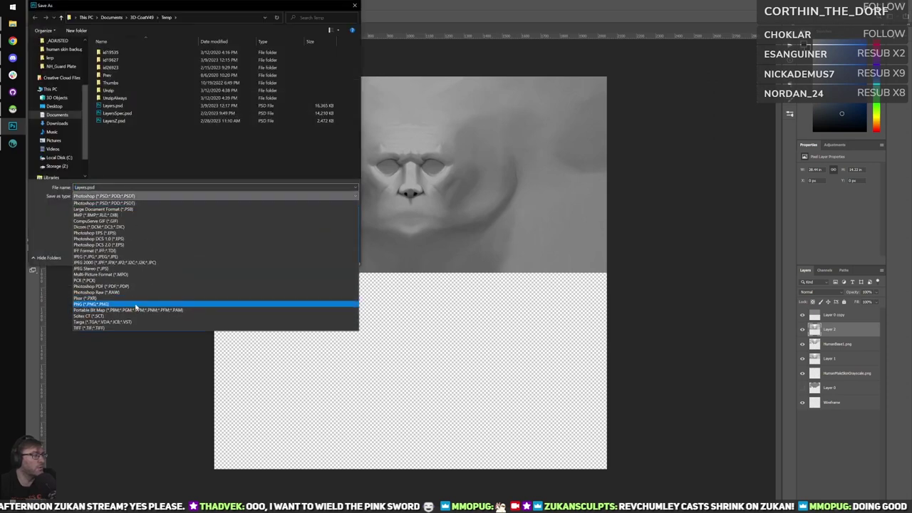
left_click(135, 304)
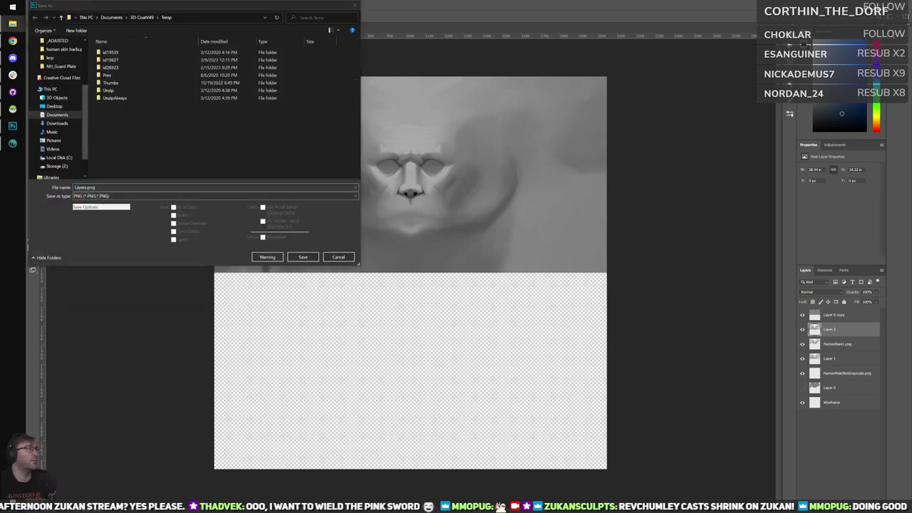
left_click(189, 17)
type("C:\\Users\\Gandalf\\Downloads\\human skin backup DO NOT DELETE\\_ADJUSTED")
key("Return")
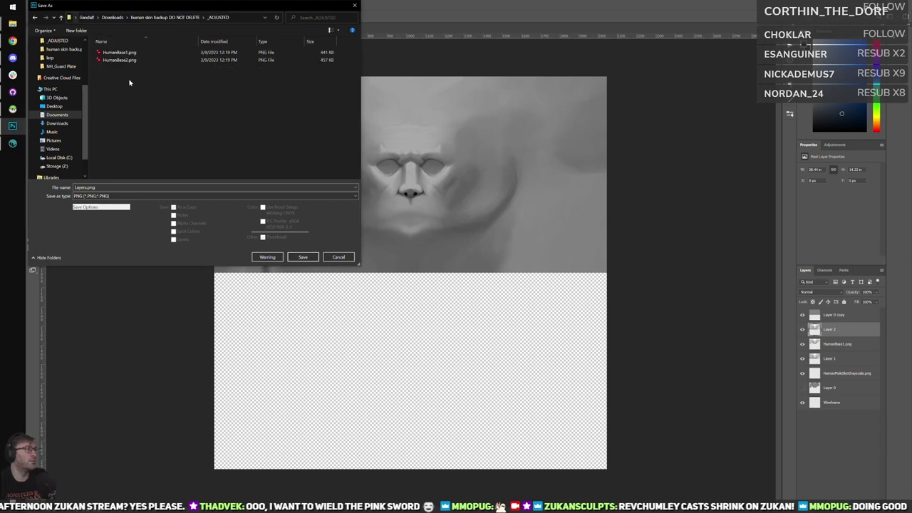
Name the PNG HumanBase3.png, based on the existing HumanBase2.png name, and save it with the PNG format options accepted.
left_click(130, 63)
left_click(107, 188)
left_click(100, 188)
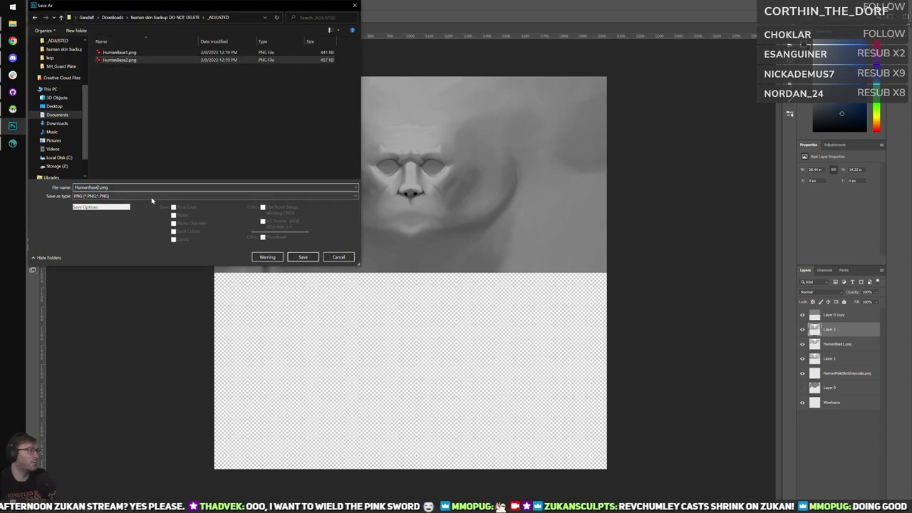
key("BackSpace")
type("3")
left_click(305, 257)
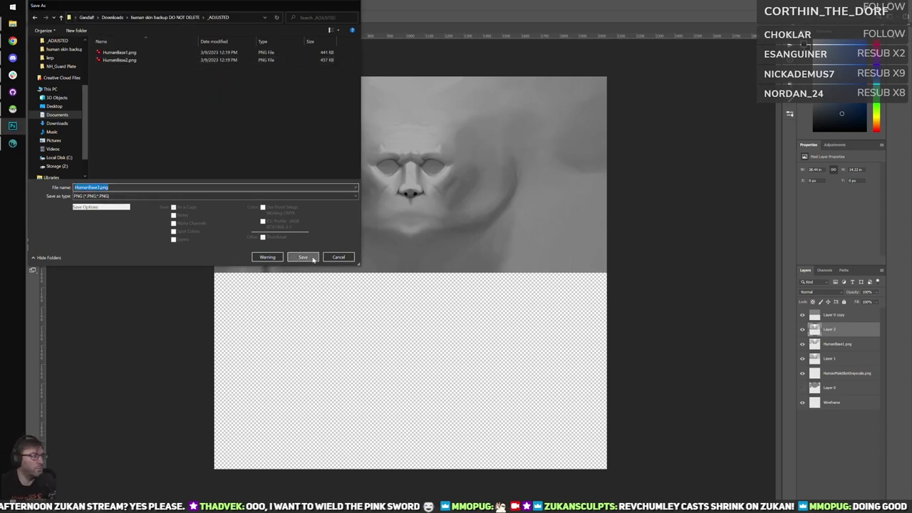
key("Return")
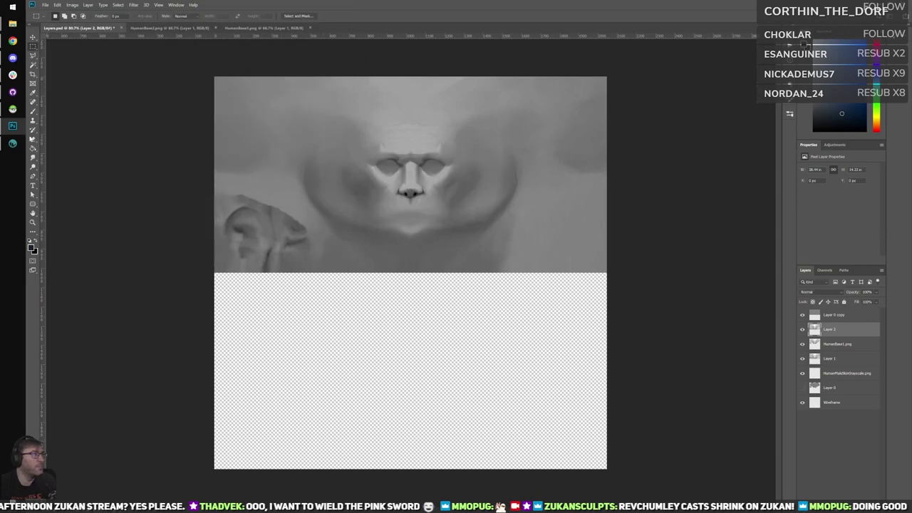
Switch to 3D-Coat and examine the human model from farther away and from the side.
left_click(13, 126)
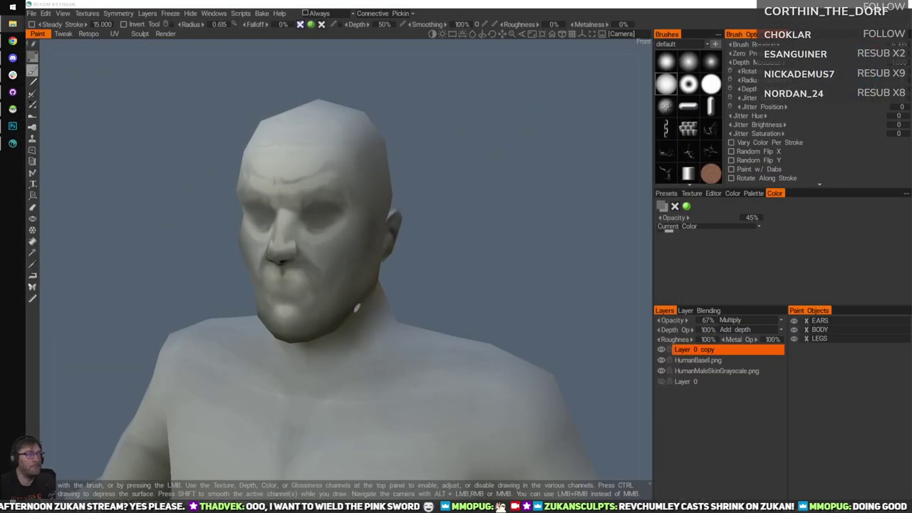
scroll(429, 222, "down", 8)
left_click_drag(429, 222, 384, 219)
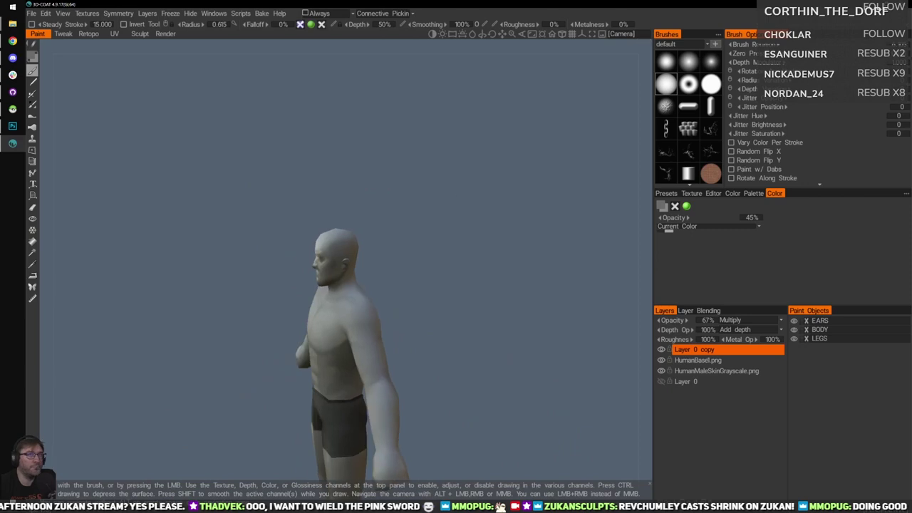
Show the desktop and delete the highscore image file from it.
key("super+d")
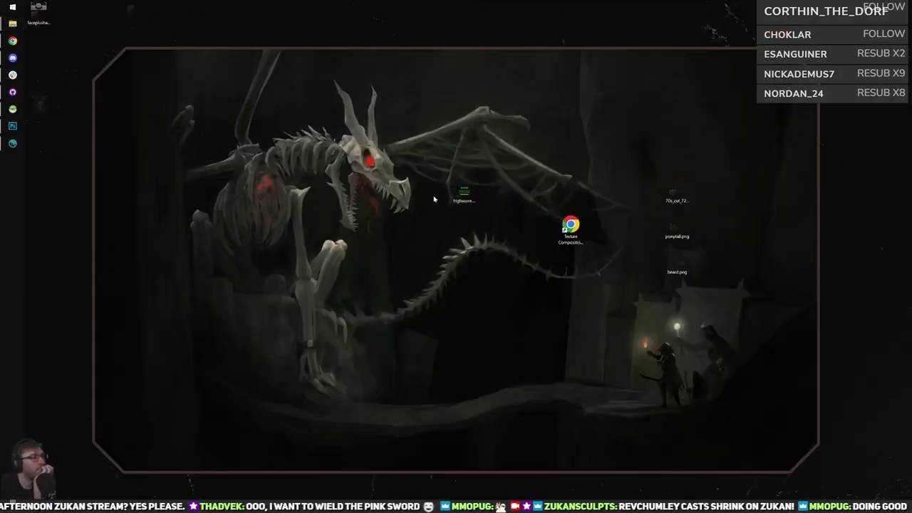
left_click_drag(406, 131, 529, 285)
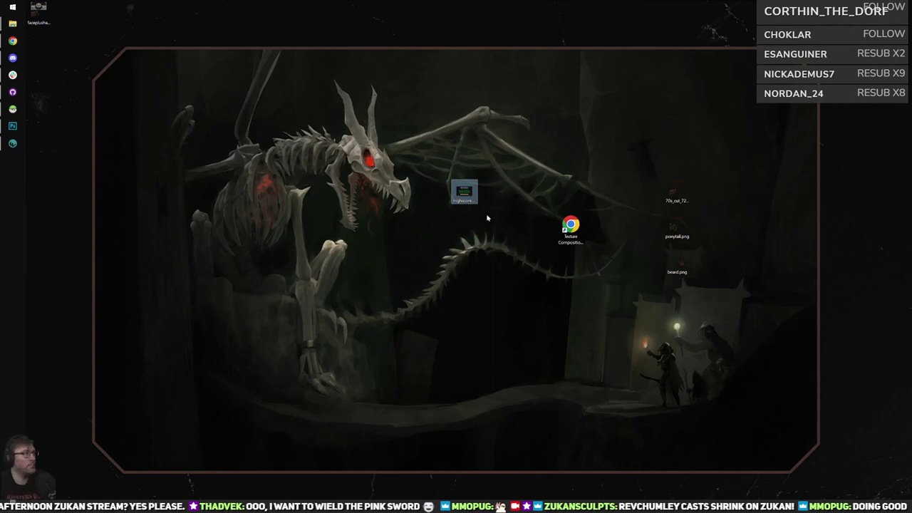
key("Delete")
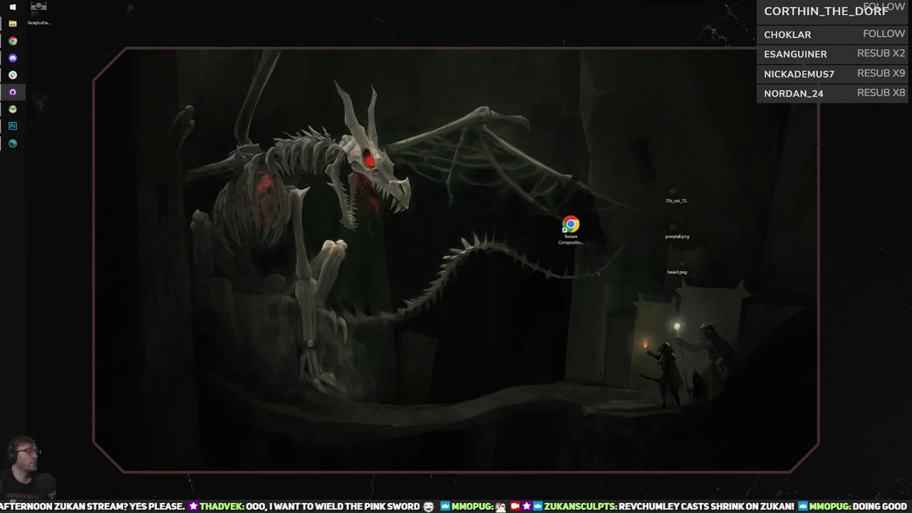
Open the client project in the Unity editor.
right_click(18, 470)
left_click(16, 470)
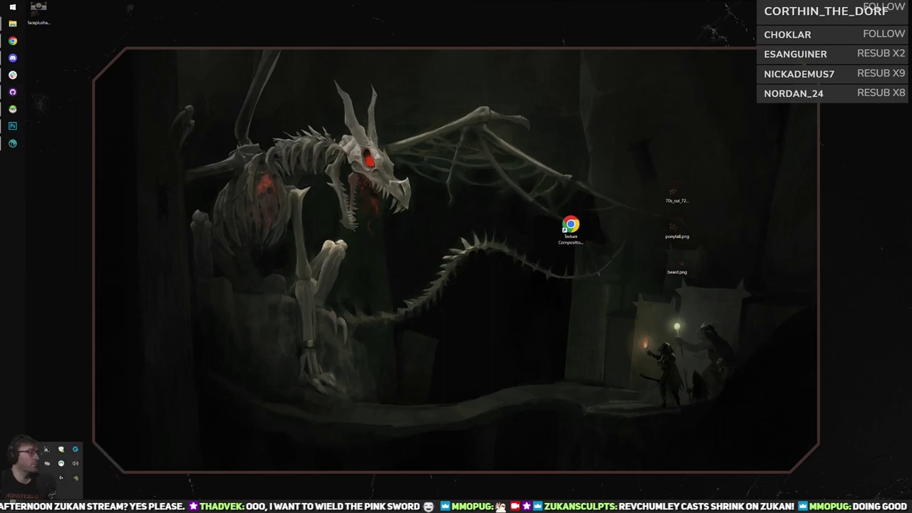
right_click(43, 450)
left_click(60, 374)
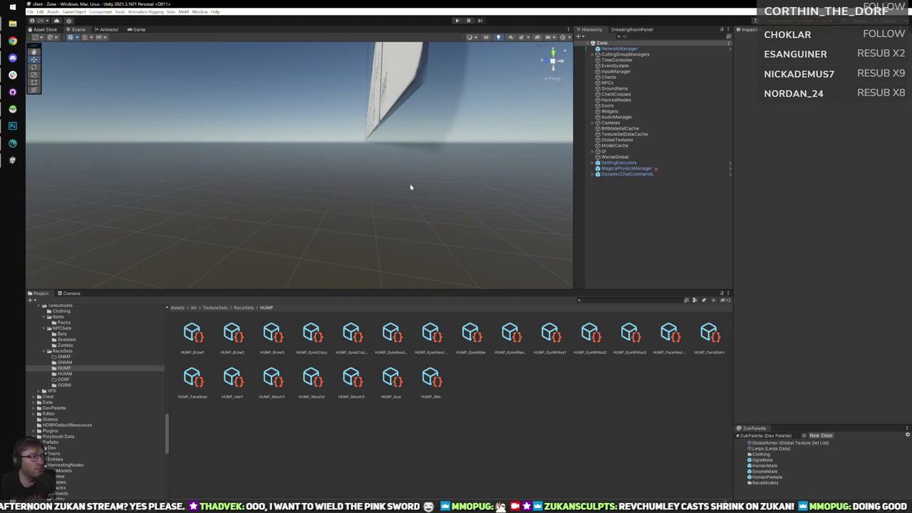
Locate the base texture assigned to the HUMF neutral face texture set and reveal HumanBase1 in its folder on disk.
right_click_drag(410, 187, 425, 173)
scroll(420, 156, "down", 2)
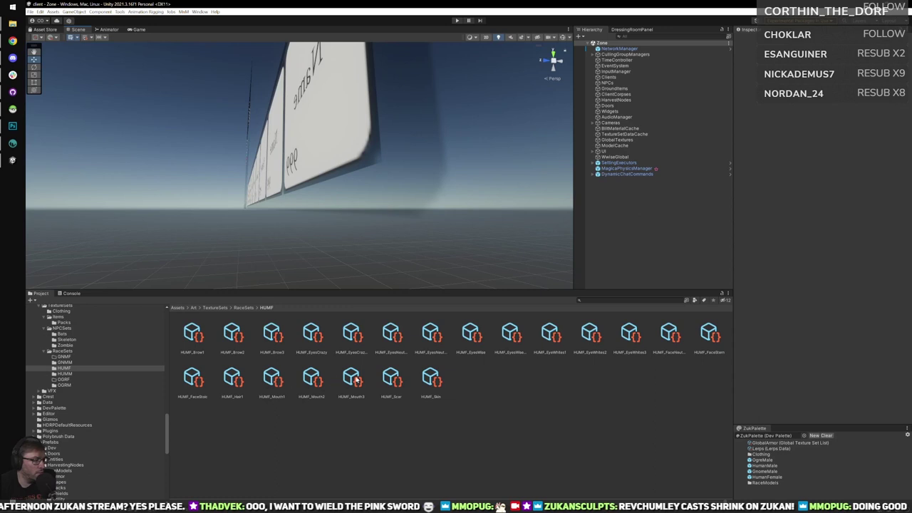
left_click(517, 336)
left_click(668, 335)
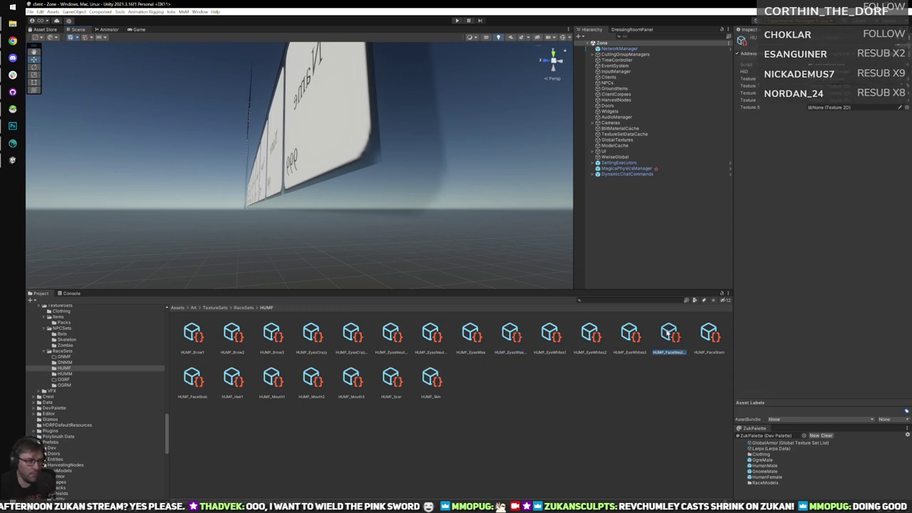
left_click(824, 81)
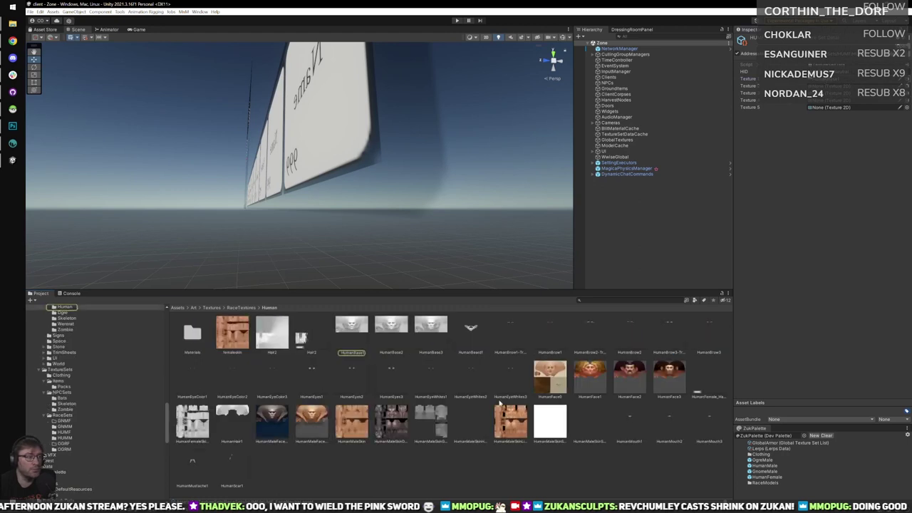
right_click(359, 346)
left_click(399, 125)
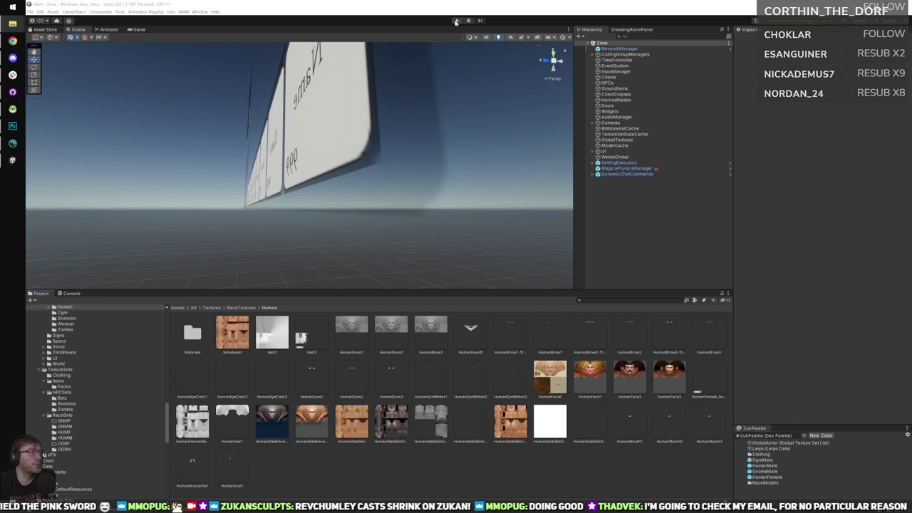
Run the game in a maximized Game view, log in with the prefilled account and connect to the Development Server.
left_click(456, 21)
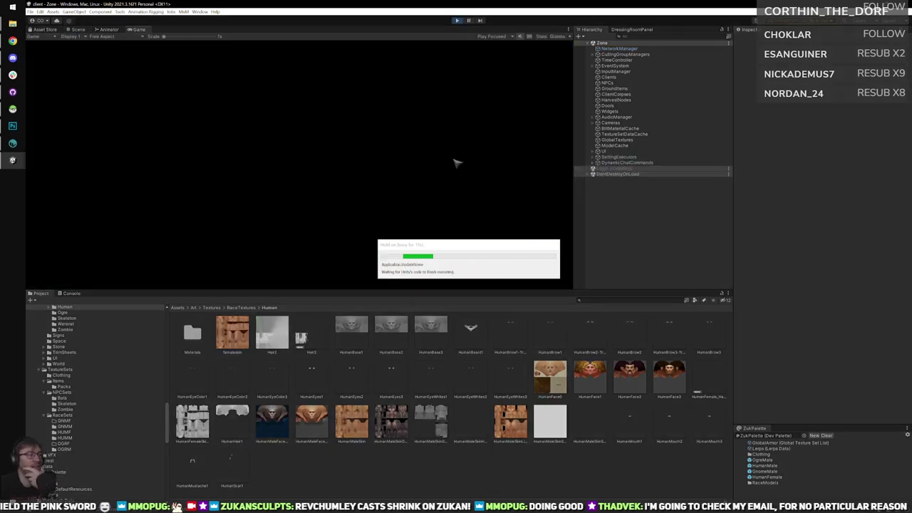
double_click(147, 30)
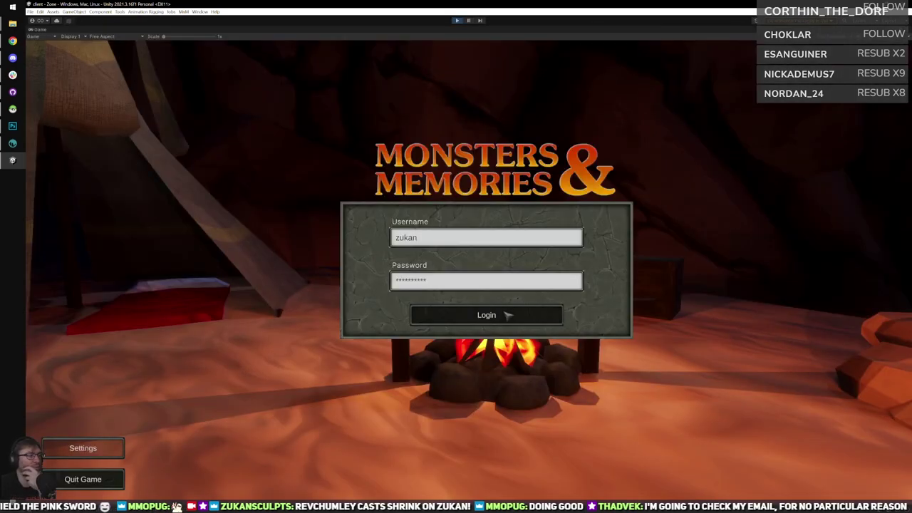
left_click(453, 313)
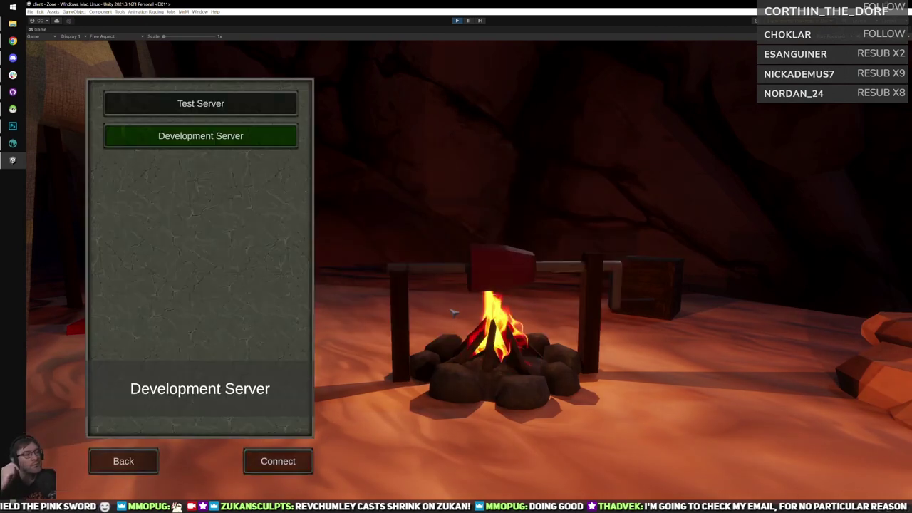
left_click(287, 470)
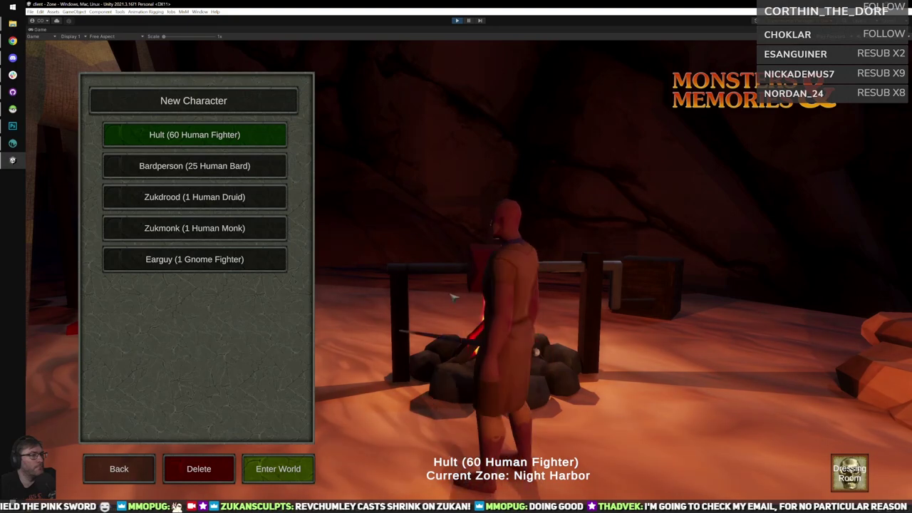
Start a new human male character and randomize its appearance repeatedly to check the face textures against different skin colors.
left_click(239, 105)
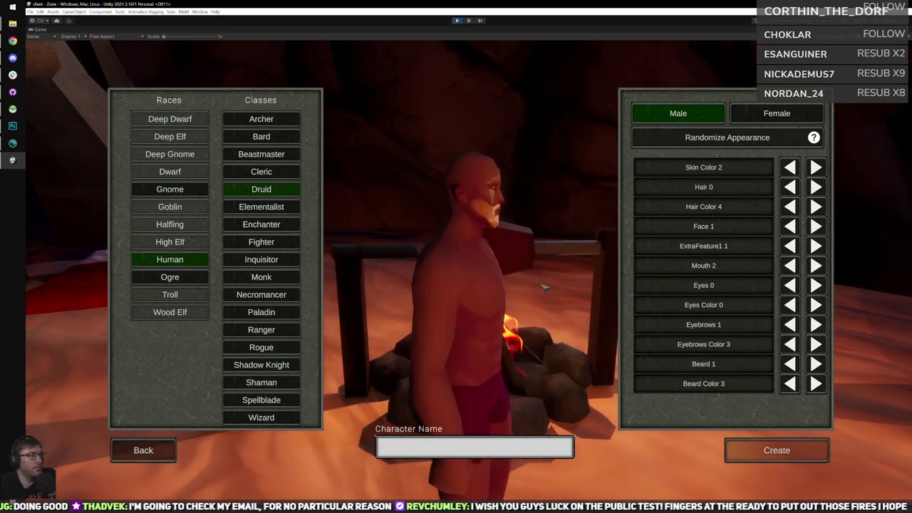
left_click(730, 143)
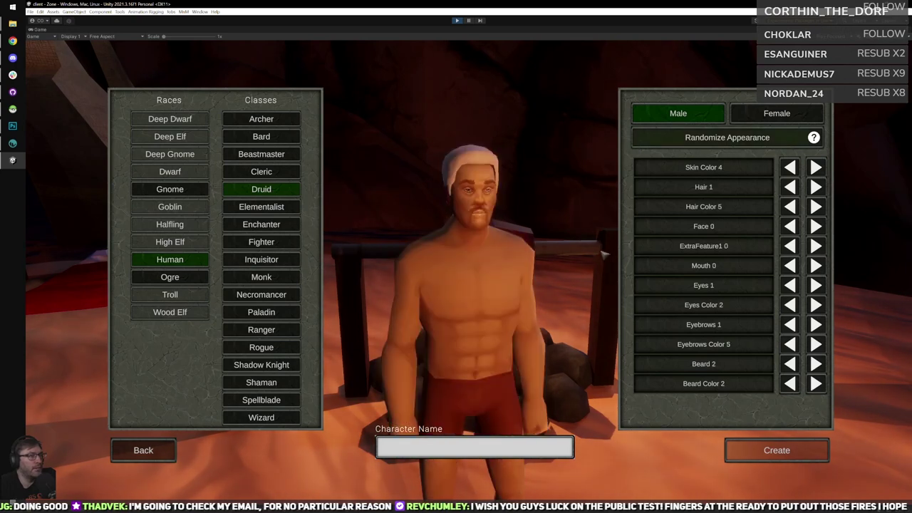
left_click_drag(487, 265, 570, 262)
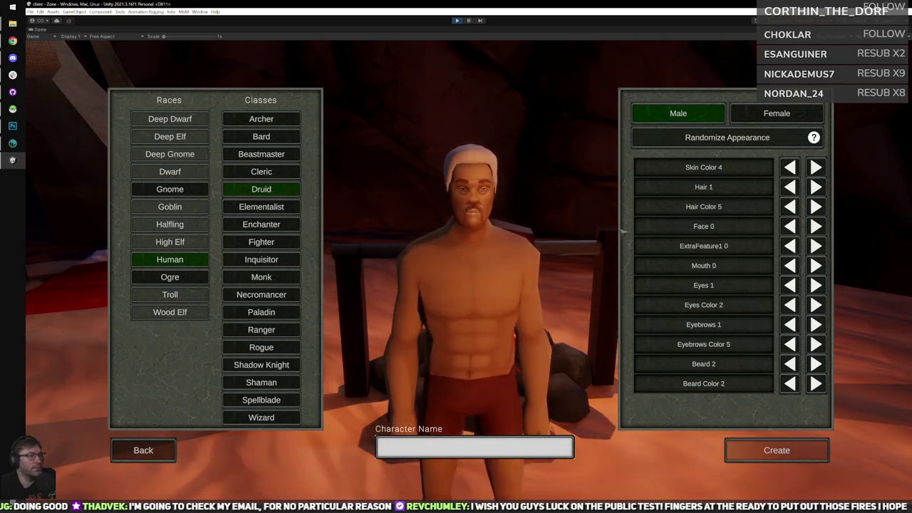
left_click(742, 143)
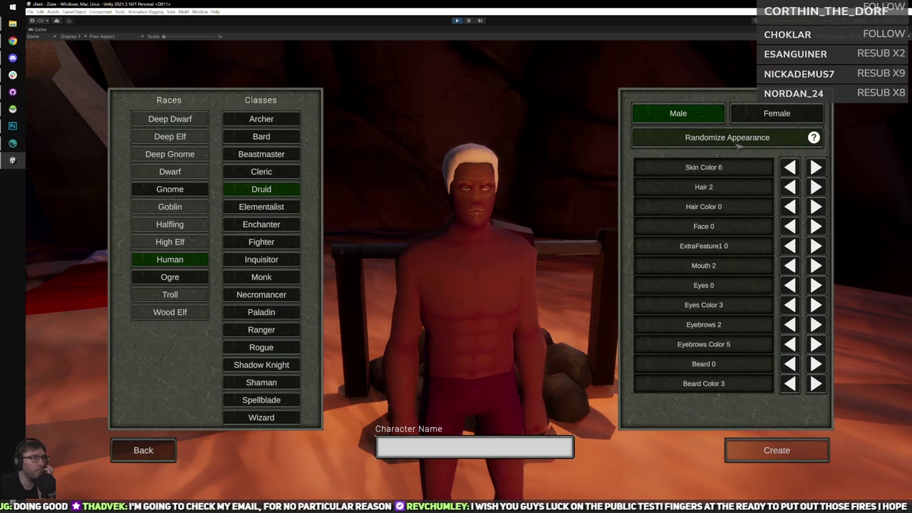
left_click(730, 149)
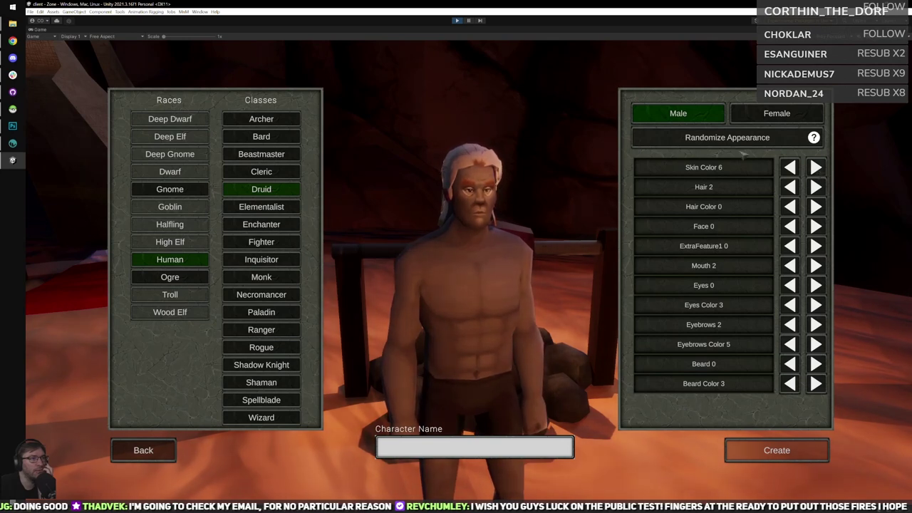
left_click(737, 143)
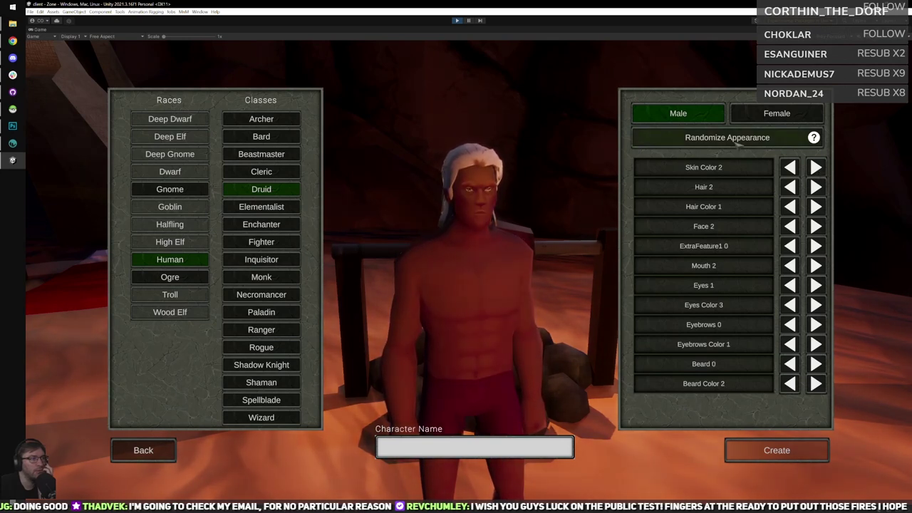
left_click(736, 142)
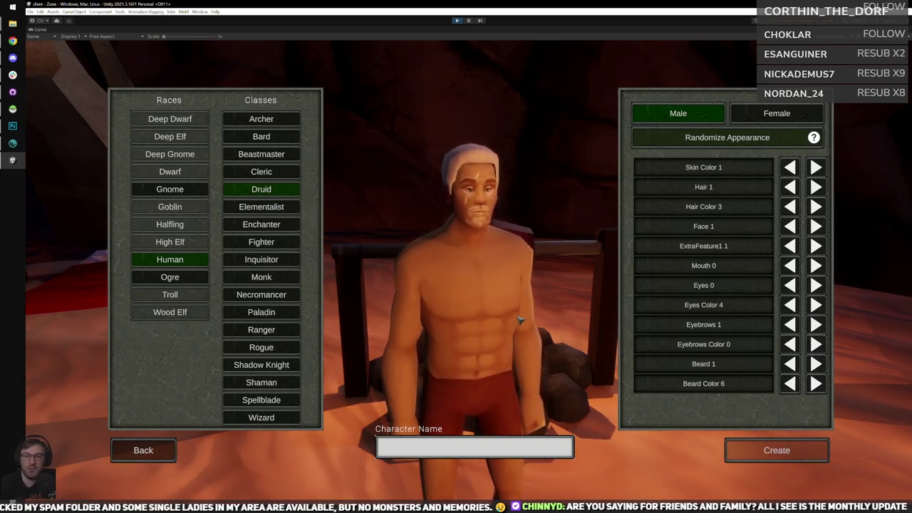
Rotate the character preview to examine the face, neck and back under the campfire lighting.
left_click_drag(454, 330, 526, 325)
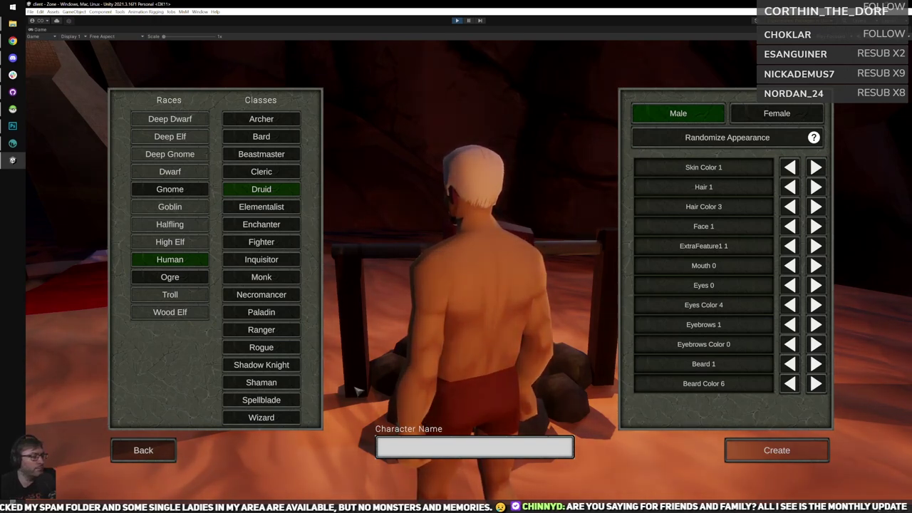
mouse_move(497, 295)
left_mouse_down()
mouse_move(458, 301)
mouse_move(466, 287)
mouse_move(499, 287)
left_mouse_up()
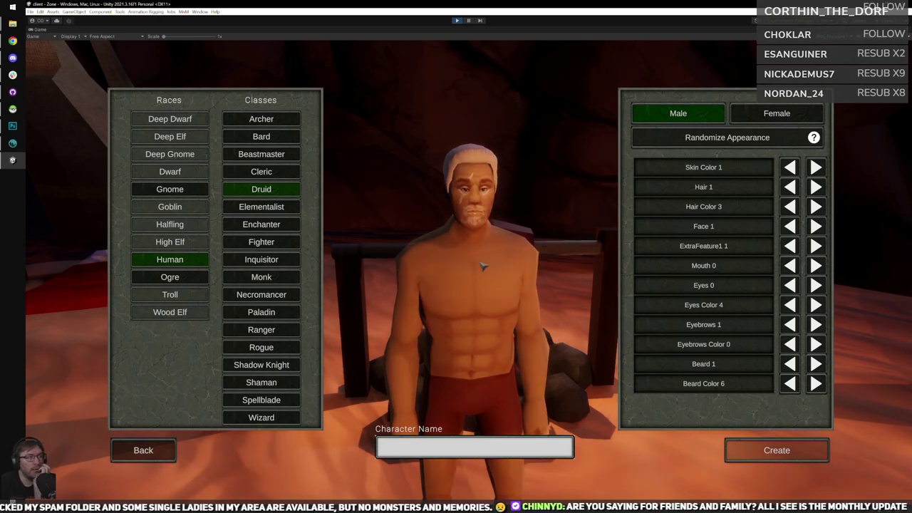
left_click_drag(482, 266, 582, 261)
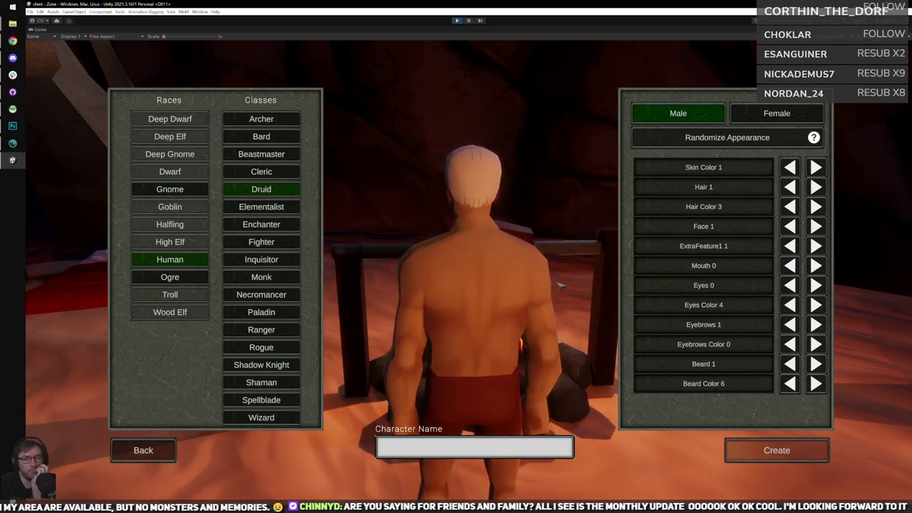
Randomize the human male's appearance several more times to compare the face and body shading across skin colors.
left_click(749, 142)
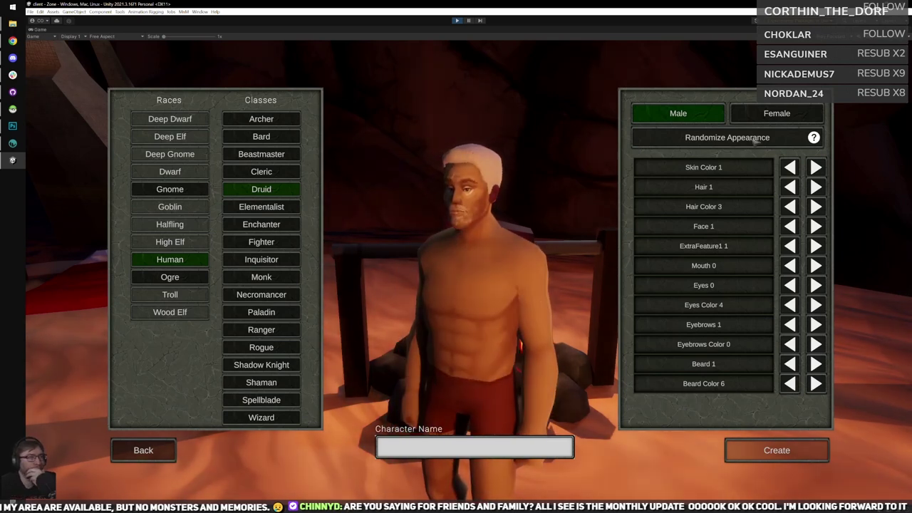
left_click(690, 137)
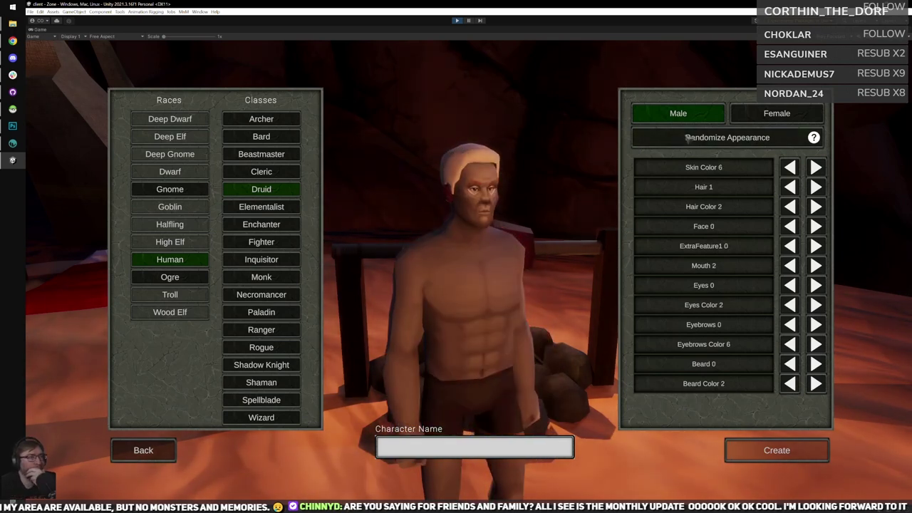
left_click(701, 138)
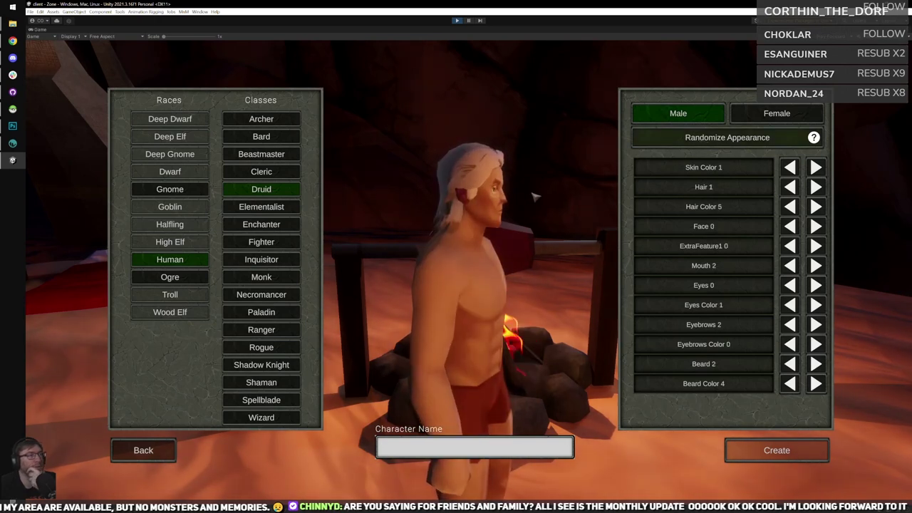
left_click(702, 138)
left_click(690, 139)
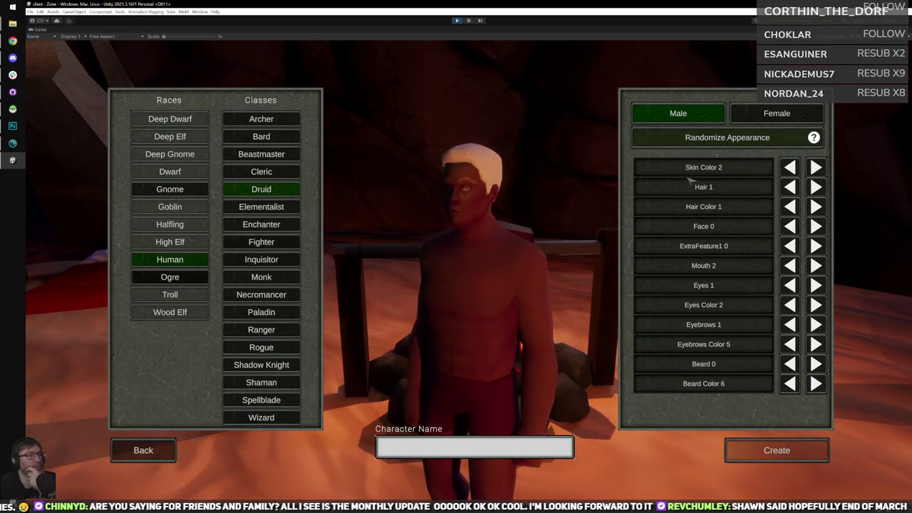
Switch the character to female, randomize her appearance to check the face texture, and stop the game.
left_click(775, 112)
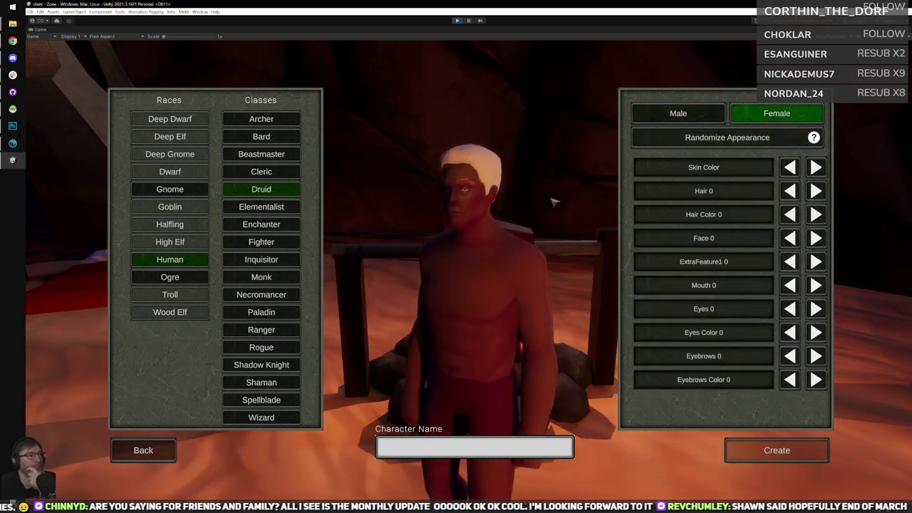
left_click(708, 141)
left_click(709, 139)
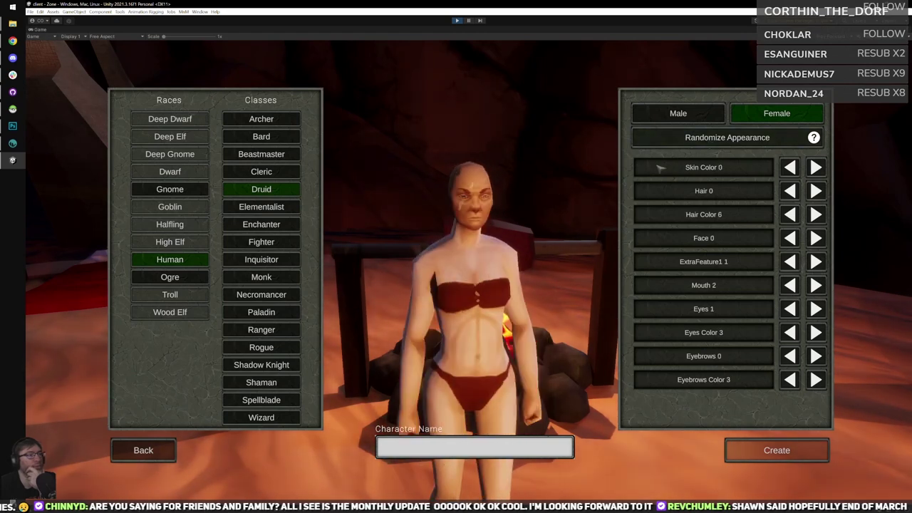
left_click(457, 21)
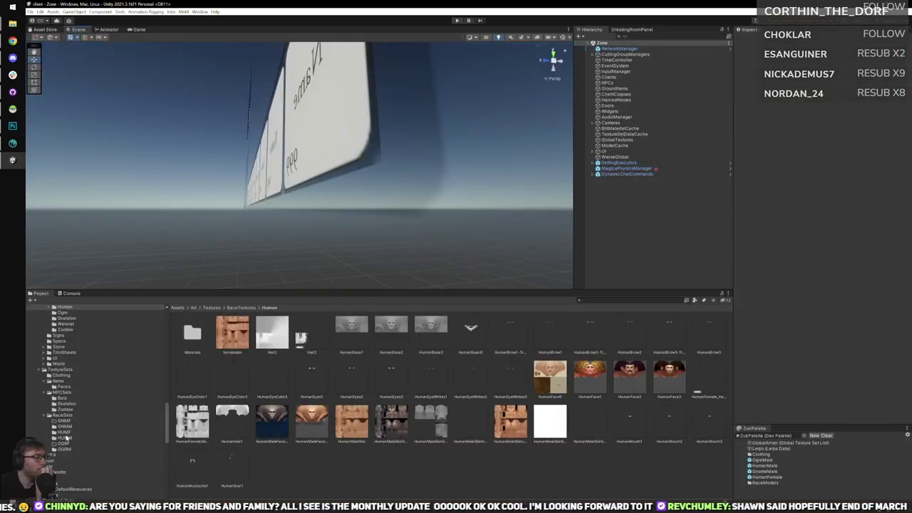
Open the HumanFemale_Ears prefab from the HumanFemale folder under Prefabs/ModelParts for editing.
left_click(65, 432)
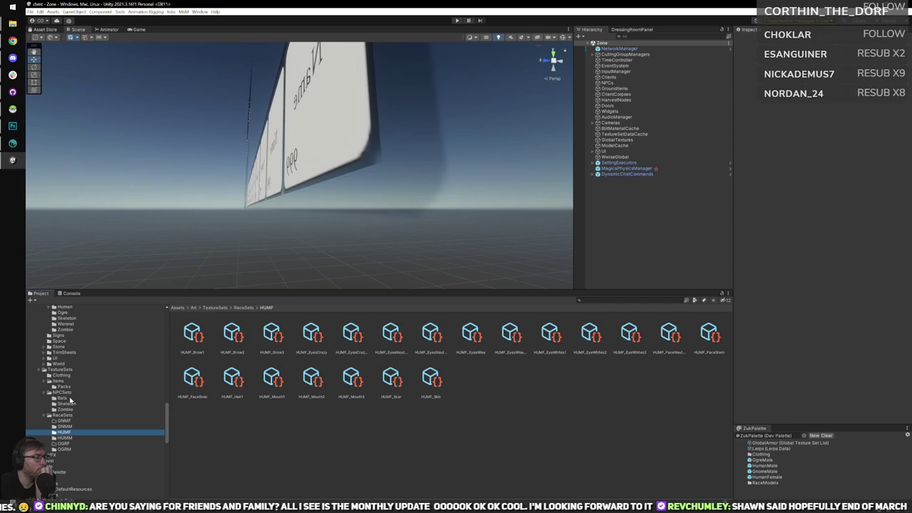
scroll(70, 400, "down", 4)
left_click(71, 403)
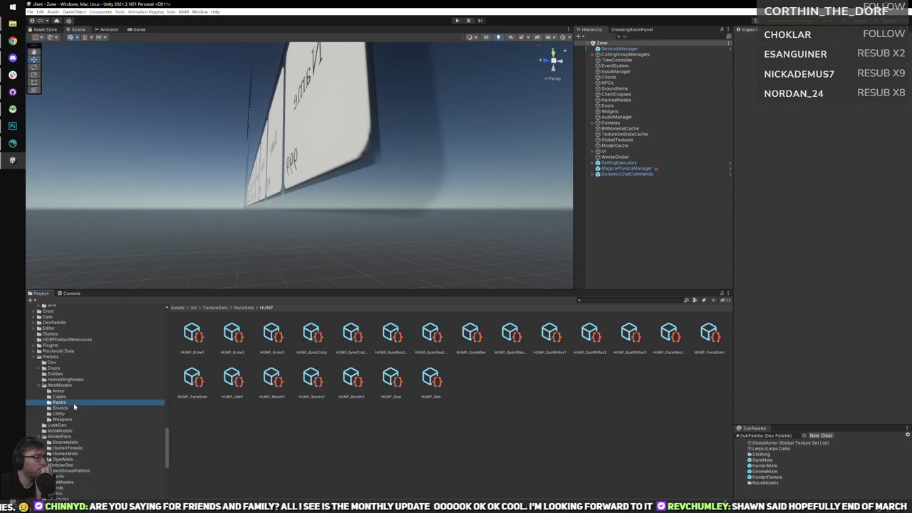
left_click(71, 448)
left_click(194, 337)
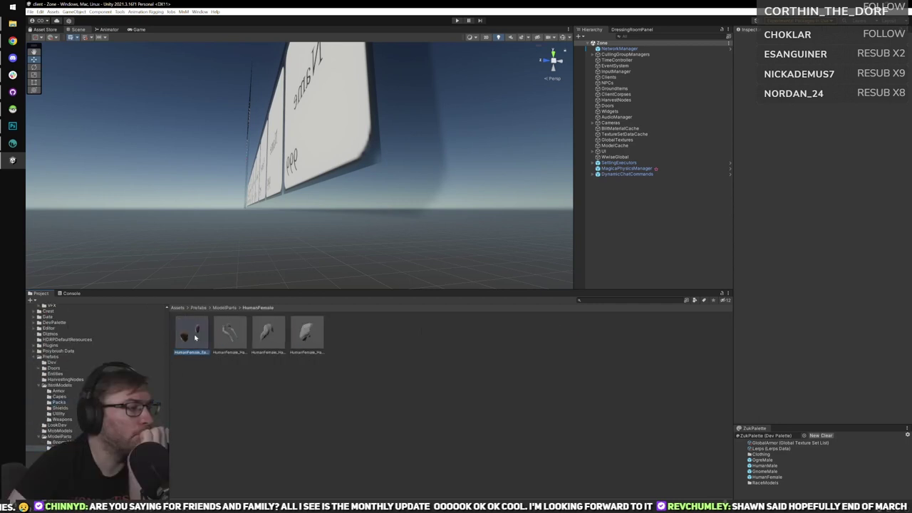
double_click(194, 336)
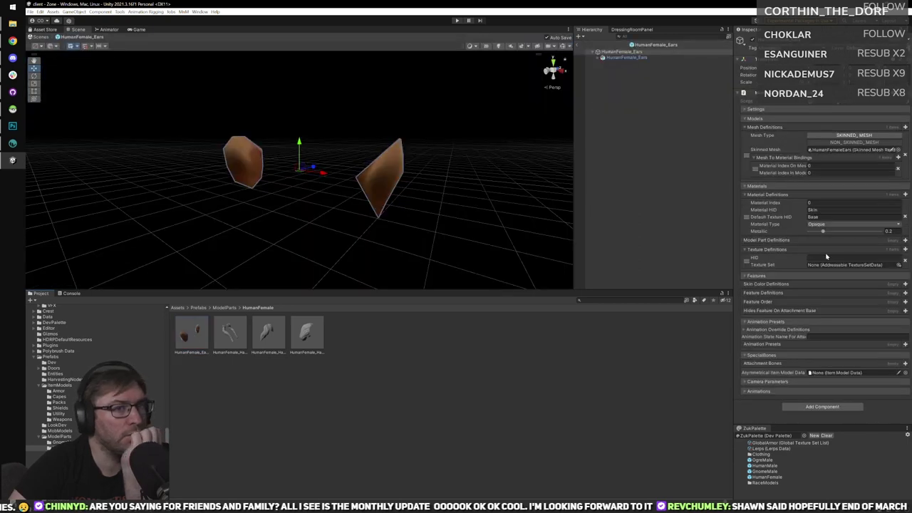
Set the ears' texture definition HID to Base and assign the HUMF_FaceNeutral texture set from the HUMF race sets.
left_click(822, 257)
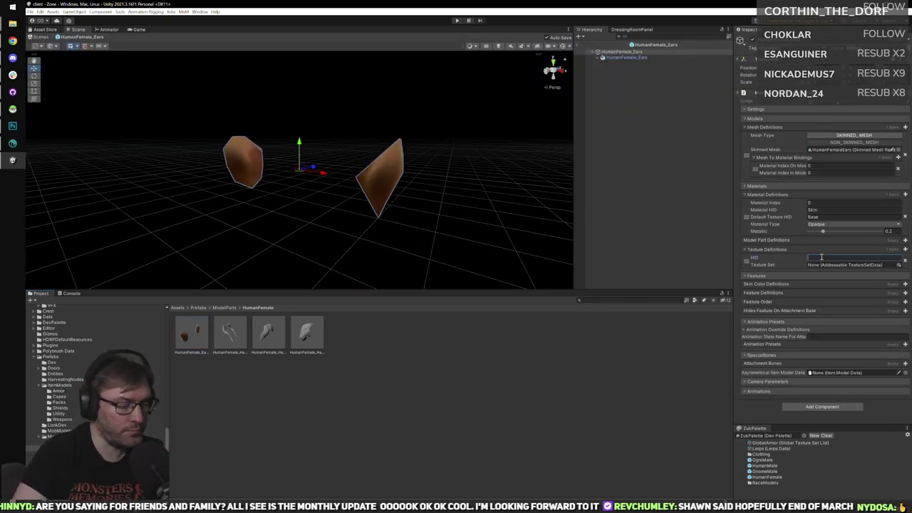
type("Base")
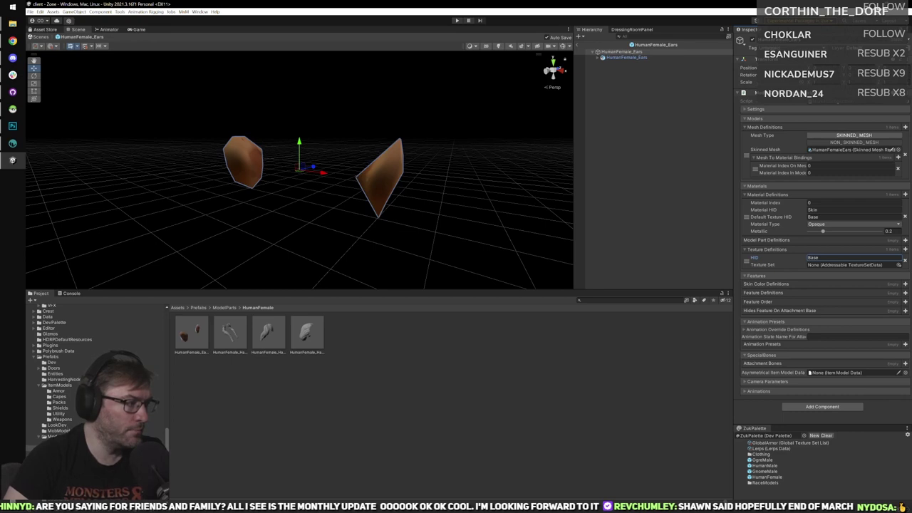
scroll(80, 373, "up", 5)
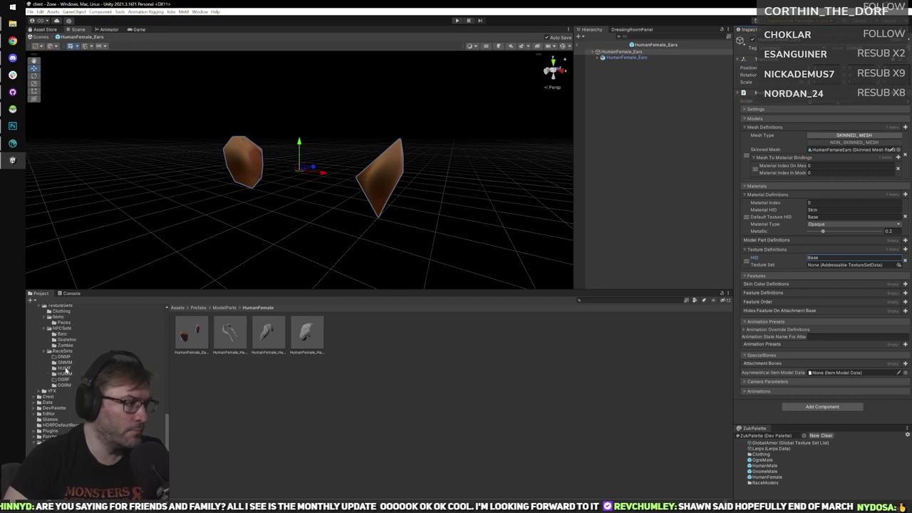
left_click(902, 29)
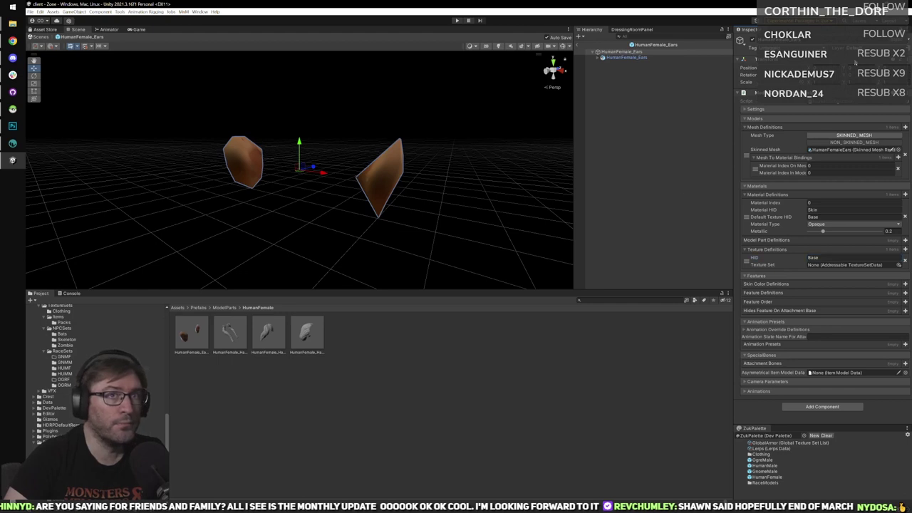
left_click(70, 368)
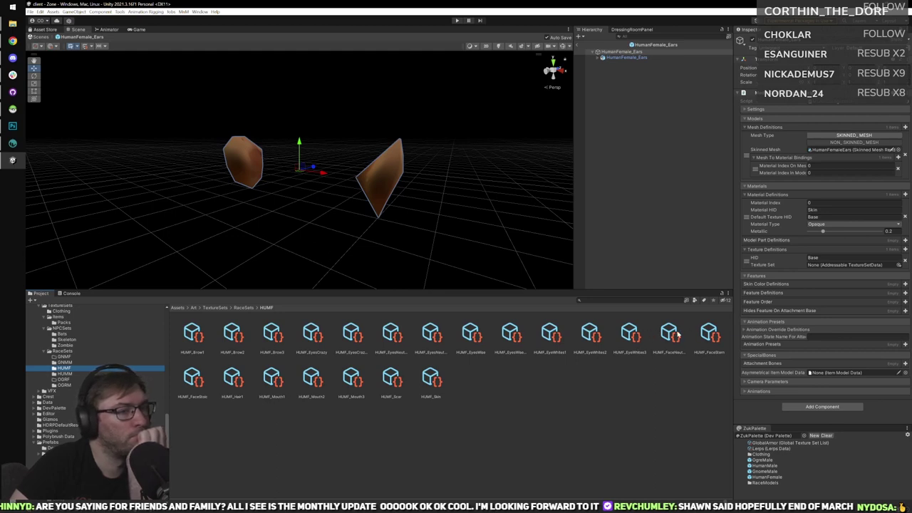
left_click_drag(677, 333, 839, 269)
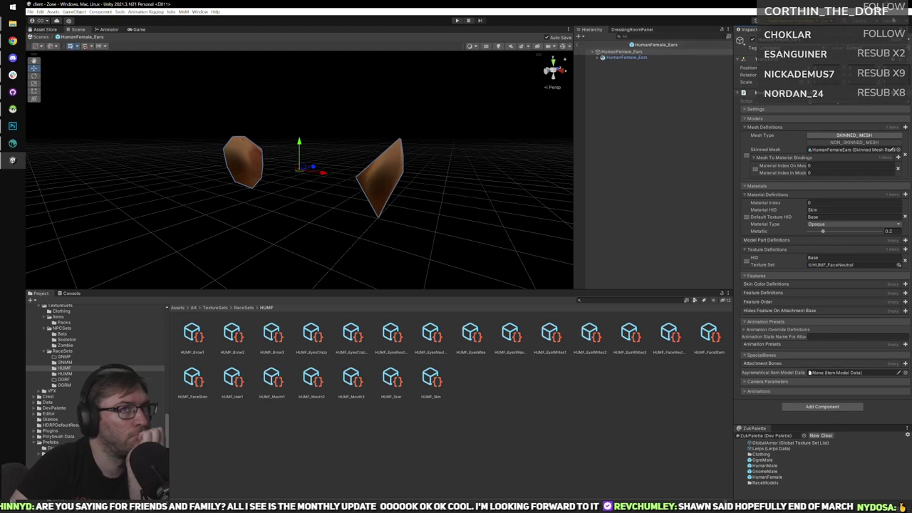
Open the HumanMale prefab and examine its texture definitions and the body parts of skin color definition 0.
left_click(773, 466)
double_click(773, 467)
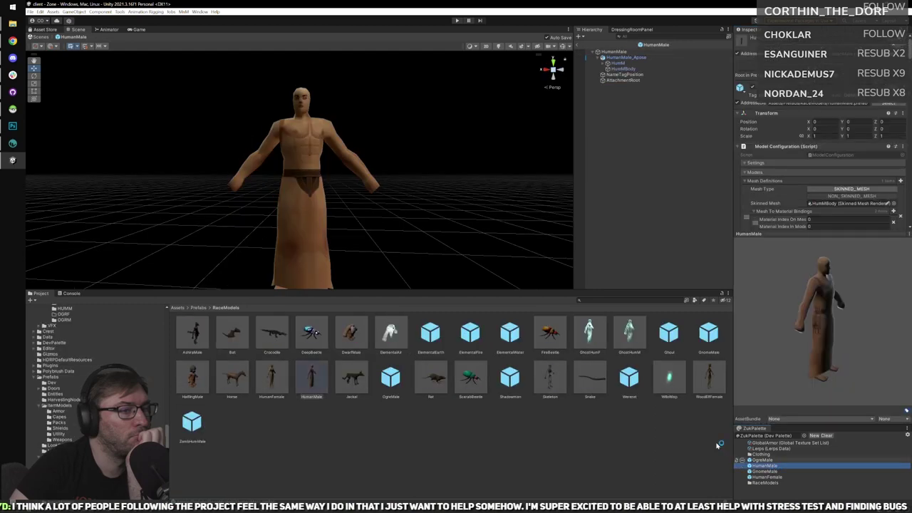
scroll(863, 195, "down", 3)
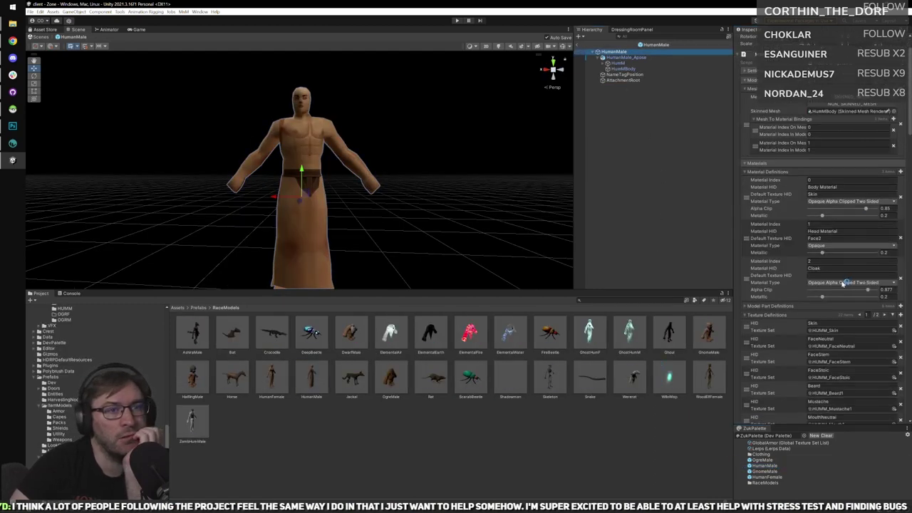
scroll(778, 269, "down", 3)
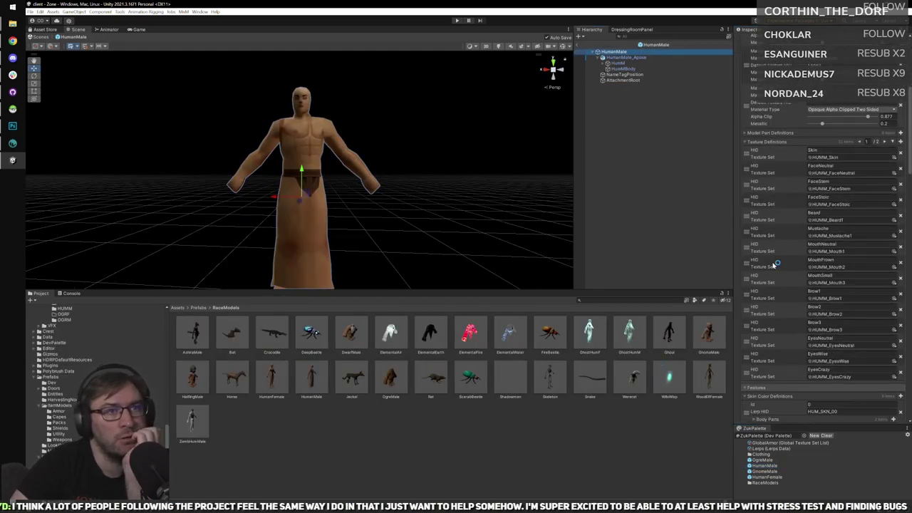
scroll(771, 230, "down", 3)
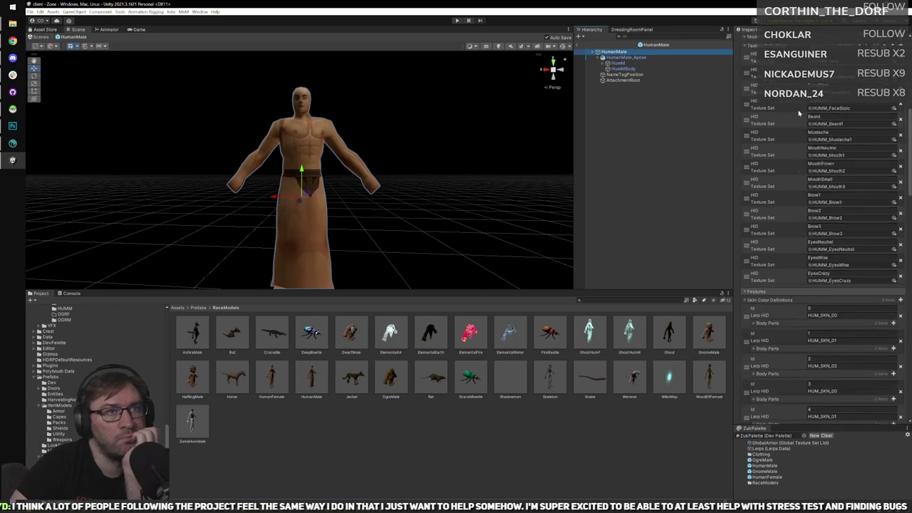
scroll(784, 137, "up", 1)
scroll(780, 149, "up", 1)
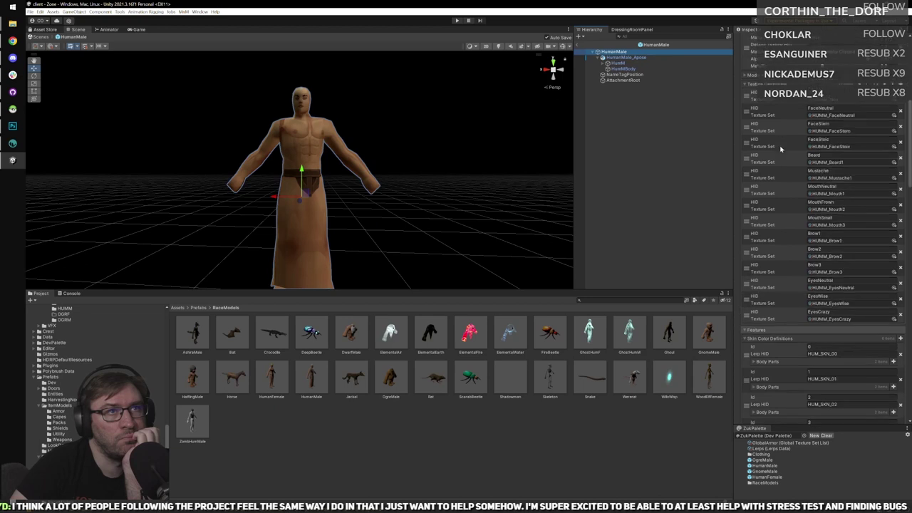
scroll(782, 236, "down", 6)
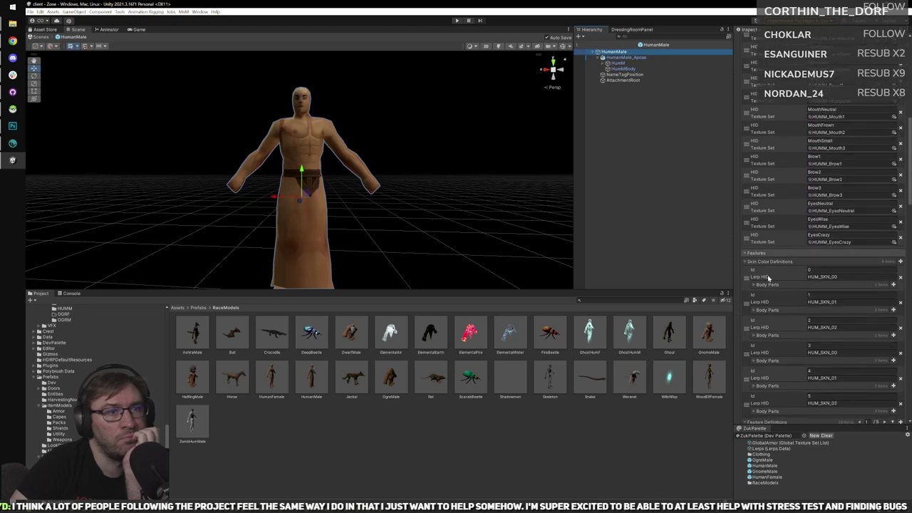
left_click(767, 246)
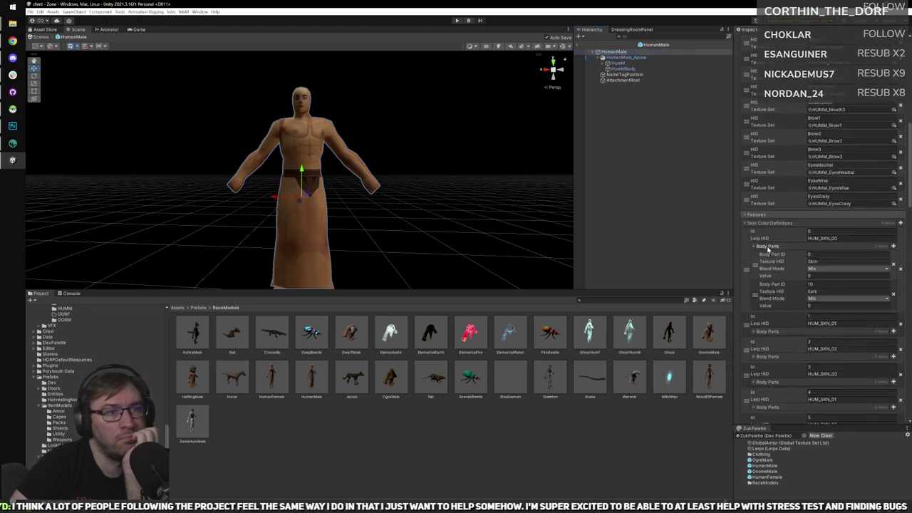
scroll(816, 290, "down", 1)
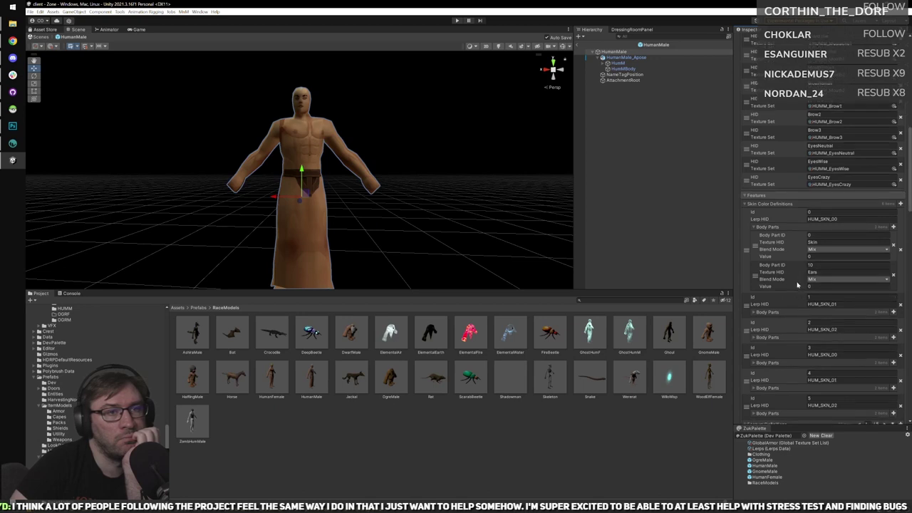
Expand HumanMale's model part definitions and examine the material index and texture layer entries down to the Ears part.
scroll(789, 280, "up", 15)
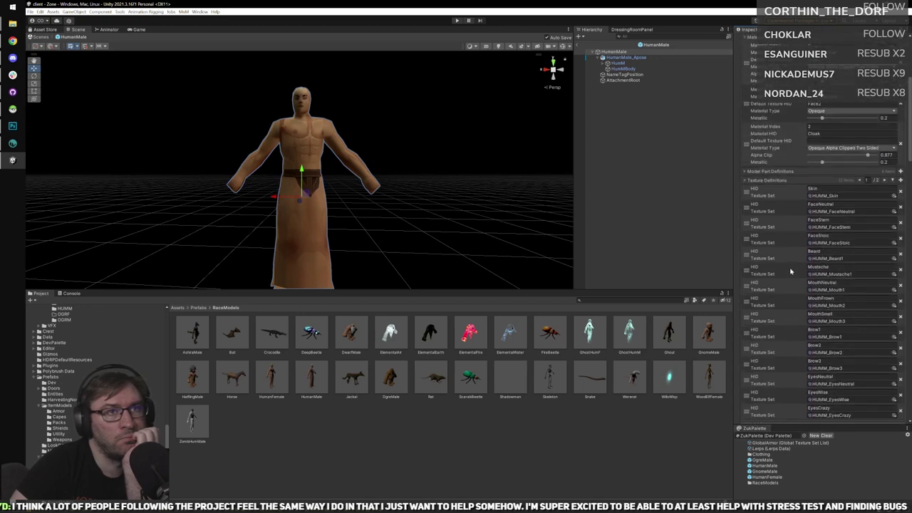
left_click(767, 230)
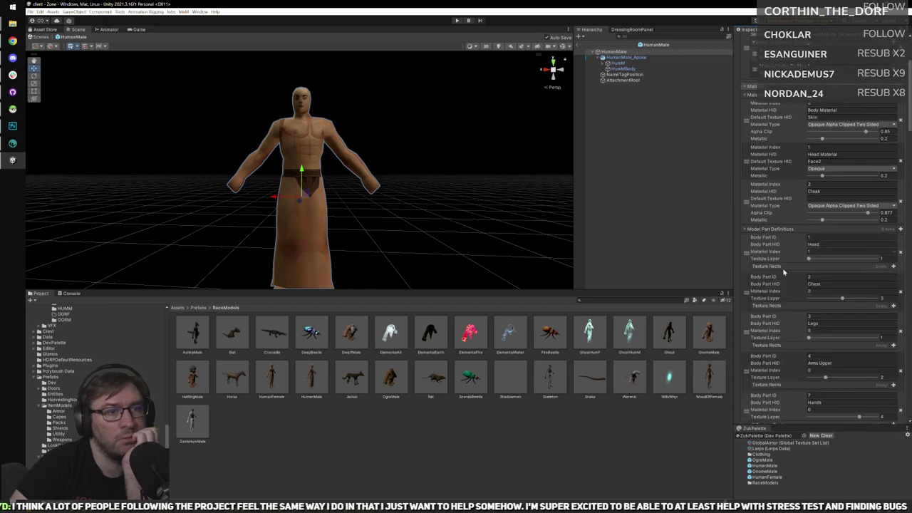
scroll(787, 297, "down", 4)
scroll(807, 302, "down", 5)
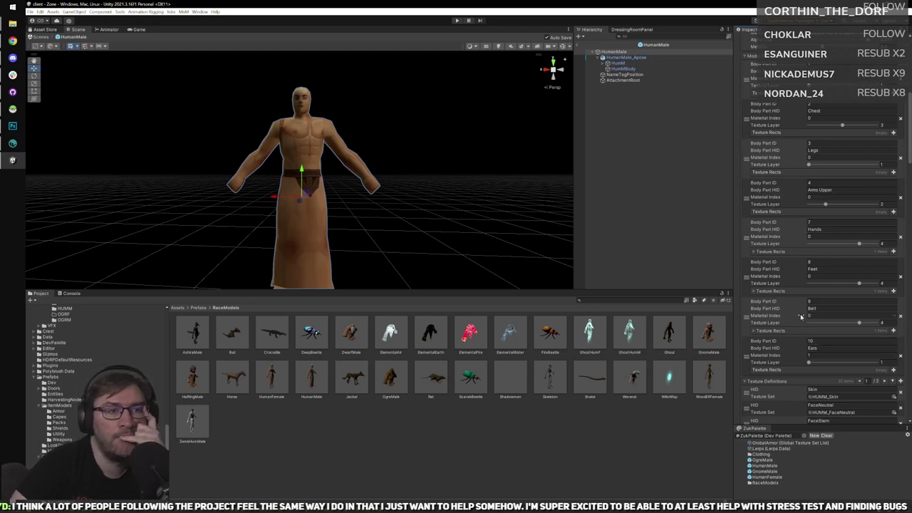
Compare the Skin and Ears body part entries of HumanMale's skin color definitions 0 and 1, and collapse both lists.
scroll(819, 320, "down", 6)
scroll(812, 335, "down", 12)
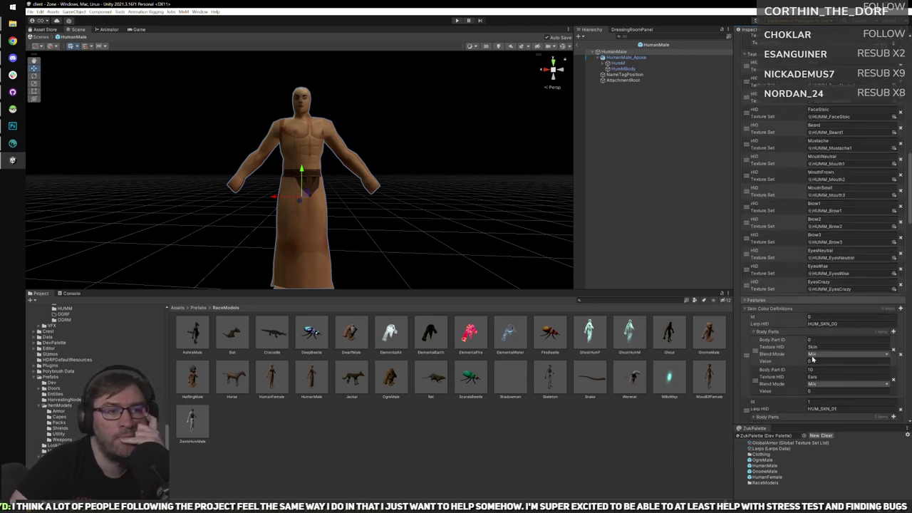
scroll(794, 337, "down", 2)
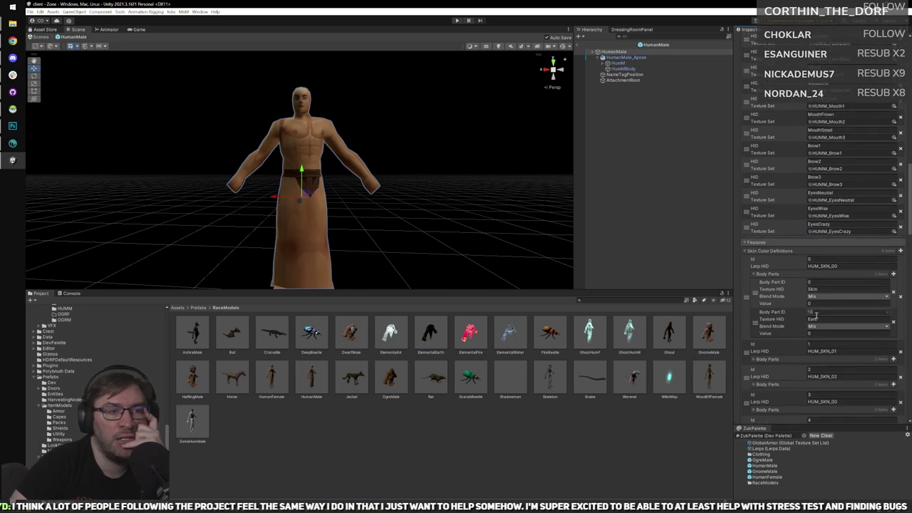
scroll(804, 331, "down", 3)
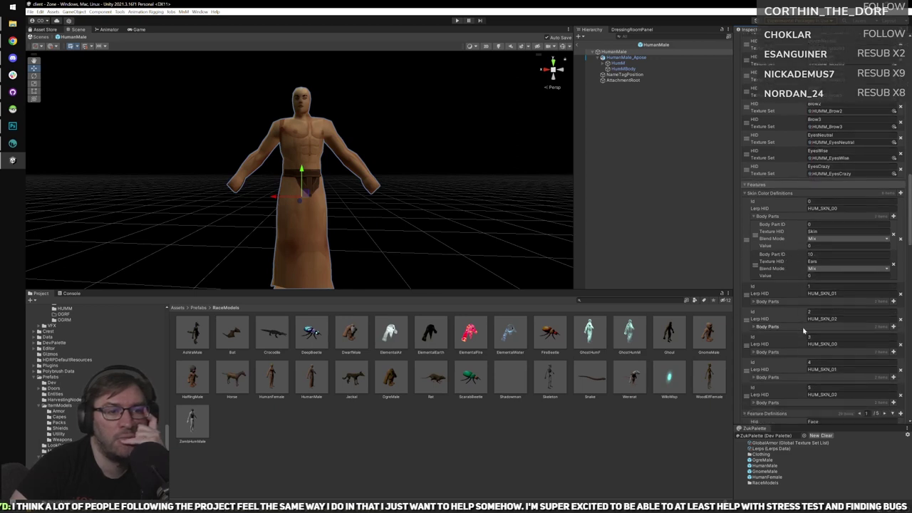
left_click(766, 302)
scroll(795, 336, "down", 2)
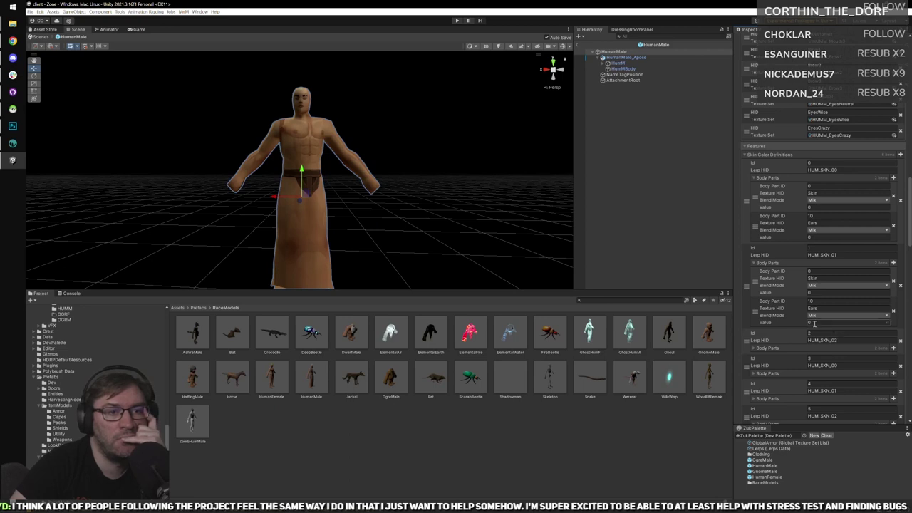
scroll(814, 323, "up", 3)
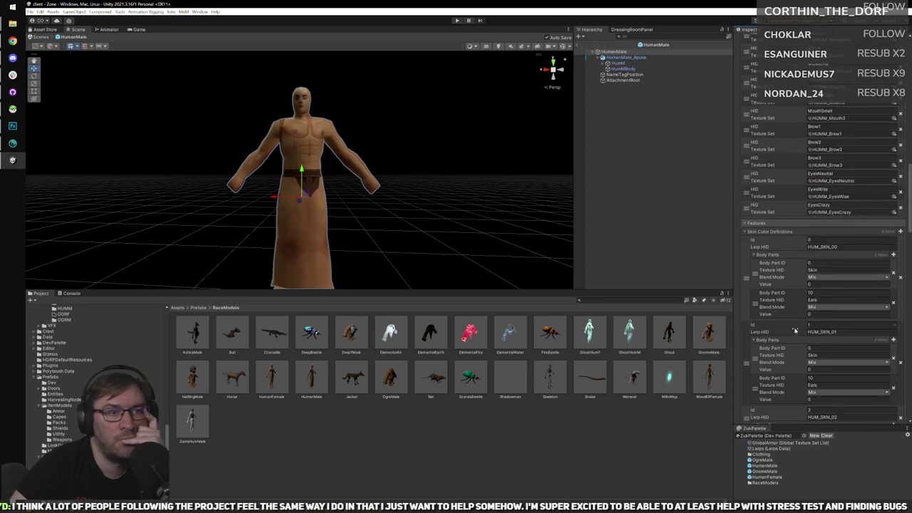
left_click(755, 256)
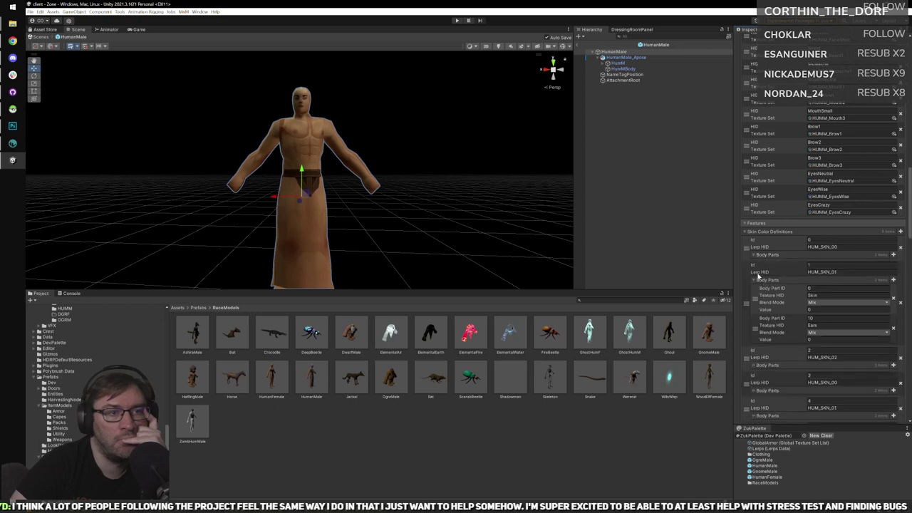
left_click(758, 280)
scroll(783, 322, "up", 5)
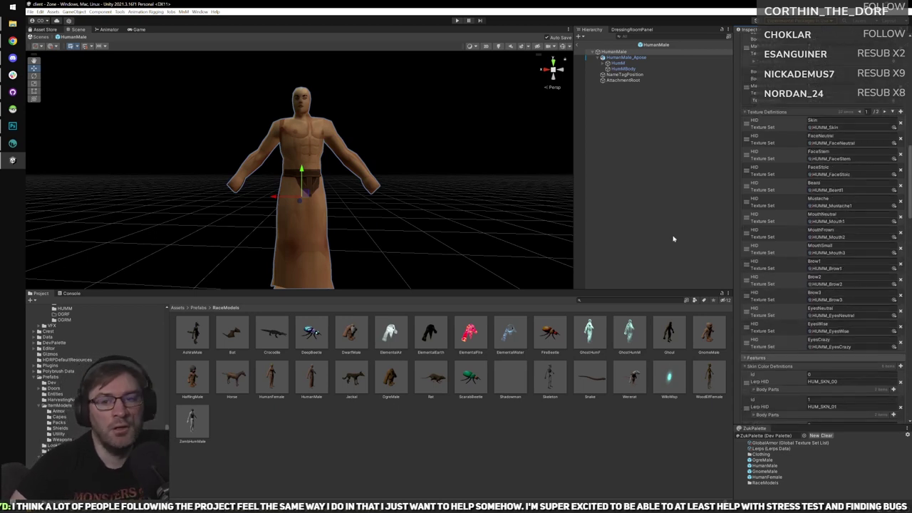
From Unity's Human race textures folder, open the HumanFemaleSkinGrayscale texture in Photoshop and select the opaque pixels of its layer.
left_click(13, 125)
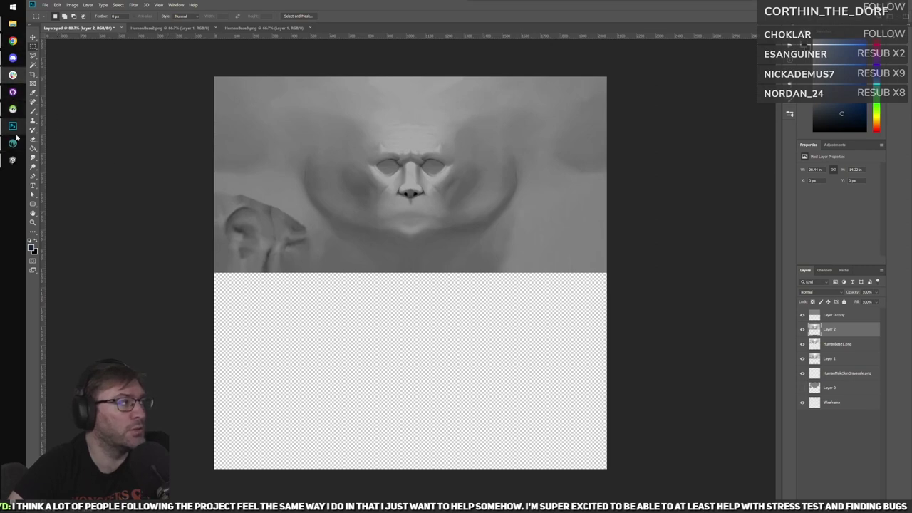
left_click(12, 159)
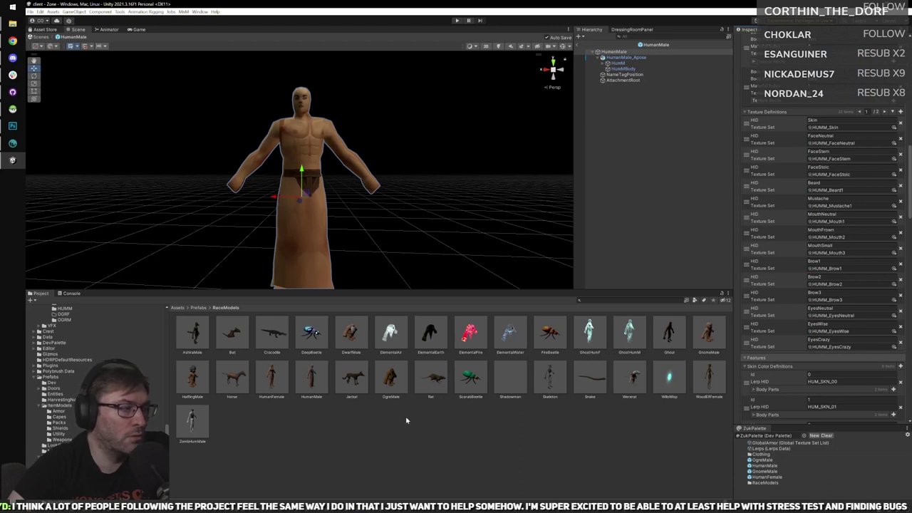
scroll(59, 394, "up", 5)
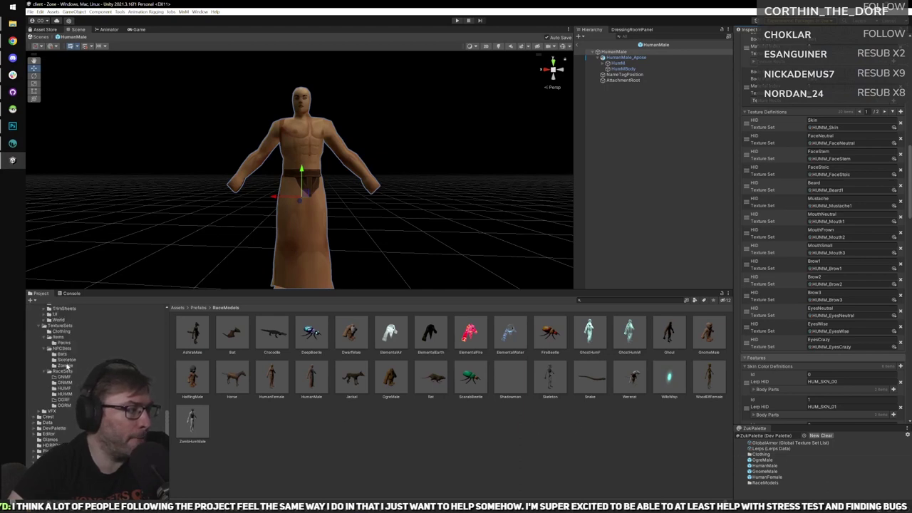
scroll(67, 365, "down", 6)
scroll(64, 398, "up", 5)
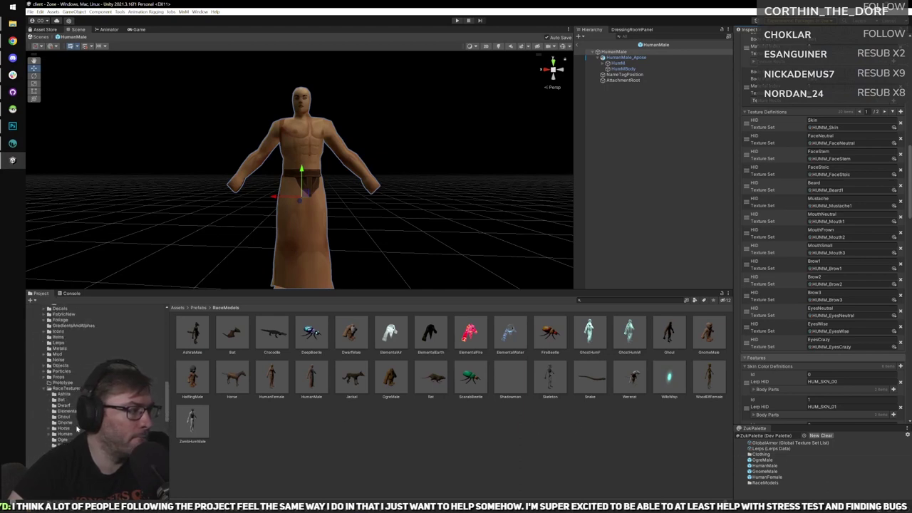
left_click(64, 433)
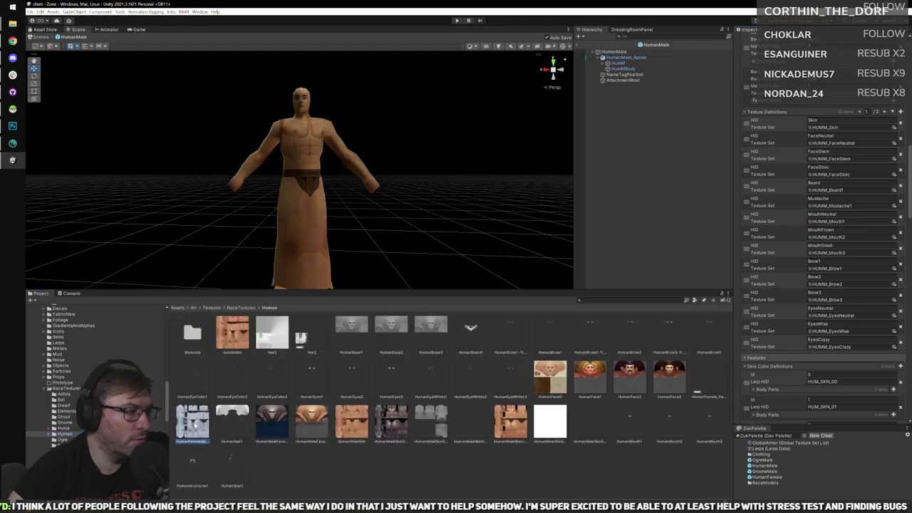
left_click(193, 420)
right_click(194, 423)
left_click(245, 218)
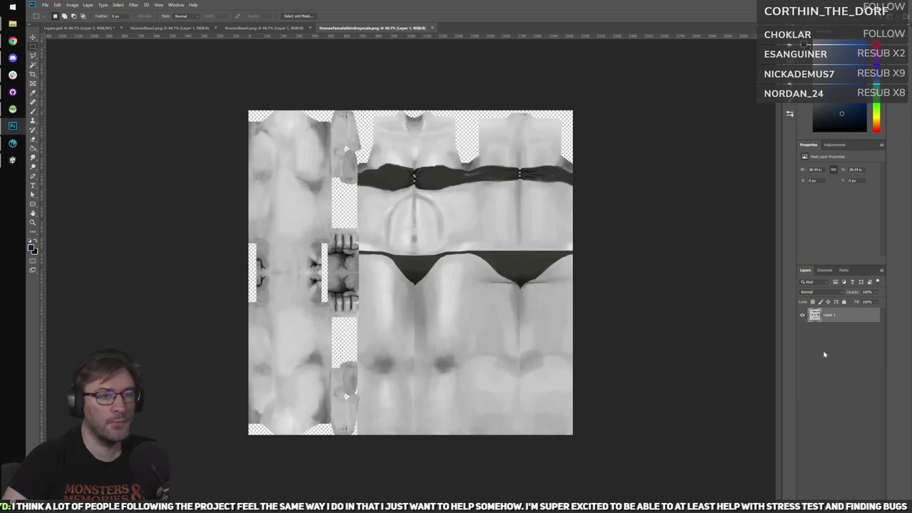
left_click(815, 319, "ctrl")
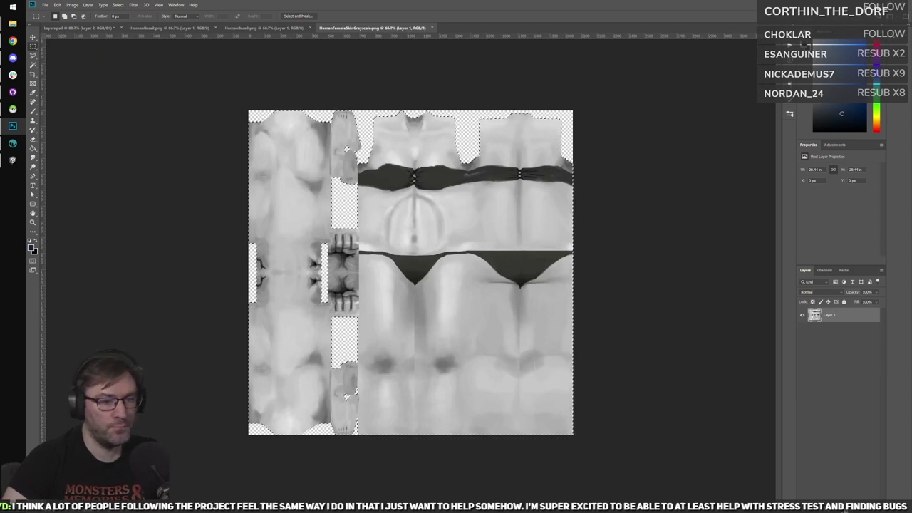
left_click(844, 501)
left_click(858, 381)
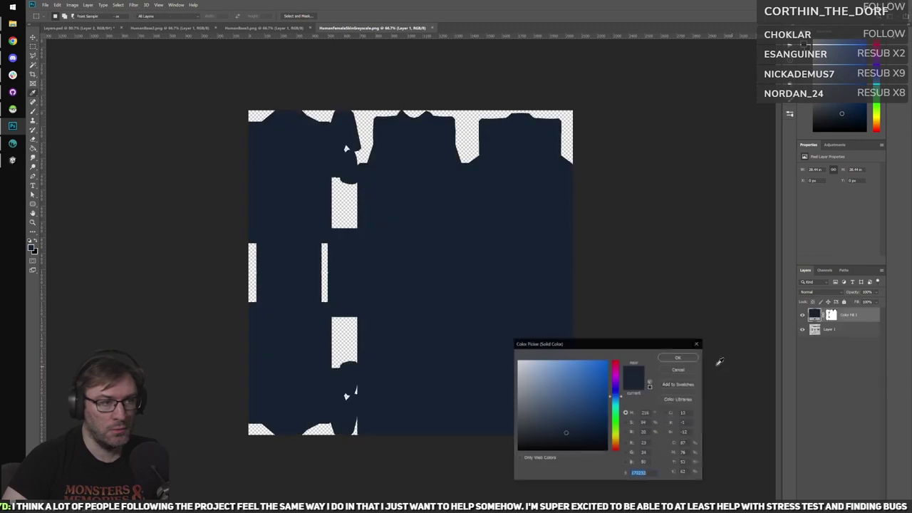
left_click(518, 398)
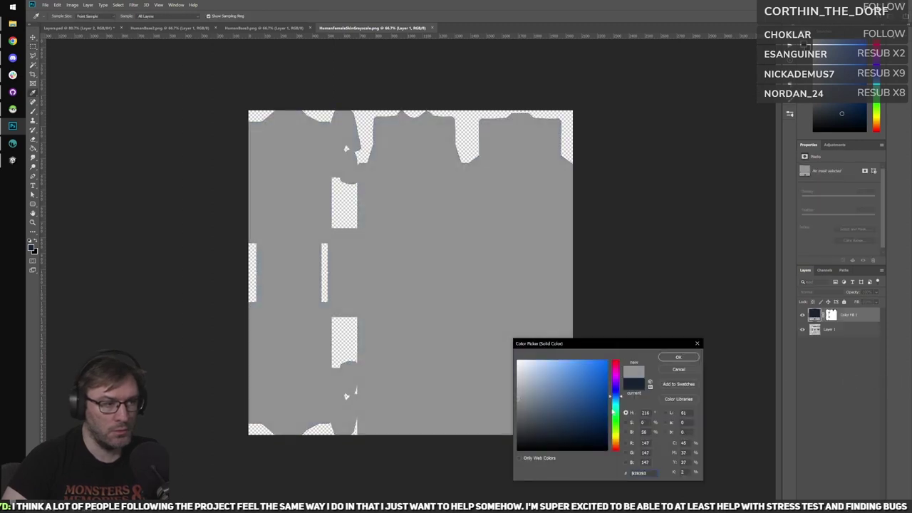
left_click(679, 370)
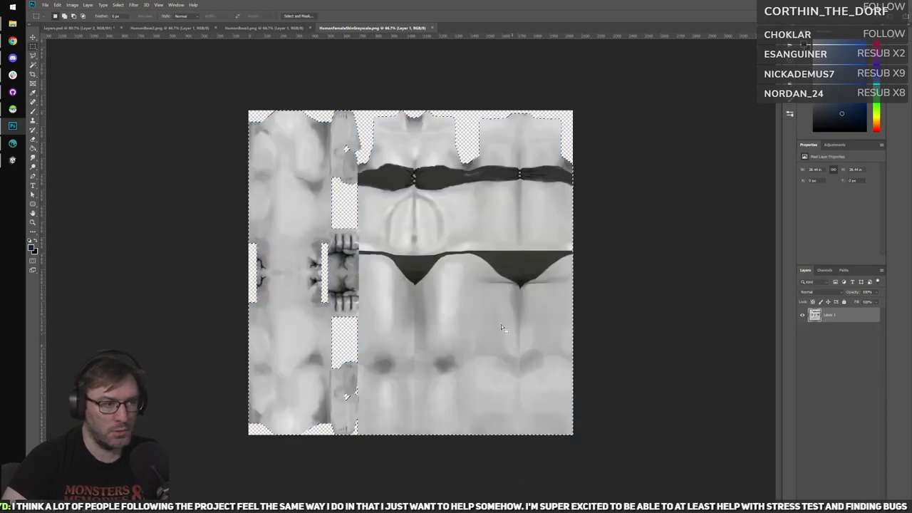
Add a new layer above the female skin texture and fill the selected area with 50% Gray at 100% opacity.
left_click(864, 493)
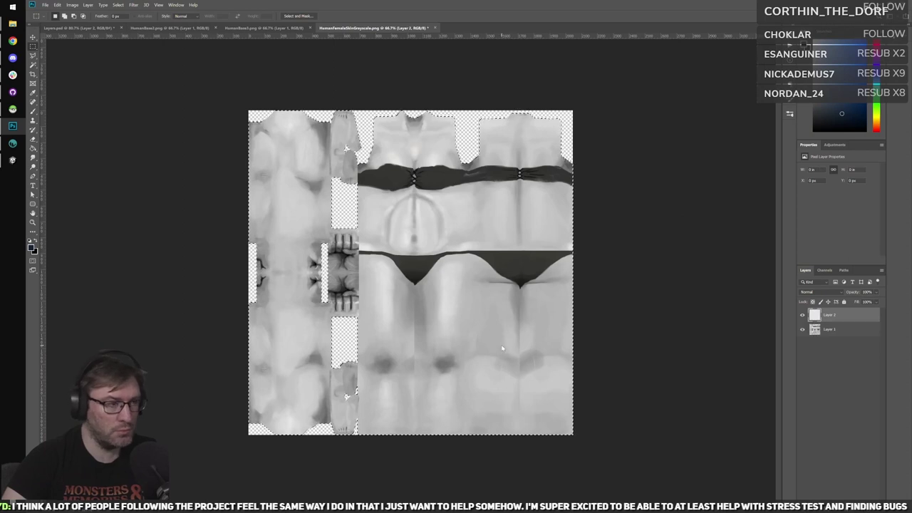
right_click(502, 347)
left_click(557, 435)
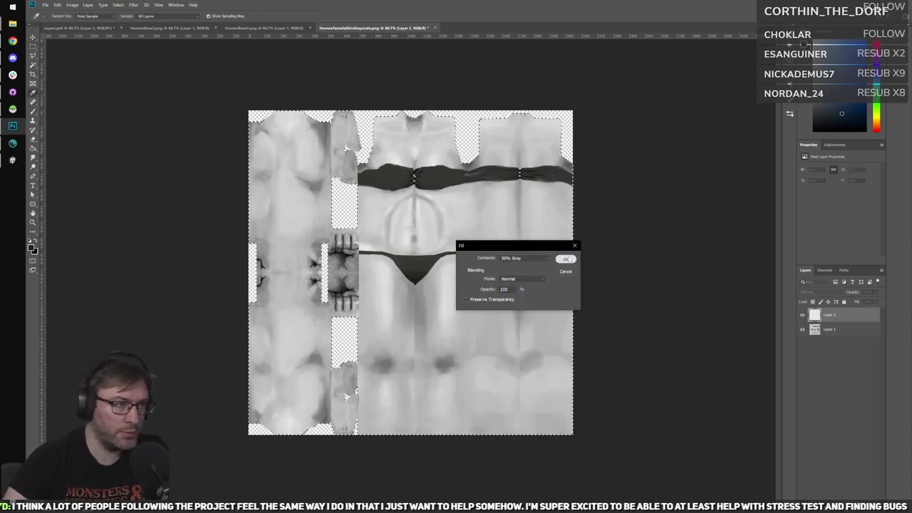
left_click(565, 259)
Set the gray layer to Multiply blending at 67% opacity and clear the selection.
left_click(819, 292)
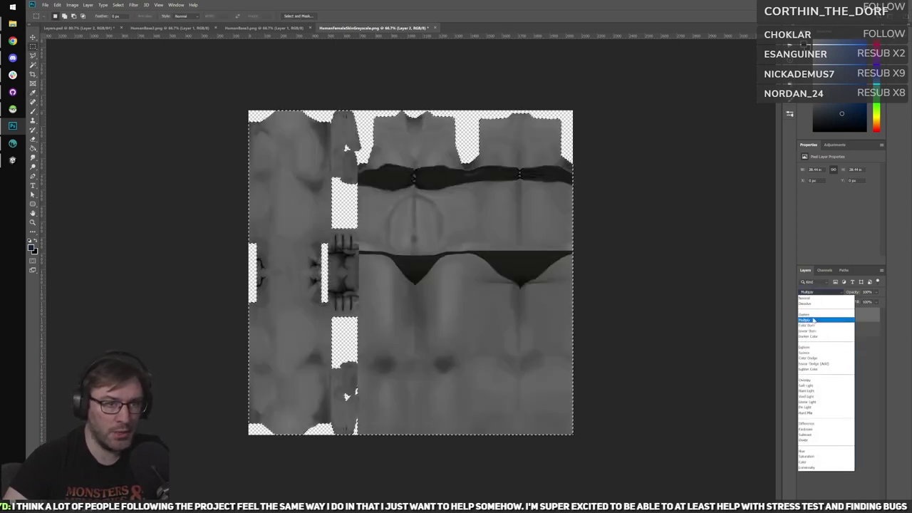
left_click(819, 311)
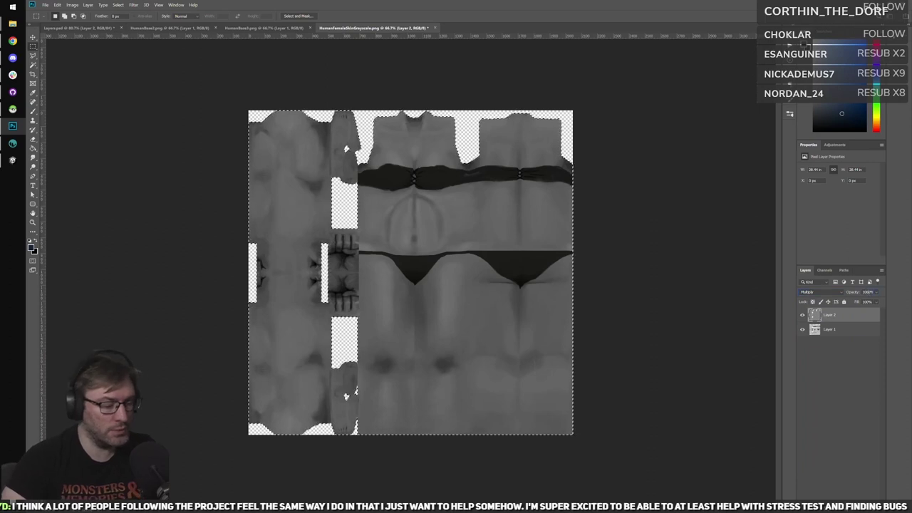
key("6")
key("7")
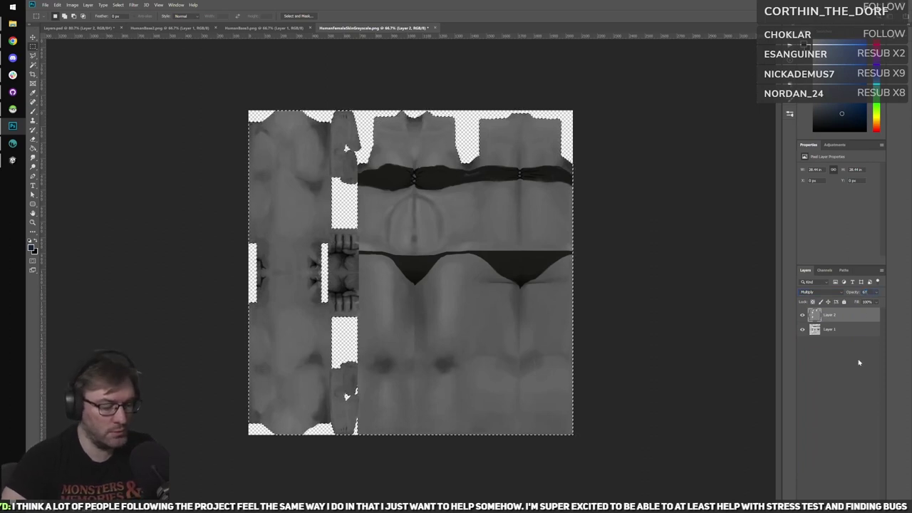
left_click(842, 371)
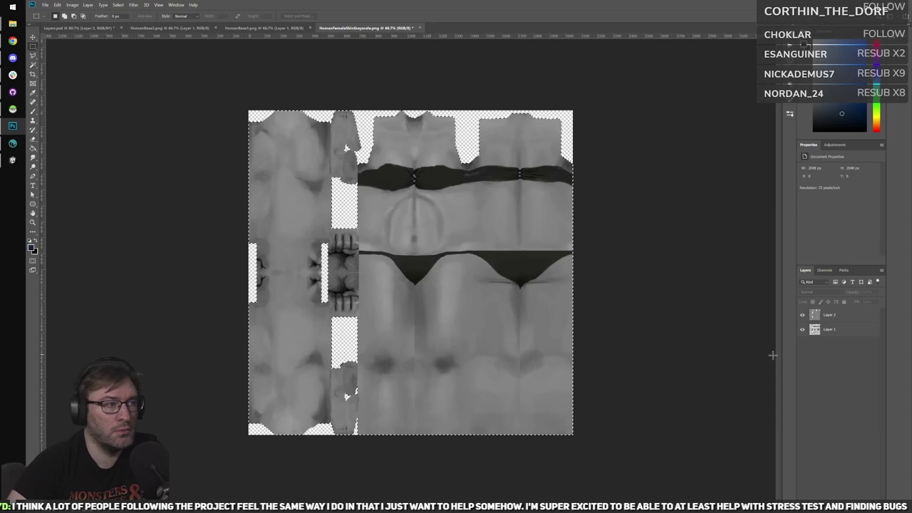
left_click(625, 340)
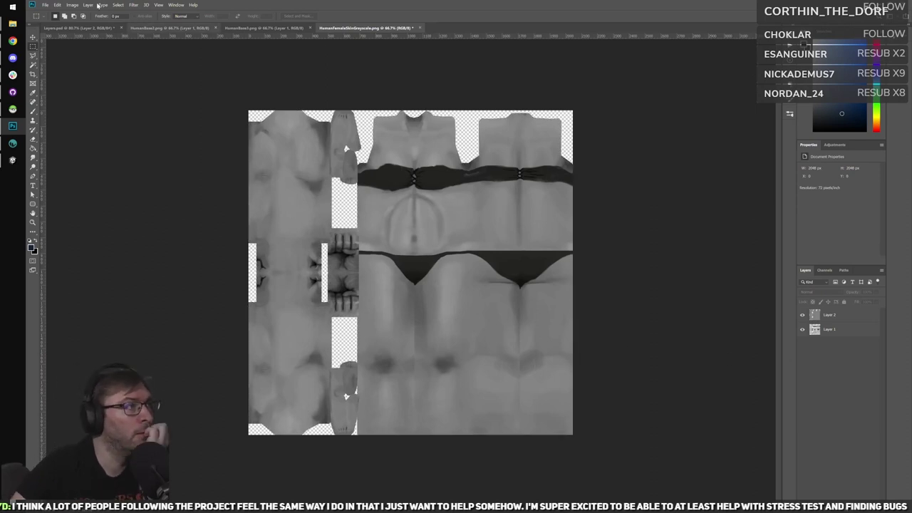
Save the darkened texture as HumanFemaleSkinGrayscale.png in PNG format in the _ADJUSTED folder, replacing the existing file.
left_click(67, 5)
mouse_move(46, 5)
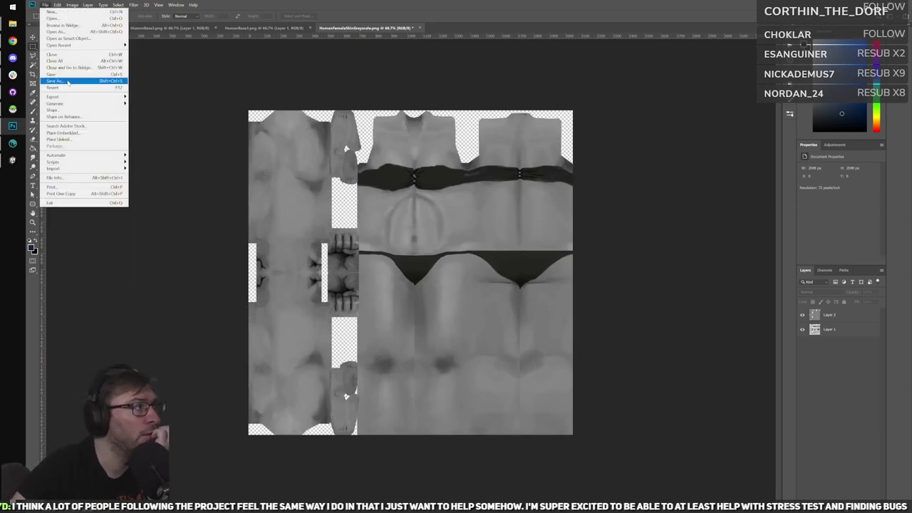
left_click(68, 82)
key("ctrl+shift+s")
left_click(141, 196)
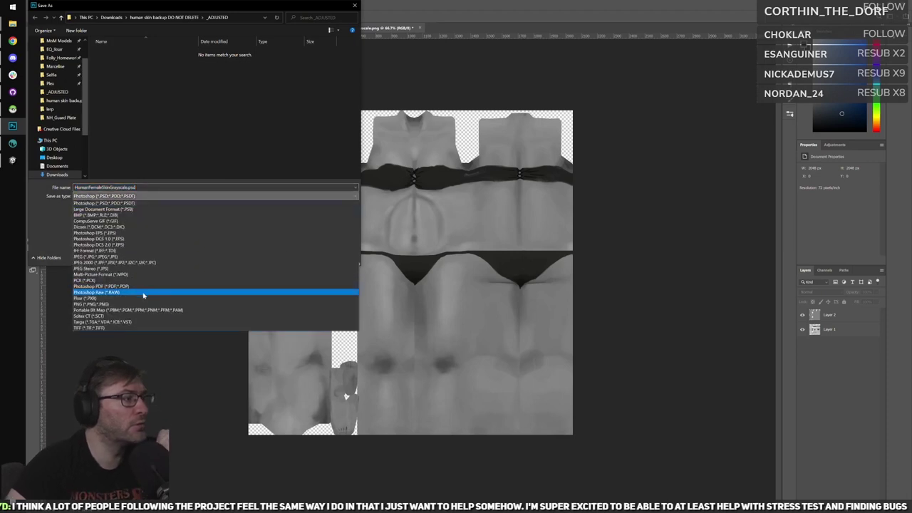
left_click(151, 307)
left_click(146, 195)
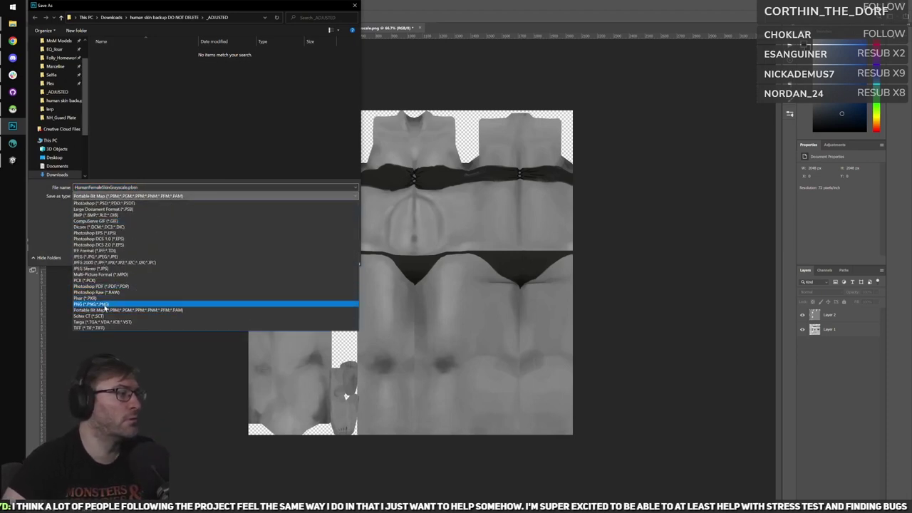
left_click(146, 299)
left_click(302, 256)
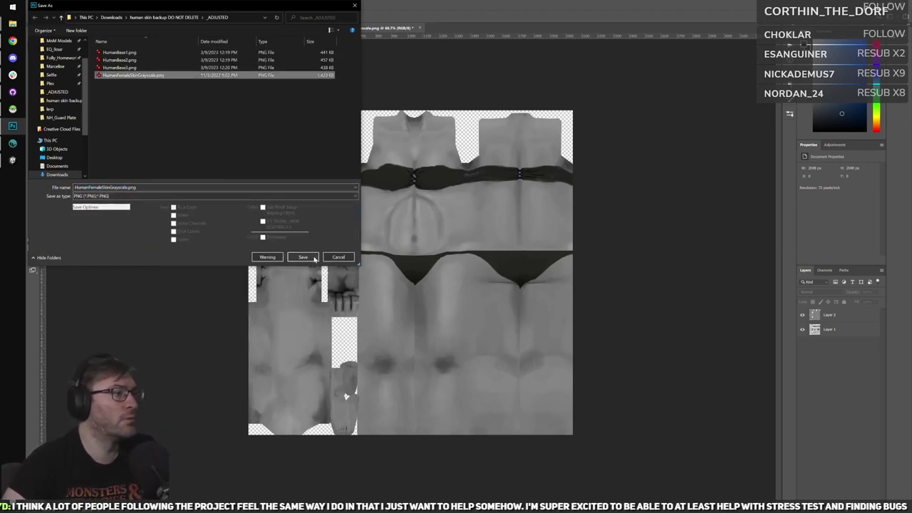
left_click(476, 262)
left_click(485, 178)
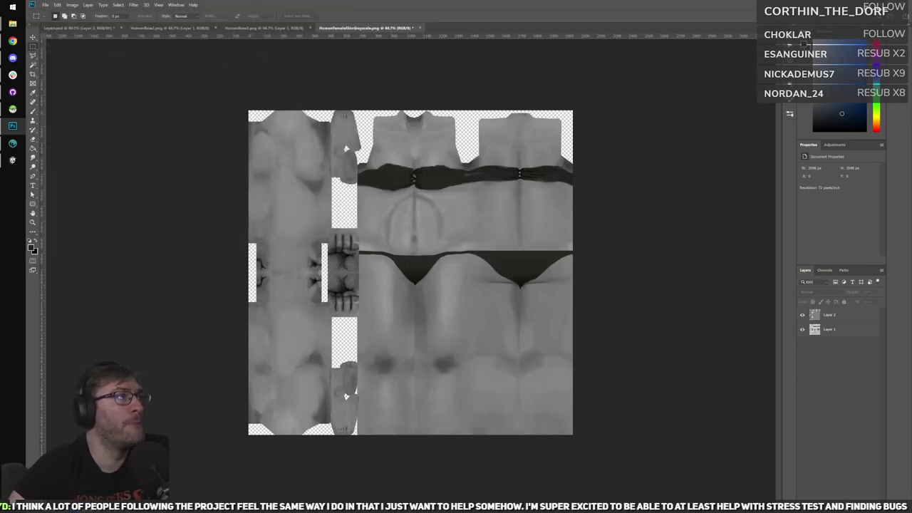
Switch to Unity, run the game maximized, connect to the Development Server, and start a new female human character.
key("alt+Tab")
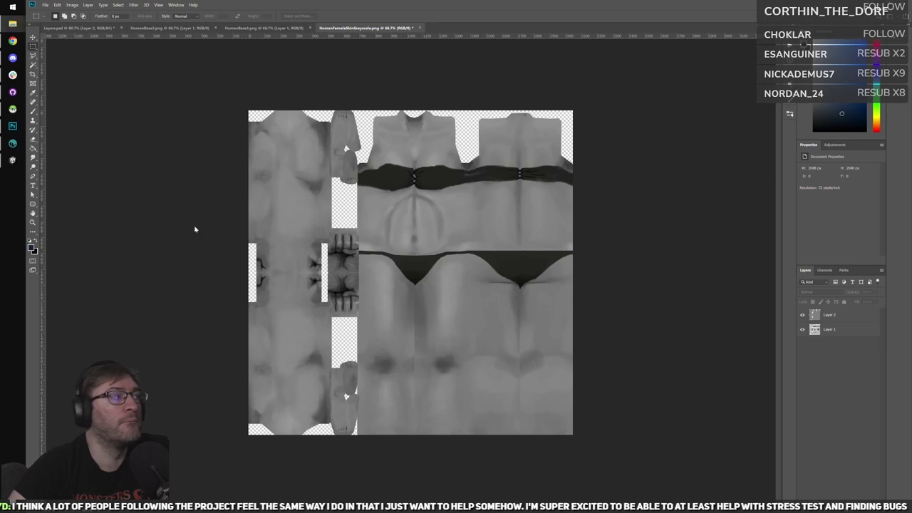
left_click(12, 158)
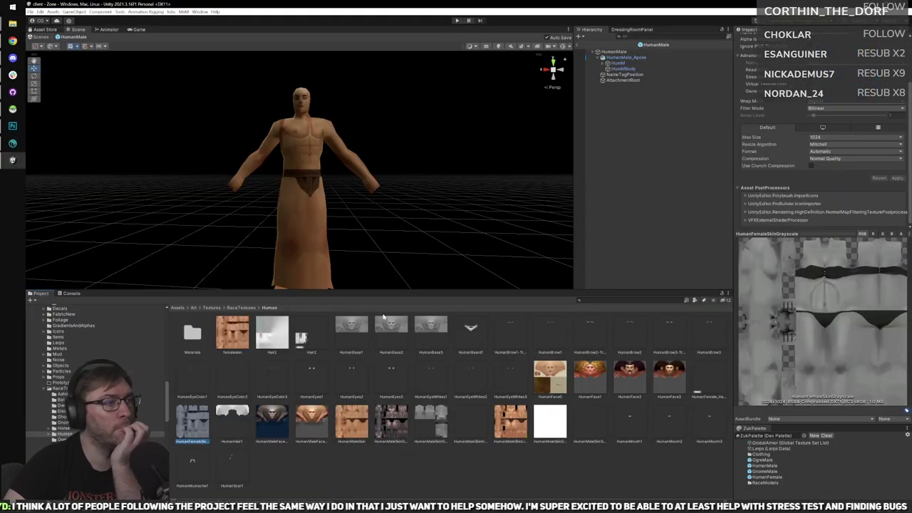
left_click(456, 20)
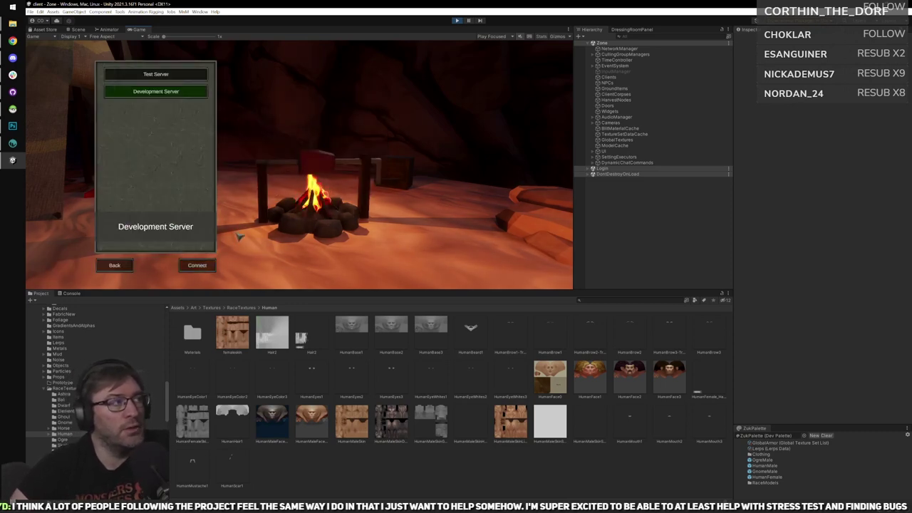
key("shift+space")
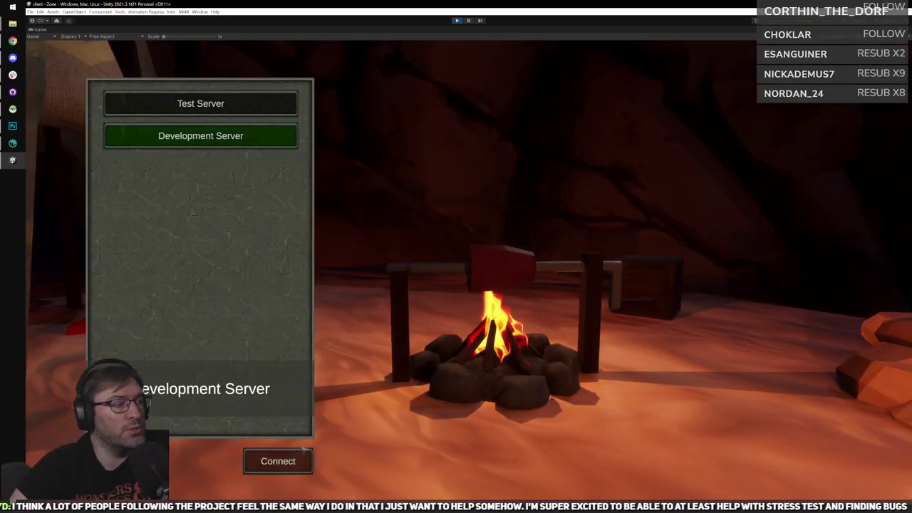
left_click(302, 459)
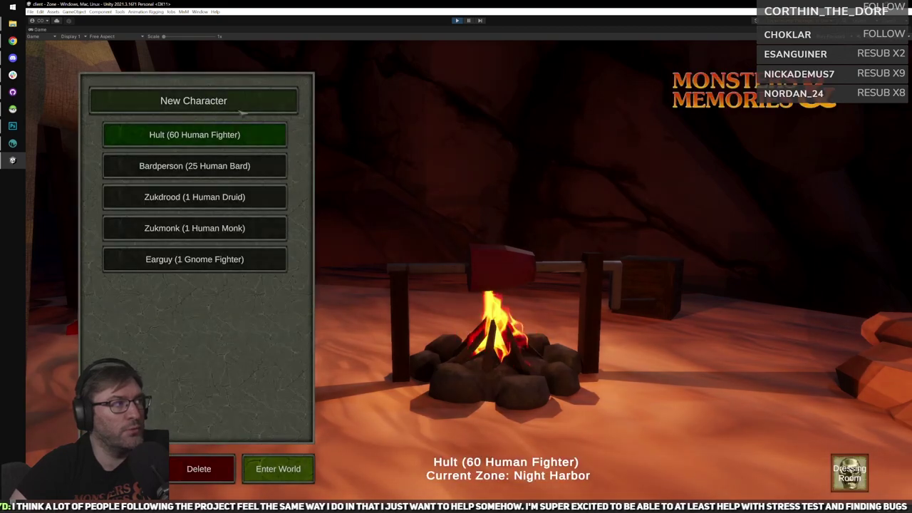
left_click(242, 112)
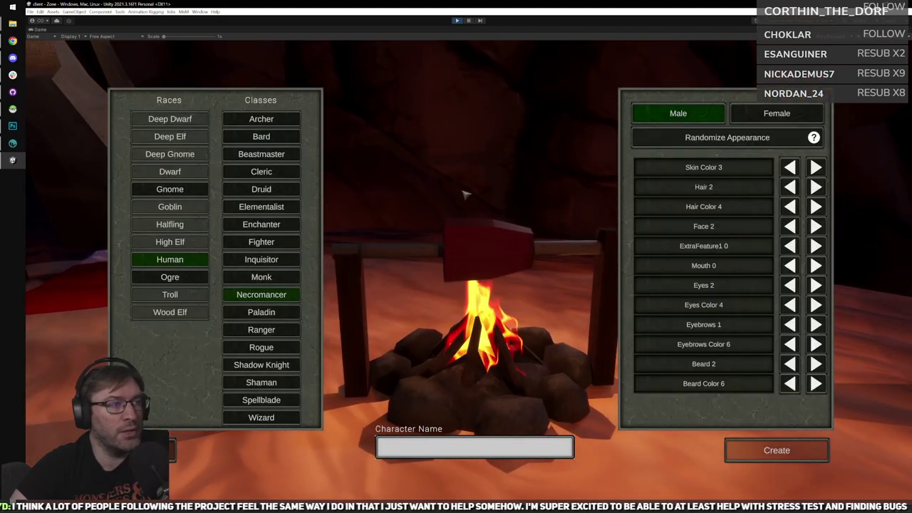
left_click(744, 117)
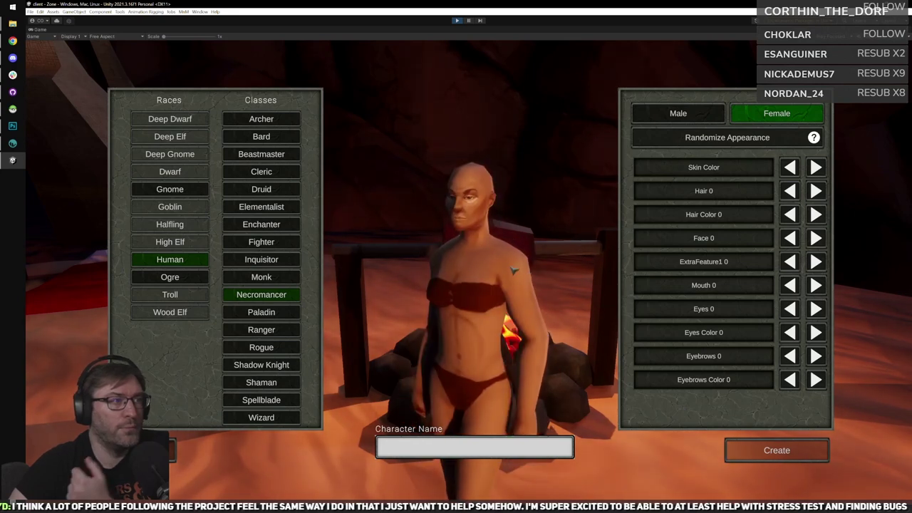
Randomize the female human's appearance, then cycle through skin colors and faces and set ExtraFeature1 to 1 to compare skin tones.
left_click(744, 142)
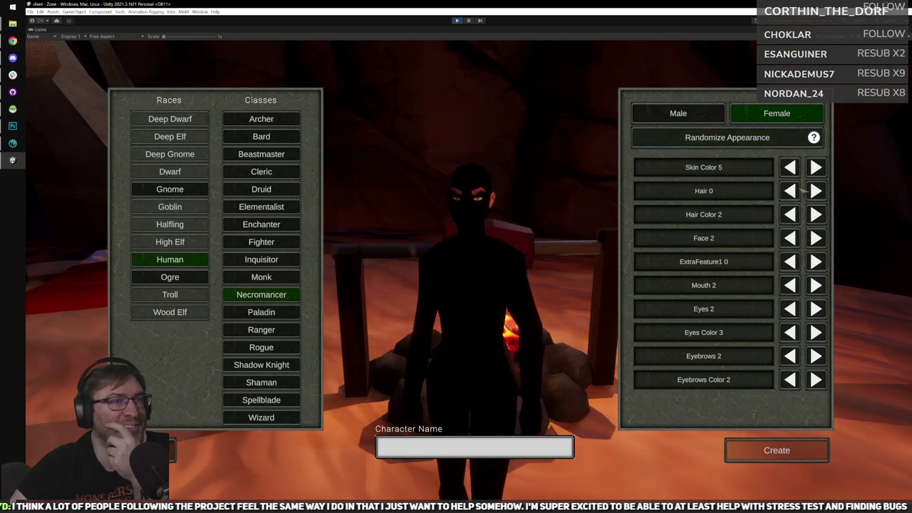
left_click(796, 166)
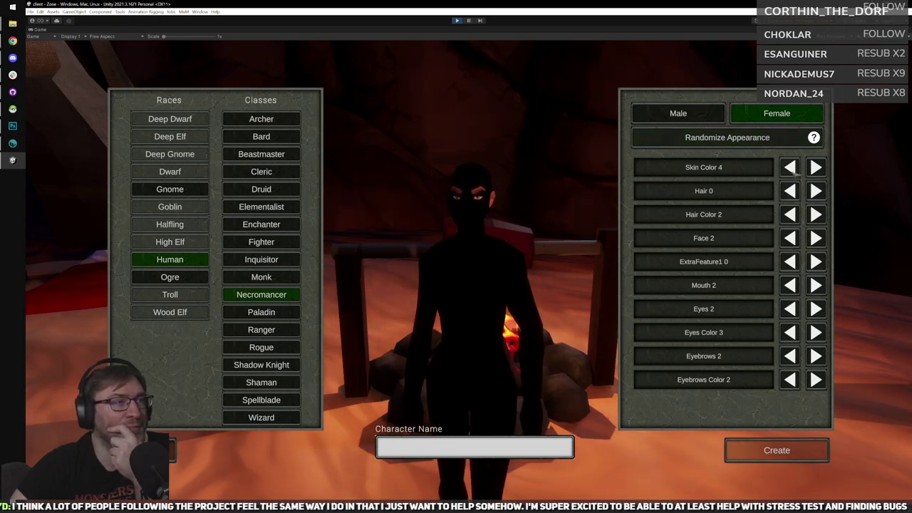
left_click(794, 165)
left_click(790, 238)
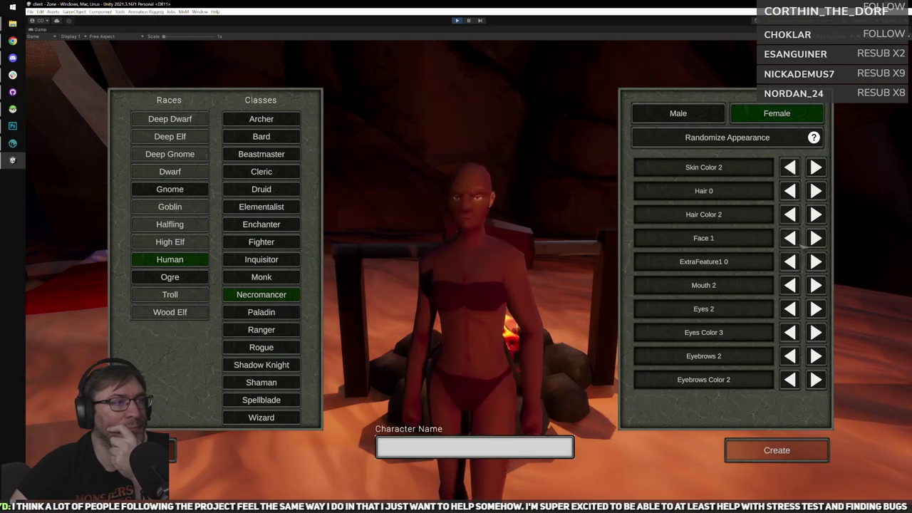
left_click(815, 167)
left_click(814, 261)
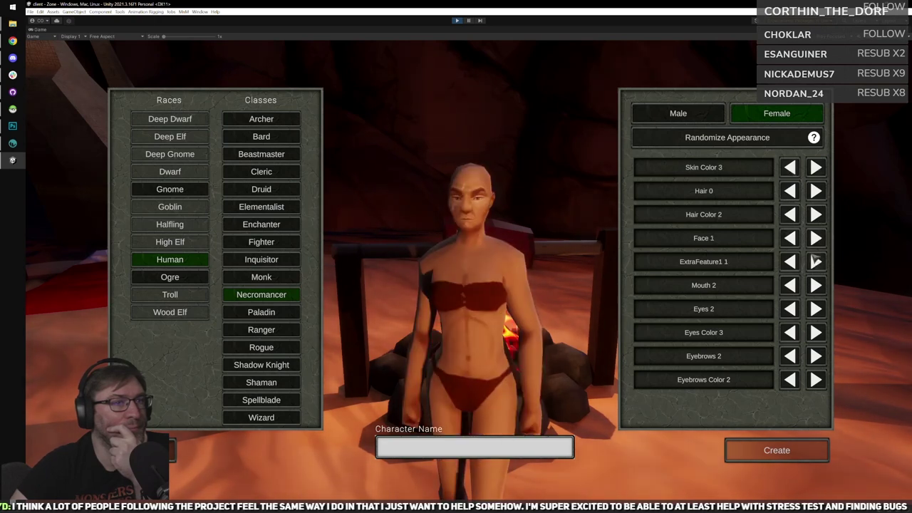
left_click(815, 239)
left_click(815, 166)
Set the female to Skin Color 5, Hair, Hair Color, Face, Mouth and Eyes 1, and rotate her to inspect the skin.
left_click(791, 220)
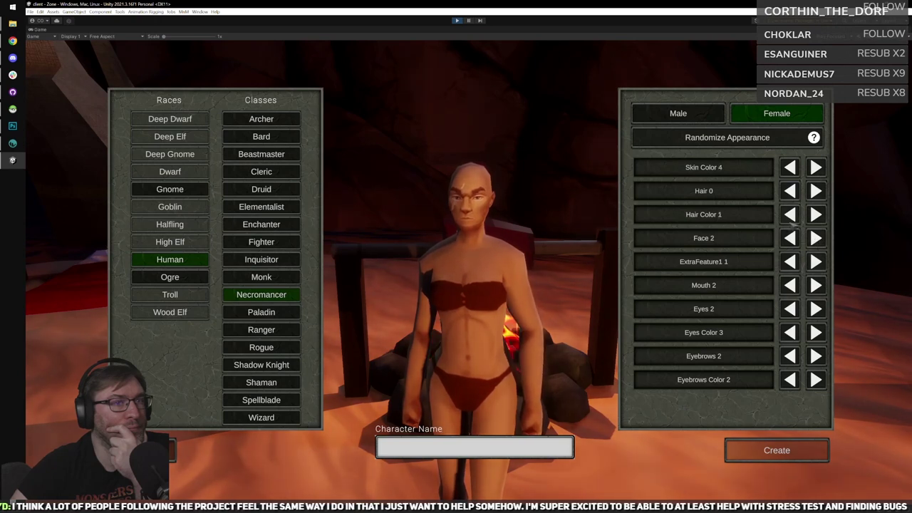
left_click(790, 238)
left_click(790, 191)
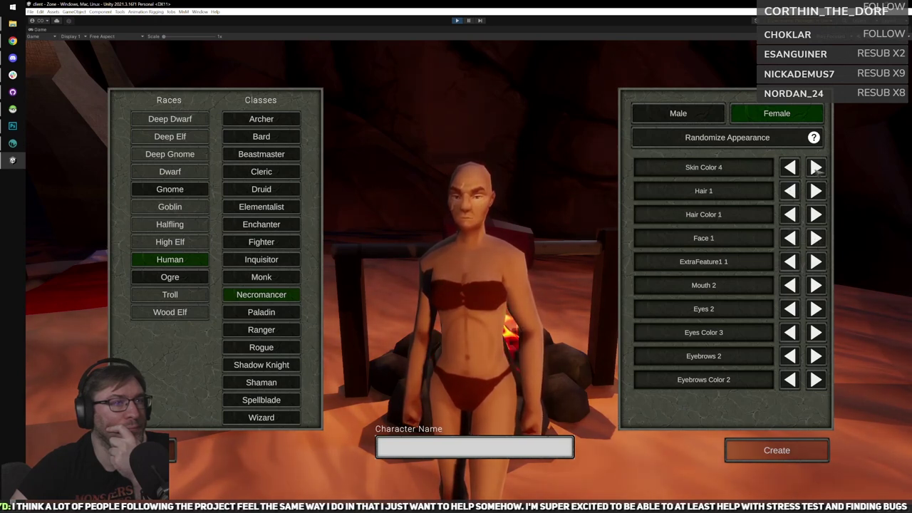
left_click(816, 166)
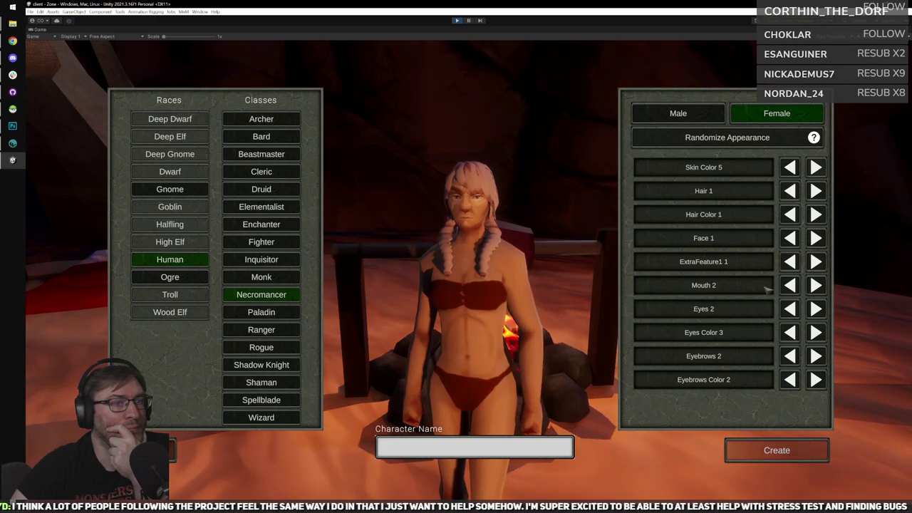
left_click(792, 309)
left_click(792, 286)
left_click_drag(566, 287, 525, 274)
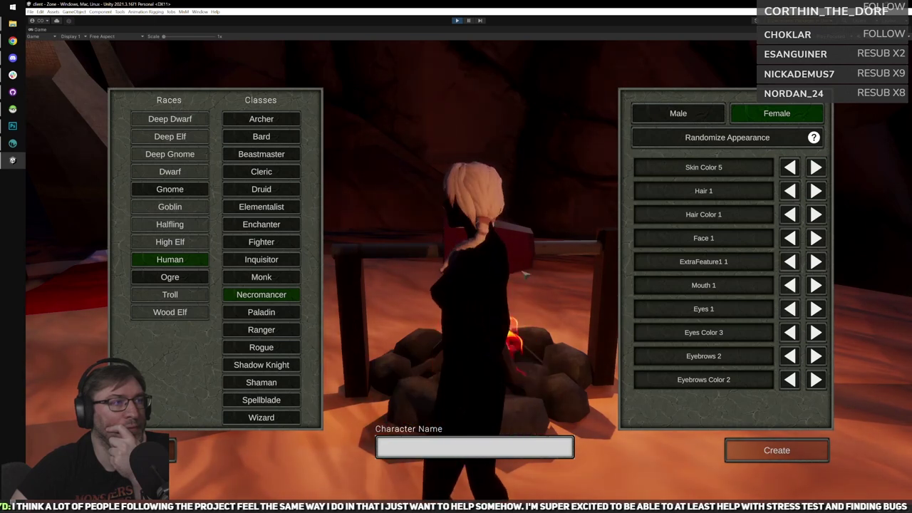
Switch to a male human, randomize him, and try Skin Color 3, Hair Color 2, Face 0, ExtraFeature1 1 and Mouth 2.
left_click(688, 114)
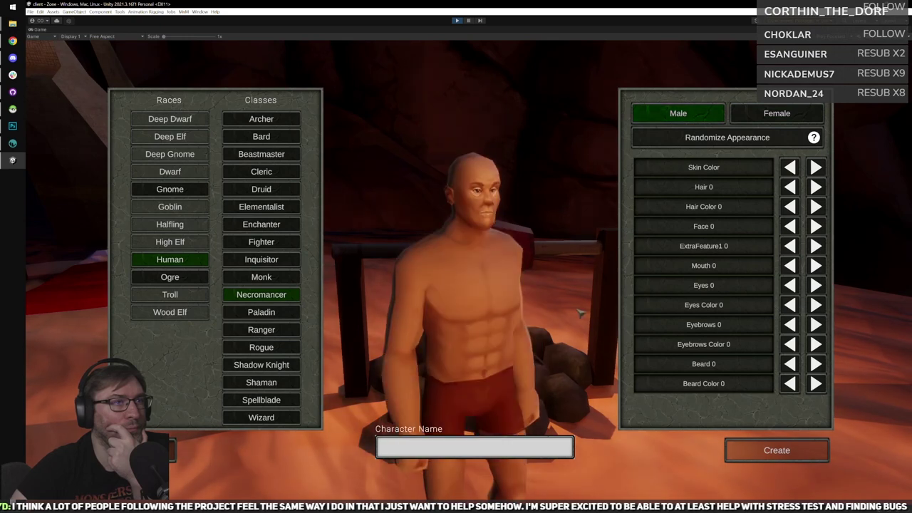
left_click(766, 143)
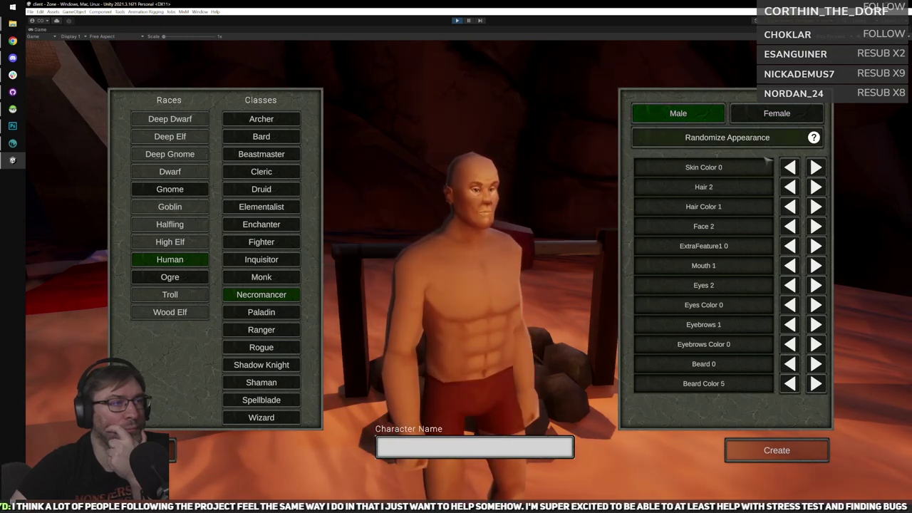
left_click(817, 167)
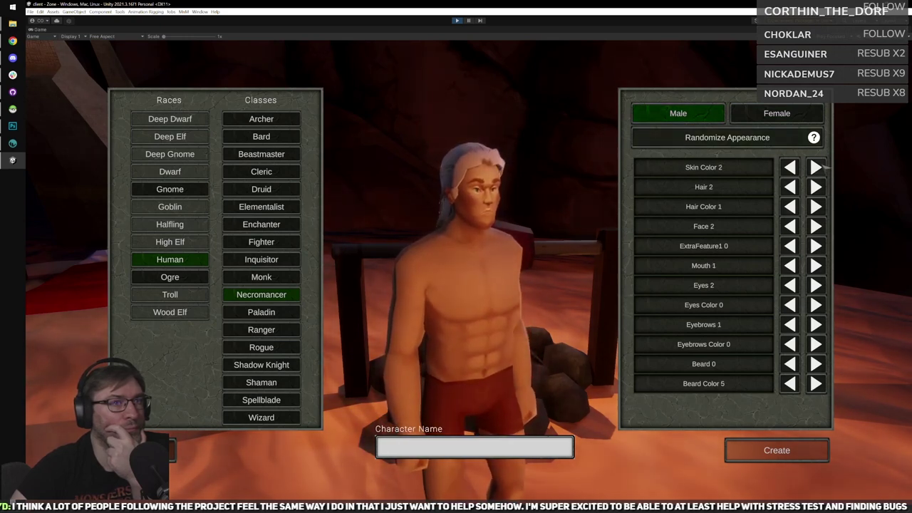
left_click(816, 167)
left_click(817, 167)
left_click(816, 206)
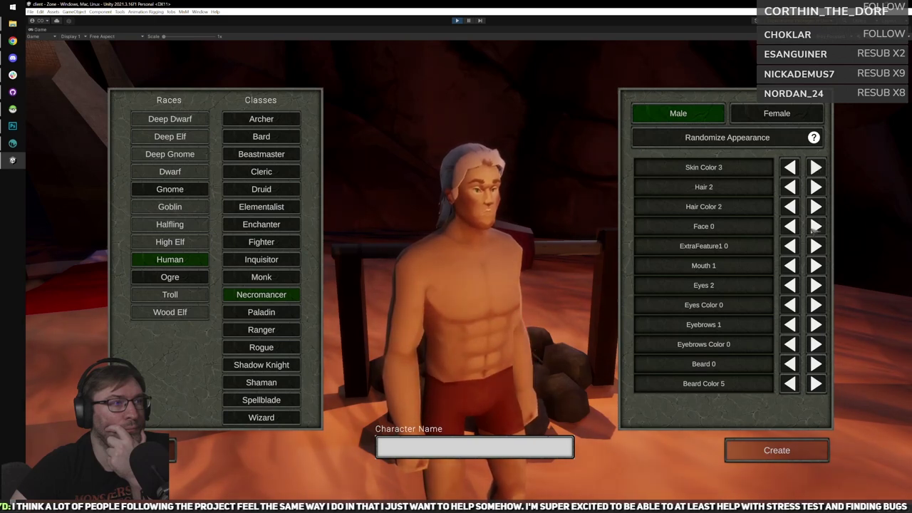
left_click(816, 226)
left_click(816, 245)
left_click(816, 265)
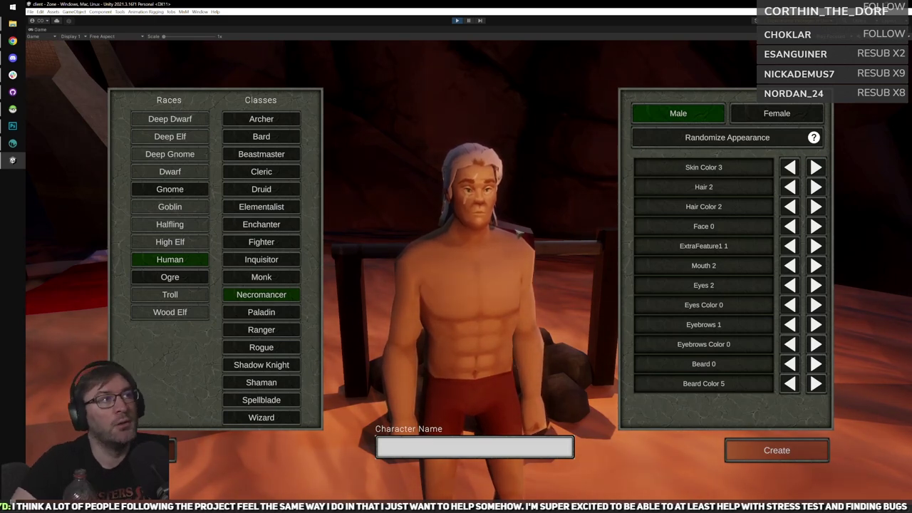
Rotate the male human and randomize his appearance several times to compare face and body skin tones from different angles.
left_click_drag(525, 163, 355, 258)
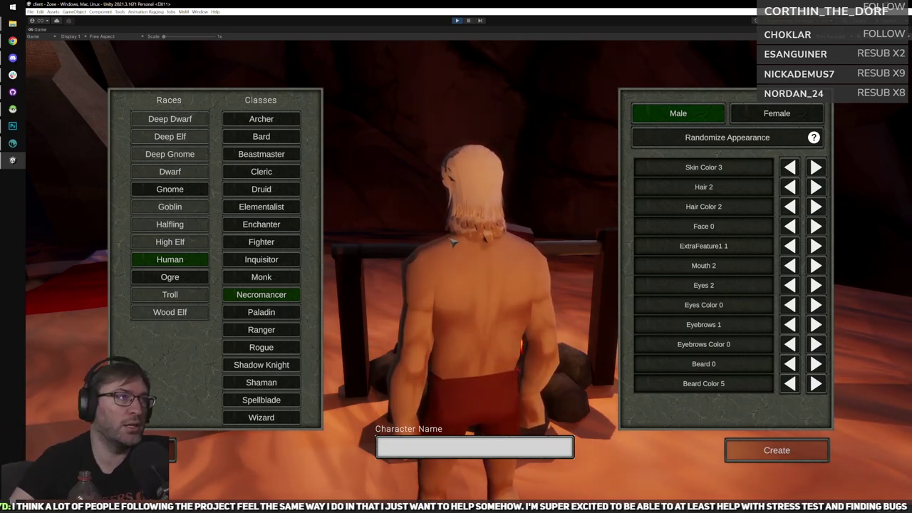
left_click_drag(511, 234, 575, 204)
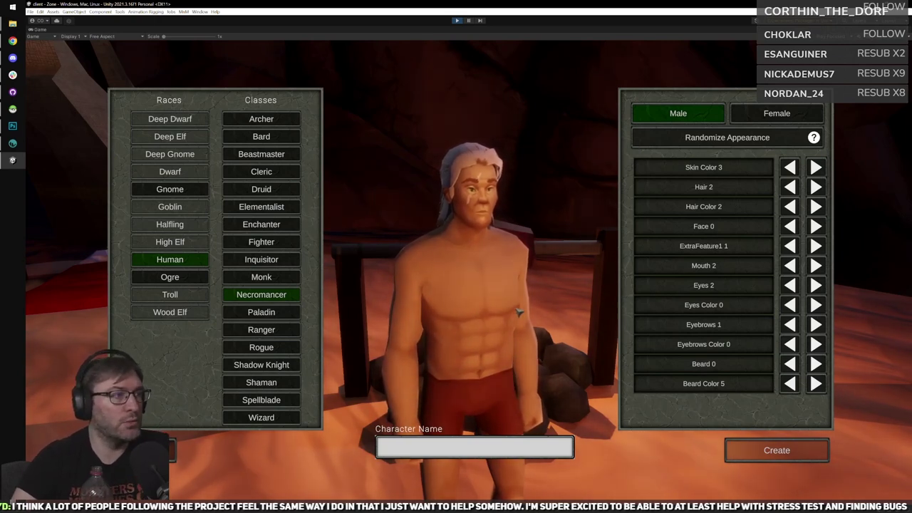
left_click_drag(472, 326, 409, 280)
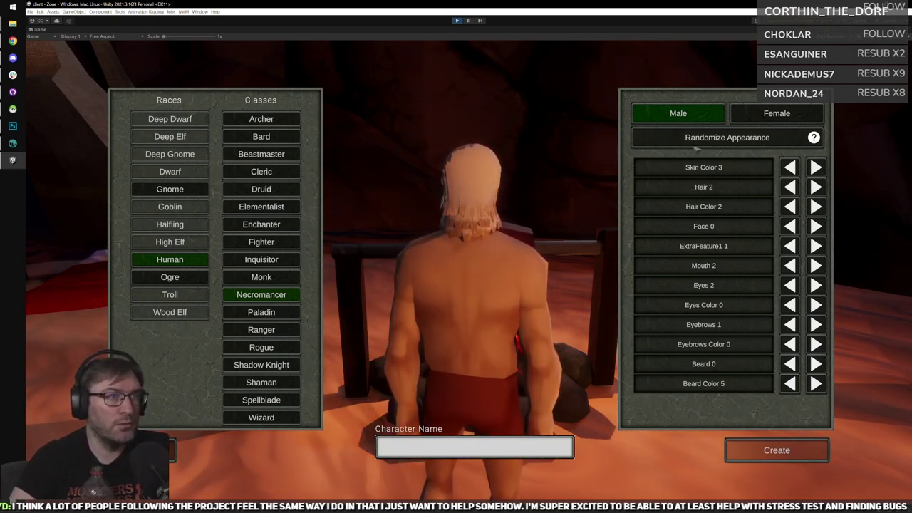
left_click(701, 139)
left_click_drag(530, 245, 470, 258)
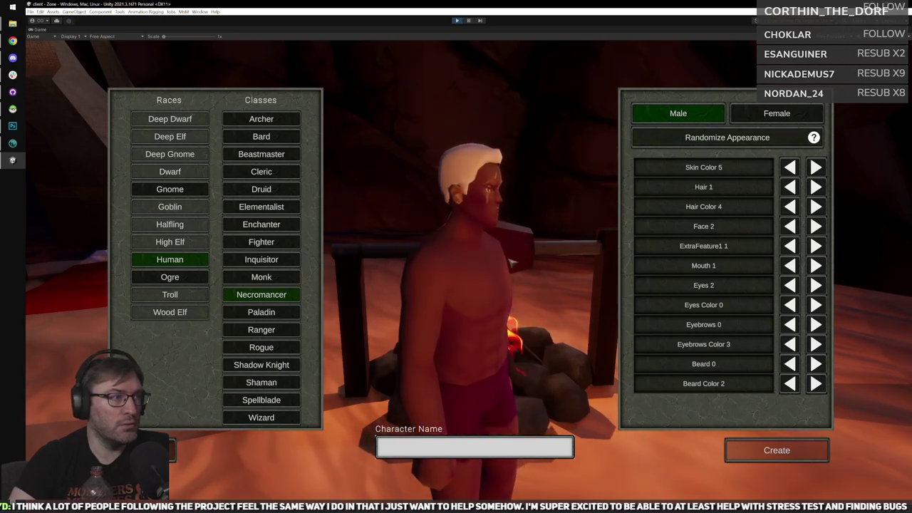
left_click_drag(523, 265, 463, 268)
left_click(717, 138)
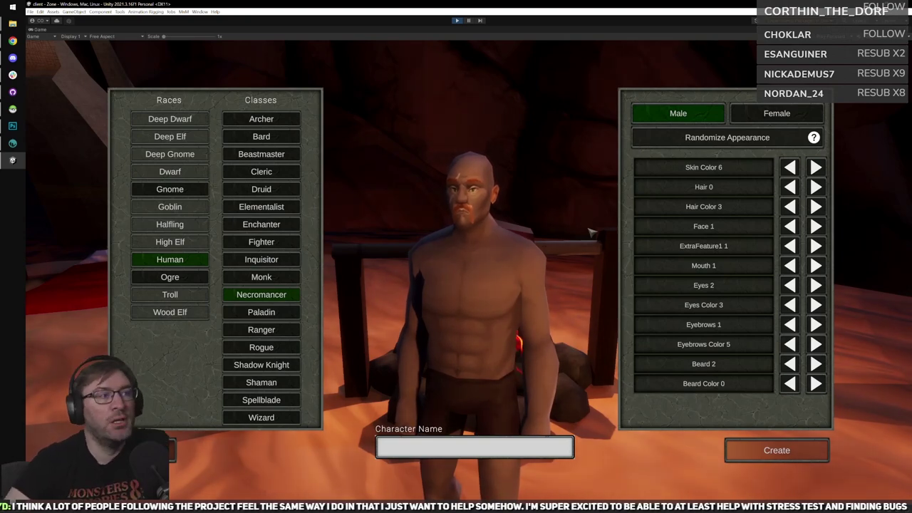
left_click(693, 137)
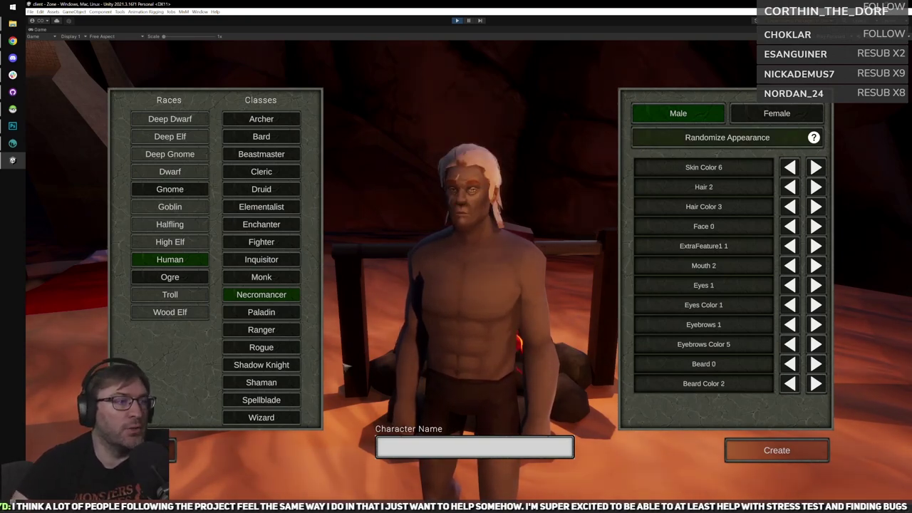
Return to character selection and enter the world with the level 60 Human Fighter.
key("Escape")
left_click(242, 165)
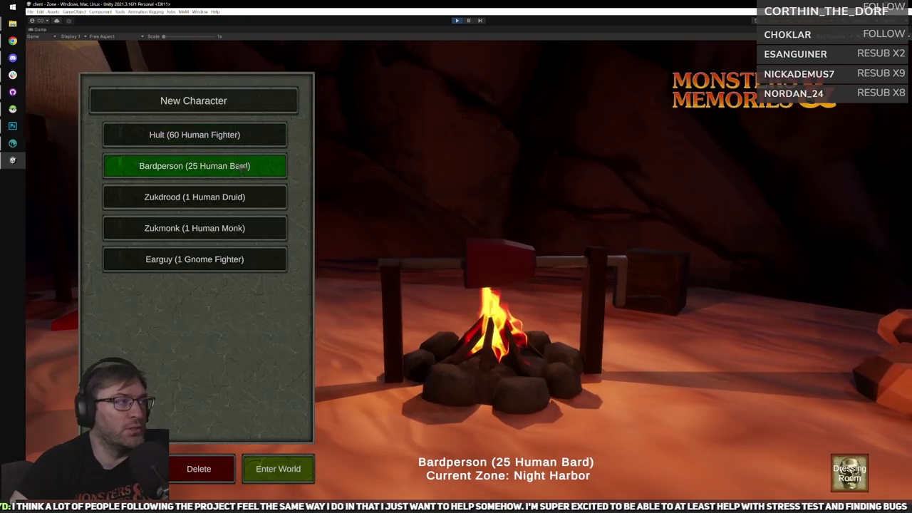
left_click(235, 136)
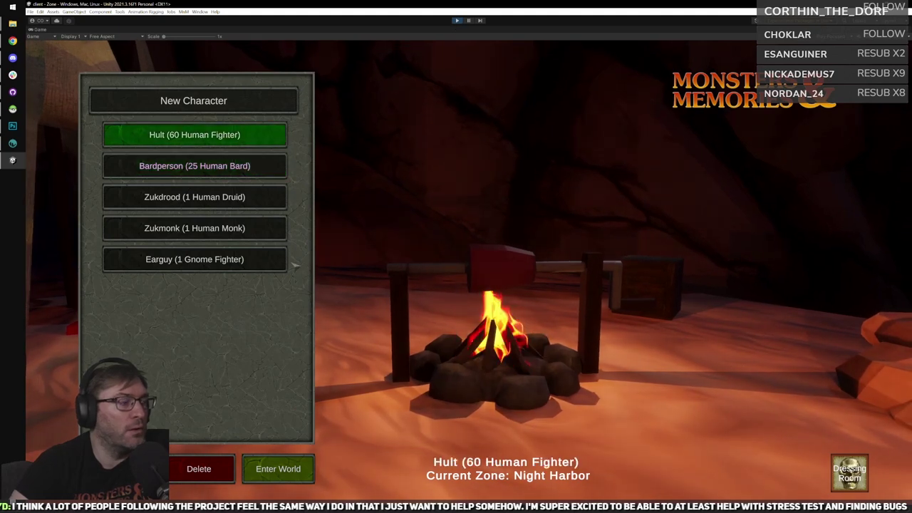
left_click(300, 470)
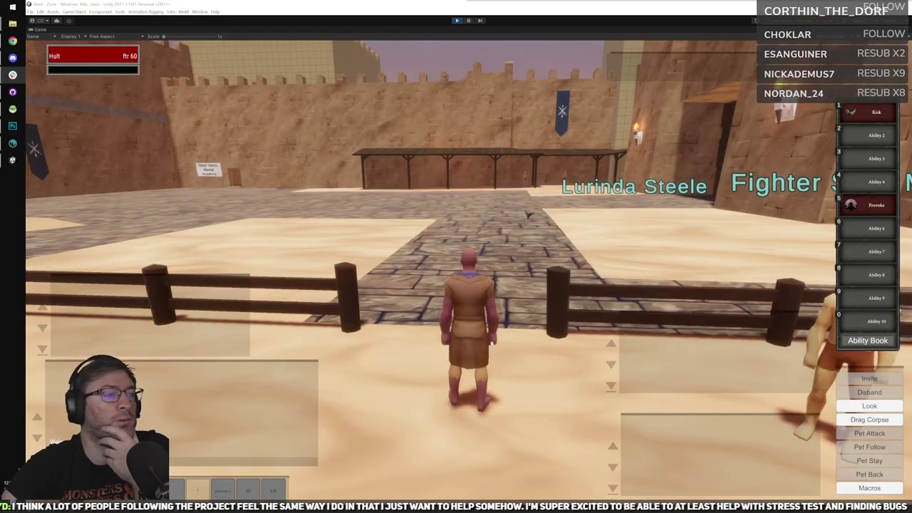
Inspect the skin of the female NPC and the Fighter Spell Merchant up close beside the fence.
right_click_drag(471, 238, 541, 246)
right_click_drag(493, 340, 427, 320)
scroll(493, 340, "up", 6)
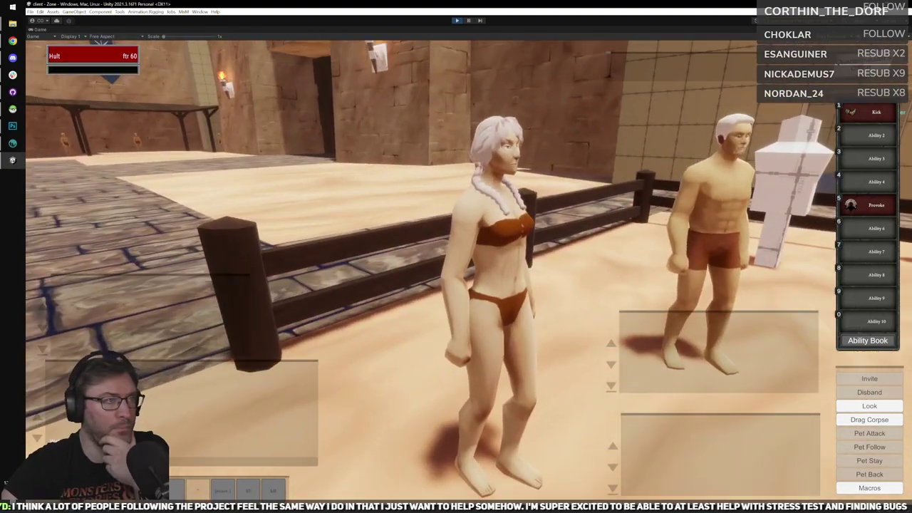
right_click_drag(493, 340, 429, 324)
key("d")
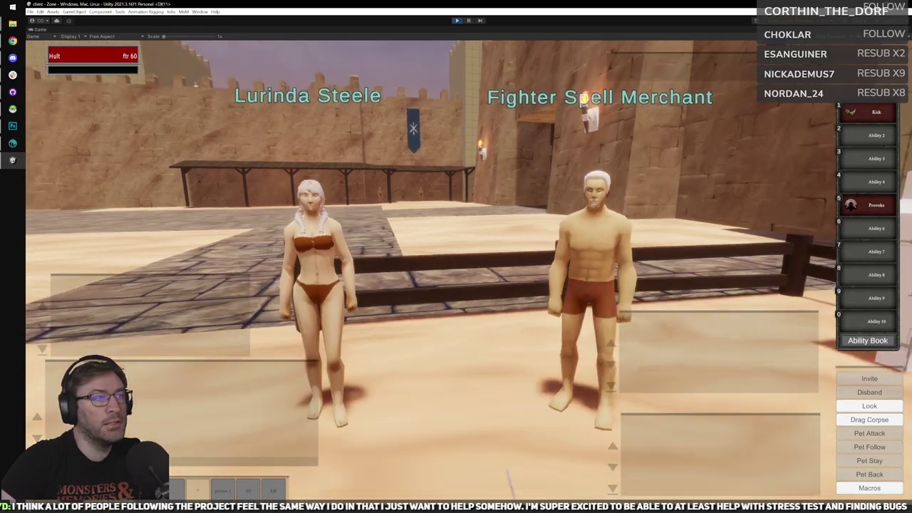
Run the fighter across the stone courtyard toward the wall near the Steel Talons Martial Academy.
key("w")
right_click_drag(429, 324, 342, 324)
scroll(429, 324, "down", 5)
right_click_drag(492, 329, 515, 260)
left_click_drag(515, 261, 490, 286)
key("w")
key("a")
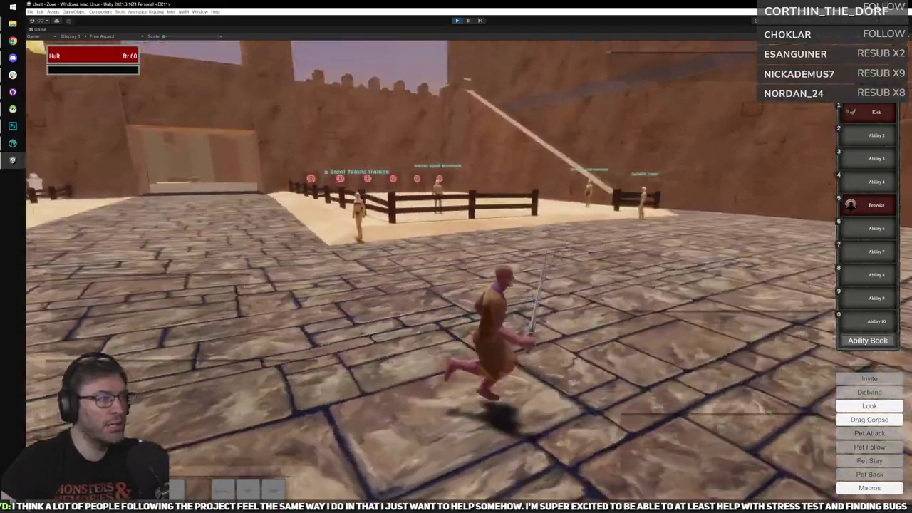
left_click_drag(490, 285, 541, 285)
key("d")
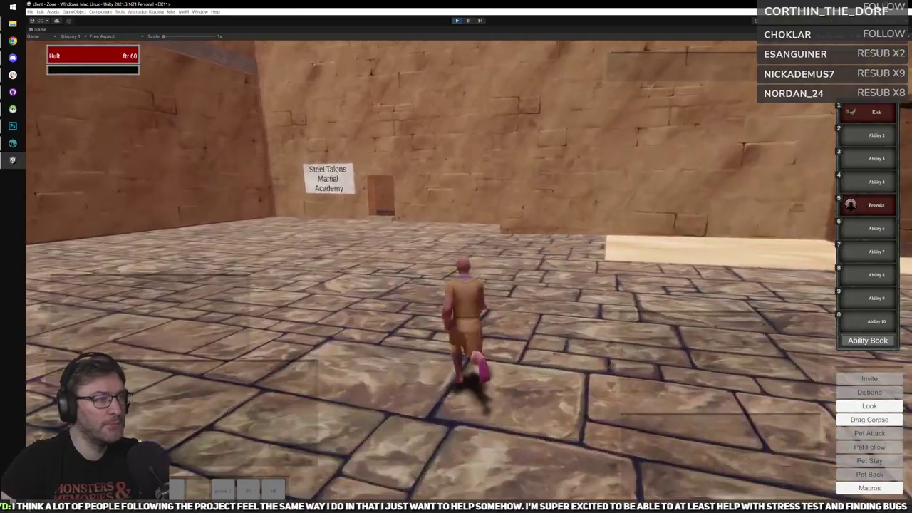
Equip the necklace-shaped inventory item in the Ranged slot and take the fighter up the stairs onto the rampart.
key("i")
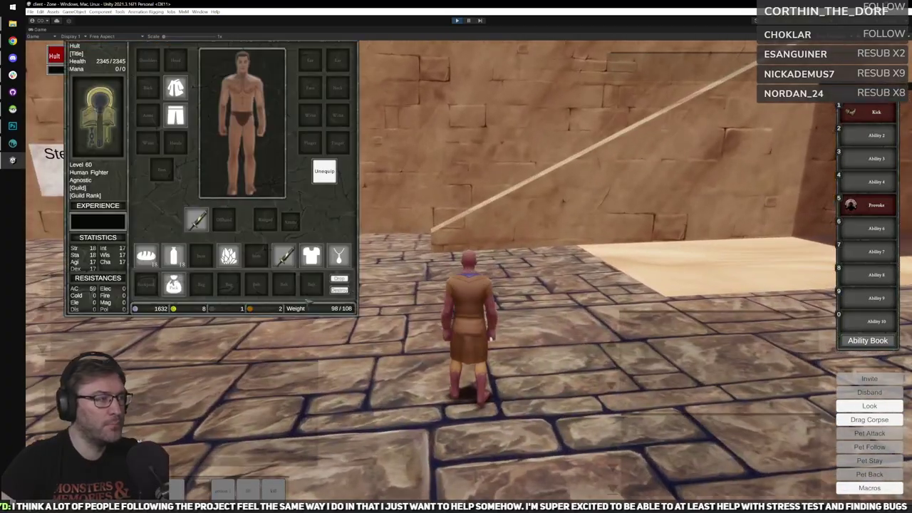
key("w")
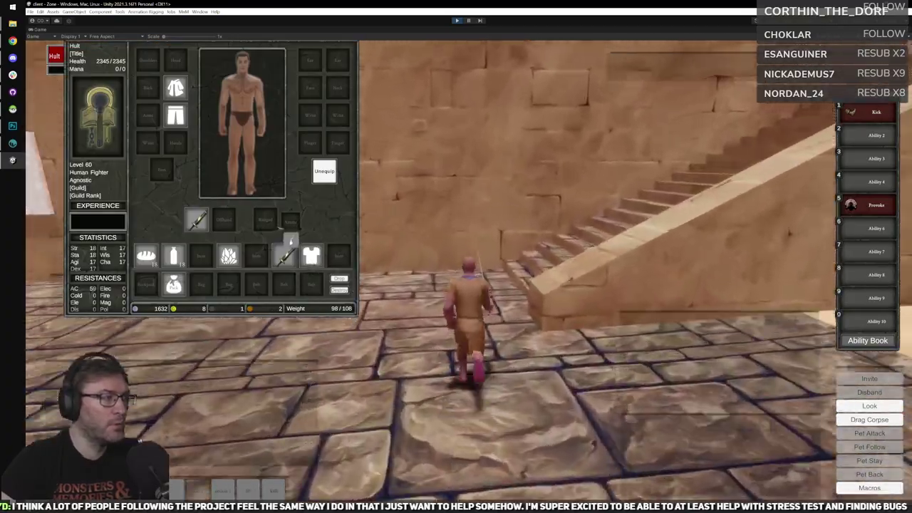
left_click(266, 220)
key("d")
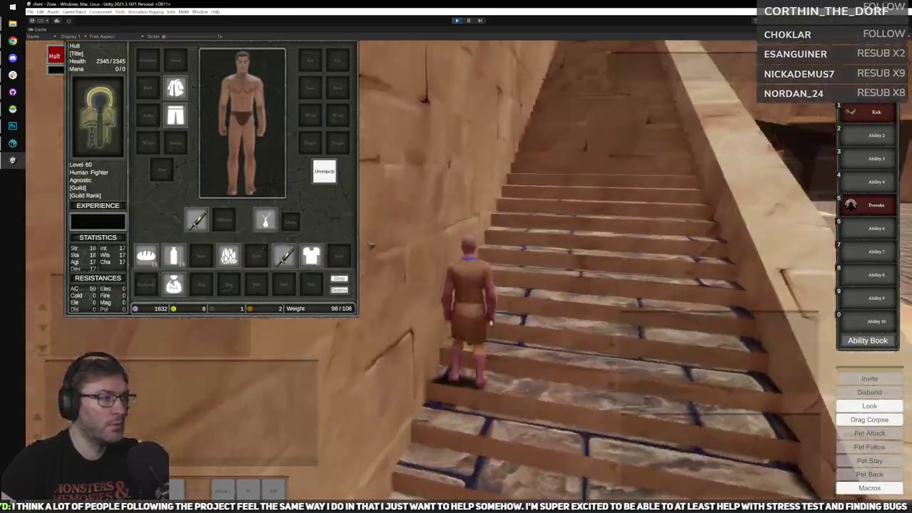
key("a")
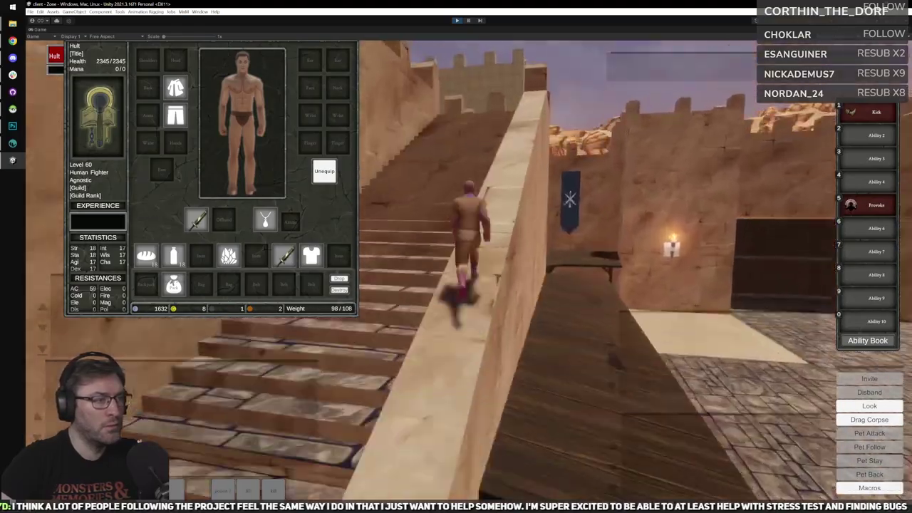
key("space")
key("a")
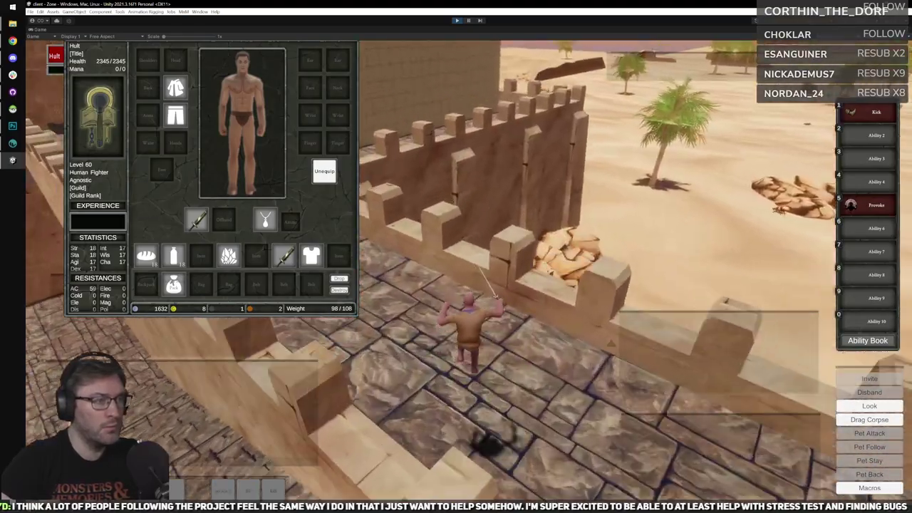
Return the item from the Ranged slot to the inventory and close the inventory while running along the rampart.
left_click(269, 223)
key("w")
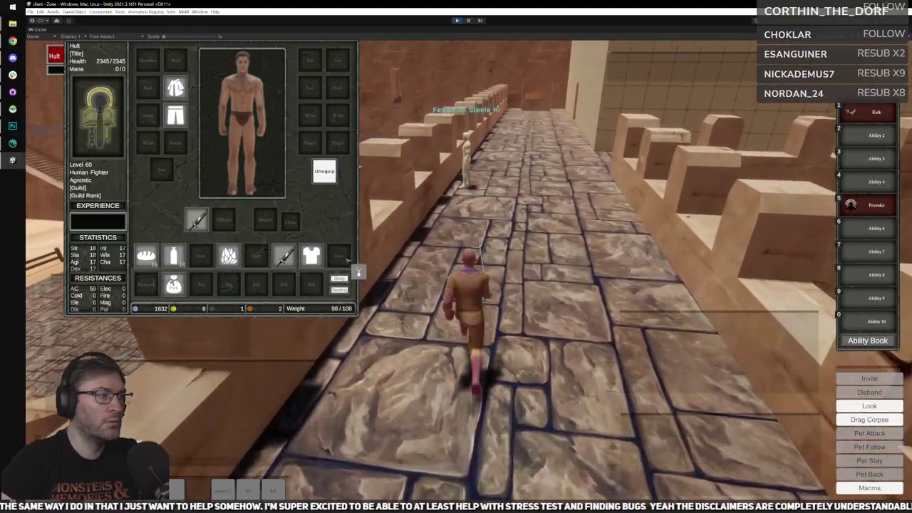
key("i")
Target and hail the armored NPC on the rampart, and examine his face and hands from the front.
scroll(456, 271, "up", 8)
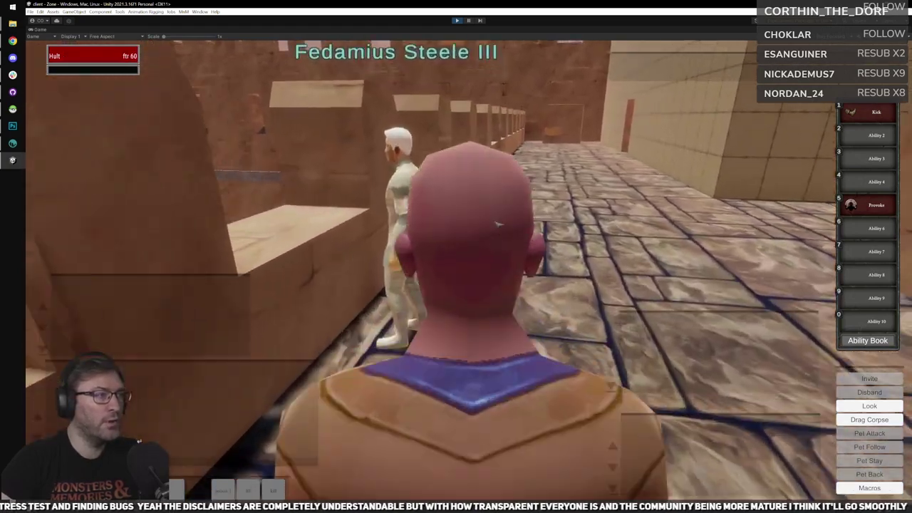
left_click(396, 214)
key("h")
right_click_drag(456, 270, 418, 319)
key("w")
right_click_drag(543, 267, 526, 229)
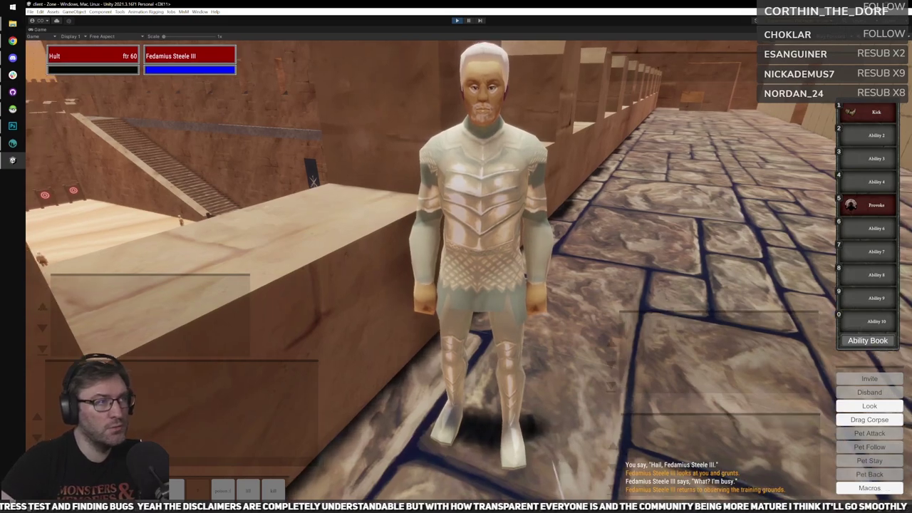
Turn the fighter away from the armored NPC and jump off the rampart onto the sand outside the wall.
key("d")
right_click_drag(525, 228, 220, 257)
key("w")
key("w")
key("space")
scroll(455, 271, "down", 5)
key("w")
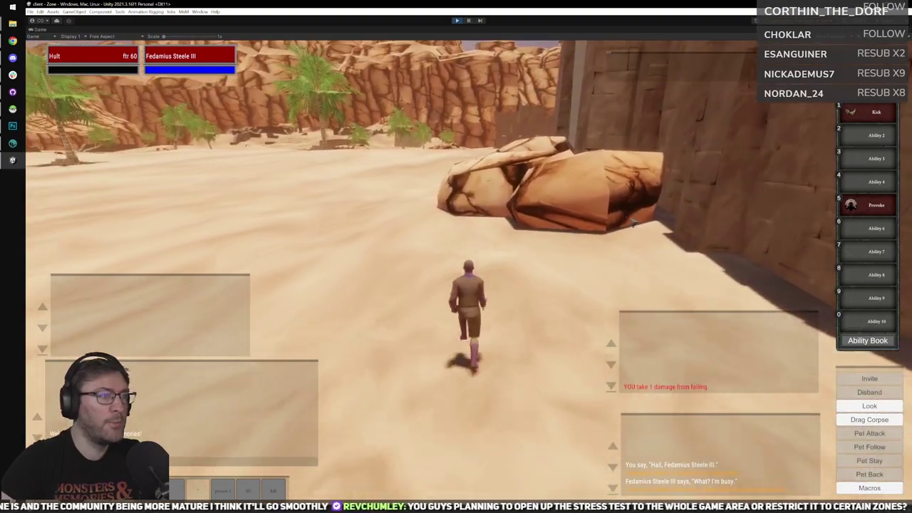
Run the fighter past the rocks and along the outer wall toward the guarded gate by the stone road.
key("w")
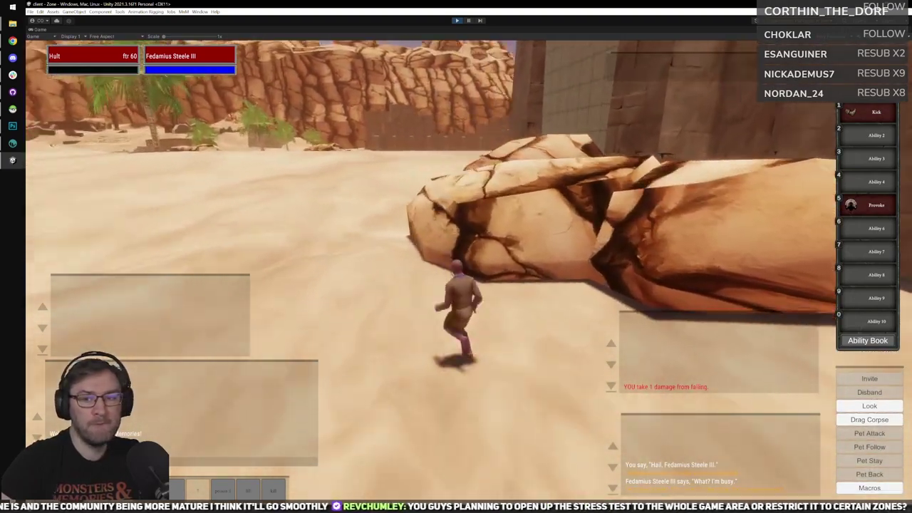
key("w")
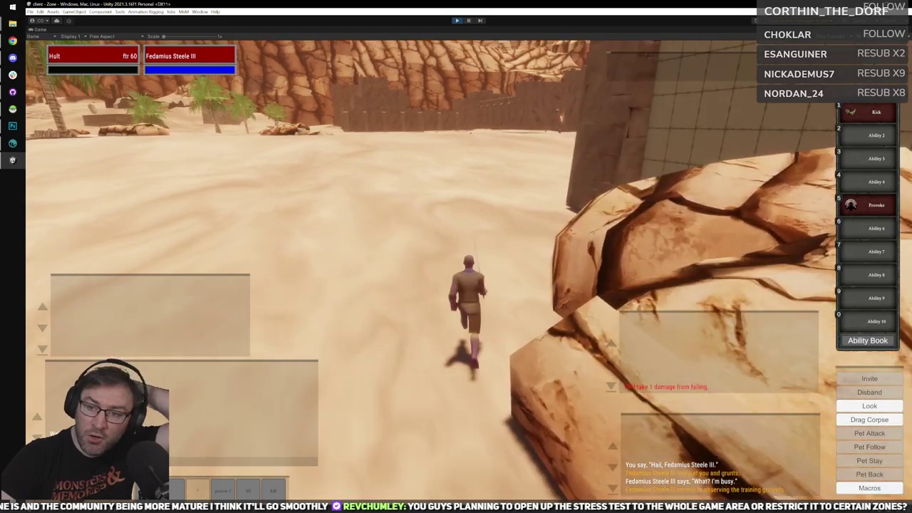
key("w")
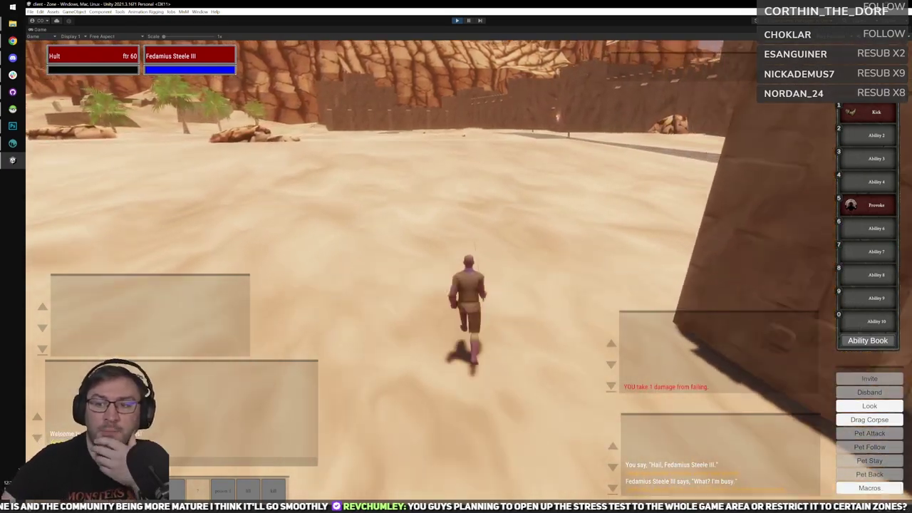
key("w")
key("d")
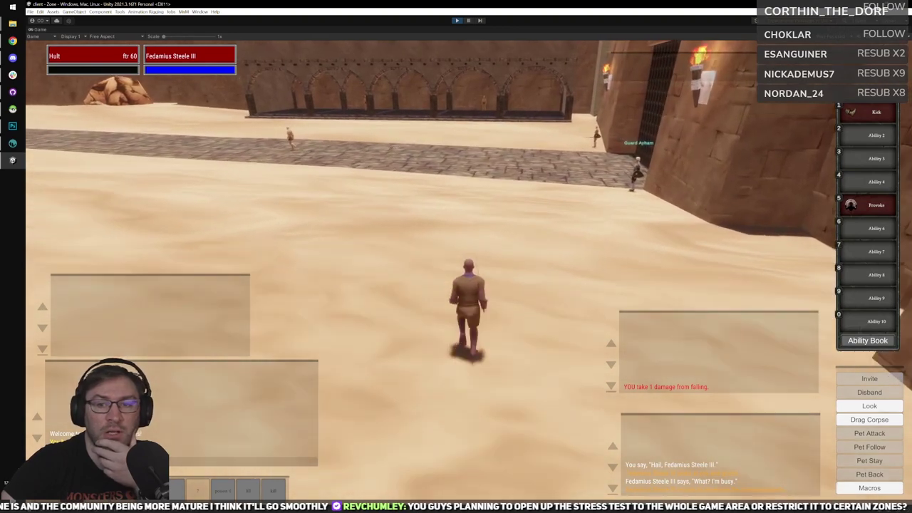
key("w")
key("a")
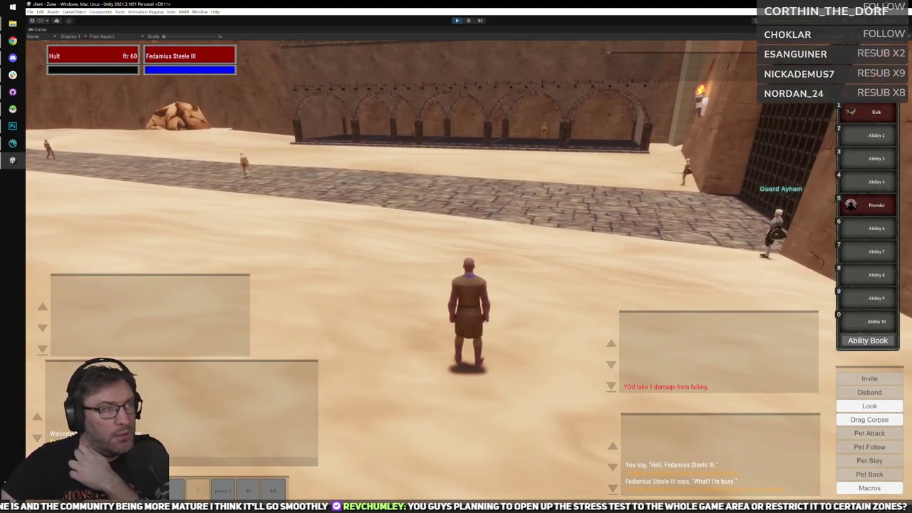
Bring the fighter onto the stone road in front of the barred gate and look back along the road.
right_click_drag(469, 276, 356, 253)
key("d")
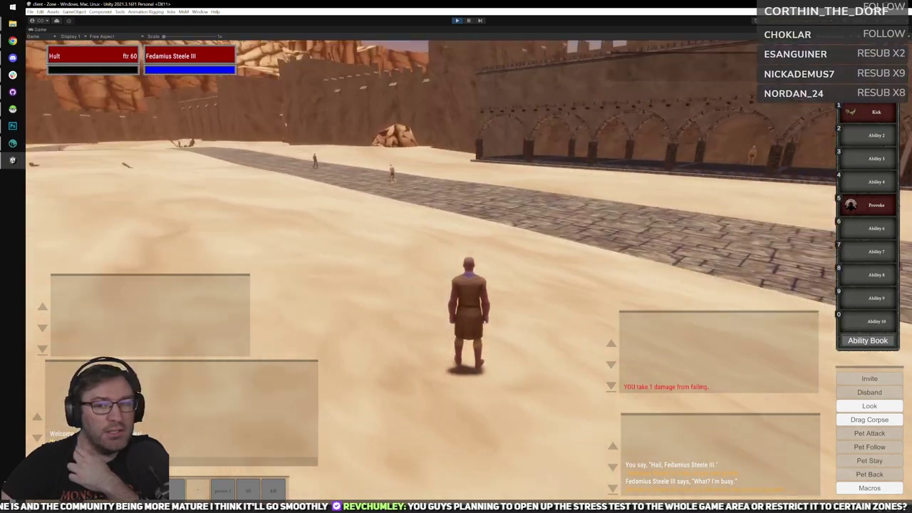
key("d")
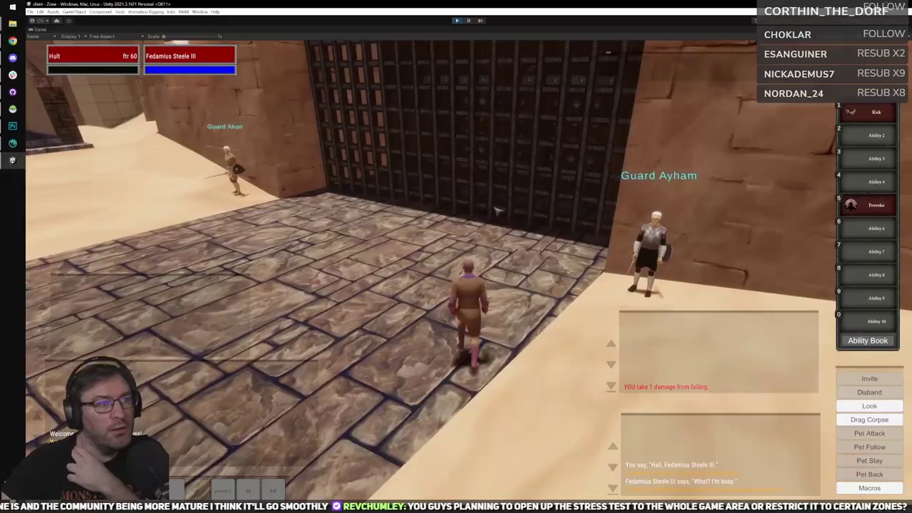
right_click_drag(498, 211, 321, 192)
scroll(498, 211, "up", 5)
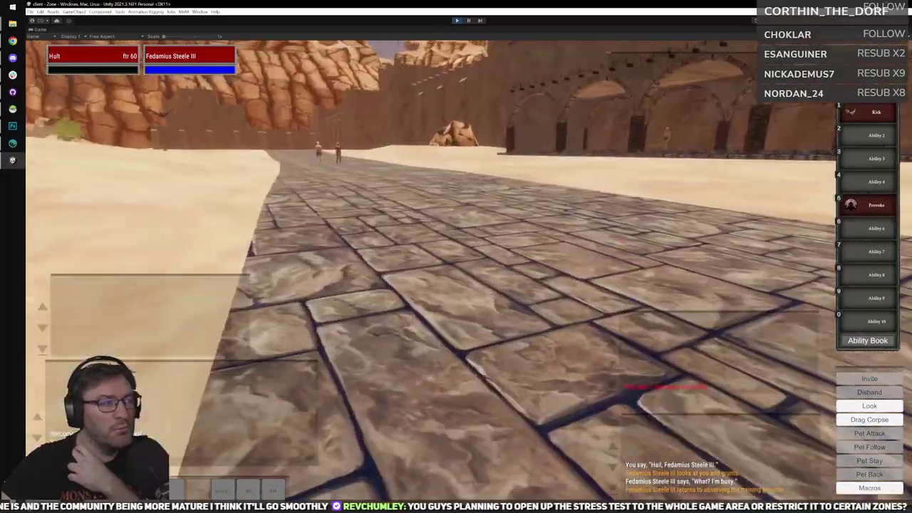
Move the fighter past the gold-armored gate guard and stop on the sand beside the road, facing the approaching trainee.
key("d")
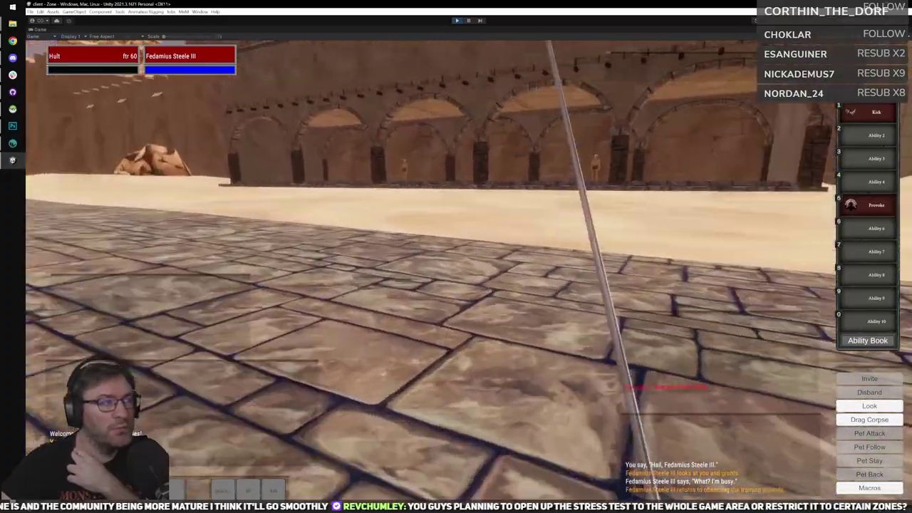
key("w")
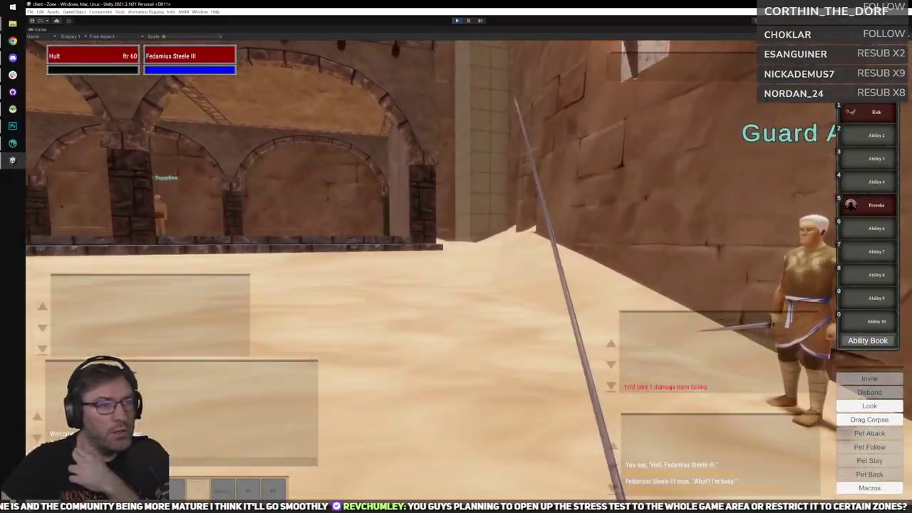
key("d")
key("d")
scroll(494, 358, "down", 5)
key("d")
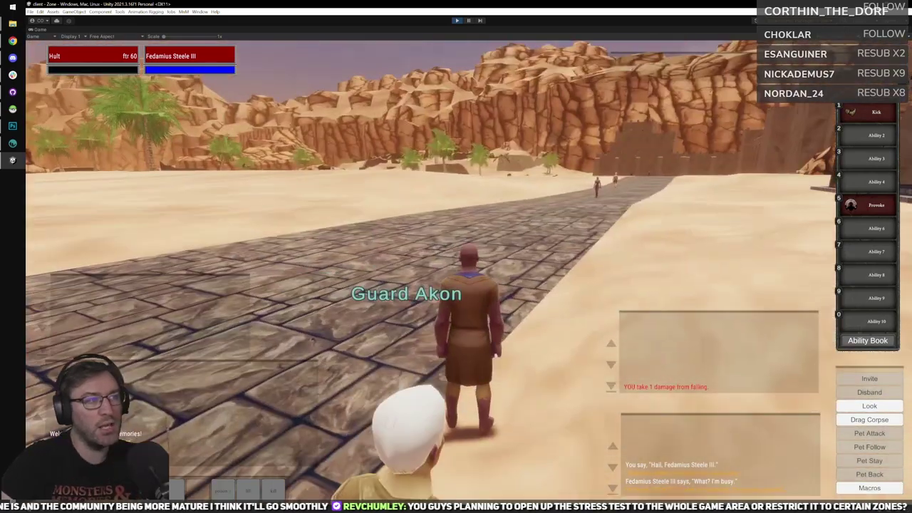
key("w")
scroll(475, 248, "down", 3)
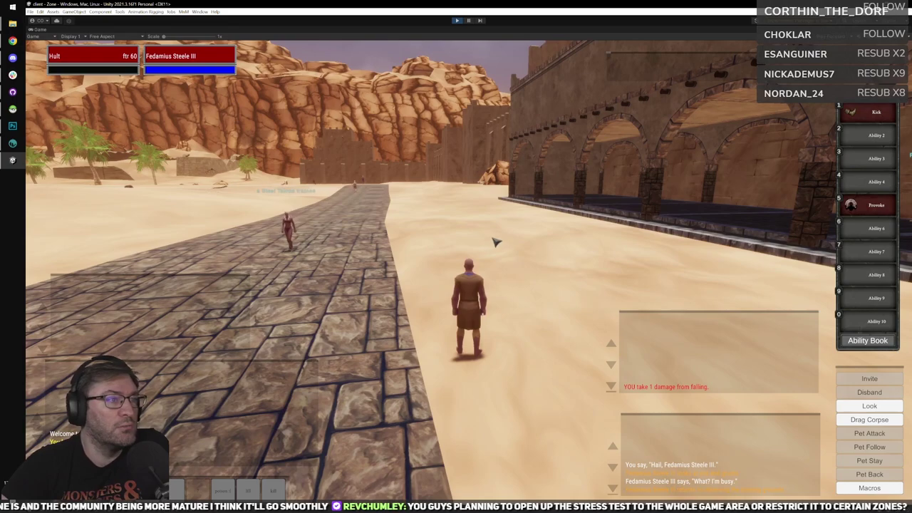
Examine the Steel Talons trainee's skin color up close as she walks along the stone road toward the gate.
right_click_drag(496, 242, 454, 246)
scroll(508, 256, "up", 5)
right_click_drag(508, 256, 415, 251)
scroll(463, 251, "up", 3)
key("w")
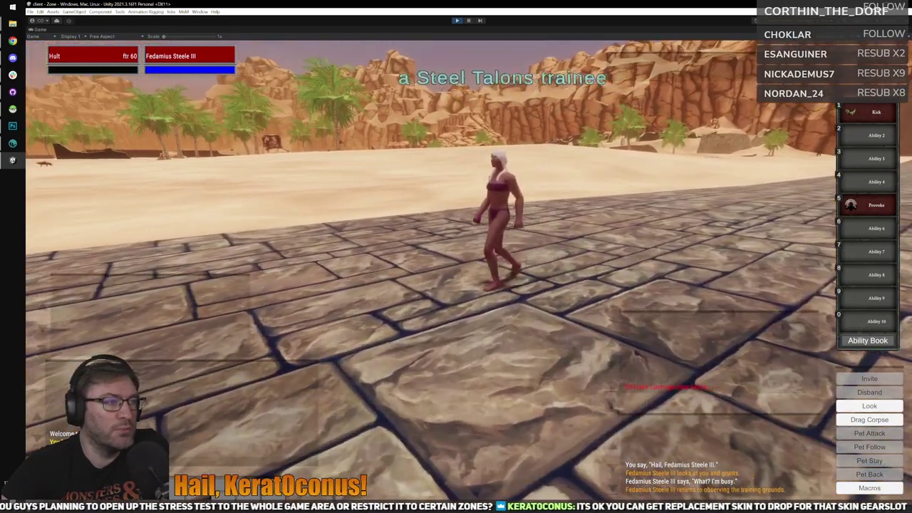
key("a")
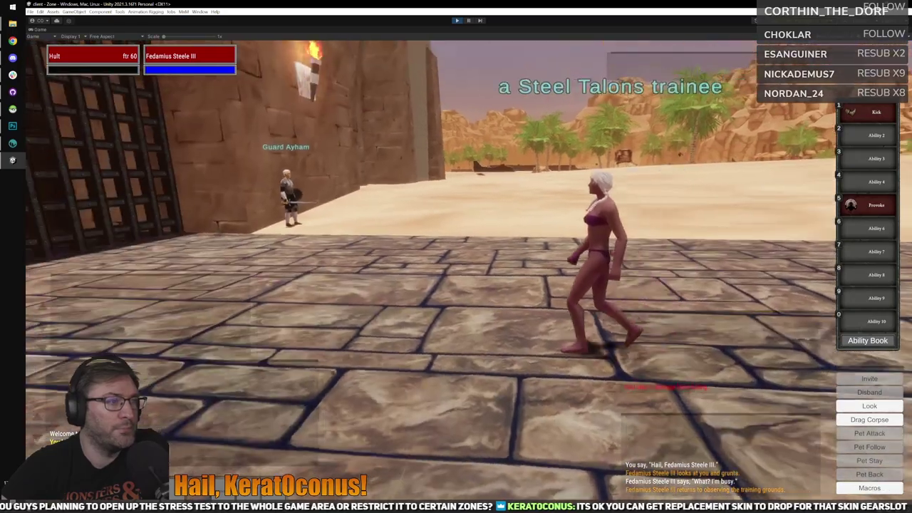
scroll(492, 299, "down", 8)
right_click_drag(516, 299, 492, 344)
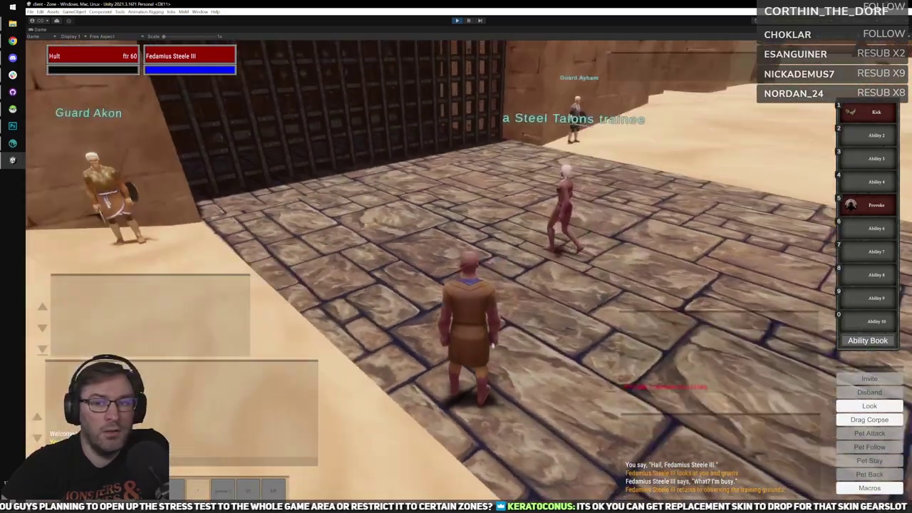
Follow the trainee's walk through the gate and compare her skin with that of the two gate guards.
key("a")
key("w")
key("d")
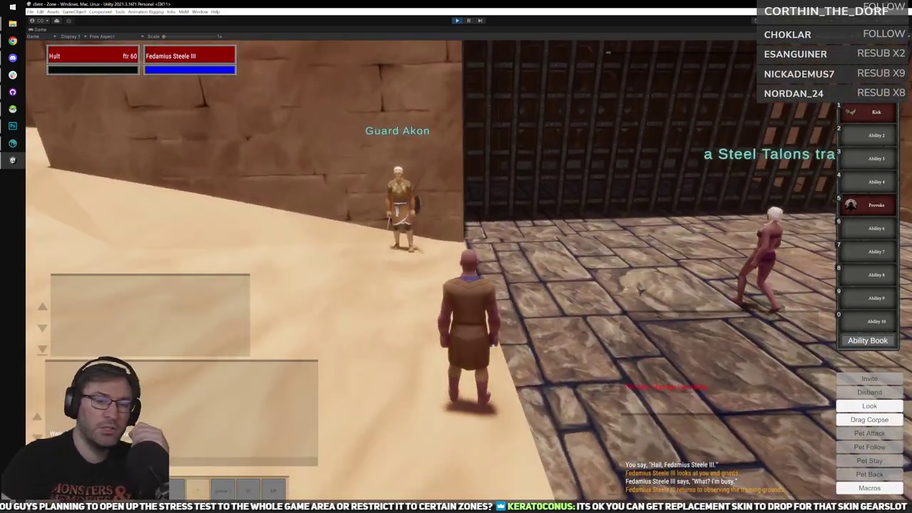
key("d")
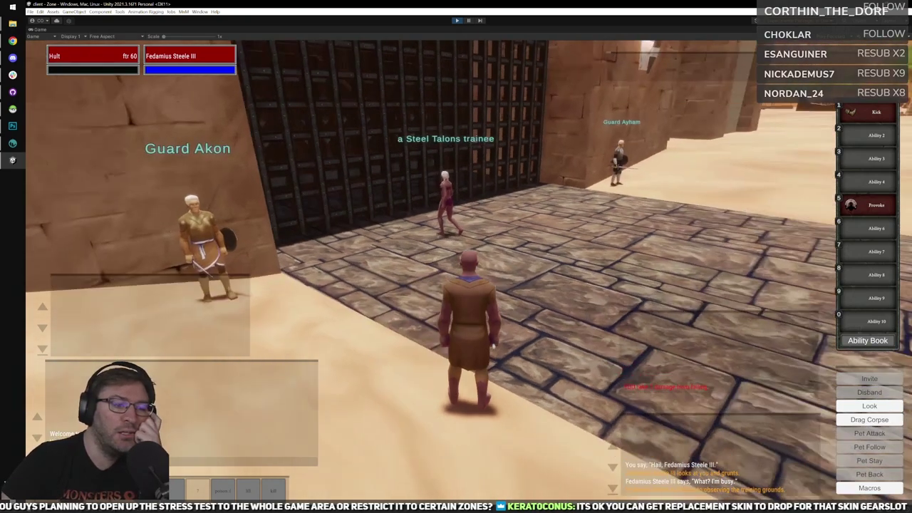
key("d")
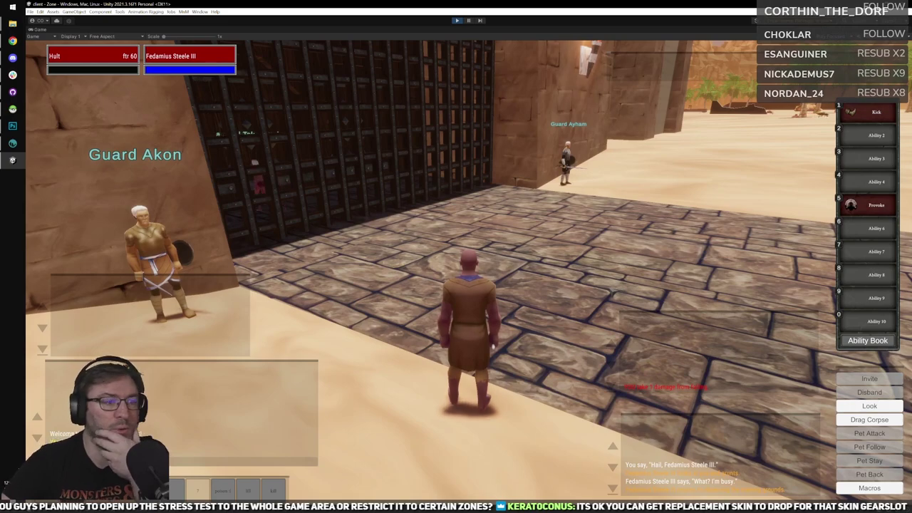
key("d")
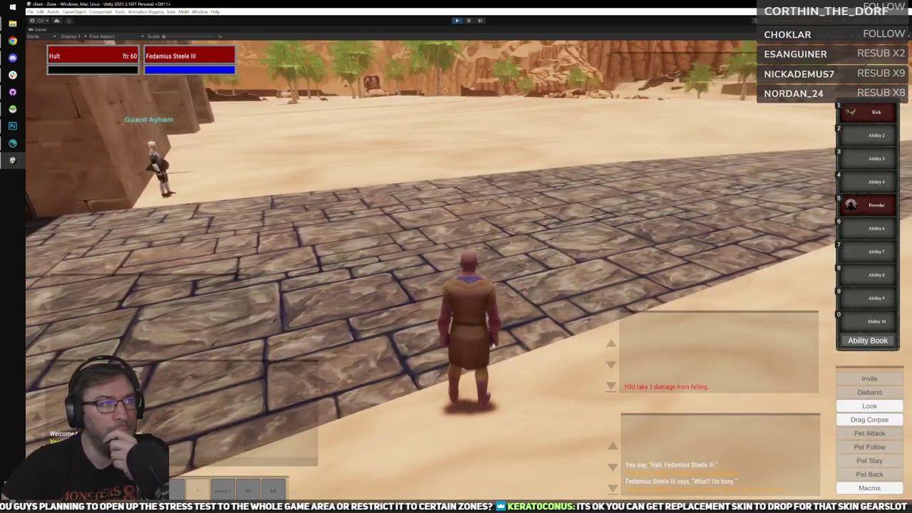
key("d")
key("d")
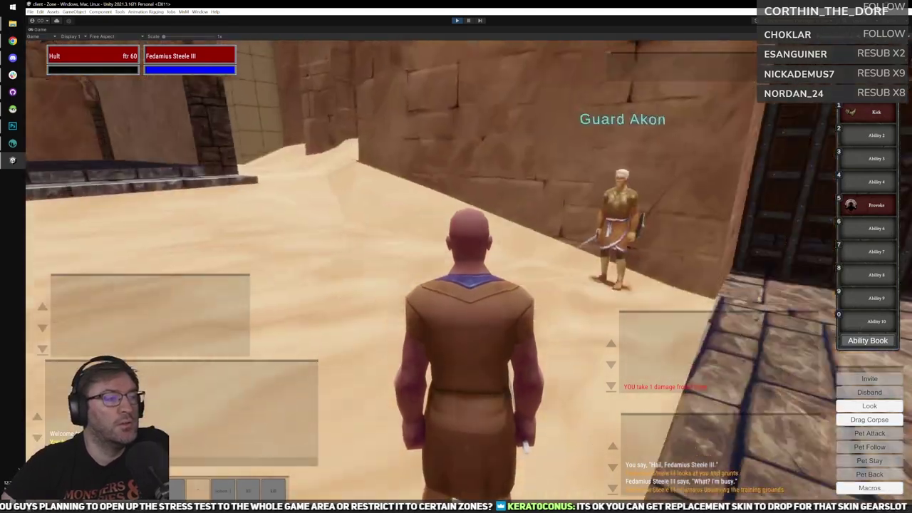
Walk the fighter up to the gold-armored guard and examine his face, arms and hands from the front.
key("d")
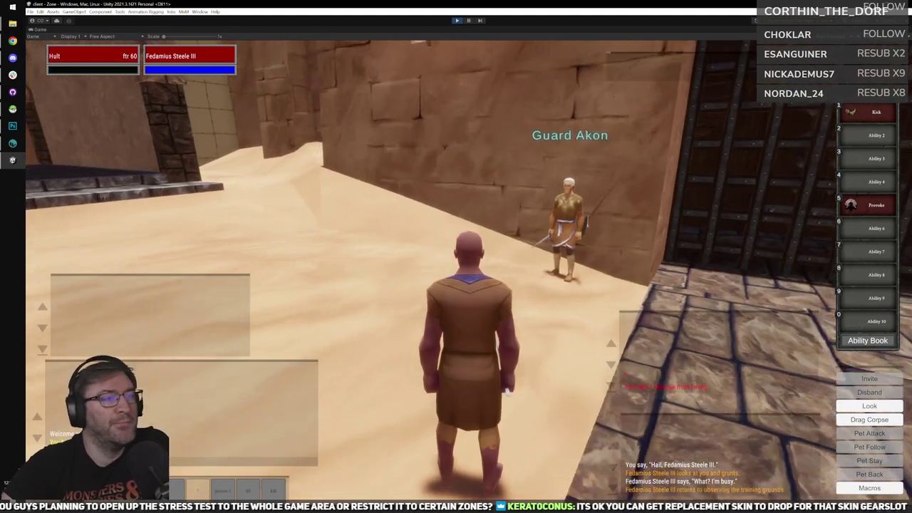
key("w")
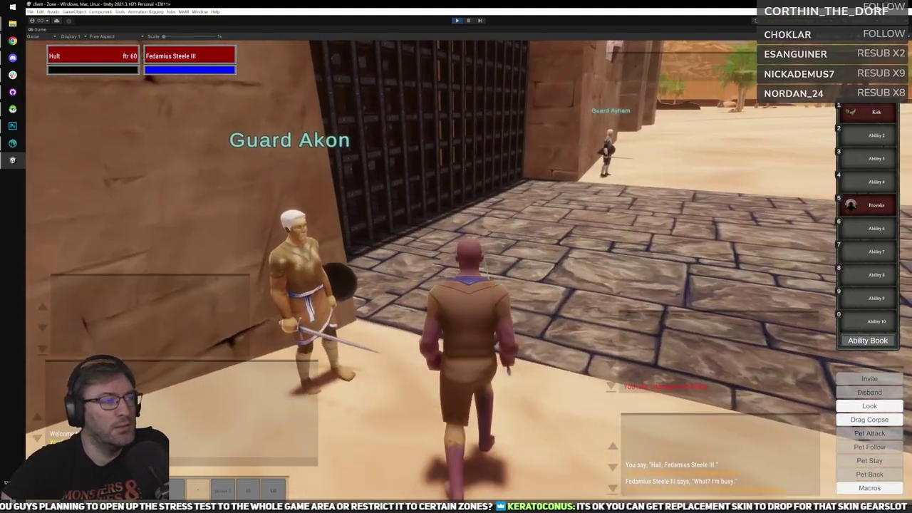
left_click_drag(487, 275, 535, 280)
scroll(529, 287, "up", 3)
scroll(531, 285, "down", 3)
scroll(549, 268, "up", 3)
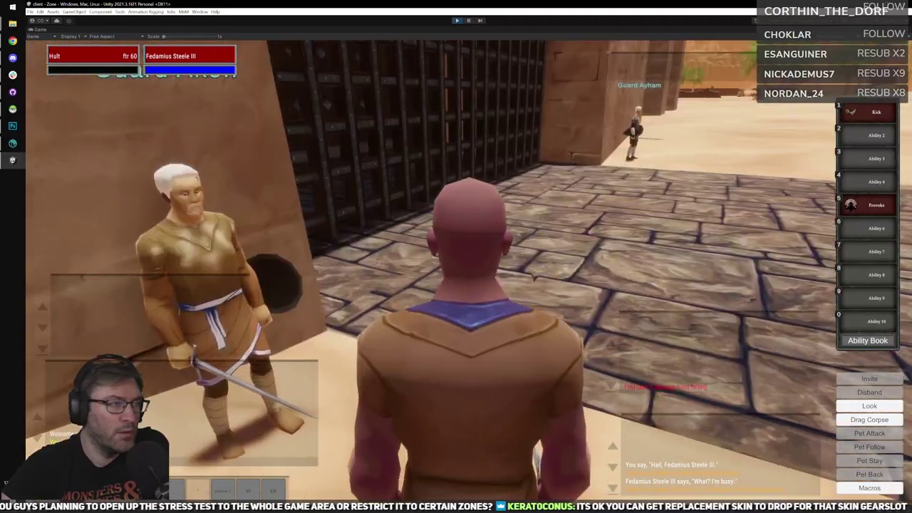
scroll(534, 277, "up", 3)
right_click_drag(571, 284, 564, 268)
right_click_drag(529, 95, 529, 78)
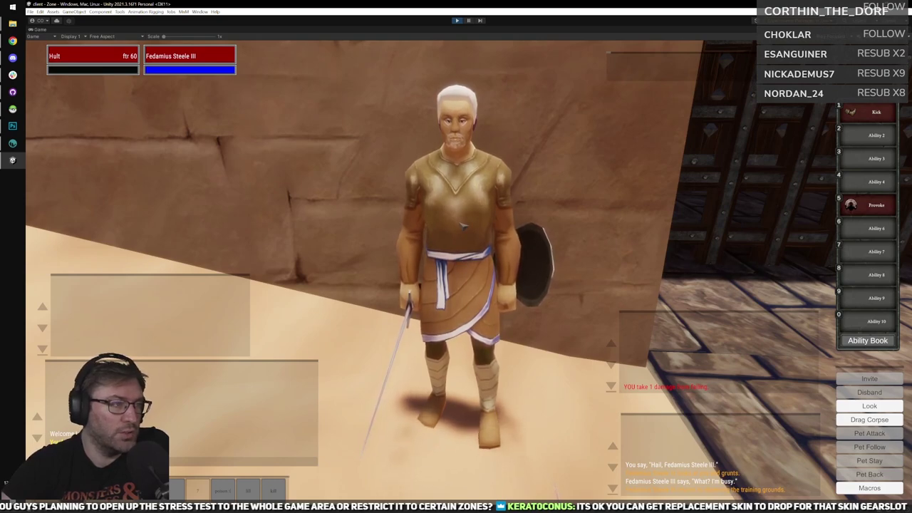
key("w")
mouse_move(475, 253)
right_mouse_down()
mouse_move(536, 272)
mouse_move(470, 246)
mouse_move(491, 250)
right_mouse_up()
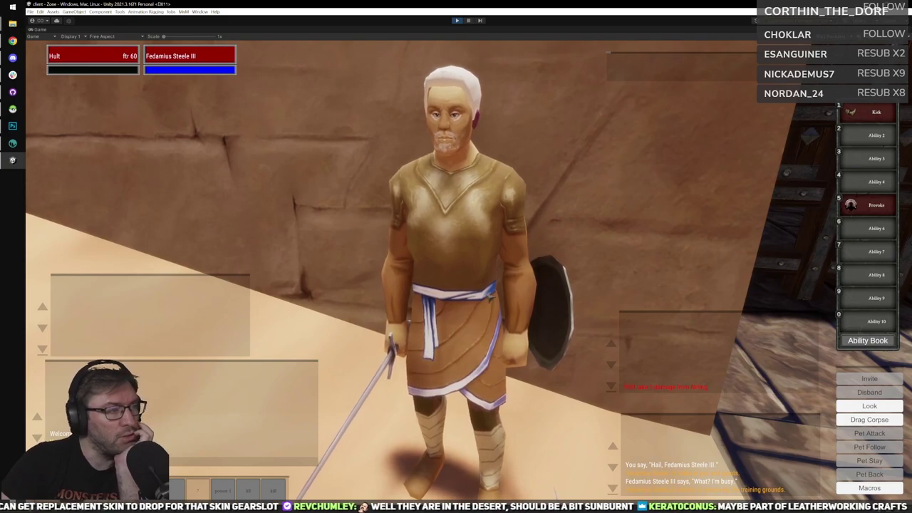
View the fighter from the front beside the guard to compare their face and arm skin colors.
scroll(503, 384, "down", 3)
scroll(503, 385, "down", 3)
right_click_drag(502, 385, 522, 289)
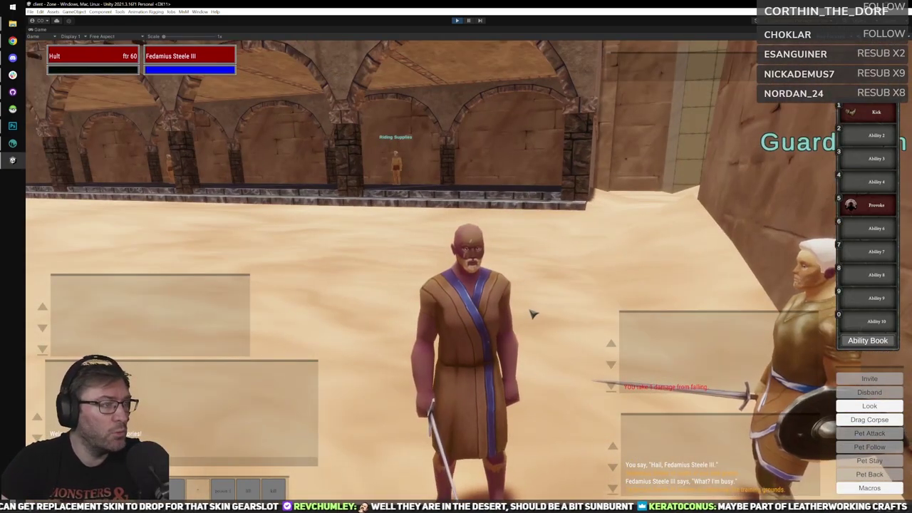
scroll(574, 284, "up", 2)
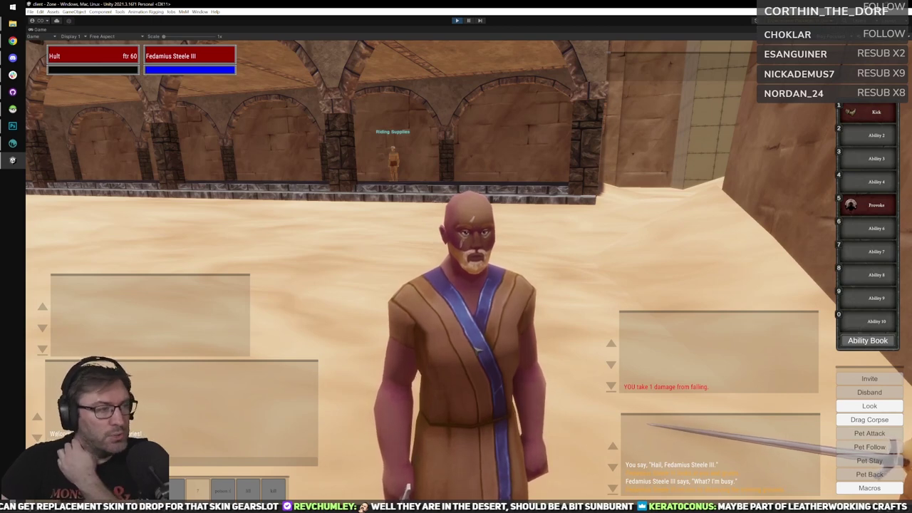
scroll(563, 292, "down", 2)
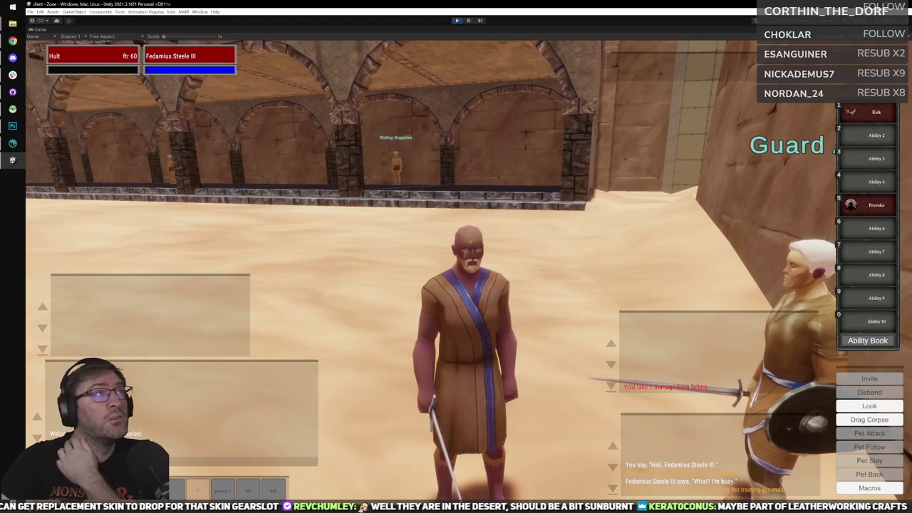
Run the fighter along the desert walls to the next gate and view the skin of the two silver-armored guards there.
key("w")
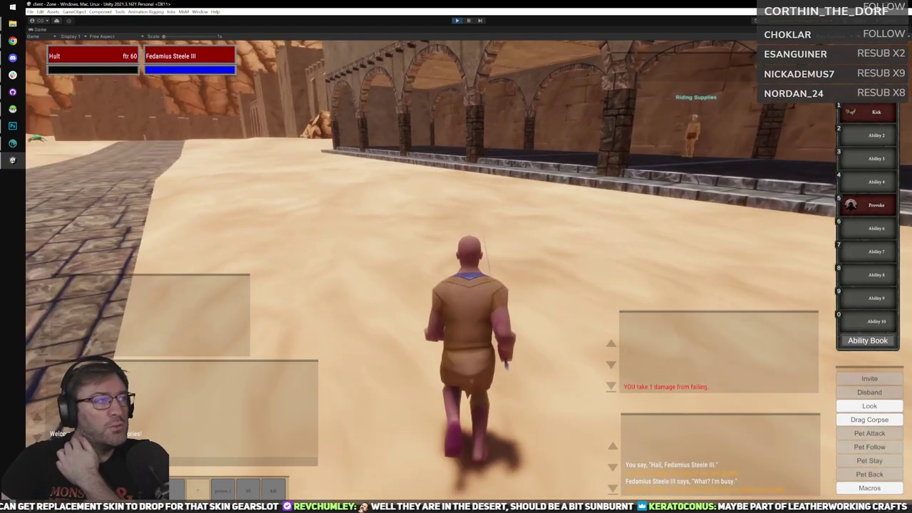
key("w")
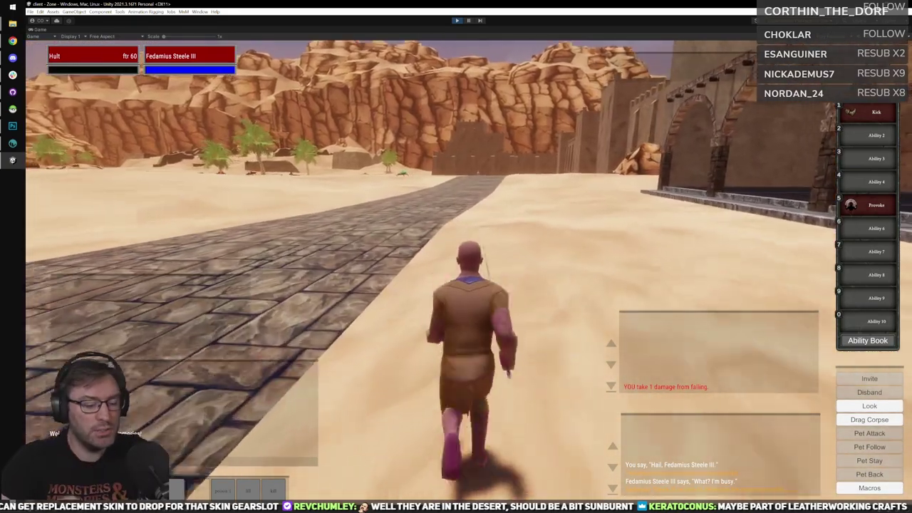
key("w")
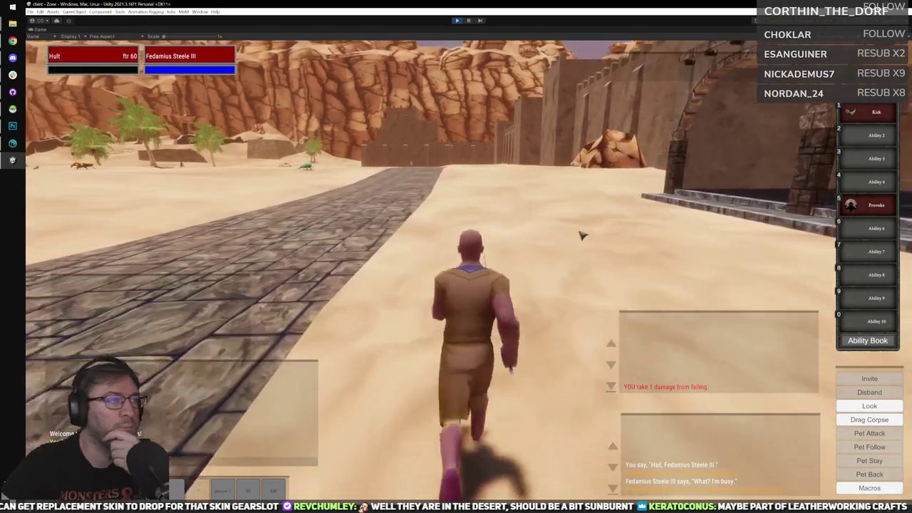
key("w")
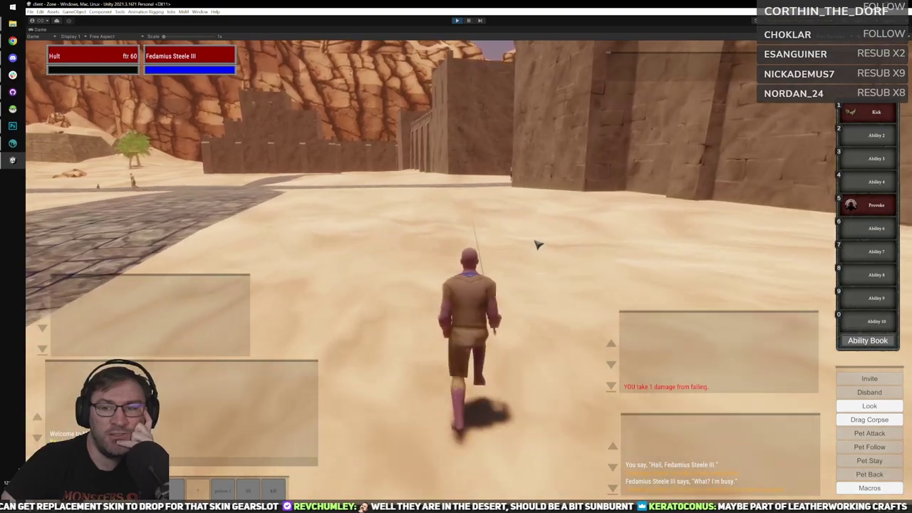
key("w")
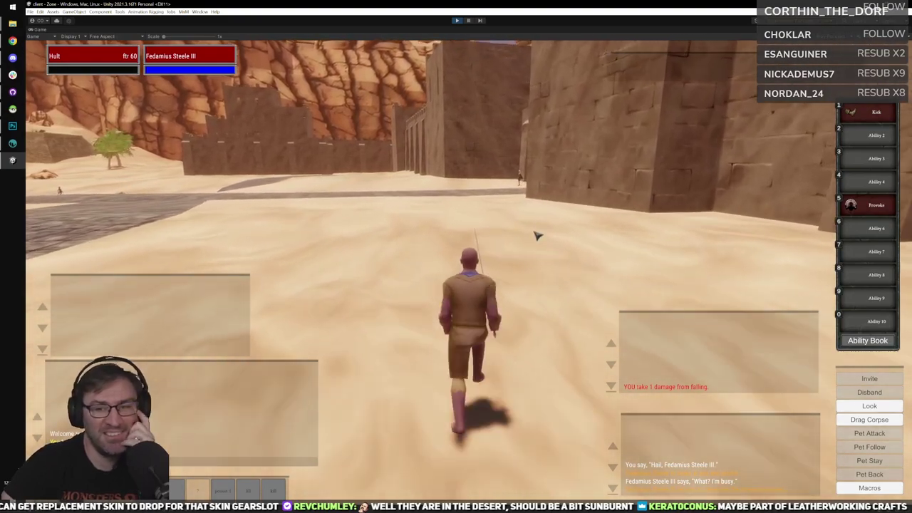
key("w")
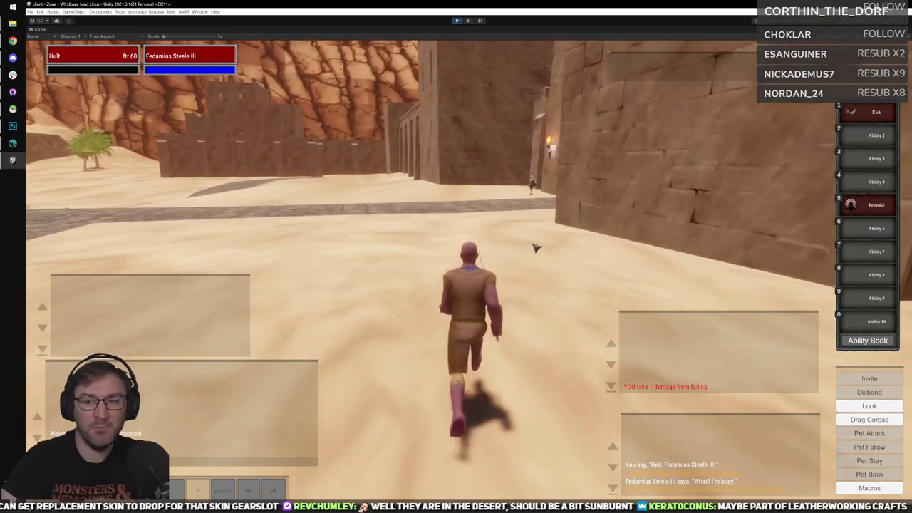
key("w")
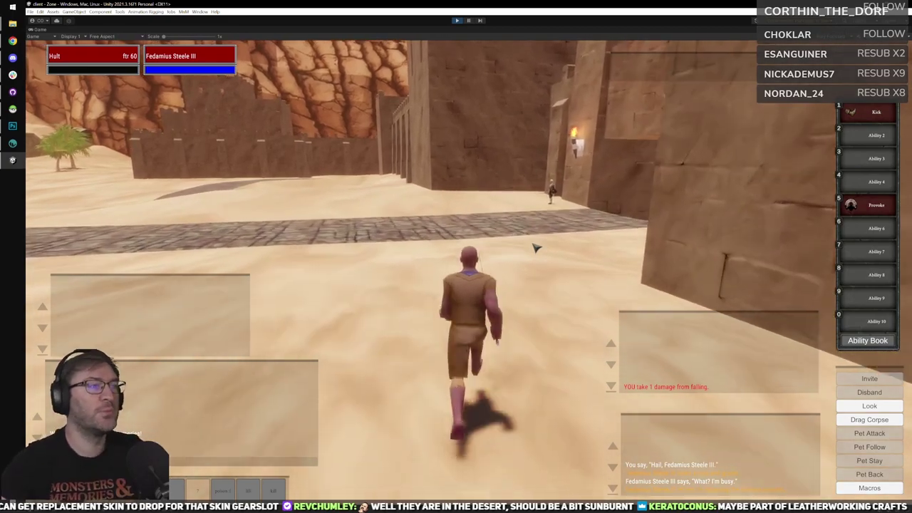
key("w")
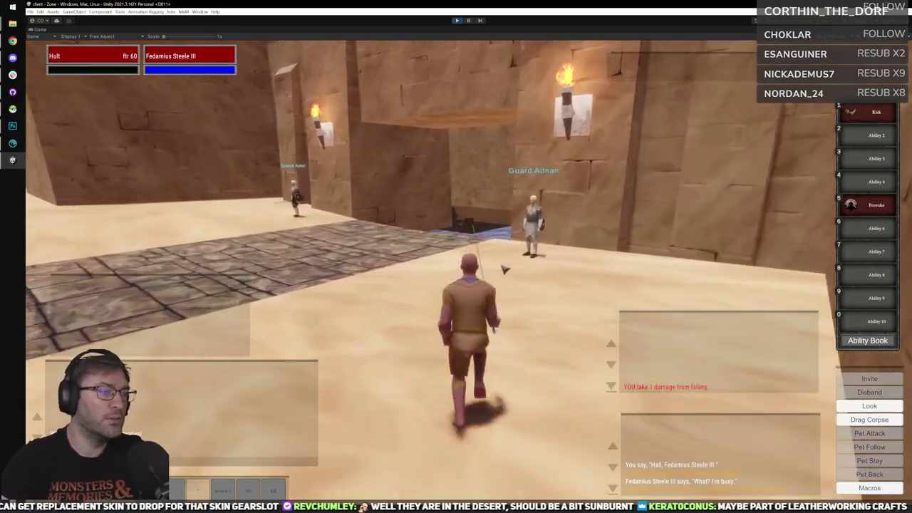
key("w")
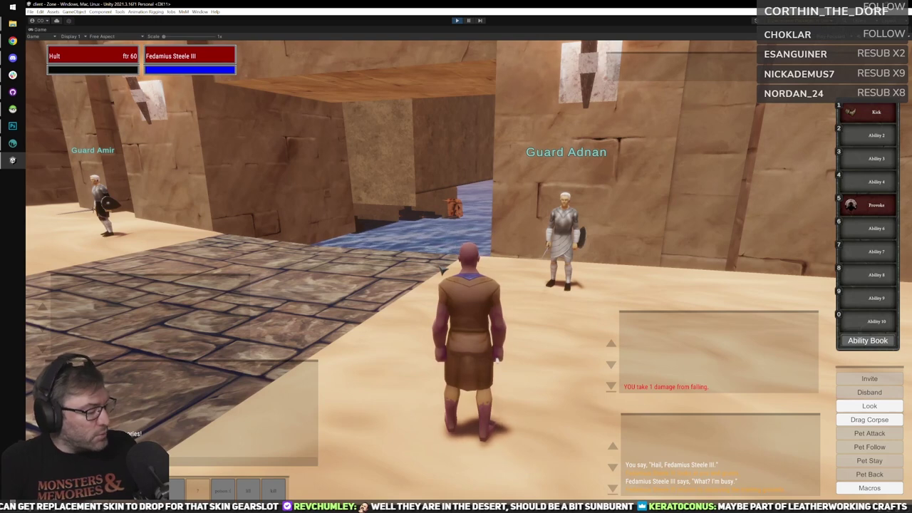
key("alt+Tab")
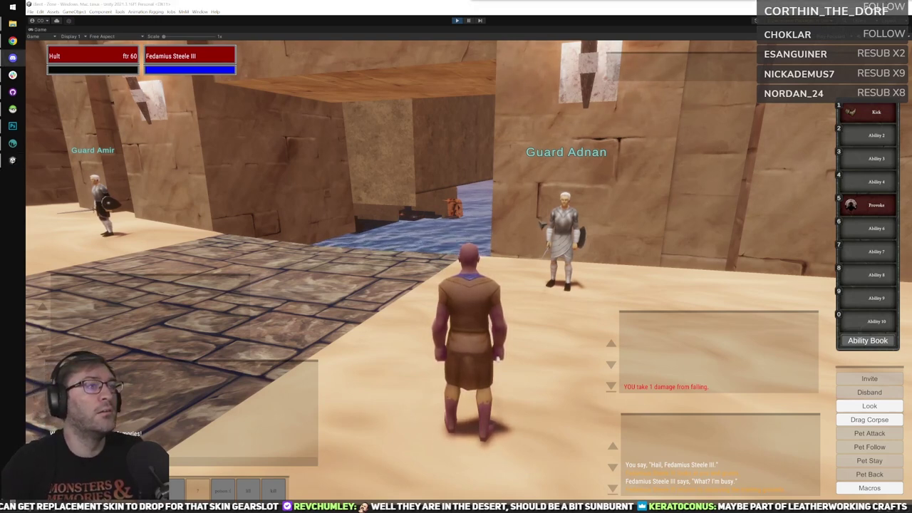
left_click(510, 242)
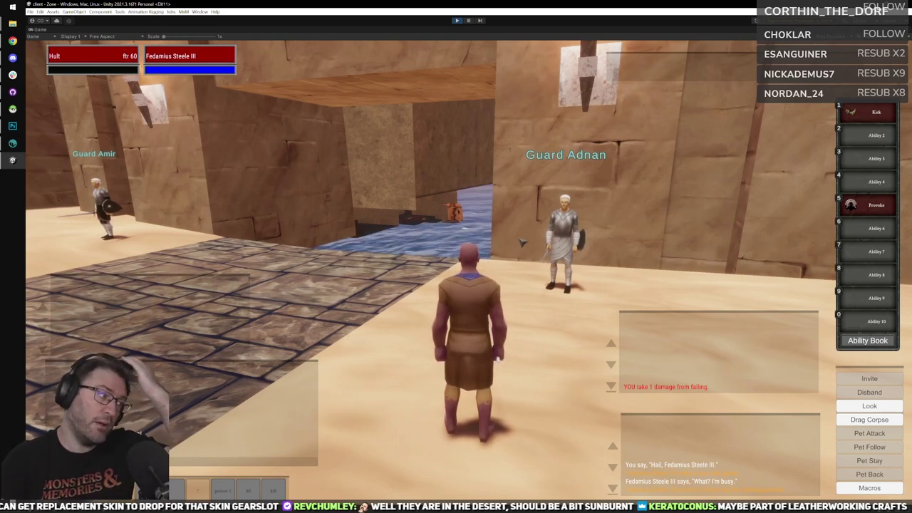
left_click_drag(522, 243, 246, 246)
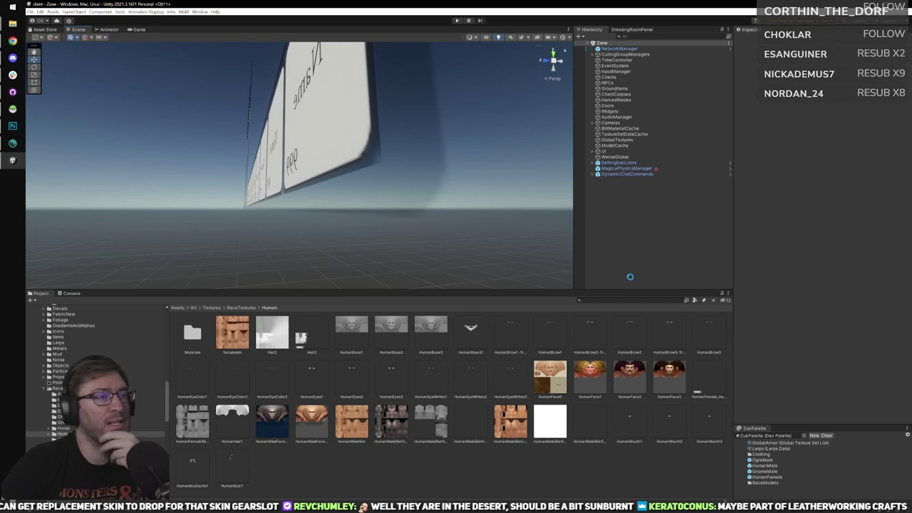
Switch from Unity to Blender and open HumM_Rig_03.blend from the Downloads folder.
key("super+shift+Right")
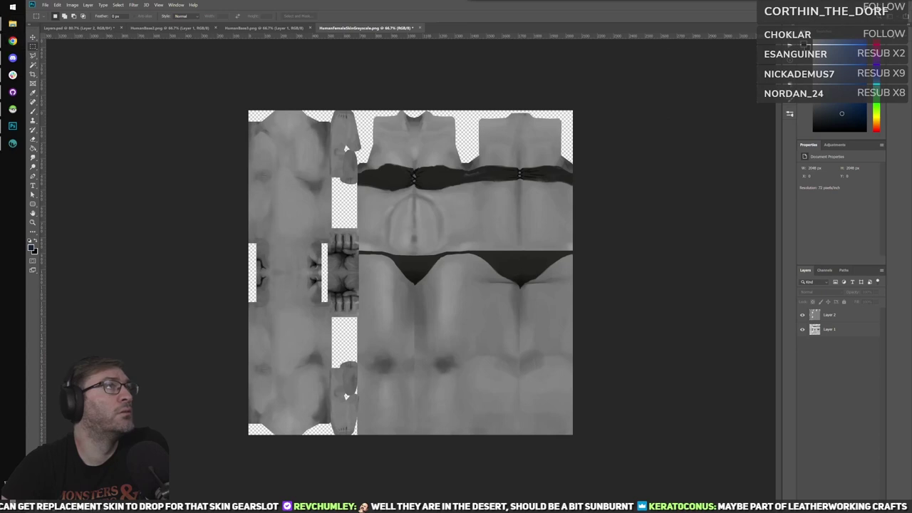
key("alt+Tab")
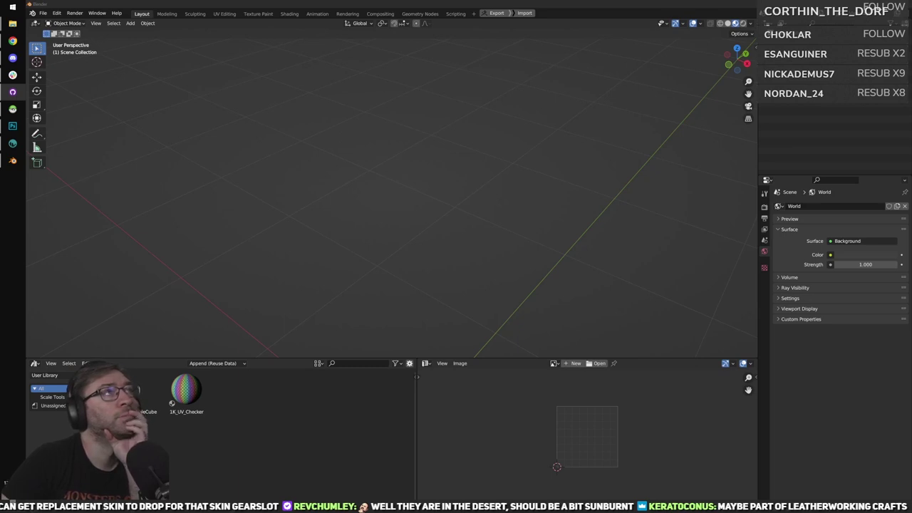
left_click(43, 13)
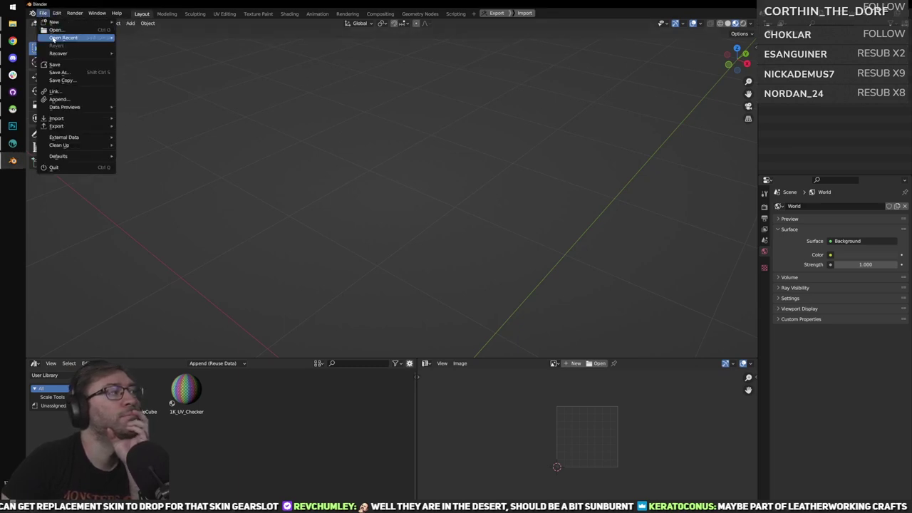
left_click(57, 30)
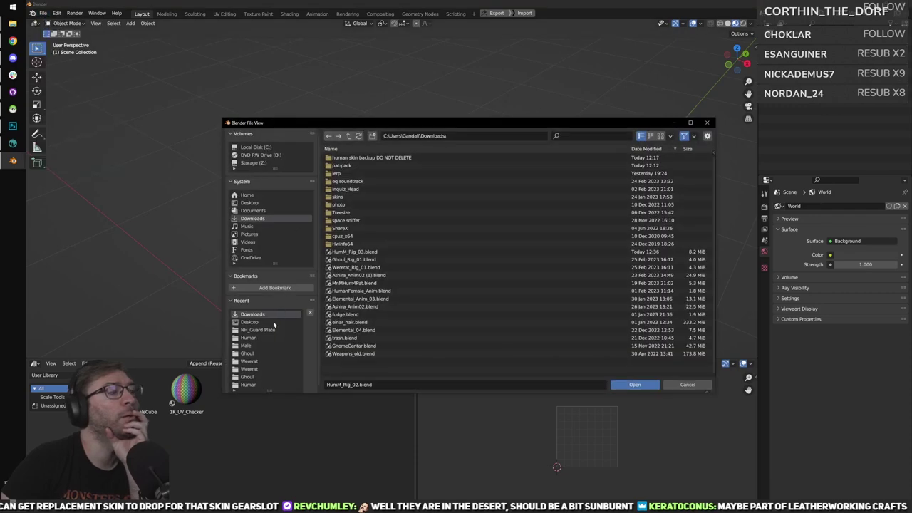
left_click(270, 324)
left_click(278, 314)
left_click(367, 251)
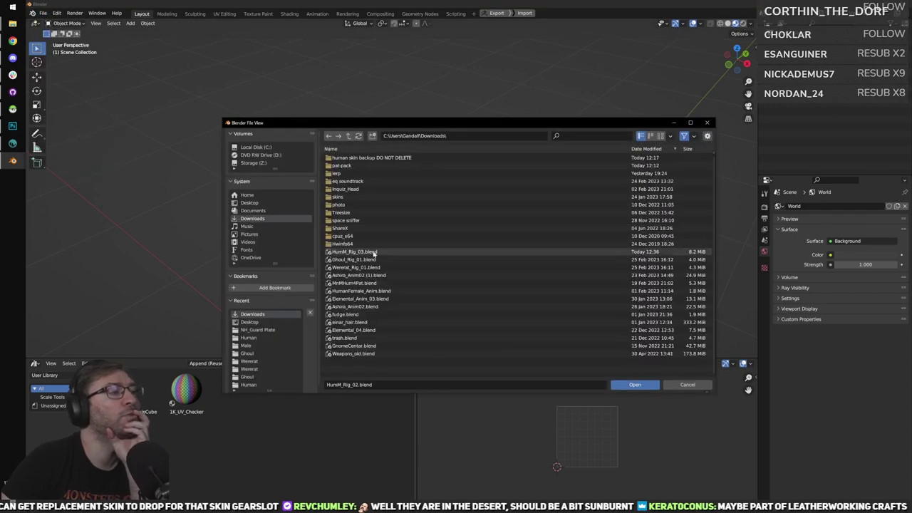
left_click(638, 388)
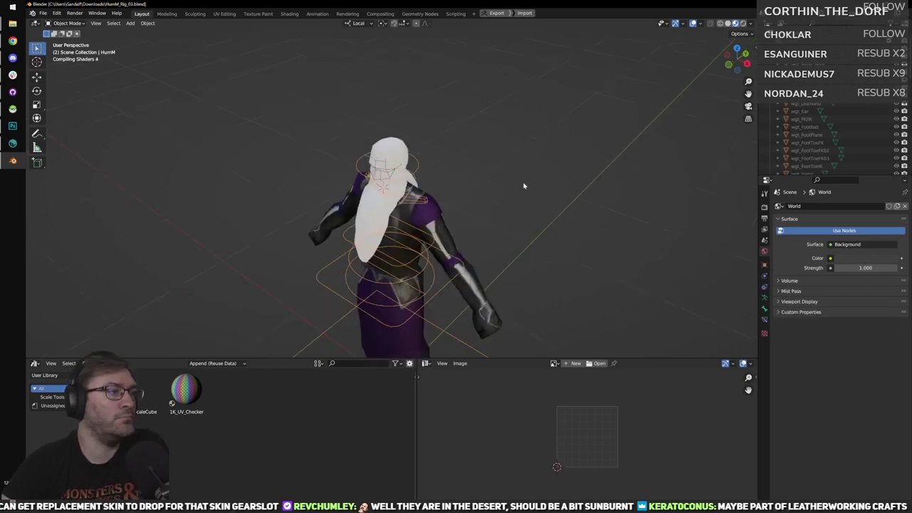
Enlarge the 3D viewport around the bearded human male and turn off the viewport overlays.
middle_click_drag(539, 183, 621, 131)
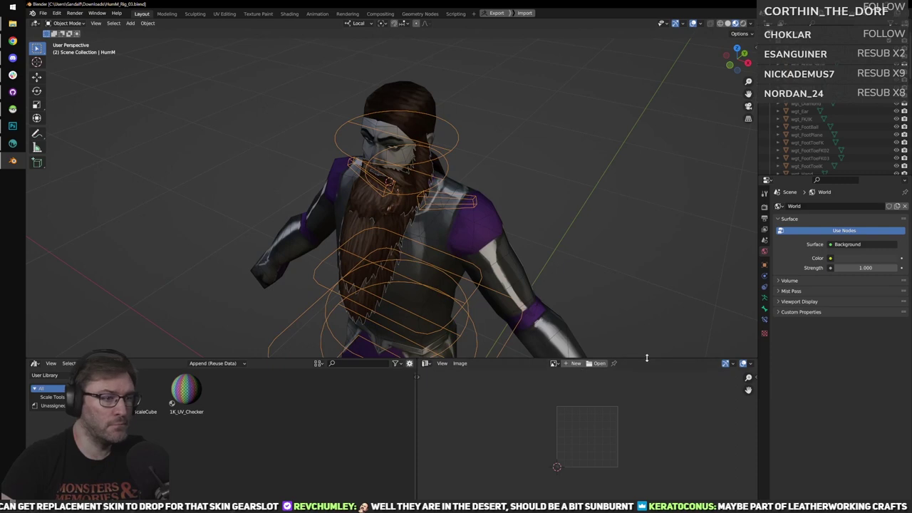
left_click_drag(648, 358, 647, 404)
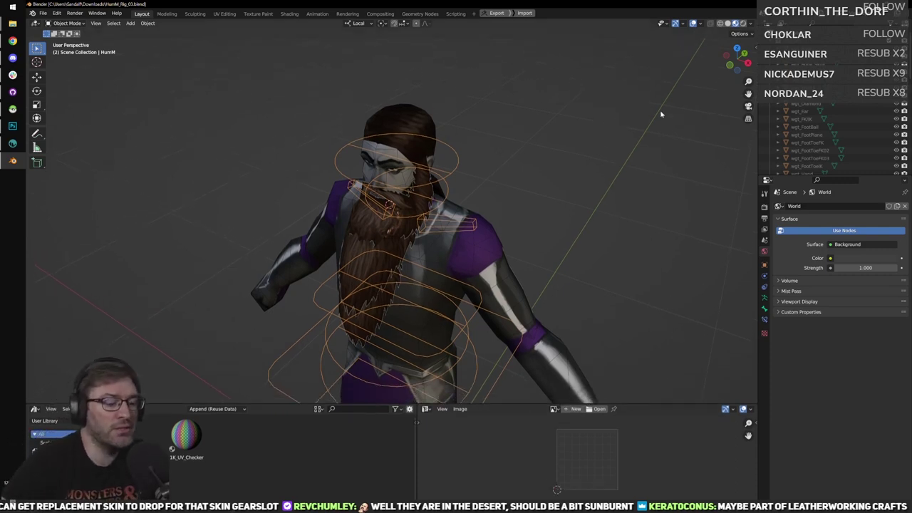
left_click(694, 24)
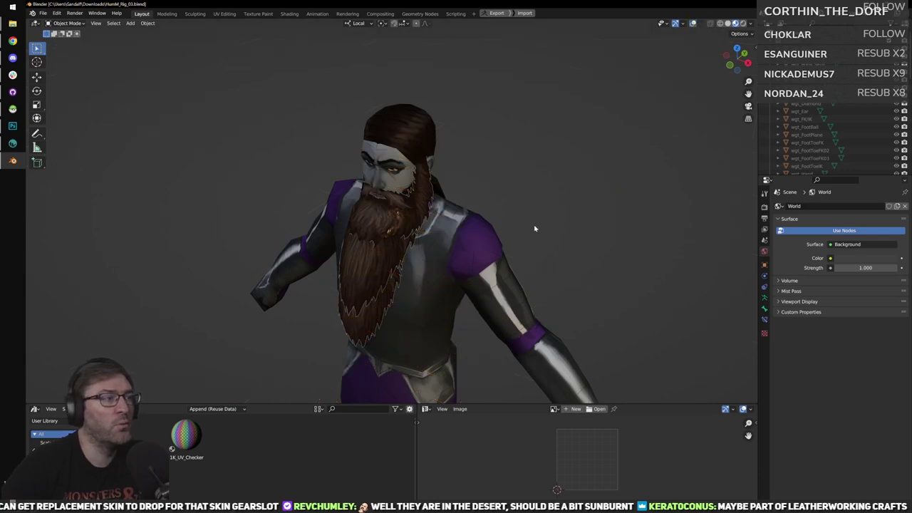
Select the long beard and examine it together with the character's face and upper body from the front.
middle_click_drag(470, 242, 428, 216)
scroll(427, 216, "up", 4)
left_click(427, 197)
key("KP_Decimal")
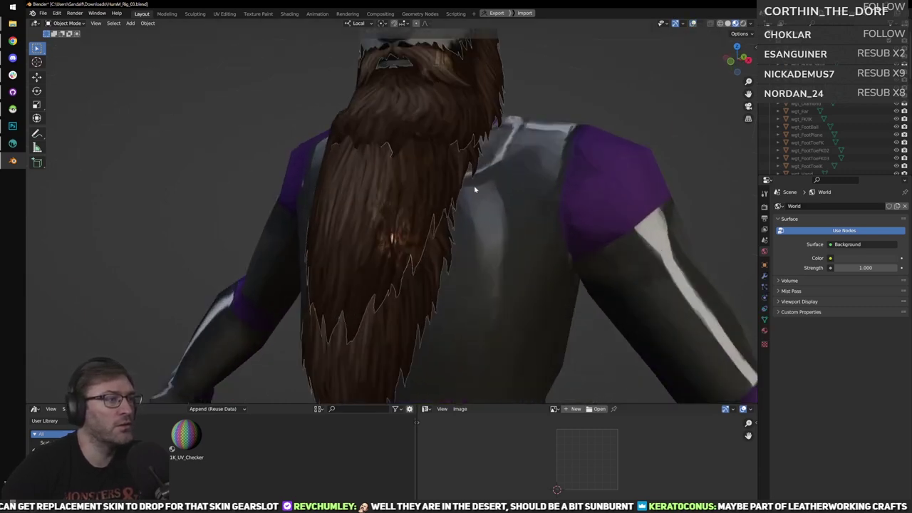
scroll(475, 188, "down", 3)
mouse_move(467, 189)
middle_mouse_down()
mouse_move(435, 195)
mouse_move(485, 192)
mouse_move(459, 187)
middle_mouse_up()
scroll(460, 187, "up", 1)
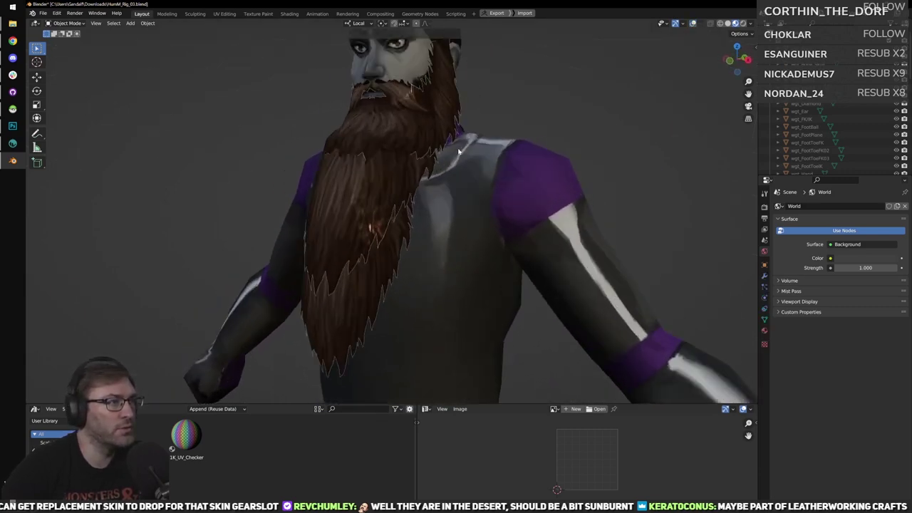
middle_click_drag(463, 148, 718, 67, "shift")
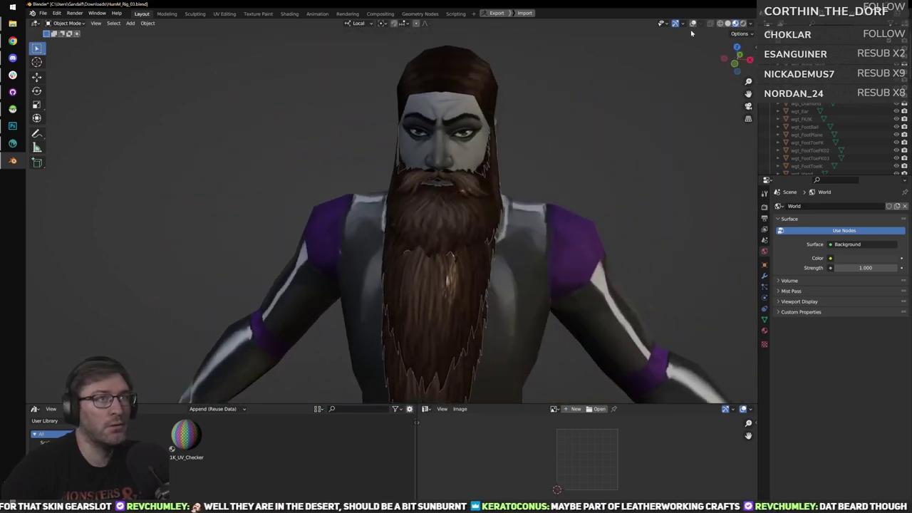
scroll(650, 71, "down", 2)
middle_click_drag(651, 72, 580, 126)
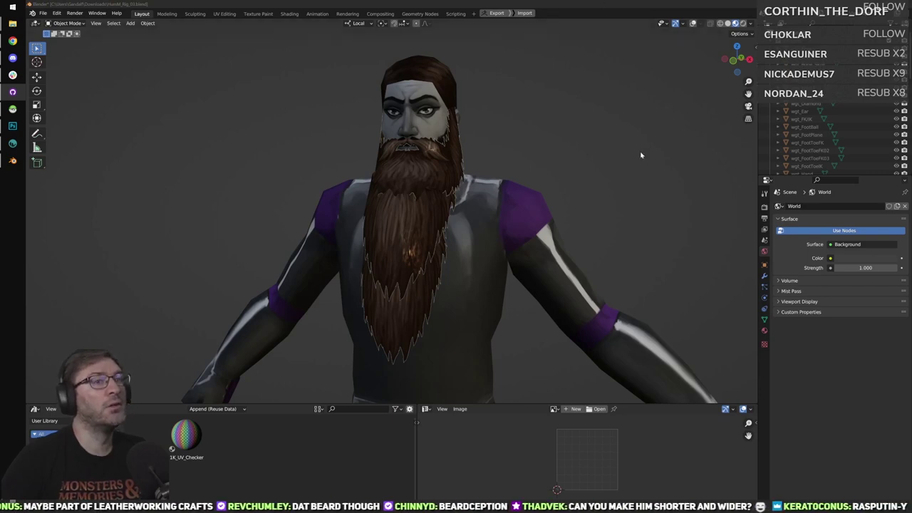
Turn the viewport overlays back on and inspect the long beard's mesh close up from the side.
scroll(824, 149, "down", 2)
scroll(825, 152, "down", 8)
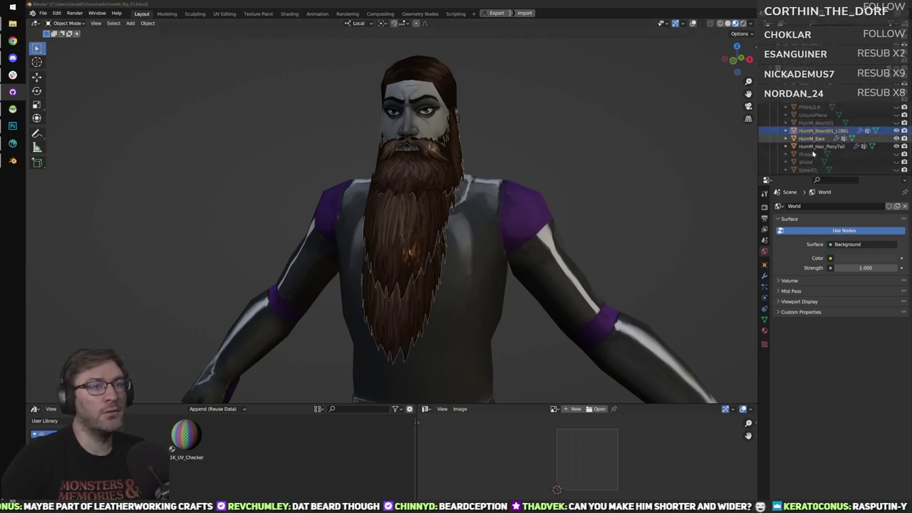
middle_click_drag(641, 168, 584, 128)
left_click(693, 23)
middle_click_drag(443, 169, 423, 184)
scroll(413, 183, "up", 3)
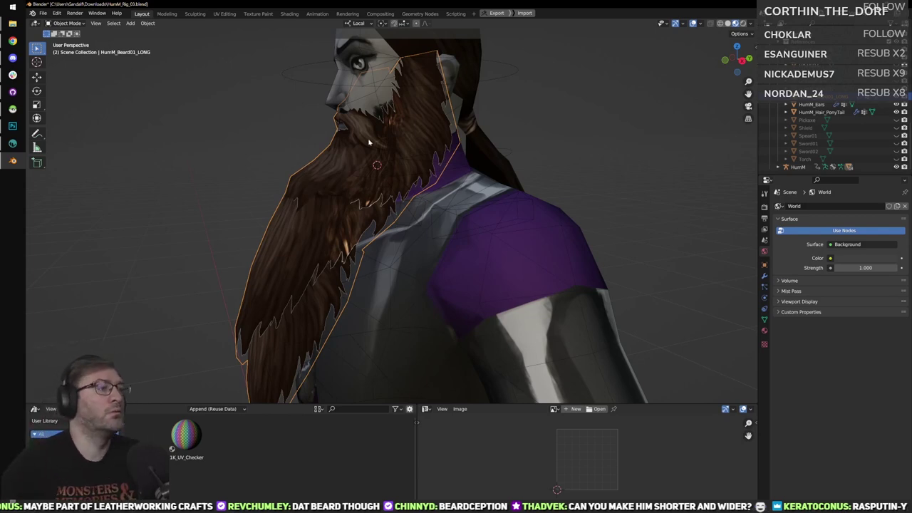
scroll(306, 167, "up", 2)
middle_click_drag(307, 167, 389, 233)
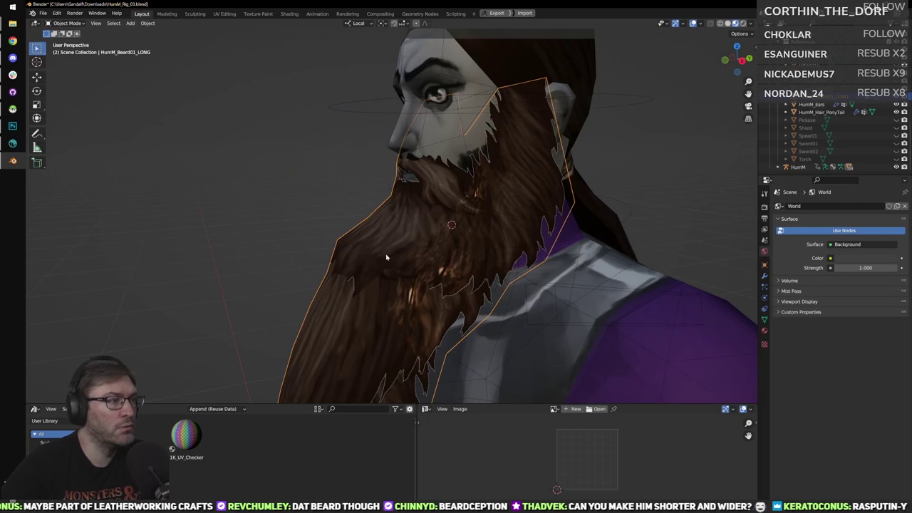
key("Tab")
key("Tab")
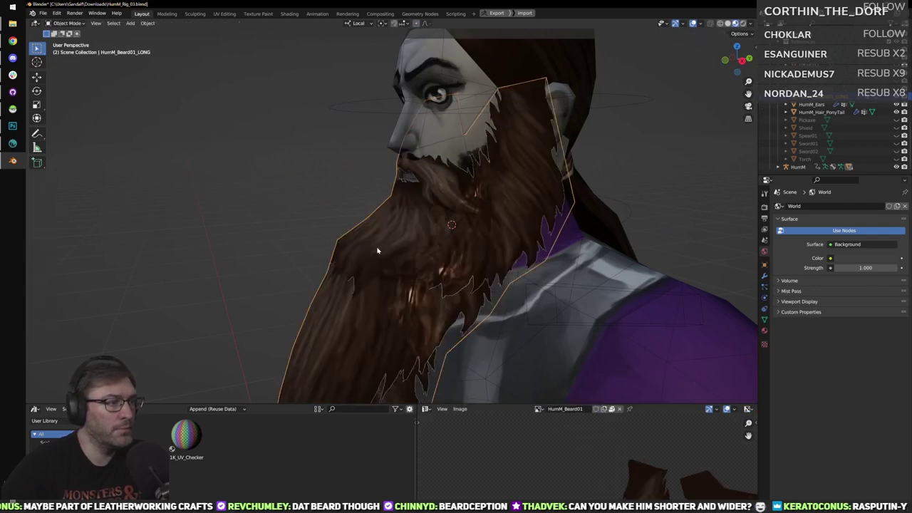
Examine how the long beard hangs on the armored male's chest from the front, side and three-quarter views.
scroll(378, 251, "down", 4)
middle_click_drag(378, 251, 387, 279, "shift")
scroll(448, 264, "down", 2)
scroll(539, 248, "up", 2)
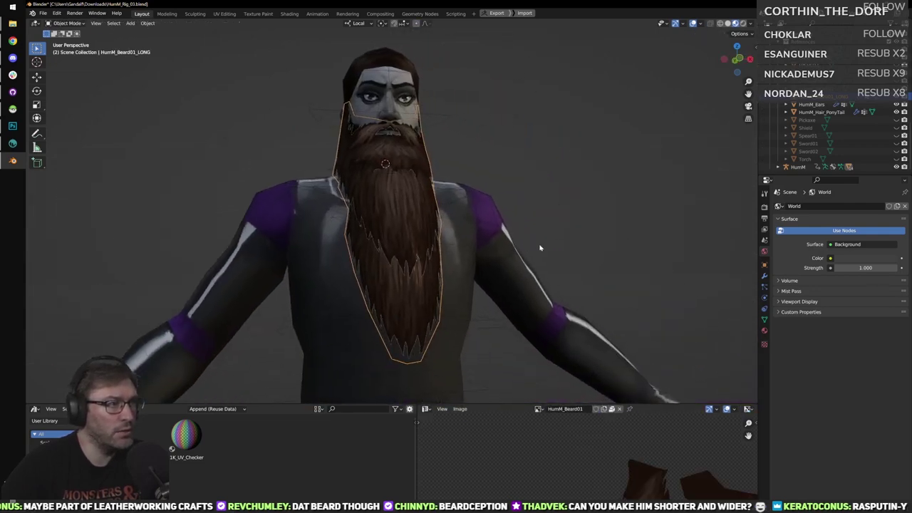
middle_click_drag(539, 247, 437, 244)
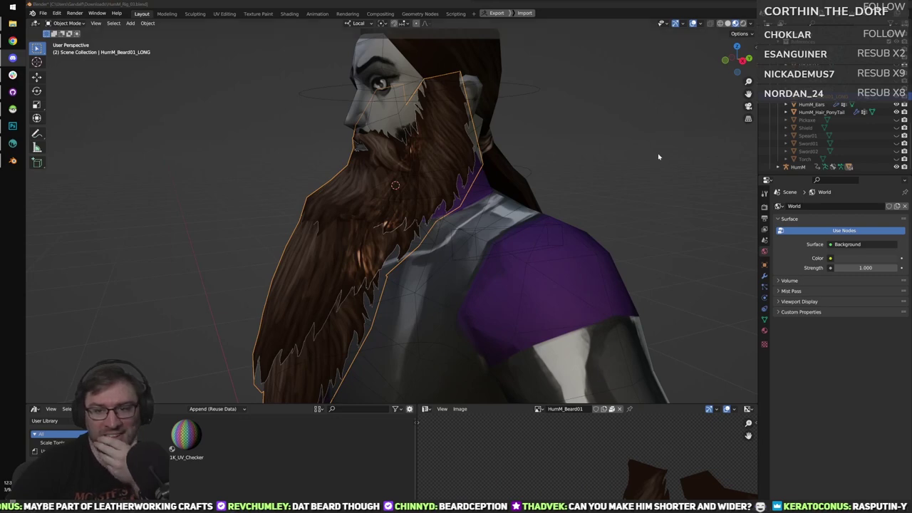
scroll(636, 148, "down", 4)
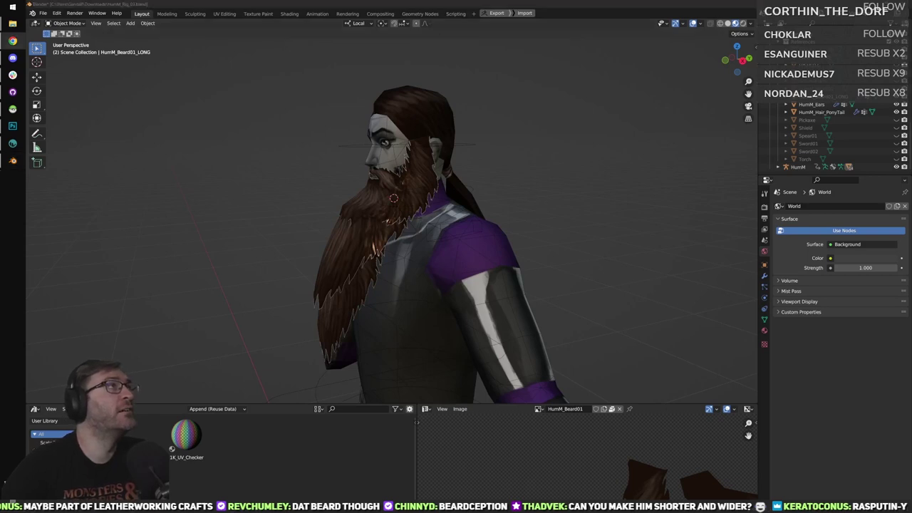
middle_click_drag(524, 209, 440, 211)
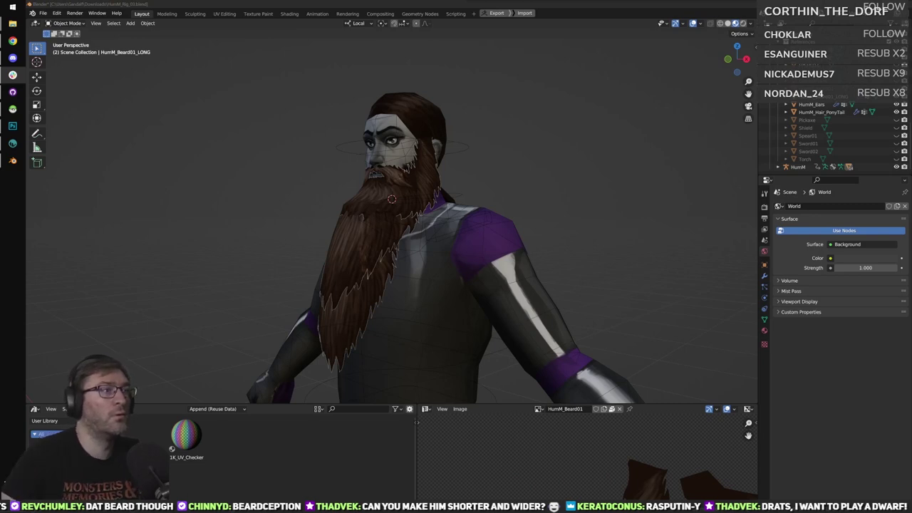
middle_click_drag(552, 136, 513, 185)
scroll(513, 185, "down", 1)
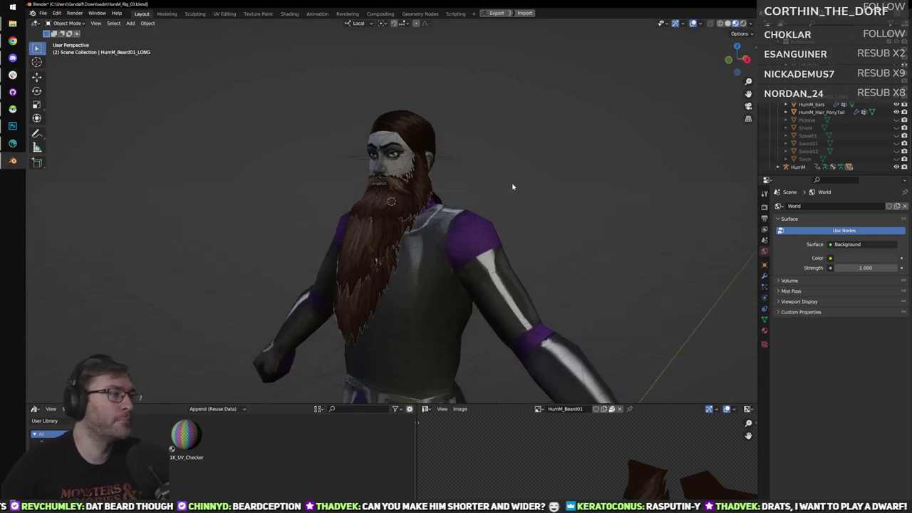
scroll(132, 147, "down", 2)
Capture the bearded character's head and upper body as a rectangular screenshot with the Snipping Tool.
left_click(1, 12)
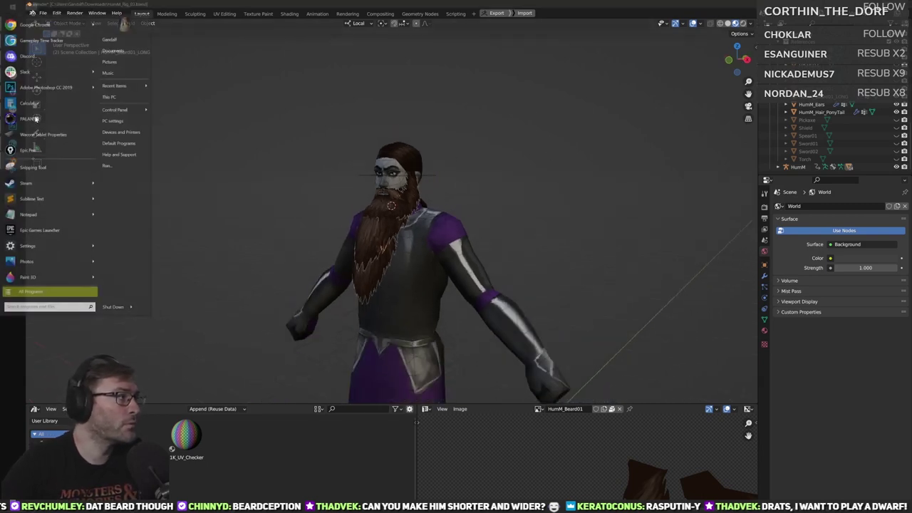
left_click(31, 165)
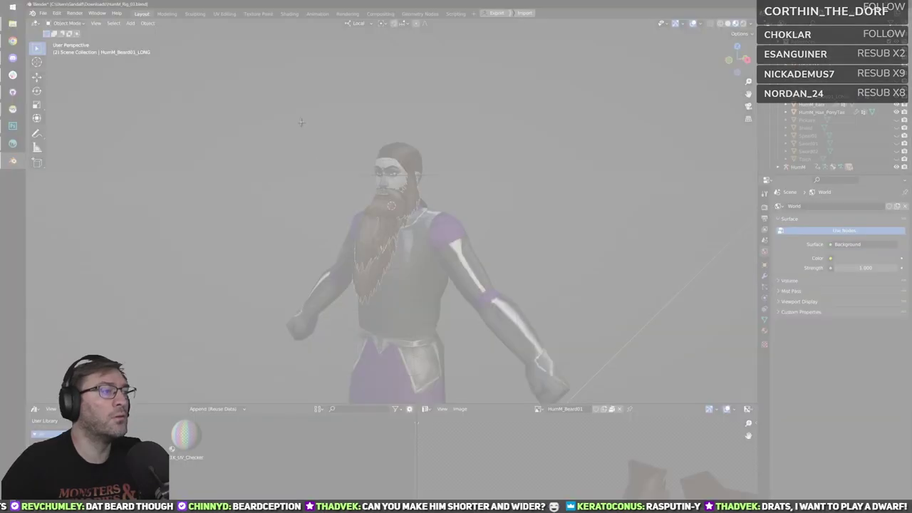
left_click_drag(301, 122, 468, 339)
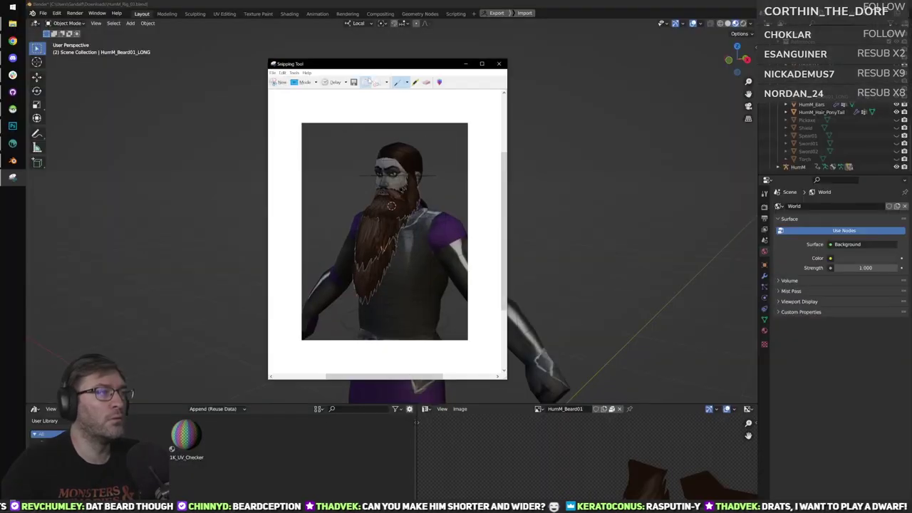
left_click(545, 72)
scroll(503, 189, "up", 3)
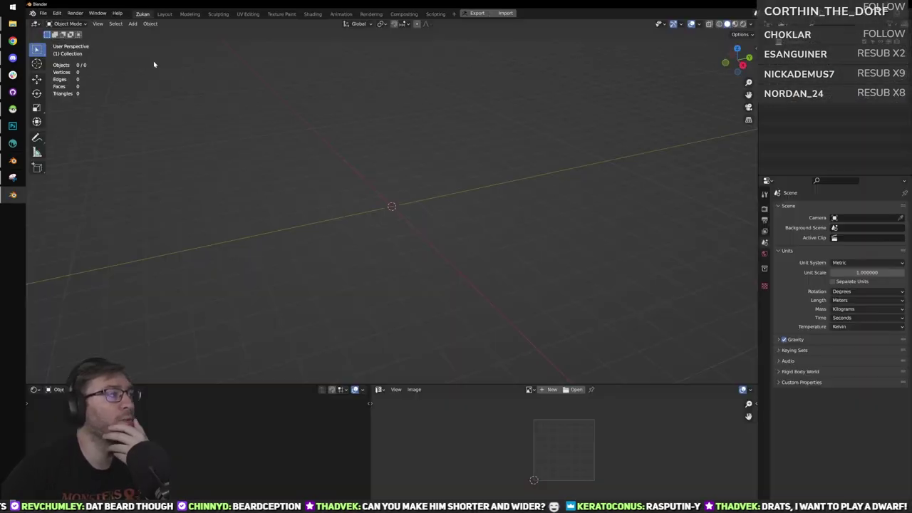
In a new Blender window, start opening a file and browse the Downloads and Maps\Human folders for human model files.
left_click(56, 12)
mouse_move(42, 13)
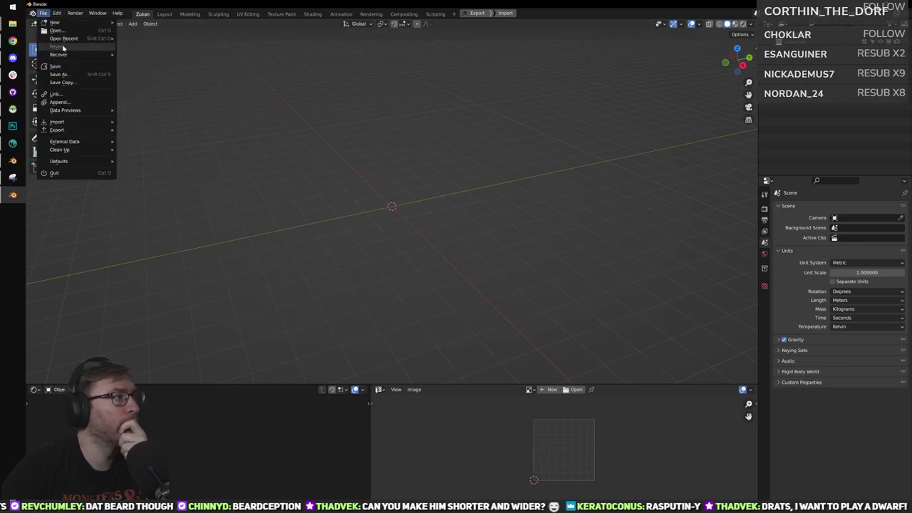
left_click(57, 30)
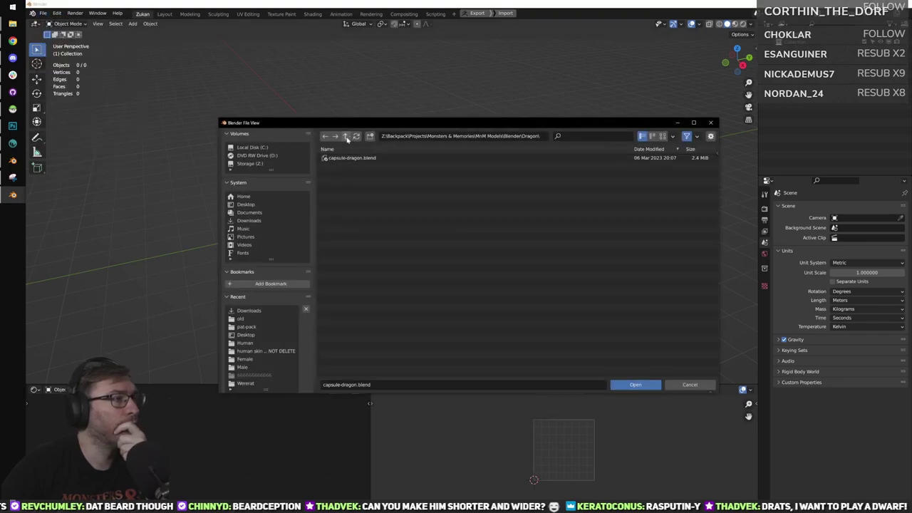
left_click(258, 311)
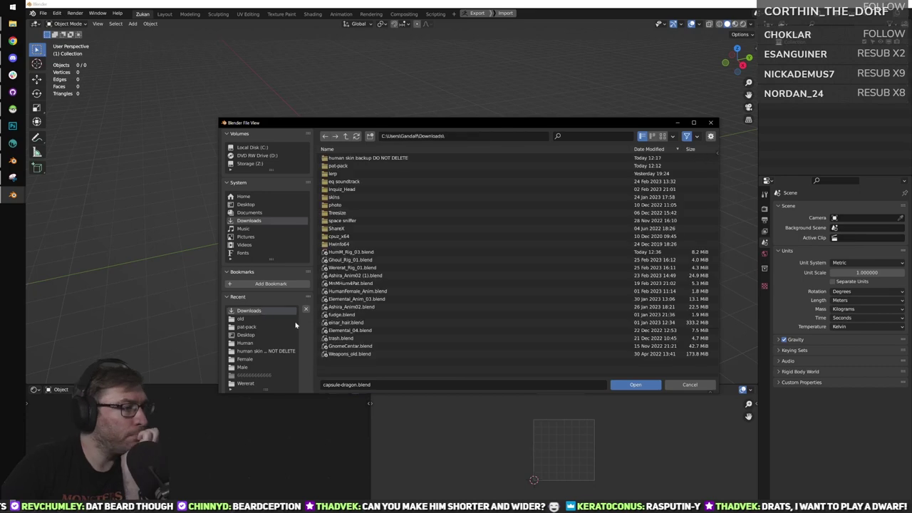
left_click(358, 192)
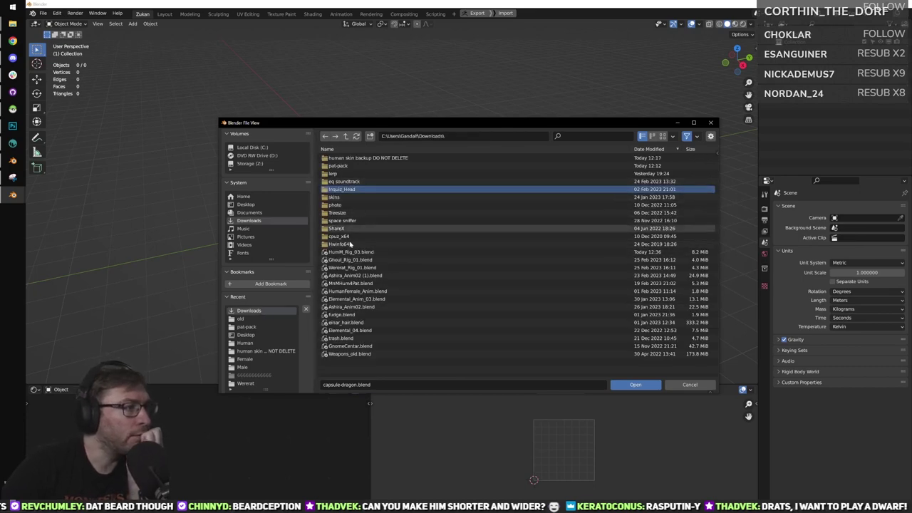
left_click(265, 327)
left_click(254, 343)
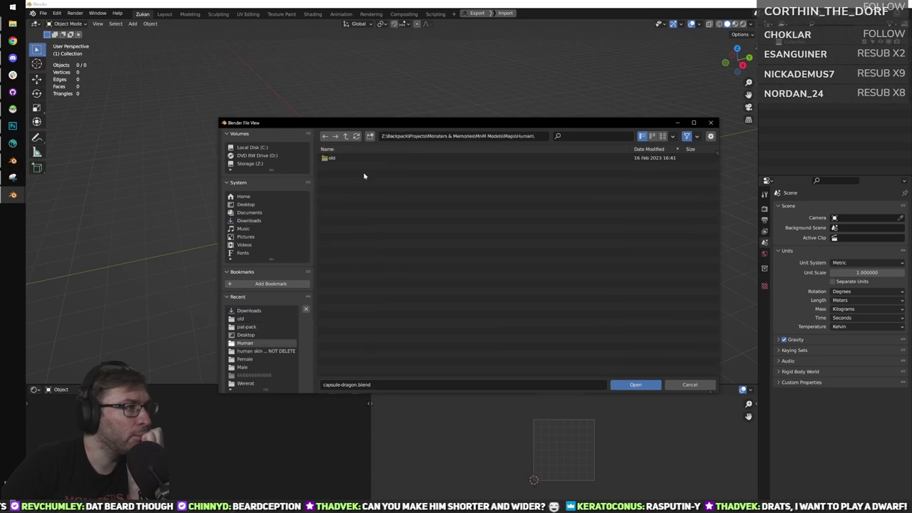
left_click(344, 140)
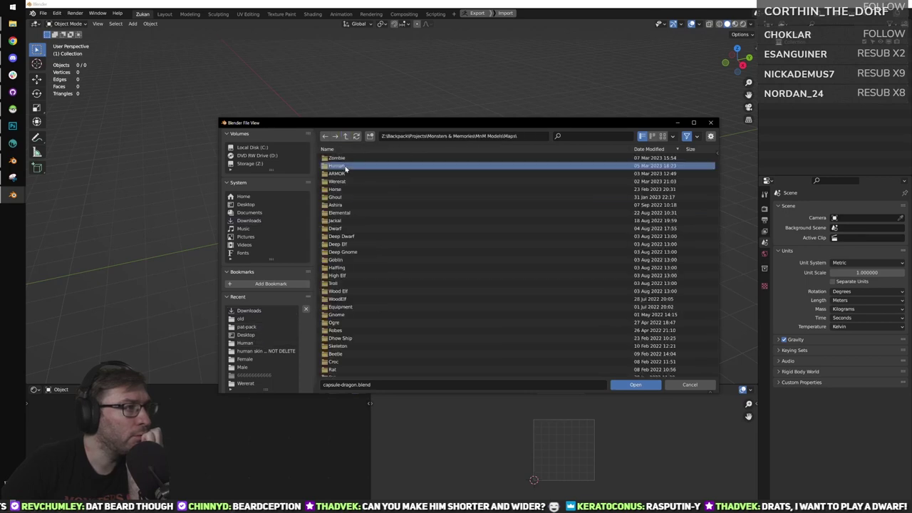
double_click(345, 166)
Change the Maps part of the folder path to Blender and open Human_Helms.blend from the Human\Male folder.
left_click(507, 136)
left_click(508, 137)
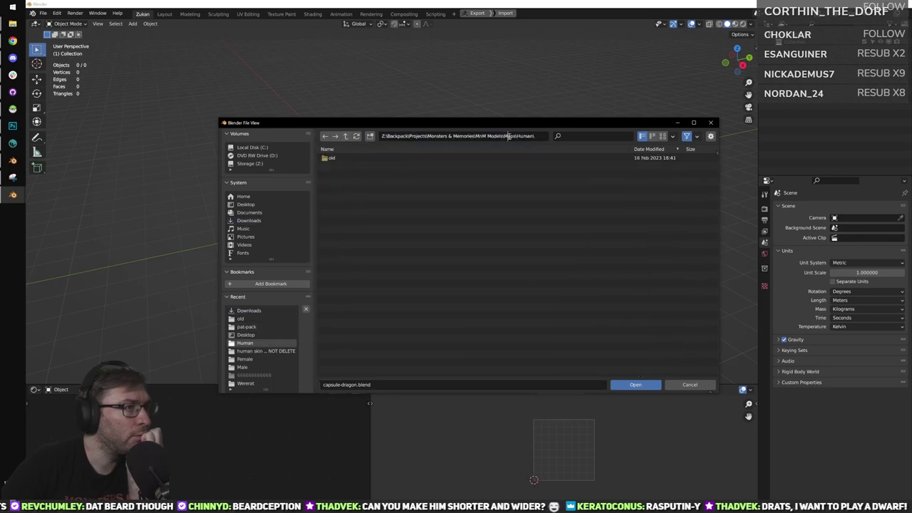
key("BackSpace")
key("BackSpace")
key("BackSpace")
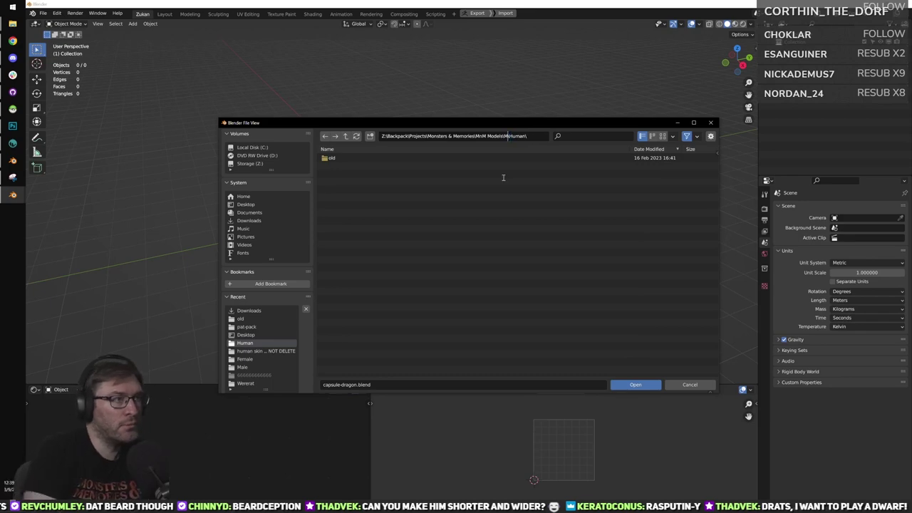
type("Blender\\")
key("Return")
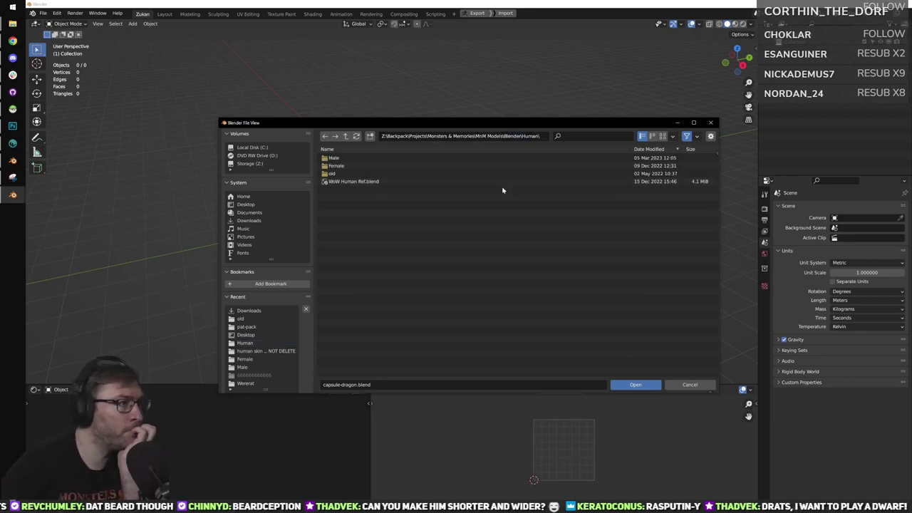
left_click(382, 164)
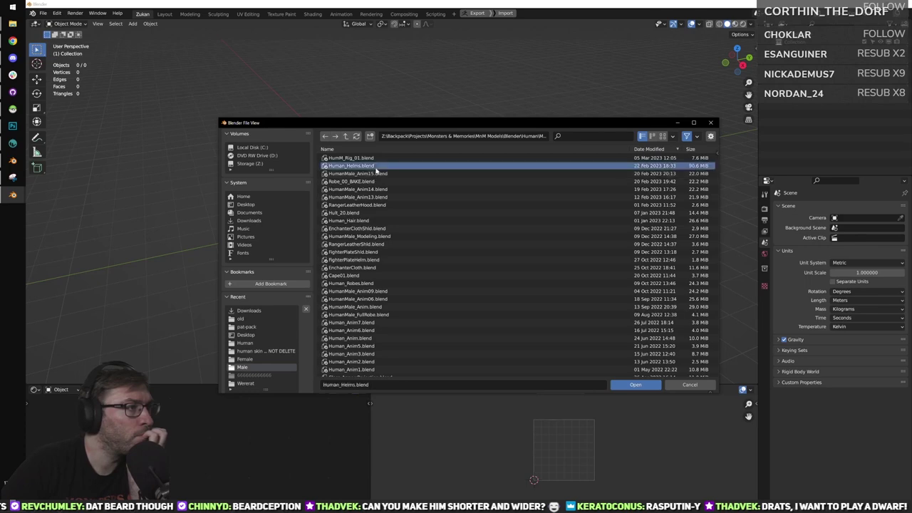
double_click(376, 176)
Reveal the hidden fighter plate pieces and copy the horned helmet FPHEAD.
scroll(428, 214, "up", 10)
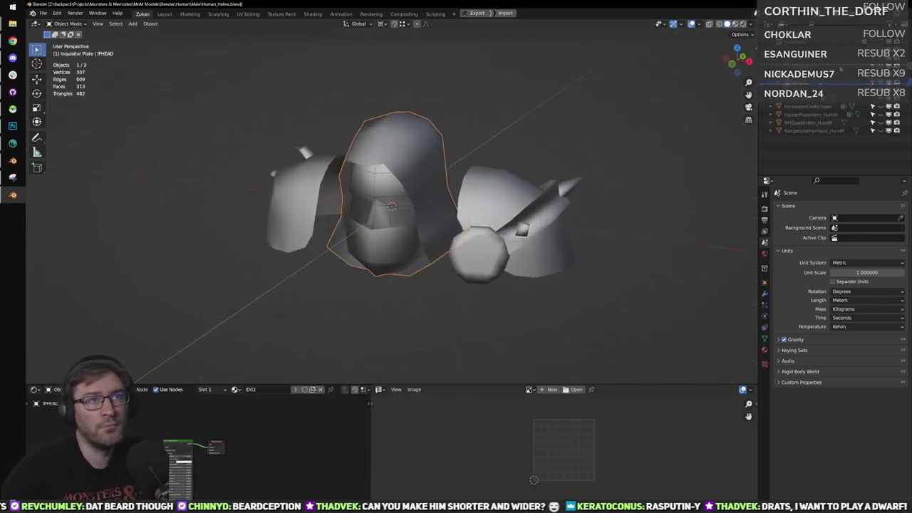
left_click(882, 45)
key("alt+a")
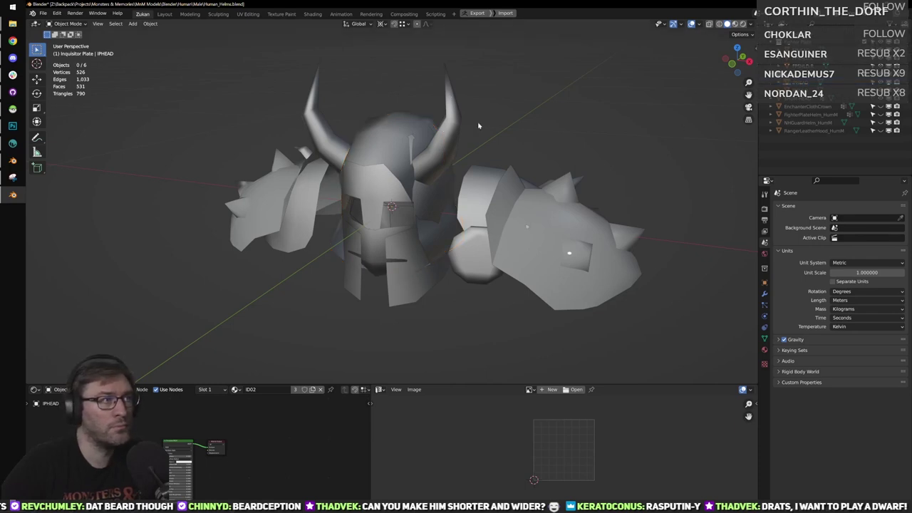
left_click(451, 124)
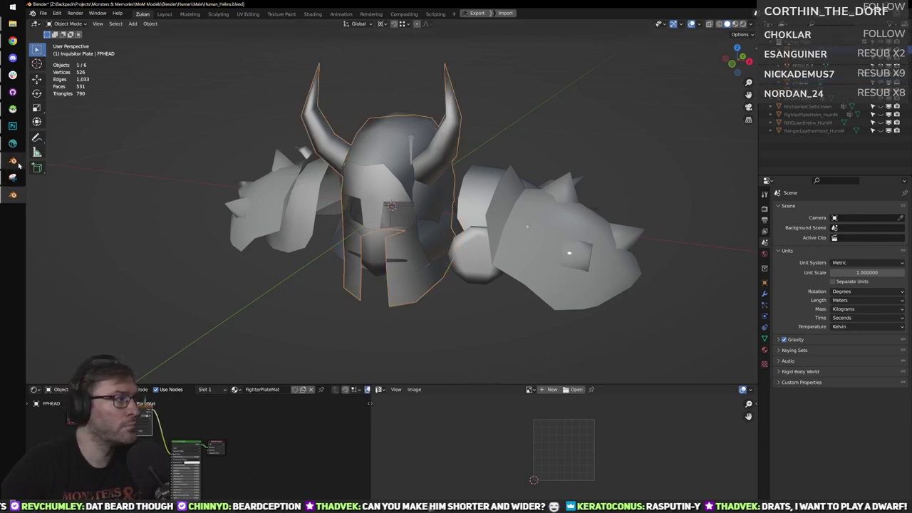
Paste the horned helmet into the HumM_Rig_03 file and raise it from the feet to the bearded character's head.
left_click(18, 163)
scroll(583, 174, "down", 8)
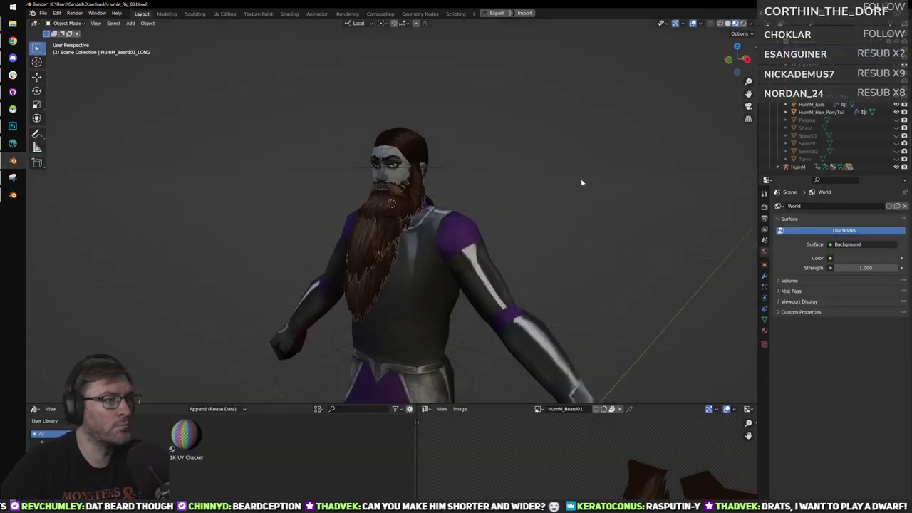
scroll(439, 317, "up", 3)
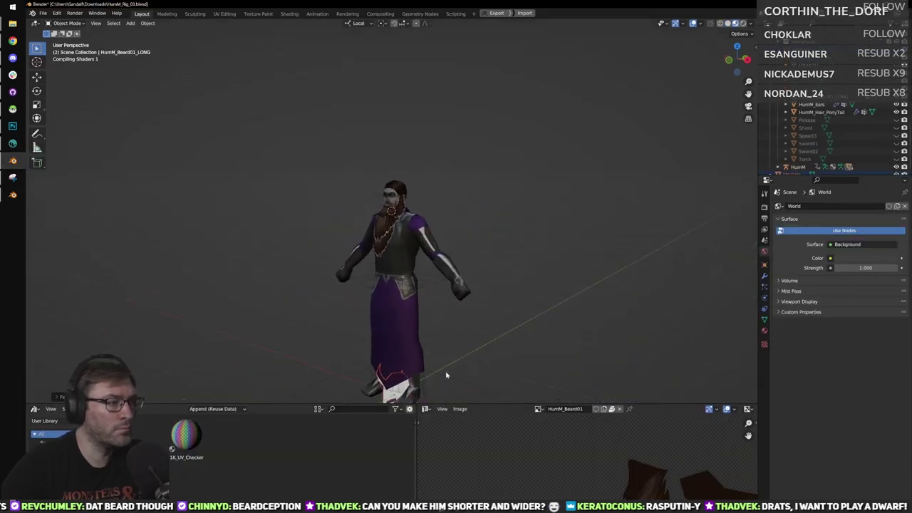
scroll(787, 169, "down", 1)
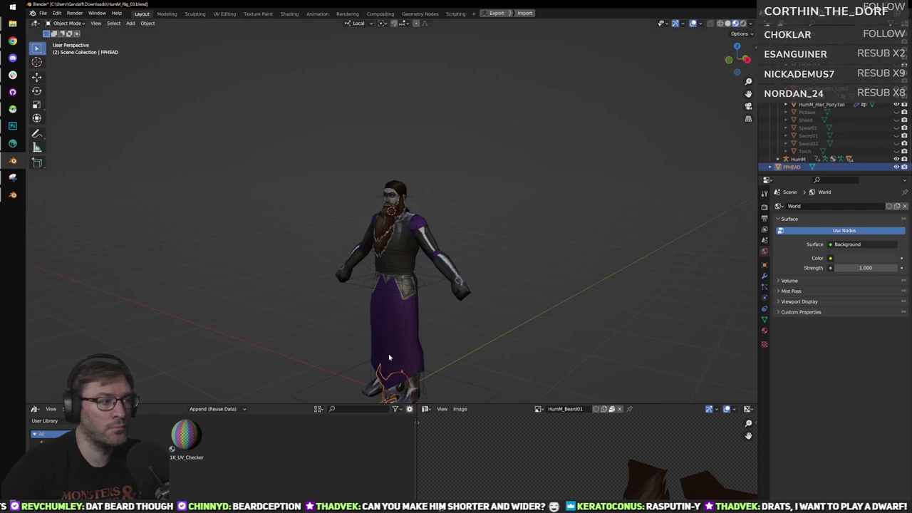
key("w")
left_click_drag(395, 368, 409, 171)
key("f")
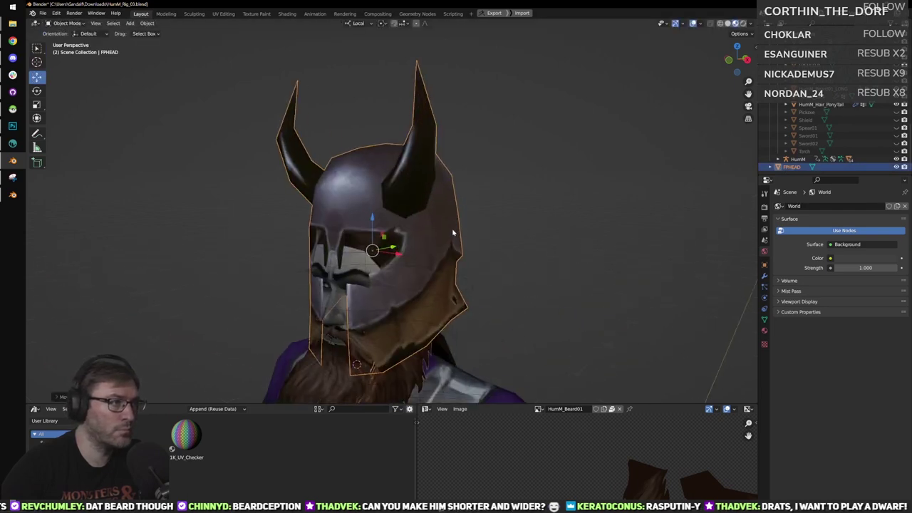
Lower the horned helmet vertically until its eye openings line up with the character's eyes.
key("KP_1")
middle_click_drag(403, 258, 417, 211, "shift")
scroll(418, 211, "up", 3)
left_click_drag(415, 158, 412, 203)
middle_click_drag(456, 250, 474, 235)
key("KP_1")
scroll(442, 215, "up", 1)
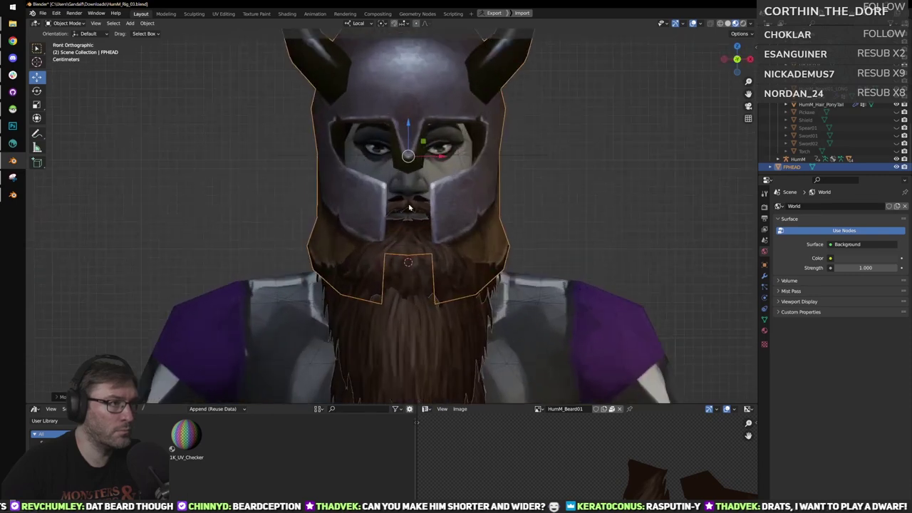
Select the long beard and inspect how its mesh sits beneath the helmet's cheek guards.
middle_click_drag(408, 129, 367, 332)
left_click(367, 332)
middle_click_drag(425, 366, 449, 228, "shift")
key("Tab")
key("Tab")
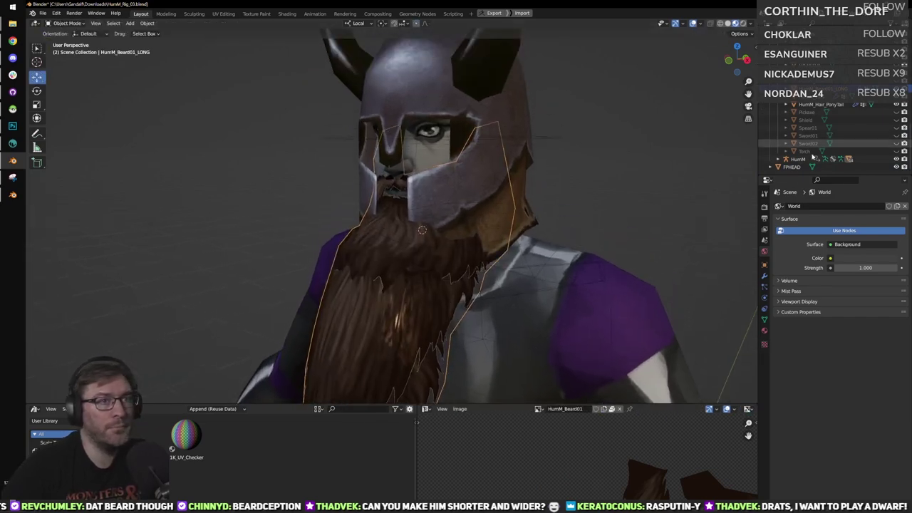
Enlarge the outliner, hide HumM_Beard01_LONG, and show the shorter HumM_Beard01 beneath the helmet.
left_click_drag(805, 175, 806, 240)
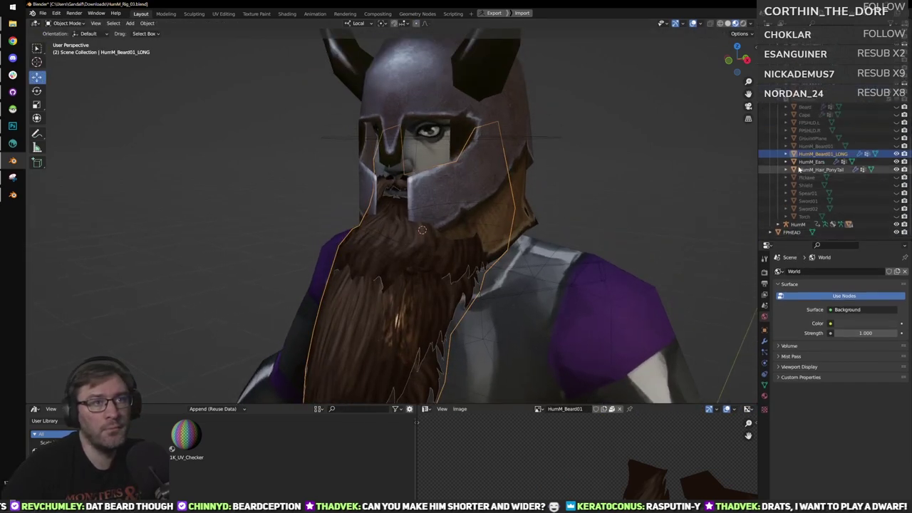
left_click(896, 154)
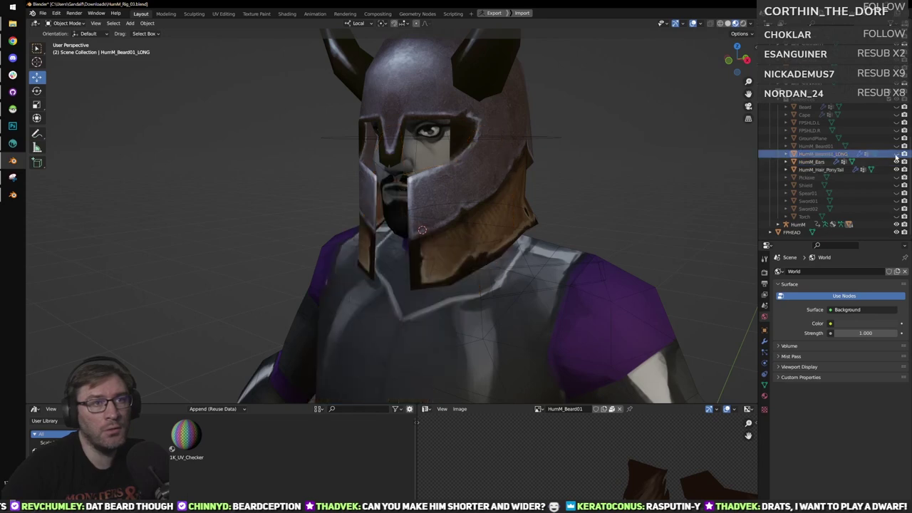
left_click(896, 146)
middle_click_drag(641, 186, 499, 155)
left_click(499, 154)
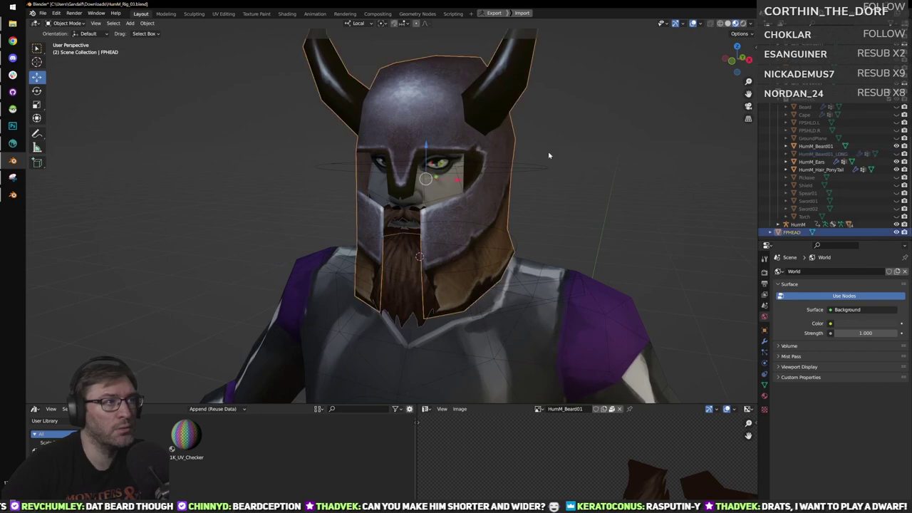
scroll(508, 198, "up", 1)
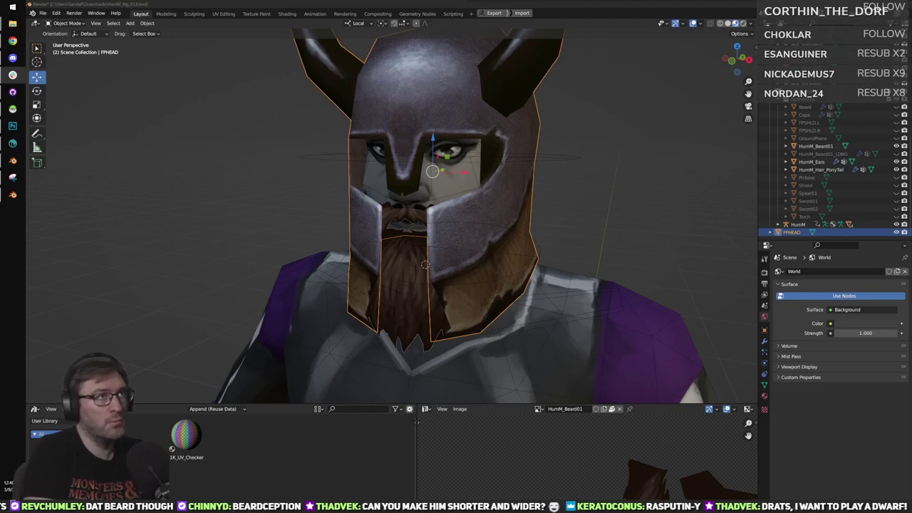
left_click(688, 193)
middle_click_drag(687, 193, 626, 185)
Shift the horned helmet about 0.013 m forward along its local Y axis, using a wireframe side view for alignment.
left_click(567, 122)
scroll(570, 122, "down", 2)
key("KP_3")
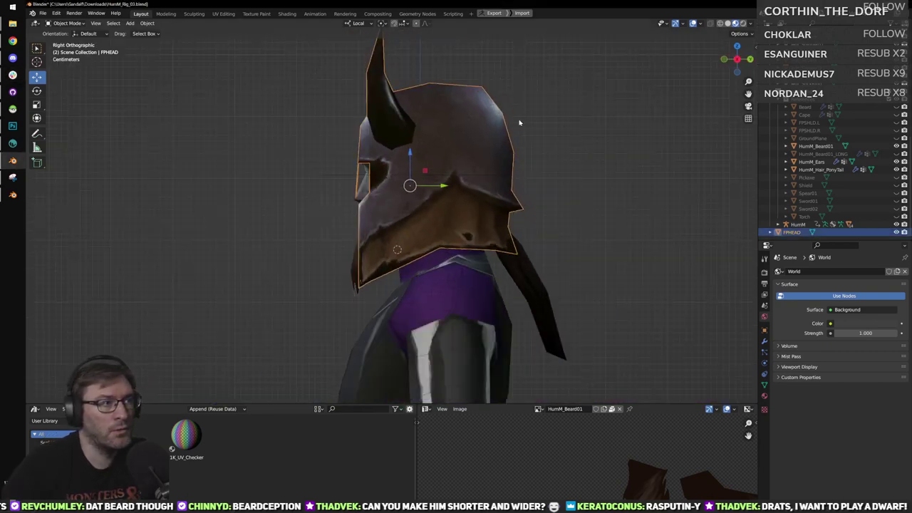
scroll(455, 214, "up", 3)
key("shift+z")
left_click_drag(458, 166, 443, 165)
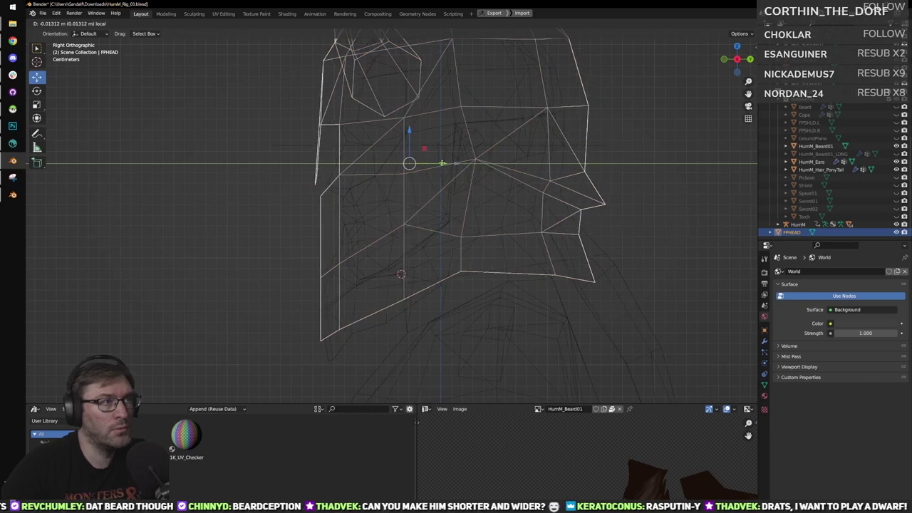
middle_click_drag(388, 172, 479, 186)
key("shift+z")
key("z")
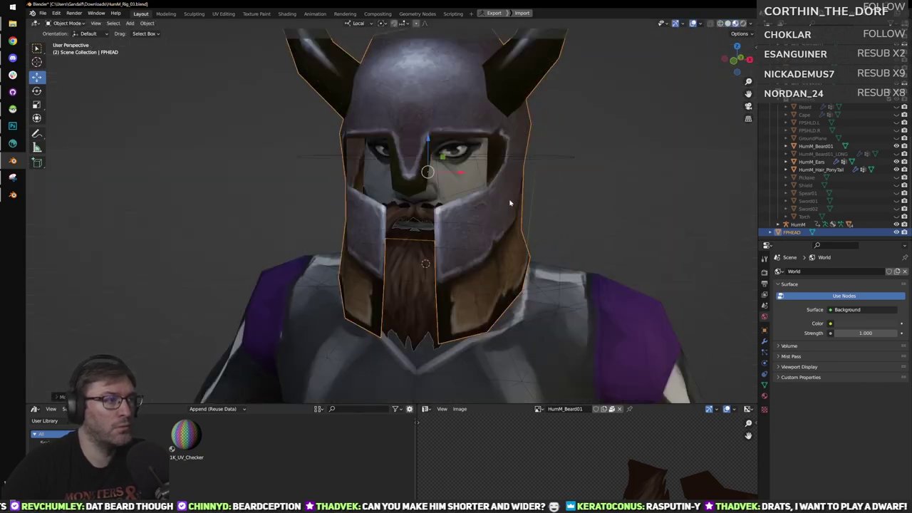
scroll(510, 203, "down", 2)
left_click(542, 213)
mouse_move(542, 213)
middle_mouse_down()
mouse_move(571, 230)
mouse_move(545, 206)
middle_mouse_up()
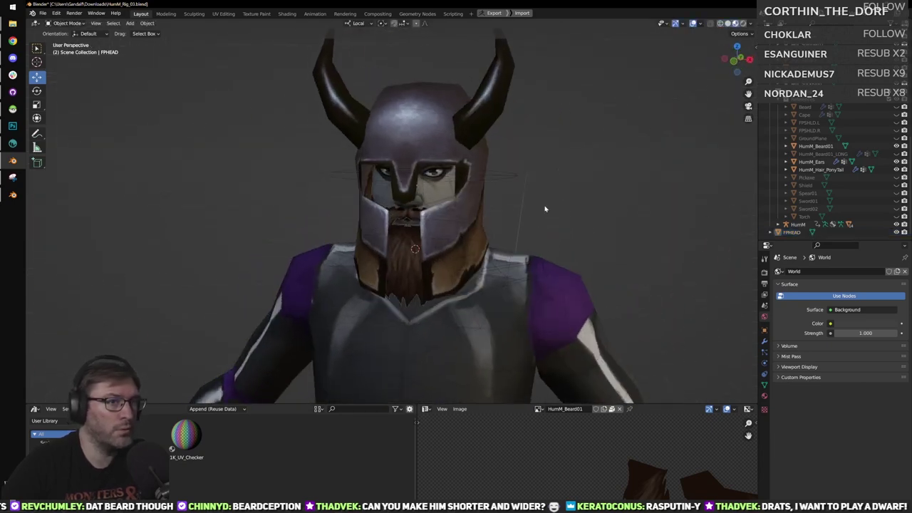
Show HumM_Beard01_LONG again, hide the shorter beard, and examine the long beard beneath the helmet from the front.
left_click(896, 154)
middle_click_drag(581, 175, 534, 222)
left_click(896, 146)
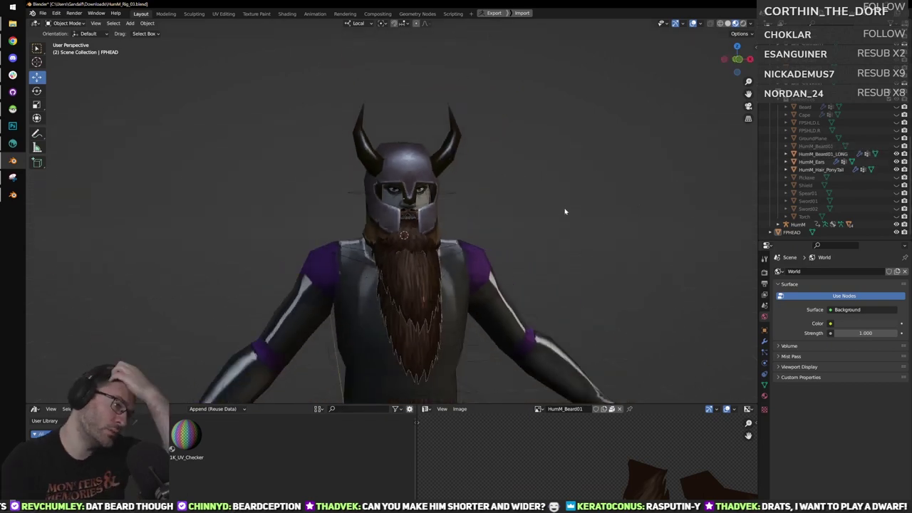
scroll(563, 211, "up", 2)
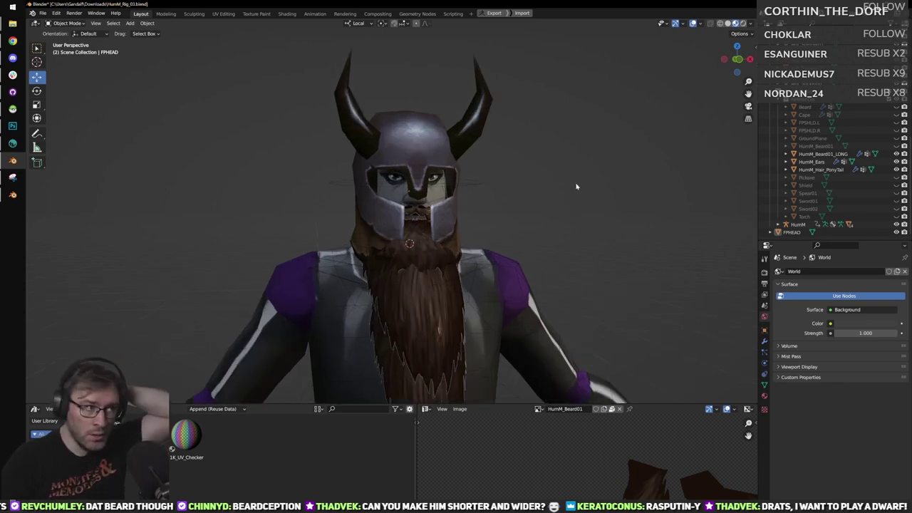
scroll(591, 204, "up", 2)
scroll(391, 274, "up", 2)
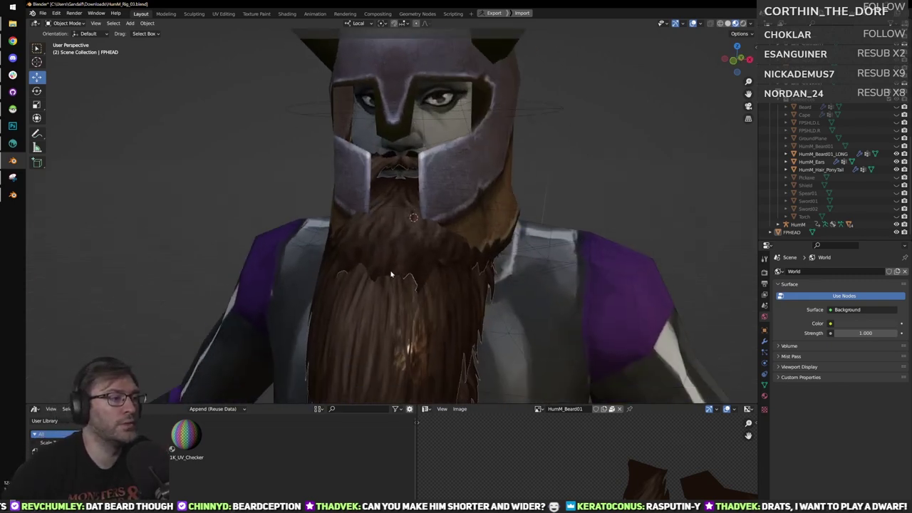
middle_click_drag(419, 272, 430, 249)
scroll(358, 319, "down", 3)
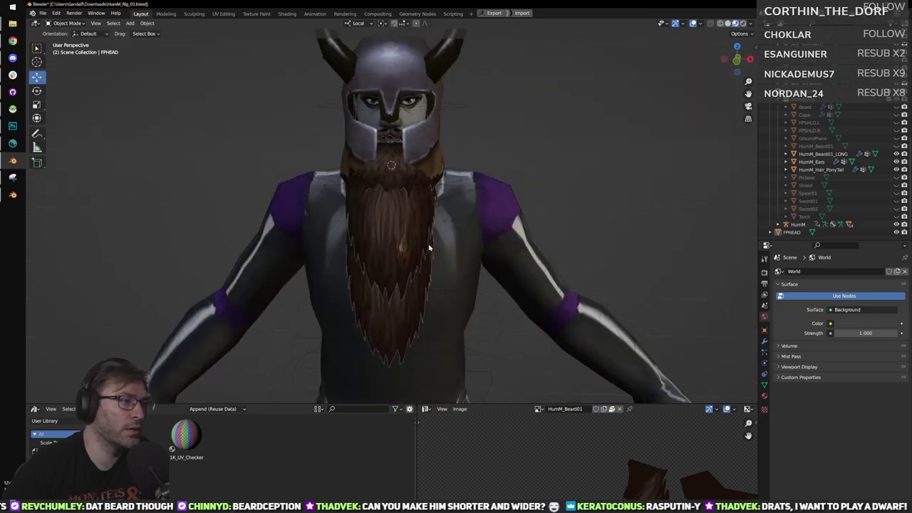
Select the entire mesh of HumM_Beard01_LONG and examine its UV layout over the beard texture.
left_click(429, 248)
middle_click_drag(482, 269, 470, 272)
key("Tab")
key("a")
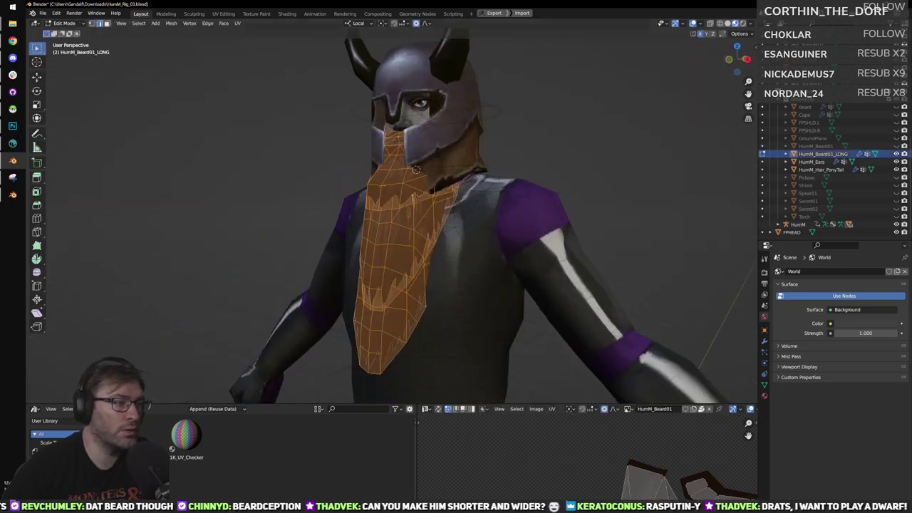
key("ctrl+space")
scroll(614, 428, "down", 1)
scroll(614, 429, "down", 1)
middle_click_drag(628, 434, 565, 401)
scroll(555, 393, "up", 2)
key("ctrl+space")
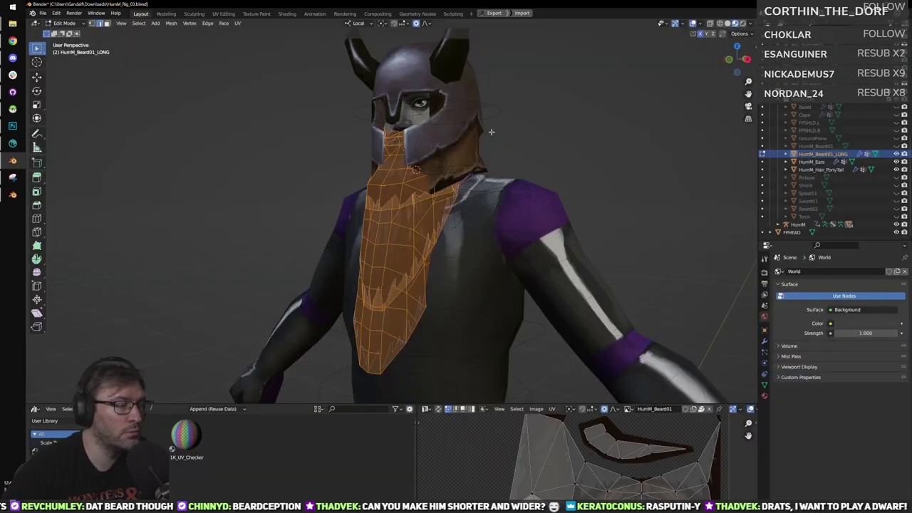
Leave mesh editing, hide the viewport overlays, and view the long beard beneath the helmet from the front.
scroll(471, 216, "up", 3)
key("Tab")
middle_click_drag(490, 132, 604, 168, "shift")
scroll(477, 228, "down", 2)
scroll(474, 218, "down", 4)
left_click(693, 24)
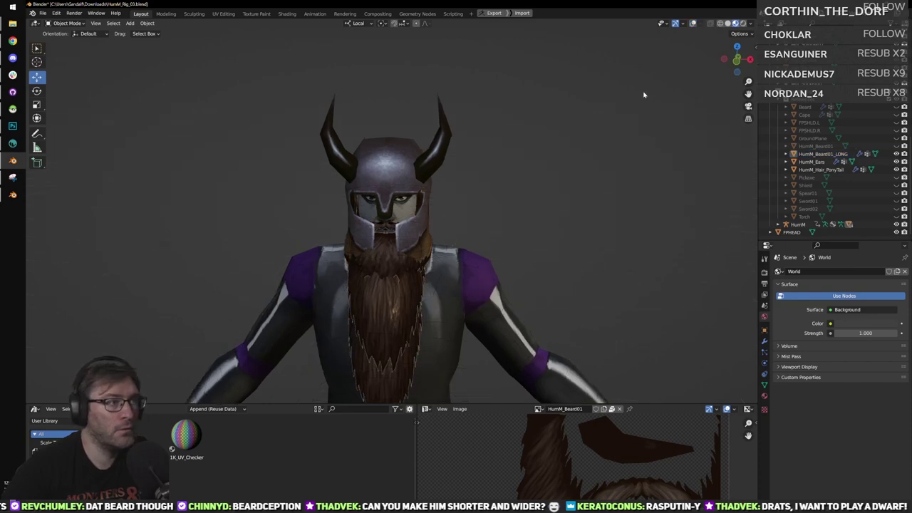
scroll(570, 194, "down", 1)
middle_click_drag(568, 194, 595, 122, "shift")
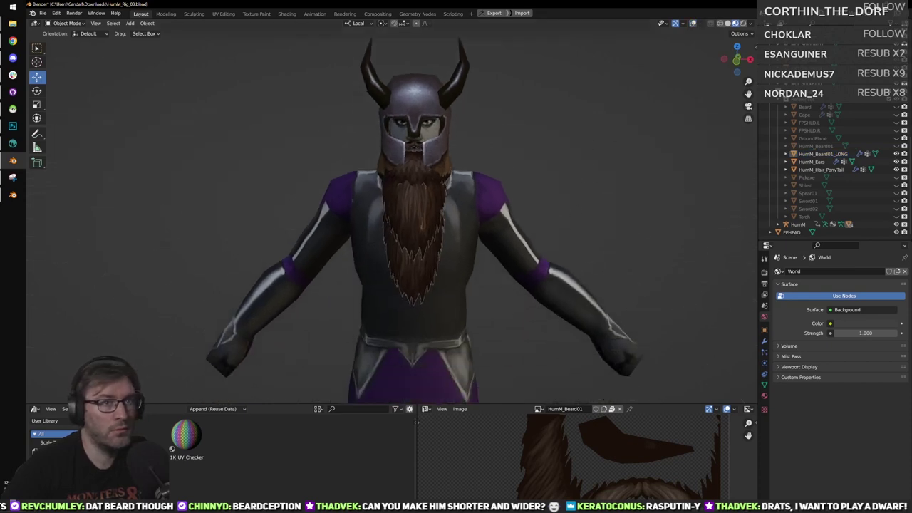
Hide HumM_Beard01_LONG and show HumM_Beard01 beneath the horned helmet.
left_click(897, 153)
left_click(897, 146)
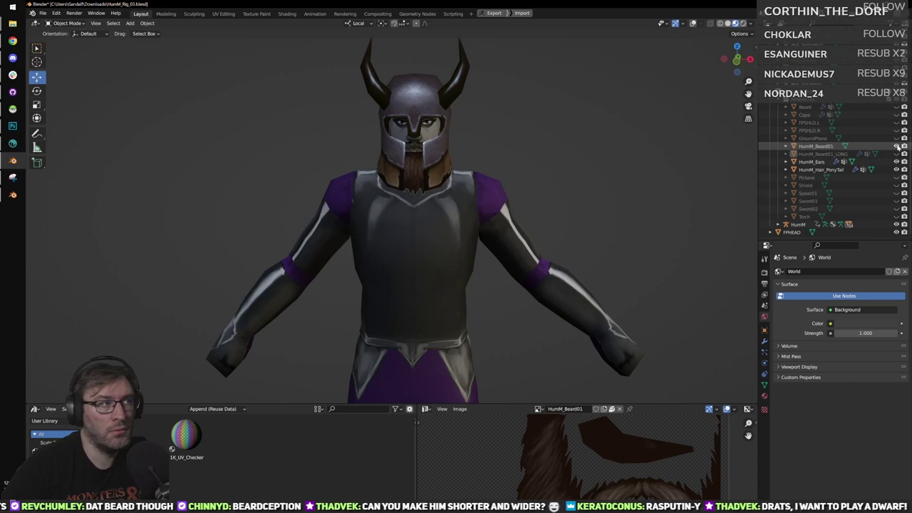
scroll(567, 193, "up", 3)
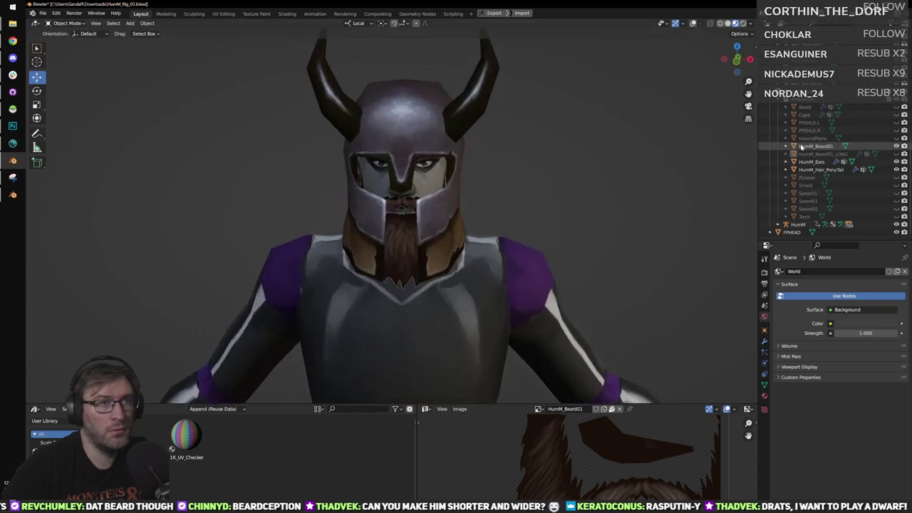
left_click(834, 146)
scroll(494, 188, "down", 1)
mouse_move(495, 188)
middle_mouse_down()
mouse_move(405, 181)
mouse_move(509, 185)
middle_mouse_up()
Delete the horned helmet, FPHEAD, and view the bare head with the short beard.
left_click(469, 118)
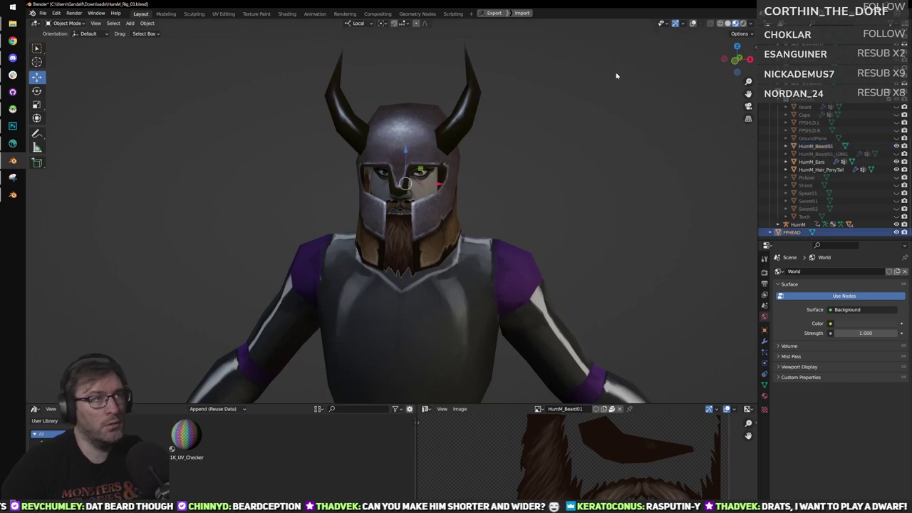
key("Delete")
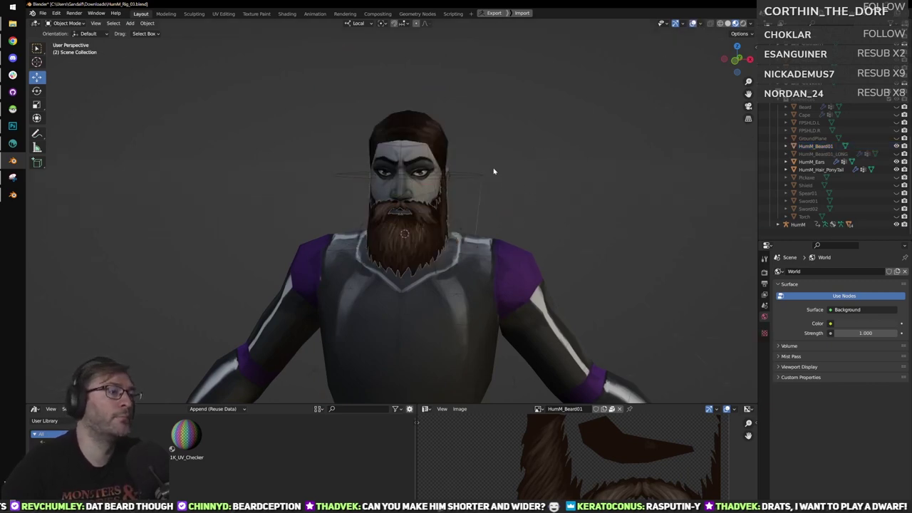
middle_click_drag(493, 171, 509, 198)
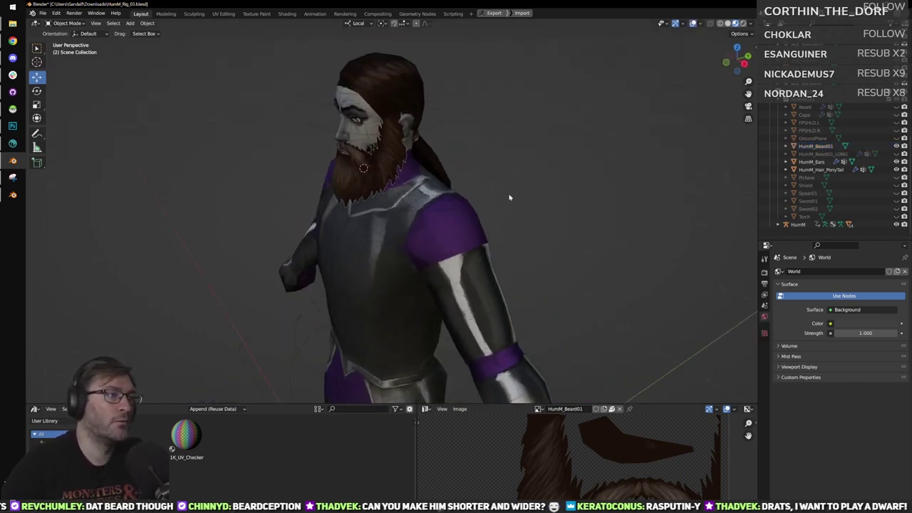
Find the Cape in the References collection and make it visible on the character.
left_click(457, 227)
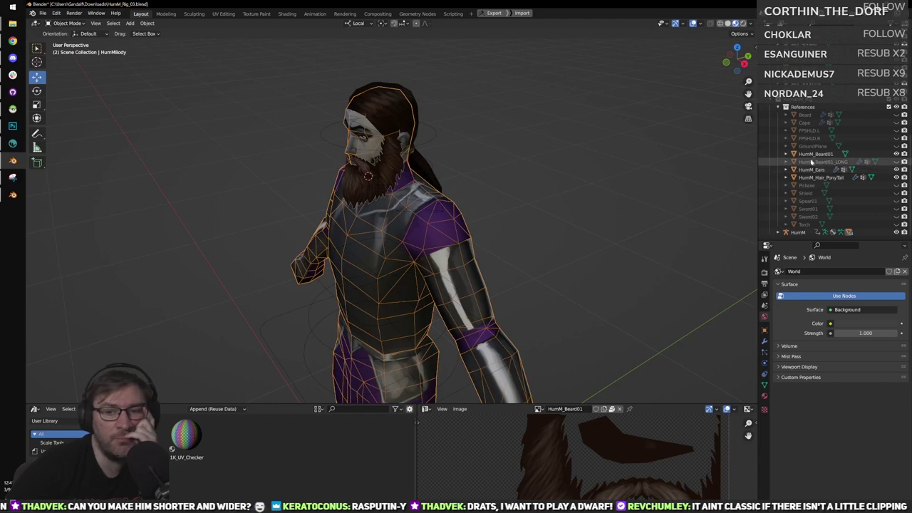
scroll(613, 200, "up", 2)
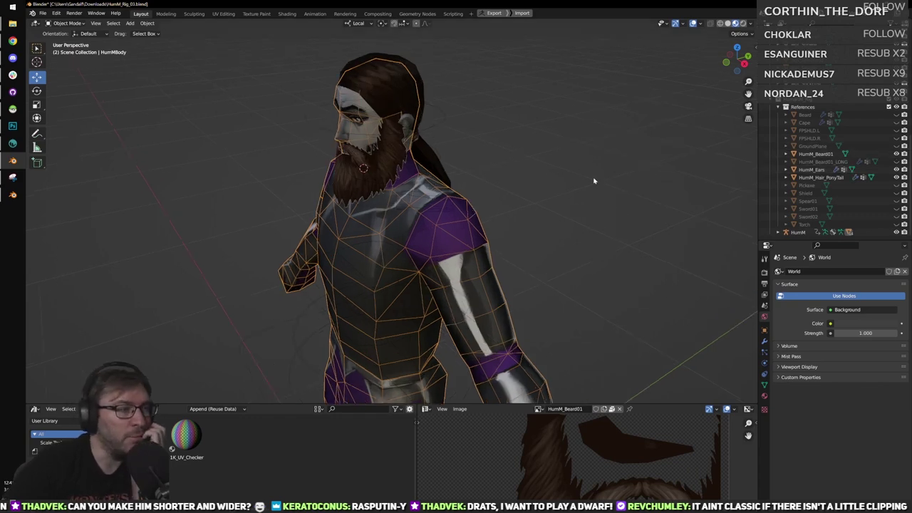
scroll(810, 198, "up", 2)
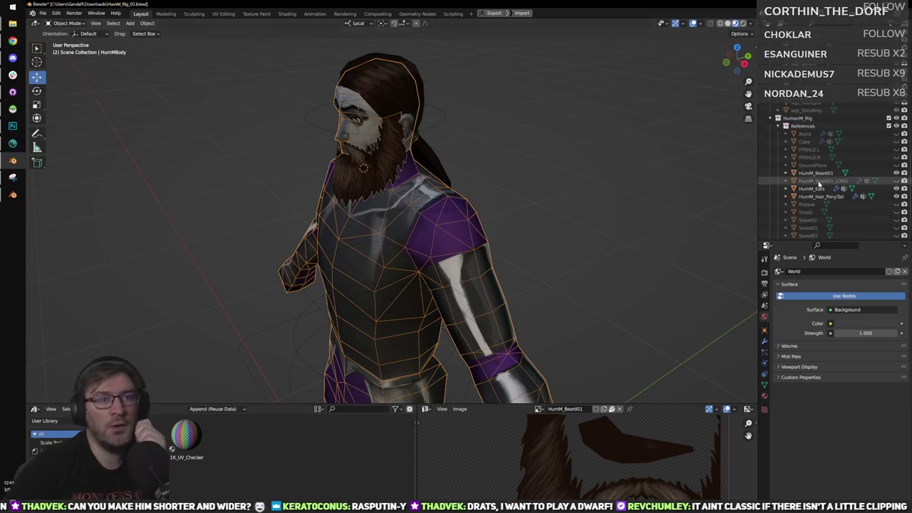
scroll(858, 182, "up", 6)
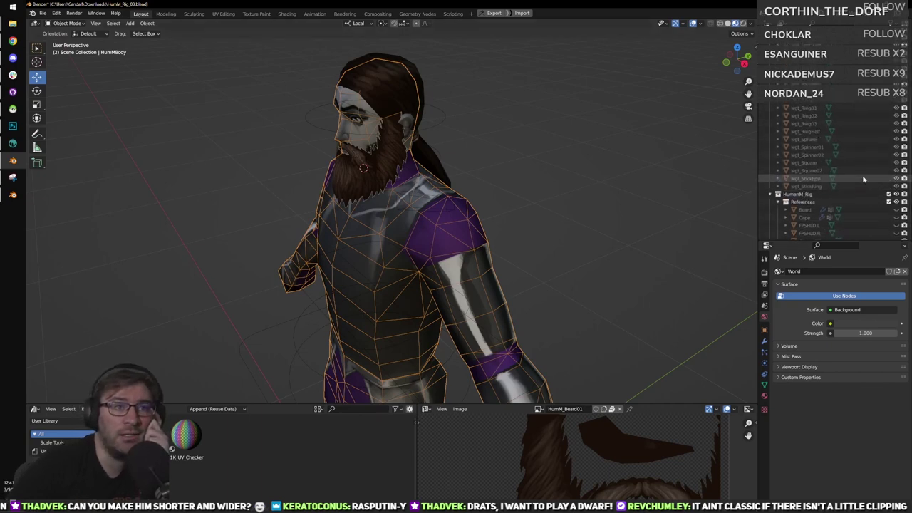
scroll(859, 174, "down", 8)
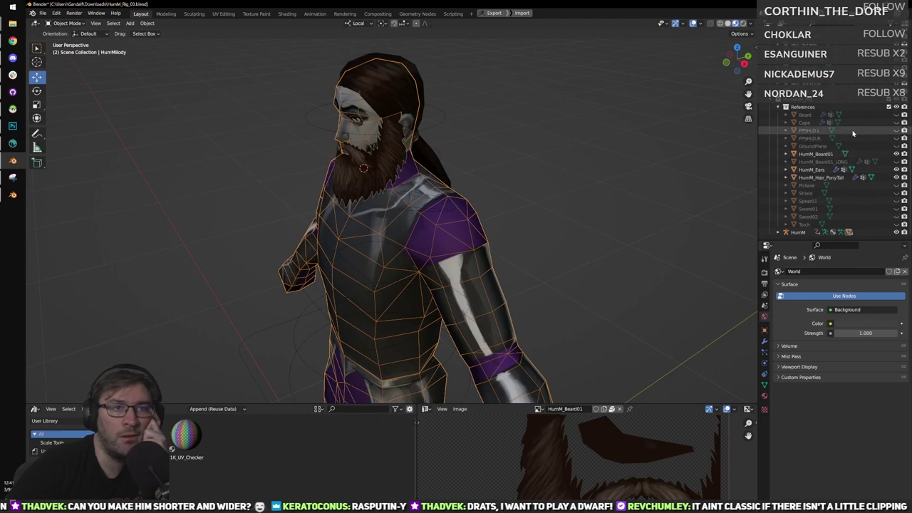
left_click(896, 123)
scroll(614, 155, "down", 6)
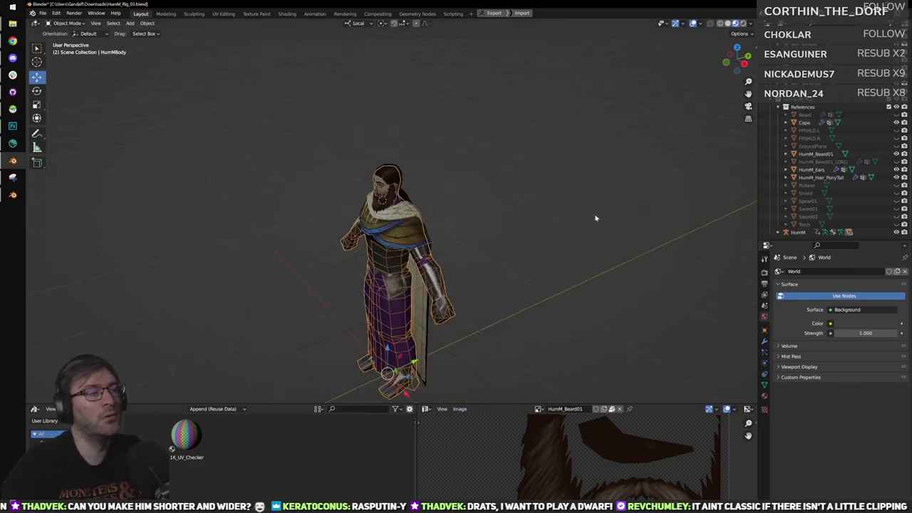
middle_click_drag(493, 286, 503, 169, "shift")
Select the HumM rig and change the image editor area into a Dope Sheet.
left_click(482, 299)
scroll(610, 319, "up", 4)
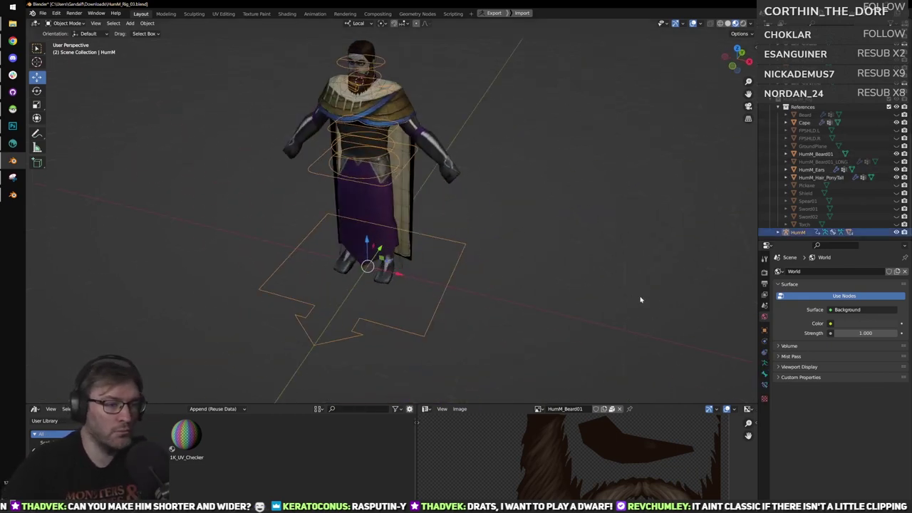
left_click(425, 409)
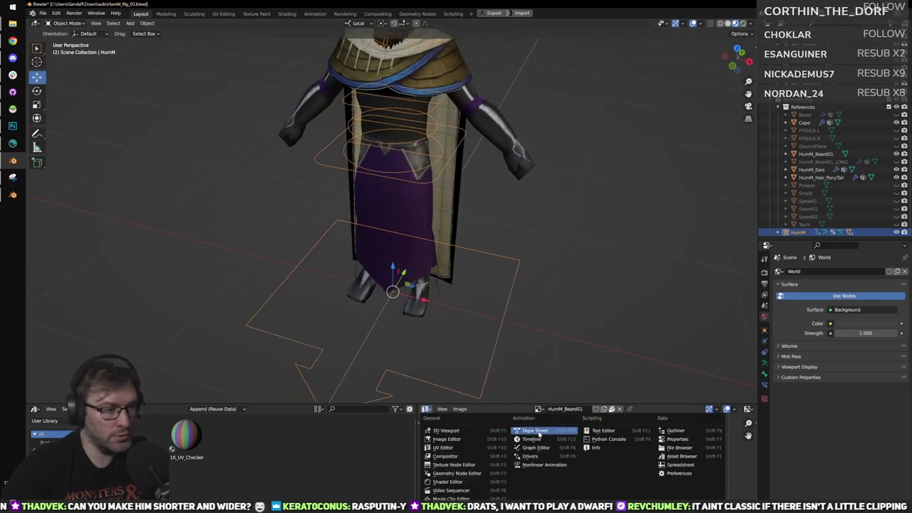
left_click(534, 430)
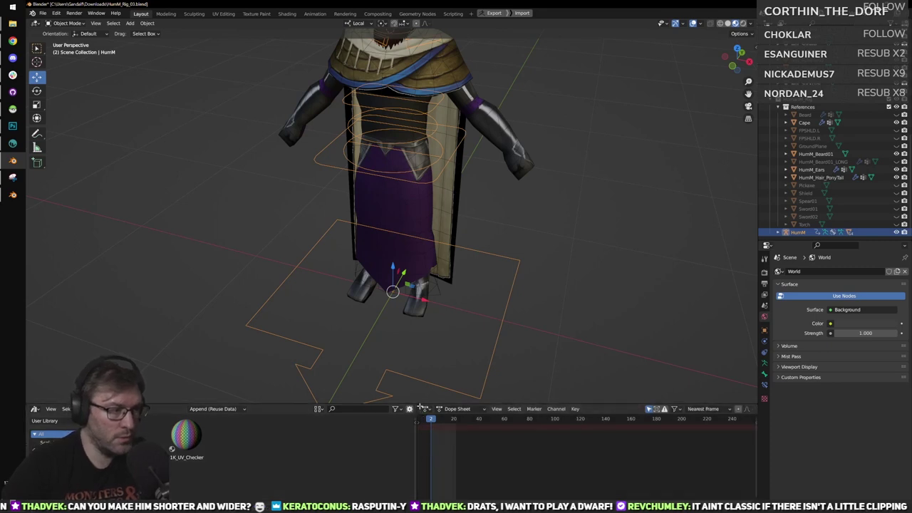
Split the Dope Sheet into two stacked areas, switch the lower one to the Action Editor, and check its list of actions.
left_click_drag(421, 408, 426, 450)
left_click(458, 457)
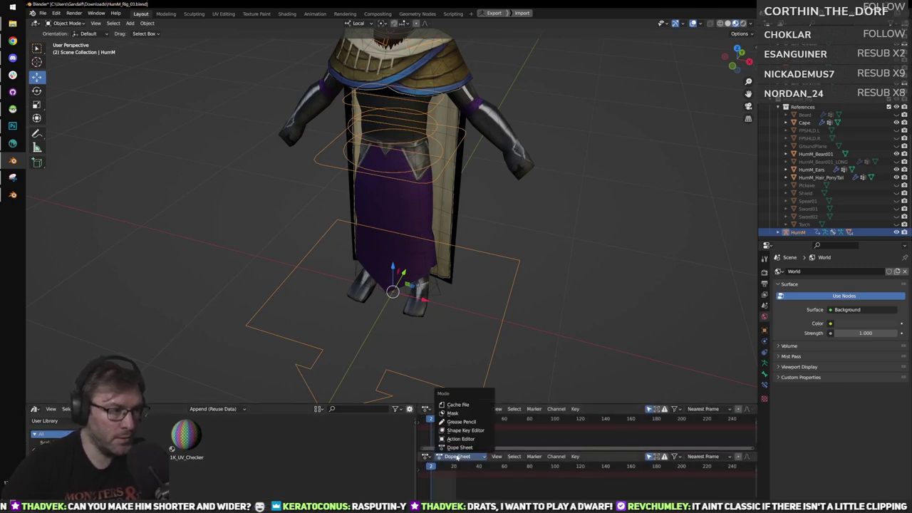
left_click(460, 438)
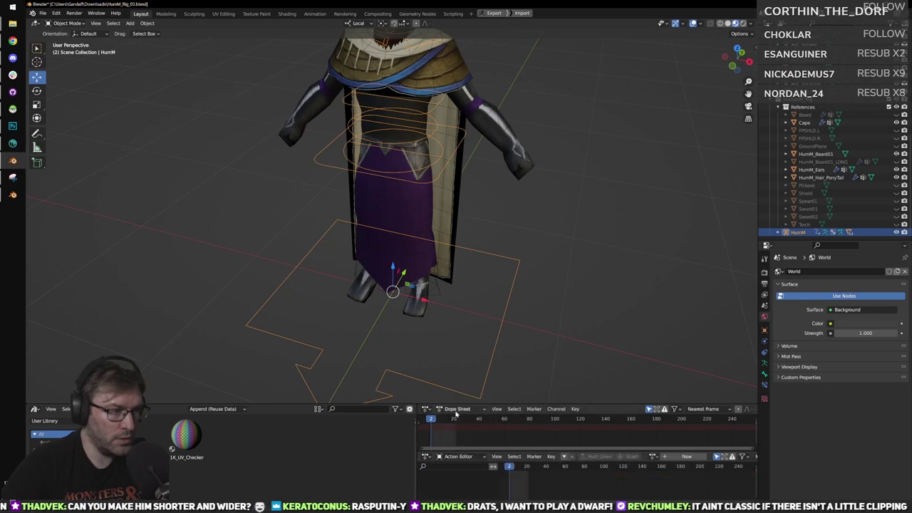
left_click(652, 456)
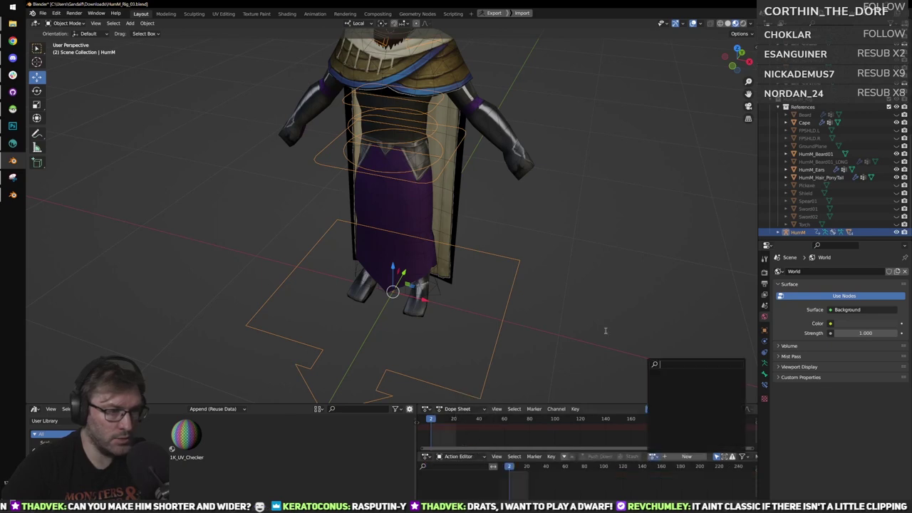
middle_click_drag(595, 340, 530, 380)
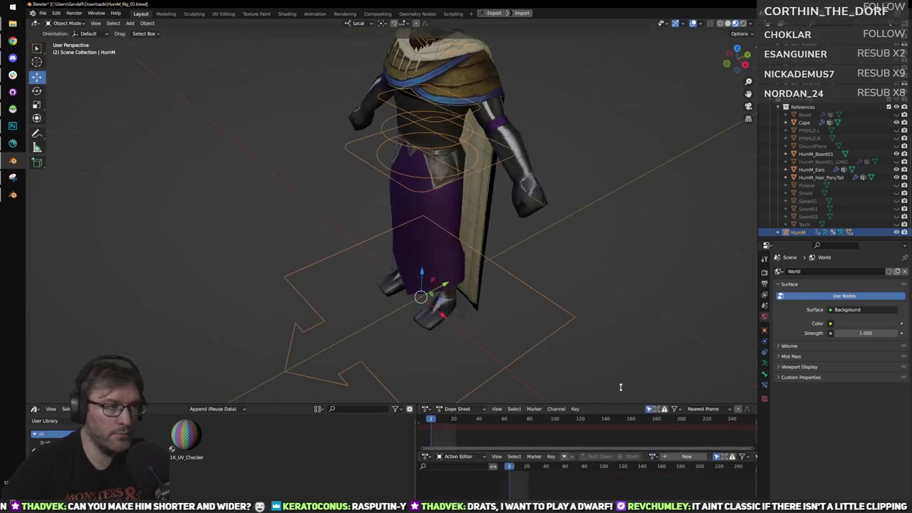
Enlarge the areas beneath the 3D view and shrink the Action Editor to a narrow strip under the Dope Sheet.
left_click_drag(620, 386, 606, 387)
left_click_drag(590, 450, 587, 472)
scroll(581, 293, "down", 2)
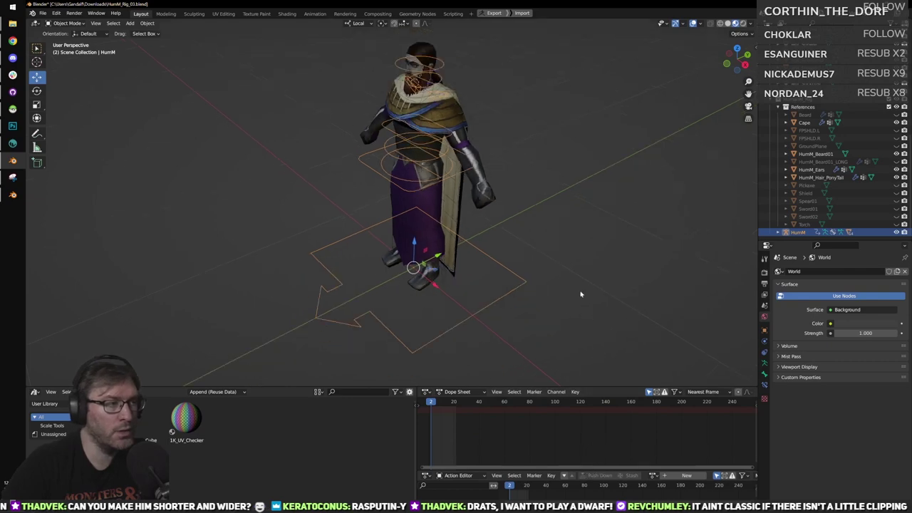
middle_click_drag(580, 293, 550, 307)
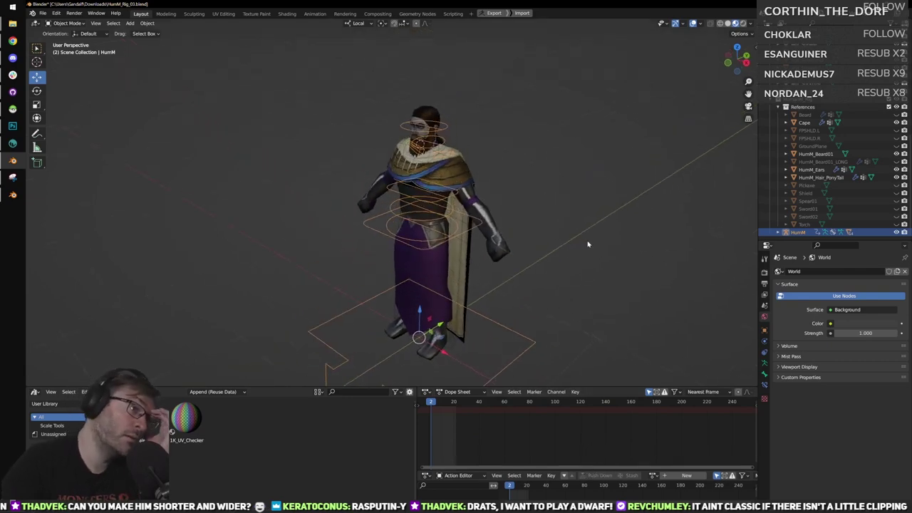
Select the cape and inspect its material and base color texture.
left_click(482, 181)
scroll(481, 181, "up", 2)
scroll(482, 181, "up", 2)
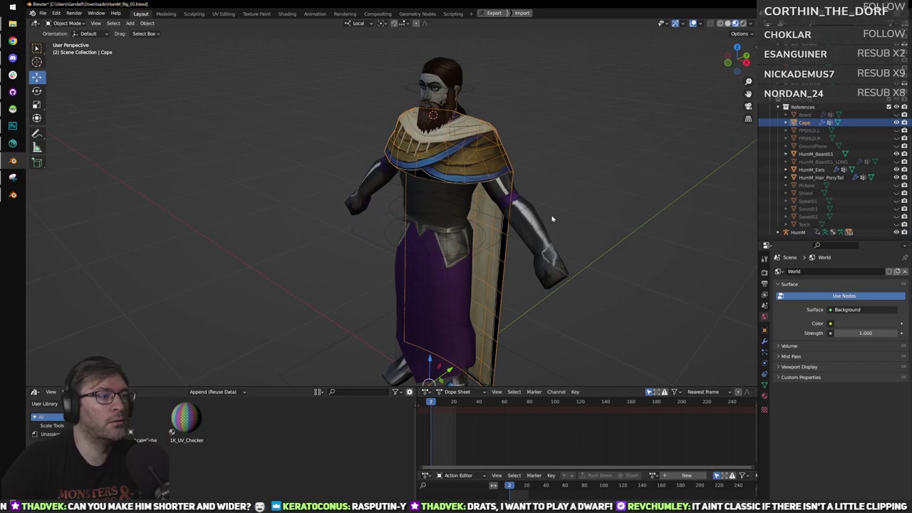
left_click(478, 299)
left_click(518, 165)
left_click(514, 167)
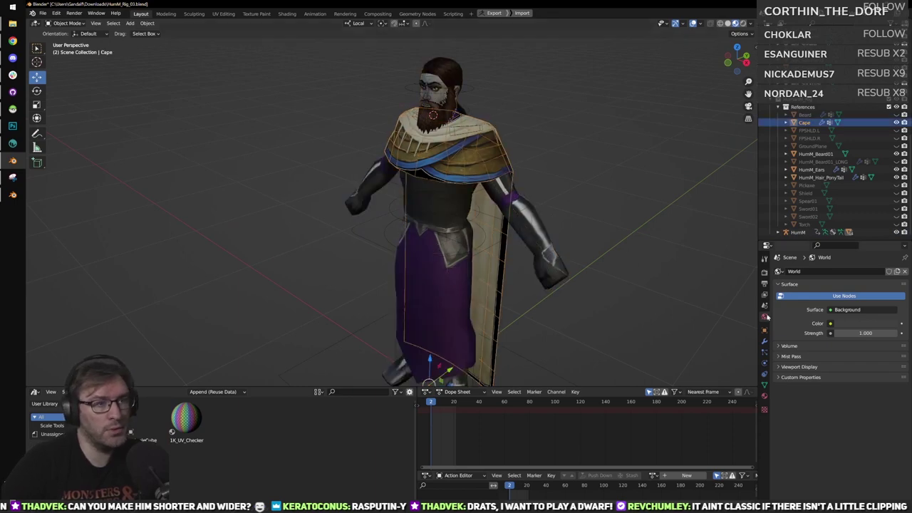
left_click(764, 396)
scroll(591, 264, "up", 1)
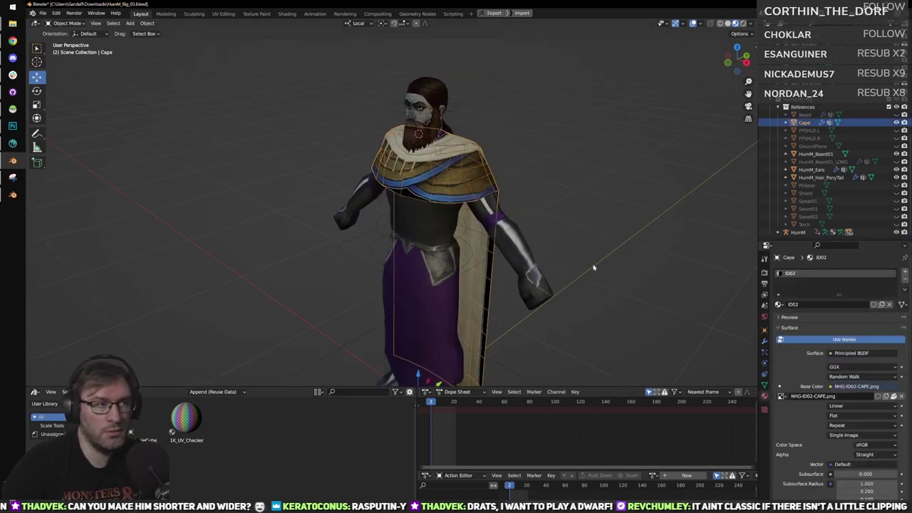
scroll(480, 256, "up", 2)
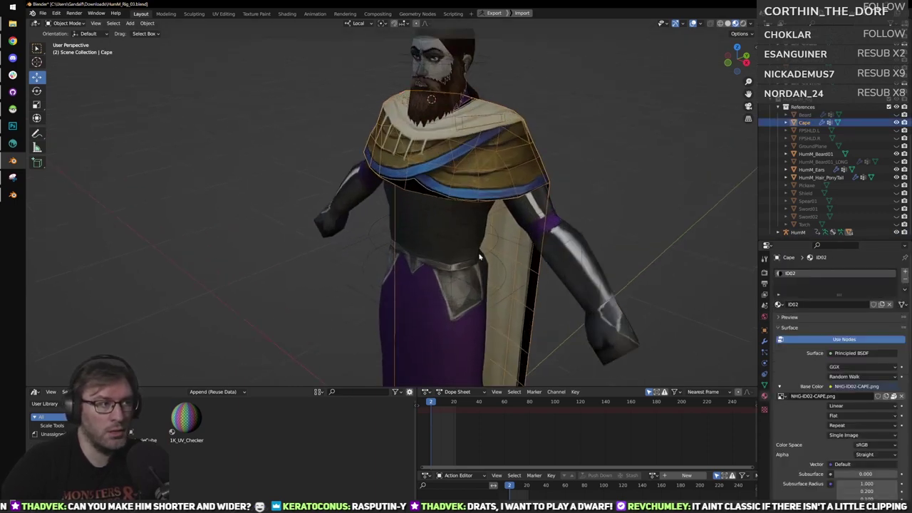
Check the body's material slots against the cape's, and compare the UV map names of both meshes.
left_click(451, 224)
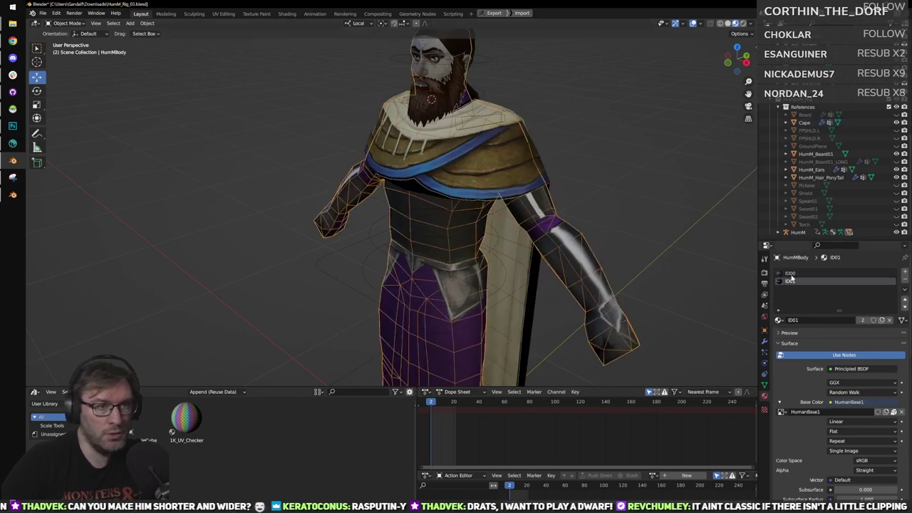
left_click(533, 216)
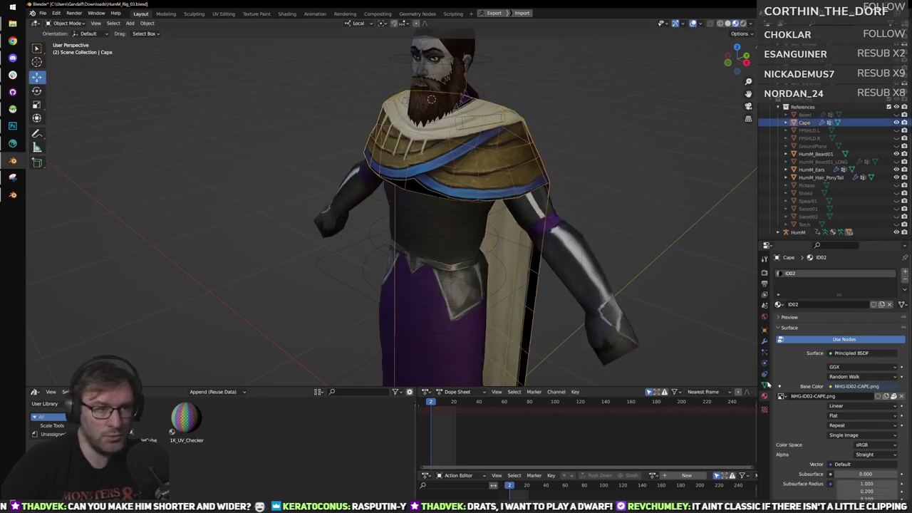
left_click(764, 385)
left_click(785, 407)
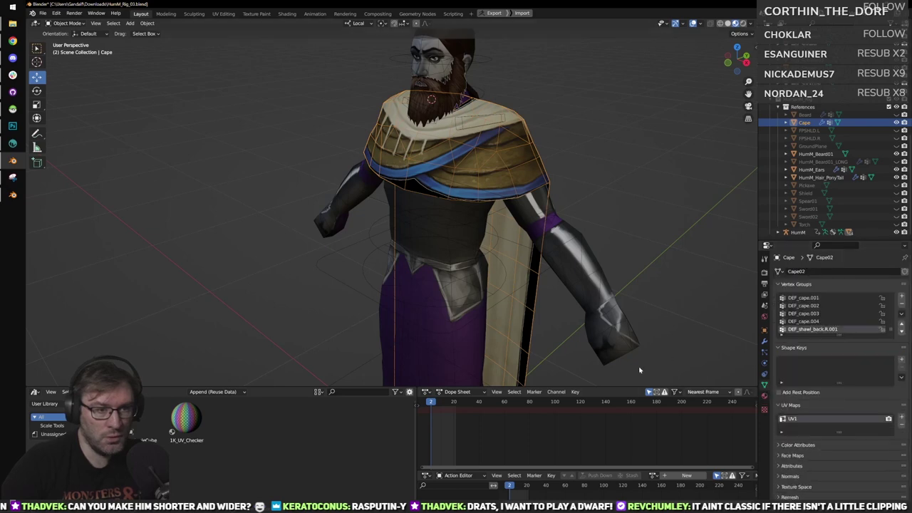
left_click(456, 274)
Join the cape into the HumMBody mesh.
left_click(515, 191)
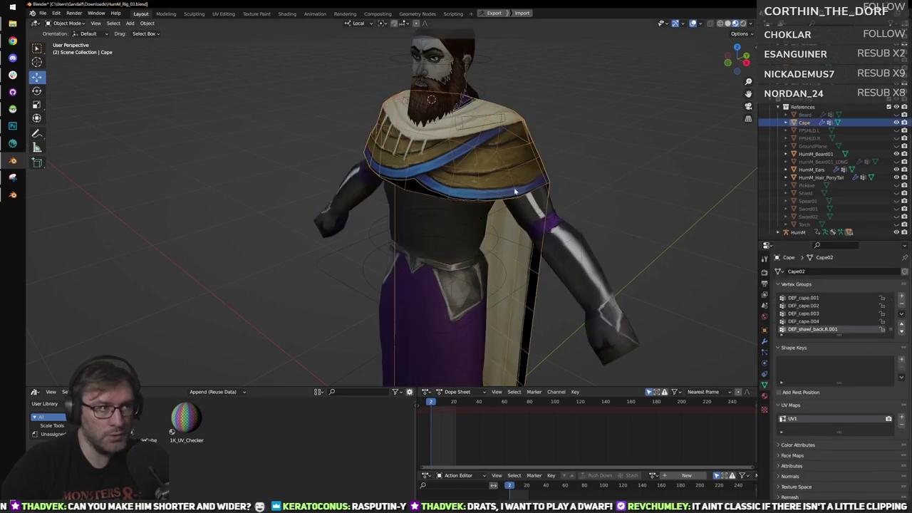
left_click(550, 234, "shift")
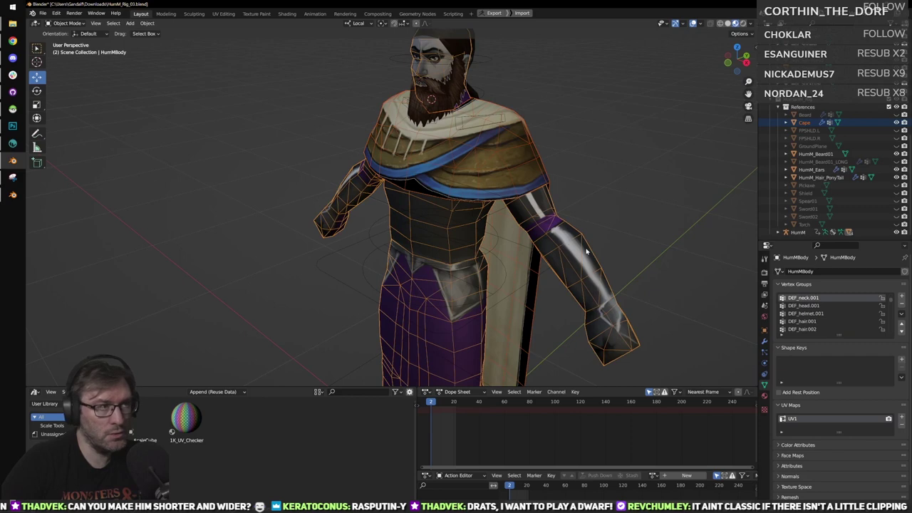
key("ctrl+j")
left_click(636, 204)
left_click(539, 173)
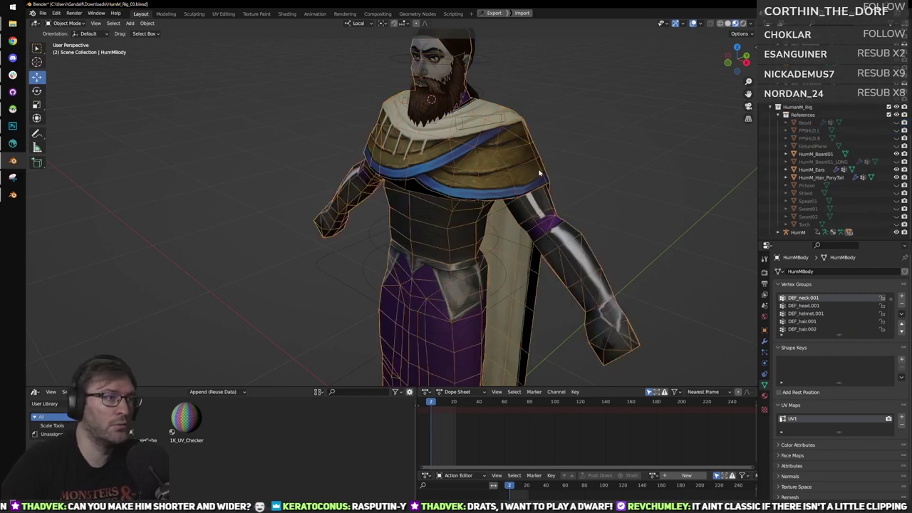
Add the HumM rig to the selection alongside the body mesh.
scroll(539, 173, "down", 4)
left_click(507, 340)
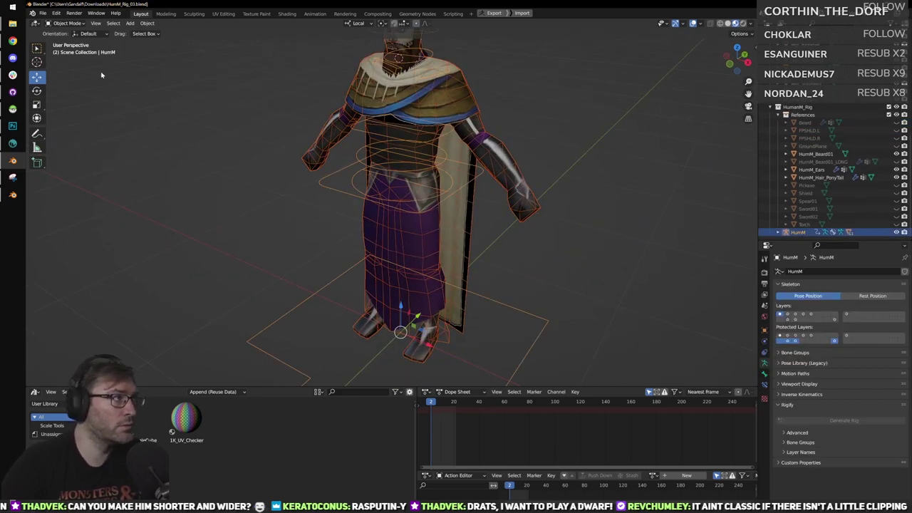
left_click(43, 13)
mouse_move(71, 126)
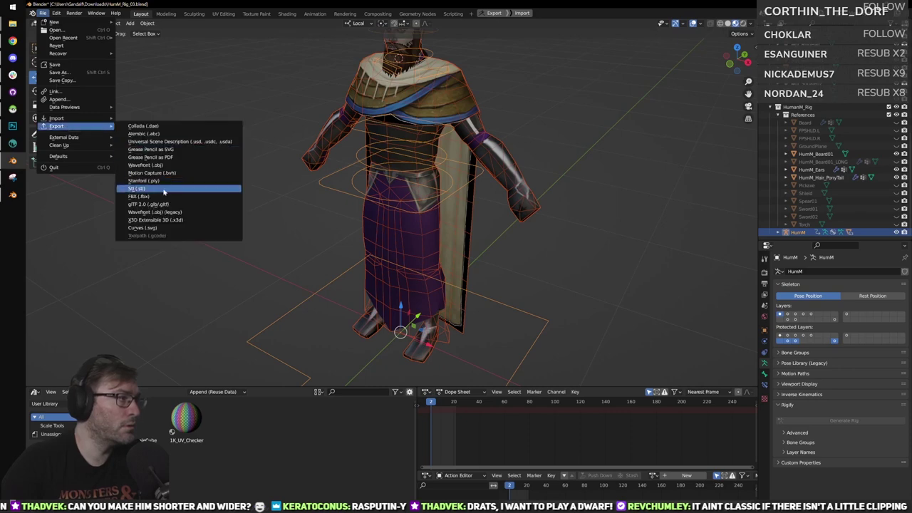
left_click(163, 196)
left_click(651, 151)
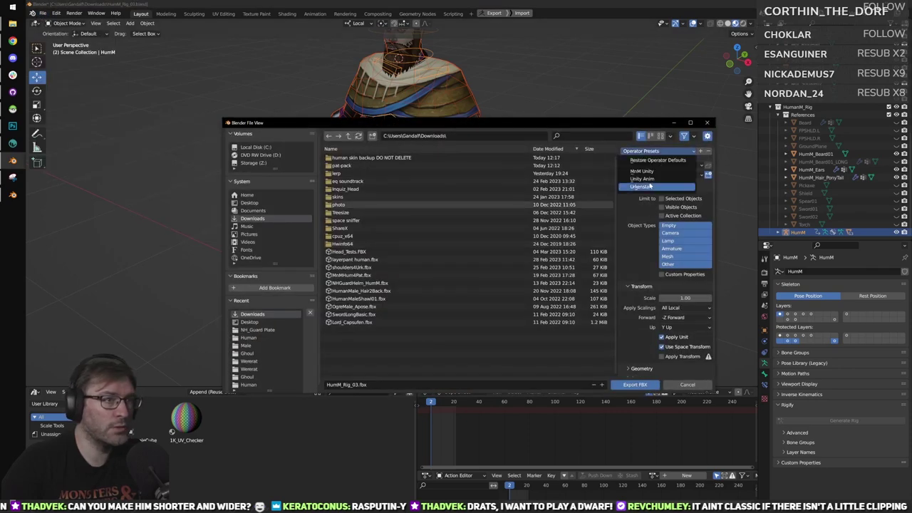
left_click(647, 187)
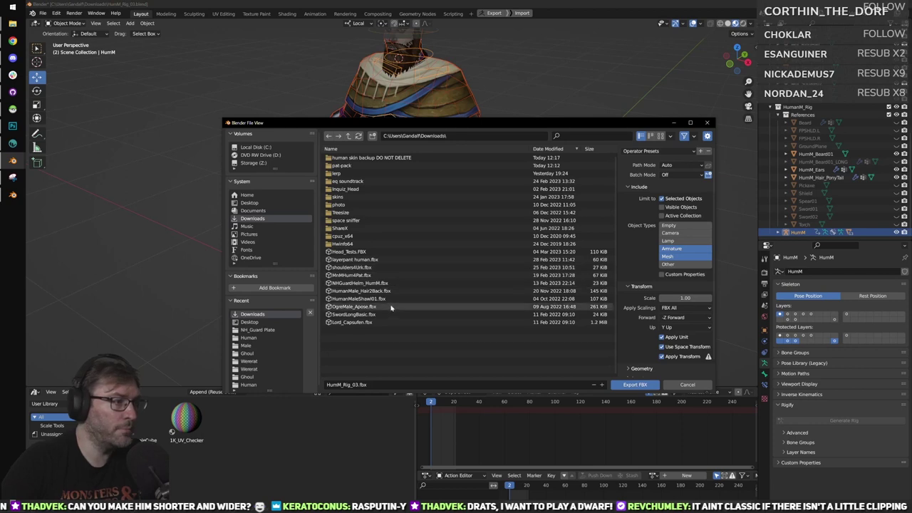
left_click(264, 314)
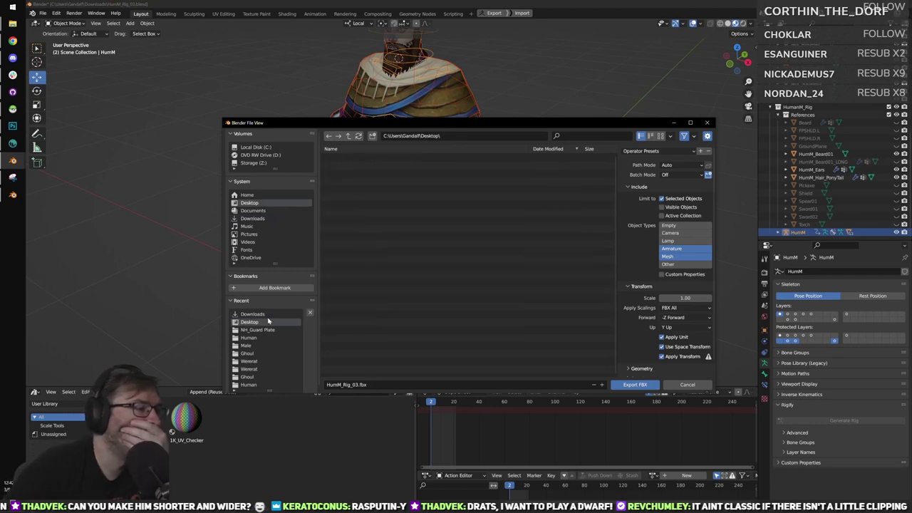
left_click(351, 275)
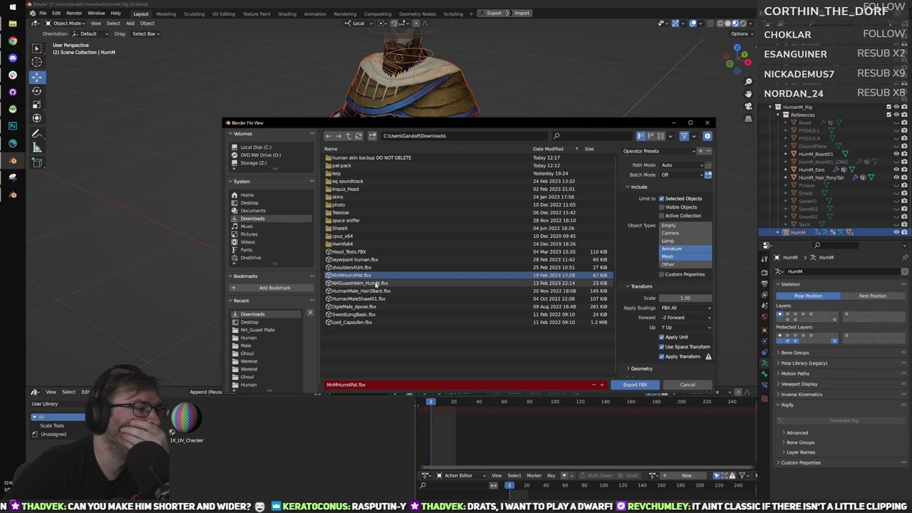
left_click(376, 298)
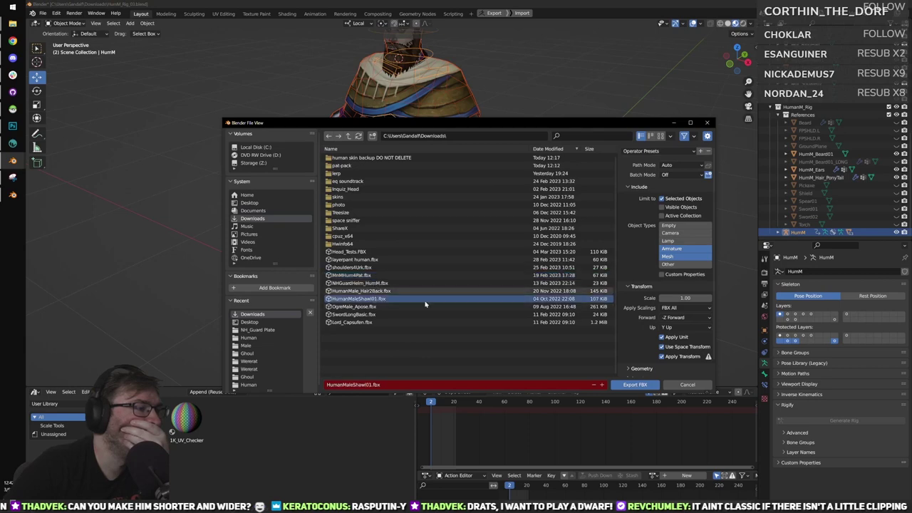
left_click(688, 385)
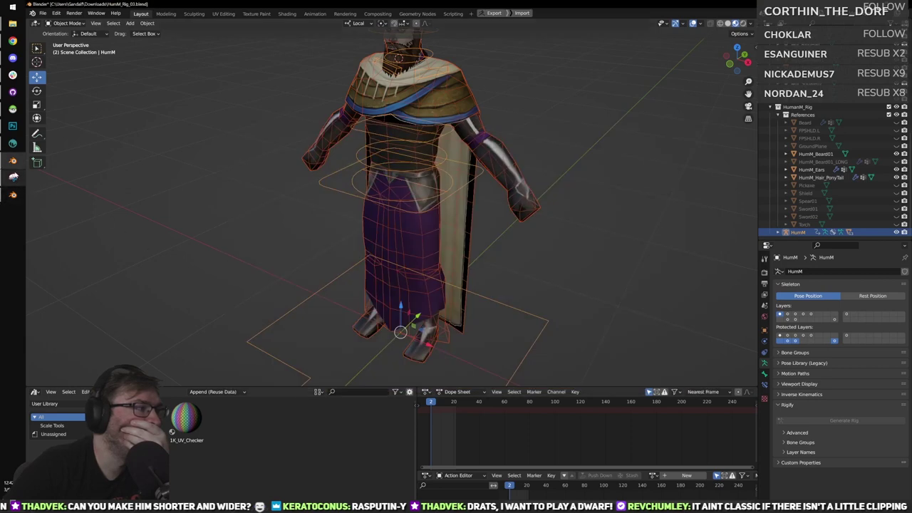
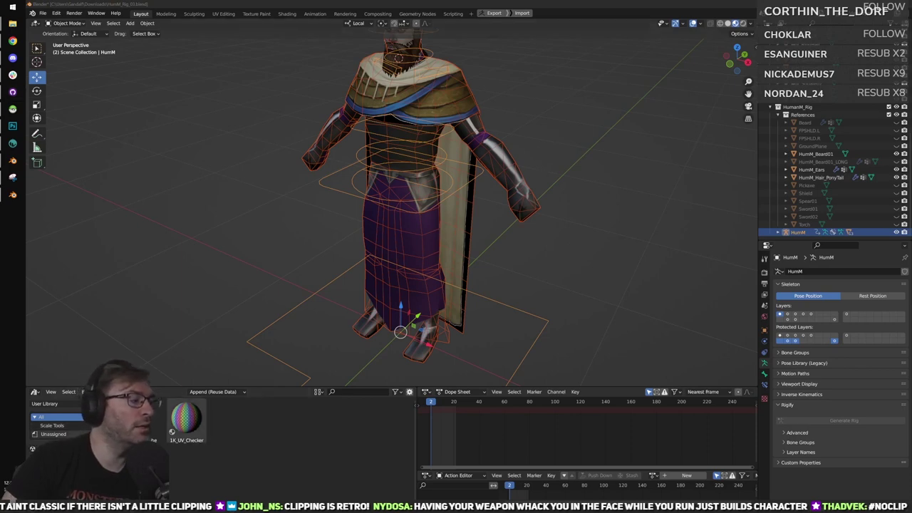
Switch to Unity and look through the HUMM race sets, the RaceModels materials and the Human race textures folders.
right_click(36, 444)
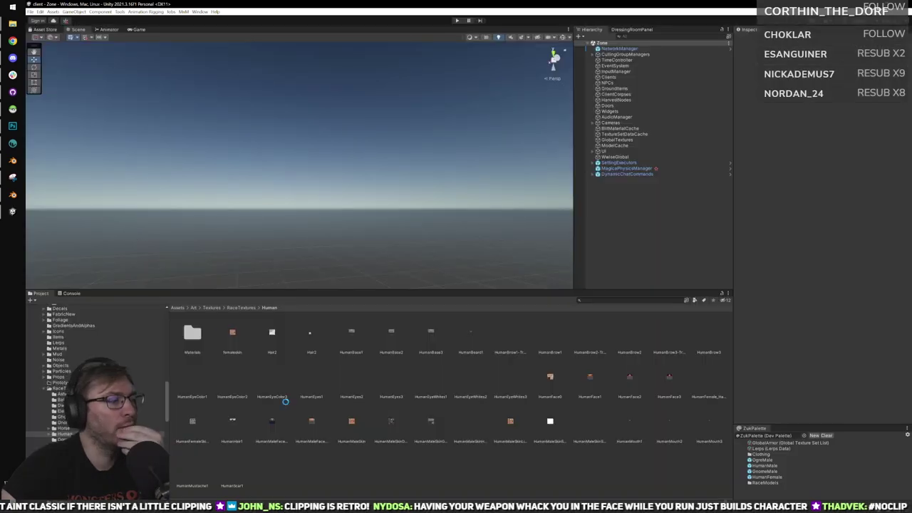
scroll(96, 372, "down", 6)
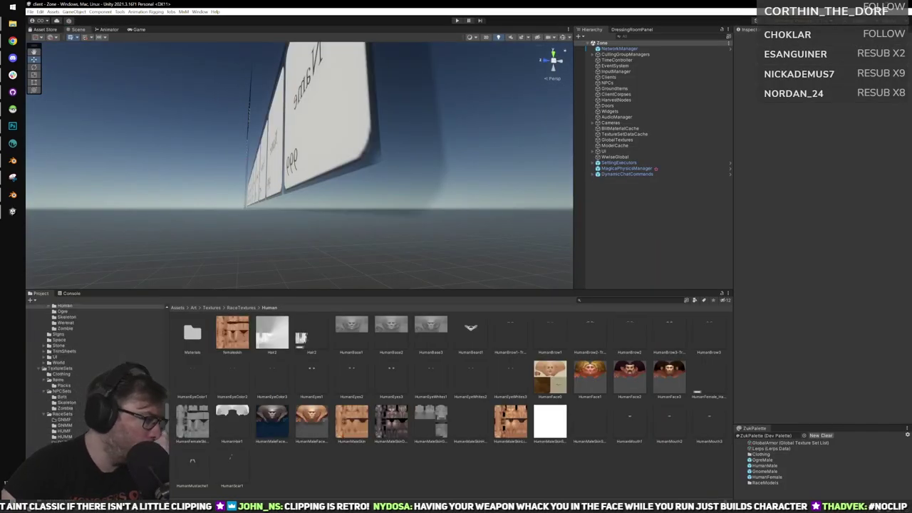
left_click(65, 437)
scroll(71, 435, "up", 7)
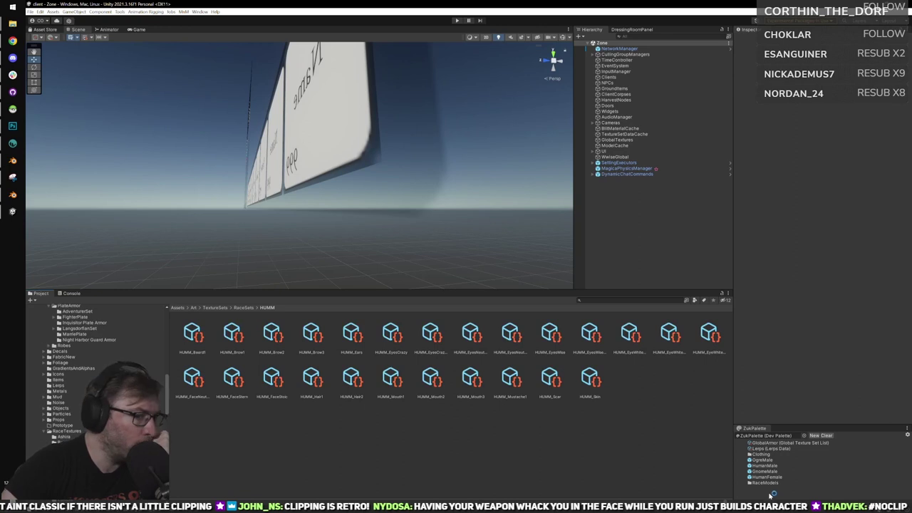
scroll(74, 410, "up", 6)
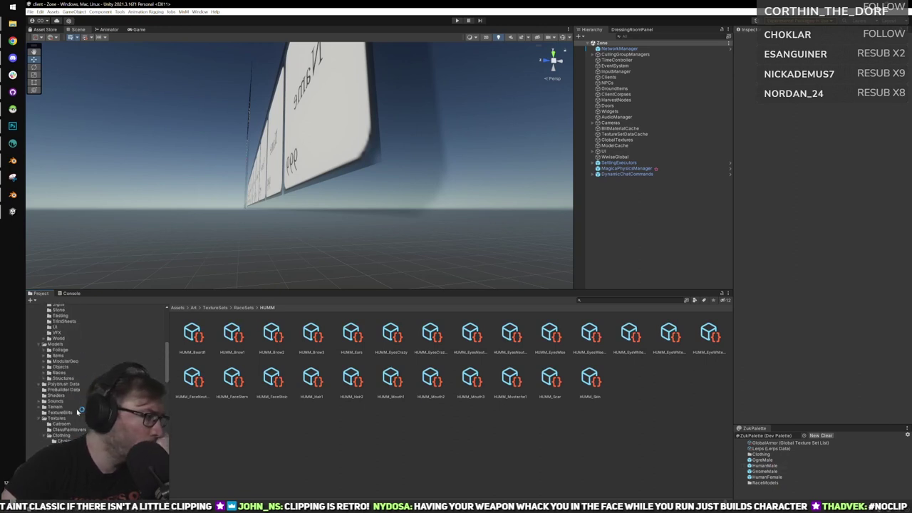
left_click(66, 425)
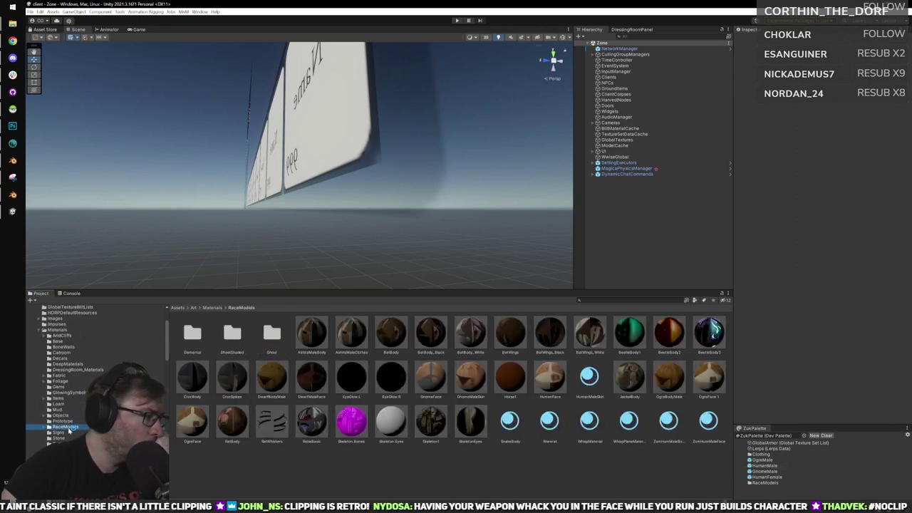
scroll(64, 422, "down", 3)
scroll(63, 420, "down", 5)
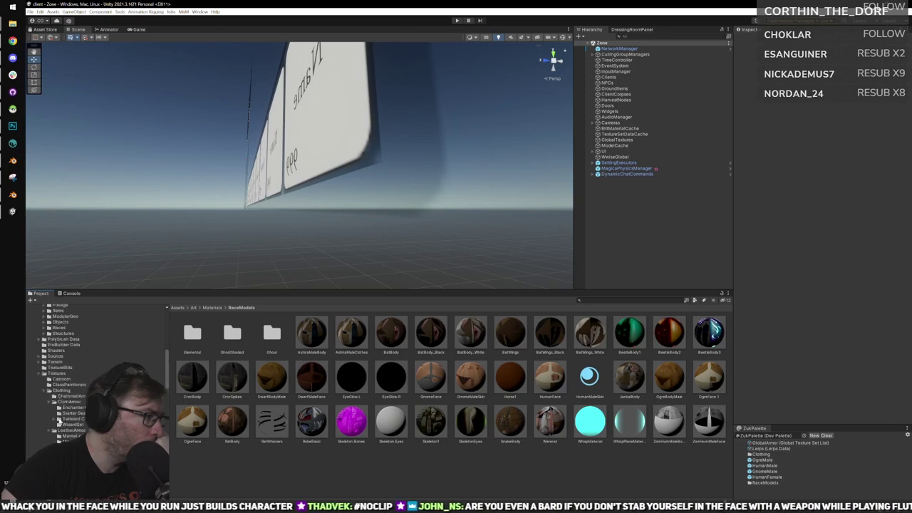
scroll(63, 412, "down", 5)
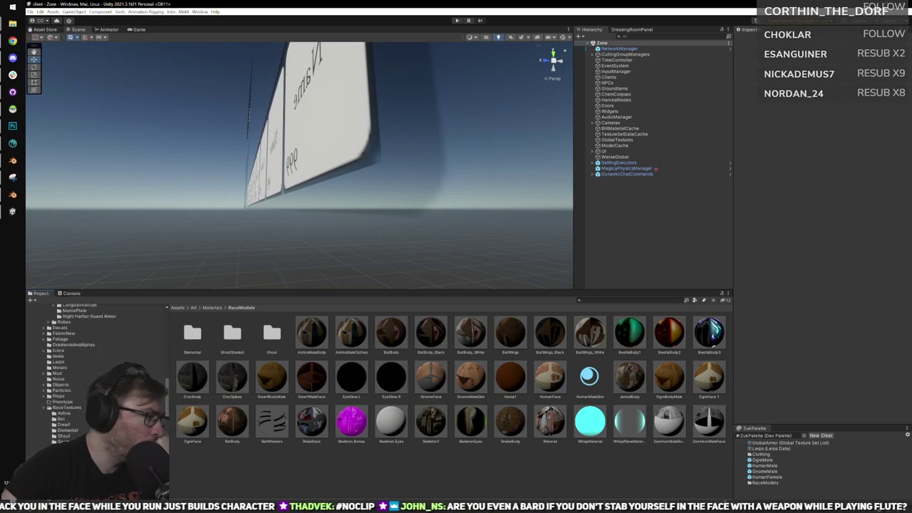
left_click(65, 453)
scroll(93, 427, "down", 10)
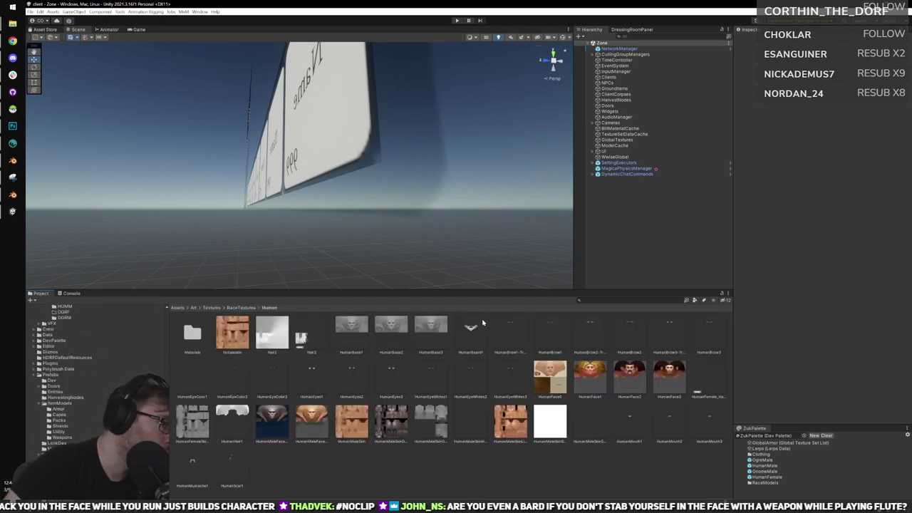
Search the project for "Human" and use the HumanFemale model among the results to reach the Human race models folder.
left_click(589, 299)
type("Hum")
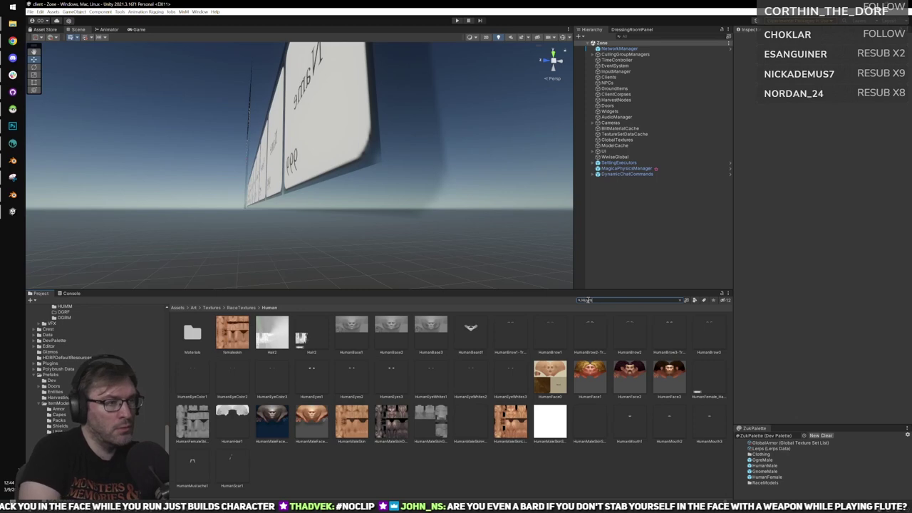
type("an")
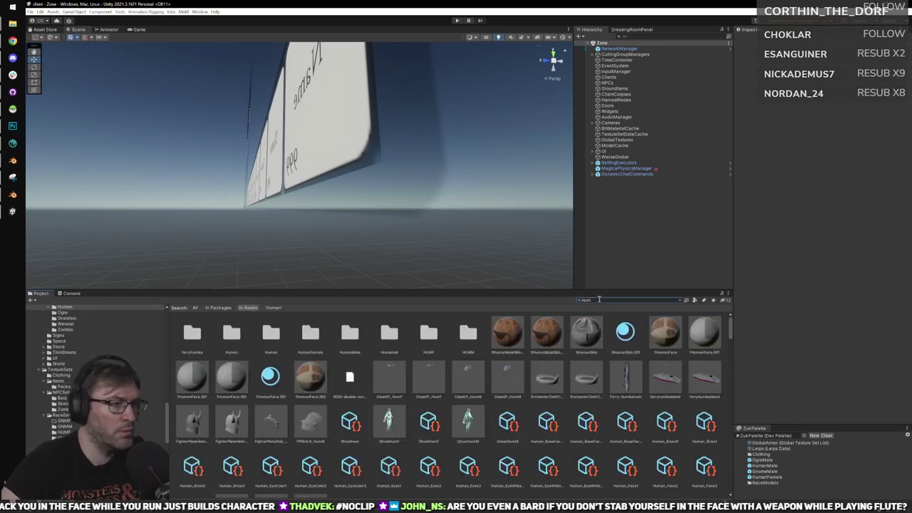
scroll(382, 424, "down", 3)
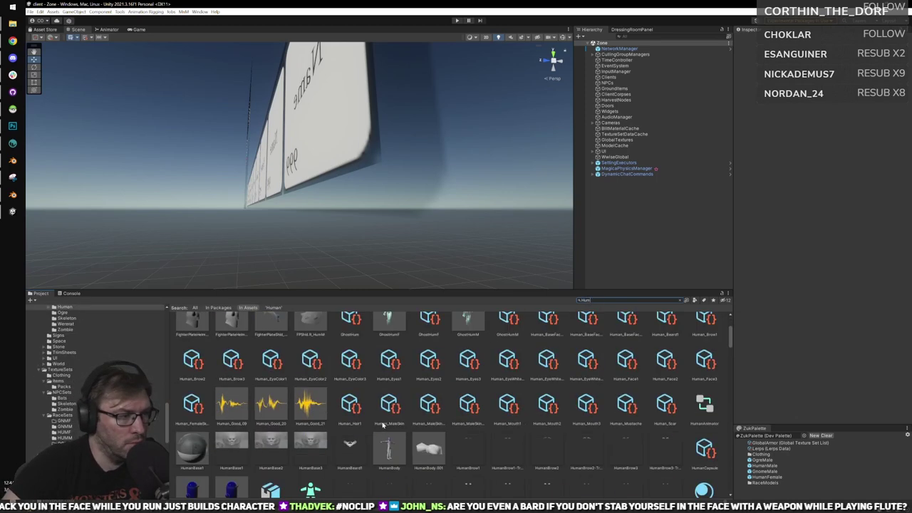
scroll(382, 424, "down", 5)
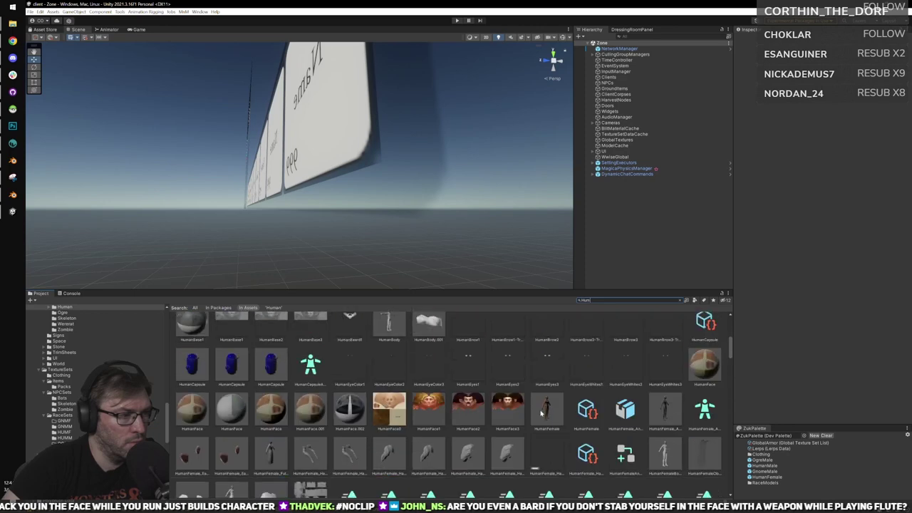
left_click(661, 413)
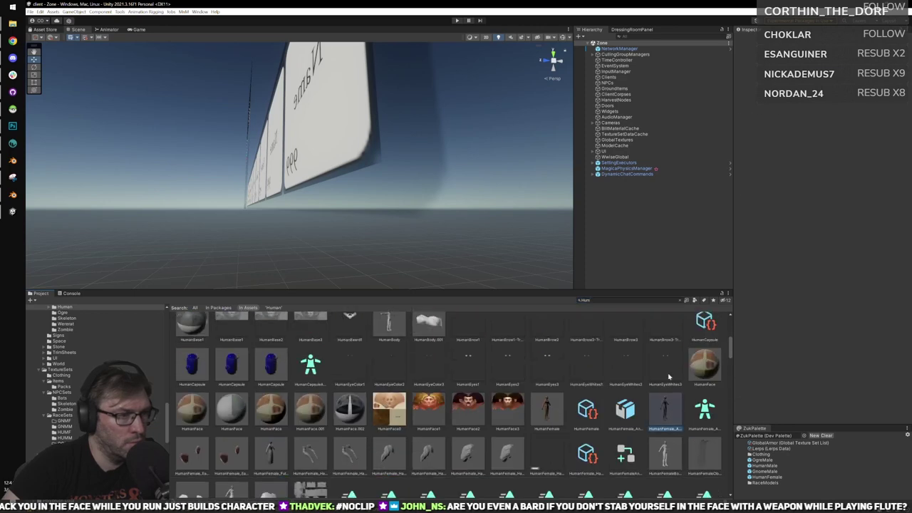
left_click(681, 299)
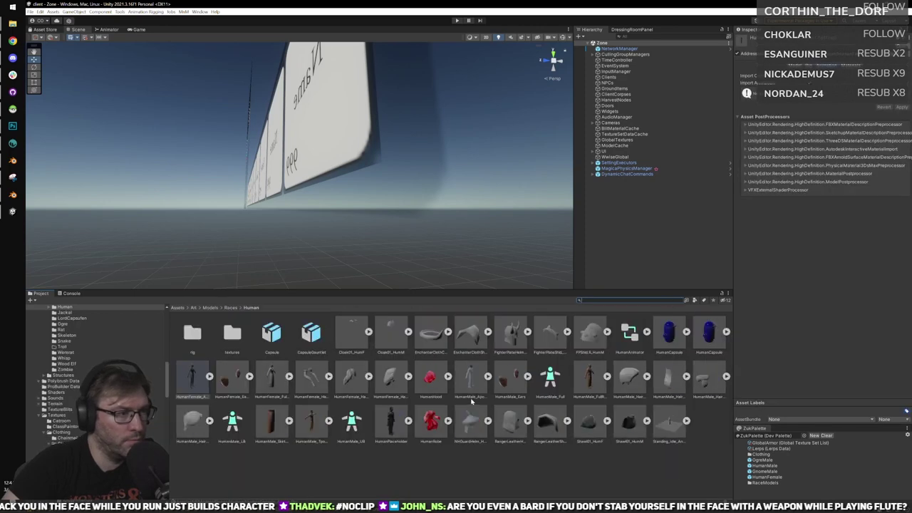
Reveal the HumanMale_Apose model file in the system file explorer.
left_click(470, 377)
right_click(474, 377)
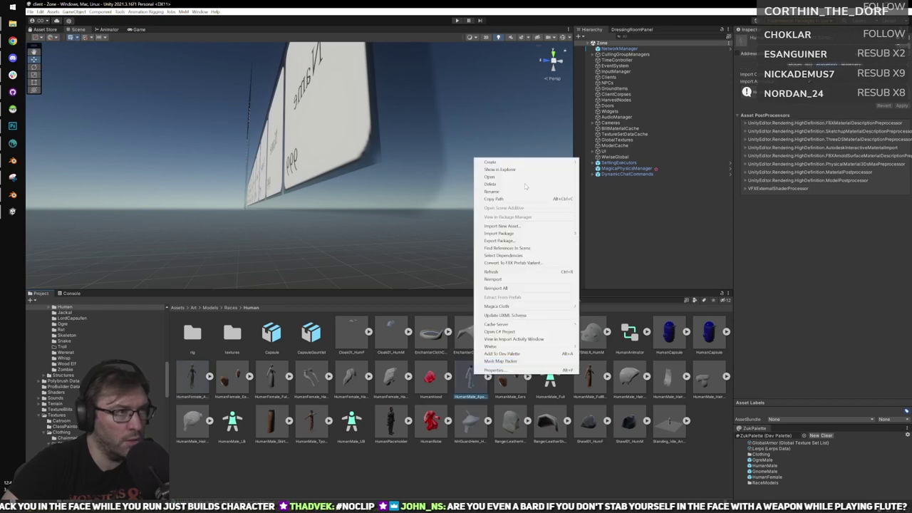
left_click(527, 171)
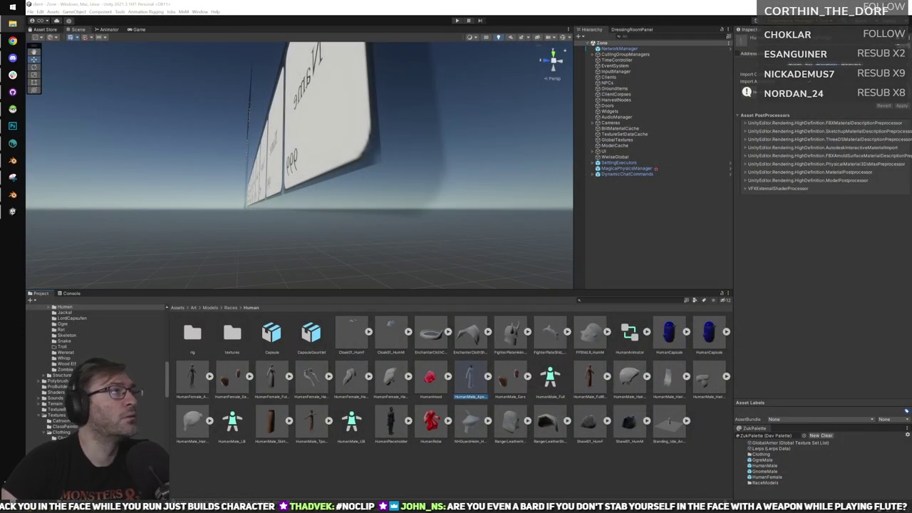
Close Human_Helms.blend without saving its changes and return to the HumM_Rig_03 file in Blender.
left_click(10, 195)
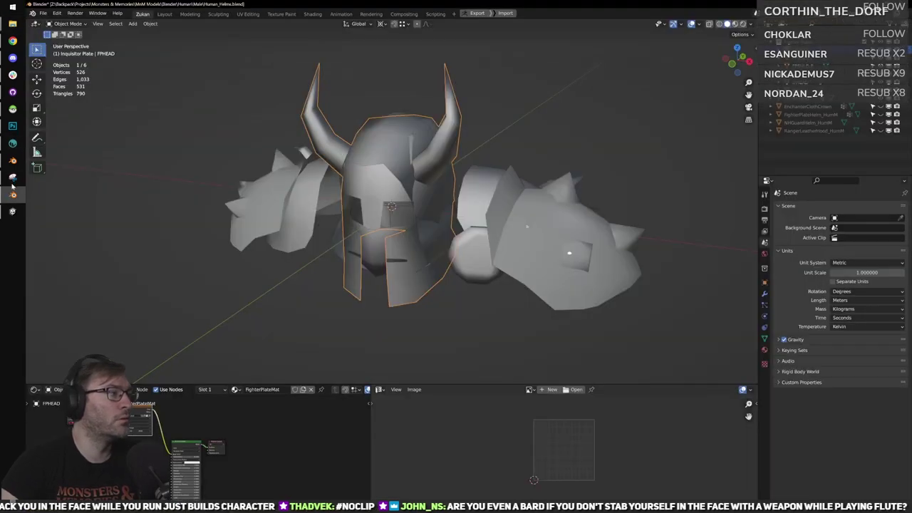
left_click(909, 4)
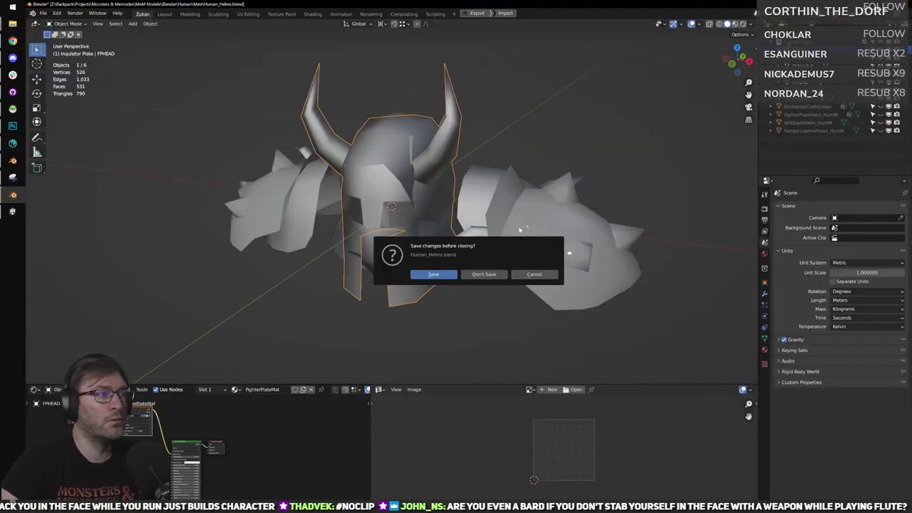
left_click(482, 276)
left_click(13, 146)
left_click(13, 161)
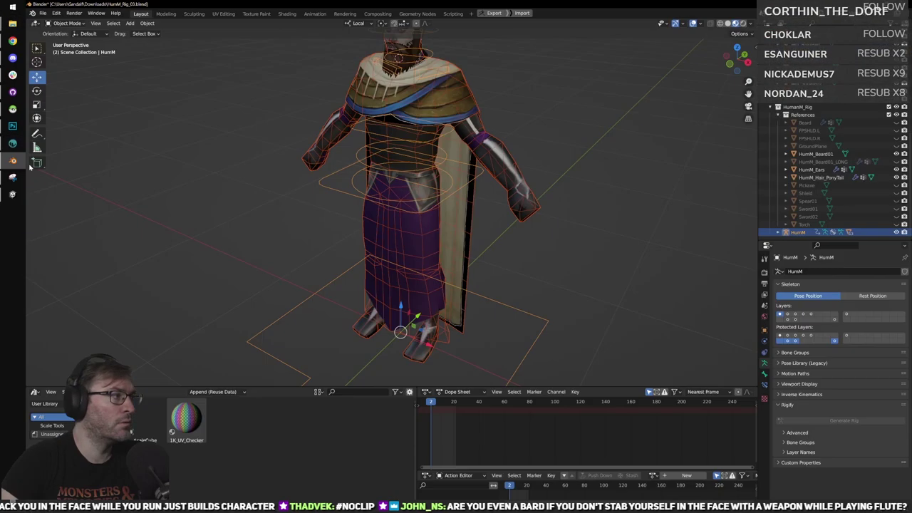
Start an FBX export and set its destination to the "_ADJUSTED" folder inside "human skin backup DO NOT DELETE" in Downloads.
left_click(43, 12)
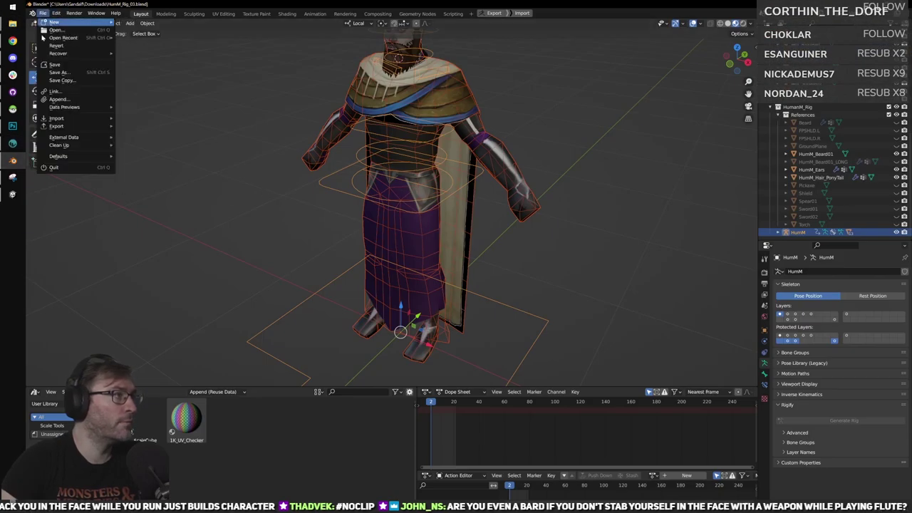
mouse_move(74, 126)
left_click(138, 196)
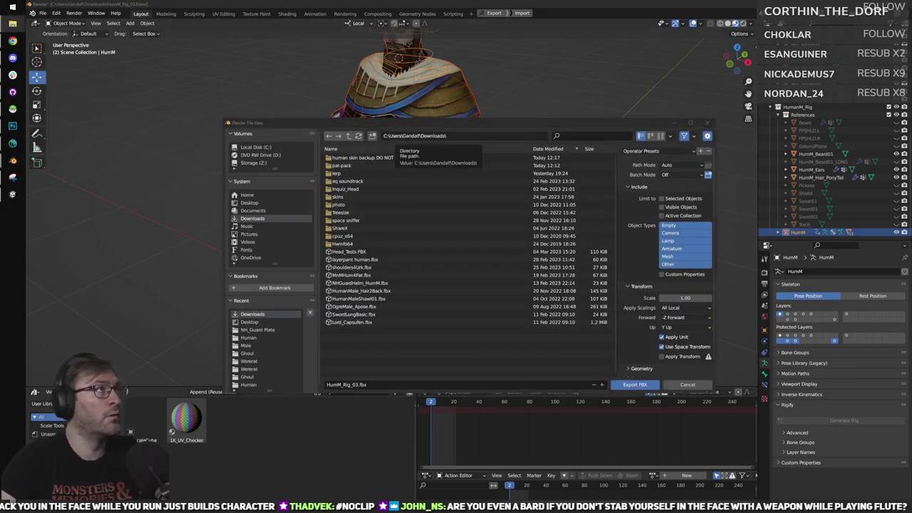
left_click(495, 142)
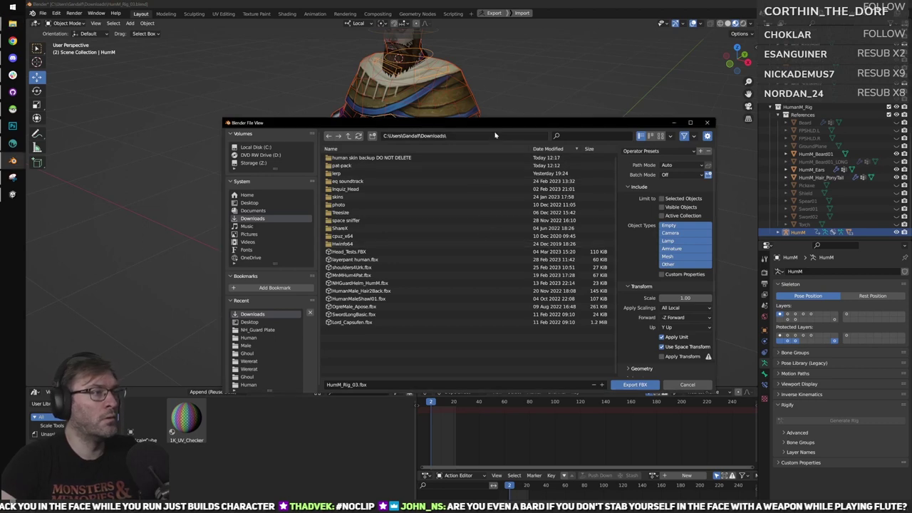
left_click(495, 134)
type("C:\\Users\\Gandalf\\Downloads\\human skin backup DO NOT DELETE\\_ADJUSTED")
key("Return")
Name the export file HumanMale_Apose.fbx, based on the existing xHumanMale_Apose.fbx without its leading x.
left_click(363, 160)
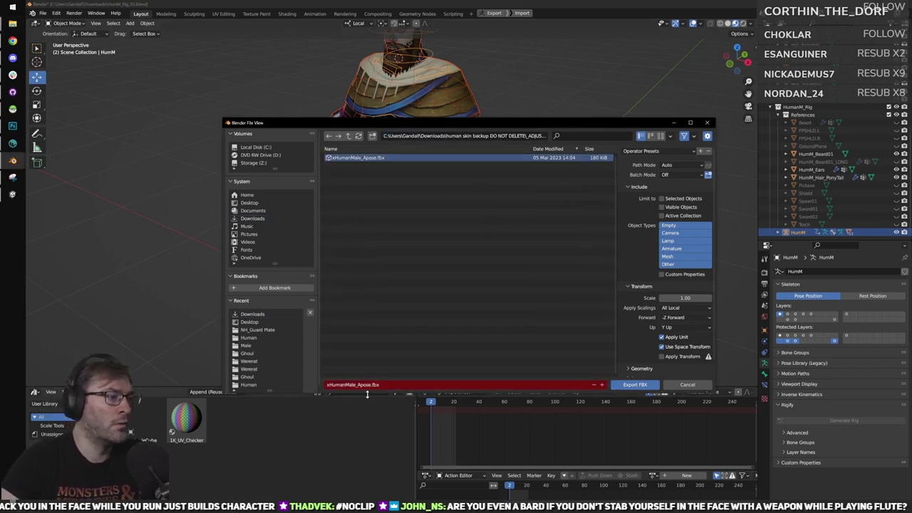
left_click(339, 385)
left_click(338, 385)
key("Delete")
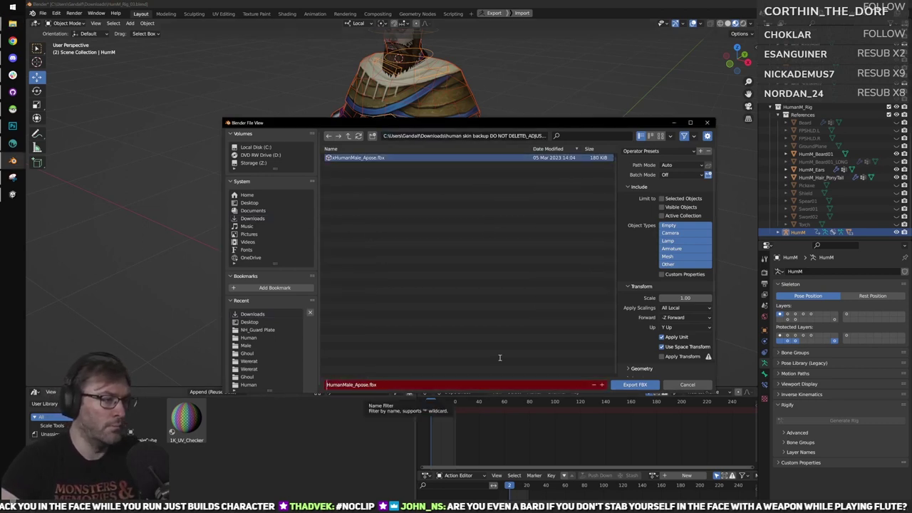
Apply the export preset that limits output to selected armature and mesh objects, with FBX All scalings and Apply Transform enabled.
left_click(647, 151)
left_click(647, 151)
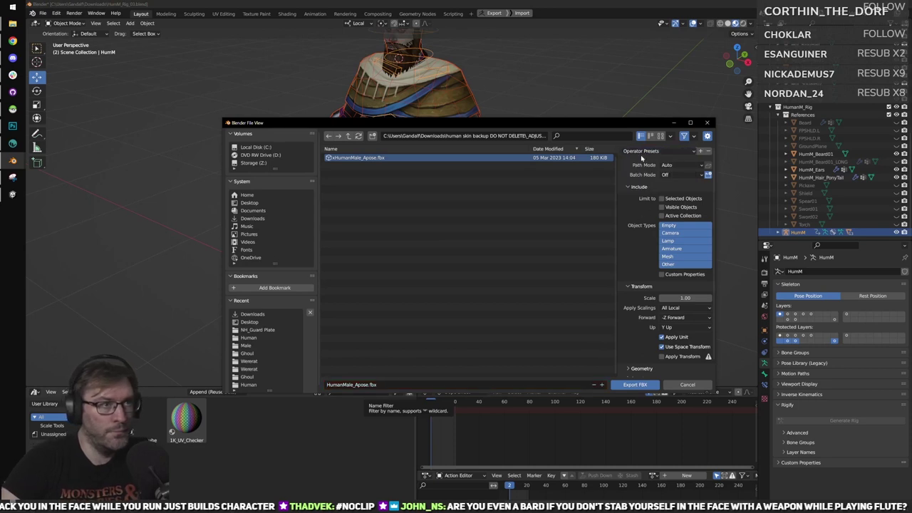
left_click(640, 151)
left_click(648, 184)
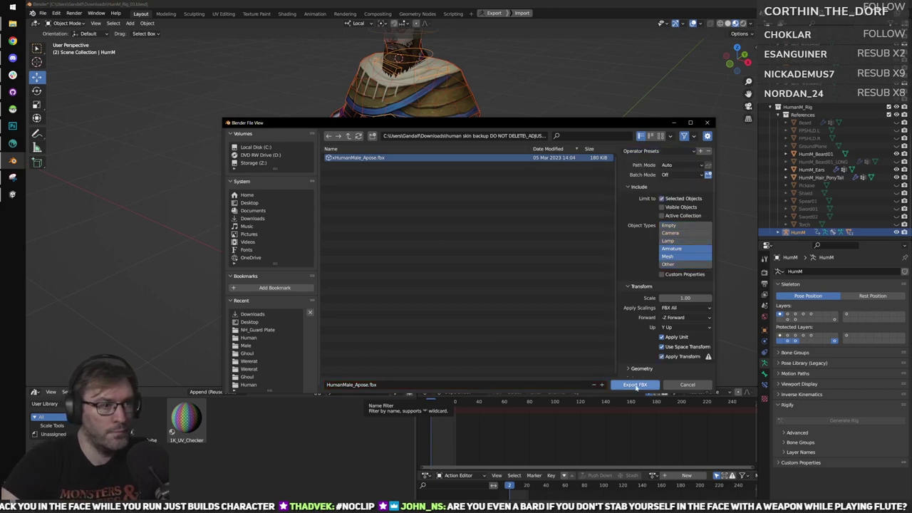
Export the HumanMale_Apose.fbx file with the current settings and switch to the Unity editor.
left_click(634, 385)
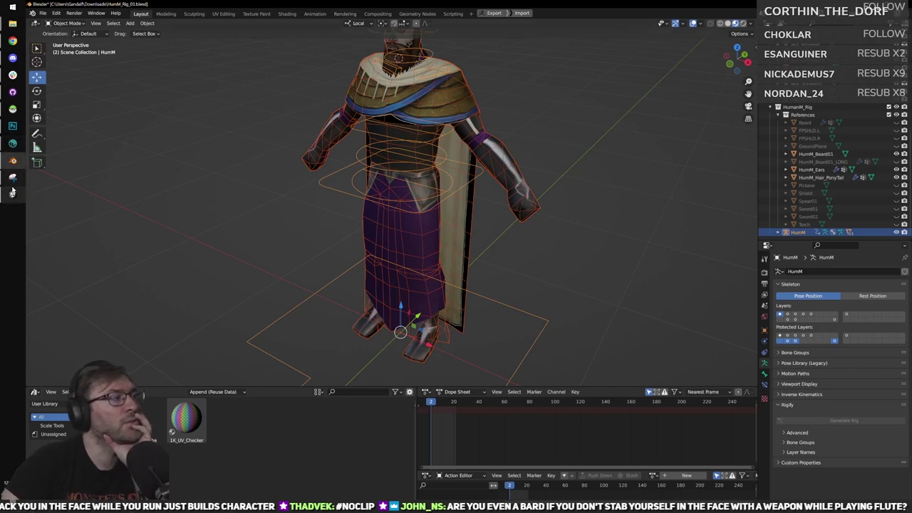
left_click(12, 193)
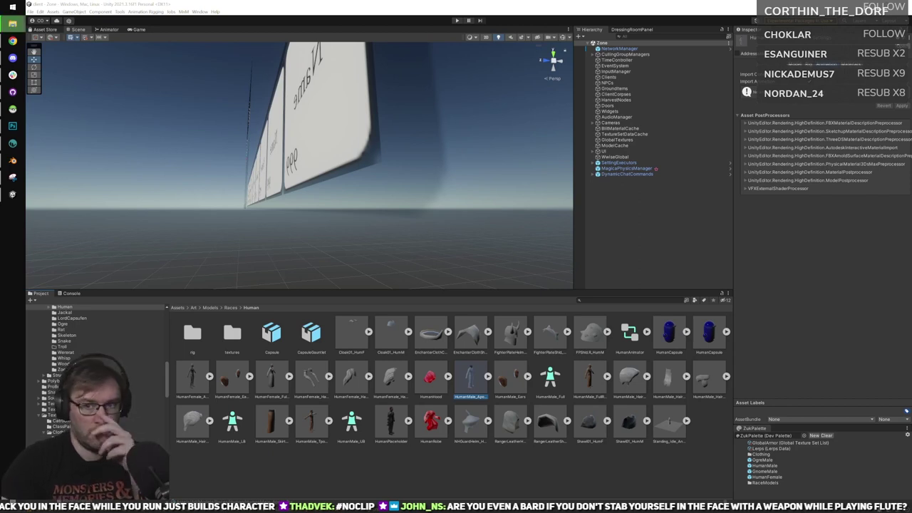
Inspect the HumanMale_Apose model's preview from another angle and look through the Human folder under RaceTextures.
left_click(514, 468)
left_click(471, 382)
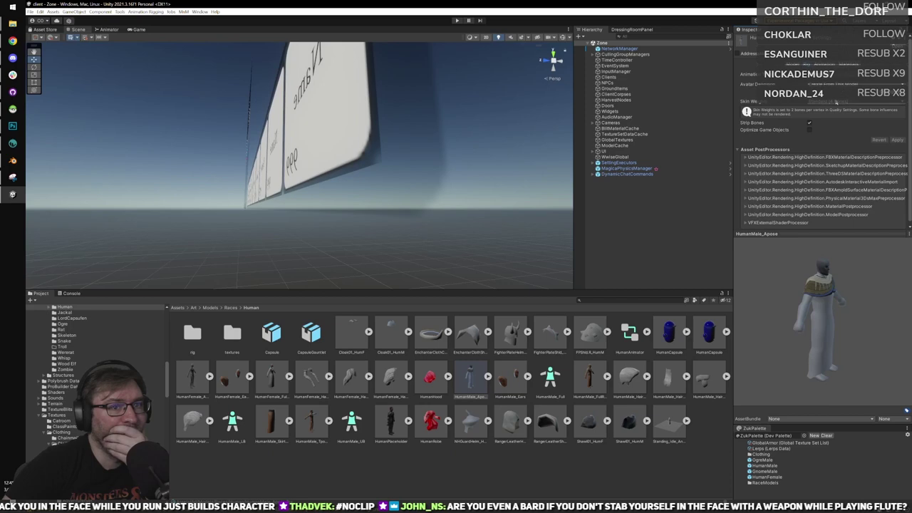
left_click_drag(840, 329, 796, 292)
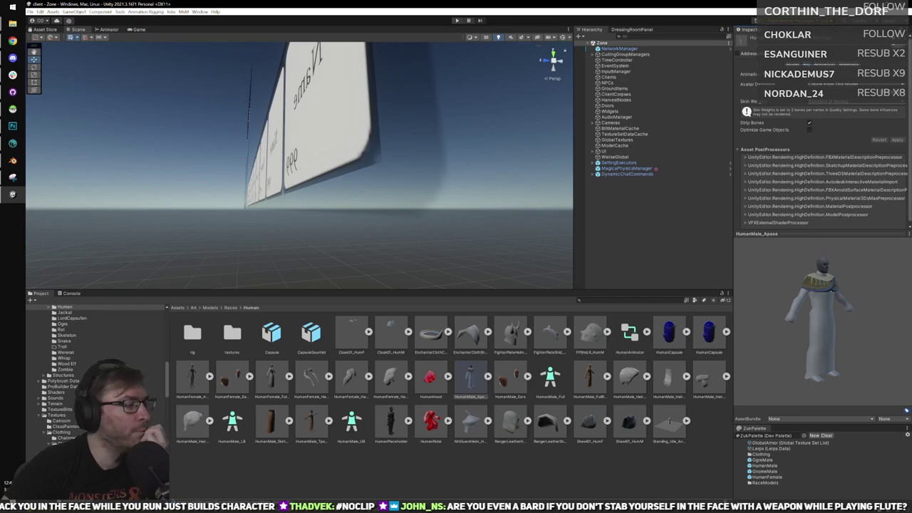
scroll(107, 371, "down", 8)
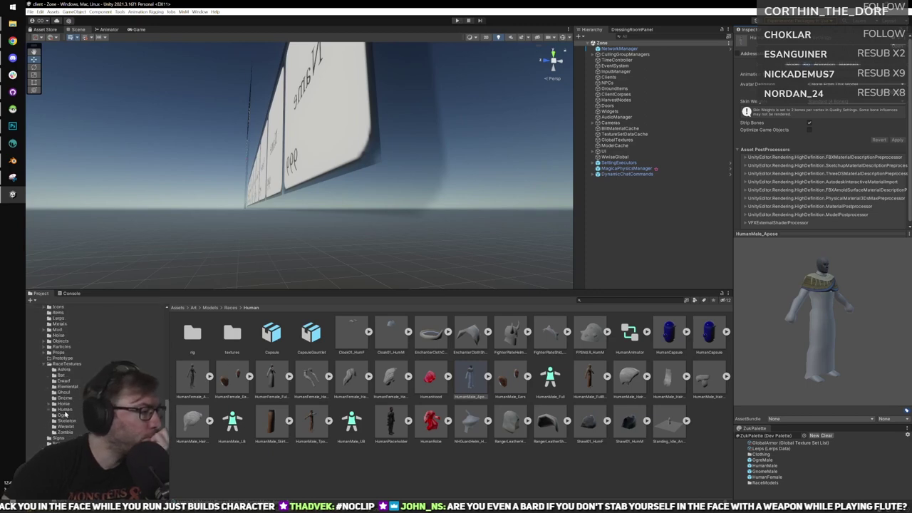
left_click(64, 410)
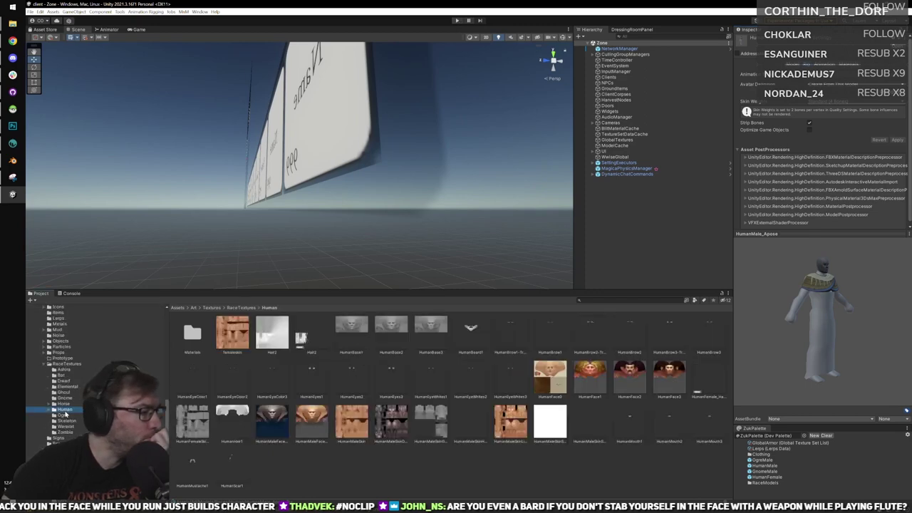
Open the HumanMale prefab for editing and examine its caped upper body up close from the side.
left_click(765, 466)
double_click(767, 466)
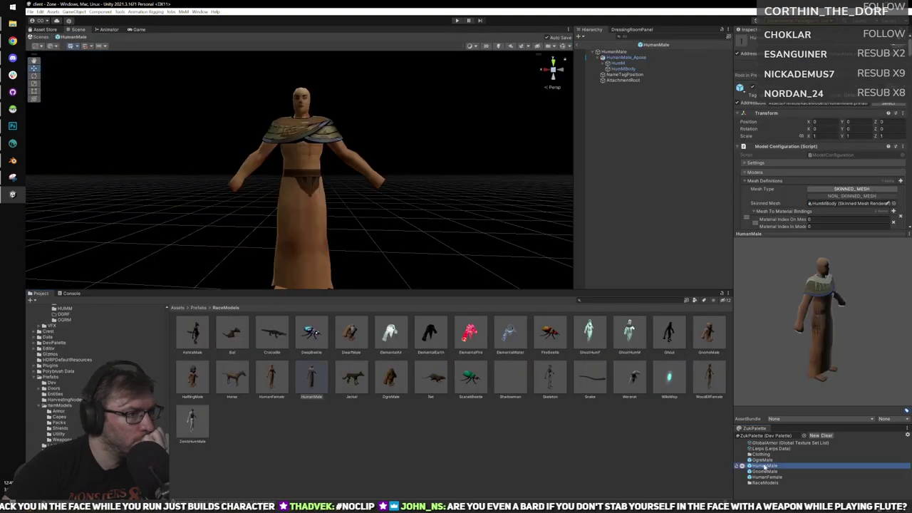
scroll(290, 170, "up", 3)
left_click_drag(289, 169, 495, 133, "alt")
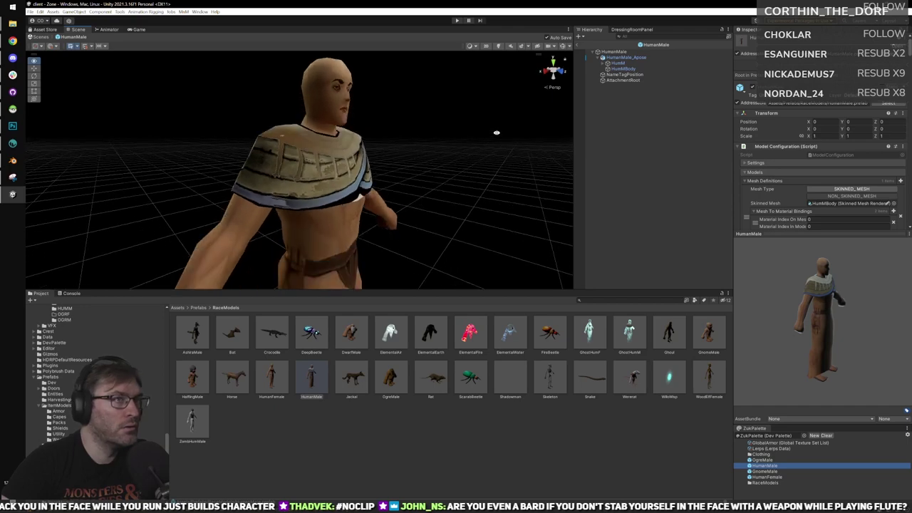
left_click(358, 171)
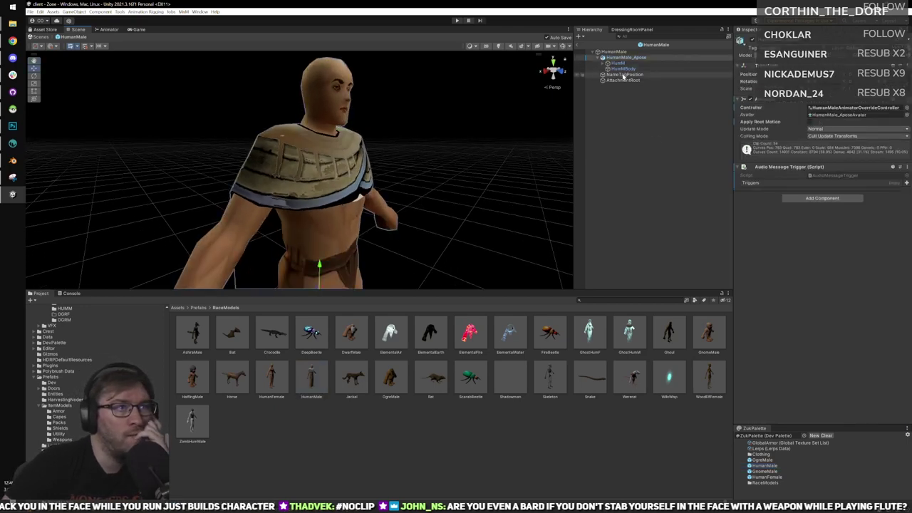
Add a third mesh-to-material binding to the HumanMale prefab's HumMBody mesh, mapping mesh material index 2 to model material index 2.
left_click(616, 52)
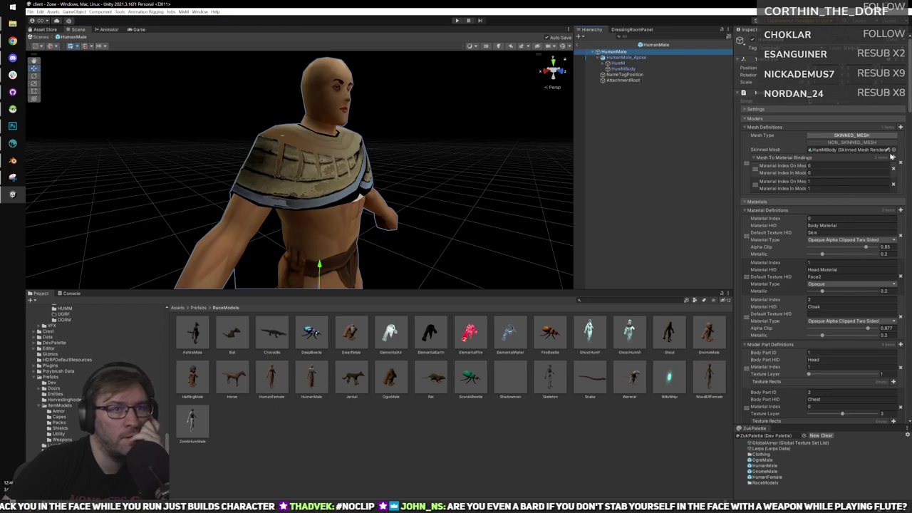
left_click(892, 157)
left_click(819, 197)
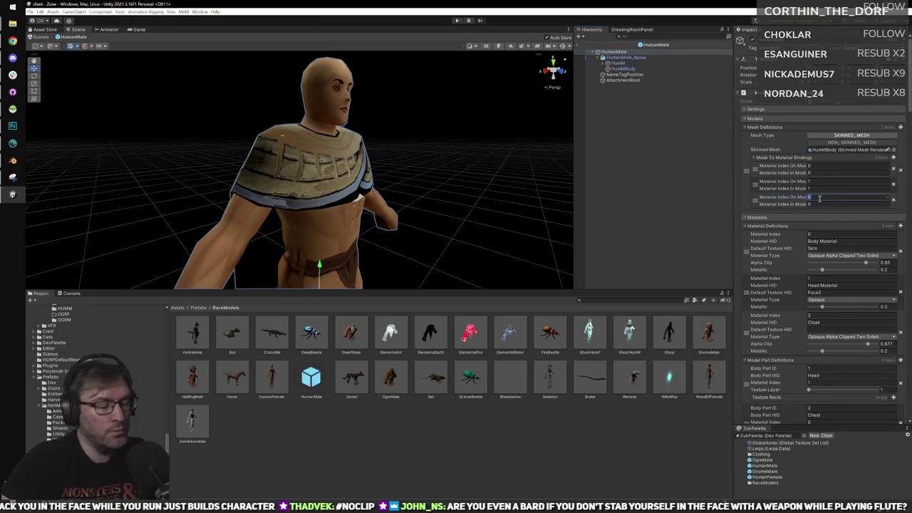
type("2")
left_click(817, 205)
type("2")
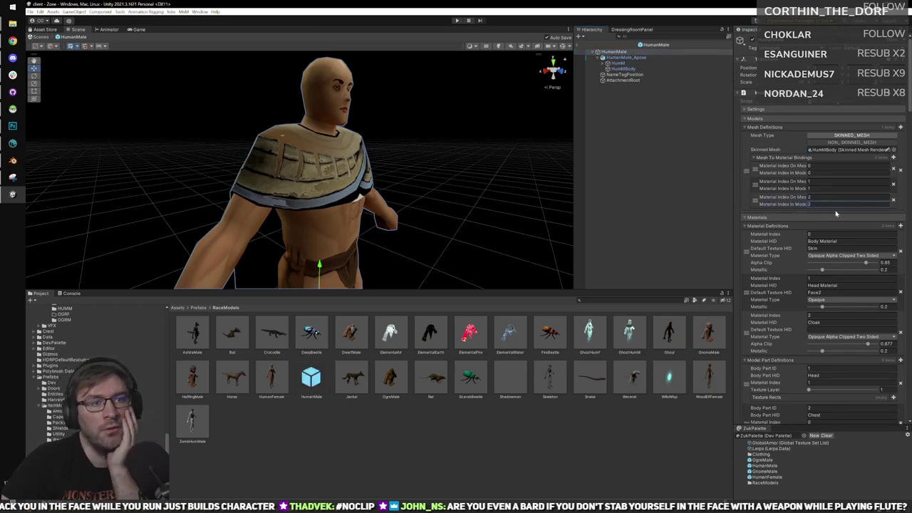
scroll(778, 235, "down", 3)
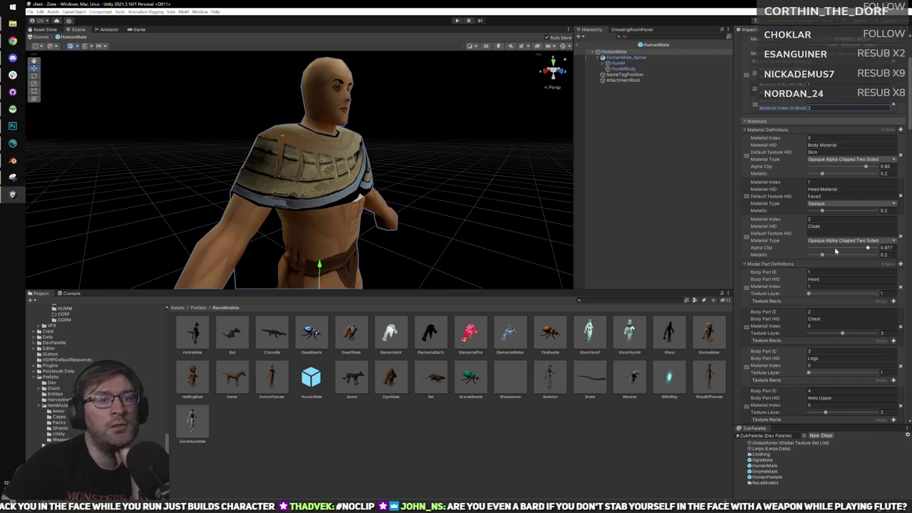
Return from the prefab to the Zone scene, run the game and log in with the prefilled account.
left_click(580, 46)
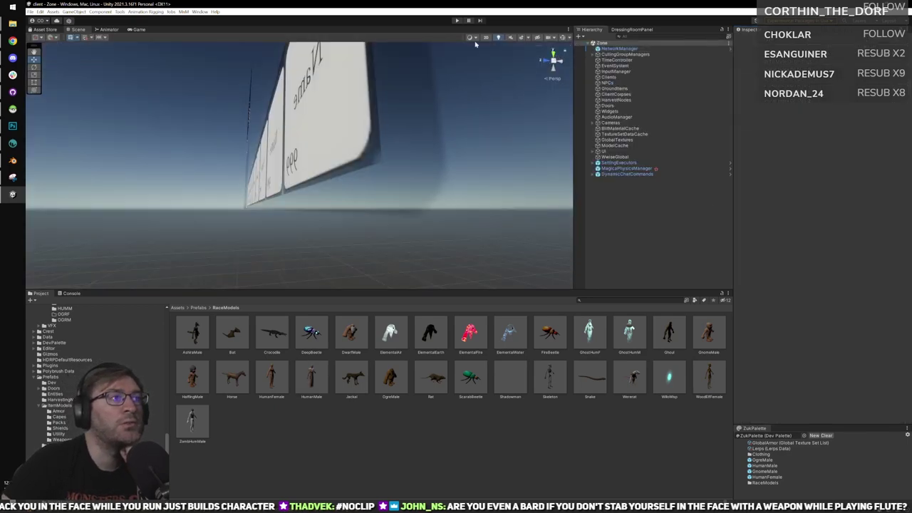
left_click(457, 21)
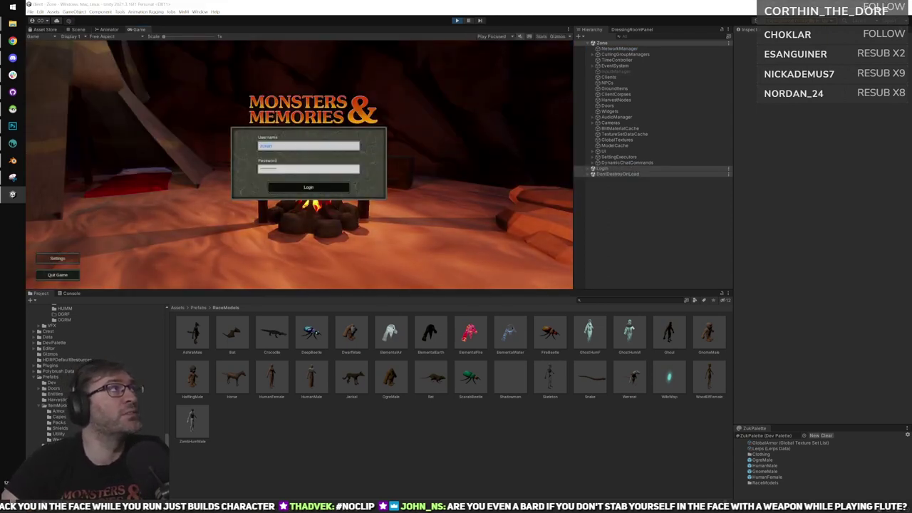
left_click(315, 189)
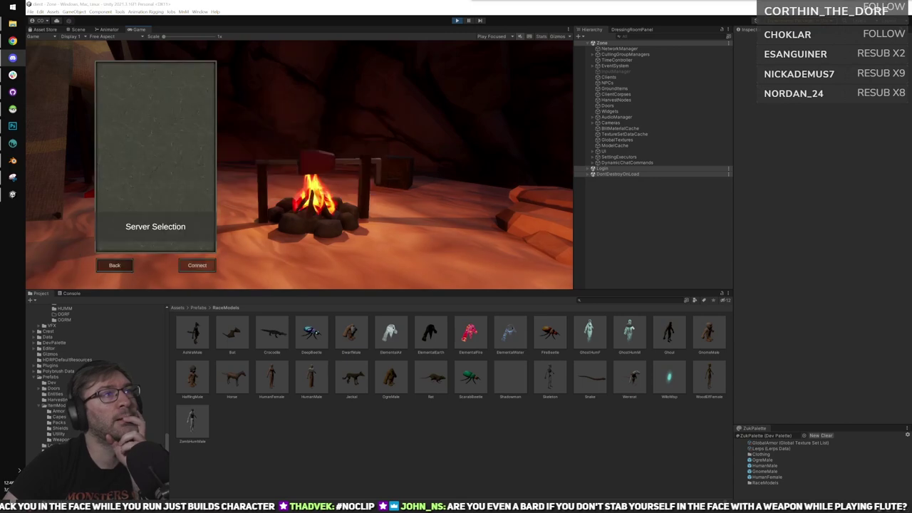
Connect to the server, maximize the game view and enter the world with the level 60 Human Fighter.
left_click(191, 270)
left_click(196, 265)
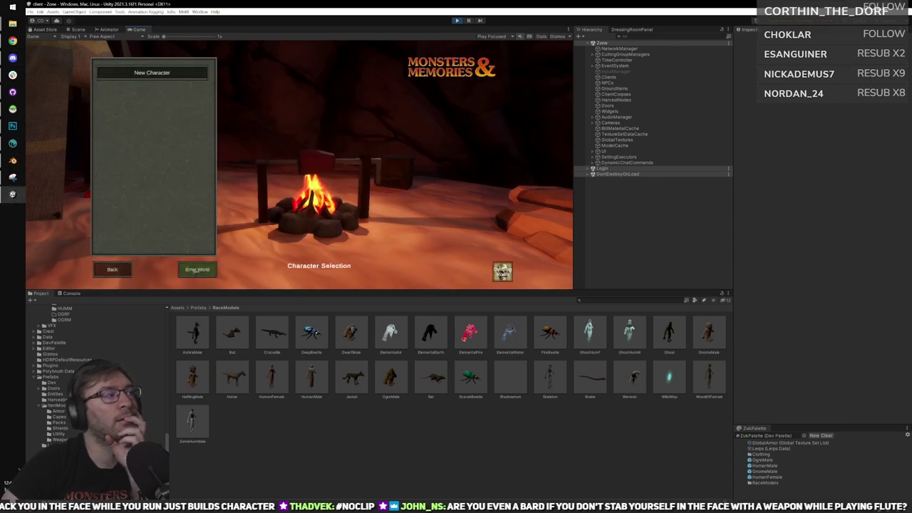
double_click(139, 30)
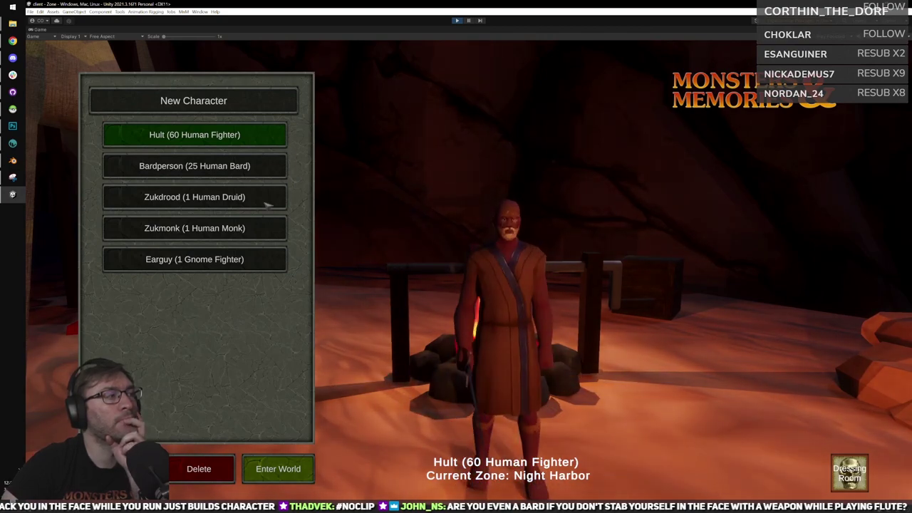
double_click(232, 168)
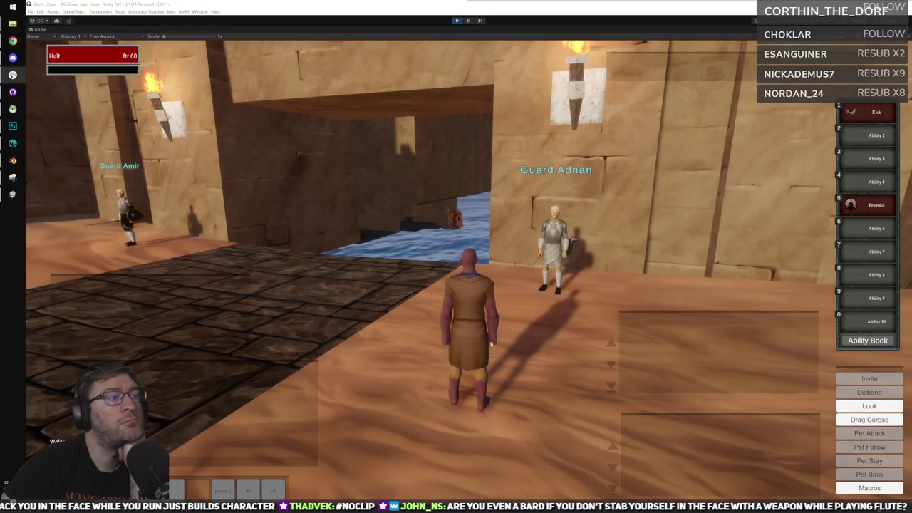
Examine the fighter's robe from several angles in the game world and check the equipment in the inventory.
right_click_drag(514, 229, 392, 238)
key("w")
scroll(514, 230, "up", 3)
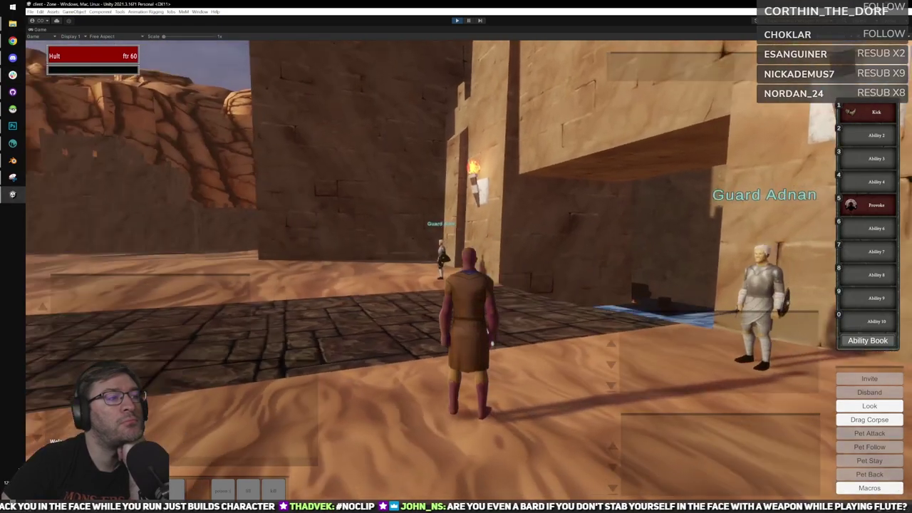
left_click_drag(486, 229, 676, 215)
scroll(485, 230, "down", 4)
key("i")
left_click_drag(486, 230, 399, 213)
scroll(575, 216, "up", 3)
key("i")
key("i")
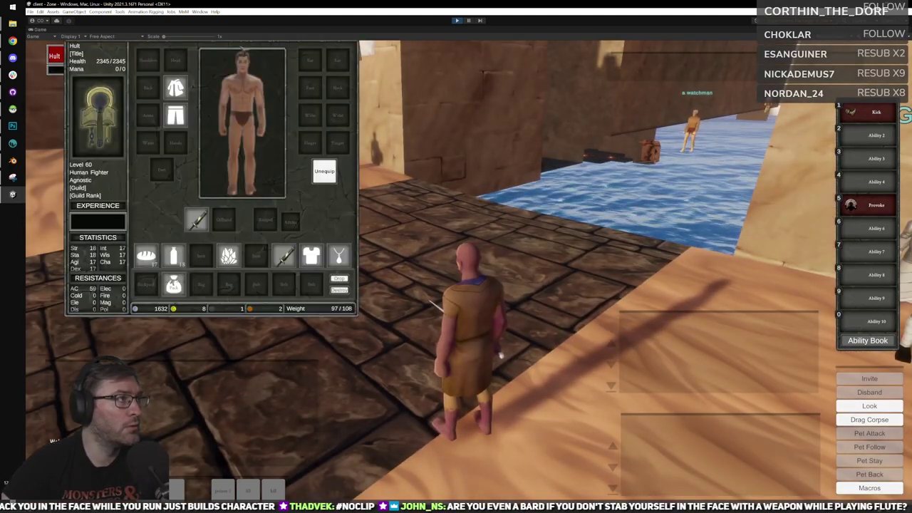
key("i")
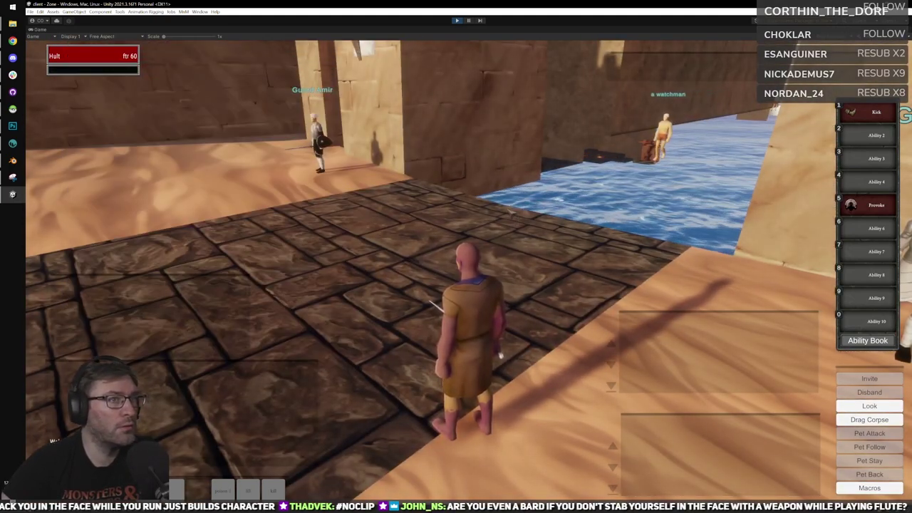
Run the fighter along the stone road outside the gate and view the moving model from front and back.
right_click_drag(511, 211, 303, 188)
key("w")
left_click_drag(303, 189, 128, 187)
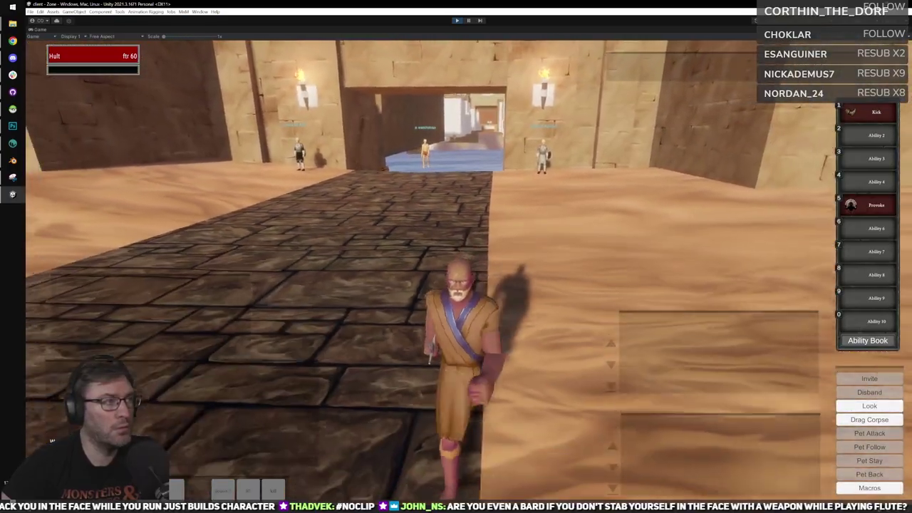
right_click_drag(455, 214, 285, 214)
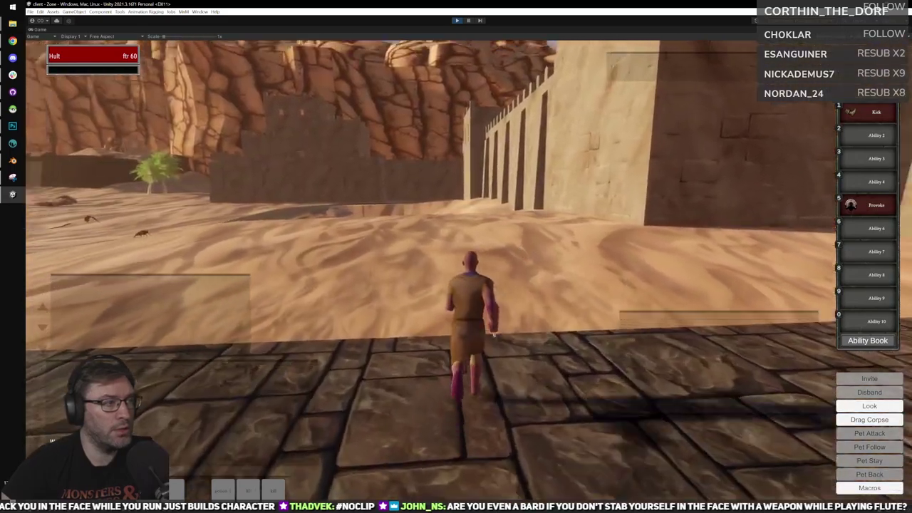
right_click_drag(456, 214, 186, 214)
Show the fighter's inventory and equip a cape in the back slot.
key("i")
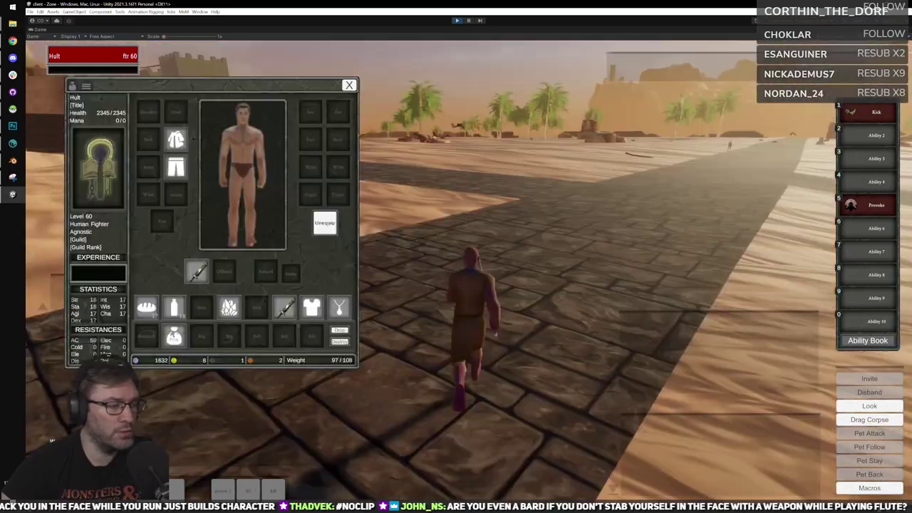
right_click_drag(641, 241, 507, 241)
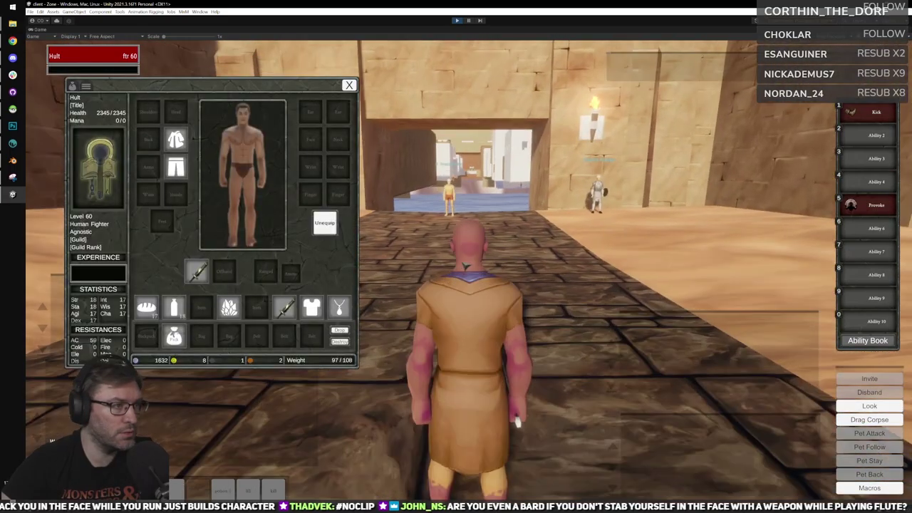
key("a")
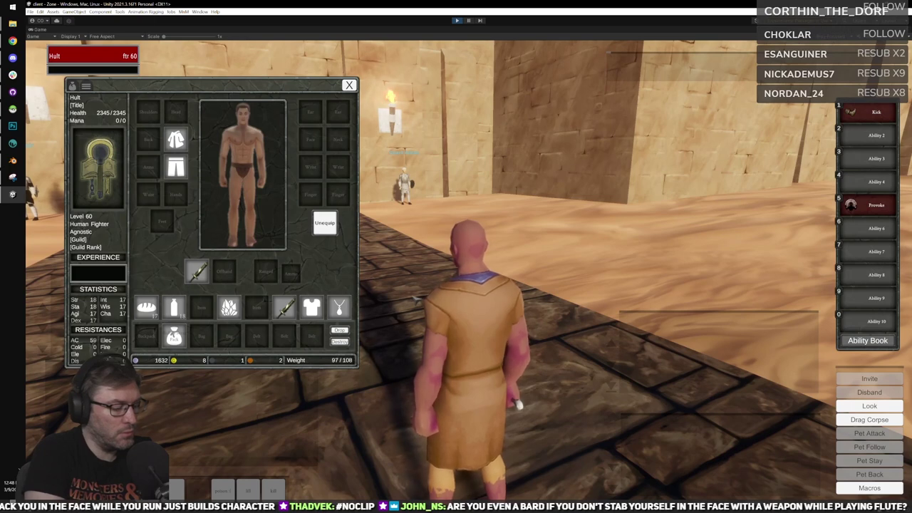
key("Return")
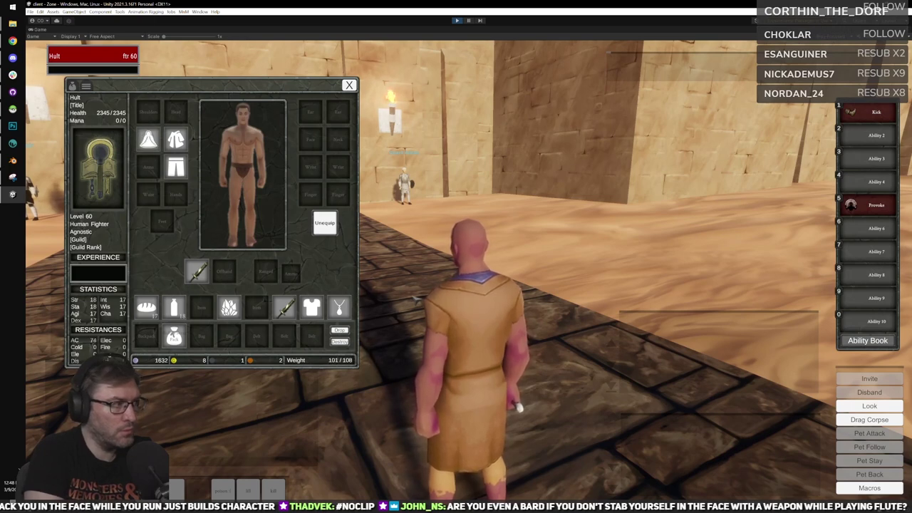
scroll(475, 273, "down", 2)
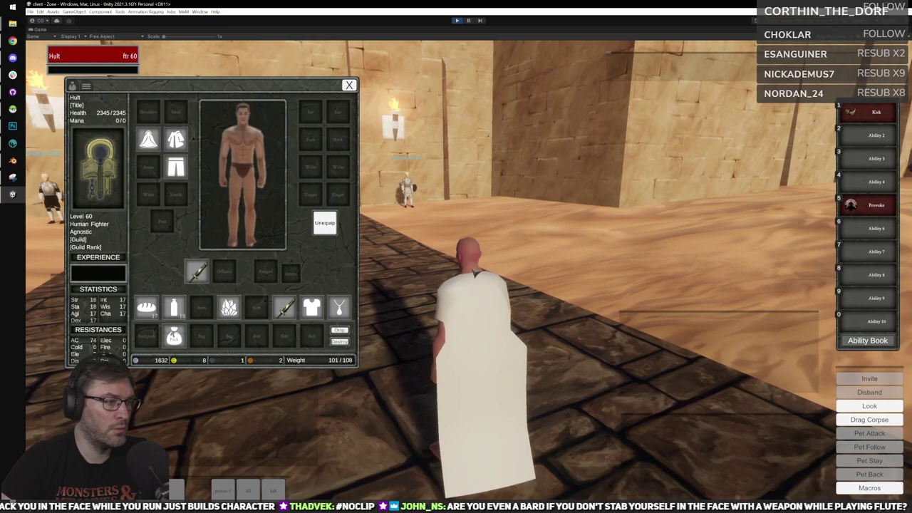
Run the fighter across the sand and examine how the white cape moves on the body.
right_click_drag(475, 273, 569, 264)
key("w")
right_click_drag(475, 272, 399, 272)
key("w")
left_click_drag(475, 272, 584, 272)
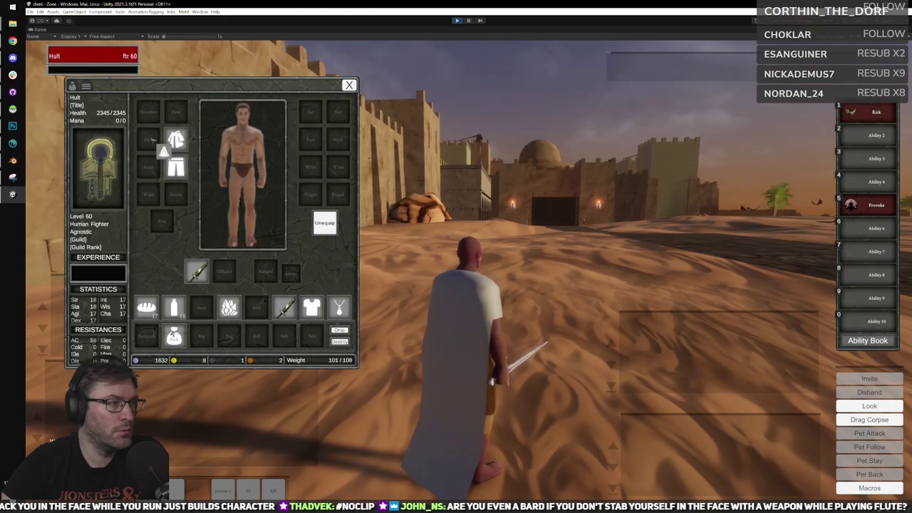
Take the cape and the trousers out of their equipment slots into inventory slots and check the running fighter's model.
left_click_drag(147, 140, 256, 307)
key("d")
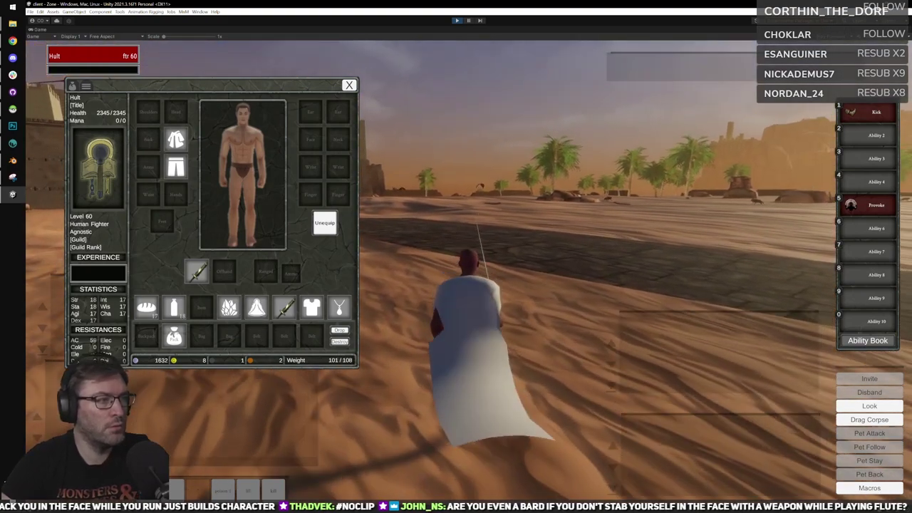
left_click_drag(475, 273, 327, 273)
left_click_drag(178, 168, 207, 314)
key("w")
right_click_drag(511, 369, 467, 365)
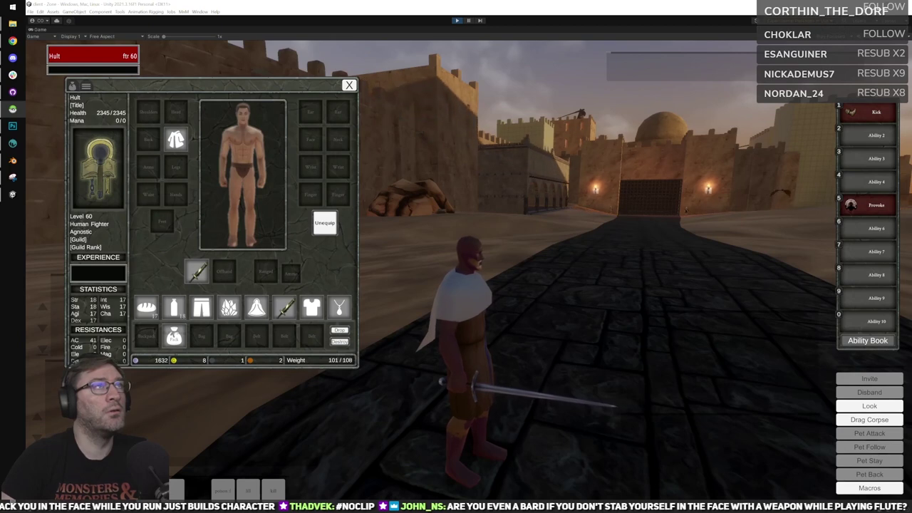
Stop the game and show the Plate01 texture set from the Clothing folder.
left_click(460, 199)
left_click(457, 22)
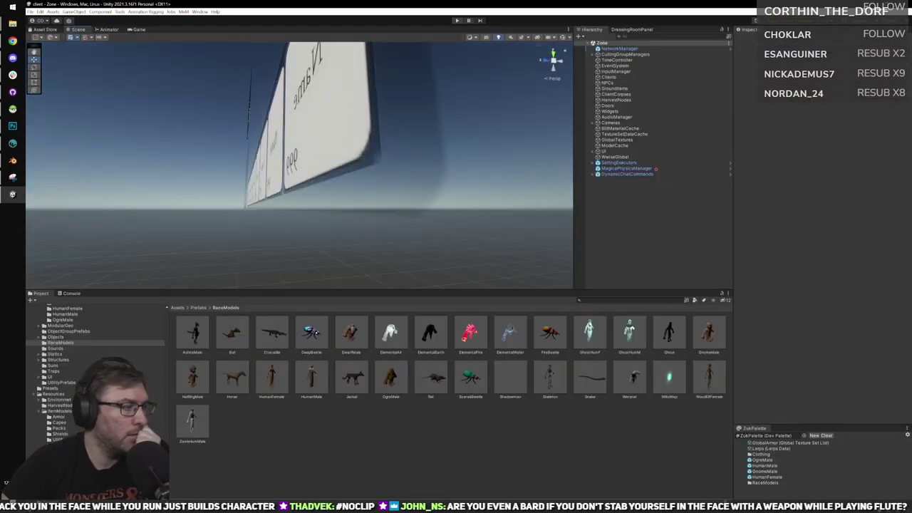
left_click(759, 453)
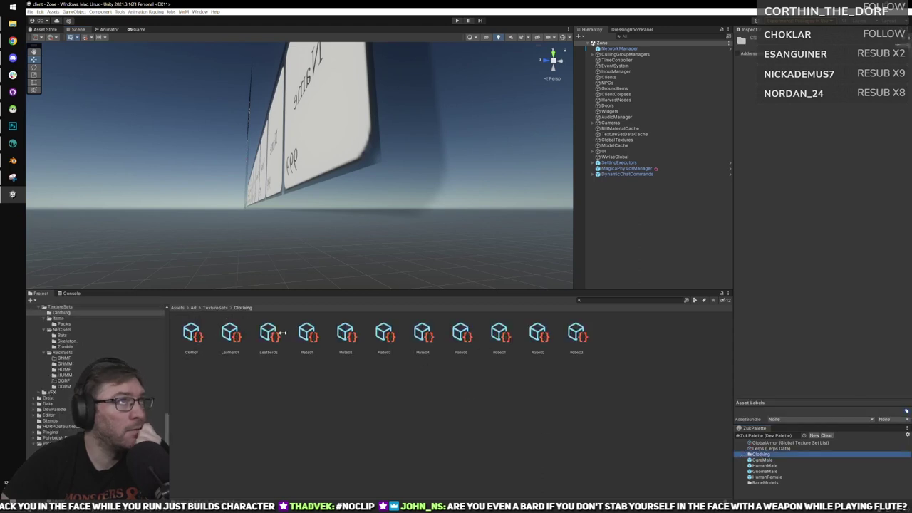
left_click(307, 332)
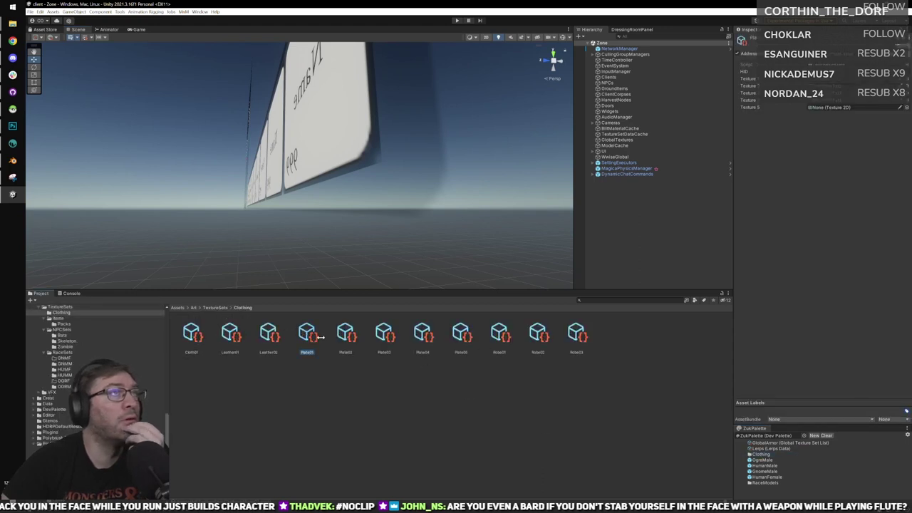
Compare the Leather01 and Plate01 texture sets, and assign the FP-ID02-CAPE texture from the FighterPlate folder to Plate01's empty texture slot.
left_click(240, 336)
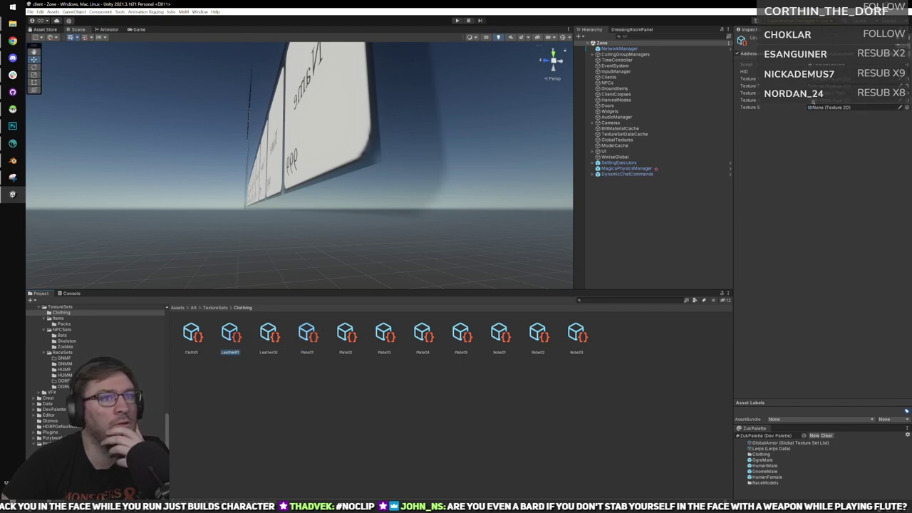
left_click(317, 339)
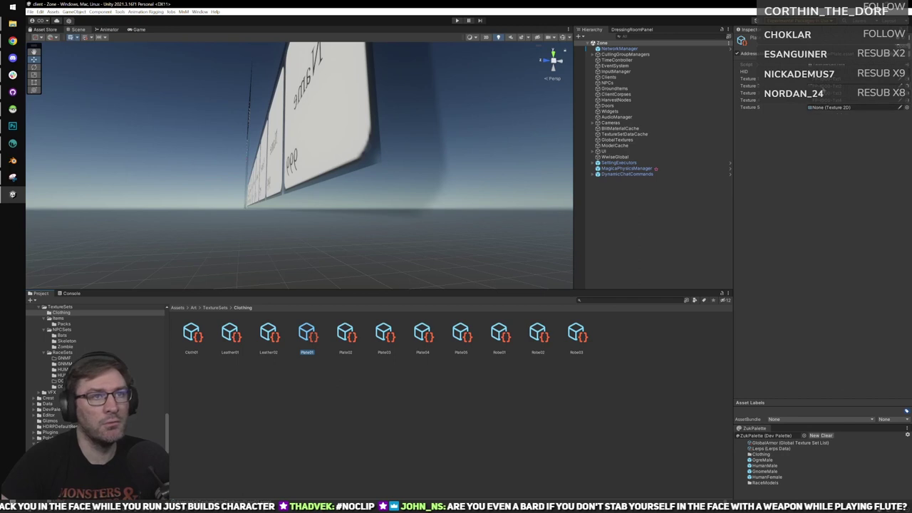
left_click(822, 88)
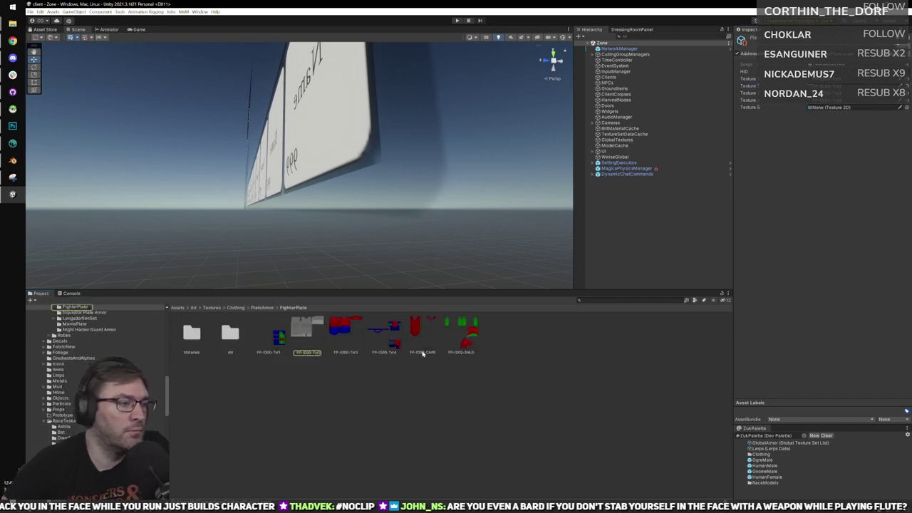
left_click_drag(427, 343, 832, 110)
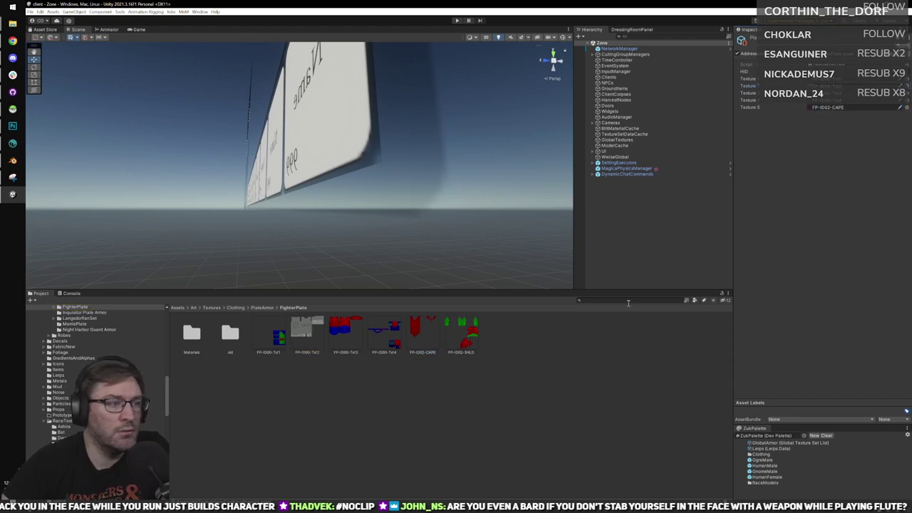
Show the Clothing textures folder above PlateArmor.
left_click(263, 308)
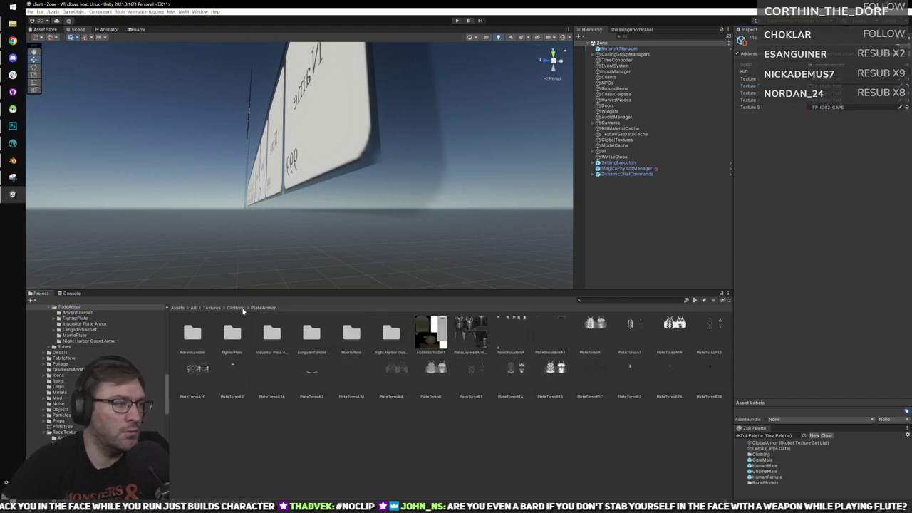
left_click(237, 308)
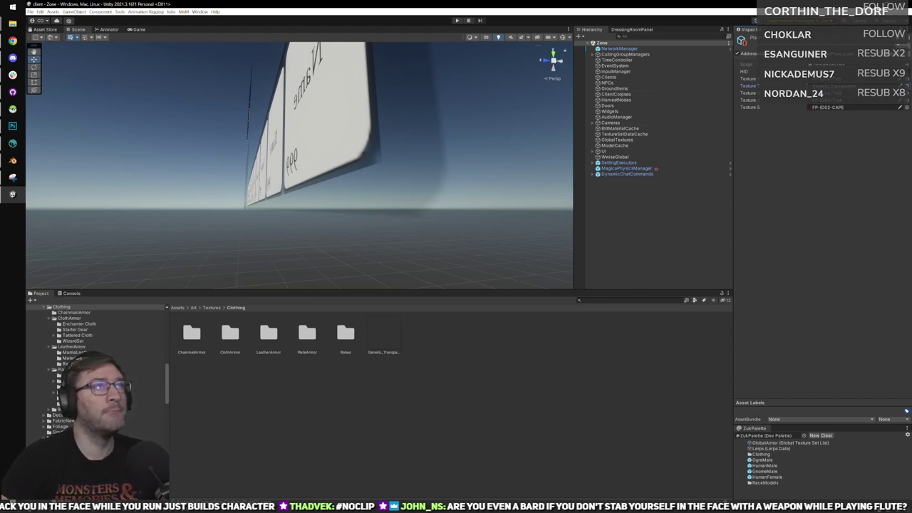
key("alt+Tab")
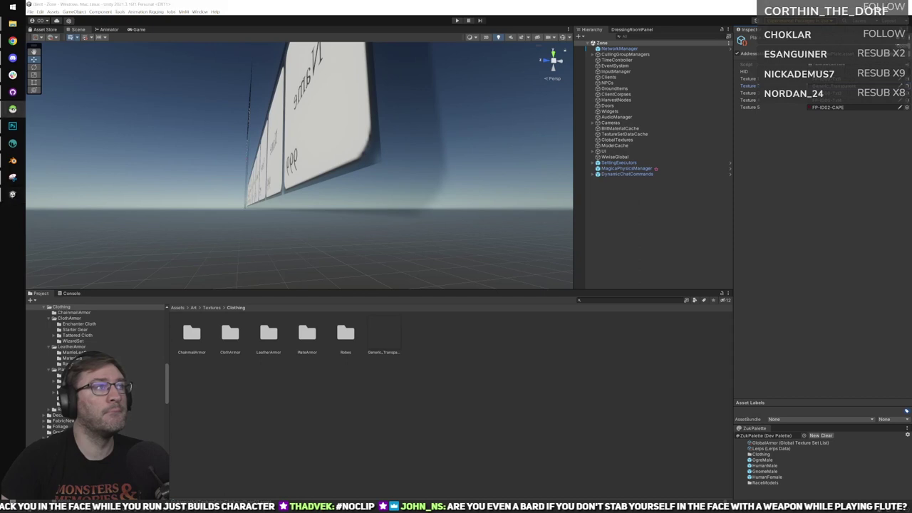
Run the game, log in to the Development Server and enter the world as the level 60 human fighter in a maximized game view.
left_click(457, 21)
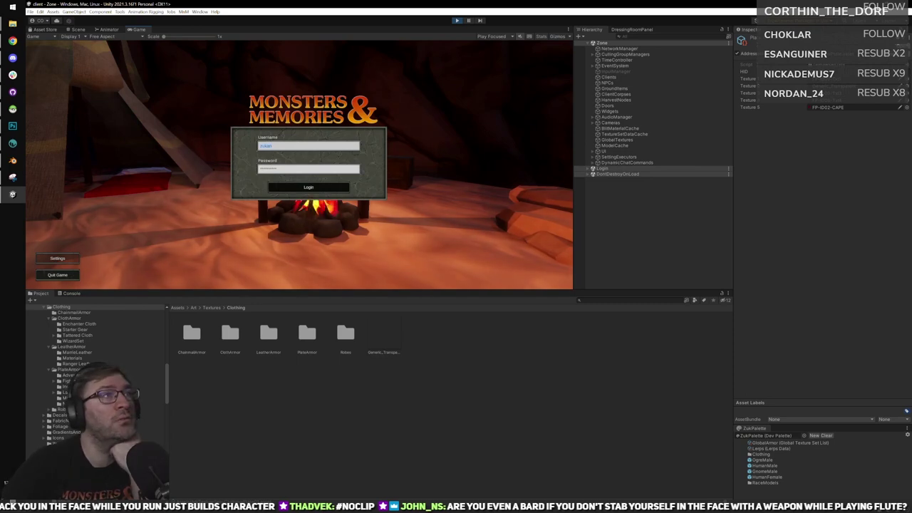
left_click(308, 187)
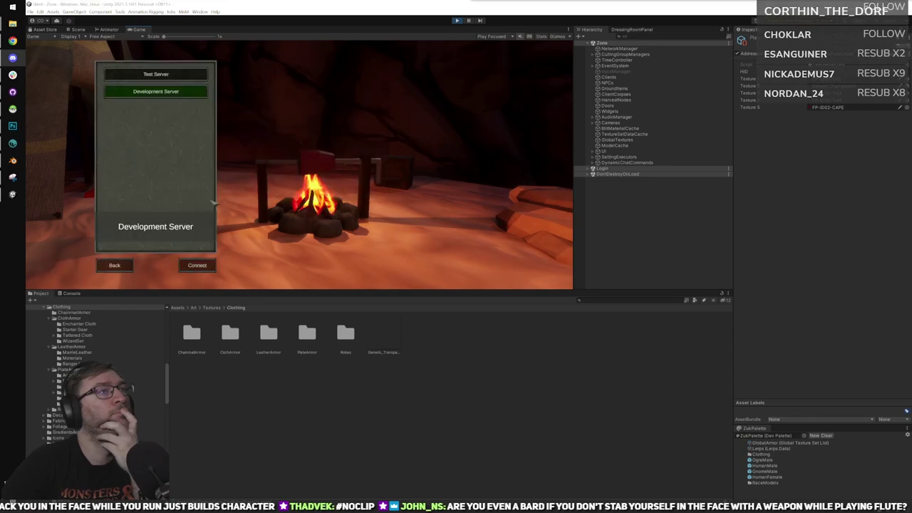
left_click(196, 264)
left_click(196, 268)
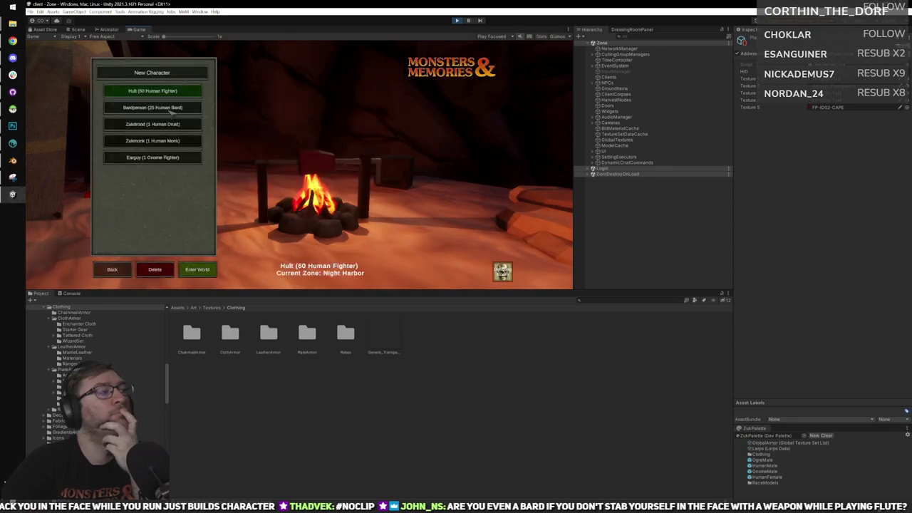
double_click(142, 29)
left_click(278, 468)
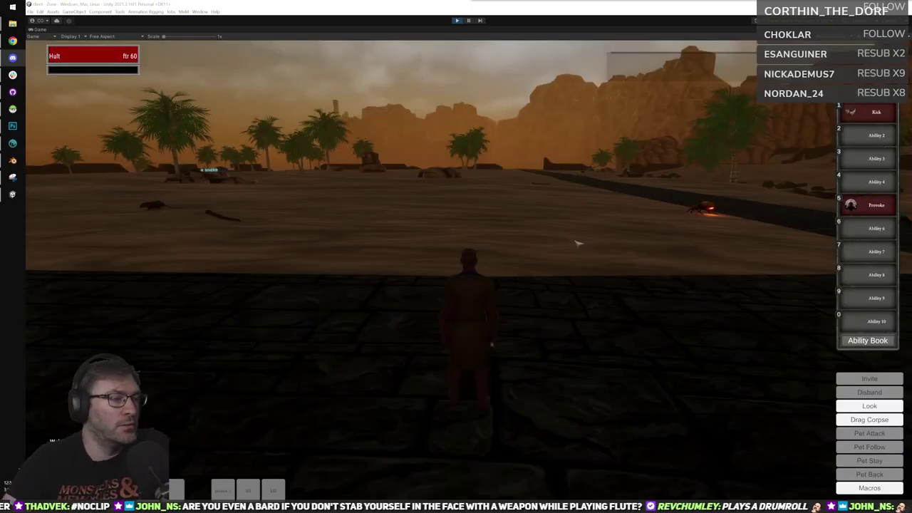
Move the fighter forward, turn the camera toward the city walls and show the character's inventory.
key("i")
key("i")
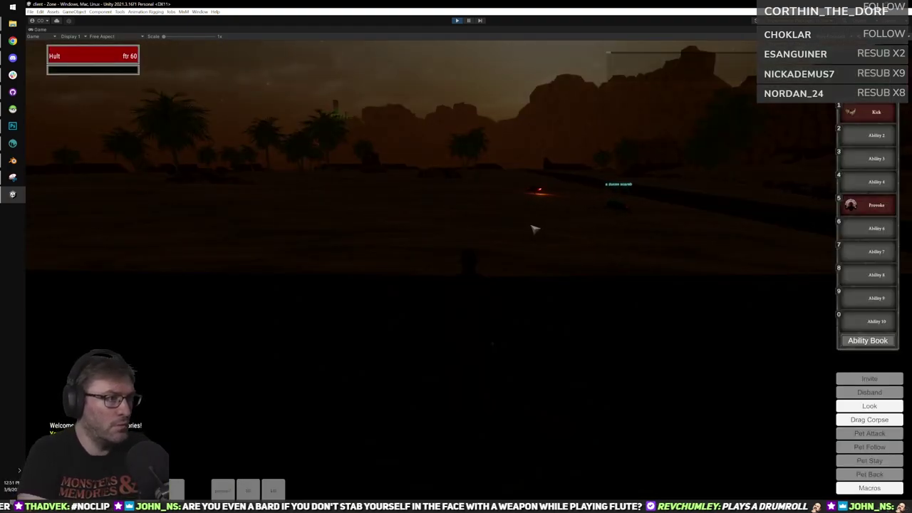
key("w")
right_click_drag(523, 225, 489, 191)
key("i")
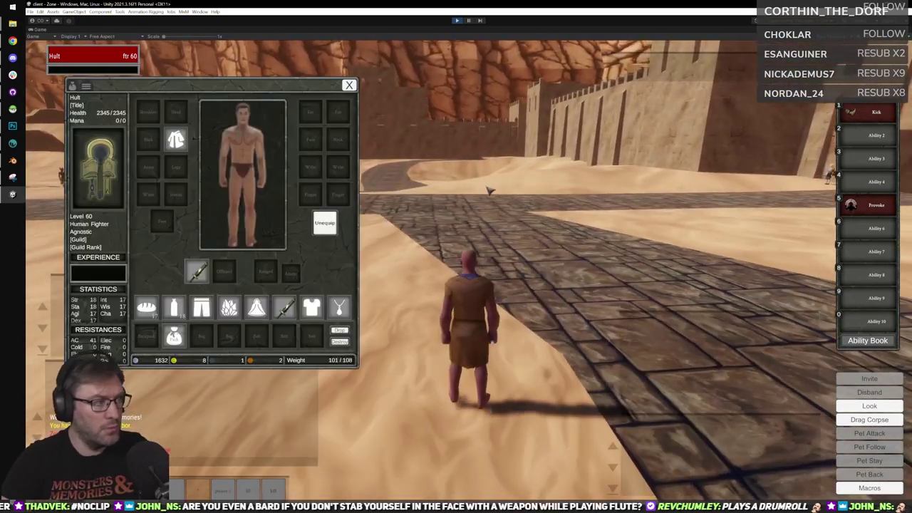
Equip the cloak from the inventory in the character's back slot and view the character from behind.
left_click(257, 306)
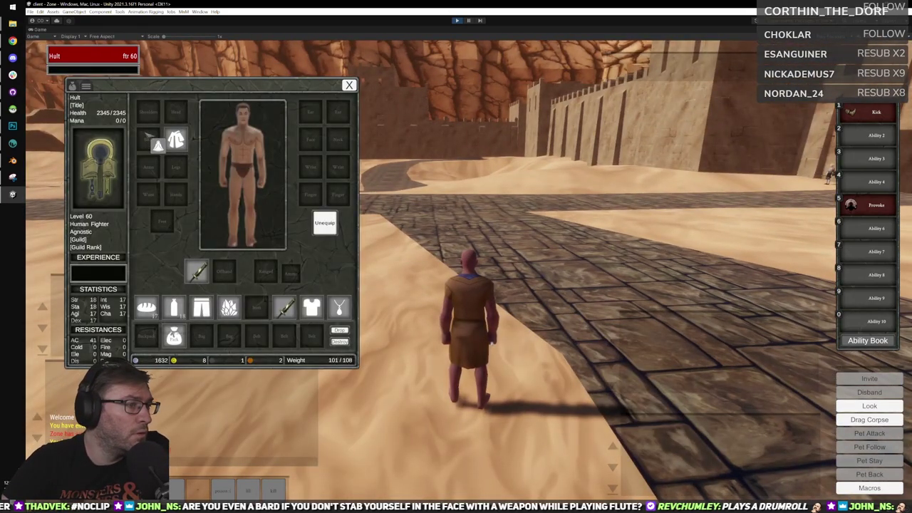
left_click(158, 145)
key("w")
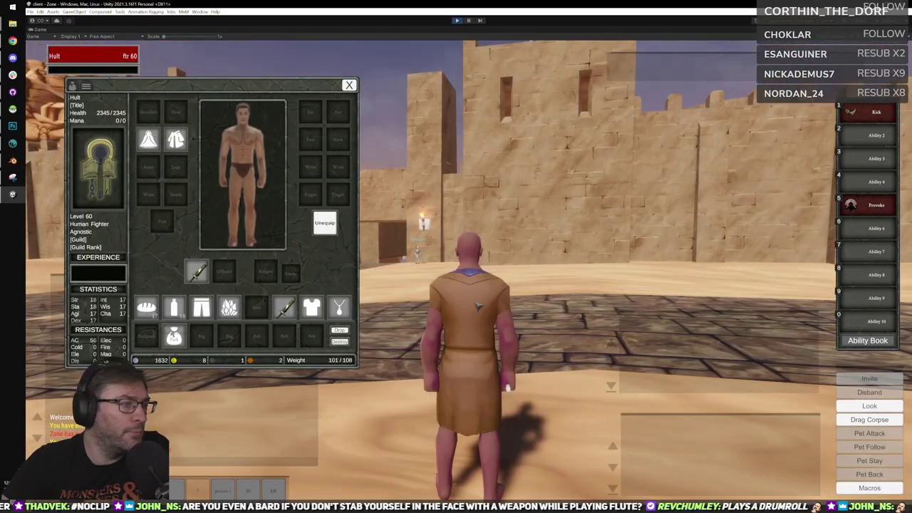
right_click_drag(478, 306, 463, 285)
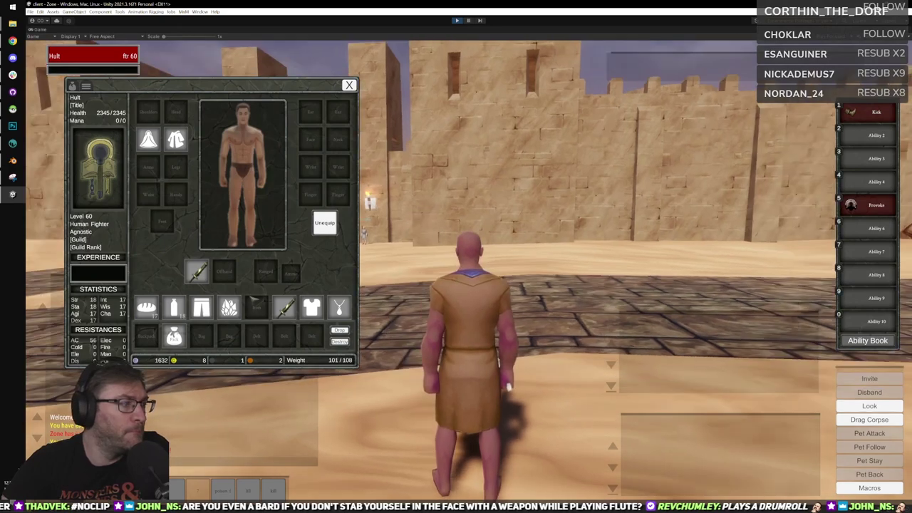
Equip the Tarnished Bronze Plate Greaves from the inventory in the character's legs slot.
left_click(201, 307)
left_click(176, 167)
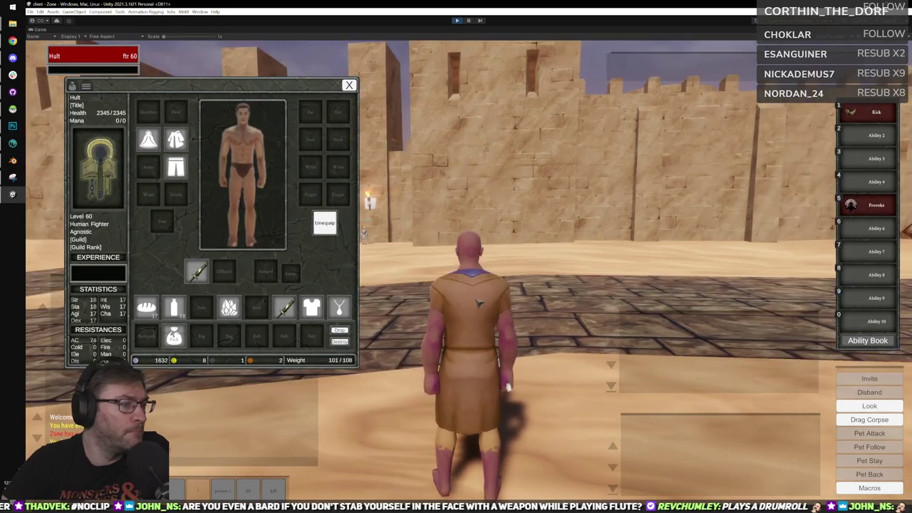
right_click_drag(478, 301, 448, 296)
key("d")
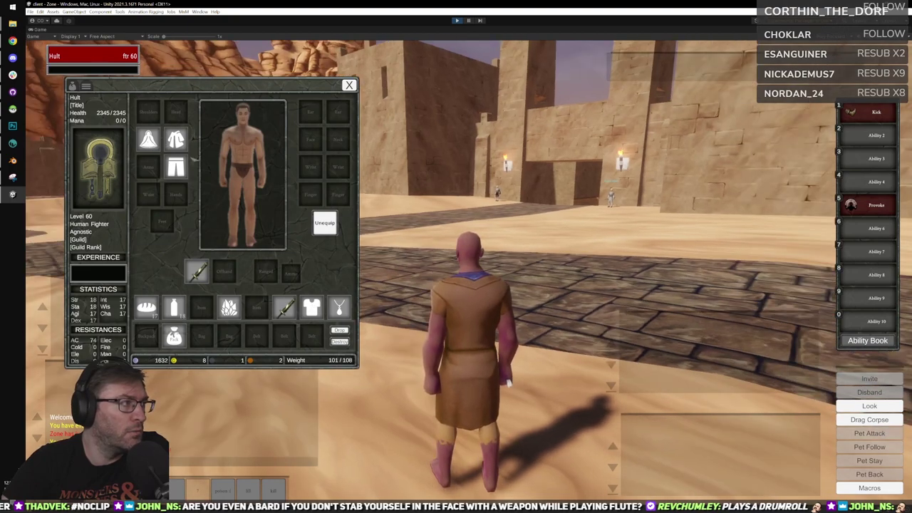
Swap the worn robe for the shirt-shaped chest piece in the inventory and view the character from the front.
left_click(180, 143)
left_click(306, 311)
left_click_drag(376, 315, 513, 315)
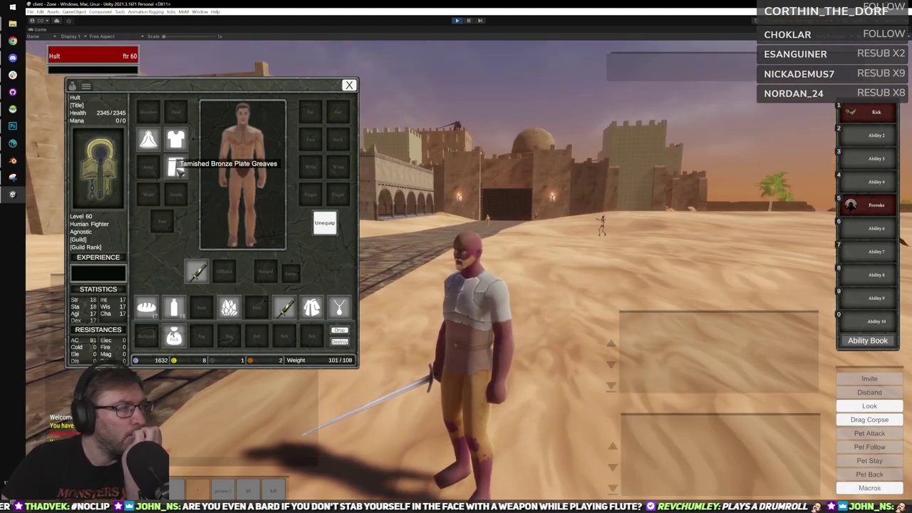
Examine how the cloak, chest piece and greaves render on the character from several angles while moving through the desert.
right_click(152, 146)
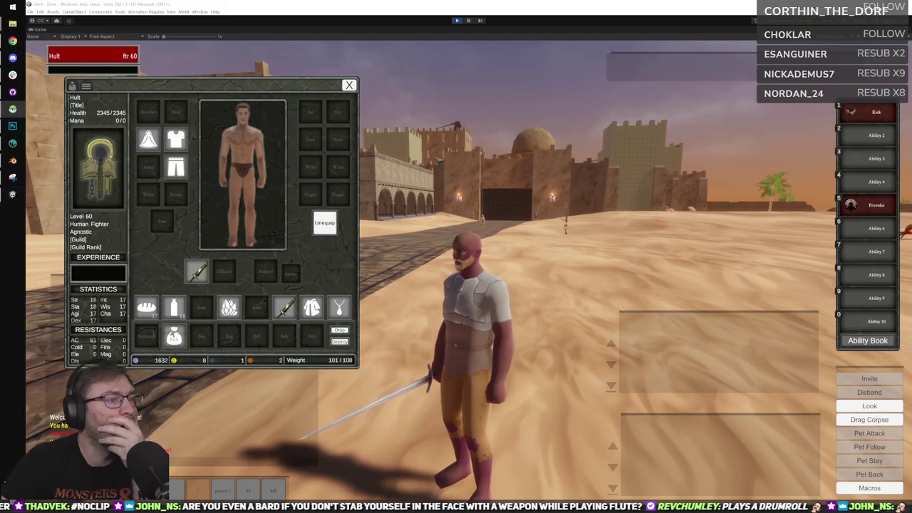
key("w")
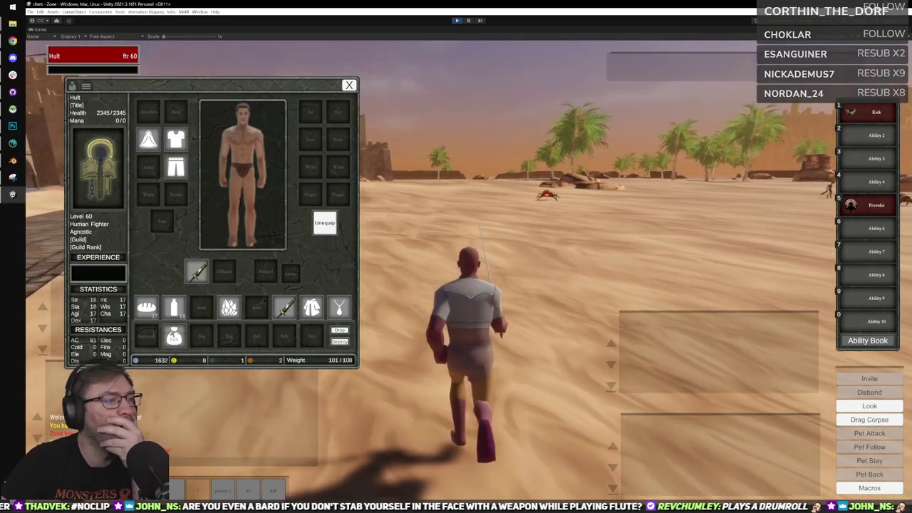
right_click_drag(641, 194, 613, 193)
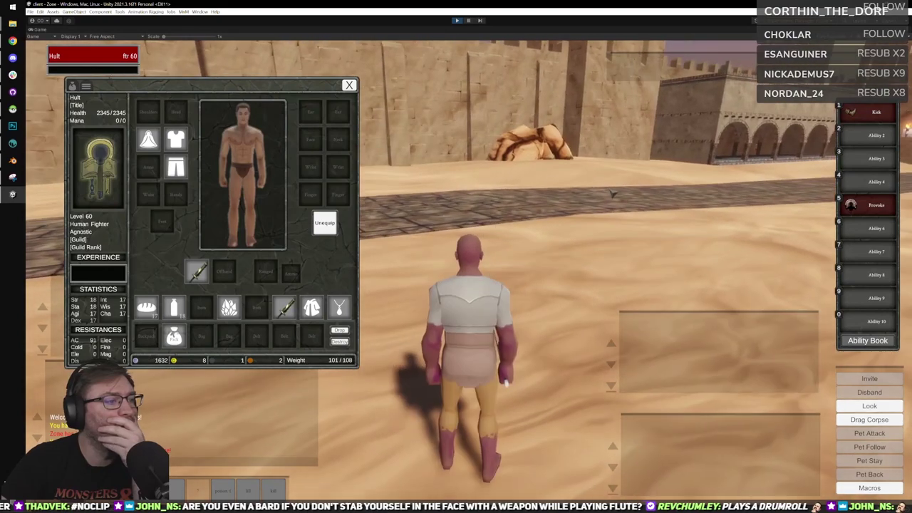
left_click_drag(620, 198, 578, 199)
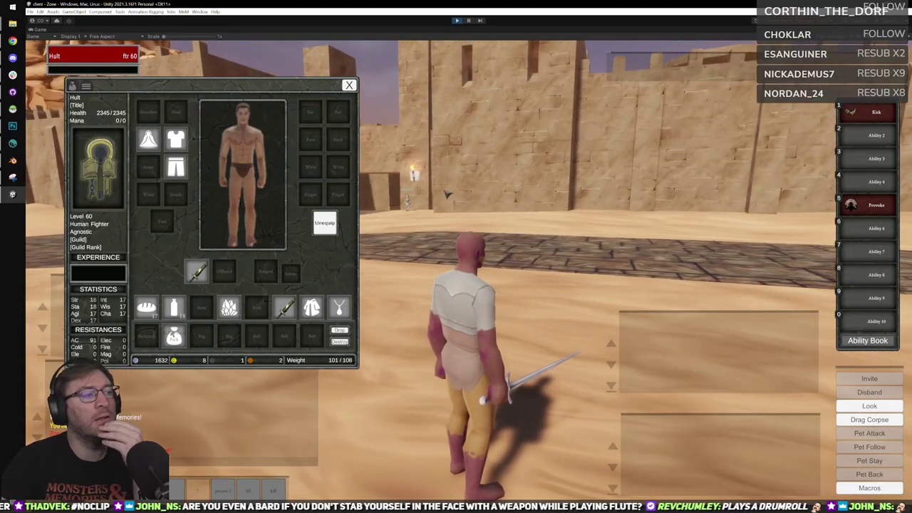
right_click_drag(445, 193, 107, 173)
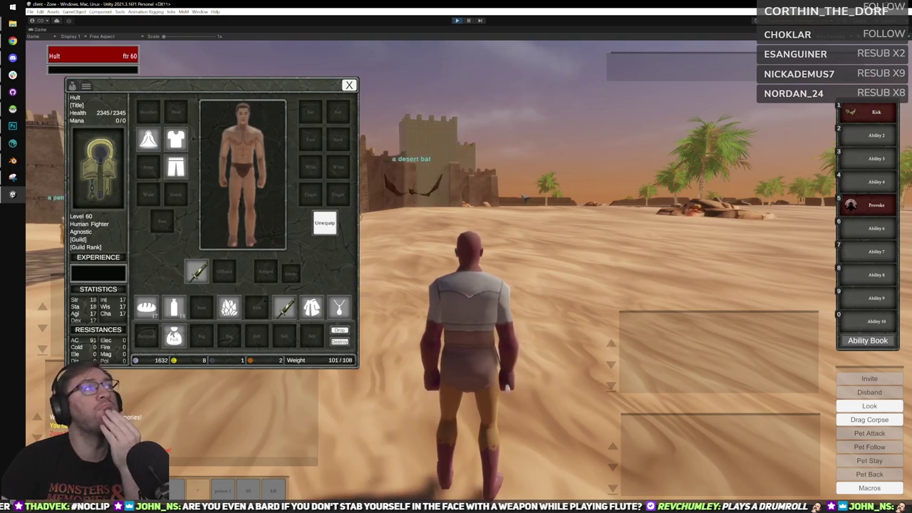
right_click_drag(524, 198, 399, 198)
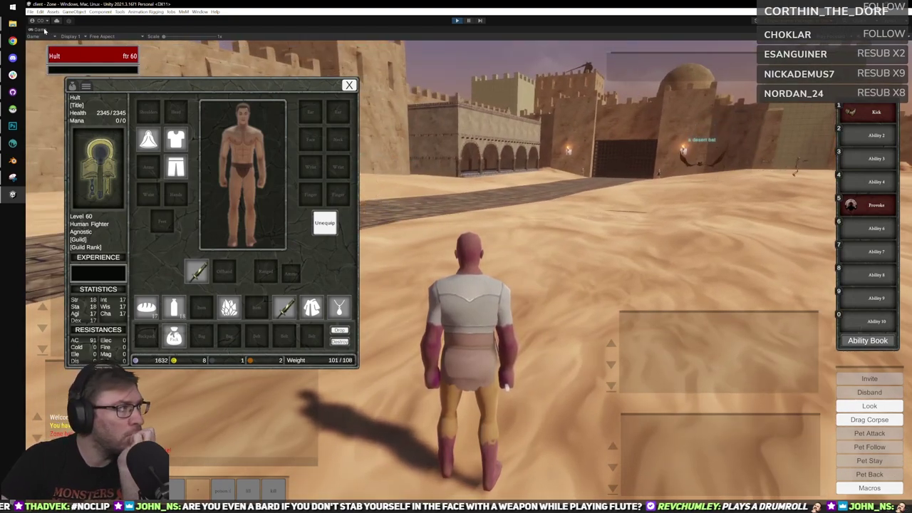
Restore the full editor layout from the maximized game view and open the HumanMale prefab.
key("shift+space")
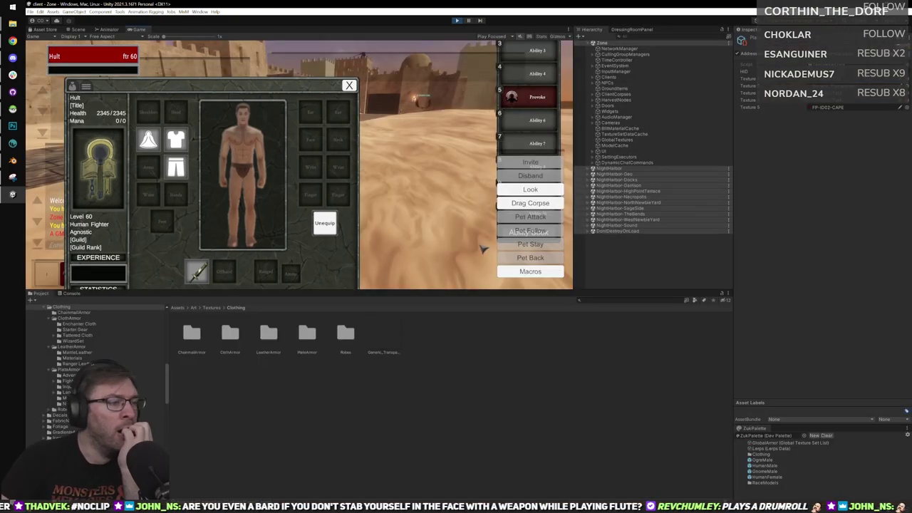
double_click(768, 466)
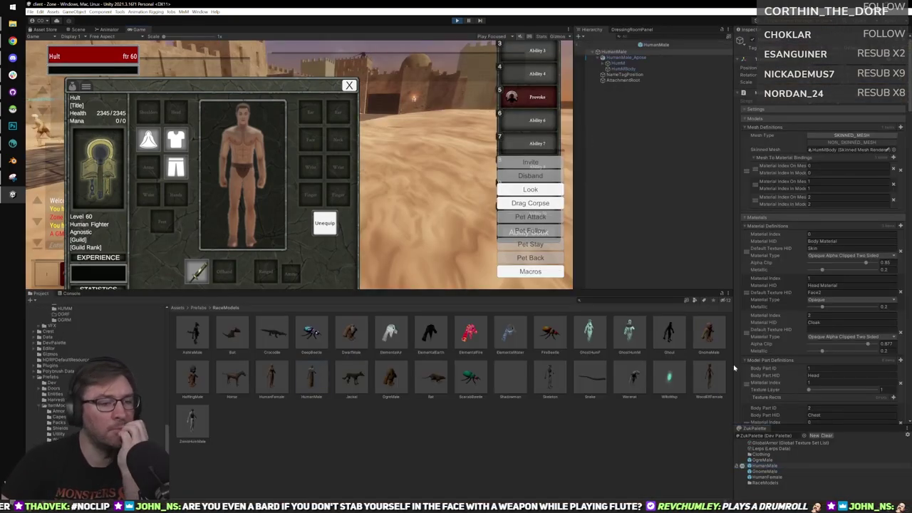
Examine the HumanMale prefab's material definitions, including the Cloak material, and its model part definitions from Head to Ears.
scroll(789, 292, "down", 10)
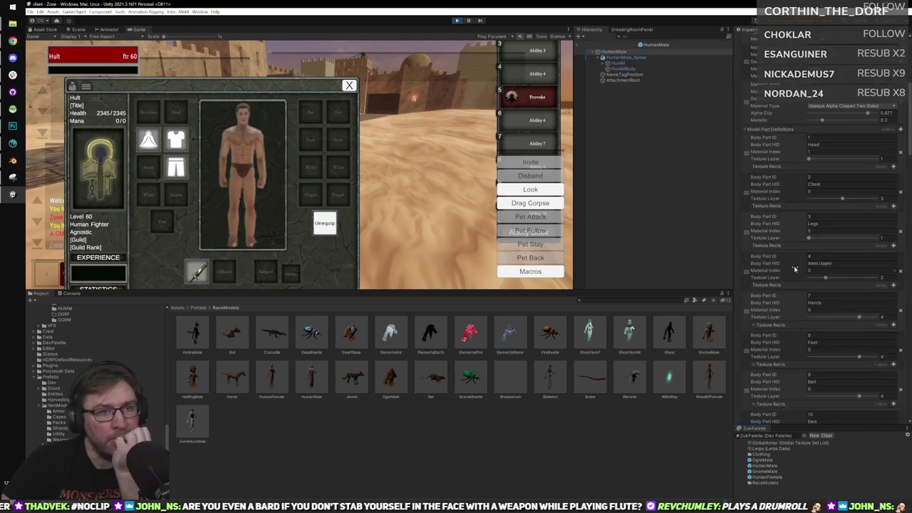
scroll(802, 309, "down", 2)
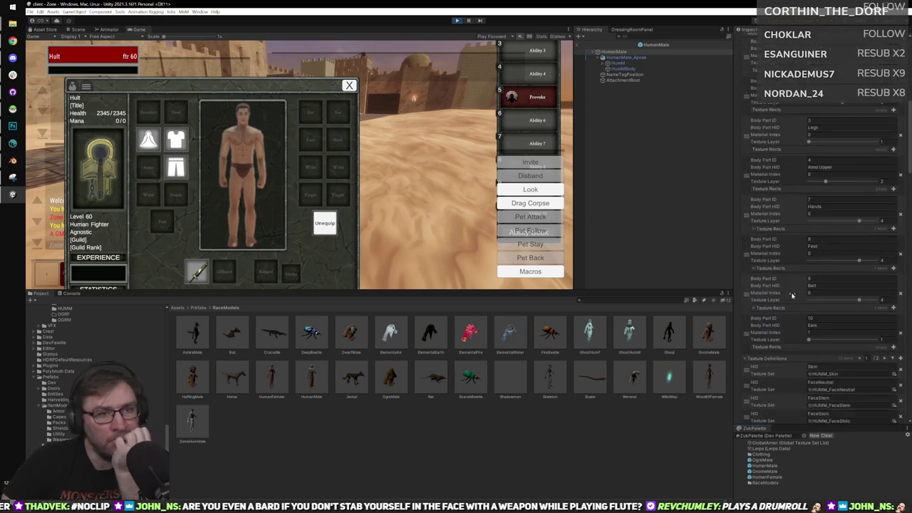
scroll(795, 278, "up", 6)
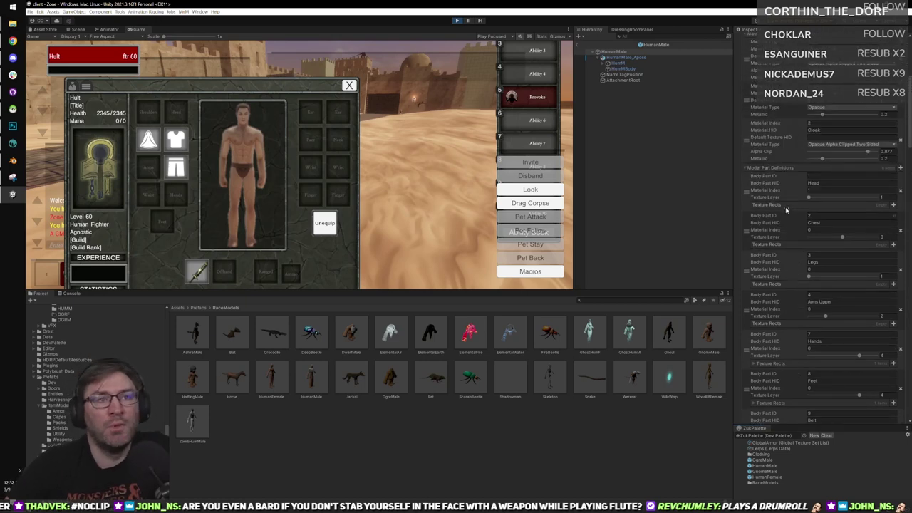
scroll(793, 203, "up", 2)
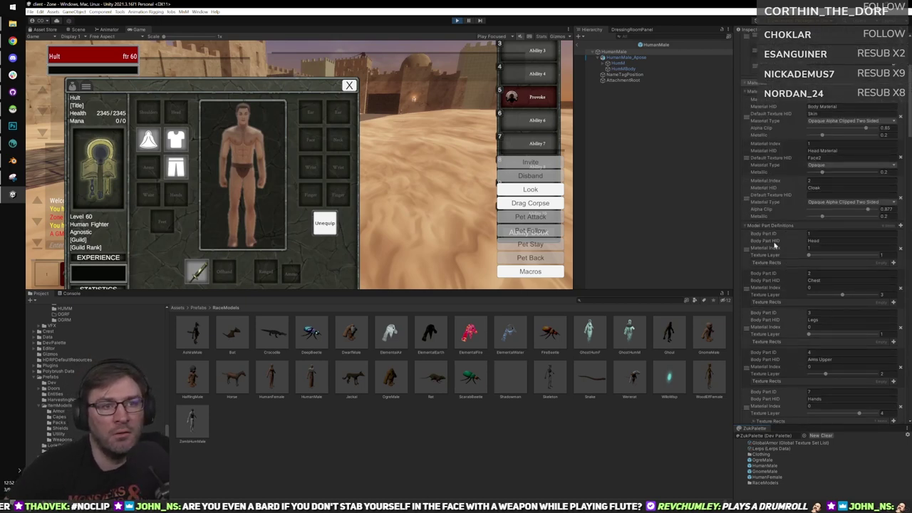
scroll(783, 262, "down", 2)
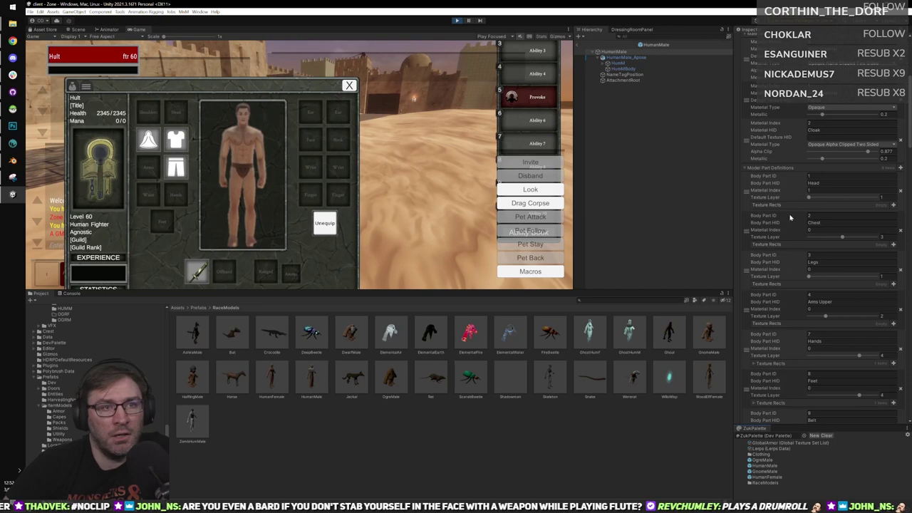
scroll(794, 285, "down", 5)
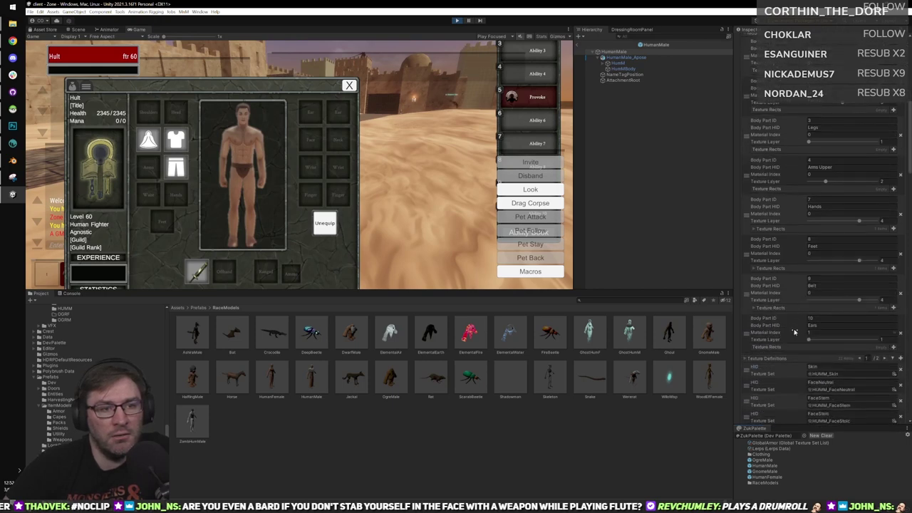
scroll(789, 352, "up", 8)
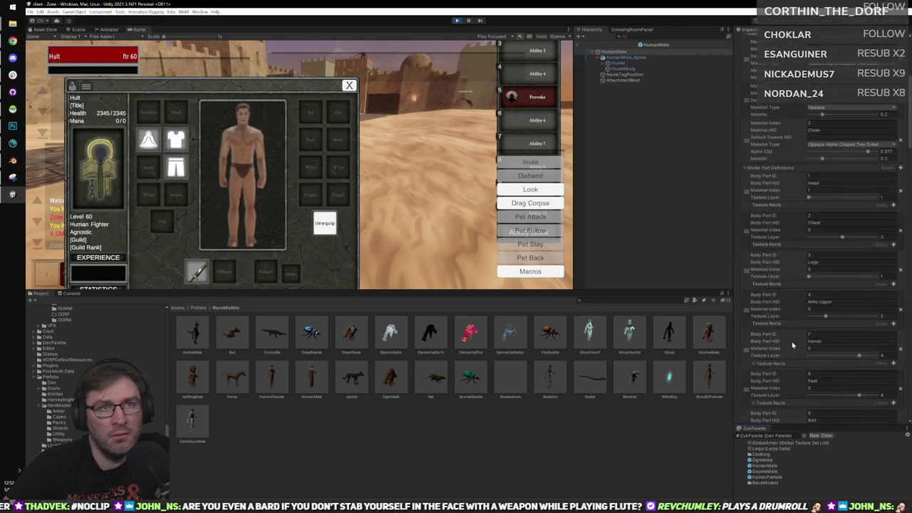
scroll(785, 178, "up", 1)
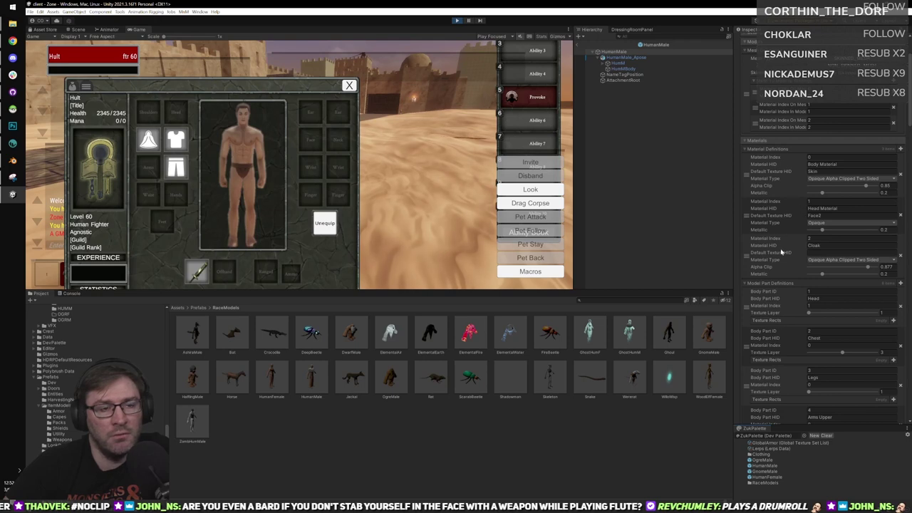
scroll(781, 255, "down", 1)
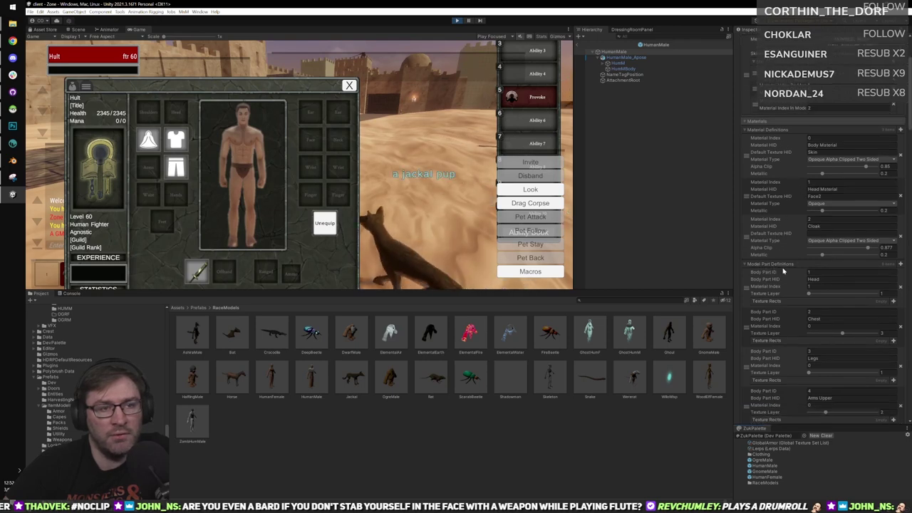
scroll(782, 271, "down", 1)
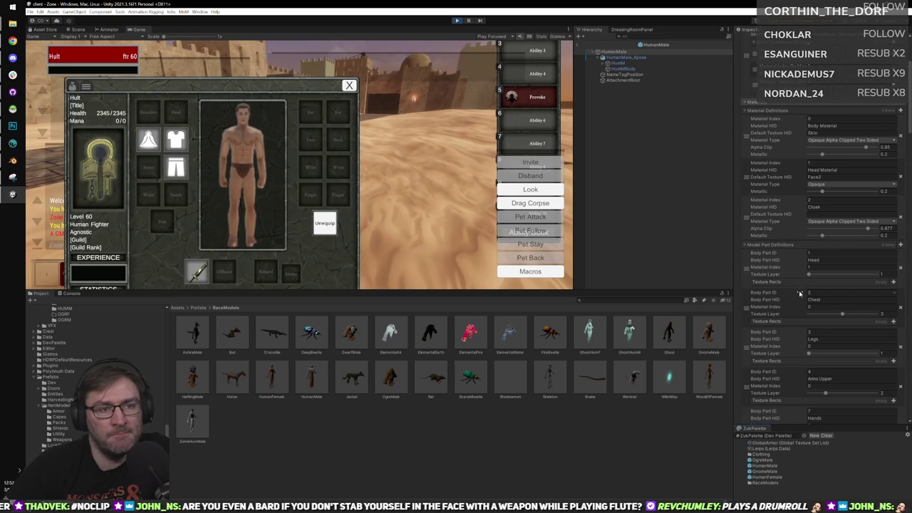
scroll(798, 296, "down", 10)
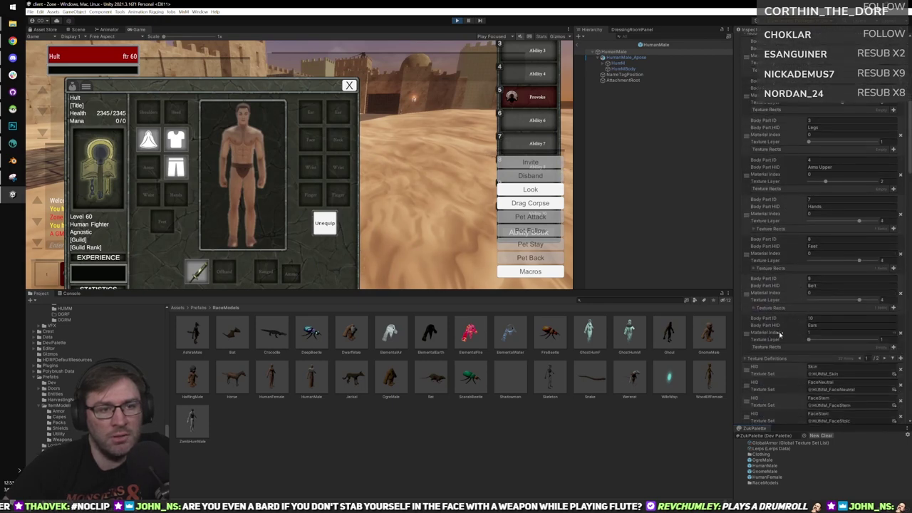
scroll(779, 333, "up", 1)
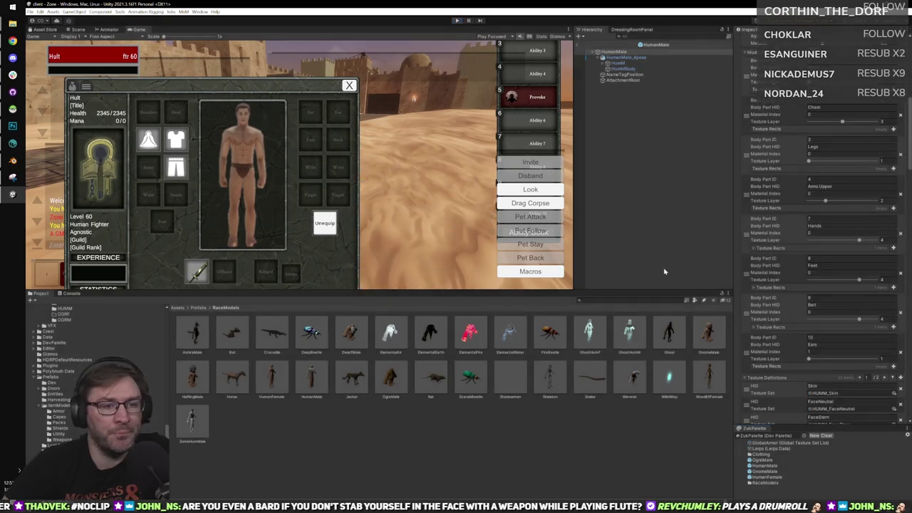
Stop play mode and review the HumanMale prefab's texture, skin color and feature definitions.
key("ctrl+p")
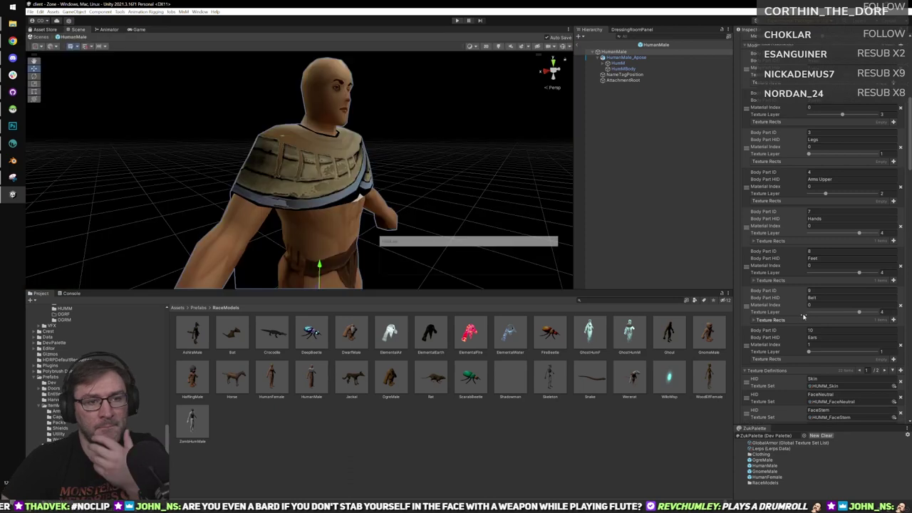
scroll(830, 357, "down", 2)
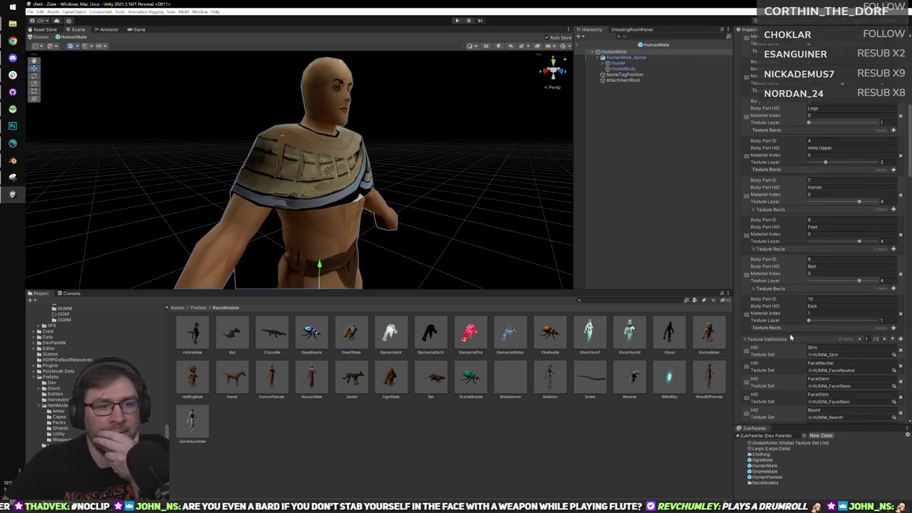
scroll(834, 332, "down", 10)
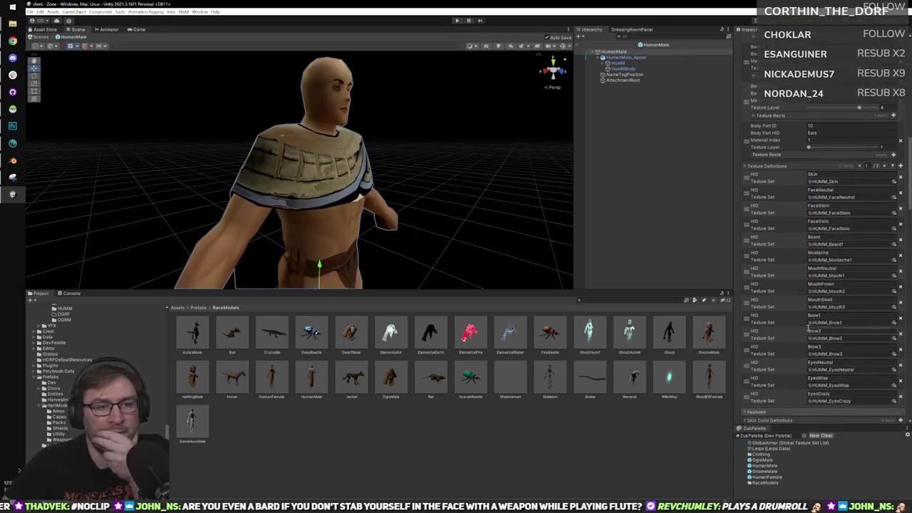
scroll(791, 354, "down", 6)
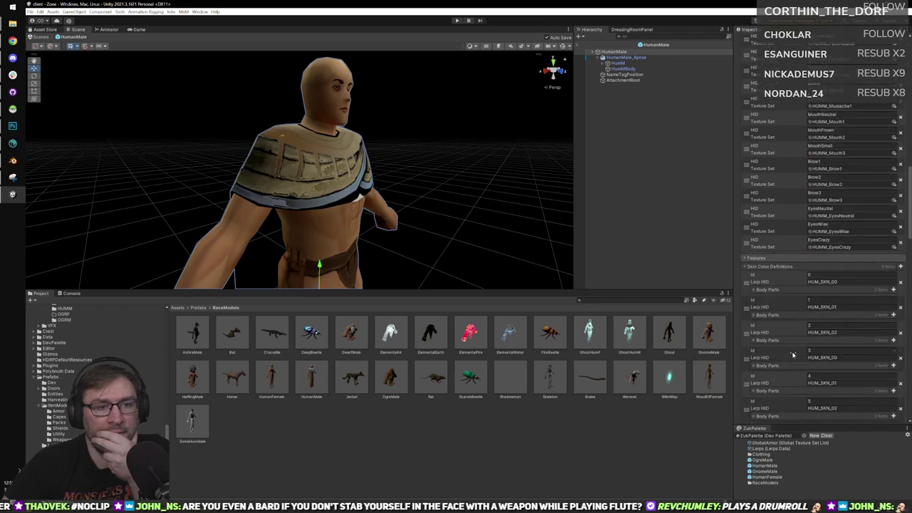
scroll(795, 361, "down", 3)
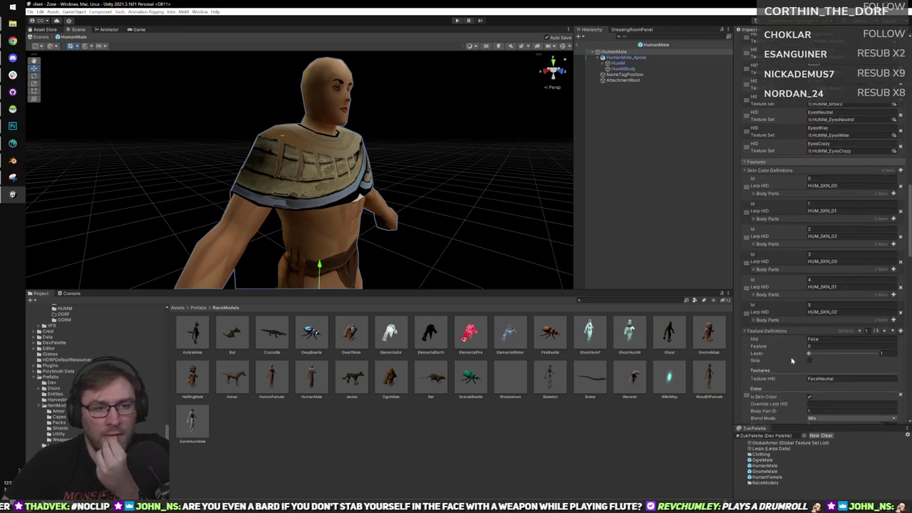
scroll(791, 356, "down", 3)
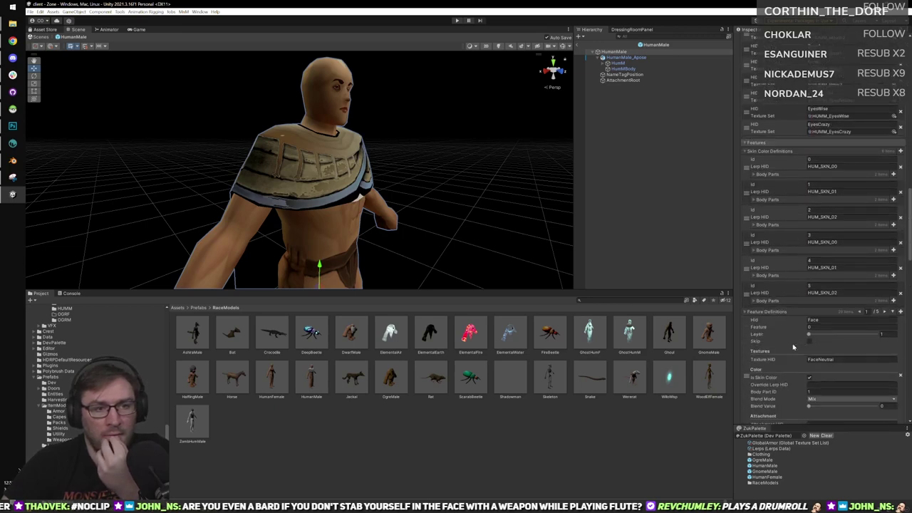
scroll(773, 330, "down", 3)
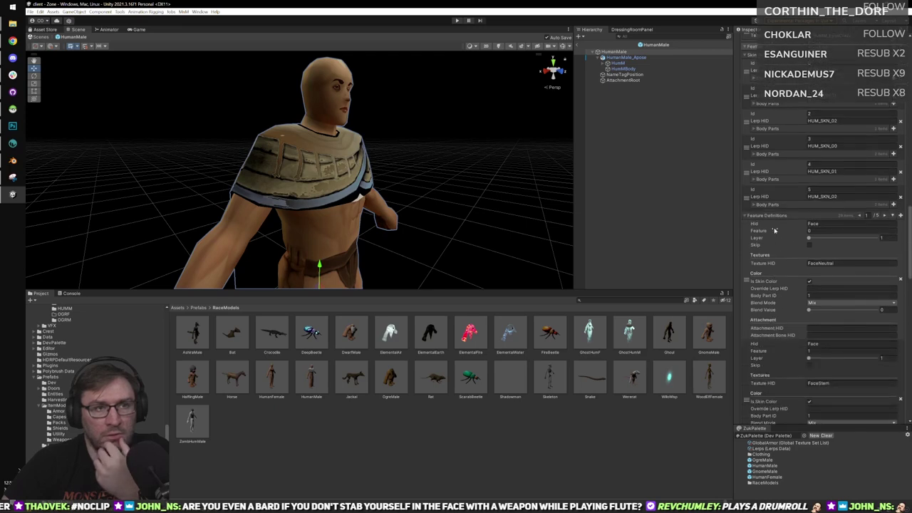
Collapse the Feature Definitions list, check the entries of the Feature Order list and collapse it again.
left_click(767, 215)
left_click(762, 226)
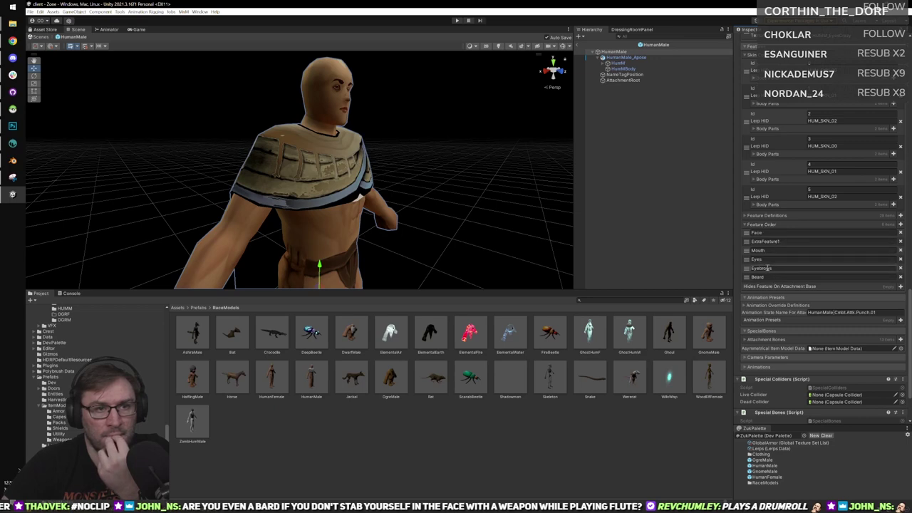
left_click(760, 224)
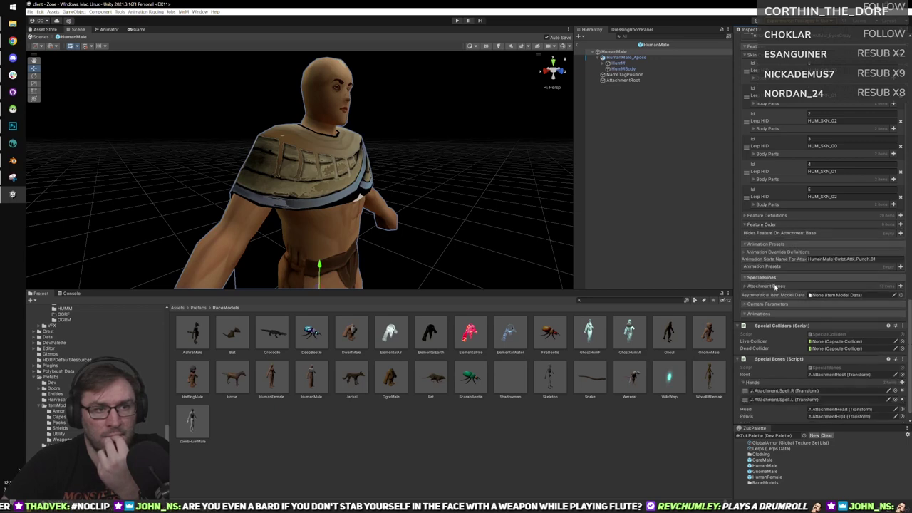
Add a new entry to the HumanMale prefab's Model Part Definitions list, after the Ears part.
scroll(760, 313, "up", 10)
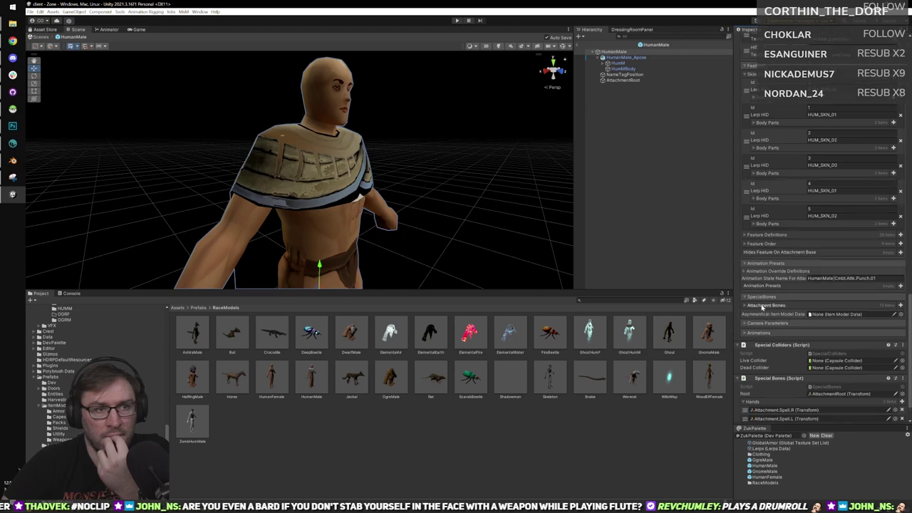
scroll(809, 246, "up", 10)
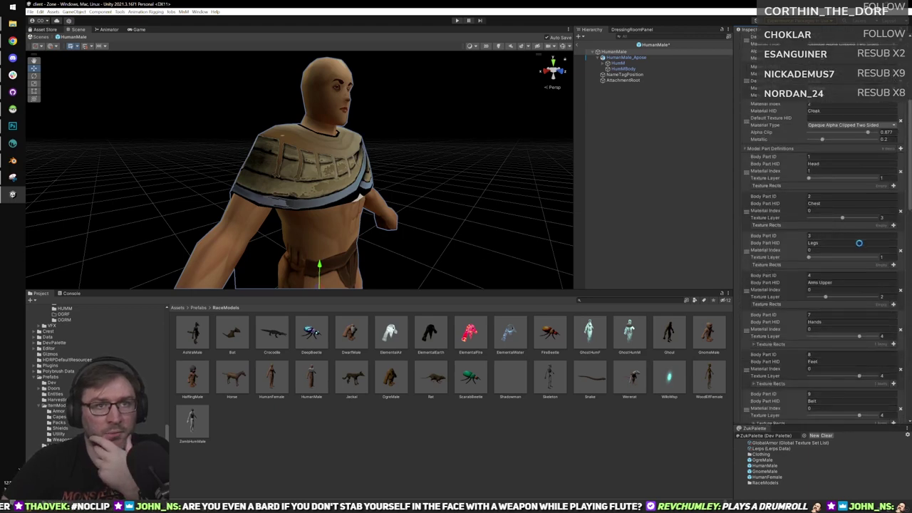
scroll(859, 243, "down", 6)
left_click(817, 243)
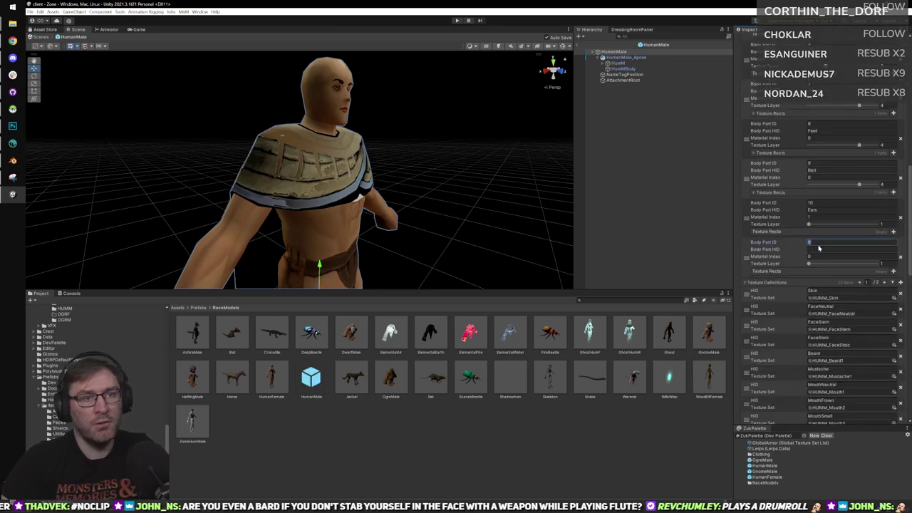
Set the new model part's Body Part HID to Cloak, its Body Part ID to 11 and its Material Index to 2.
scroll(823, 211, "up", 5)
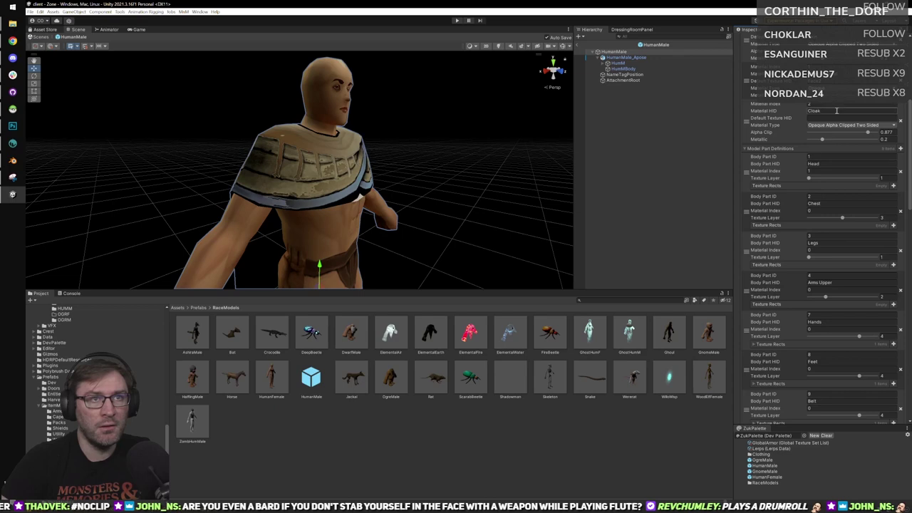
scroll(825, 221, "down", 5)
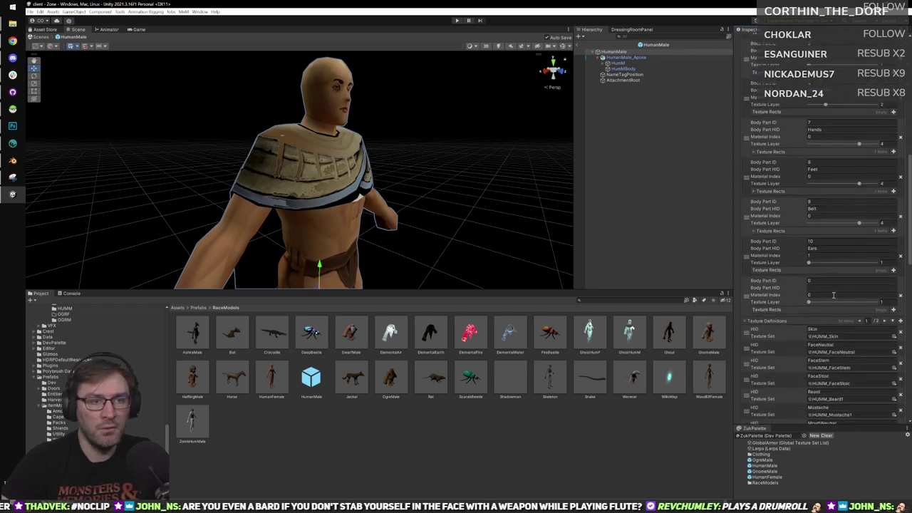
left_click(835, 290)
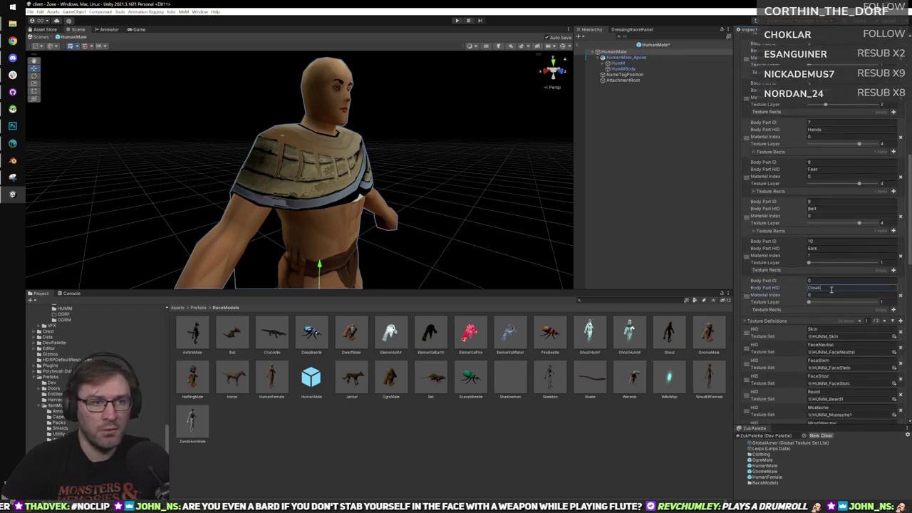
left_click(829, 281)
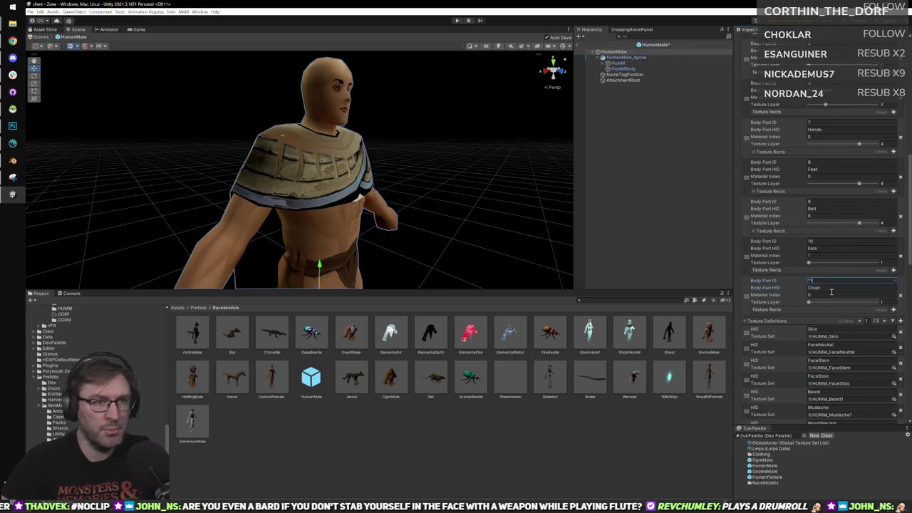
left_click(830, 295)
type("1")
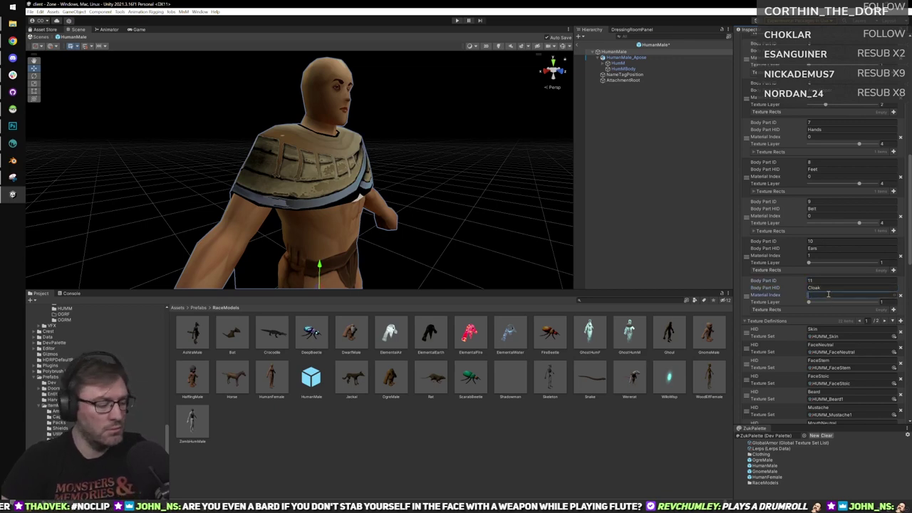
type("2")
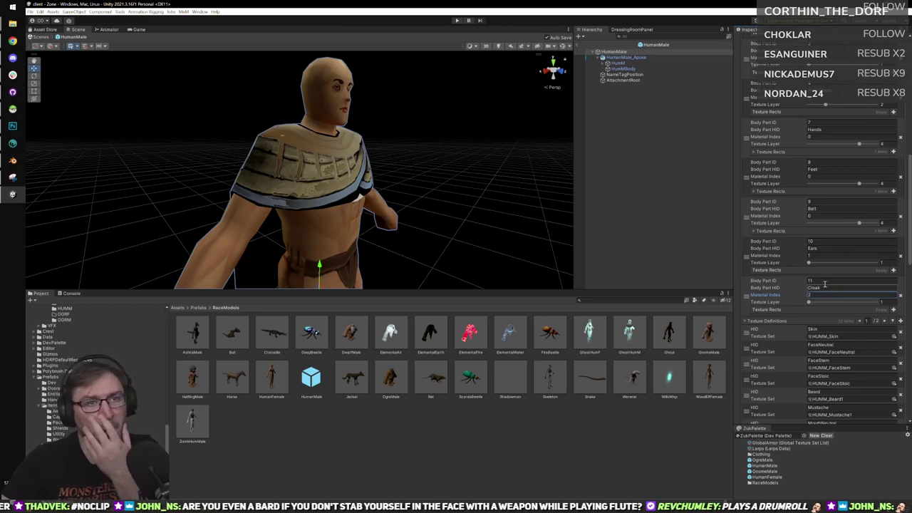
Compare the HumanMale prefab's material definitions with its model part definitions, including the Cloak entries.
scroll(820, 196, "up", 5)
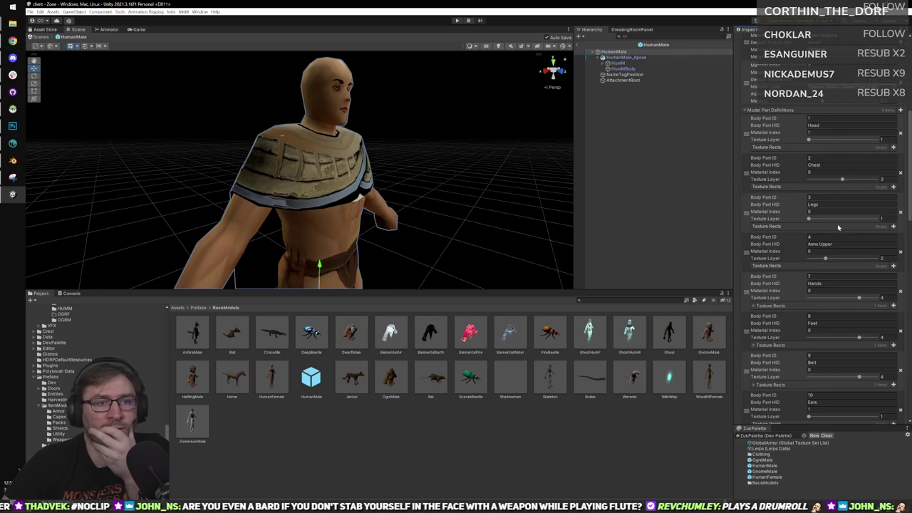
scroll(836, 223, "up", 3)
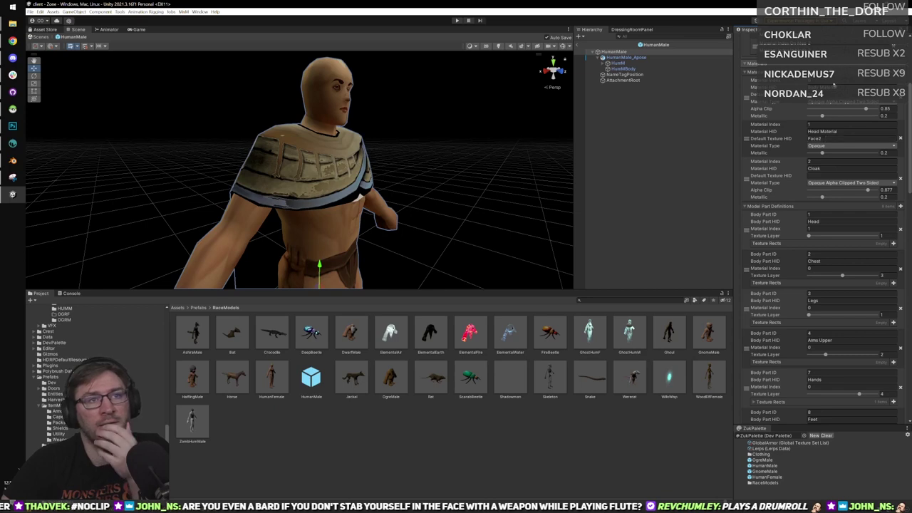
scroll(840, 221, "down", 8)
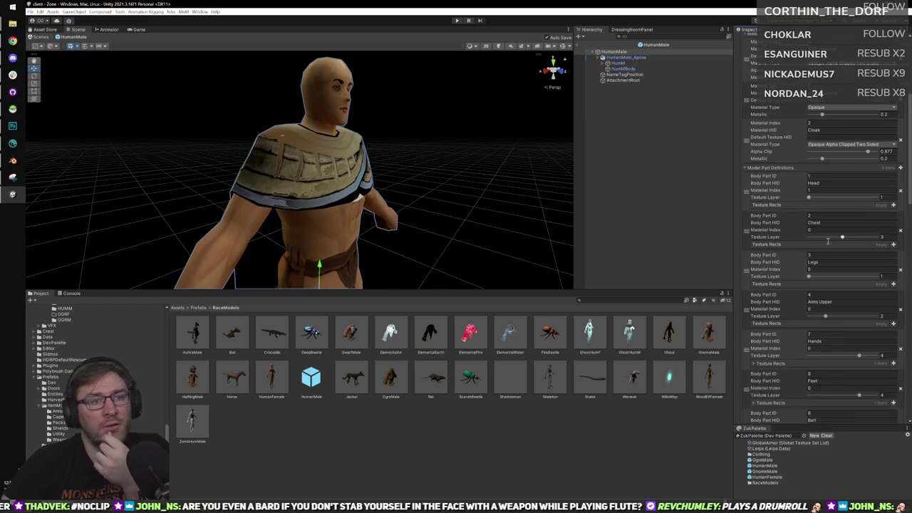
scroll(831, 313, "down", 5)
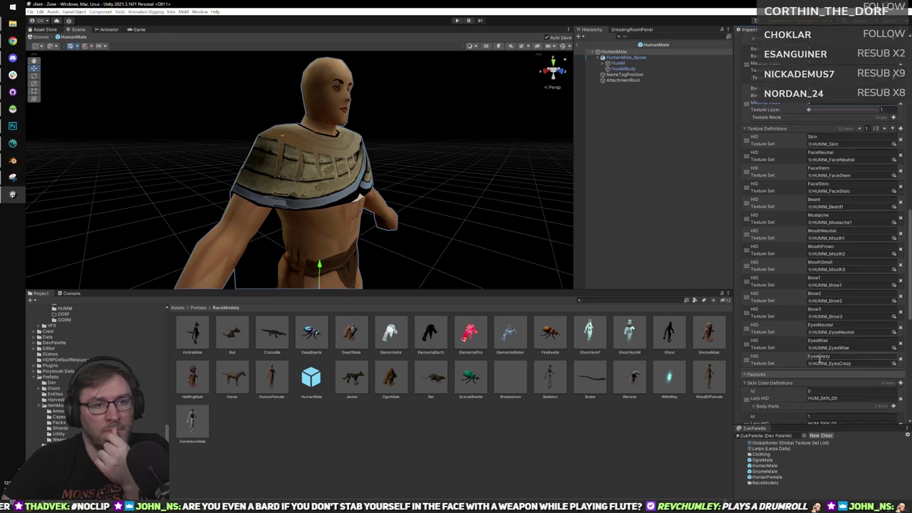
scroll(826, 357, "down", 1)
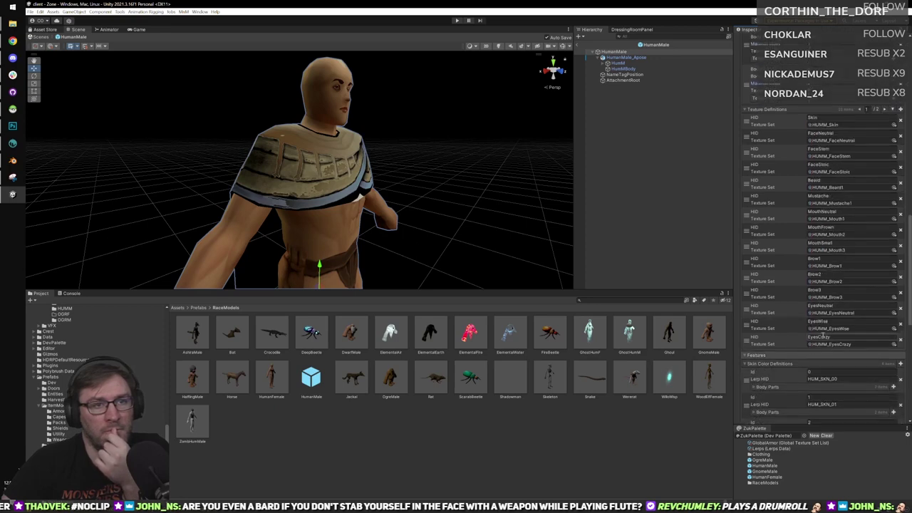
scroll(830, 290, "up", 8)
scroll(830, 290, "up", 5)
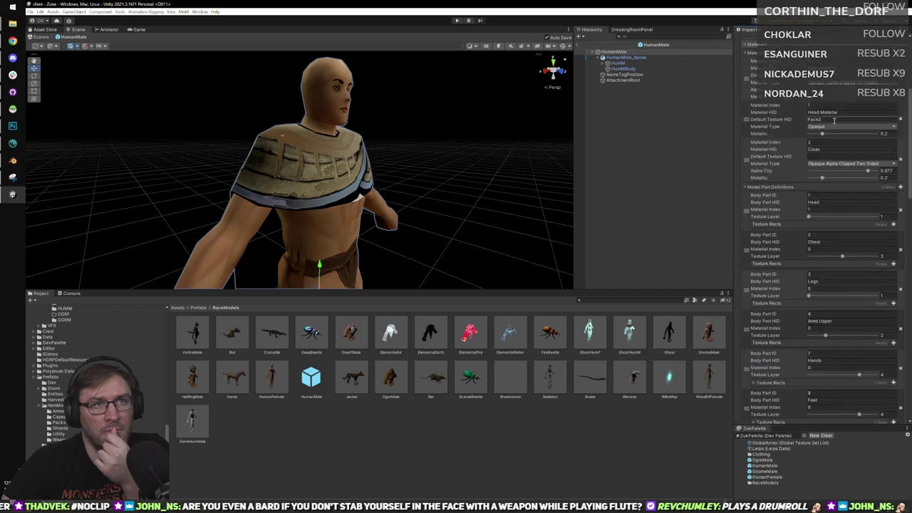
scroll(826, 213, "down", 8)
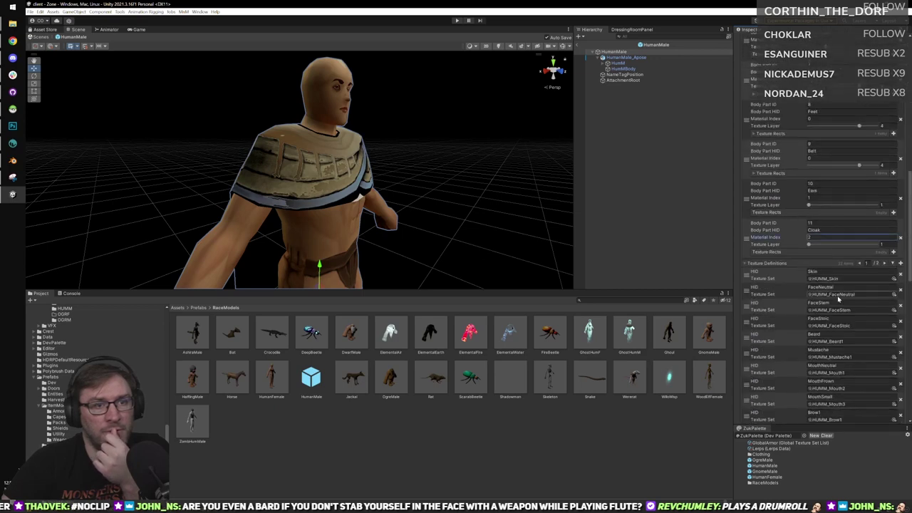
scroll(837, 285, "up", 10)
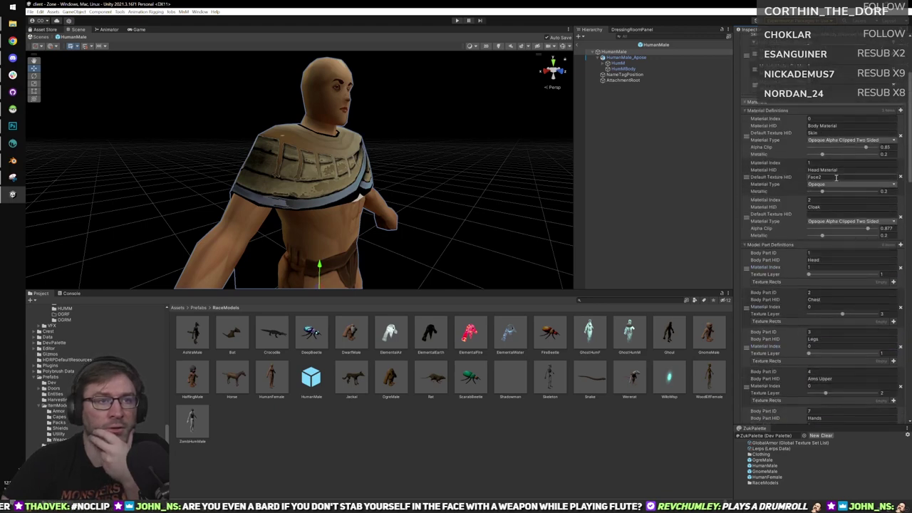
scroll(836, 178, "down", 10)
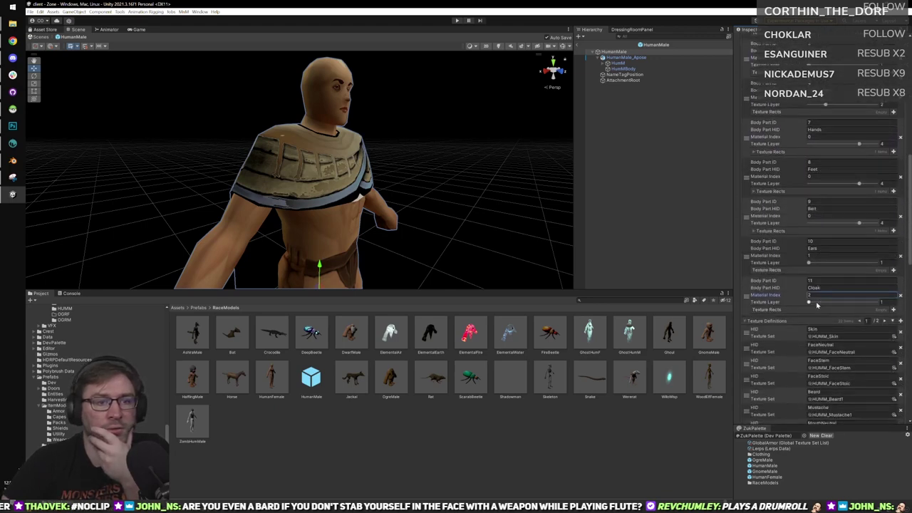
Review both pages of the HumanMale prefab's Texture Definitions and its Skin Color Definitions.
scroll(819, 324, "down", 1)
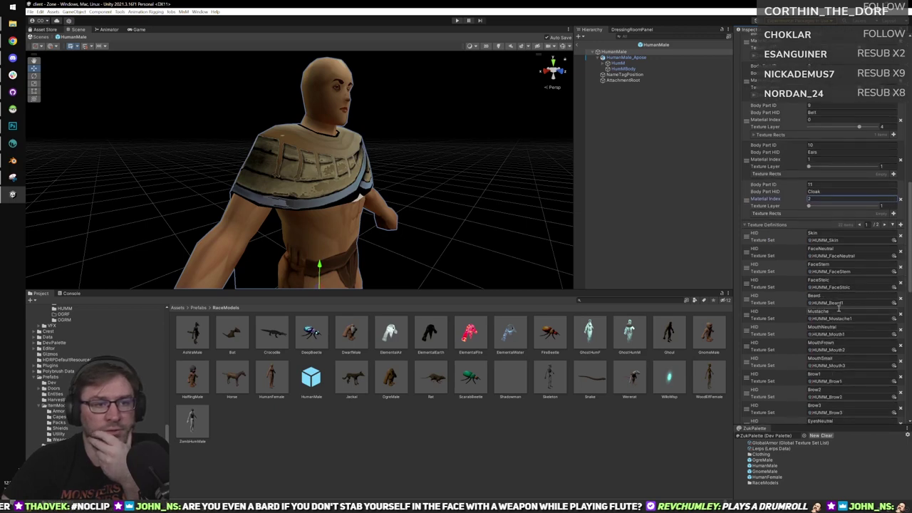
scroll(842, 360, "down", 2)
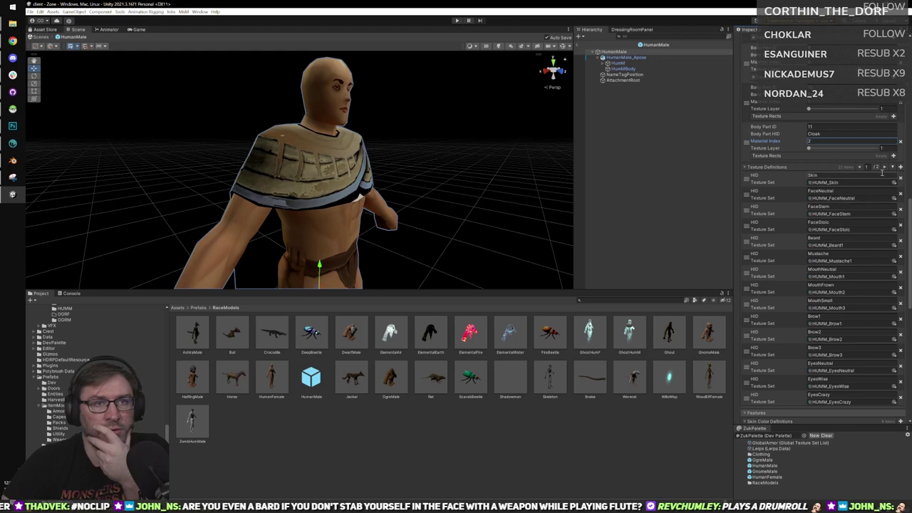
left_click(884, 168)
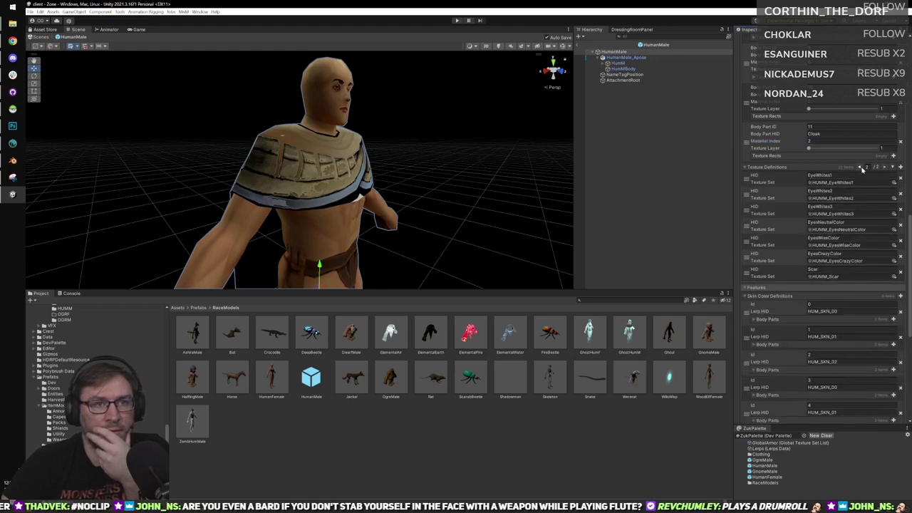
left_click(860, 168)
scroll(844, 235, "down", 5)
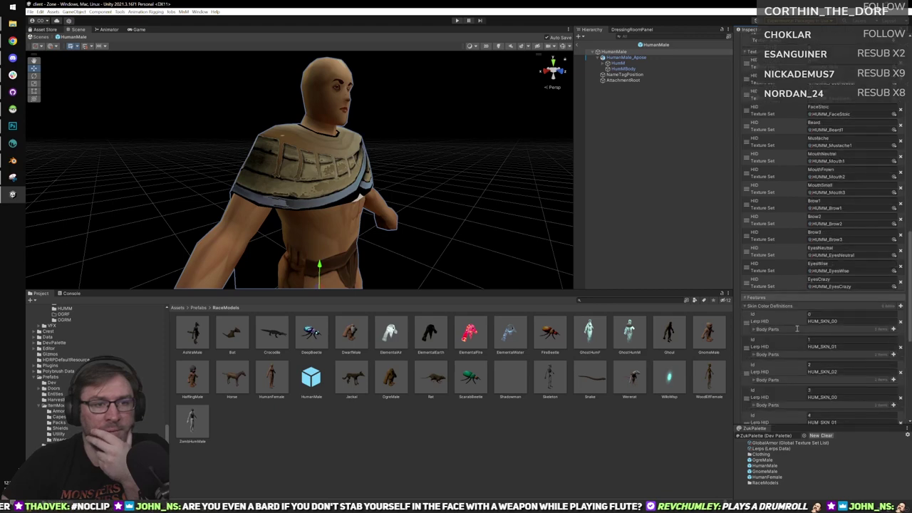
scroll(789, 326, "up", 2)
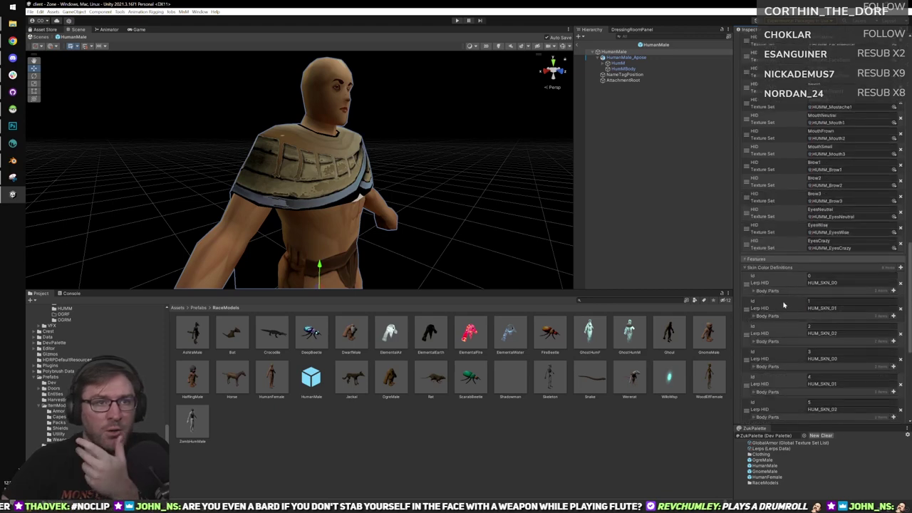
scroll(796, 349, "down", 2)
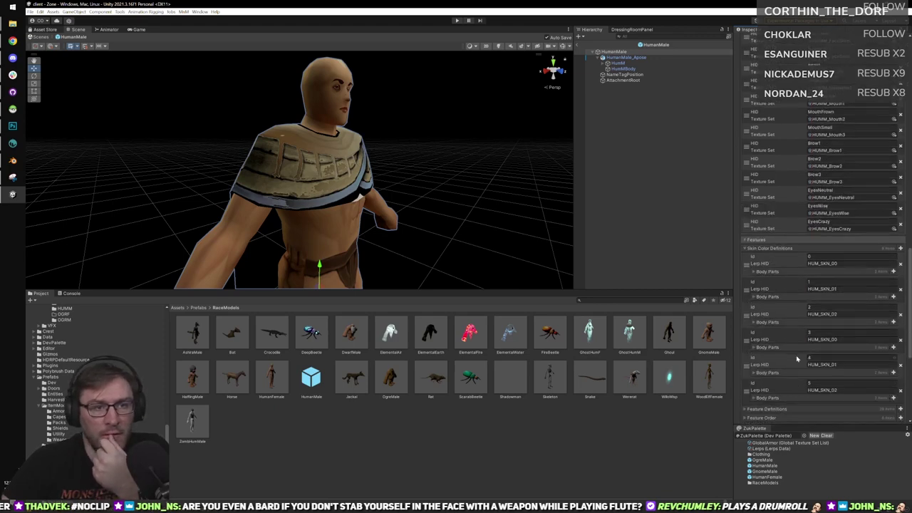
scroll(795, 366, "down", 3)
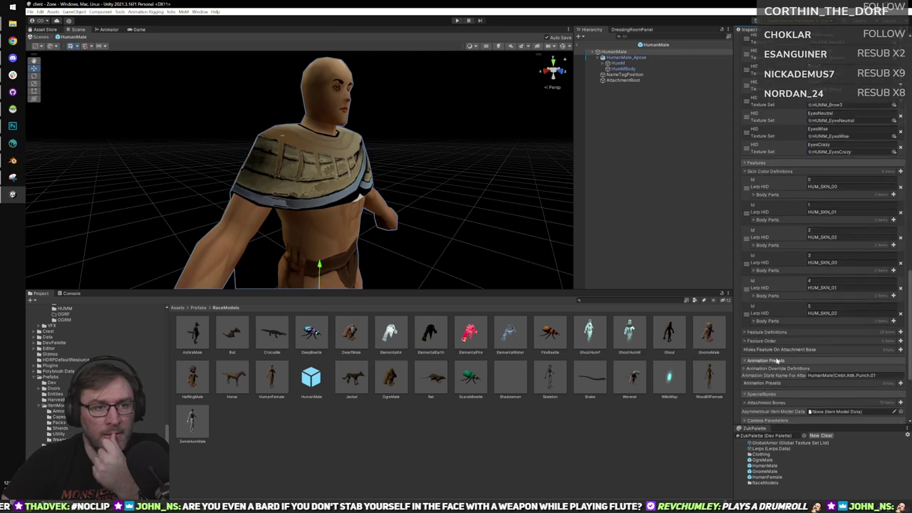
Expand the Feature Definitions list, check the Face feature entries and collapse it again.
left_click(767, 332)
scroll(772, 340, "down", 5)
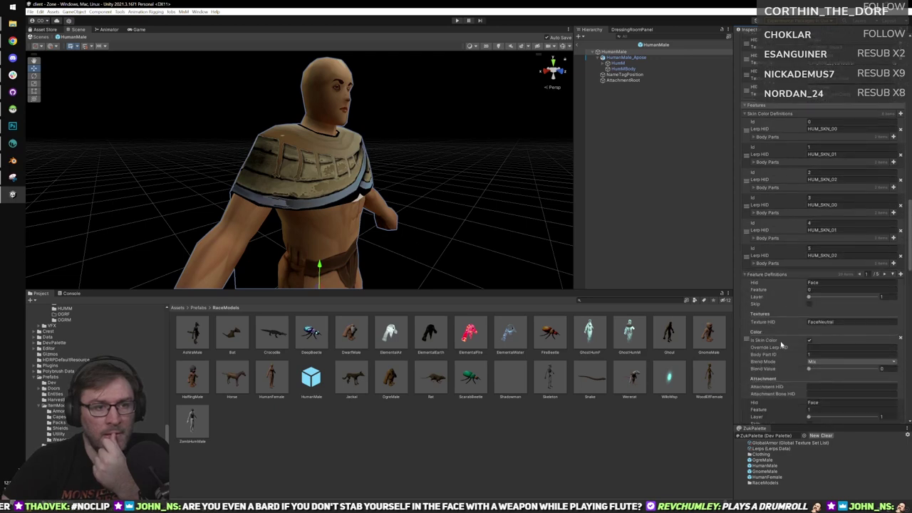
scroll(800, 349, "down", 2)
scroll(795, 334, "down", 1)
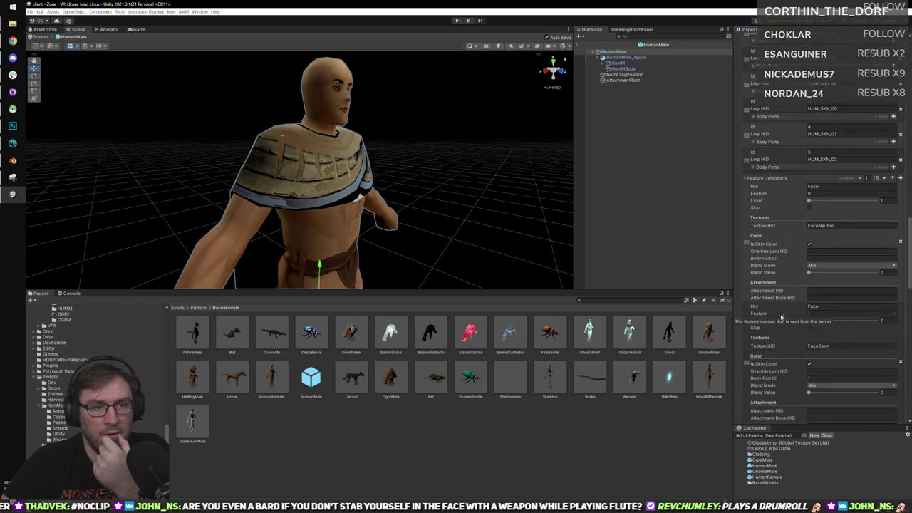
left_click(765, 177)
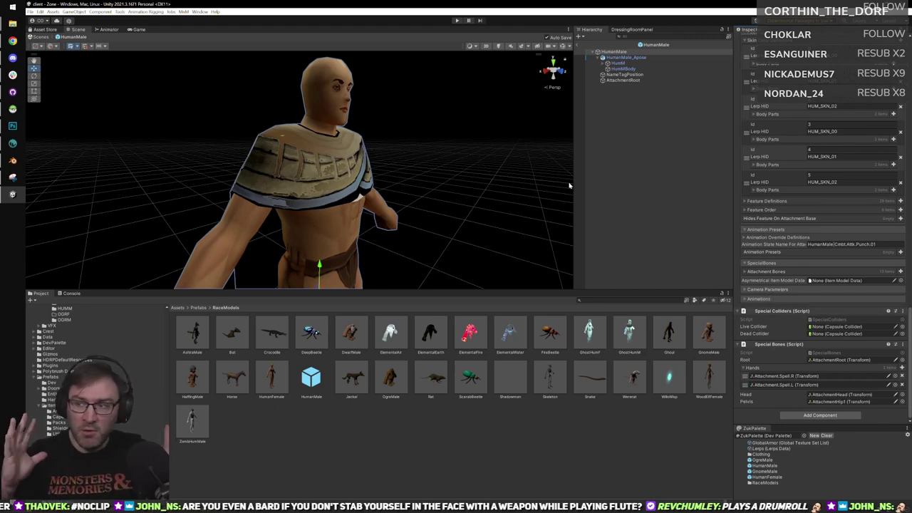
Leave the HumanMale prefab for the Zone scene and start play mode.
left_click(578, 47)
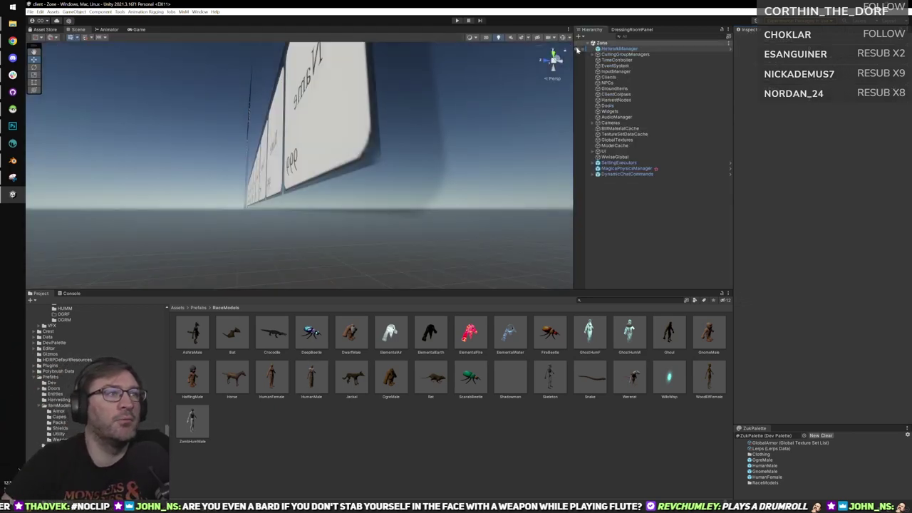
left_click(456, 22)
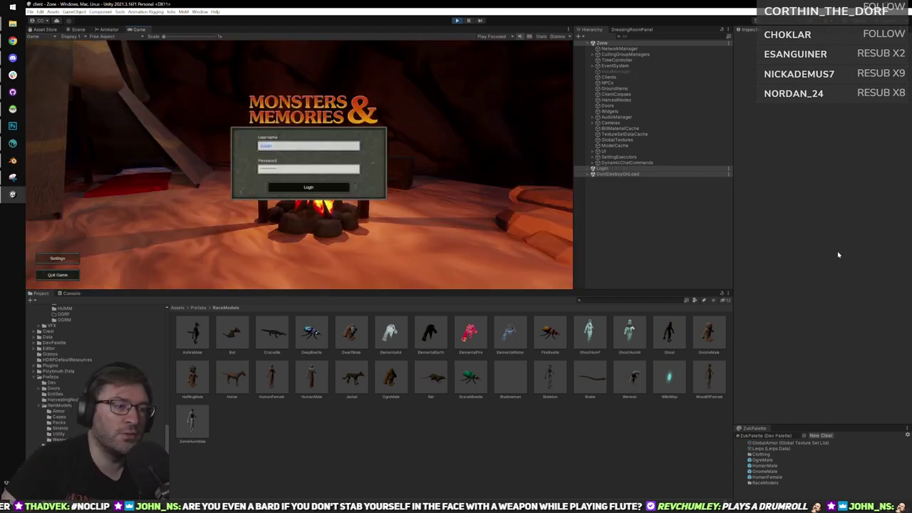
Select the GhostHumM race model and rotate its preview to inspect the cloak from the side.
left_click(637, 343)
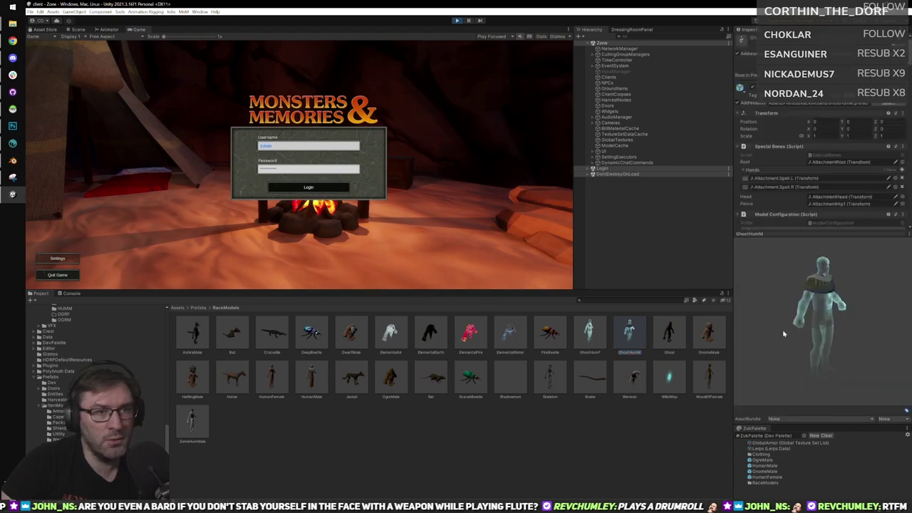
left_click_drag(783, 333, 827, 320)
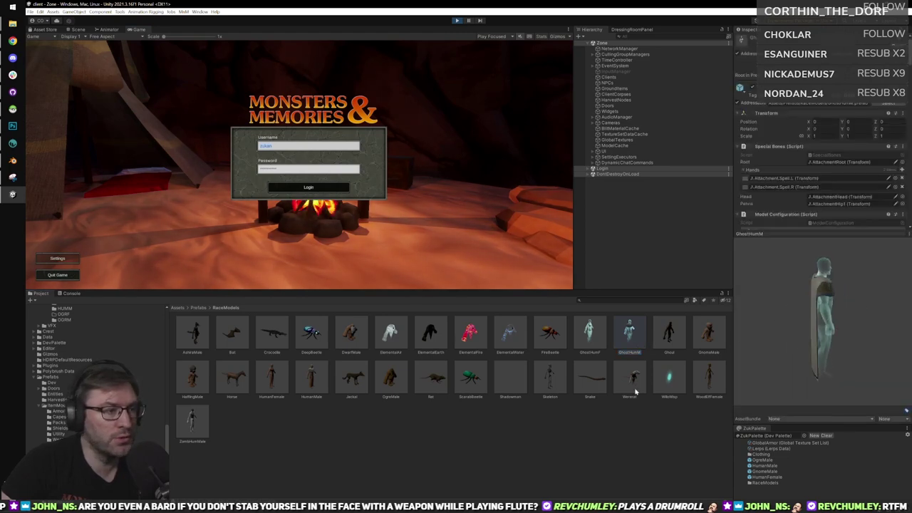
Log in to the game with the prefilled credentials and connect to the Development Server.
left_click(309, 188)
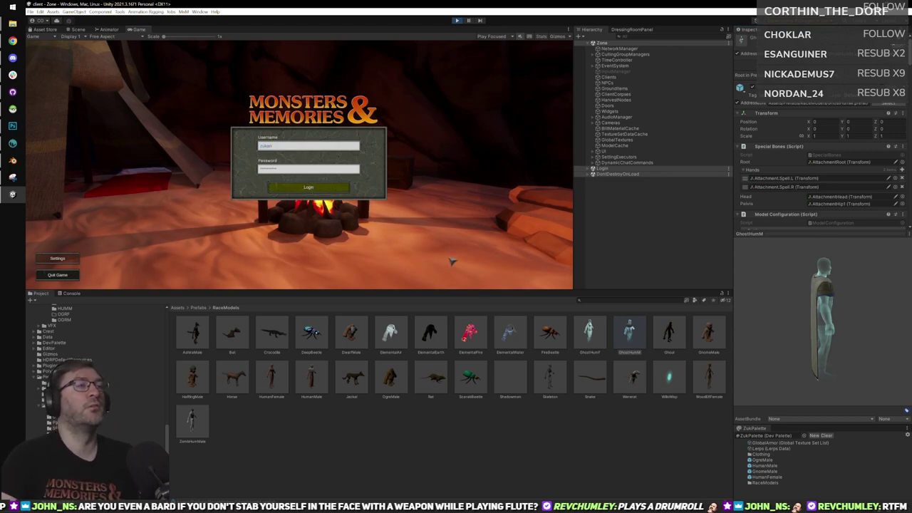
key("Return")
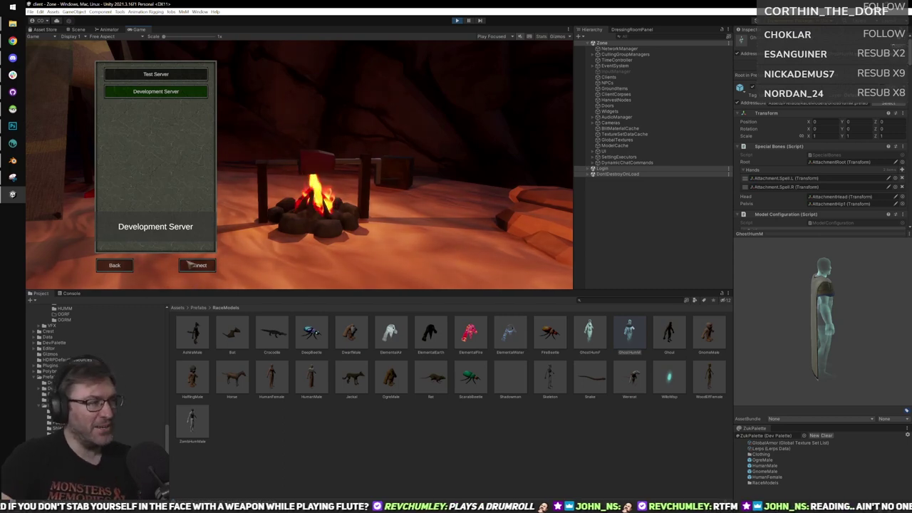
left_click(207, 265)
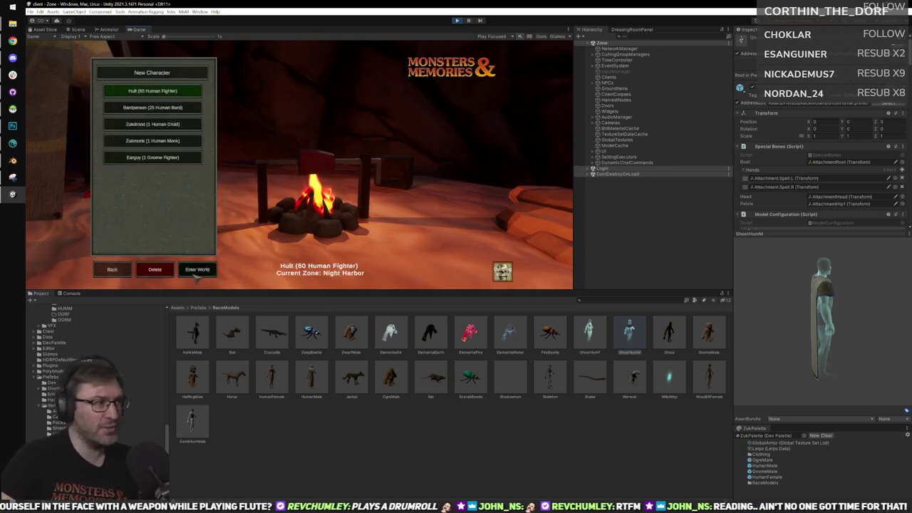
Enter the world with the level 60 Human Fighter, check the equipped items and maximize the game view.
left_click(199, 277)
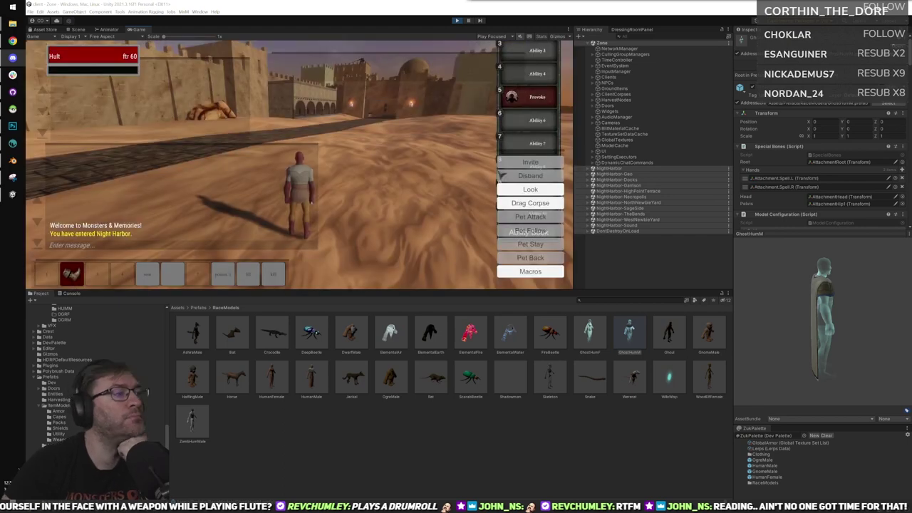
left_click(136, 30)
key("i")
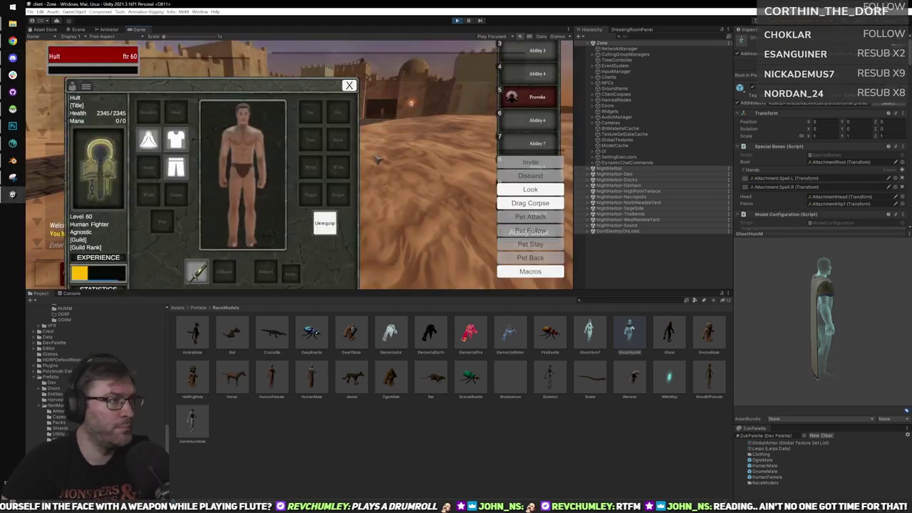
key("i")
double_click(135, 30)
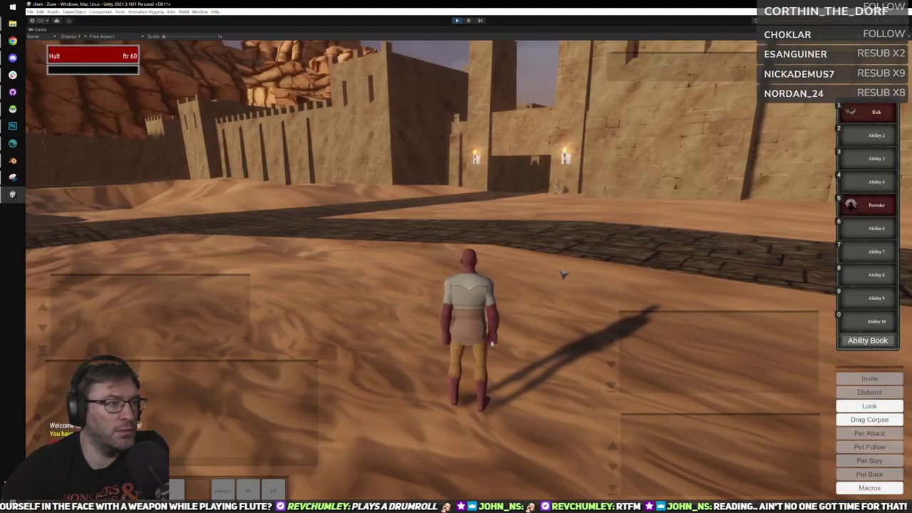
Run the character across the Night Harbor desert and into the Wyrmsbane dungeon.
right_click_drag(563, 275, 560, 267)
key("w")
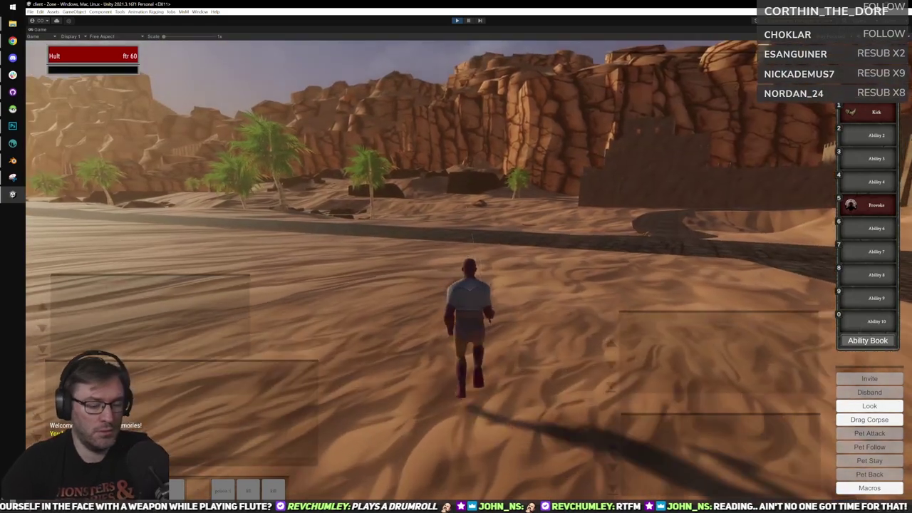
key("w")
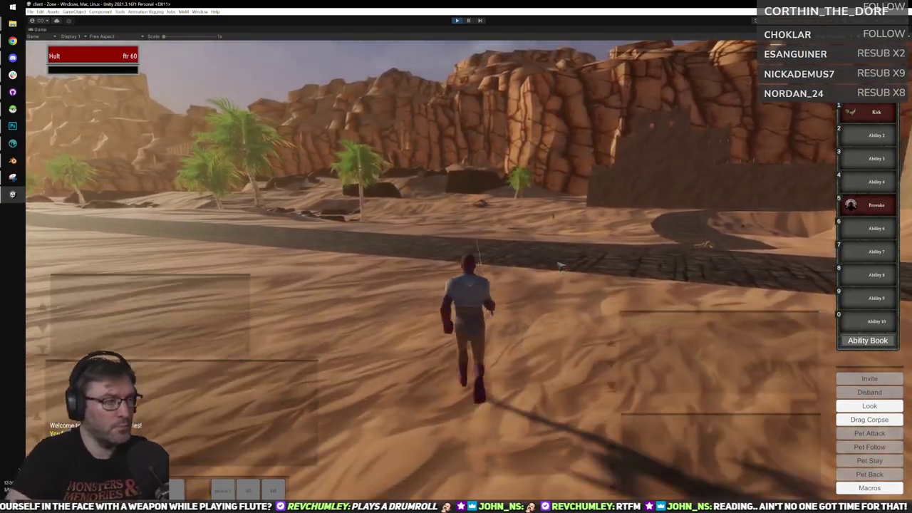
key("w")
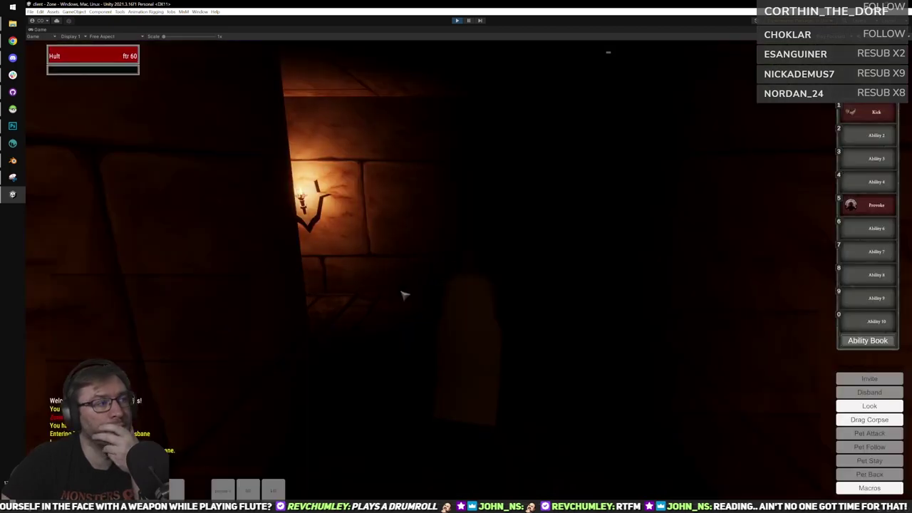
Examine the cloak on the character from behind and from the side beside a wall torch, comparing it with the equipped items.
key("w")
right_click_drag(397, 352, 320, 352)
key("i")
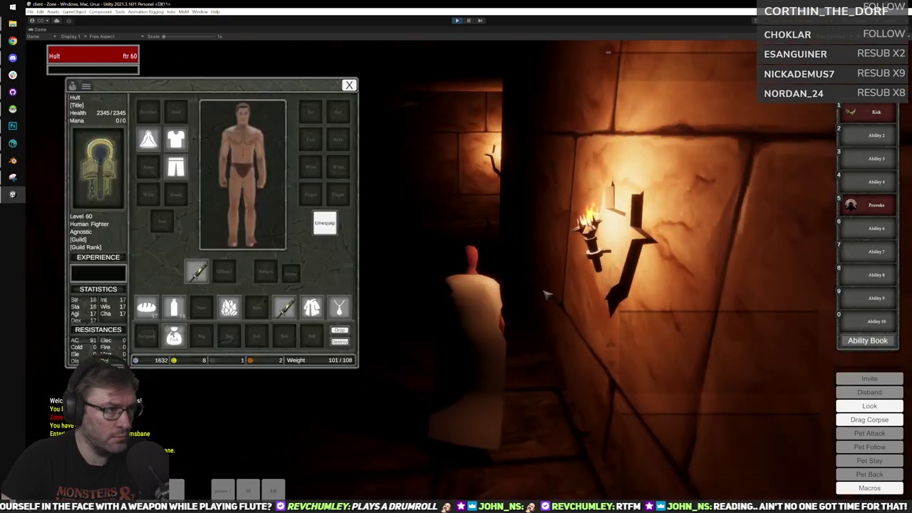
right_click_drag(358, 254, 335, 254)
key("w")
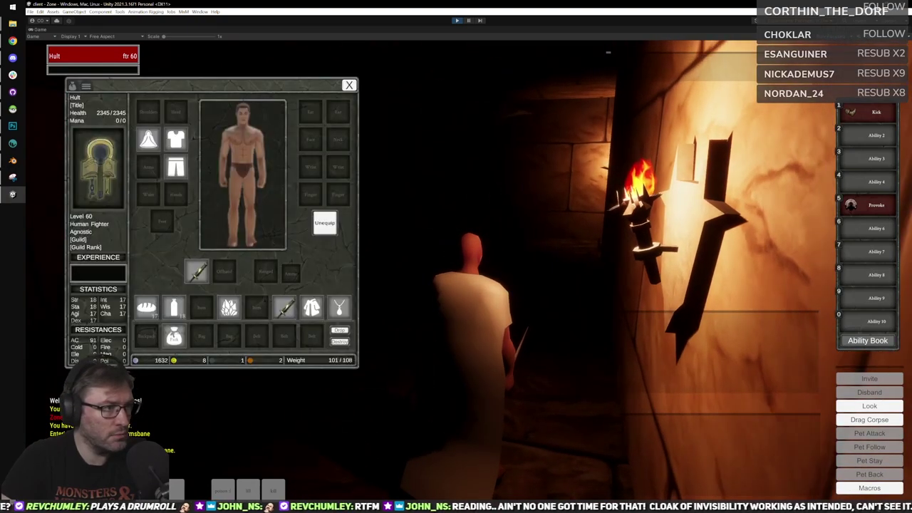
key("i")
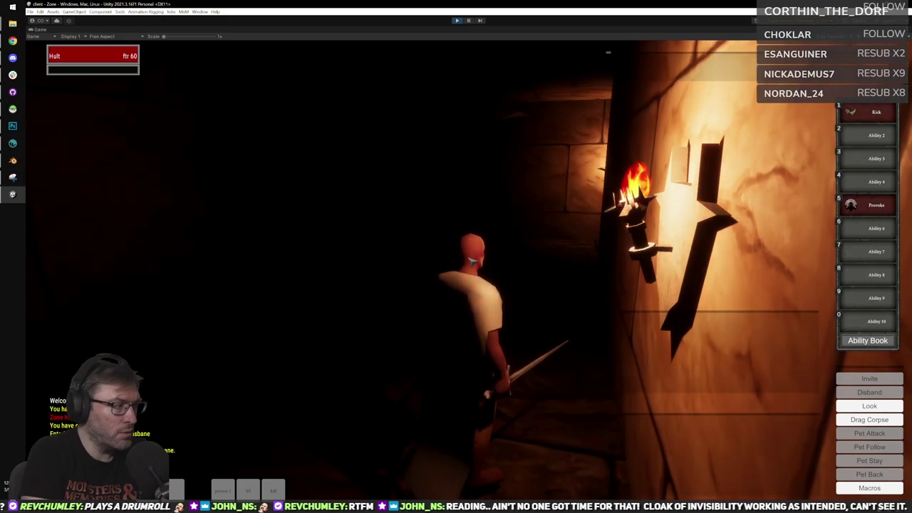
key("s")
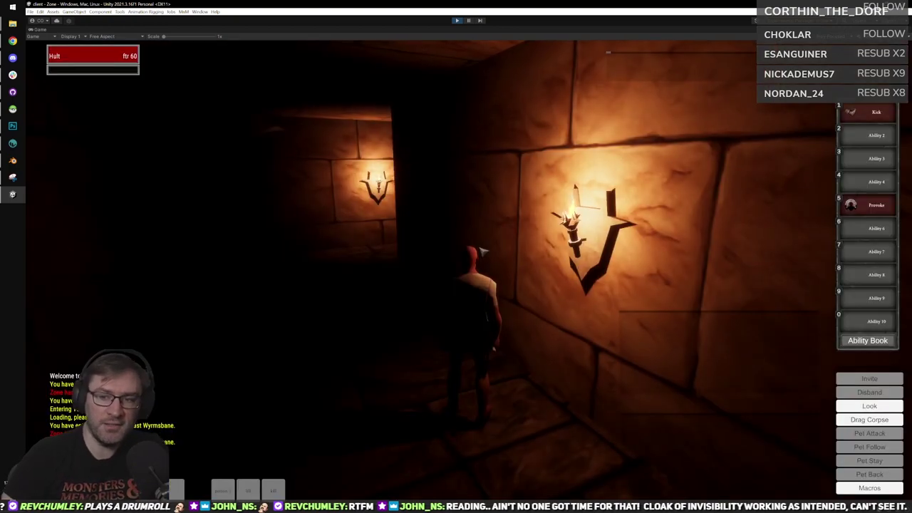
Cast Speed of Wild on the character by using the necklace in the inventory.
key("i")
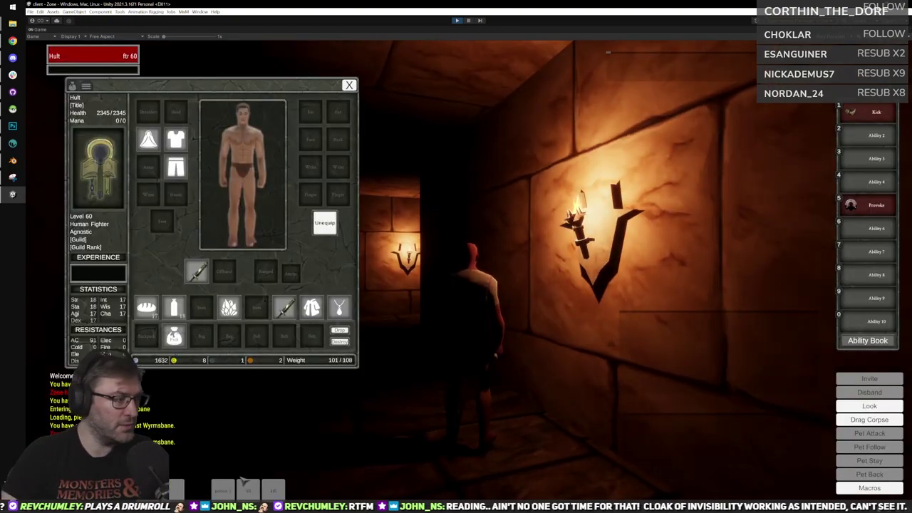
right_click(345, 312)
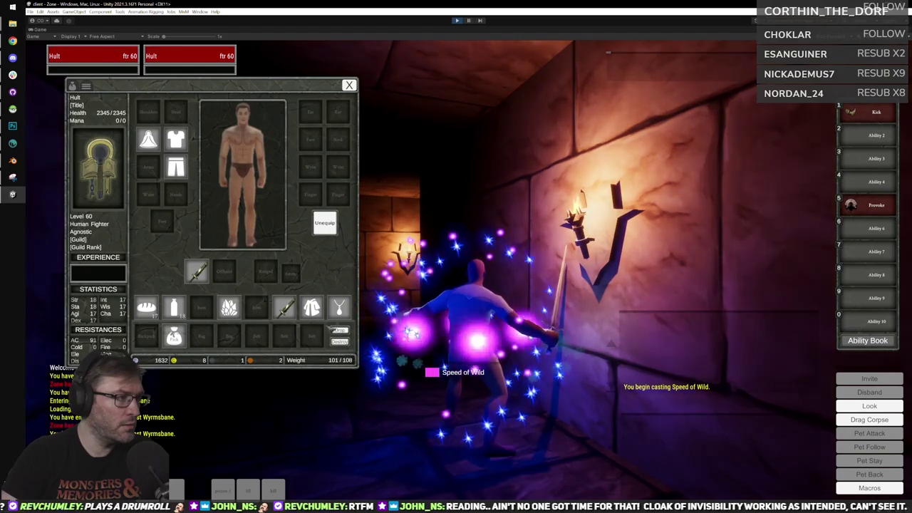
key("i")
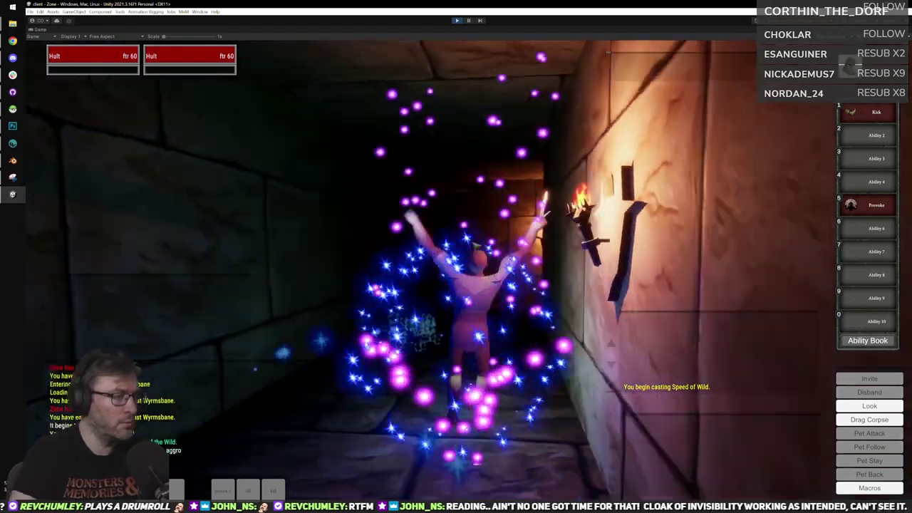
Equip the item from the fourth inventory slot in the Offhand slot and close the inventory.
key("w")
right_click_drag(476, 246, 549, 225)
key("i")
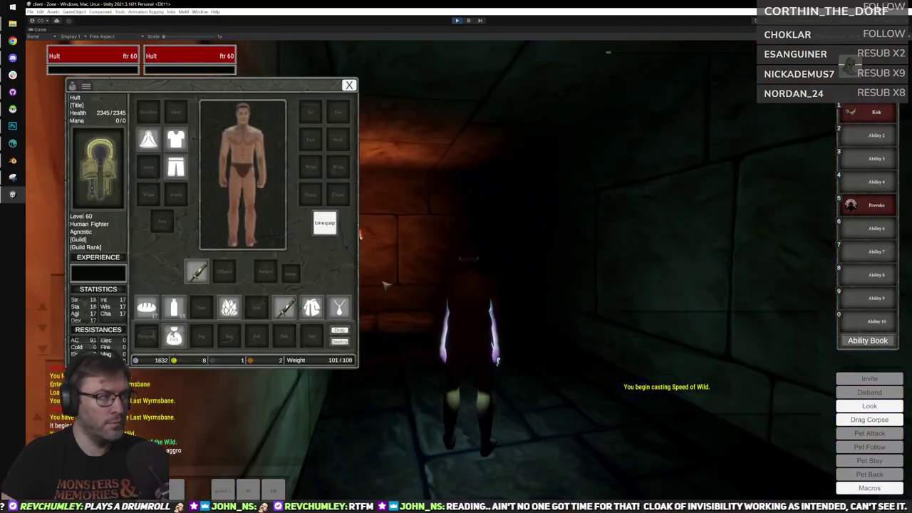
left_click(229, 274)
key("i")
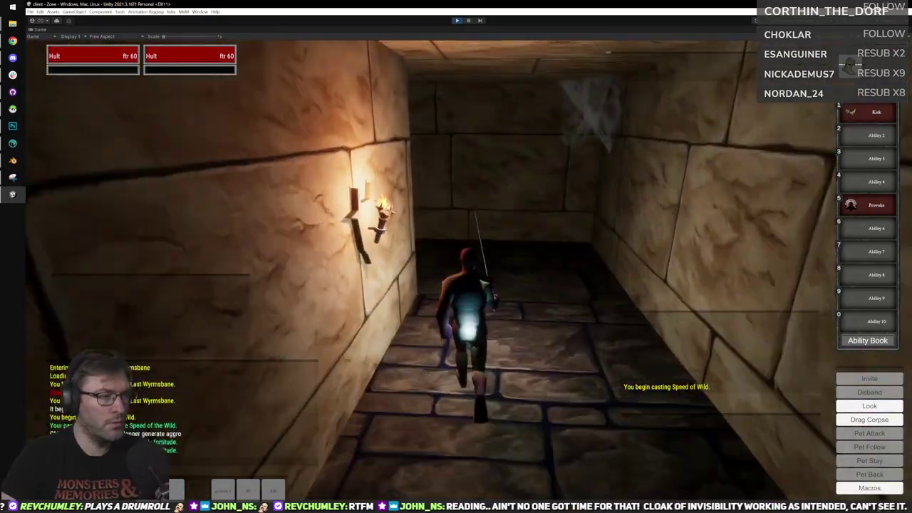
Change to first-person view and run past the skeletal warriors to the sword-wielding zombie laborer.
key("w")
scroll(419, 271, "up", 5)
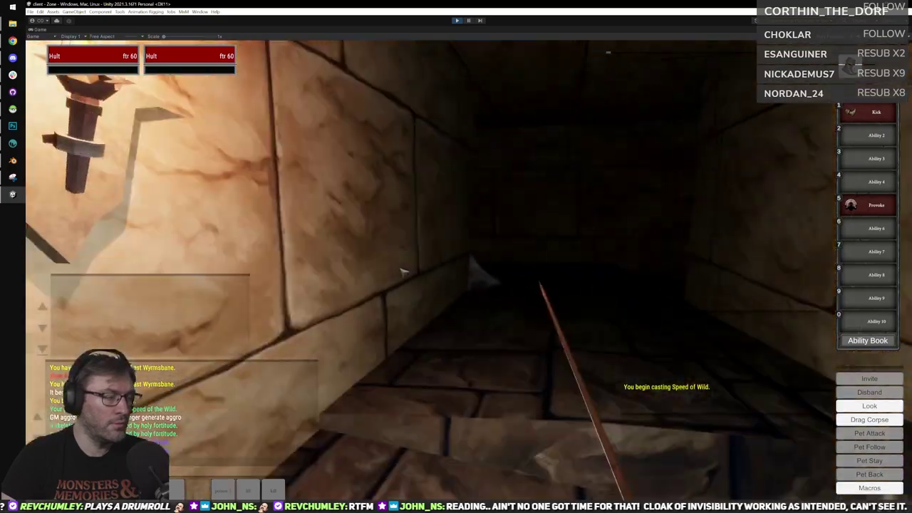
key("w")
right_click_drag(403, 273, 513, 265)
key("w")
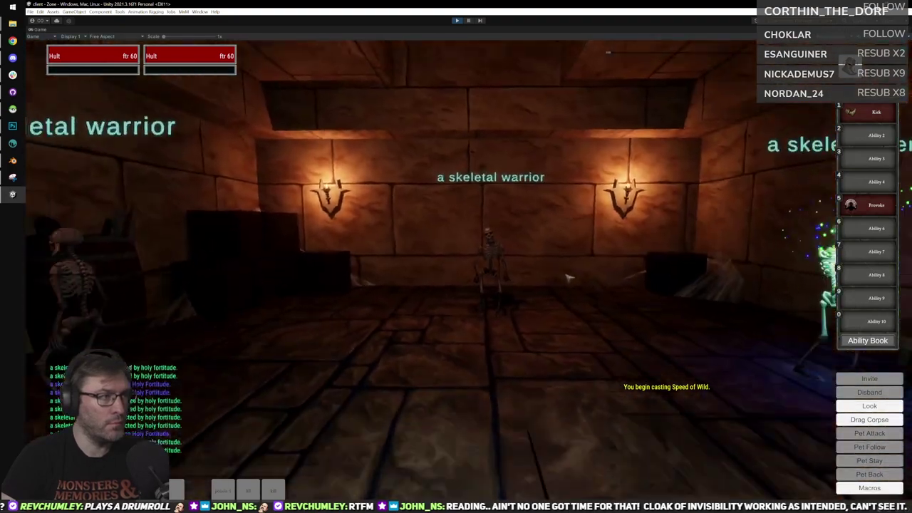
right_click_drag(567, 278, 800, 275)
key("w")
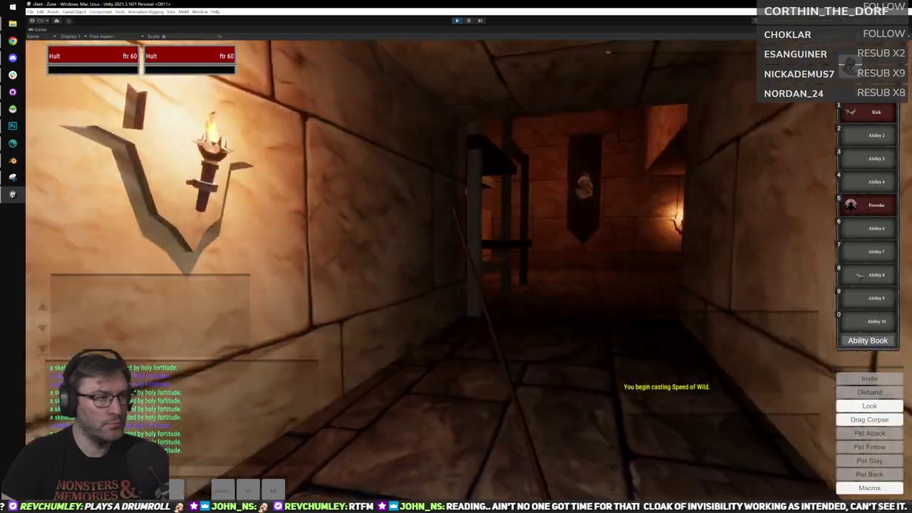
key("w")
mouse_move(428, 254)
right_mouse_down()
mouse_move(482, 250)
mouse_move(433, 262)
right_mouse_up()
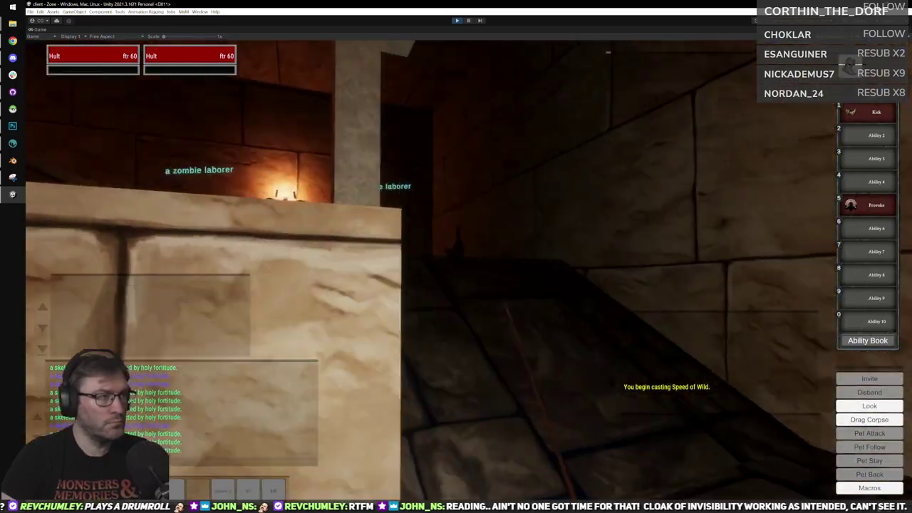
key("w")
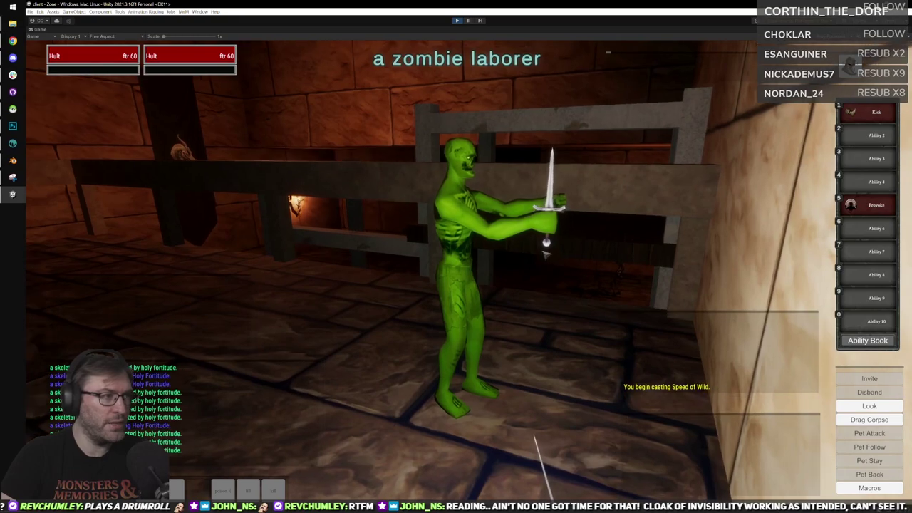
Run on through the dark stone corridors to the skeletal deacon and target it.
right_click_drag(563, 267, 712, 267)
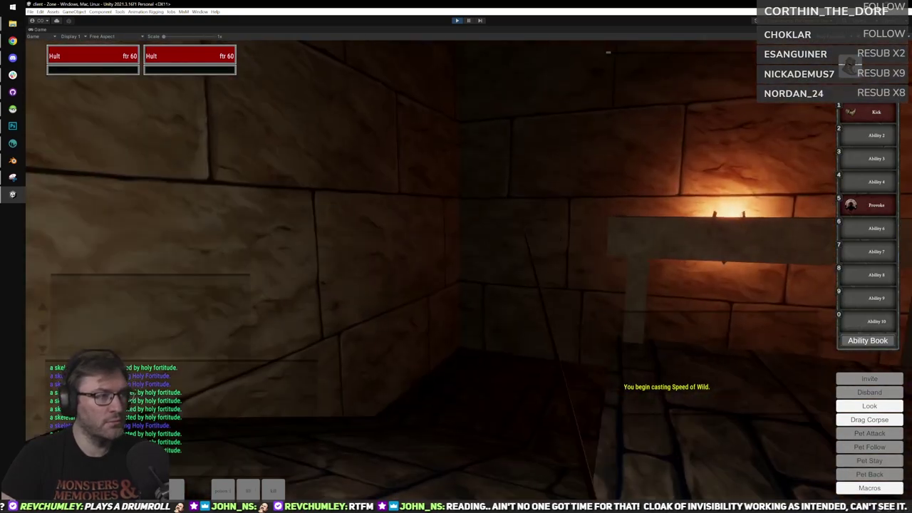
right_click_drag(562, 267, 328, 260)
right_click_drag(456, 267, 485, 292)
key("w")
right_click_drag(565, 270, 435, 263)
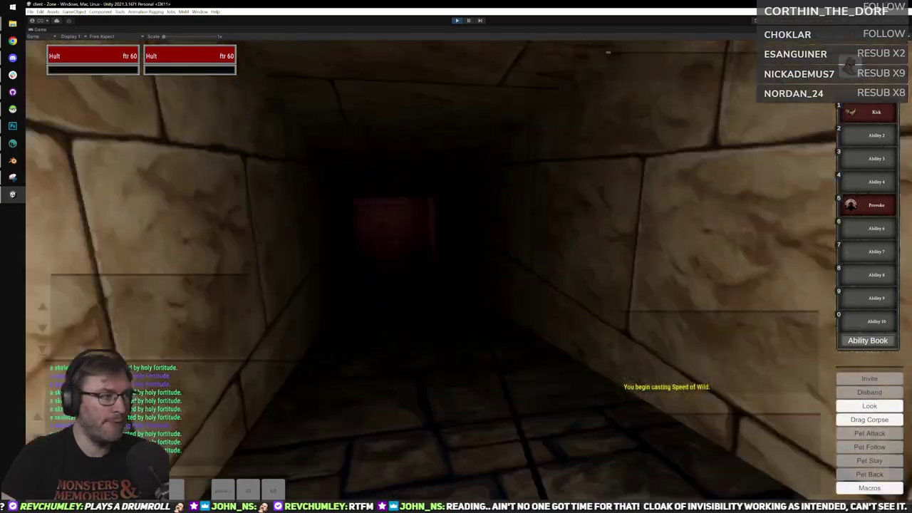
key("w")
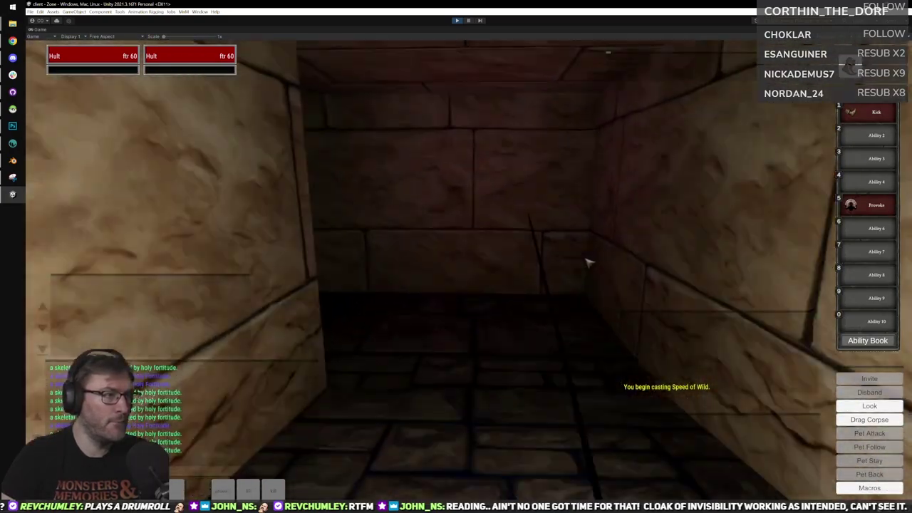
key("a")
key("w")
key("d")
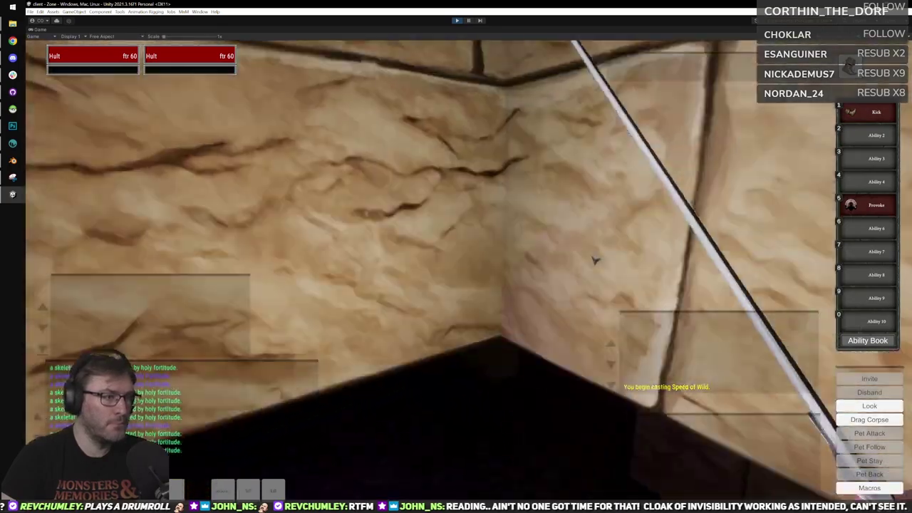
key("a")
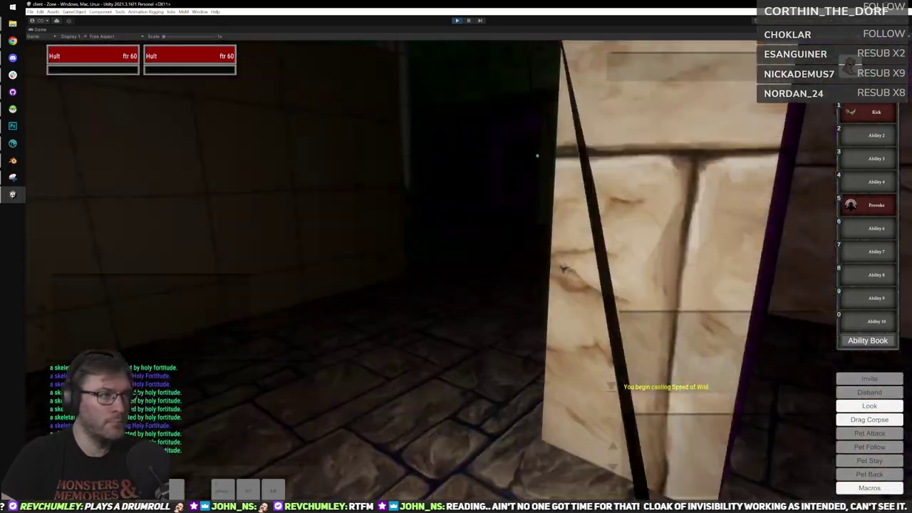
key("a")
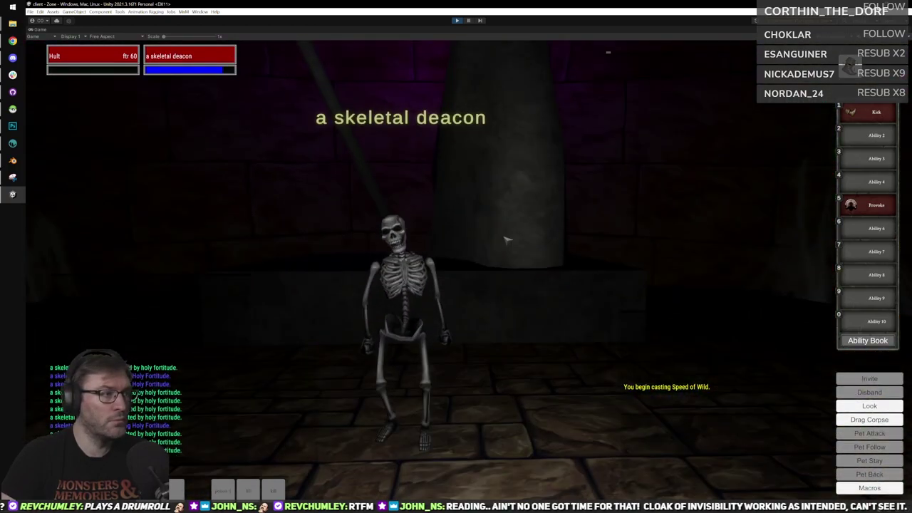
Move past the risen zombies and equip the necklace from the inventory in the Ranged slot.
key("a")
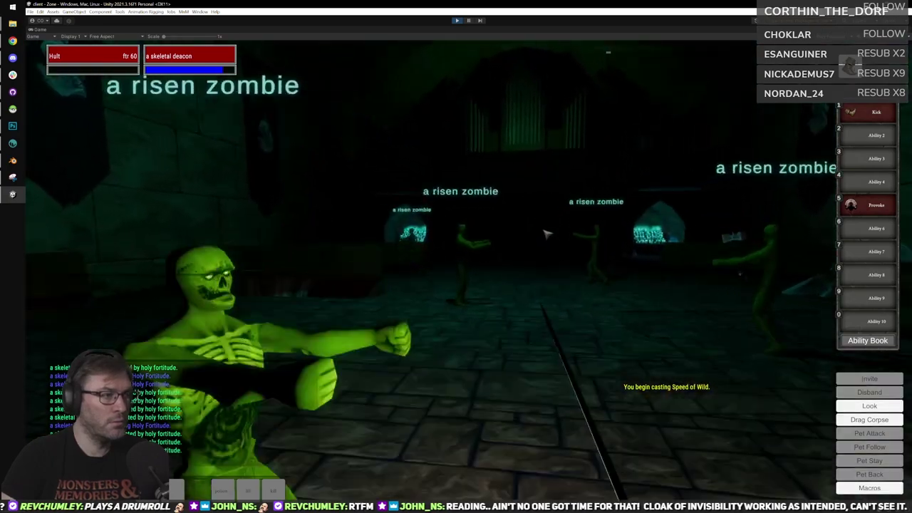
key("a")
key("i")
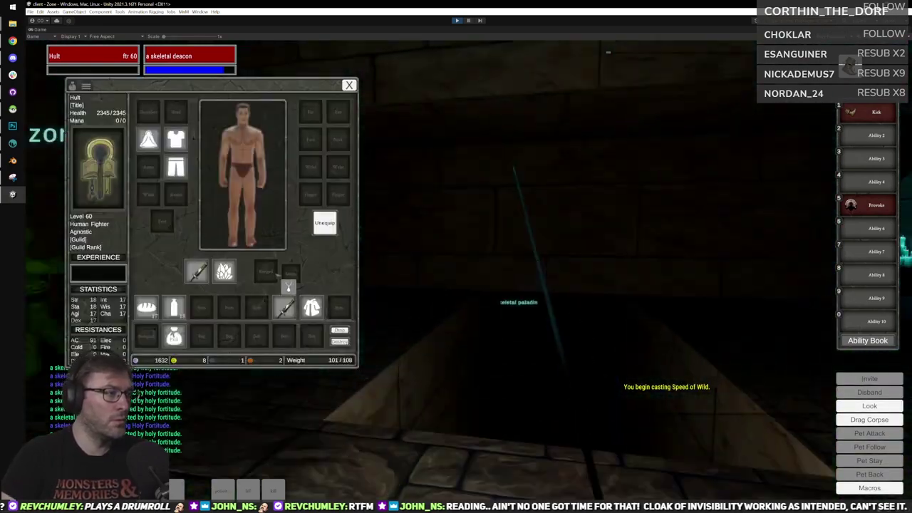
key("a")
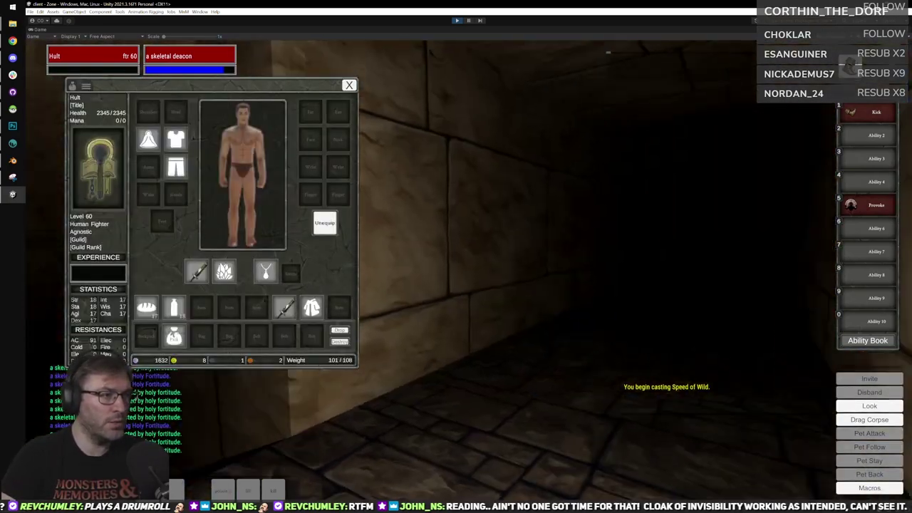
Make the way through the dark passages to the chamber with the skeletal archer.
key("w")
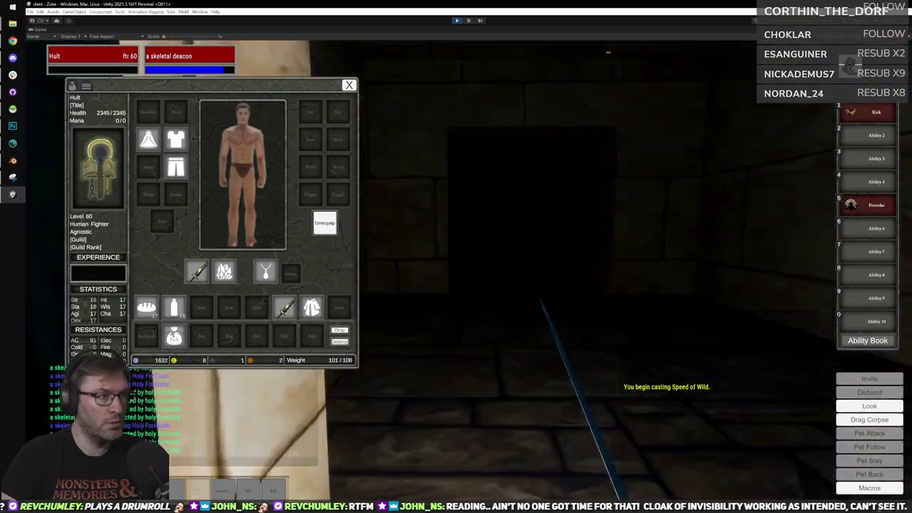
key("w")
key("a")
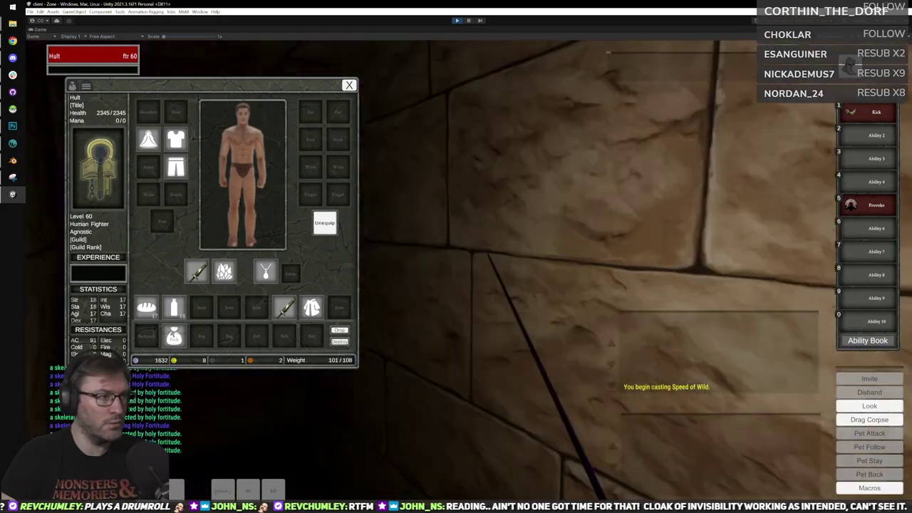
key("a")
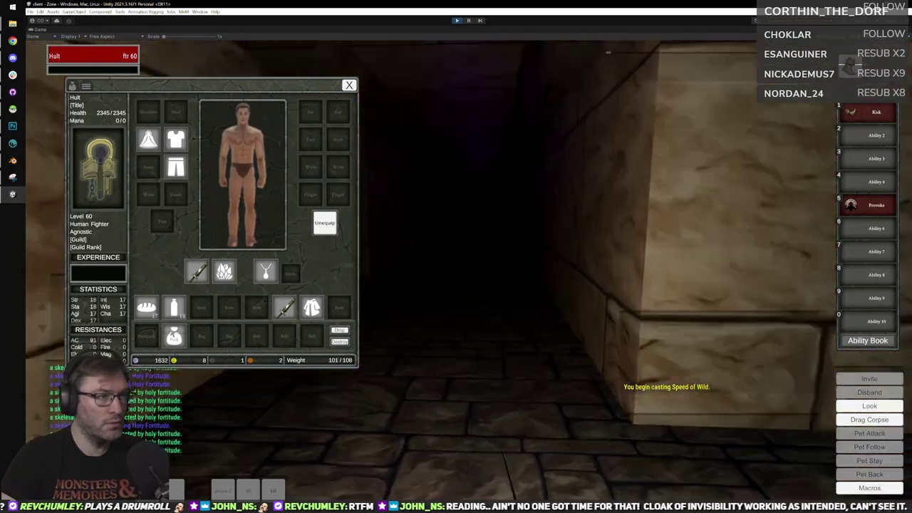
key("d")
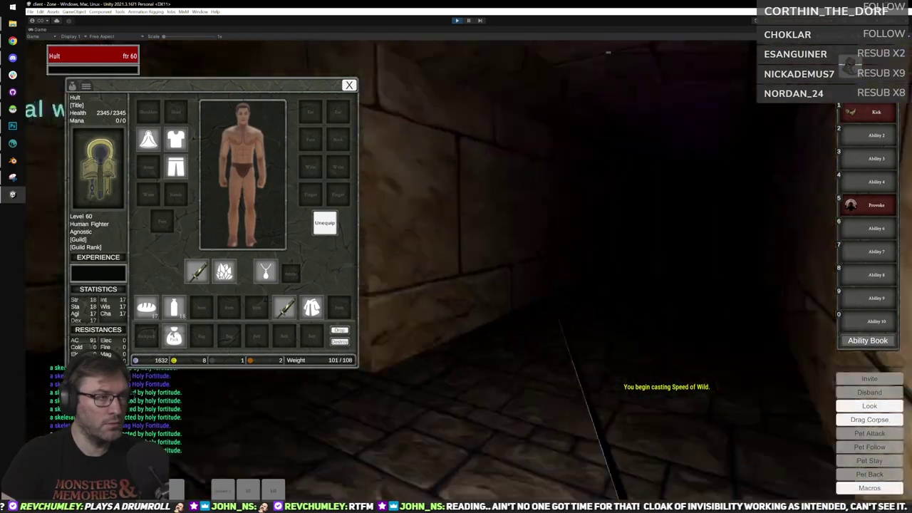
key("w")
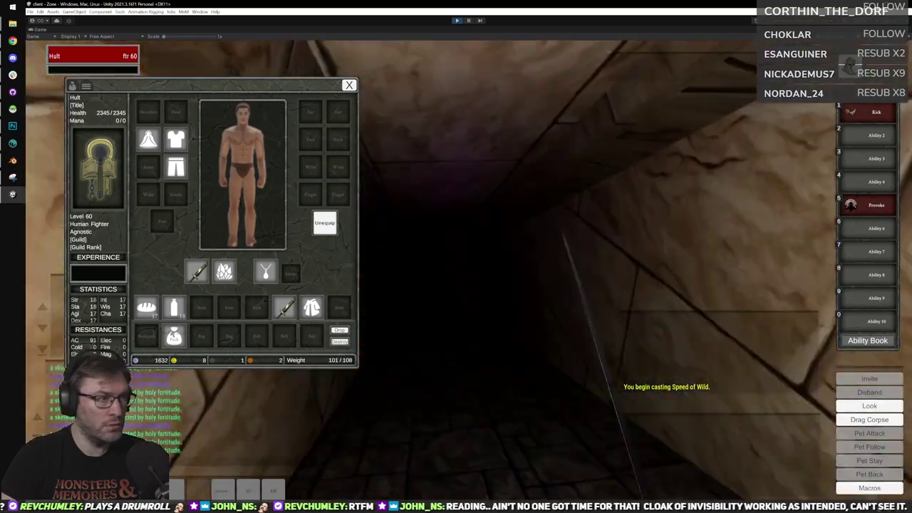
key("w")
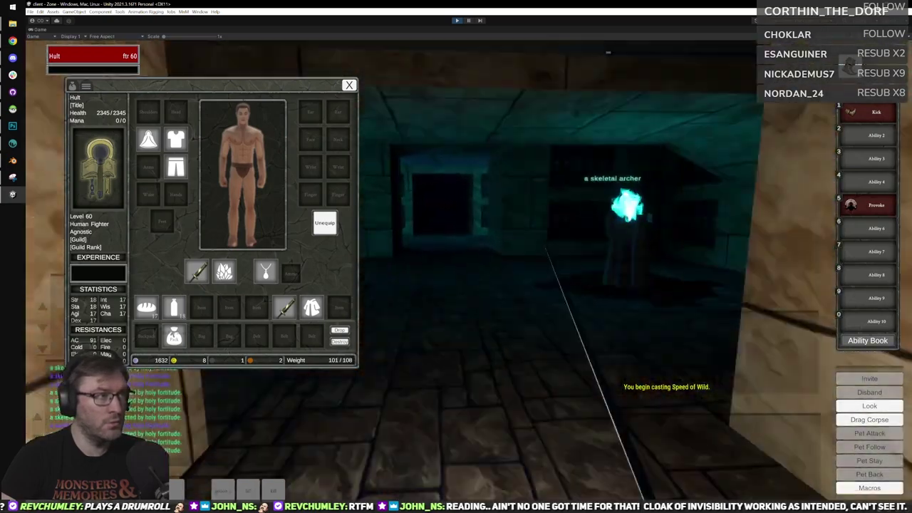
Close the inventory and run on through the skull-lined crypt past the skeletal warrior in third-person view.
key("w")
key("w")
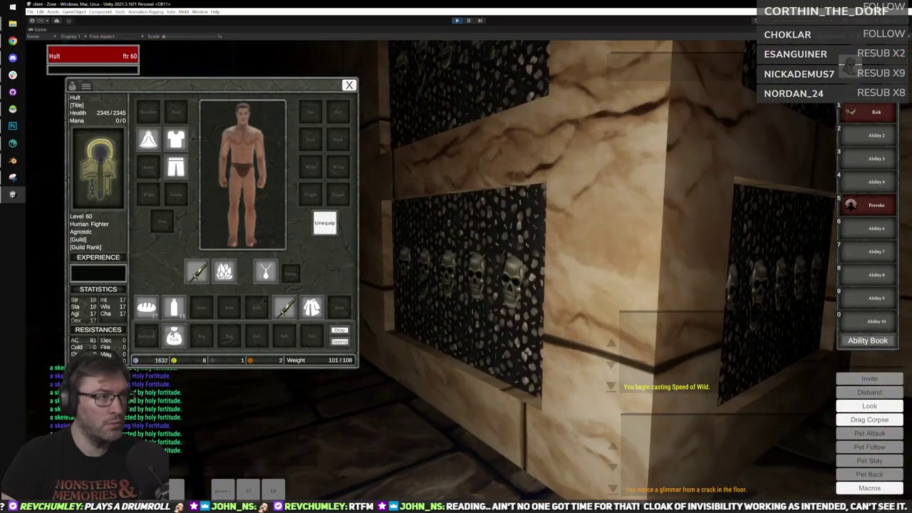
key("w")
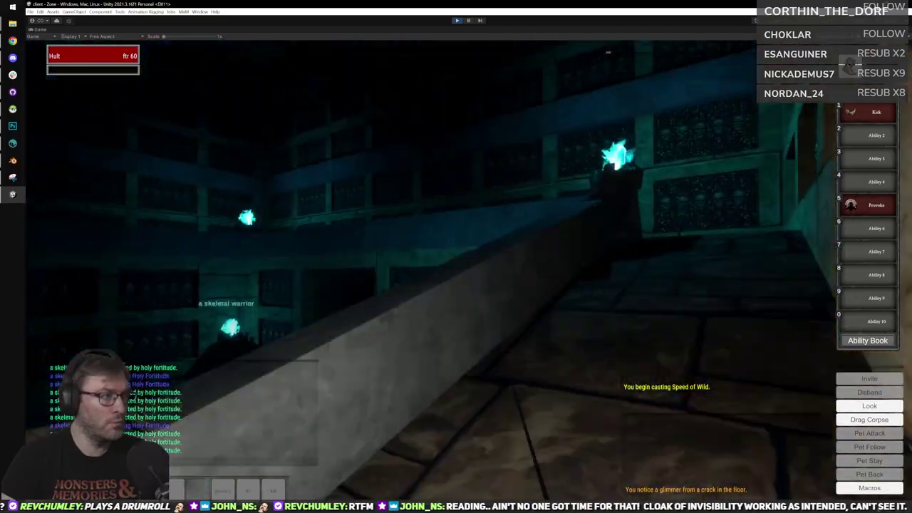
key("w")
key("w")
key("a")
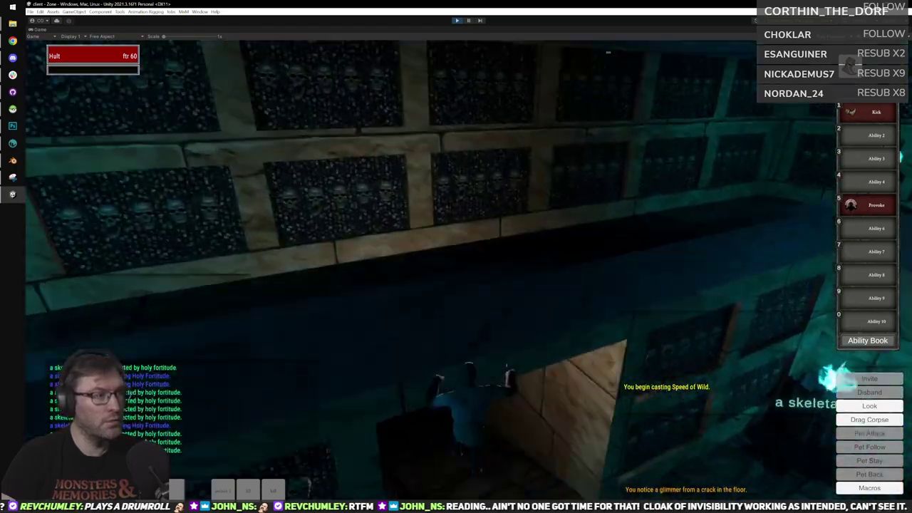
Run down the pillared hall of skeletal archers and through the passage to the burial chamber with the twin braziers.
key("w")
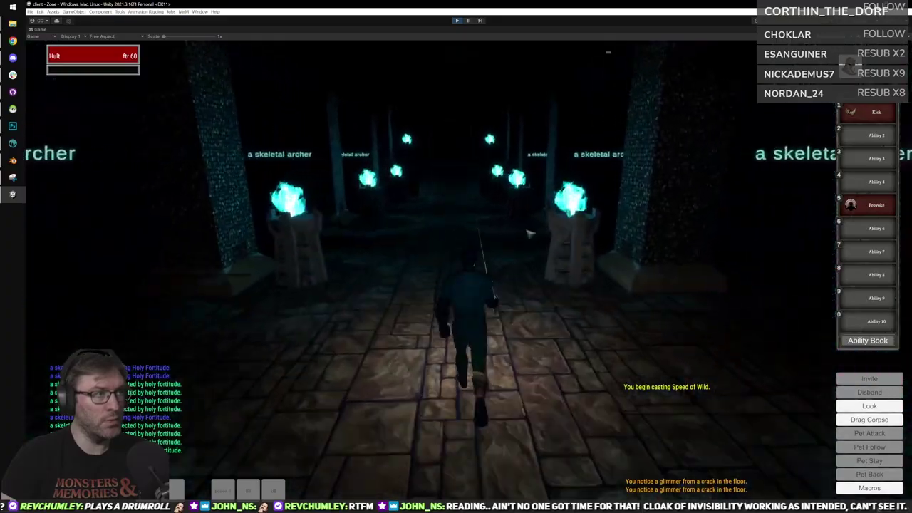
key("w")
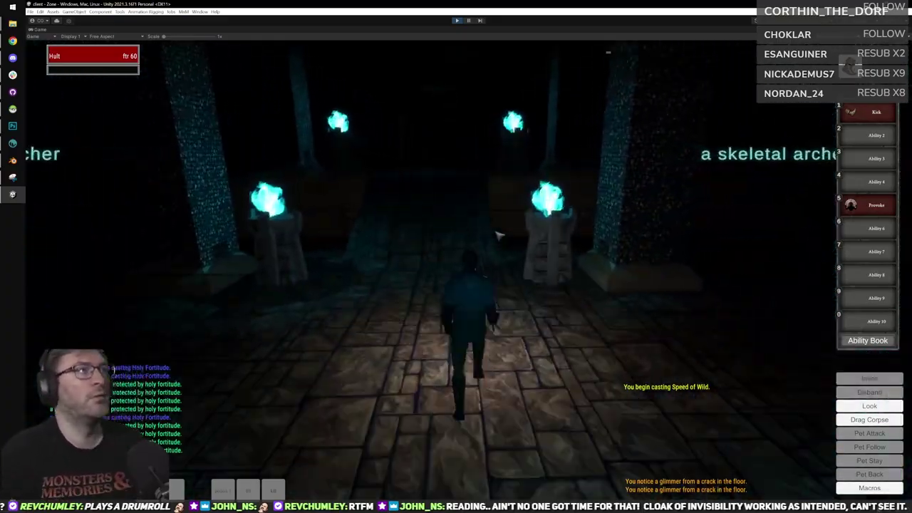
key("w")
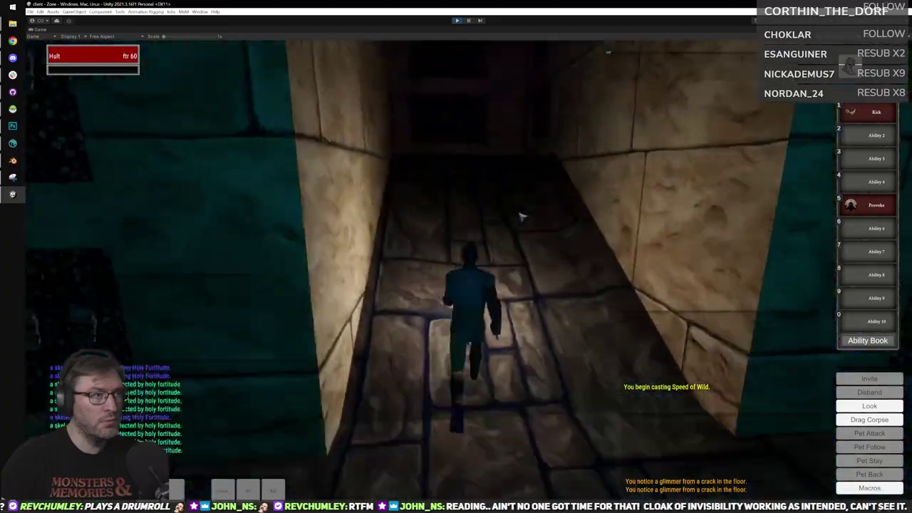
right_click_drag(522, 216, 691, 213)
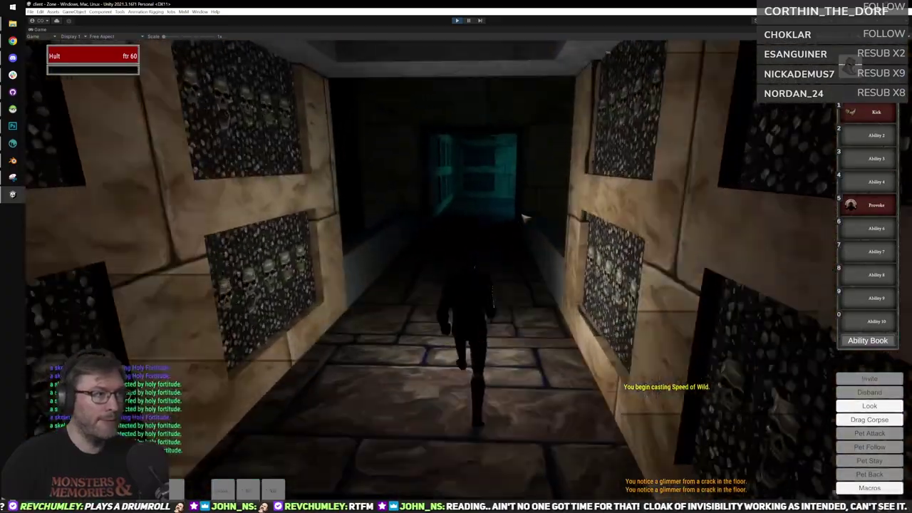
right_click_drag(523, 217, 620, 214)
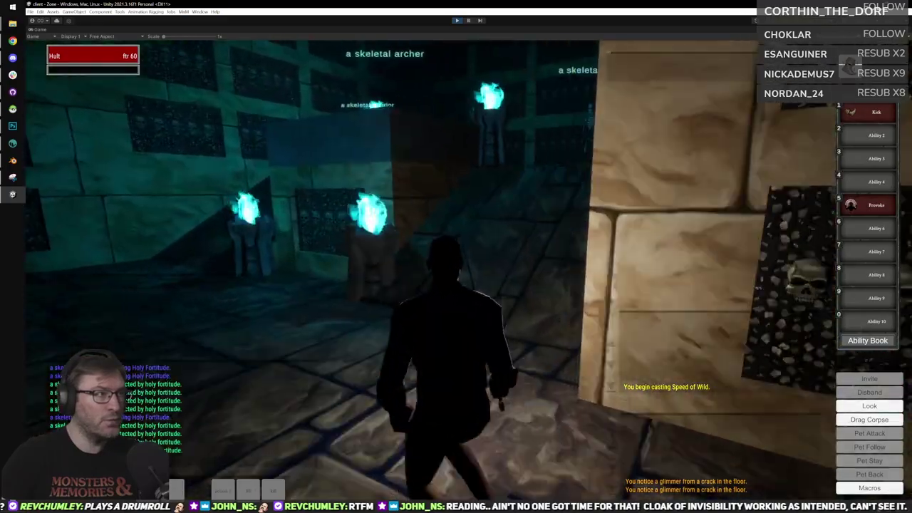
key("w")
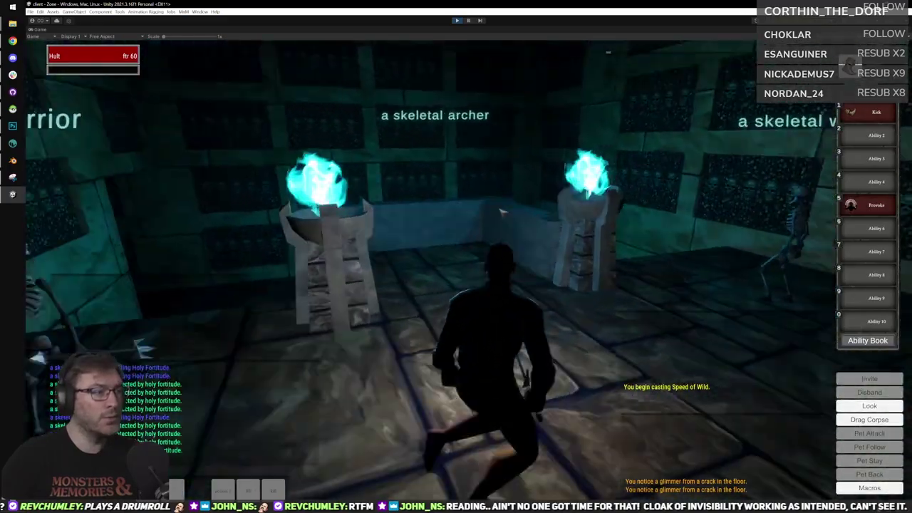
key("w")
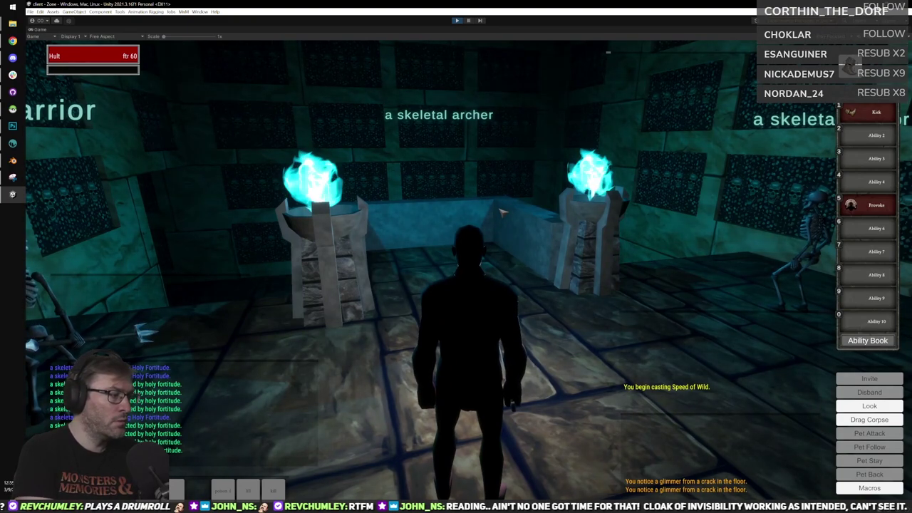
Target the skeletal archer behind the braziers and remove it with the kill macro.
right_click_drag(503, 213, 510, 213)
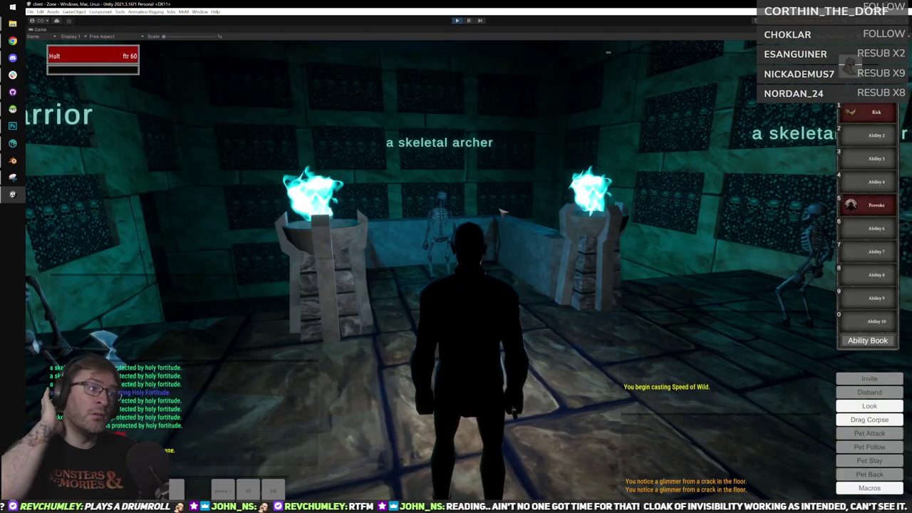
mouse_move(503, 212)
right_mouse_down()
mouse_move(478, 212)
mouse_move(491, 213)
mouse_move(493, 199)
right_mouse_up()
left_click(526, 245)
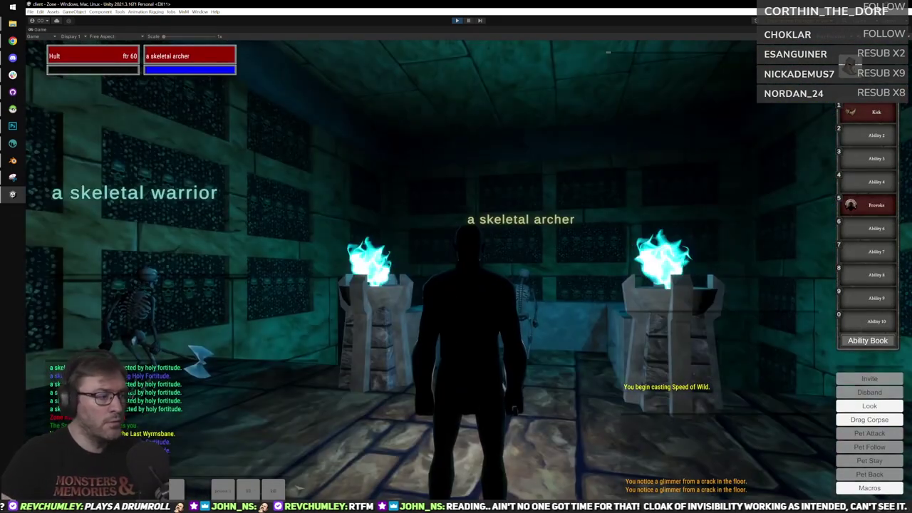
left_click(273, 490)
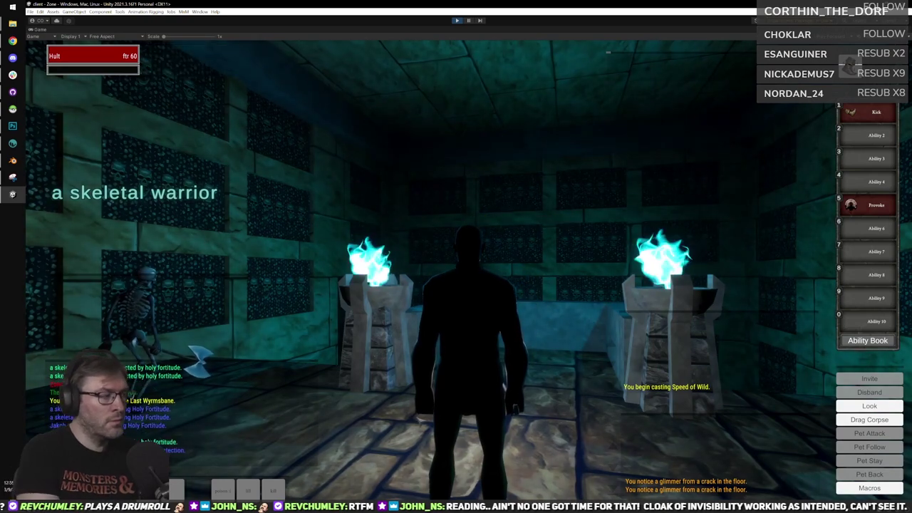
Approach the cloaked ghost standing inside the low stone enclosure and target it.
right_click_drag(585, 365, 520, 272)
scroll(468, 270, "up", 5)
key("w")
left_click(491, 285)
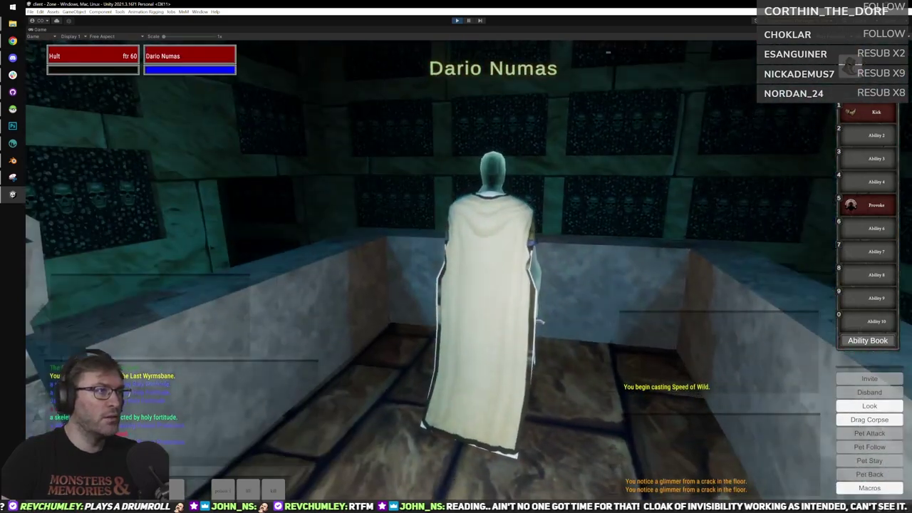
Hail the cloaked ghost and move around it to check how the cloak hangs from behind.
key("w")
key("h")
key("w")
key("space")
key("d")
key("d")
key("w")
key("s")
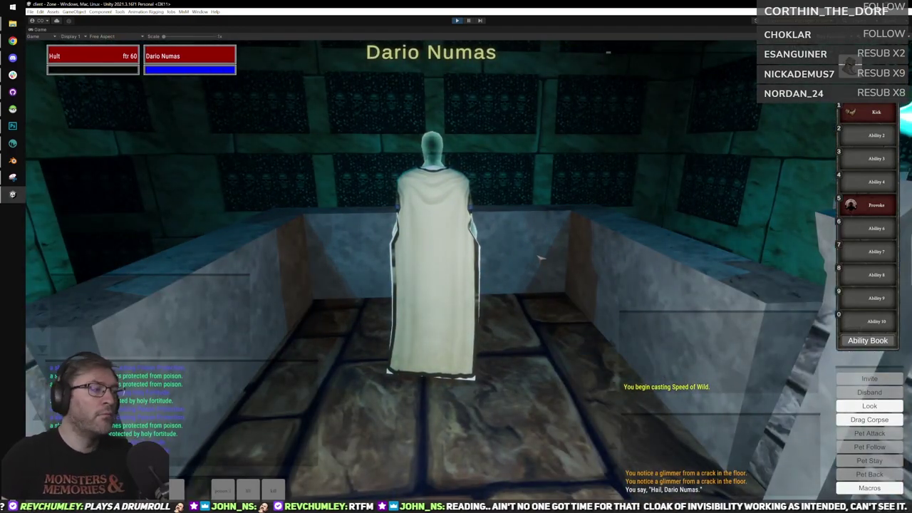
Provoke the ghost into combat and examine its cloak from several angles as it attacks.
scroll(543, 253, "down", 5)
right_click_drag(547, 252, 556, 247)
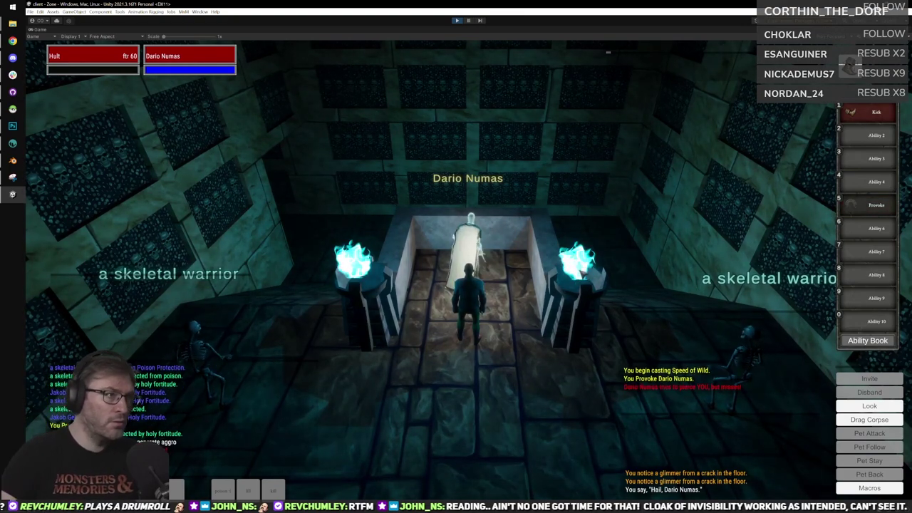
scroll(608, 52, "up", 5)
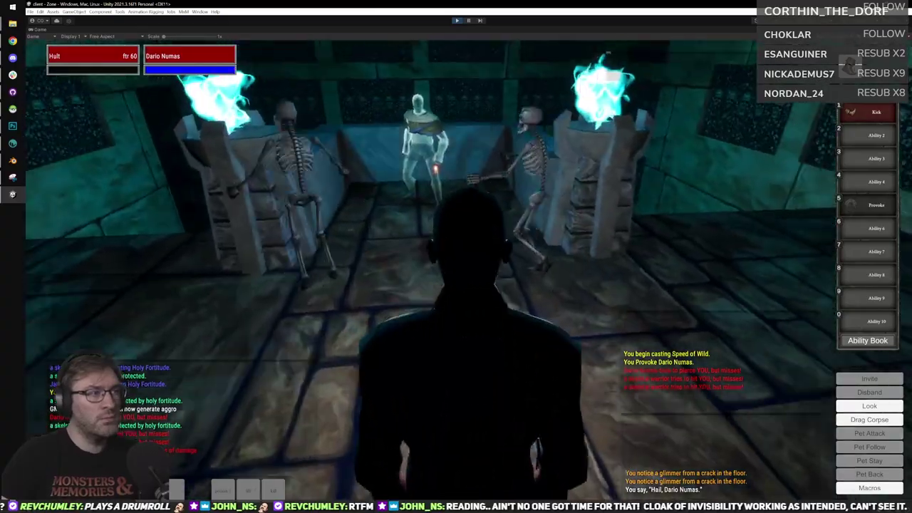
scroll(731, 245, "up", 3)
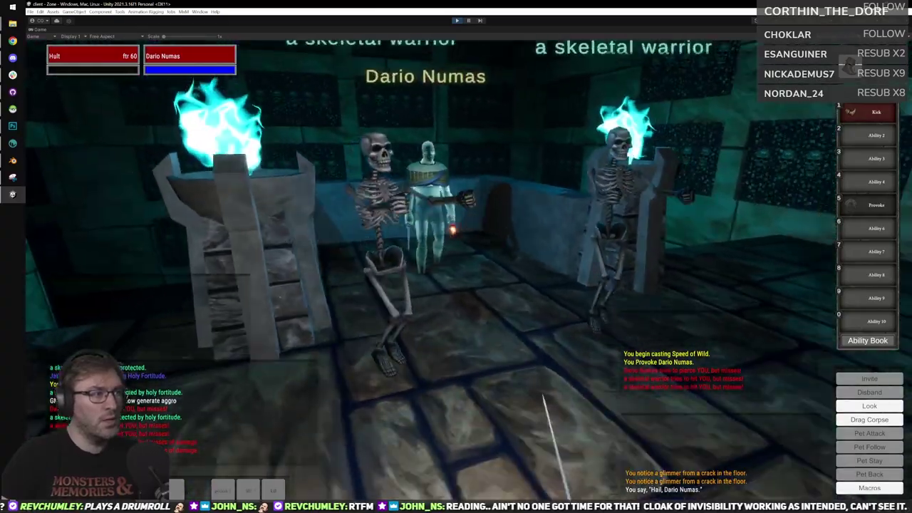
scroll(732, 245, "down", 4)
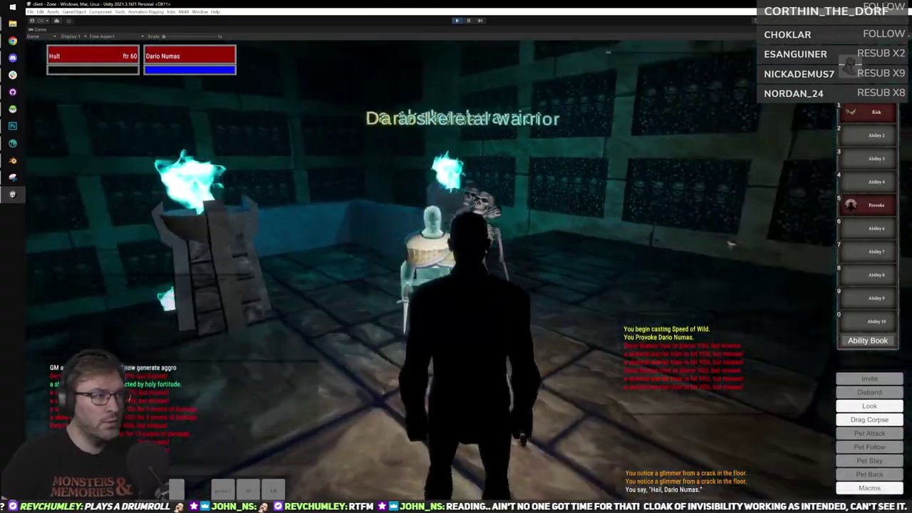
left_click_drag(731, 245, 531, 244)
scroll(541, 244, "down", 3)
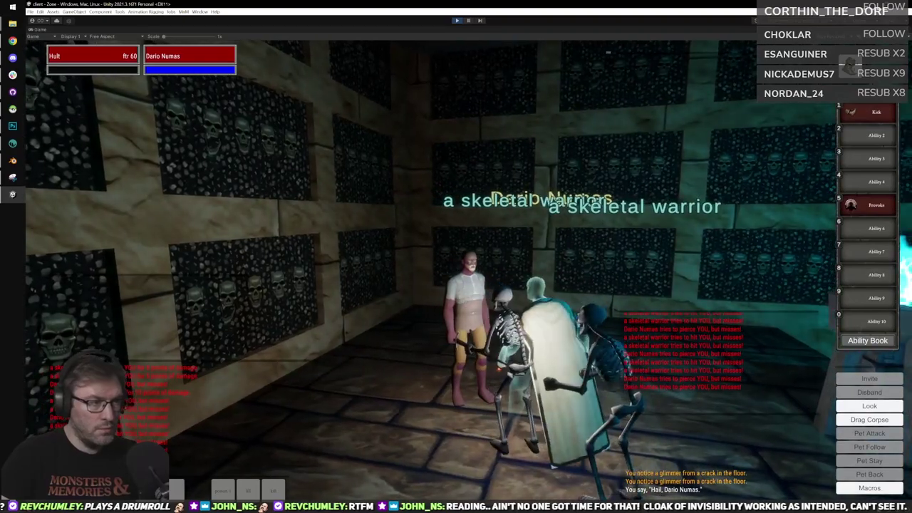
left_click_drag(530, 245, 663, 274)
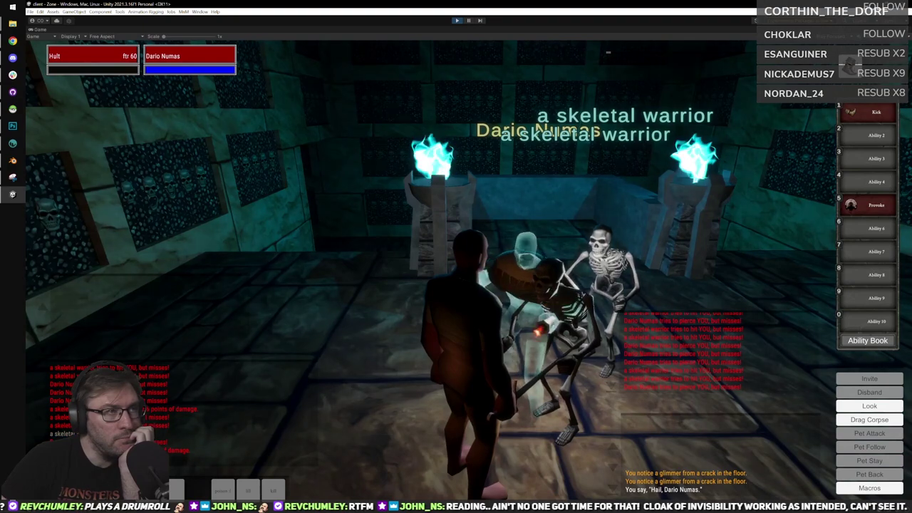
Remove the attacking skeletal warriors with the kill macro and view the ghost's cloak from the side while it fights.
left_click(610, 267)
left_click(274, 492)
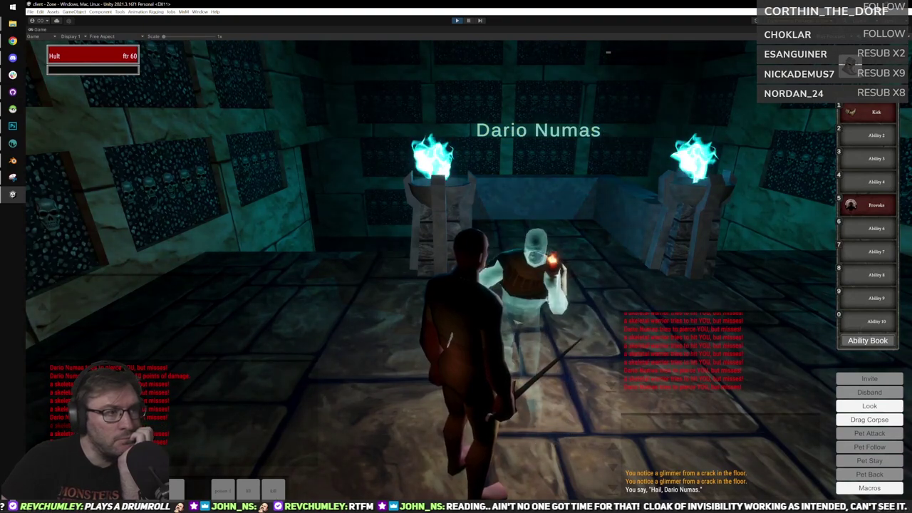
left_click_drag(617, 356, 683, 367)
left_click_drag(541, 285, 625, 261)
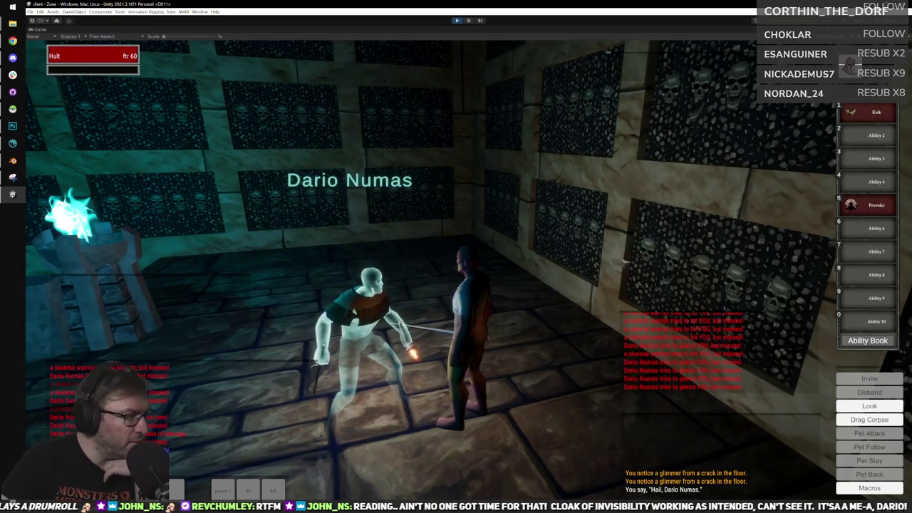
key("a")
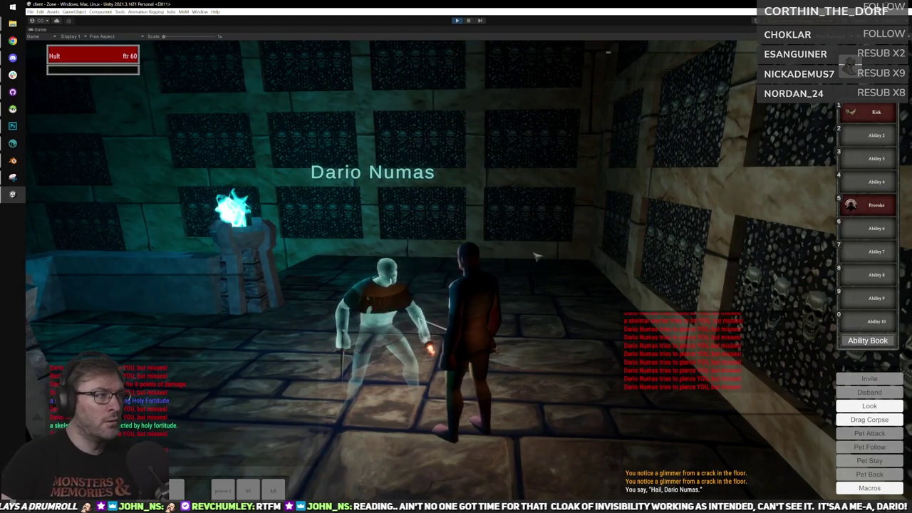
right_click_drag(537, 256, 574, 259)
Target the ghost, attack it with the sword and Kick, and check the character's equipped items during the fight.
key("Tab")
key("q")
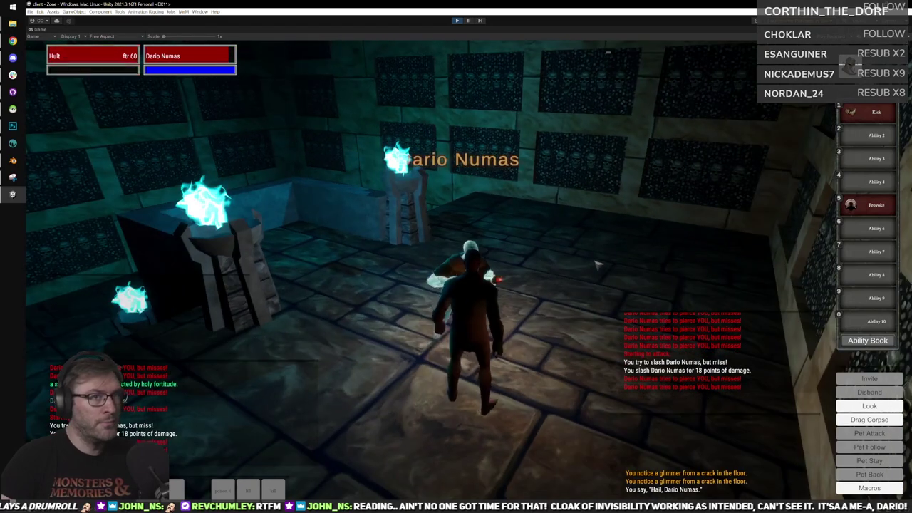
key("1")
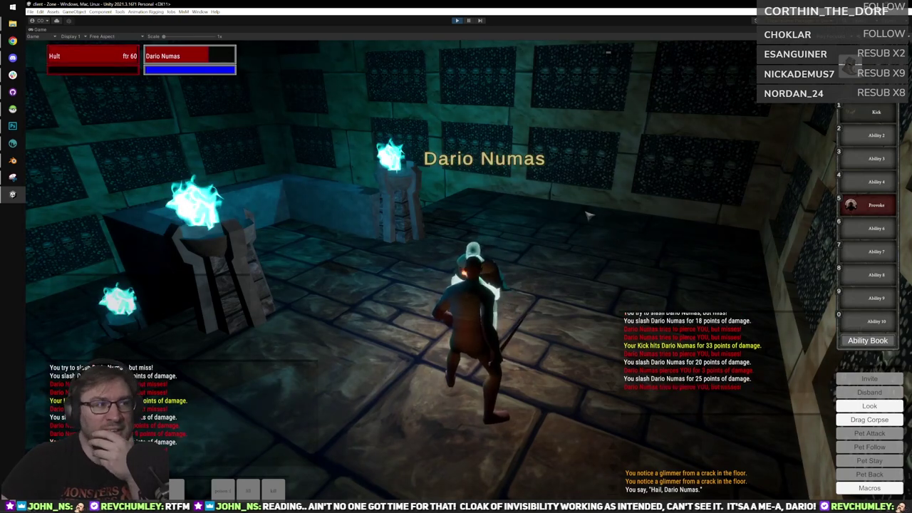
left_click_drag(586, 214, 757, 214)
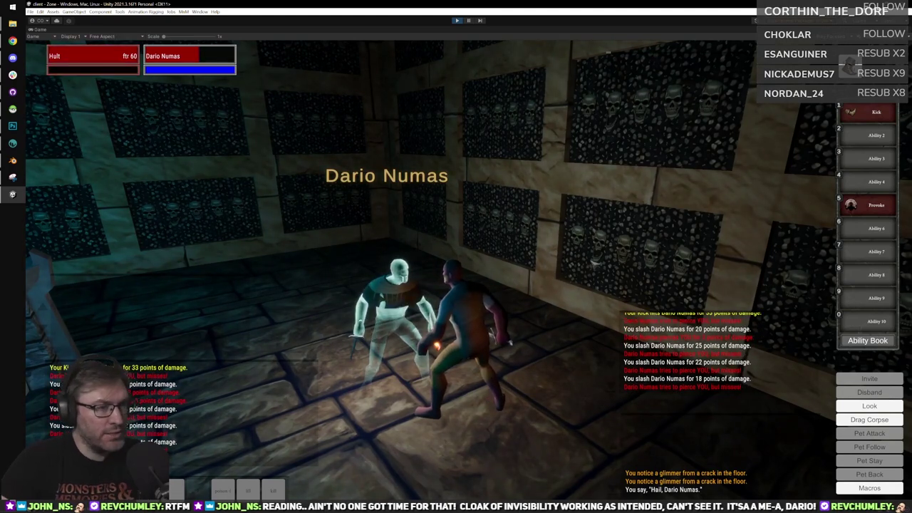
key("i")
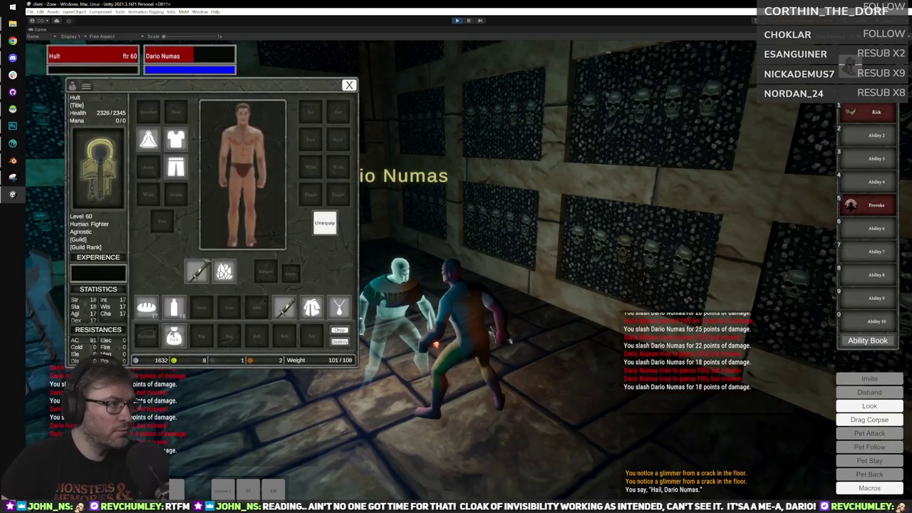
key("i")
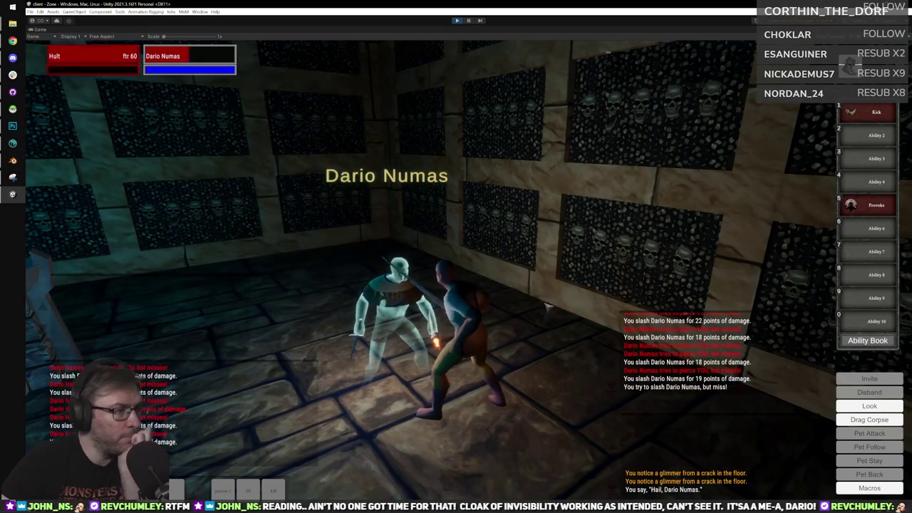
right_click_drag(548, 291, 434, 297)
Finish off the ghost with sword attacks and Kick.
key("w")
key("w")
key("1")
key("1")
key("a")
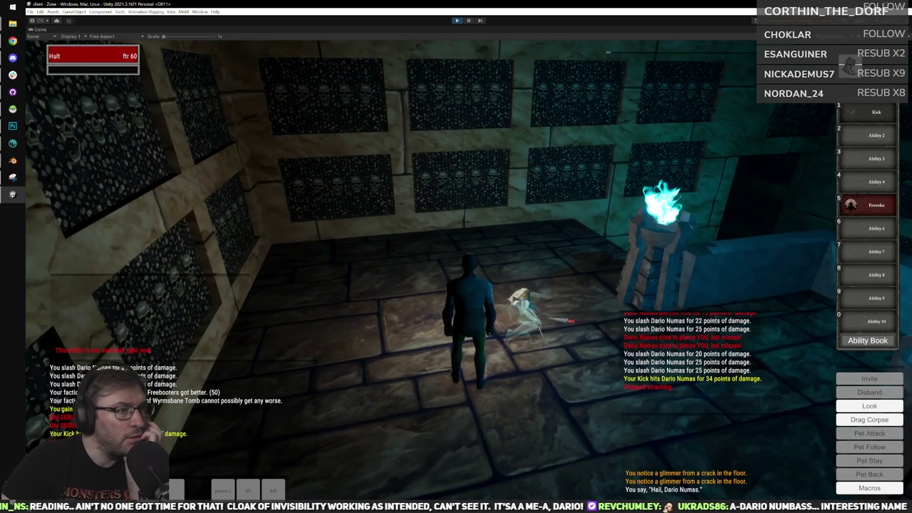
Examine the cloak on the fallen ghost's corpse from close up and from a distance.
right_click_drag(431, 271, 470, 287)
scroll(456, 285, "up", 5)
scroll(456, 285, "up", 3)
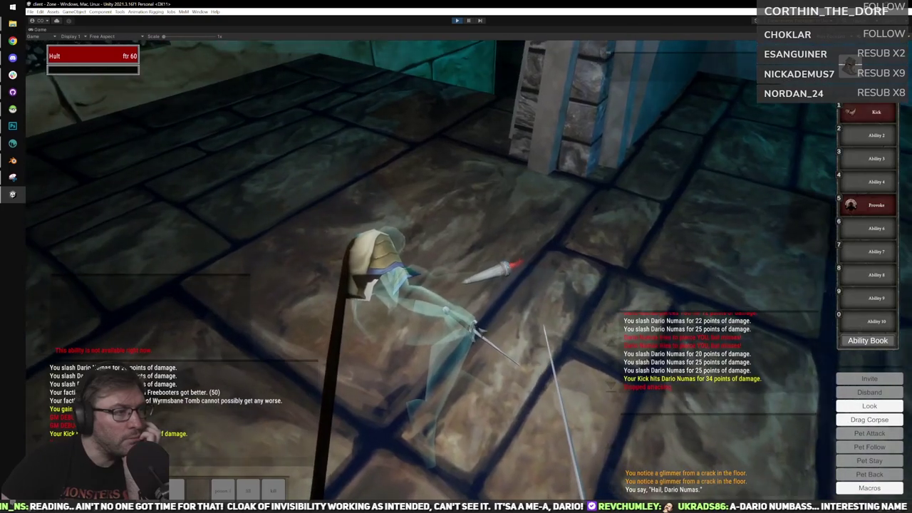
scroll(456, 257, "down", 5)
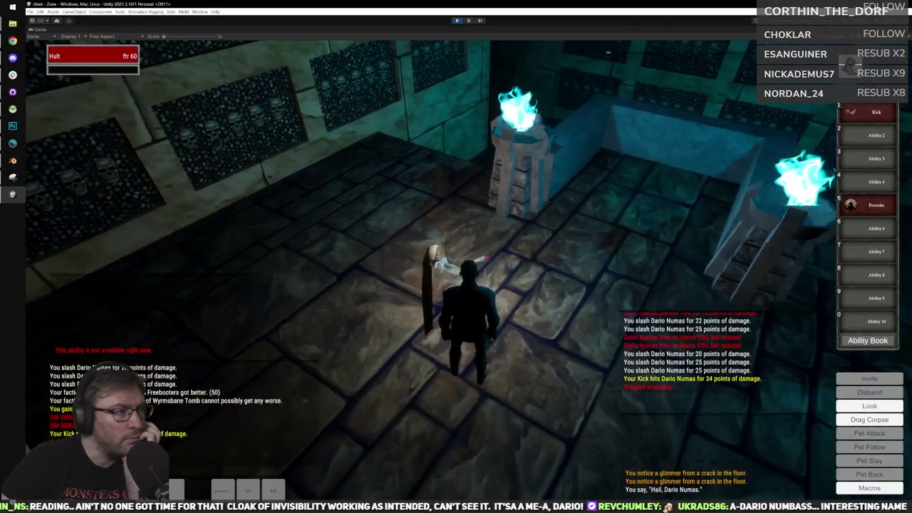
scroll(456, 257, "up", 2)
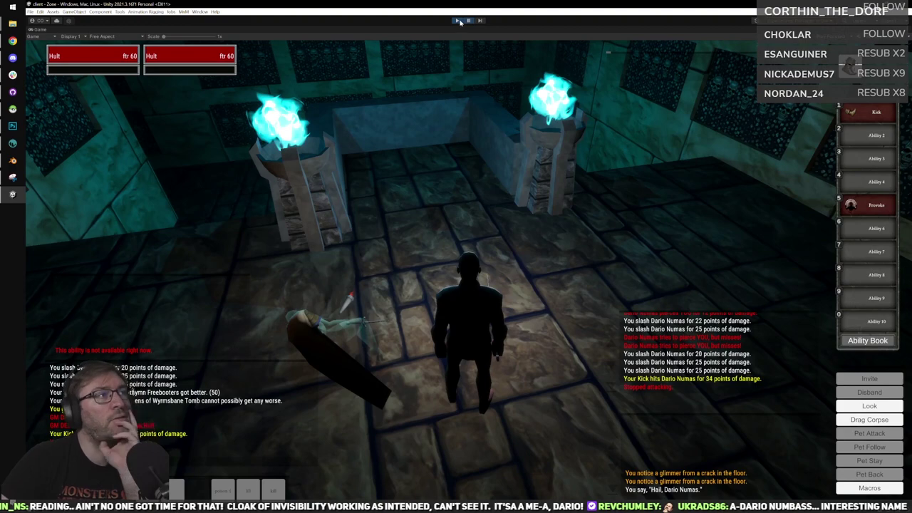
Restore the full editor layout from the maximized game view and stop play mode.
key("shift+space")
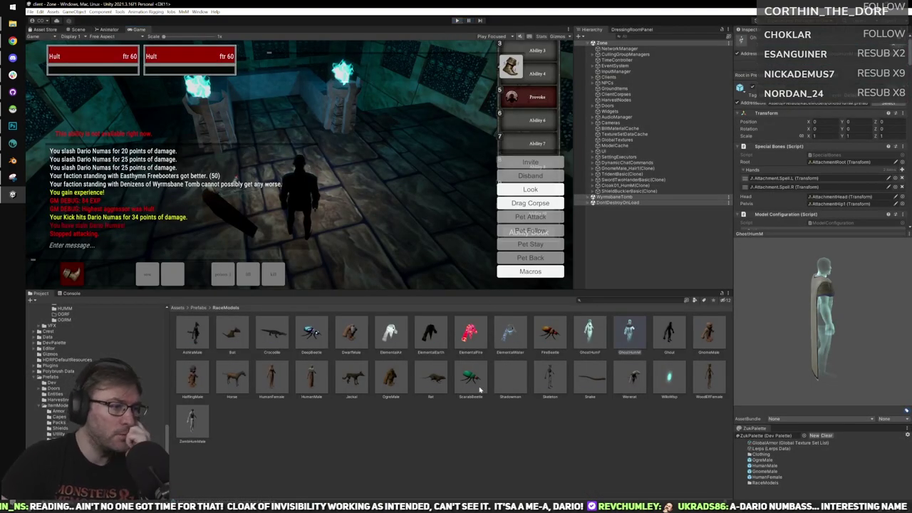
key("ctrl+p")
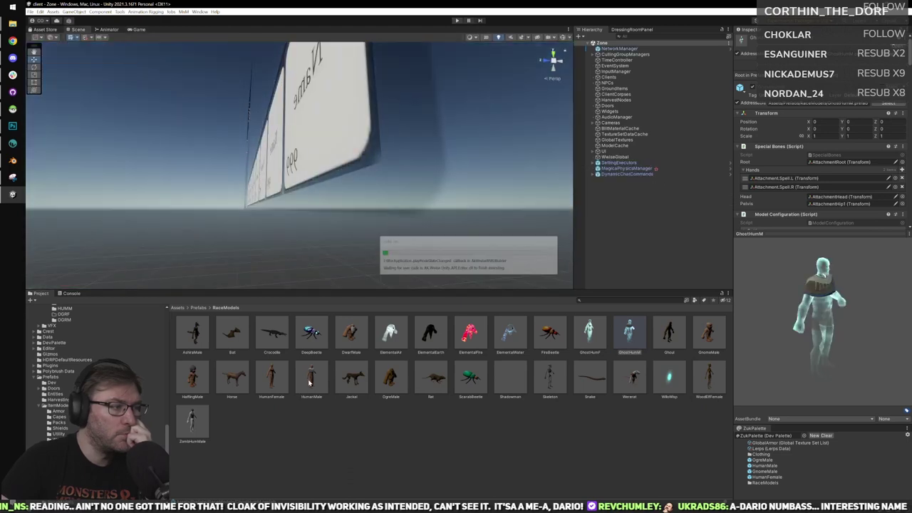
Compare the HumanMale and HumanFemale race model prefabs with scene gizmos turned on.
left_click(310, 381)
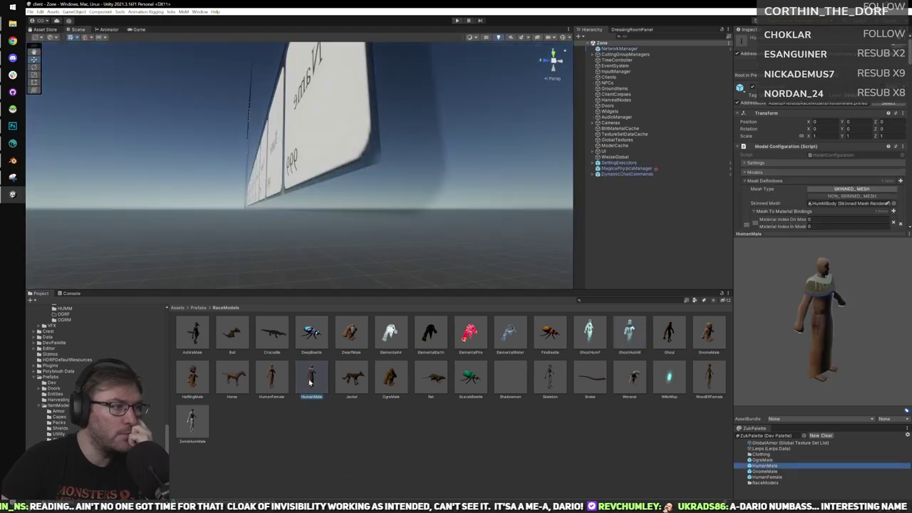
double_click(308, 383)
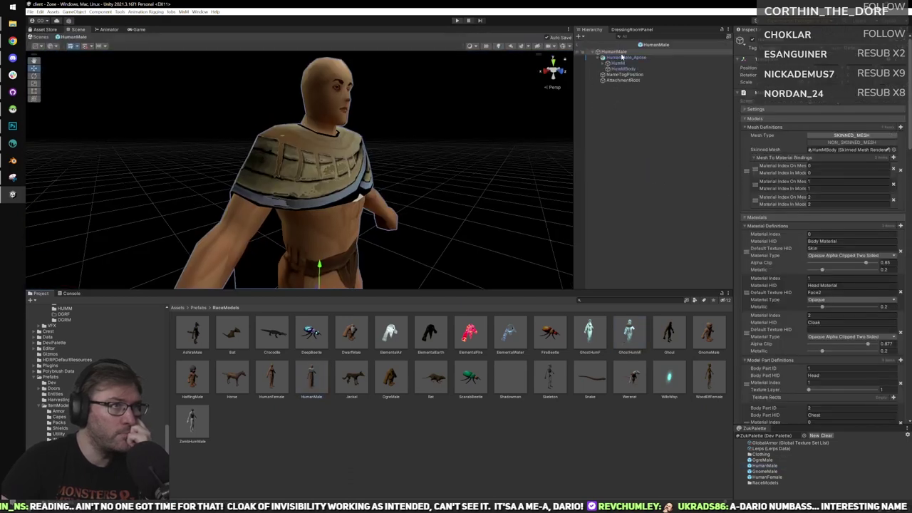
left_click(269, 378)
double_click(268, 378)
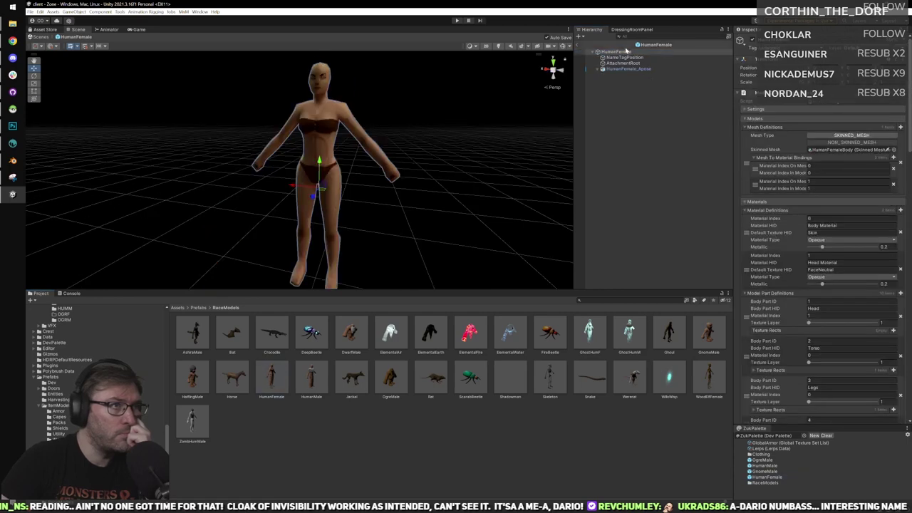
left_click(563, 46)
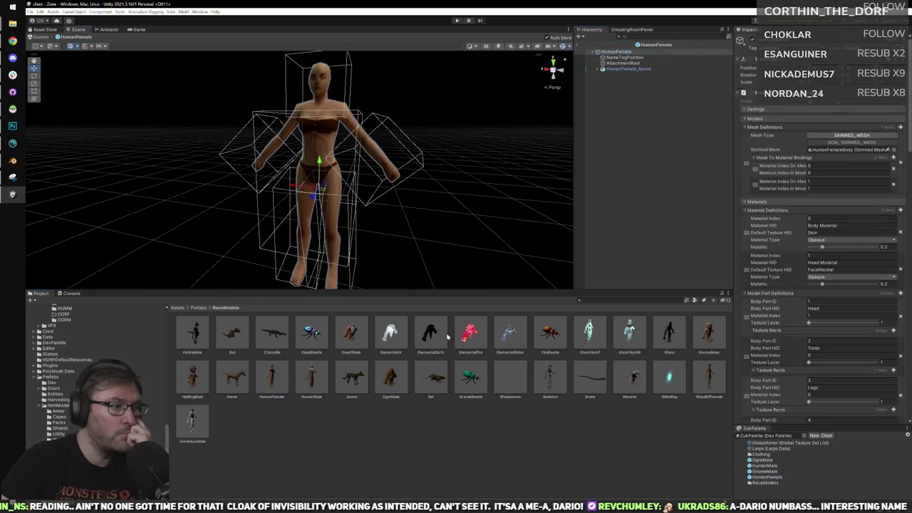
double_click(309, 377)
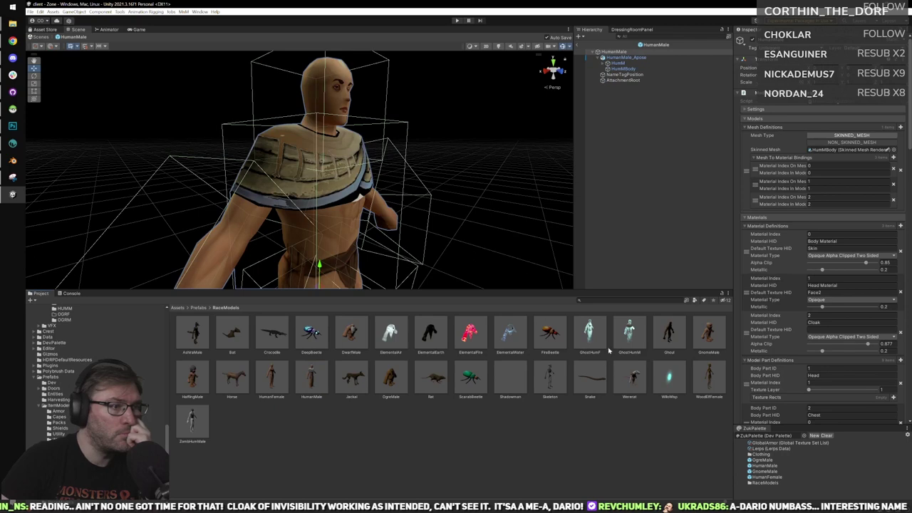
Examine the GhostHumM prefab's model, its HumanMale_Apose child and root components, and compare it with the Shadowman prefab.
double_click(628, 335)
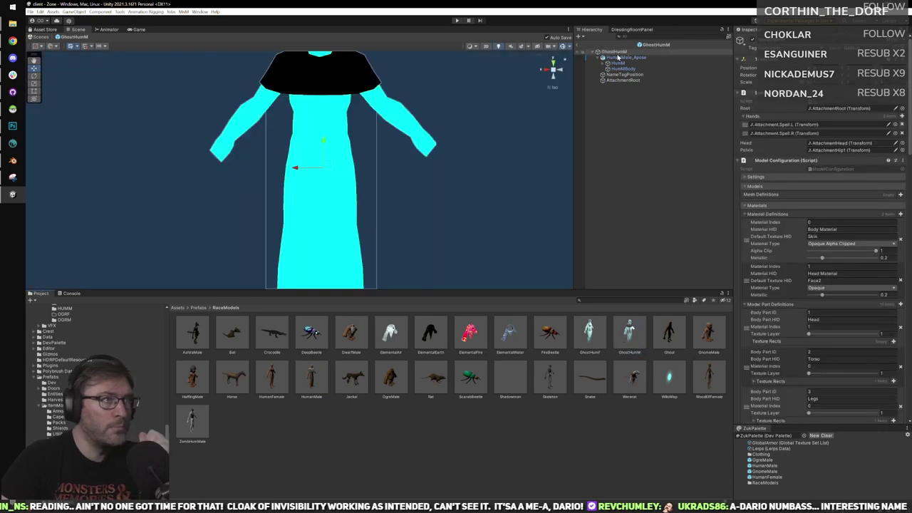
right_click_drag(373, 153, 449, 117)
middle_click_drag(449, 116, 454, 133)
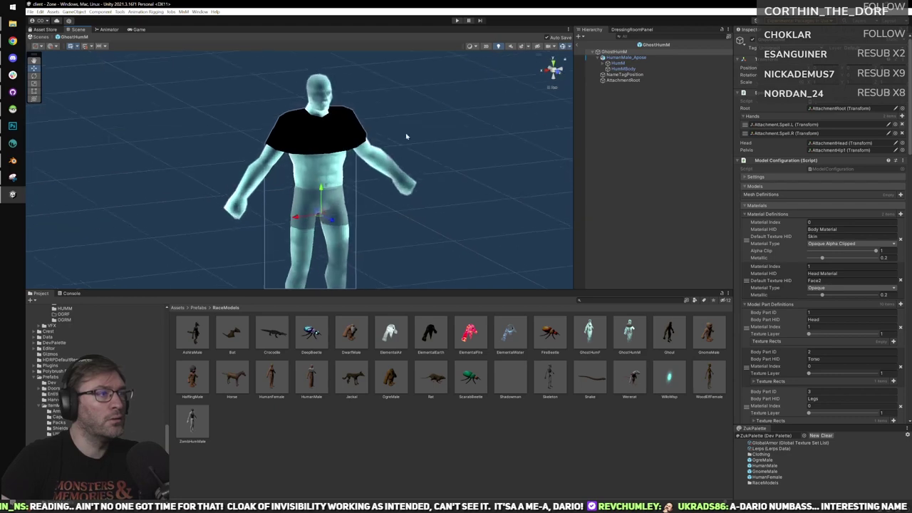
left_click(618, 58)
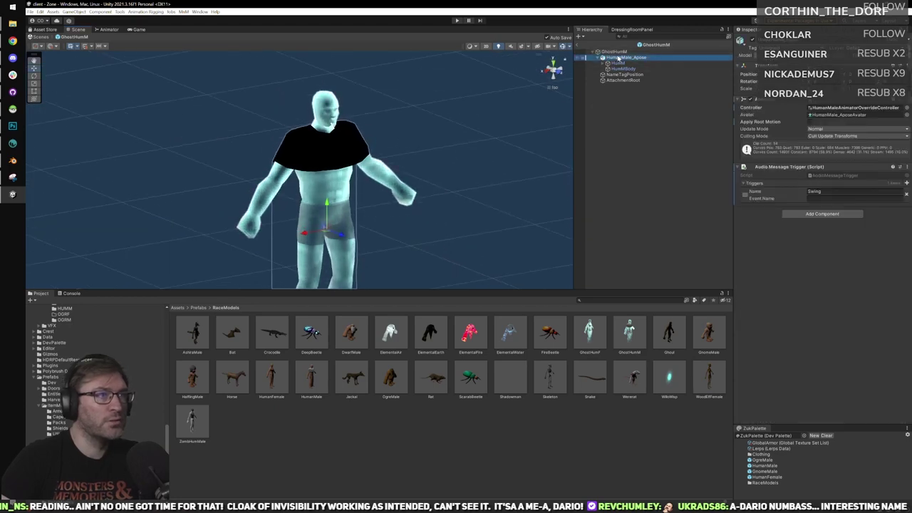
left_click(613, 51)
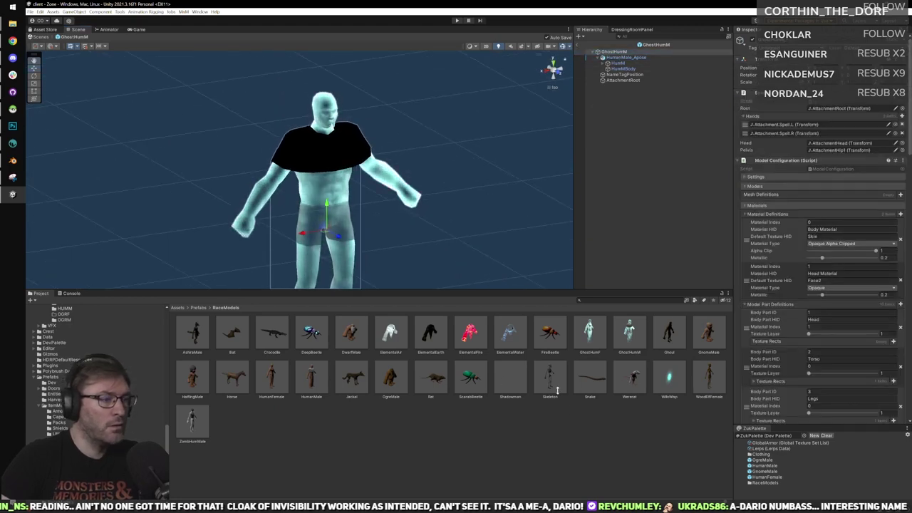
double_click(510, 377)
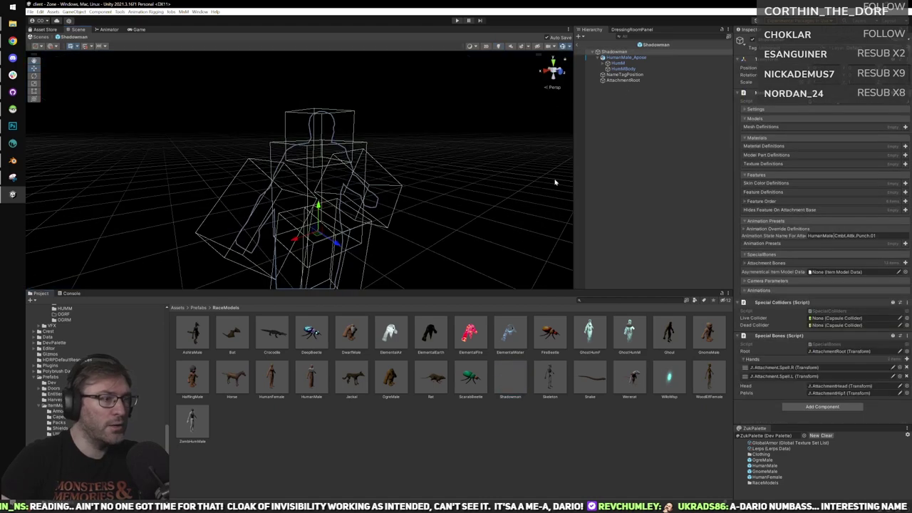
Reopen the GhostHumM prefab and add a new entry to its Material Definitions.
double_click(629, 333)
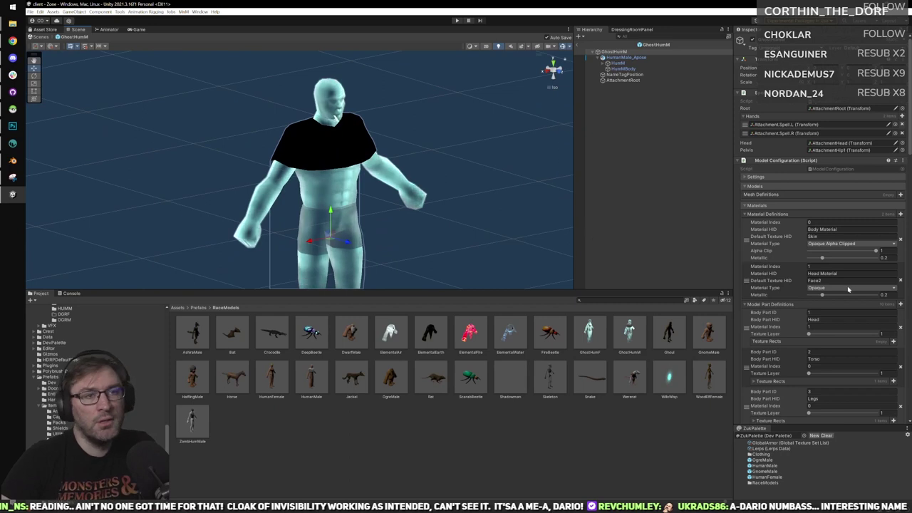
scroll(798, 256, "down", 6)
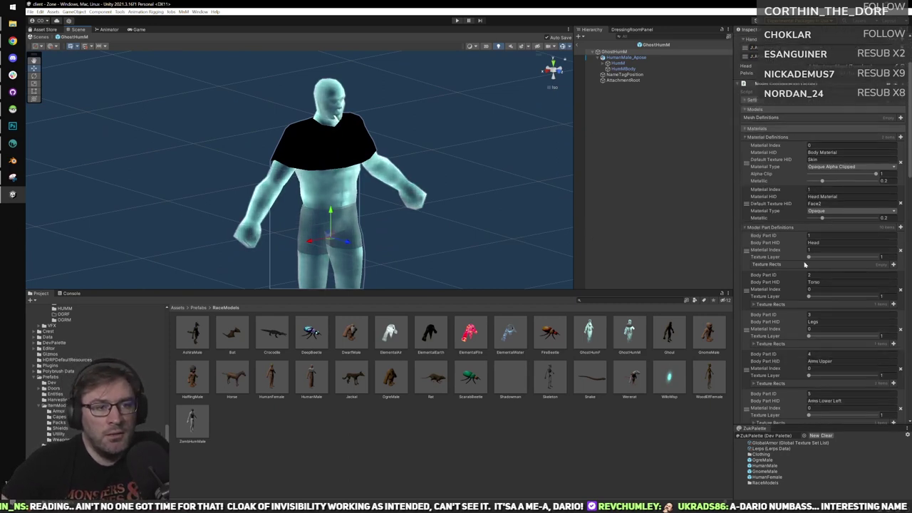
scroll(794, 285, "down", 5)
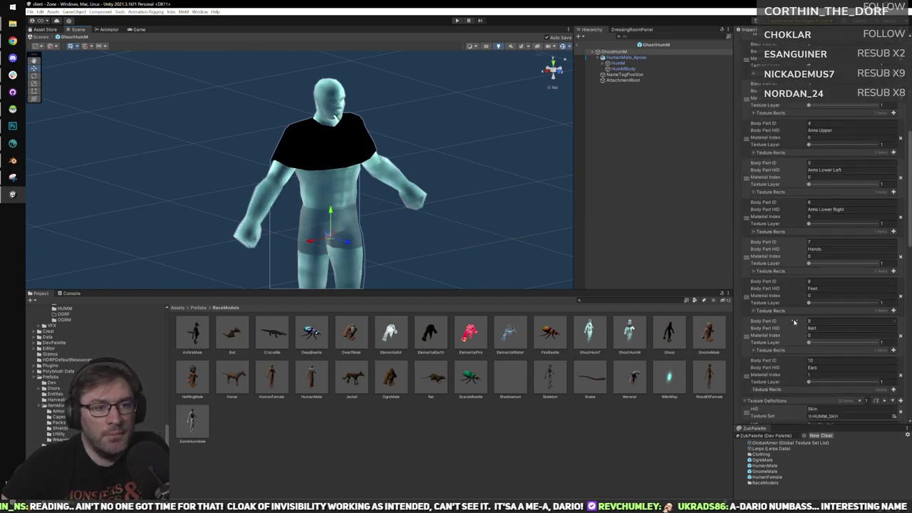
scroll(842, 264, "up", 8)
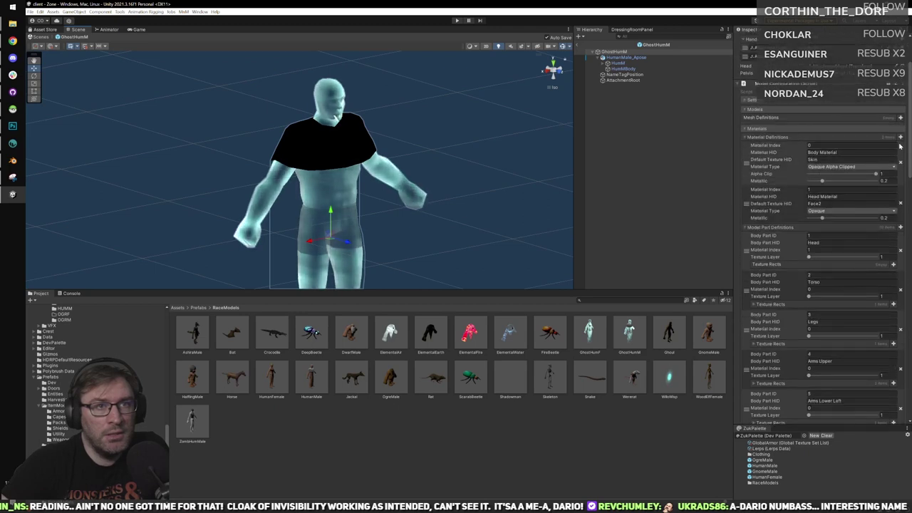
left_click(900, 136)
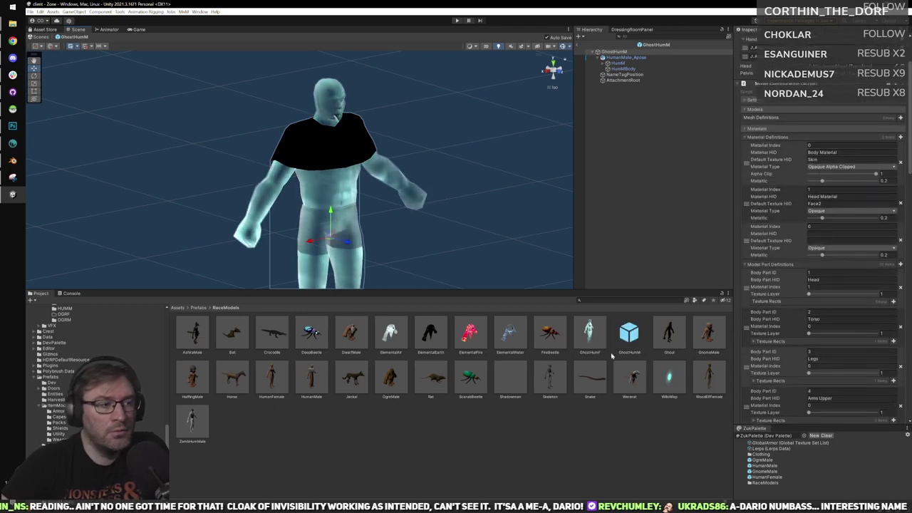
Open the HumanMale prefab and capture its Cloak material definition with Snipping Tool as a reference.
double_click(312, 376)
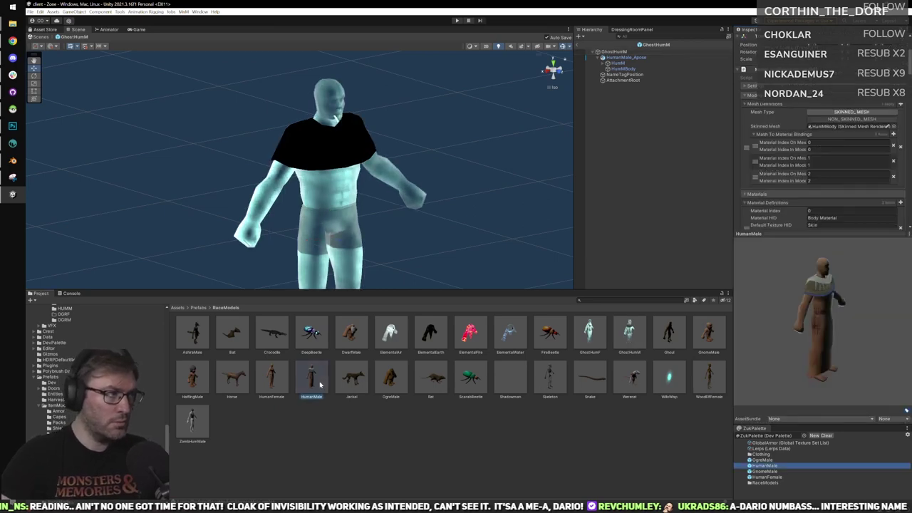
left_click(12, 177)
left_click(285, 87)
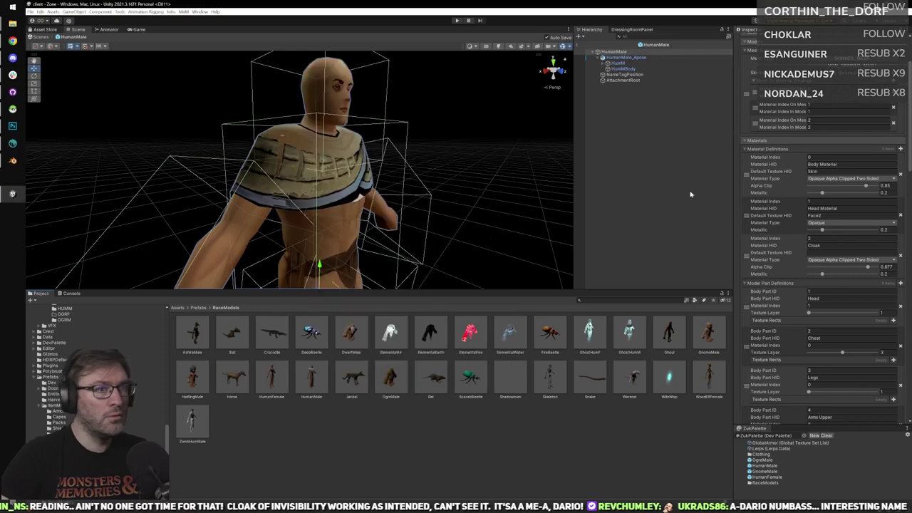
left_click_drag(735, 222, 910, 290)
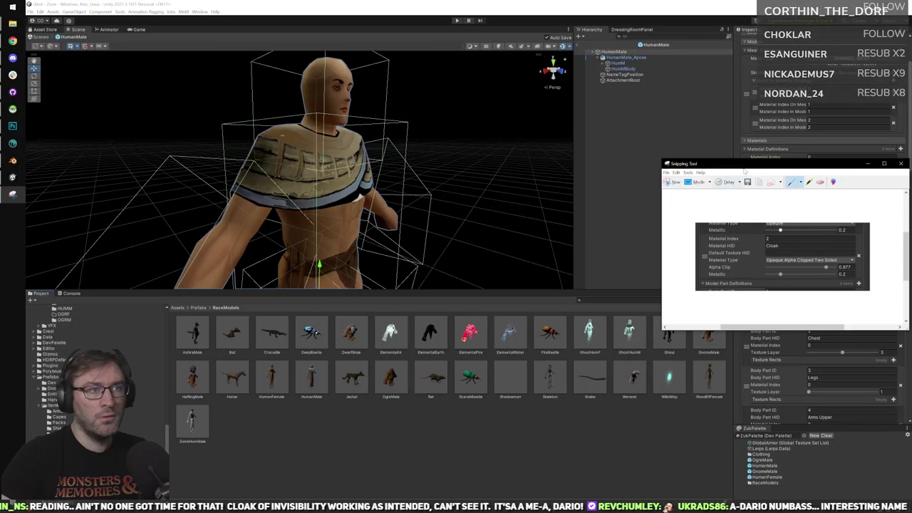
left_click(654, 240)
Configure GhostHumM's new material definition with index 2, HID Cloak, type Opaque Alpha Clipped Two Sided and alpha clip 0.877.
double_click(626, 339)
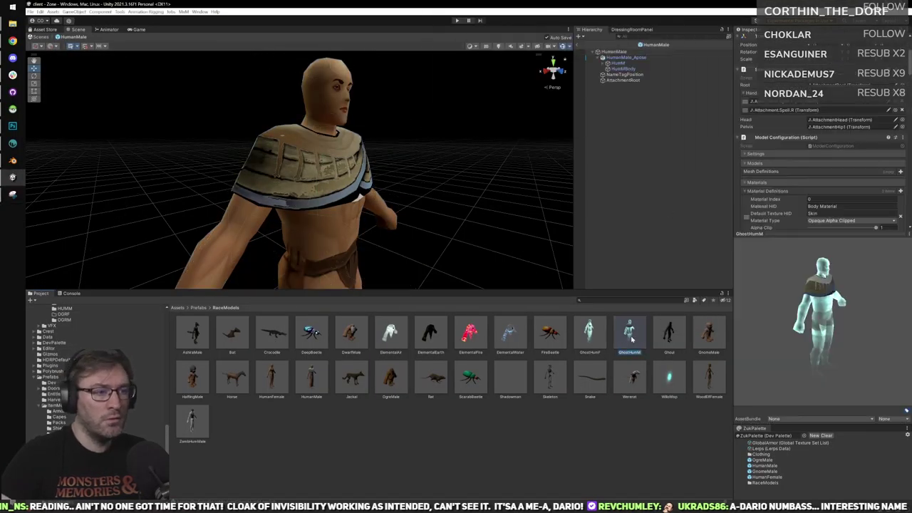
left_click(834, 226)
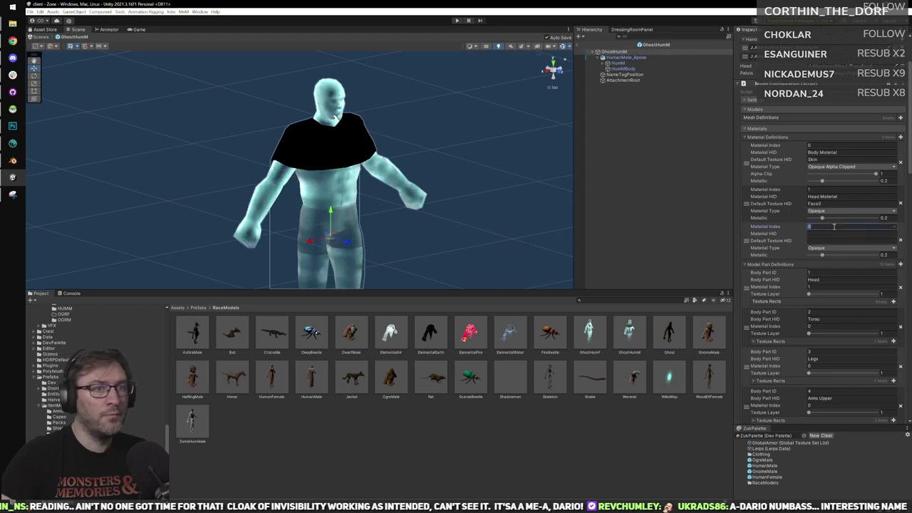
type("2")
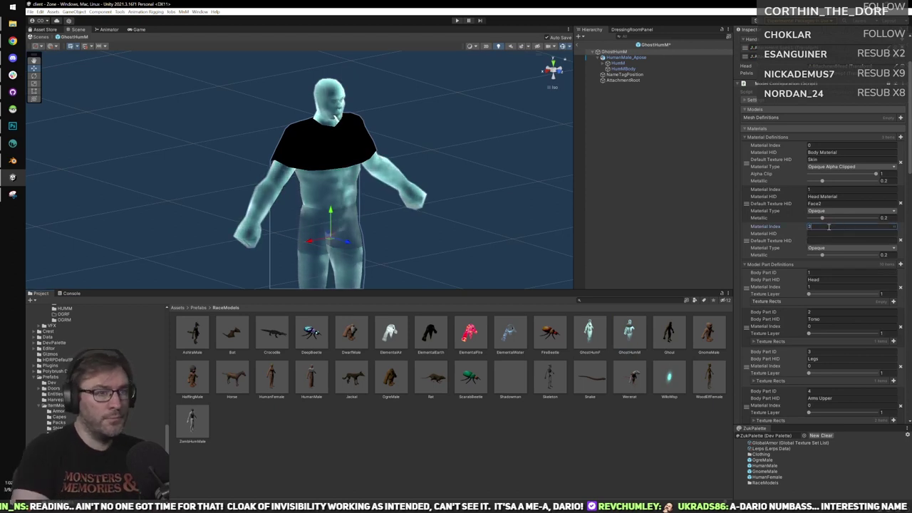
left_click(839, 233)
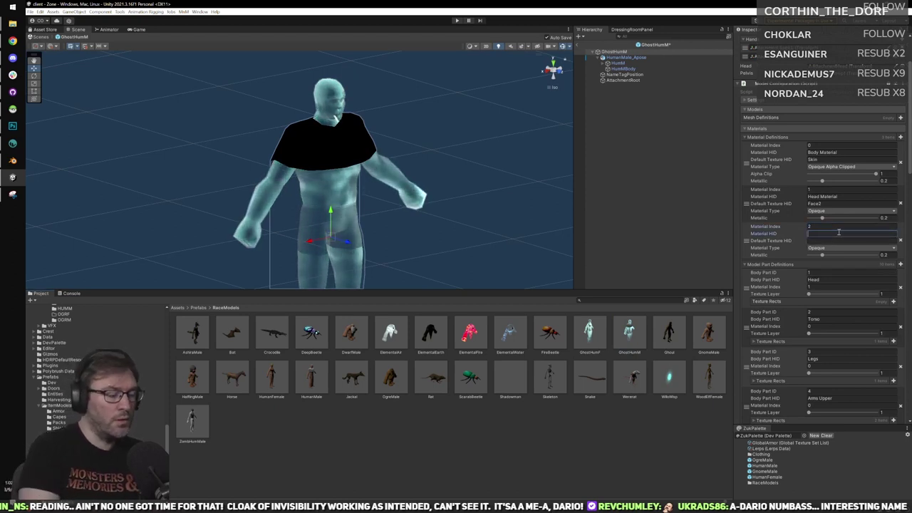
type("Cloak")
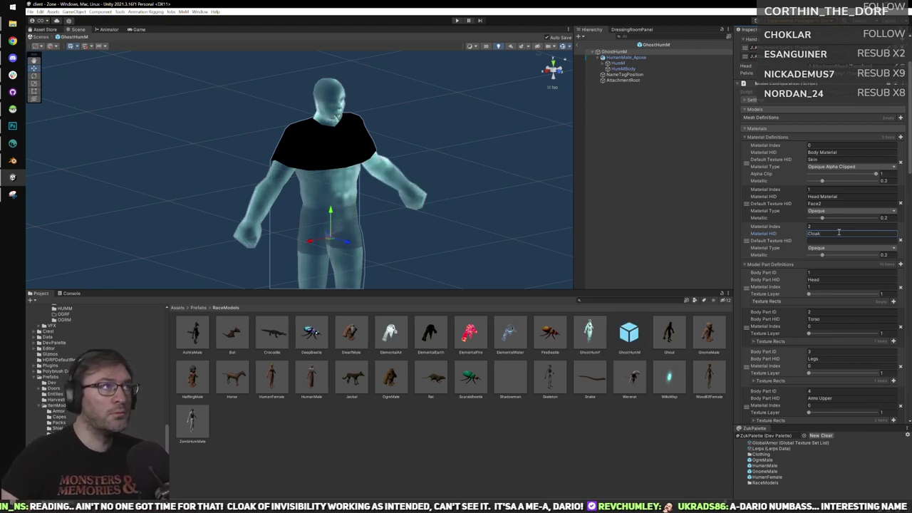
left_click(835, 248)
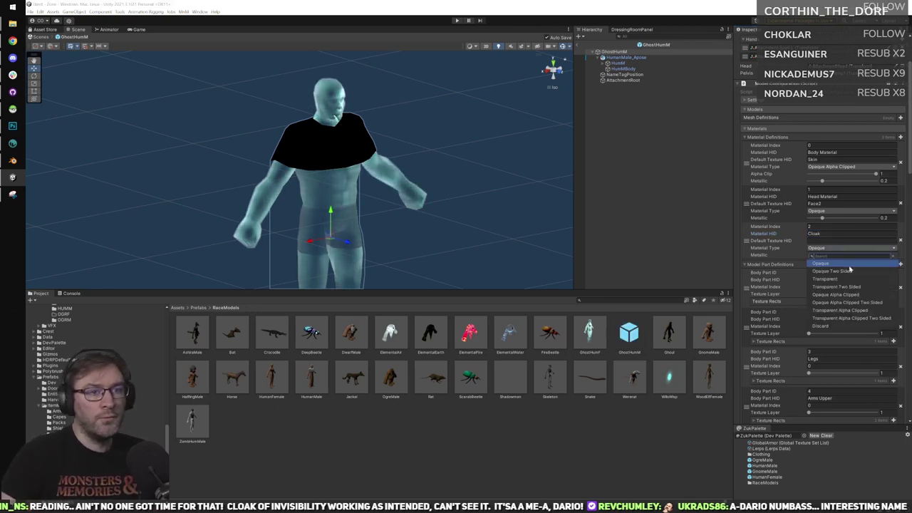
left_click(853, 303)
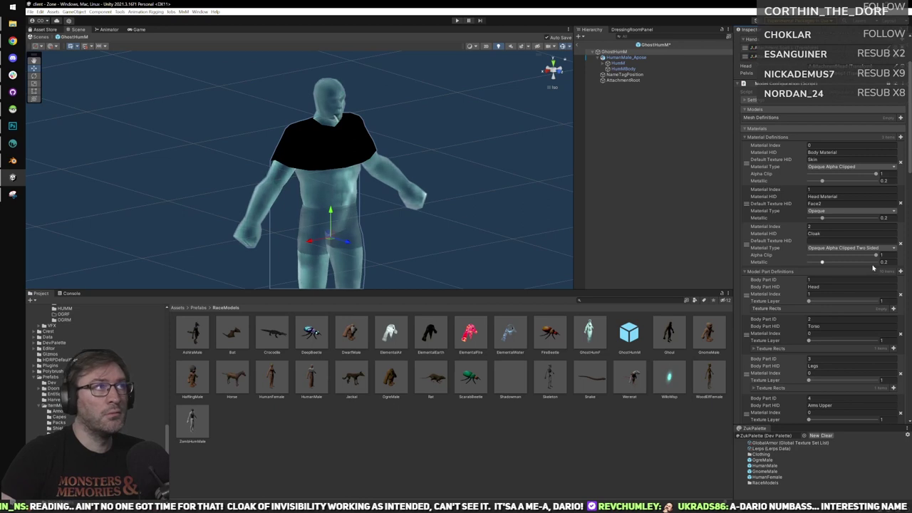
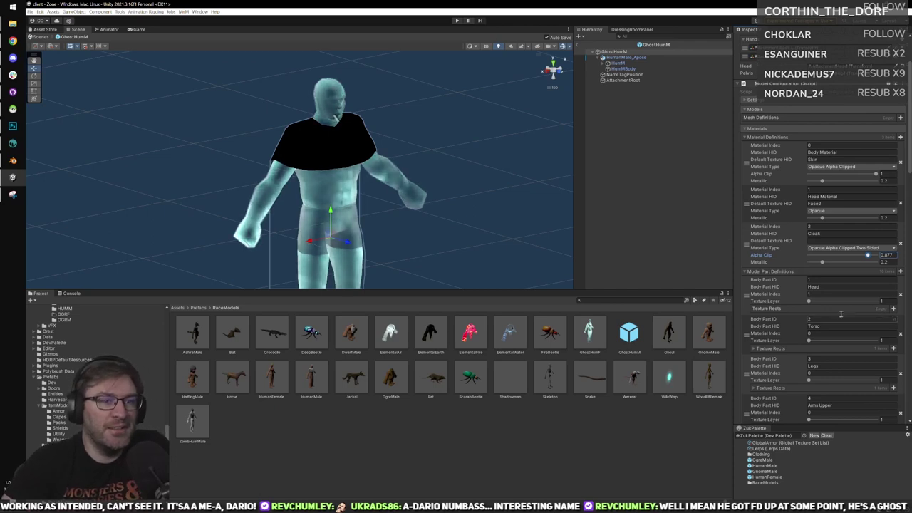
Add a model part definition to GhostHumM with body part ID 11, HID Cloak and material index 2.
scroll(859, 229, "down", 3)
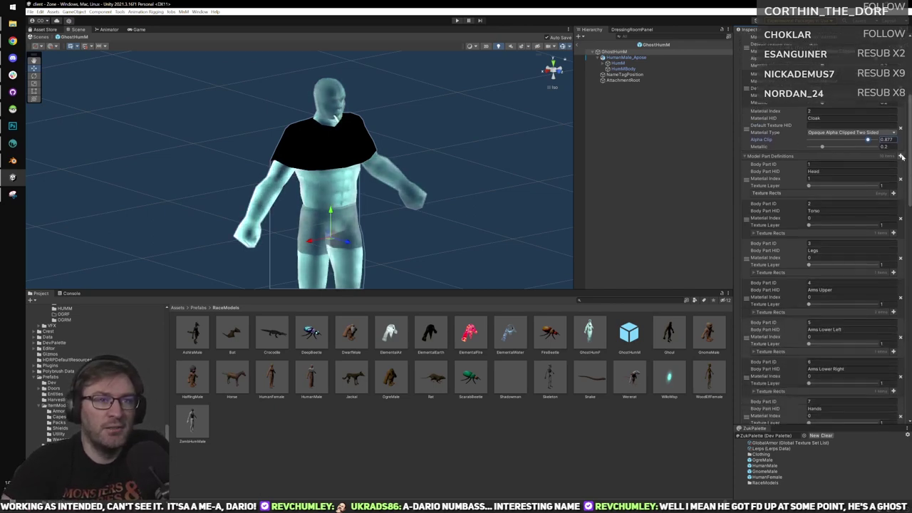
scroll(823, 285, "down", 8)
scroll(823, 285, "up", 1)
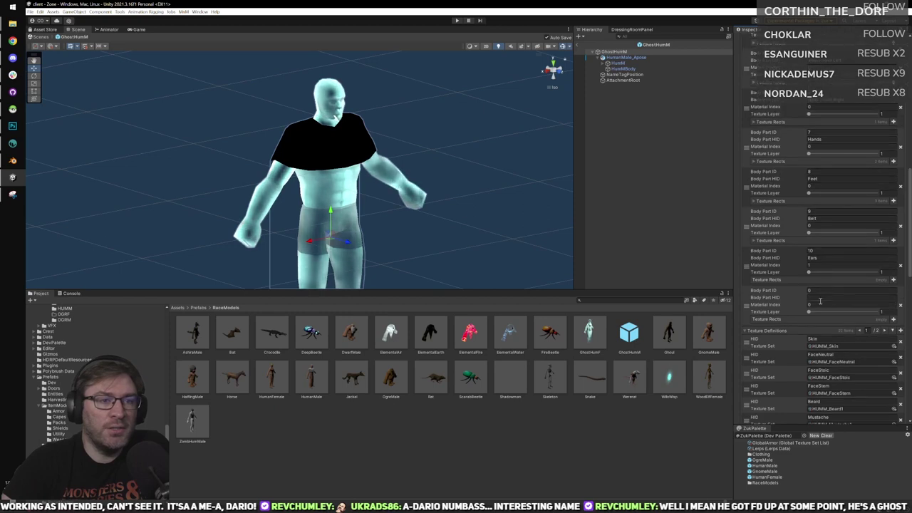
left_click(820, 298)
type("Cloak")
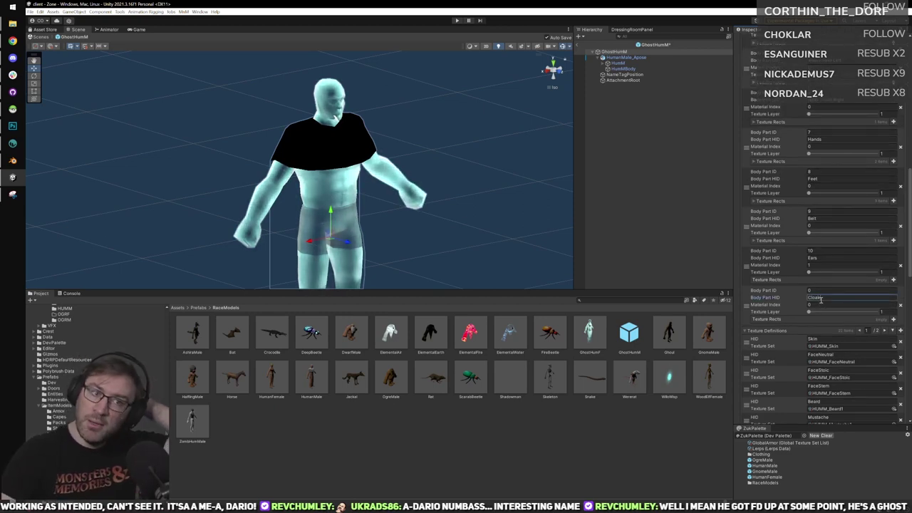
left_click(822, 291)
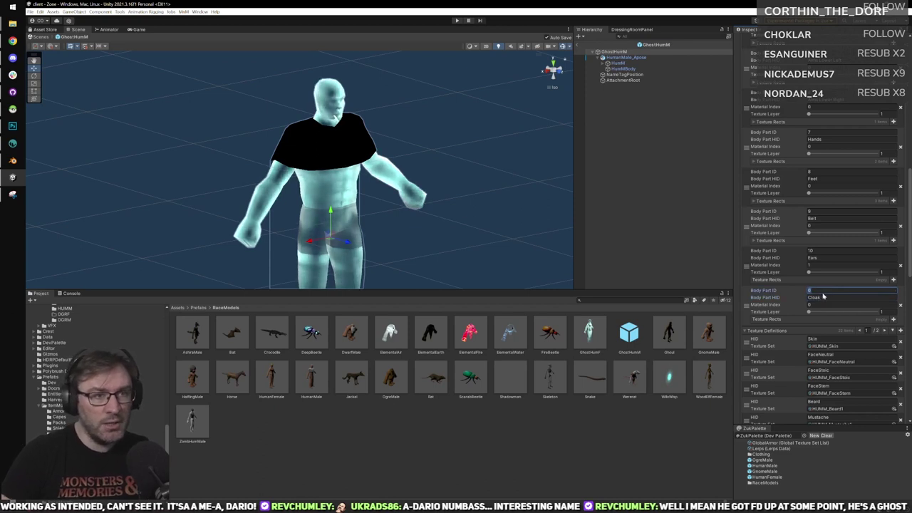
type("11")
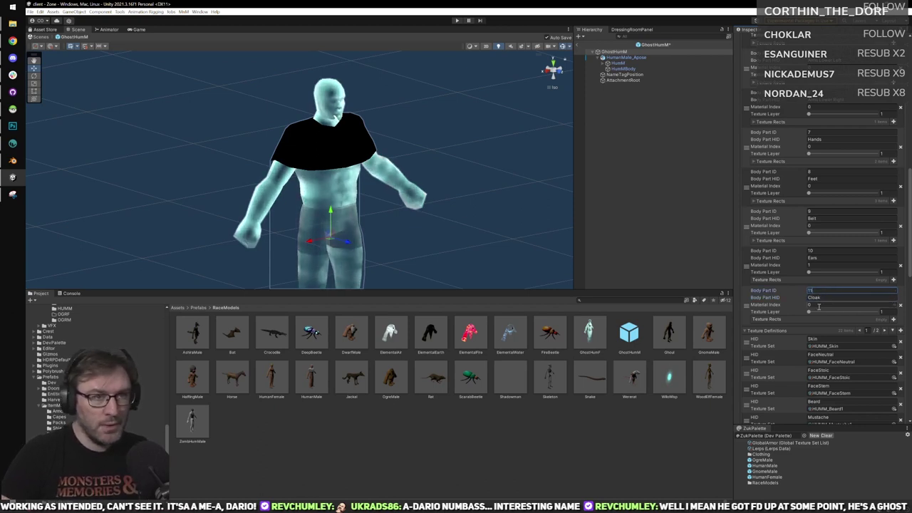
left_click(818, 307)
type("2")
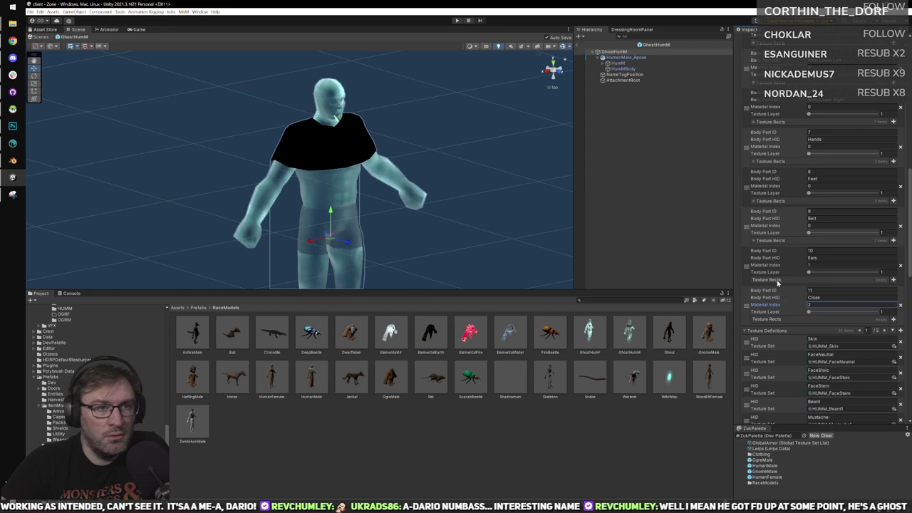
Check the Belt part's texture rects and review the other model part definitions of GhostHumM.
left_click(777, 241)
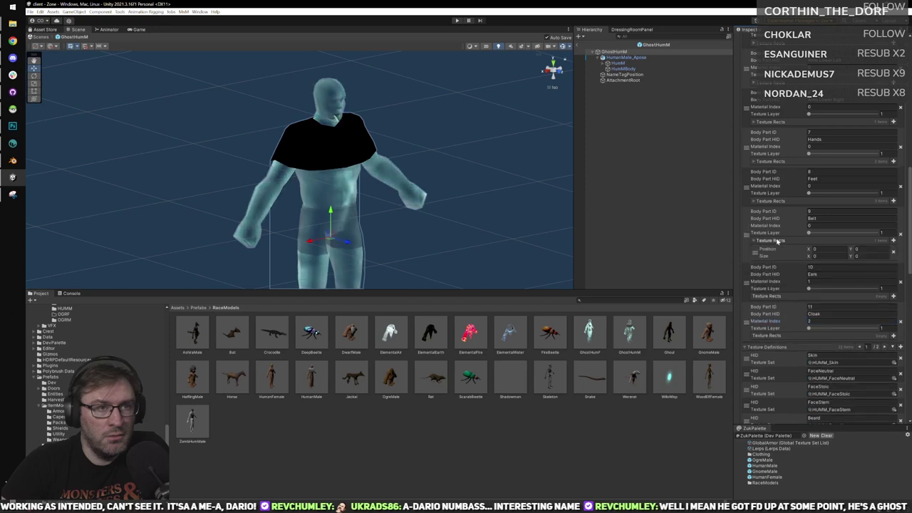
left_click(777, 242)
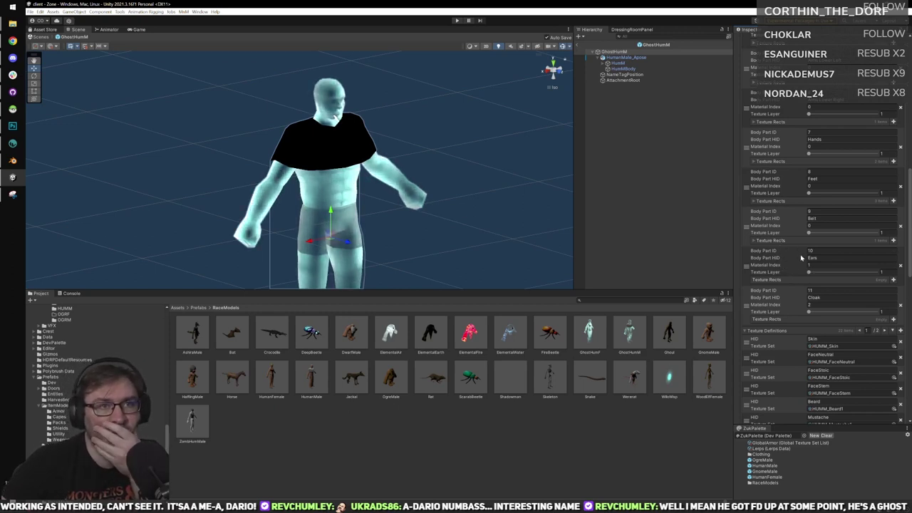
scroll(801, 258, "up", 6)
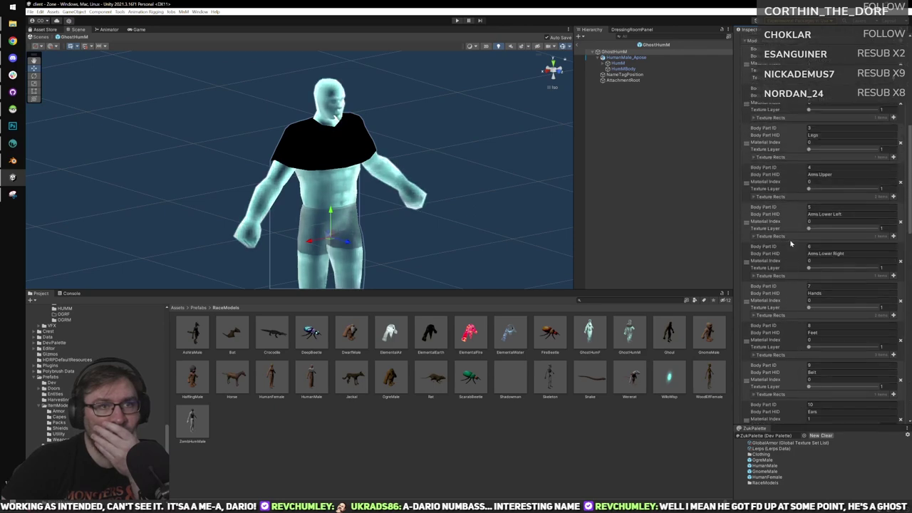
Expand GhostHumM's full bone hierarchy and check the left thigh and hips bones for colliders.
scroll(790, 244, "up", 9)
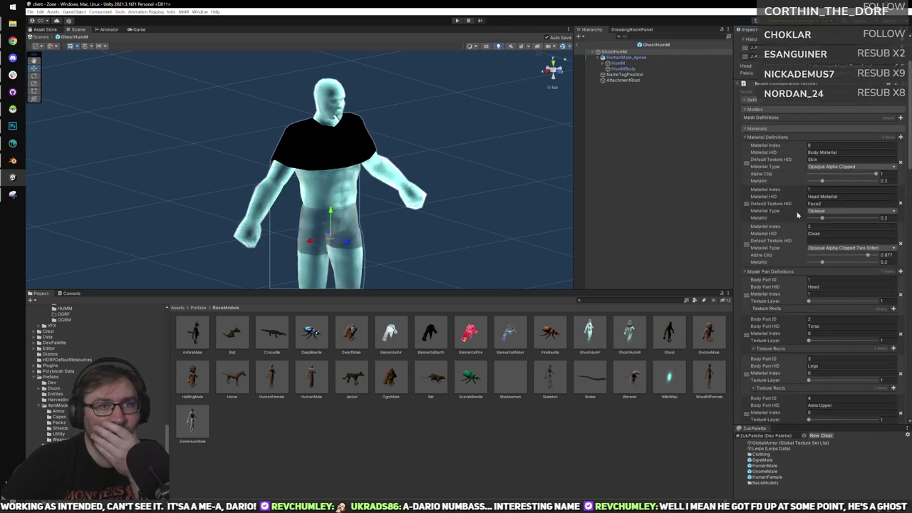
left_click(606, 63, "alt")
left_click(666, 103)
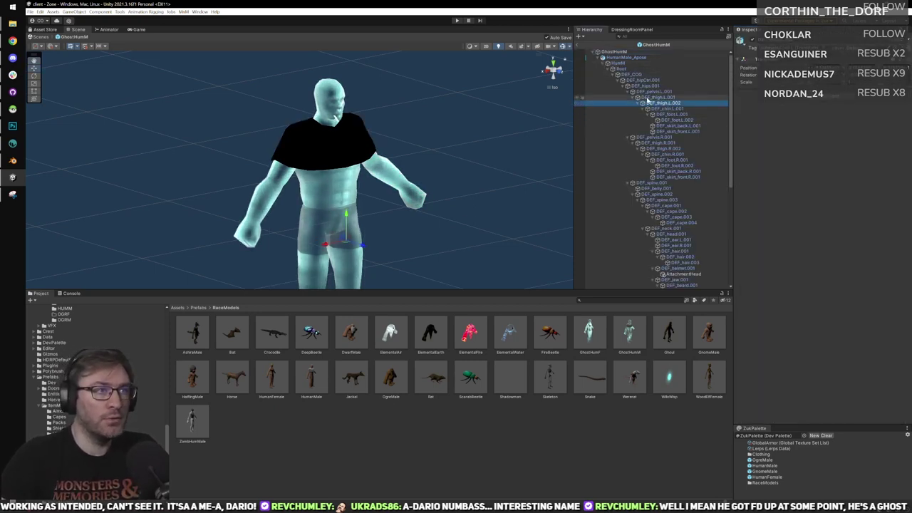
left_click(636, 86)
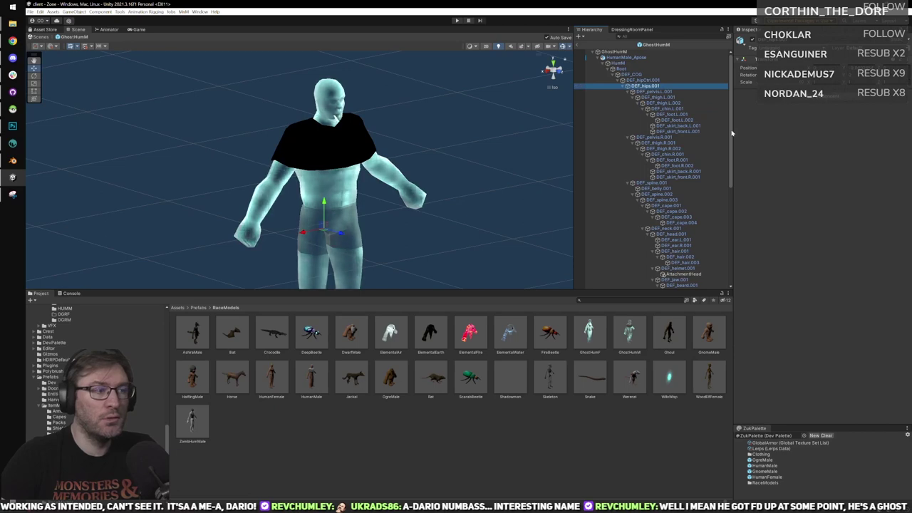
Open the HumanMale prefab, expand its full bone hierarchy and inspect the colliders on the thigh and shin bones.
double_click(317, 379)
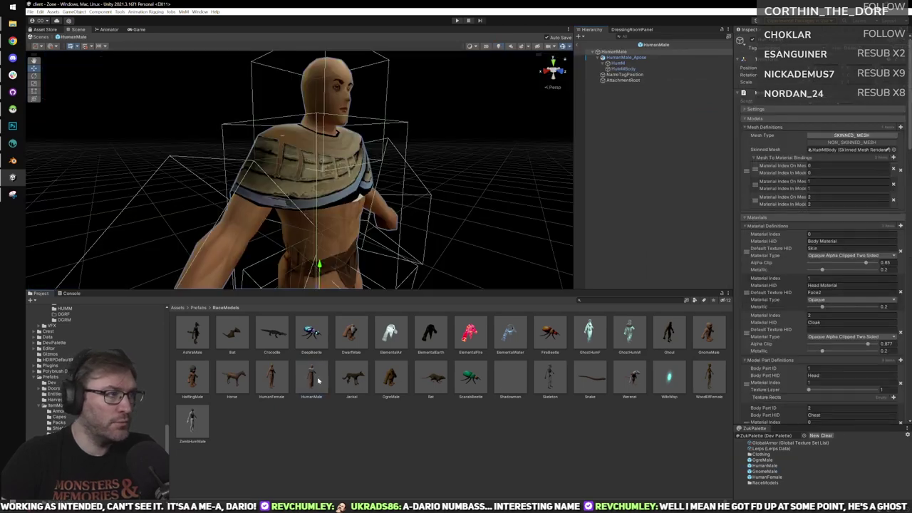
scroll(487, 229, "down", 4)
middle_click_drag(456, 237, 396, 144)
left_click_drag(397, 144, 564, 125, "alt")
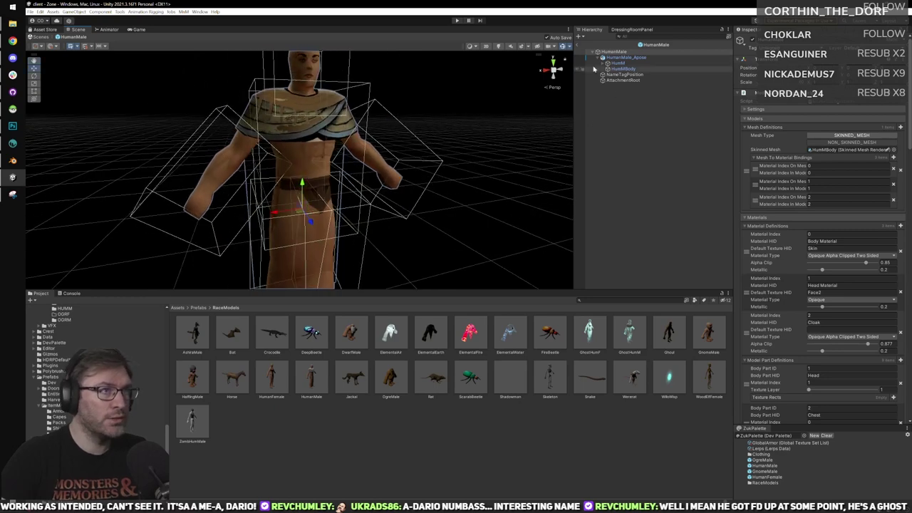
left_click_drag(602, 63, 603, 65)
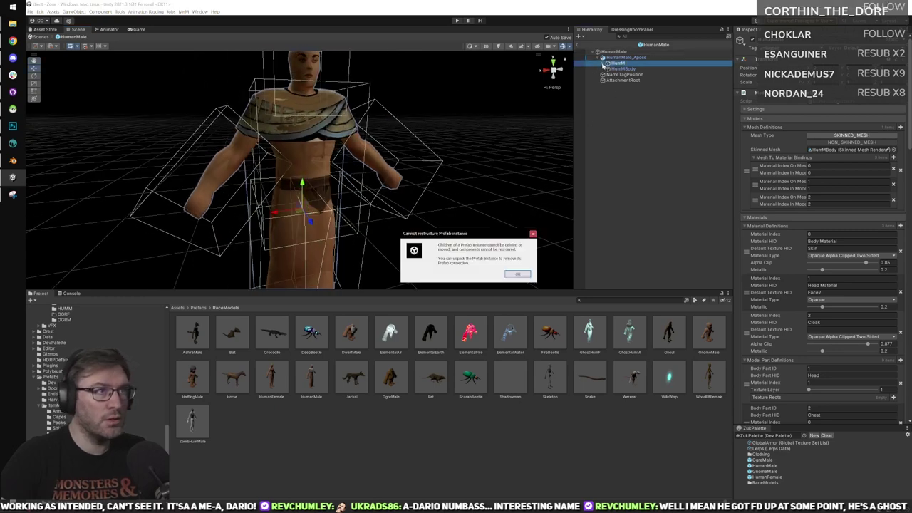
left_click(518, 273)
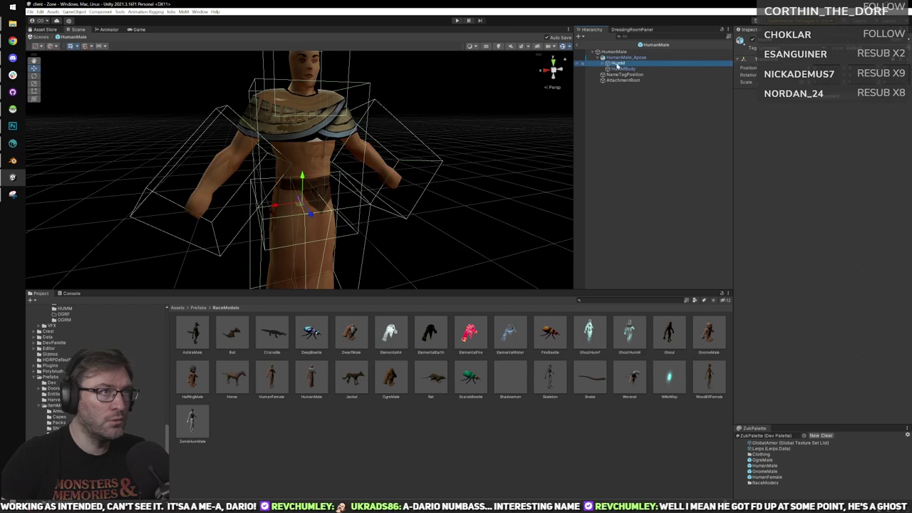
left_click(605, 63)
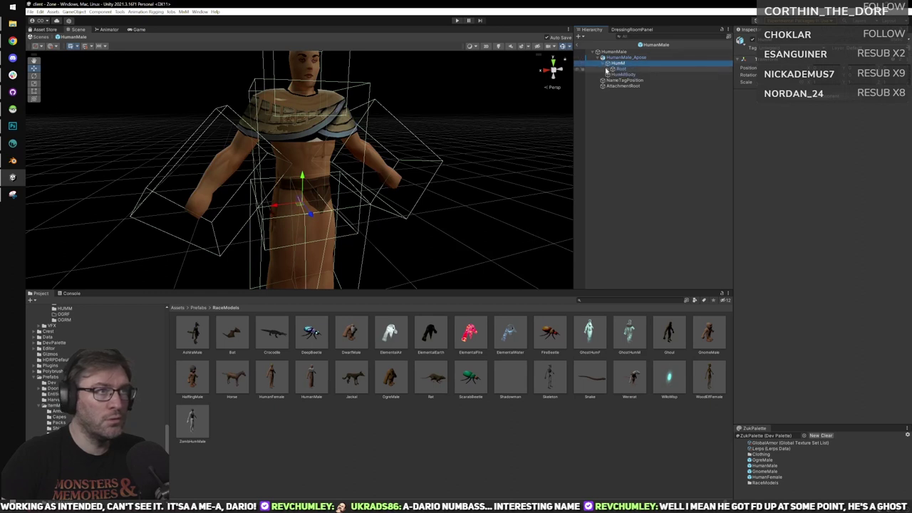
left_click(606, 69, "alt")
left_click(650, 98)
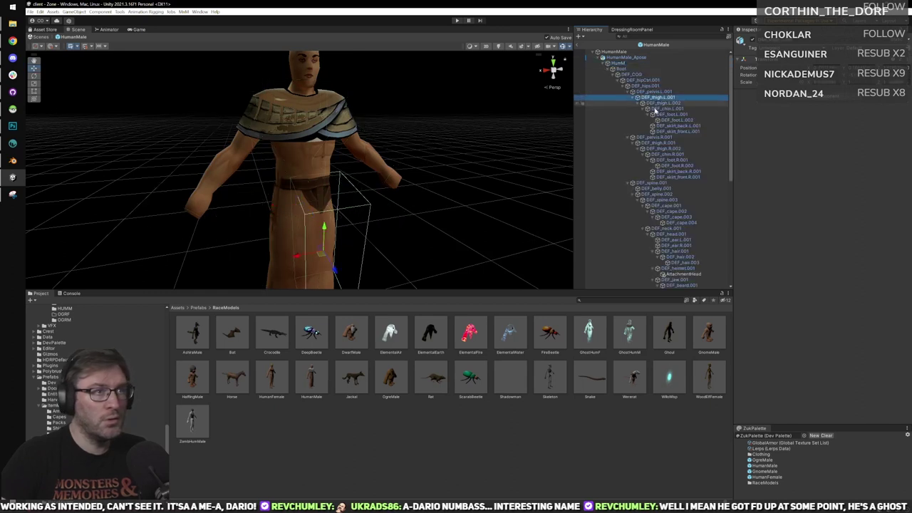
left_click(666, 154)
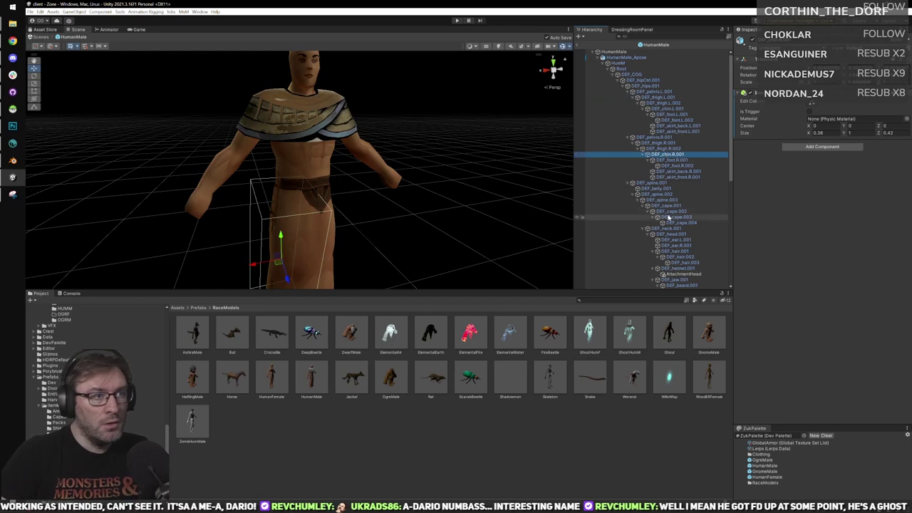
Find HumanMale's torso collider on the DEF_spine.003 bone and capture its Box Collider settings with Snipping Tool.
scroll(662, 206, "down", 3)
left_click(661, 114)
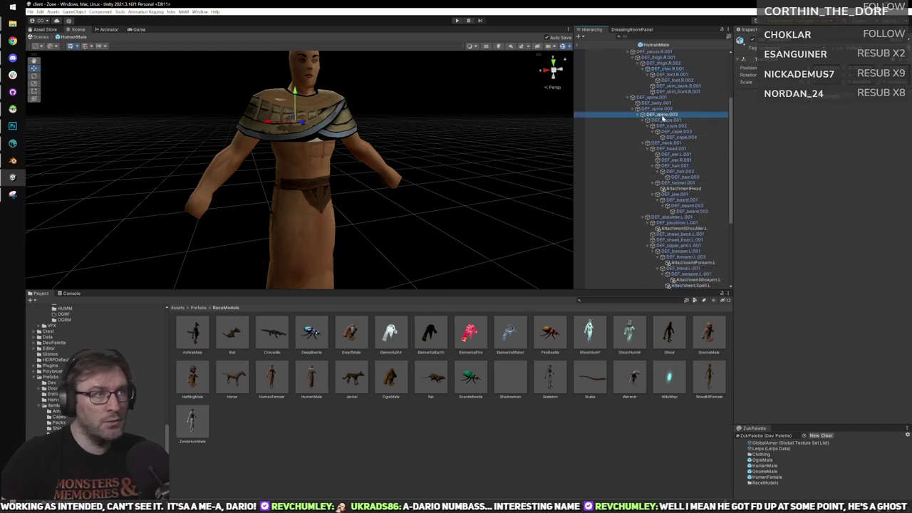
left_click(662, 109)
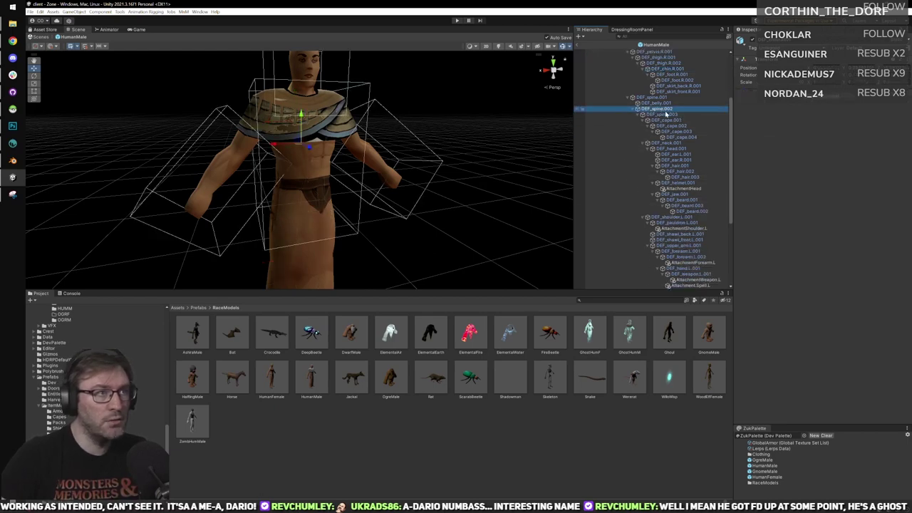
left_click(662, 114)
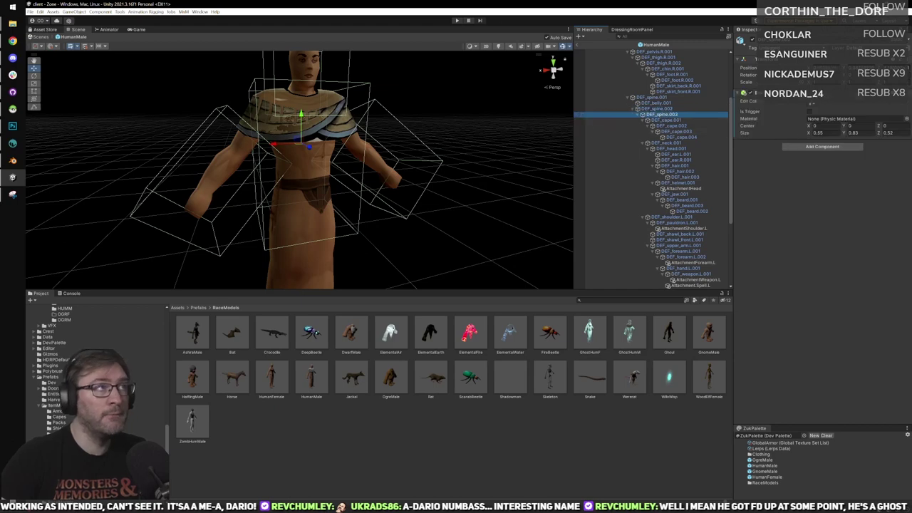
key("super+shift+s")
mouse_move(721, 68)
left_mouse_down()
mouse_move(910, 139)
mouse_move(910, 163)
left_mouse_up()
left_click_drag(698, 7, 342, 0)
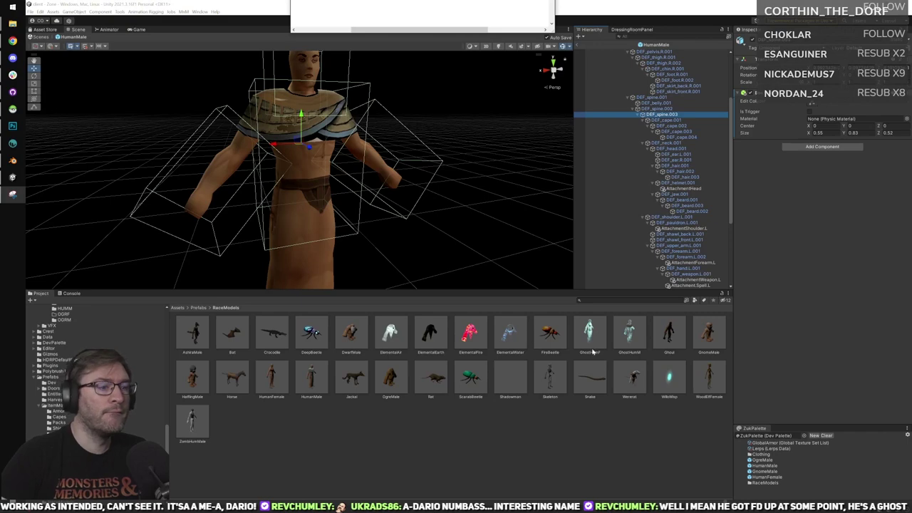
Open the GhostHumM prefab and add a Box Collider to its DEF_spine.003 bone.
double_click(591, 349)
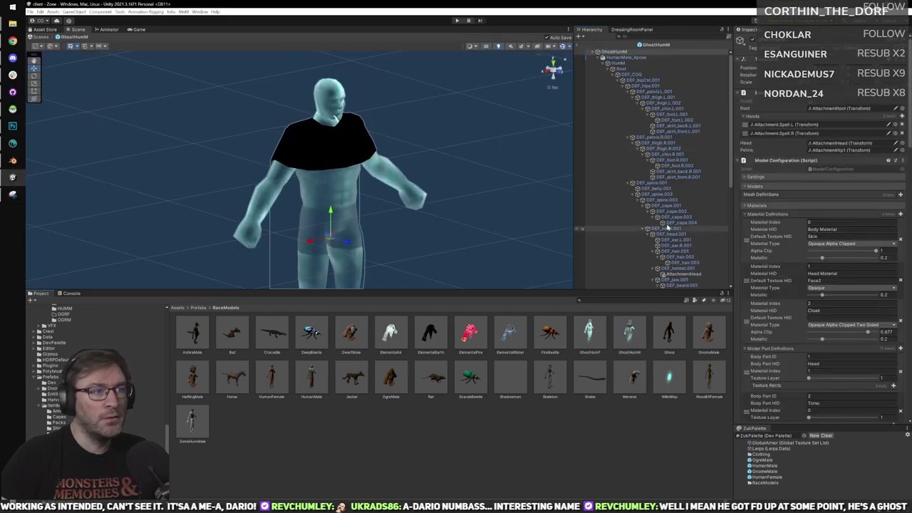
left_click(662, 200)
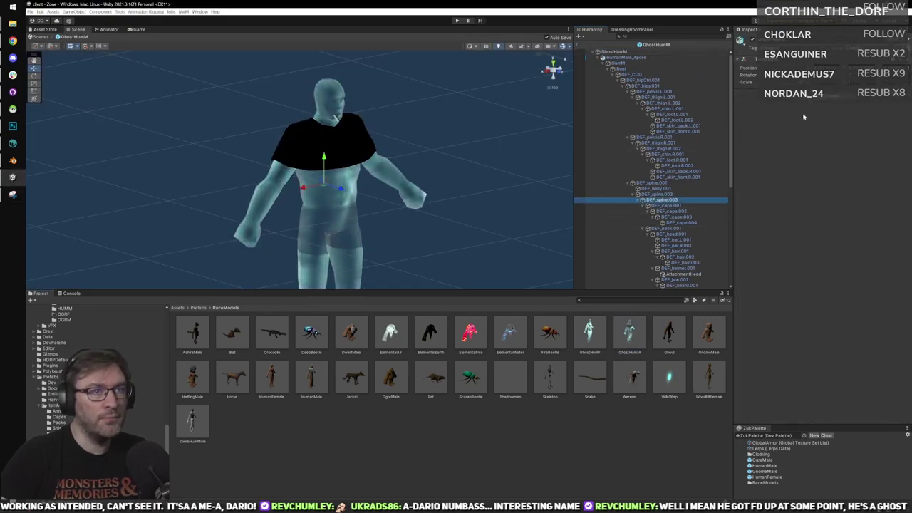
left_click(811, 104)
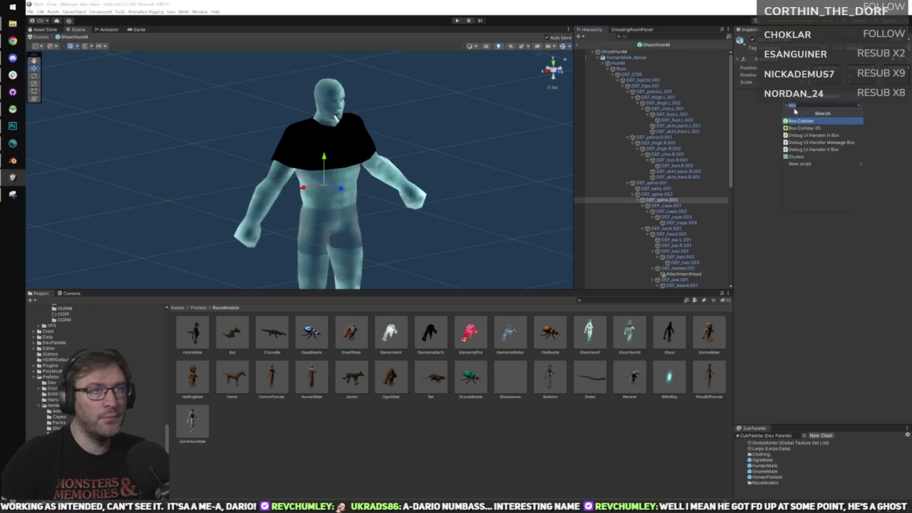
left_click(796, 122)
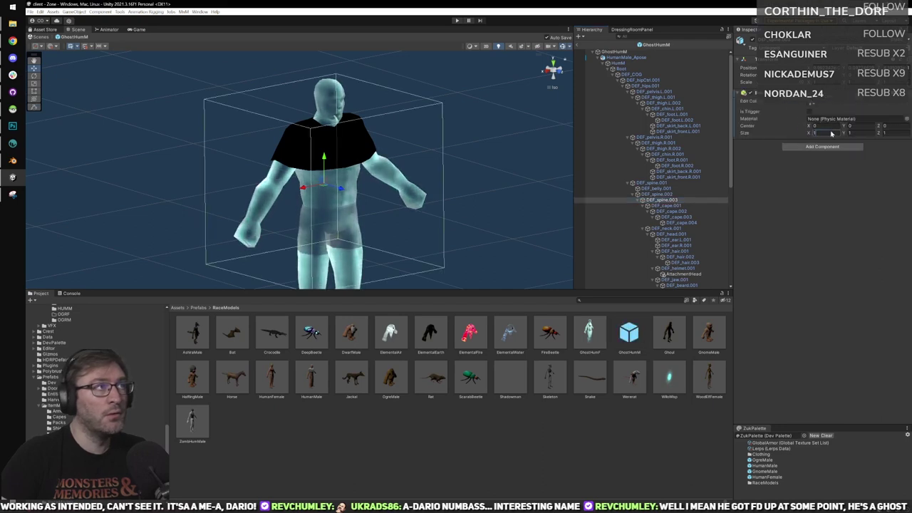
Set the DEF_spine.003 box collider's size to X 0.55, Y 0.83 and Z 0.52.
type("0.55")
left_click(854, 133)
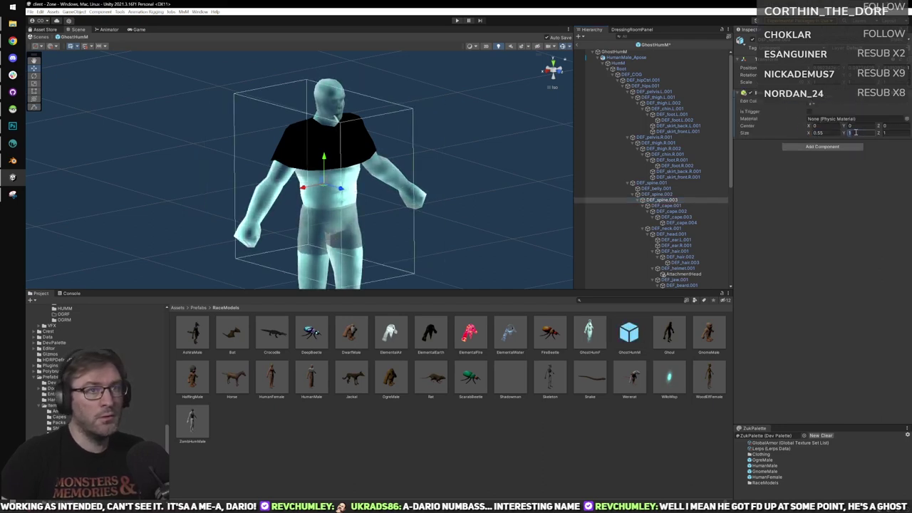
type("0.85")
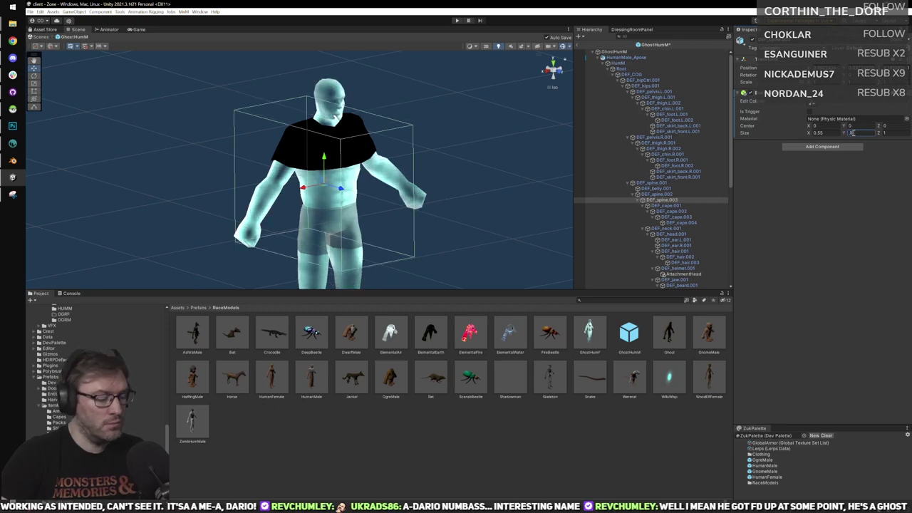
left_click(891, 133)
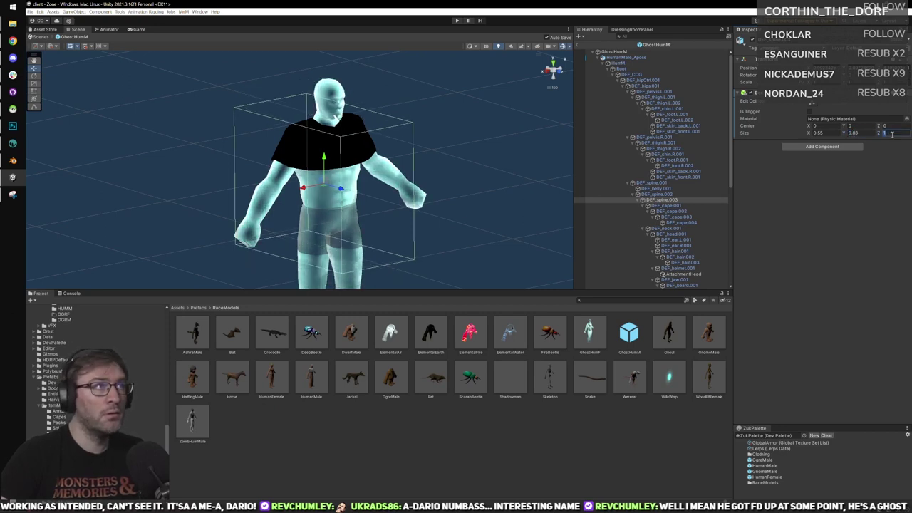
type("0.5")
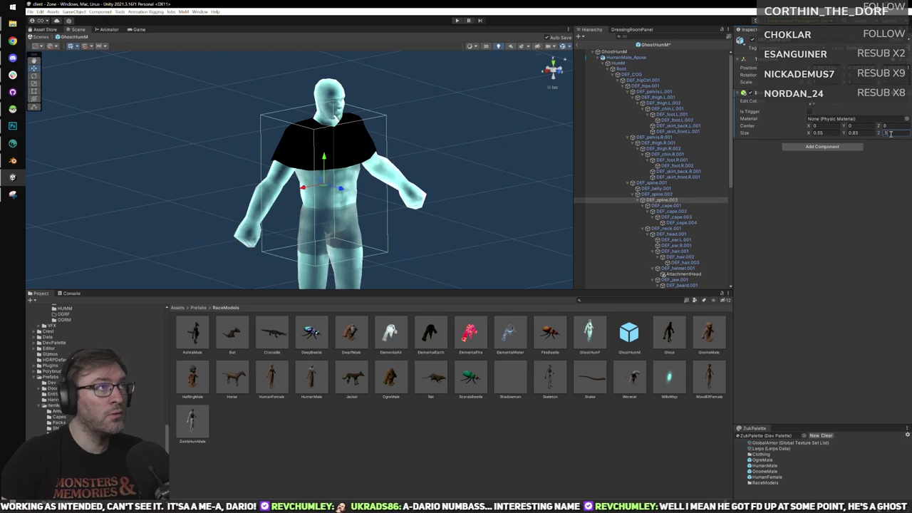
key("Return")
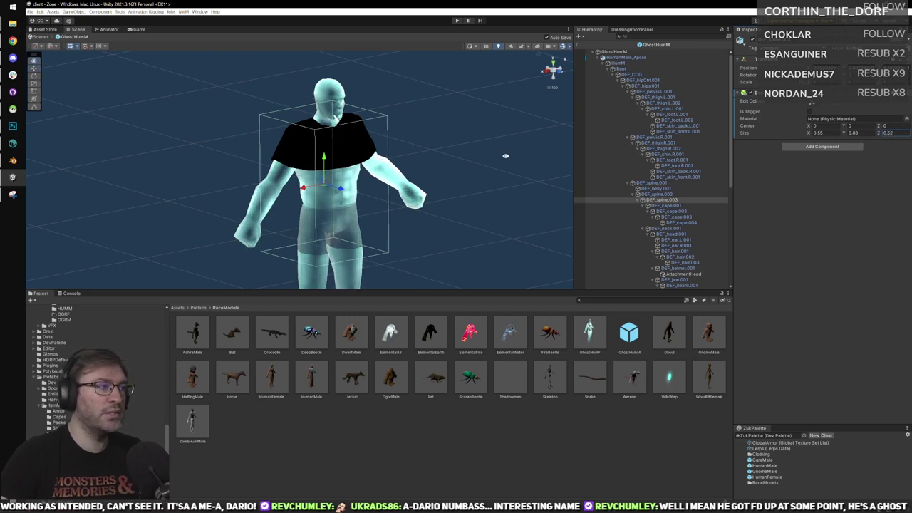
left_click_drag(505, 155, 425, 156, "alt")
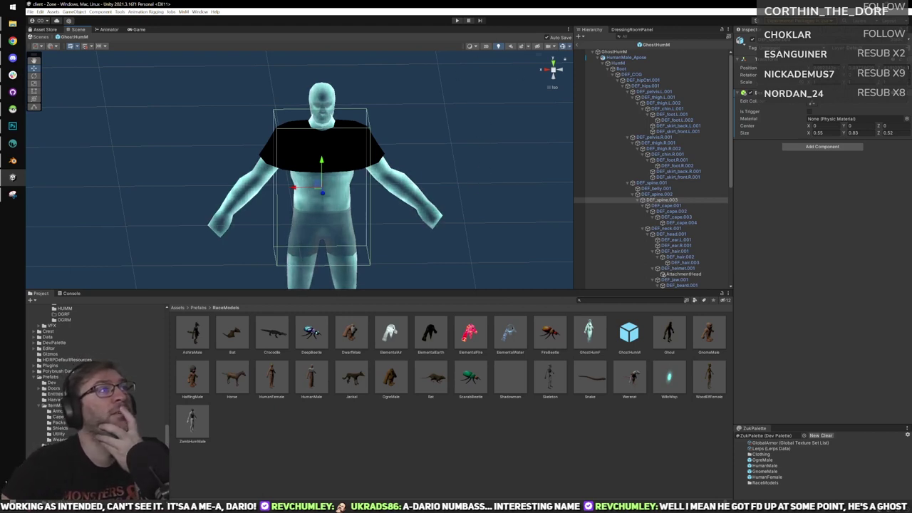
key("alt+Tab")
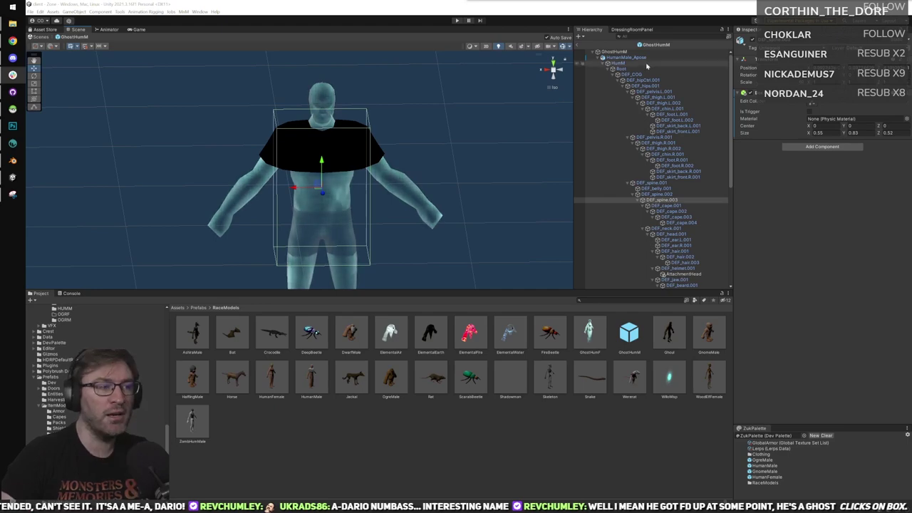
Open the HumanMale prefab and capture the DEF_head.001 bone's Box Collider settings with Snipping Tool.
double_click(592, 338)
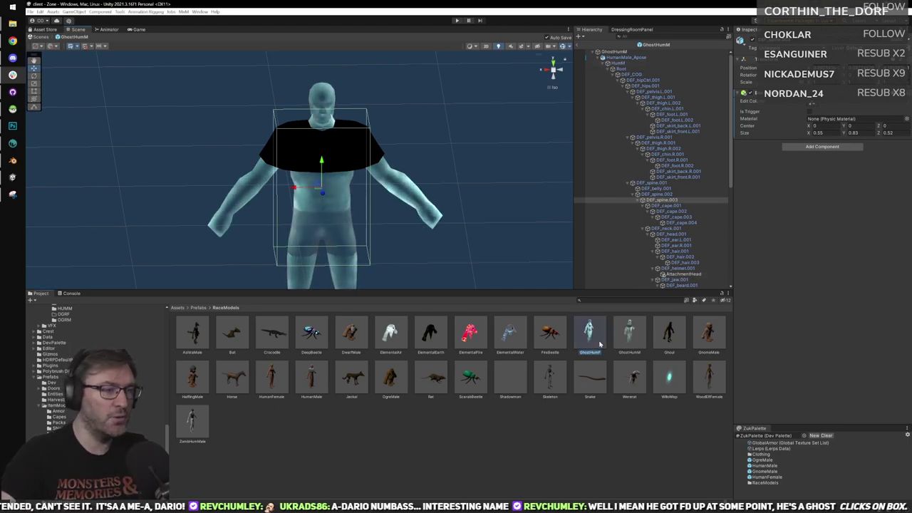
double_click(311, 377)
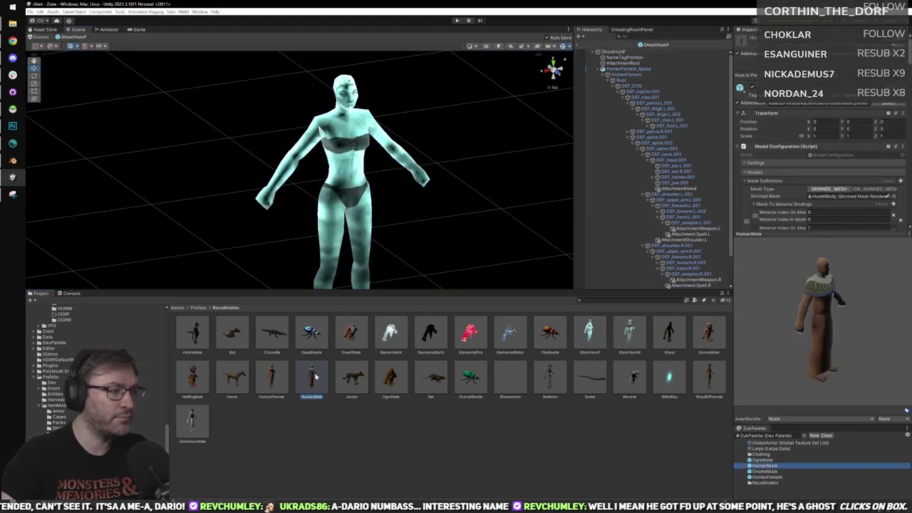
scroll(710, 174, "down", 3)
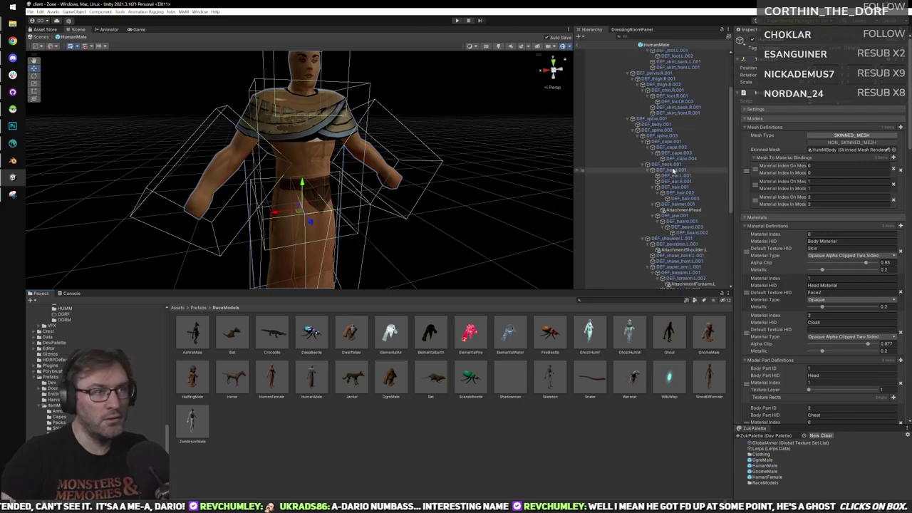
left_click(669, 170)
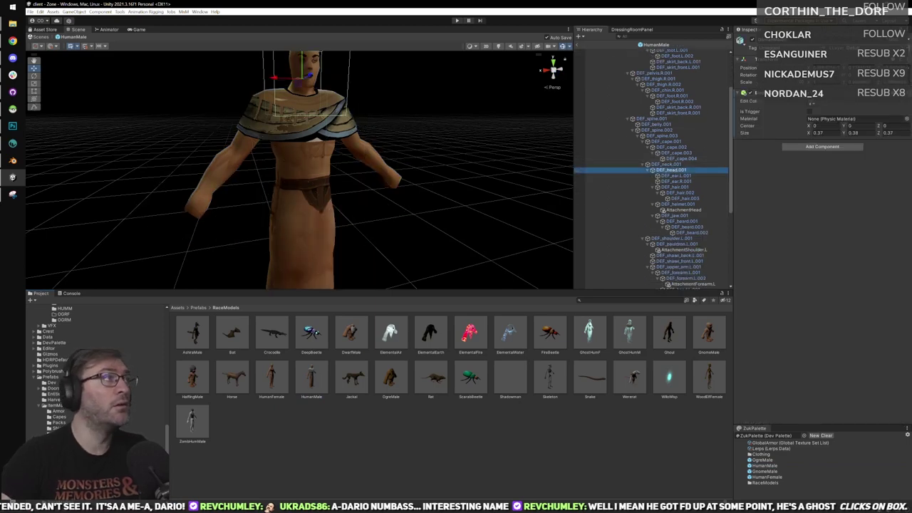
left_click(13, 194)
left_click_drag(703, 71, 911, 168)
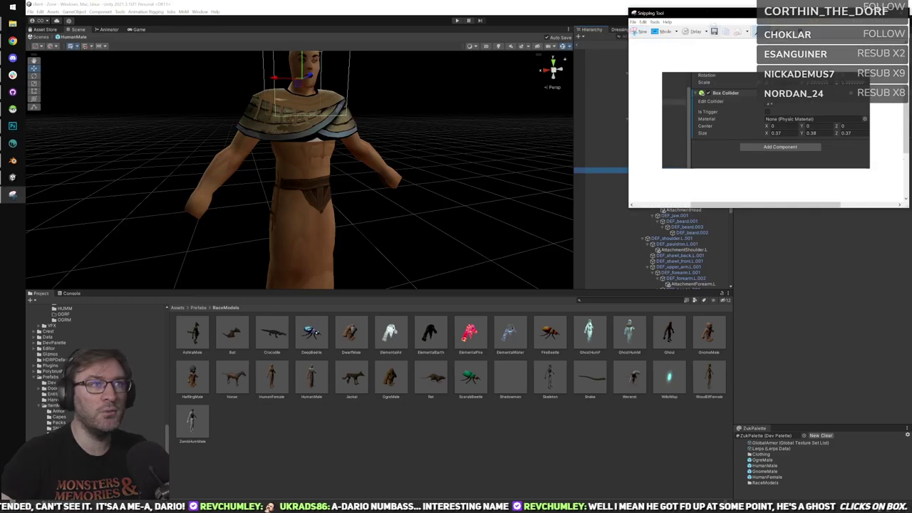
left_click_drag(748, 13, 417, 0)
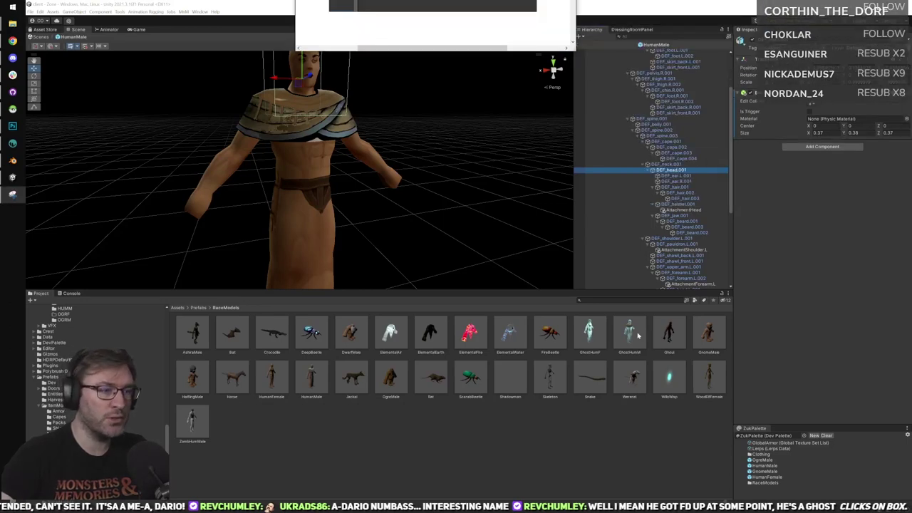
Open the GhostHumM prefab and add a Box Collider to its DEF_head.001 bone.
left_click(634, 335)
double_click(631, 332)
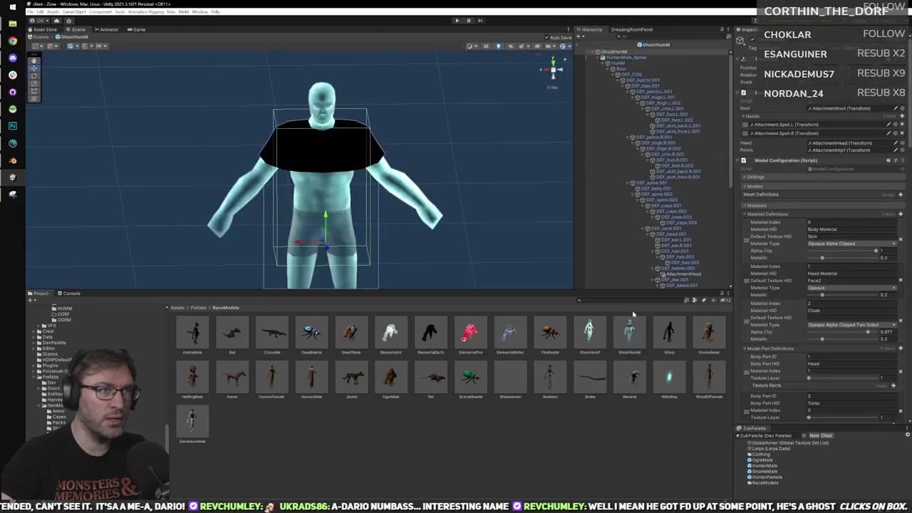
left_click(685, 256)
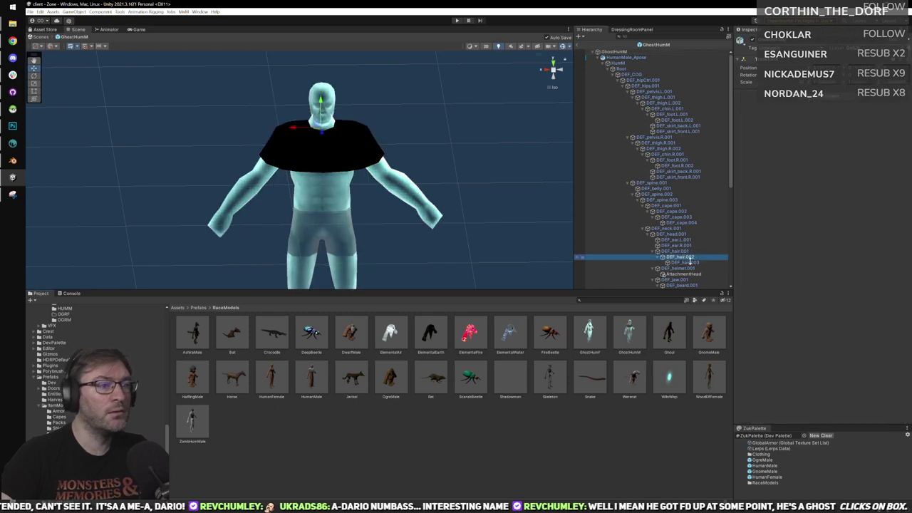
left_click(684, 251)
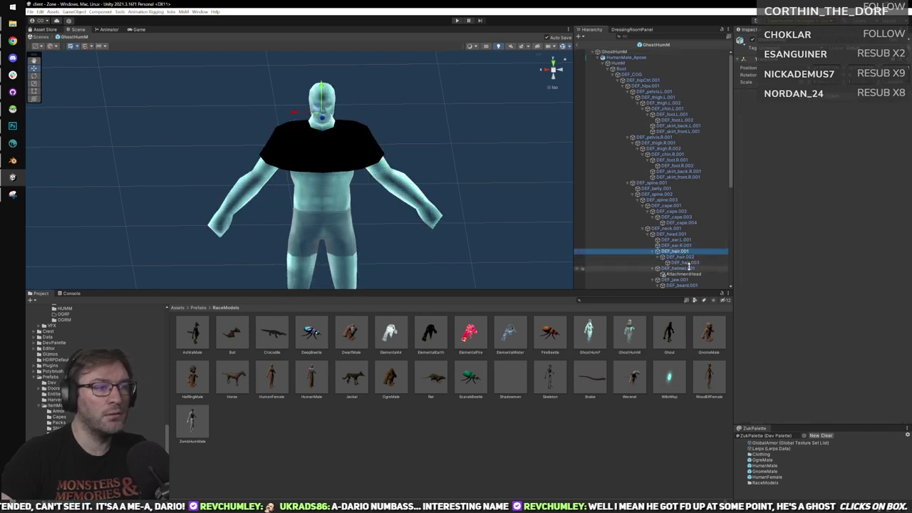
scroll(696, 267, "down", 2)
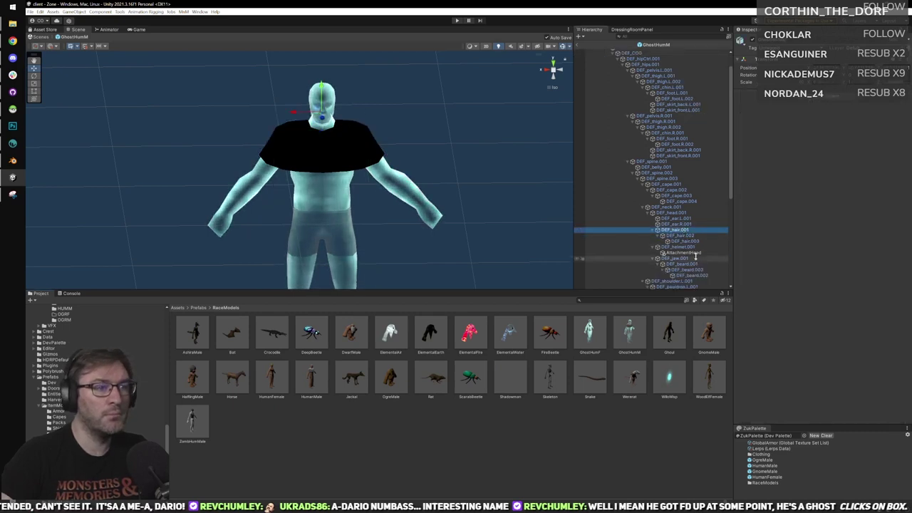
left_click(685, 213)
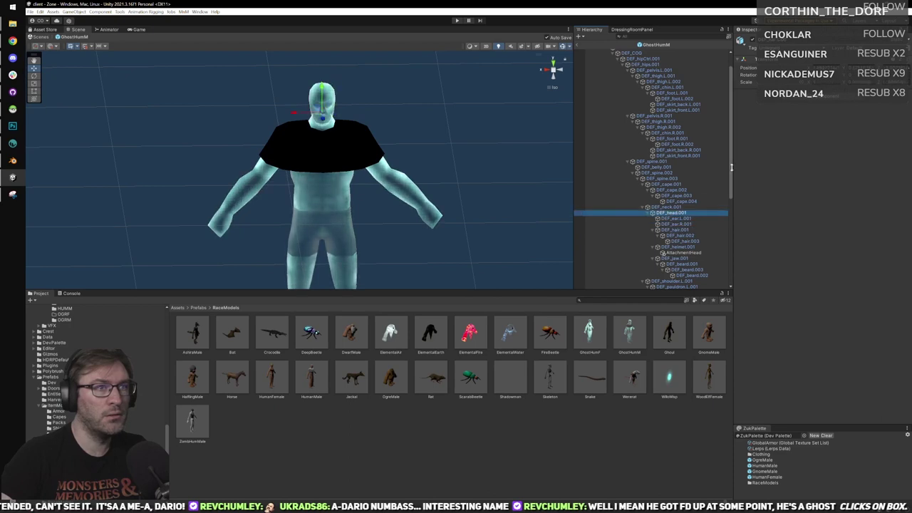
left_click(822, 103)
left_click(825, 122)
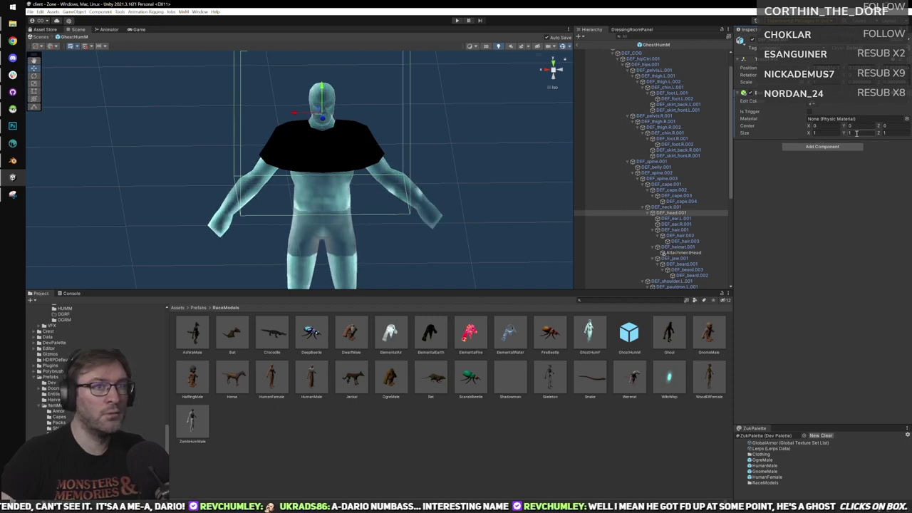
Set the DEF_head.001 box collider's size to X 0.37, Y 0.38 and Z 0.37, and check the whole GhostHumM prefab's colliders.
left_click(825, 132)
type("0.37")
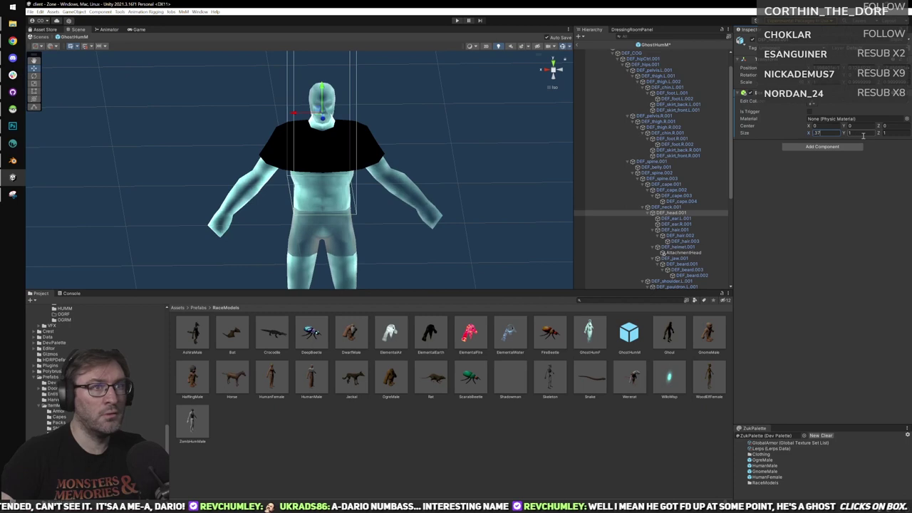
left_click(859, 132)
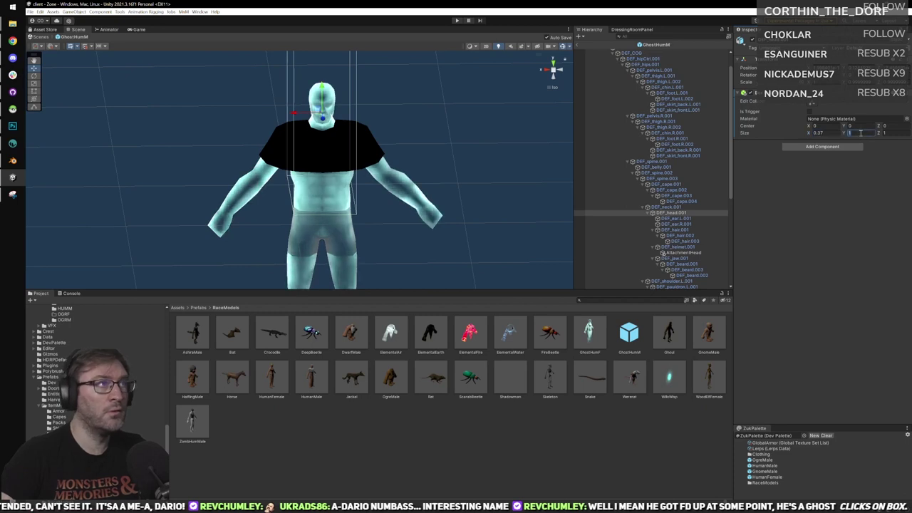
type("0.38")
left_click(891, 132)
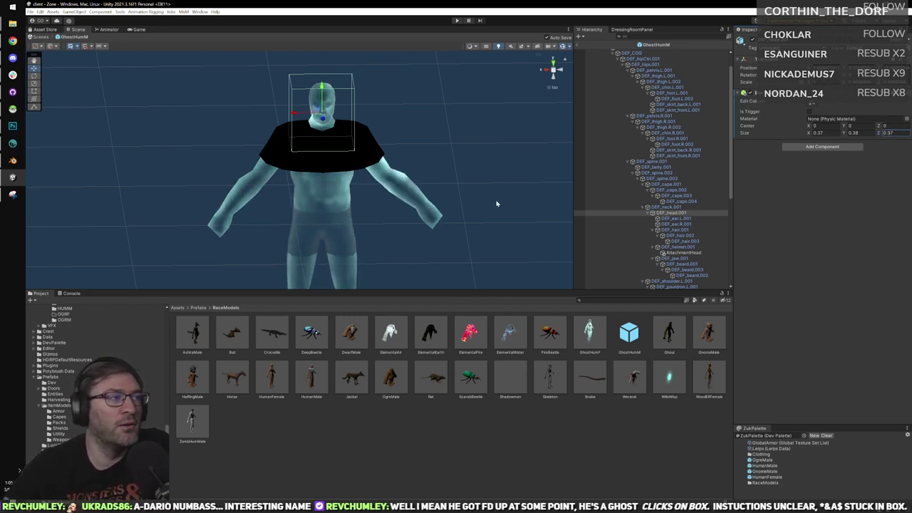
scroll(626, 104, "up", 2)
left_click(614, 52)
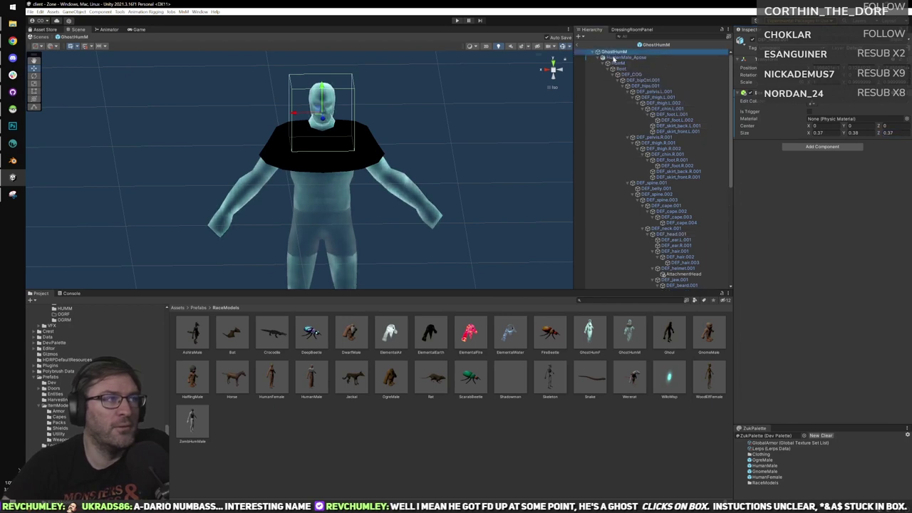
middle_click_drag(478, 177, 476, 161)
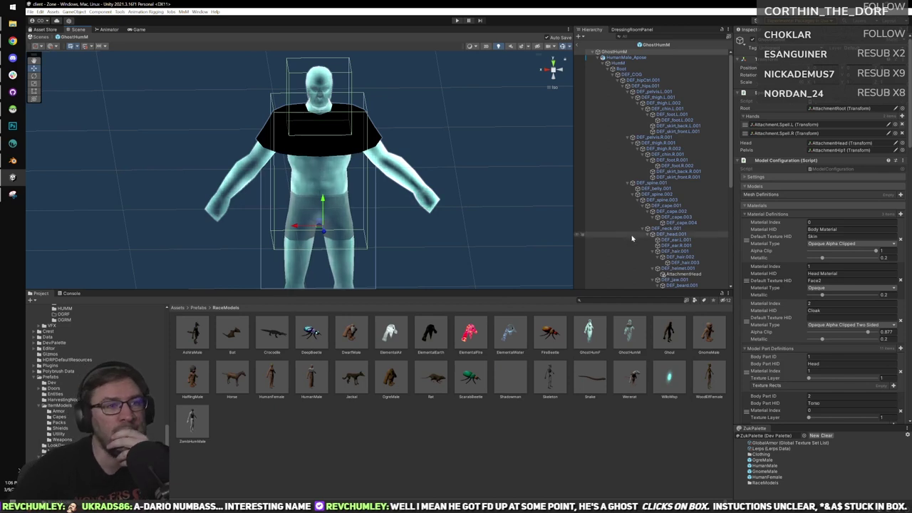
scroll(698, 183, "down", 5)
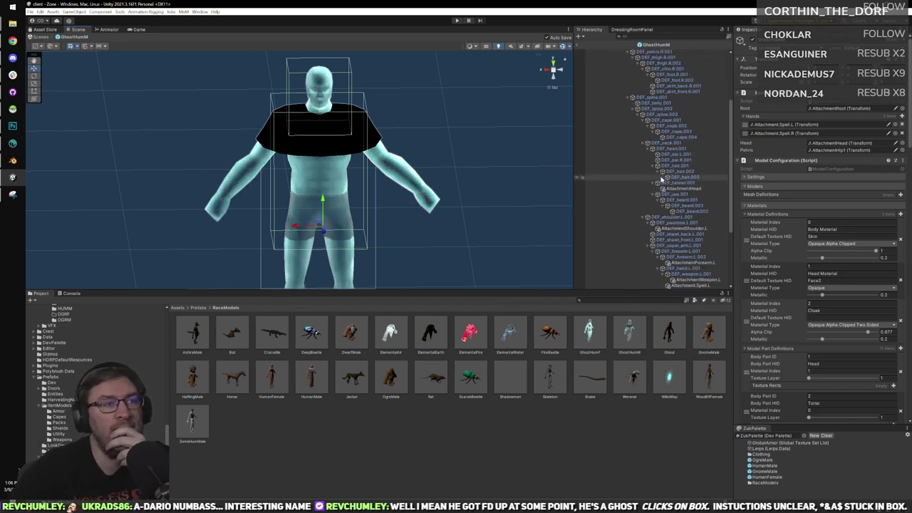
Find HumanMale's left leg collider on the DEF_chin.L.001 bone and capture its Box Collider settings with Snipping Tool.
double_click(314, 393)
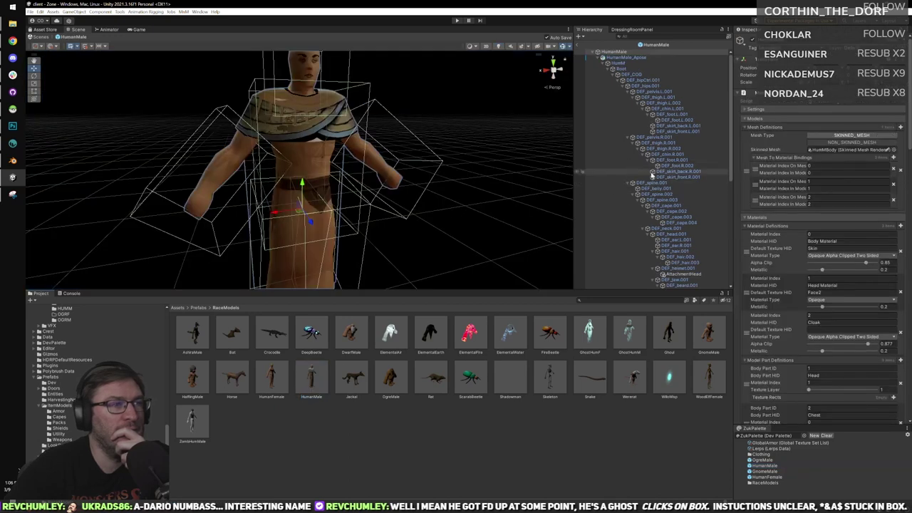
left_click(658, 91)
left_click(659, 97)
left_click(658, 91)
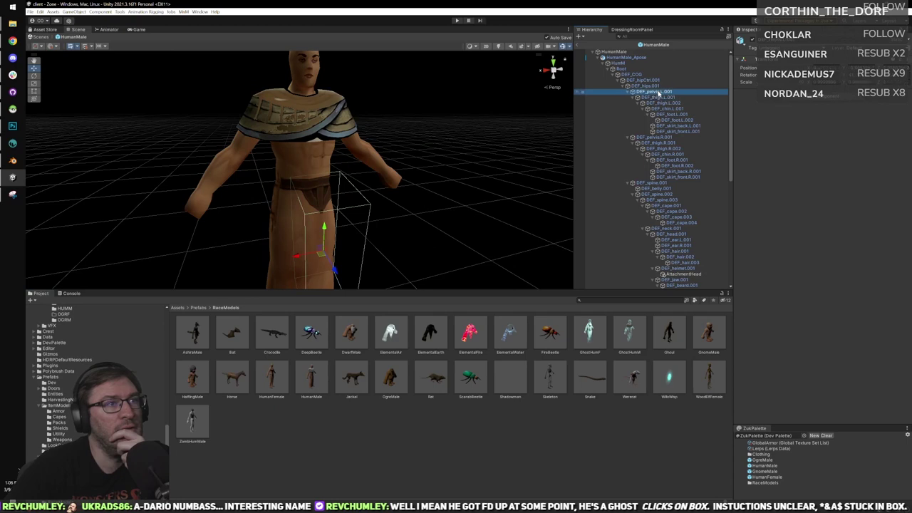
left_click(653, 86)
left_click(658, 91)
left_click(653, 85)
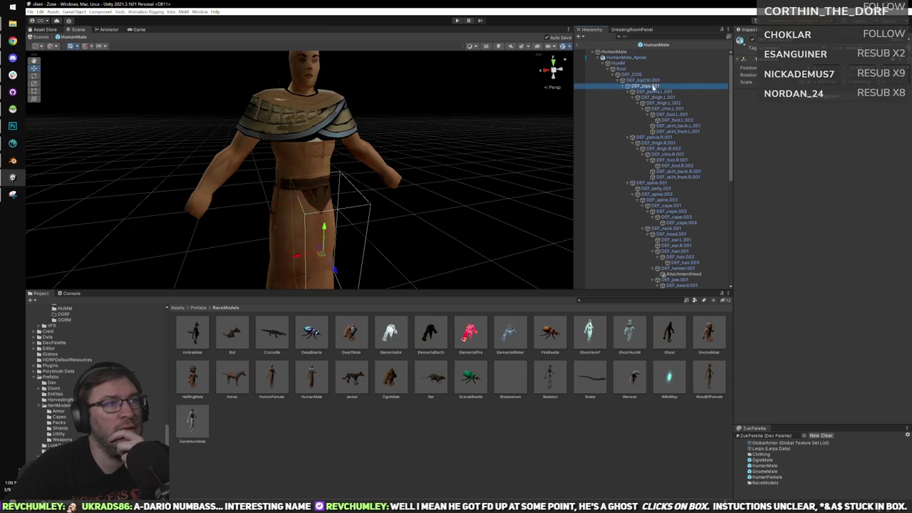
left_click(663, 102)
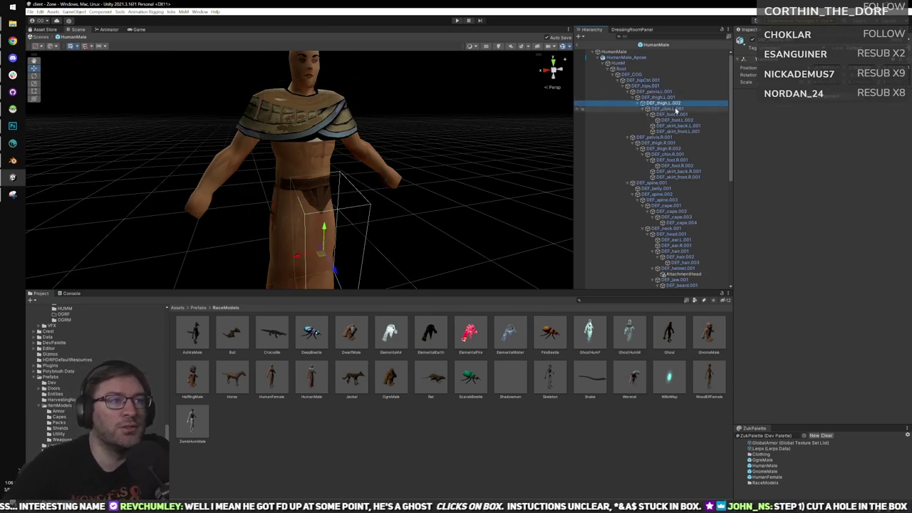
left_click(674, 108)
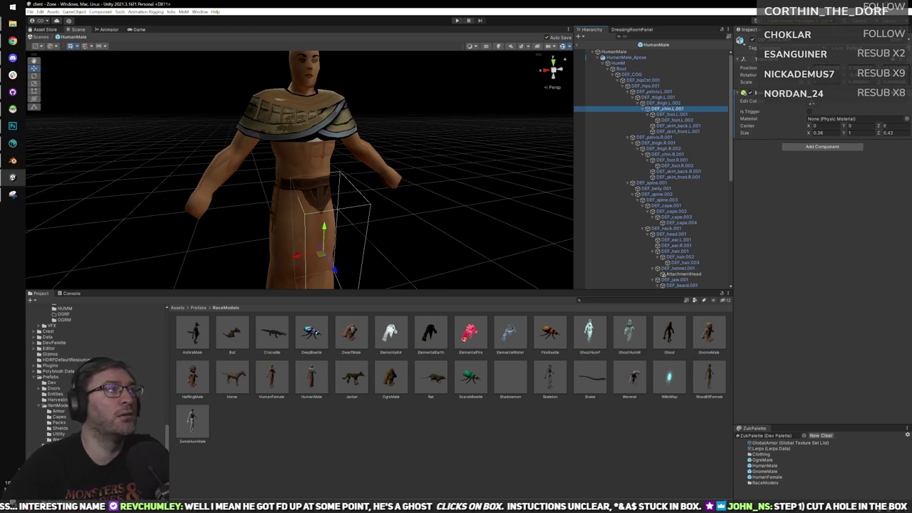
key("ctrl+Print")
left_click_drag(621, 67, 911, 198)
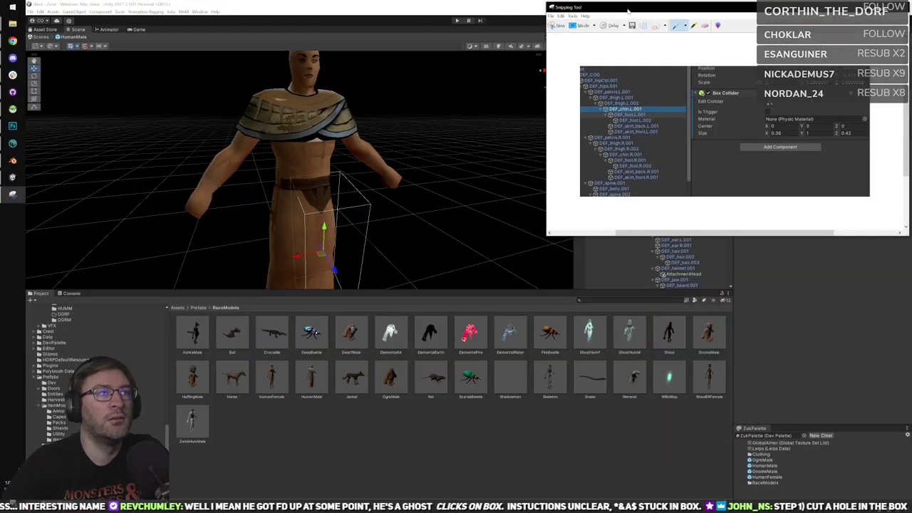
left_click_drag(628, 10, 313, 0)
Open the GhostHumM prefab and add a Box Collider to its DEF_chin.L.001 bone.
double_click(638, 341)
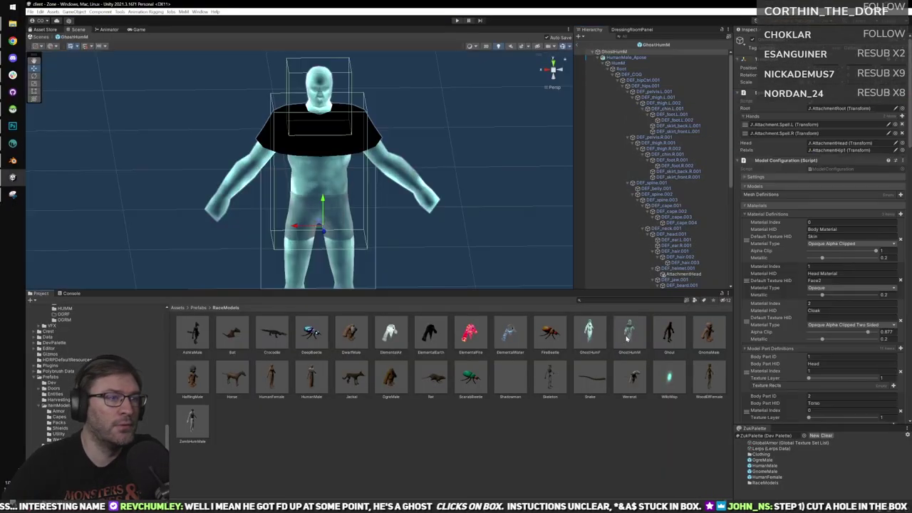
left_click(677, 109)
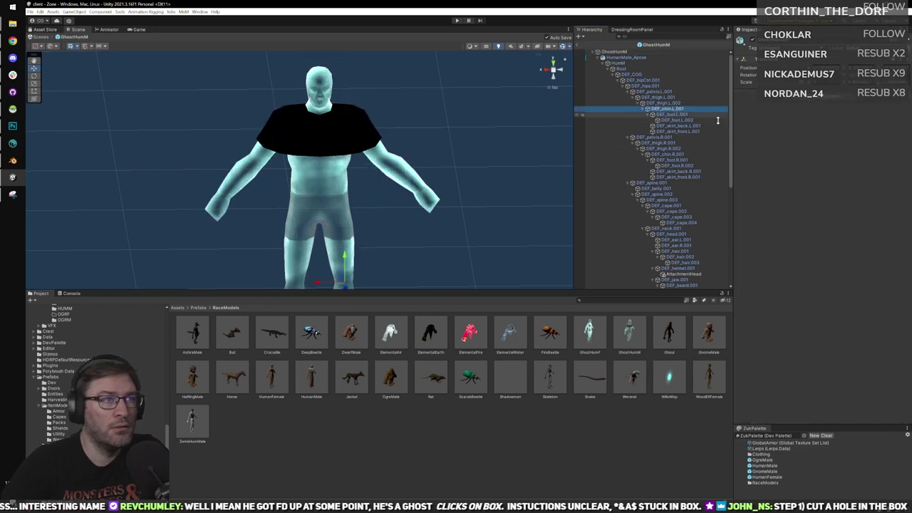
left_click(820, 99)
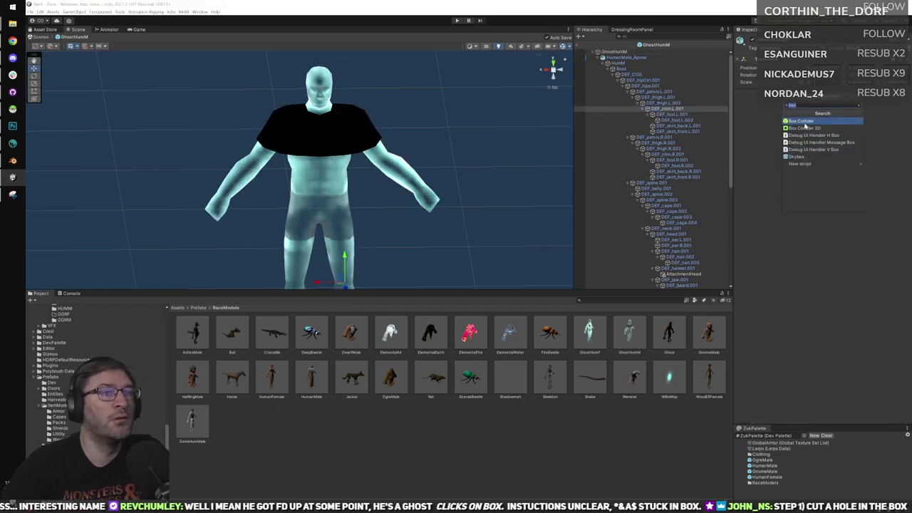
left_click(800, 121)
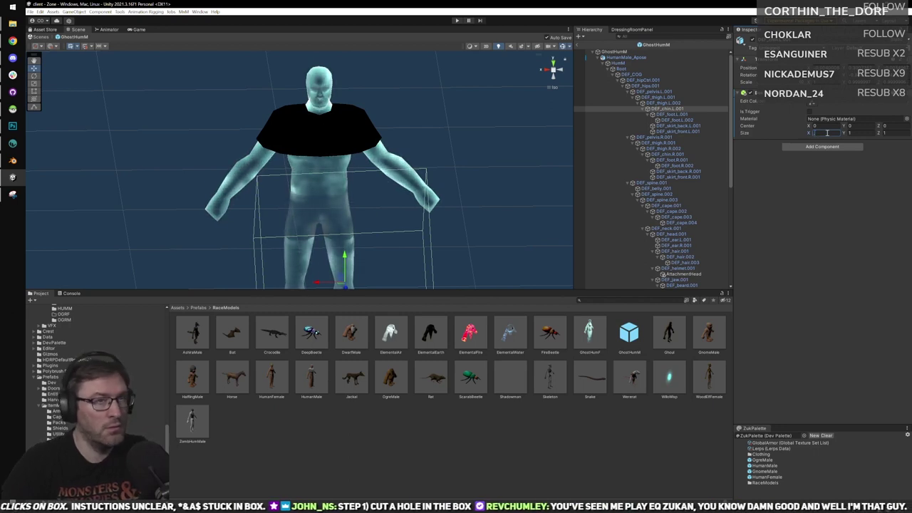
Set the DEF_chin.L.001 box collider's size to X 0.36 and Z 0.42, and check its fit around the left leg.
type("0.36")
left_click(866, 132)
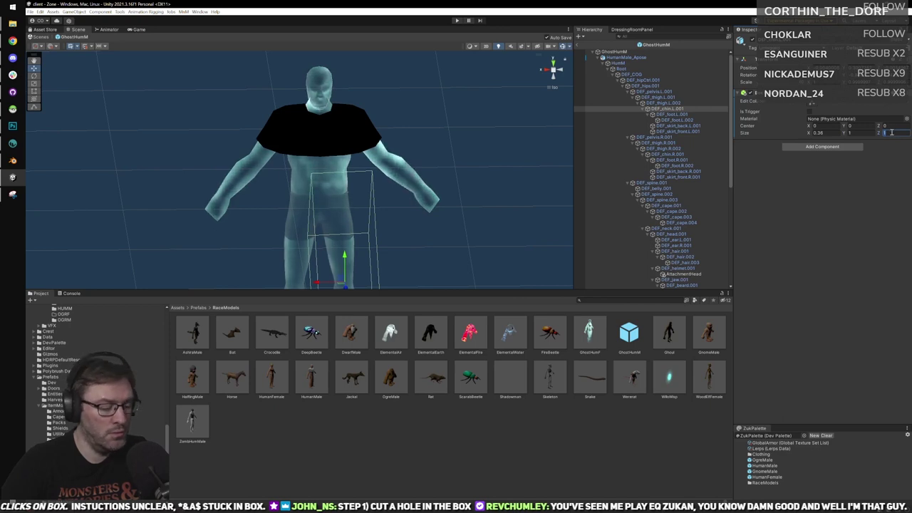
key("Return")
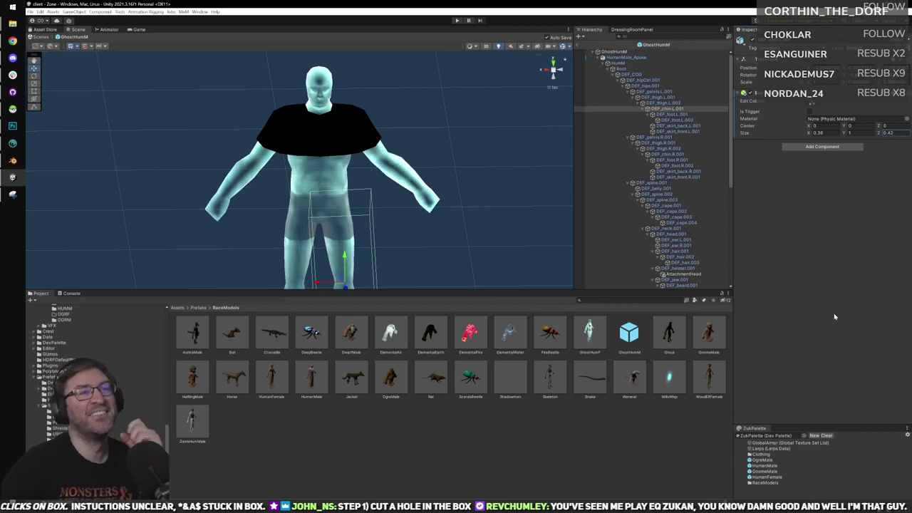
left_click(832, 306)
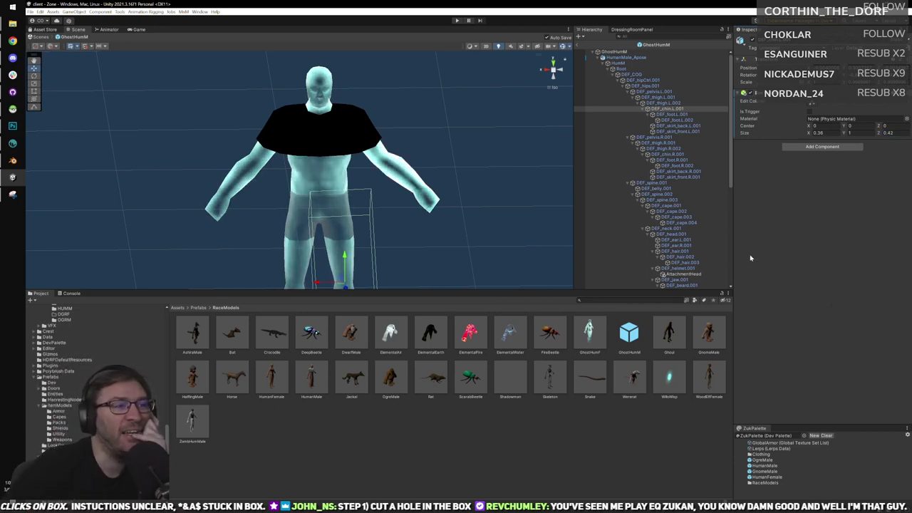
scroll(408, 239, "down", 3)
middle_click_drag(407, 240, 414, 183)
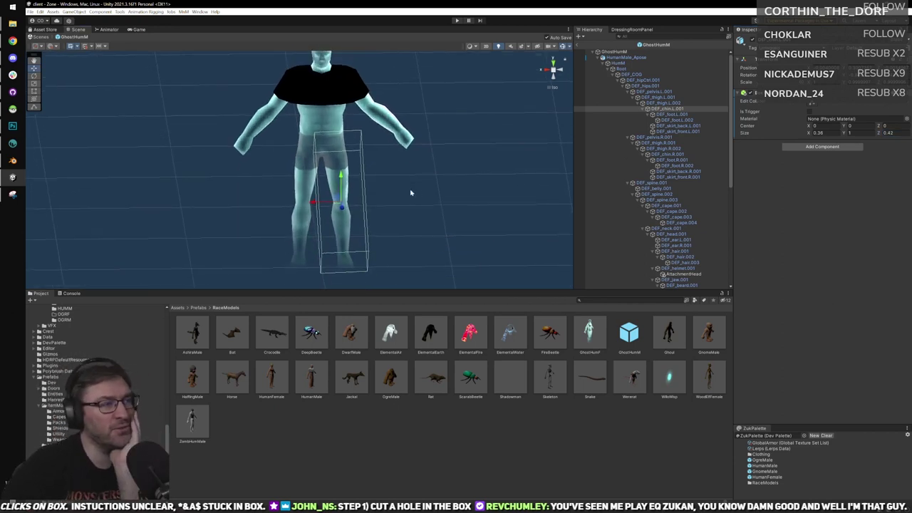
scroll(410, 189, "up", 2)
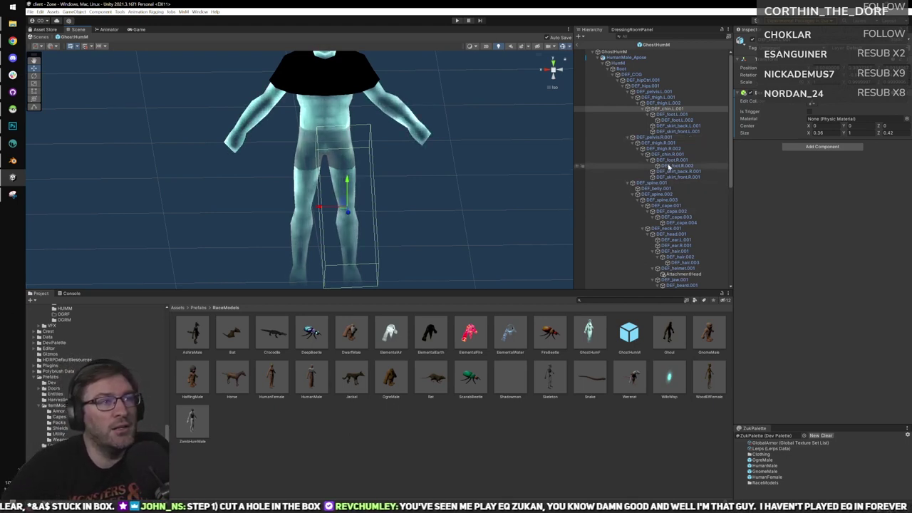
Add a Box Collider to the DEF_chin.R.001 bone with size X 0.36 and Z 0.42.
left_click(670, 155)
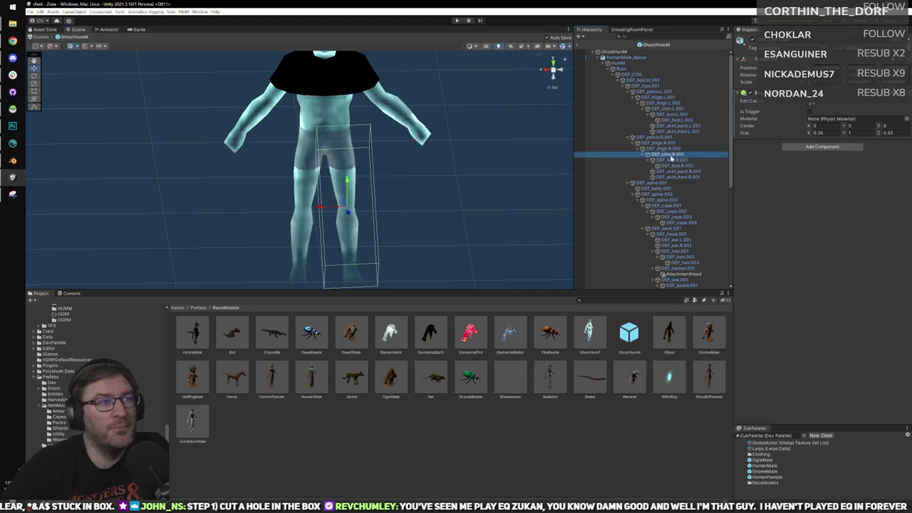
left_click(796, 112)
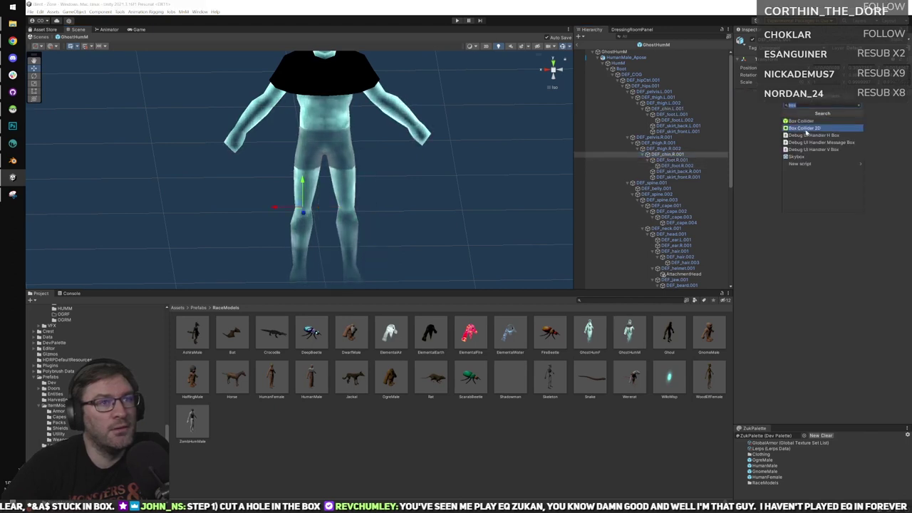
left_click(818, 125)
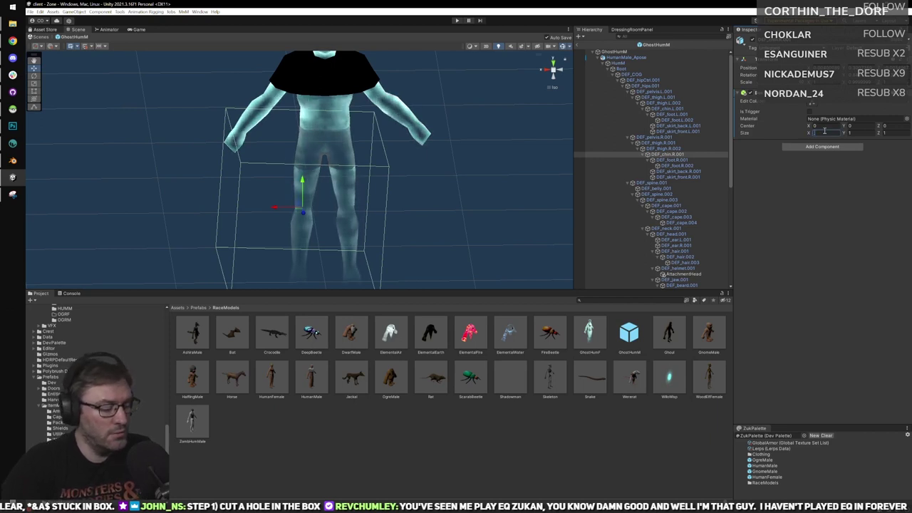
type(".36")
left_click(869, 134)
left_click(903, 133)
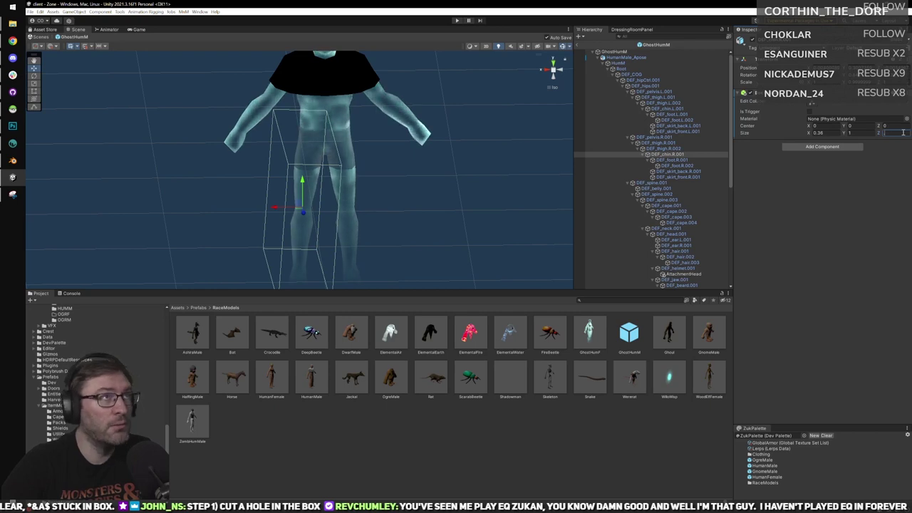
type(".42")
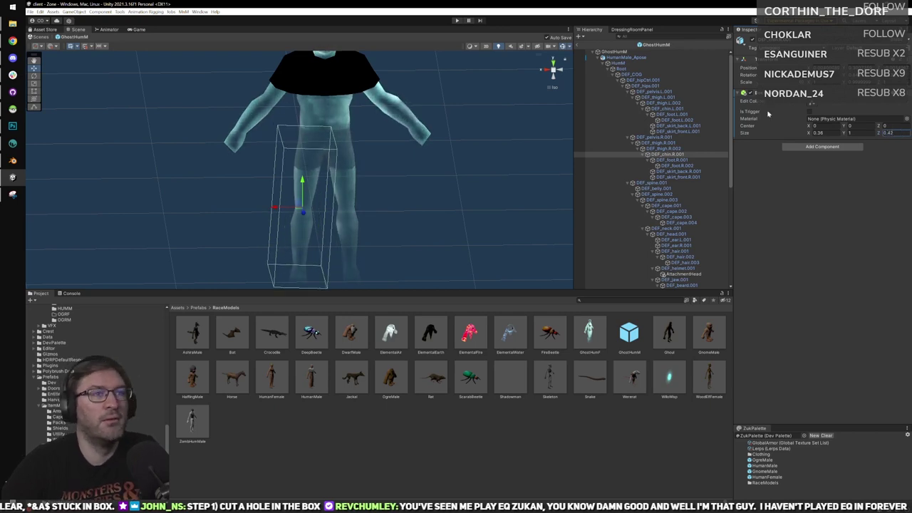
Find HumanMale's left forearm collider on the DEF_forearm.L.002 bone and capture its Box Collider settings with Snipping Tool.
left_click(614, 52)
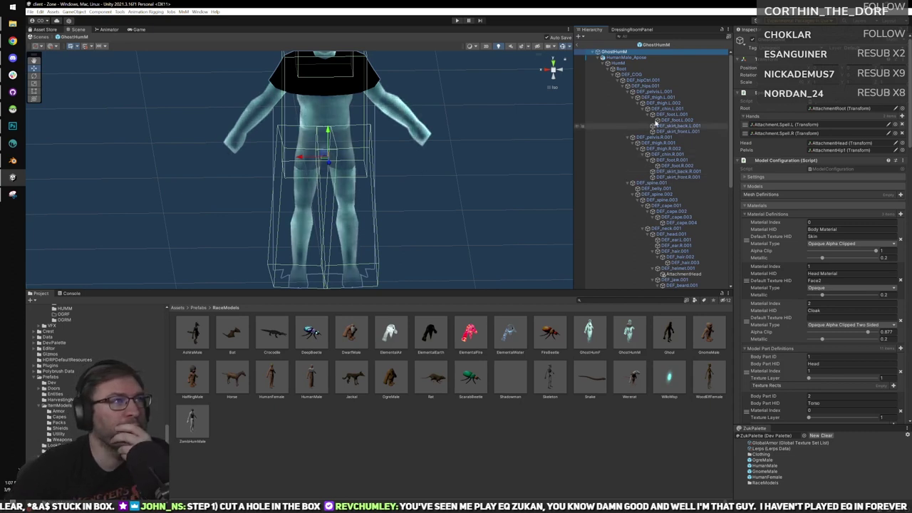
double_click(620, 339)
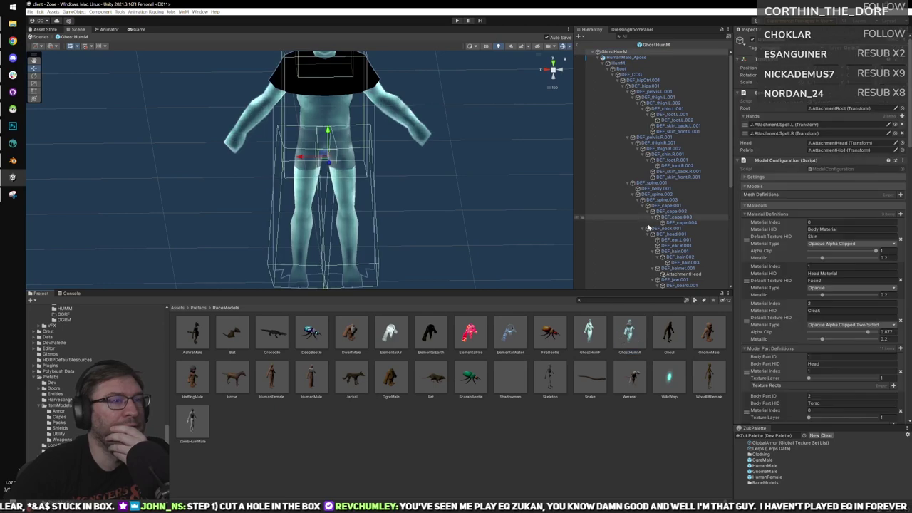
double_click(311, 376)
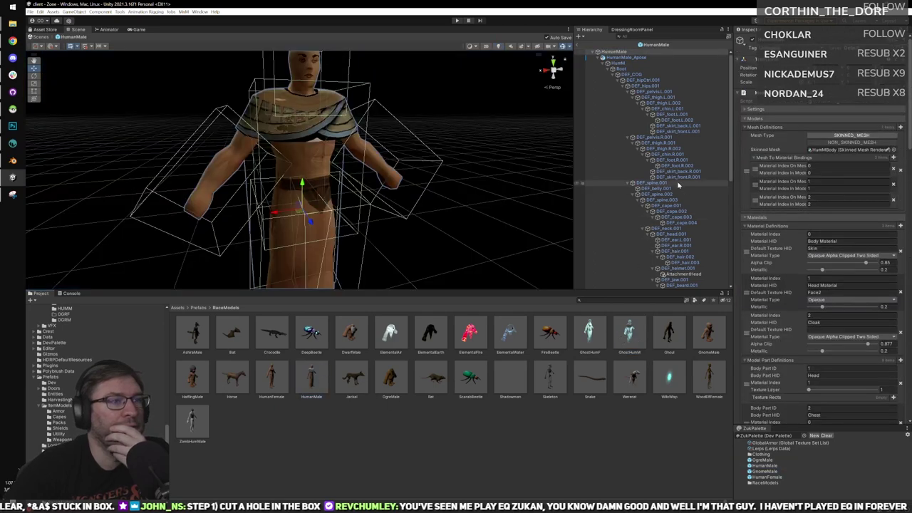
left_click(672, 154)
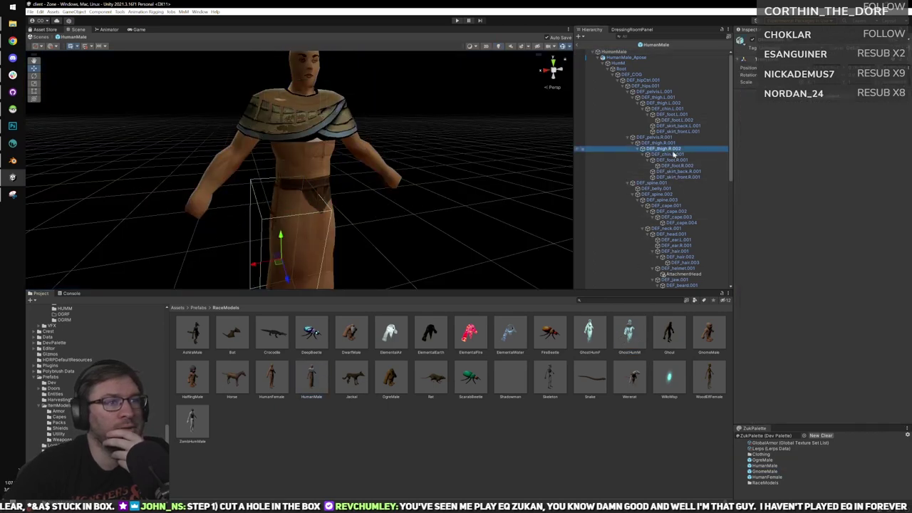
scroll(668, 200, "down", 5)
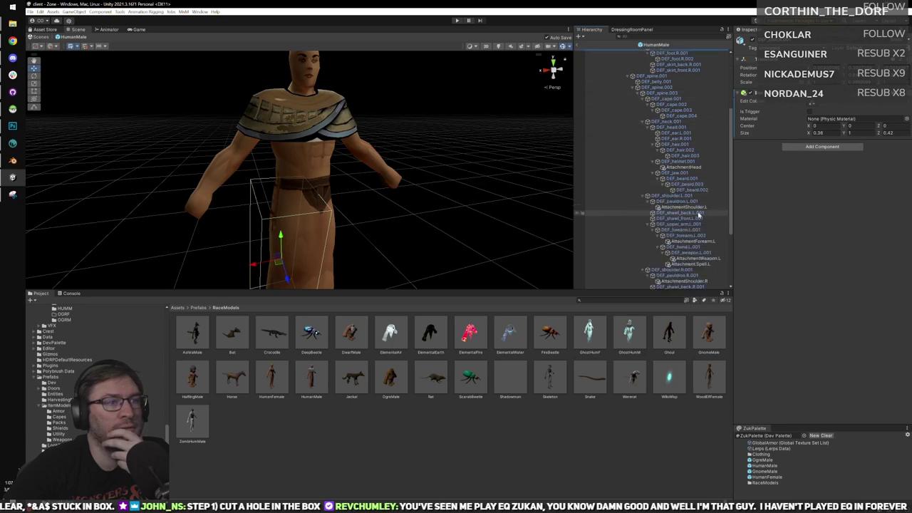
left_click(690, 235)
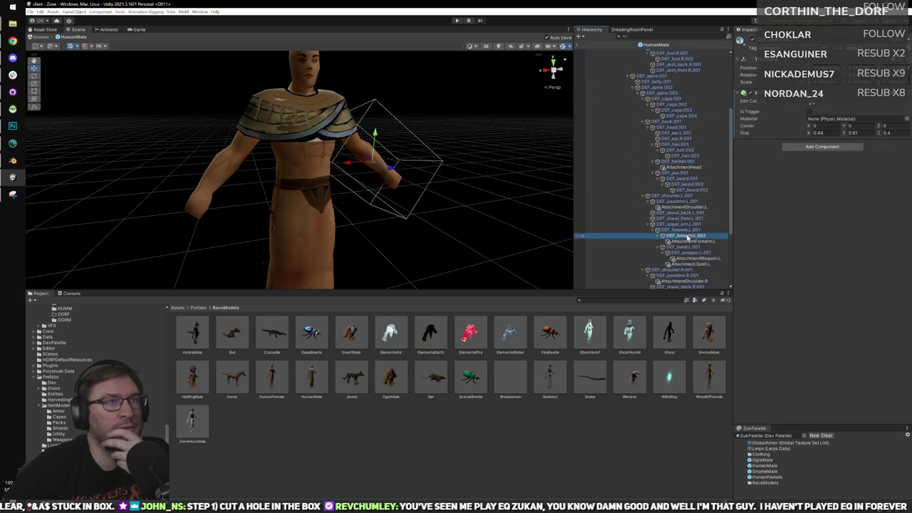
key("ctrl+Print")
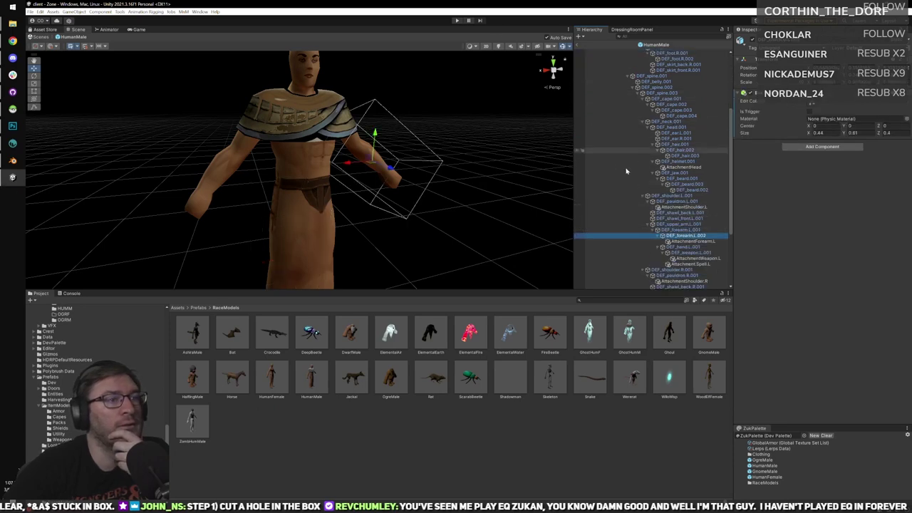
left_click_drag(648, 247, 911, 98)
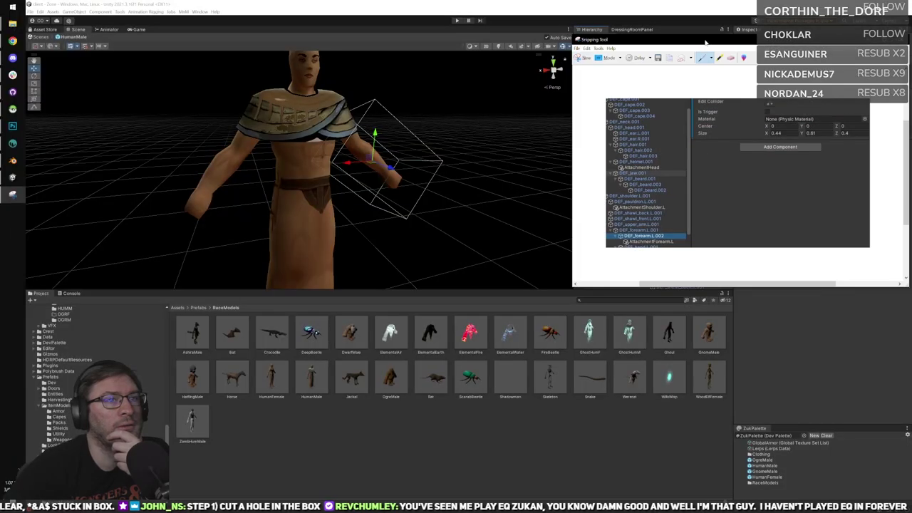
left_click_drag(705, 43, 688, 1)
Open the GhostHumM prefab and add a Box Collider to its DEF_forearm.L.002 bone.
double_click(620, 349)
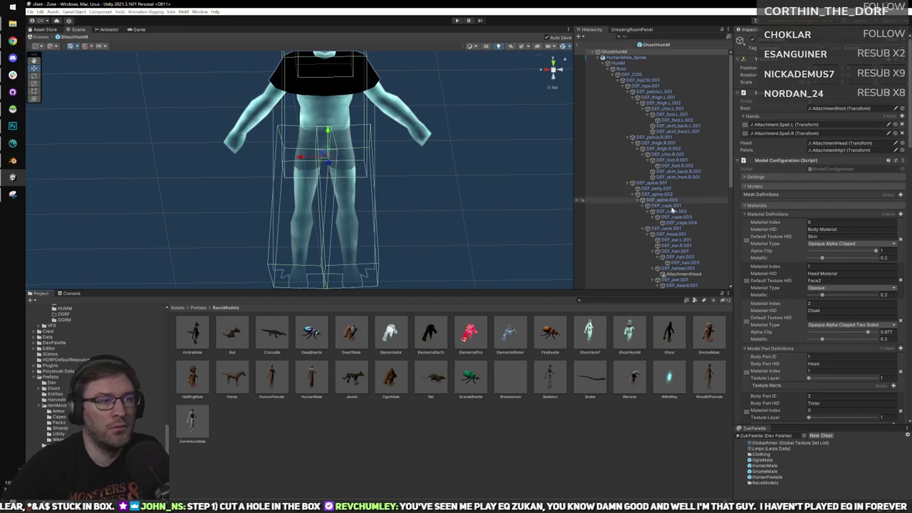
scroll(682, 223, "down", 5)
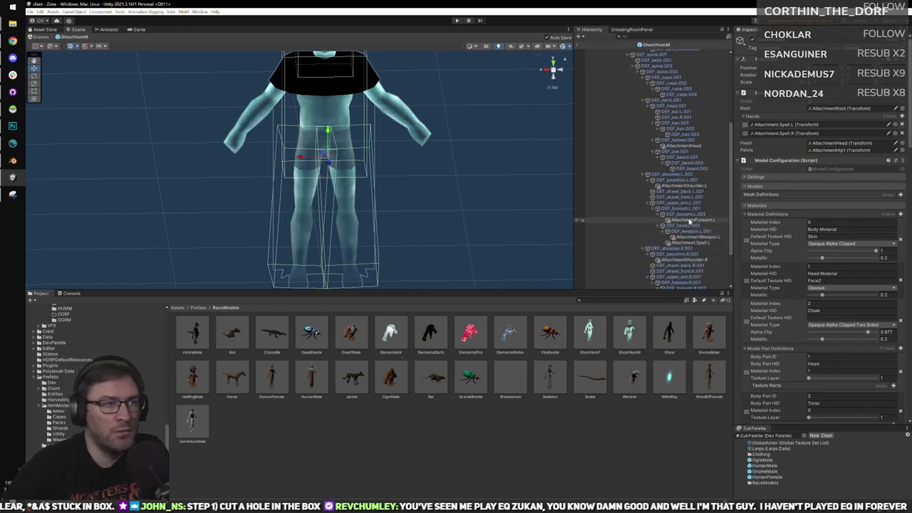
left_click(686, 215)
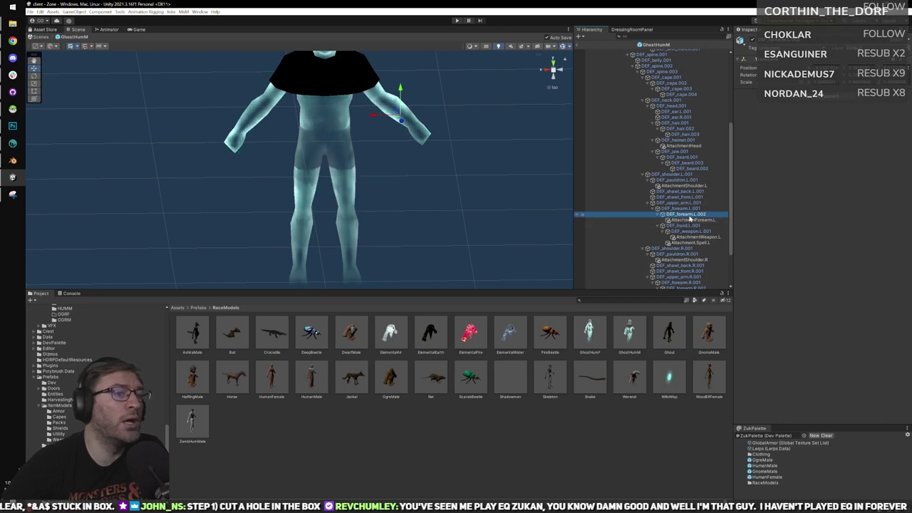
left_click(831, 97)
left_click(807, 122)
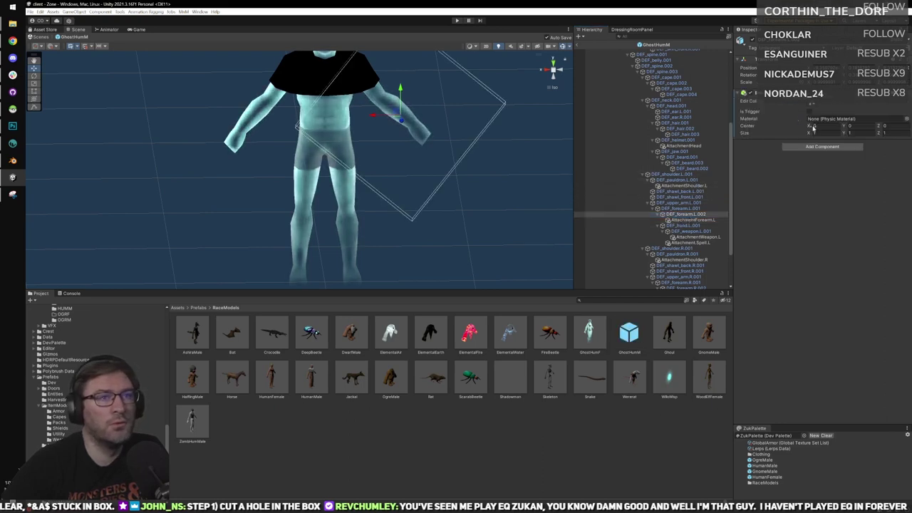
Set the DEF_forearm.L.002 box collider's size to X 0.44, Y 0.61 and Z 0.4.
left_click(825, 133)
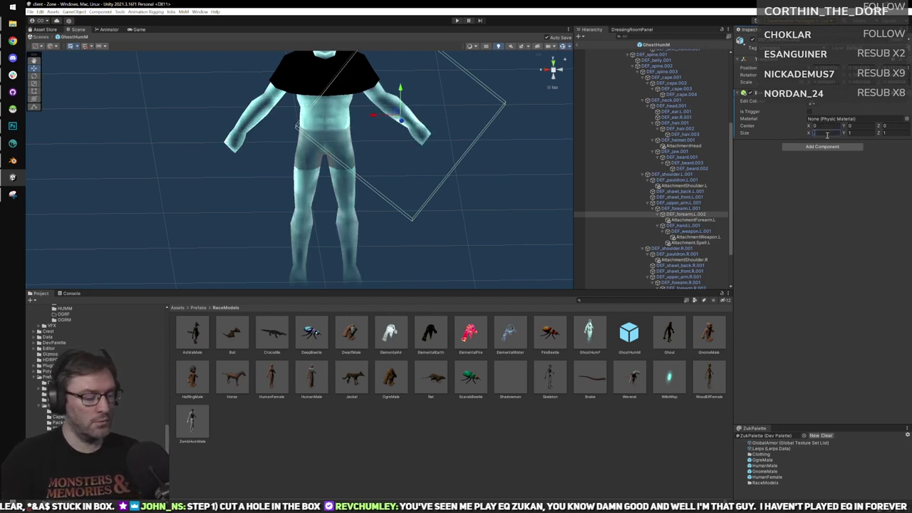
type("0.44")
key("Return")
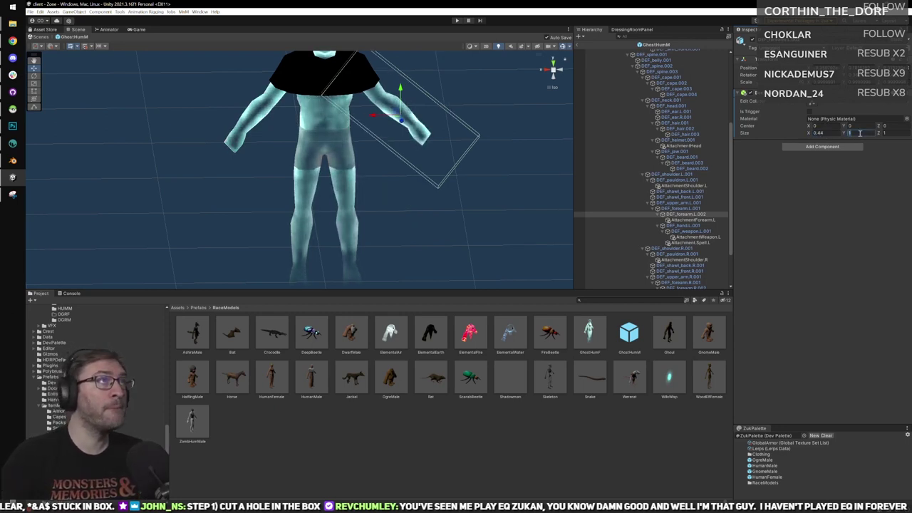
left_click(859, 133)
type(".6")
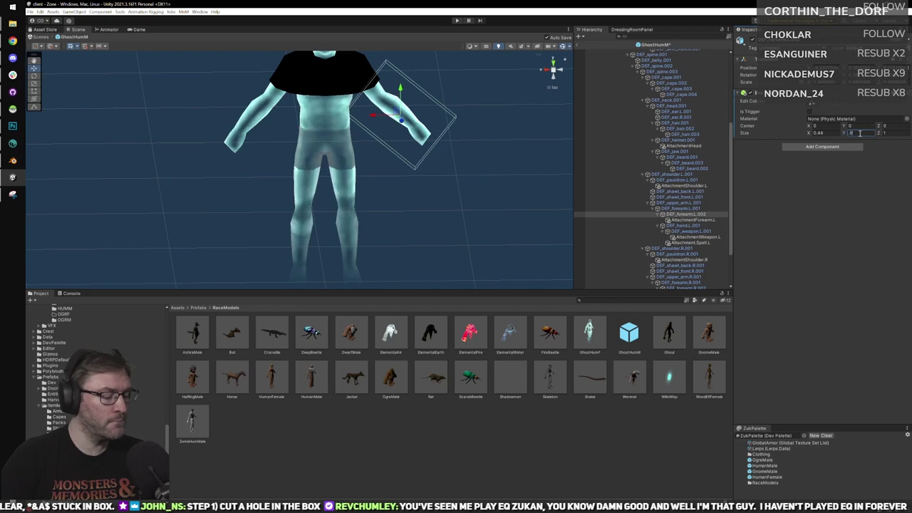
type("1")
left_click(901, 135)
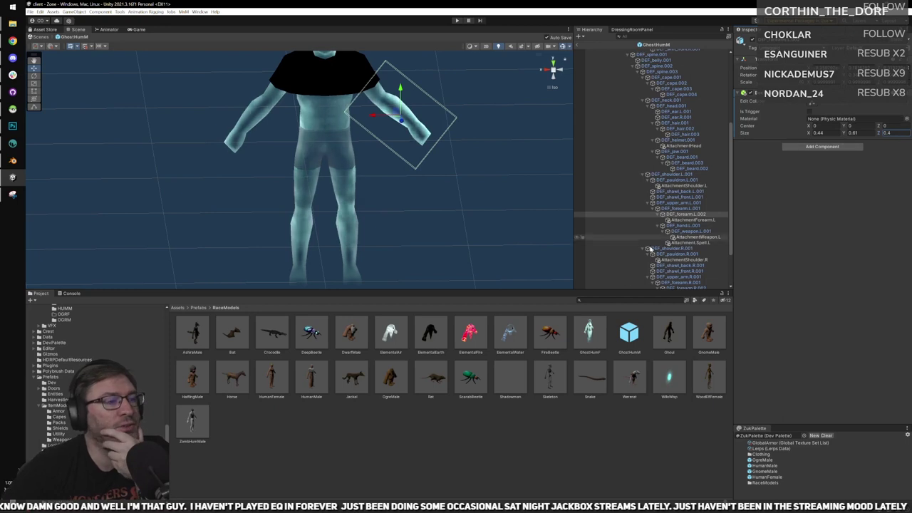
Add a Box Collider to the DEF_forearm.R.002 bone with size X 0.44, Y 0.61 and Z 0.4.
scroll(647, 274, "down", 1)
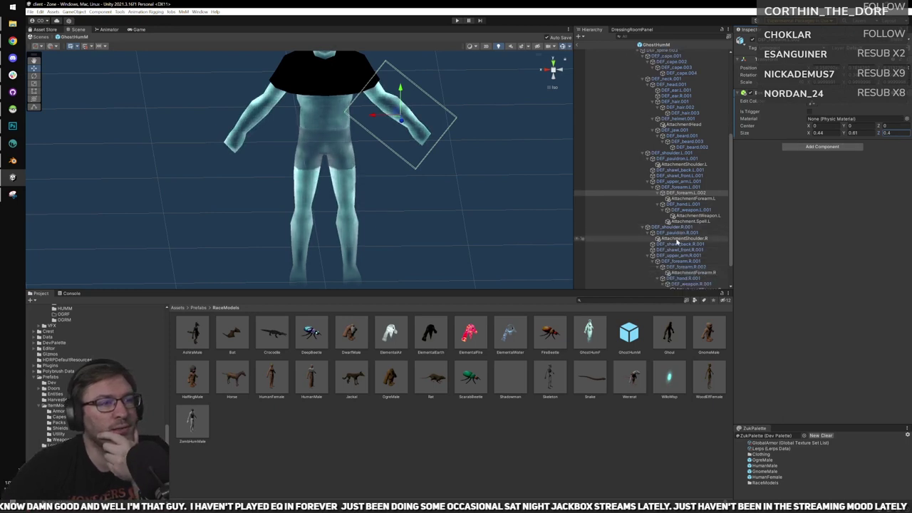
left_click(687, 267)
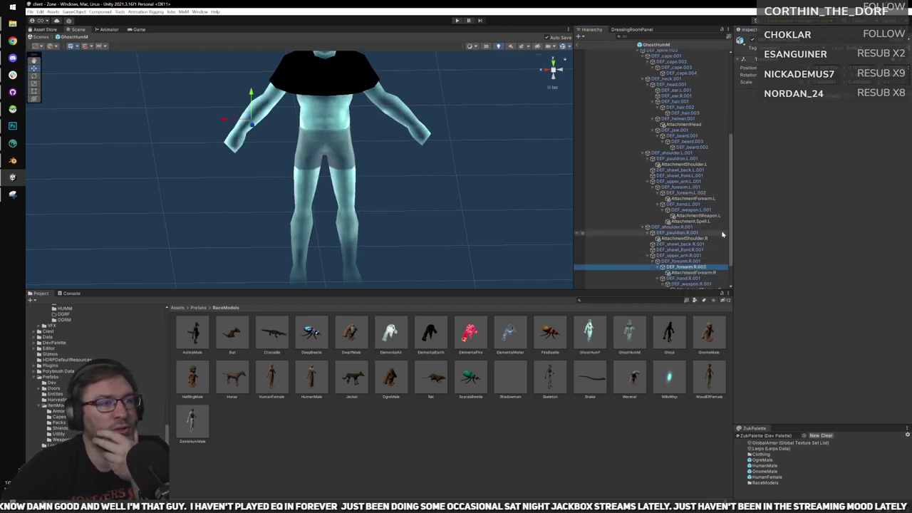
left_click(818, 98)
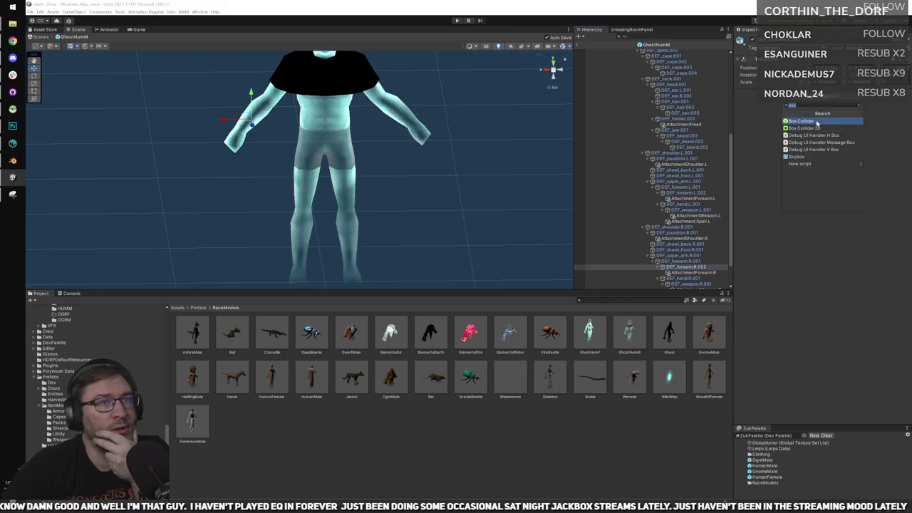
left_click(817, 121)
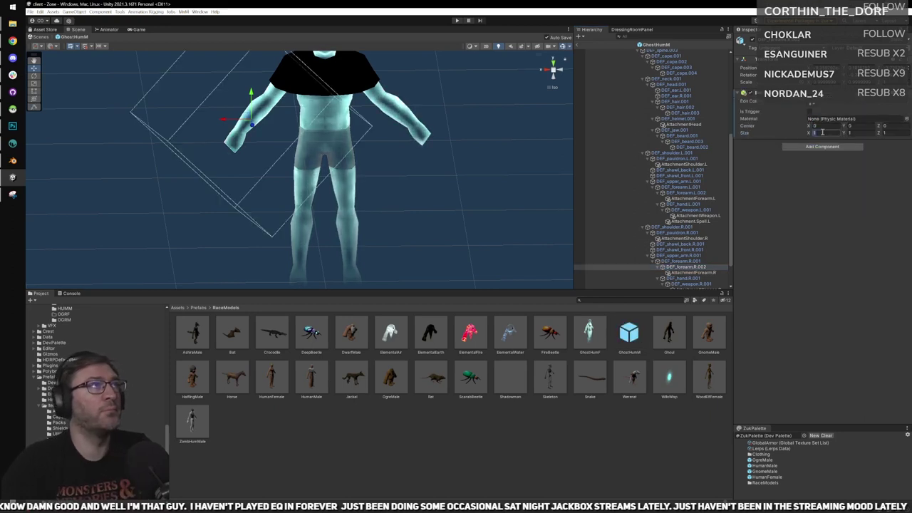
type(".44")
left_click(850, 132)
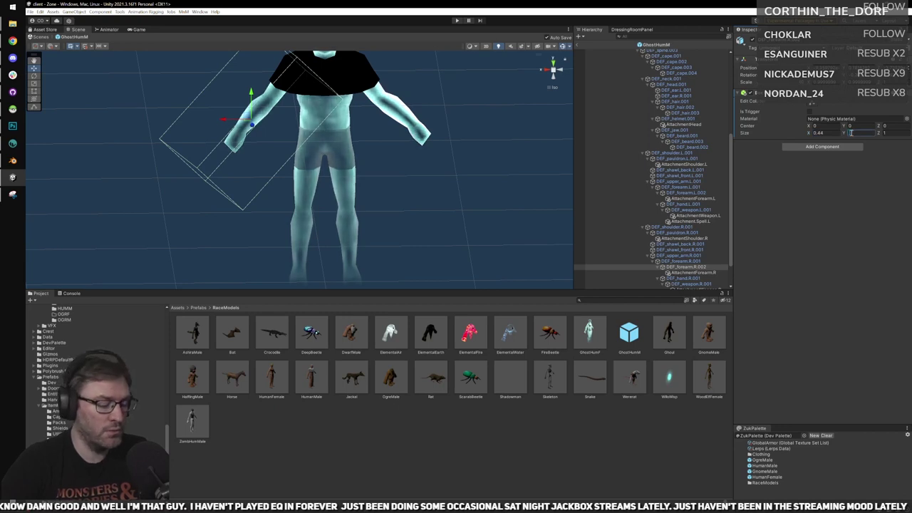
type(".61")
left_click(897, 132)
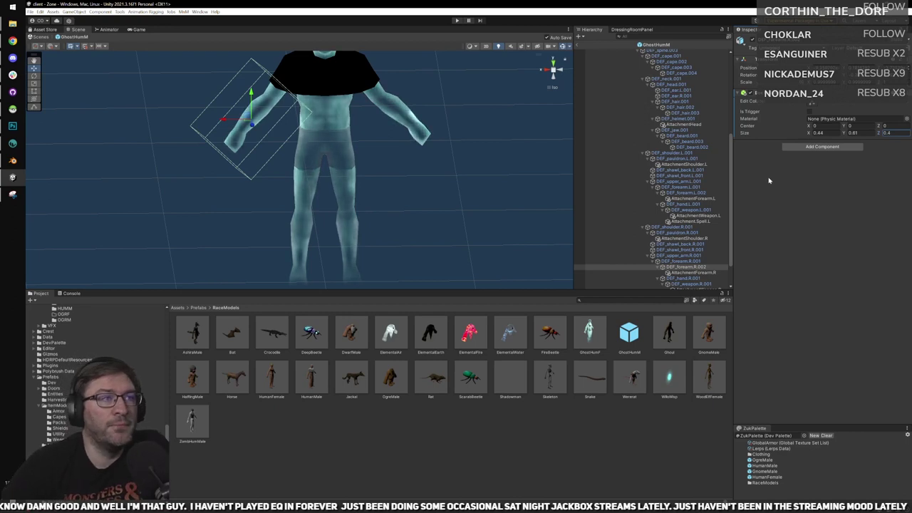
Show all colliders of the GhostHumM prefab together and inspect their fit around the body from several angles.
scroll(627, 107, "up", 8)
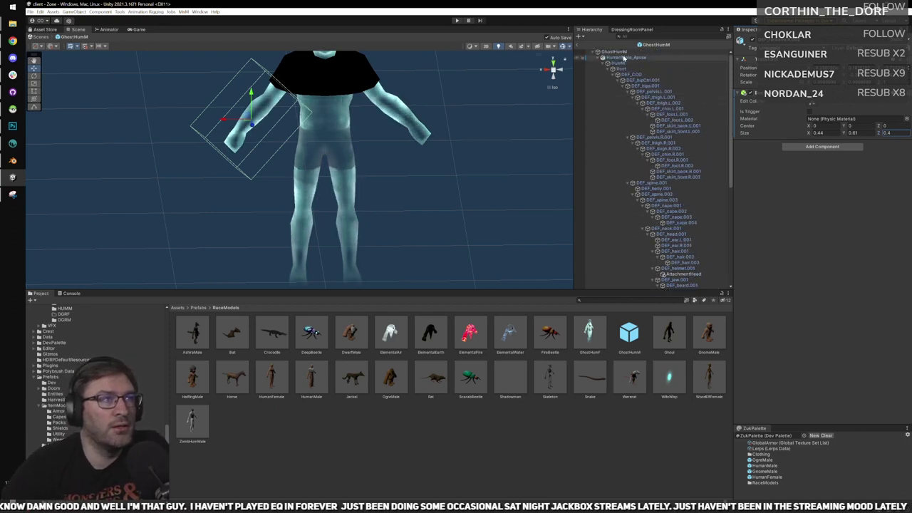
left_click(616, 53)
middle_click_drag(427, 93, 423, 141)
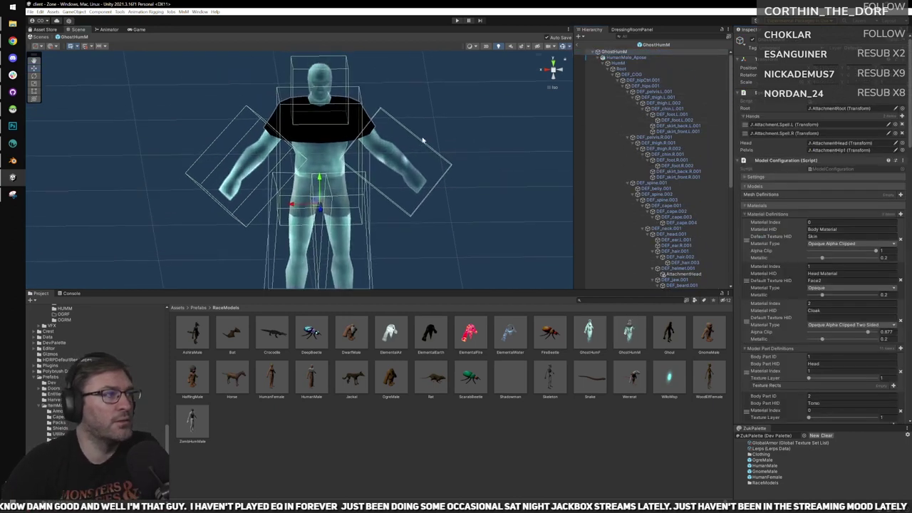
middle_click_drag(393, 220, 396, 153)
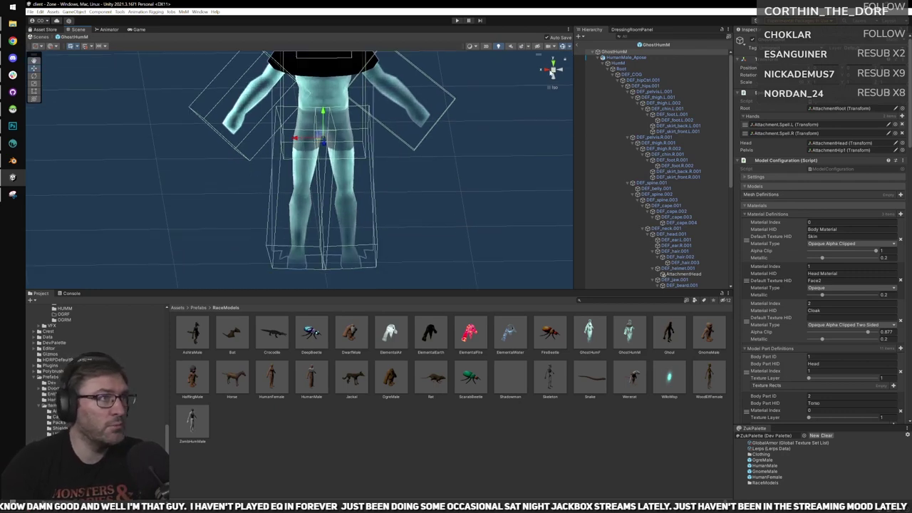
left_click(555, 71)
left_click_drag(331, 129, 378, 189, "alt")
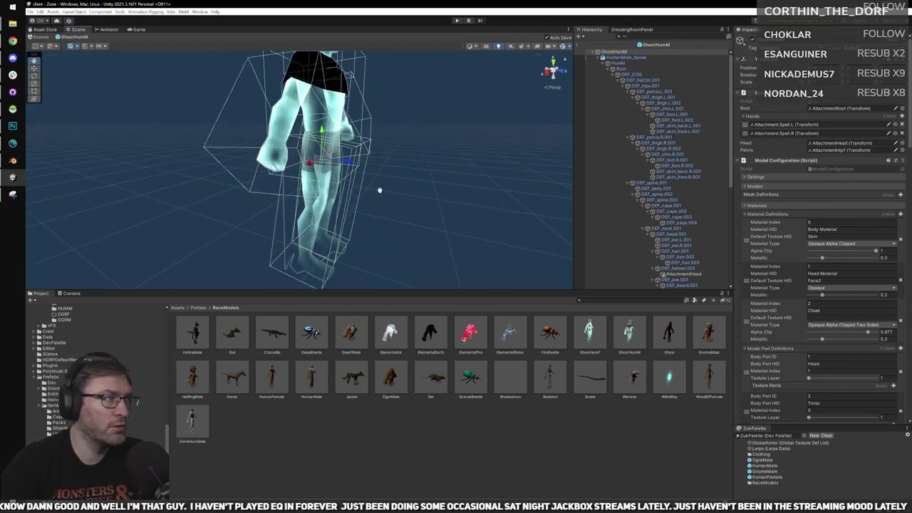
middle_click_drag(274, 80, 264, 160)
left_click_drag(264, 160, 237, 164, "alt")
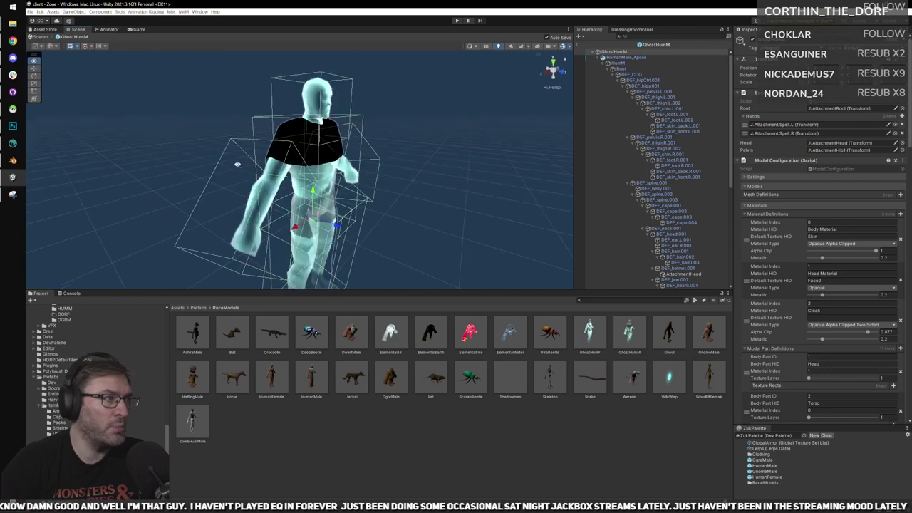
left_click_drag(402, 226, 371, 178, "alt")
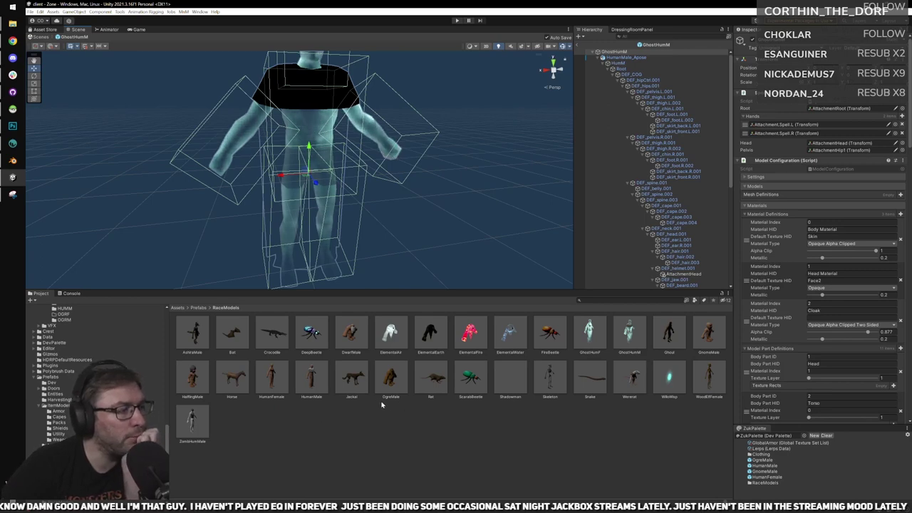
Open the Jackal prefab and inspect the components on its root and nested model objects.
left_click(351, 376)
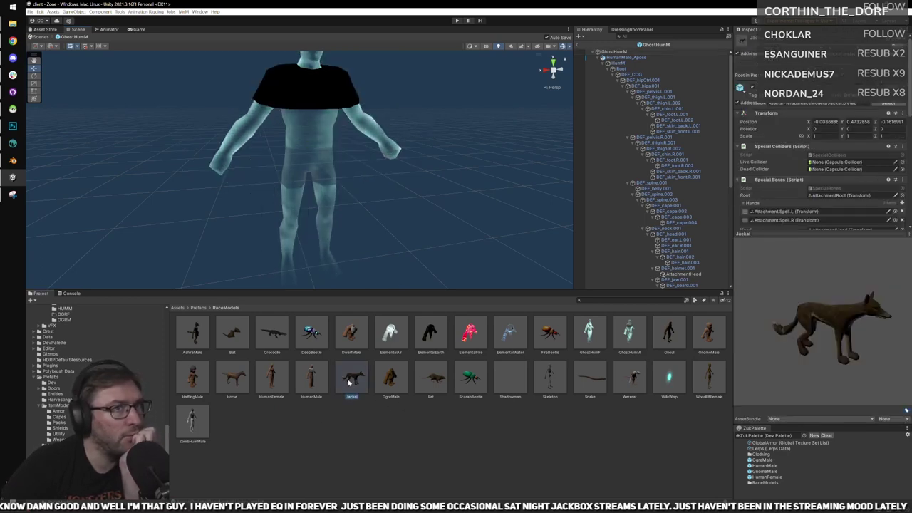
double_click(358, 376)
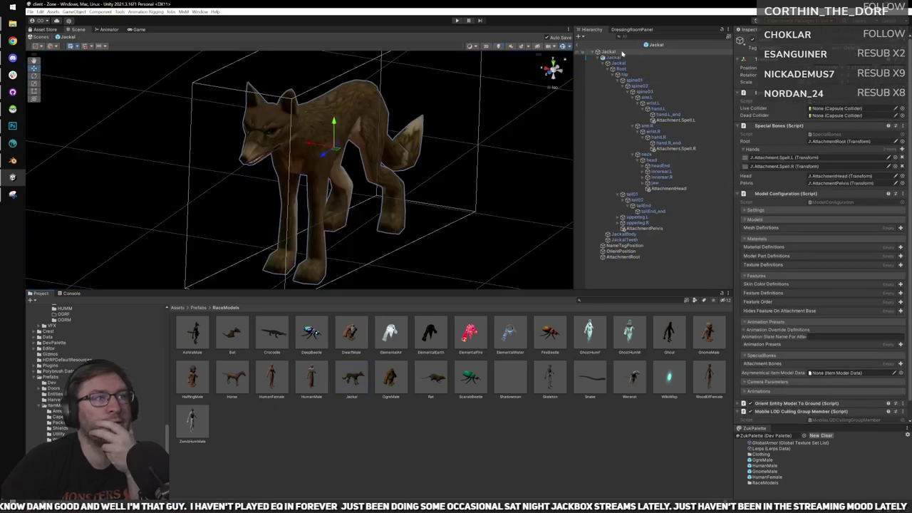
left_click(618, 57)
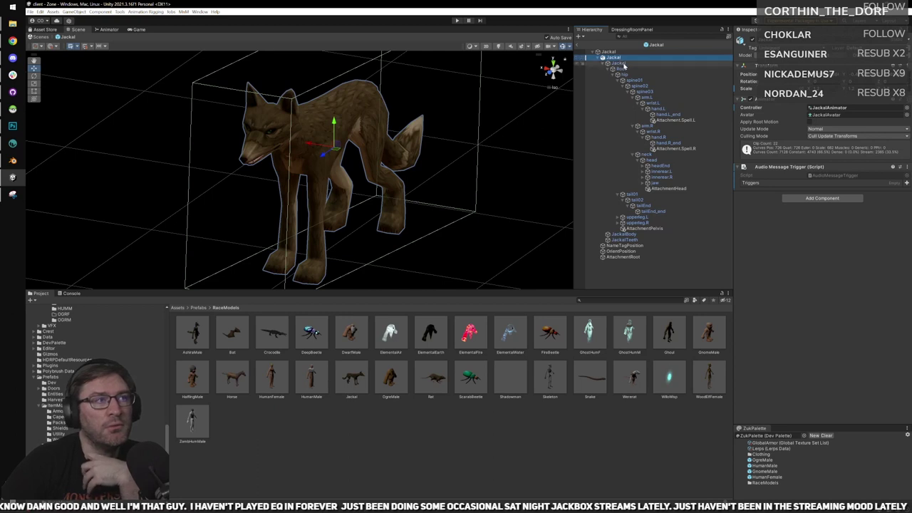
Try a rotation value of 0 on the Jackal armature object, undo it, and exit the prefab to the Zone scene.
left_click(621, 64)
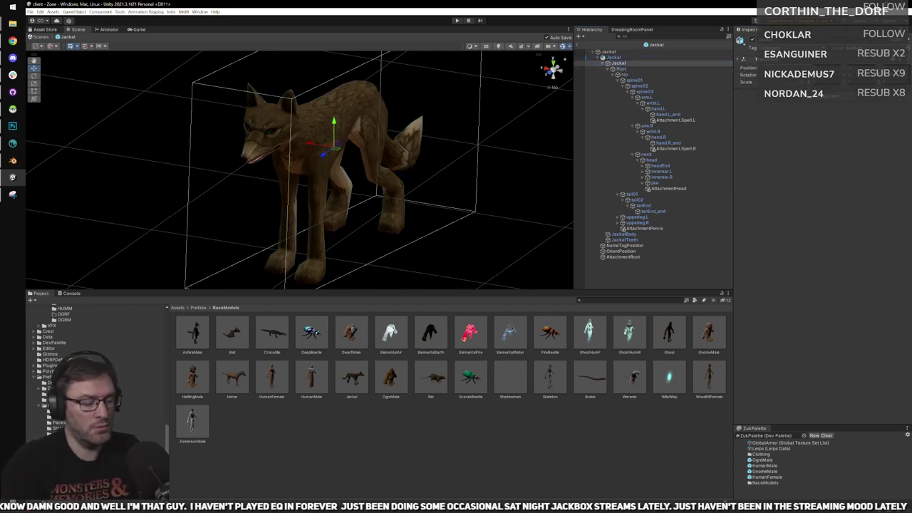
type("0")
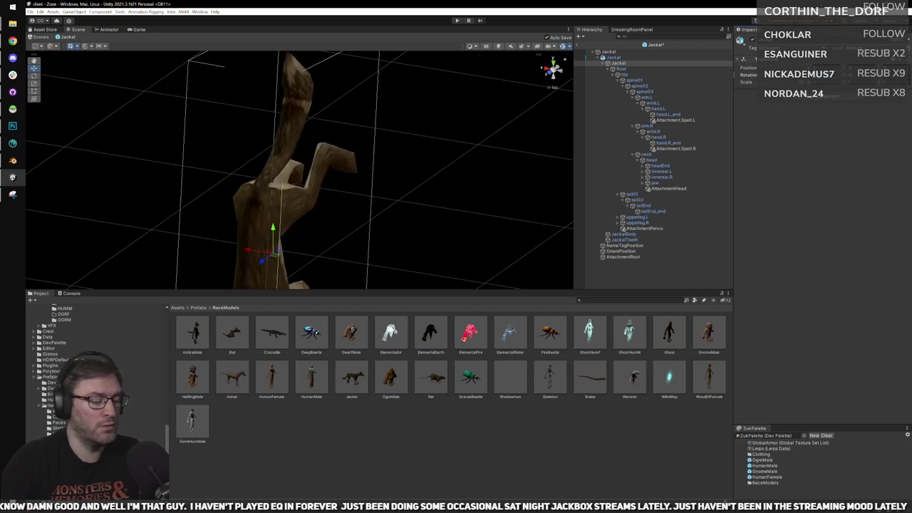
key("ctrl+z")
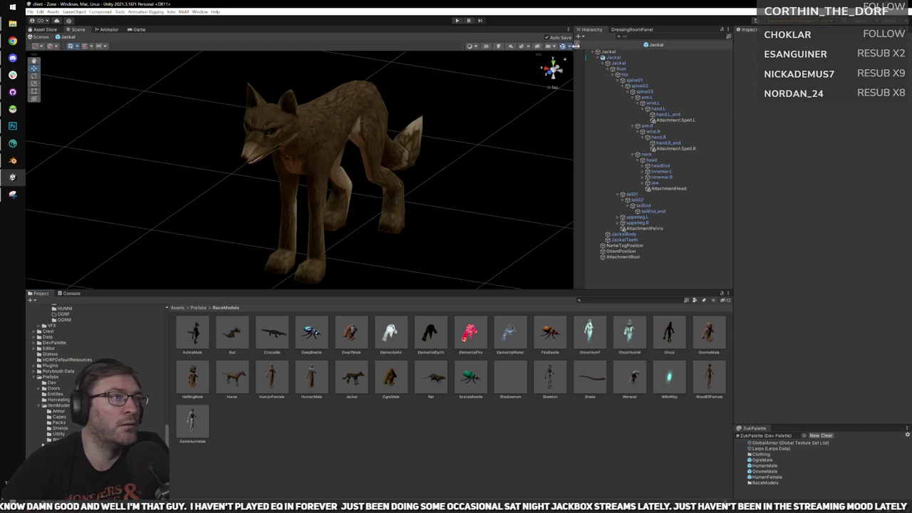
left_click(577, 45)
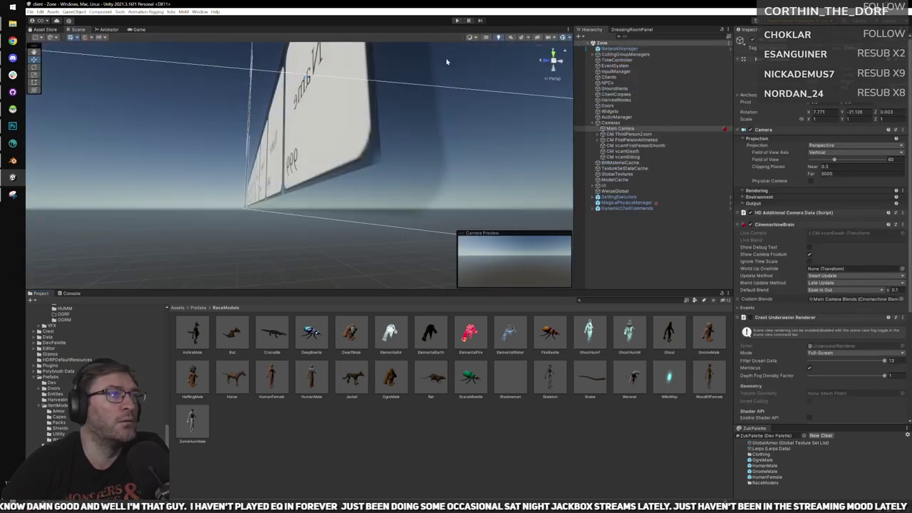
Run the game with the Game view maximized and enter the world on the Development Server as the level 60 Human Fighter.
left_click(457, 21)
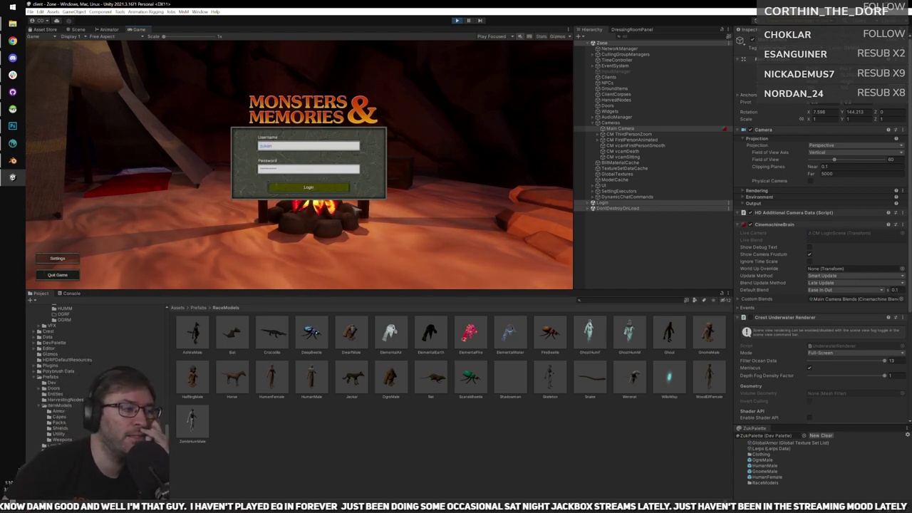
left_click(309, 187)
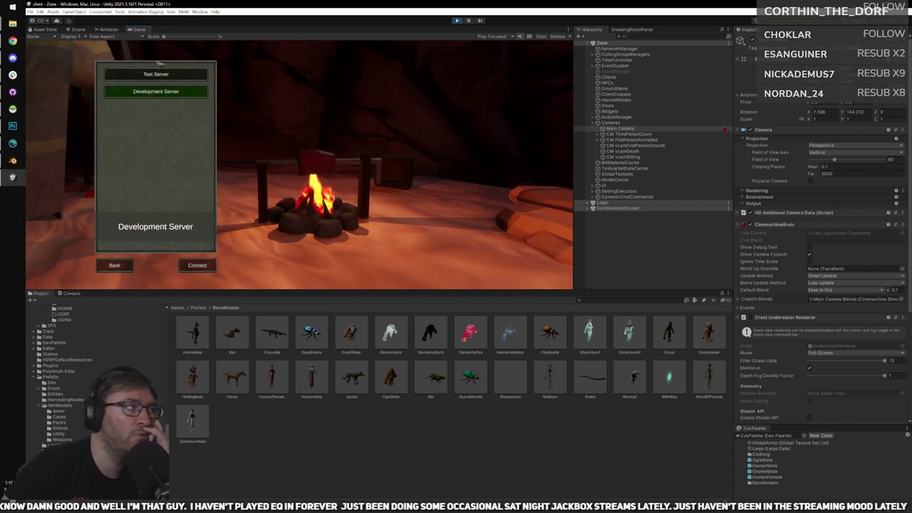
double_click(150, 30)
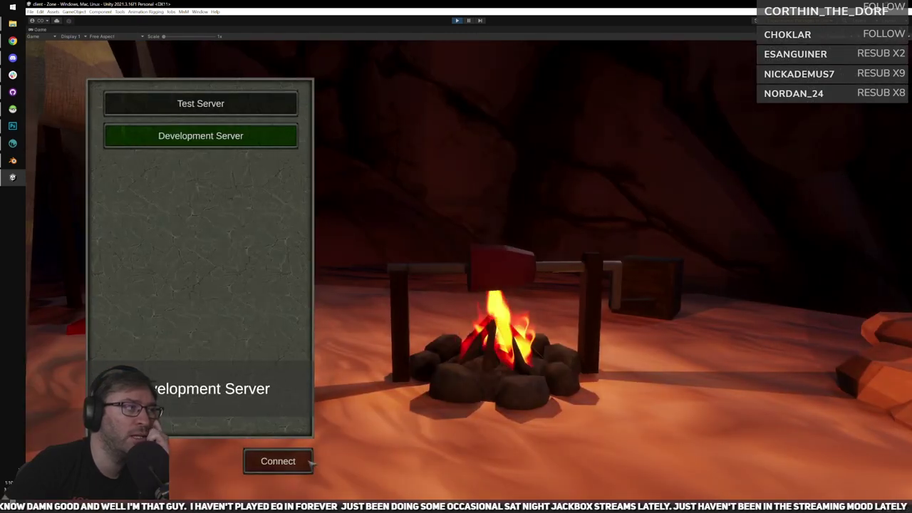
left_click(278, 461)
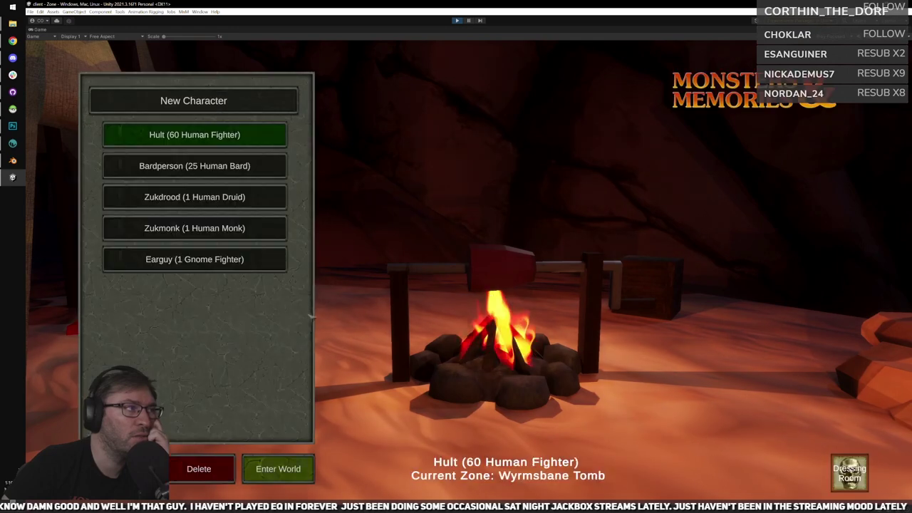
left_click(275, 466)
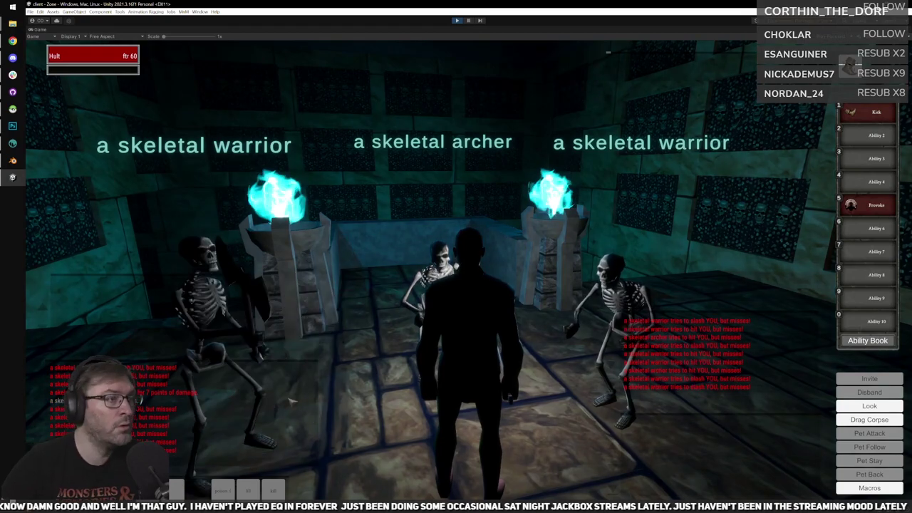
Target a skeletal warrior in the tomb room, start attacking it and watch the melee from another angle.
key("w")
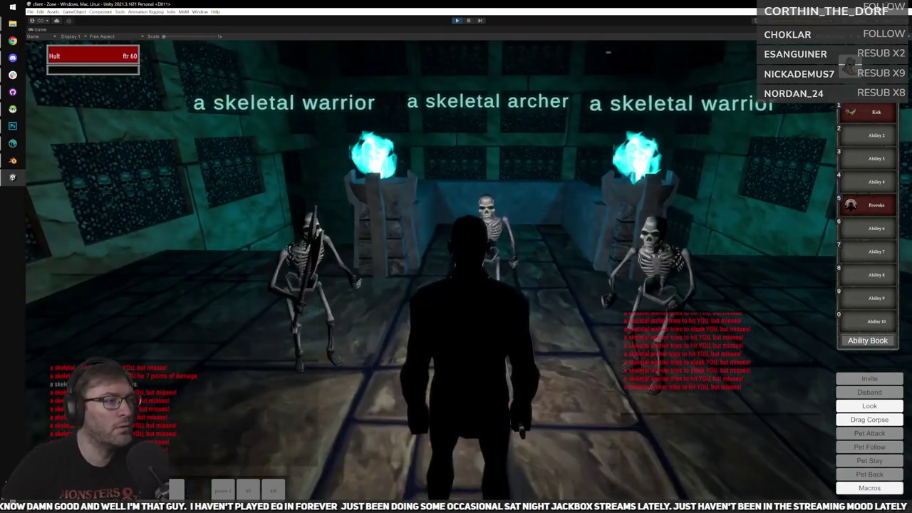
key("Tab")
key("a")
key("w")
key("q")
right_click_drag(456, 271, 528, 296)
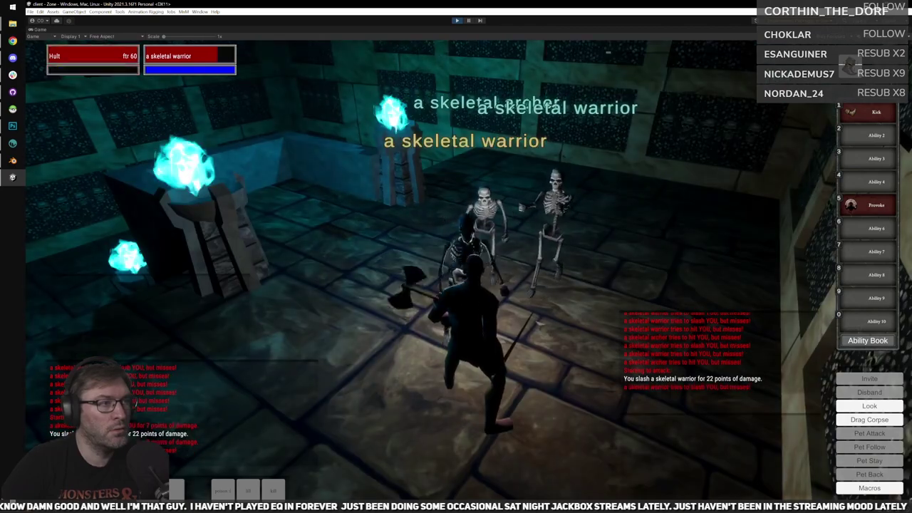
right_click_drag(539, 324, 677, 336)
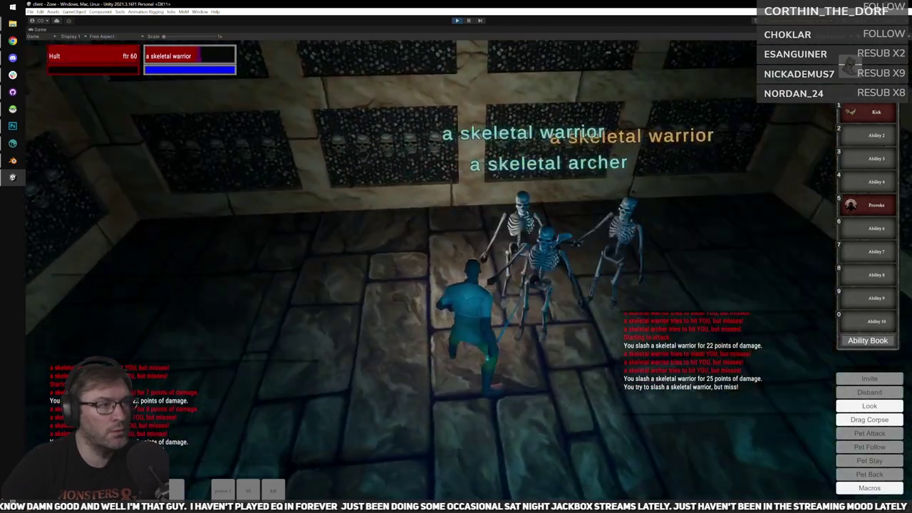
Retreat down the ramp while fighting so the skeletons follow, and finish off the first skeletal warrior.
key("a")
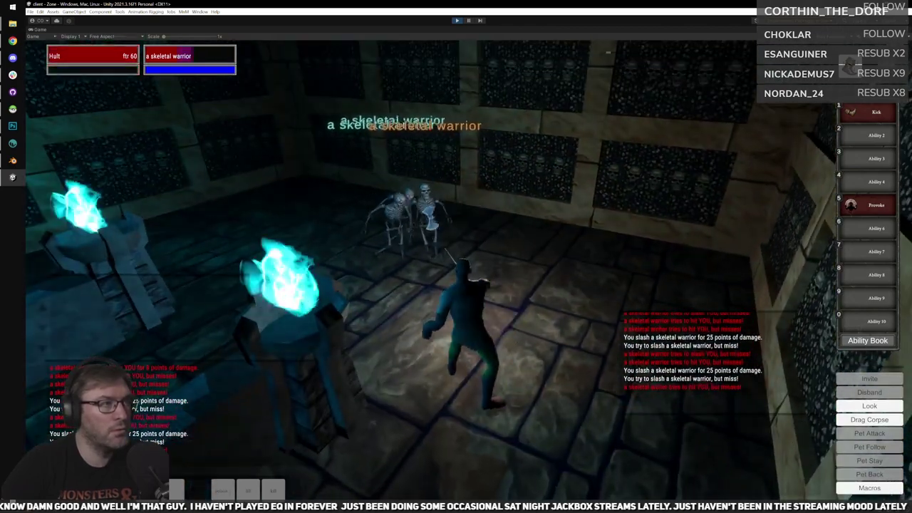
key("s")
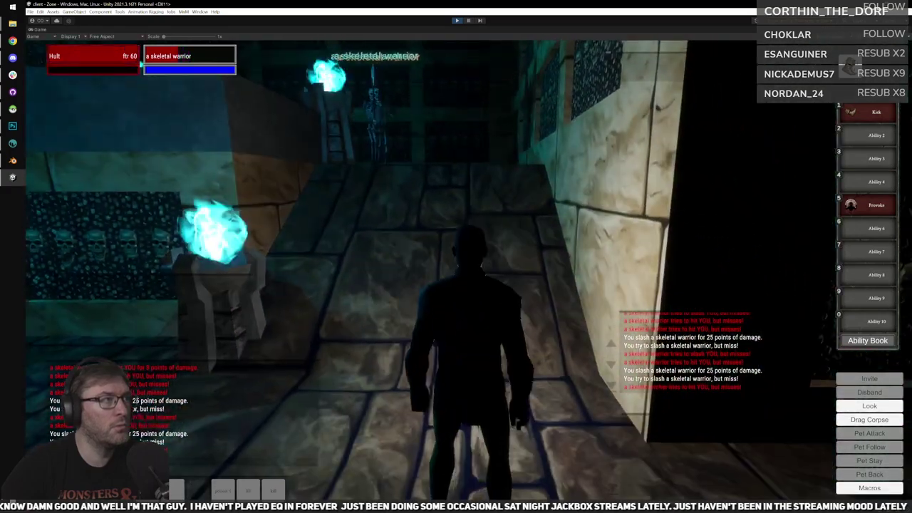
right_click_drag(456, 271, 556, 342)
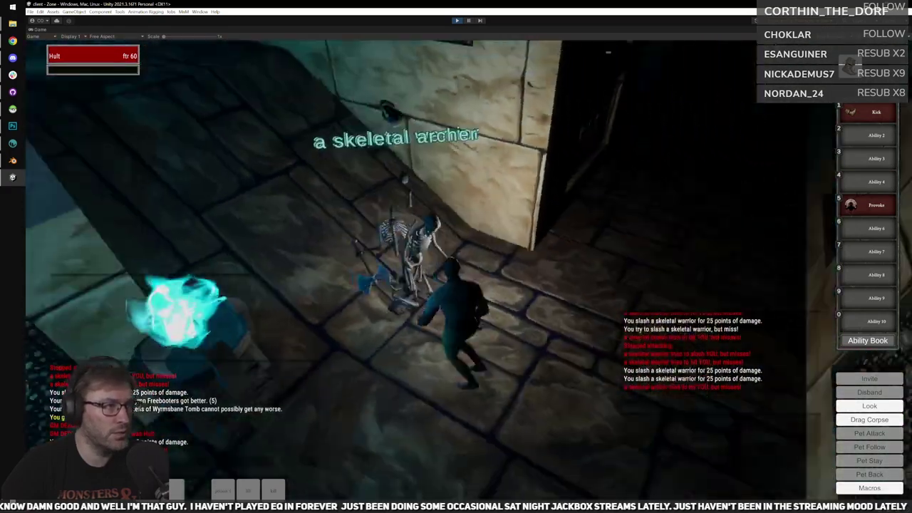
key("a")
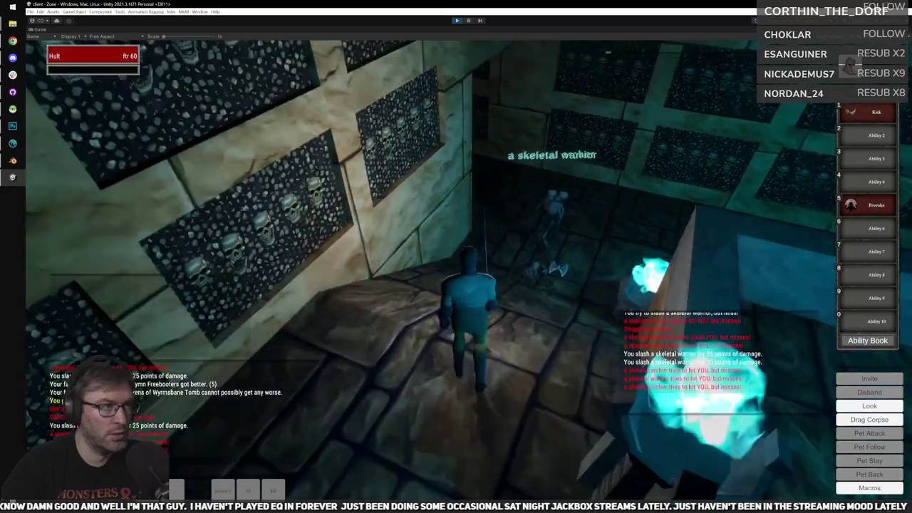
key("s")
Target the second skeletal warrior, close in with auto-attack on and use Kick on it.
key("Tab")
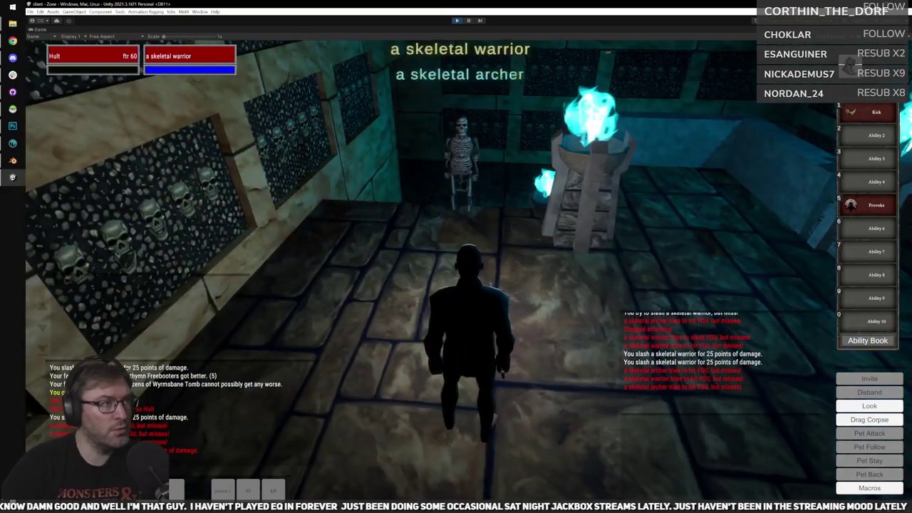
key("w")
key("a")
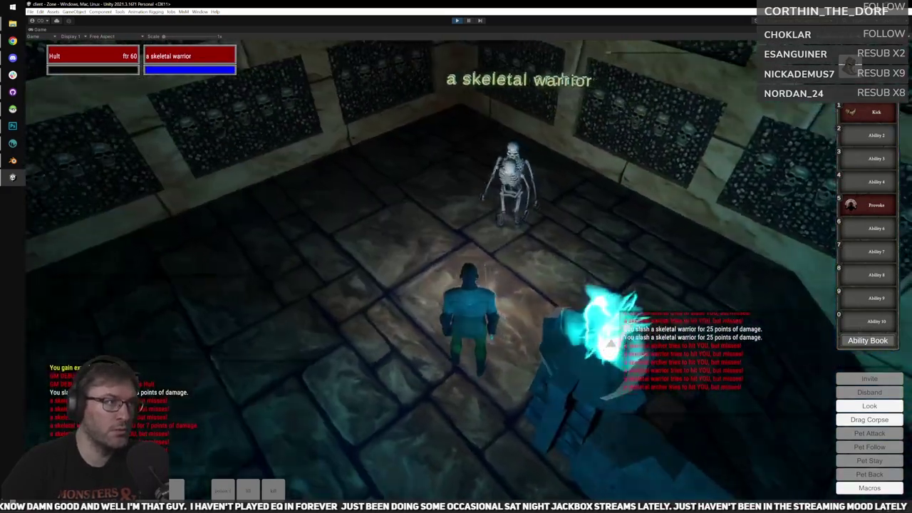
key("a")
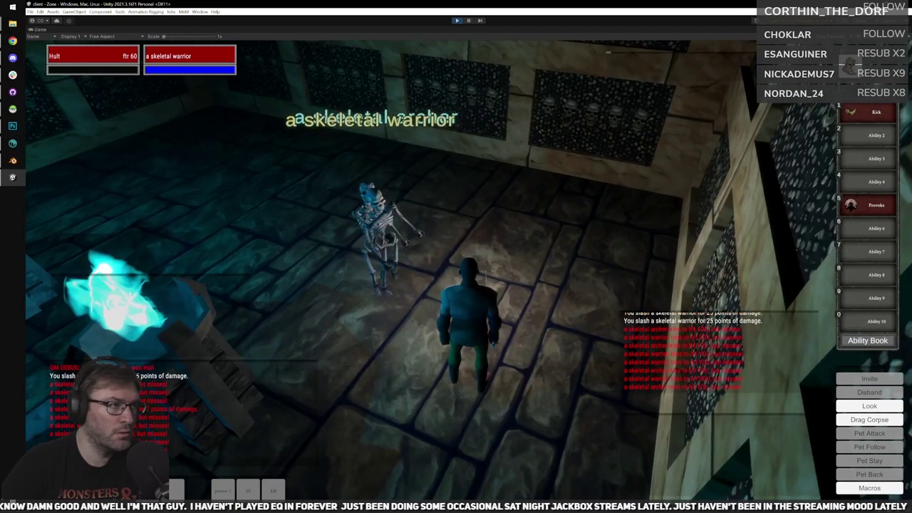
key("a")
key("q")
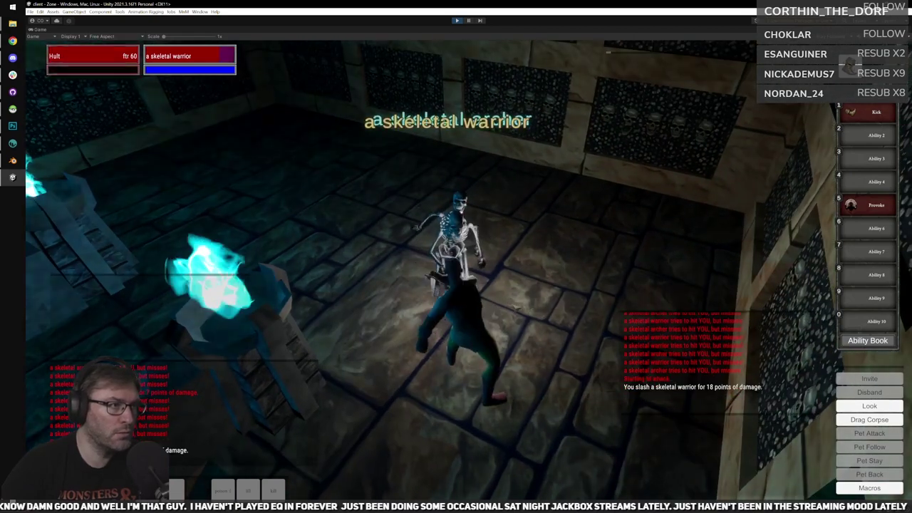
key("1")
key("1")
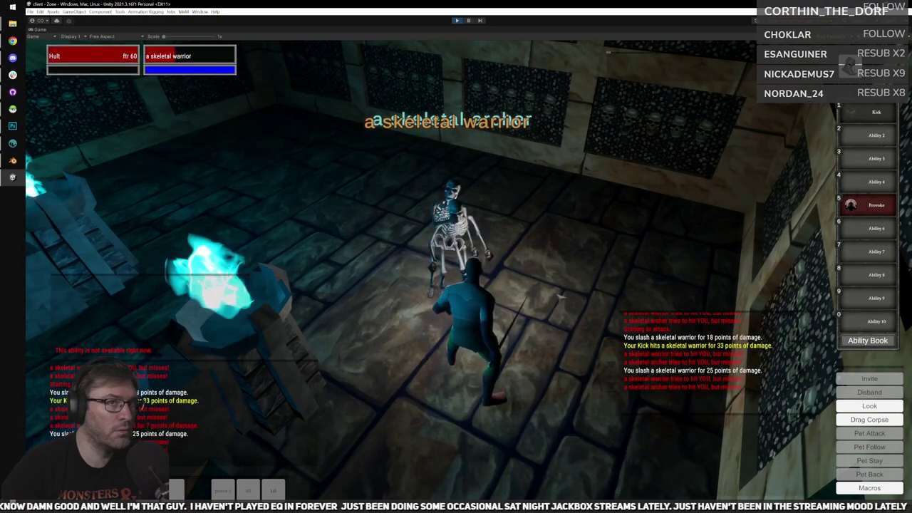
Use Provoke on the second skeletal warrior while continuing the attack.
right_click_drag(557, 296, 617, 279)
key("5")
key("5")
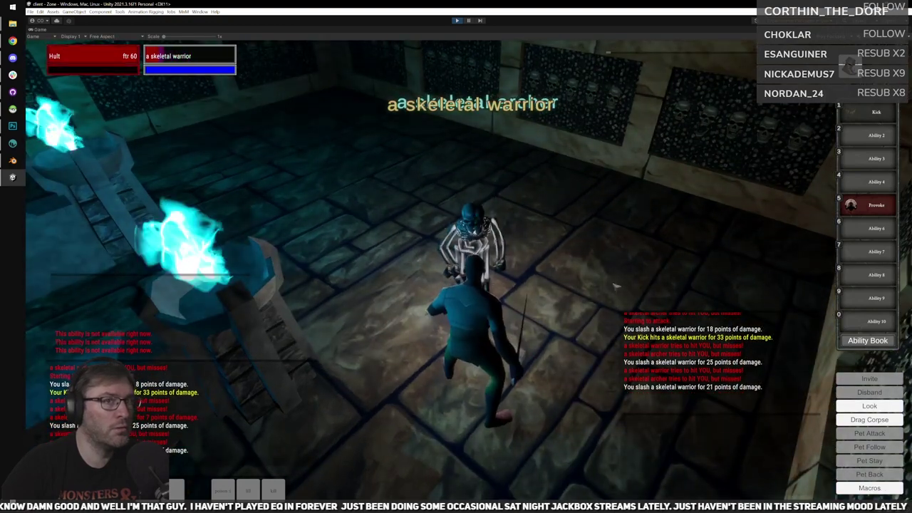
left_click(885, 211)
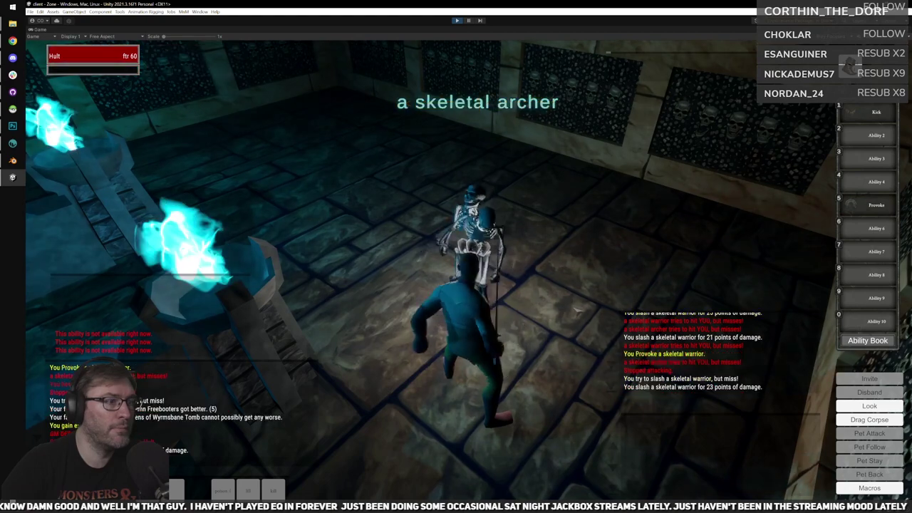
Target the skeletal archer, cast Mesmerize on it and back away to watch it from a distance.
right_click_drag(570, 303, 576, 311)
key("s")
key("Tab")
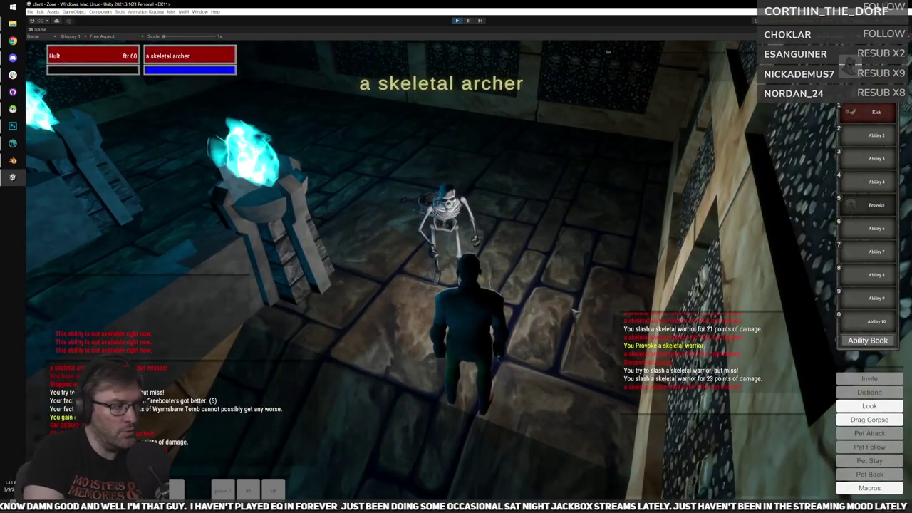
key("1")
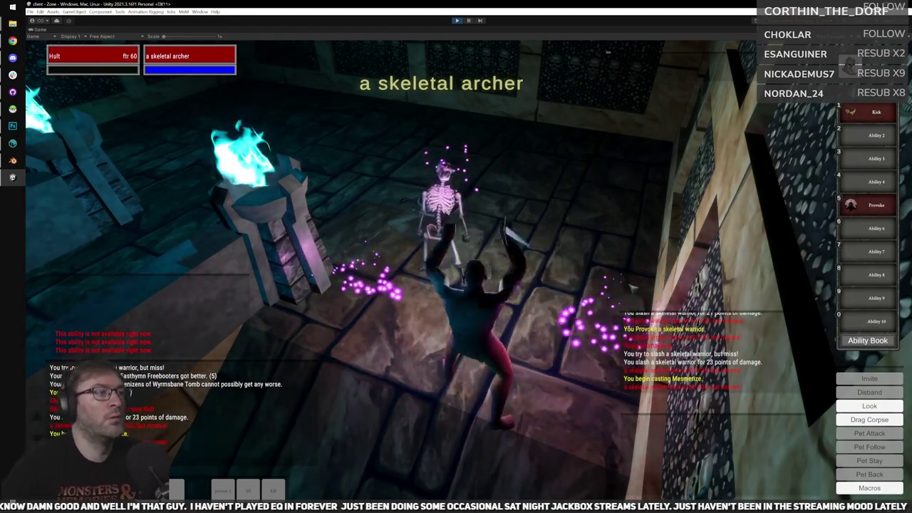
key("w")
key("s")
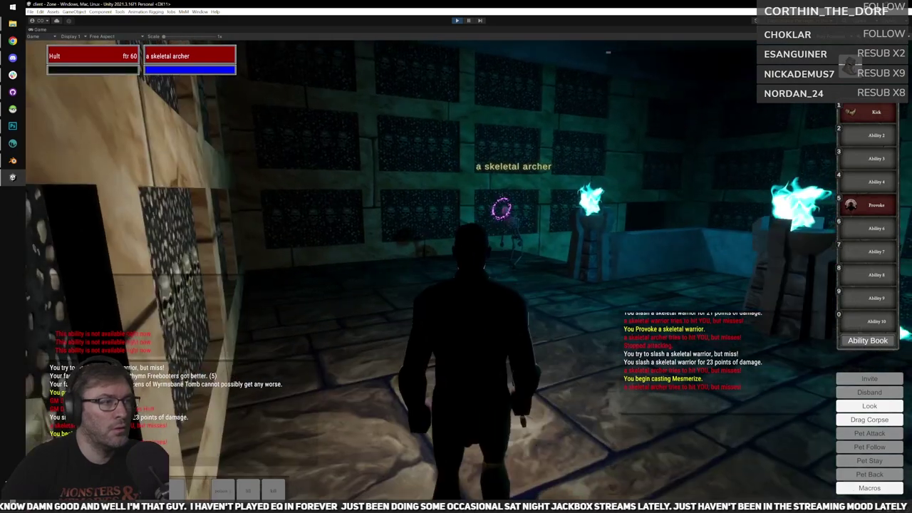
right_click_drag(660, 278, 654, 285)
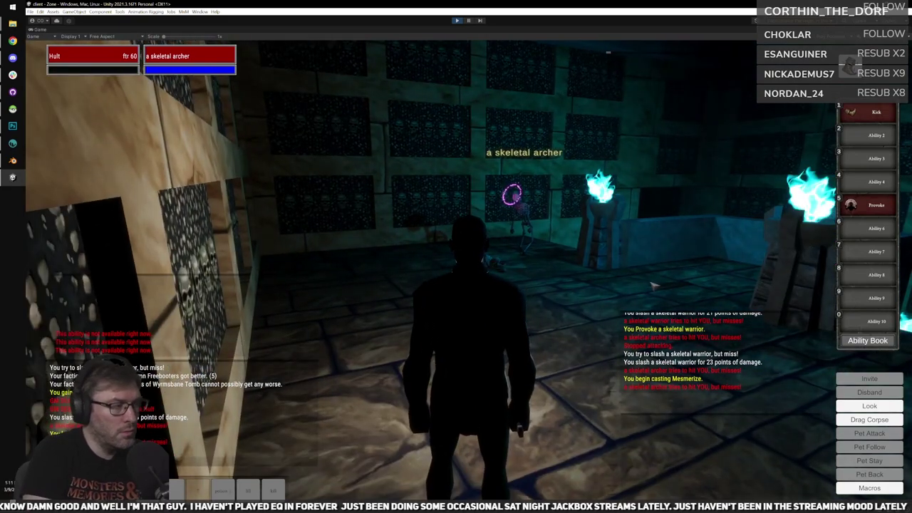
Cast Placate and Memory Fog on the skeletal archer.
key("2")
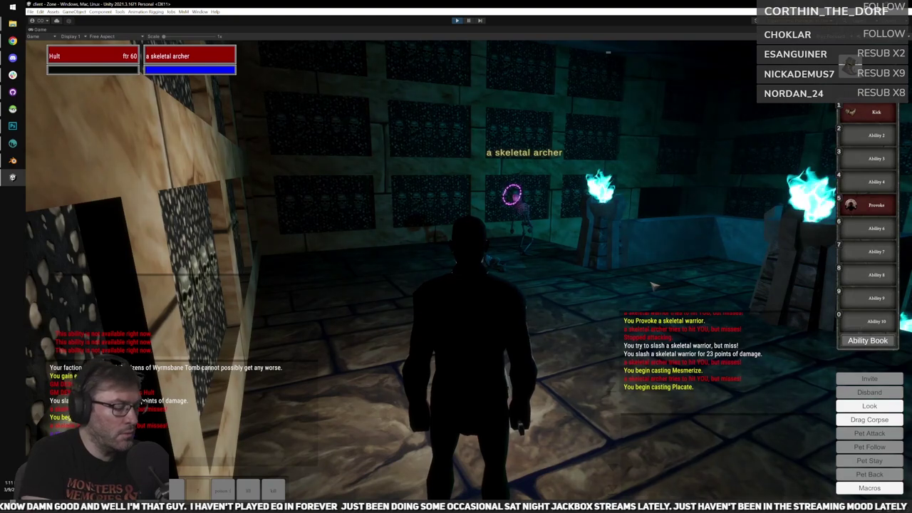
key("2")
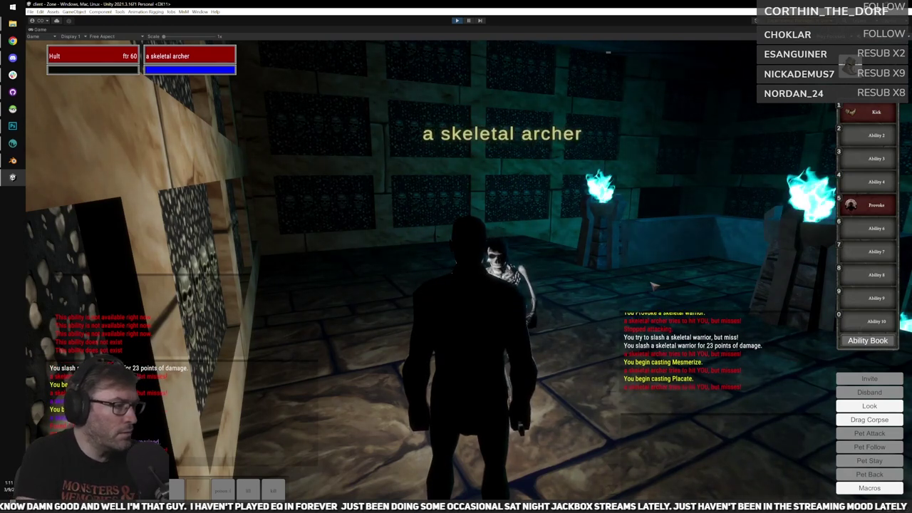
key("alt+3")
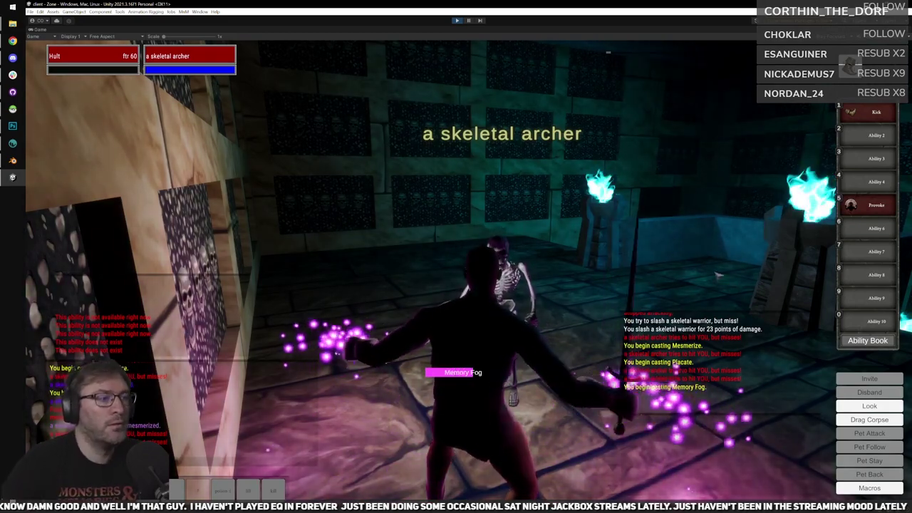
right_click_drag(718, 275, 837, 285)
scroll(455, 271, "up", 5)
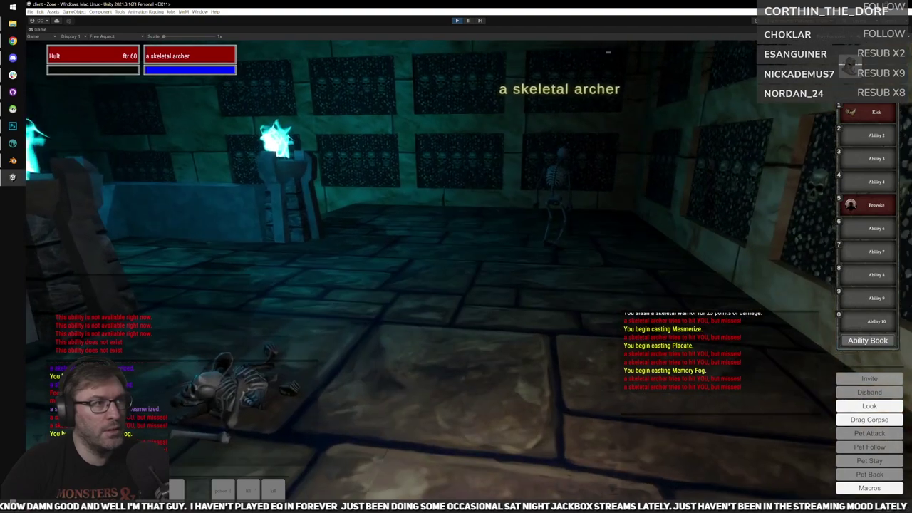
Loot the skeletal warrior's corpse, equipping the sleeves in the arms slot and taking the remaining items.
key("s")
key("w")
key("a")
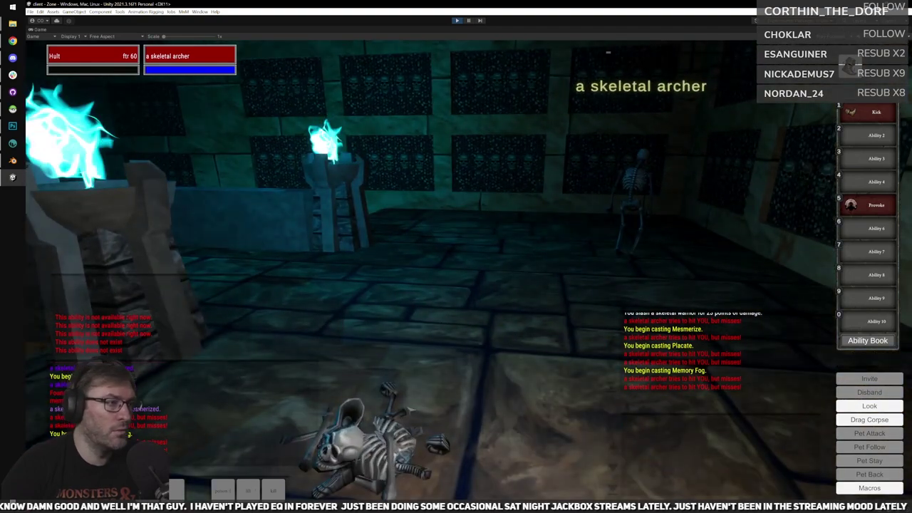
right_click(411, 410)
left_click(584, 173)
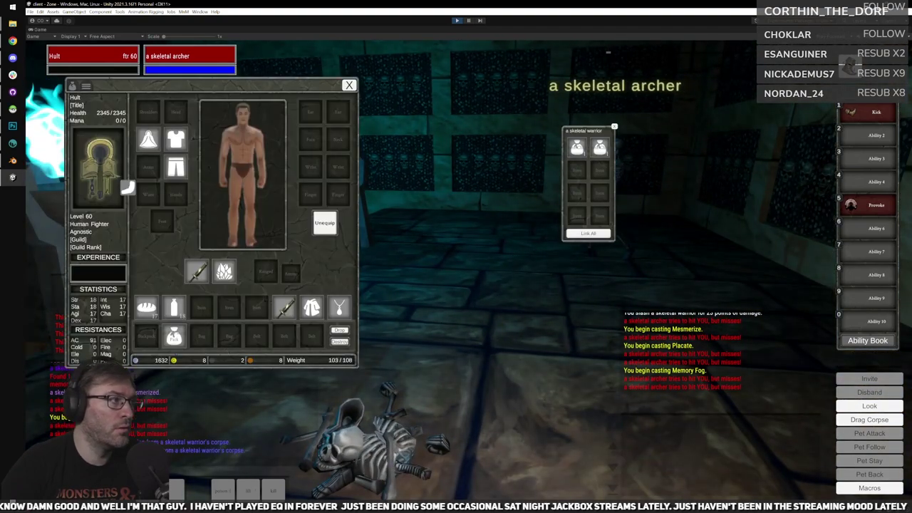
left_click(151, 171)
key("d")
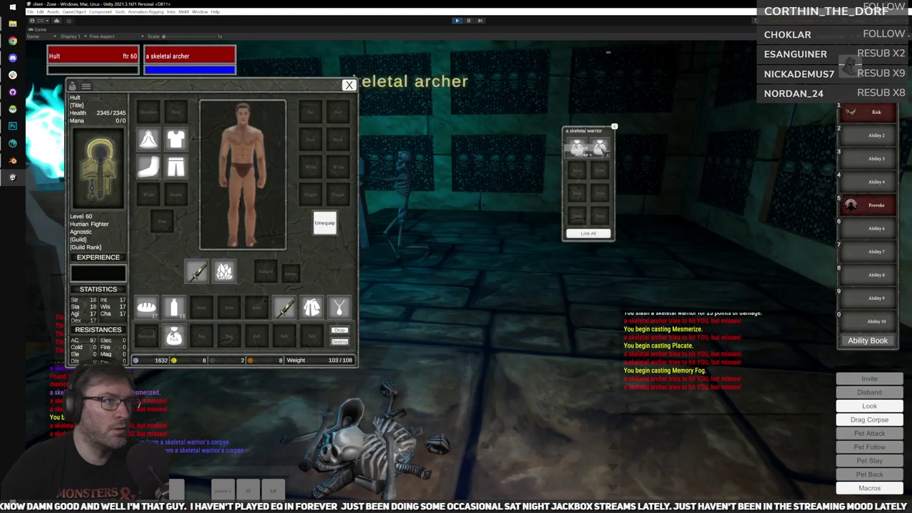
right_click(581, 151)
right_click(580, 150)
key("a")
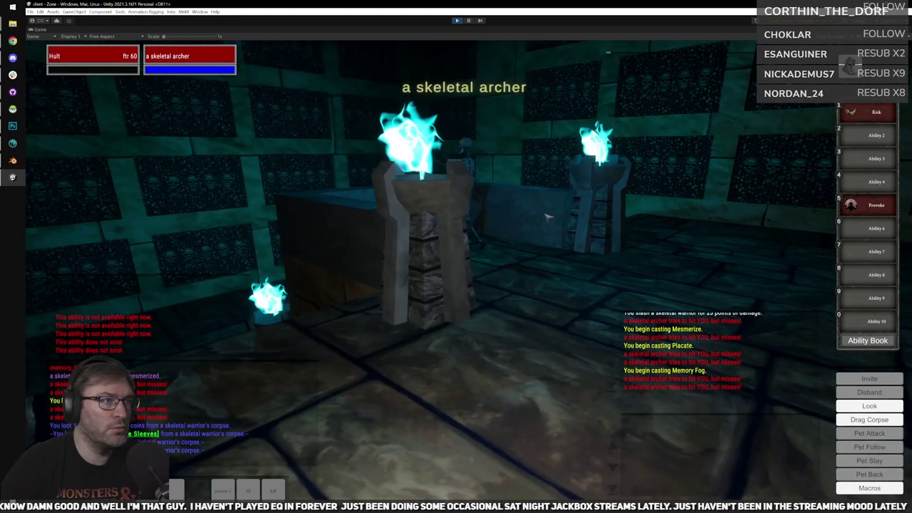
Follow the skeletal archer towards the torch-lit alcove and examine how the skeletons move around the room.
key("w")
key("w")
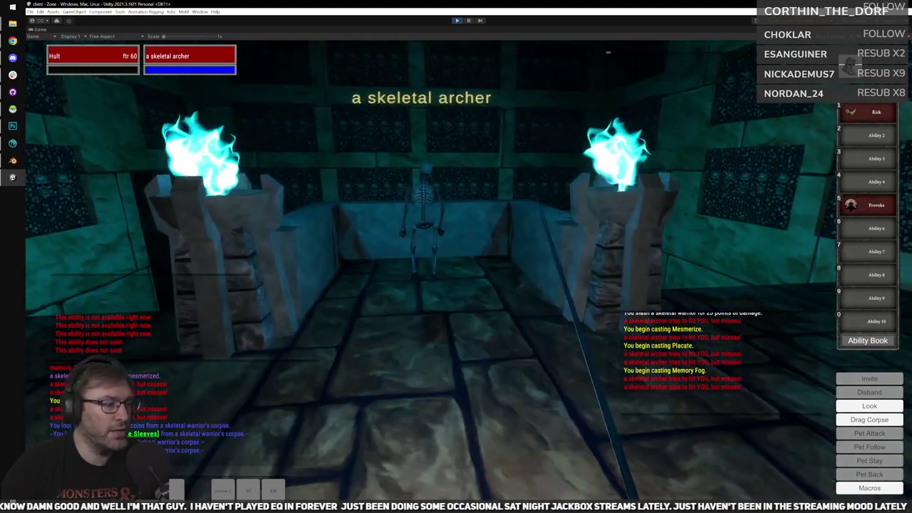
scroll(517, 258, "down", 5)
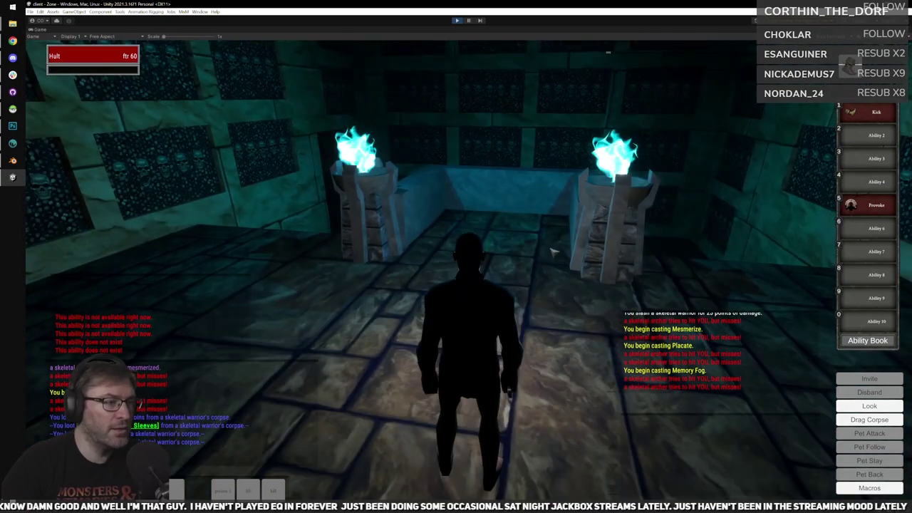
left_click_drag(553, 251, 535, 259)
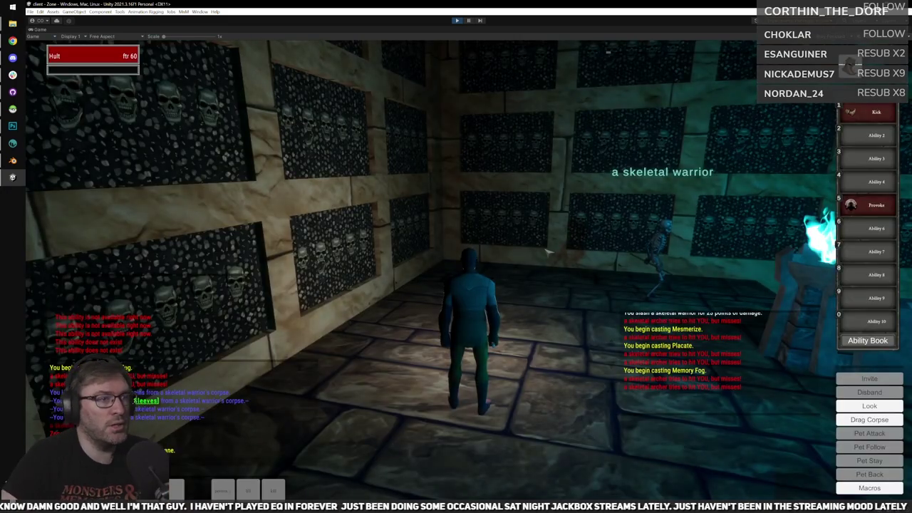
mouse_move(542, 251)
right_mouse_down()
mouse_move(552, 258)
mouse_move(548, 274)
right_mouse_up()
left_click(538, 290)
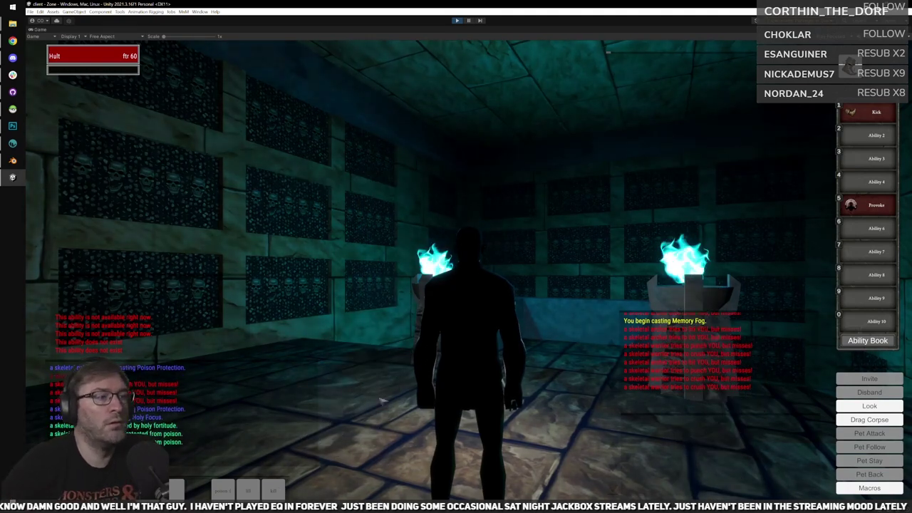
Look down over the skeletons attacking by the torches and destroy them one by one with the kill macro.
right_click_drag(427, 285, 421, 321)
right_click_drag(533, 277, 544, 281)
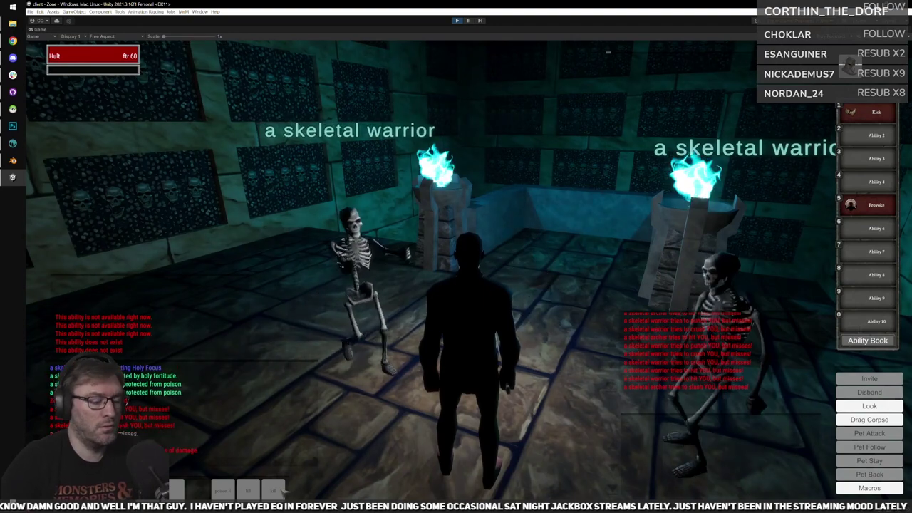
left_click(281, 489)
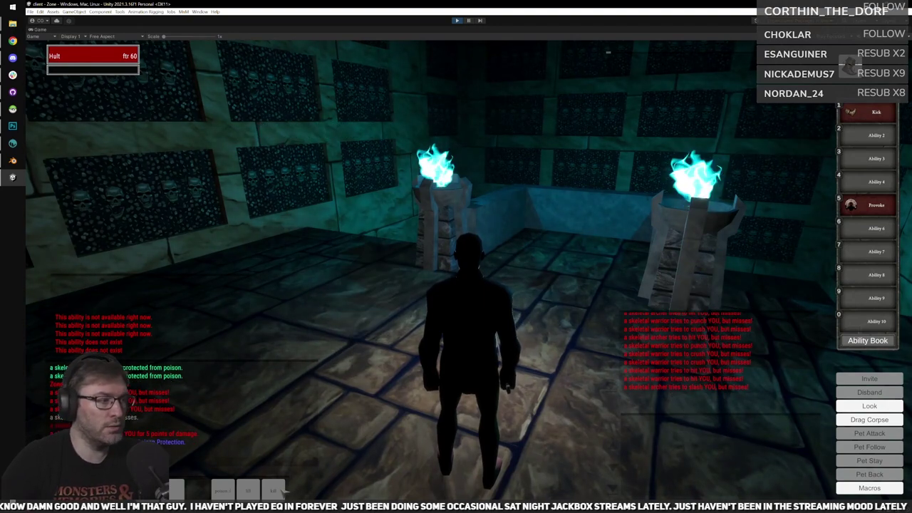
key("Tab")
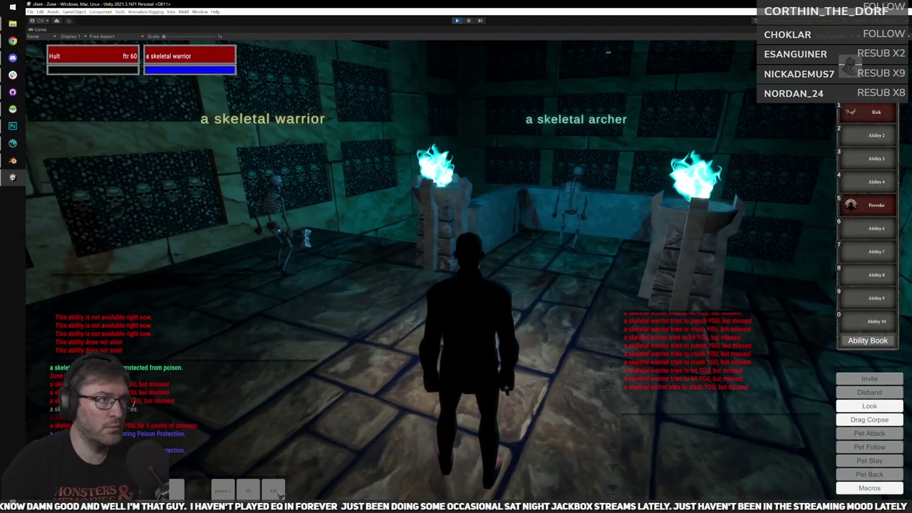
key("d")
key("Tab")
left_click(280, 491)
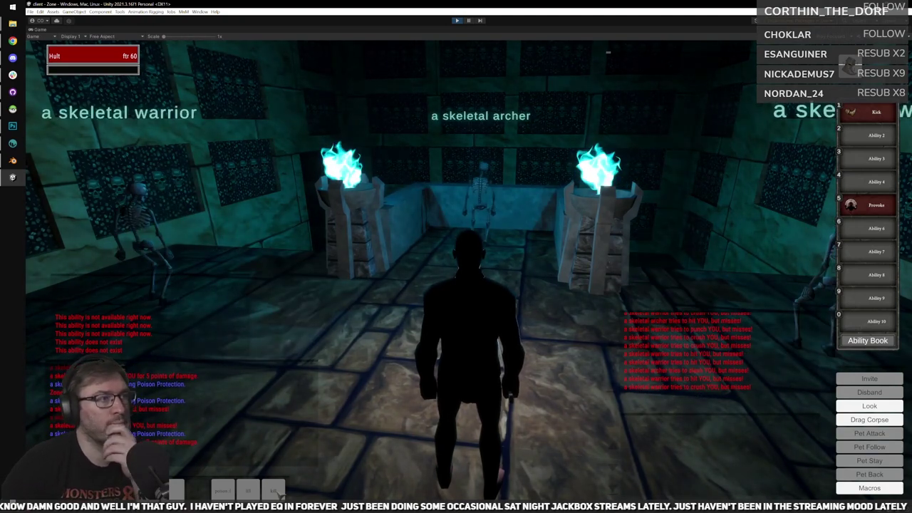
Target the skeletal archer between the torches and a further skeleton, running the kill macro on each.
key("Tab")
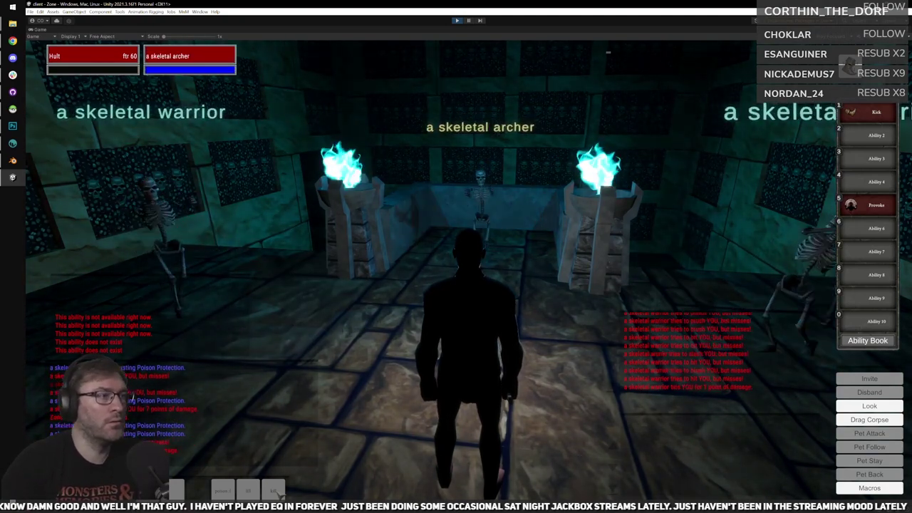
left_click(280, 493)
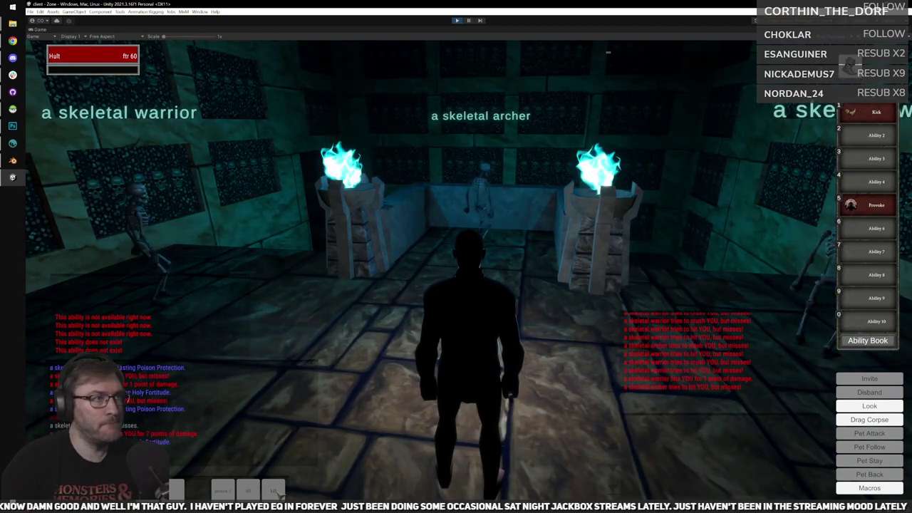
key("Tab")
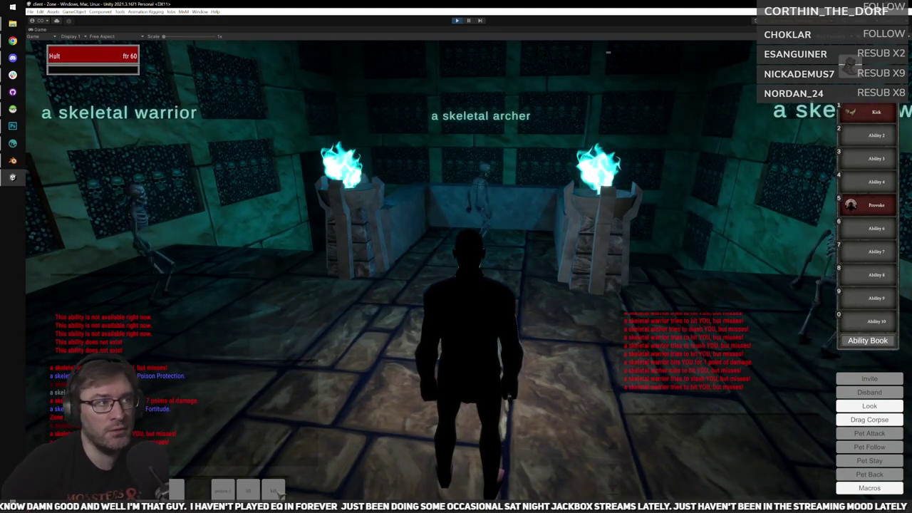
key("Tab")
left_click(279, 492)
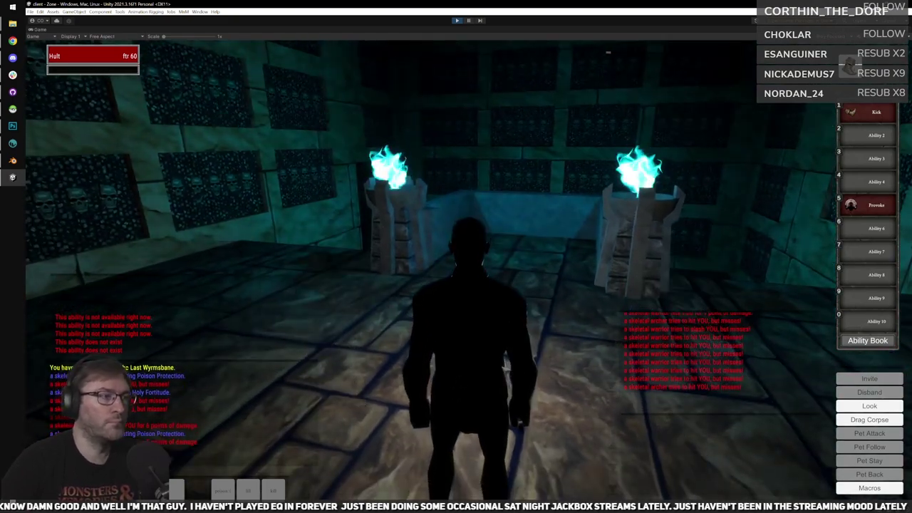
Switch to a first-person view and examine the skeletal archer and warrior up close.
scroll(535, 325, "up", 5)
left_click(539, 249)
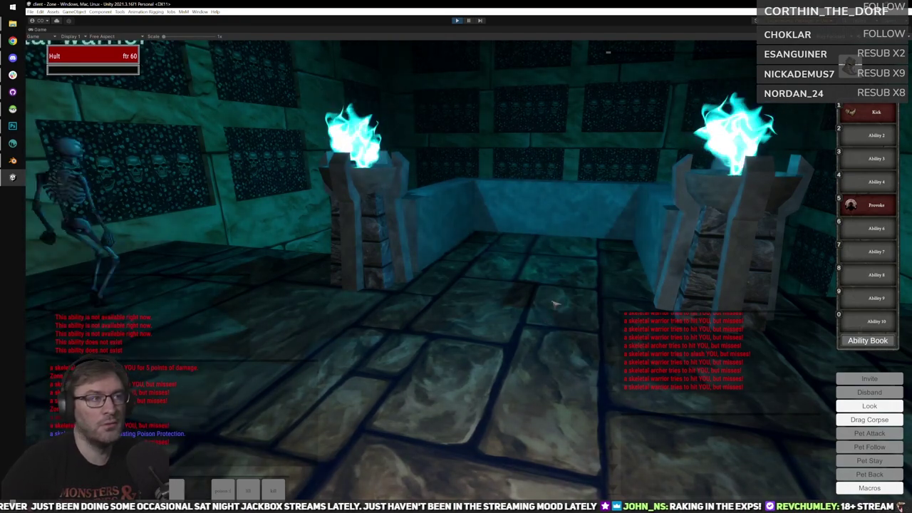
left_click(556, 201)
right_click_drag(552, 248, 583, 221)
key("s")
key("w")
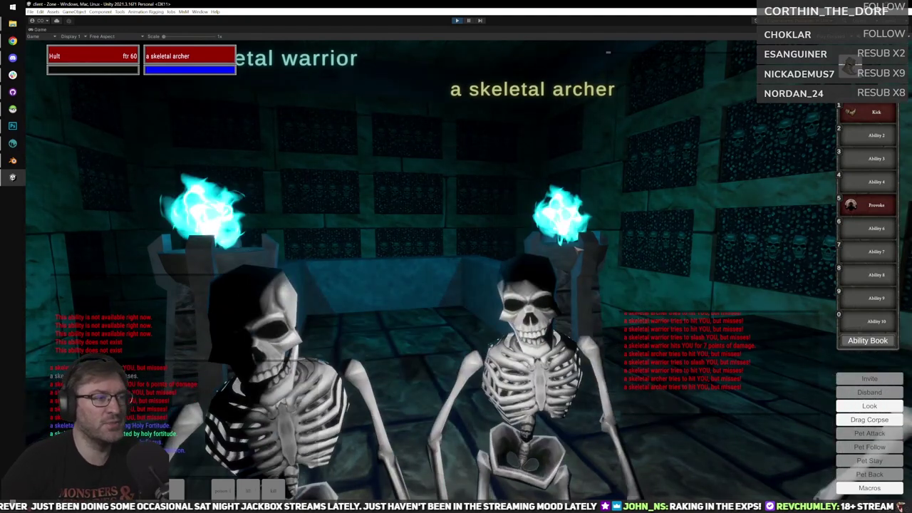
Run the kill macro on the skeletal archer in the alcove and on the skeletal warrior near the torches.
key("a")
key("Tab")
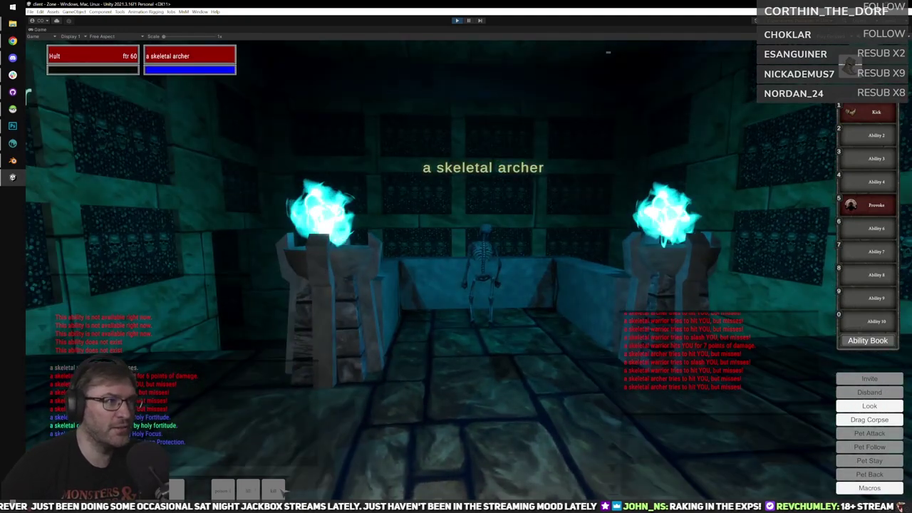
left_click(281, 490)
key("a")
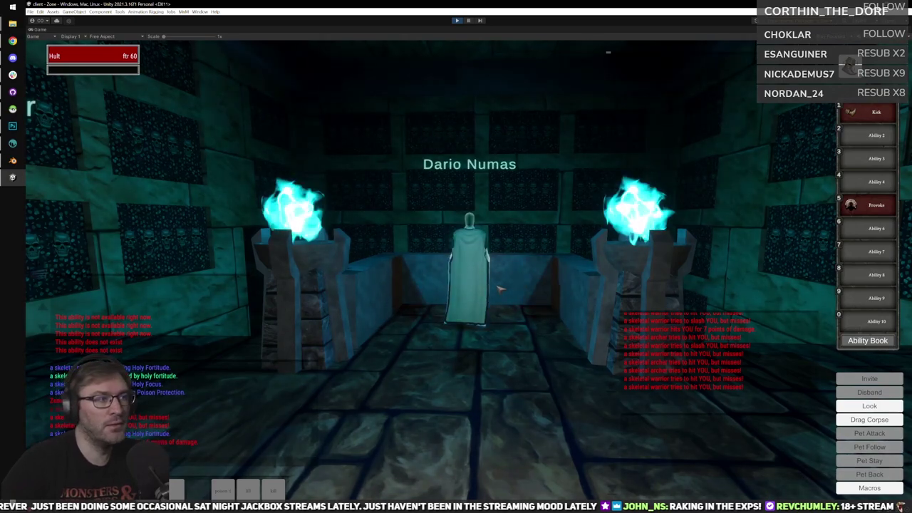
key("a")
key("d")
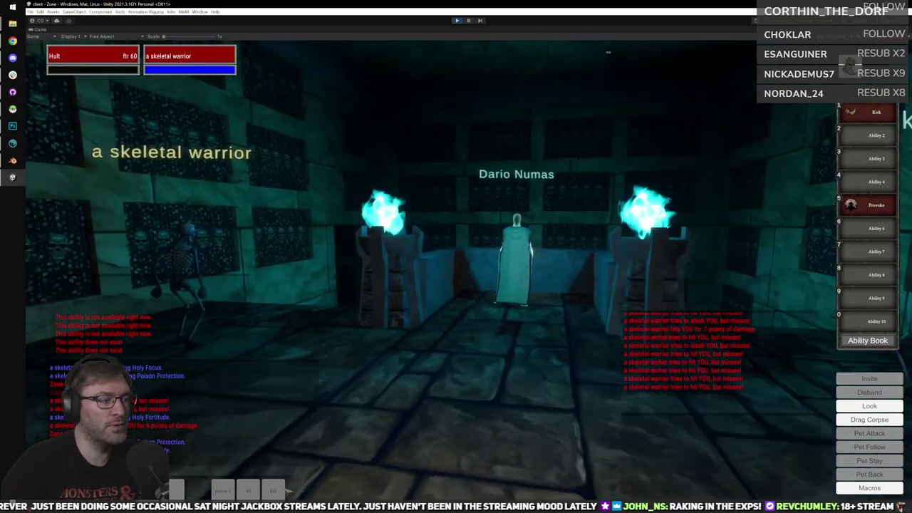
key("Tab")
key("a")
left_click(282, 493)
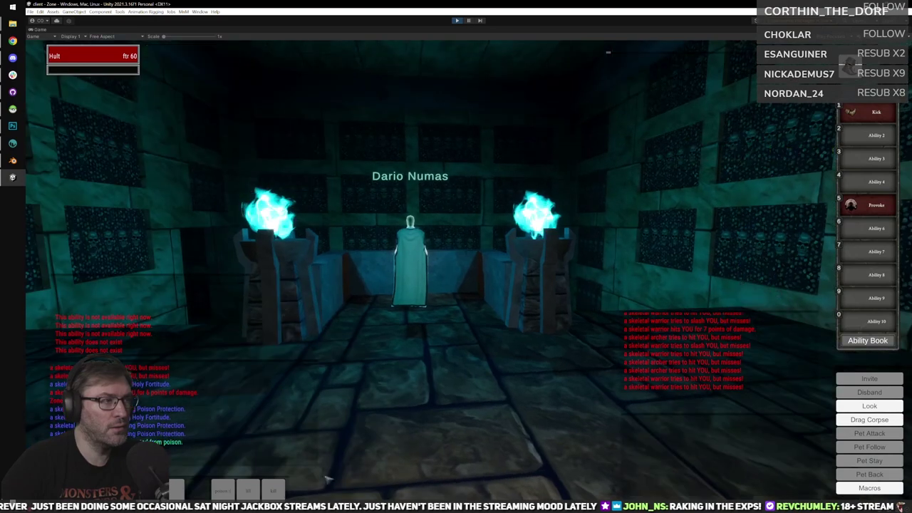
Target Dario Numas in the alcove, cast Placate on him and approach to view the ghost model up close.
key("Tab")
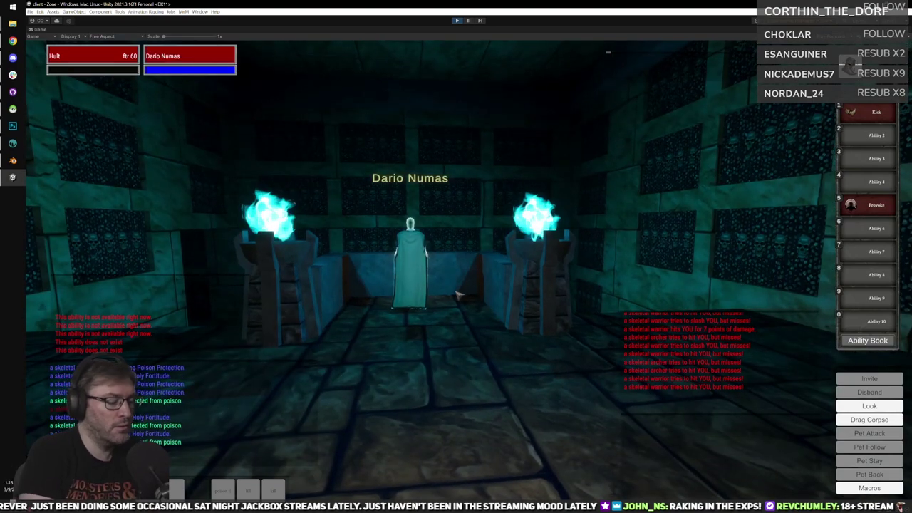
key("a")
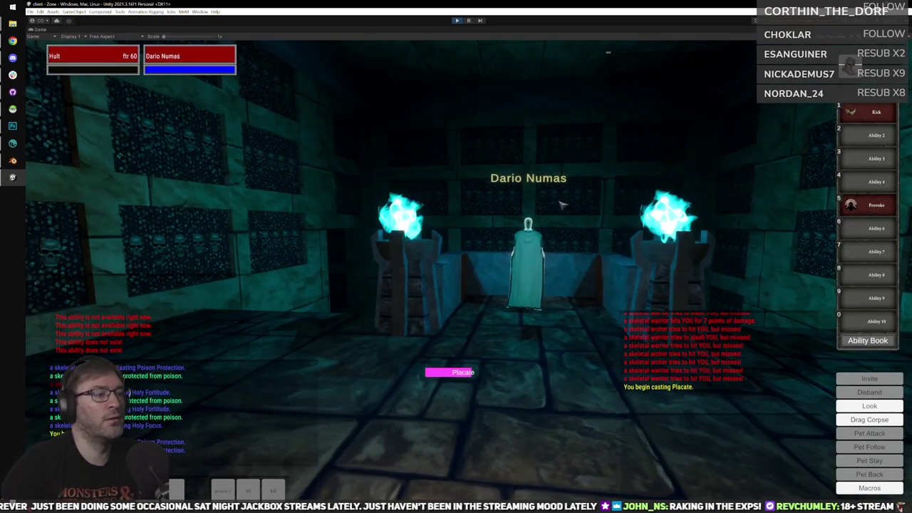
key("Escape")
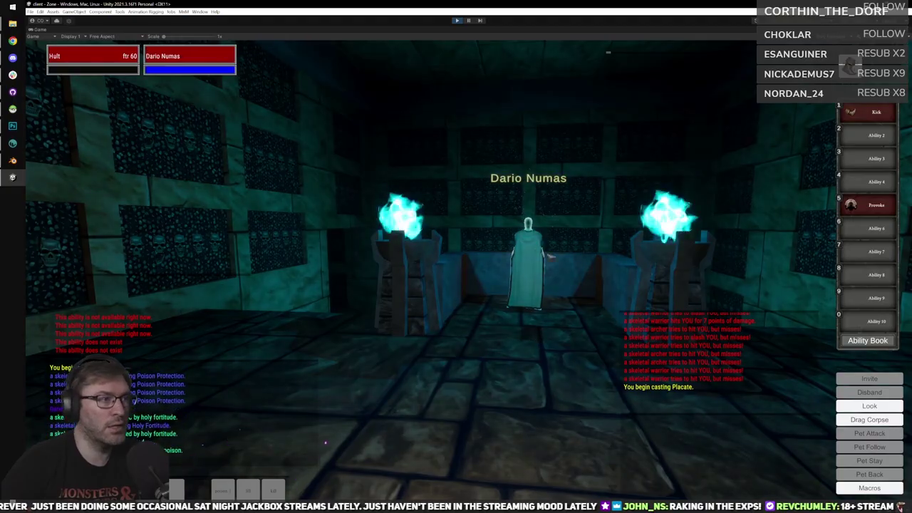
key("w")
right_click_drag(550, 256, 584, 281)
scroll(584, 281, "up", 2)
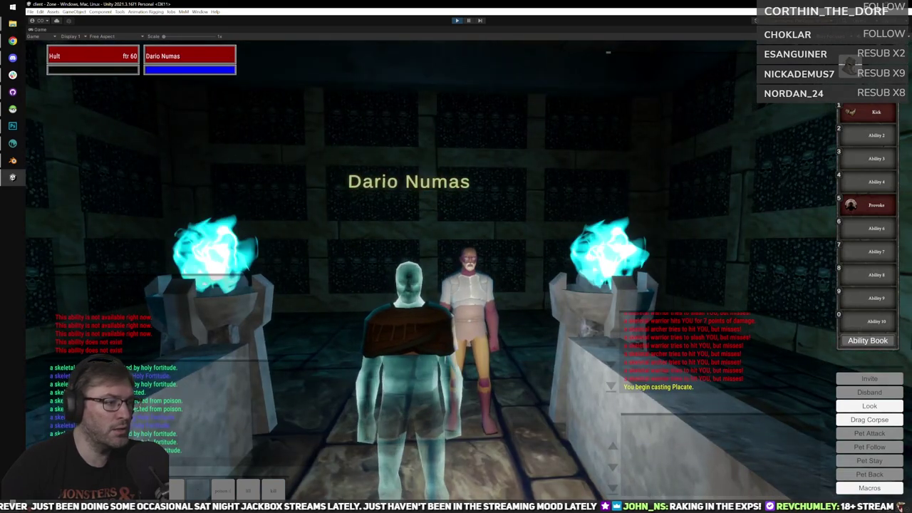
Fight Dario Numas with sword attacks, Kick and Moon Blaze, chasing him into the corner of the room until he dies.
right_click_drag(410, 326, 185, 360)
key("2")
key("1")
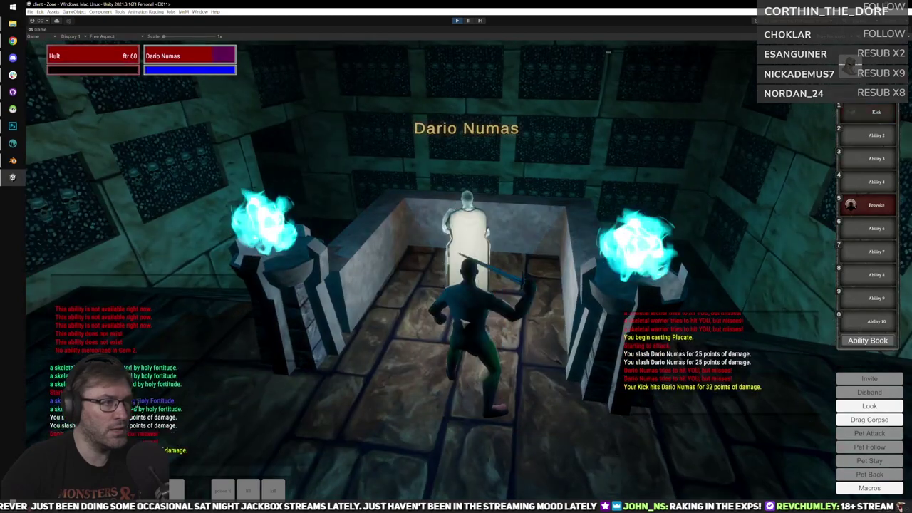
key("s")
key("s")
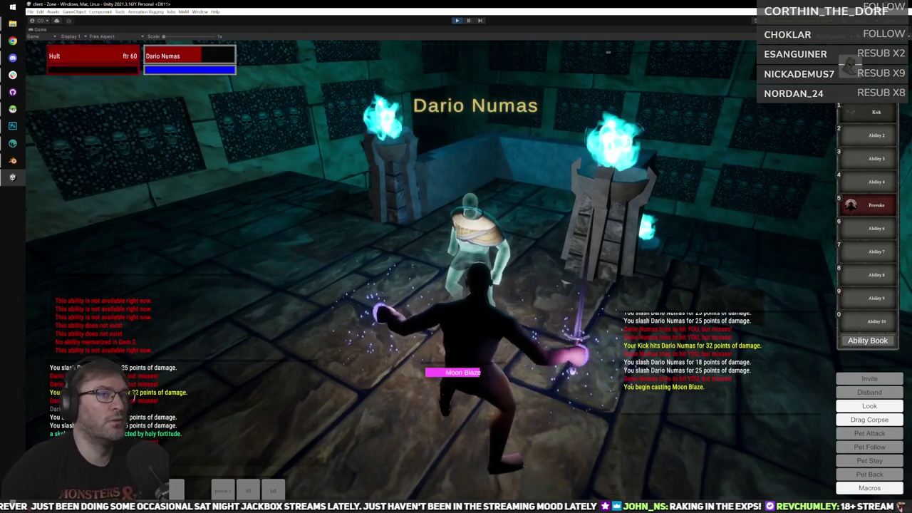
key("w")
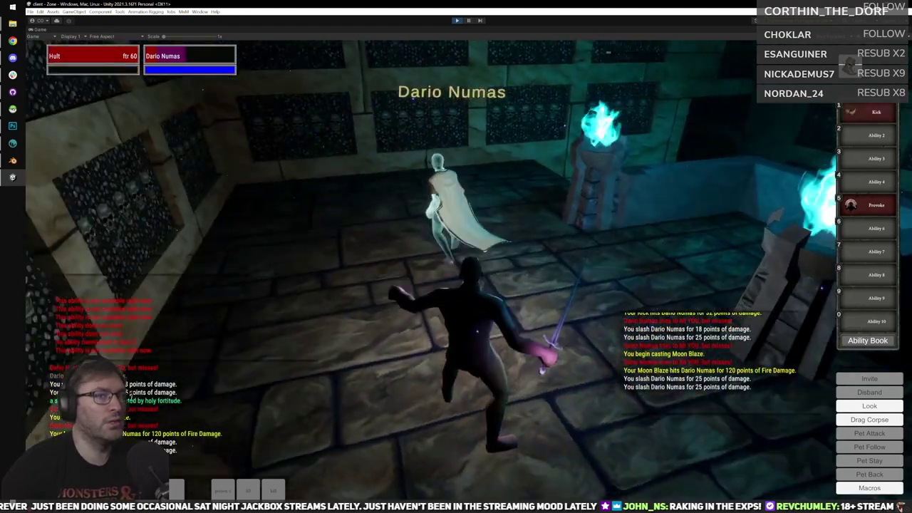
key("w")
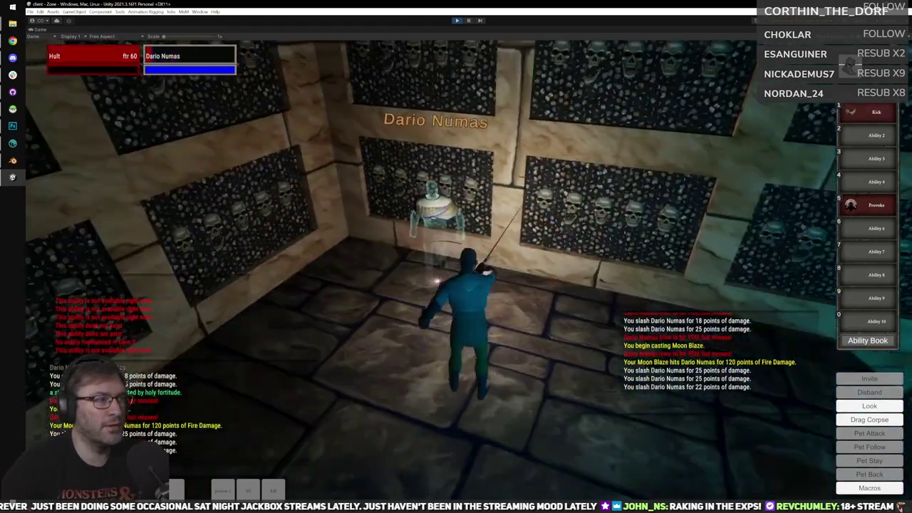
key("1")
Examine Dario Numas's corpse up close, loot its coins and close the loot window without taking the items.
scroll(536, 305, "up", 5)
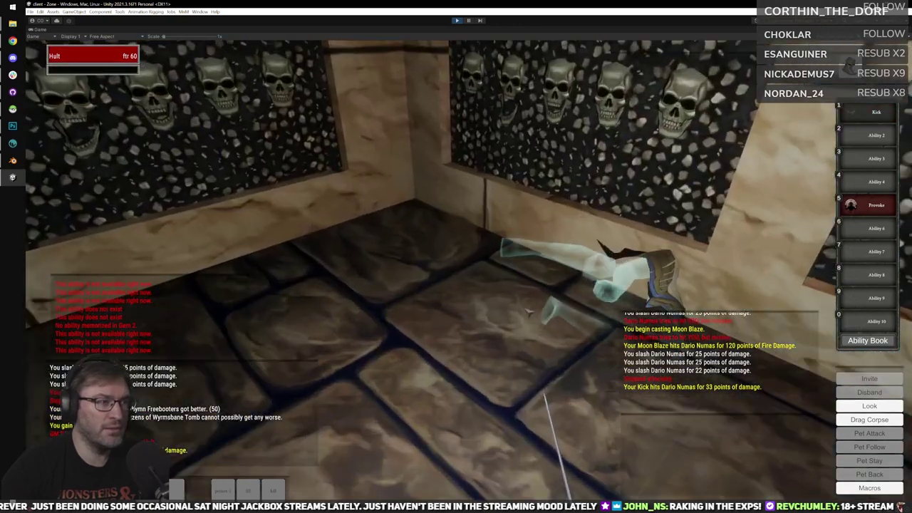
key("w")
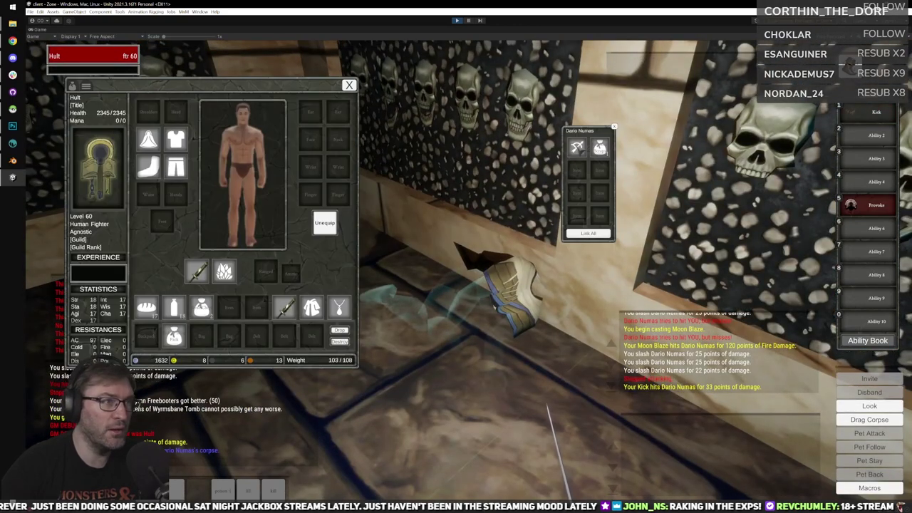
left_click(615, 127)
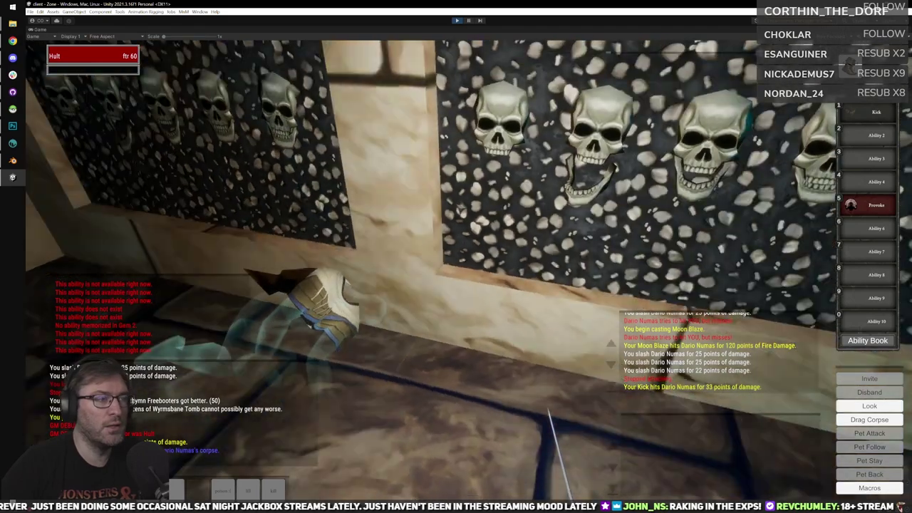
scroll(614, 129, "down", 5)
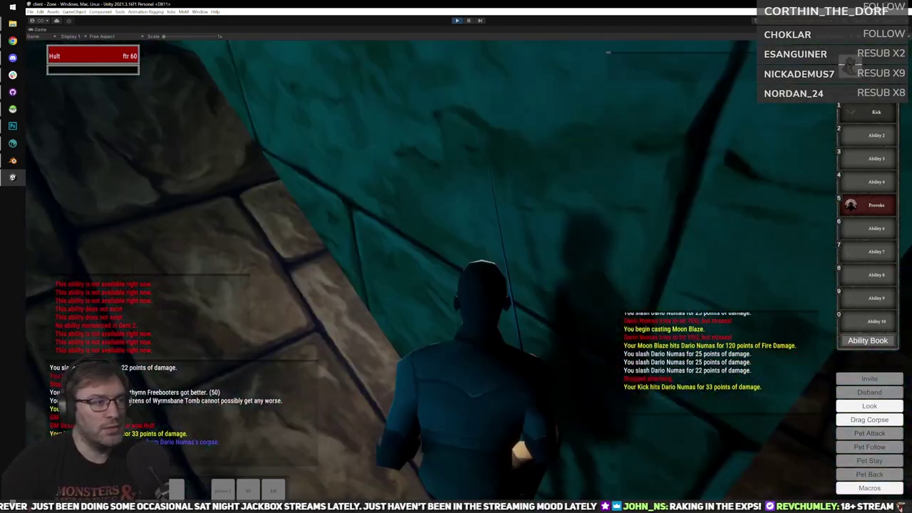
right_click_drag(614, 128, 602, 225)
scroll(602, 225, "down", 5)
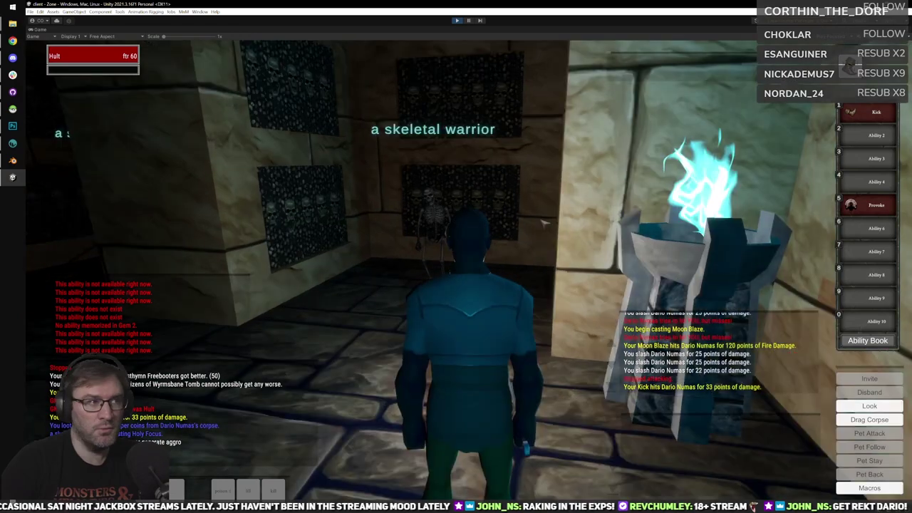
Run around the tomb chamber and look over the torch-lit alcoves where the skeletal warriors stand.
key("w")
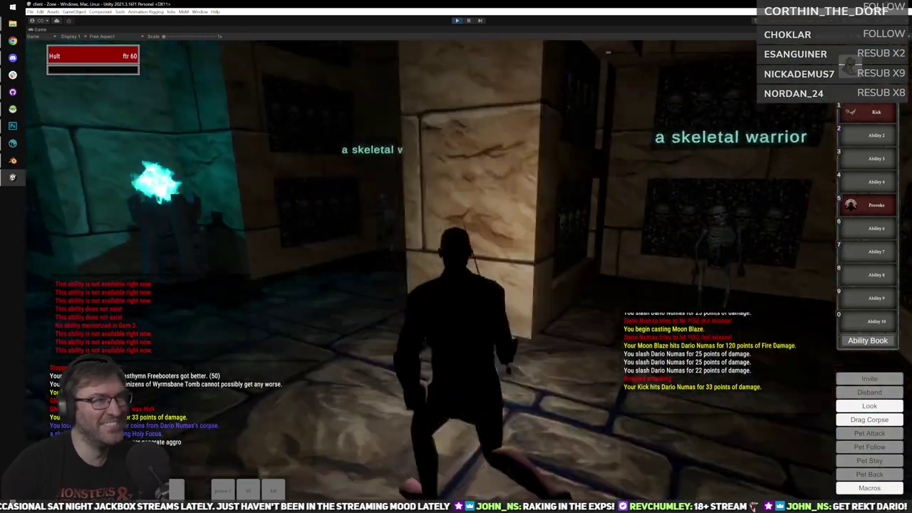
key("d")
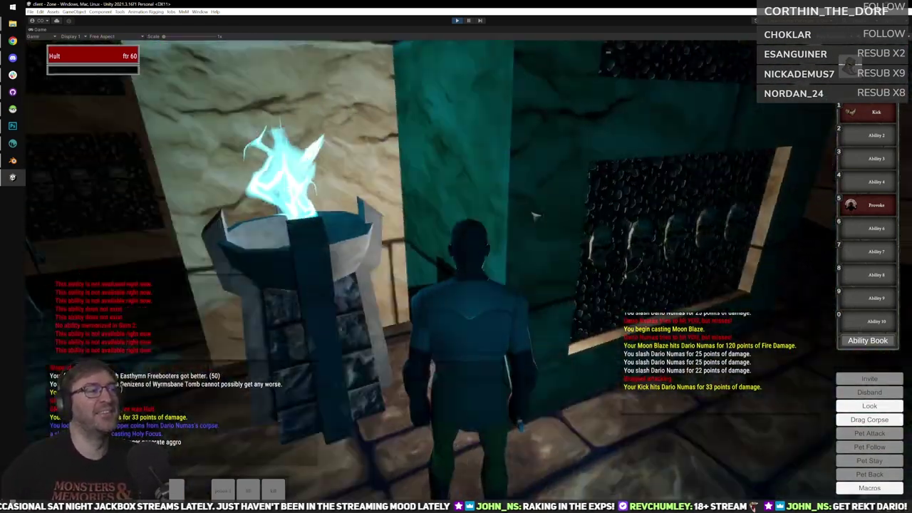
key("w")
key("w")
key("d")
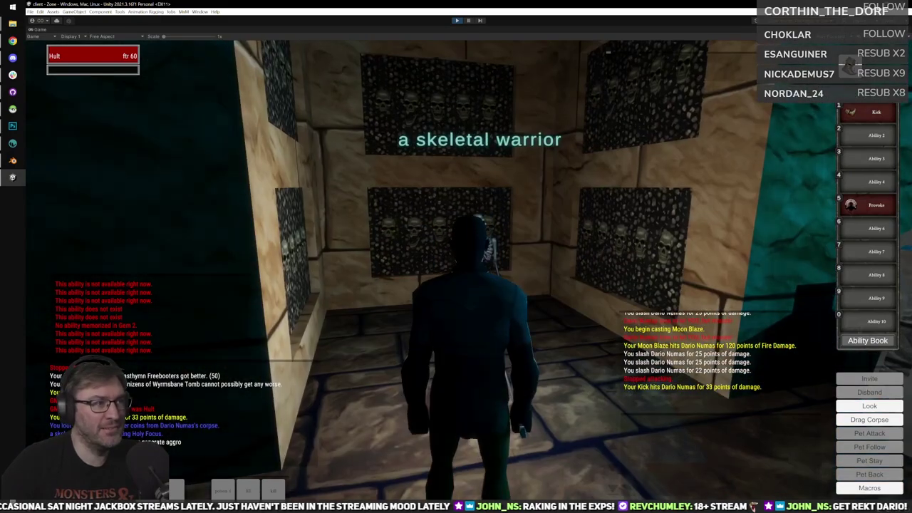
key("a")
key("d")
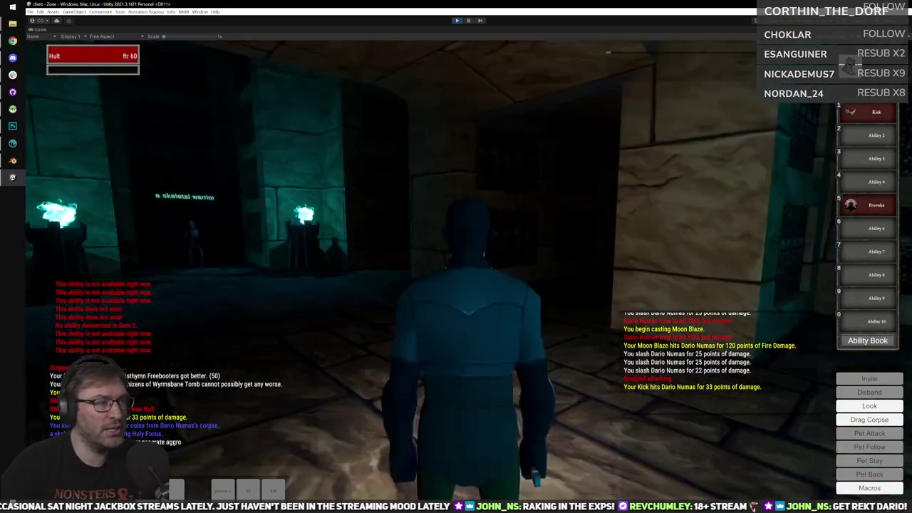
key("d")
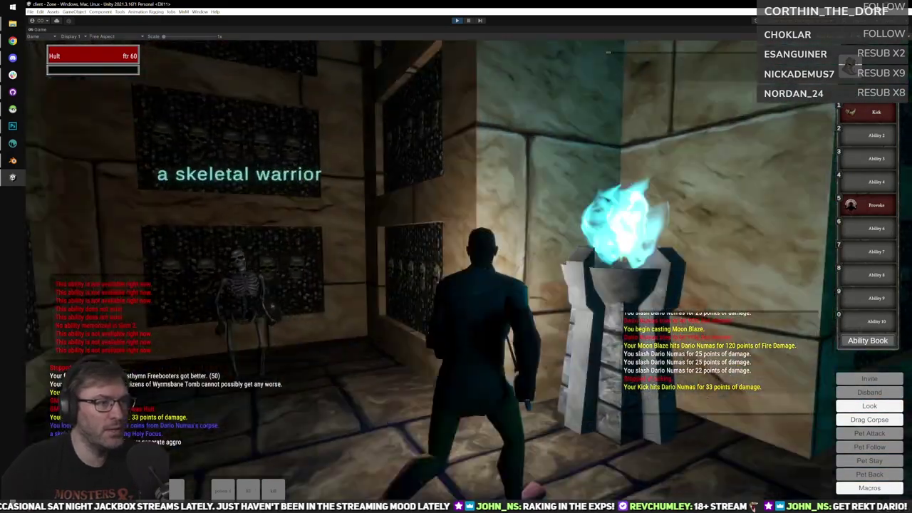
key("d")
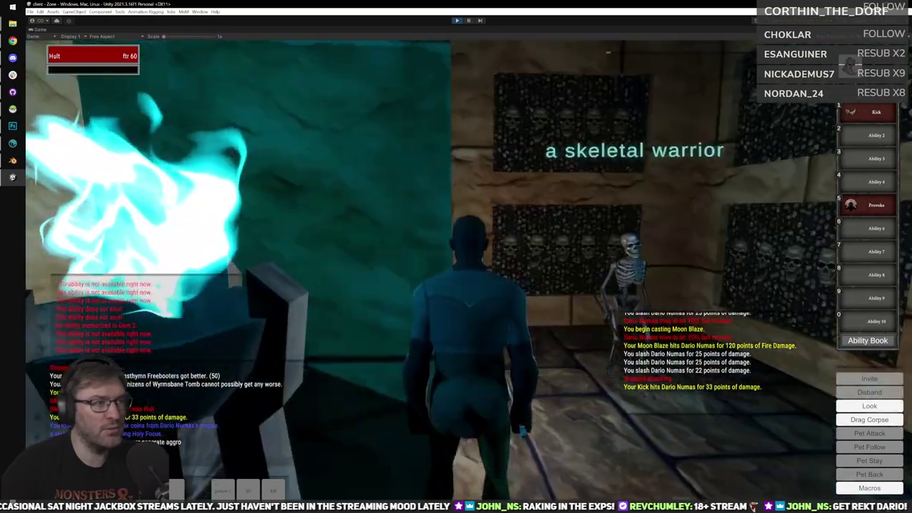
key("d")
key("w")
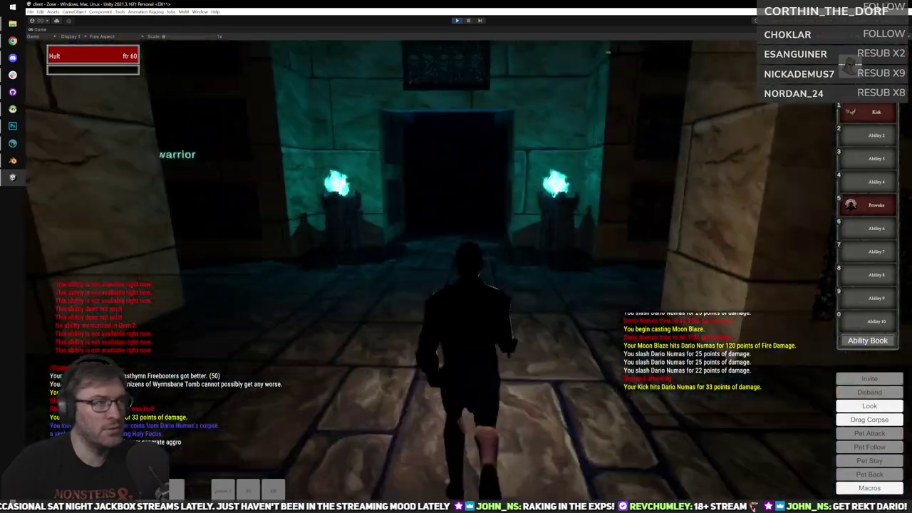
Explore onward through the dark corridors and across the walled walkway to the torch-lit room with the ramp.
key("w")
key("d")
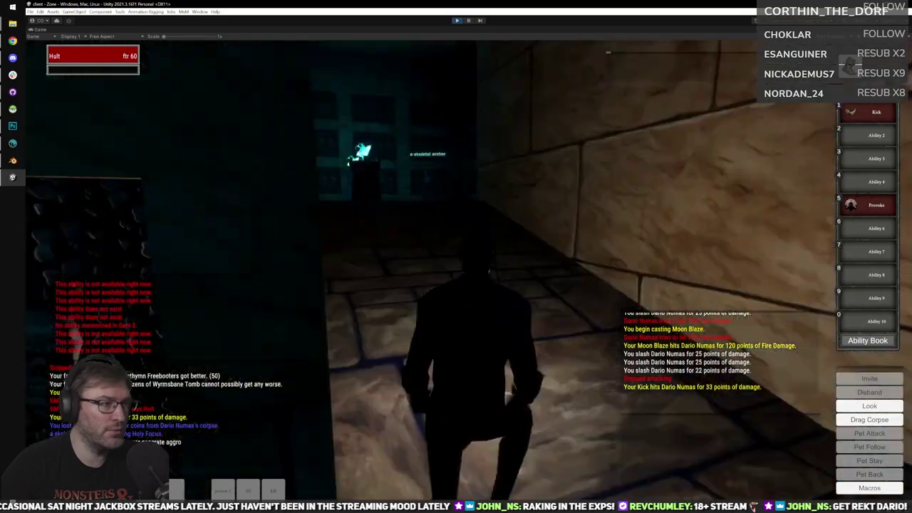
key("w")
key("a")
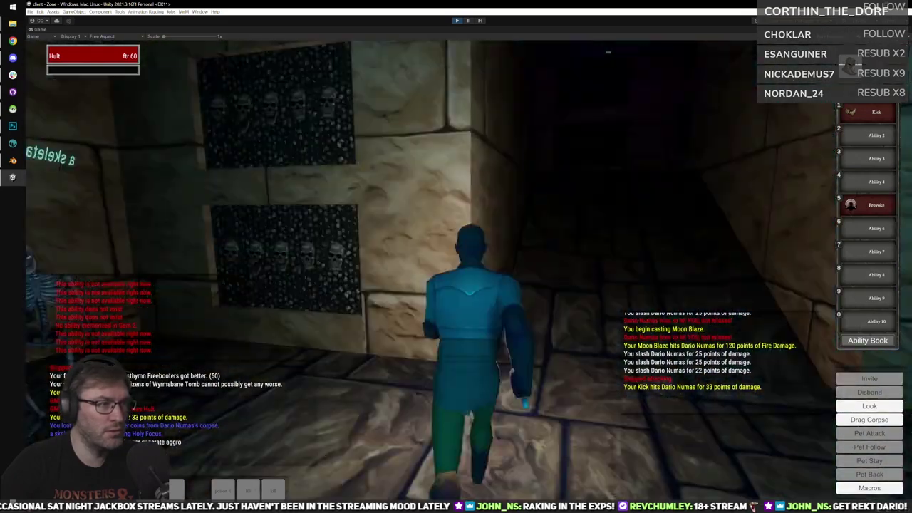
key("w")
key("d")
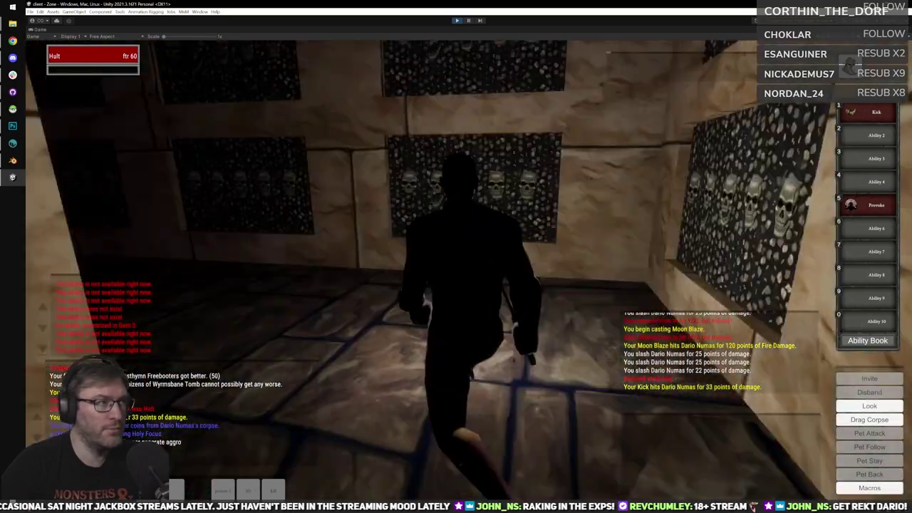
key("w")
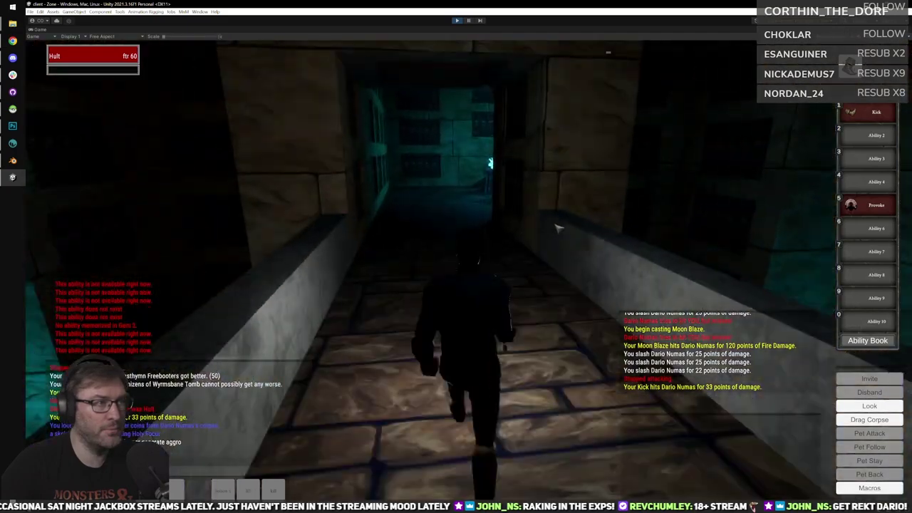
key("w")
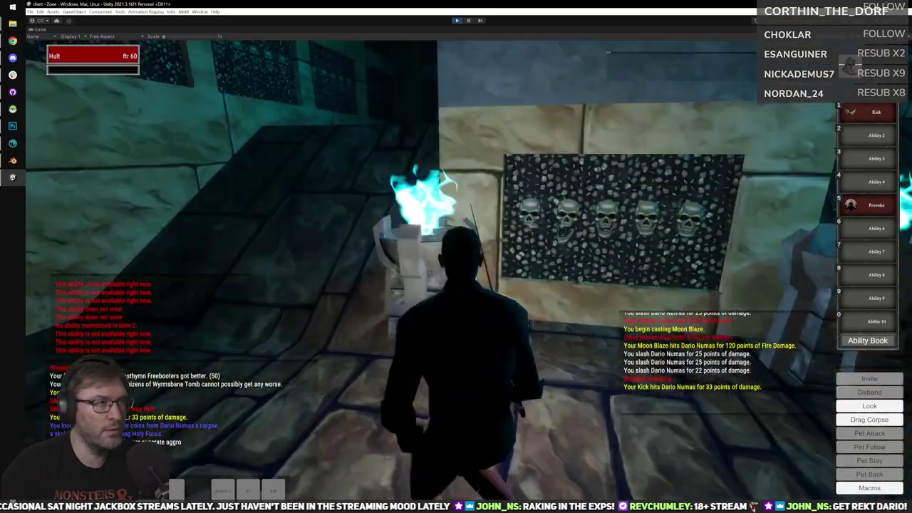
key("w")
right_click_drag(530, 226, 531, 227)
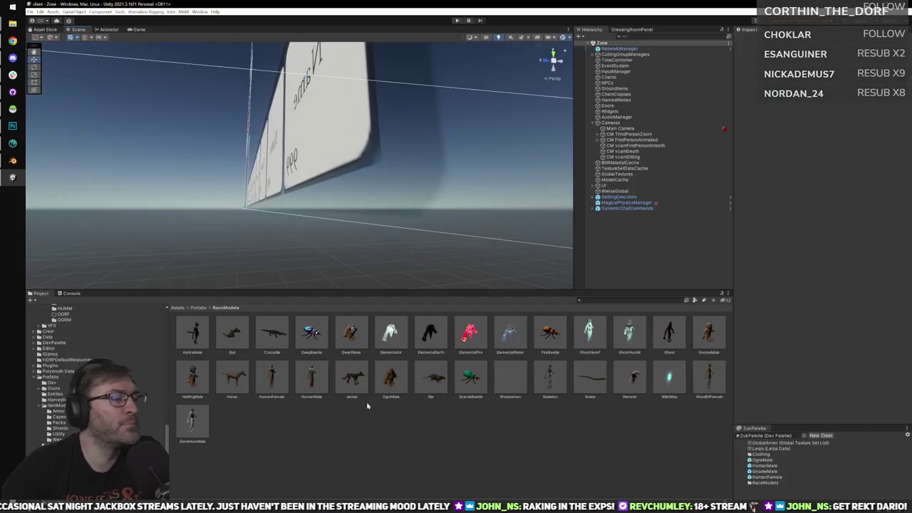
Open the GhostHumM and HumanMale prefabs and compare the material definitions in their Model Configuration.
double_click(628, 331)
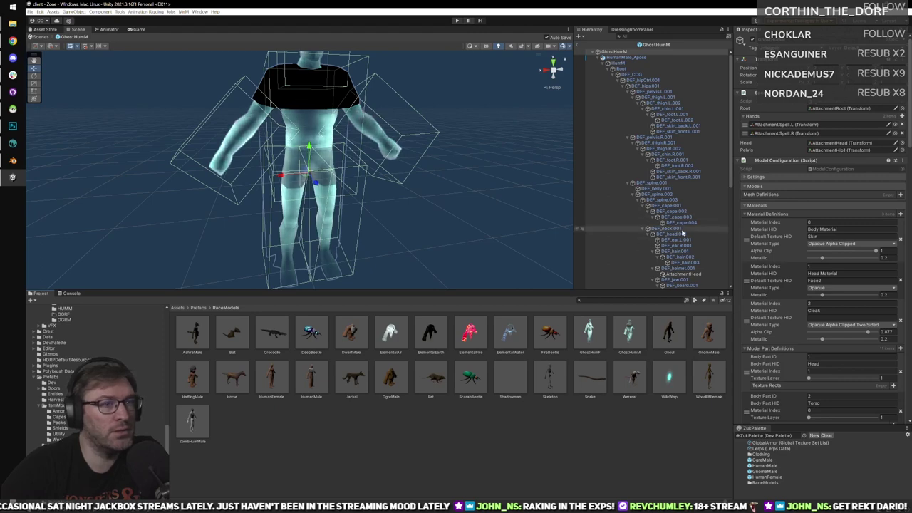
scroll(816, 265, "down", 3)
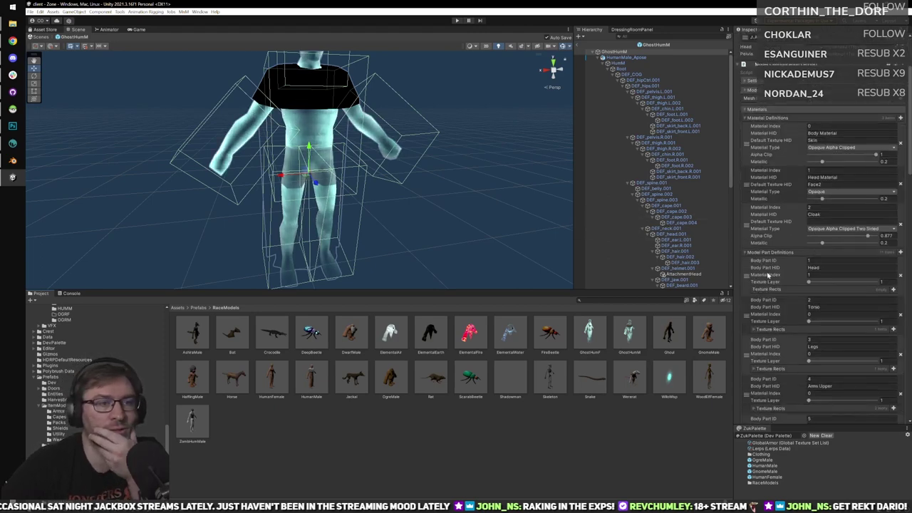
left_click(309, 378)
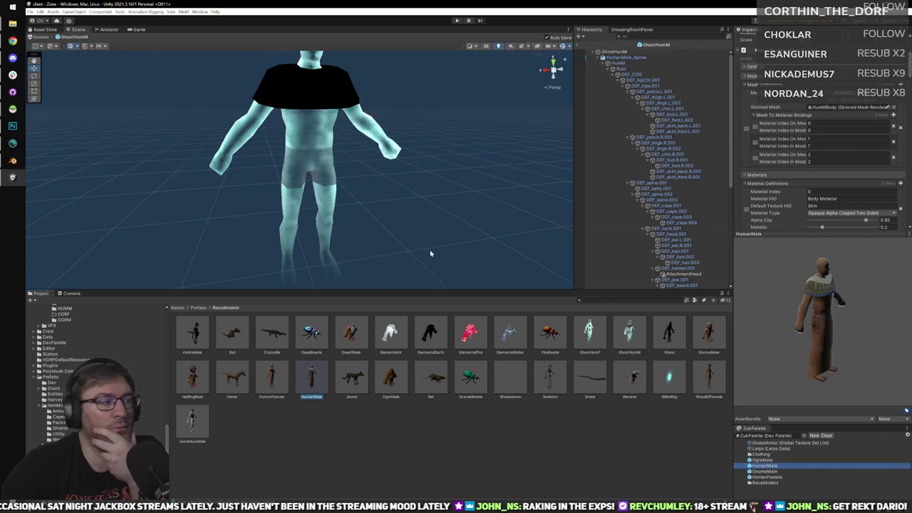
double_click(319, 378)
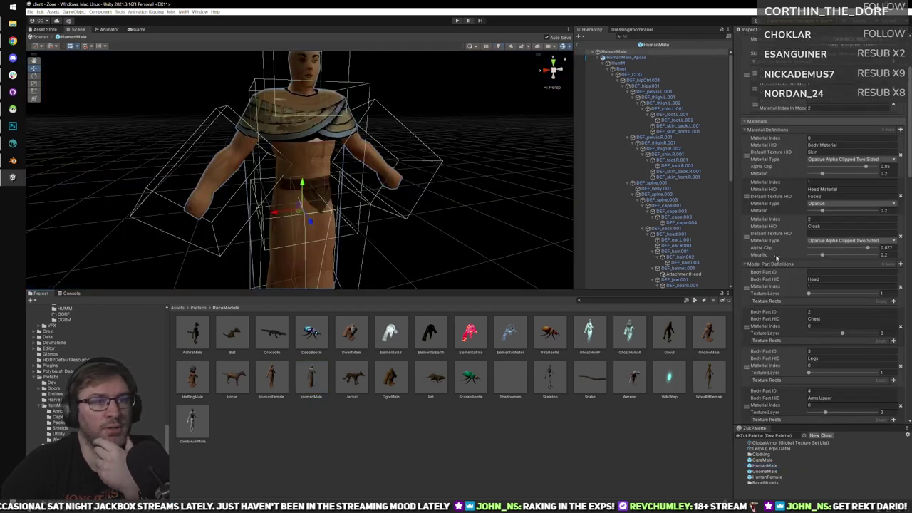
scroll(798, 242, "up", 3)
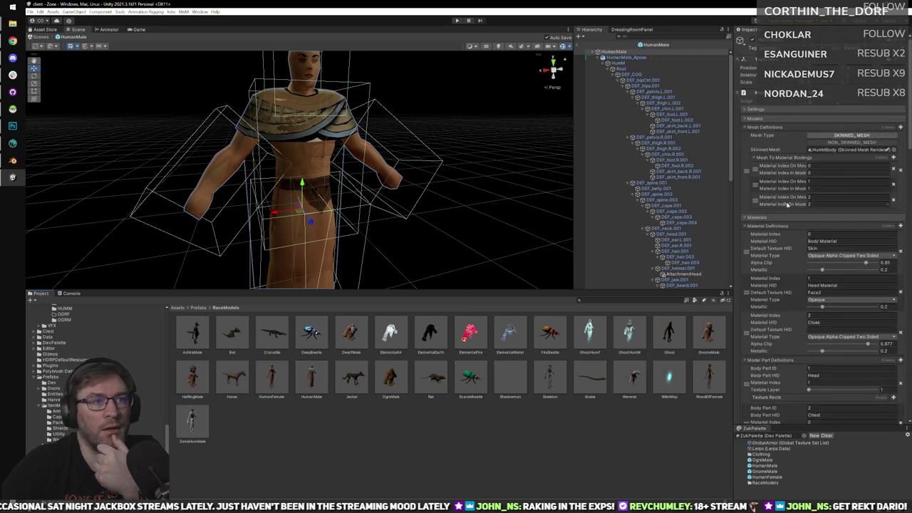
Reopen GhostHumM and check its mesh definitions against HumanMale's skinned mesh and mesh-to-material bindings.
double_click(629, 331)
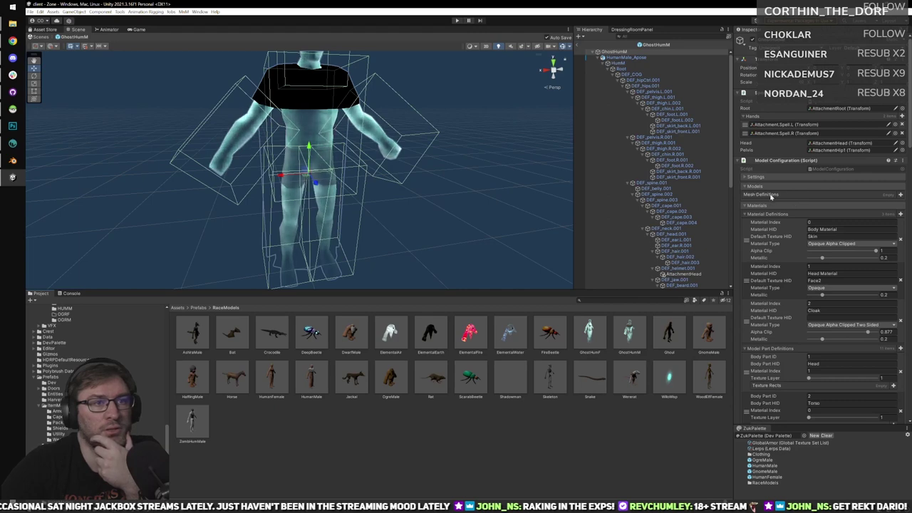
left_click(311, 383)
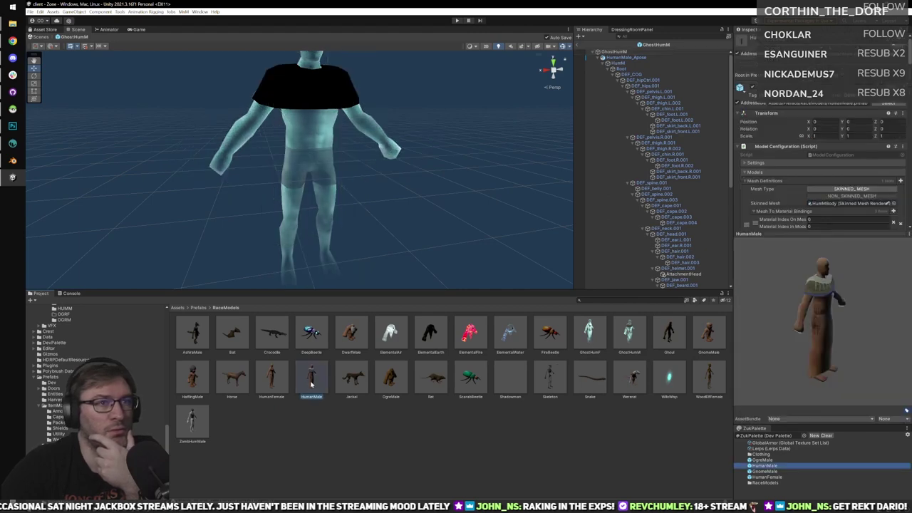
scroll(790, 211, "down", 3)
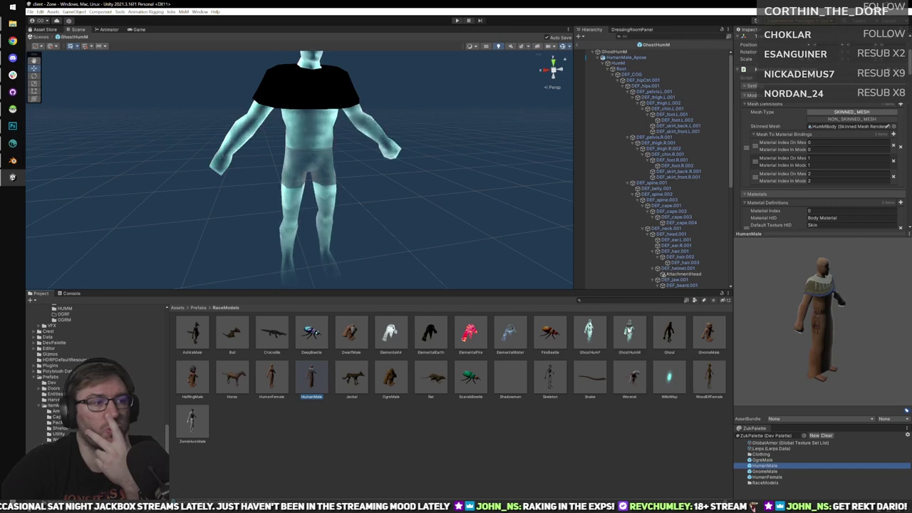
double_click(631, 330)
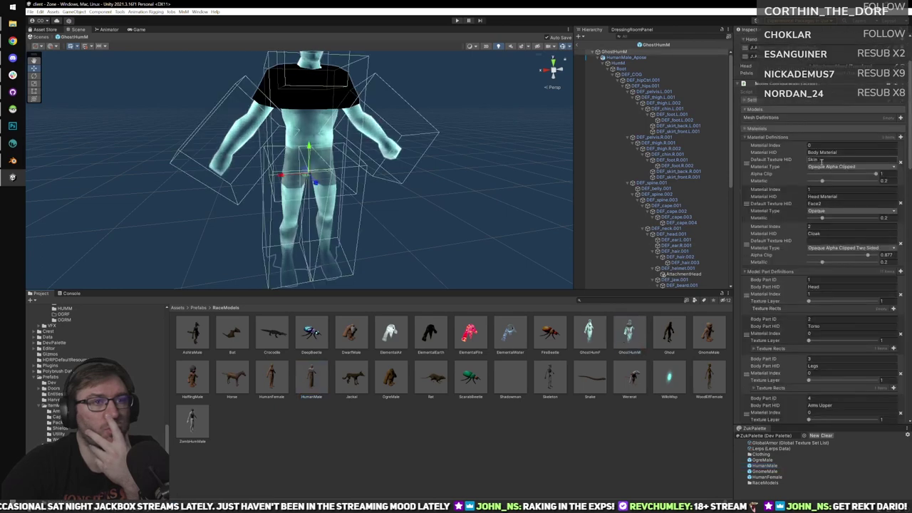
scroll(819, 160, "up", 3)
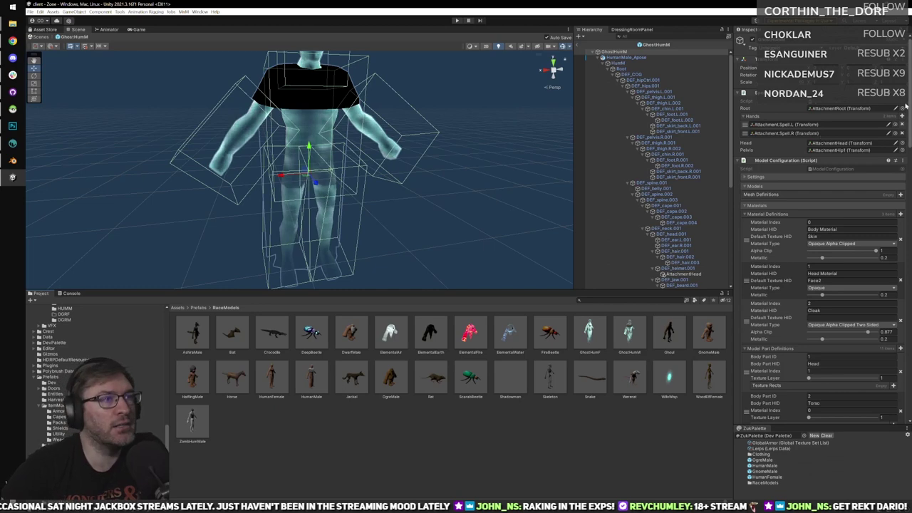
Select the ghost's HumMBody mesh, locate its ghost materials in the project and assign GhostMaleBodyMaterial to material Element 2.
left_click(309, 107)
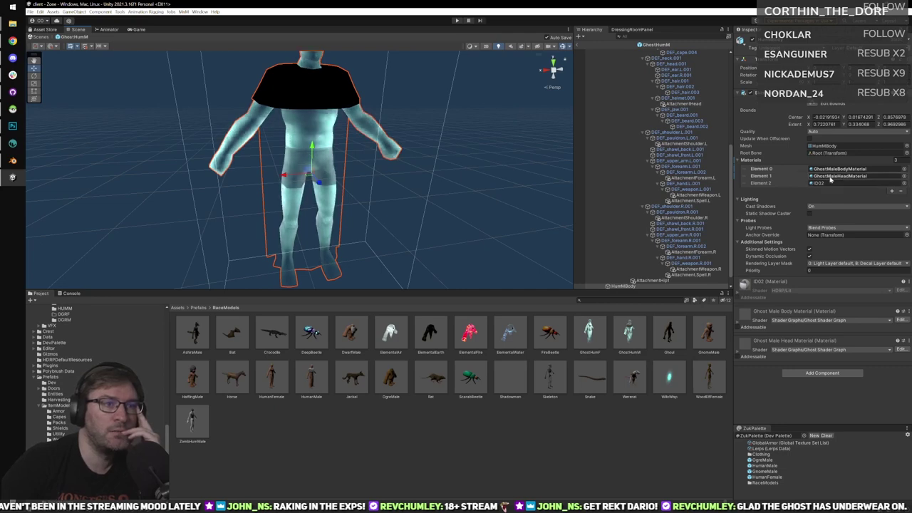
left_click(830, 180)
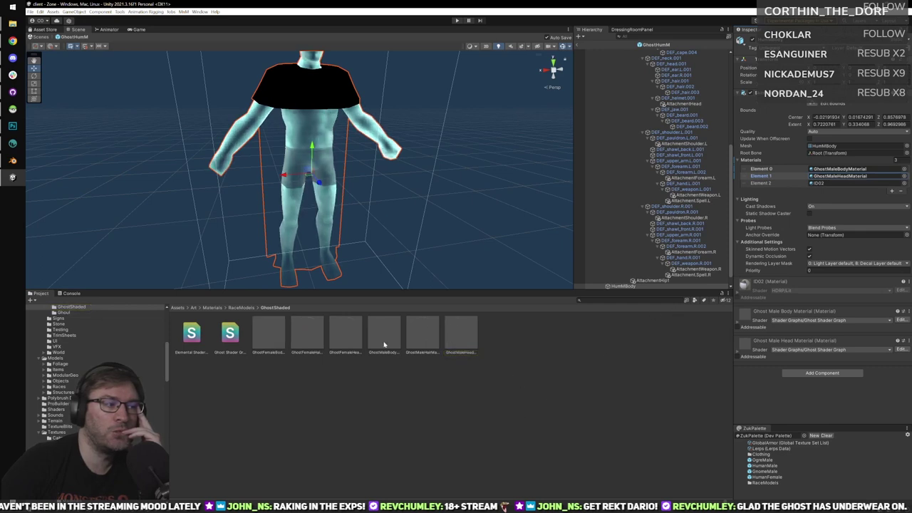
left_click_drag(781, 193, 827, 184)
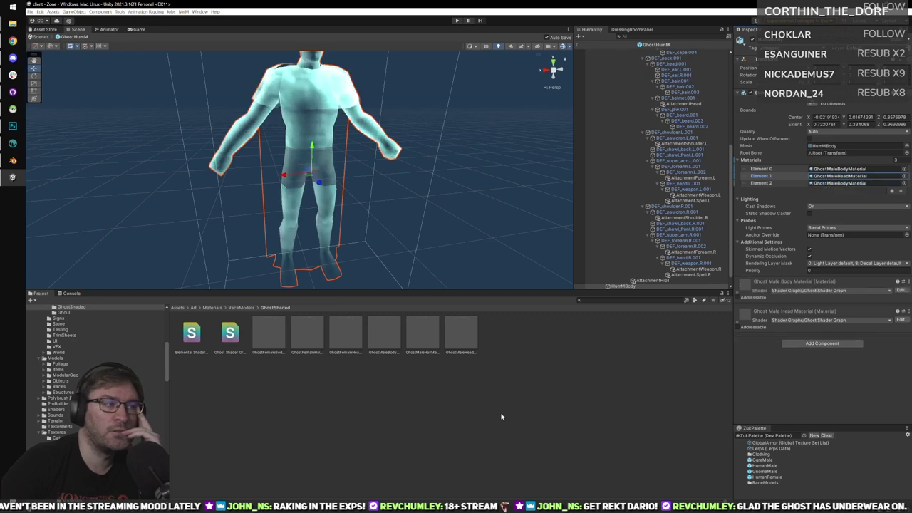
Try clearing the HumMBody mesh's Element 2 material by setting it to None.
left_click(905, 182)
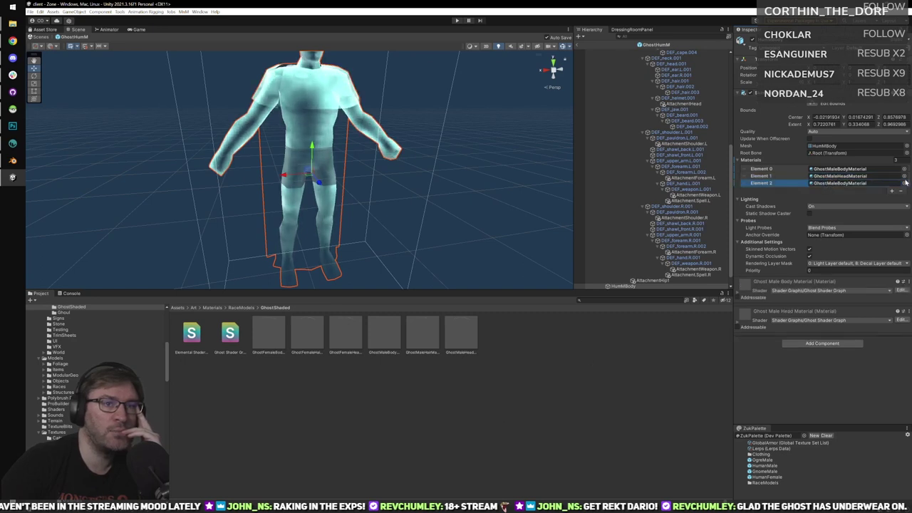
left_click(905, 183)
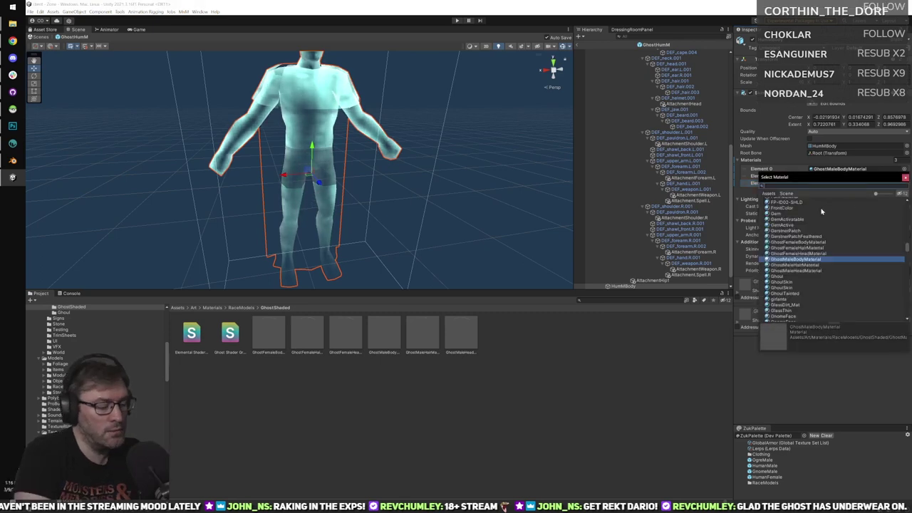
left_click(778, 202)
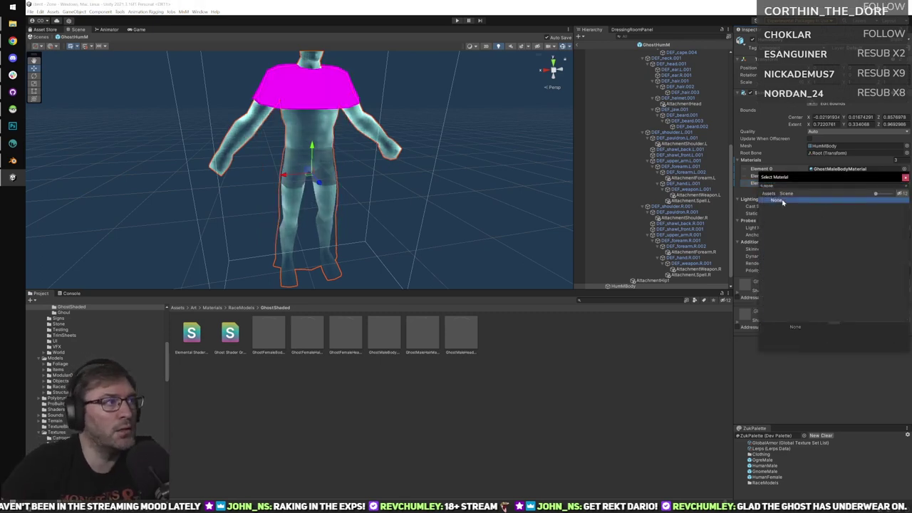
left_click(905, 178)
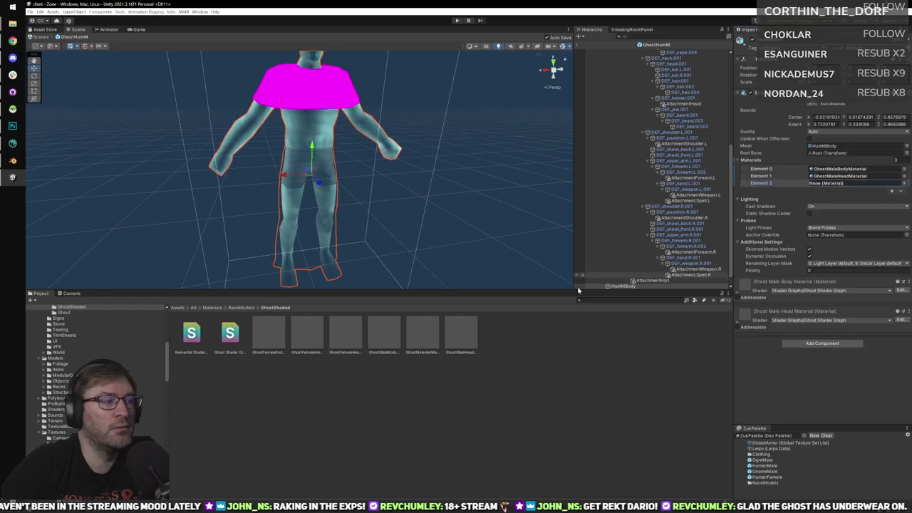
Reassign GhostMaleBodyMaterial to Element 2 of HumMBody and inspect the ghost's shoulder garment from several angles.
left_click_drag(836, 185, 836, 184)
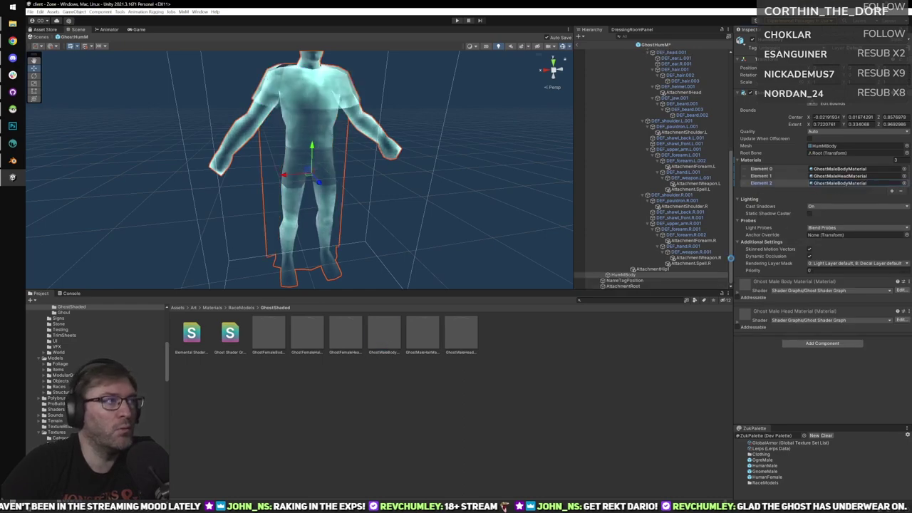
right_click_drag(379, 131, 380, 131)
left_click_drag(380, 130, 325, 138, "alt")
right_click_drag(325, 139, 347, 136)
left_click_drag(346, 135, 346, 140, "alt")
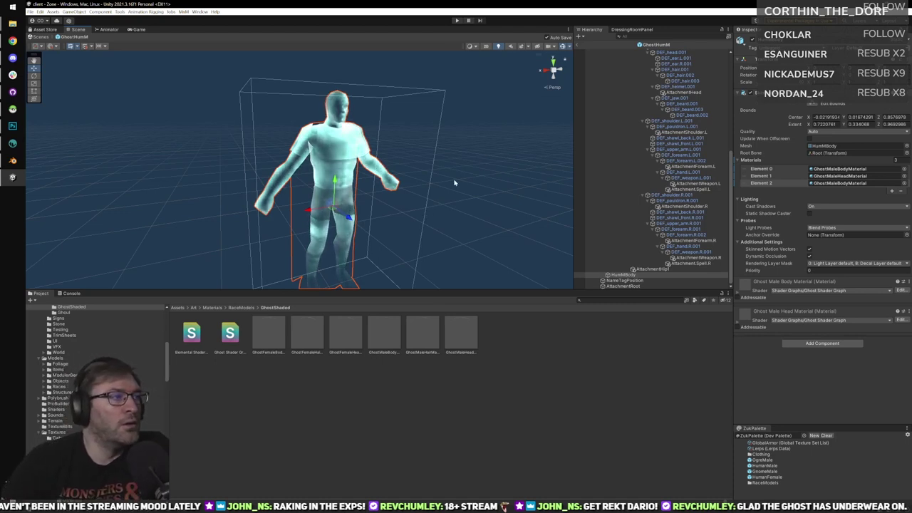
left_click_drag(476, 139, 469, 136, "alt")
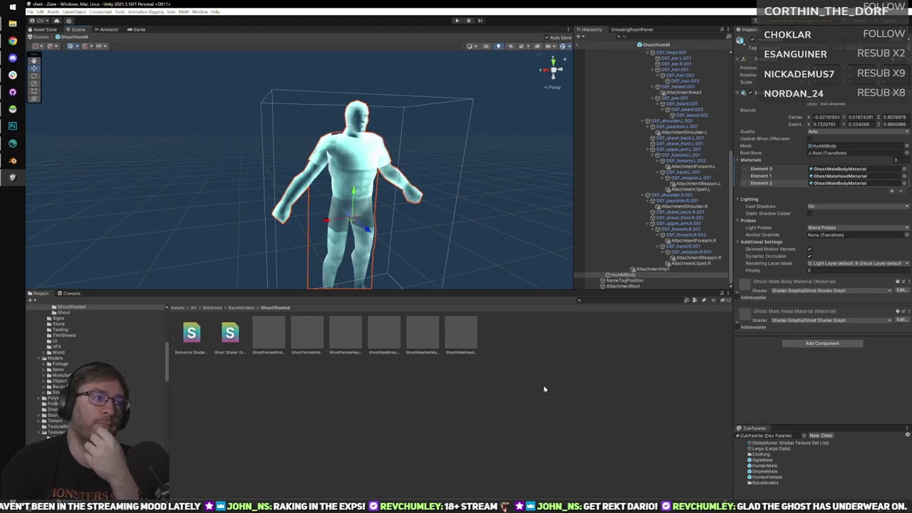
Look through the ghost male head, hair and body materials in GhostShaded and duplicate GhostMaleBodyMaterial.
right_click(530, 364)
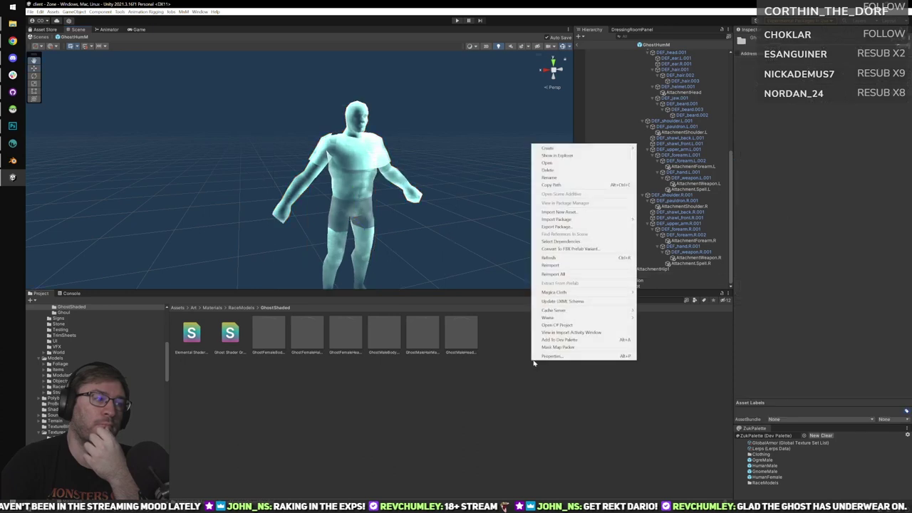
left_click(461, 334)
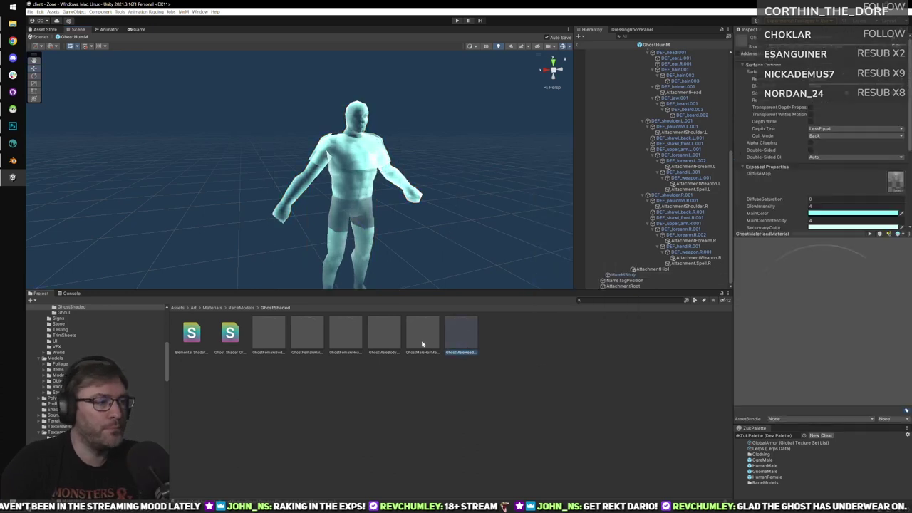
left_click(421, 340)
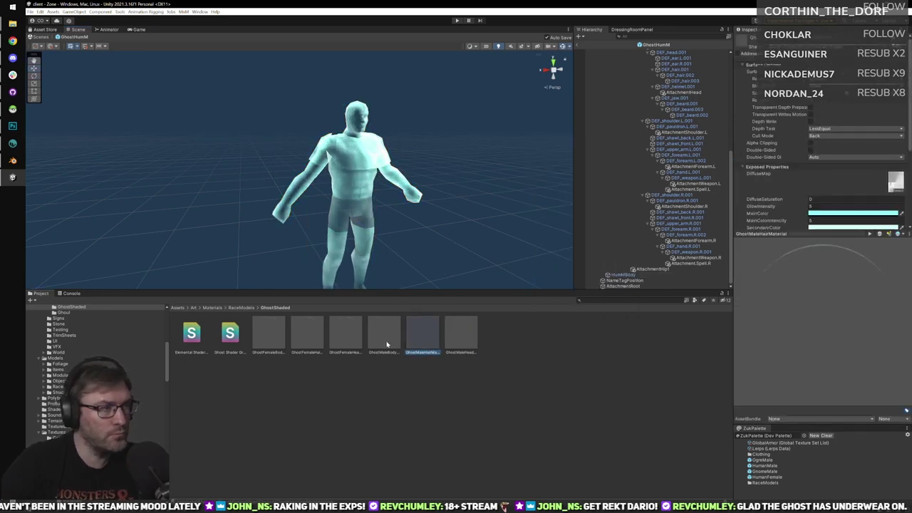
left_click(385, 334)
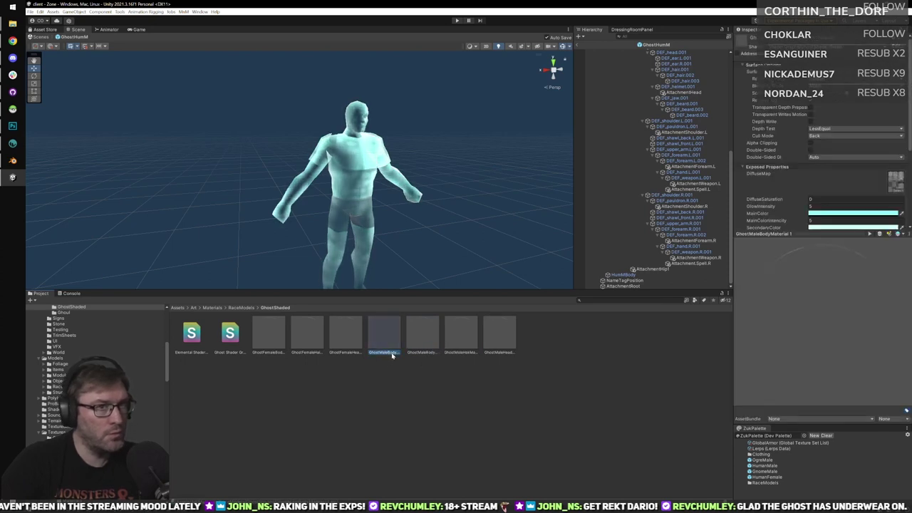
Review the duplicated body material's exposed properties and set its MainColor to black (000000).
scroll(740, 249, "down", 3)
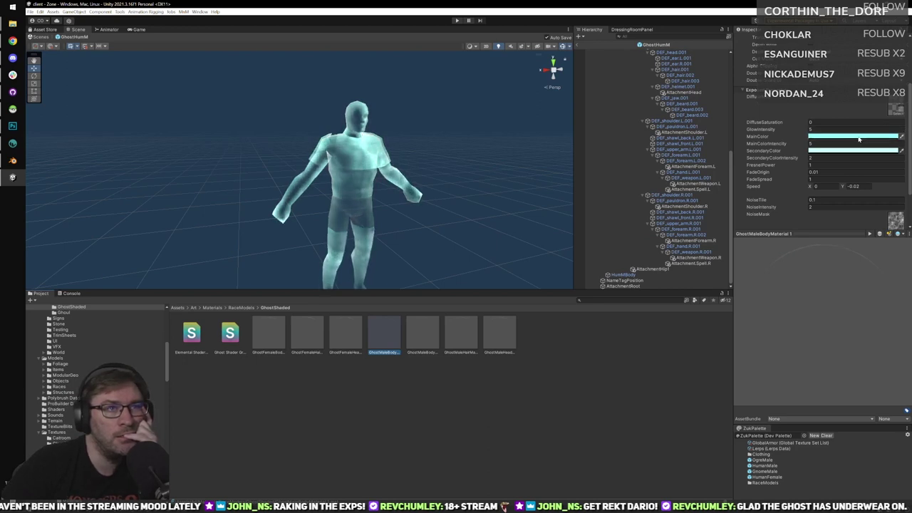
scroll(856, 138, "up", 2)
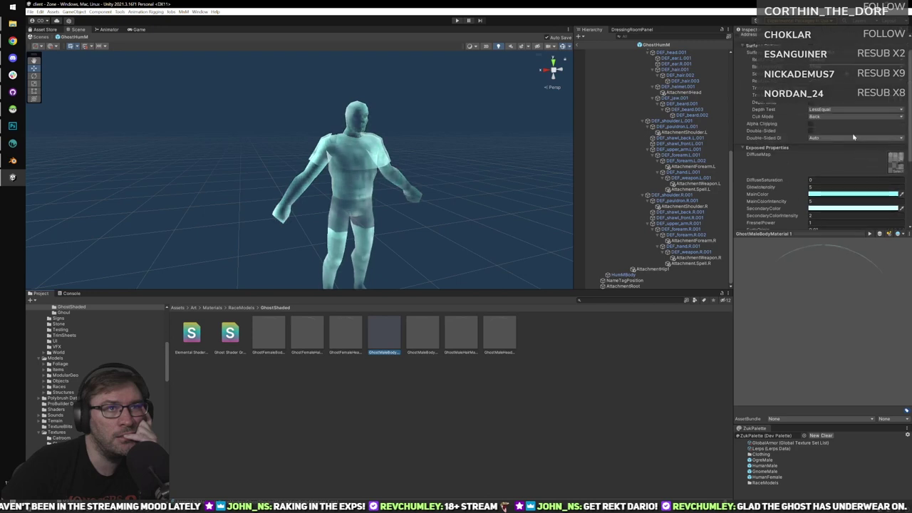
scroll(819, 171, "down", 1)
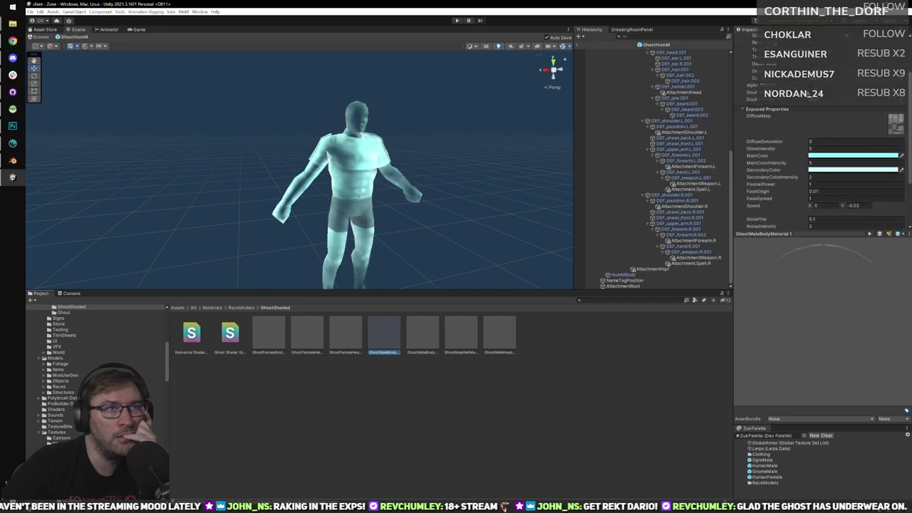
left_click(814, 43)
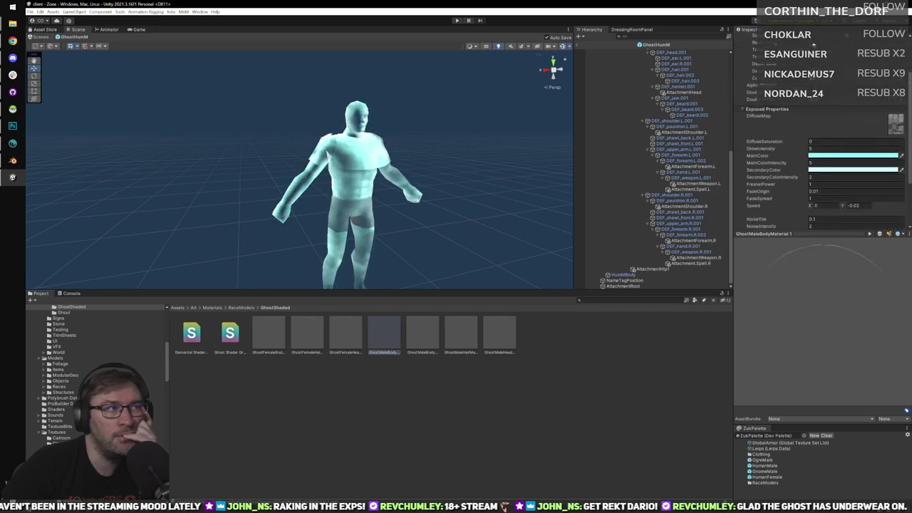
left_click(852, 155)
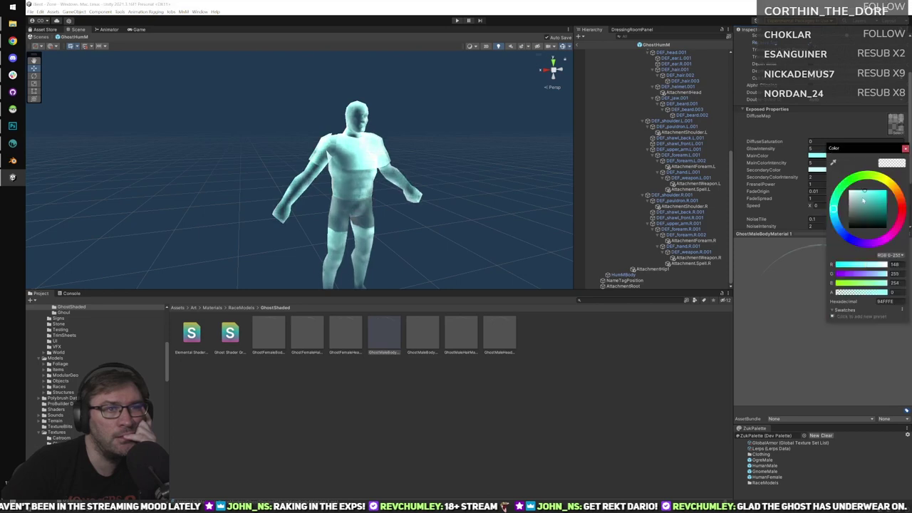
left_click_drag(861, 200, 892, 244)
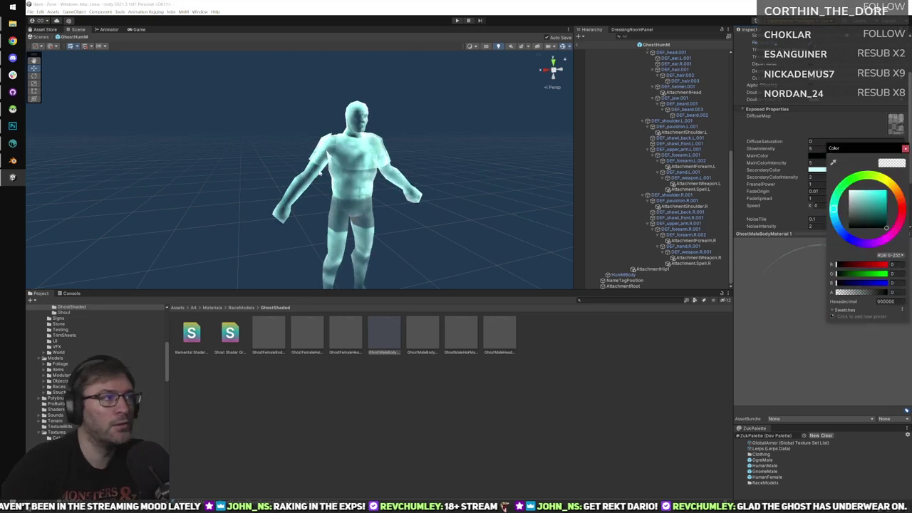
Set the duplicated material's SecondaryColor to black and locate its DiffuseMap texture in the project.
left_click_drag(276, 166, 296, 163, "alt")
middle_click_drag(295, 162, 441, 151)
scroll(441, 151, "up", 1)
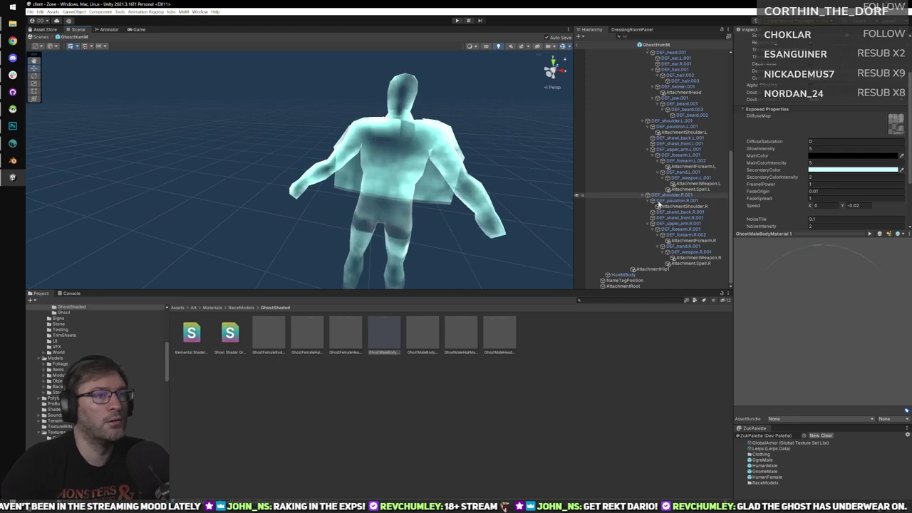
left_click(828, 169)
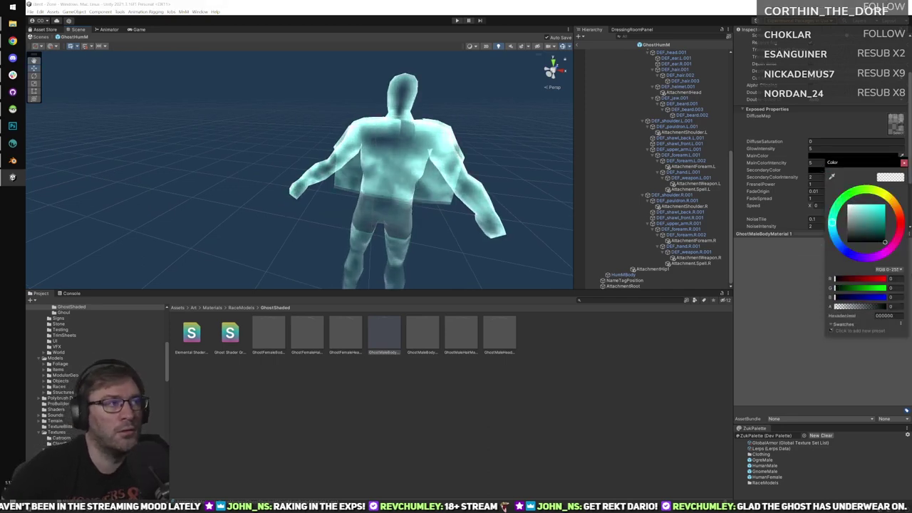
left_click(904, 163)
left_click(894, 122)
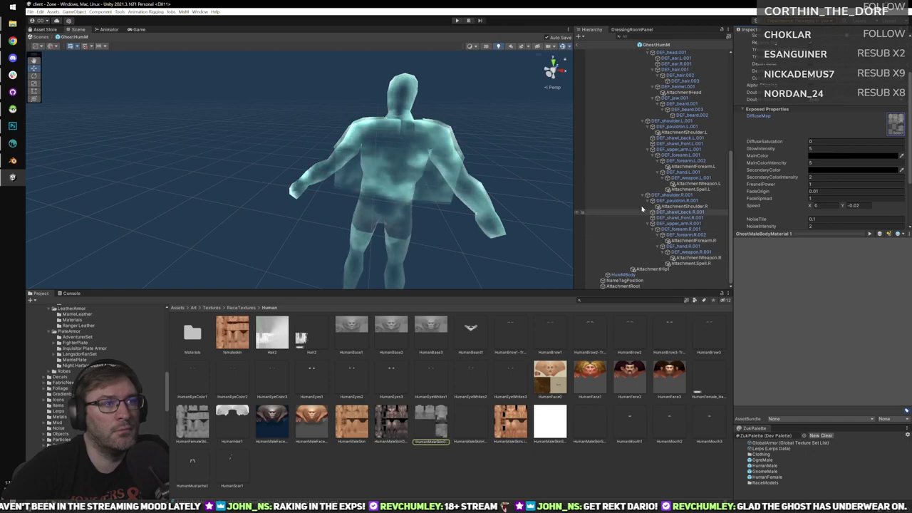
Select the ghost's HumMBody mesh, locate its body material in the project, select the duplicated material and show the folder as a list.
left_click(383, 140)
left_click(383, 141)
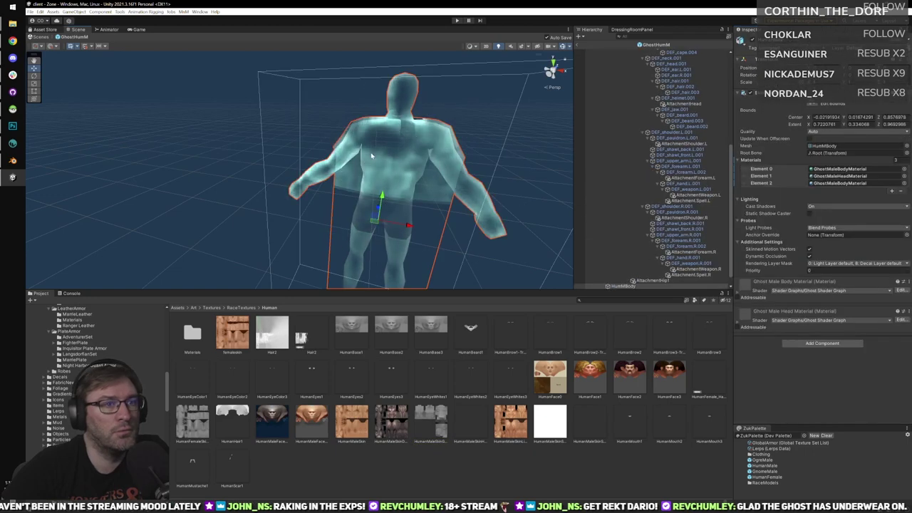
left_click(840, 169)
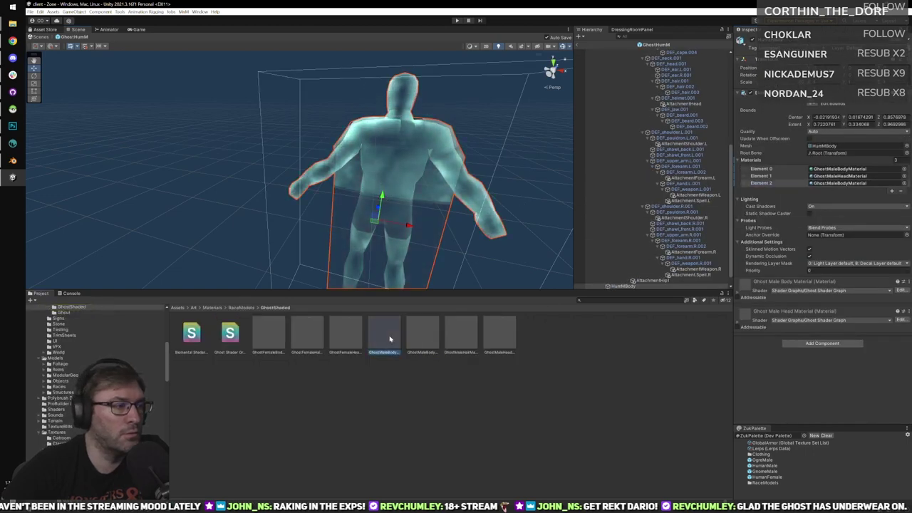
left_click(385, 341)
left_click_drag(713, 497, 606, 495)
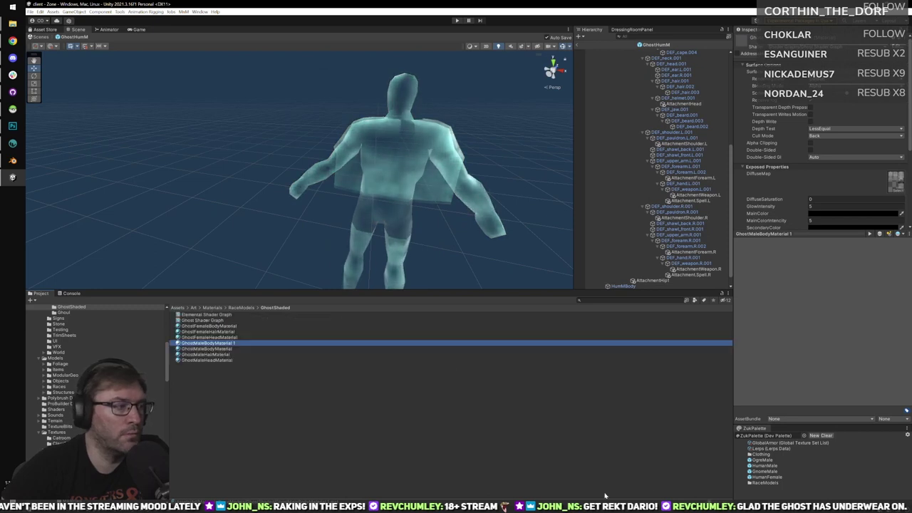
Rename the duplicated material GhostMaleBodyMaterial 1 to GhostMaleCloakMaterial.
left_click(219, 343)
left_click(208, 344)
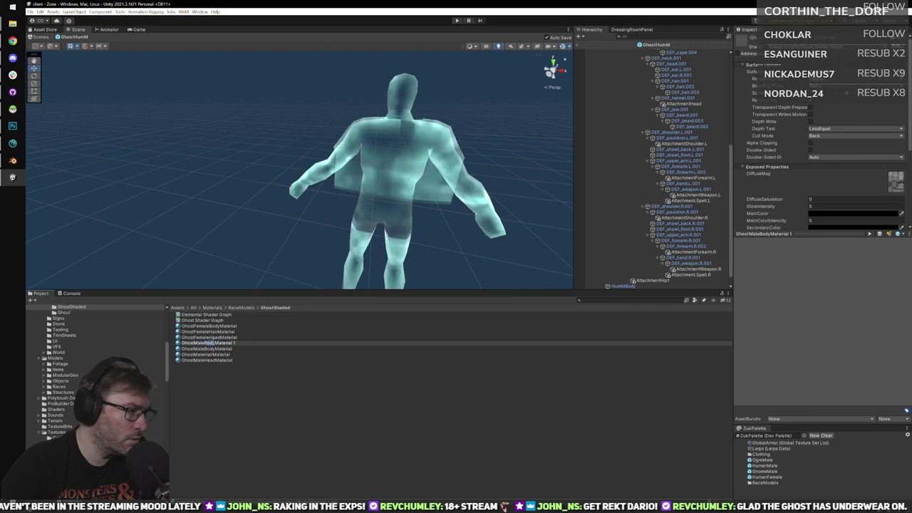
key("Delete")
key("BackSpace")
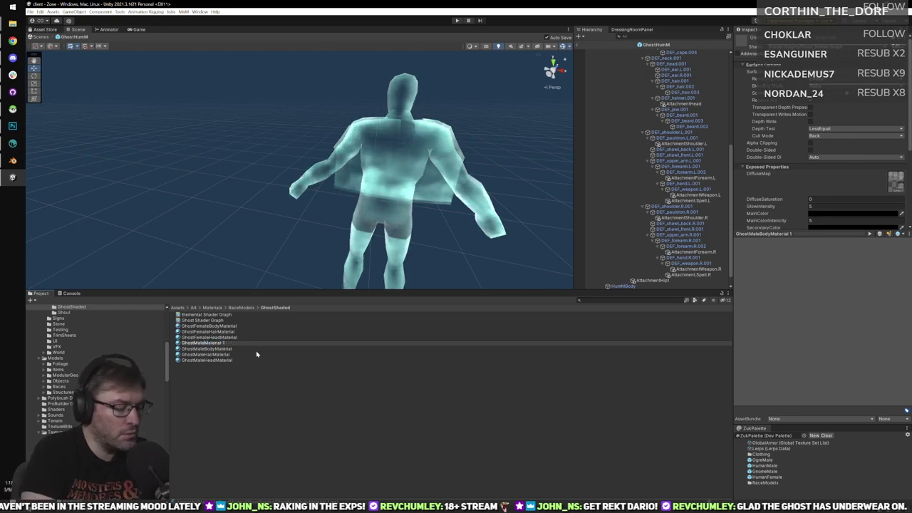
type("Clloak")
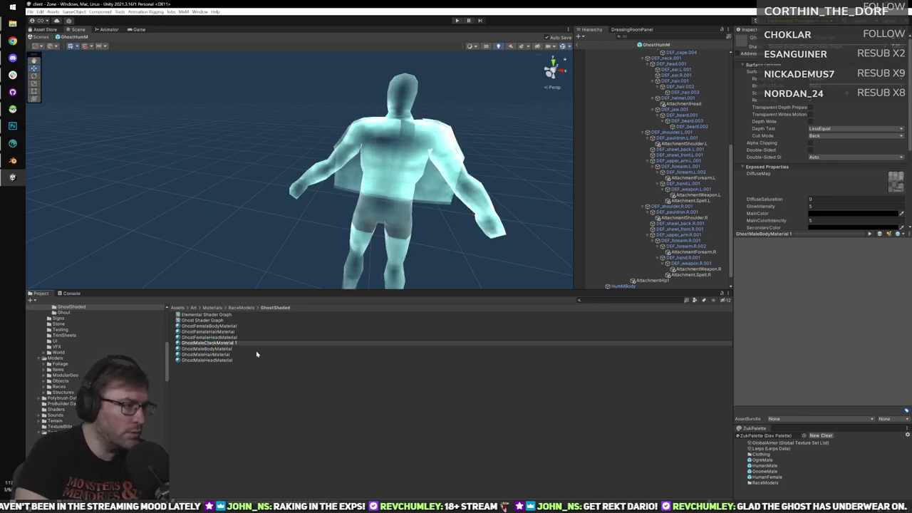
key("Return")
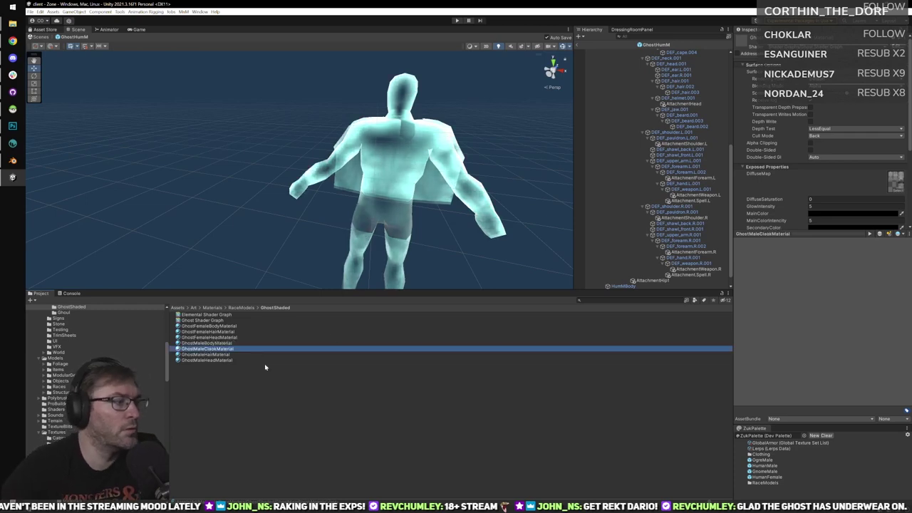
Assign GhostMaleCloakMaterial to material Element 2 of the HumMBody mesh.
left_click(397, 156)
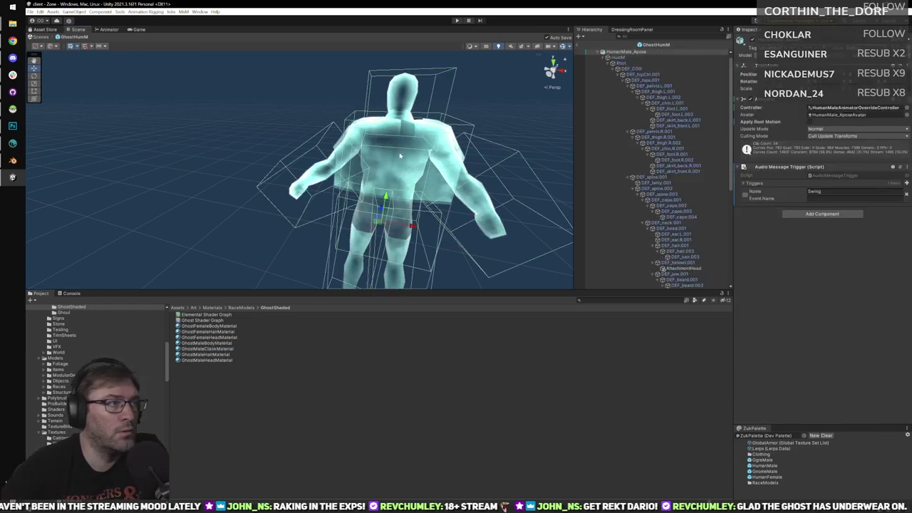
left_click(398, 156)
left_click_drag(213, 352, 843, 188)
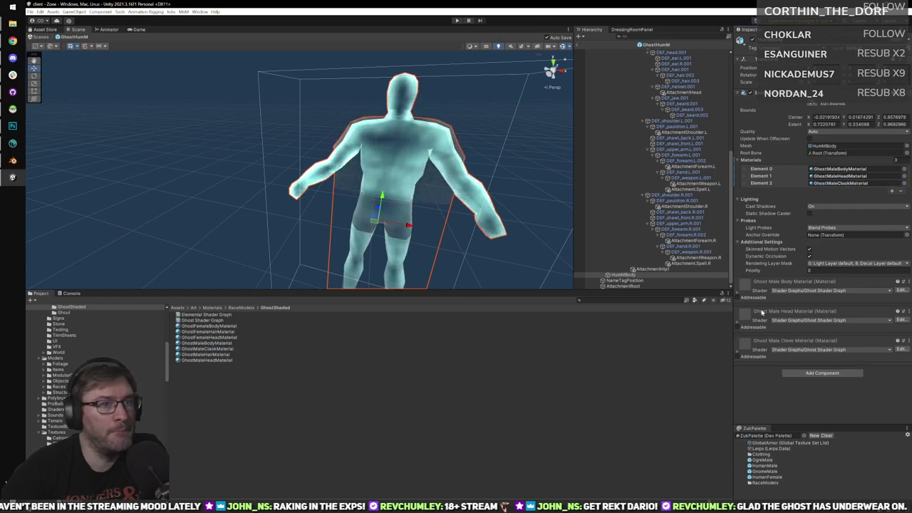
Set the DiffuseMap texture of GhostMaleCloakMaterial to Generic_Transparent.
left_click(477, 119)
key("d")
right_click_drag(503, 179, 453, 176)
key("q")
key("e")
key("a")
key("s")
left_click(234, 348)
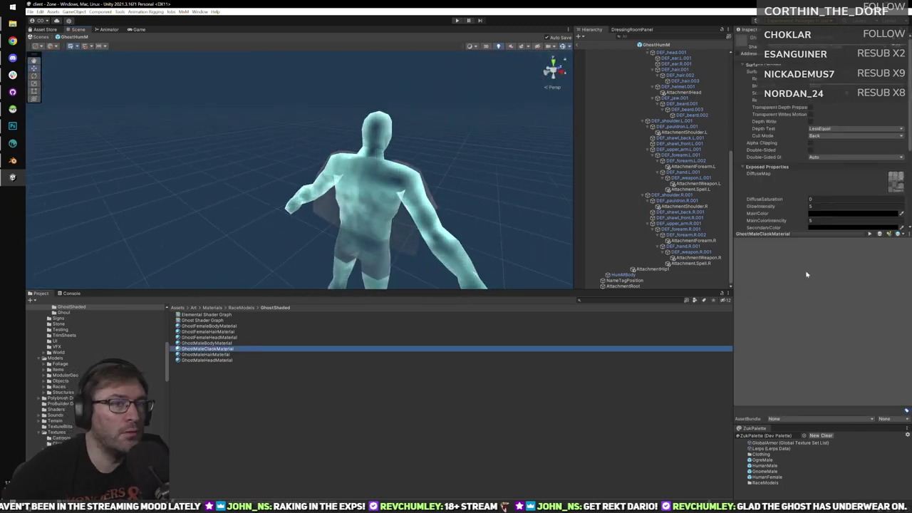
left_click(896, 187)
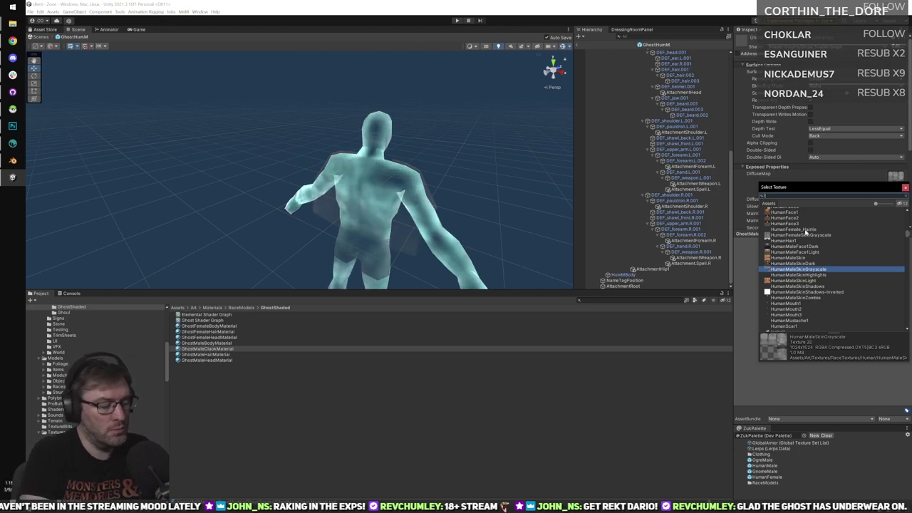
scroll(805, 231, "down", 5)
type("generic")
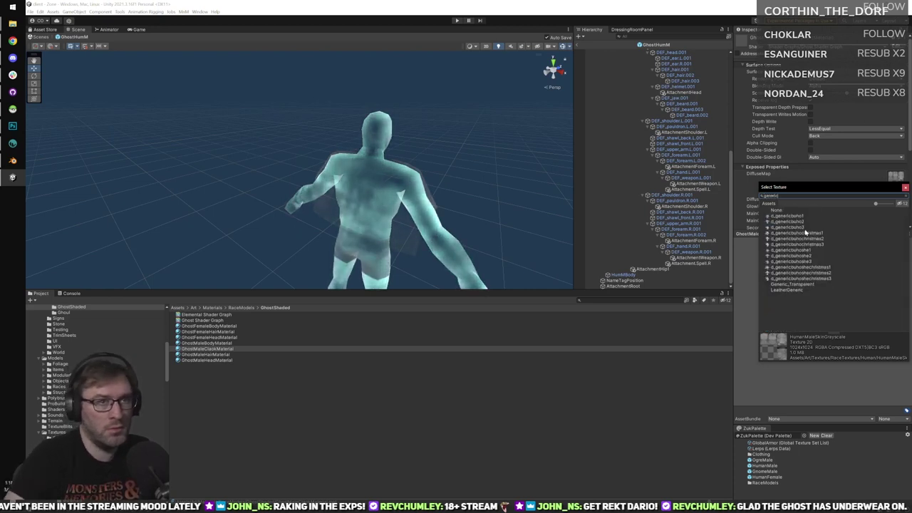
left_click(791, 284)
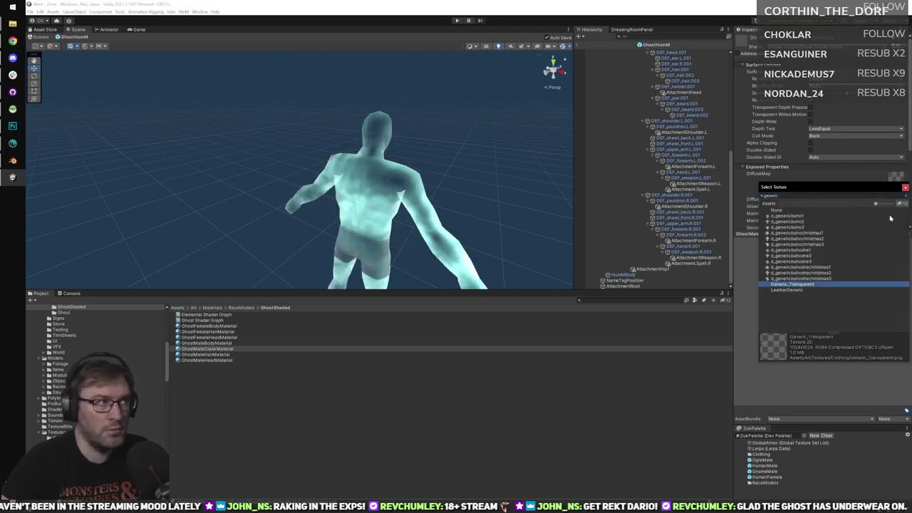
left_click(905, 186)
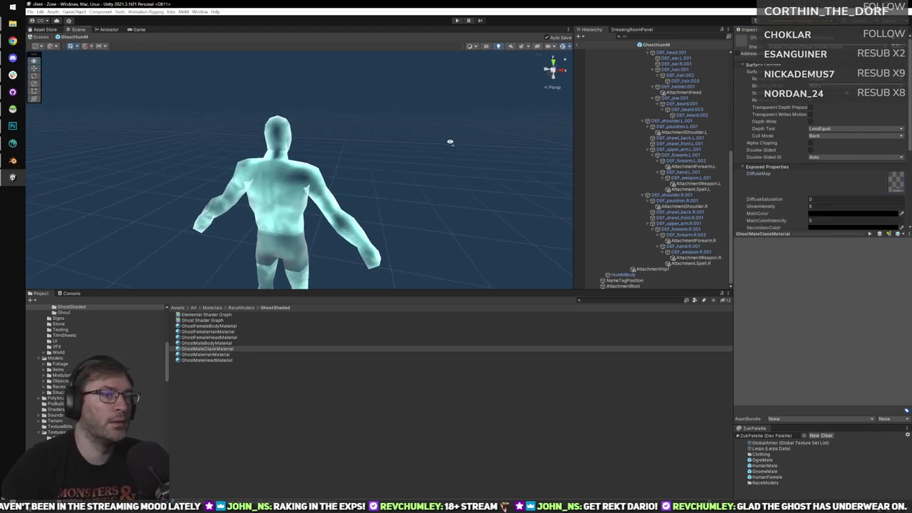
Inspect the ghost model from the front and review the GhostHumM prefab's material definitions.
scroll(822, 188, "down", 5)
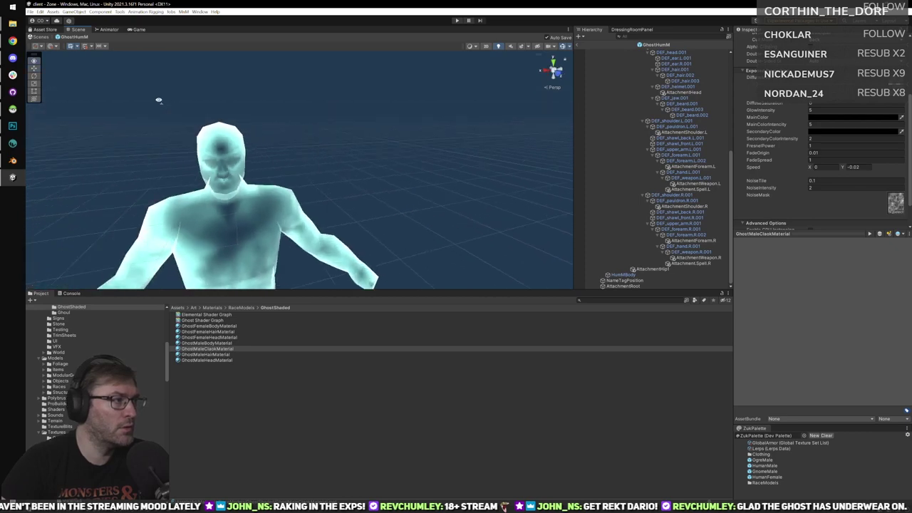
right_click_drag(145, 98, 250, 130)
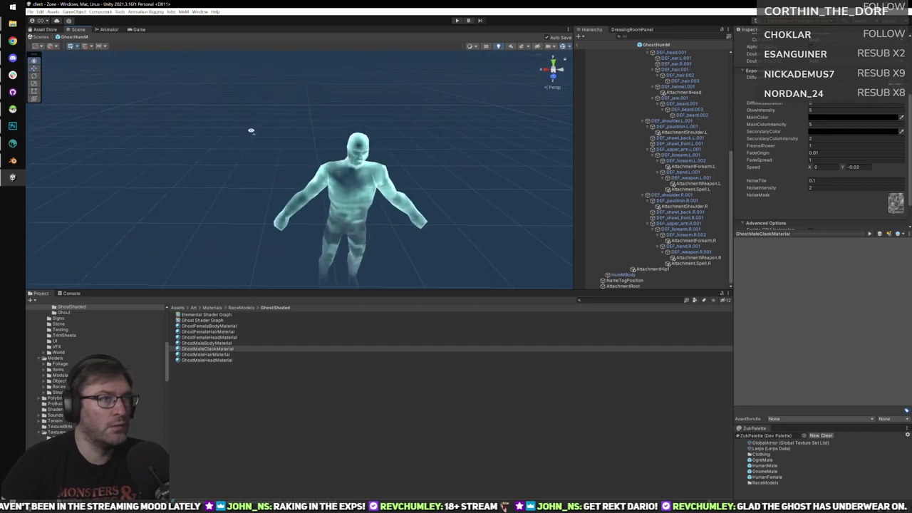
scroll(647, 155, "up", 8)
left_click(620, 52)
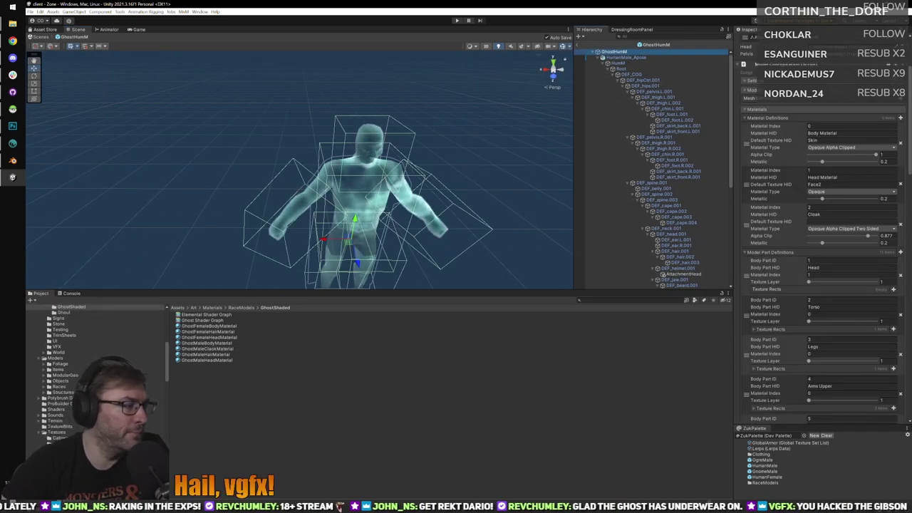
scroll(92, 356, "down", 3)
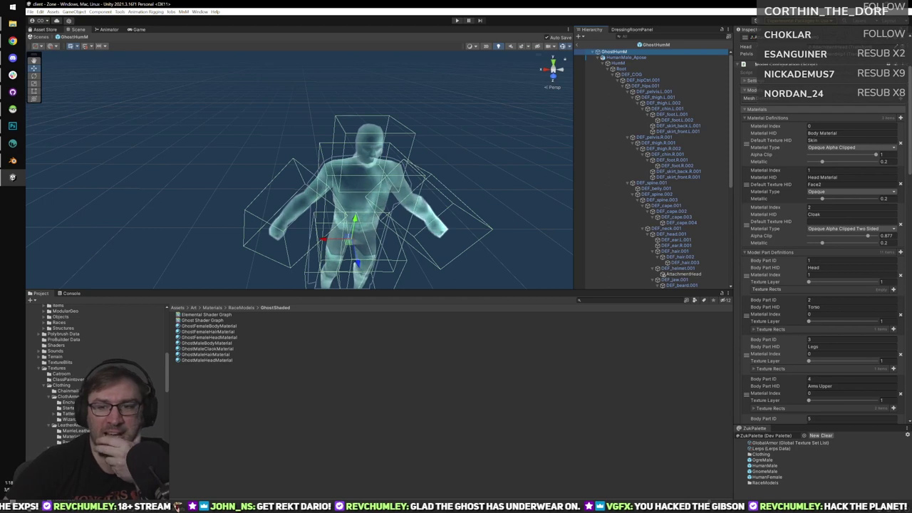
Browse the project from the Tattered Cloth textures to the Armor item model prefabs, showing the assets as large thumbnails.
left_click(77, 414)
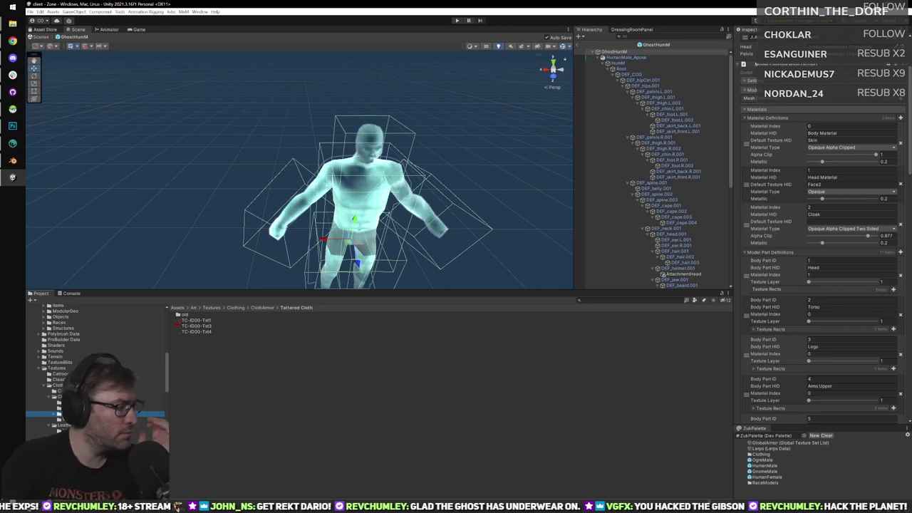
scroll(96, 364, "down", 3)
scroll(96, 363, "down", 4)
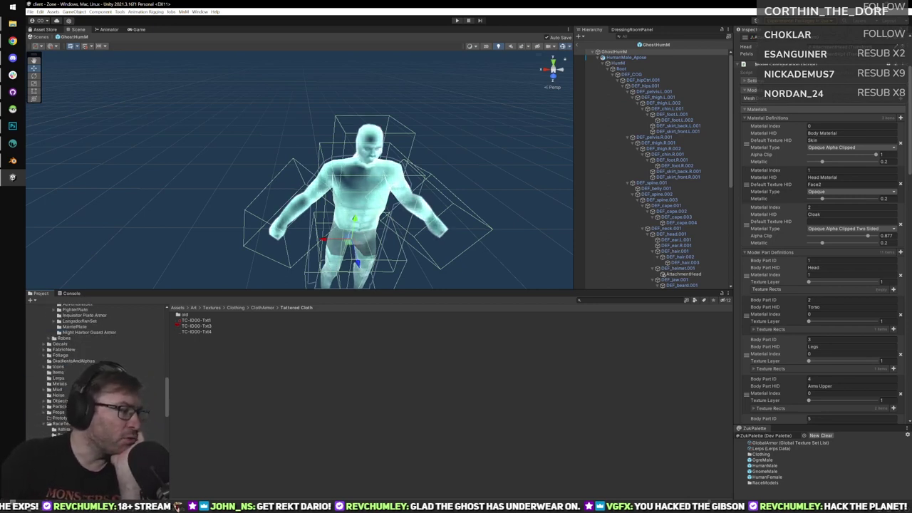
scroll(96, 363, "down", 8)
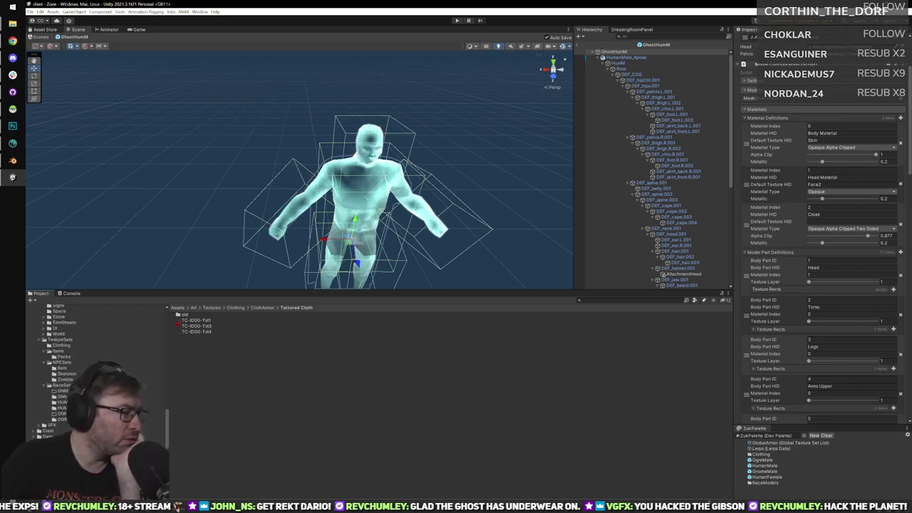
scroll(96, 363, "down", 6)
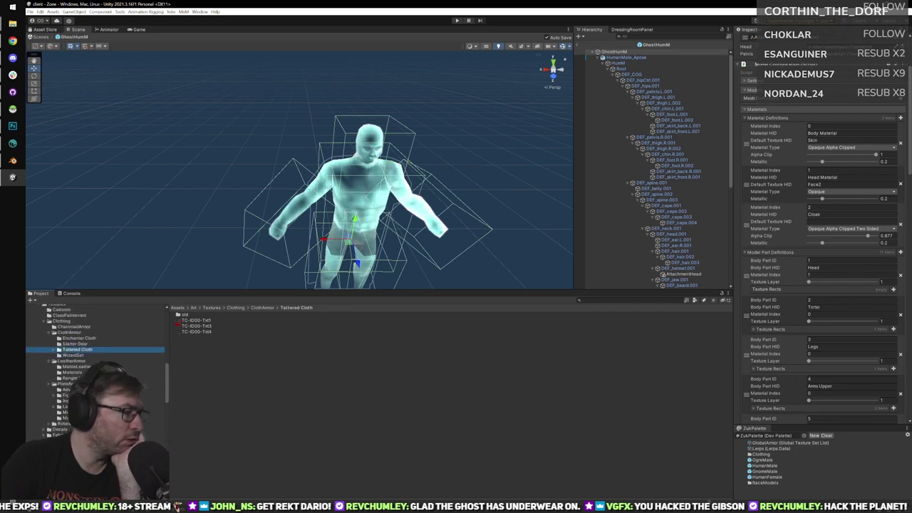
scroll(96, 363, "down", 6)
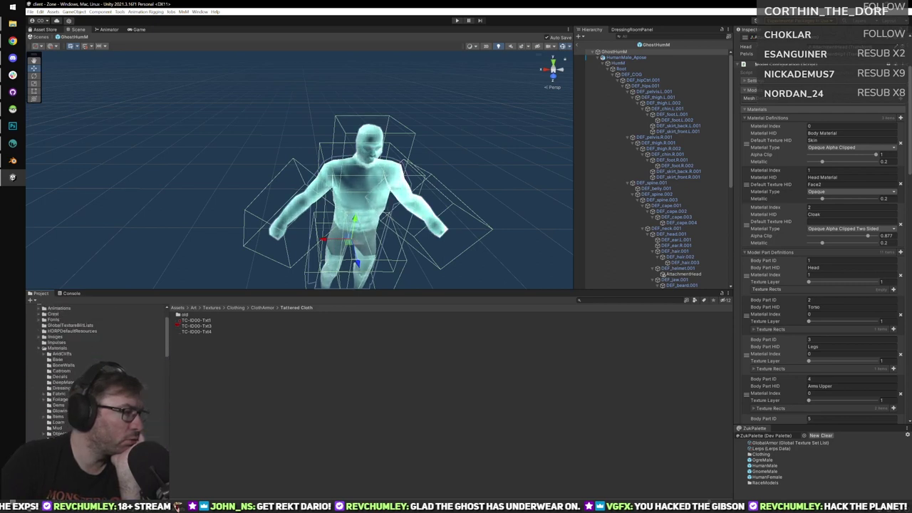
scroll(96, 363, "down", 5)
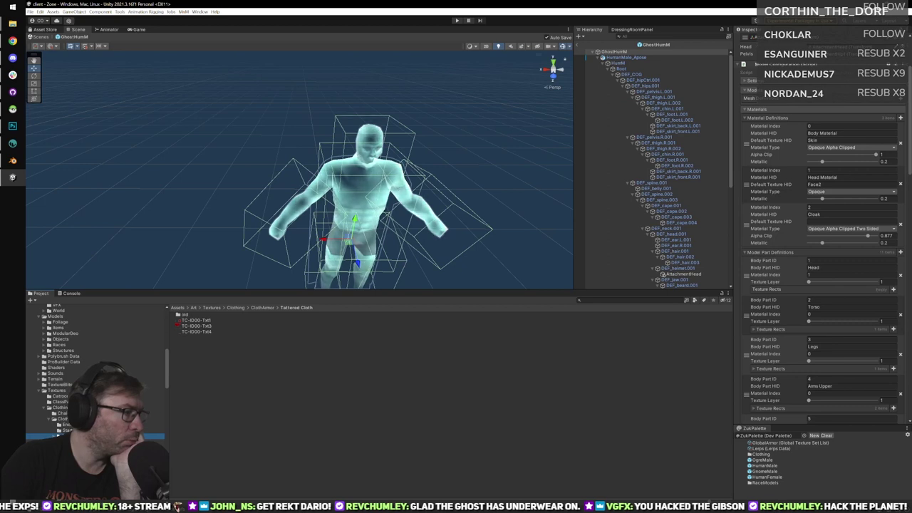
scroll(96, 363, "down", 5)
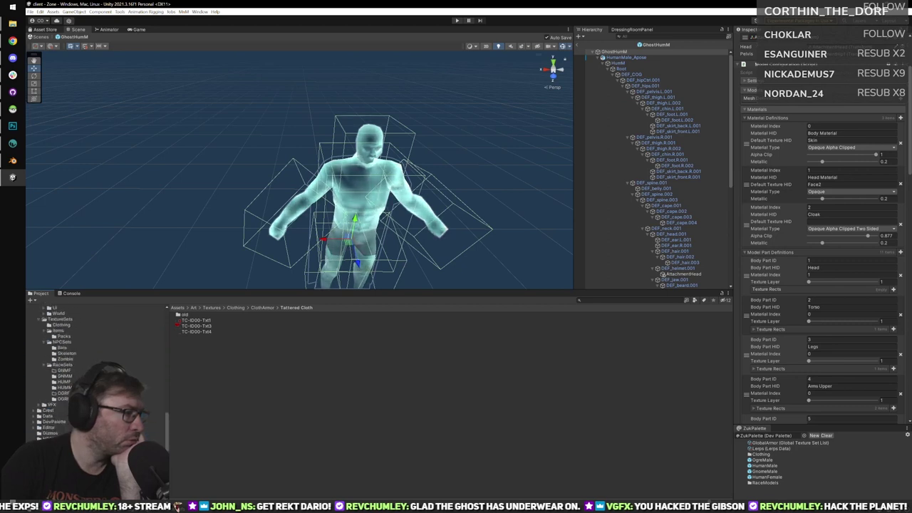
scroll(96, 364, "down", 4)
left_click(59, 405)
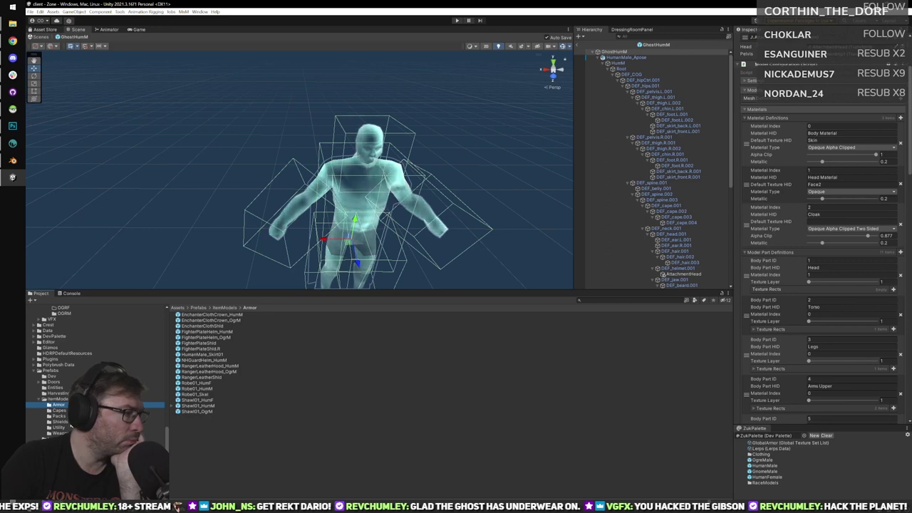
left_click_drag(708, 501, 726, 502)
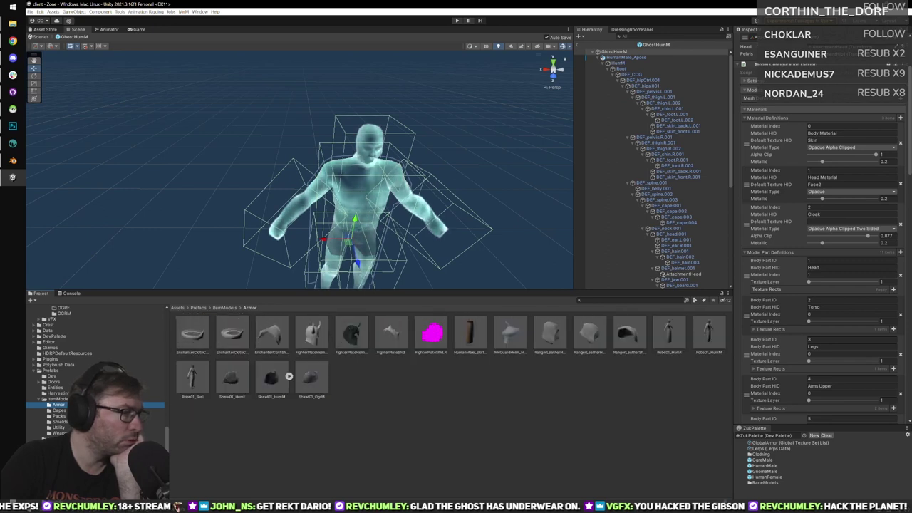
Attach a SwordLongBasic weapon prefab to both AttachmentWeapon.R and AttachmentWeapon.L.
left_click(61, 432)
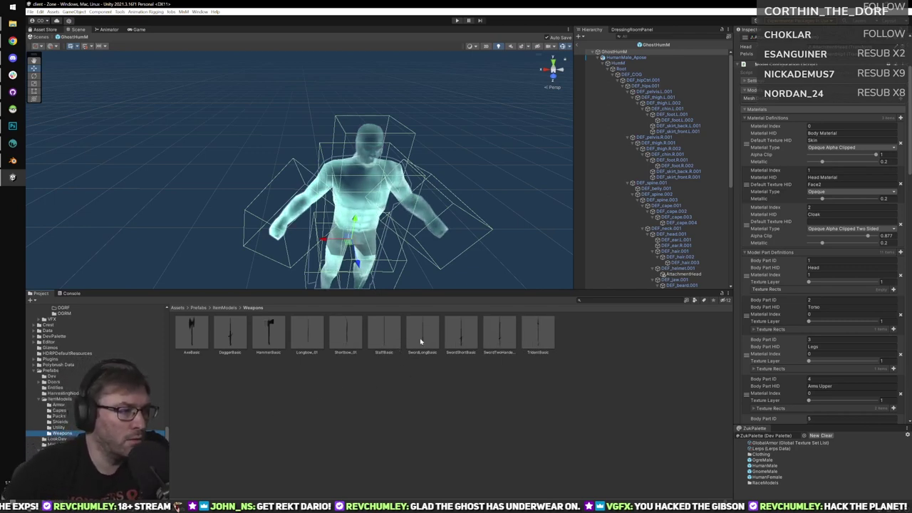
scroll(679, 251, "down", 8)
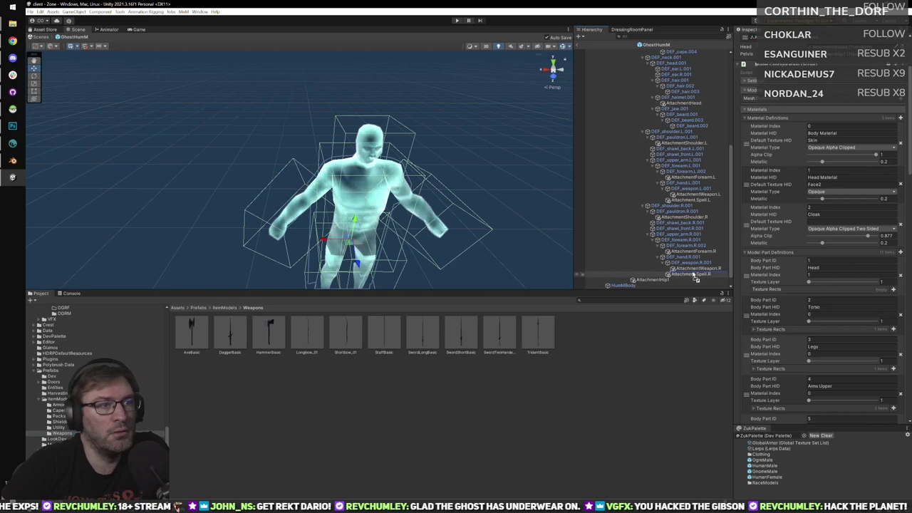
left_click_drag(703, 273, 702, 270)
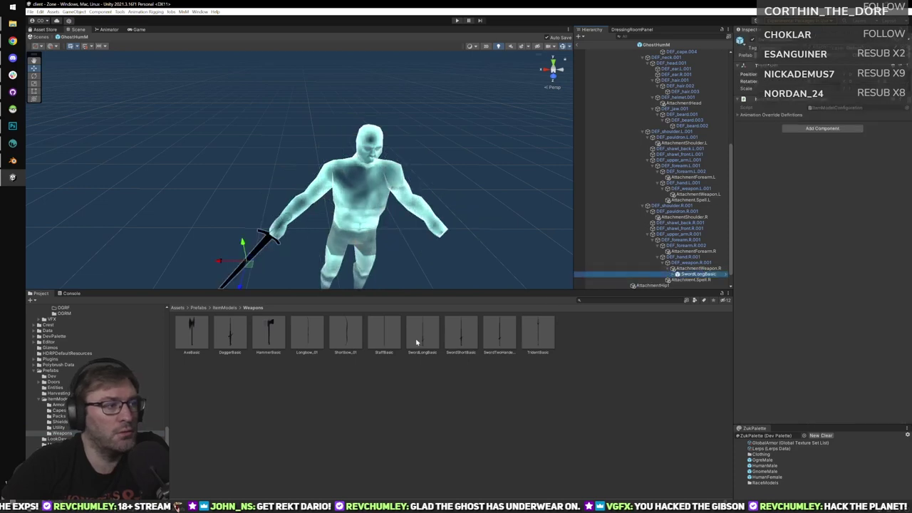
left_click_drag(423, 340, 705, 197)
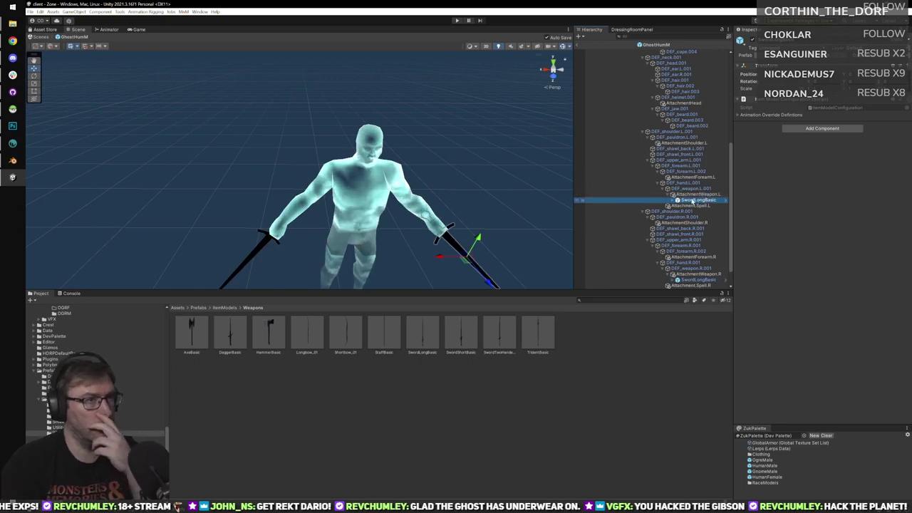
Switch the transform handles to local orientation and move Attachment.Spell.L along the forearm into the left hand, working in front view.
left_click(688, 205)
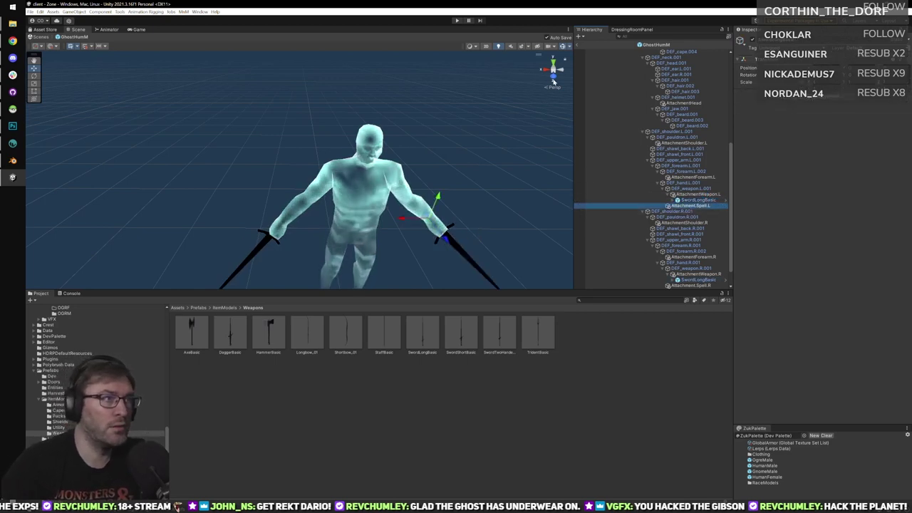
left_click(554, 78)
scroll(440, 166, "up", 3)
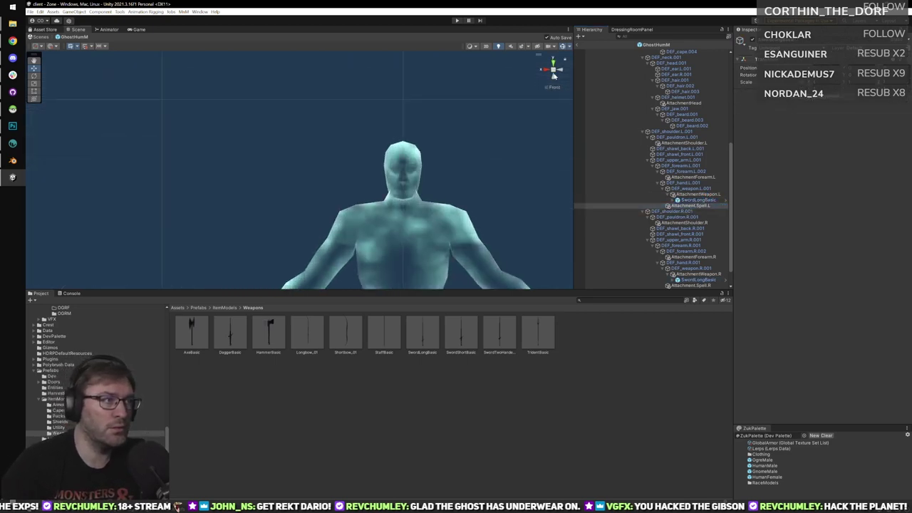
middle_click_drag(439, 166, 403, 167)
left_click(695, 206)
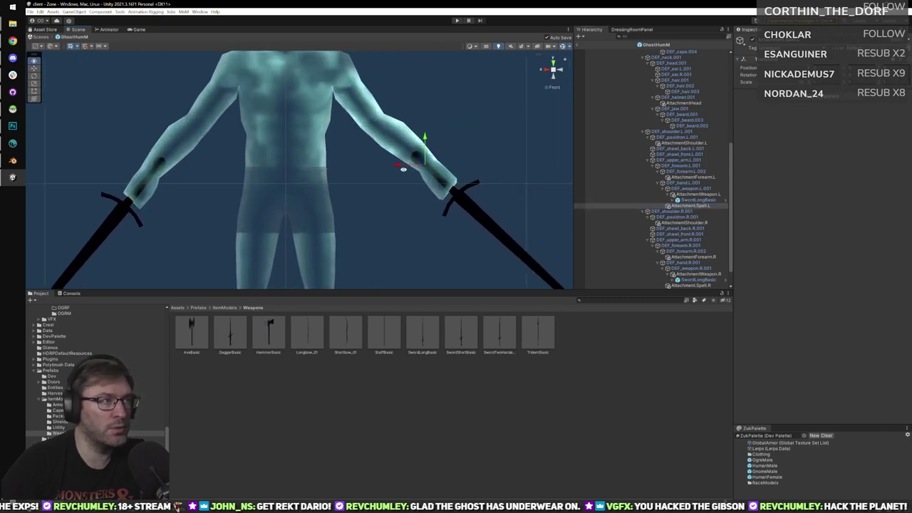
left_click(54, 47)
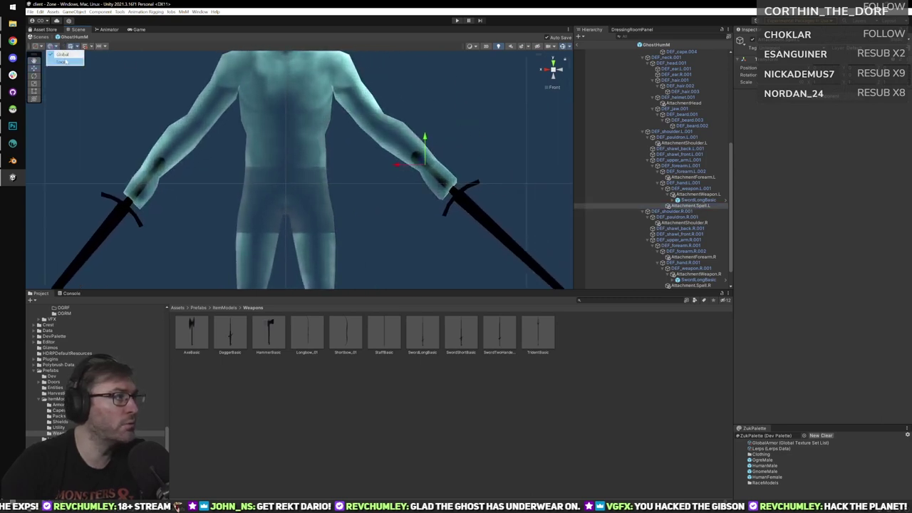
left_click(60, 61)
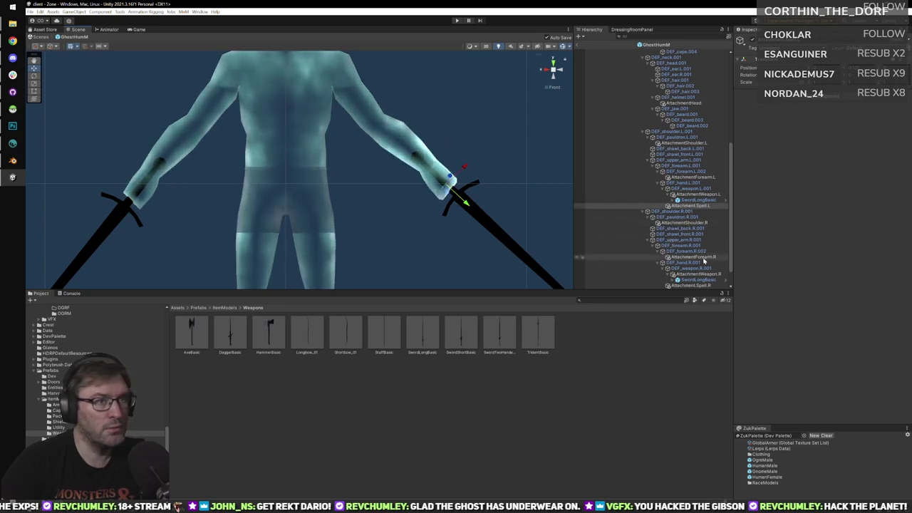
Move Attachment.Spell.R along its local Y axis down the forearm into the right hand.
scroll(691, 271, "down", 2)
left_click(691, 264)
middle_click_drag(243, 178, 343, 177)
left_click_drag(239, 193, 217, 216)
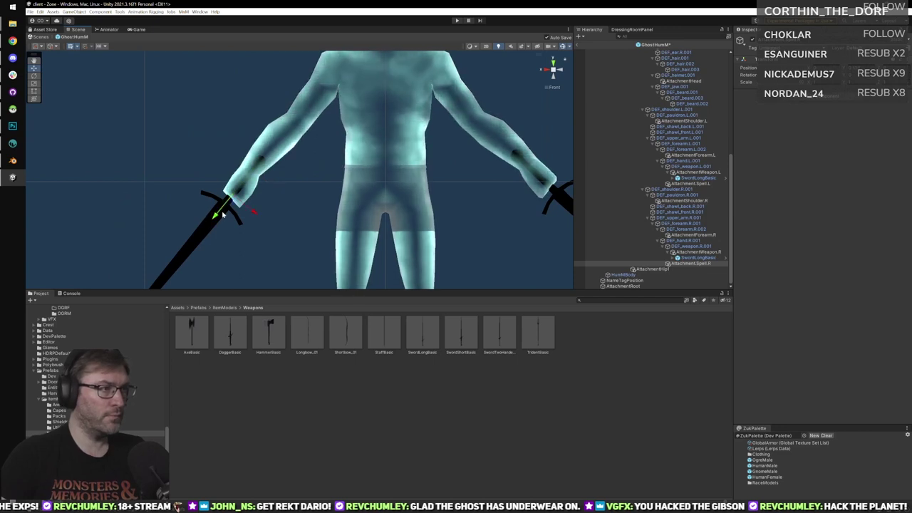
middle_click_drag(467, 193, 319, 191)
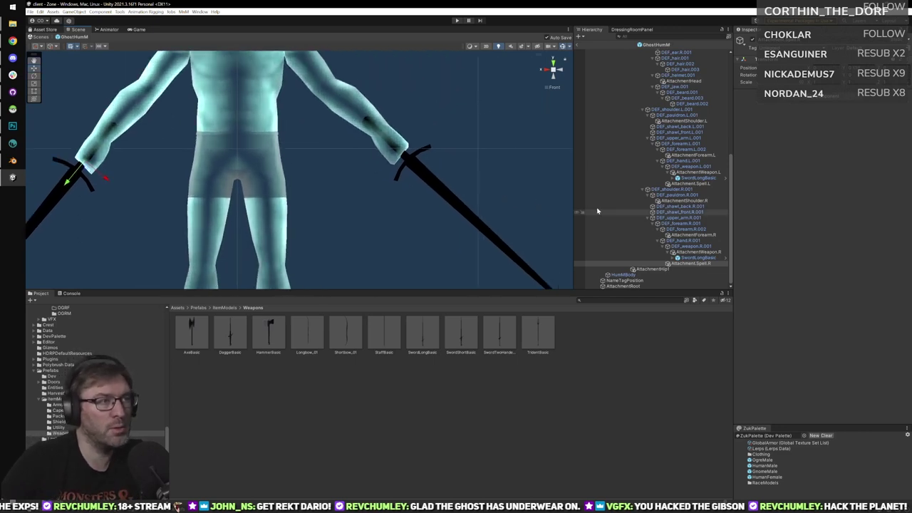
Set the Y and Z rotation of AttachmentWeapon.R to 90 degrees so the sword turns forward in the right hand.
left_click(692, 252)
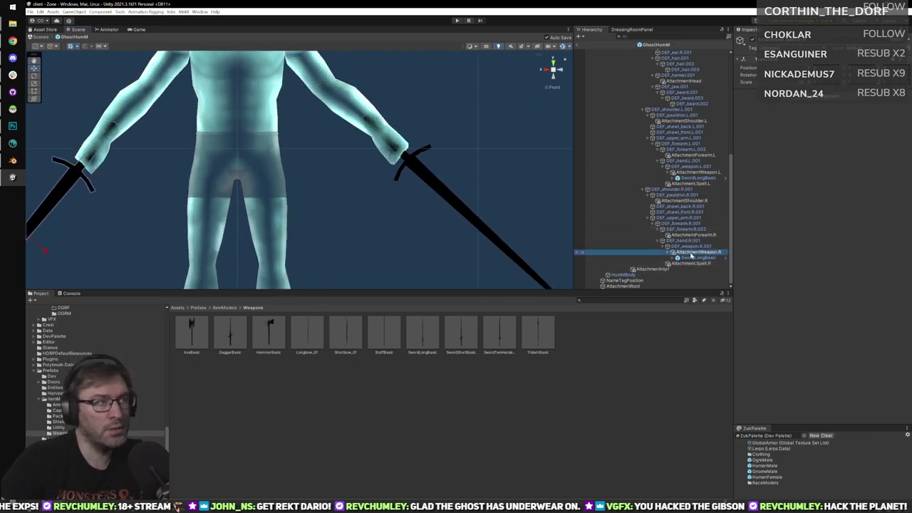
middle_click_drag(231, 180, 364, 175)
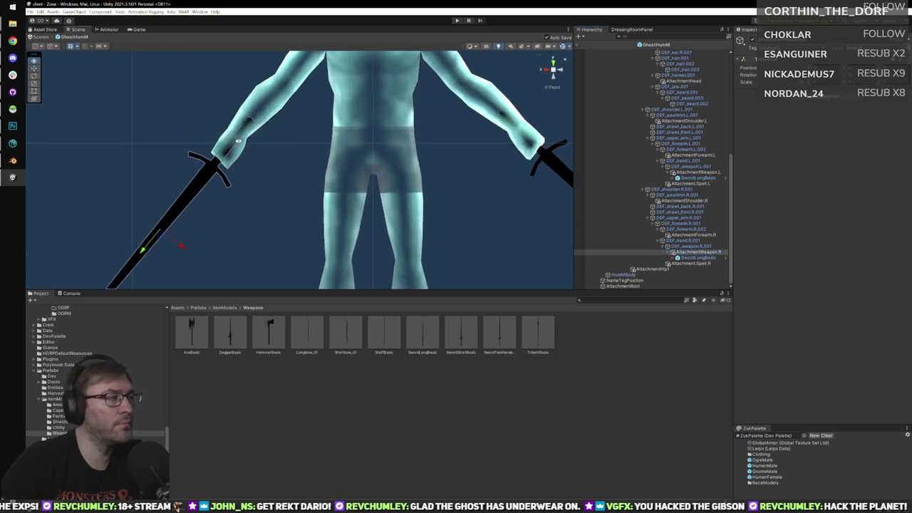
left_click_drag(129, 115, 216, 163, "alt")
middle_click_drag(217, 162, 508, 116)
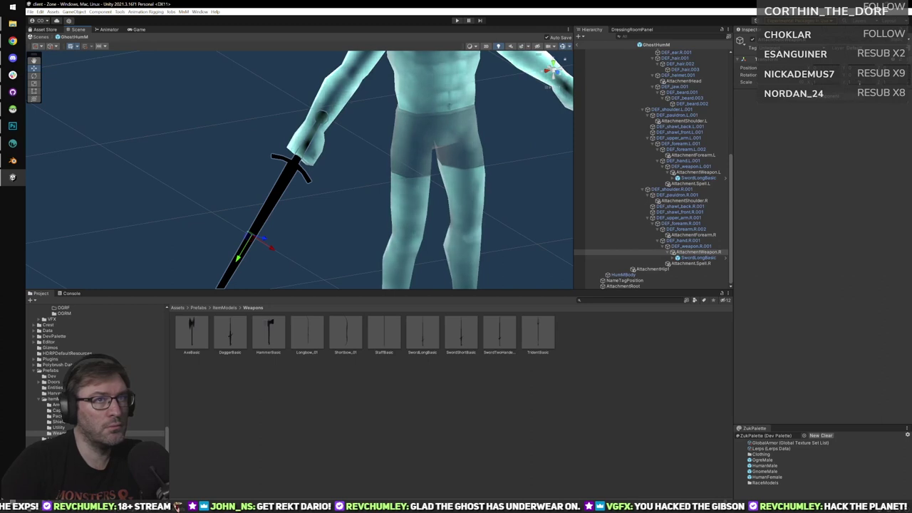
type("90")
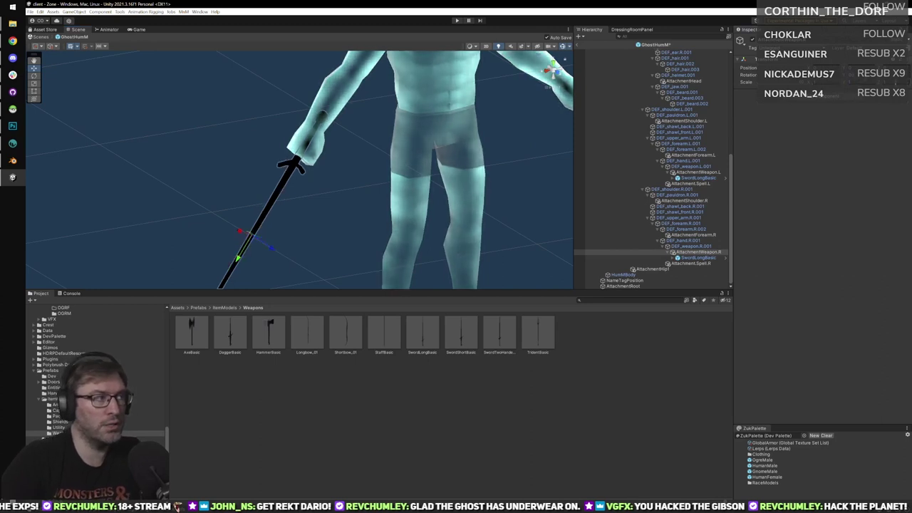
key("Tab")
type("90")
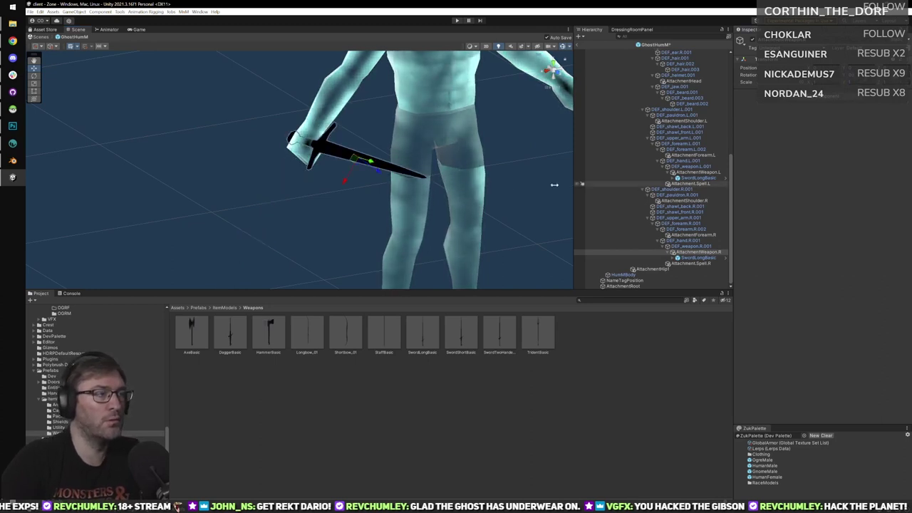
mouse_move(456, 170)
left_mouse_down("alt")
mouse_move(429, 164)
mouse_move(540, 187)
mouse_move(453, 173)
left_mouse_up("alt")
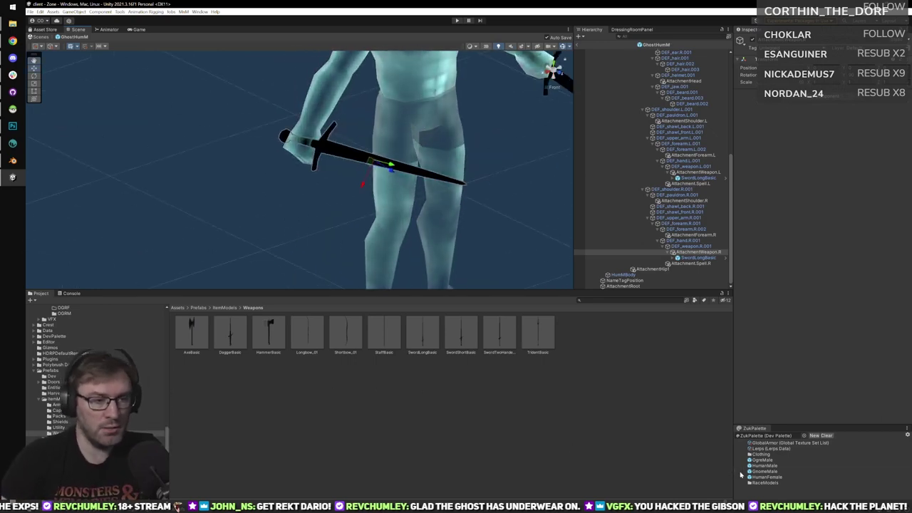
Open the HumanMale prefab and capture the transform values of its AttachmentWeapon.L with the Snipping Tool as a reference.
left_click(764, 465)
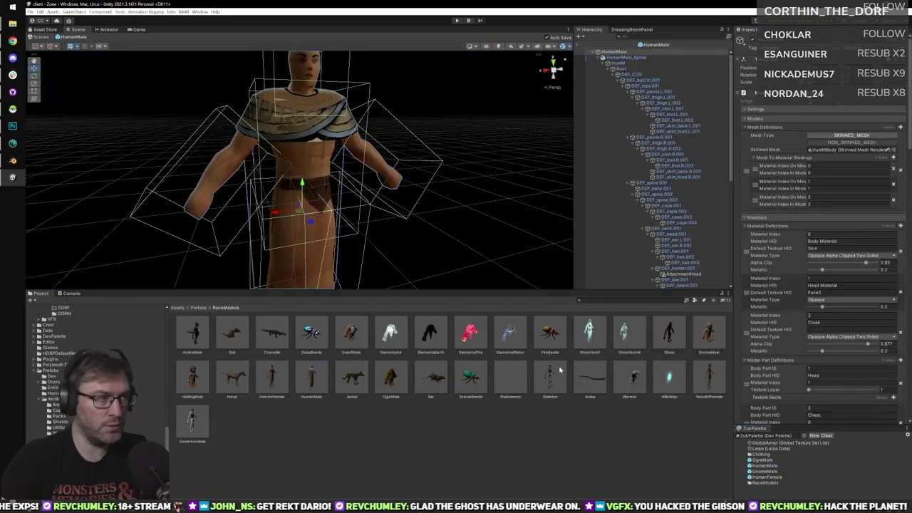
scroll(651, 228, "down", 3)
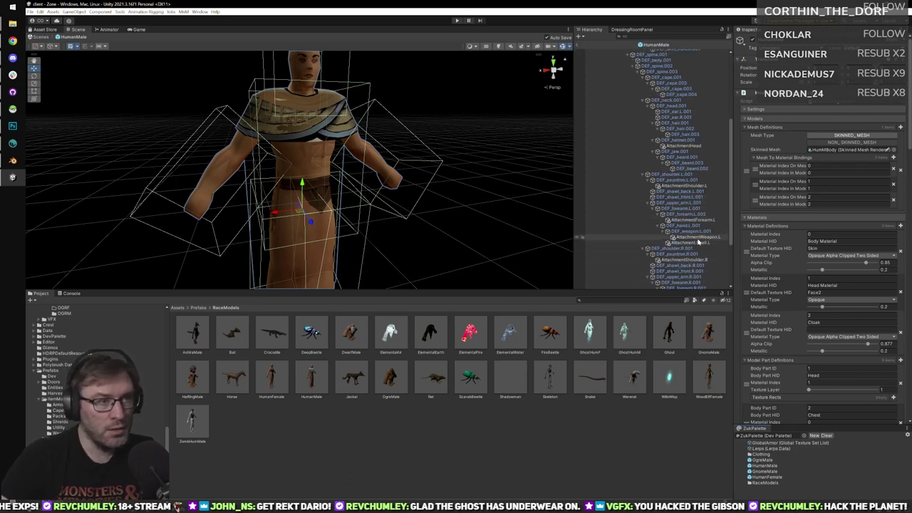
left_click(695, 237)
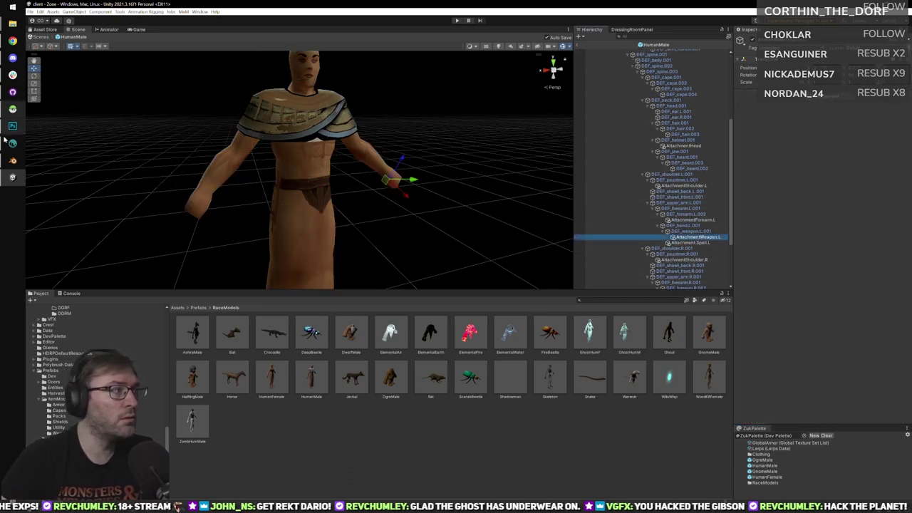
left_click(12, 7)
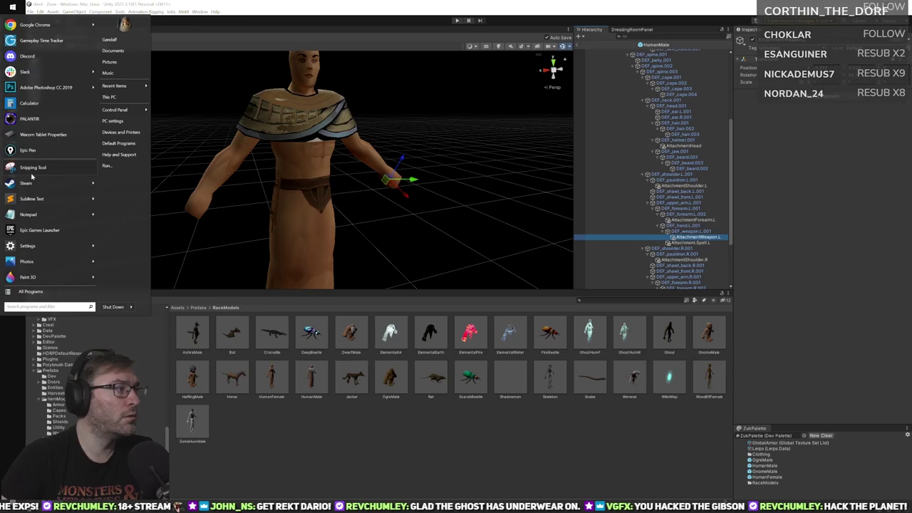
left_click(32, 174)
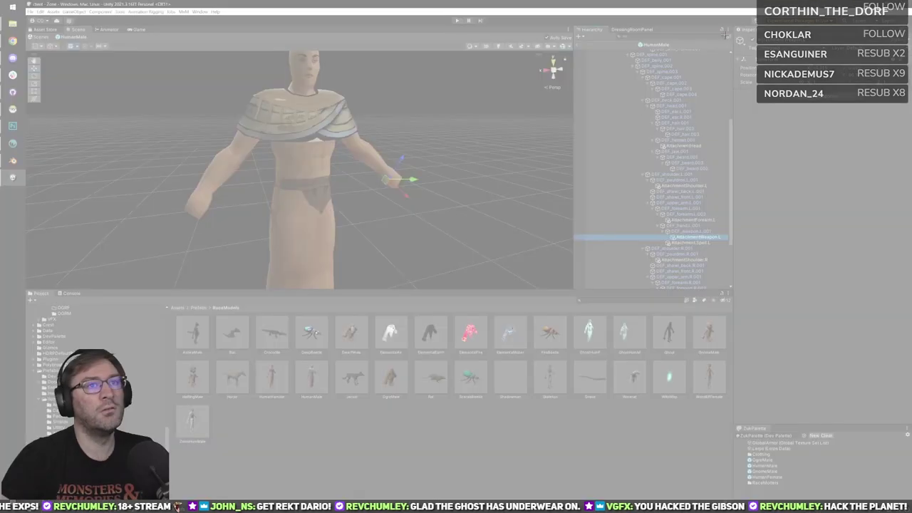
left_click_drag(722, 32, 909, 96)
left_click_drag(726, 6, 325, 0)
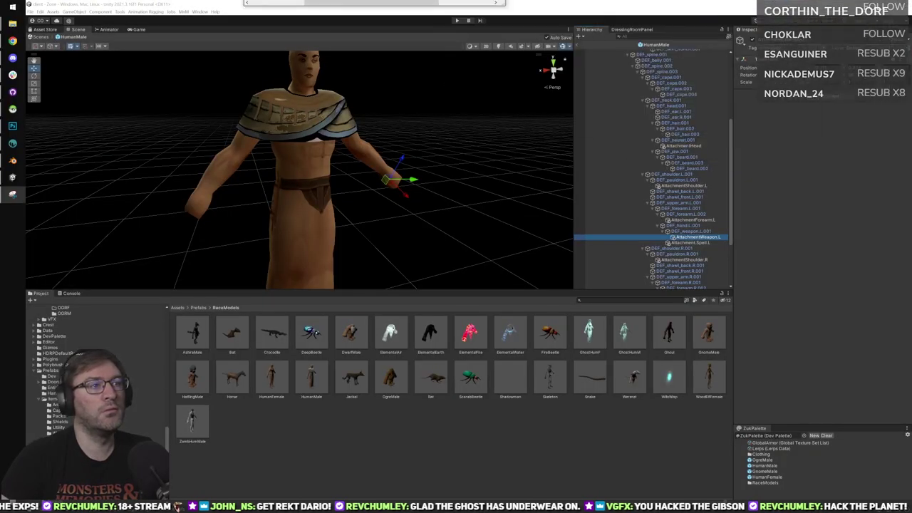
Reopen the GhostHumM prefab and apply the captured HumanMale reference transform to AttachmentWeapon.L.
double_click(631, 338)
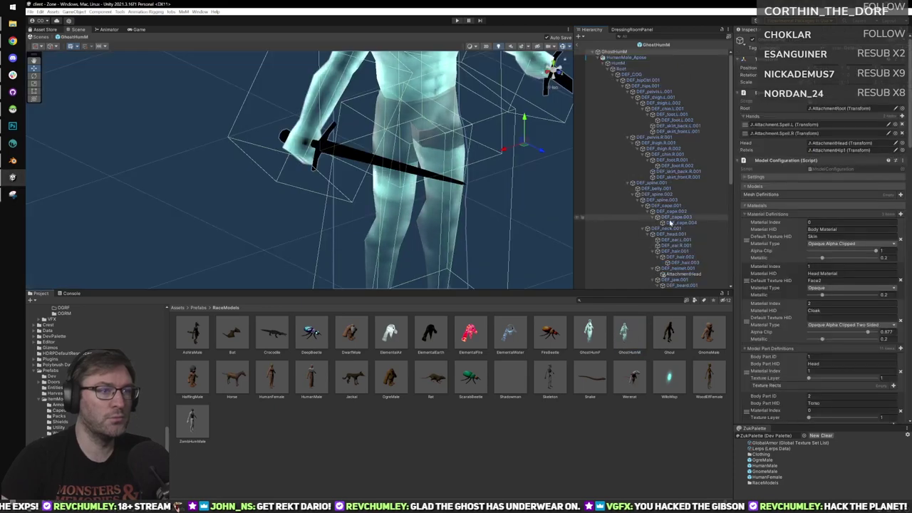
scroll(684, 243, "down", 2)
scroll(697, 264, "down", 1)
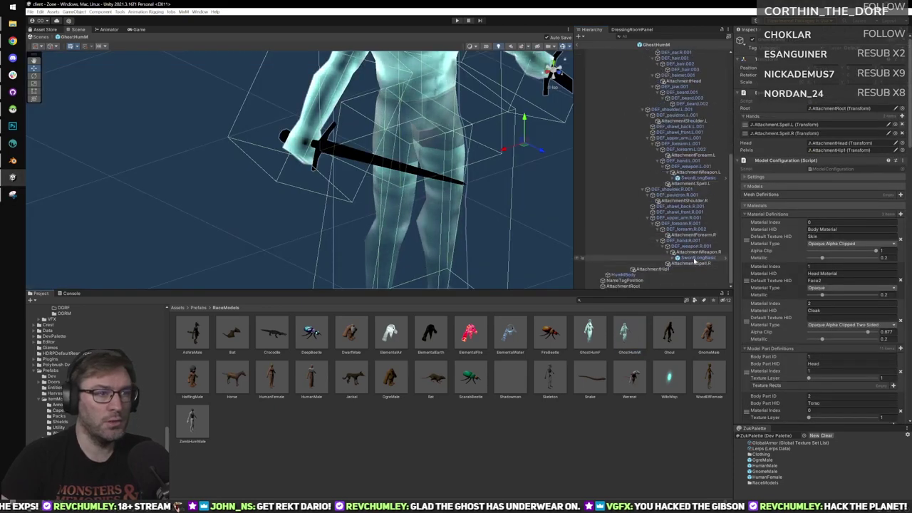
left_click(694, 252)
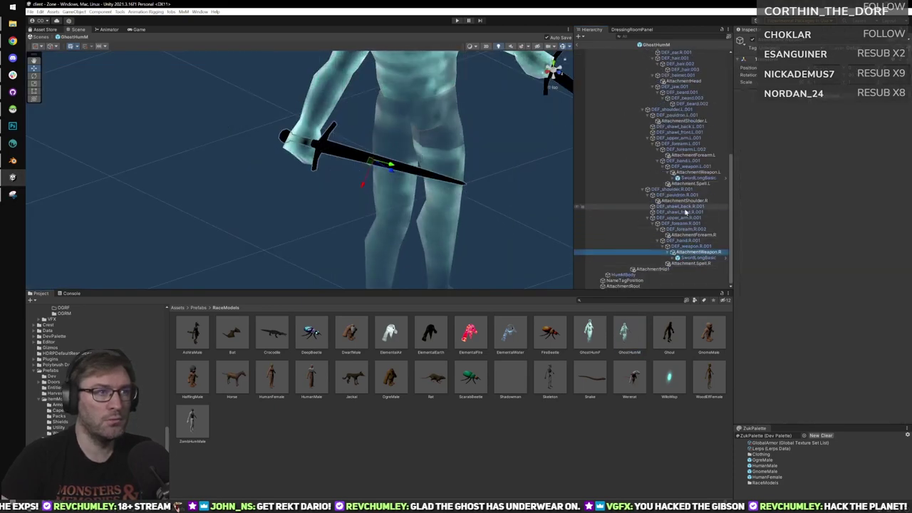
left_click(696, 173)
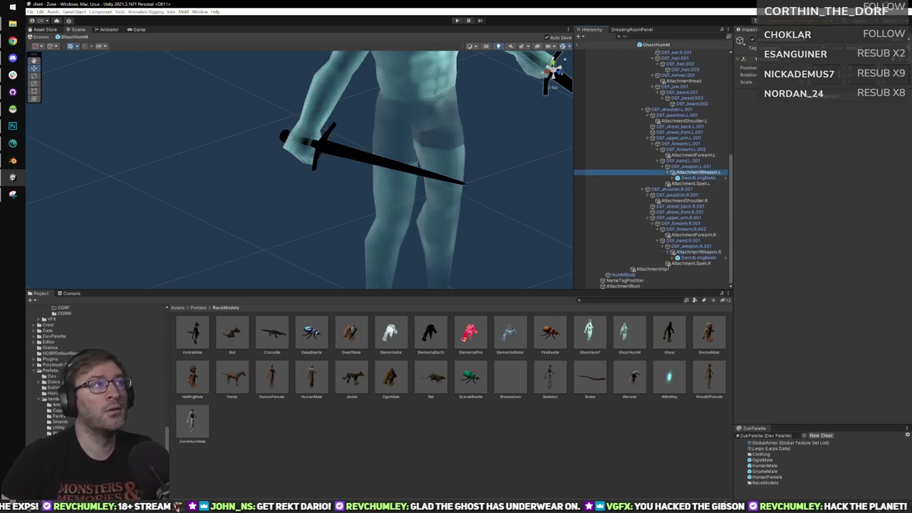
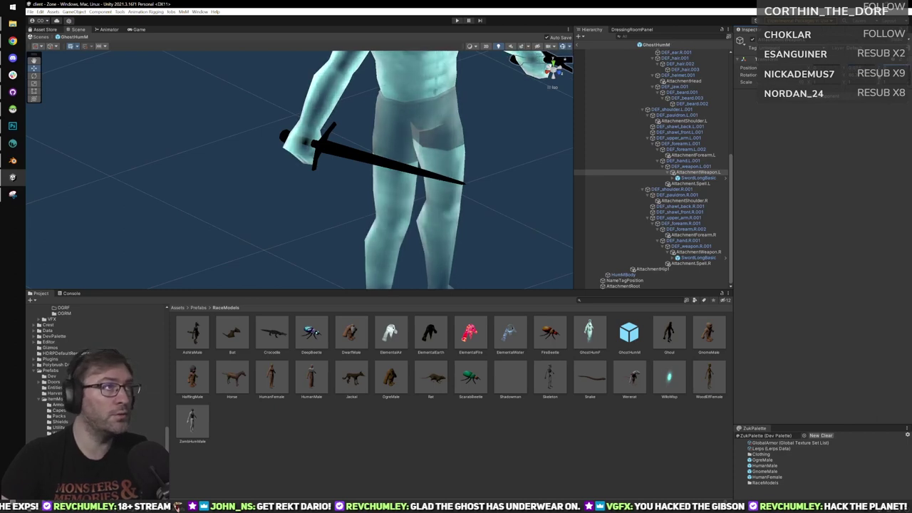
left_click_drag(523, 126, 463, 153, "alt")
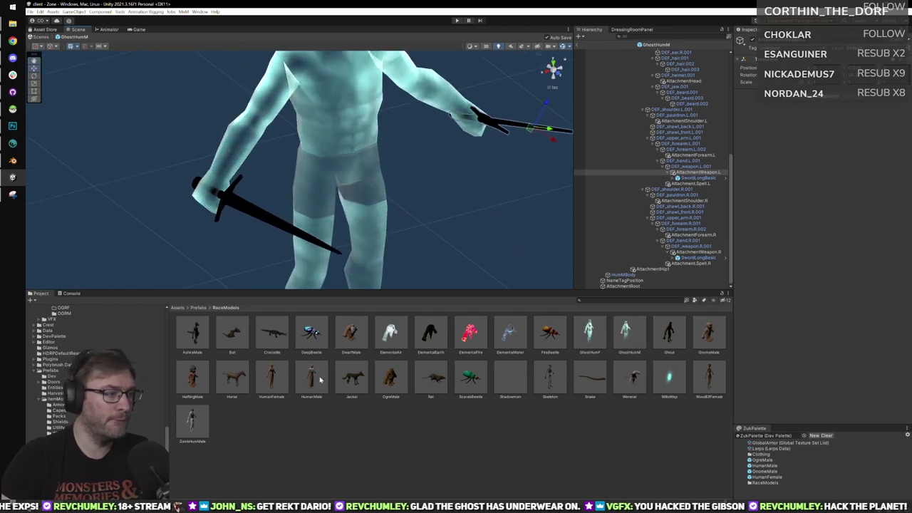
Open the HumanMale prefab again and take a screen snip of the AttachmentWeapon.R transform values.
double_click(320, 380)
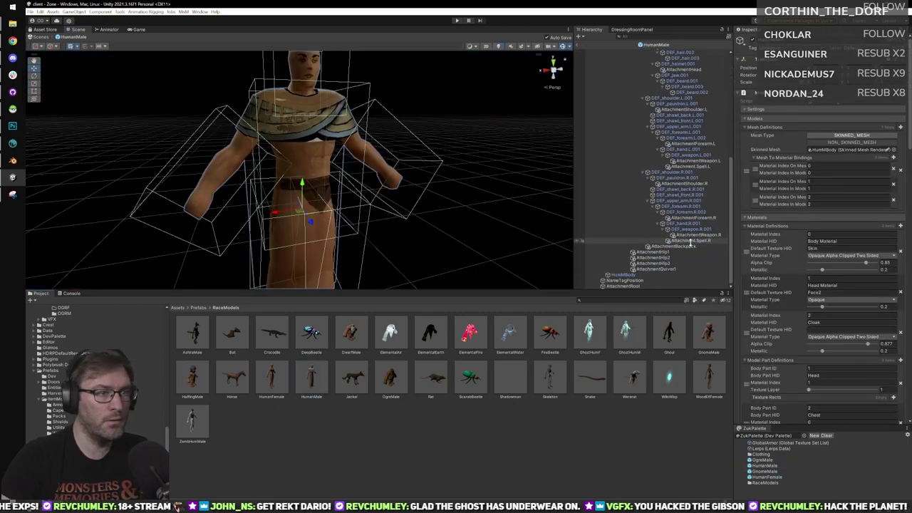
left_click(692, 234)
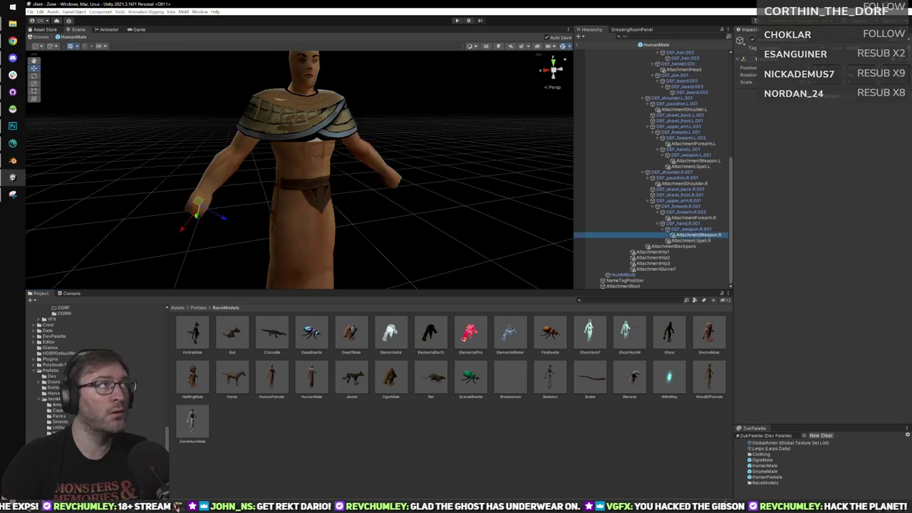
key("super+shift+s")
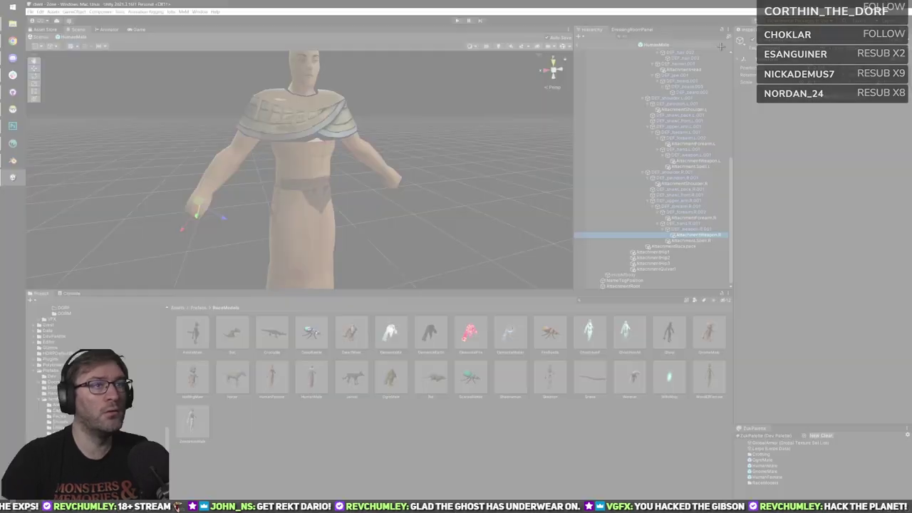
left_click_drag(722, 45, 911, 116)
left_click_drag(819, 5, 440, 0)
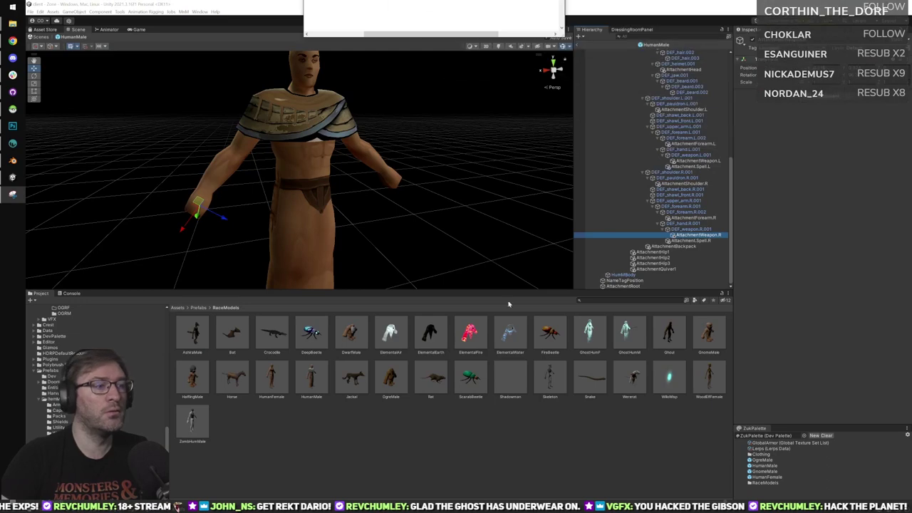
Return to the GhostHumM prefab, match AttachmentWeapon.R to the captured HumanMale transform, and save the prefab.
double_click(624, 341)
scroll(712, 178, "down", 5)
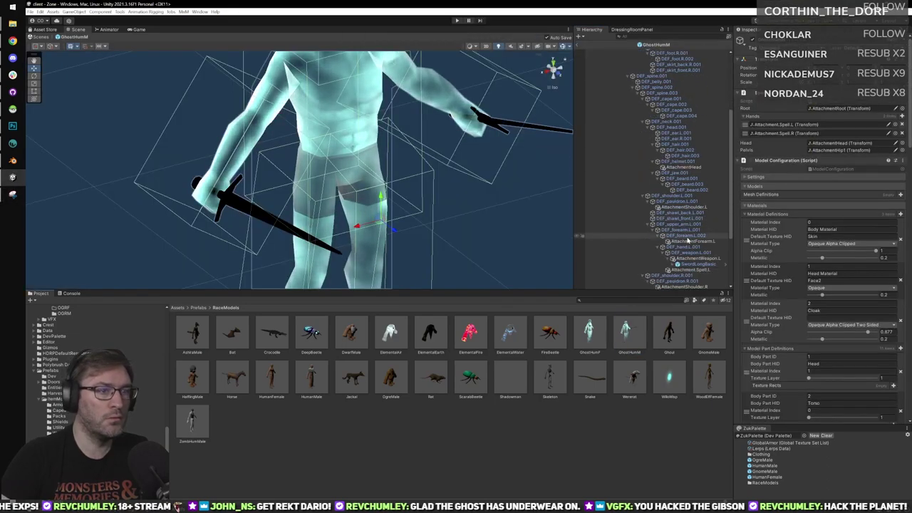
left_click(696, 216)
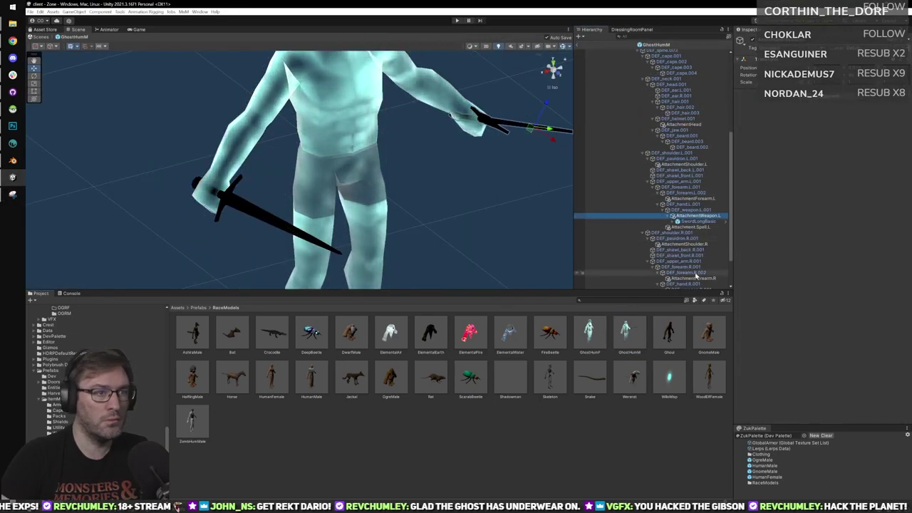
scroll(696, 218, "down", 3)
left_click(697, 251)
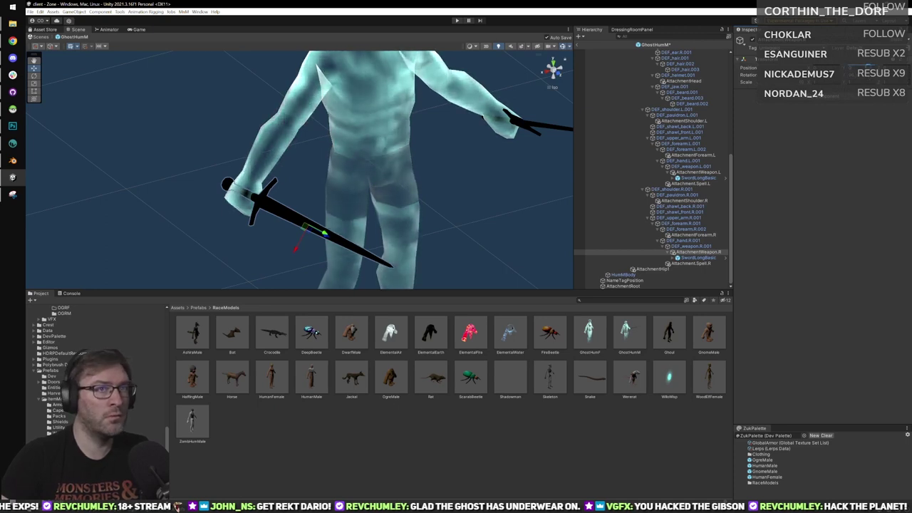
key("ctrl+s")
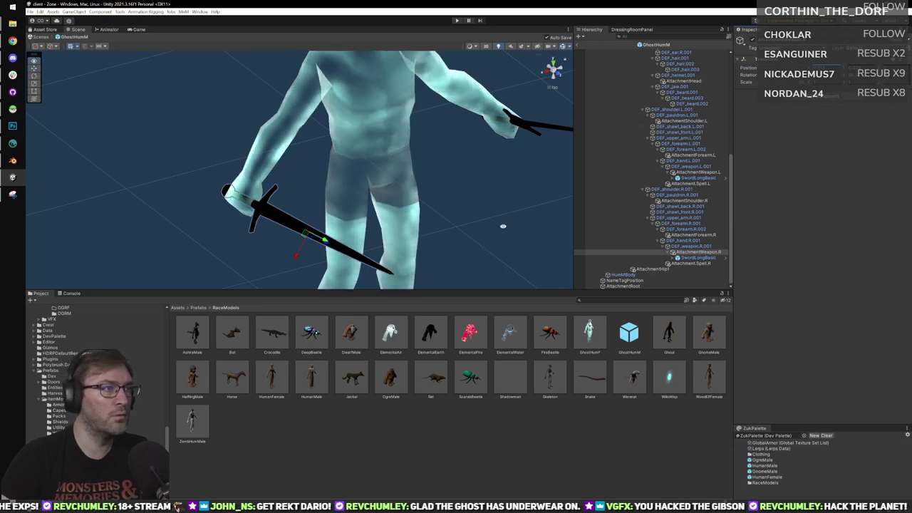
Compare both swords from several sides, fine-tune the rotation and position of AttachmentWeapon.L in left view, and save the prefab.
scroll(499, 225, "down", 4, "alt")
left_click_drag(460, 206, 334, 212, "alt")
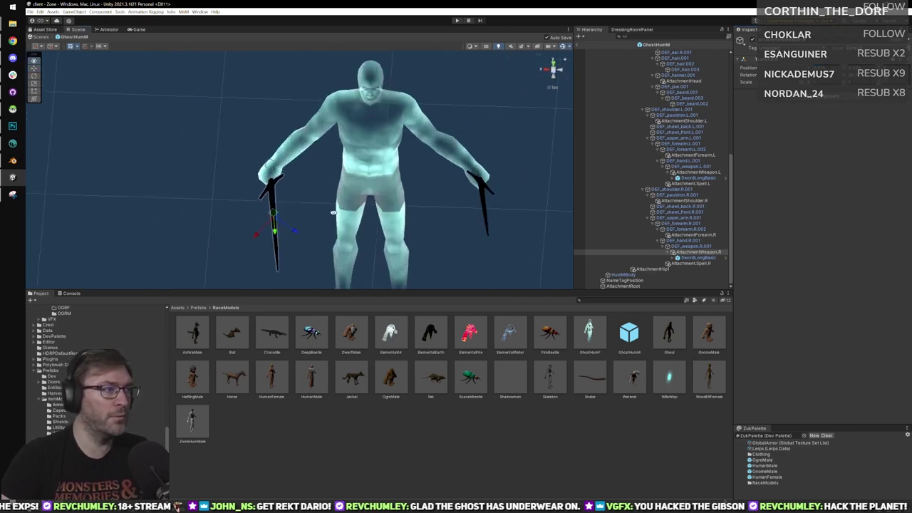
left_click(549, 79)
scroll(406, 230, "up", 3)
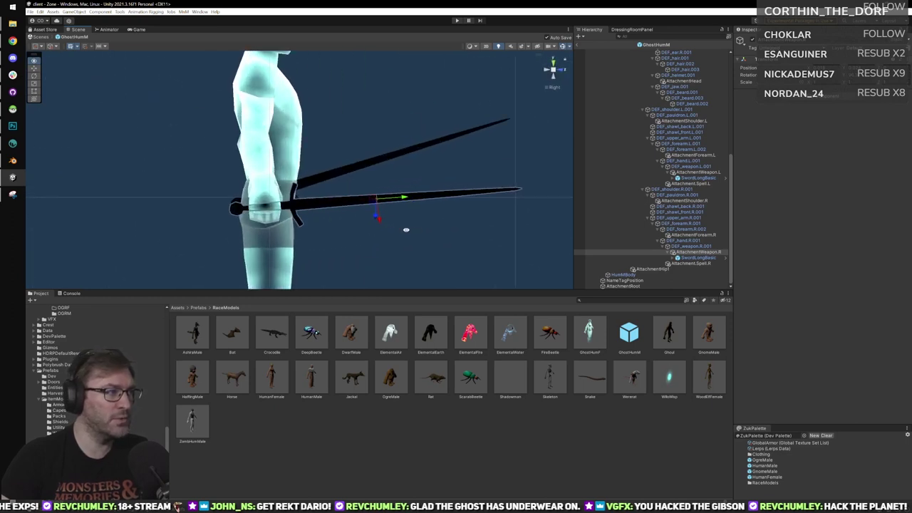
left_click(561, 72)
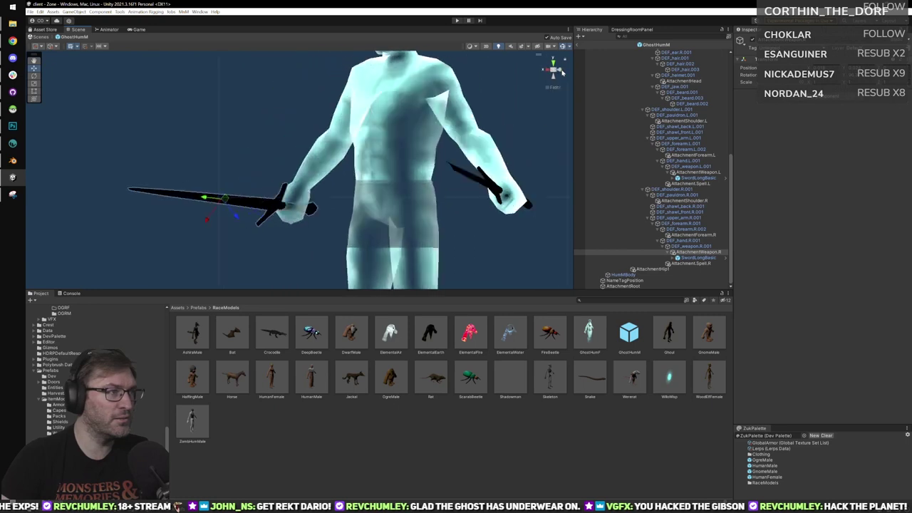
left_click(561, 72)
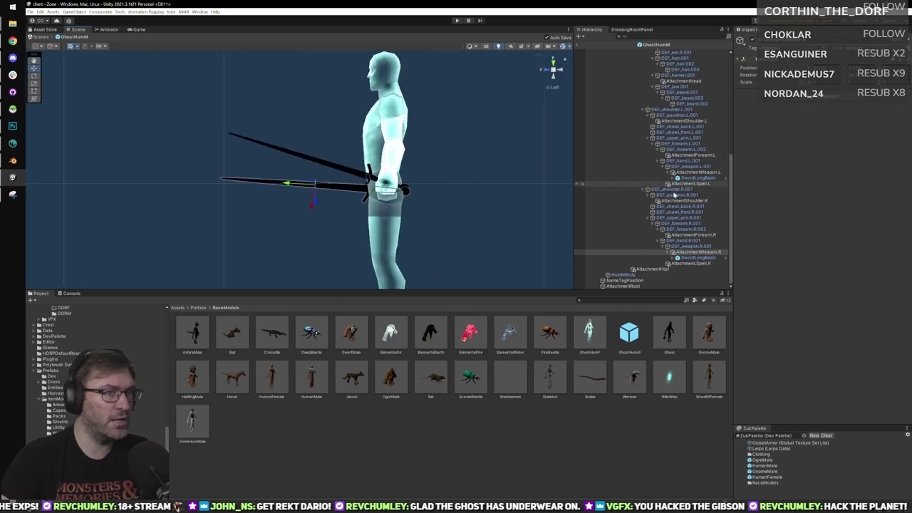
left_click(700, 172)
middle_click_drag(460, 173, 473, 170)
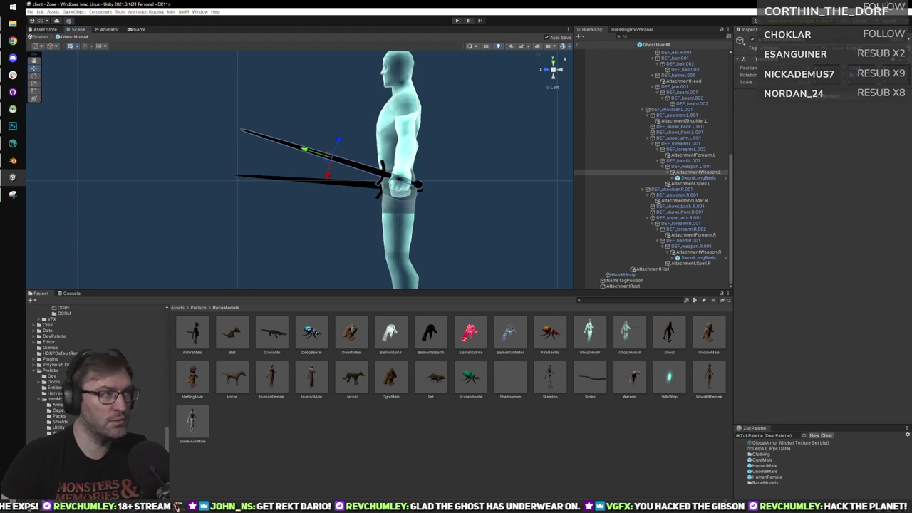
type("0")
key("ctrl+z")
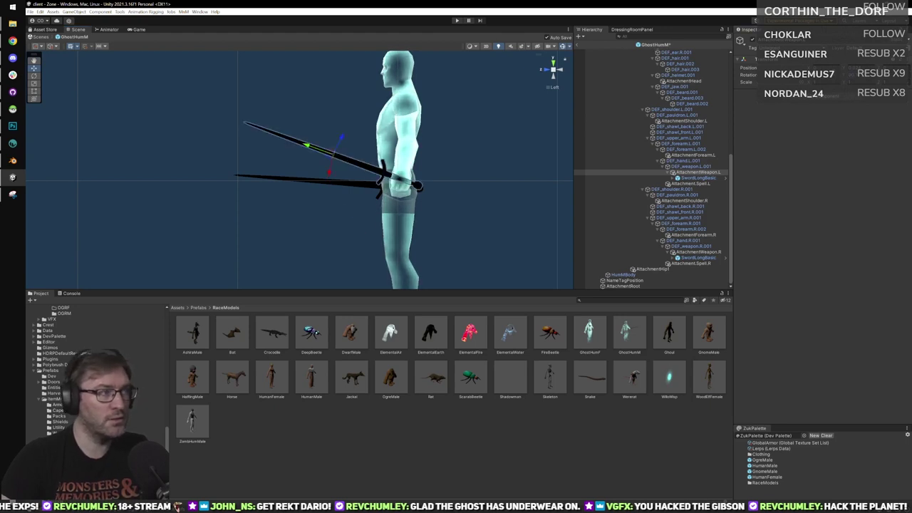
key("ctrl+s")
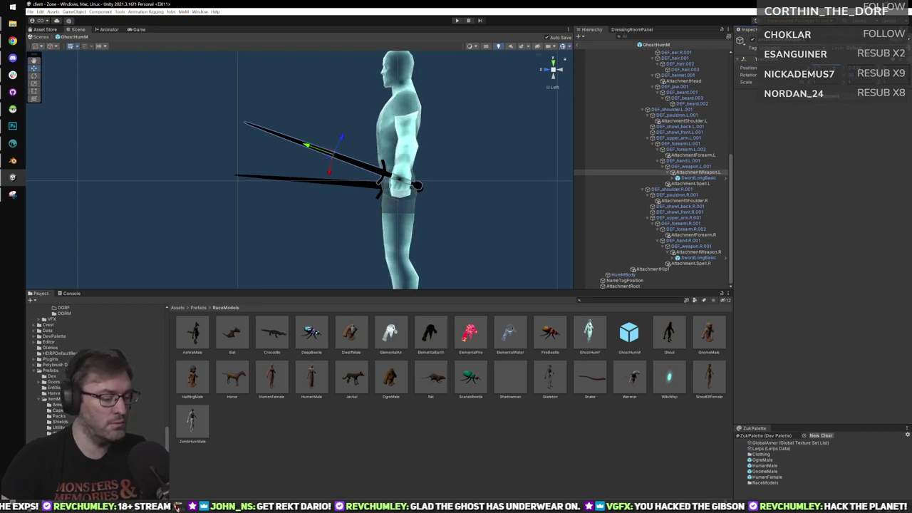
left_click_drag(812, 68, 809, 68)
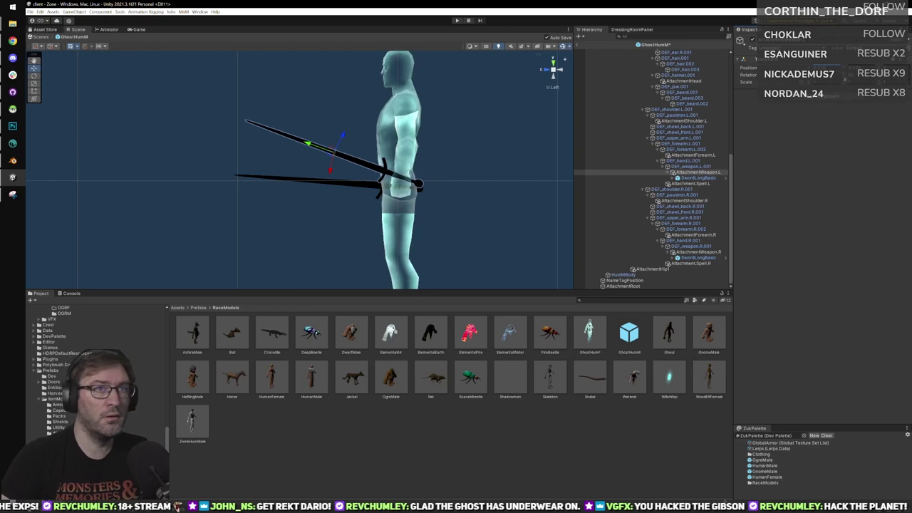
key("ctrl+s")
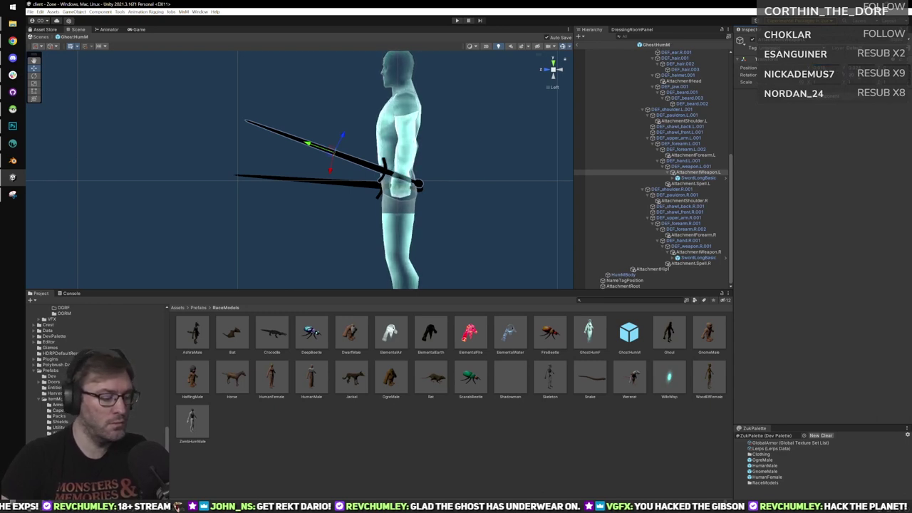
Nudge the Y rotation of GhostHumM's AttachmentWeapon.L to tilt its sword slightly higher.
left_click_drag(809, 74, 813, 74)
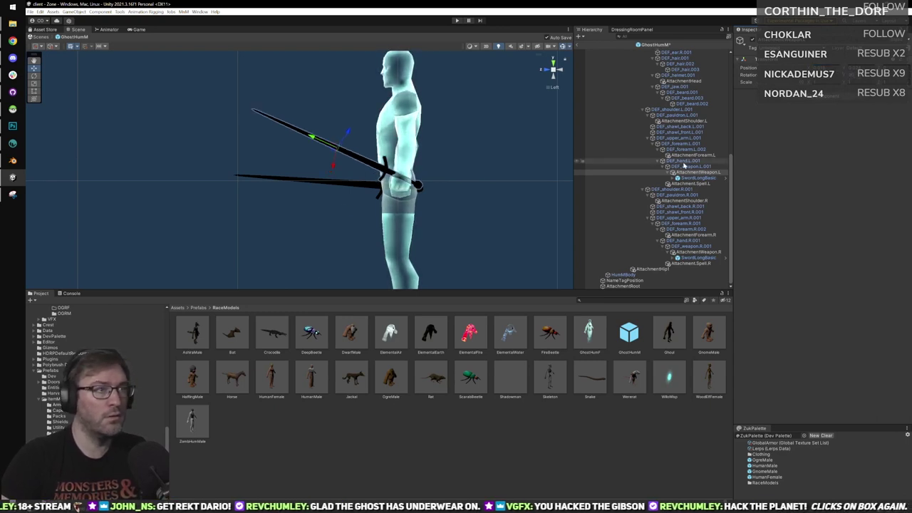
Open the HumanMale prefab and take a screen snip of the AttachmentWeapon.L transform values, keeping the snip window out of the way.
double_click(312, 376)
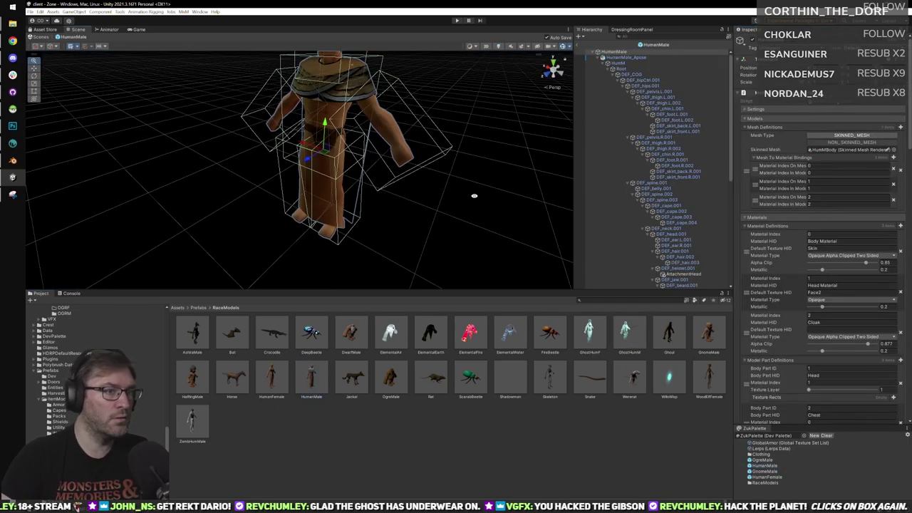
scroll(668, 254, "down", 3)
scroll(679, 256, "down", 3)
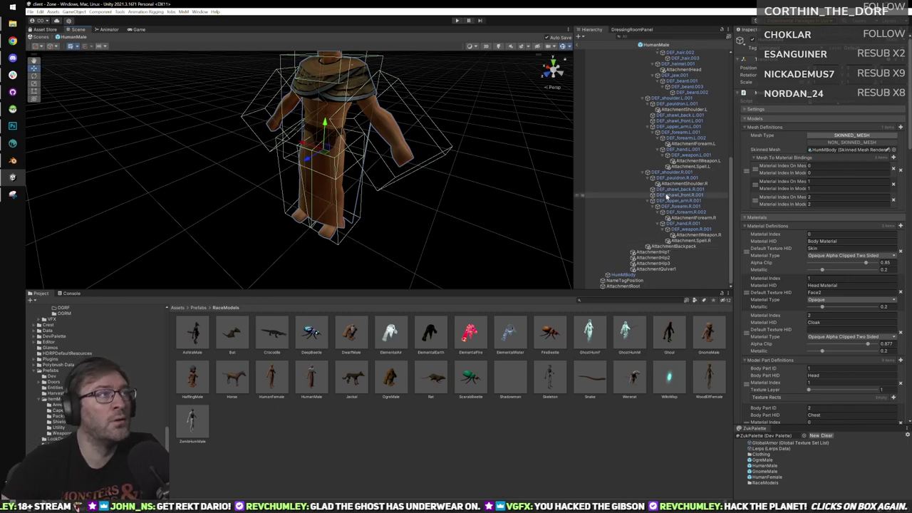
left_click(703, 236)
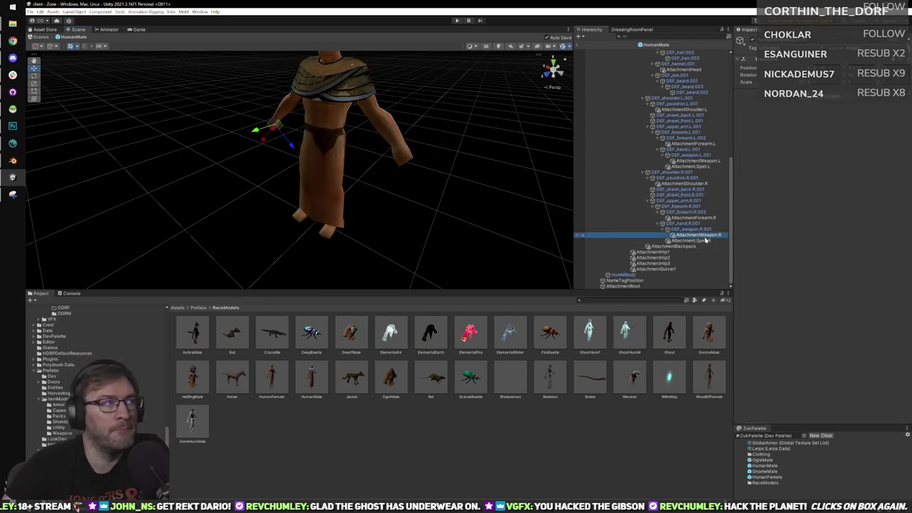
left_click(700, 161)
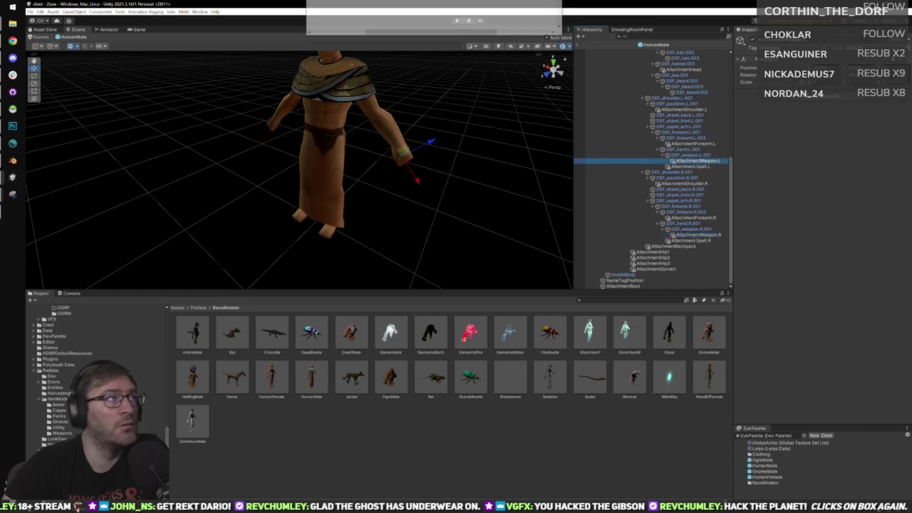
key("super+shift+s")
left_click_drag(718, 22, 908, 132)
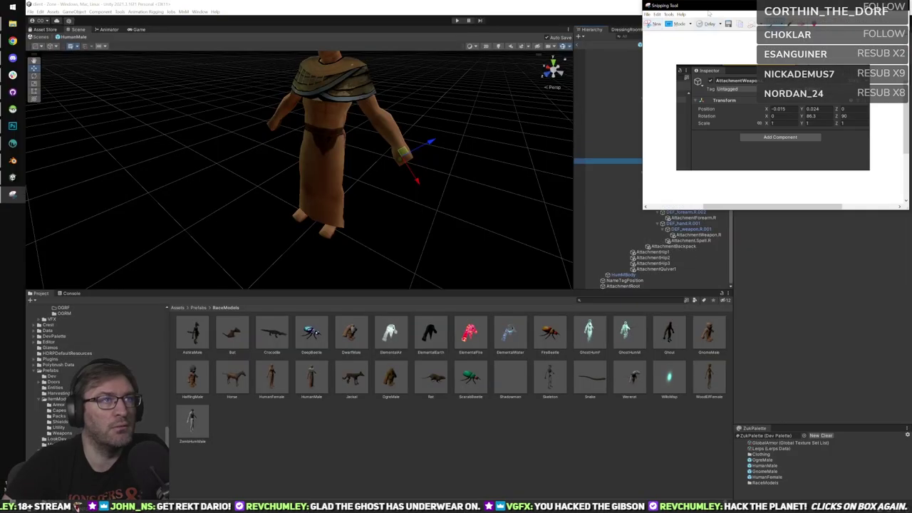
left_click_drag(707, 7, 330, 0)
Add the SwordLongBasic prefab from the ItemModels Weapons folder as a child of HumanMale's AttachmentWeapon.L.
scroll(93, 371, "down", 6)
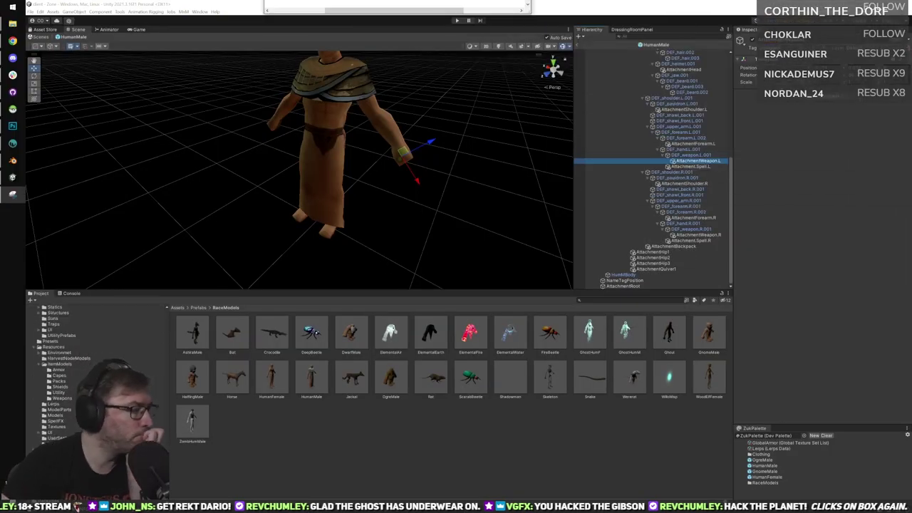
scroll(65, 413, "up", 4)
scroll(65, 413, "up", 3)
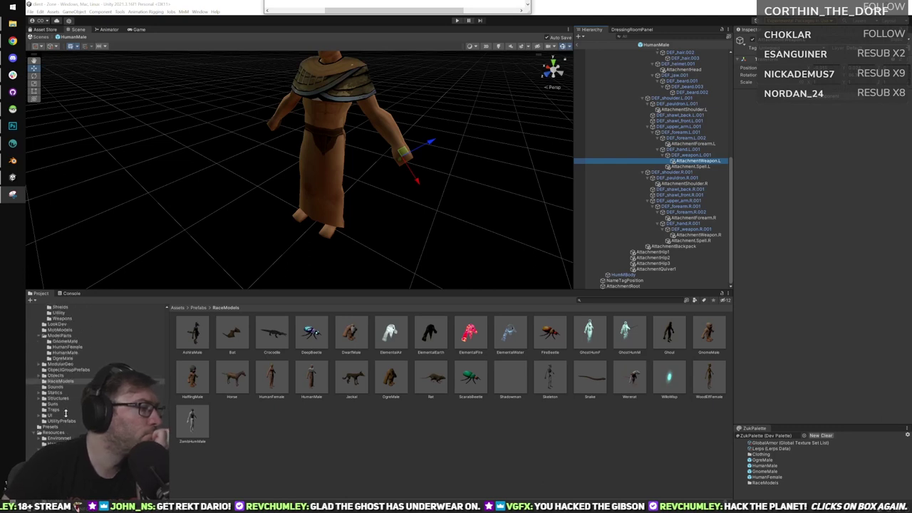
scroll(69, 379, "up", 4)
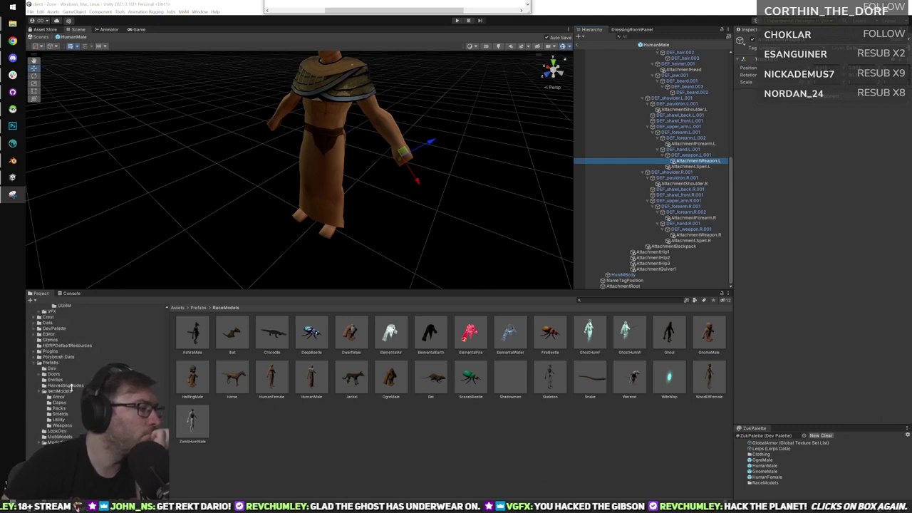
left_click(69, 425)
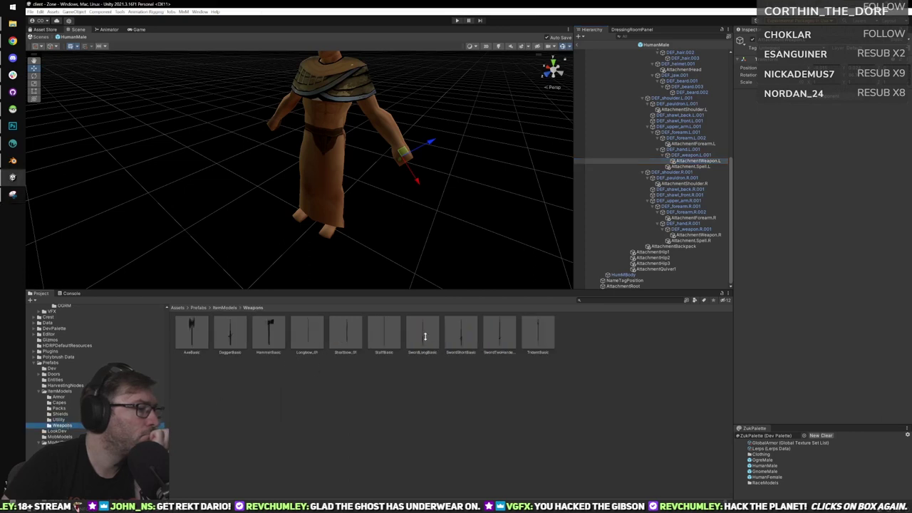
left_click_drag(424, 336, 710, 162)
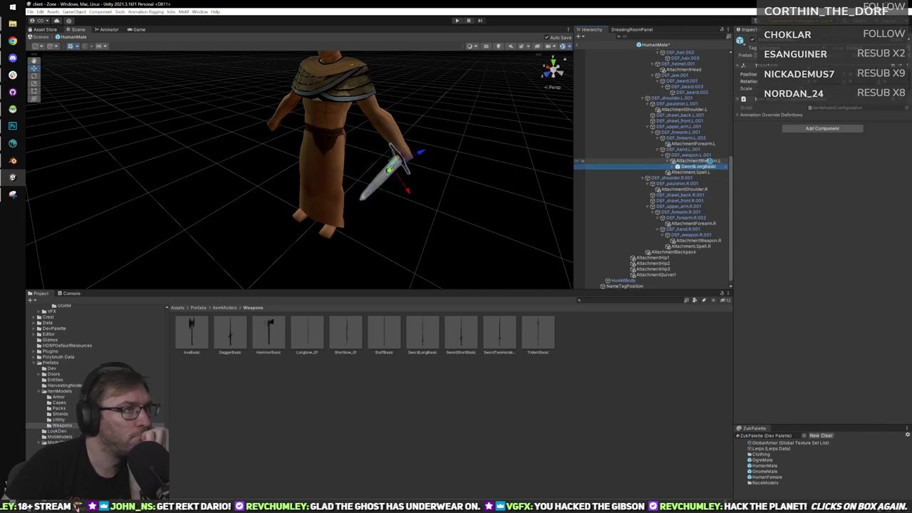
Check the sword from the left side and put a second SwordLongBasic under AttachmentWeapon.R.
left_click_drag(509, 190, 346, 174, "alt")
left_click(562, 70)
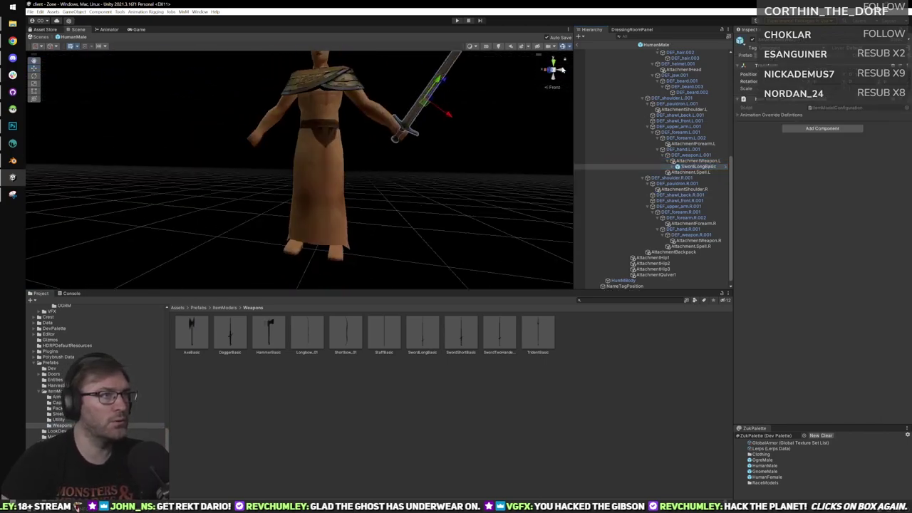
left_click(562, 70)
left_click(554, 70)
middle_click_drag(272, 154, 287, 203)
right_click_drag(287, 203, 291, 204, "alt")
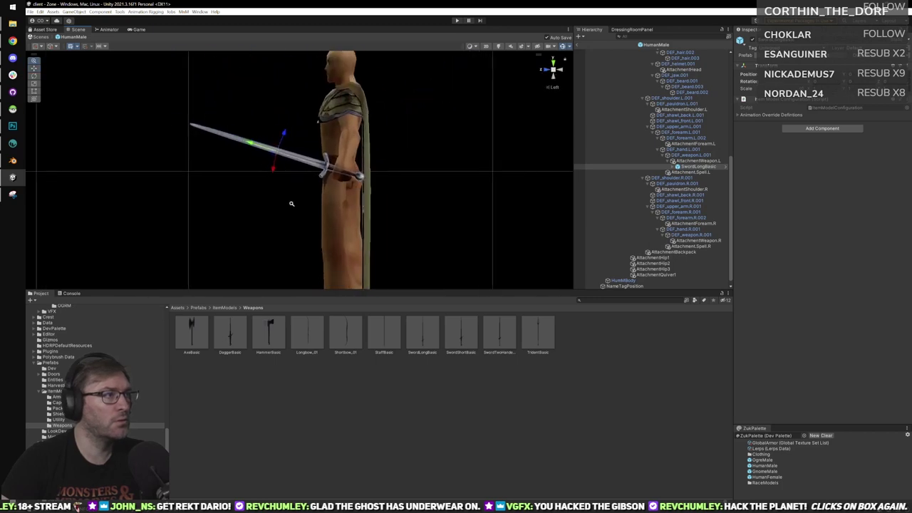
scroll(291, 203, "up", 2)
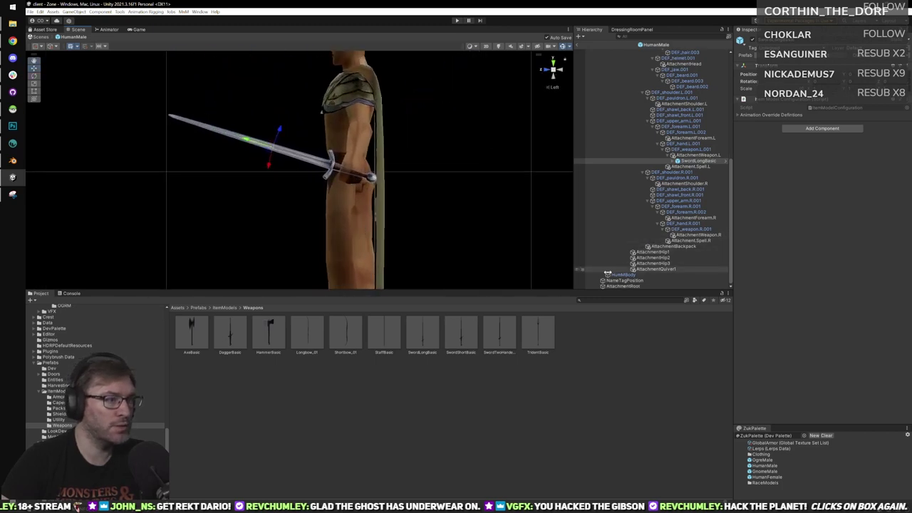
left_click_drag(695, 161, 699, 236)
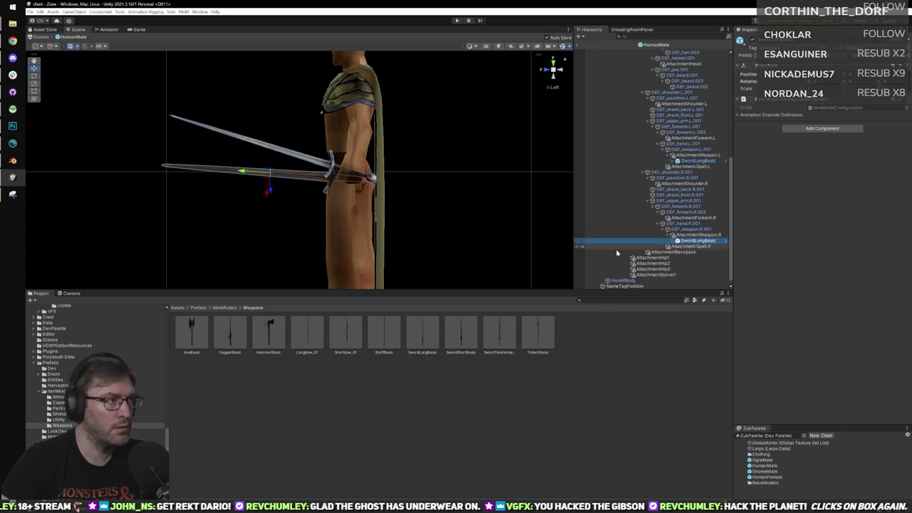
Compare the alignment of both HumanMale swords in left, front and top views.
right_click_drag(400, 211, 438, 202)
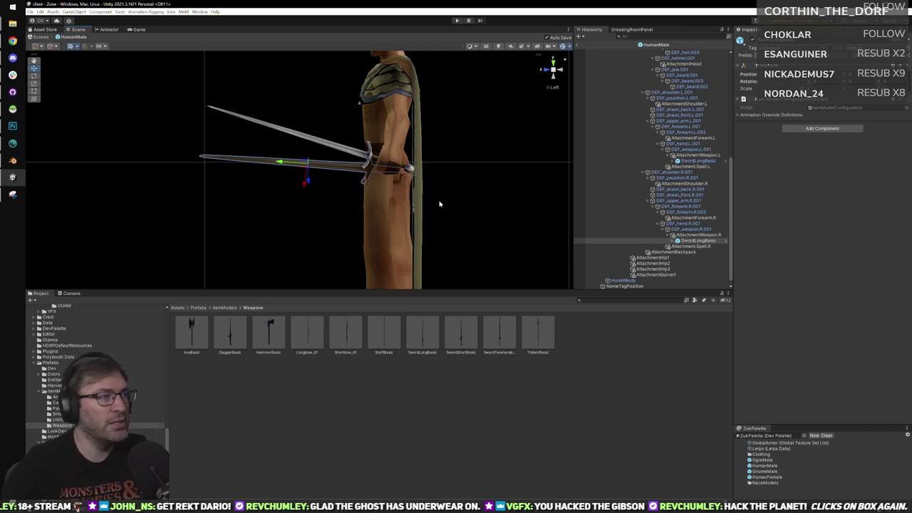
right_click_drag(443, 177, 411, 133)
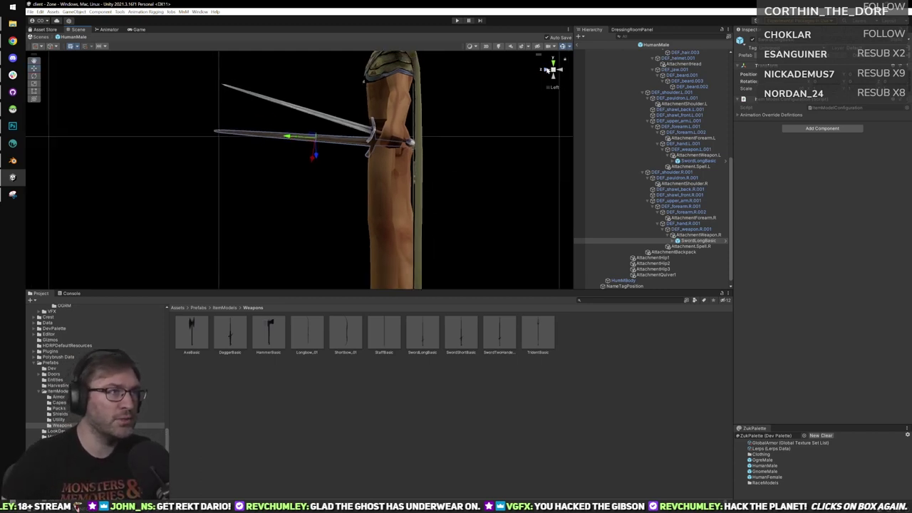
left_click(546, 70)
middle_click_drag(387, 113, 393, 151)
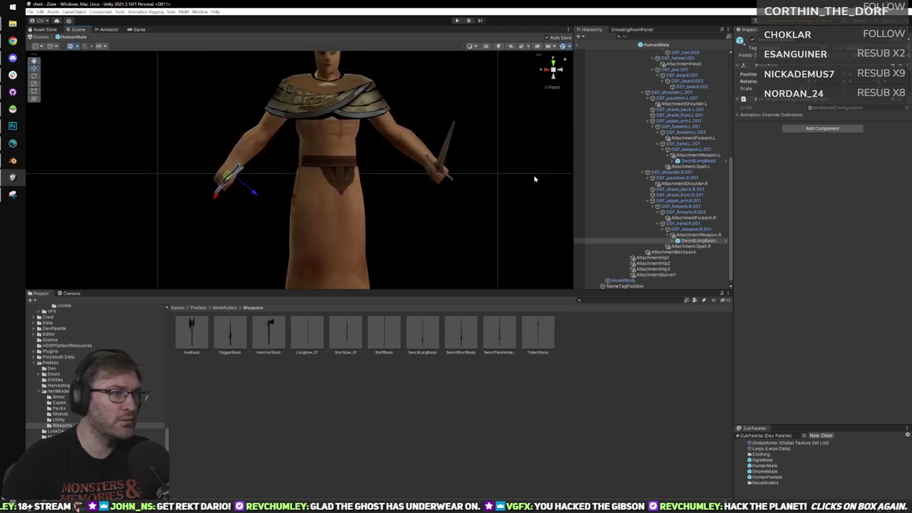
right_click_drag(480, 167, 465, 139)
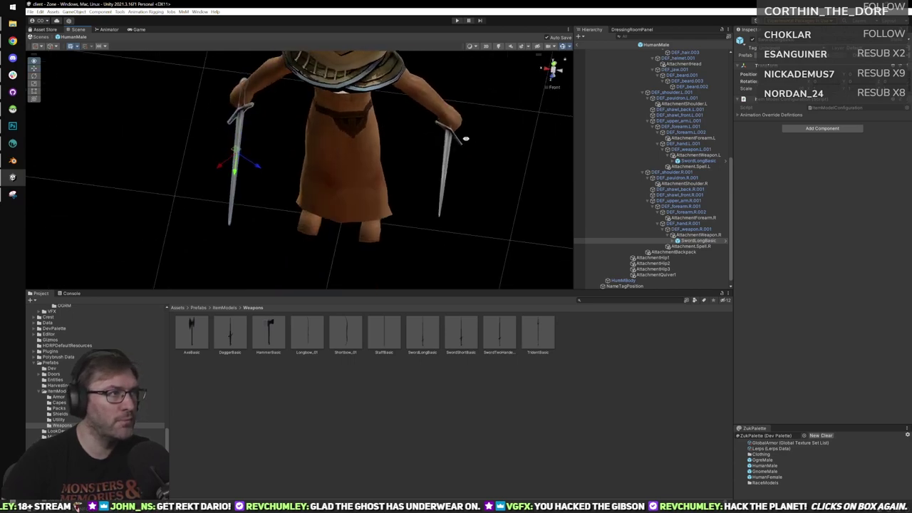
left_click_drag(482, 168, 118, 105, "alt")
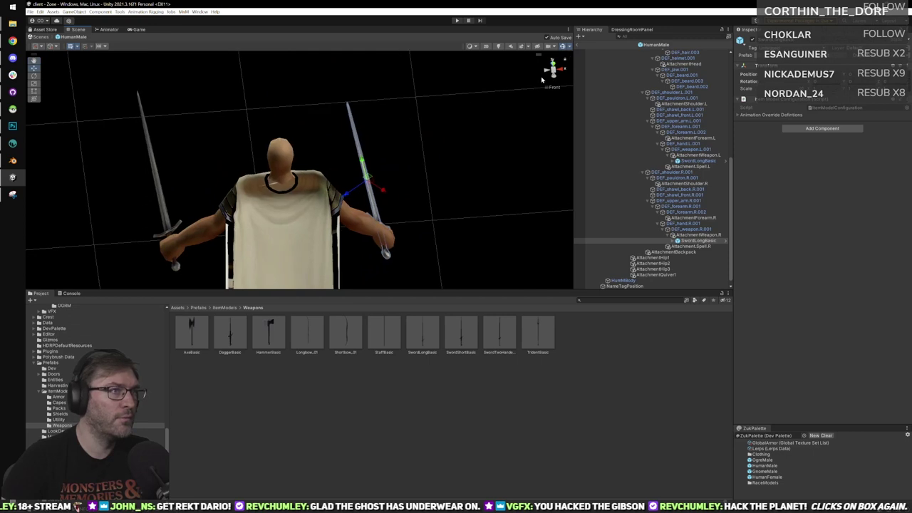
left_click(547, 70)
left_click(552, 61)
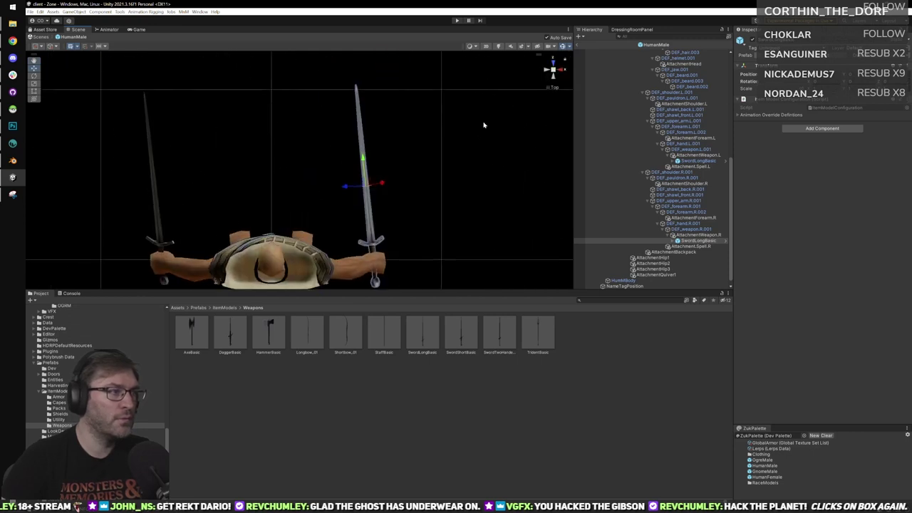
middle_click_drag(386, 230, 426, 171)
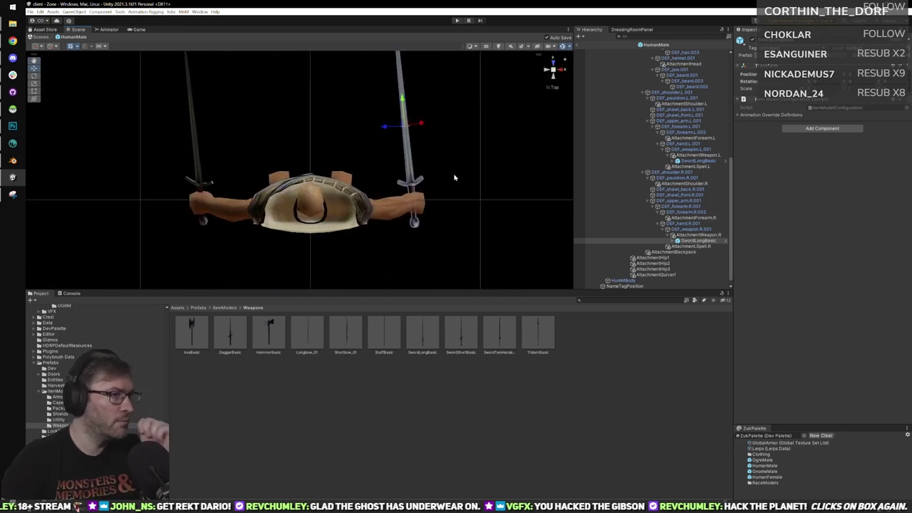
middle_click_drag(413, 101, 427, 120)
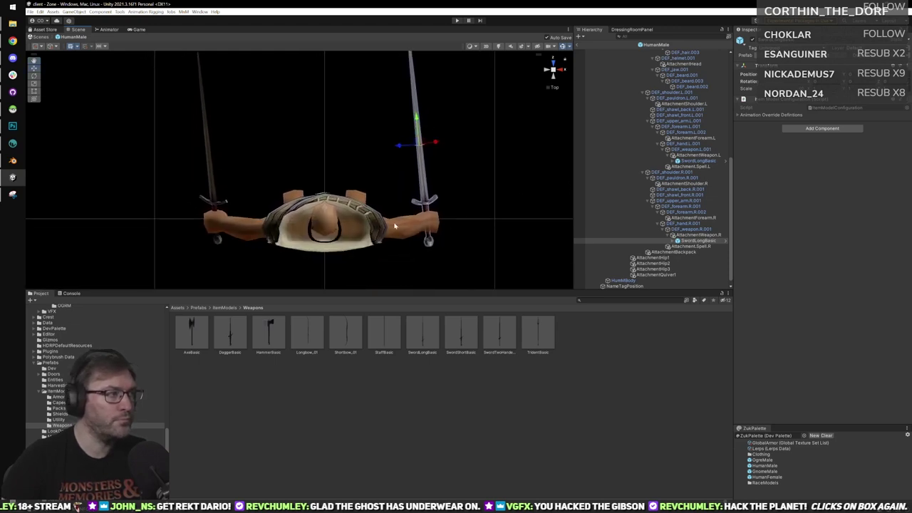
left_click_drag(395, 226, 399, 161, "alt")
Rotate HumanMale's AttachmentWeapon.L to bring its sword's tilt closer to that of the AttachmentWeapon.R sword.
left_click(694, 235)
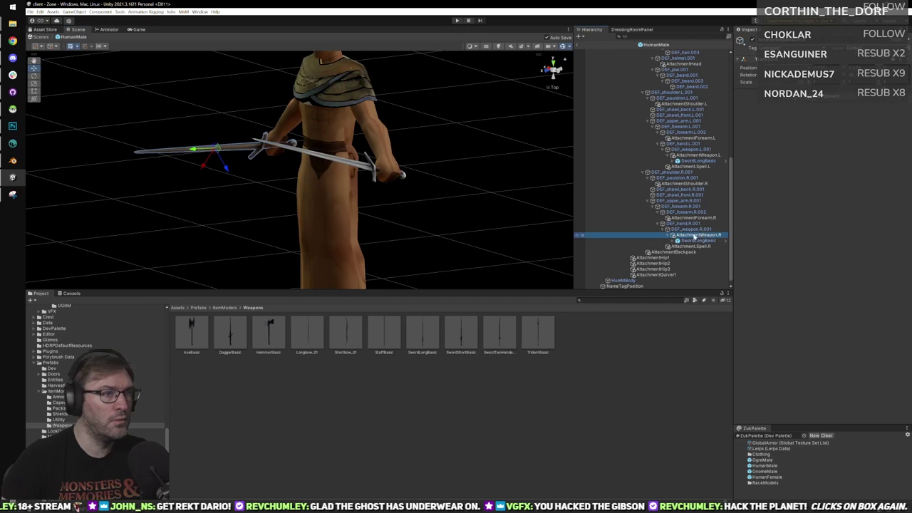
left_click(695, 155)
scroll(466, 193, "up", 3)
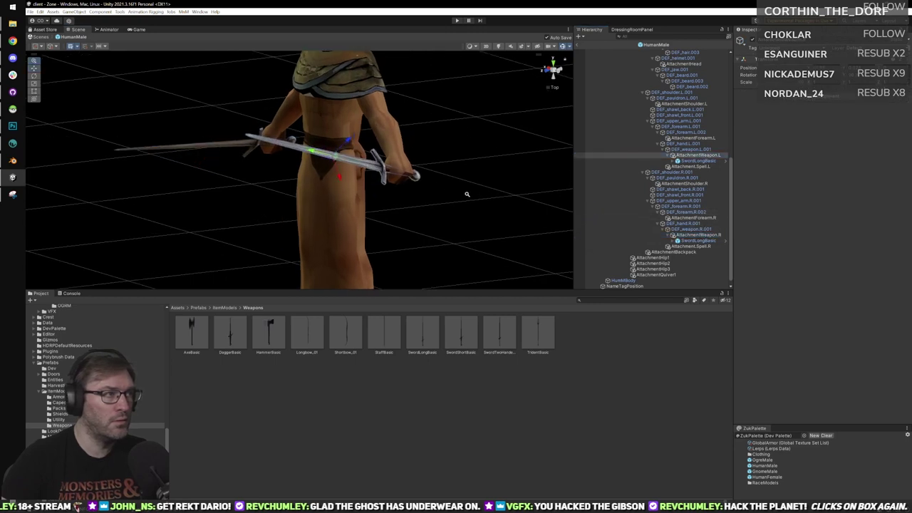
left_click_drag(466, 194, 556, 162, "alt")
left_click_drag(502, 119, 542, 100, "alt")
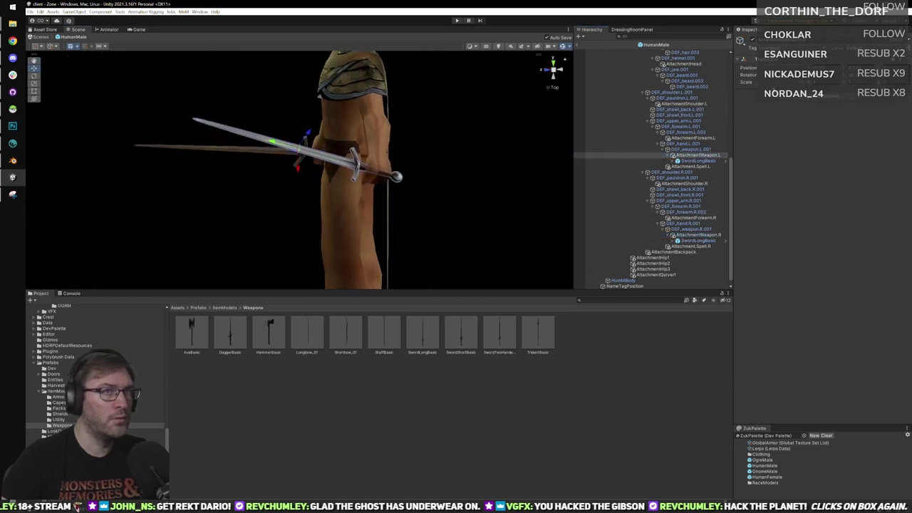
key("e")
left_click_drag(369, 155, 312, 143, "alt")
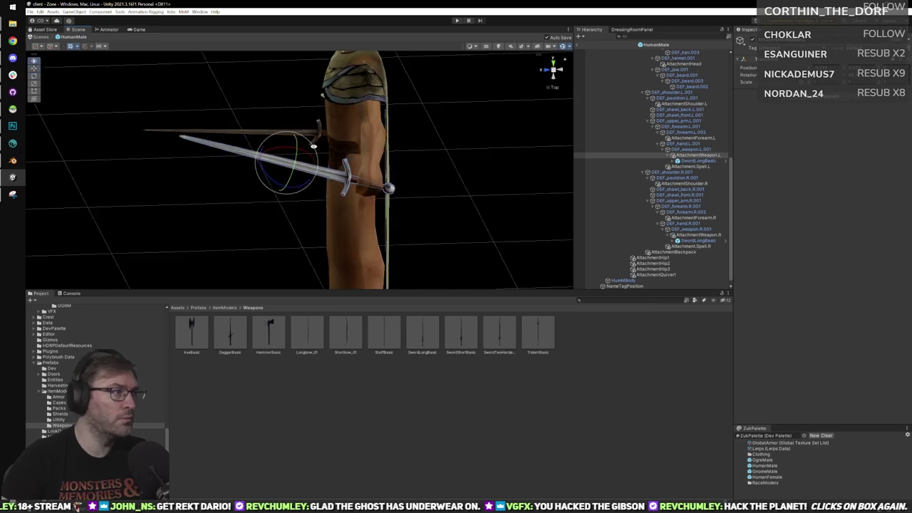
left_click_drag(292, 188, 302, 190)
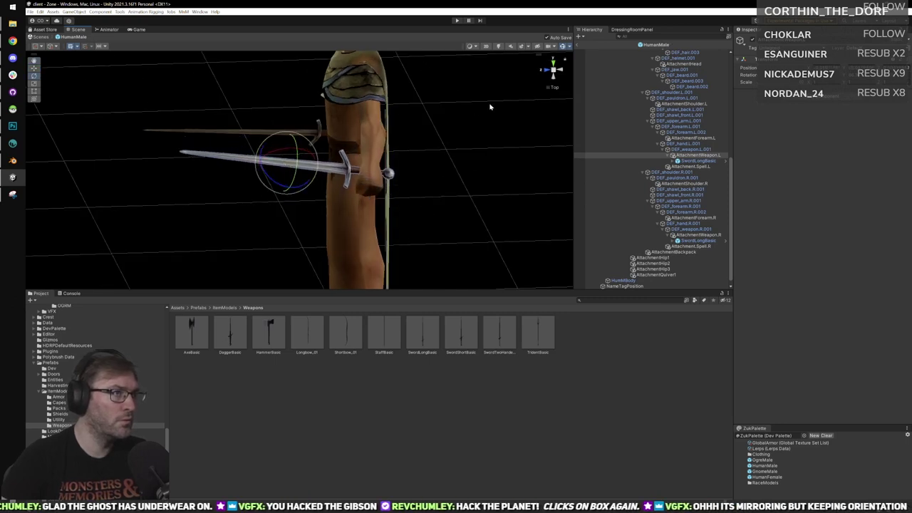
In left view, reduce the tilt of AttachmentWeapon.L a little more and lower it toward the other sword.
left_click(546, 70)
left_click(559, 70)
right_click_drag(348, 150, 352, 150, "alt")
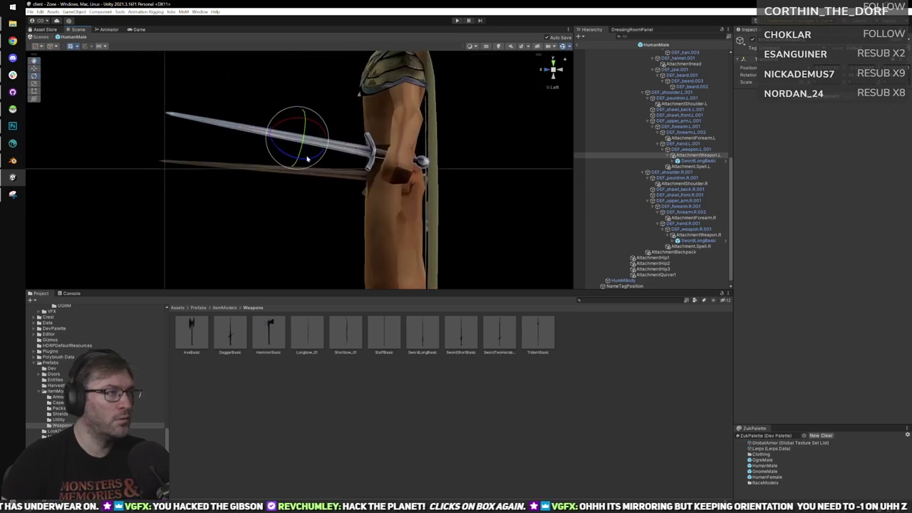
left_click_drag(309, 158, 312, 160)
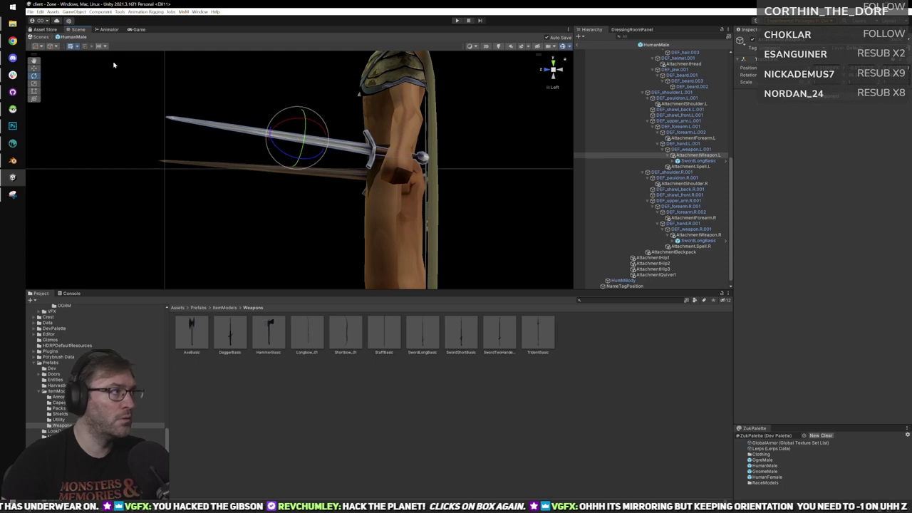
key("w")
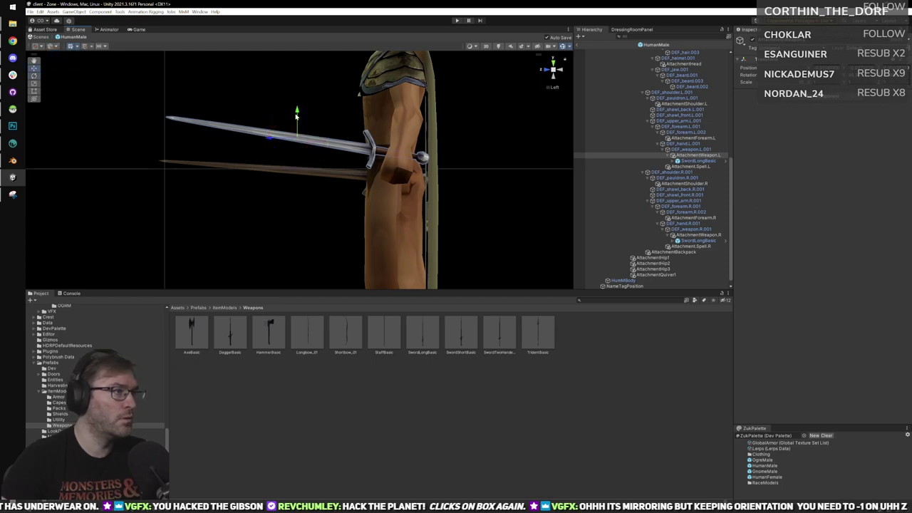
left_click_drag(296, 115, 297, 146)
Refine the rotation and height of AttachmentWeapon.L until both swords overlap in left view.
key("e")
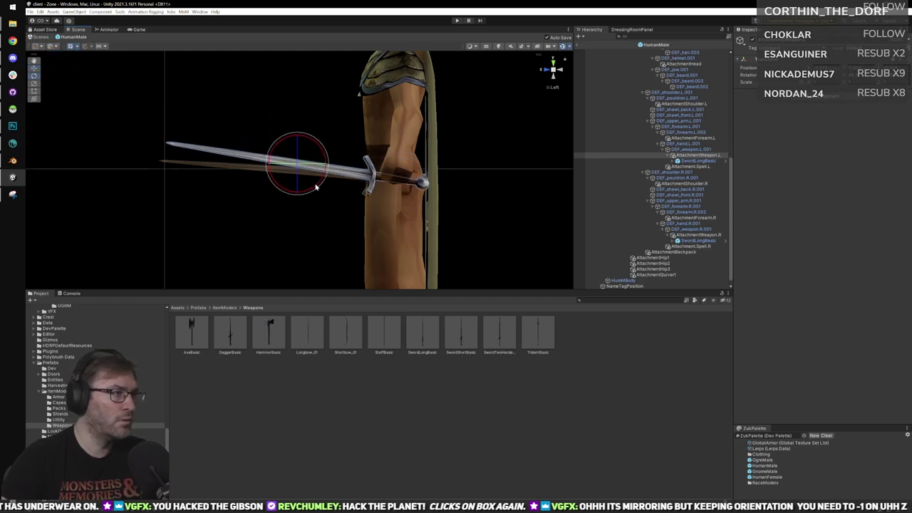
left_click_drag(317, 185, 317, 179)
key("w")
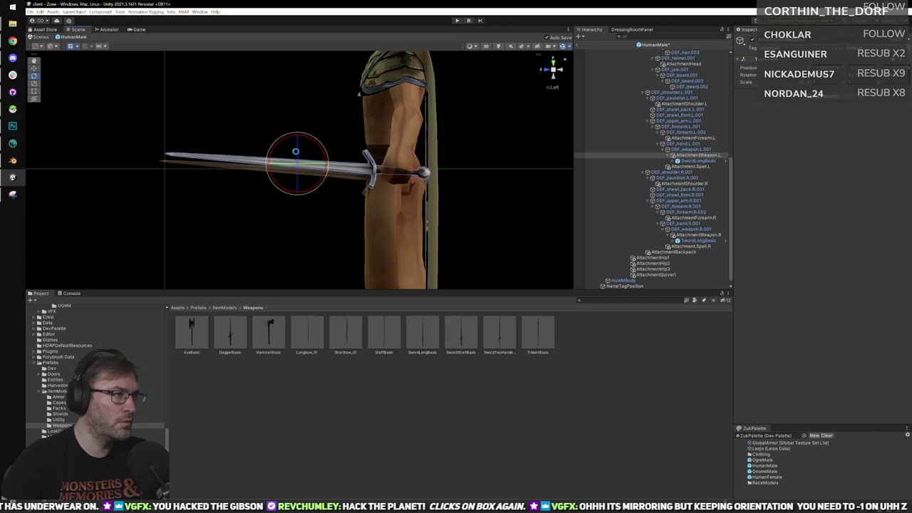
left_click_drag(297, 140, 298, 146)
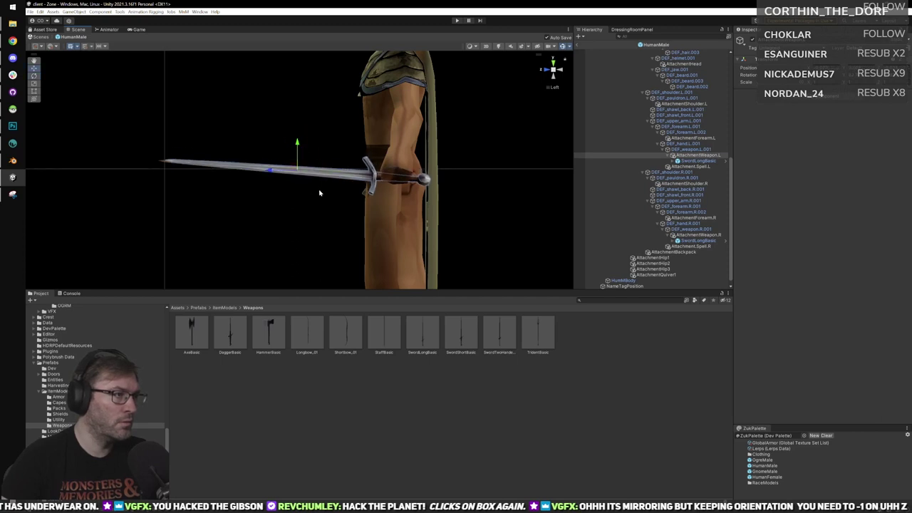
key("e")
left_click_drag(318, 191, 291, 168)
key("w")
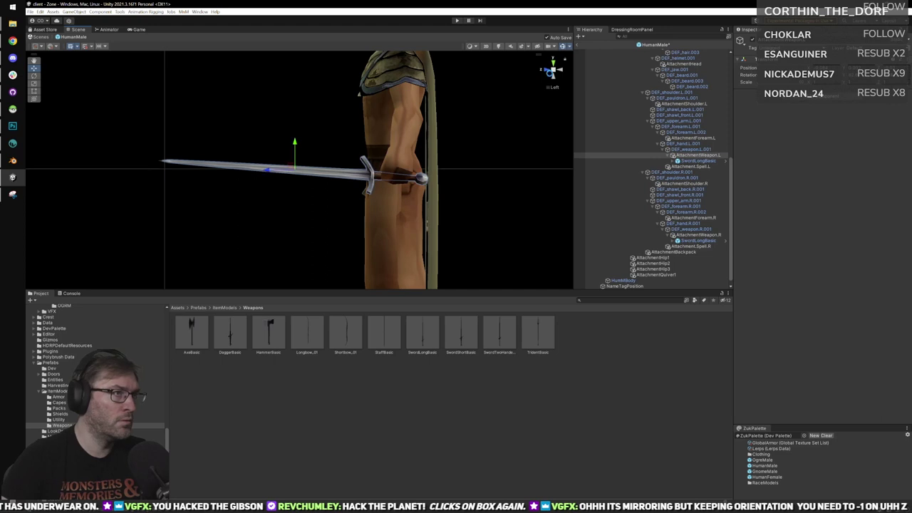
In top view, rotate AttachmentWeapon.L until the left-hand sword points straight forward.
left_click(545, 70)
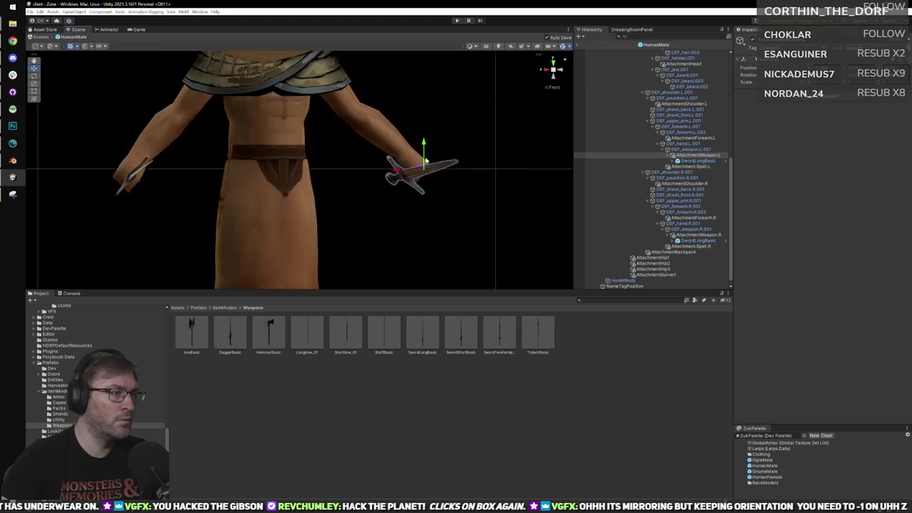
left_click(554, 64)
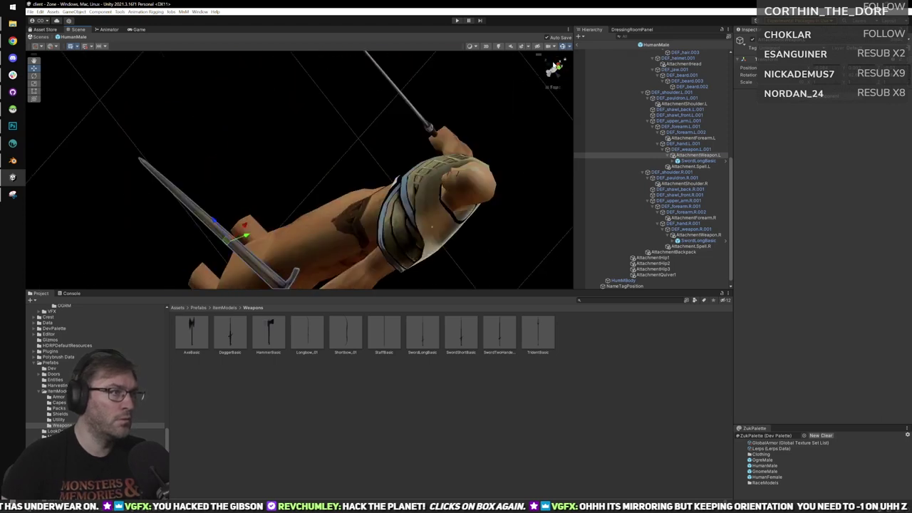
key("e")
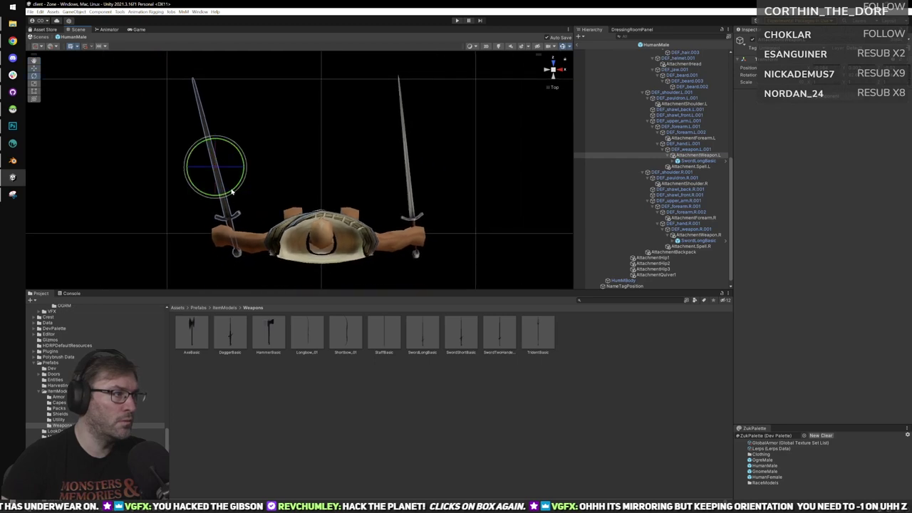
left_click_drag(230, 193, 249, 176)
key("w")
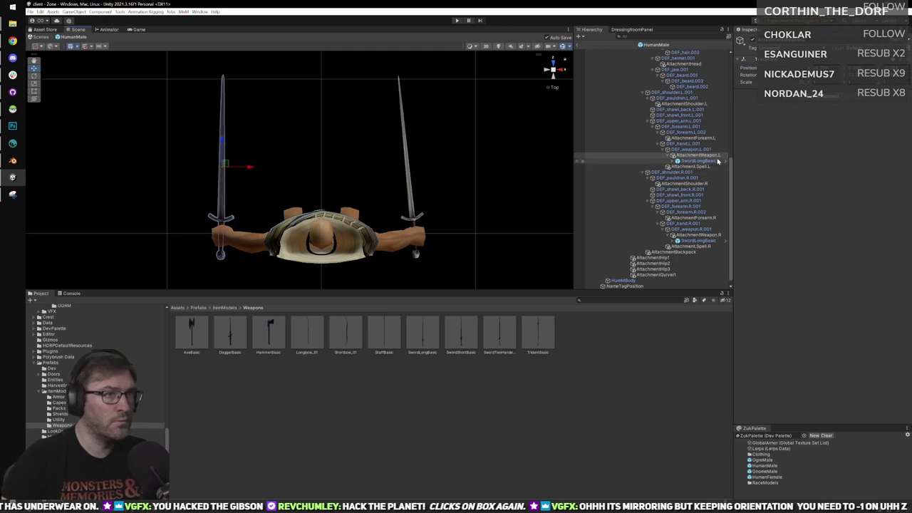
Try raising AttachmentWeapon.L slightly in front view and check the sword's position in the left hand from other angles.
left_click(547, 73)
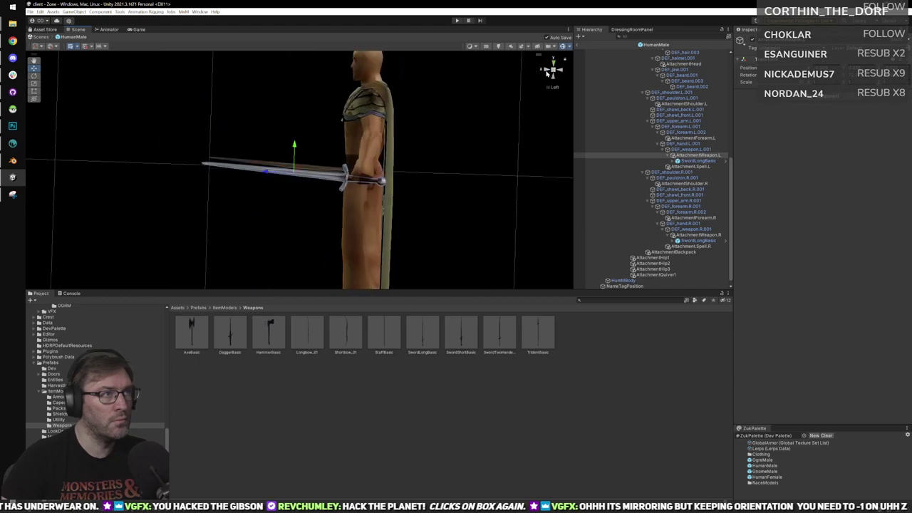
scroll(495, 167, "up", 8)
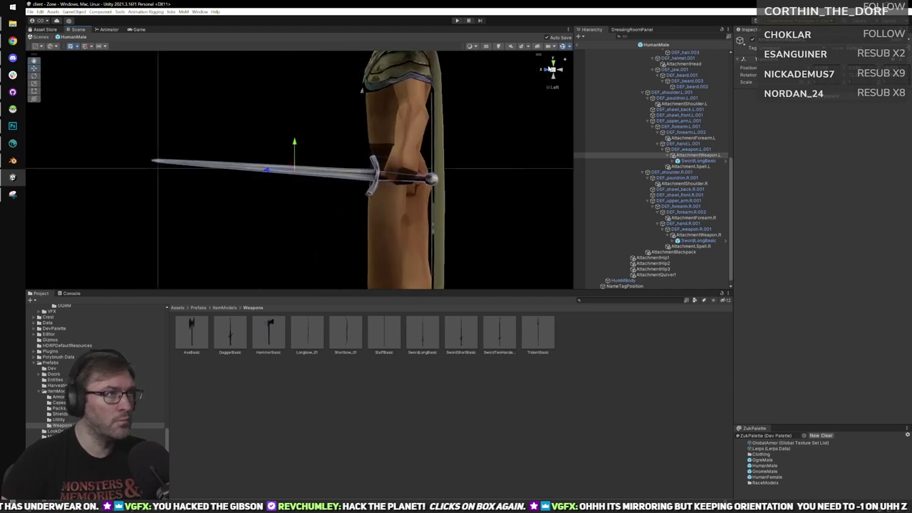
left_click(547, 70)
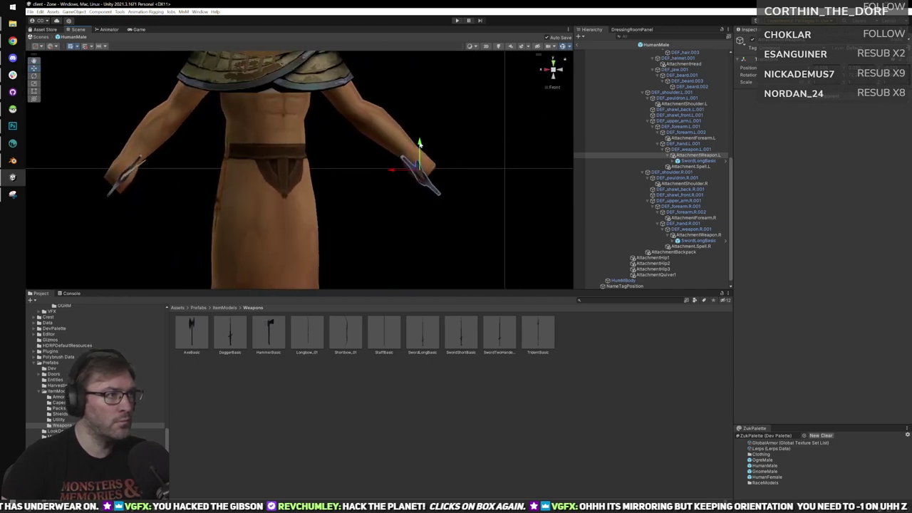
left_click_drag(420, 145, 391, 158)
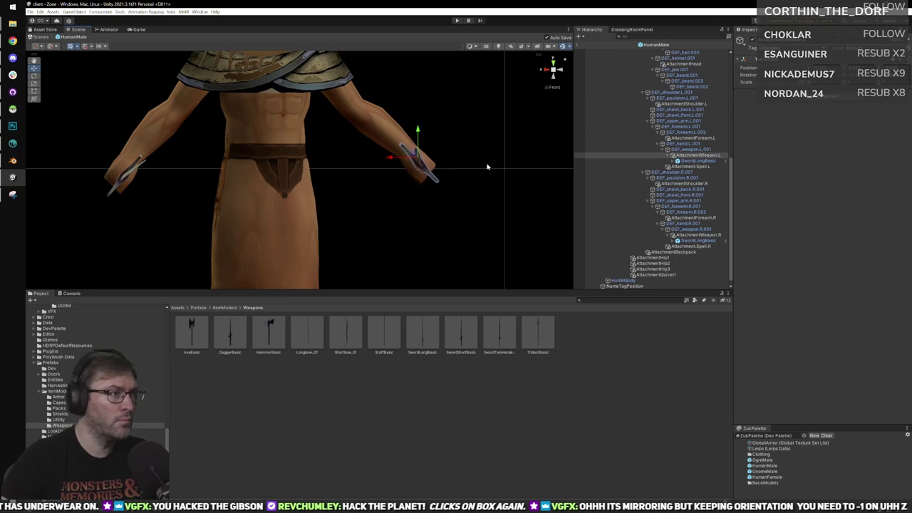
left_click(560, 72)
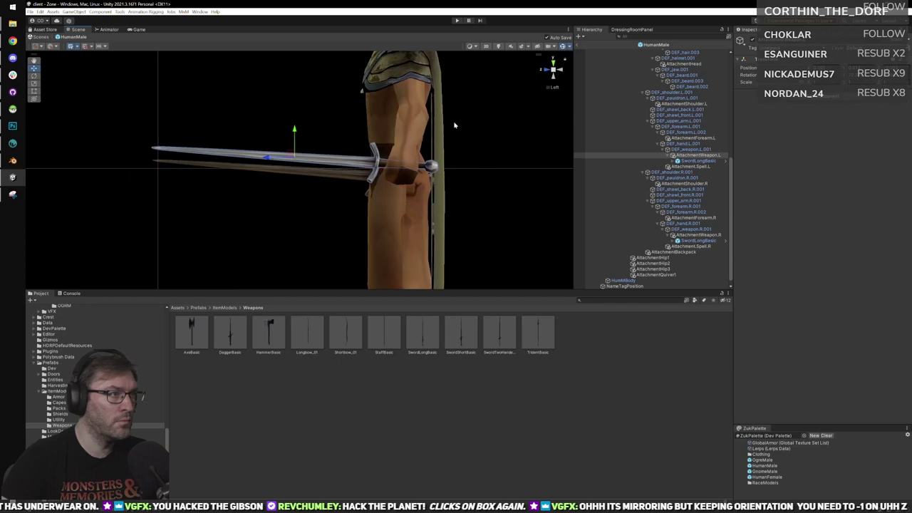
left_click_drag(446, 127, 408, 189, "alt")
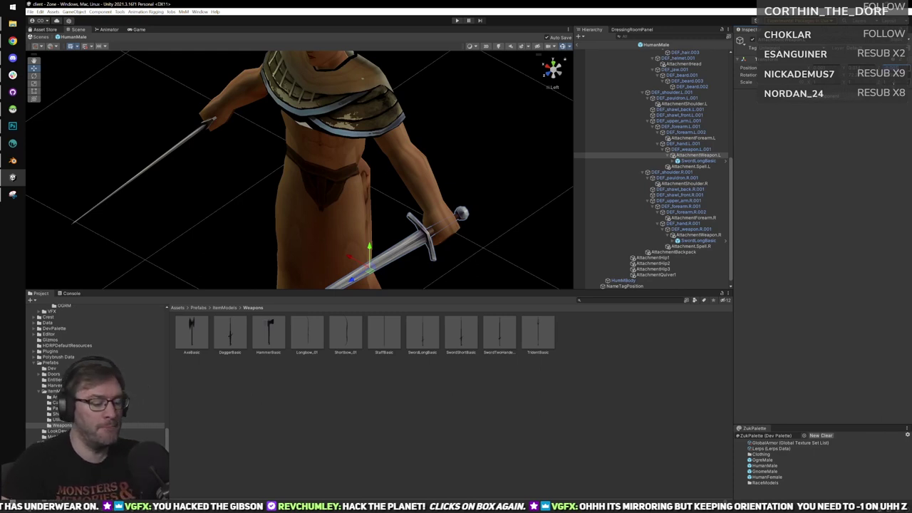
left_click_drag(422, 202, 210, 228, "alt")
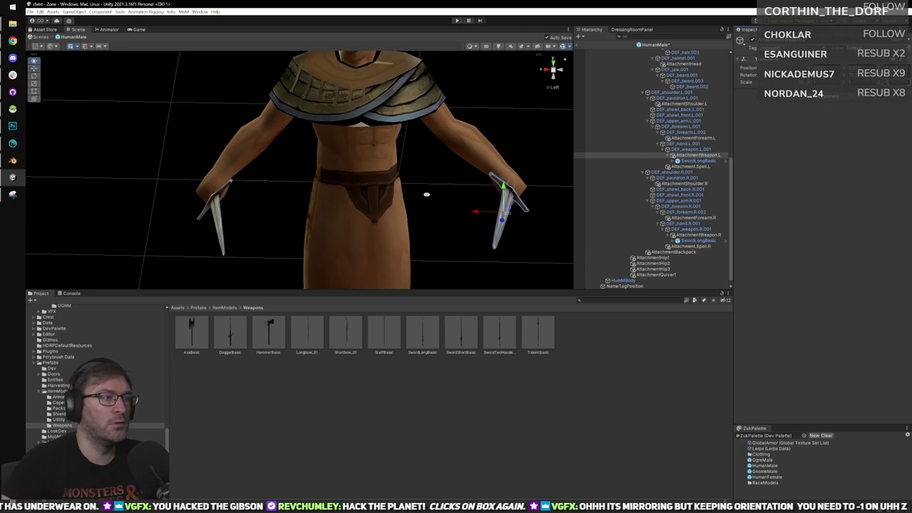
In left view, lower AttachmentWeapon.L until its sword overlaps the right-hand sword.
right_click_drag(426, 193, 449, 168)
right_click_drag(514, 148, 466, 127)
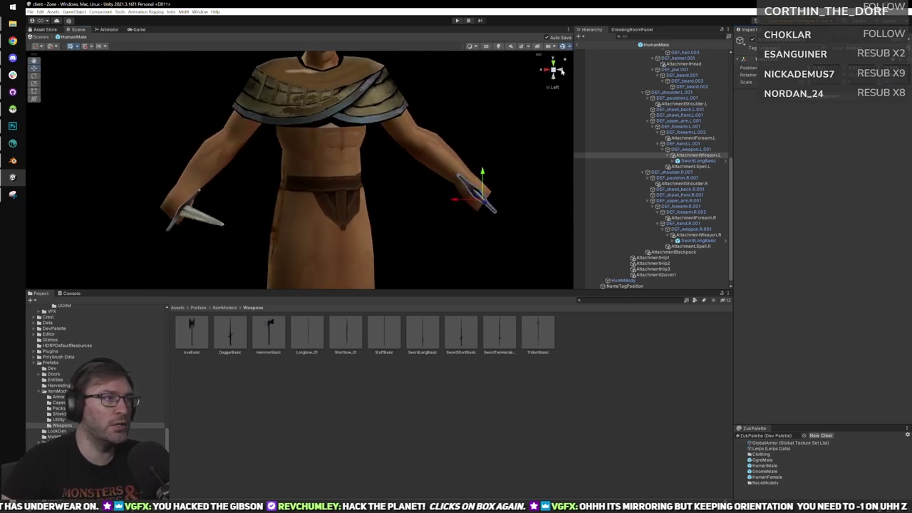
left_click(562, 70)
middle_click_drag(413, 214, 433, 172)
left_click_drag(317, 160, 316, 173)
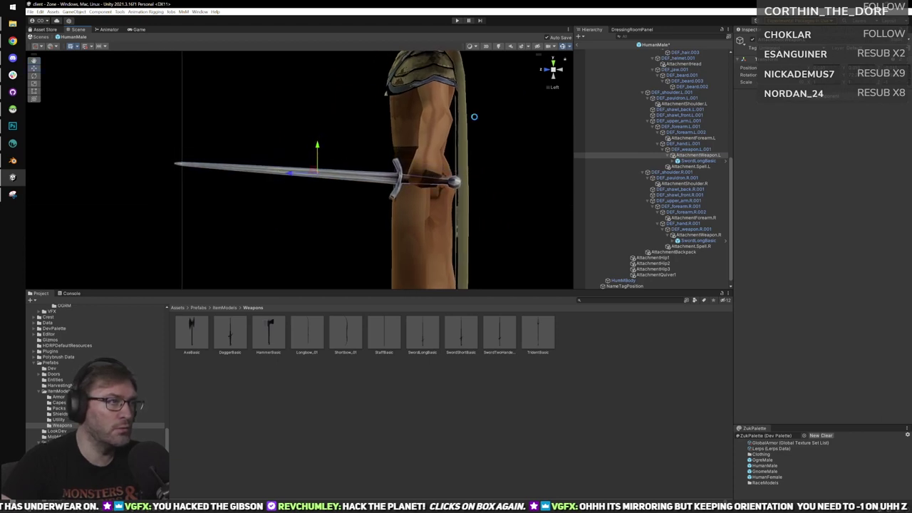
Compare AttachmentWeapon.L and AttachmentWeapon.R in left view using Wireframe shading, and restore Shaded mode.
left_click(545, 74)
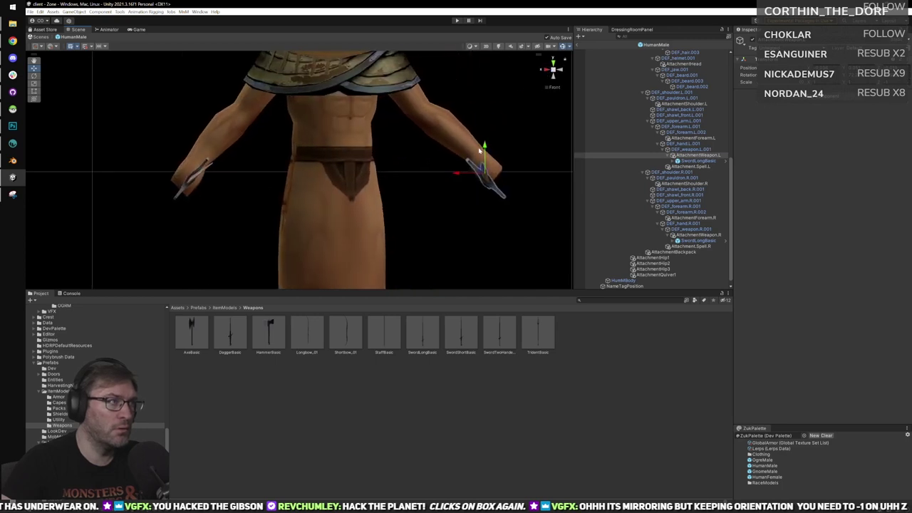
key("e")
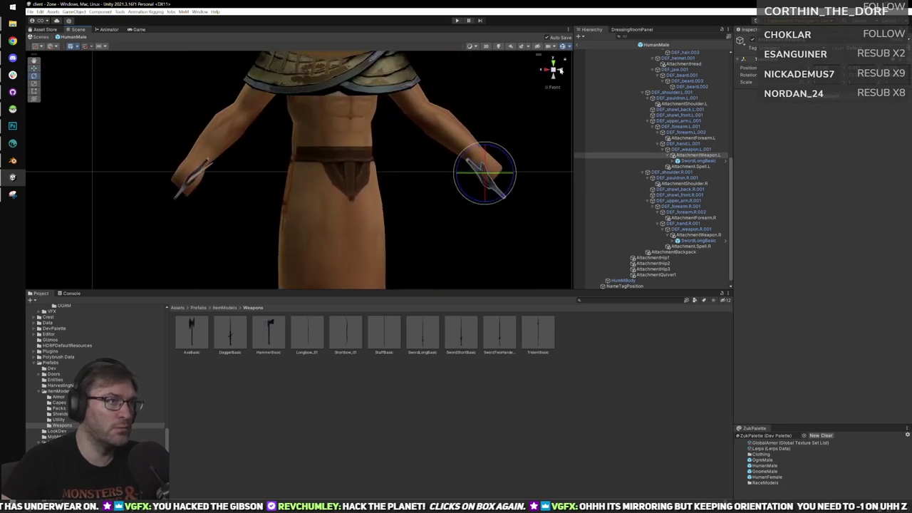
left_click(559, 70)
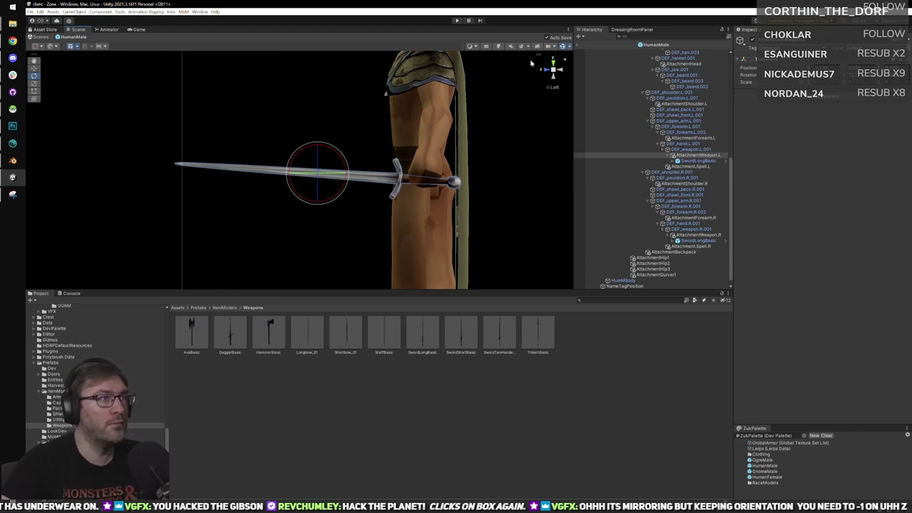
left_click(479, 49)
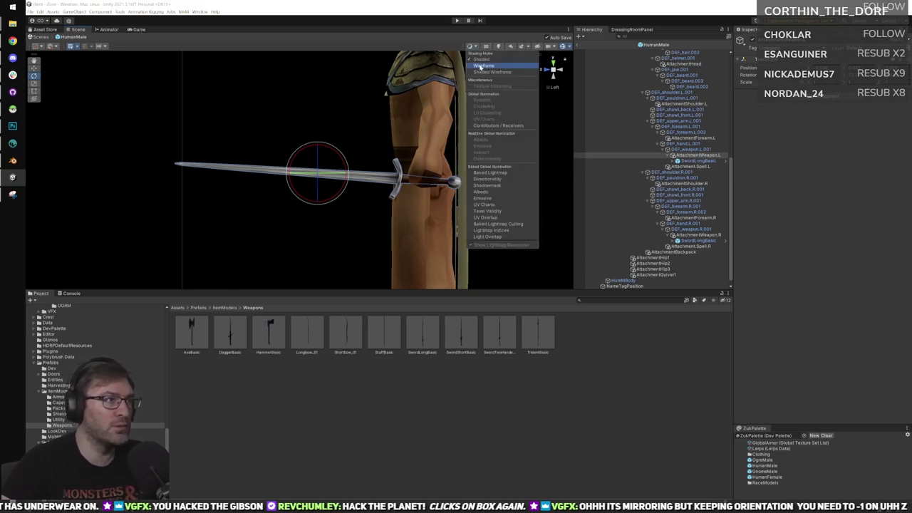
left_click(484, 66)
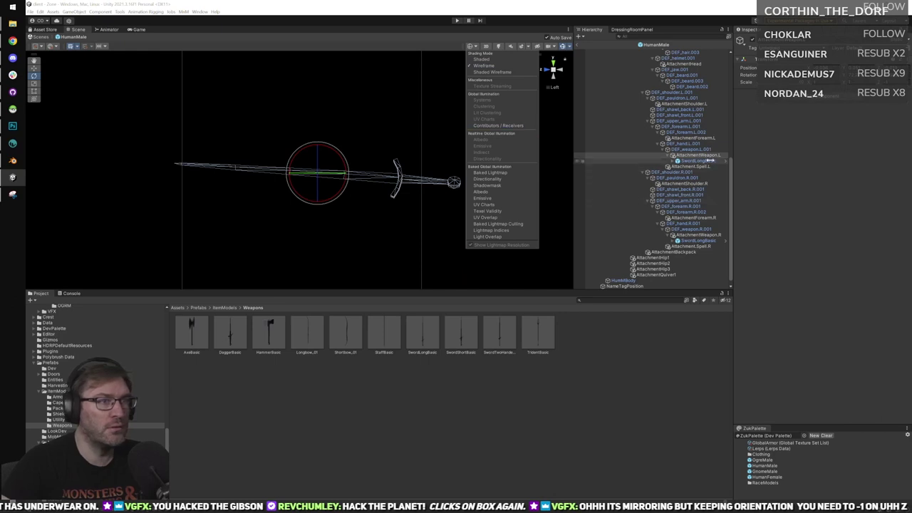
left_click(698, 235)
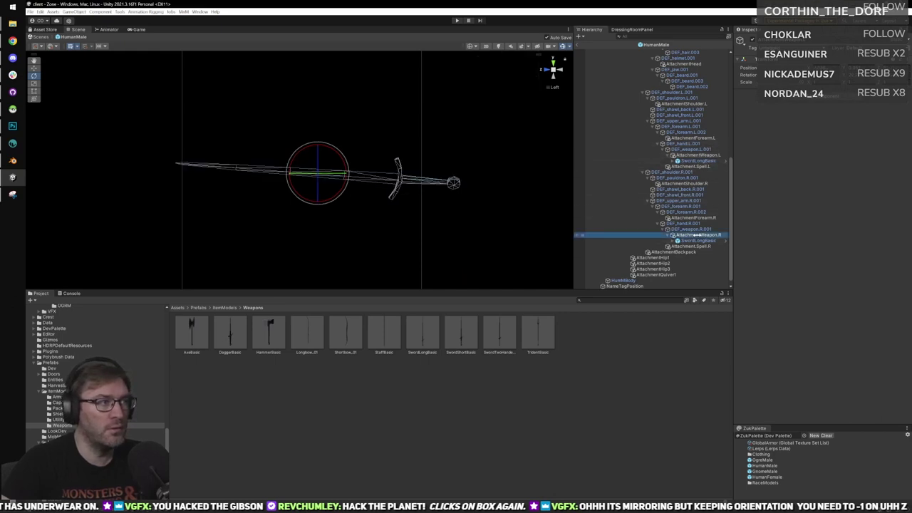
left_click(703, 154)
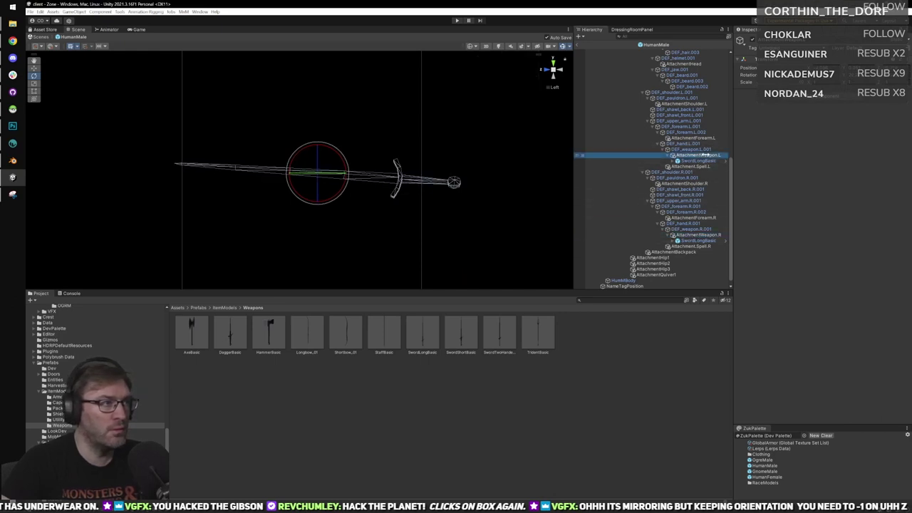
left_click(472, 45)
left_click(484, 60)
Examine how both swords sit in HumanMale's hands from the front, side and back.
mouse_move(338, 147)
left_mouse_down("alt")
mouse_move(240, 174)
mouse_move(346, 175)
mouse_move(438, 135)
left_mouse_up("alt")
right_click_drag(437, 135, 381, 199)
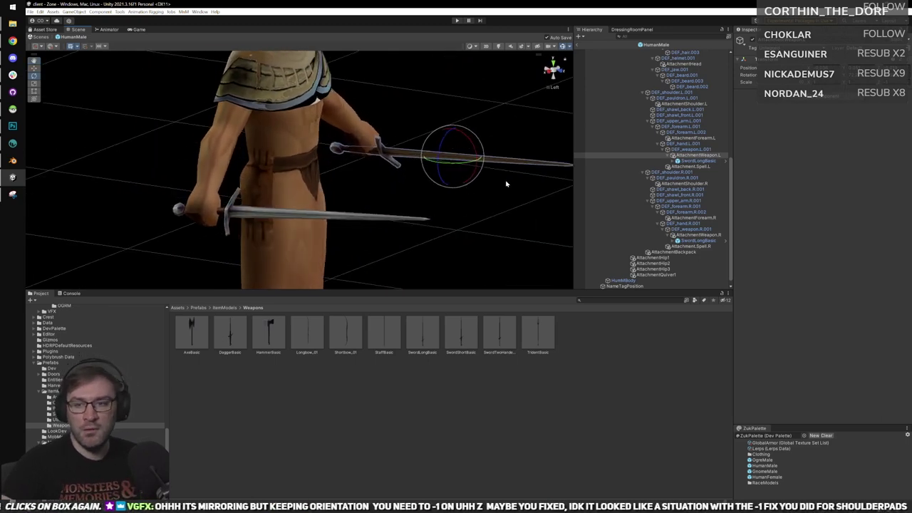
key("w")
left_click_drag(488, 182, 450, 200, "alt")
right_click_drag(450, 200, 482, 208, "alt")
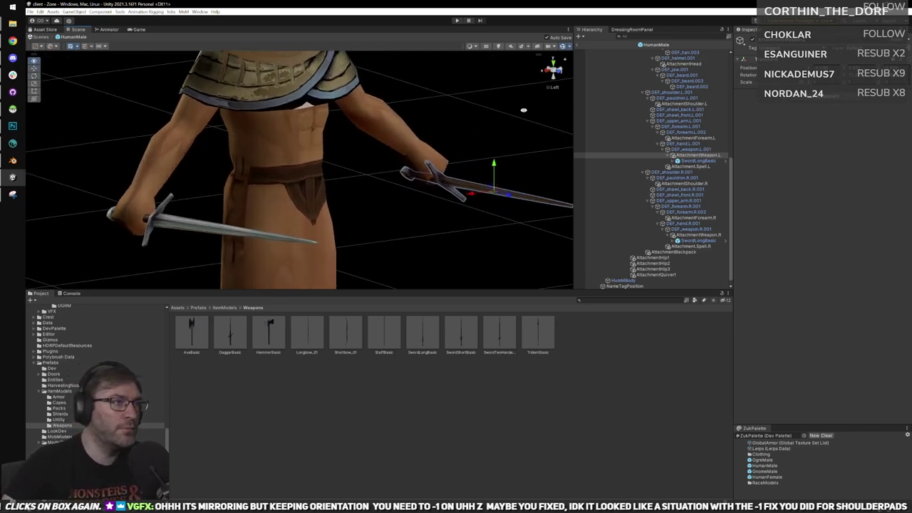
left_click(553, 74)
left_click_drag(313, 135, 421, 130, "alt")
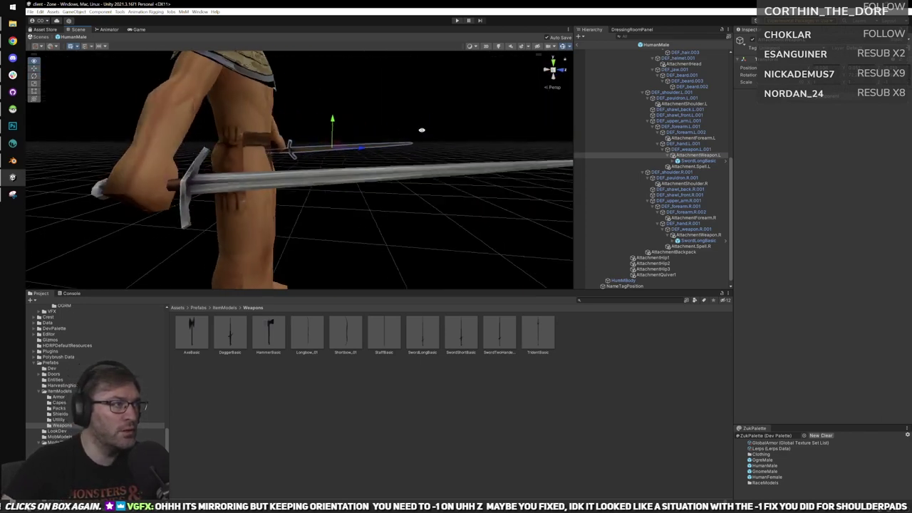
middle_click_drag(264, 153, 314, 168)
left_click_drag(314, 168, 328, 169, "alt")
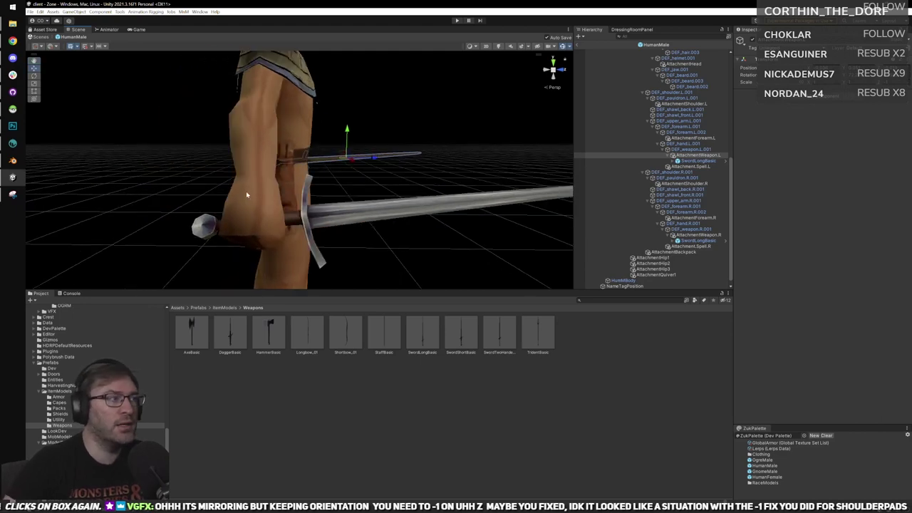
left_click_drag(246, 194, 537, 73, "alt")
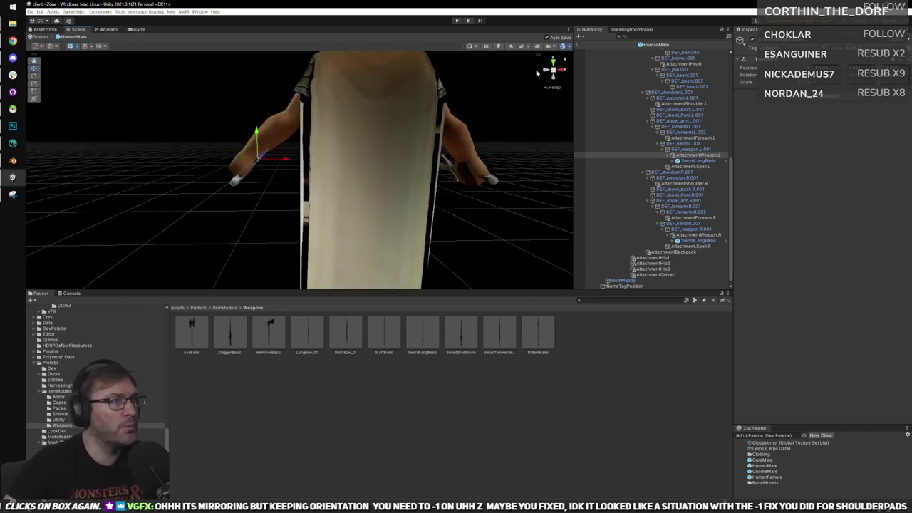
left_click(560, 69)
left_click(547, 70)
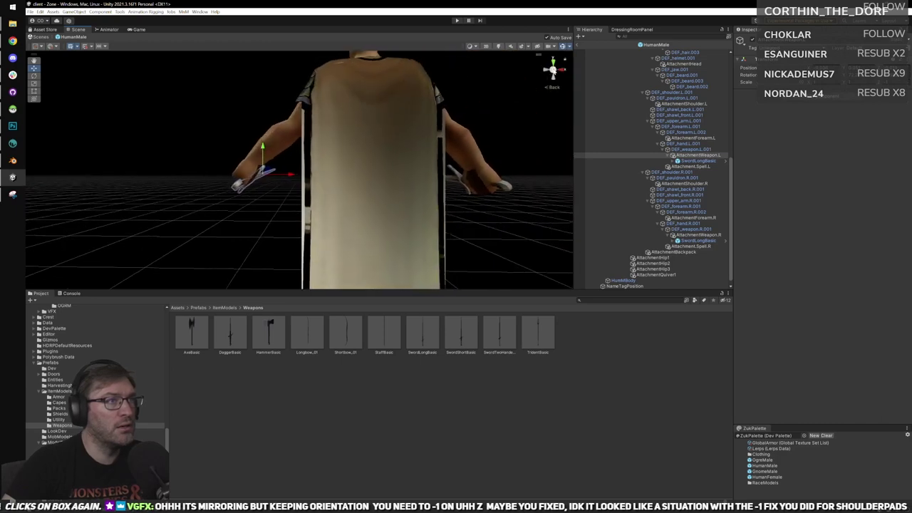
scroll(520, 97, "up", 3)
middle_click_drag(396, 159, 300, 167)
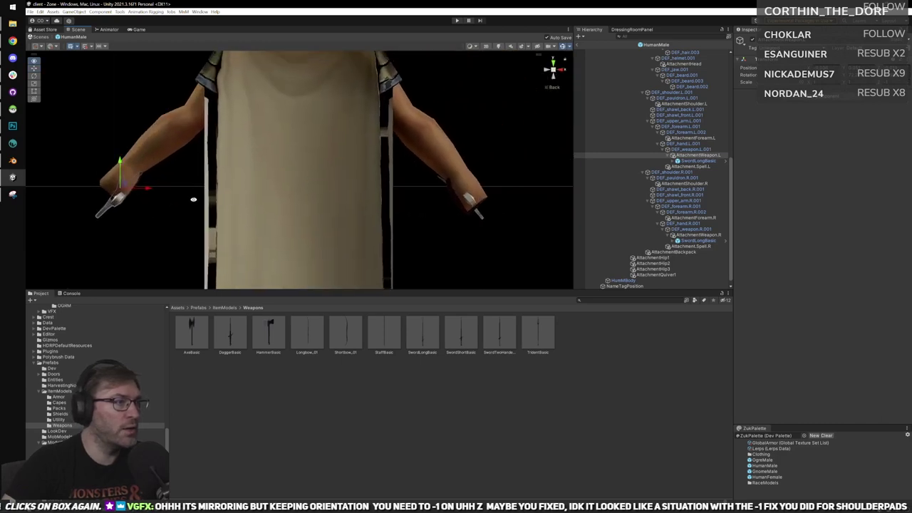
left_click_drag(193, 199, 287, 216, "alt")
left_click_drag(500, 158, 345, 149, "alt")
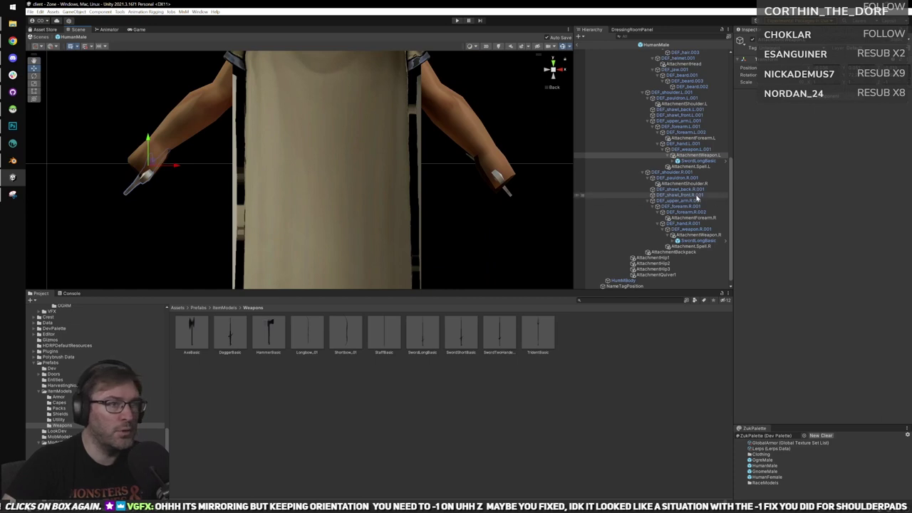
left_click(695, 230)
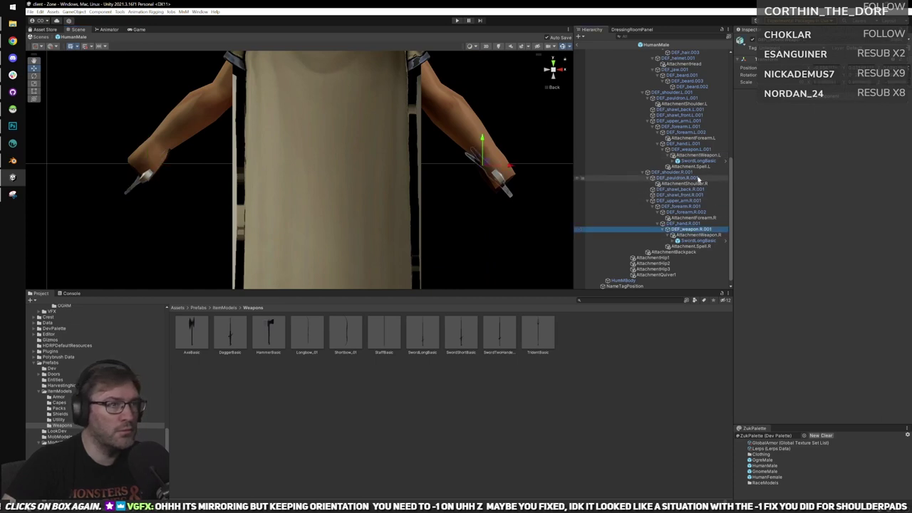
In left view, rotate AttachmentWeapon.L until its sword blade is almost horizontal.
left_click(693, 155)
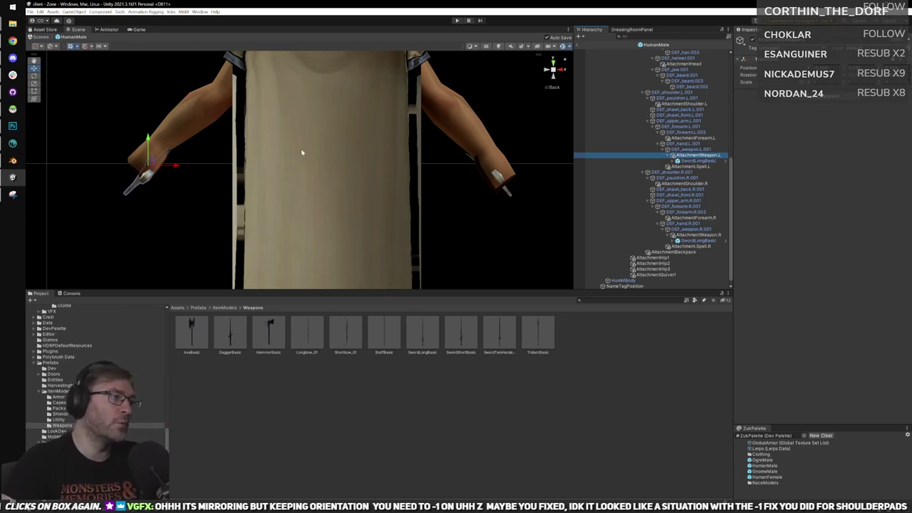
left_click(547, 70)
key("e")
middle_click_drag(195, 205, 340, 223)
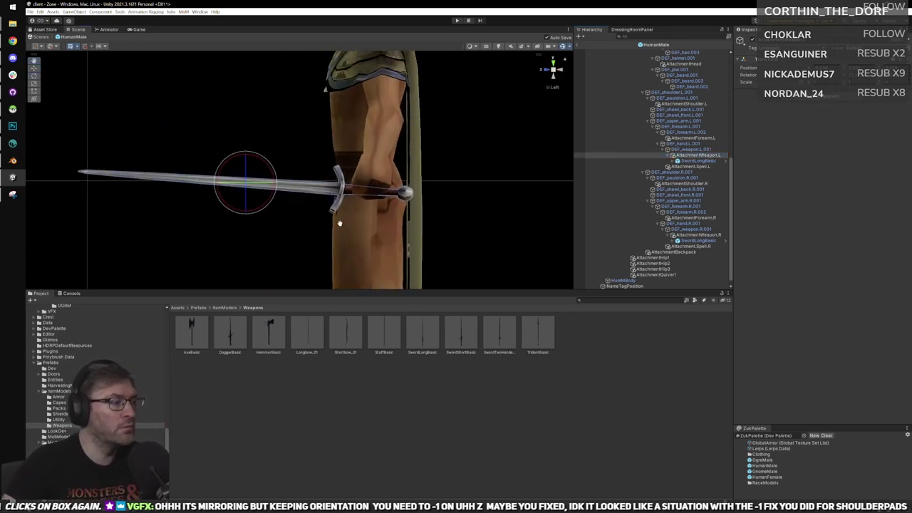
left_click_drag(339, 223, 320, 209, "alt")
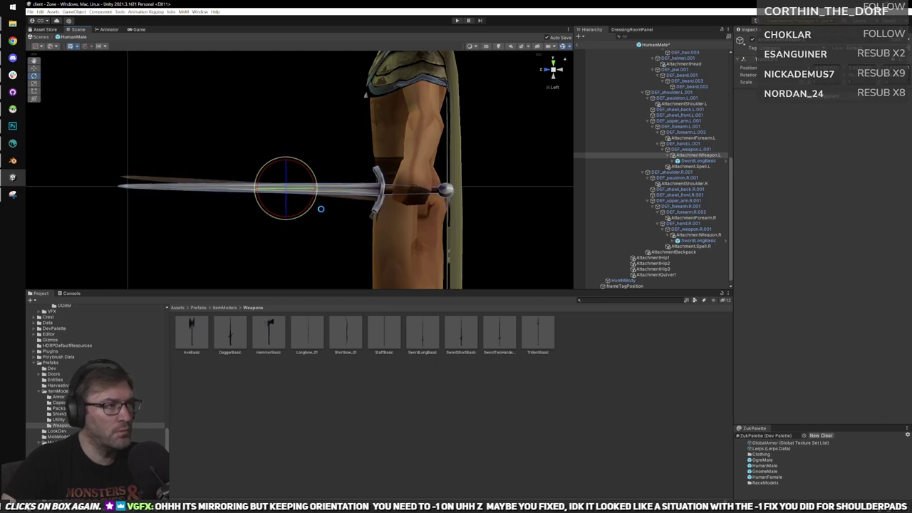
left_click_drag(399, 228, 377, 204, "alt")
Set the move handle to local orientation and, in front view, move AttachmentWeapon.L up into HumanMale's left hand.
key("w")
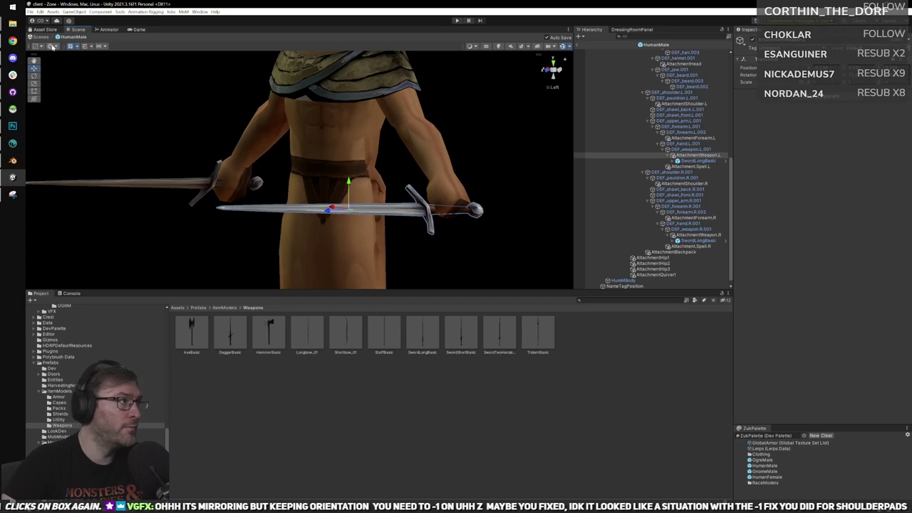
left_click(52, 47)
left_click(63, 62)
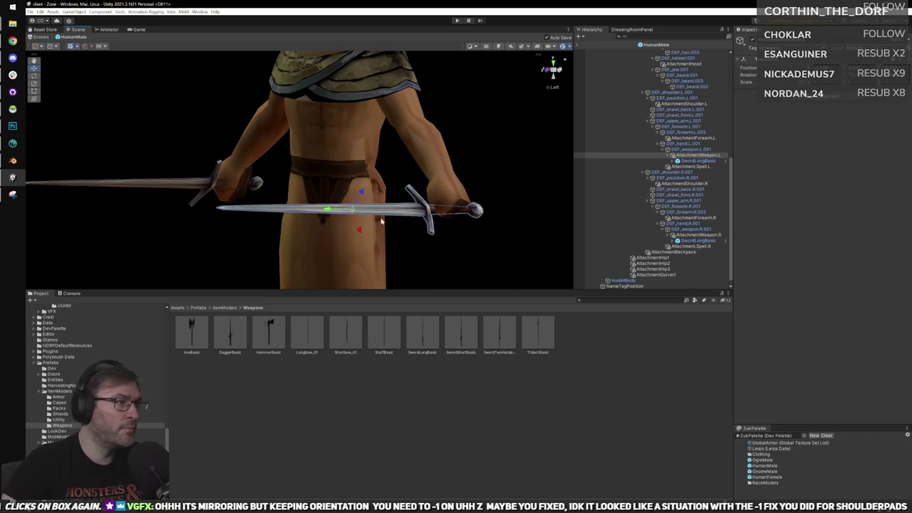
left_click(547, 72)
middle_click_drag(457, 159, 323, 124)
scroll(324, 123, "up", 2)
middle_click_drag(305, 167, 328, 184)
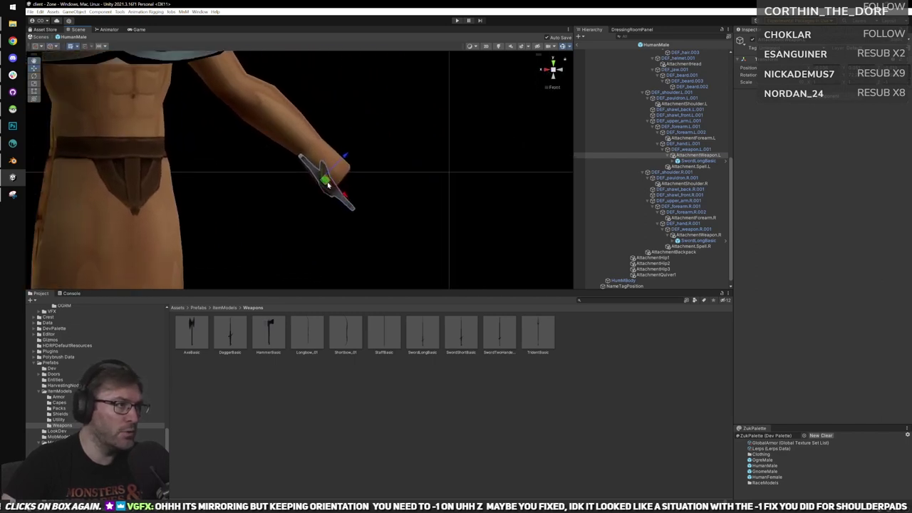
left_click_drag(328, 185, 325, 163)
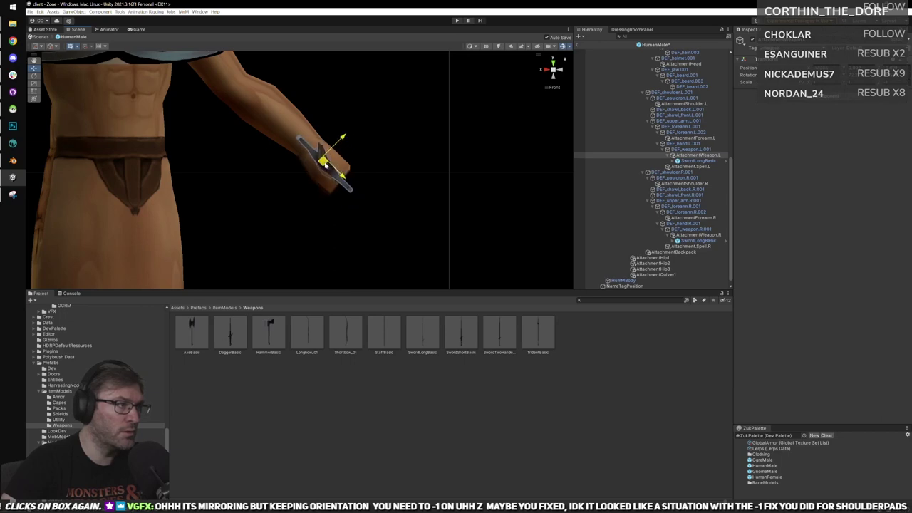
left_click_drag(398, 133, 345, 106, "alt")
middle_click_drag(344, 106, 336, 134)
scroll(336, 134, "down", 5)
left_click_drag(335, 134, 435, 111, "alt")
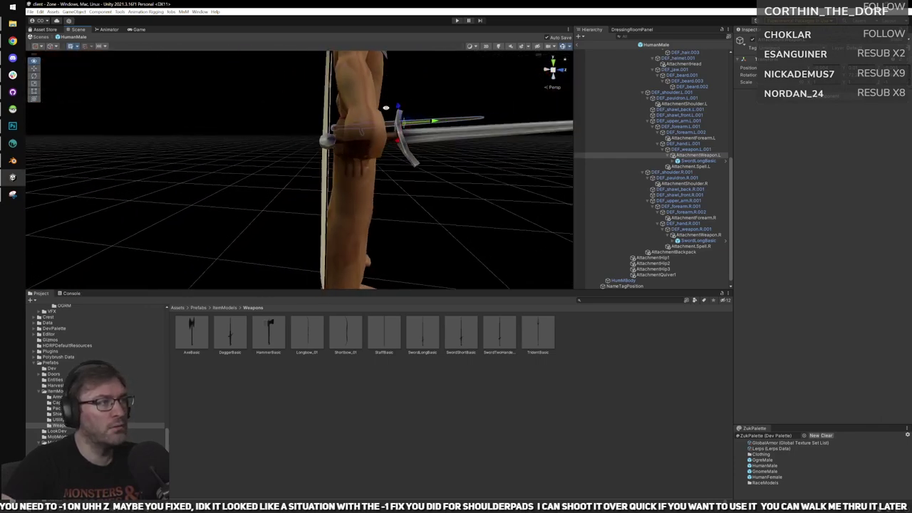
Switch to Blender, show HumMBody in wireframe and open it in Edit Mode to inspect the hands.
left_click(12, 161)
scroll(548, 213, "up", 5)
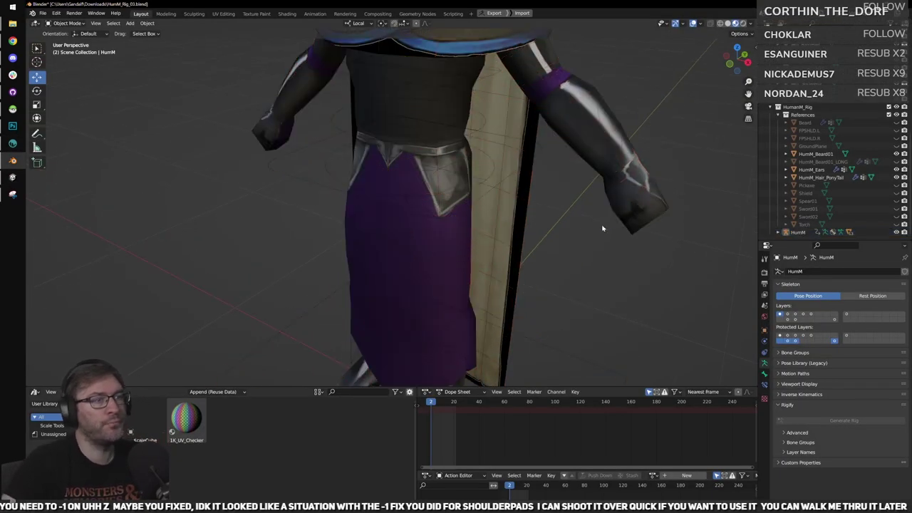
mouse_move(554, 198)
middle_mouse_down("alt")
mouse_move(501, 185)
mouse_move(422, 214)
middle_mouse_up("alt")
scroll(422, 213, "up", 3)
key("shift+z")
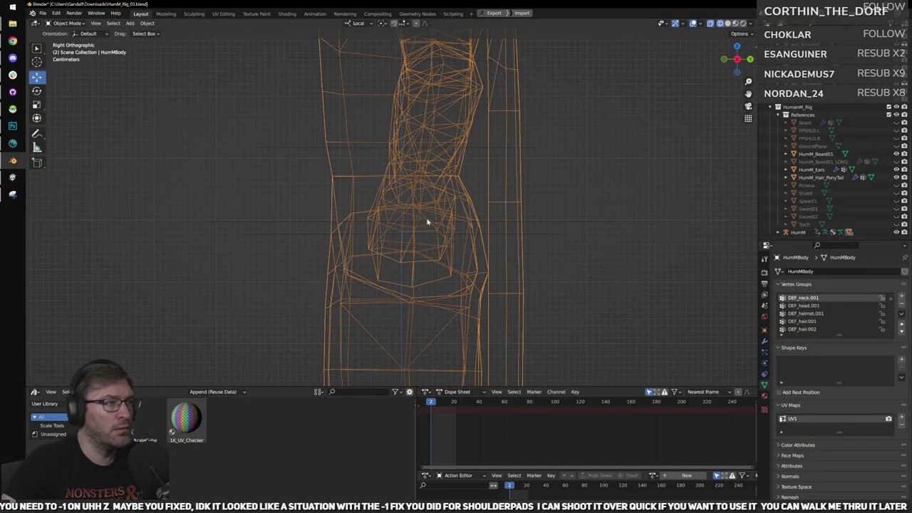
scroll(427, 222, "up", 1)
middle_click_drag(341, 203, 415, 204)
key("Tab")
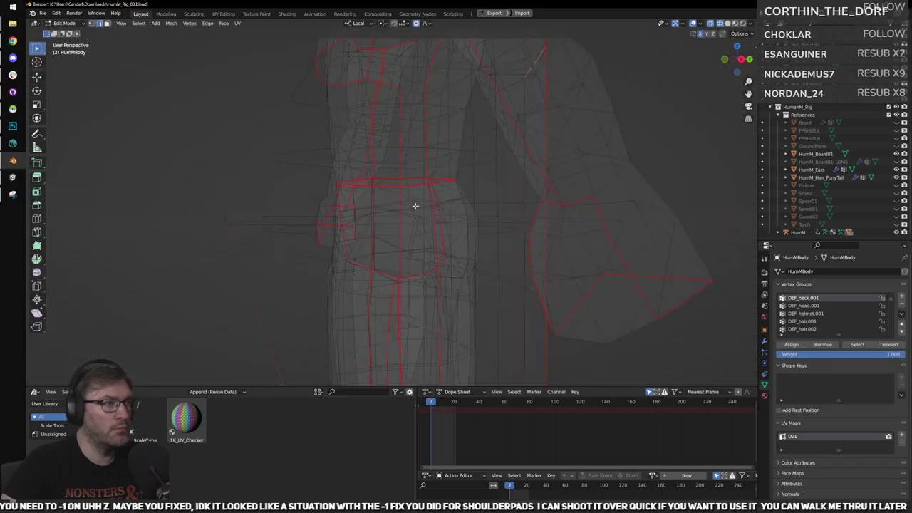
scroll(498, 232, "down", 3)
middle_click_drag(528, 240, 588, 246)
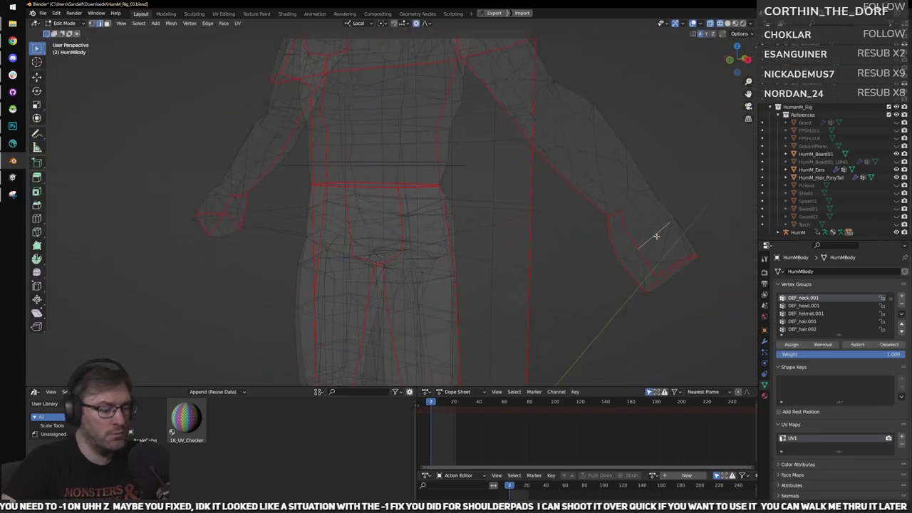
Select all of HumMBody's vertices in vertex mode, and deselect everything except both hands in front view.
key("a")
key("ctrl+Tab")
left_click(598, 256)
key("KP_1")
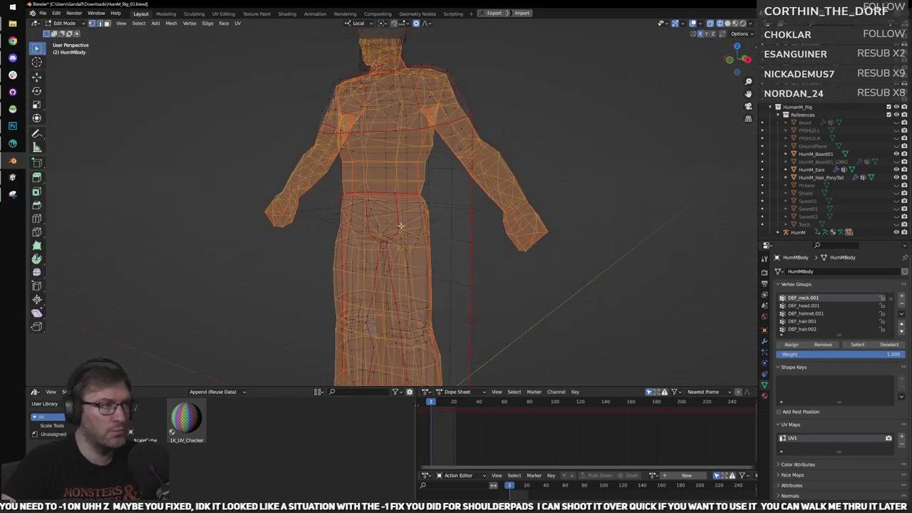
scroll(463, 214, "down", 1)
scroll(453, 211, "down", 2)
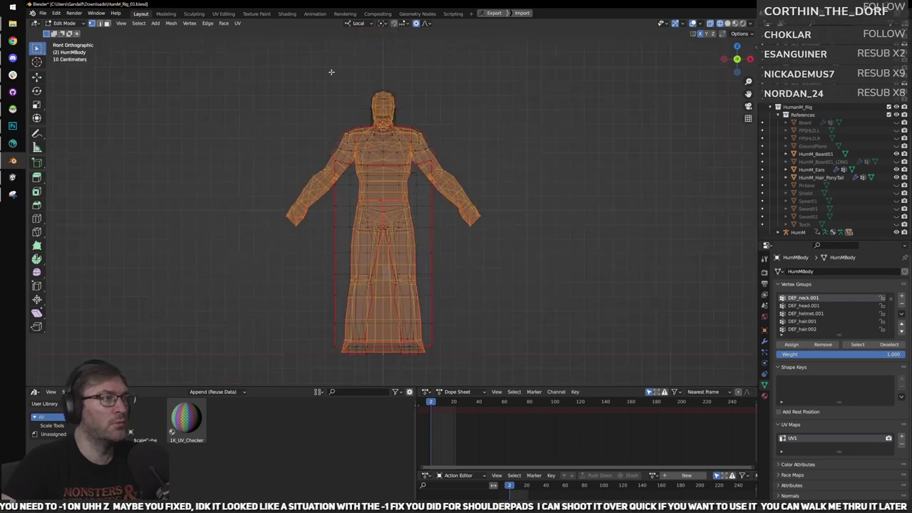
left_click_drag(329, 69, 438, 371, "ctrl")
left_click_drag(308, 158, 364, 206, "ctrl")
left_click_drag(296, 168, 332, 195, "ctrl")
left_click_drag(402, 141, 472, 208, "ctrl")
Compare the positions of both hands from the right side, and return to Object Mode.
key("KP_3")
scroll(489, 241, "up", 10)
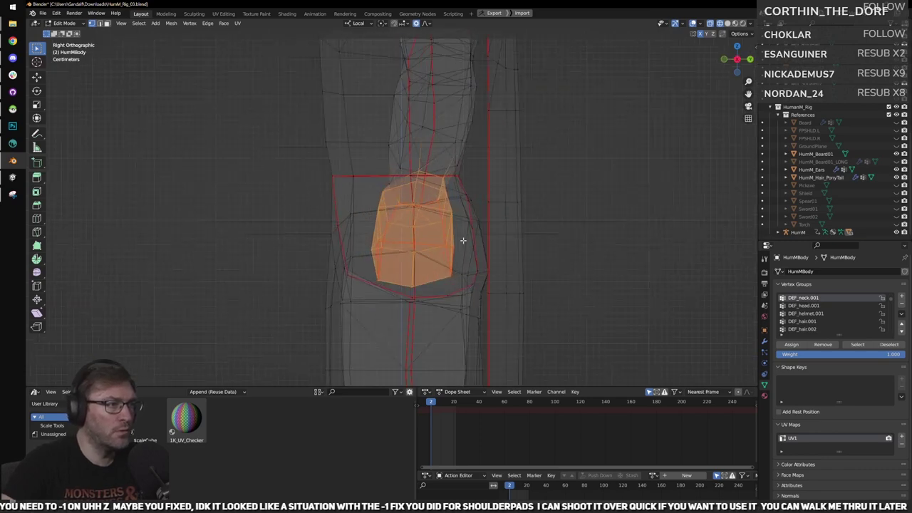
scroll(488, 237, "up", 3)
scroll(489, 235, "down", 8)
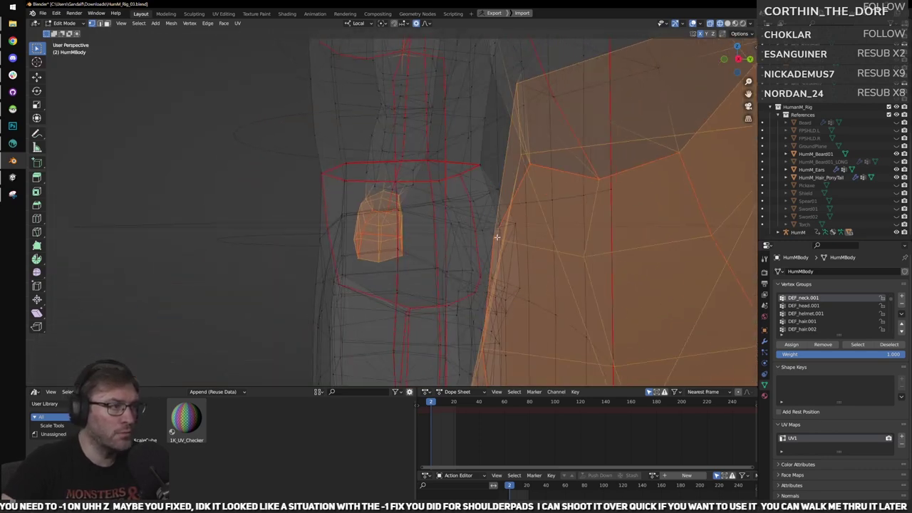
middle_click_drag(482, 233, 499, 235)
scroll(518, 233, "down", 4)
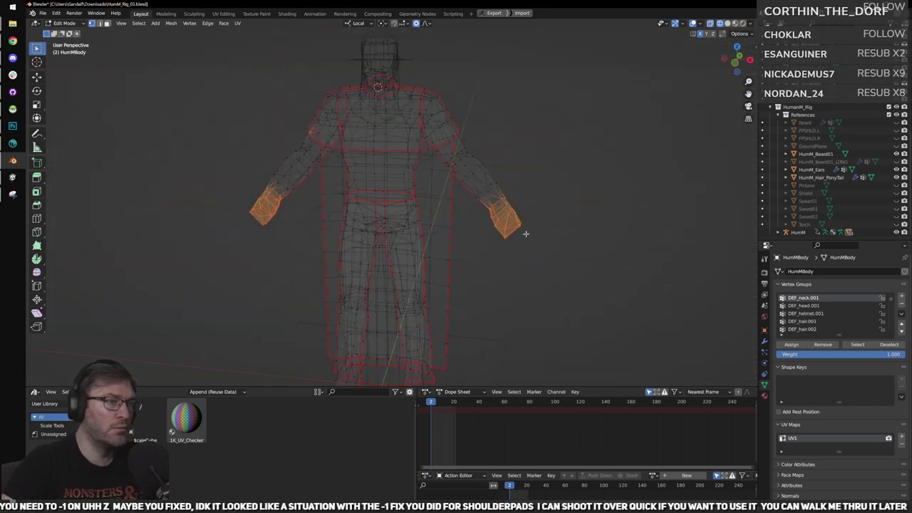
key("Tab")
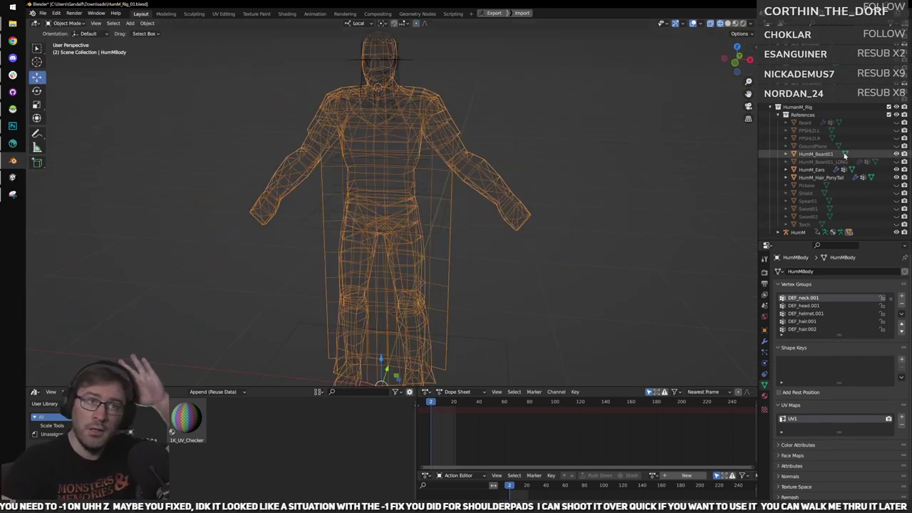
Unhide the Sword01 and Sword02 reference objects and restore the textured viewport shading.
scroll(827, 146, "up", 5)
scroll(827, 144, "up", 3)
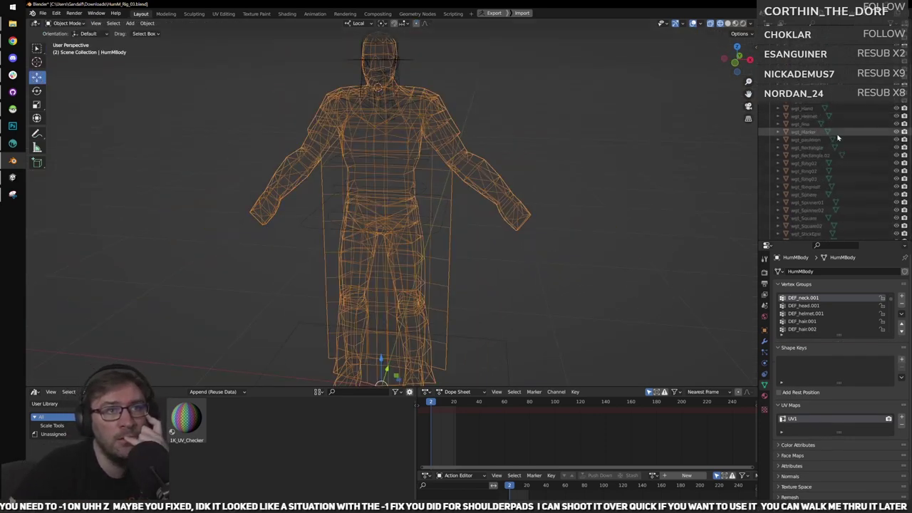
scroll(827, 143, "down", 8)
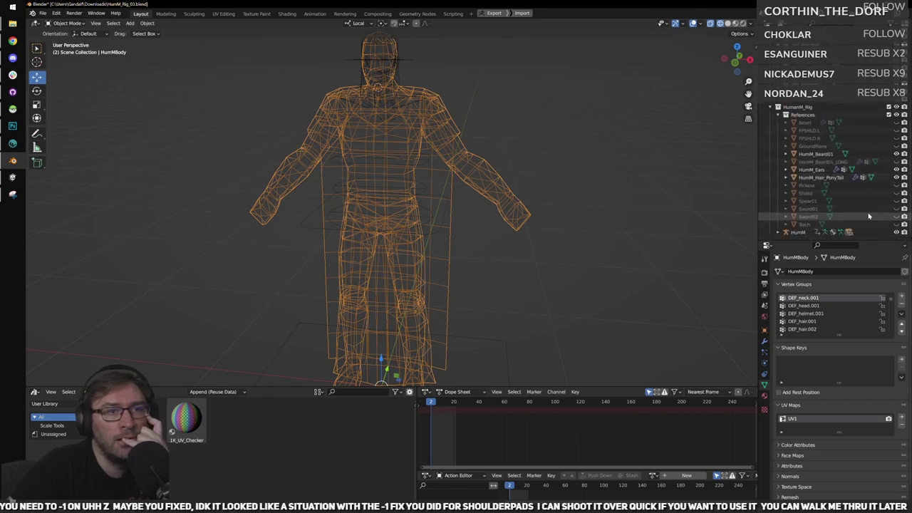
left_click(896, 208)
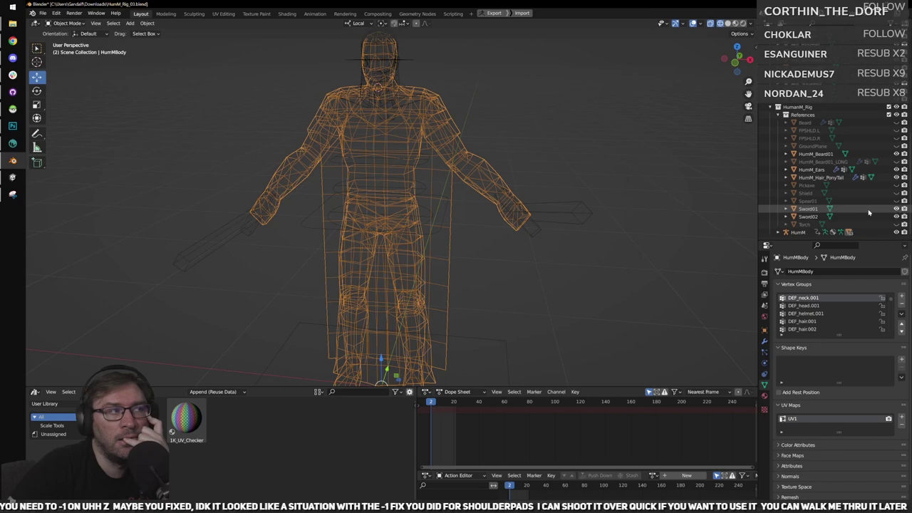
key("shift+z")
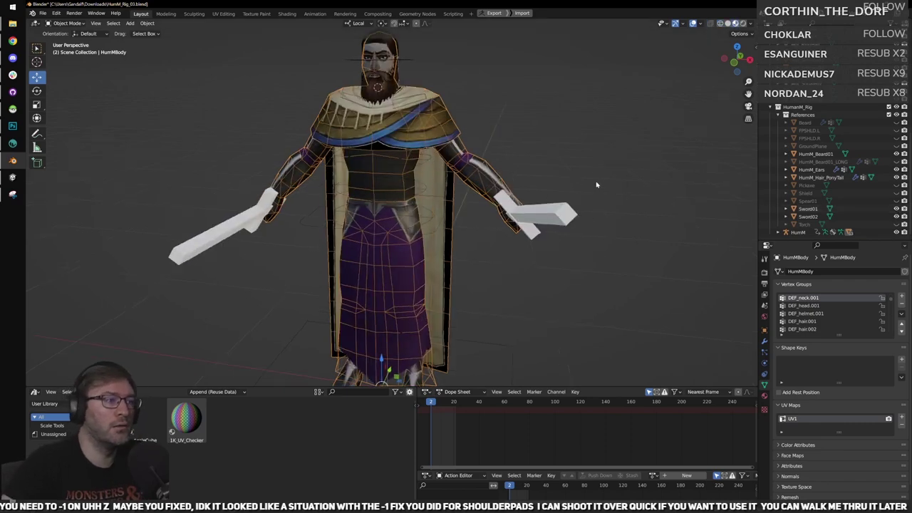
middle_click_drag(597, 185, 566, 181)
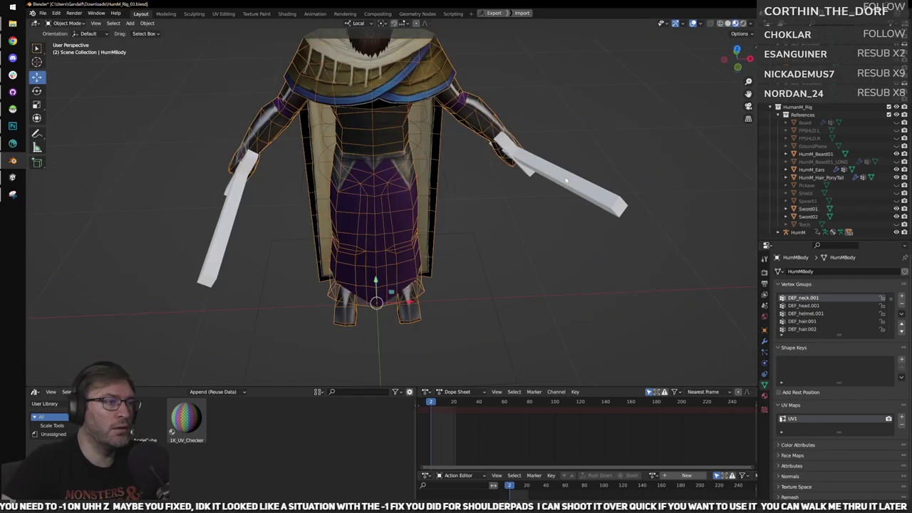
middle_click_drag(572, 263, 542, 291)
Select the HumM armature, display its fourth bone layer and enter Pose Mode.
left_click(510, 324)
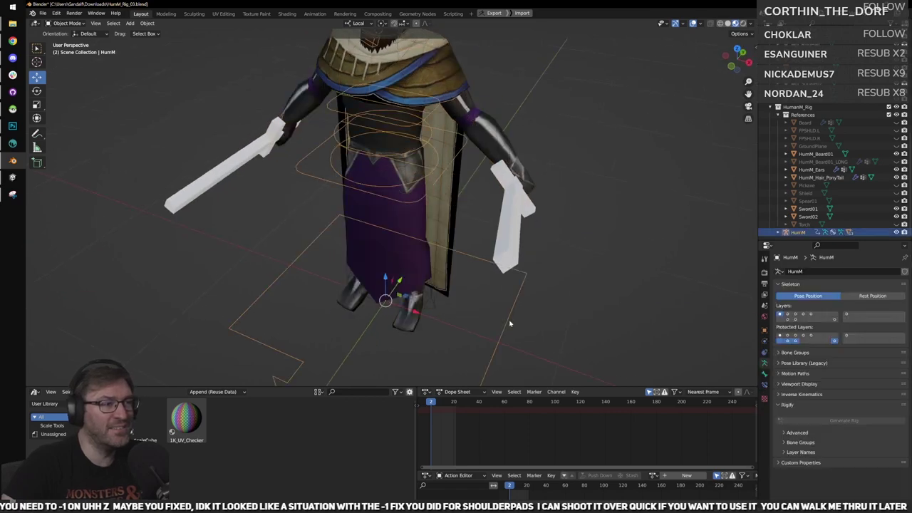
left_click(789, 315)
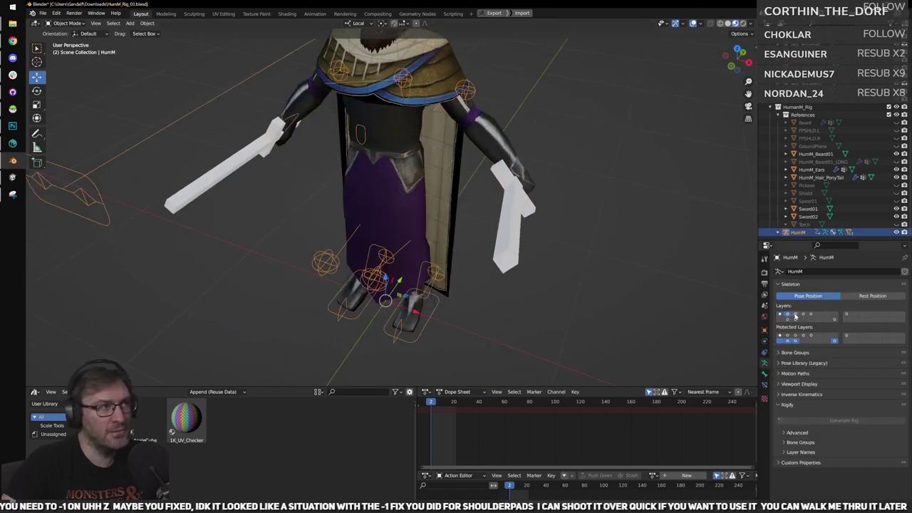
left_click(796, 315)
left_click(804, 314)
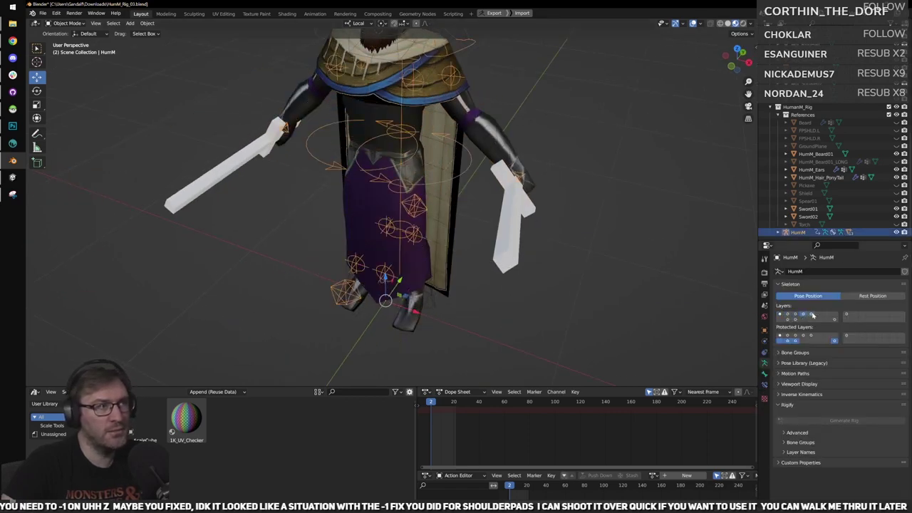
middle_click_drag(589, 236, 573, 239)
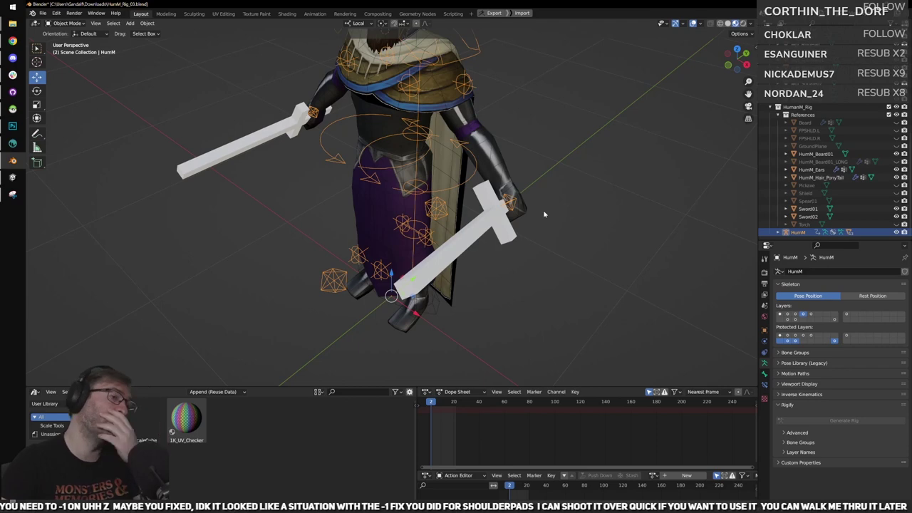
scroll(543, 214, "up", 5)
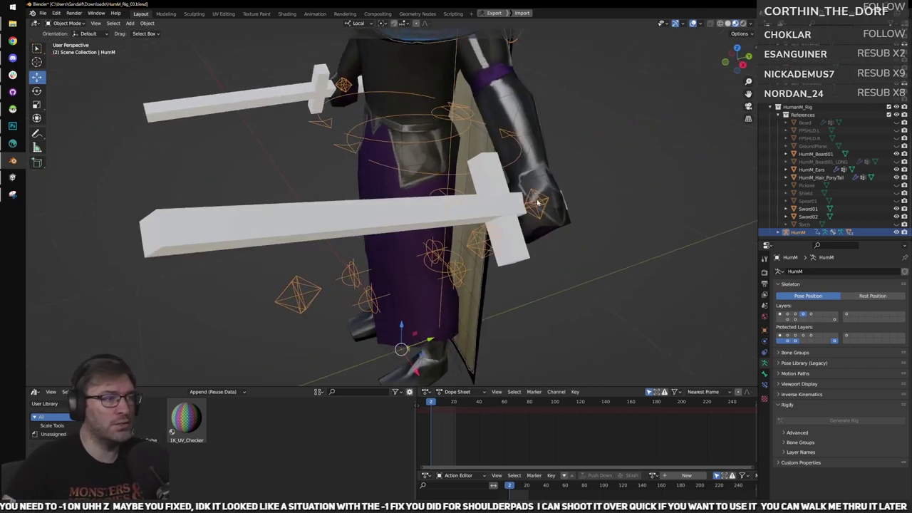
key("ctrl+Tab")
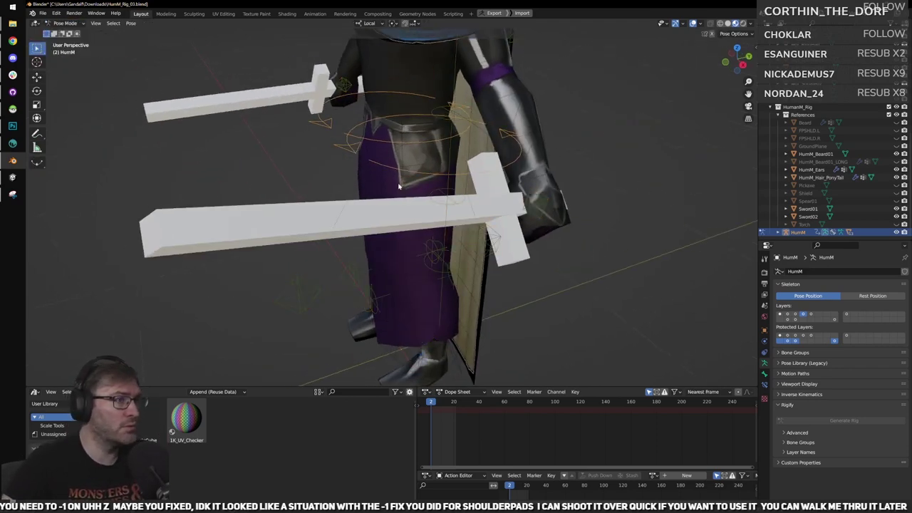
Compare the transform values of the CTRL_FK_weapon.L and CTRL_FK_weapon.R bones.
left_click(530, 210)
key("n")
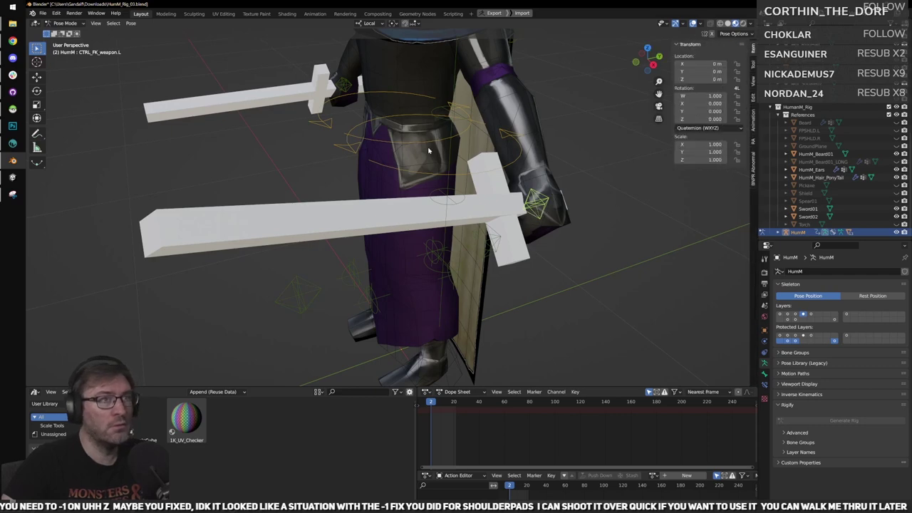
middle_click_drag(428, 151, 285, 103)
left_click(320, 90)
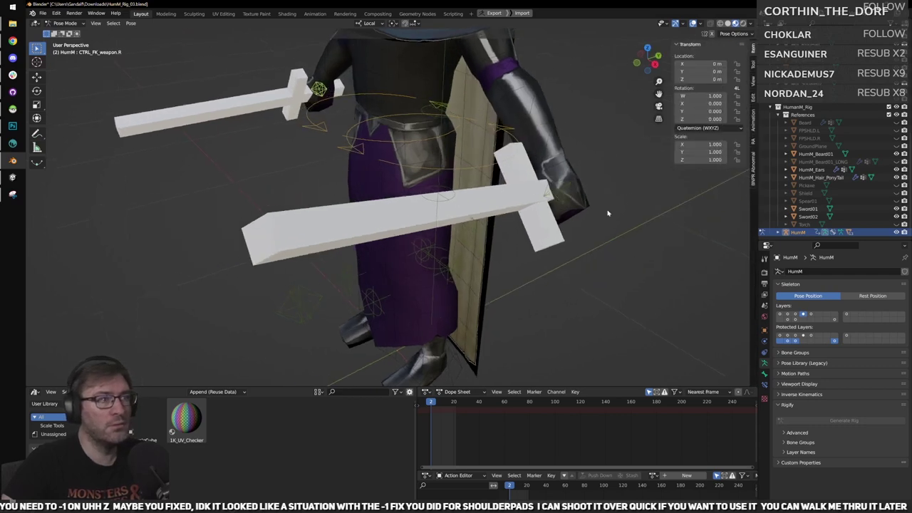
left_click(560, 189)
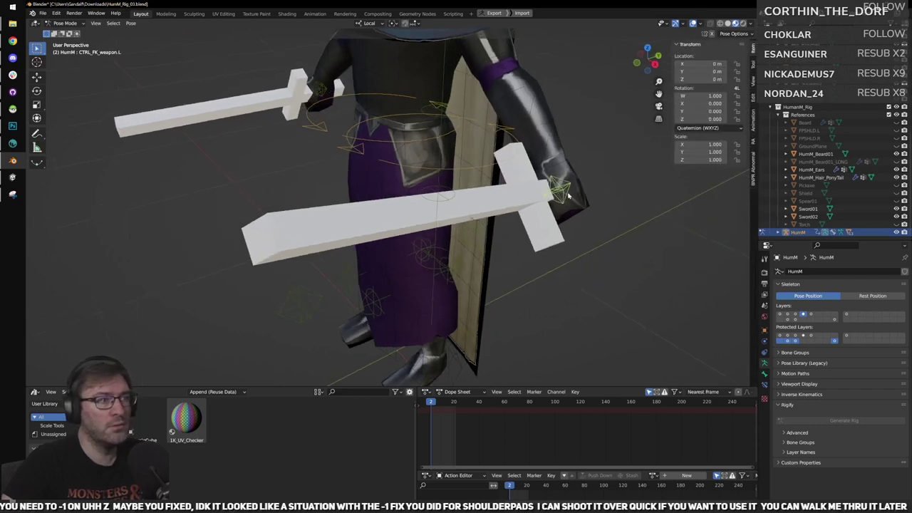
Try moving the CTRL_FK_weapon.L bone toward the sword's crossguard, and undo the move.
left_click(36, 76)
mouse_move(556, 190)
left_mouse_down()
mouse_move(502, 188)
mouse_move(553, 190)
mouse_move(540, 184)
left_mouse_up()
key("ctrl+z")
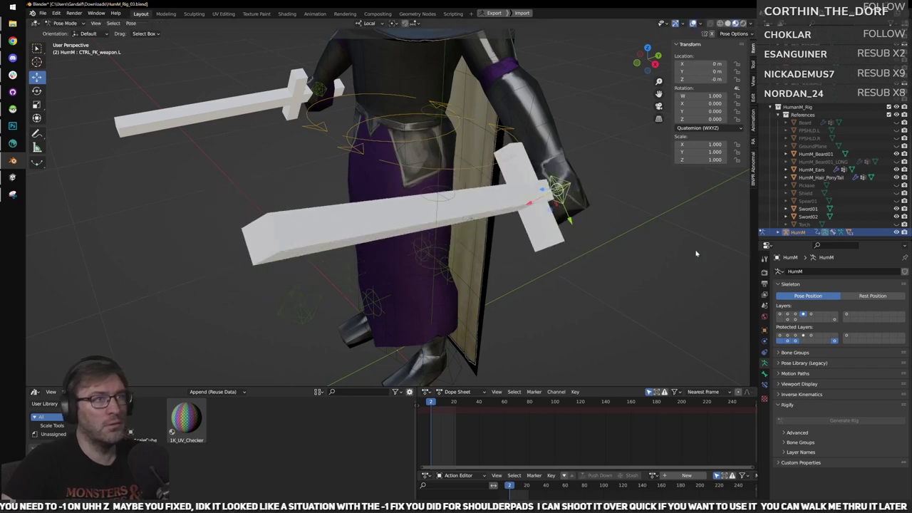
Compare the angles of both reference swords in the right orthographic view.
middle_click_drag(593, 198, 569, 168)
key("KP_3")
middle_click_drag(467, 157, 487, 200, "shift")
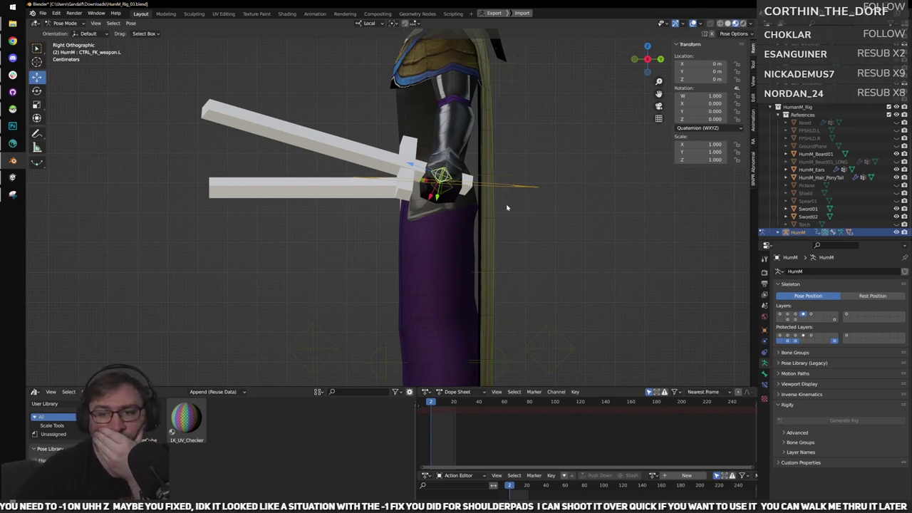
scroll(524, 193, "up", 2)
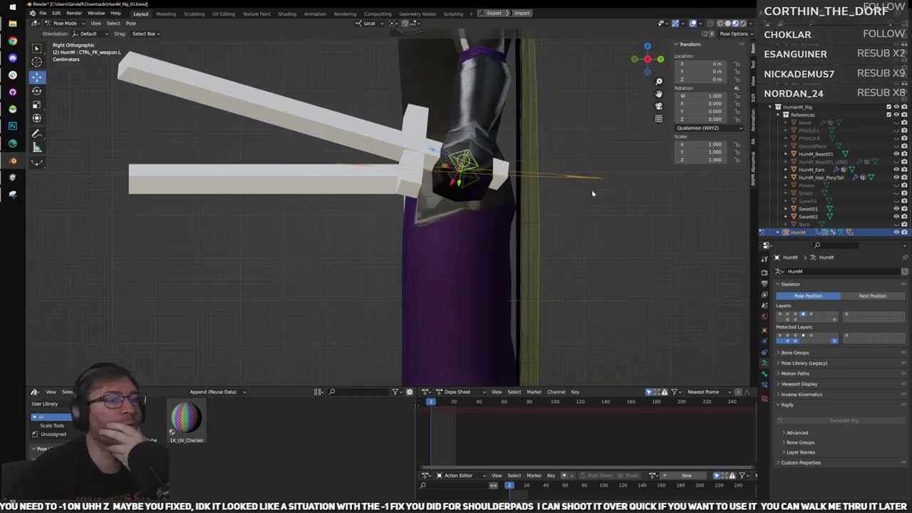
Check the HumM armature's fifth bone layer around the weapon hands, and display the fourth layer again.
left_click(811, 314)
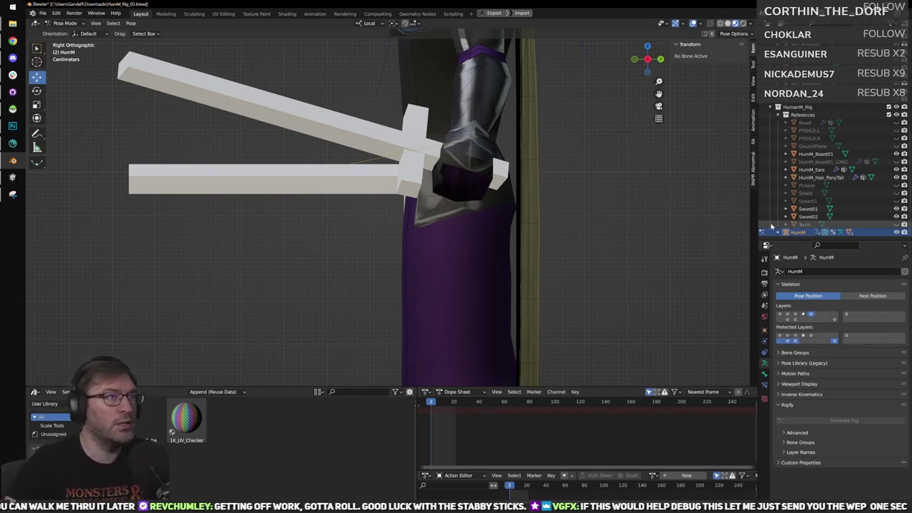
scroll(441, 202, "down", 3)
scroll(441, 202, "up", 1)
scroll(441, 202, "up", 4)
middle_click_drag(442, 202, 534, 239)
left_click(802, 314)
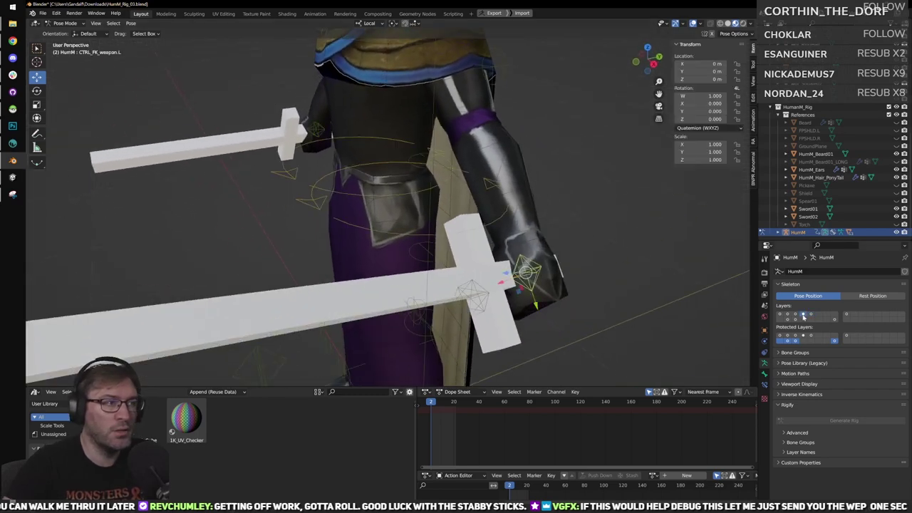
scroll(581, 279, "down", 2)
middle_click_drag(580, 279, 612, 282)
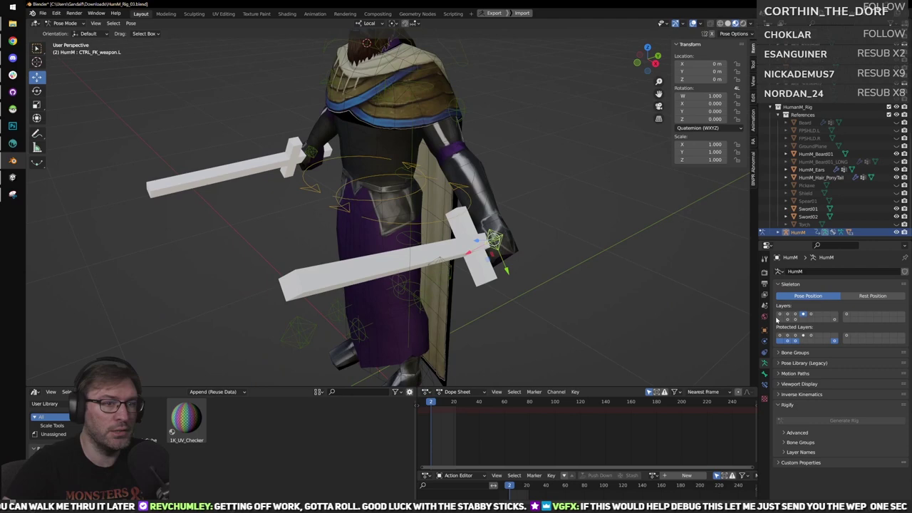
Look through the HumM armature's bone layers, display the first layers, and compare the transforms of the CTRL_IK_hand.L and CTRL_IK_hand.R bones.
left_click(847, 315)
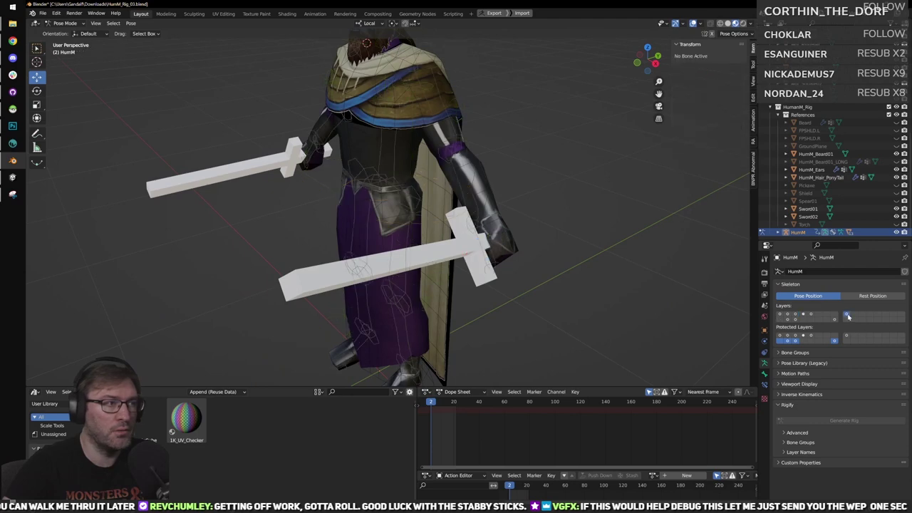
left_click(794, 315)
left_click(779, 315)
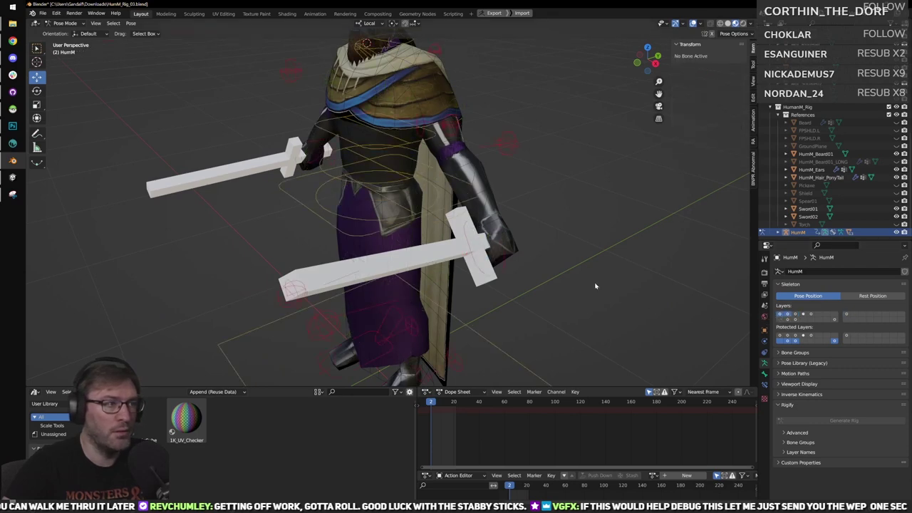
left_click(507, 267)
middle_click_drag(507, 268, 262, 207)
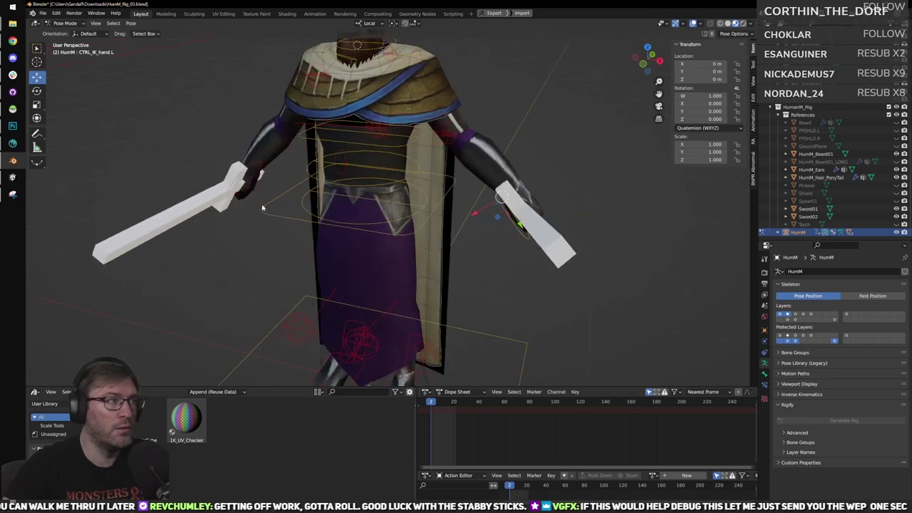
left_click(255, 166)
left_click(506, 236)
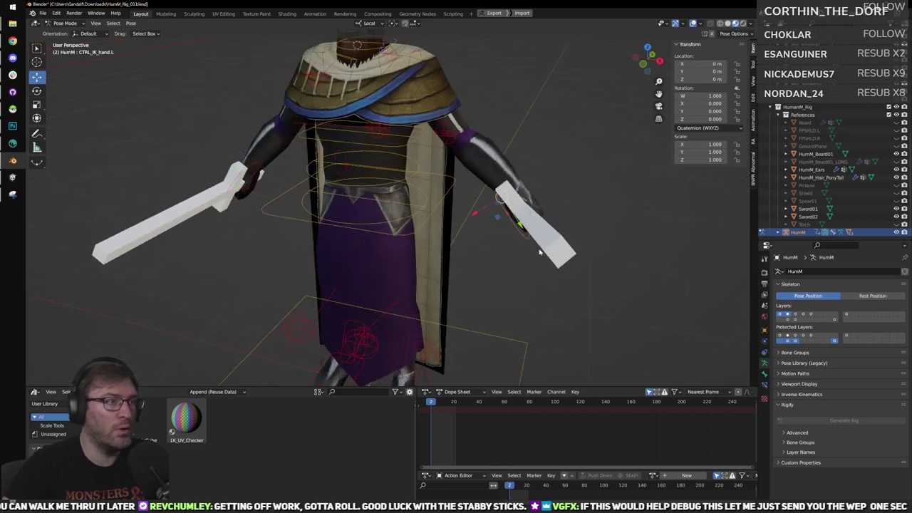
Try moving the CTRL_IK_hand.L bone to see how the left arm reacts, and undo the move.
middle_click_drag(505, 237, 486, 241)
key("g")
left_click(464, 214)
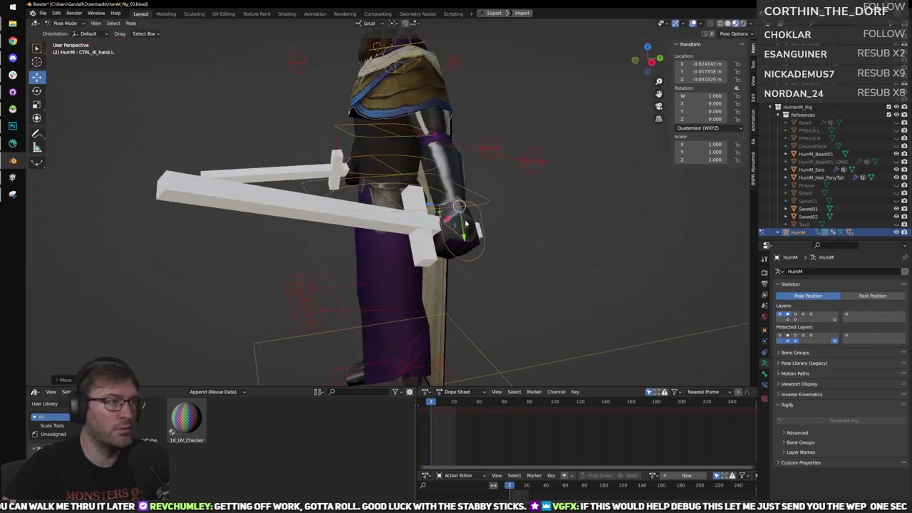
key("ctrl+z")
Display only the third bone layer, try rotating the CTRL_FK_hand.L bone, and undo the rotation.
left_click(796, 314)
middle_click_drag(489, 233, 506, 237)
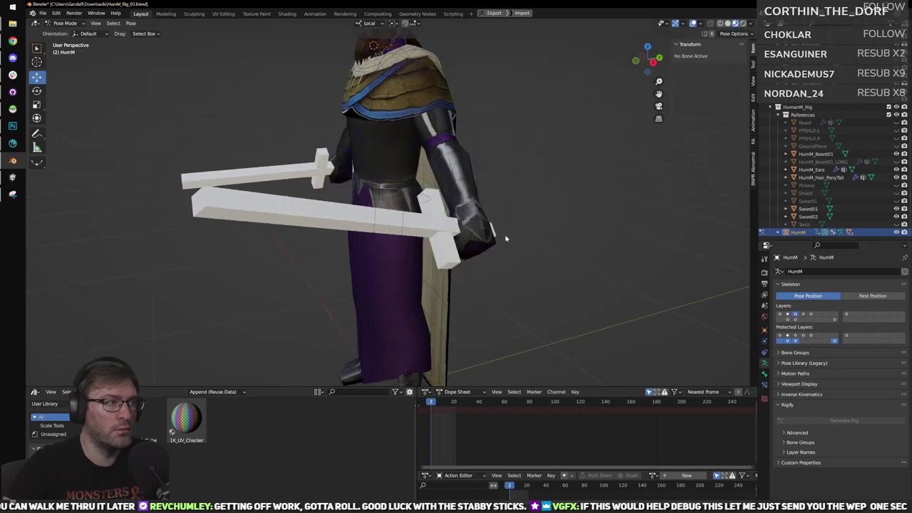
left_click(481, 209)
key("r")
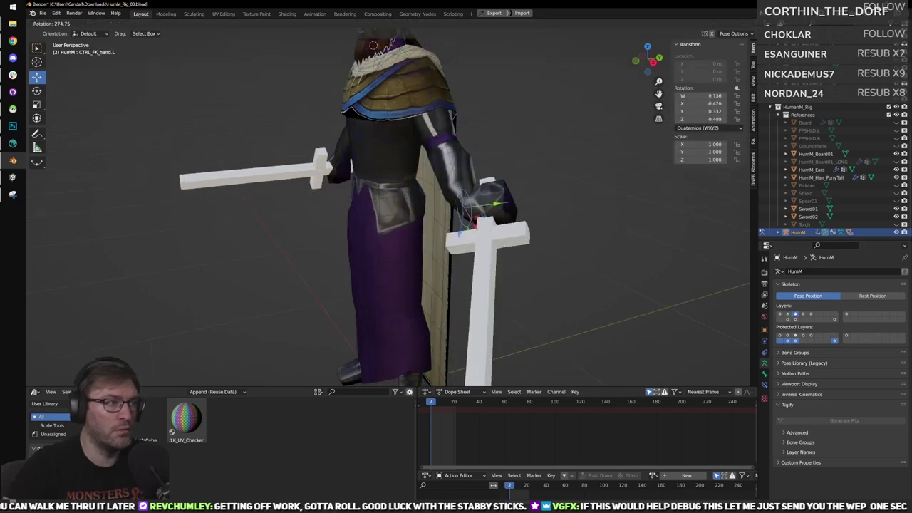
left_click(594, 225)
key("ctrl+z")
Compare the rotation values of the CTRL_FK_forearm.L and CTRL_FK_forearm.R bones.
middle_click_drag(435, 195, 523, 187)
left_click(482, 133)
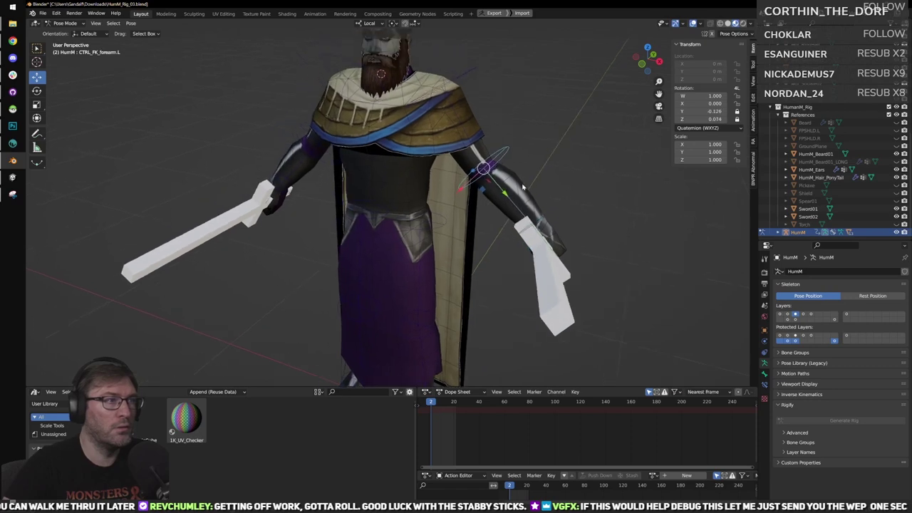
left_click(313, 142)
left_click(511, 161)
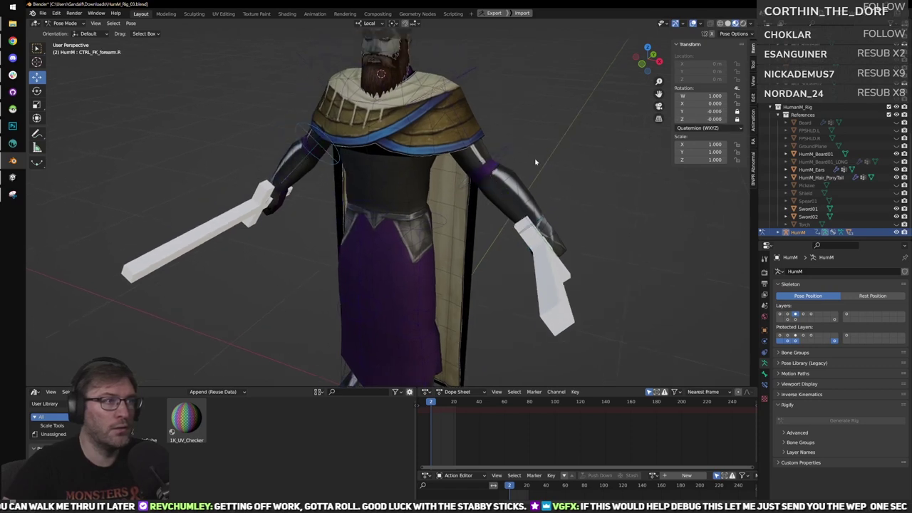
Set the Y and Z rotation of the CTRL_FK_forearm.L bone to 0, and check both swords in the right orthographic view.
left_click(507, 155)
left_click(701, 111)
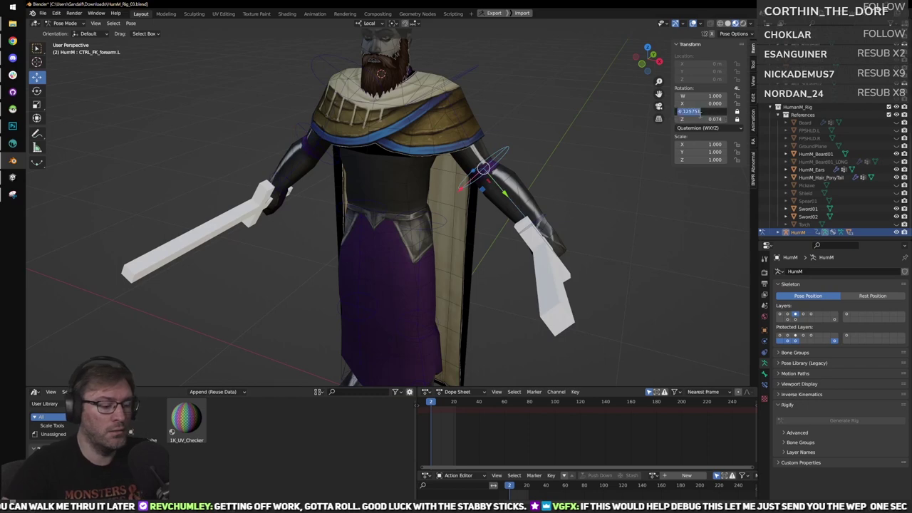
type("0")
key("Return")
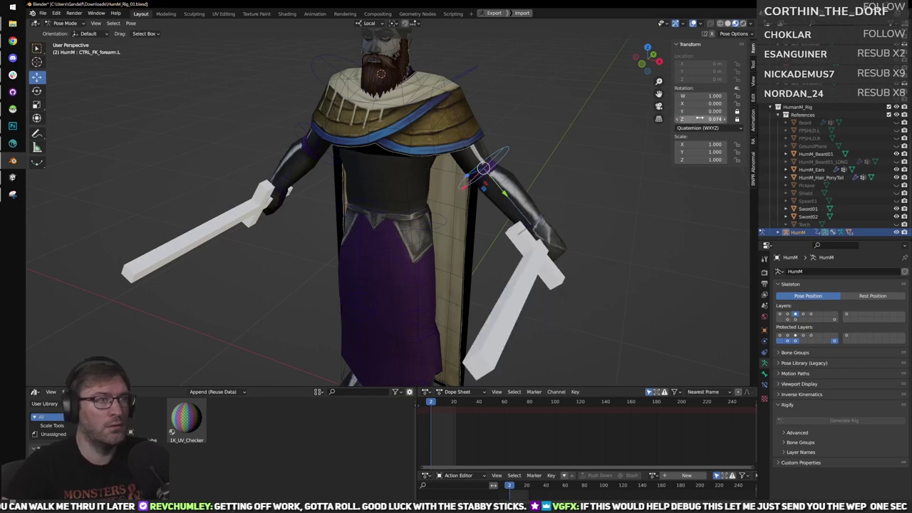
left_click(701, 119)
type("0")
key("Return")
key("KP_3")
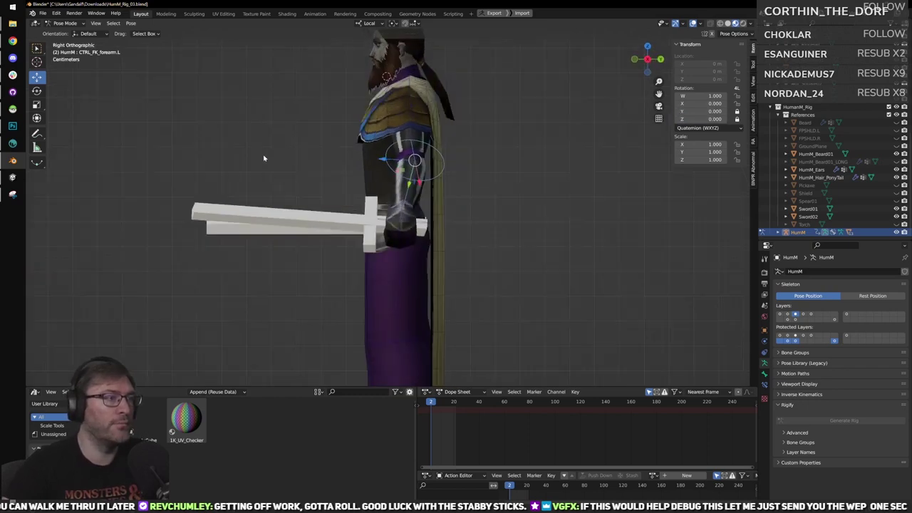
middle_click_drag(580, 207, 610, 209, "shift")
scroll(611, 210, "up", 1)
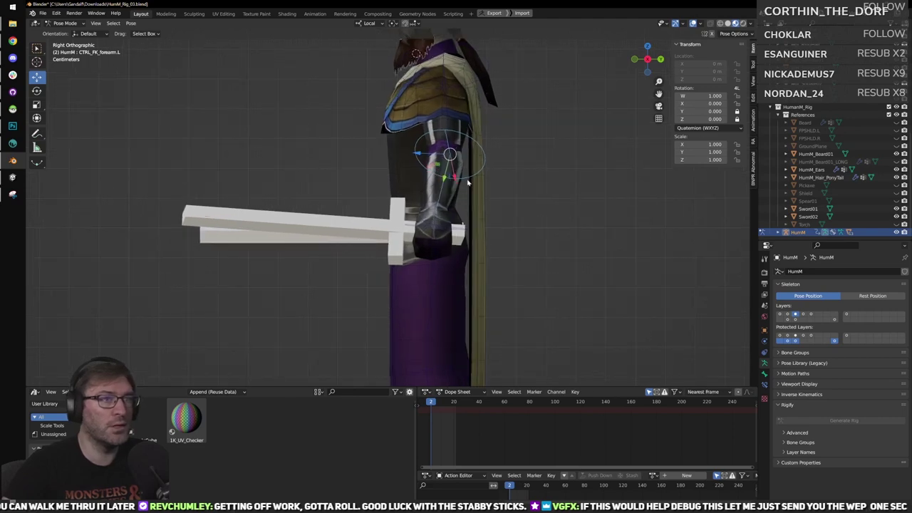
Zero the remaining rotation offsets of the CTRL_FK_forearm.R bone, setting its Z rotation to 0.
middle_click_drag(467, 183, 510, 195)
left_click(350, 146)
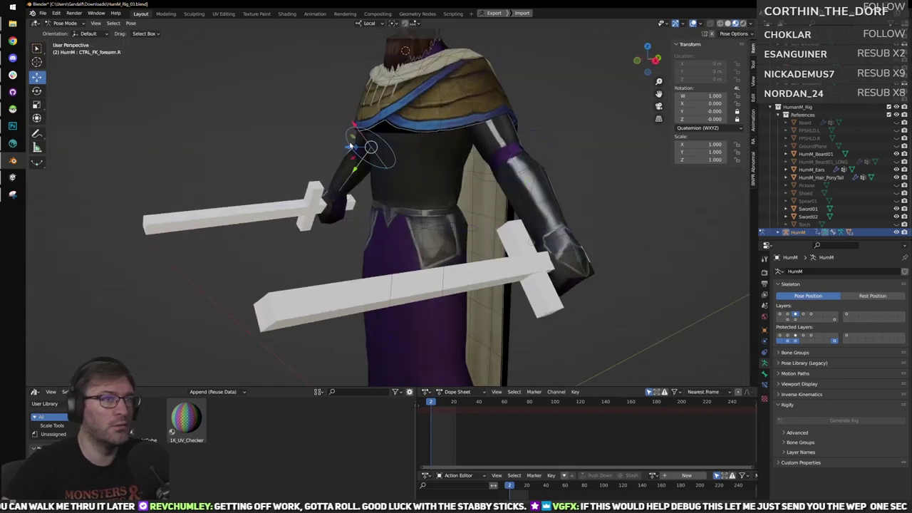
left_click(705, 119)
type("0")
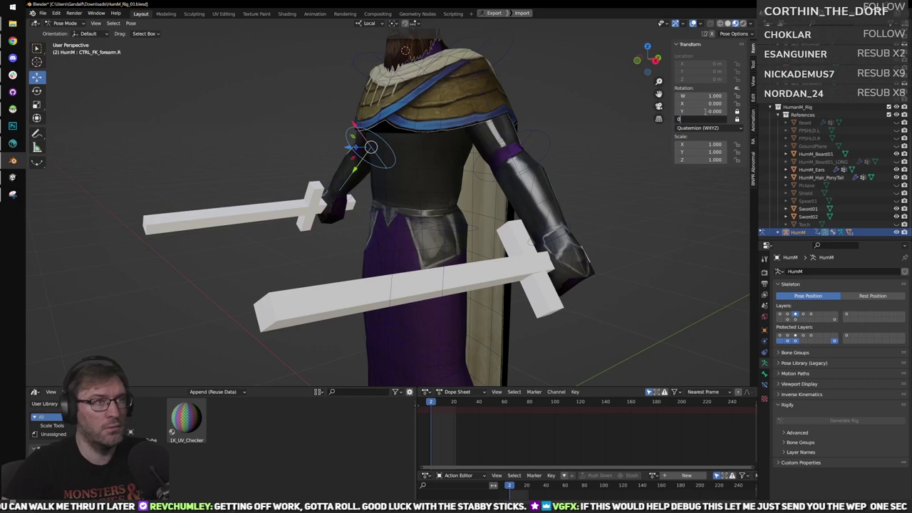
key("Return")
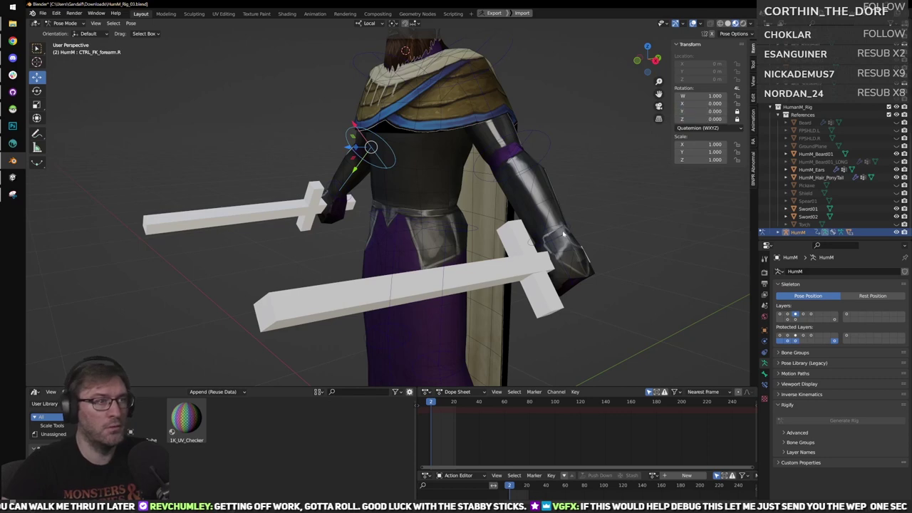
Check the transform values of the CTRL_FK_hand.L, CTRL_FK_upper_arm.L and CTRL_FK_upper_arm.R bones.
left_click(564, 234)
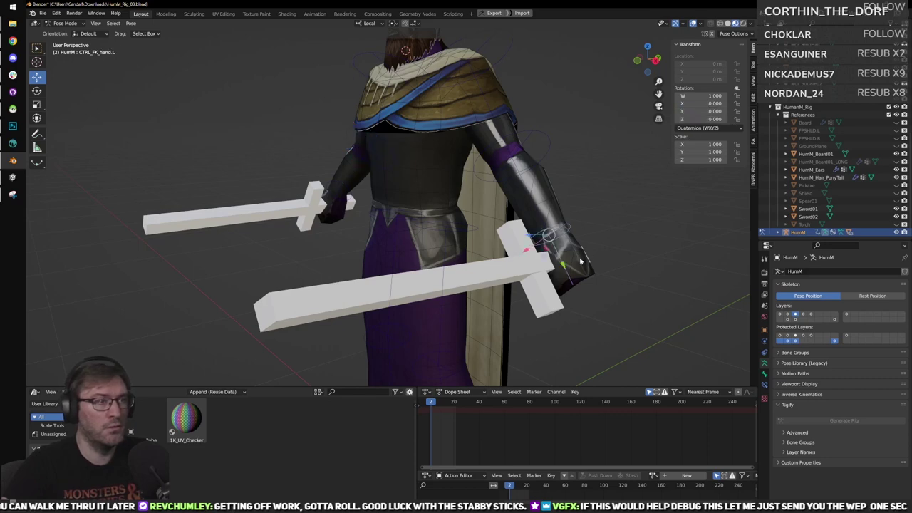
middle_click_drag(578, 253, 577, 250)
left_click(507, 50)
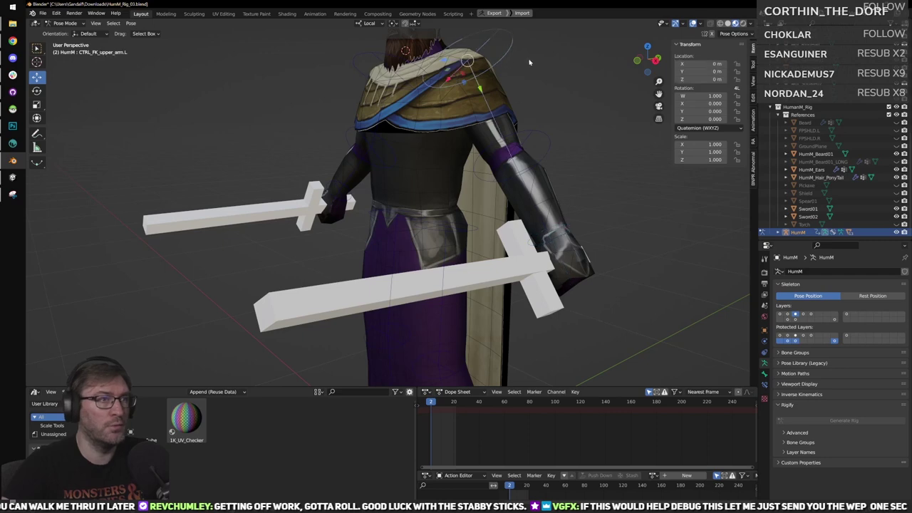
left_click(367, 77)
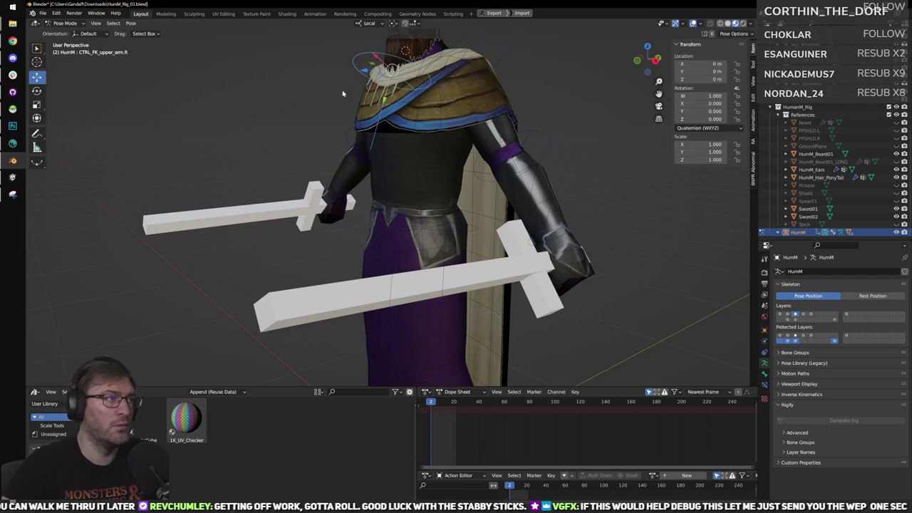
Select all control bones on the third bone layer and clear their transforms.
scroll(370, 107, "down", 6)
scroll(379, 196, "up", 2)
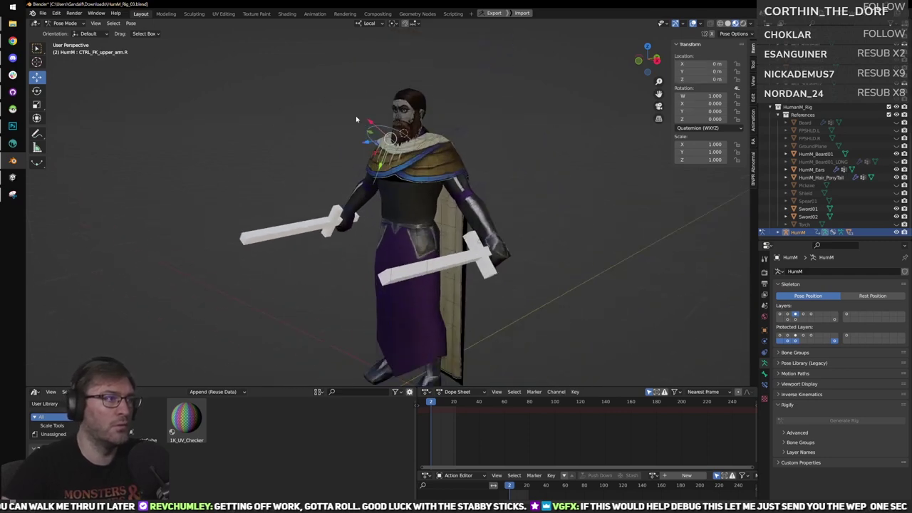
scroll(355, 116, "down", 2)
left_click_drag(252, 74, 557, 330)
scroll(287, 149, "up", 1)
left_click(132, 23)
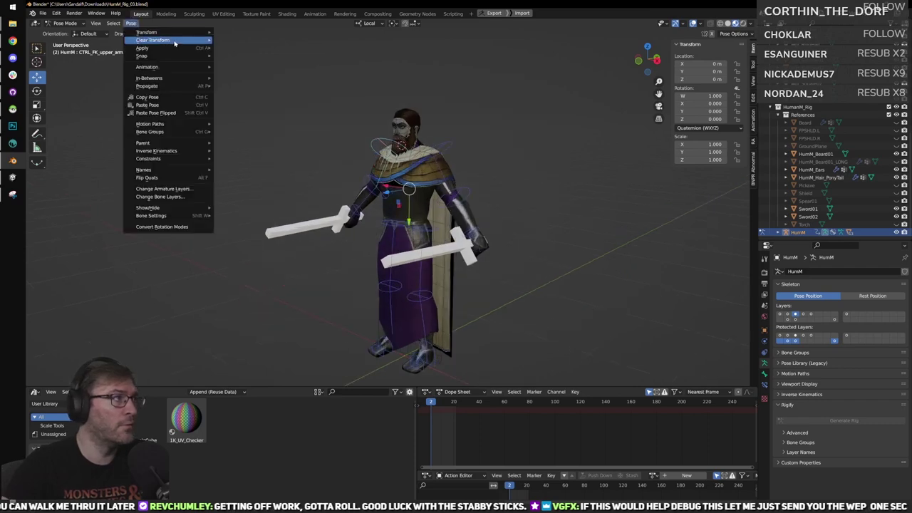
mouse_move(178, 41)
left_click(270, 45)
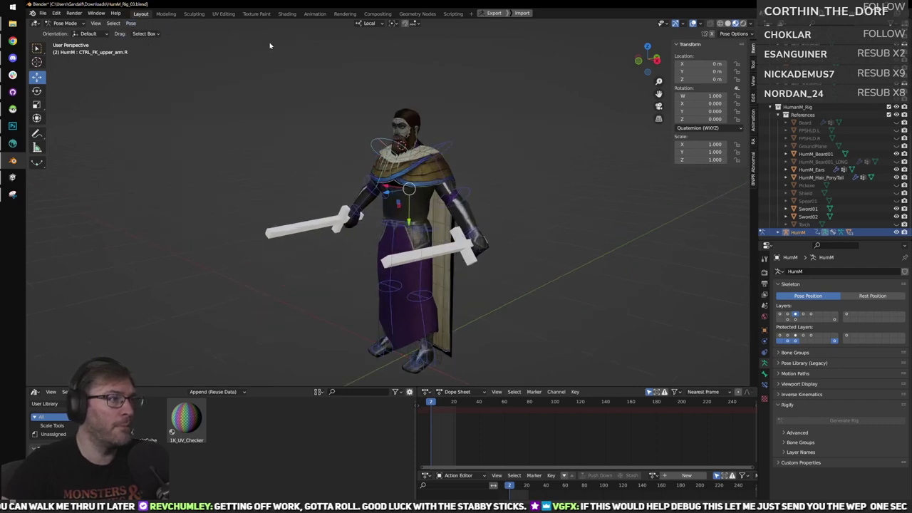
Compare the sword angles in the right orthographic view, and check the transform of CTRL_IK_hand.L on the second bone layer.
scroll(570, 248, "up", 3)
middle_click_drag(577, 252, 506, 216, "alt")
scroll(504, 267, "up", 3)
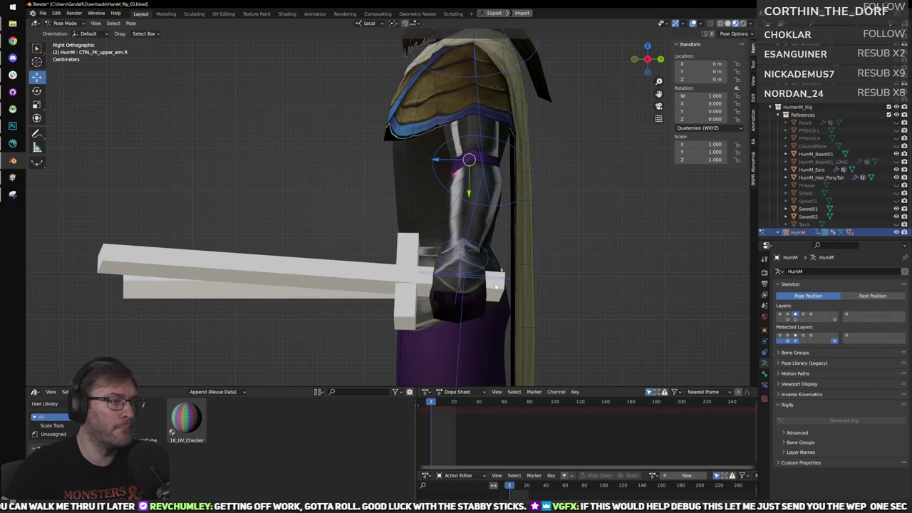
middle_click_drag(496, 285, 497, 250, "shift")
left_click(787, 314)
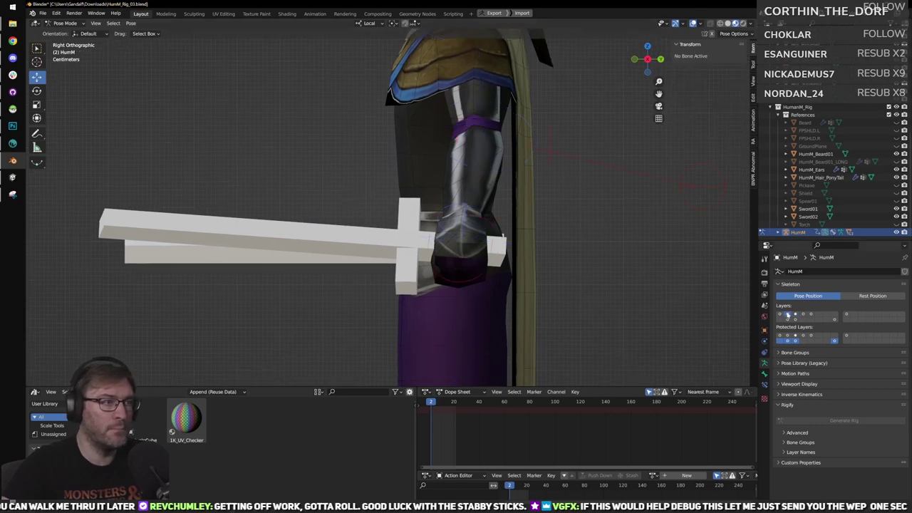
left_click(491, 258)
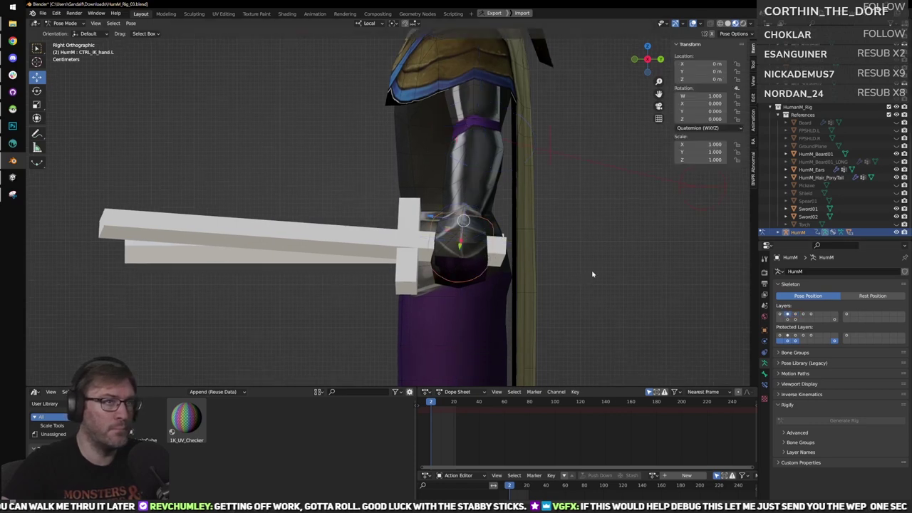
Look through the armature's fifth, first and second-row bone layers for bones affecting the left hand.
left_click(810, 314)
left_click(779, 314)
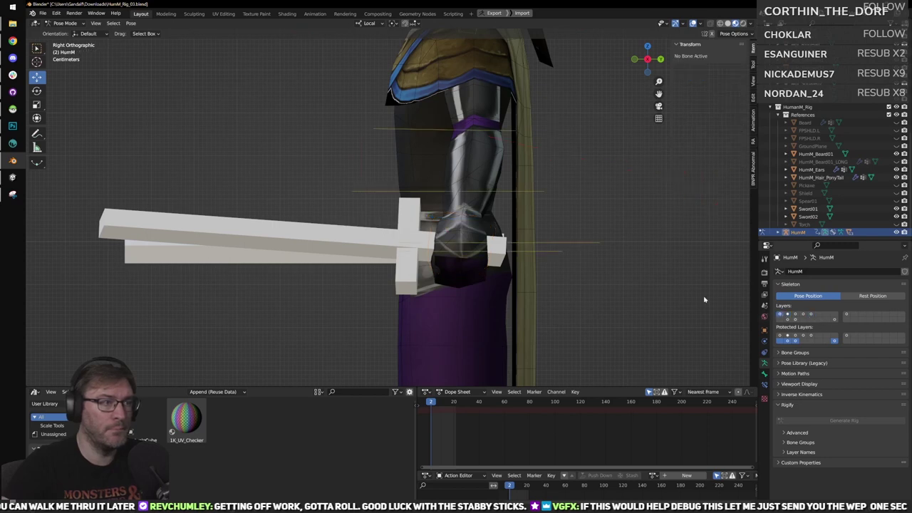
mouse_move(471, 230)
middle_mouse_down()
mouse_move(500, 238)
mouse_move(472, 228)
middle_mouse_up()
left_click(787, 320)
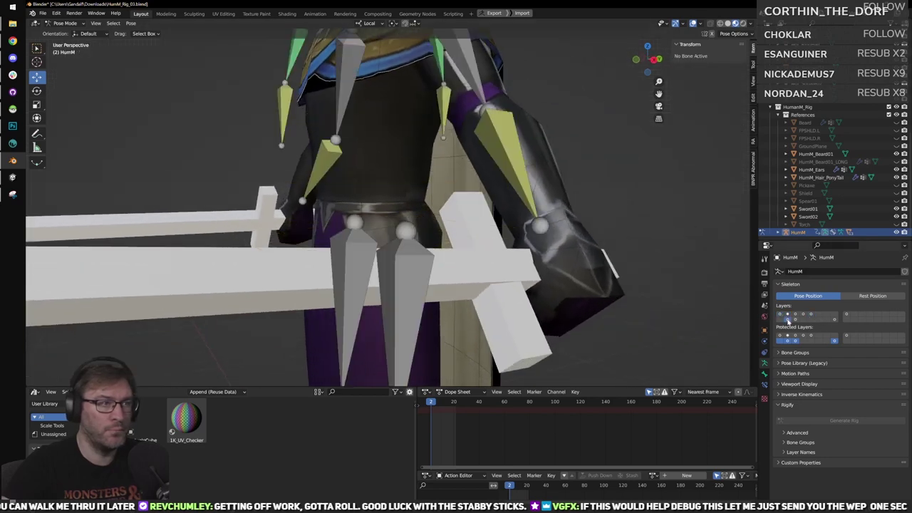
left_click(794, 319)
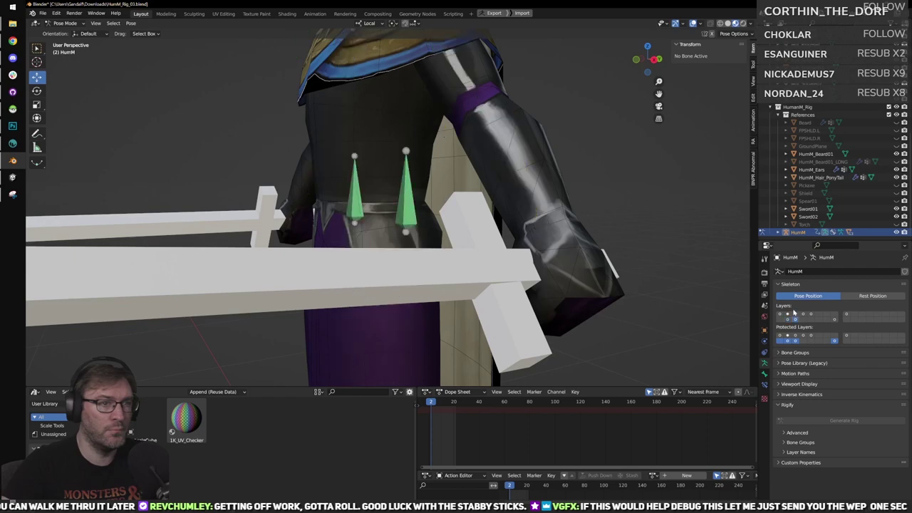
Display the third, fourth and fifth bone layers of the HumM armature together.
left_click(802, 314)
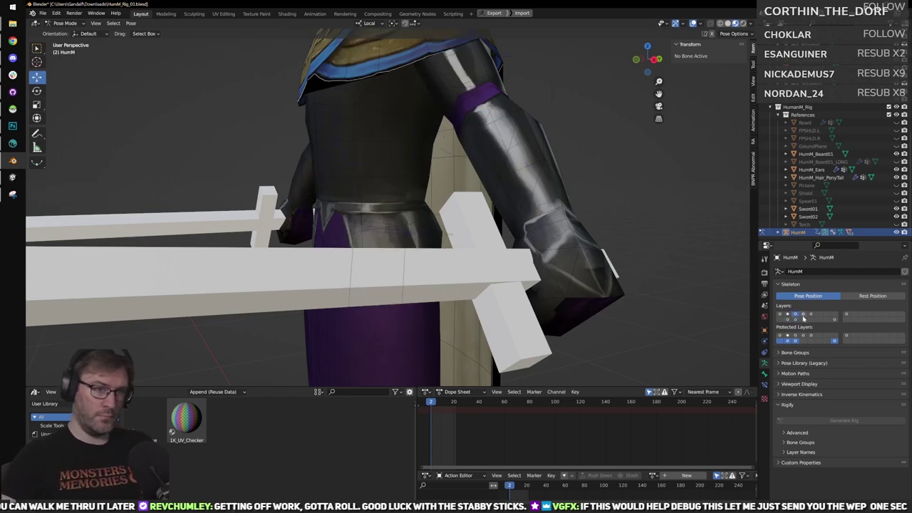
left_click(803, 319)
left_click(811, 316)
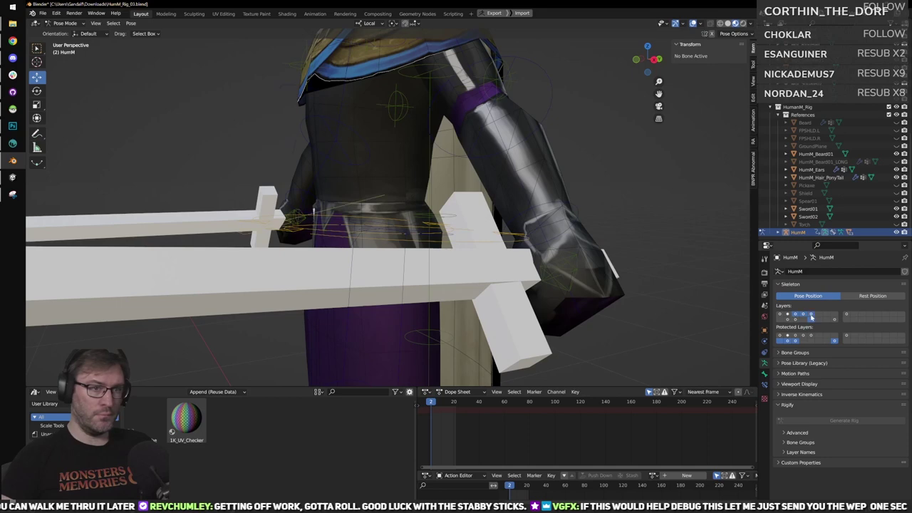
Compare the transforms of CTRL_FK_weapon.L and CTRL_FK_weapon.R, and examine both swords' alignment from the front and the right.
left_click(627, 299)
scroll(626, 299, "down", 3)
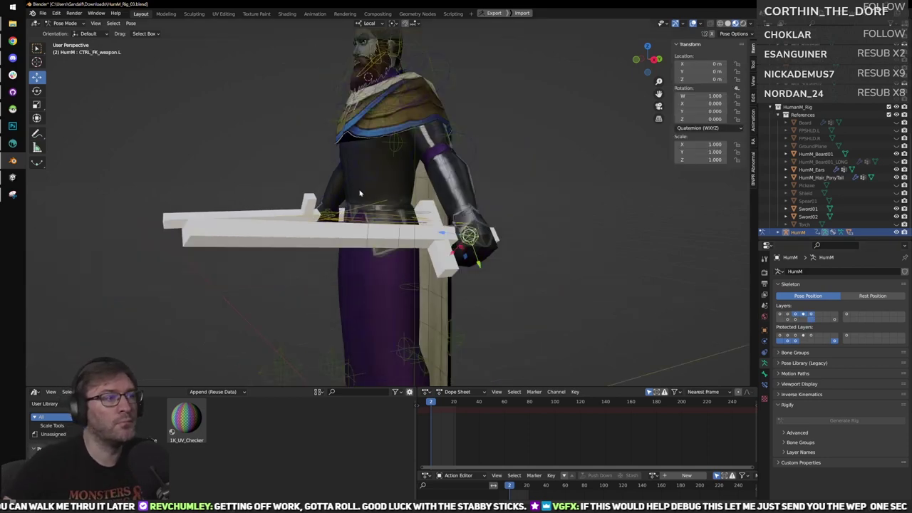
scroll(278, 200, "up", 2)
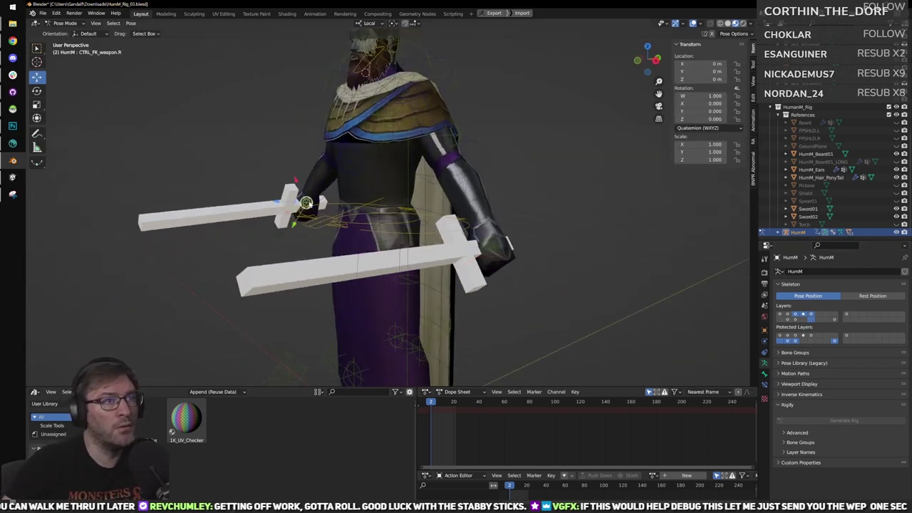
scroll(524, 269, "up", 1)
middle_click_drag(522, 268, 470, 197)
key("KP_3")
key("KP_1")
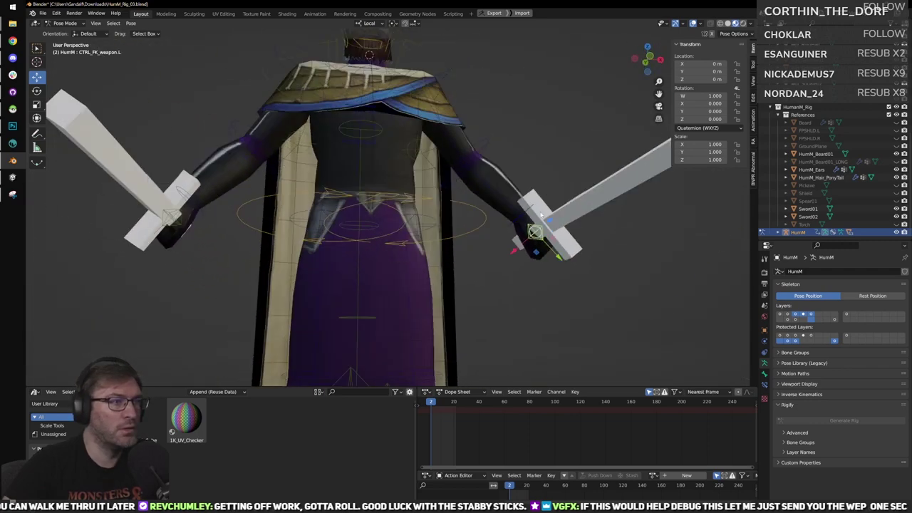
key("KP_3")
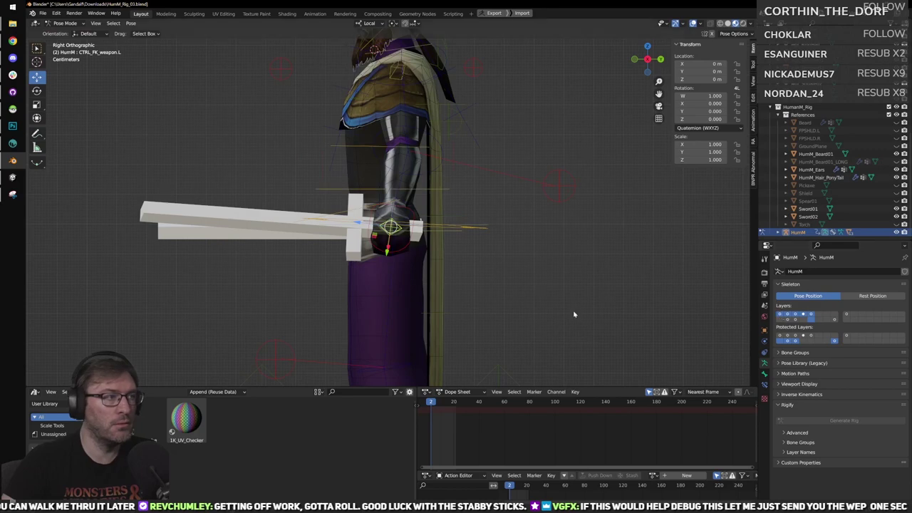
Clear the location, rotation and scale of all pose bones in the HumM rig.
middle_click_drag(574, 315, 527, 331)
scroll(495, 337, "down", 5)
scroll(495, 337, "up", 3)
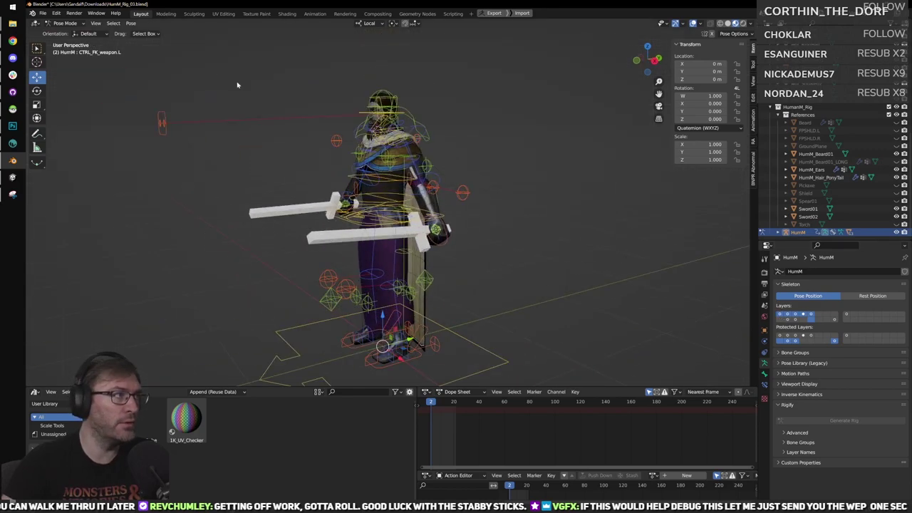
left_click(122, 23)
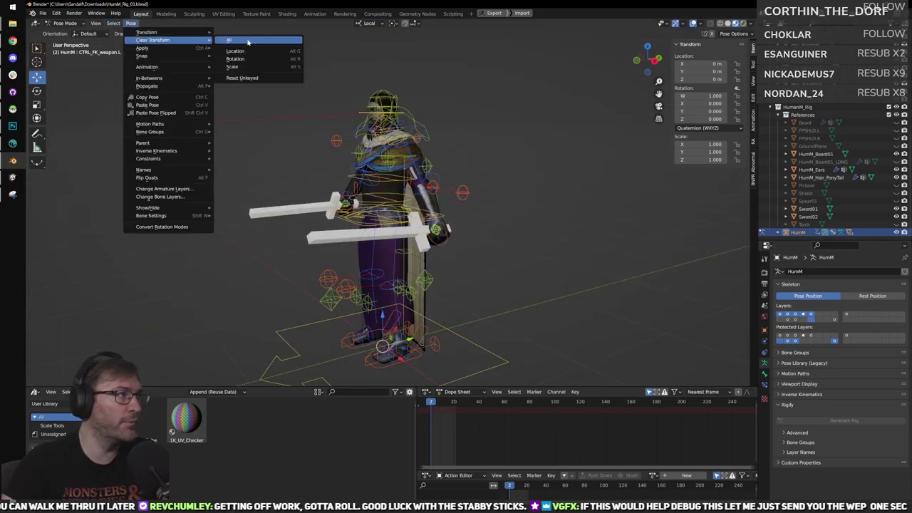
scroll(445, 156, "up", 3)
left_click(131, 23)
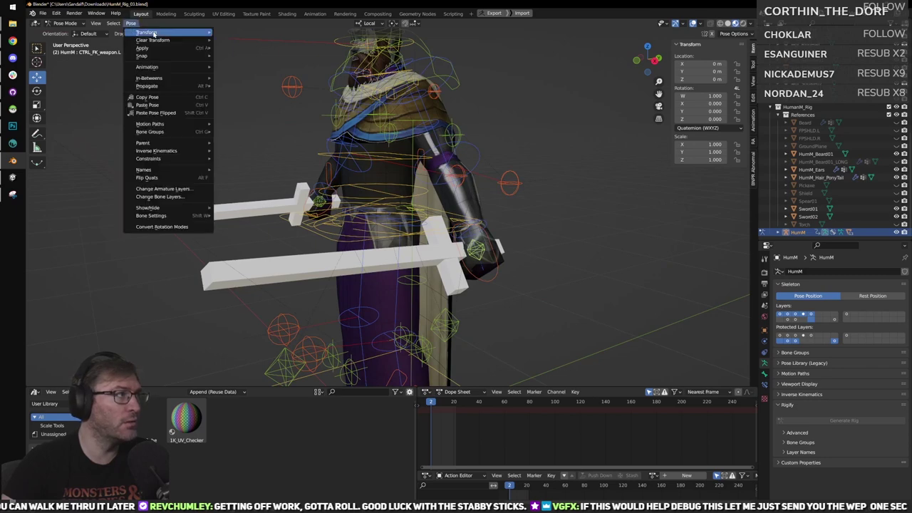
mouse_move(179, 41)
left_click(236, 51)
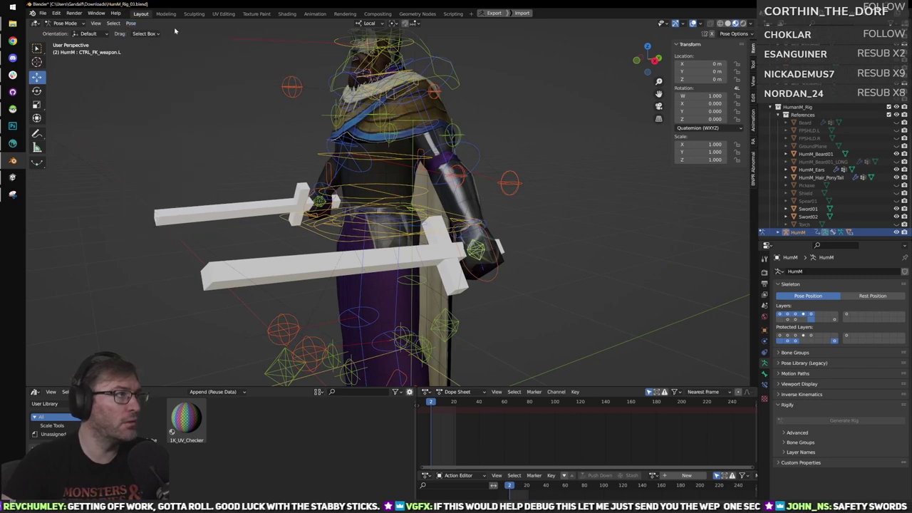
left_click(136, 25)
left_click(234, 59)
left_click(131, 23)
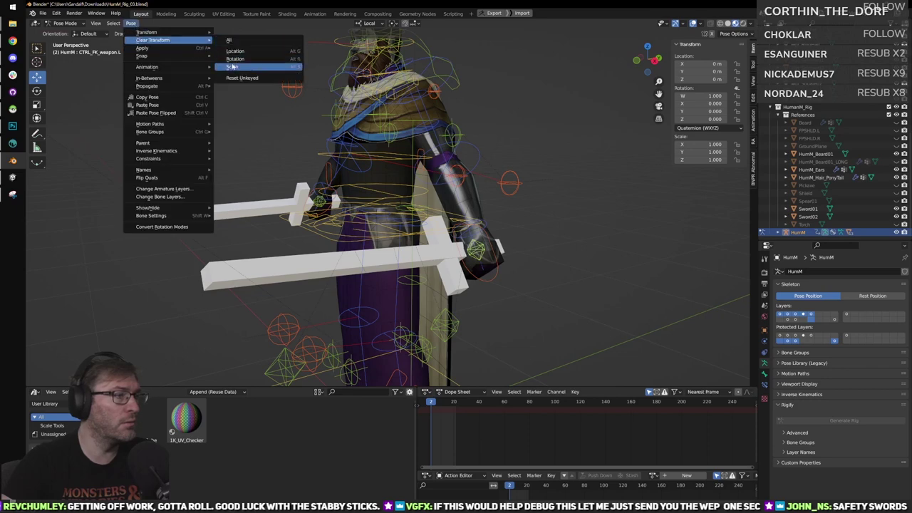
left_click(232, 66)
left_click(544, 286)
Compare the swords in the right orthographic view, and check the transforms of CTRL_IK_hand.L and CTRL_FK_forearm.L.
middle_click_drag(484, 279, 547, 287)
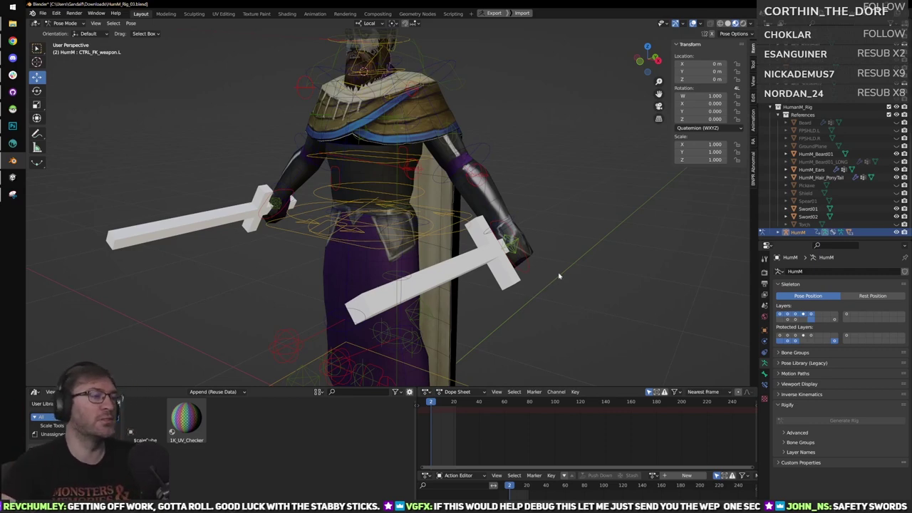
key("KP_3")
middle_click_drag(491, 254, 534, 264, "shift")
left_click(456, 264)
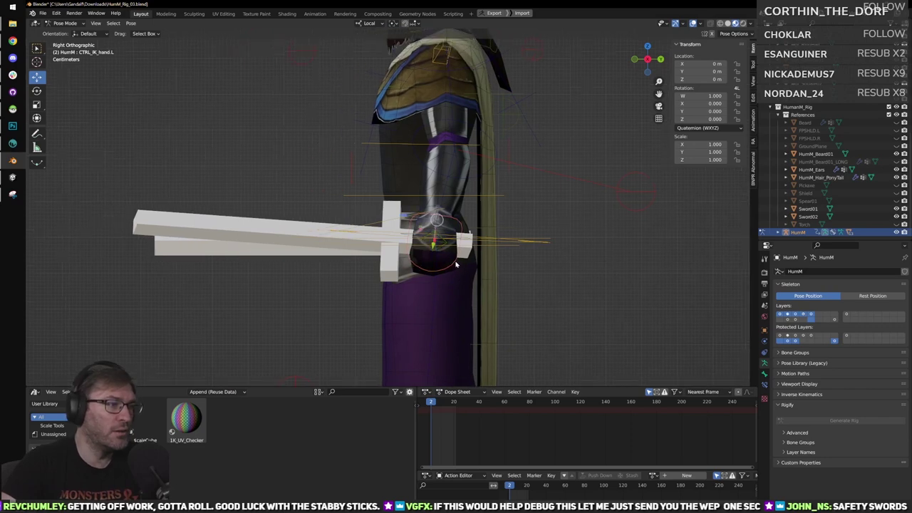
left_click(447, 188)
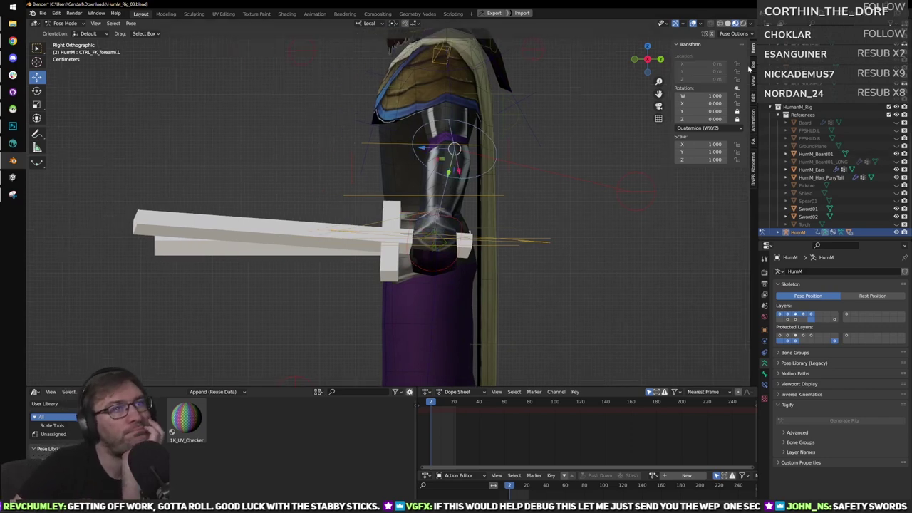
Try switching the right arm to FK with the Rigify FK <> IK tools.
left_click(754, 153)
left_click(754, 138)
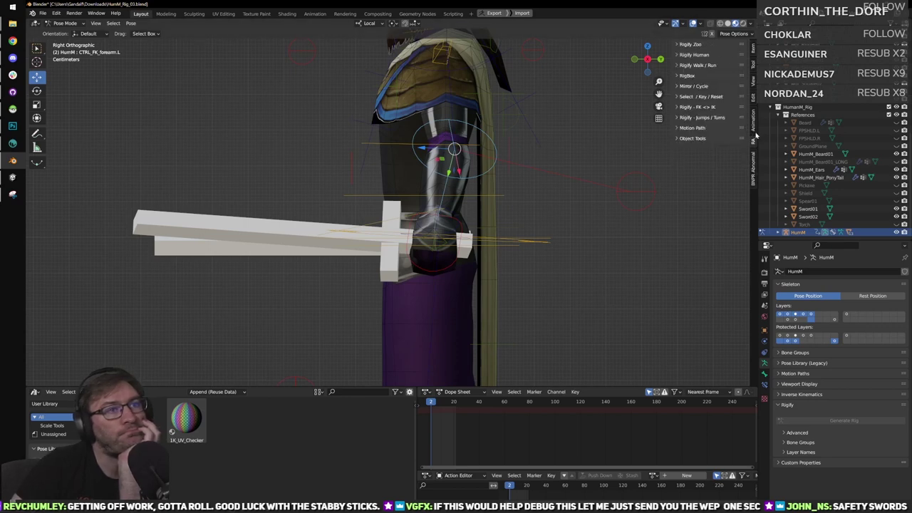
left_click(718, 109)
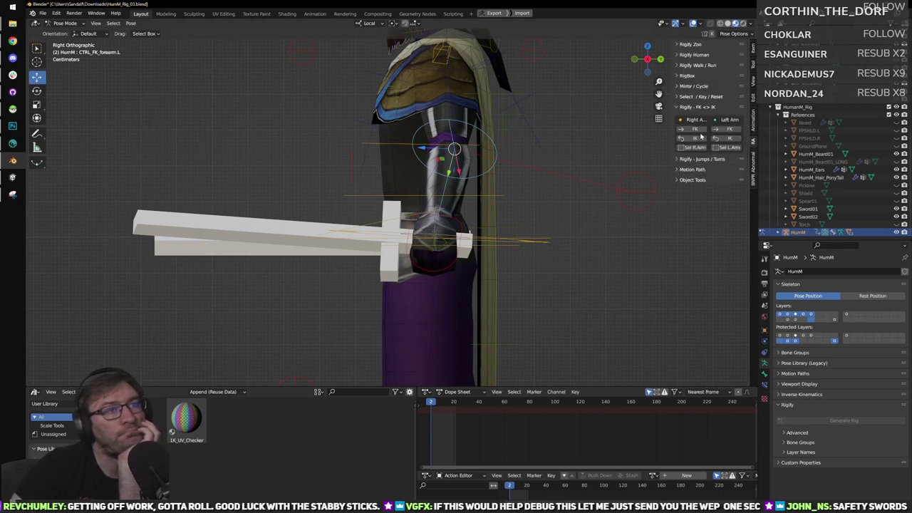
left_click(451, 267)
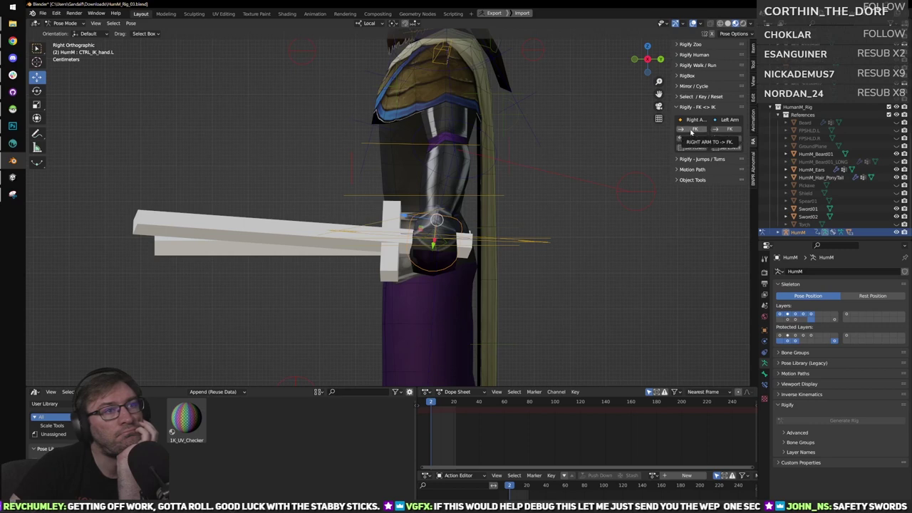
left_click(690, 132)
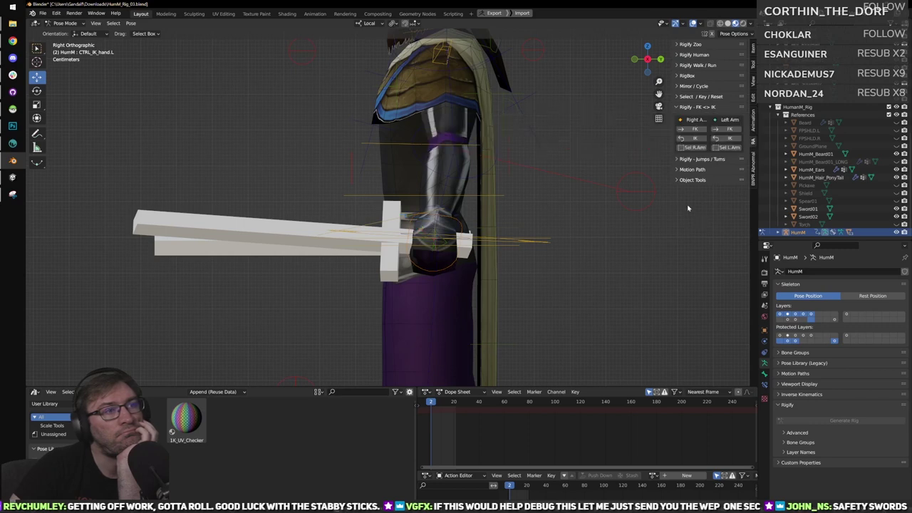
left_click(698, 106)
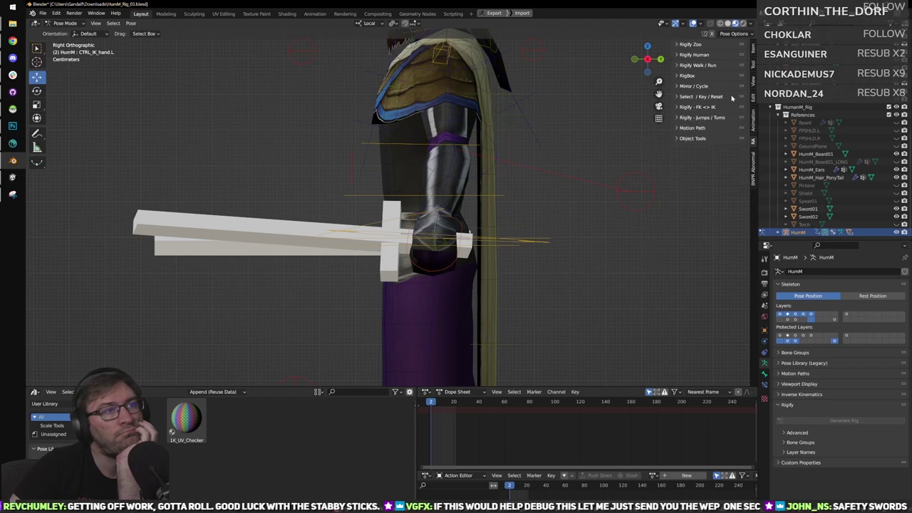
Look through the Rigify Zoo and Rigify Jumps / Turns tools for rig options.
left_click(688, 44)
left_click(688, 45)
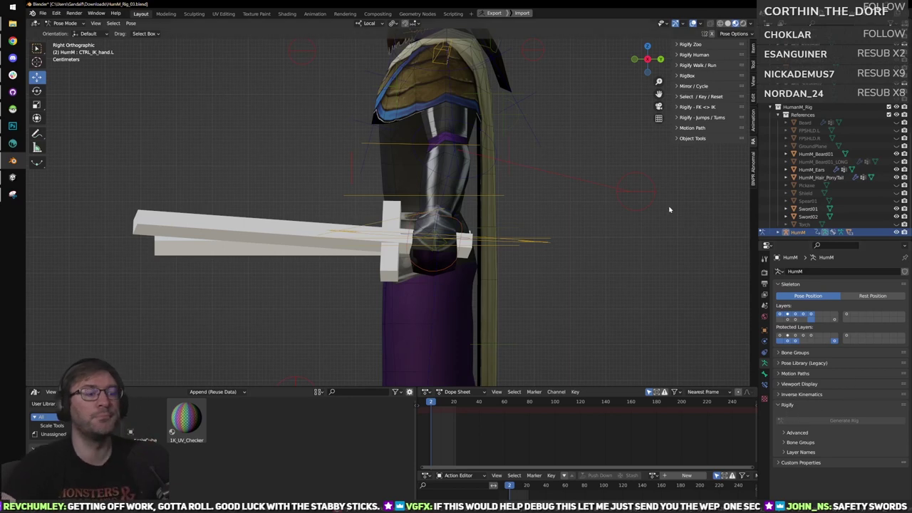
middle_click_drag(663, 210, 685, 240)
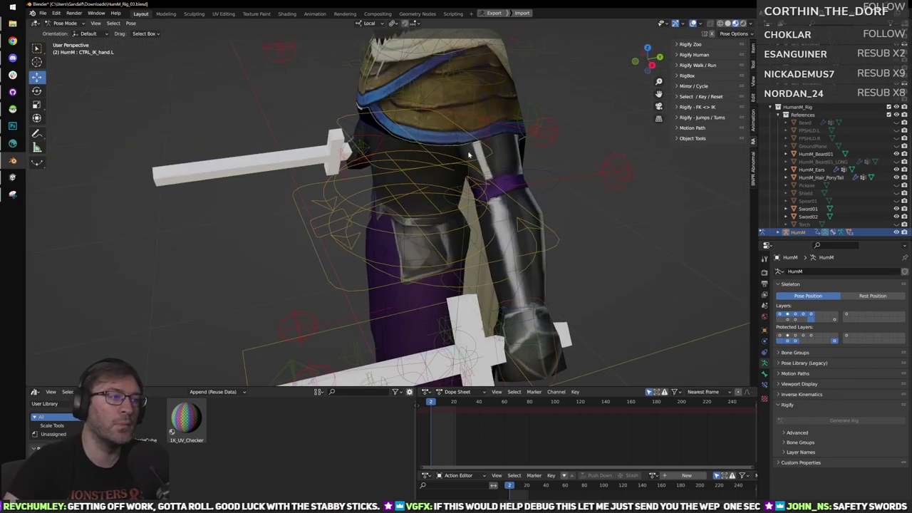
middle_click_drag(614, 276, 593, 266, "shift")
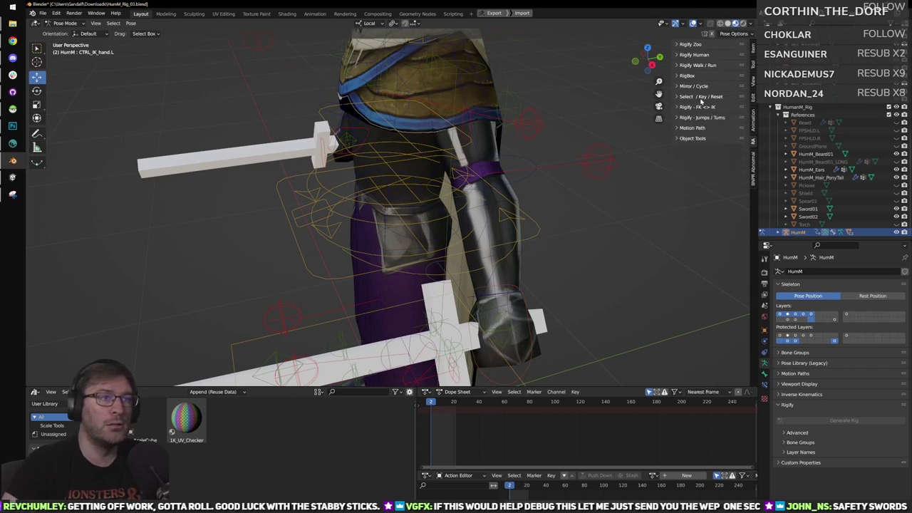
left_click(700, 120)
left_click(703, 120)
Rotate CTRL_FK_weapon.L about 70° around its local Y axis as a test, and check the pose at frame 0.
middle_click_drag(553, 268, 487, 271)
left_click(568, 279)
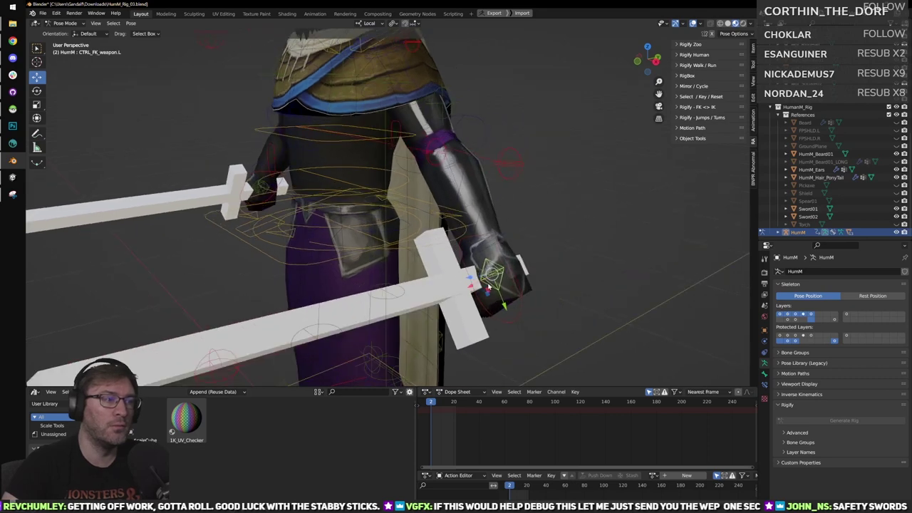
key("r")
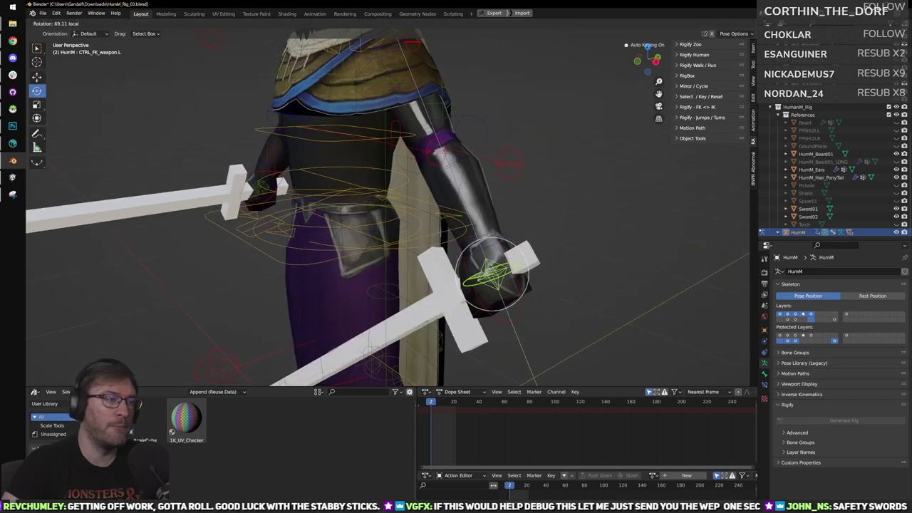
left_click(485, 268)
left_click(752, 50)
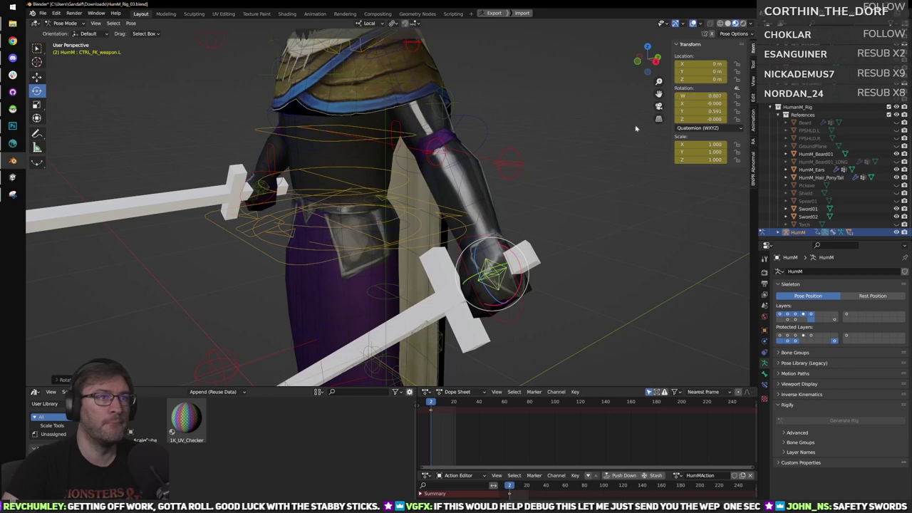
scroll(580, 243, "down", 4)
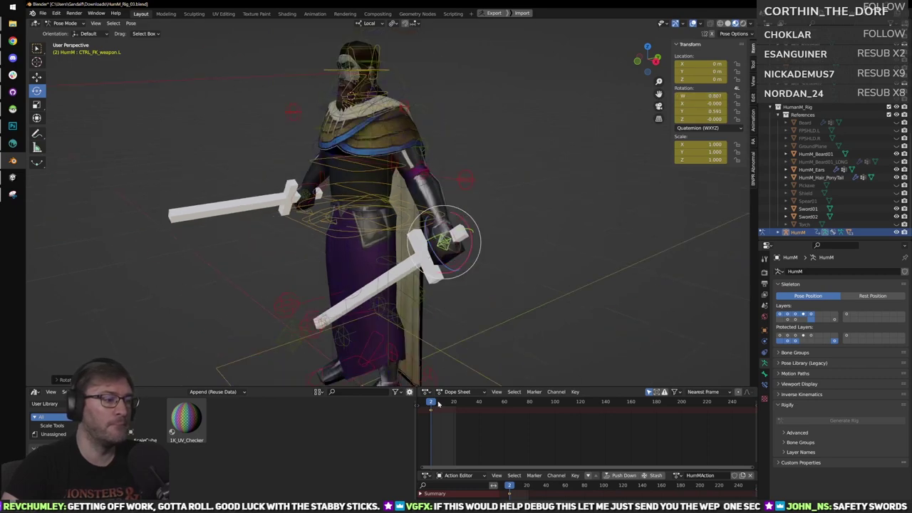
left_click(428, 402)
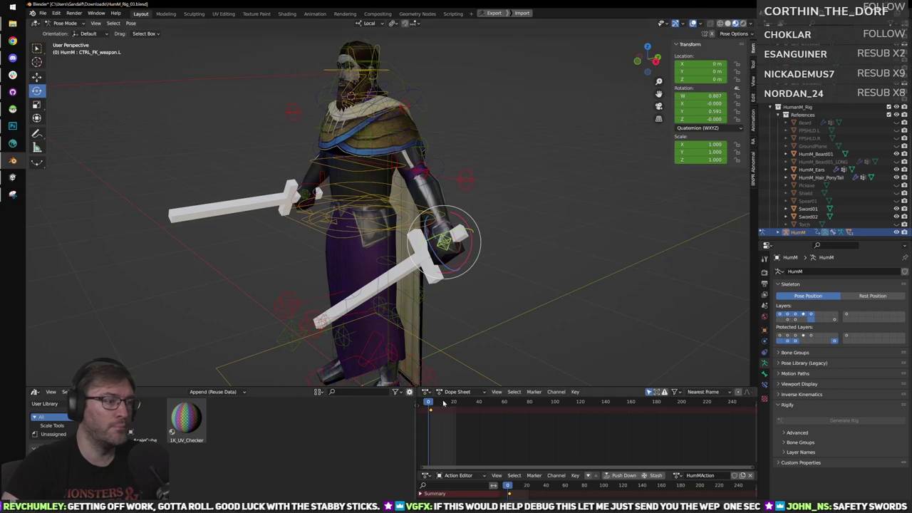
middle_click_drag(549, 320, 506, 362)
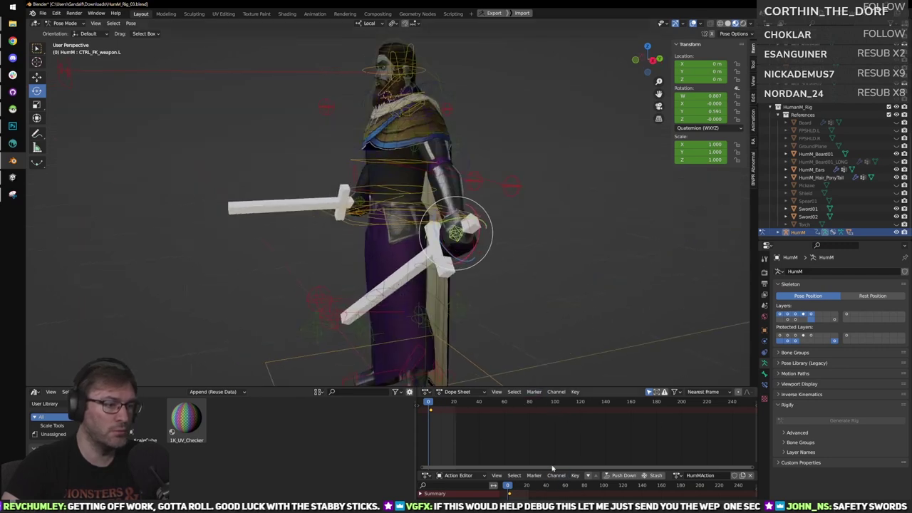
Change the Dope Sheet area to a Timeline and turn off auto keying.
left_click(428, 393)
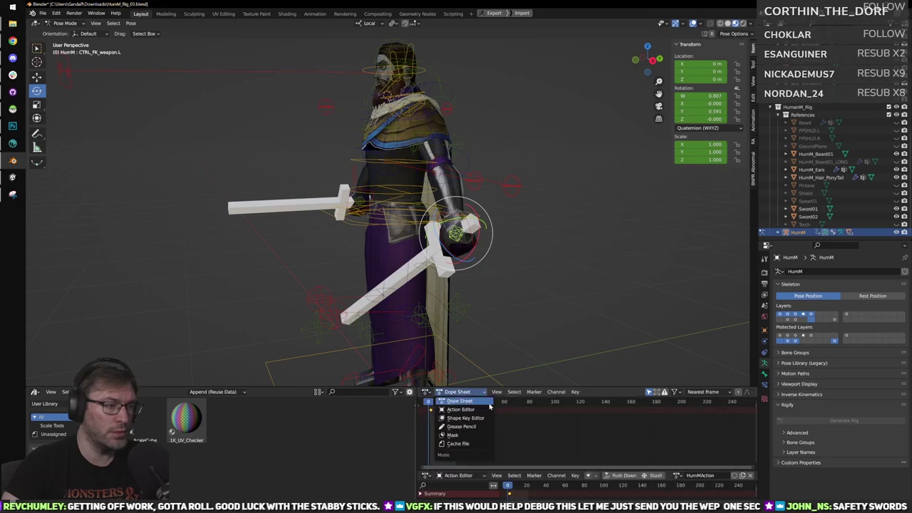
left_click(427, 393)
left_click(532, 423)
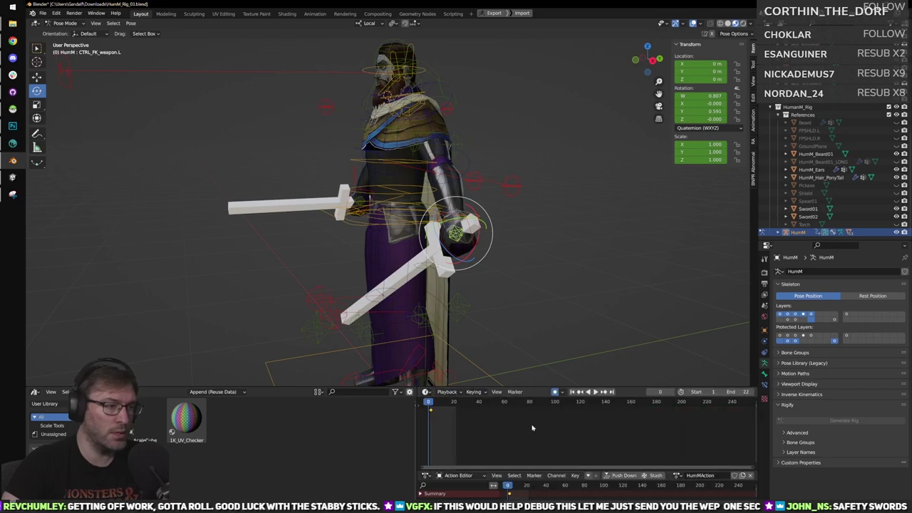
left_click(553, 394)
Delete the keyframes of all bones from the timeline, and go to frame 1.
middle_click_drag(464, 428, 534, 439)
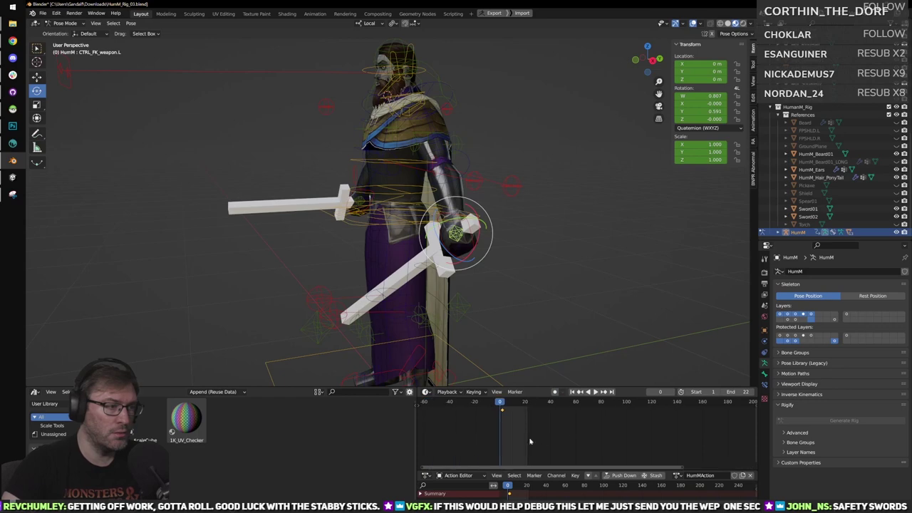
scroll(449, 275, "down", 5)
left_click_drag(232, 76, 582, 411)
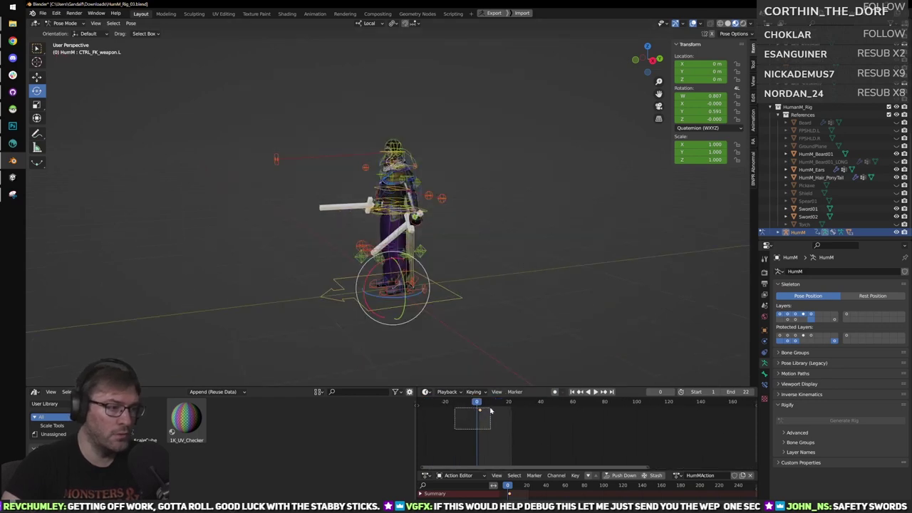
right_click(492, 426)
left_click(472, 487)
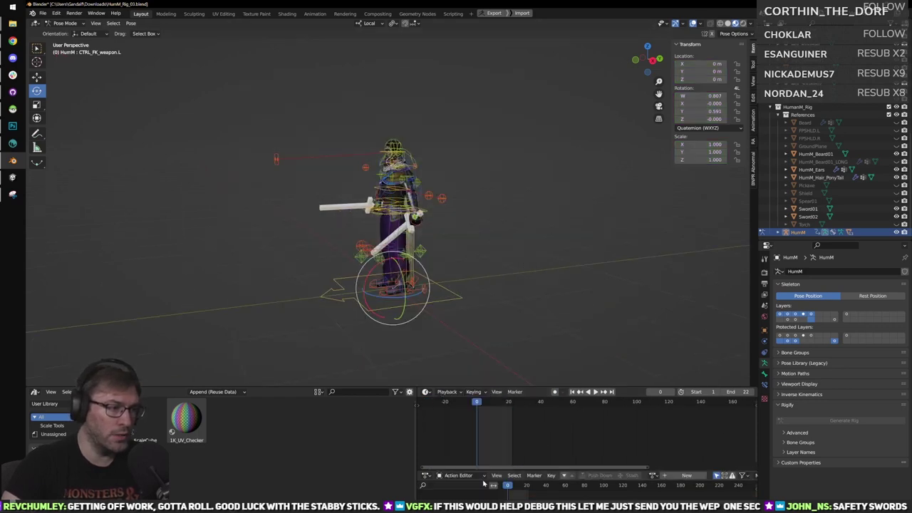
scroll(542, 419, "up", 2)
key("Right")
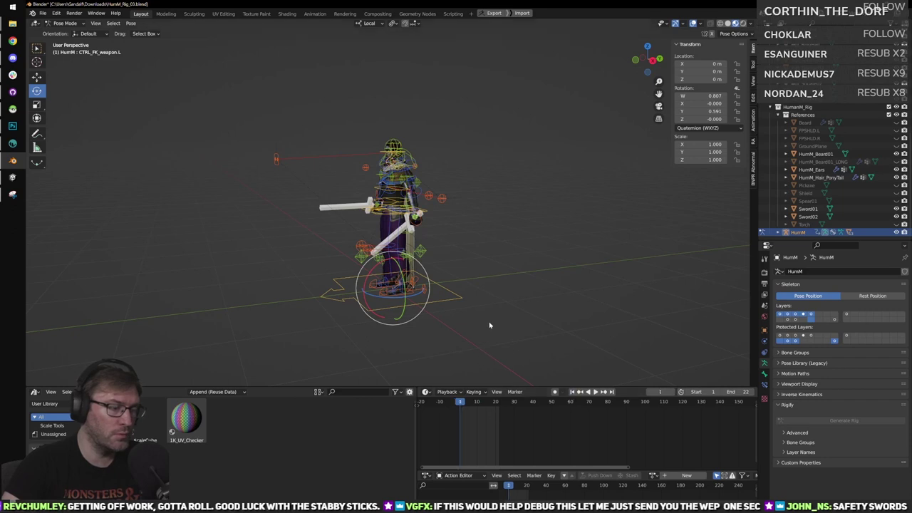
Clear all transforms on every pose bone of the HumM rig.
scroll(489, 326, "up", 2)
left_click(130, 23)
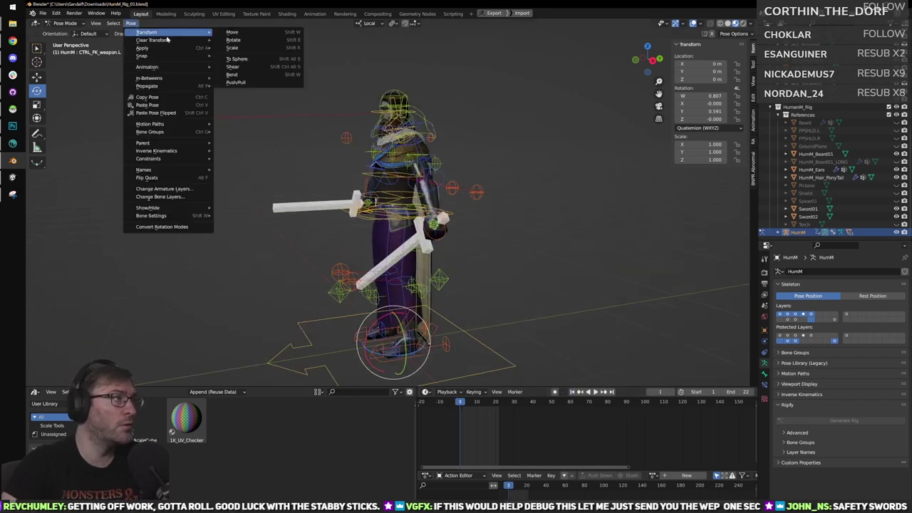
left_click(218, 41)
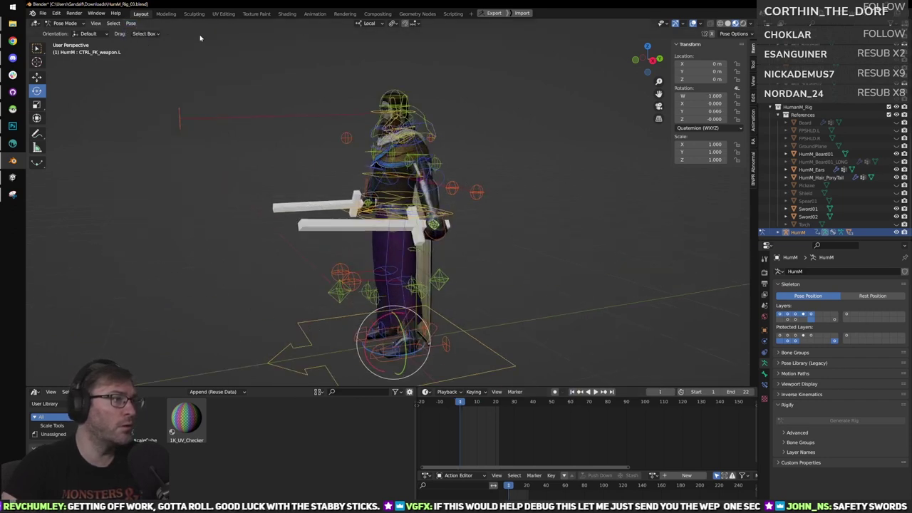
left_click(132, 23)
mouse_move(207, 41)
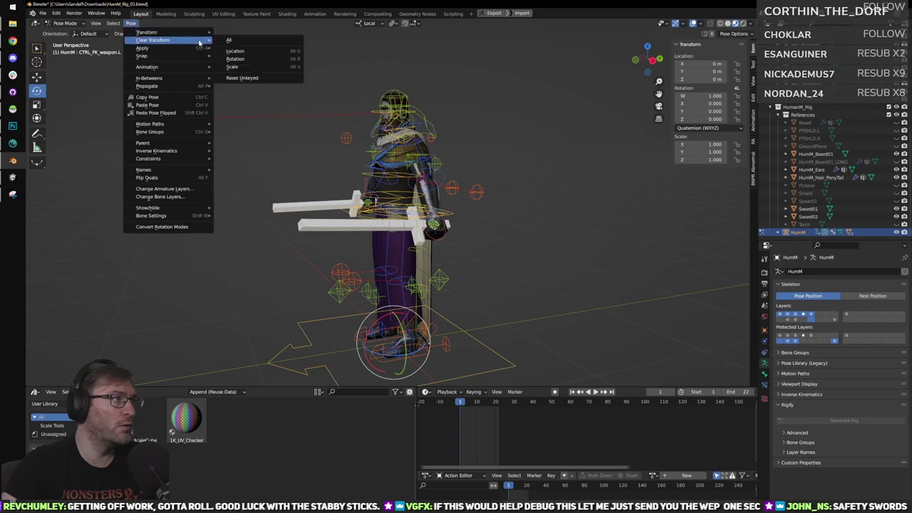
left_click(242, 63)
Compare the alignment of the two swords in the right and top orthographic views.
scroll(476, 240, "up", 4)
key("KP_3")
scroll(470, 254, "up", 4)
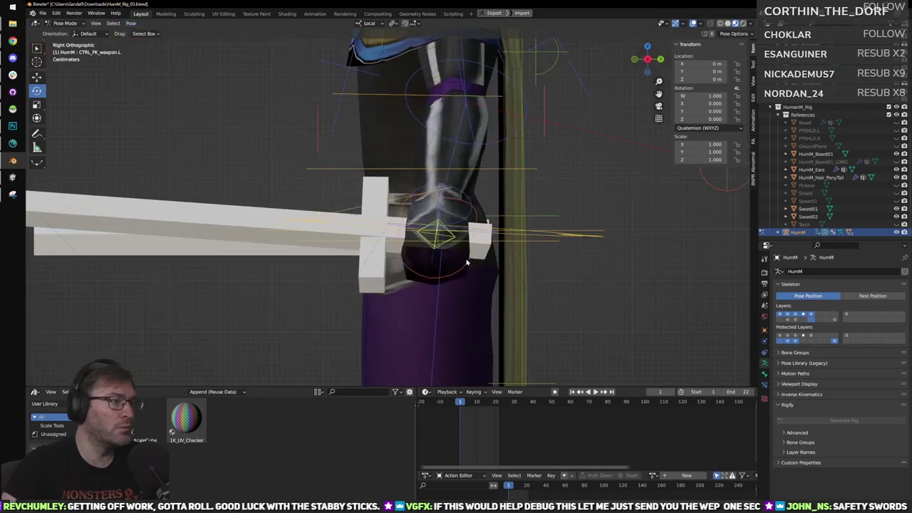
scroll(472, 214, "down", 4)
scroll(478, 178, "up", 3)
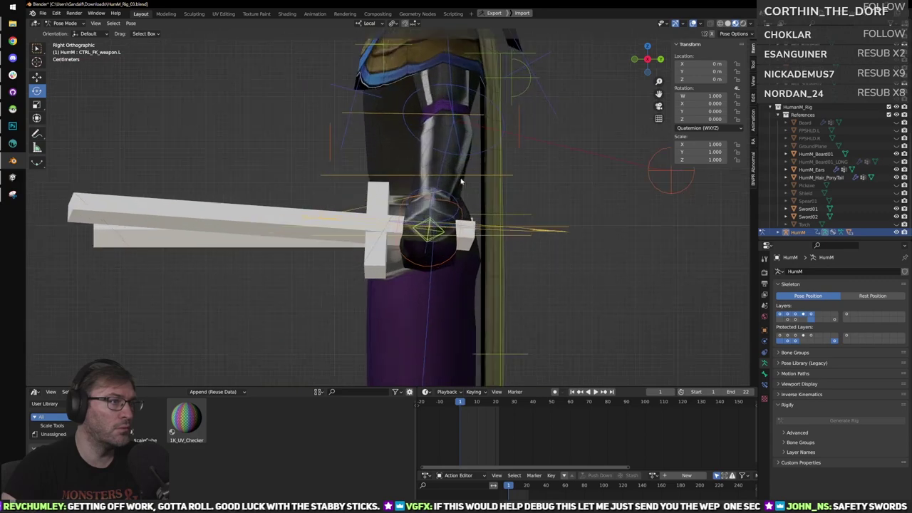
scroll(396, 139, "down", 3)
middle_click_drag(435, 141, 563, 299)
scroll(465, 274, "up", 2)
scroll(498, 269, "down", 2)
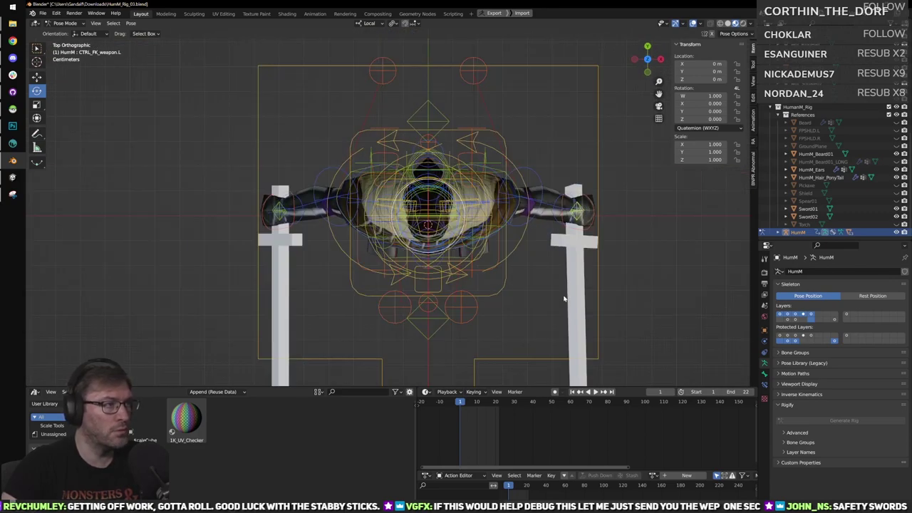
middle_click_drag(606, 269, 510, 229, "alt")
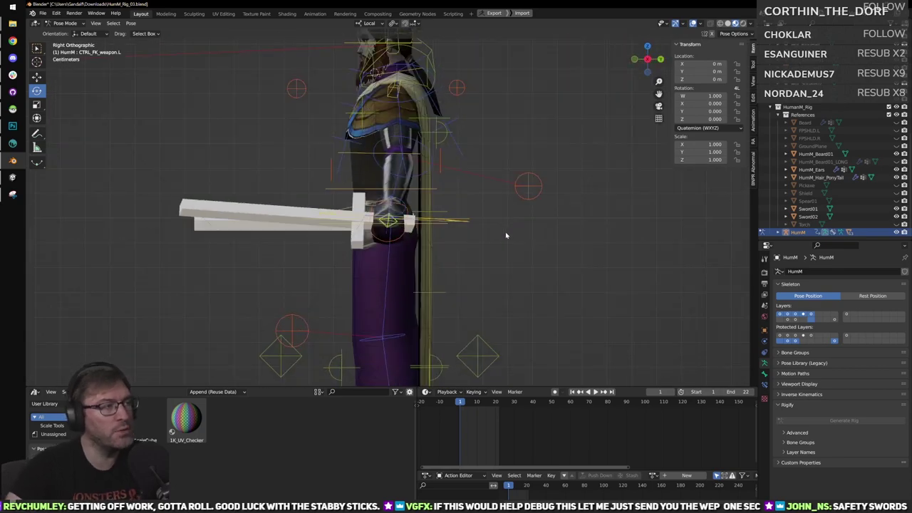
Select the left and right FK hand controls in turn and compare them in the right, front and left orthographic views.
scroll(506, 235, "up", 3)
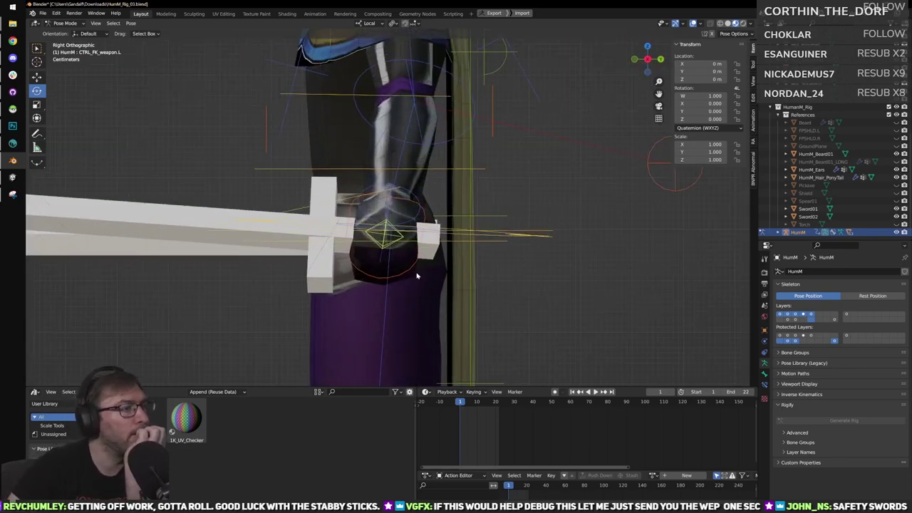
left_click(420, 207)
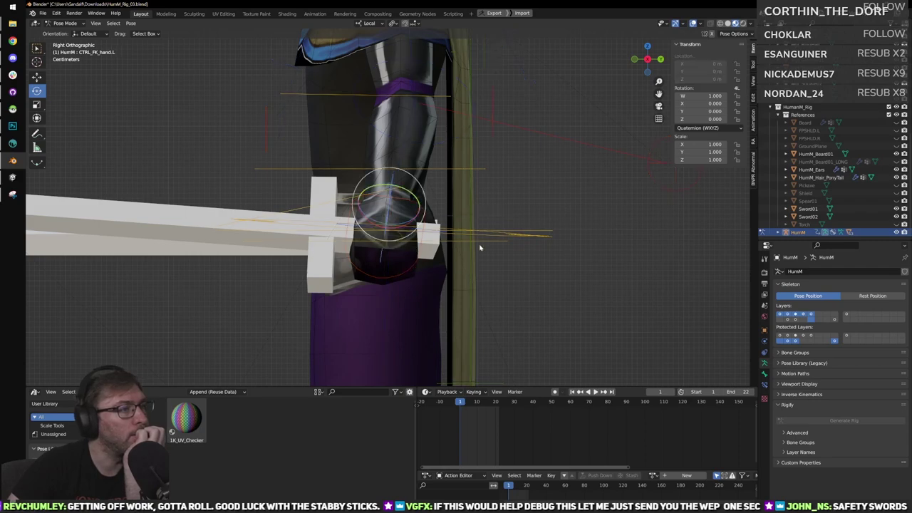
scroll(489, 246, "down", 3)
scroll(521, 199, "up", 2)
middle_click_drag(433, 165, 539, 154)
middle_click_drag(539, 154, 508, 187, "shift")
left_click(204, 256, "shift")
scroll(385, 255, "down", 1)
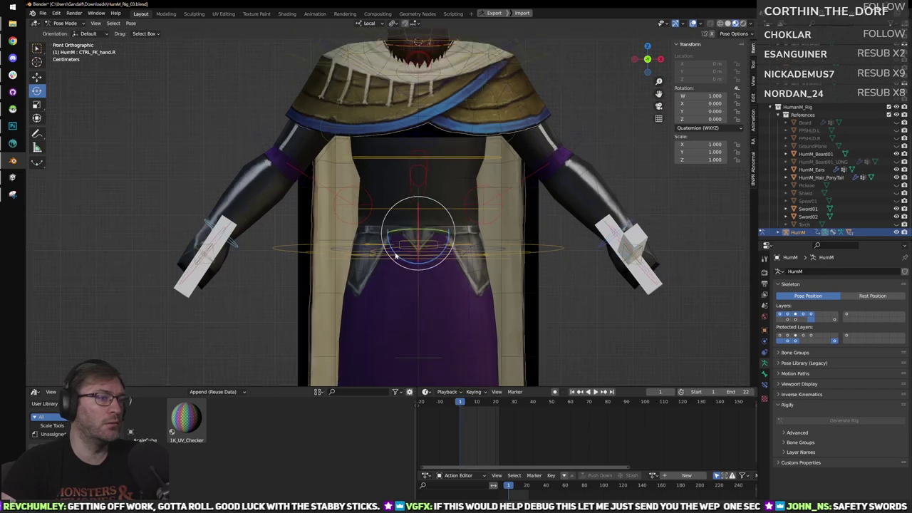
middle_click_drag(397, 256, 459, 238, "alt")
scroll(461, 236, "up", 3)
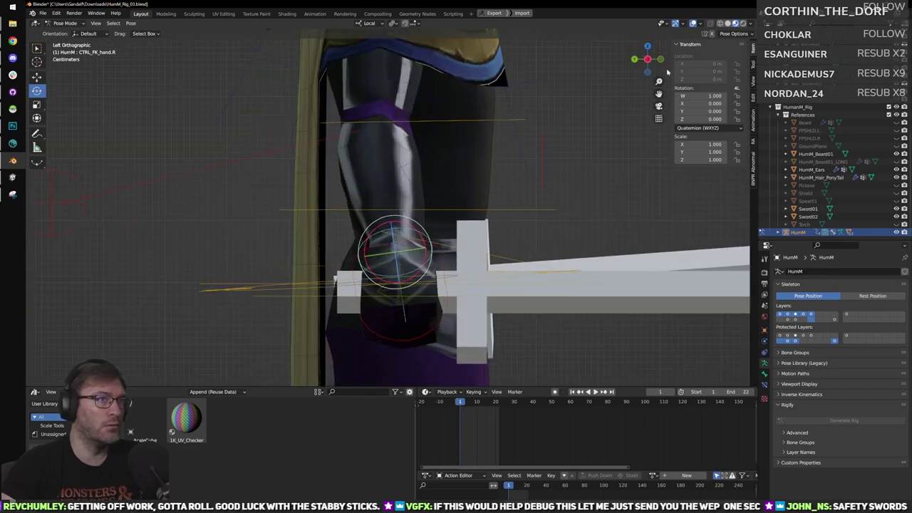
Inspect the forearm control and arm bones in wireframe shading, and return to Material Preview shading.
left_click(728, 23)
left_click(719, 24)
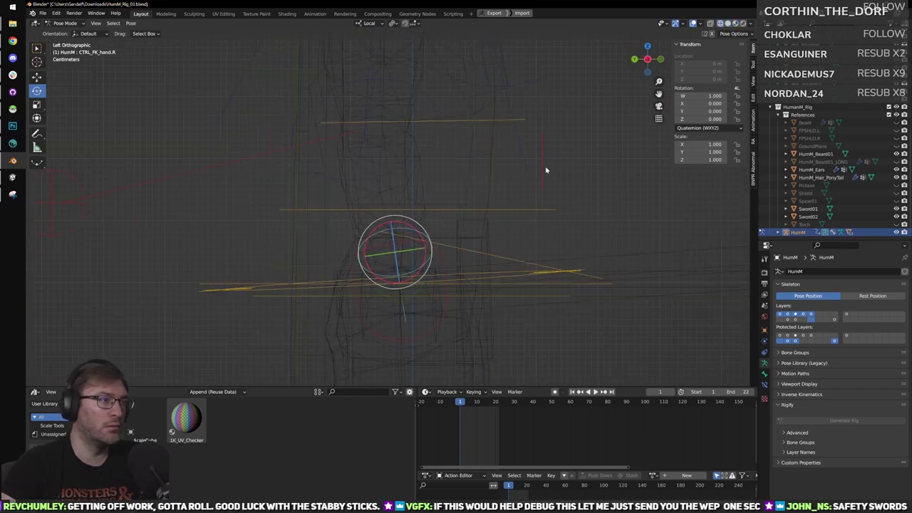
key("bracketleft")
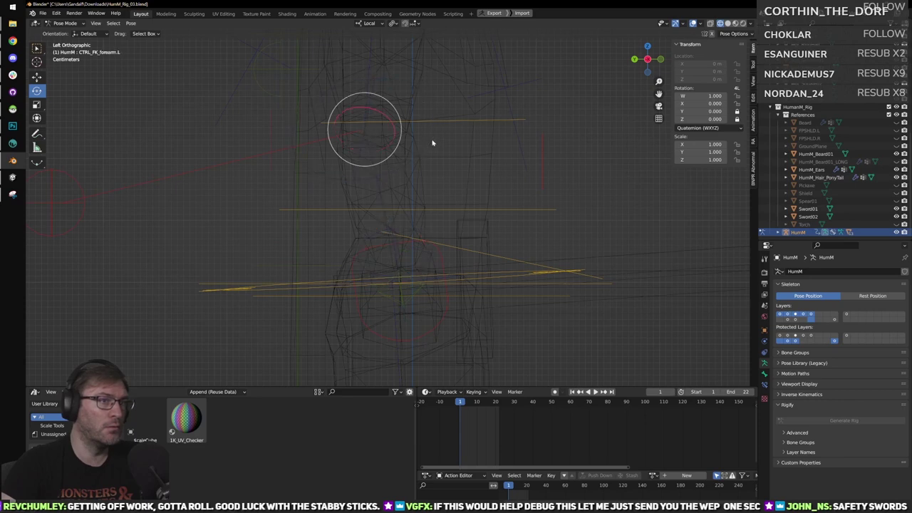
middle_click_drag(443, 146, 588, 160)
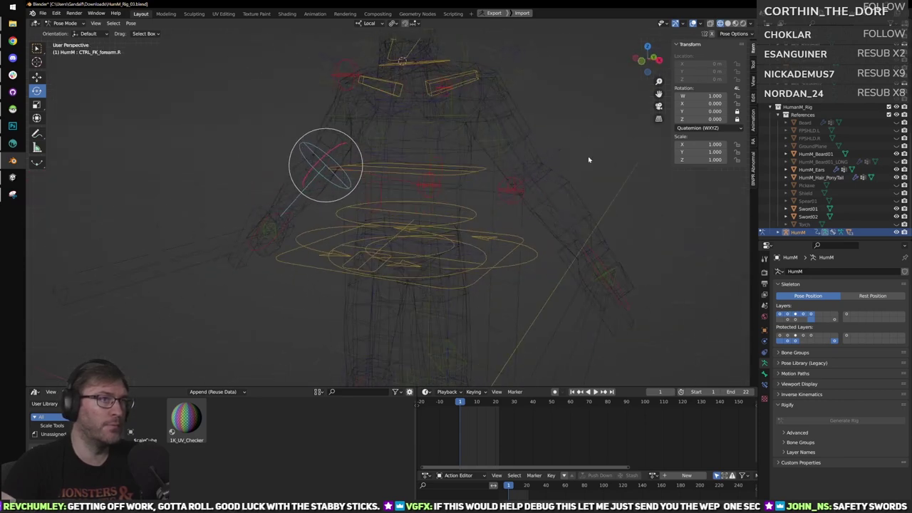
left_click(734, 23)
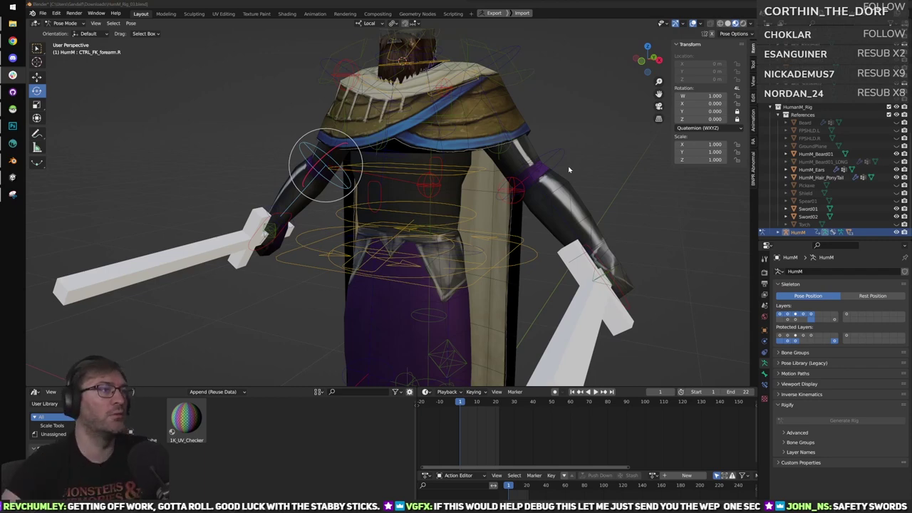
middle_click_drag(551, 113, 526, 171, "shift")
mouse_move(525, 171)
middle_mouse_down()
mouse_move(500, 159)
mouse_move(466, 164)
mouse_move(518, 170)
middle_mouse_up()
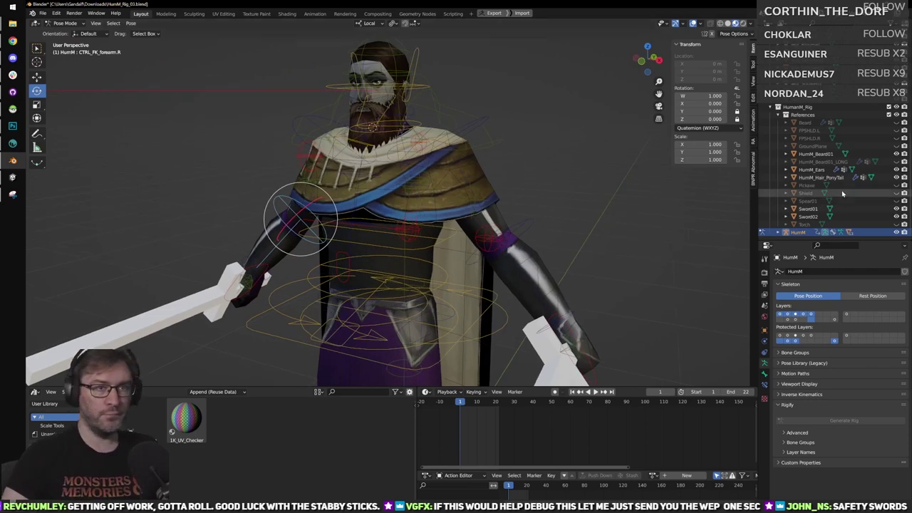
Show the Shield reference object and examine how it sits on the left arm.
left_click(898, 193)
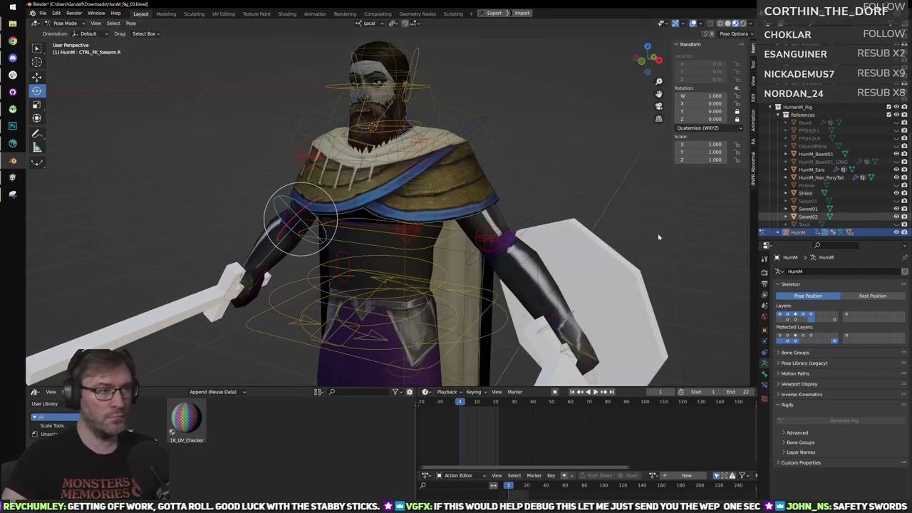
scroll(556, 213, "up", 3)
middle_click_drag(584, 209, 543, 275)
scroll(517, 220, "down", 3)
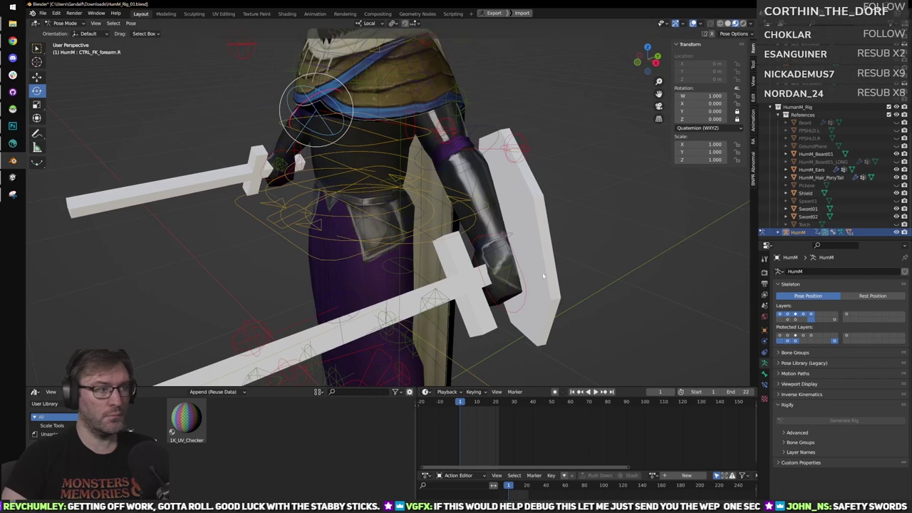
Try moving the left FK weapon control and rotating the left FK hand control to test what the Shield follows.
left_click(508, 278)
key("w")
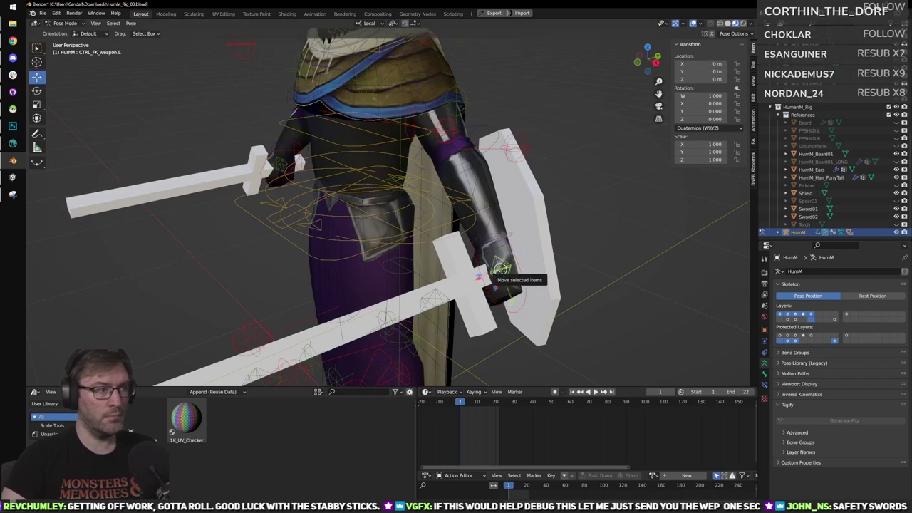
left_click_drag(501, 273, 525, 249)
right_click(566, 232)
middle_click_drag(533, 167, 553, 234)
left_click(533, 209)
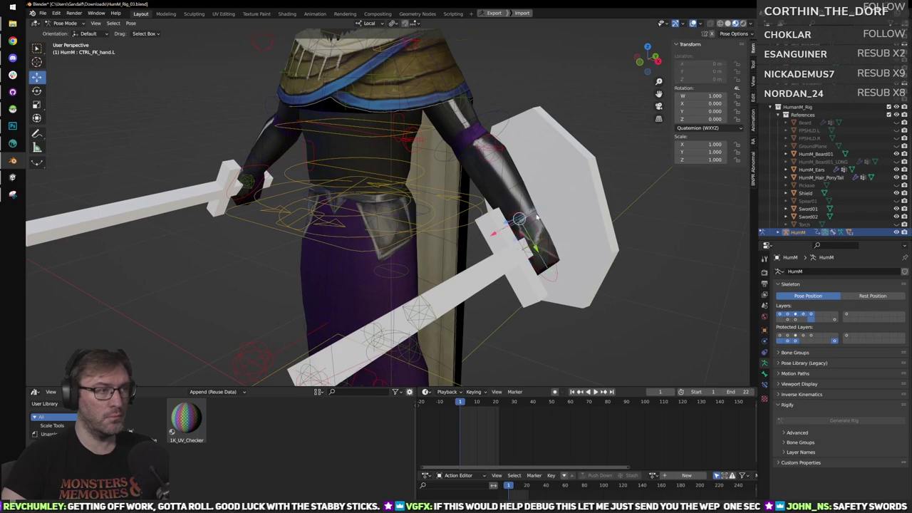
key("e")
mouse_move(523, 223)
left_mouse_down()
mouse_move(495, 245)
mouse_move(514, 233)
left_mouse_up()
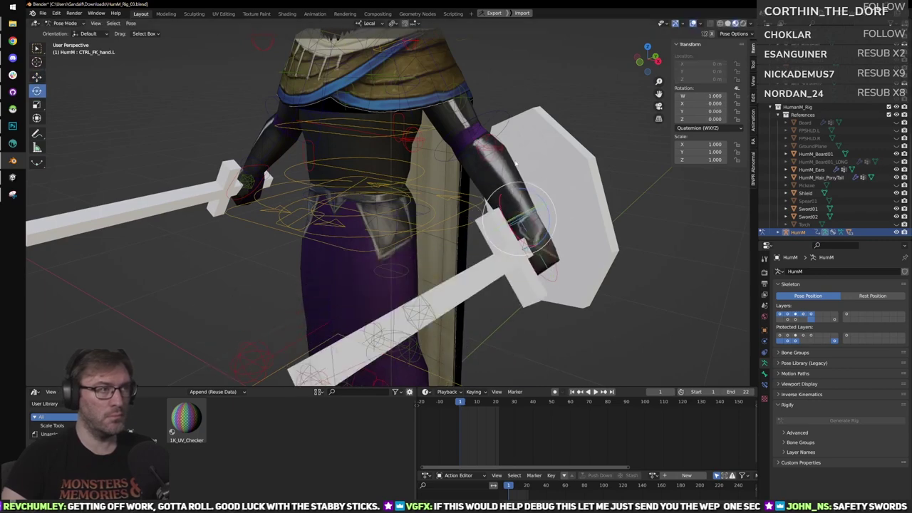
Try moving and rotating the left IK hand control, and cancel the test transforms.
left_click(556, 187)
middle_click_drag(556, 187, 568, 225)
left_click(571, 261)
middle_click_drag(570, 261, 531, 263)
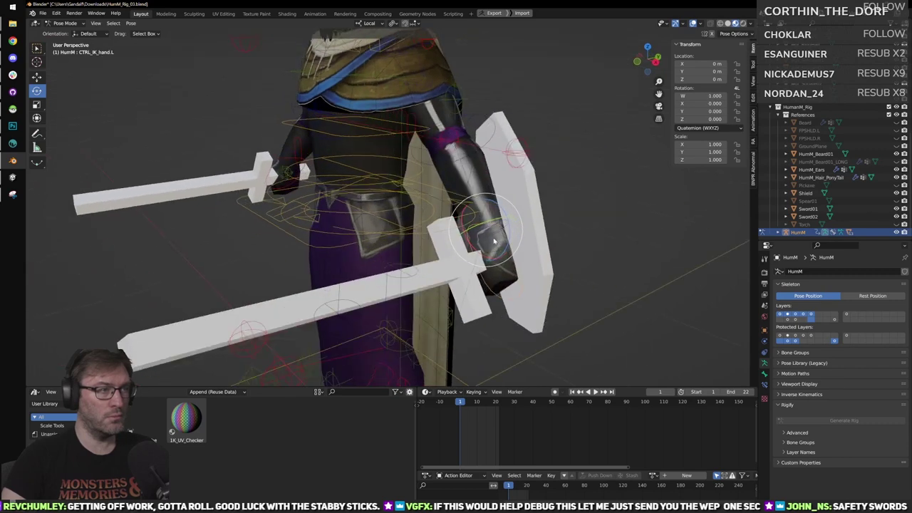
key("w")
left_click_drag(486, 231, 492, 237)
key("e")
key("alt+g")
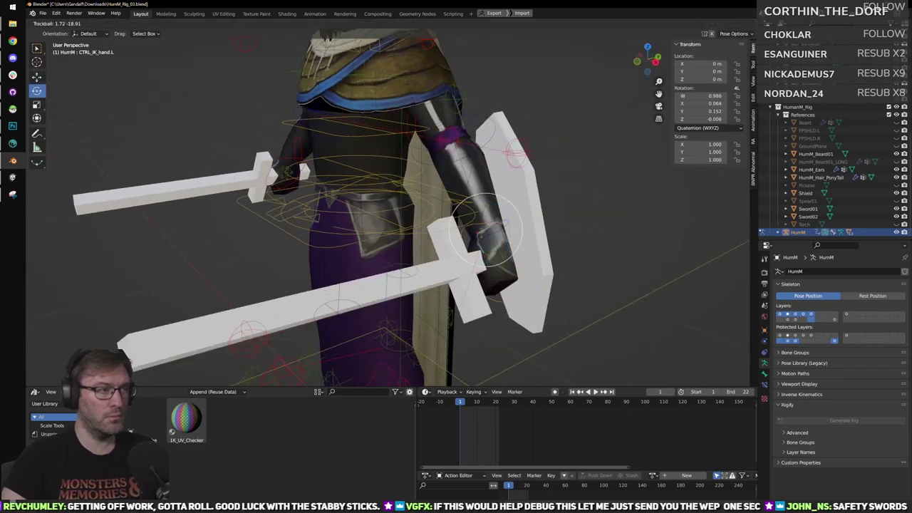
left_click(531, 241)
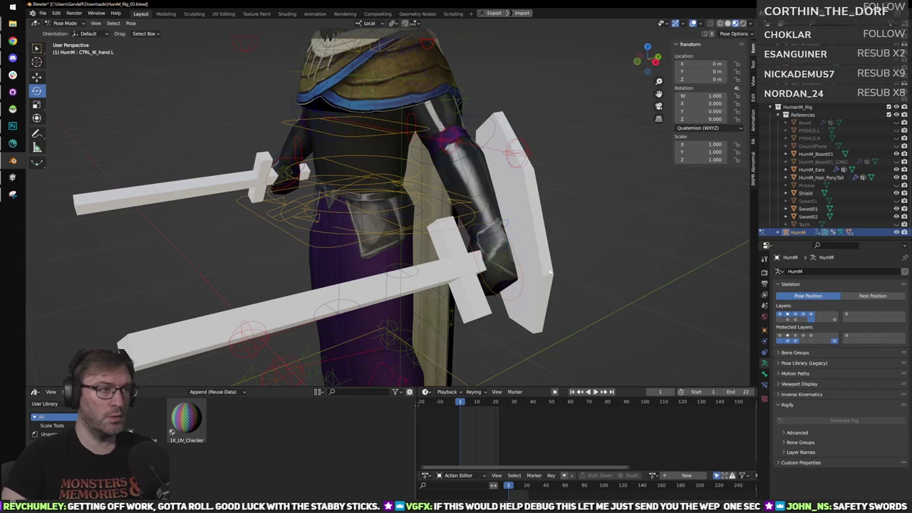
Show the Spear01, Pickaxe and Torch reference objects on the character.
left_click(896, 202)
scroll(426, 206, "down", 5)
middle_click_drag(425, 206, 514, 218)
scroll(528, 212, "up", 2)
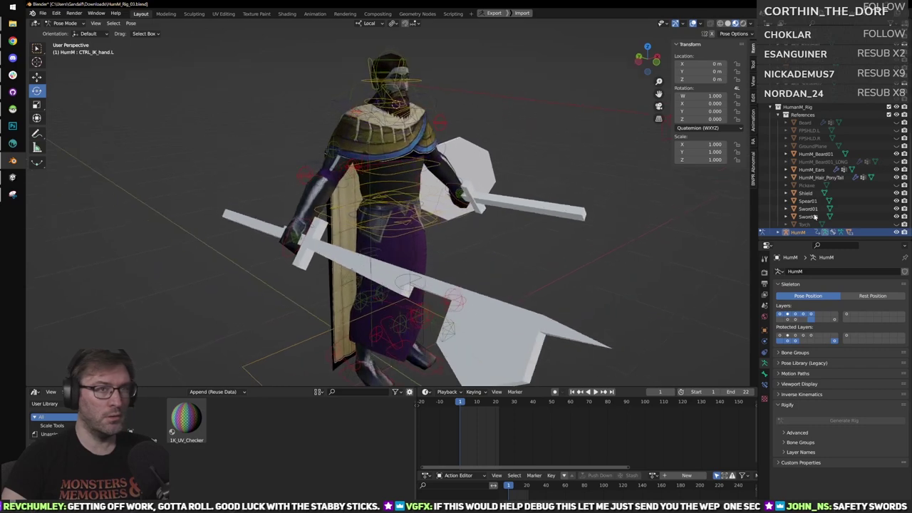
left_click(896, 185)
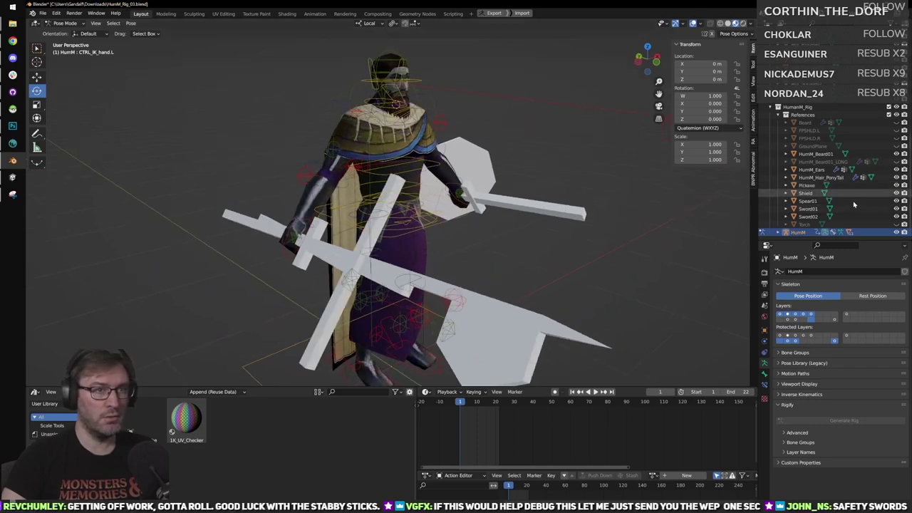
left_click(896, 224)
middle_click_drag(633, 196, 550, 200)
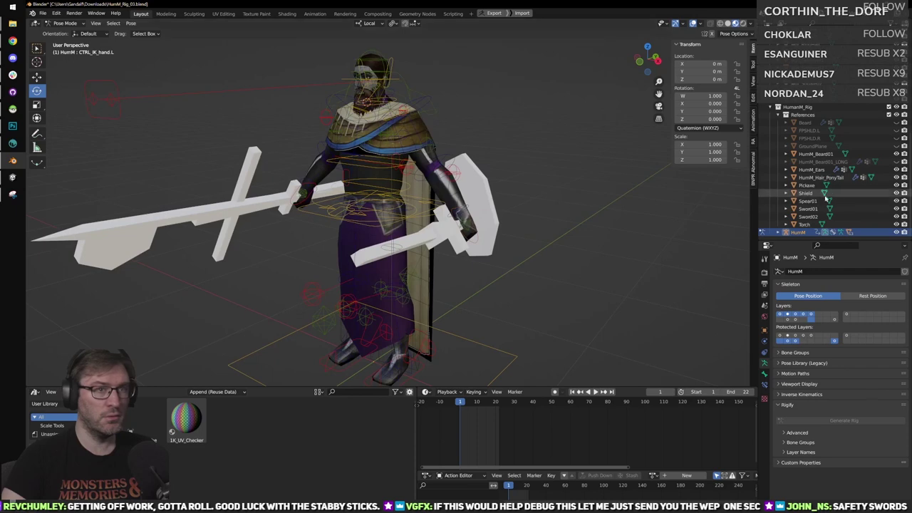
Toggle the GroundPlane on and off, and show the FPSHLD.R and FPSHLD.L shoulder pieces.
left_click(896, 145)
left_click(896, 145)
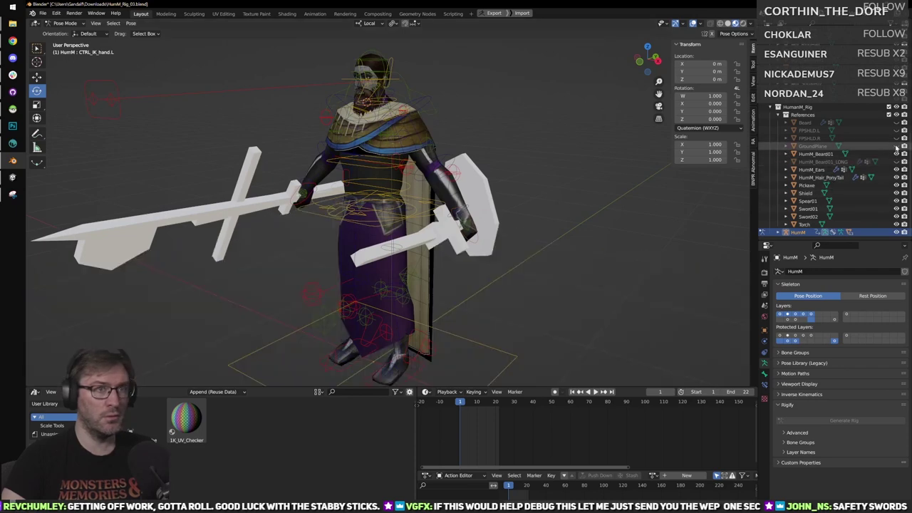
left_click(896, 138)
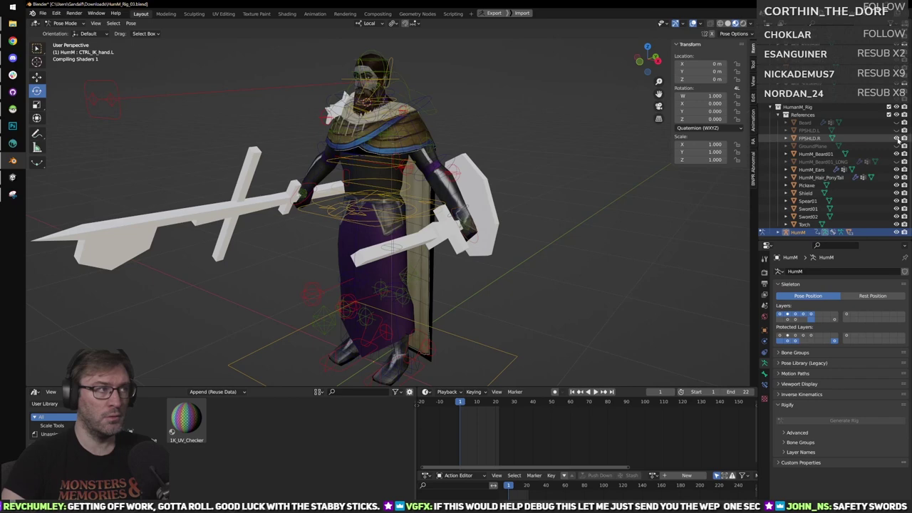
left_click(896, 131)
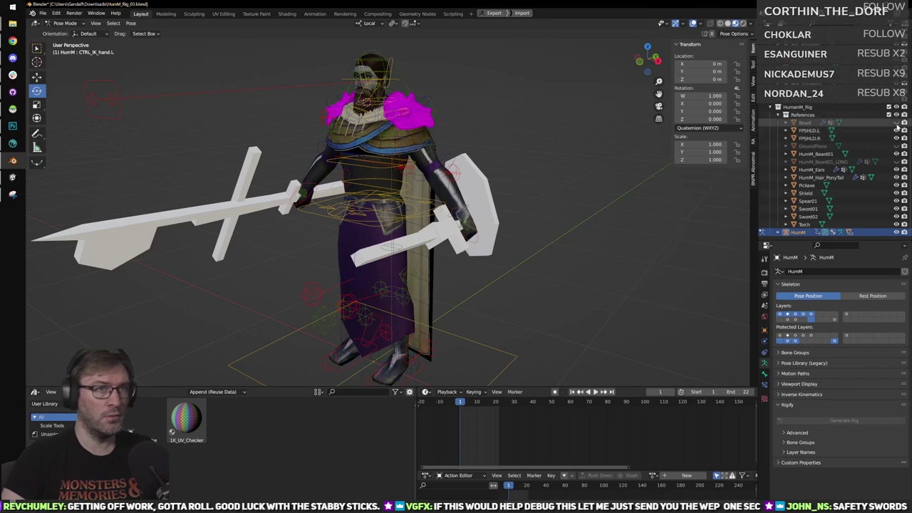
Try rotating the CTRL_pauldron.L bone to test the left shoulder piece, and undo the rotation.
middle_click_drag(482, 122, 476, 190, "shift")
scroll(477, 190, "up", 3)
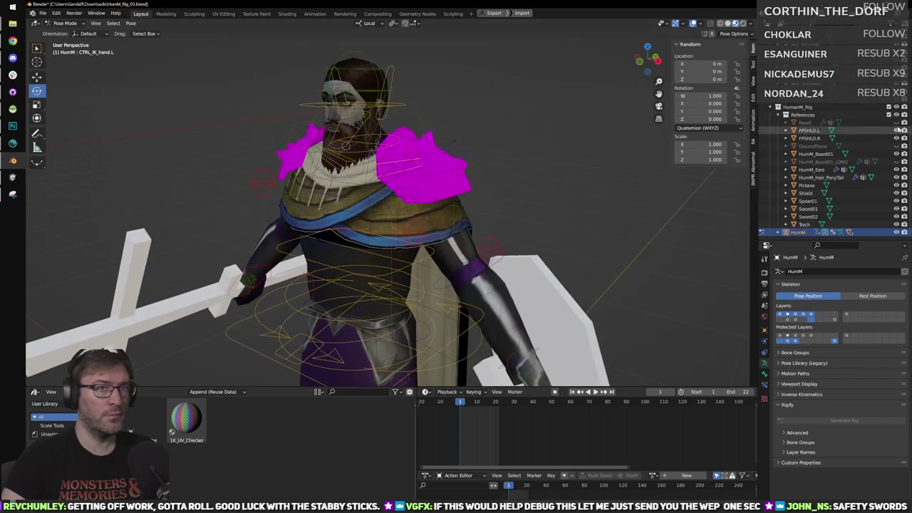
scroll(530, 143, "up", 2)
scroll(533, 143, "up", 3)
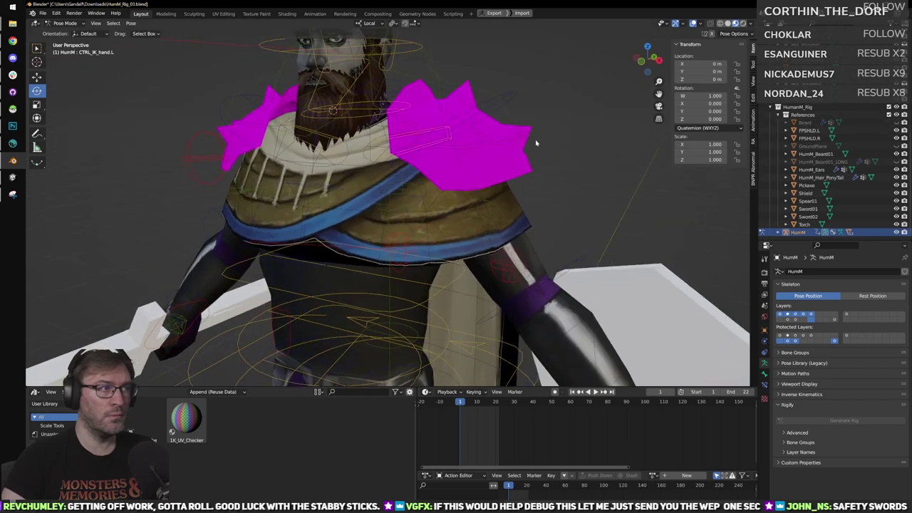
left_click(539, 135)
middle_click_drag(539, 136, 516, 159)
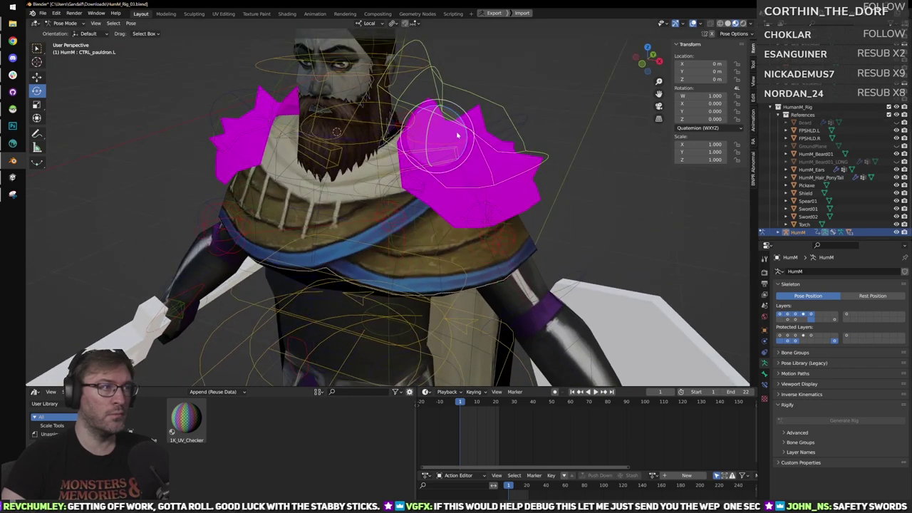
mouse_move(458, 136)
left_mouse_down()
mouse_move(460, 124)
mouse_move(453, 138)
left_mouse_up()
key("ctrl+z")
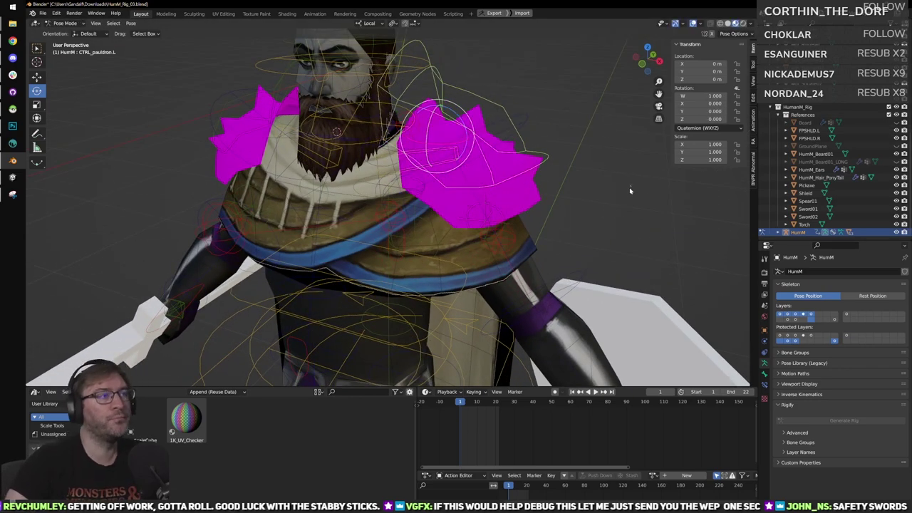
Hide the reference objects, leaving only FPSHLD.L, Sword01 and Sword02 shown.
middle_click_drag(631, 192, 572, 228)
scroll(522, 201, "down", 2)
middle_click_drag(521, 198, 541, 228)
scroll(485, 230, "down", 3)
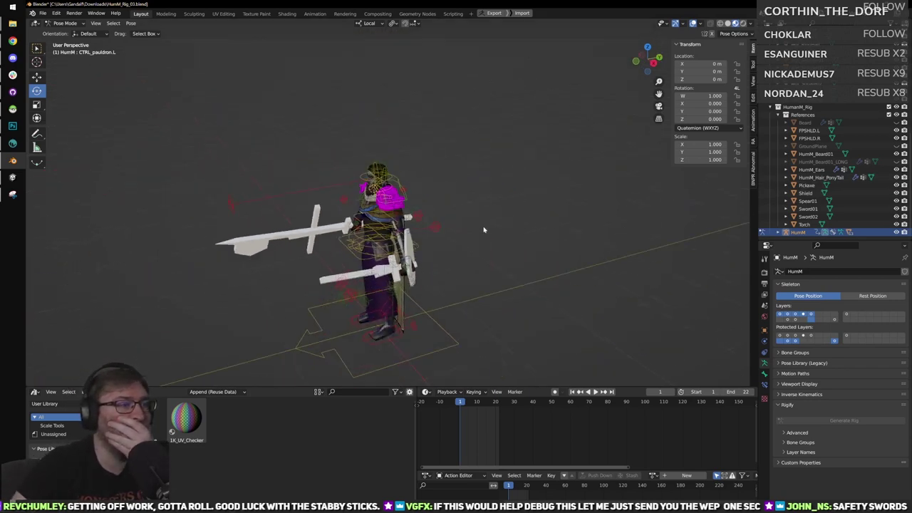
scroll(491, 230, "up", 2)
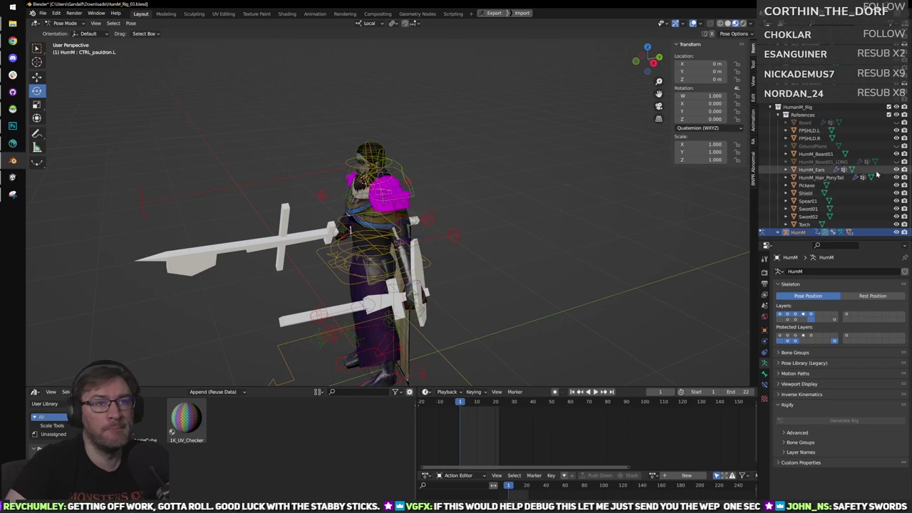
left_click_drag(896, 137, 896, 214)
scroll(507, 216, "up", 4)
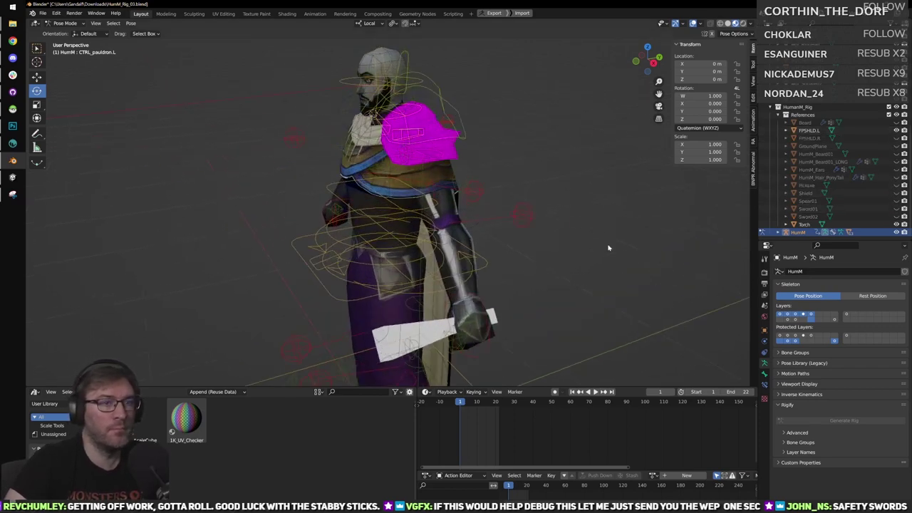
left_click(896, 224)
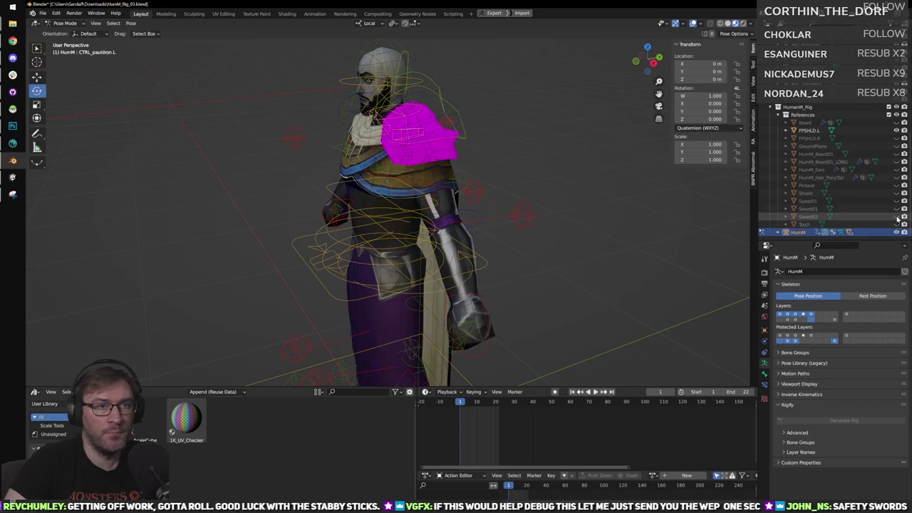
left_click_drag(896, 216, 896, 208)
Compare the angles of Sword01 and Sword02 in the right and front orthographic views.
key("KP_3")
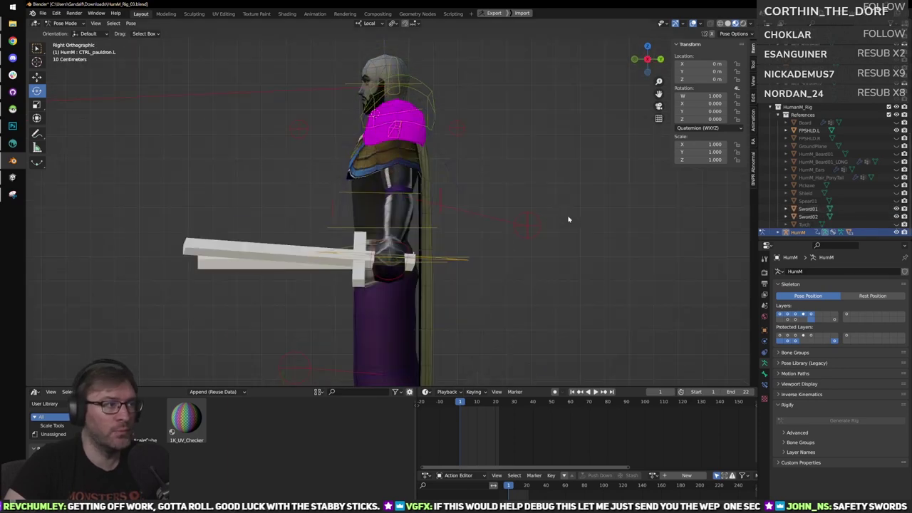
scroll(566, 218, "up", 5)
scroll(482, 235, "up", 1)
middle_click_drag(463, 234, 476, 210, "shift")
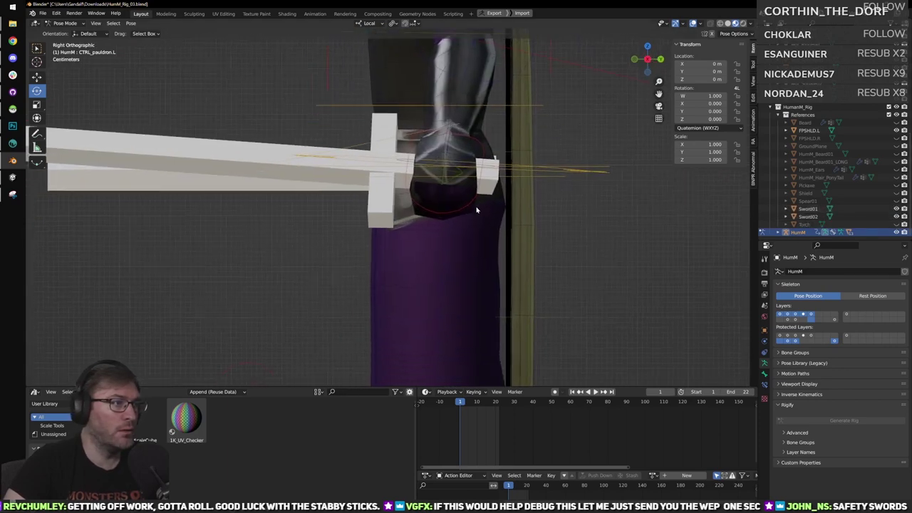
scroll(477, 197, "down", 3)
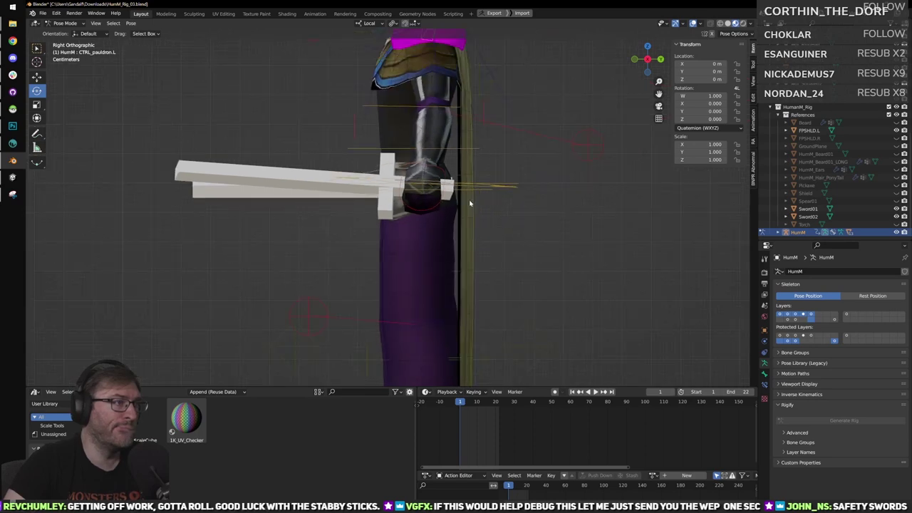
key("KP_1")
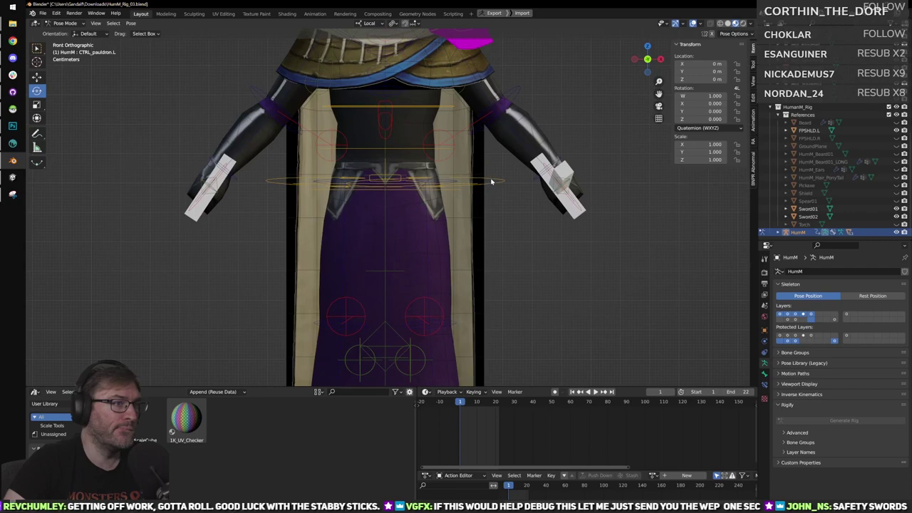
Check the alignment of Sword01 and Sword02 side-on in the right and left orthographic views.
middle_click_drag(516, 161, 457, 178)
key("KP_3")
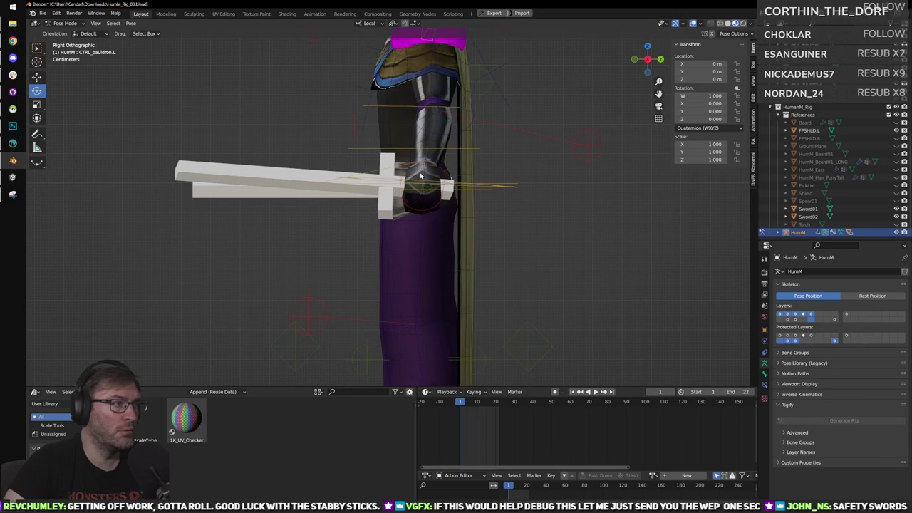
key("ctrl+KP_3")
key("KP_1")
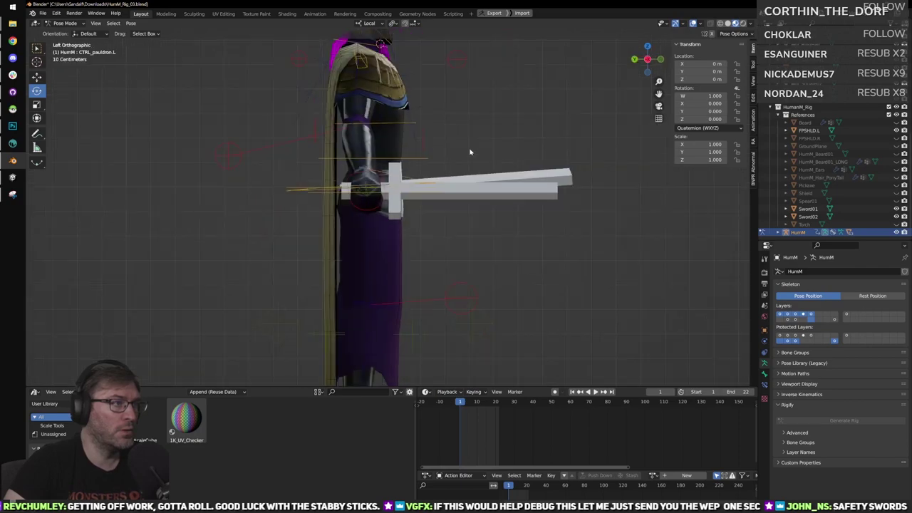
Switch the HumM rig to Object Mode and hide the FPSHLD.L shoulder piece.
left_click(64, 23)
left_click(70, 32)
middle_click_drag(413, 209, 517, 195)
scroll(531, 204, "down", 2)
scroll(517, 195, "up", 1)
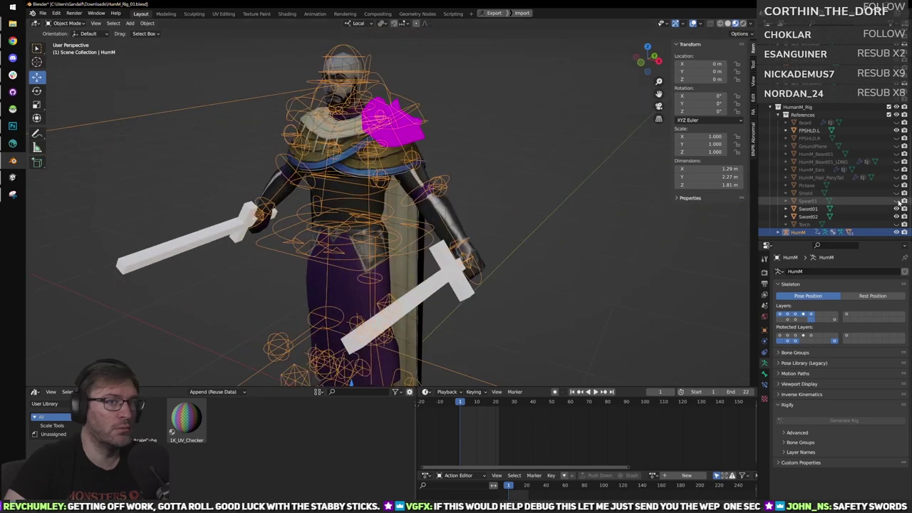
left_click(896, 130)
Select the HumMBody mesh and export the selection as FBX, overwriting HumanMale_Apose.fbx in the _ADJUSTED folder.
left_click(547, 198)
scroll(418, 141, "up", 4)
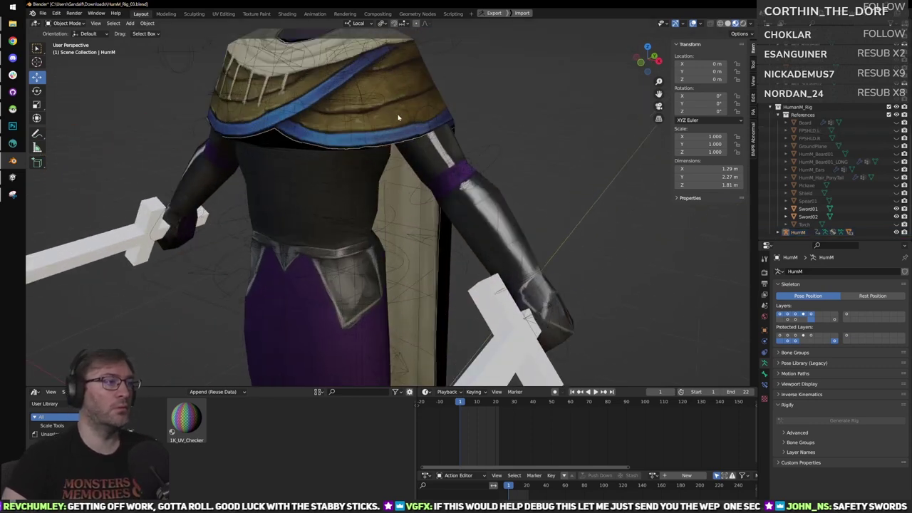
left_click(398, 117)
scroll(398, 117, "down", 4)
scroll(399, 195, "down", 2)
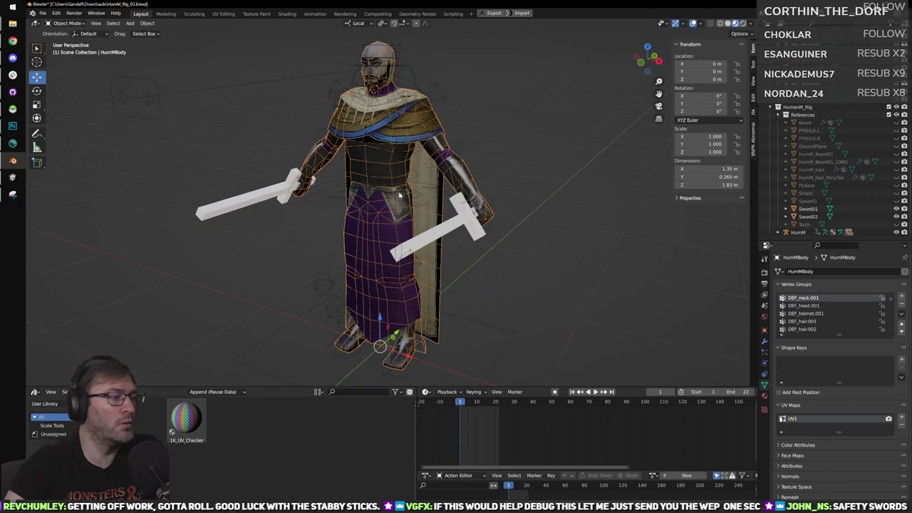
left_click(43, 13)
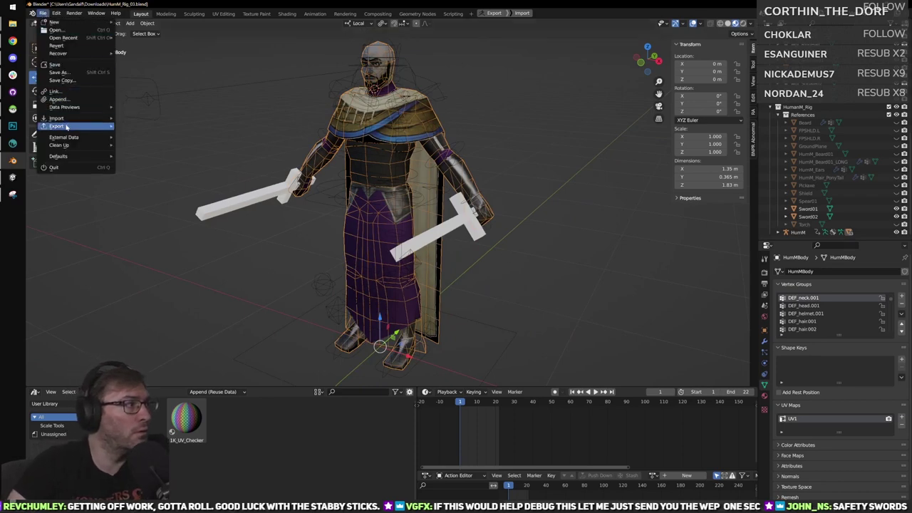
mouse_move(66, 126)
left_click(162, 190)
left_click(651, 151)
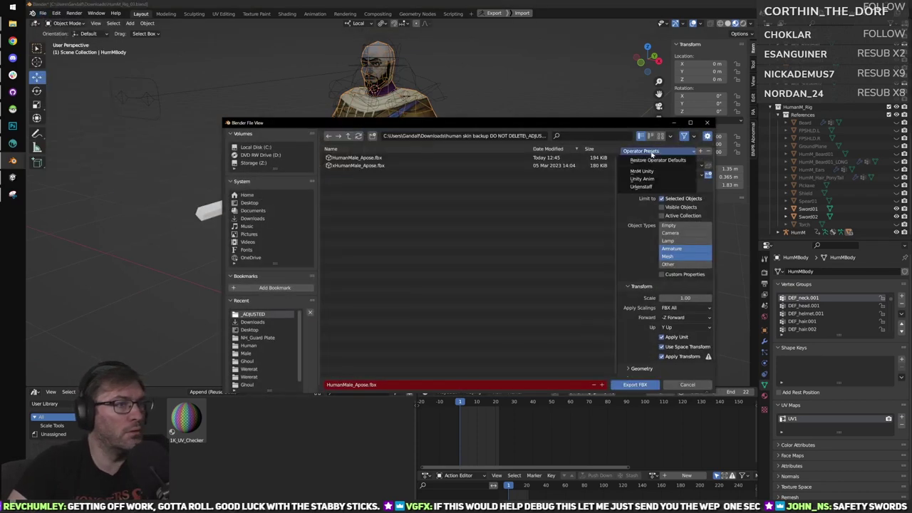
left_click(356, 157)
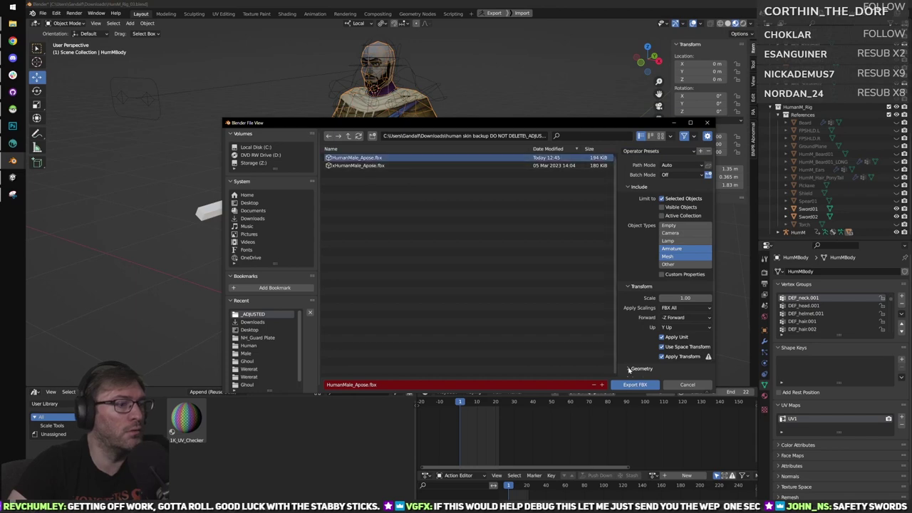
left_click(627, 386)
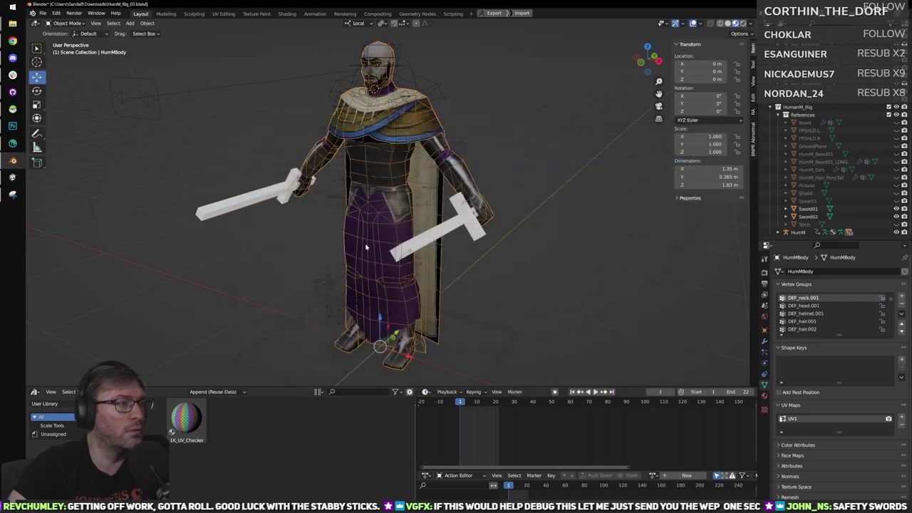
Select the HumM rig and export the selected objects as FBX over HumanMale_Apose.fbx, using an operator preset.
scroll(385, 244, "down", 2)
scroll(489, 233, "up", 2)
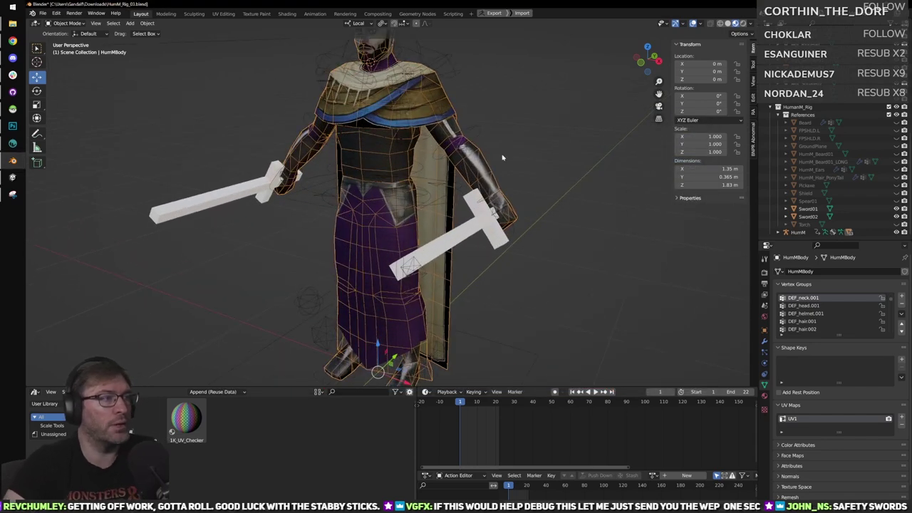
left_click(527, 164)
left_click(491, 168)
left_click(522, 375)
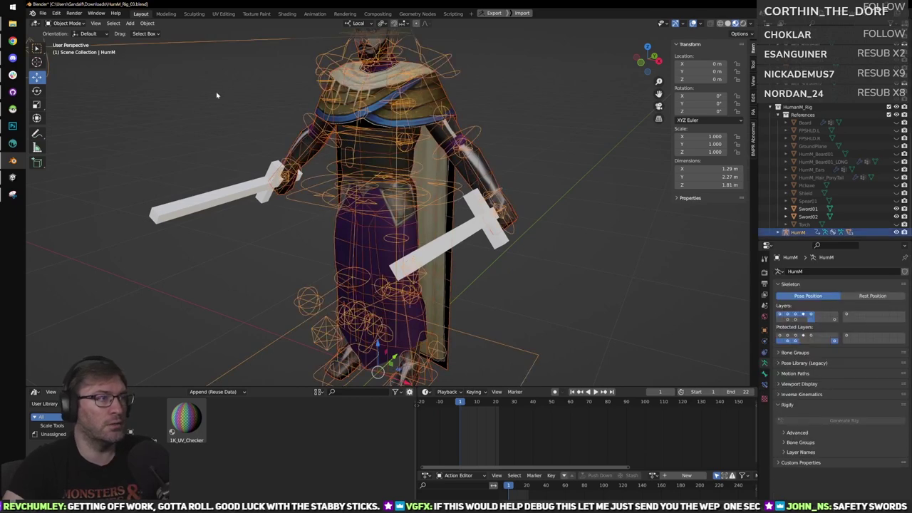
left_click(43, 13)
mouse_move(73, 125)
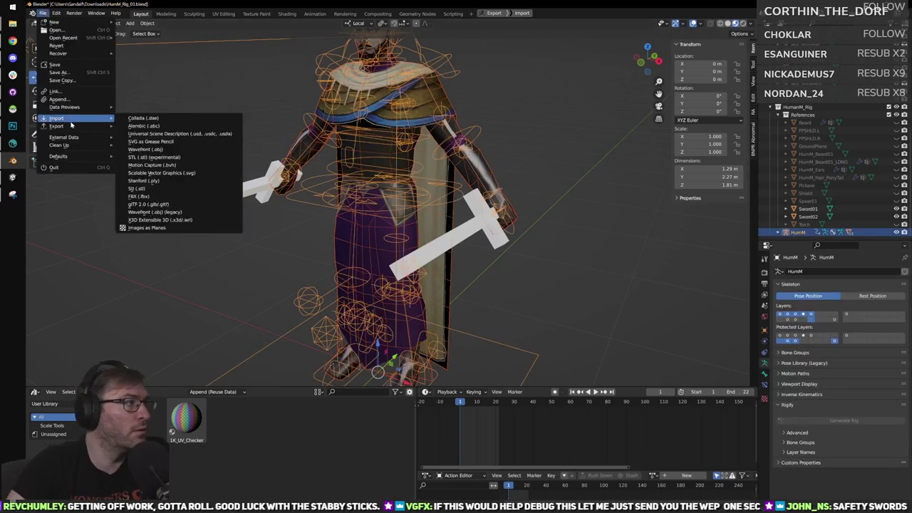
left_click(139, 196)
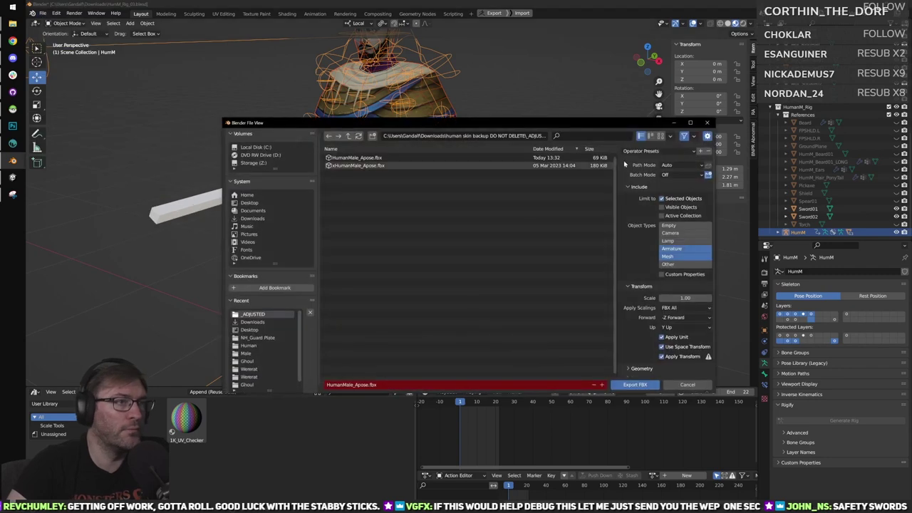
left_click(645, 151)
left_click(638, 186)
left_click(388, 158)
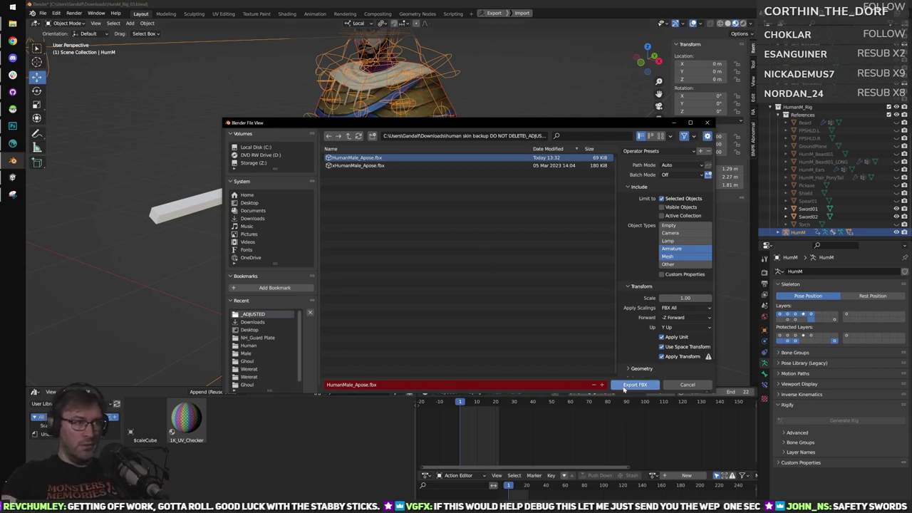
left_click(655, 152)
left_click(650, 190)
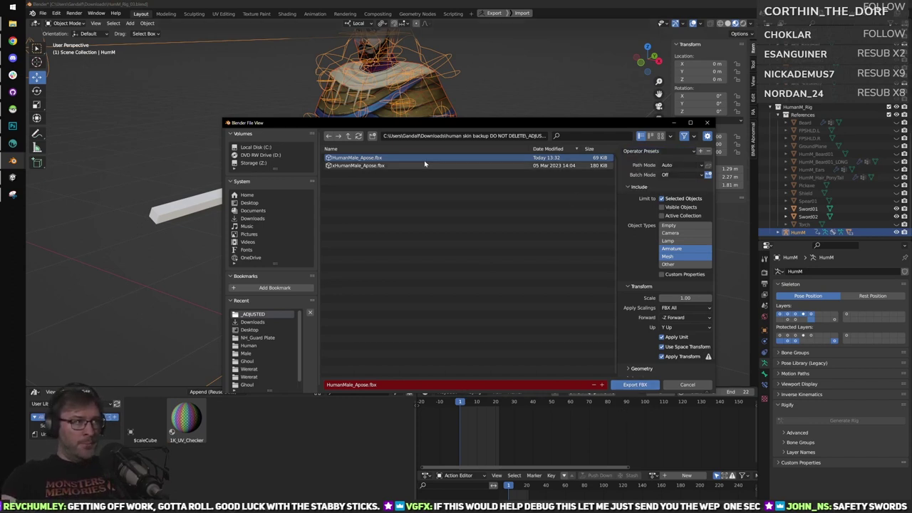
left_click(626, 384)
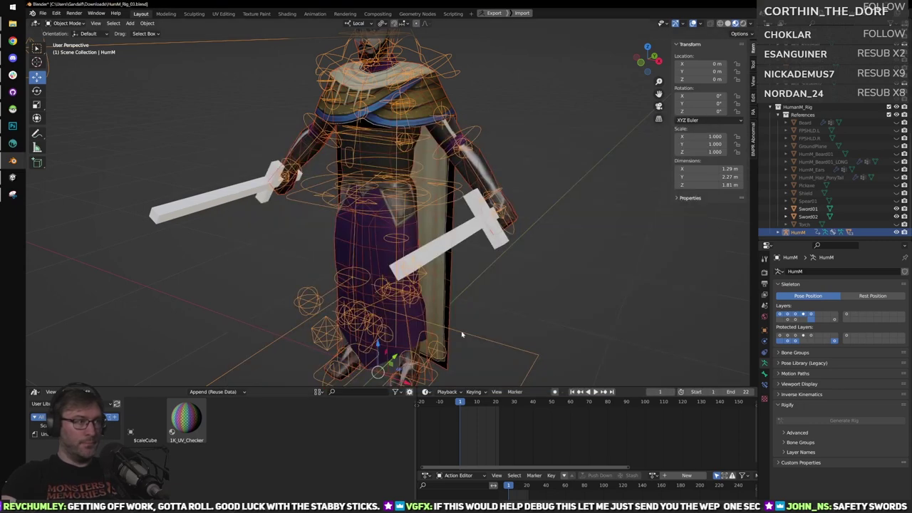
Switch to Unity and close the HumanMale prefab to return to the Zone scene.
left_click(13, 177)
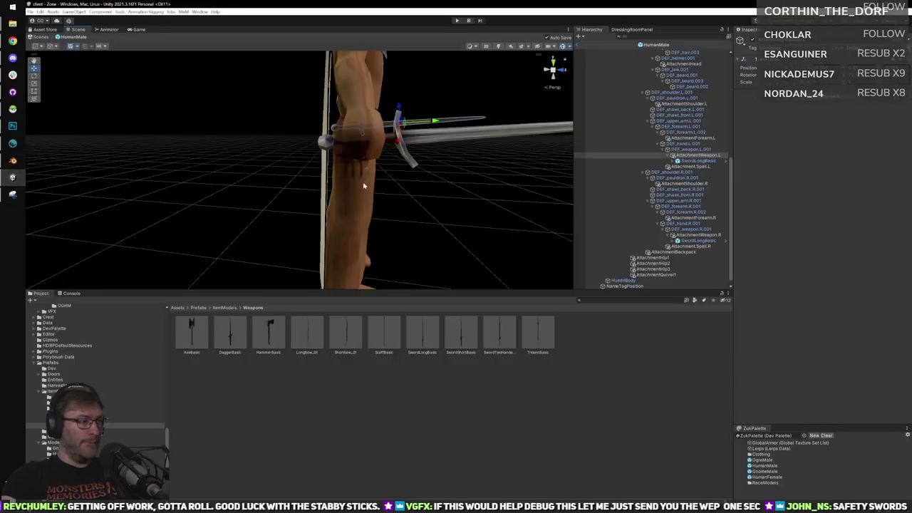
left_click(579, 46)
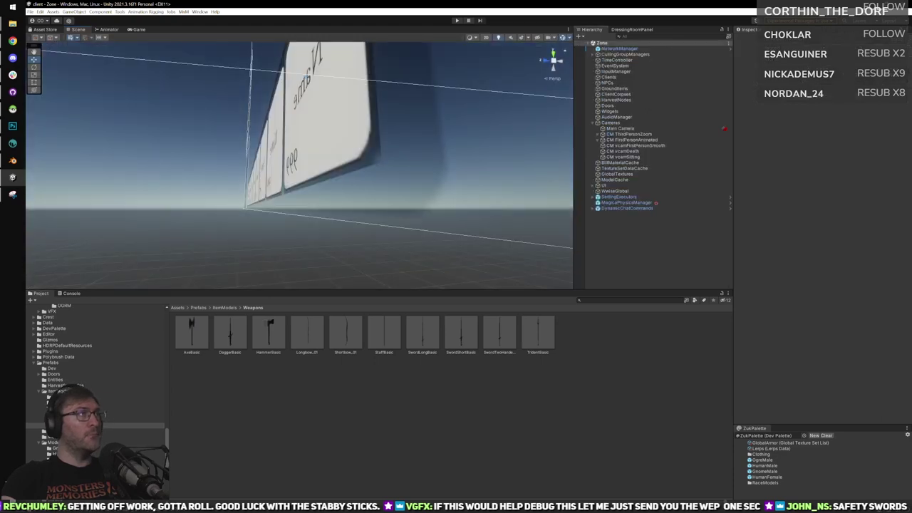
left_click(13, 23)
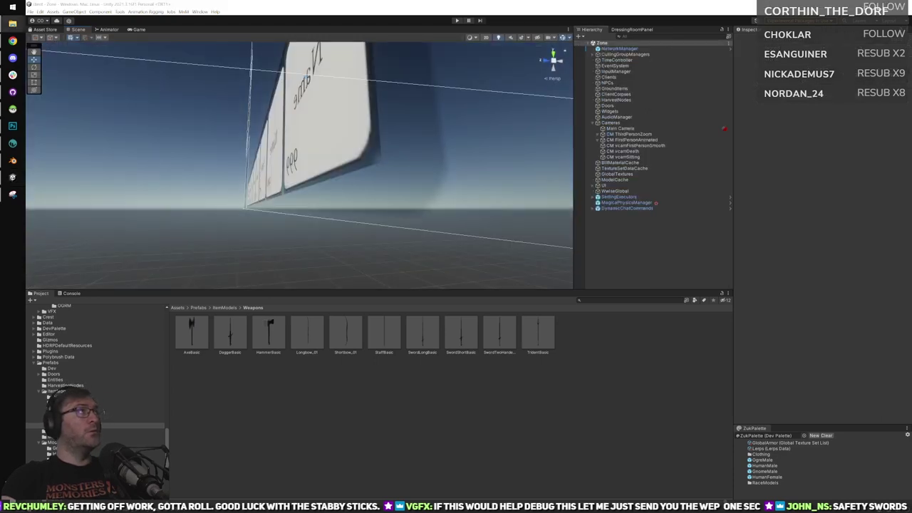
key("super+d")
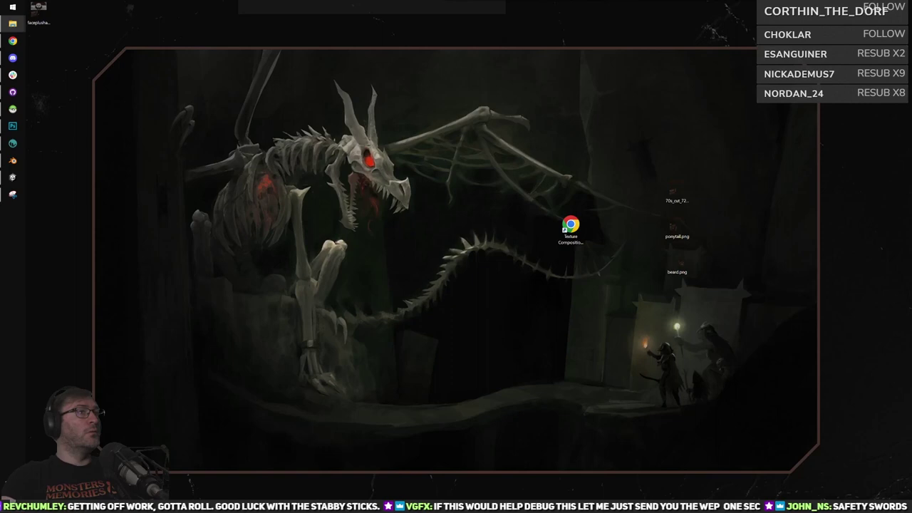
key("super+d")
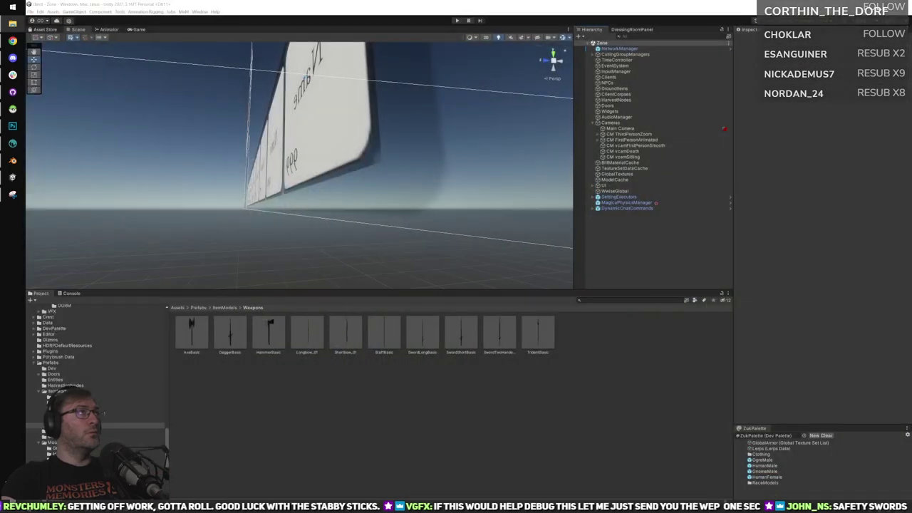
key("super+d")
key("super+d")
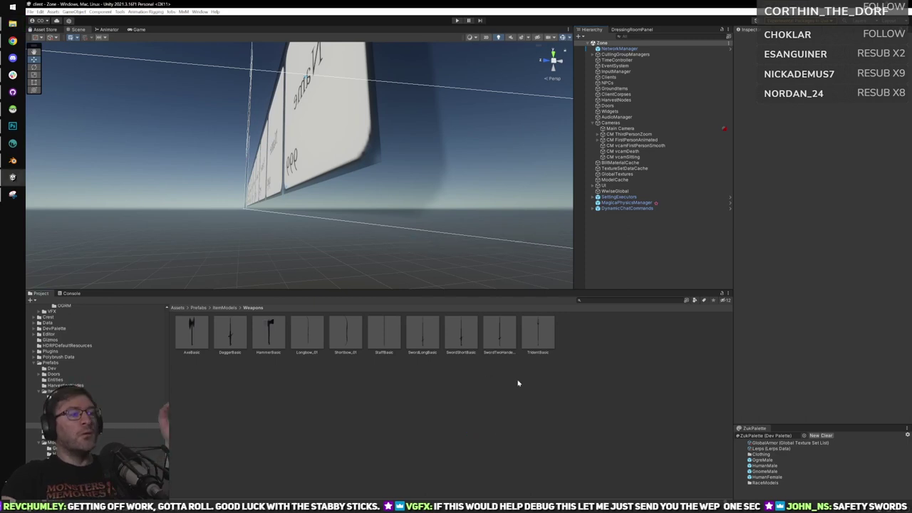
Reopen the HumanMale prefab and bring both swords into a close left-side orthographic view.
double_click(765, 466)
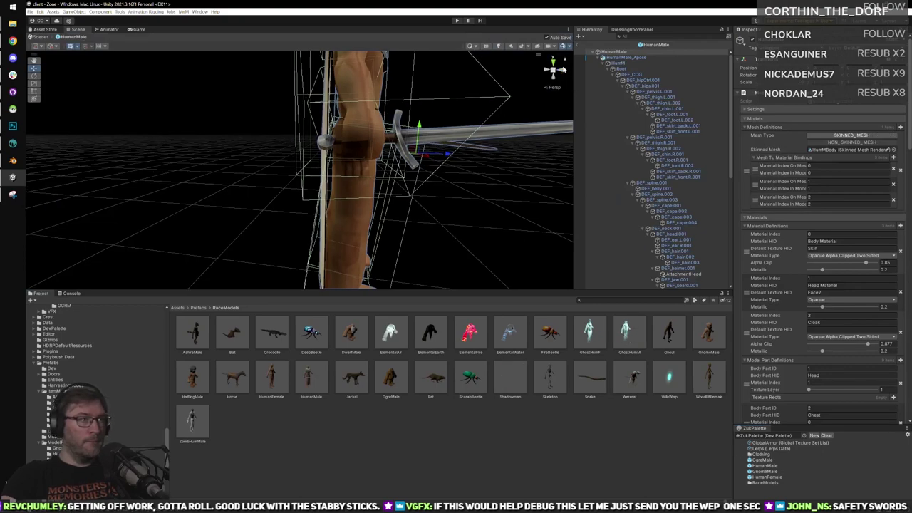
left_click(563, 69)
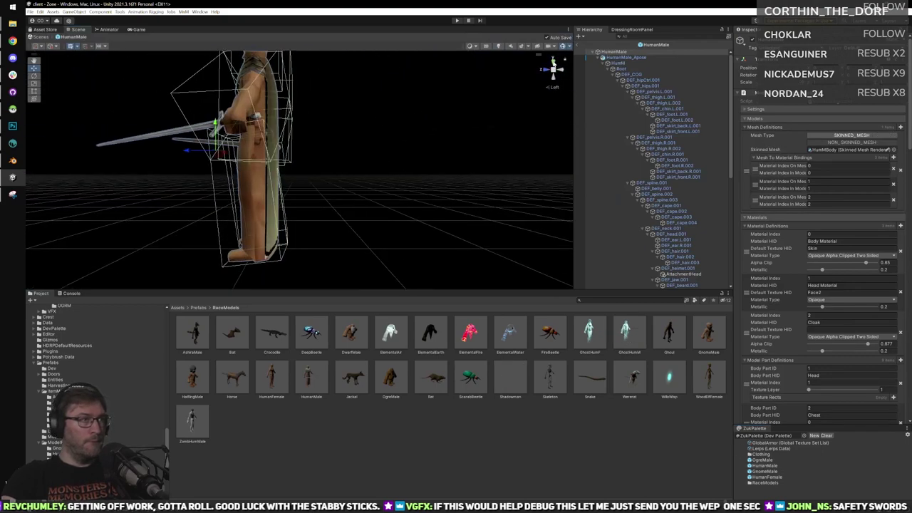
left_click(553, 70)
middle_click_drag(198, 152, 321, 183, "alt")
right_click_drag(266, 180, 432, 216, "alt")
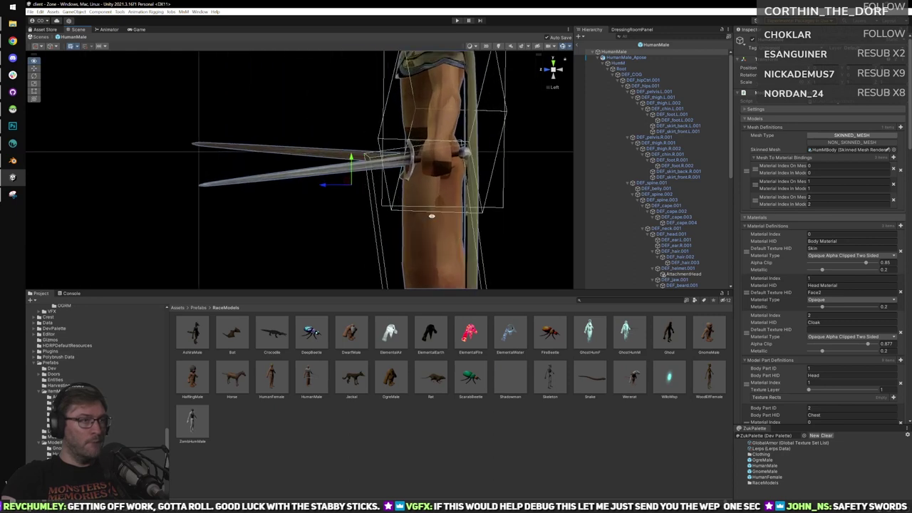
Adjust the rotation and position of AttachmentWeapon.R under the right hand's weapon bone.
scroll(699, 231, "down", 10)
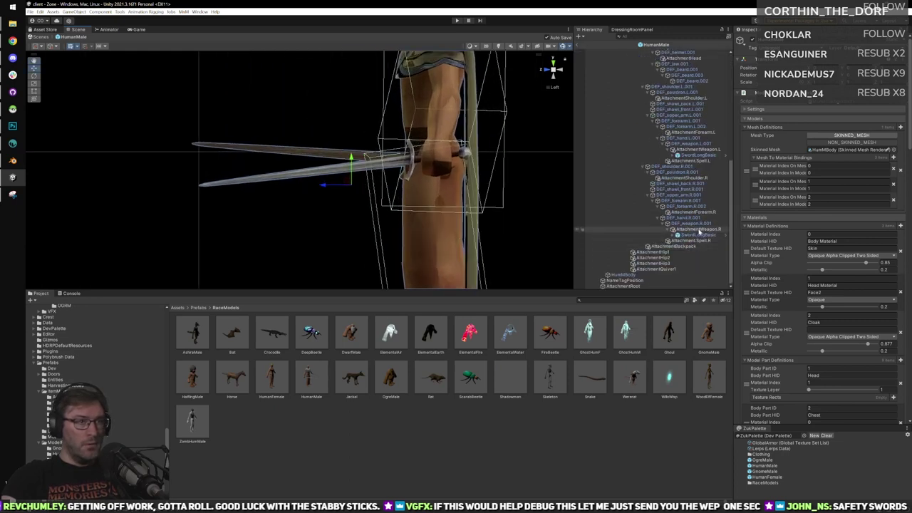
left_click(698, 229)
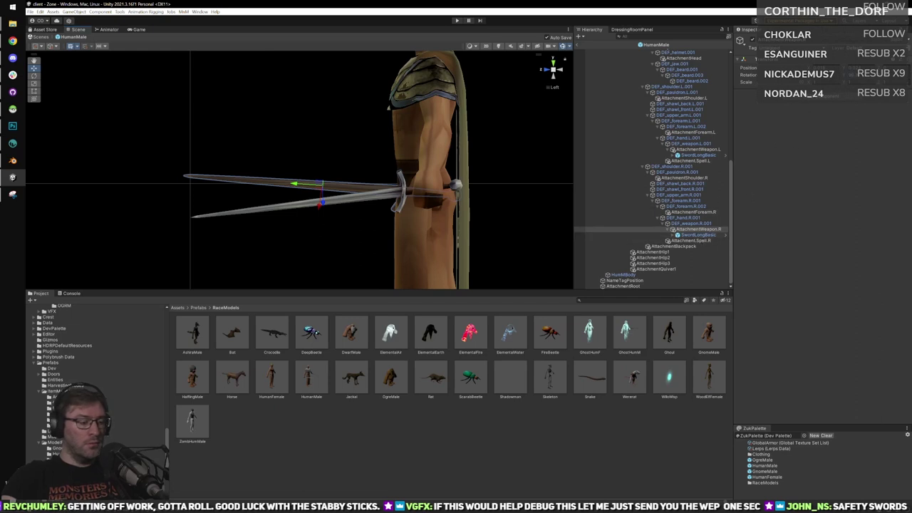
type("5")
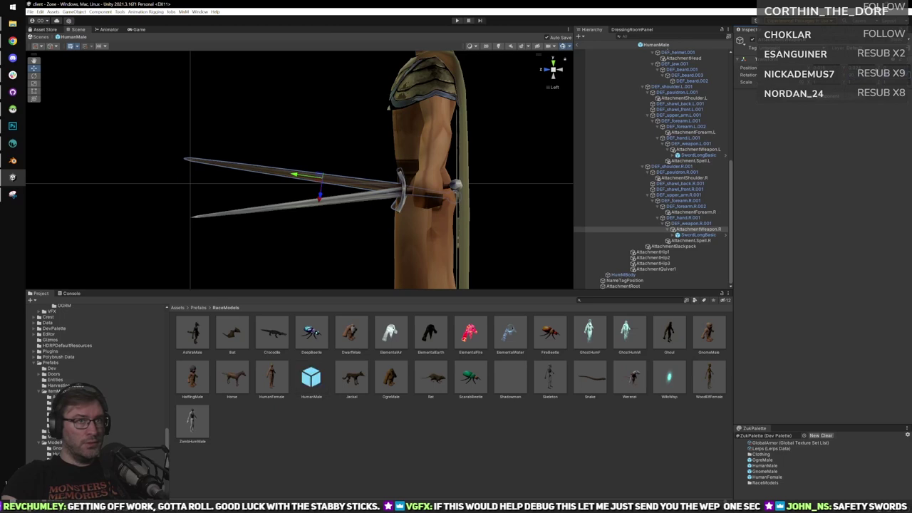
type("02")
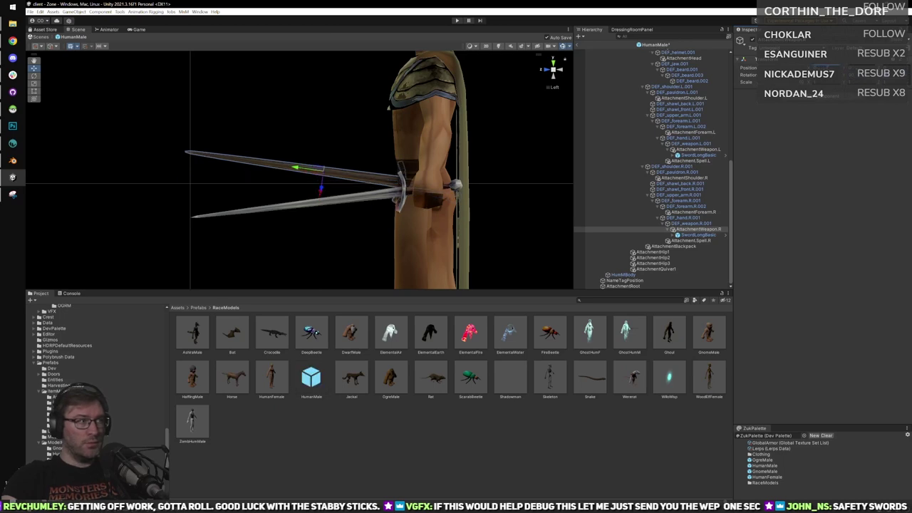
Reset position values of AttachmentWeapon.L to 0 and re-enter its rotation, trying 0 and 90 degrees on its axes.
left_click_drag(307, 137, 498, 158, "alt")
left_click(700, 149)
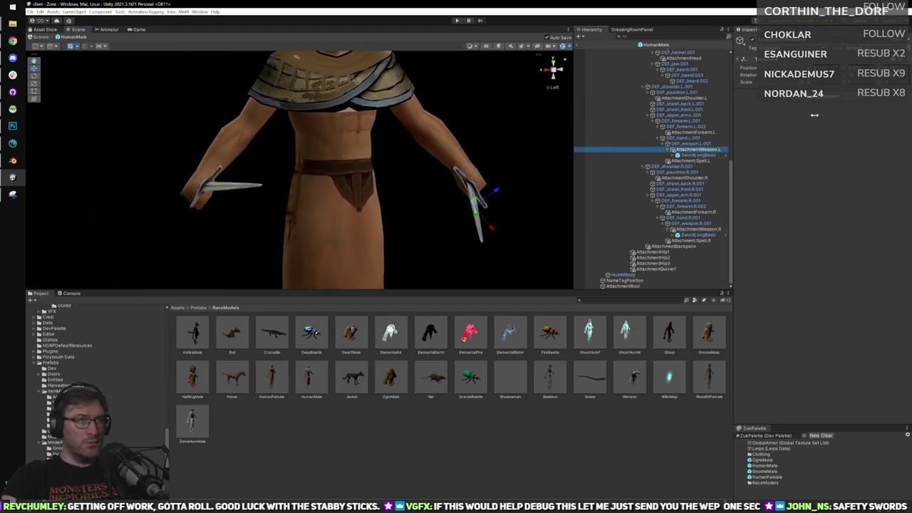
left_click(834, 67)
type("0")
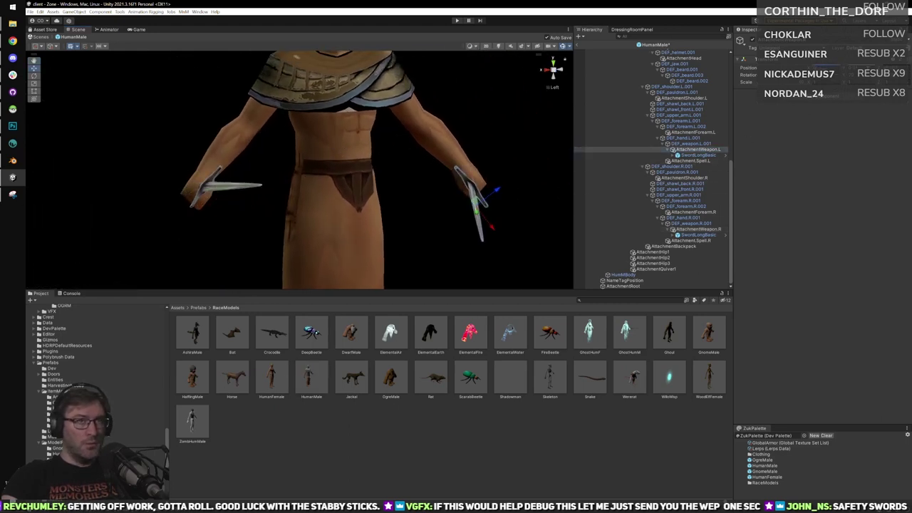
left_click_drag(891, 64, 882, 66)
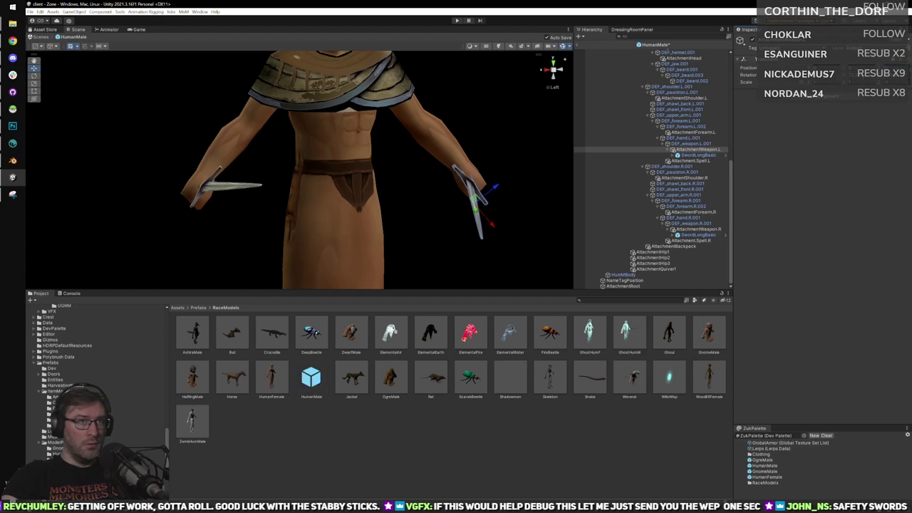
type("00")
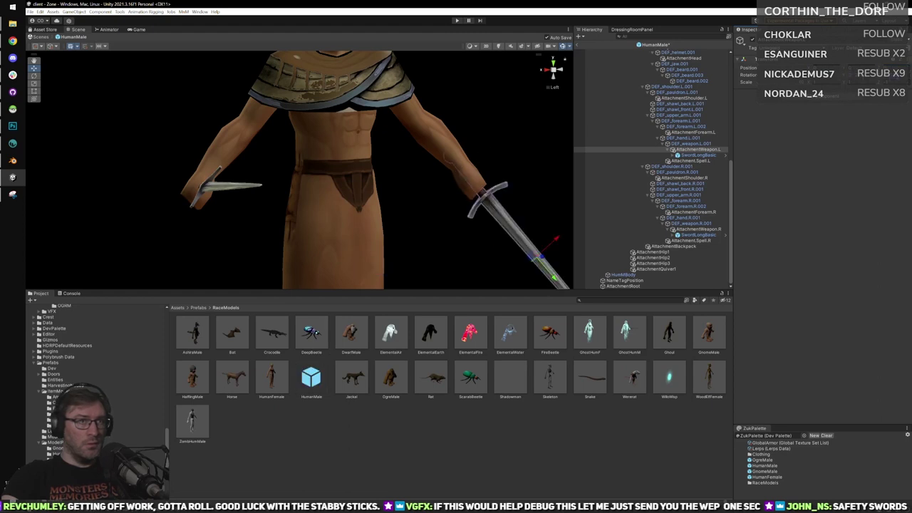
type("90")
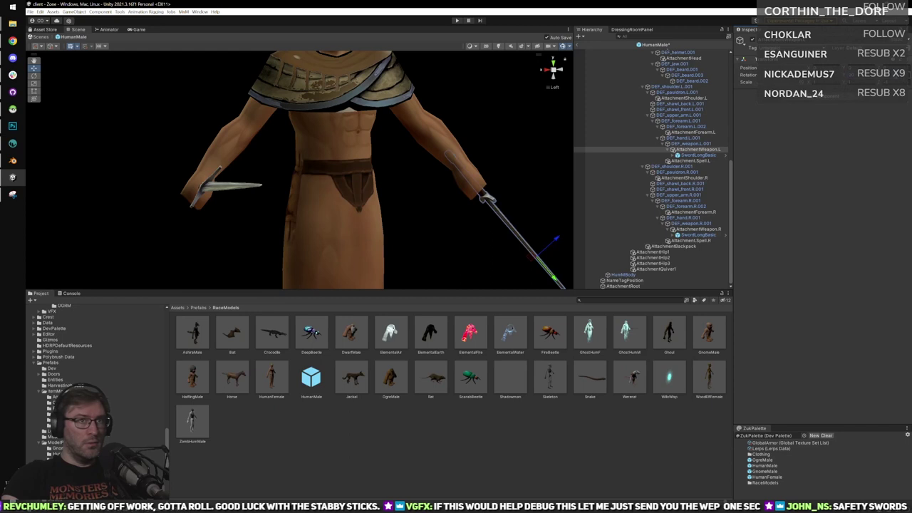
type("0")
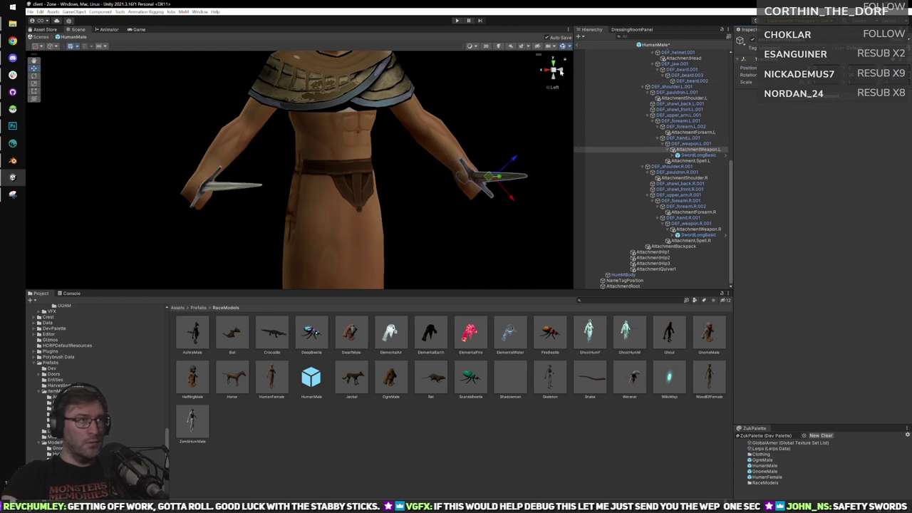
Set the handle orientation to Global and lower AttachmentWeapon.L and AttachmentWeapon.R together slightly on the HumanMale prefab.
left_click(551, 74)
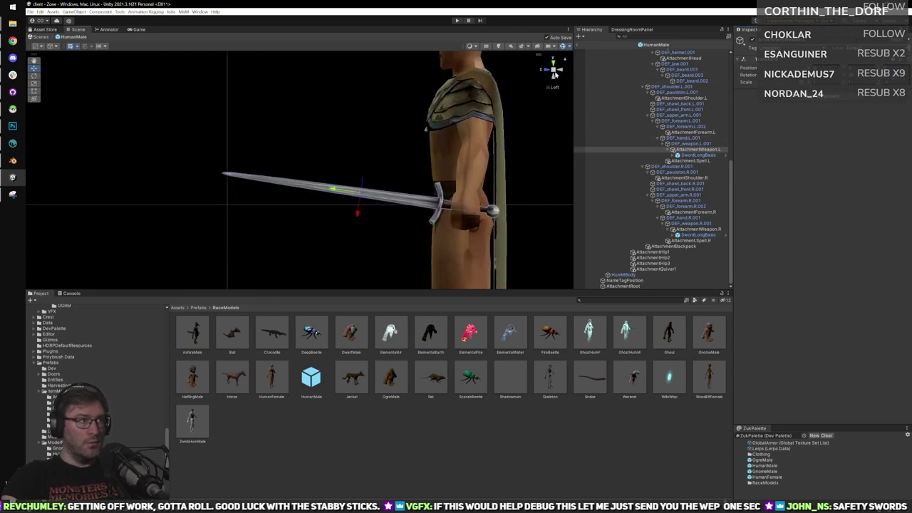
left_click(542, 75)
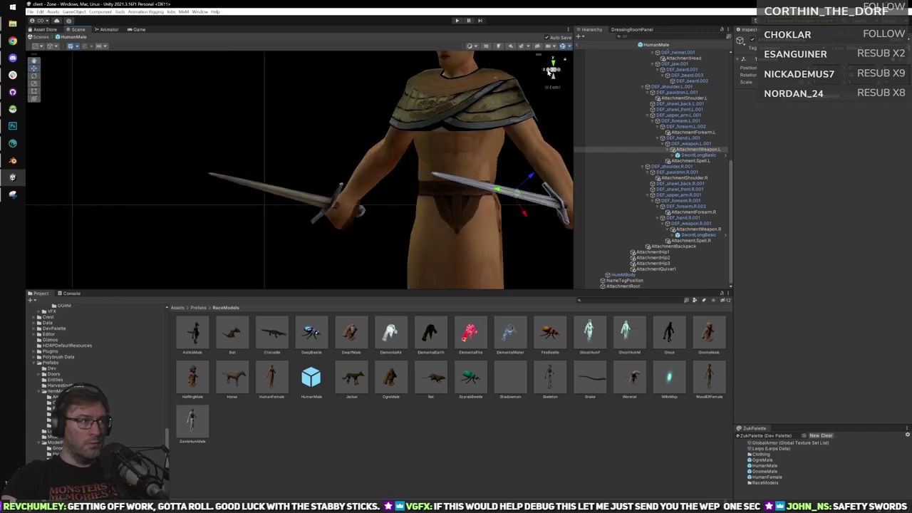
left_click_drag(449, 128, 277, 154, "alt")
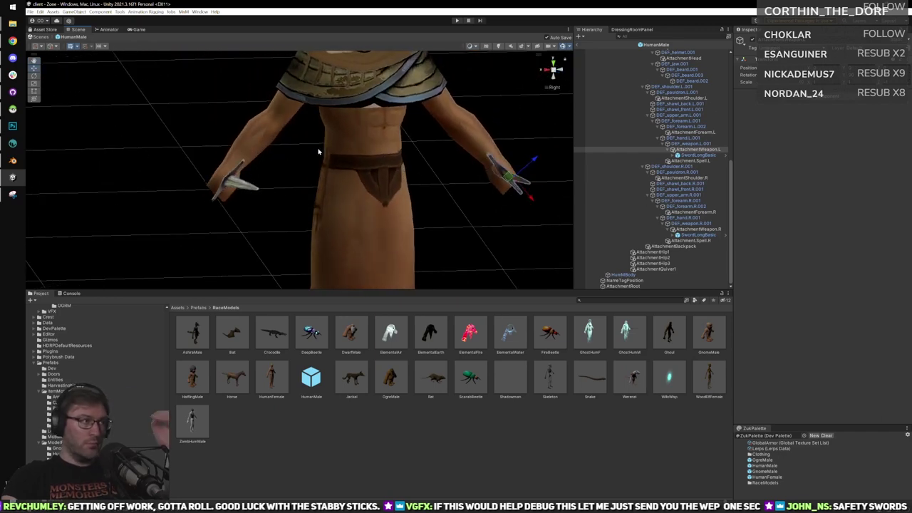
left_click_drag(477, 141, 412, 131, "alt")
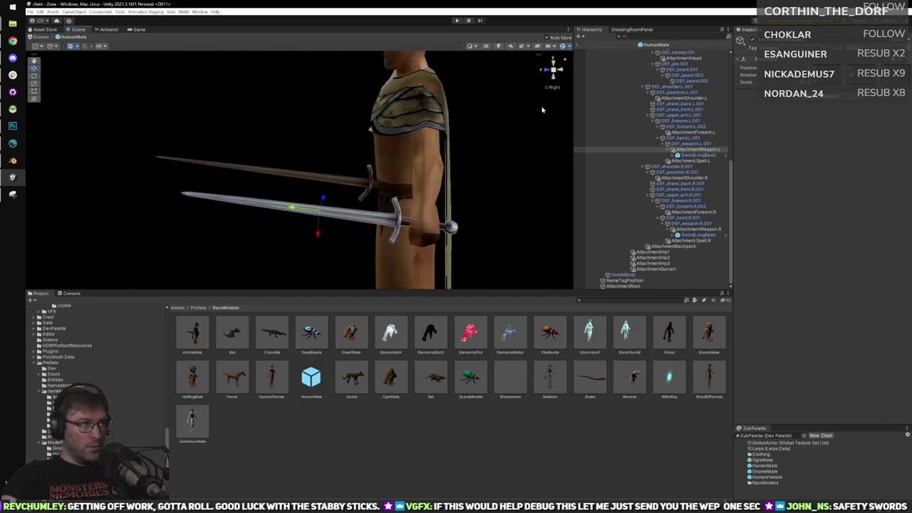
left_click(561, 72)
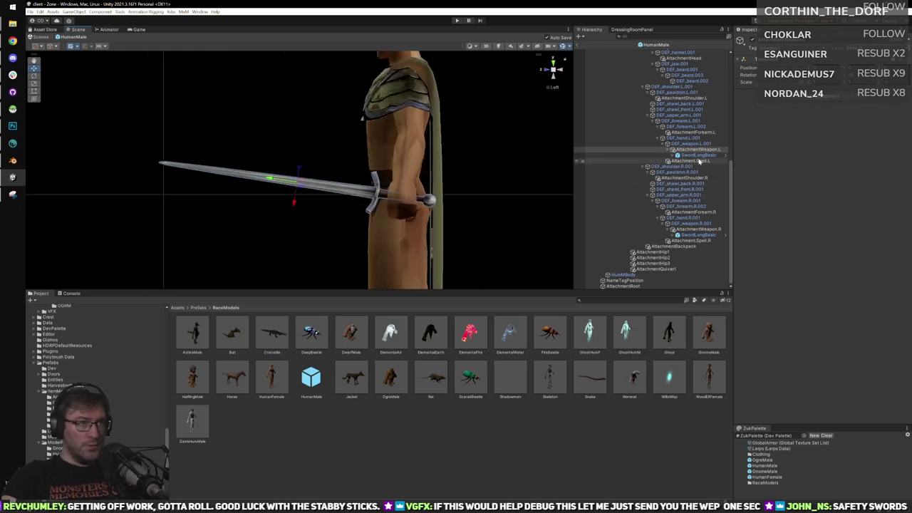
left_click(702, 229)
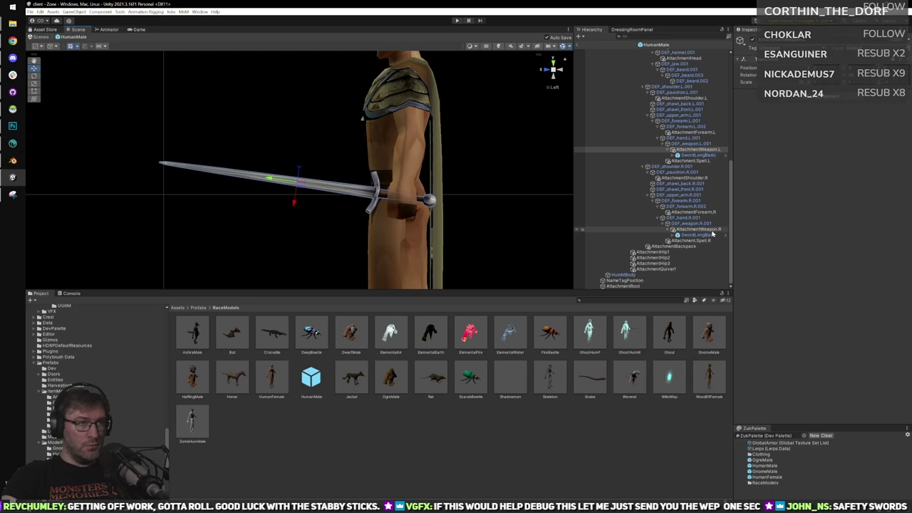
left_click(700, 150, "ctrl")
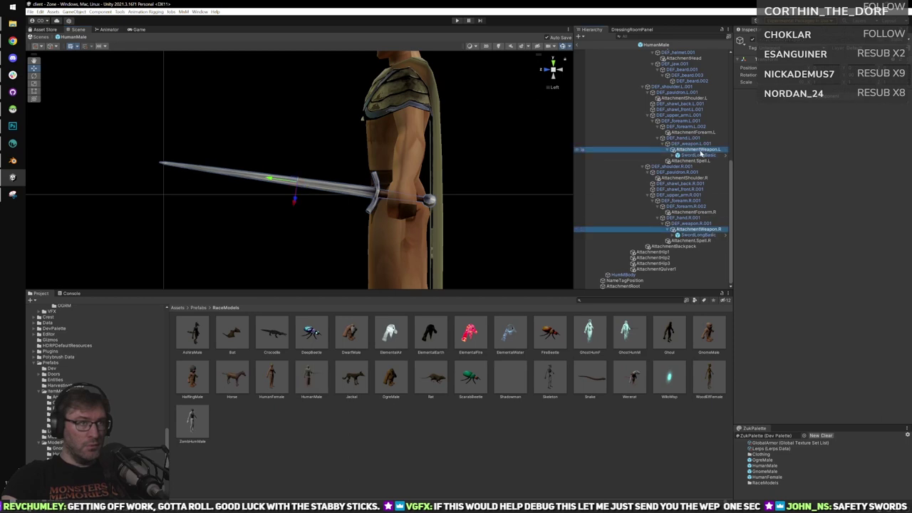
left_click(72, 47)
left_click(63, 60)
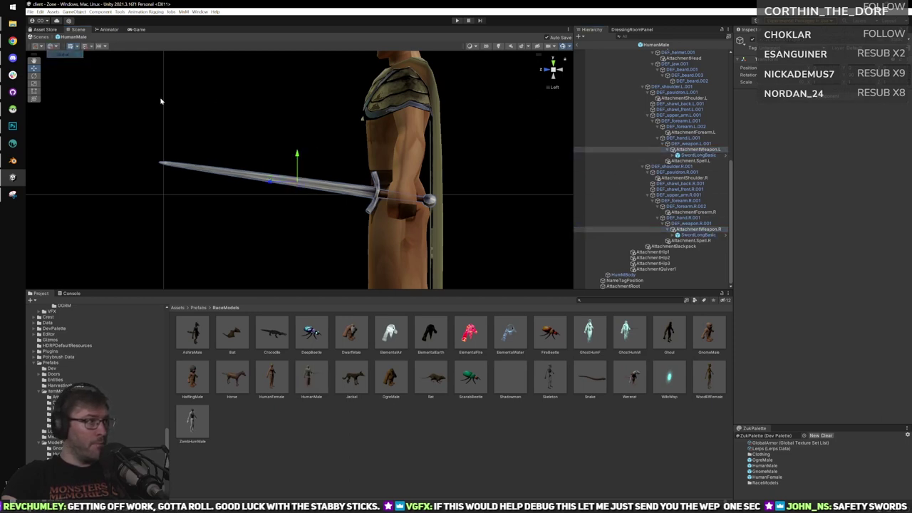
left_click_drag(297, 155, 298, 161)
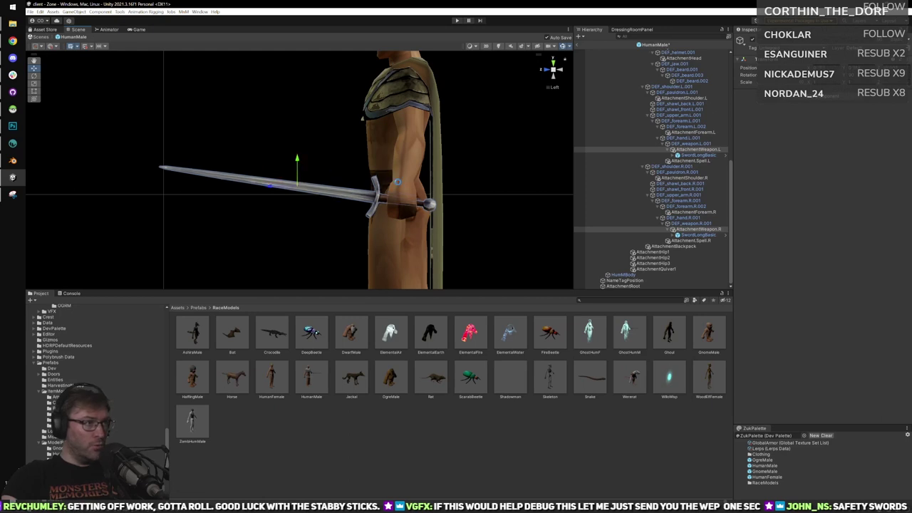
Fine-tune the height of both weapon attachments with another tiny downward move, judging the hilt's fit in the hand up close.
left_click(546, 69)
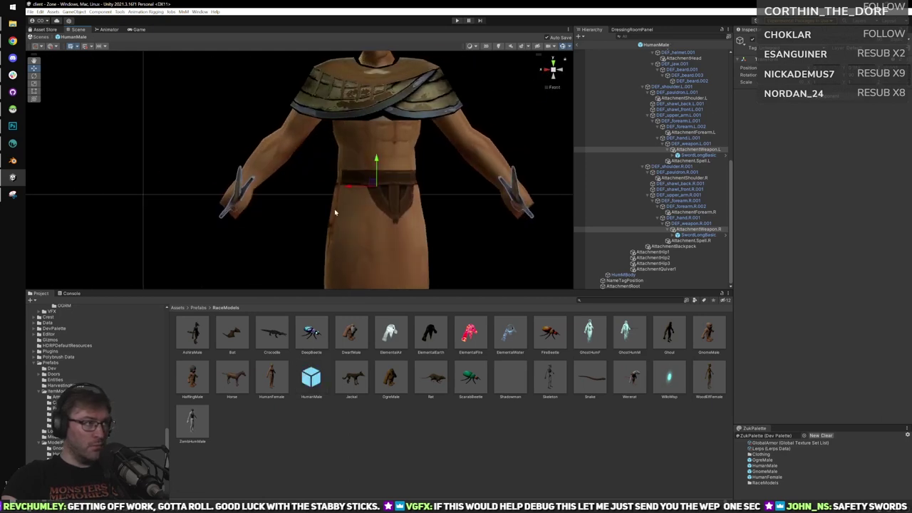
left_click_drag(267, 205, 396, 168, "alt")
scroll(377, 199, "up", 3)
left_click_drag(368, 206, 434, 200, "alt")
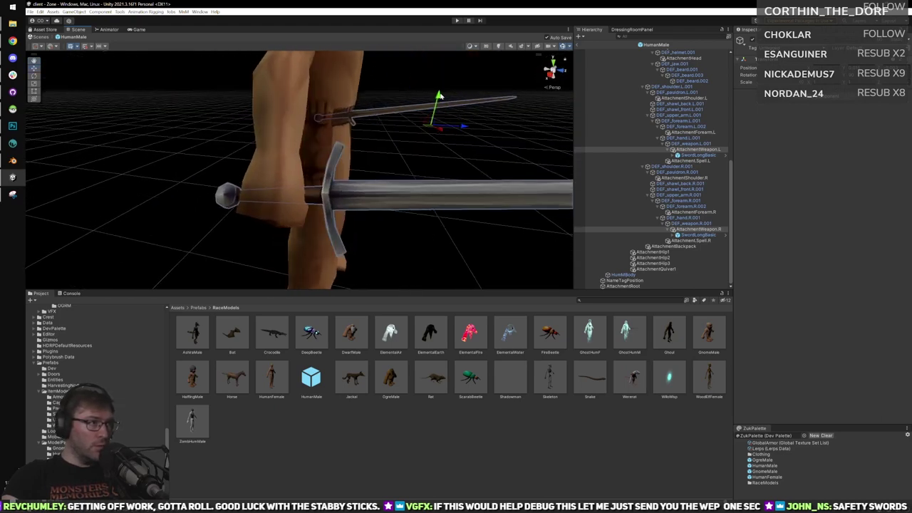
left_click_drag(440, 95, 441, 97)
Examine how both swords sit in the HumanMale figure's hands from several angles and at full figure.
left_click_drag(490, 142, 283, 123, "alt")
right_click_drag(283, 124, 342, 217, "alt")
mouse_move(301, 157)
left_mouse_down("alt")
mouse_move(391, 157)
mouse_move(285, 158)
mouse_move(302, 155)
left_mouse_up("alt")
middle_click_drag(303, 156, 319, 170)
left_click_drag(319, 170, 330, 187, "alt")
scroll(307, 158, "down", 3)
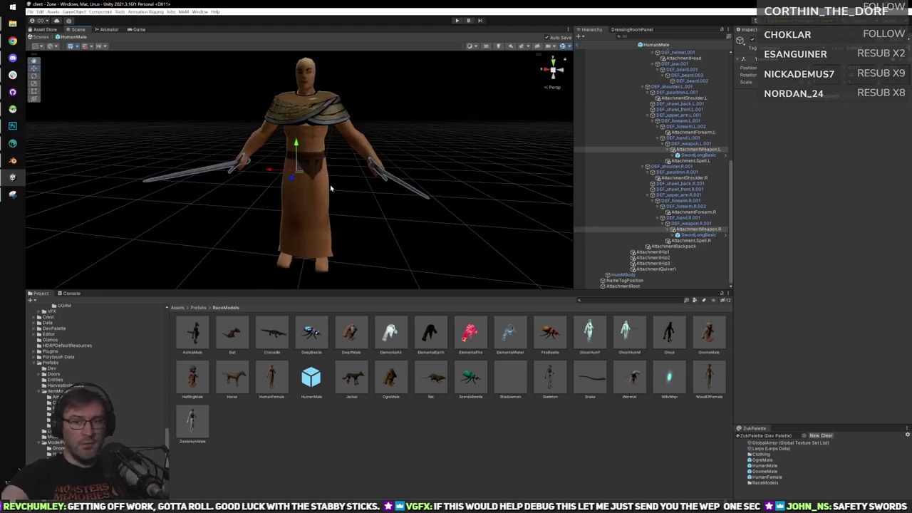
right_click_drag(280, 207, 387, 253, "alt")
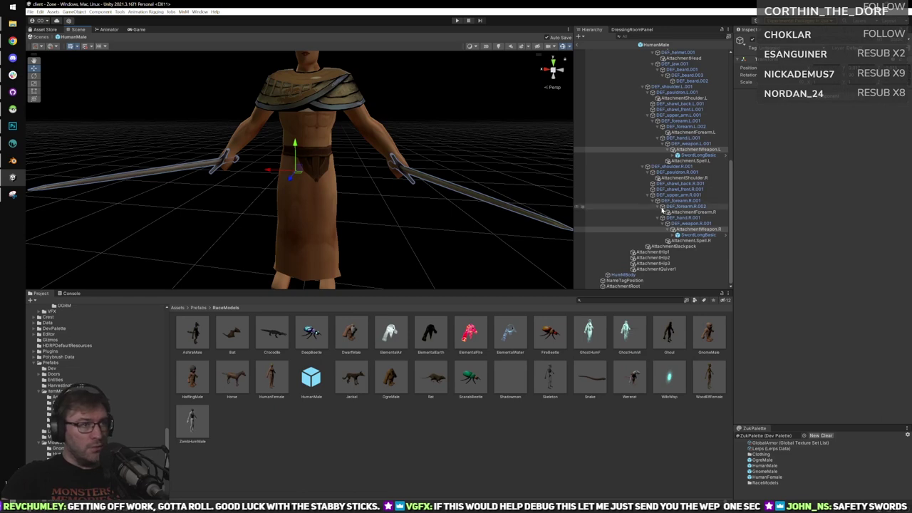
Capture a screen snip of AttachmentWeapon.R's Transform values and move the snip window aside for reference.
left_click(693, 229)
left_click(692, 229)
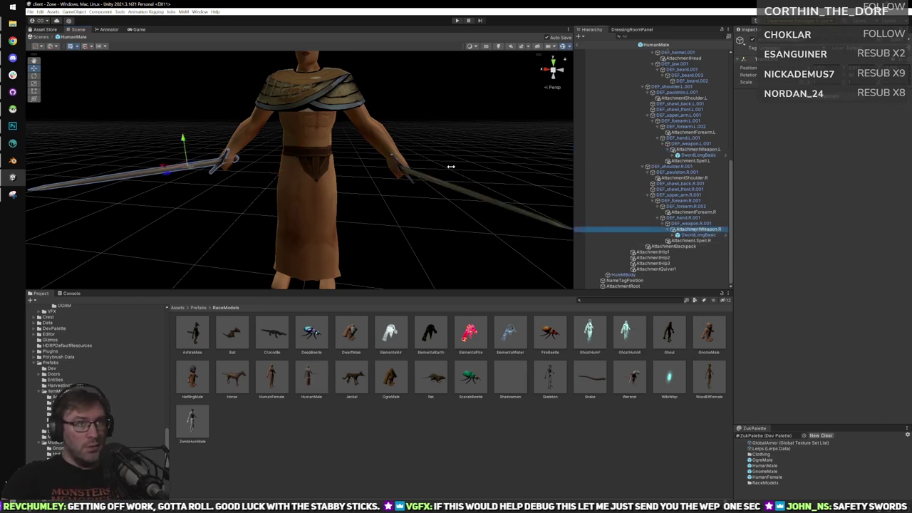
left_click(13, 194)
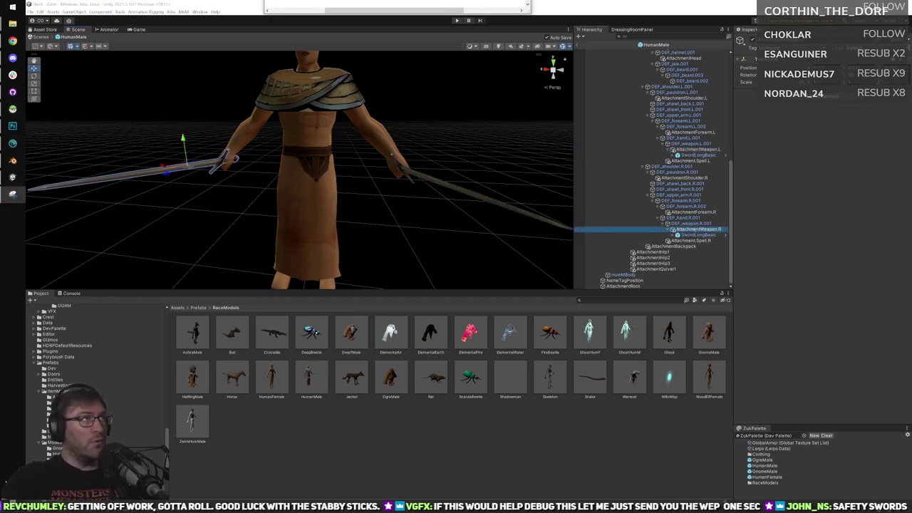
key("ctrl+n")
left_click_drag(712, 26, 911, 119)
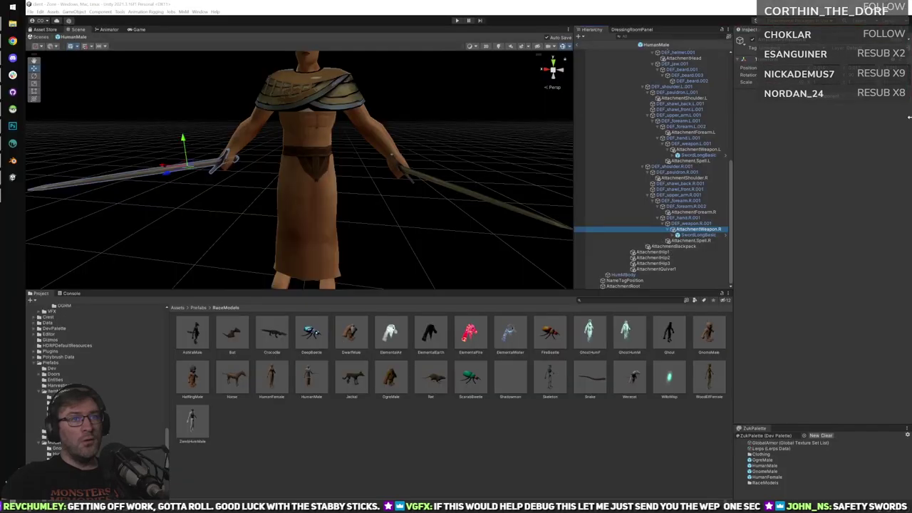
left_click_drag(719, 9, 584, 0)
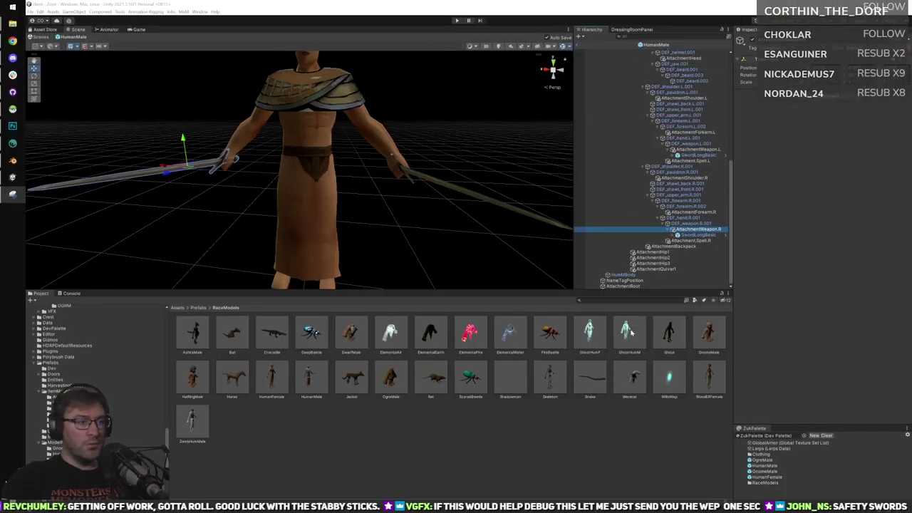
Open the GhostHumM prefab and re-enter the Transform values of AttachmentWeapon.R and AttachmentWeapon.L to match those on HumanMale.
left_click(631, 332)
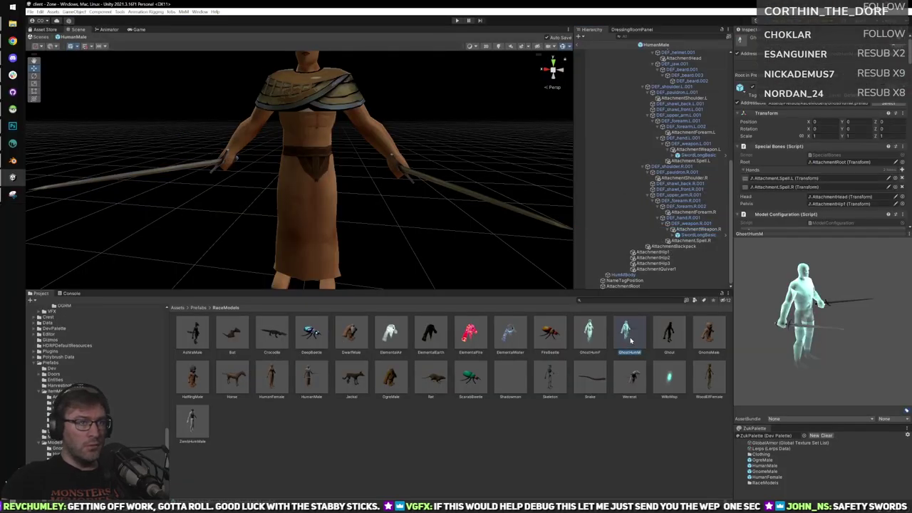
double_click(625, 334)
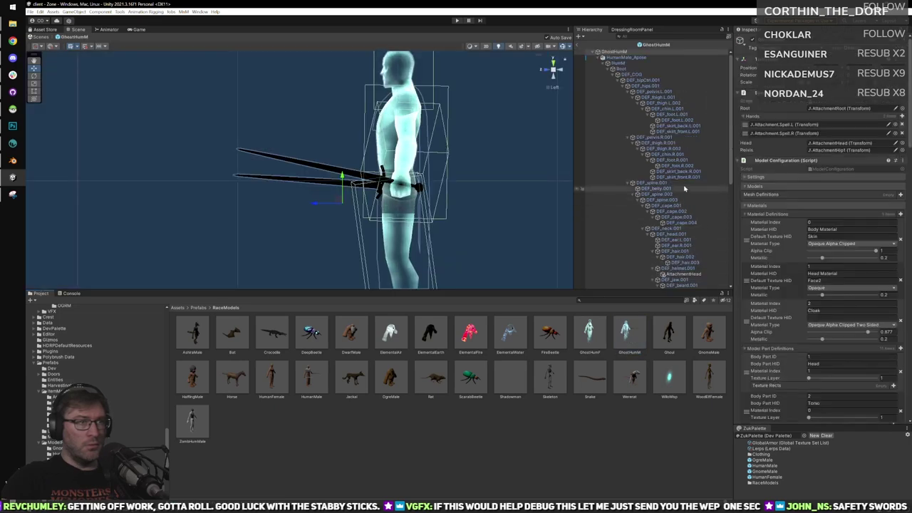
scroll(673, 258, "down", 5)
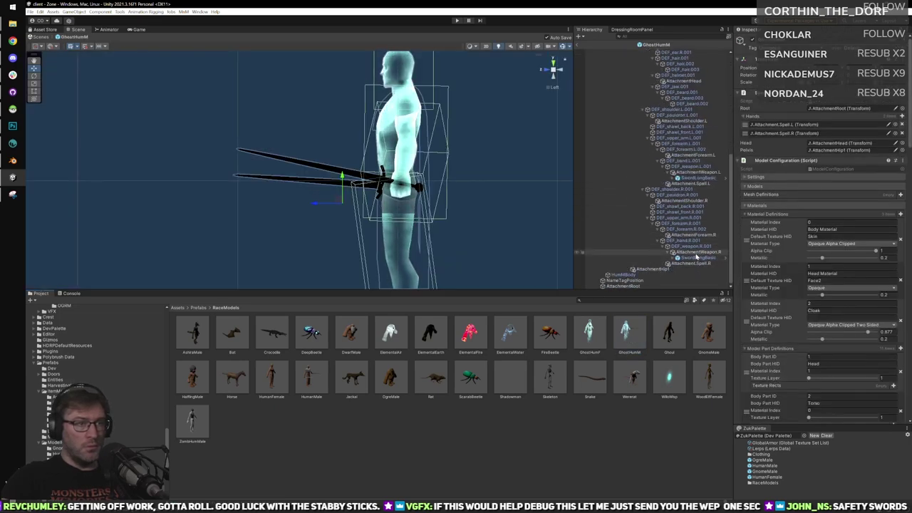
left_click(696, 252)
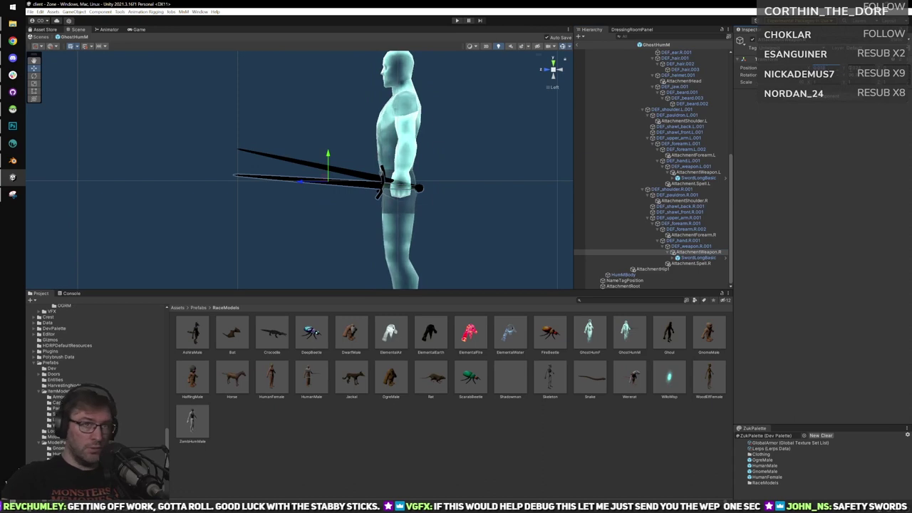
type("0")
key("Tab")
type("0")
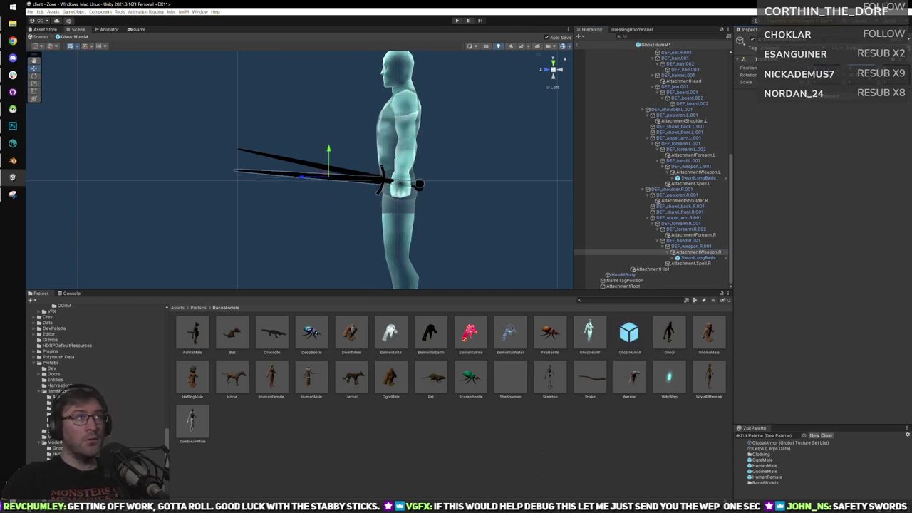
type("0")
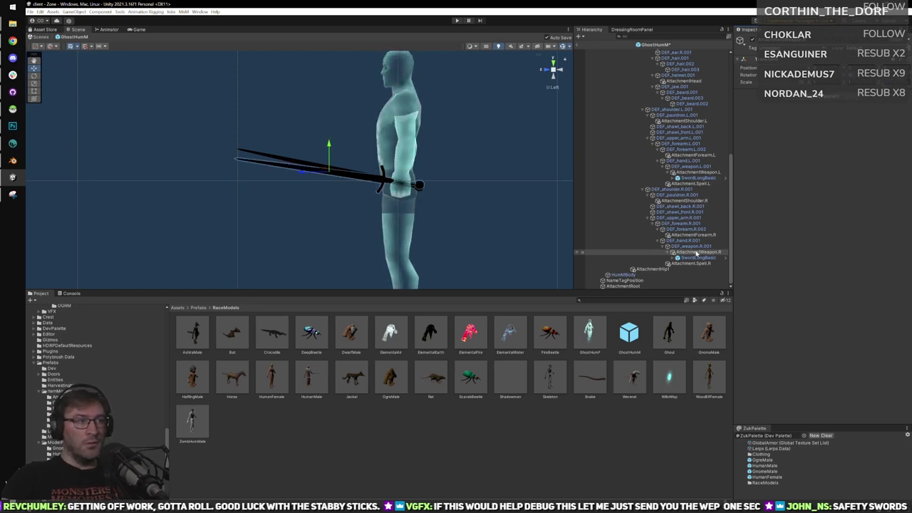
left_click(697, 173)
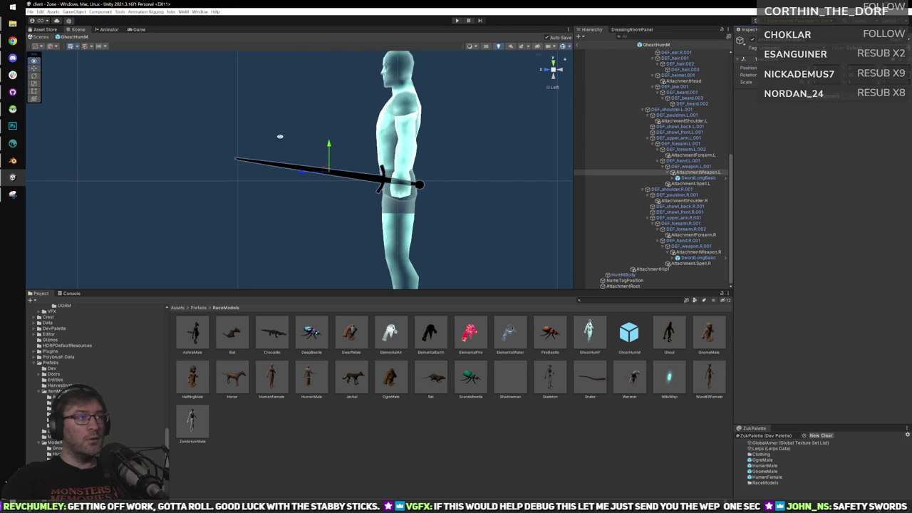
left_click_drag(280, 137, 420, 140, "alt")
Shift AttachmentWeapon.L and AttachmentWeapon.R together slightly along the global Z axis to fit the hilts in the ghost's hands.
left_click(707, 173)
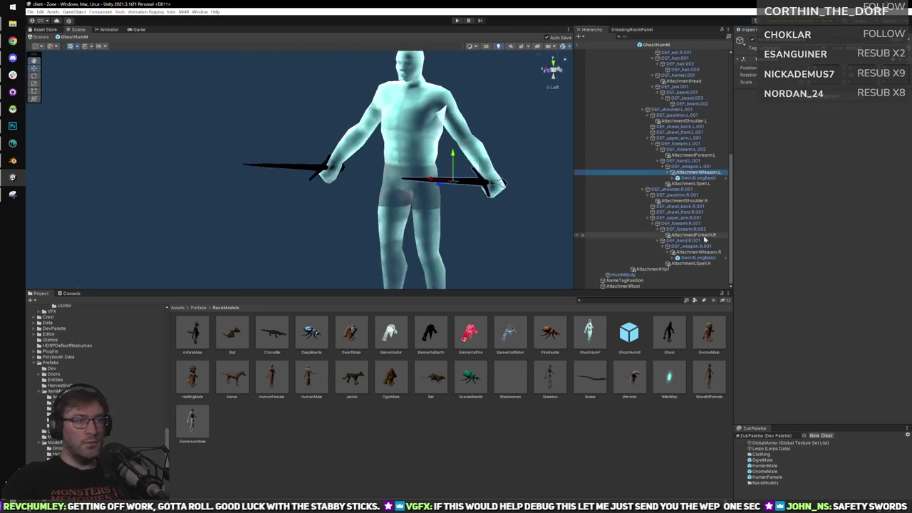
left_click(697, 252, "ctrl")
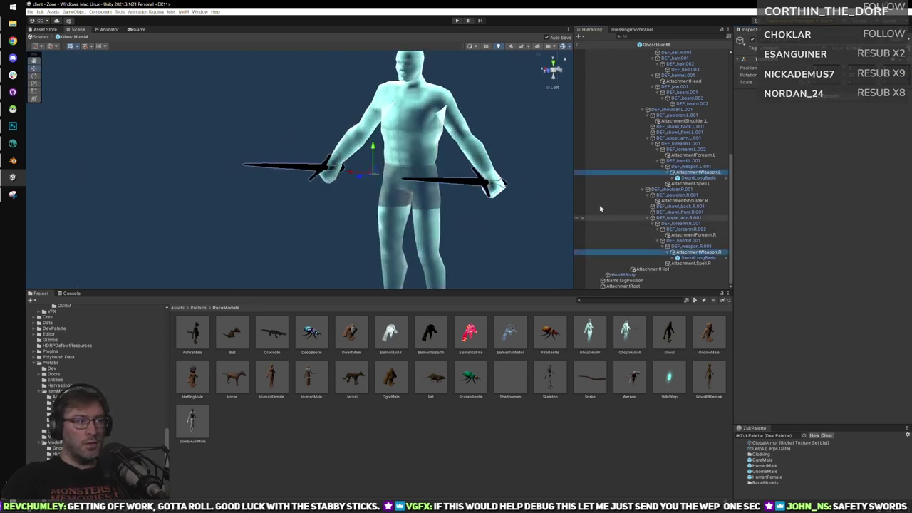
left_click(51, 46)
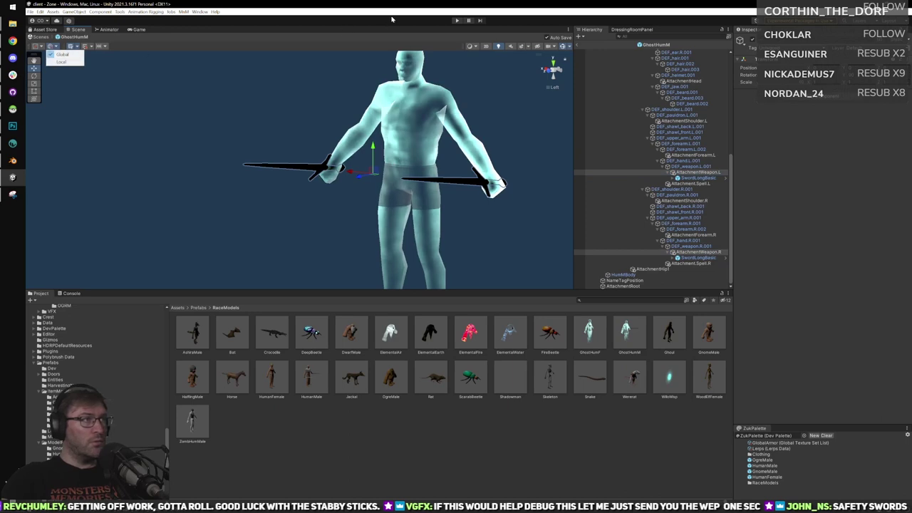
left_click(391, 19)
left_click(546, 73)
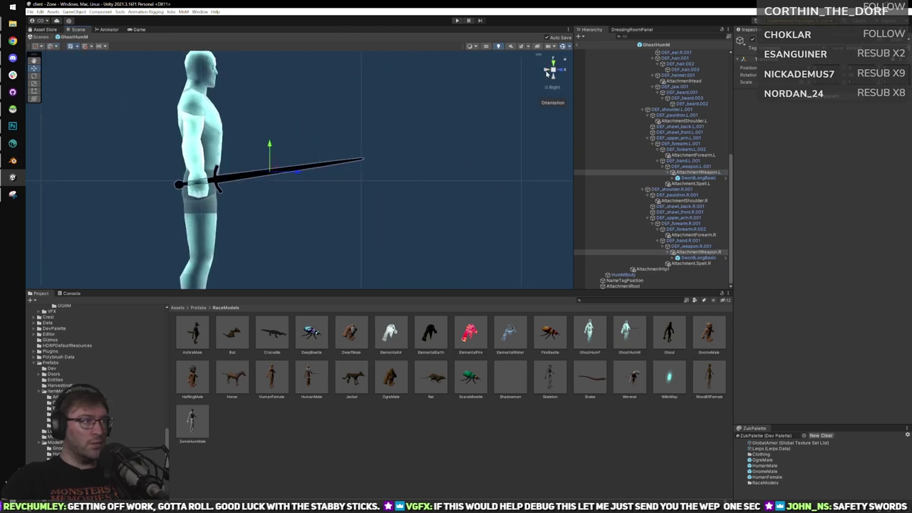
middle_click_drag(134, 141, 292, 143)
scroll(522, 160, "up", 6)
left_click_drag(522, 160, 425, 191, "alt")
left_click_drag(526, 146, 413, 190)
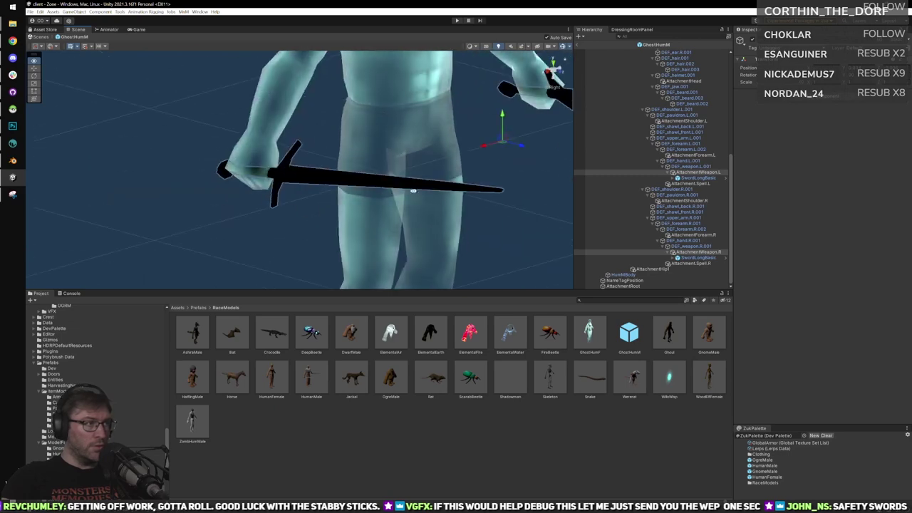
left_click_drag(550, 73, 502, 121, "alt")
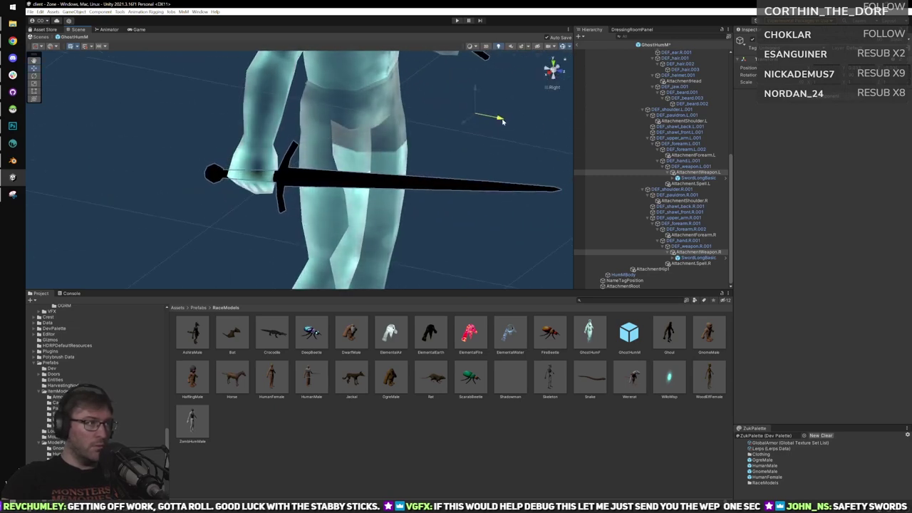
left_click_drag(528, 167, 563, 107, "alt")
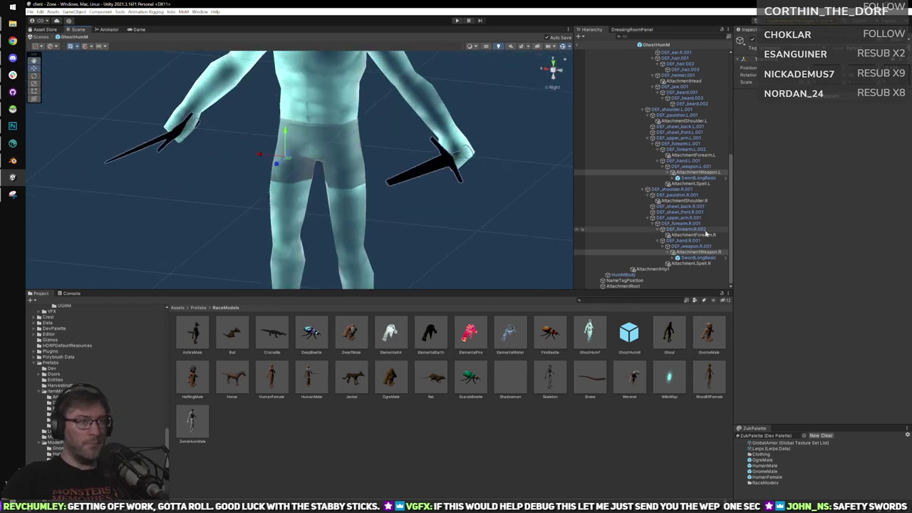
Delete the SwordLongBasic under AttachmentWeapon.R, and delete AttachmentWeapon.L together with its sword.
left_click(698, 258)
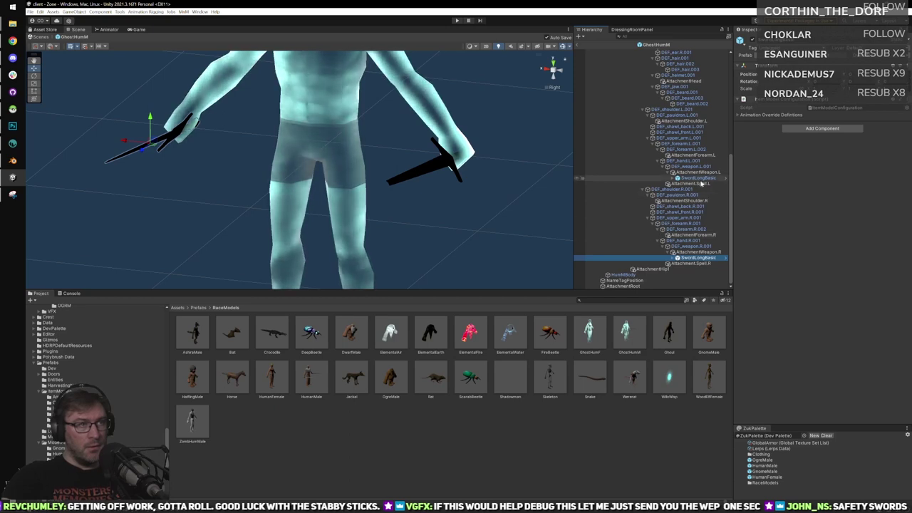
key("Delete")
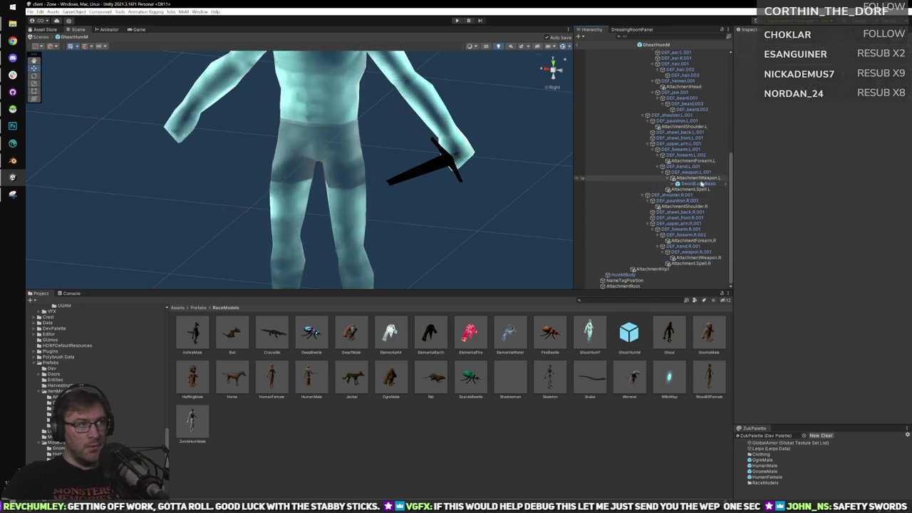
left_click(698, 178)
key("Delete")
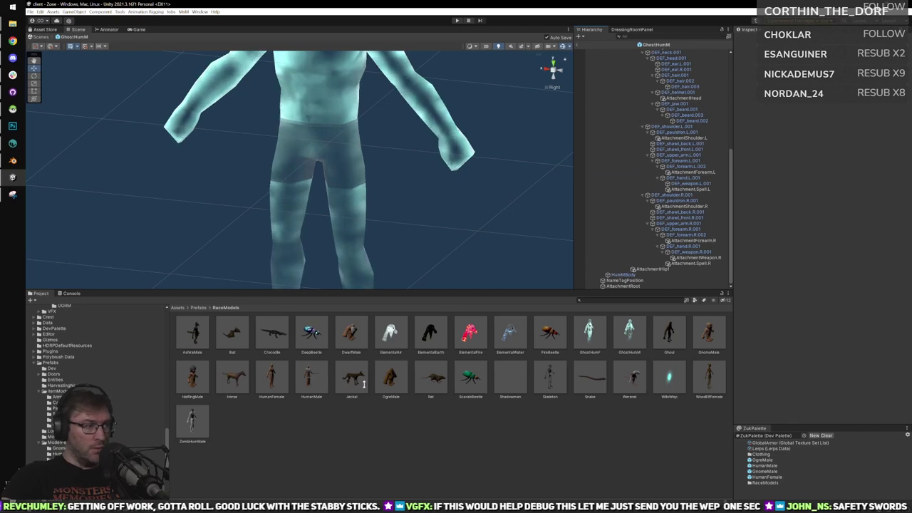
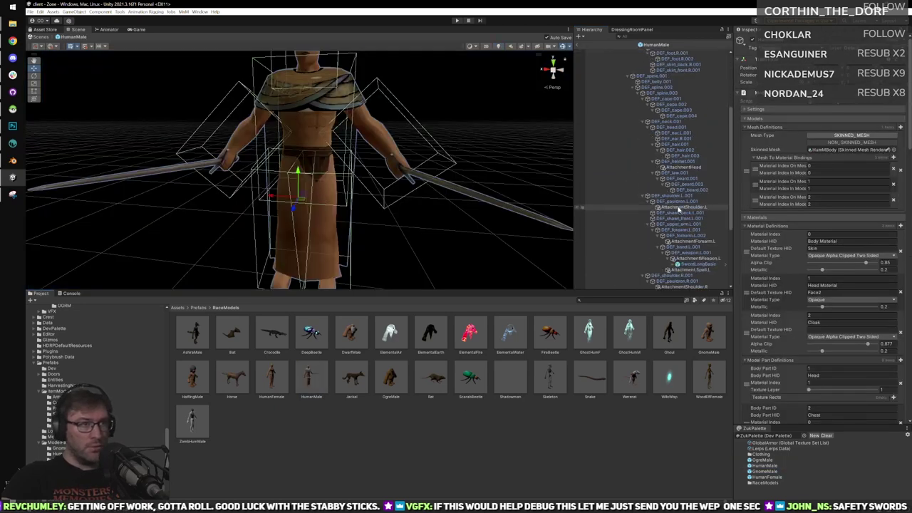
Delete the remaining SwordLongBasic test objects from the HumanMale prefab and return to the Zone scene.
key("Delete")
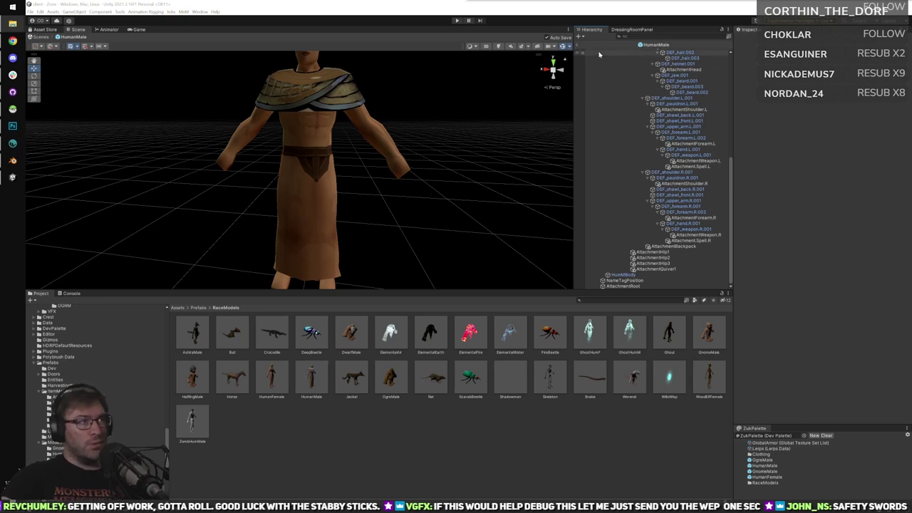
left_click(577, 46)
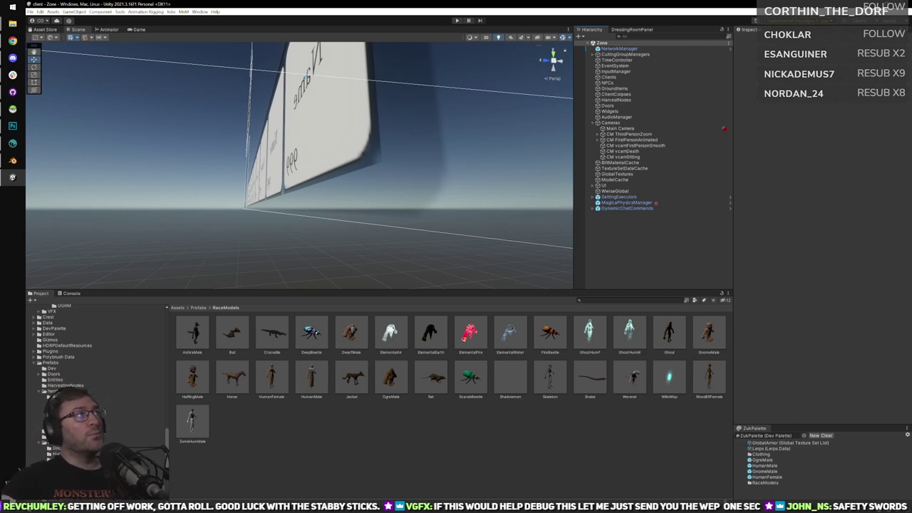
key("alt+Tab")
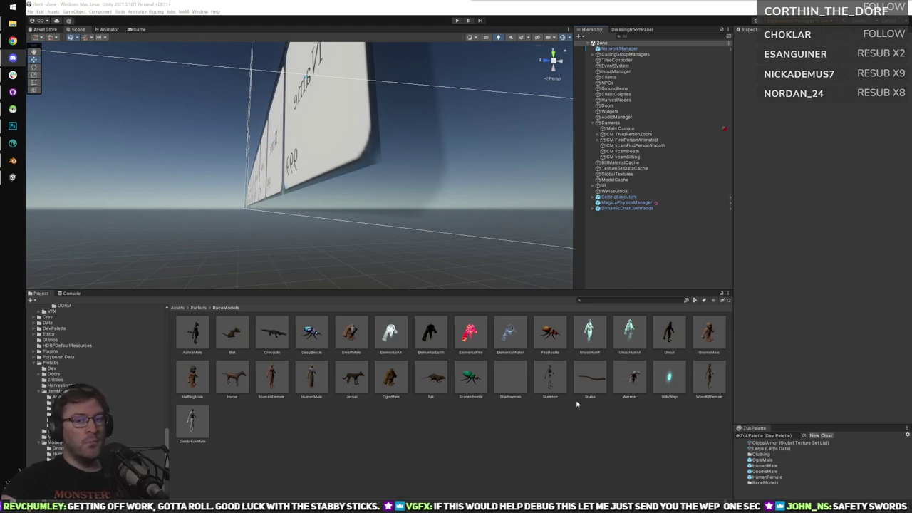
key("alt+Tab")
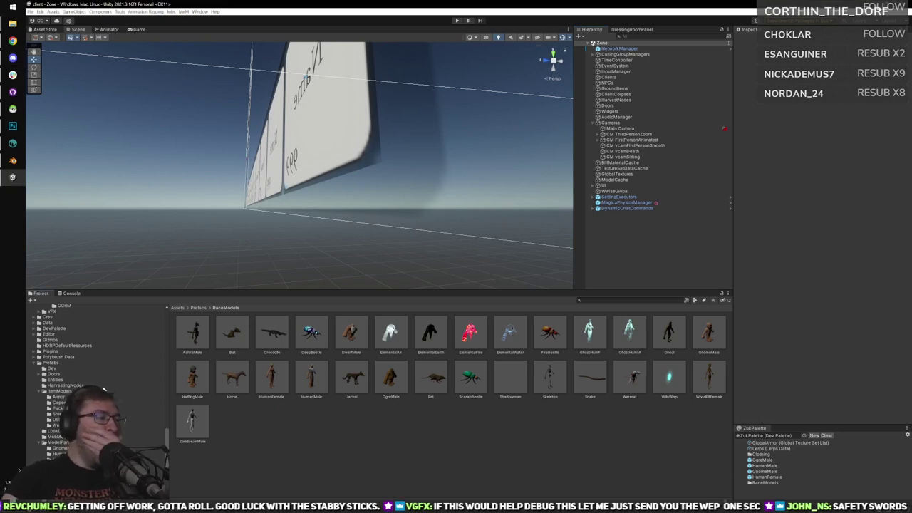
Browse the project folders for the item assets and open the Hands folder under Art/Models/Items.
left_click(99, 397)
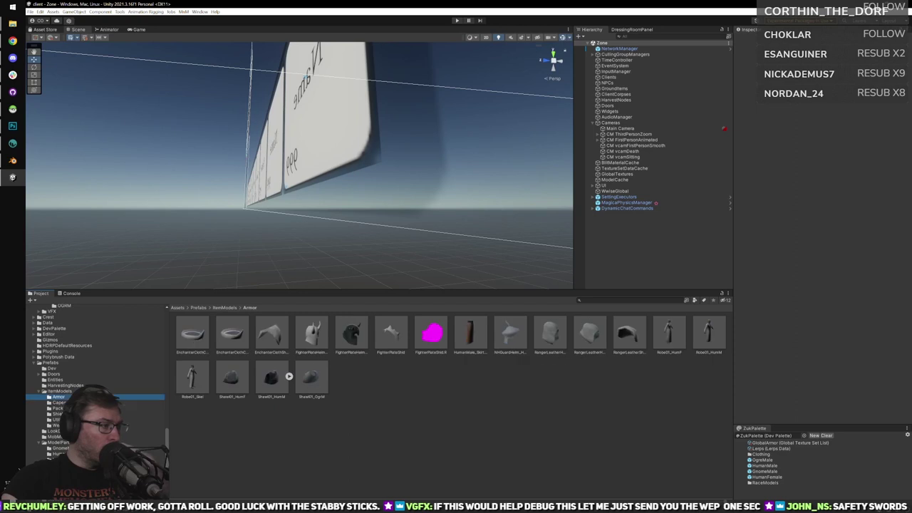
scroll(100, 385, "down", 10)
scroll(64, 357, "up", 5)
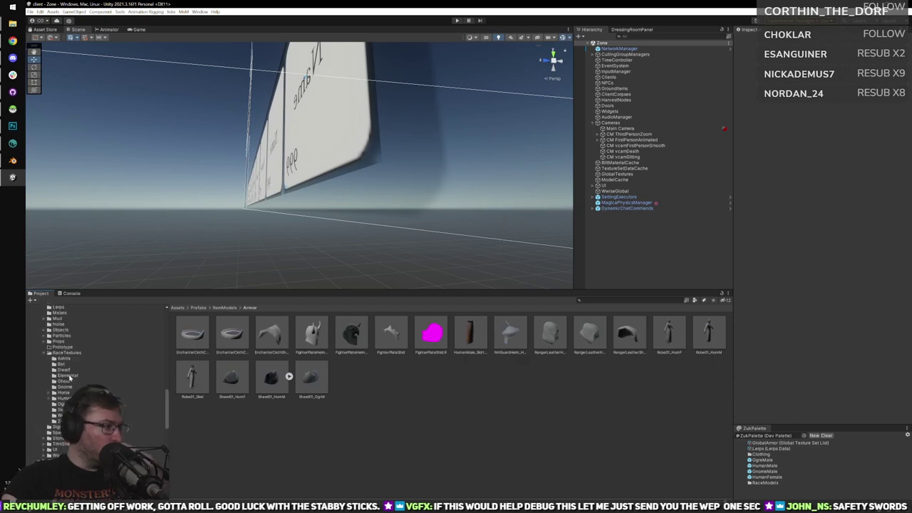
scroll(69, 379, "up", 3)
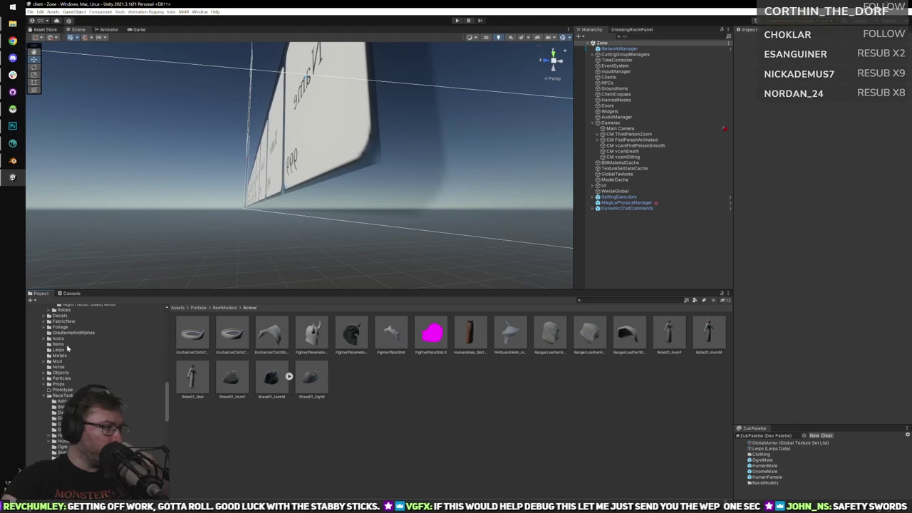
left_click(67, 345)
scroll(67, 347, "up", 3)
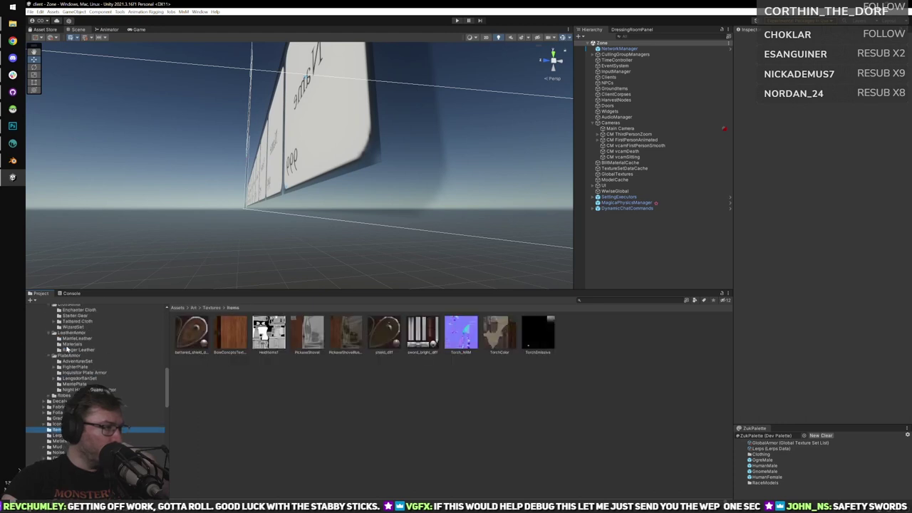
scroll(69, 352, "down", 5)
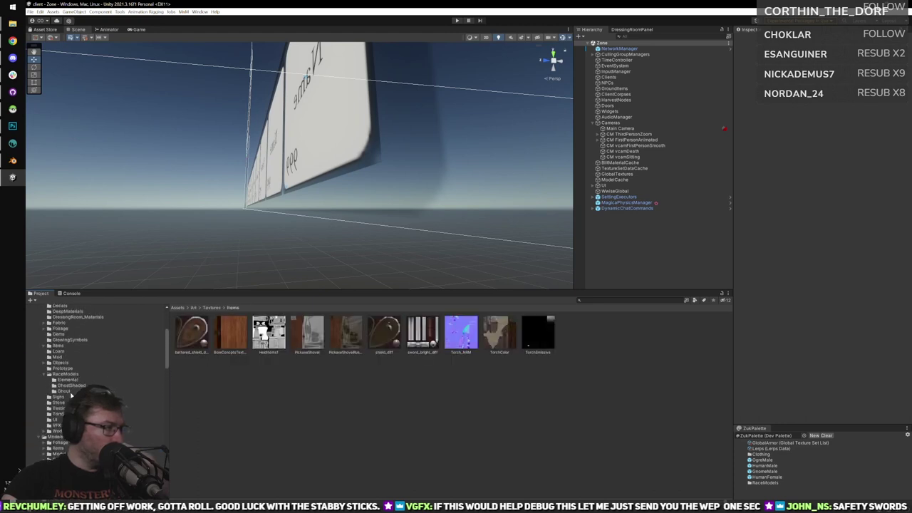
left_click(193, 308)
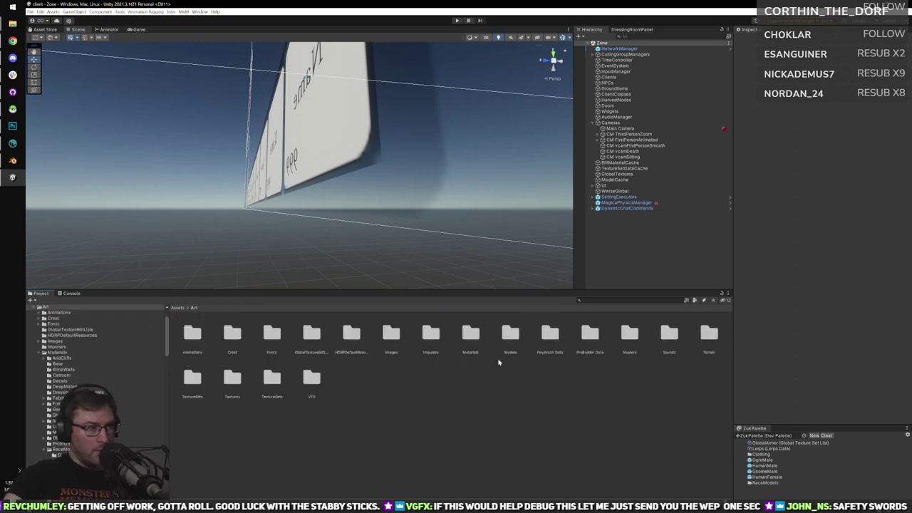
double_click(507, 334)
double_click(230, 333)
double_click(230, 333)
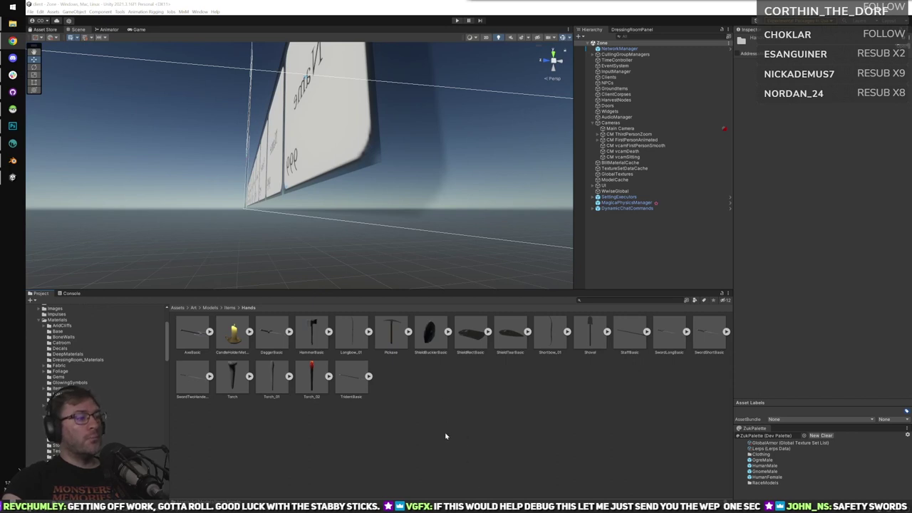
left_click(12, 143)
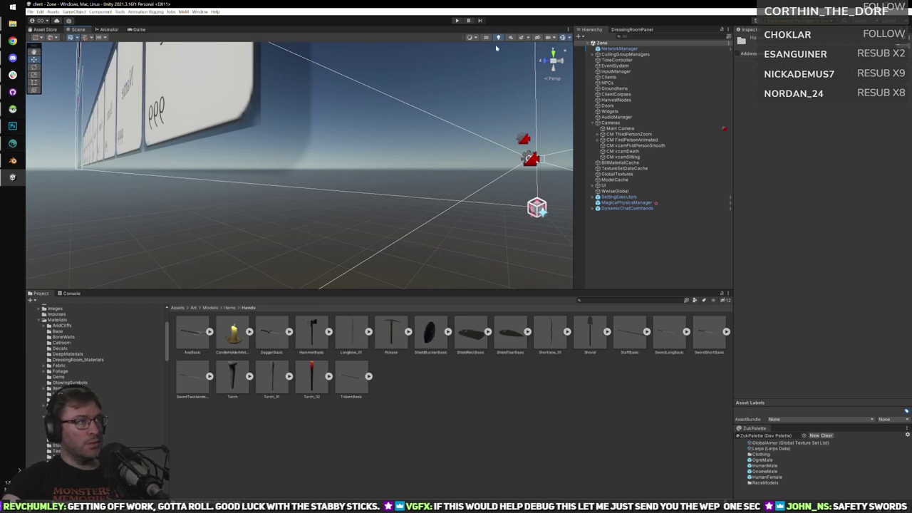
left_click(458, 20)
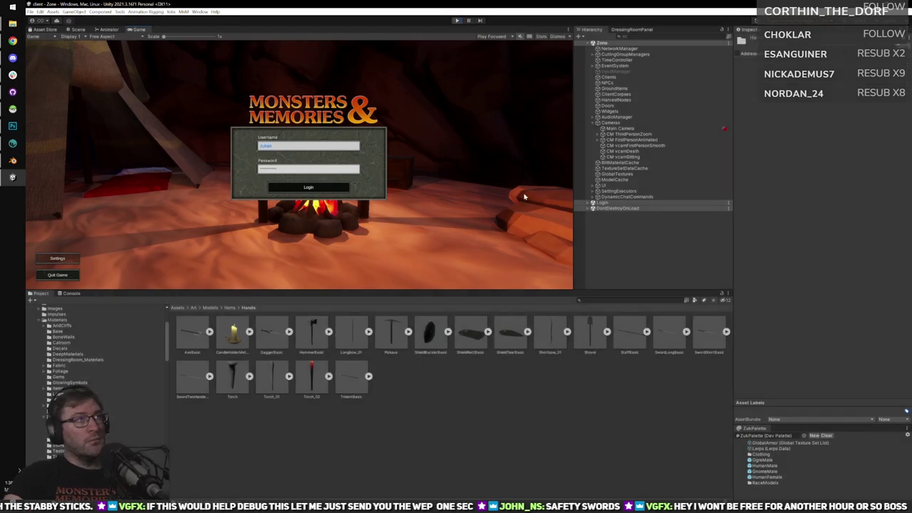
key("ctrl+p")
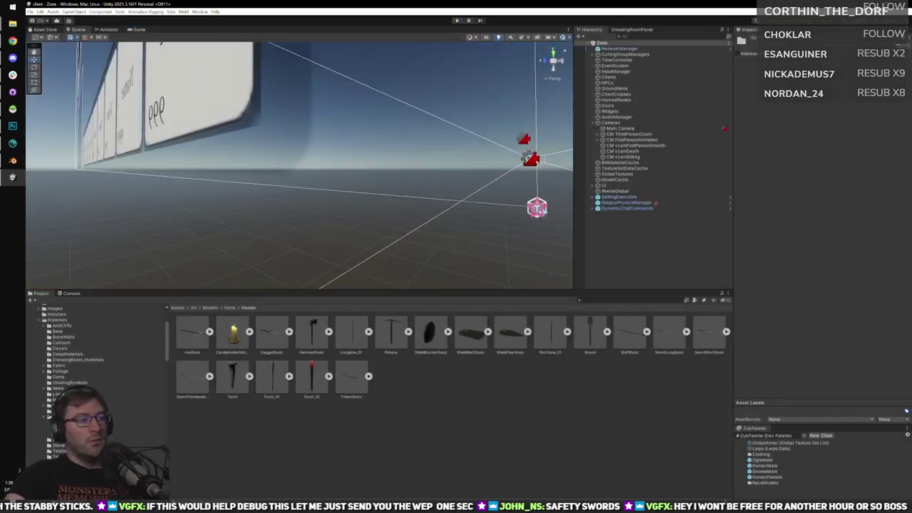
Find the RaceModels prefab folder in the project and open the GhostHumM prefab.
scroll(99, 341, "down", 10)
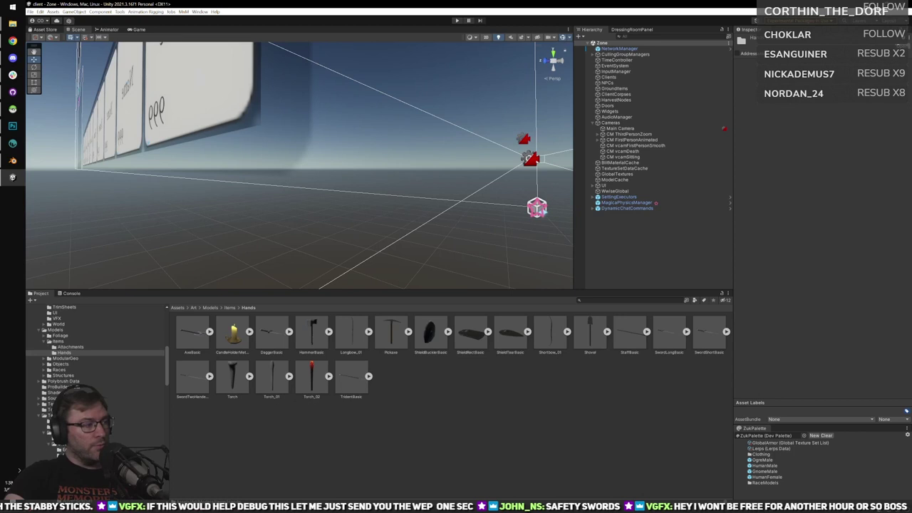
scroll(99, 356, "down", 3)
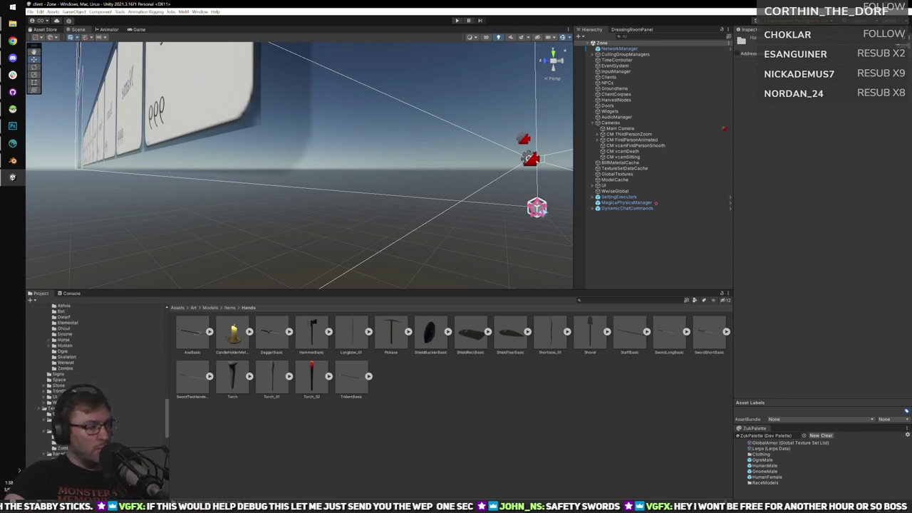
scroll(100, 342, "down", 3)
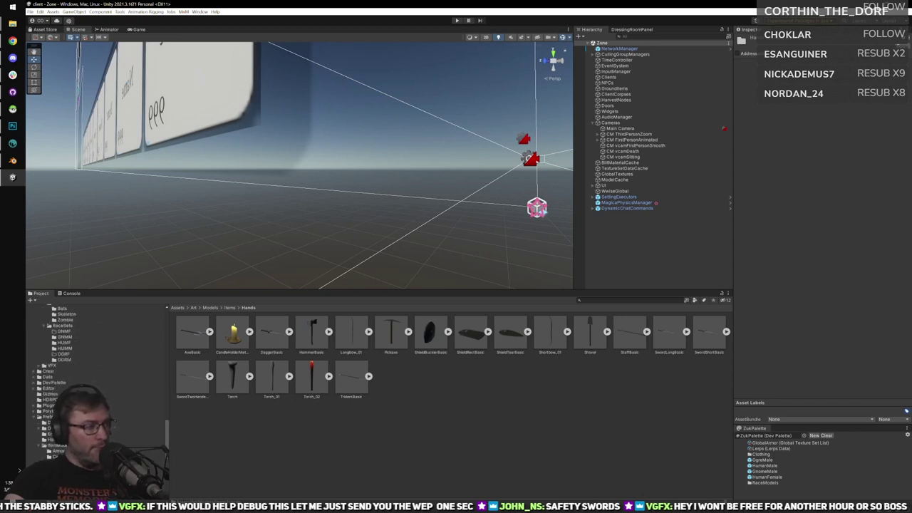
scroll(100, 356, "down", 5)
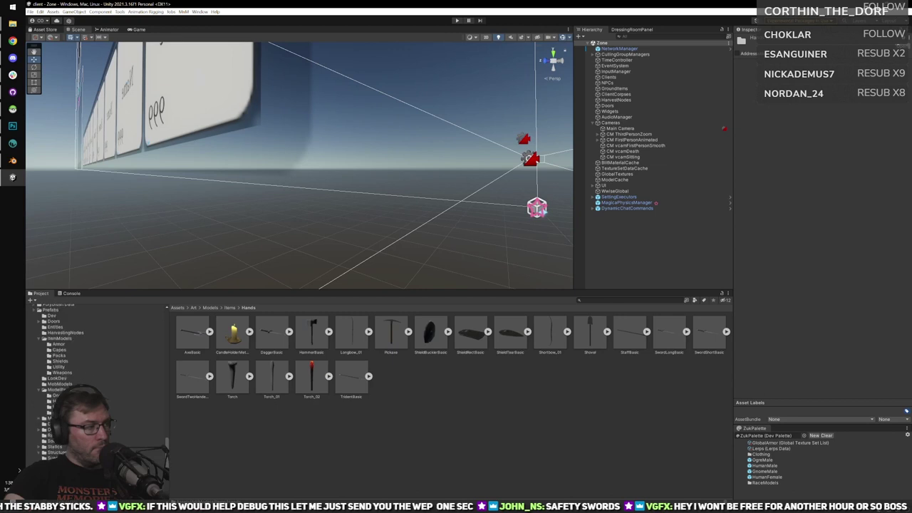
scroll(100, 356, "down", 4)
left_click(60, 424)
scroll(99, 356, "up", 8)
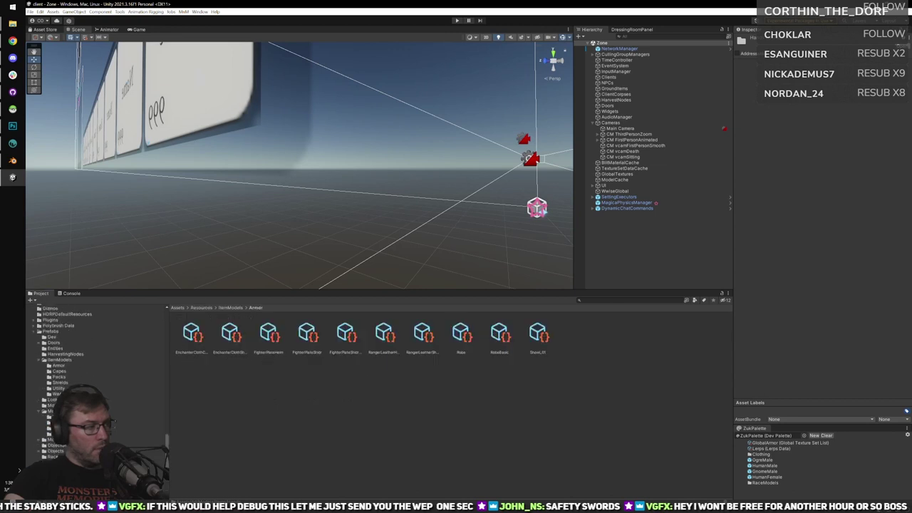
scroll(100, 371, "up", 5)
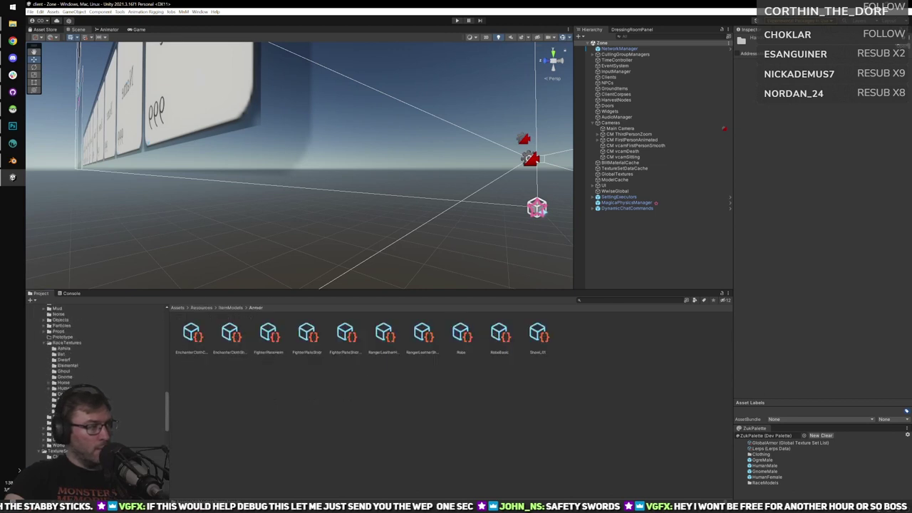
left_click(741, 464)
left_click(759, 483)
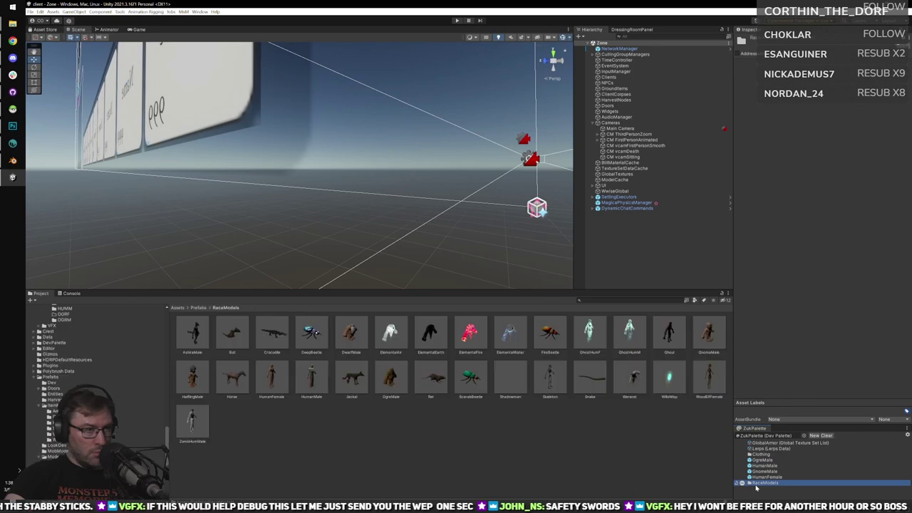
double_click(631, 332)
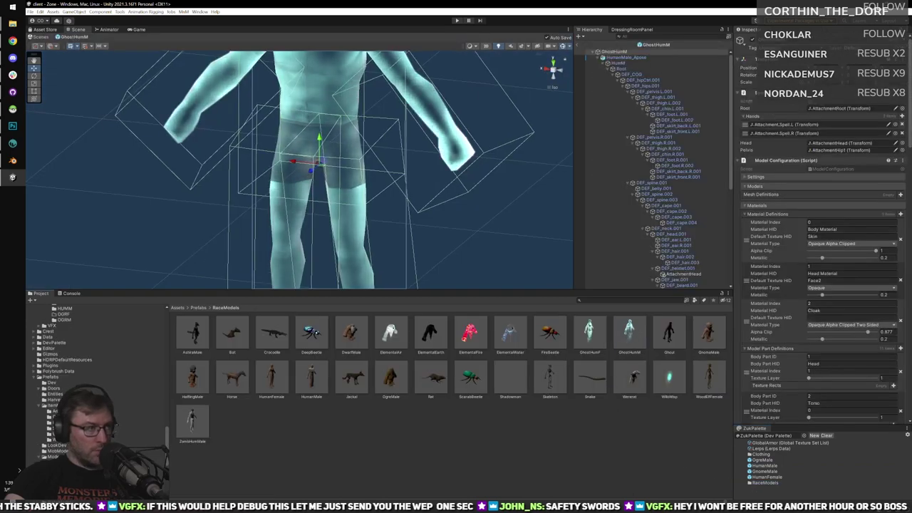
Add a ShieldTearBasic from the ItemModels Shields folder under both AttachmentForearm.R and AttachmentForearm.L.
left_click(61, 410)
left_click(61, 422)
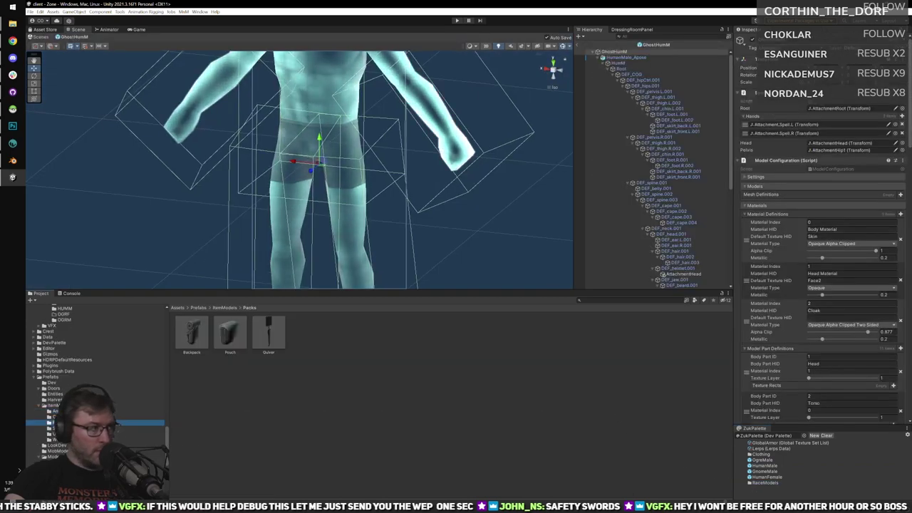
left_click(62, 428)
left_click_drag(268, 333, 710, 246)
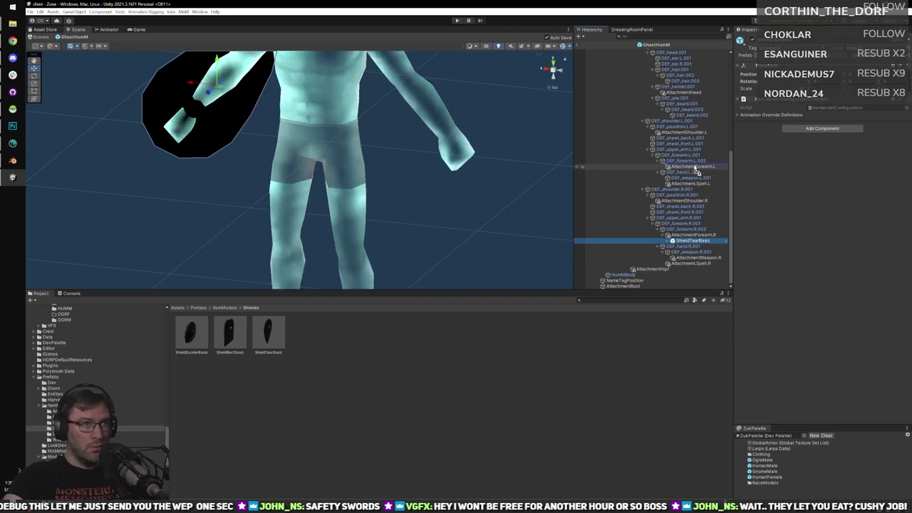
left_click_drag(691, 168, 691, 169)
Reorient the shield on AttachmentForearm.L by entering 0 in its Transform, and turn off the scene lighting.
middle_click_drag(452, 163, 443, 206)
scroll(461, 222, "up", 2)
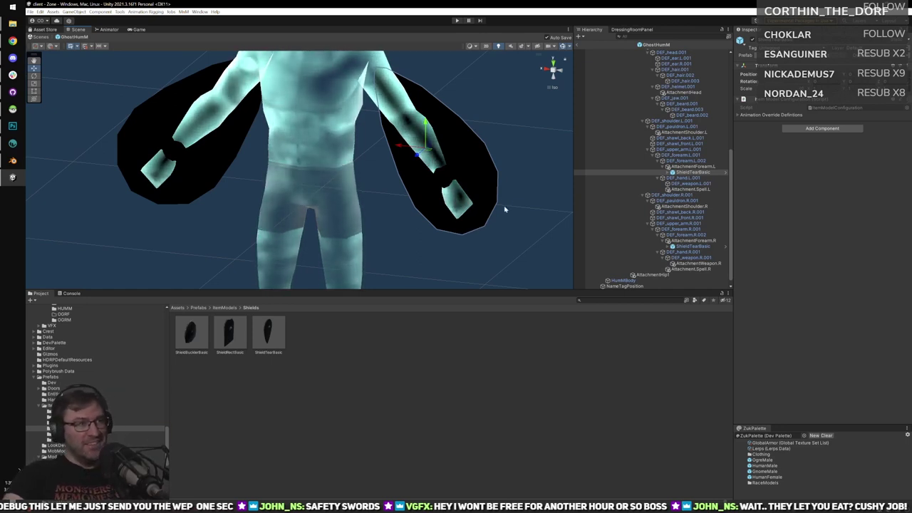
middle_click_drag(501, 182, 486, 200)
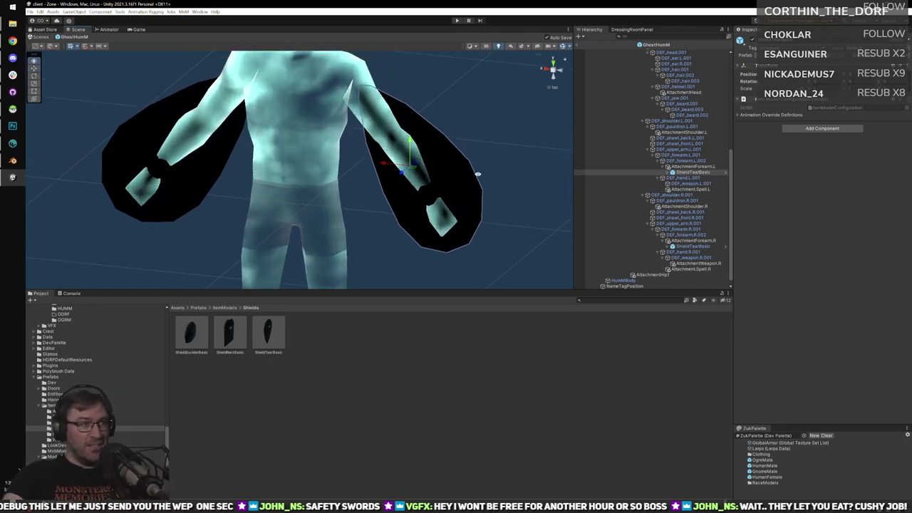
left_click(704, 167)
left_click_drag(490, 189, 440, 191, "alt")
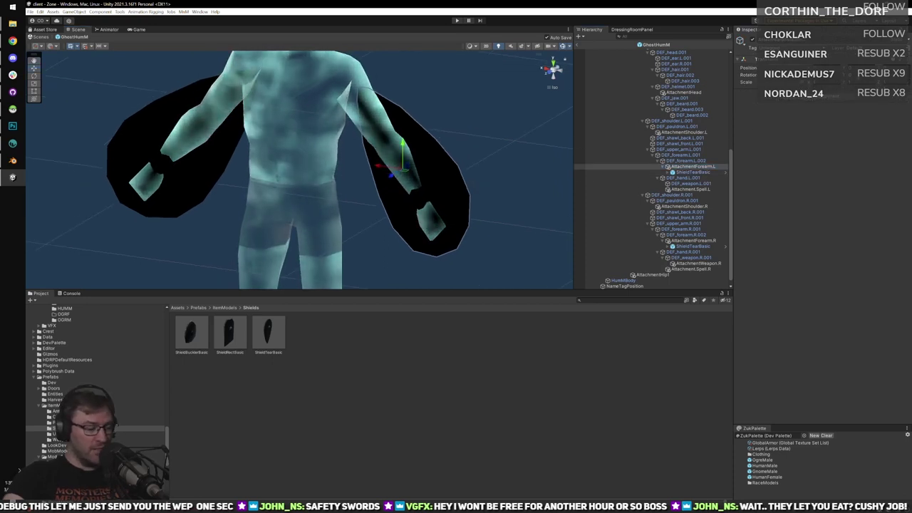
key("ctrl+z")
type("0")
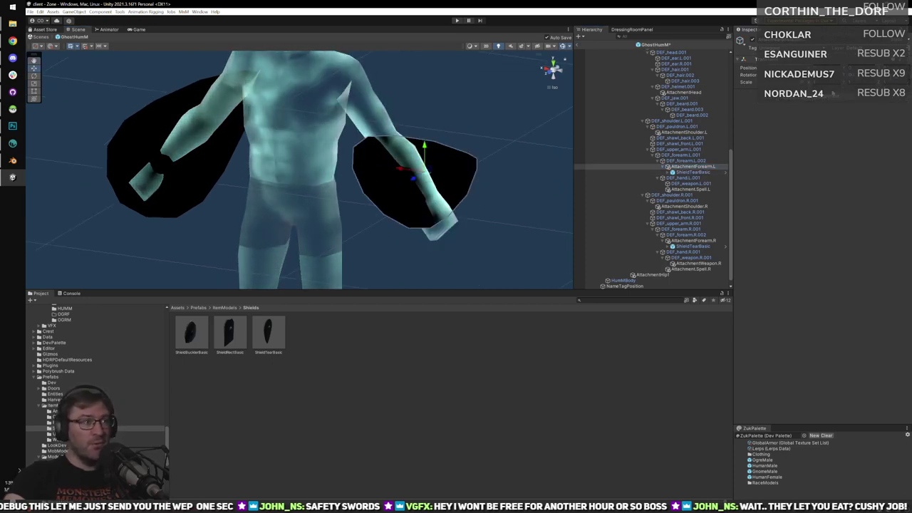
left_click(499, 45)
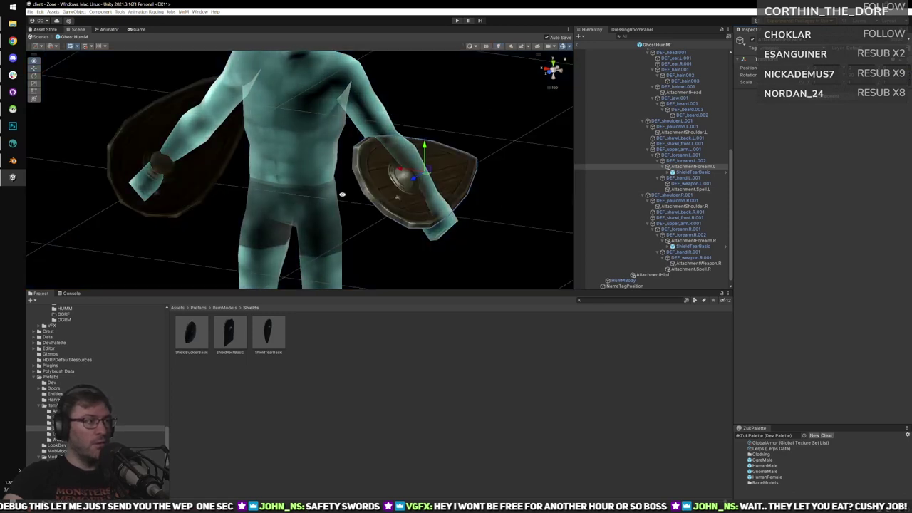
left_click_drag(342, 195, 400, 191, "alt")
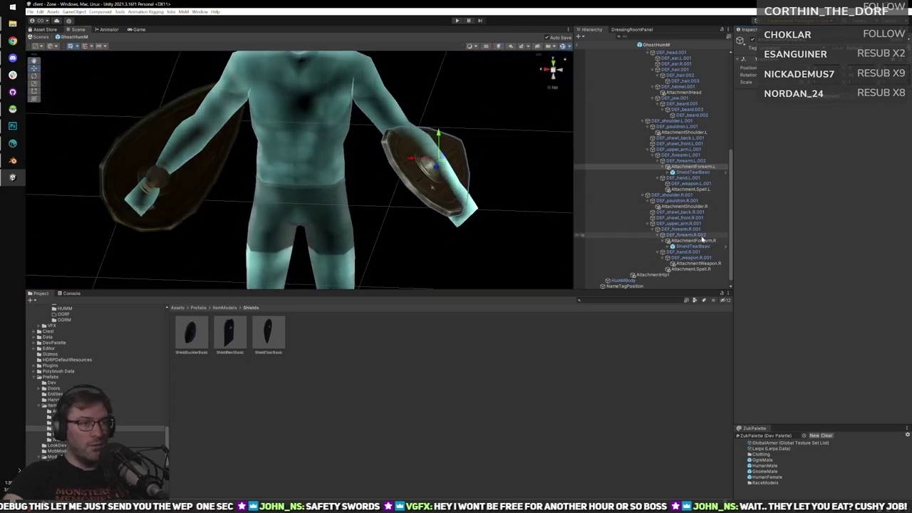
Adjust AttachmentForearm.R's Rotation values to turn its shield along the forearm, matching the opposite arm.
left_click(694, 240)
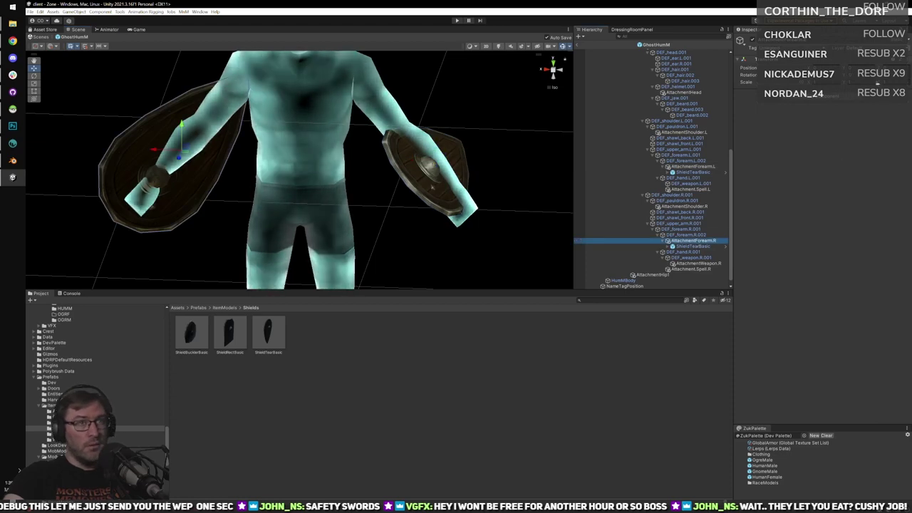
left_click_drag(844, 75, 390, 176)
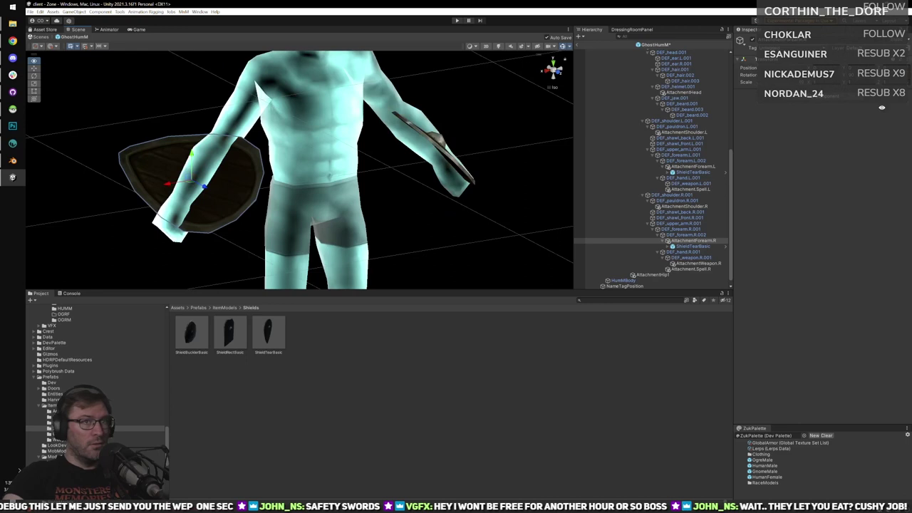
middle_click_drag(378, 162, 410, 164)
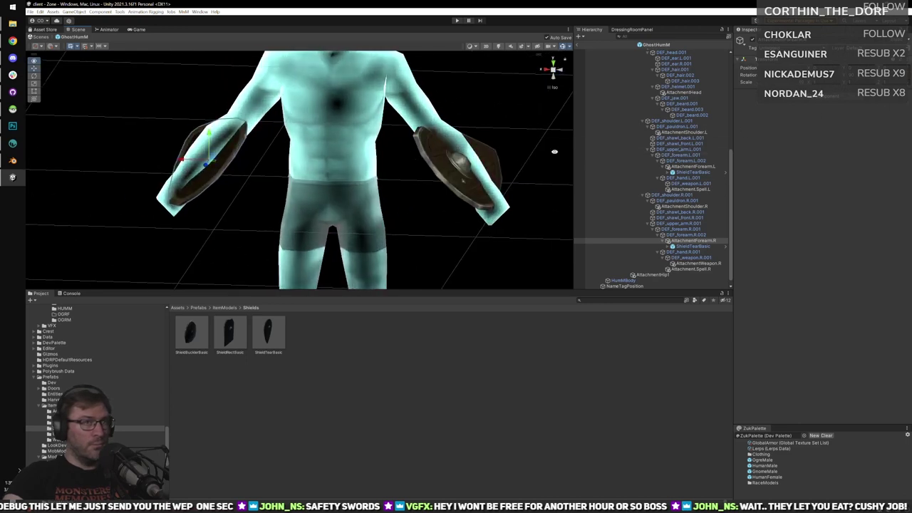
left_click_drag(879, 75, 896, 80)
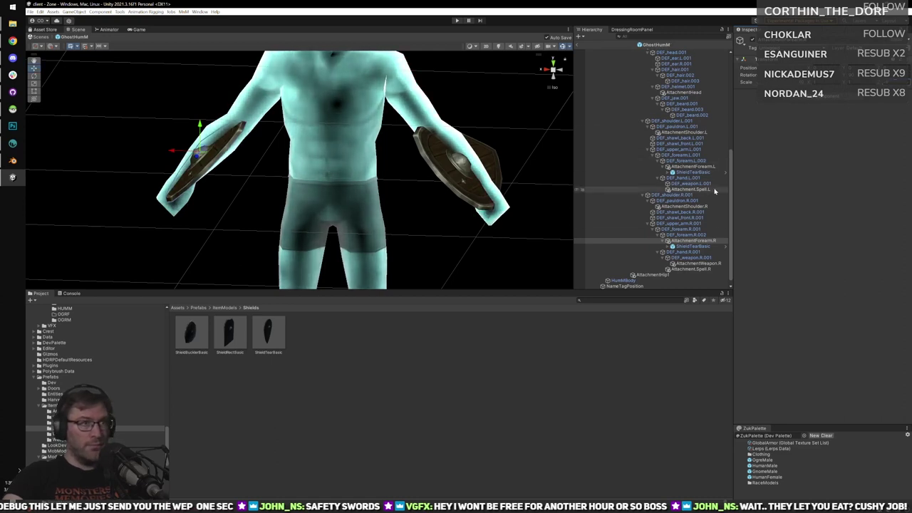
Select AttachmentForearm.L and AttachmentForearm.R together for a joint adjustment.
left_click(691, 166)
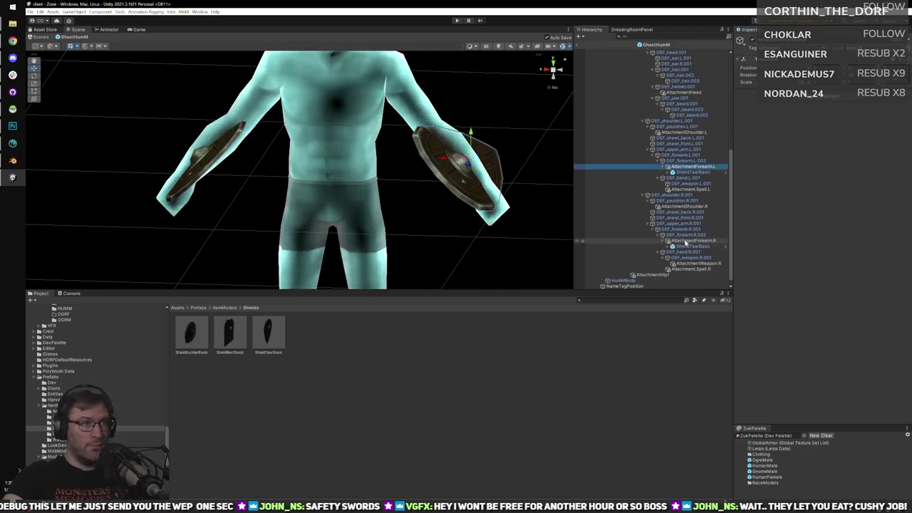
left_click(690, 240, "shift")
left_click(691, 240)
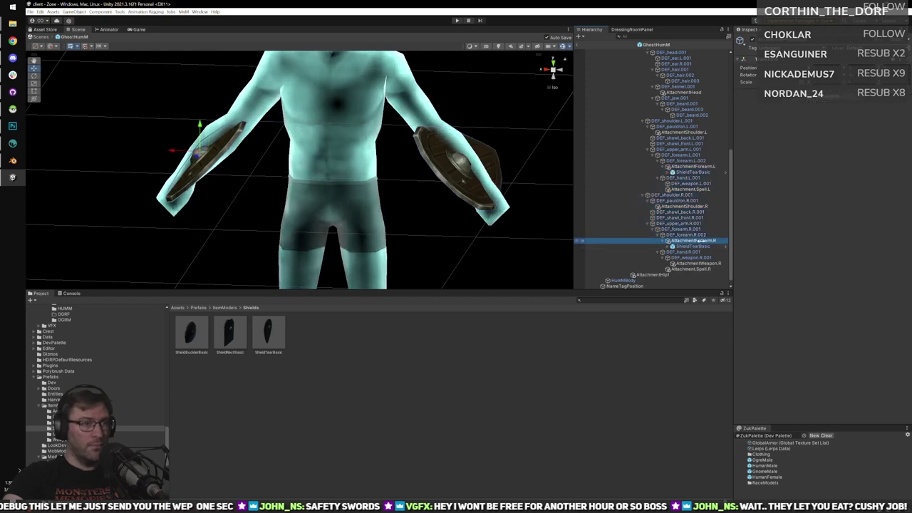
left_click(691, 166, "ctrl")
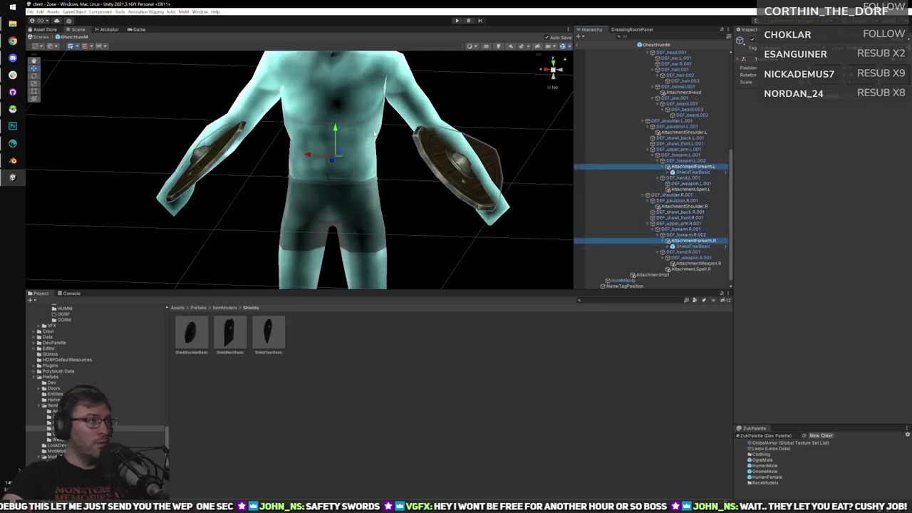
Raise both forearm attachments together so the two tear shields sit higher on the forearms, checking from the front.
left_click_drag(336, 130, 341, 128)
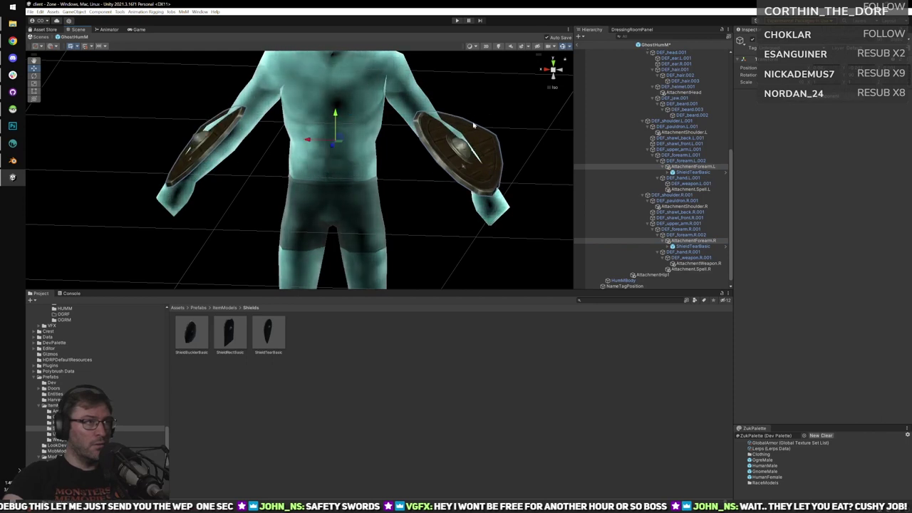
left_click(545, 70)
left_click(560, 70)
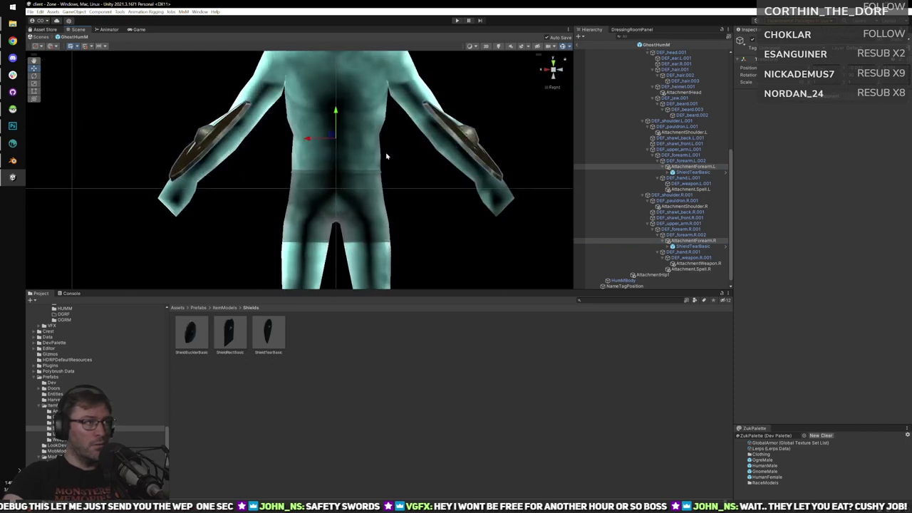
Try to move AttachmentForearm.L sideways away from the body, and undo the move.
scroll(418, 149, "up", 3)
left_click(693, 168)
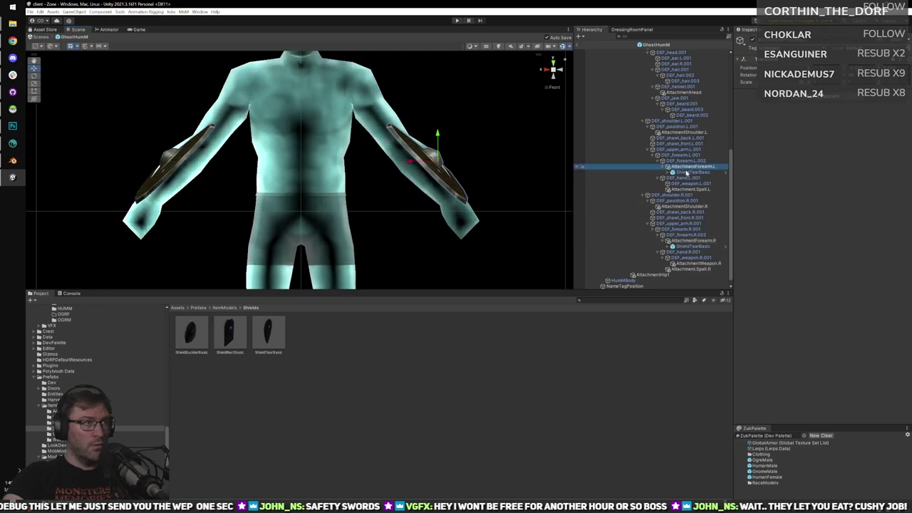
left_click_drag(408, 162, 426, 163)
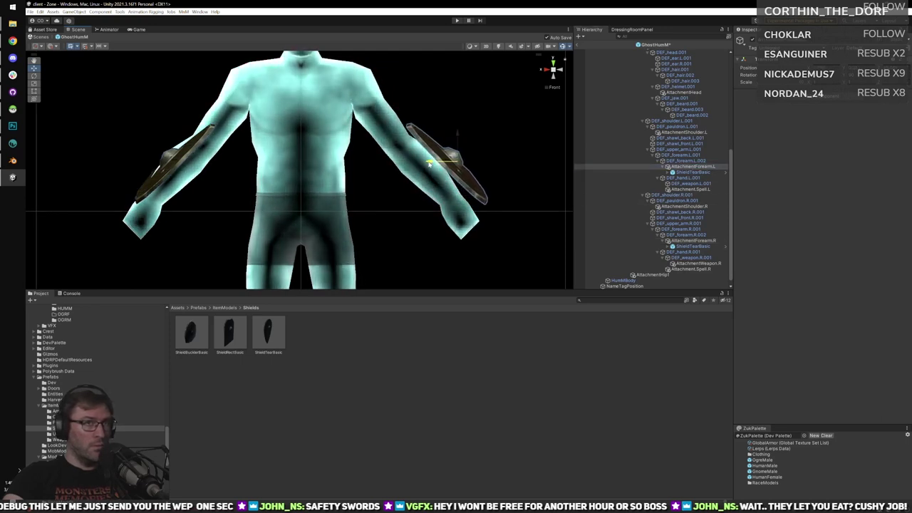
left_click_drag(431, 162, 436, 161)
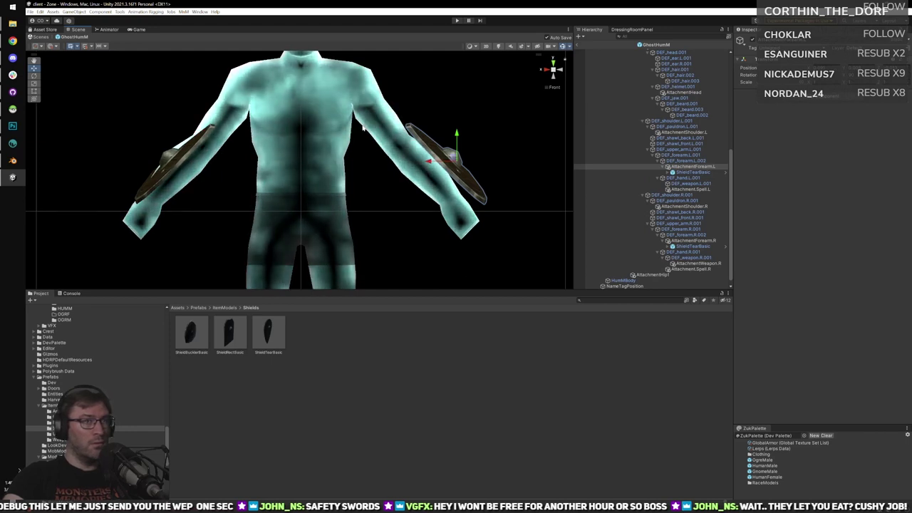
key("ctrl+z")
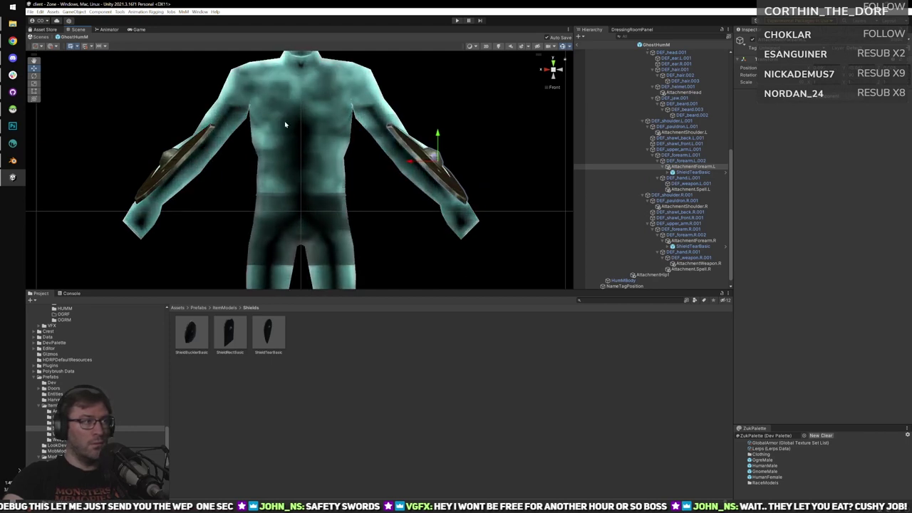
key("ctrl+z")
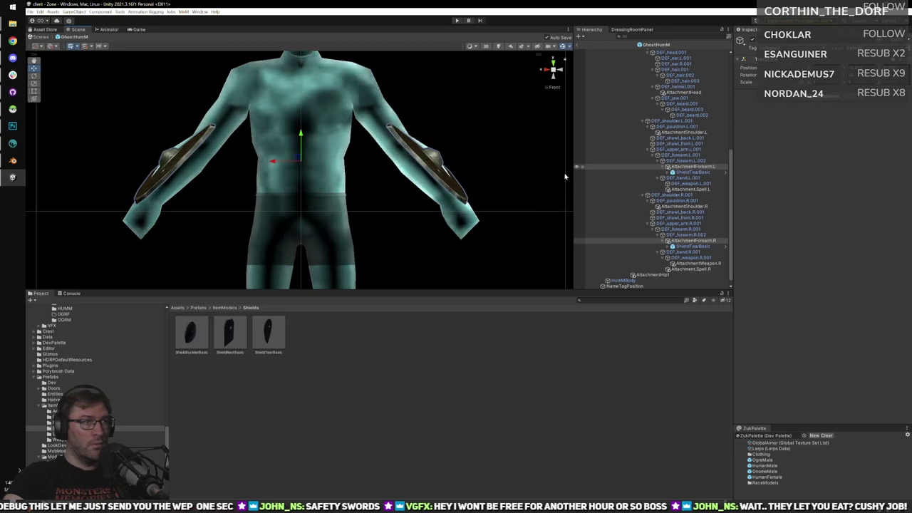
left_click(691, 240)
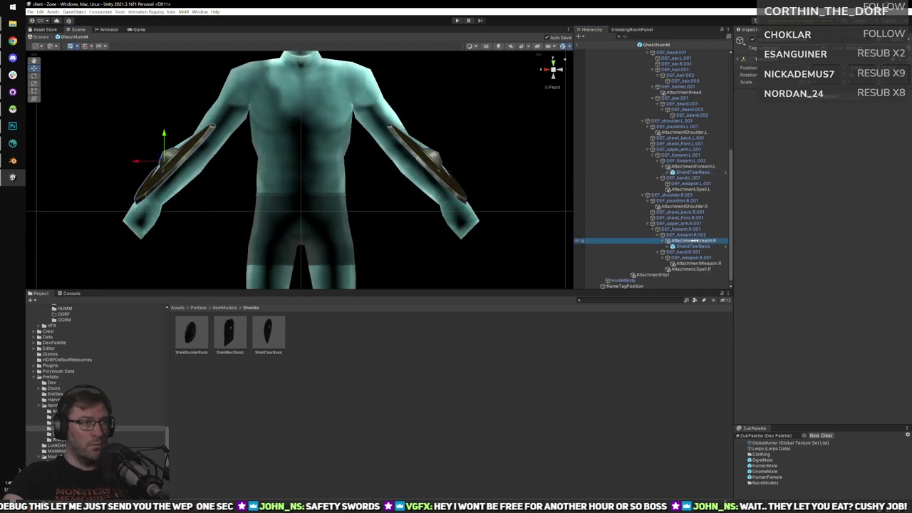
left_click(689, 166)
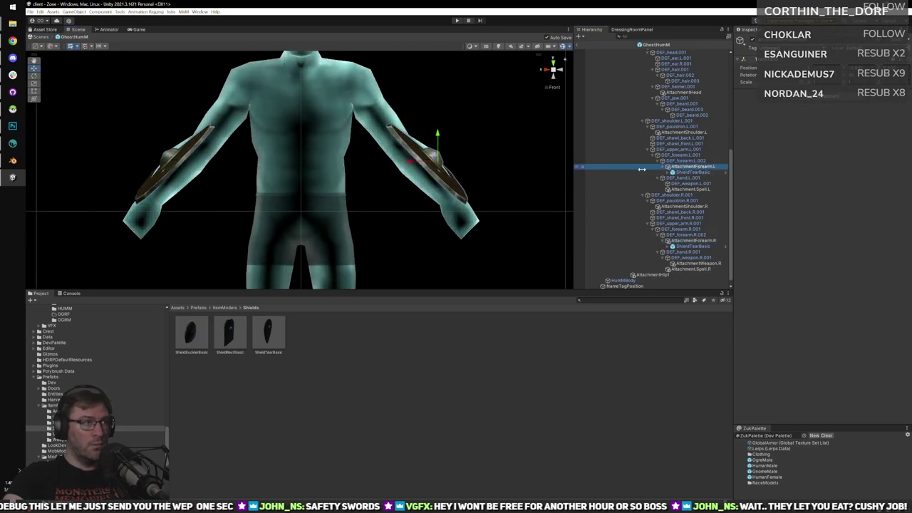
left_click(53, 47)
left_click(63, 61)
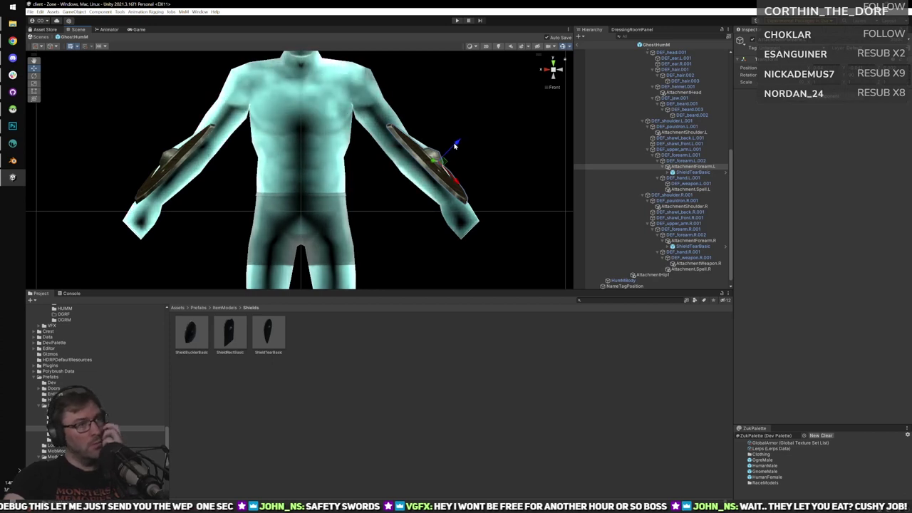
left_click(54, 45)
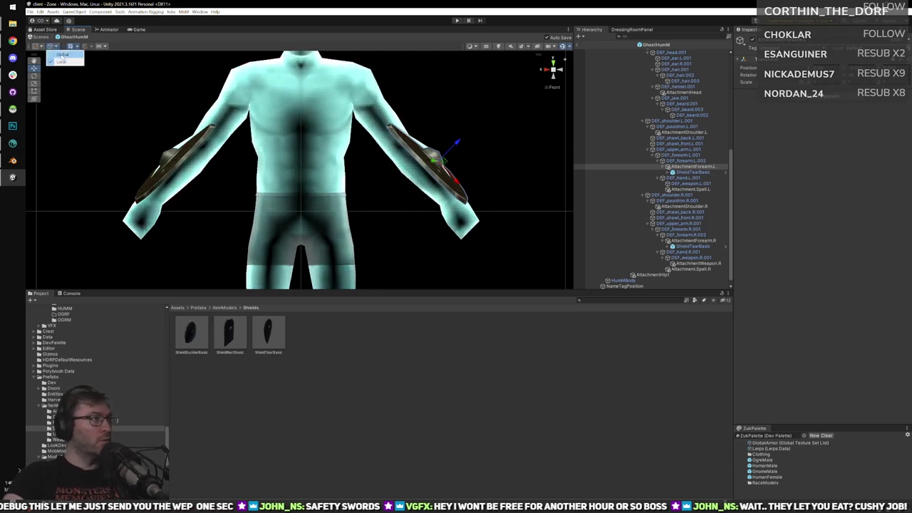
left_click(62, 55)
Shift AttachmentForearm.L and AttachmentForearm.R together along the X axis until the left shield sits on the outside of its forearm.
left_click_drag(469, 132, 495, 162, "alt")
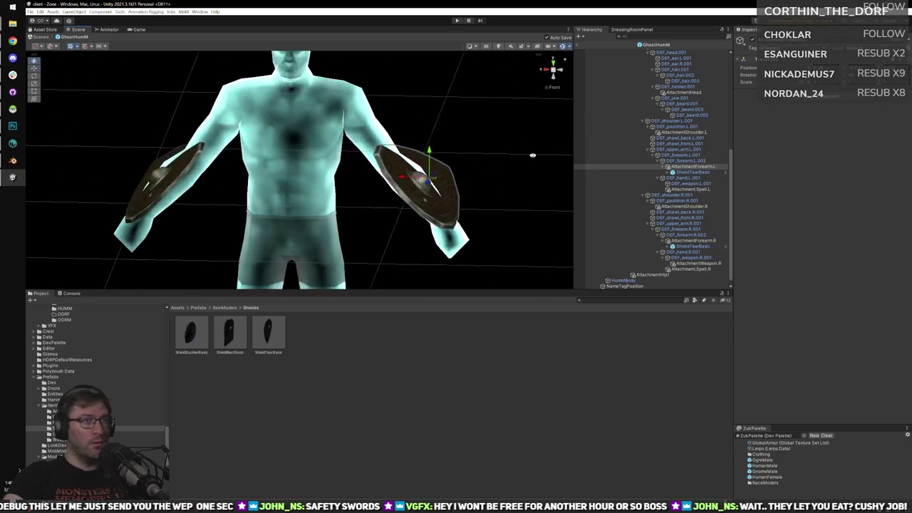
left_click_drag(808, 68, 809, 67)
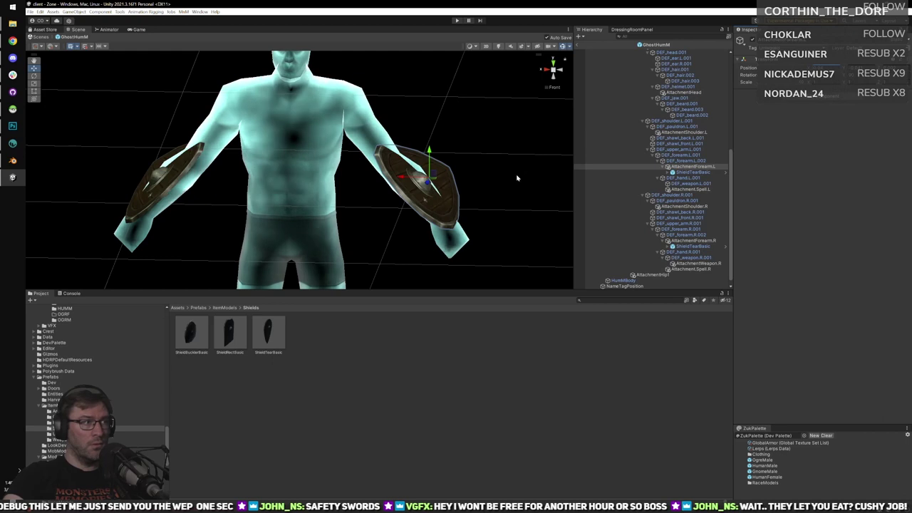
left_click(550, 72)
left_click(561, 71)
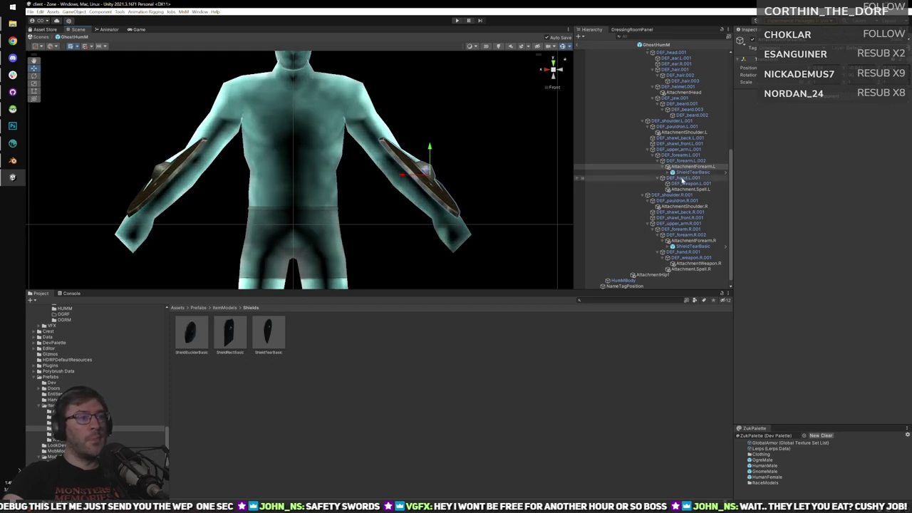
left_click(695, 241)
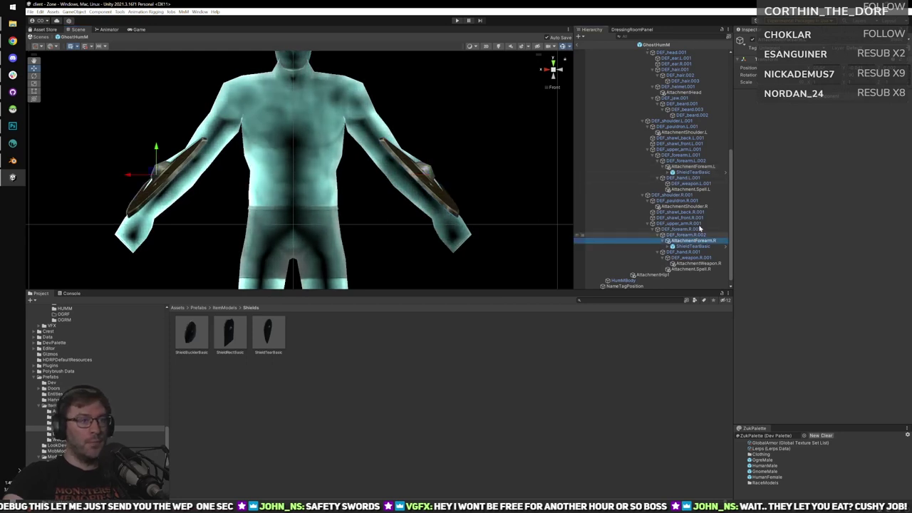
left_click(691, 167, "ctrl")
left_click_drag(265, 174, 280, 177)
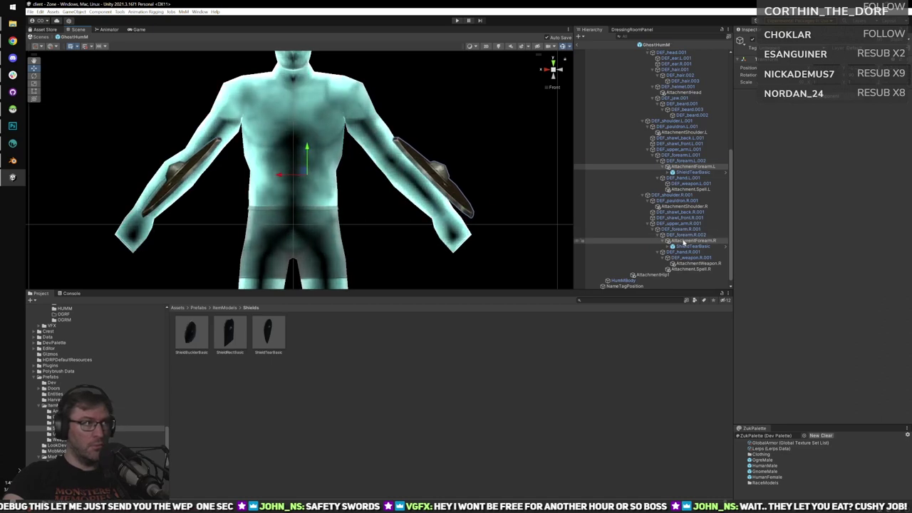
Try setting one position value of AttachmentForearm.R to 0, and undo the change.
left_click(685, 240)
left_click(826, 68)
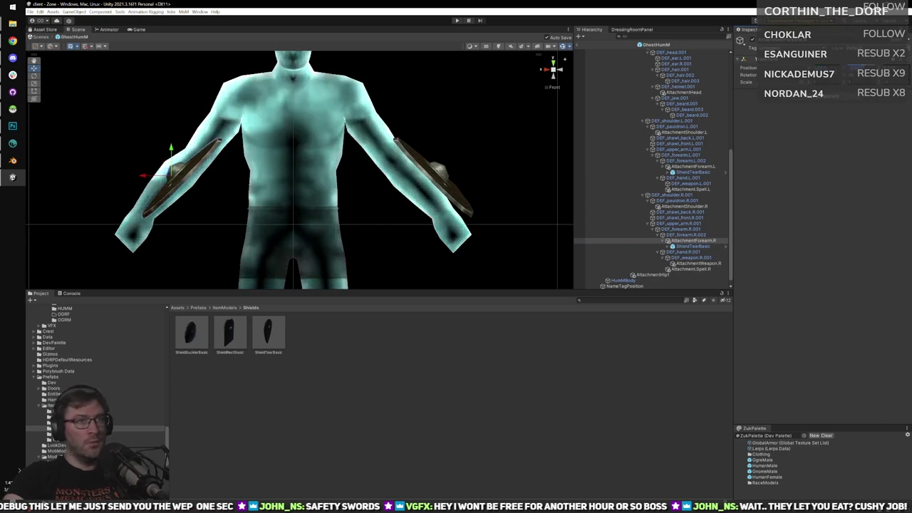
type("0")
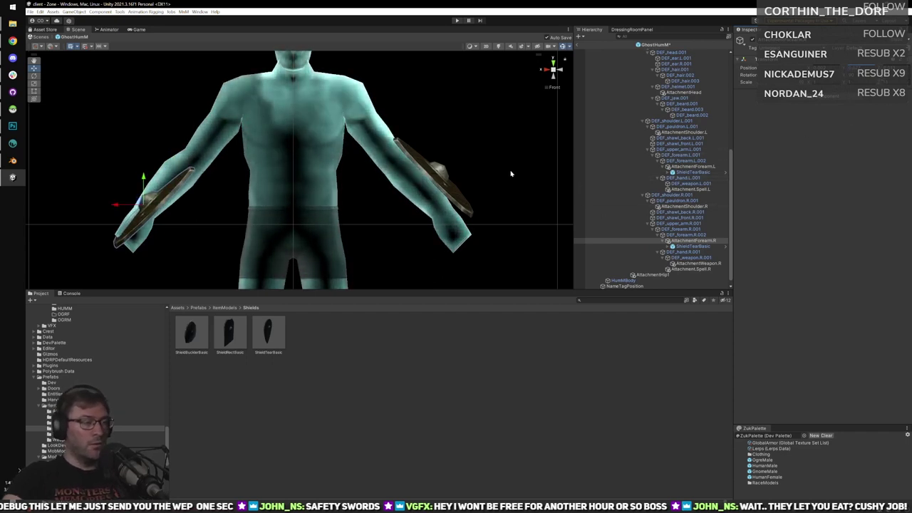
key("ctrl+z")
key("ctrl+z")
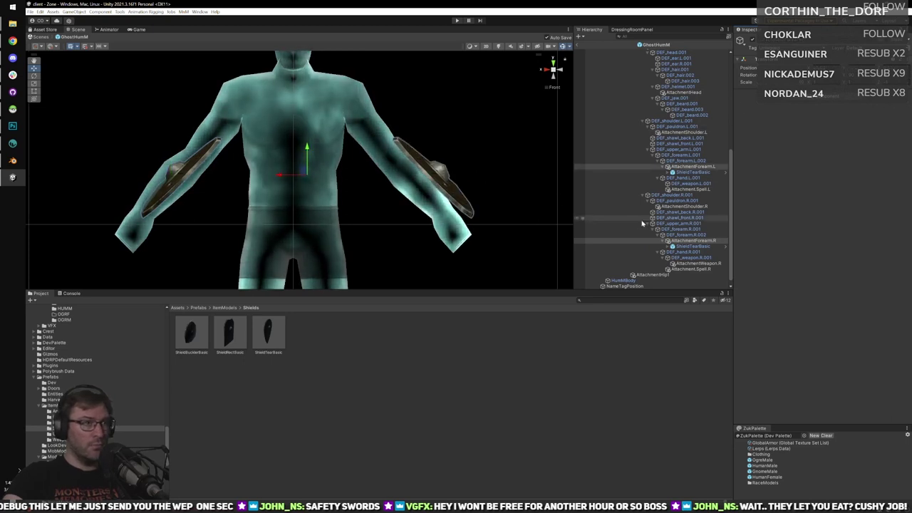
Move AttachmentForearm.R outward along the X axis so its shield sits outside the right forearm, mirroring the left one.
left_click(683, 241)
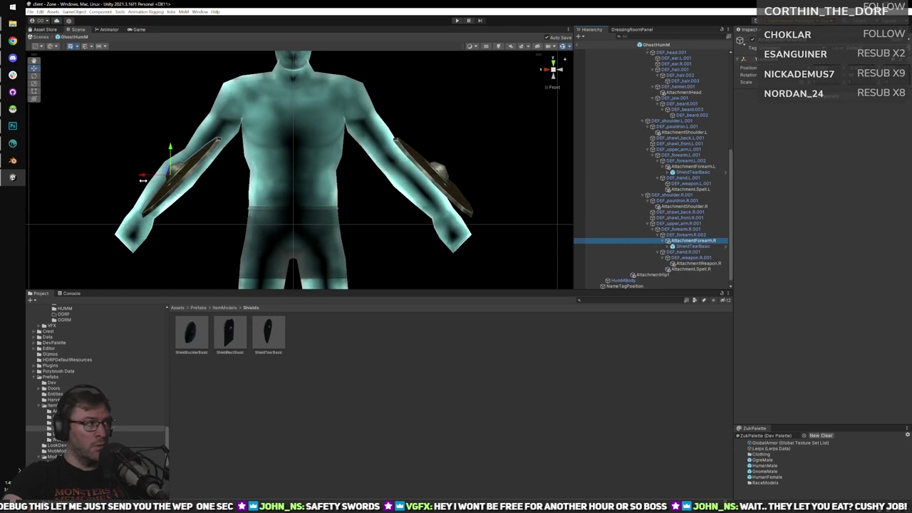
left_click_drag(146, 174, 121, 175)
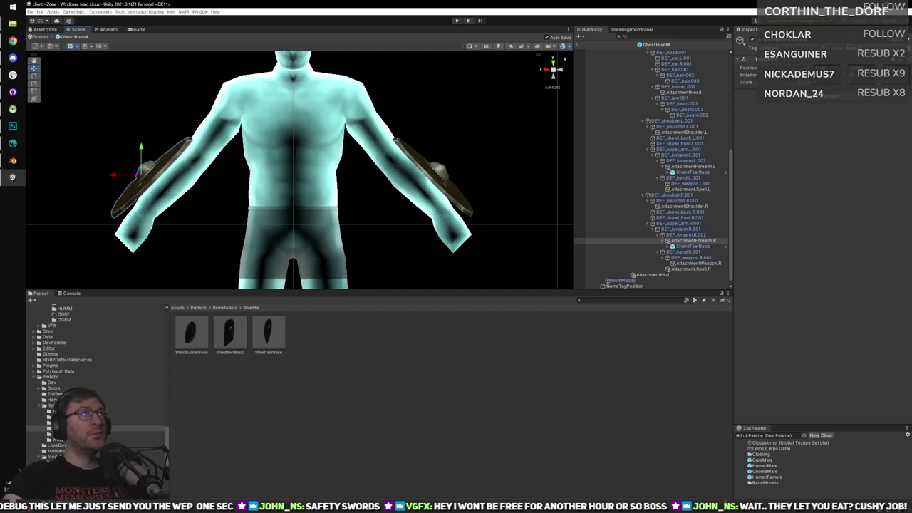
key("alt+Tab")
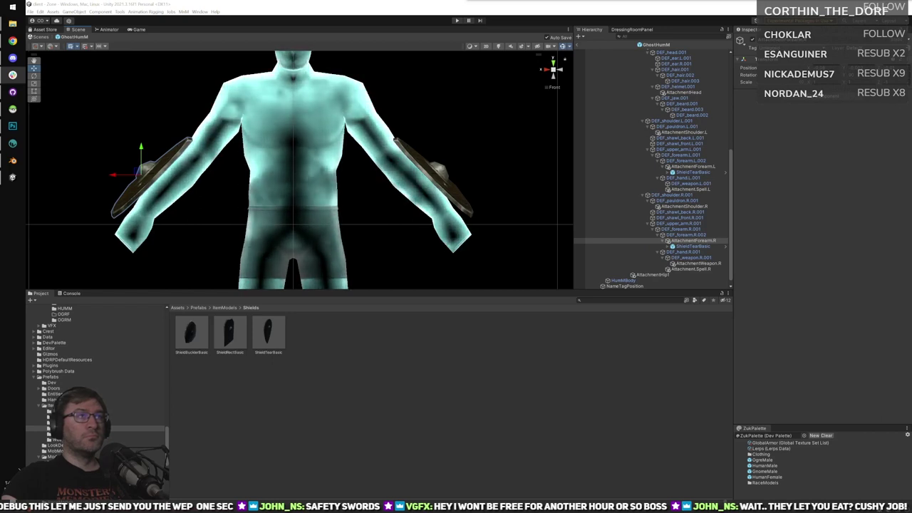
key("alt+Tab")
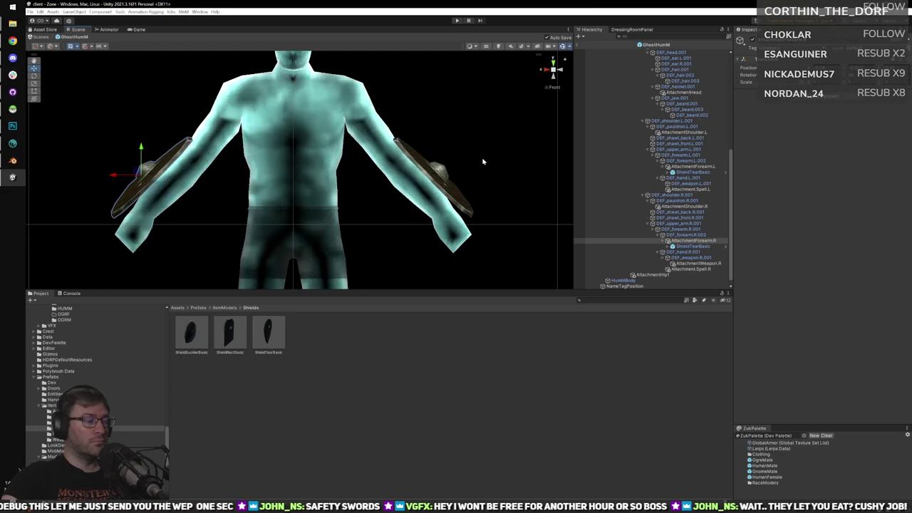
Delete the ShieldTearBasic preview objects from under both forearm attachments of GhostHumM.
left_click(683, 207)
left_click_drag(488, 173, 434, 158, "alt")
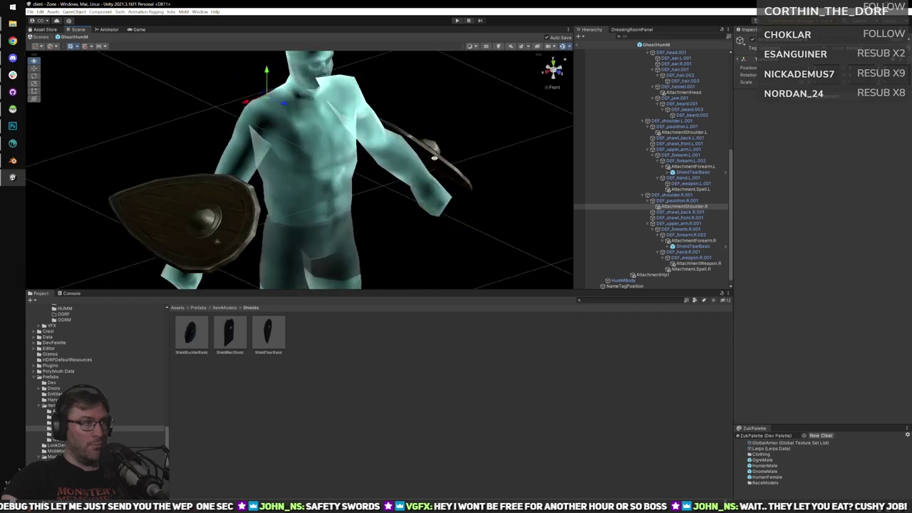
left_click(689, 248)
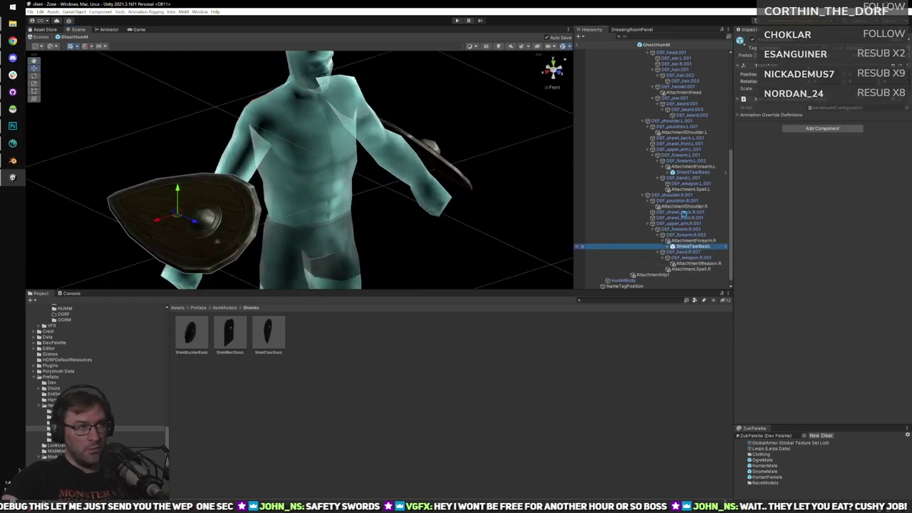
key("Delete")
left_click(670, 173)
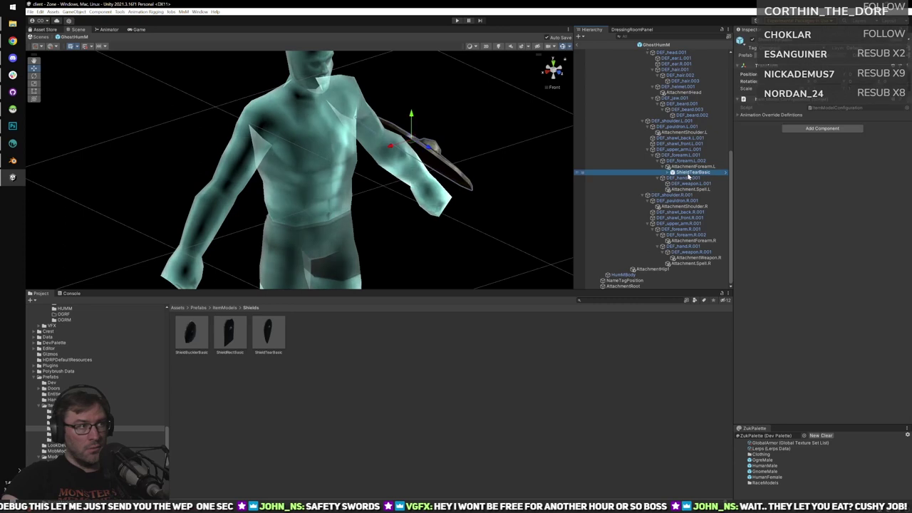
key("Delete")
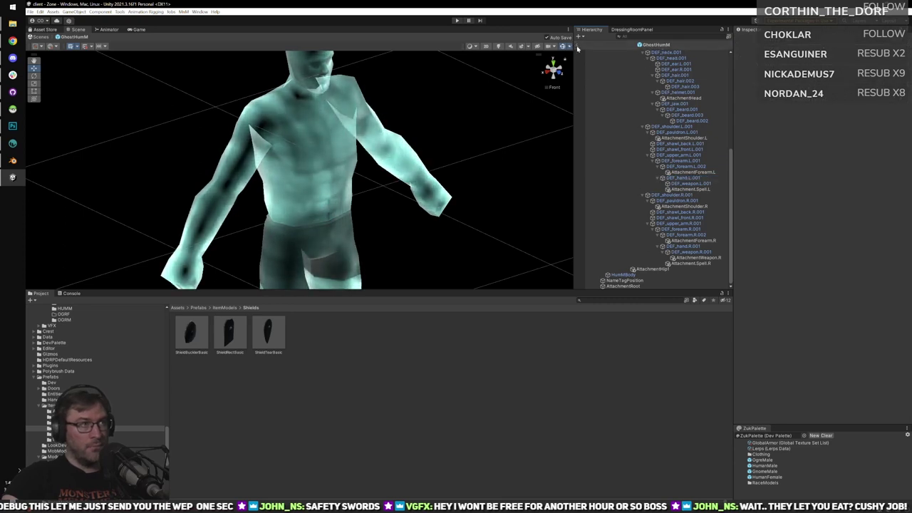
Leave the GhostHumM prefab and run the Zone scene in Play mode.
left_click(577, 46)
left_click(457, 22)
left_click(457, 21)
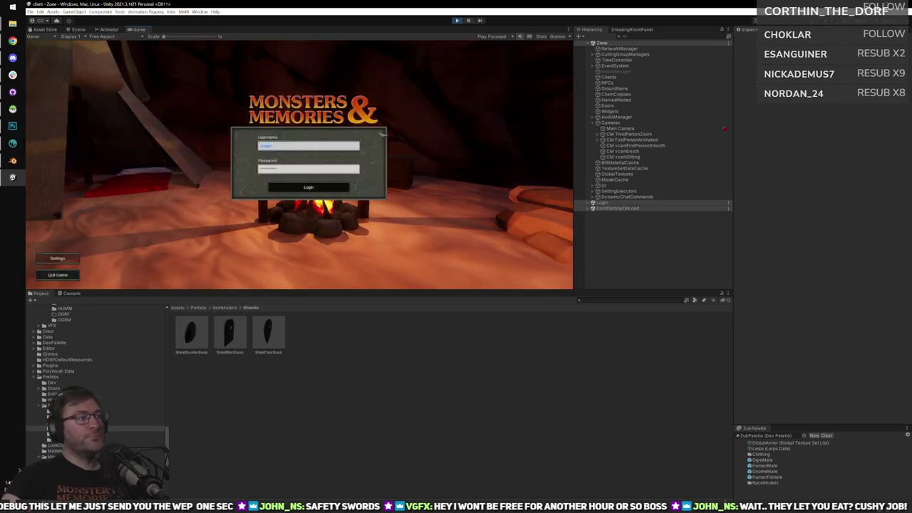
Log in with the prefilled credentials, connect to the Development Server and enter the game world.
key("Return")
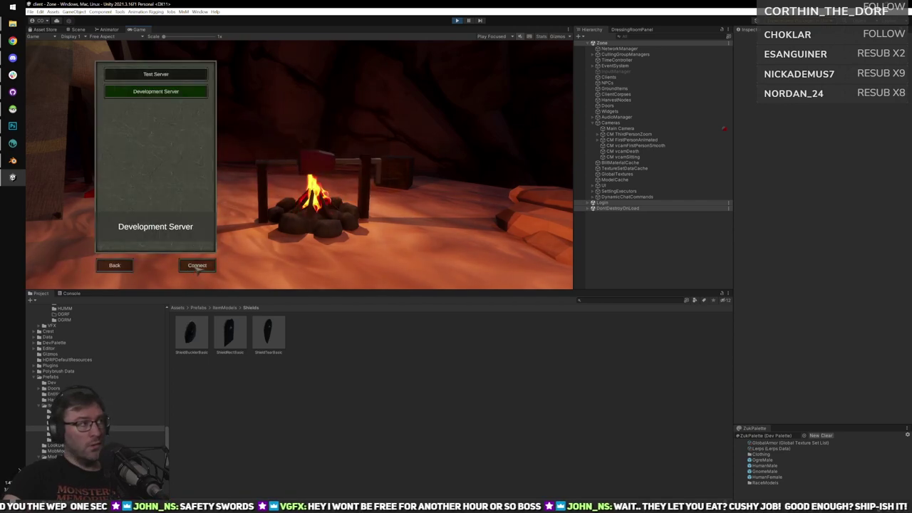
left_click(196, 265)
left_click(196, 265)
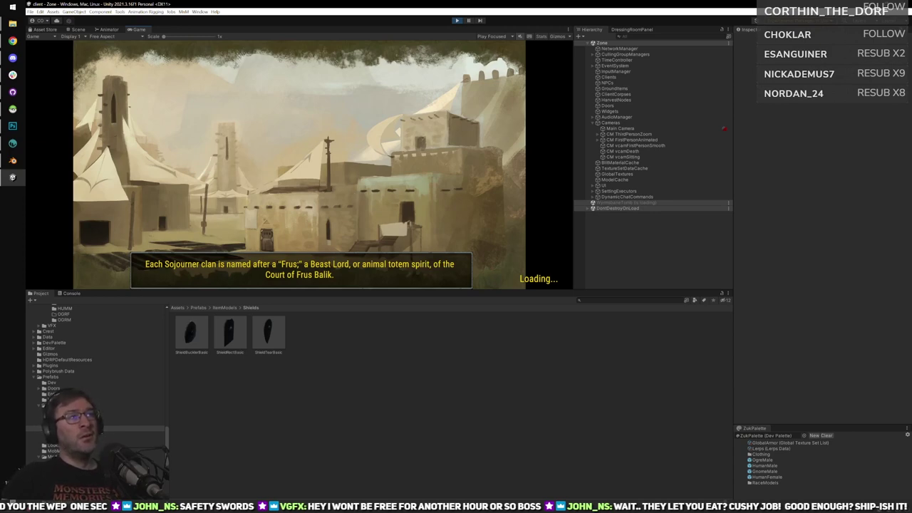
Switch to the first-person view and move the character around to examine the torch-lit tomb chamber and its skeletal NPCs.
key("alt+Tab")
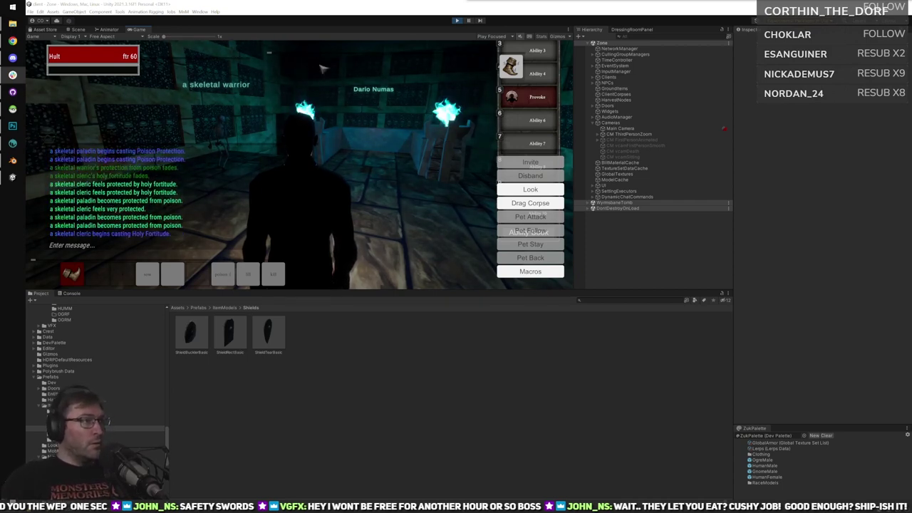
left_click(440, 165)
scroll(383, 151, "up", 5)
right_click_drag(382, 151, 400, 178)
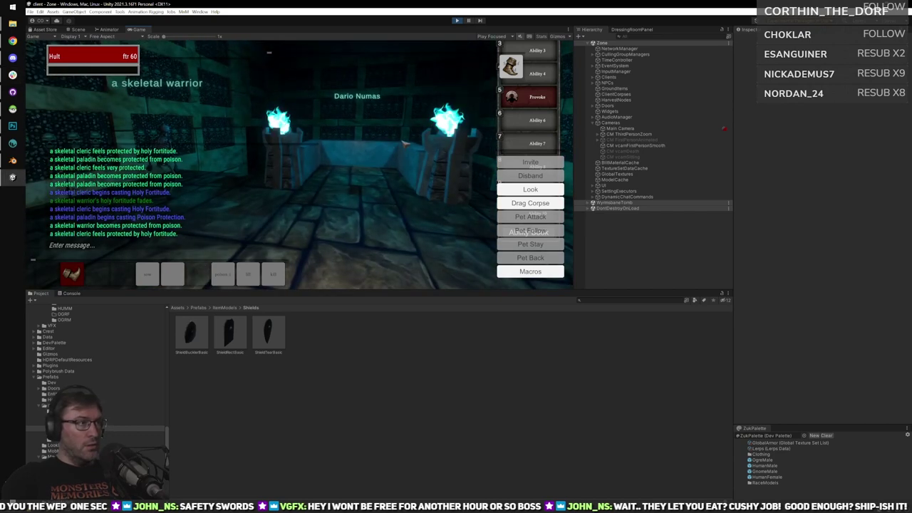
key("s")
key("d")
key("a")
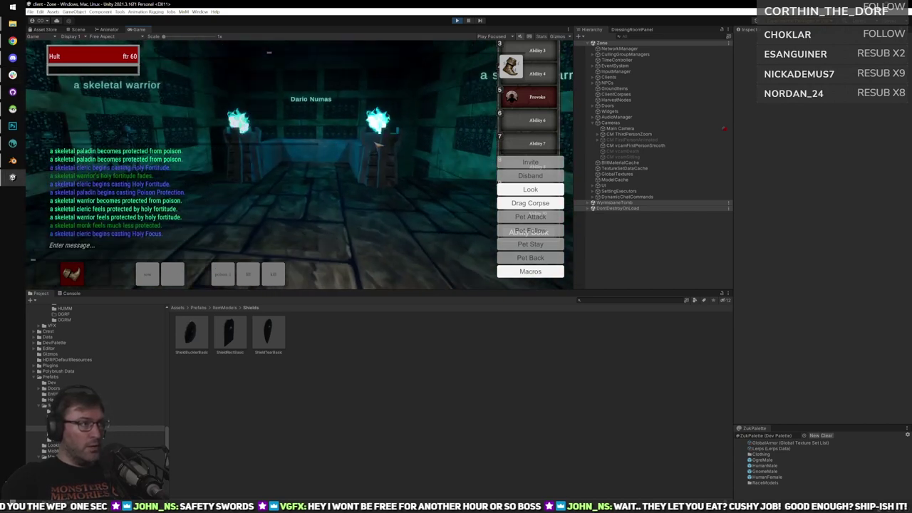
type("d")
Reload the zone with the /reloadz chat command.
type("/")
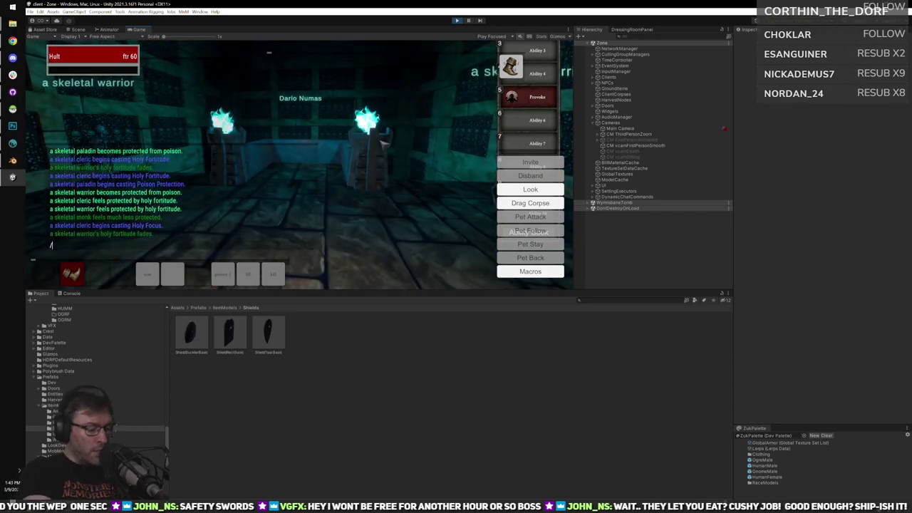
type("relo")
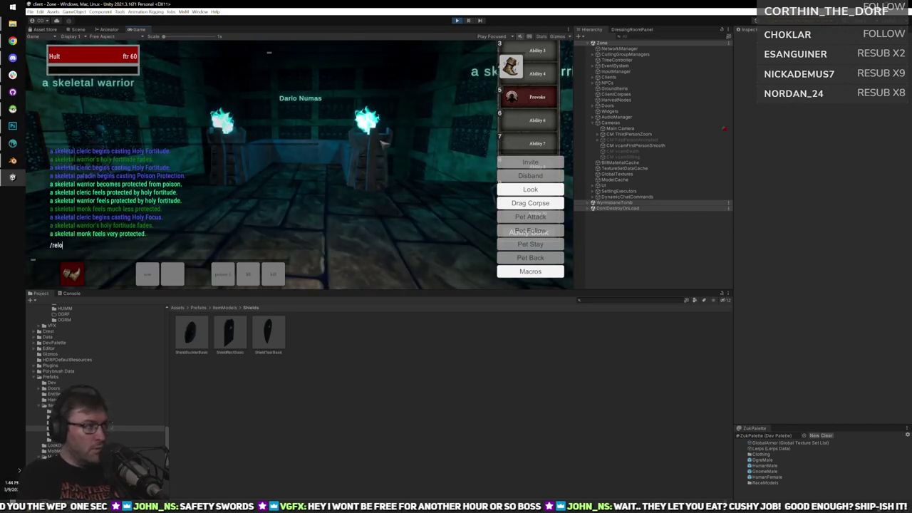
type("adz")
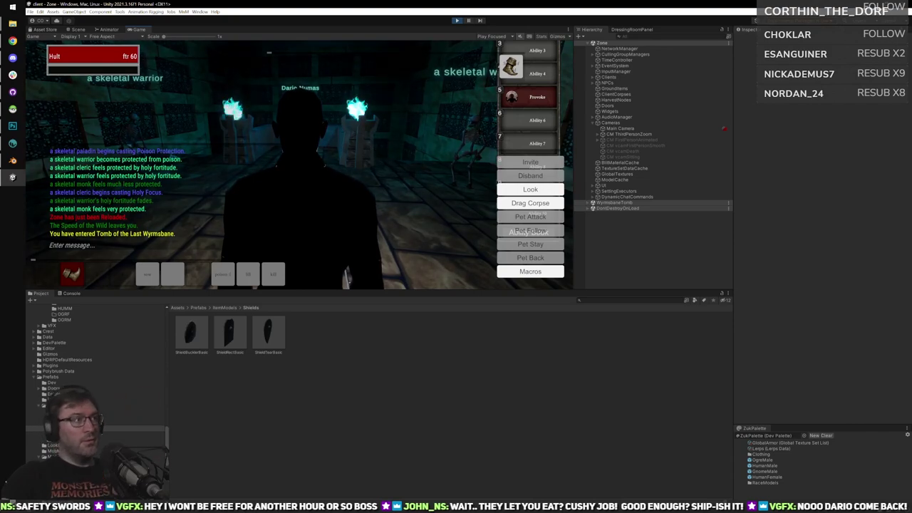
Enlarge the game view and look around the tomb chamber in first person to examine the attacking skeletal NPCs.
scroll(388, 143, "up", 5)
right_click_drag(299, 164, 314, 182)
key("shift+space")
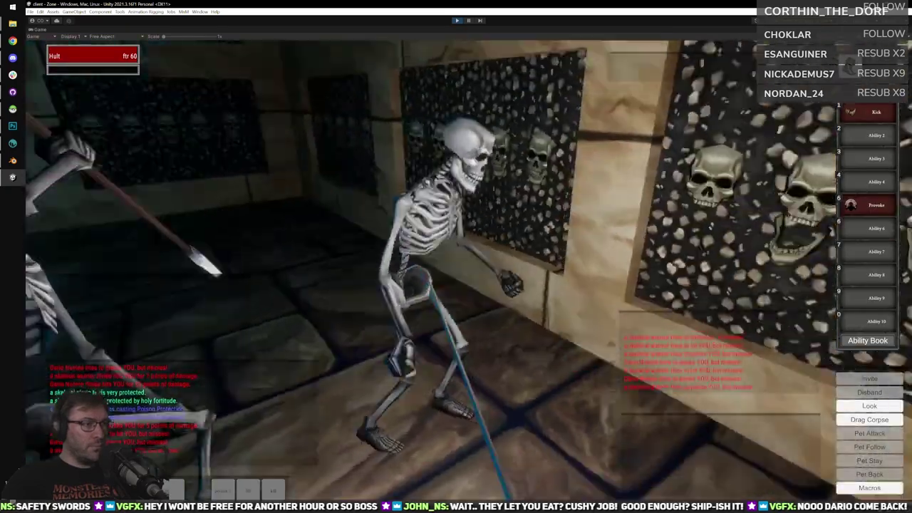
right_click_drag(499, 142, 476, 269)
Stop Play mode and open the GhostHumM prefab from the RaceModels folder.
key("ctrl+p")
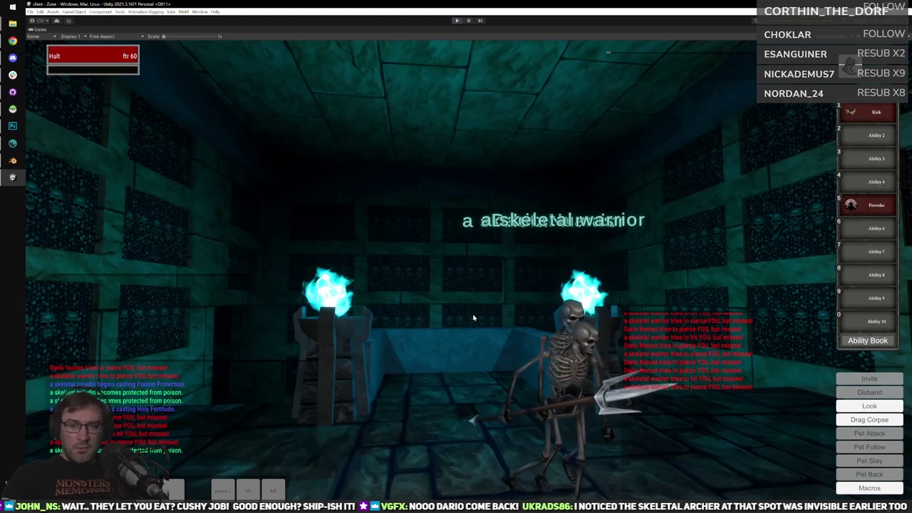
key("ctrl+p")
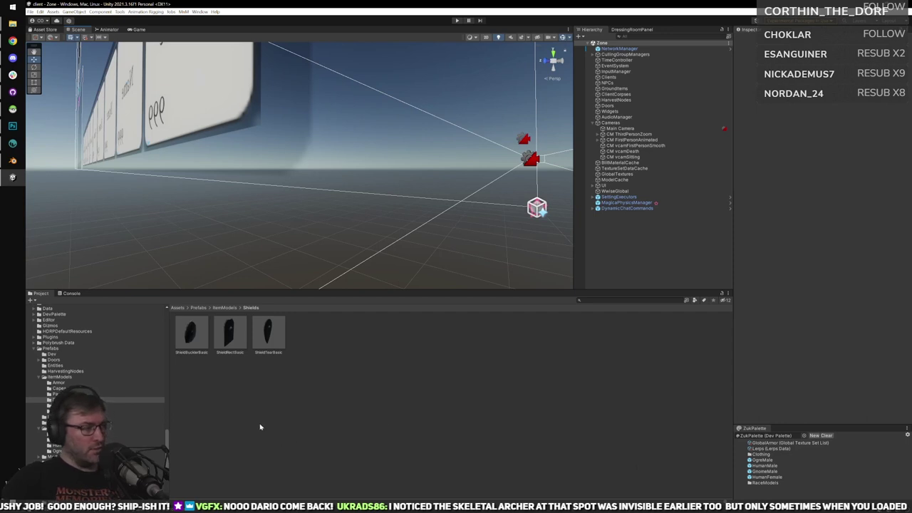
scroll(93, 356, "down", 8)
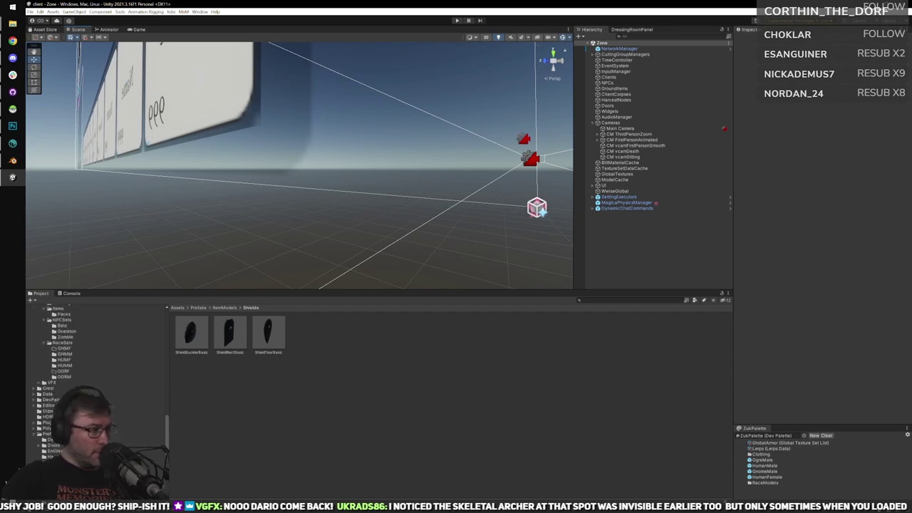
left_click(766, 483)
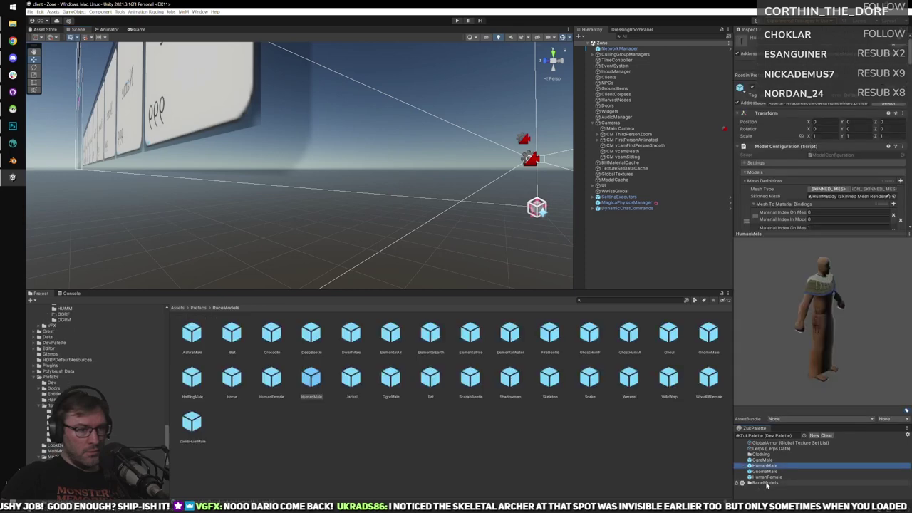
double_click(629, 331)
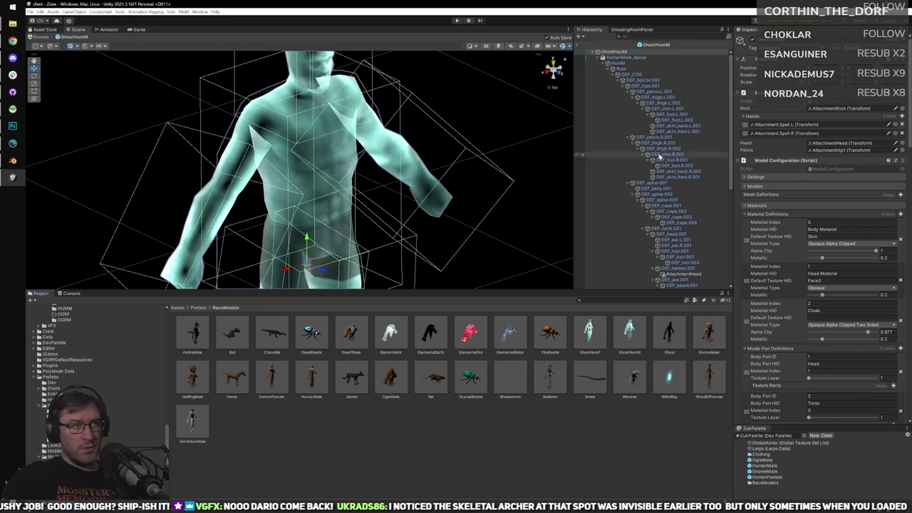
Examine GhostHumM's Model Configuration, covering its material, body part, texture and skin color definitions and attachment settings.
scroll(627, 153, "down", 6)
scroll(819, 235, "down", 10)
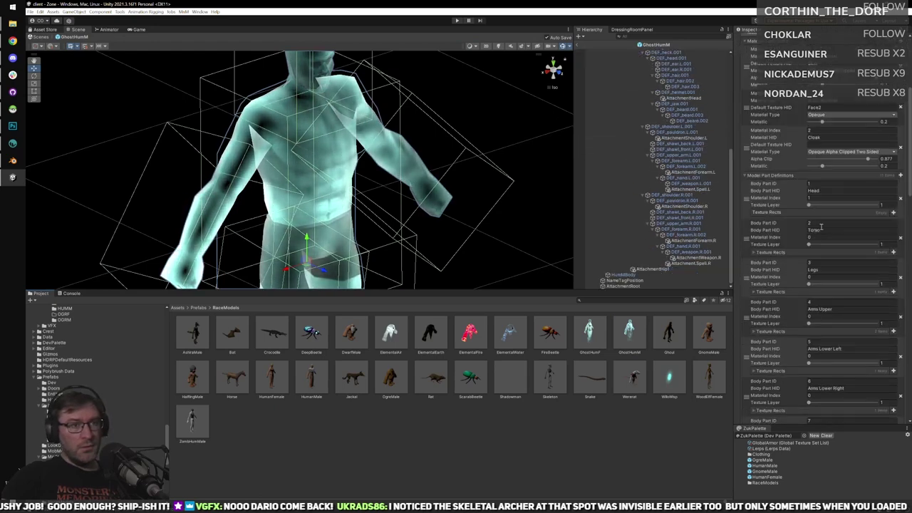
scroll(808, 283, "down", 5)
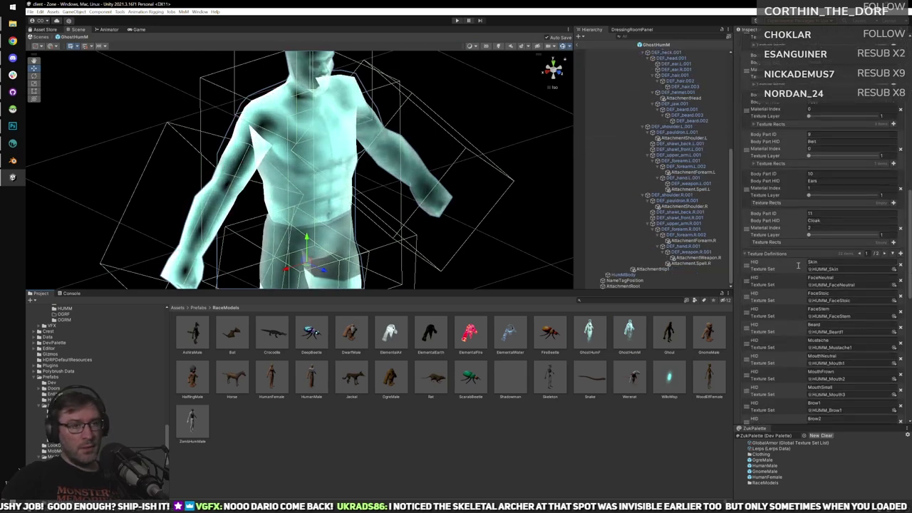
scroll(797, 268, "up", 2)
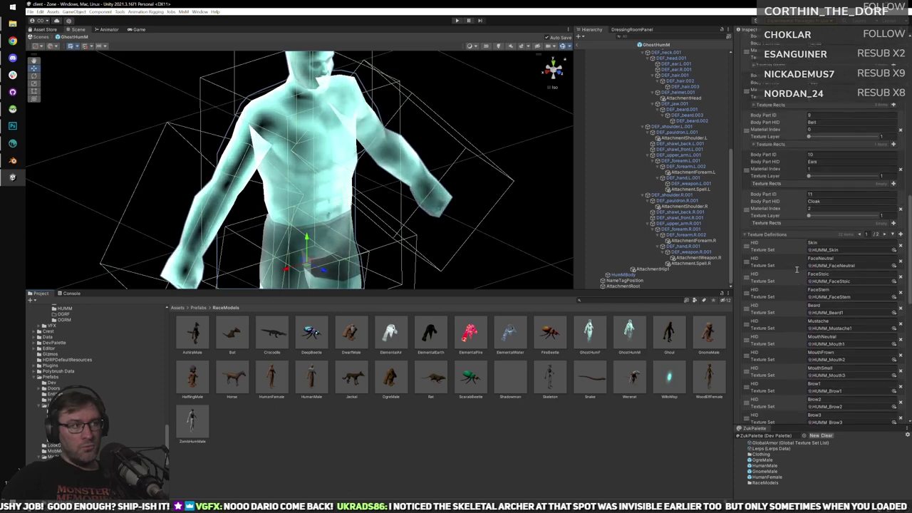
scroll(797, 270, "up", 6)
scroll(795, 273, "down", 15)
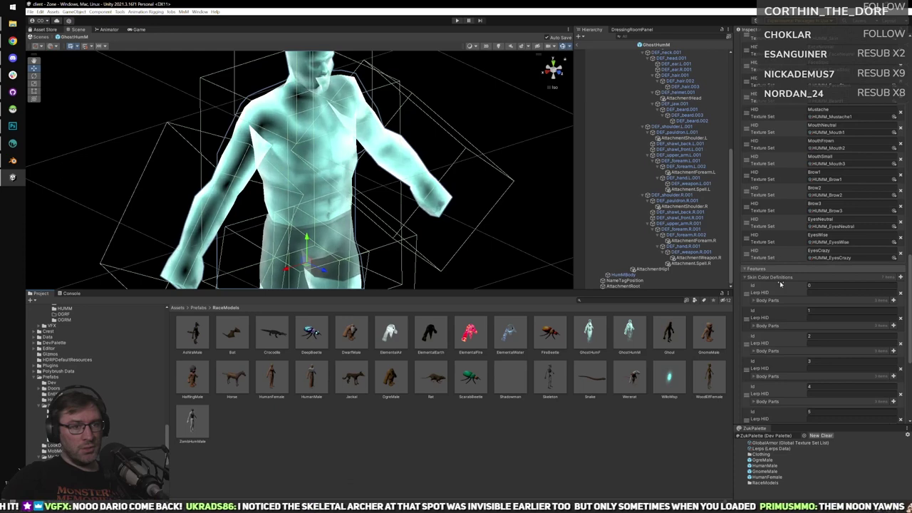
scroll(779, 284, "down", 6)
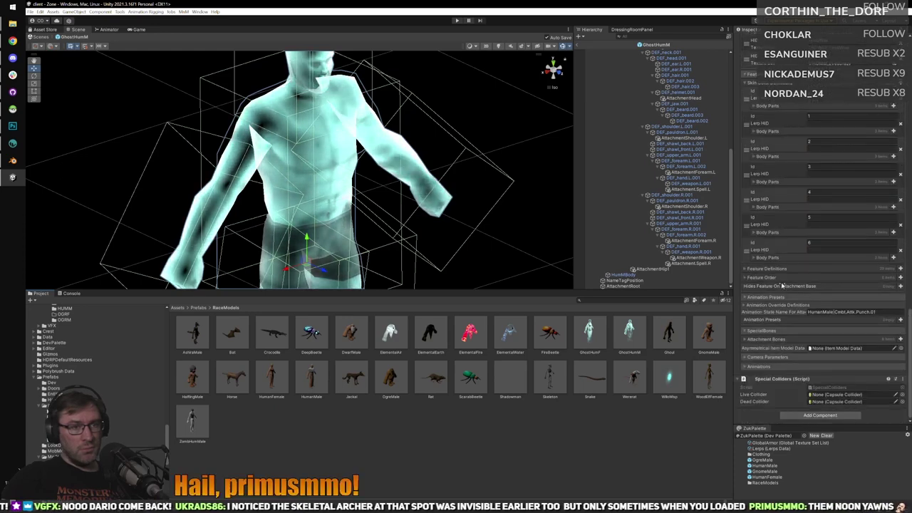
scroll(781, 285, "up", 10)
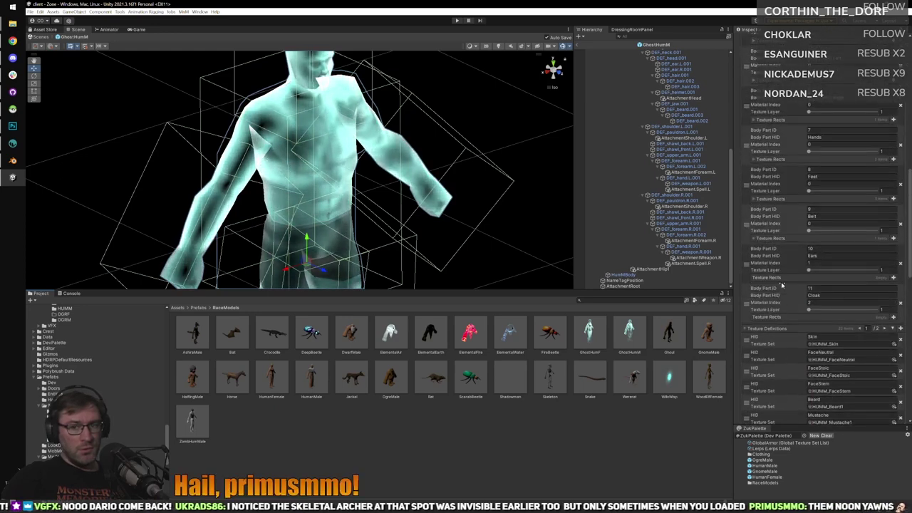
scroll(781, 285, "up", 12)
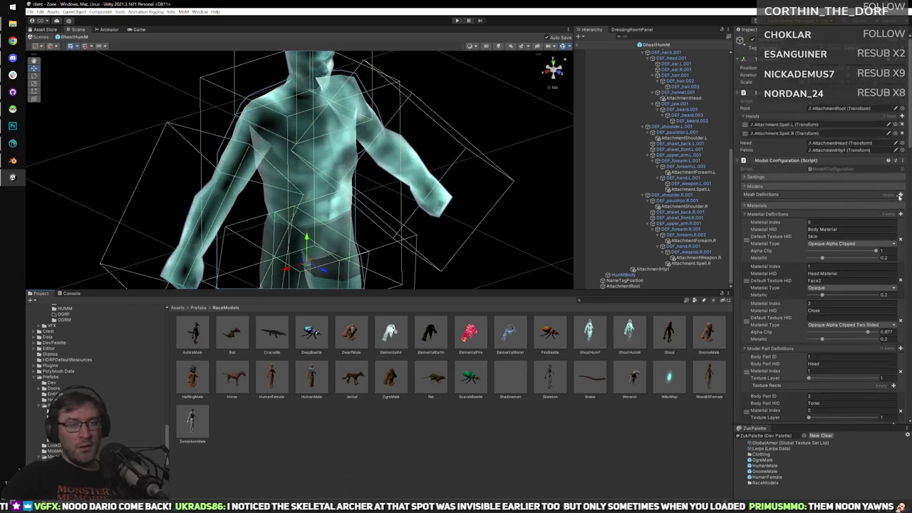
Check the Attachment Race HID setting and locate the transforms assigned as the first hand and root attachments.
left_click(756, 177)
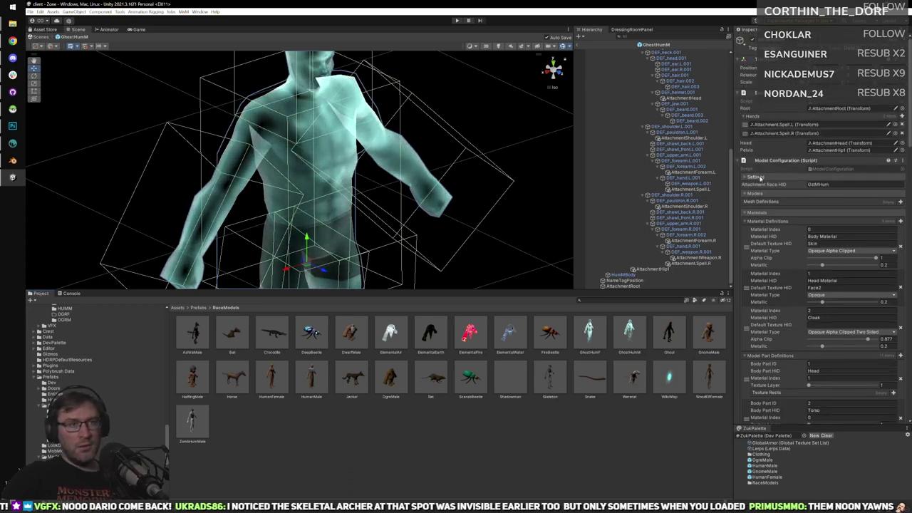
left_click(759, 176)
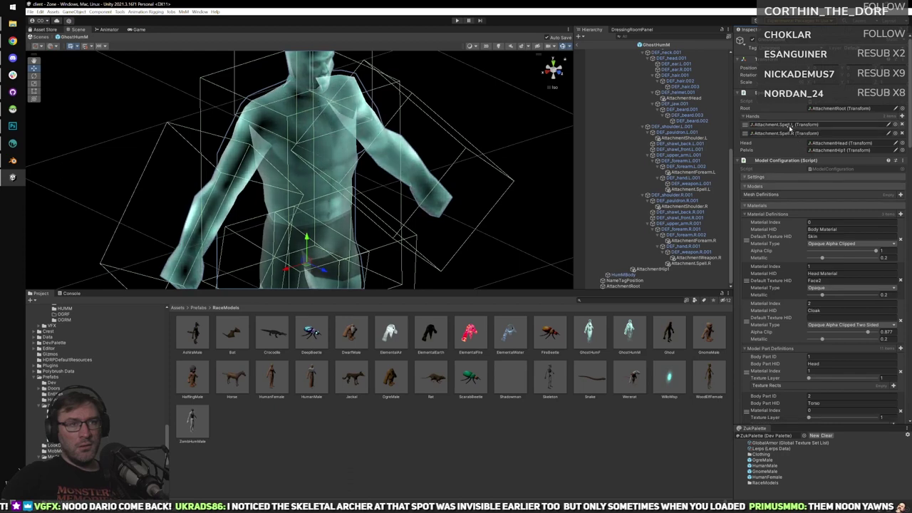
left_click(805, 125)
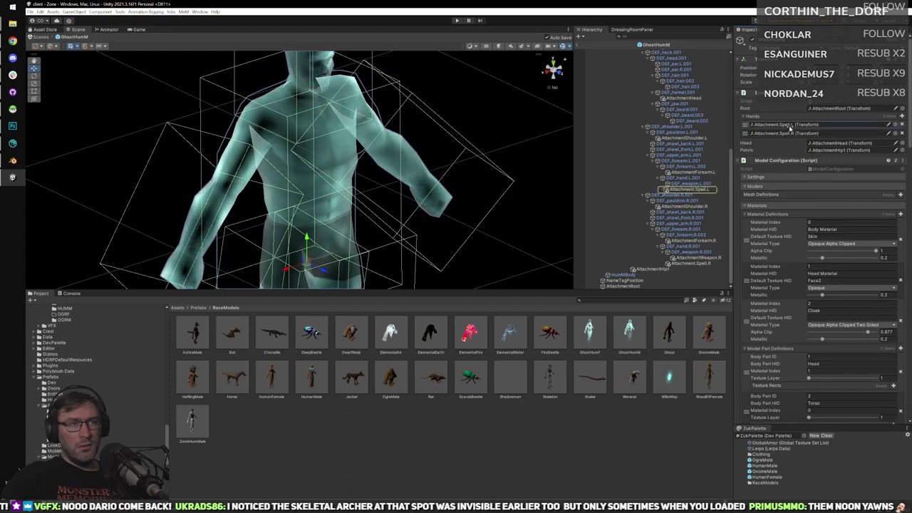
left_click(837, 108)
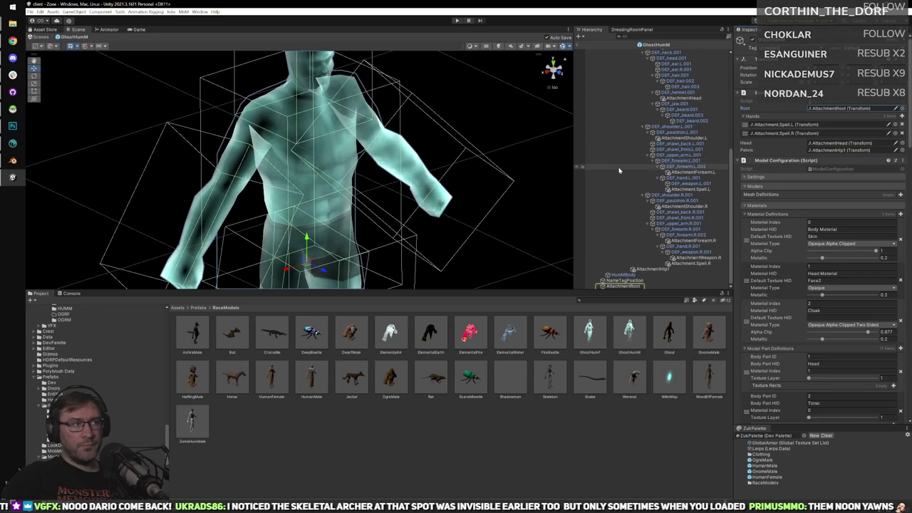
Select the HumMBody mesh in the GhostHumM prefab and inspect its renderer materials.
scroll(619, 162, "up", 8)
left_click(328, 129)
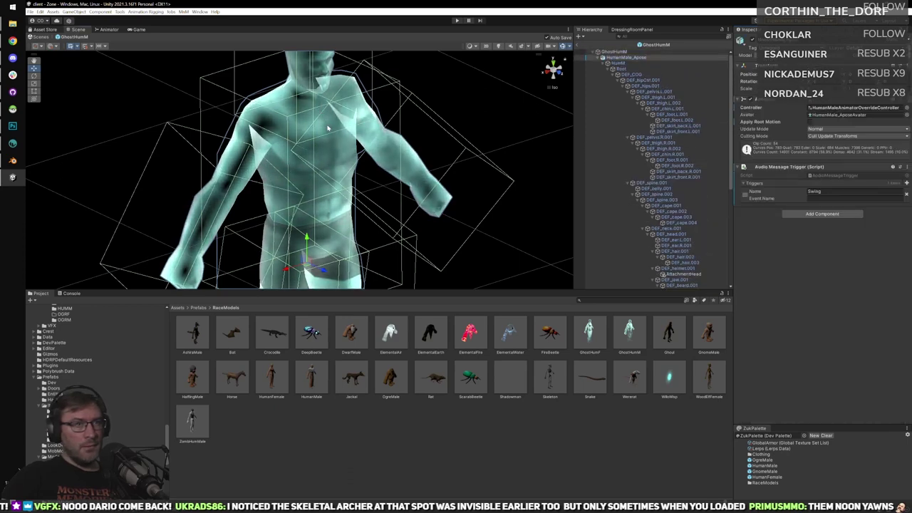
left_click(327, 128)
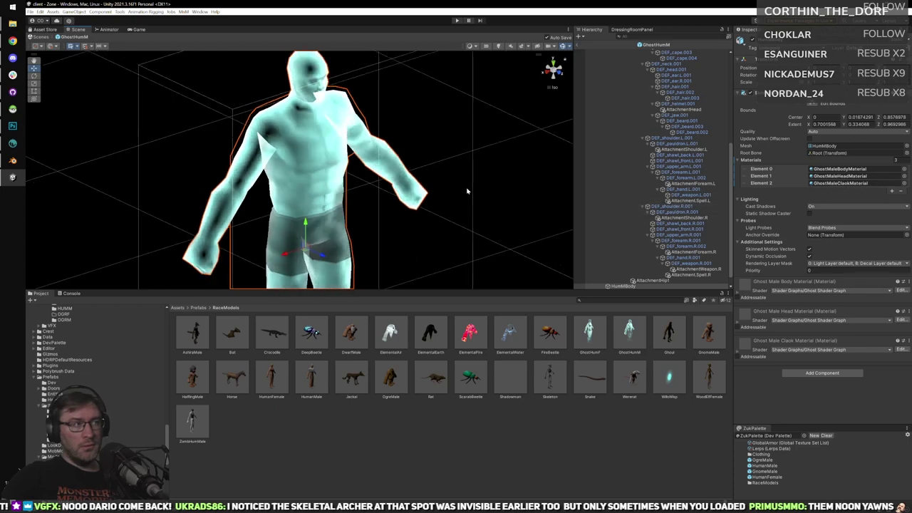
scroll(644, 178, "up", 10)
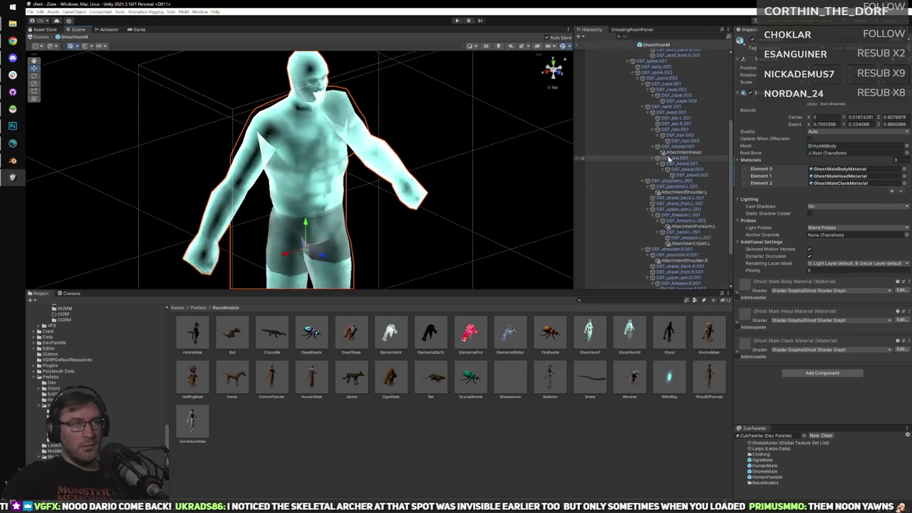
Compare the body part and texture definitions on the GhostHumM root with the materials assigned to the HumMBody mesh.
left_click(614, 52)
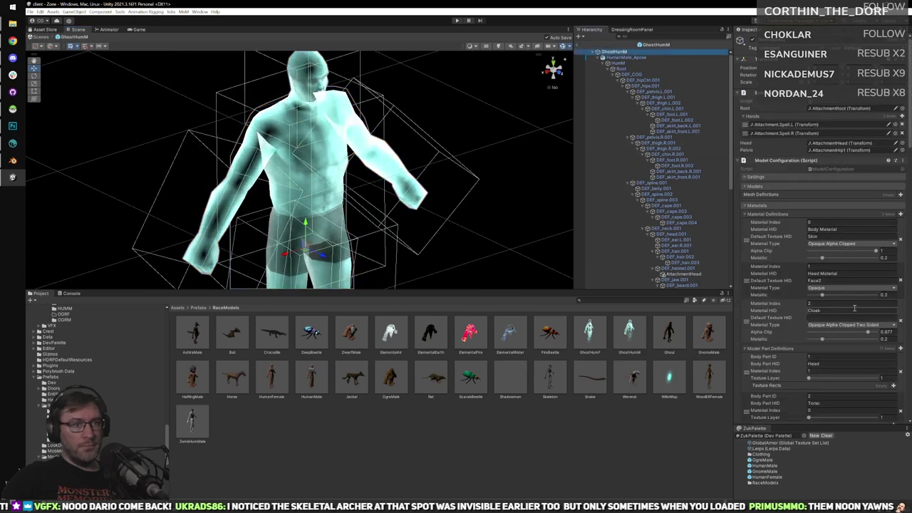
scroll(828, 306, "down", 1)
scroll(790, 285, "down", 12)
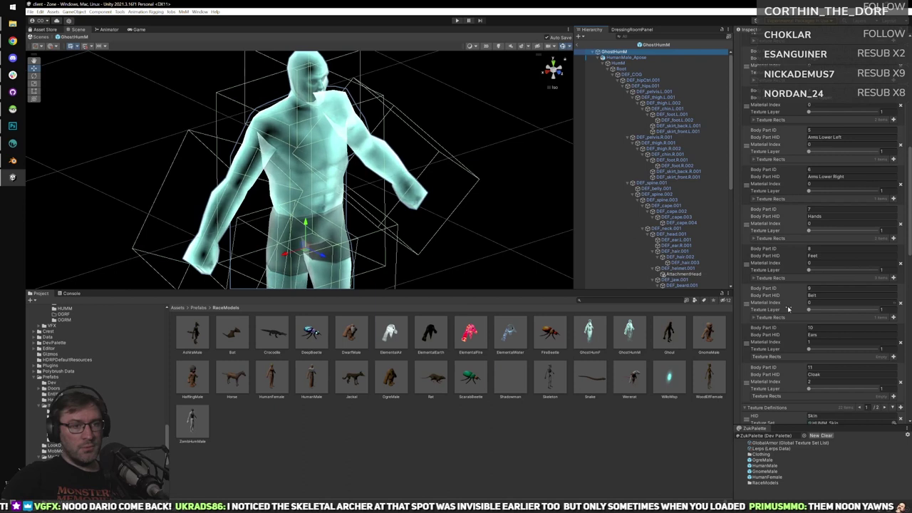
scroll(789, 339, "down", 3)
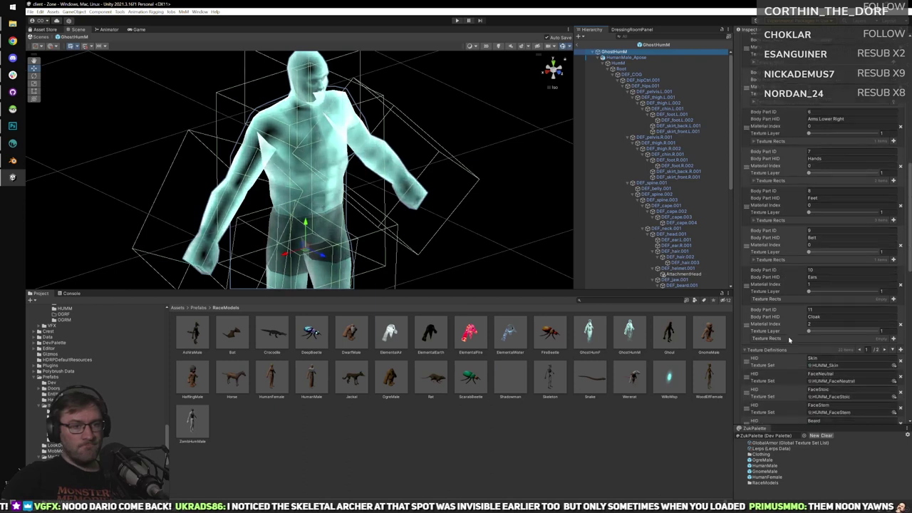
scroll(788, 340, "down", 3)
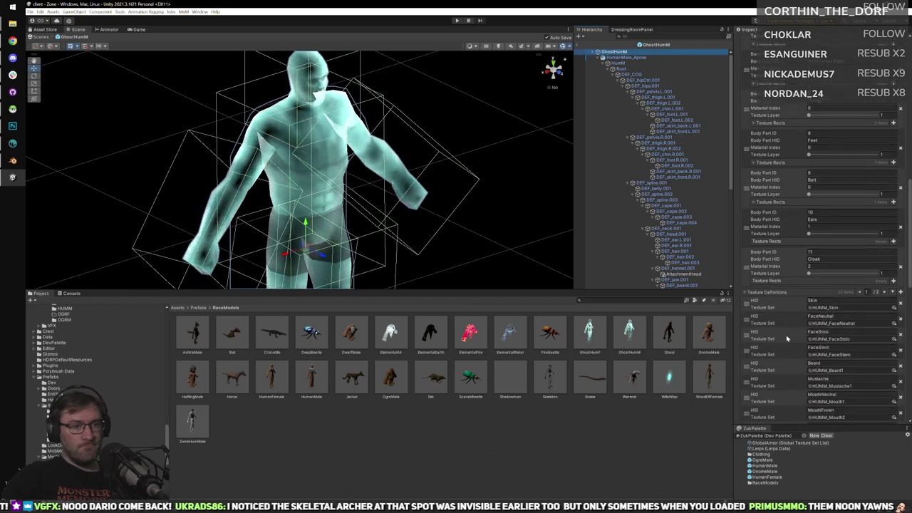
scroll(787, 338, "down", 2)
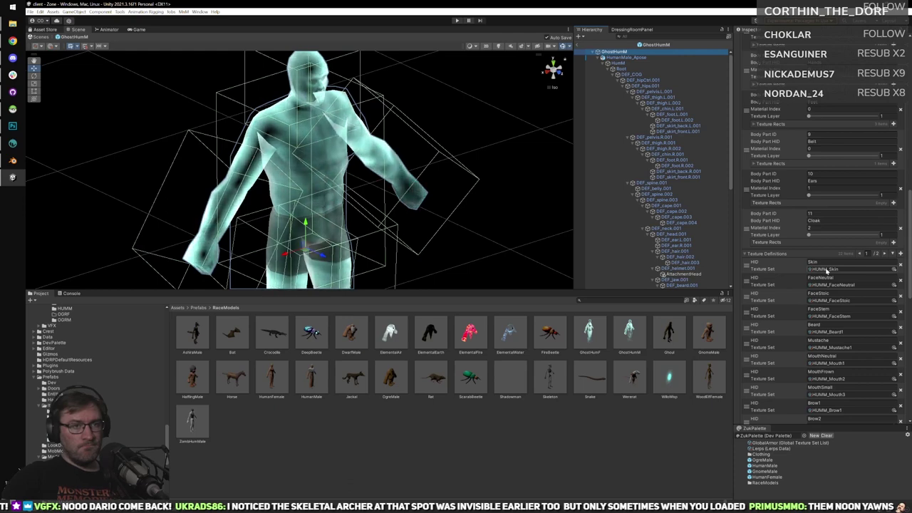
scroll(824, 270, "up", 10)
scroll(682, 240, "down", 5)
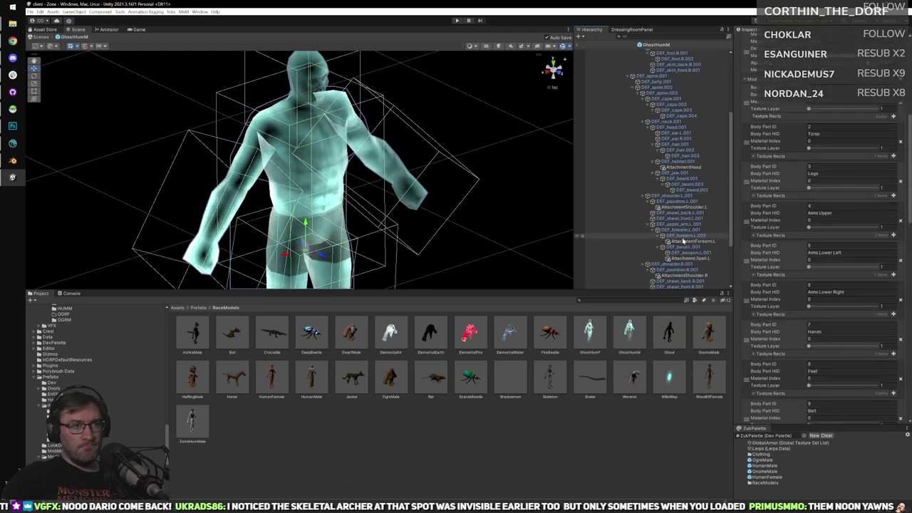
left_click(624, 275)
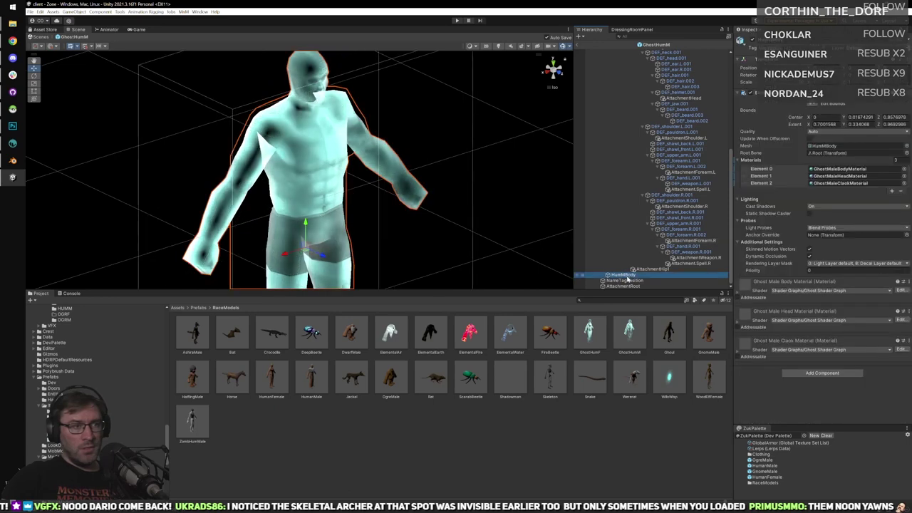
scroll(649, 270, "up", 10)
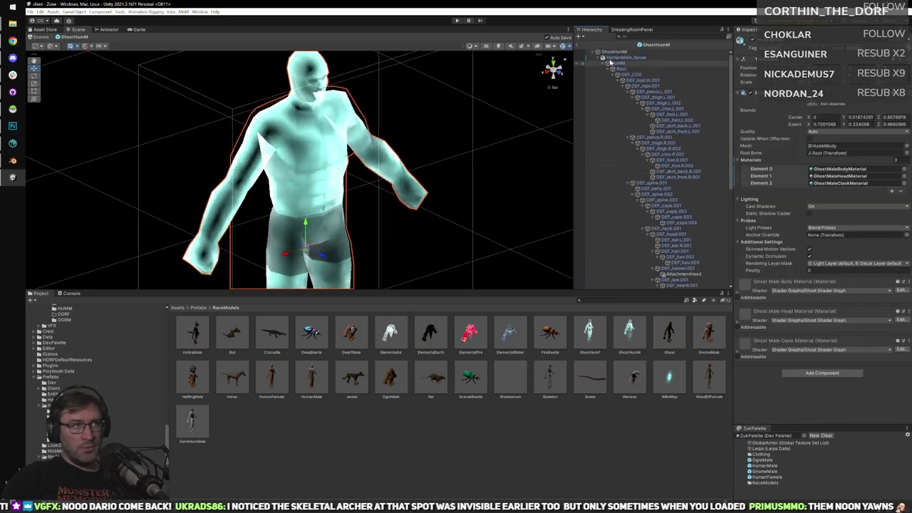
Collapse the Material, Model Part and Texture Definitions lists in the GhostHumM root's Model Configuration.
left_click(608, 52)
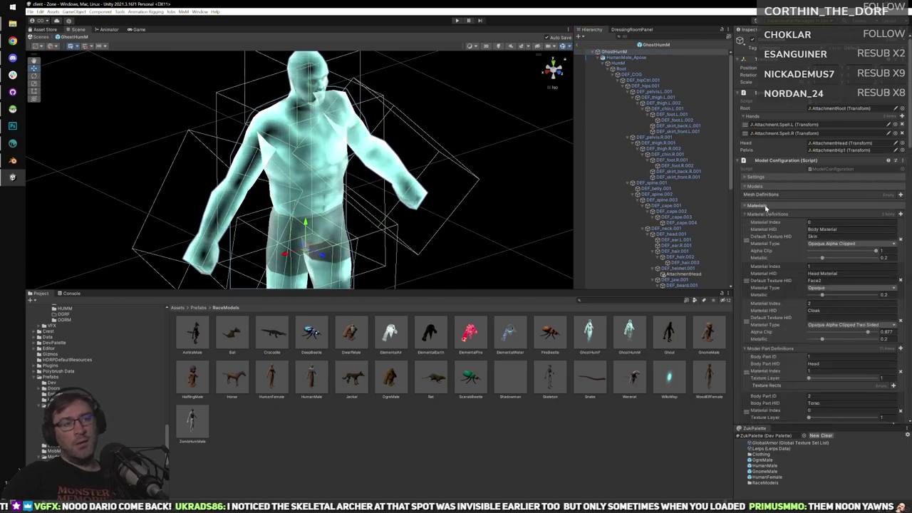
left_click(760, 213)
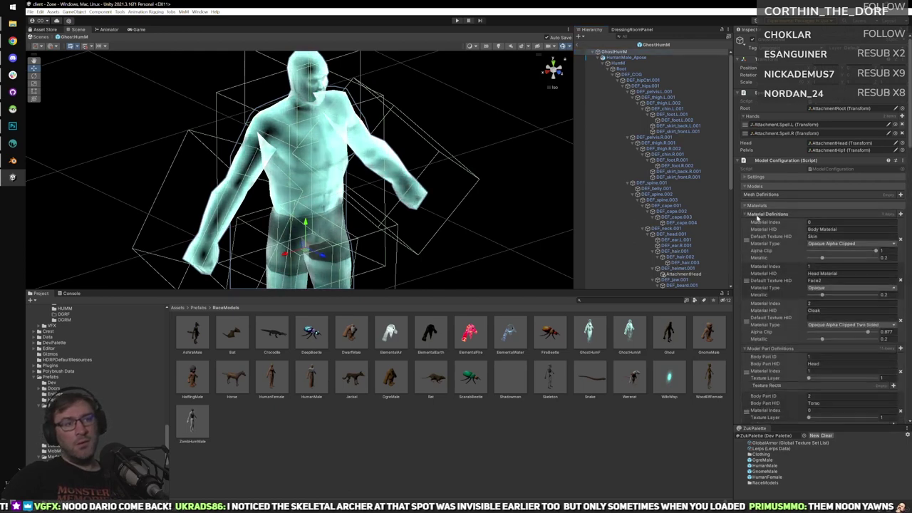
left_click(759, 224)
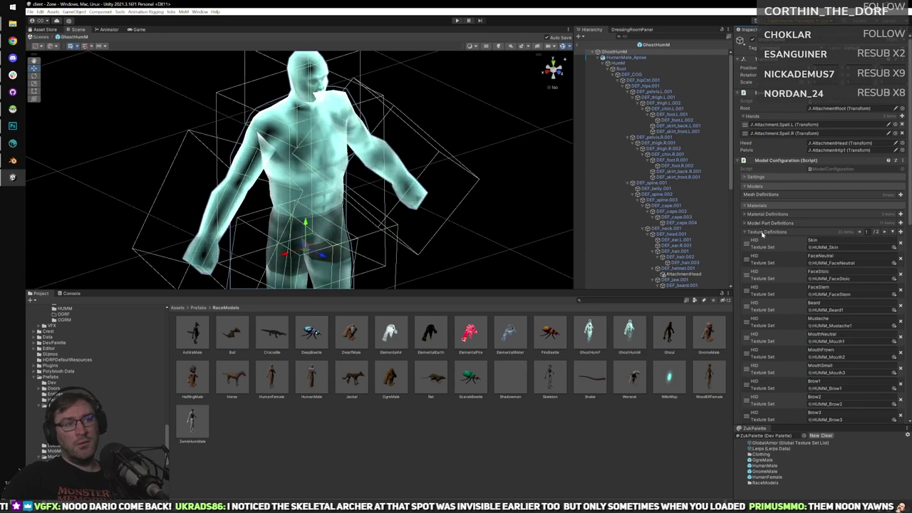
left_click(761, 234)
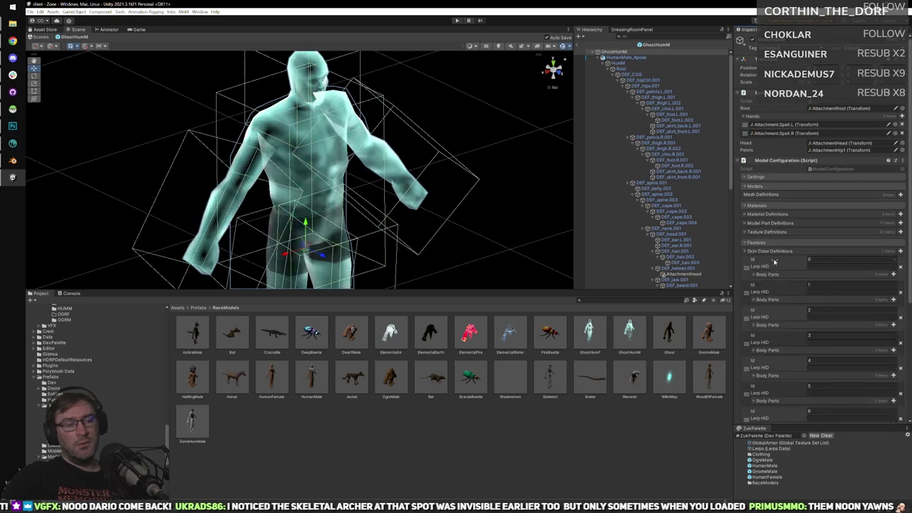
Collapse the Skin Color Definitions list and inspect the AttachmentRoot, HumM and HumanMale_Apose objects in the GhostHumM prefab.
left_click(770, 251)
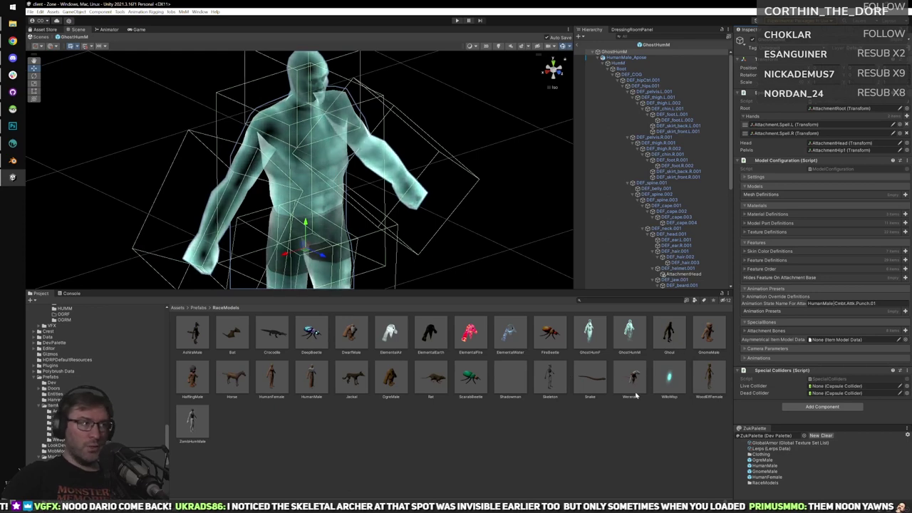
scroll(670, 242, "down", 5)
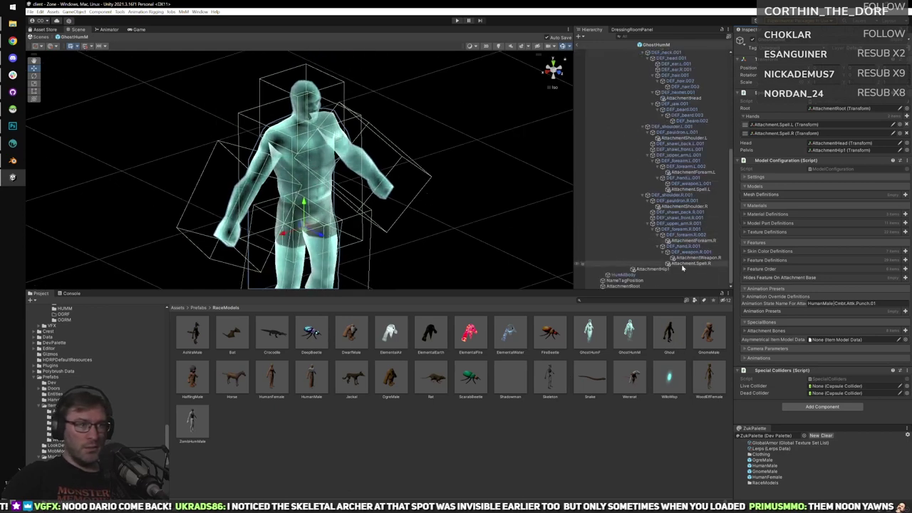
left_click(650, 287)
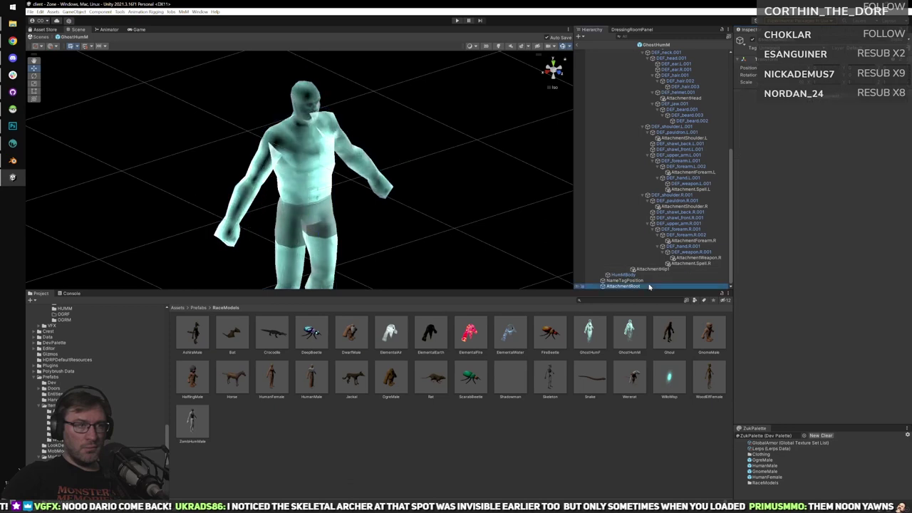
scroll(662, 115, "up", 2)
scroll(662, 114, "up", 5)
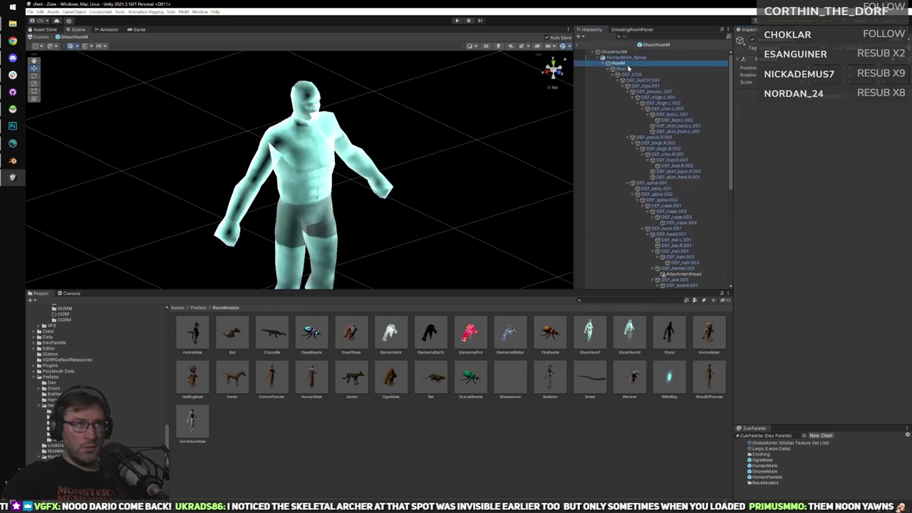
left_click(629, 64)
left_click(640, 58)
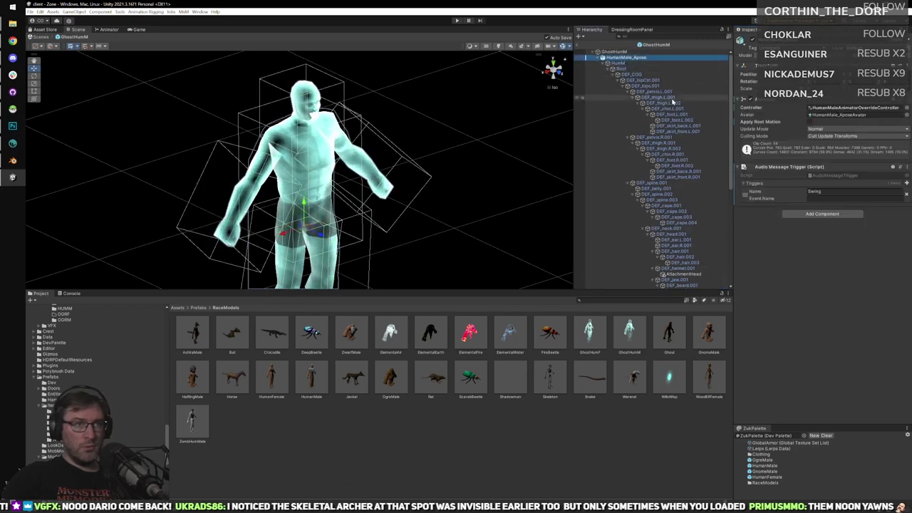
Locate the avatar asset assigned to HumanMale_Apose in the project and inspect the import settings of its source model.
scroll(670, 178, "down", 5)
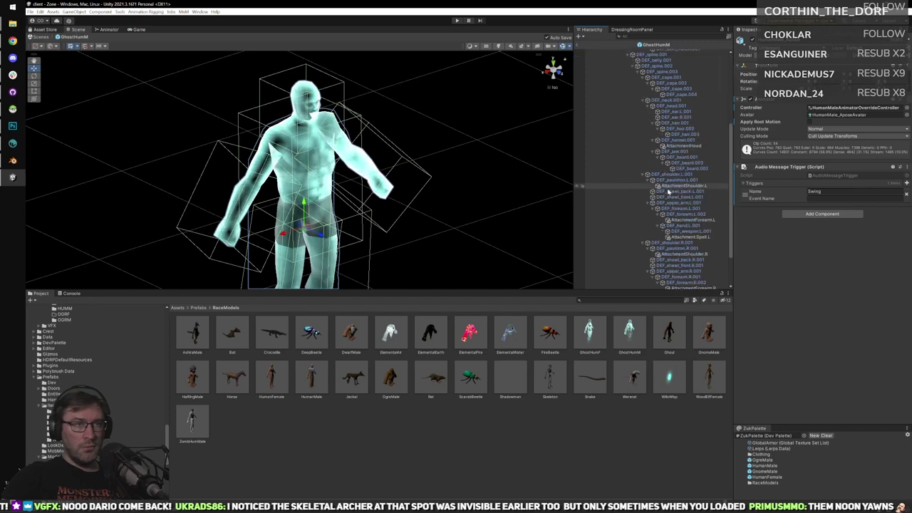
left_click(828, 117)
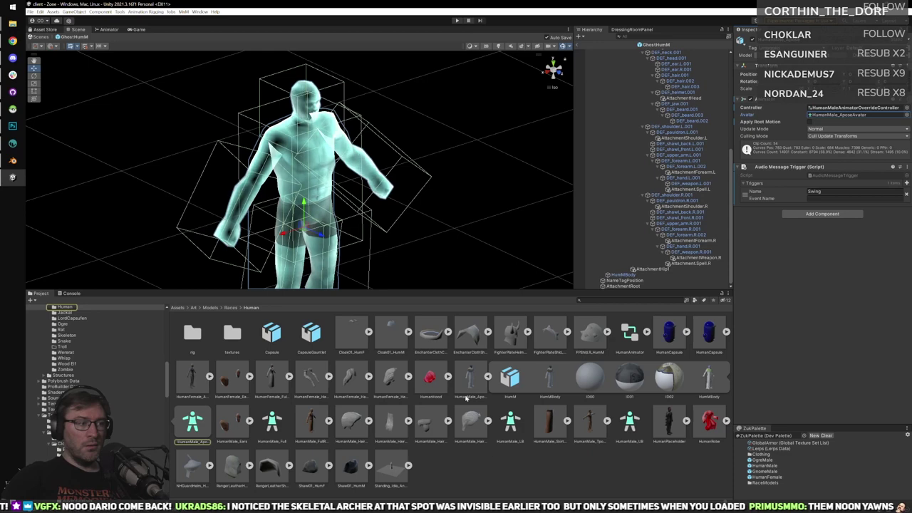
left_click(470, 381)
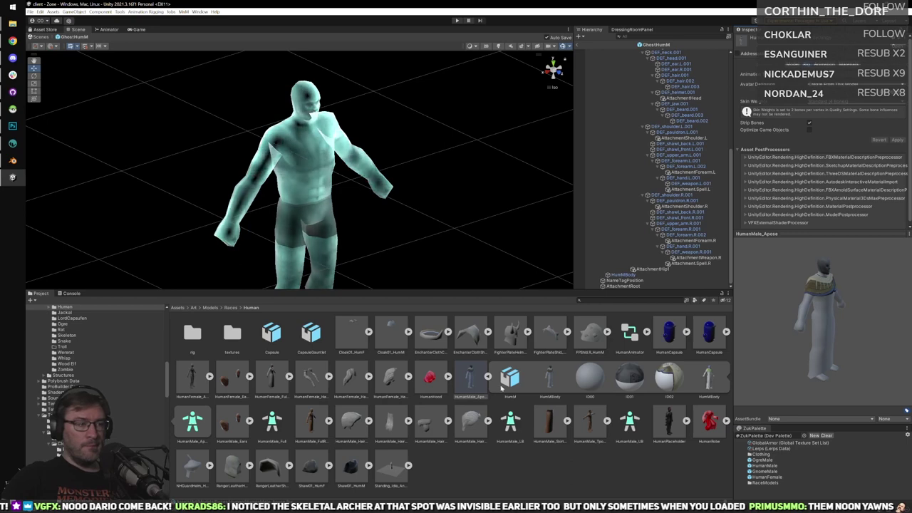
left_click(488, 377)
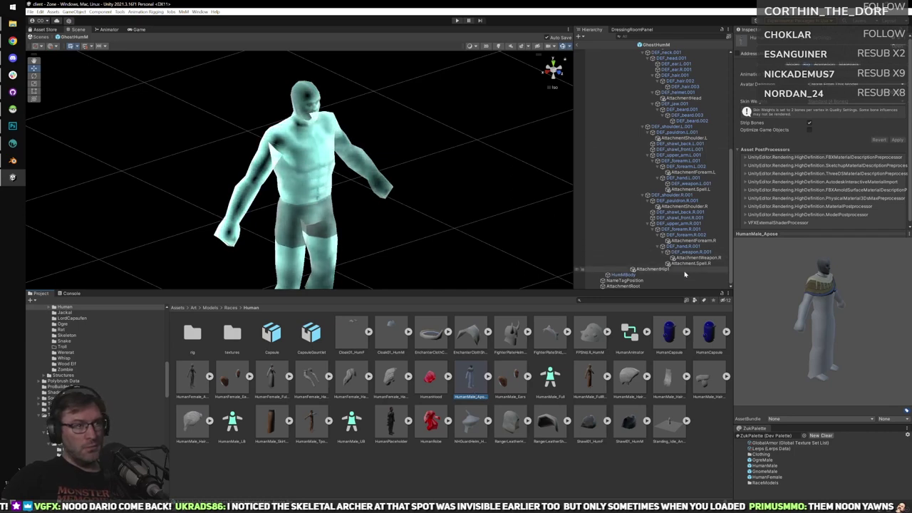
Inspect the AttachmentHead object and locate the two hand transforms assigned on the GhostHumM root.
scroll(612, 213, "up", 10)
left_click(621, 53)
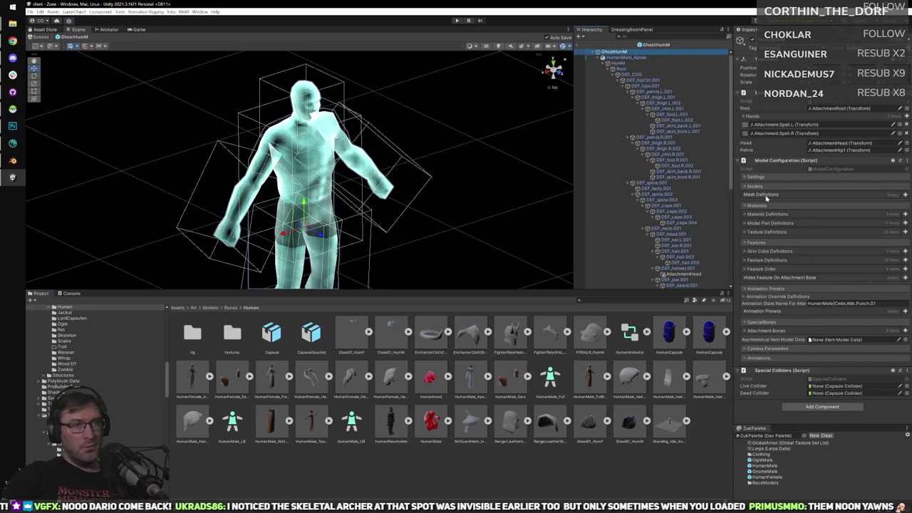
left_click(680, 274)
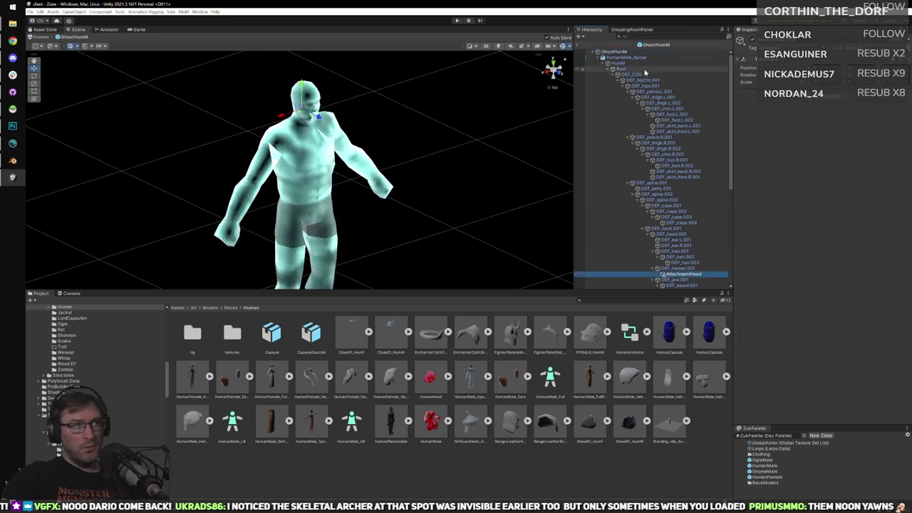
left_click(620, 52)
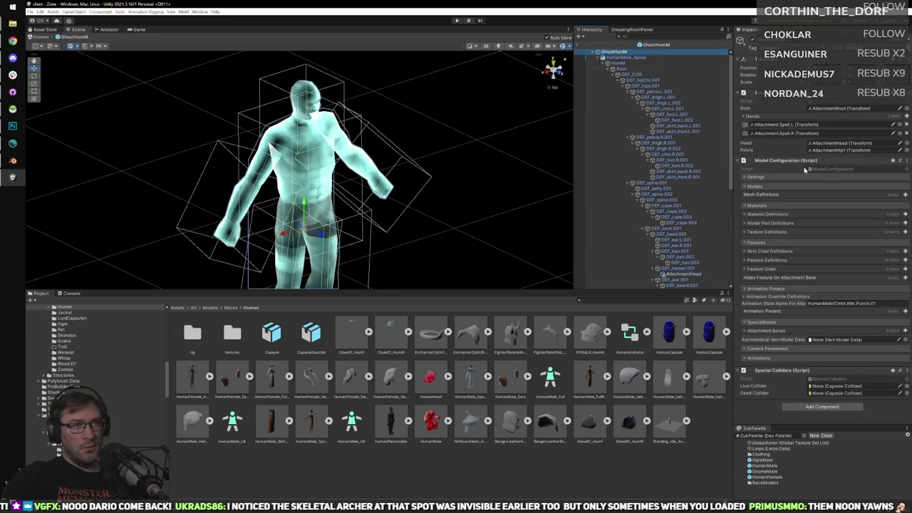
left_click(798, 126)
left_click(790, 133)
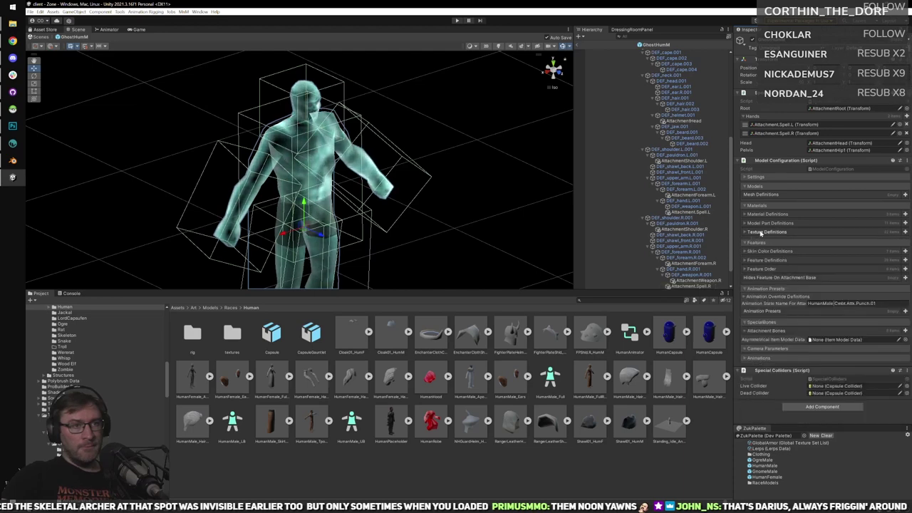
Expand the Settings section of the Model Configuration and review the Material Definitions entries.
left_click(757, 176)
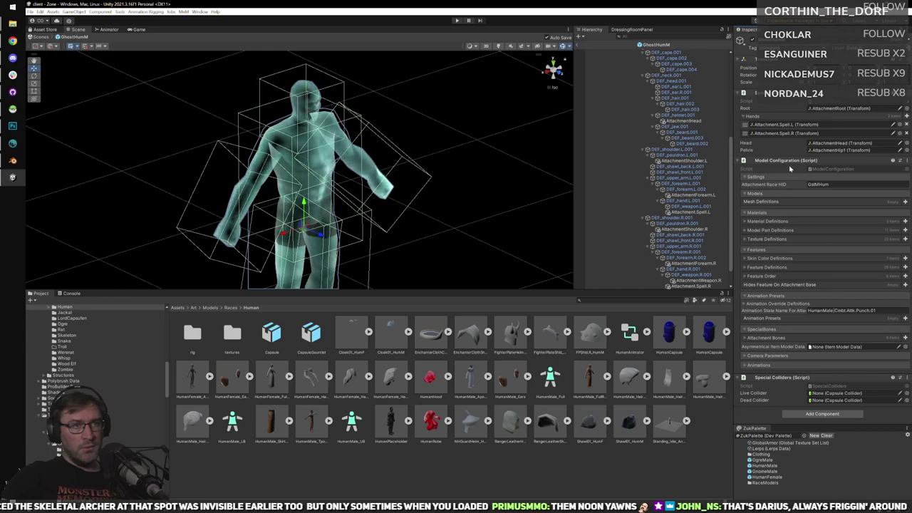
left_click(766, 221)
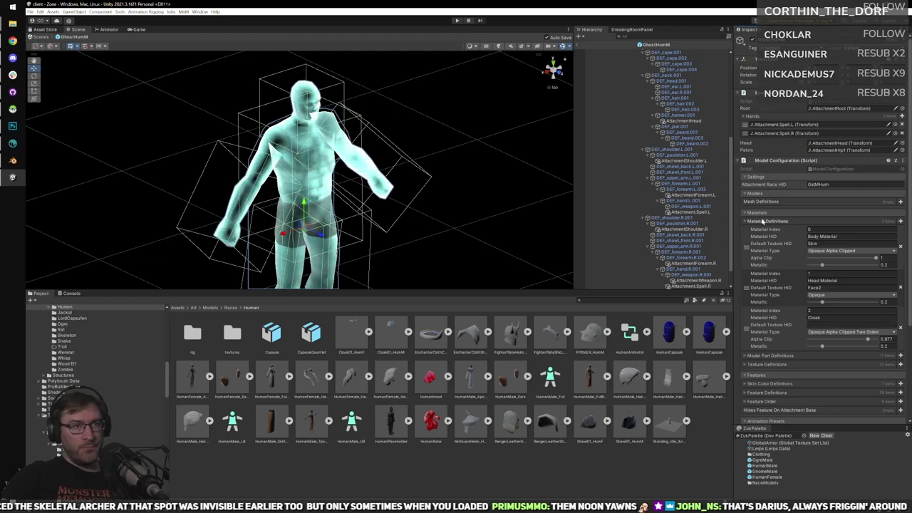
left_click(762, 221)
left_click(768, 222)
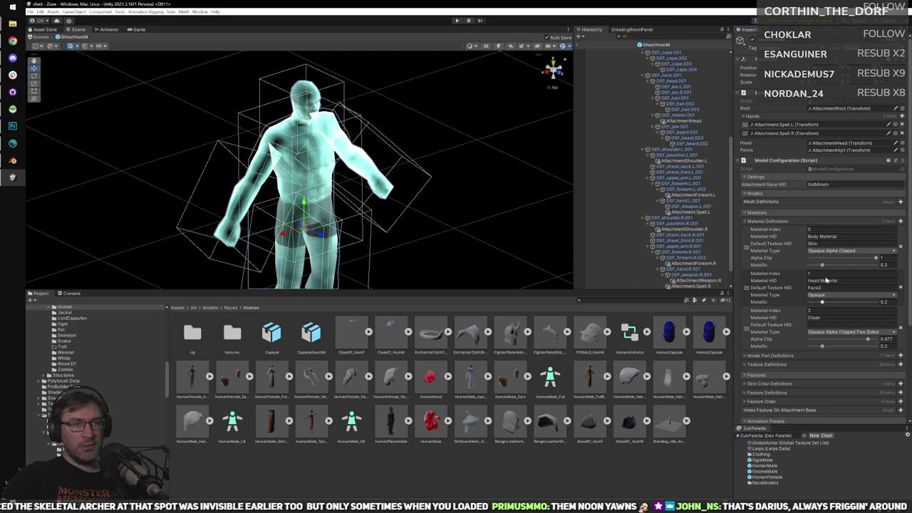
left_click(768, 223)
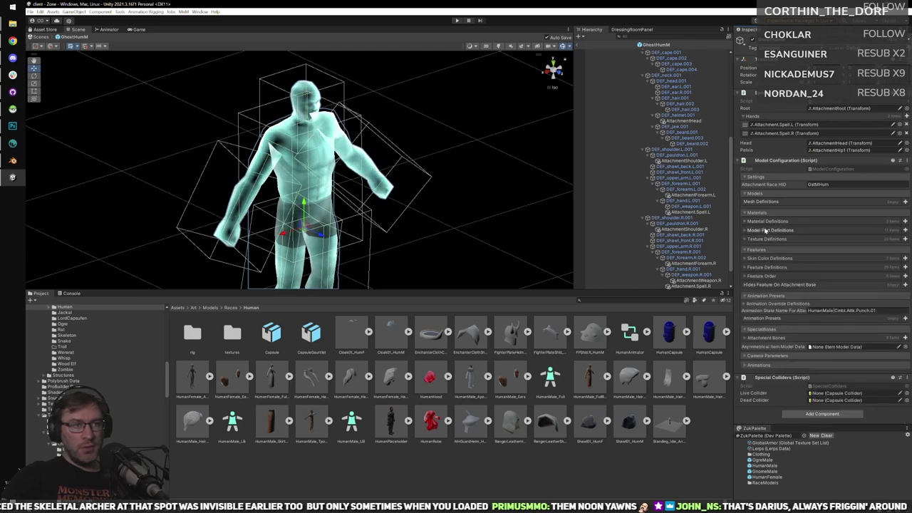
Review the Skin Color and Model Part Definitions, and try adding a Mesh Definitions entry before removing it.
left_click(757, 259)
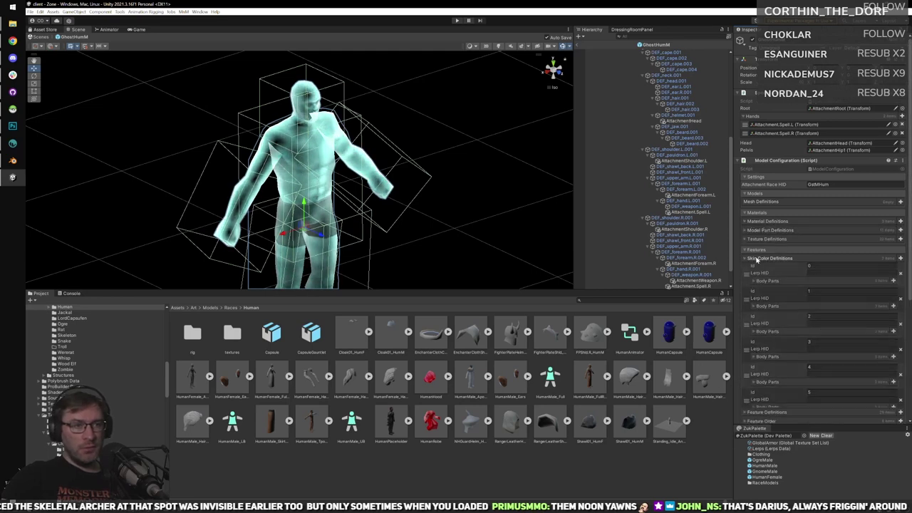
left_click(757, 259)
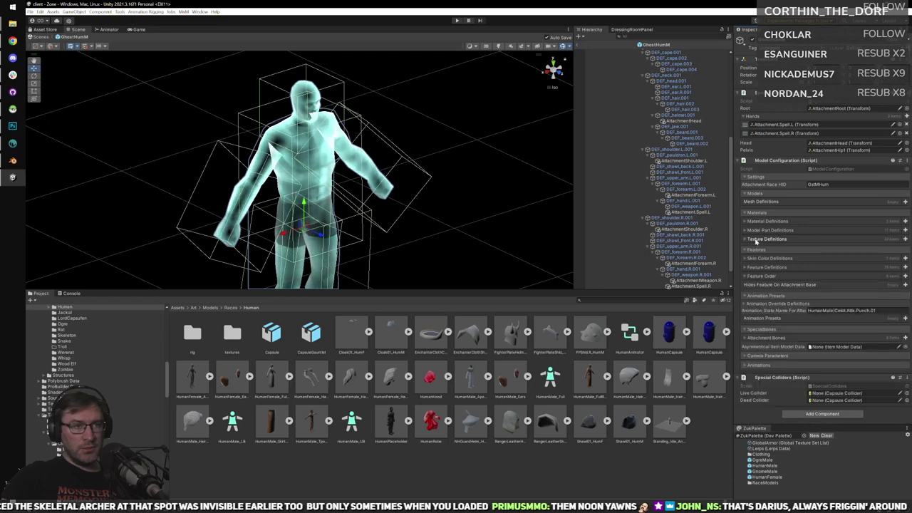
left_click(759, 230)
left_click(759, 233)
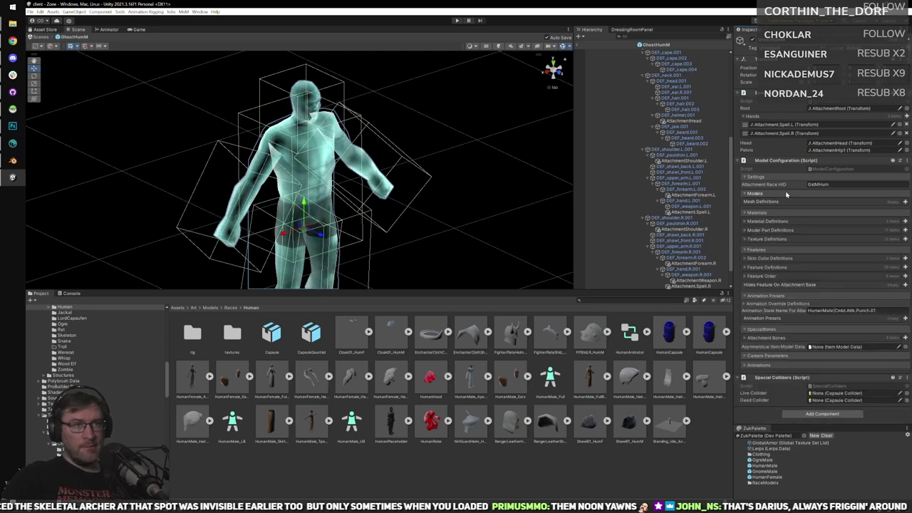
left_click(906, 202)
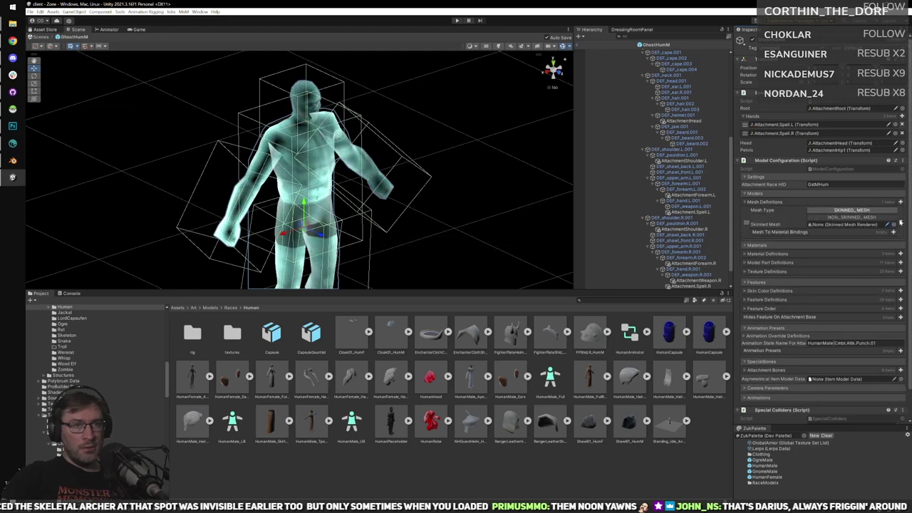
left_click(900, 221)
Collapse the HumM bone hierarchy and recheck the HumMBody renderer, the AttachmentRoot and the GhostHumM root components.
scroll(620, 185, "up", 8)
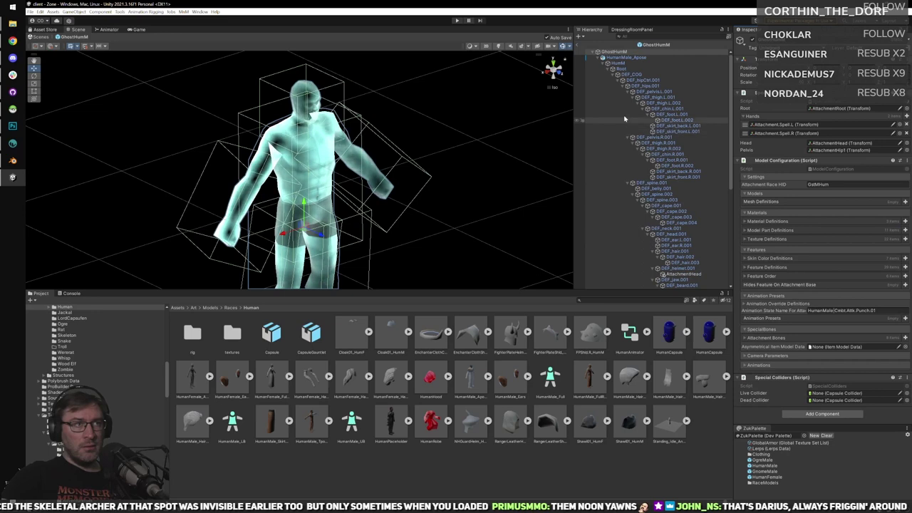
left_click(607, 68)
left_click(603, 63)
left_click(623, 69)
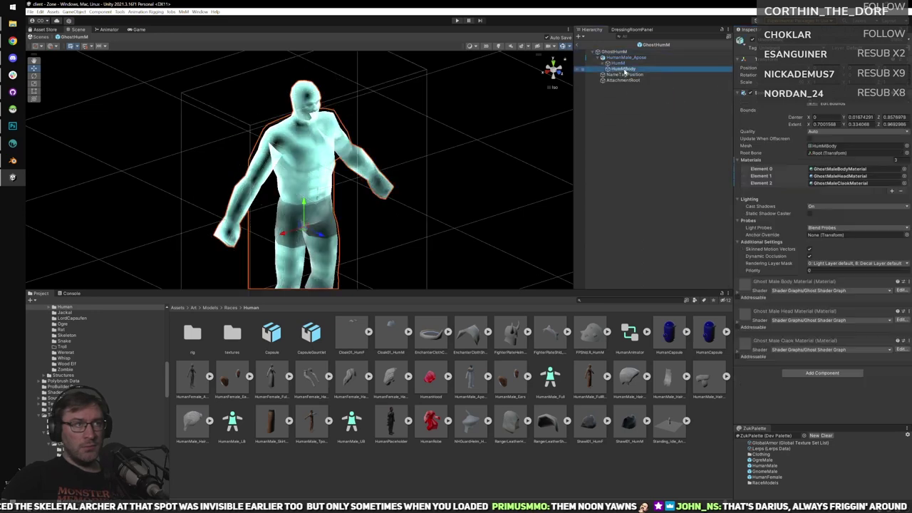
left_click(624, 74)
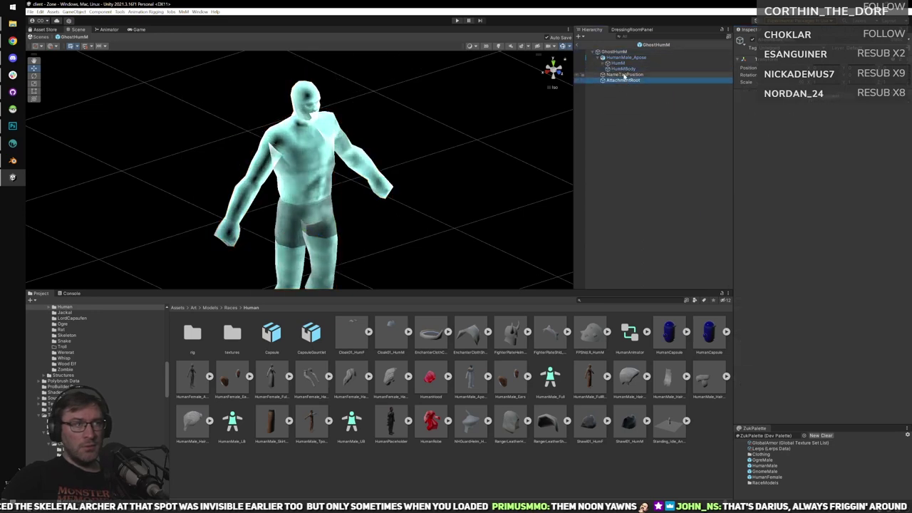
left_click(614, 52)
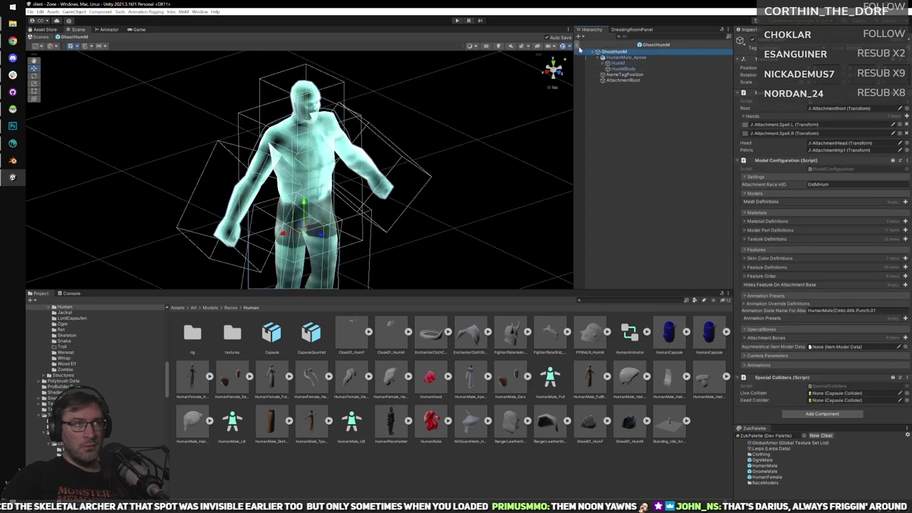
Exit the prefab, run the game, log in and enter the world as Hult, the level 60 Human Fighter, with the game view maximized.
left_click(577, 44)
key("ctrl+p")
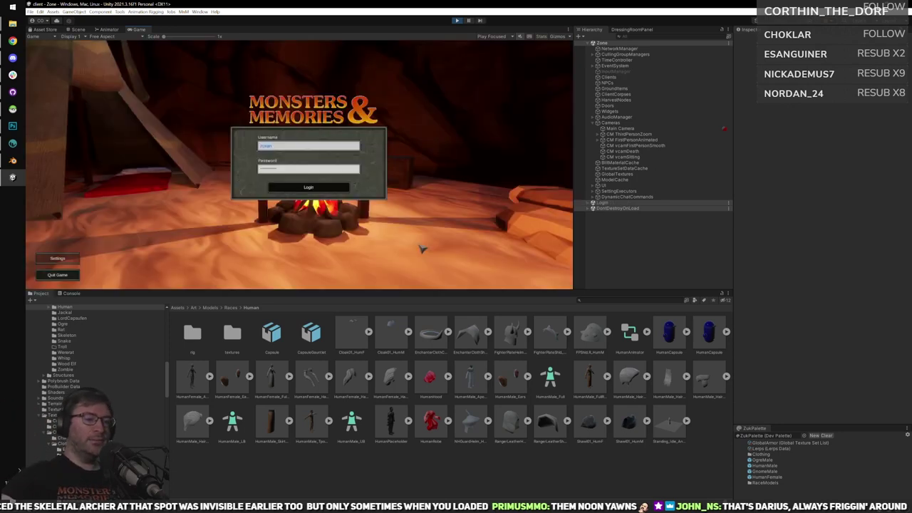
left_click(319, 189)
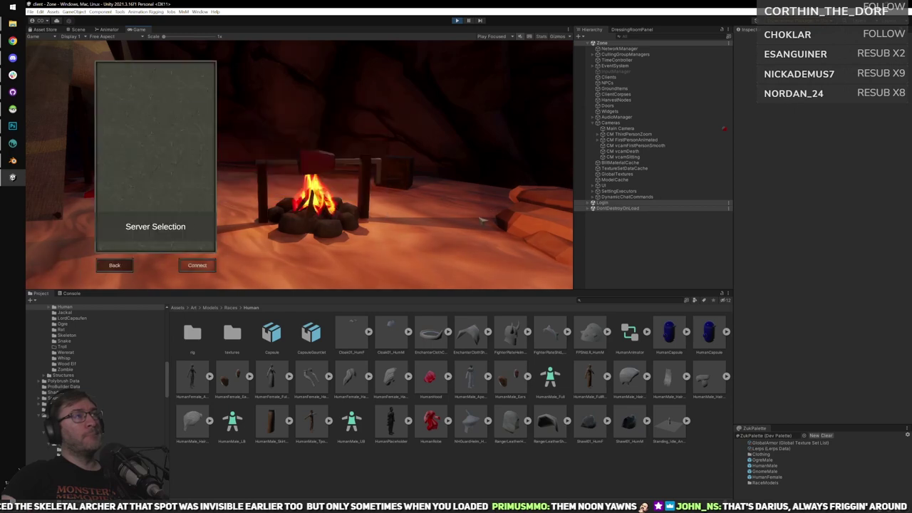
left_click(207, 269)
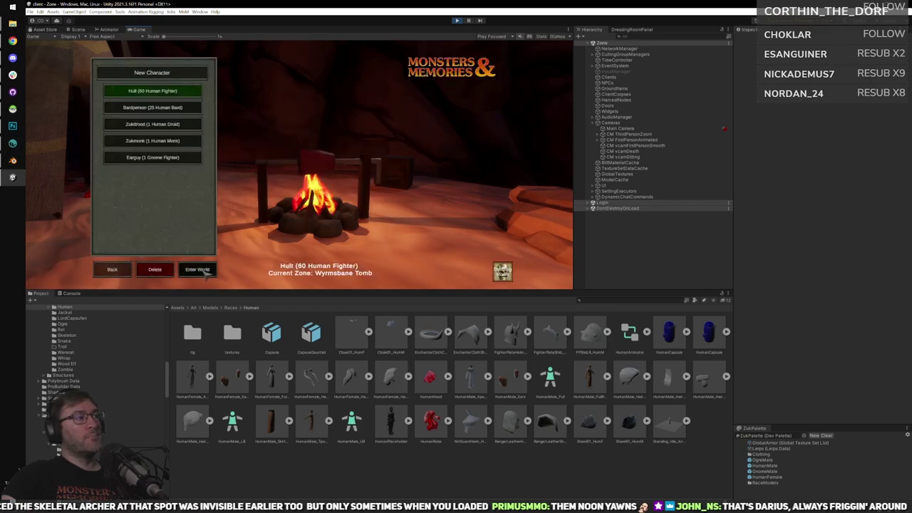
left_click(207, 268)
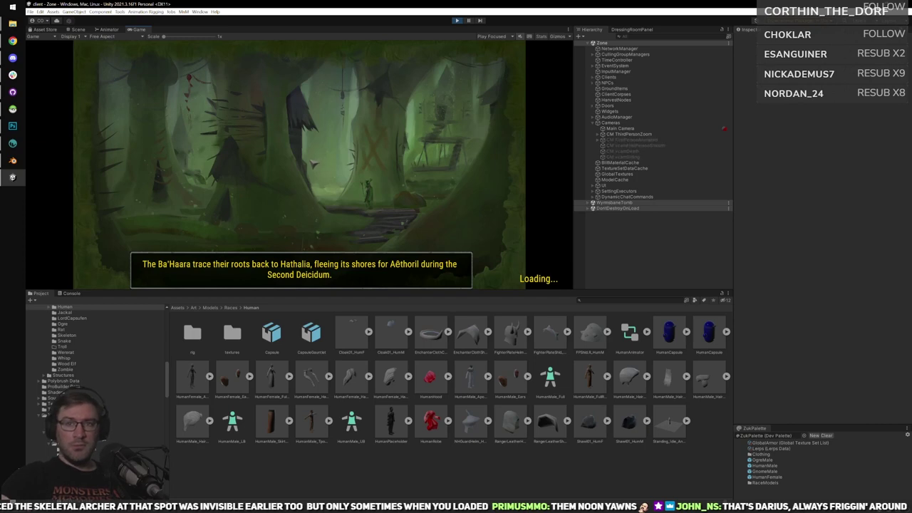
double_click(135, 30)
Target the skeletal archer between the two torches and kill it with the kill macro.
scroll(507, 249, "up", 3)
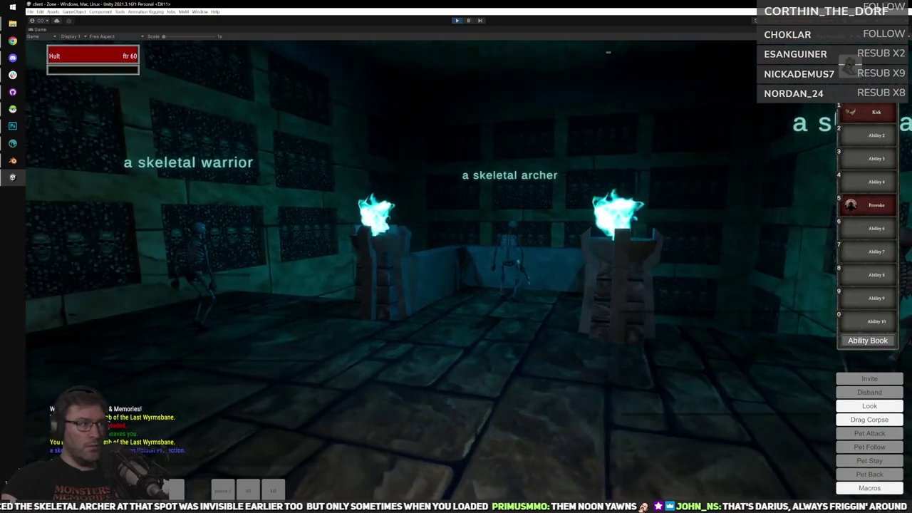
right_click_drag(416, 353, 454, 353)
left_click(419, 271)
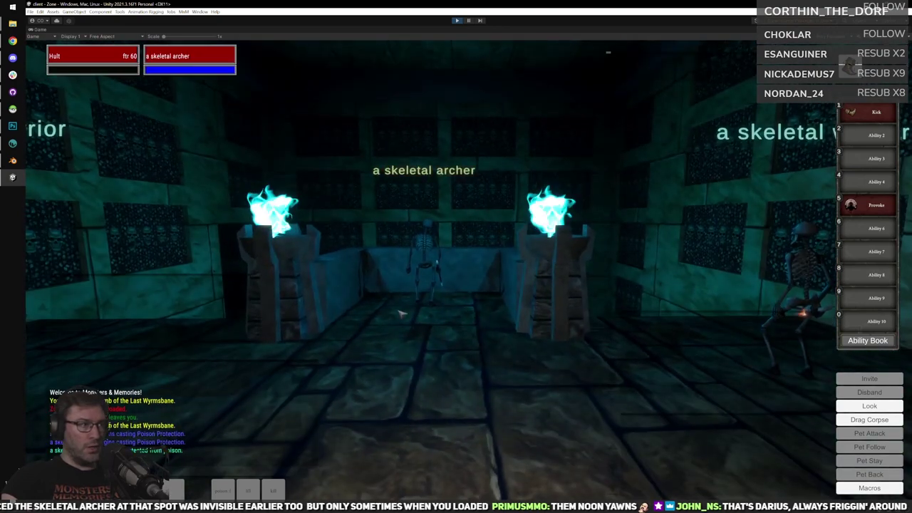
key("a")
left_click(277, 490)
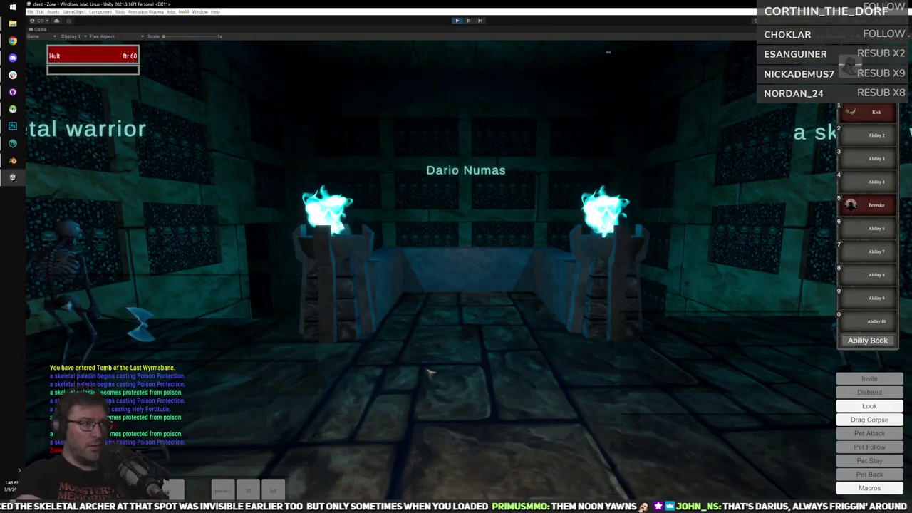
Move Hult away from Dario Numas and the two torches into the dark stone passage.
key("w")
right_click_drag(430, 373, 300, 385)
scroll(430, 372, "down", 5)
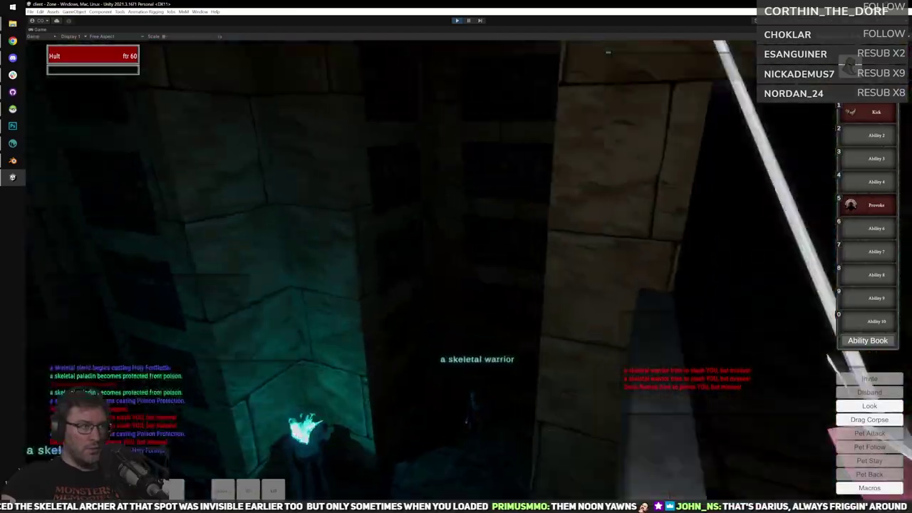
right_click_drag(430, 372, 641, 385)
key("w")
key("w")
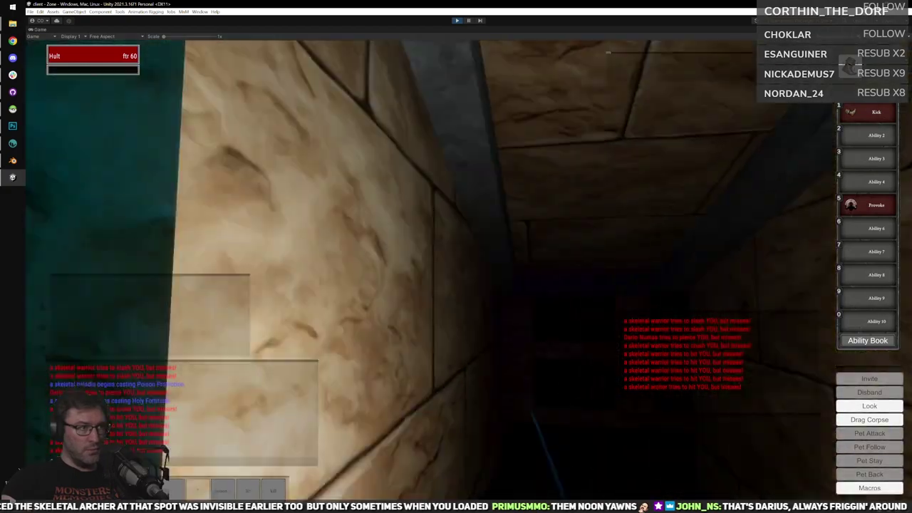
Run through the passage past the blue torch and look back at the pursuing skeletal warriors and Dario Numas.
key("w")
right_click_drag(431, 270, 612, 306)
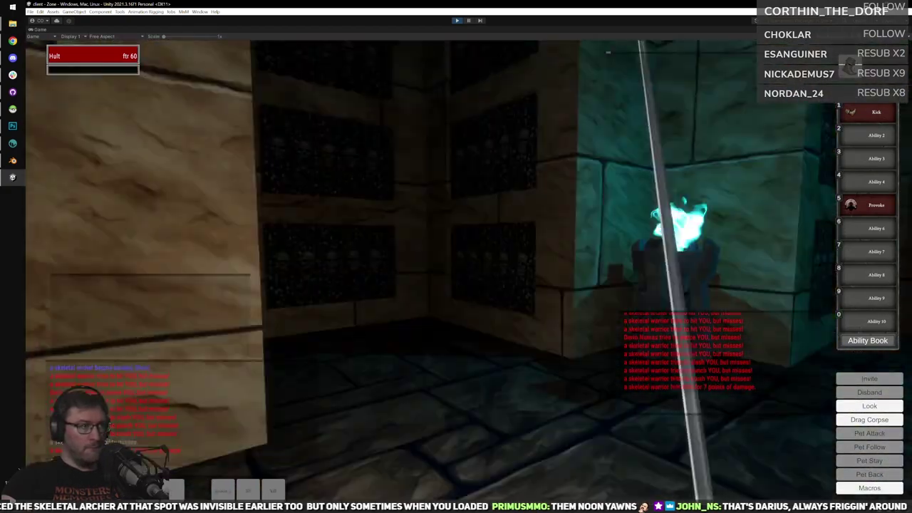
key("w")
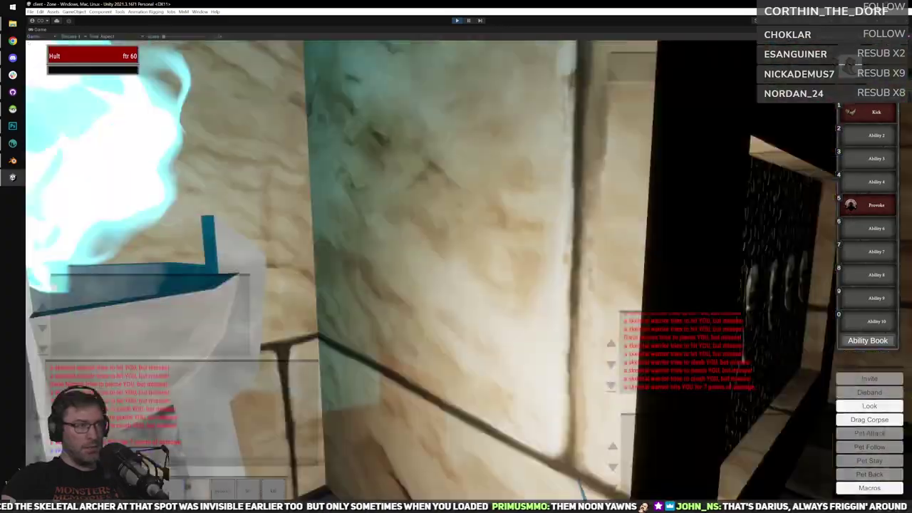
key("w")
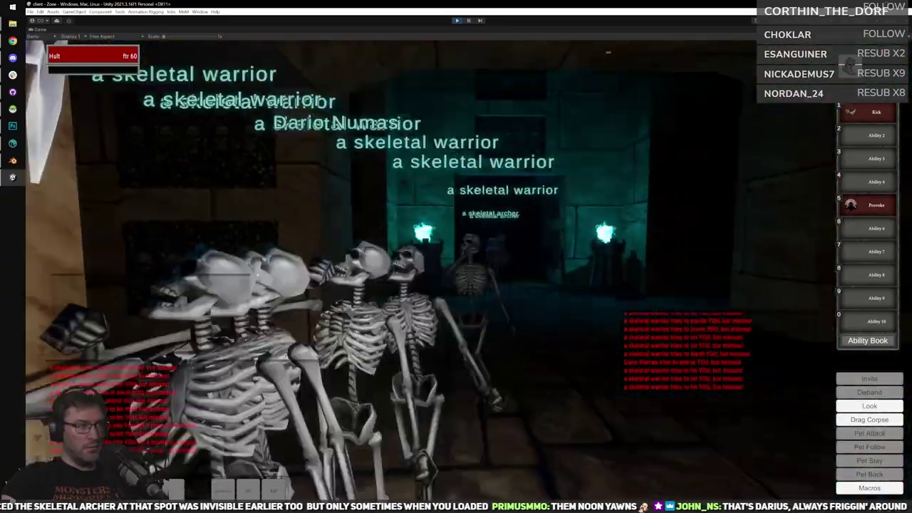
key("w")
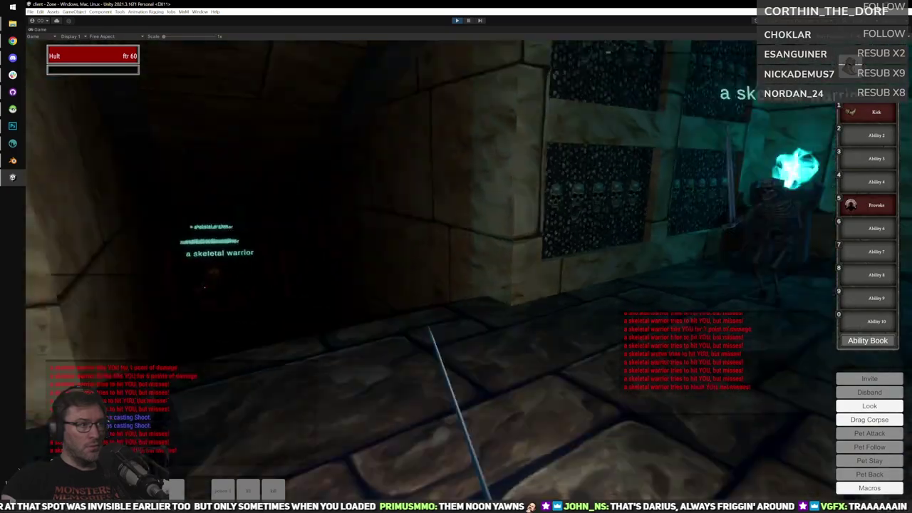
Lead the pursuing skeletons through the torchlit chamber and onto the ledge beside the low stone parapet.
key("w")
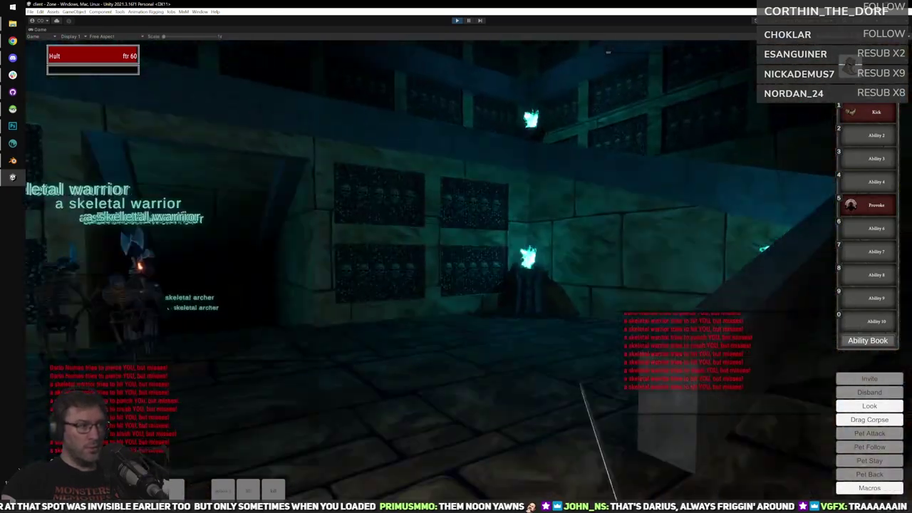
key("w")
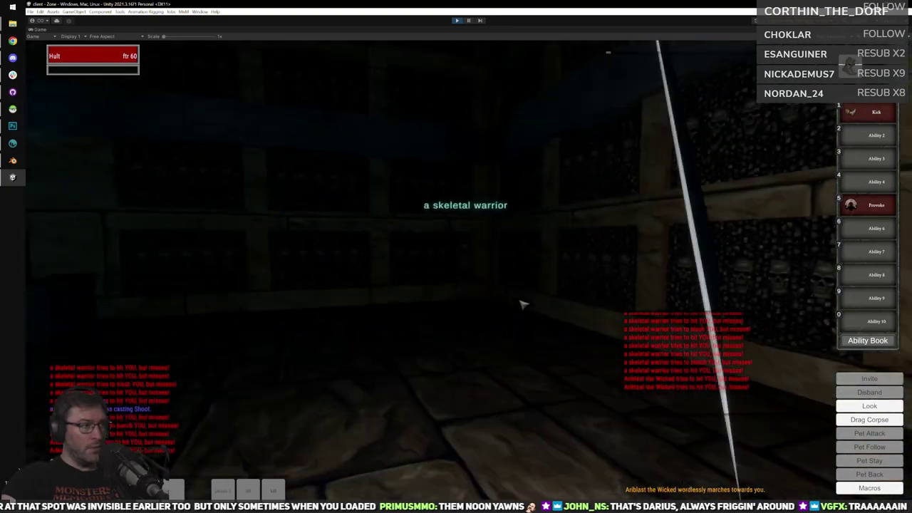
key("a")
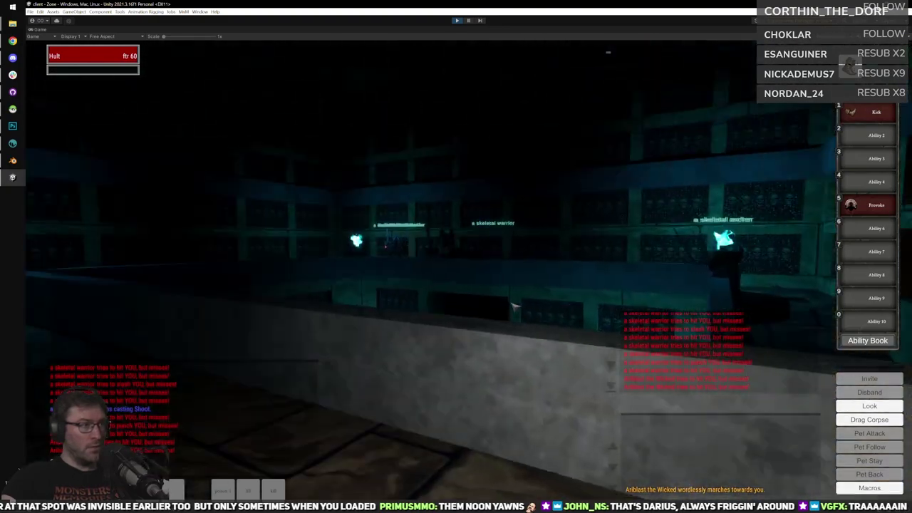
key("a")
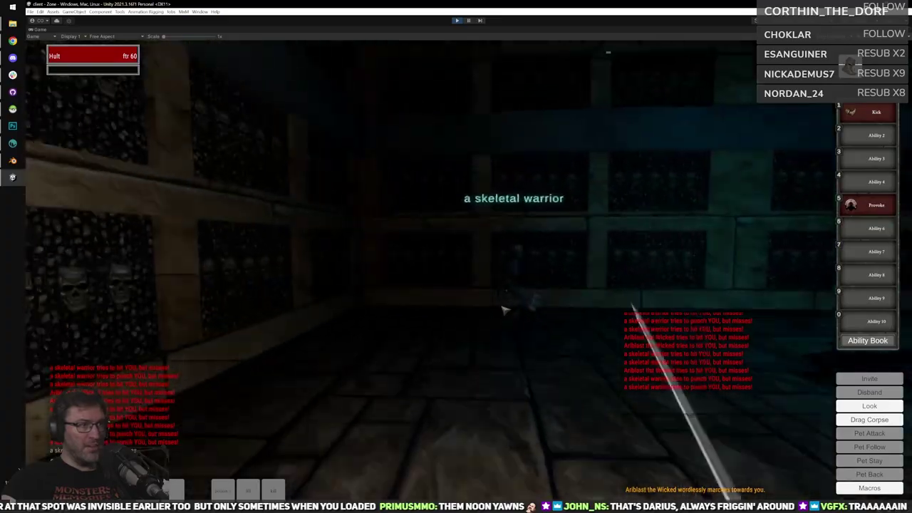
Follow the parapet walkway past the skeletal archers and the blue torch, keeping along the skull-panelled wall.
key("d")
key("w")
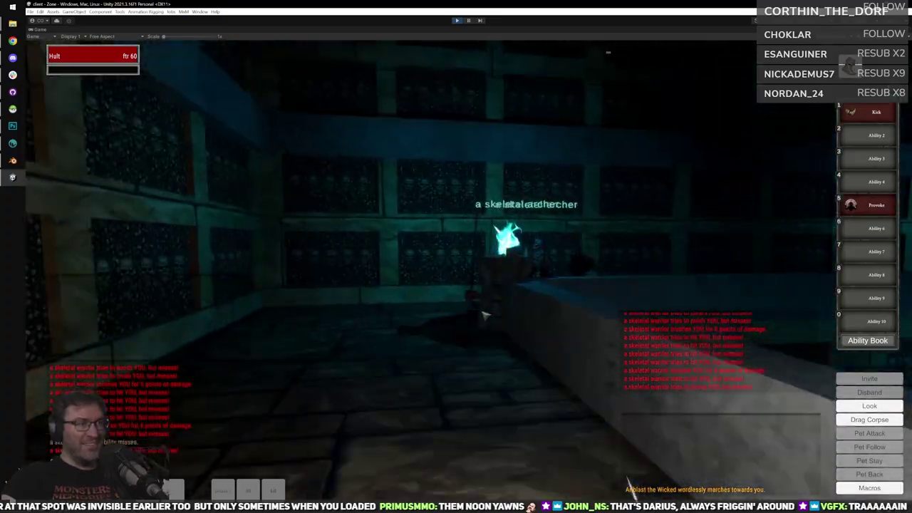
key("w")
key("d")
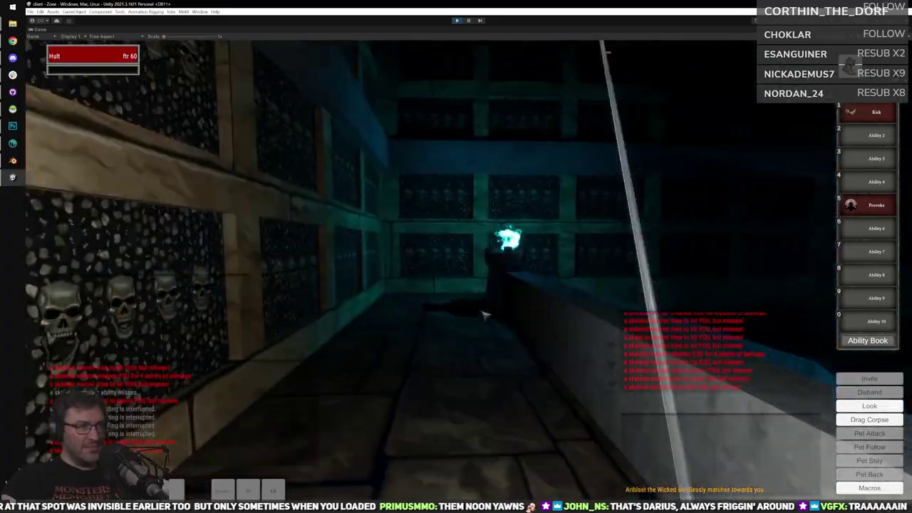
key("d")
key("w")
key("d")
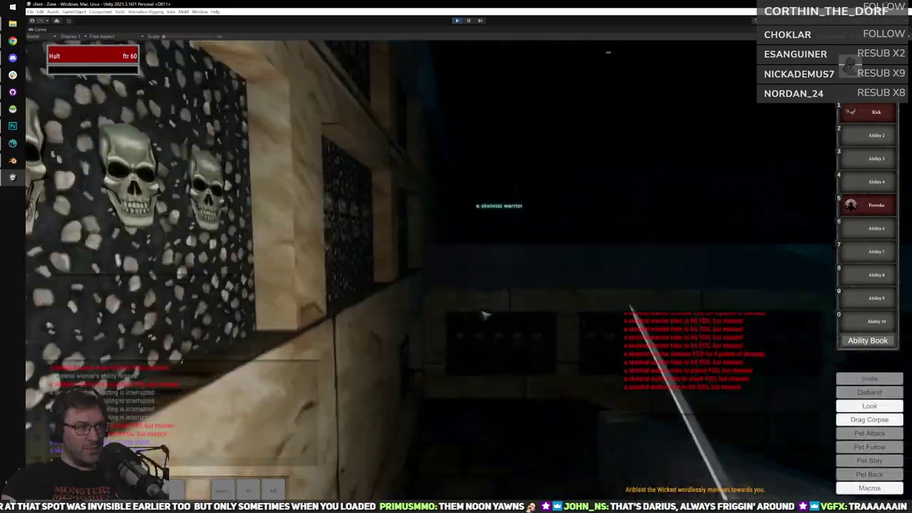
Round the skull-walled corner of the chamber and enter the dark sloping passage.
key("a")
key("w")
key("d")
key("a")
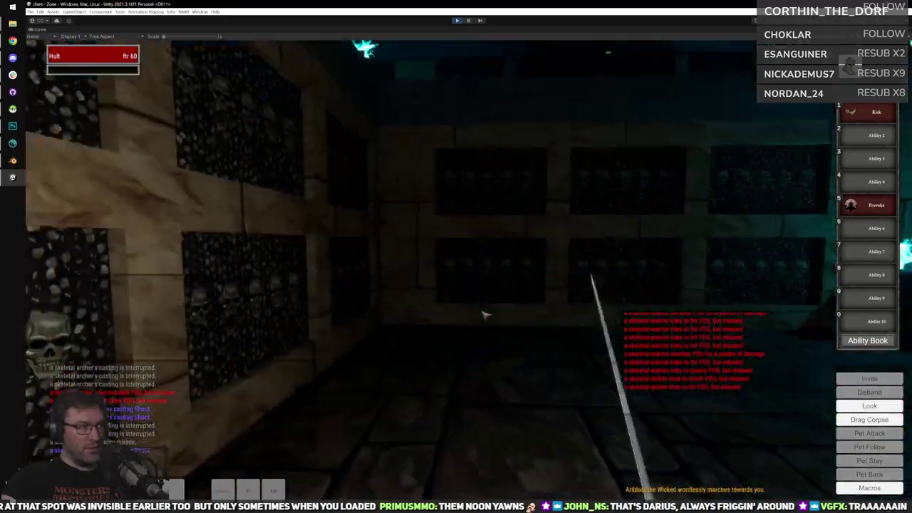
key("w")
key("d")
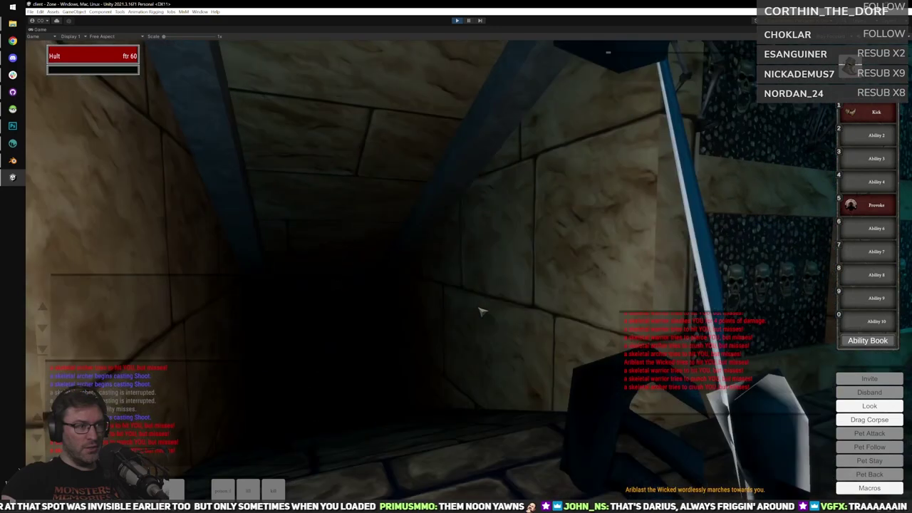
key("a")
key("w")
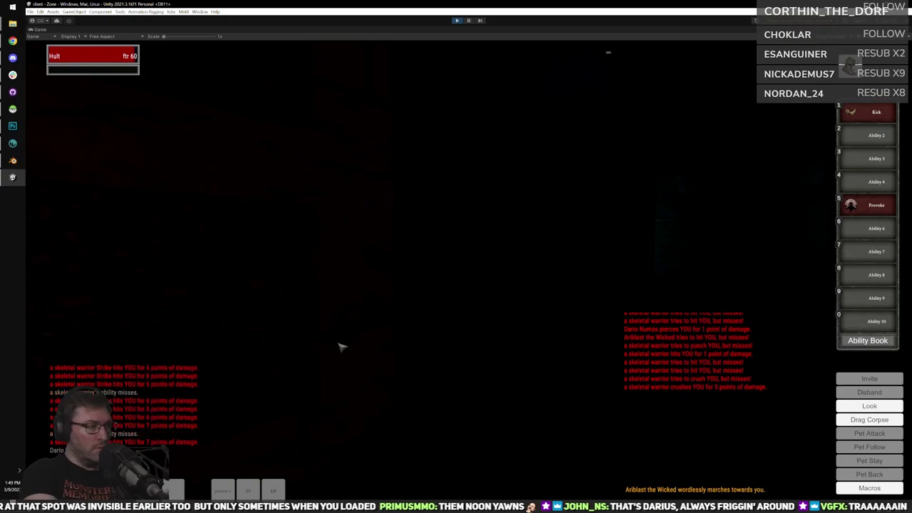
Run out of the darkness and along the skull-lined corridor towards the blue-lit room.
key("d")
key("w")
key("d")
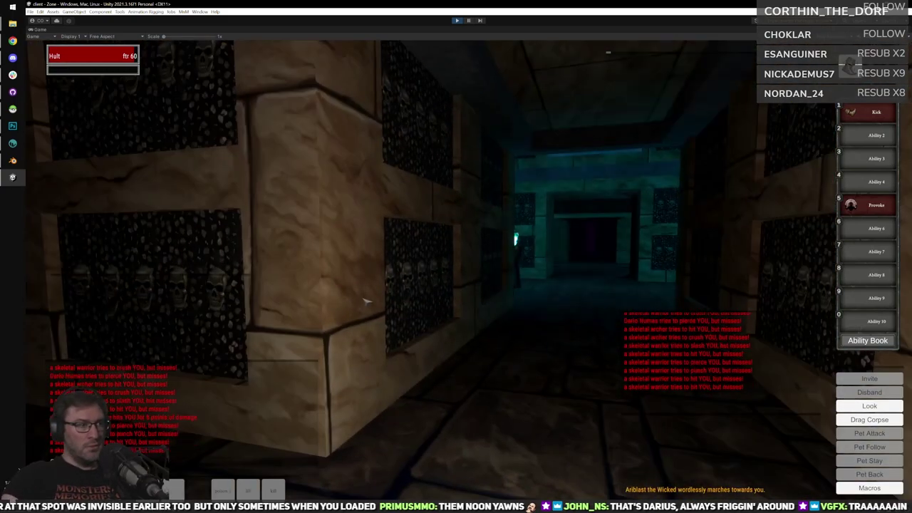
key("a")
key("w")
key("w")
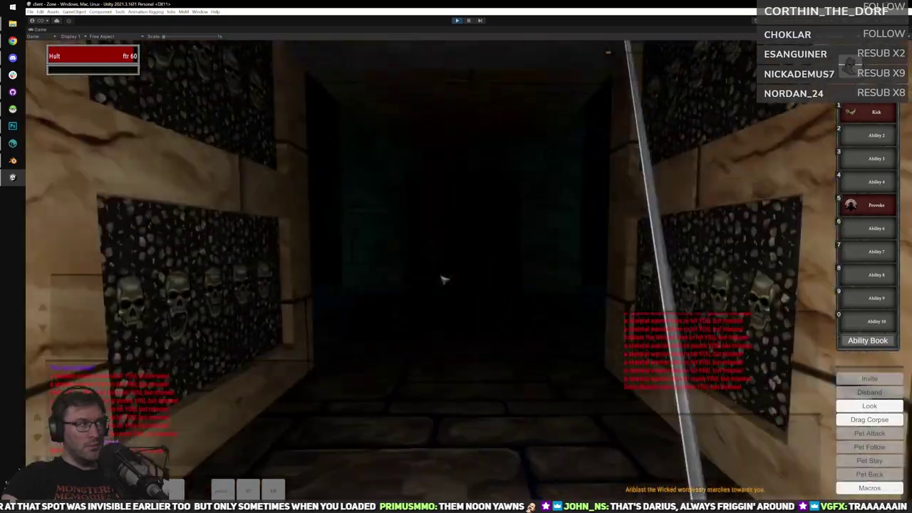
Turn past the blue torch beside the dark doorway and run into the narrow stone passage.
key("a")
key("w")
key("a")
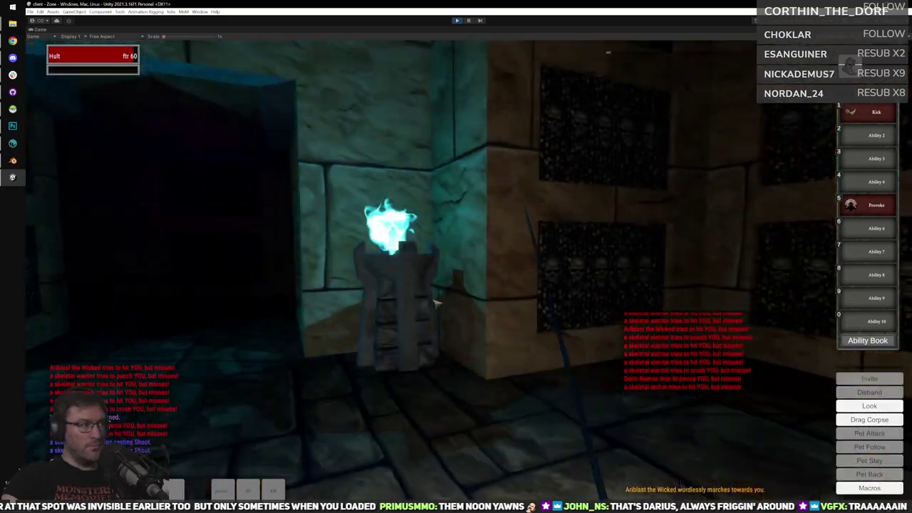
key("w")
key("a")
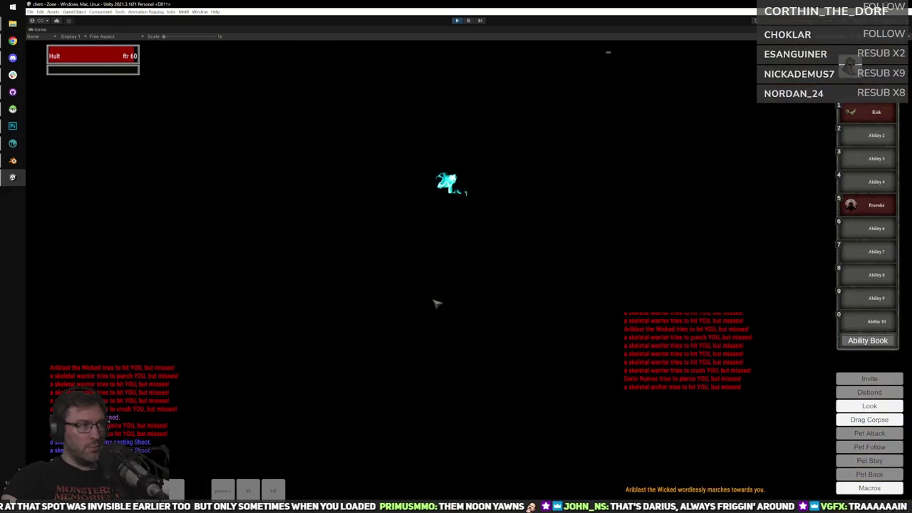
key("a")
key("w")
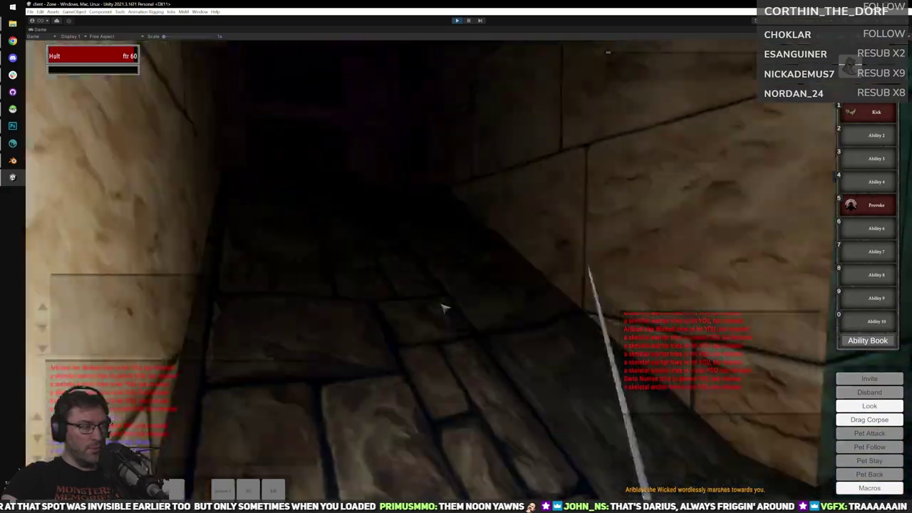
Continue through the narrow passage and the skull-lined hall to the blue-lit opening and the torch beyond it.
key("a")
key("d")
key("w")
key("a")
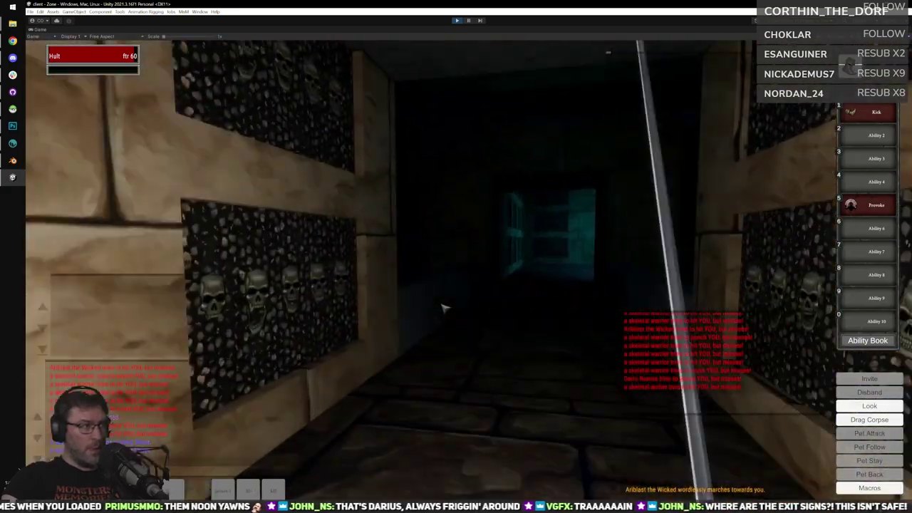
key("d")
key("a")
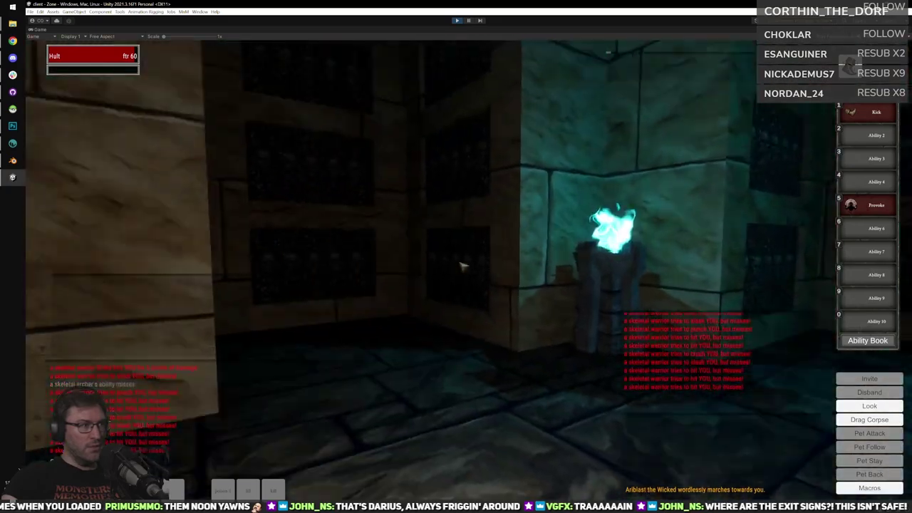
Run up the passage towards the single torch and turn through the hall facing the twin torches.
key("a")
key("a")
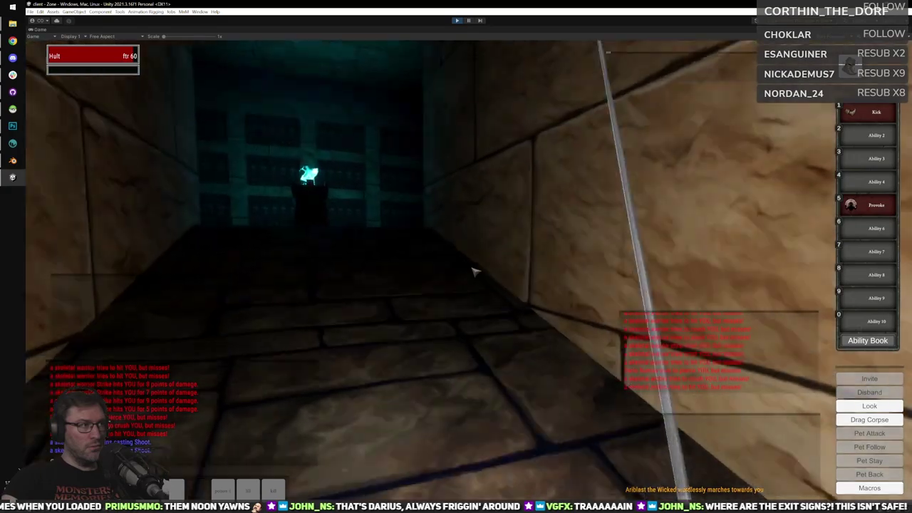
key("a")
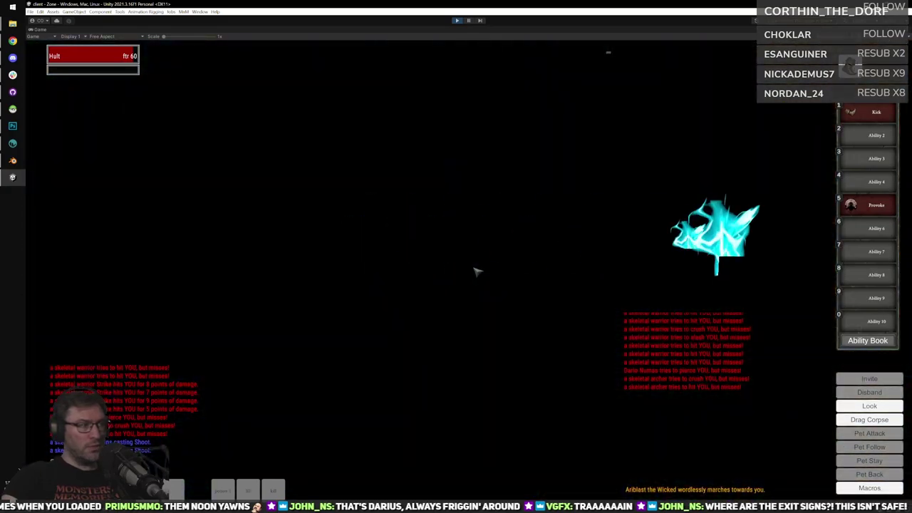
key("a")
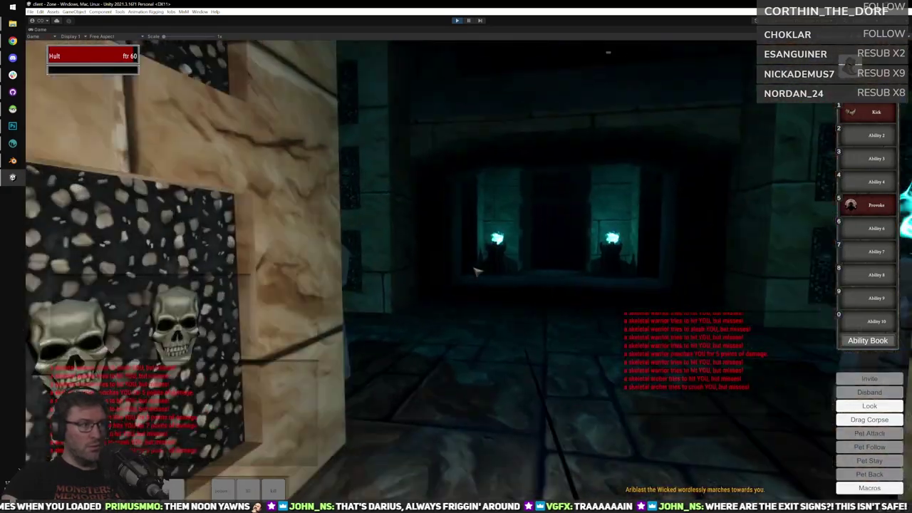
key("w")
key("d")
key("a")
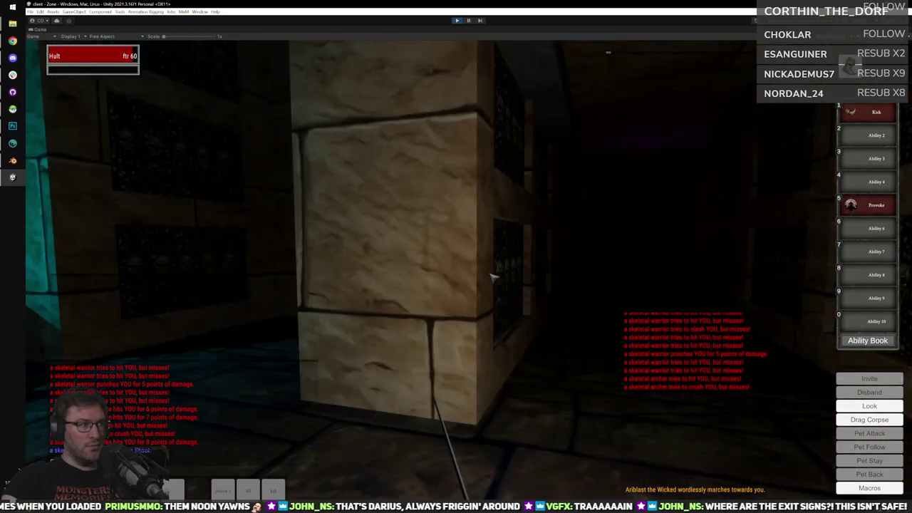
Round the stone pillar and head down the unlit skull-lined corridor.
key("w")
key("d")
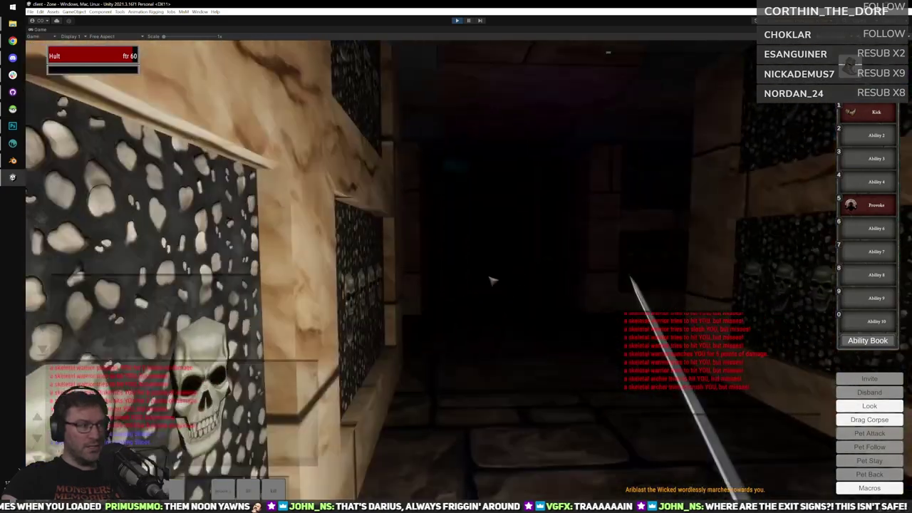
key("w")
key("d")
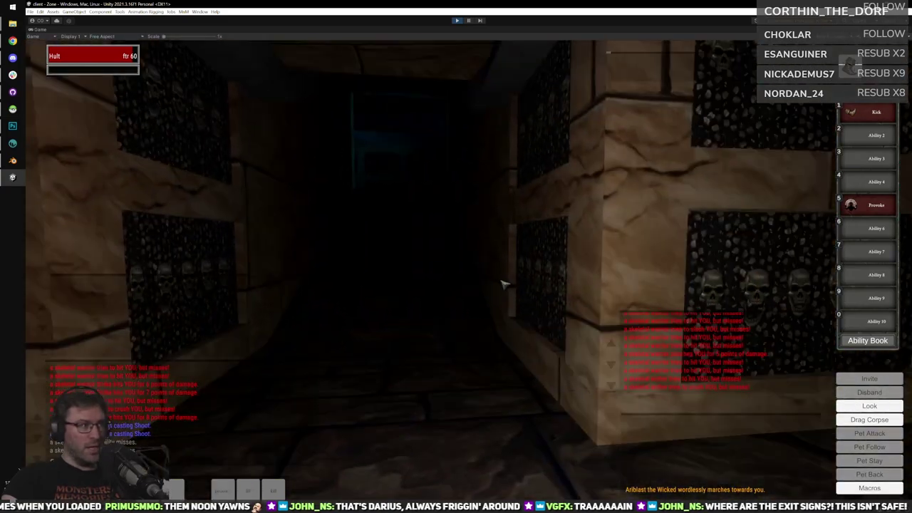
Enter the blue-lit chamber and look up at the twin-serpent relief above the doorway.
key("w")
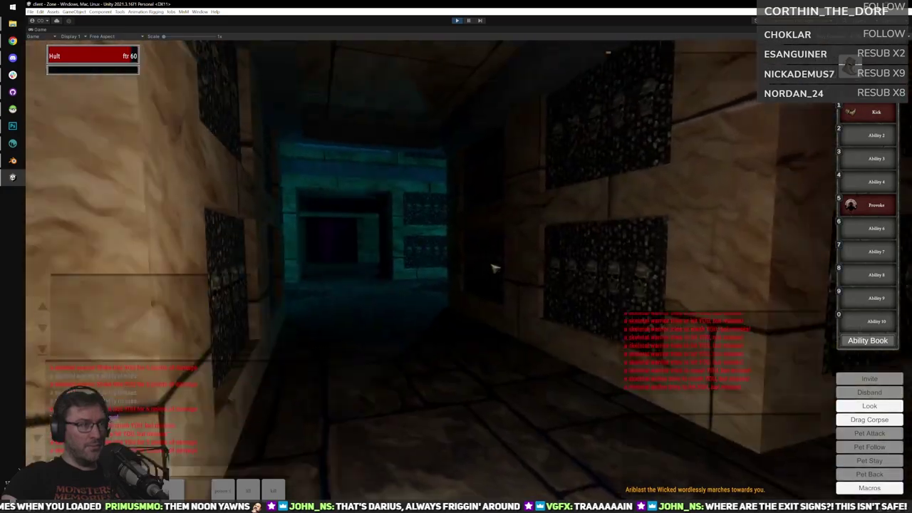
key("w")
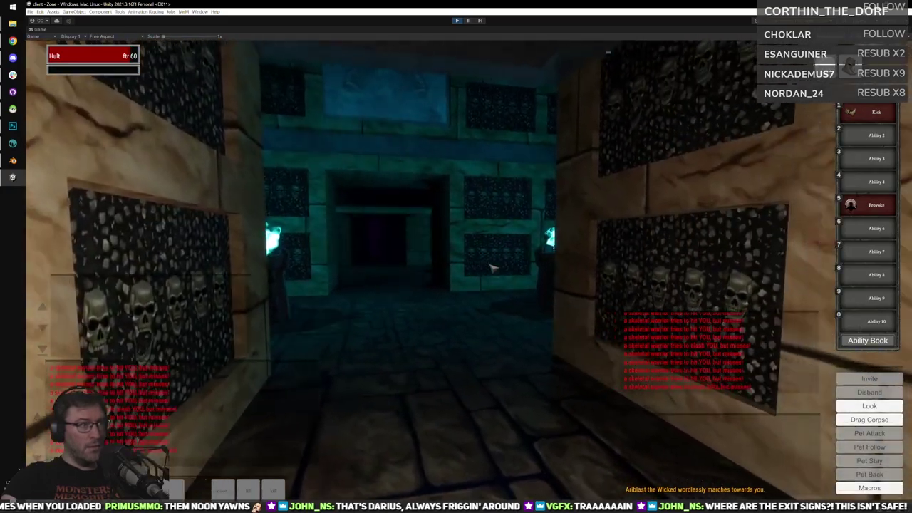
key("Page_Up")
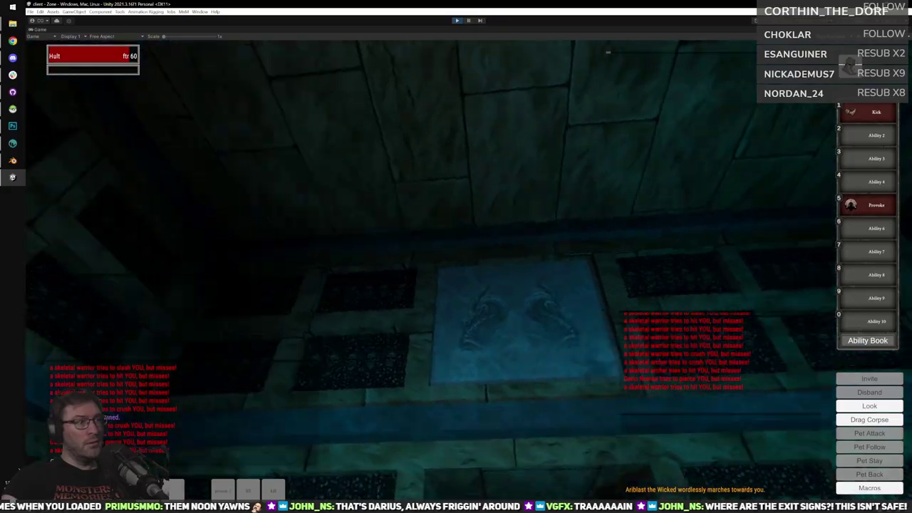
key("w")
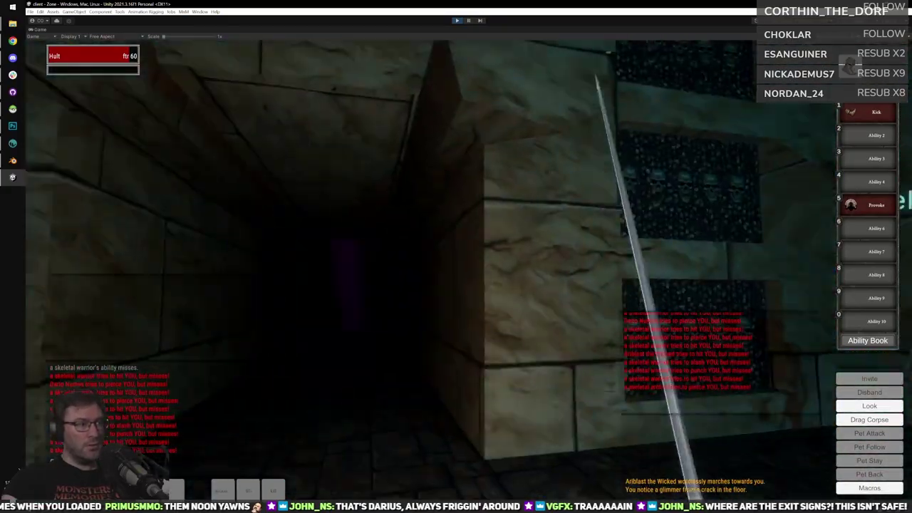
Run down the purple-lit passage, past the skeletal paladin, to the slab decorated with three dark figures.
key("a")
key("w")
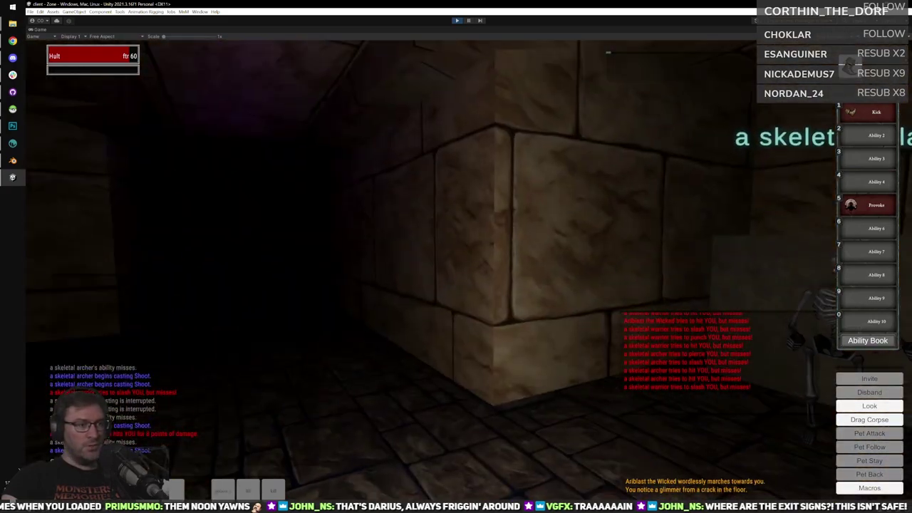
key("w")
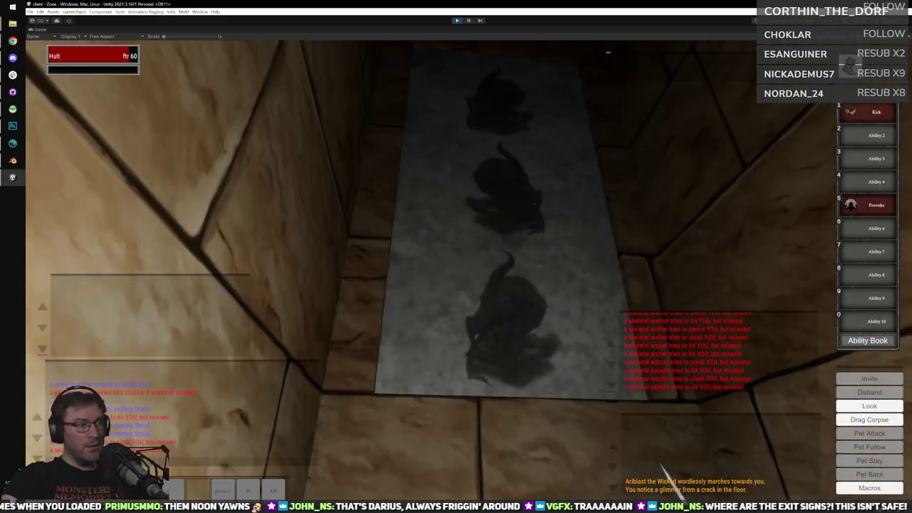
Run down the dark corridor into the great hall and view the three Wyrmsbane crusaders above the steps.
key("d")
key("w")
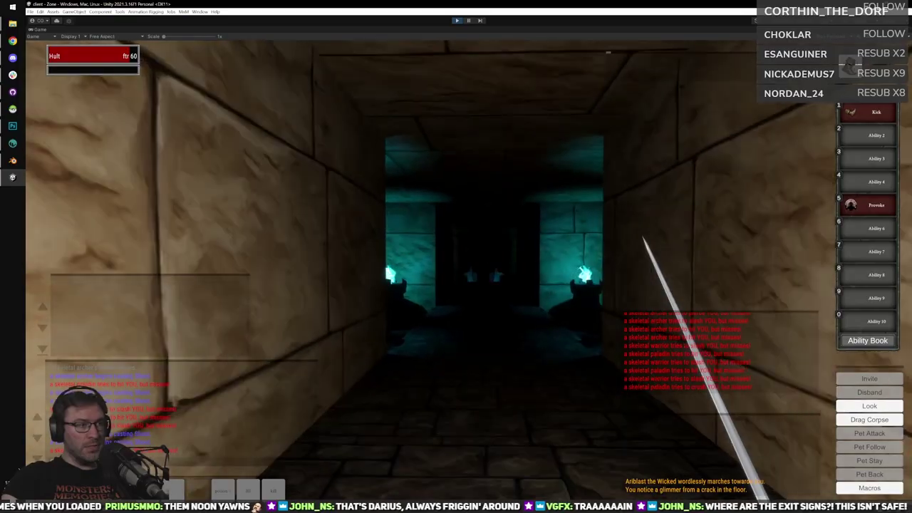
key("w")
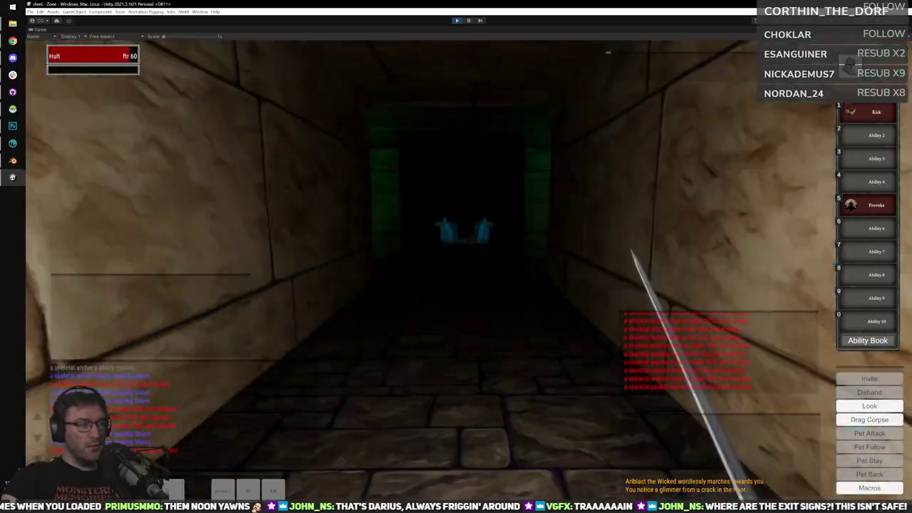
key("w")
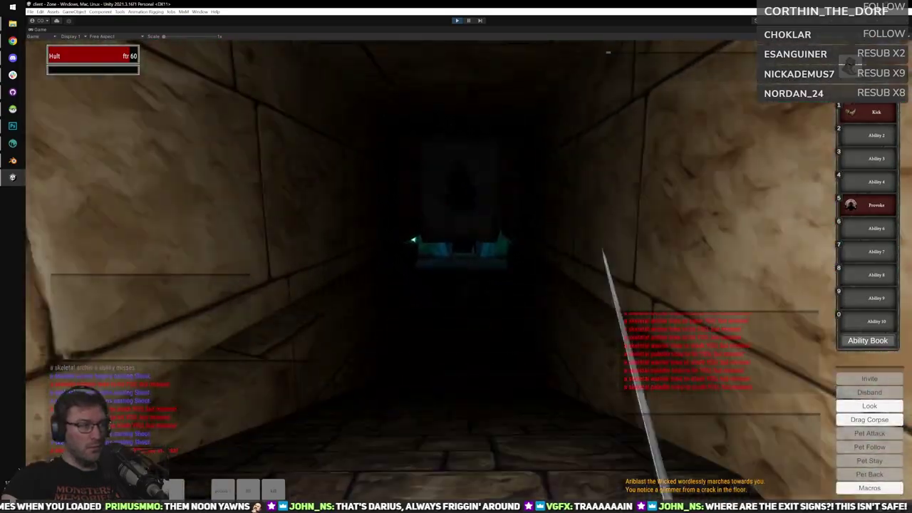
key("w")
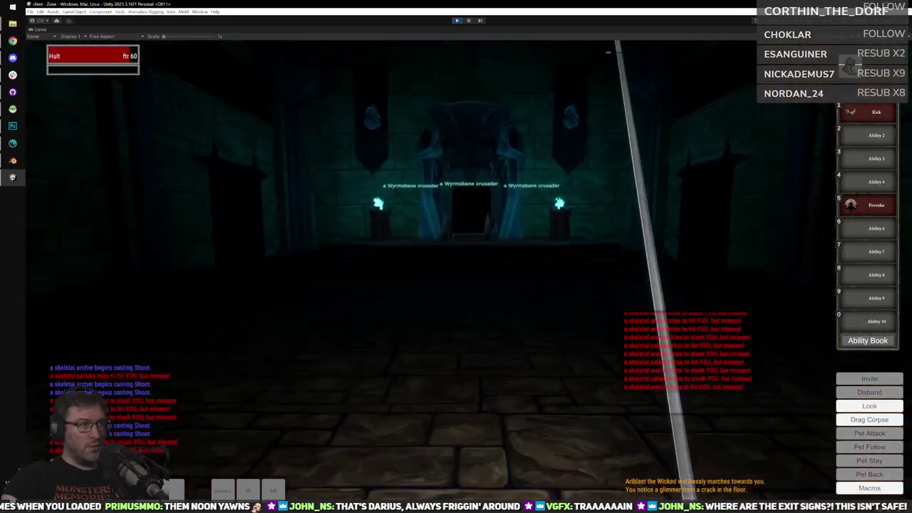
key("w")
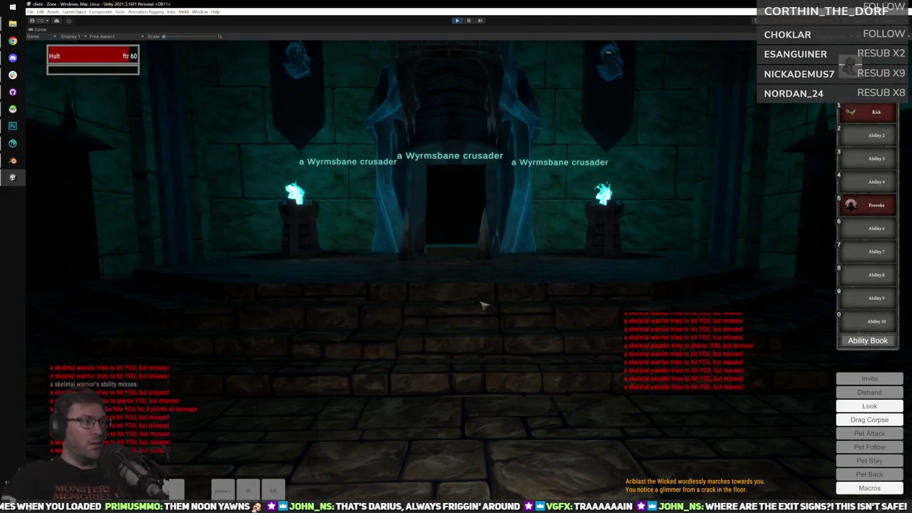
scroll(496, 289, "down", 5)
right_click_drag(497, 288, 392, 277)
right_click_drag(555, 261, 506, 258)
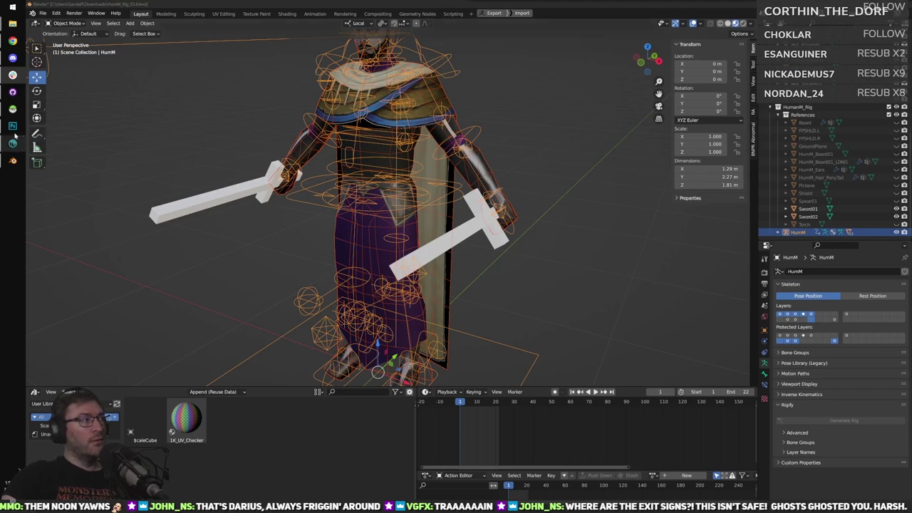
mouse_move(15, 101)
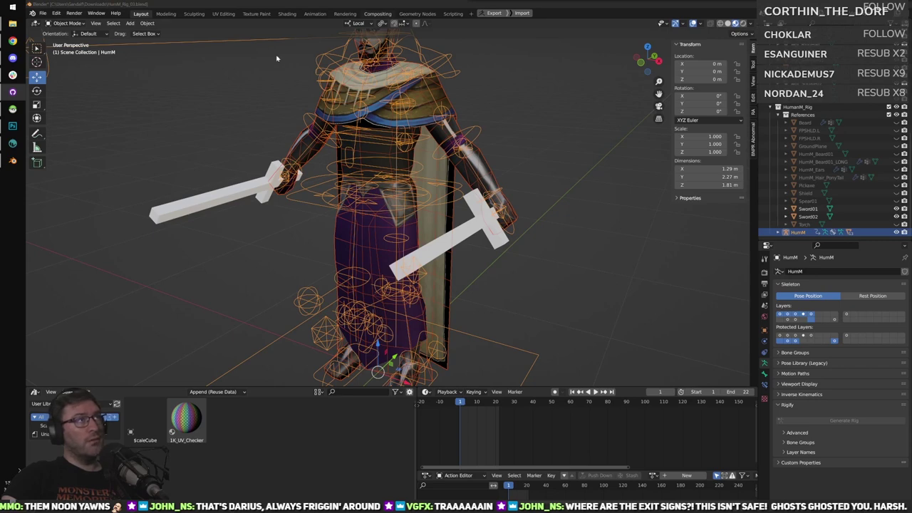
left_click(18, 471)
right_click(36, 447)
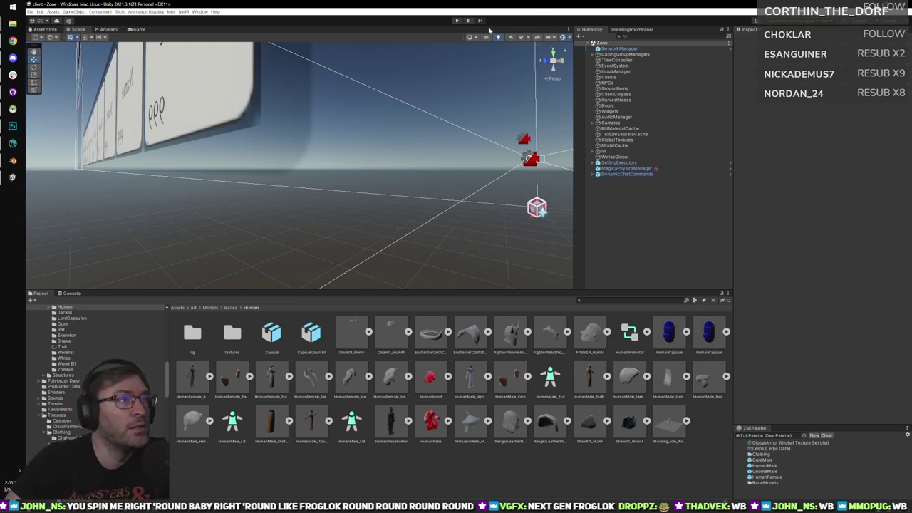
Run the game in Unity, log in to the Development Server, enter the world as Hult and maximize the game view.
left_click(456, 21)
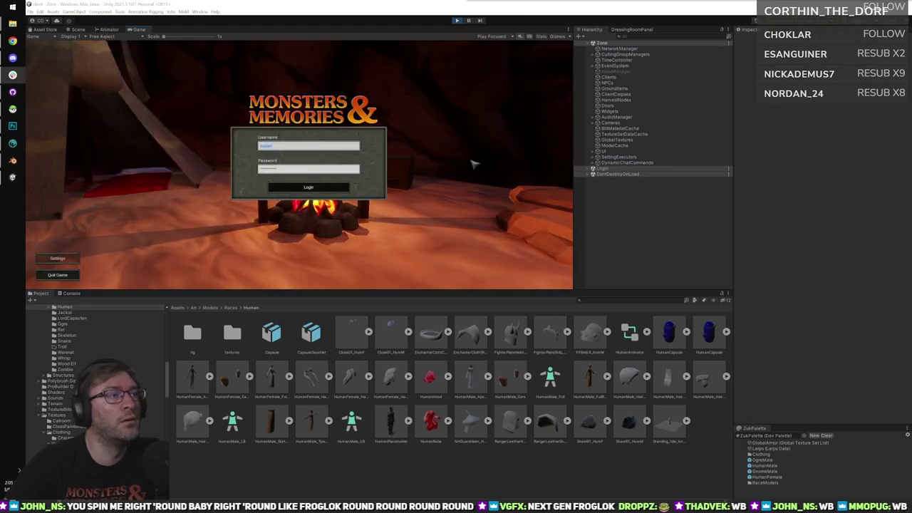
left_click(307, 187)
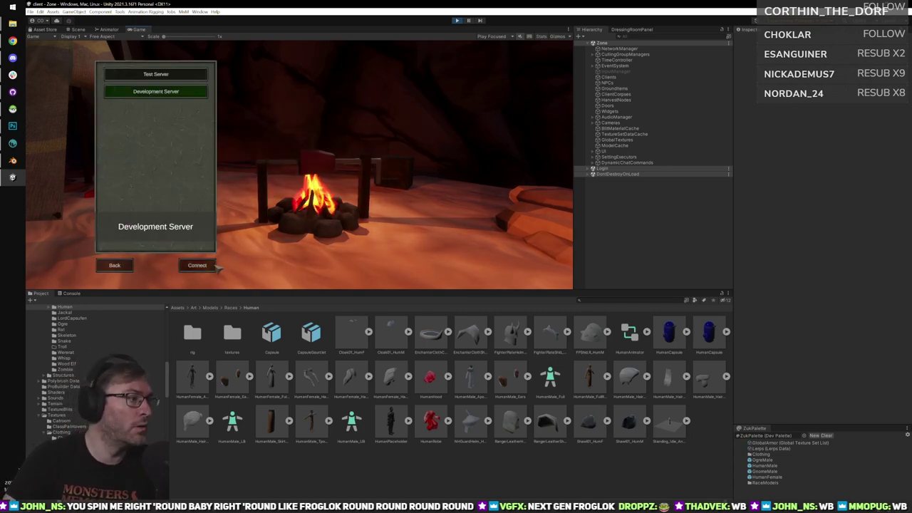
left_click(211, 265)
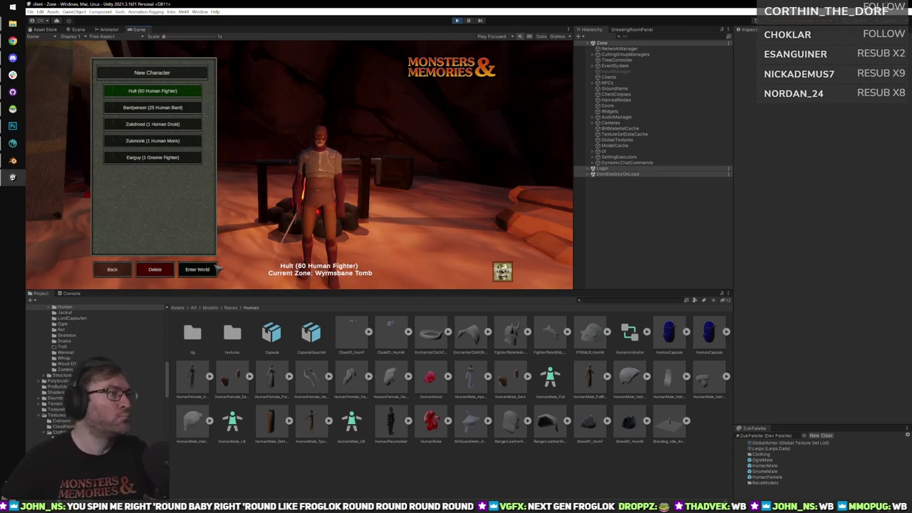
left_click(205, 271)
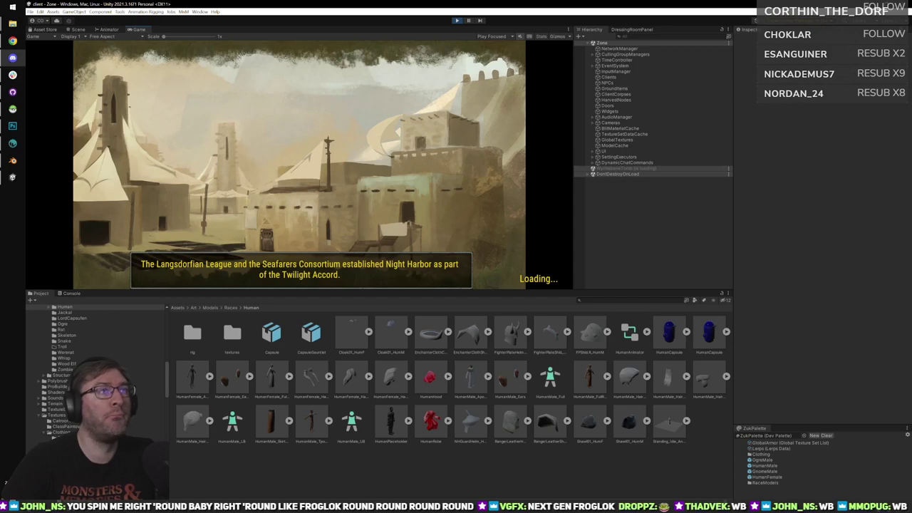
key("shift+space")
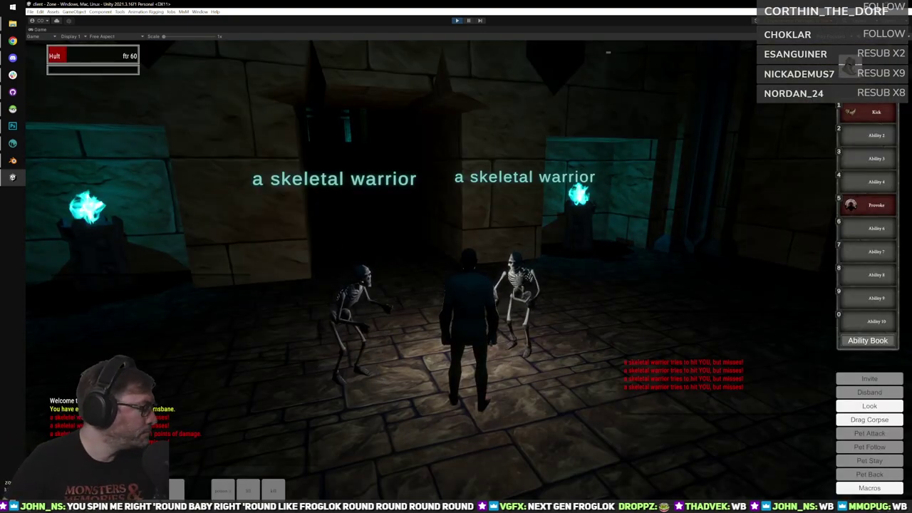
Turn the character and camera around the hall to examine the Wyrmsbane crusaders at the icy doorway.
right_click_drag(597, 168, 593, 173)
left_click_drag(593, 172, 580, 173)
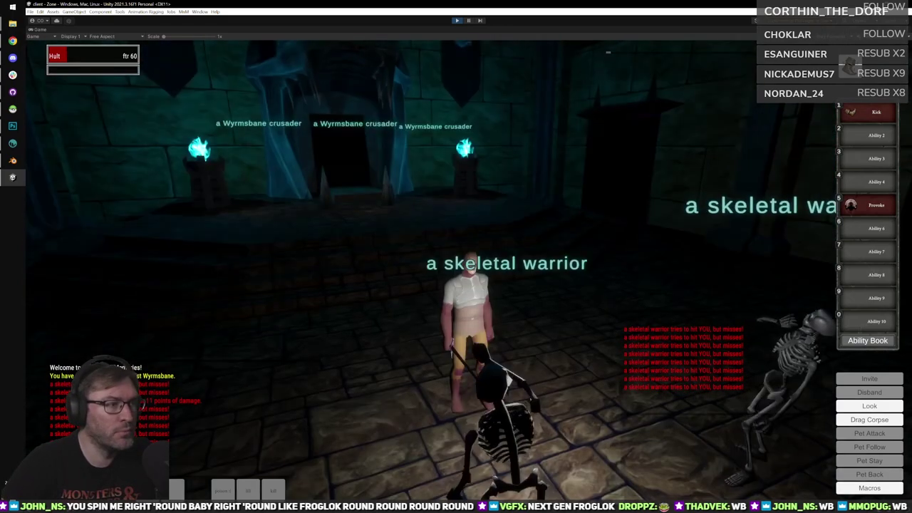
key("d")
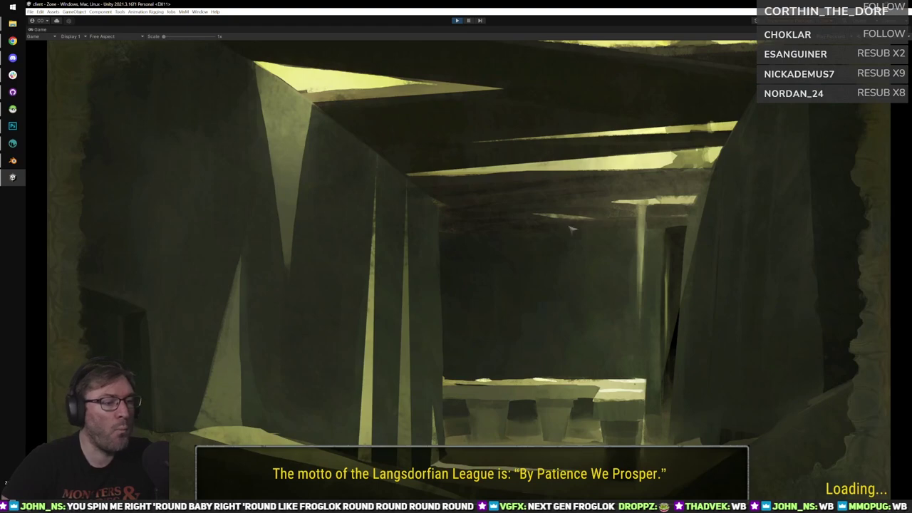
key("a")
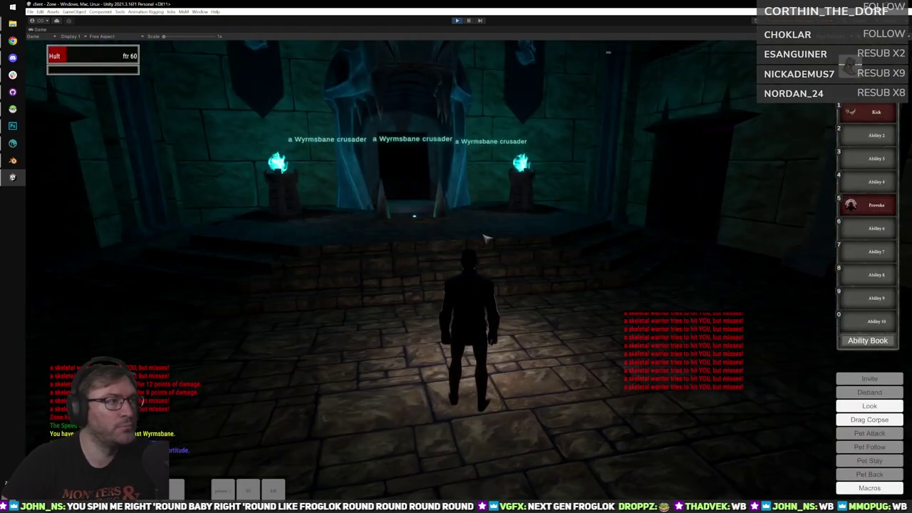
key("space")
key("a")
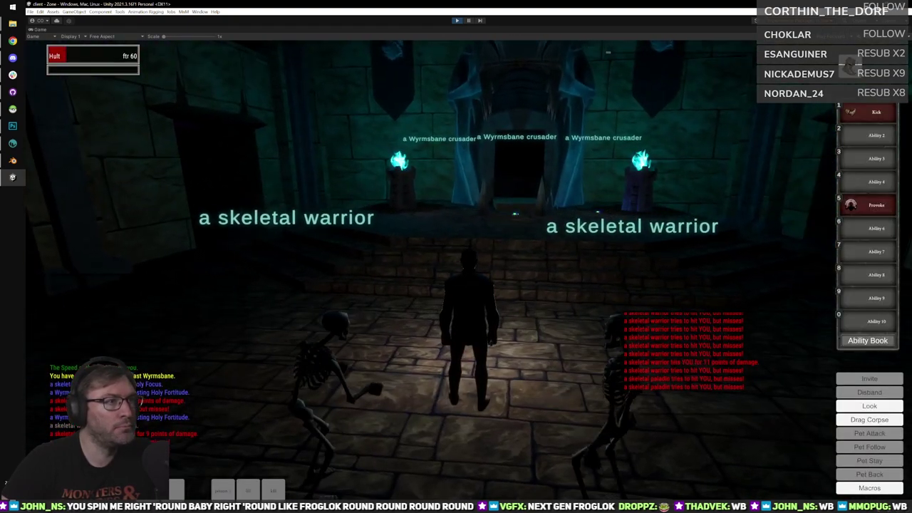
right_click_drag(490, 238, 515, 245)
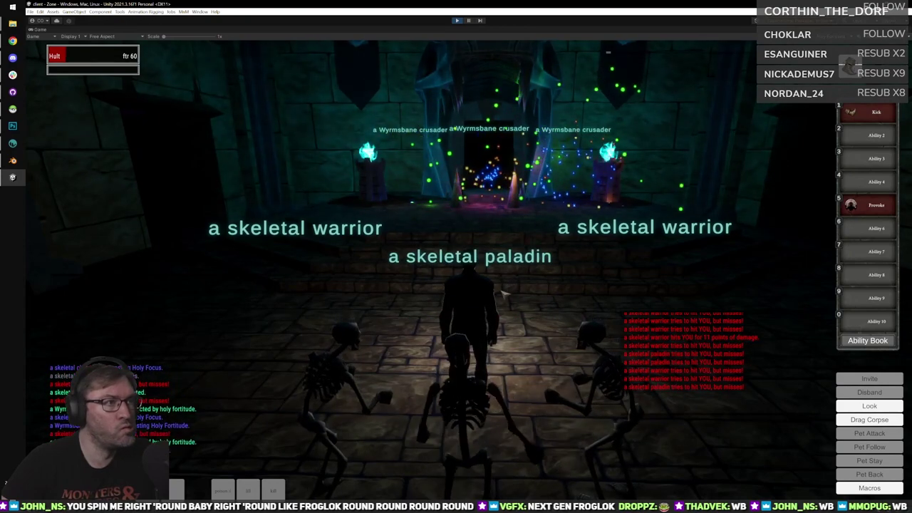
mouse_move(505, 292)
left_mouse_down()
mouse_move(582, 295)
mouse_move(507, 291)
left_mouse_up()
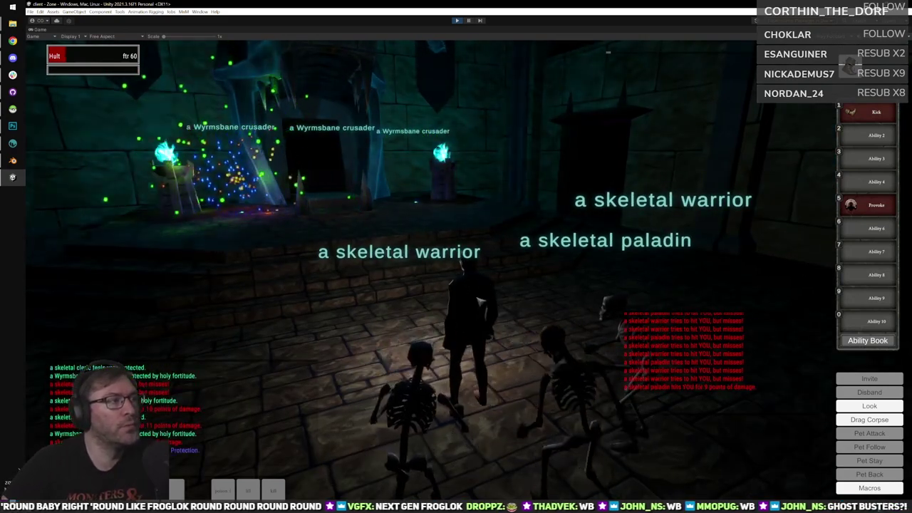
key("a")
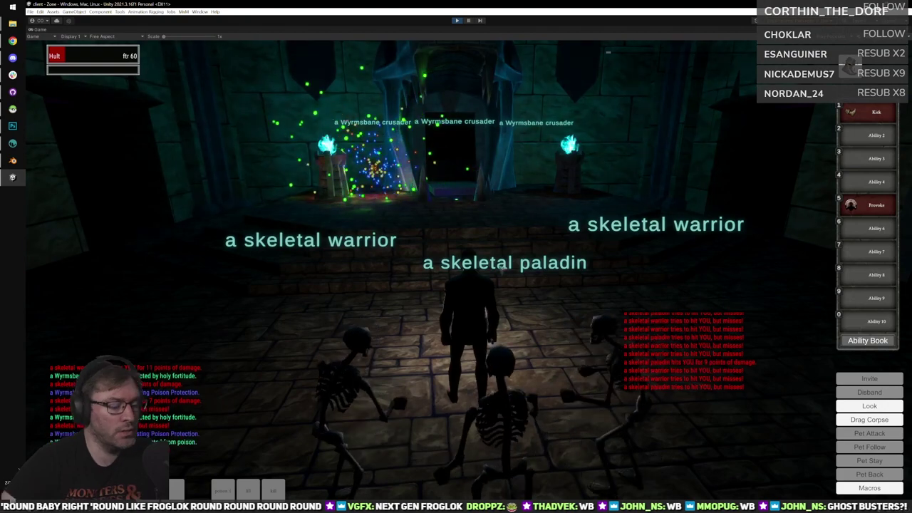
Target Hult, turn back towards the doorway, and run the kill macro on the middle Wyrmsbane crusader.
key("F1")
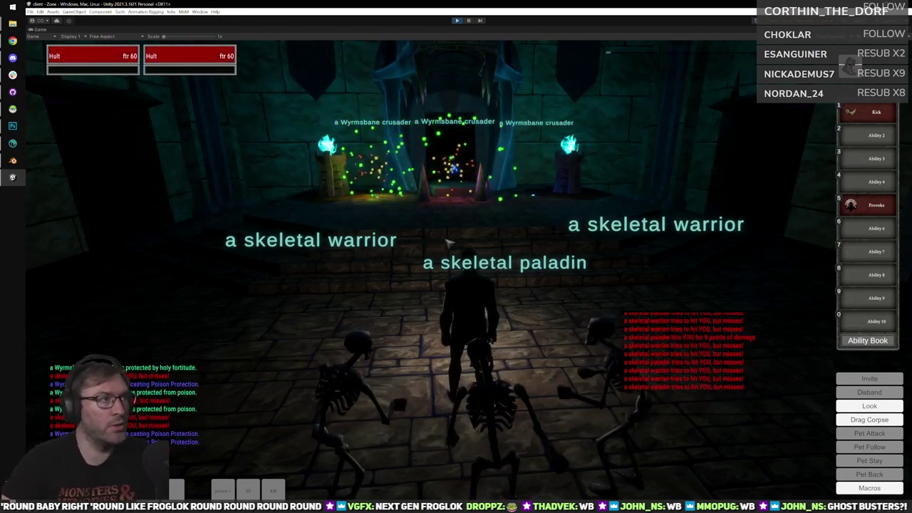
key("d")
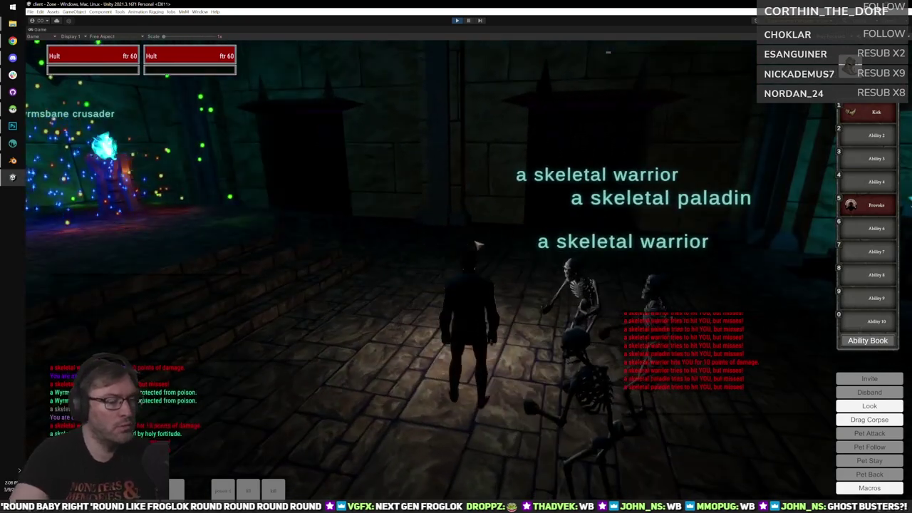
key("a")
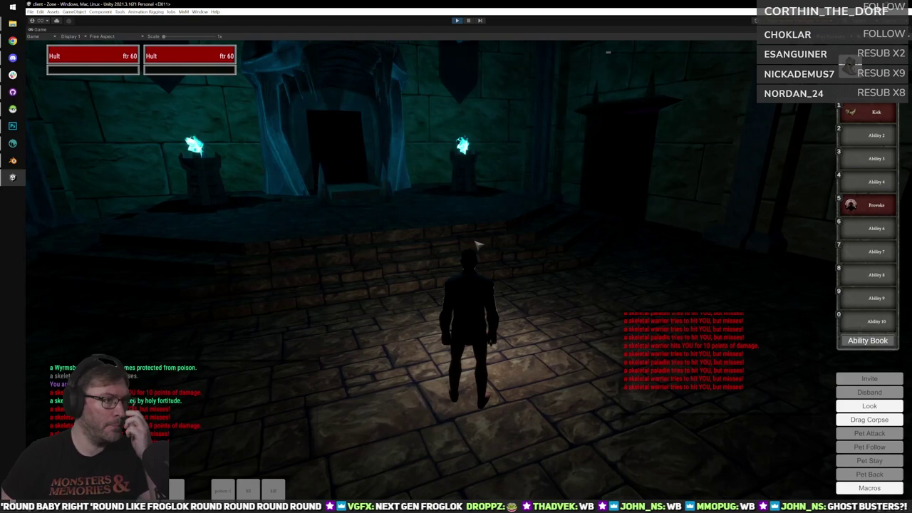
key("a")
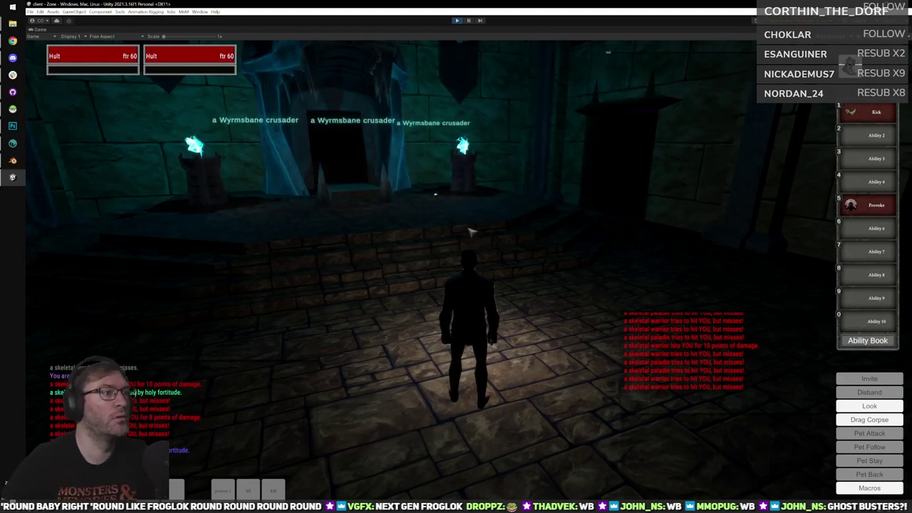
key("Tab")
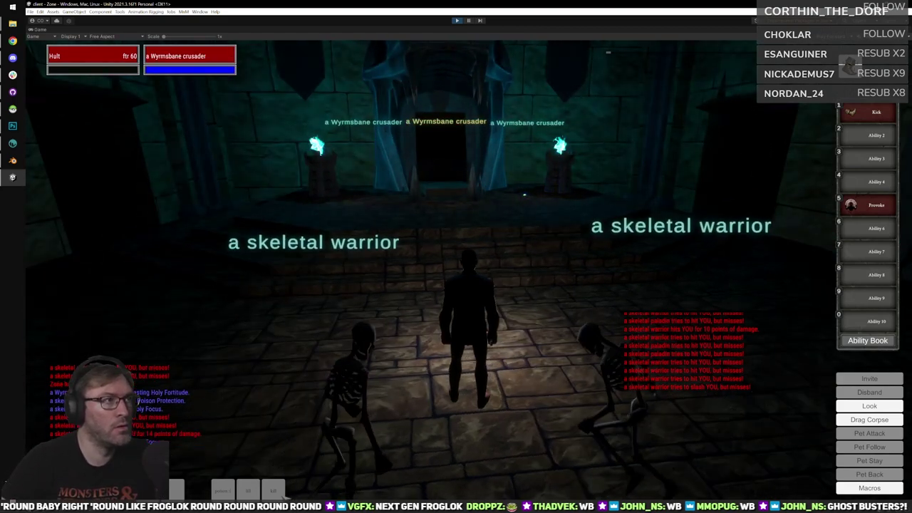
left_click(277, 492)
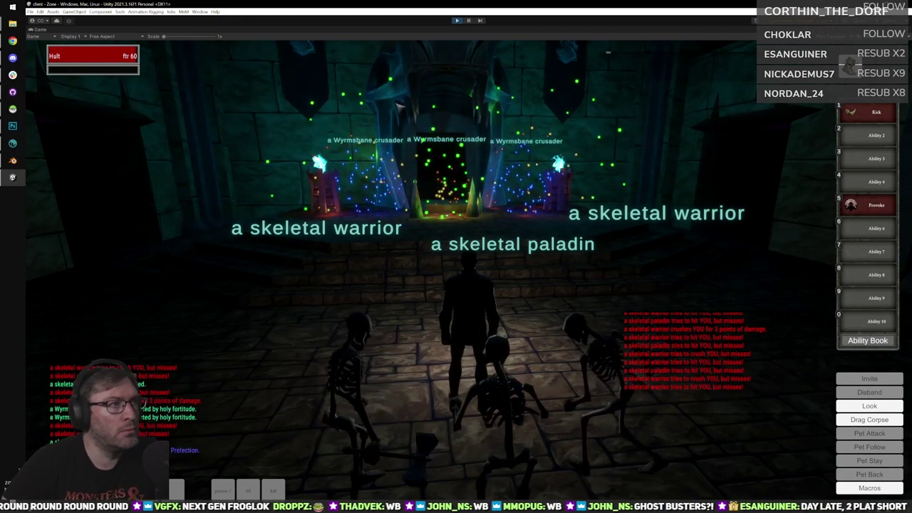
Stop the running game and browse the project's texture and race model folders.
left_click(456, 20)
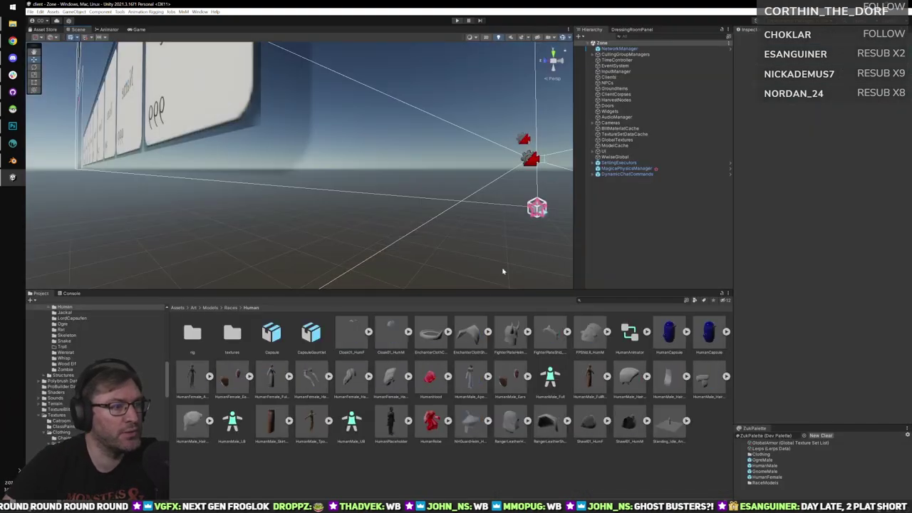
scroll(72, 428, "down", 6)
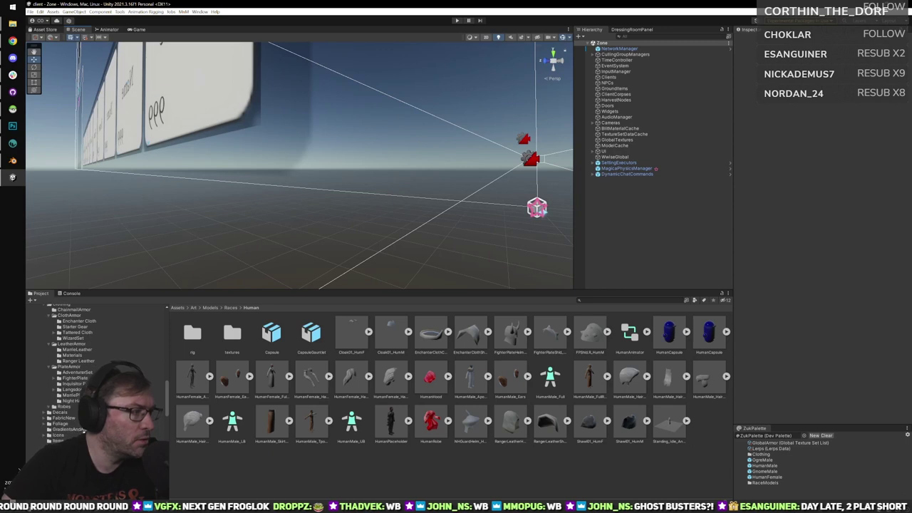
scroll(72, 428, "down", 10)
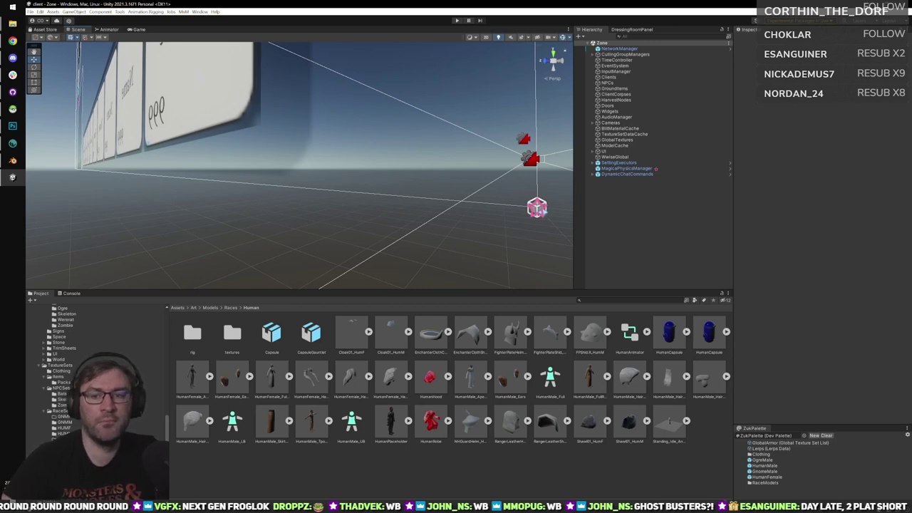
scroll(61, 421, "down", 15)
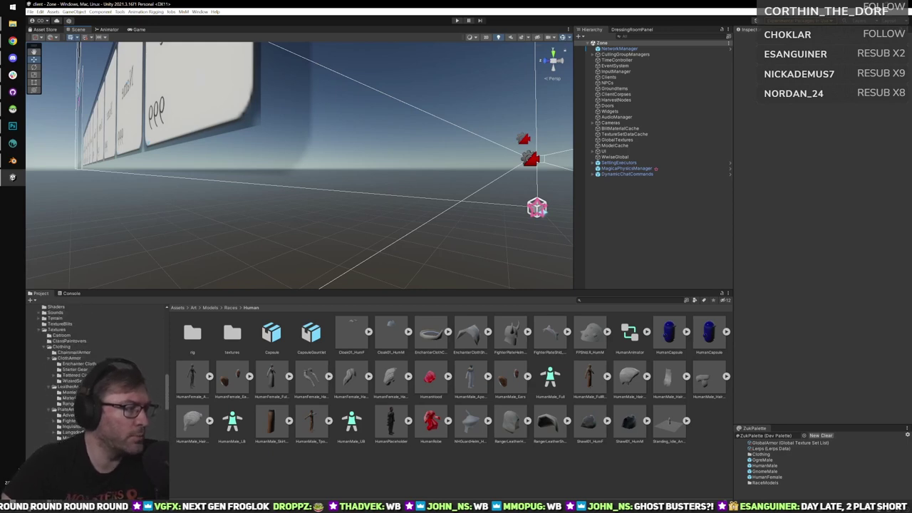
scroll(96, 374, "up", 10)
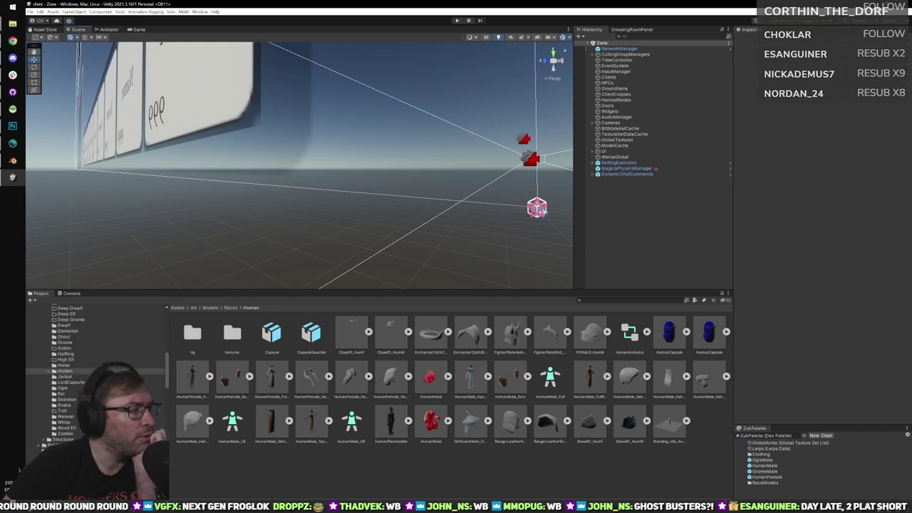
Open the GhostHumM prefab from the RaceModels folder and locate its left-hand spell attachment bone in the hierarchy.
left_click(765, 465)
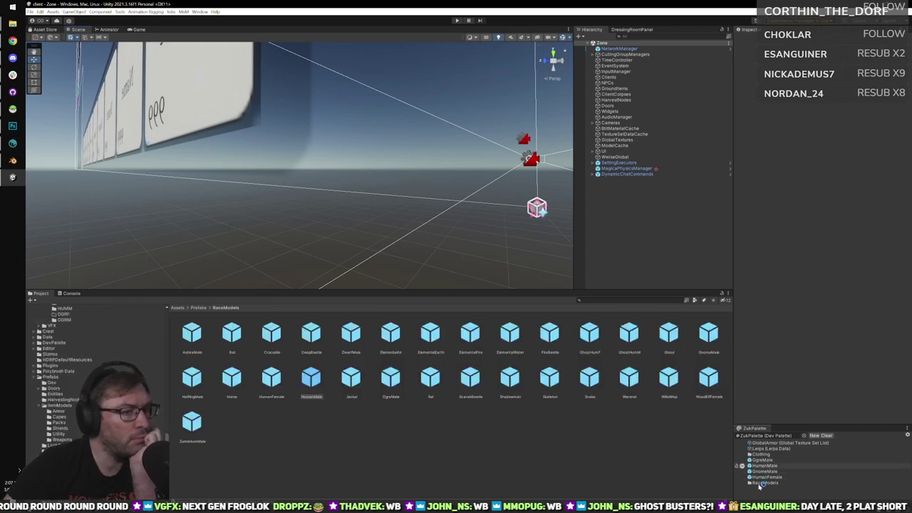
left_click(628, 333)
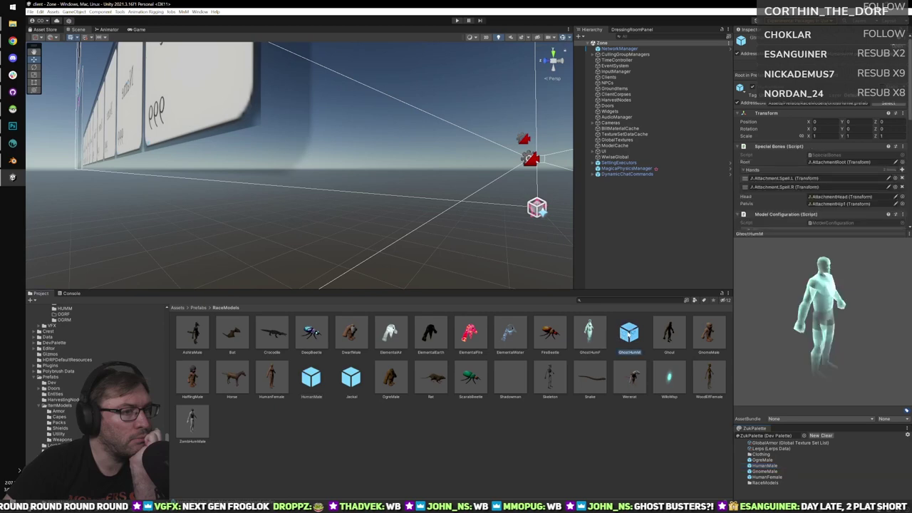
double_click(629, 332)
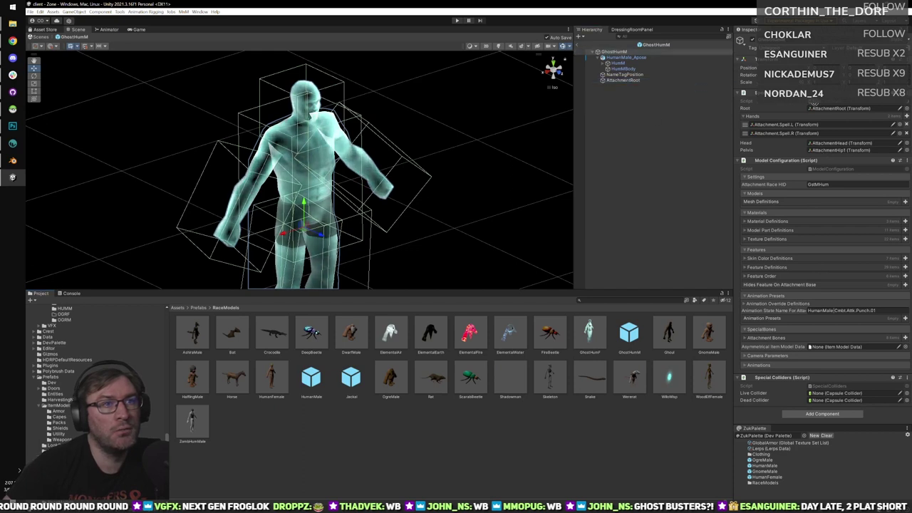
left_click(796, 124)
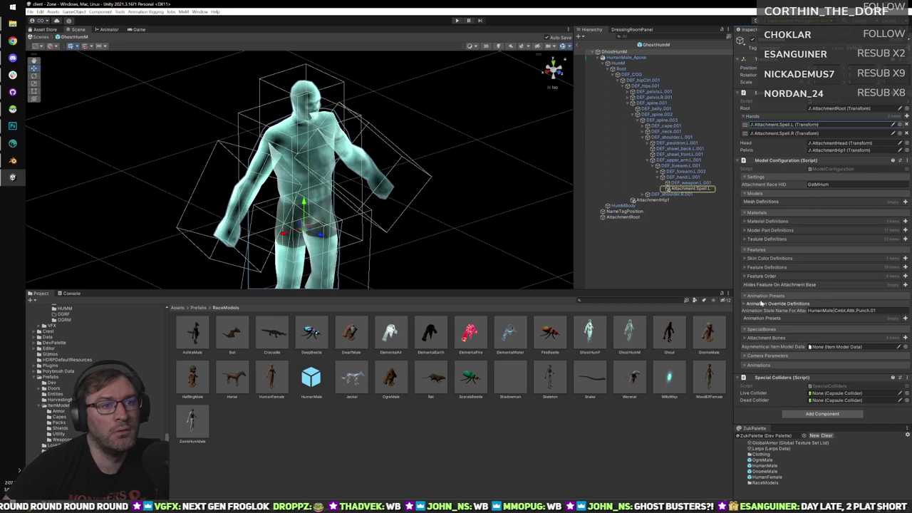
Expand GhostHumM's attachment bones and check which transforms are assigned, locating the right shoulder and root bones in the hierarchy.
left_click(757, 338)
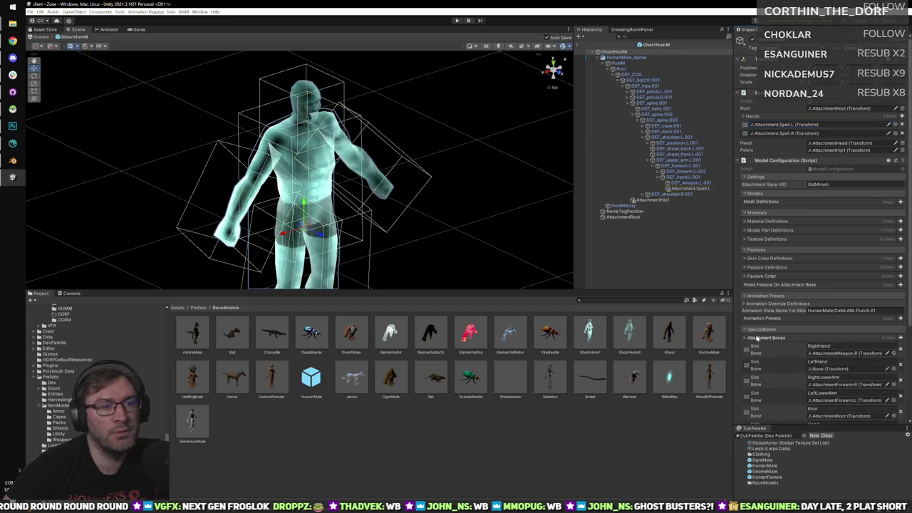
scroll(780, 328, "down", 4)
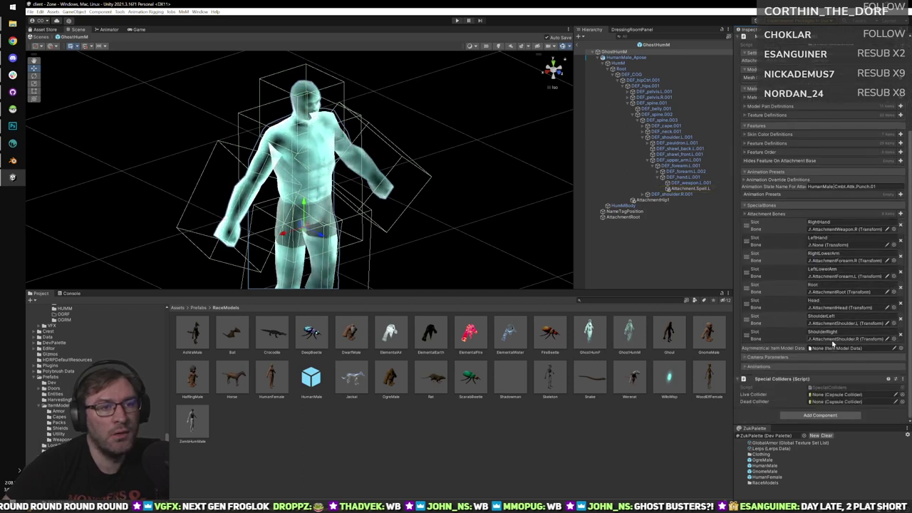
left_click(832, 339)
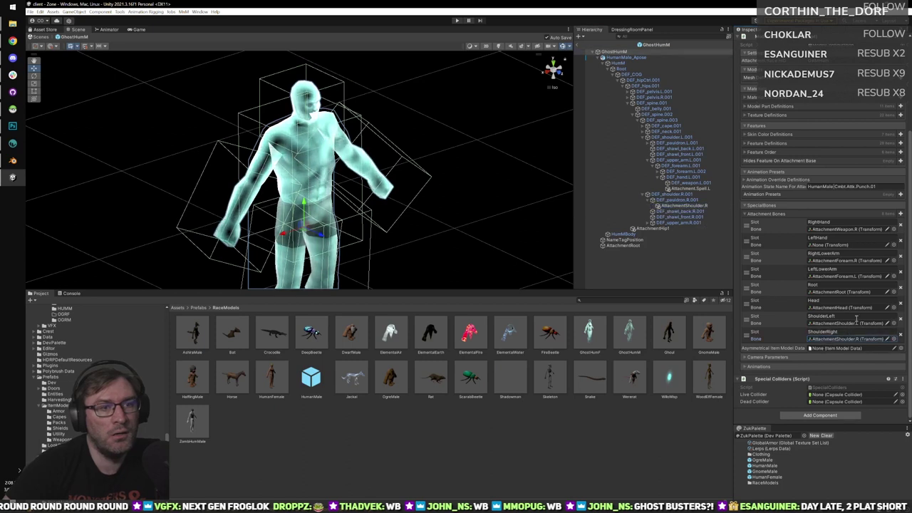
left_click(832, 292)
scroll(819, 300, "up", 3)
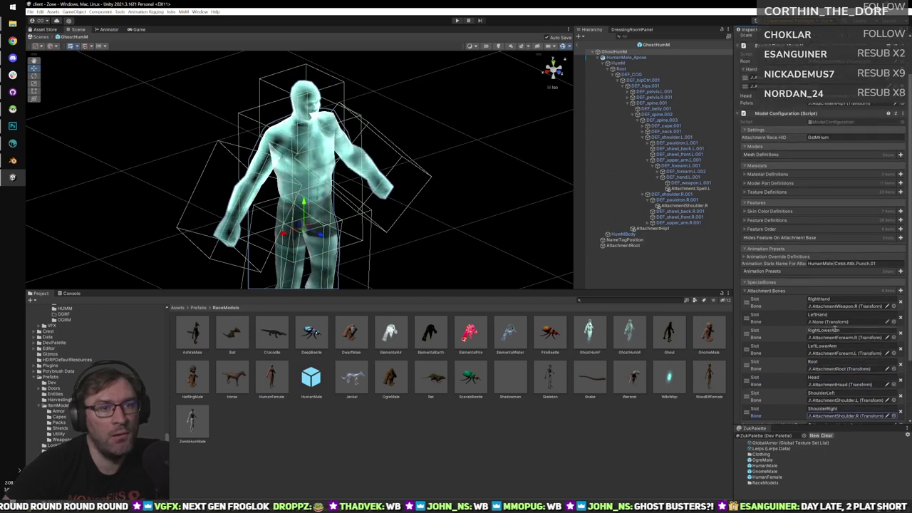
scroll(811, 313, "up", 2)
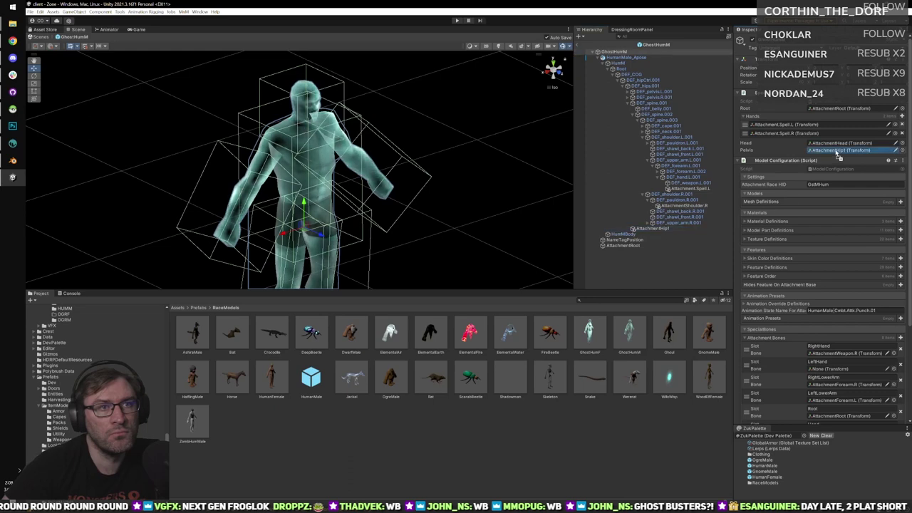
Open the HumanMale prefab for comparison and locate its head attachment bone in the hierarchy.
left_click(312, 377)
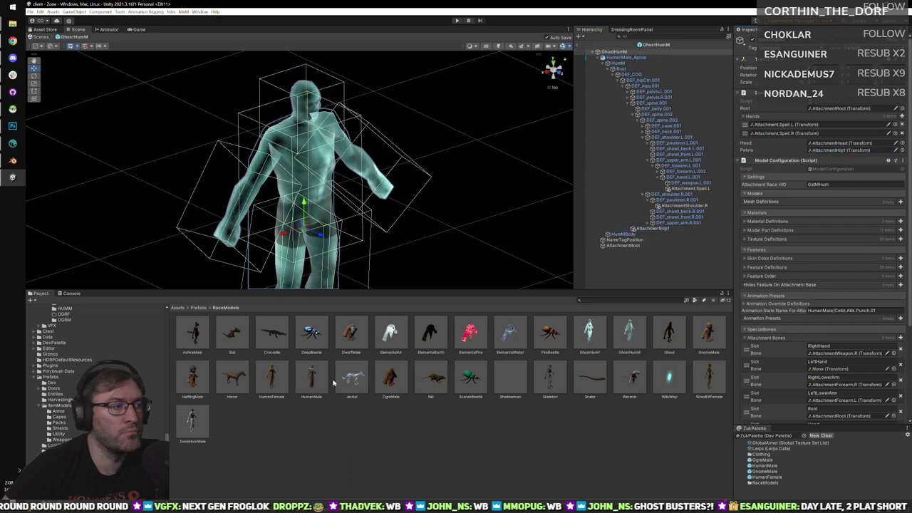
double_click(358, 382)
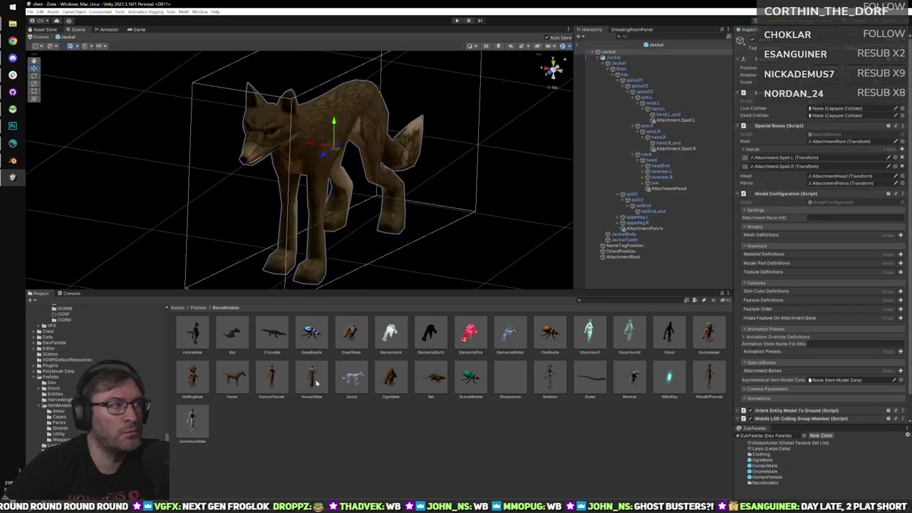
double_click(317, 382)
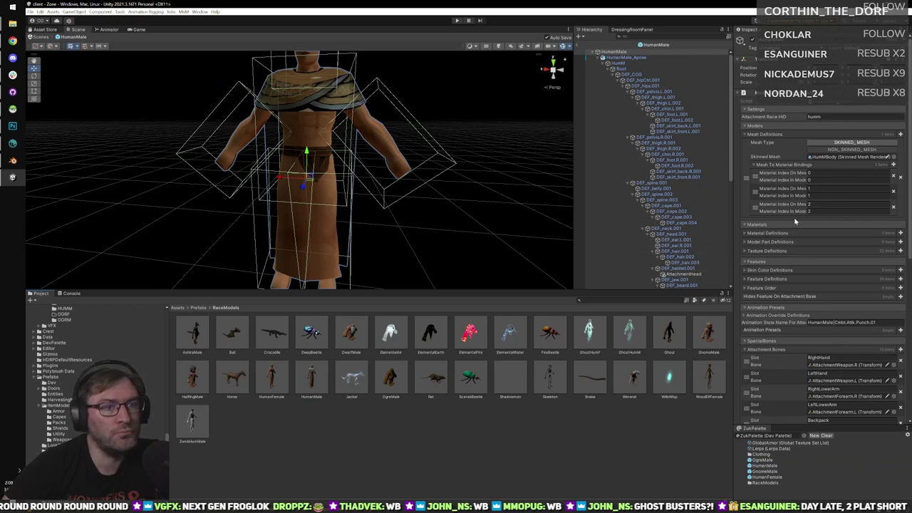
scroll(814, 375, "down", 3)
scroll(815, 376, "down", 2)
left_click(822, 387)
scroll(801, 324, "up", 5)
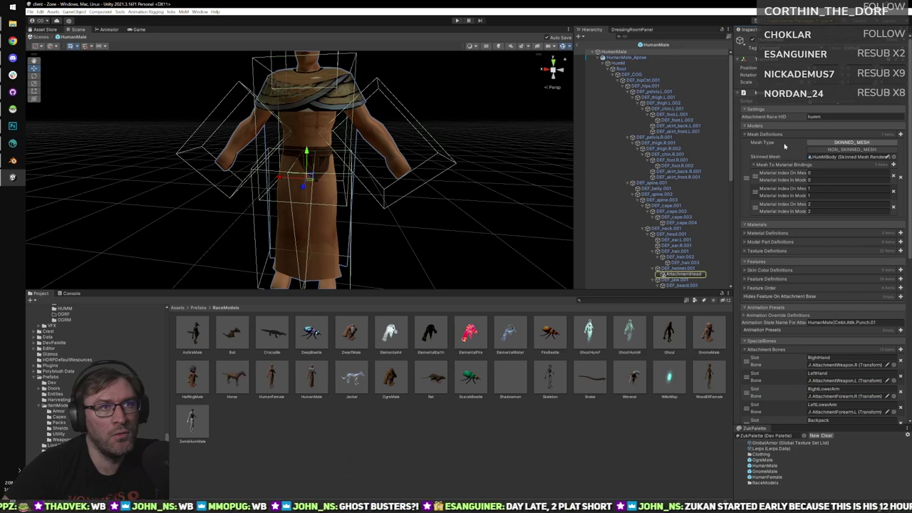
Examine HumanMale's model configuration, attachment bone slots and Special Bones, locating the pelvis bone in the hierarchy.
left_click(763, 233)
left_click(763, 233)
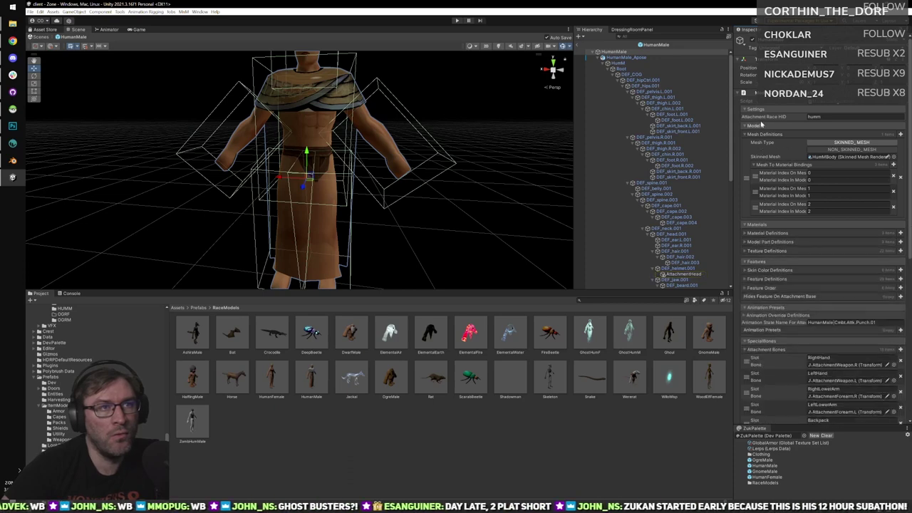
scroll(790, 235, "down", 8)
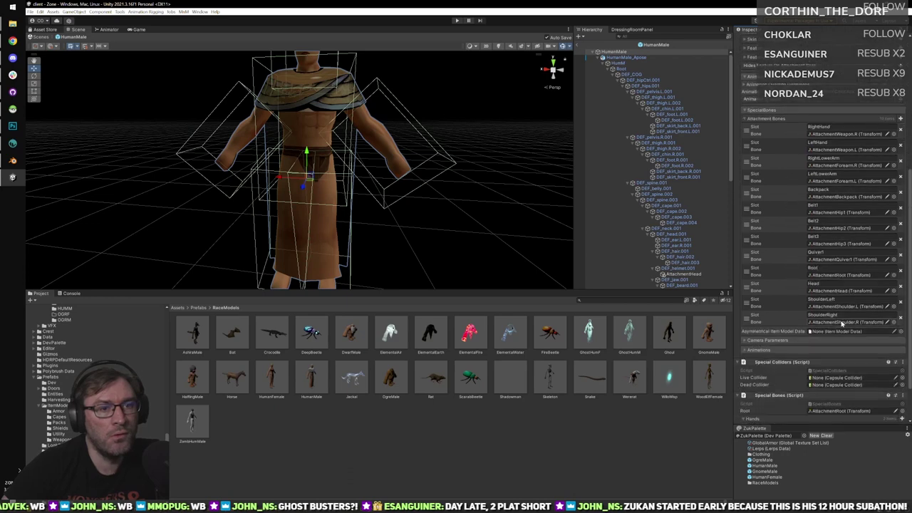
scroll(830, 305, "down", 2)
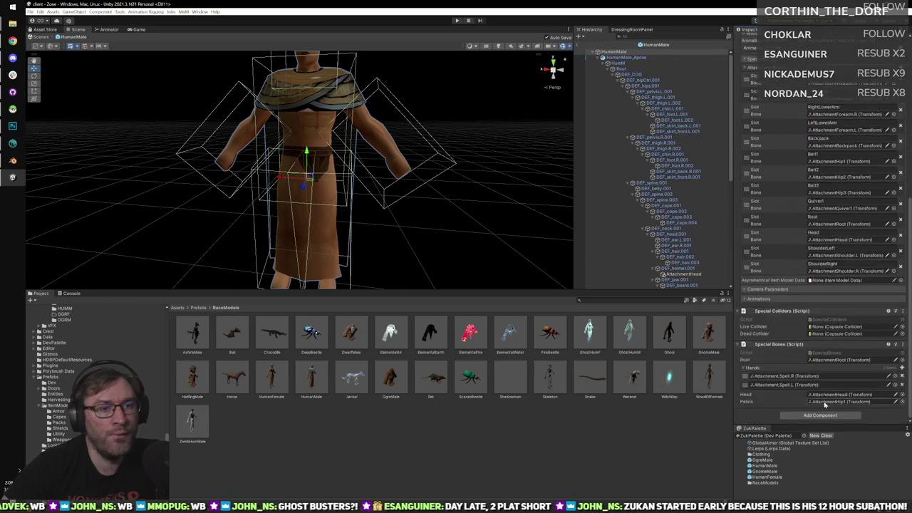
left_click(825, 402)
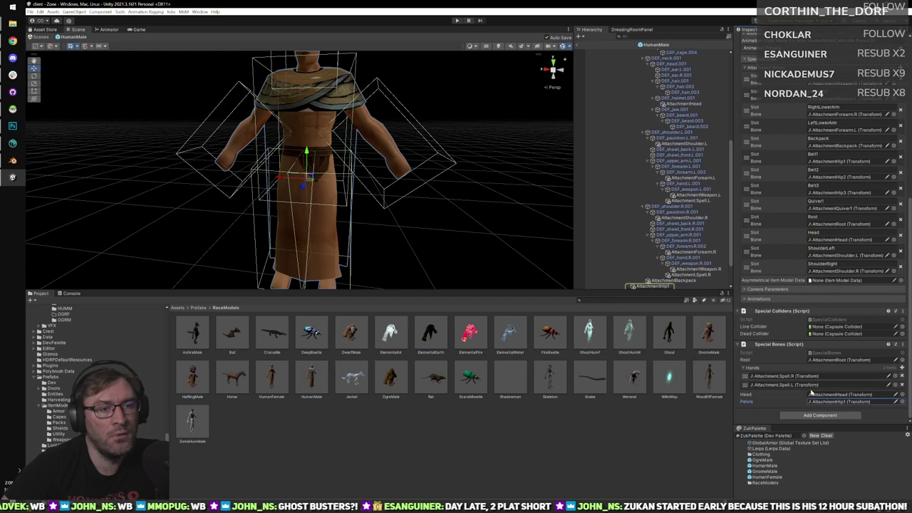
scroll(794, 351, "up", 7)
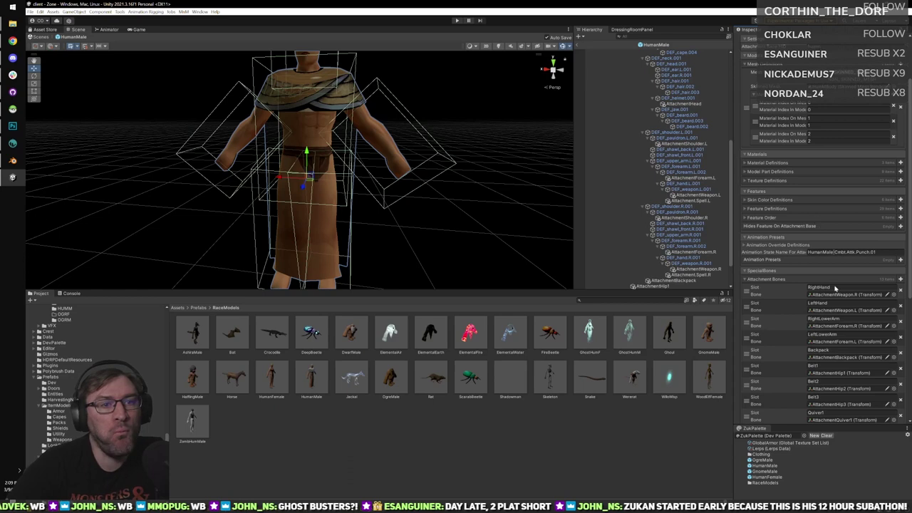
scroll(806, 327, "down", 3)
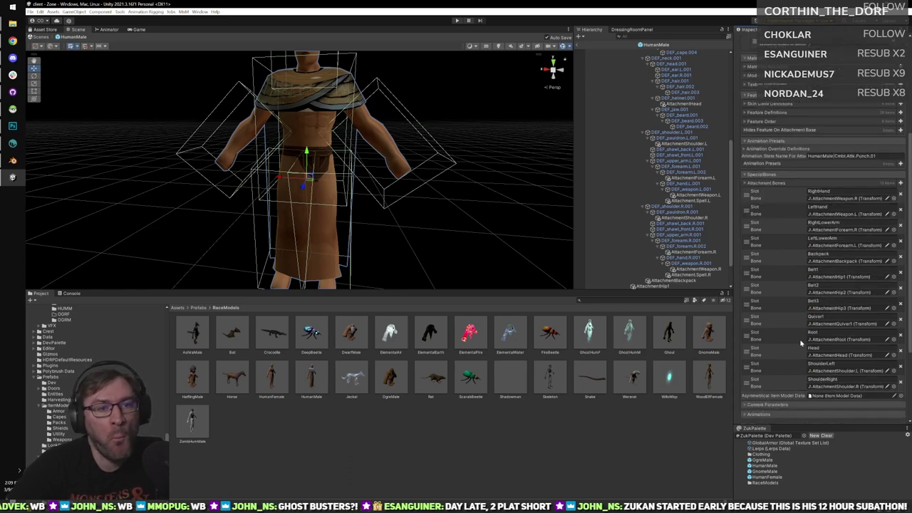
scroll(803, 327, "up", 5)
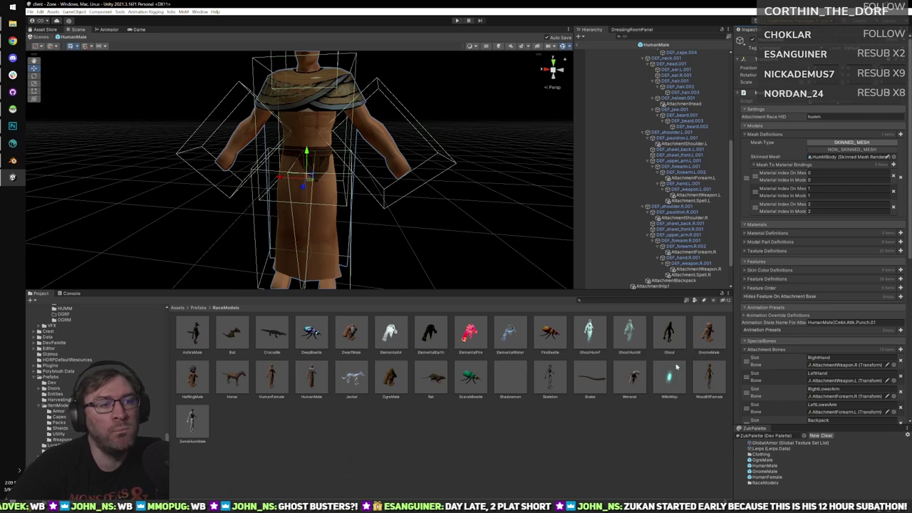
Reopen the GhostHumM prefab and remove the Cloak entry from its material definitions.
double_click(637, 338)
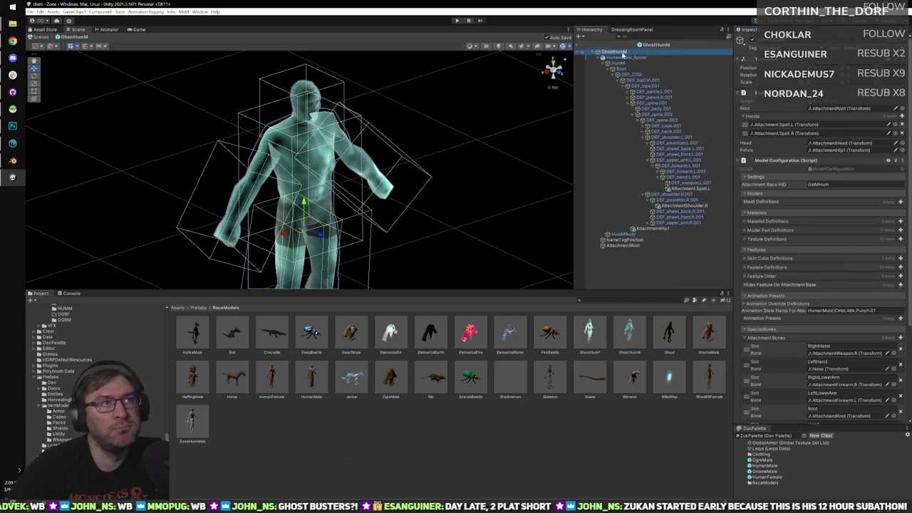
scroll(847, 279, "down", 1)
scroll(848, 279, "up", 1)
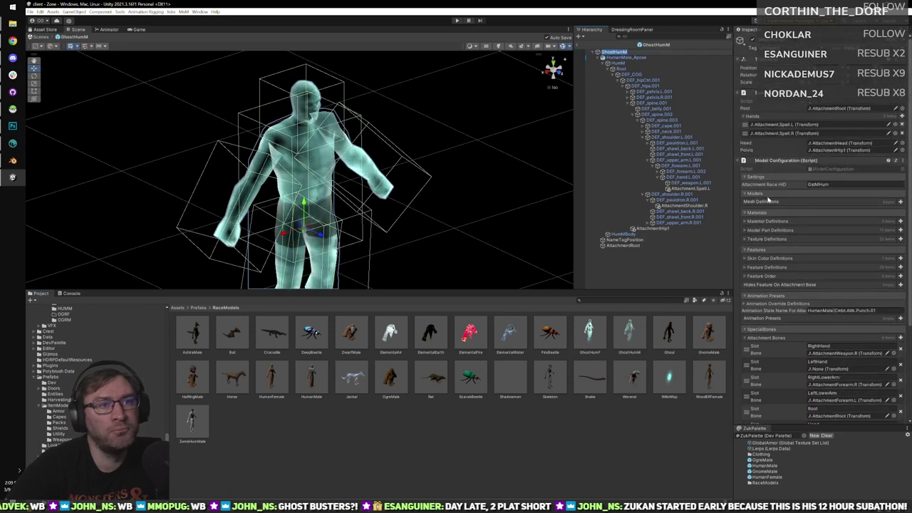
left_click(767, 221)
scroll(782, 230, "down", 1)
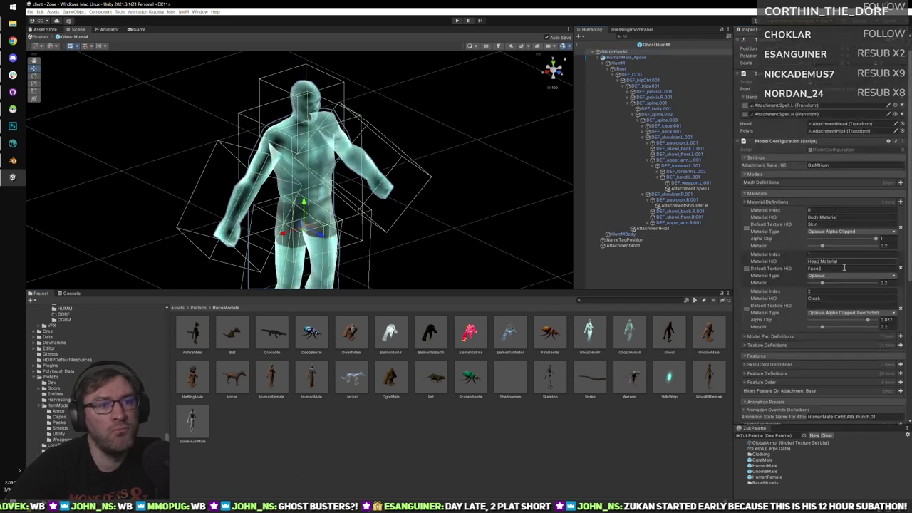
left_click(900, 310)
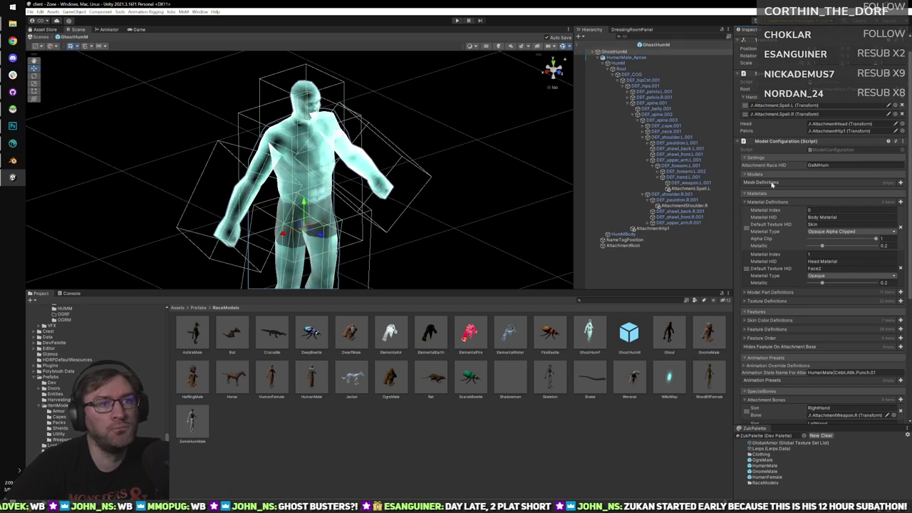
Open the GhostHumF prefab and examine its material definitions, attachment bones and bone hierarchy for comparison.
left_click(588, 335)
double_click(588, 336)
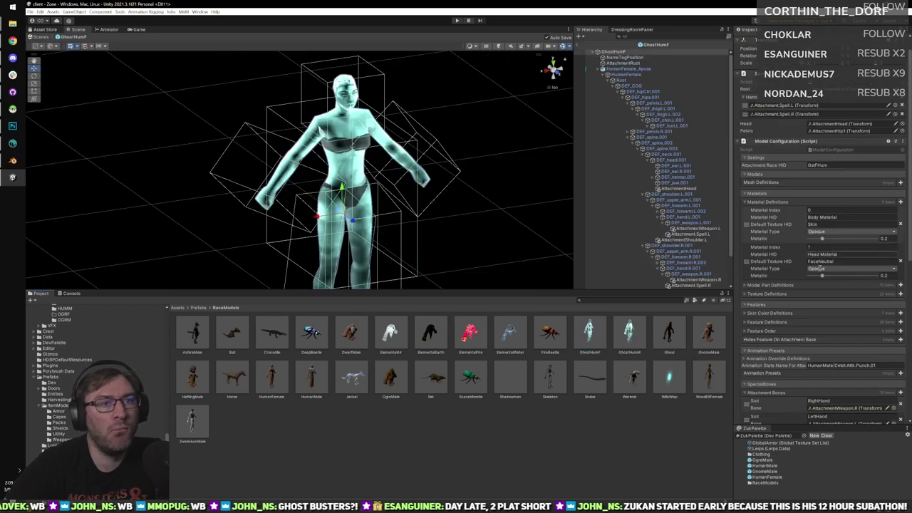
scroll(776, 256, "down", 5)
scroll(782, 271, "up", 5)
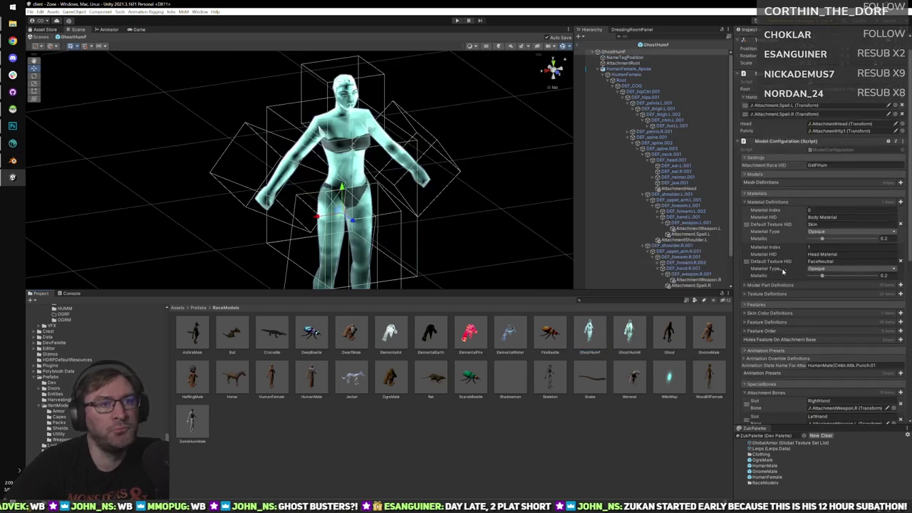
scroll(776, 204, "up", 1)
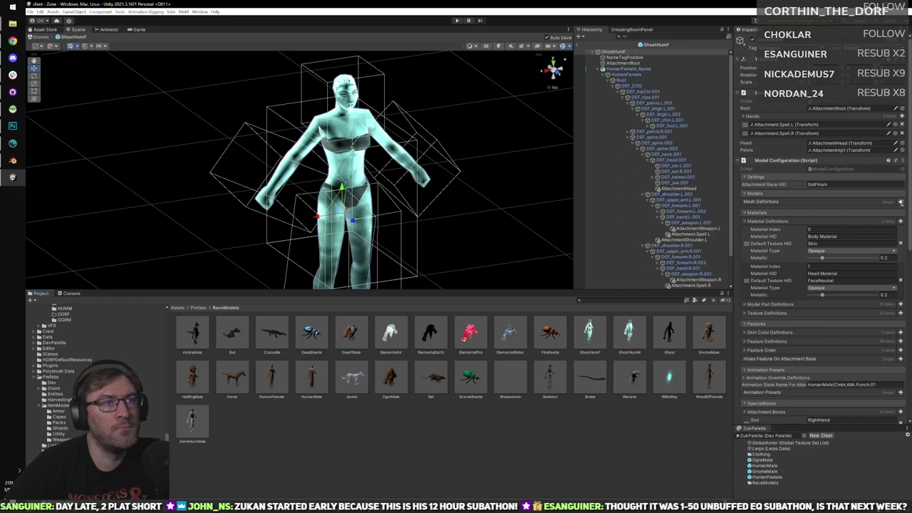
scroll(676, 207, "down", 2)
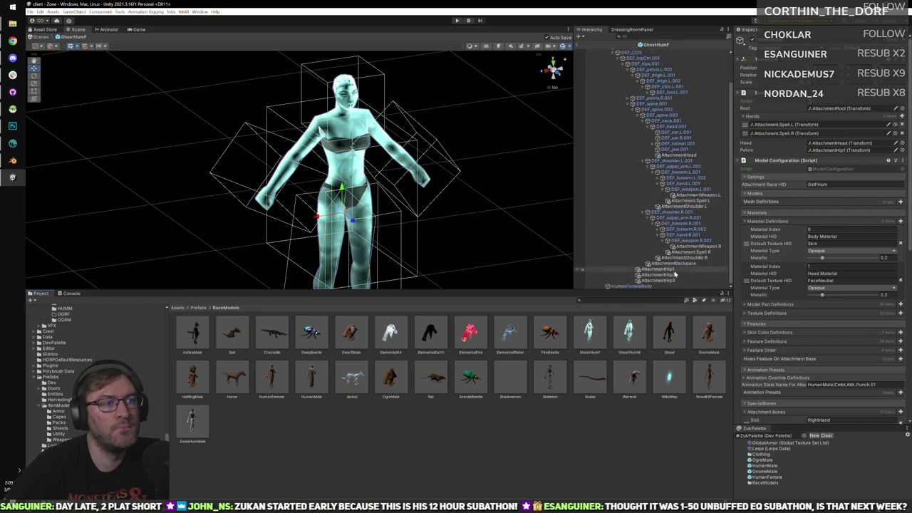
scroll(674, 274, "up", 2)
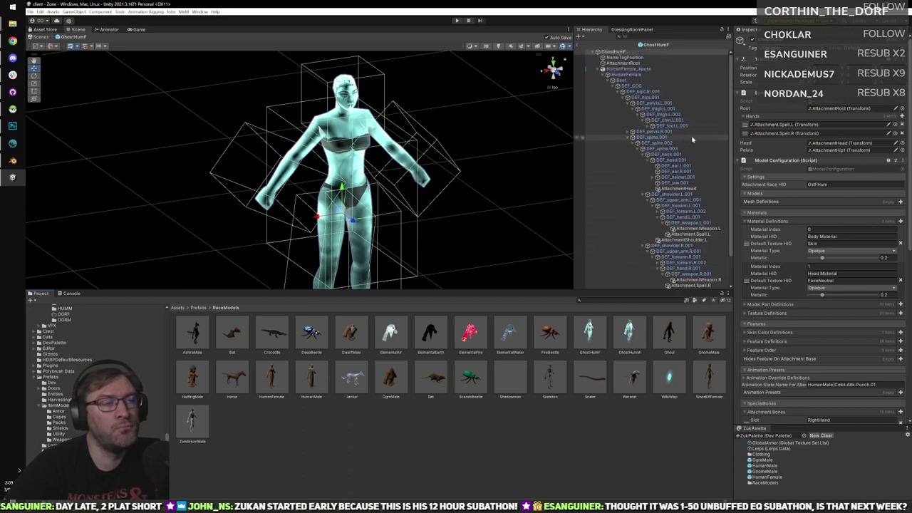
mouse_move(2, 152)
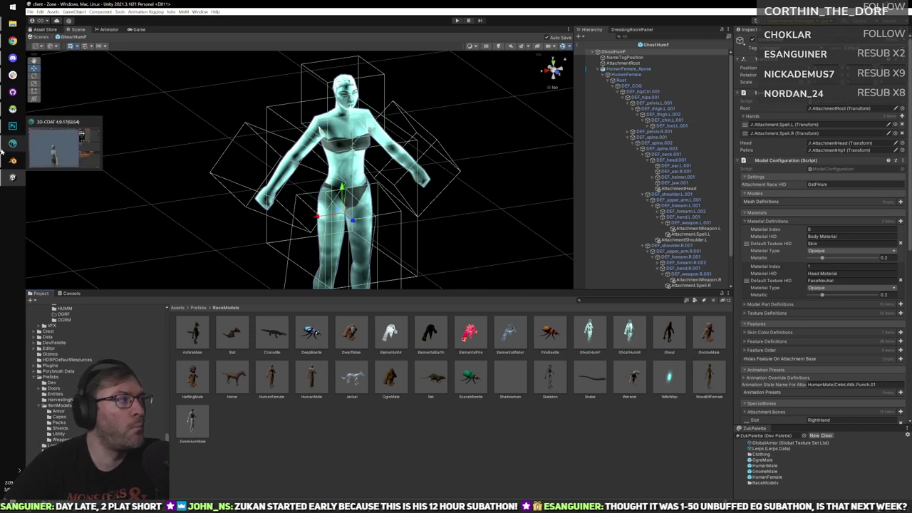
left_click(10, 111)
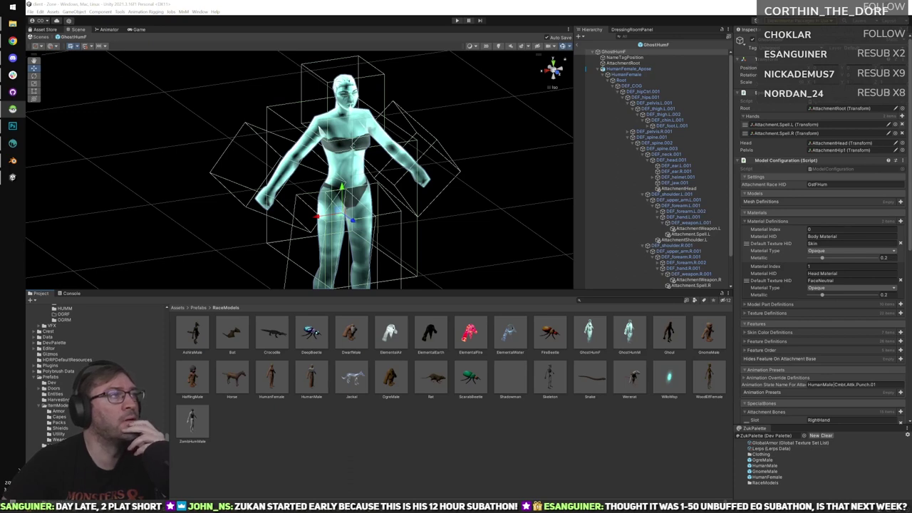
Run the game, log in with the prefilled account, connect to the Development Server and enter the world.
left_click(456, 20)
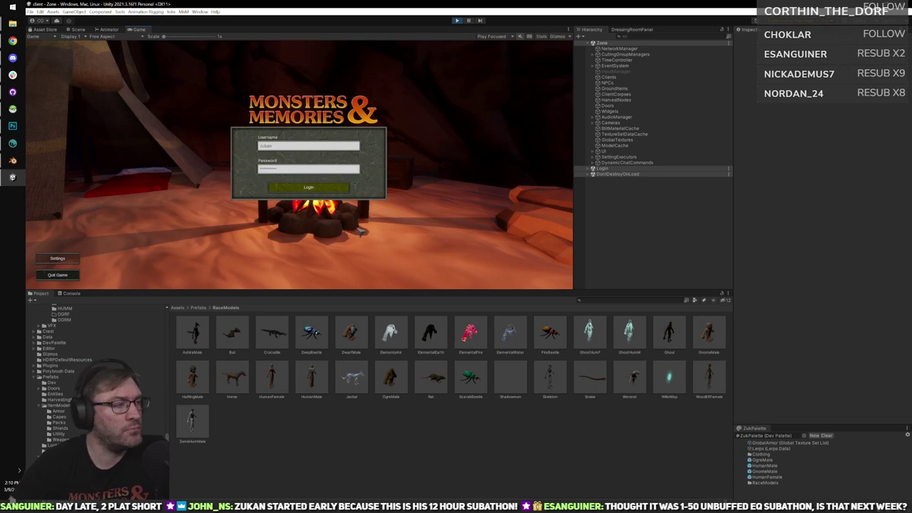
key("Return")
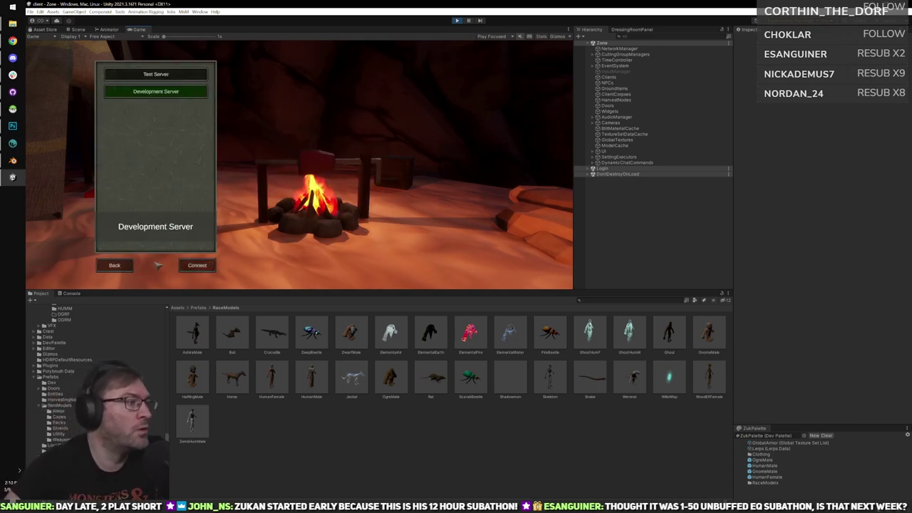
left_click(197, 265)
left_click(197, 267)
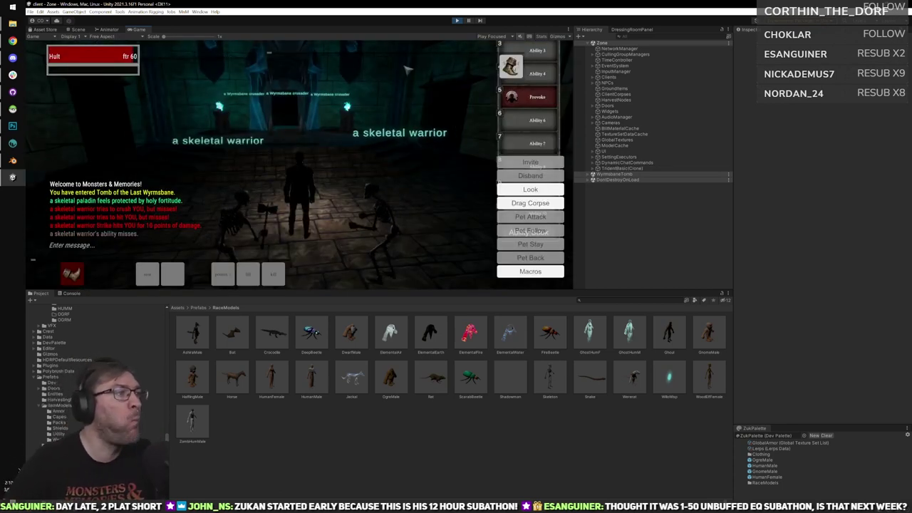
Maximize the game view and run the kill macro on both skeletal warriors attacking Hult.
left_click(404, 199)
right_click_drag(405, 198, 404, 178)
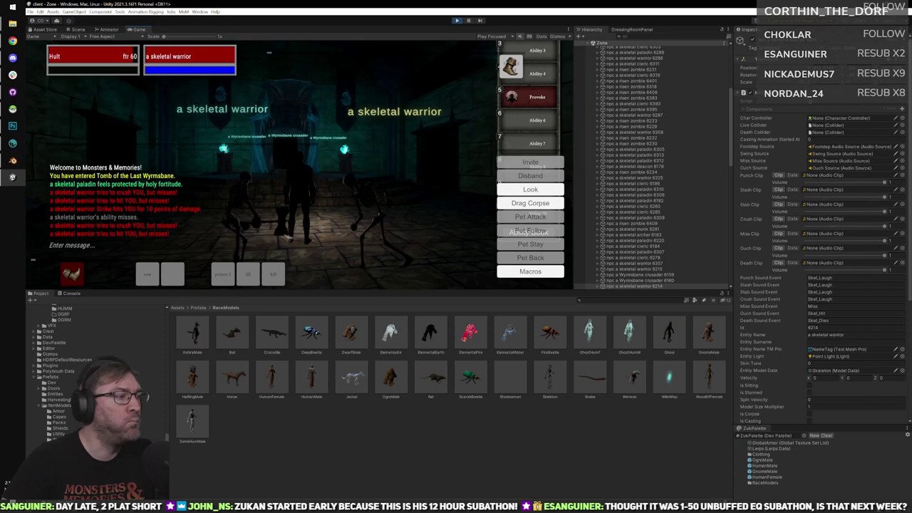
key("shift+space")
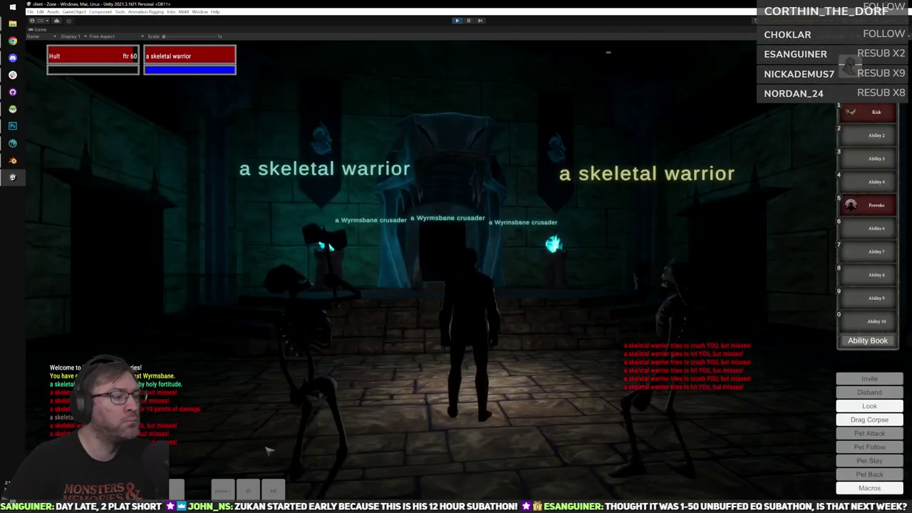
left_click(279, 492)
key("Tab")
left_click(282, 494)
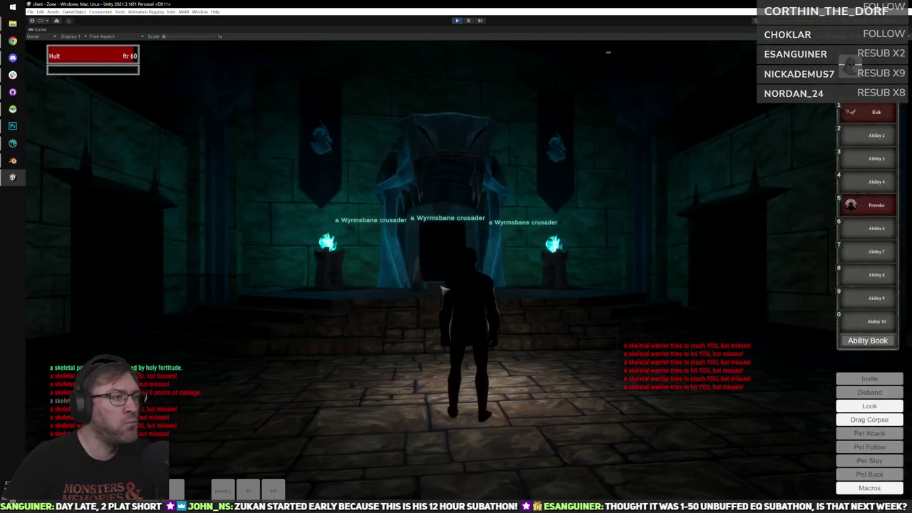
Examine the Wyrmsbane crusaders in front of the tomb doorway in the running game and target a skeletal warrior.
right_click_drag(437, 311, 420, 342)
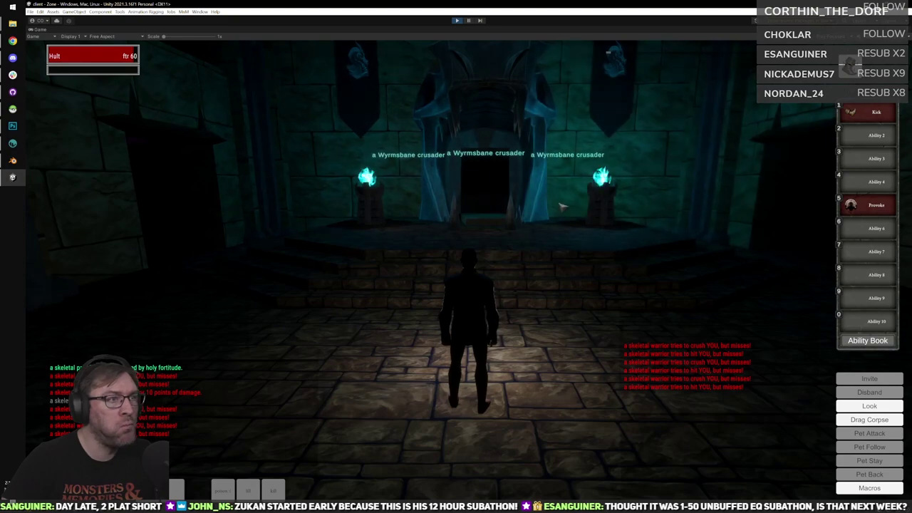
key("Tab")
right_click_drag(586, 240, 590, 281)
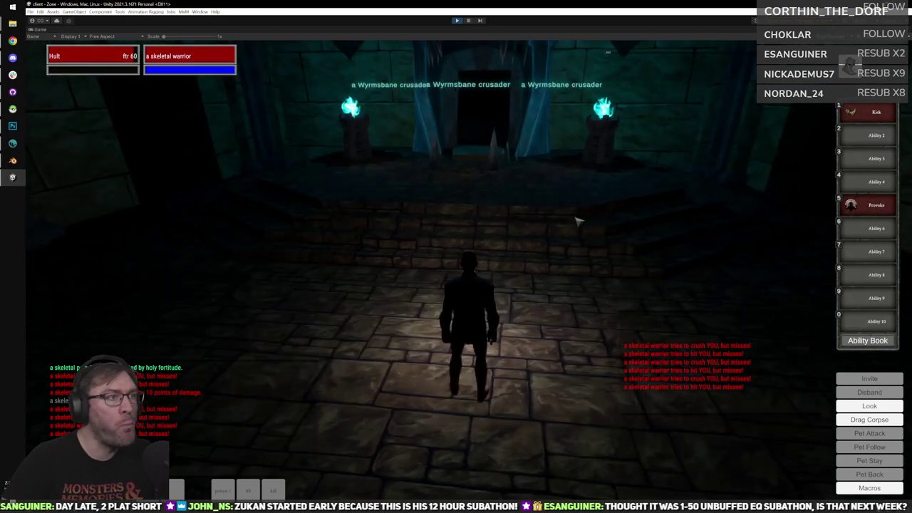
key("w")
key("a")
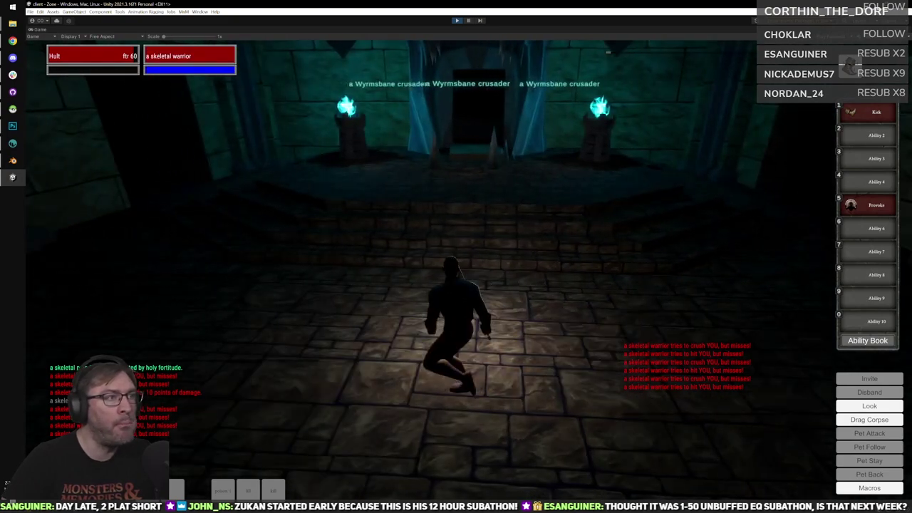
right_click_drag(554, 292, 554, 284)
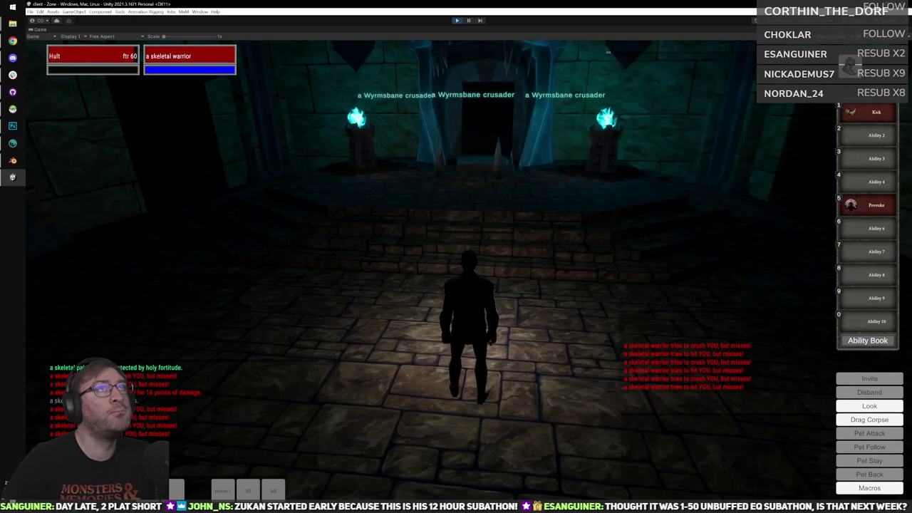
key("alt+Tab")
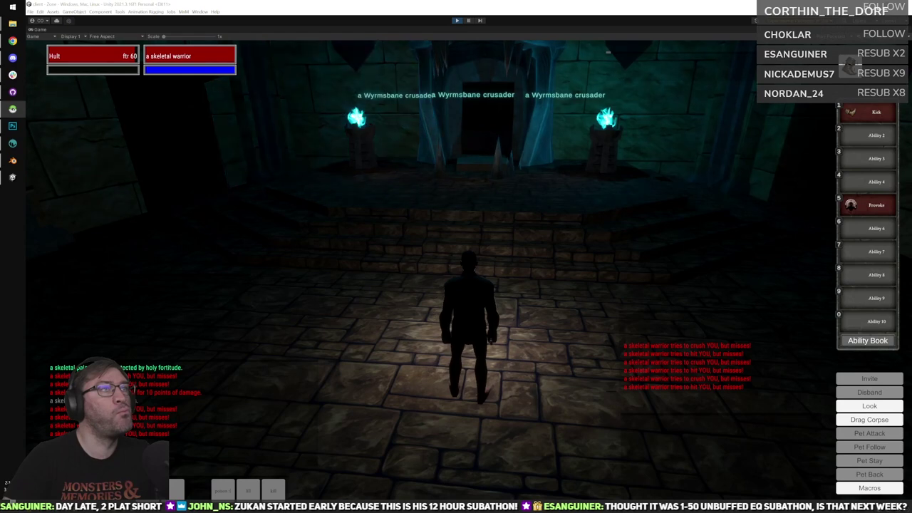
left_click(474, 89)
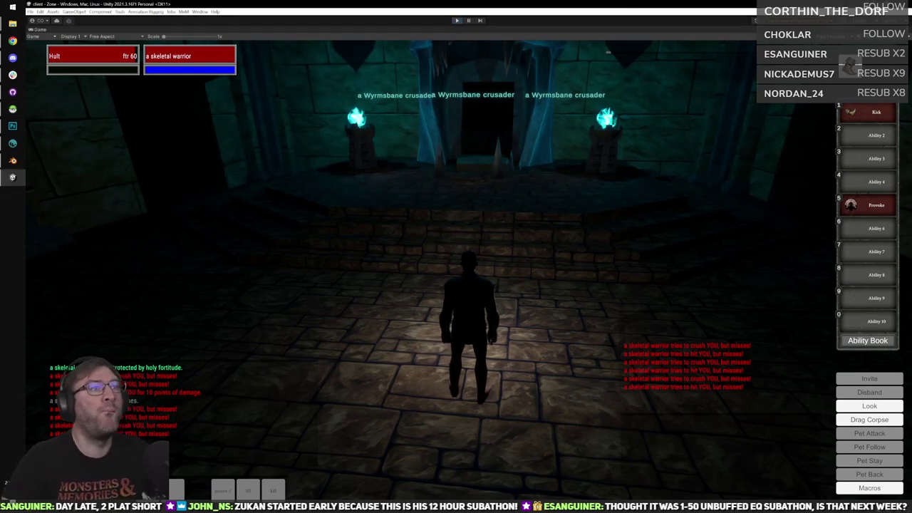
Stop the game and add a mesh definition to the GhostHumF prefab with HumanFemaleBody as its skinned mesh.
key("ctrl+p")
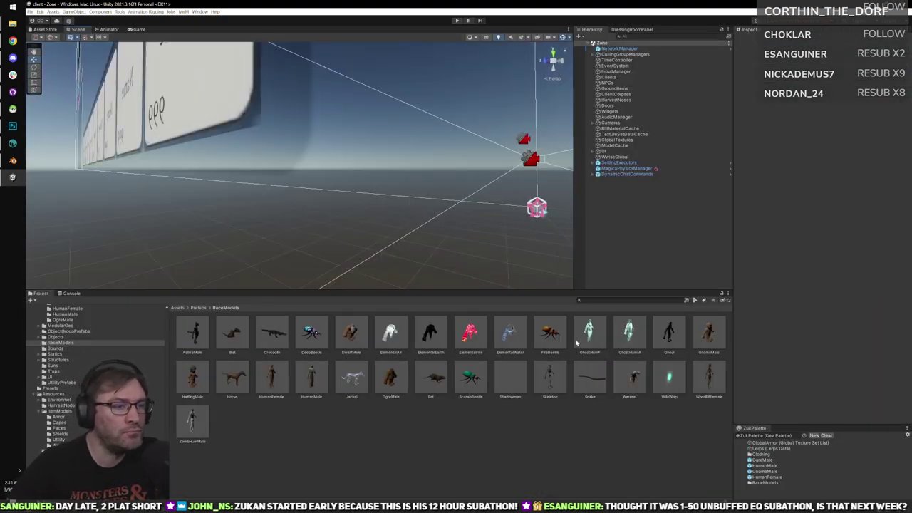
double_click(594, 349)
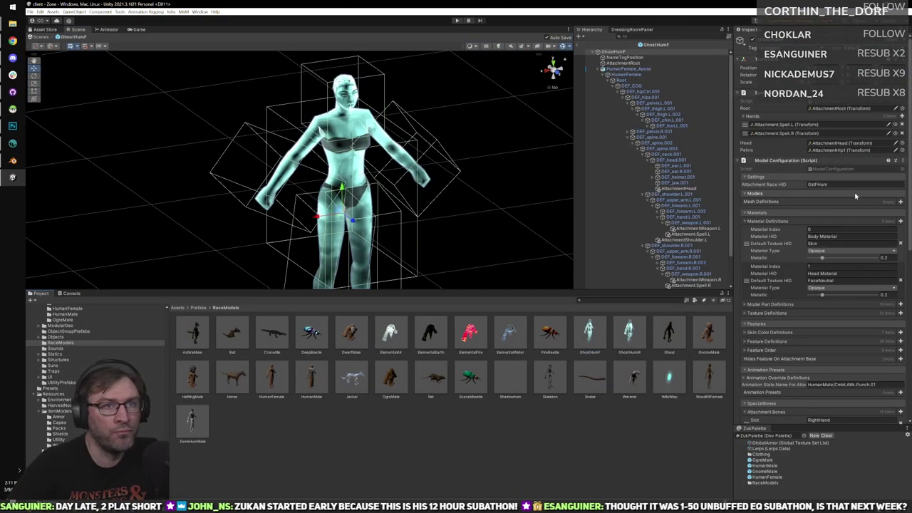
left_click(900, 201)
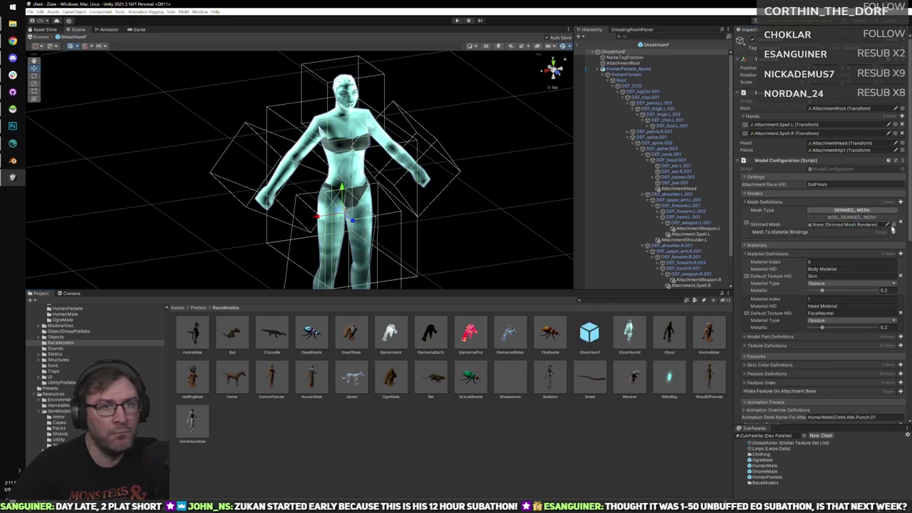
left_click(893, 225)
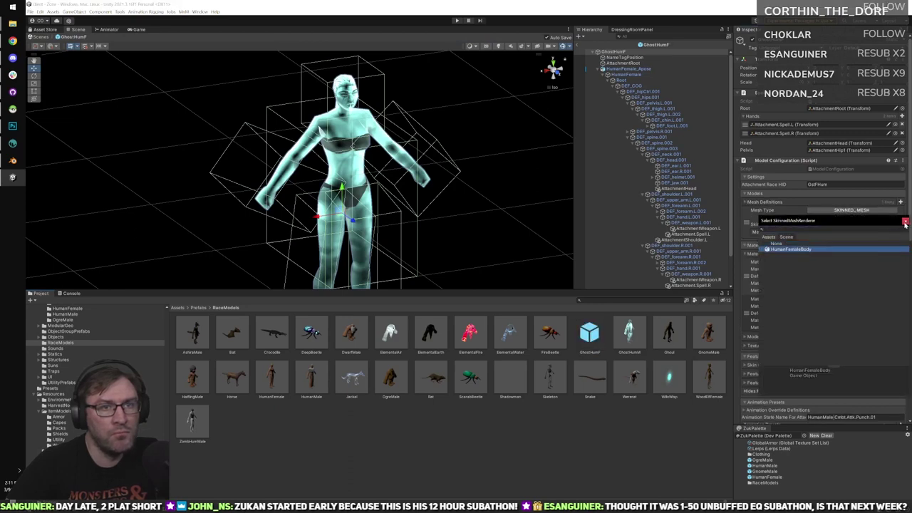
double_click(815, 250)
Add two mesh-to-material bindings to GhostHumF's mesh definition, mapping mesh index 0 to model index 0 and 1 to 1.
left_click(894, 232)
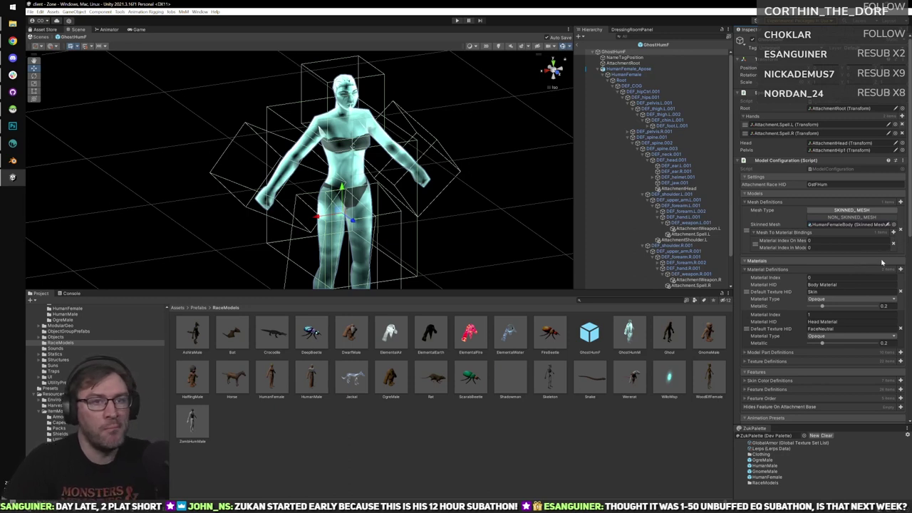
left_click(893, 232)
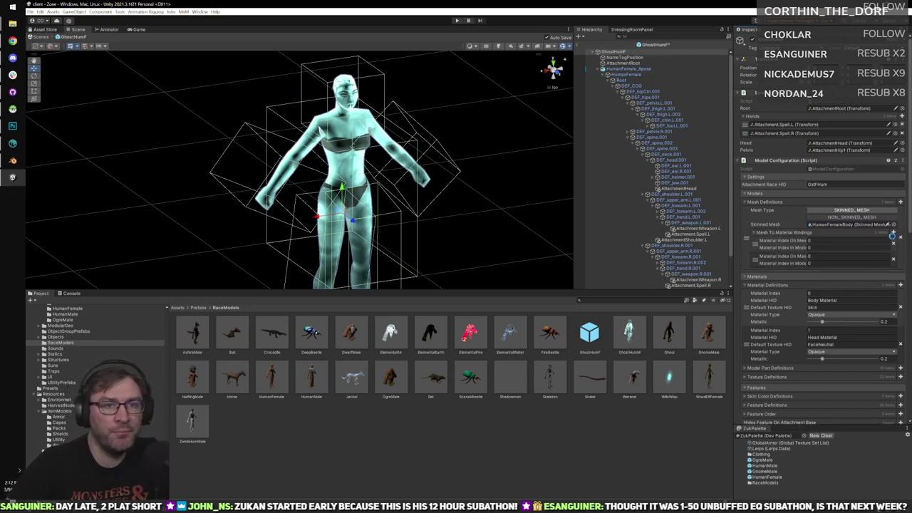
left_click(823, 257)
type("1")
left_click(819, 264)
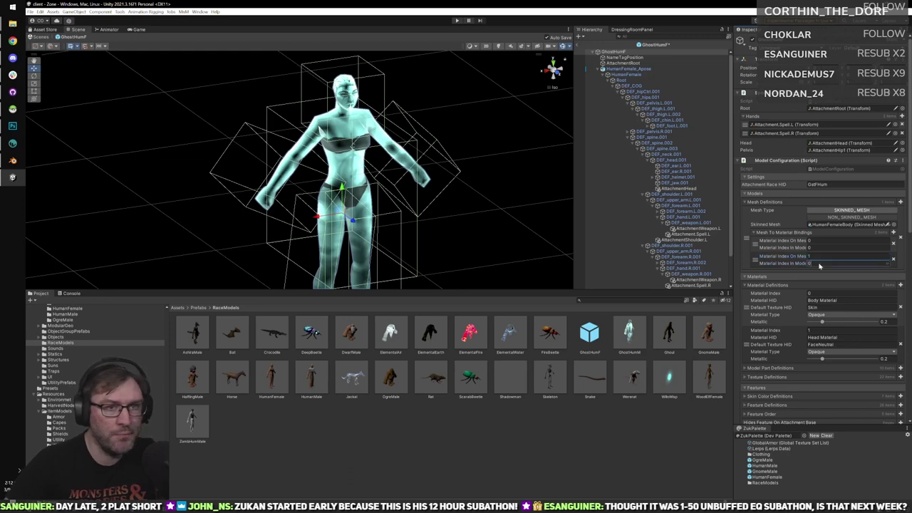
scroll(771, 308, "down", 3)
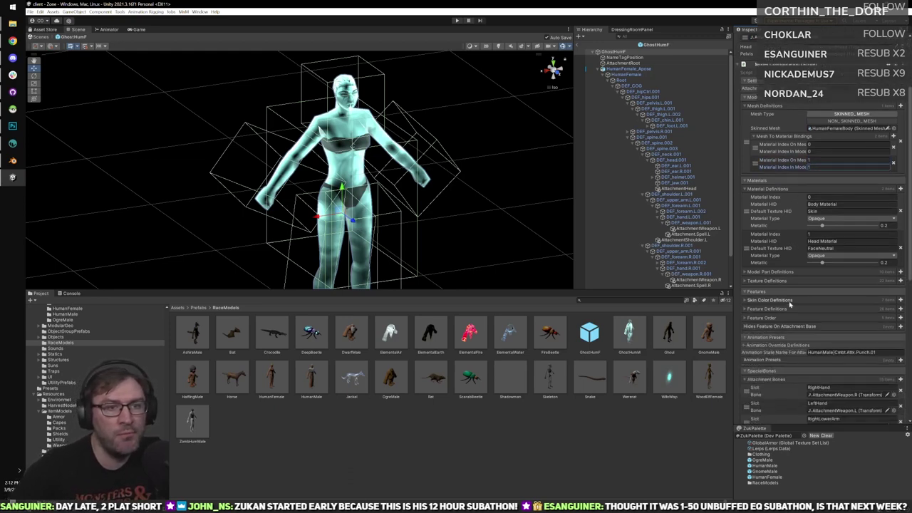
Open the GhostHumM prefab and add a mesh definition with HumMBody as its skinned mesh.
double_click(630, 339)
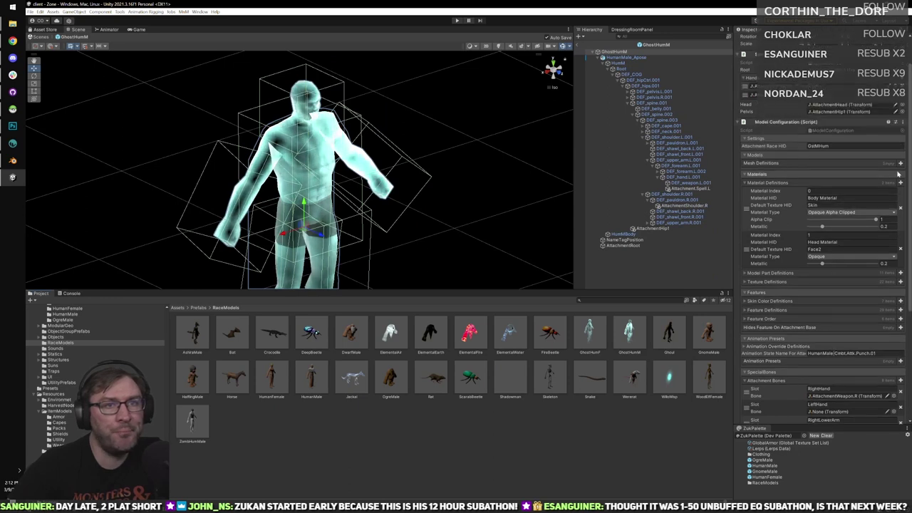
left_click(899, 163)
left_click(893, 186)
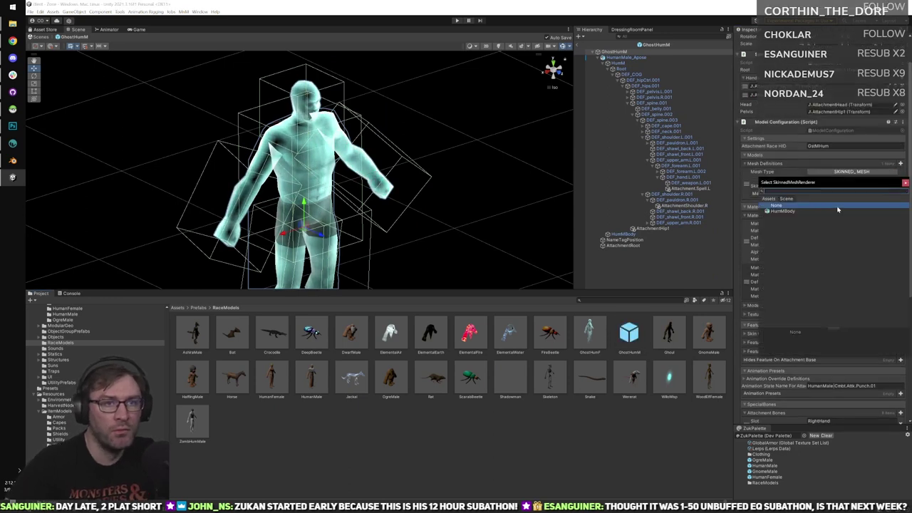
left_click(828, 213)
left_click(904, 184)
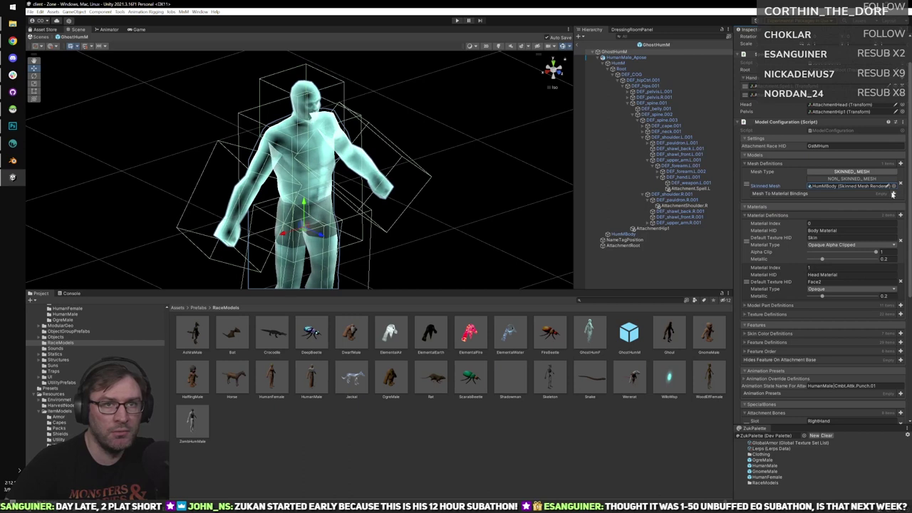
Add two mesh-to-material bindings to GhostHumM's mesh definition, mapping mesh index 0 to model index 0 and 1 to 1.
left_click(892, 194)
left_click(893, 194)
left_click(818, 219)
type("1")
left_click(816, 225)
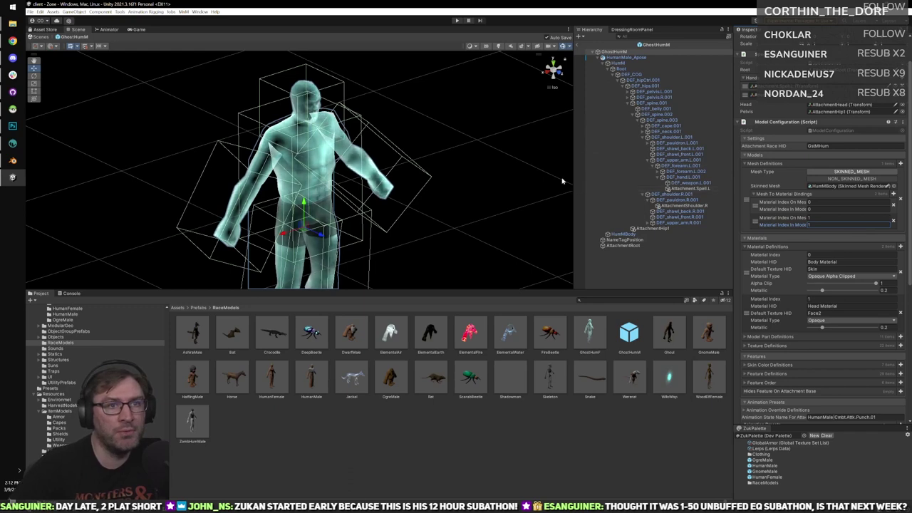
Run the game, log in with the prefilled account, connect to the Development Server and maximize the game view.
left_click(456, 20)
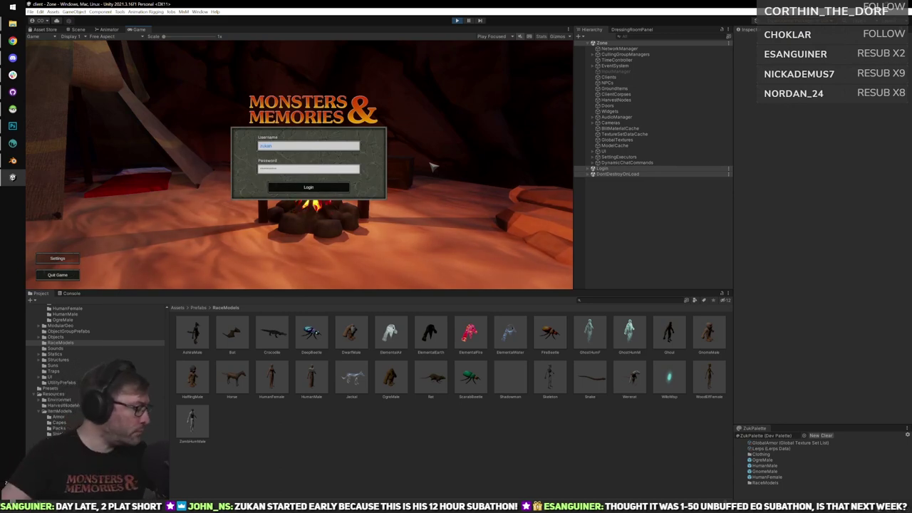
left_click(335, 188)
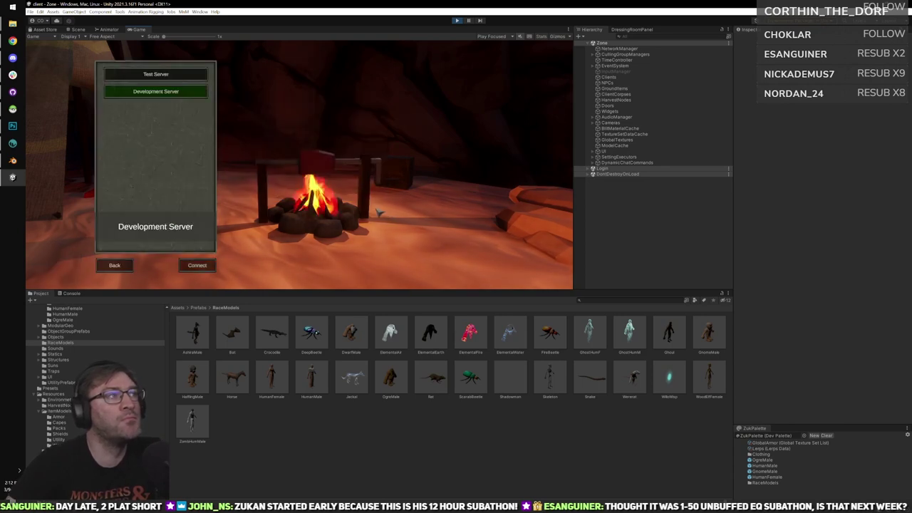
left_click(199, 266)
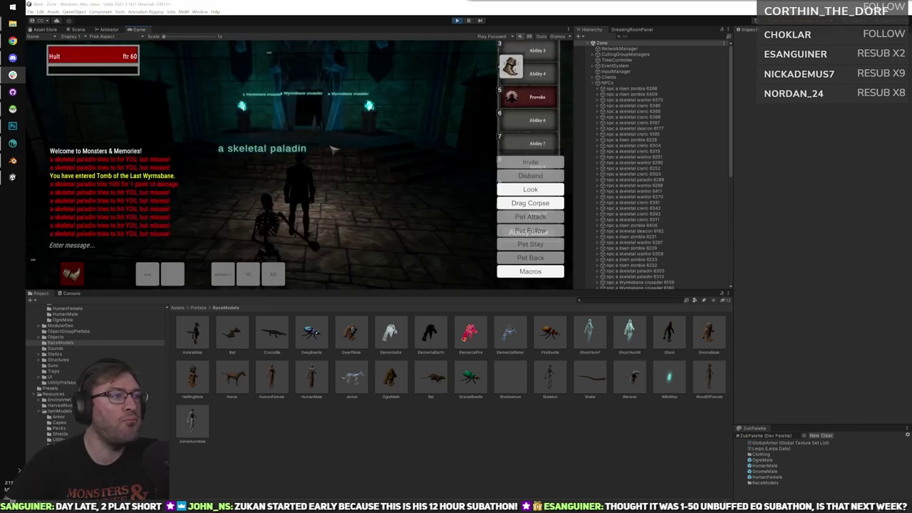
key("shift+space")
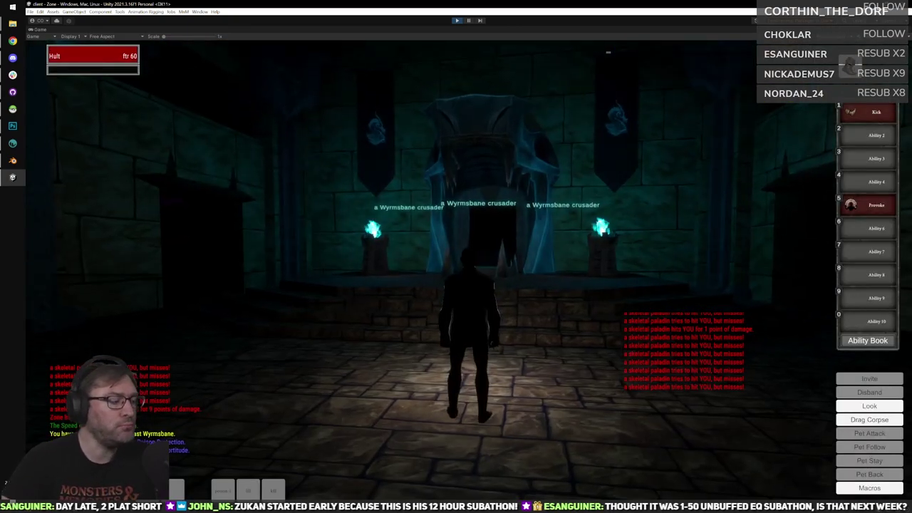
Examine the Wyrmsbane crusaders up close and Hult from the front, and leave the running game.
right_click_drag(549, 255, 531, 312)
scroll(531, 311, "up", 5)
left_click(531, 311)
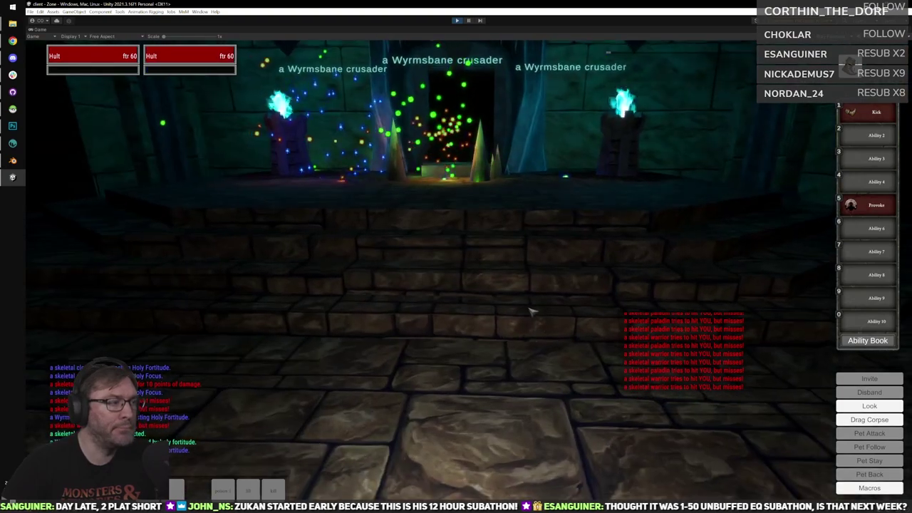
key("F9")
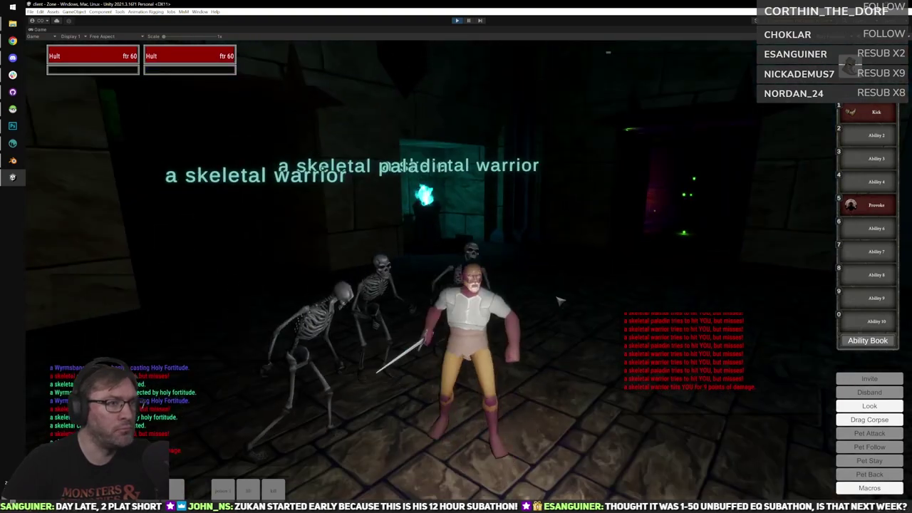
mouse_move(532, 299)
right_mouse_down()
mouse_move(599, 310)
mouse_move(555, 313)
mouse_move(520, 293)
right_mouse_up()
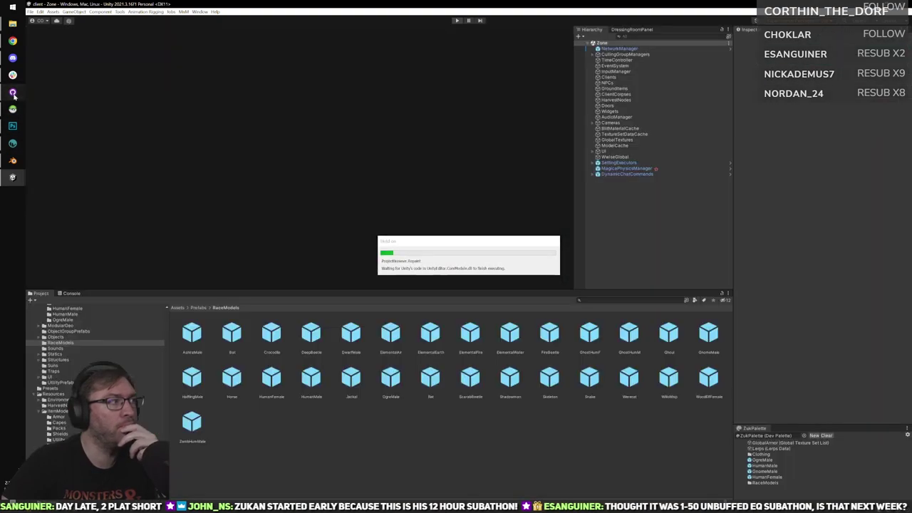
left_click(12, 92)
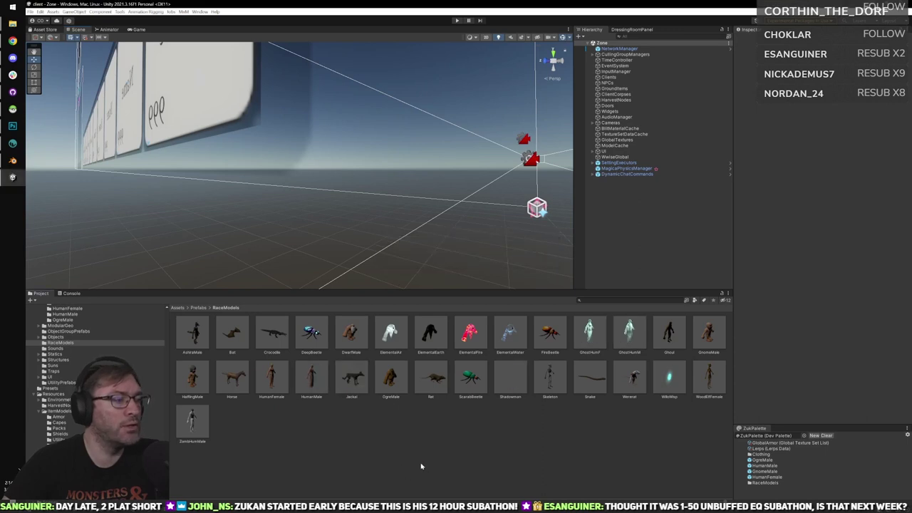
Run the game again, reconnect to the Development Server and maximize the game view while the zone loads.
left_click(456, 21)
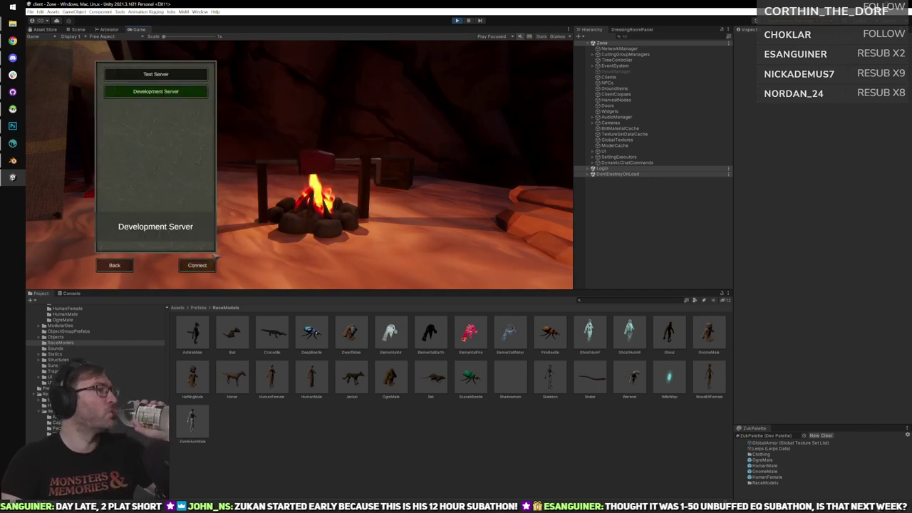
left_click(200, 268)
left_click(211, 268)
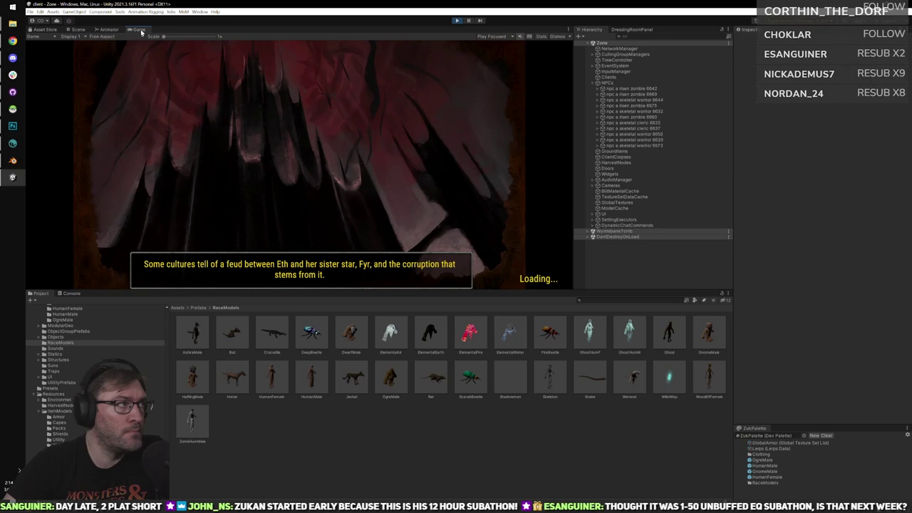
key("shift+space")
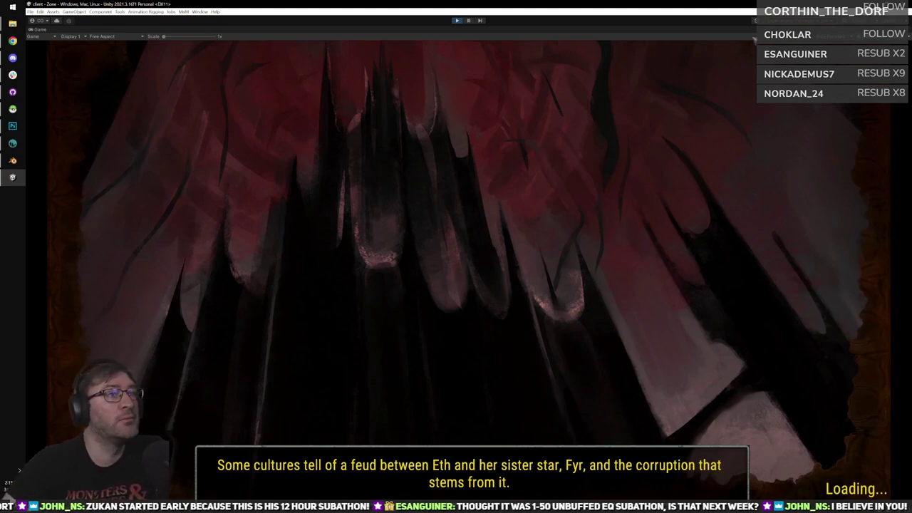
Examine the ghost models of the Wyrmsbane crusaders beside the tomb doorway from several camera angles.
left_click(13, 74)
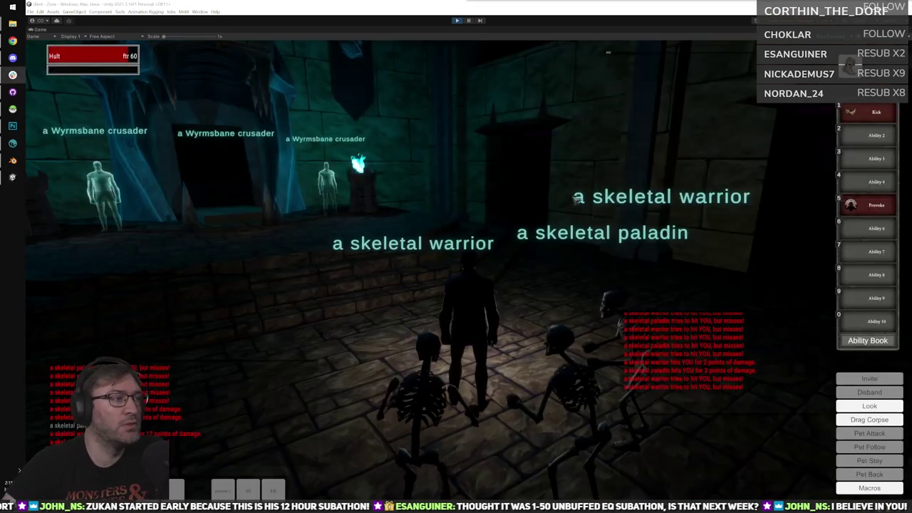
right_click_drag(574, 198, 522, 189)
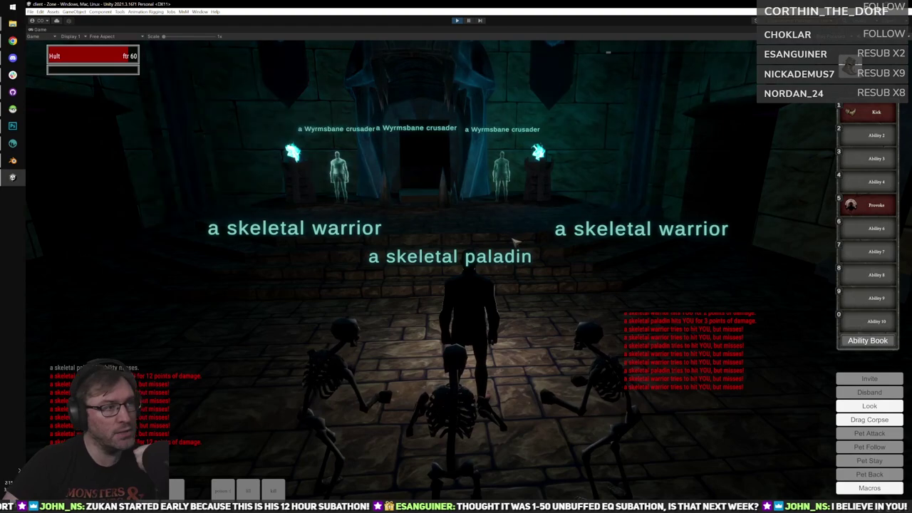
mouse_move(492, 225)
left_mouse_down()
mouse_move(677, 232)
mouse_move(499, 228)
left_mouse_up()
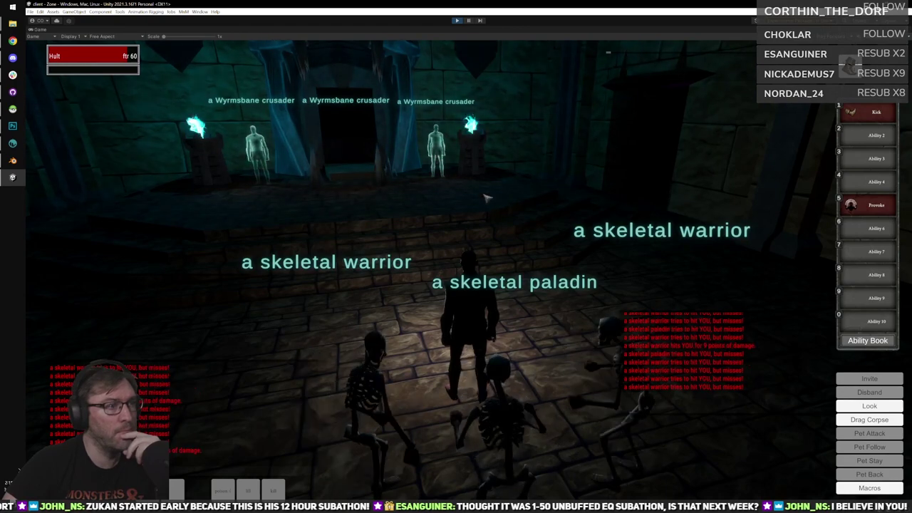
left_click_drag(501, 242, 500, 242)
Equip the spare sword from Hult's inventory in the off hand and view the character from the front.
key("i")
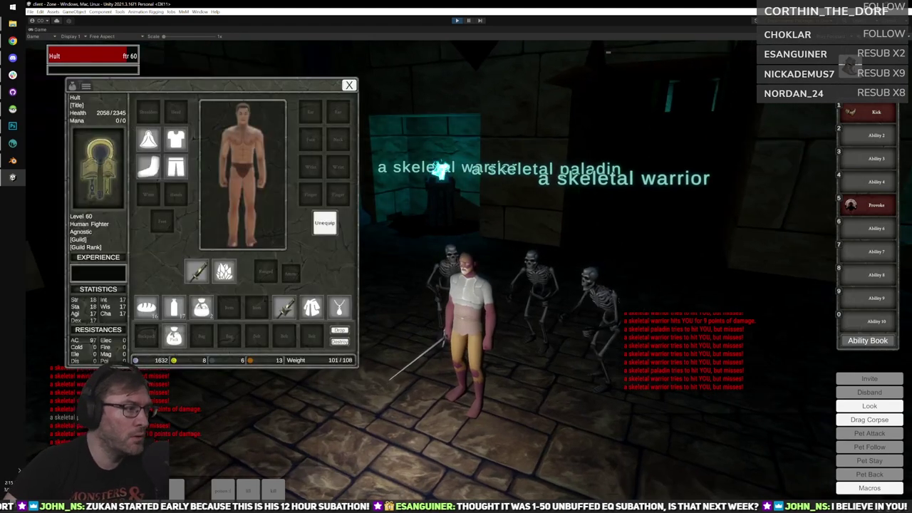
left_click(264, 307)
key("i")
right_click_drag(434, 342, 584, 326)
key("i")
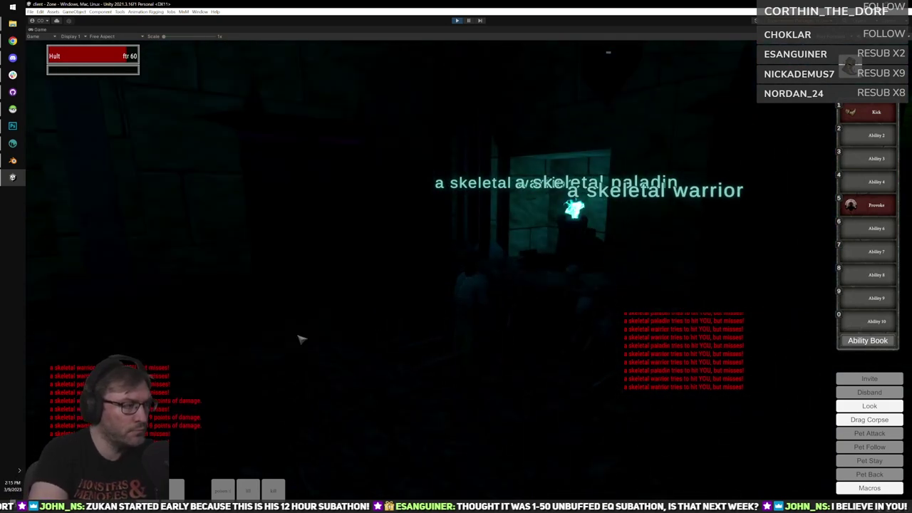
right_click_drag(386, 321, 496, 305)
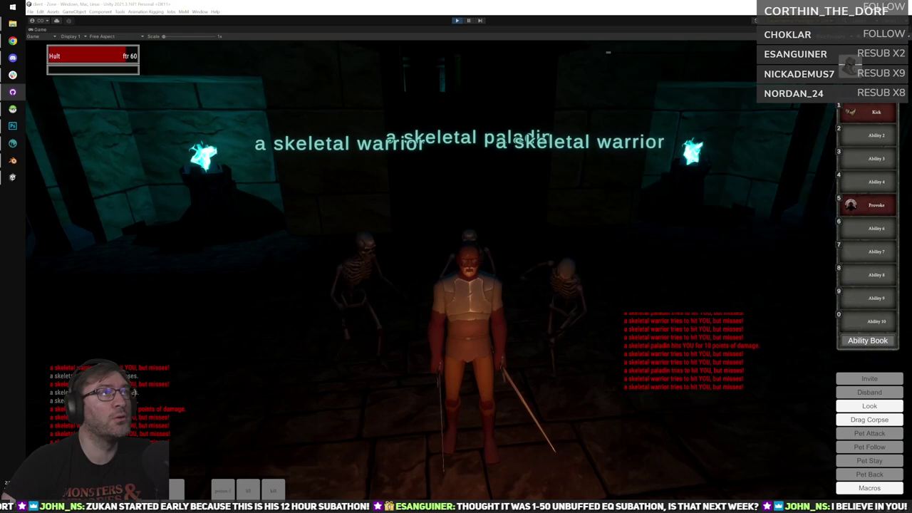
Turn Hult toward the skeletons and attack the nearest skeletal warrior with both swords and Kick.
left_click(563, 150)
key("w")
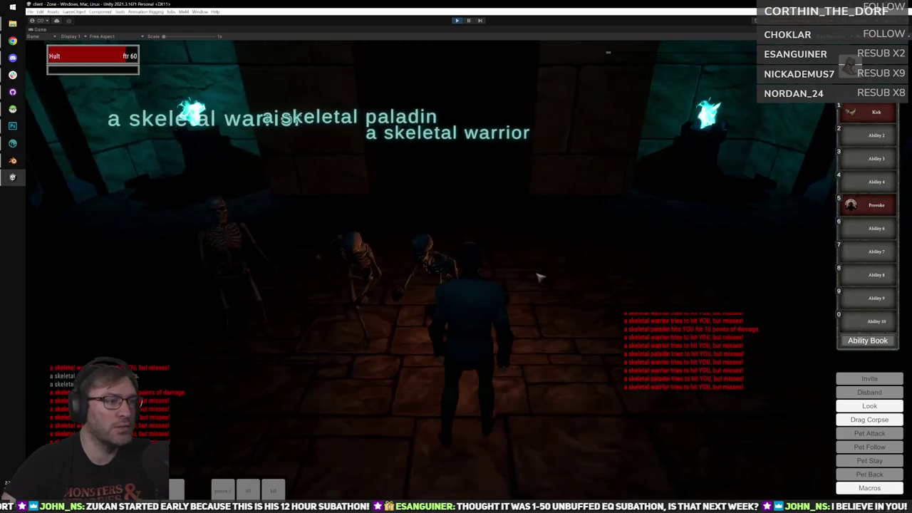
key("a")
key("Tab")
key("q")
key("a")
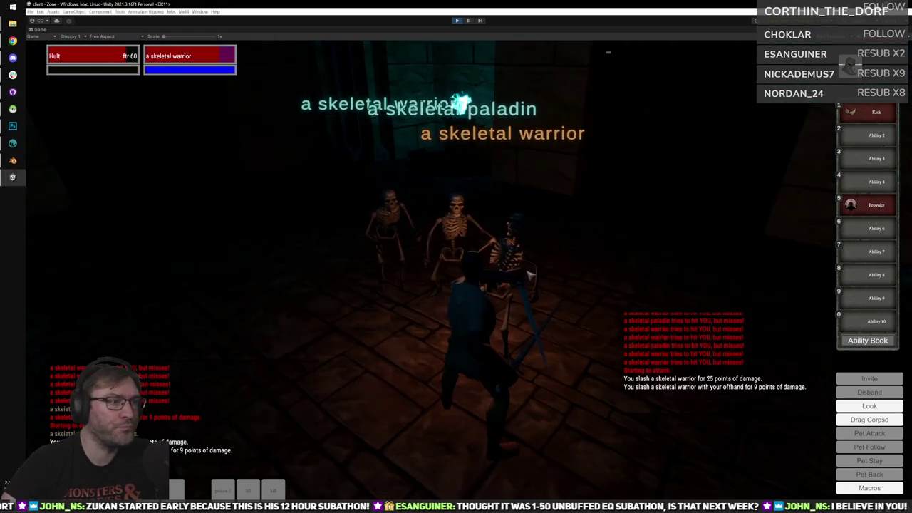
key("1")
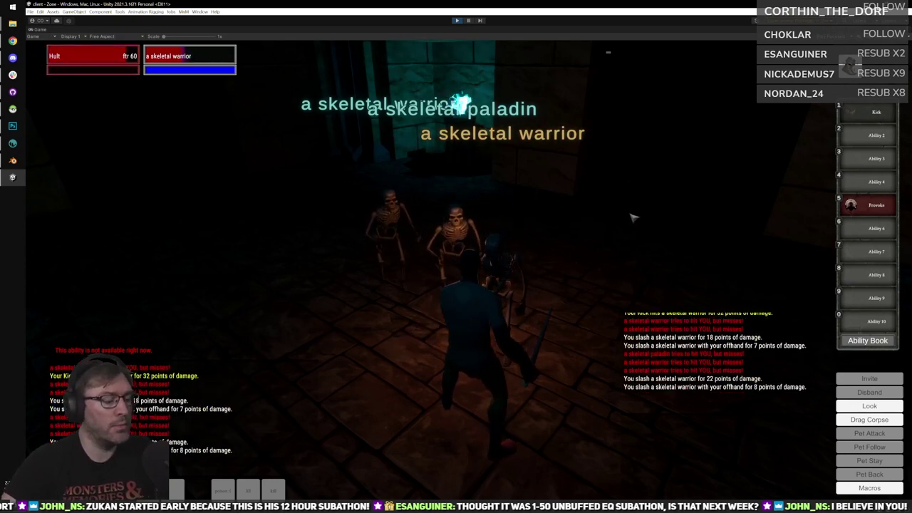
key("1")
Target the skeletal paladin and fight it with both swords and Kick.
right_click_drag(620, 204, 586, 202)
key("Tab")
key("q")
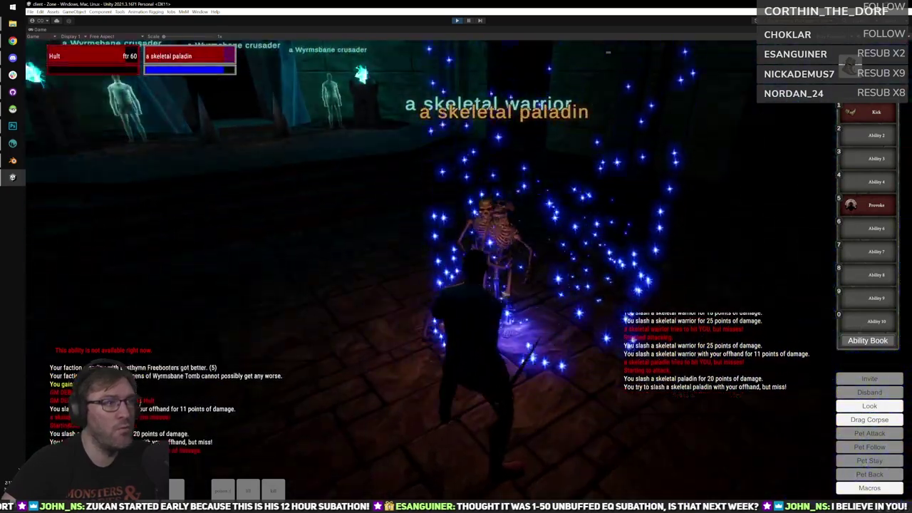
key("1")
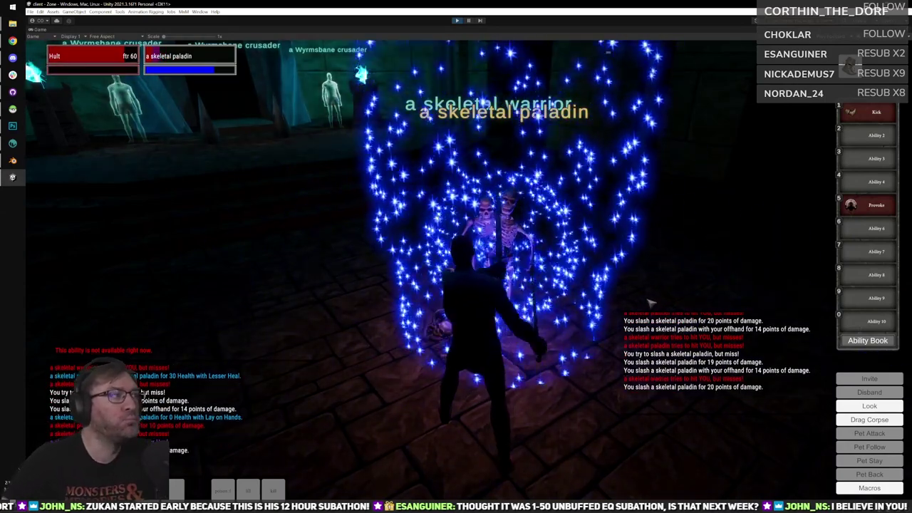
key("1")
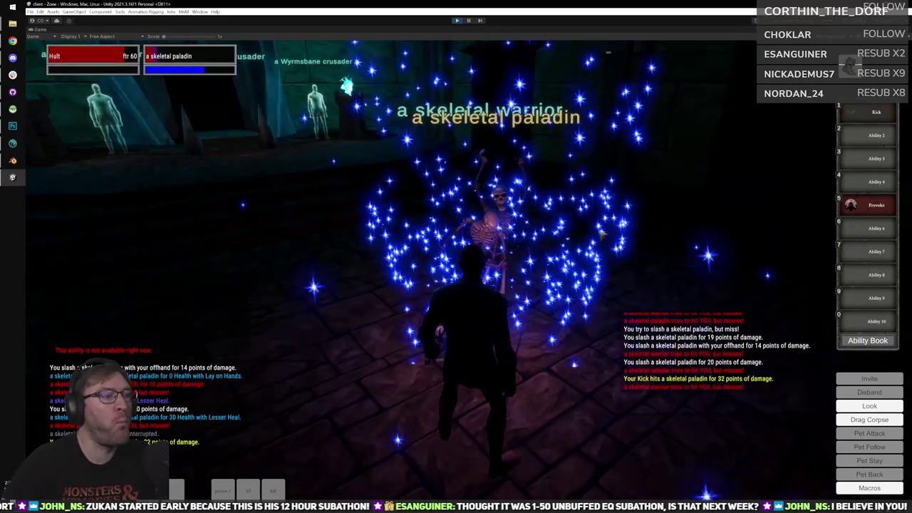
Fight the remaining skeletal warrior with both swords and Kick, viewing Hult's attack animation from the front.
key("Tab")
key("q")
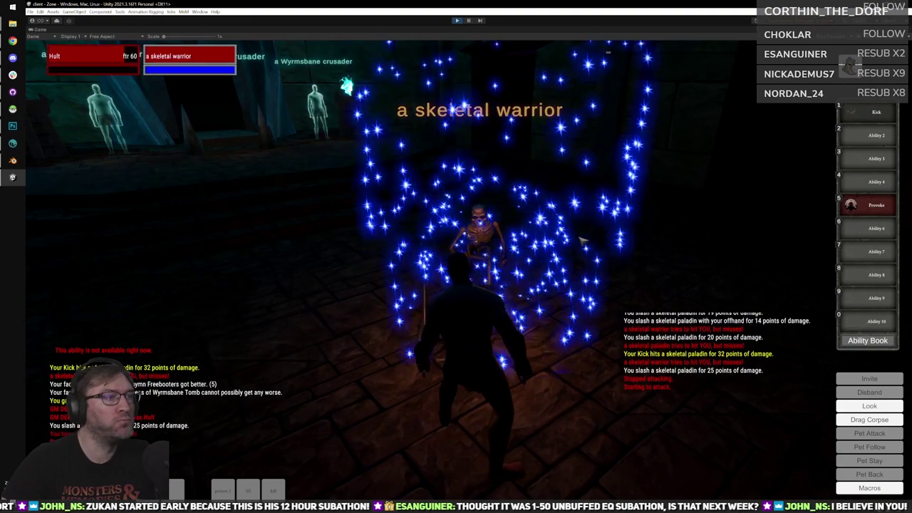
mouse_move(562, 239)
right_mouse_down()
mouse_move(645, 239)
mouse_move(568, 238)
right_mouse_up()
key("1")
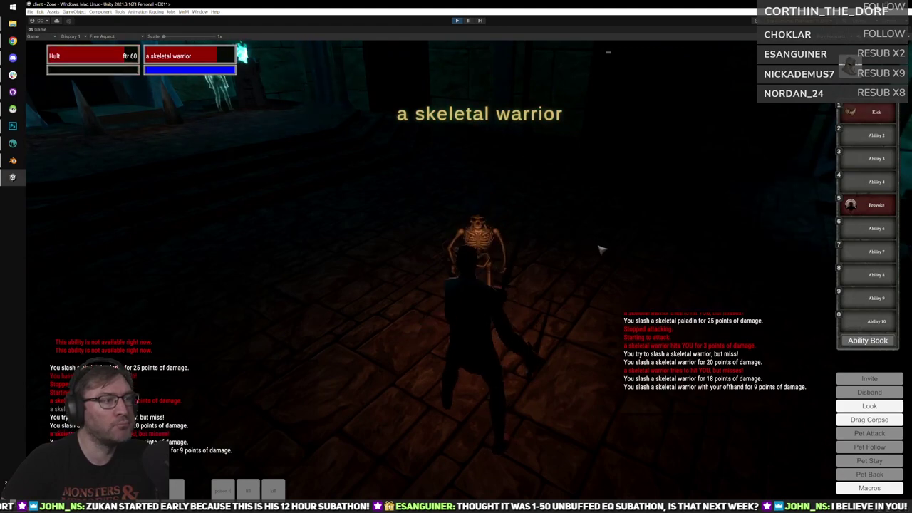
right_click_drag(675, 258, 481, 249)
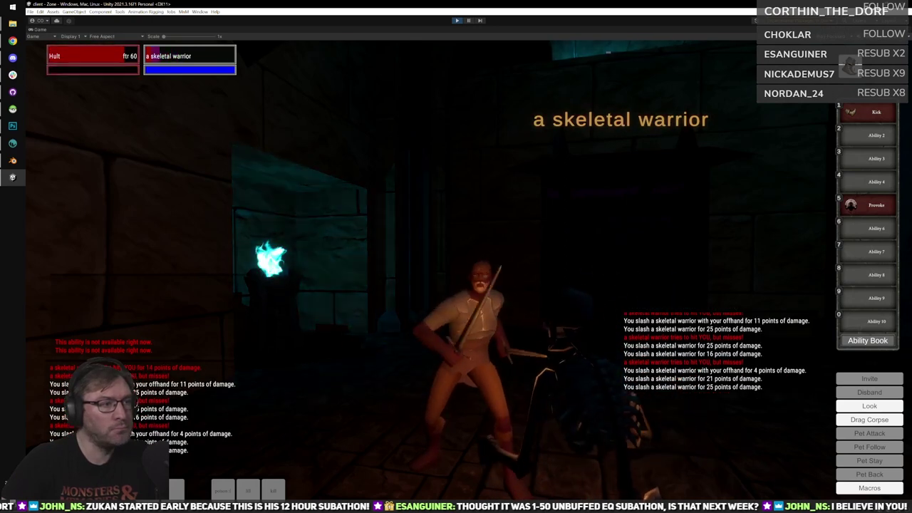
right_click_drag(468, 271, 650, 252)
Target a Wyrmsbane crusader by the tomb doorway, clear the target and look over the ghosts from the steps.
key("Tab")
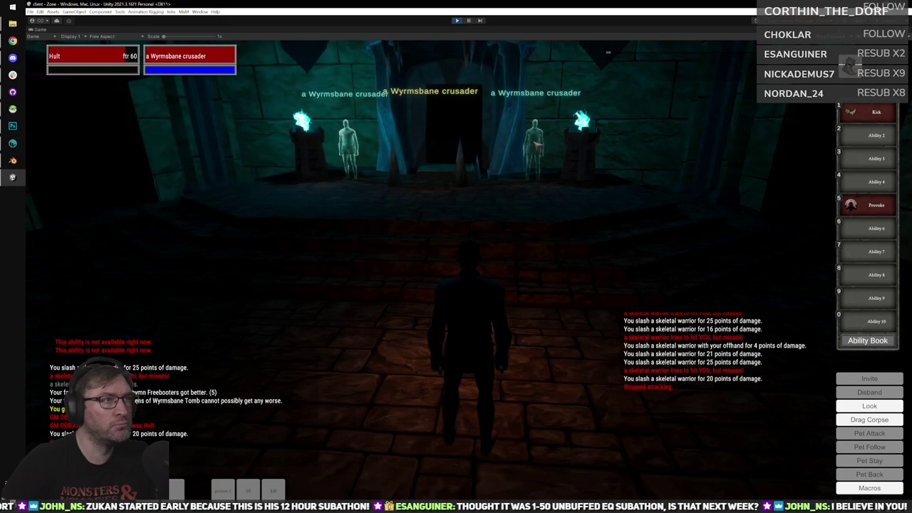
key("Escape")
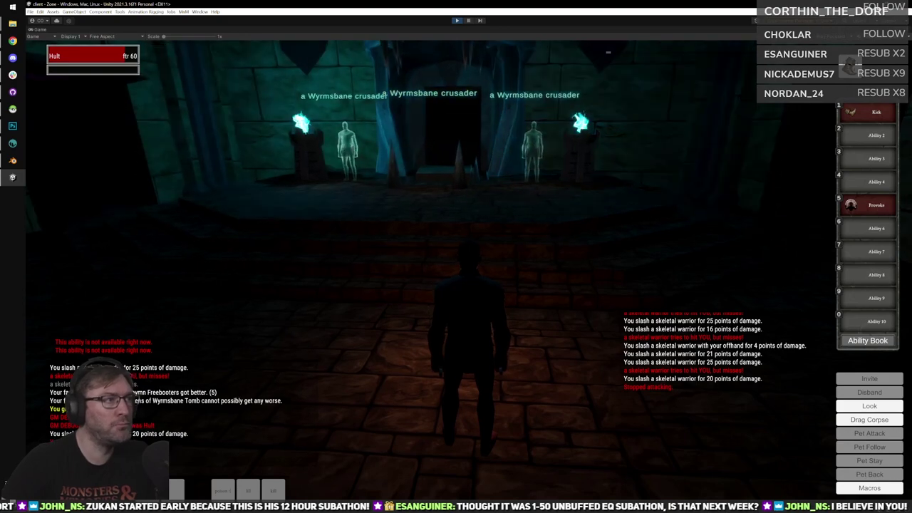
key("a")
key("d")
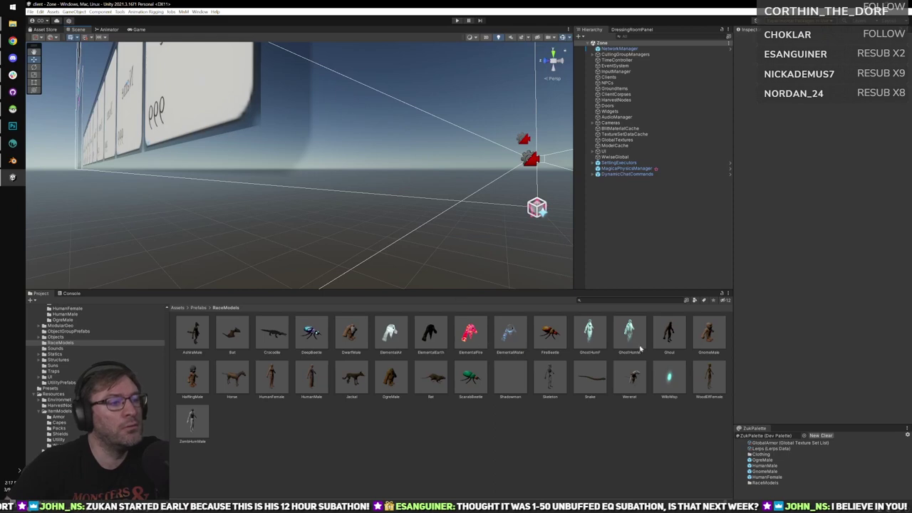
Open the GhostHumF and GhostHumM prefabs in turn to compare their mesh and material definitions.
left_click(598, 335)
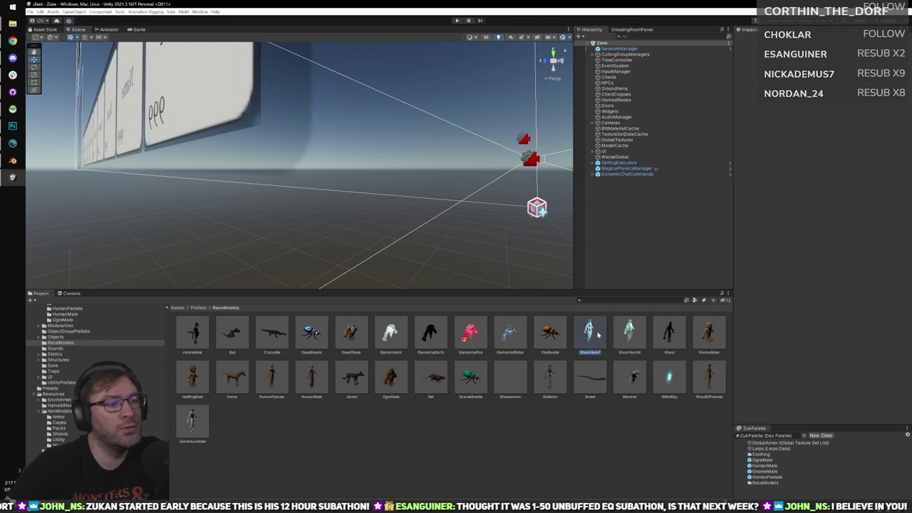
double_click(597, 335)
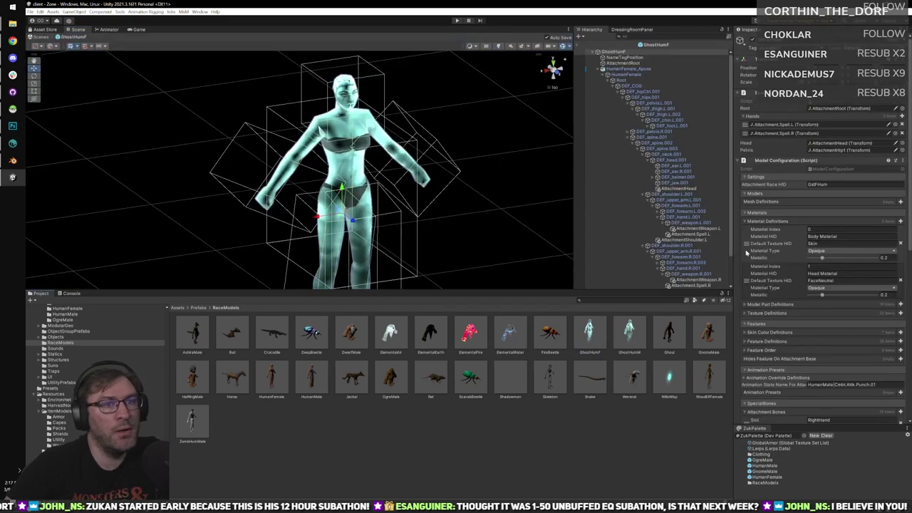
left_click(629, 338)
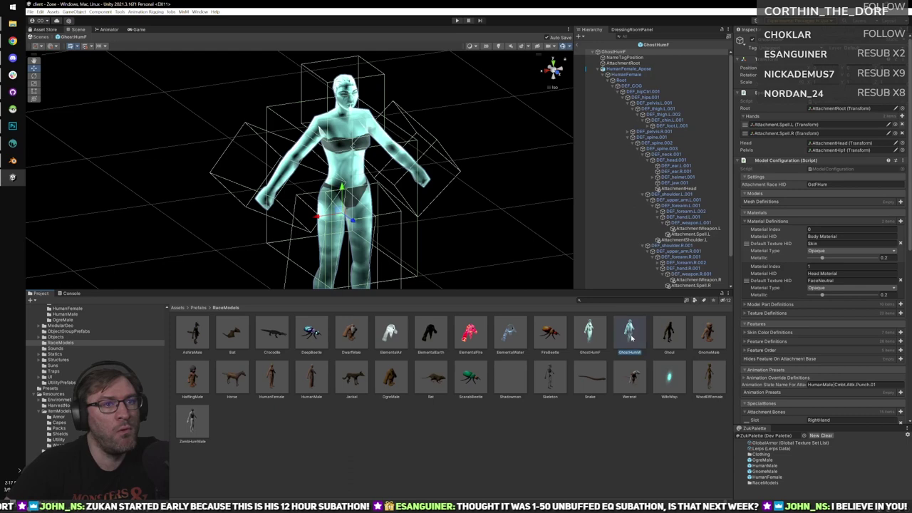
double_click(630, 336)
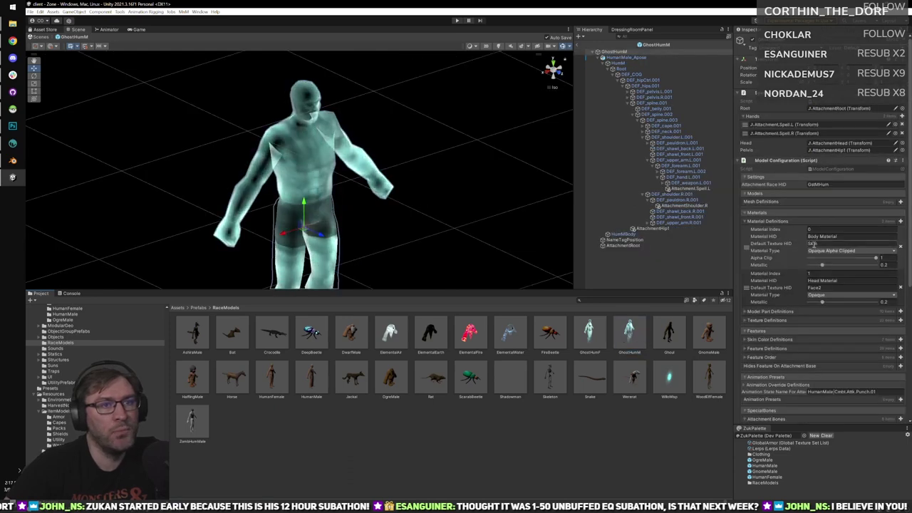
double_click(591, 340)
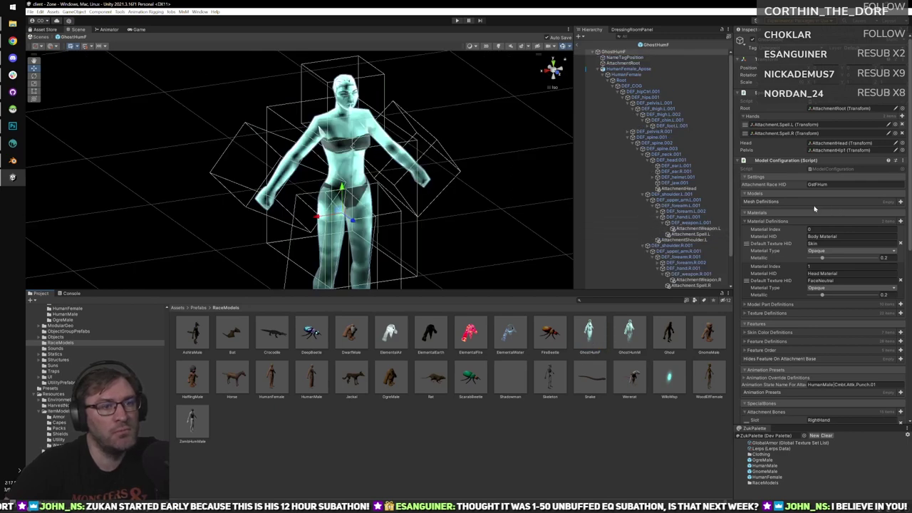
Examine GhostHumF's material and texture definitions, check GhostHumM's mesh definitions, and return to the Zone scene.
scroll(814, 208, "down", 3)
scroll(779, 282, "down", 2)
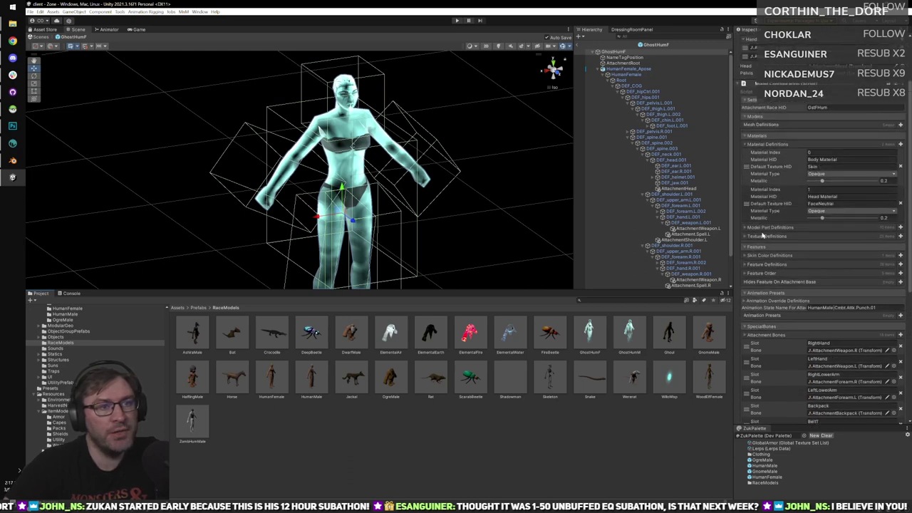
left_click(764, 235)
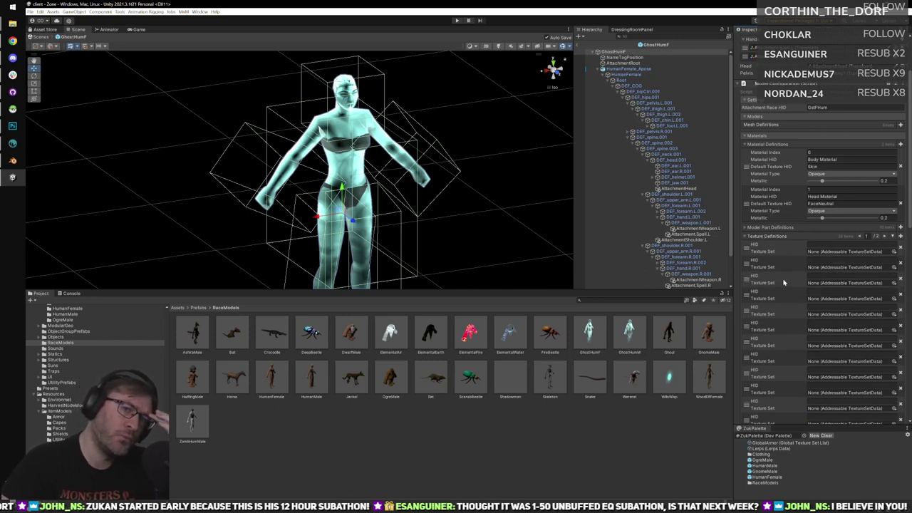
scroll(824, 275, "up", 3)
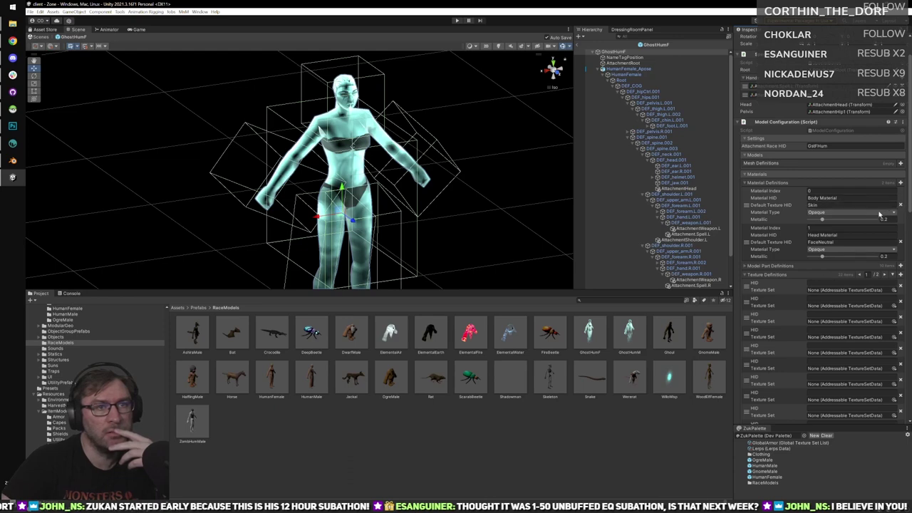
scroll(863, 225, "down", 3)
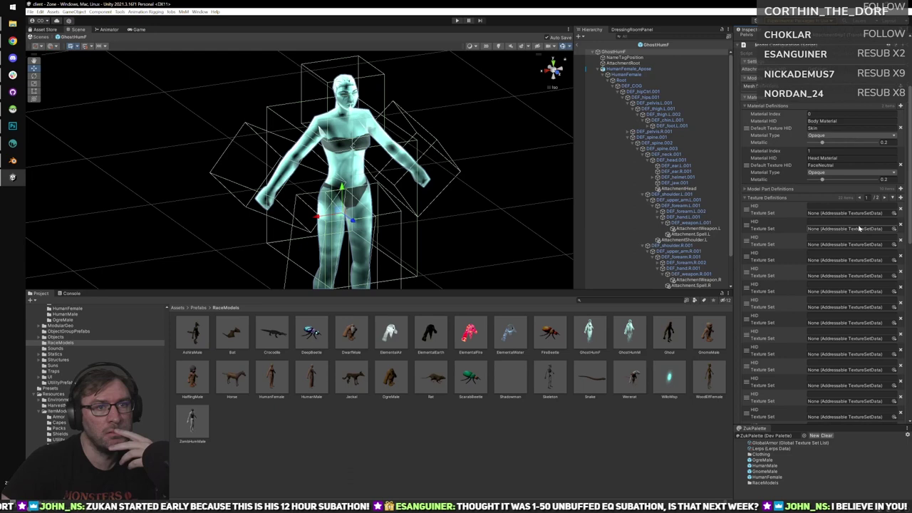
scroll(796, 254, "down", 4)
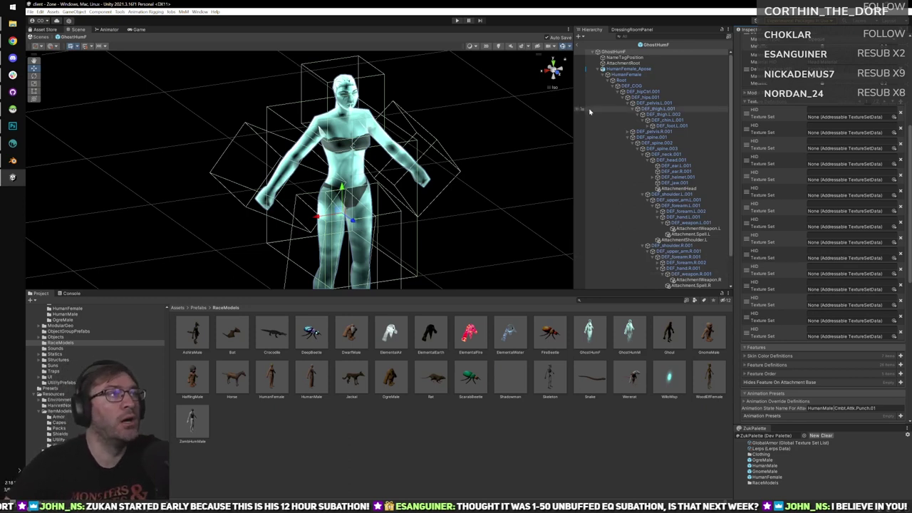
scroll(807, 227, "up", 5)
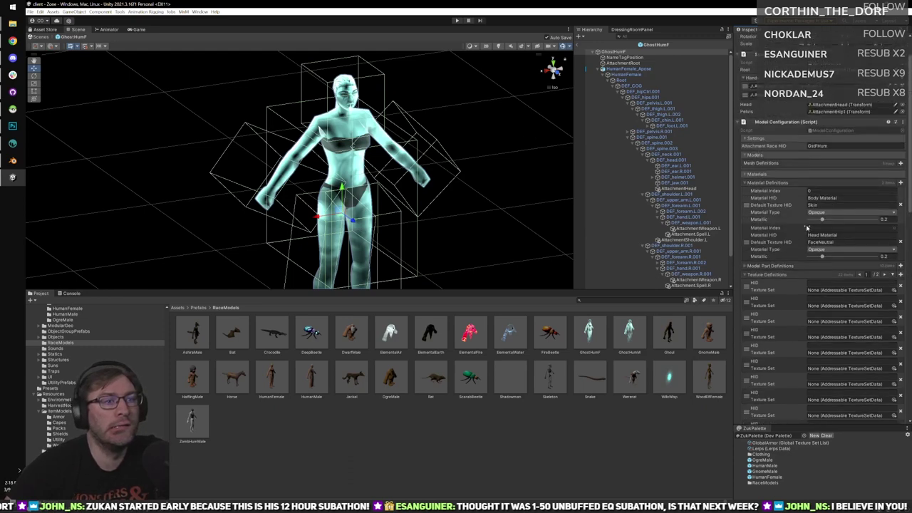
left_click(636, 330)
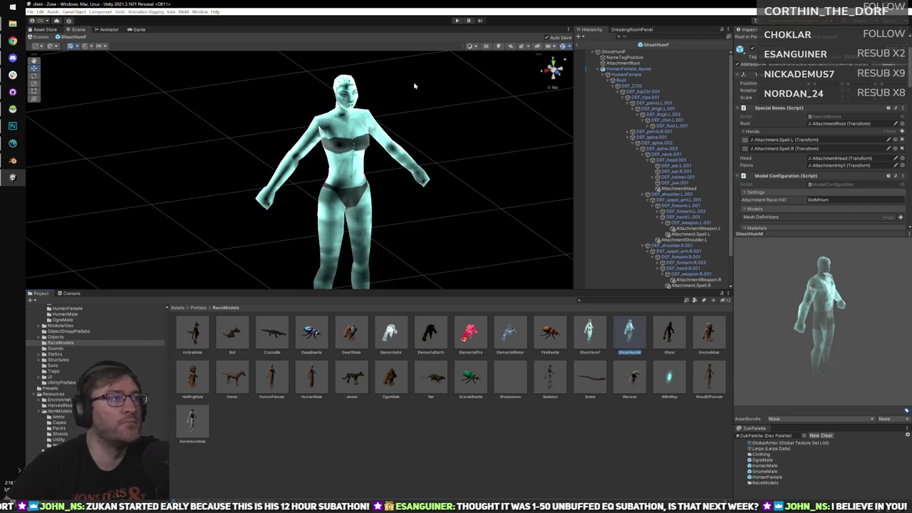
left_click(579, 45)
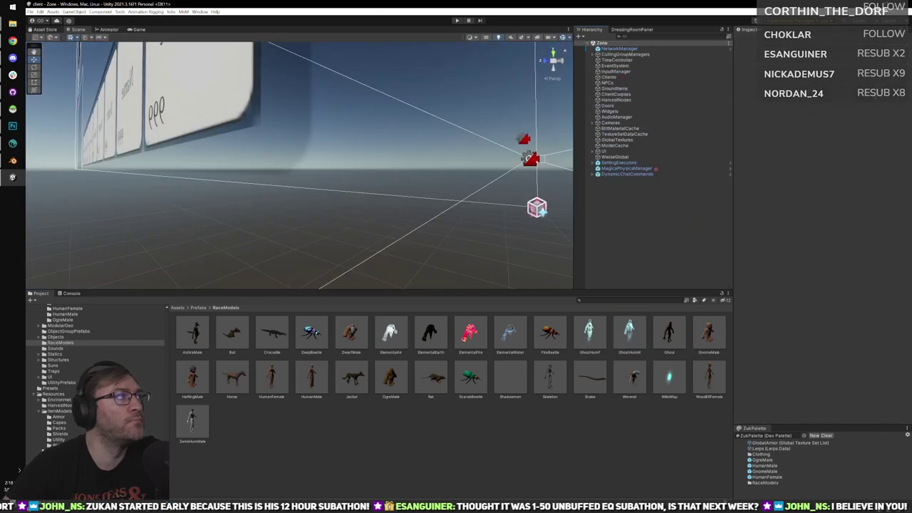
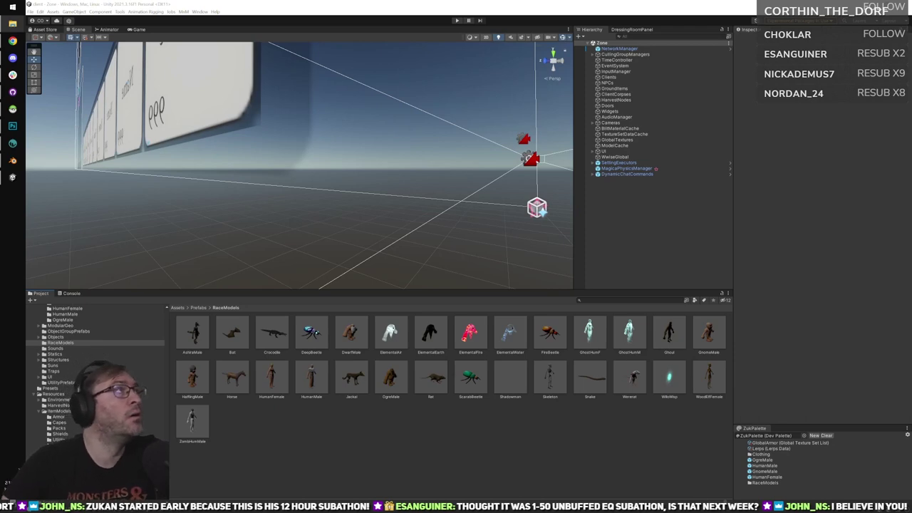
key("super+d")
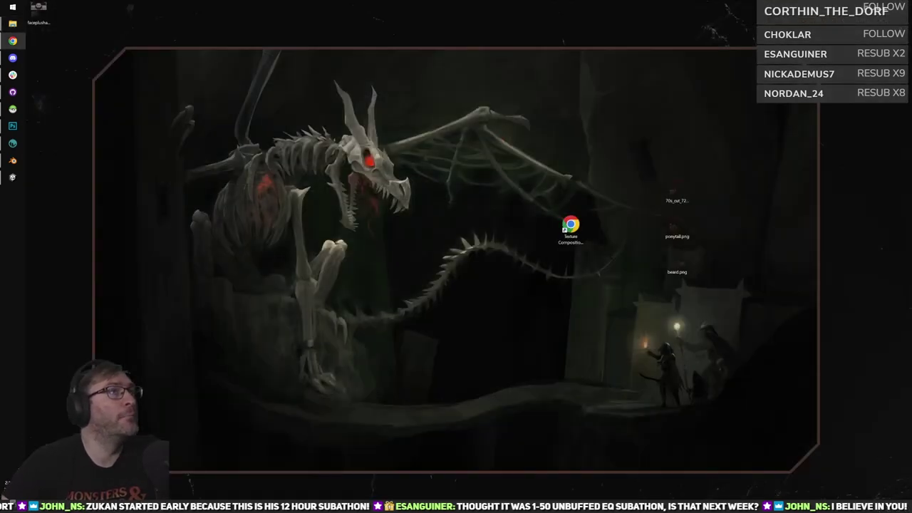
key("super+d")
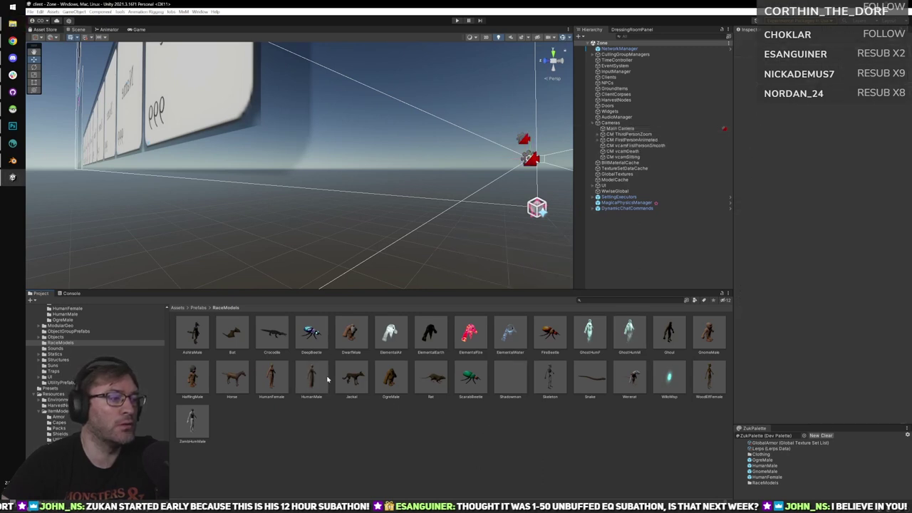
Compare the mesh definitions, material bindings and texture definitions of the HumanMale and GhostHumM prefabs.
left_click(311, 377)
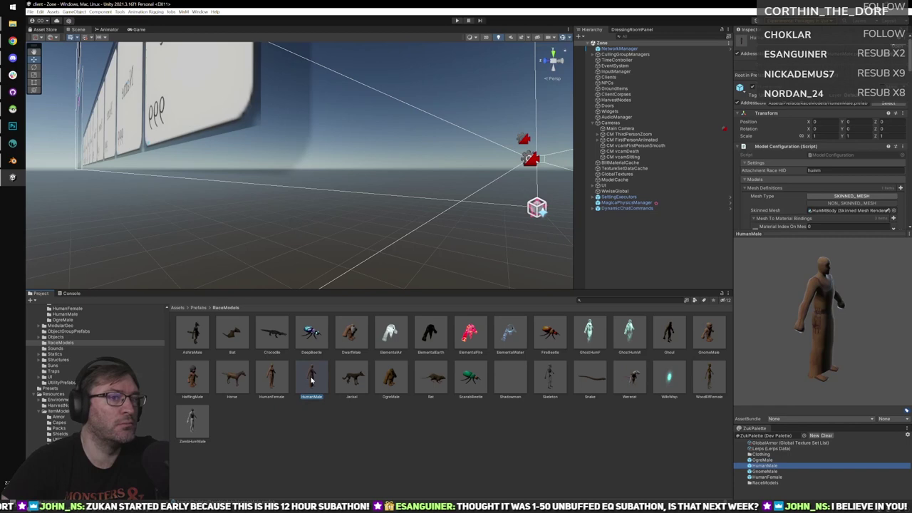
double_click(311, 379)
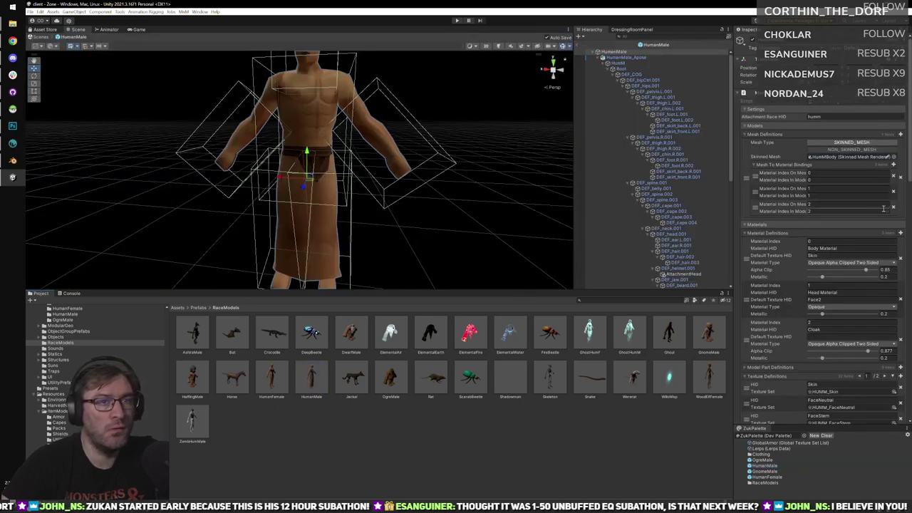
left_click(628, 333)
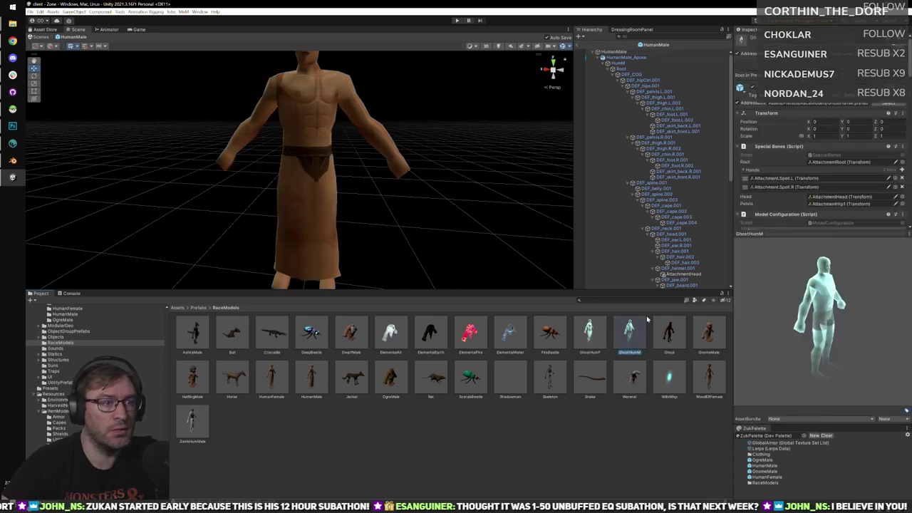
double_click(629, 332)
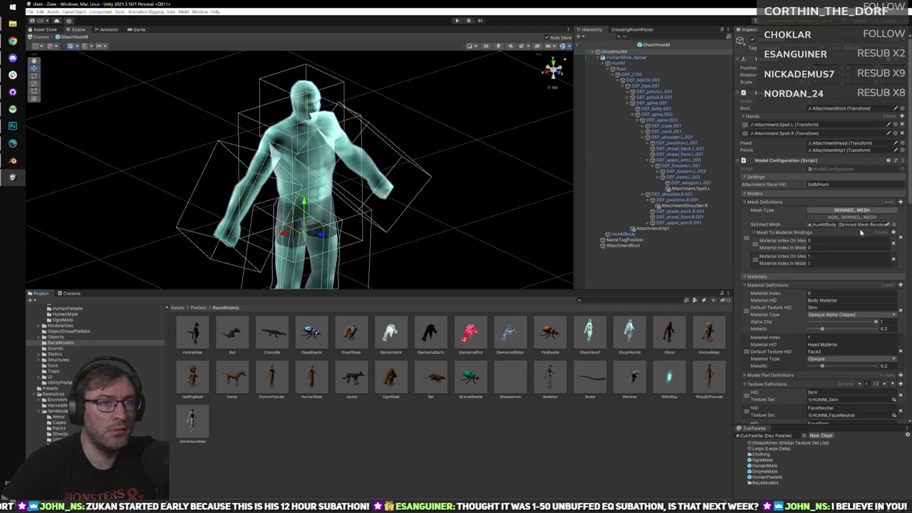
scroll(855, 305, "down", 4)
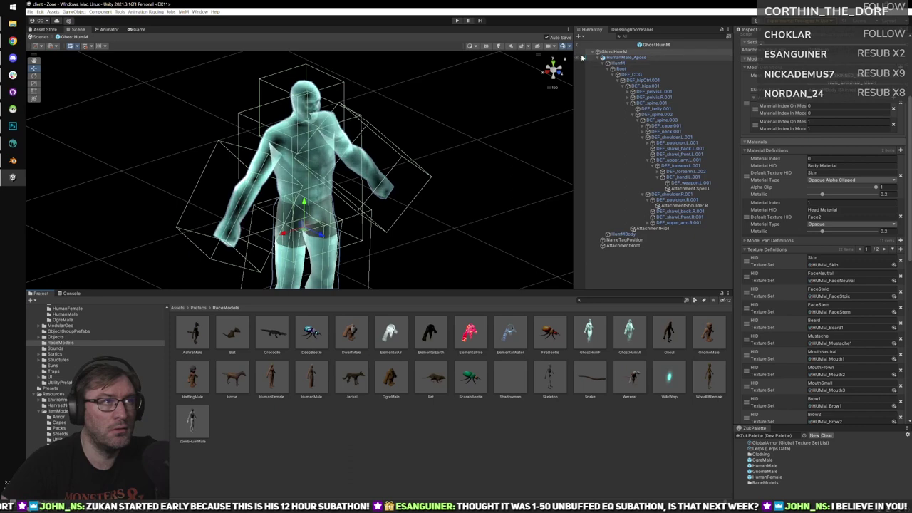
scroll(801, 305, "up", 2)
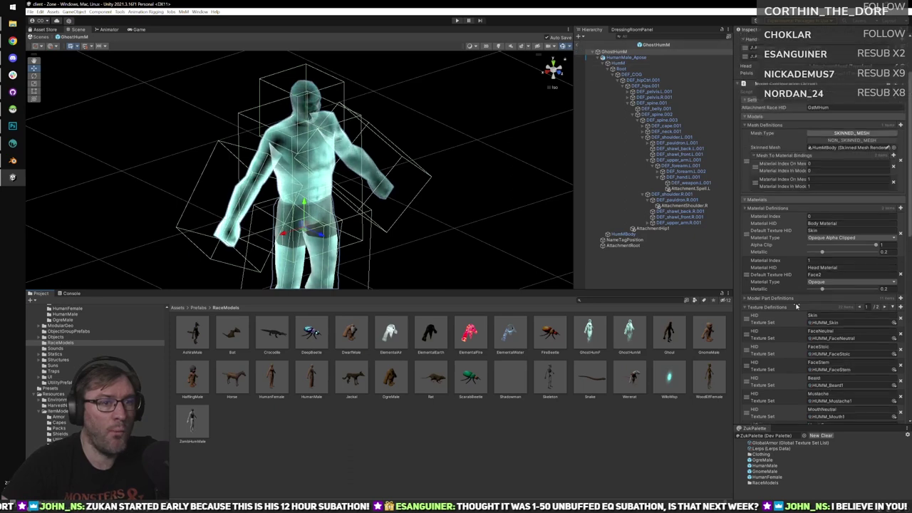
Return to the Zone scene, run the game and enter the world on the Development Server with the game view maximized.
left_click(577, 45)
key("ctrl+p")
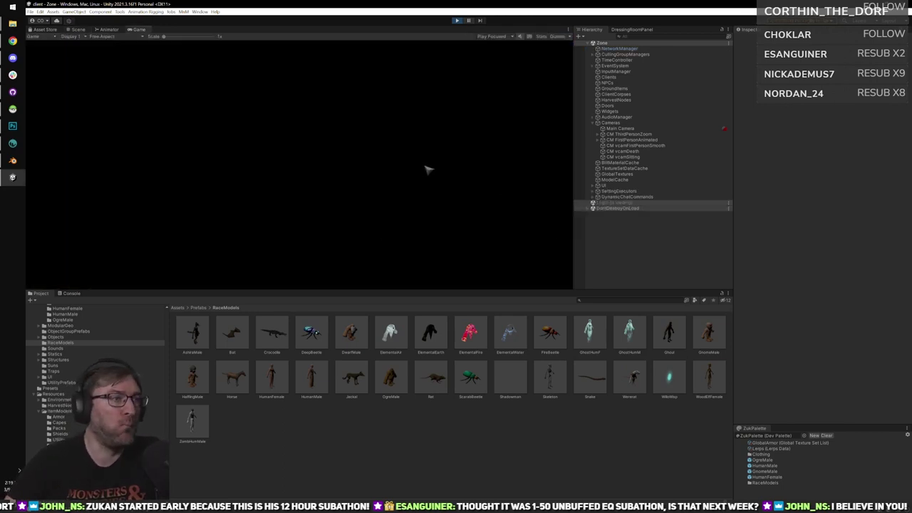
left_click(332, 189)
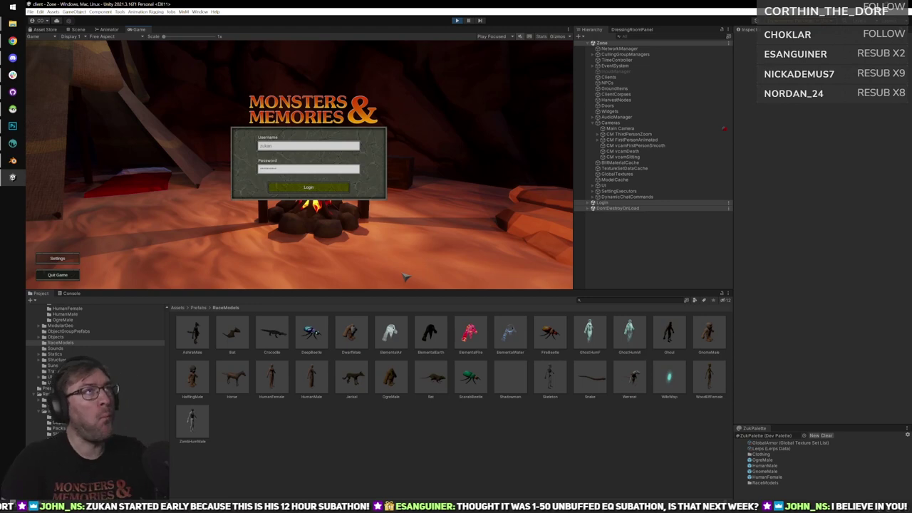
key("Return")
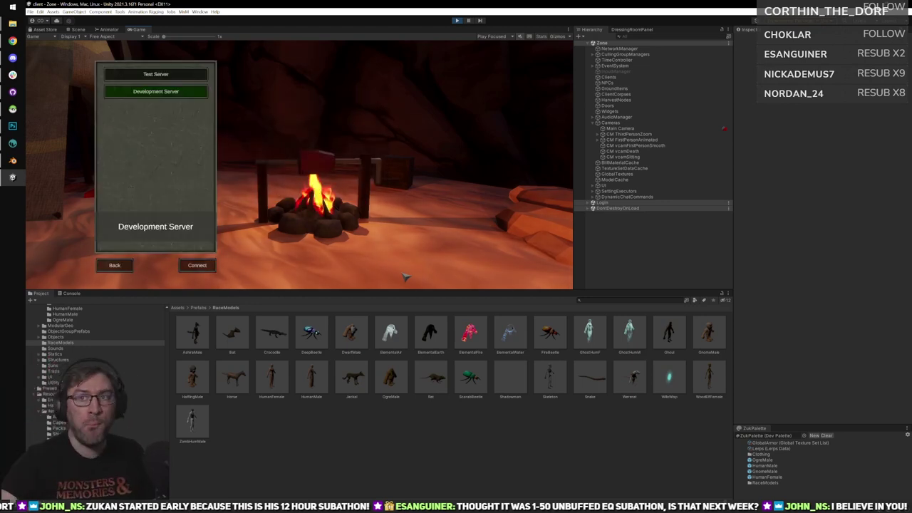
left_click(197, 265)
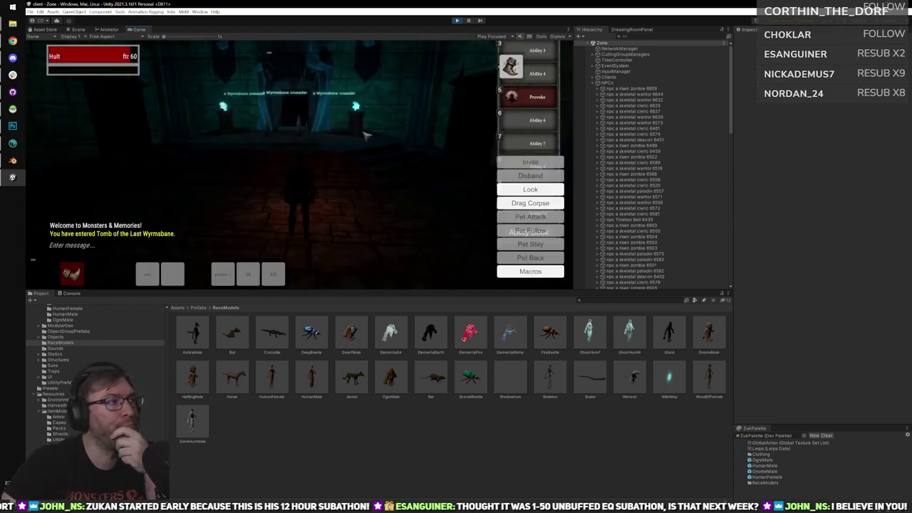
double_click(139, 29)
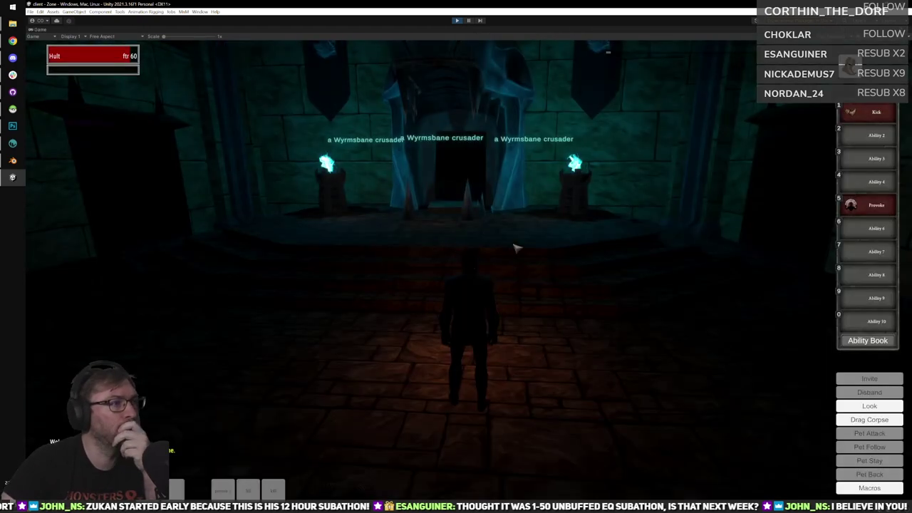
Move the character around the tomb hall and inspect the Wyrmsbane crusaders and skeletal NPCs at close range.
right_click_drag(550, 270, 509, 250)
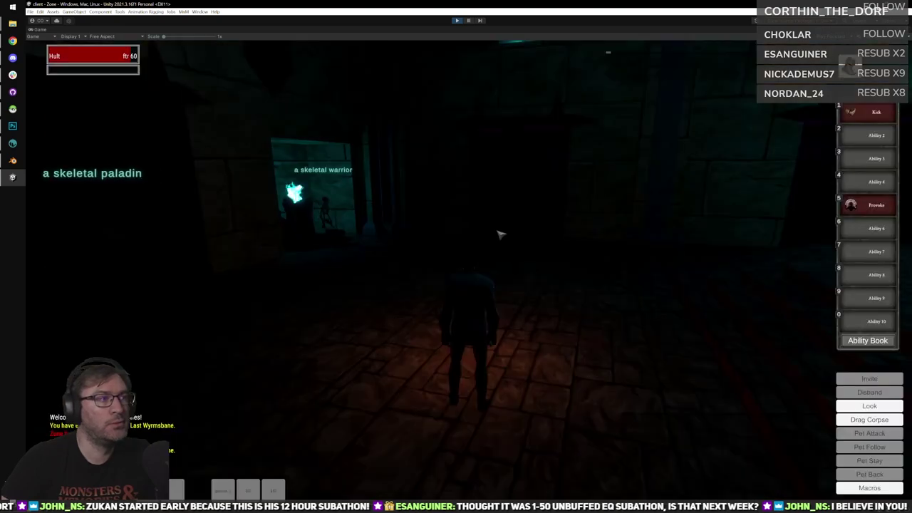
right_click_drag(501, 234, 359, 229)
key("s")
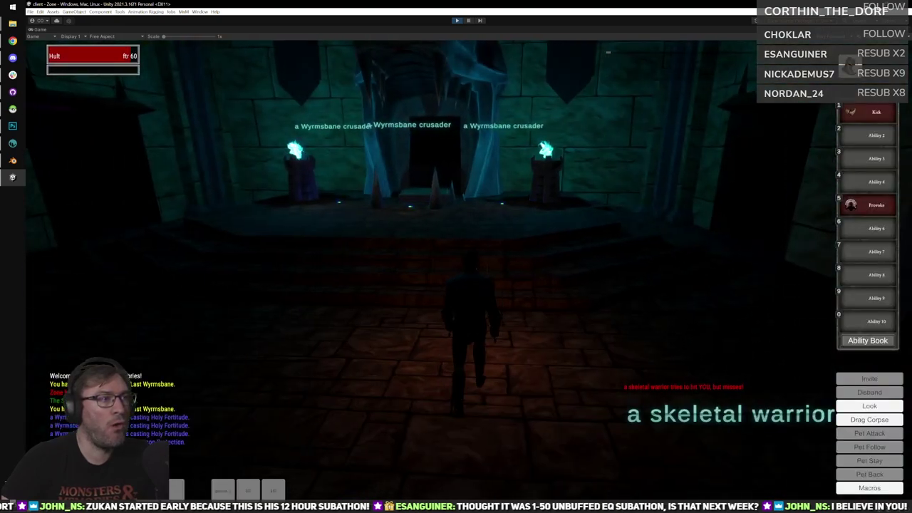
key("a")
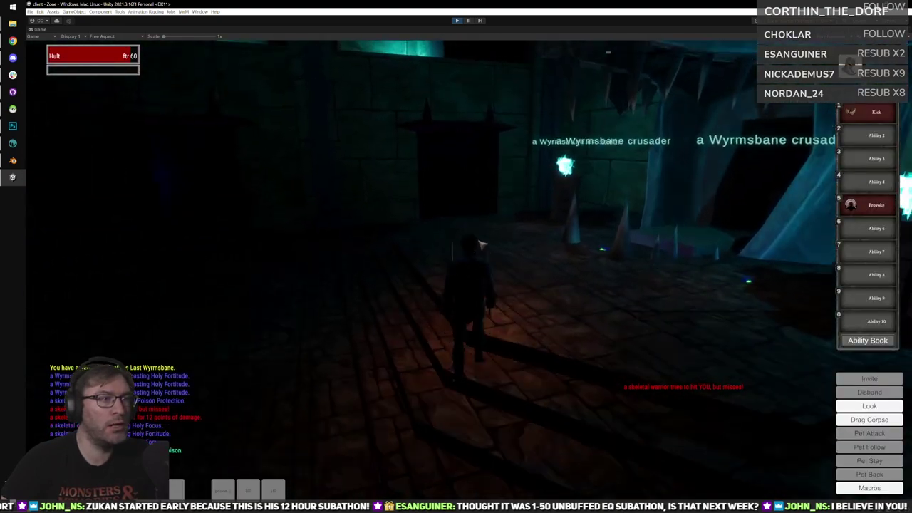
key("a")
key("d")
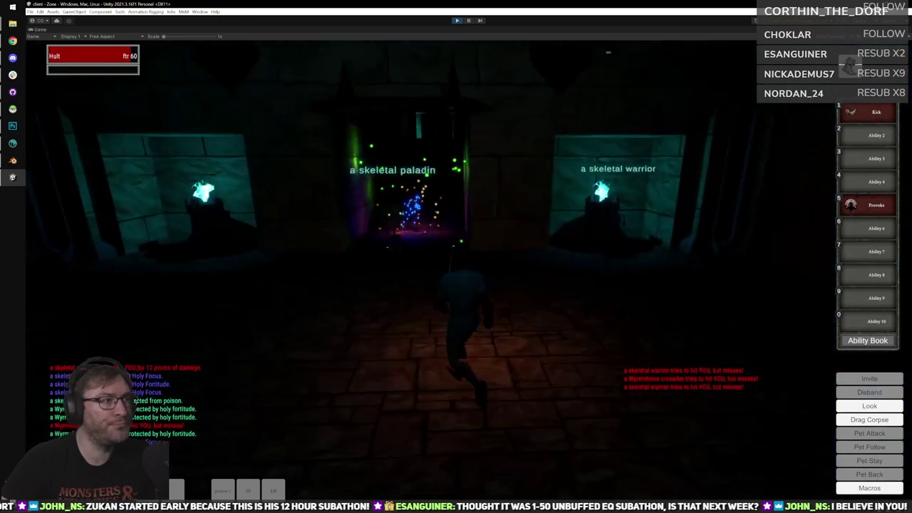
key("w")
key("d")
key("a")
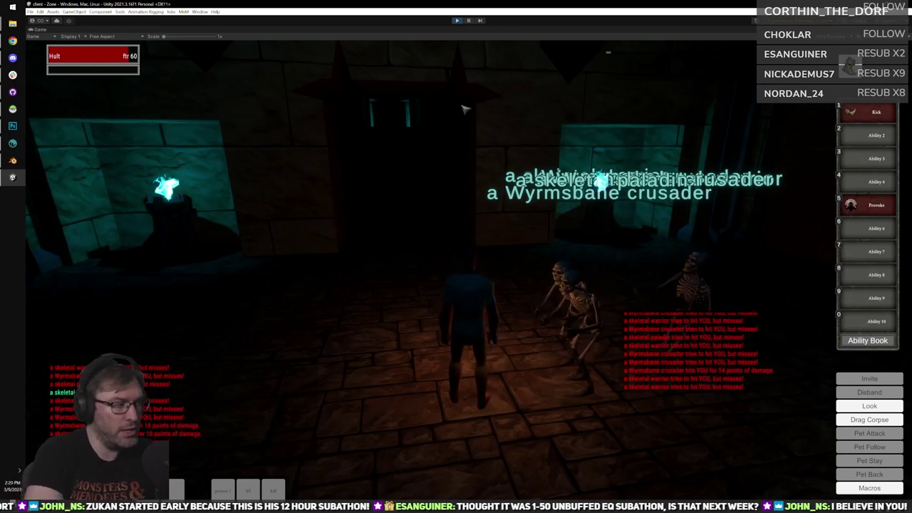
key("F1")
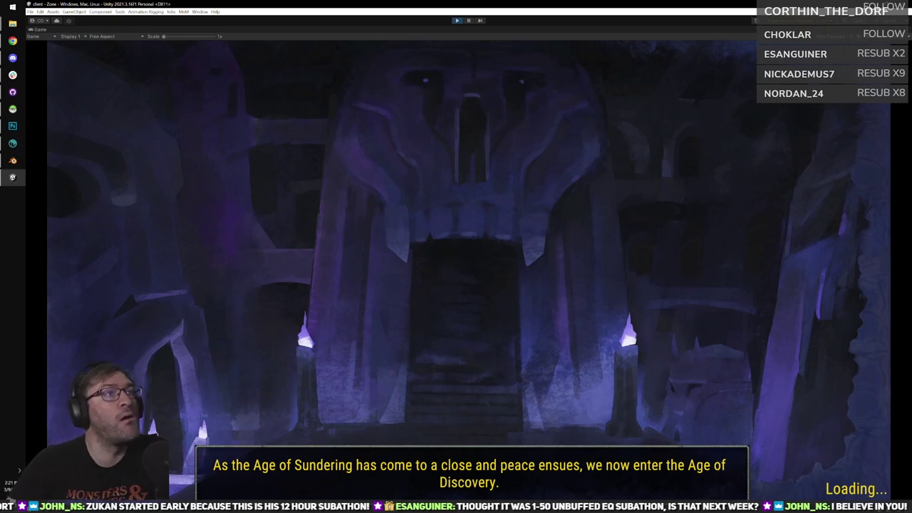
Inspect the guard and the watchman at the torchlit gateway up close, and stop the game.
key("alt+Tab")
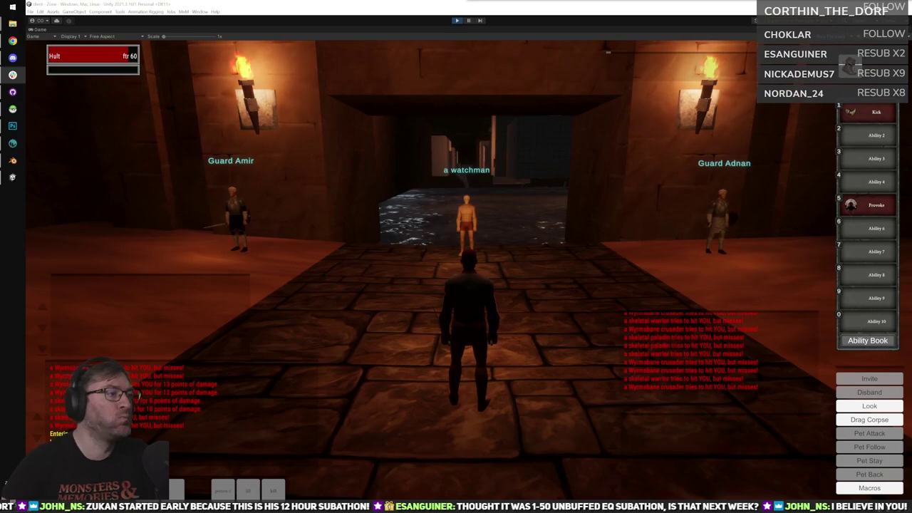
left_click(603, 184)
scroll(589, 180, "up", 5)
key("w")
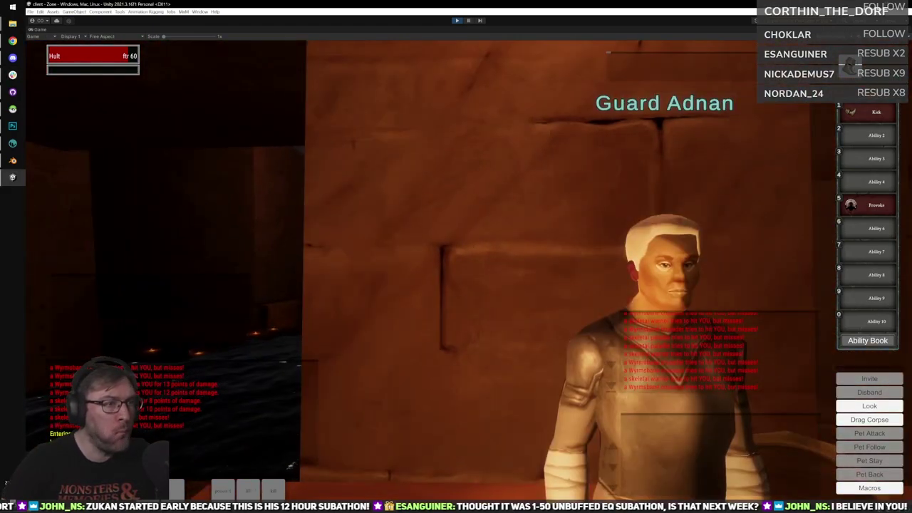
key("d")
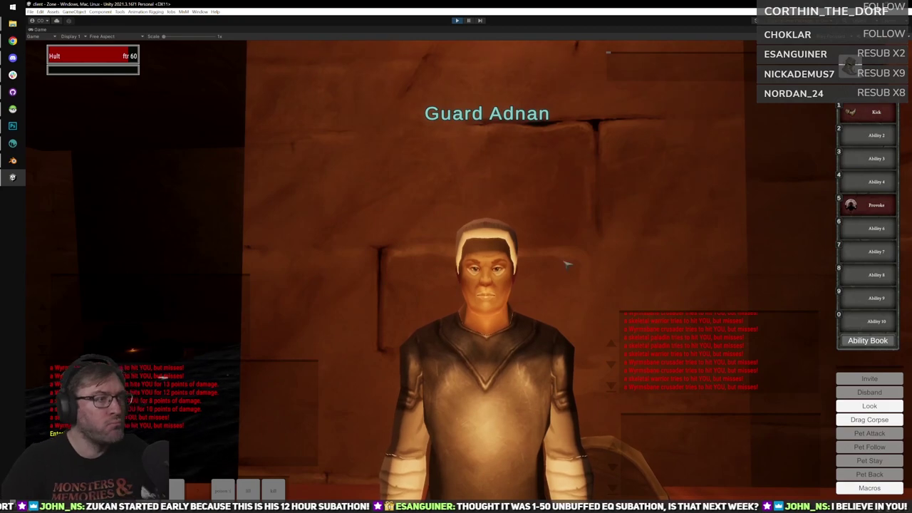
right_click_drag(566, 264, 605, 268)
scroll(495, 225, "down", 5)
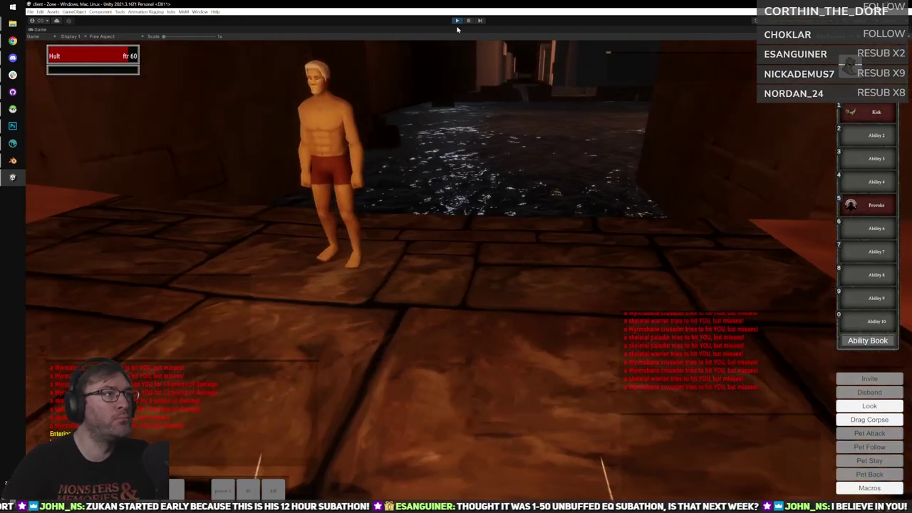
left_click(457, 22)
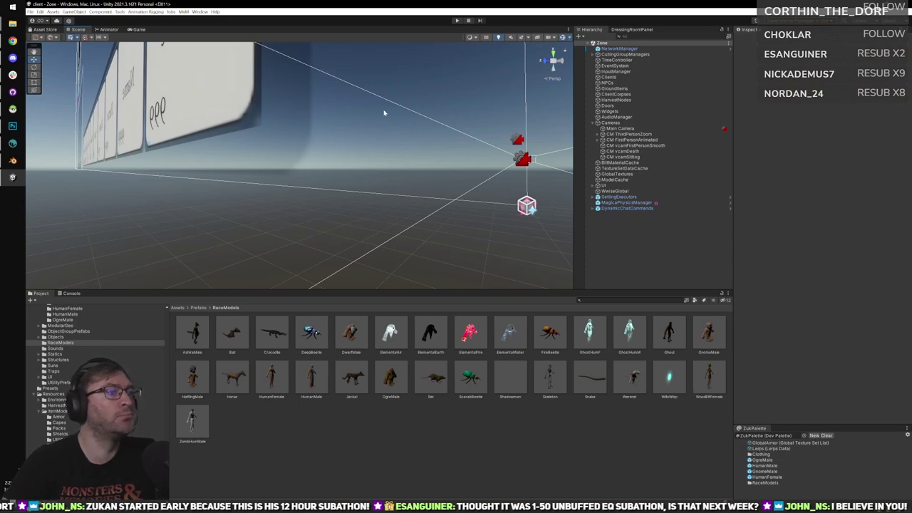
key("alt+Tab")
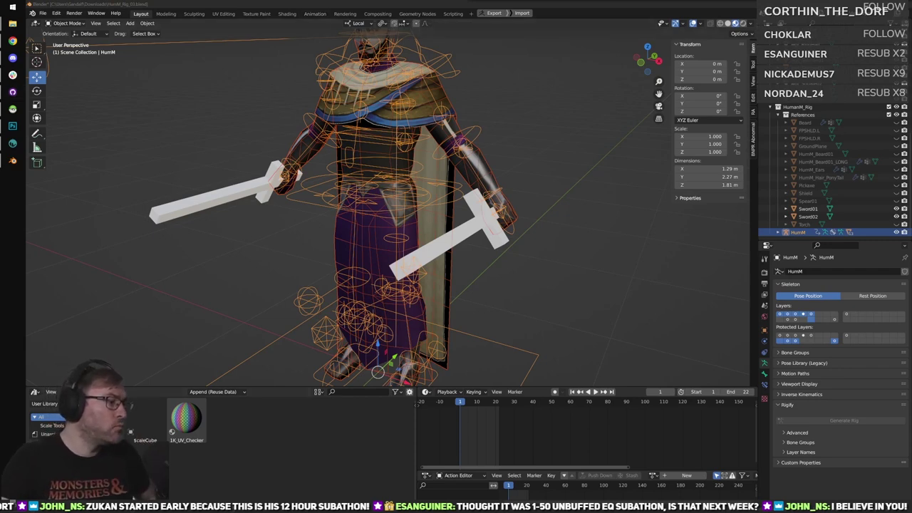
left_click(59, 384)
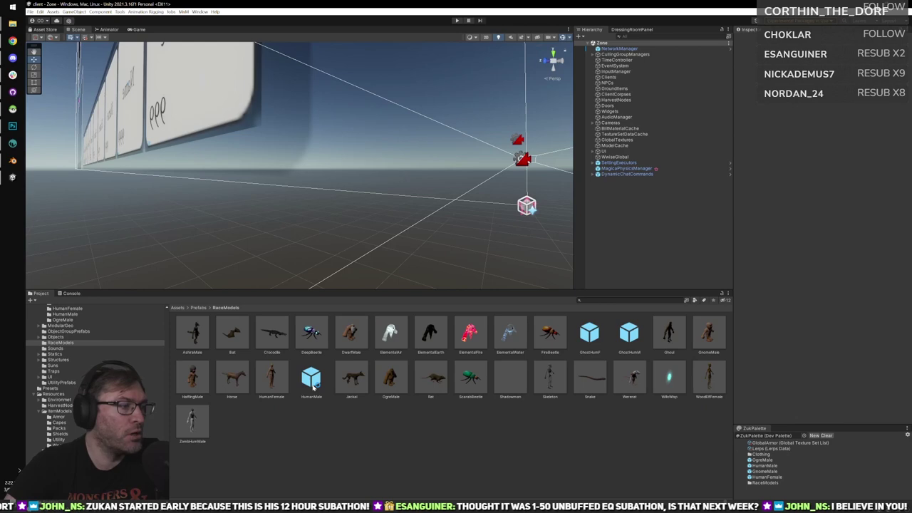
Run the game again, connect to the Development Server and open new character creation in a maximized game view.
left_click(457, 20)
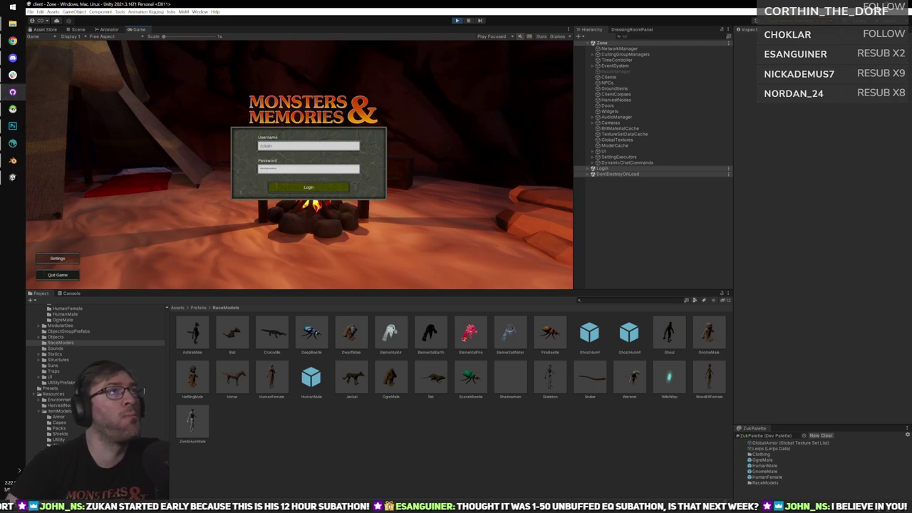
left_click(308, 187)
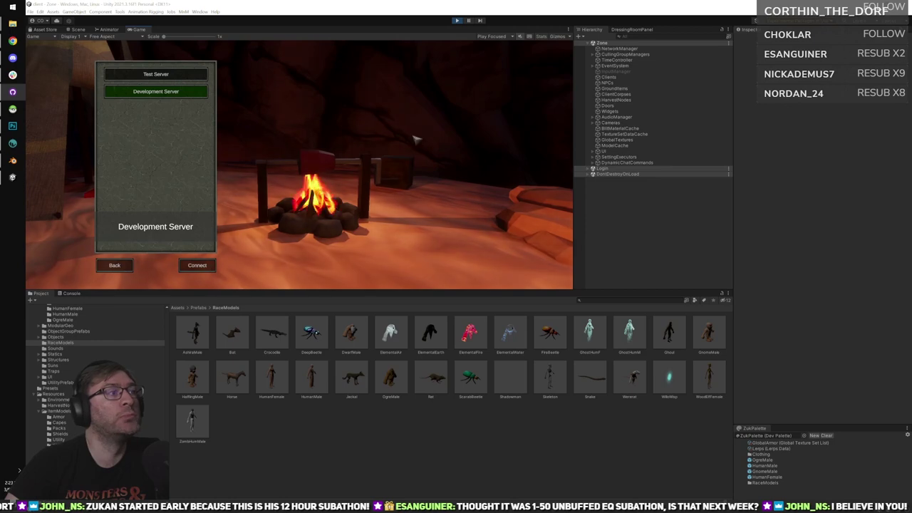
left_click(197, 265)
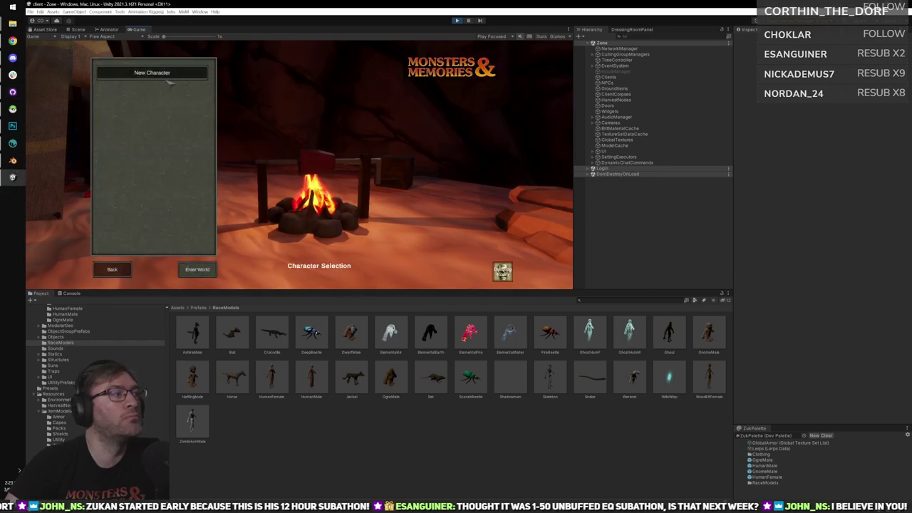
left_click(160, 74)
key("shift+space")
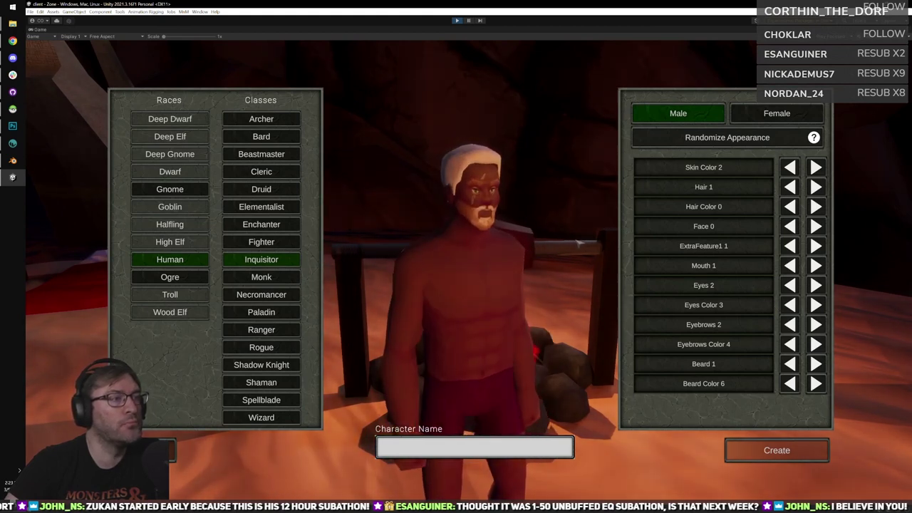
Randomize the male human Inquisitor's appearance four times to check the face, hair and skin textures, and stop the game.
left_click(717, 139)
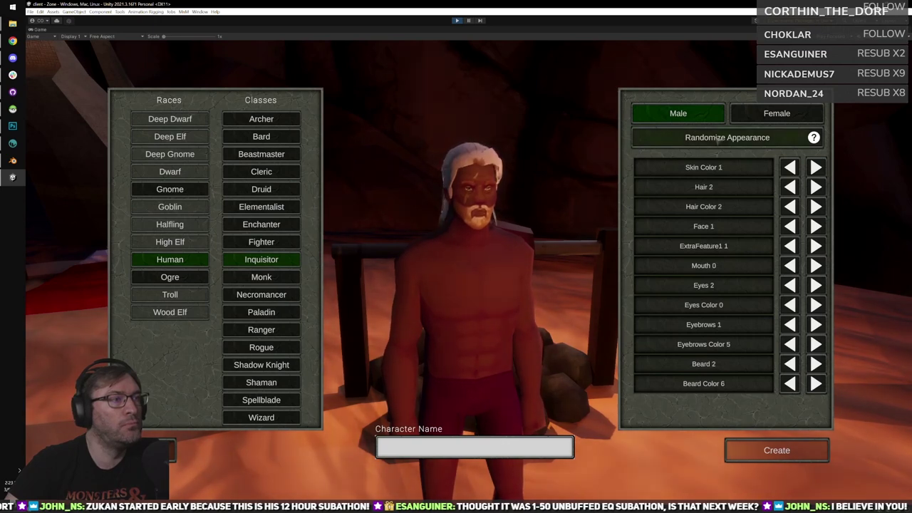
left_click(717, 139)
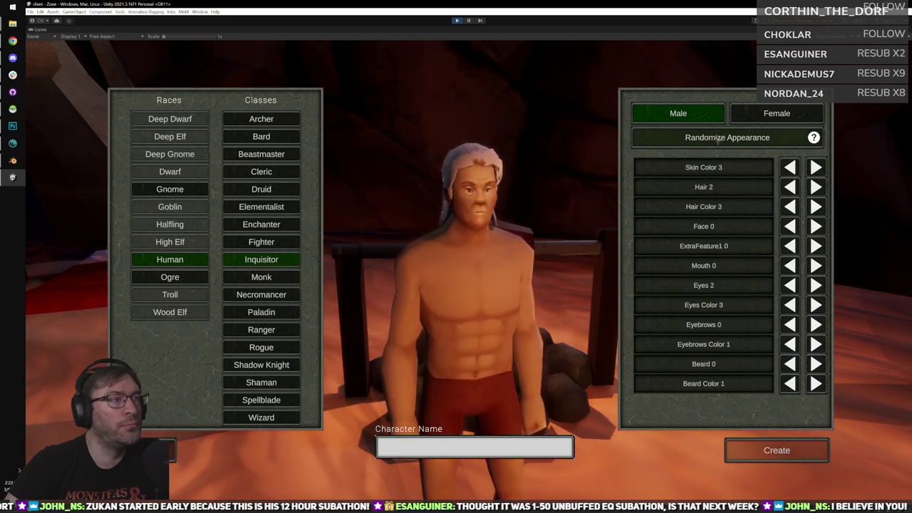
left_click(718, 140)
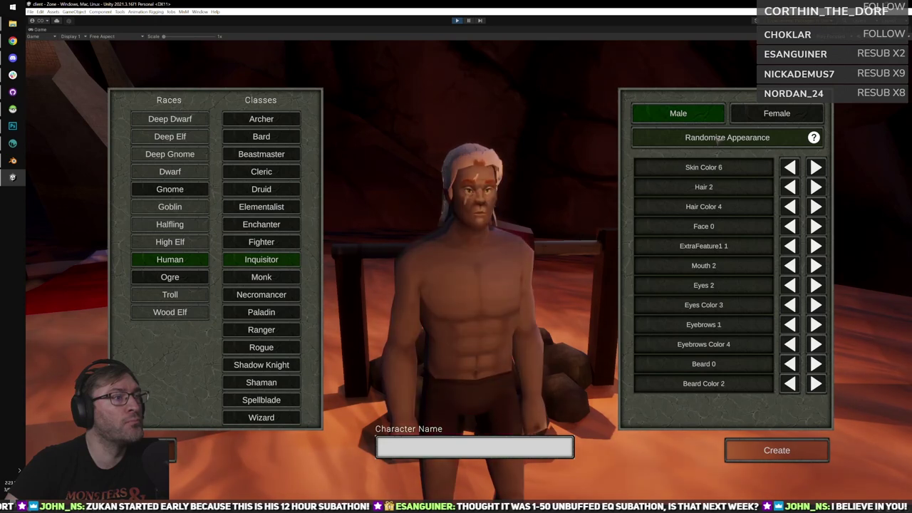
left_click(718, 140)
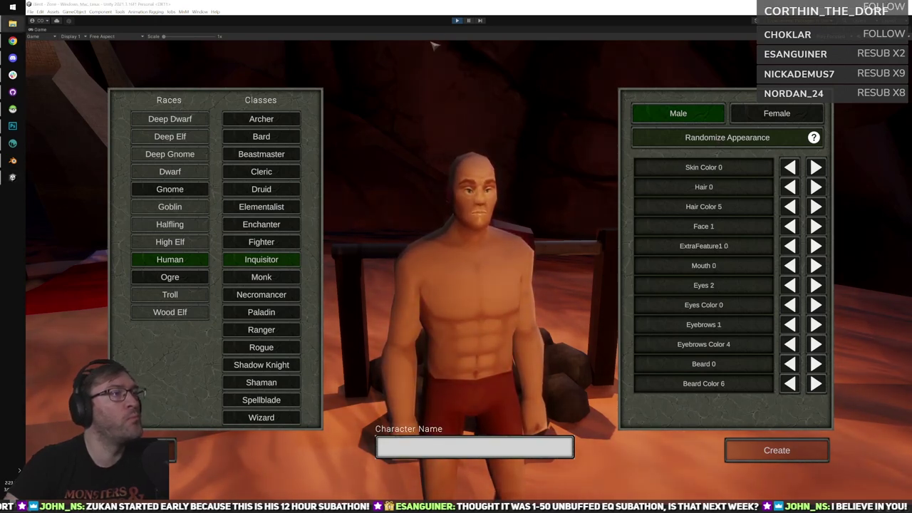
left_click(456, 20)
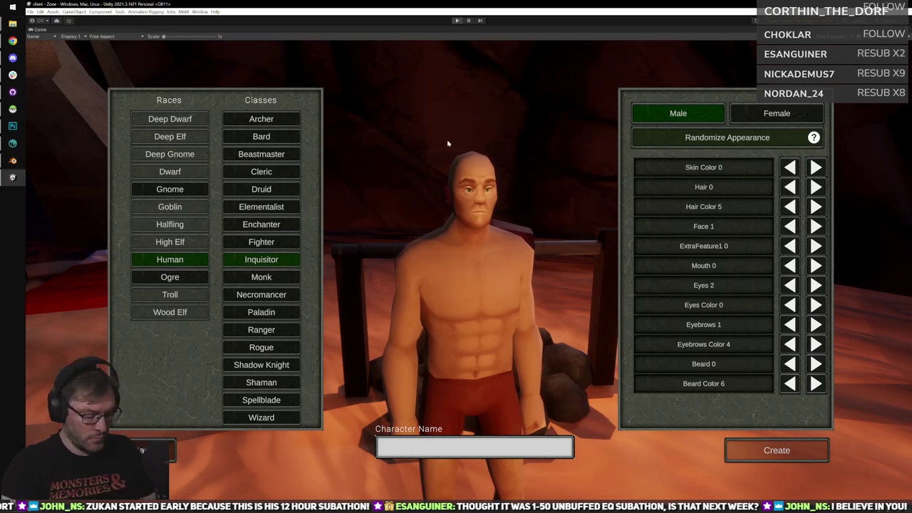
key("ctrl+p")
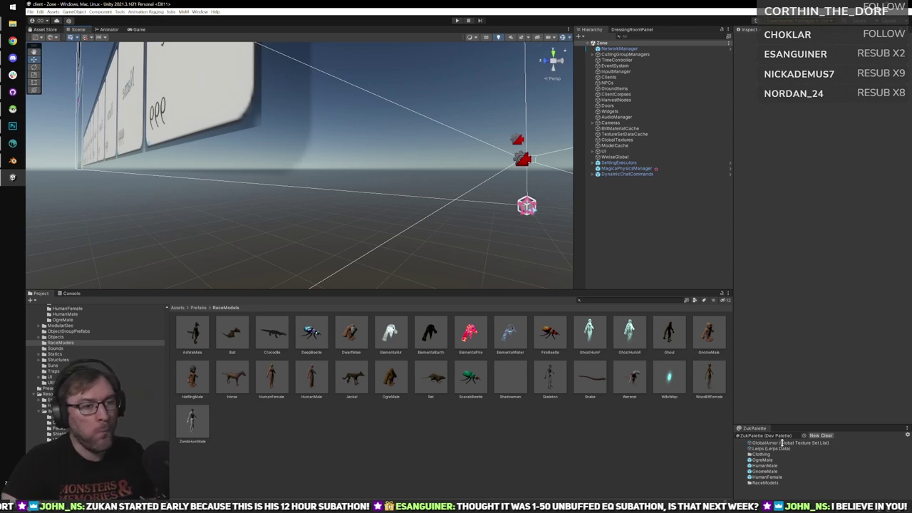
Browse the model parts and race texture sets for the HUMM set, and select its first eye whites texture set.
scroll(76, 385, "up", 5)
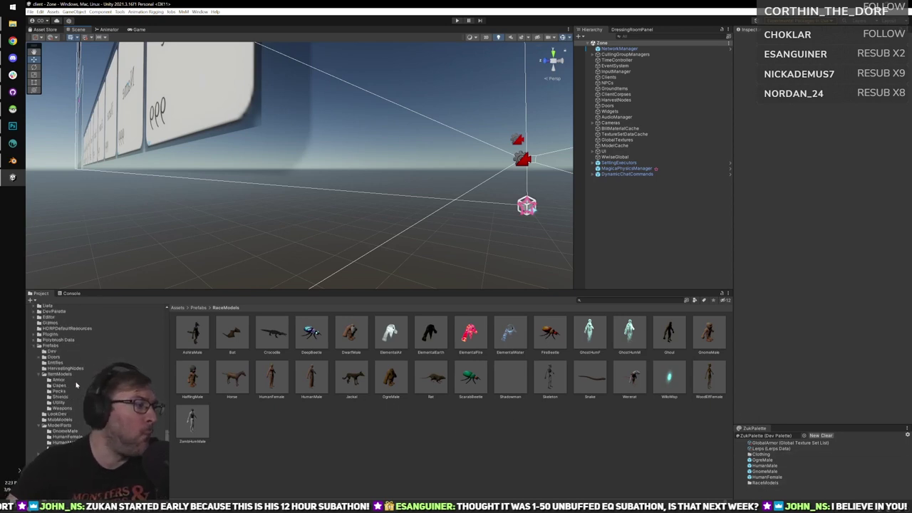
left_click(59, 402)
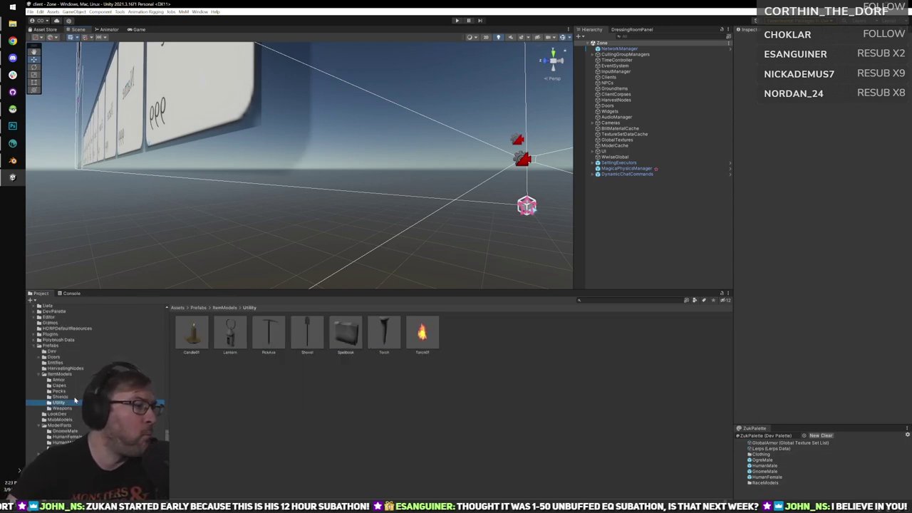
scroll(74, 401, "down", 4)
left_click(67, 372)
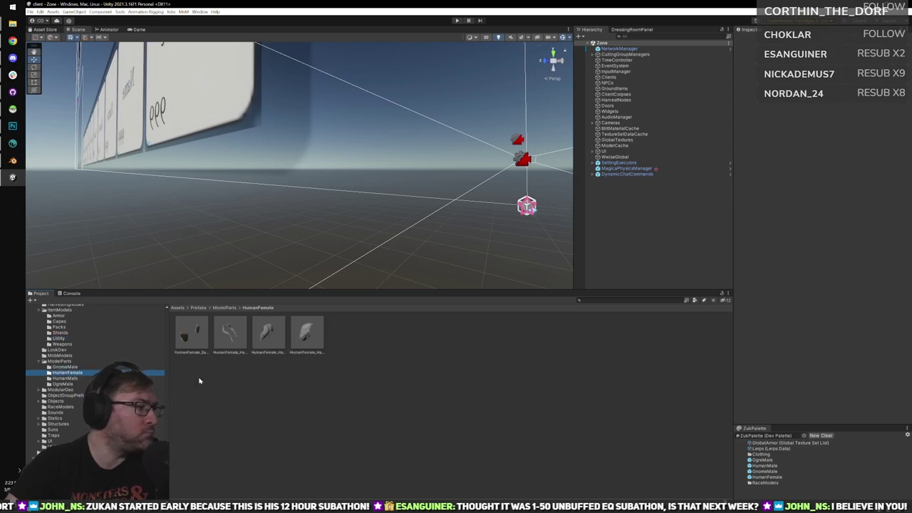
scroll(86, 383, "up", 5)
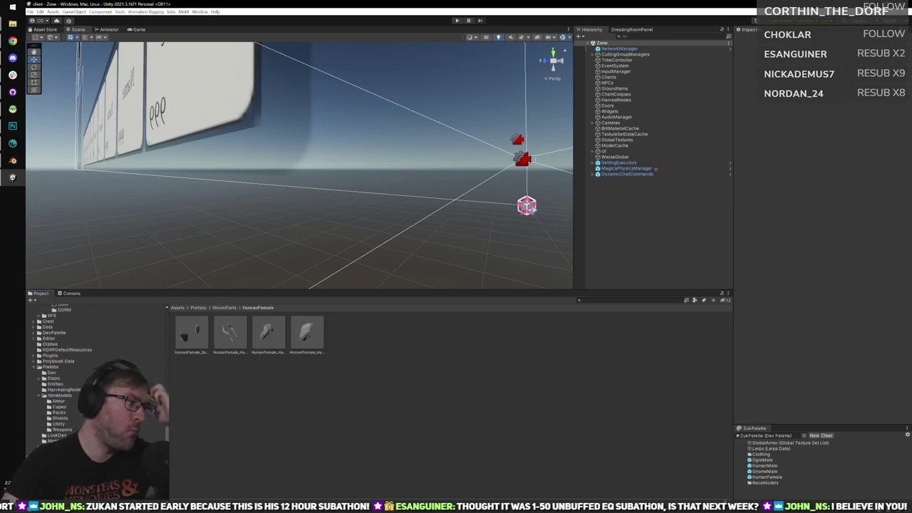
scroll(86, 383, "down", 8)
left_click(64, 421)
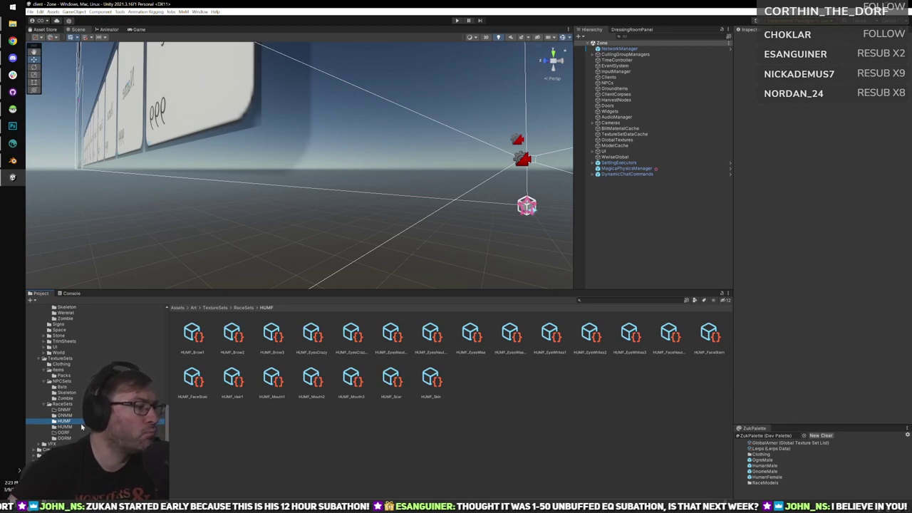
left_click(64, 427)
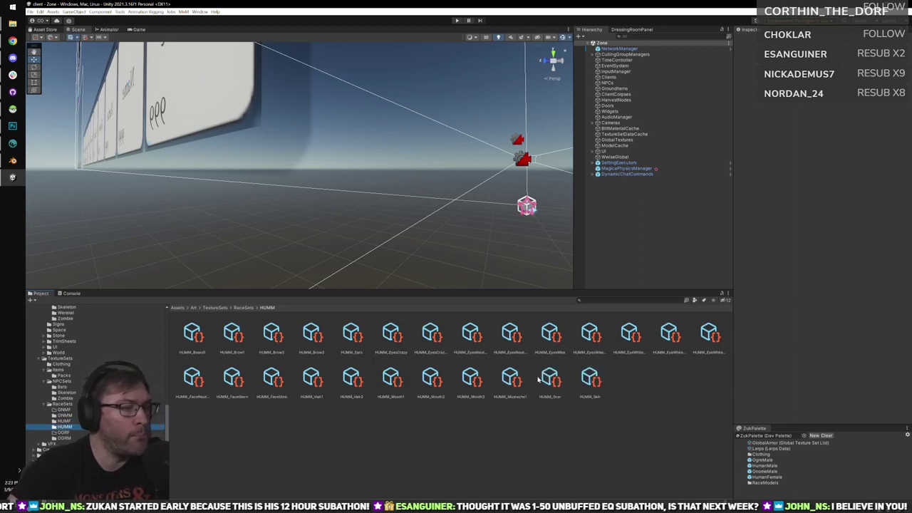
left_click(631, 336)
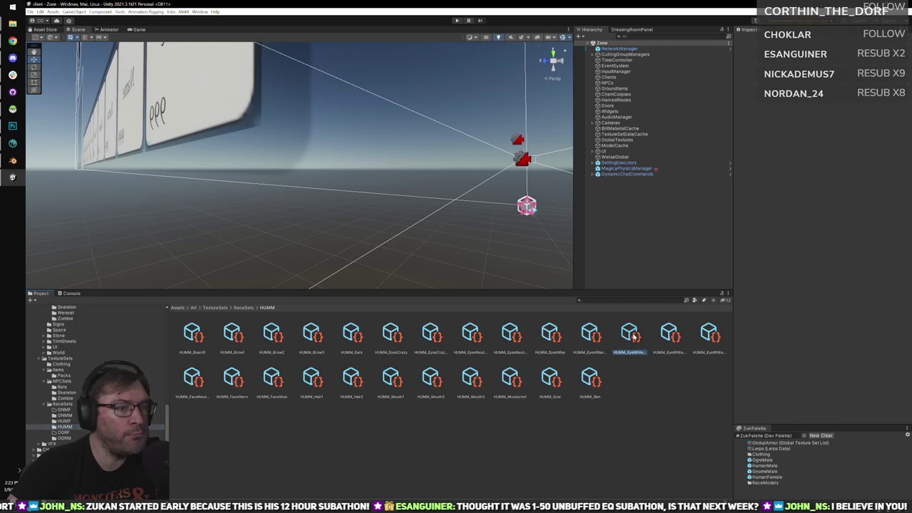
Locate the HumanBase3 texture used by the stoic face texture set in HUMM, and reveal its file on disk.
left_click(277, 383)
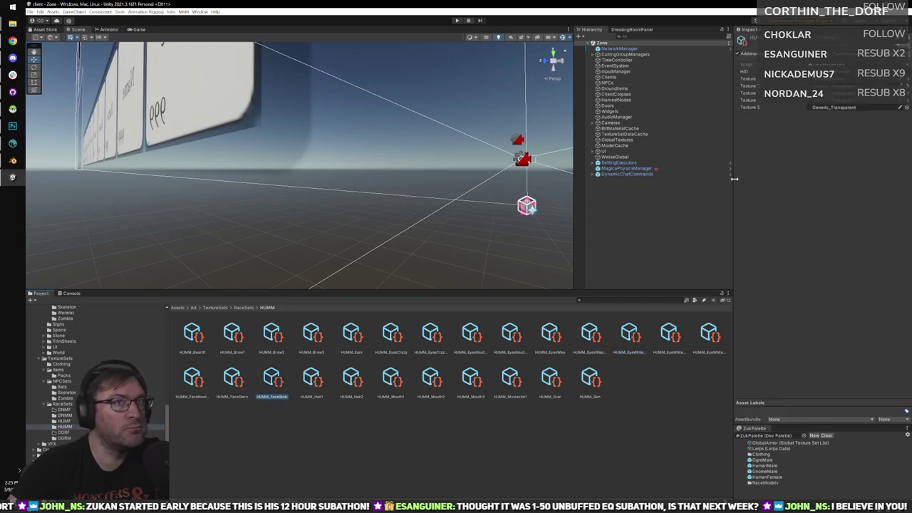
left_click(820, 79)
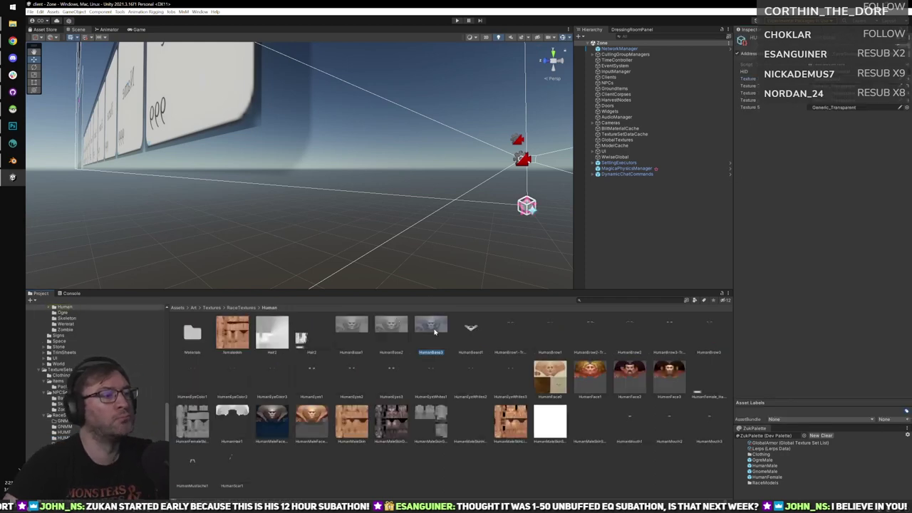
right_click(435, 332)
left_click(502, 124)
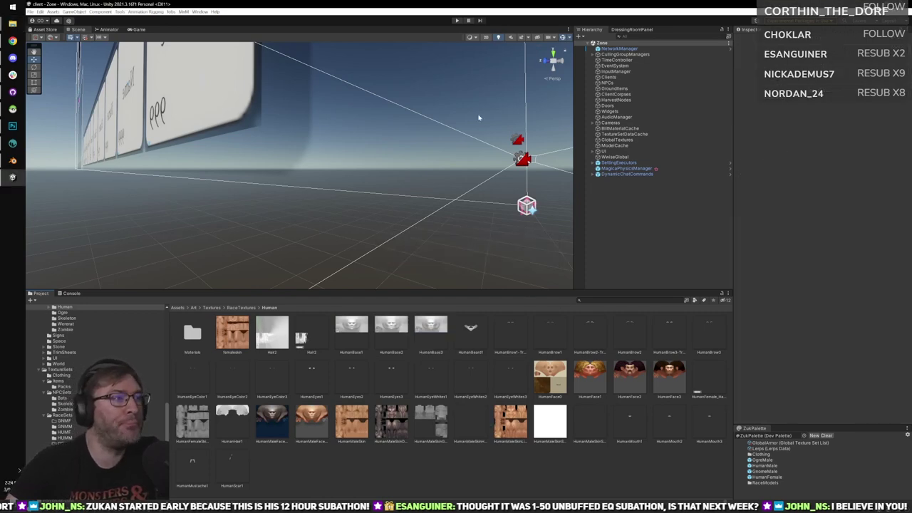
Run the game, log in, connect to the server and open new character creation in a maximized game view.
left_click(456, 20)
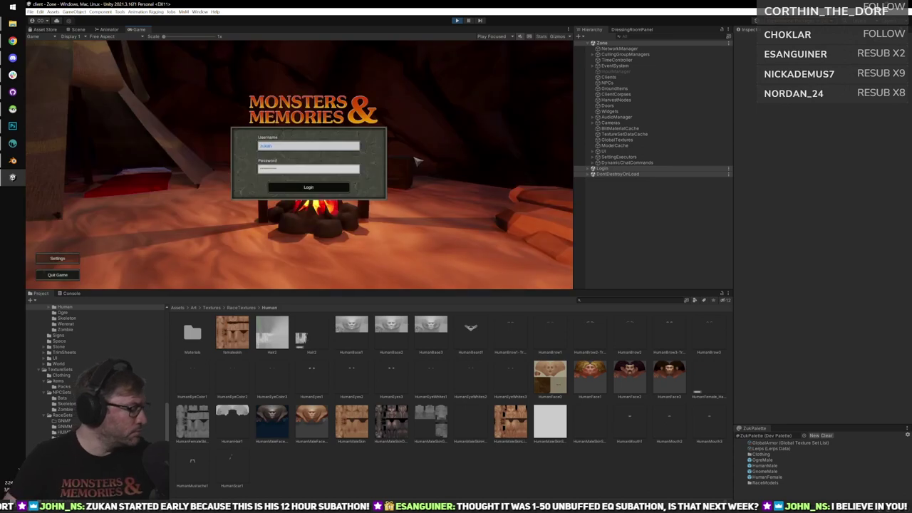
left_click(319, 190)
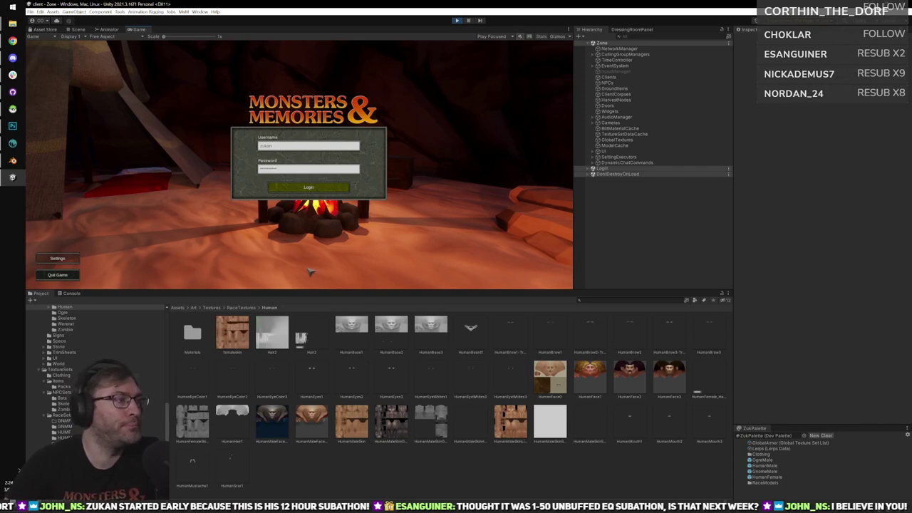
left_click(196, 269)
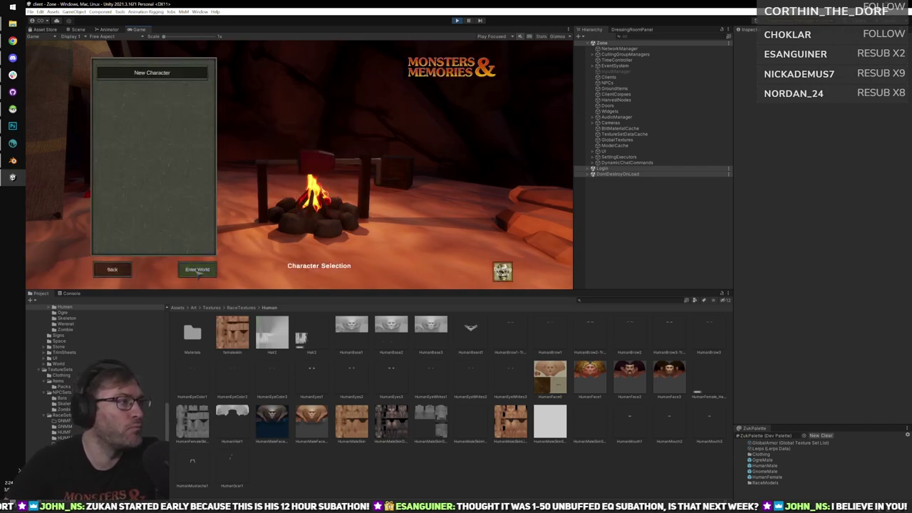
left_click(187, 77)
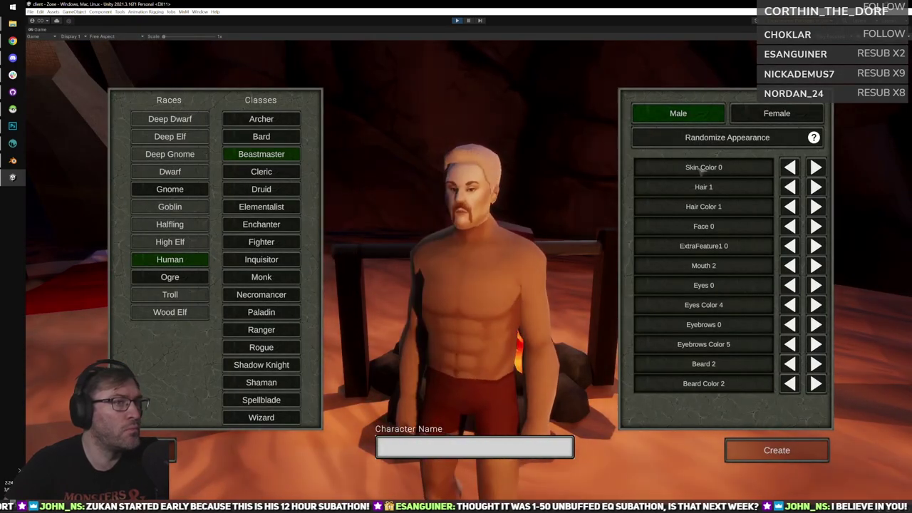
Randomize the male human Beastmaster's appearance four times to check the face, hair and skin textures.
left_click(727, 137)
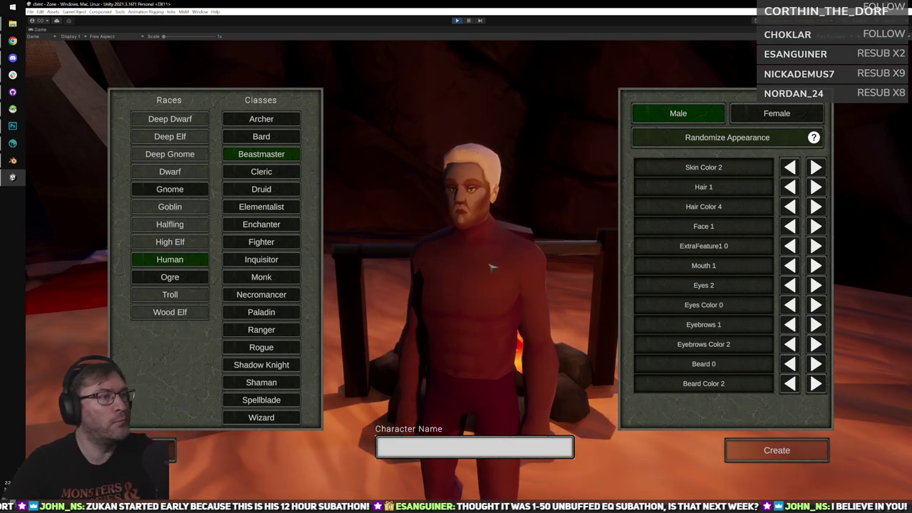
left_click(695, 141)
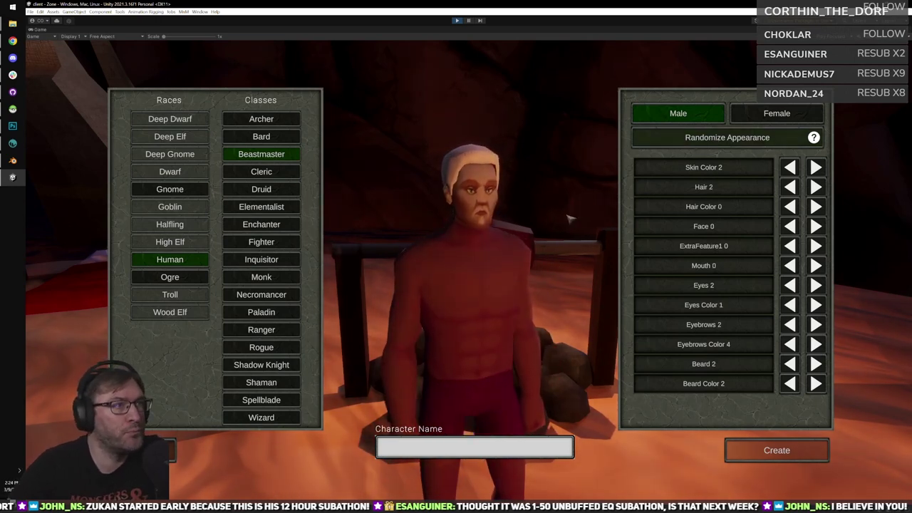
left_click(691, 138)
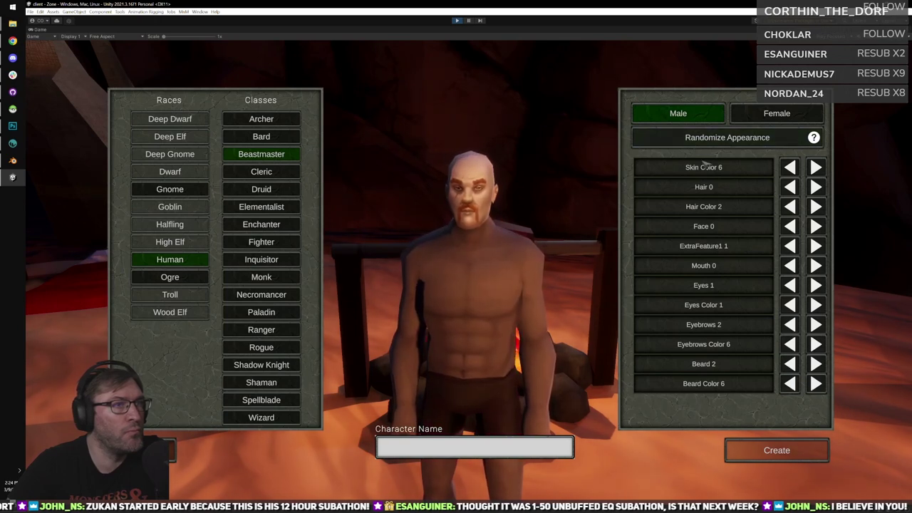
left_click(720, 144)
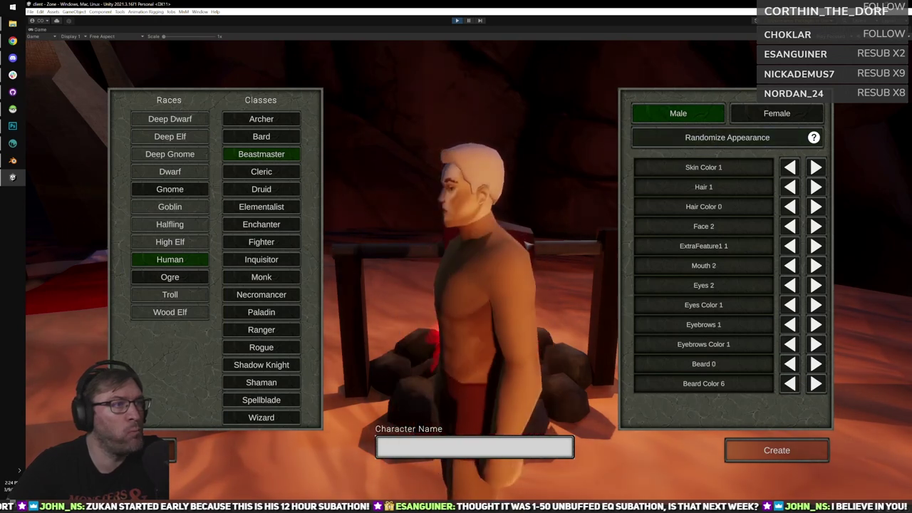
Cycle the human's hair from 0 to 2 and the skin color through 3 to 0, rotating the model to inspect its face.
left_click(789, 187)
left_click_drag(545, 251, 614, 275)
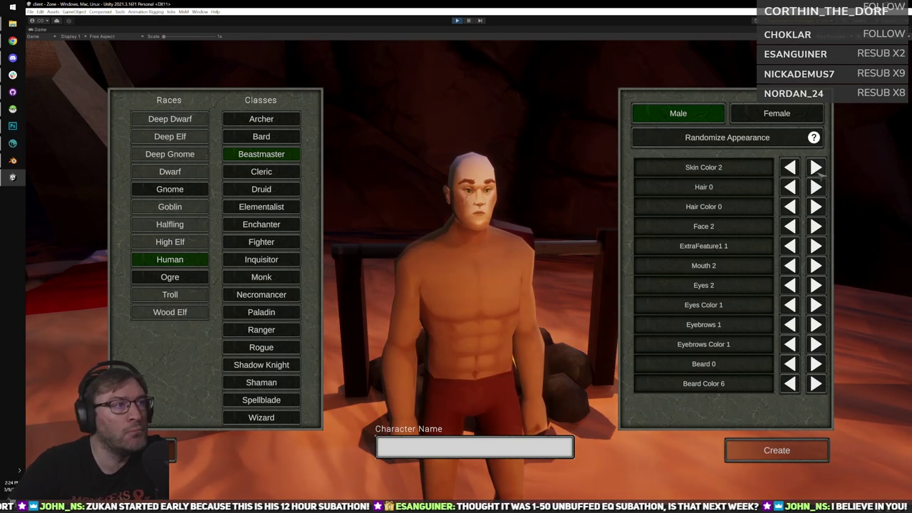
left_click(817, 169)
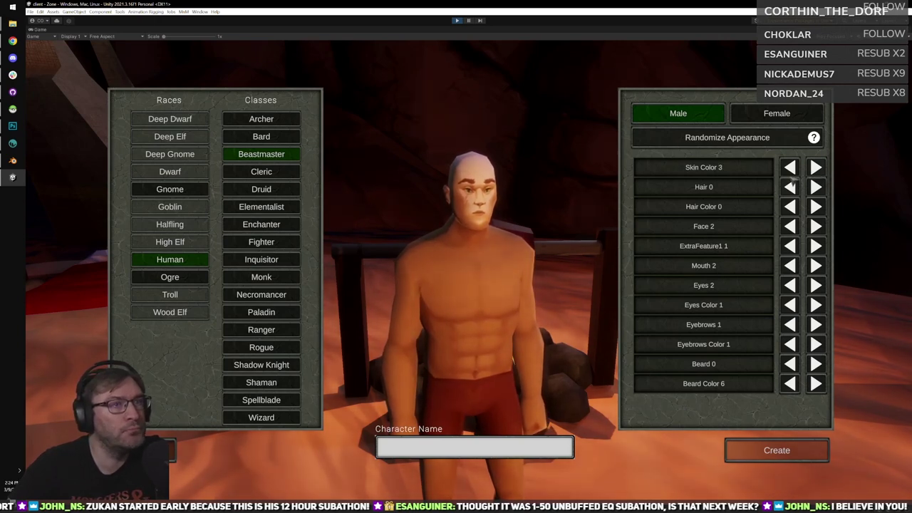
left_click(791, 186)
left_click(789, 166)
left_click(789, 167)
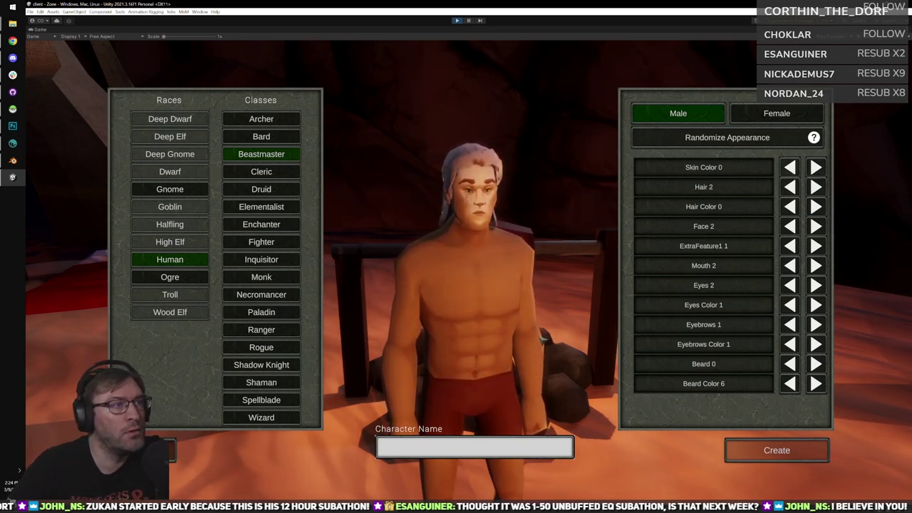
mouse_move(470, 246)
left_mouse_down()
mouse_move(567, 240)
mouse_move(463, 243)
left_mouse_up()
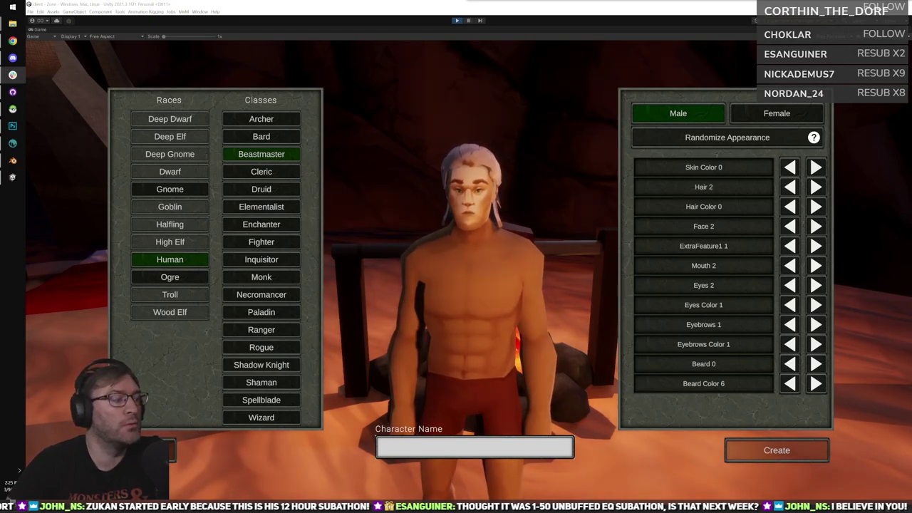
Return to character selection and enter the world with the level 60 Human Fighter.
left_click(149, 452)
left_click(217, 172)
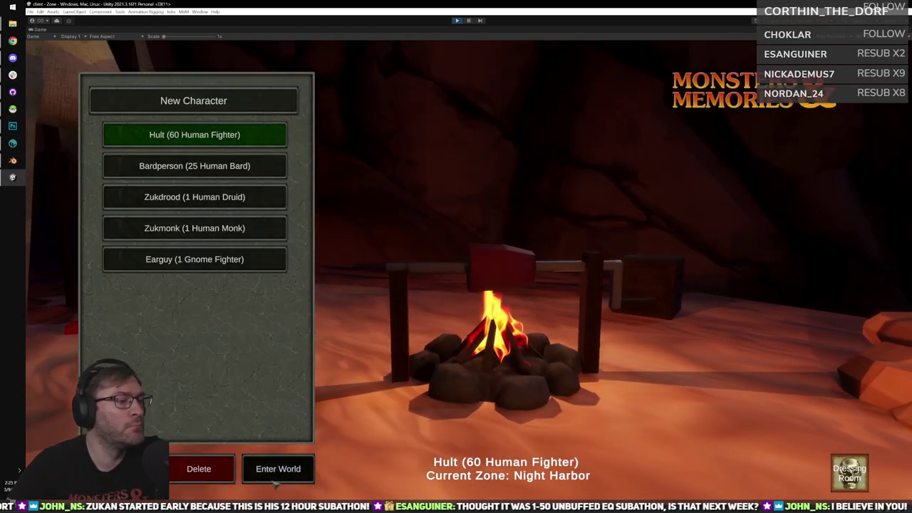
left_click(275, 475)
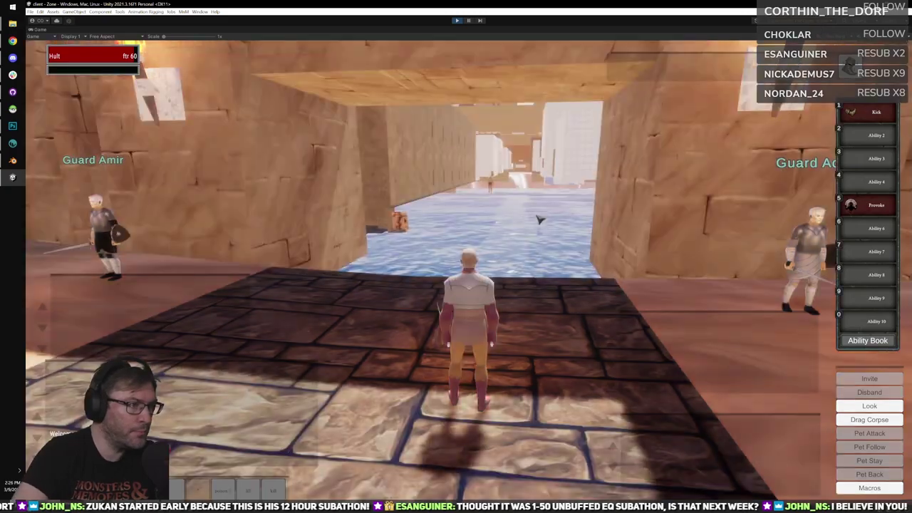
Walk the fighter away from the guarded gateway onto the sand, and turn the camera to face him up close.
right_click_drag(539, 220, 684, 231)
key("w")
left_click_drag(537, 236, 741, 236)
key("w")
scroll(503, 242, "up", 10)
scroll(503, 242, "down", 8)
left_click_drag(502, 239, 705, 241)
scroll(503, 242, "up", 2)
left_click_drag(504, 240, 684, 241)
key("w")
right_click_drag(503, 241, 485, 260)
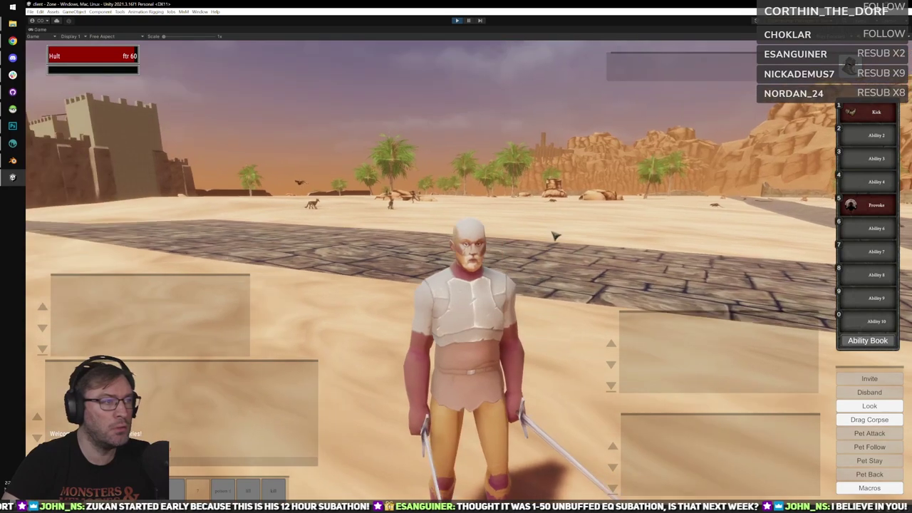
Open the fighter's inventory, and move the equipped chest armor and back item into empty inventory slots.
key("i")
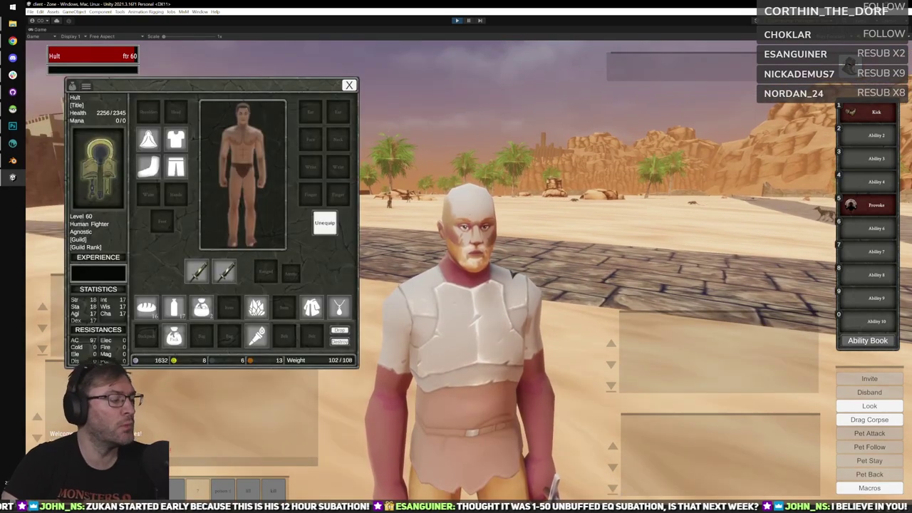
left_click(176, 138)
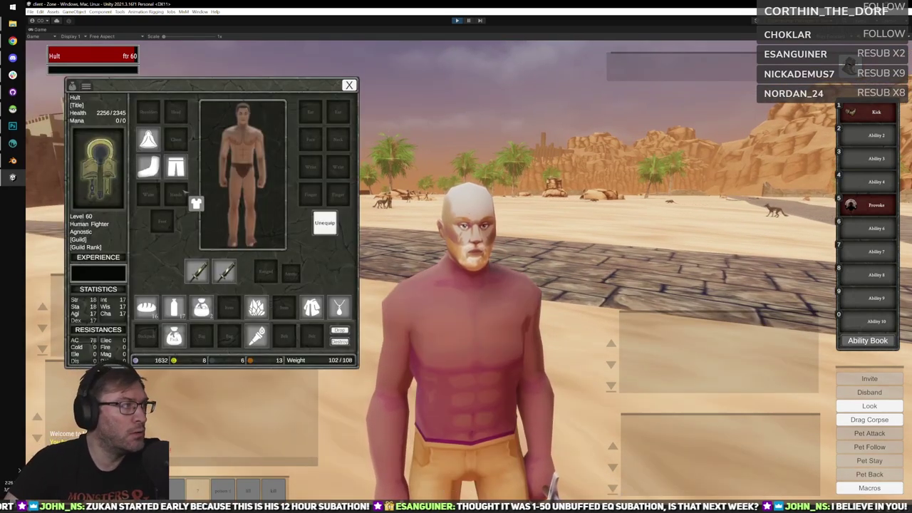
left_click(284, 306)
left_click(147, 138)
left_click(228, 307)
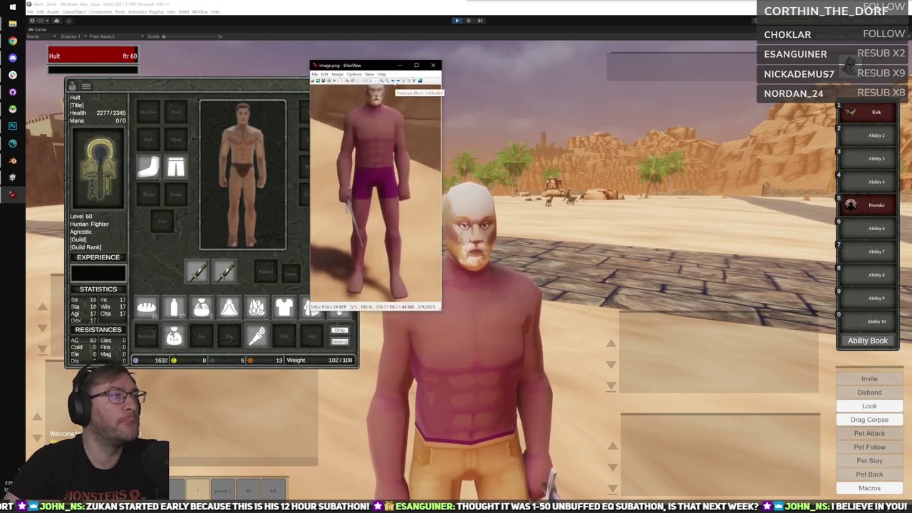
Enlarge the image.png character screenshot to inspect its skin and face, and close it and the HumanBase3.png image.
left_click(381, 81)
left_click(381, 82)
left_click(381, 81)
left_click(381, 82)
left_click(381, 82)
left_click(381, 82)
left_click(381, 82)
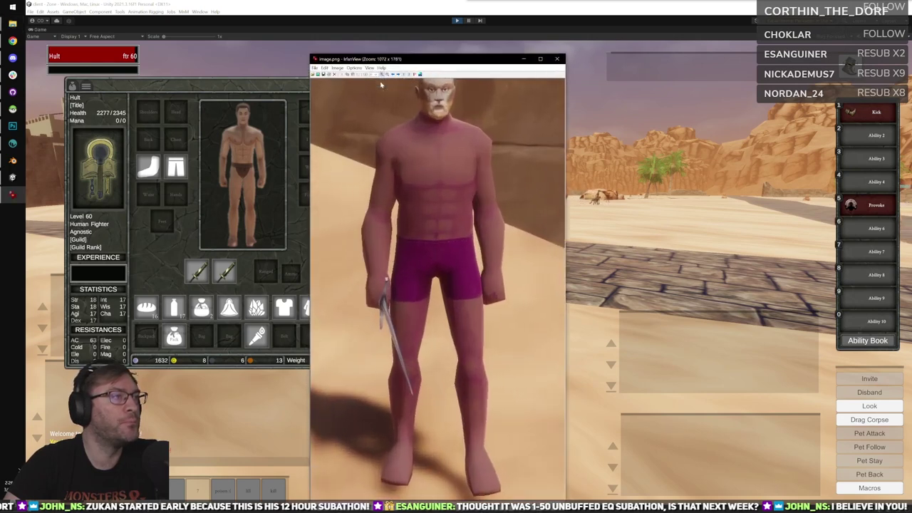
double_click(381, 85)
left_click(381, 83)
left_click(467, 88)
key("Escape")
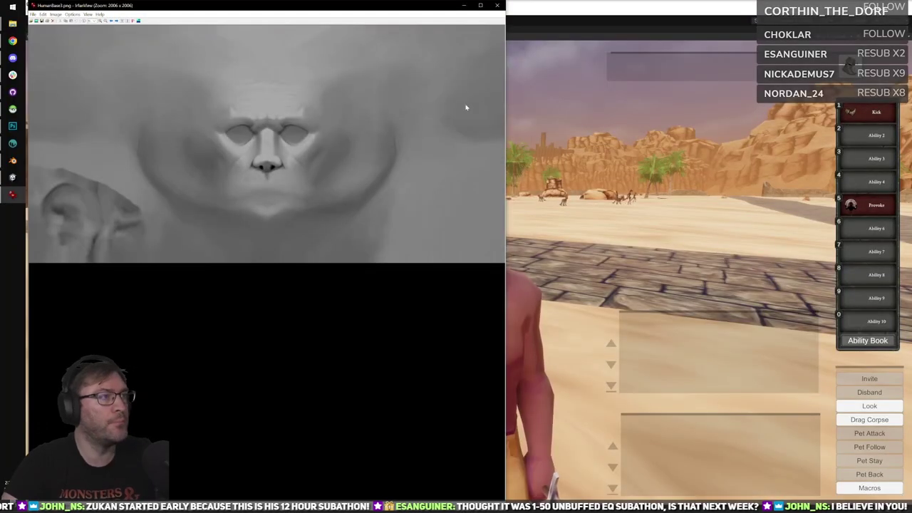
key("Escape")
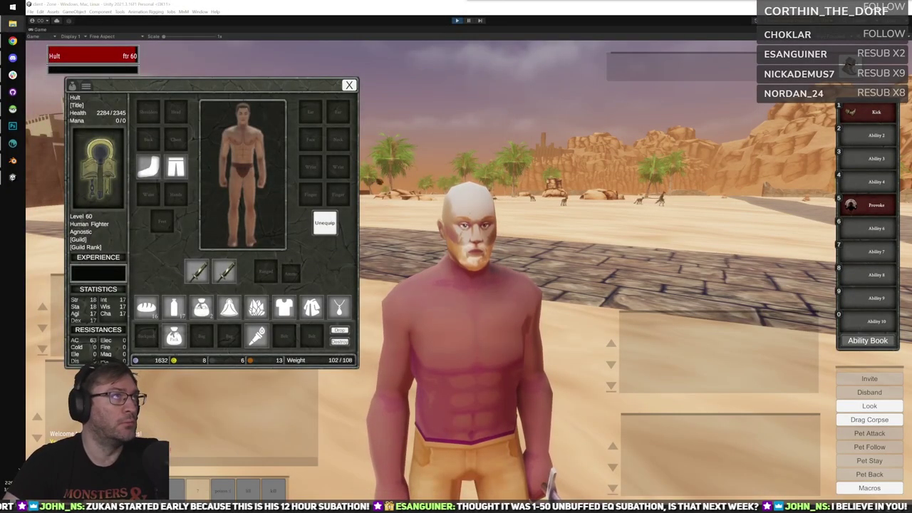
Reopen image.png and zoom it to 125%, and further to 500%, to examine the character's face and torso.
left_click(98, 14)
left_click(98, 15)
left_click_drag(92, 7, 232, 50)
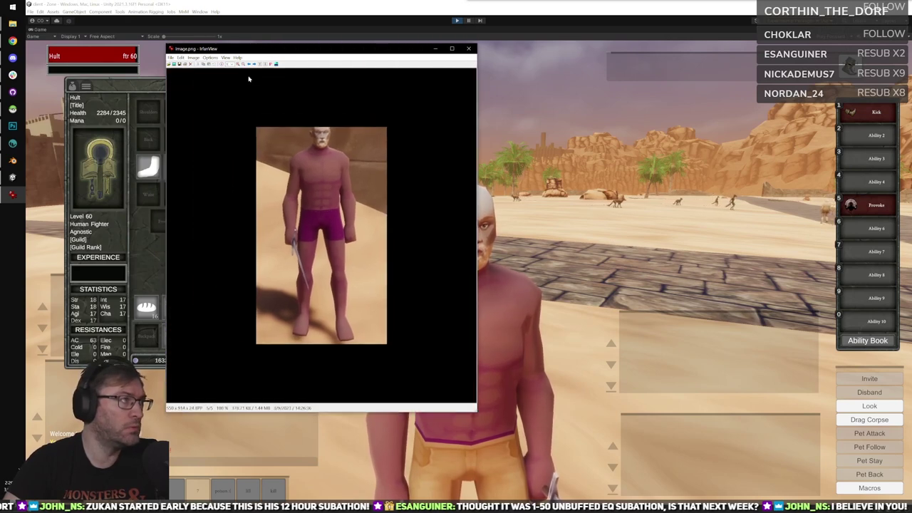
left_click(230, 64)
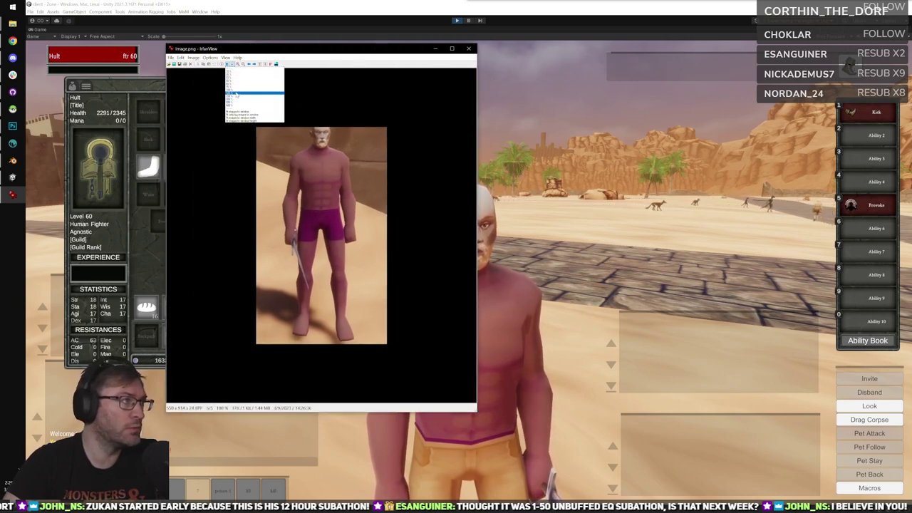
left_click(235, 93)
left_click(230, 63)
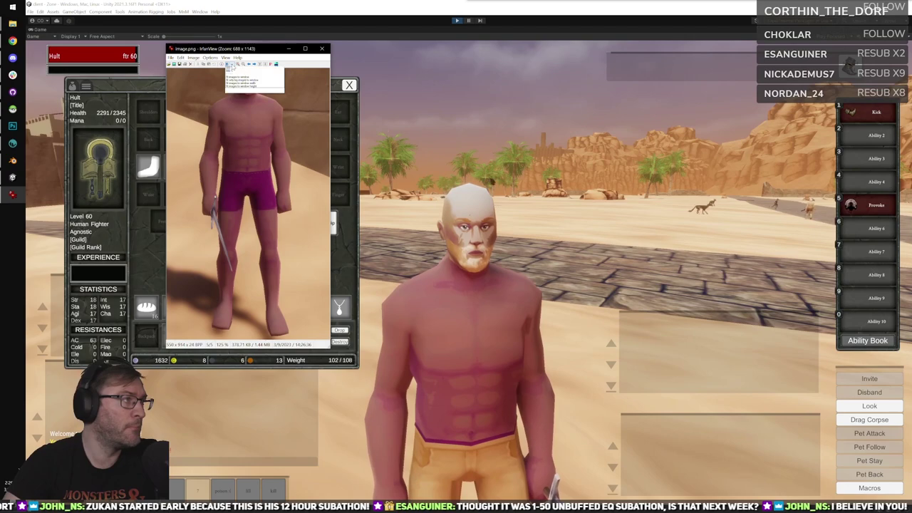
left_click(238, 108)
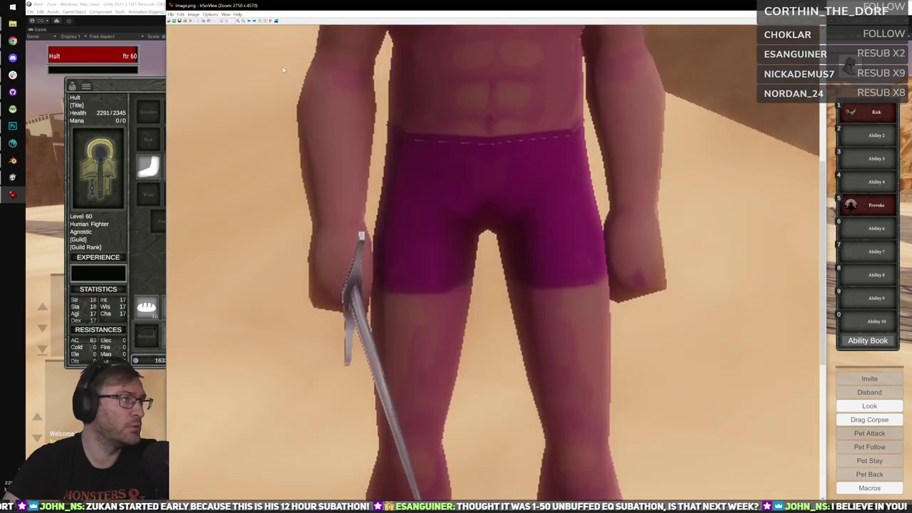
scroll(358, 218, "up", 5)
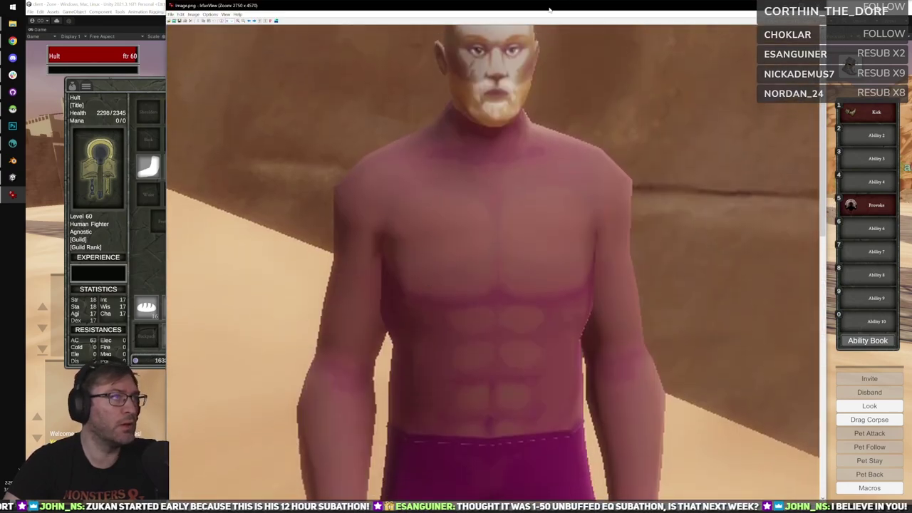
Set the image.png zoom to 300% and place its narrowed window beside the in-game fighter to compare them.
left_click(229, 21)
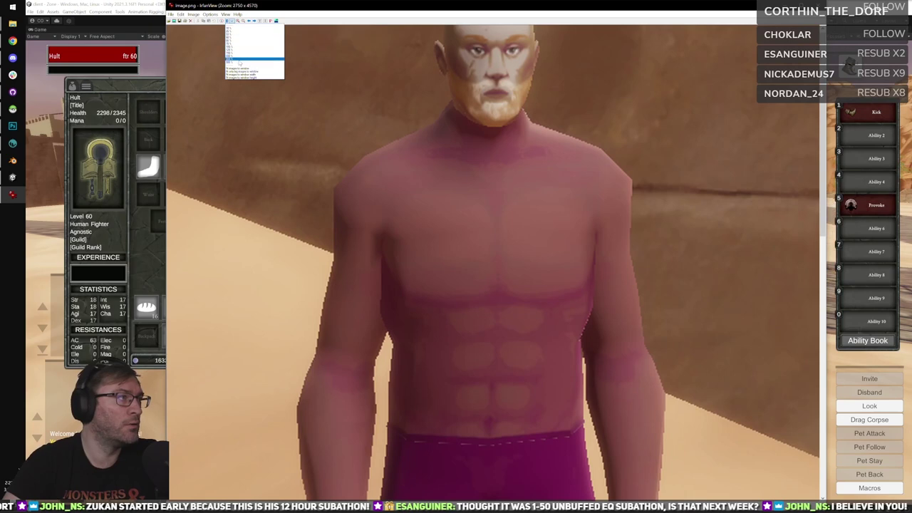
left_click(238, 60)
left_click_drag(351, 5, 254, 95)
scroll(317, 222, "up", 5)
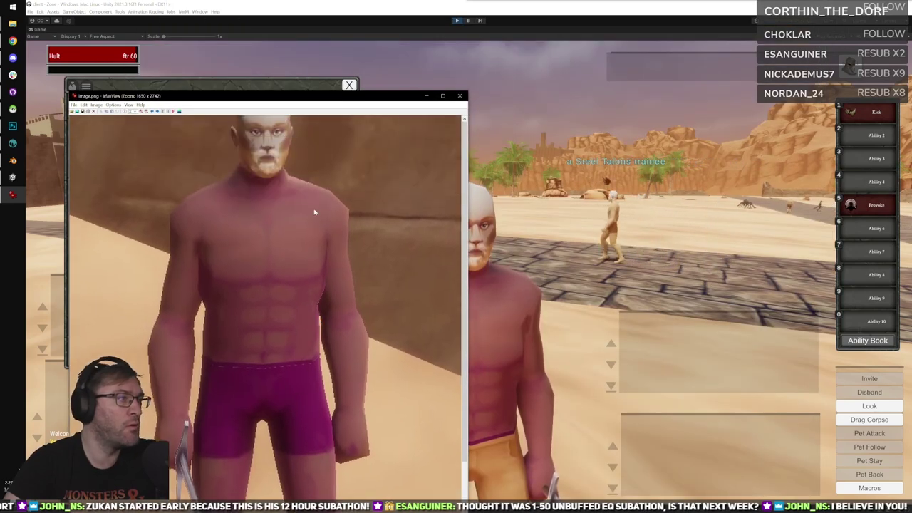
left_click_drag(352, 99, 321, 179)
left_click_drag(437, 252, 300, 255)
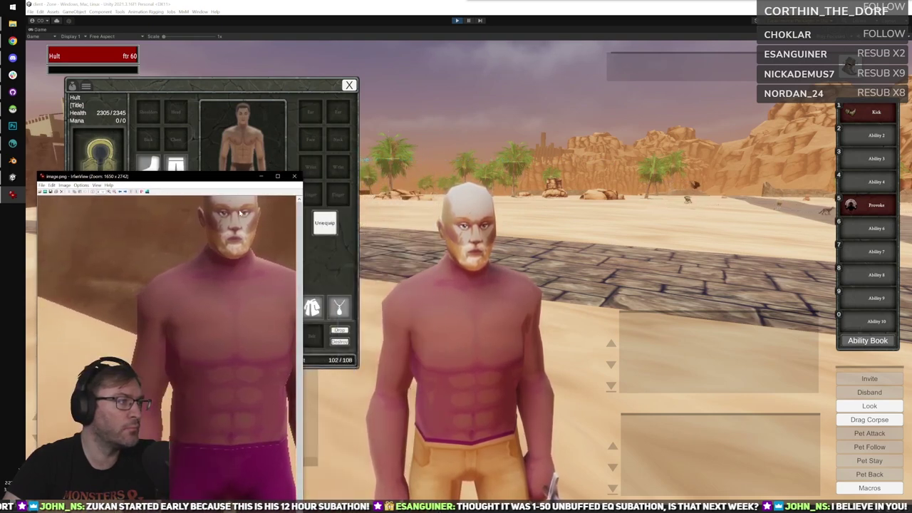
left_click_drag(239, 179, 360, 165)
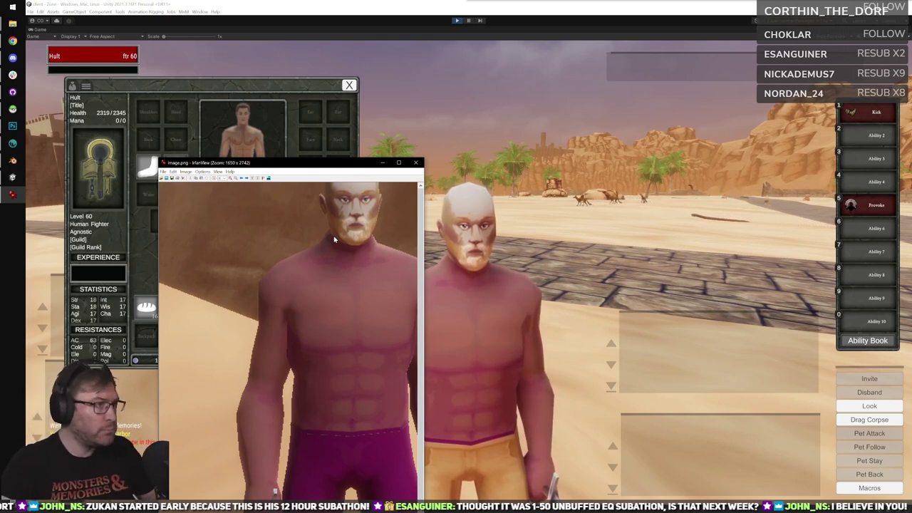
Capture a Snipping Tool snip of the image.png face beside the in-game fighter's face.
key("alt+Tab")
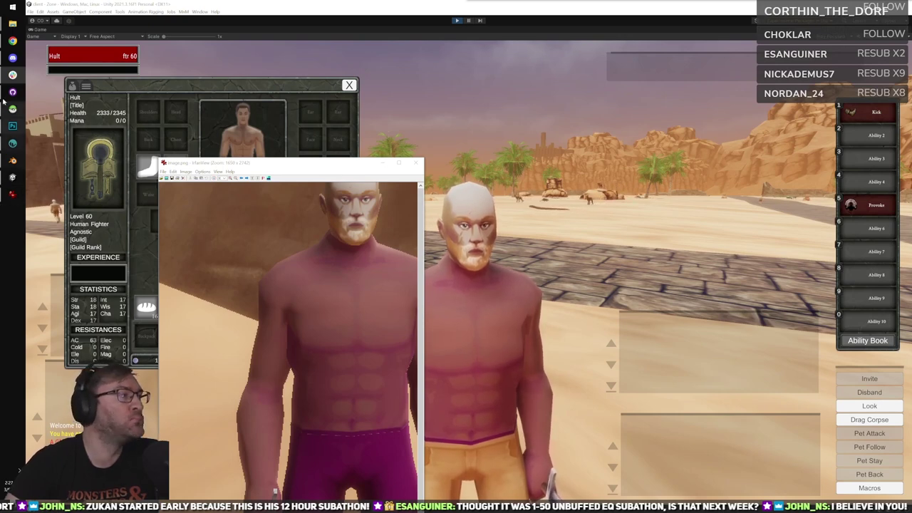
left_click(12, 7)
left_click(33, 168)
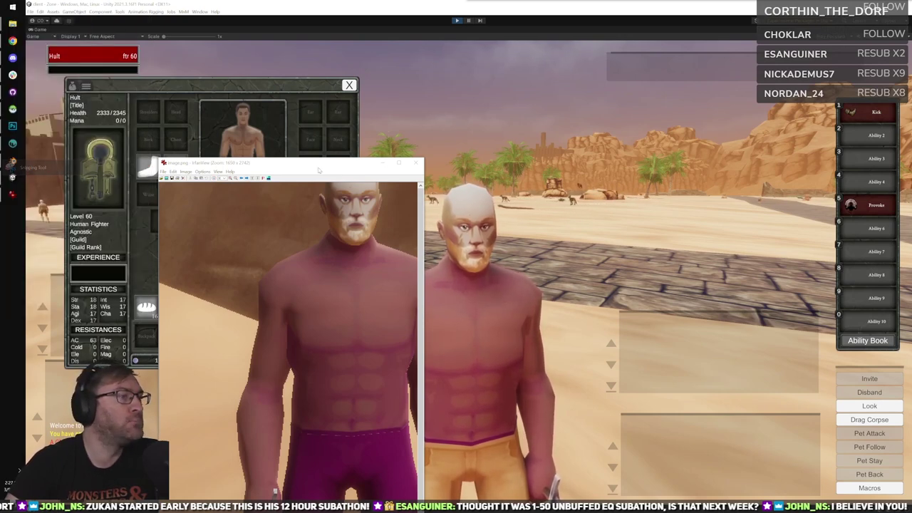
left_click_drag(274, 134, 541, 301)
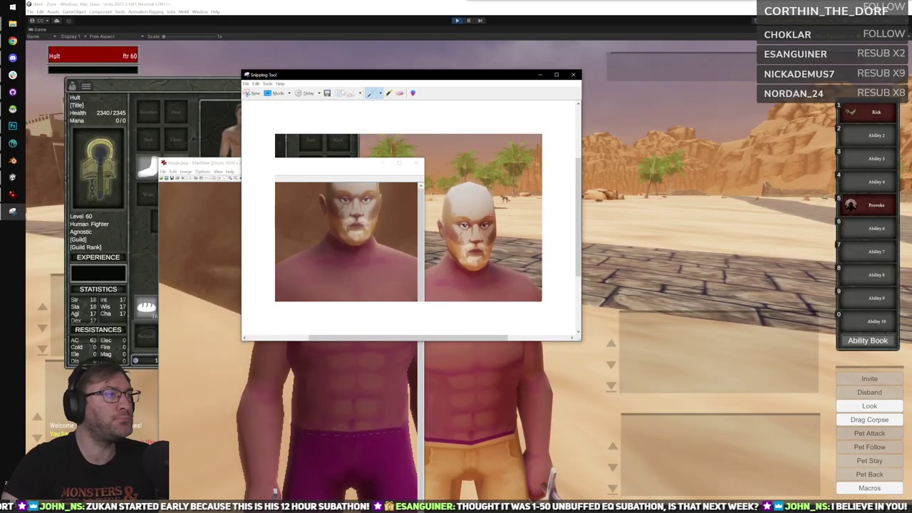
left_click(247, 93)
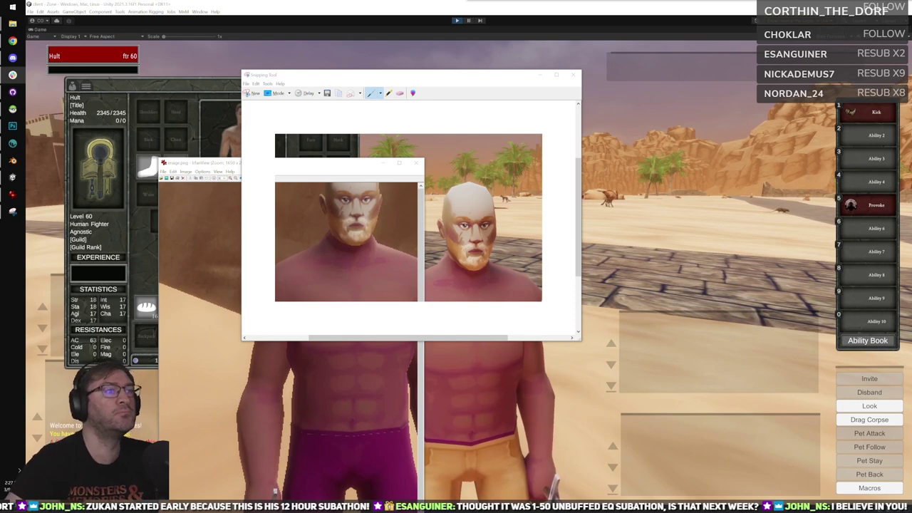
Stop the running game in the Unity editor and start play mode again.
left_click(471, 46)
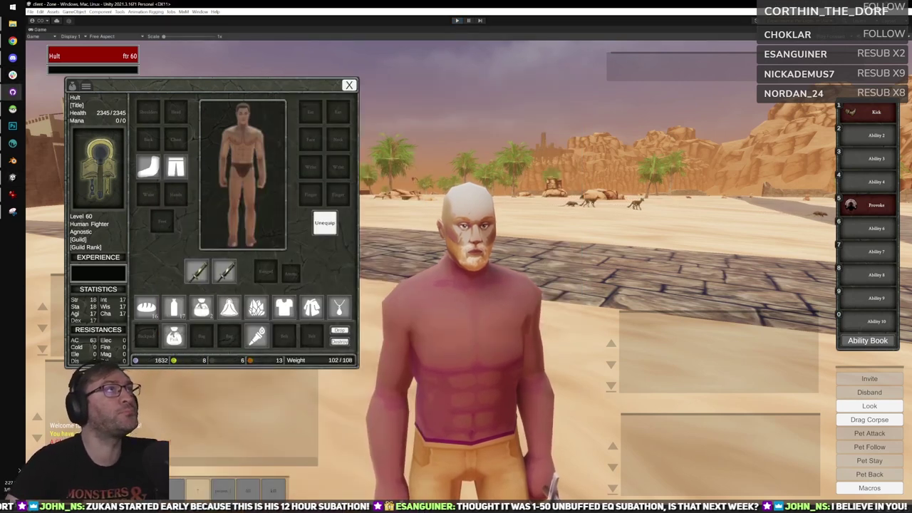
key("ctrl+p")
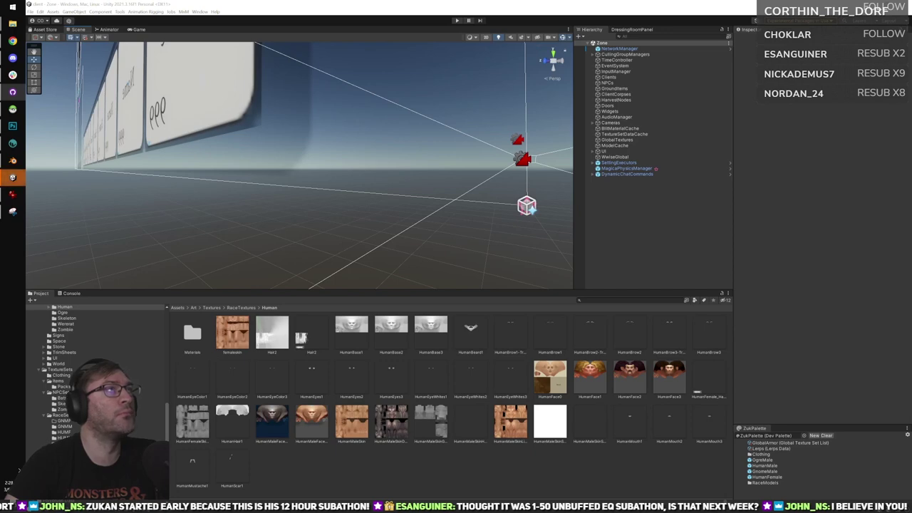
left_click(412, 225)
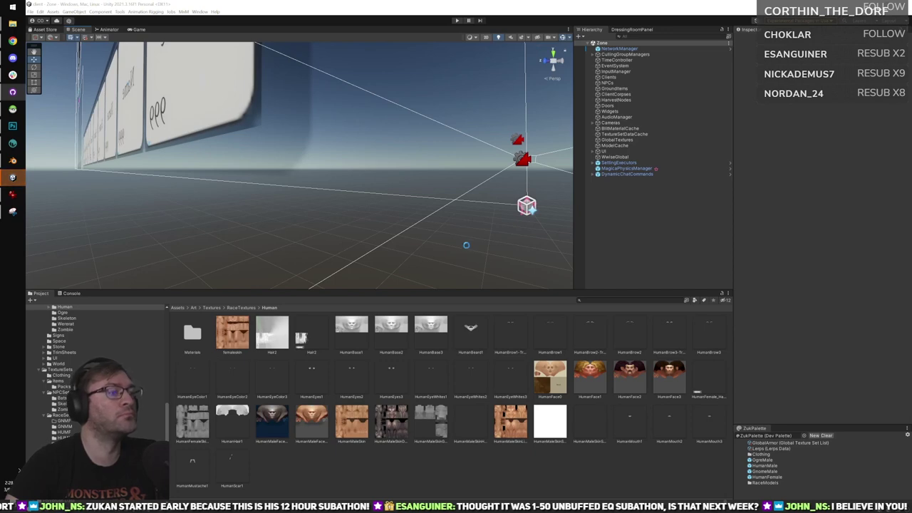
left_click(456, 20)
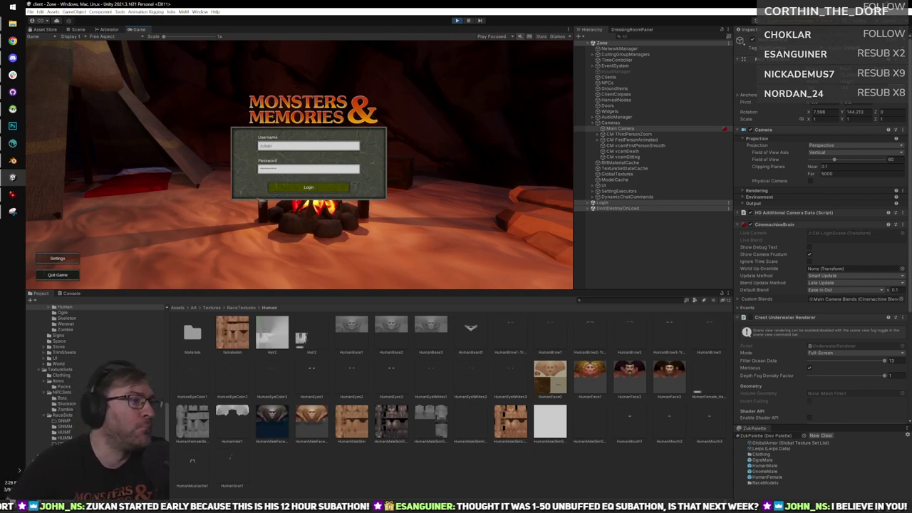
Log in to the Development Server and enter the world with the level 60 Human Fighter.
left_click(280, 188)
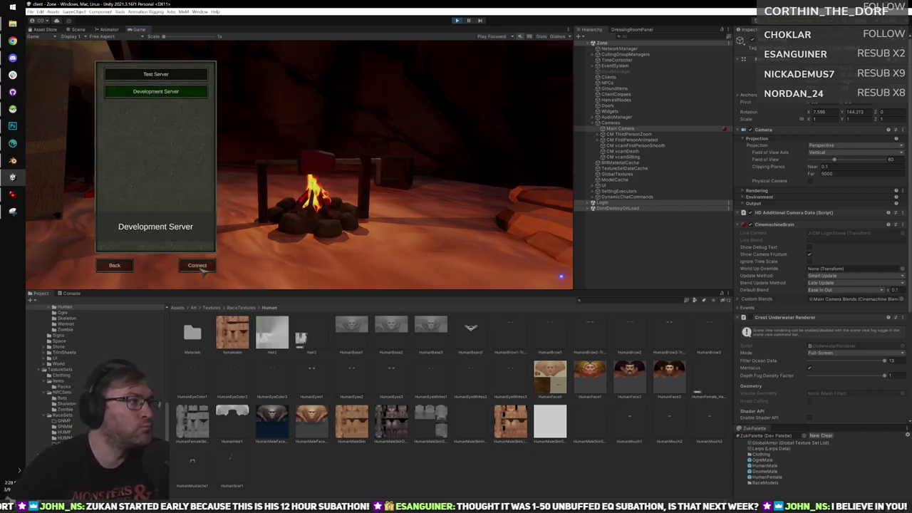
left_click(199, 266)
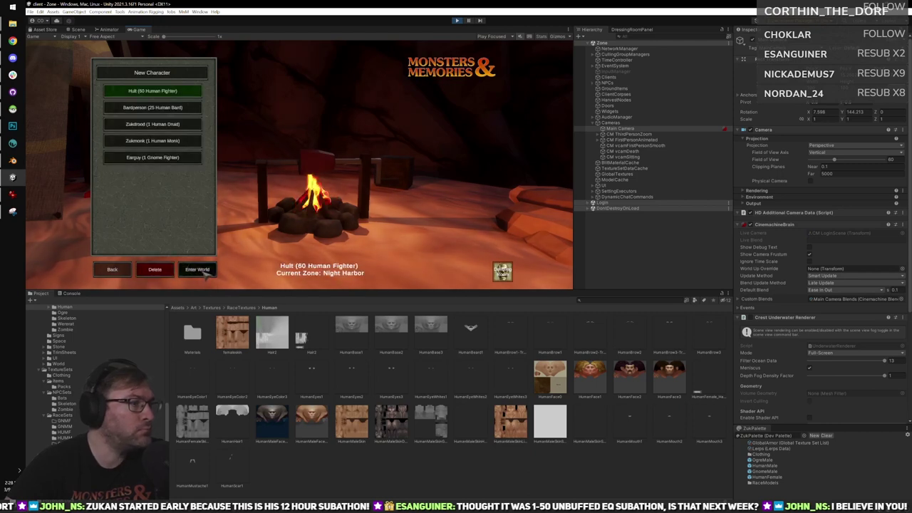
left_click(197, 267)
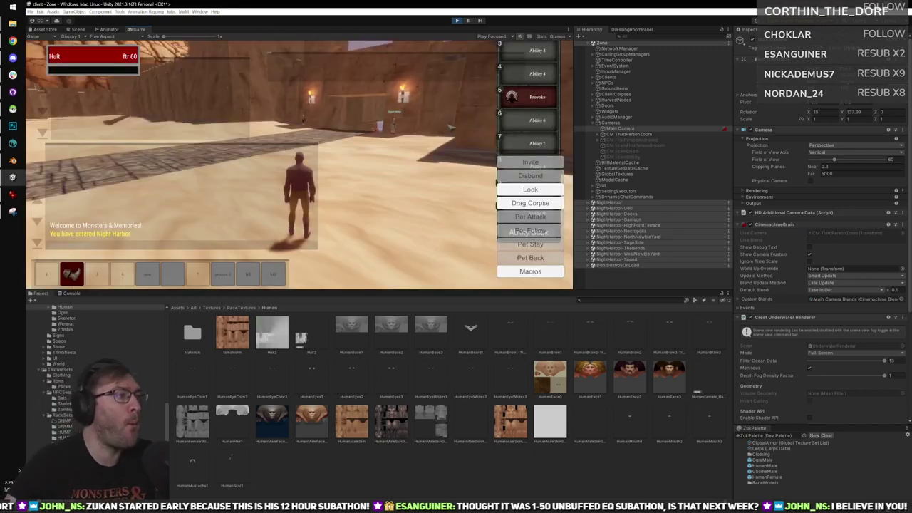
View the fighter's face from the front in a maximized Game view.
left_click_drag(385, 52, 219, 47)
scroll(219, 47, "up", 3)
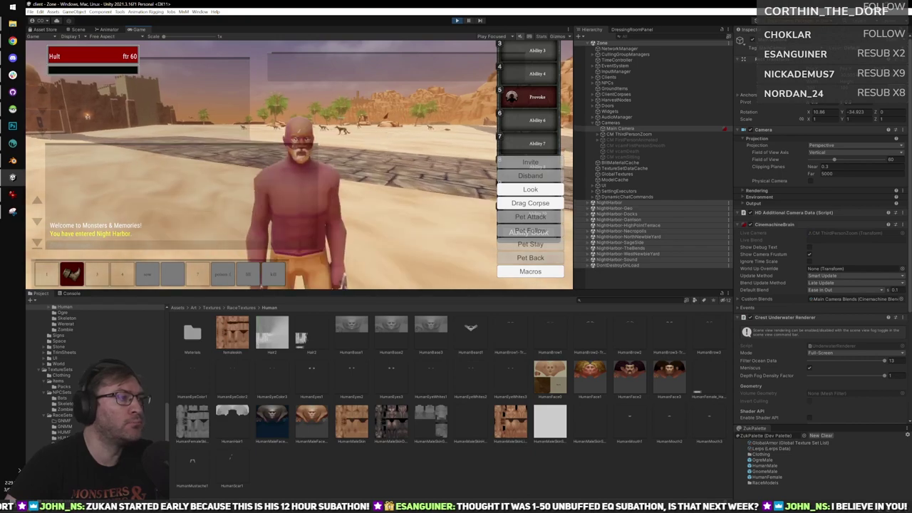
scroll(220, 47, "down", 1)
double_click(139, 30)
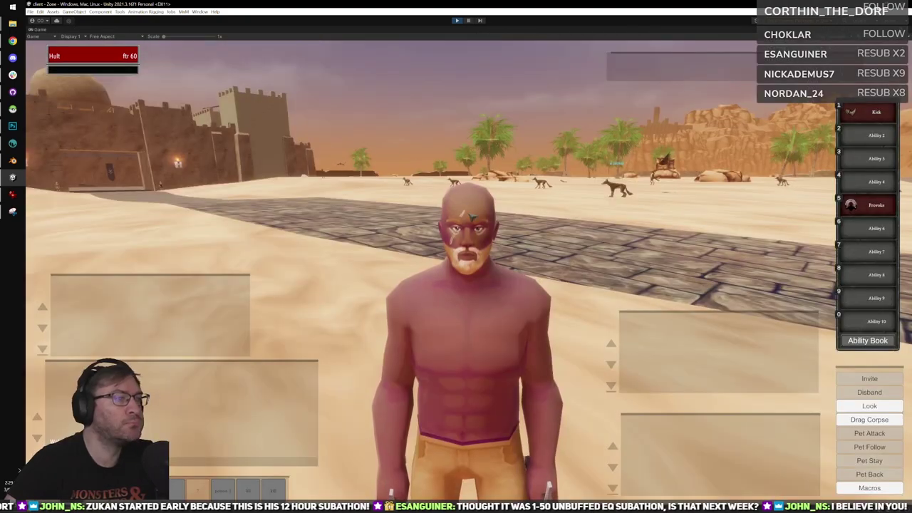
Run the fighter across the sand and circle the camera around him to examine his face and skin from the front.
left_click_drag(552, 205, 713, 242)
right_click_drag(469, 271, 698, 321)
scroll(468, 270, "down", 5)
key("space")
left_click_drag(698, 320, 687, 223)
key("w")
scroll(557, 230, "up", 5)
scroll(535, 226, "down", 5)
key("w")
left_click_drag(494, 252, 552, 255)
Take a new snip of the fighter's head and shoulders, and close the Snipping Tool.
left_click(13, 212)
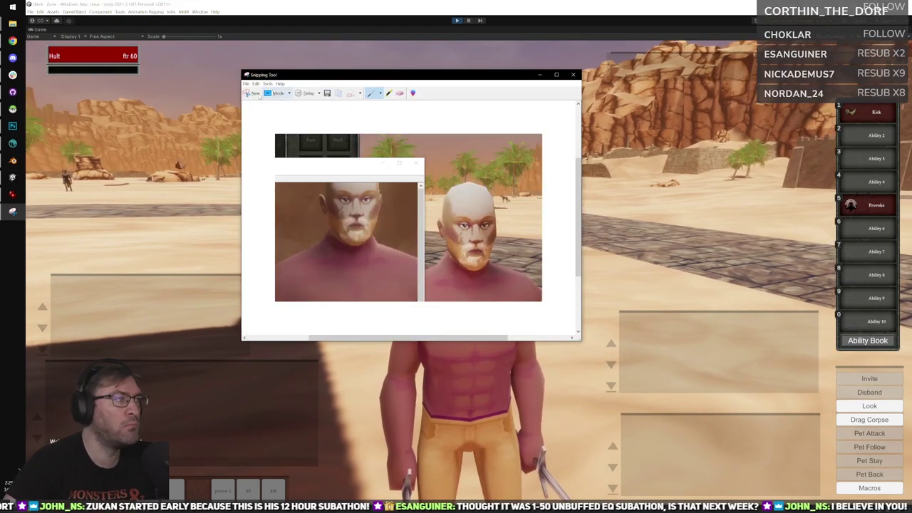
left_click(255, 94)
left_click_drag(379, 179, 551, 330)
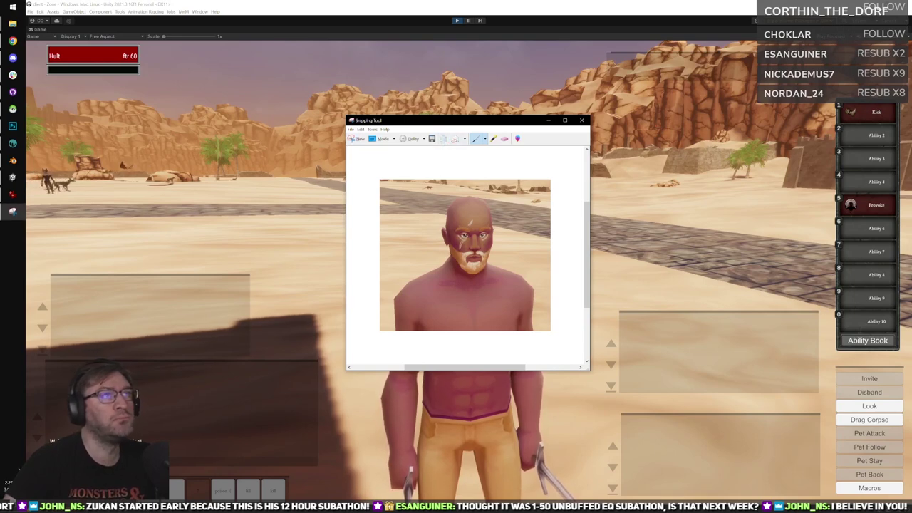
key("alt+Tab")
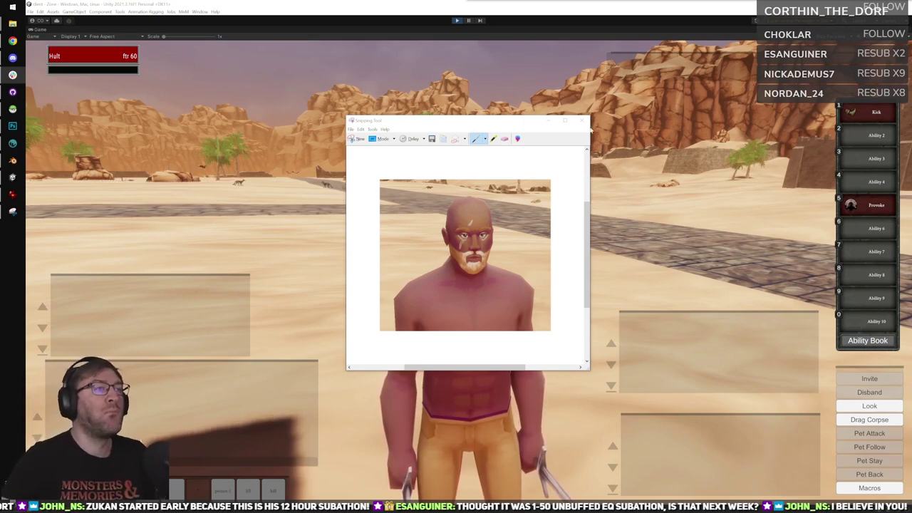
left_click(588, 122)
left_click(584, 121)
Equip the robe from the inventory in the fighter's chest slot while running toward the gate, and view him from the front.
right_click_drag(587, 125, 588, 150)
key("w")
mouse_move(509, 274)
right_mouse_down()
mouse_move(509, 238)
mouse_move(507, 265)
right_mouse_up()
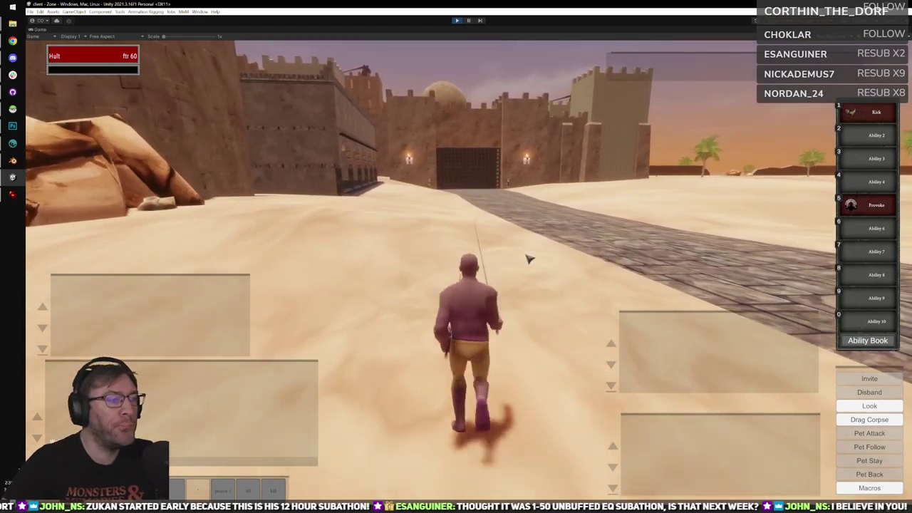
key("i")
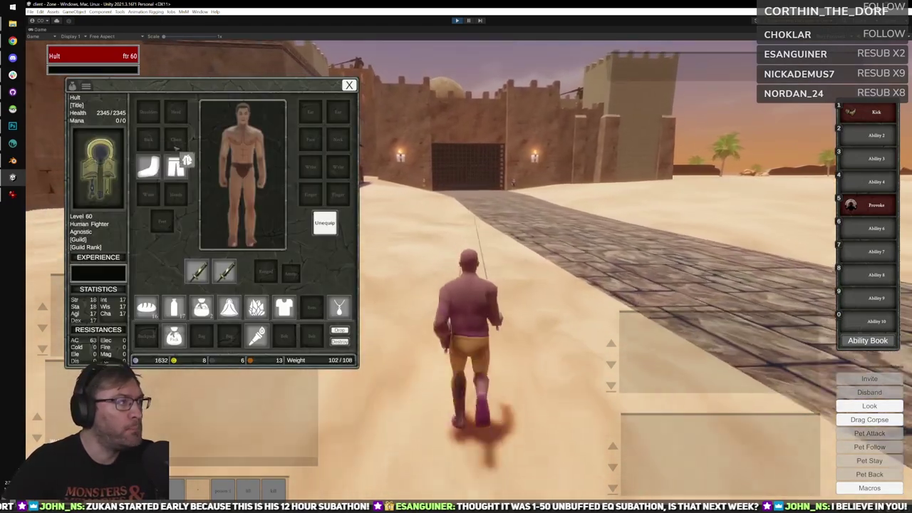
key("d")
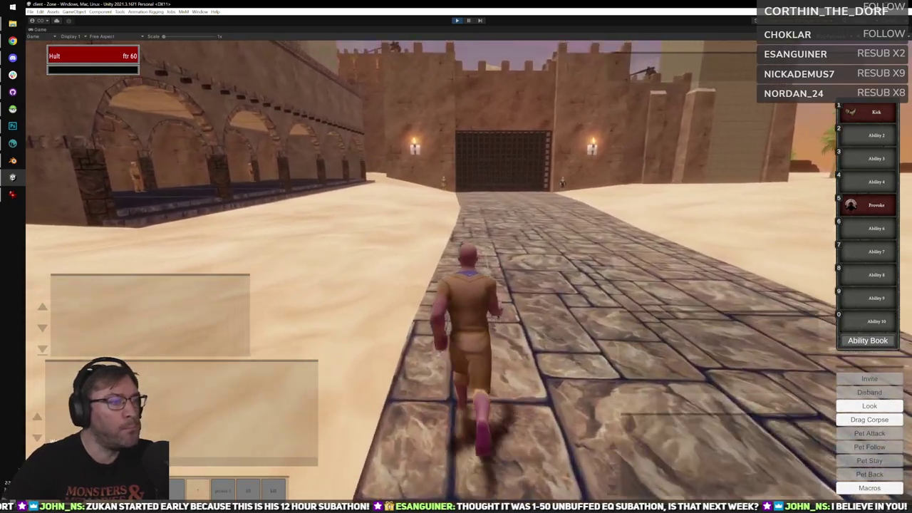
left_click_drag(523, 290, 391, 290)
scroll(524, 290, "up", 4)
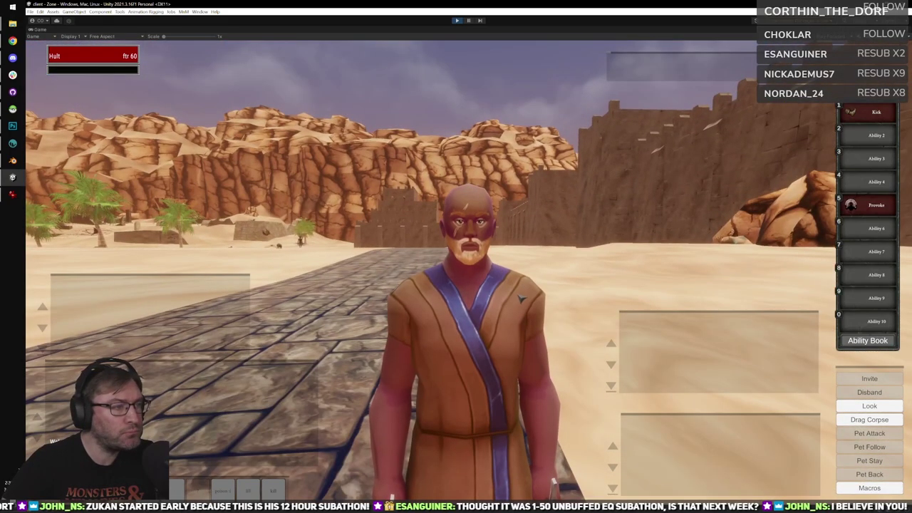
Run along the stone road to Guard Akon beside the gate and examine his face, skin and armor.
key("w")
left_click_drag(526, 294, 395, 302)
key("w")
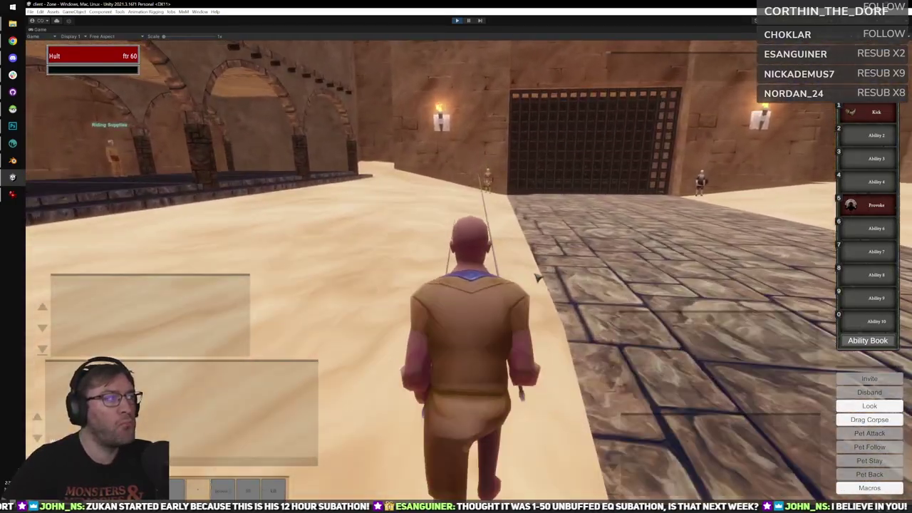
key("w")
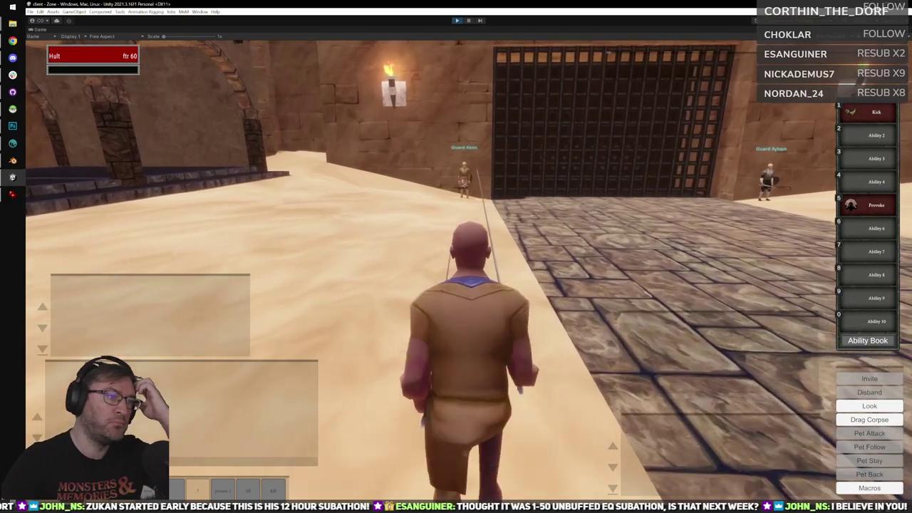
key("w")
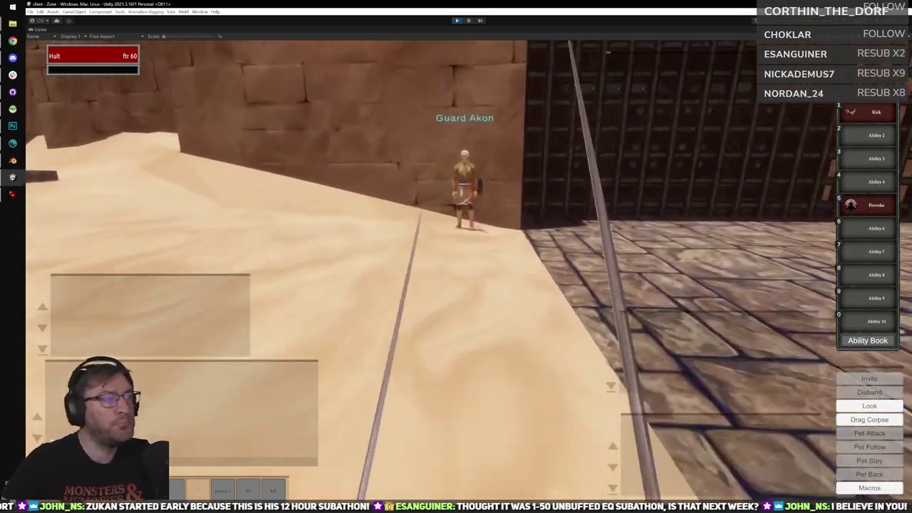
key("w")
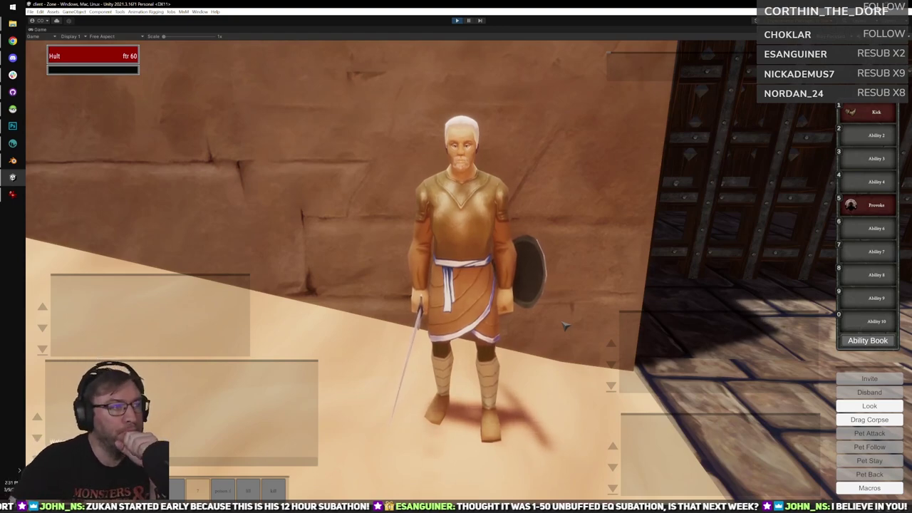
mouse_move(456, 271)
right_mouse_down()
mouse_move(641, 274)
mouse_move(449, 263)
right_mouse_up()
key("alt+Tab")
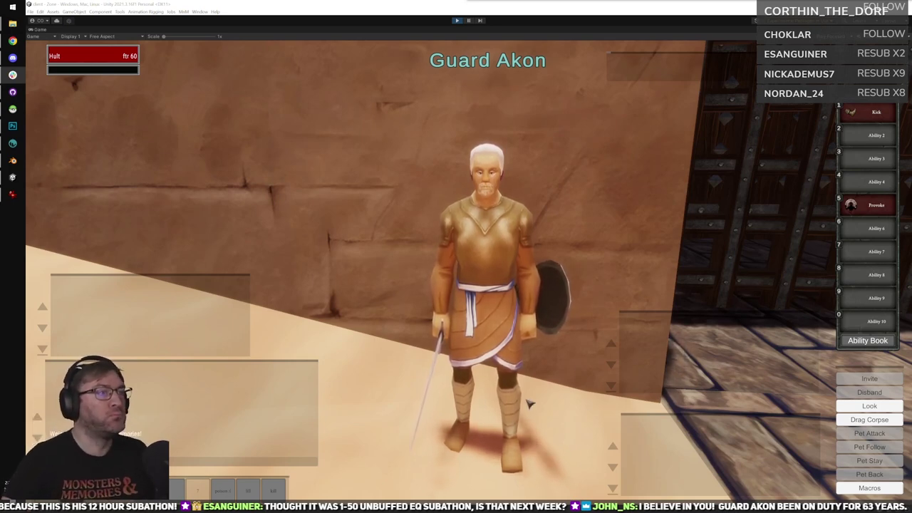
Cross to Guard Ayham on the other side of the gate and inspect his face, hair and ear up close.
right_click_drag(636, 184, 527, 191)
key("w")
key("d")
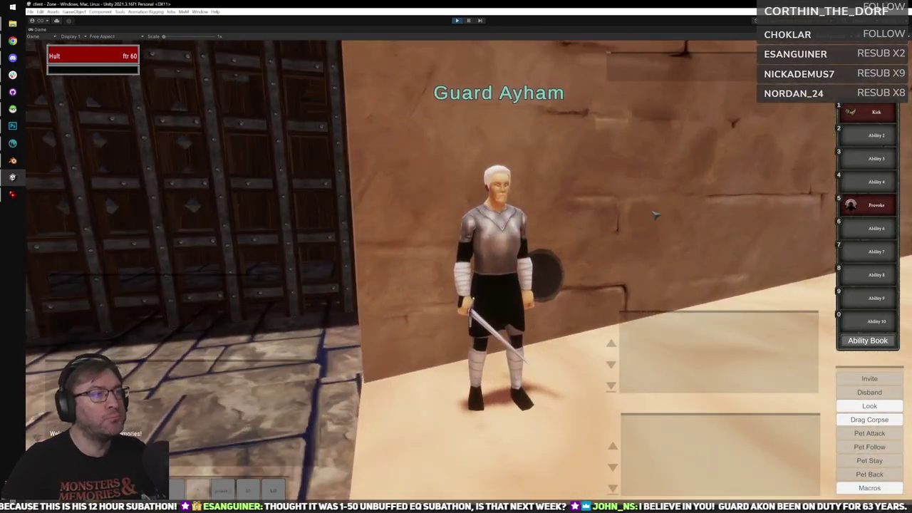
mouse_move(603, 219)
right_mouse_down()
mouse_move(592, 217)
mouse_move(655, 203)
mouse_move(607, 208)
right_mouse_up()
key("w")
key("a")
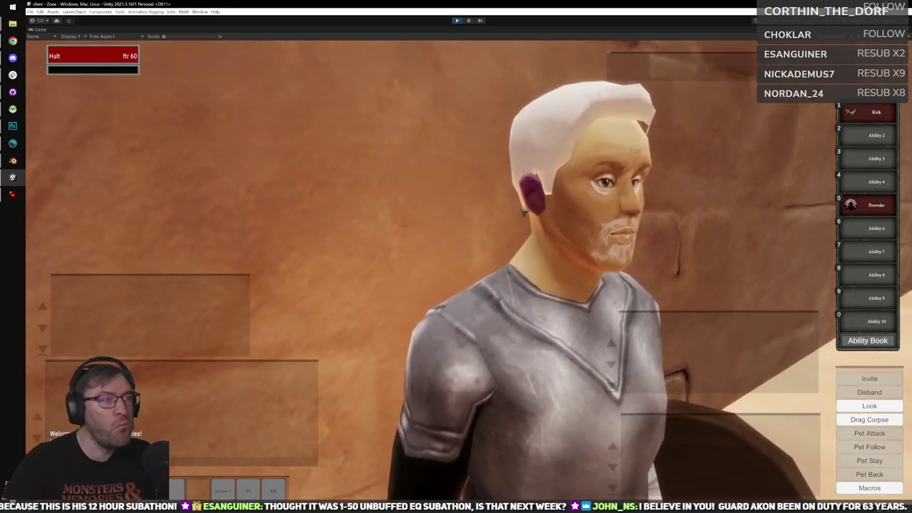
key("s")
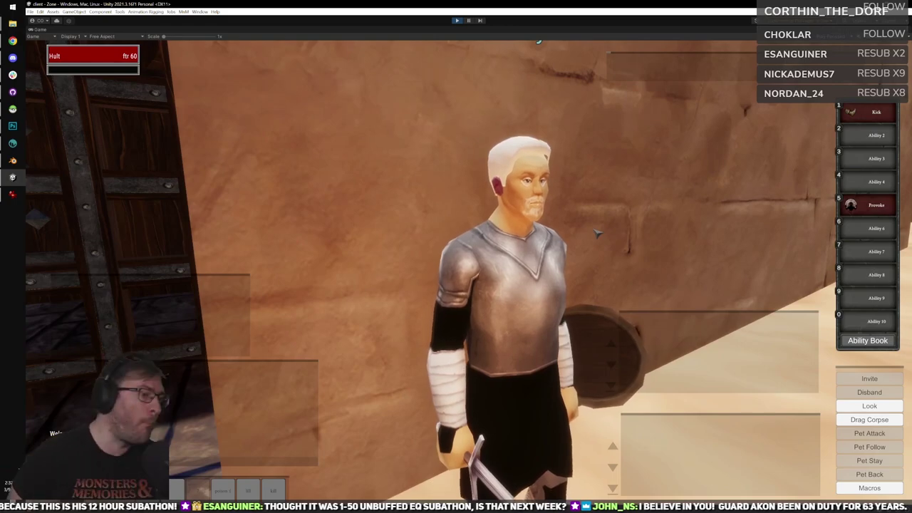
Return to Guard Akon and inspect his face from the front and his ear from the side.
key("s")
right_click_drag(608, 267, 505, 270)
key("w")
key("a")
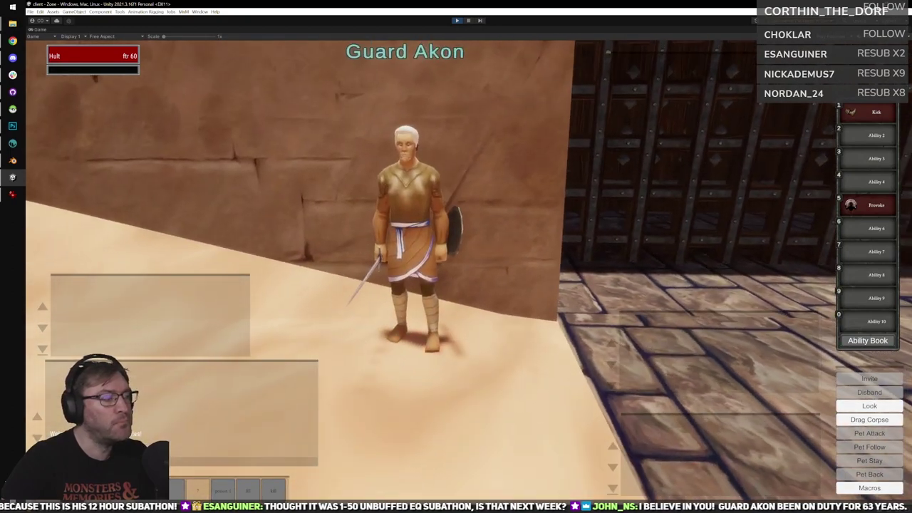
right_click_drag(644, 226, 634, 226)
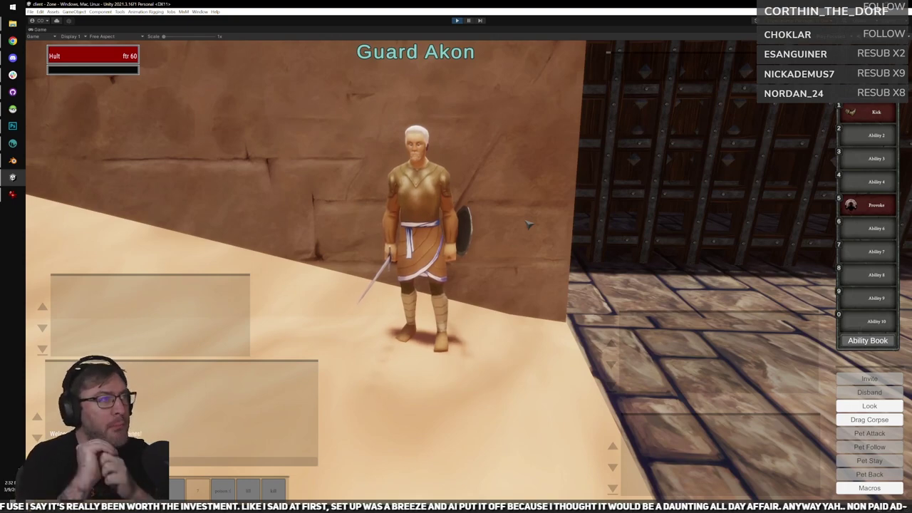
key("w")
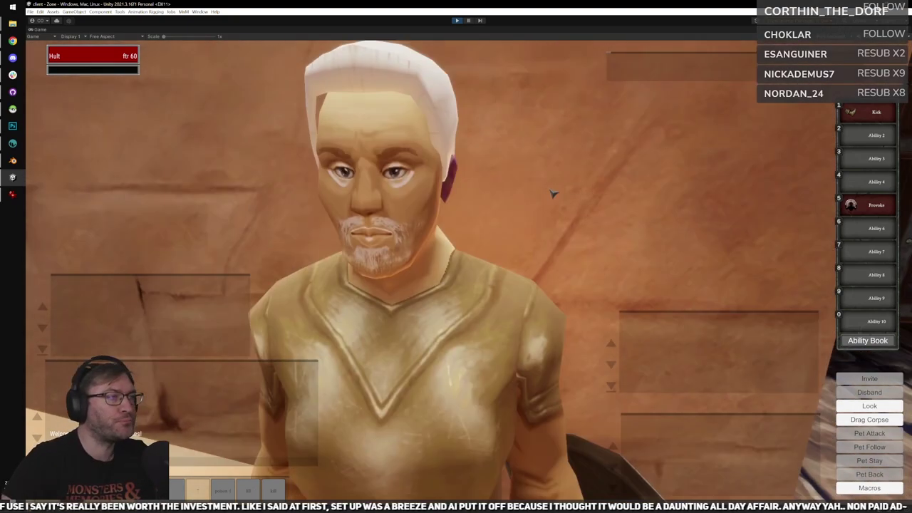
right_click_drag(480, 196, 647, 182)
key("a")
key("a")
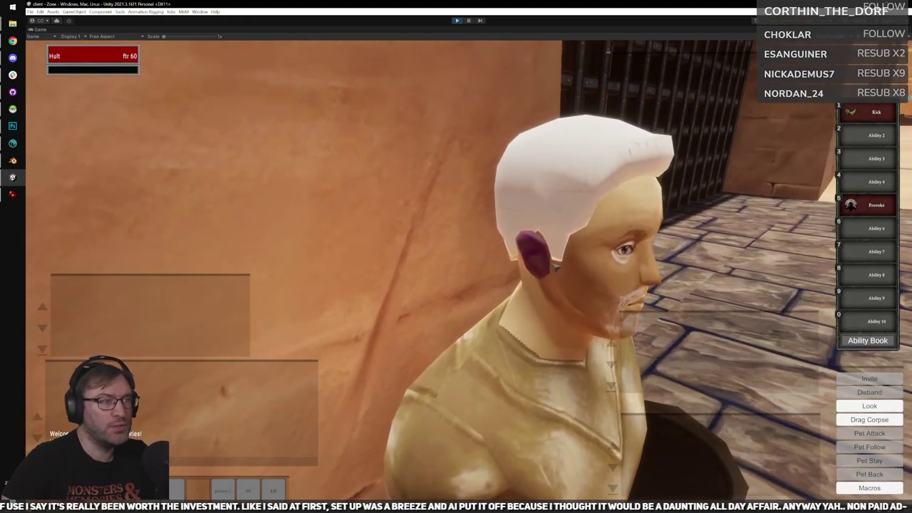
Move around Guard Akon in first- and third-person view to compare his head and skin with the fighter's.
key("s")
key("a")
mouse_move(554, 265)
right_mouse_down()
mouse_move(616, 260)
mouse_move(663, 288)
mouse_move(652, 296)
mouse_move(523, 275)
mouse_move(552, 271)
right_mouse_up()
key("a")
key("d")
key("d")
key("s")
left_click(543, 191)
key("w")
right_click_drag(543, 190, 587, 210)
scroll(543, 191, "down", 5)
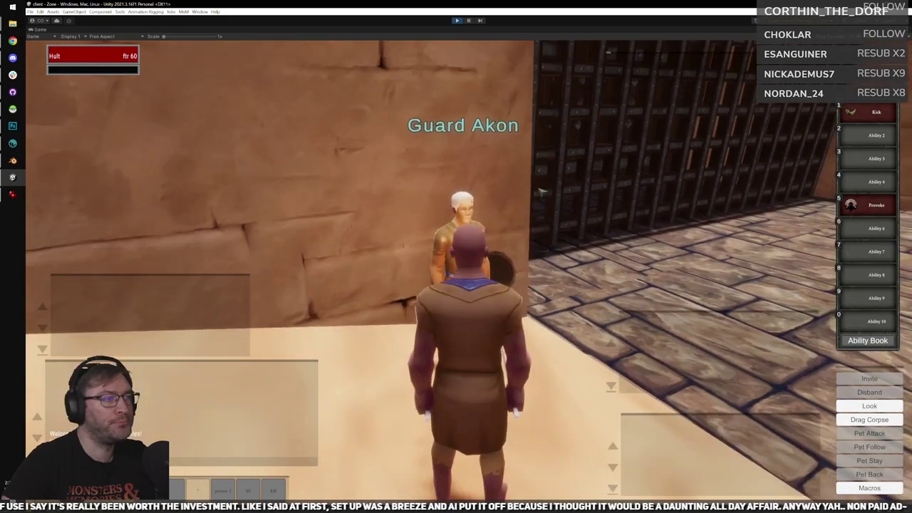
scroll(540, 192, "up", 5)
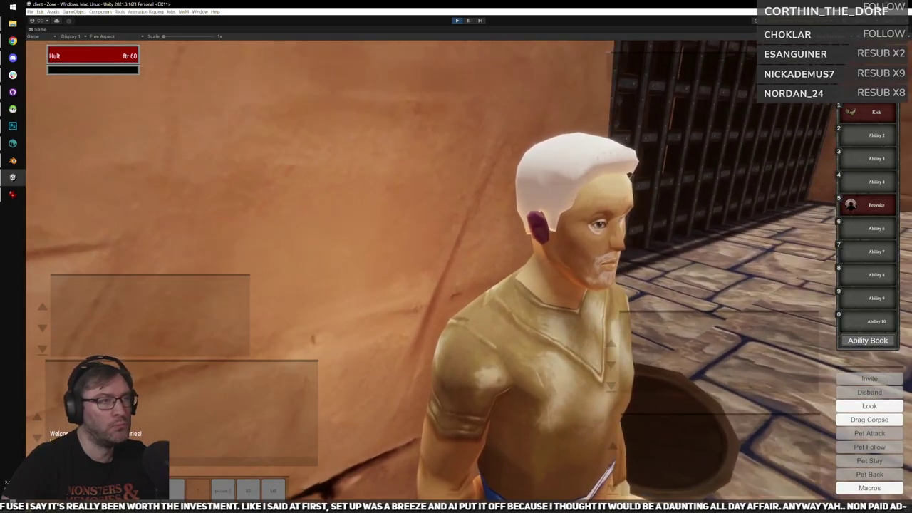
right_click_drag(500, 203, 584, 206)
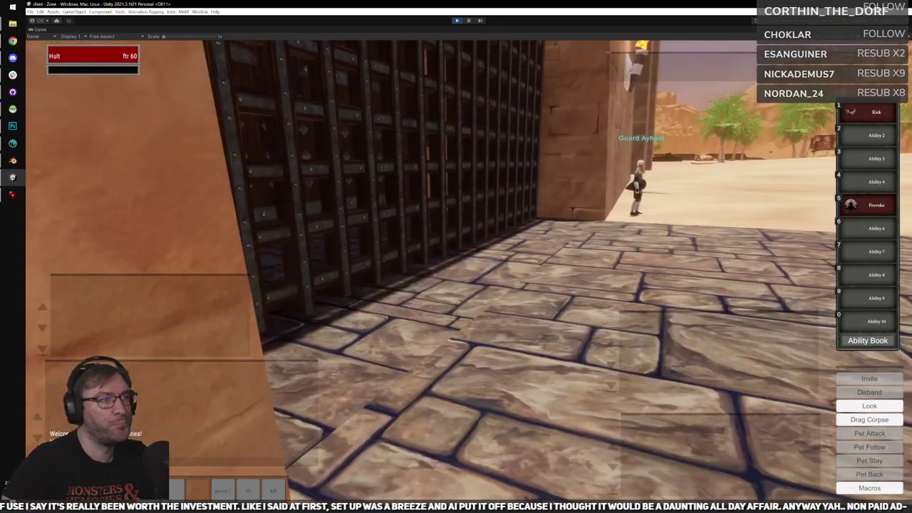
Leave the gate guards and run in third-person view to the arches, looking at the Riding Supplies vendor.
key("w")
right_click_drag(499, 207, 591, 211)
scroll(499, 207, "down", 5)
key("w")
scroll(505, 238, "up", 2)
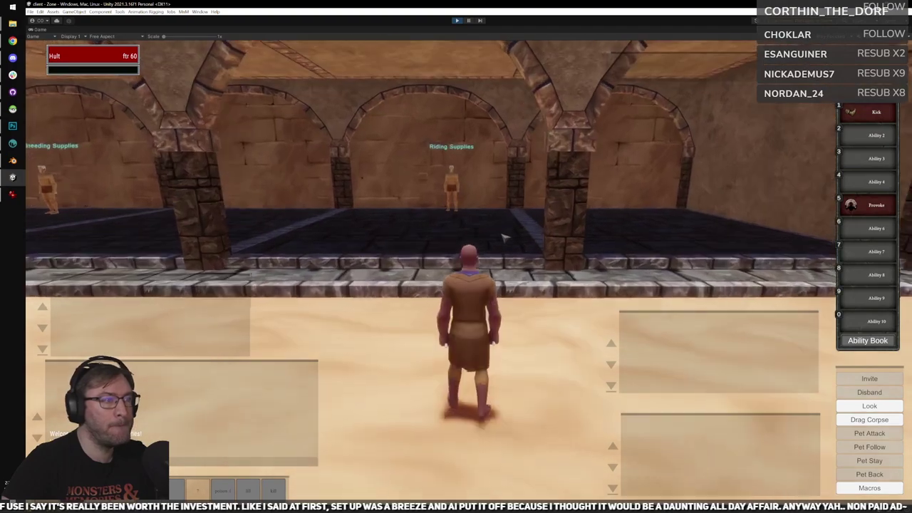
Return to the gate and move onto the stone road to view Guard Akon and Guard Ayham from a distance.
key("a")
right_click_drag(495, 234, 456, 234)
key("w")
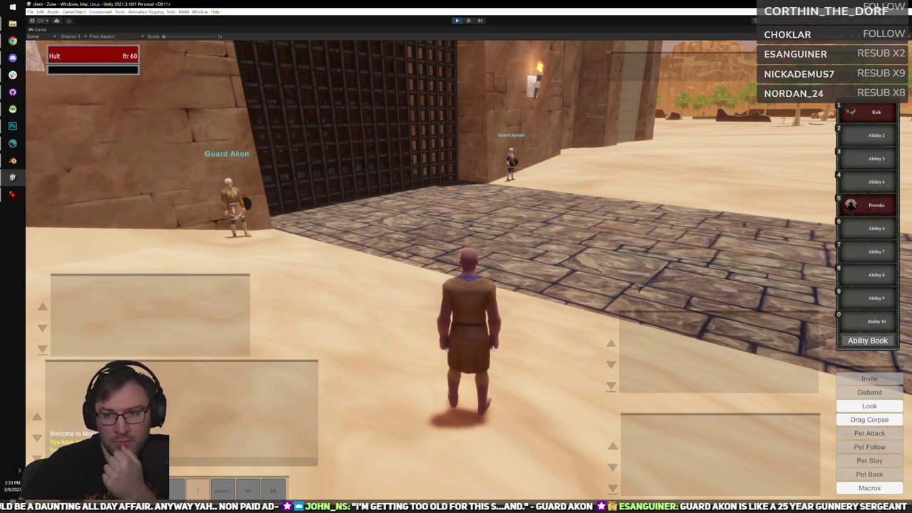
right_click_drag(654, 272, 598, 257)
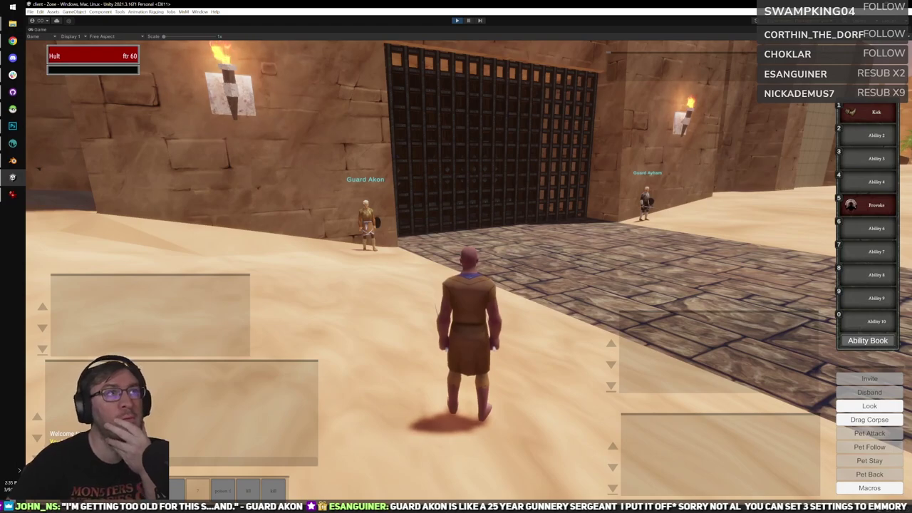
right_click_drag(437, 309, 541, 309)
key("w")
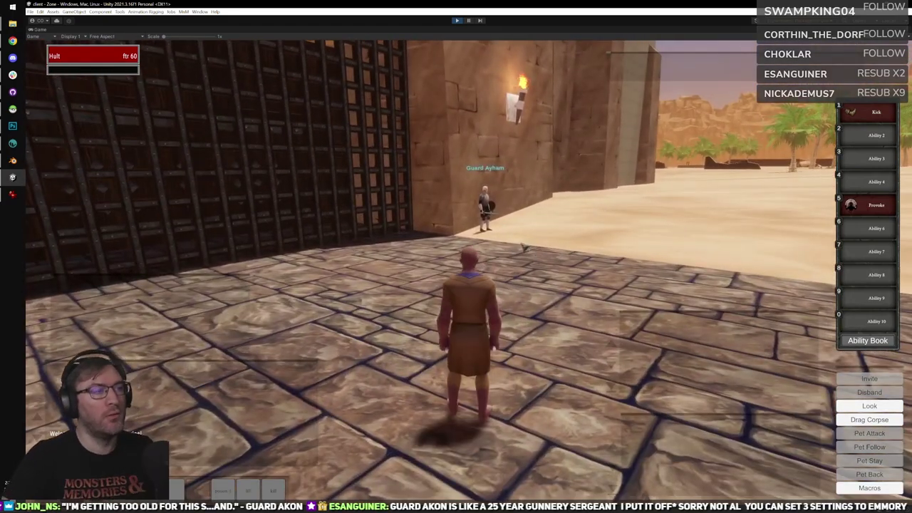
right_click_drag(541, 309, 442, 309)
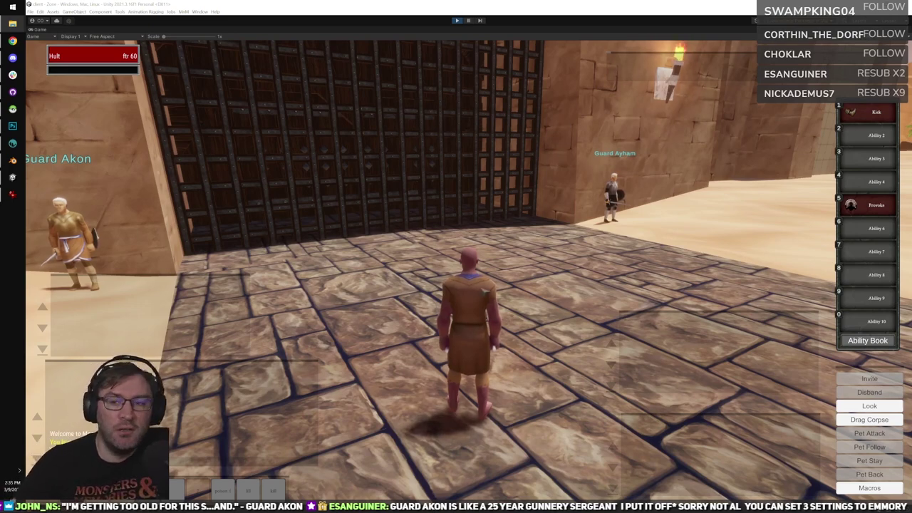
Run out onto the open desert sand and circle back toward Guard Ayham's side of the gate.
right_click_drag(414, 422, 463, 421)
right_click_drag(385, 290, 501, 253)
key("w")
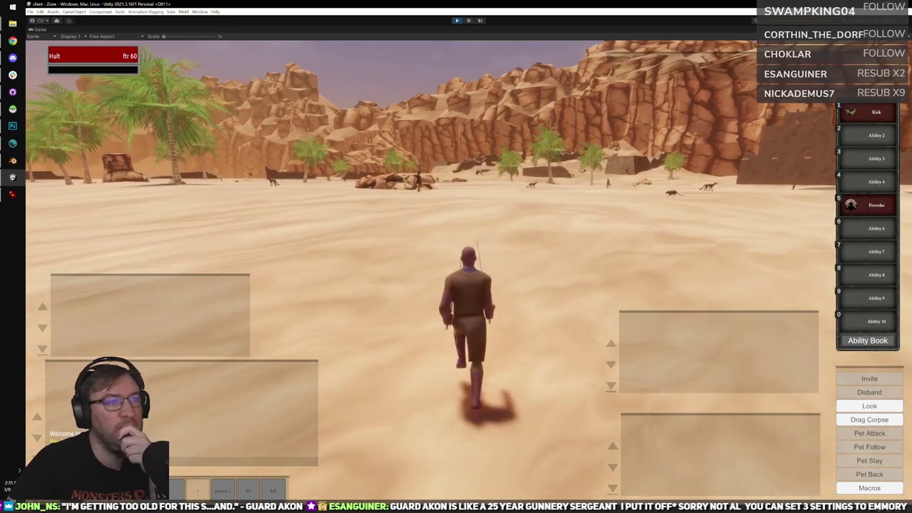
right_click_drag(532, 303, 527, 303)
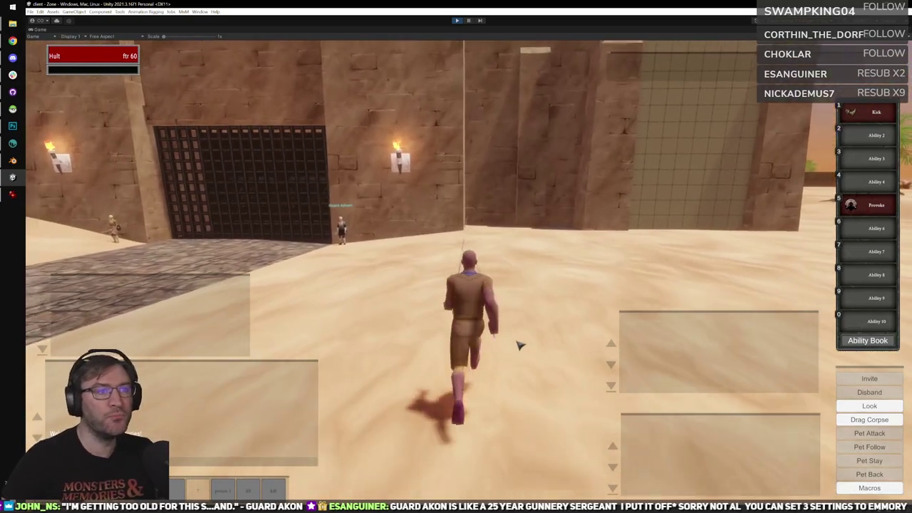
key("a")
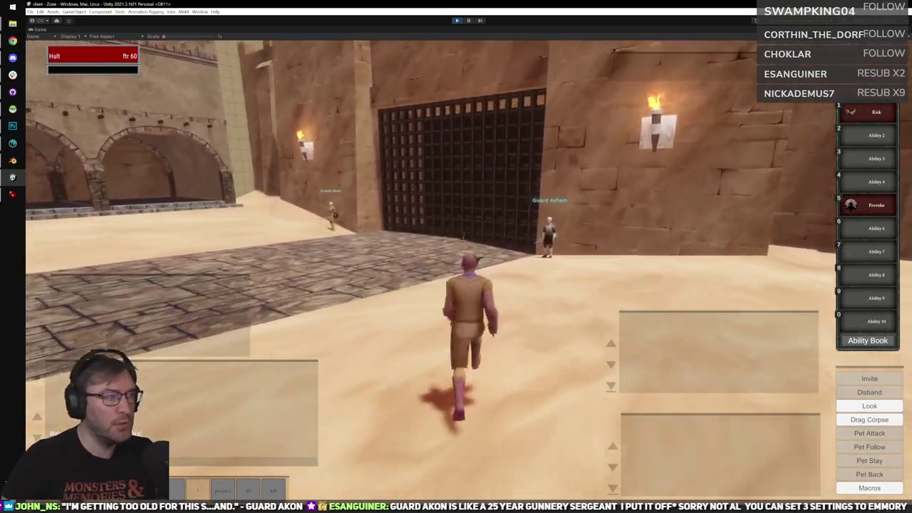
Walk the character to Guard Akon beside the barred gate and examine his outfit and weapons in first-person view.
key("d")
key("a")
key("w")
key("d")
key("a")
key("d")
scroll(456, 271, "up", 5)
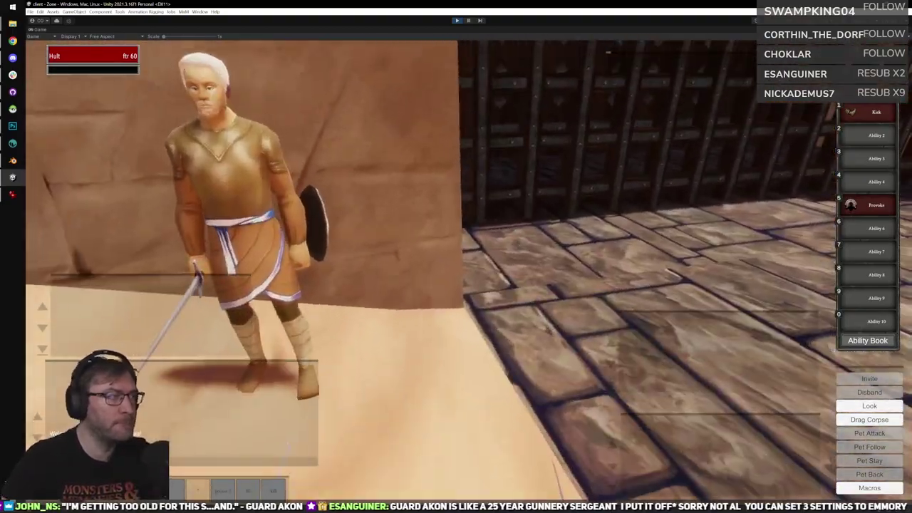
key("a")
key("d")
key("a")
key("d")
key("s")
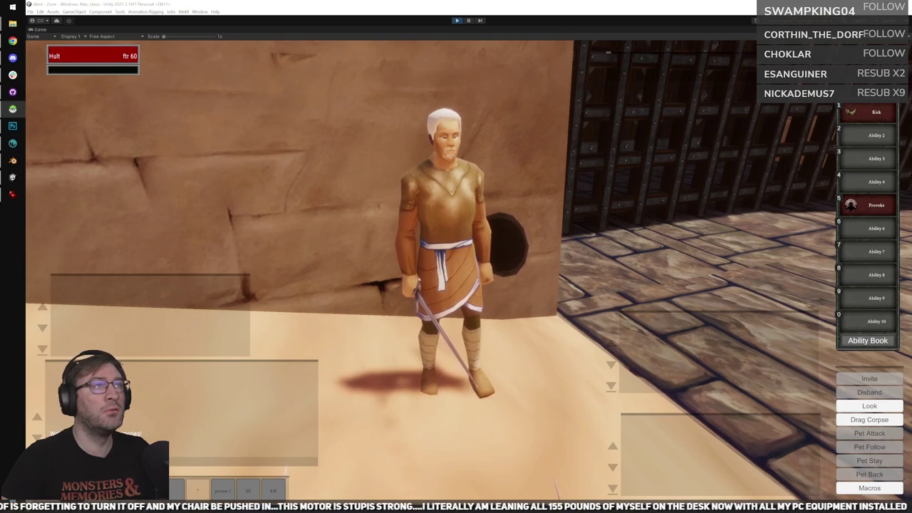
Look at Guard Akon from behind the character, then frame him front-on at close range in first-person view.
left_click(562, 133)
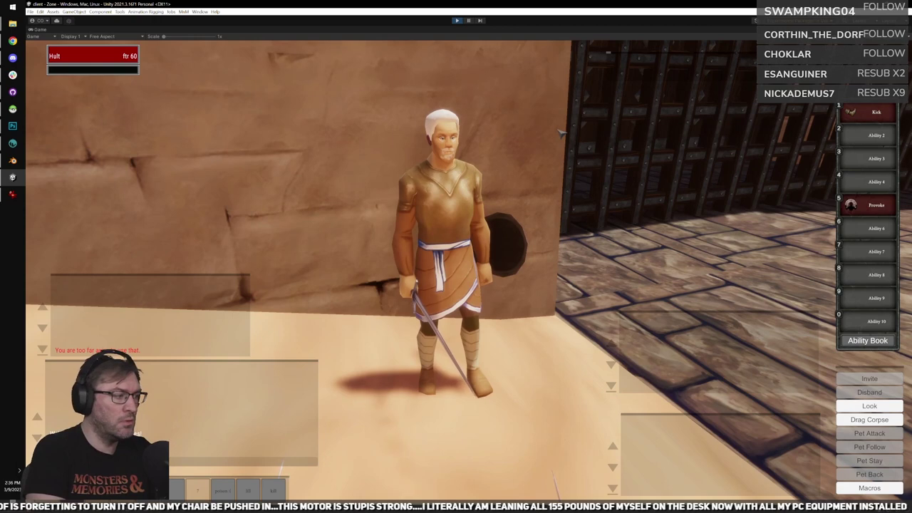
key("d")
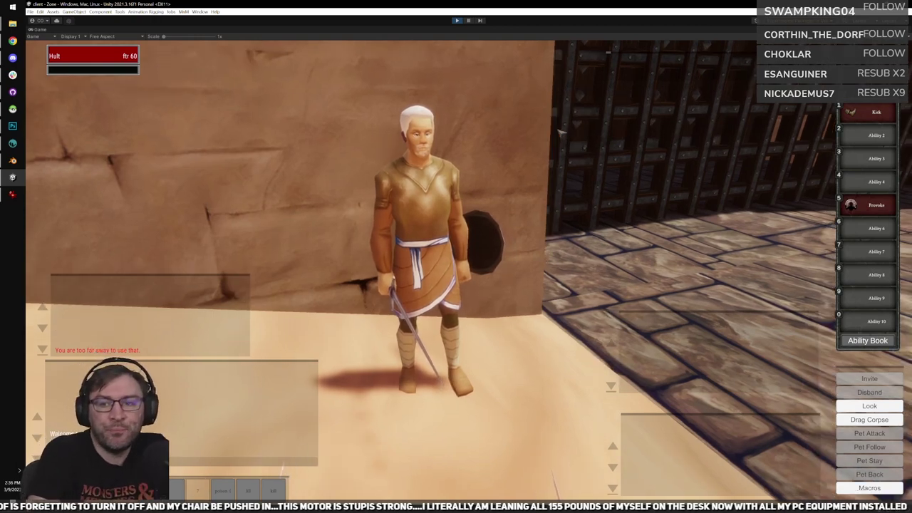
left_click(561, 132)
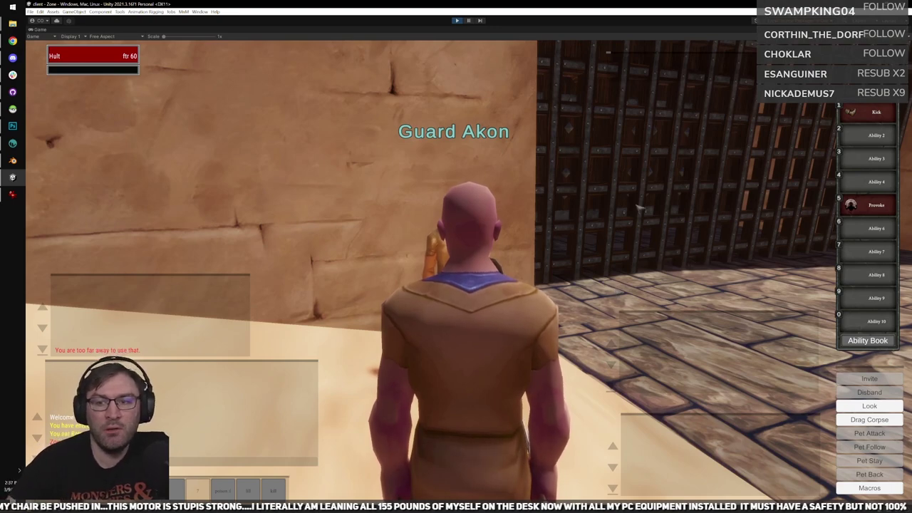
right_click_drag(569, 207, 534, 203)
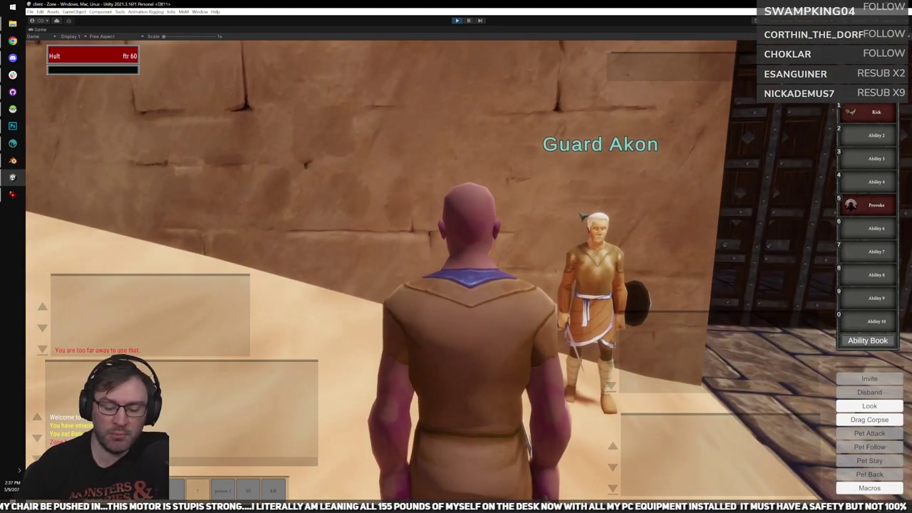
key("d")
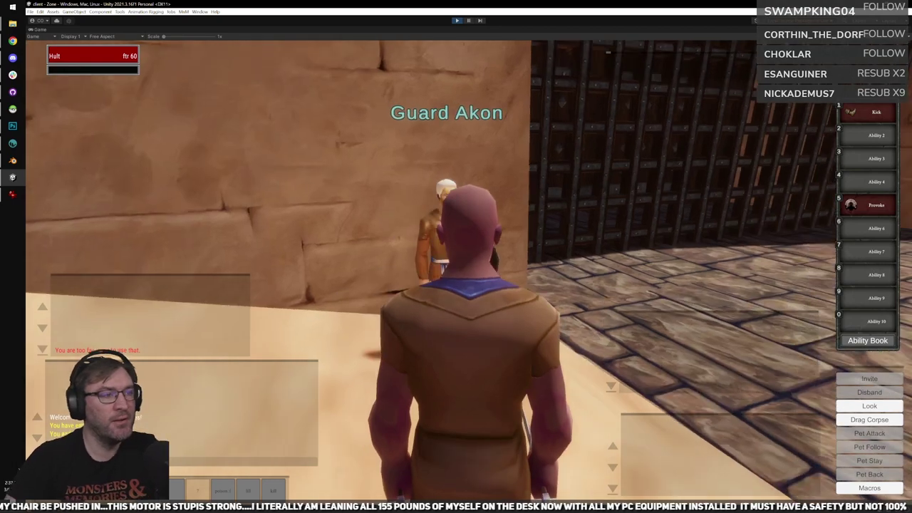
scroll(468, 273, "down", 3)
scroll(468, 272, "up", 6)
key("d")
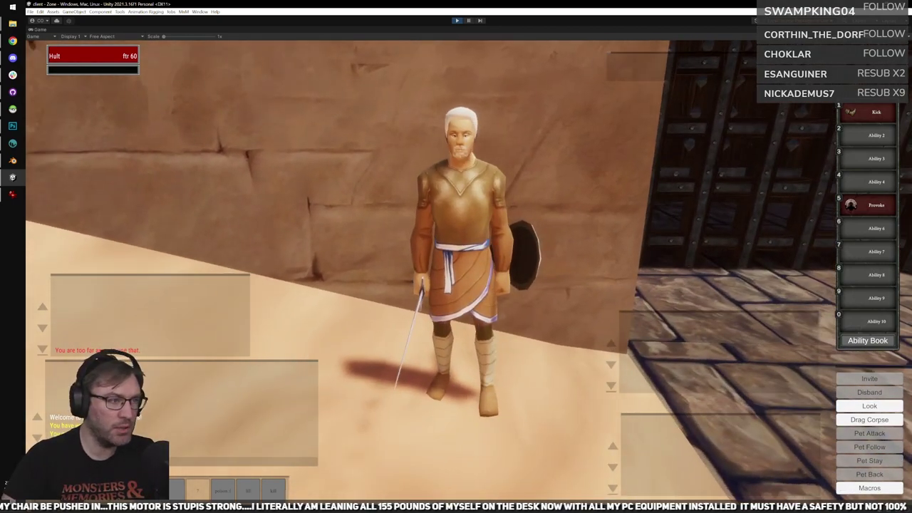
scroll(572, 246, "up", 2)
scroll(574, 232, "down", 2)
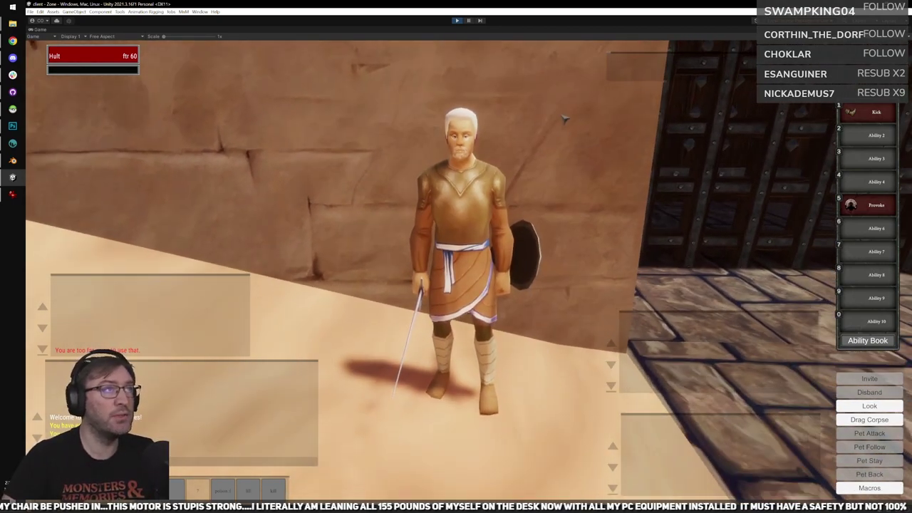
Leave the game window briefly and return to check Guard Akon's outfit again in first-person view.
key("alt+Tab")
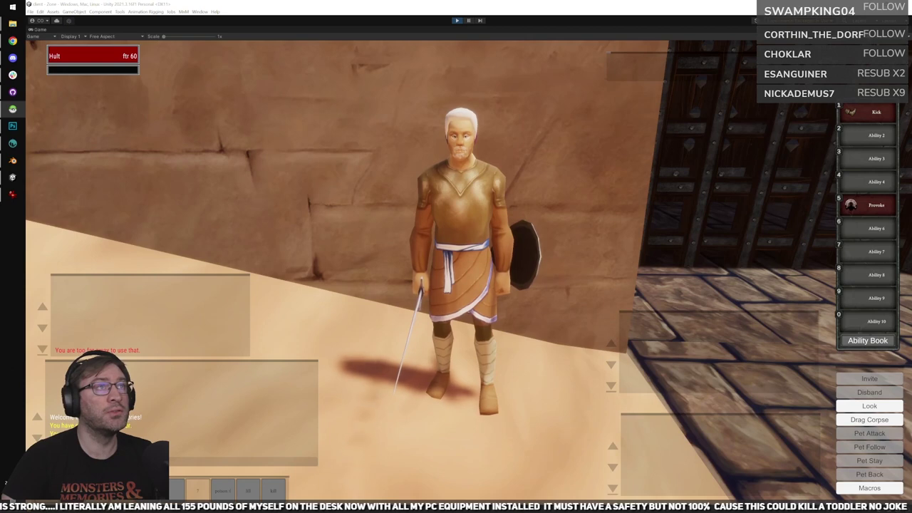
left_click(618, 104)
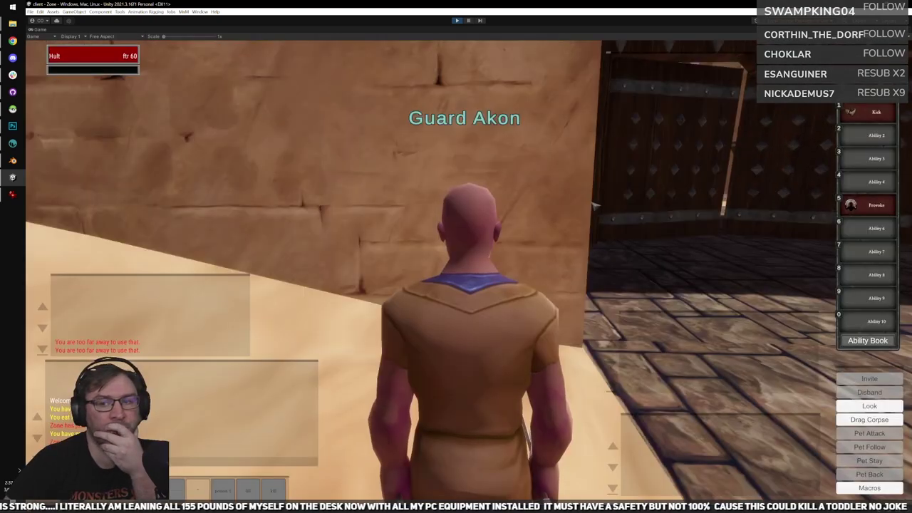
right_click_drag(594, 206, 565, 200)
scroll(616, 274, "up", 5)
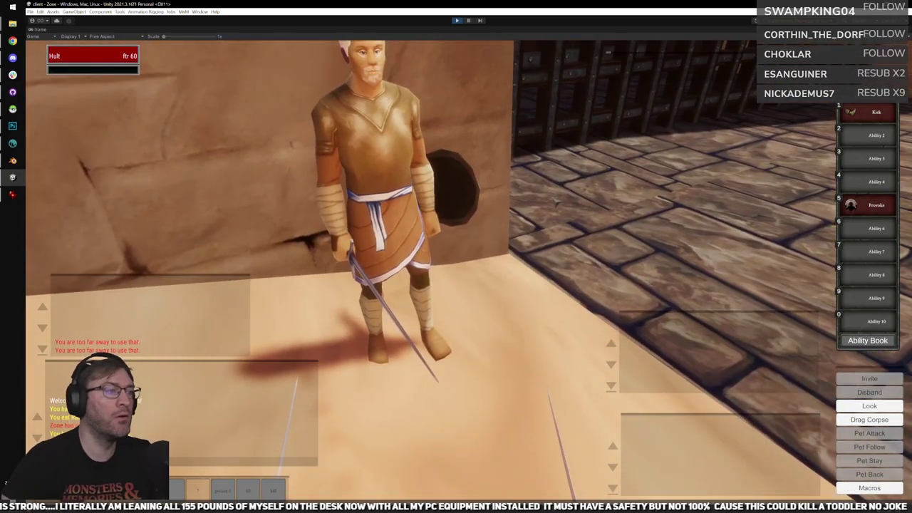
Cross the road to Guard Ayham on the other side of the gate and examine his outfit.
key("d")
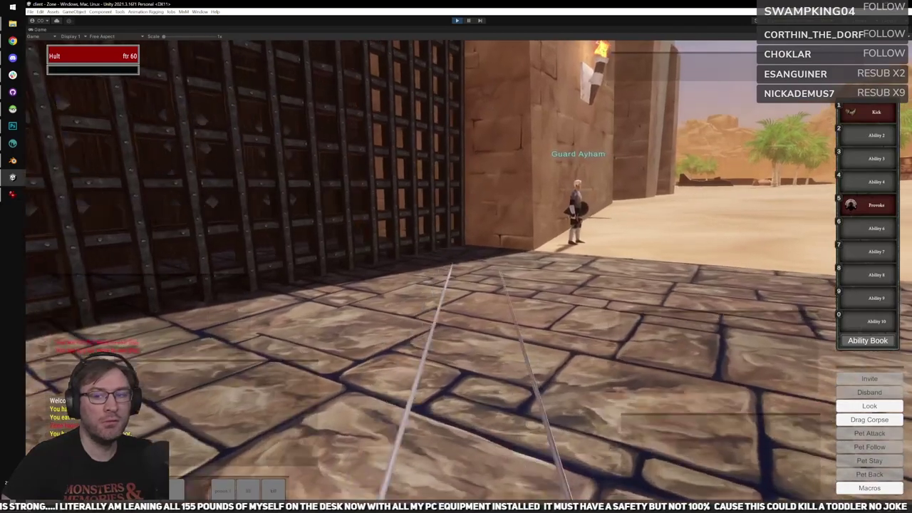
key("w")
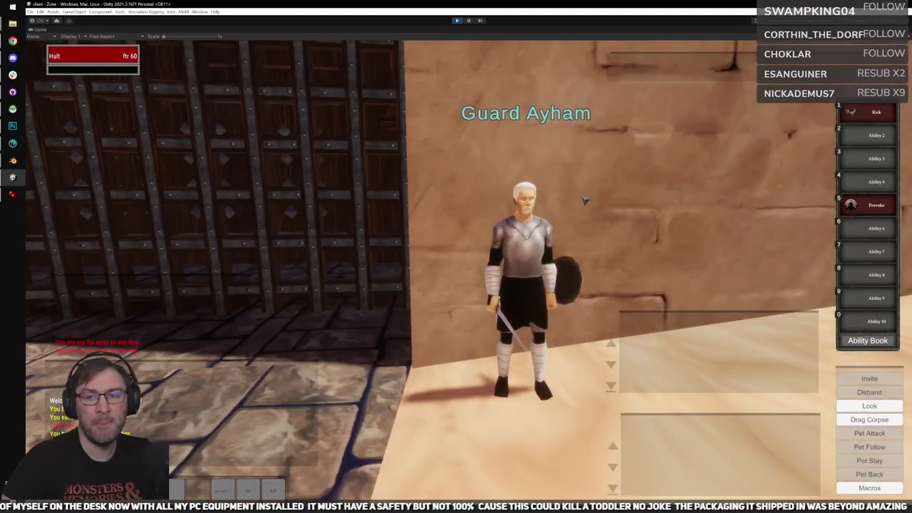
right_click_drag(585, 201, 621, 230)
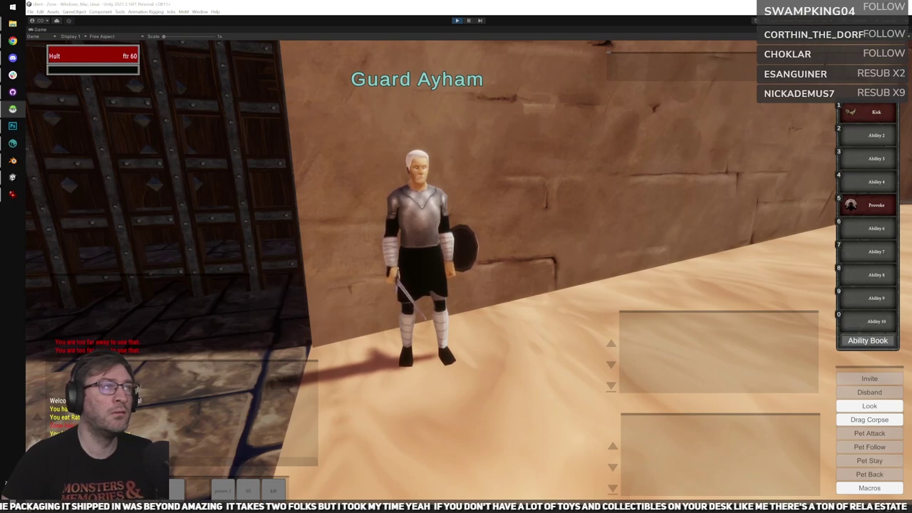
right_click(570, 166)
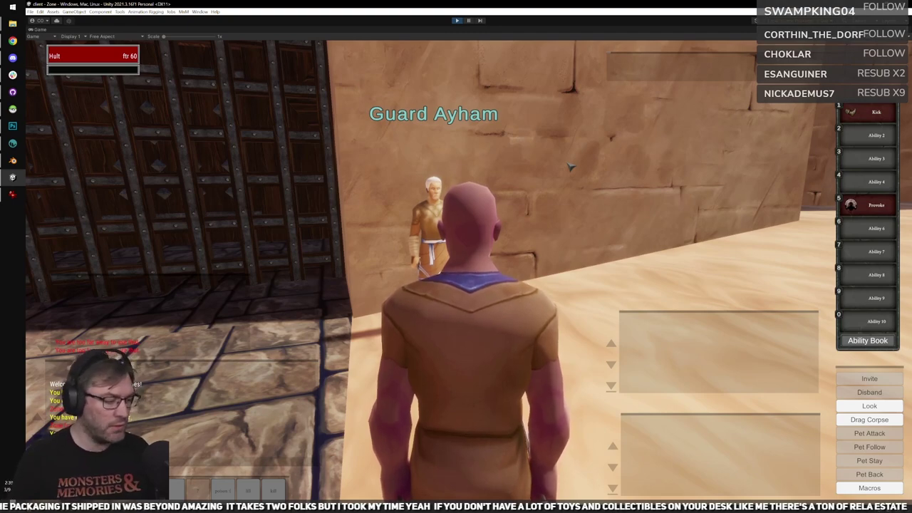
right_click_drag(572, 230, 524, 312)
scroll(553, 233, "up", 5)
Run from the gate onto the stone road and move the pendant from the inventory to the slot beside the two swords.
key("w")
right_click_drag(536, 278, 466, 295)
scroll(456, 285, "down", 5)
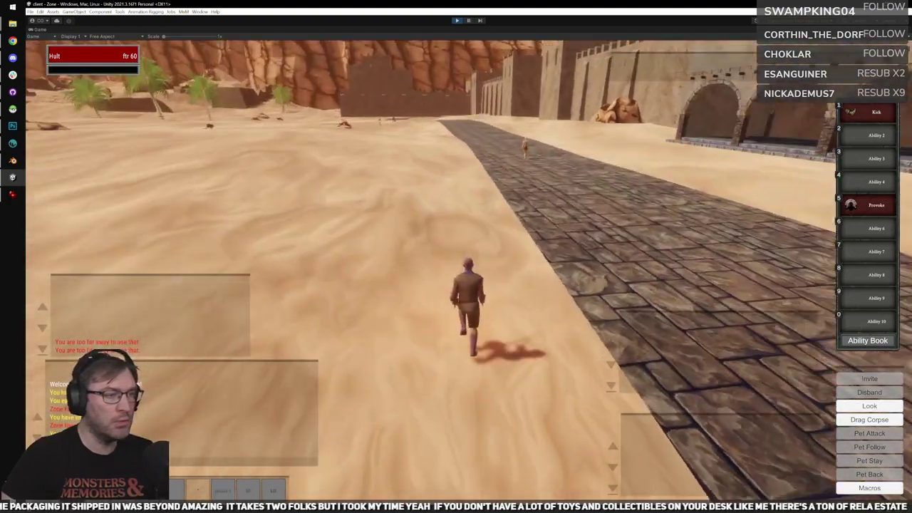
key("d")
key("i")
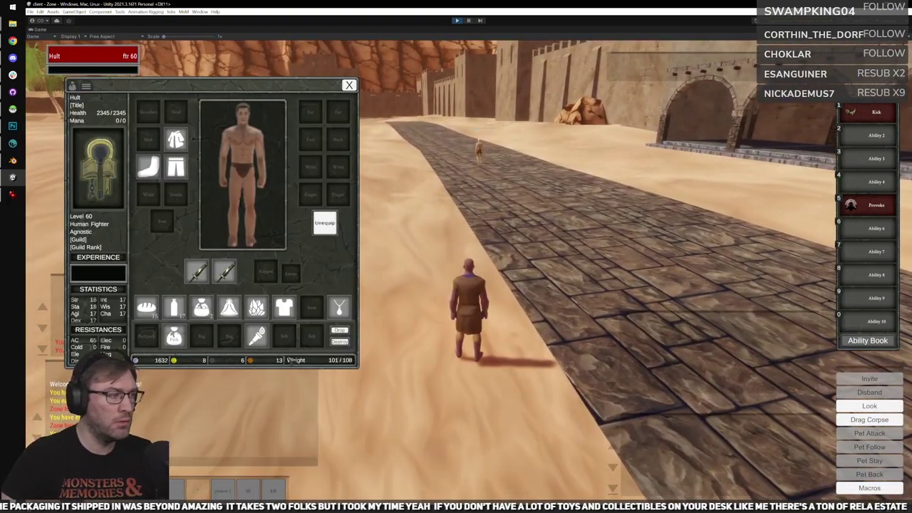
key("w")
left_click(339, 308)
left_click(266, 272)
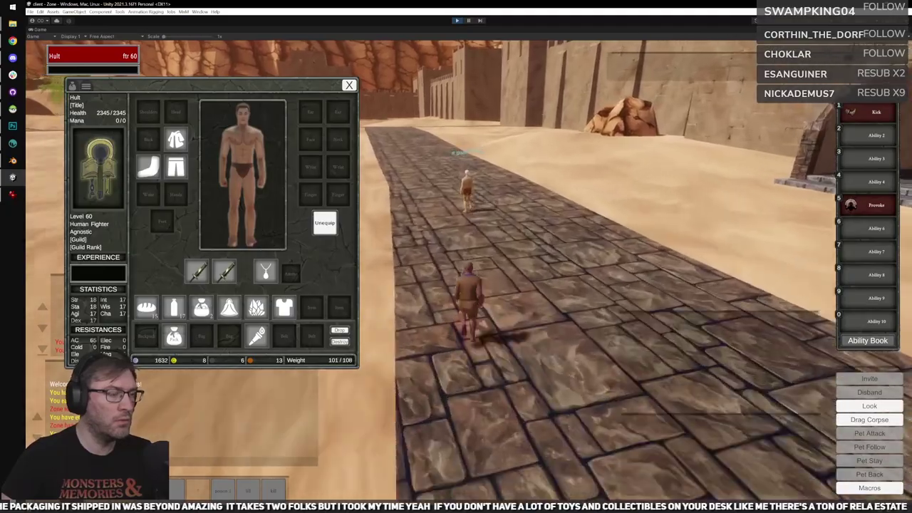
key("i")
Run to the open gate by the water and view Guard Adnan up close in first person.
key("d")
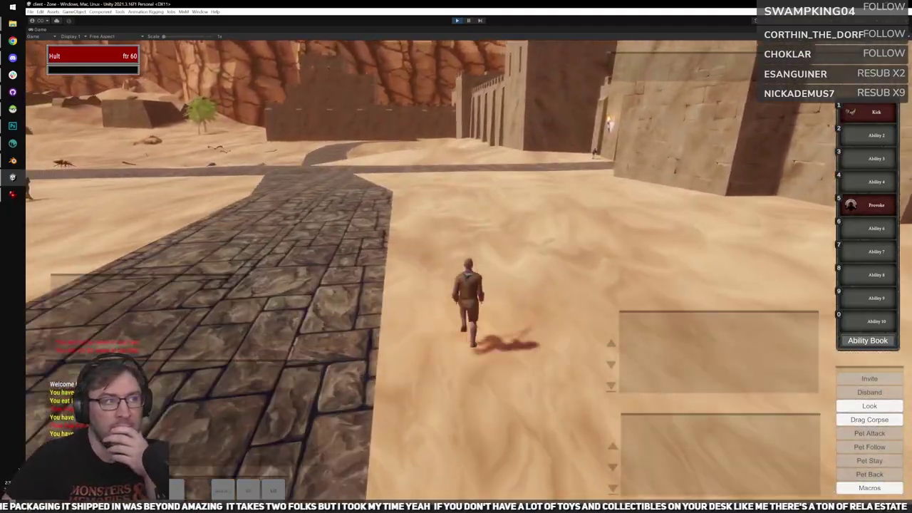
key("d")
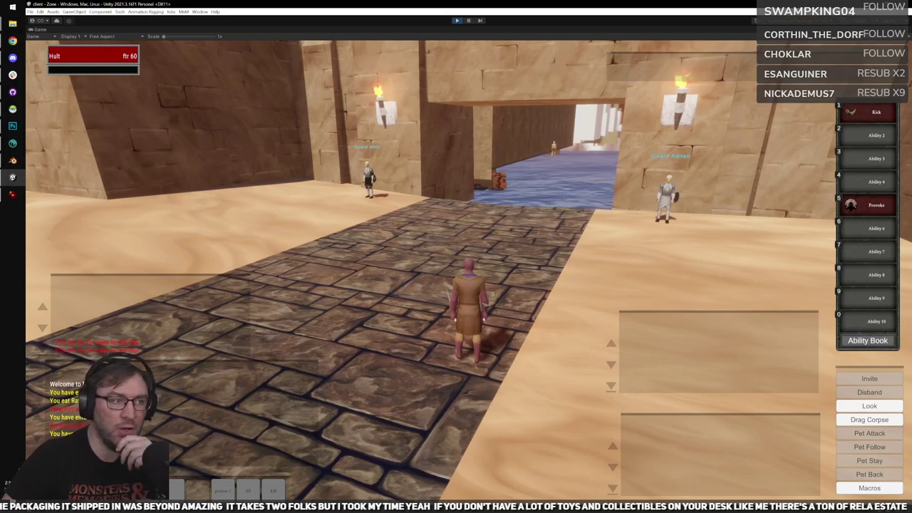
key("d")
scroll(467, 271, "up", 5)
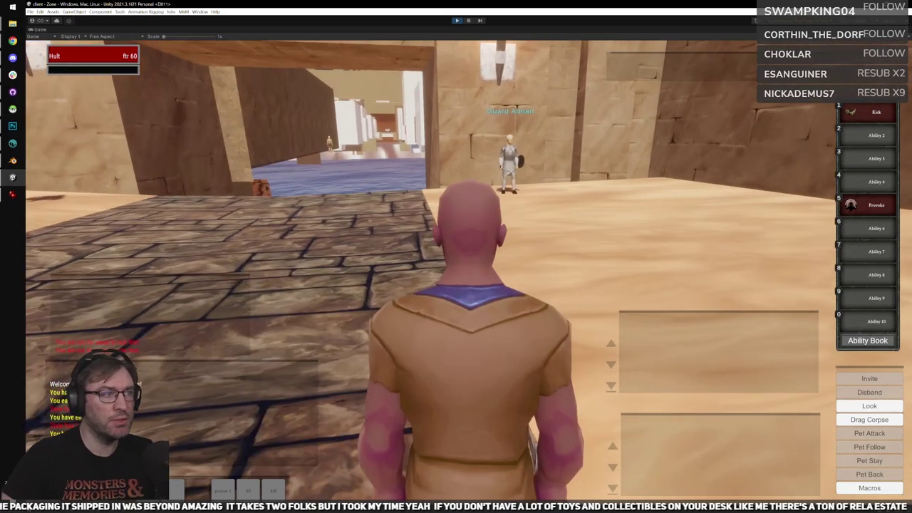
scroll(467, 270, "up", 3)
key("w")
key("d")
key("s")
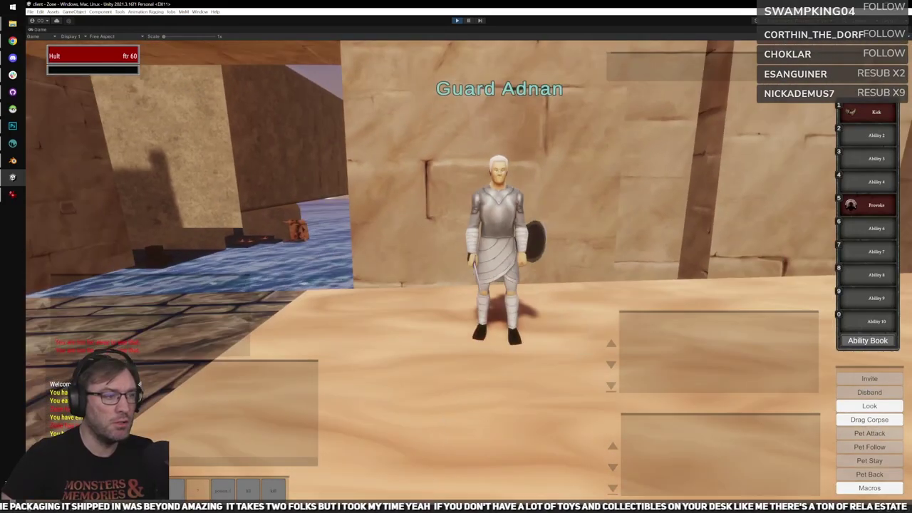
Compare the outfits of Guard Amir and Guard Adnan on either side of the water gate.
key("a")
key("d")
key("a")
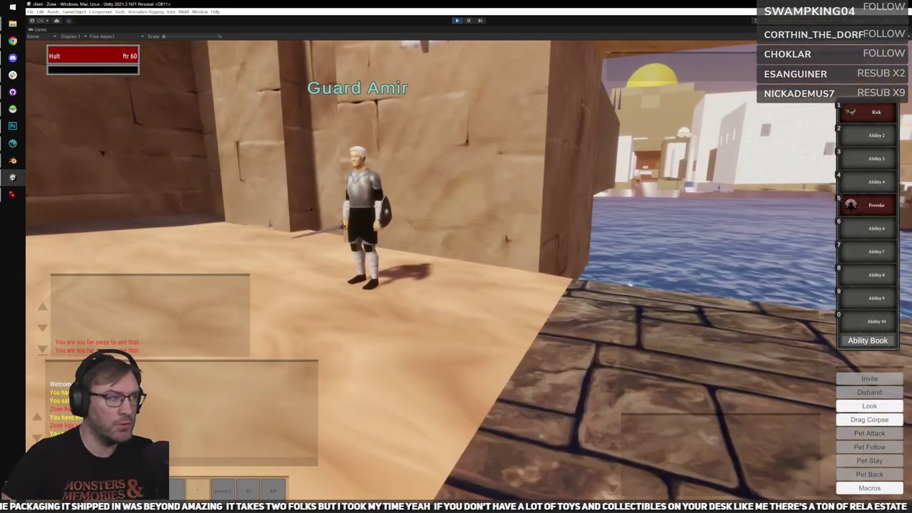
key("w")
key("d")
key("w")
key("a")
key("s")
key("a")
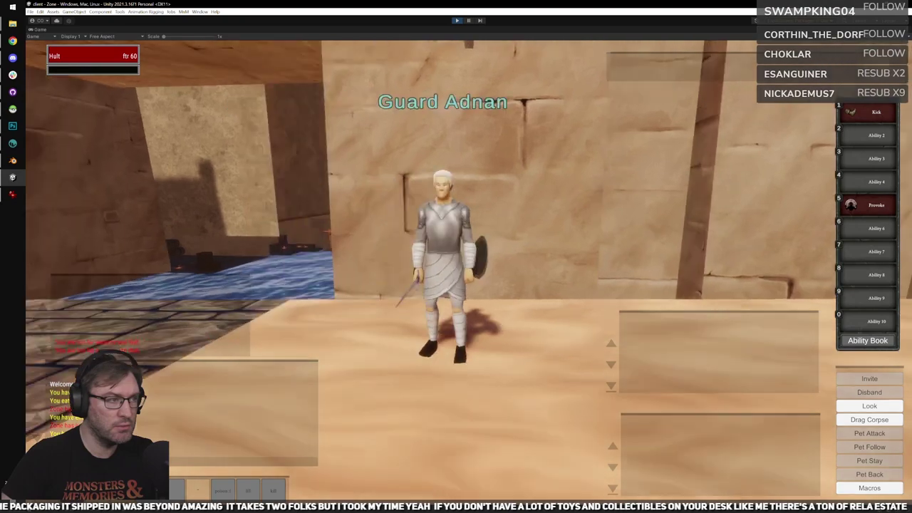
key("d")
key("a")
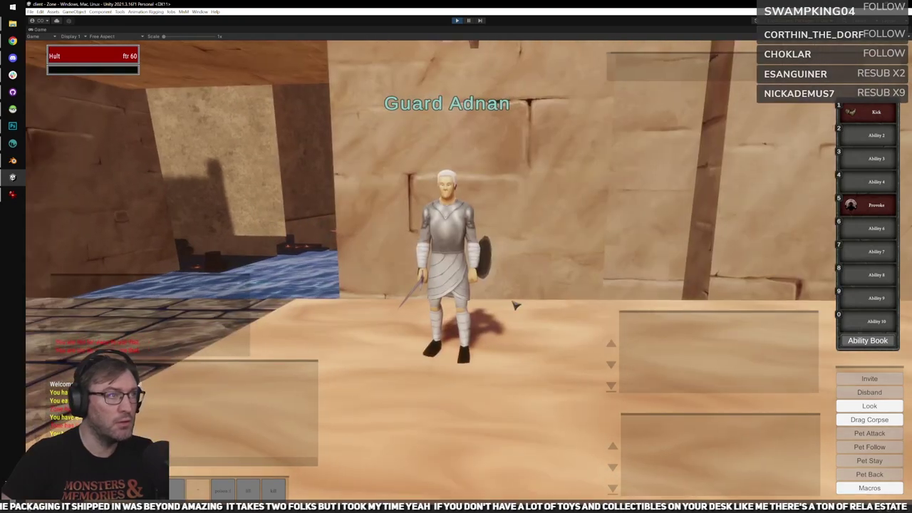
Move closer to Guard Adnan and target him.
key("w")
left_click(459, 263)
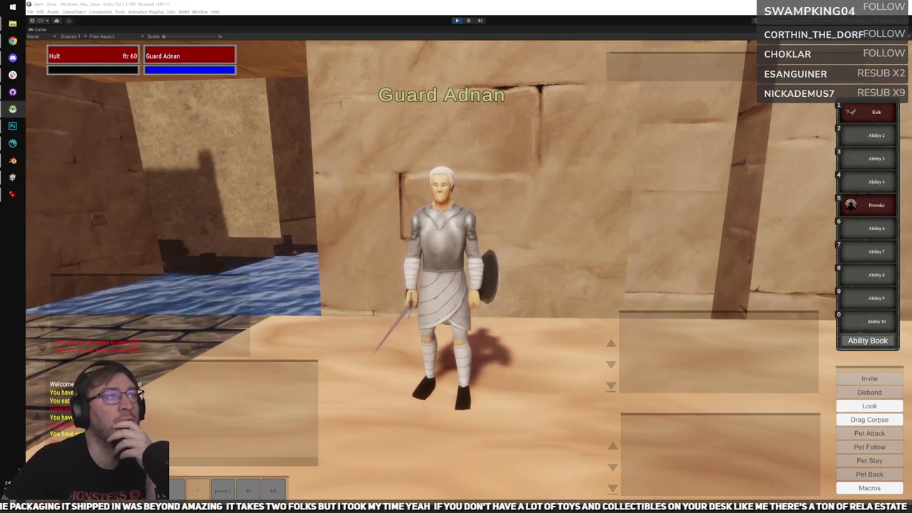
left_click(567, 134)
Approach Guard Amir and inspect his armour and wrappings from close up and a few steps back.
key("w")
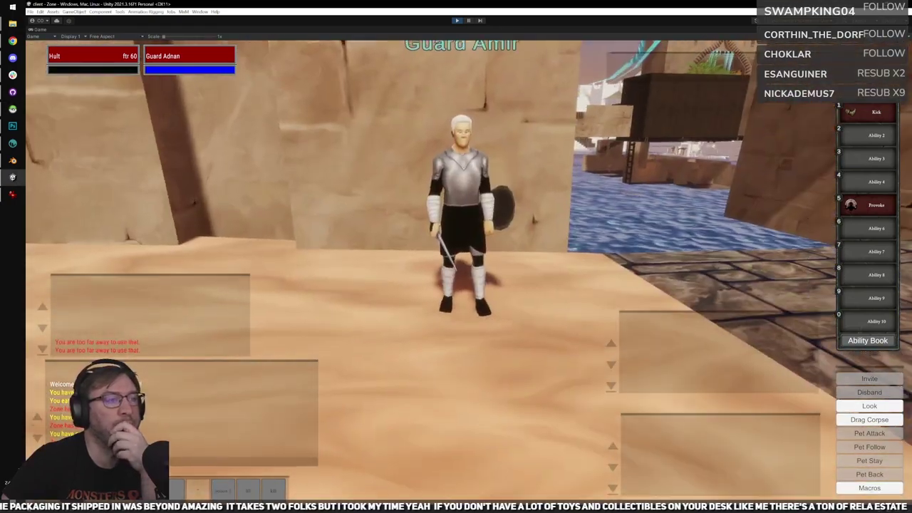
key("w")
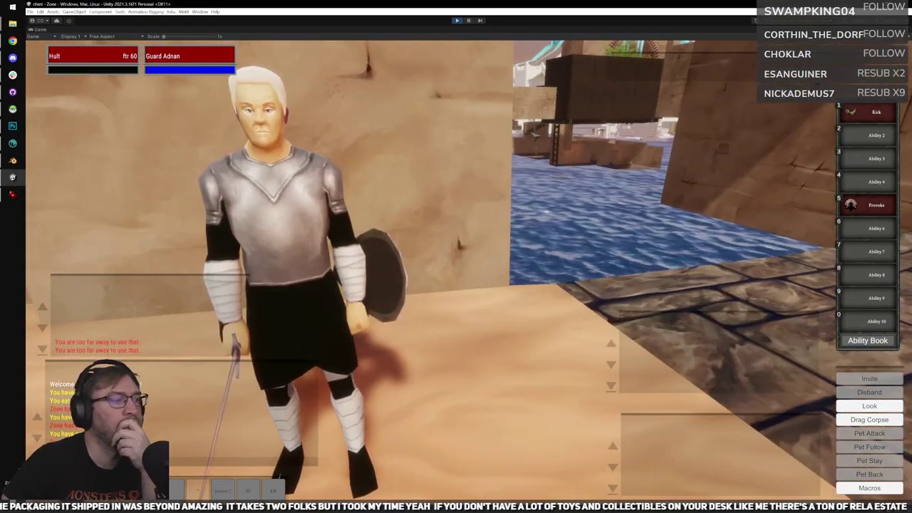
right_click_drag(468, 271, 421, 279)
key("s")
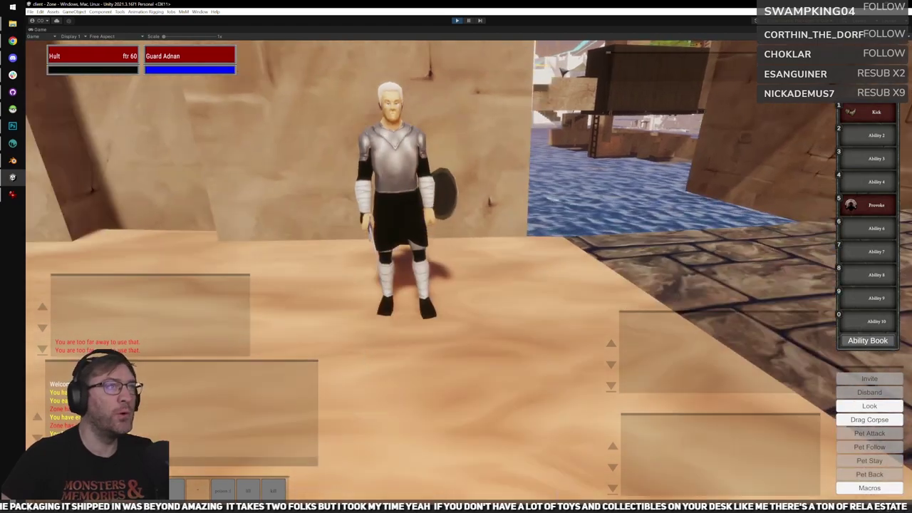
key("alt+Tab")
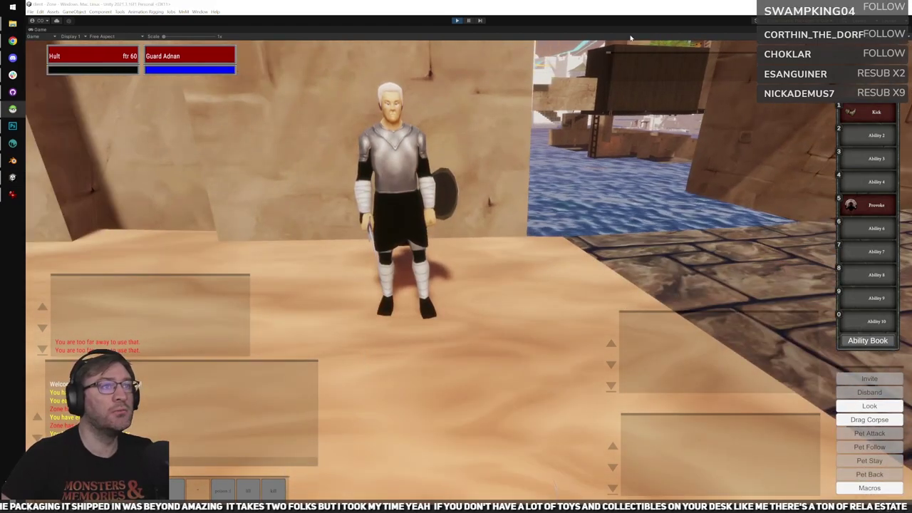
key("alt+Tab")
Run back across the sand to the barred gate and frame Guard Akon up close.
key("w")
key("w")
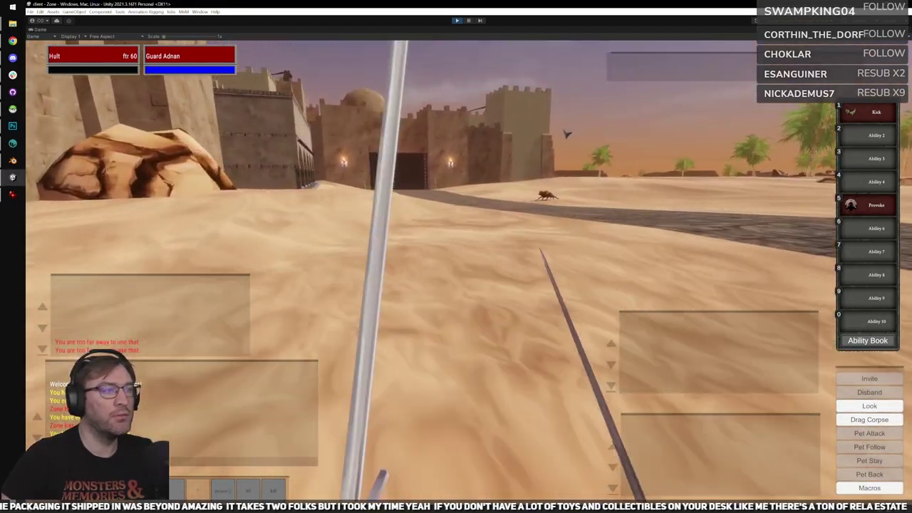
key("w")
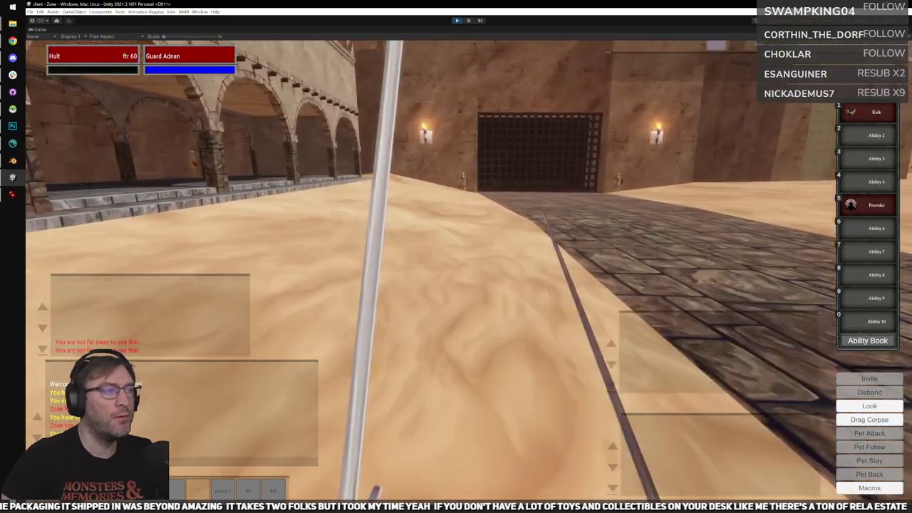
key("w")
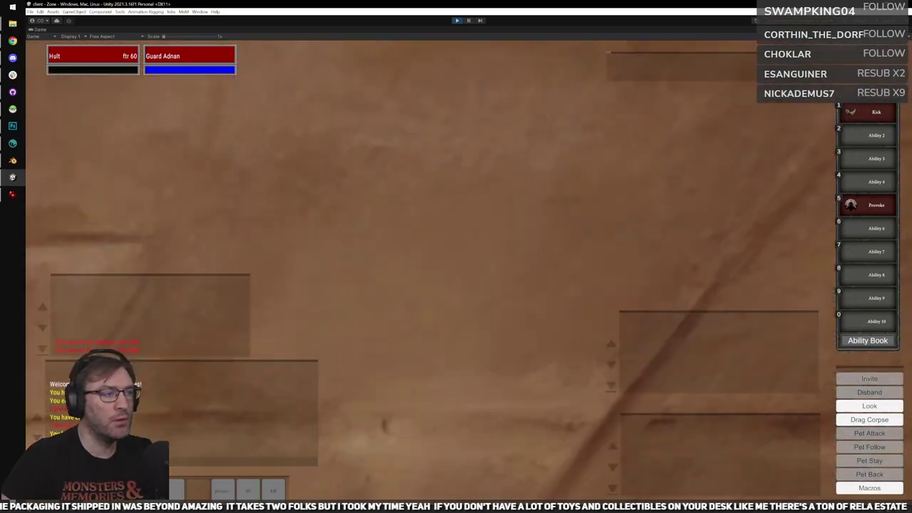
key("s")
key("w")
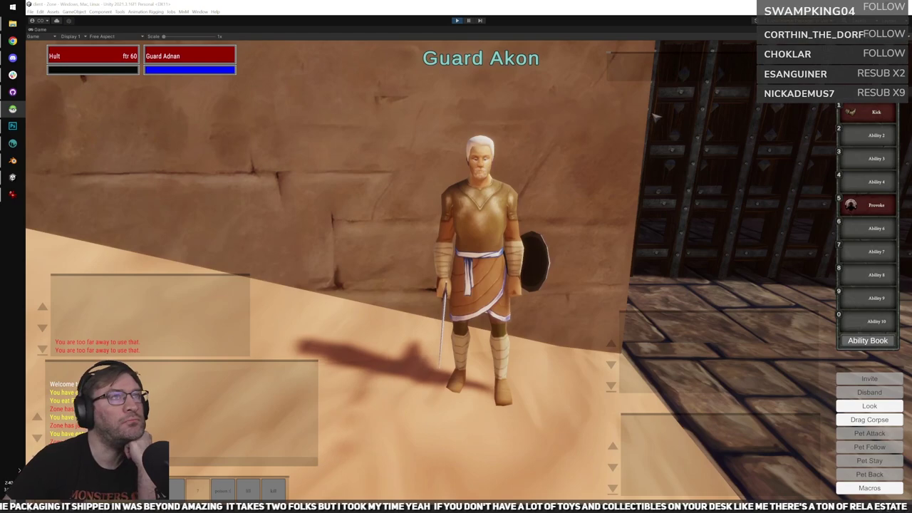
Run down the stone road to the water gate and inspect Guard Adnan's armour and wrappings from the front and side.
left_click(610, 138)
right_click_drag(610, 137, 740, 135)
key("w")
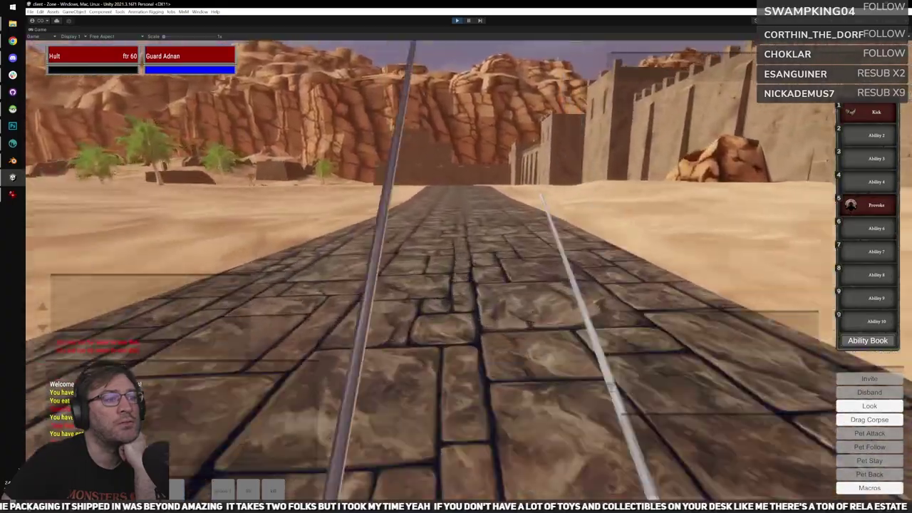
key("w")
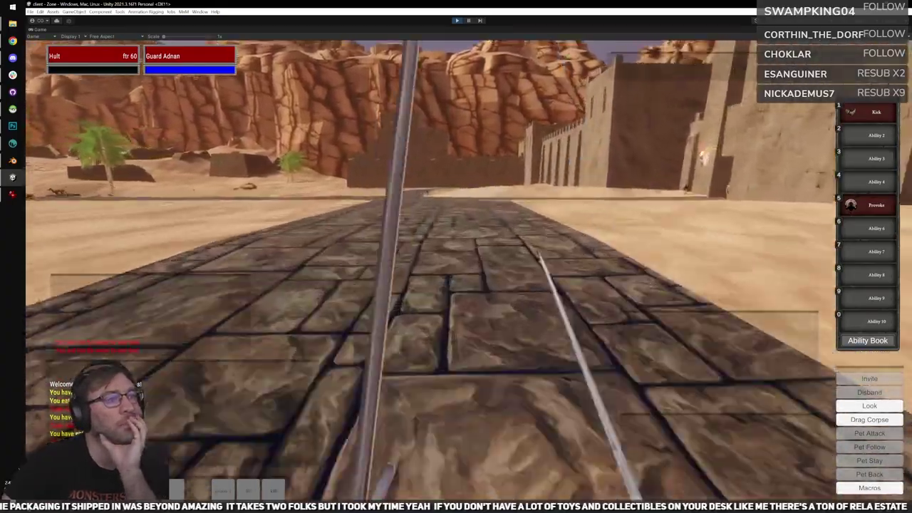
key("w")
key("w")
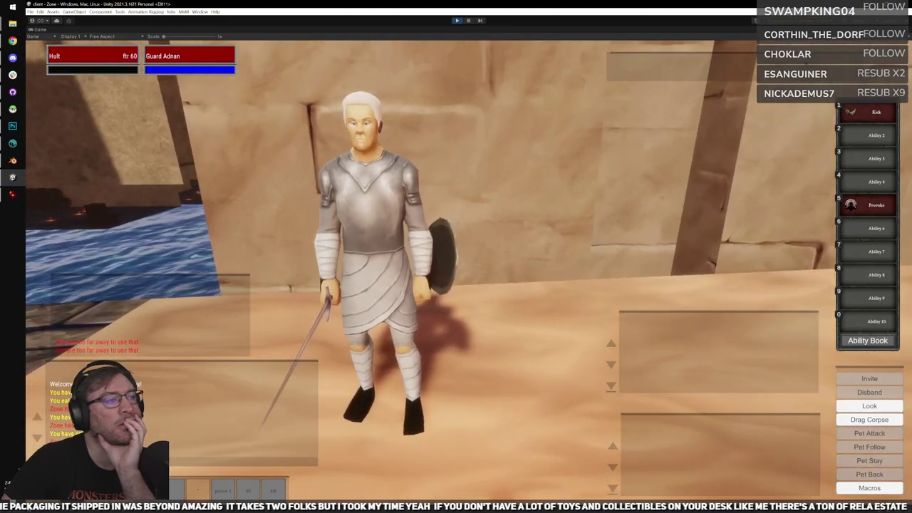
key("w")
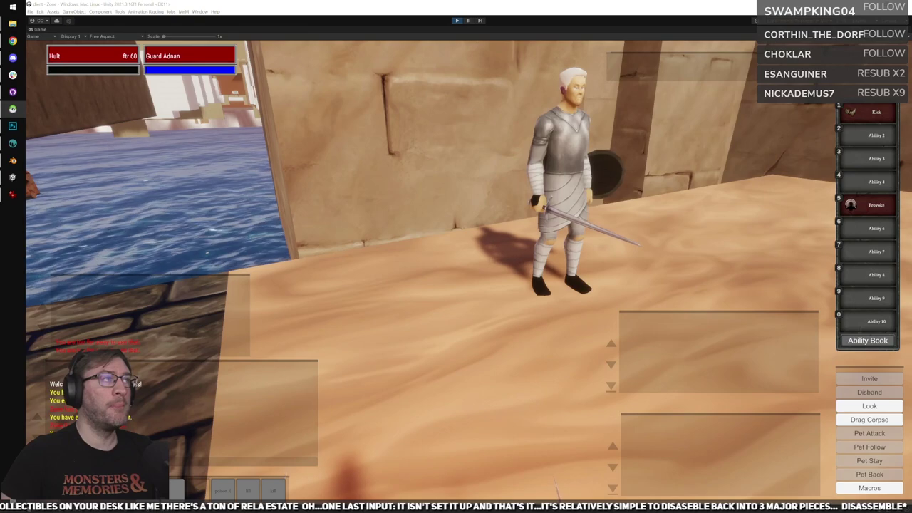
right_click_drag(431, 285, 436, 221)
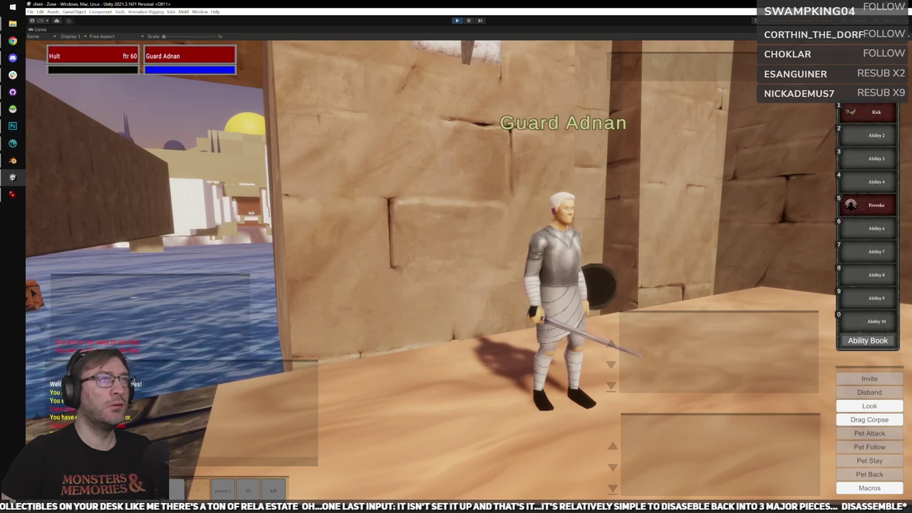
key("alt+Tab")
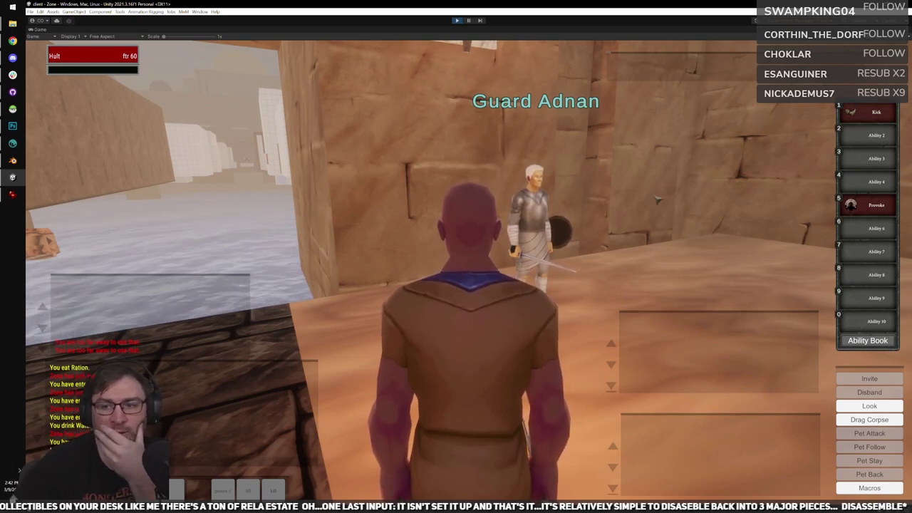
Turn past Guard Amir, run along the city wall to the next water gate, and view the gold-armoured guard there.
right_click_drag(597, 225, 456, 254)
scroll(596, 257, "down", 5)
key("w")
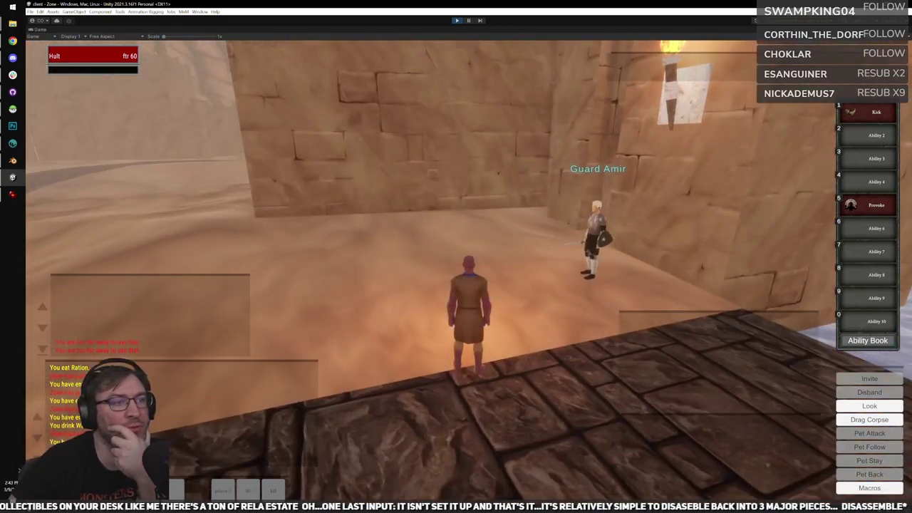
key("w")
key("d")
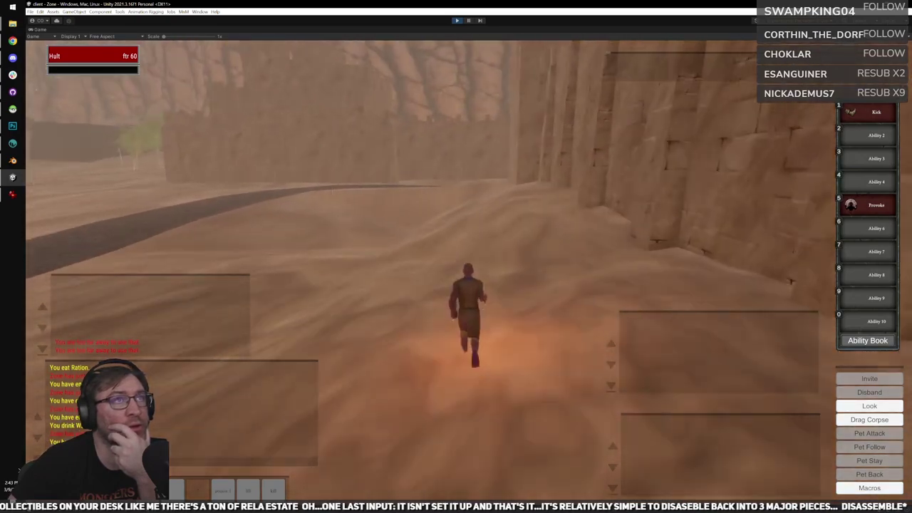
key("w")
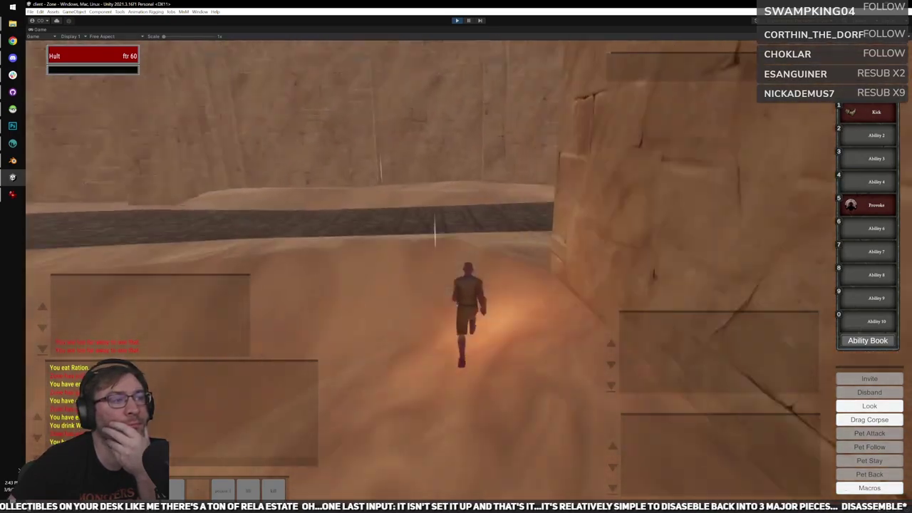
key("d")
key("a")
key("w")
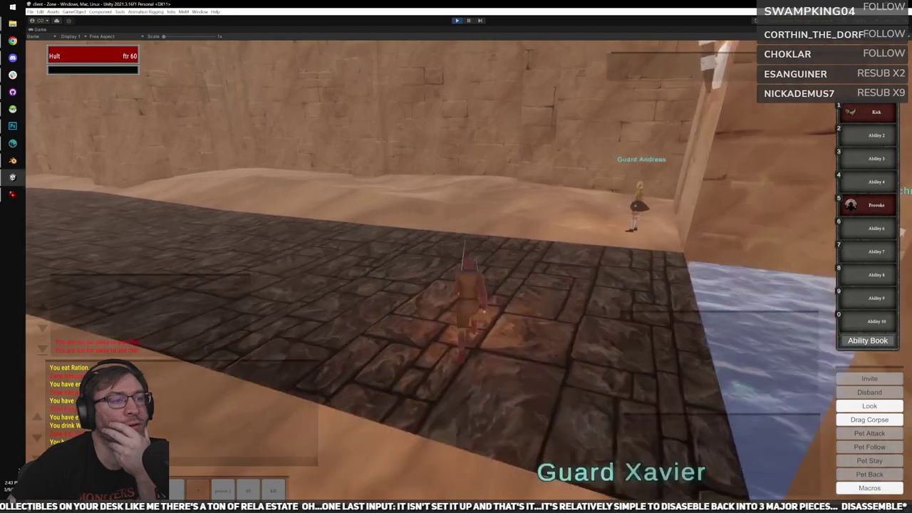
scroll(469, 272, "up", 5)
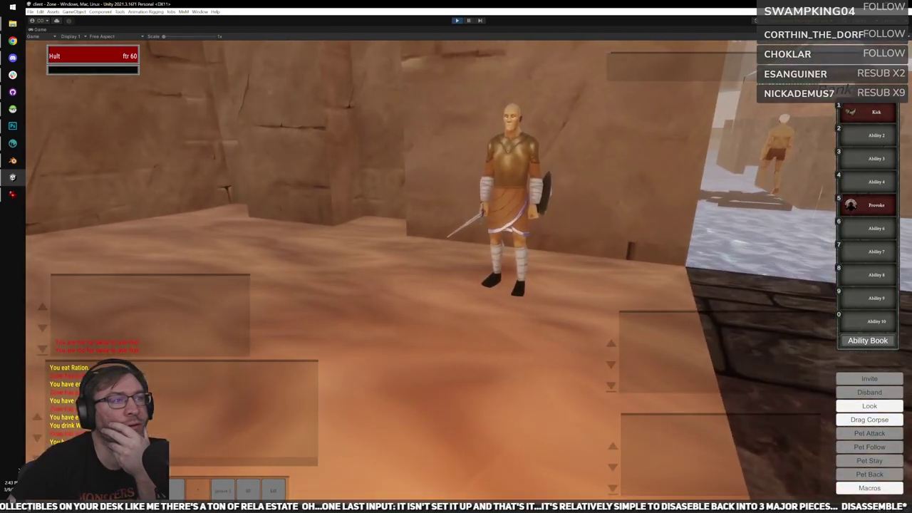
Leave the gold-armoured guard, run back across the sand to Guard Amir's water gate, and check his outfit from the front.
key("d")
key("w")
key("d")
key("w")
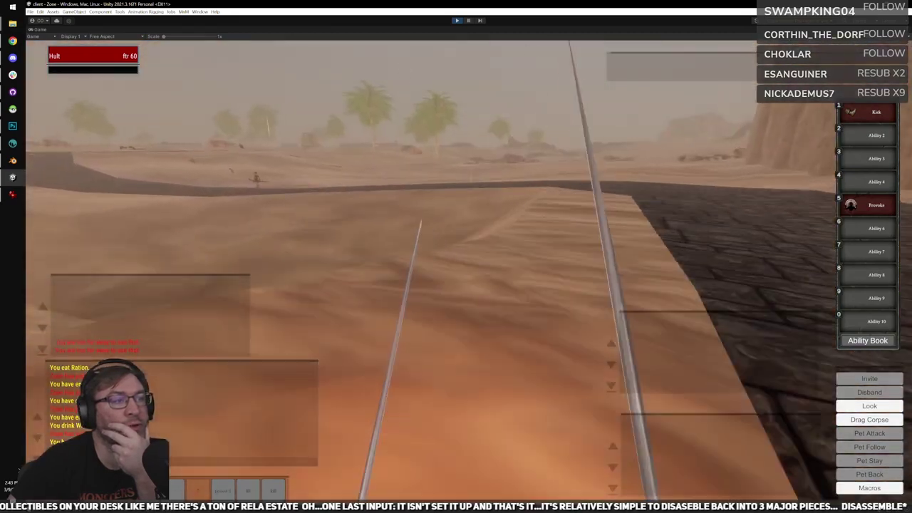
key("a")
key("w")
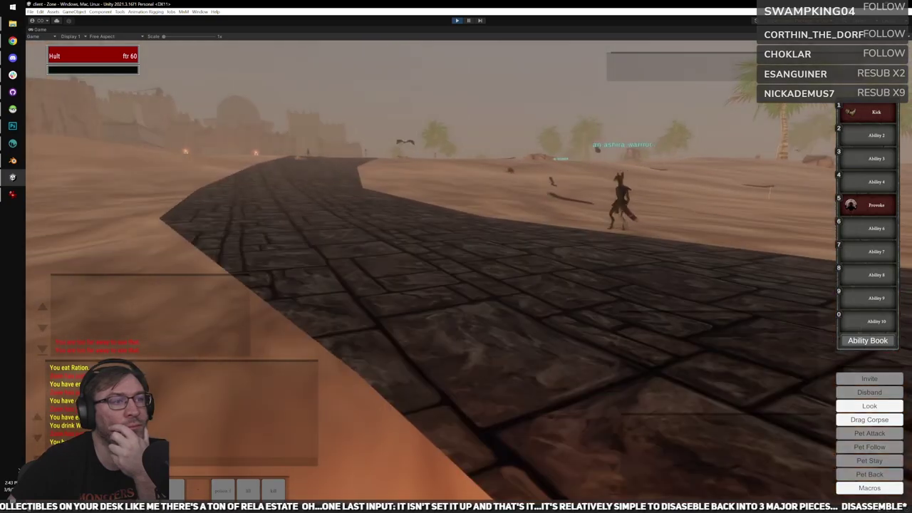
key("a")
key("w")
key("a")
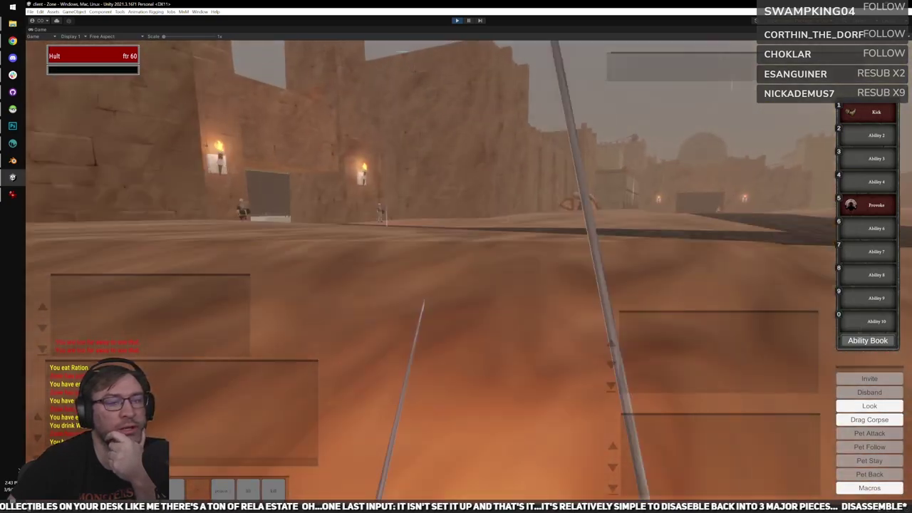
key("a")
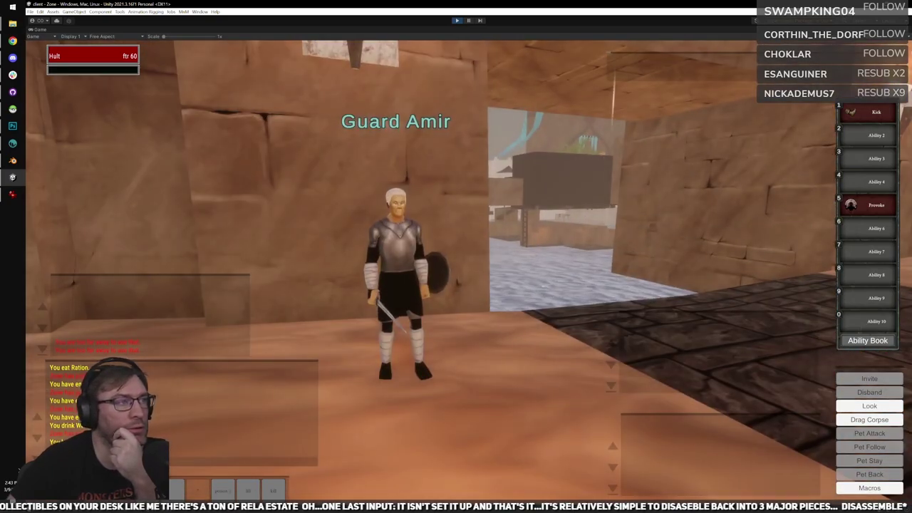
key("alt+Tab")
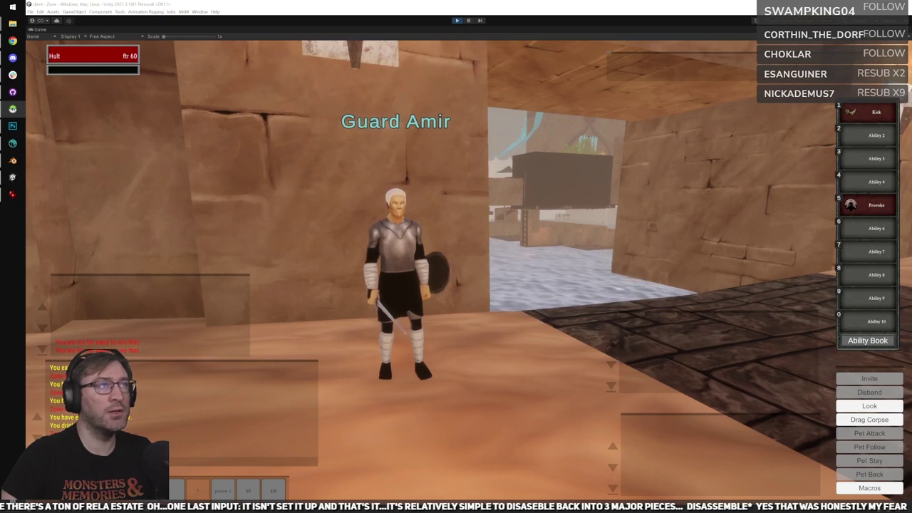
Recheck the outfits of Guard Amir and Guard Adnan at their water gate in first-person view.
left_click(618, 255)
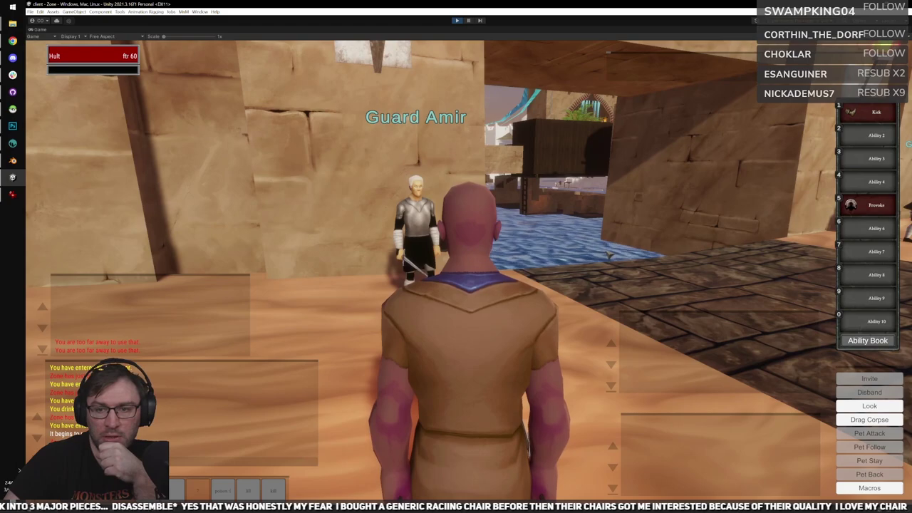
scroll(627, 238, "up", 5)
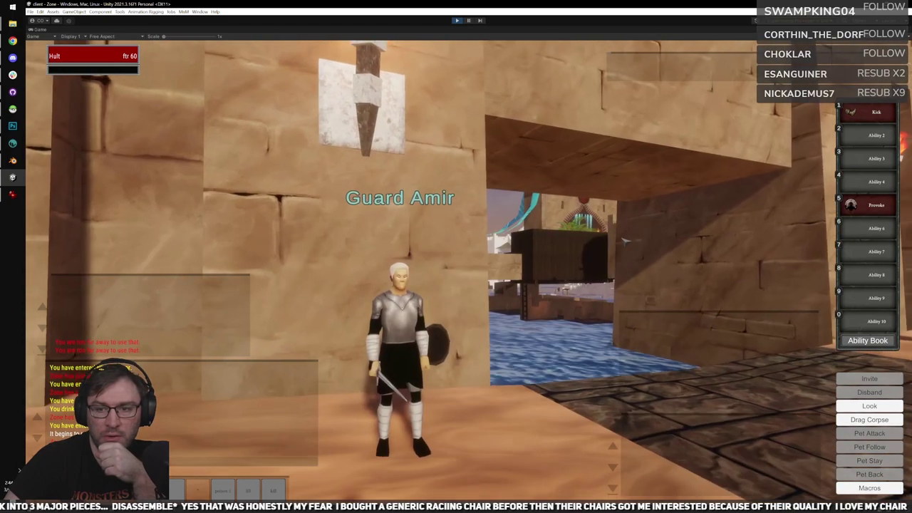
key("w")
right_click_drag(627, 239, 684, 246)
key("w")
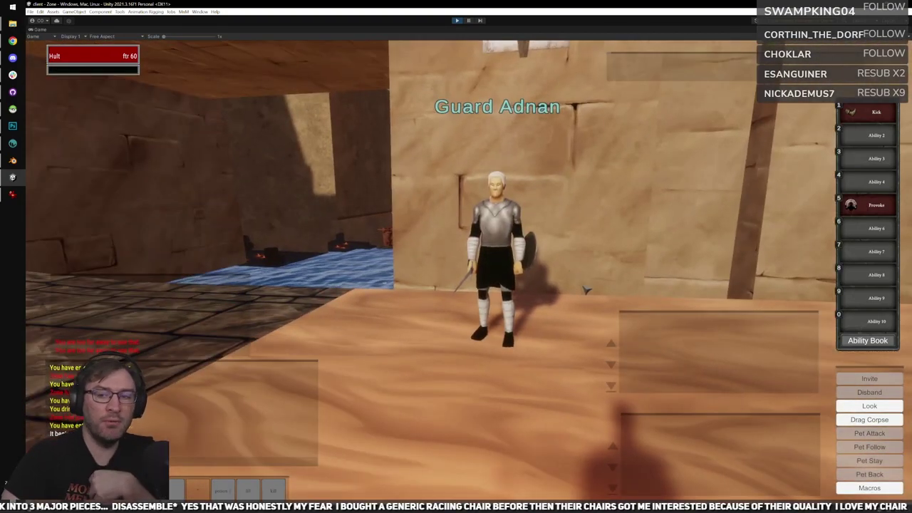
Run along the wall from Guard Adnan's post to the next water gate and view Guard Xavier from the paved road.
key("w")
right_click_drag(590, 278, 477, 278)
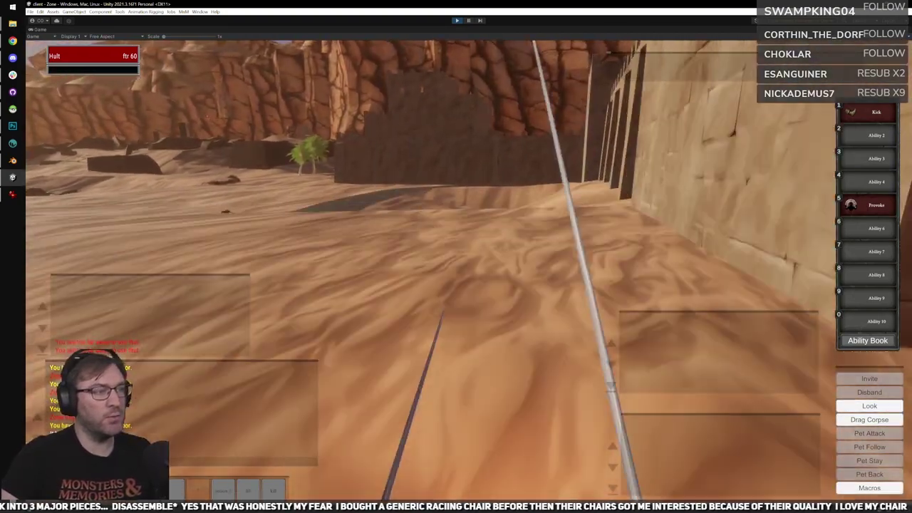
right_click_drag(399, 186, 460, 187)
key("w")
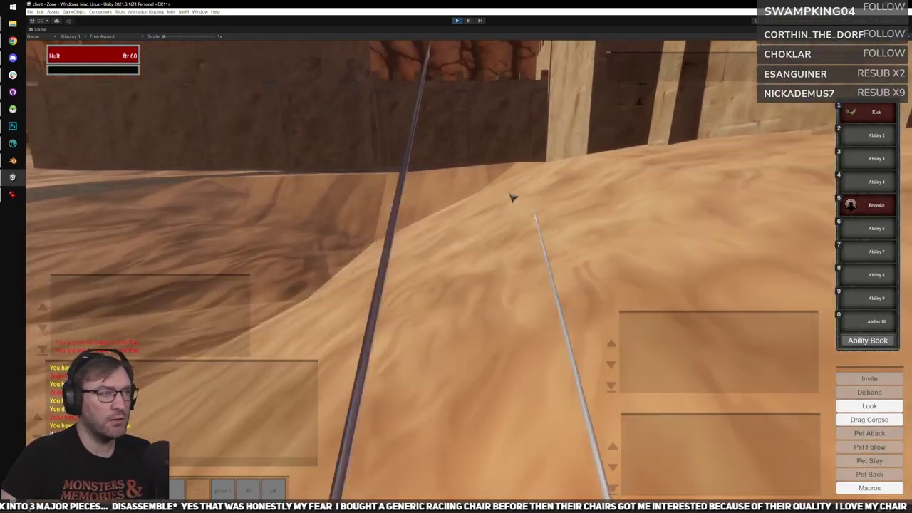
key("w")
scroll(509, 198, "down", 5)
right_click_drag(478, 203, 313, 196)
scroll(478, 203, "up", 3)
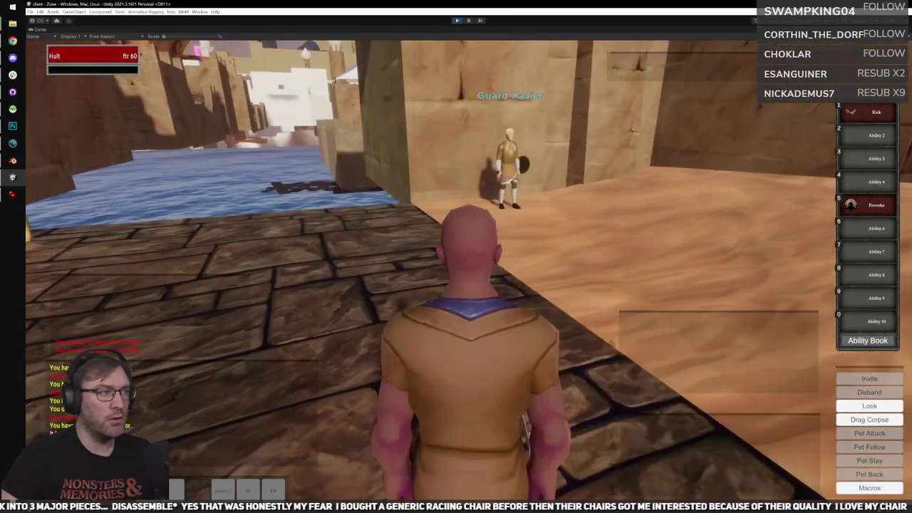
Move around Guard Xavier's water gate and head back across the sand towards the torch-lit barred gate.
right_click_drag(477, 203, 370, 187)
key("w")
right_click_drag(478, 203, 627, 217)
key("w")
key("a")
right_click_drag(478, 204, 639, 218)
key("d")
key("w")
key("w")
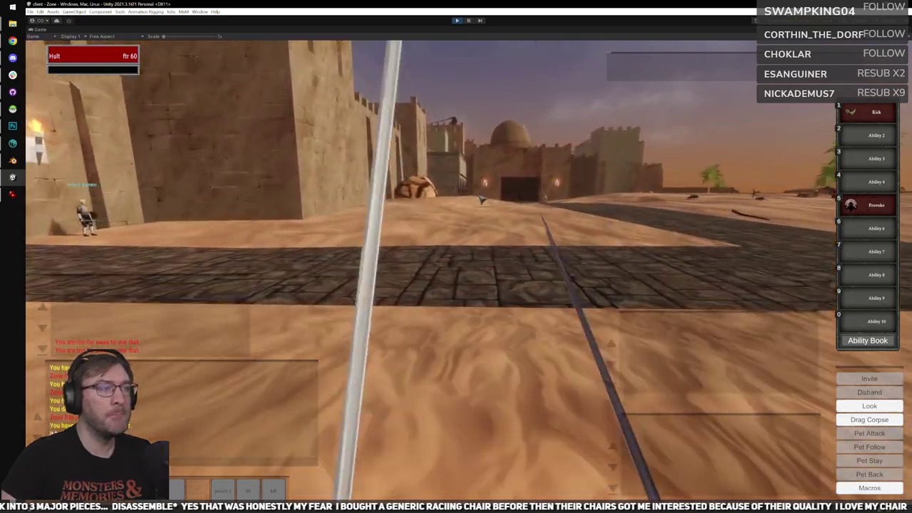
Run up to the barred gate and check the outfits of Guard Akon and Guard Ayham on either side.
key("w")
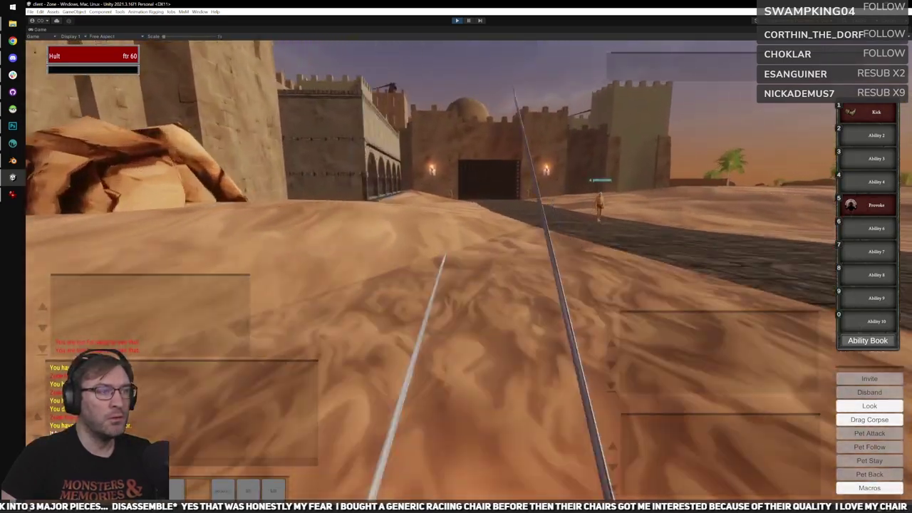
key("w")
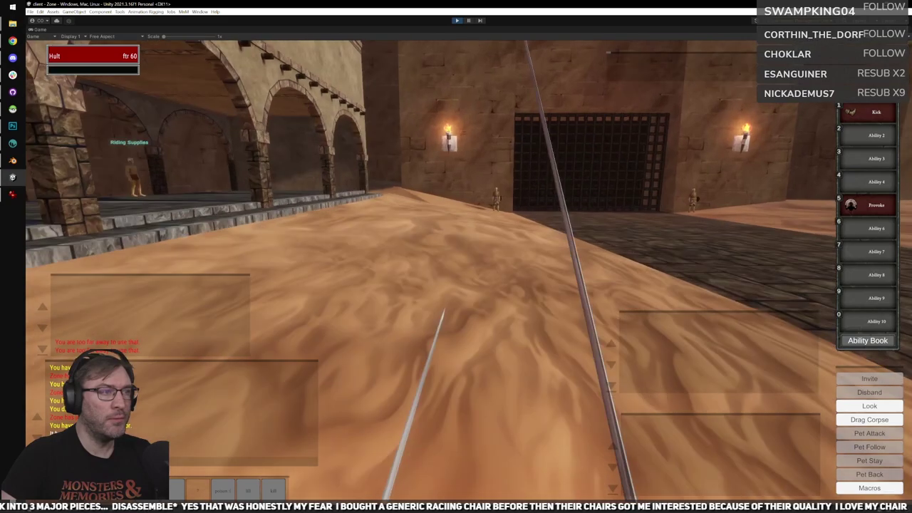
key("w")
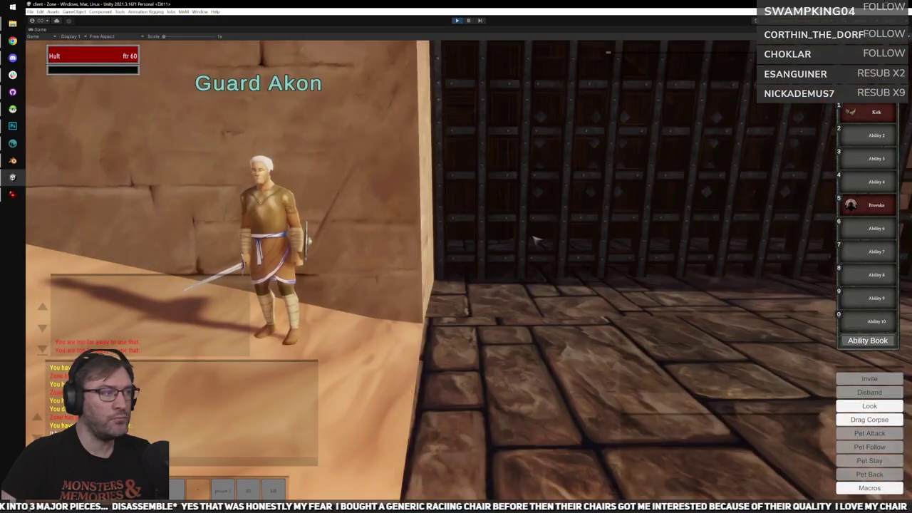
key("w")
right_click_drag(534, 239, 459, 230)
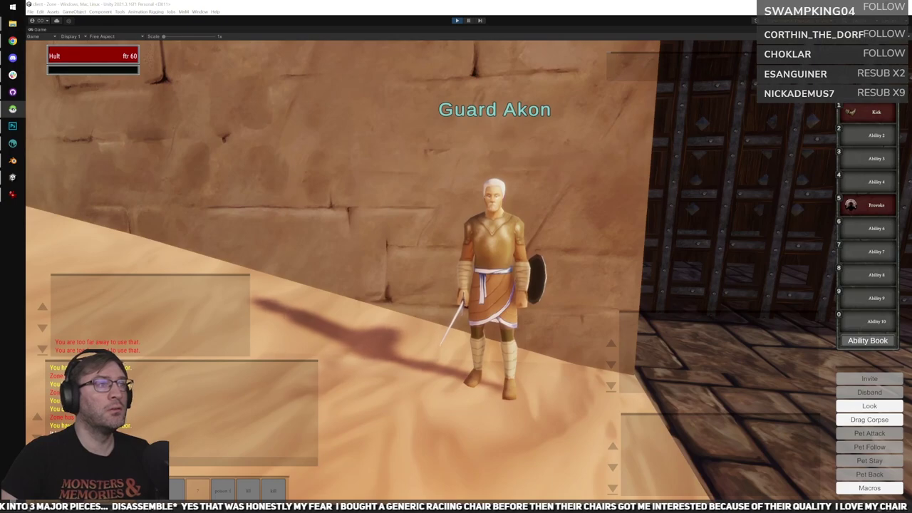
right_click_drag(589, 49, 683, 57)
key("Right")
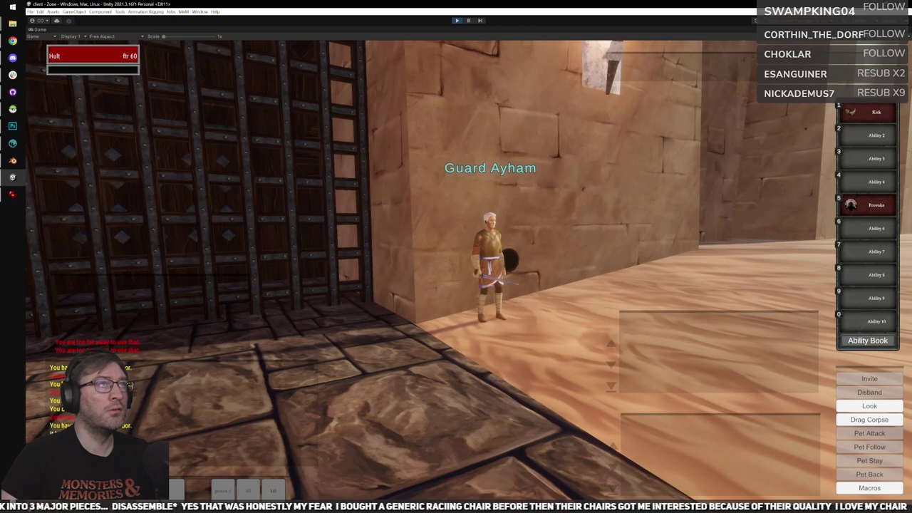
key("alt+Tab")
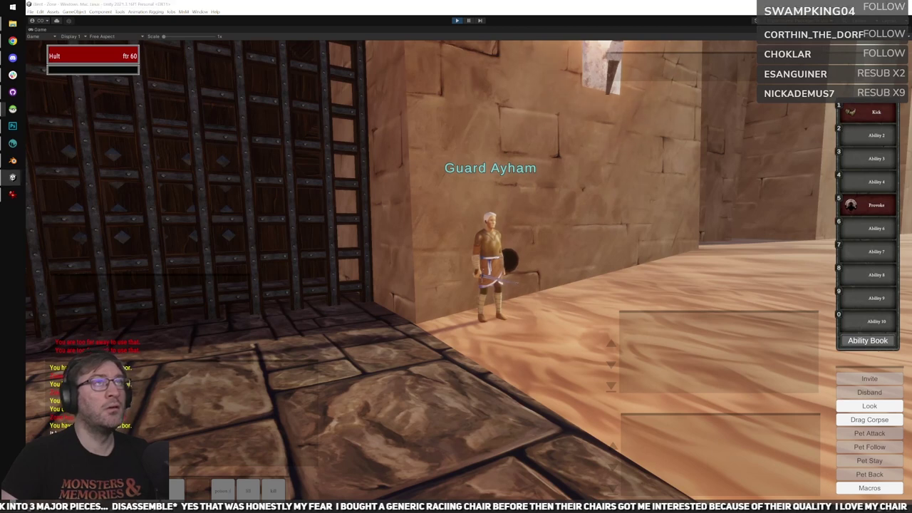
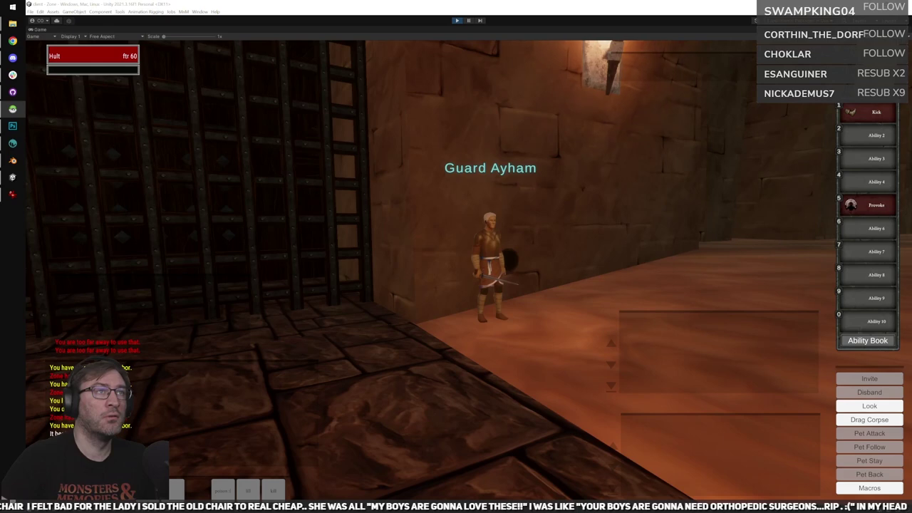
Look over Guard Akon and Guard Ayham at the barred gate in third person, then return to first-person view beside Guard Ayham.
right_click_drag(624, 168, 627, 174)
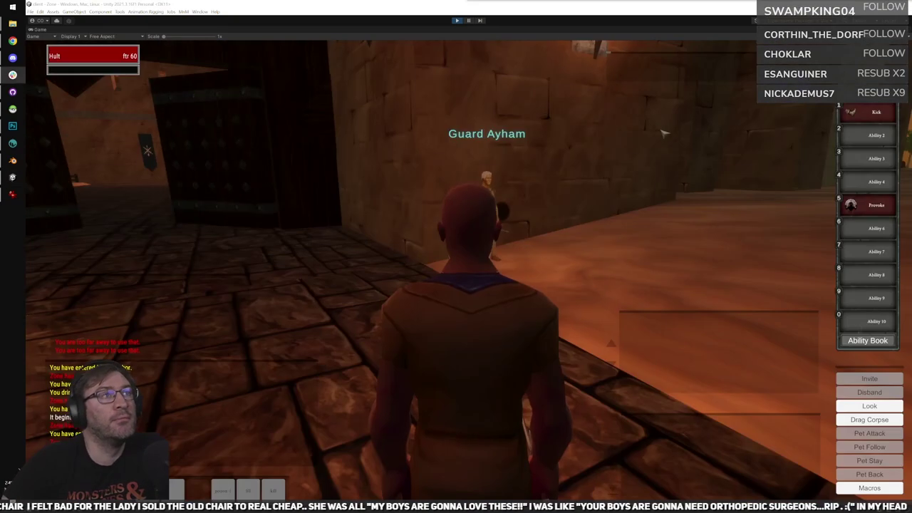
right_click_drag(662, 140, 651, 147)
scroll(651, 147, "down", 5)
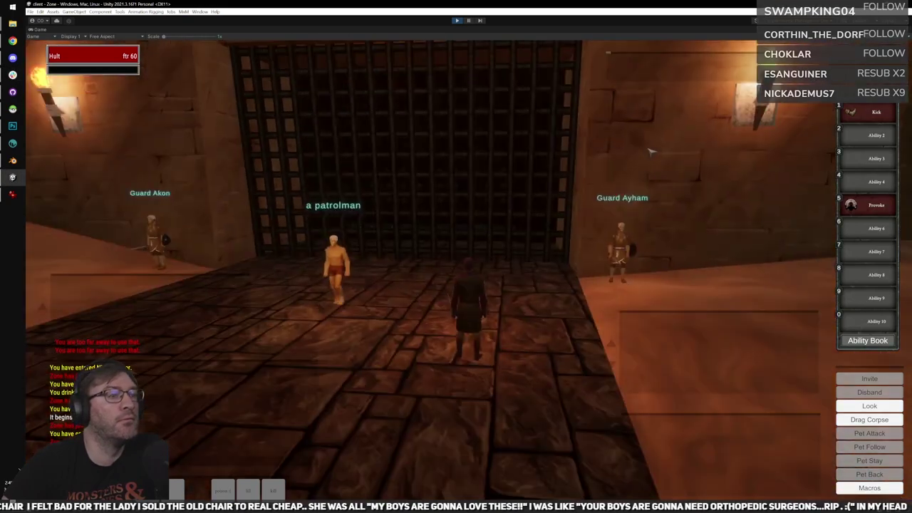
scroll(587, 210, "up", 8)
right_click_drag(587, 209, 641, 228)
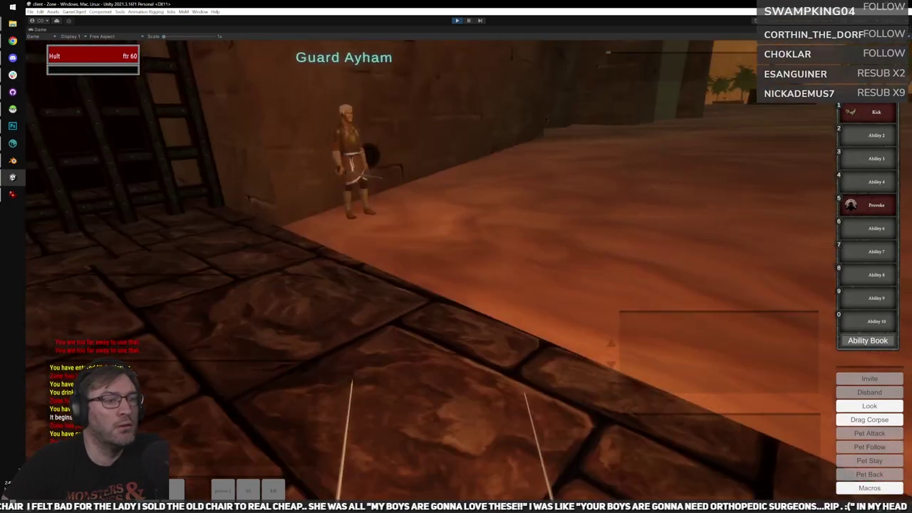
Run from the barred gate back to Guard Xavier's water gate and inspect his armour and wrappings up close.
key("w")
key("a")
right_click_drag(456, 256, 719, 267)
key("w")
key("w")
right_click_drag(456, 256, 598, 257)
key("w")
right_click_drag(456, 257, 773, 257)
key("w")
key("a")
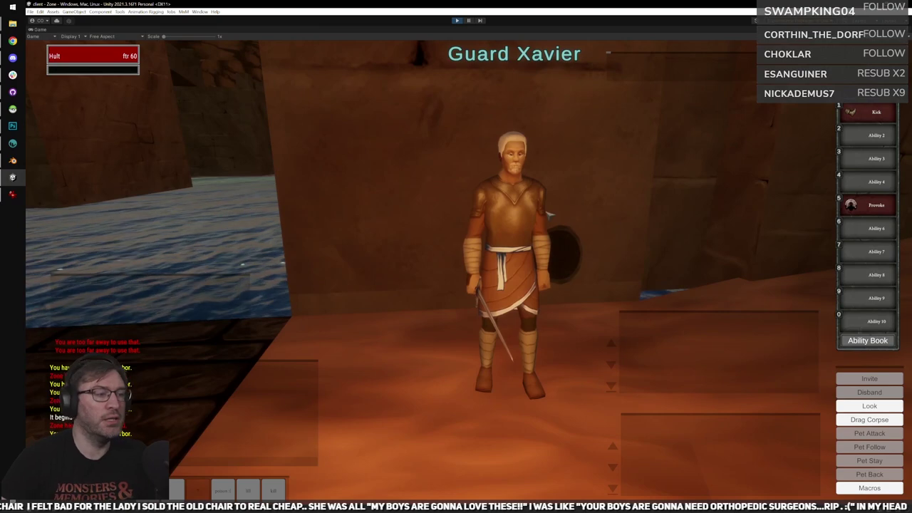
Cross to the bald guard on the opposite side of the water gate and inspect his outfit up close.
key("w")
right_click_drag(599, 203, 684, 214)
key("w")
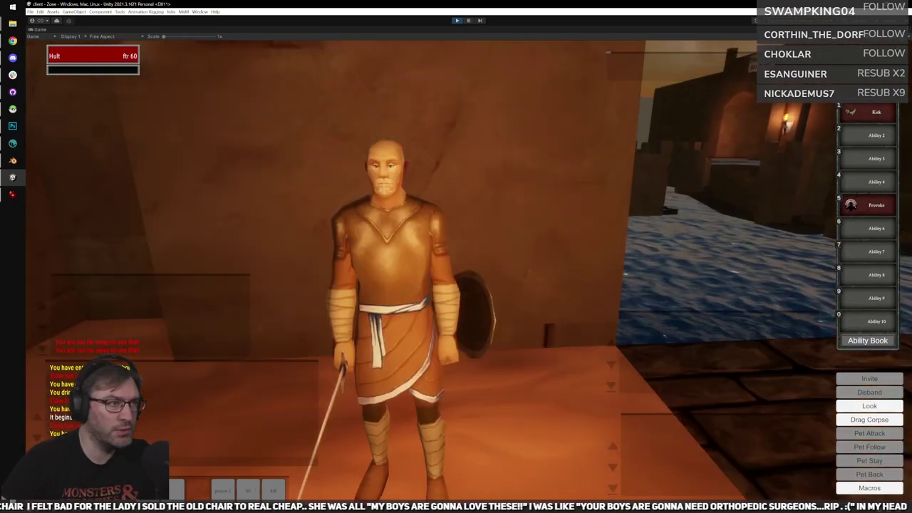
Finish inspecting the bald guard at the water gate and run in third person along the stone road toward the torch-lit gate.
key("a")
right_click_drag(456, 256, 433, 275)
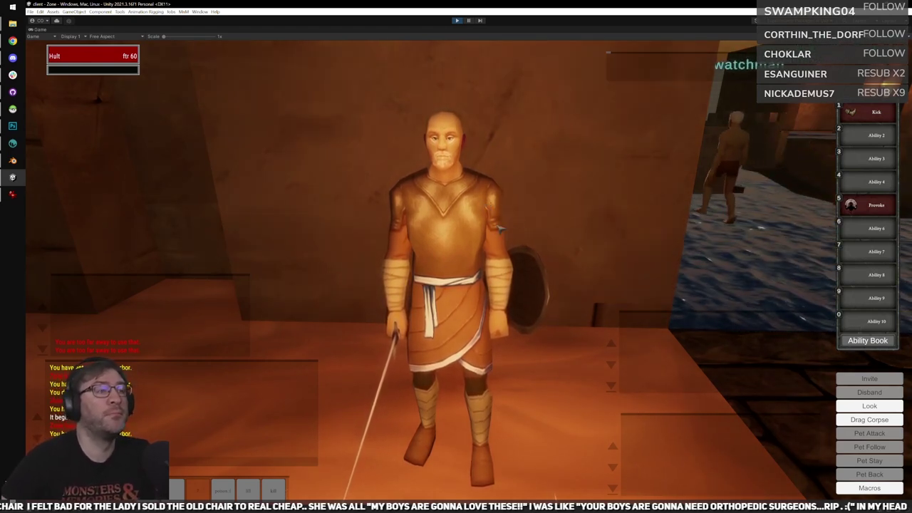
key("F9")
right_click_drag(462, 254, 321, 221)
key("F9")
key("w")
right_click_drag(467, 272, 483, 250)
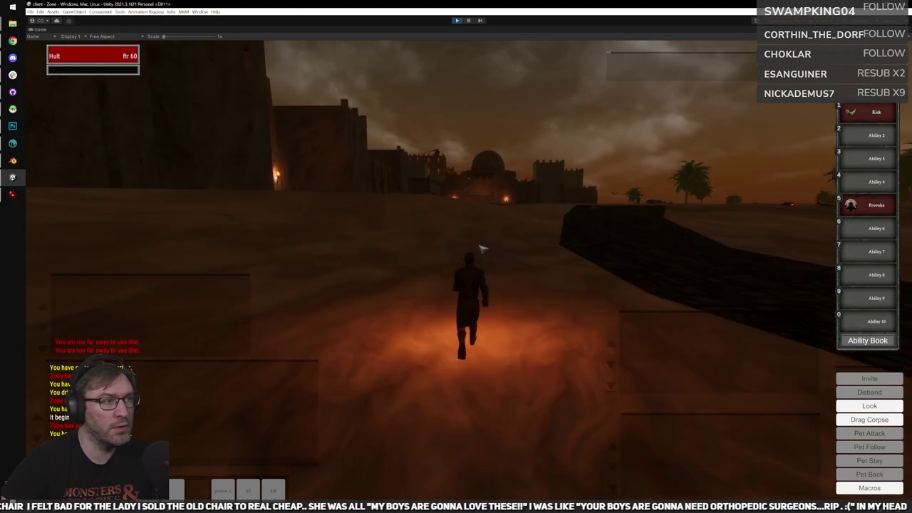
key("w")
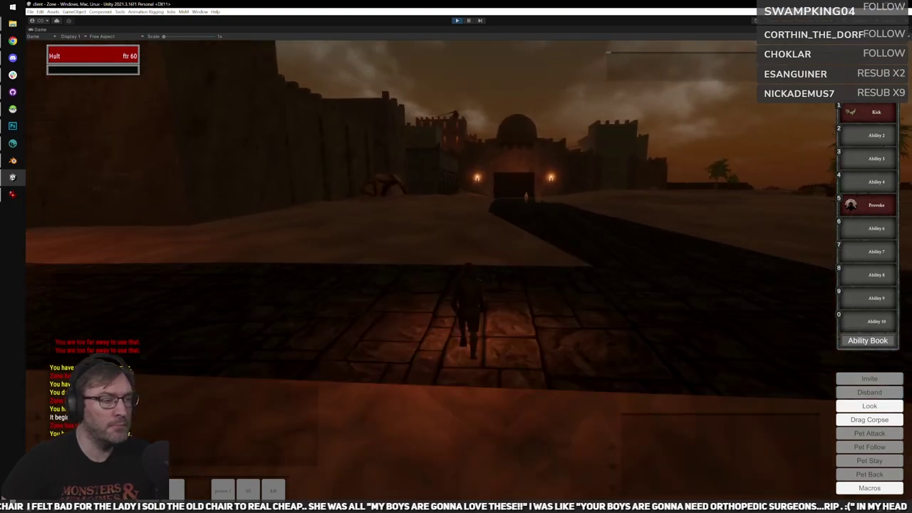
key("w")
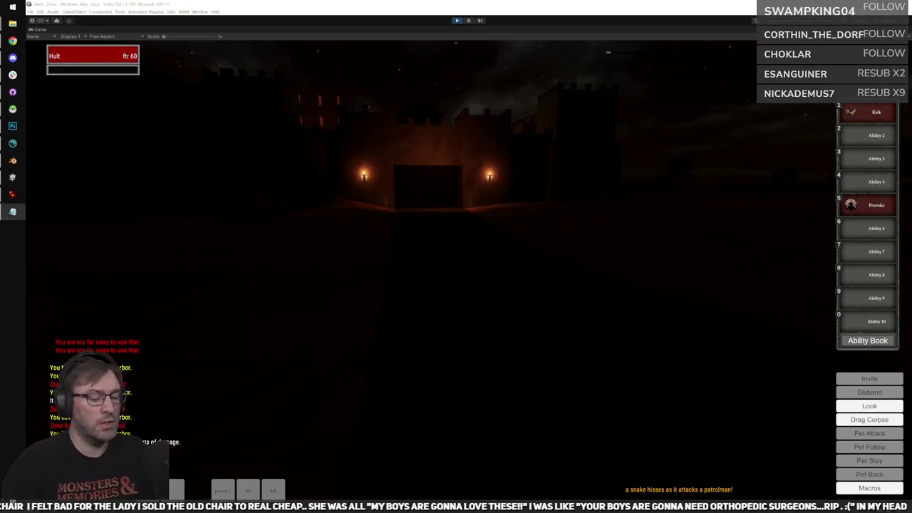
Switch to Notepad and add "Plate04:RedLeather01:BronzeMetal03:" as the second line of the material notes.
left_click_drag(377, 155, 394, 191)
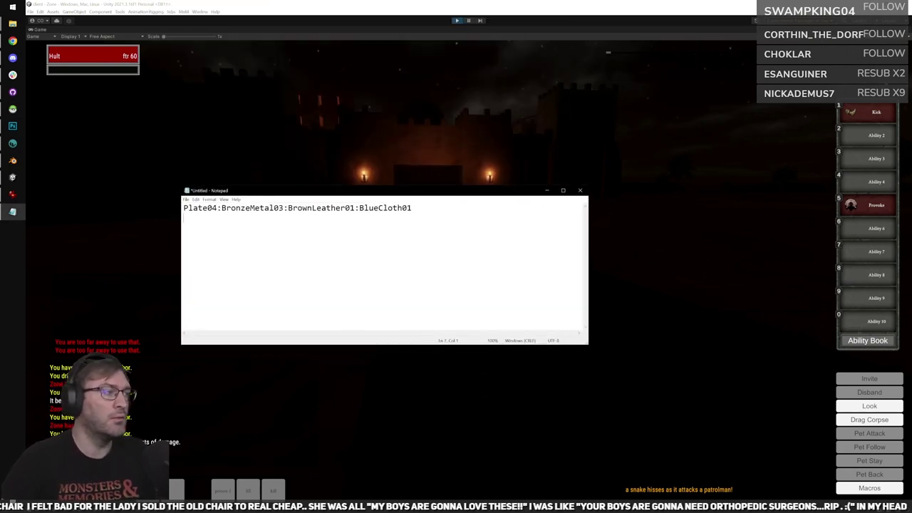
key("alt+Tab")
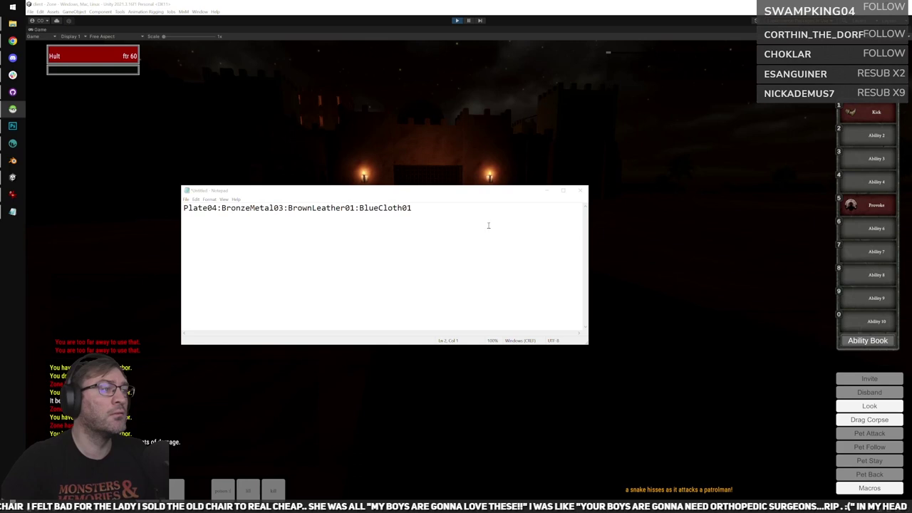
key("alt+Tab")
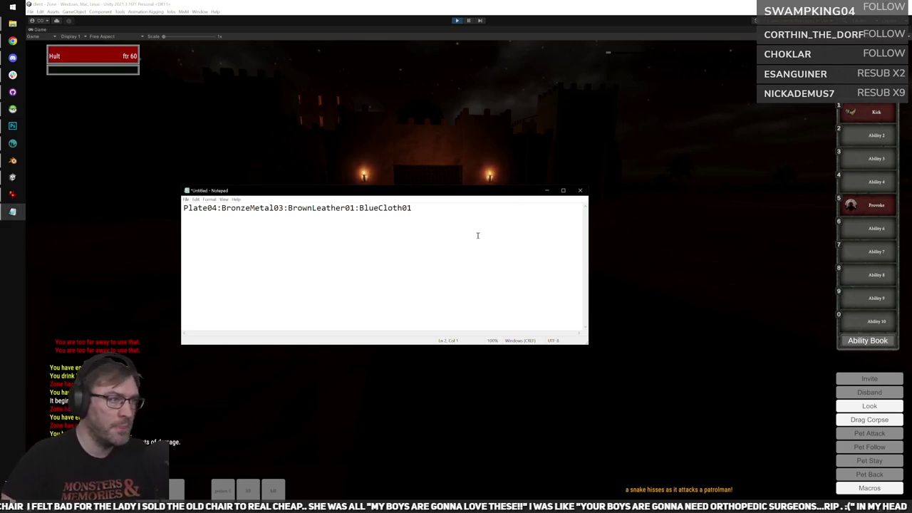
type("Plate04:RedLeather01:BronzeMetal03:")
key("Return")
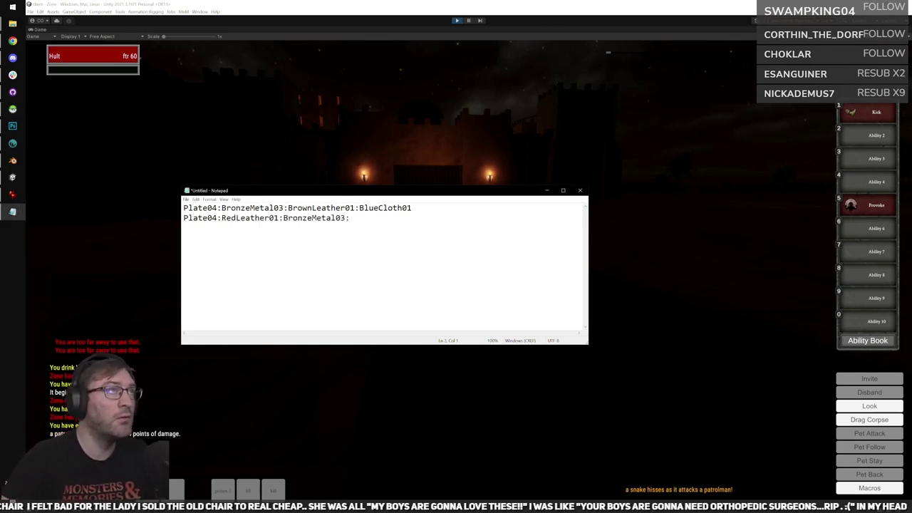
Add the material string "Plate04:BronzeMetal03:BrownLeather01:BlueCloth01" as the third and fourth lines of the notes.
key("alt+Tab")
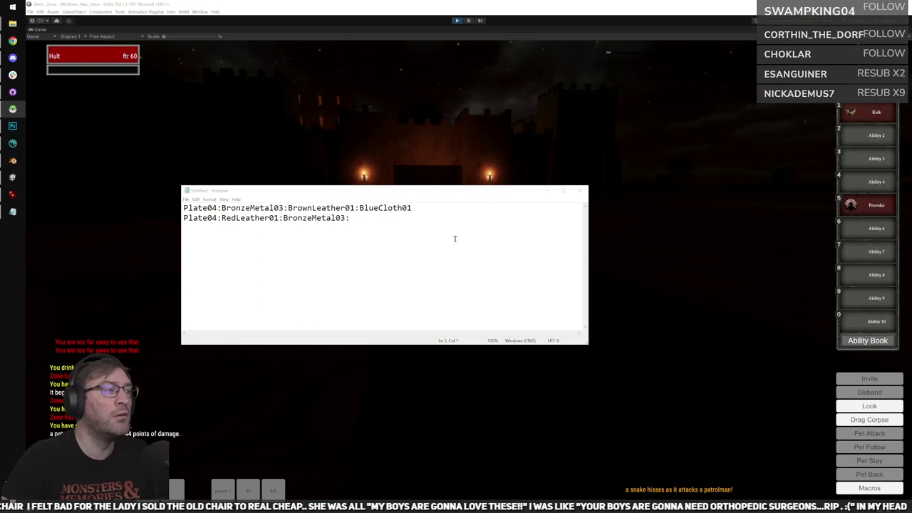
key("alt+Tab")
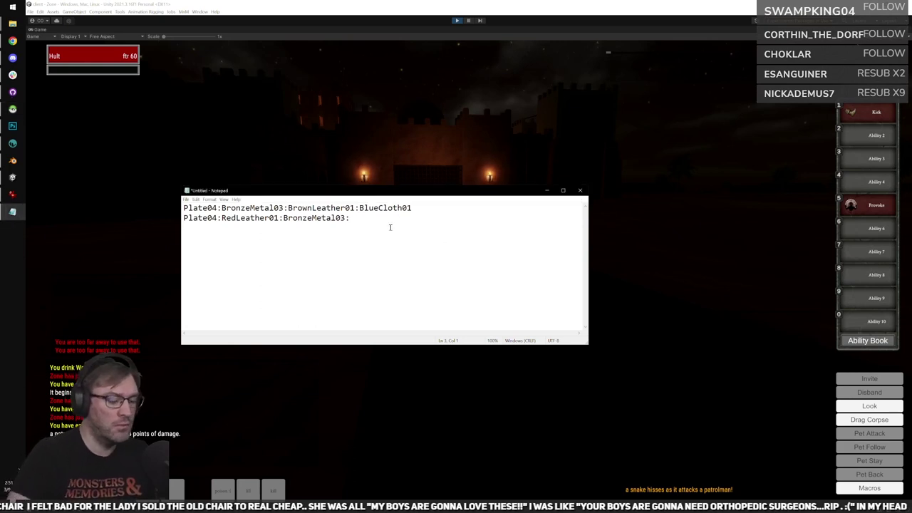
type("Plate04:BronzeMetal03:BrownLeather01:BlueCloth01")
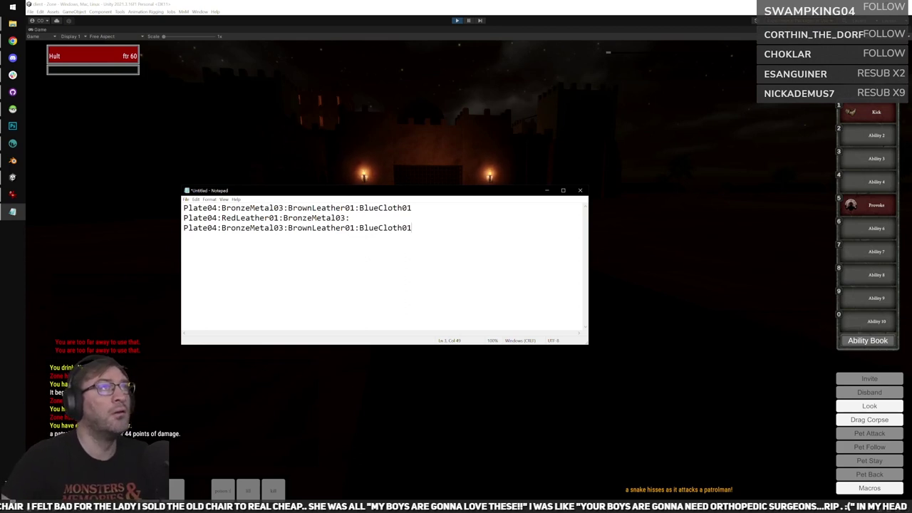
key("alt+Tab")
left_click(450, 229)
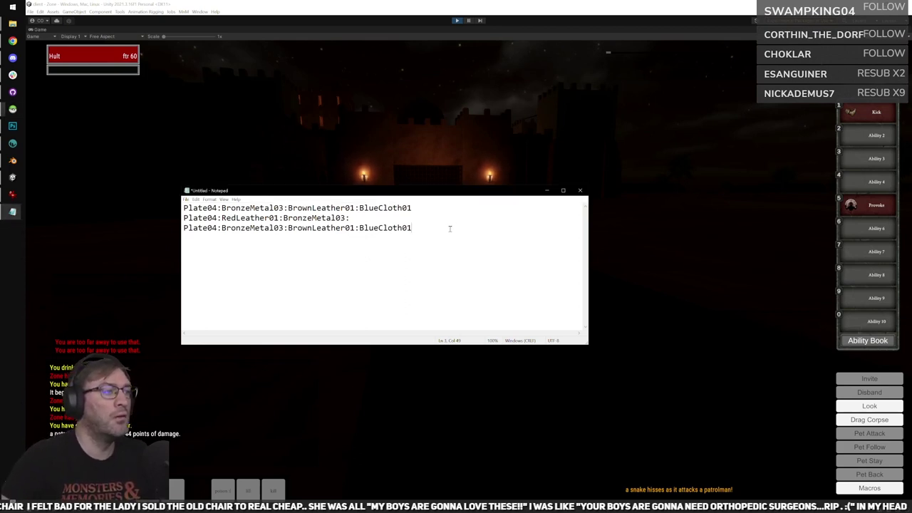
type("Plate04:BronzeMetal03:BrownLeather01:BlueCloth01")
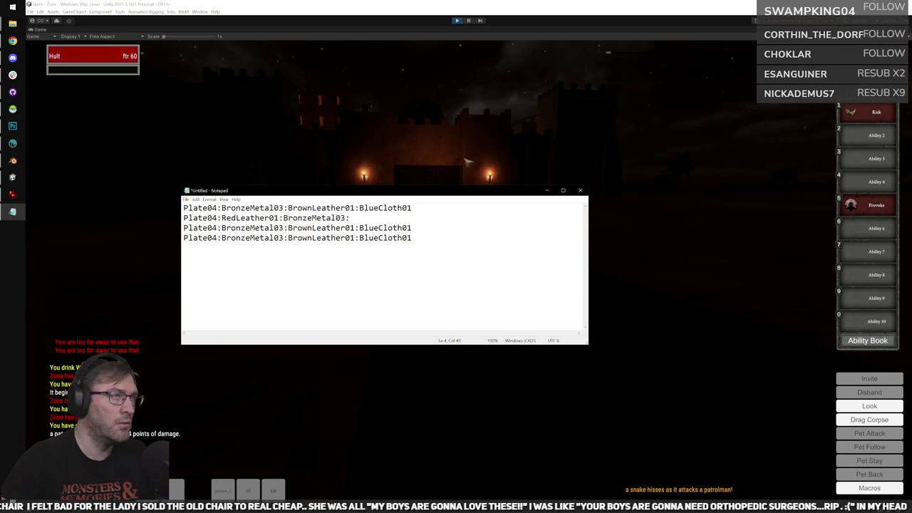
Record "Plate04:BronzeMetal03:BrownLeather01:BlueCloth01" three more times, as the fifth, sixth and seventh lines of the notes.
key("alt+Tab")
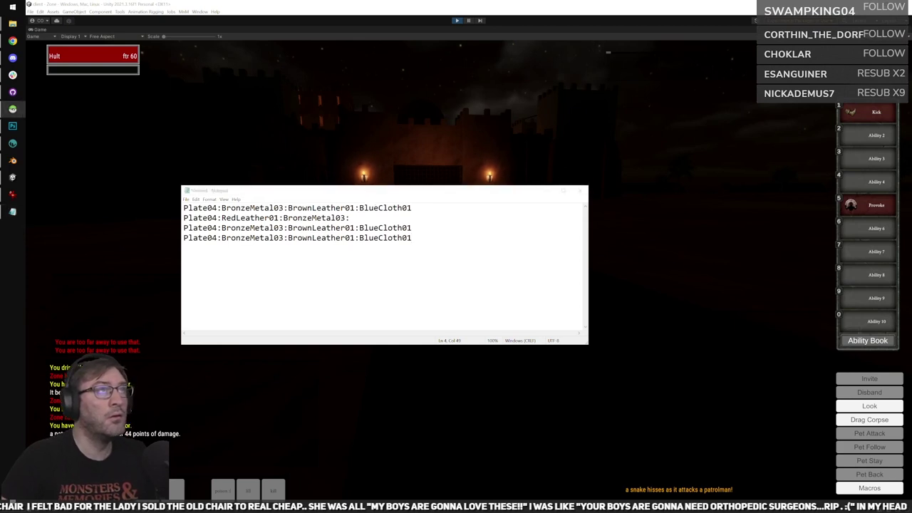
key("alt+Tab")
type("Plate04:BronzeMetal03:BrownLeather01:BlueCloth01")
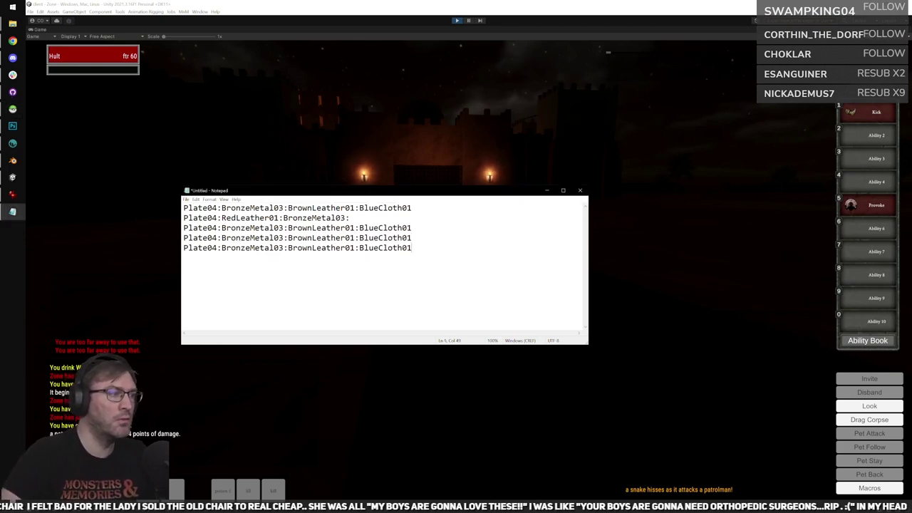
key("alt+Tab")
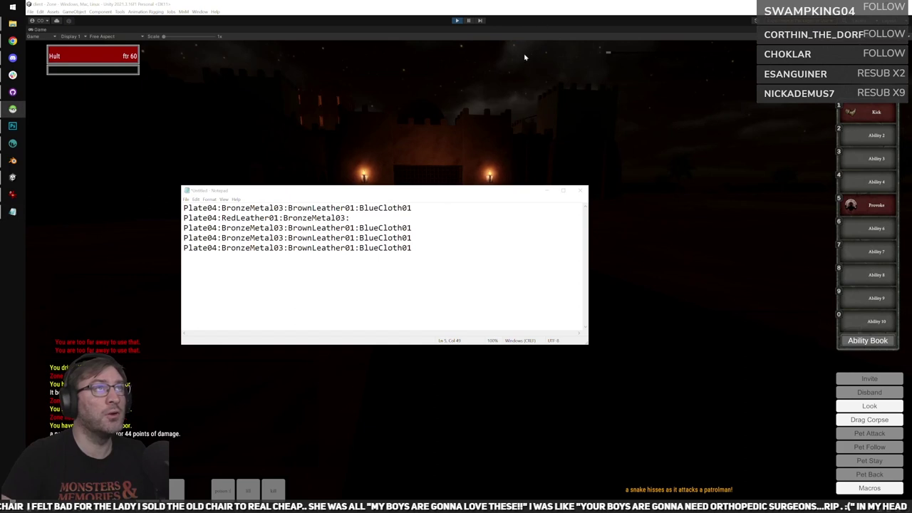
left_click(421, 261)
type("Plate04:BronzeMetal03:BrownLeather01:BlueCloth01")
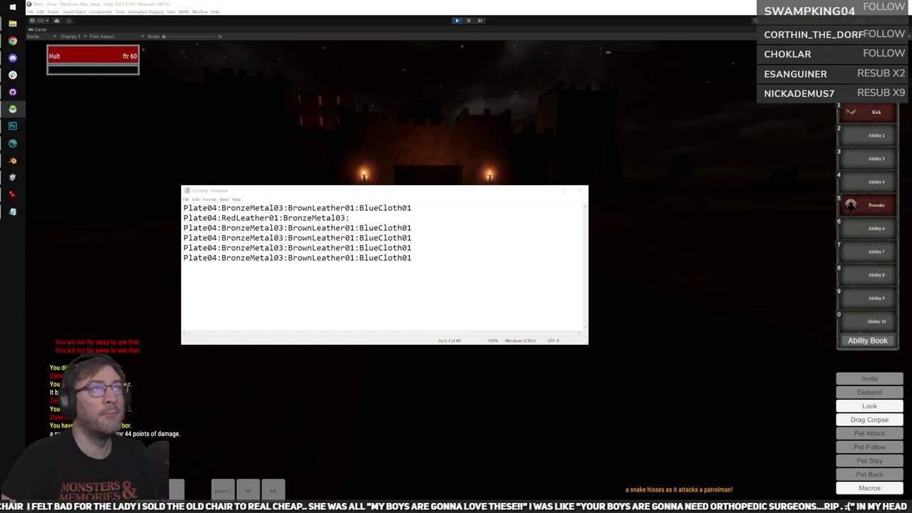
key("alt+Tab")
type("Plate04:BronzeMetal03:BrownLeather01:BlueCloth01")
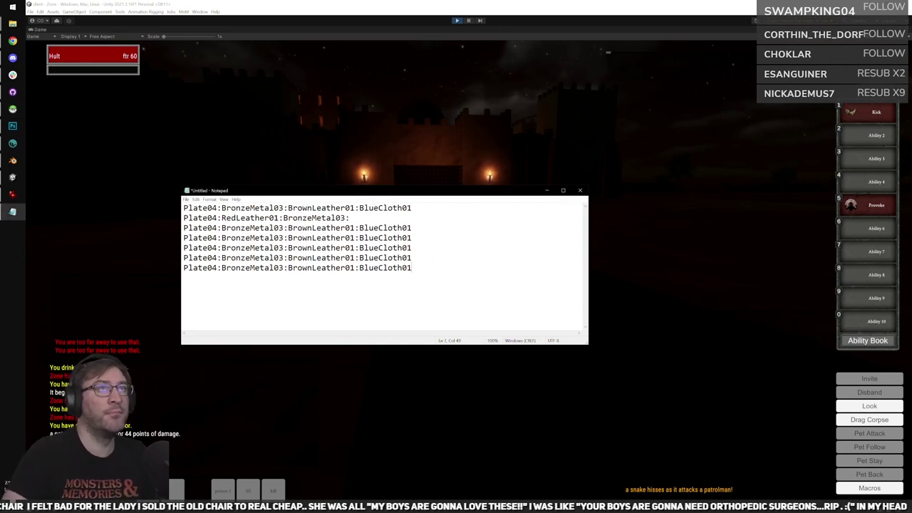
Add "Plate04:BlueCloth01:Greyscale:Greyscale" as the eighth line of the notes.
key("alt+Tab")
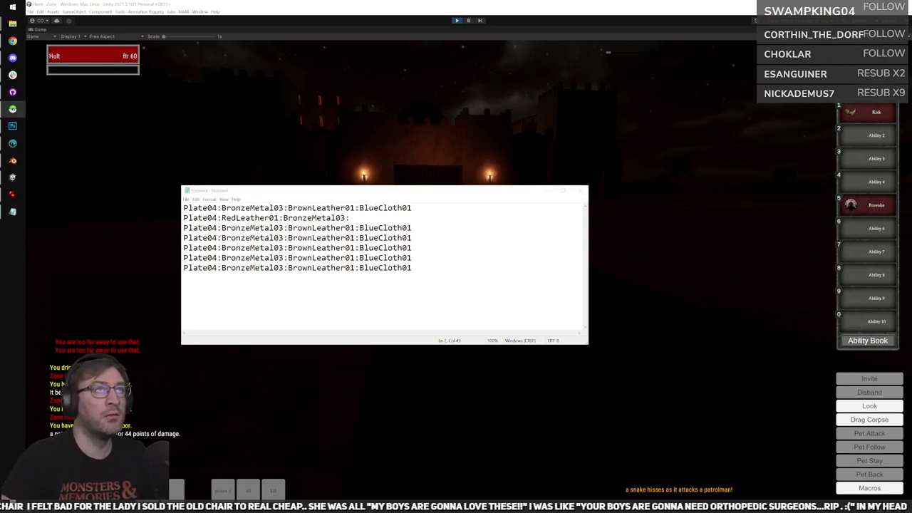
key("alt+Tab")
key("Return")
type("Plate04:BlueCloth01:Greyscale:Greyscale")
Copy "Greyscale" from the eighth line and paste it at the end of the RedLeather01 line.
triple_click(345, 277)
left_click_drag(369, 277, 327, 278)
key("ctrl+c")
left_click(357, 219)
key("ctrl+v")
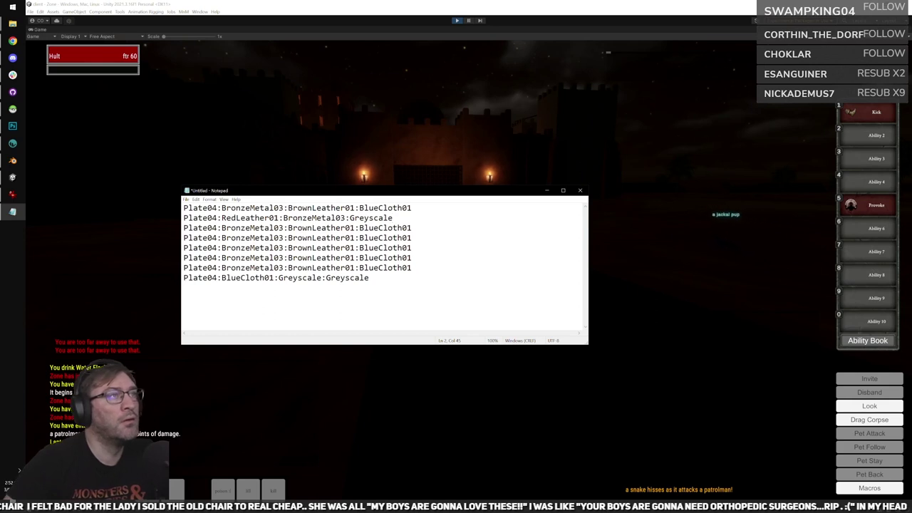
Select the second, third and eighth material strings in the notes one at a time and carry each over to the other application.
key("alt+Tab")
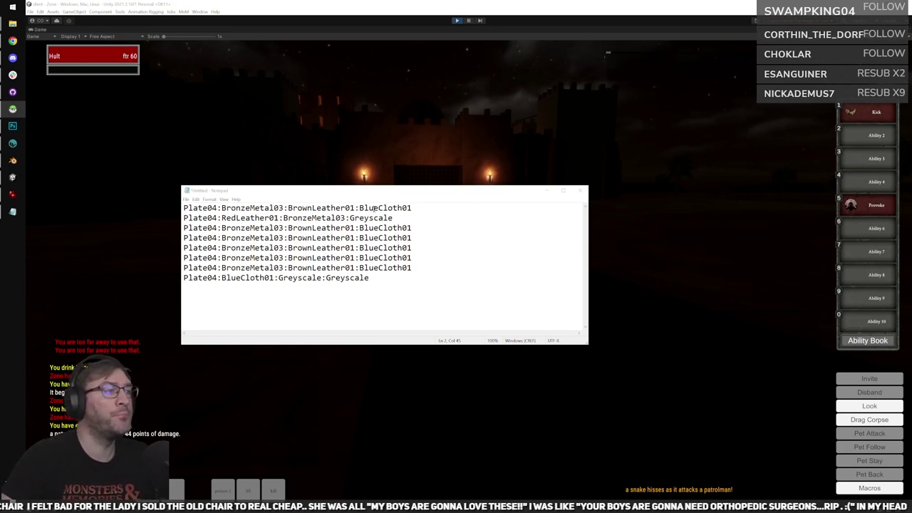
left_click_drag(403, 220, 181, 218)
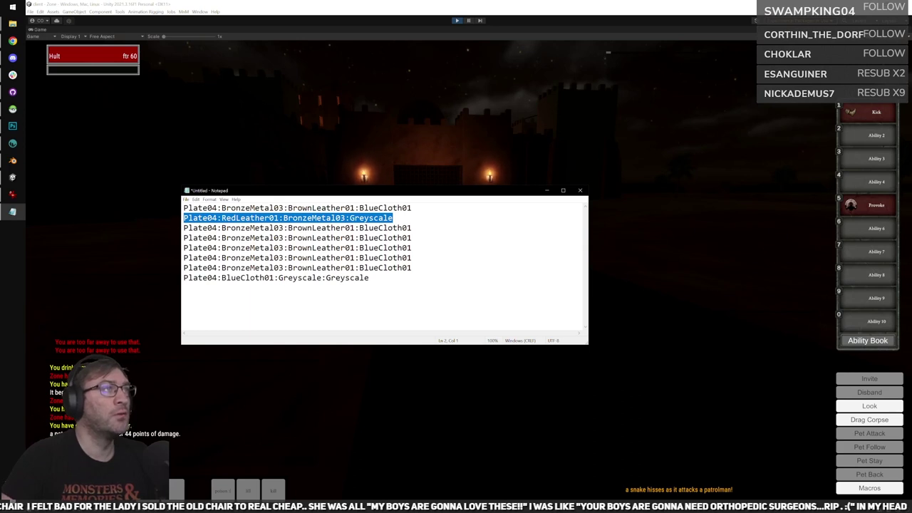
key("alt+Tab")
left_click_drag(416, 227, 157, 229)
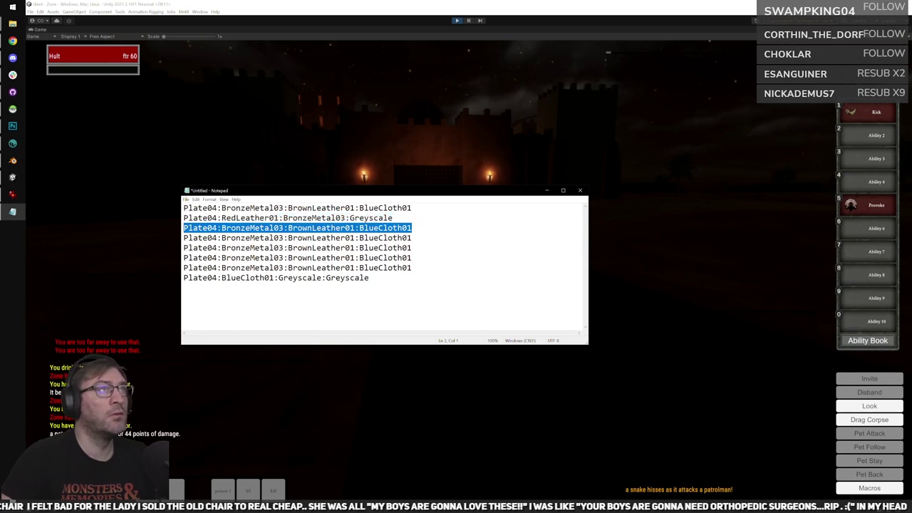
key("alt+Tab")
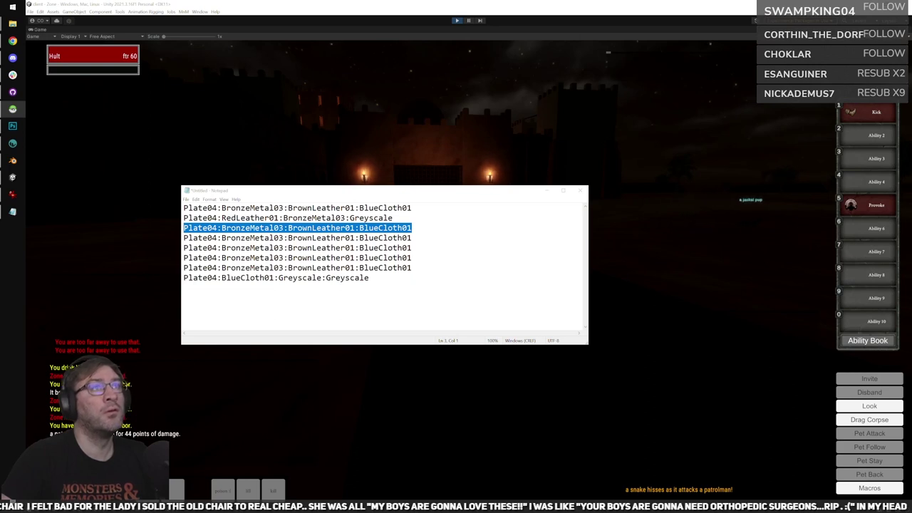
left_click(370, 278)
left_click_drag(371, 278, 171, 275)
key("alt+Tab")
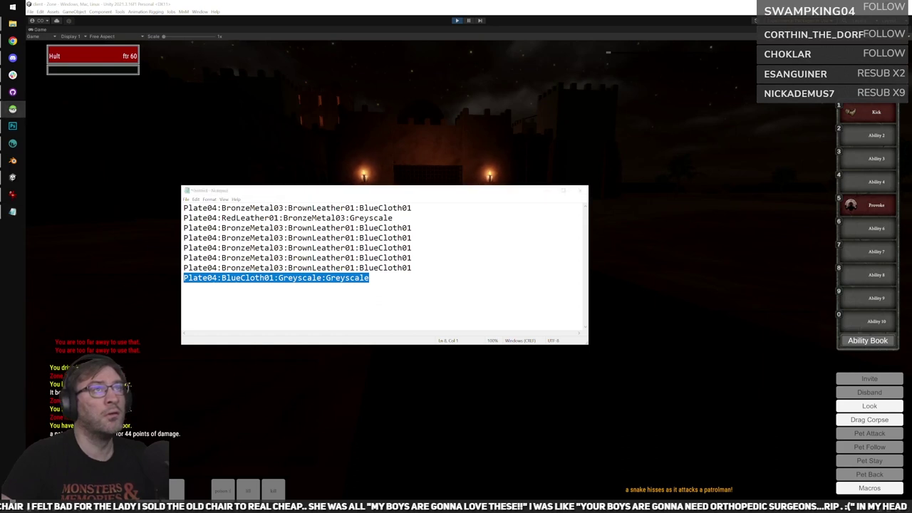
Look over Guard Amir and Guard Adnan at the open gate, and select the notes' first line, "Plate04:BronzeMetal03:BrownLeather01:BlueCloth01".
right_click_drag(710, 211, 473, 221)
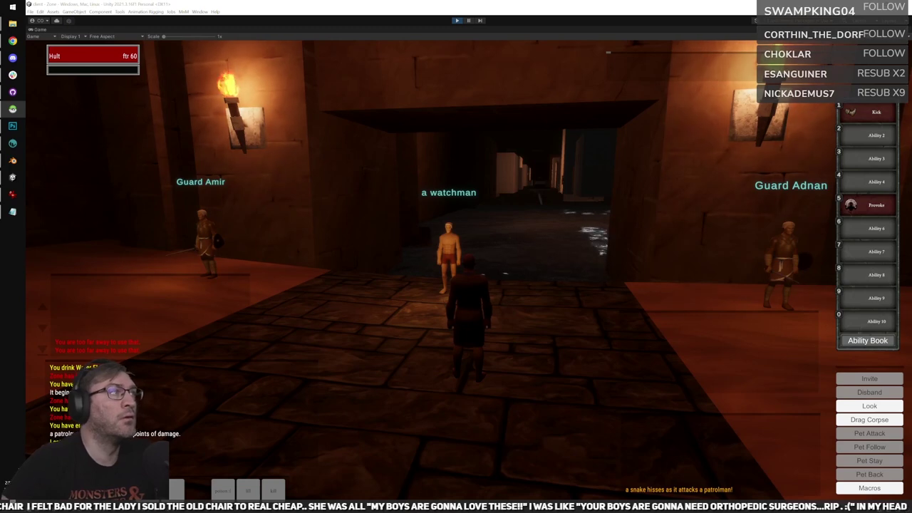
left_click(12, 212)
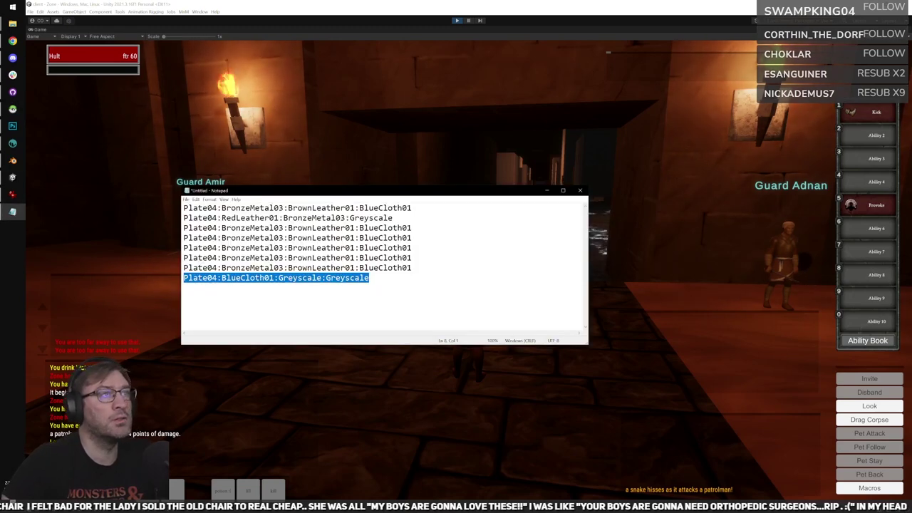
left_click(12, 109)
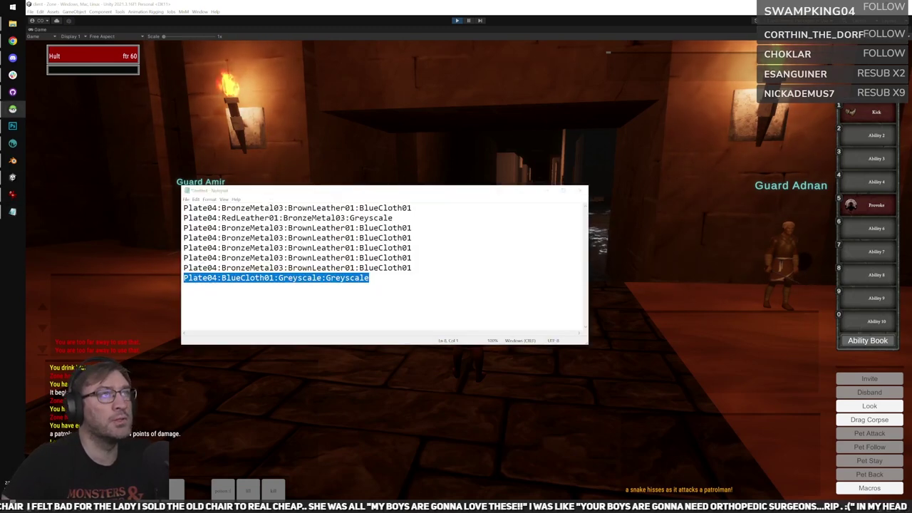
left_click(412, 207)
left_click_drag(411, 207, 188, 208)
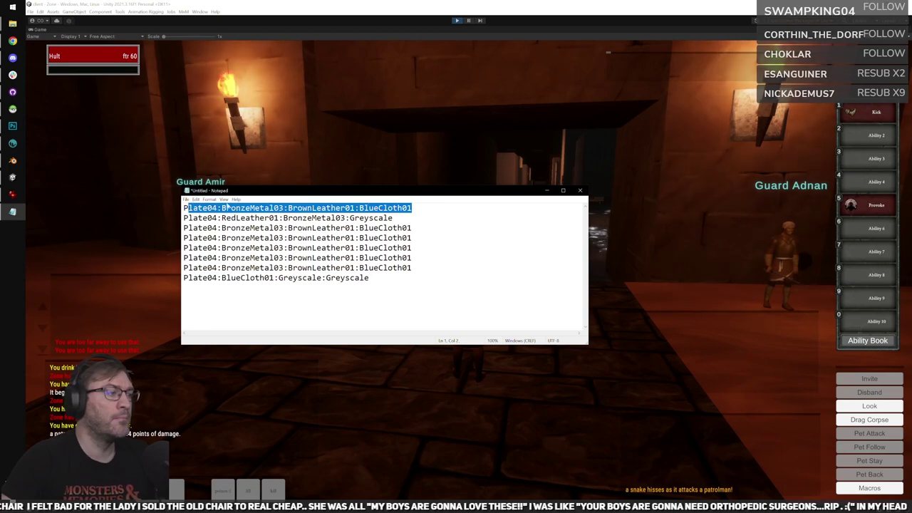
key("shift+Home")
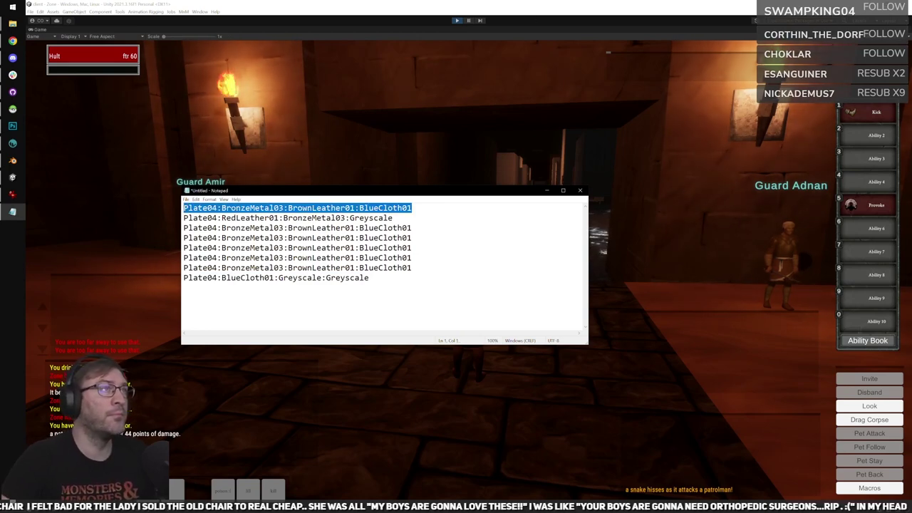
Carry the first, second, third and eighth material strings from the notes over to the other application, one at a time.
key("alt+Tab")
left_click_drag(392, 217, 179, 217)
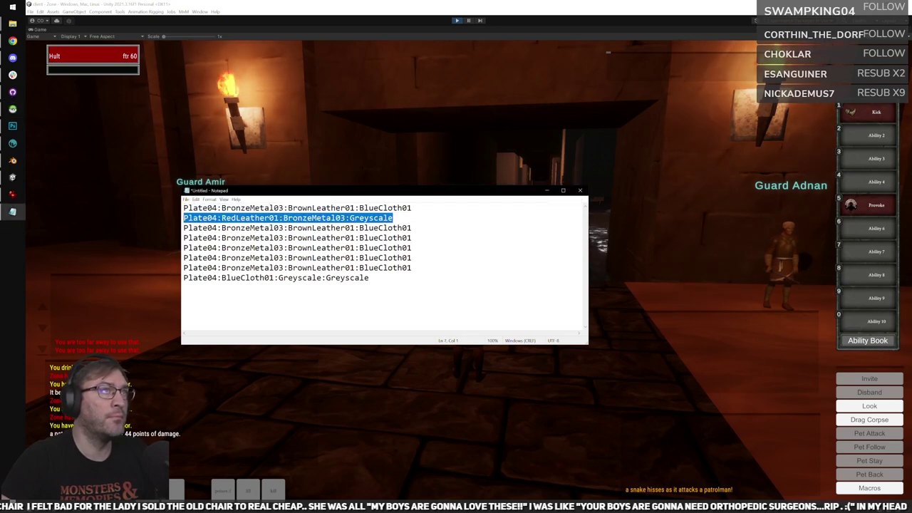
key("alt+Tab")
left_click_drag(412, 228, 179, 222)
key("ctrl+c")
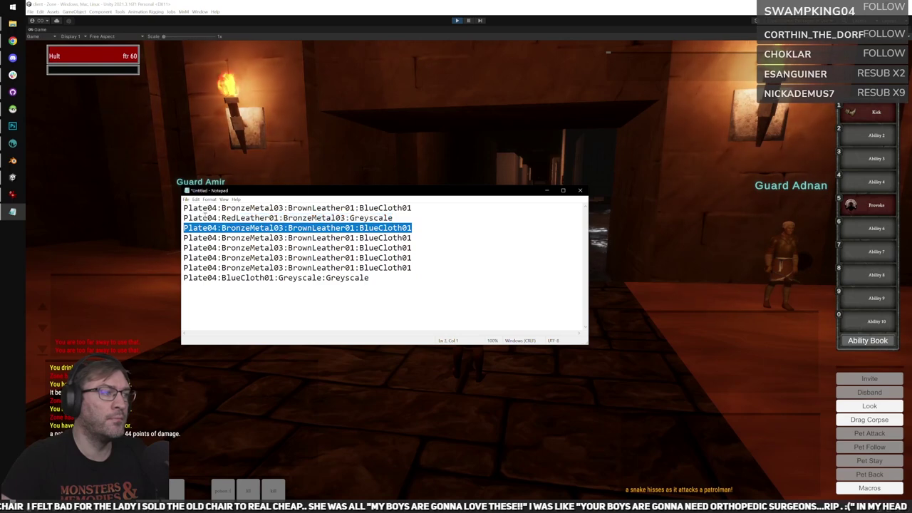
key("alt+Tab")
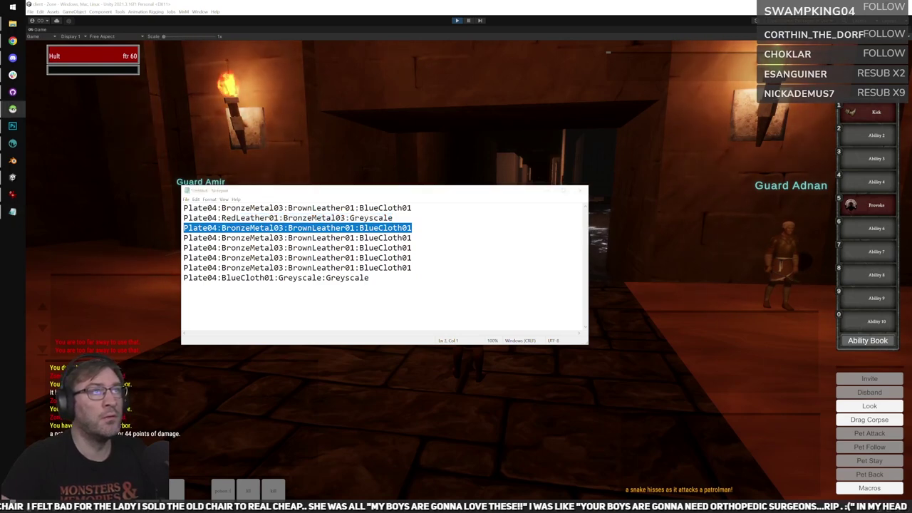
left_click_drag(370, 278, 182, 278)
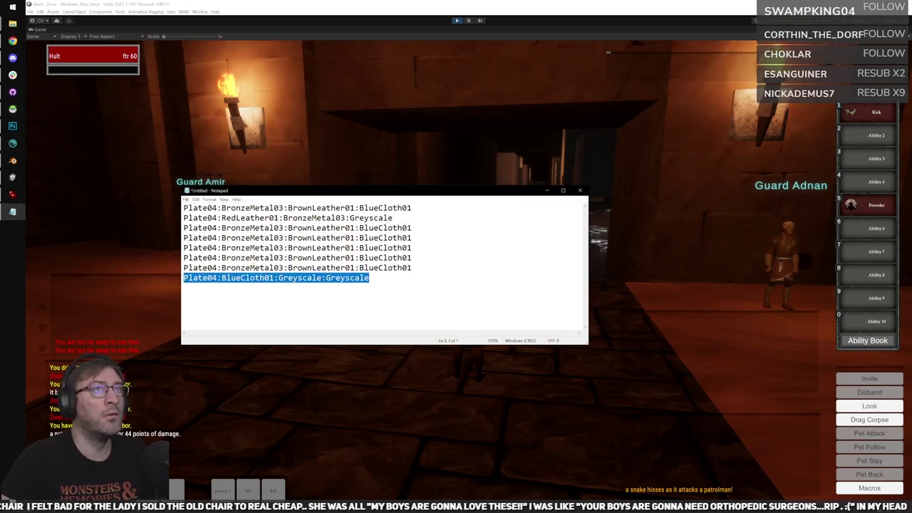
key("alt+Tab")
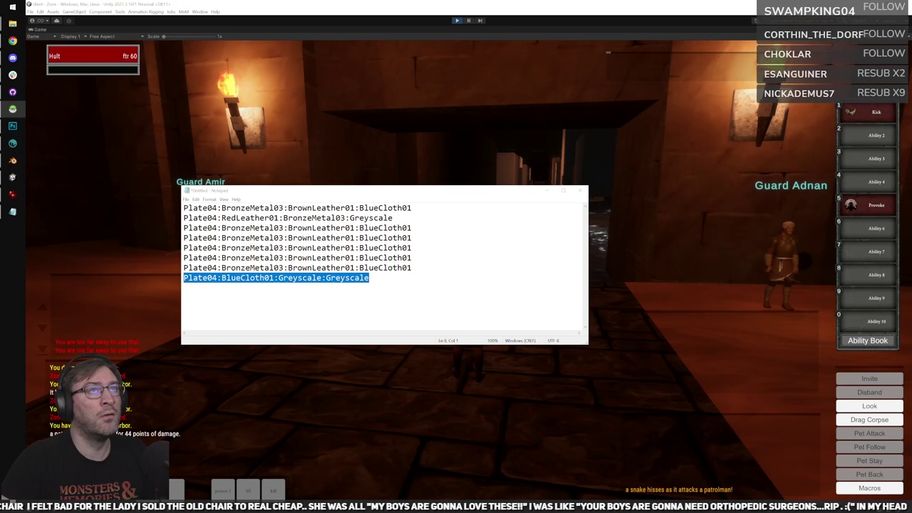
Return to the game, back away from the gate guards, and look over the patrolman on the paved road up close.
left_click(687, 182)
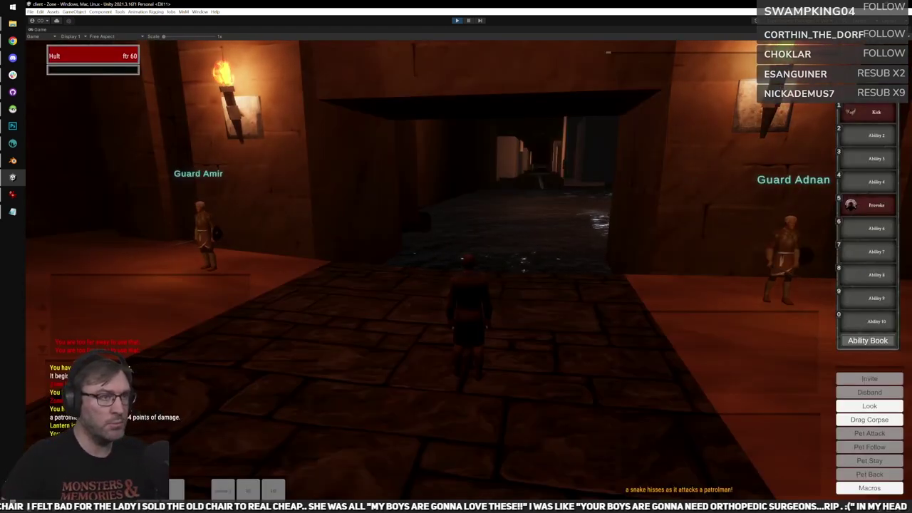
right_click_drag(614, 228, 614, 193)
key("s")
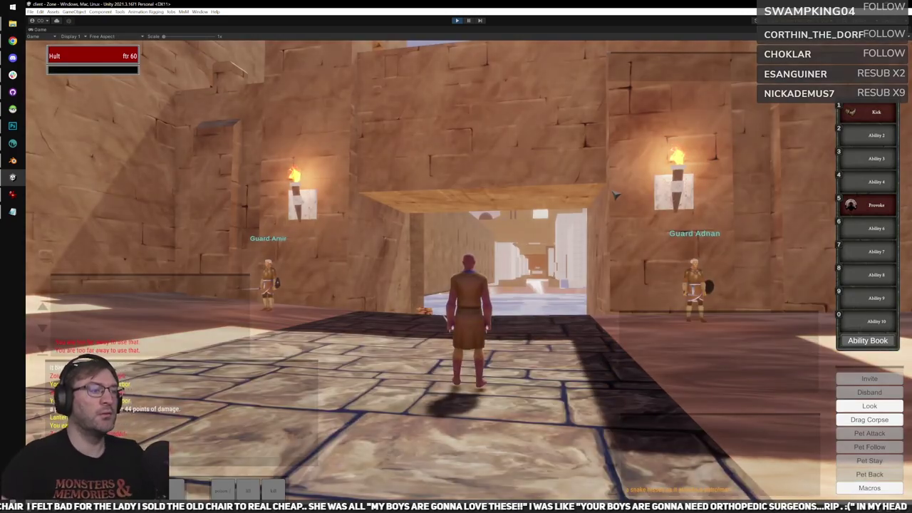
right_click_drag(616, 194, 794, 199)
key("w")
right_click_drag(342, 214, 484, 238)
scroll(467, 216, "up", 5)
key("w")
key("d")
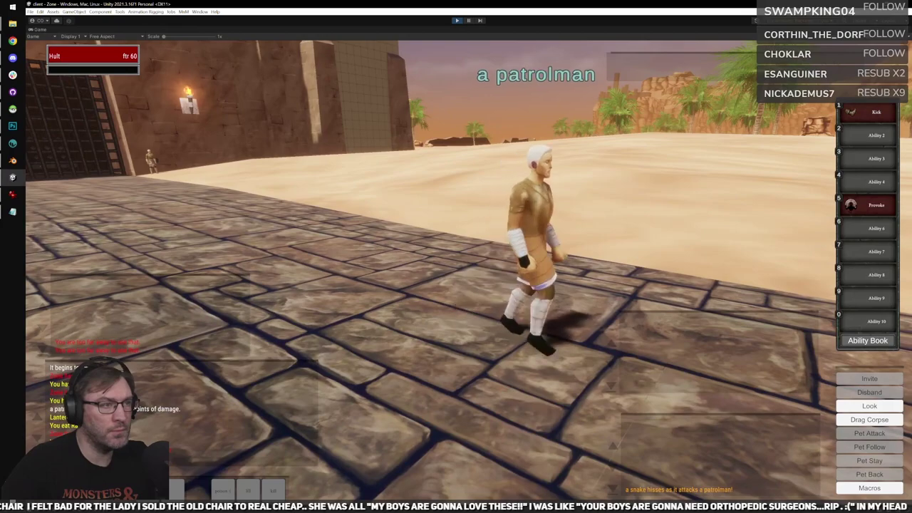
Approach Guard Akon beside the closed gate and examine his armour from nearby and from farther back.
key("a")
key("w")
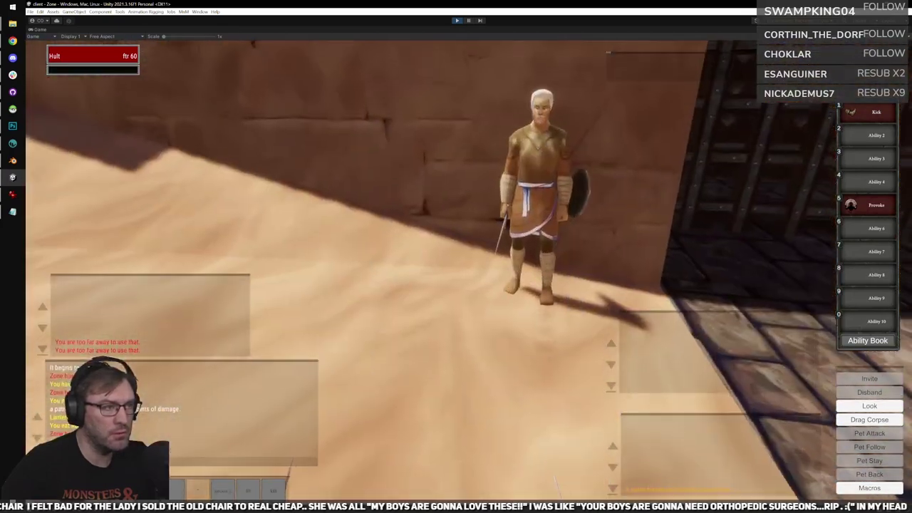
right_click_drag(455, 257, 491, 235)
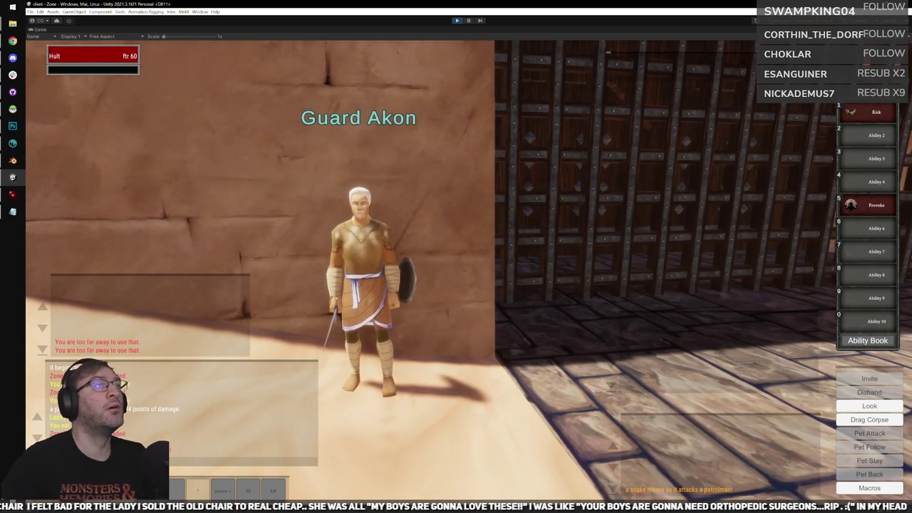
key("alt+Tab")
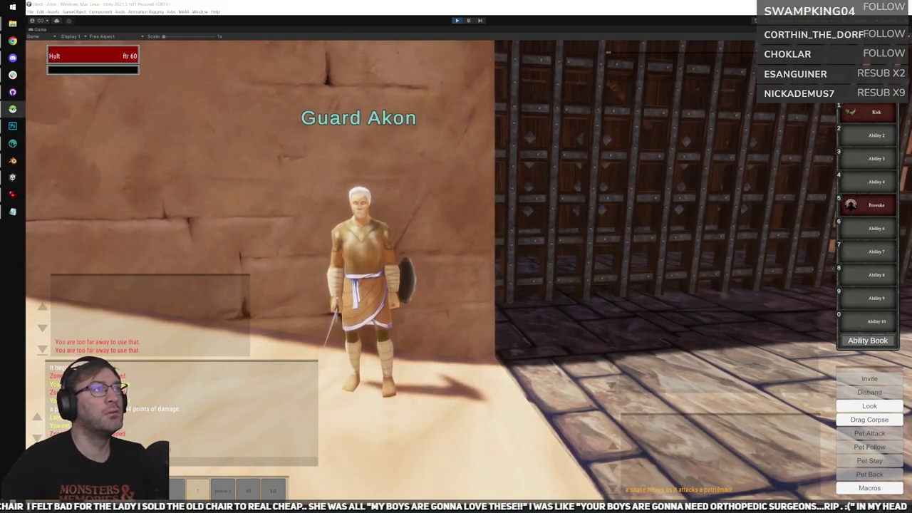
key("w")
right_click_drag(511, 164, 662, 207)
key("w")
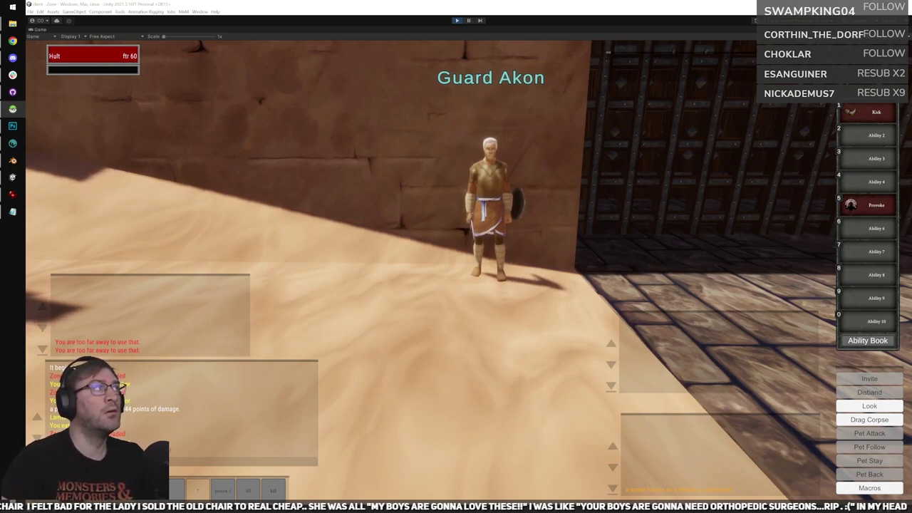
Carry the notes' first line, "Plate04:BronzeMetal03:BrownLeather01:BlueCloth01", over to the other application.
key("alt+Tab")
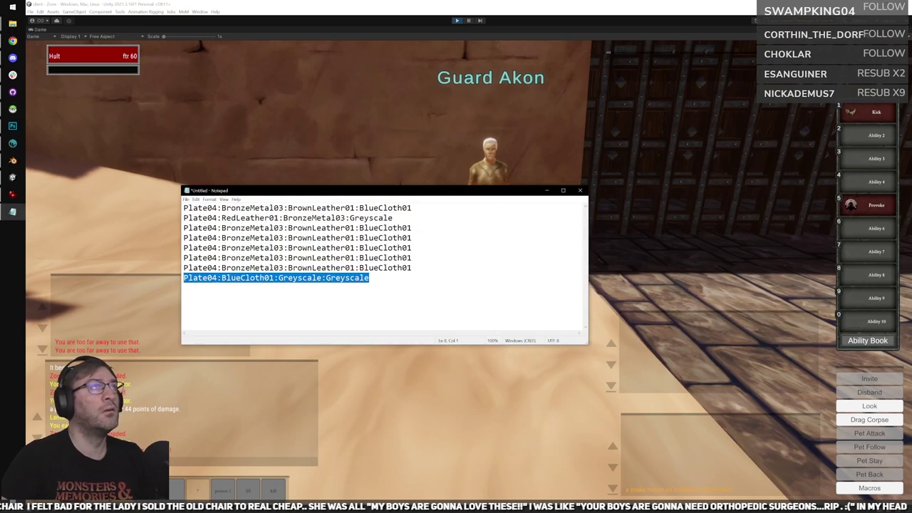
key("alt+Tab")
left_click_drag(419, 206, 174, 204)
key("ctrl+v")
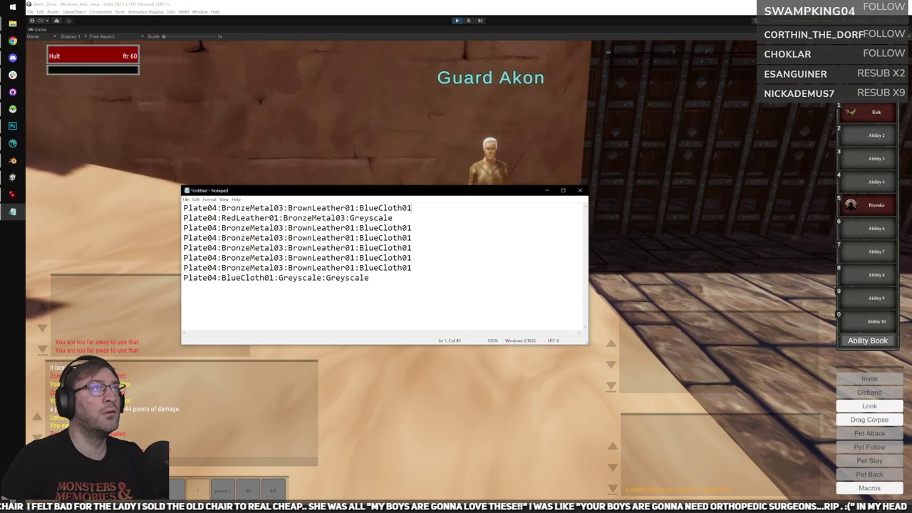
key("alt+Tab")
Replace the notes' second line with "Plate04:RedLeather01:BronzeMetal03:" and switch to the other application.
left_click_drag(397, 221, 152, 217)
type("Plate04:RedLeather01:BronzeMetal03:")
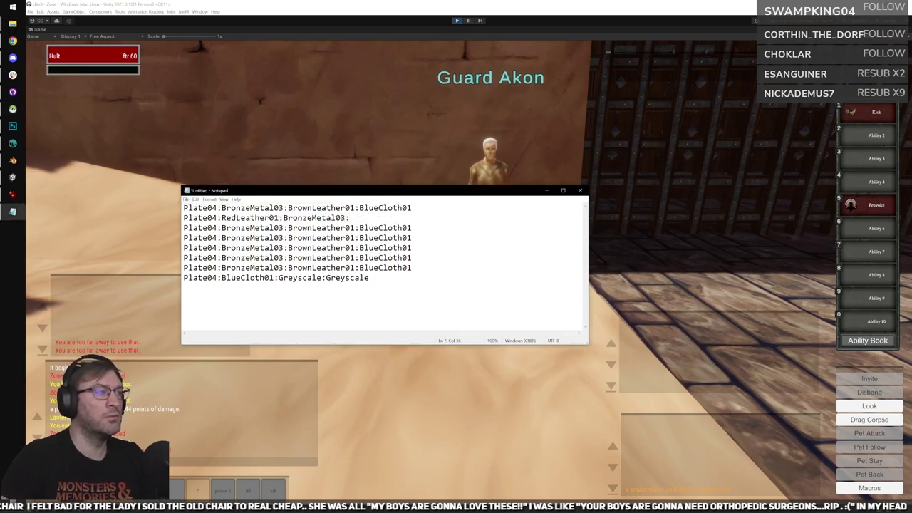
key("alt+Tab")
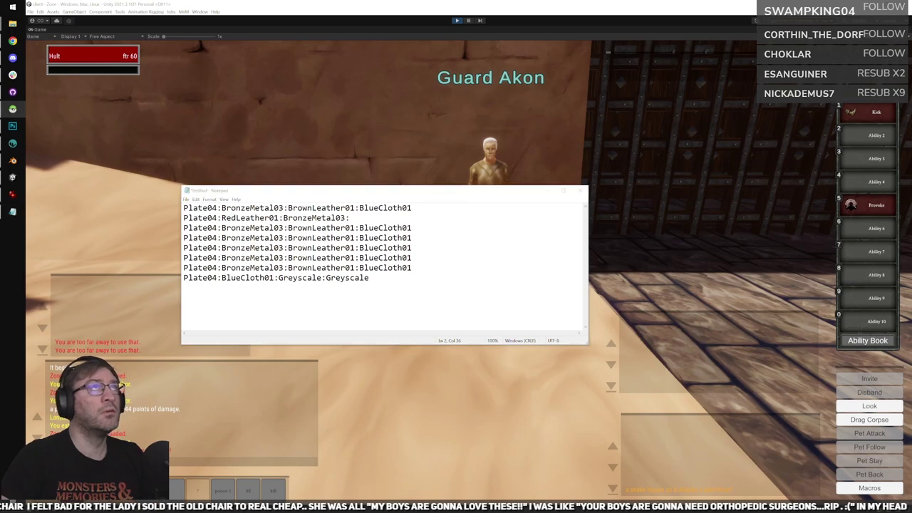
Carry the notes' third line, "Plate04:BronzeMetal03:BrownLeather01:BlueCloth01", over to the other application, leaving the line in place.
key("alt+Tab")
left_click_drag(184, 238, 265, 238)
left_click(412, 228)
left_click_drag(412, 228, 180, 230)
type("Plate04:BronzeMetal03:BrownLeather01:BlueCloth01")
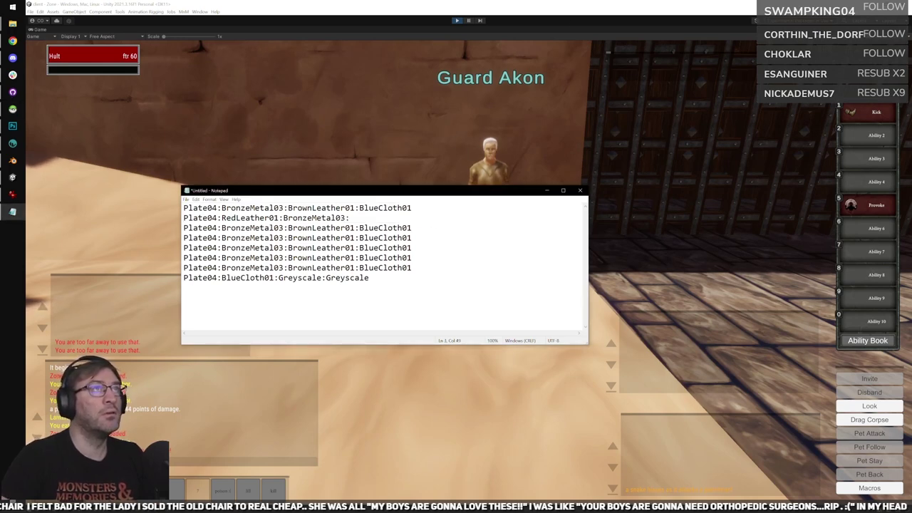
key("alt+Tab")
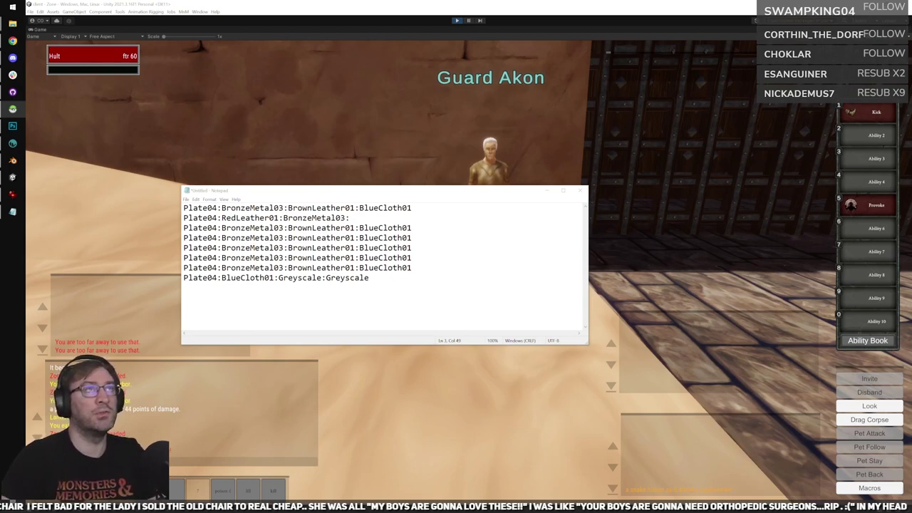
Check Guard Akon's outfit in the game, and carry the notes' eighth line, "Plate04:BlueCloth01:Greyscale:Greyscale", over to the other application.
left_click(712, 140)
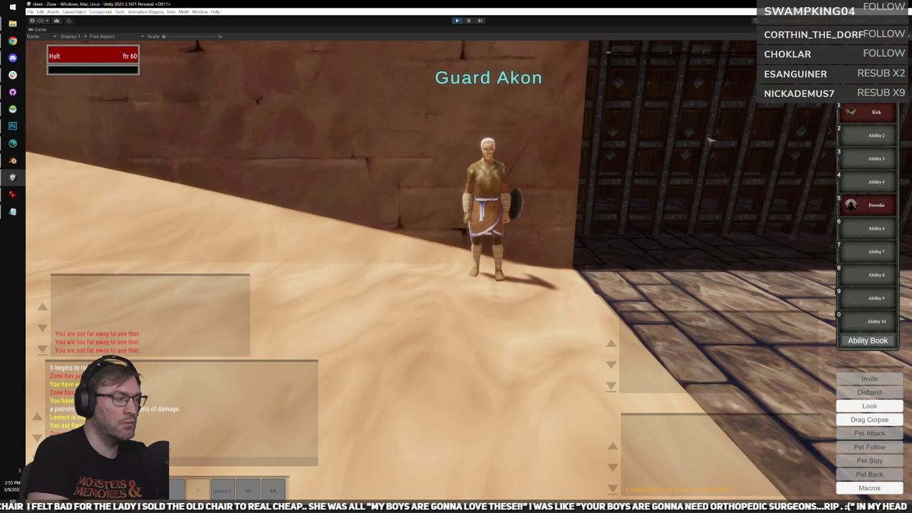
key("d")
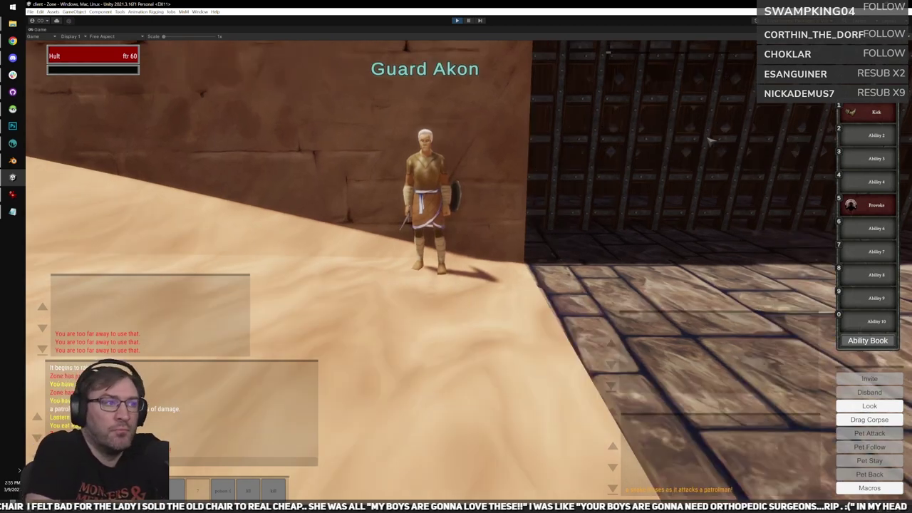
left_click(711, 141)
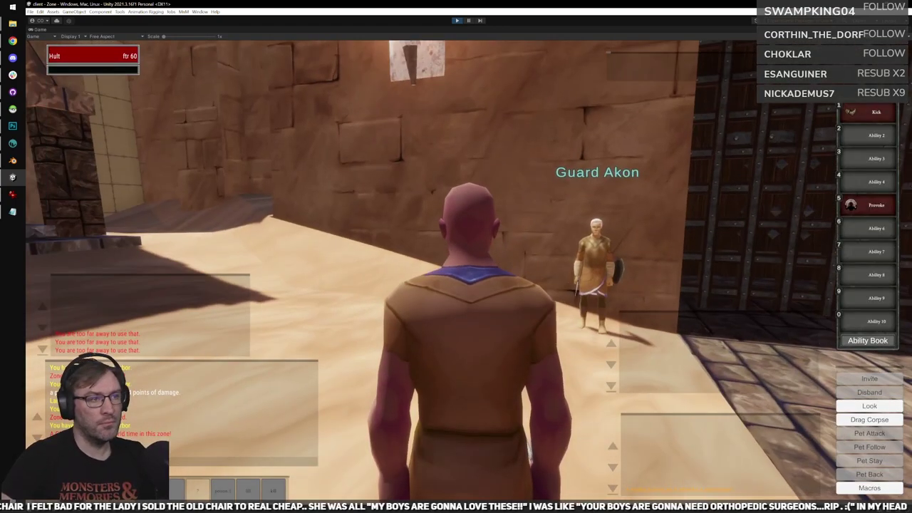
right_click_drag(232, 220, 232, 219)
scroll(232, 220, "up", 5)
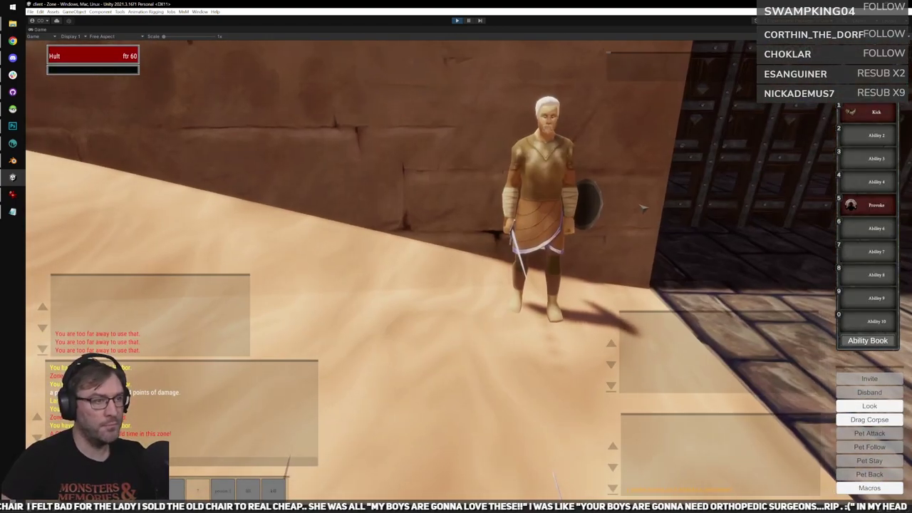
left_click(12, 211)
left_click_drag(371, 277, 181, 279)
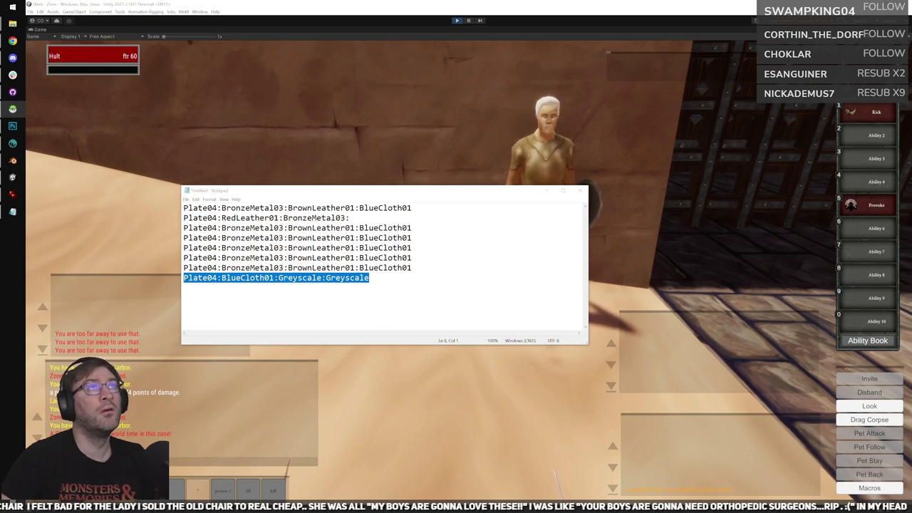
Re-examine Guard Akon's armour up close in the game, and go back through the notes' selected eighth line to the other application.
left_click(732, 137)
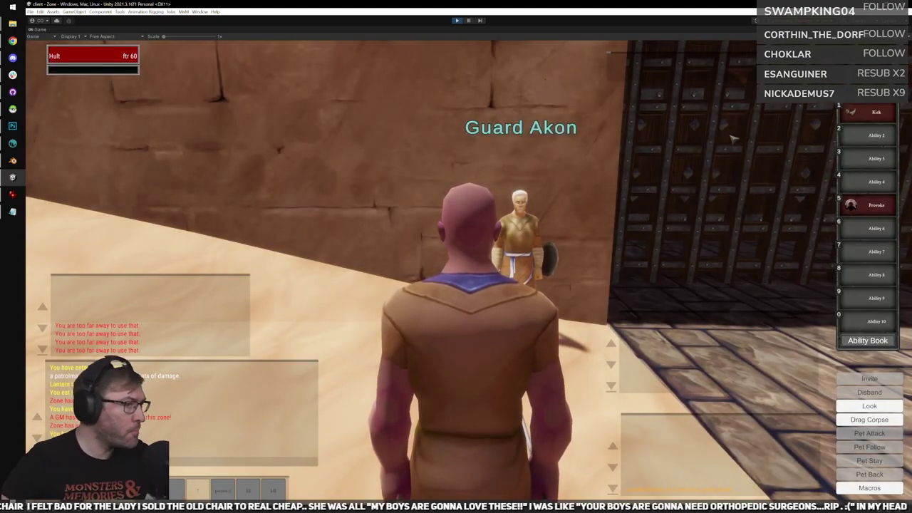
right_click_drag(643, 198, 691, 218)
scroll(643, 198, "up", 5)
right_click_drag(643, 198, 643, 225)
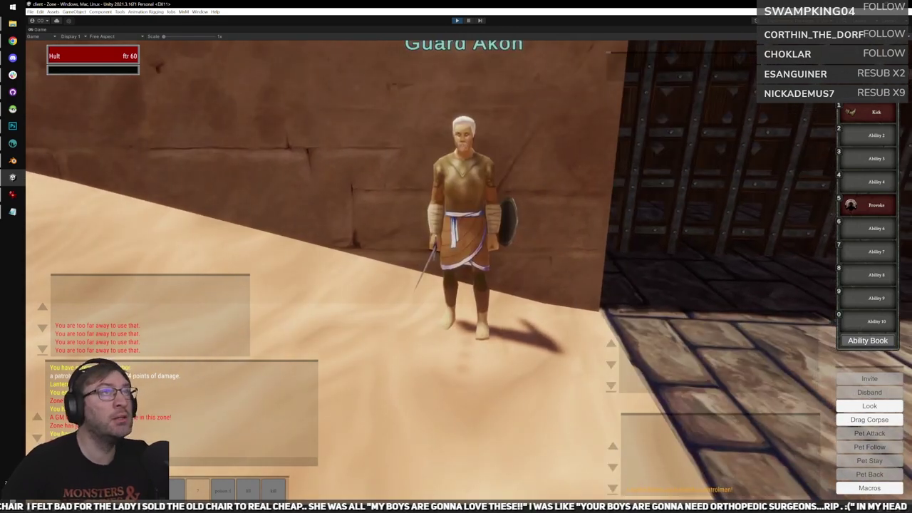
left_click(12, 212)
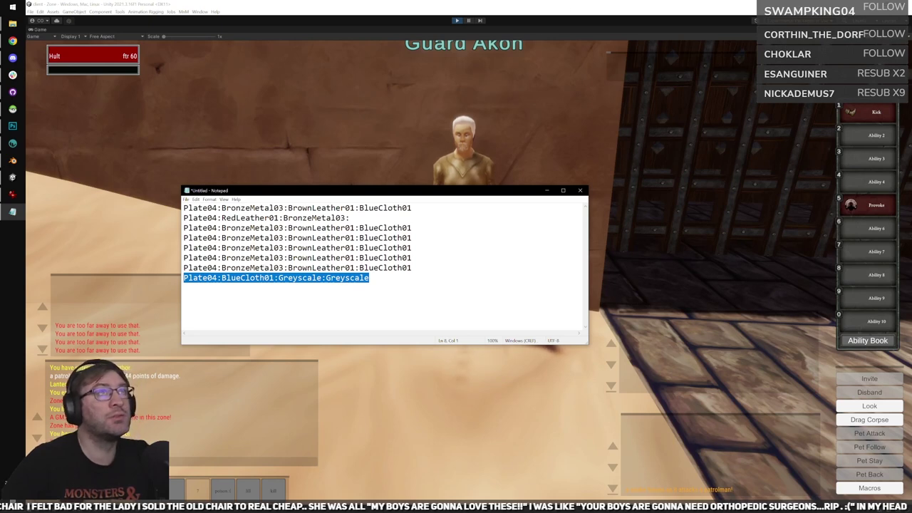
key("alt+Tab")
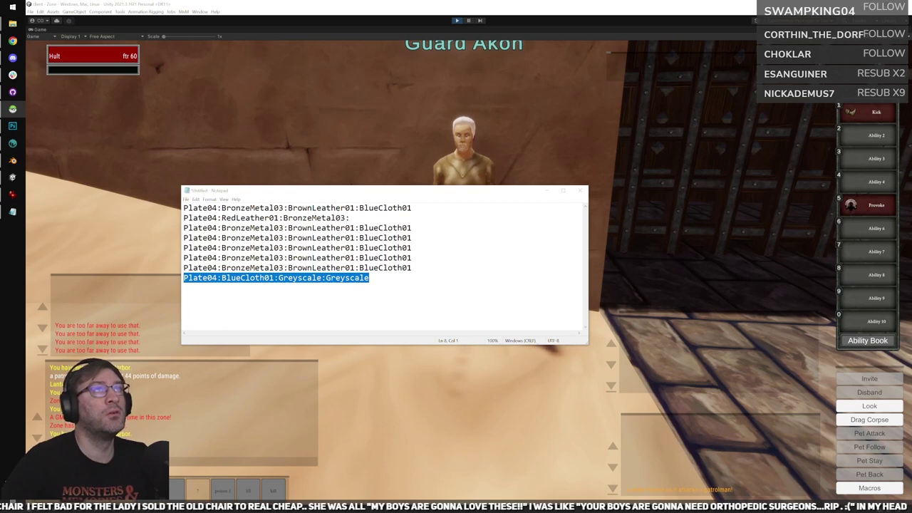
Inspect Guard Akon in the game once more, and walk away from him onto the paved road facing the desert.
left_click(728, 251)
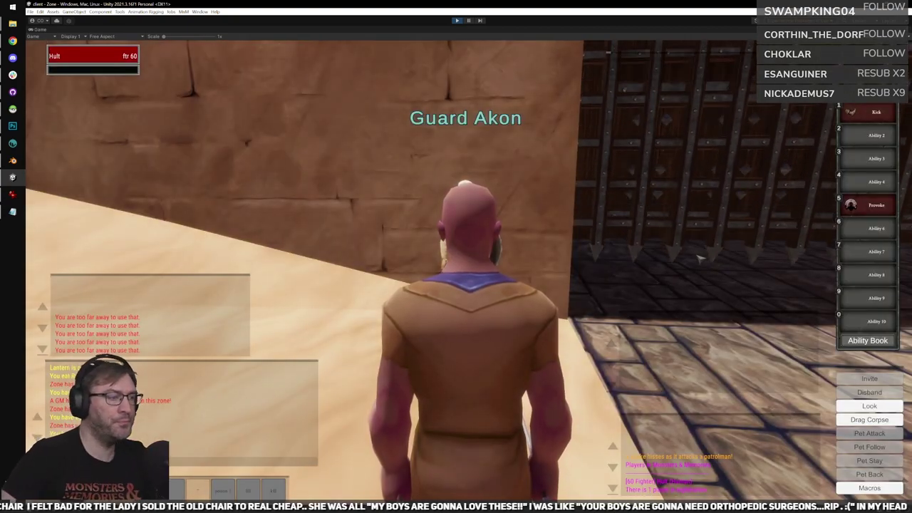
right_click_drag(668, 238, 692, 296)
scroll(668, 227, "up", 5)
key("w")
key("w")
right_click_drag(636, 158, 762, 188)
key("w")
key("w")
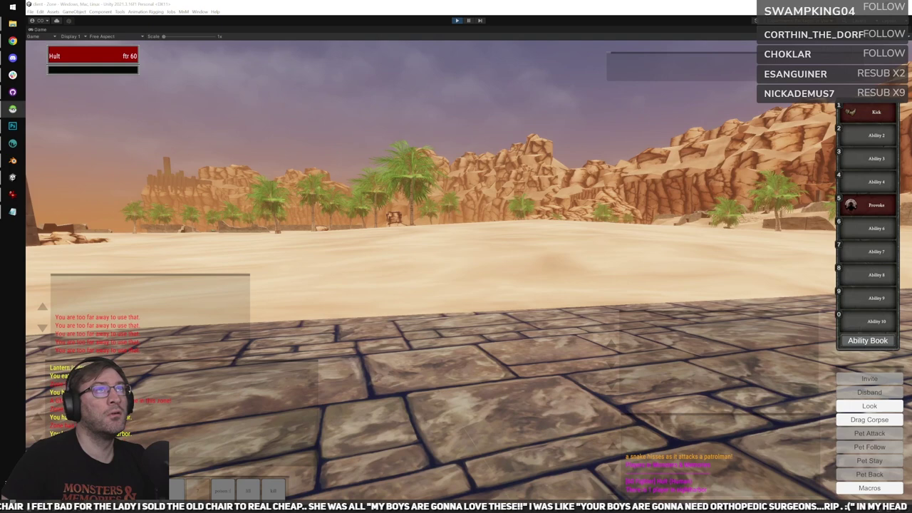
Select "Plate04:BlueCloth01:Greyscale:Greyscale" on the notes' eighth line and carry it over to the other application.
key("alt+Tab")
left_click_drag(369, 278, 166, 272)
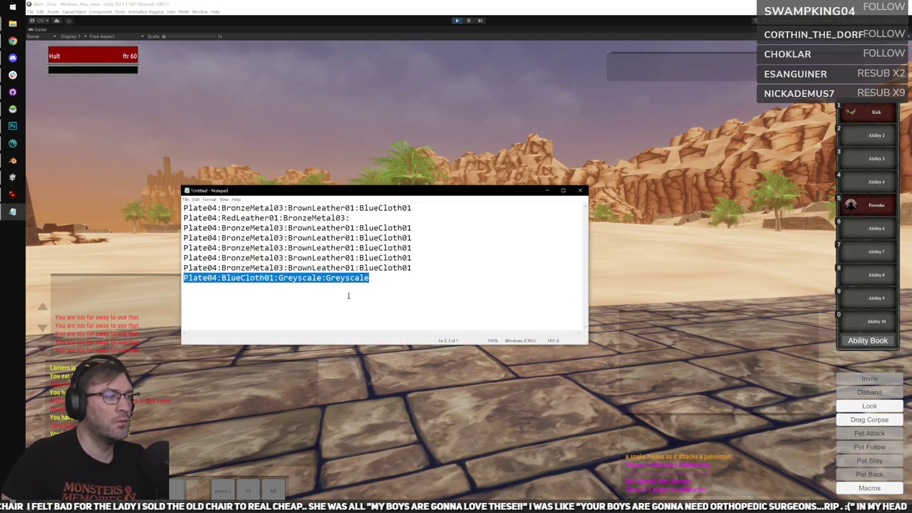
left_click(384, 294)
key("alt+Tab")
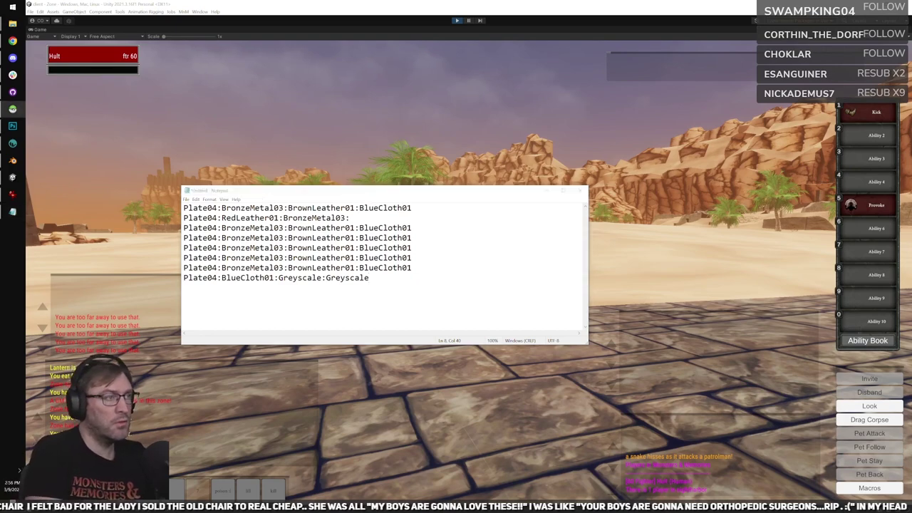
Look over the patrolman walking along the paved road, and carry the notes' eighth line over to the other application.
right_click_drag(641, 271, 755, 267)
key("w")
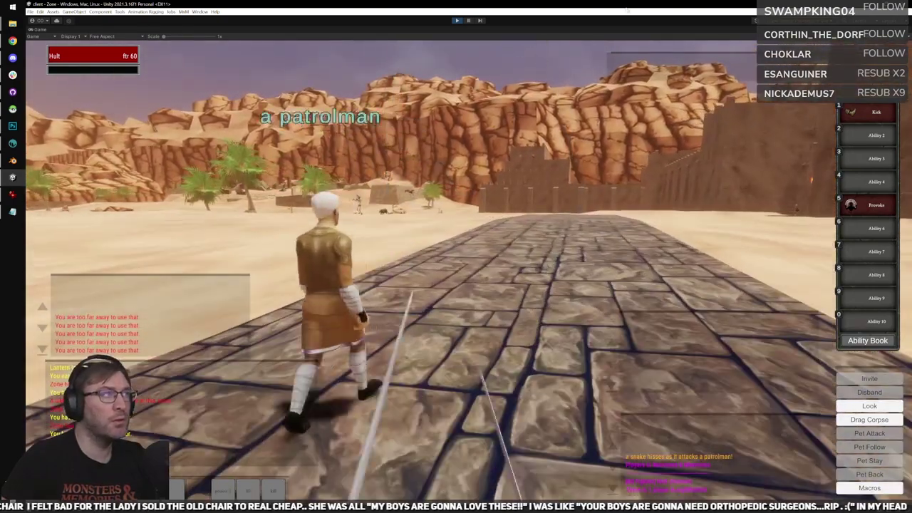
key("alt+Tab")
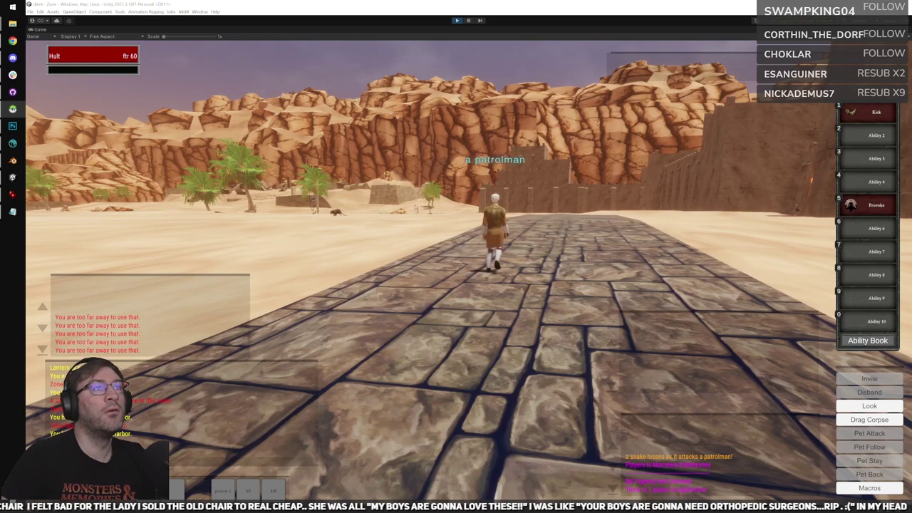
left_click(12, 211)
left_click_drag(370, 278, 183, 278)
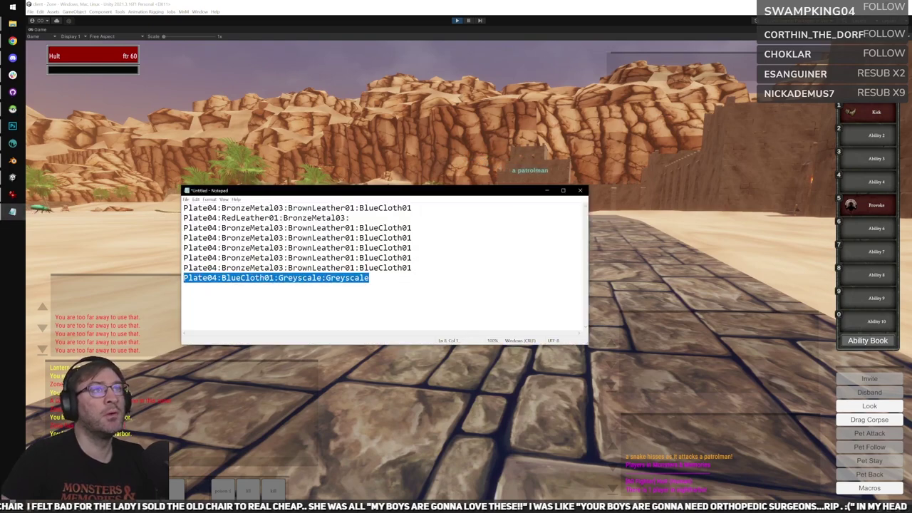
key("alt+Tab")
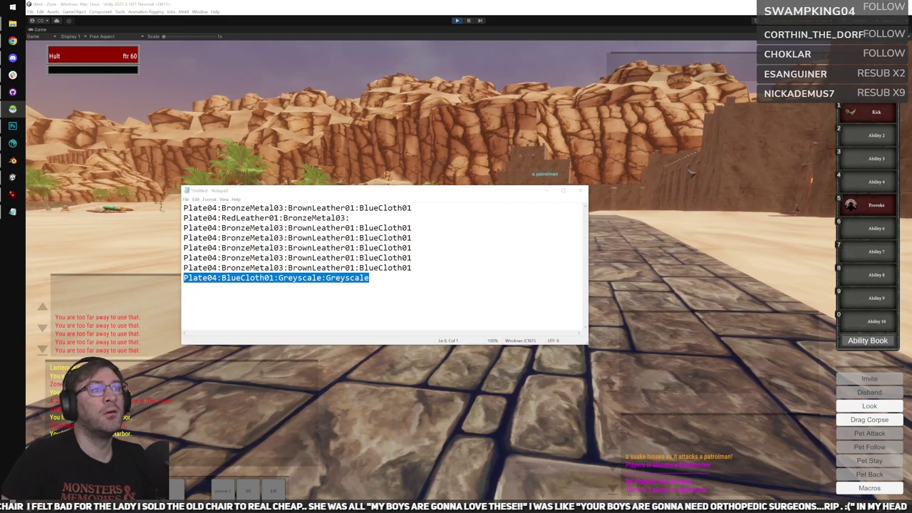
Check the patrolman again, and carry the notes' seventh line, "Plate04:BronzeMetal03:BrownLeather01:BlueCloth01", over to the other application.
key("alt+Tab")
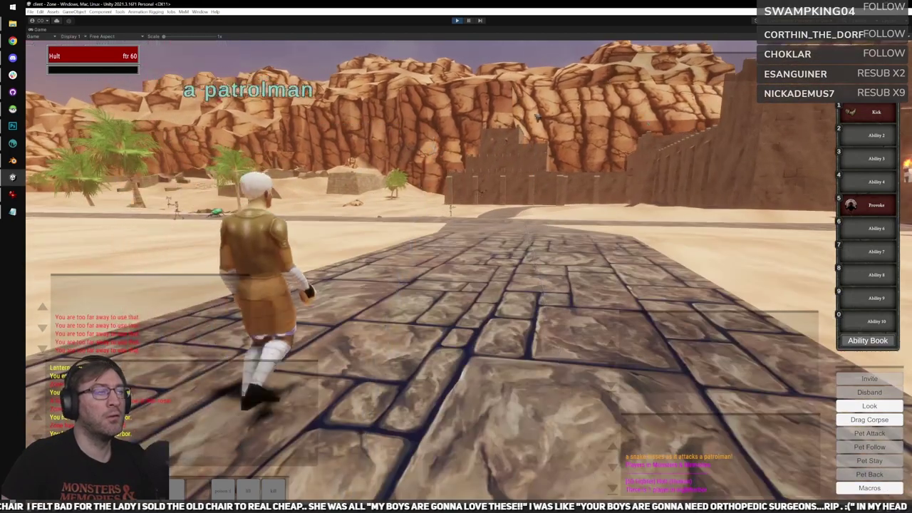
left_click(12, 212)
left_click_drag(423, 267, 170, 266)
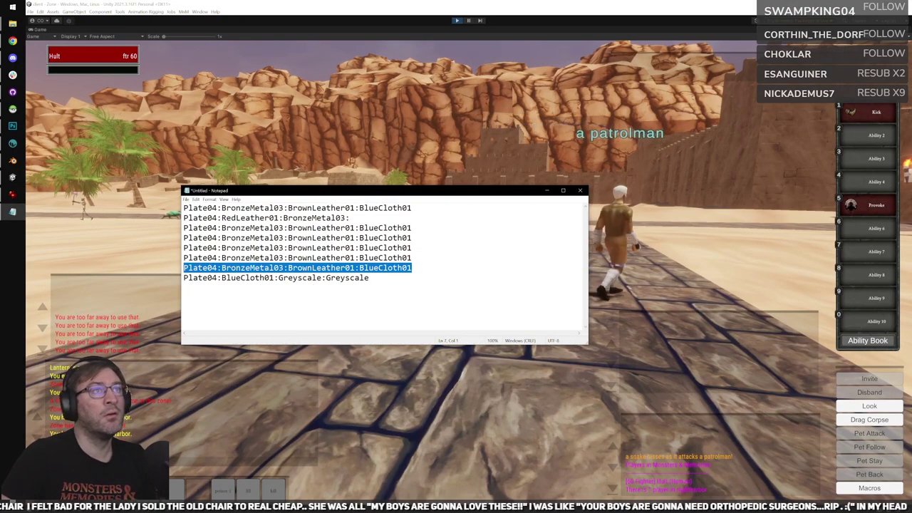
left_click(12, 109)
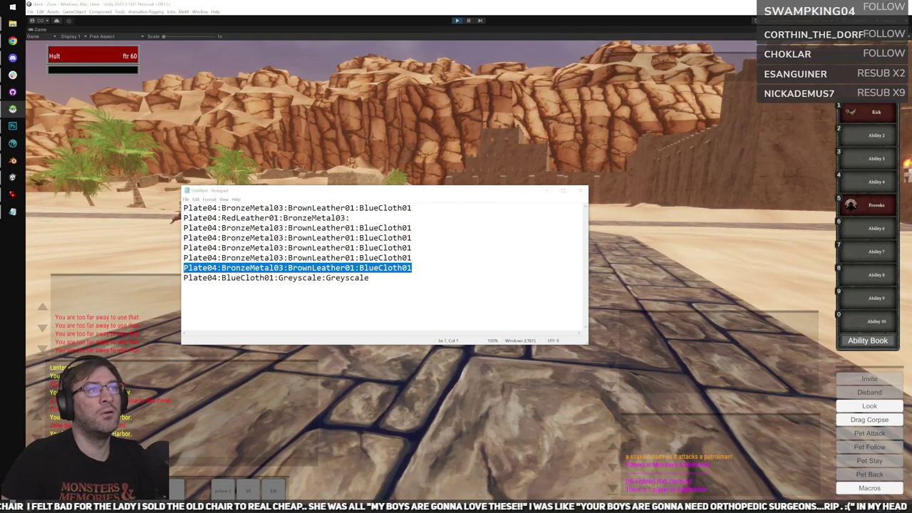
Return to the game, follow the paved road back to the city gate, and look over the patrolman's outfit from several sides.
left_click(675, 126)
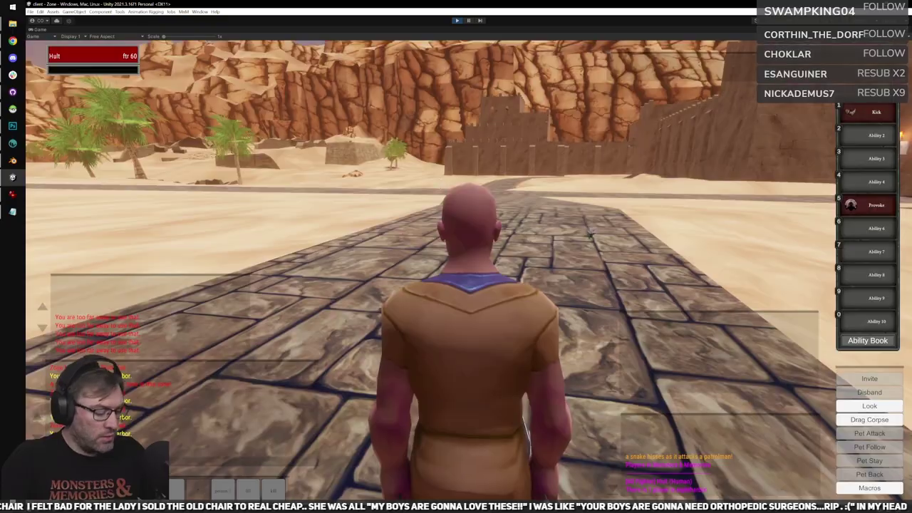
right_click_drag(607, 241, 662, 238)
scroll(610, 235, "up", 5)
key("w")
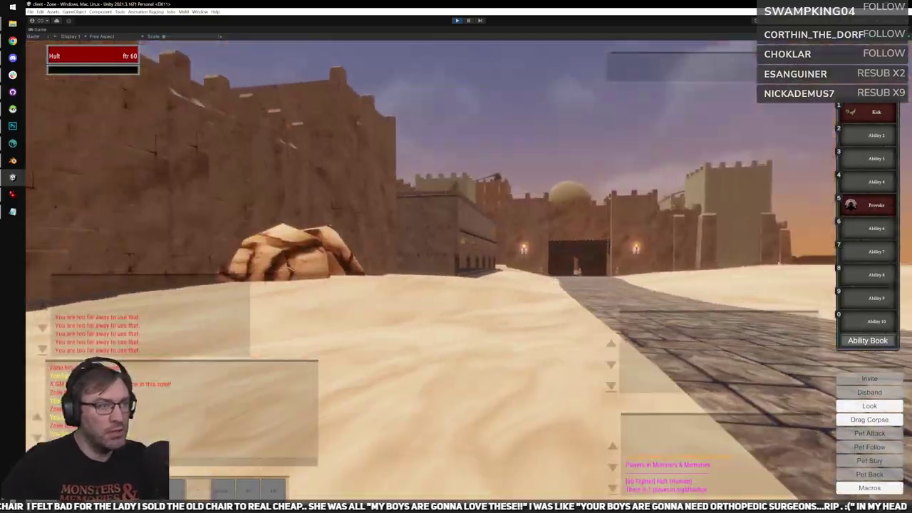
key("w")
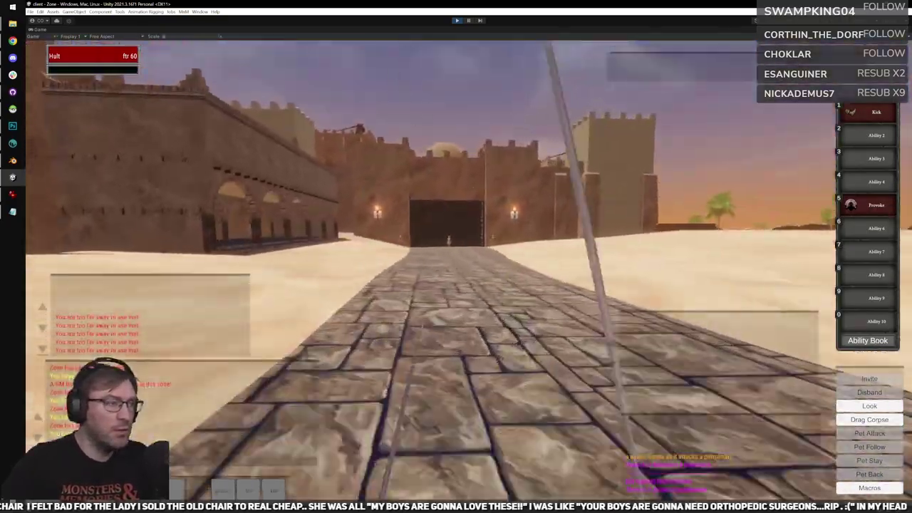
key("w")
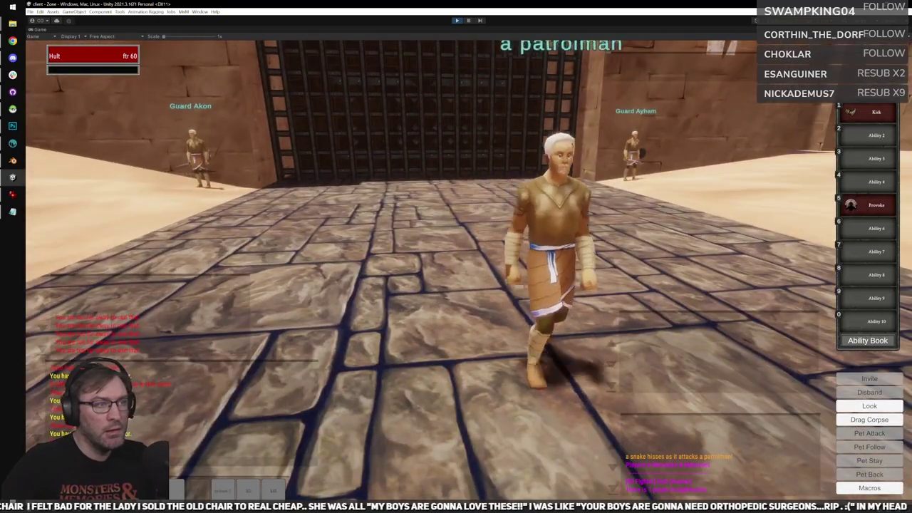
key("w")
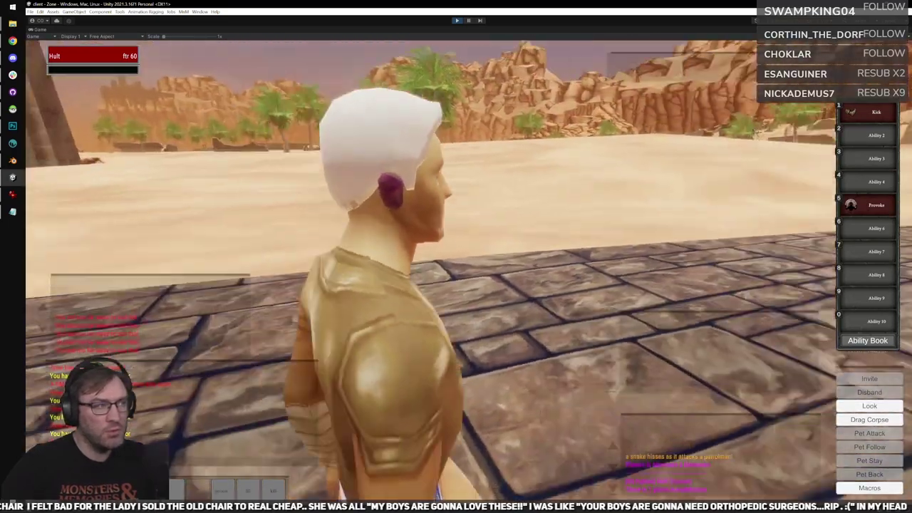
key("d")
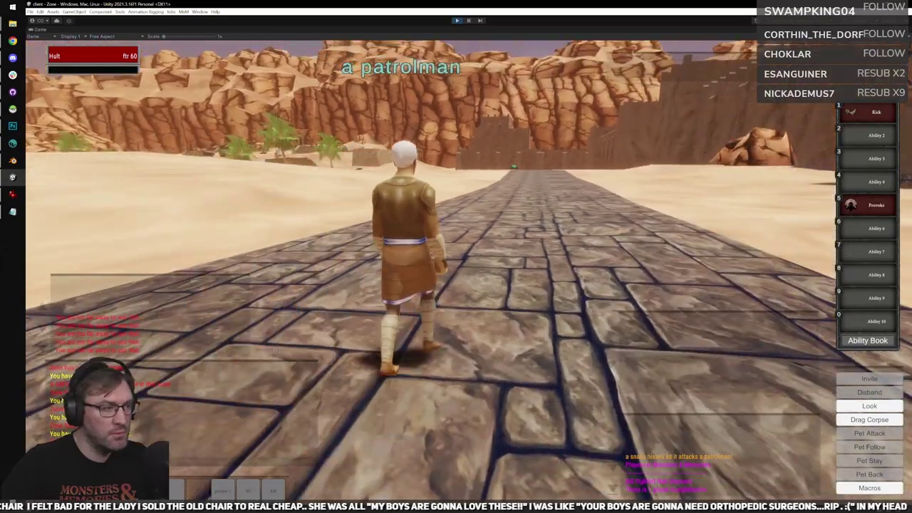
Enter the garrison through its gate and examine the Steel Talons trainees around the courtyard.
key("w")
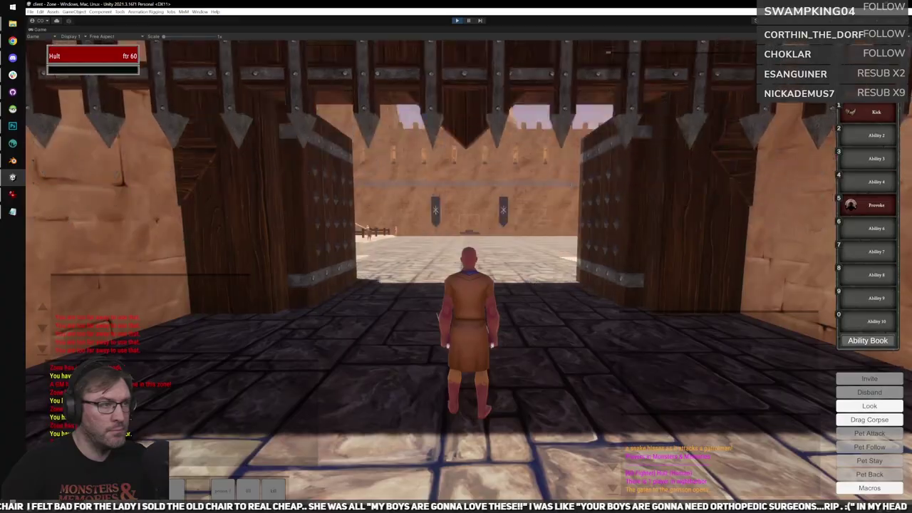
key("w")
scroll(468, 271, "up", 5)
key("w")
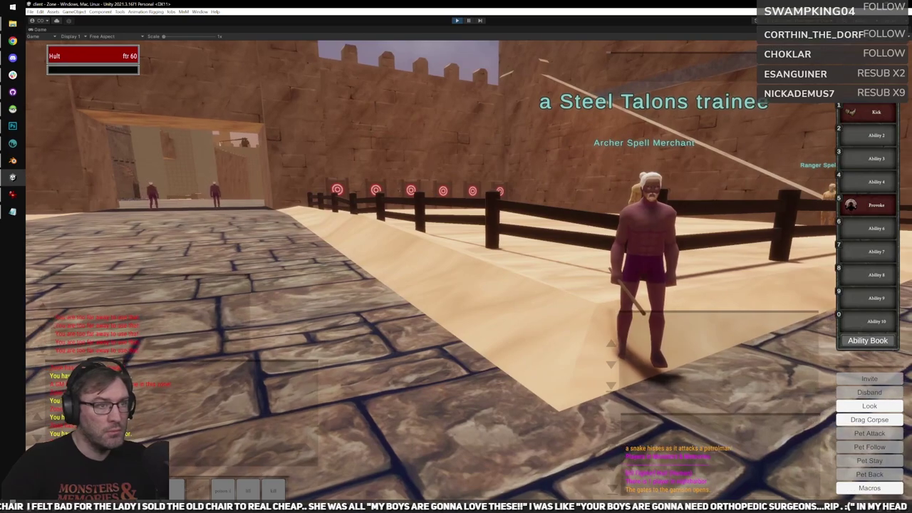
key("w")
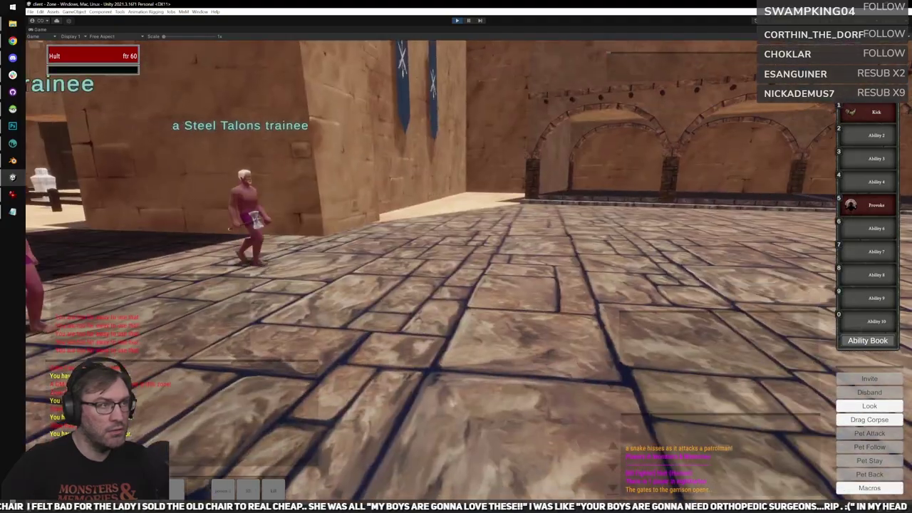
key("a")
key("w")
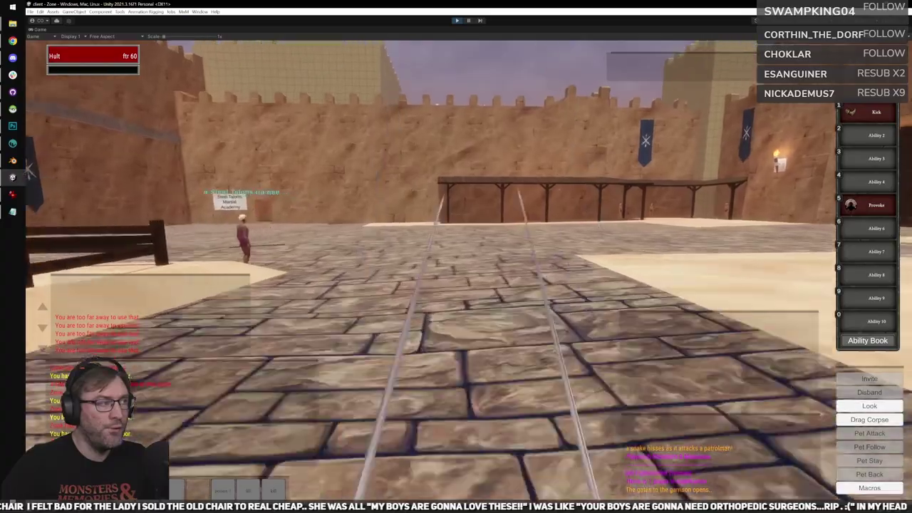
Leave the garrison, pass the two guards at the harbour entrance, and approach the sojourners across the water.
key("w")
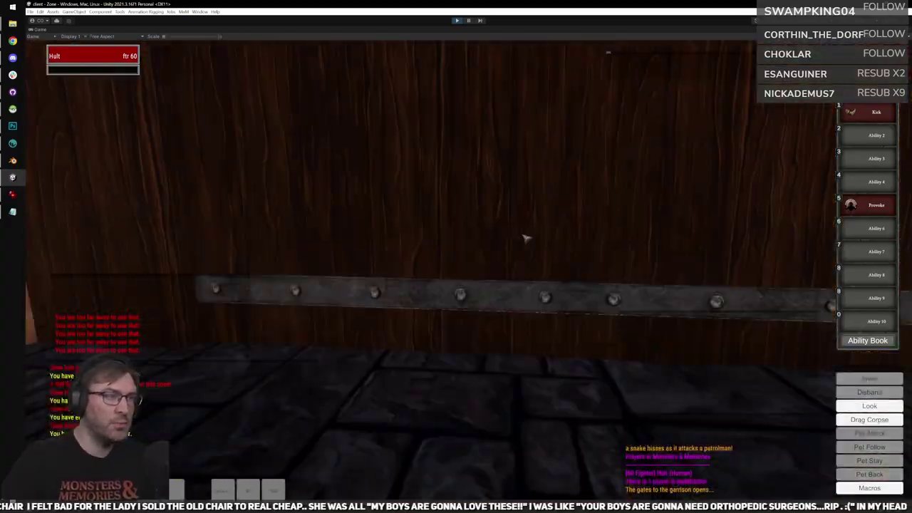
key("w")
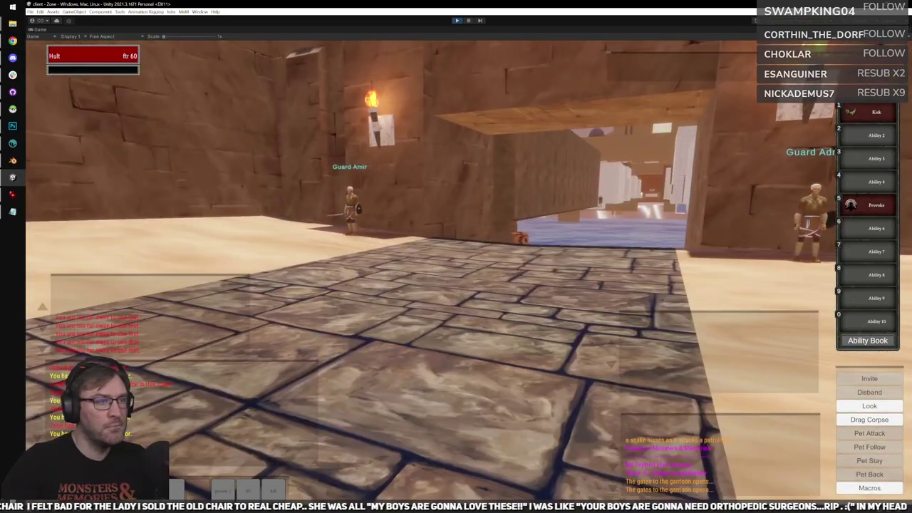
key("a")
key("w")
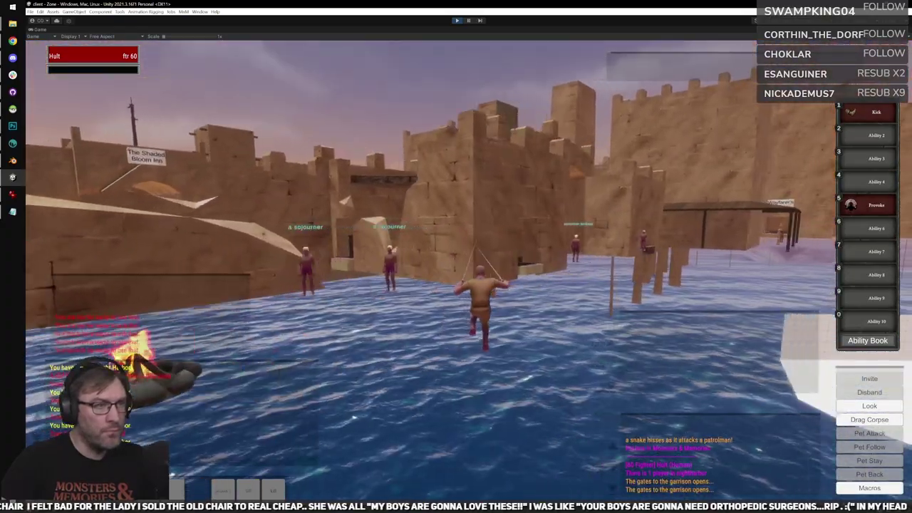
Cross the water to the First Aid Supplies vendor and inspect her face and outfit up close.
scroll(469, 274, "up", 5)
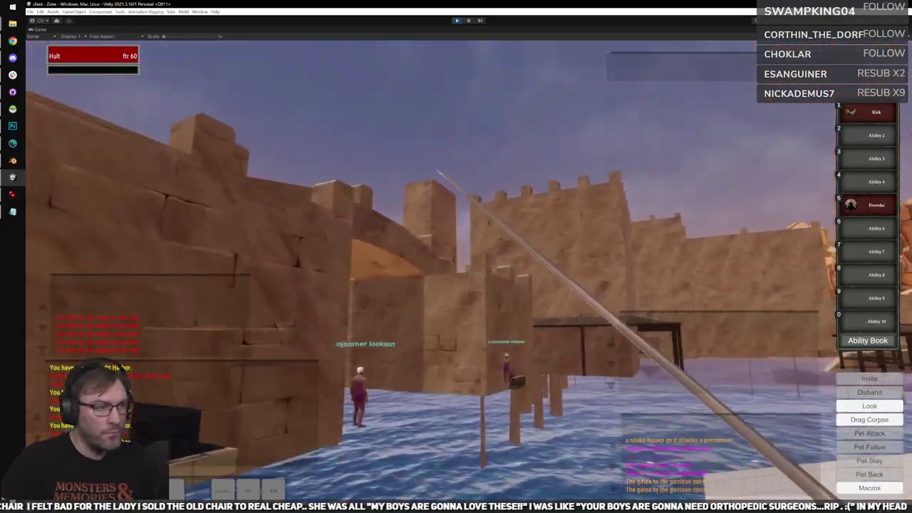
key("w")
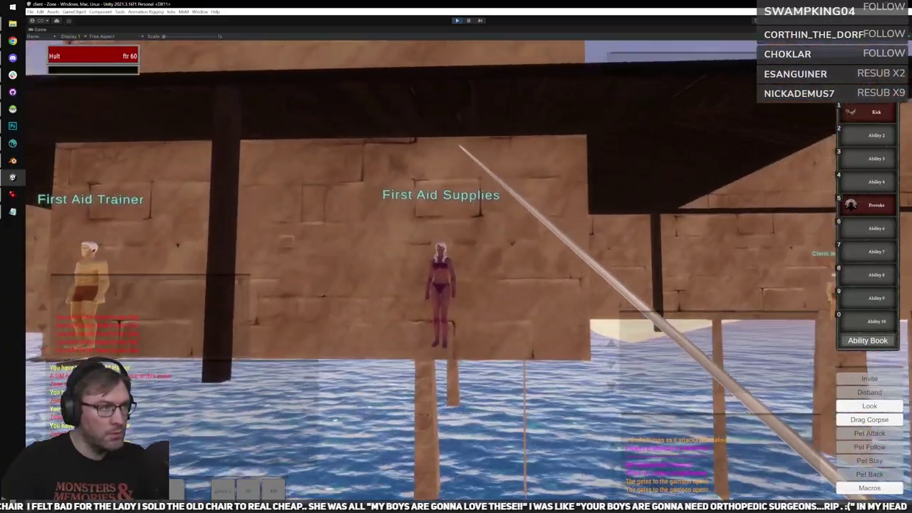
right_click_drag(468, 273, 641, 273)
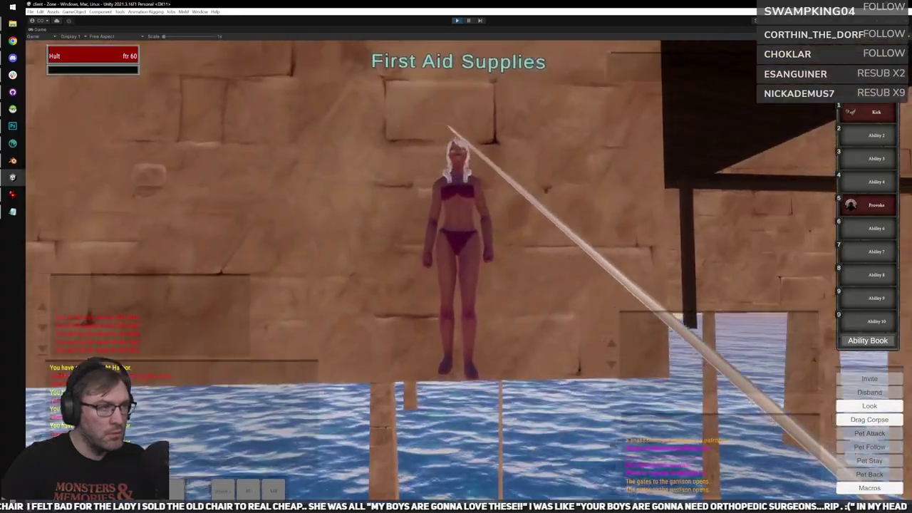
key("d")
key("w")
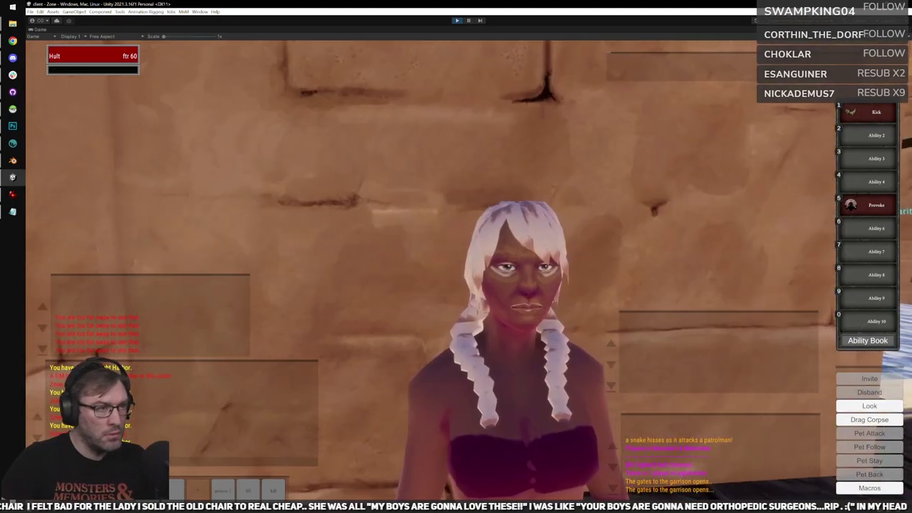
Look over the outfits of the NPCs inside the stone building, including the squire and the Cleric Spell Merchant.
key("a")
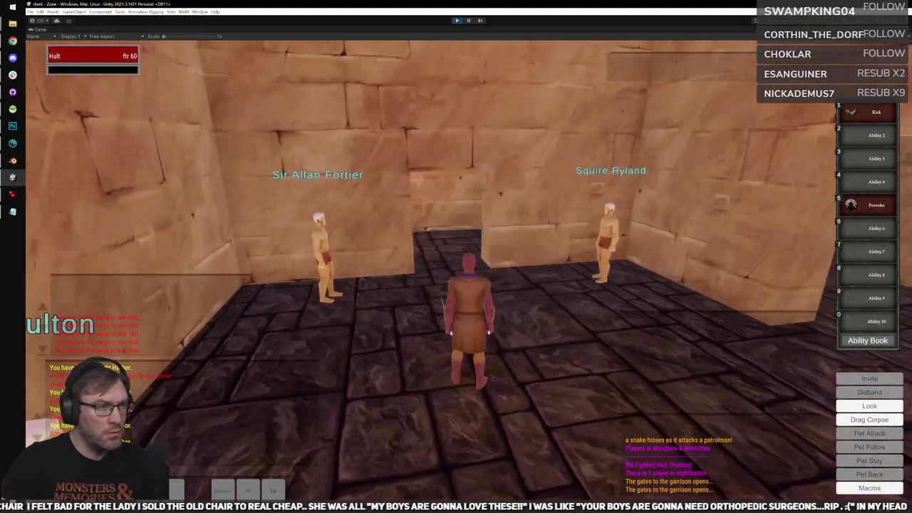
key("w")
key("w")
mouse_move(459, 248)
right_mouse_down()
mouse_move(356, 248)
mouse_move(460, 248)
right_mouse_up()
scroll(459, 248, "up", 5)
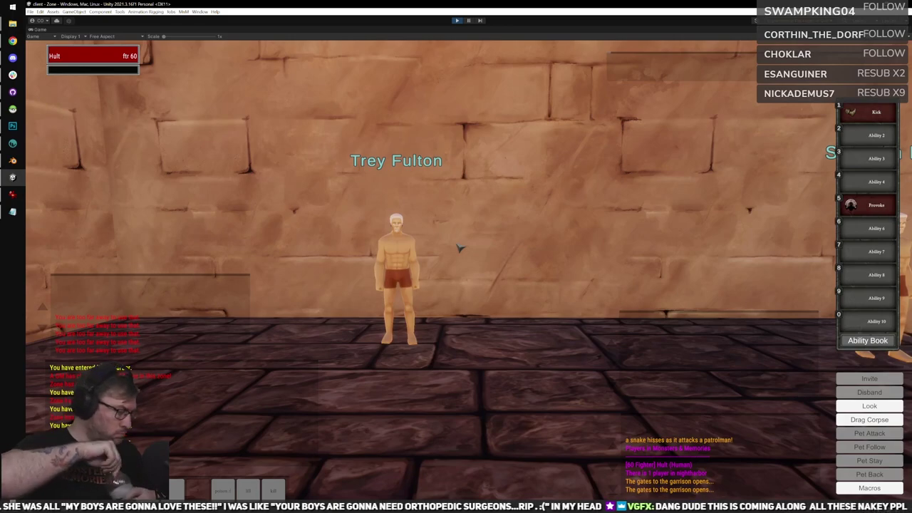
right_click_drag(460, 248, 285, 251)
key("w")
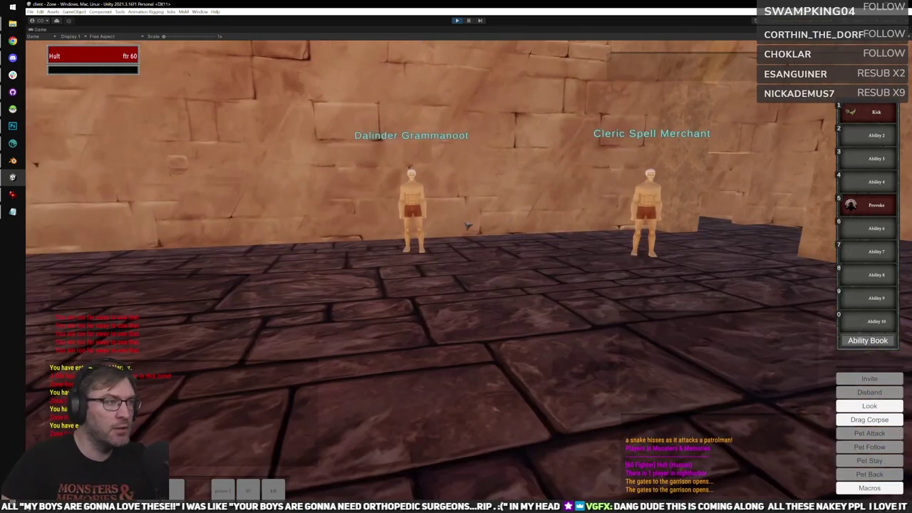
right_click_drag(476, 231, 855, 232)
key("w")
key("w")
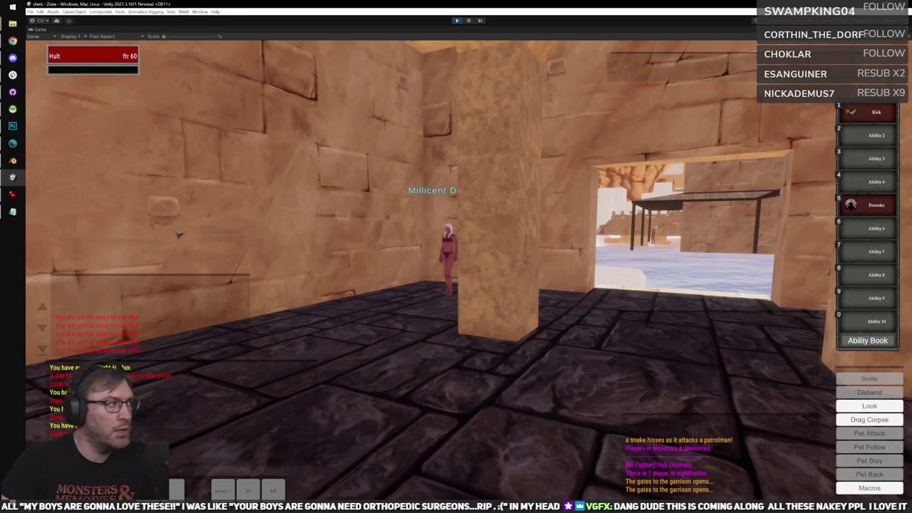
Stop play mode and locate the source texture of the Plate03 clothing texture set in the project.
left_click(457, 21)
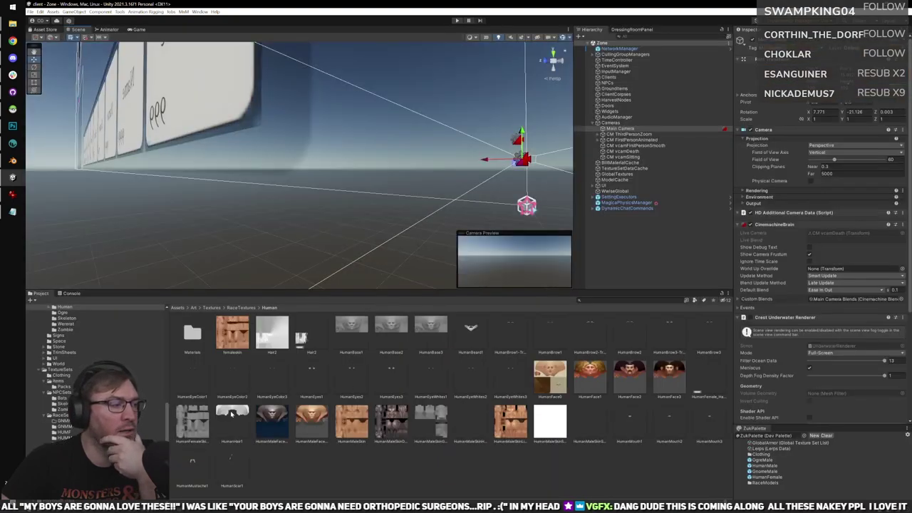
left_click(760, 453)
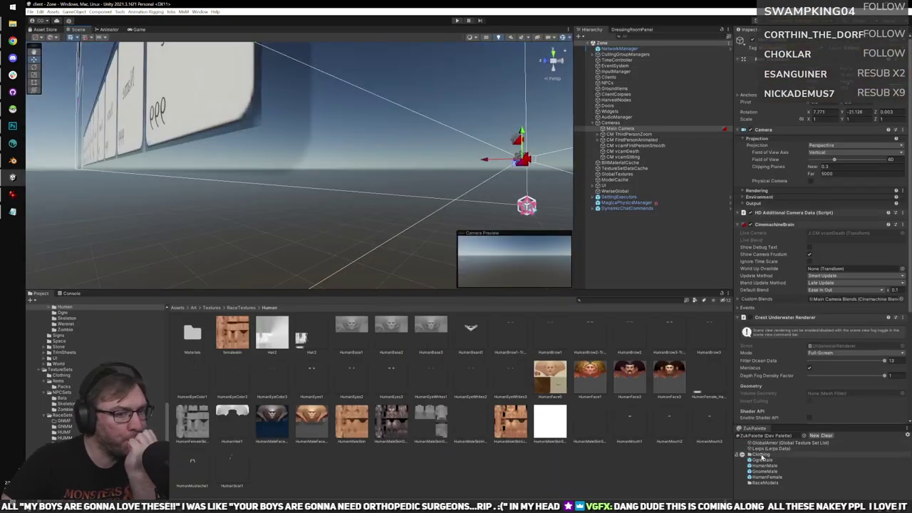
left_click(386, 333)
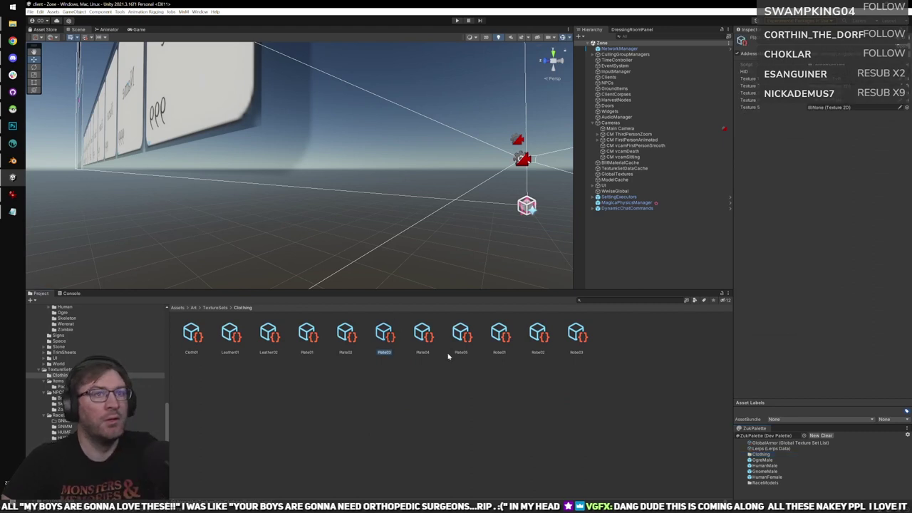
left_click(835, 102)
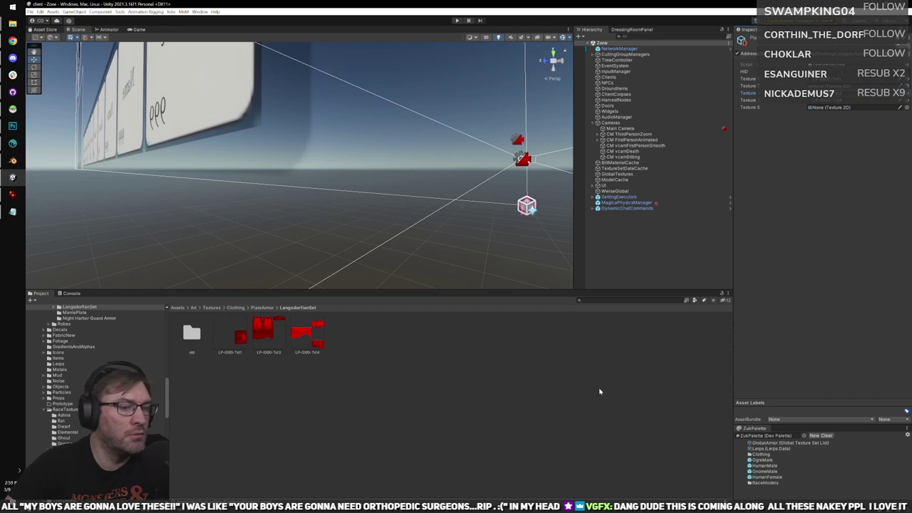
Locate the source texture of the Leather01 clothing texture set in the project.
left_click(760, 454)
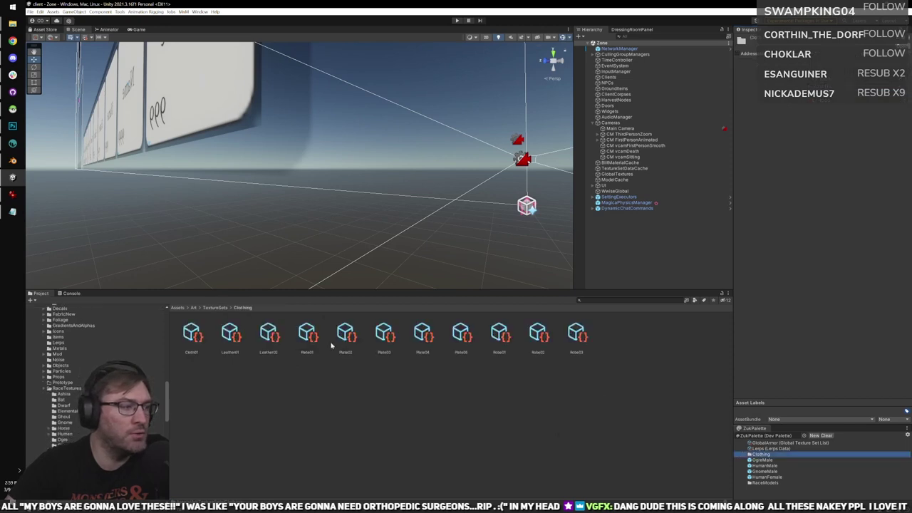
left_click(230, 334)
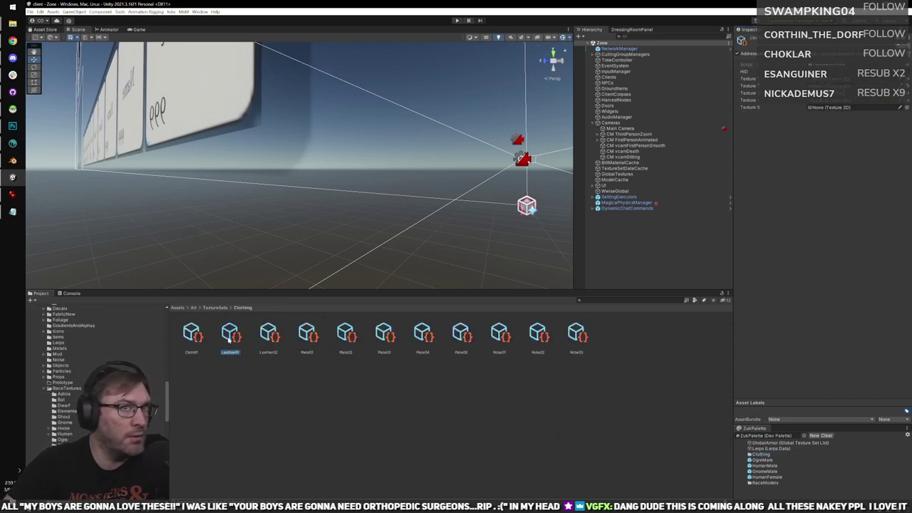
left_click(838, 95)
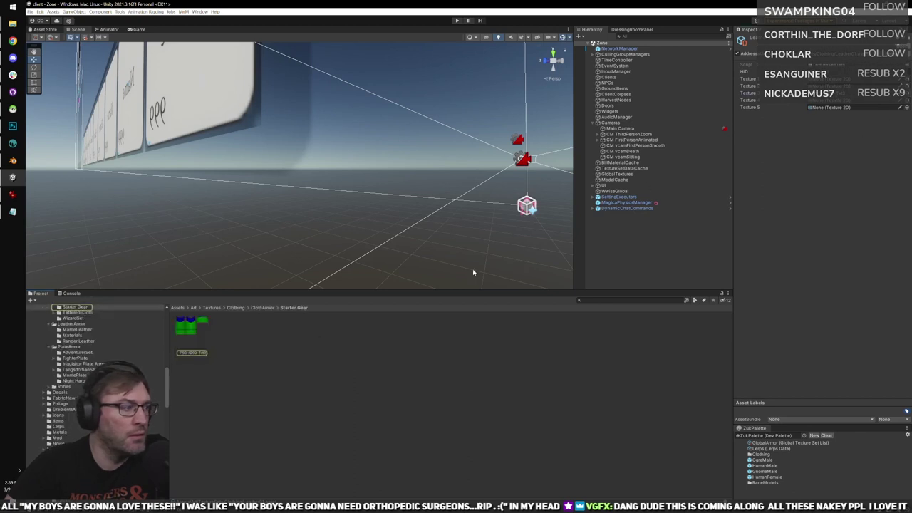
Inspect the clothing texture sets one after another, from Cloth01 through Leather01, Leather02 and Plate01 to Plate04.
left_click(762, 454)
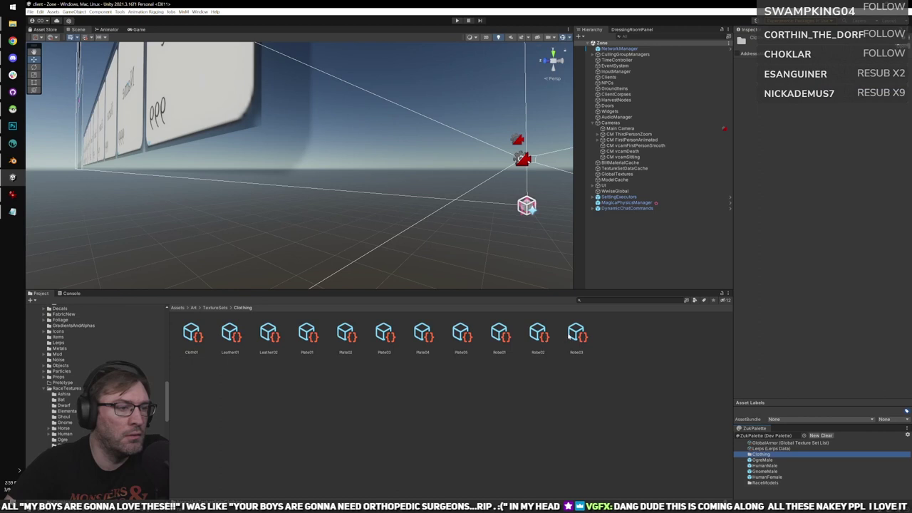
left_click(193, 334)
left_click(230, 333)
left_click(264, 330)
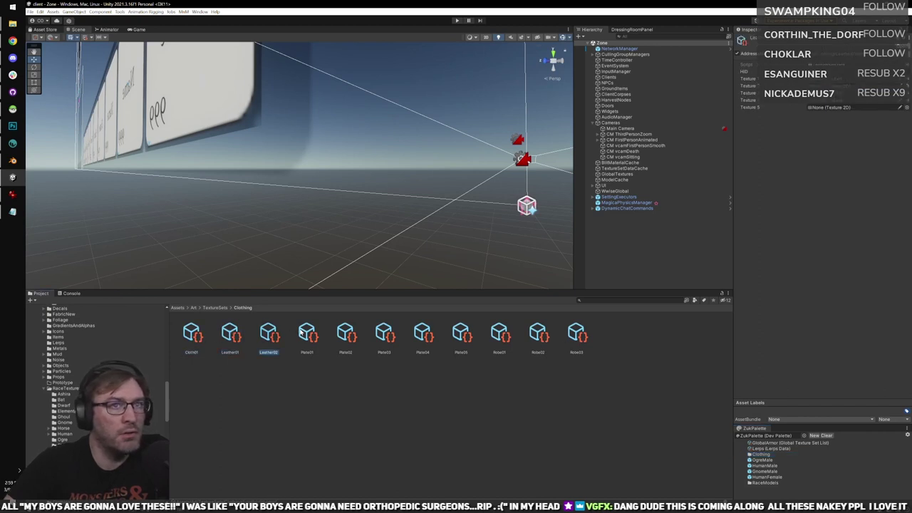
left_click(302, 332)
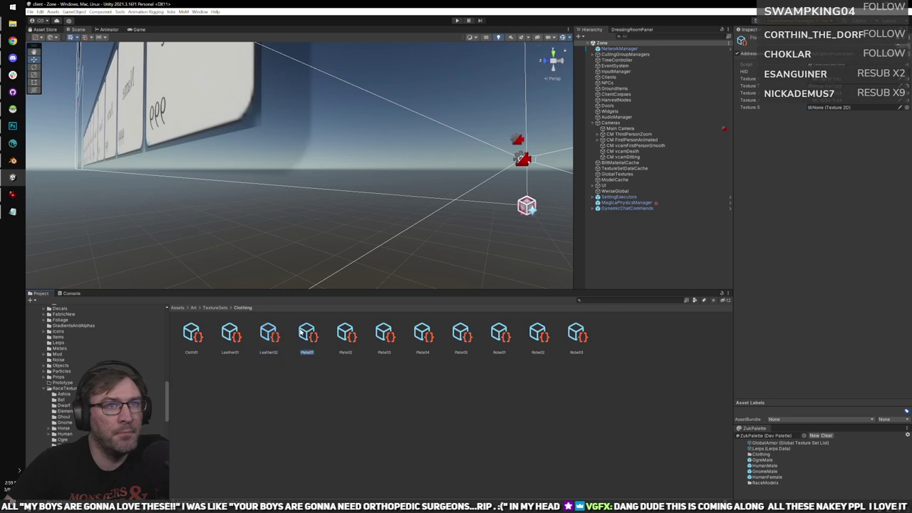
left_click(343, 331)
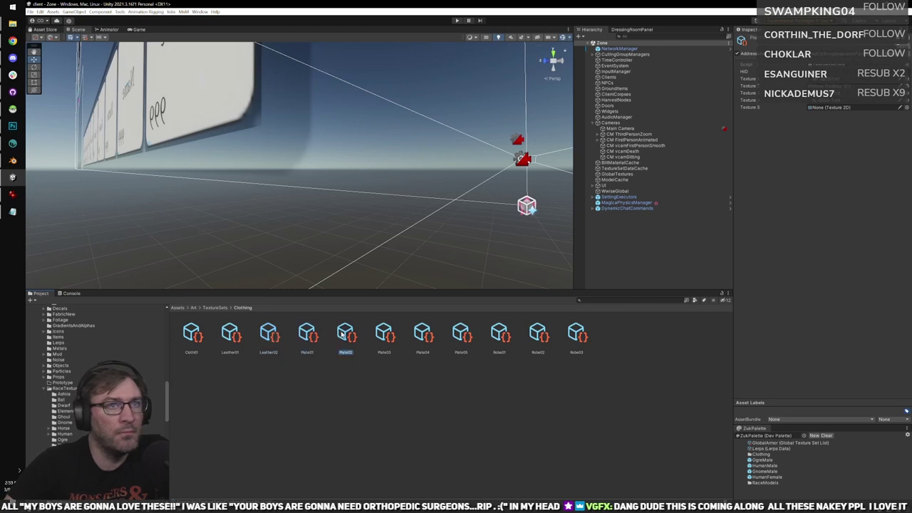
left_click(378, 338)
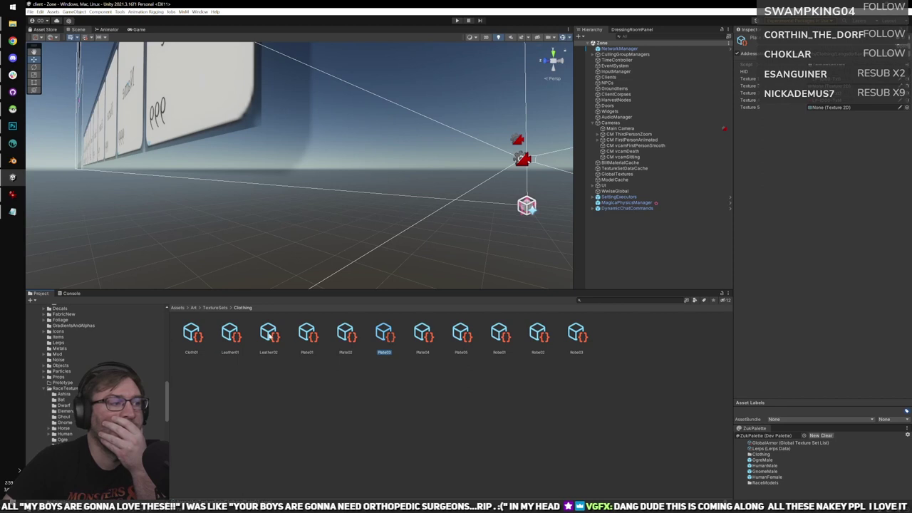
left_click(423, 334)
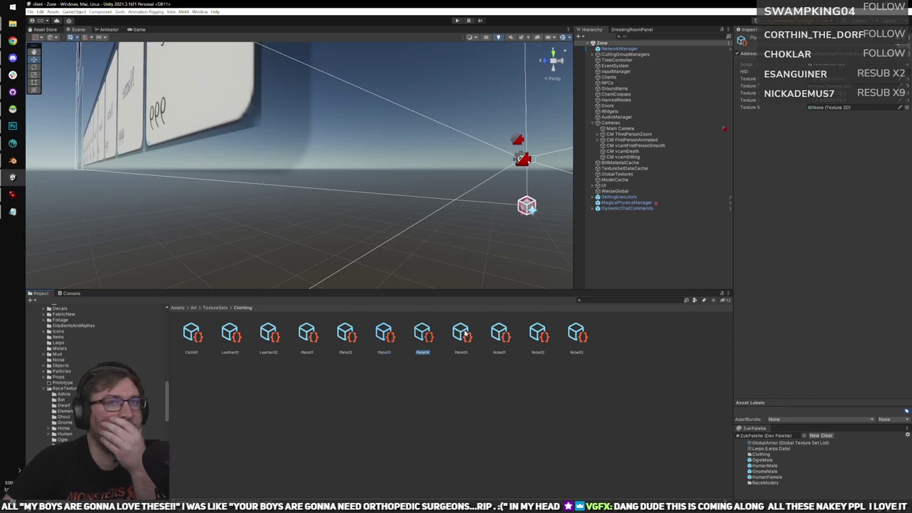
Compare the texture assignments of the Plate02, Plate03, Plate04 and Plate05 sets.
left_click(353, 332)
left_click(384, 334)
left_click(425, 334)
left_click(464, 334)
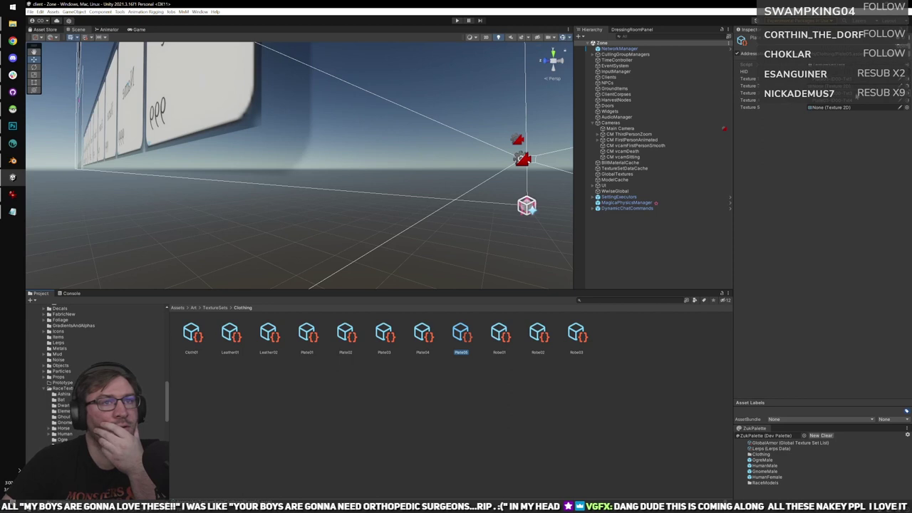
Locate the source textures of the Plate05 and Plate02 clothing texture sets in the project.
left_click(838, 93)
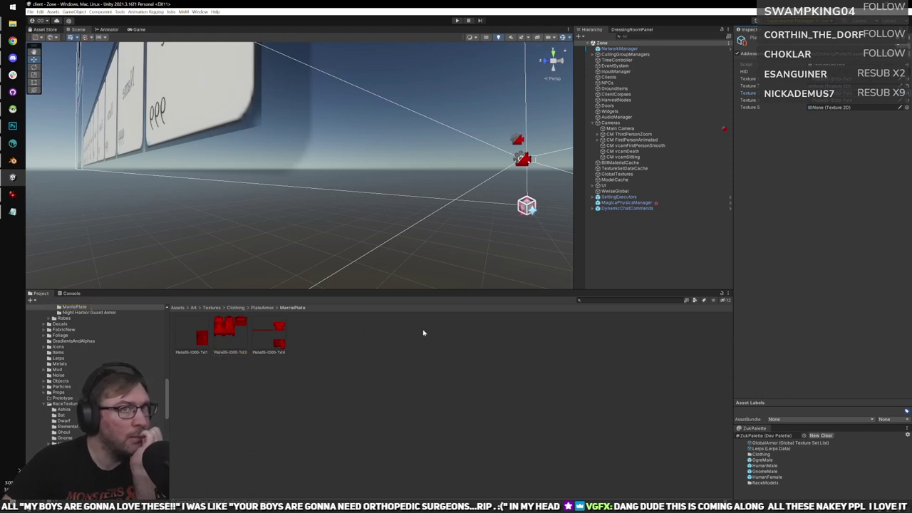
left_click(761, 453)
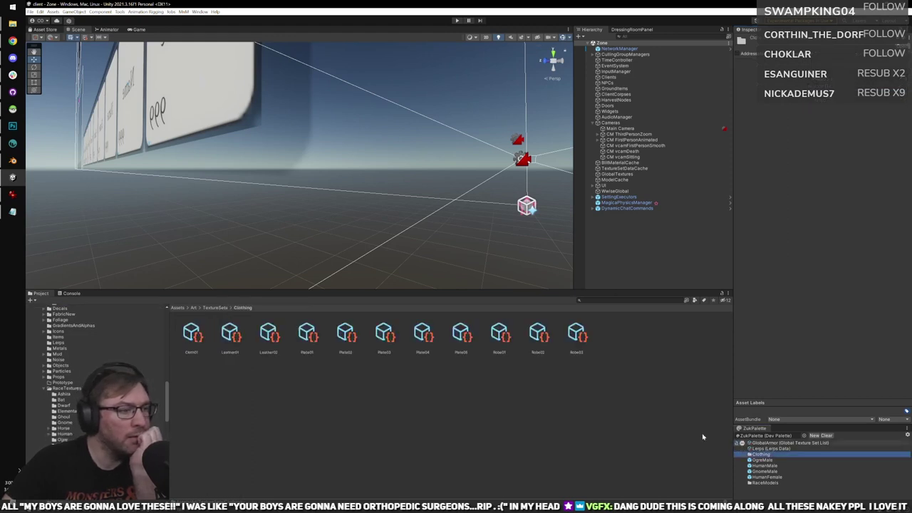
left_click(344, 332)
left_click(825, 93)
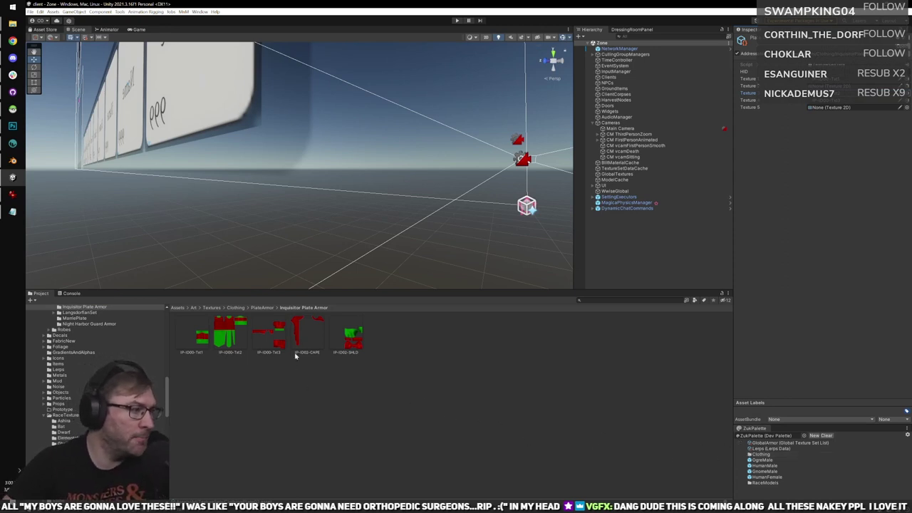
Browse the PlateArmor texture folders, checking the Plate05 texture folder and the Night Harbor Guard Armor folder.
left_click(263, 308)
double_click(351, 334)
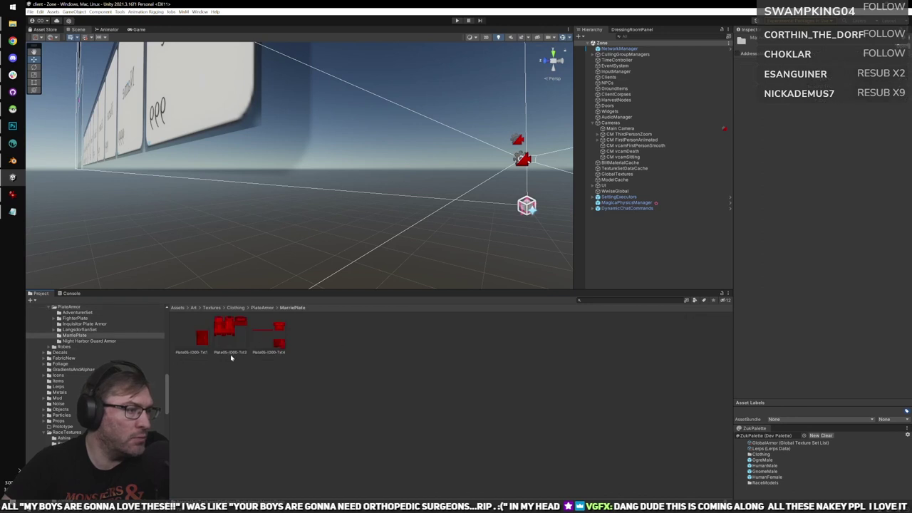
left_click(257, 308)
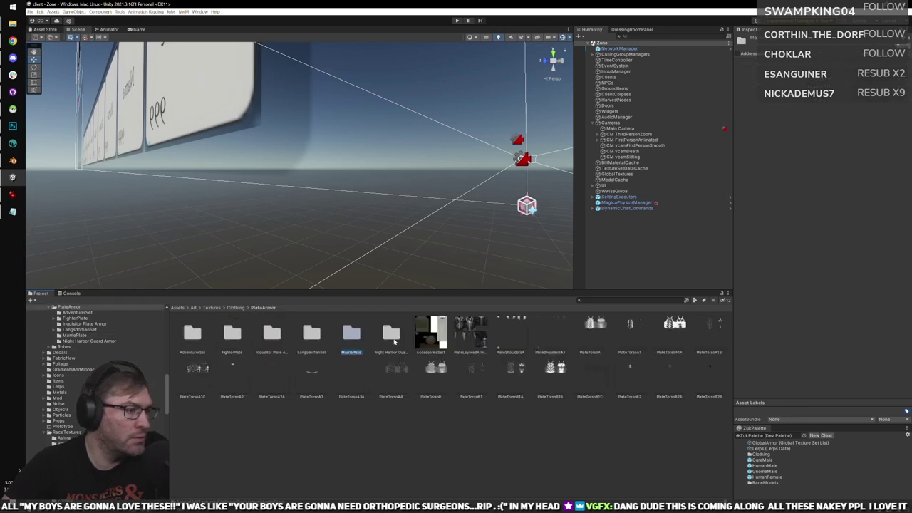
double_click(391, 333)
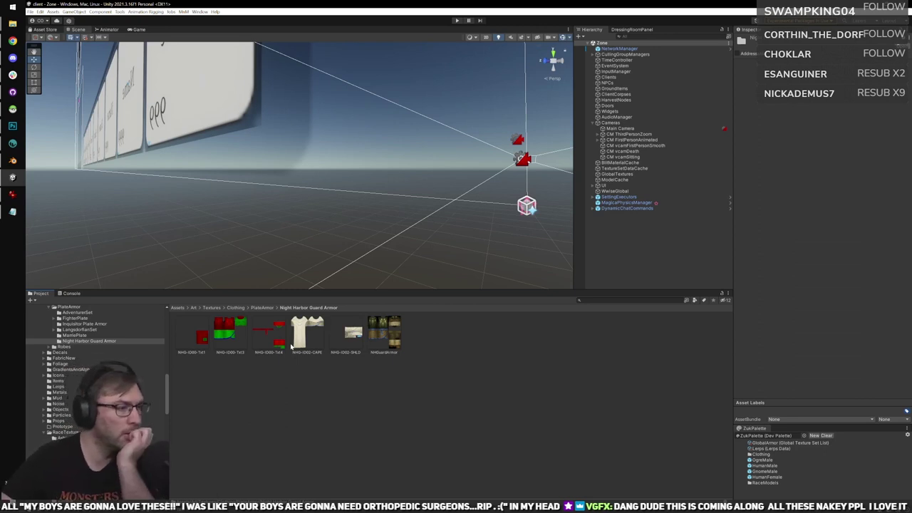
Preview the Night Harbor guard cape and NHG-ID00-Txt3 textures and compare them with Plate05-ID00-Txt3.
left_click(339, 426)
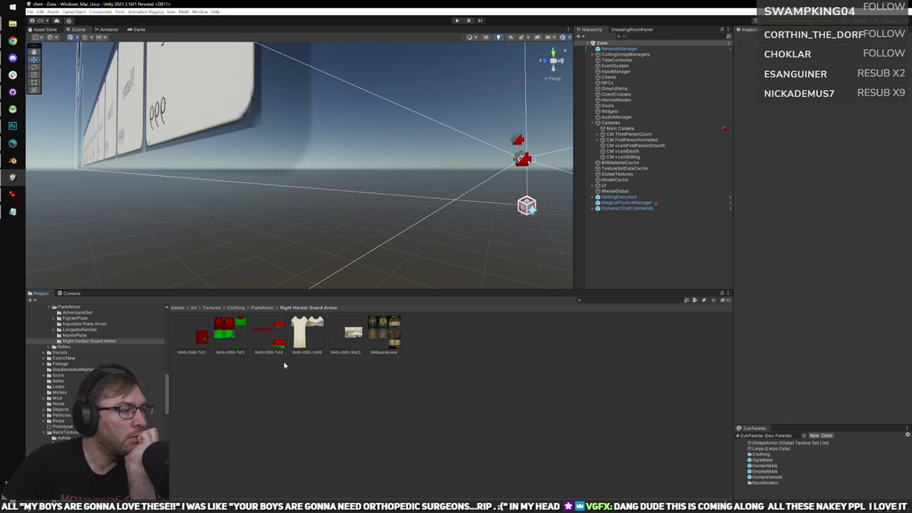
left_click(308, 333)
left_click(227, 335)
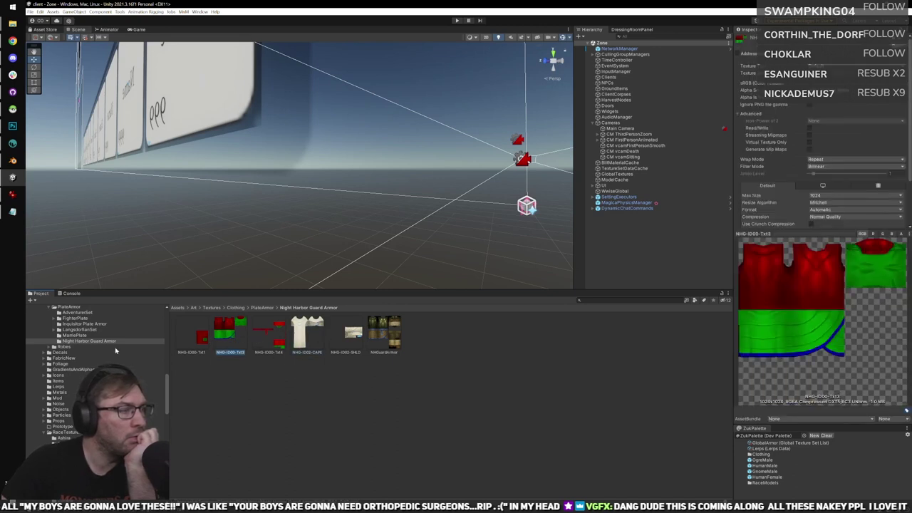
left_click(102, 335)
left_click(230, 329)
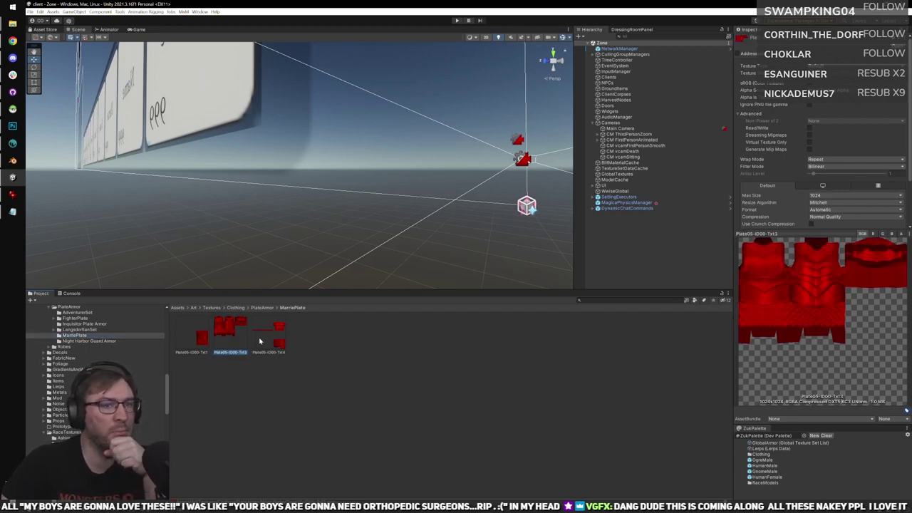
Recheck the Plate02 to Plate05 sets in the TextureSets Clothing folder and locate the first texture of Plate05.
left_click(768, 455)
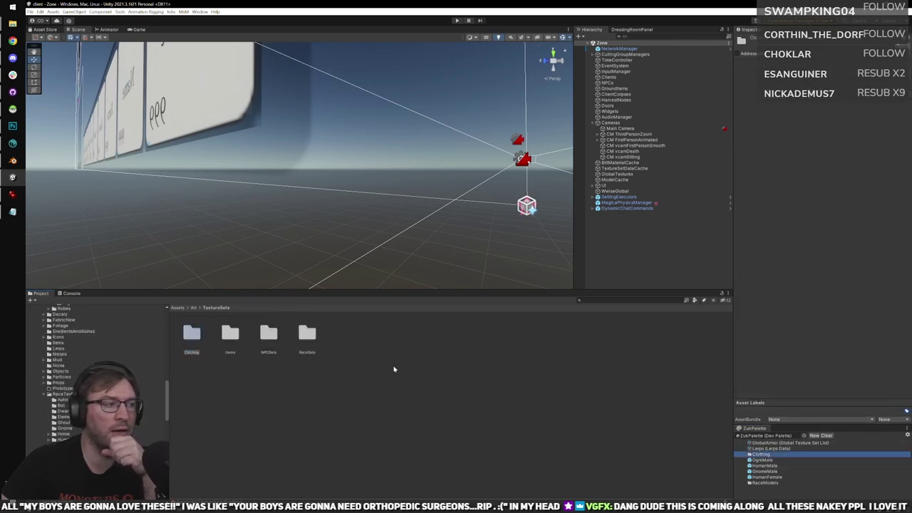
double_click(767, 457)
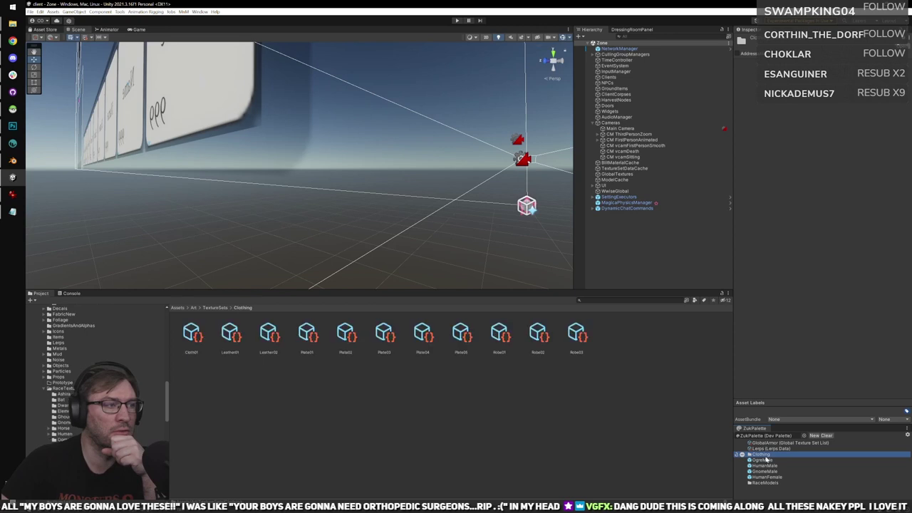
left_click(571, 331)
left_click(384, 334)
left_click(343, 329)
left_click(415, 336)
left_click(464, 341)
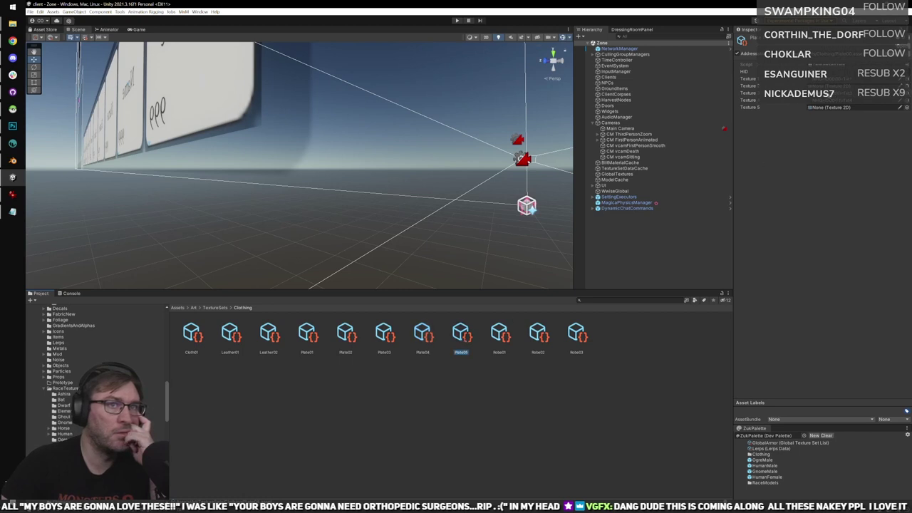
left_click(831, 84)
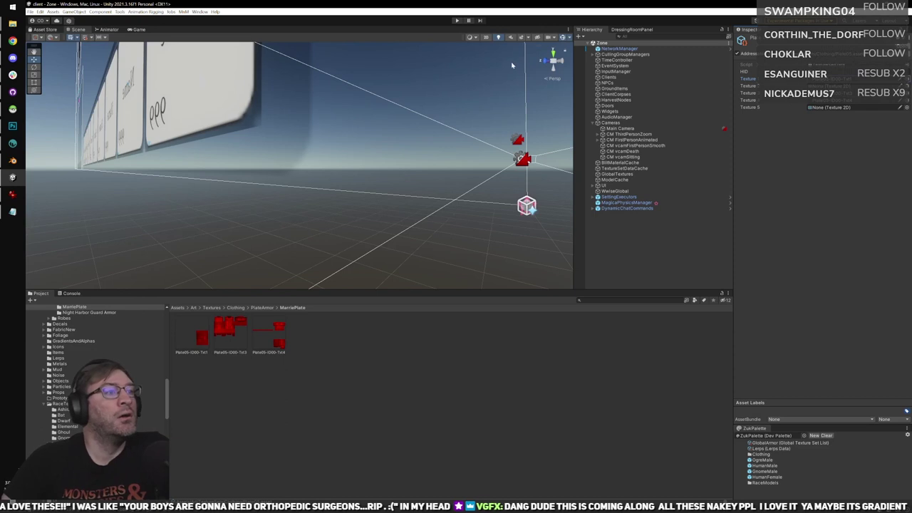
Start play mode, log in to the game with the prefilled credentials and connect to the Development Server.
left_click(456, 20)
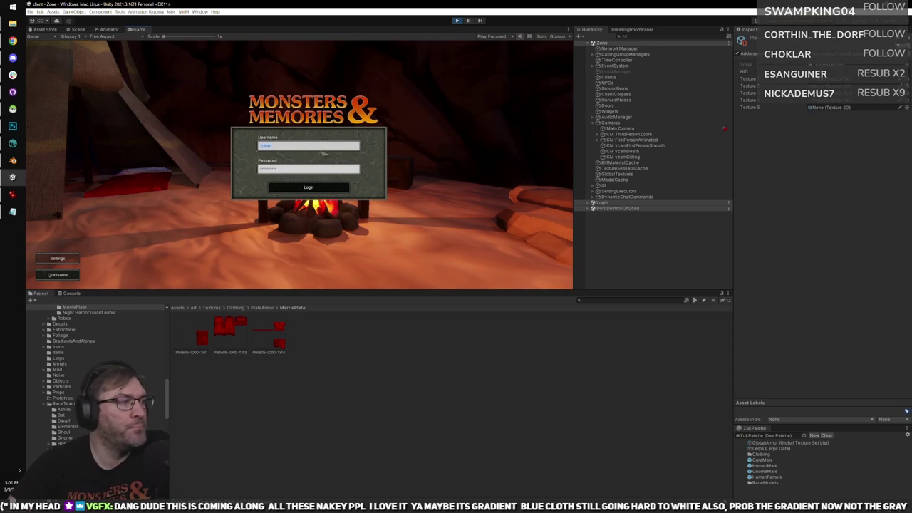
left_click(319, 188)
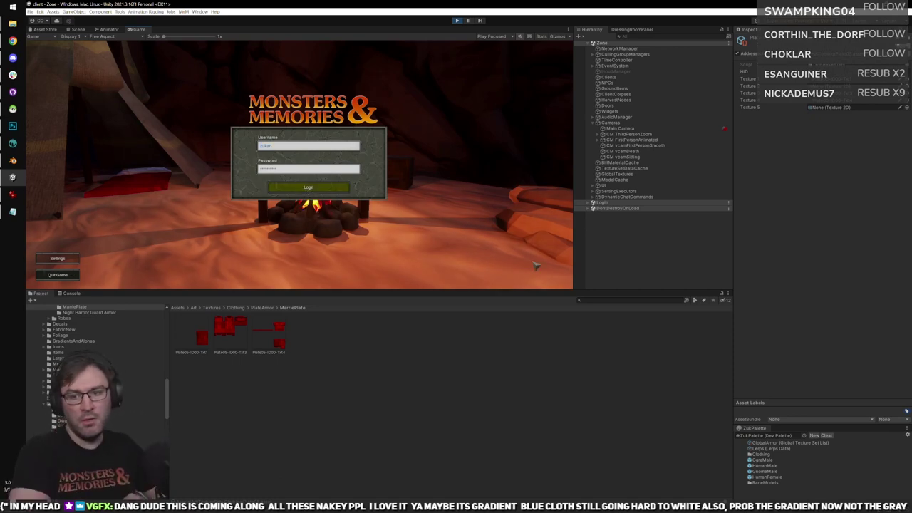
key("Return")
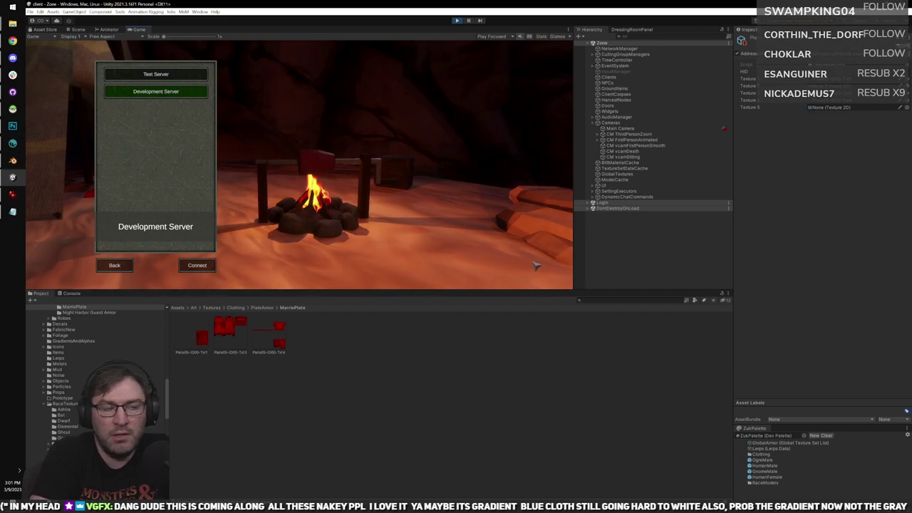
left_click(202, 266)
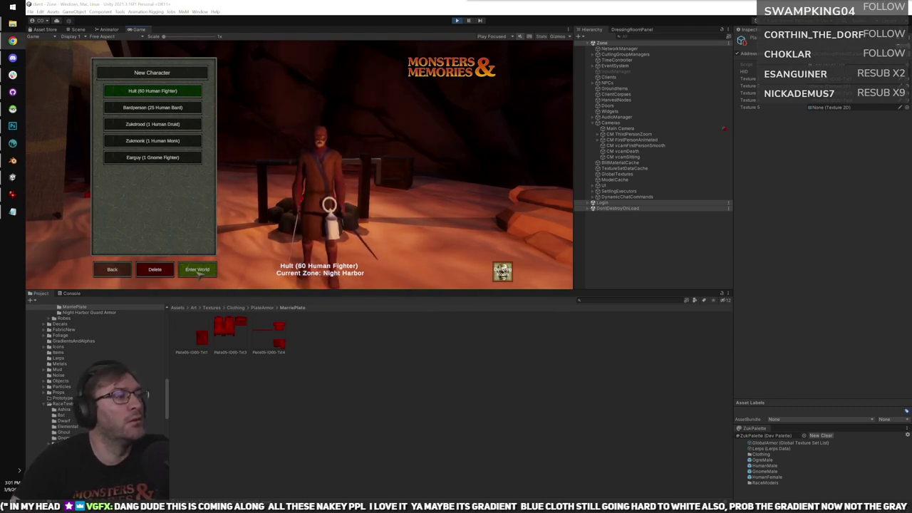
Preview the Zukmonk character, return to Hult, the level 60 Human Fighter, and enter the world with him.
left_click(180, 141)
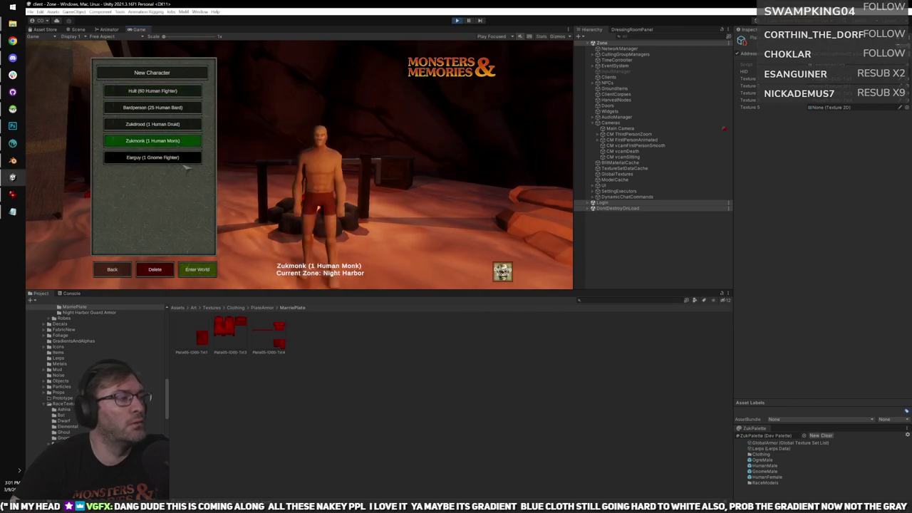
left_click(171, 90)
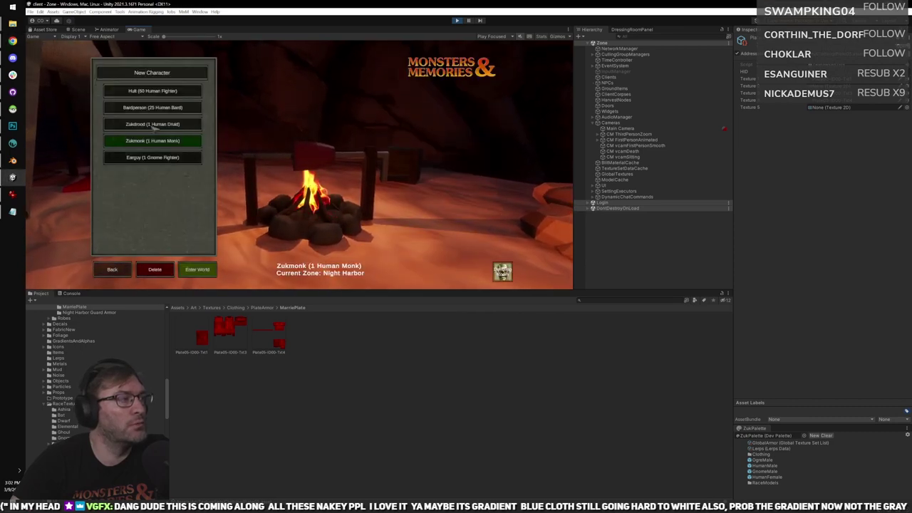
left_click(152, 74)
left_click(124, 257)
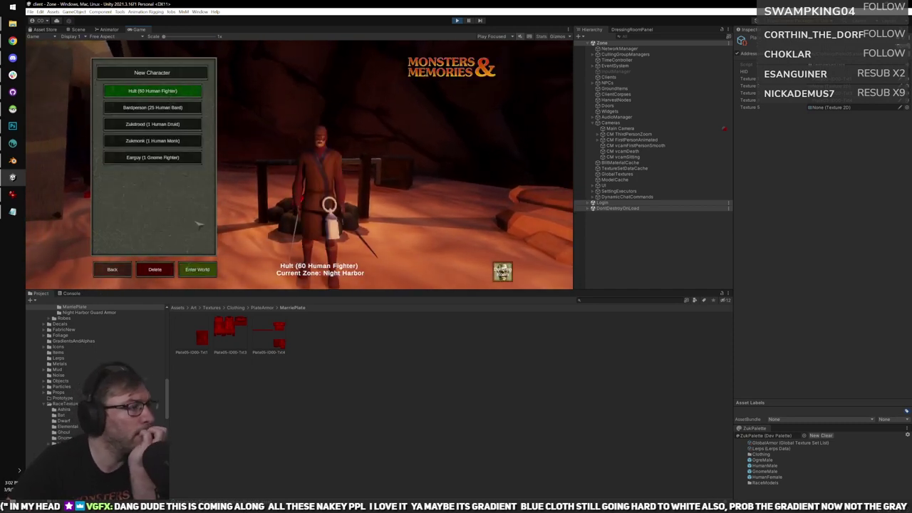
left_click(198, 268)
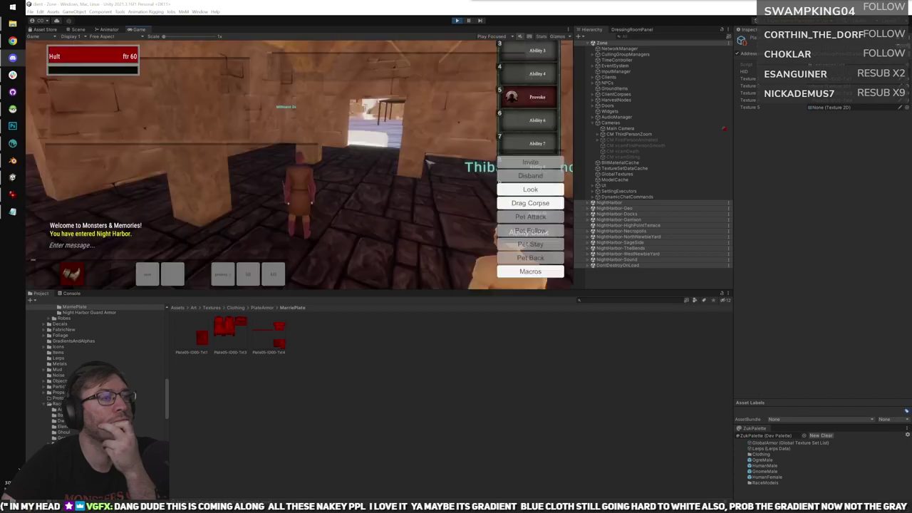
Maximize the game view and look around the starting room at the NPCs, ending at the water-side opening.
key("shift+space")
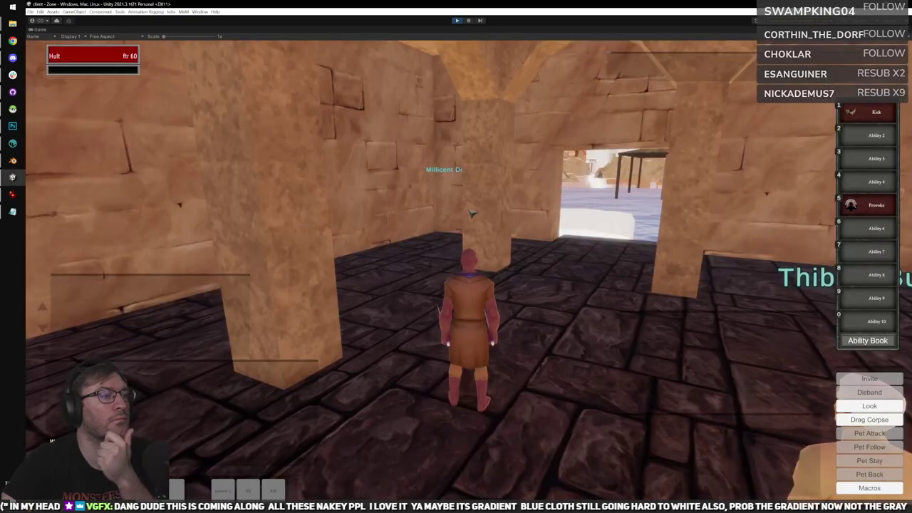
right_click_drag(468, 270, 598, 285)
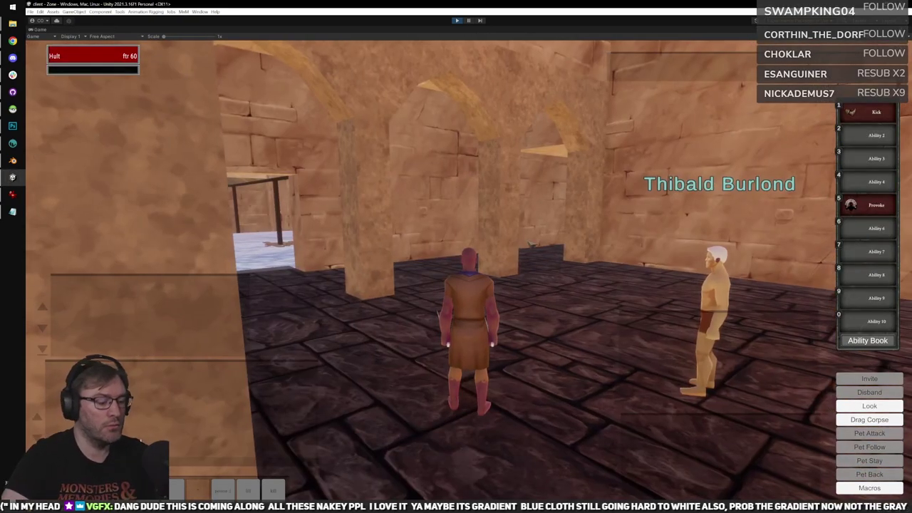
key("a")
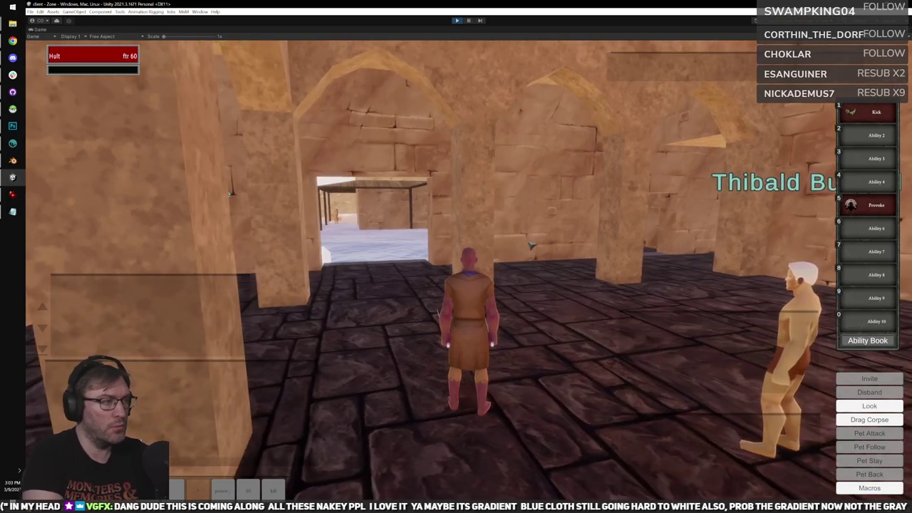
key("w")
key("a")
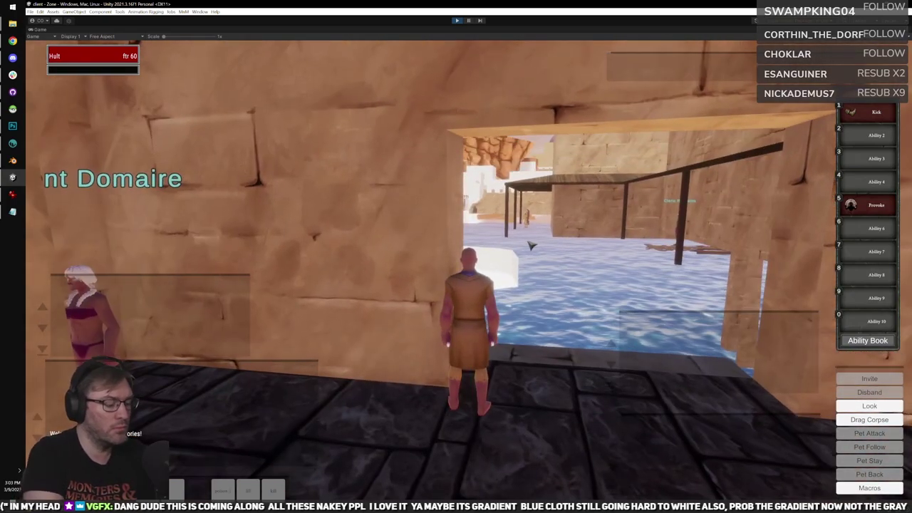
right_click_drag(530, 245, 523, 230)
Leave the room and fly the character over the city to the rampart of the domed fortress.
key("w")
key("space")
key("w")
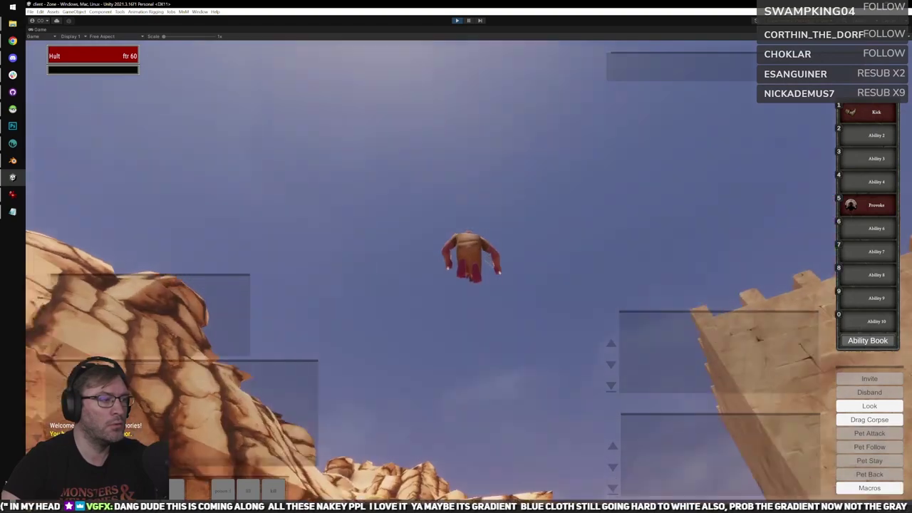
key("w")
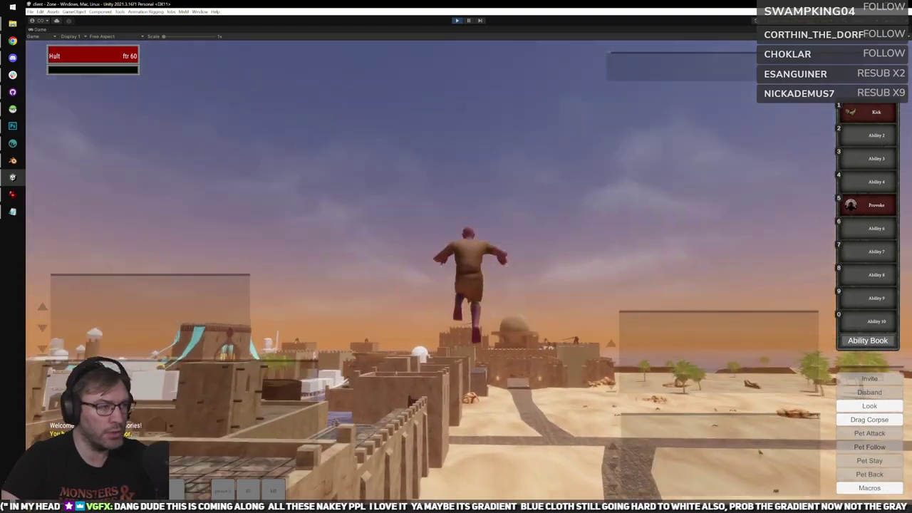
key("w")
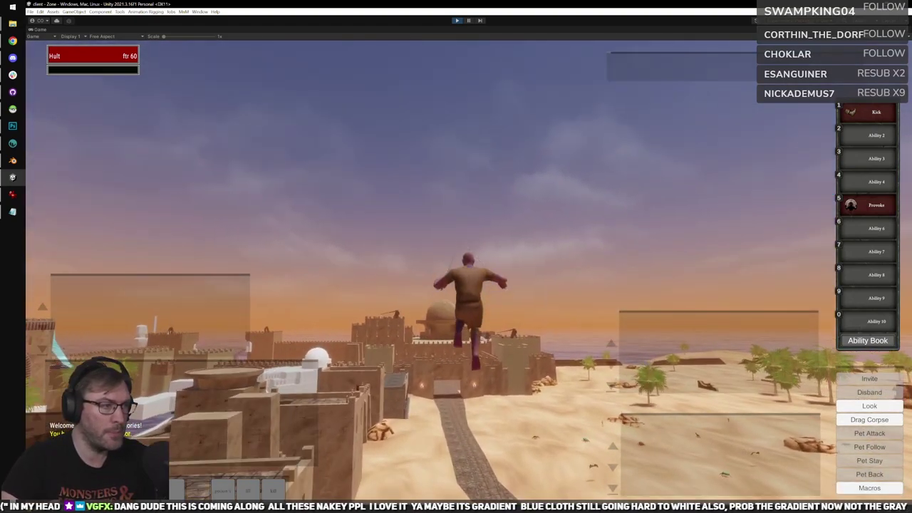
key("w")
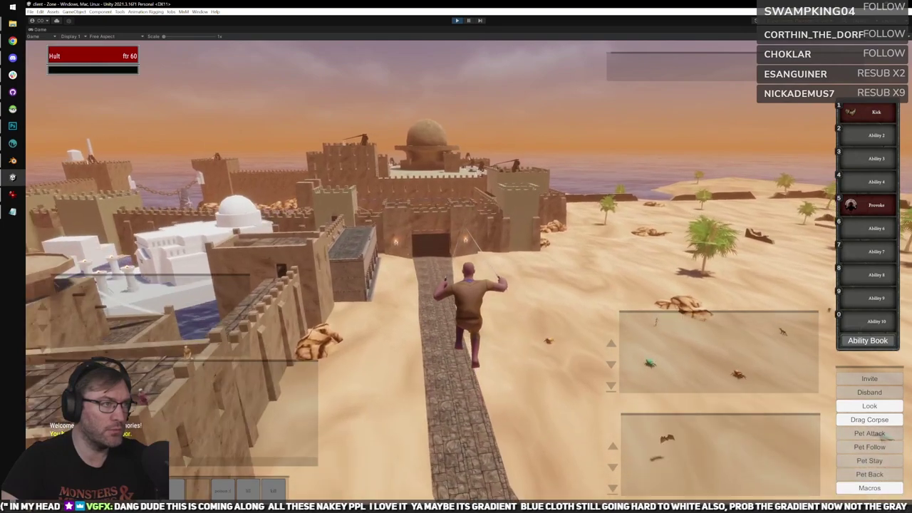
key("w")
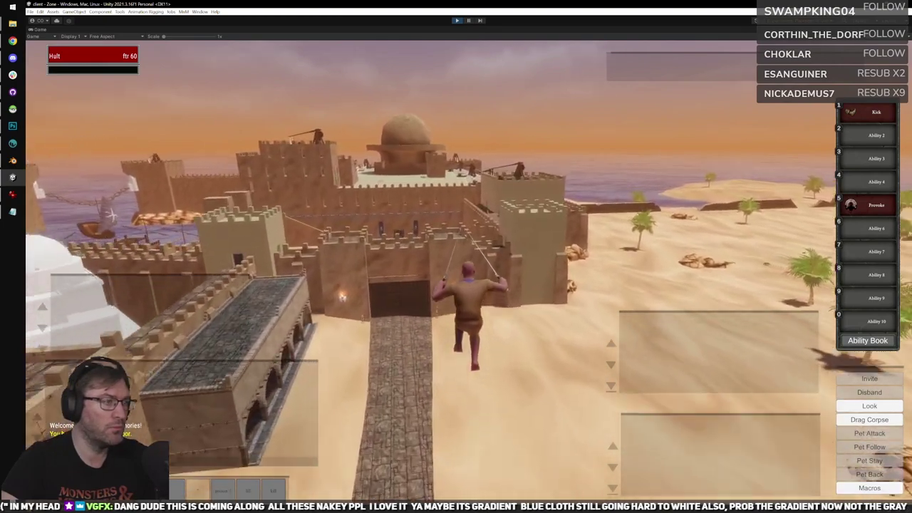
key("w")
key("w")
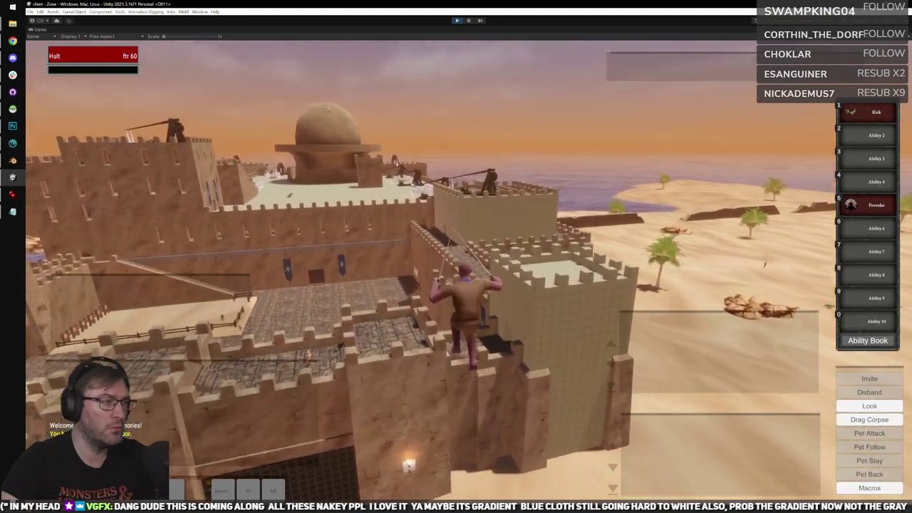
key("w")
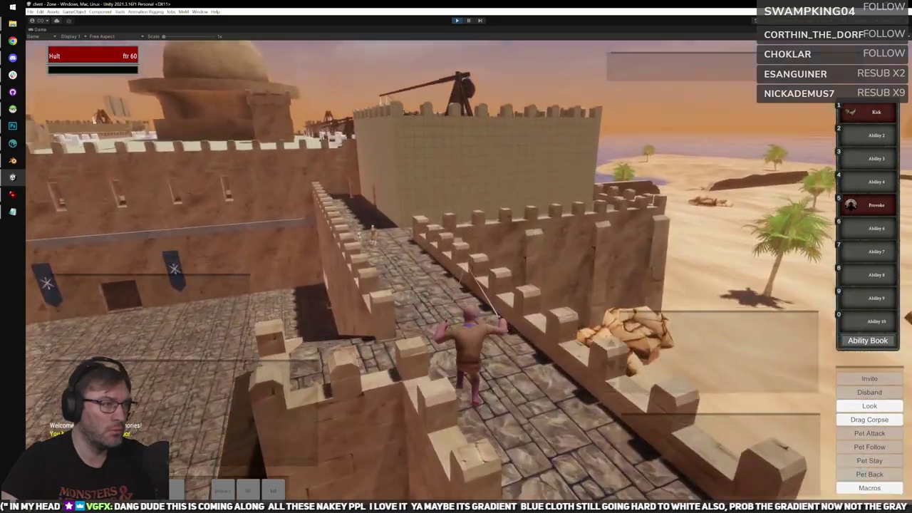
Approach the watchman patrolling the rampart and examine his outfit from different angles.
key("w")
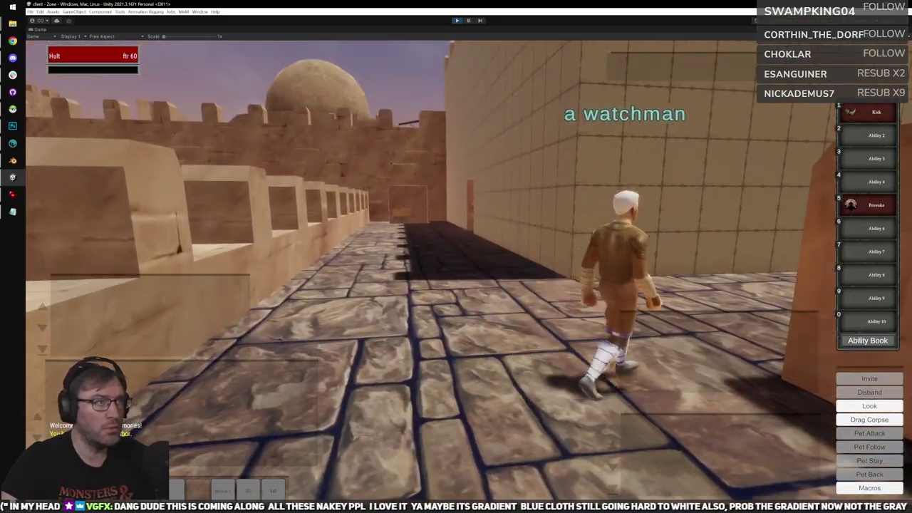
key("w")
key("i")
left_click_drag(265, 271, 320, 311)
key("w")
right_click_drag(326, 305, 726, 319)
key("w")
right_click_drag(456, 313, 399, 281)
Run the character along the rampart, open his inventory and place the held necklace in the empty slot below him.
key("s")
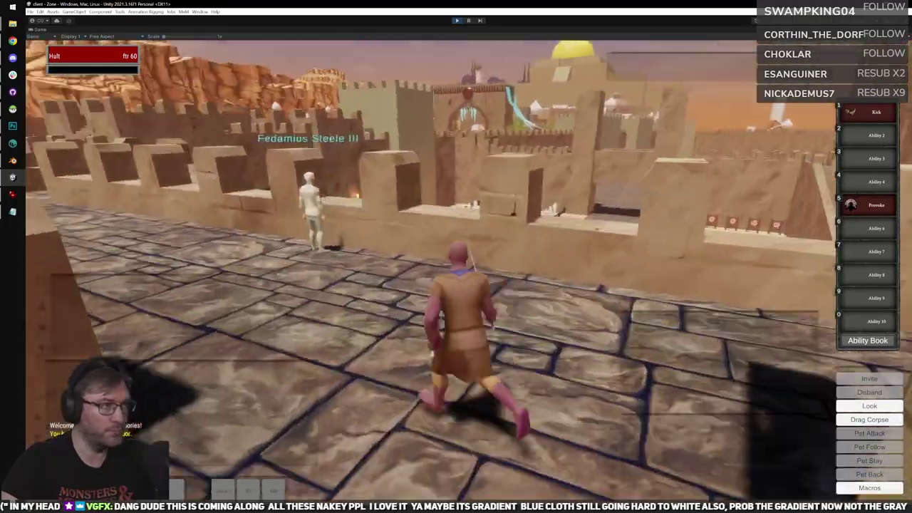
key("w")
scroll(455, 285, "down", 3)
right_click_drag(456, 285, 335, 280)
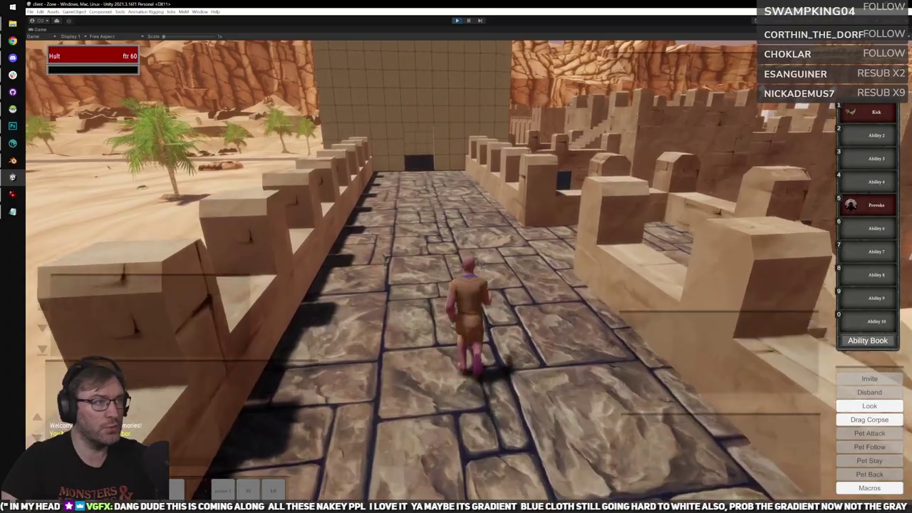
right_click_drag(456, 285, 541, 286)
key("i")
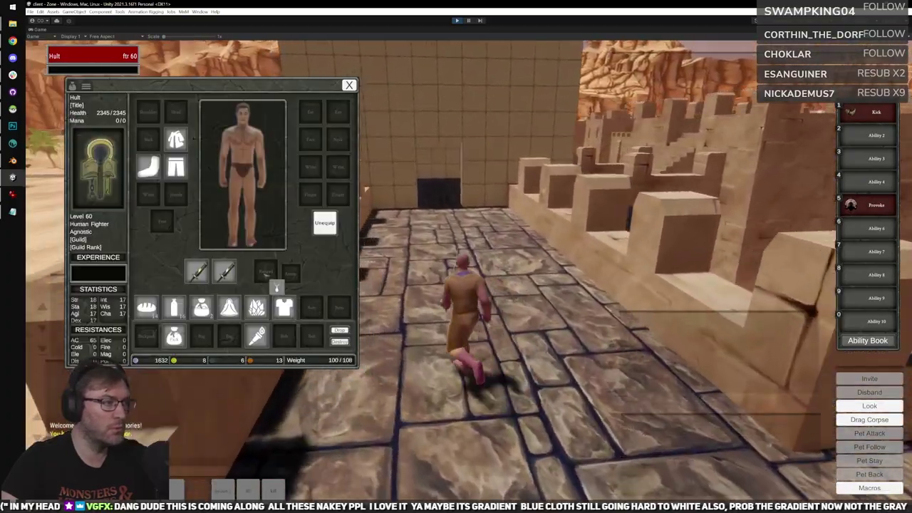
left_click_drag(277, 286, 265, 273)
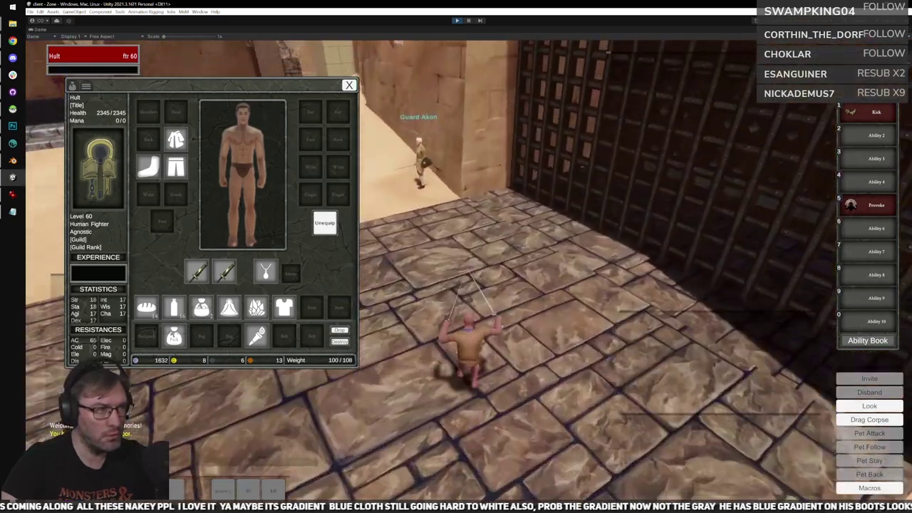
Approach Guard Akon beside the city gate and examine his outfit up close.
scroll(455, 284, "up", 5)
right_click_drag(456, 285, 406, 239)
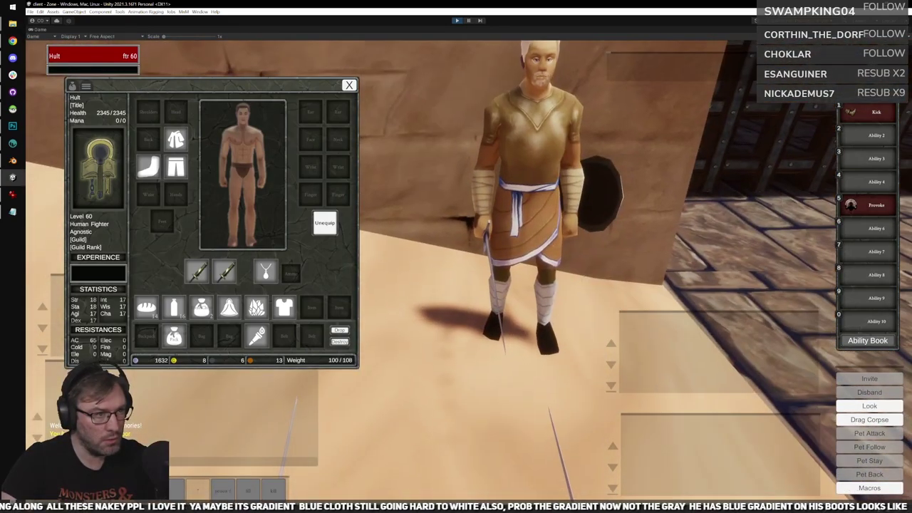
key("w")
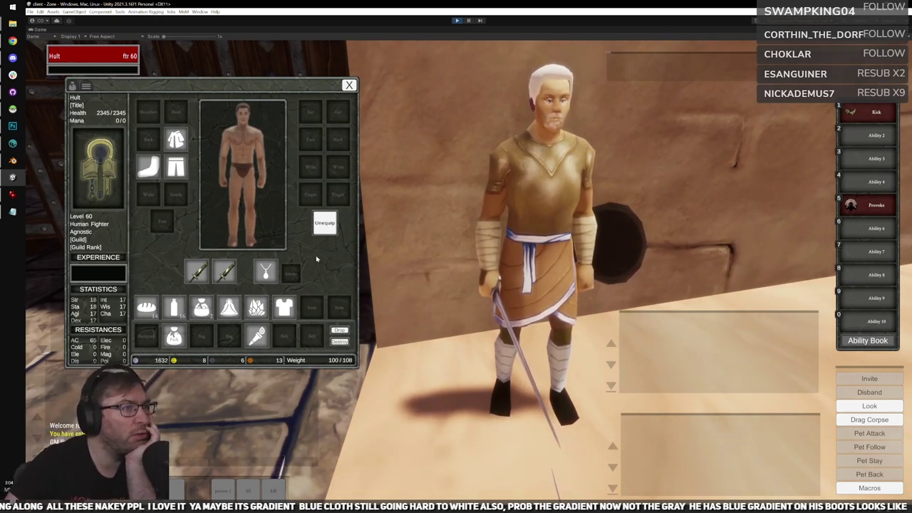
Restore the full editor layout from the maximized game view and display the HumanMale race model's configuration.
key("shift+space")
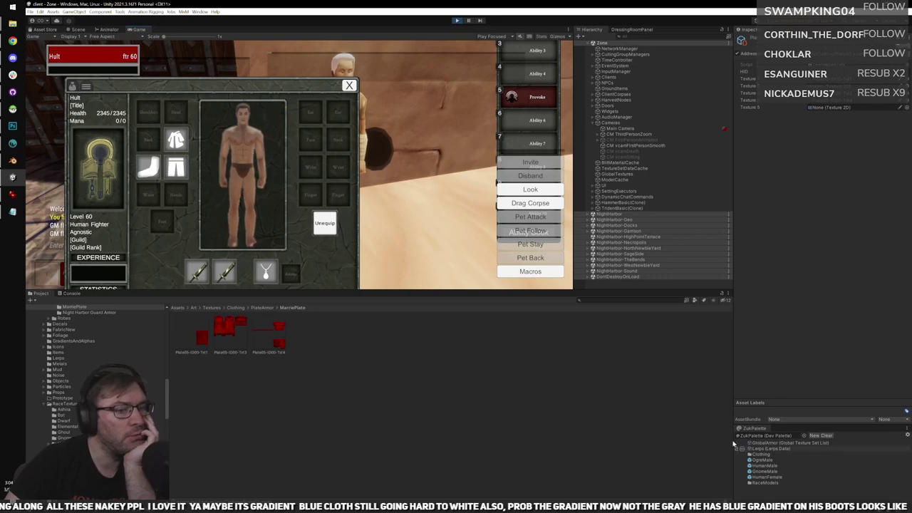
scroll(92, 371, "down", 5)
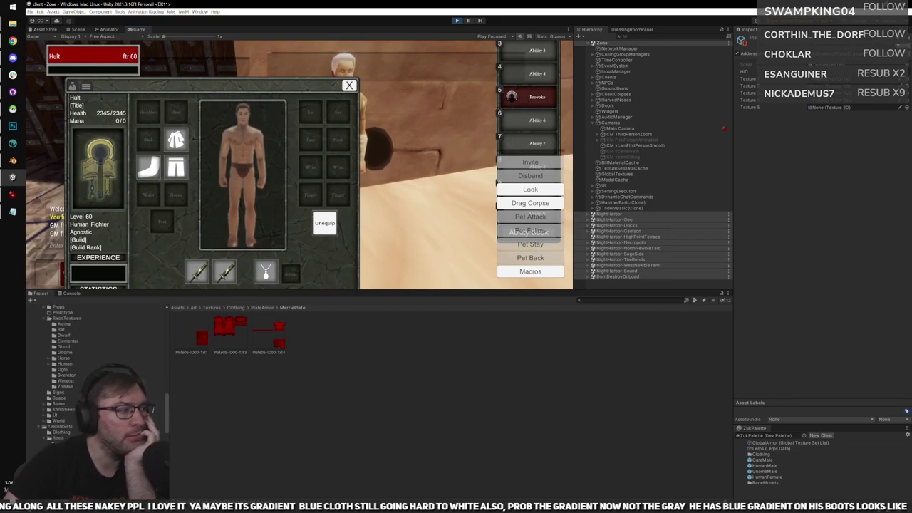
left_click(767, 477)
left_click(768, 471)
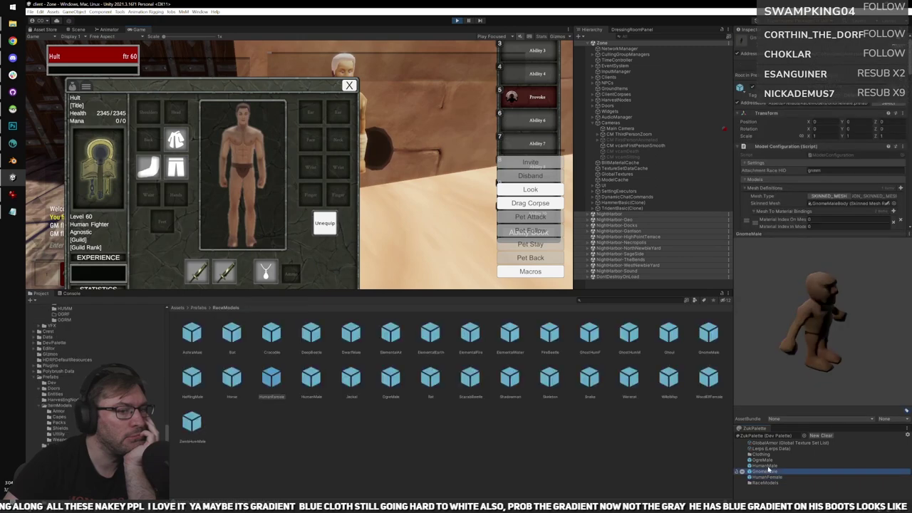
left_click(767, 467)
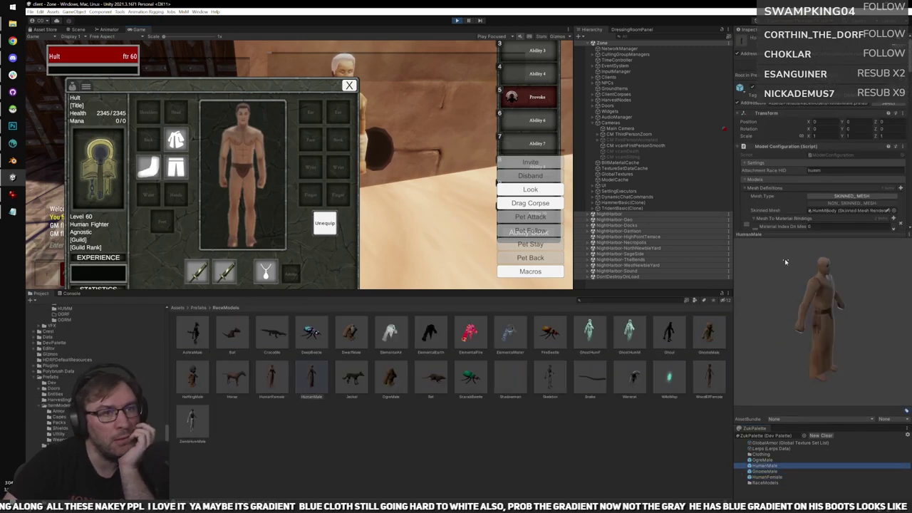
Enlarge the HumanMale property area and look through its texture definitions and feature definitions.
left_click_drag(787, 235, 785, 326)
scroll(777, 255, "down", 10)
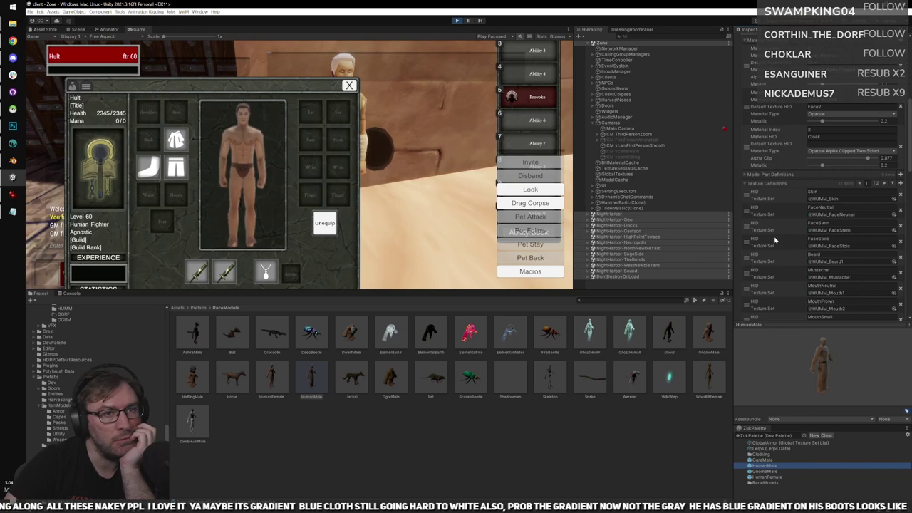
scroll(779, 233, "down", 5)
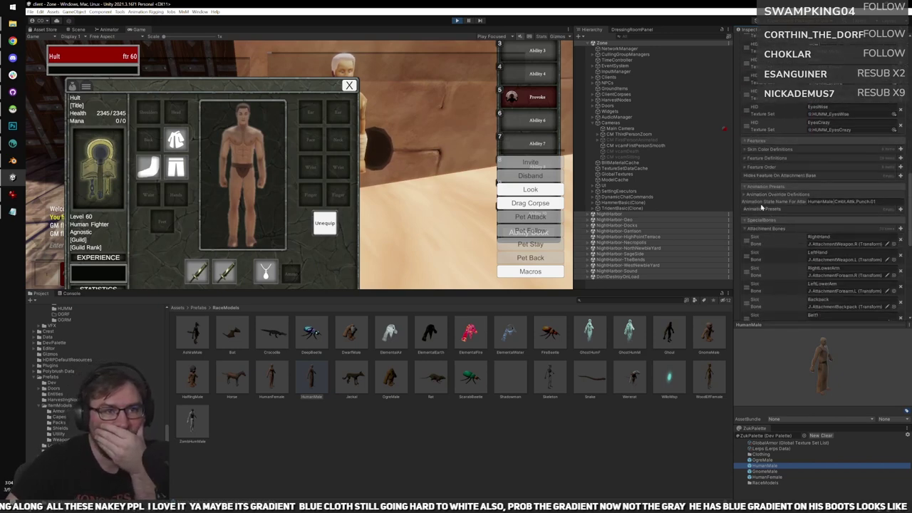
left_click(760, 158)
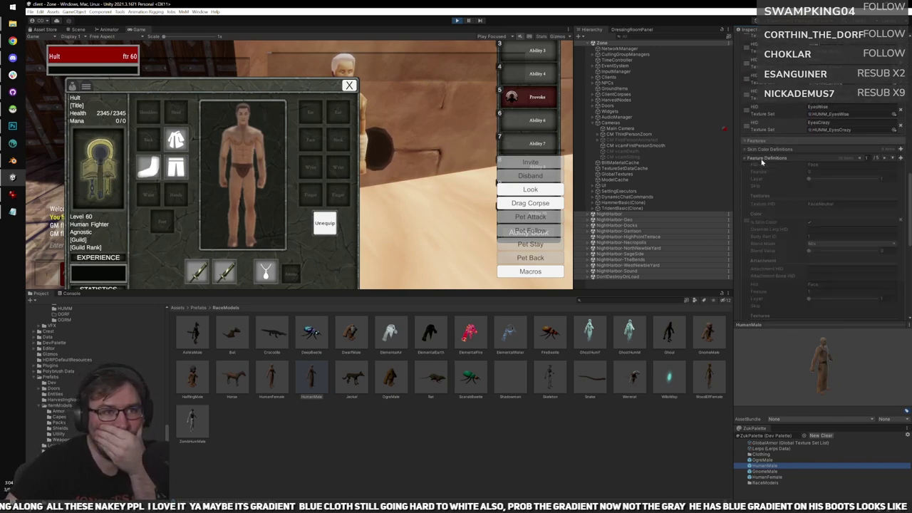
left_click(761, 158)
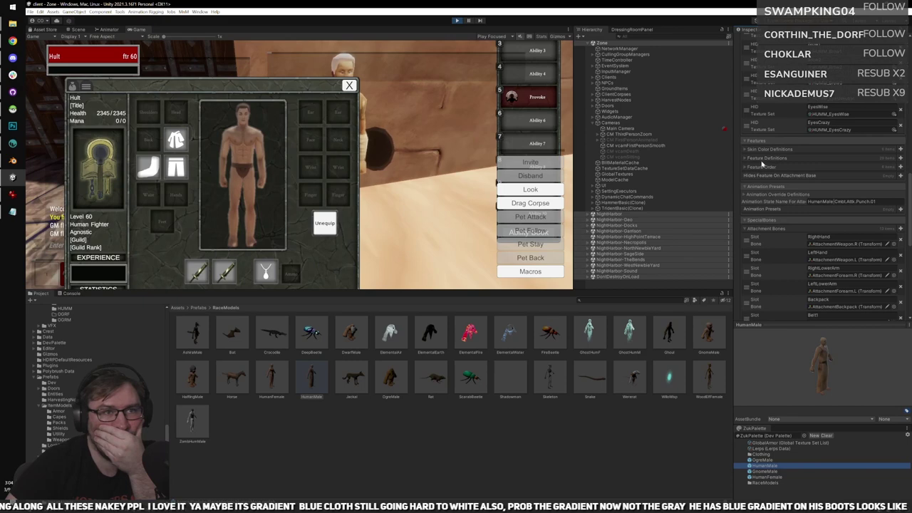
left_click(769, 161)
scroll(783, 207, "down", 5)
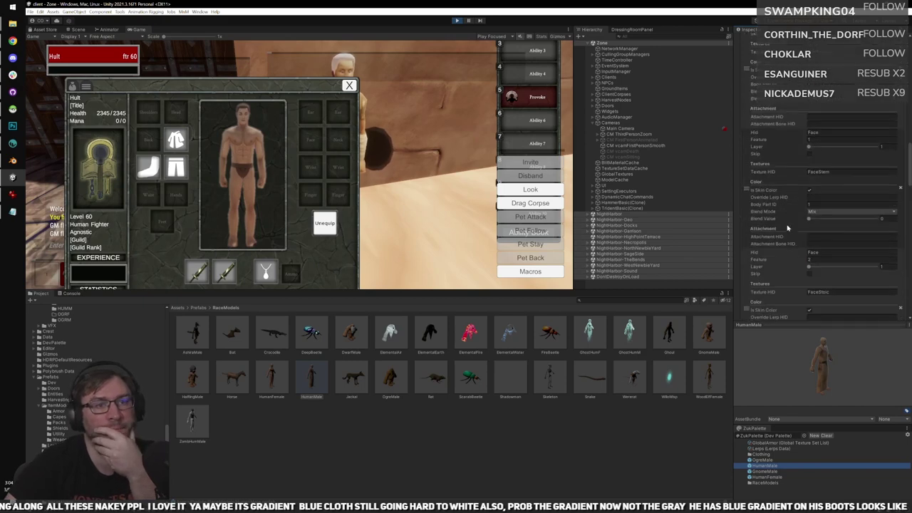
scroll(786, 206, "up", 2)
left_click(768, 104)
left_click(763, 110)
left_click(762, 110)
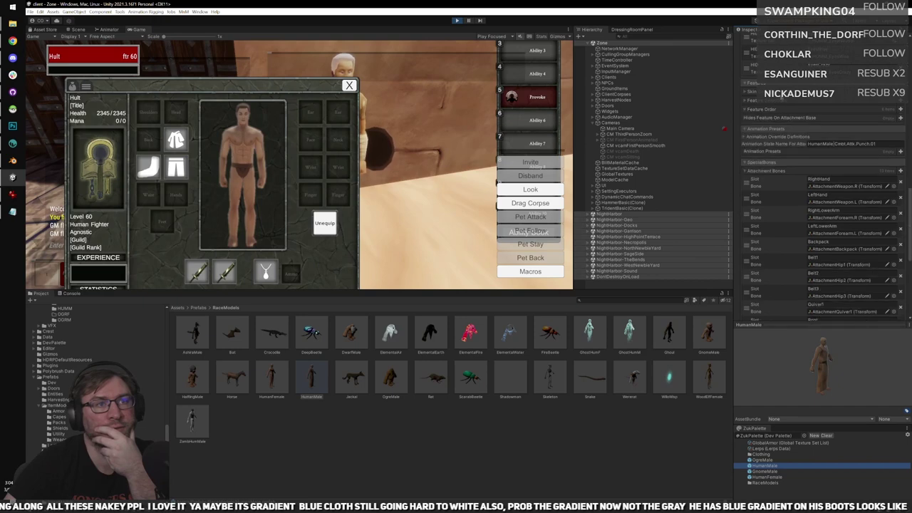
Examine HumanMale's skin color definitions and the body part IDs in its model part definitions.
left_click(749, 91)
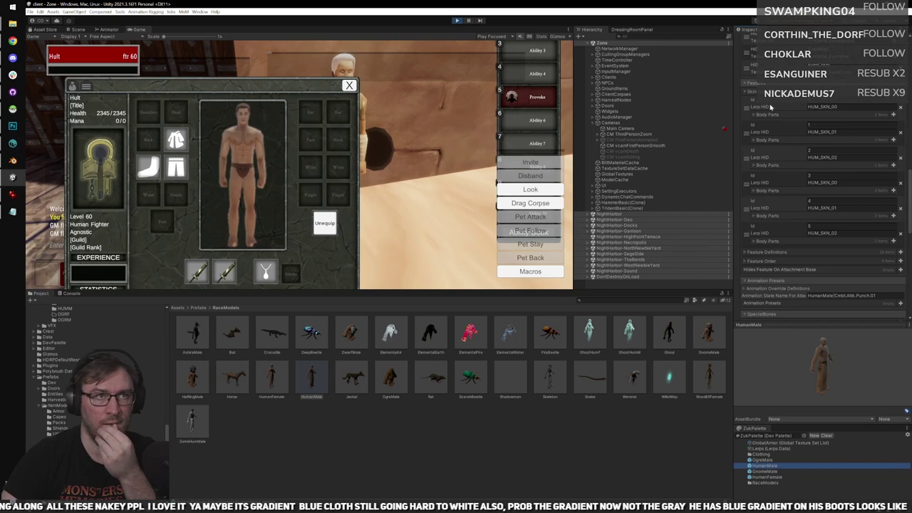
scroll(775, 182, "up", 10)
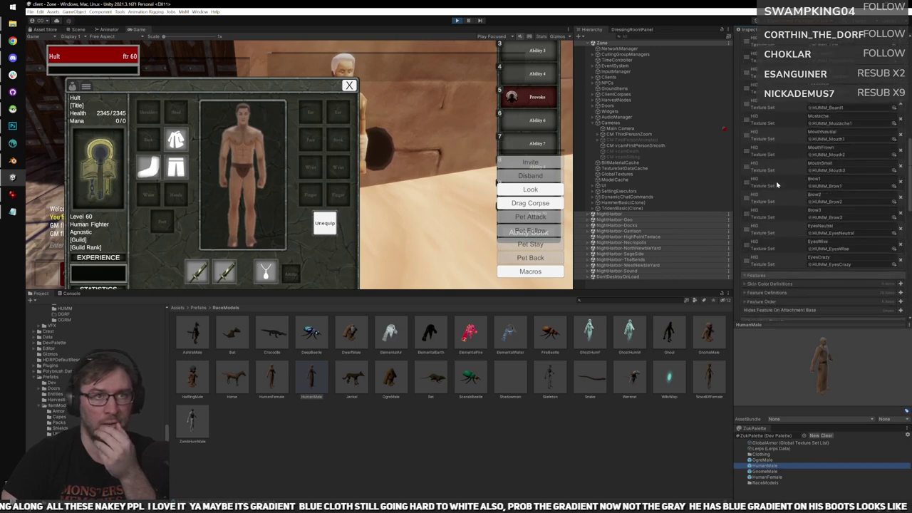
left_click(763, 156)
scroll(776, 201, "down", 3)
scroll(794, 219, "down", 2)
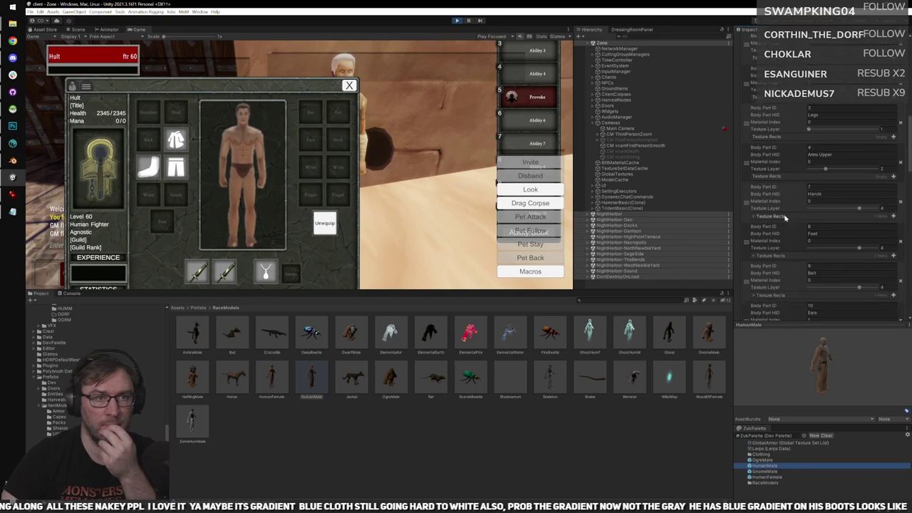
scroll(789, 214, "up", 4)
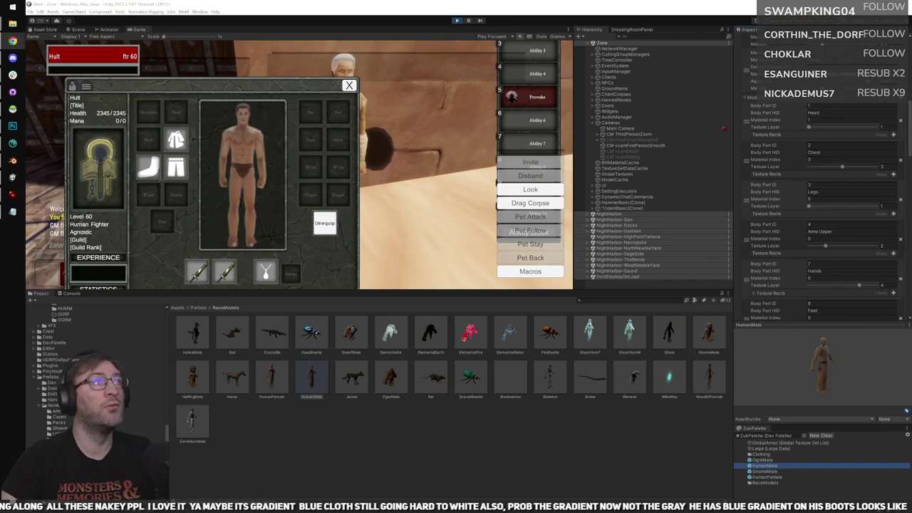
Switch to the Zuks Armor Guide spreadsheet and fill N5:N17 of the LERPs sheet with Texture1 through Texture13.
left_click_drag(296, 0, 300, 143)
scroll(493, 367, "up", 3)
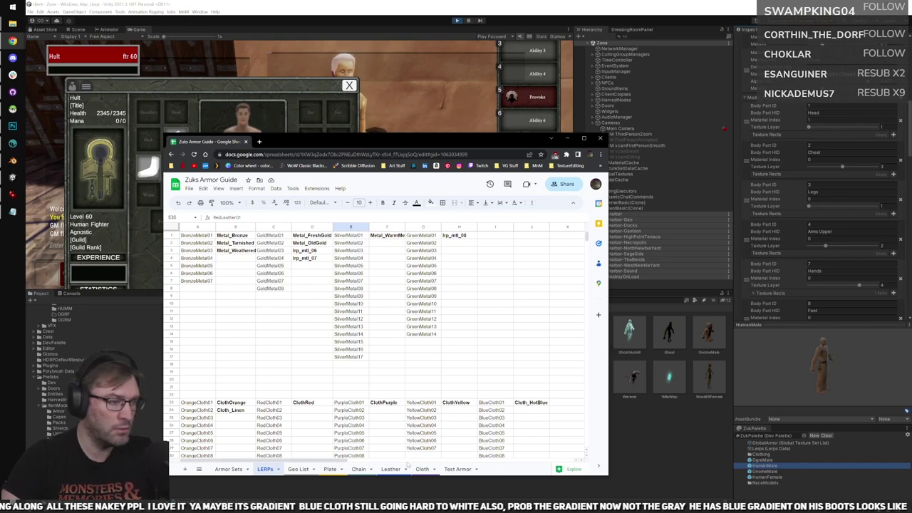
left_click_drag(312, 460, 449, 461)
left_click(375, 265)
type("Texture")
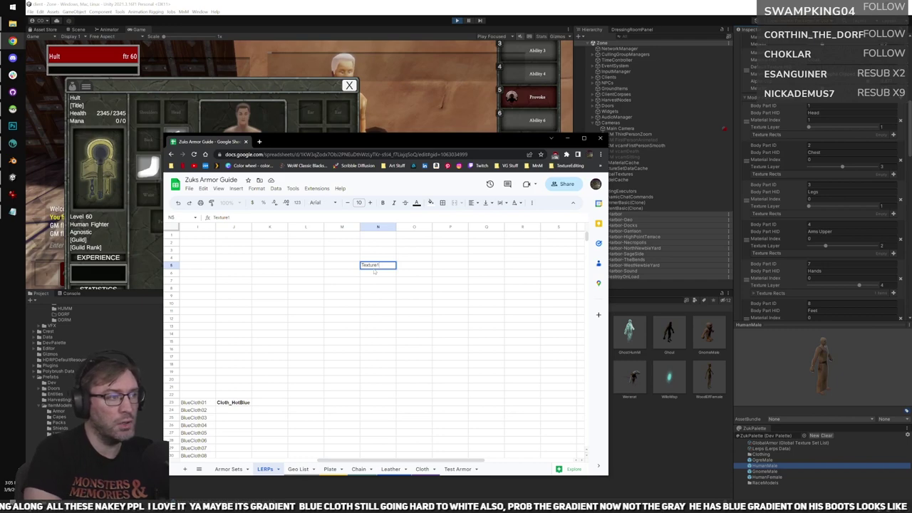
type("1")
key("Left")
key("Right")
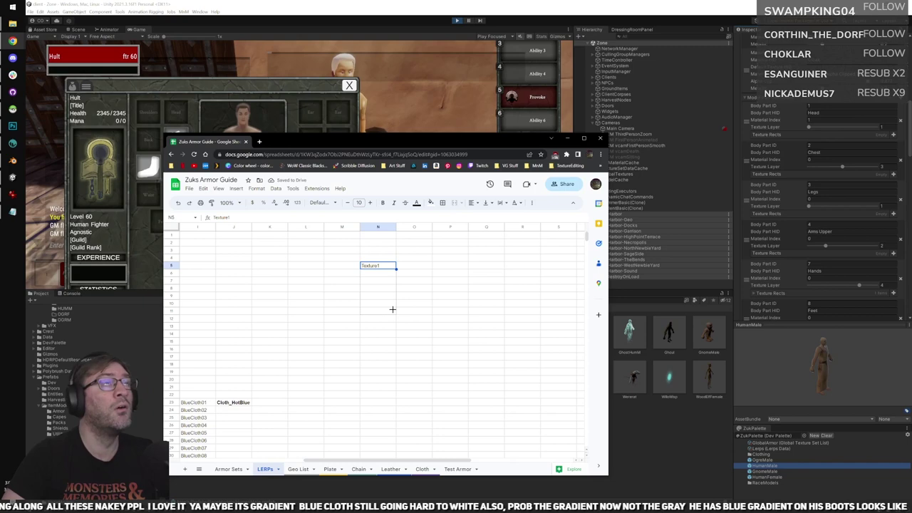
left_click_drag(390, 317, 384, 359)
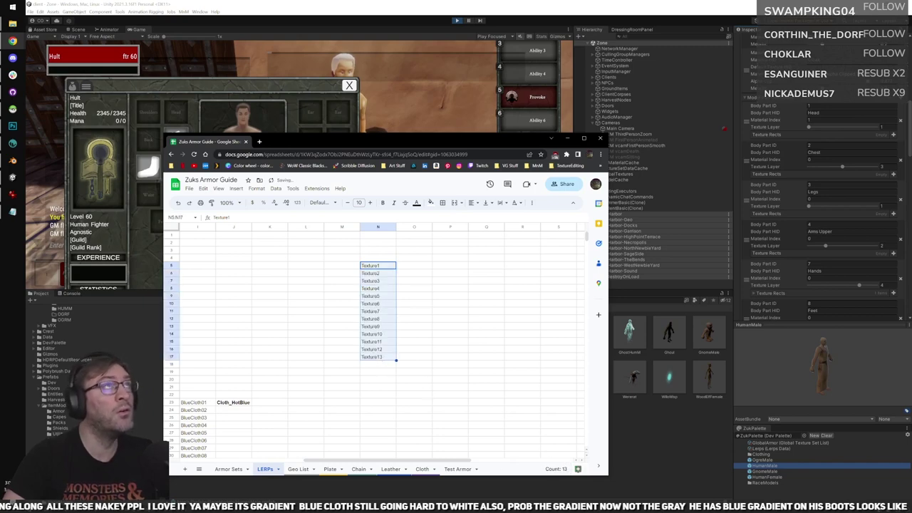
key("alt+Tab")
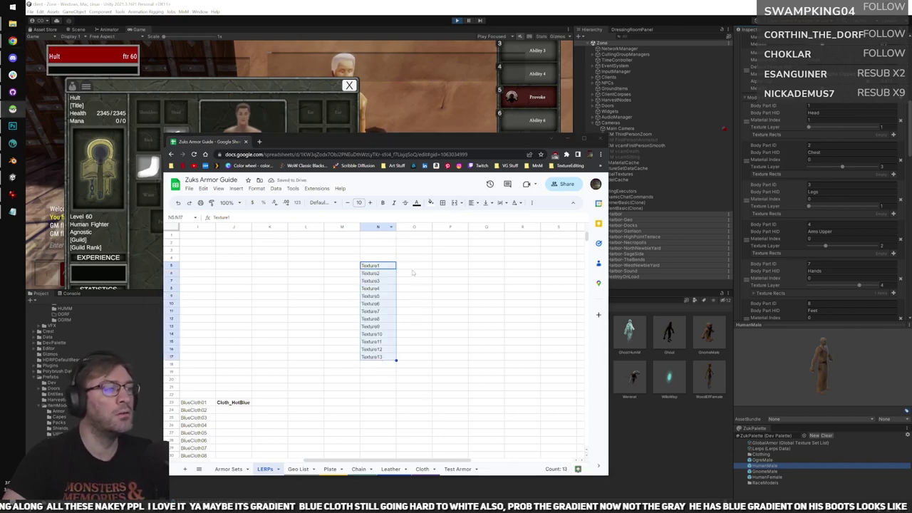
Enter the body parts Head, Chest, Legs, Arms, Hands and Feet in O5:O10 beside the texture names.
left_click(411, 267)
type("Head")
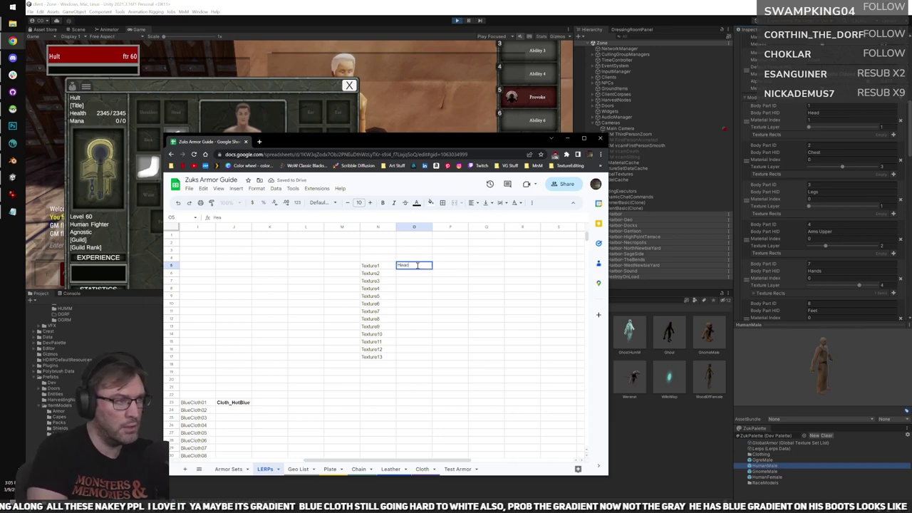
key("Return")
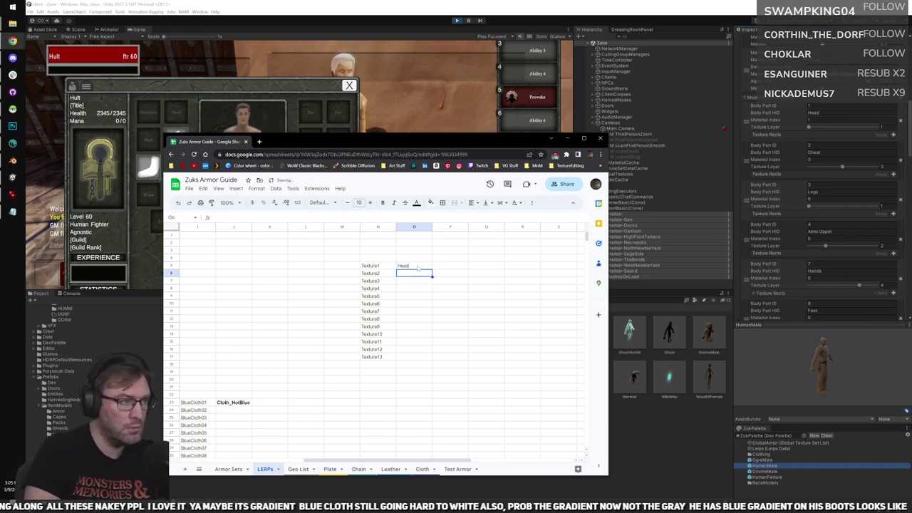
type("hest")
key("Return")
type("Legs")
key("Return")
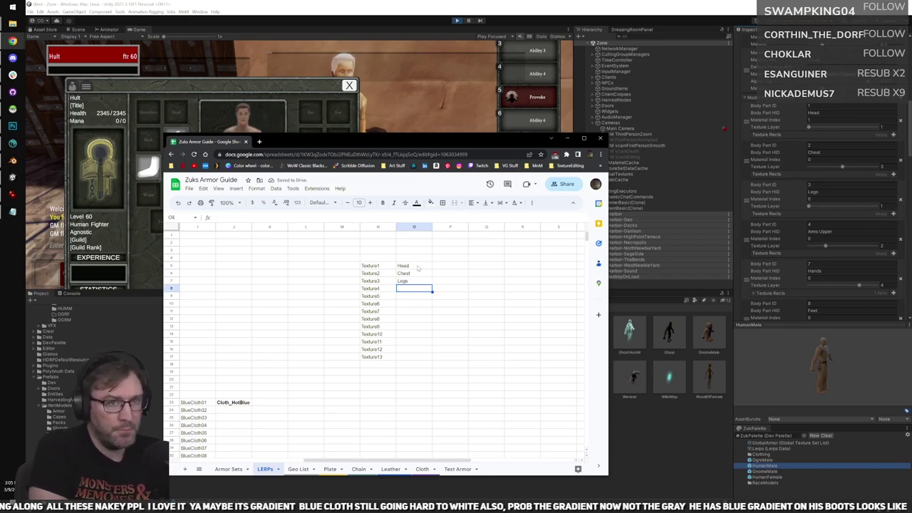
type("Arms")
key("Return")
type("Hands")
key("Return")
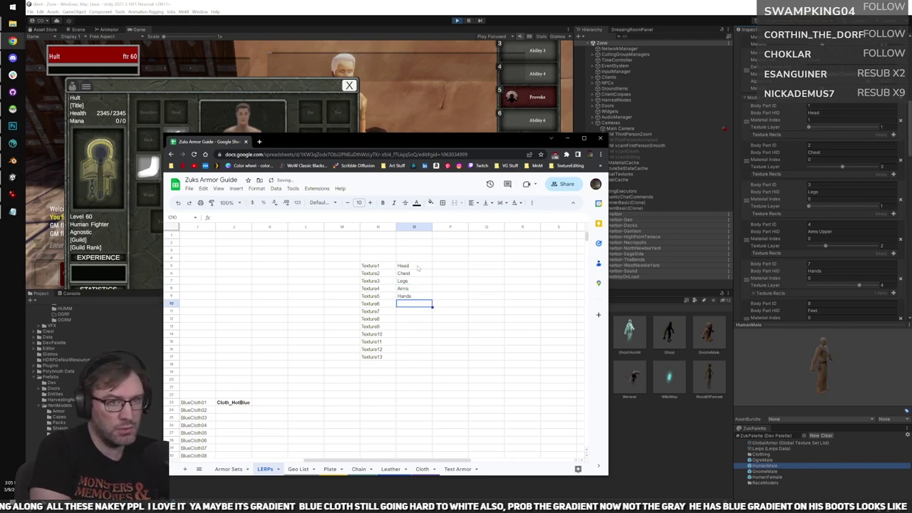
type("Feet")
key("Return")
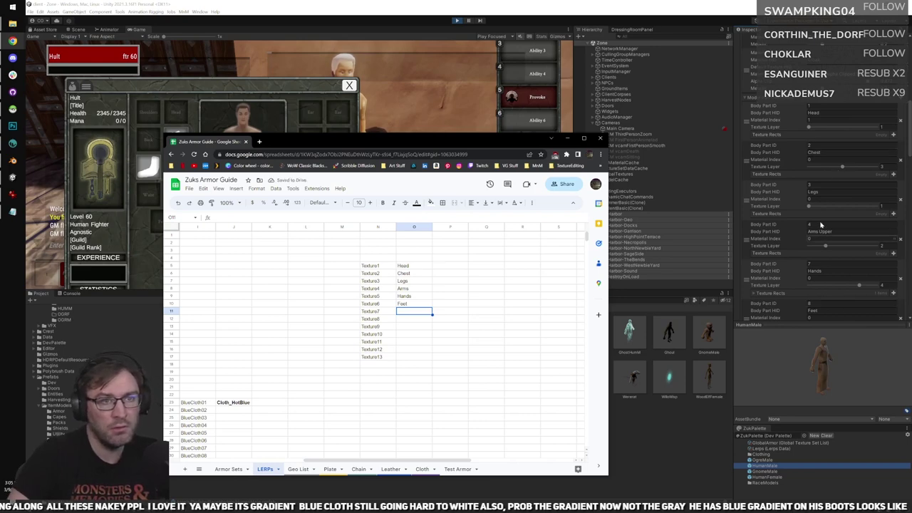
Move the Feet entry down to O12 so it sits beside Texture8.
left_click(411, 305)
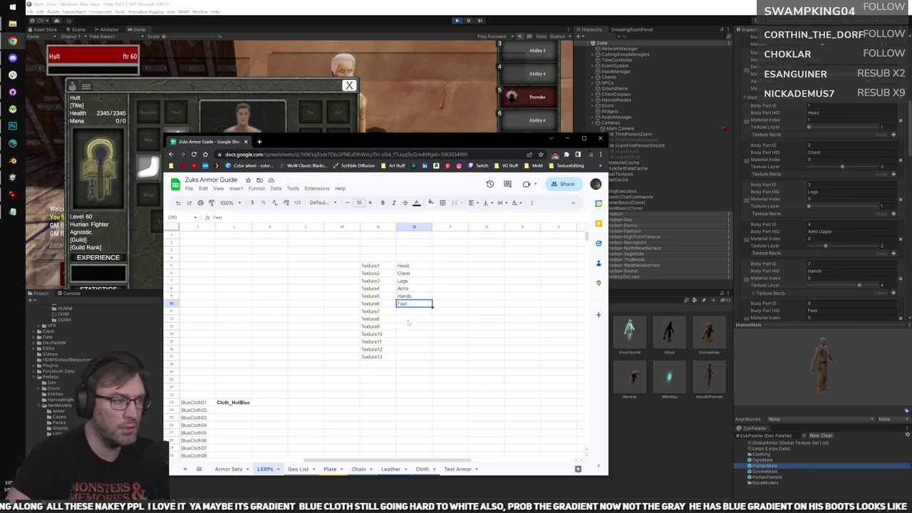
key("ctrl+c")
left_click(411, 319)
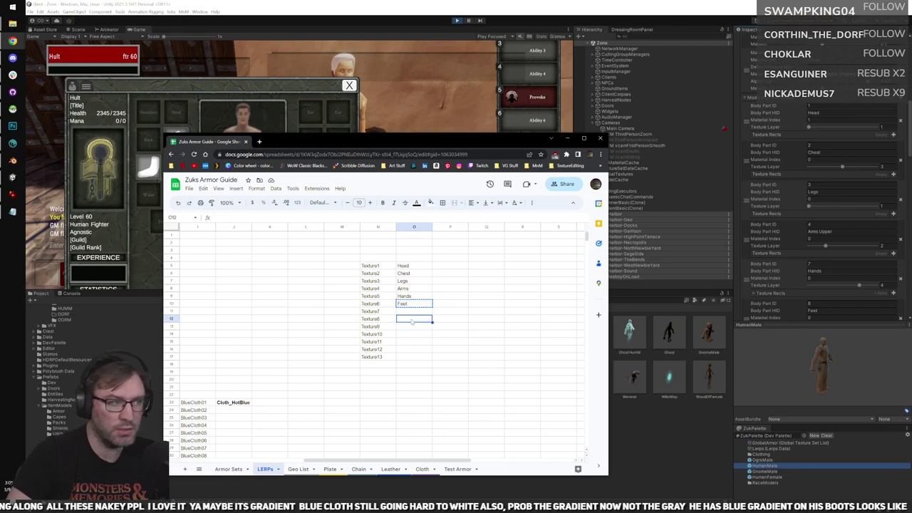
left_click(412, 304)
key("ctrl+x")
left_click(413, 311)
key("ctrl+v")
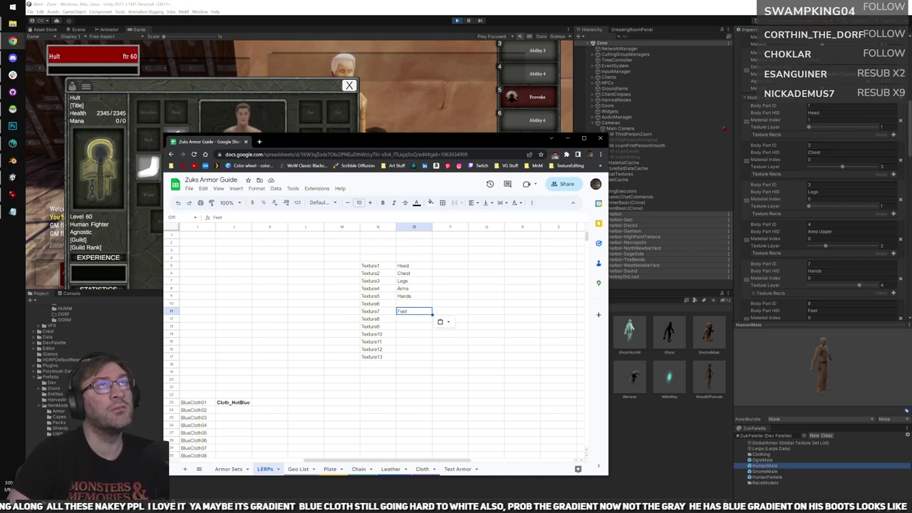
left_click(414, 319)
key("ctrl+v")
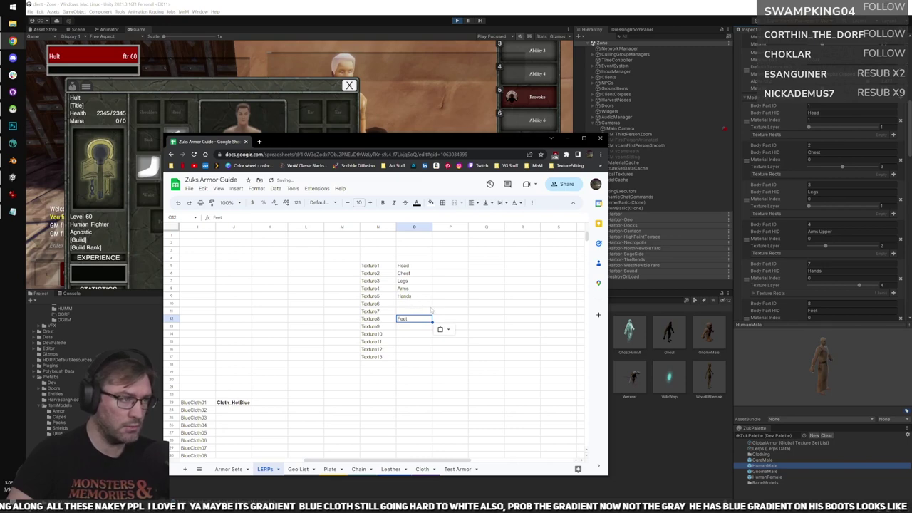
left_click(414, 276)
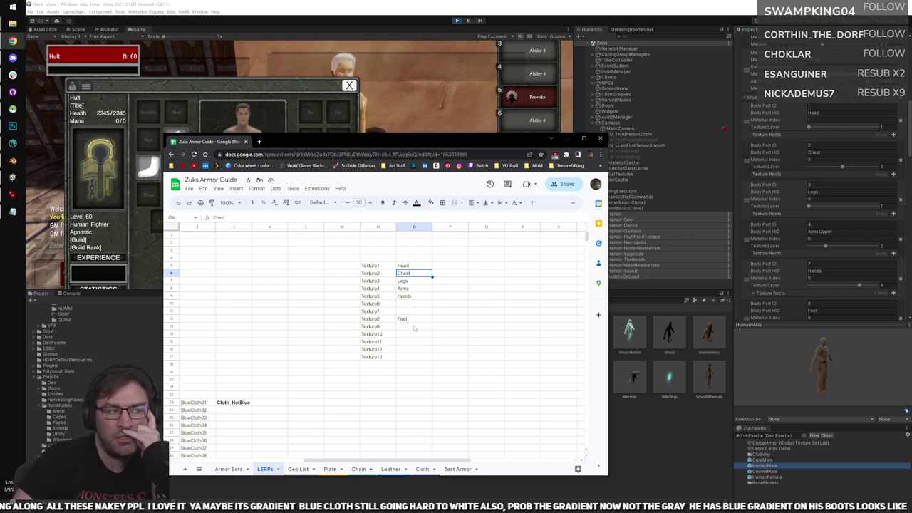
Clear the Hands, Arms and Head entries from O9, O8 and O5 of the LERPs sheet.
left_click(422, 297)
key("Delete")
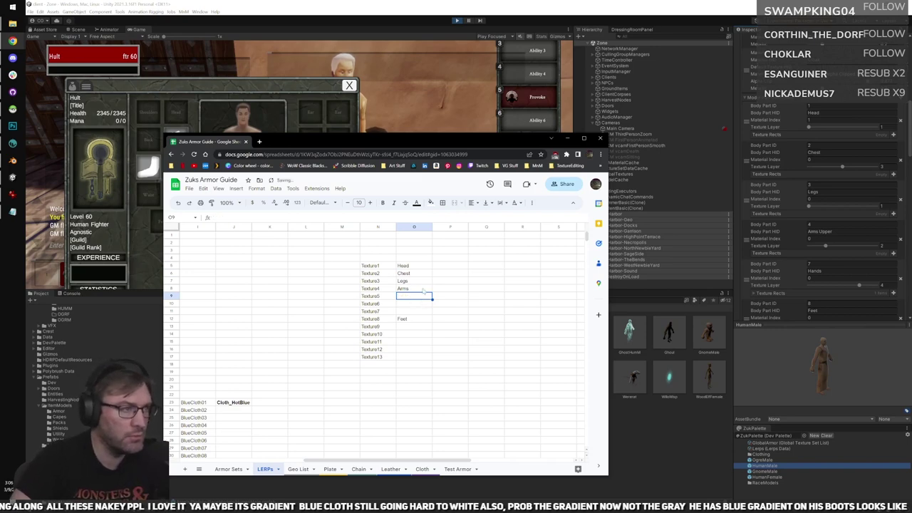
left_click(424, 288)
key("Delete")
left_click(416, 266)
Check HumanMale's body part IDs in Unity and enter Belt in O13 beside Texture9 and Hand in O11 beside Texture7.
left_click(431, 85)
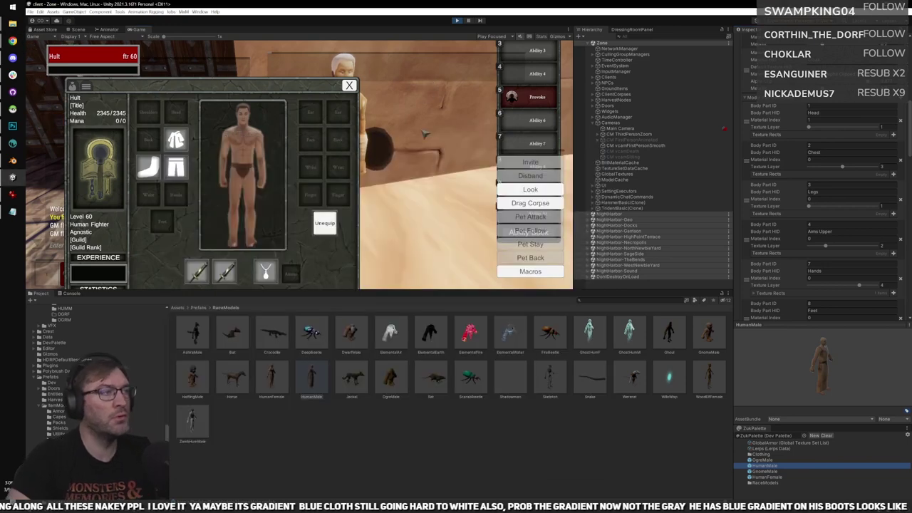
scroll(831, 275, "down", 3)
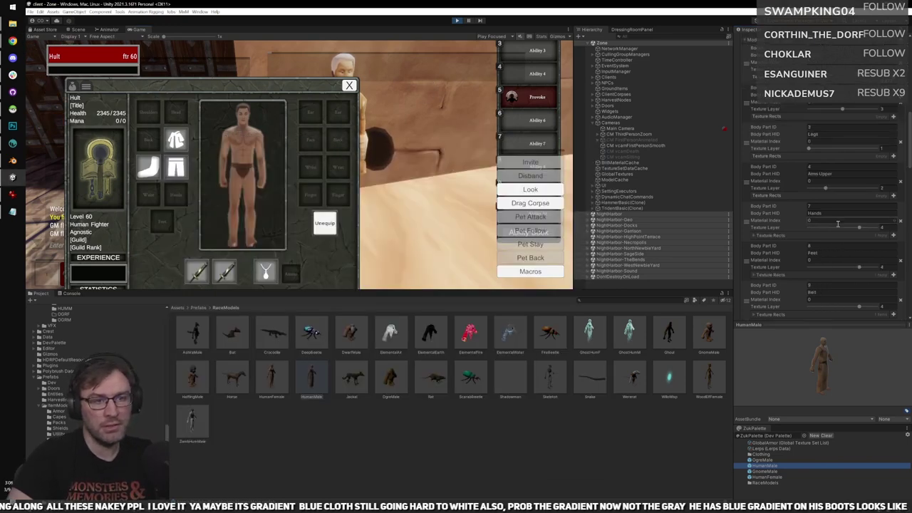
scroll(830, 274, "down", 1)
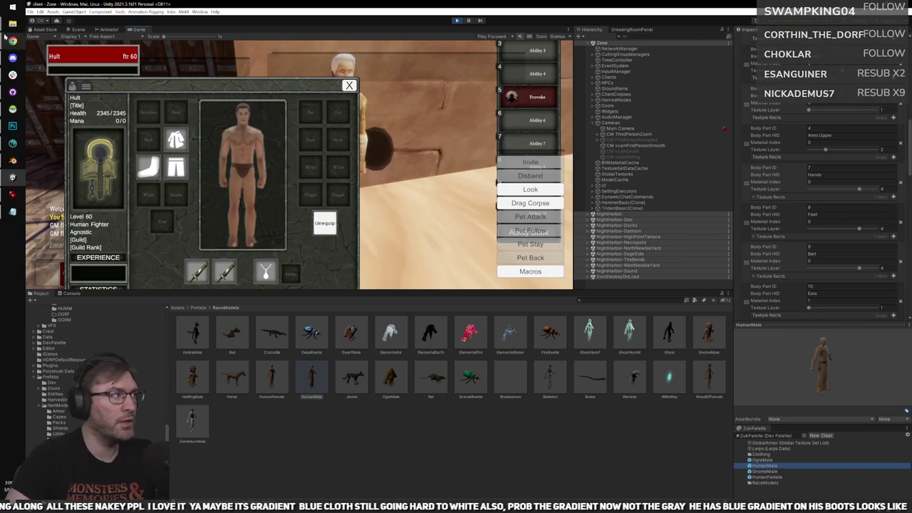
mouse_move(12, 40)
left_click(63, 86)
left_click(417, 311)
left_click(413, 319)
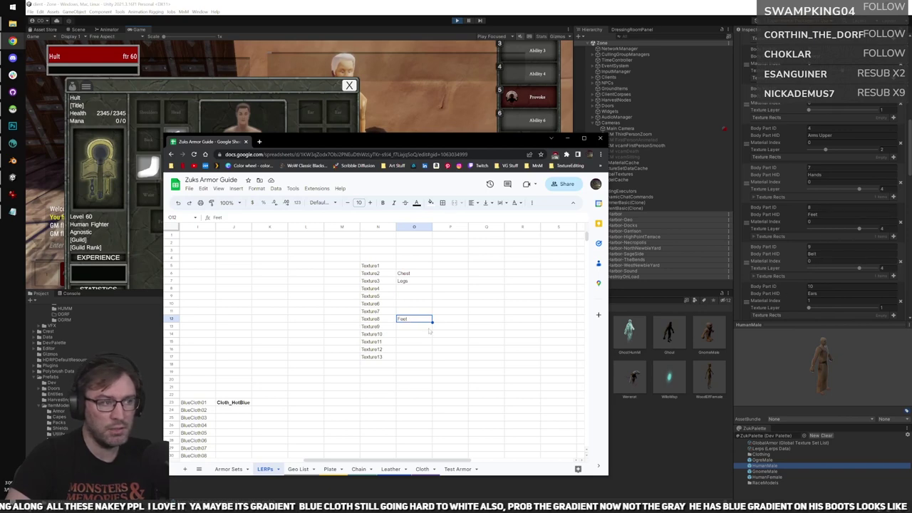
left_click(410, 328)
type("Belt")
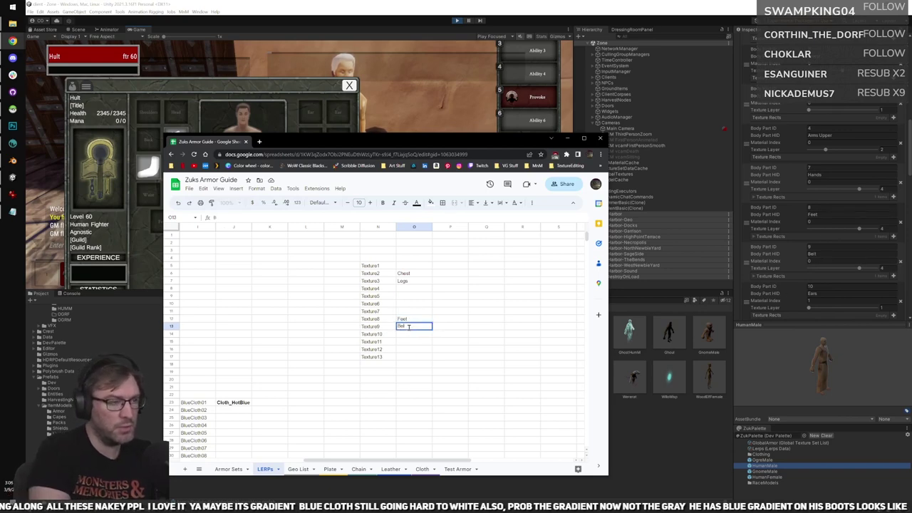
key("Return")
left_click(417, 312)
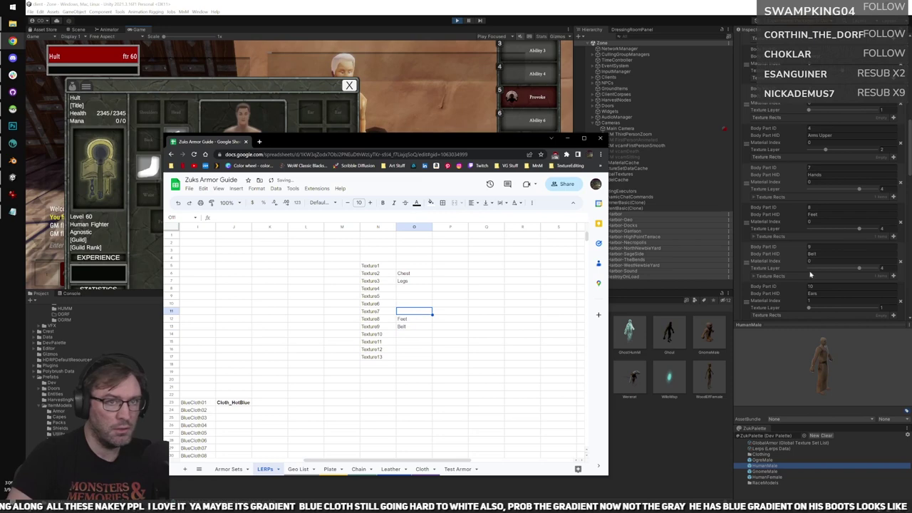
type("Hand")
key("Return")
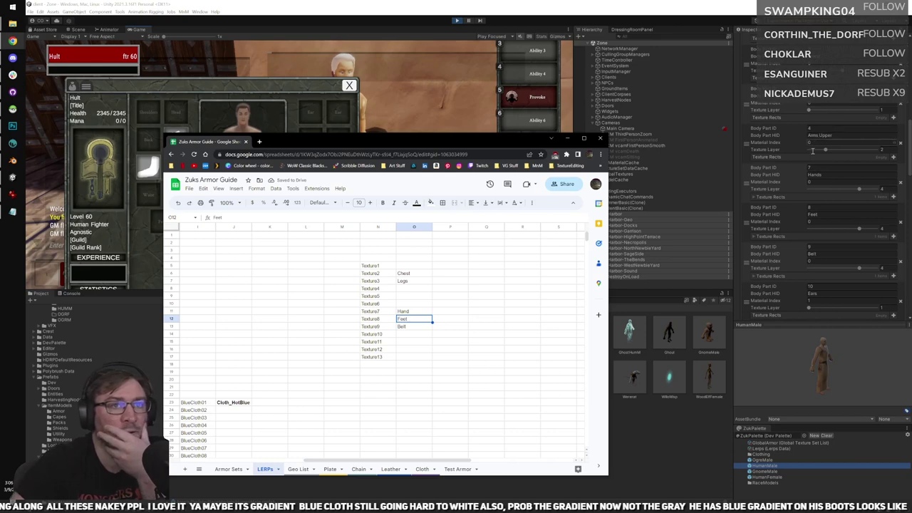
Enter Arms in O8 beside Texture4, leaving Texture5 and Texture6 blank.
left_click(414, 303)
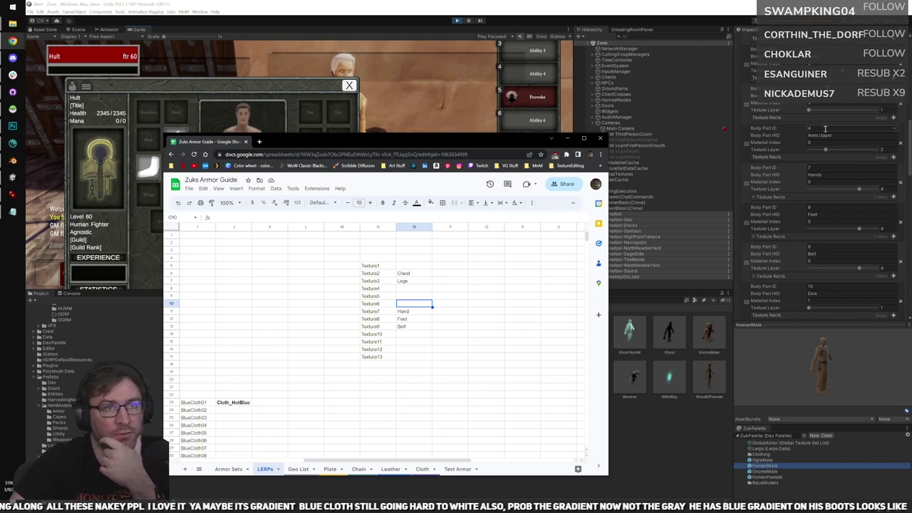
left_click(414, 290)
type("Arms")
key("Return")
left_click(410, 305)
left_click(412, 297)
left_click(404, 304)
left_click(411, 298)
left_click(408, 306)
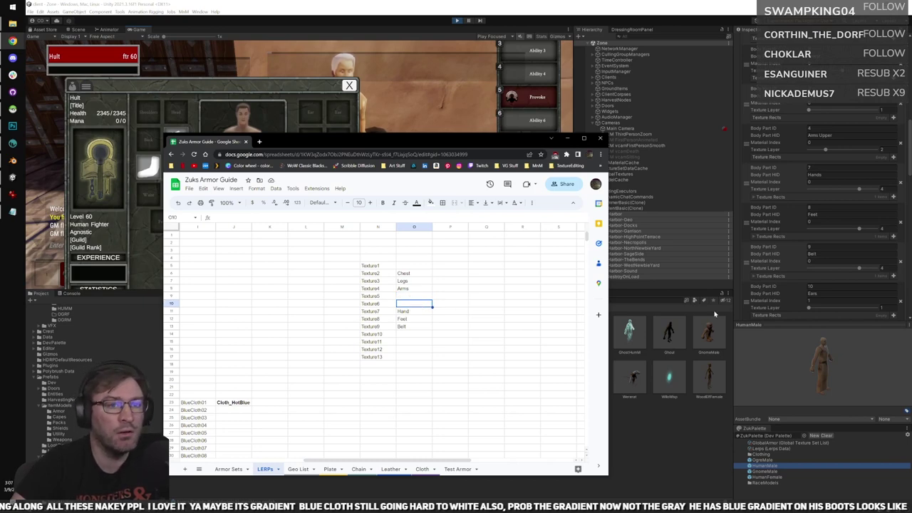
Review HumanMale's remaining body part IDs and clear the unused Texture10 to Texture13 rows in the sheet.
scroll(800, 264, "down", 3)
scroll(800, 264, "up", 2)
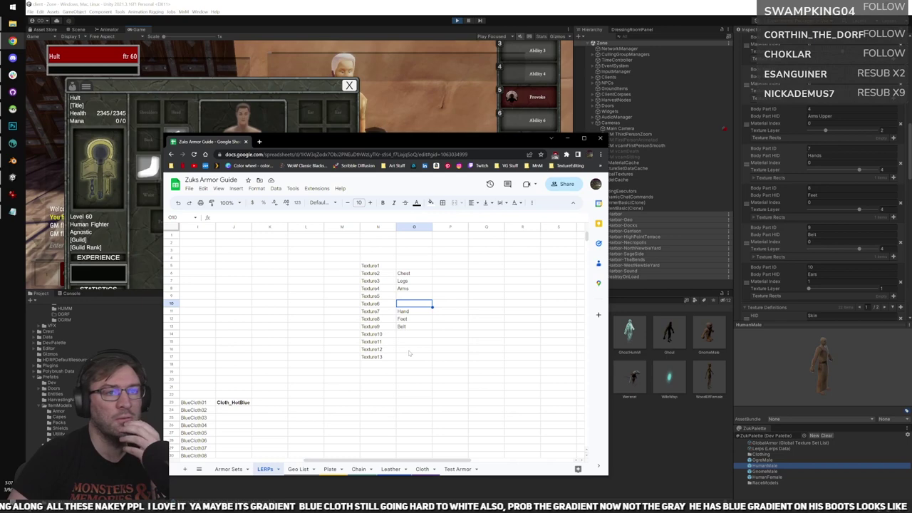
scroll(780, 273, "up", 6)
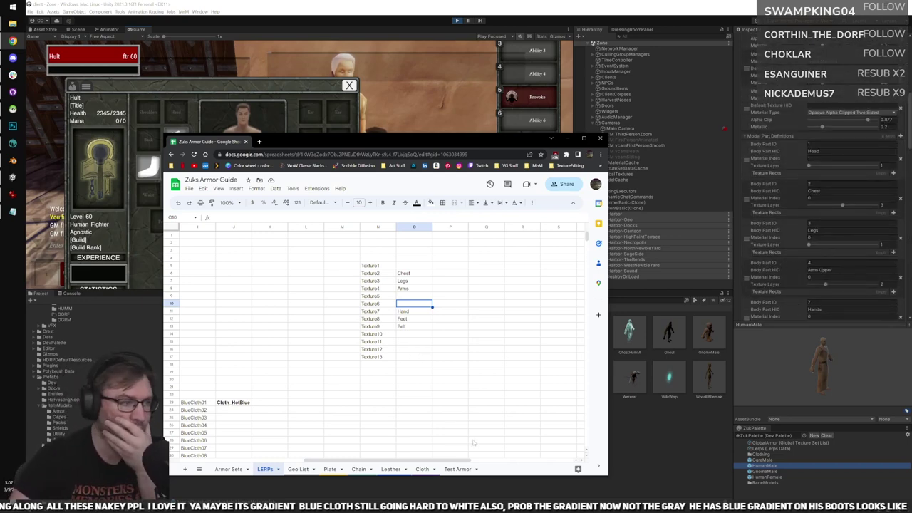
key("Down")
key("Down")
key("Down")
key("Down")
left_click_drag(381, 356, 413, 333)
key("Delete")
left_click_drag(464, 142, 488, 0)
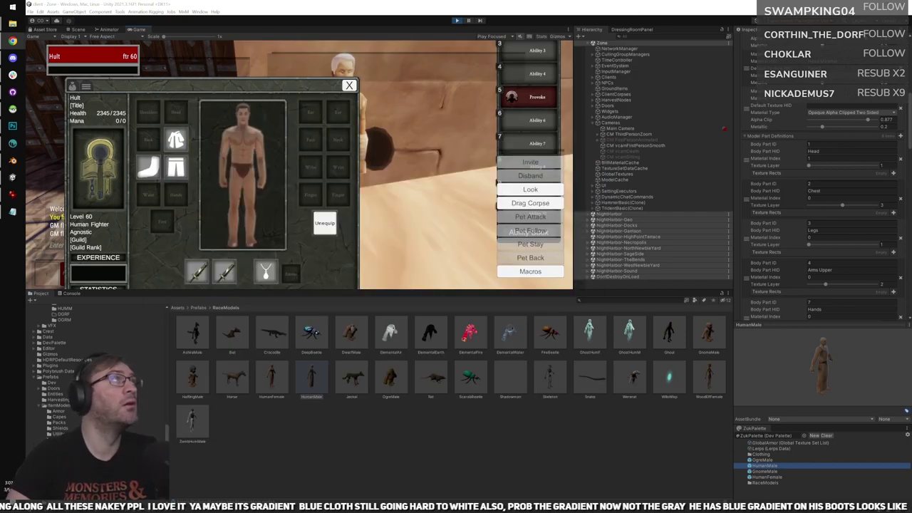
Close the character inventory window in the game and view the gate guard's full outfit up close.
left_click(440, 177)
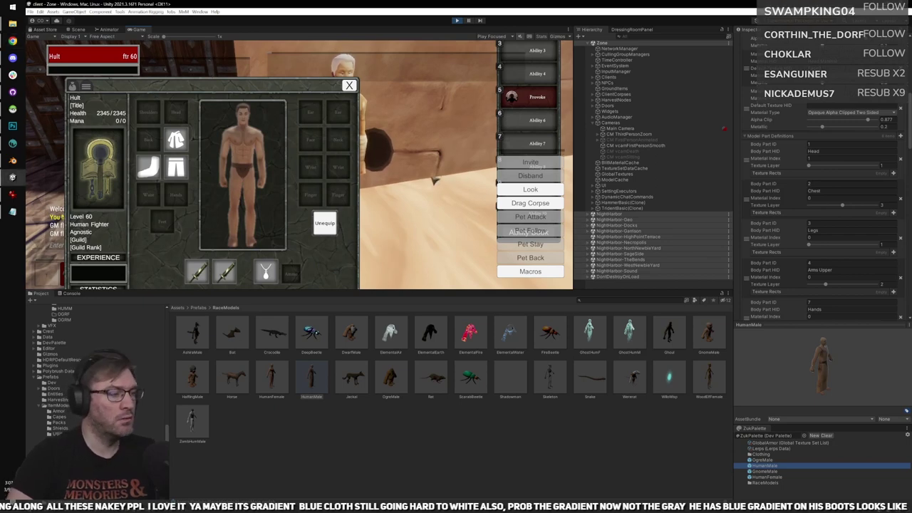
right_click_drag(420, 177, 429, 181)
key("i")
right_click_drag(424, 216, 431, 206)
key("s")
key("w")
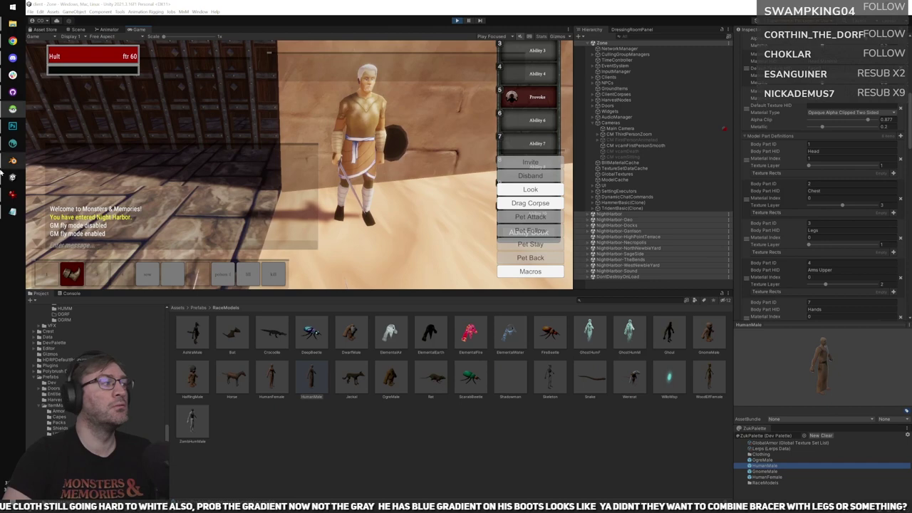
Switch to the Notepad texture list and remove one duplicate Plate04:BronzeMetal03:BrownLeather01:BlueCloth01 line above the last line.
left_click(9, 212)
left_click(394, 288)
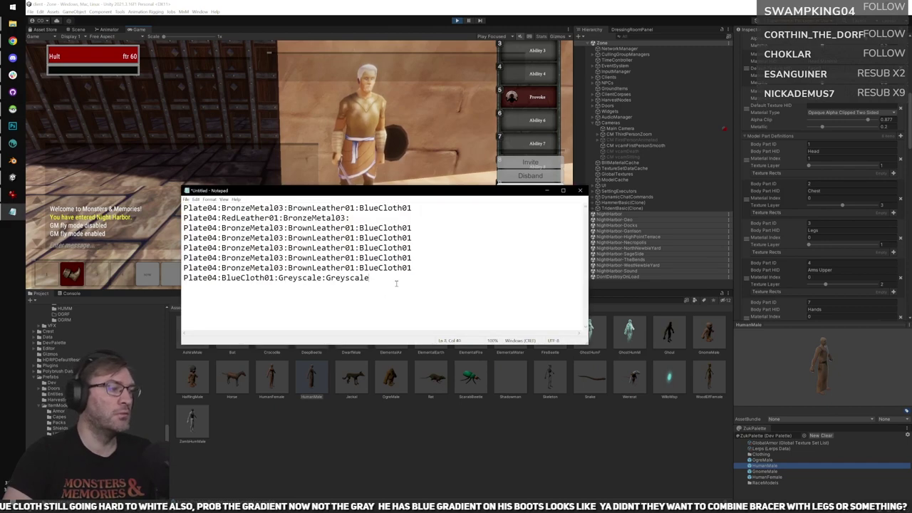
left_click_drag(413, 268, 183, 259)
type("Plate04:BronzeMetal03:BrownLeather01:BlueCloth01")
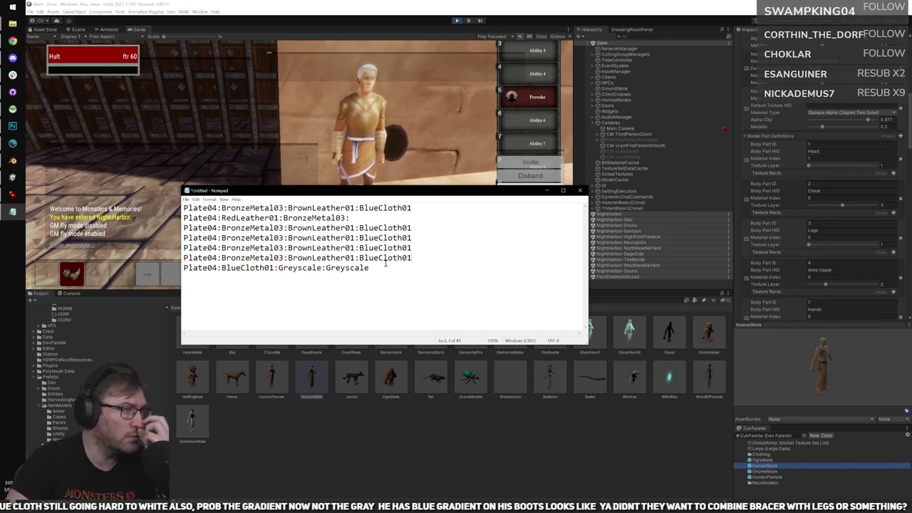
Change the sixth line to Plate04:BronzeMetal03:BrownLeather01:Greyscale and select that whole line.
left_click_drag(411, 258, 359, 258)
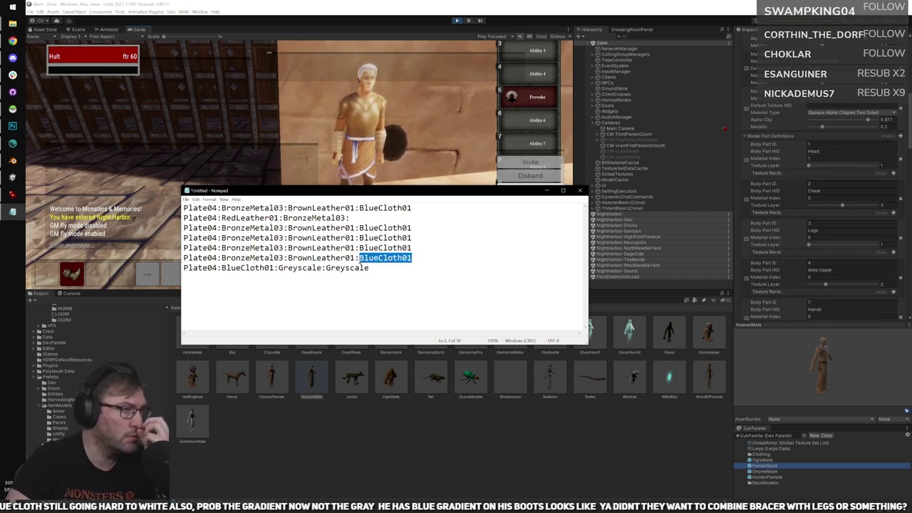
type("Grey")
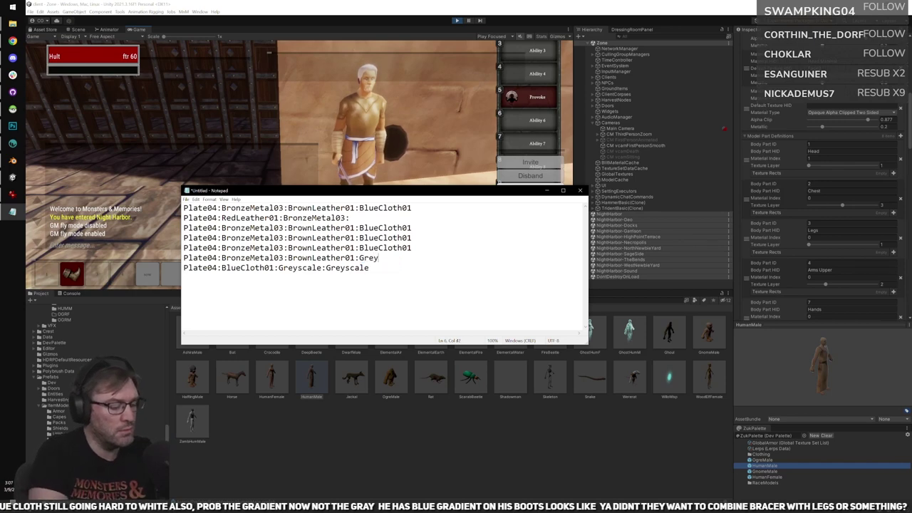
type("scale")
key("Return")
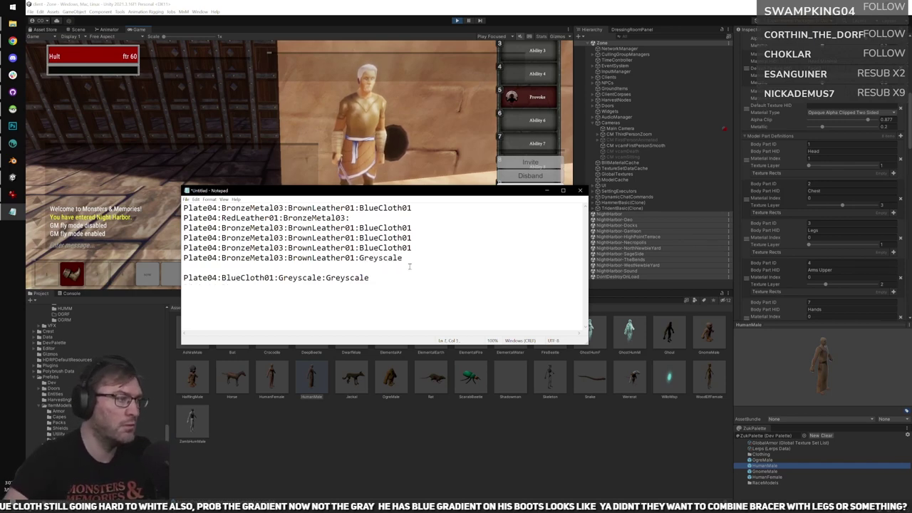
key("BackSpace")
left_click_drag(403, 260, 333, 262)
key("End")
key("shift+Home")
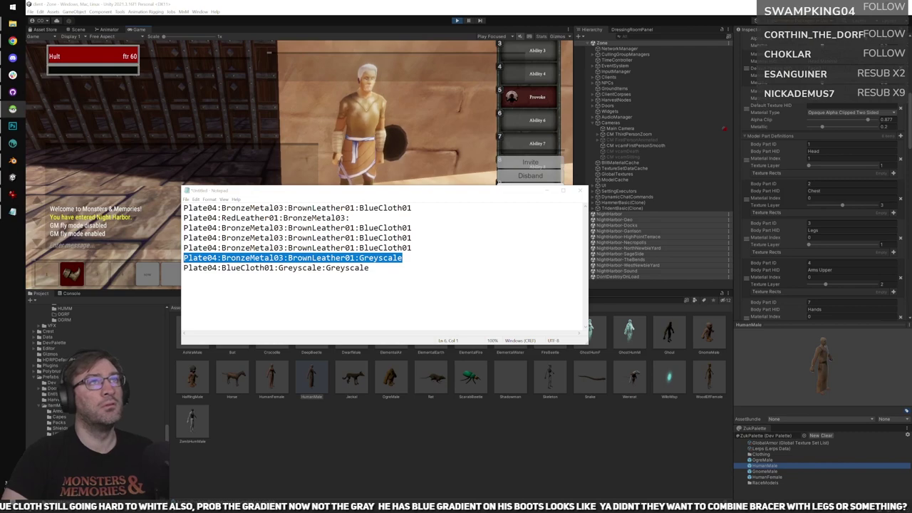
Return to the Unity game client, reload the zone with a chat command and check the gate guard's outfit.
left_click(13, 176)
mouse_move(415, 114)
right_mouse_down()
mouse_move(370, 117)
mouse_move(414, 114)
right_mouse_up()
type("/reloadz")
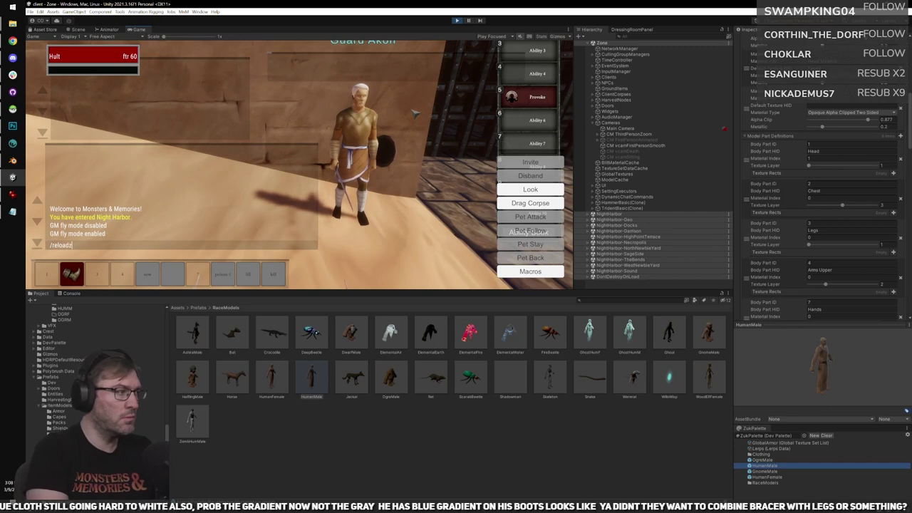
key("Return")
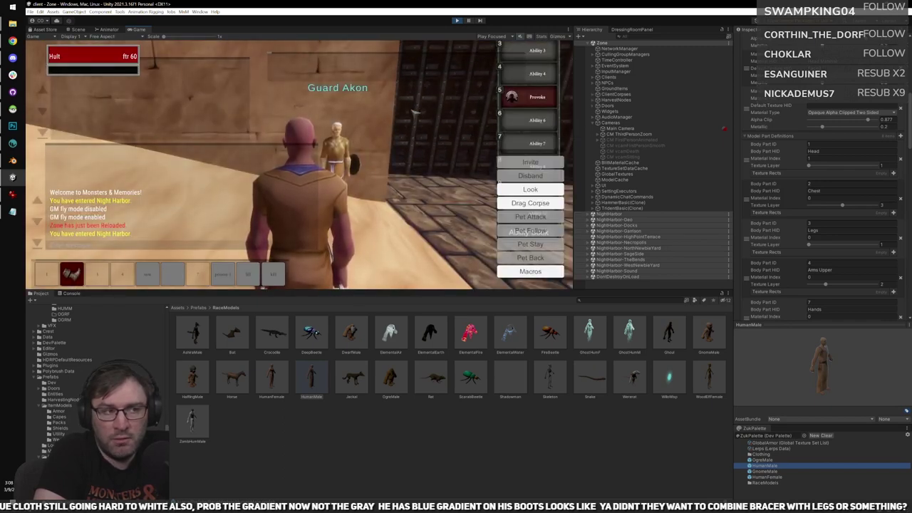
scroll(428, 136, "up", 5)
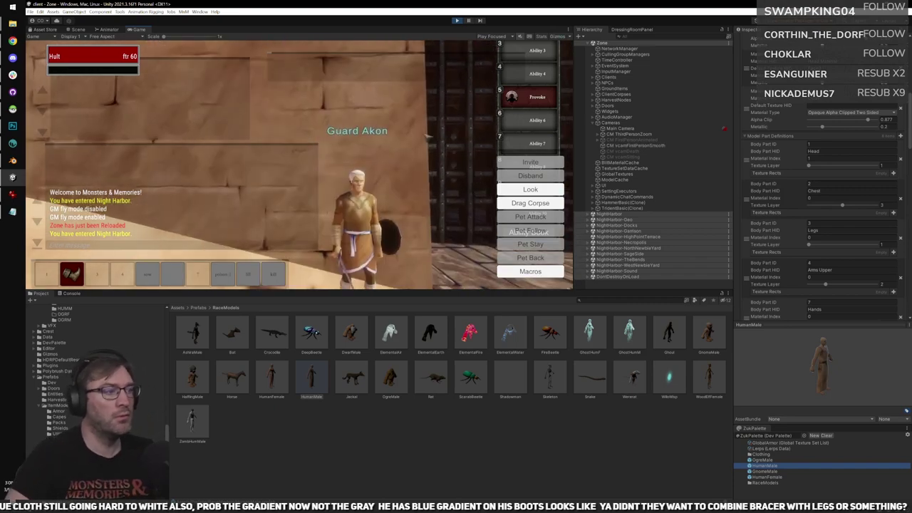
right_click_drag(428, 136, 484, 157)
key("w")
Stop and restart play mode, and maximize the Game view.
left_click(457, 22)
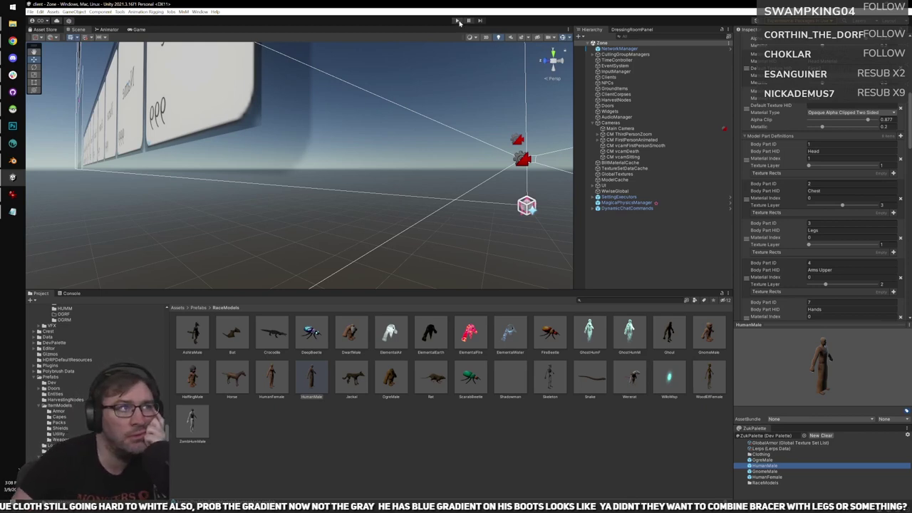
left_click(458, 21)
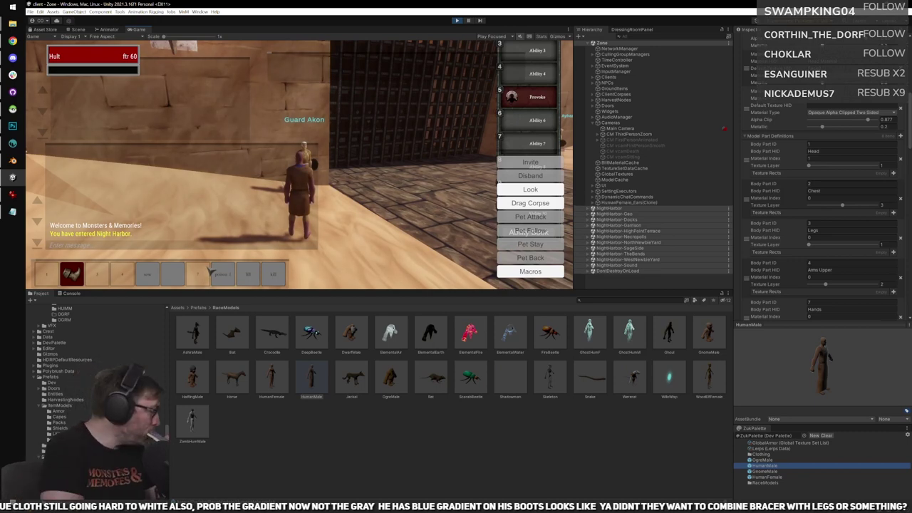
double_click(138, 30)
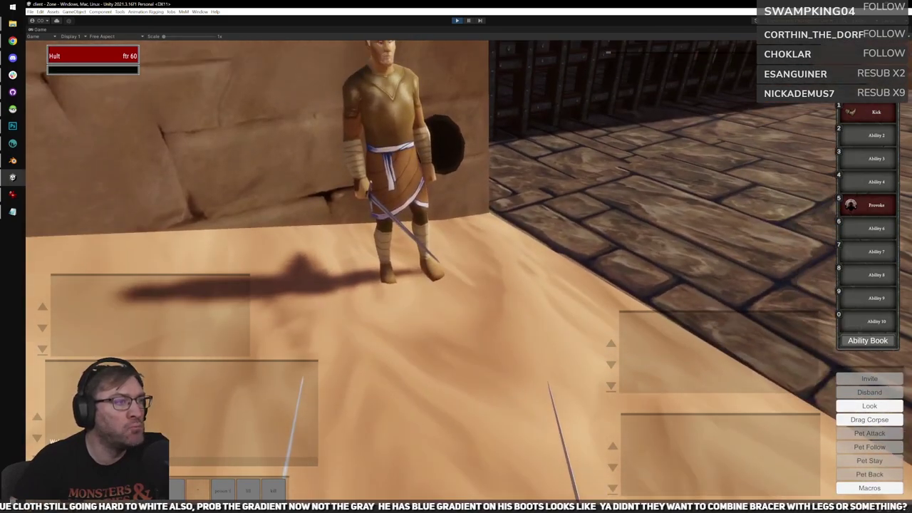
Cross the gate road and inspect the second gate guard's armor, boots and leg wraps.
right_click_drag(456, 271, 641, 242)
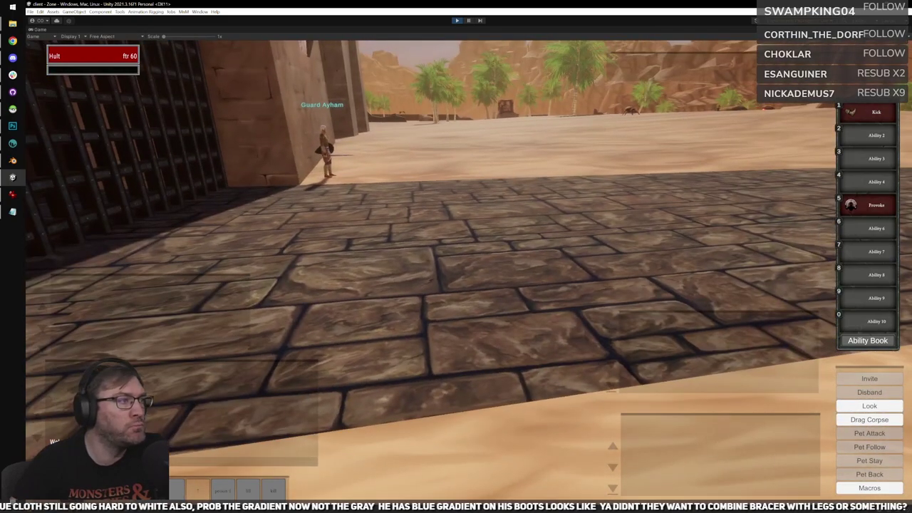
key("w")
right_click_drag(456, 271, 399, 313)
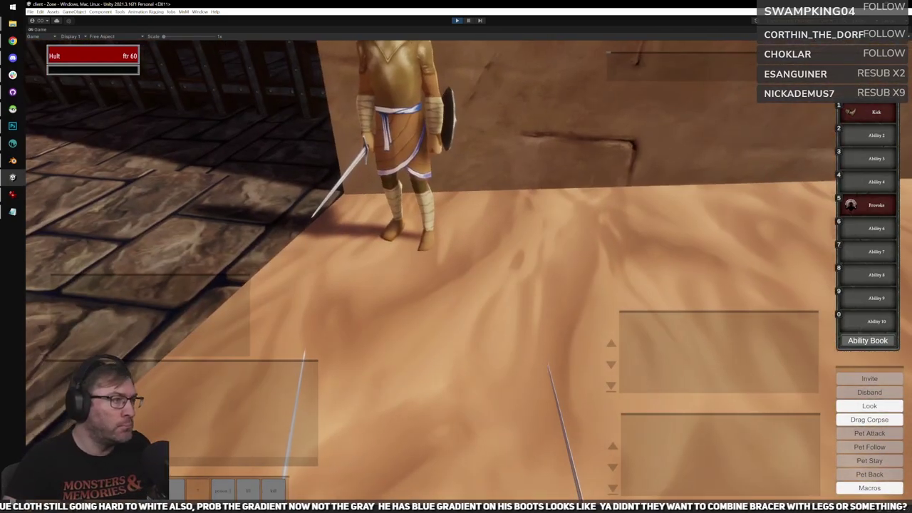
right_click_drag(456, 270, 390, 164)
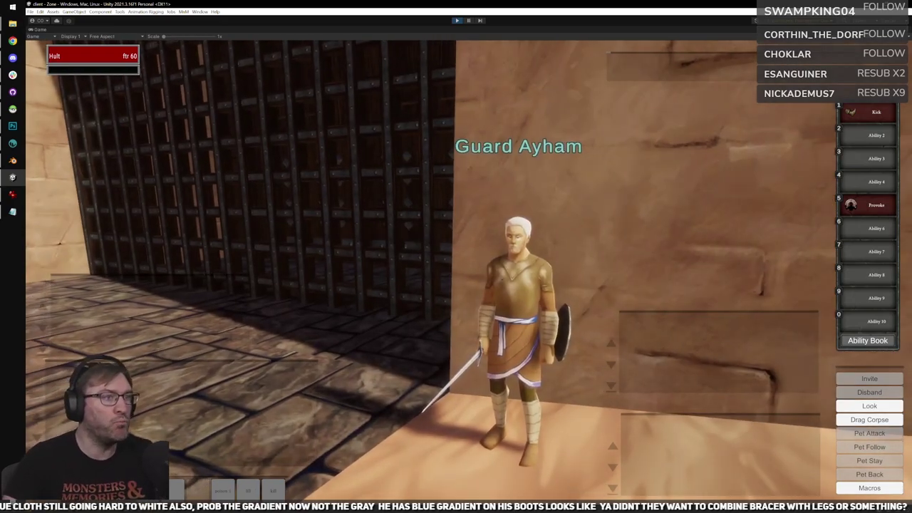
key("w")
Travel along the city wall to the guard posted near the water and inspect his outfit.
right_click_drag(501, 194, 228, 206)
key("w")
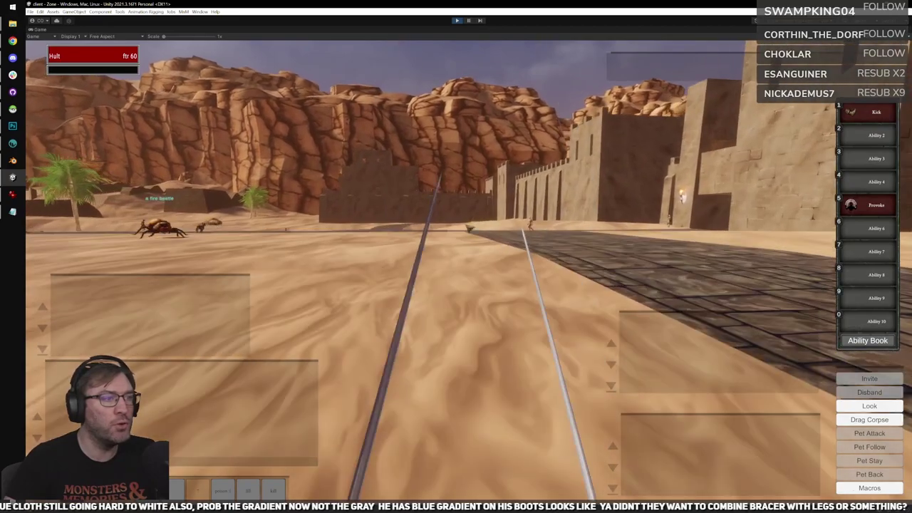
right_click_drag(456, 270, 612, 292)
key("w")
right_click_drag(456, 270, 306, 267)
key("w")
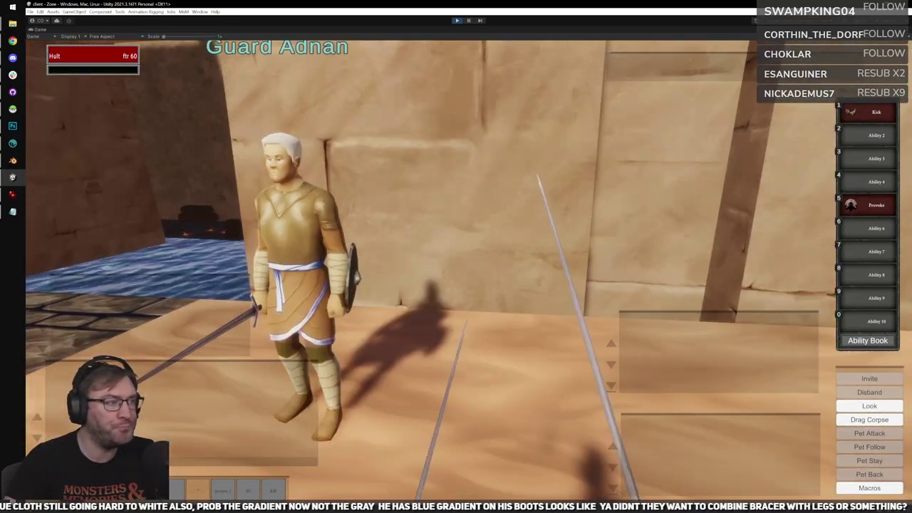
Travel from the waterside guard post across the desert and up to the stone walkway on the city wall.
key("w")
right_click_drag(461, 222, 295, 227)
right_click_drag(456, 271, 726, 271)
key("w")
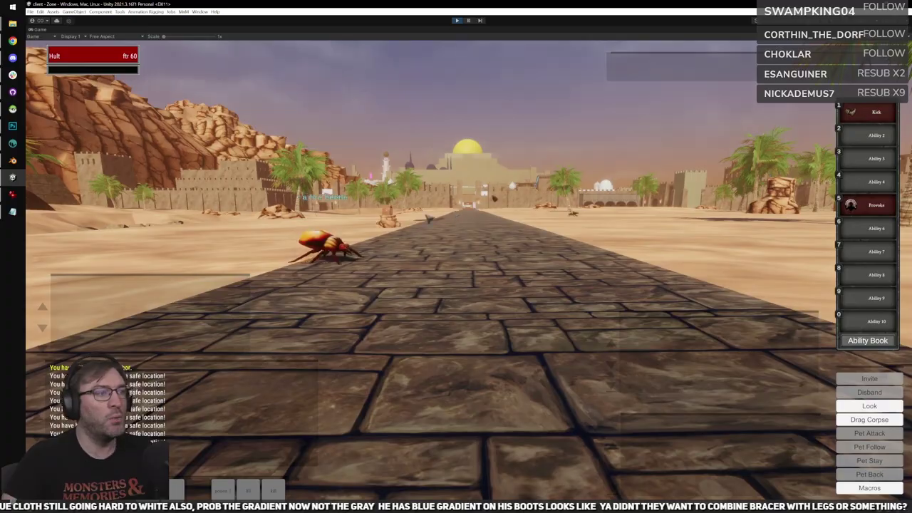
scroll(461, 219, "down", 5)
right_click_drag(461, 220, 552, 197)
key("w")
key("w")
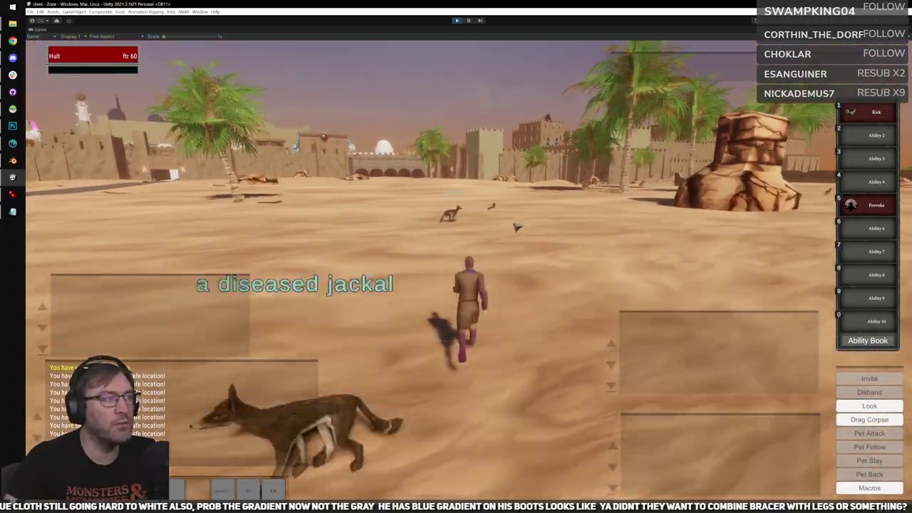
key("w")
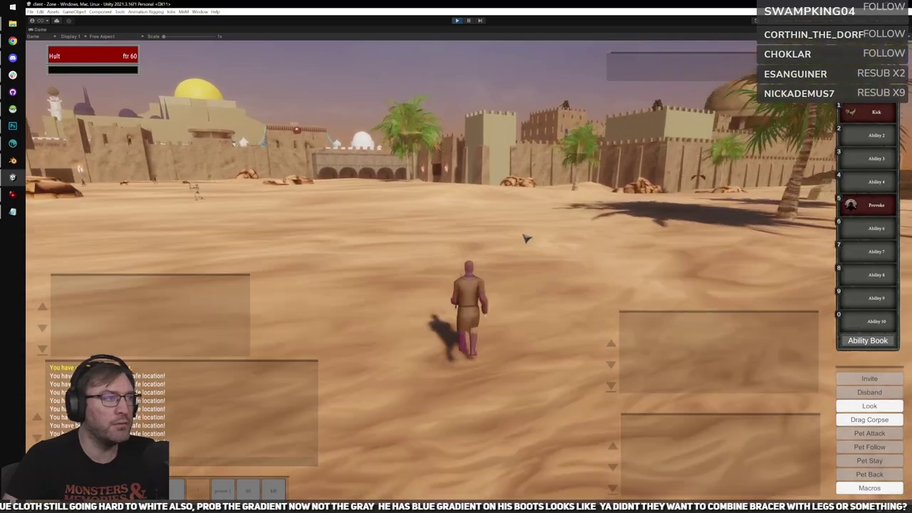
key("w")
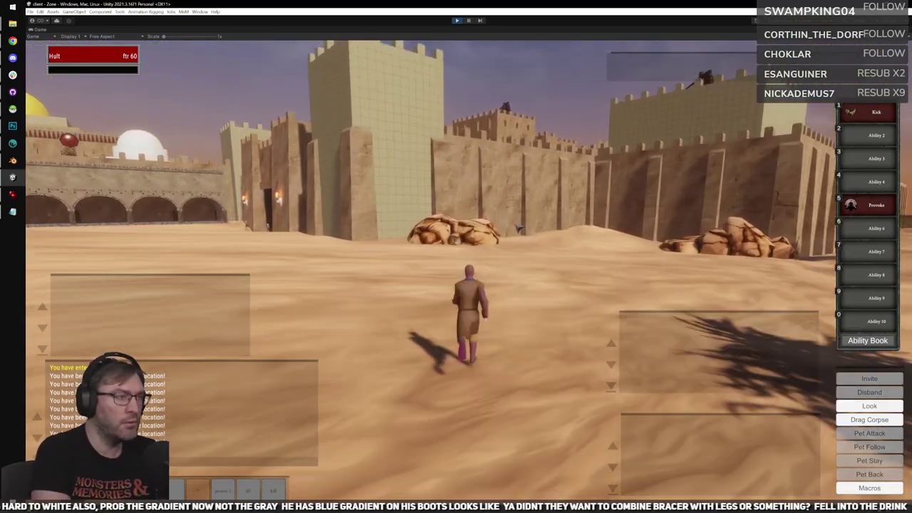
key("w")
right_click_drag(518, 226, 564, 239)
key("w")
key("w")
Hail the white-armored NPC on the wall walkway and inspect his outfit from the front.
scroll(468, 269, "up", 5)
key("i")
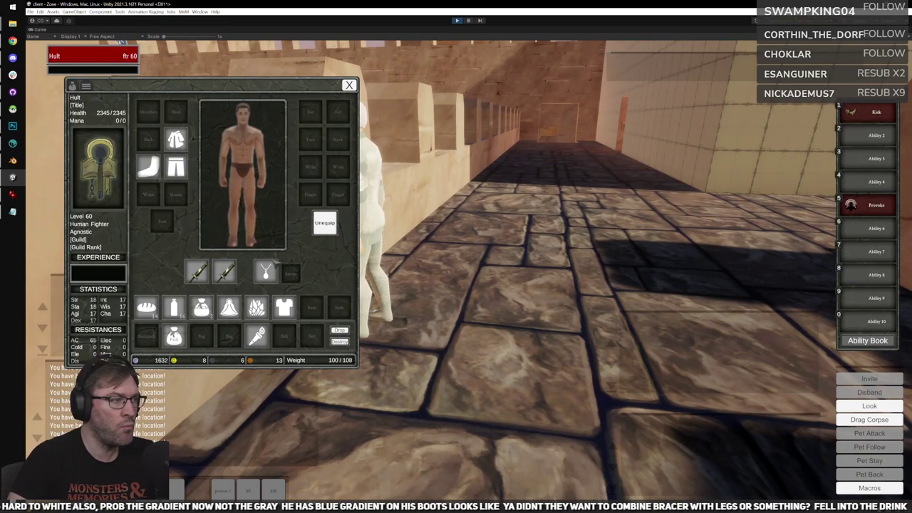
key("i")
right_click_drag(321, 310, 257, 261)
key("Tab")
key("h")
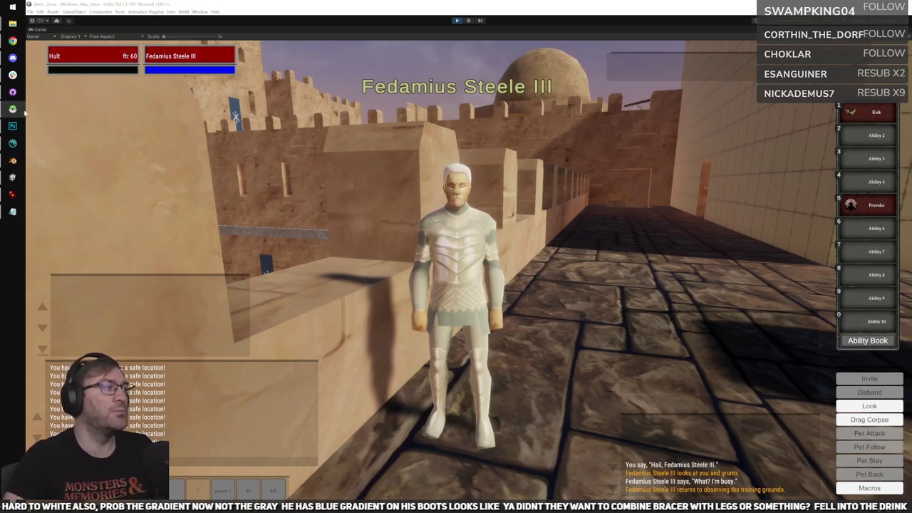
Replace all the notes in Notepad with the texture string "Plate05:BronzeMetal01:BronzeMetal01:BronzeMetal01".
left_click(12, 211)
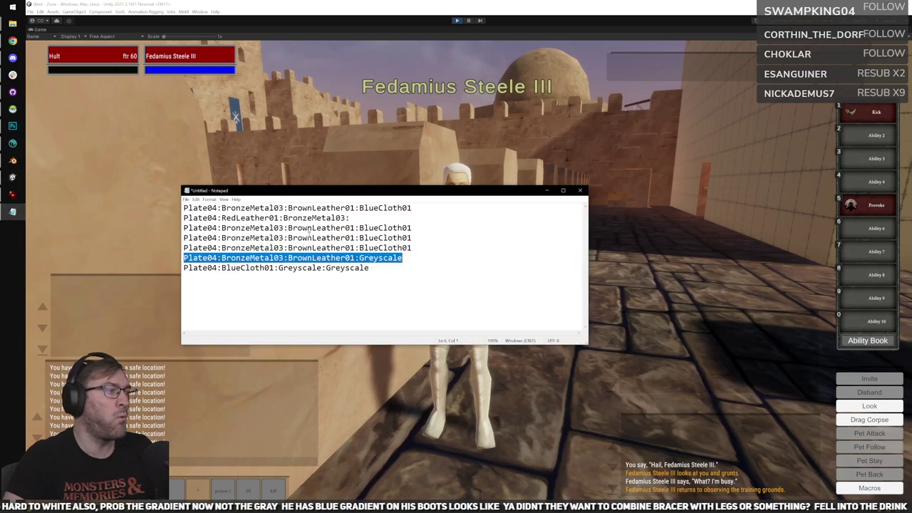
left_click(401, 272)
key("ctrl+a")
type("Plate05:BronzeMetal01:BronzeMetal01:BronzeMetal01")
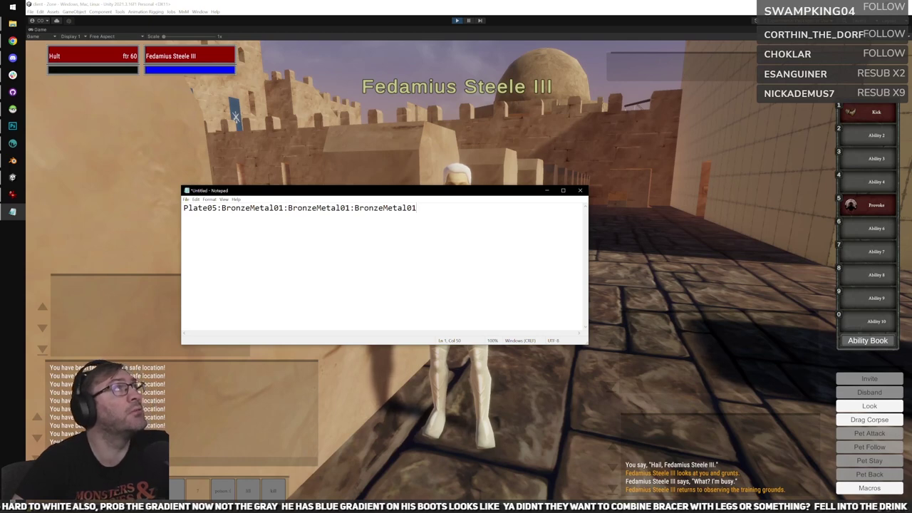
Change the first color of the Plate05 string to BronzeMetal03.
key("alt+Tab")
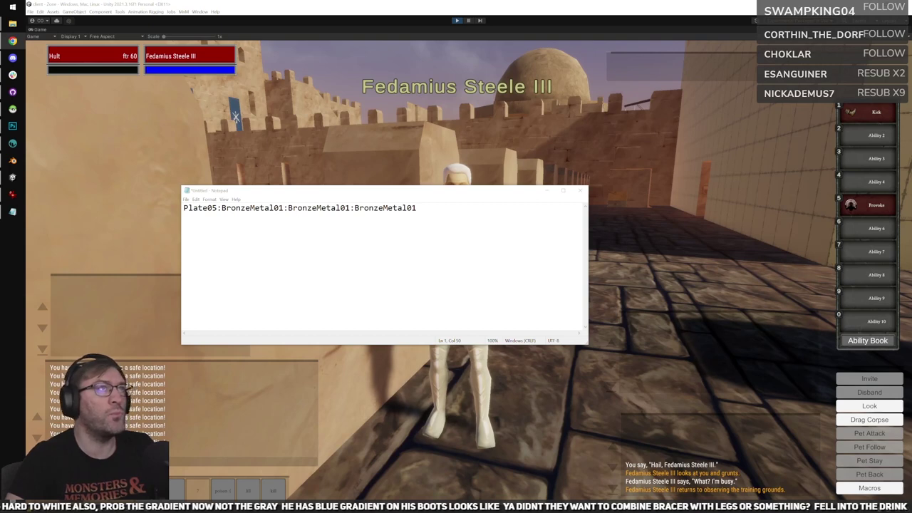
left_click(287, 211)
key("BackSpace")
type("3")
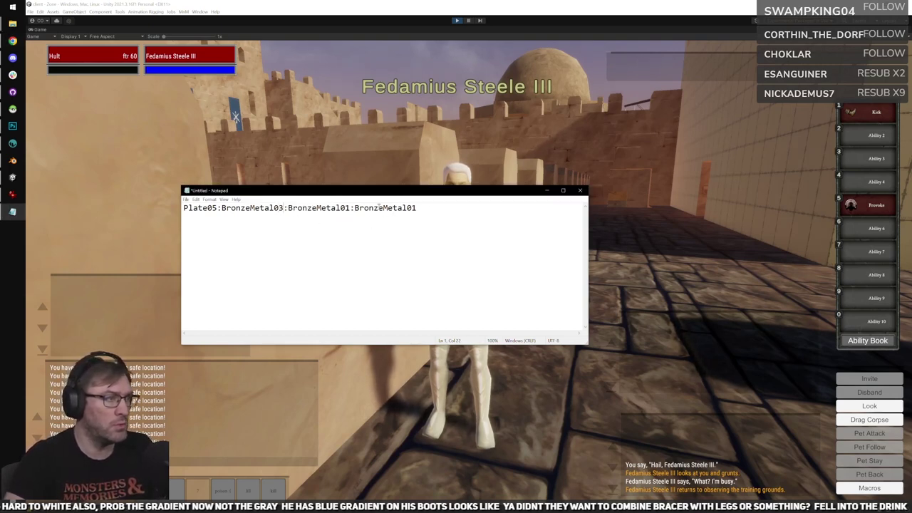
Replace the second color of the Plate05 string with Greyscale.
key("ctrl+a")
left_click(336, 208)
left_click_drag(349, 208, 298, 208)
key("BackSpace")
key("BackSpace")
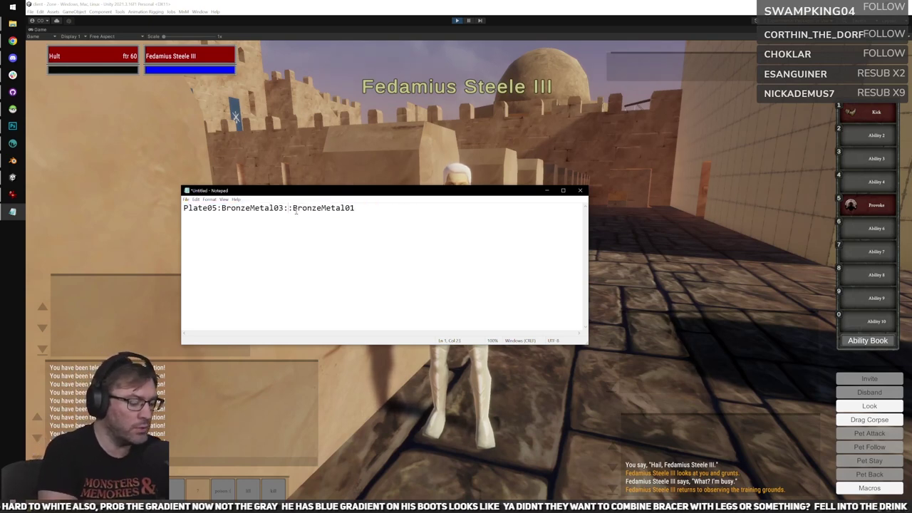
type("Grey")
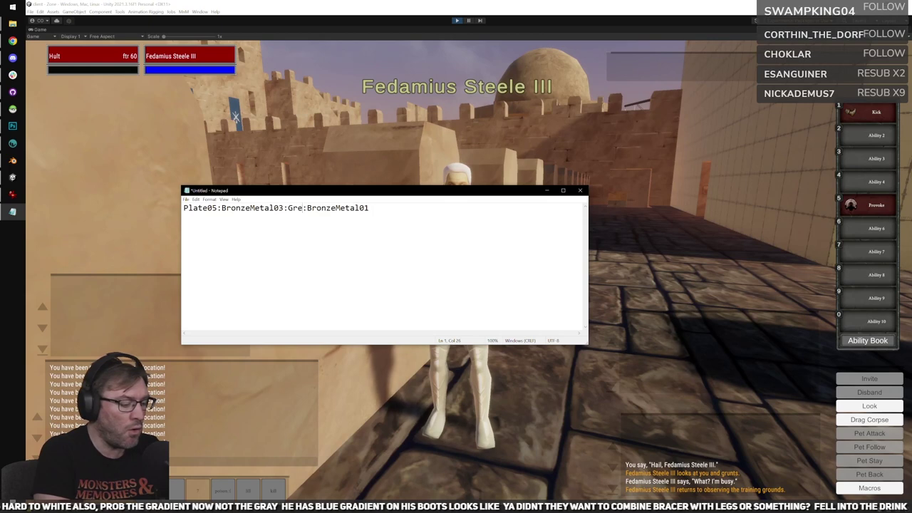
type("scale")
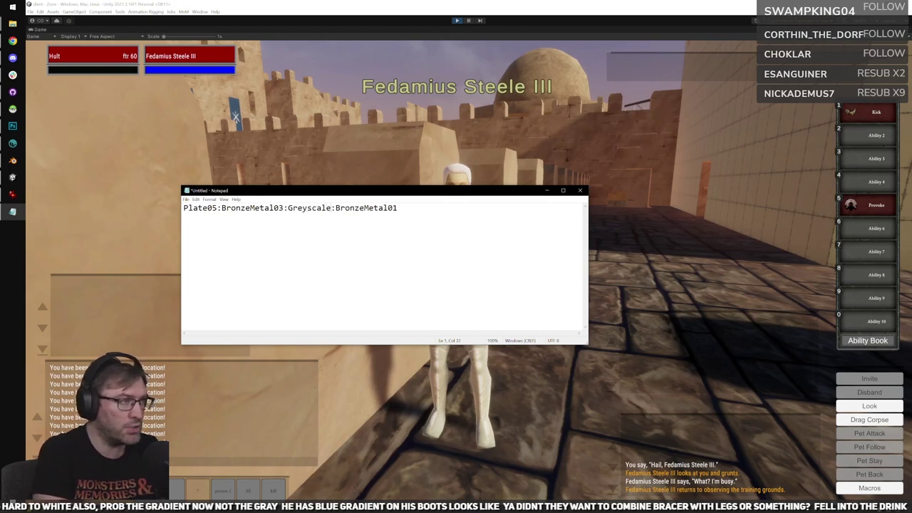
Replace the third color of the Plate05 string with Greyscale.
key("shift+Left")
key("shift+Left")
key("shift+Left")
key("shift+Left")
key("shift+Left")
key("shift+Left")
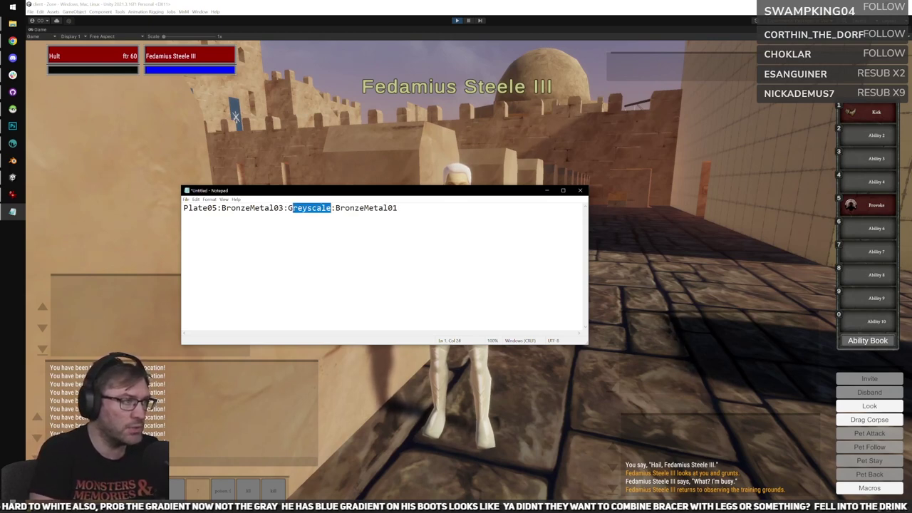
key("Right")
key("Right")
key("shift+Right")
key("shift+Right")
key("shift+Right")
key("shift+Right")
key("shift+Right")
key("shift+Right")
key("shift+Right")
key("shift+Right")
key("shift+Right")
key("shift+Right")
key("shift+Right")
key("shift+Right")
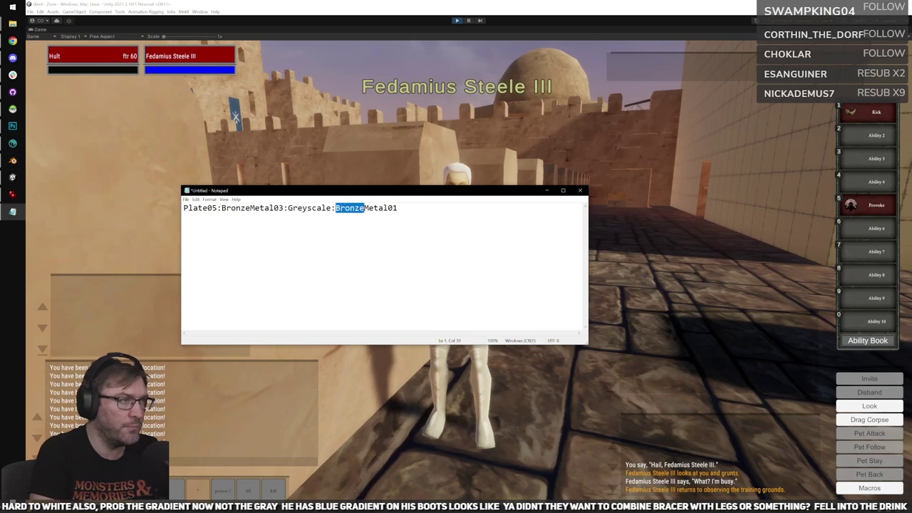
type("Greyscale")
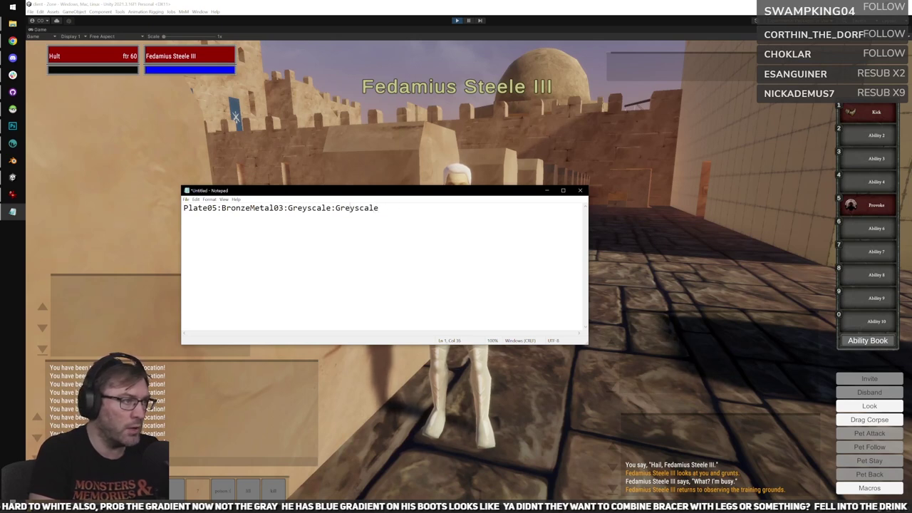
Set the first color of the Plate05 string to BronzeMetal01 and select the whole line.
key("BackSpace")
type("1")
key("Return")
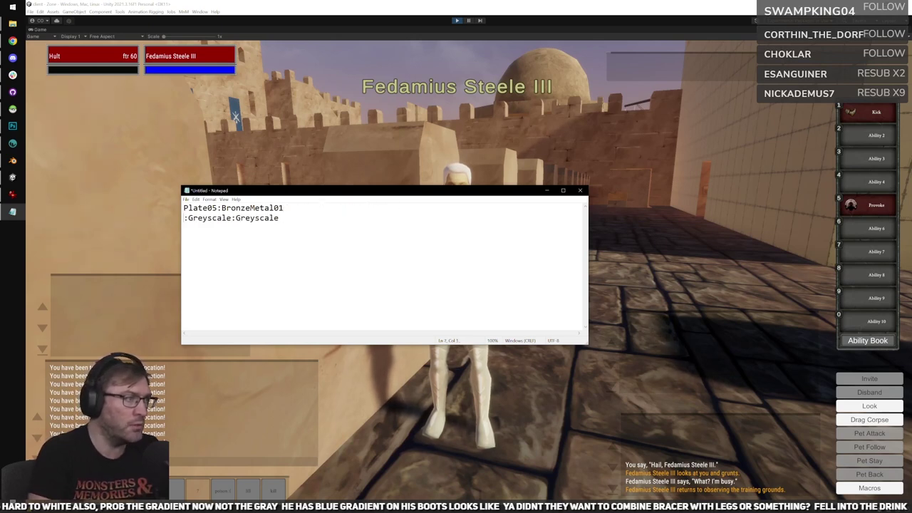
key("BackSpace")
key("ctrl+a")
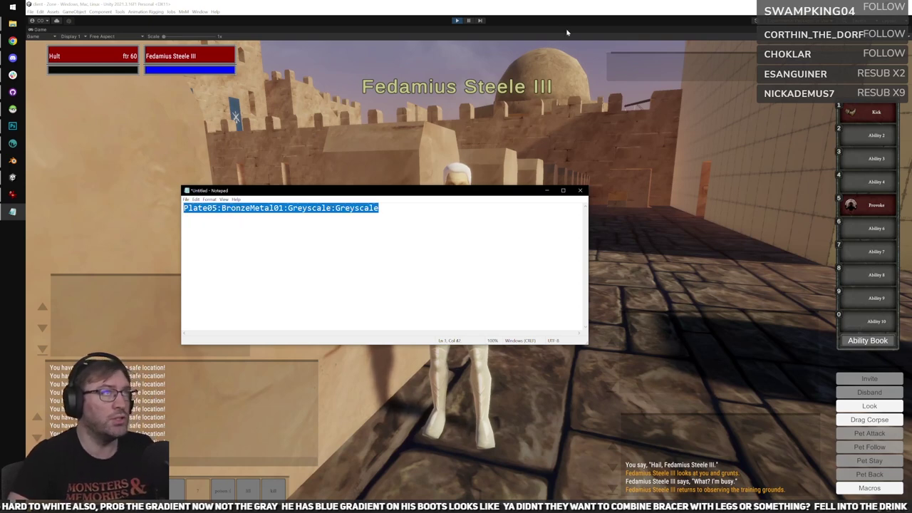
key("alt+Tab")
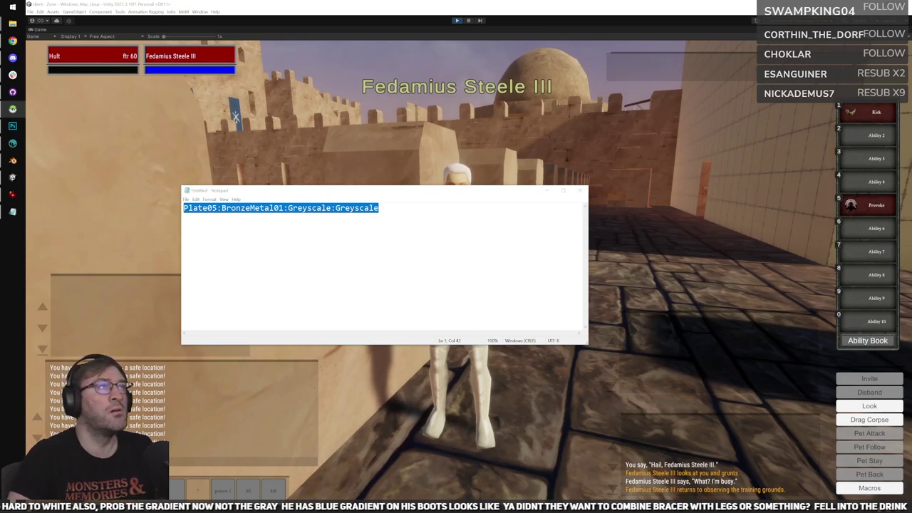
Return to the game client, approach the plate-armored NPC by the parapet and hail him to check his armor.
key("alt+Tab")
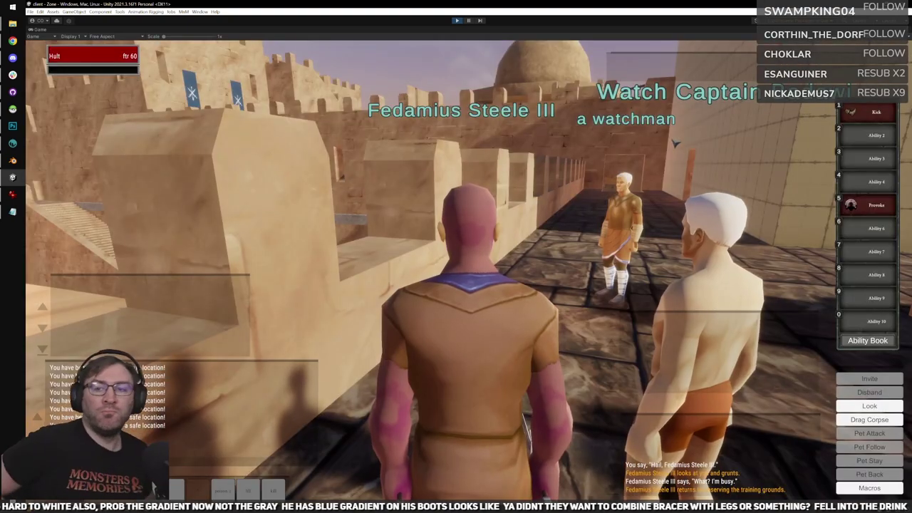
right_click_drag(675, 143, 675, 179)
scroll(675, 143, "up", 5)
key("w")
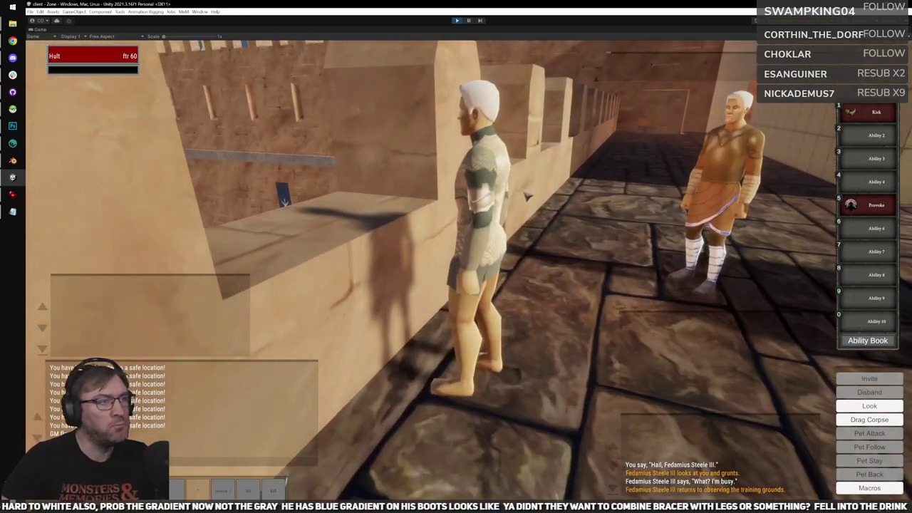
key("w")
left_click(484, 214)
right_click_drag(484, 213, 504, 207)
key("h")
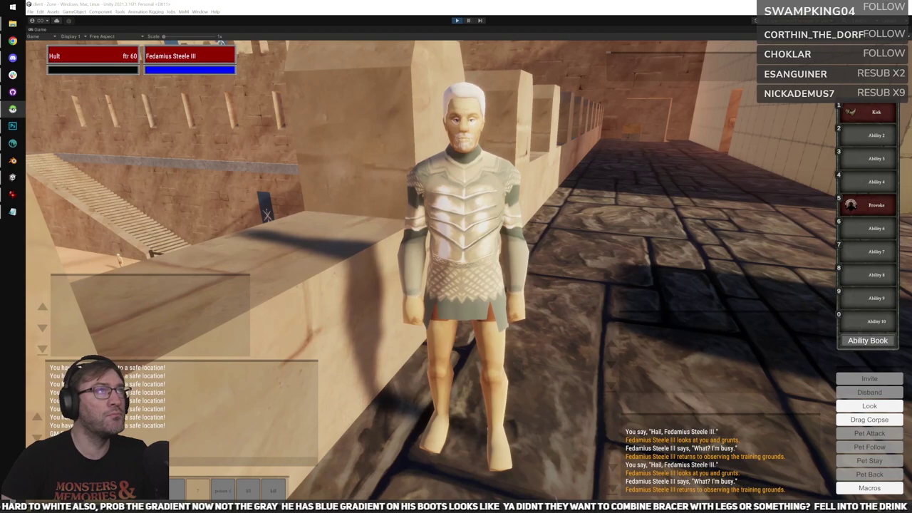
Recheck the parapet NPC's chest armor and legs after the zone reload, hailing him to face the camera.
left_click(607, 176)
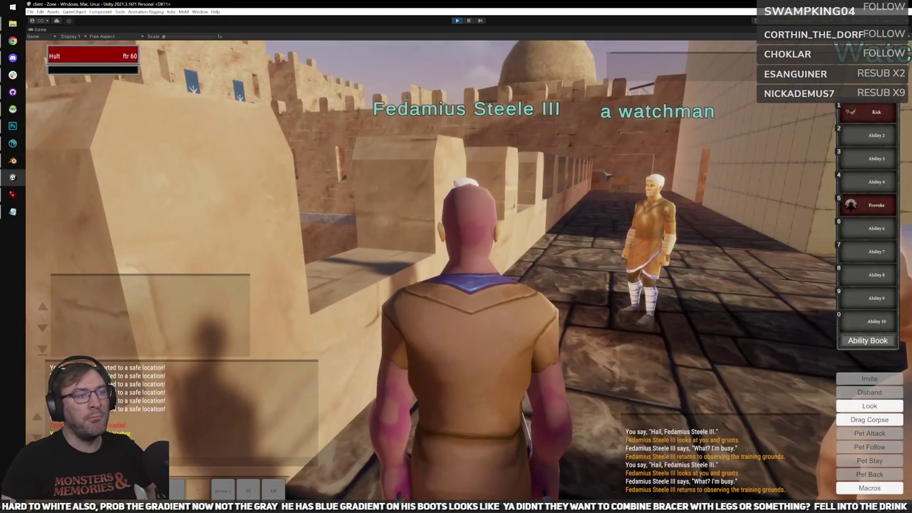
right_click_drag(607, 176, 609, 207)
scroll(608, 177, "up", 5)
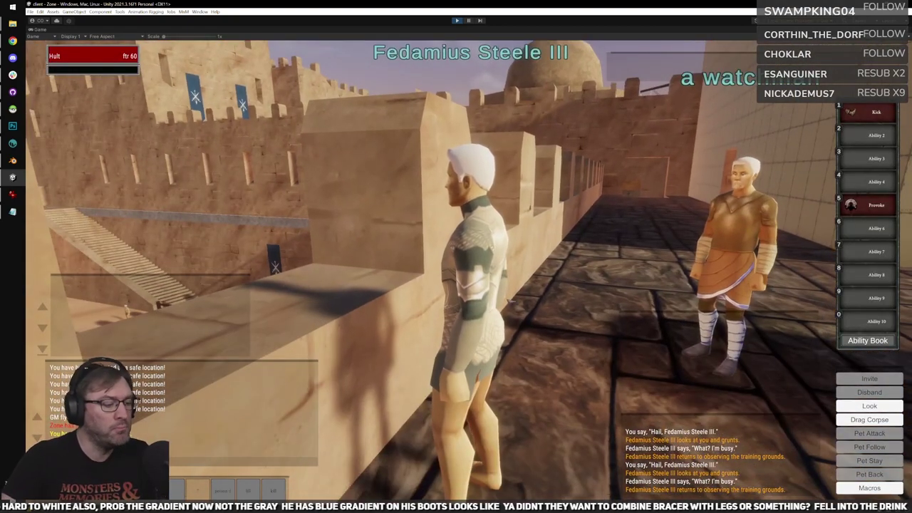
left_click(478, 285)
key("h")
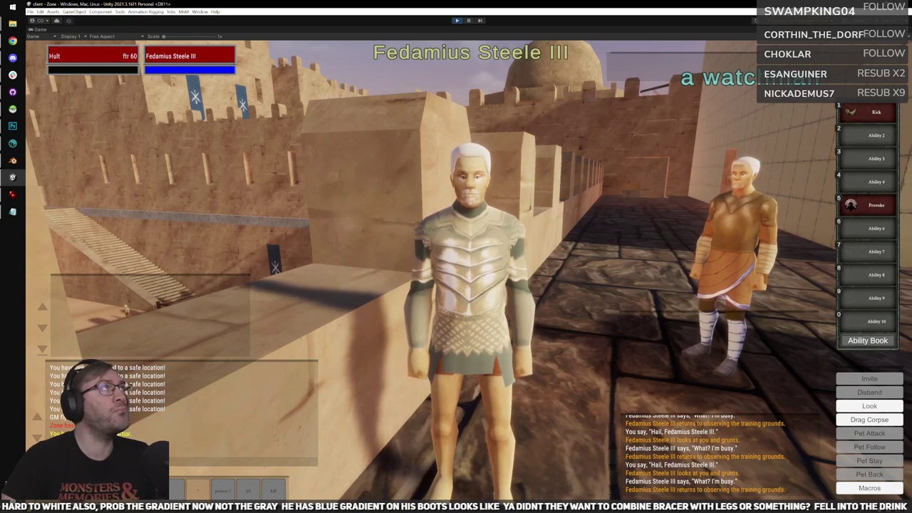
Add a second line "Cloth01:Greyscale:Greyscale:Greyscale" to the texture notes in Notepad.
key("alt+Tab")
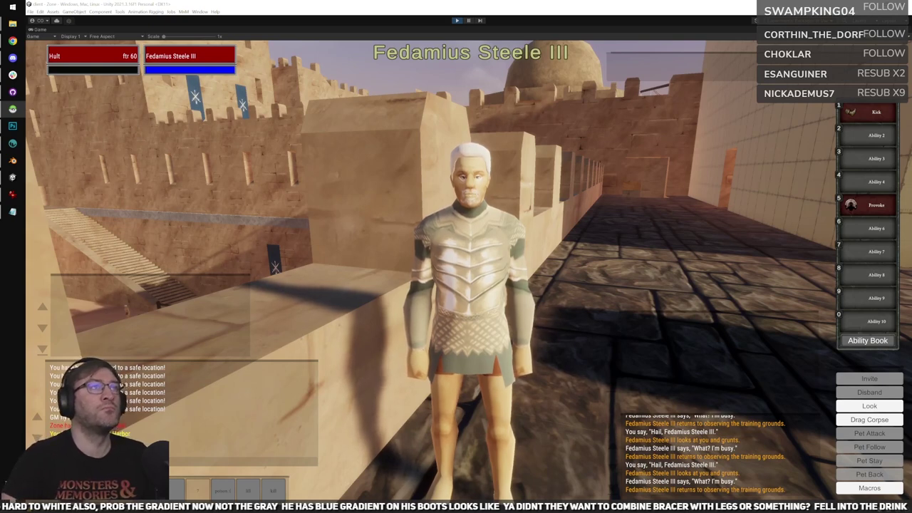
left_click(12, 212)
left_click(395, 256)
key("Return")
type("Cloth01:Greyscale:Greyscale:Greyscale")
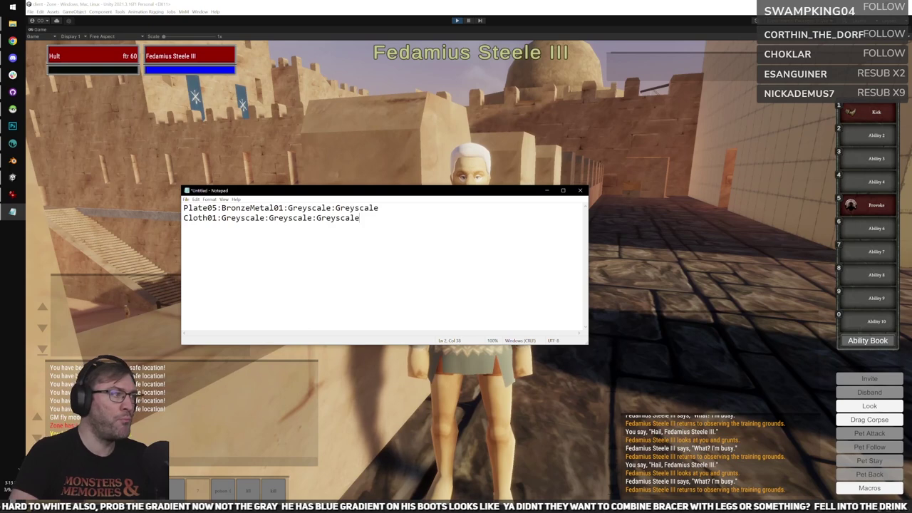
key("alt+Tab")
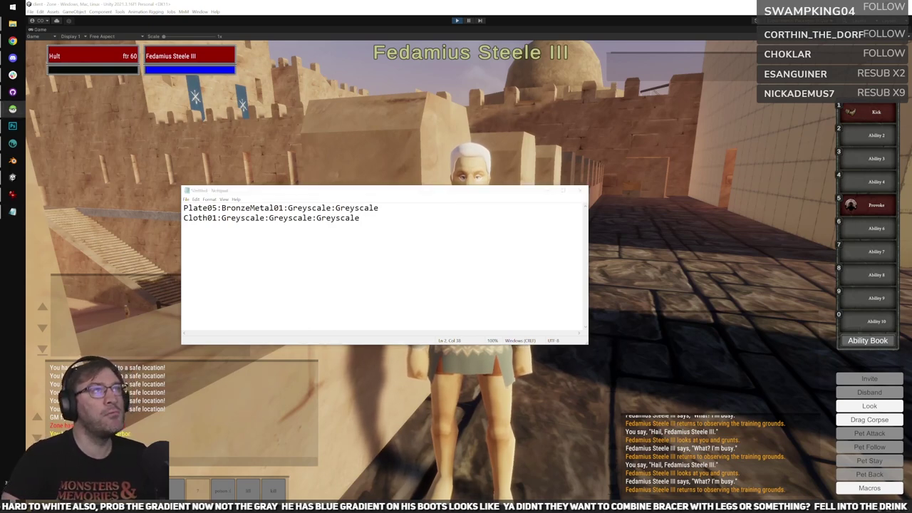
Go back to the game client and hail the parapet NPC to inspect his recolored plate and cloth leggings.
left_click(681, 145)
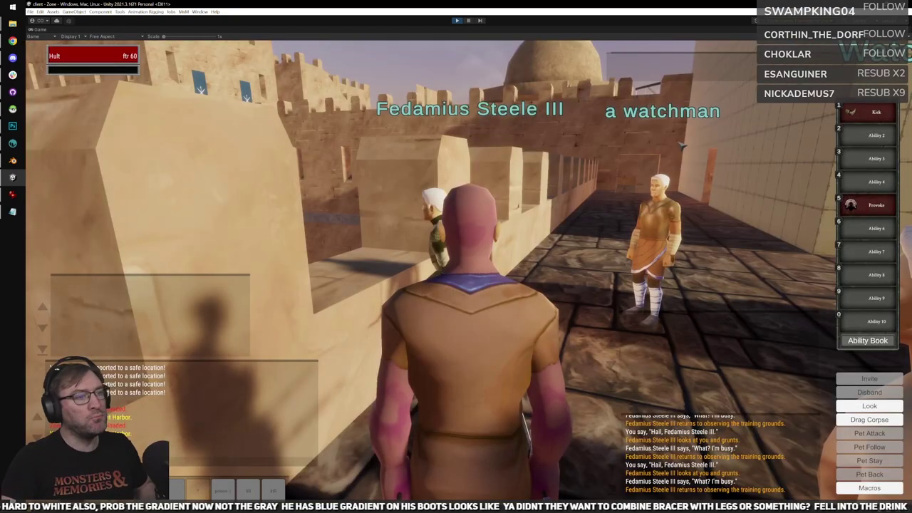
scroll(735, 333, "up", 5)
right_click_drag(532, 227, 526, 284)
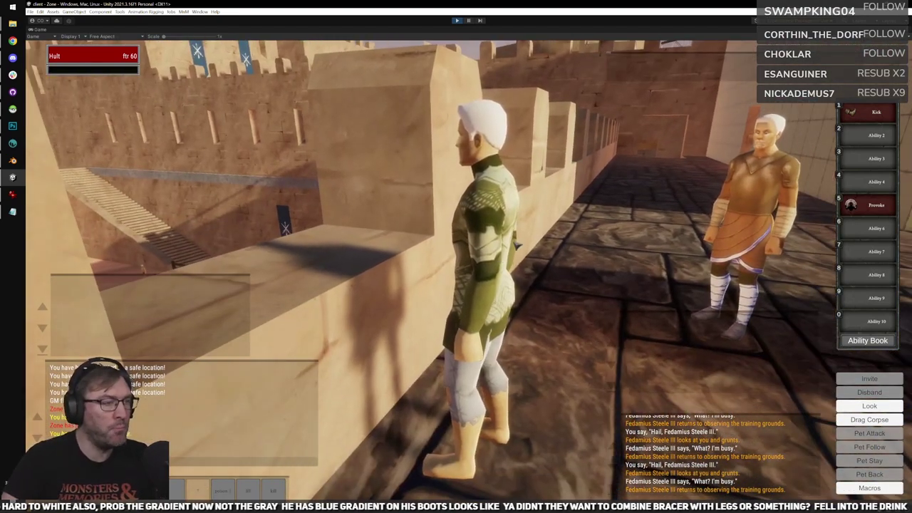
left_click(503, 280)
key("h")
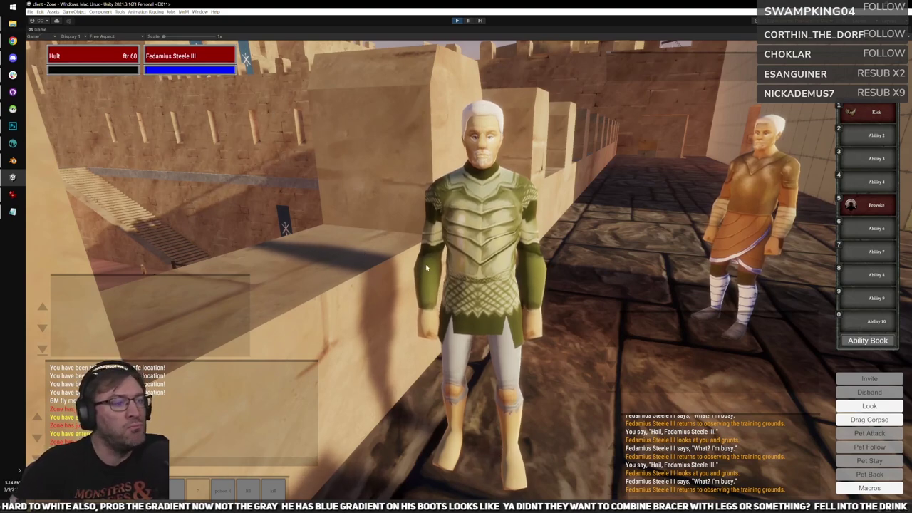
Restore the full Unity editor layout, open the Lerps data and check the GoldMetal03 texture and the DwarfPlate entry.
key("shift+space")
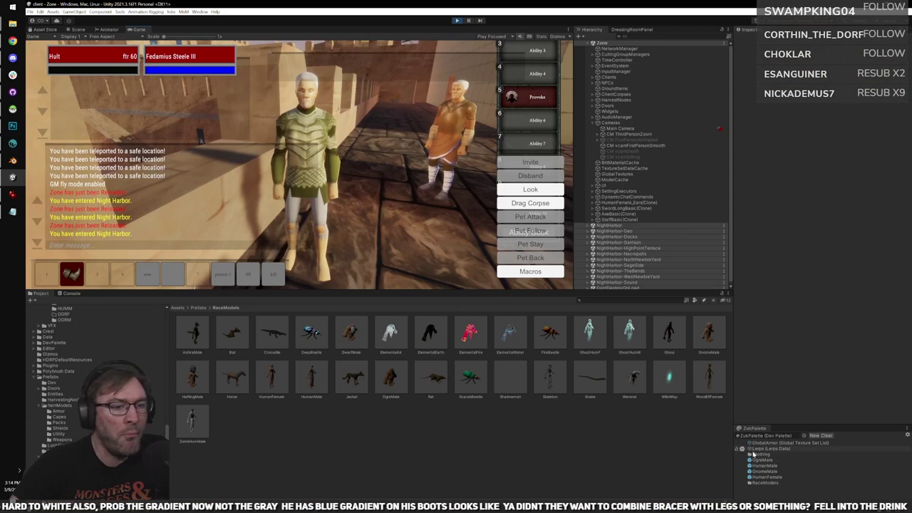
left_click(764, 449)
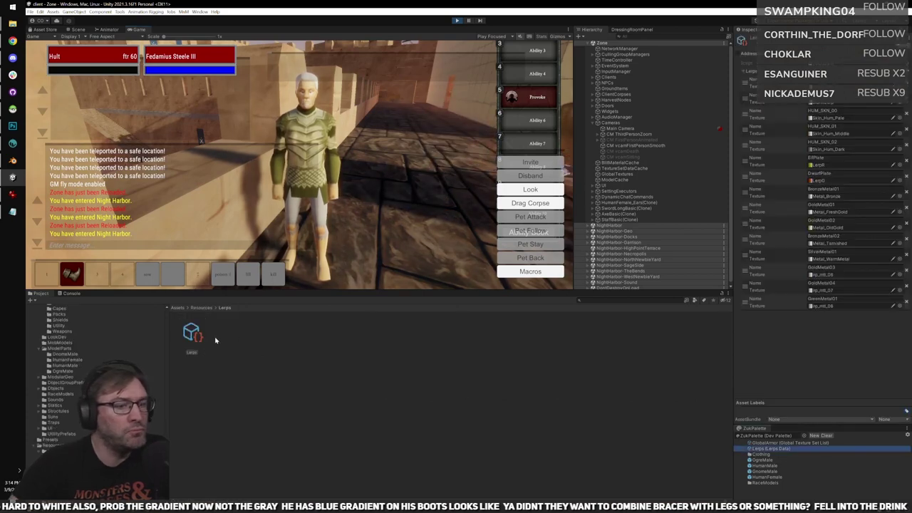
left_click(851, 276)
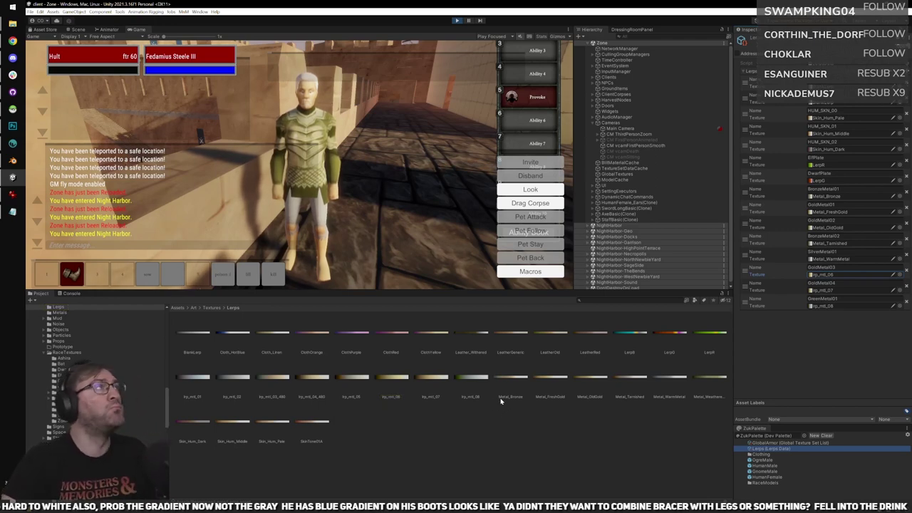
left_click(844, 173)
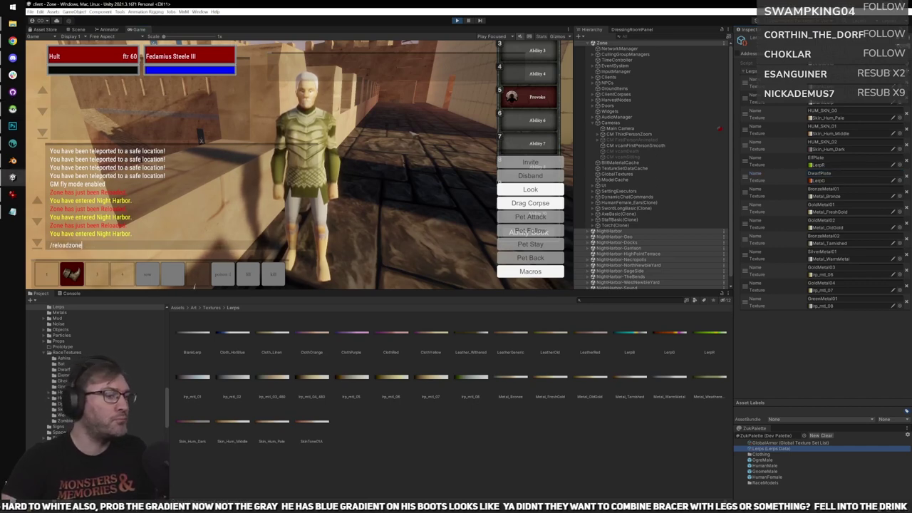
Reload the zone with /reloadzone and turn toward the parapet NPC to check his outfit.
key("Return")
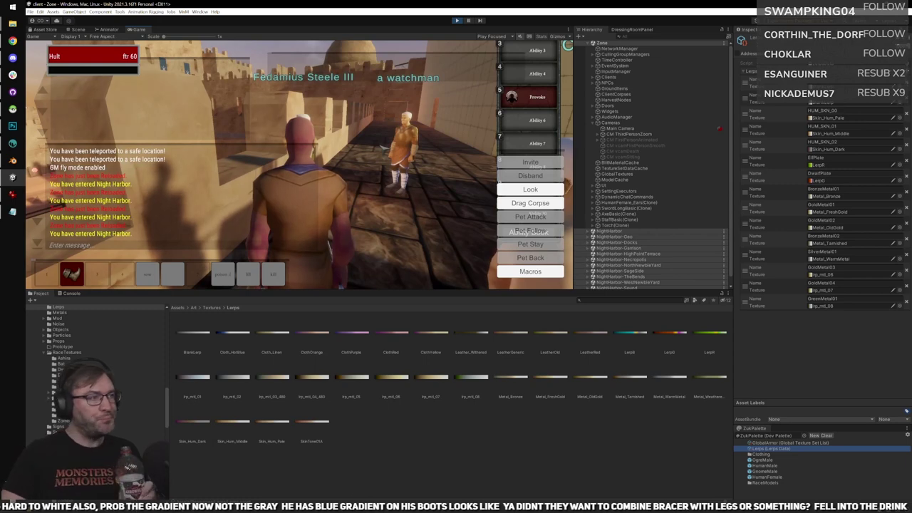
mouse_move(383, 147)
right_mouse_down()
mouse_move(359, 135)
mouse_move(367, 144)
right_mouse_up()
scroll(360, 135, "up", 5)
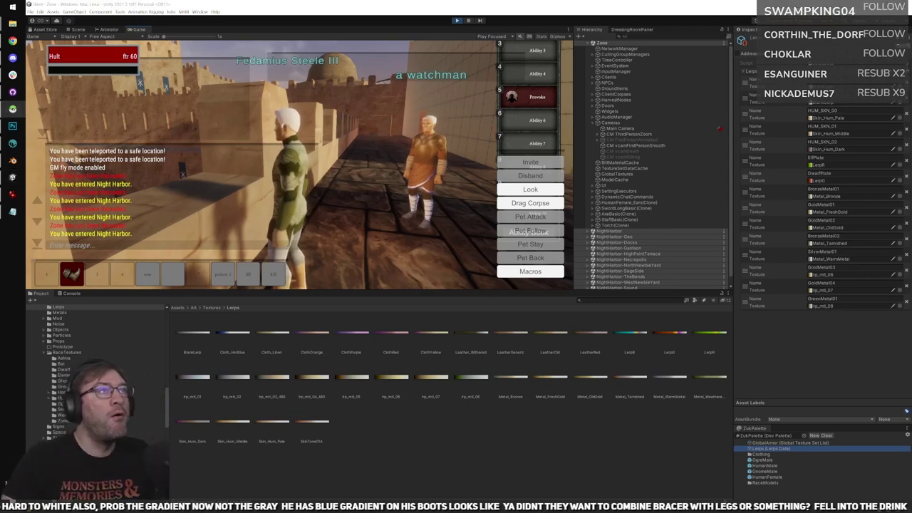
Return to the game client and rerun the last zone reload command.
left_click(426, 159)
key("Return")
key("Up")
key("Return")
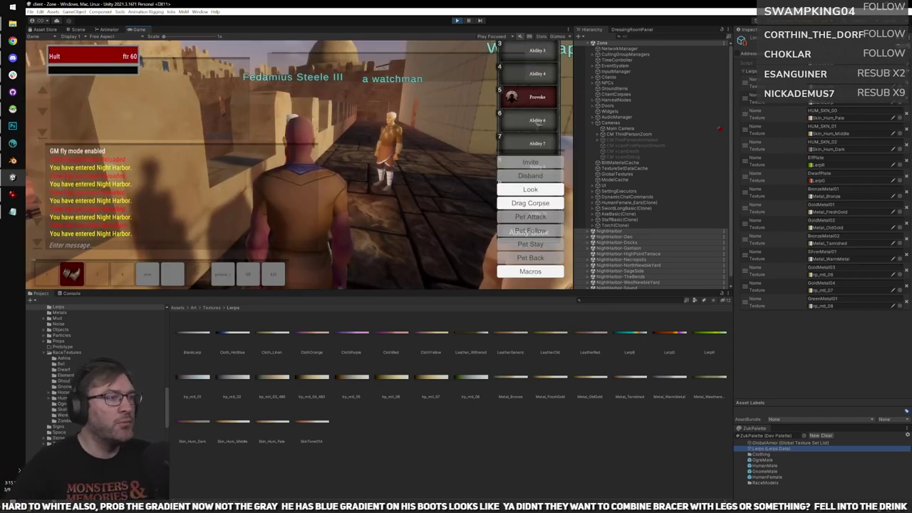
Inspect the parapet NPC's armor and legs in the enlarged game view, hailing him to face the camera, and restore the editor layout.
key("w")
scroll(299, 164, "up", 3)
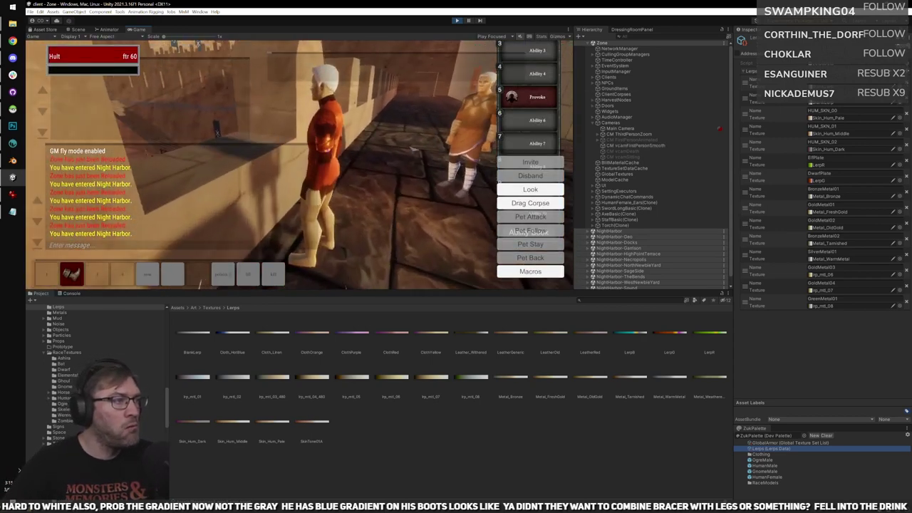
double_click(138, 30)
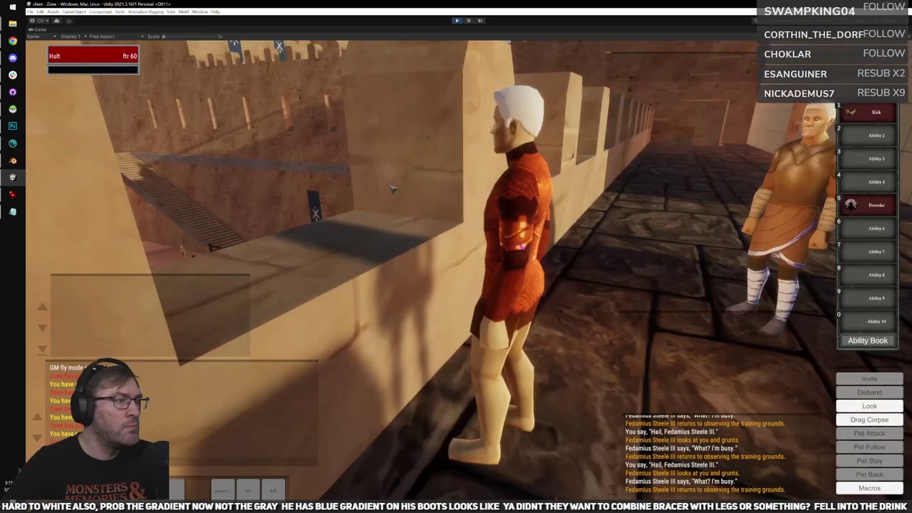
left_click(529, 248)
key("h")
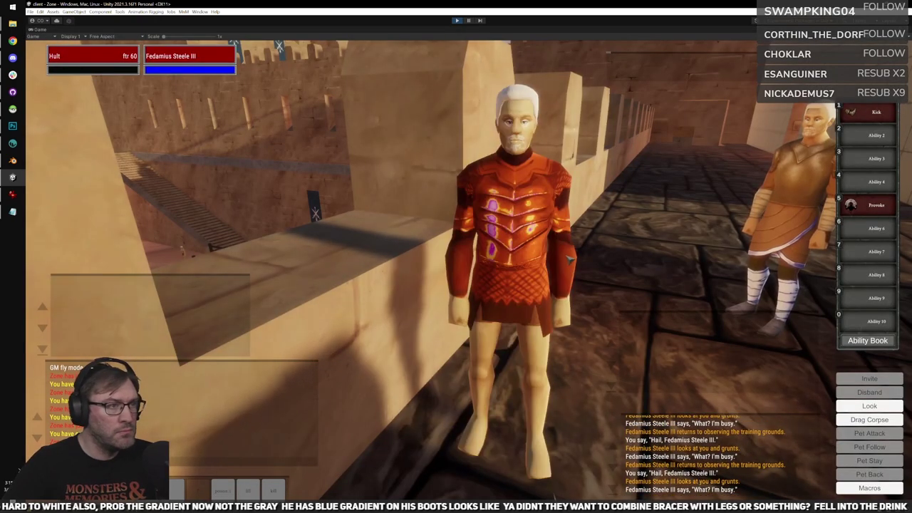
right_click_drag(553, 258, 606, 269)
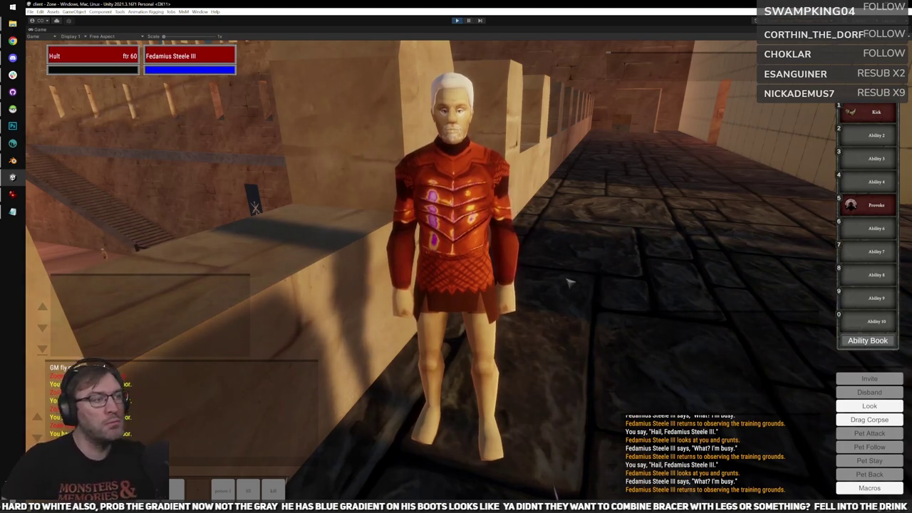
scroll(547, 252, "down", 5)
mouse_move(547, 252)
right_mouse_down()
mouse_move(573, 250)
mouse_move(552, 253)
right_mouse_up()
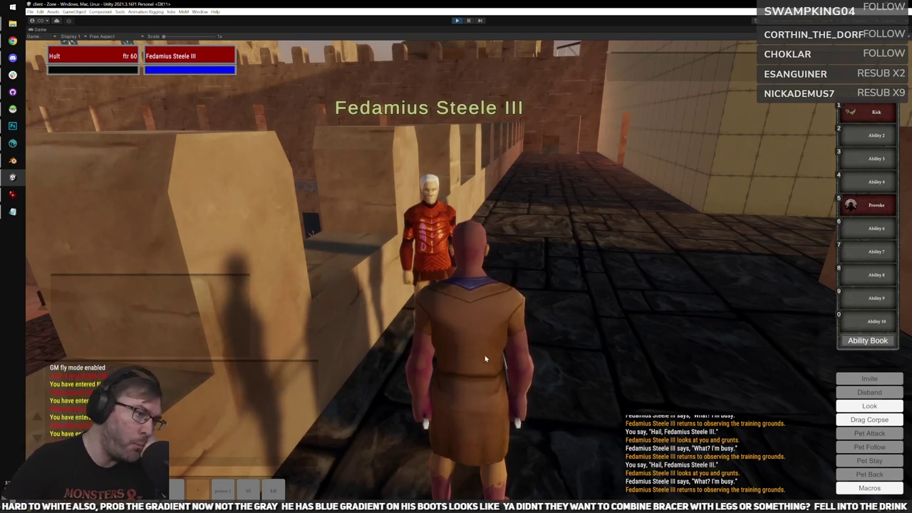
key("shift+space")
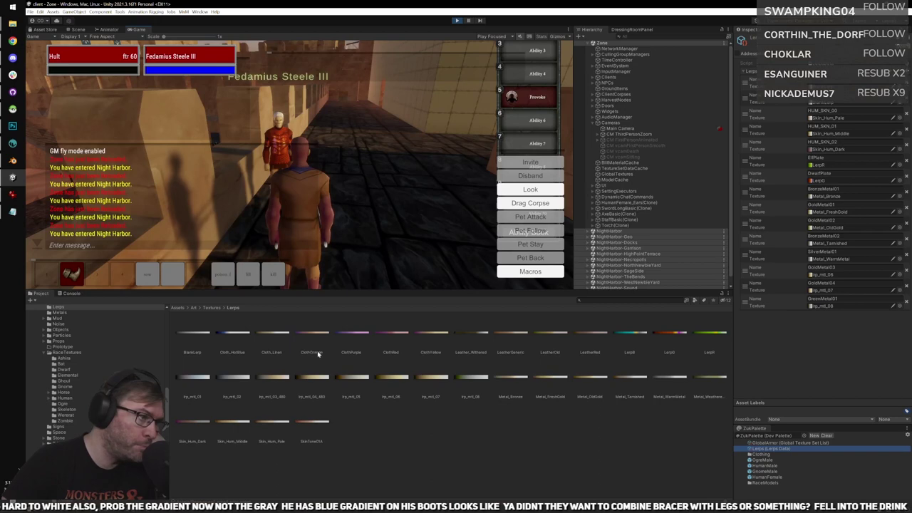
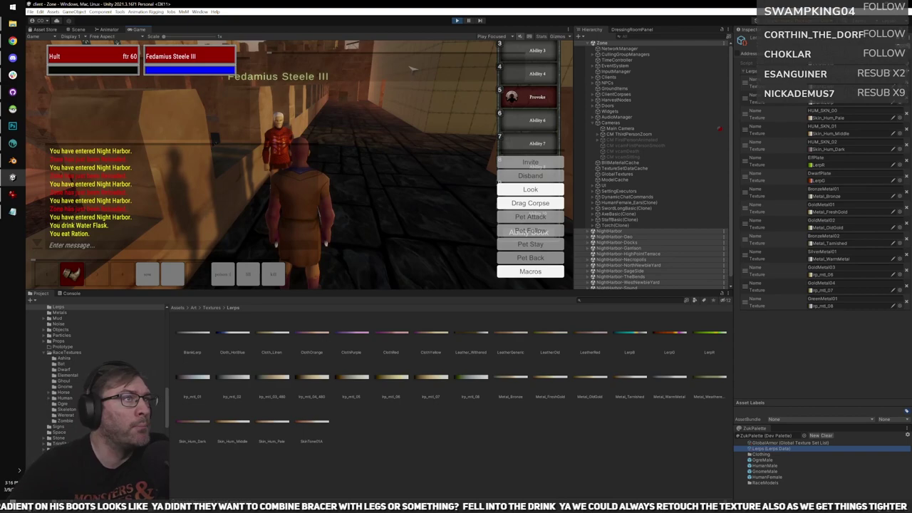
Enlarge the game view, run along the wall walkway and jump down into the training courtyard.
double_click(139, 29)
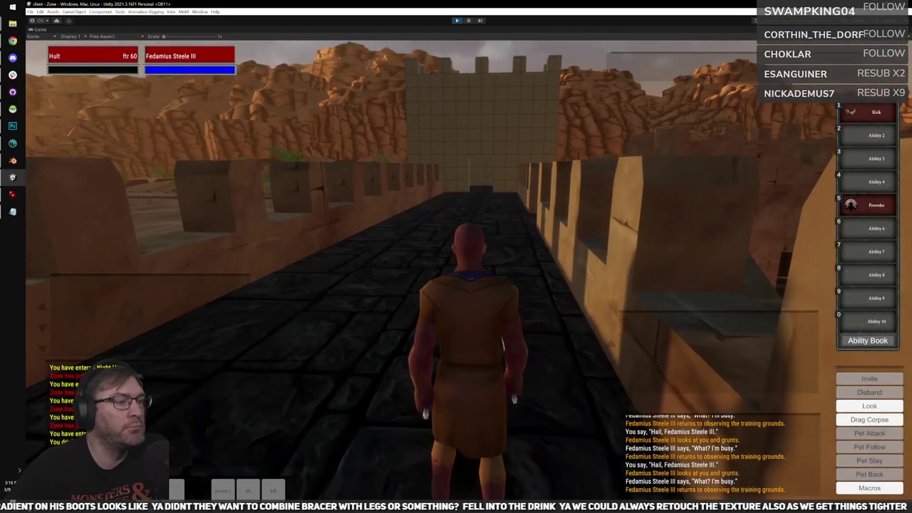
key("w")
key("w")
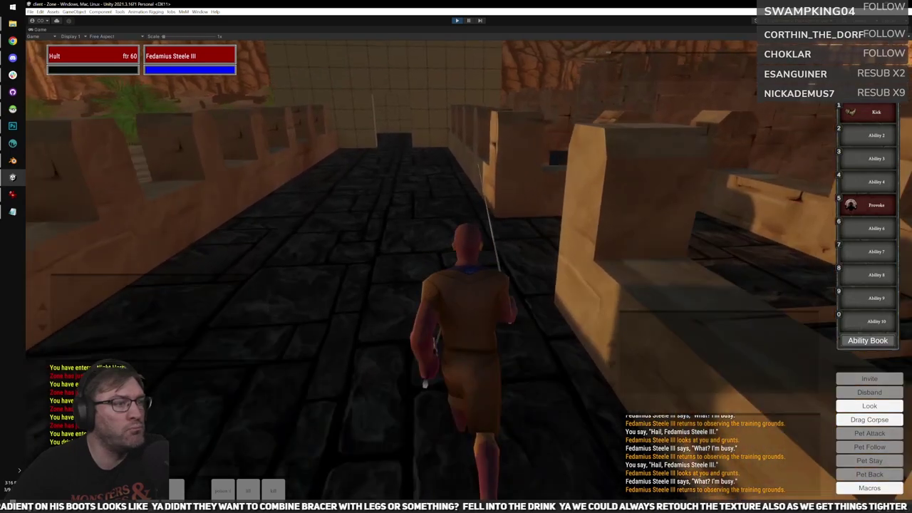
key("w")
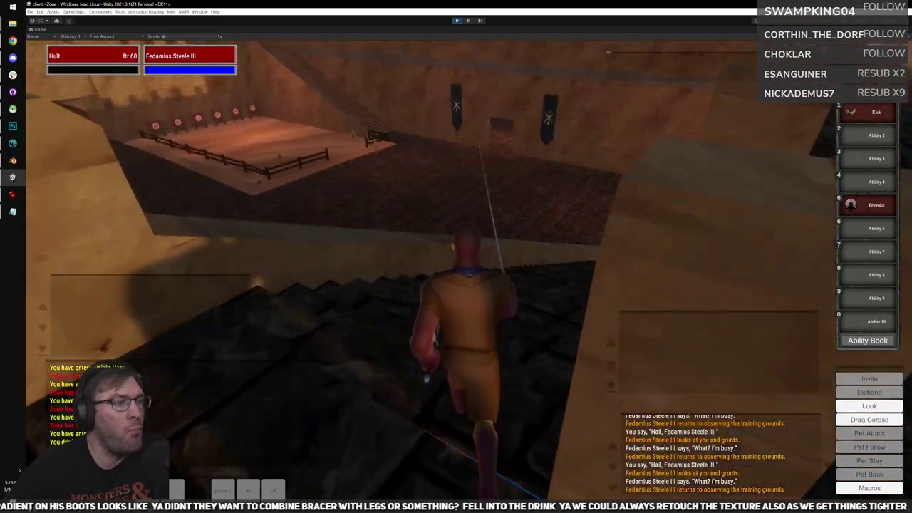
key("space")
key("a")
key("w")
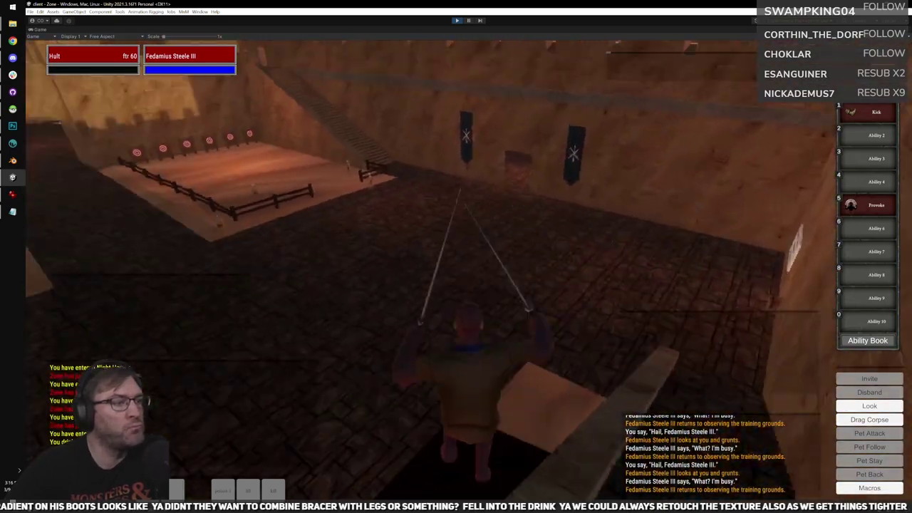
key("w")
key("d")
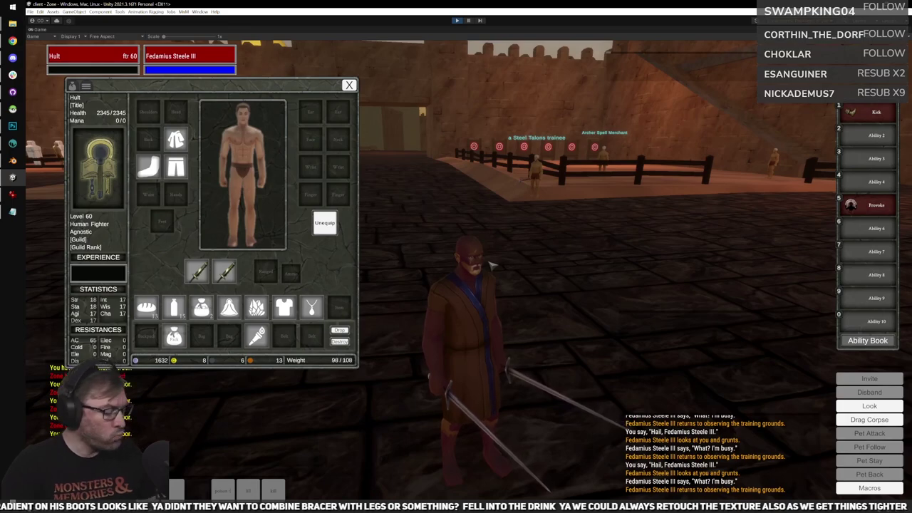
Look over the player character's front and equipment in the courtyard, and close the inventory window.
key("w")
right_click_drag(469, 249, 513, 222)
key("i")
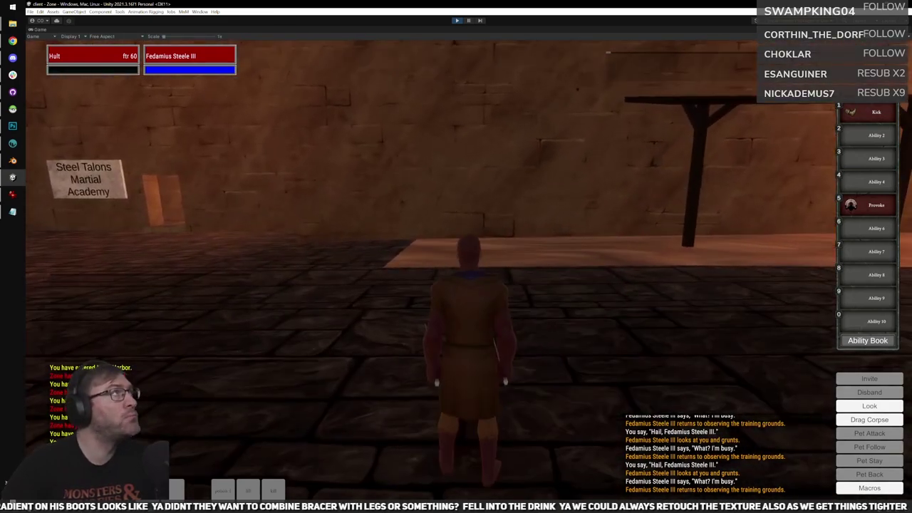
key("alt+Tab")
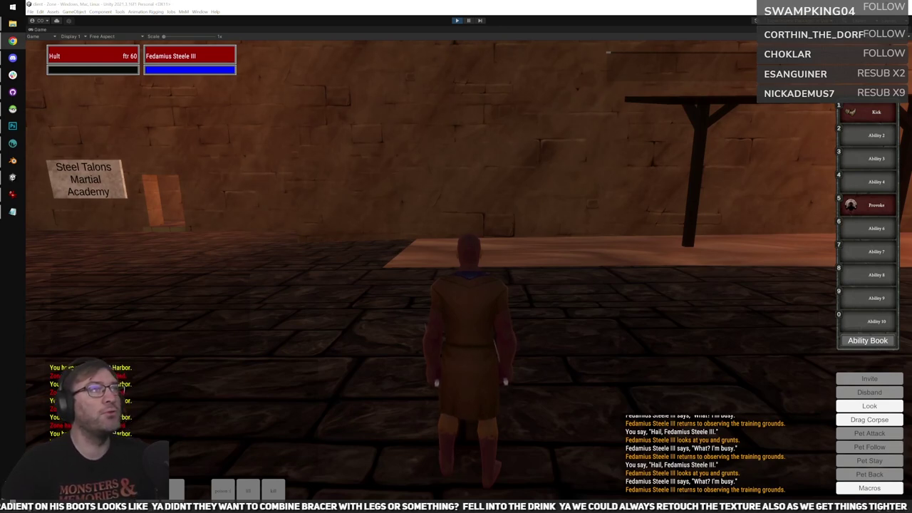
key("alt+Tab")
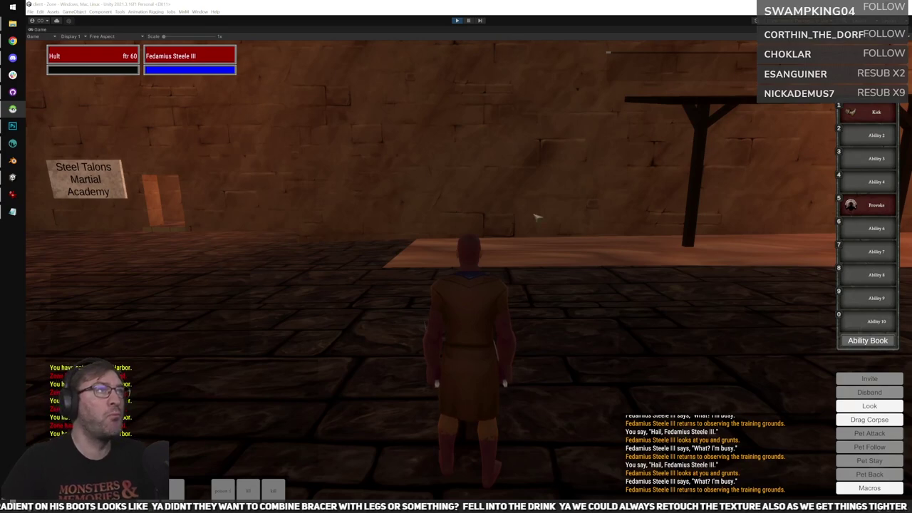
Run past the Steel Talons Martial Academy side of the courtyard, climb the stairs and return to the NPC on the wall walkway.
left_click(492, 184)
key("w")
key("a")
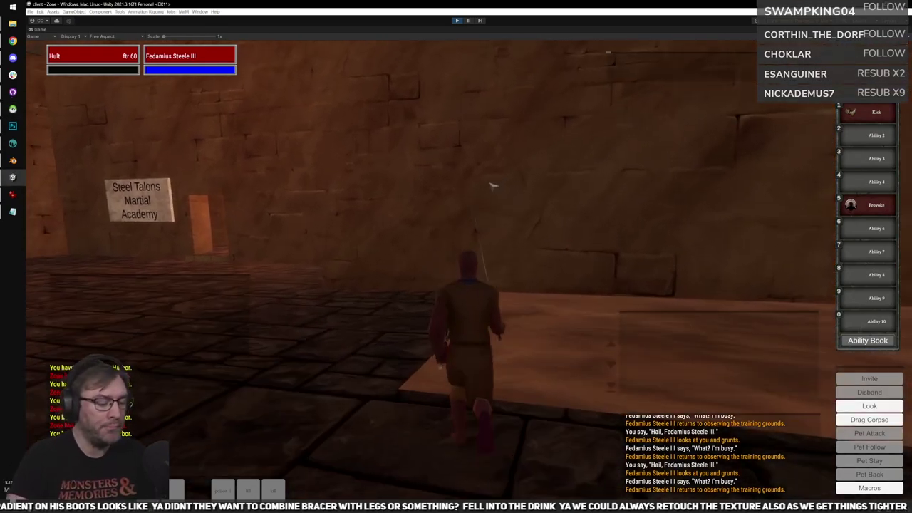
key("w")
key("d")
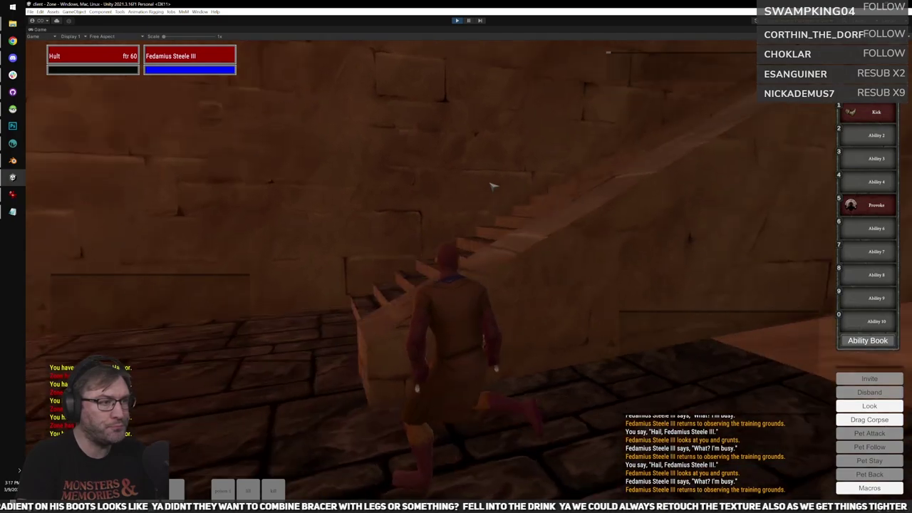
key("w")
key("d")
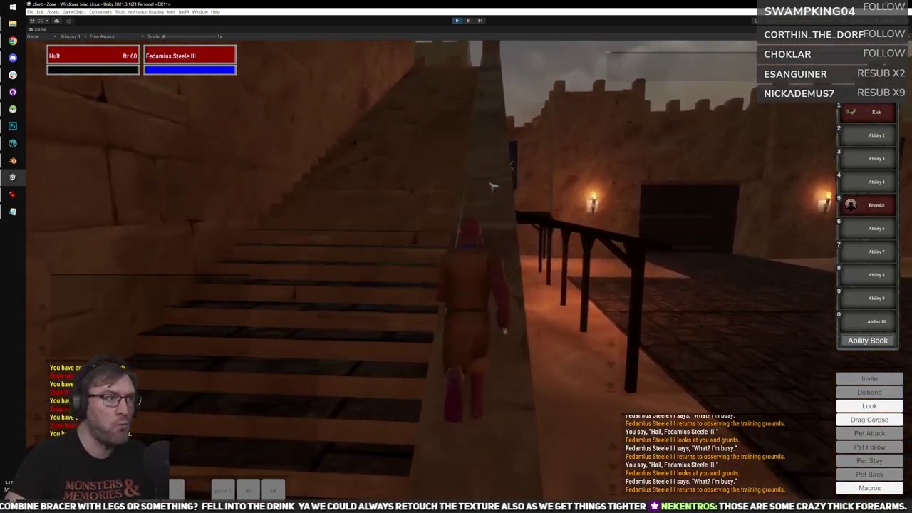
key("w")
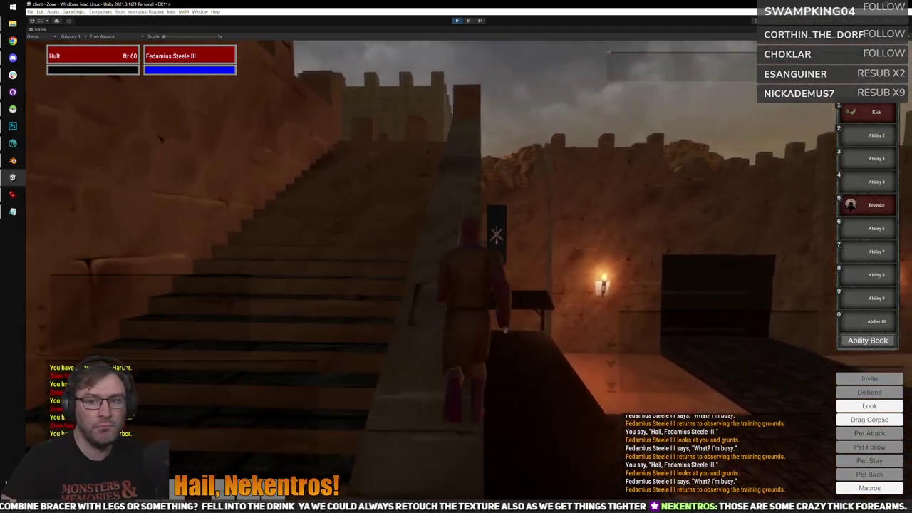
key("w")
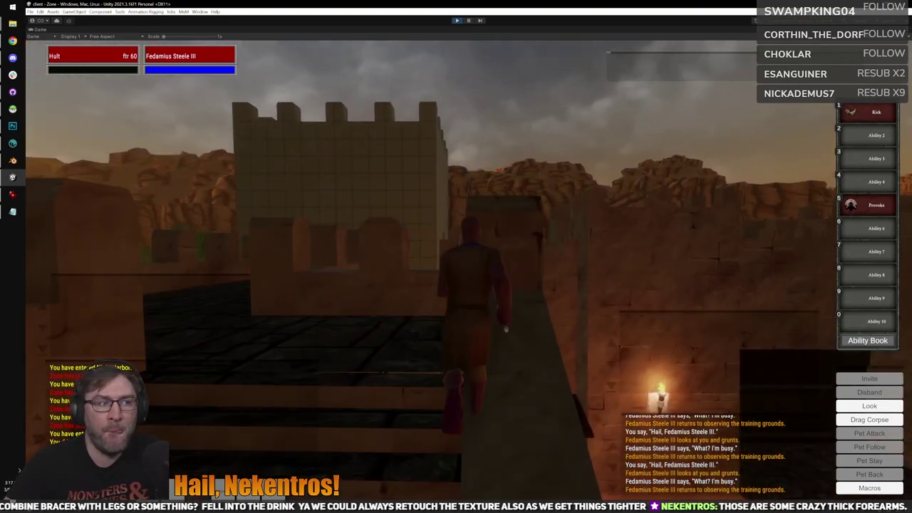
key("w")
key("a")
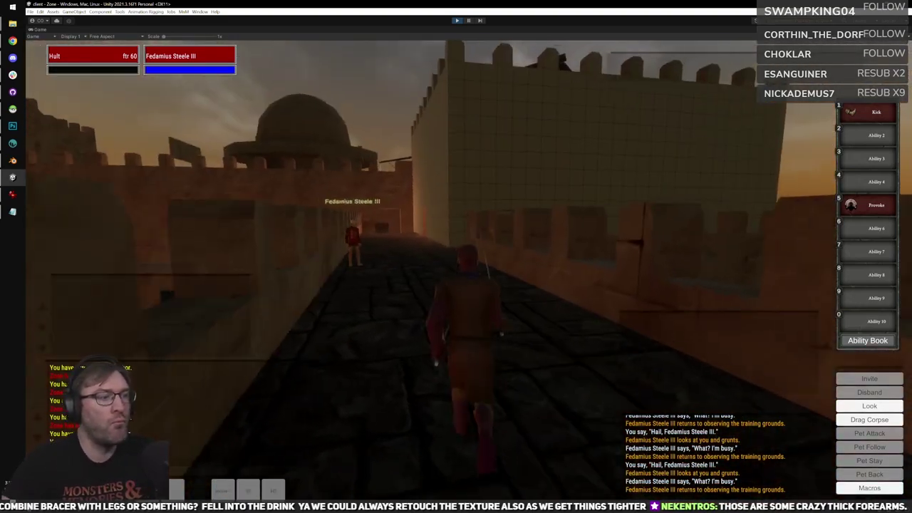
key("w")
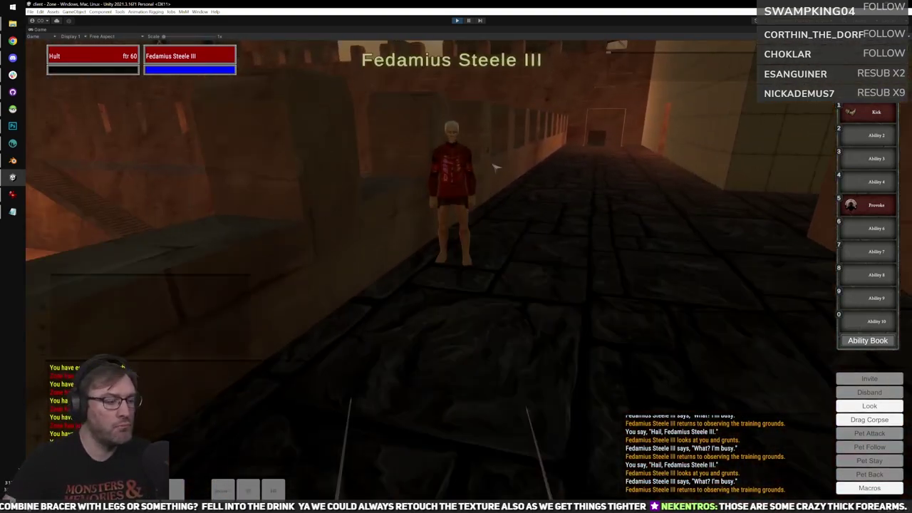
Move close to the parapet NPC after the zone reload and hail him to inspect his chest armor and legs from the front.
scroll(497, 167, "up", 3)
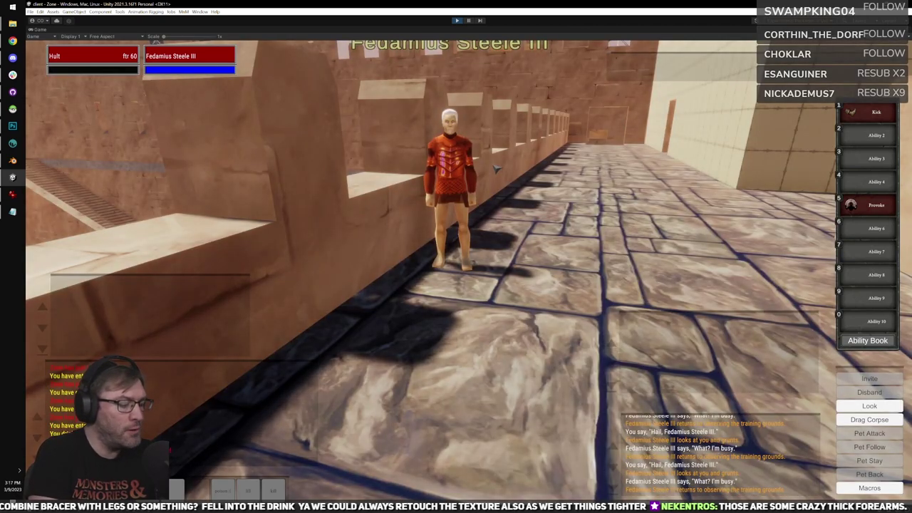
key("d")
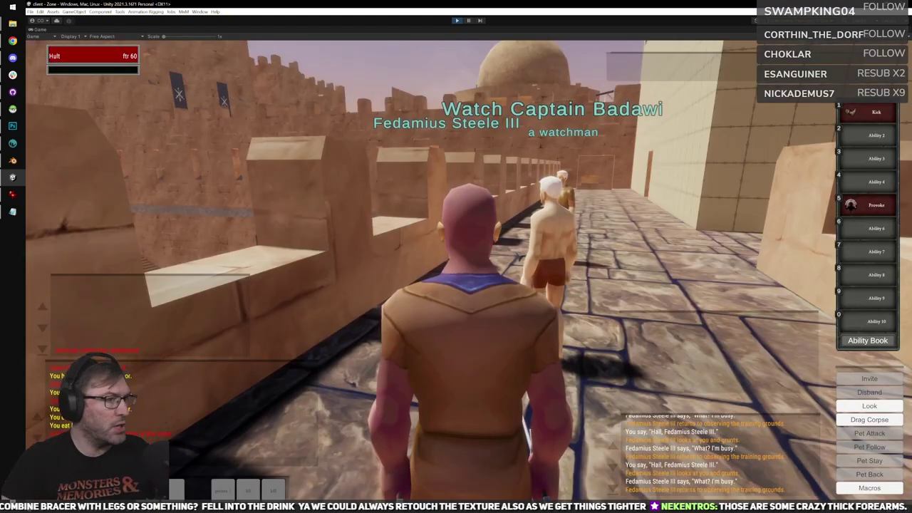
scroll(503, 270, "up", 5)
key("w")
right_click_drag(504, 271, 436, 296)
left_click(427, 293)
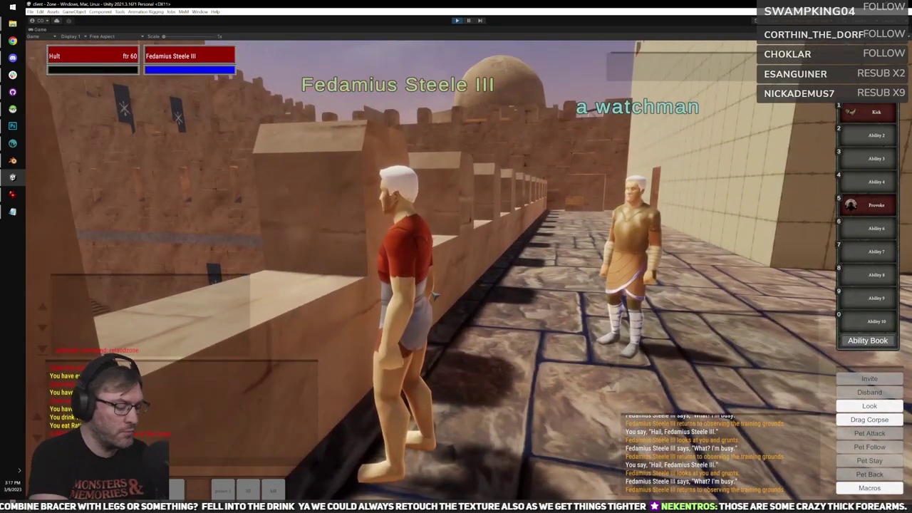
key("h")
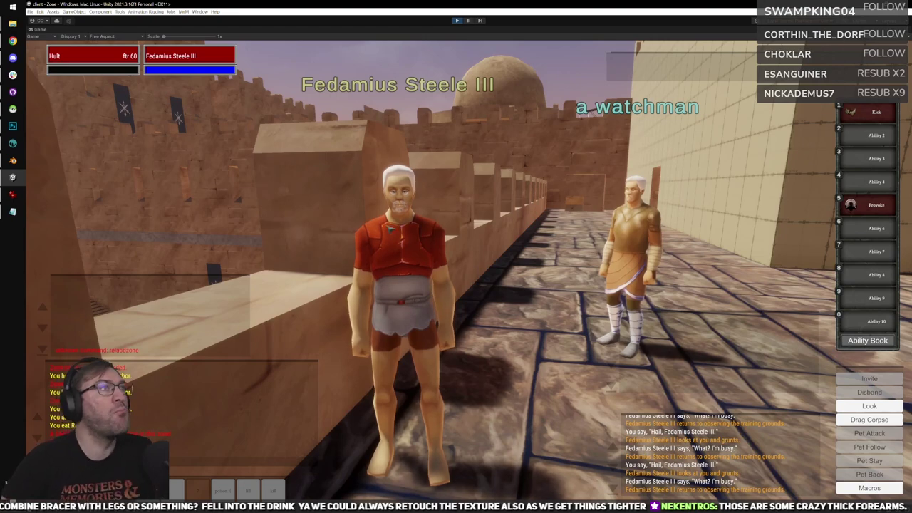
right_click_drag(436, 296, 419, 289)
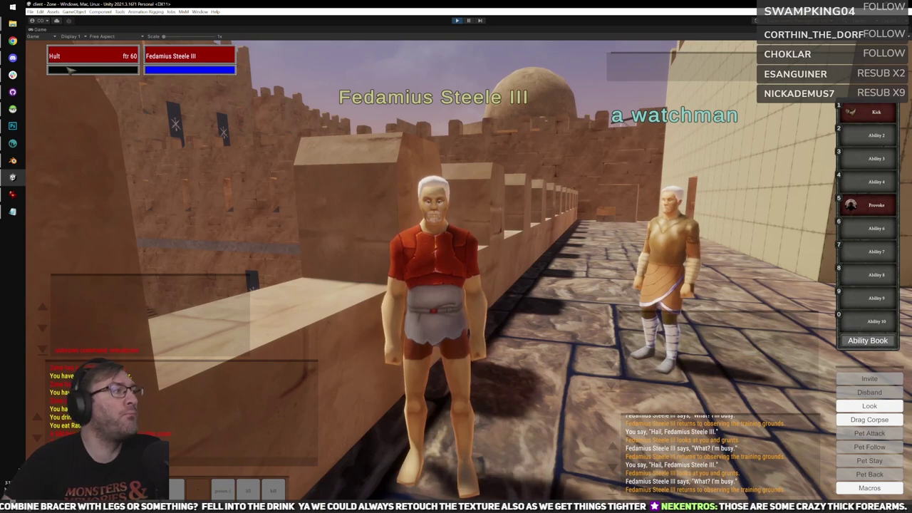
Change the first line of the texture notes in Notepad to "Plate01:GreenMetal01:Greyscale:Greyscale".
key("alt+Tab")
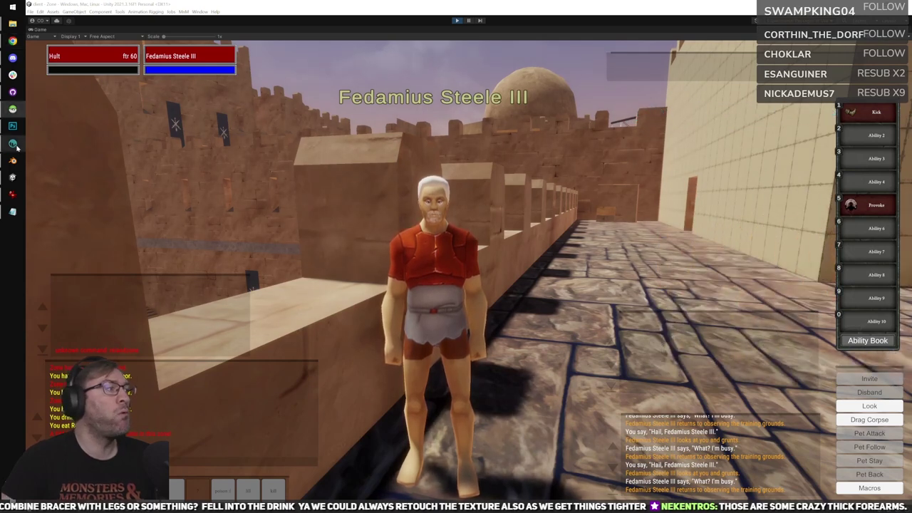
left_click(12, 211)
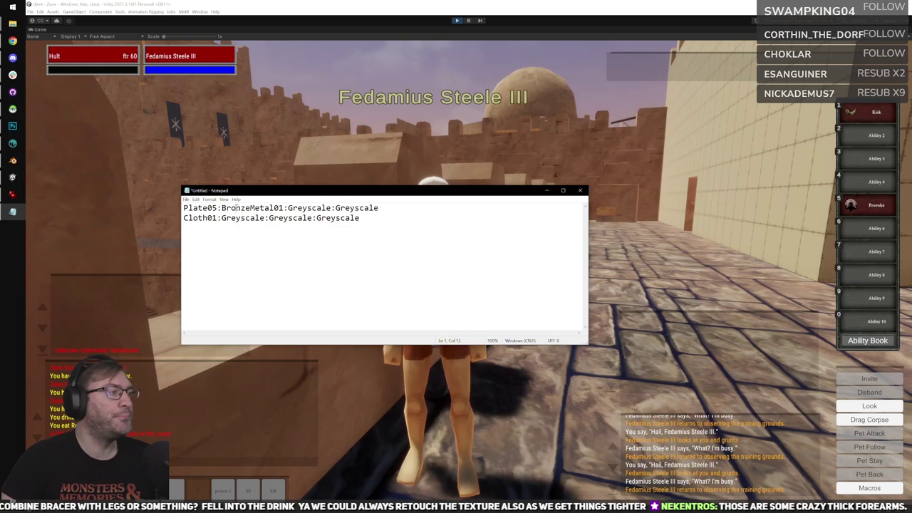
left_click_drag(221, 208, 284, 208)
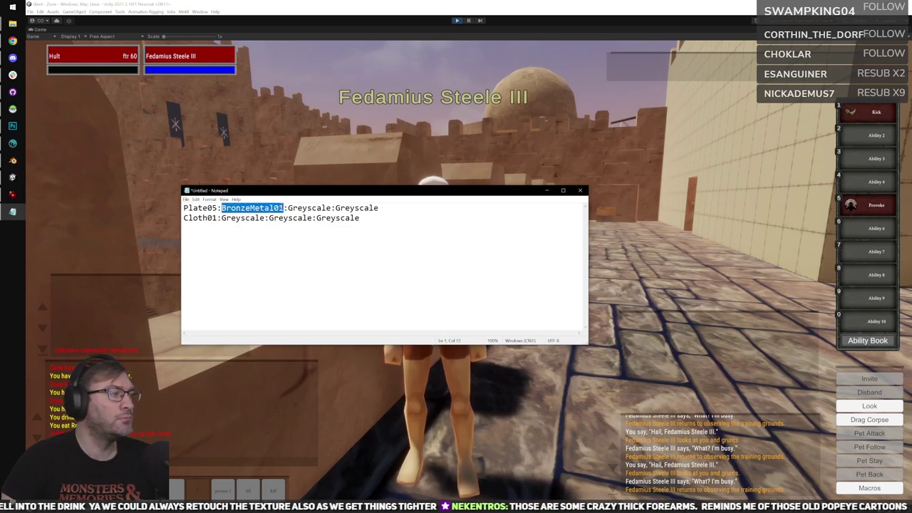
type("GreenMetal01")
left_click_drag(216, 208, 211, 208)
type("1")
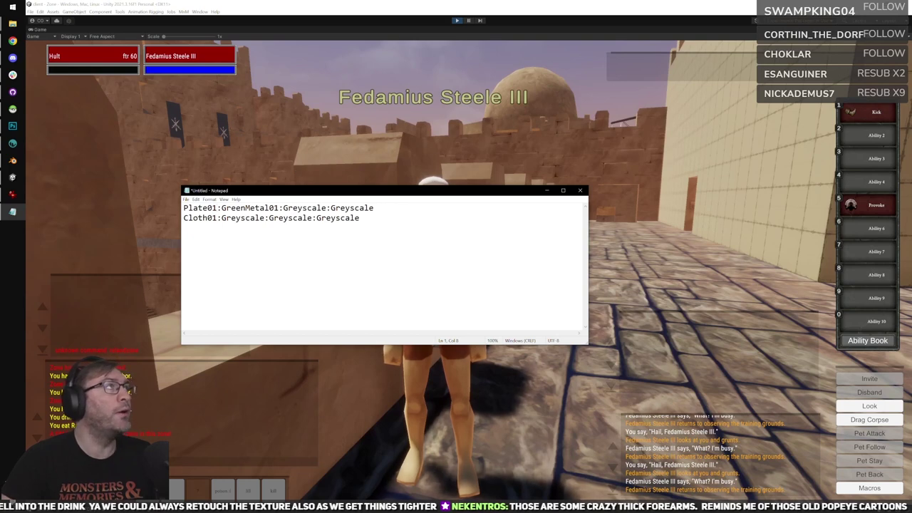
key("alt+Tab")
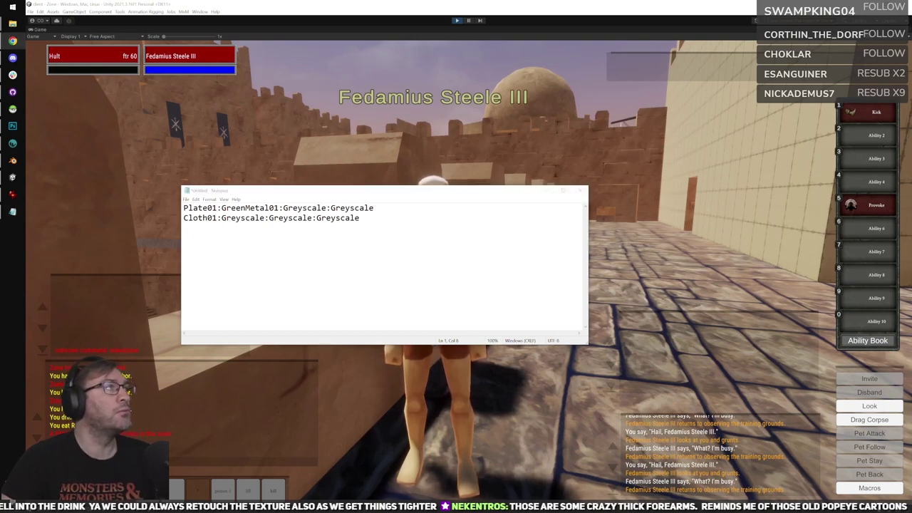
Change the plate line of the texture notes to "Plate01:GreenMetal01:RedLeather01:Greyscale".
double_click(305, 207)
left_click(283, 208)
left_click_drag(283, 208, 329, 208)
type("RedLeather01")
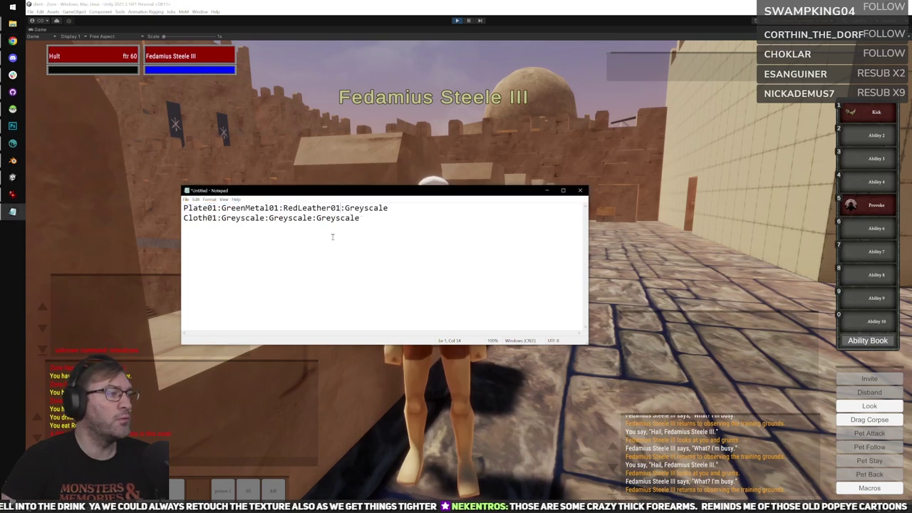
Copy the finished plate line and the "Cloth01:Greyscale:Greyscale:Greyscale" line from the notes, one at a time, for the NPC's texture data.
left_click_drag(388, 208, 197, 194)
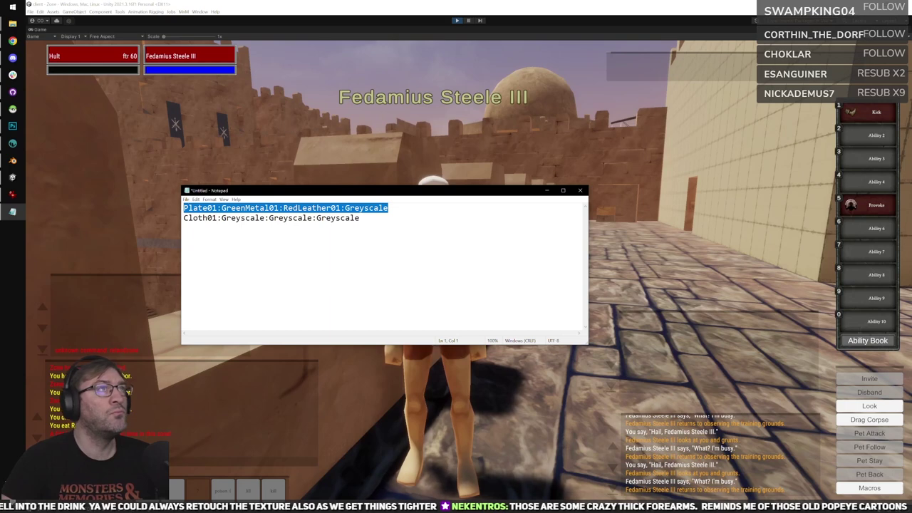
key("alt+Tab")
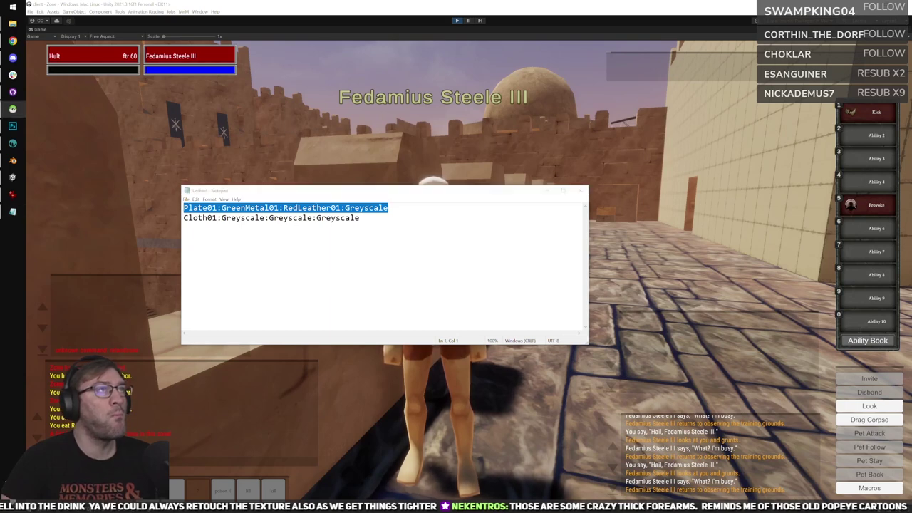
left_click_drag(369, 219, 184, 218)
key("alt+Tab")
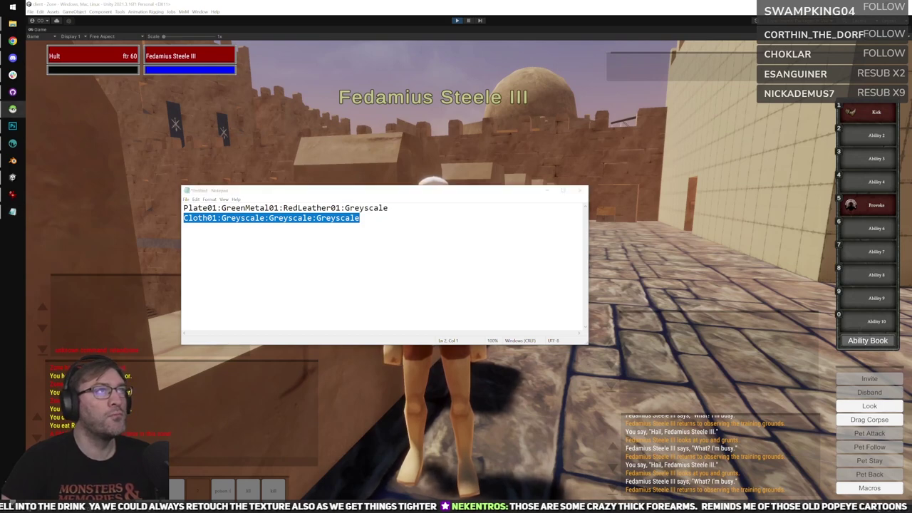
Return to the game client, zoom into first person and hail the parapet NPC to inspect his chest armor and legs up close.
left_click(674, 245)
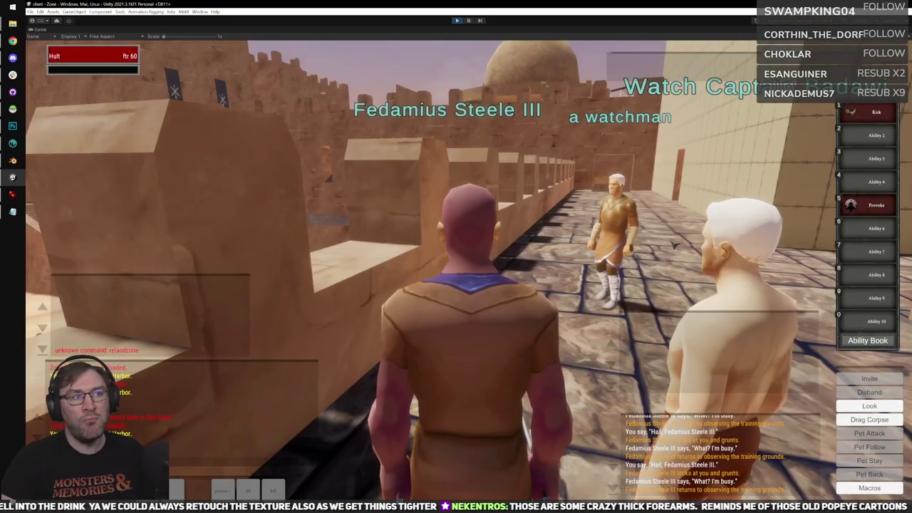
right_click_drag(599, 306, 565, 322)
scroll(599, 275, "up", 5)
left_click(527, 327)
key("h")
key("w")
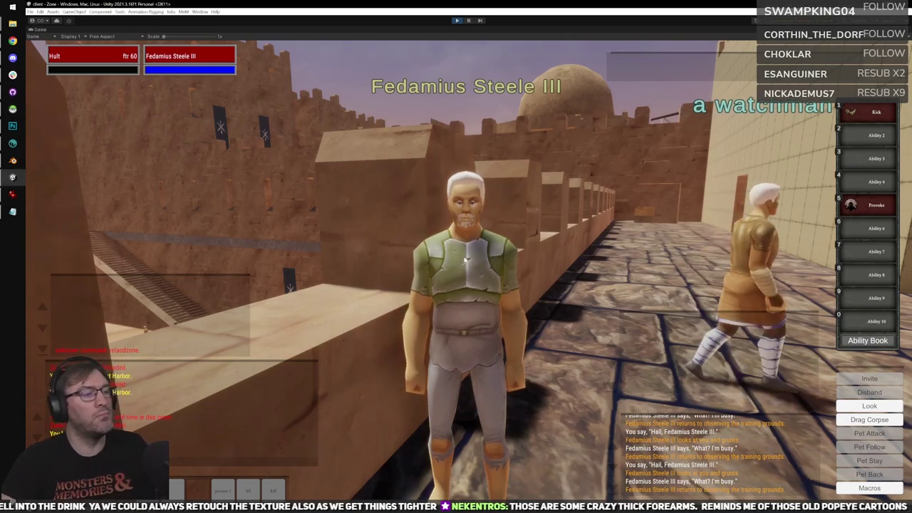
Show the full Unity editor layout to check the names in the Lerps data, and maximize the Game view again.
key("shift+space")
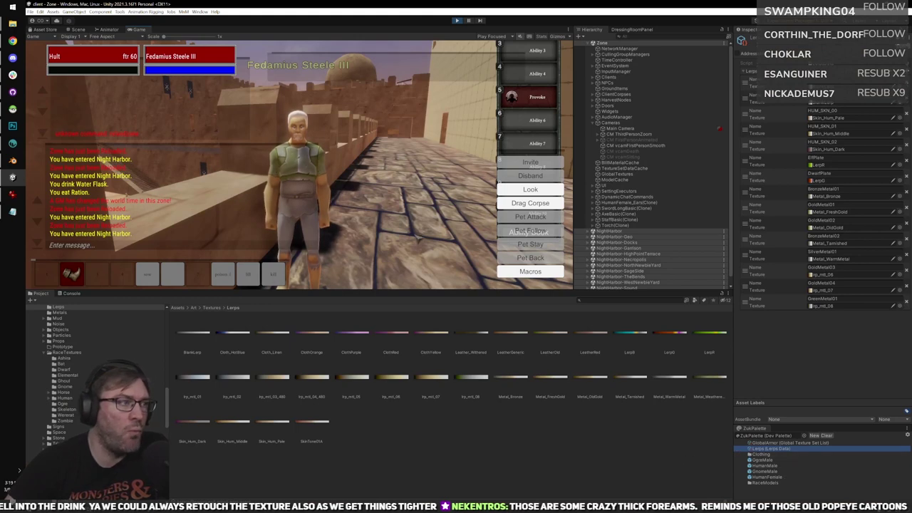
double_click(139, 31)
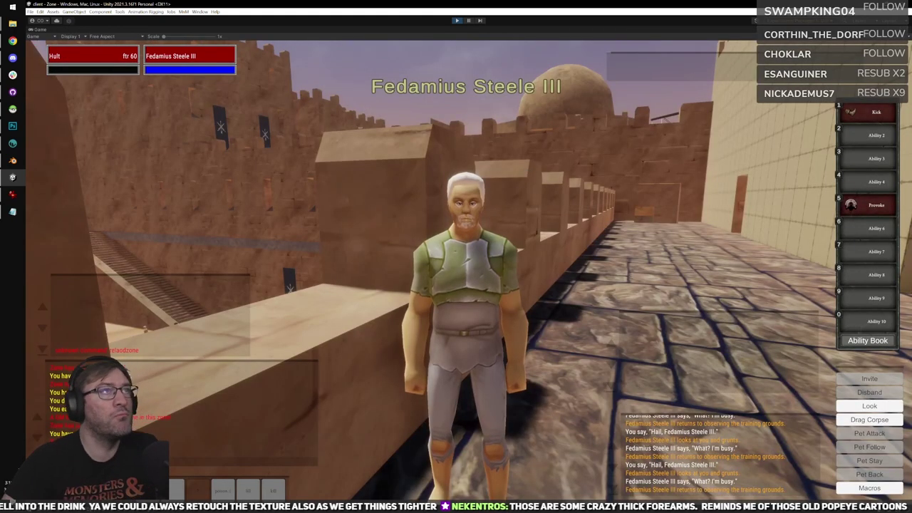
key("alt+Tab")
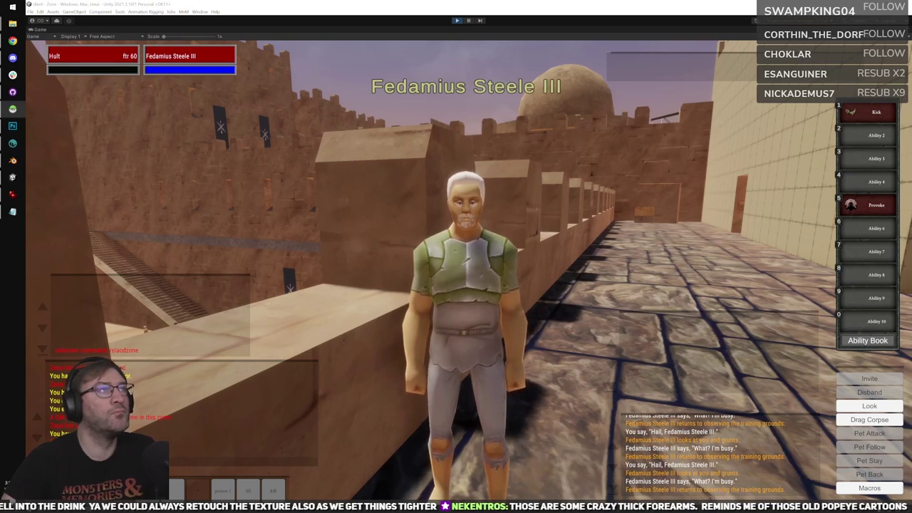
Zoom back into first person after the zone reload, target the parapet NPC and hail him to turn him around.
right_click(584, 198)
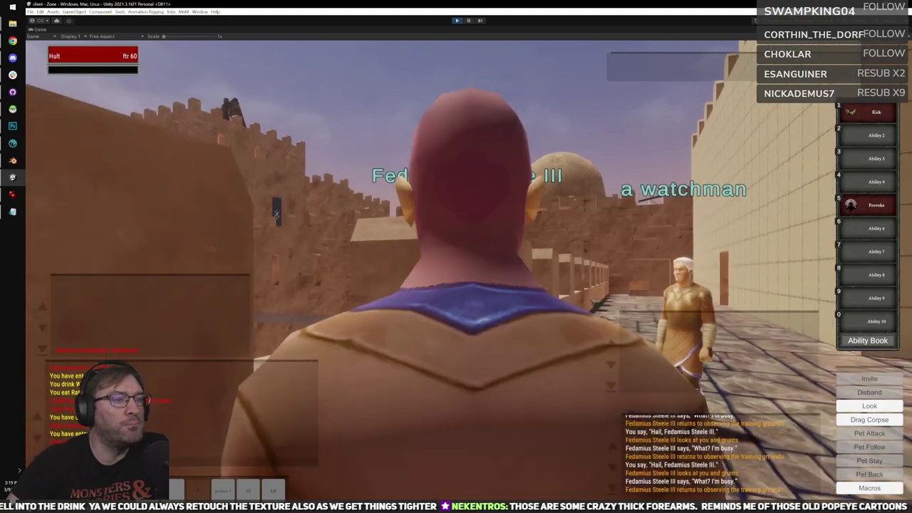
scroll(456, 271, "up", 5)
right_click_drag(455, 270, 465, 341)
left_click(448, 270)
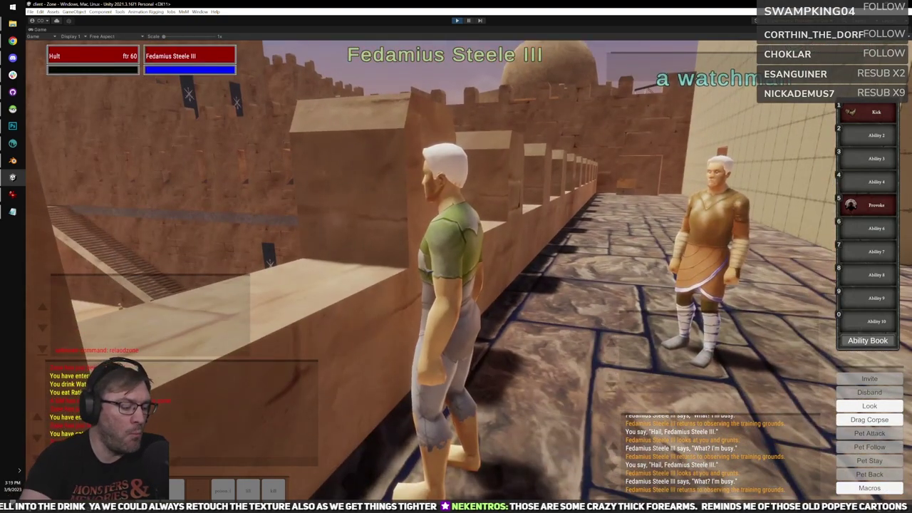
key("h")
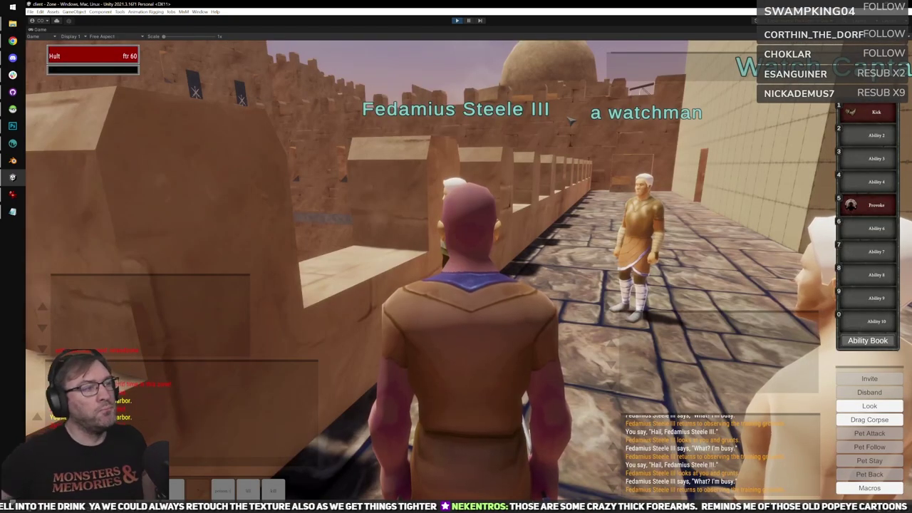
Inspect the parapet NPC's chest, waist and legs from the front after another reload, targeting and hailing him again.
scroll(570, 121, "down", 3)
scroll(570, 121, "up", 8)
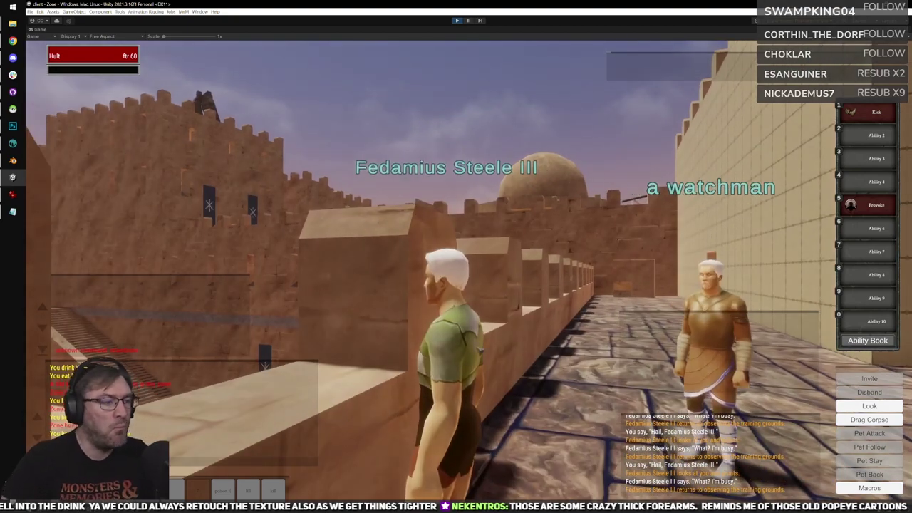
left_click(450, 320)
key("h")
right_click_drag(450, 320, 436, 367)
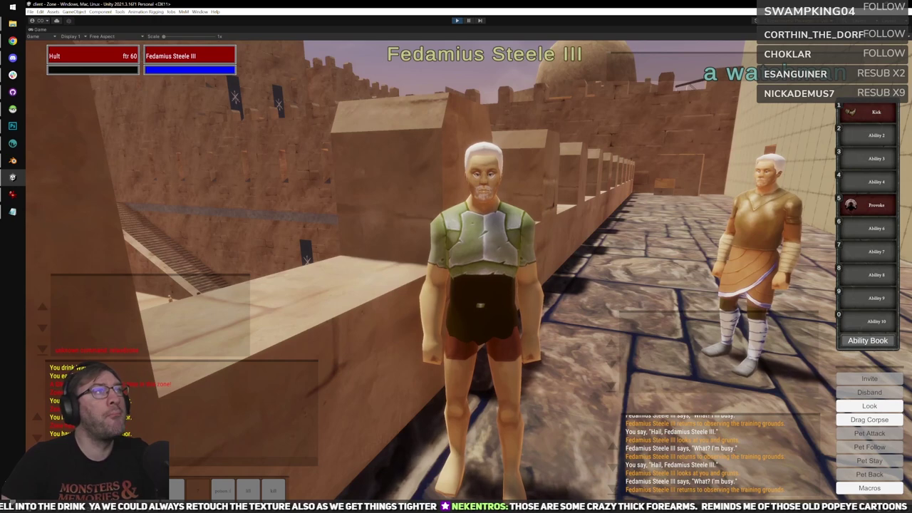
key("alt+Tab")
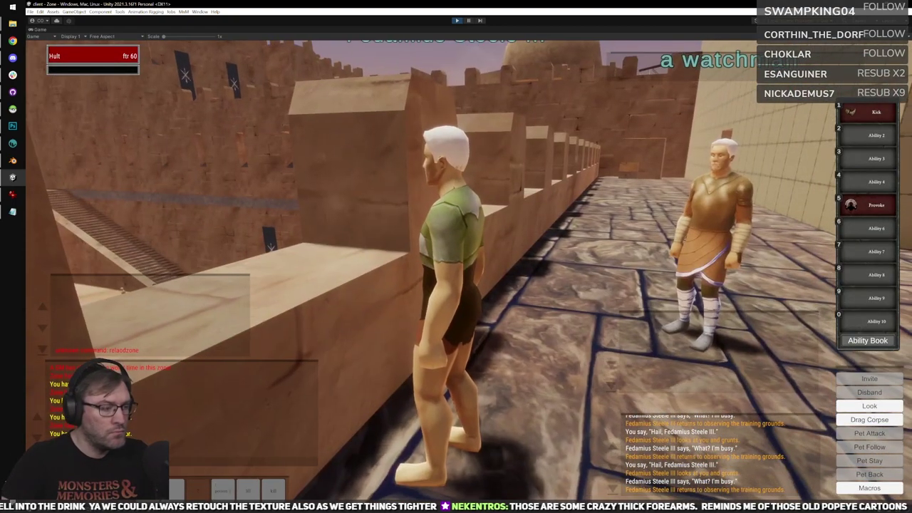
left_click(463, 292)
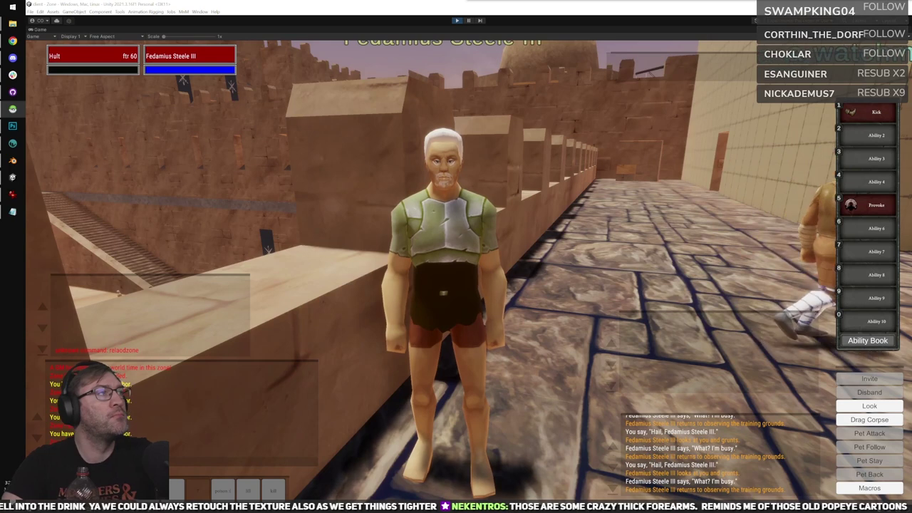
Bring up the texture notes in Notepad and copy the "Cloth01:Greyscale:Greyscale:Greyscale" line.
left_click(12, 210)
right_click(337, 219)
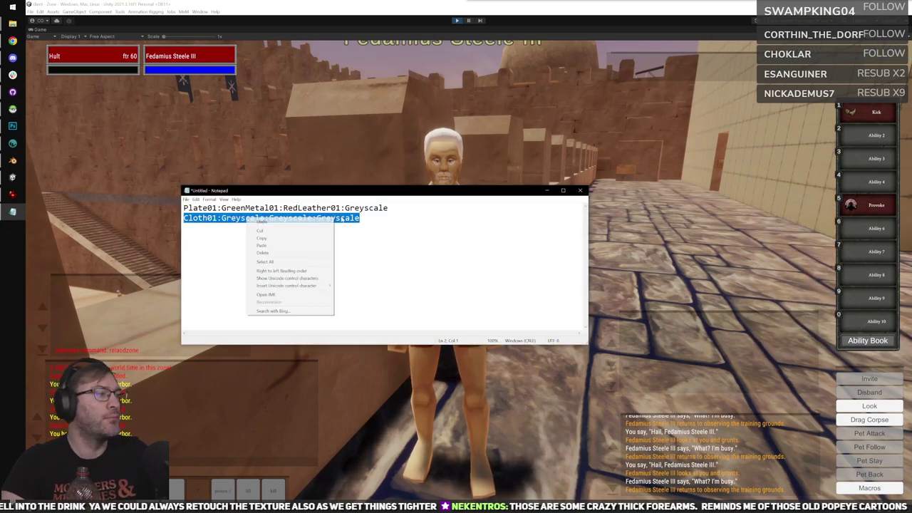
left_click(306, 238)
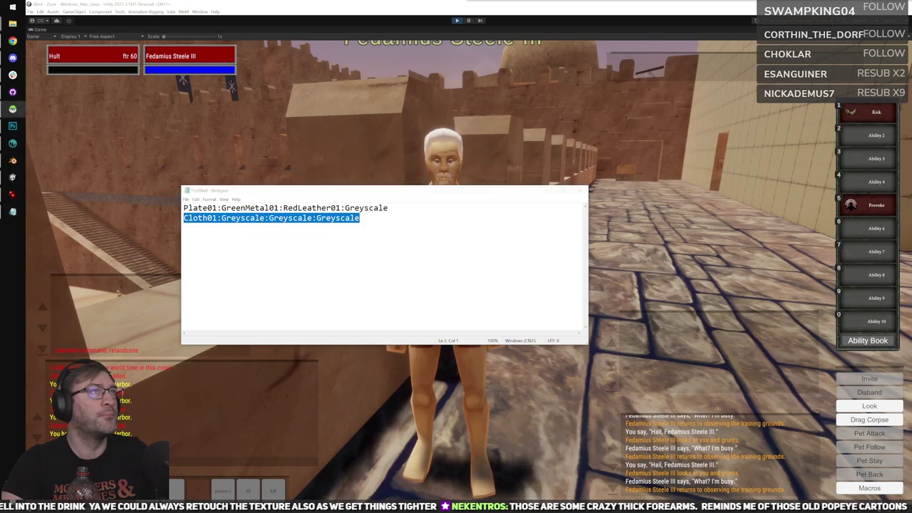
Return to the reloaded game, hail the parapet NPC in first person and walk close to examine his chest plate, waist leather and trousers.
left_click(680, 227)
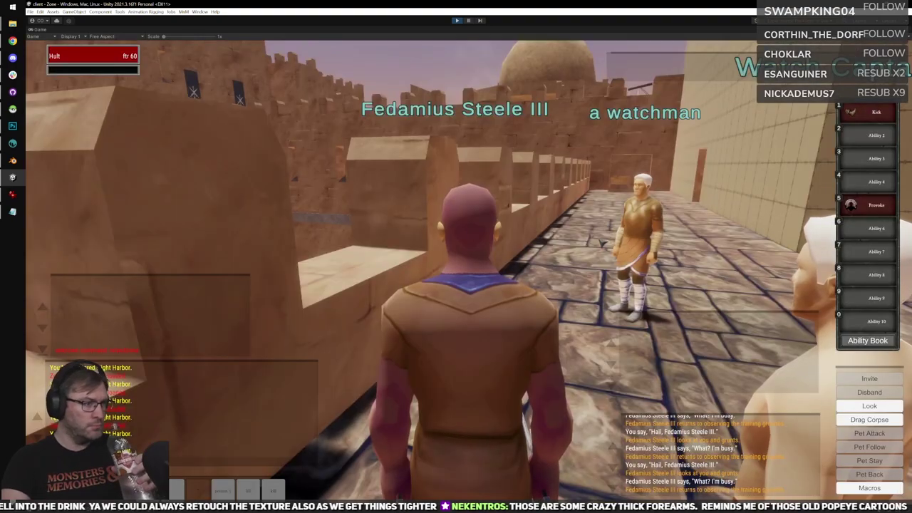
scroll(544, 265, "up", 5)
right_click_drag(544, 265, 469, 272)
left_click(454, 273)
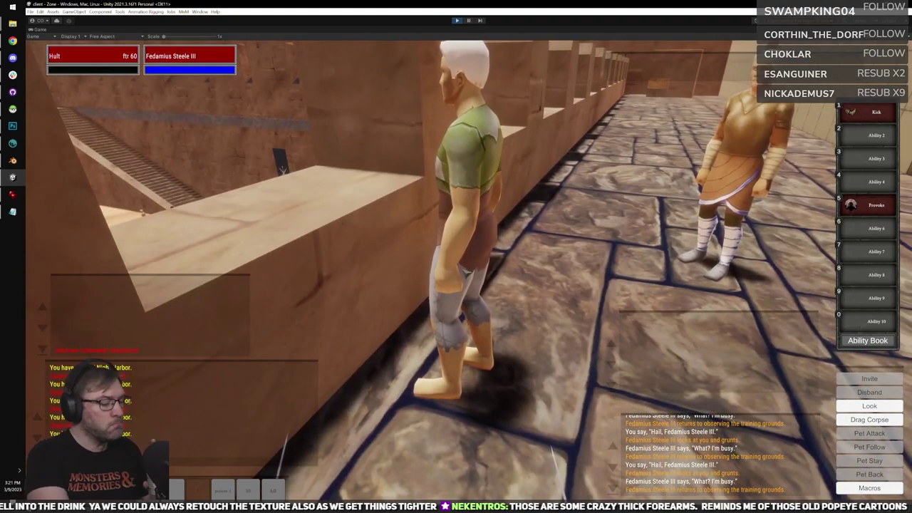
key("h")
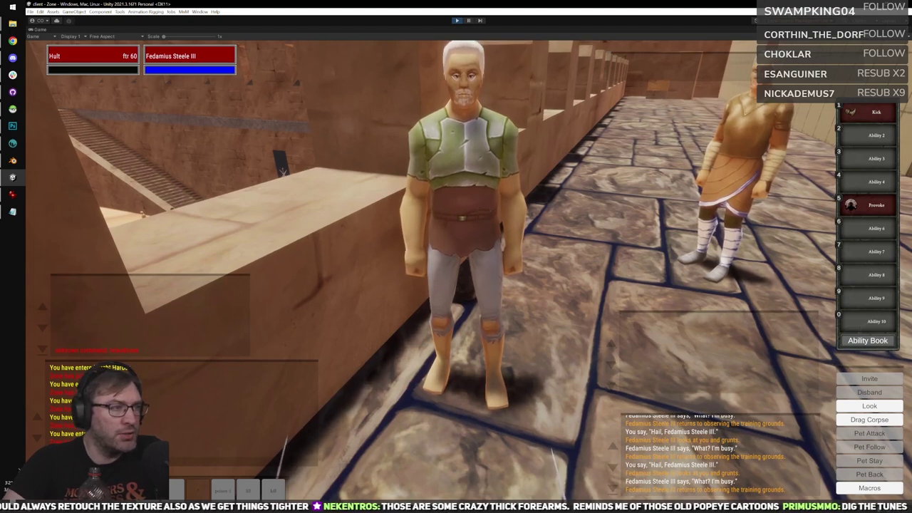
key("w")
key("w")
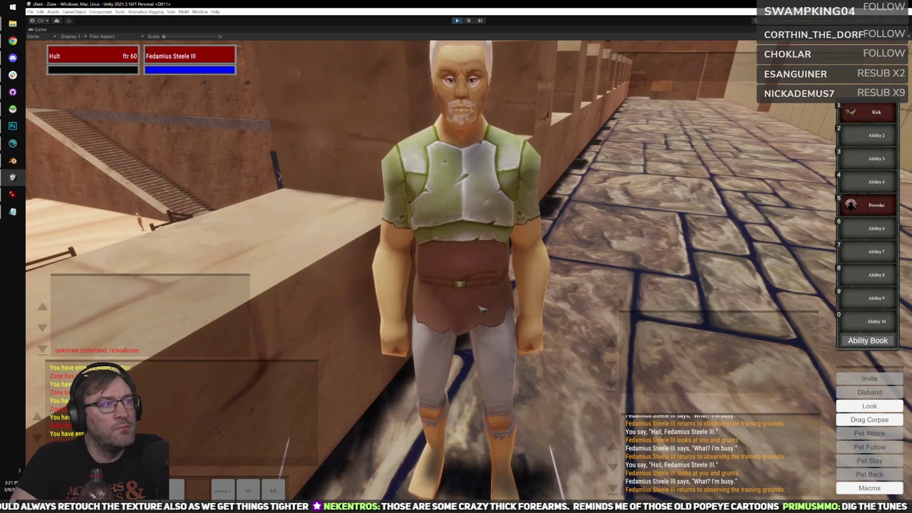
Stop play mode, open the HumanMale prefab from the ZukPalette and collapse its HumanMale_Apose skeleton in the hierarchy.
left_click(458, 21)
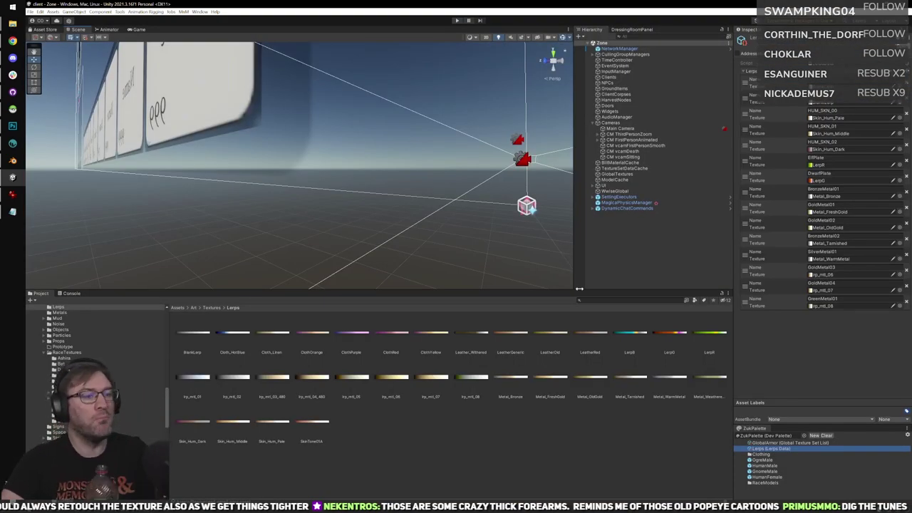
left_click(762, 454)
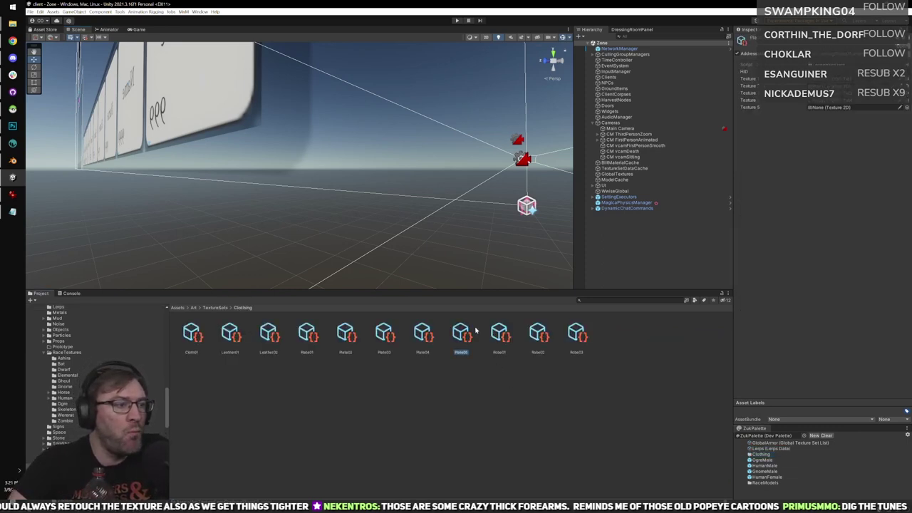
double_click(764, 467)
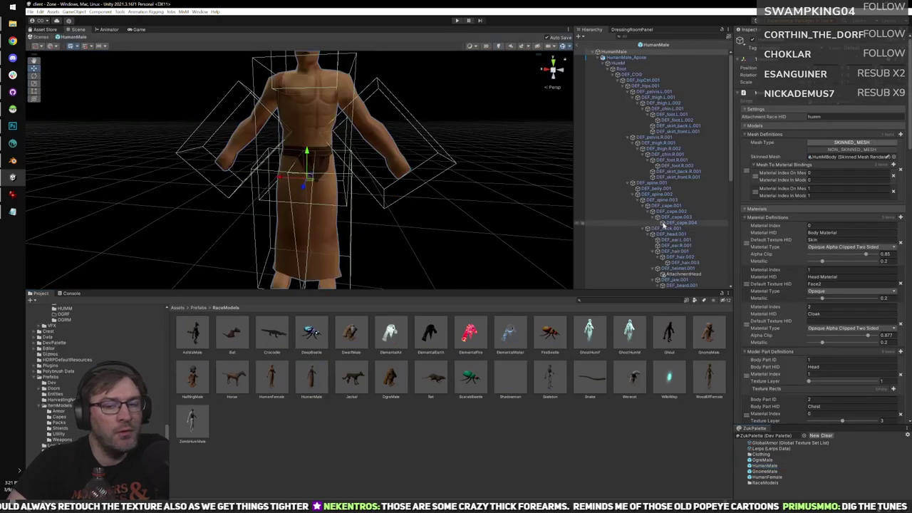
scroll(659, 195, "up", 4)
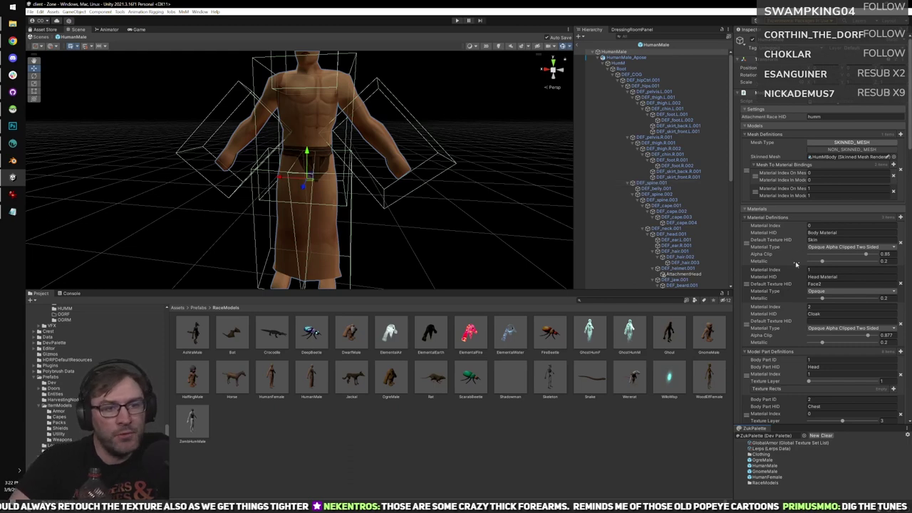
left_click(597, 57)
Look through the HumanMale prefab's material, model part and texture definitions.
scroll(797, 311, "down", 3)
scroll(773, 302, "up", 3)
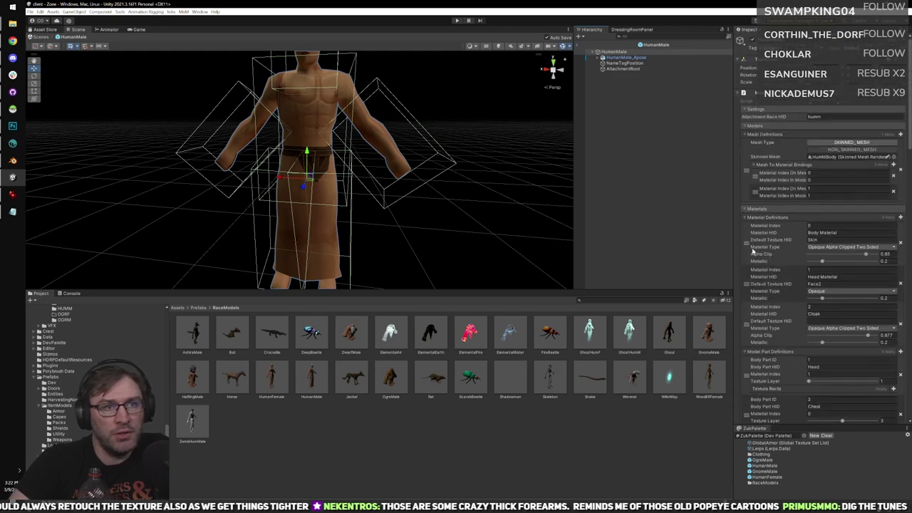
scroll(752, 249, "down", 3)
scroll(755, 244, "down", 3)
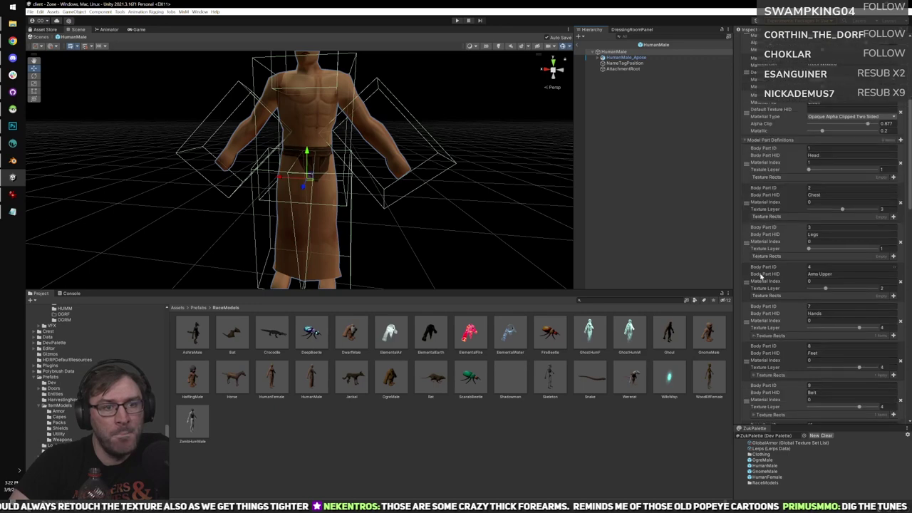
scroll(762, 292, "down", 3)
scroll(769, 323, "down", 3)
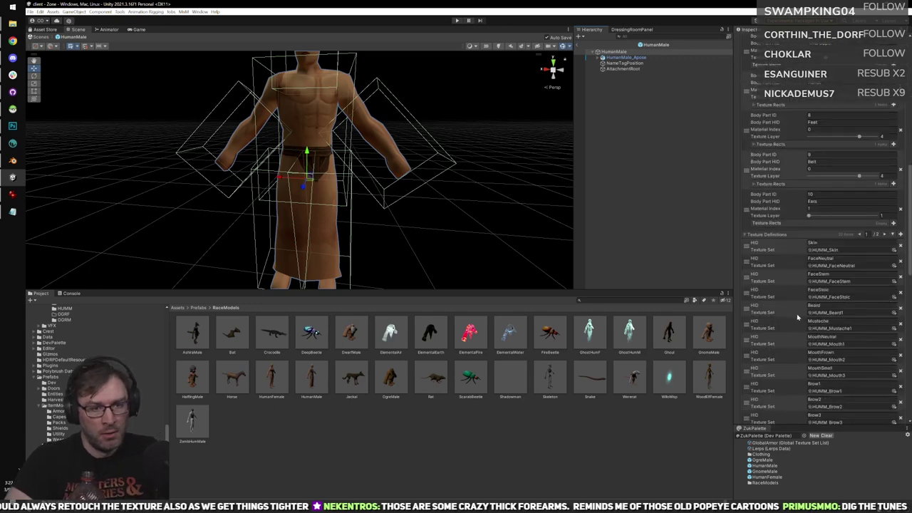
scroll(794, 327, "down", 3)
scroll(812, 349, "down", 2)
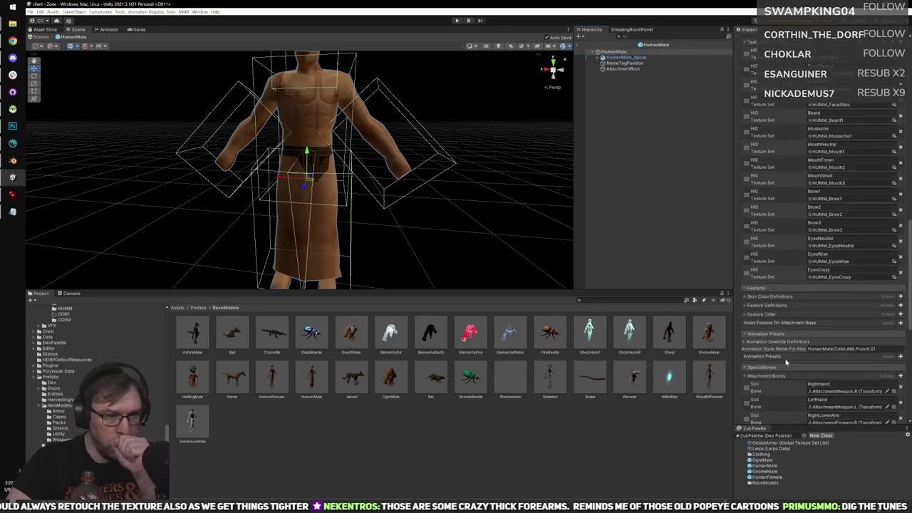
Examine the HumanMale prefab's skin color definitions, including the body parts of skin color 5, and its feature definitions.
left_click(769, 298)
scroll(769, 305, "down", 3)
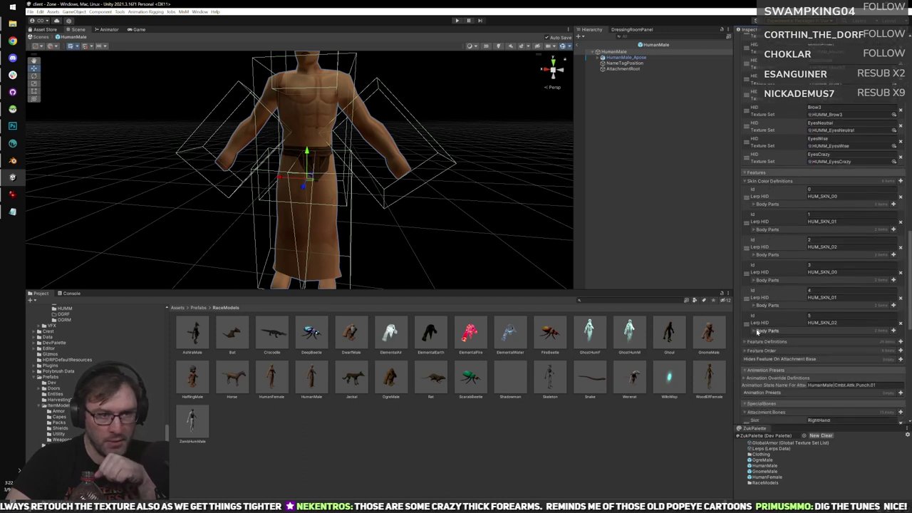
left_click(757, 331)
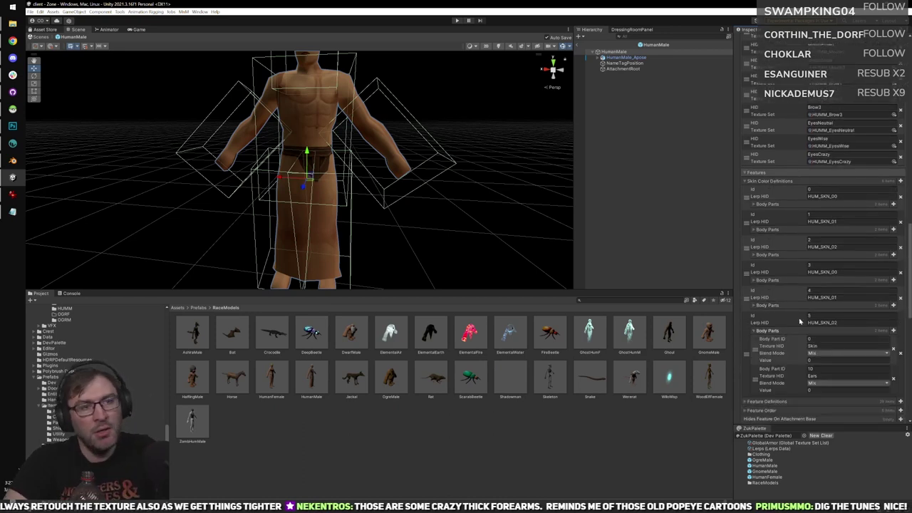
scroll(775, 325, "down", 3)
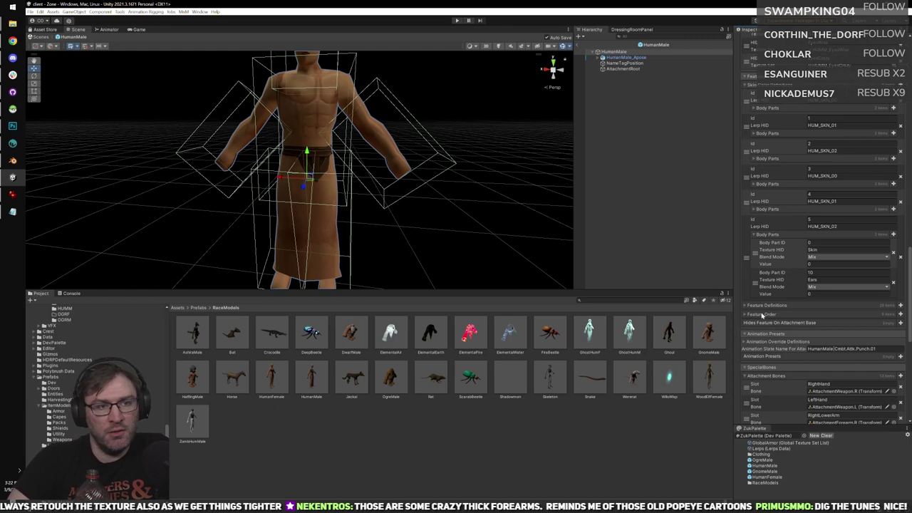
left_click(760, 306)
scroll(789, 330, "down", 3)
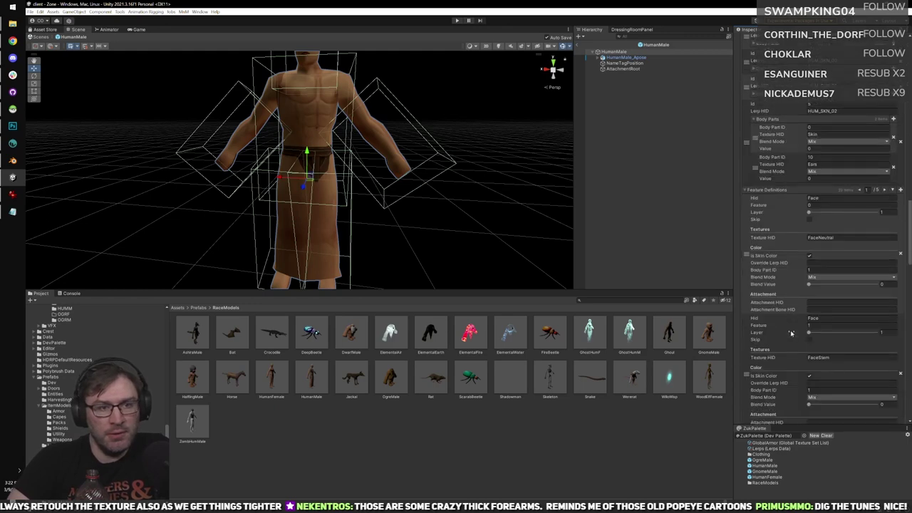
left_click(761, 212)
scroll(761, 275, "up", 2)
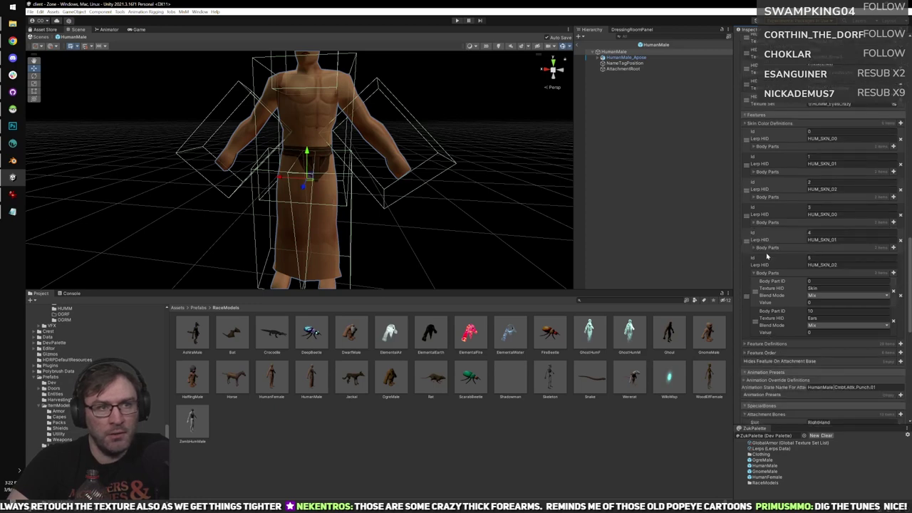
Check the blend mode options for skin color 5's Skin body part without changing it, and collapse that body parts list.
left_click(826, 296)
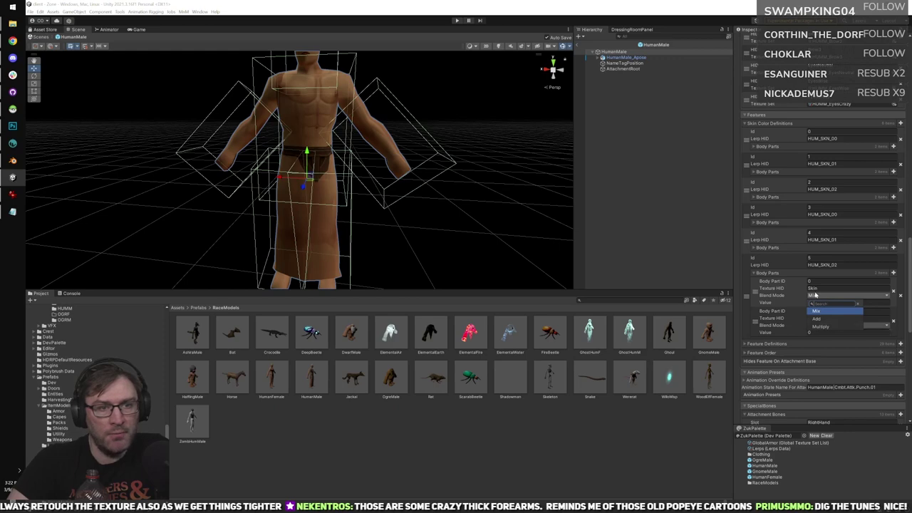
left_click(788, 287)
left_click(757, 272)
Collapse the HumanMale prefab's skin color, texture, model part and material definitions and return to its mesh settings.
scroll(751, 246, "up", 4)
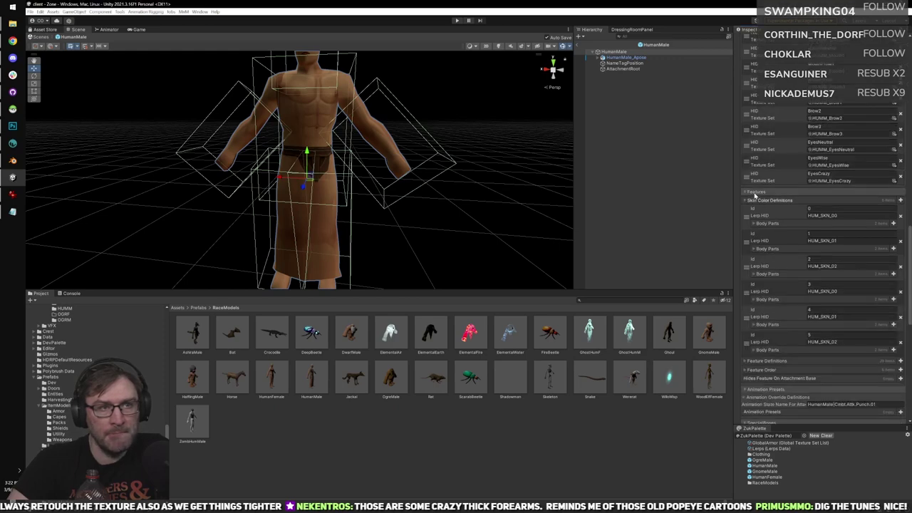
left_click(744, 200)
scroll(748, 157, "up", 5)
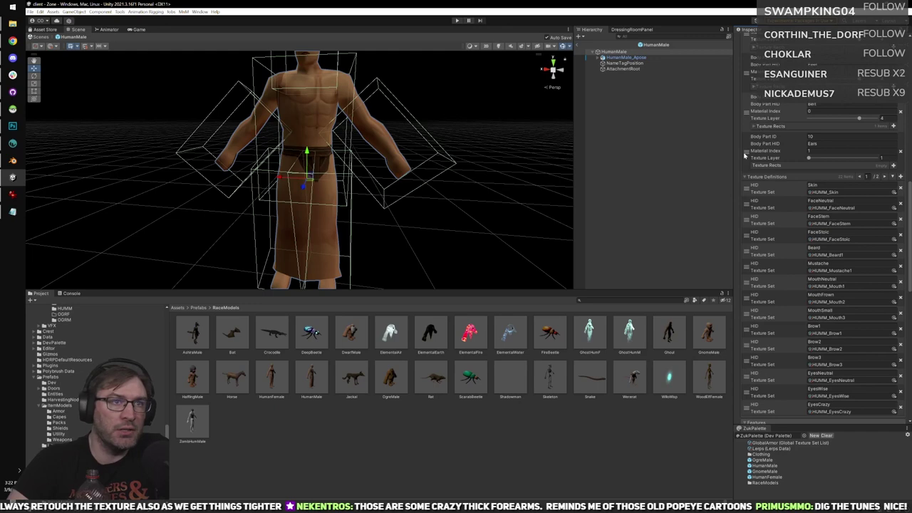
scroll(757, 180, "up", 10)
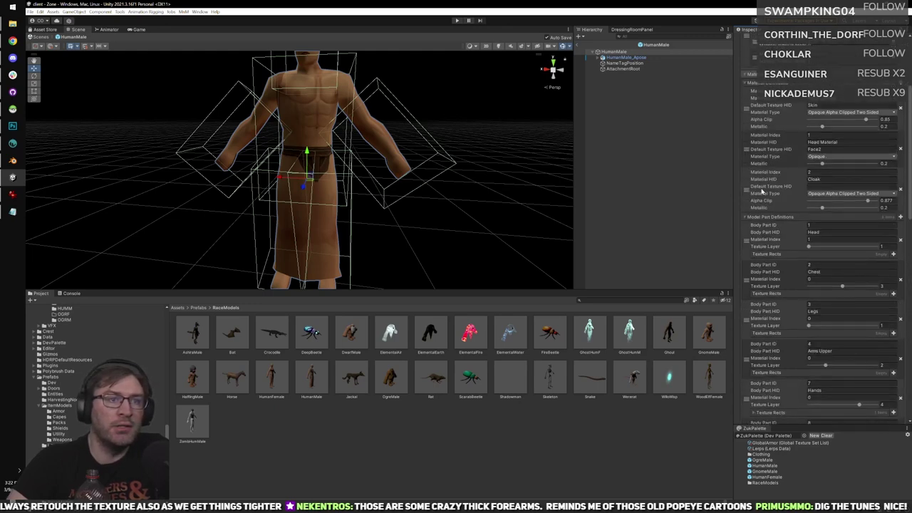
left_click(756, 216)
left_click(755, 83)
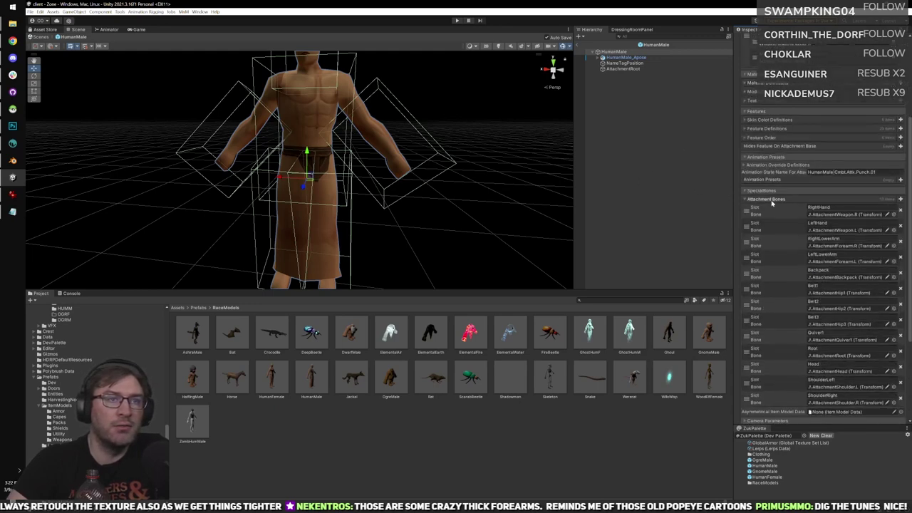
scroll(773, 203, "up", 5)
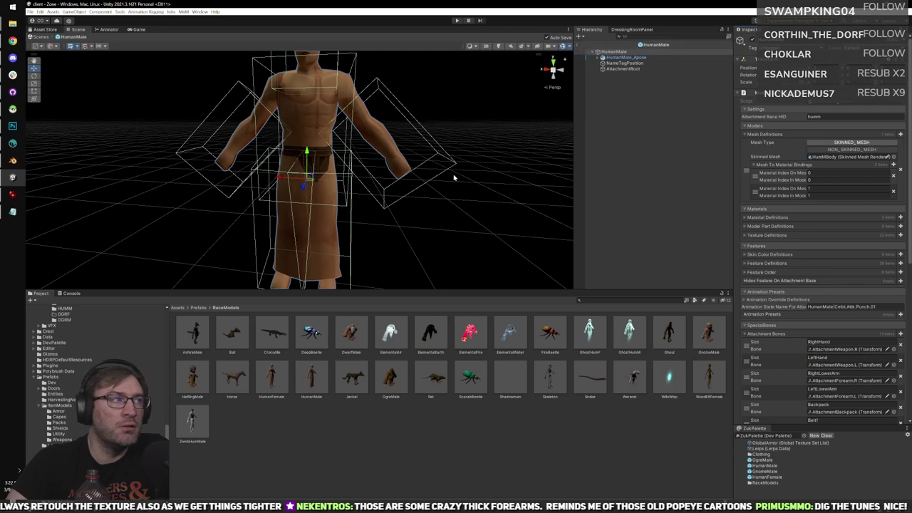
middle_click_drag(455, 177, 456, 213)
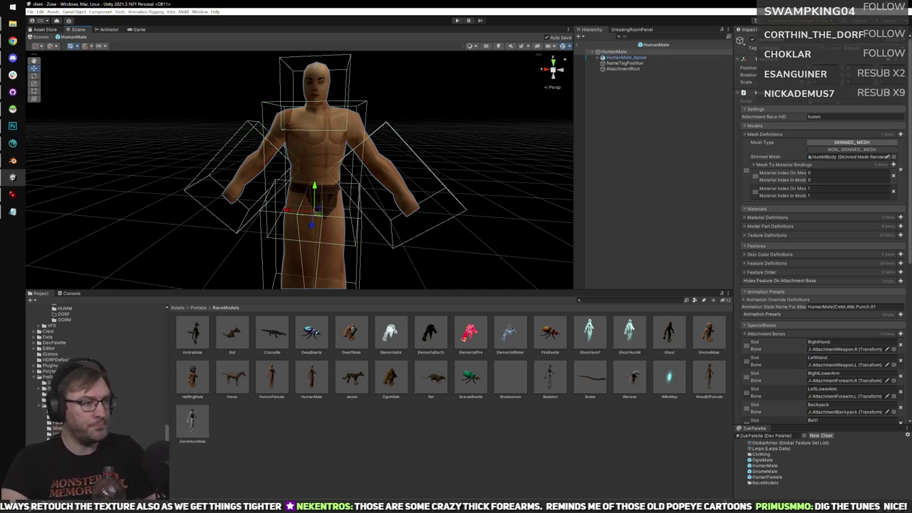
key("alt+Tab")
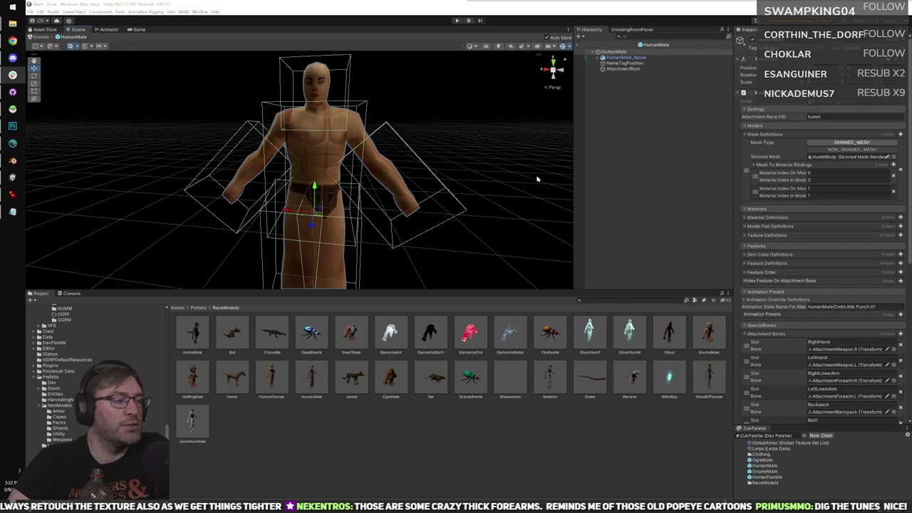
left_click(13, 93)
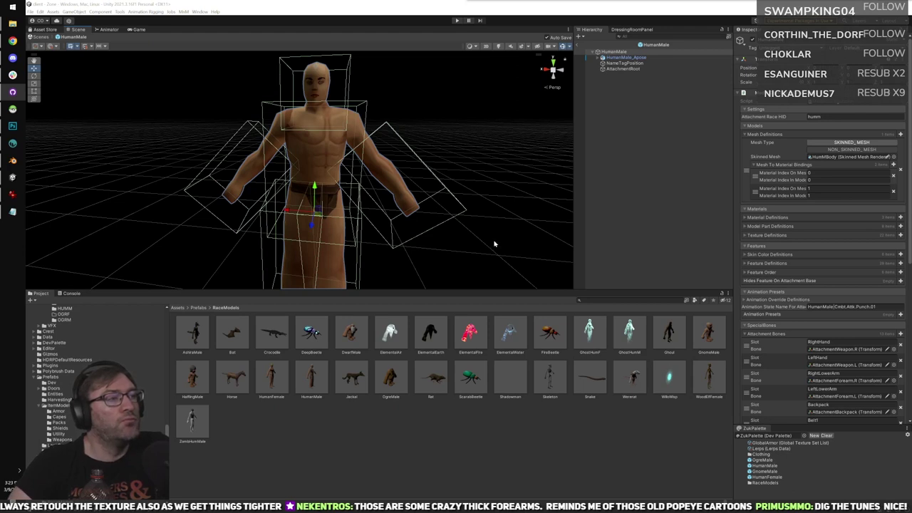
Run the game, log in to the Development Server and enter the world as the level 60 Human Fighter.
left_click(456, 19)
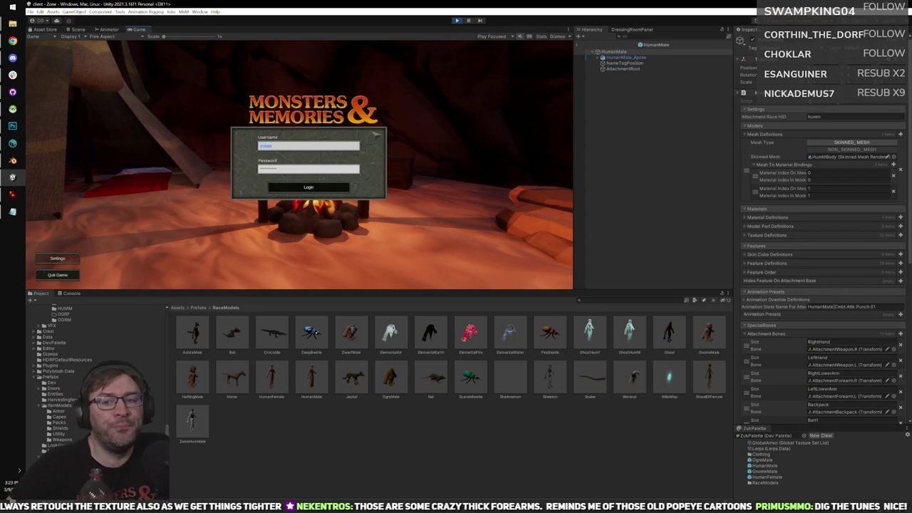
left_click(305, 181)
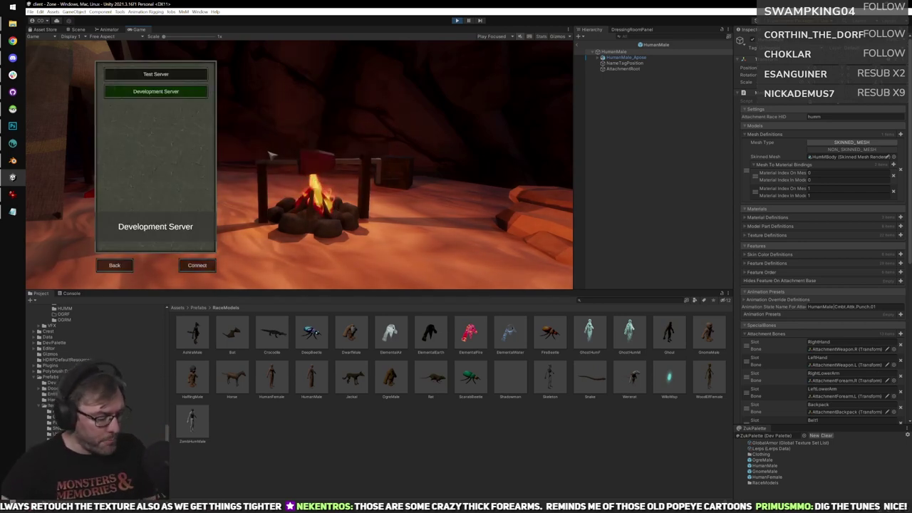
key("Return")
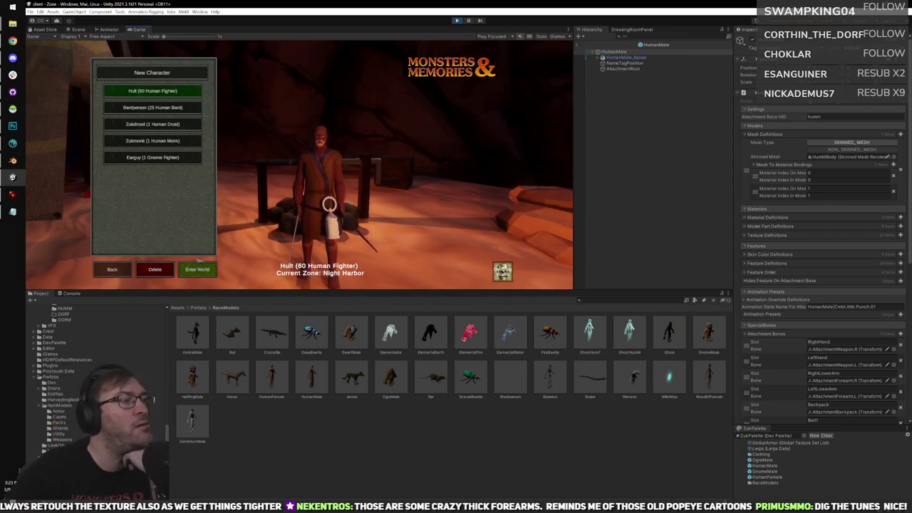
left_click(199, 269)
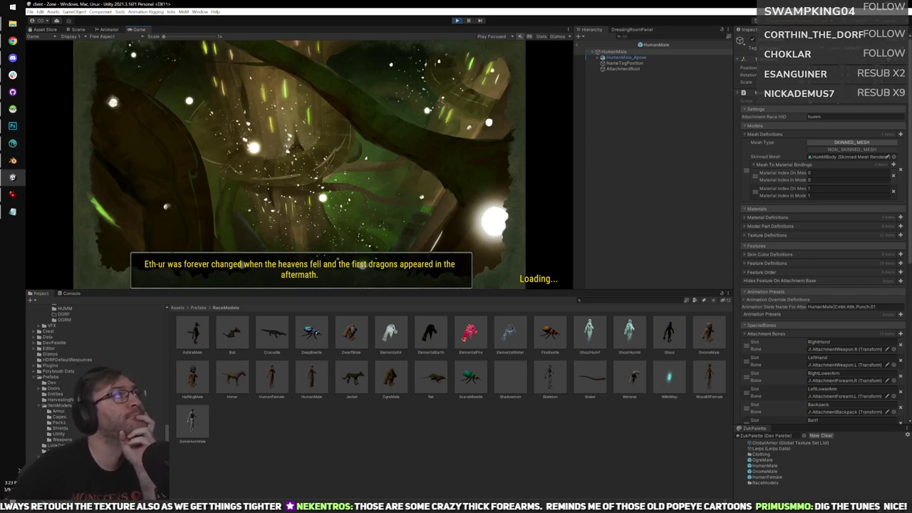
Maximize the Game view and walk the character along the rampart, away from the armored NPC.
key("alt+Tab")
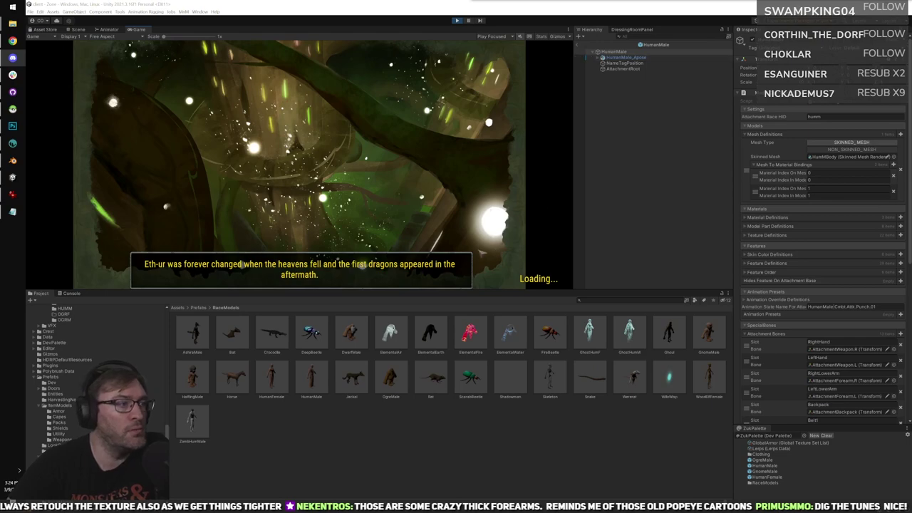
double_click(135, 33)
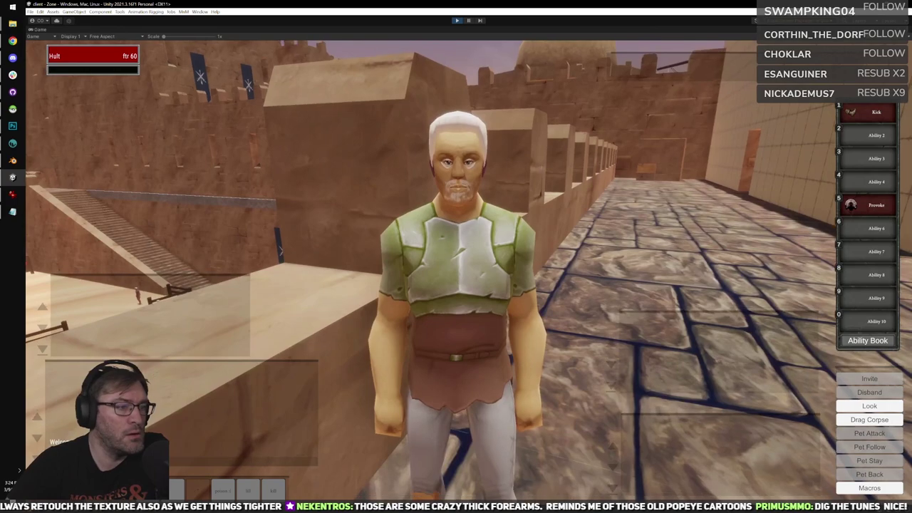
right_click_drag(456, 256, 438, 272)
scroll(456, 272, "down", 5)
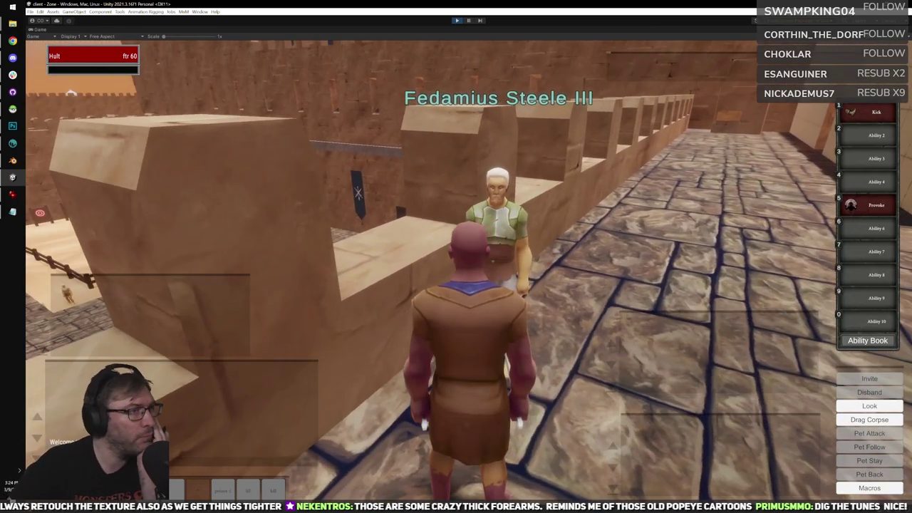
left_click_drag(580, 283, 307, 260)
right_click_drag(307, 259, 456, 265)
key("w")
key("w")
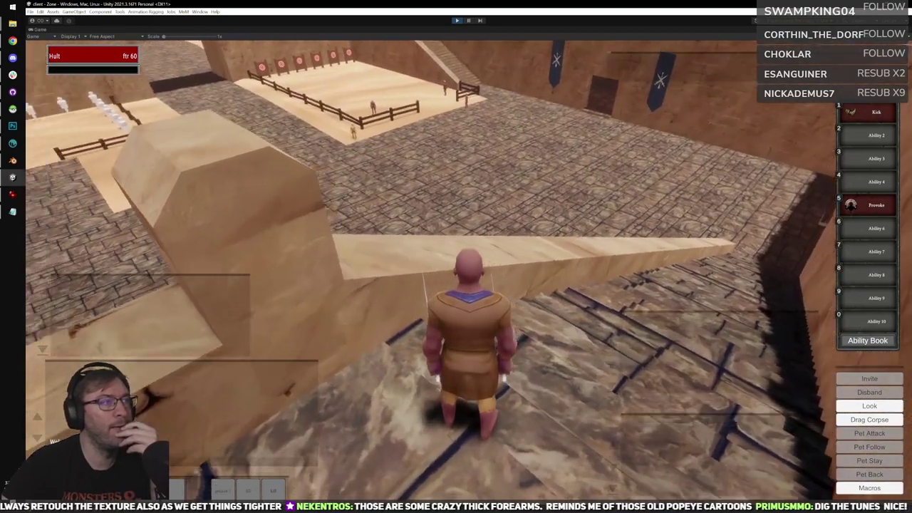
right_click_drag(455, 265, 489, 254)
key("w")
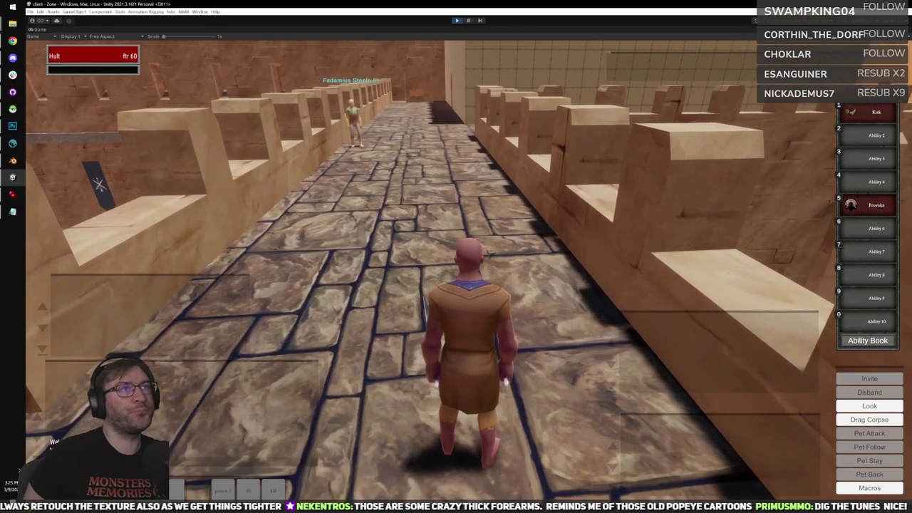
Open the character's inventory and remove the equipped leg item, arm item and robe.
right_click_drag(489, 254, 366, 230)
key("a")
key("w")
key("d")
key("i")
key("d")
left_click(184, 172)
left_click(343, 342)
left_click(156, 170)
left_click(346, 308)
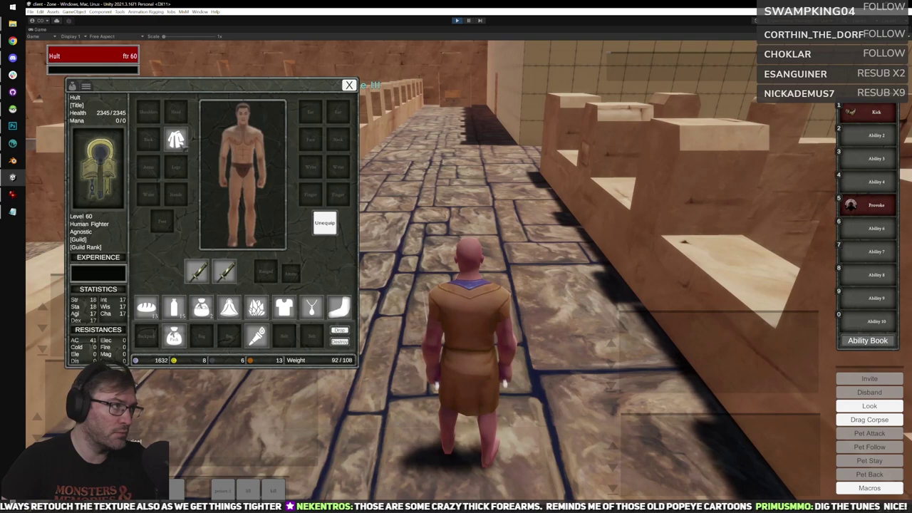
left_click_drag(176, 140, 554, 362)
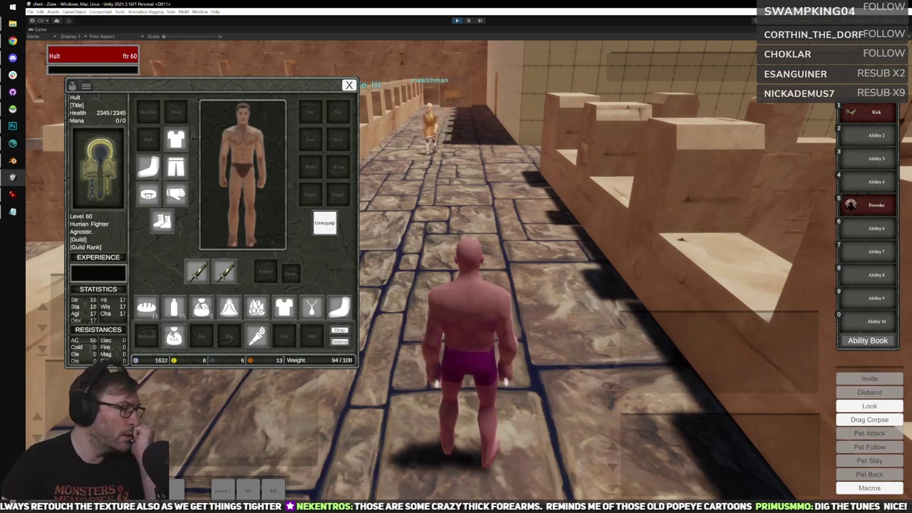
Inspect the details of the equipped Tattered Cloth Tunic and the character's front, then close the item description.
right_click(180, 144)
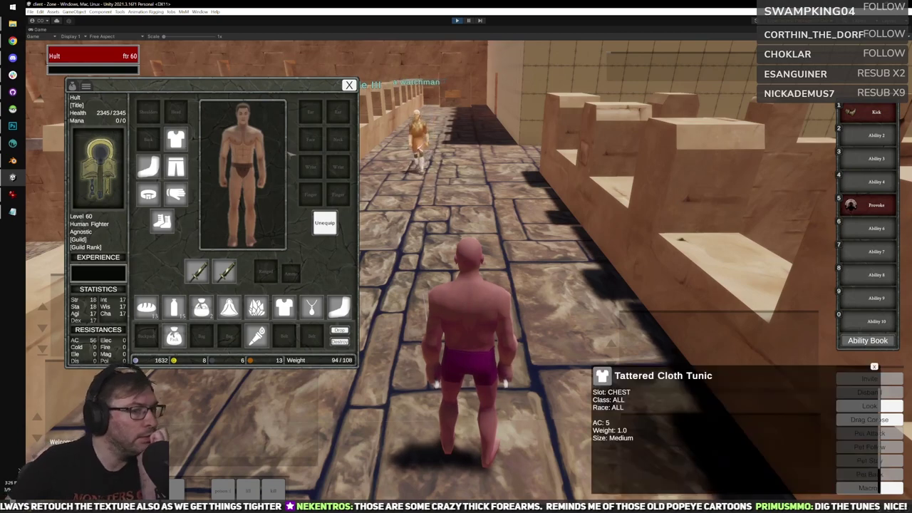
left_click_drag(399, 214, 570, 213)
left_click_drag(456, 214, 527, 196)
scroll(468, 271, "down", 2)
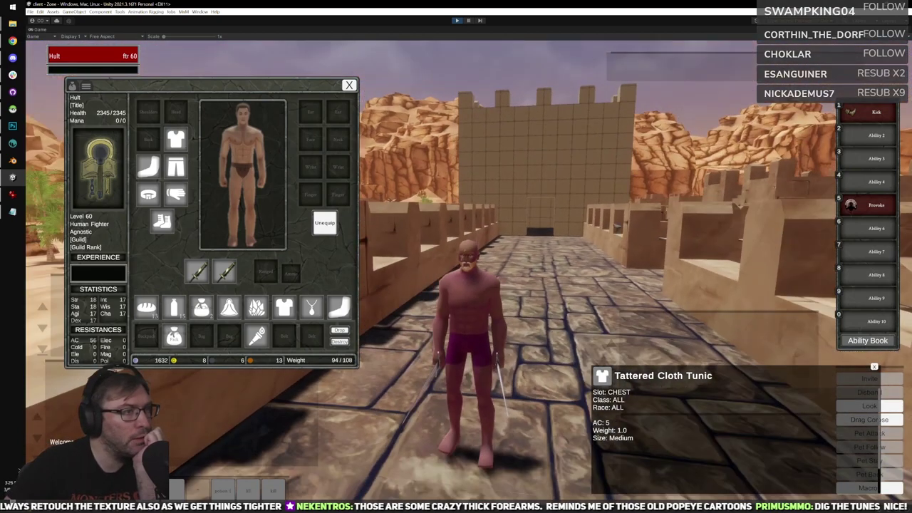
scroll(469, 270, "up", 2)
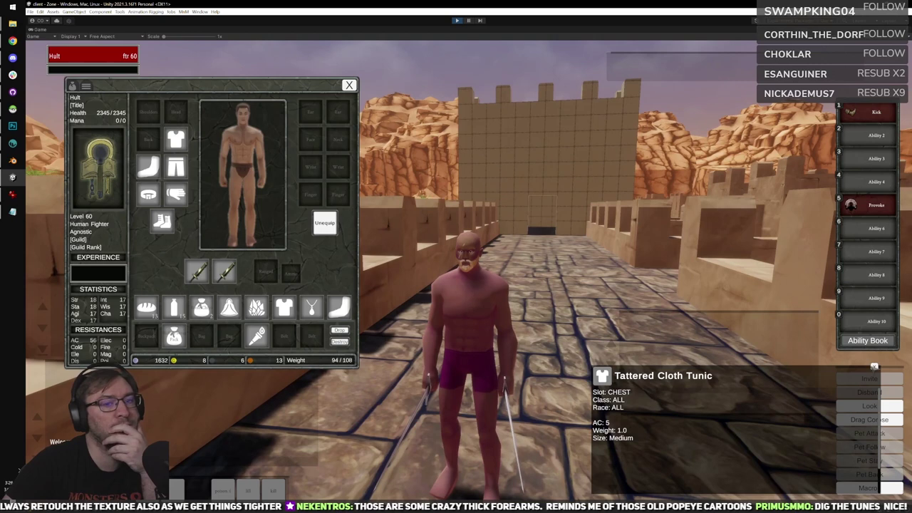
left_click(874, 367)
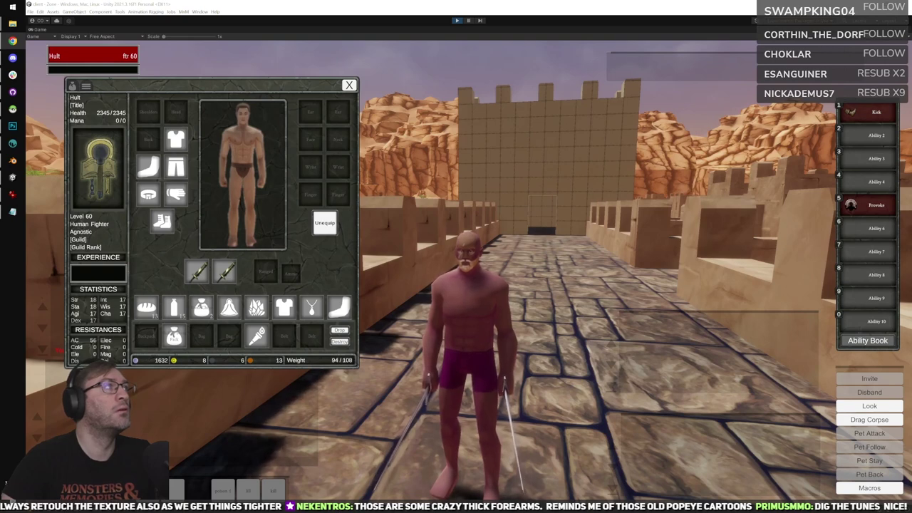
Copy the line Cloth01:Greyscale:Greyscale:Greyscale from the Notepad note and return to the game.
key("alt+Tab")
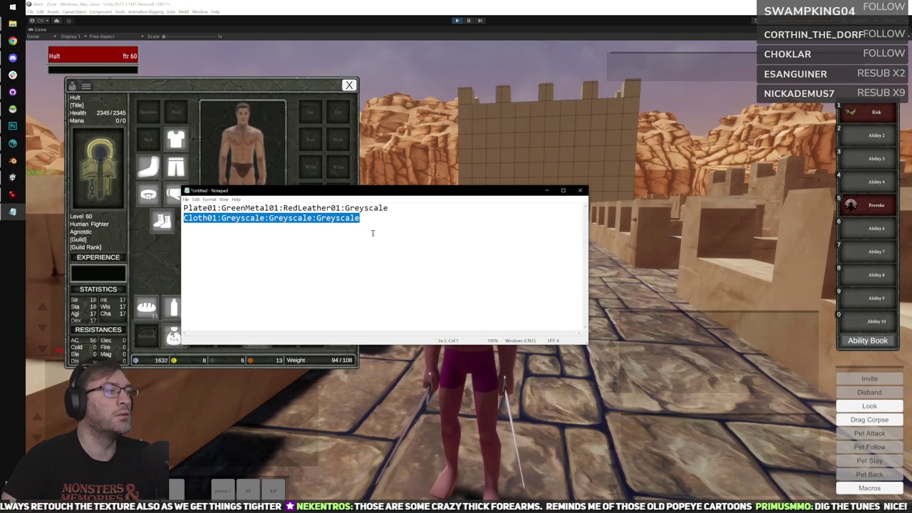
right_click(267, 218)
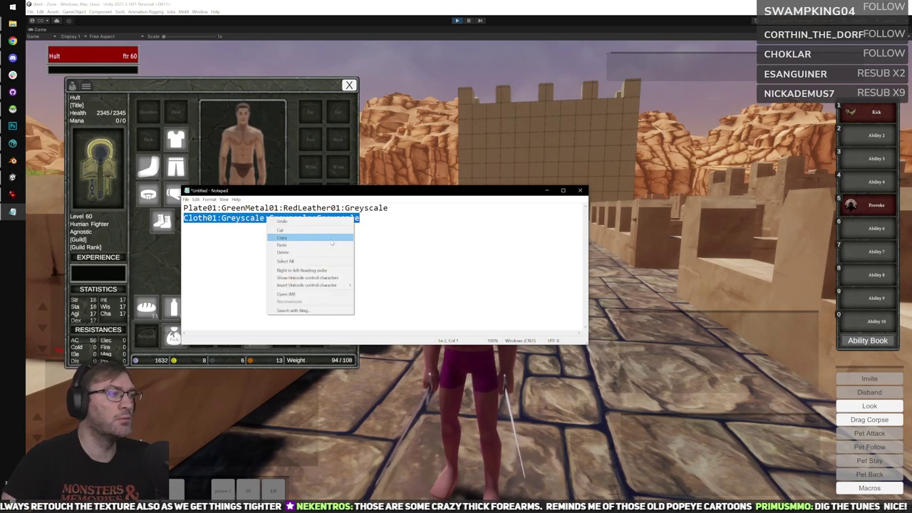
left_click(340, 237)
left_click(533, 33)
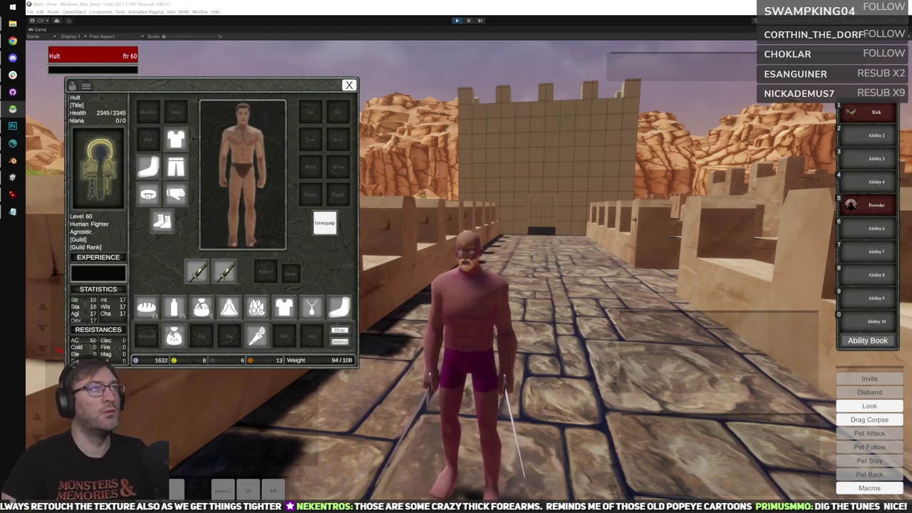
left_click(582, 120)
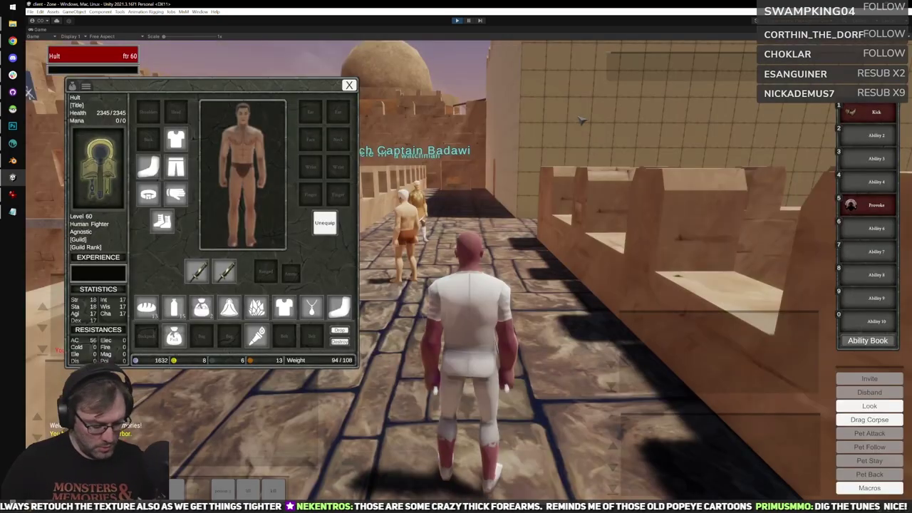
Examine the cloth outfit on the character from the front, both close up and at full height.
mouse_move(549, 228)
right_mouse_down()
mouse_move(599, 224)
mouse_move(624, 313)
mouse_move(716, 314)
right_mouse_up()
key("q")
key("w")
right_click_drag(607, 235, 564, 244)
scroll(560, 304, "down", 1)
scroll(545, 294, "up", 2)
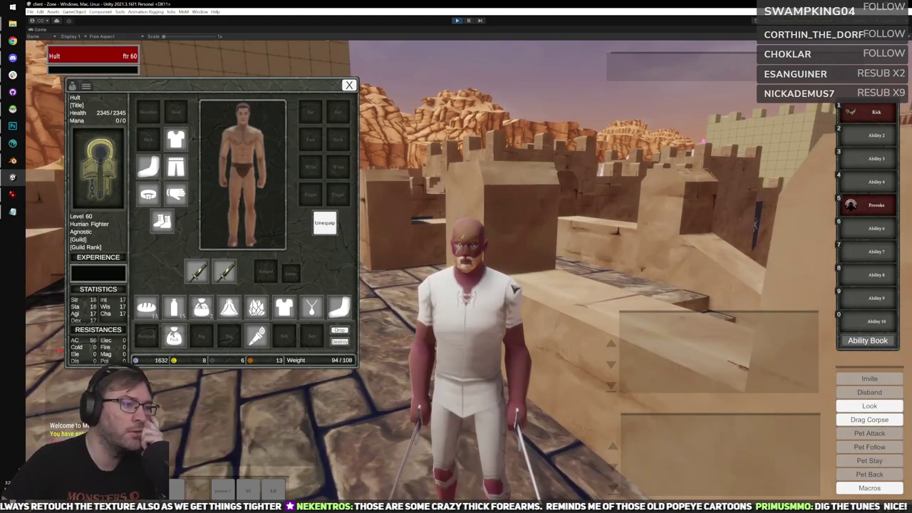
right_click_drag(463, 329, 489, 335)
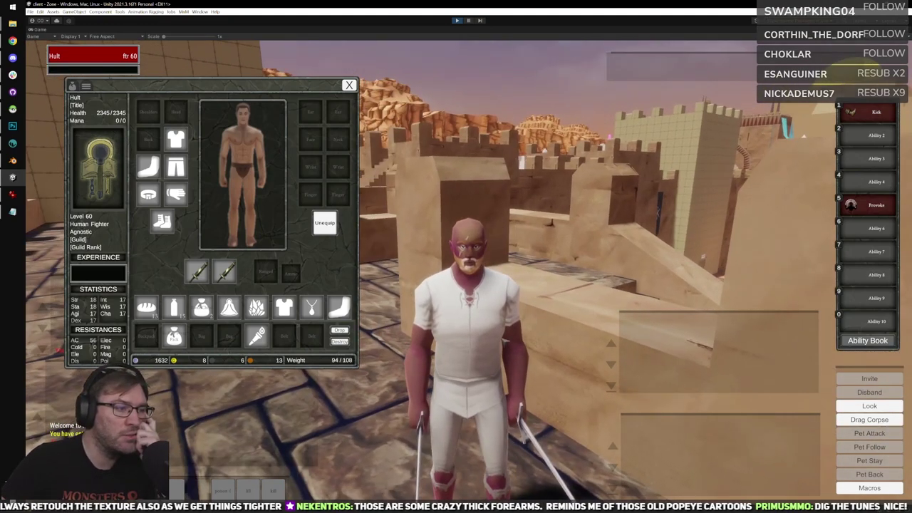
scroll(489, 335, "down", 1)
scroll(489, 324, "up", 2)
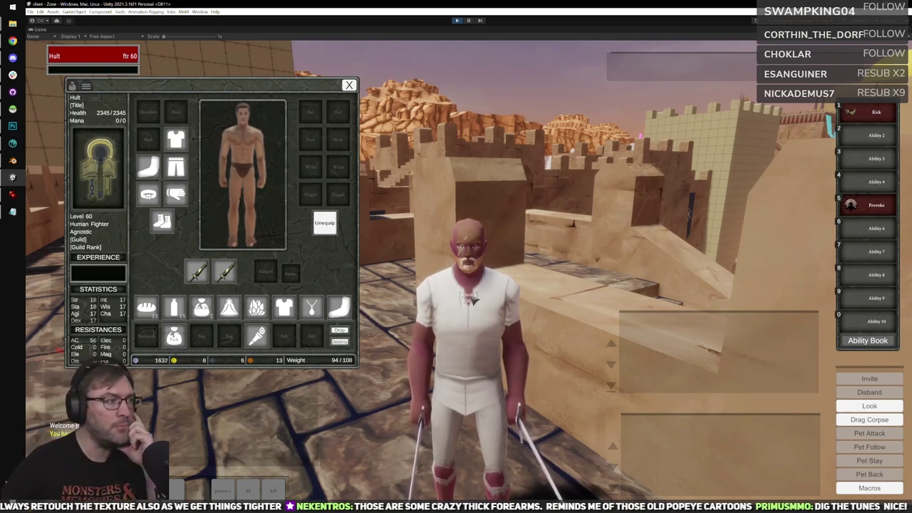
scroll(493, 265, "down", 3)
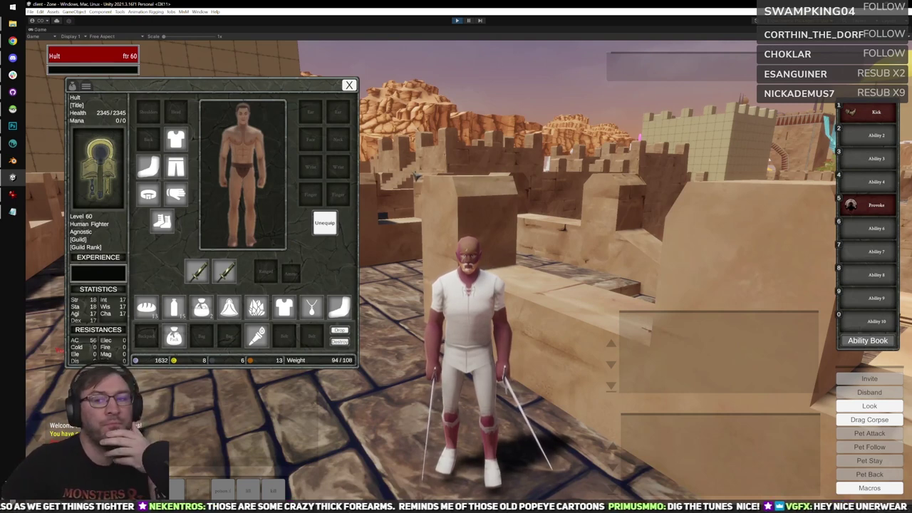
scroll(431, 192, "up", 2)
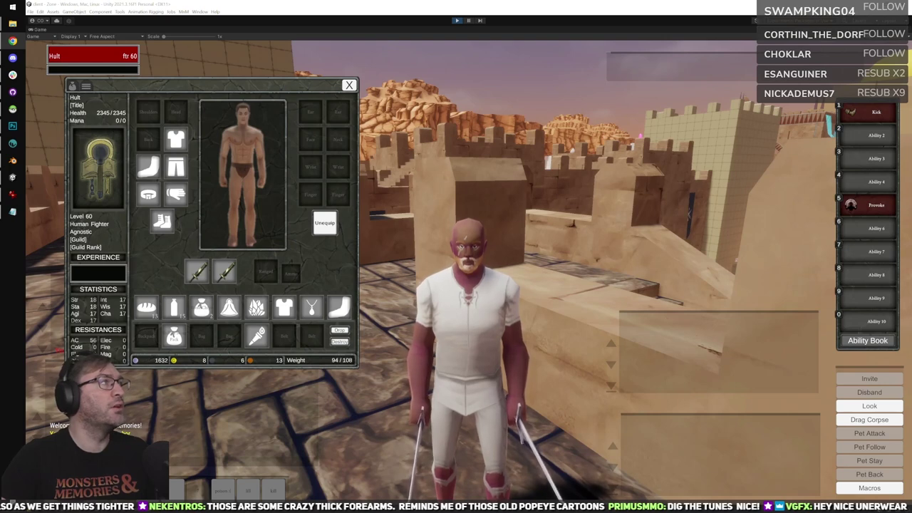
Switch to the Notepad note and replace the first Greyscale in the Cloth01 line with BrownLeather01.
left_click(13, 212)
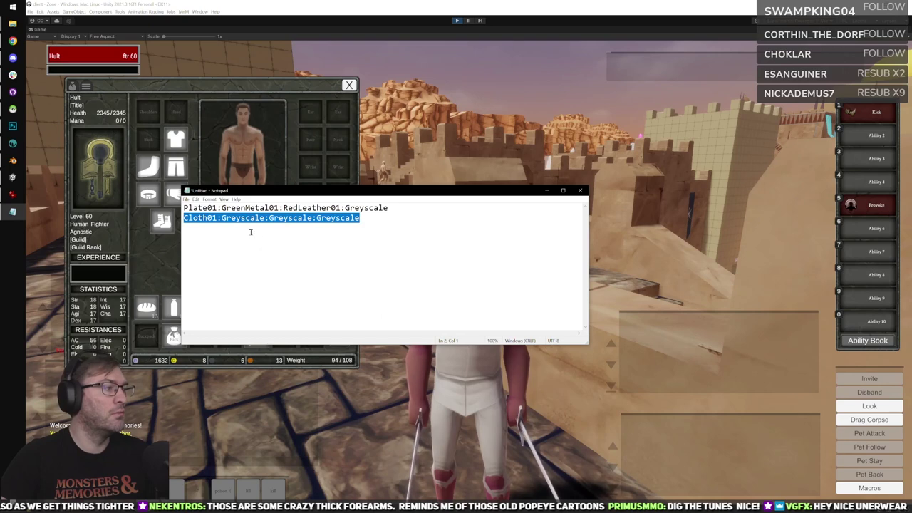
left_click_drag(222, 217, 265, 218)
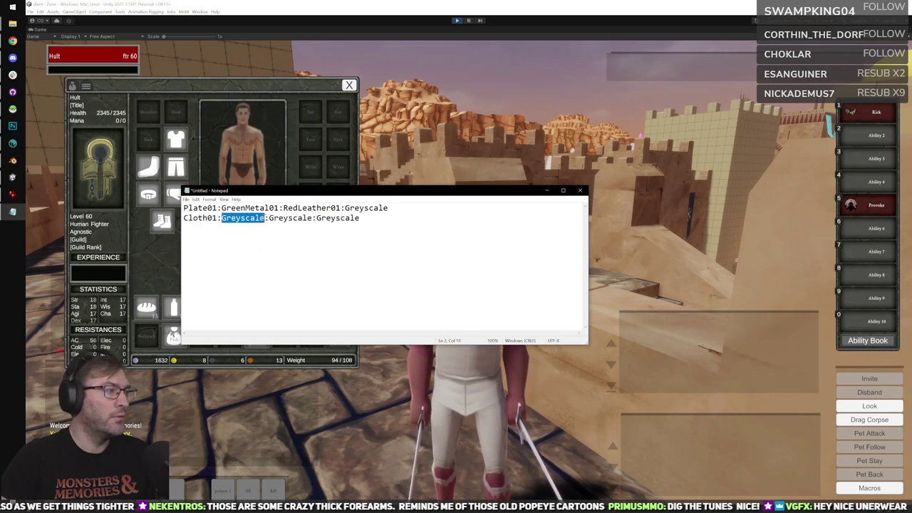
type("BrownLeather01")
Replace the note's entire text with a copy of the line Cloth01:BrownLeather01:Greyscale:Greyscale and return to the game.
left_click_drag(395, 218, 178, 220)
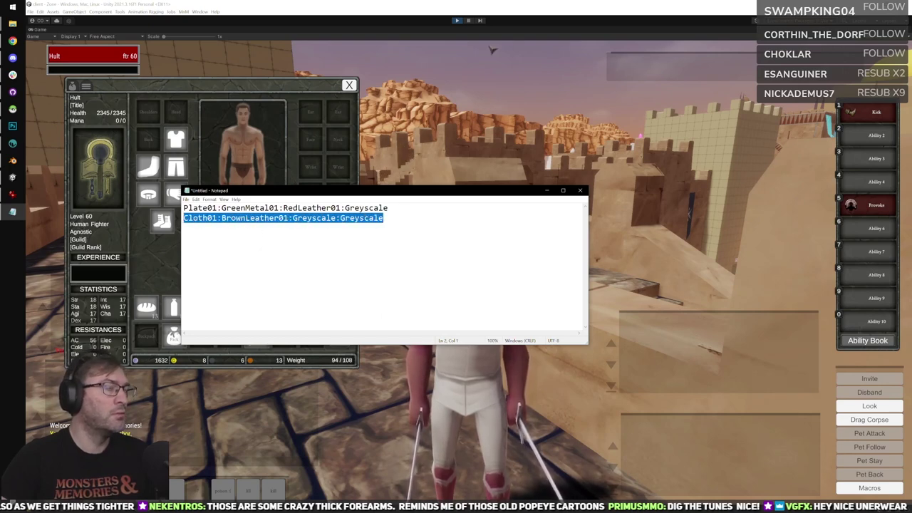
key("ctrl+c")
left_click(362, 228)
key("ctrl+a")
key("ctrl+v")
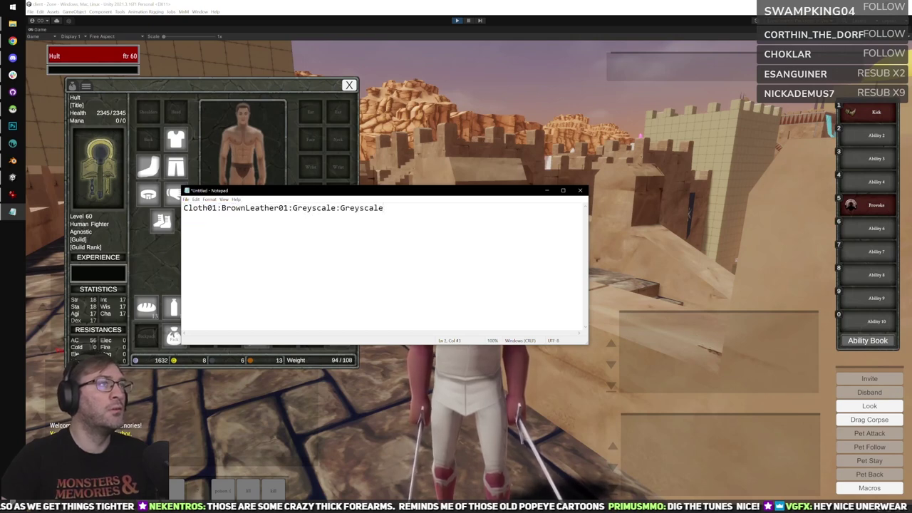
key("alt+Tab")
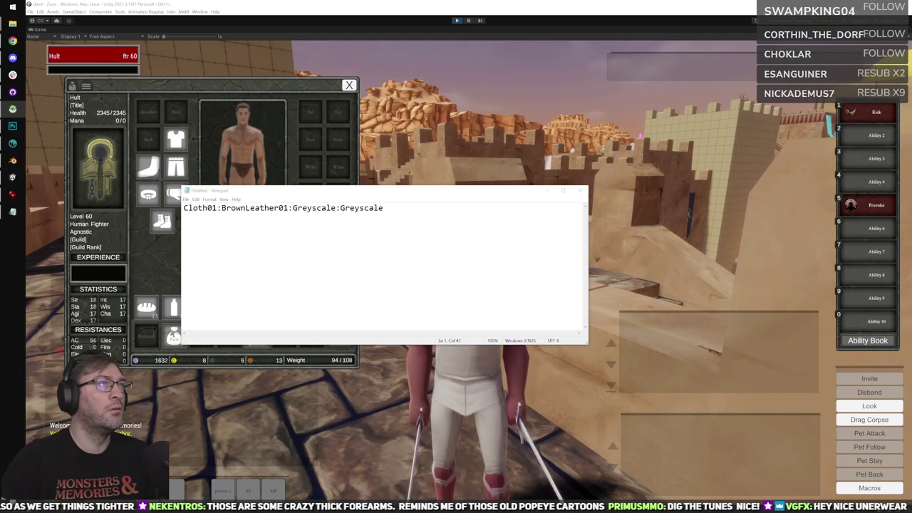
left_click(630, 180)
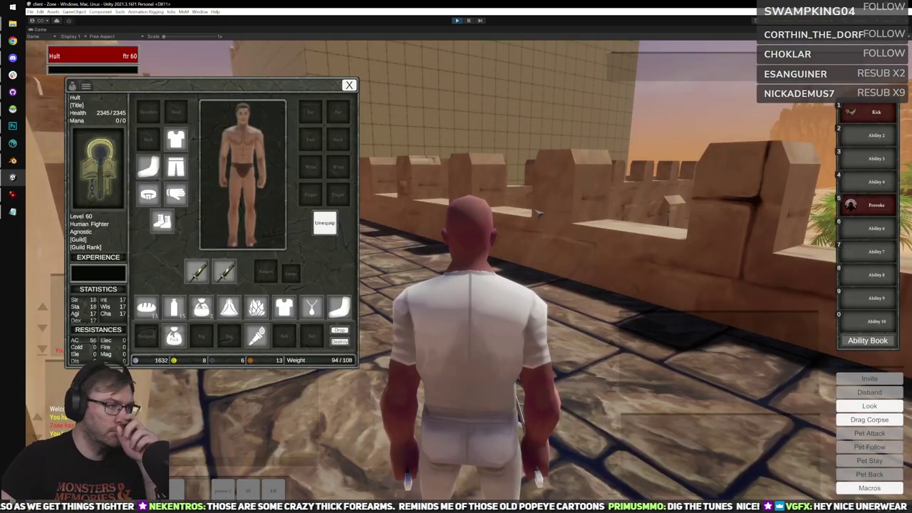
Turn the character to face the camera and take off and re-equip the offhand sword, leg item and chest item.
key("d")
scroll(570, 285, "down", 4)
left_click_drag(612, 271, 484, 278)
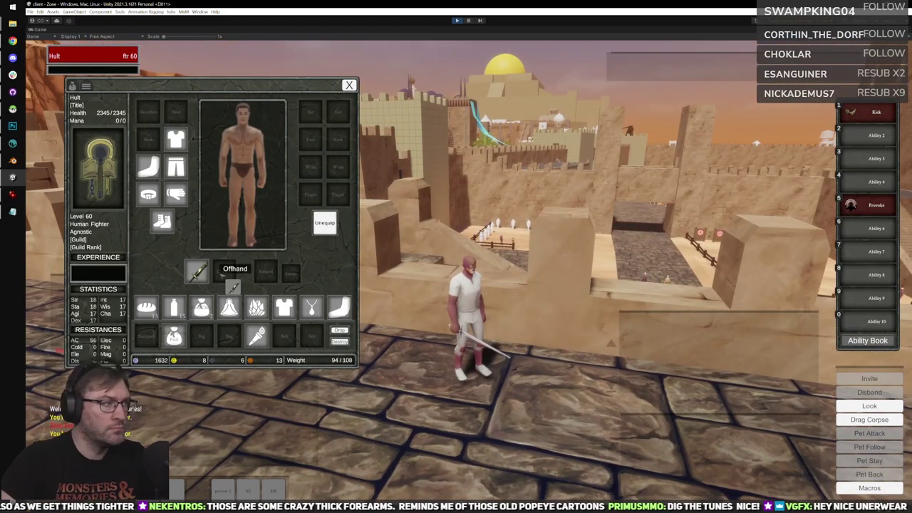
left_click(176, 173)
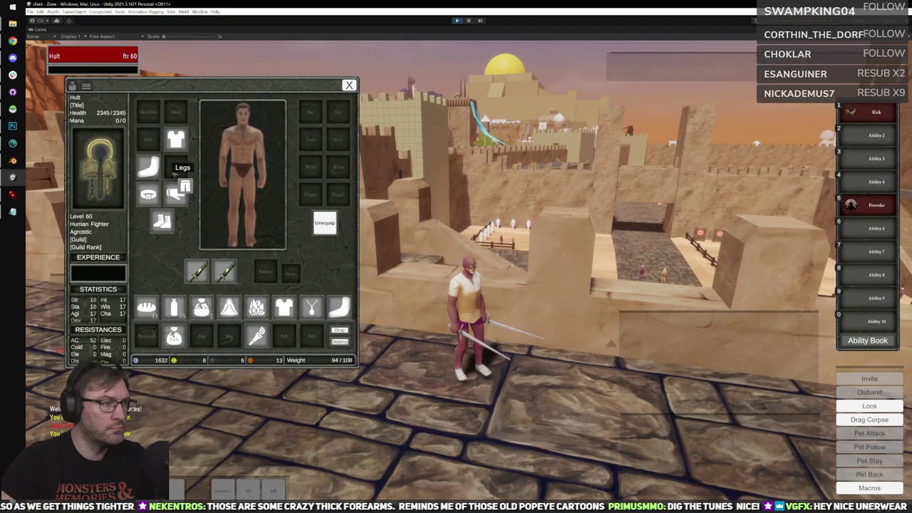
left_click(177, 174)
scroll(477, 288, "up", 4)
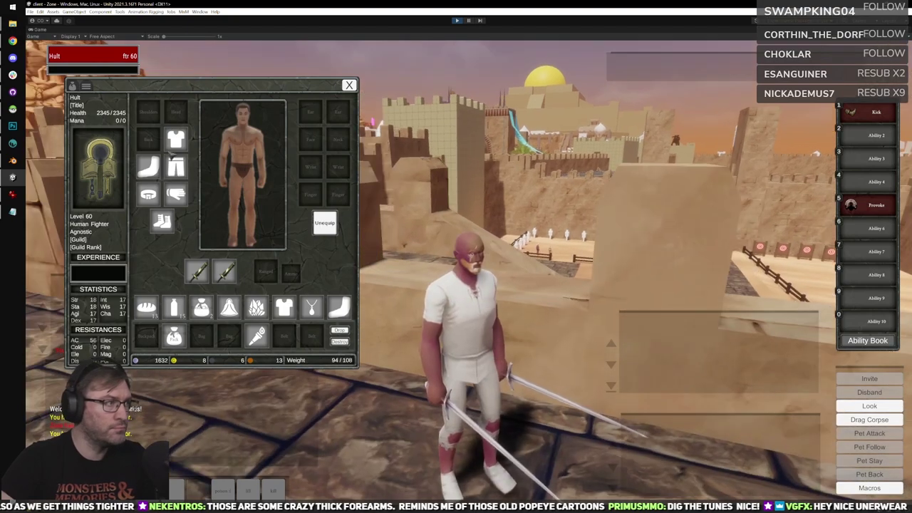
mouse_move(176, 139)
left_mouse_down()
mouse_move(178, 151)
mouse_move(176, 140)
left_mouse_up()
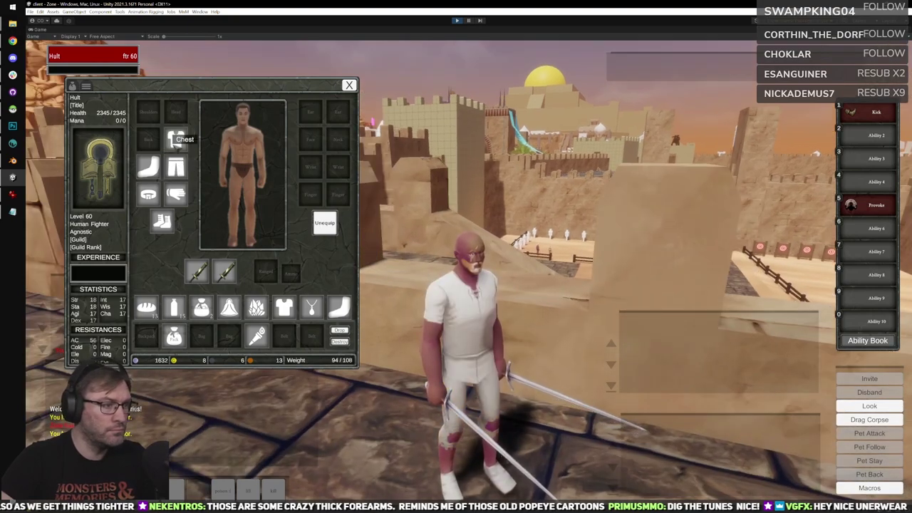
Swap the equipped arms item with the item in the fourth inventory slot and destroy the displaced item.
left_click(158, 170)
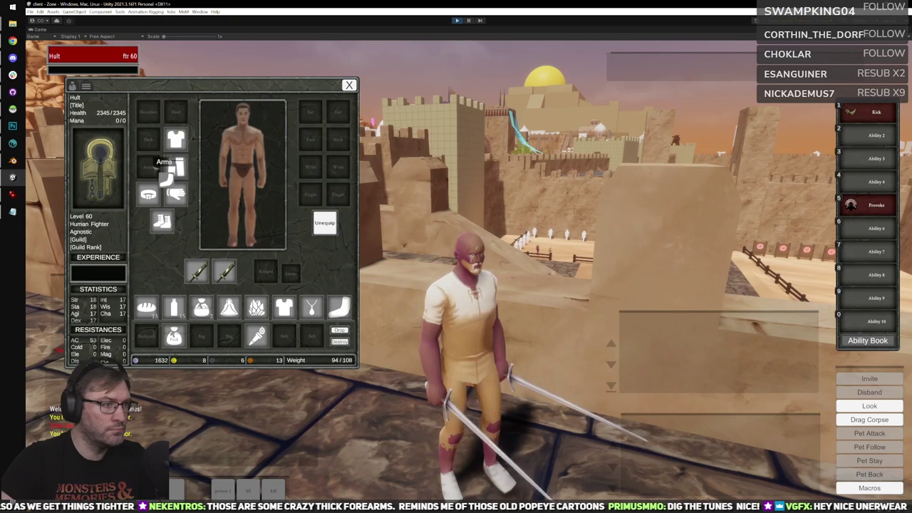
left_click(235, 308)
left_click(339, 340)
right_click_drag(464, 414, 498, 320)
scroll(476, 363, "up", 3)
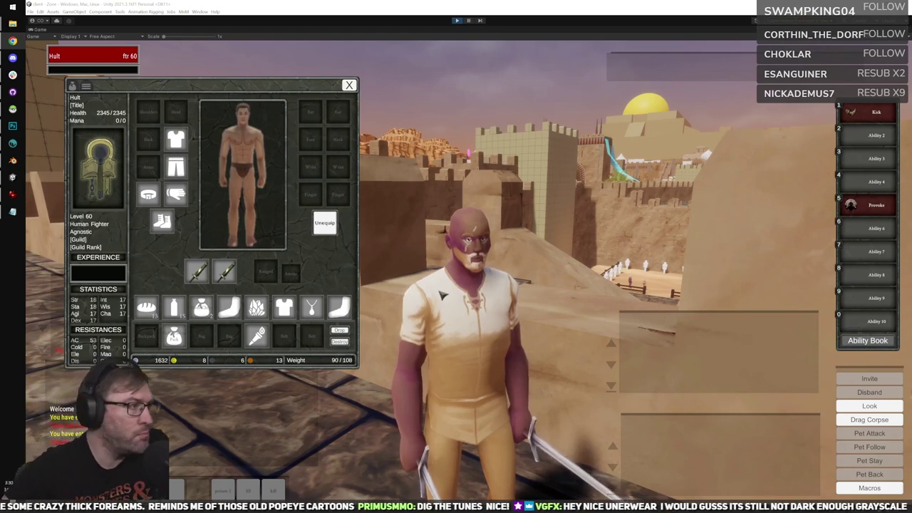
left_click(480, 336)
scroll(480, 337, "down", 3)
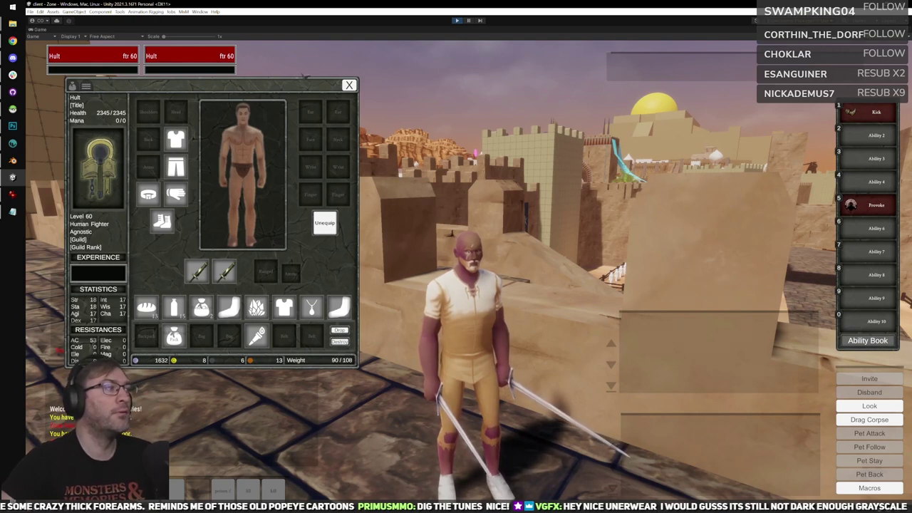
Switch to the Notepad note and duplicate the line Cloth01:BrownLeather01:Greyscale:Greyscale onto a second line.
left_click(12, 211)
key("ctrl+a")
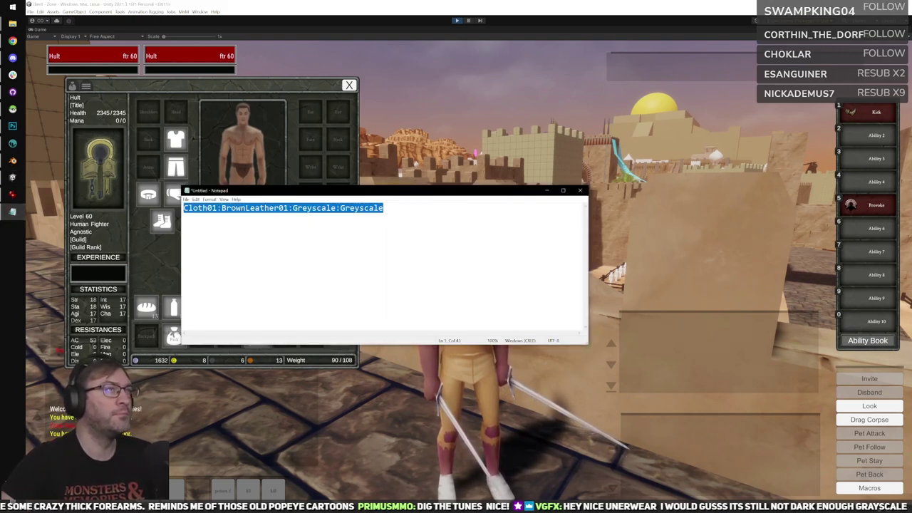
left_click(12, 109)
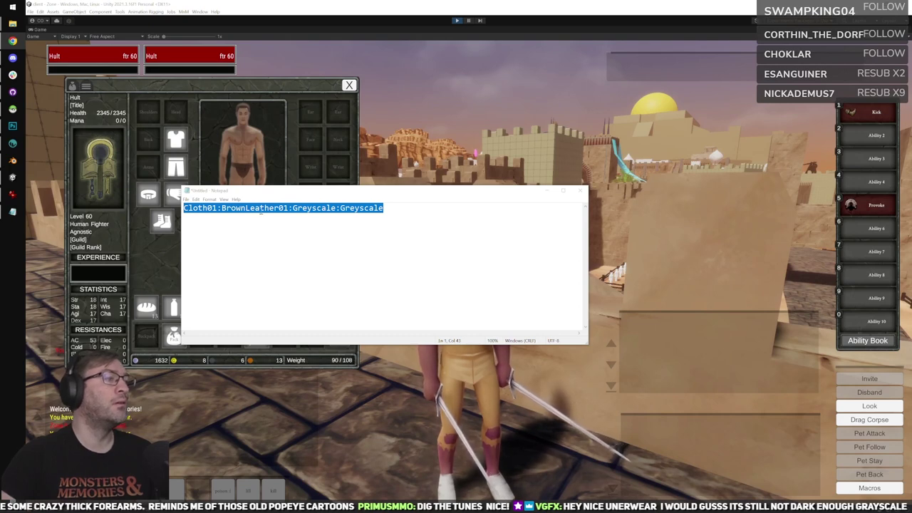
left_click(260, 211)
key("ctrl+a")
key("ctrl+c")
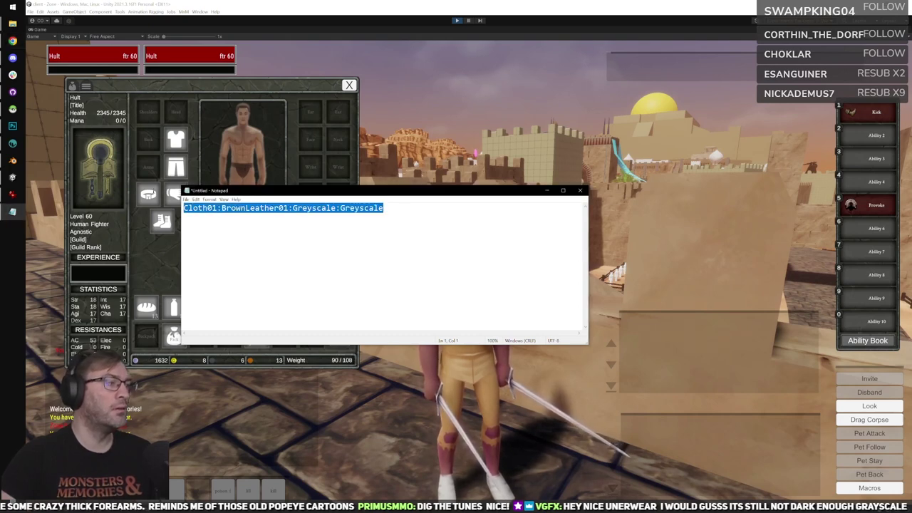
left_click(428, 227)
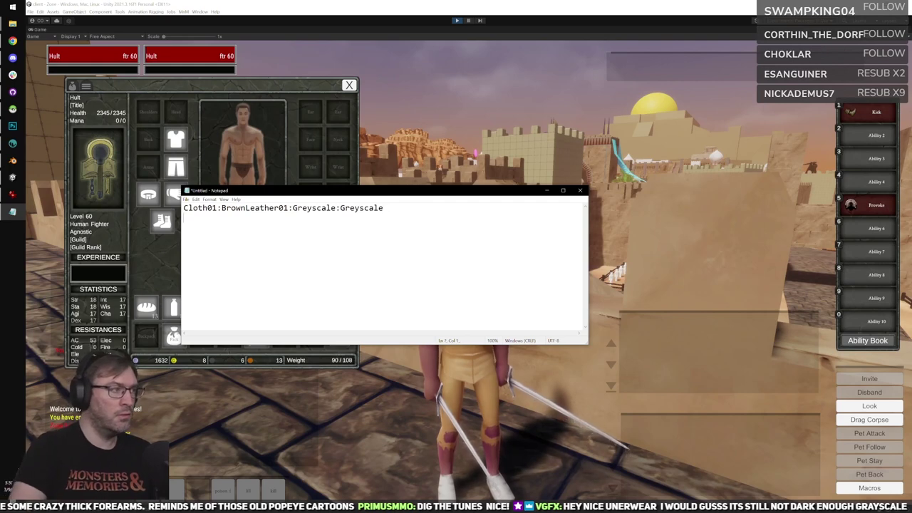
key("Return")
key("ctrl+v")
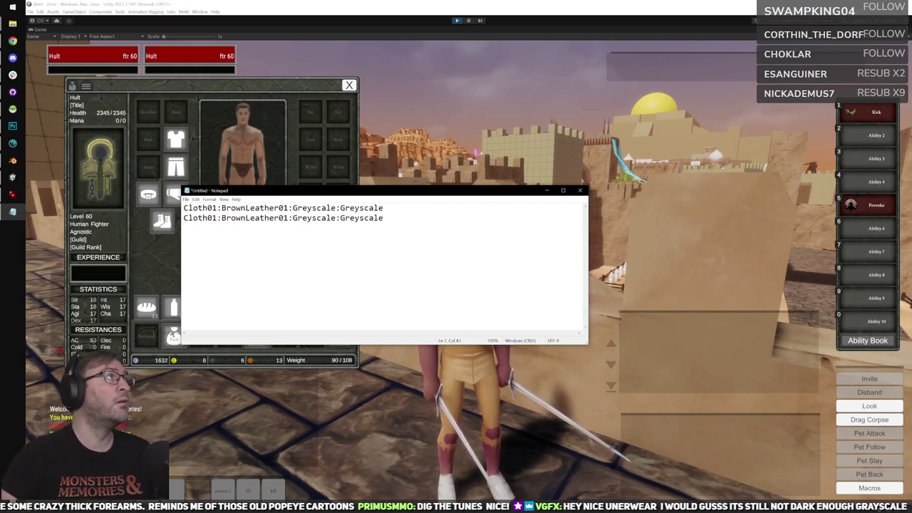
Replace BrownLeather01 in the note's first line with BronzeMetal03.
key("alt+Tab")
left_click(259, 215)
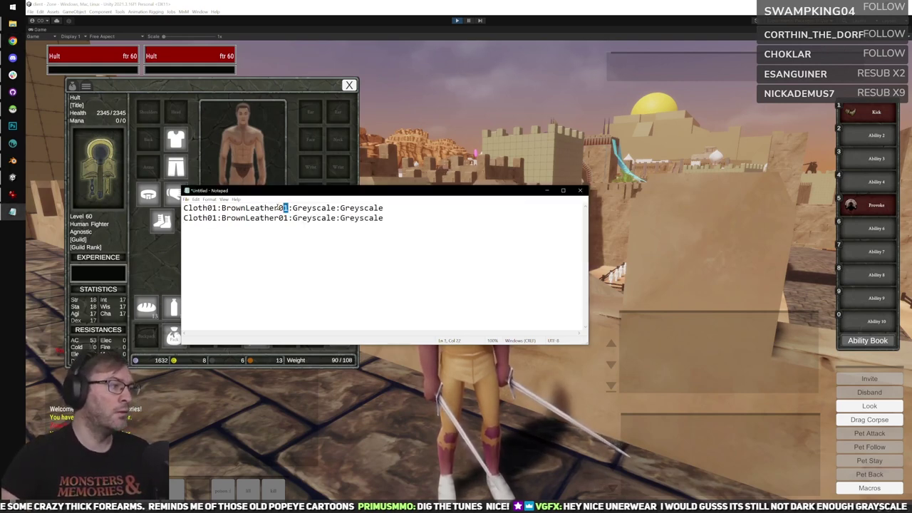
key("shift+Left")
key("shift+Left")
key("shift+Left")
key("shift+Left")
key("shift+Left")
key("shift+Left")
key("shift+Left")
key("shift+Left")
key("shift+Left")
key("shift+Left")
key("shift+Left")
key("shift+Left")
key("shift+Left")
type("BronzeMetal03")
Copy the line Cloth01:BronzeMetal03:Greyscale:Greyscale from the note and return to the game.
key("Right")
key("Right")
key("shift+End")
key("shift+Home")
key("alt+Tab")
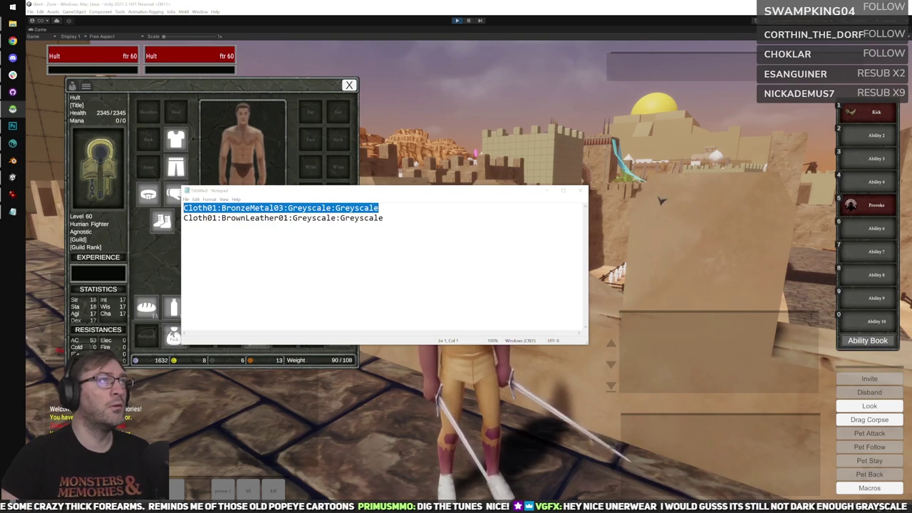
key("alt+Tab")
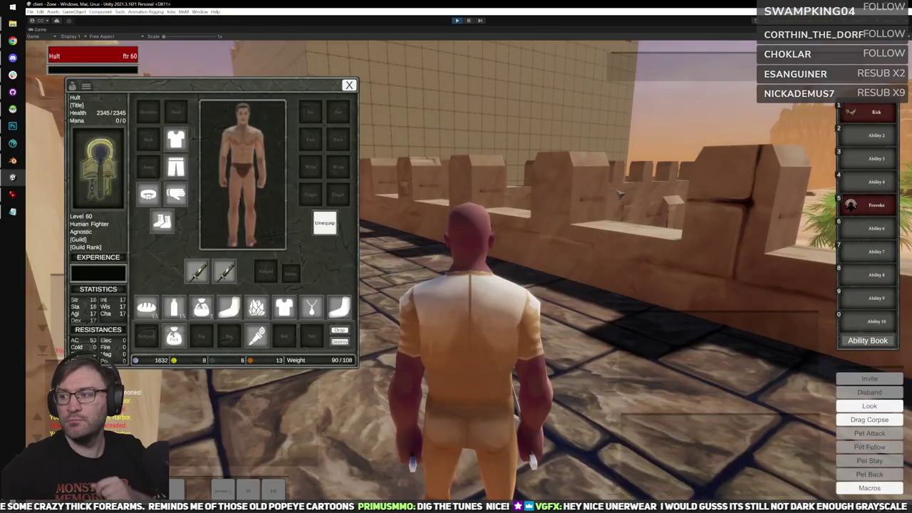
Turn the character to face the camera and equip the arms item from the last inventory slot.
left_click_drag(667, 218, 490, 263)
scroll(490, 262, "down", 3)
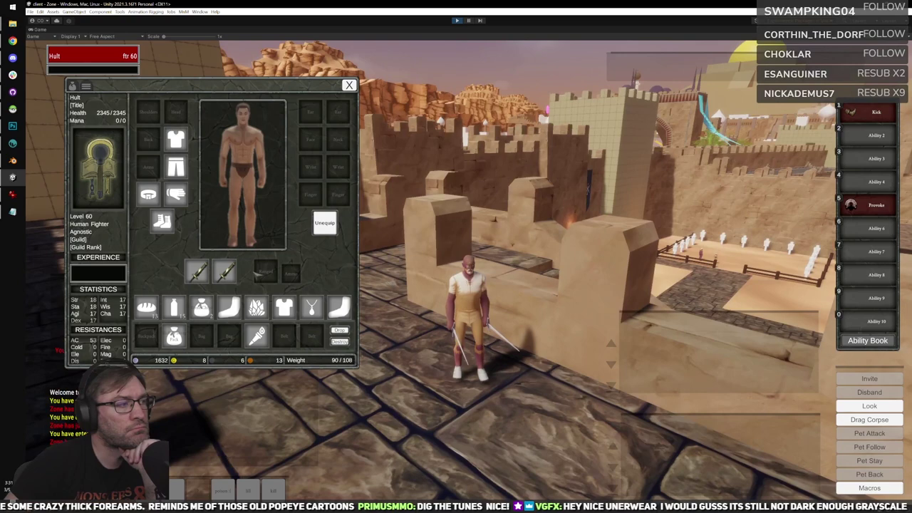
left_click_drag(339, 307, 166, 187)
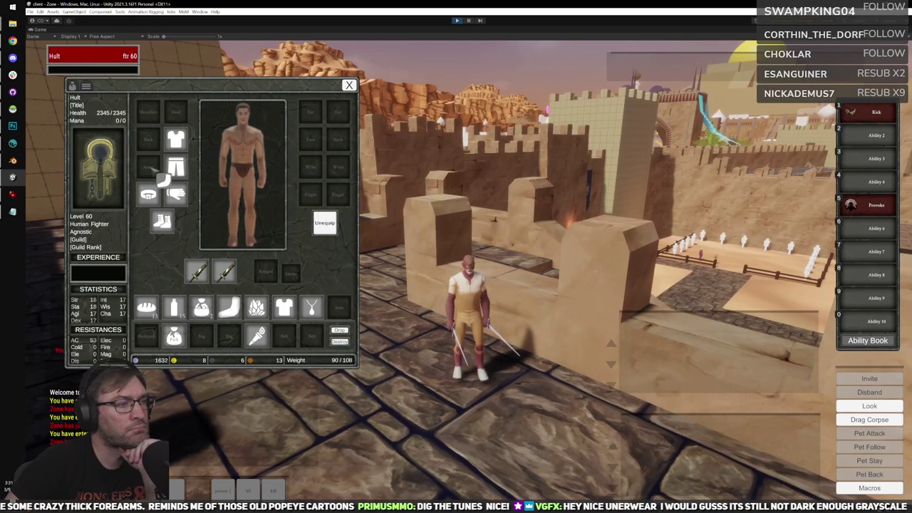
left_click(151, 173)
left_click_drag(413, 299, 498, 281)
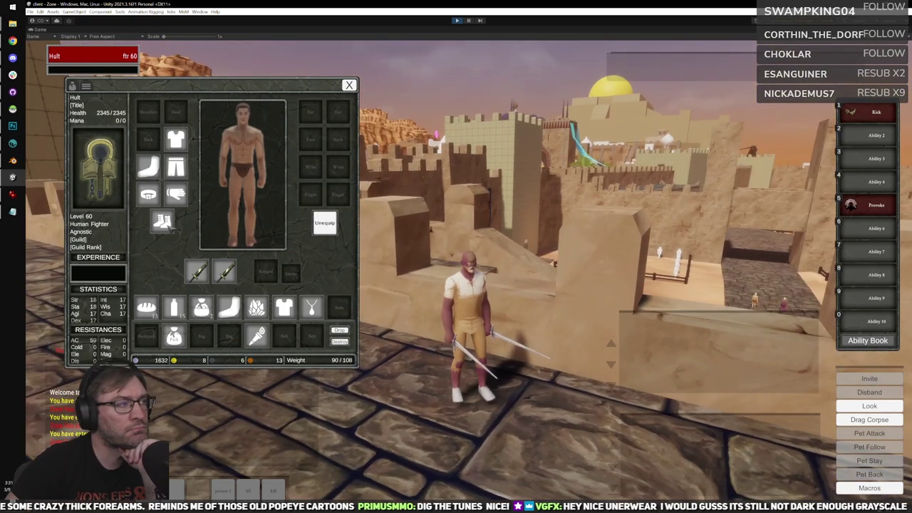
Take off and re-equip the boots, and move the arms item back to the last inventory slot.
left_click(162, 221)
left_click(169, 225)
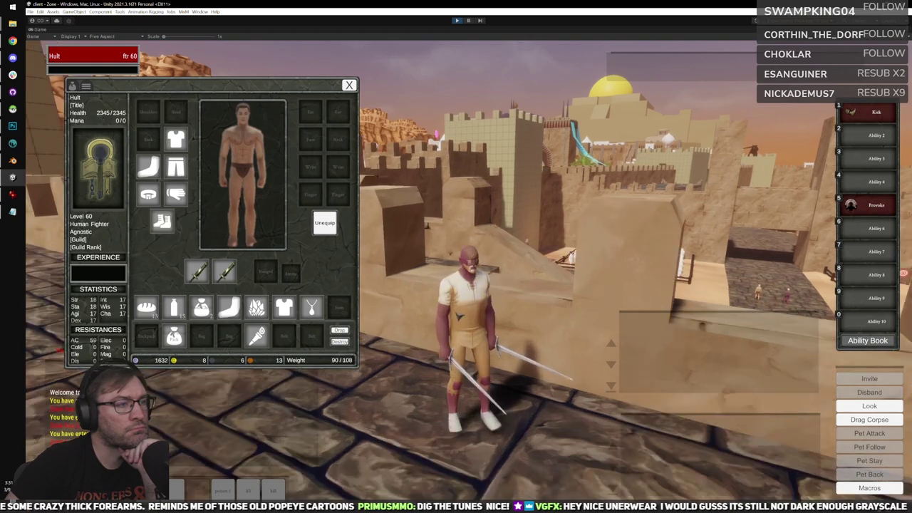
left_click(148, 167)
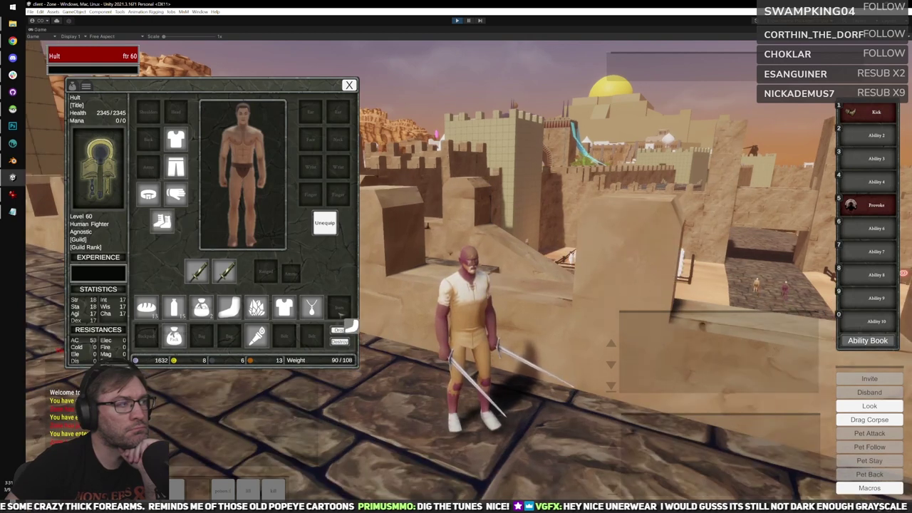
left_click(339, 307)
Take off and re-equip the chest item and the leg item to refresh the outfit.
left_click(176, 140)
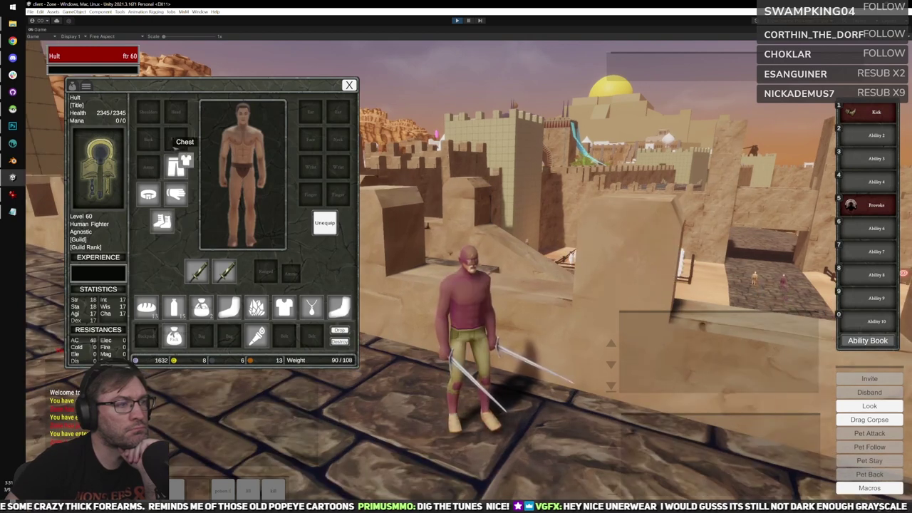
left_click(177, 142)
left_click(179, 170)
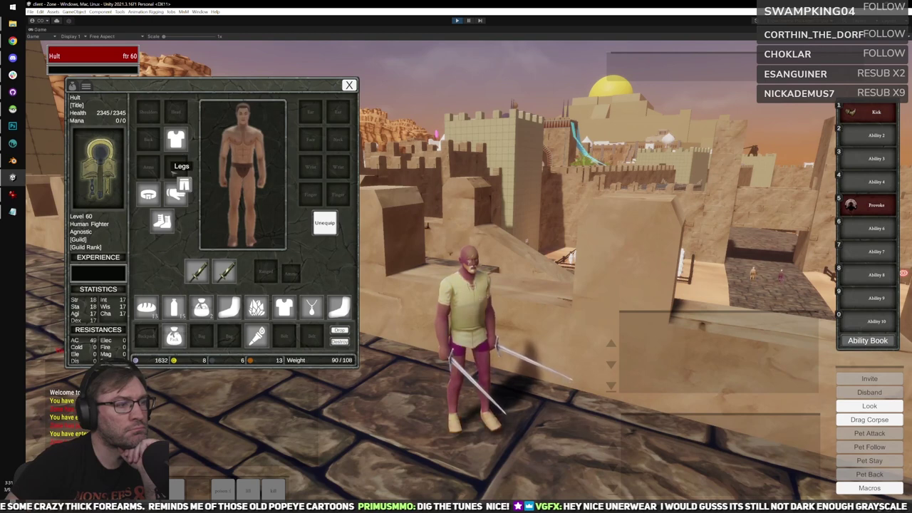
left_click(177, 168)
Swap the equipped waist item with the pouch in the third inventory slot and destroy the pouch.
left_click(149, 194)
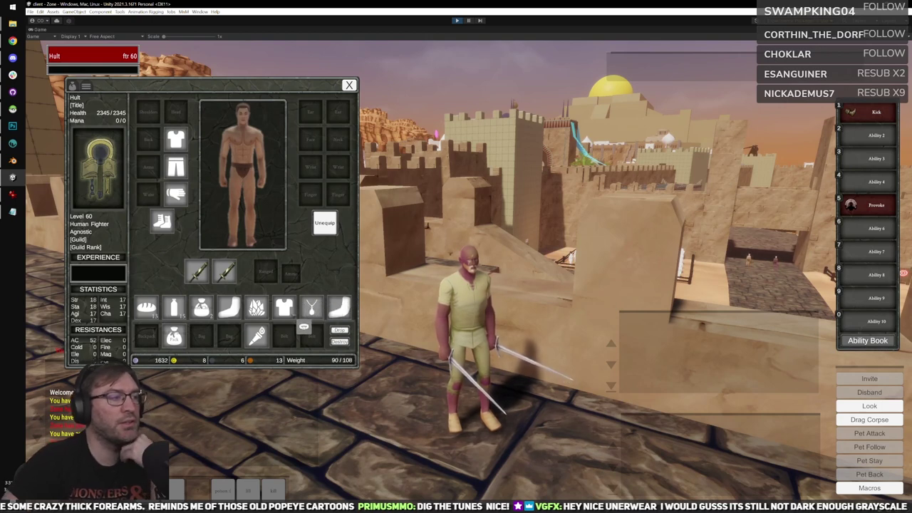
left_click(203, 314)
left_click(343, 344)
Run the character along the wall walkway and examine the recolored cloth outfit from behind and from the front.
key("w")
key("i")
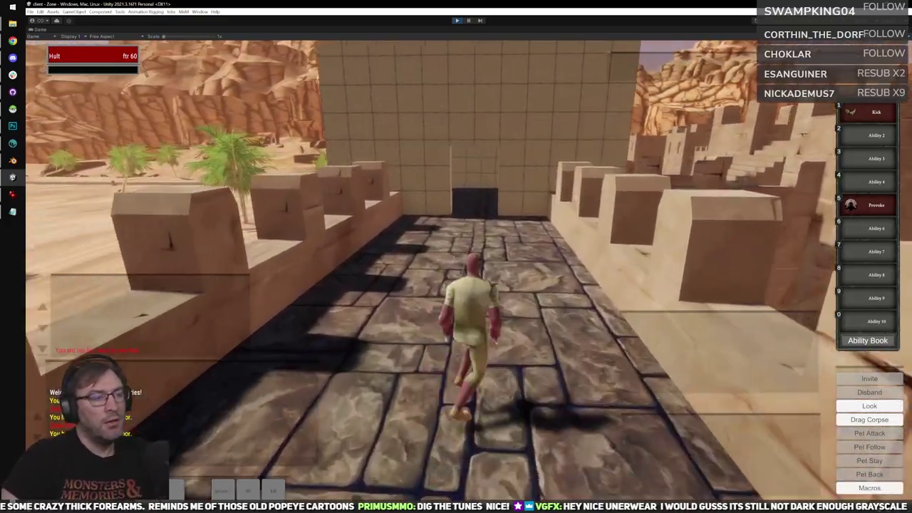
scroll(467, 272, "up", 3)
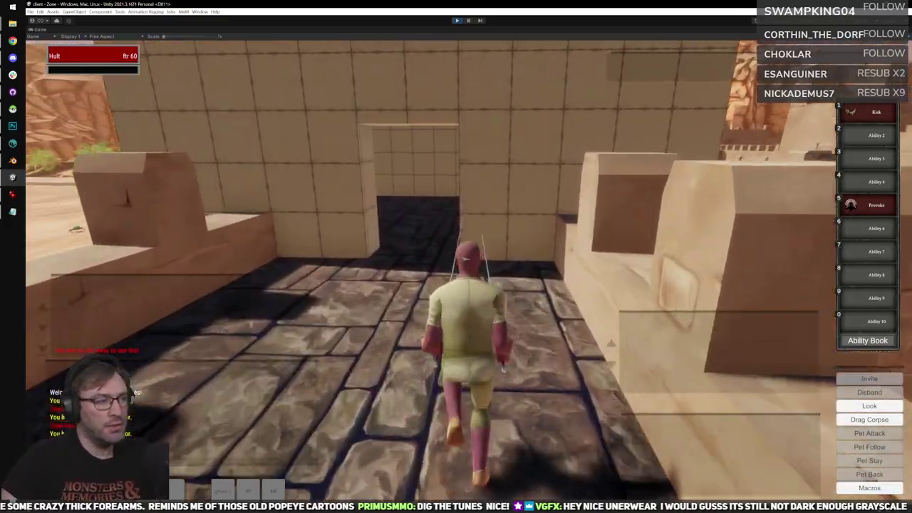
left_click_drag(467, 272, 690, 245)
scroll(468, 272, "down", 2)
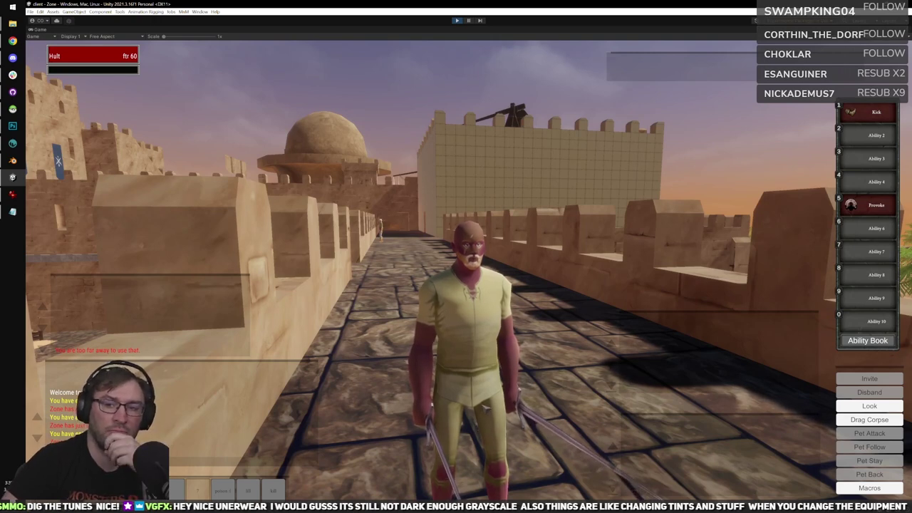
key("i")
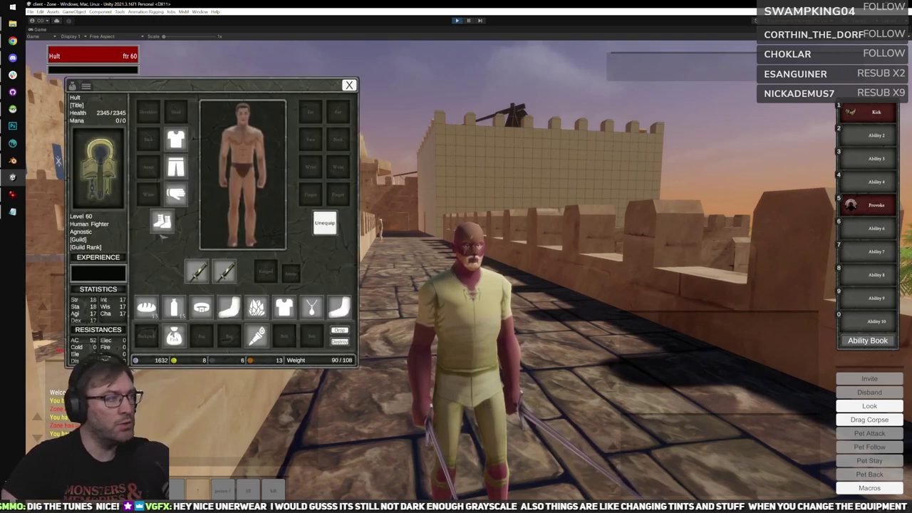
key("i")
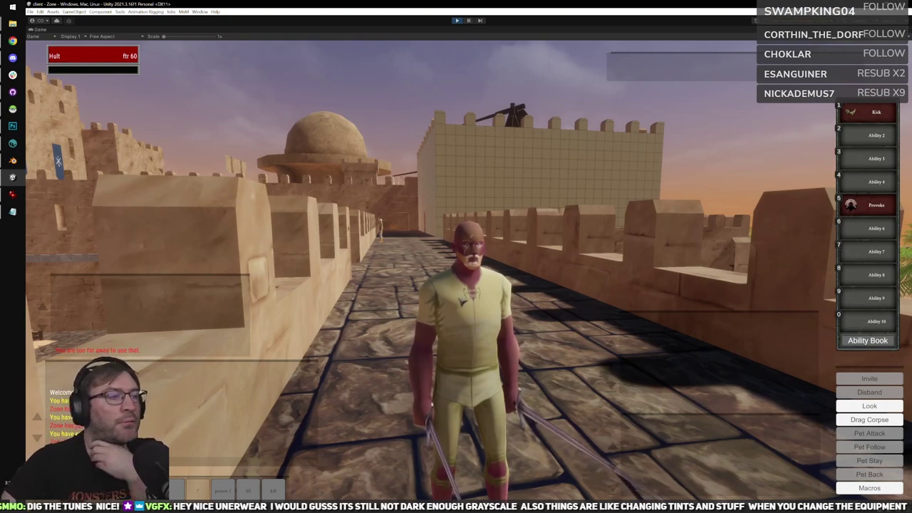
mouse_move(469, 312)
right_mouse_down()
mouse_move(421, 325)
mouse_move(474, 324)
right_mouse_up()
scroll(459, 321, "down", 3)
scroll(460, 320, "up", 4)
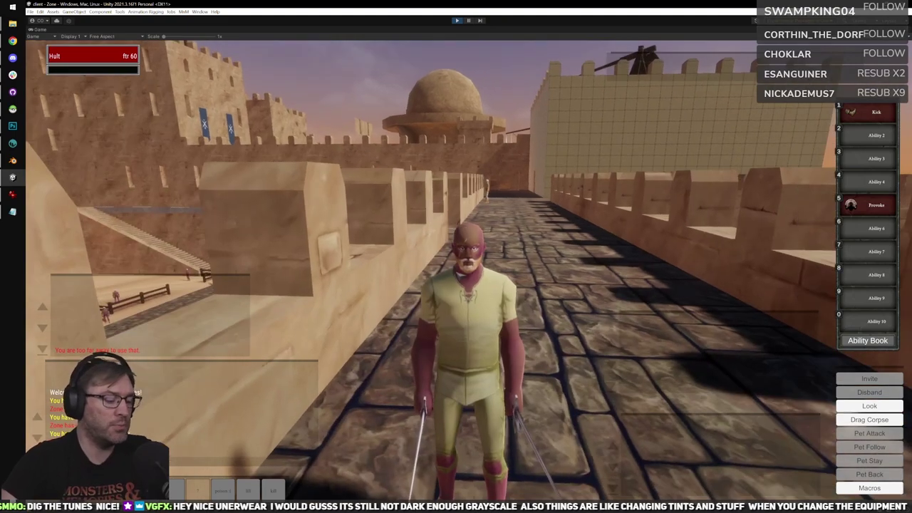
key("i")
key("i")
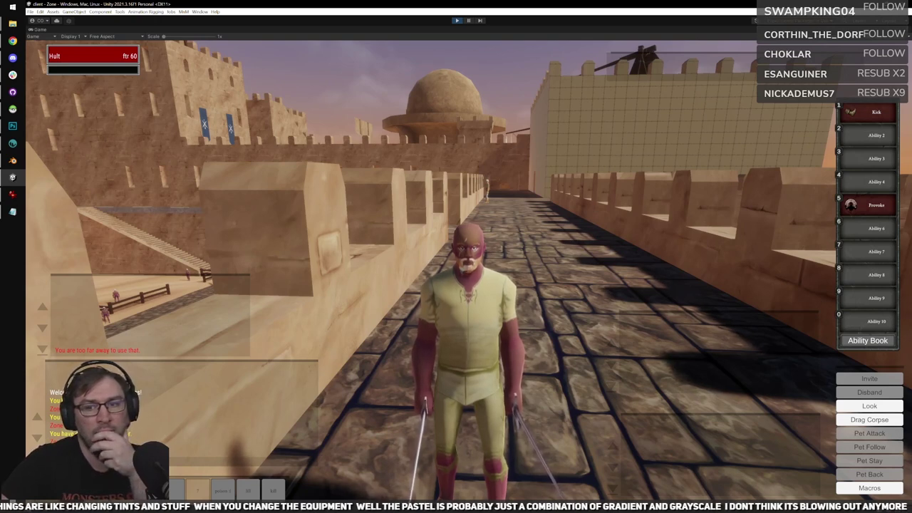
Switch to the Notepad note, shorten its first line to Cloth01:BronzeMetal03, copy that line and leave the note.
left_click(12, 211)
left_click(361, 208)
left_click_drag(340, 208, 383, 207)
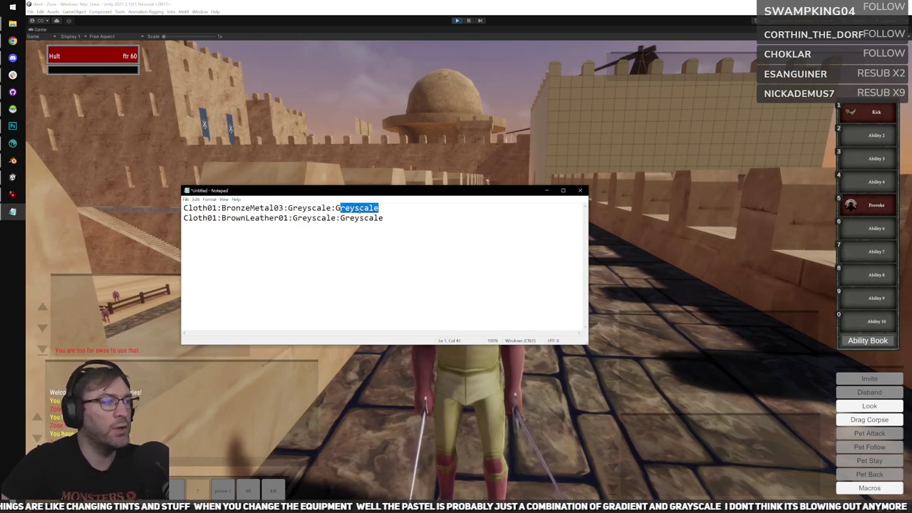
left_click(334, 208)
left_click_drag(334, 208, 288, 208)
key("BackSpace")
key("BackSpace")
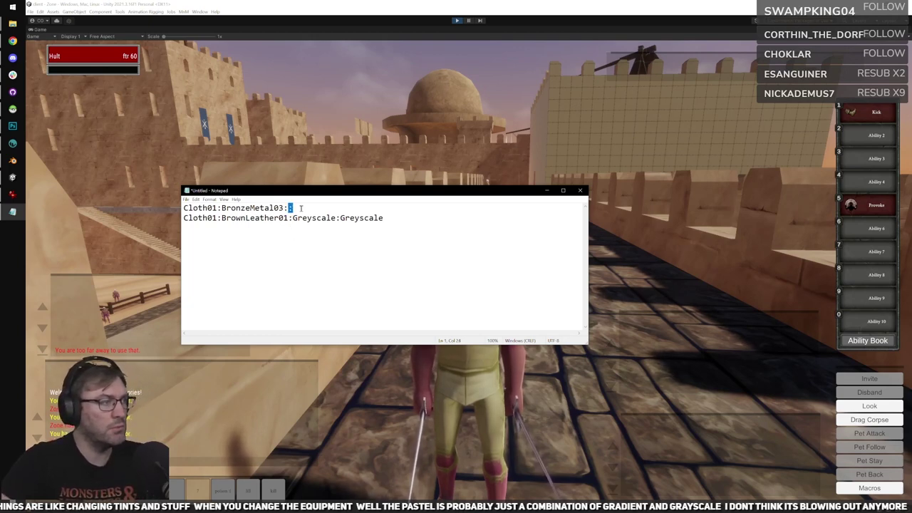
key("BackSpace")
key("BackSpace")
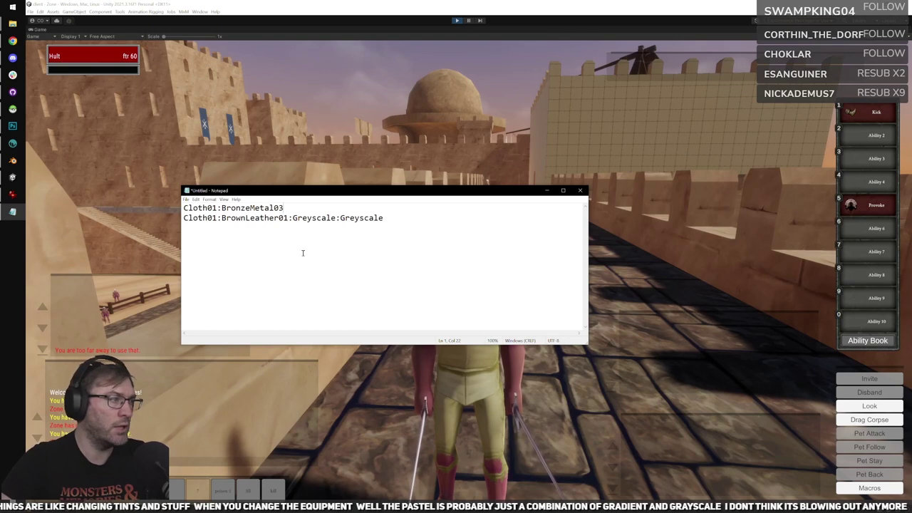
left_click_drag(284, 208, 112, 187)
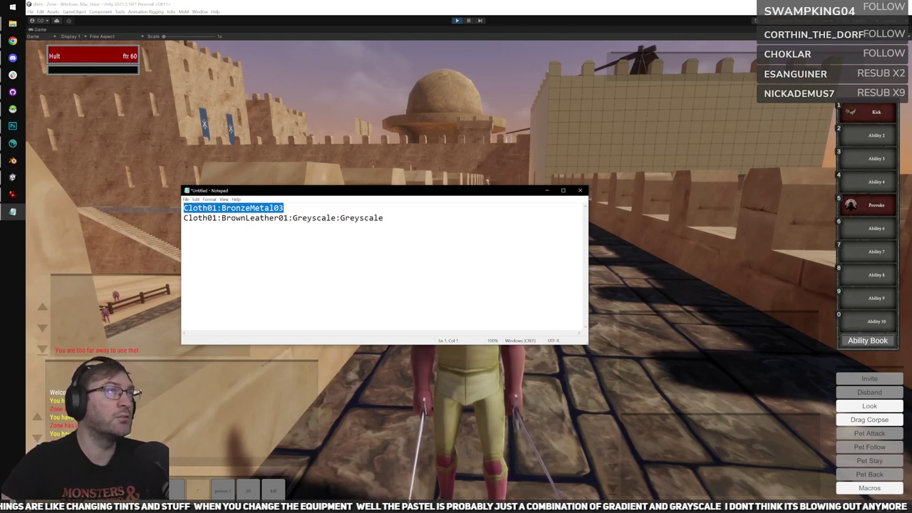
key("alt+Tab")
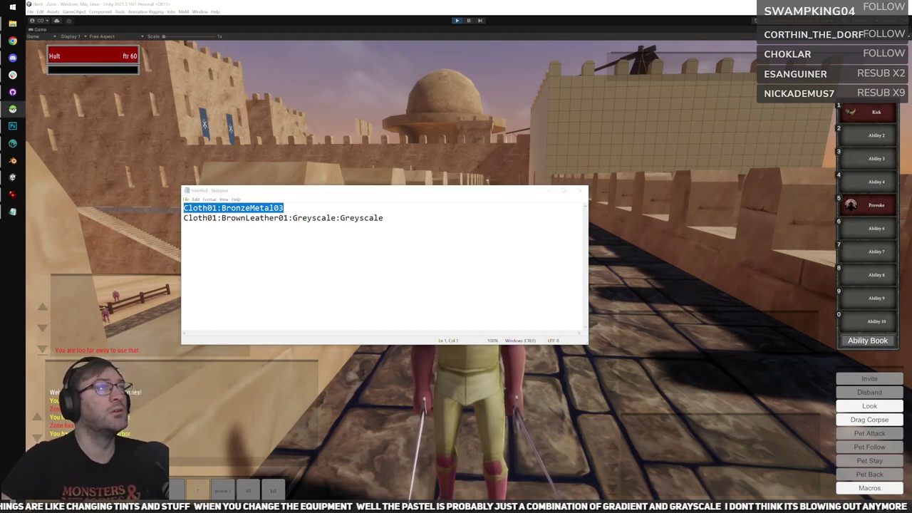
Return to the running game, open the character's inventory, and take off and re-equip the feet item.
key("alt+Tab")
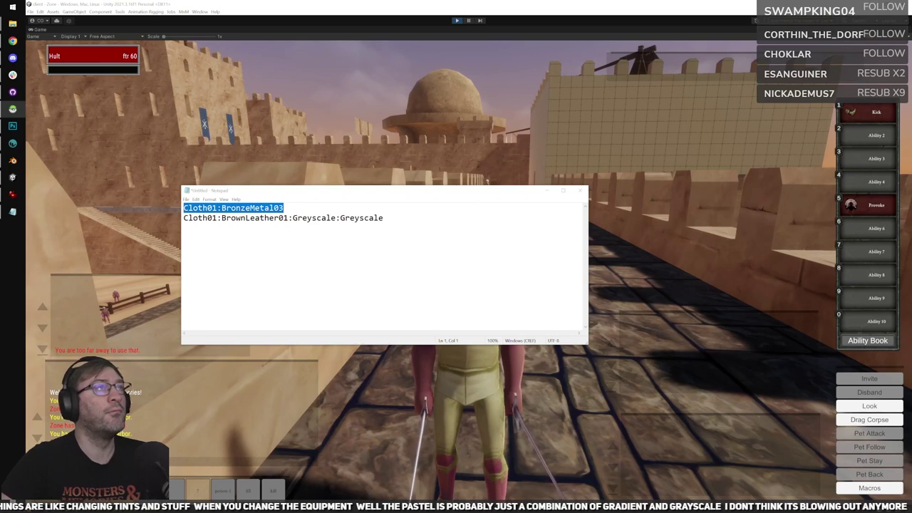
key("alt+Tab")
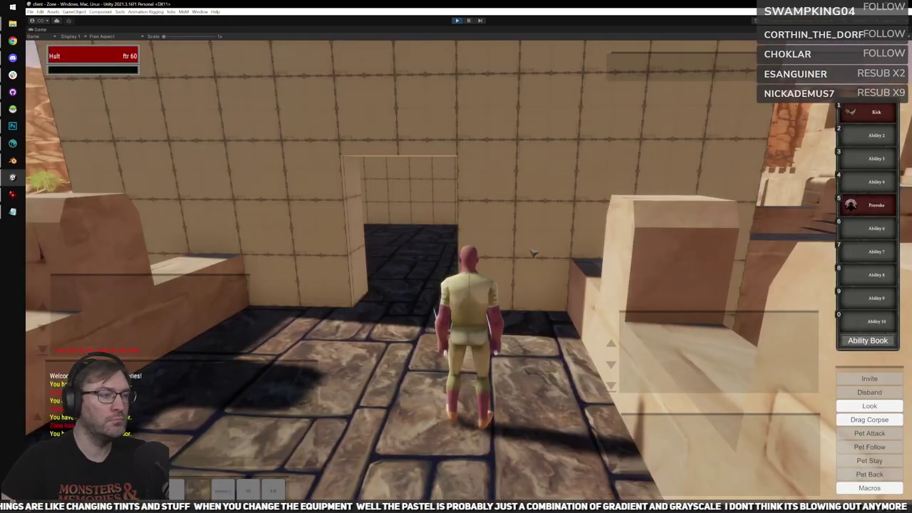
left_click_drag(533, 253, 605, 255)
key("i")
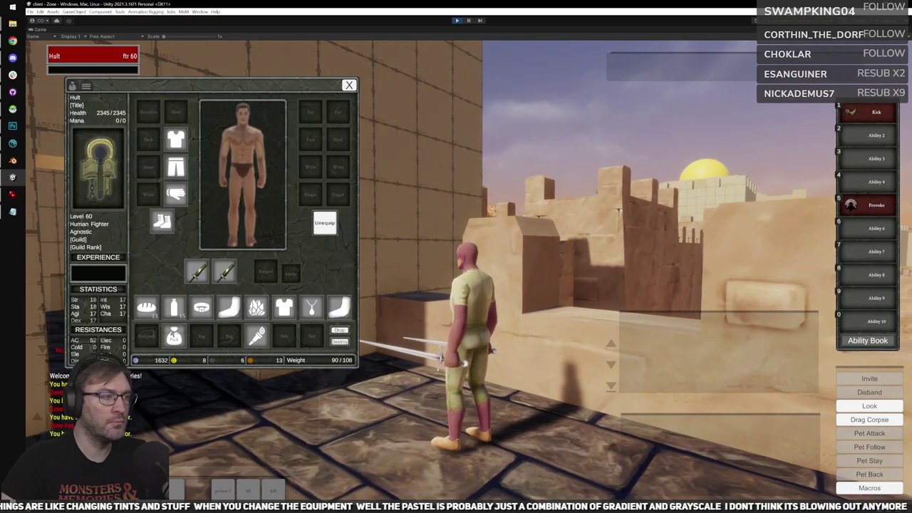
left_click_drag(534, 254, 676, 256)
left_click(162, 221)
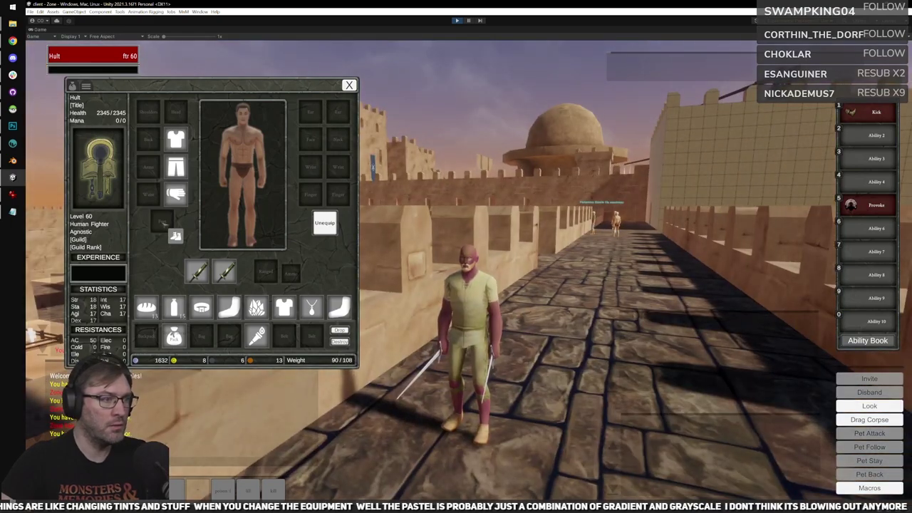
left_click(163, 223)
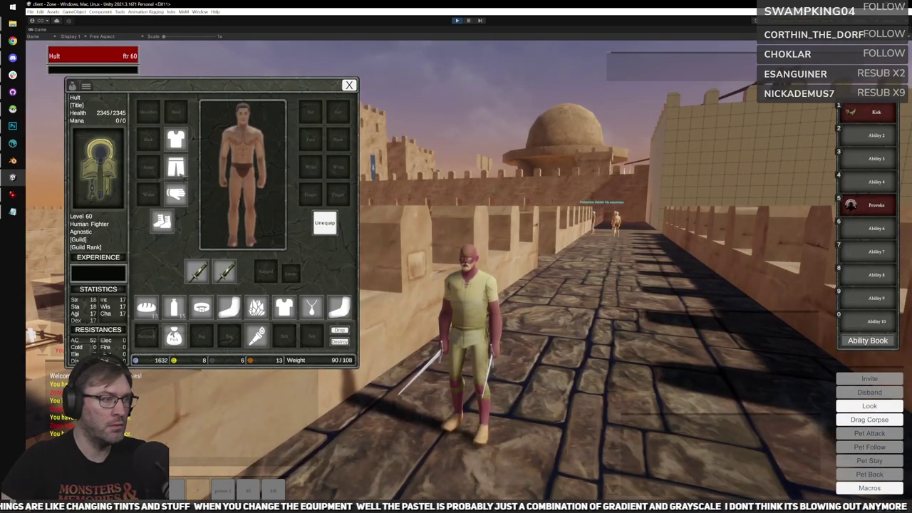
Take off and re-equip the leg and chest items, equip the arm item from the eighth inventory slot, and close the inventory.
left_click(176, 167)
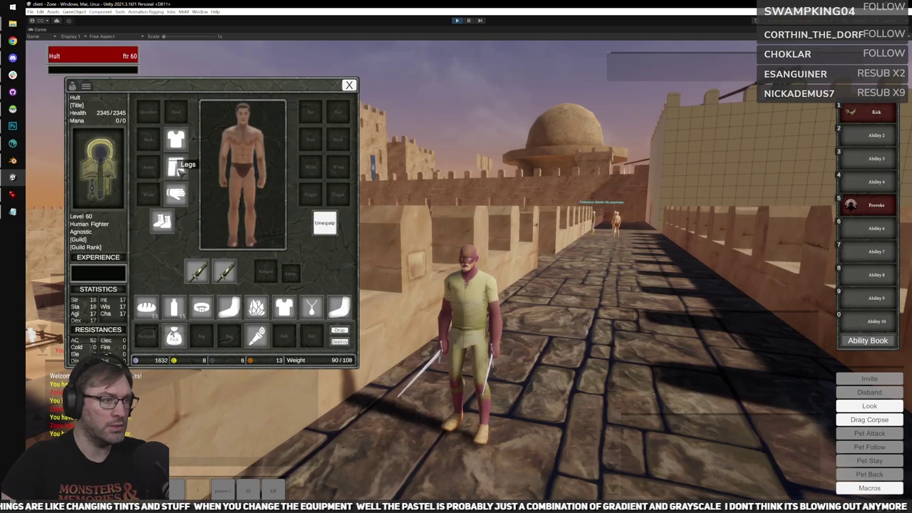
left_click(177, 168)
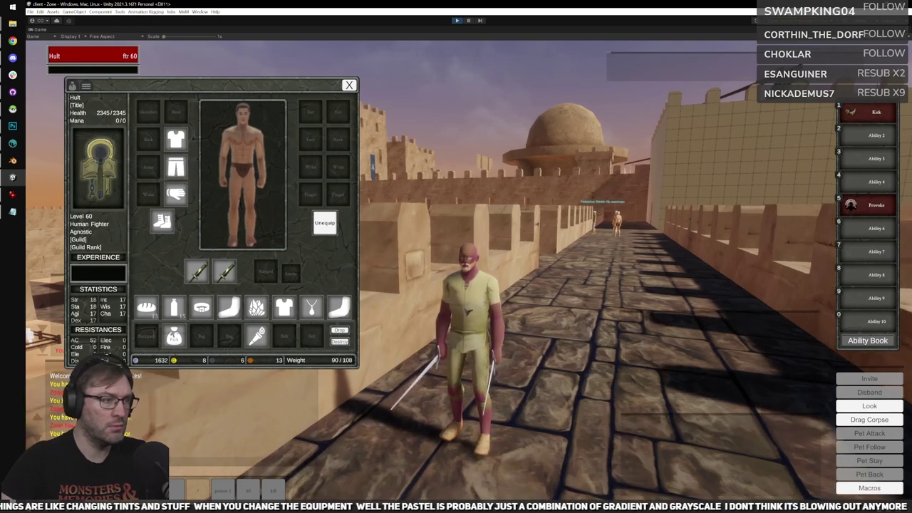
left_click_drag(172, 225, 148, 168)
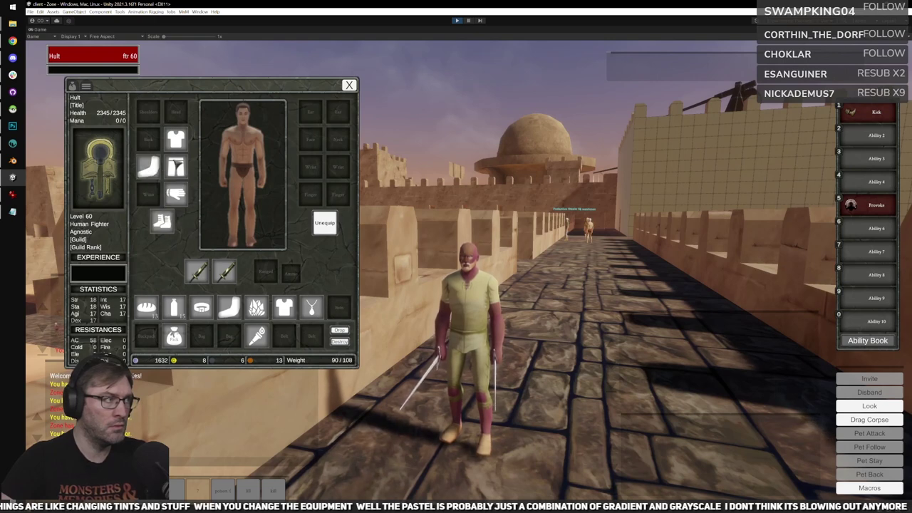
mouse_move(176, 140)
left_mouse_down()
mouse_move(184, 151)
mouse_move(177, 144)
left_mouse_up()
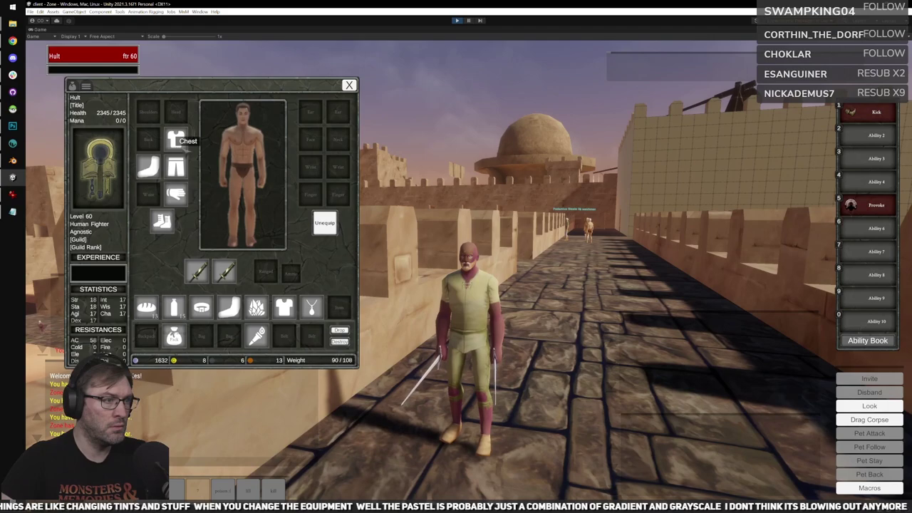
key("i")
Run the character along the wall walkway and examine the cloth outfit in sun and shade from the side, front and behind.
key("w")
right_click_drag(442, 258, 655, 283)
left_click_drag(456, 270, 648, 274)
left_click_drag(456, 270, 536, 270)
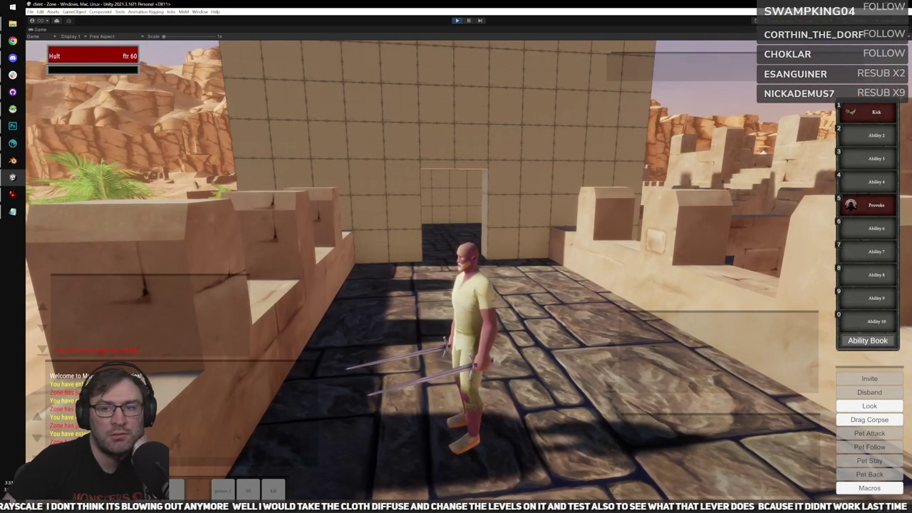
left_click_drag(455, 270, 458, 270)
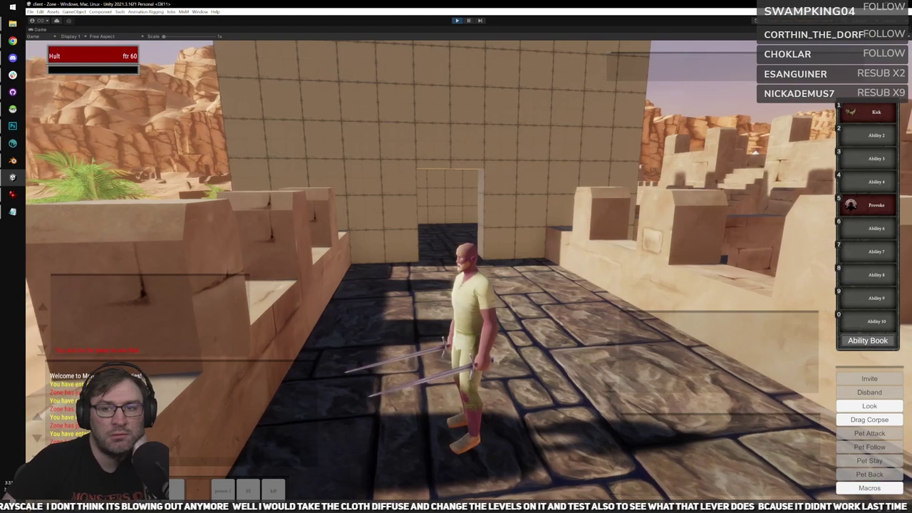
key("d")
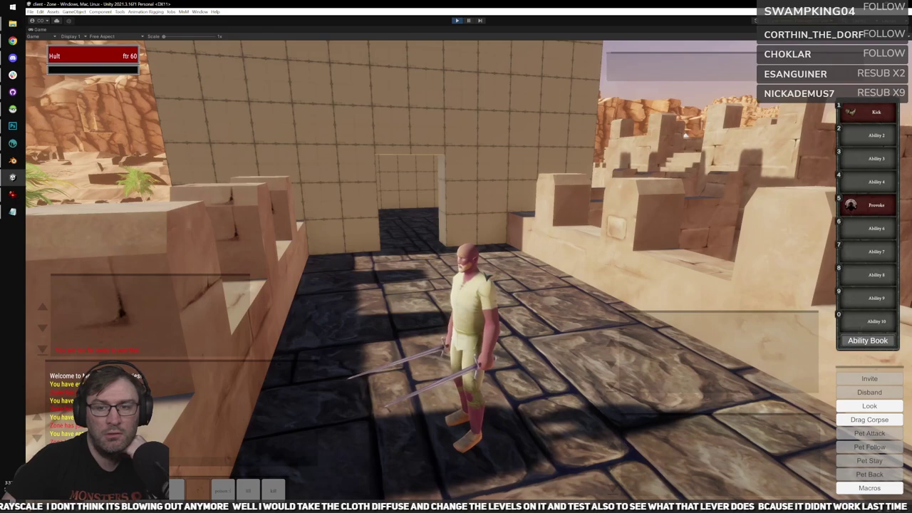
right_click_drag(456, 271, 676, 272)
key("w")
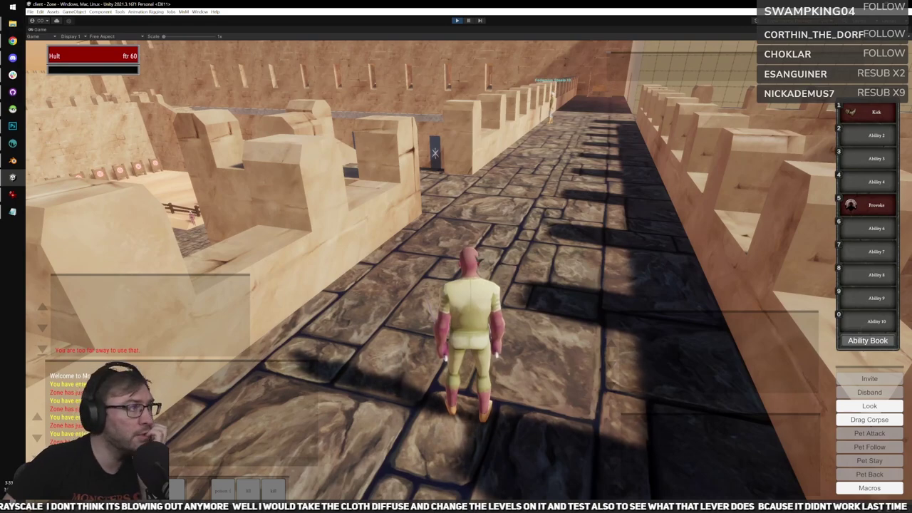
right_click_drag(427, 285, 433, 281)
mouse_move(467, 211)
right_mouse_down()
mouse_move(520, 217)
mouse_move(467, 210)
right_mouse_up()
right_click_drag(529, 308, 498, 293)
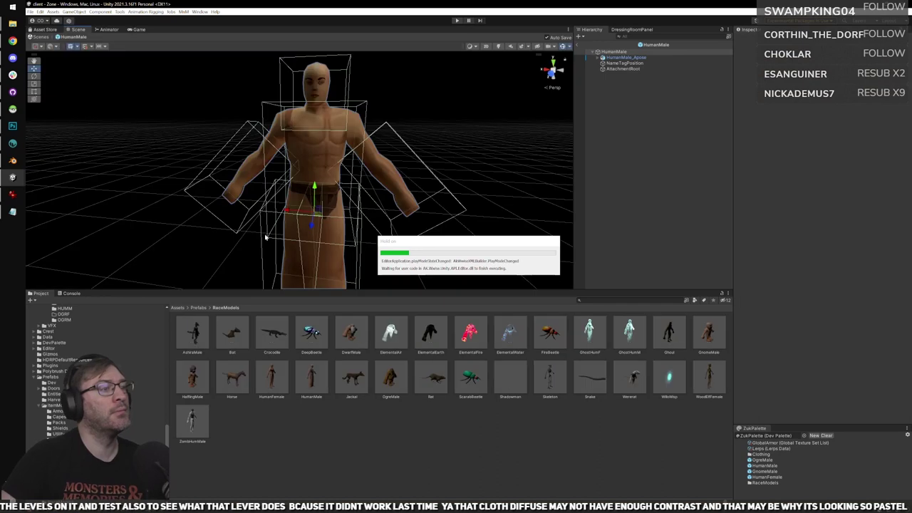
Leave the HumanMale prefab and trace the Cloth01 texture set from the GlobalArmor list to its source texture in the Tattered Cloth folder.
left_click(577, 45)
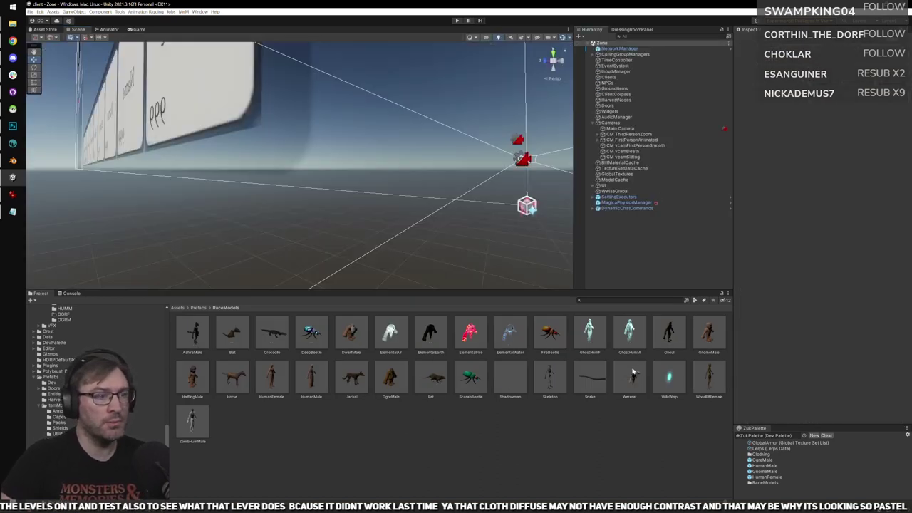
left_click(760, 443)
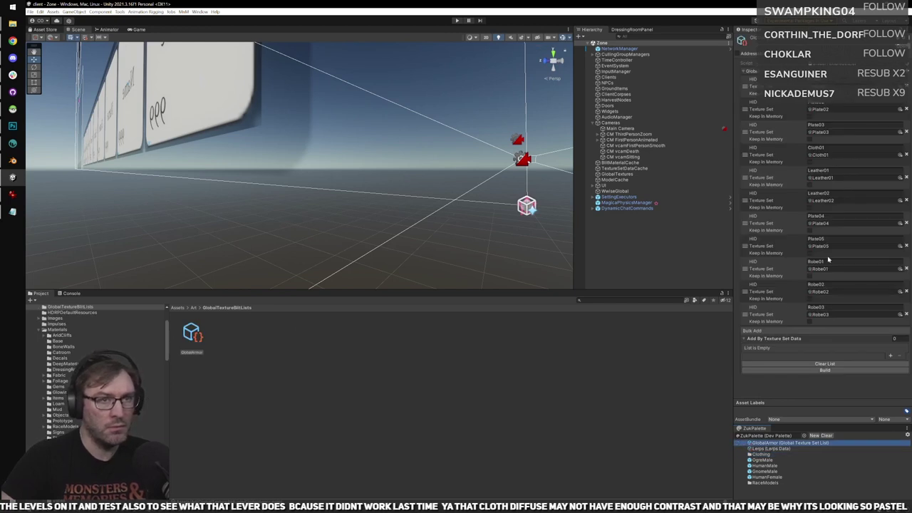
left_click(816, 292)
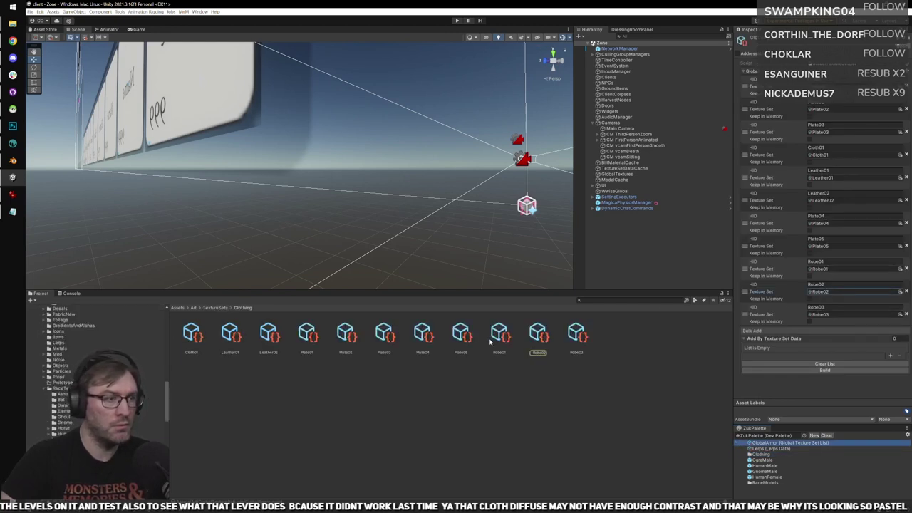
left_click(190, 333)
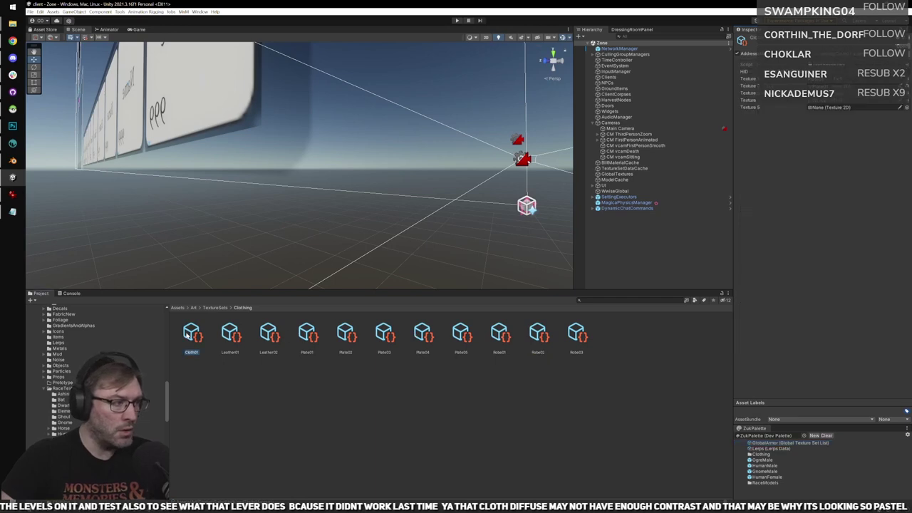
left_click(822, 93)
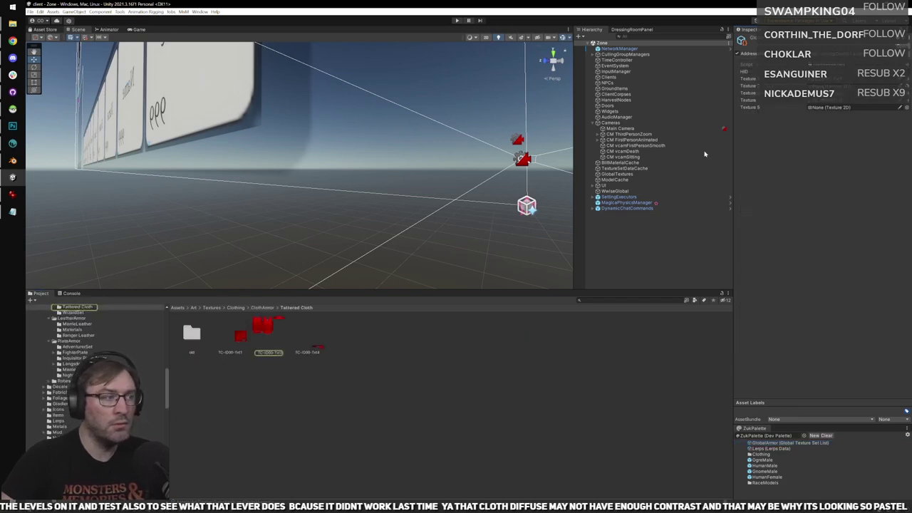
Reveal the TC-ID00-Txt3 texture from the Tattered Cloth folder in File Explorer.
left_click(263, 341)
right_click(275, 335)
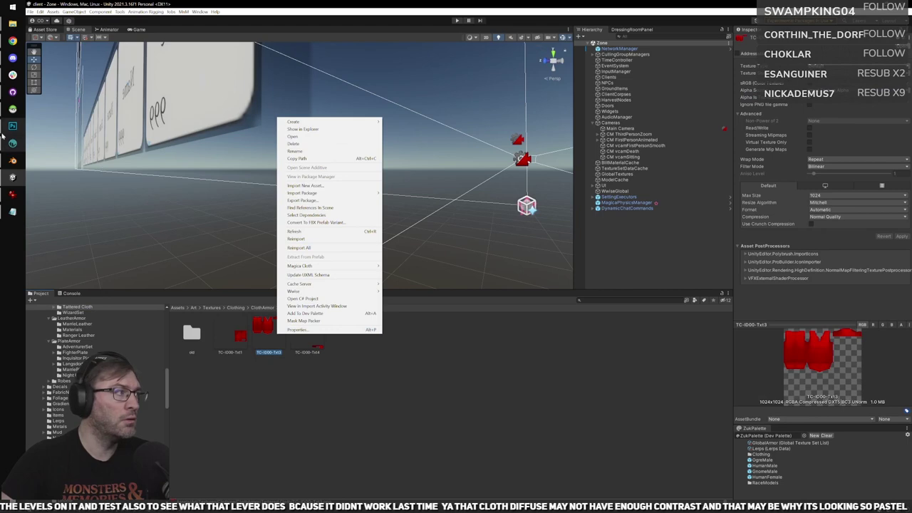
left_click(303, 129)
mouse_move(12, 24)
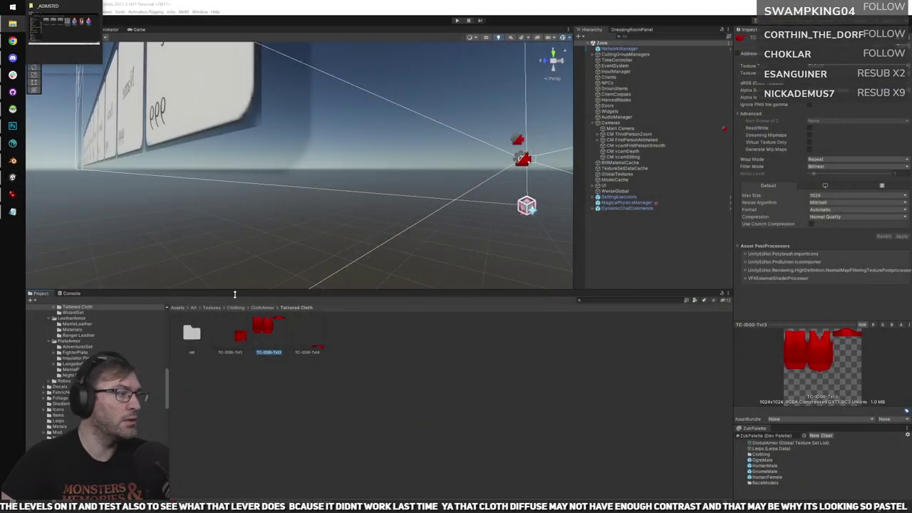
right_click(266, 330)
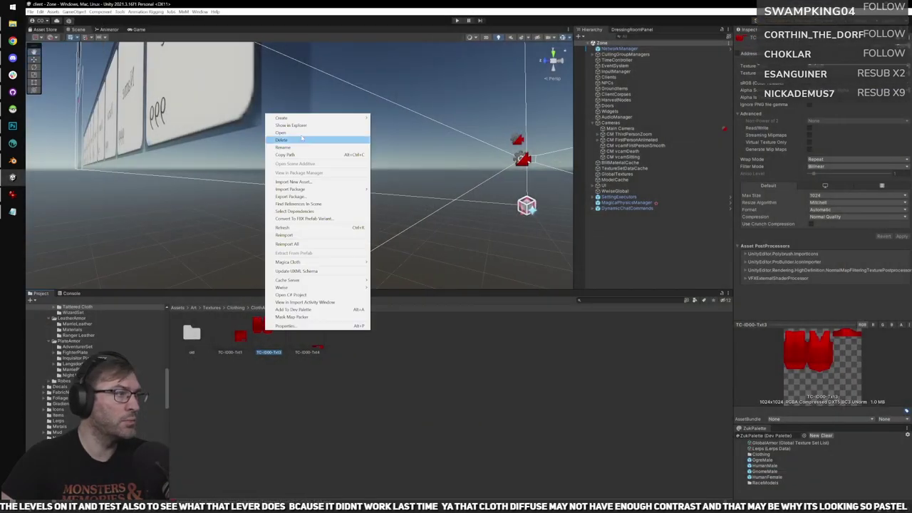
left_click(314, 127)
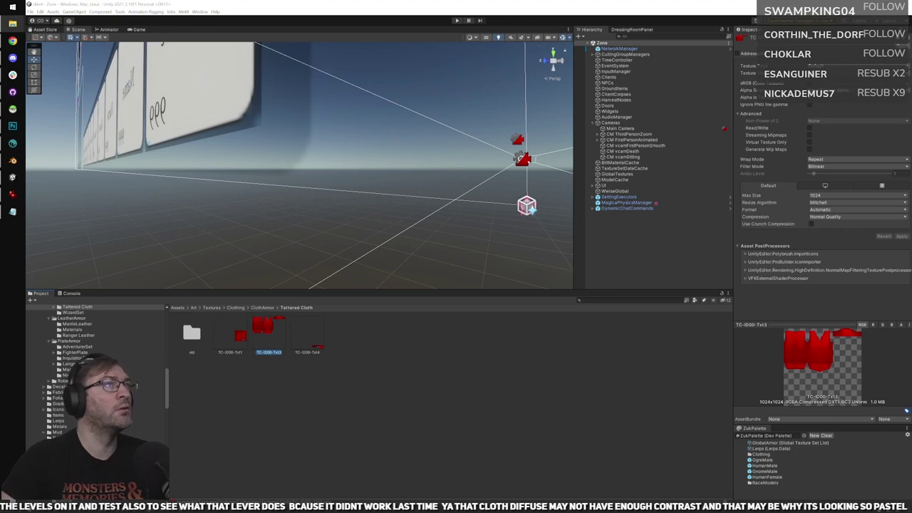
Switch to Photoshop, close all open documents without saving their changes, and quit 3D-Coat.
left_click(12, 125)
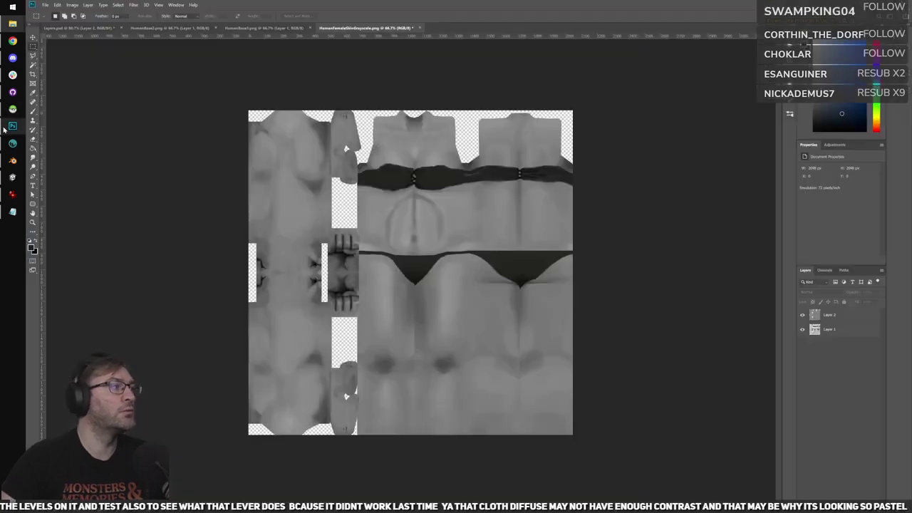
left_click(47, 5)
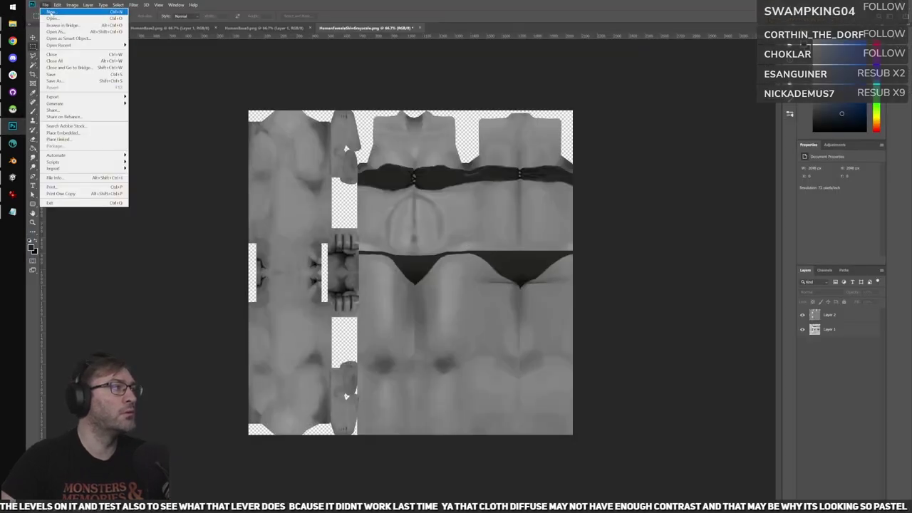
left_click(74, 61)
left_click(488, 193)
left_click(12, 144)
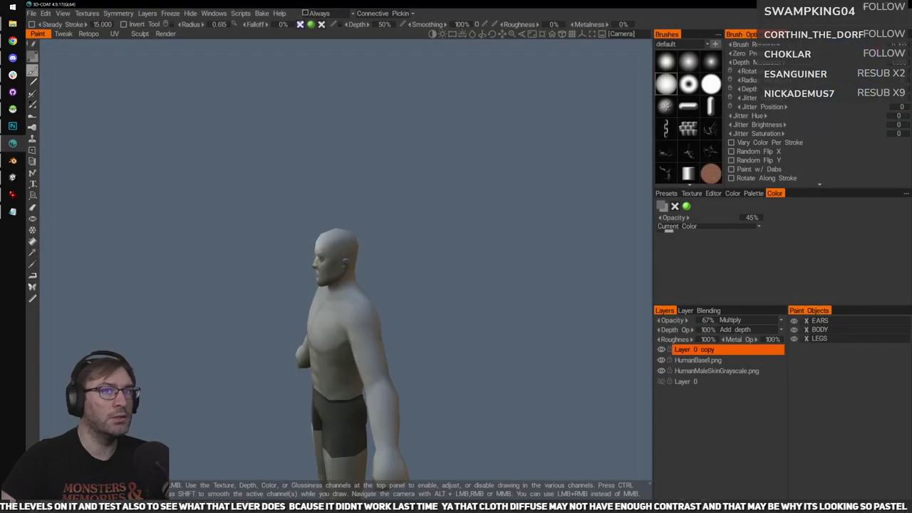
left_click(907, 4)
left_click(341, 286)
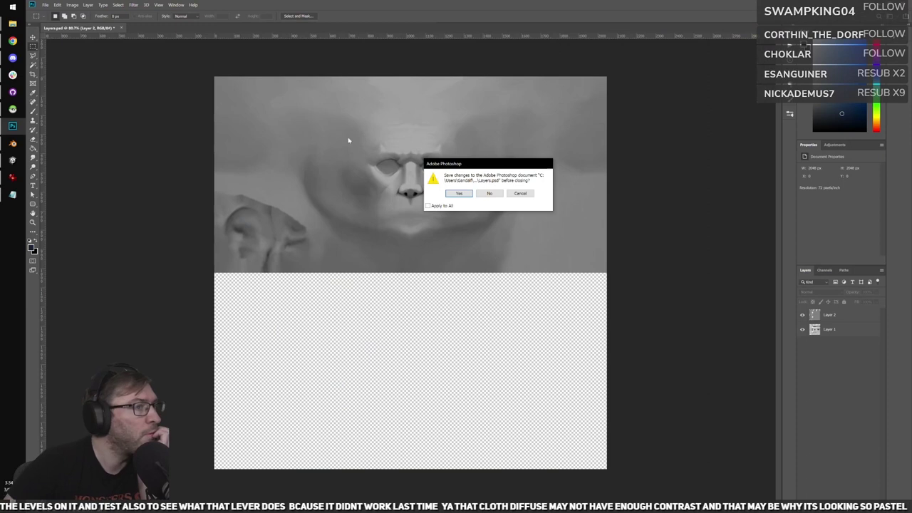
left_click(490, 194)
Open TatteredCloth_ID00.psd from the Tattered Cloth folder under MnM Models, Maps, ARMOR.
left_click(44, 5)
left_click(57, 16)
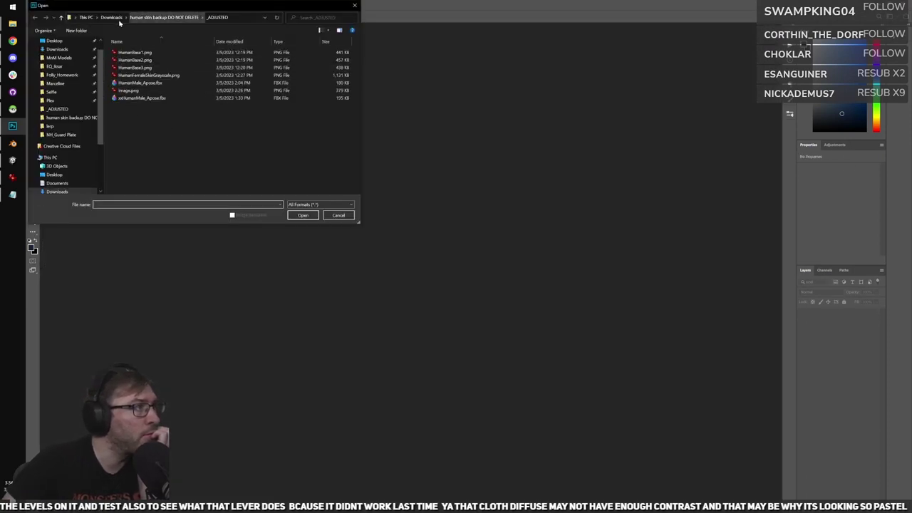
left_click(55, 66)
left_click(63, 58)
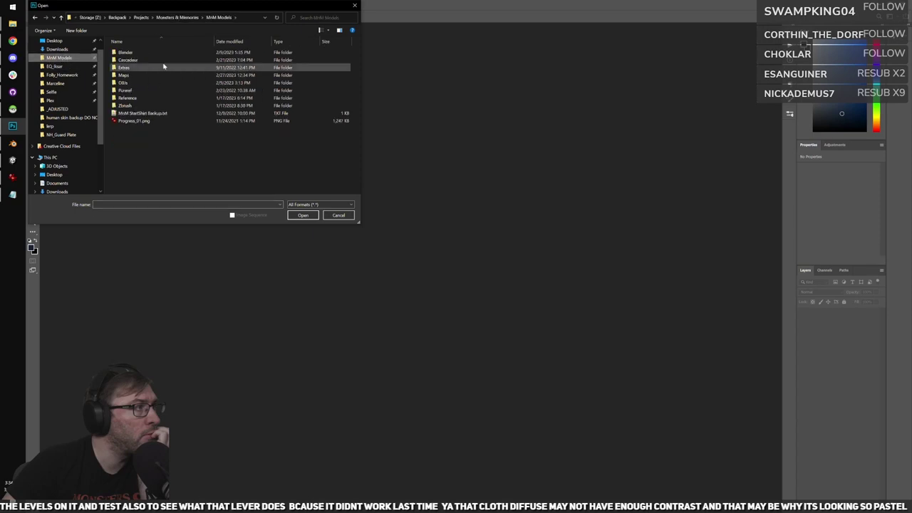
double_click(128, 69)
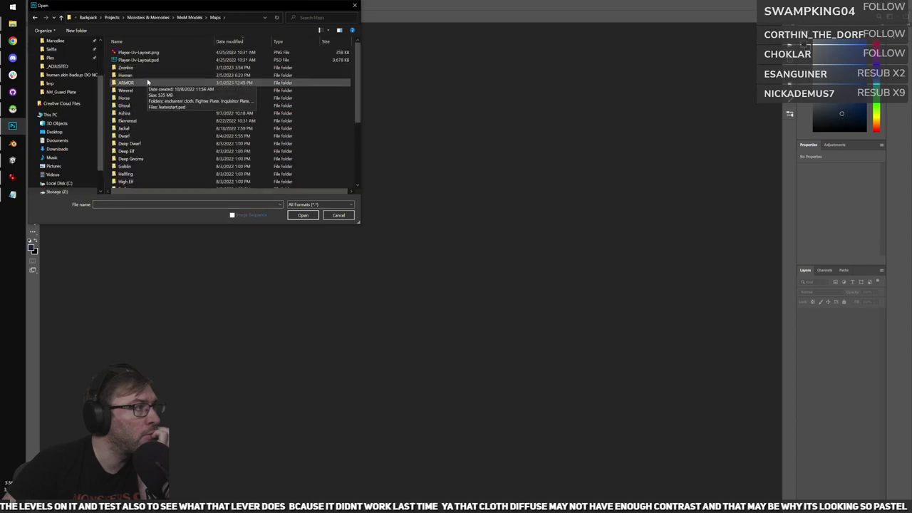
double_click(147, 83)
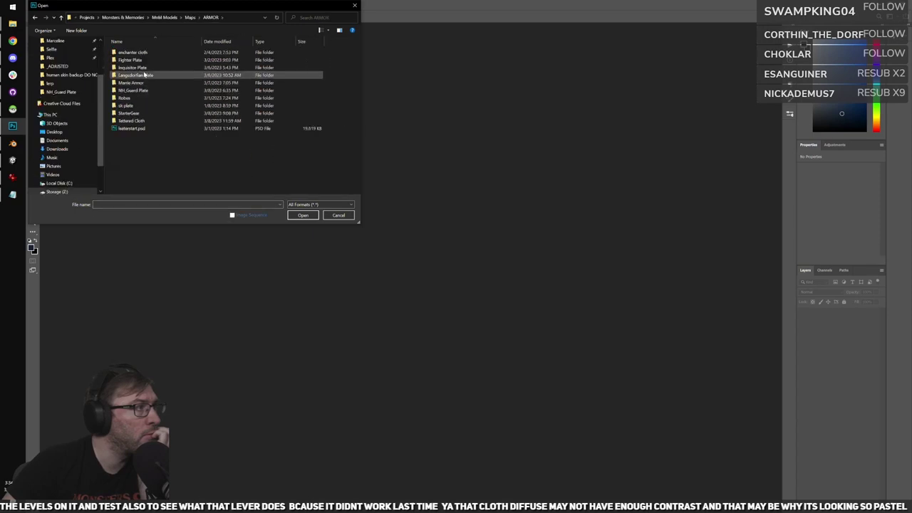
double_click(153, 121)
double_click(166, 77)
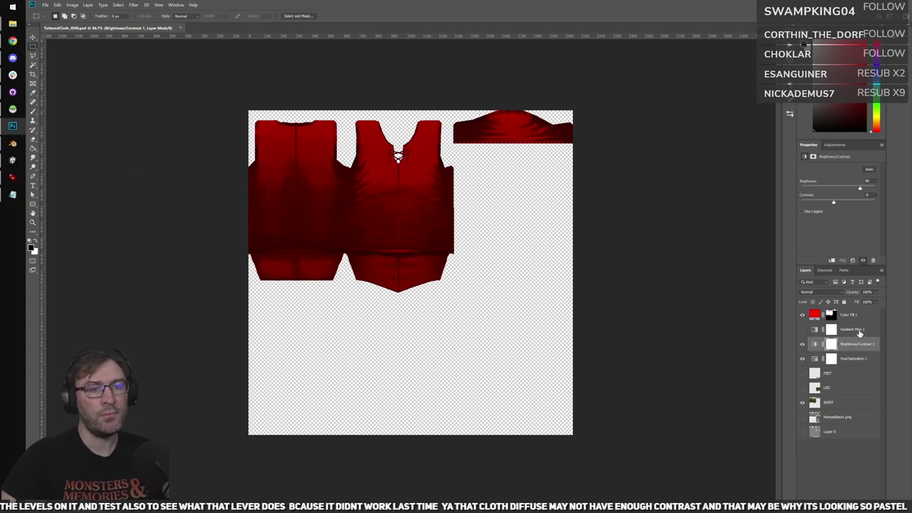
On the Brightness/Contrast 1 adjustment layer, lower the brightness to -45 and the contrast to -13.
left_click(829, 330)
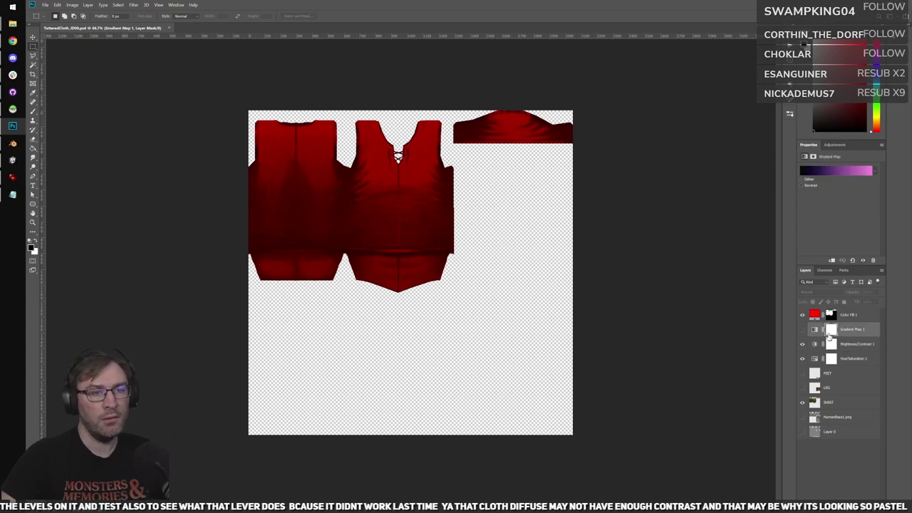
left_click(849, 348)
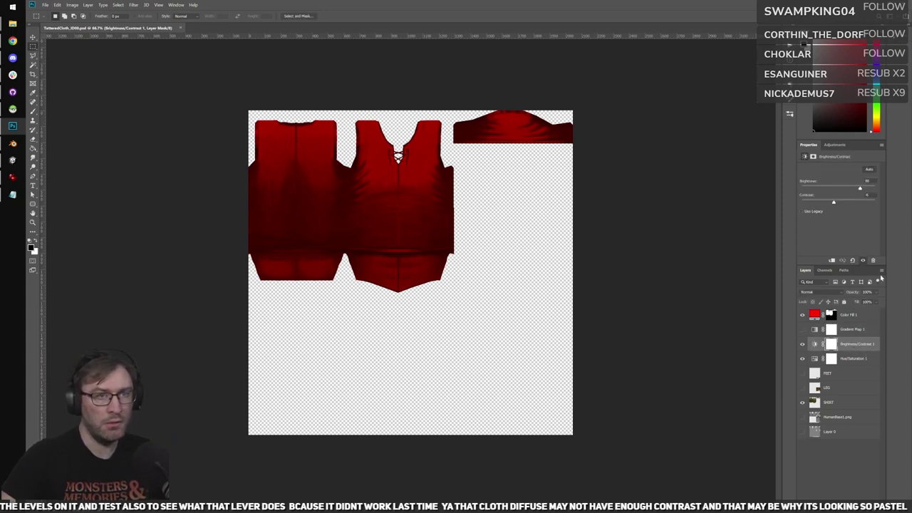
mouse_move(834, 203)
left_mouse_down()
mouse_move(800, 204)
mouse_move(881, 211)
mouse_move(844, 207)
mouse_move(883, 193)
mouse_move(840, 191)
mouse_move(836, 207)
left_mouse_up()
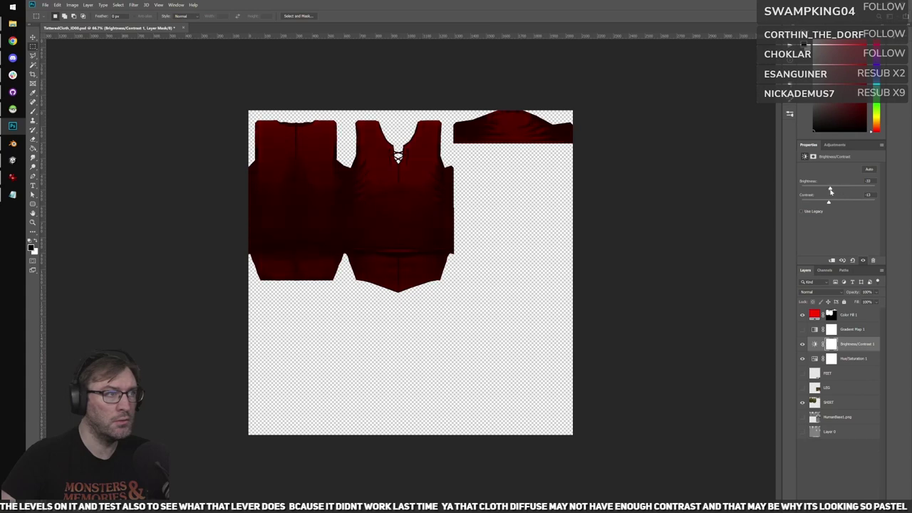
mouse_move(828, 191)
left_mouse_down()
mouse_move(790, 188)
mouse_move(817, 192)
left_mouse_up()
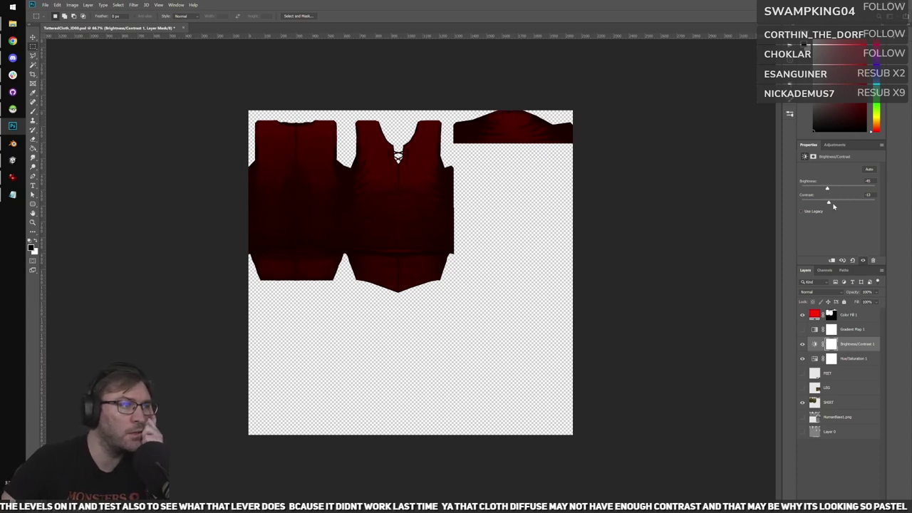
Start saving a PNG copy of the texture in the _ADJUSTED folder under Downloads, human skin backup DO NOT DELETE.
left_click(45, 5)
left_click(57, 81)
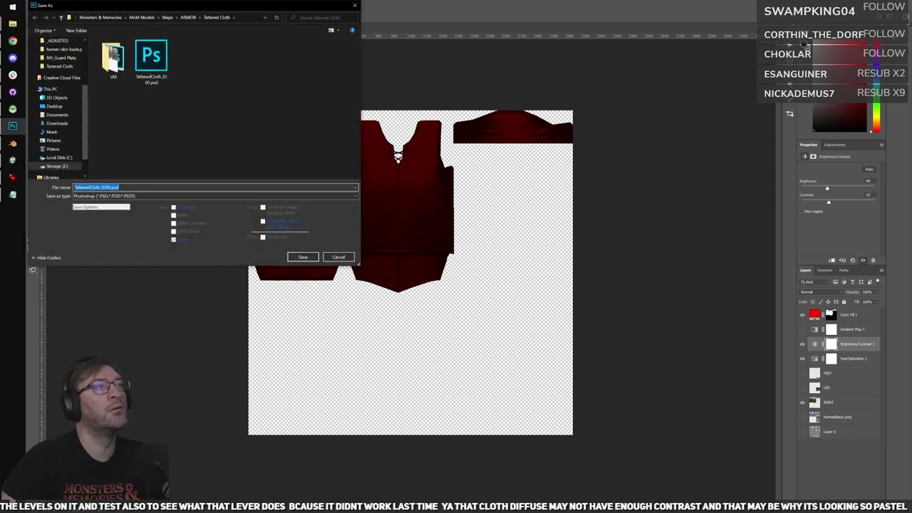
key("alt+Tab")
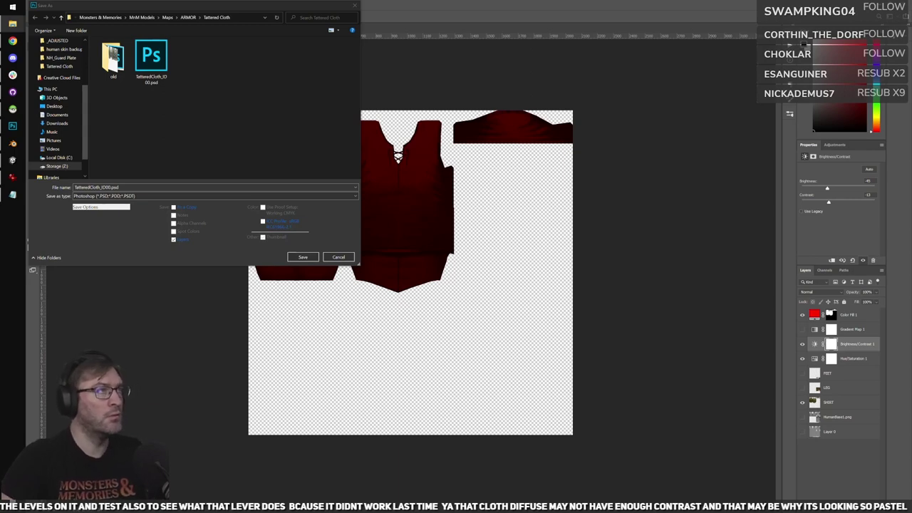
left_click(240, 18)
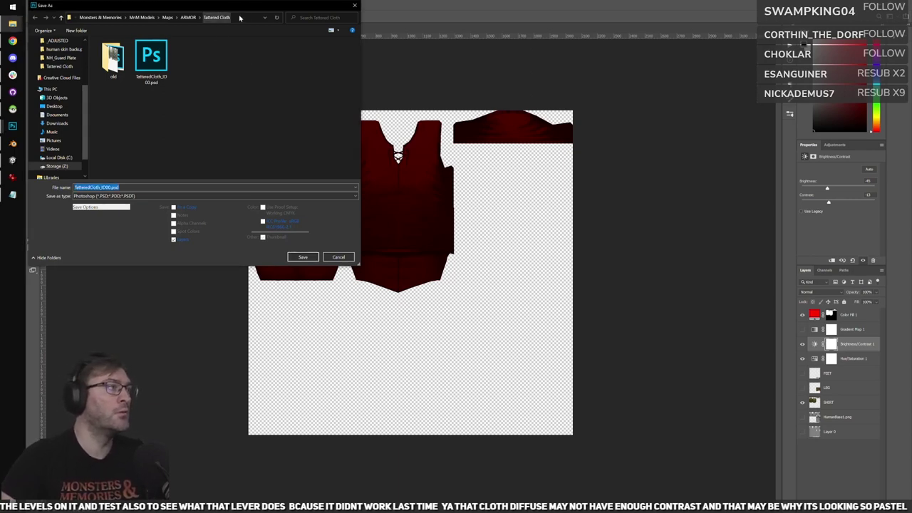
type("C:\\Users\\Gandalf\\Downloads\\human skin backup DO NOT DELETE\\_ADJUSTED")
key("Return")
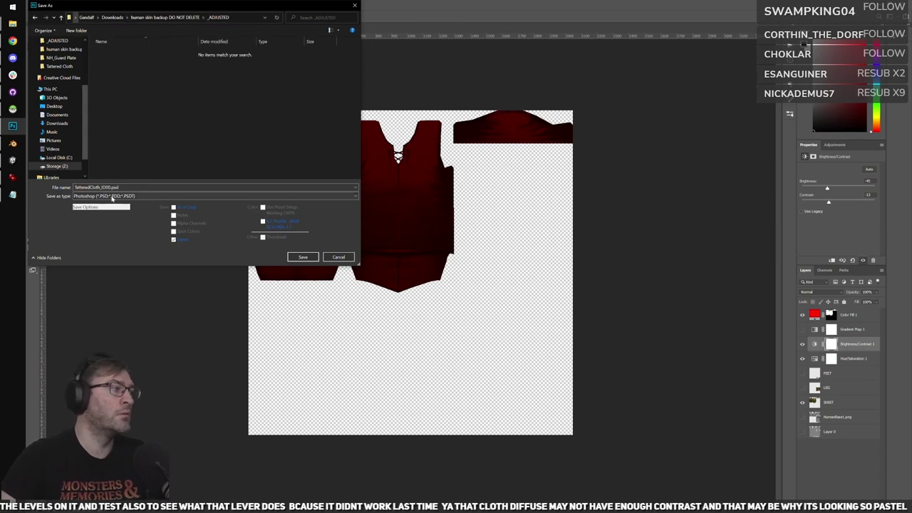
left_click(115, 196)
left_click(134, 307)
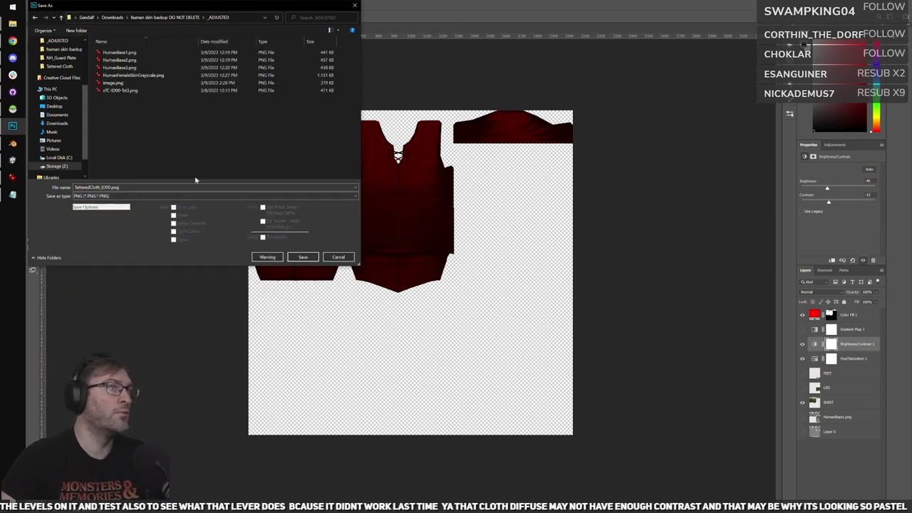
Name the copy TC-ID00-Txt3.png, based on the existing xTC-ID00-Txt3.png, and save it with the PNG format options accepted.
left_click(143, 90)
left_click(90, 186)
key("Home")
key("Delete")
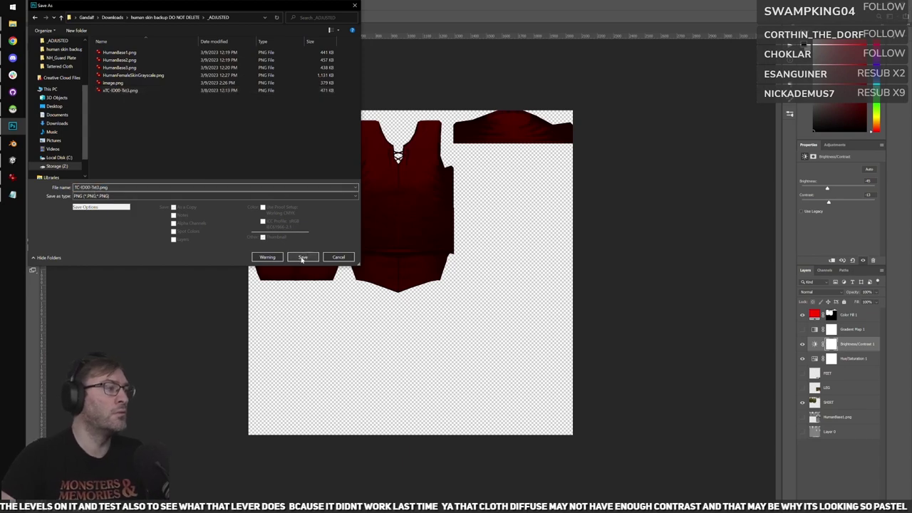
left_click(302, 258)
left_click(471, 176)
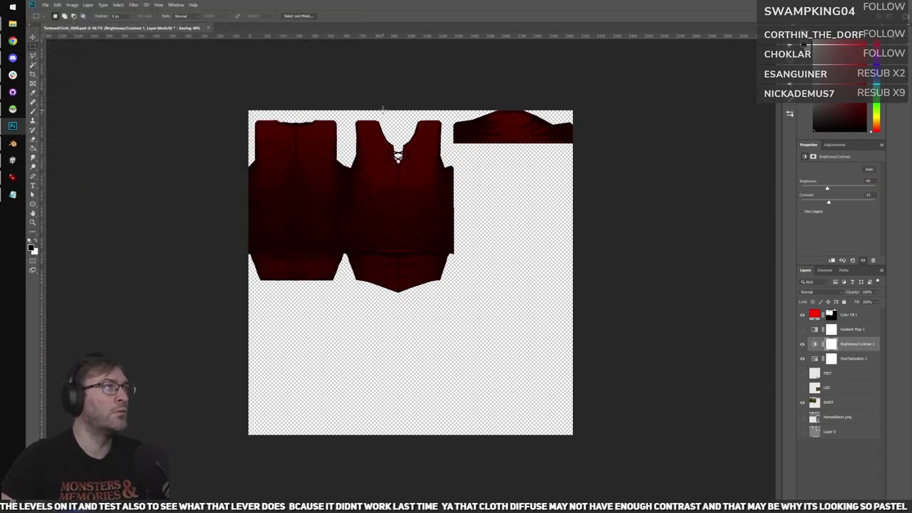
Quit Blender without saving the rig file and close the open image viewer.
key("alt+Tab")
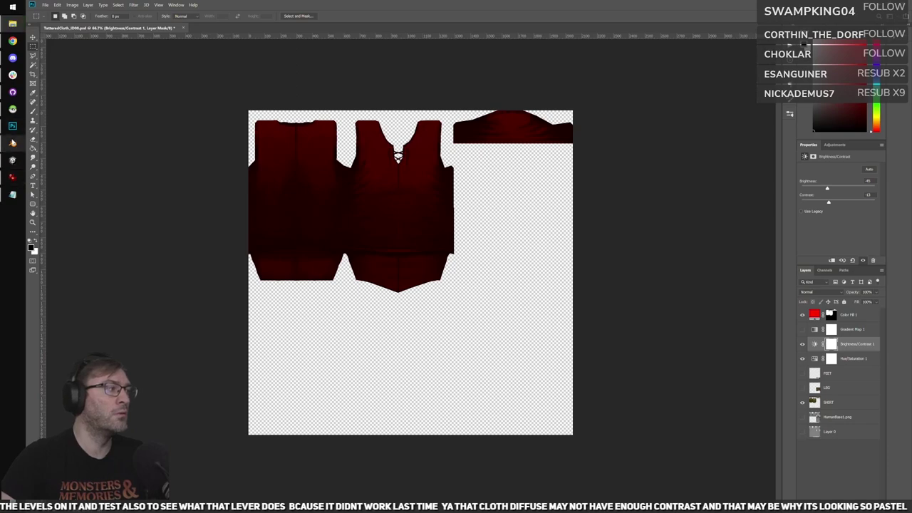
left_click(12, 143)
key("ctrl+q")
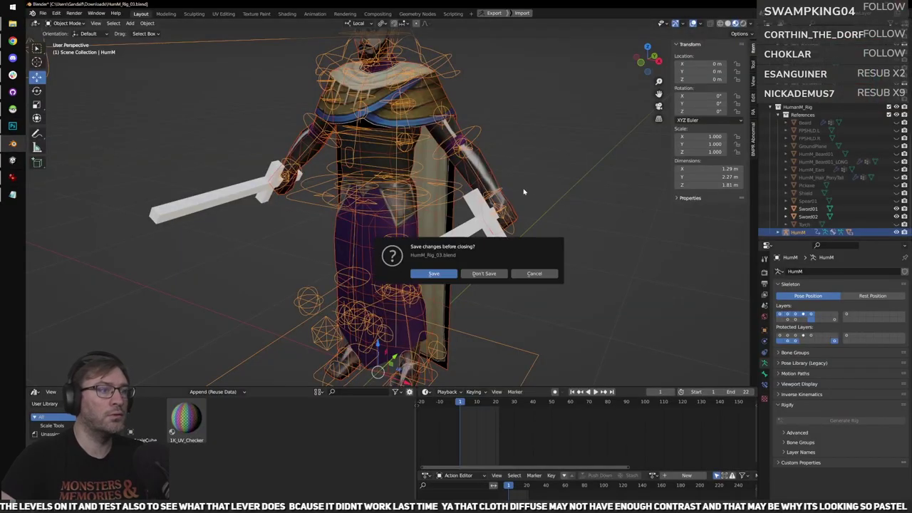
left_click(484, 275)
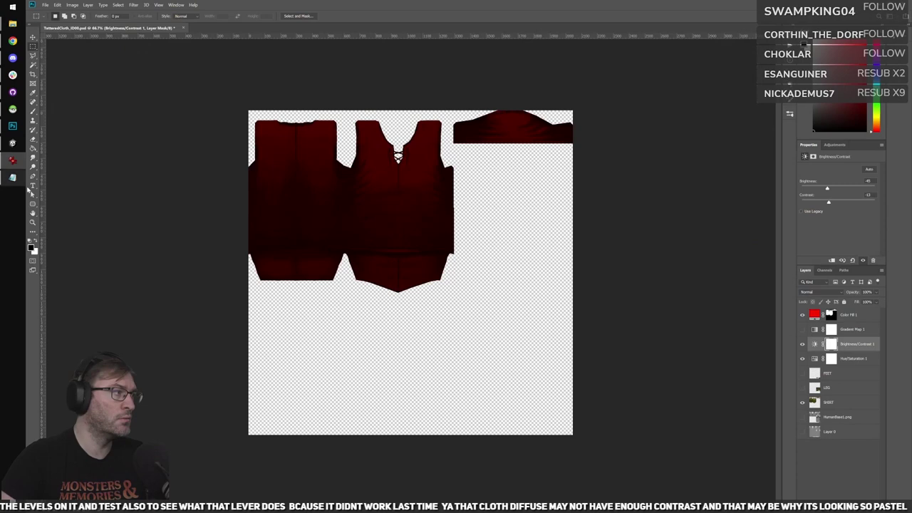
right_click(11, 162)
left_click(57, 353)
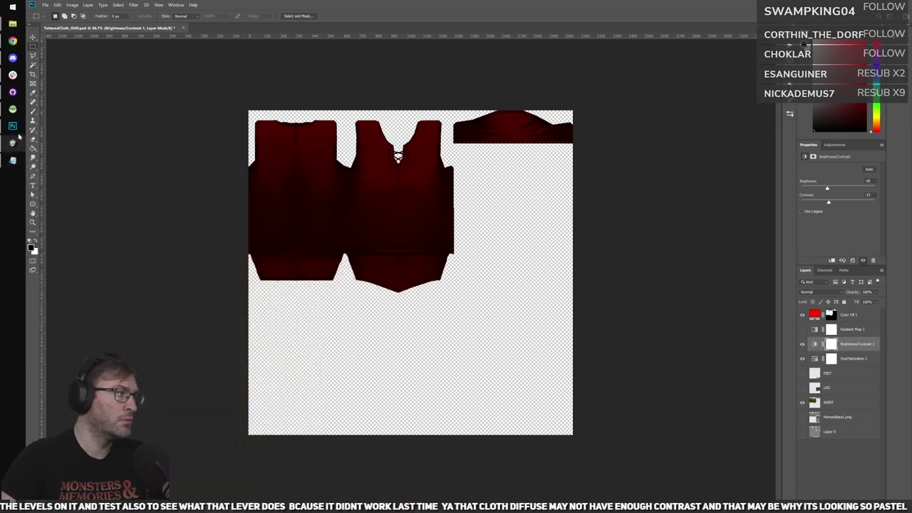
Switch to Unity and examine the TC-ID00-Txt3 texture from the Tattered Cloth folder in an enlarged preview.
left_click(13, 142)
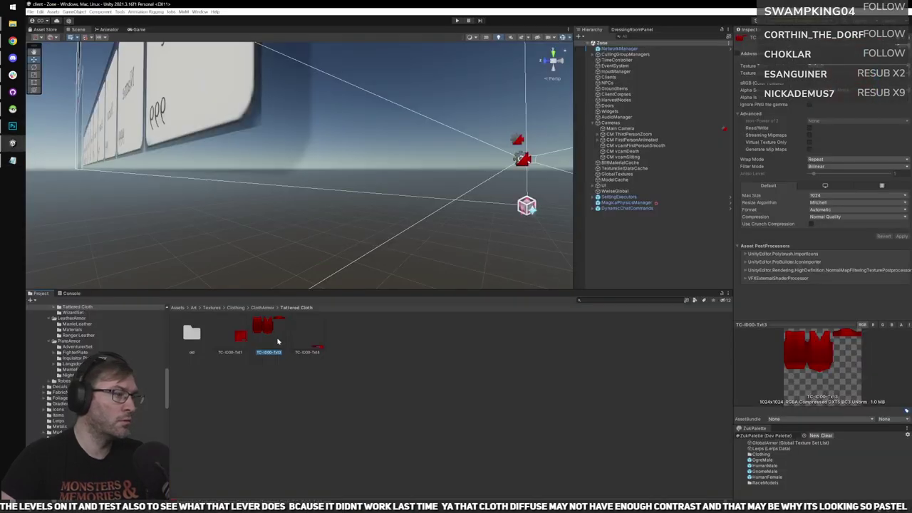
left_click(298, 372)
left_click(260, 330)
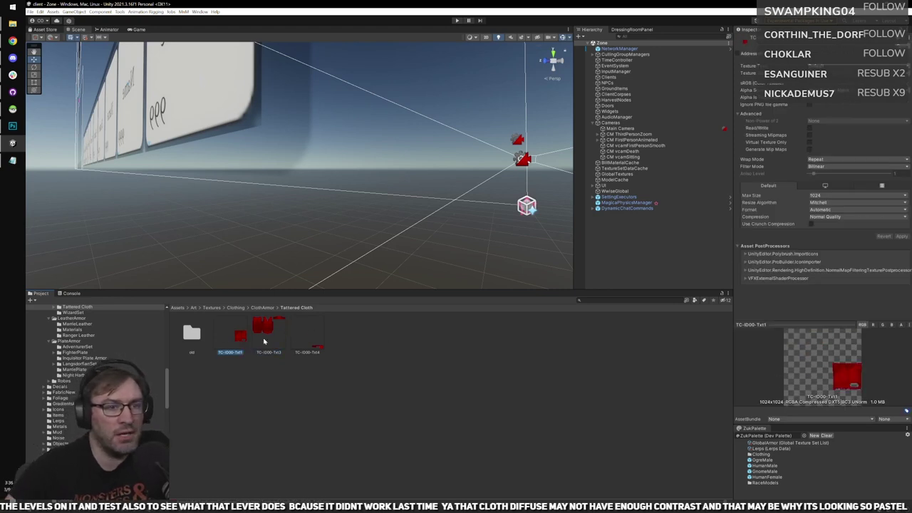
left_click_drag(799, 326, 780, 235)
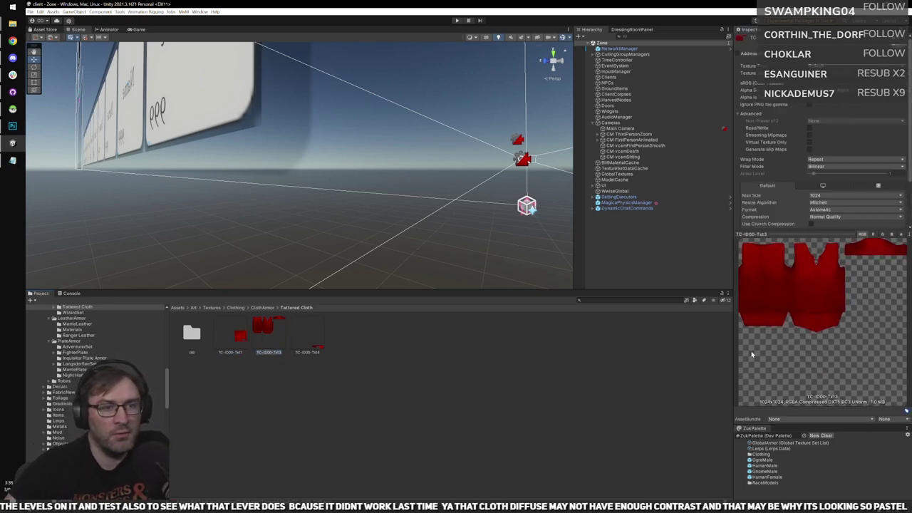
left_click_drag(732, 423, 640, 423)
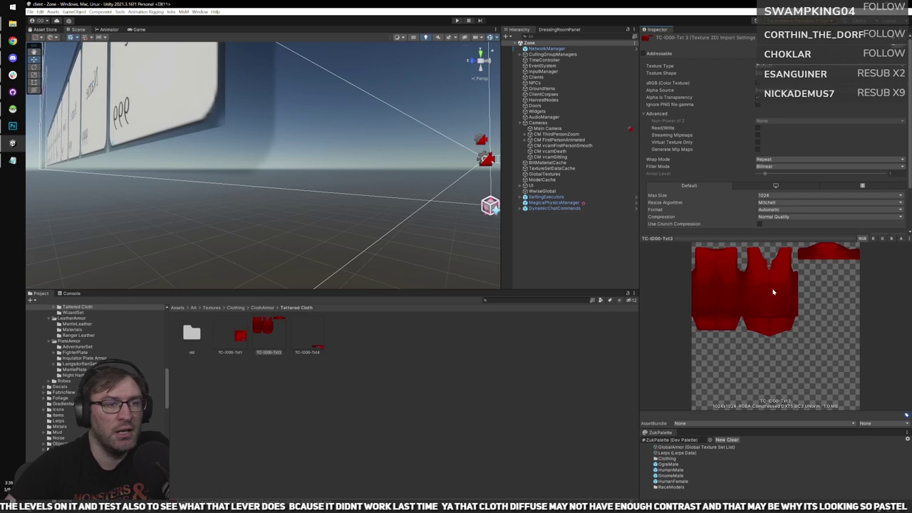
Switch to Photoshop, compare the shirt with Brightness/Contrast 1 hidden and shown, and check the Hue/Saturation 1 settings.
left_click(12, 126)
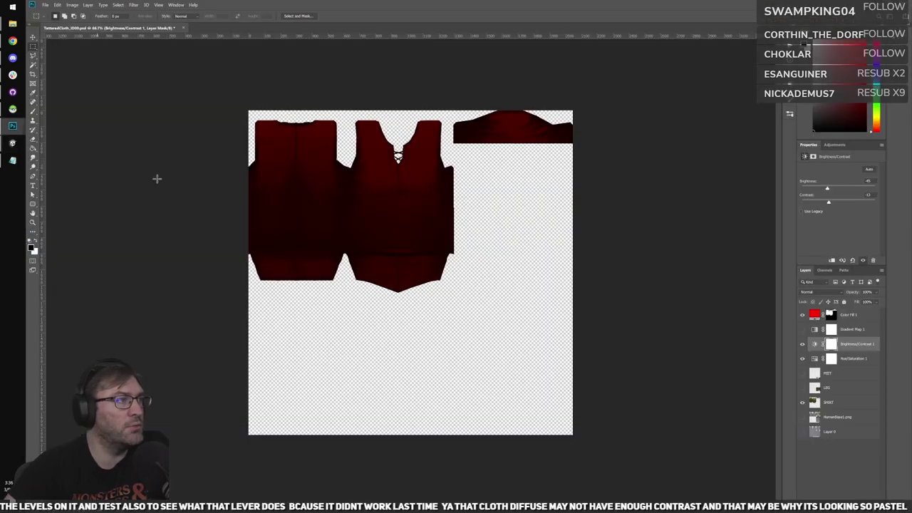
left_click(802, 344)
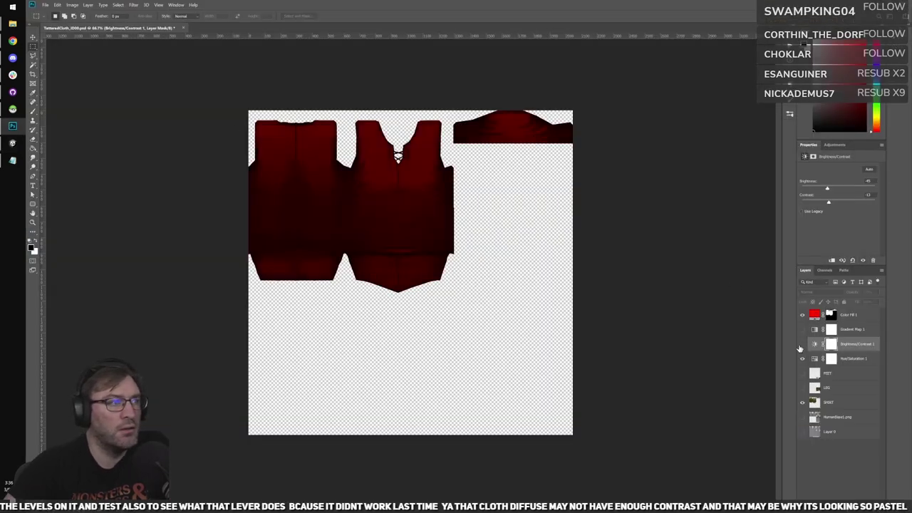
left_click(802, 344)
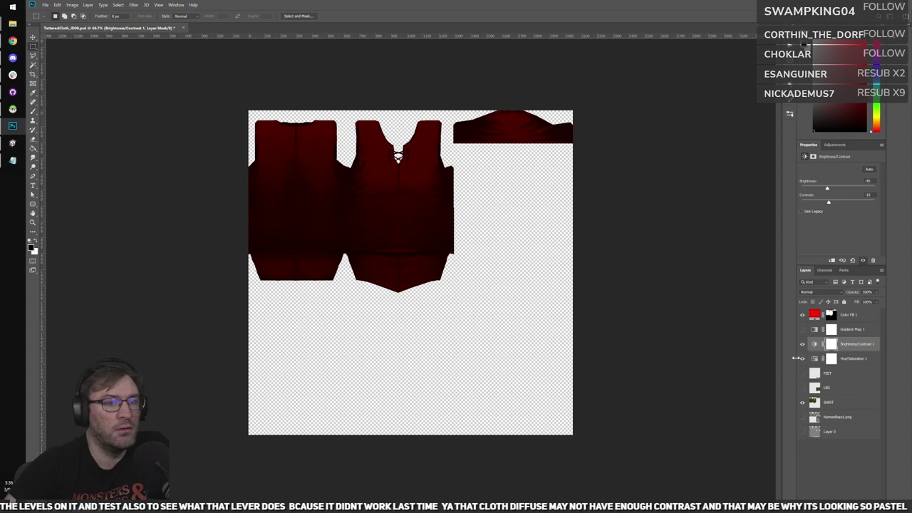
left_click(857, 360)
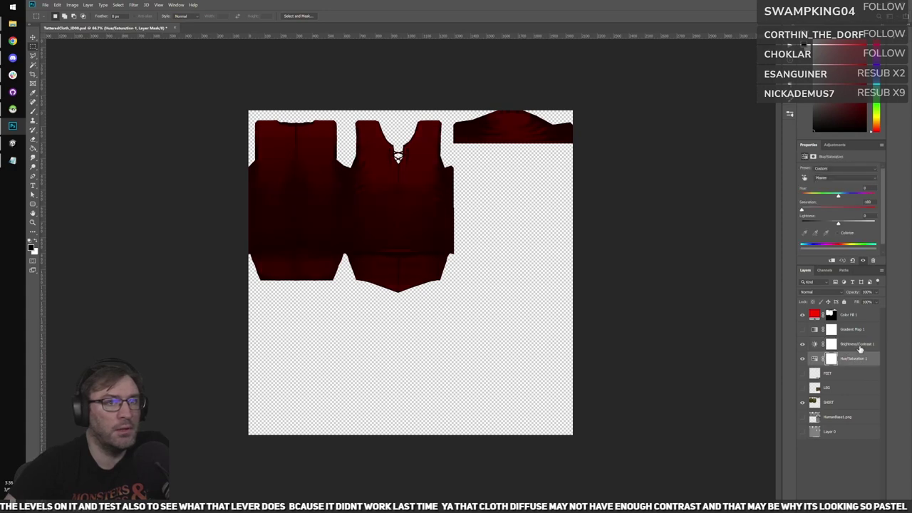
left_click(860, 345)
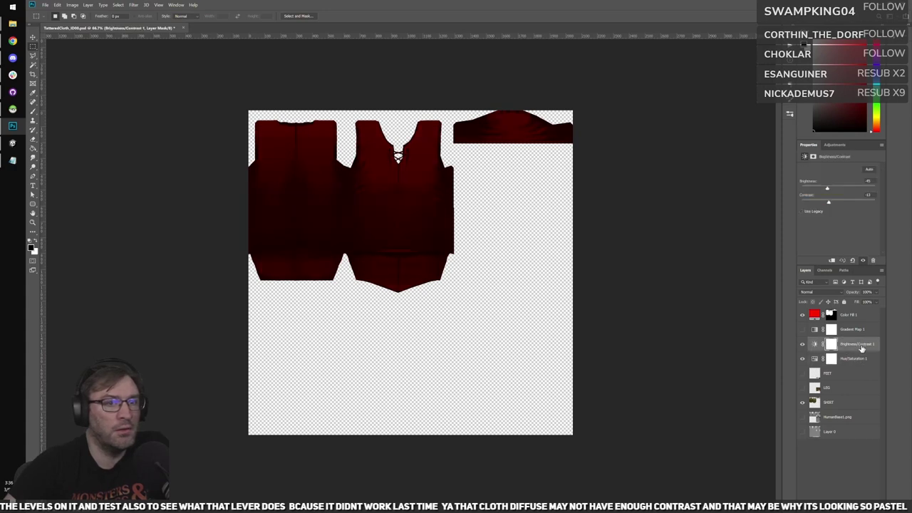
left_click(802, 346)
left_click(802, 346)
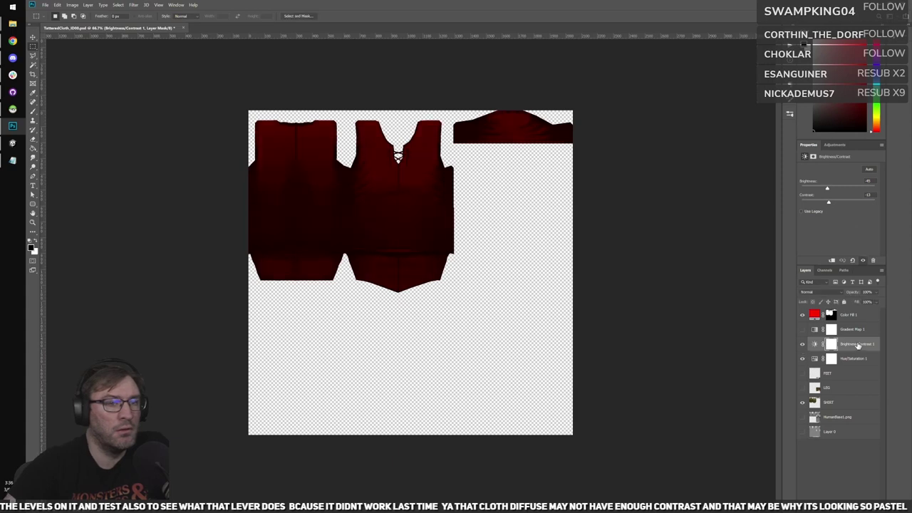
Lower the Brightness/Contrast 1 brightness to -150 and save the texture as PNG over TC-ID00-Txt3.png in the Tattered Cloth folder.
left_click_drag(827, 188, 615, 186)
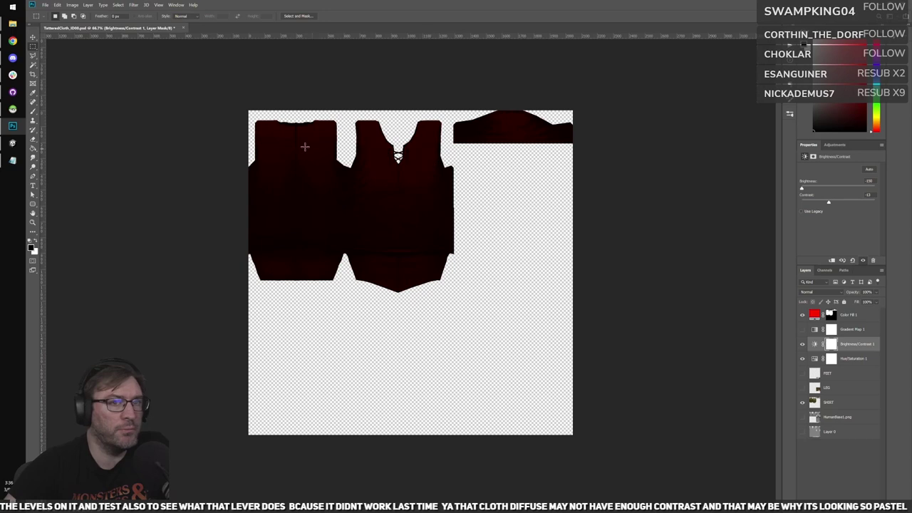
left_click(45, 5)
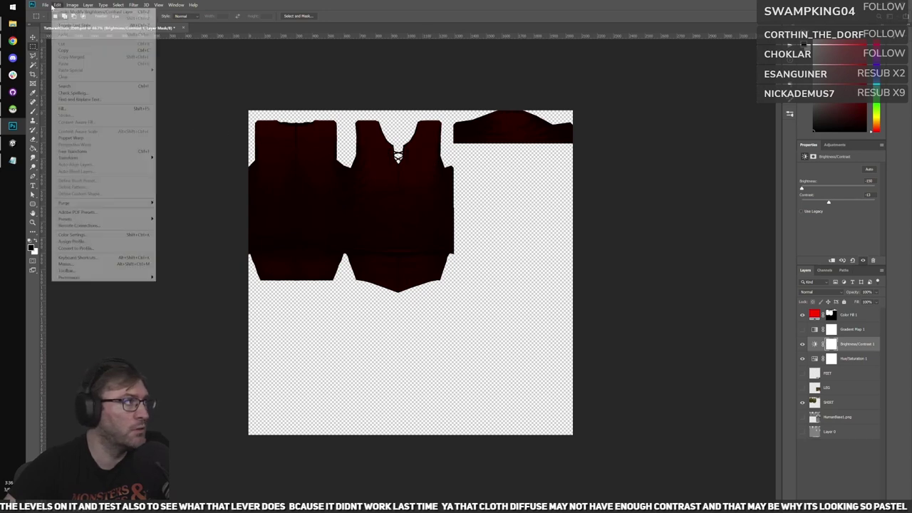
left_click(64, 80)
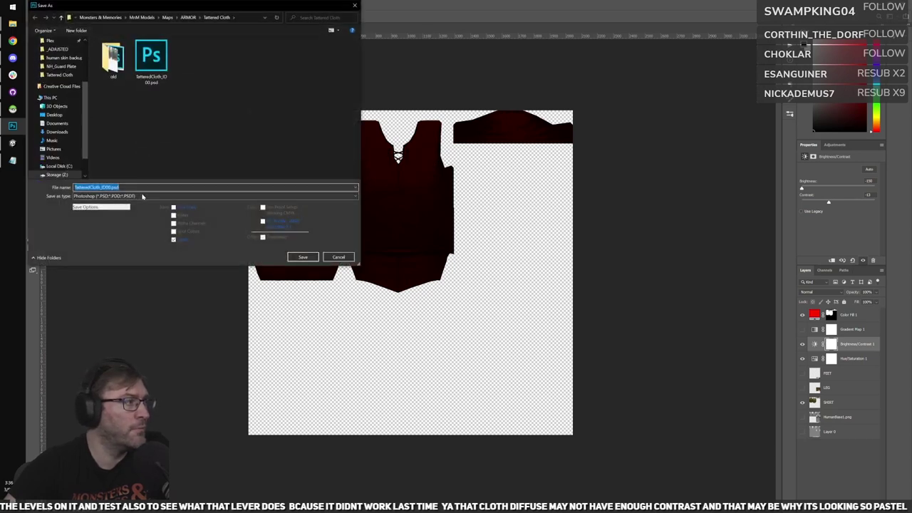
left_click(142, 195)
left_click(124, 304)
left_click(187, 57)
left_click(302, 257)
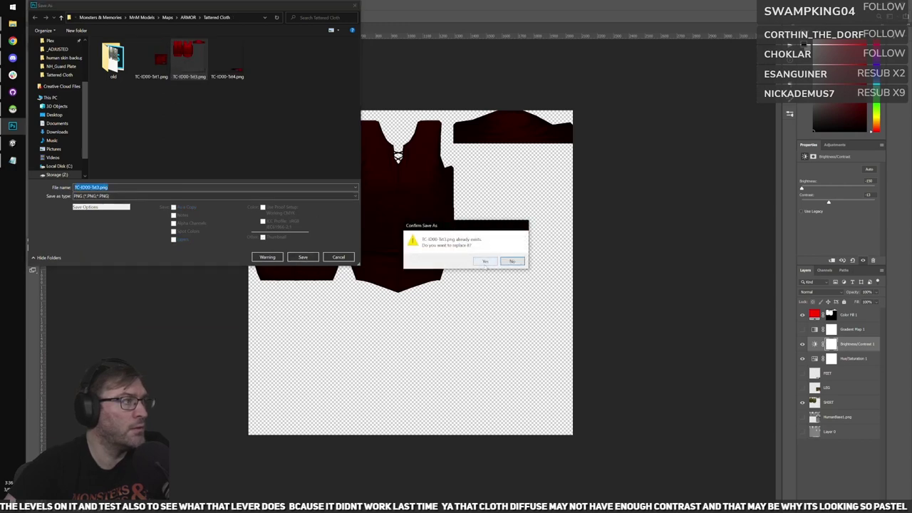
left_click(485, 262)
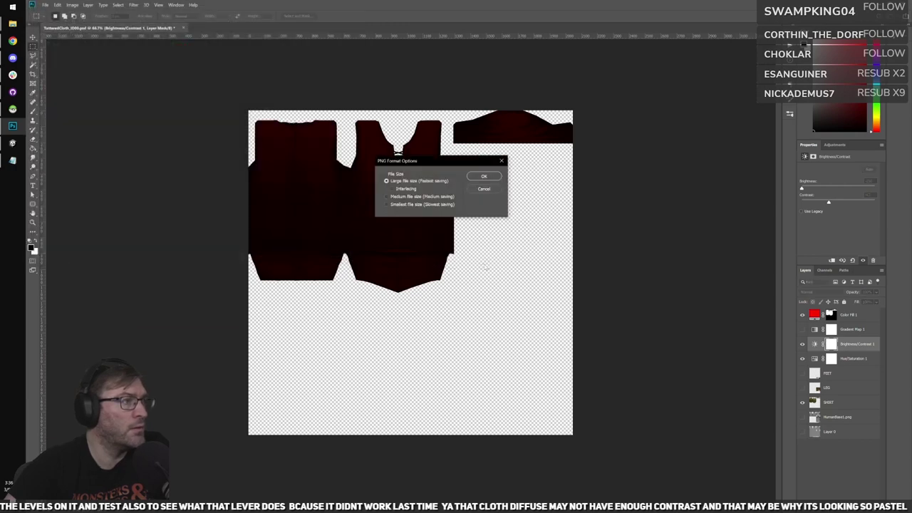
left_click(484, 176)
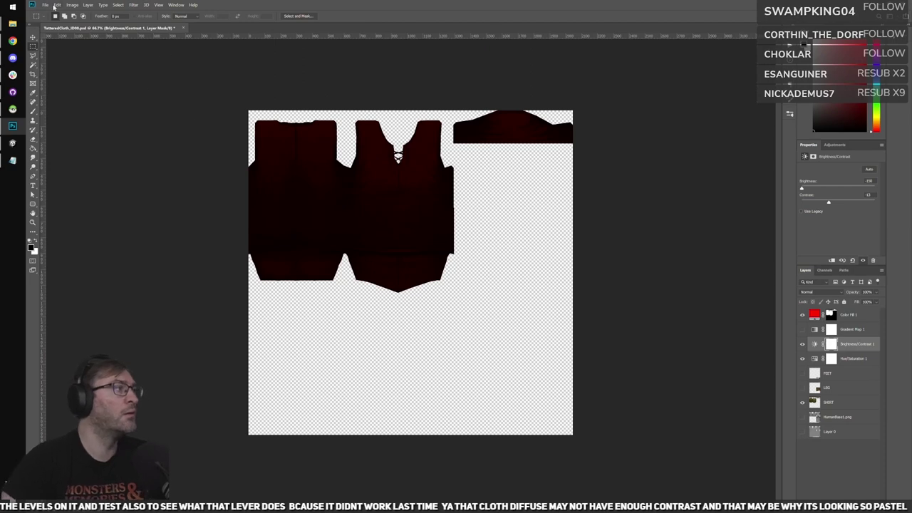
Save the darkened texture as PNG over TC-ID00-Txt3.png in the _ADJUSTED folder of the human skin backup.
key("alt+Tab")
left_click(45, 5)
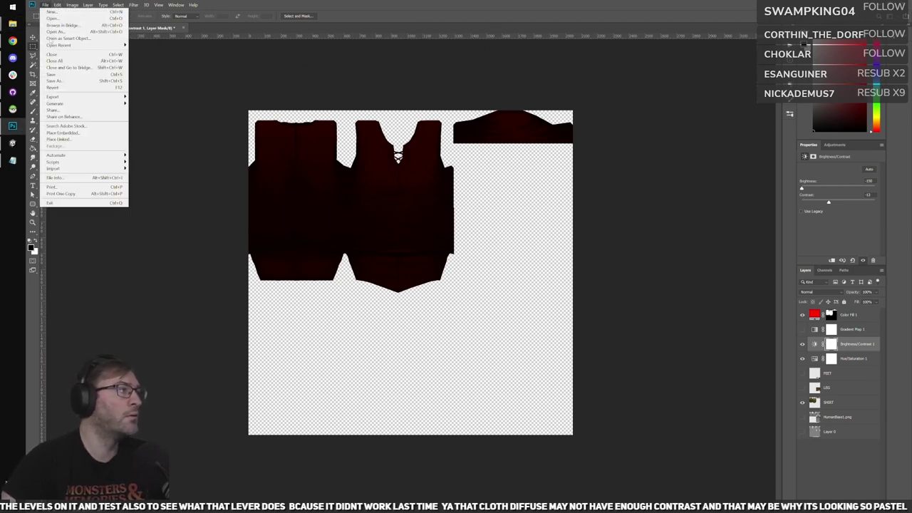
left_click(71, 81)
left_click(214, 17)
type("C:\\Users\\Gandalf\\Downloads\\human skin backup DO NOT DELETE\\_ADJUSTED")
key("Return")
left_click(213, 195)
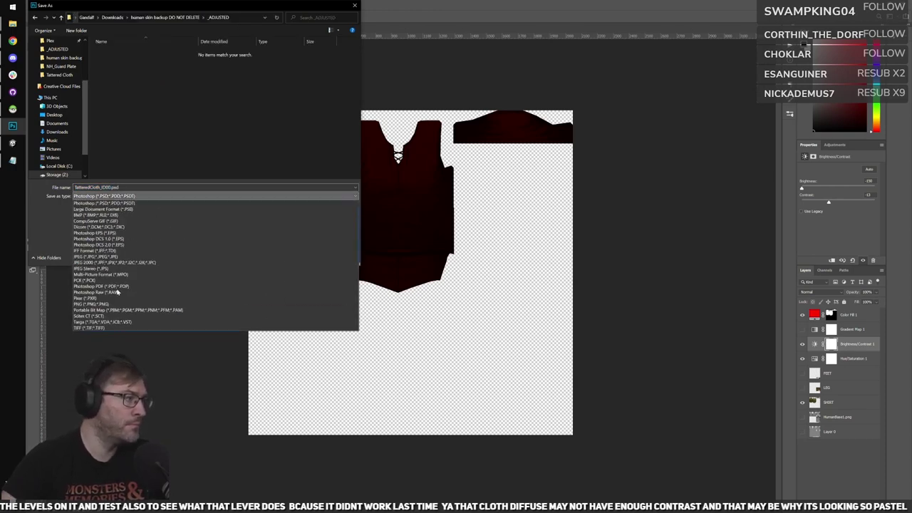
left_click(214, 302)
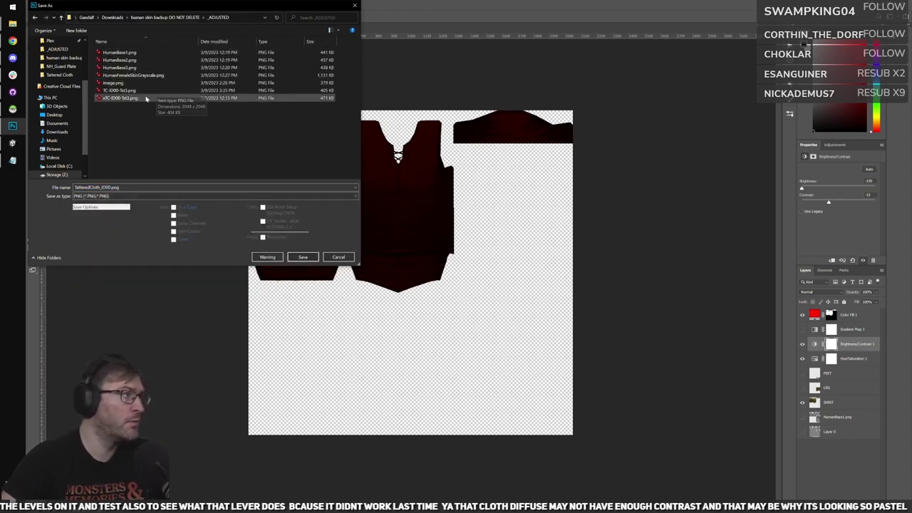
left_click(140, 93)
left_click(303, 257)
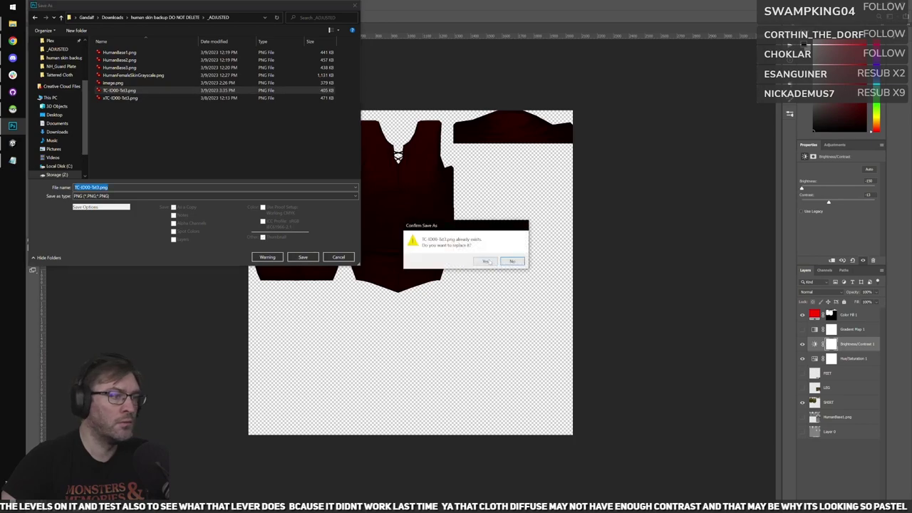
left_click(491, 261)
left_click(483, 176)
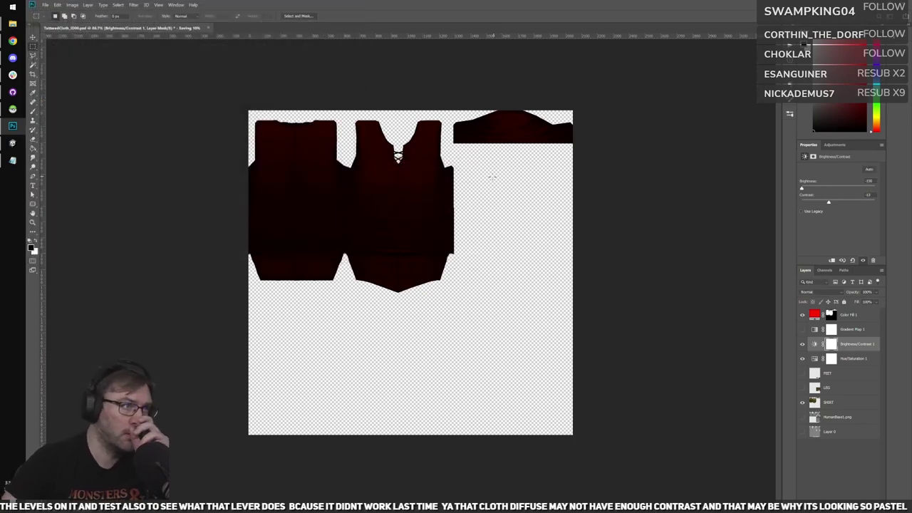
Switch to Unity, view TC-ID00-Txt3 from the Tattered Cloth folder in the image viewer, and inspect its reimported preview.
left_click(12, 142)
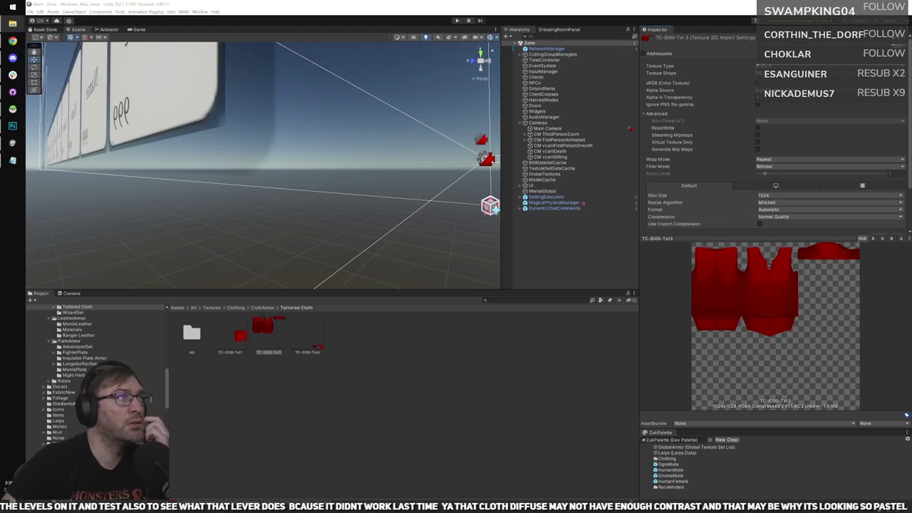
double_click(269, 330)
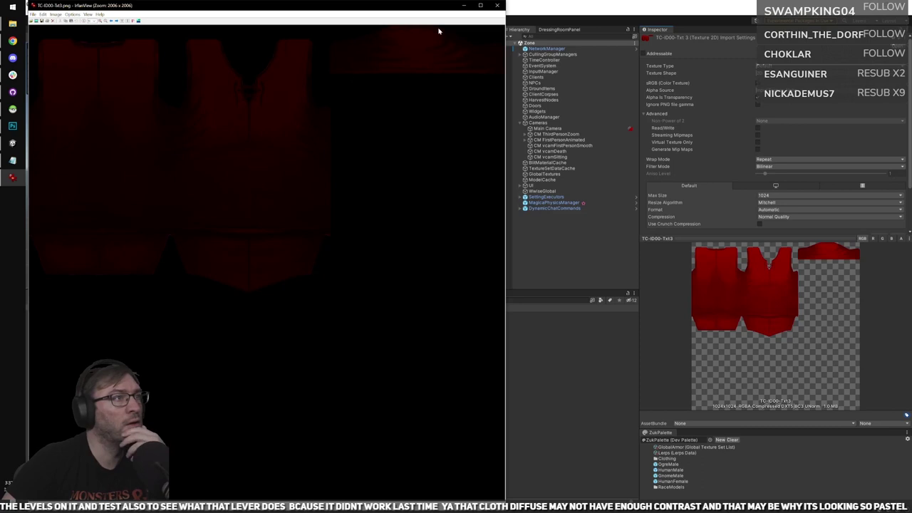
left_click(496, 5)
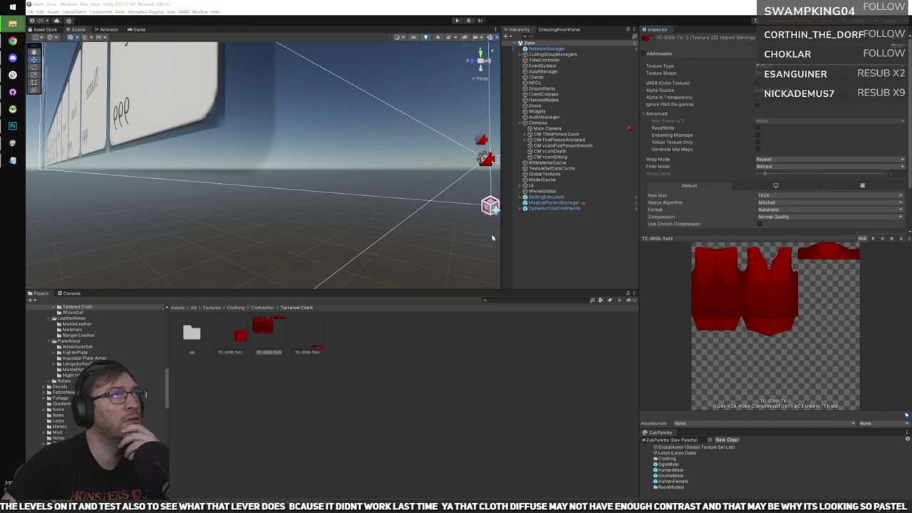
left_click(463, 410)
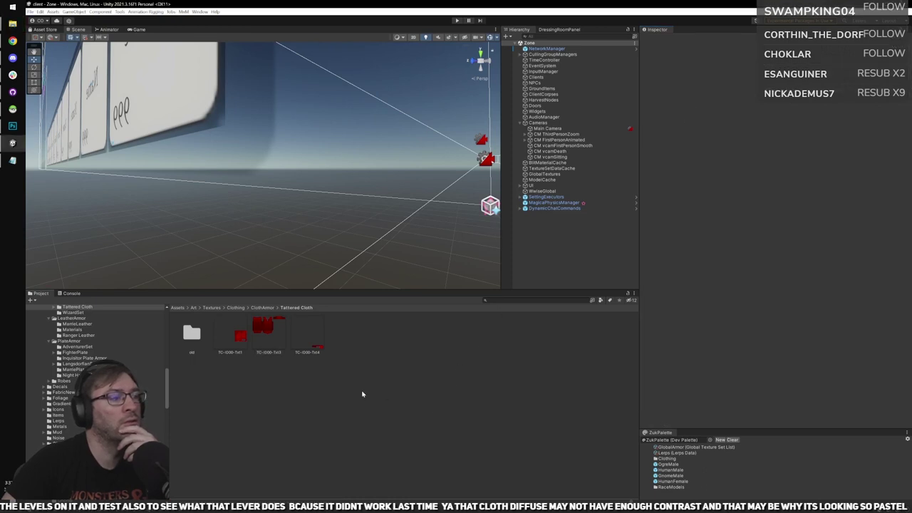
left_click(260, 325)
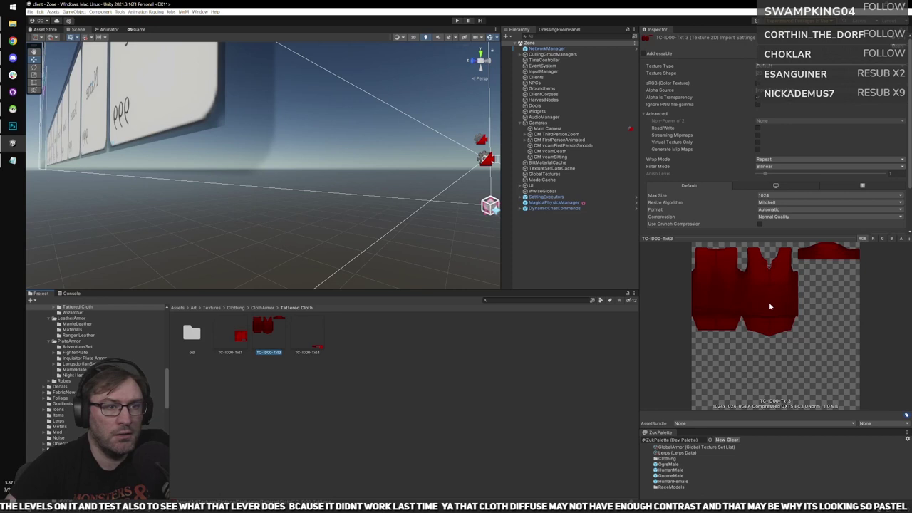
Start Play mode, widen the Game view, connect to the Development Server and enter the world with the level 60 Human Fighter.
left_click(457, 20)
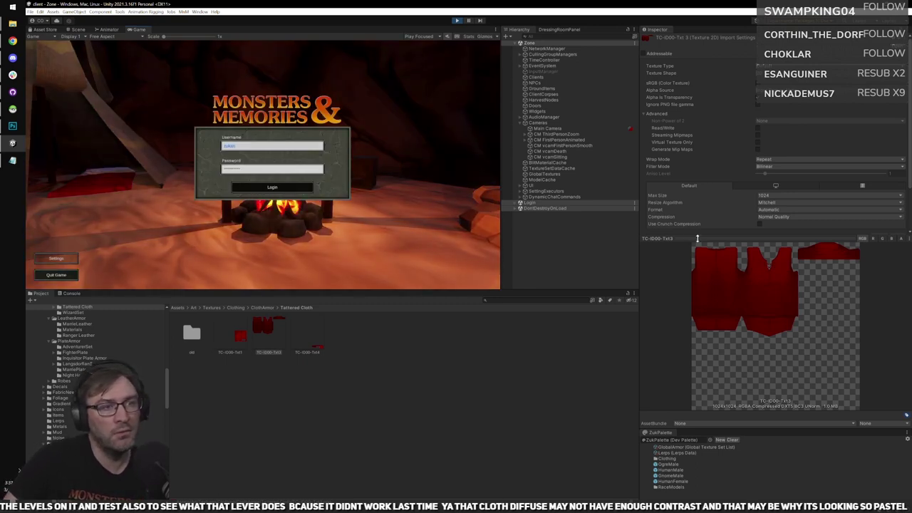
left_click_drag(698, 239, 675, 294)
left_click_drag(638, 320, 742, 318)
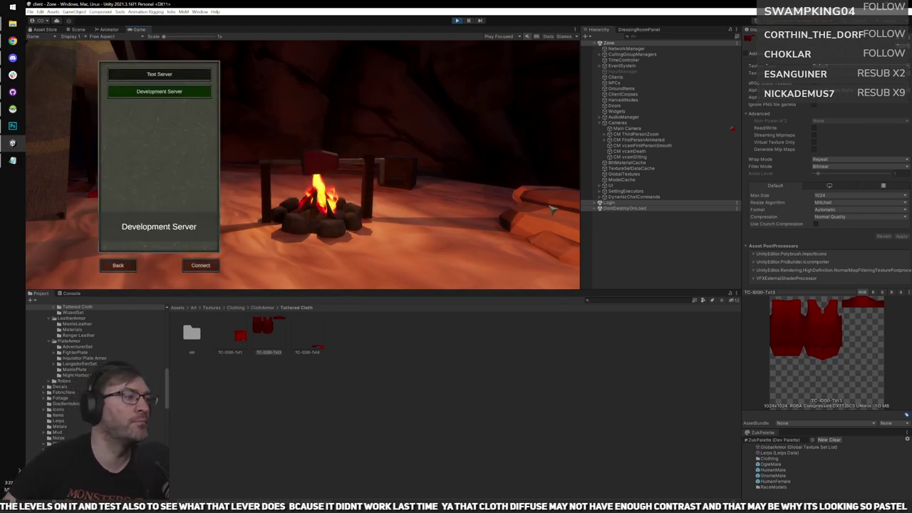
left_click(212, 265)
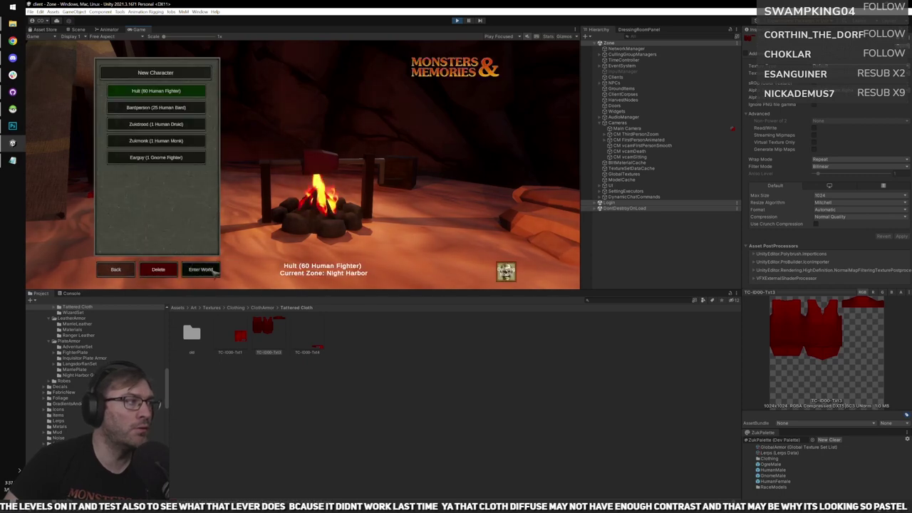
left_click(208, 269)
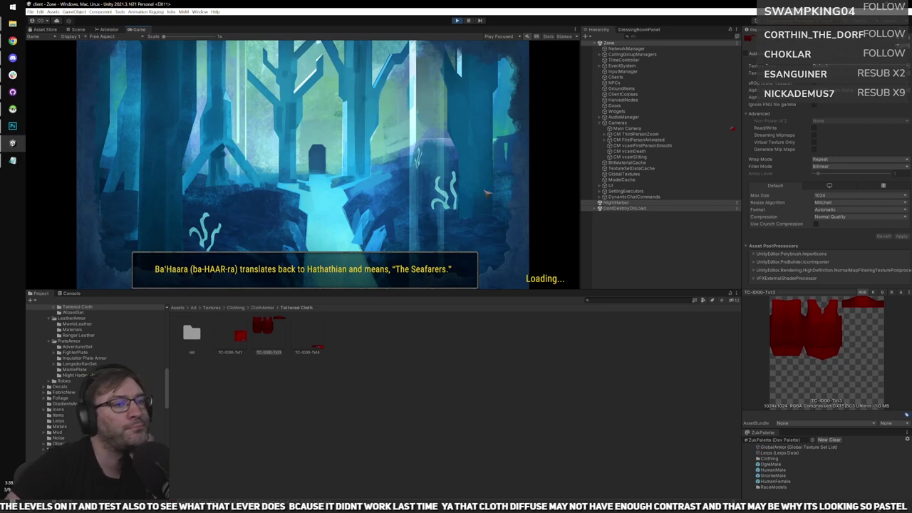
Switch to Photoshop, hide the Color Fill 1 layer and inspect the greyscale shirt up close.
left_click(12, 125)
left_click(801, 315)
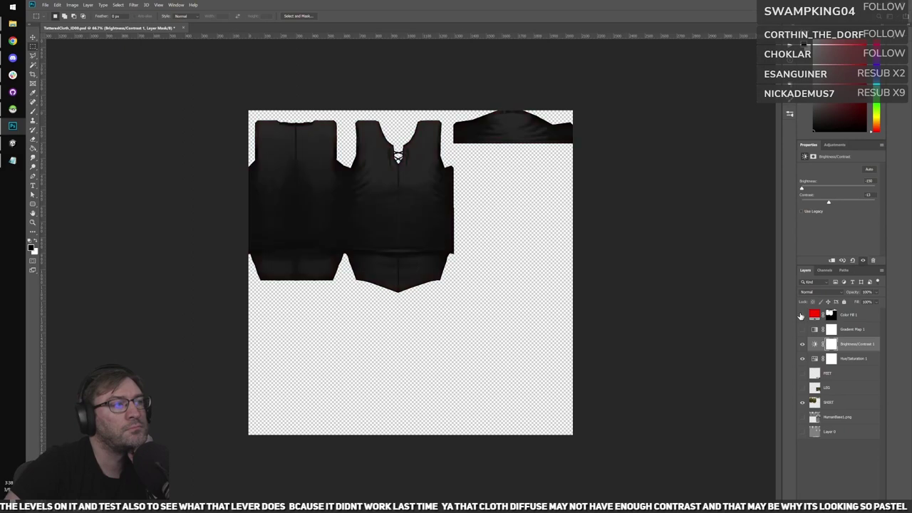
scroll(346, 203, "up", 5, "alt")
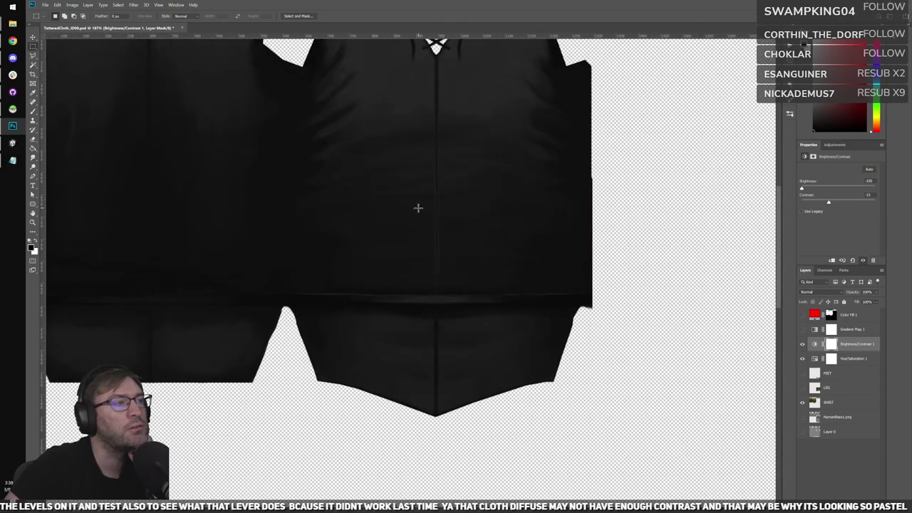
scroll(374, 230, "down", 3, "alt")
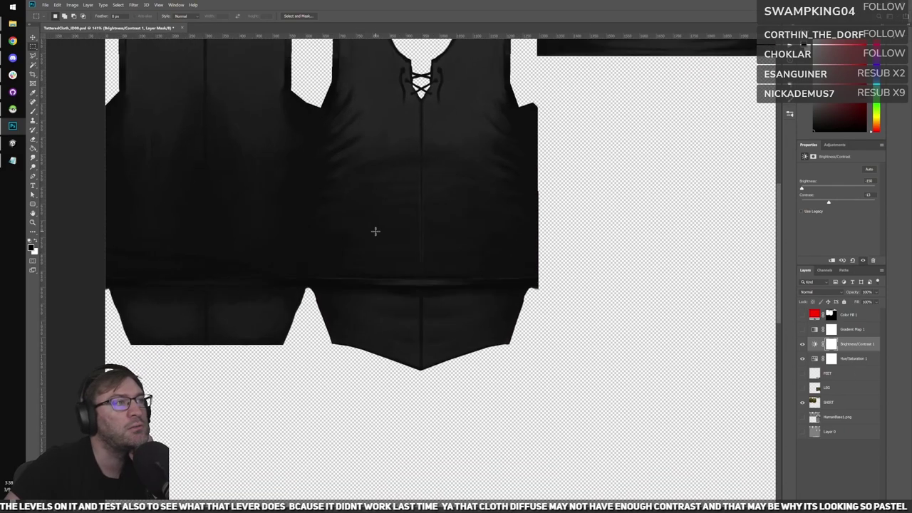
scroll(328, 168, "down", 1, "alt")
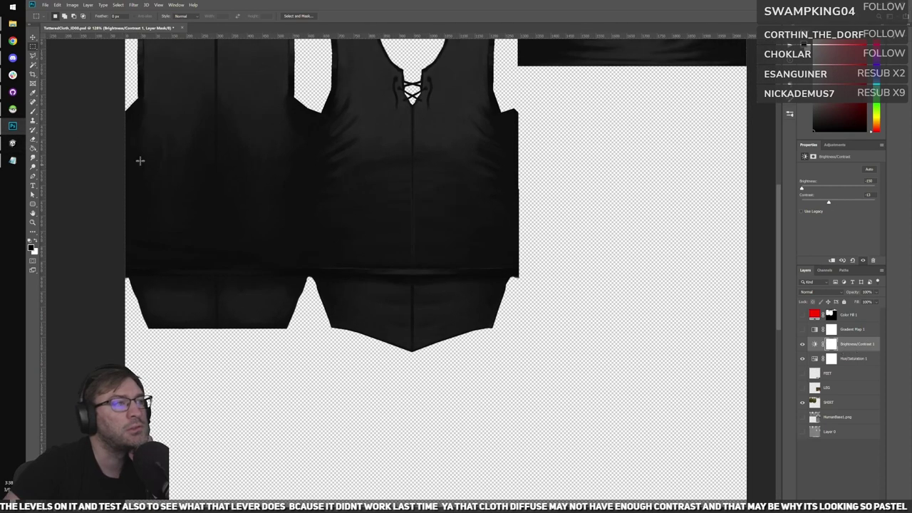
scroll(220, 181, "up", 5, "alt")
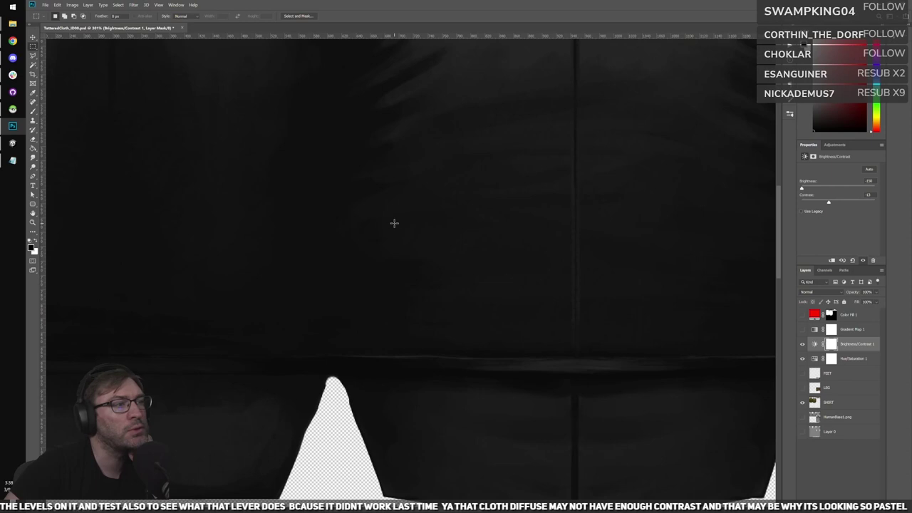
Set the foreground color to white (ffffff) and leave the Color Picker.
left_click(31, 247)
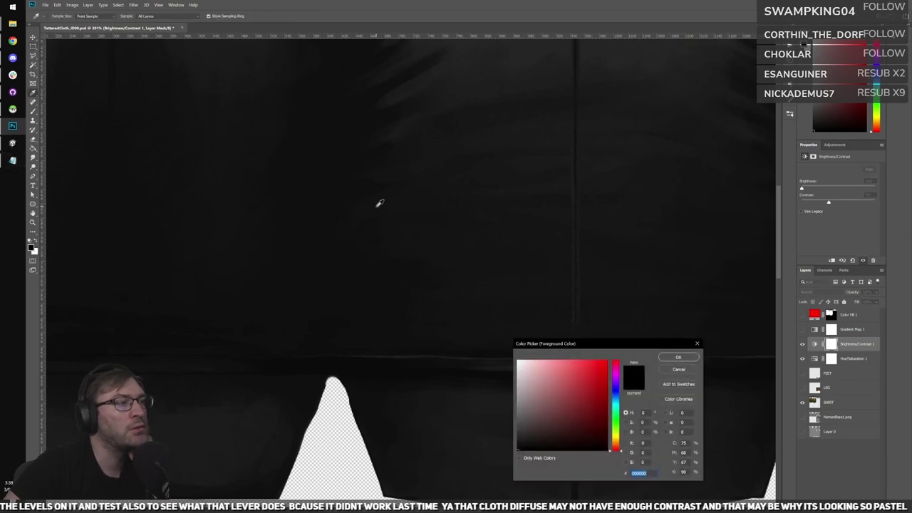
type("ffffff")
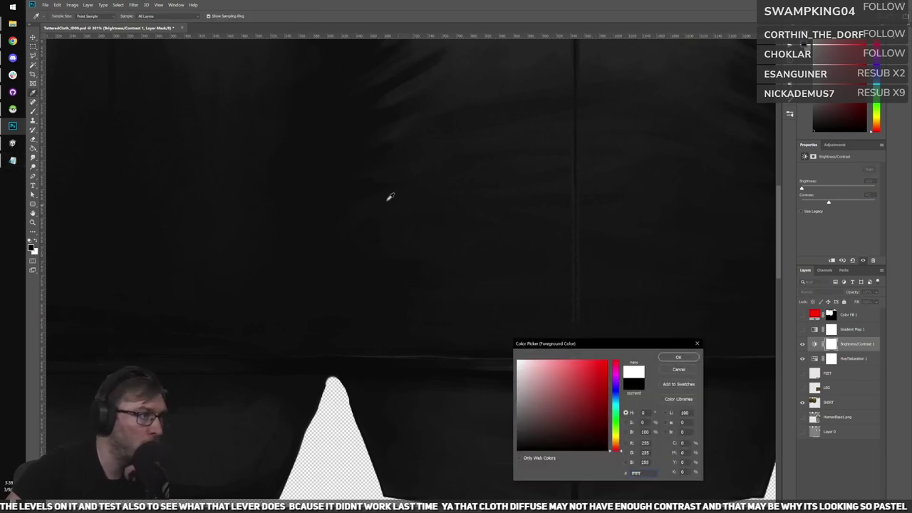
left_click(668, 358)
left_click_drag(596, 183, 537, 287)
left_click_drag(578, 171, 507, 400)
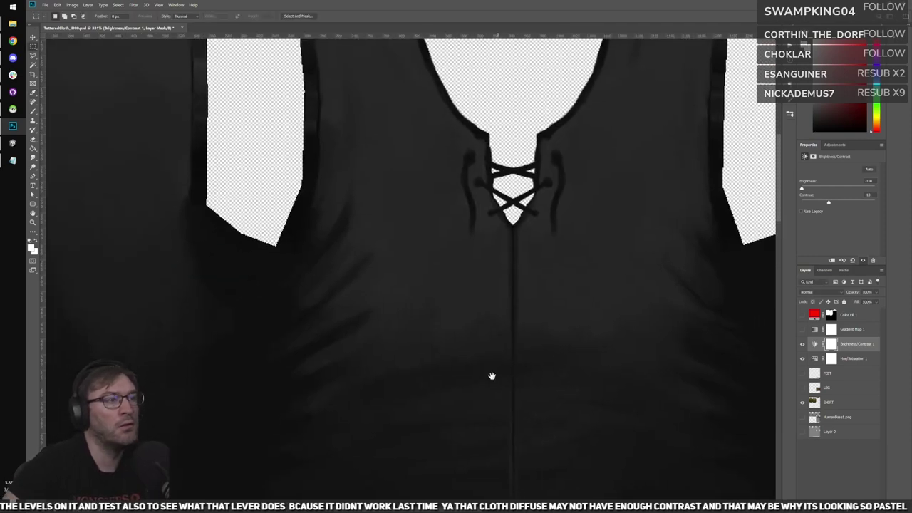
left_click(31, 245)
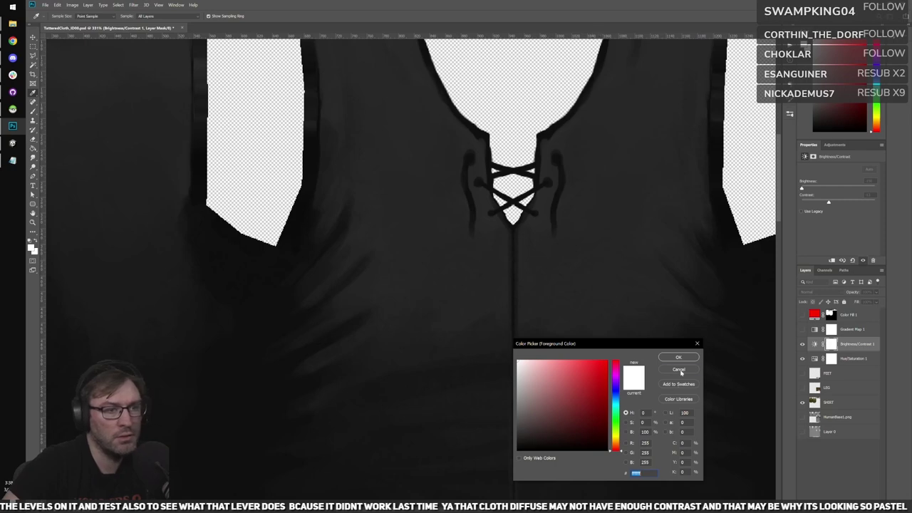
left_click(679, 371)
Stamp all visible layers into a new layer directly above Brightness/Contrast 1.
left_click(839, 405)
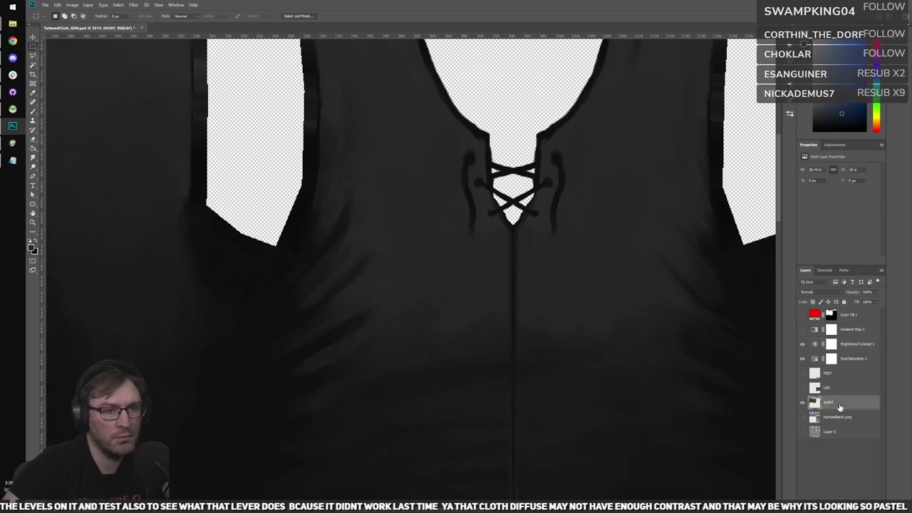
left_click(856, 348)
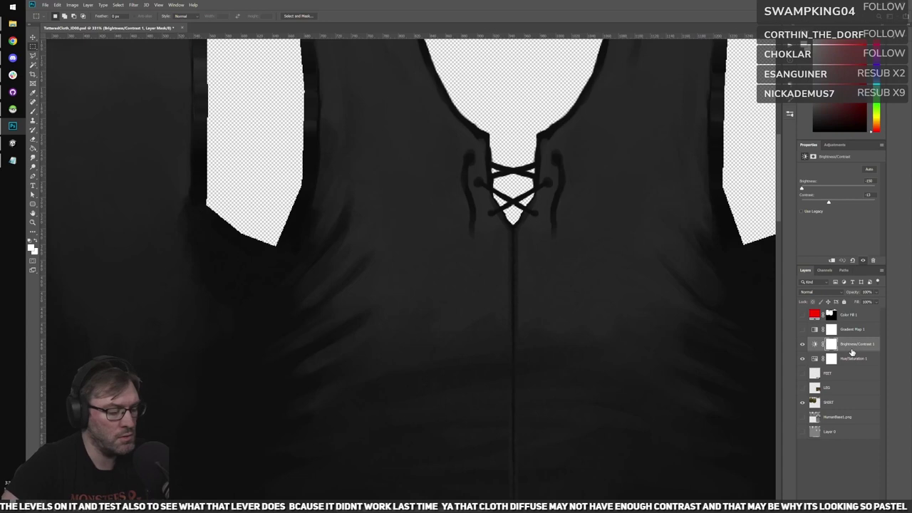
key("ctrl+alt+shift+e")
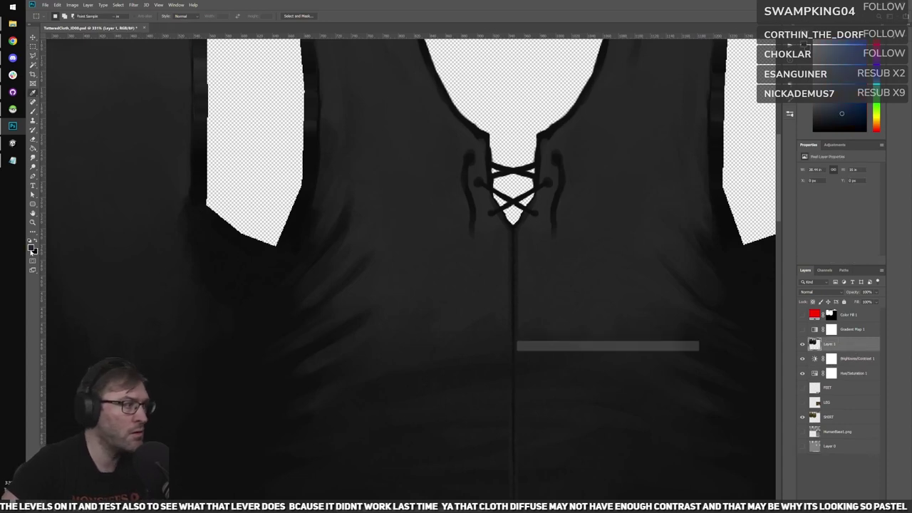
Compare the light and dark greys of the shirt's chest and folds by sampling them in the foreground Color Picker.
left_click(31, 247)
left_click(596, 269)
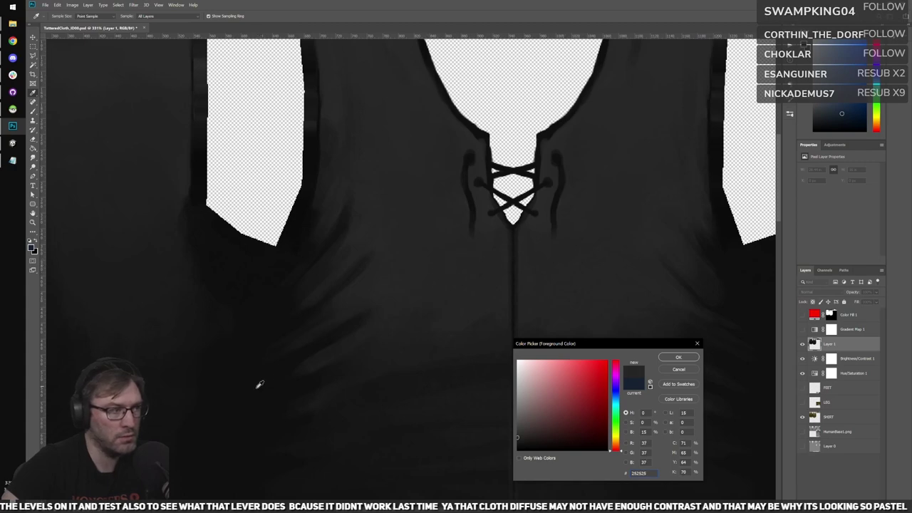
left_click(329, 313)
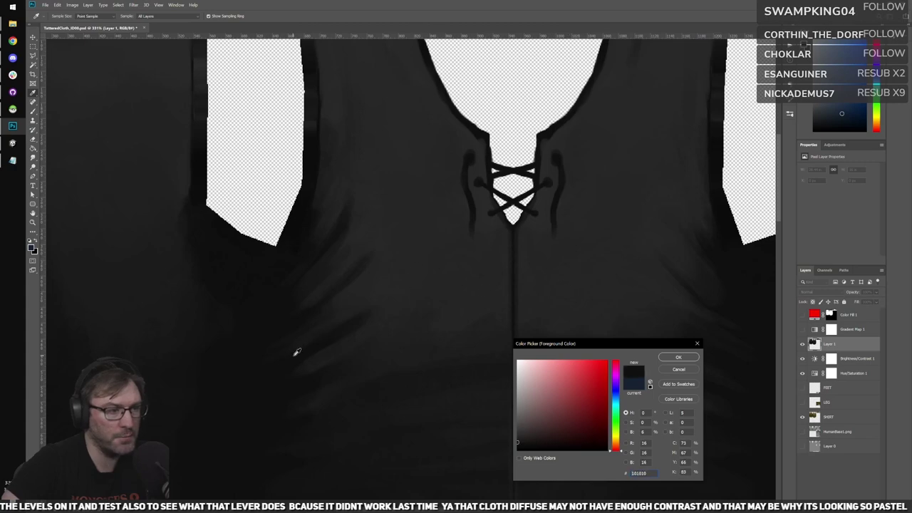
left_click(347, 384)
left_click(401, 270)
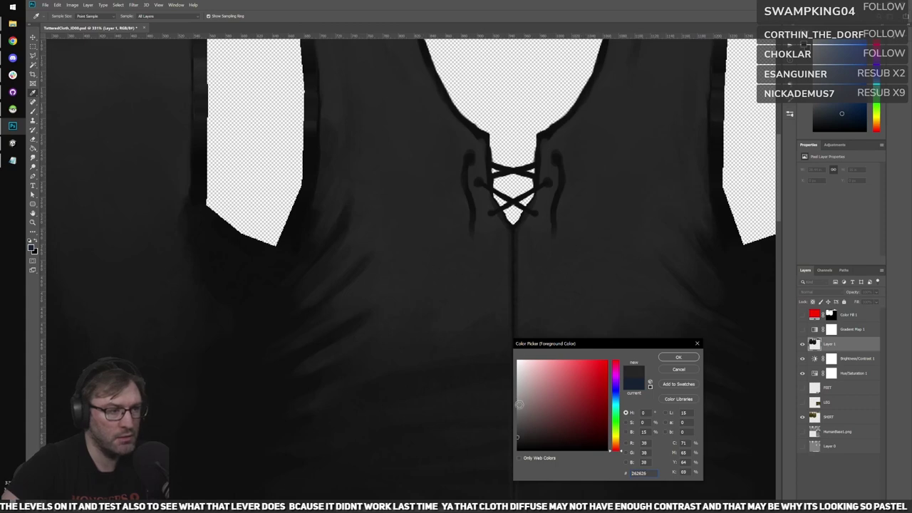
left_click(281, 360)
left_click(411, 296)
left_click(299, 347)
left_click(602, 289)
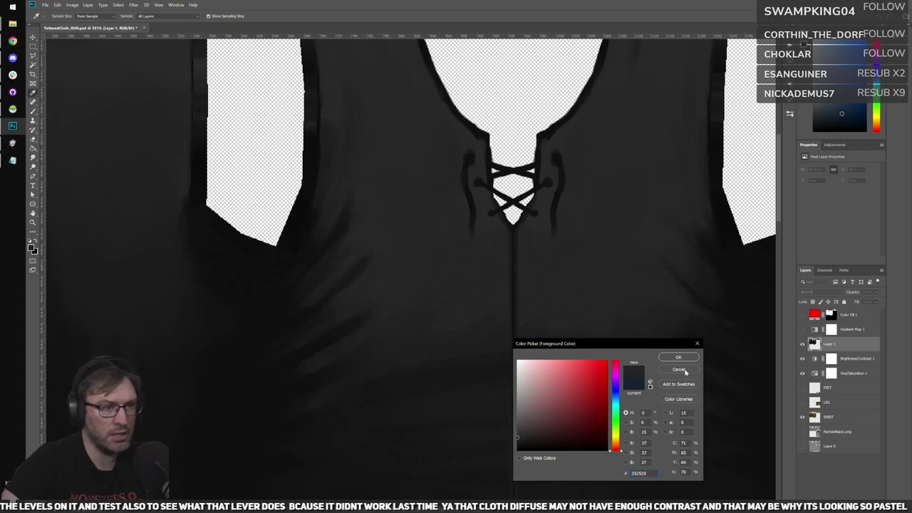
key("Return")
key("m")
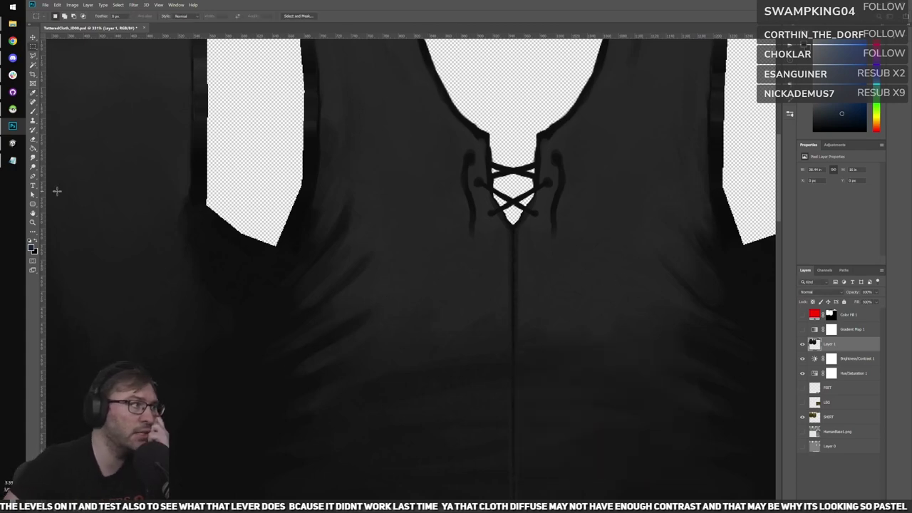
Switch to Unity, maximize the Game view and examine the shirt on the character from the front and at an angle.
left_click(13, 145)
double_click(137, 30)
left_click_drag(356, 213, 207, 214)
left_click_drag(547, 306, 470, 306)
scroll(547, 306, "up", 3)
left_click_drag(547, 306, 612, 270)
scroll(547, 321, "up", 2)
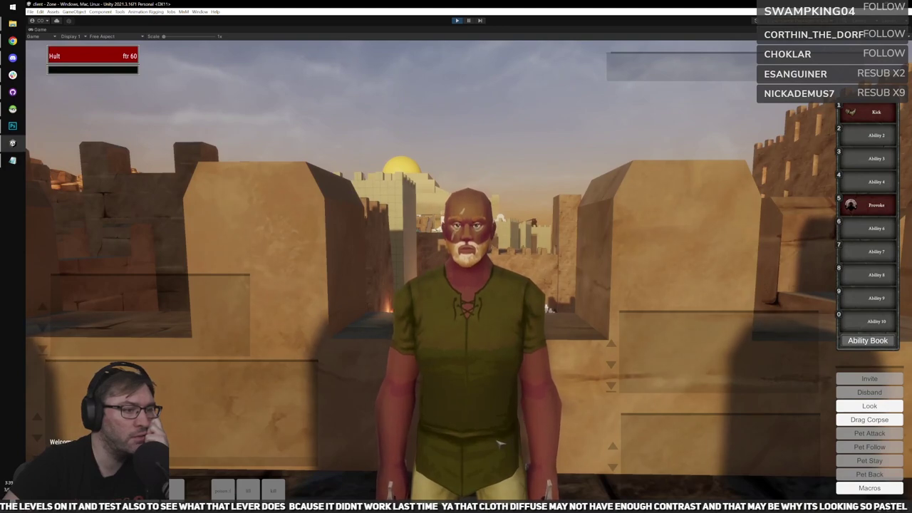
left_click_drag(492, 385, 600, 366)
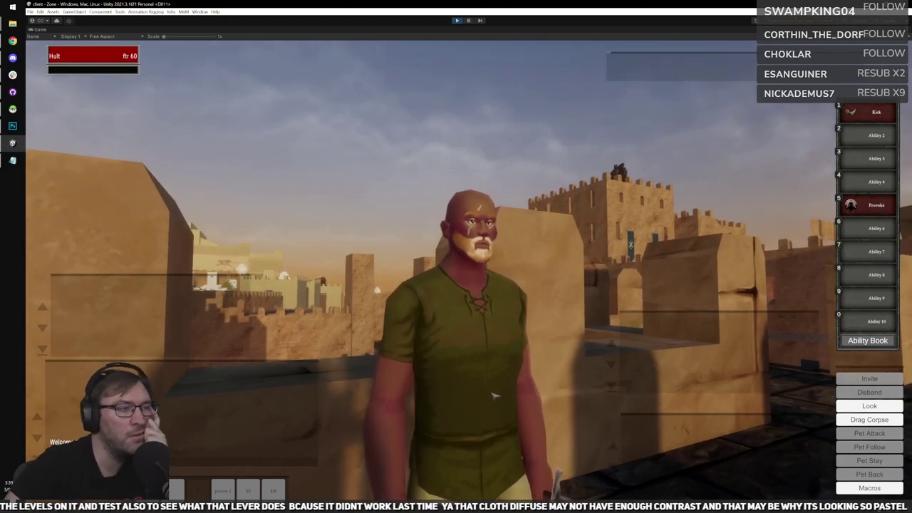
left_click_drag(523, 377, 516, 375)
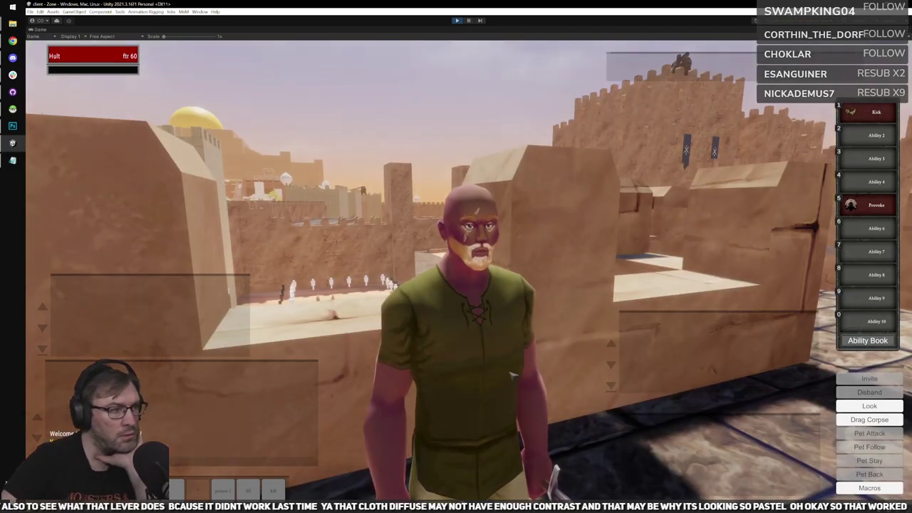
left_click_drag(516, 376, 545, 375)
Run the character along the castle wall to the desert overlook and examine the shirt from the back and front.
key("w")
key("space")
key("w")
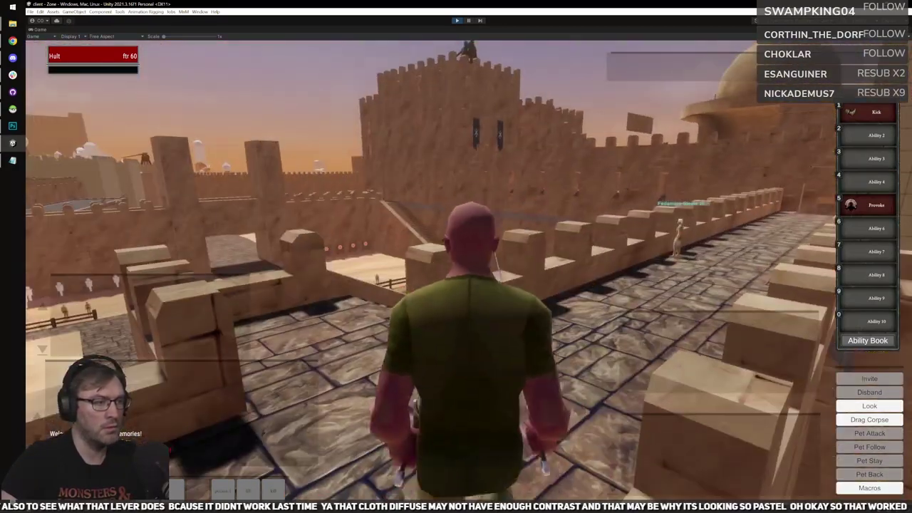
right_click_drag(492, 358, 470, 358)
left_click_drag(470, 358, 499, 354)
scroll(507, 378, "up", 2)
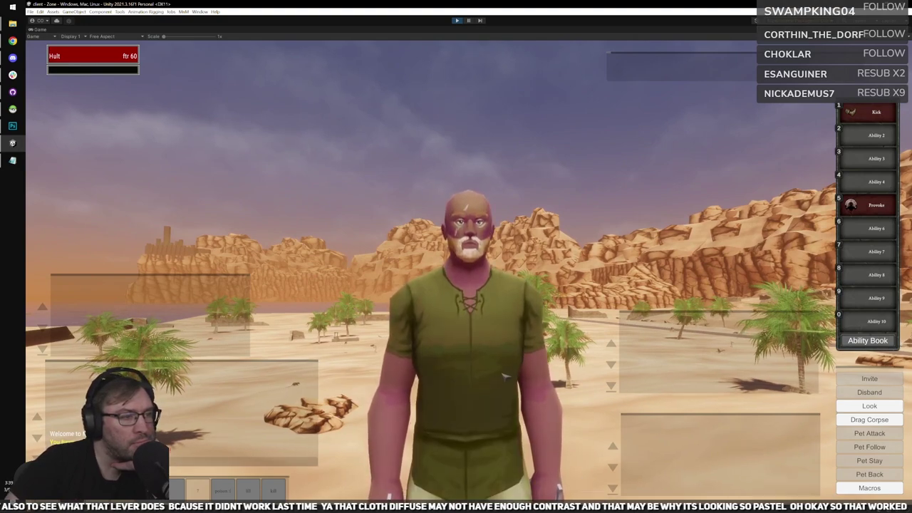
Switch to Photoshop and inspect the greys of the shirt's chest, side folds and lower torso.
key("alt+Tab")
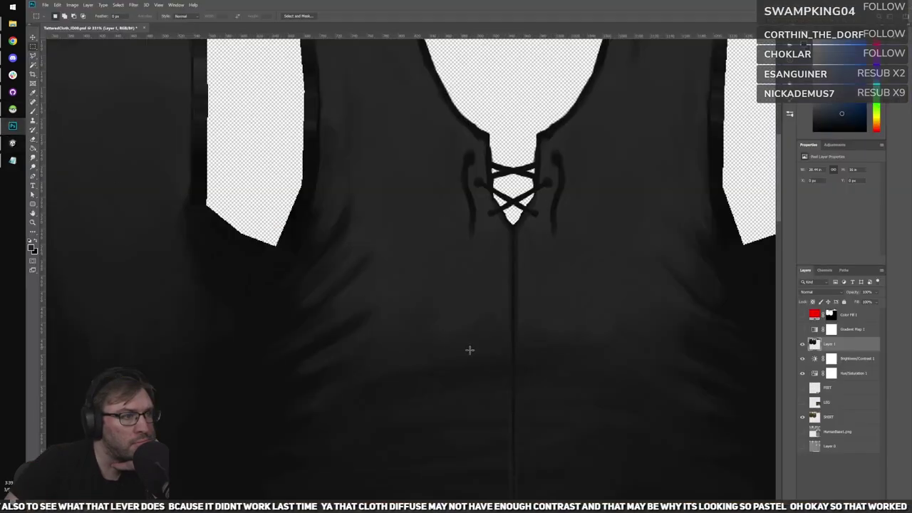
scroll(508, 365, "up", 3, "alt")
scroll(605, 399, "down", 2)
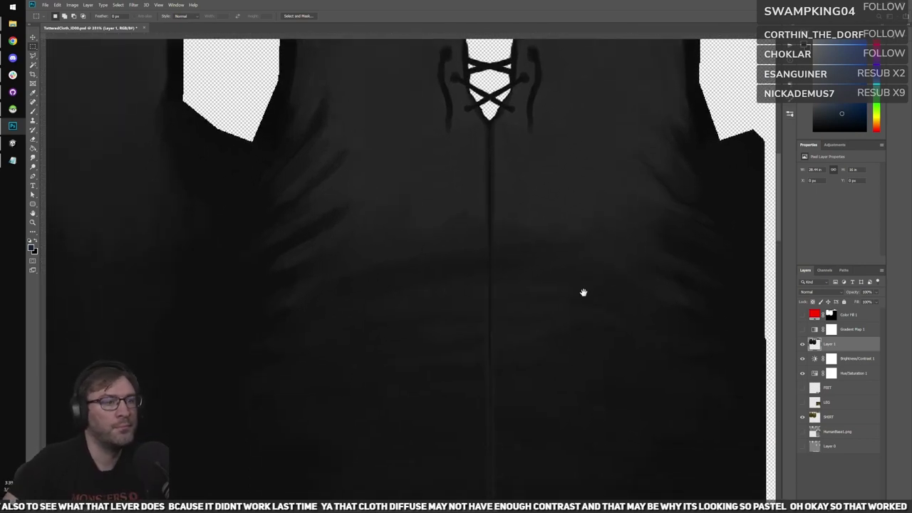
left_click(844, 507)
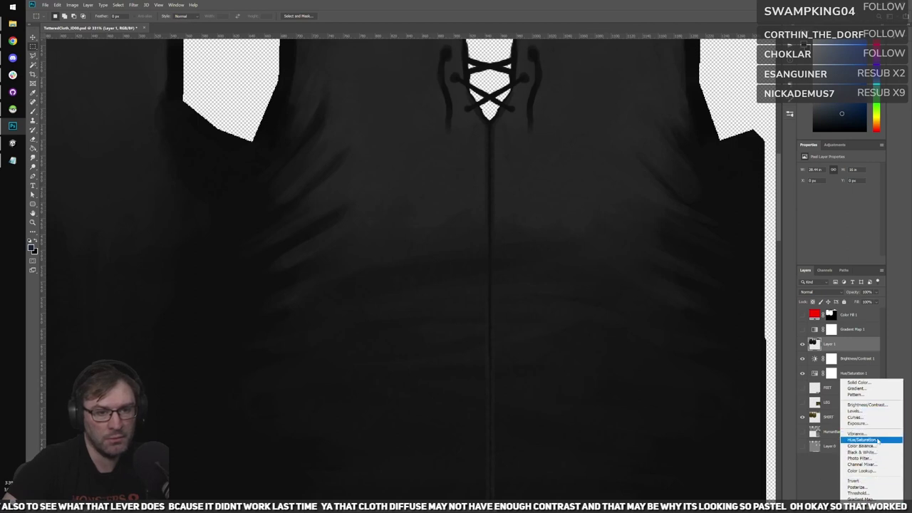
left_click(845, 339)
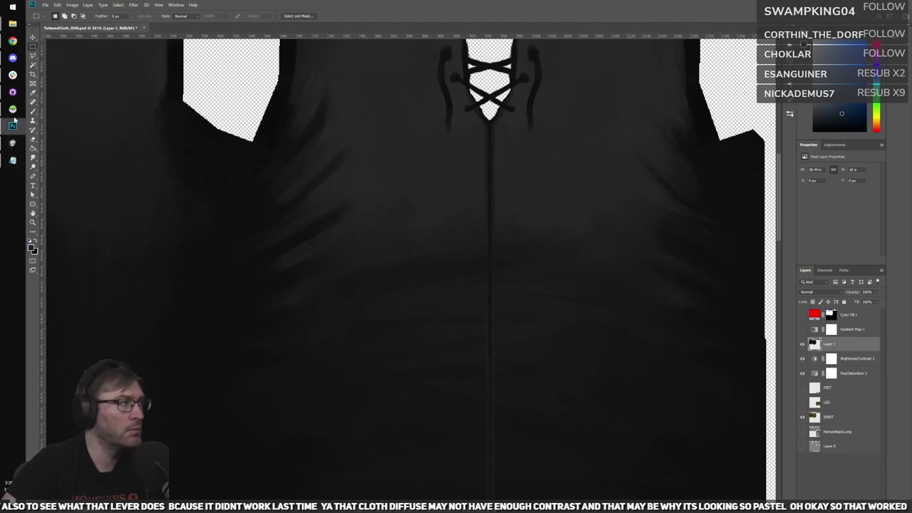
Switch to Unity and examine the shirt's shading on the character from the front and back, near and at a distance.
mouse_move(15, 120)
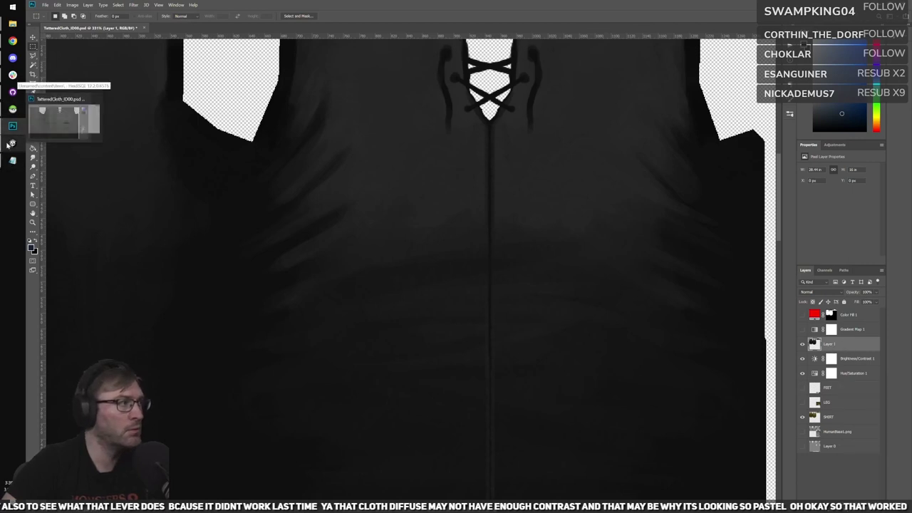
left_click(12, 143)
right_click_drag(477, 285, 475, 286)
scroll(475, 286, "down", 3)
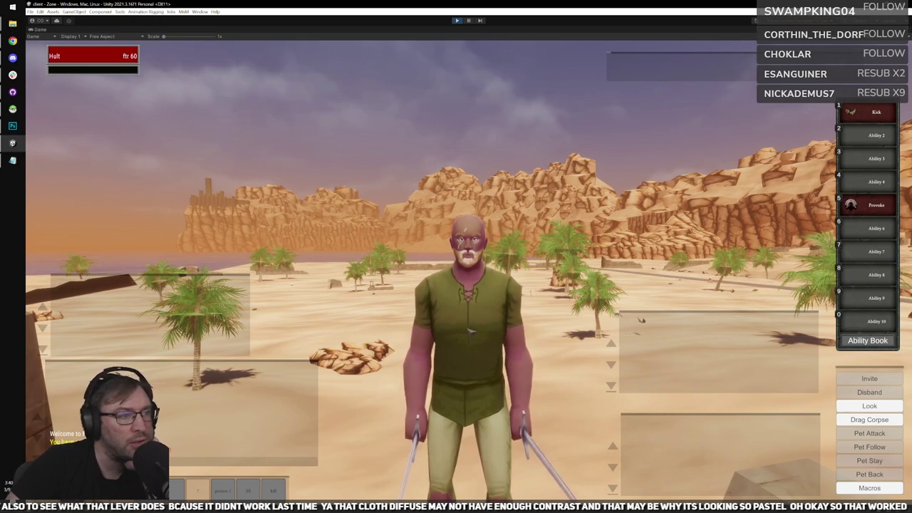
right_click_drag(470, 331, 479, 330)
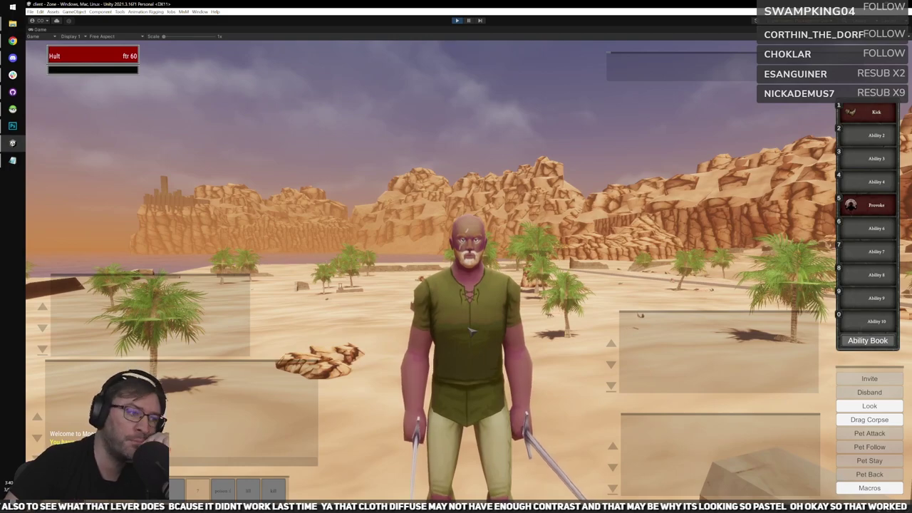
scroll(484, 340, "up", 2)
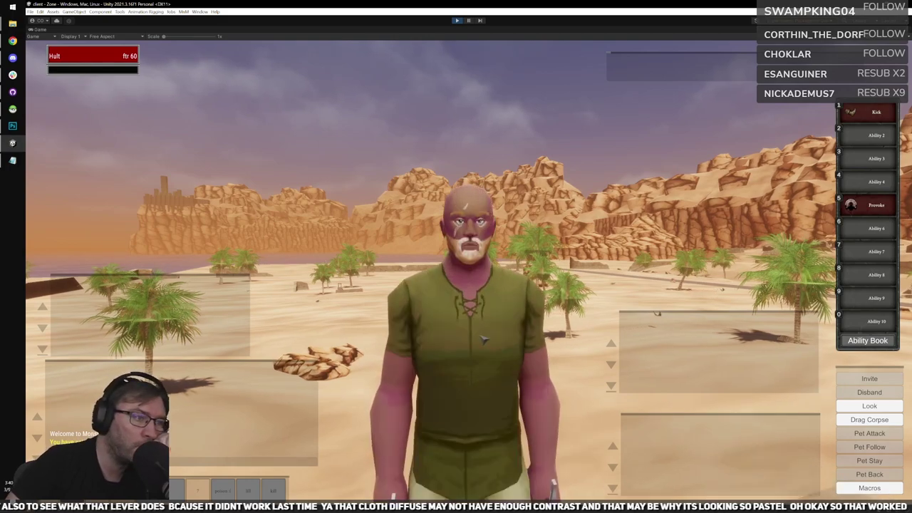
left_click_drag(482, 342, 484, 338)
right_click(484, 338)
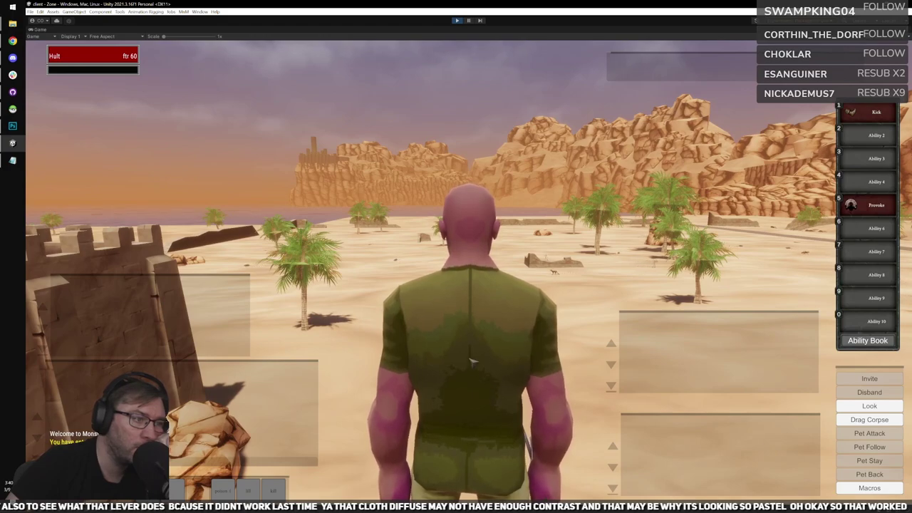
right_click_drag(503, 342, 518, 340)
left_click_drag(518, 340, 524, 337)
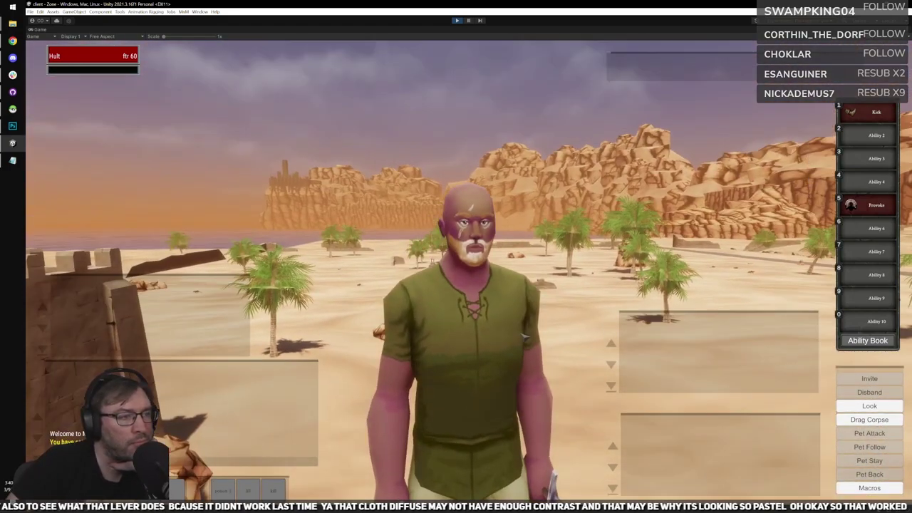
right_click_drag(540, 357, 531, 366)
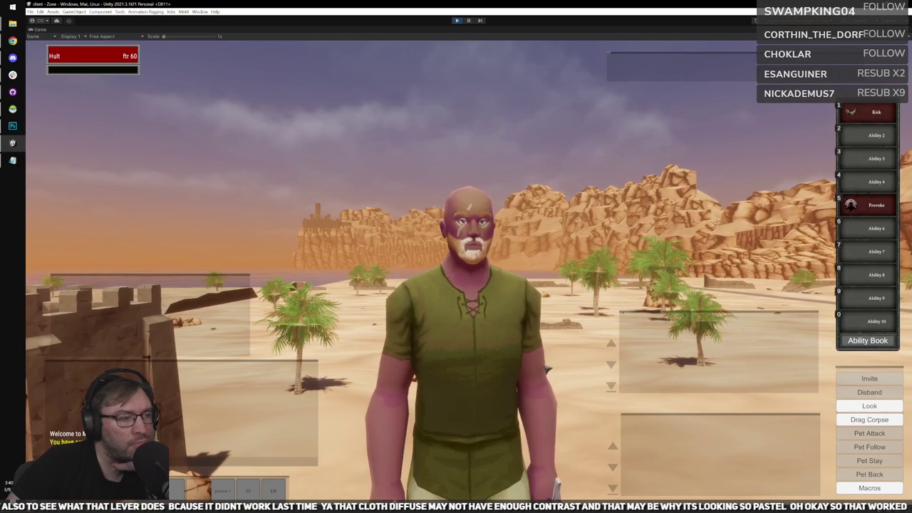
scroll(546, 369, "down", 2)
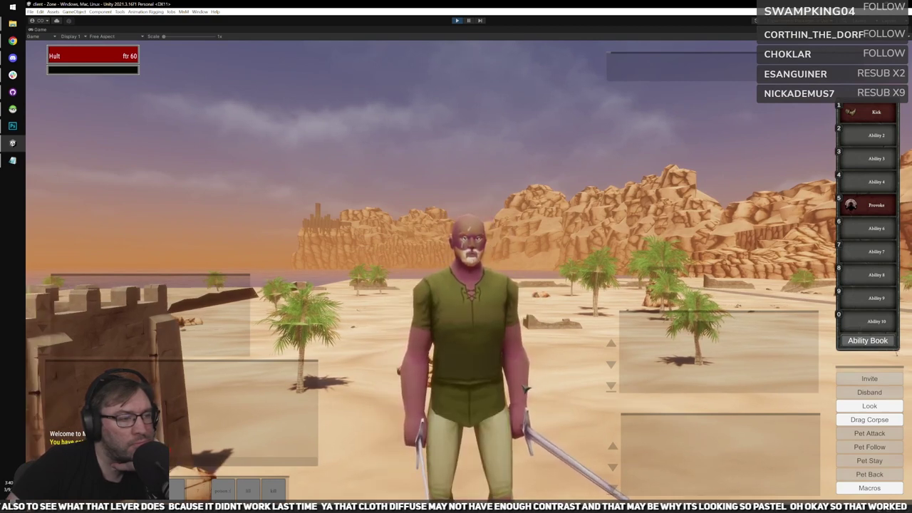
scroll(524, 387, "up", 1)
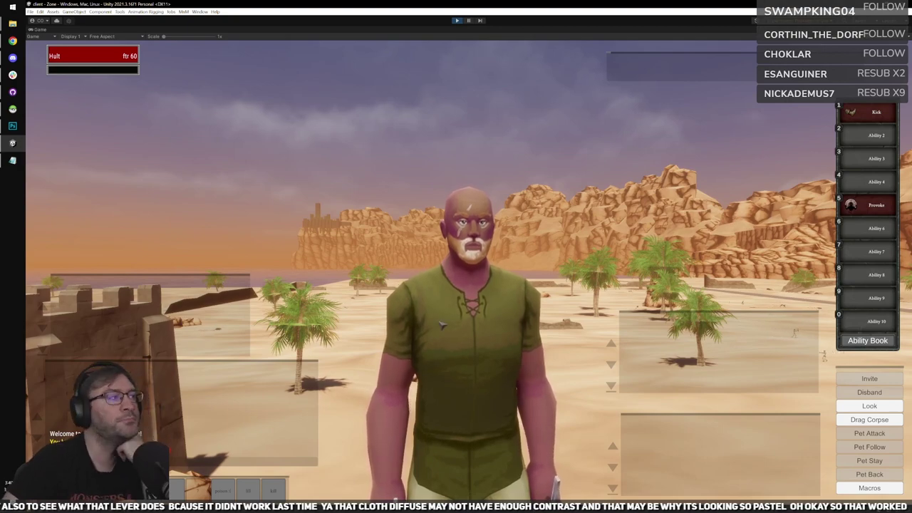
Switch to Photoshop and choose a ragged-edged texture brush for painting on Layer 1.
left_click(12, 125)
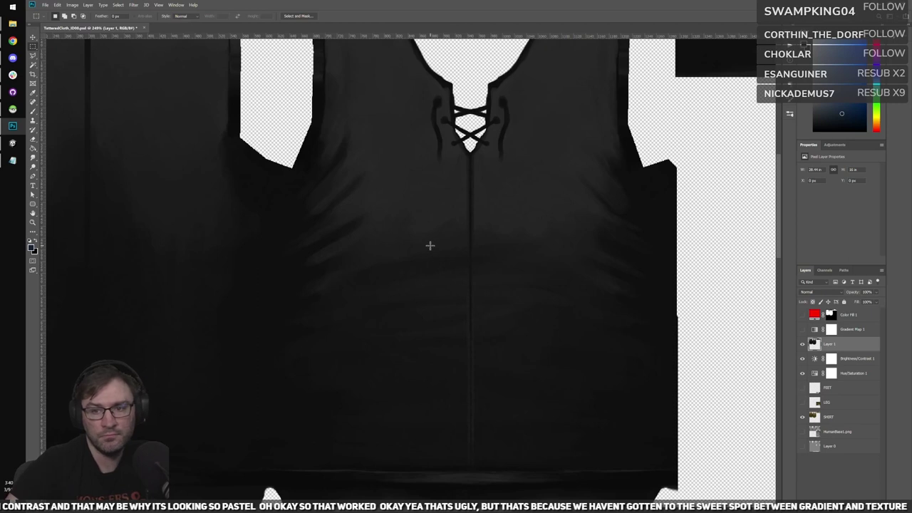
key("b")
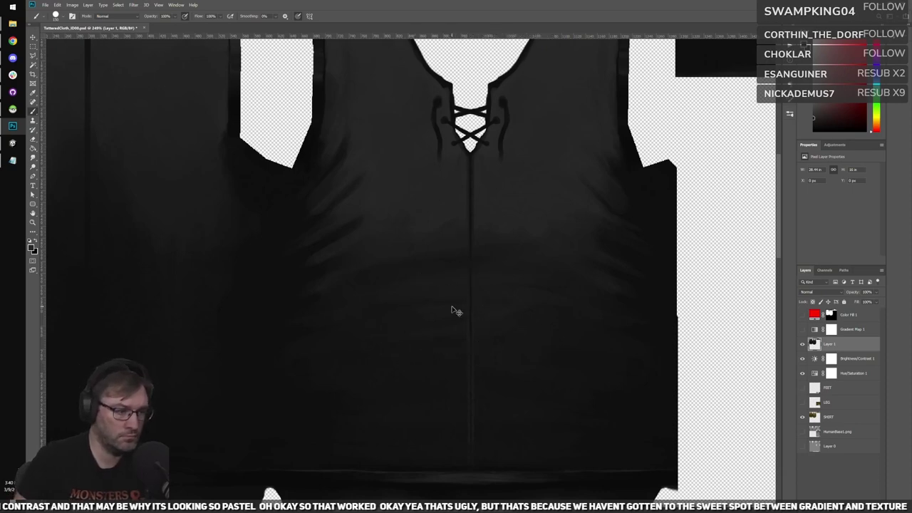
key("ctrl+minus")
key("bracketleft")
key("bracketleft")
key("bracketleft")
key("bracketleft")
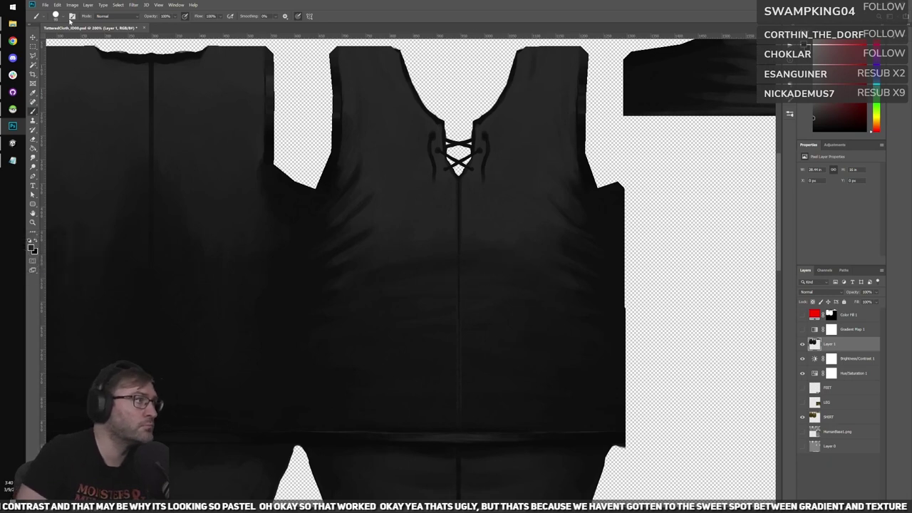
left_click(68, 18)
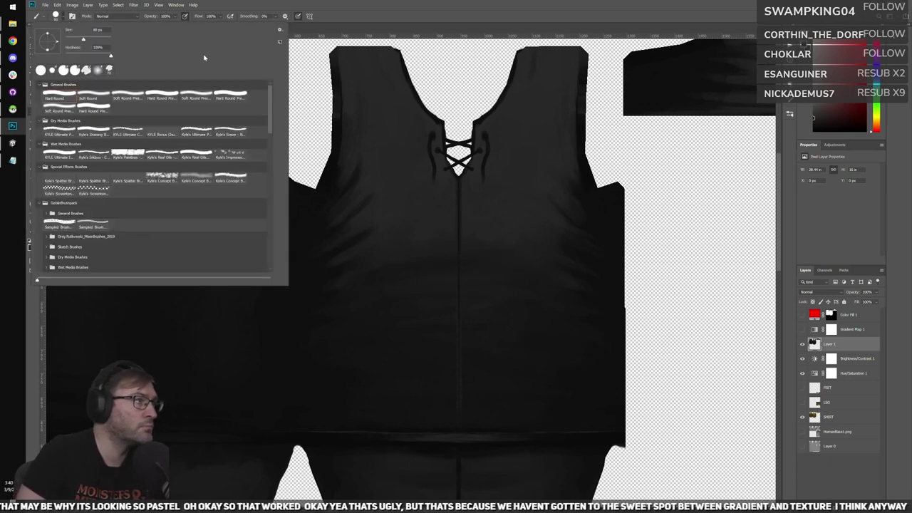
left_click(432, 20)
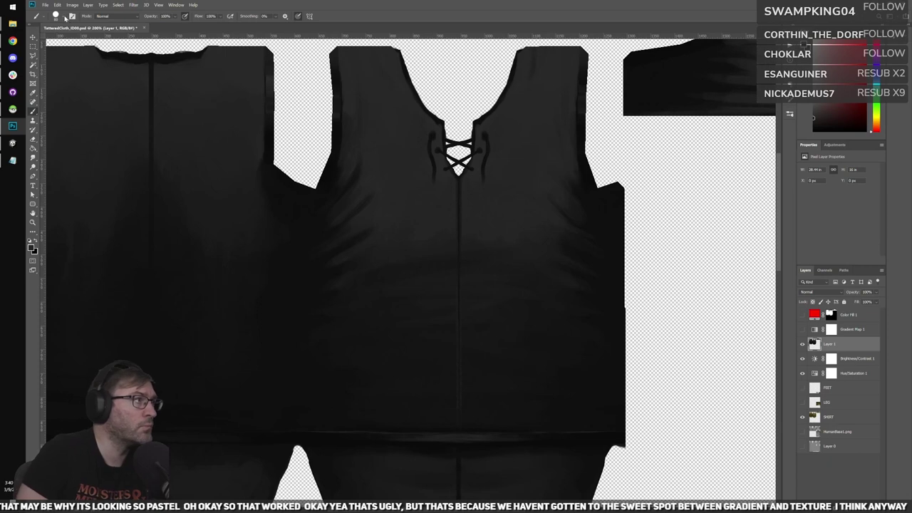
left_click(66, 17)
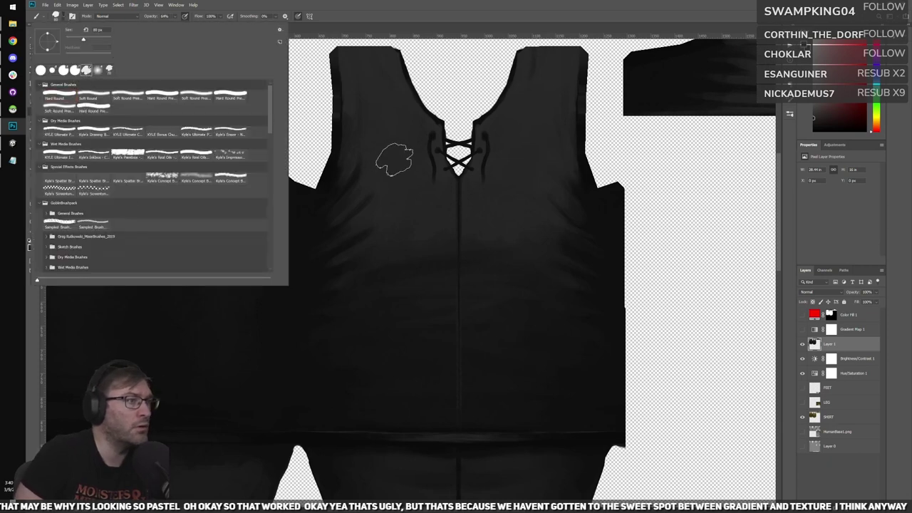
left_click(407, 240)
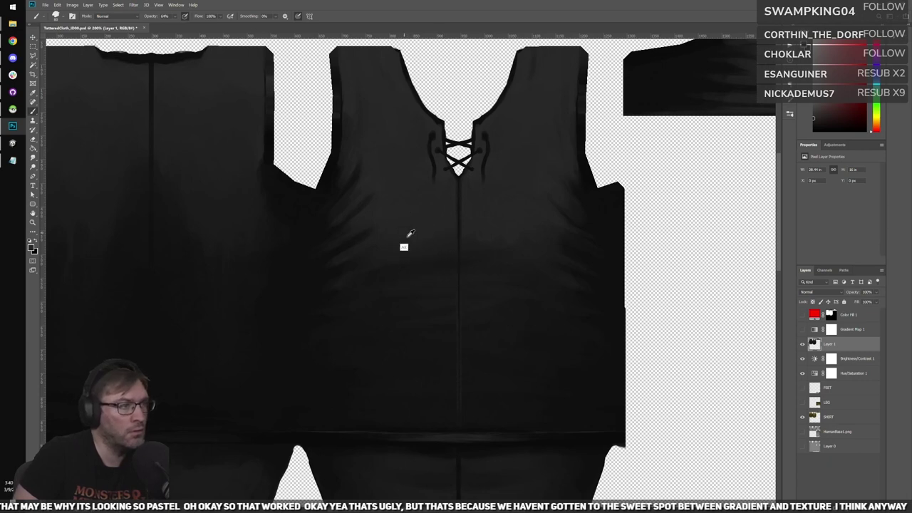
Brush lighter chest grey over the dark lower torso of the shirt's front with an enlarged brush, undoing an unwanted stroke.
key("bracketright")
key("bracketright")
key("bracketright")
key("bracketright")
key("bracketright")
mouse_move(404, 246)
left_mouse_down()
mouse_move(421, 259)
mouse_move(379, 346)
left_mouse_up()
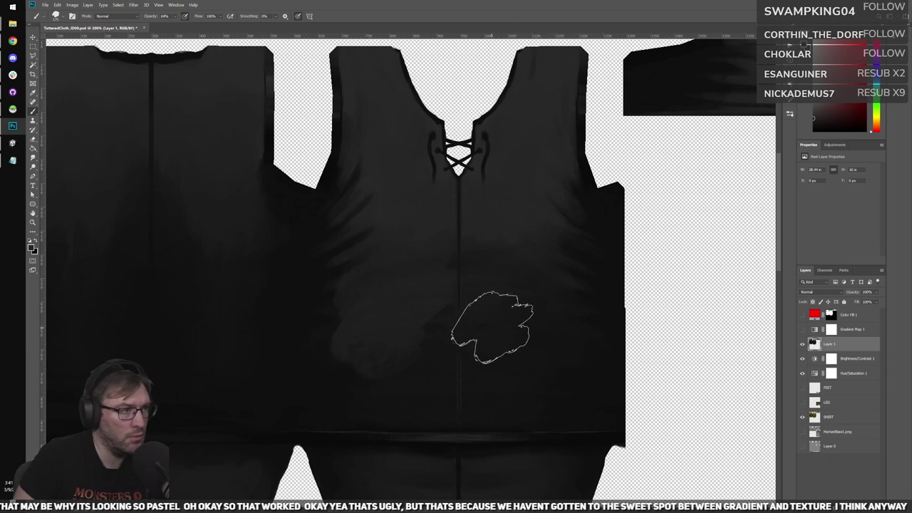
key("ctrl+z")
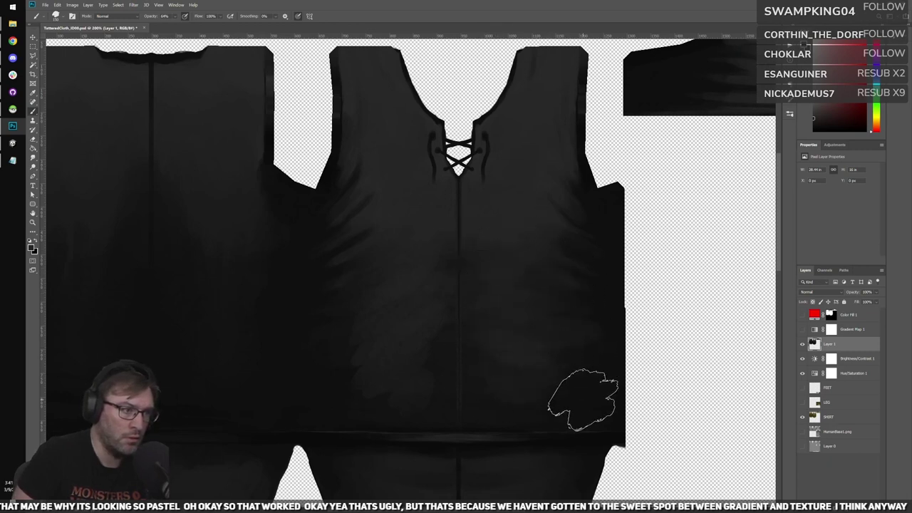
scroll(516, 385, "down", 3)
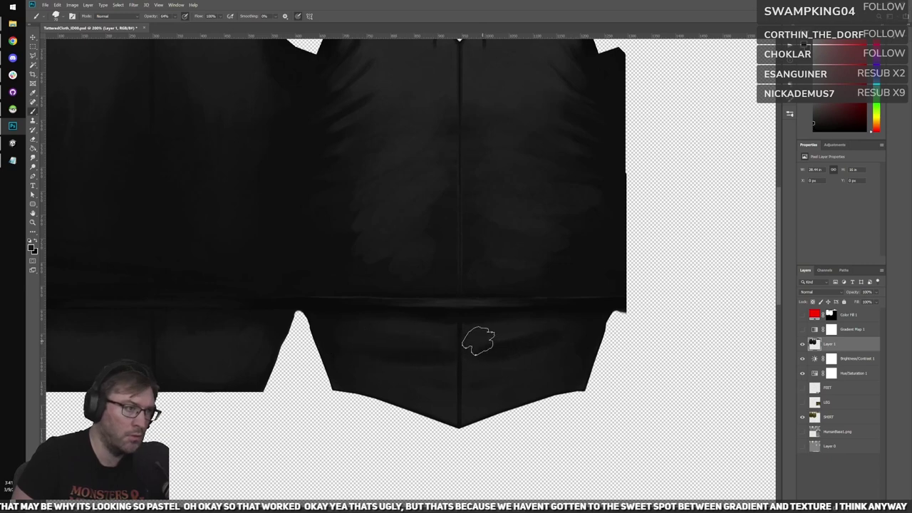
scroll(508, 317, "up", 3)
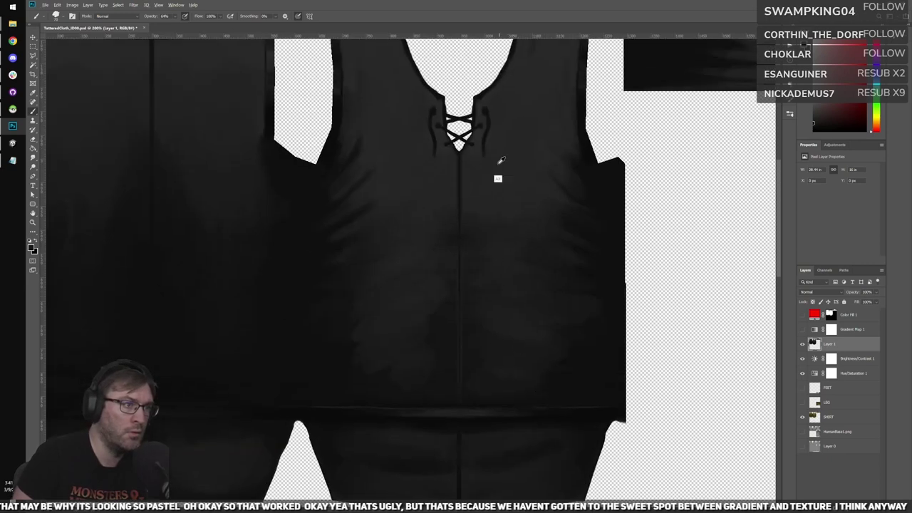
Enlarge the brush further and blend the lighter grey across the shirt front down to the waist seam and out to the sides.
key("bracketright")
key("bracketright")
key("bracketright")
key("bracketright")
key("bracketright")
key("bracketright")
mouse_move(364, 374)
left_mouse_down()
mouse_move(621, 361)
mouse_move(578, 360)
left_mouse_up()
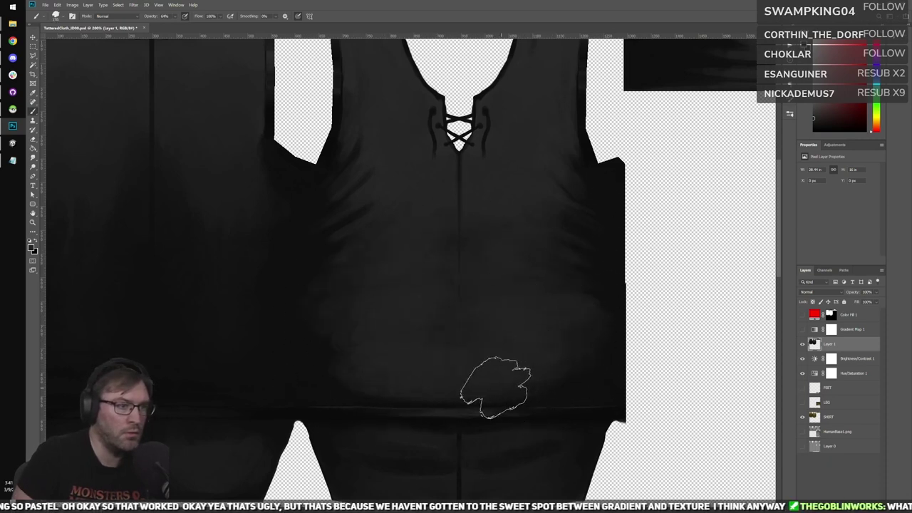
key("bracketright")
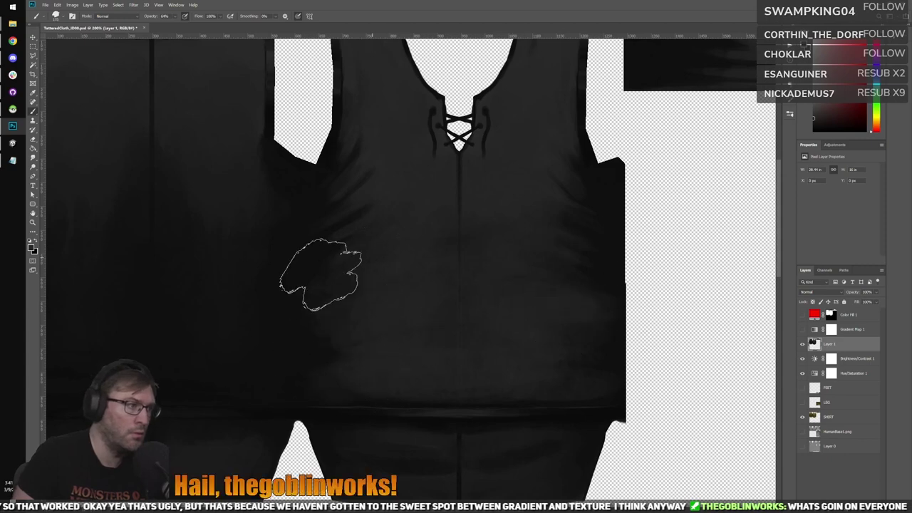
left_click_drag(316, 266, 651, 229)
Brush the lighter grey across the lower half of the shirt's back panel.
scroll(478, 224, "down", 2, "alt")
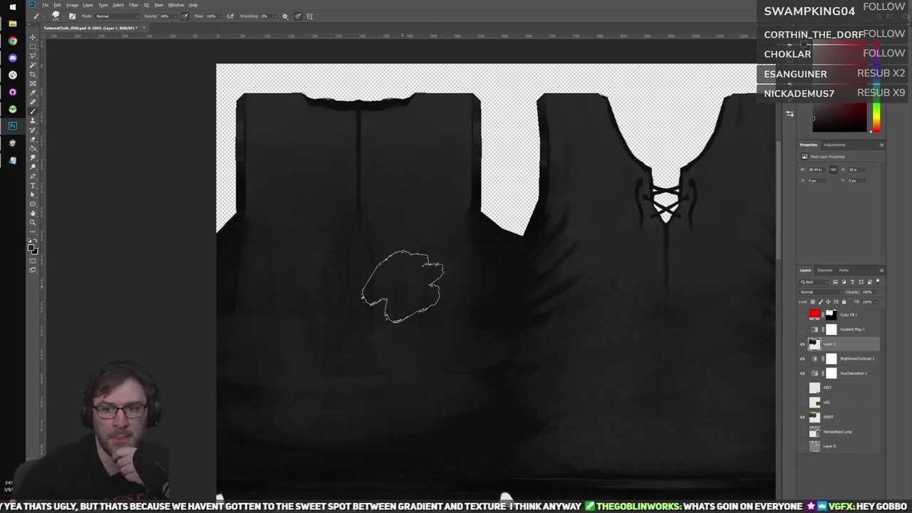
scroll(402, 286, "down", 1, "alt")
mouse_move(415, 322)
left_mouse_down()
mouse_move(299, 307)
mouse_move(336, 255)
left_mouse_up()
scroll(349, 279, "up", 1, "alt")
Reduce the brush size, sample the grey from the shirt front and lighten the skirt below the back panel's waist seam.
key("bracketleft")
key("bracketleft")
key("bracketleft")
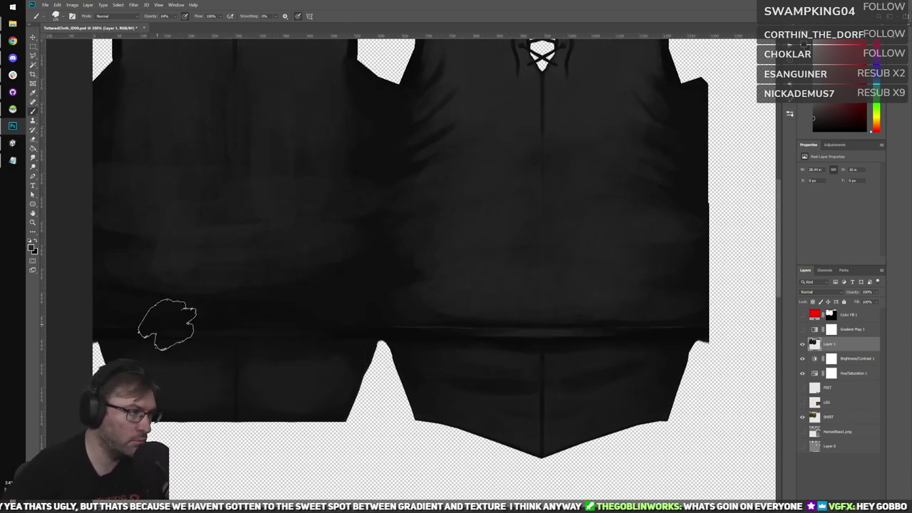
left_click(482, 96, "alt")
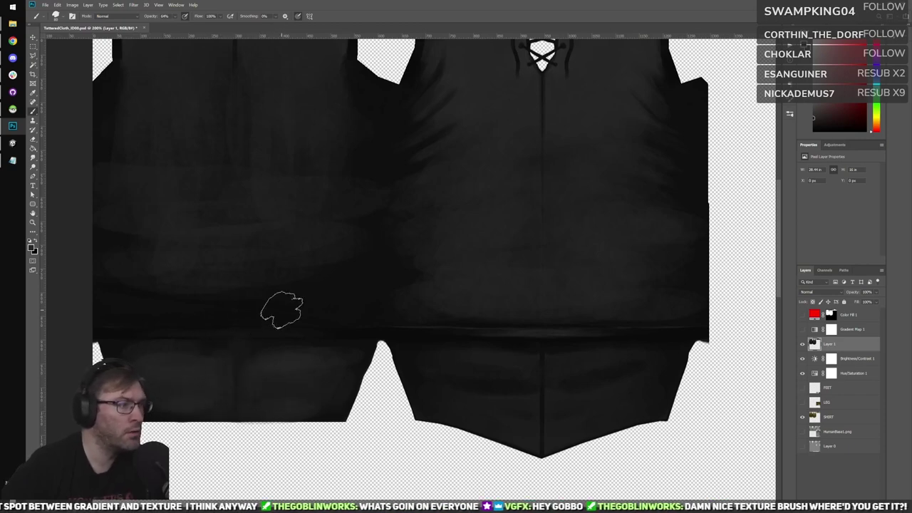
scroll(385, 342, "down", 2, "alt")
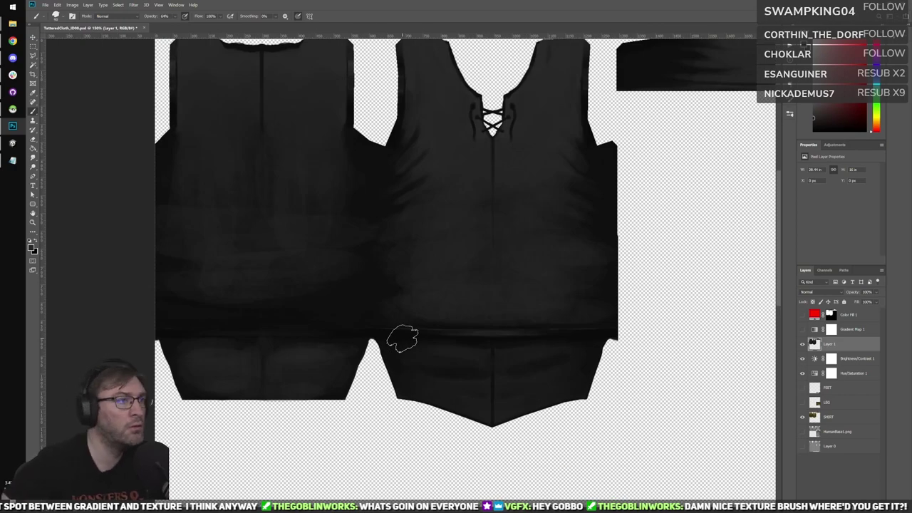
Show the red Color Fill 1 layer over the shirt and begin saving the texture as a PNG file.
left_click(802, 314)
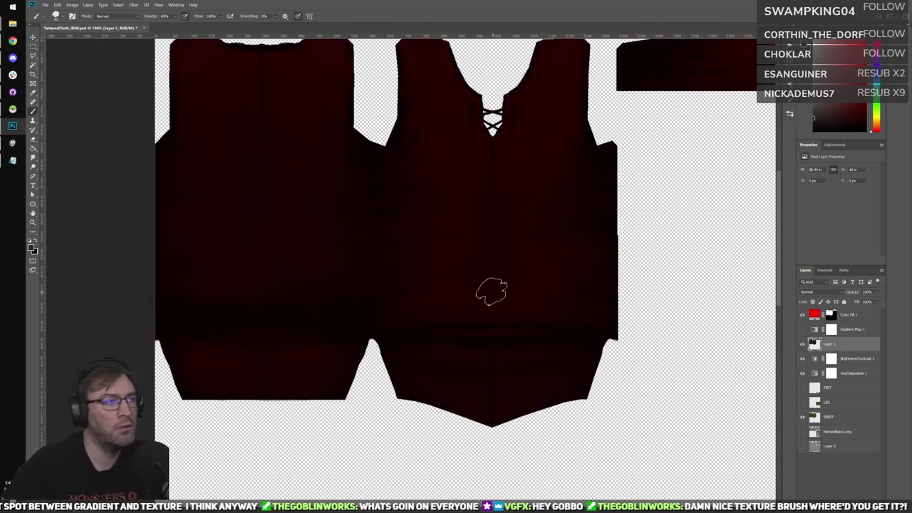
scroll(494, 292, "down", 2, "alt")
left_click(56, 4)
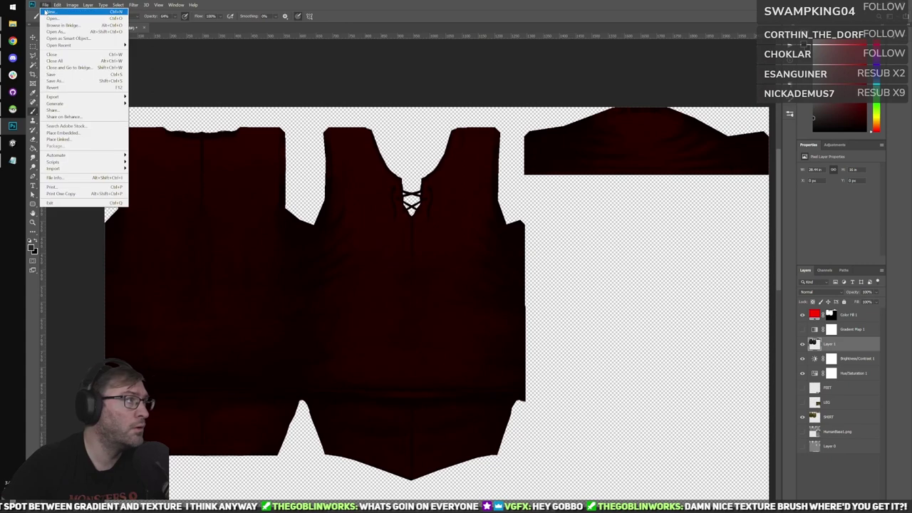
left_click(72, 77)
left_click(113, 196)
left_click(132, 292)
Save the PNG into the _ADJUSTED folder, overwriting the existing TC-ID00-Txt3.png.
left_click(12, 24)
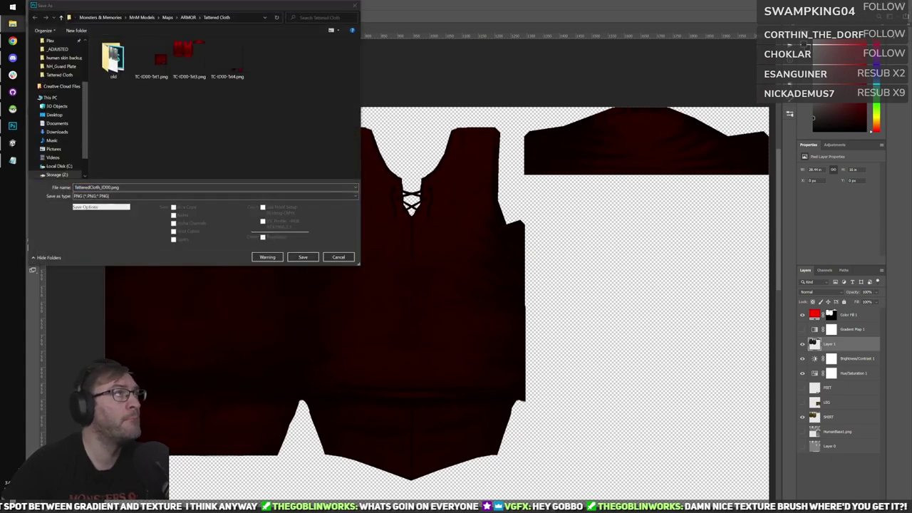
left_click(248, 17)
key("Return")
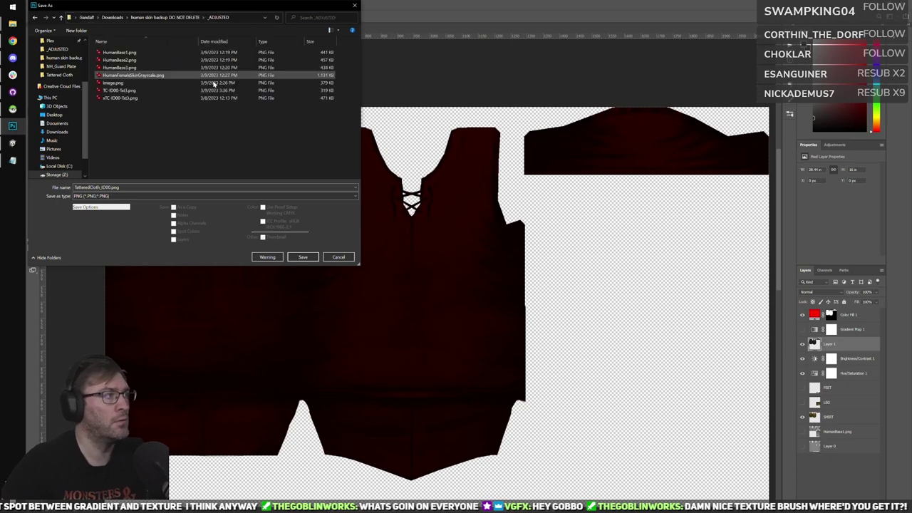
left_click(119, 90)
left_click(303, 256)
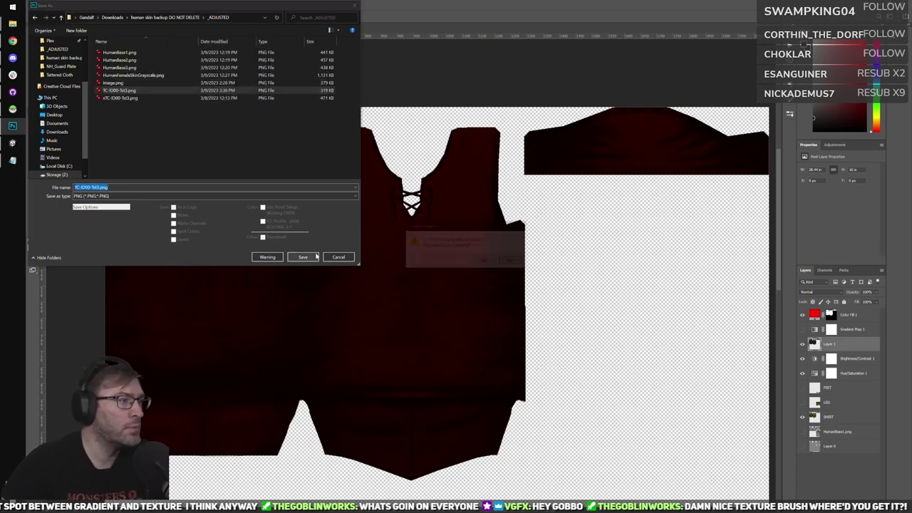
left_click(484, 261)
left_click(470, 176)
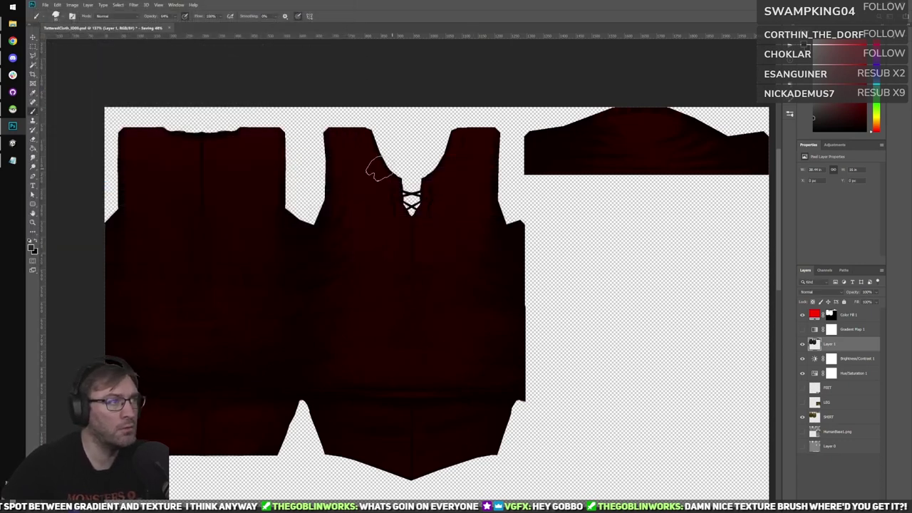
Switch to Unity and stop the running game.
left_click(12, 146)
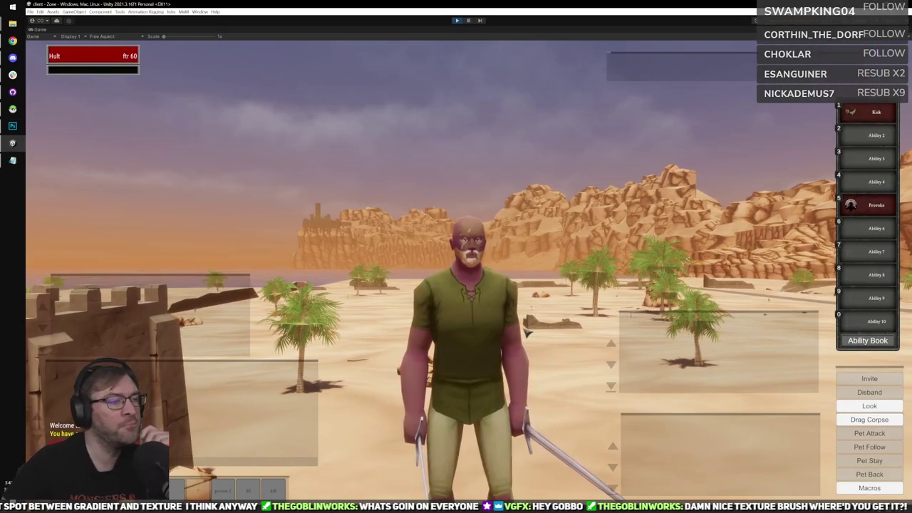
left_click(456, 20)
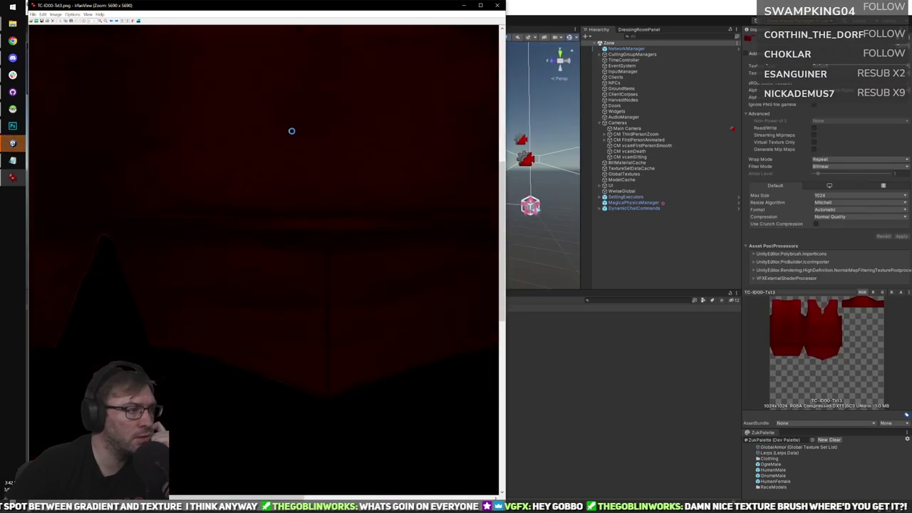
Examine the shirt panels of TC-ID00-Txt3.png up close in IrfanView, then close the viewer.
right_click_drag(221, 200, 295, 236)
right_click_drag(288, 266, 245, 218)
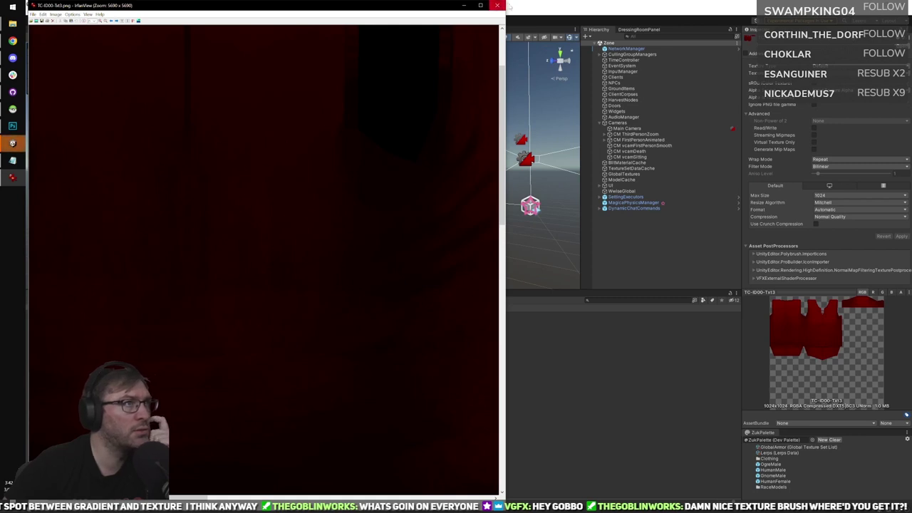
right_click_drag(309, 224, 356, 154)
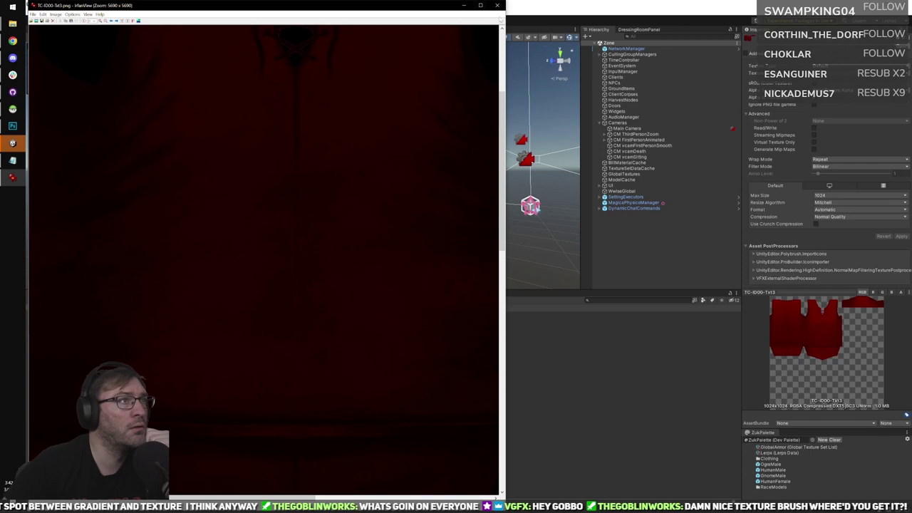
left_click(497, 5)
right_click(14, 179)
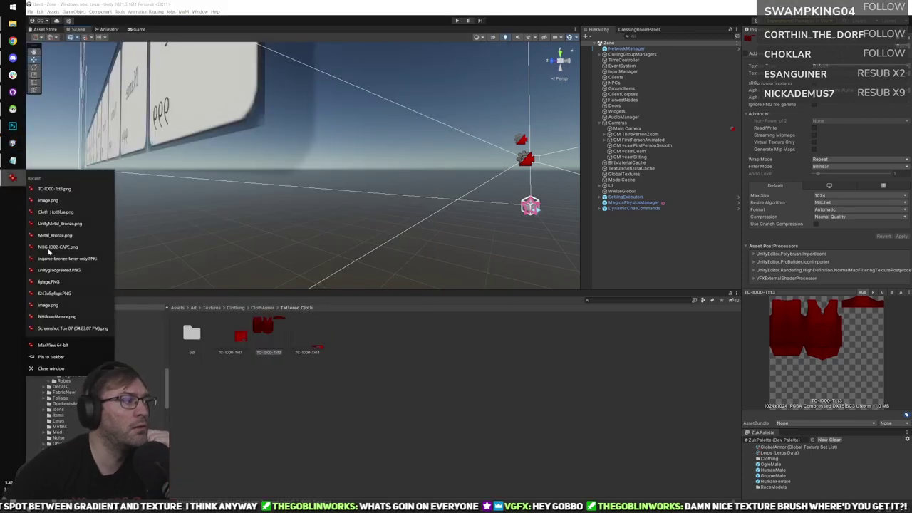
left_click(66, 368)
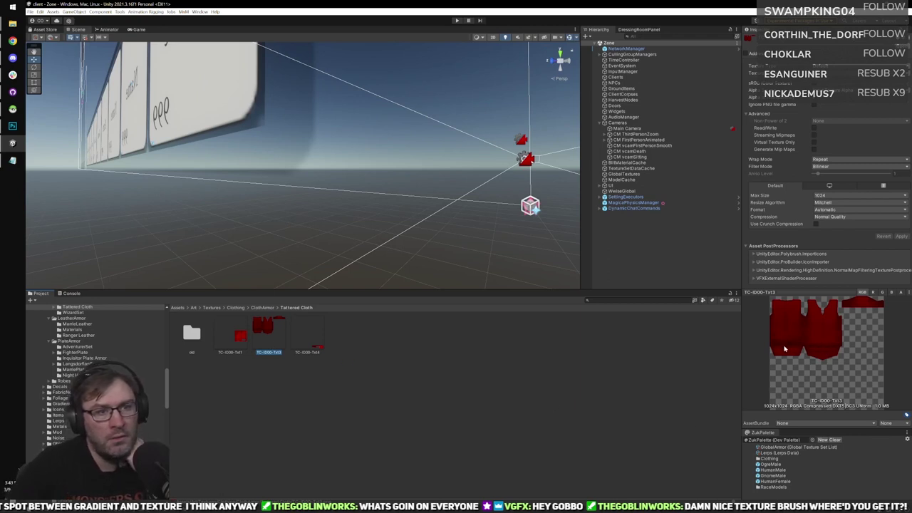
Examine the import settings and preview of the TC-ID00-Txt3 texture, including its filter mode options, resizing the inspector and preview areas.
left_click_drag(783, 289, 792, 193)
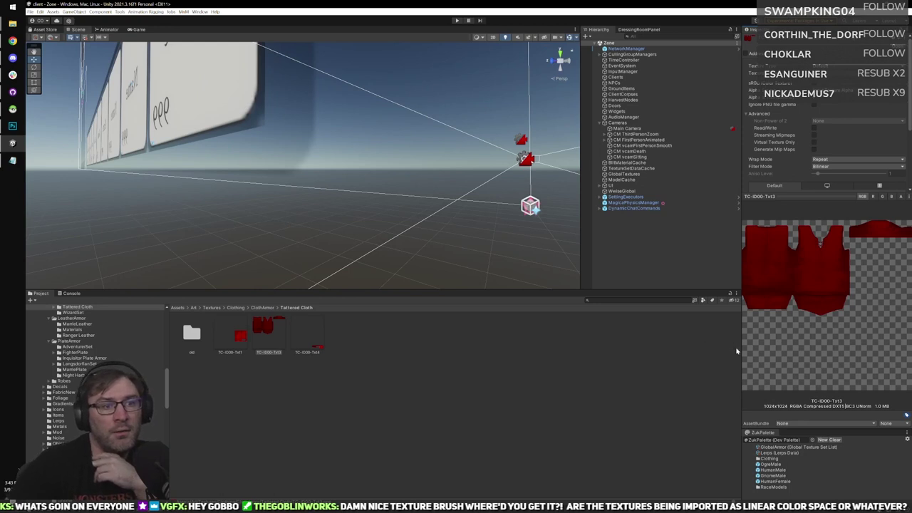
left_click_drag(739, 348, 554, 328)
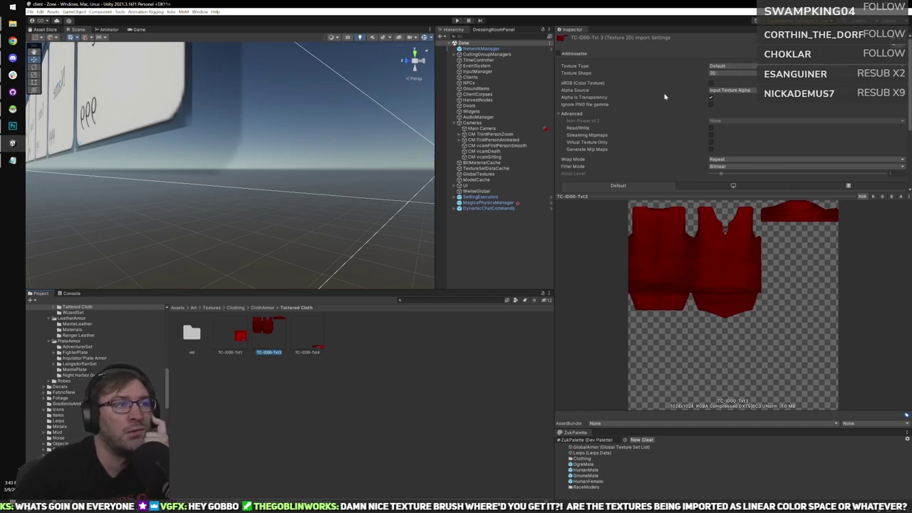
left_click(741, 167)
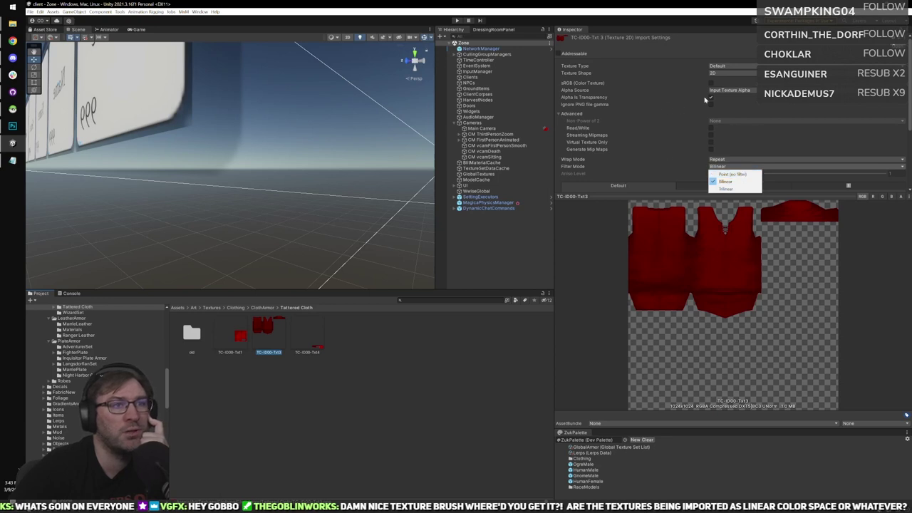
left_click(723, 34)
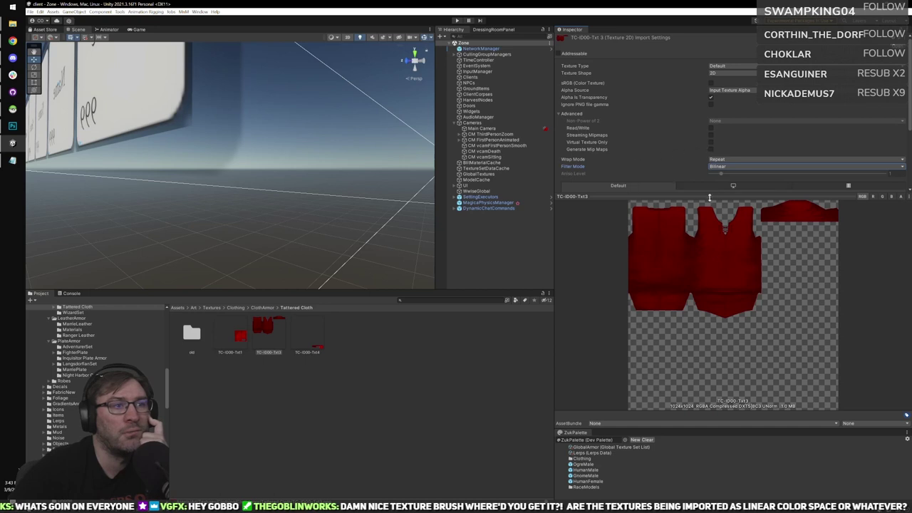
left_click_drag(709, 198, 709, 258)
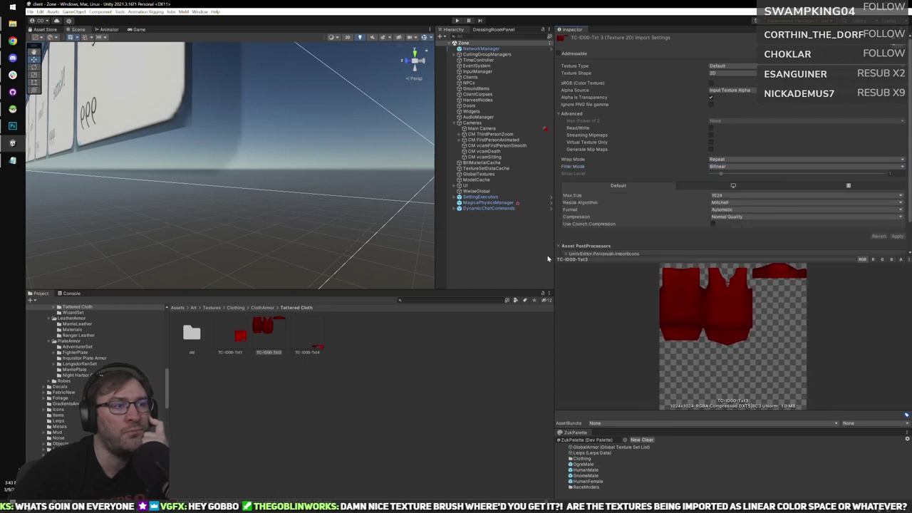
left_click_drag(555, 248, 597, 248)
scroll(671, 239, "down", 2)
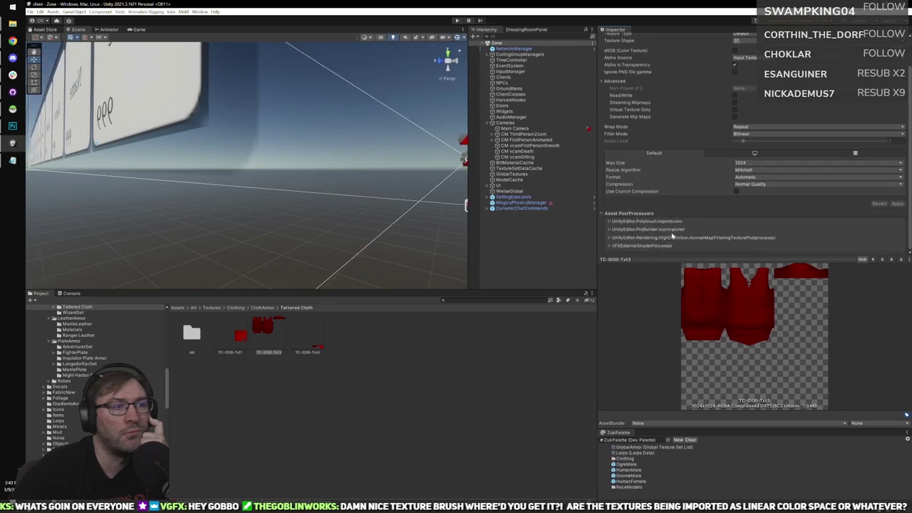
scroll(669, 236, "up", 2)
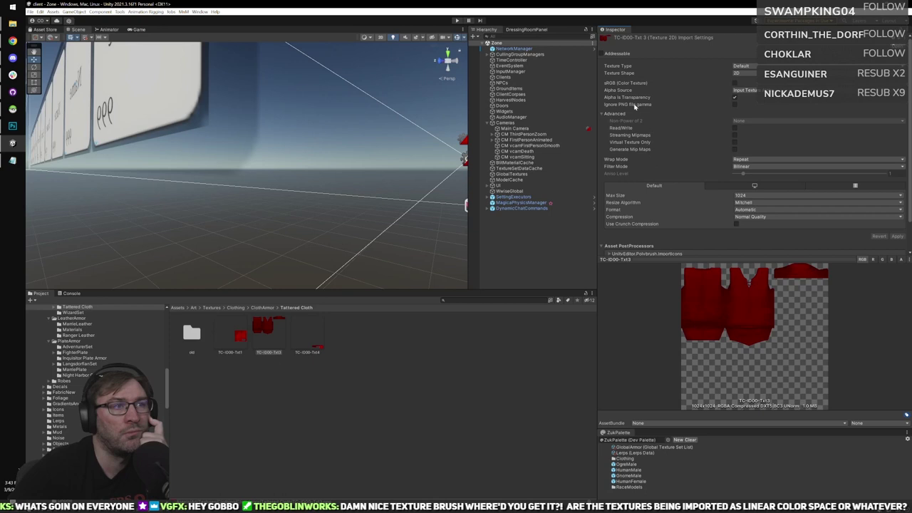
left_click_drag(597, 173, 640, 172)
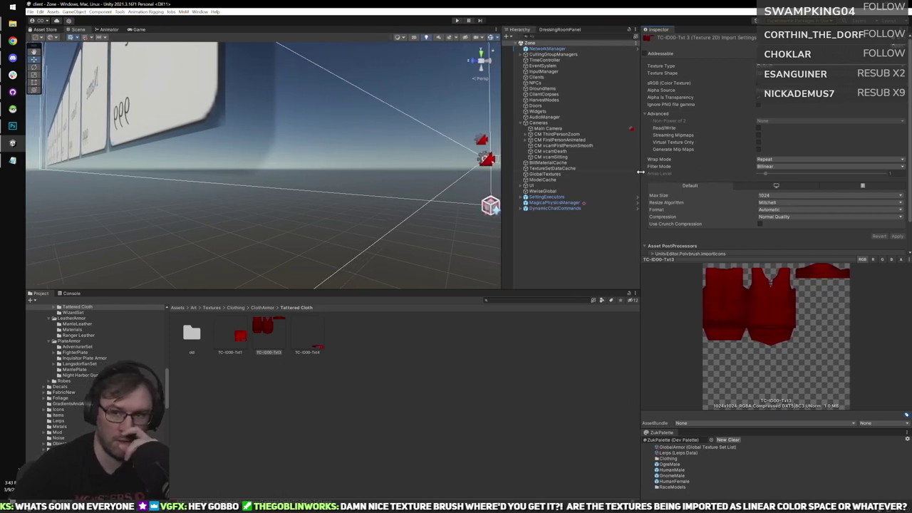
Import R03-ID00-Txt3.png from Downloads into the Tattered Cloth folder as a new asset.
right_click(449, 428)
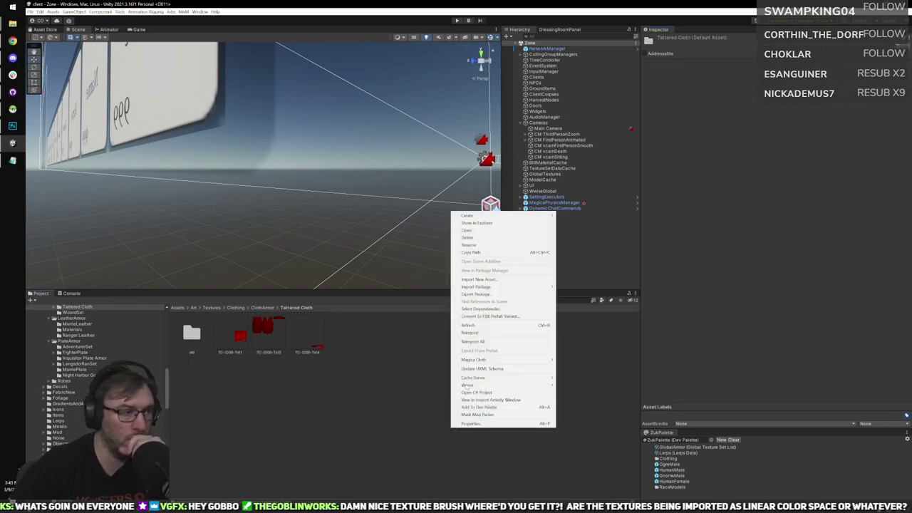
left_click(468, 279)
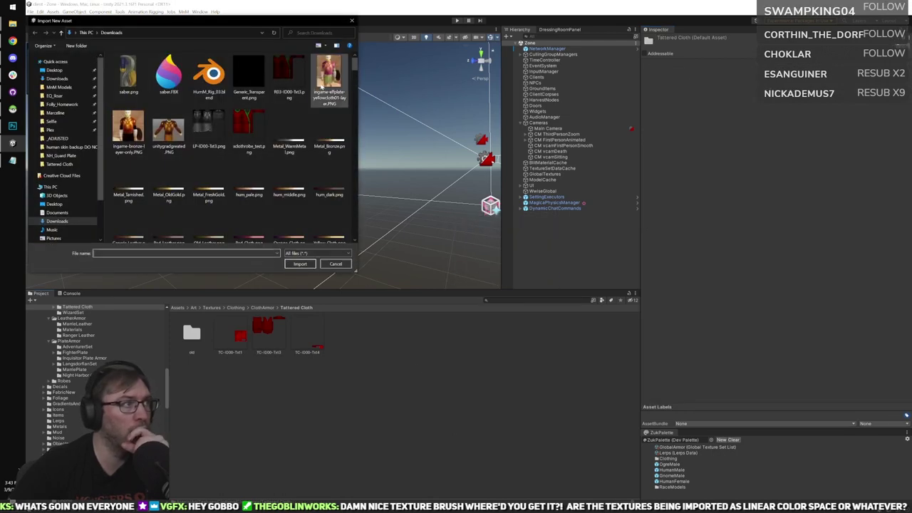
left_click(289, 75)
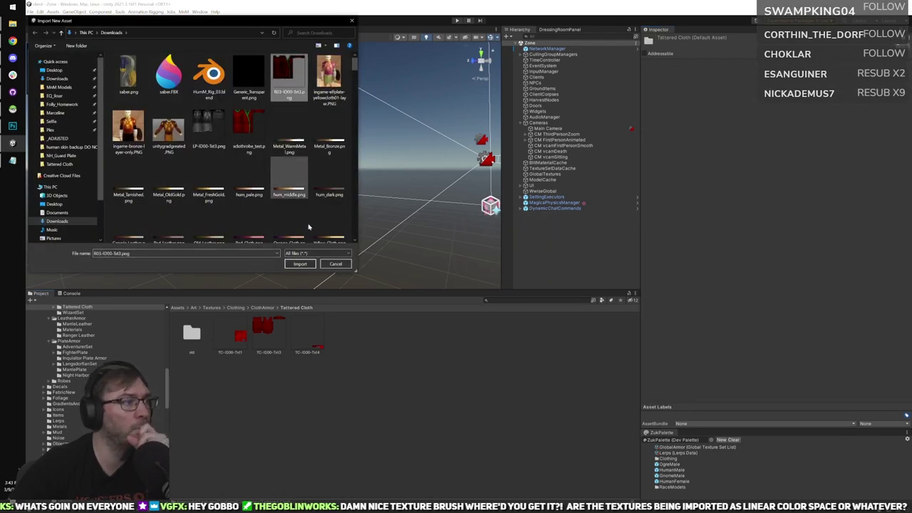
left_click(300, 264)
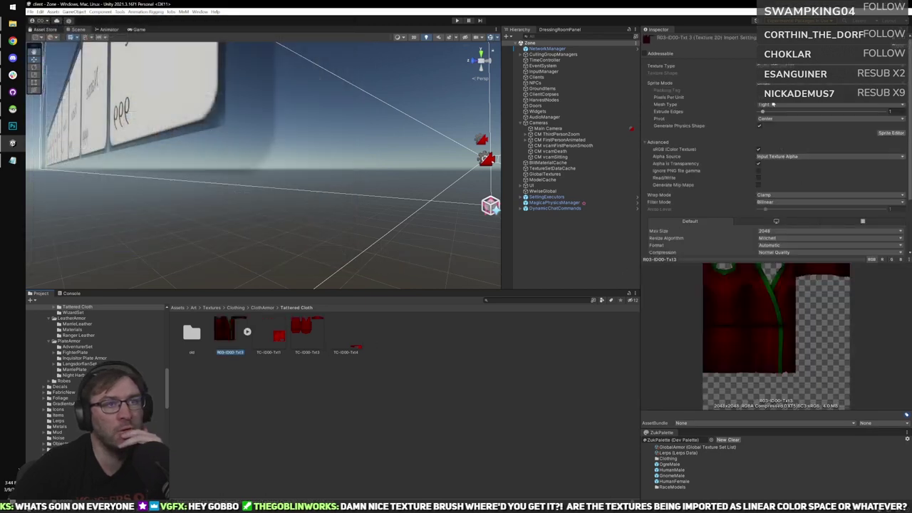
Try the Single Channel texture type with a different channel on R03-ID00-Txt3, and revert the unapplied import settings.
left_click(778, 64)
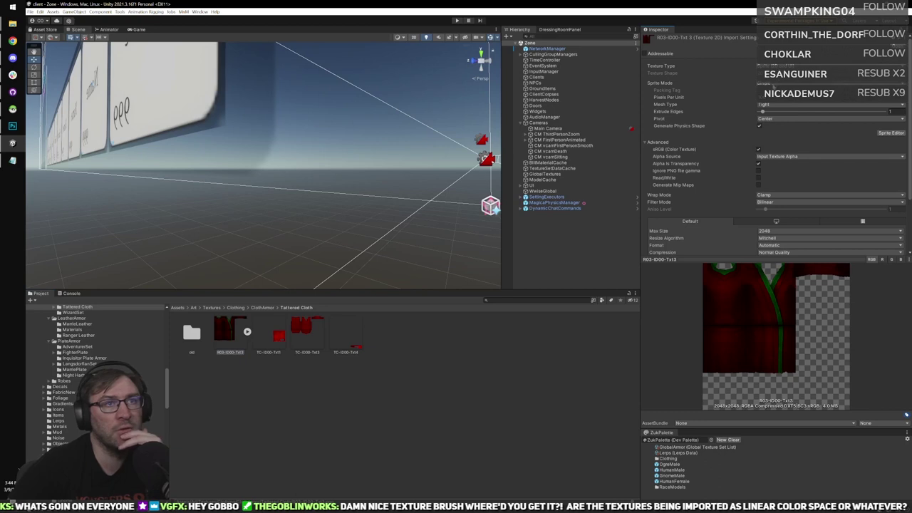
left_click(783, 66)
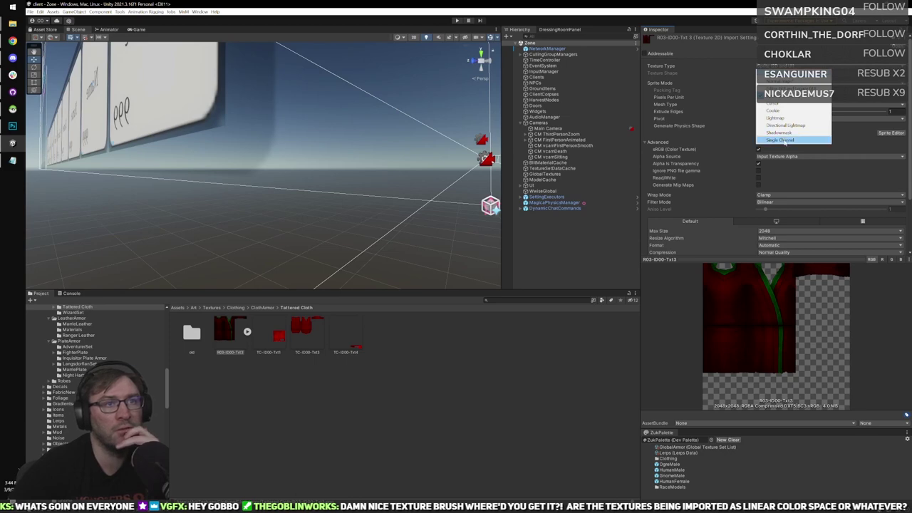
left_click(779, 139)
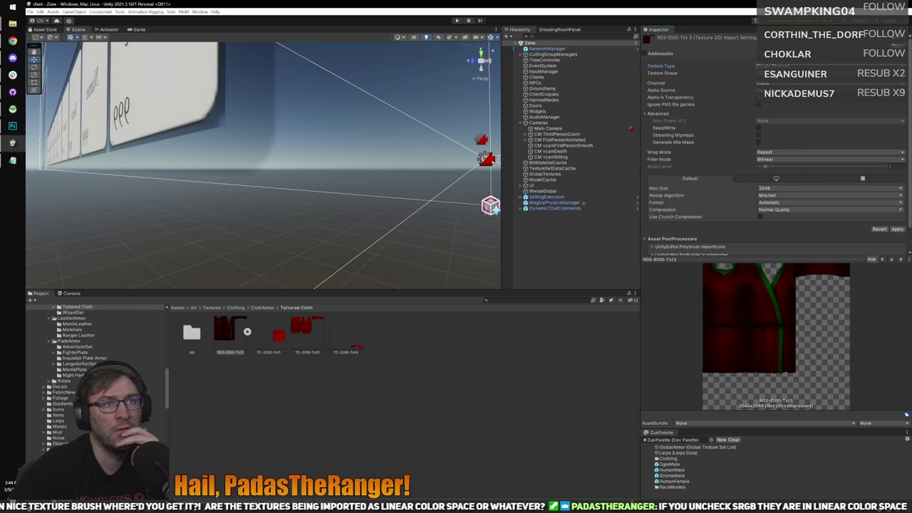
left_click(776, 74)
left_click(838, 84)
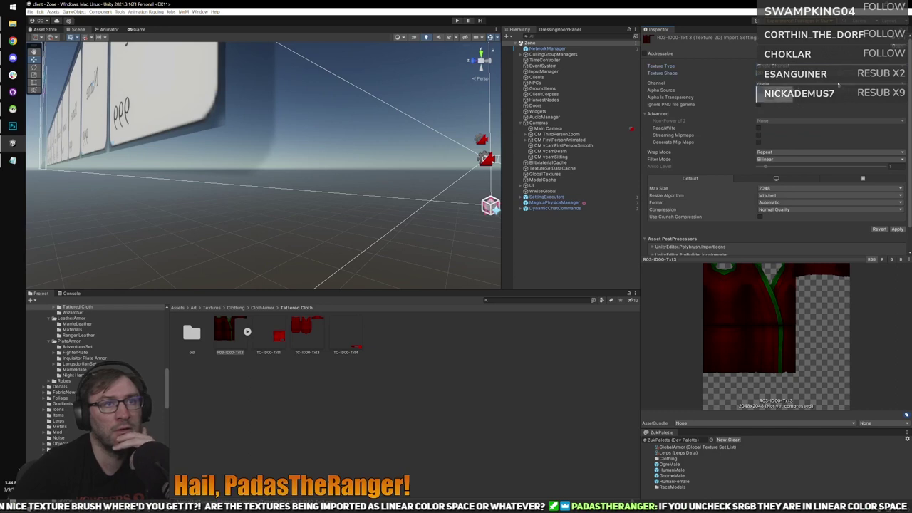
left_click(780, 98)
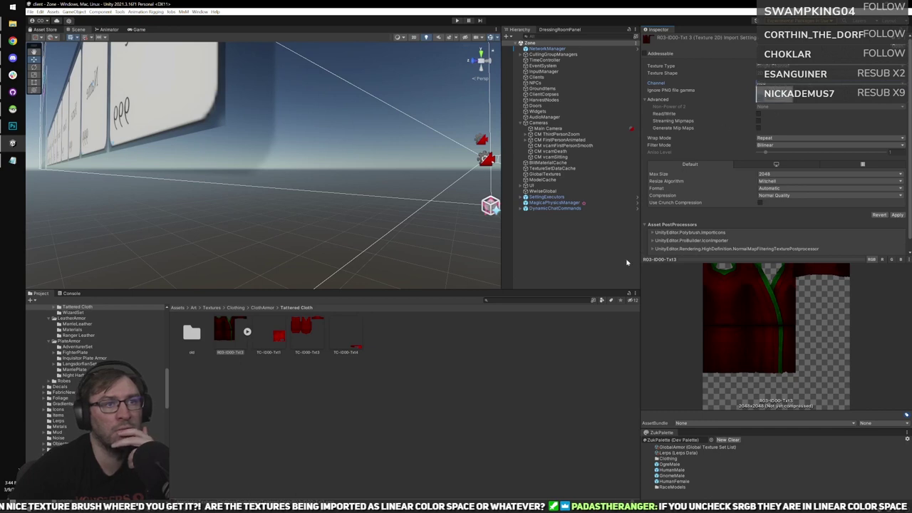
left_click(543, 400)
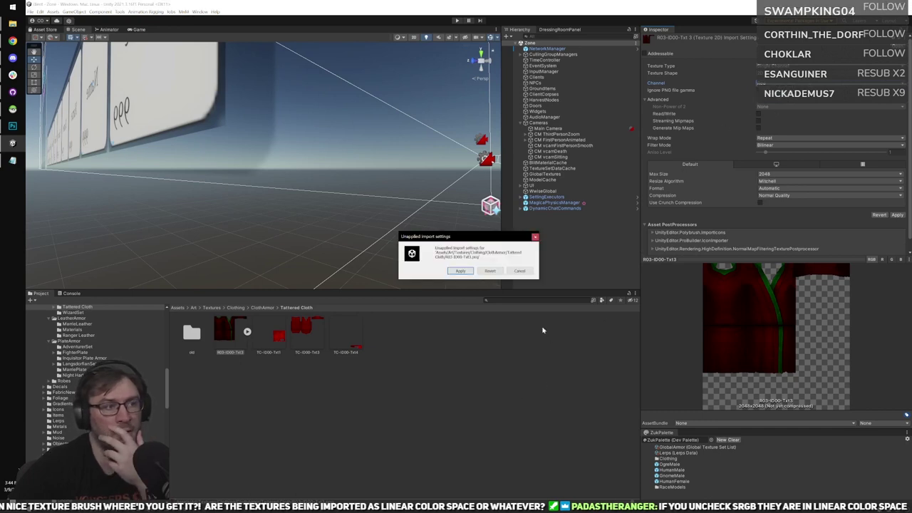
left_click(490, 271)
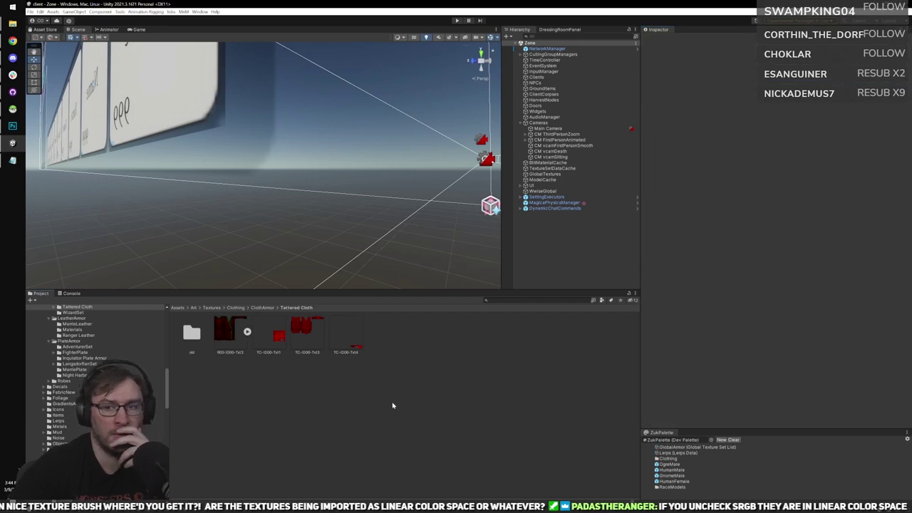
Compare the import settings of TC-ID00-Txt3 and R03-ID00-Txt3, and delete R03-ID00-Txt3 from the Tattered Cloth folder.
left_click(306, 331)
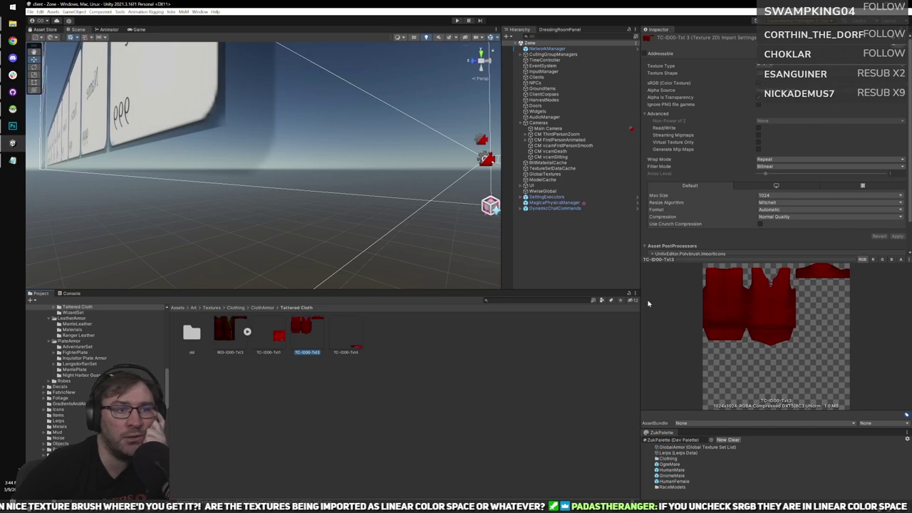
left_click(224, 335)
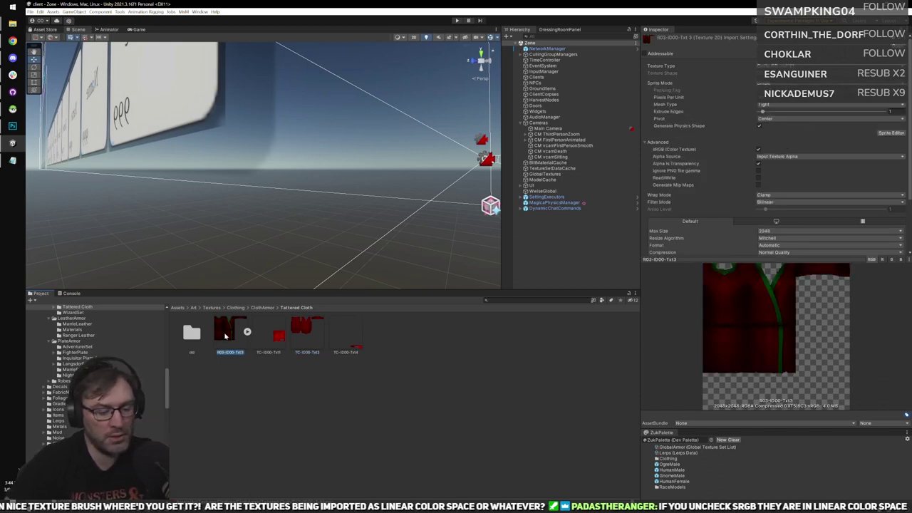
key("Delete")
left_click(488, 274)
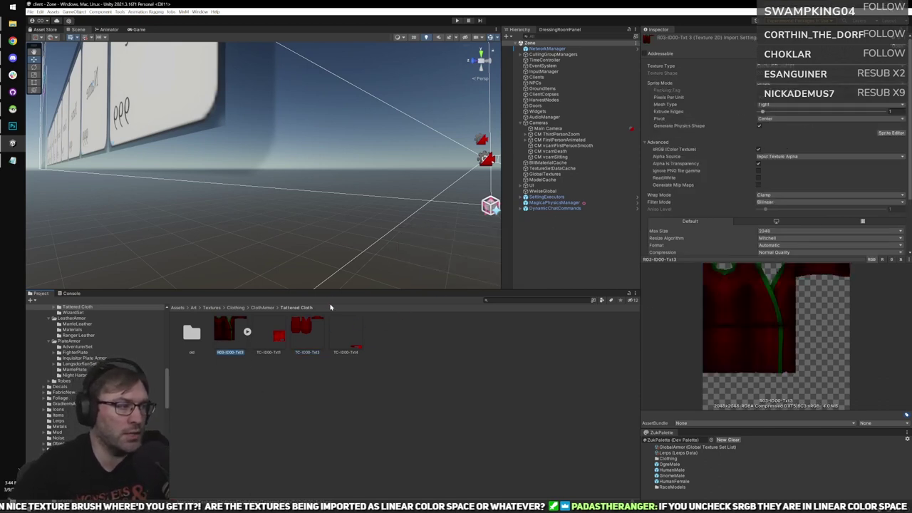
Select the TC-ID00-Txt3 texture and start the game in play mode.
left_click(268, 336)
left_click(456, 20)
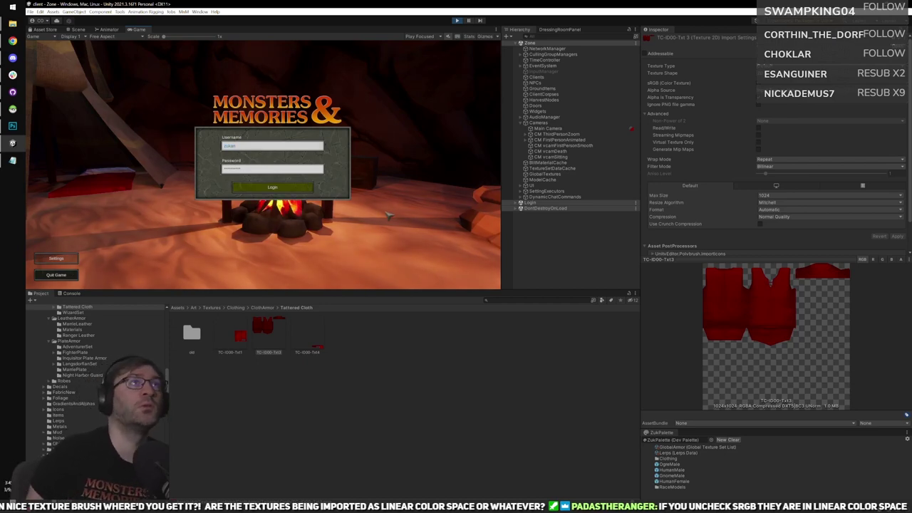
Log in to the game, connect to the Development Server and enter the world.
key("Return")
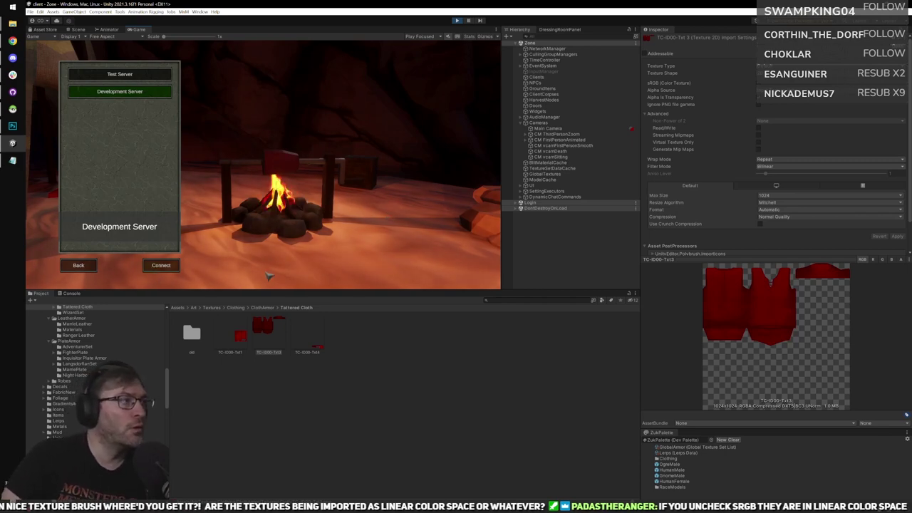
left_click(160, 266)
left_click(176, 269)
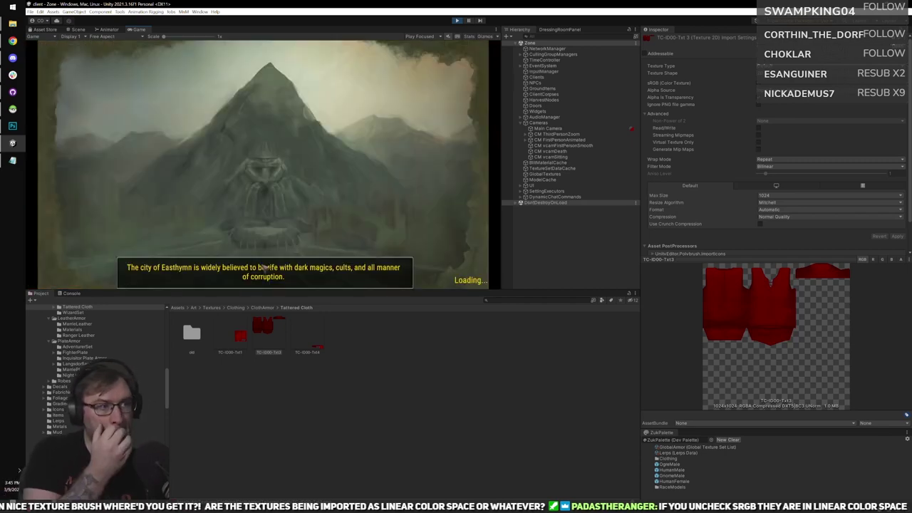
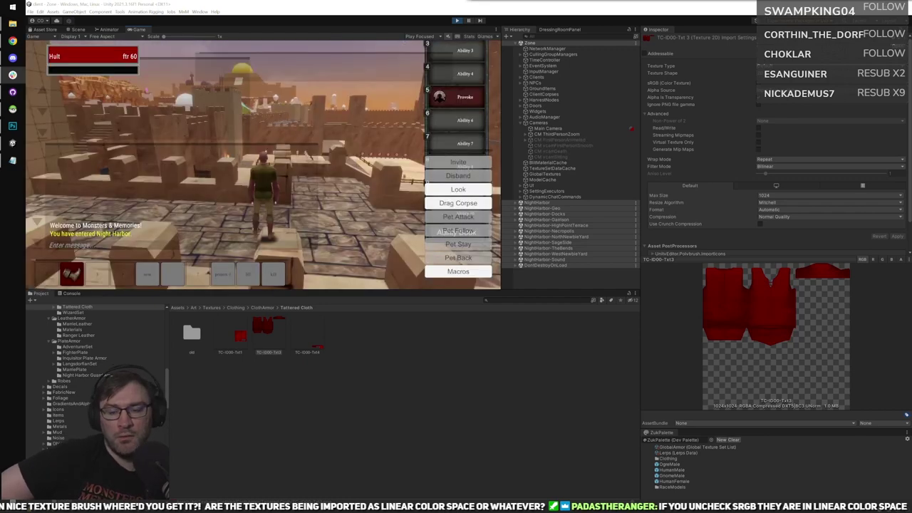
Maximize the Game view and examine the green cloth shirt on the character up close from the front, sides and back.
double_click(139, 30)
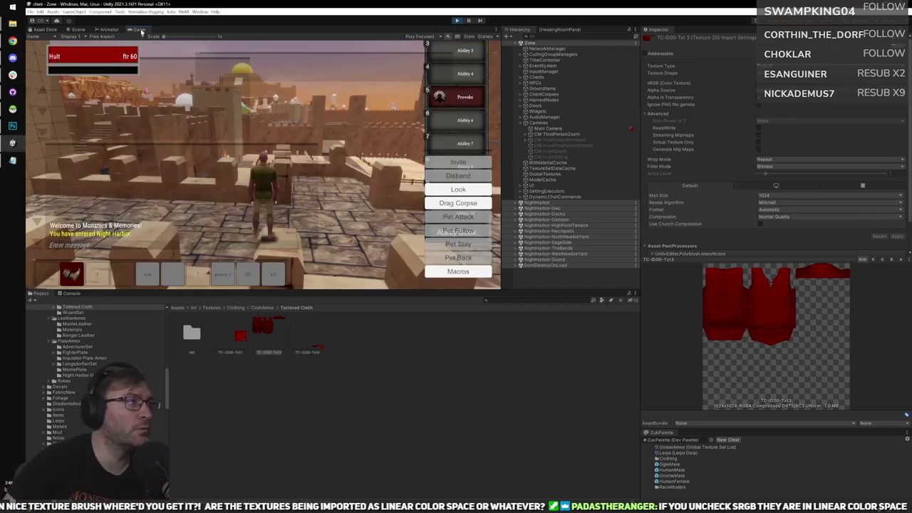
scroll(471, 263, "up", 5)
right_click_drag(470, 263, 242, 267)
scroll(470, 264, "down", 3)
scroll(470, 264, "up", 3)
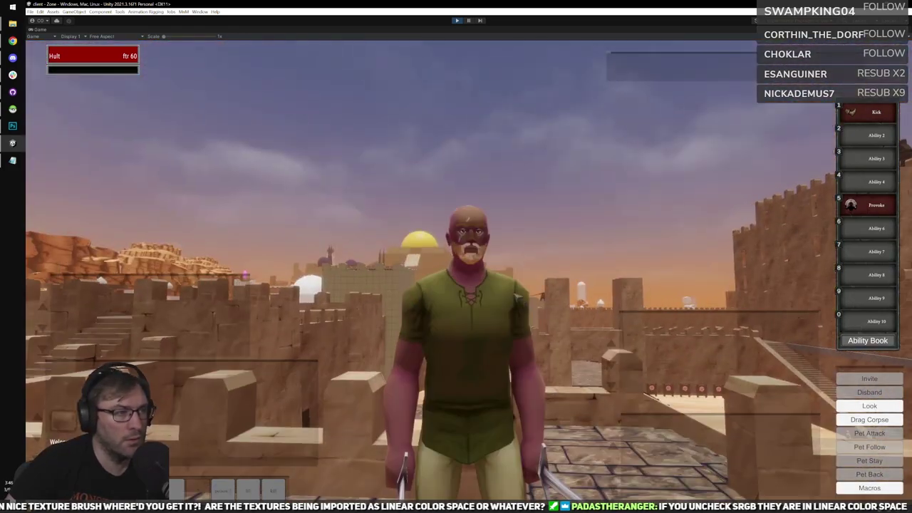
right_click_drag(470, 263, 500, 320)
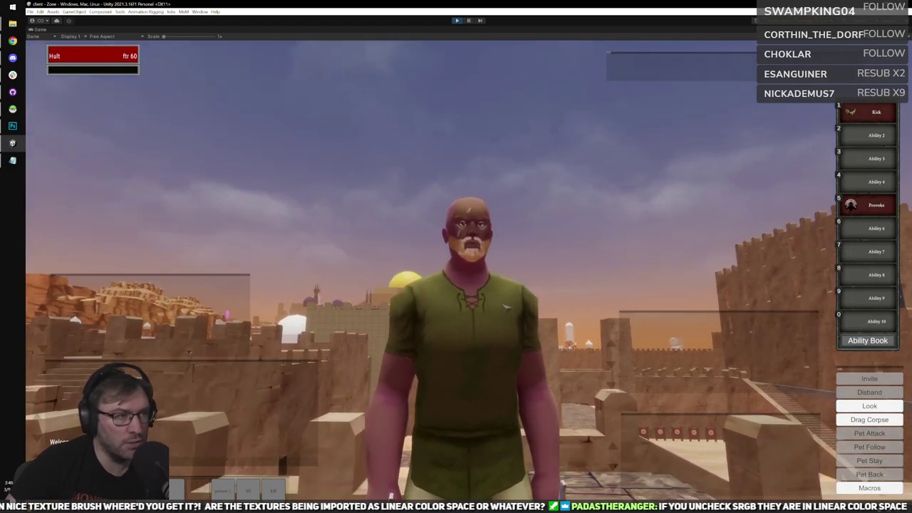
right_click_drag(474, 406, 564, 377)
scroll(485, 408, "down", 5)
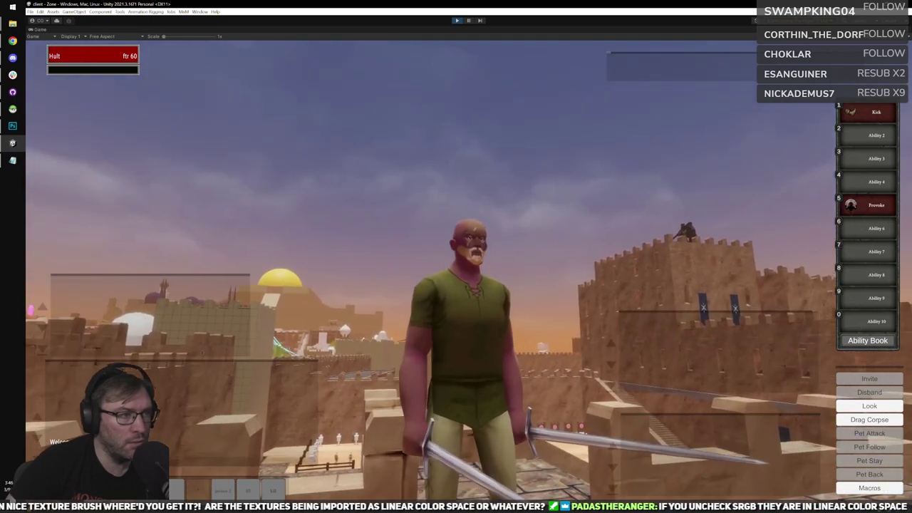
key("a")
key("a")
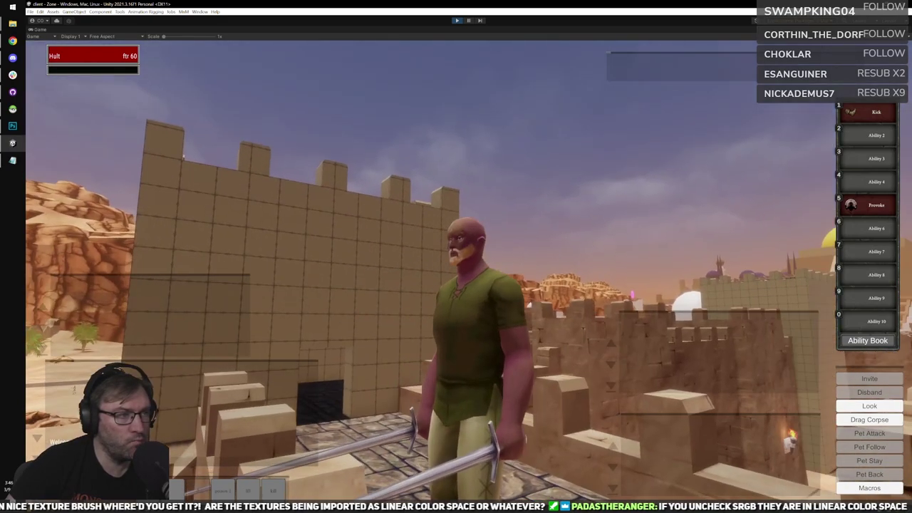
right_click_drag(540, 370, 593, 400)
right_click_drag(491, 395, 522, 337)
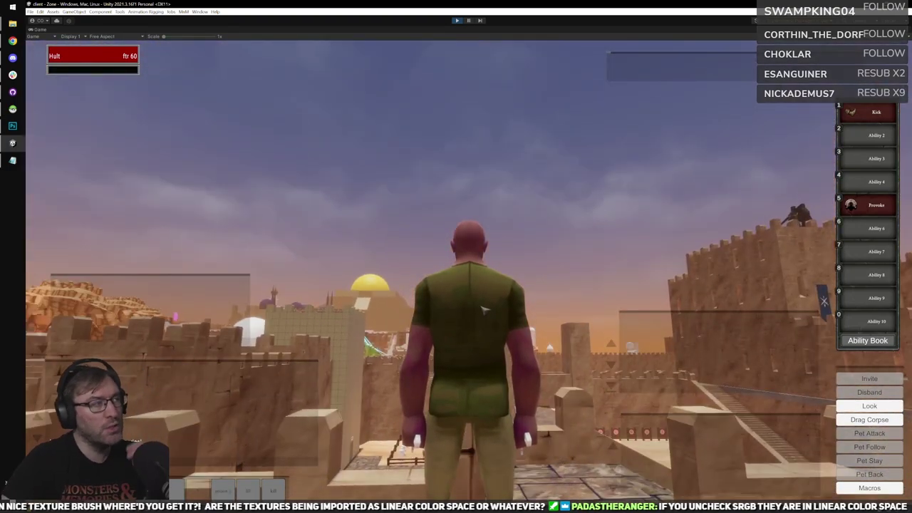
In Photoshop, hide the Color Fill 1 layer and sample the shirt's grey values at several spots, leaving the foreground color as it was.
left_click(13, 126)
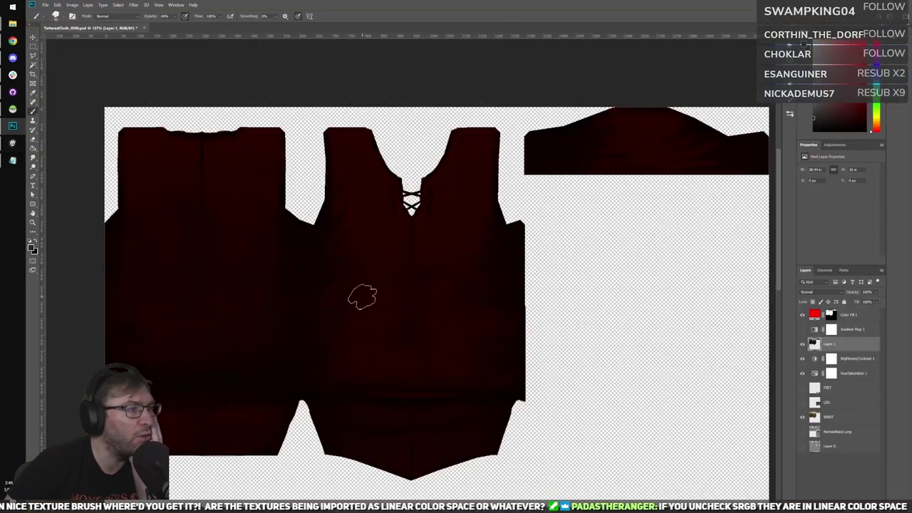
left_click(801, 314)
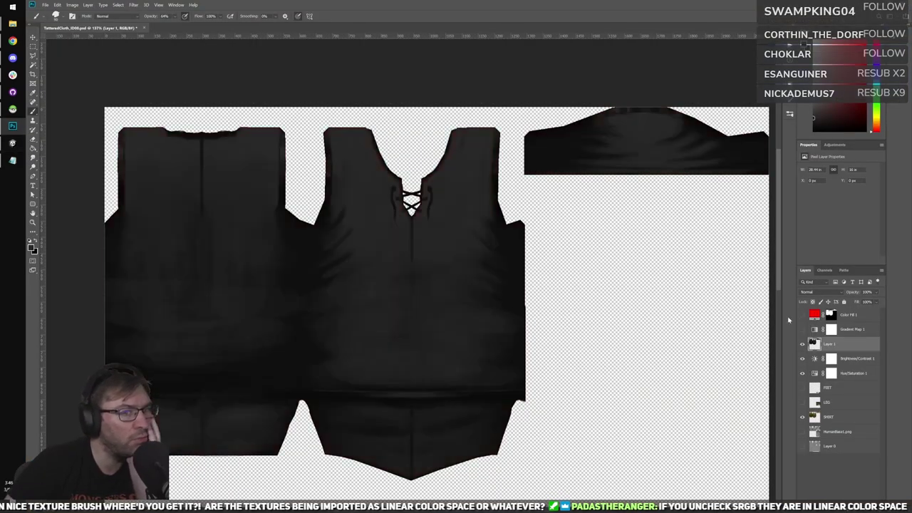
left_click(31, 245)
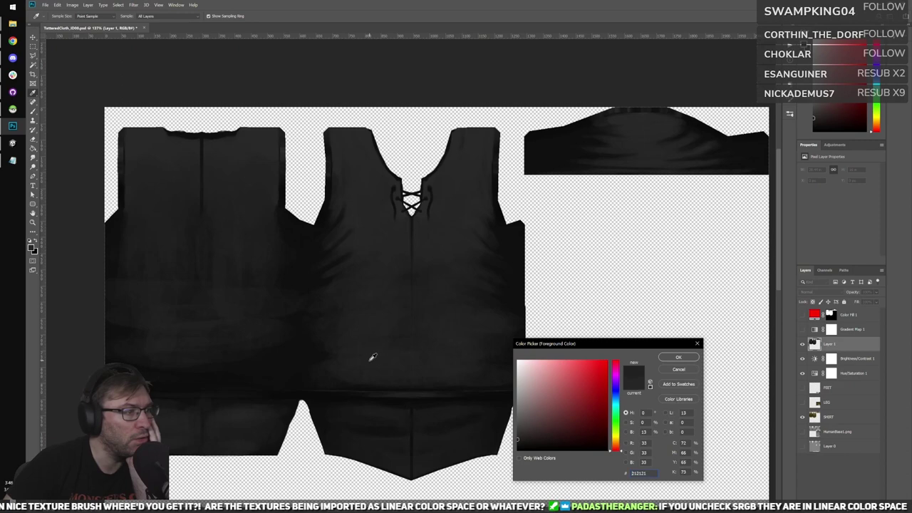
left_click(341, 371)
left_click(316, 370)
left_click(323, 364)
left_click(312, 364)
left_click(354, 366)
left_click(354, 318)
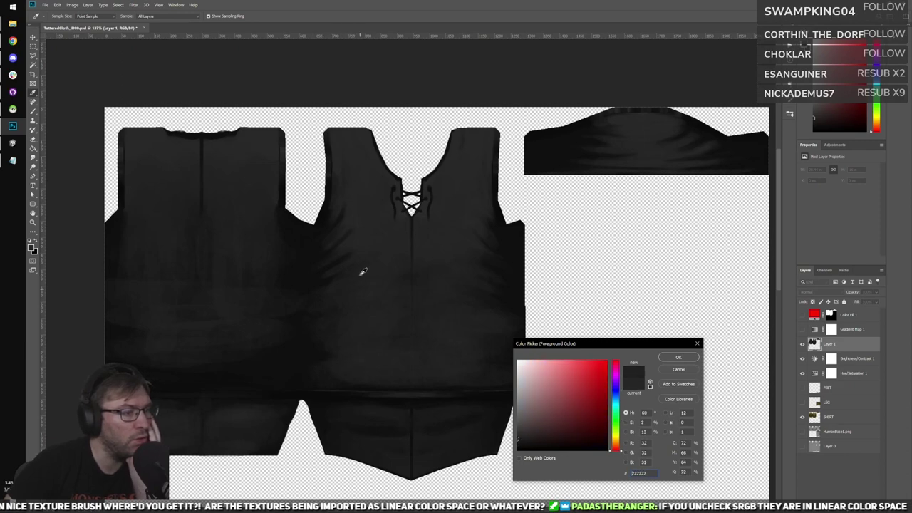
left_click(324, 313)
left_click(264, 324)
left_click(238, 249)
left_click(250, 245)
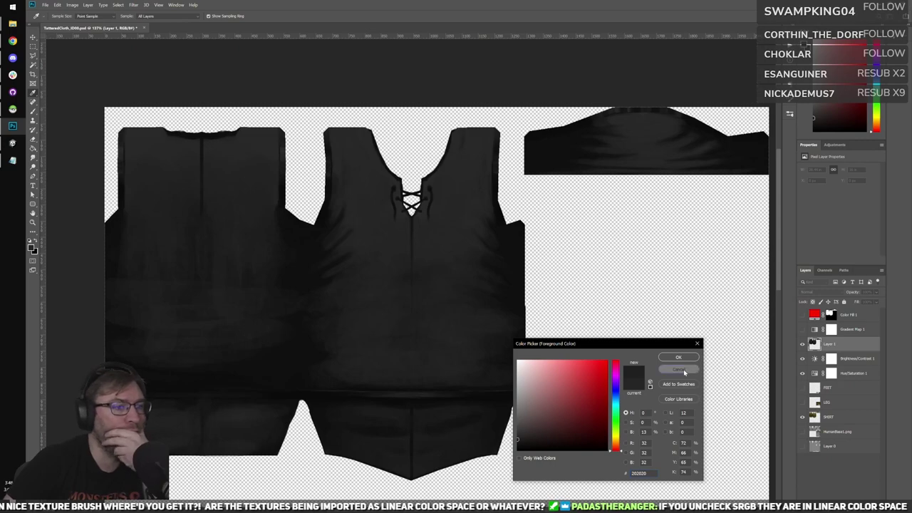
left_click(678, 369)
Switch to the Notepad notes, replace BronzeMetal03 with OrangeCloth01 in the first line, and select that line.
left_click(12, 142)
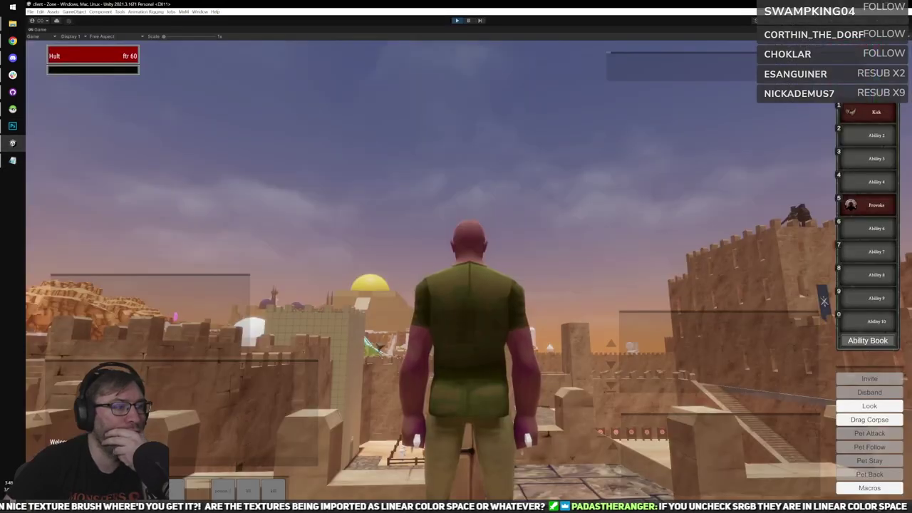
left_click_drag(349, 352, 525, 322)
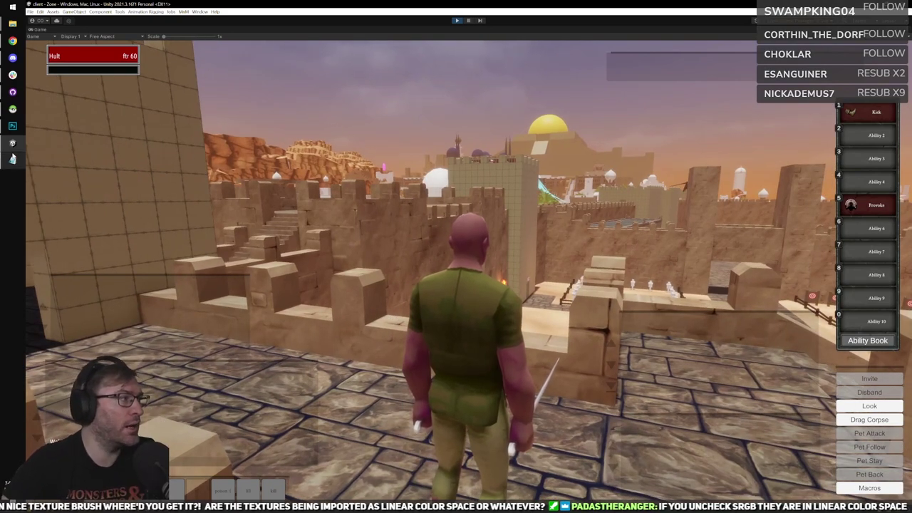
left_click(13, 160)
left_click(247, 207)
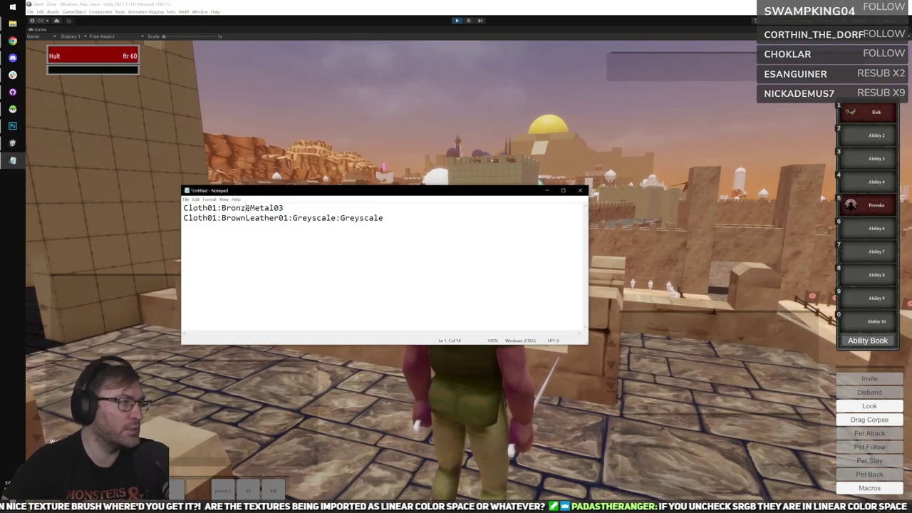
key("alt+Tab")
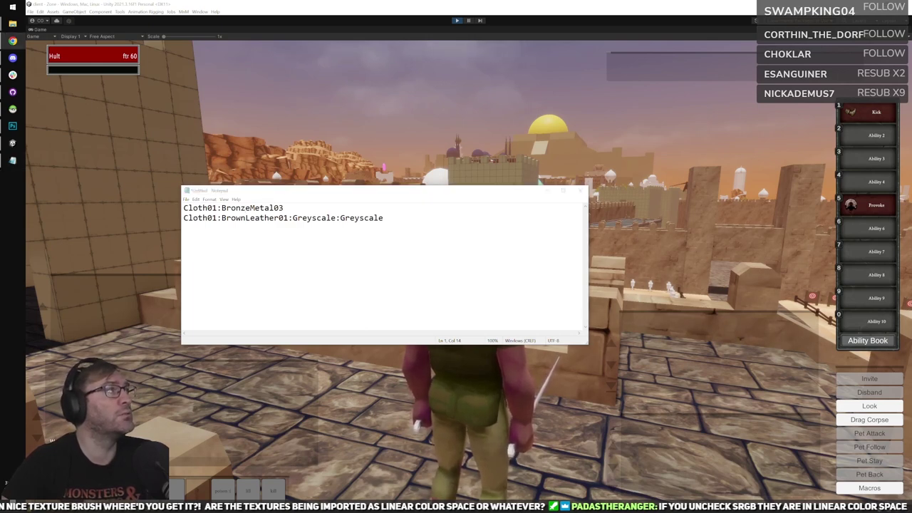
double_click(284, 207)
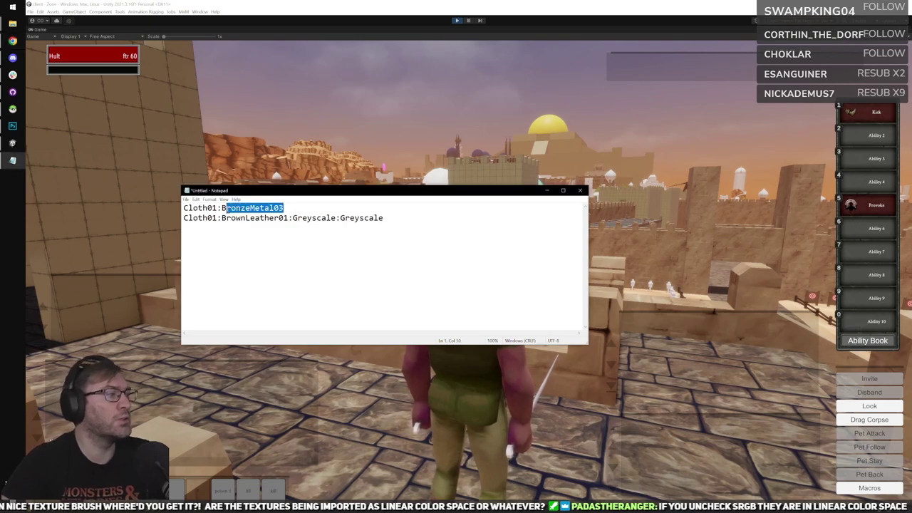
type("OrangeCloth01")
key("ctrl+a")
left_click(287, 209)
left_click_drag(287, 210, 165, 187)
left_click(213, 129)
Back in the game, open the character's inventory, unequip the Tattered Cloth Pantaloons and destroy the boots item held on the cursor.
left_click(13, 109)
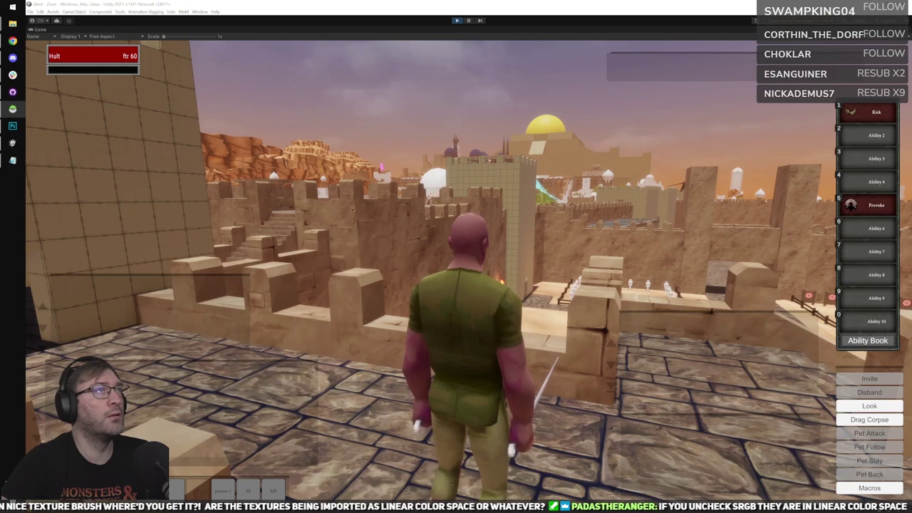
left_click(582, 154)
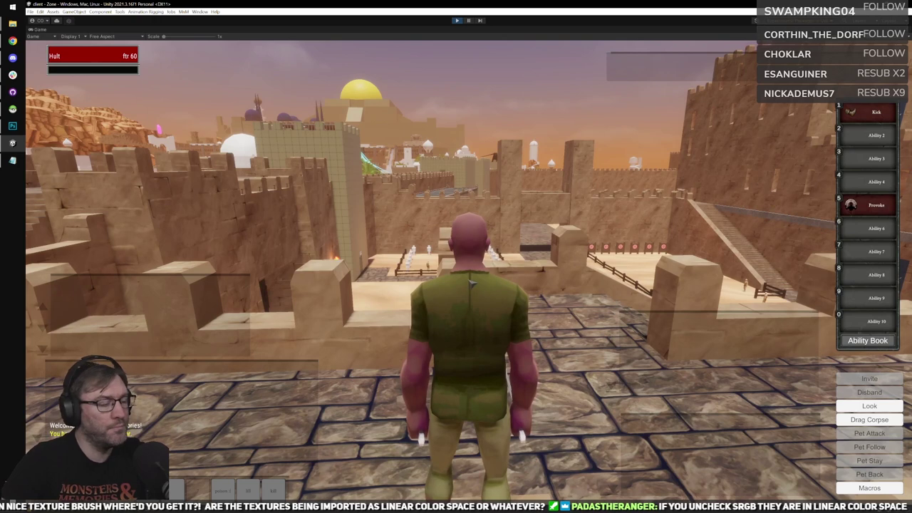
key("i")
left_click(338, 306)
left_click(149, 165)
left_click(340, 341)
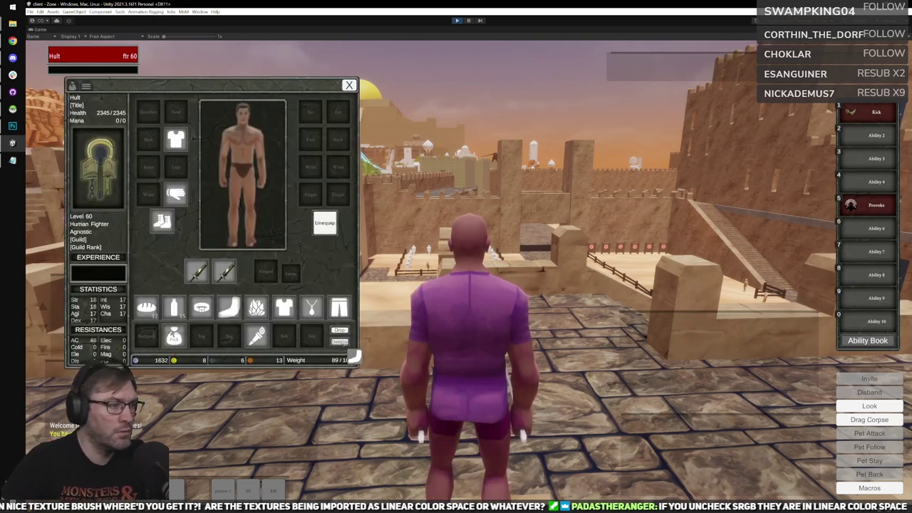
Examine the recolored purple shirt on the character from behind and in front, under different lighting directions and distances.
right_click_drag(491, 298, 470, 260)
scroll(521, 291, "down", 5)
right_click_drag(521, 291, 564, 245)
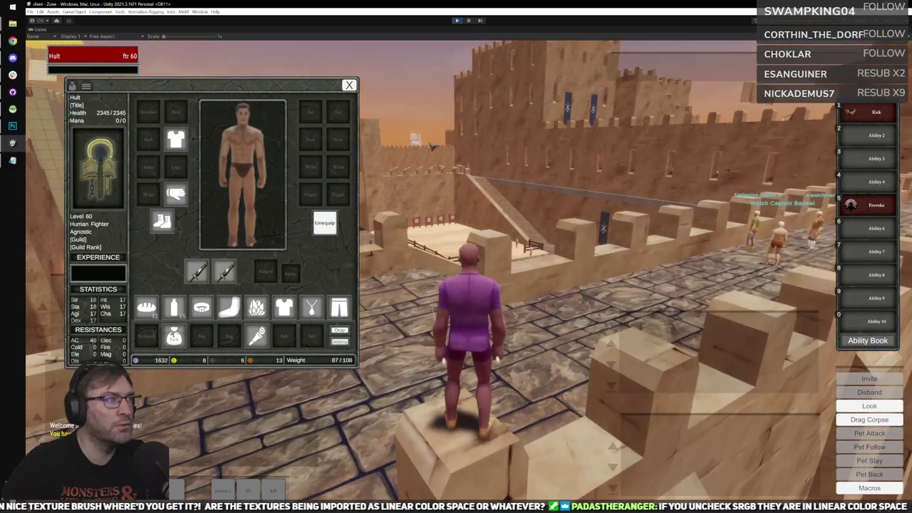
key("a")
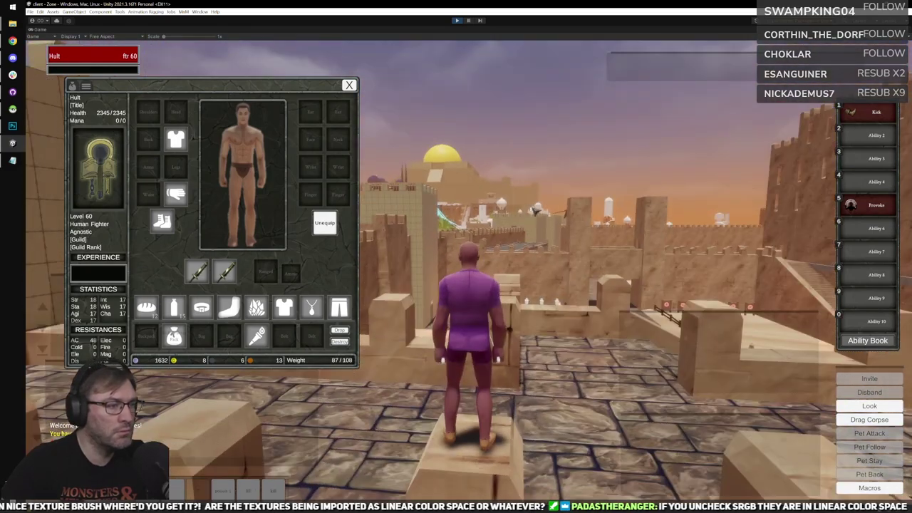
key("a")
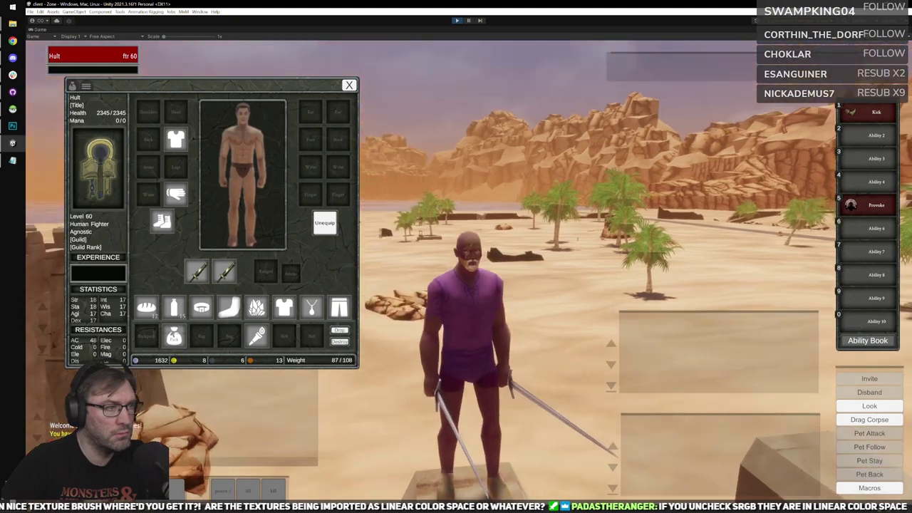
right_click_drag(564, 246, 399, 238)
scroll(468, 271, "up", 4)
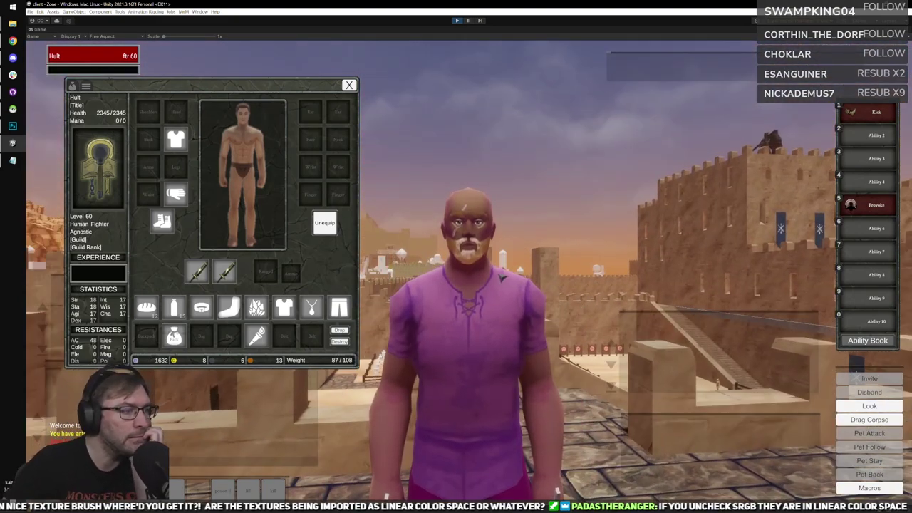
scroll(455, 285, "down", 2)
scroll(441, 290, "up", 1)
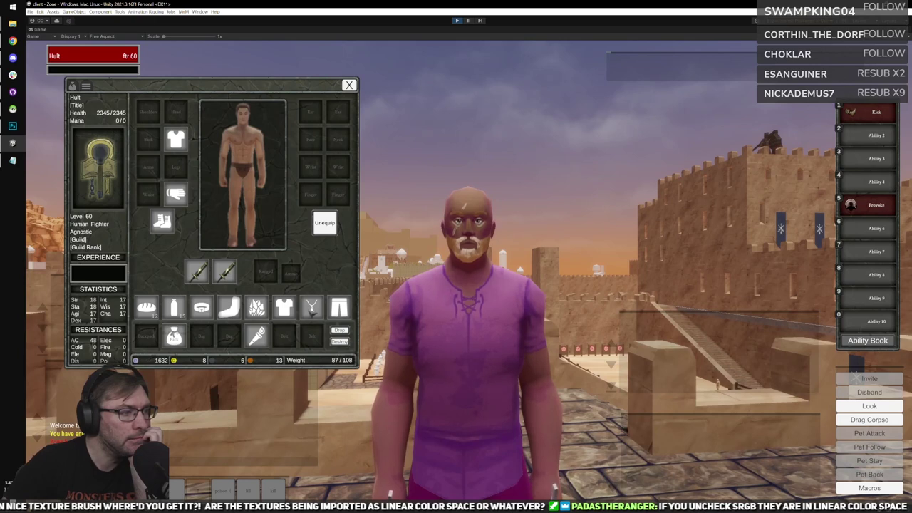
Equip the Tattered Cloth Pantaloons in the character's legs slot and view the whole outfit from the front.
left_click(346, 311)
left_click(173, 166)
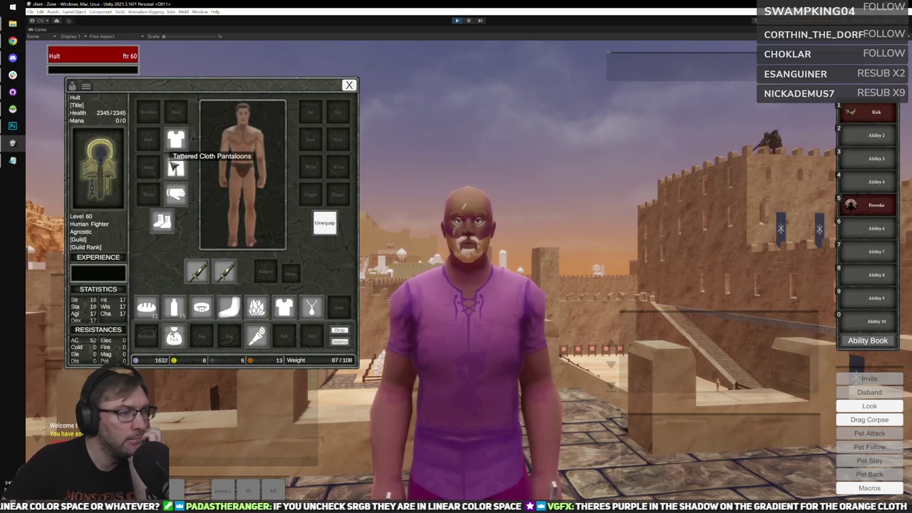
scroll(466, 329, "down", 2)
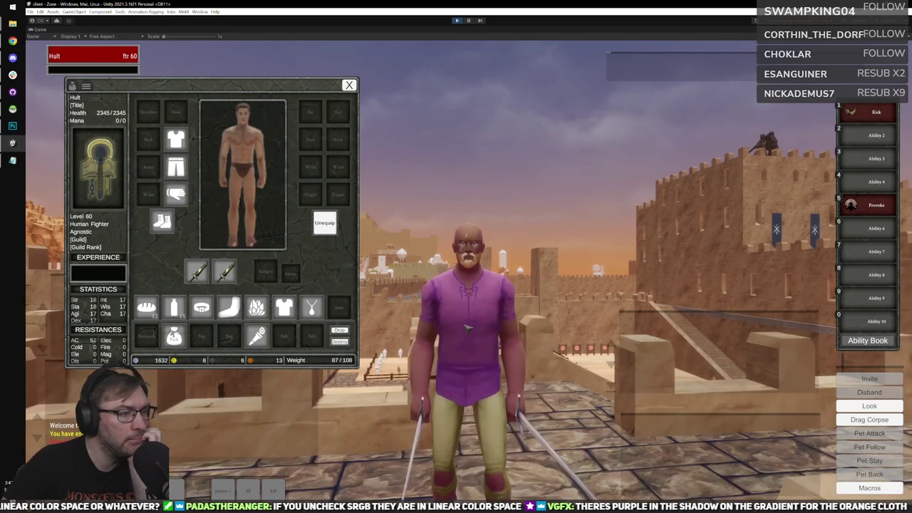
scroll(467, 328, "up", 1)
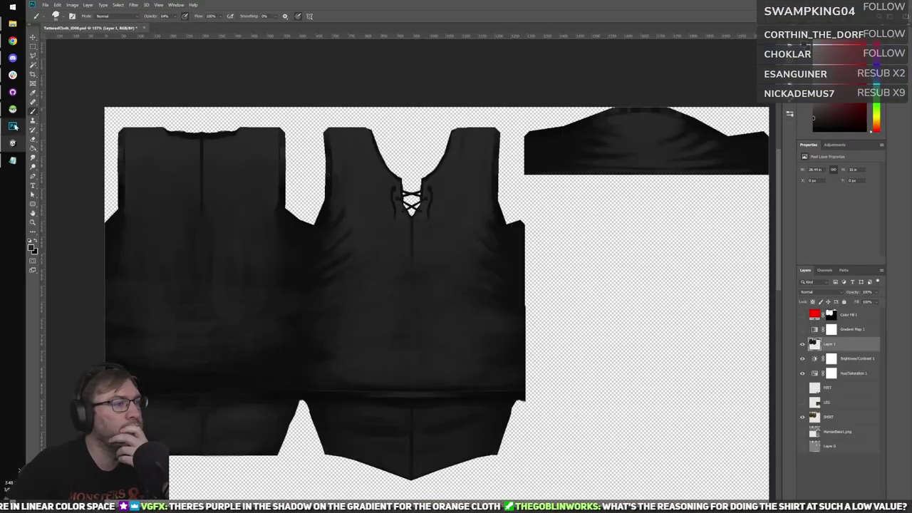
Switch to Photoshop and marquee-select a narrow vertical strip on the front of the shirt, beside the center seam.
left_click(12, 125)
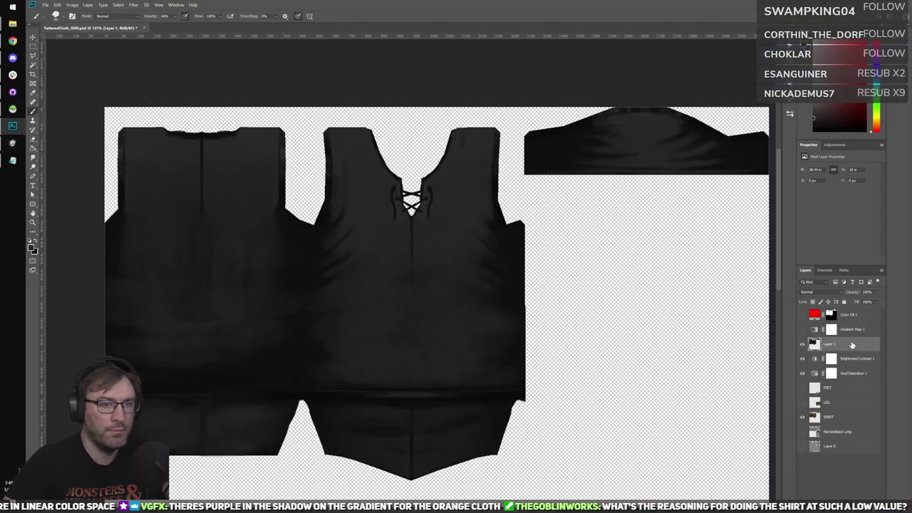
scroll(527, 367, "up", 2, "alt")
key("m")
scroll(366, 363, "up", 2, "alt")
left_click_drag(342, 401, 390, 186)
Add a Gradient Fill layer in the selected strip using the Black, White preset.
left_click(841, 505)
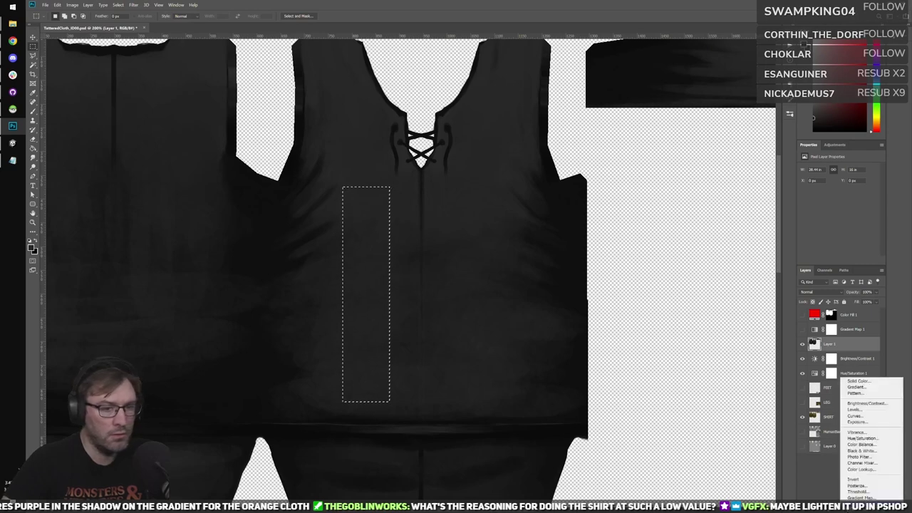
left_click(855, 386)
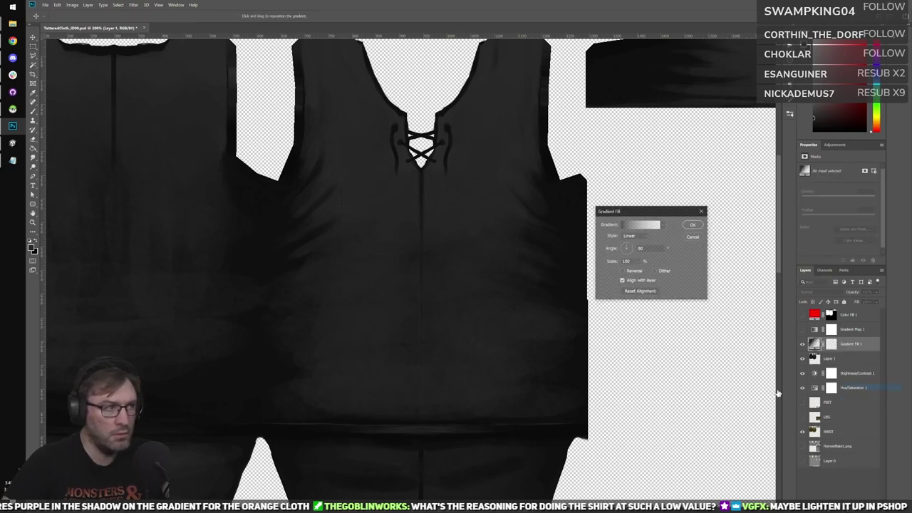
left_click(640, 224)
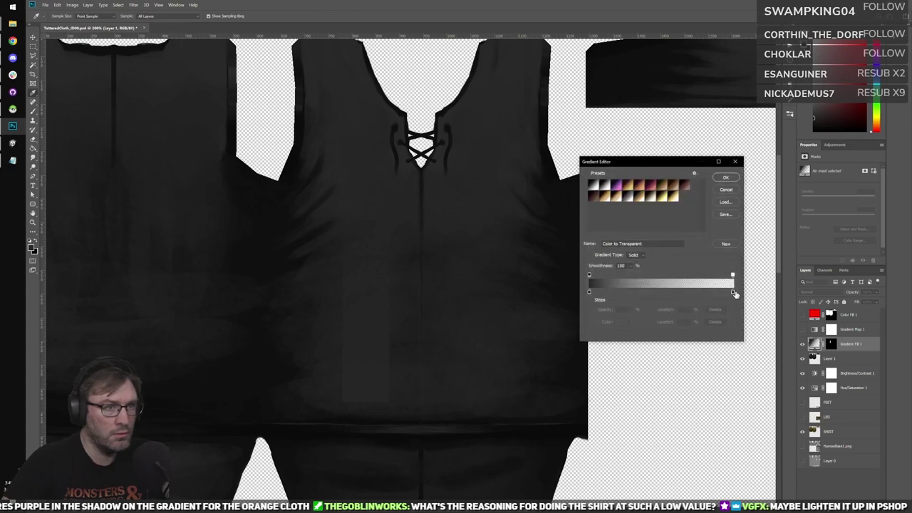
left_click(606, 185)
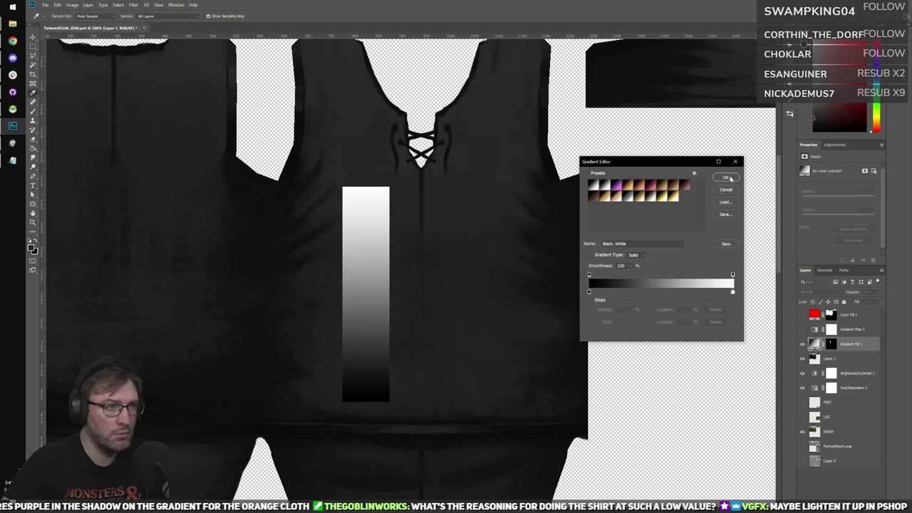
left_click(727, 178)
left_click(692, 224)
scroll(423, 330, "down", 2, "alt")
key("v")
scroll(414, 318, "up", 2, "alt")
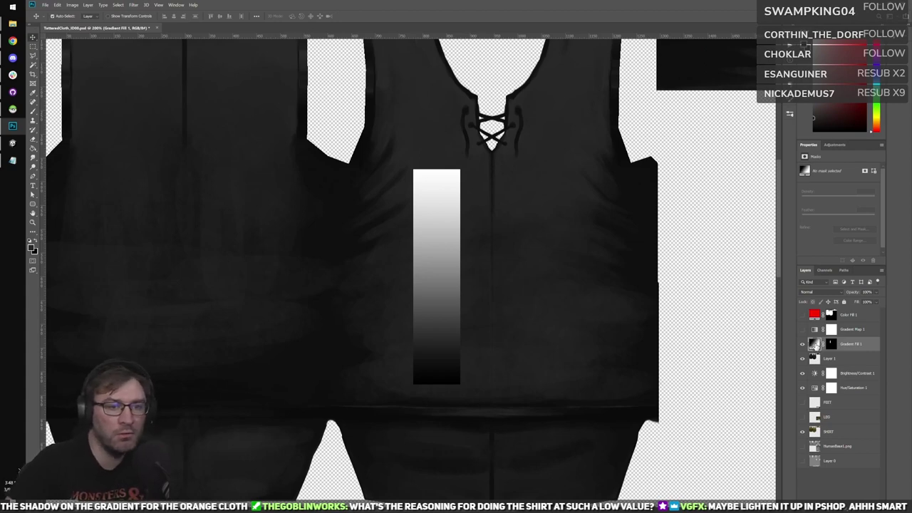
Try the Diamond, Reflected and Radial styles on the strip's gradient fill and return it to Linear.
double_click(815, 345)
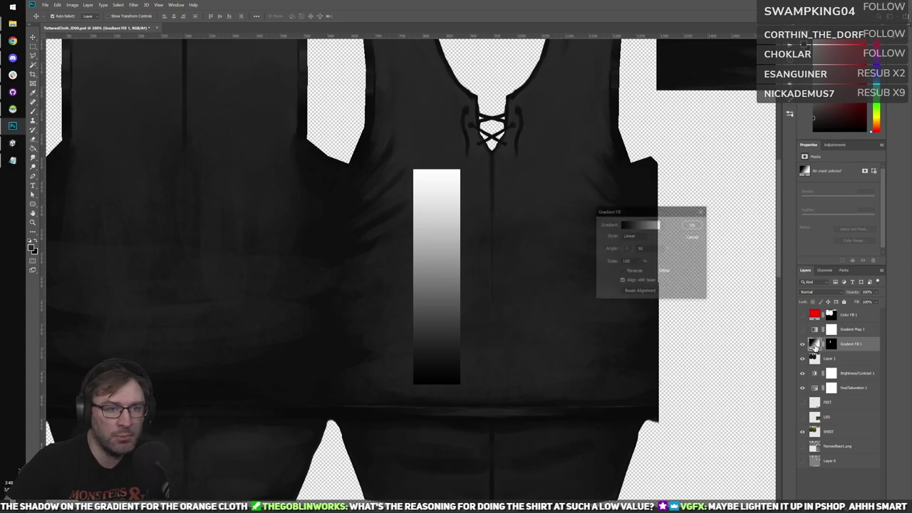
left_click(640, 235)
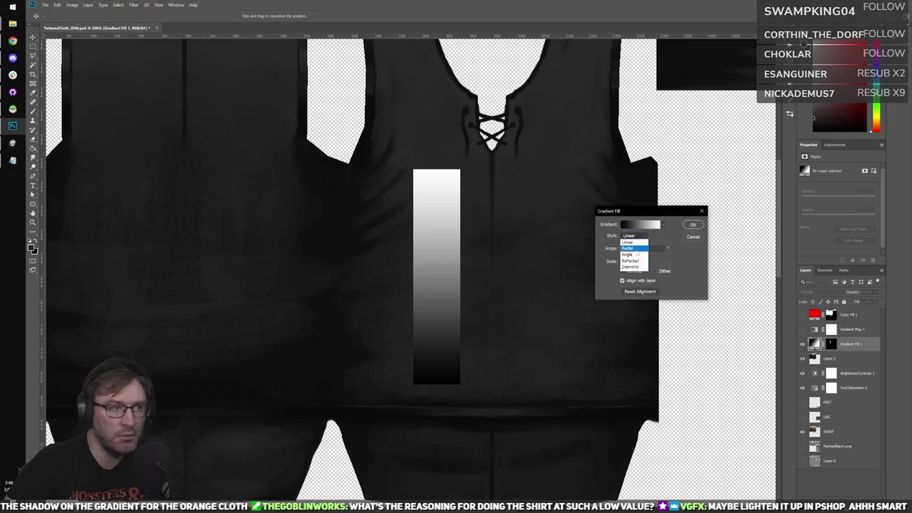
left_click(631, 267)
left_click(636, 236)
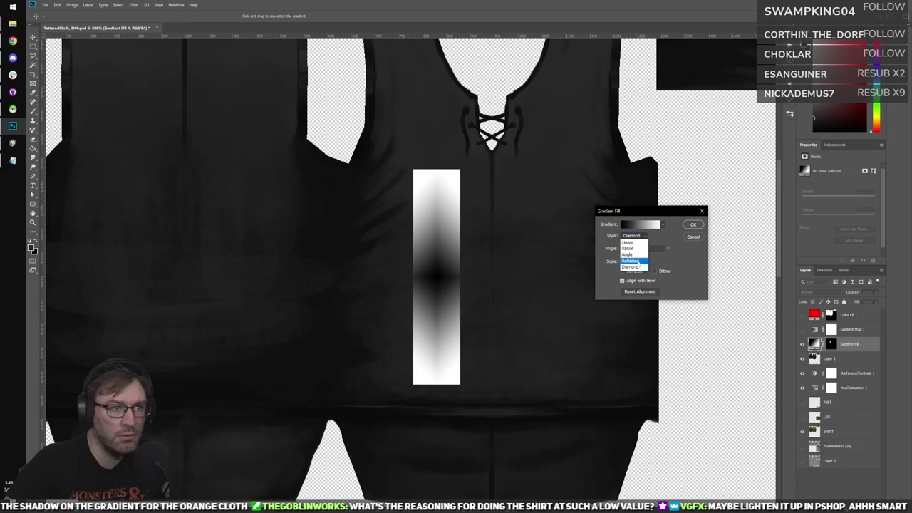
left_click(631, 261)
left_click(636, 235)
left_click(628, 248)
left_click(636, 235)
left_click(628, 242)
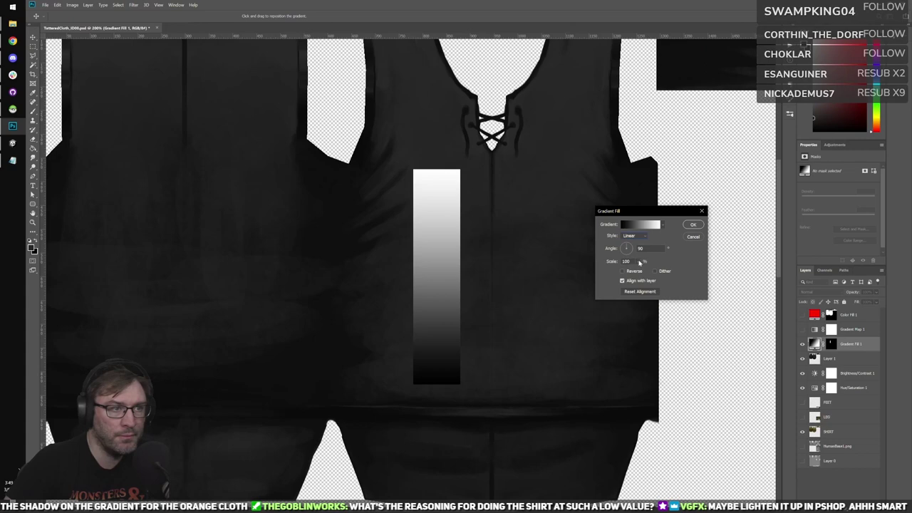
Enable dithering on the gradient fill and reduce its scale to about 70%.
mouse_move(615, 262)
left_mouse_down()
mouse_move(577, 257)
mouse_move(598, 261)
left_mouse_up()
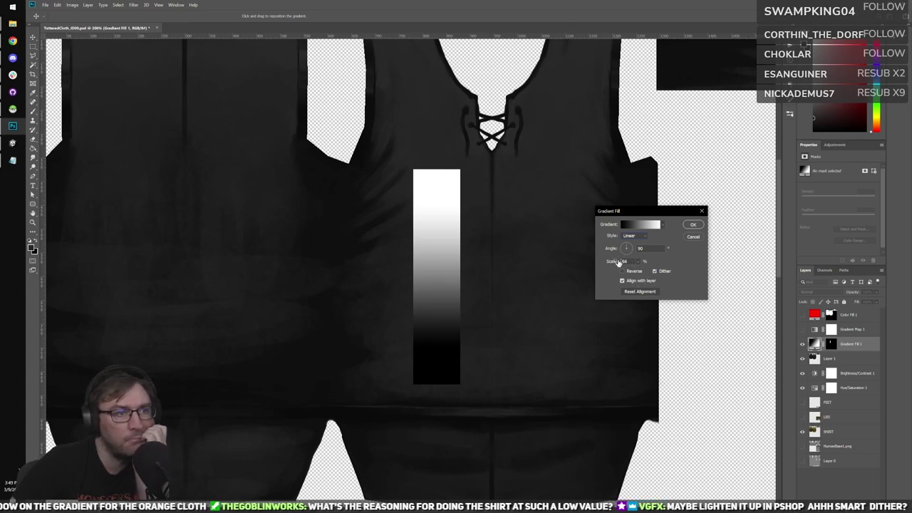
left_click_drag(610, 262, 614, 264)
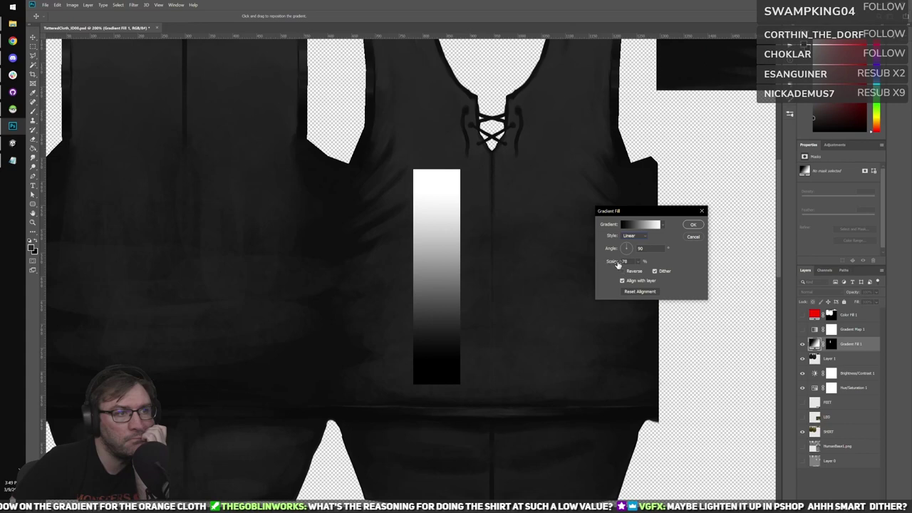
left_click(692, 224)
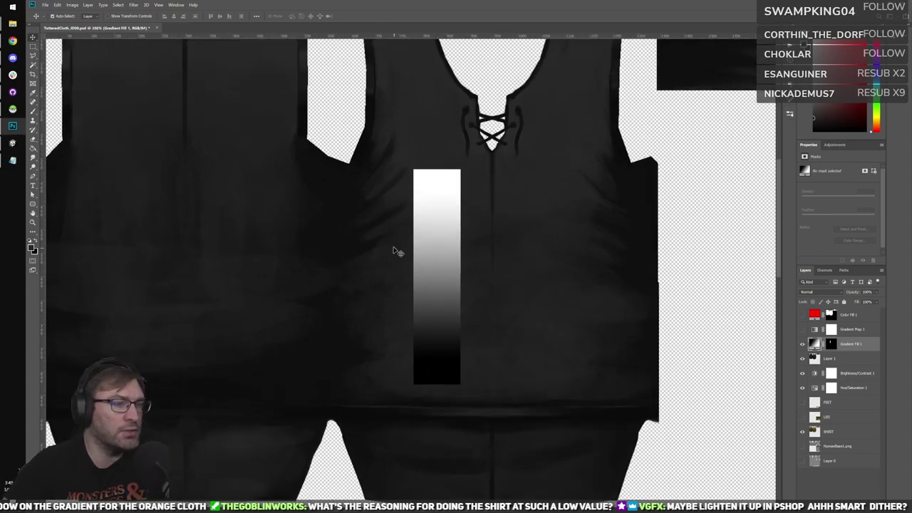
Show the red Color Fill 1 layer and start saving a copy in the "_ADJUSTED" folder under "human skin backup DO NOT DELETE".
left_click(802, 314)
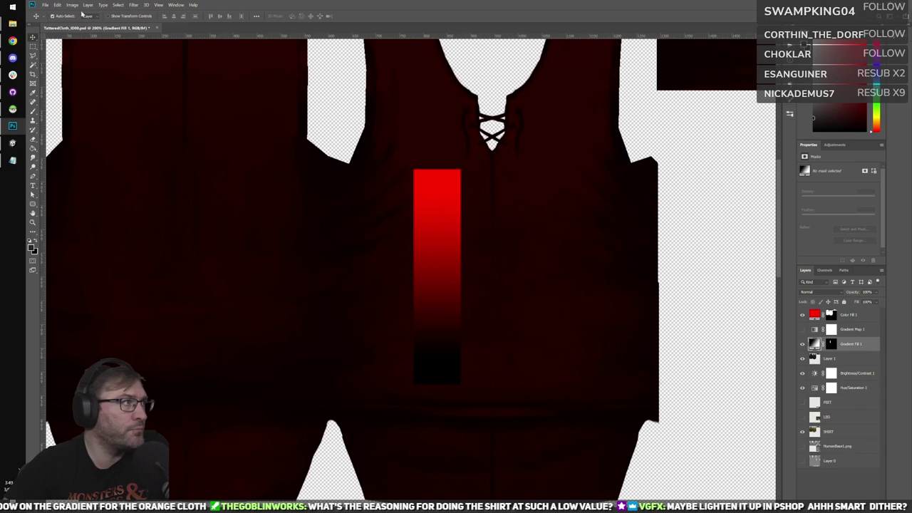
left_click(57, 5)
left_click(57, 5)
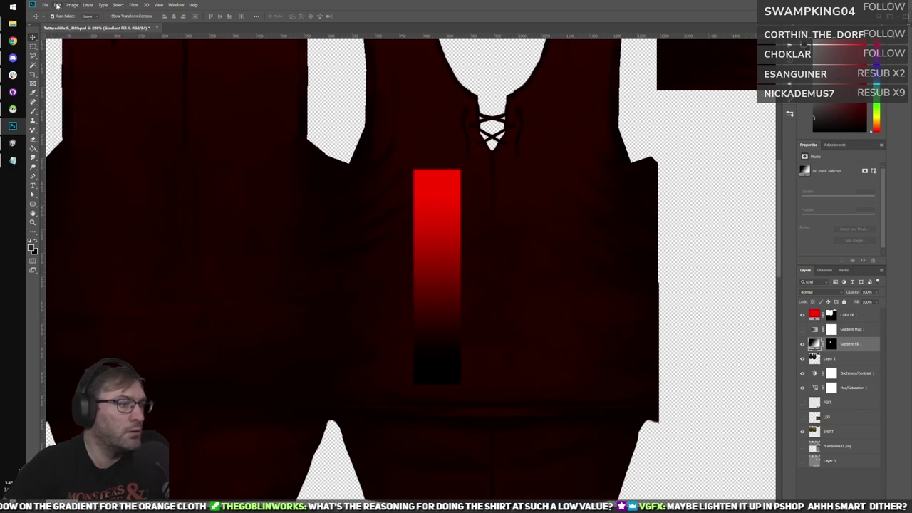
left_click(45, 5)
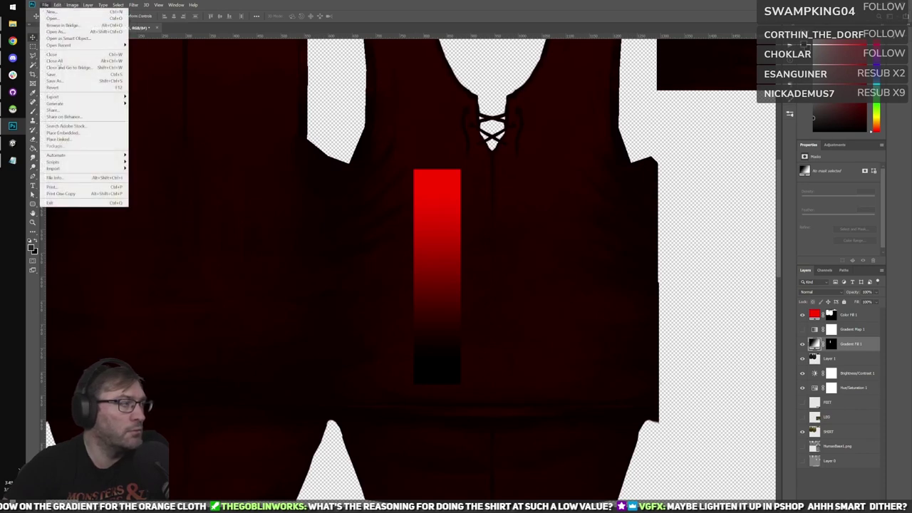
left_click(62, 81)
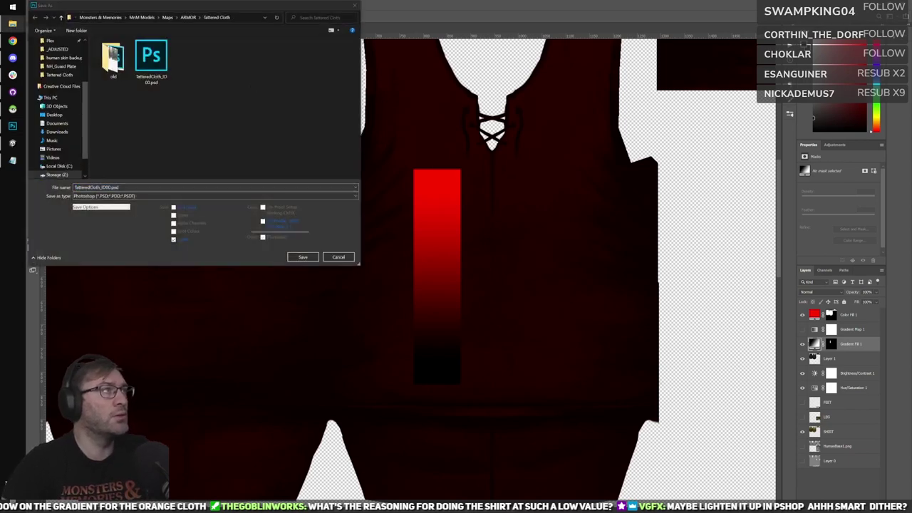
left_click(236, 15)
type("C:\\Users\\Gandalf\\Downloads\\human skin backup DO NOT DELETE\\_ADJUSTED")
key("Return")
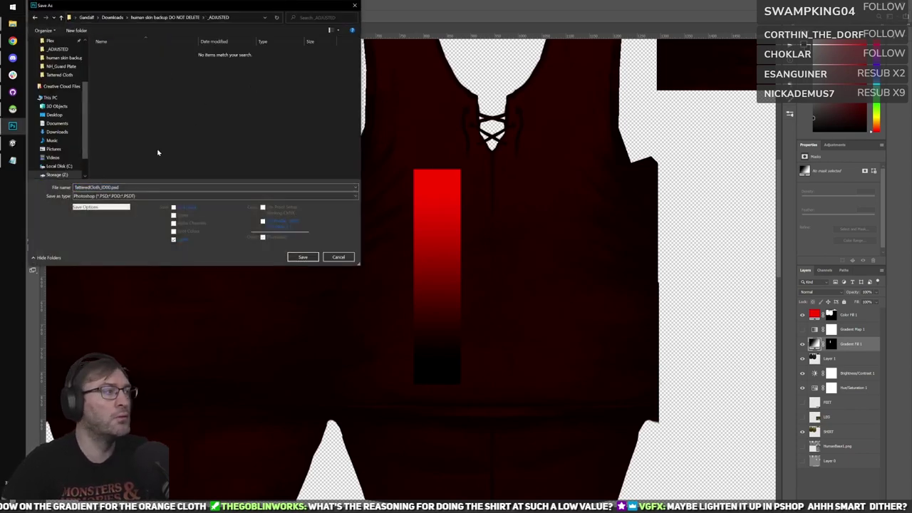
Save the texture in PNG format over the existing TC-ID00-Txt3.png with the large file size option.
left_click(107, 196)
left_click(132, 302)
left_click(186, 91)
left_click(302, 256)
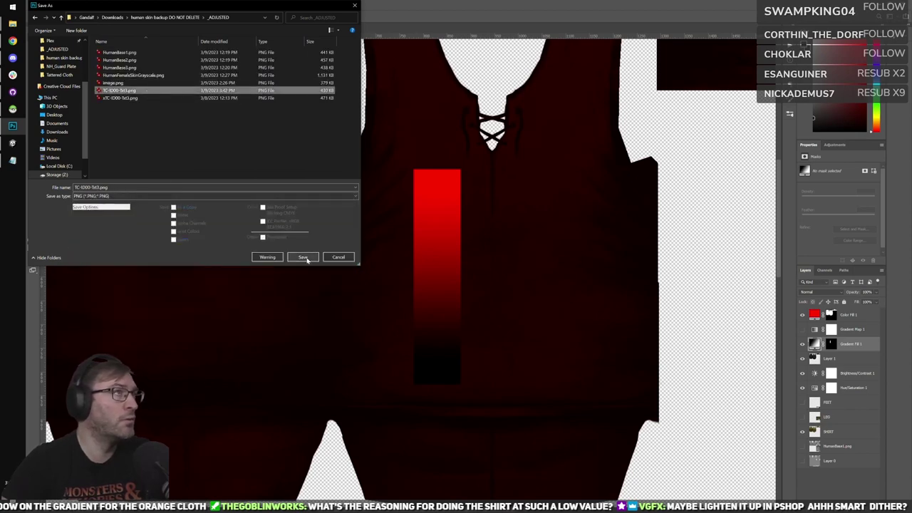
left_click(481, 258)
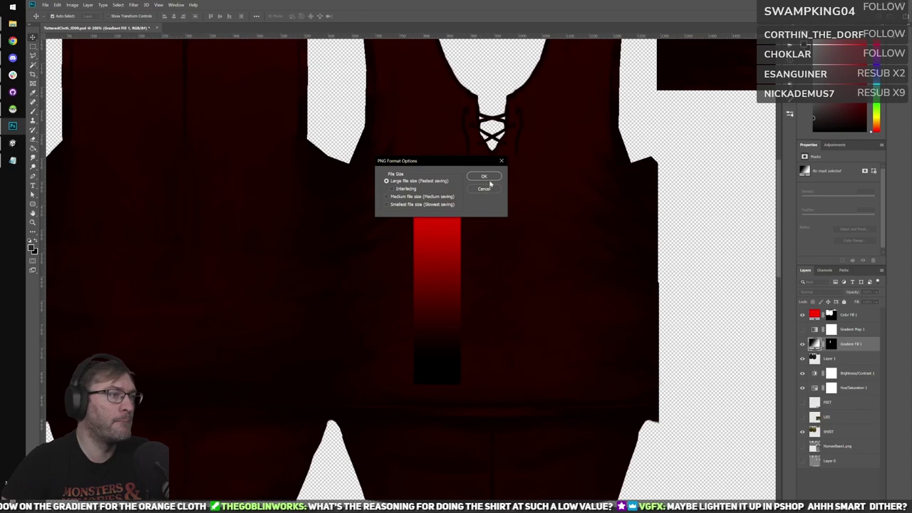
Switch to Unity, stop the running game and inspect the updated TC-ID00-Txt3 texture in the Tattered Cloth folder.
left_click(12, 142)
left_click(457, 21)
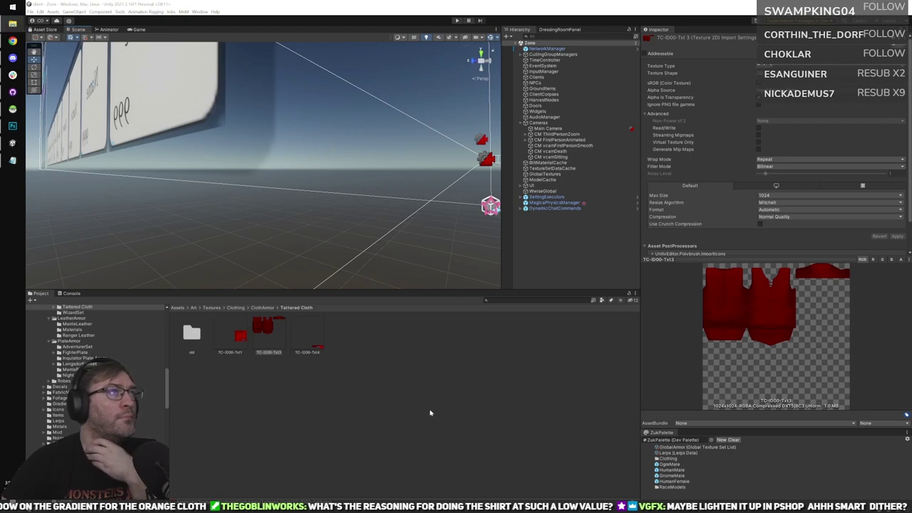
left_click(404, 403)
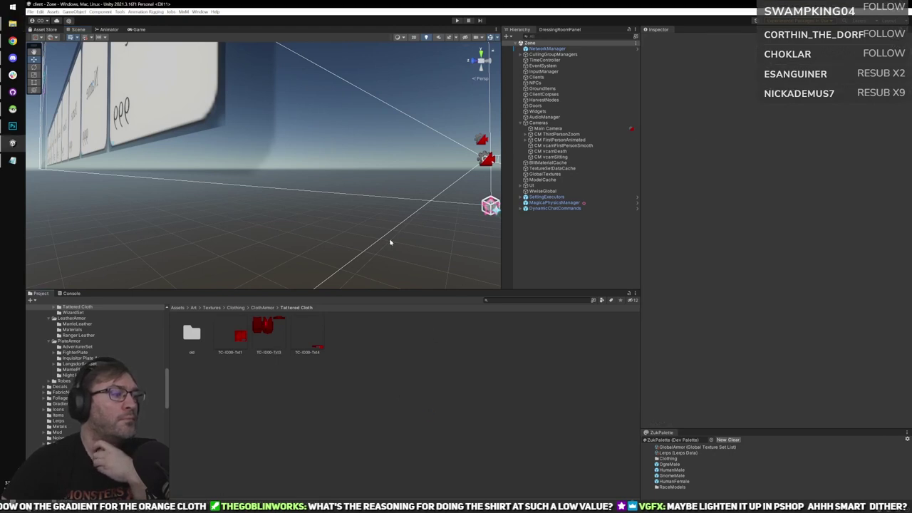
left_click(269, 329)
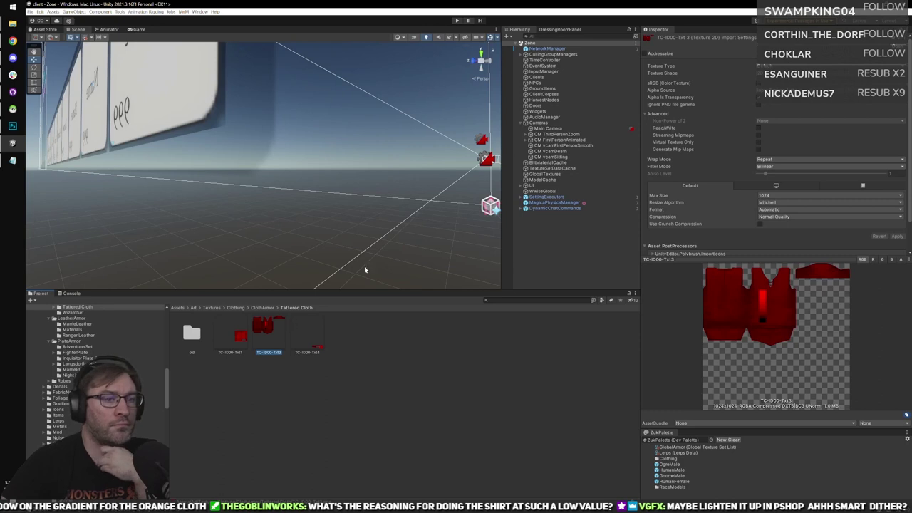
Run the game, log in with the prefilled credentials and enter the world with the level 60 Human Fighter.
left_click(458, 22)
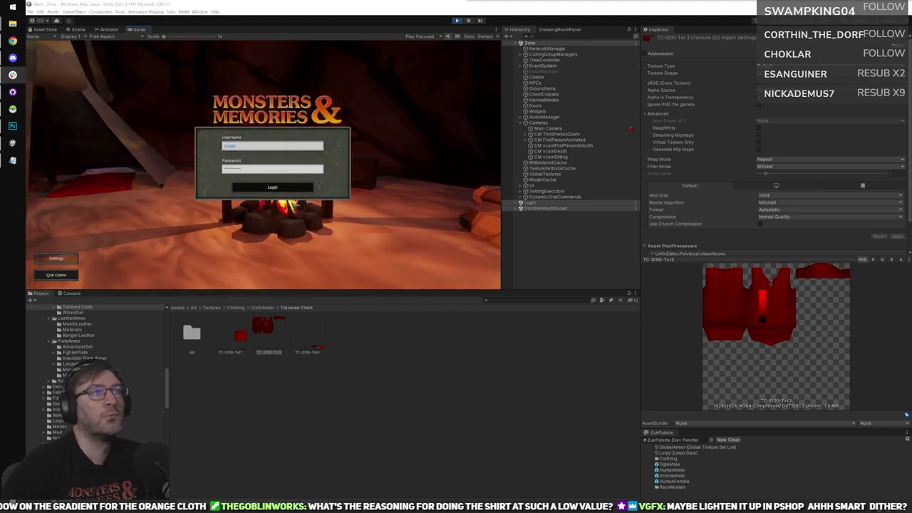
left_click(292, 191)
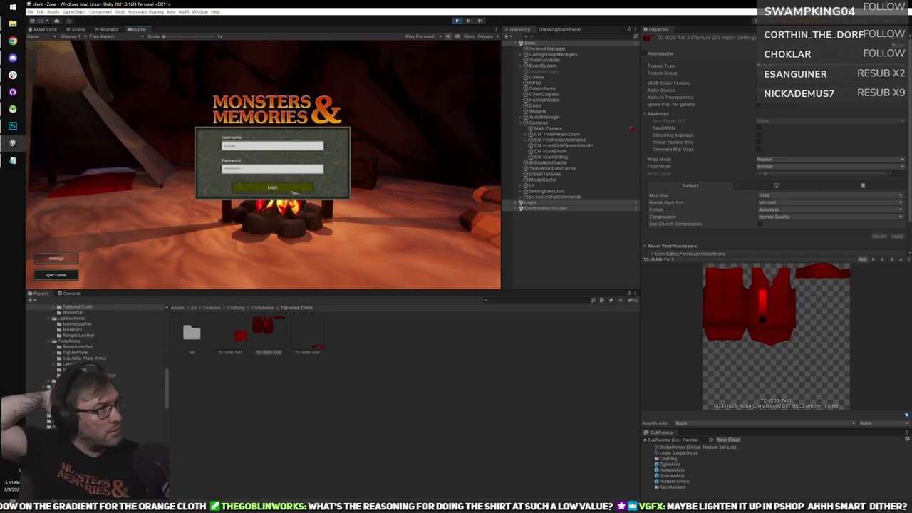
left_click(292, 188)
left_click(174, 266)
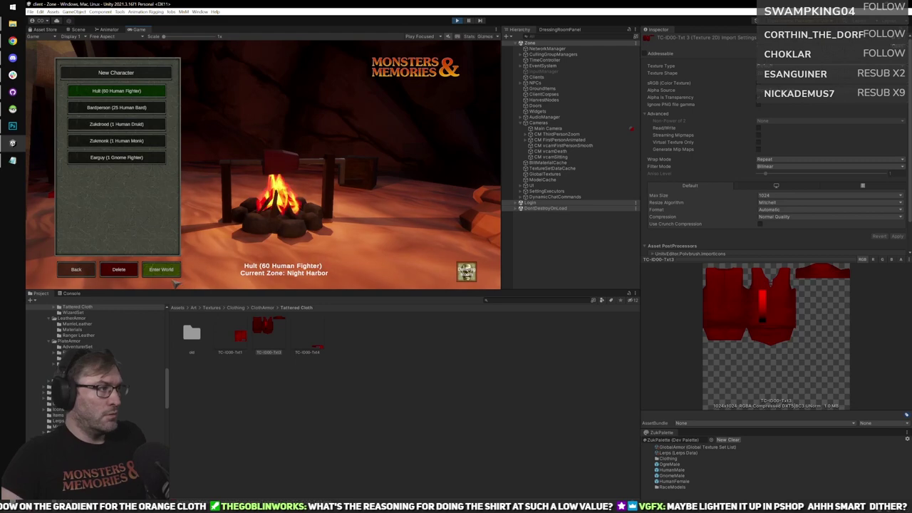
left_click(171, 272)
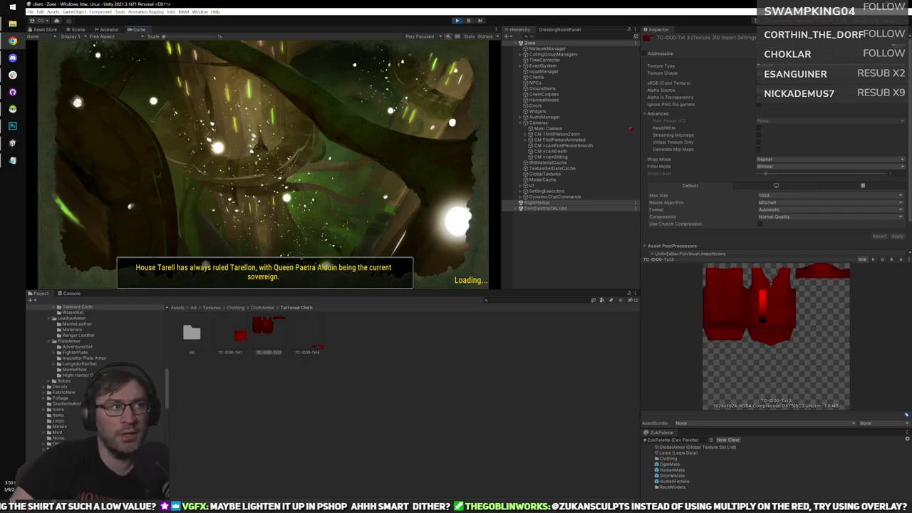
Switch to Photoshop, try the Overlay blend mode on the red Color Fill 1 layer and return it to Multiply.
left_click(12, 125)
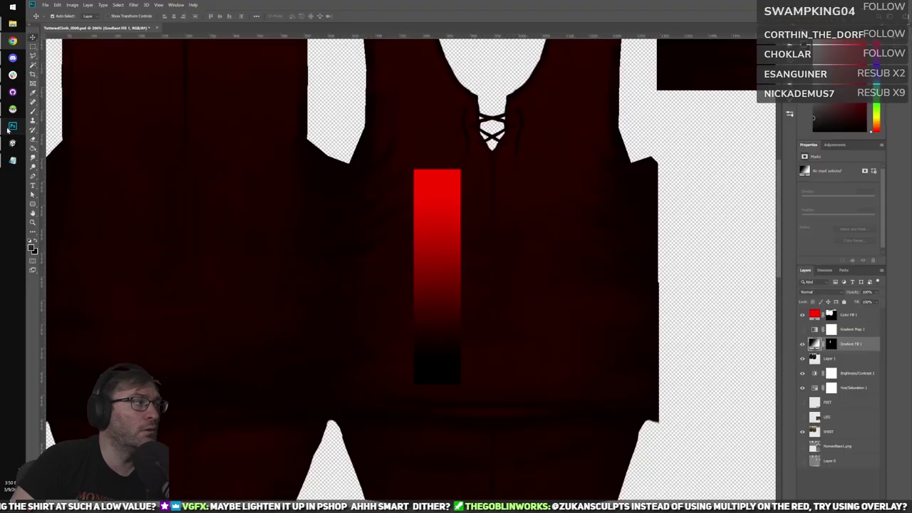
left_click(852, 316)
left_click(828, 293)
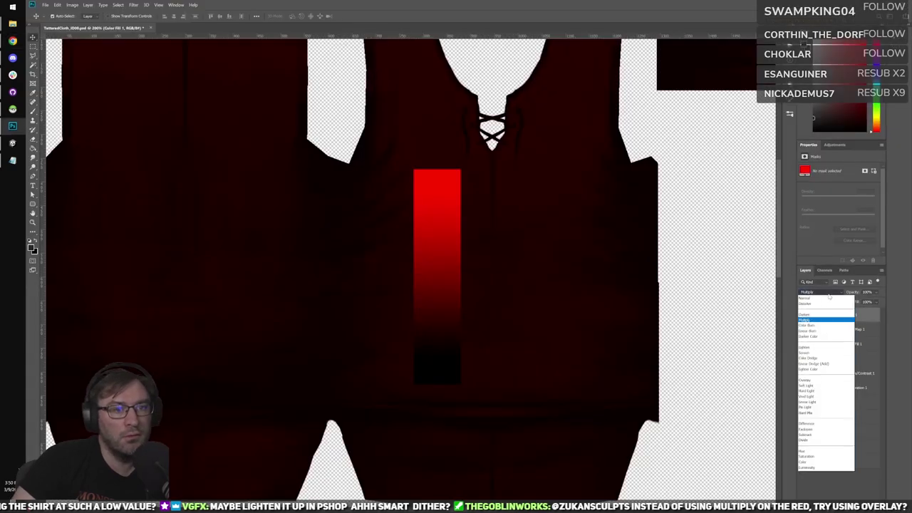
left_click(804, 381)
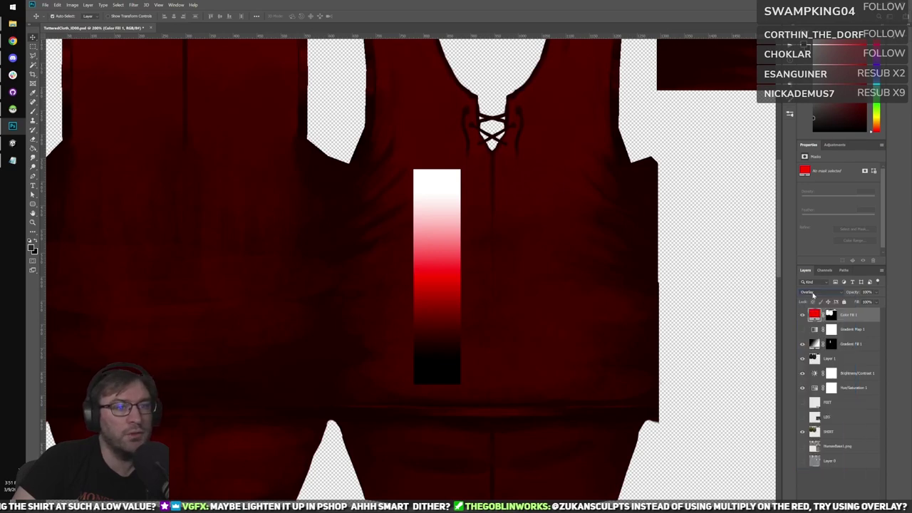
left_click(813, 293)
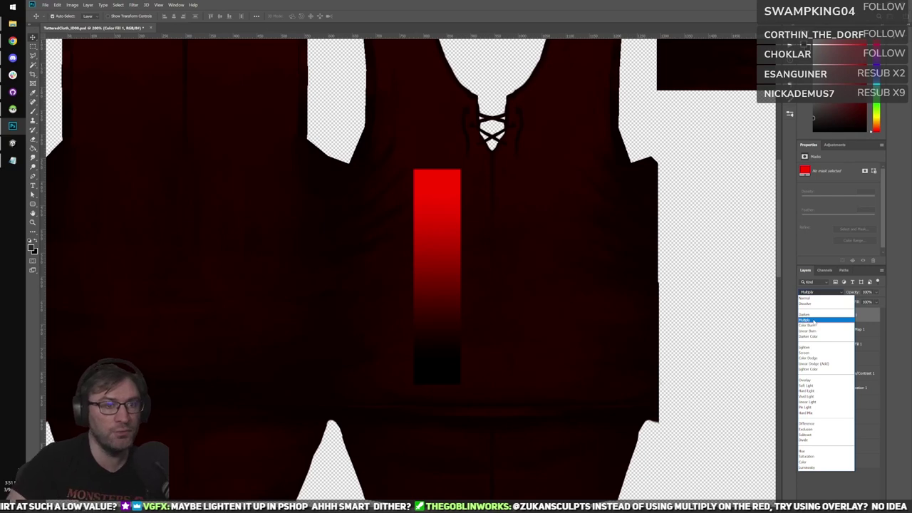
left_click(812, 323)
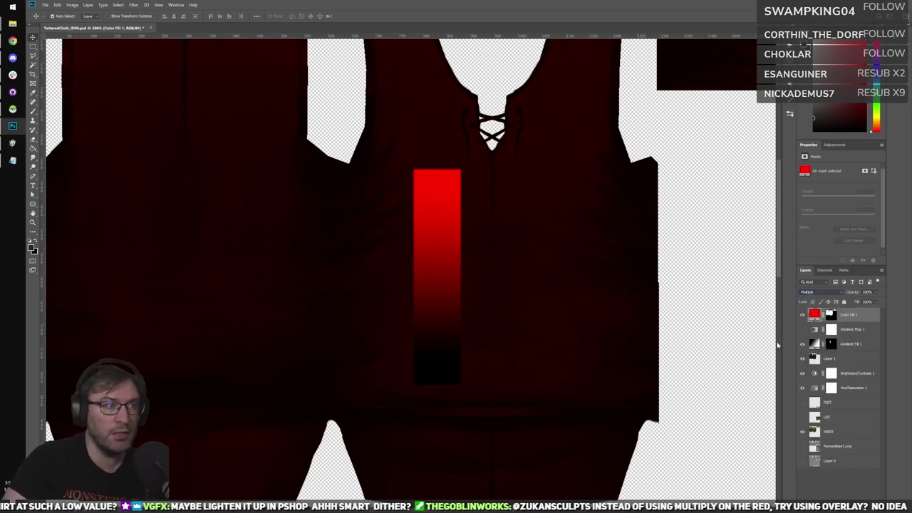
Compare the Photoshop shirt texture and its gradient strip with the running game and texture preview in Unity.
left_click(13, 143)
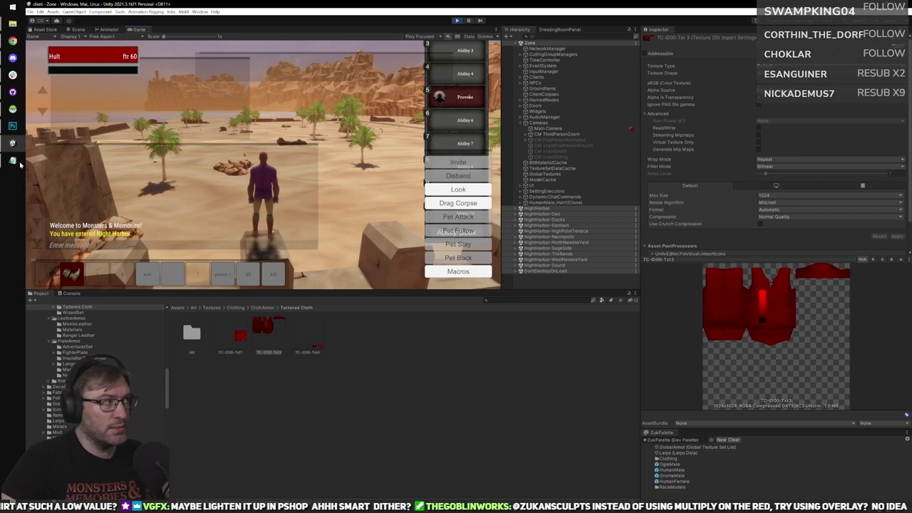
left_click(12, 125)
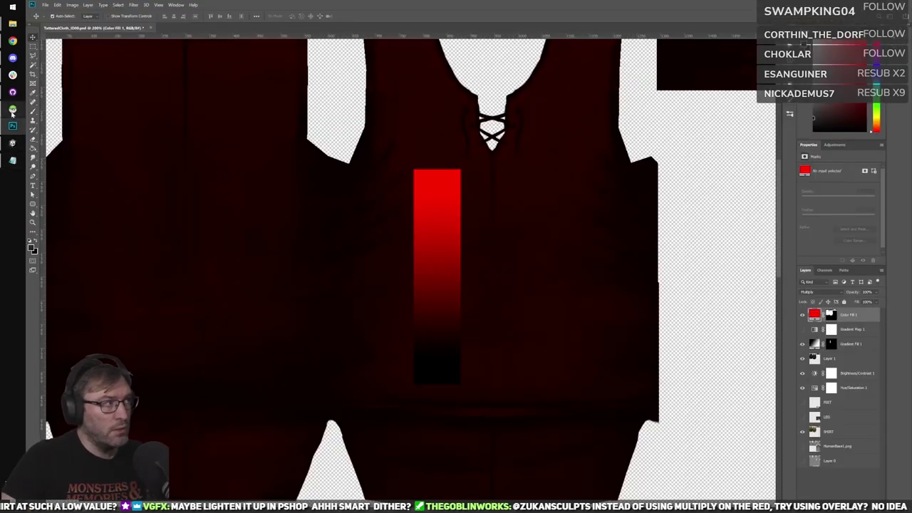
left_click(12, 143)
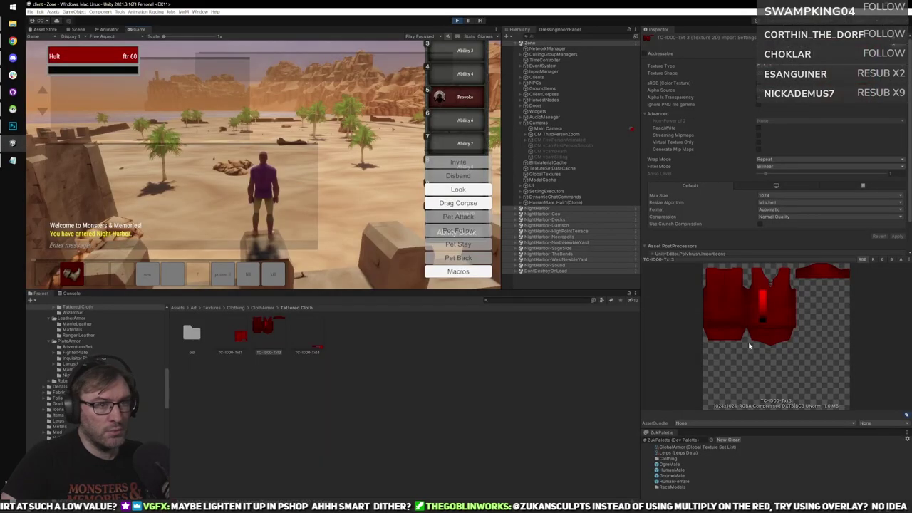
Enlarge the game view to examine the gradient strip on the character's shirt from the front, and restore the editor layout.
double_click(137, 30)
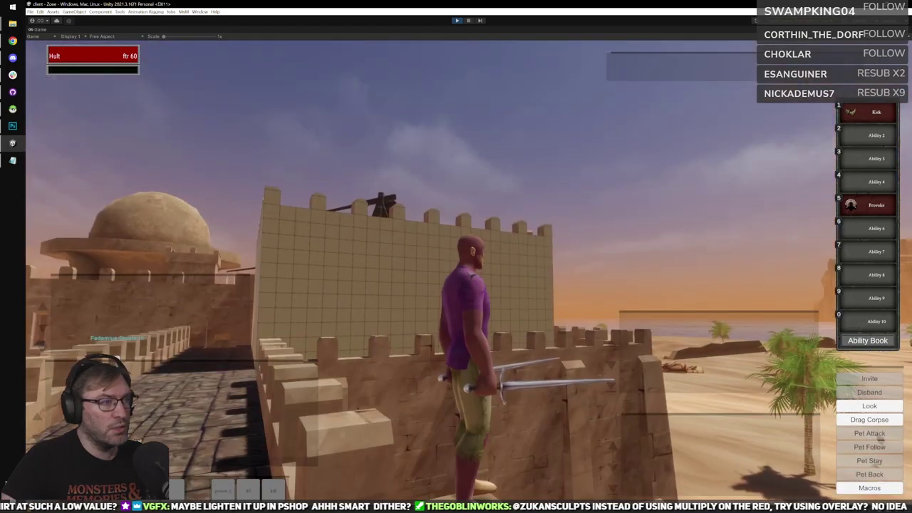
left_click_drag(641, 306, 452, 394)
scroll(529, 320, "up", 2)
scroll(496, 364, "up", 3)
scroll(496, 364, "down", 3)
scroll(466, 380, "up", 1)
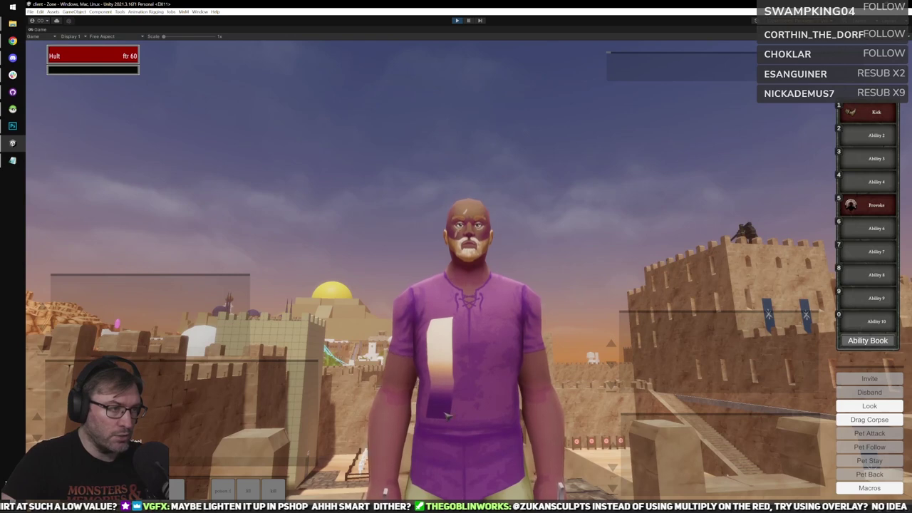
left_click_drag(445, 400, 440, 400)
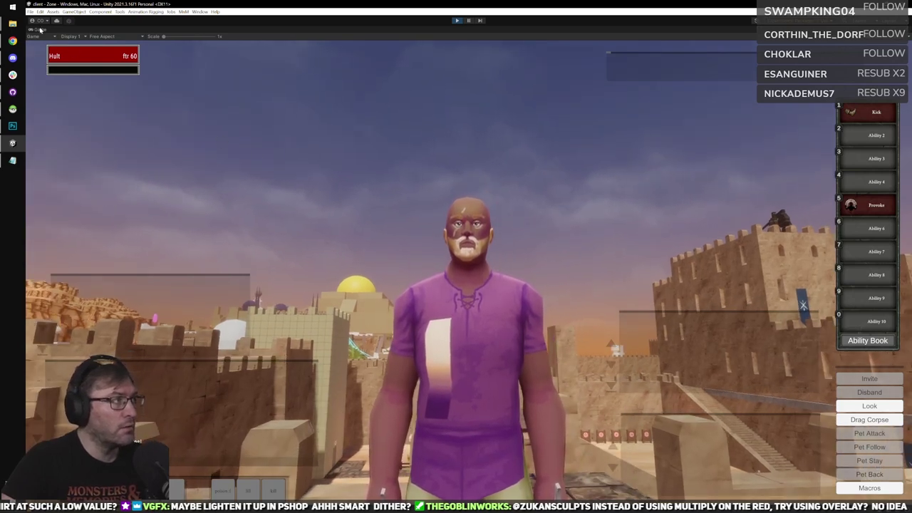
key("shift+space")
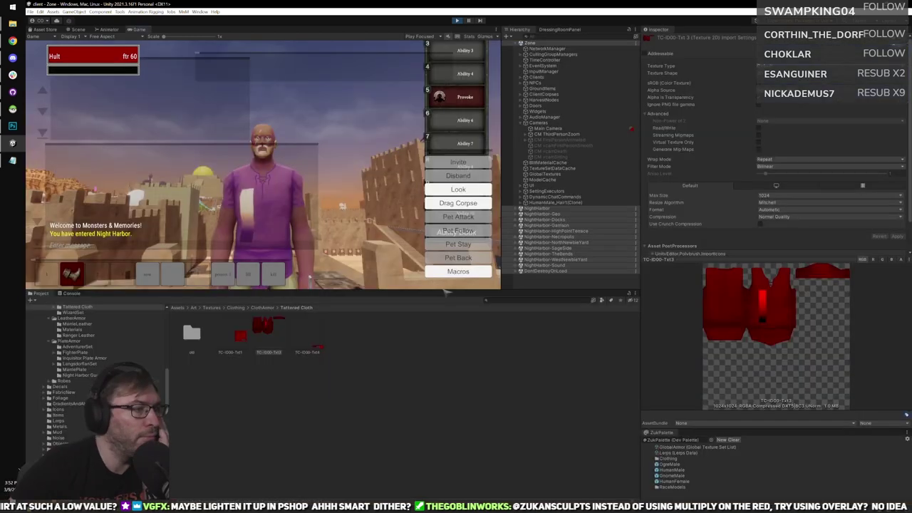
Check the cloth lerp name in Notepad, locate the ClothOrange texture through the Lerps data asset and open it in IrfanView.
left_click(673, 453)
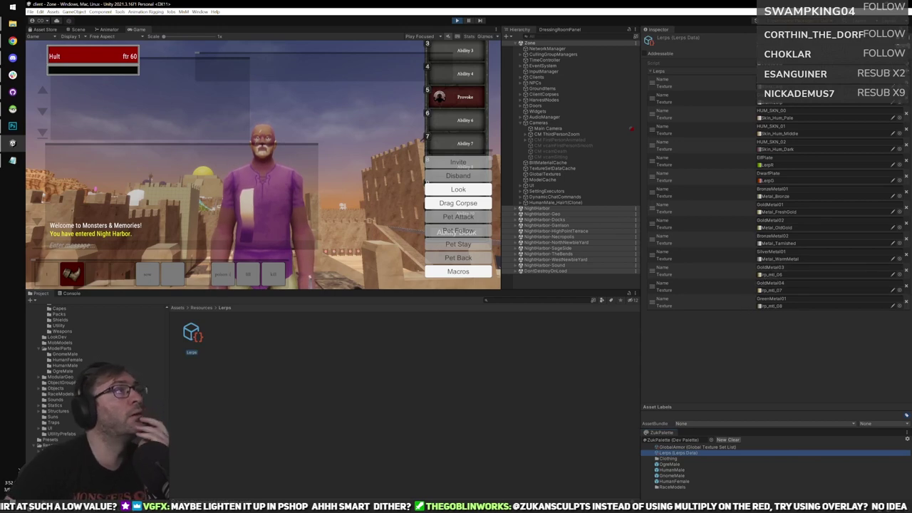
key("alt+Tab")
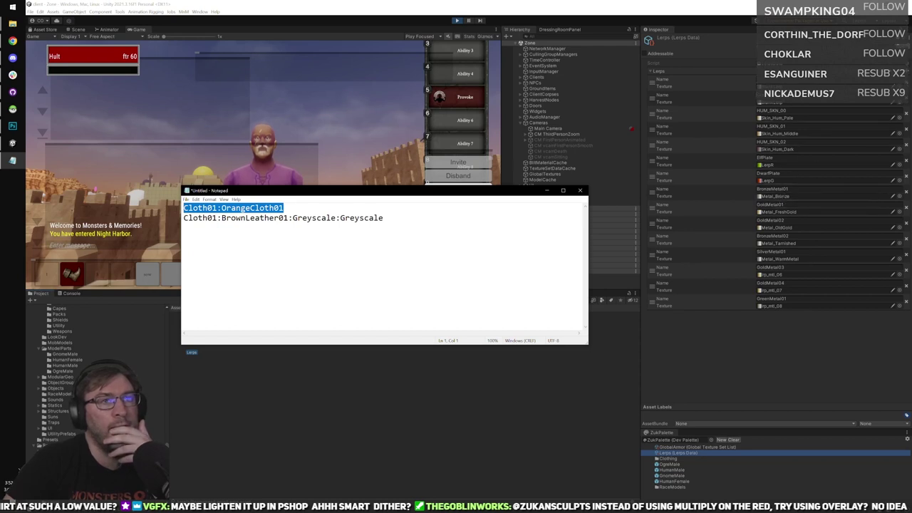
key("alt+Tab")
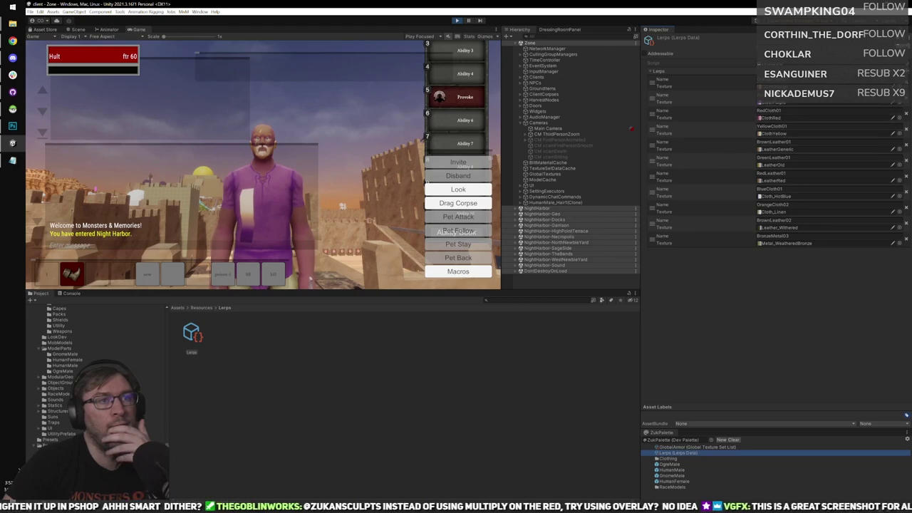
left_click(776, 87)
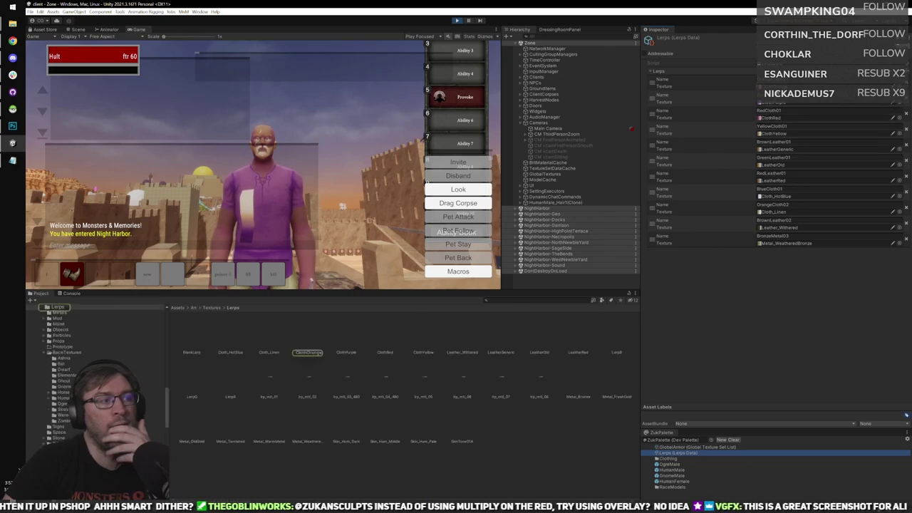
left_click(308, 335)
right_click(307, 335)
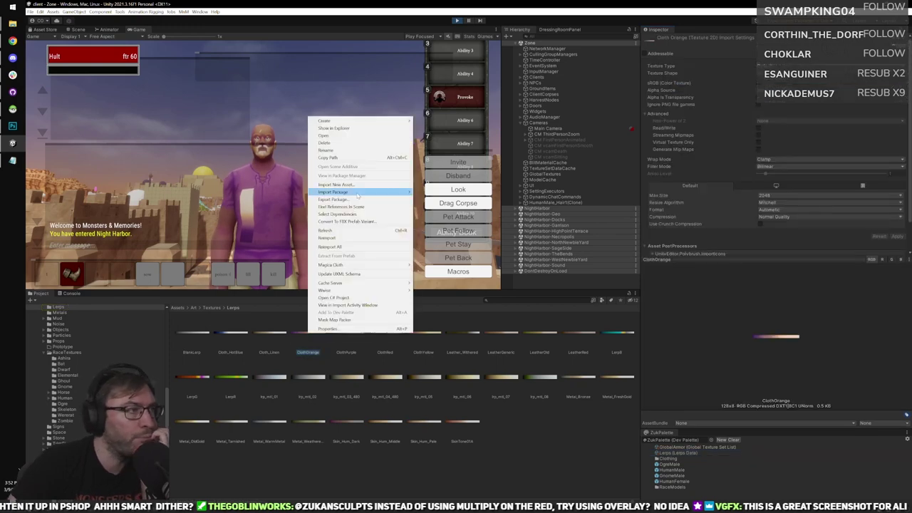
left_click(356, 130)
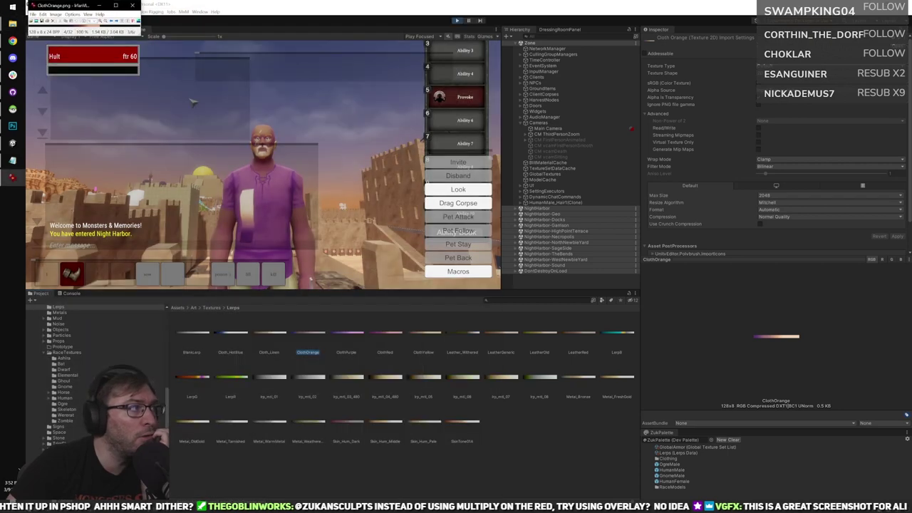
Zoom ClothOrange.png to 500% in IrfanView and move its window clear of the character.
left_click_drag(82, 6, 413, 125)
left_click_drag(471, 153, 714, 371)
left_click(428, 139)
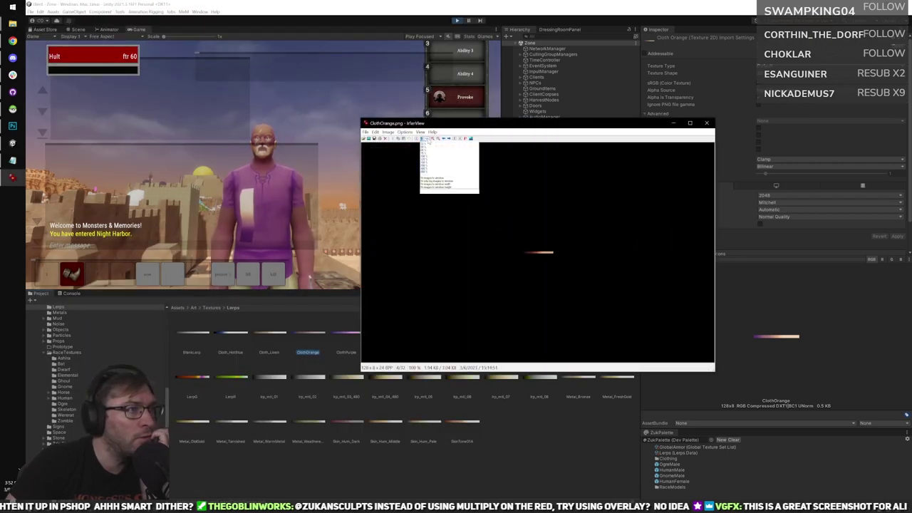
left_click(436, 180)
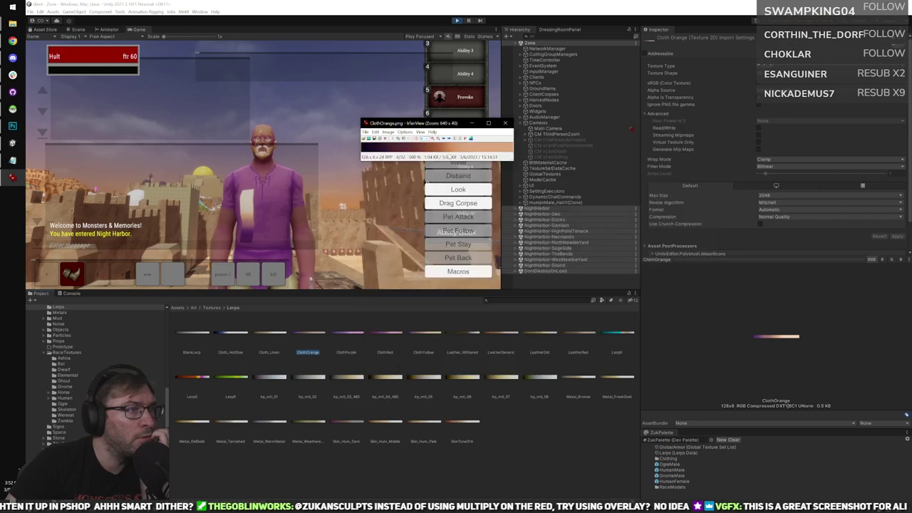
left_click_drag(442, 126, 583, 120)
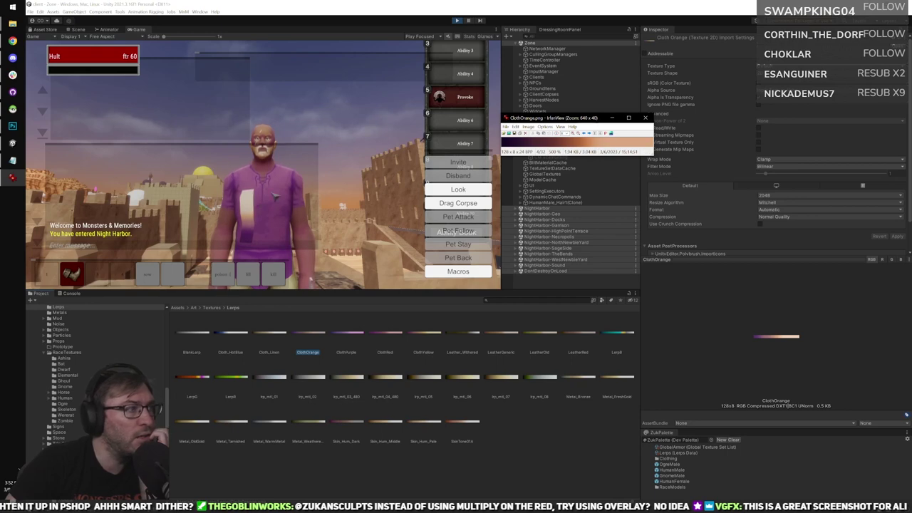
Hide the in-game interface, maximize the game view and place the ClothOrange gradient beside the shirt's gradient strip for comparison.
left_click(260, 72)
key("F10")
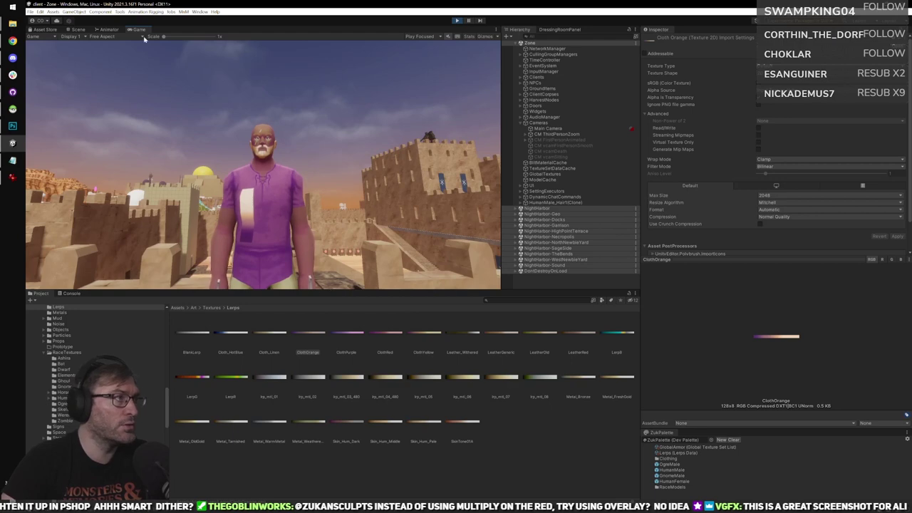
key("shift+space")
left_click(10, 180)
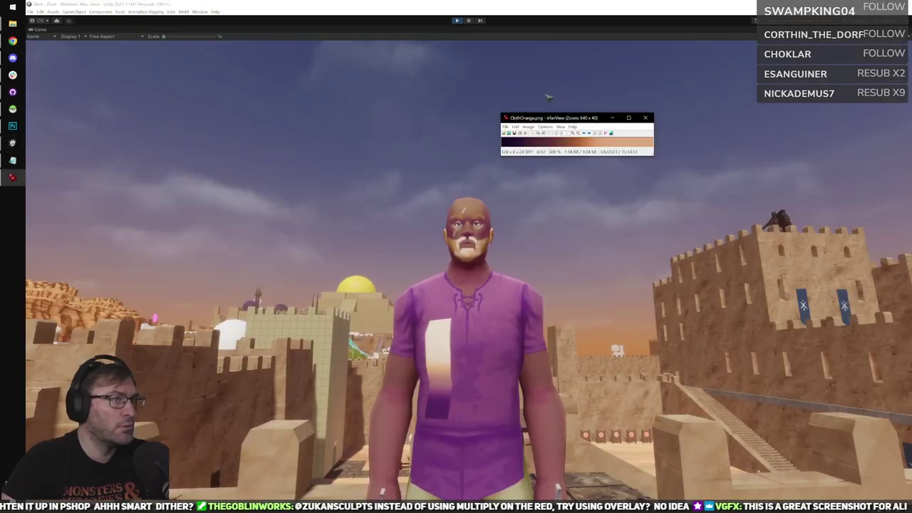
left_click_drag(552, 120, 564, 213)
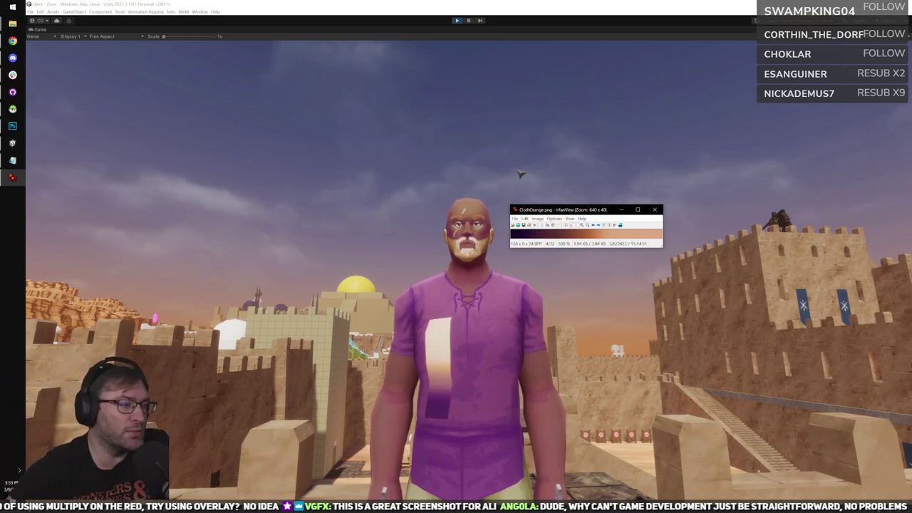
mouse_move(555, 208)
left_mouse_down()
mouse_move(555, 184)
mouse_move(555, 203)
left_mouse_up()
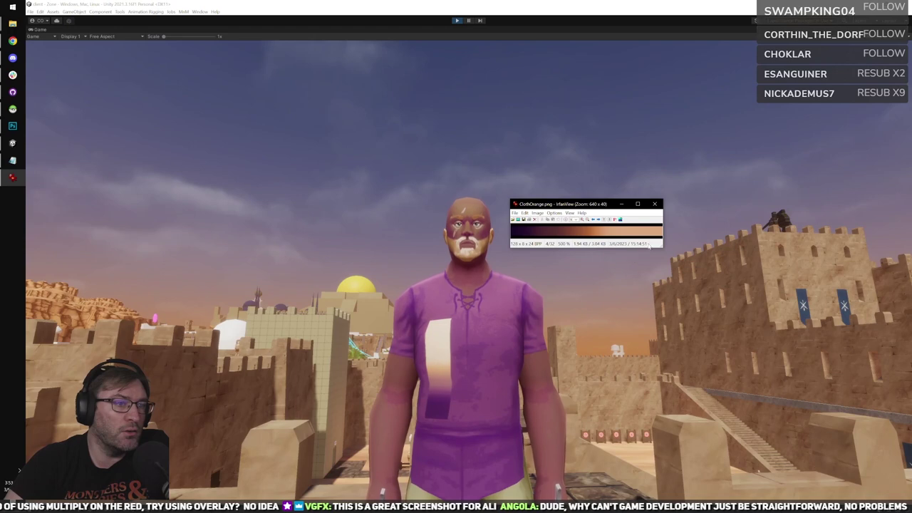
left_click_drag(659, 244, 670, 255)
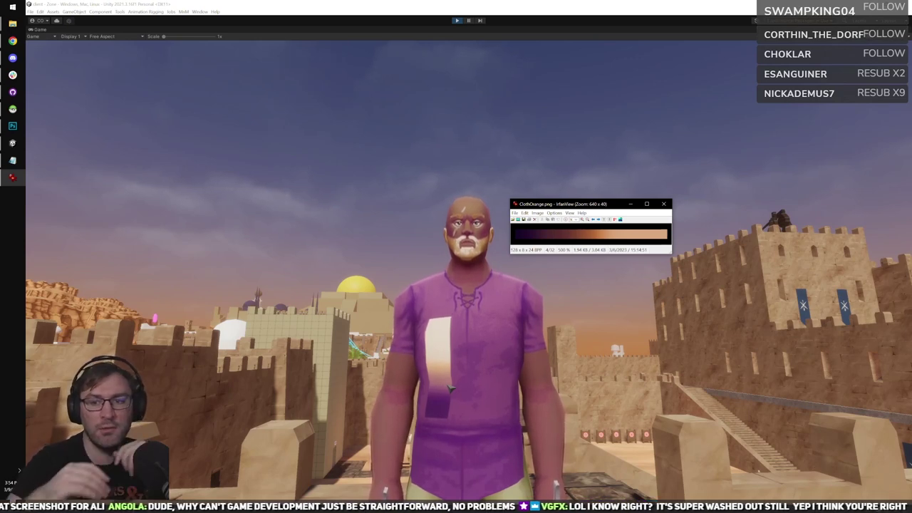
Move the character along the wall and inspect the shirt's gradient strip from behind, the front and below.
left_click(533, 361)
key("w")
key("space")
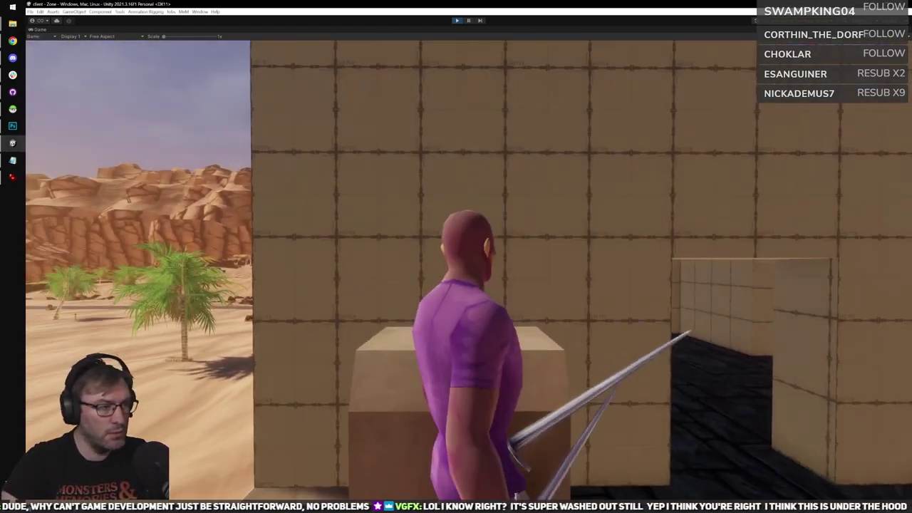
key("space")
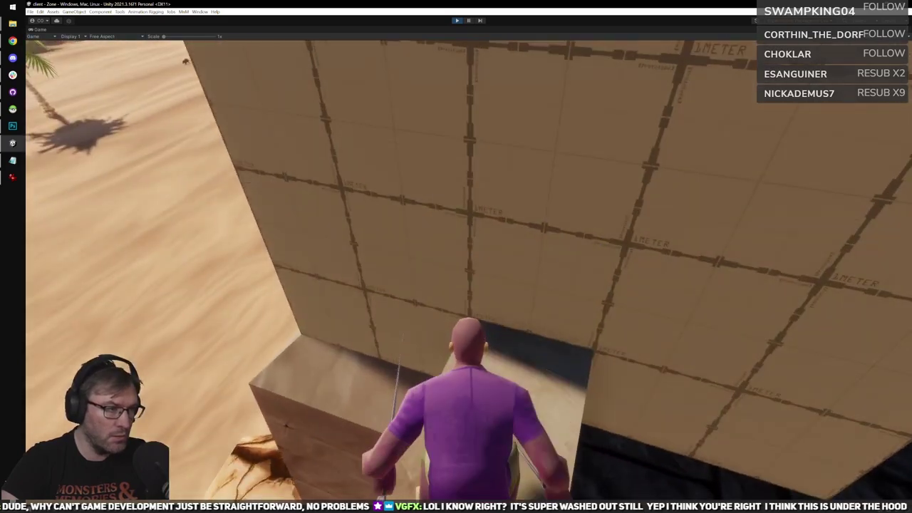
key("space")
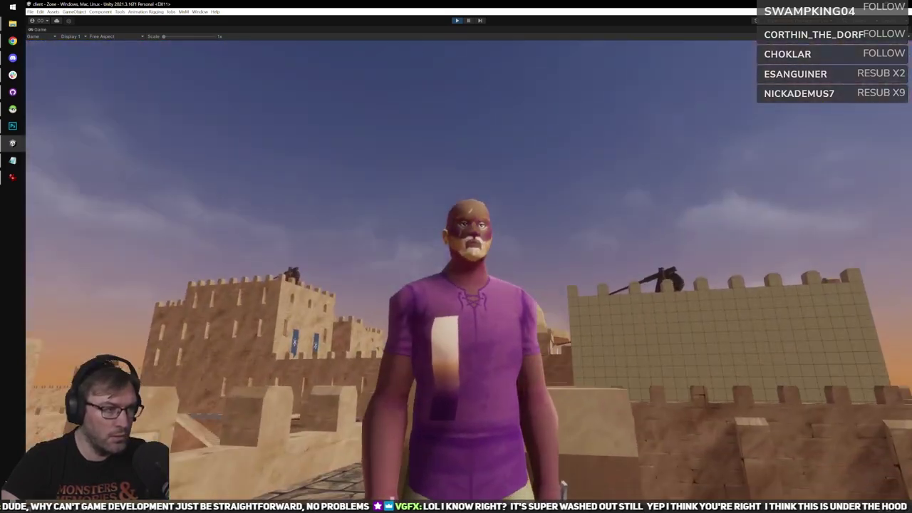
right_click_drag(566, 327, 566, 328)
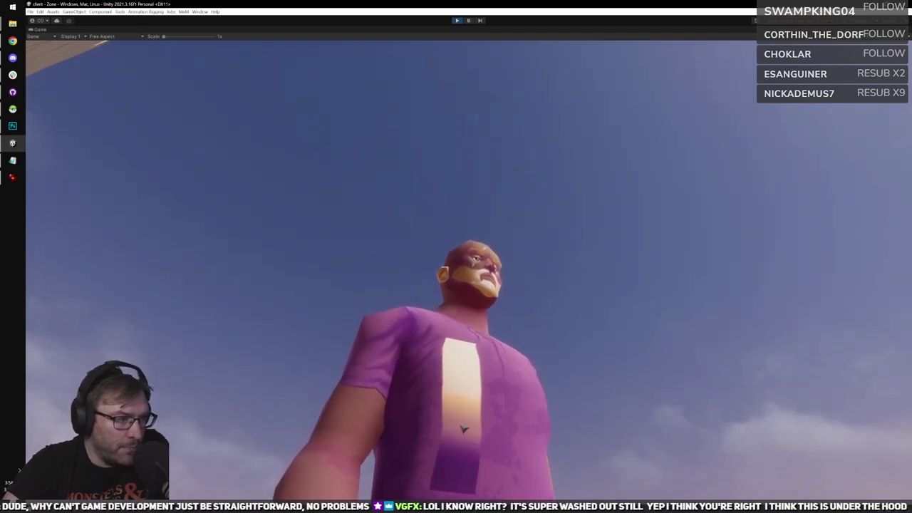
right_click_drag(489, 421, 488, 421)
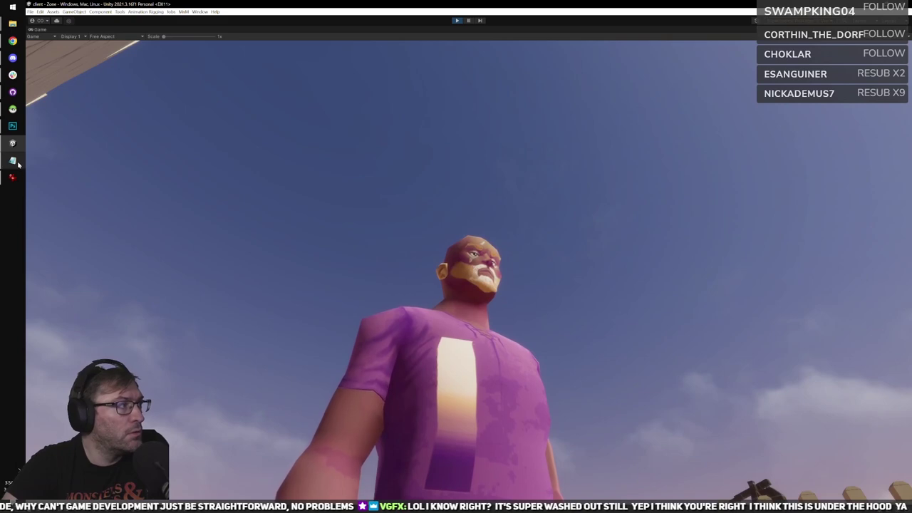
Face the character's front, compare the shirt strip with the ClothOrange gradient again and close the image.
mouse_move(15, 178)
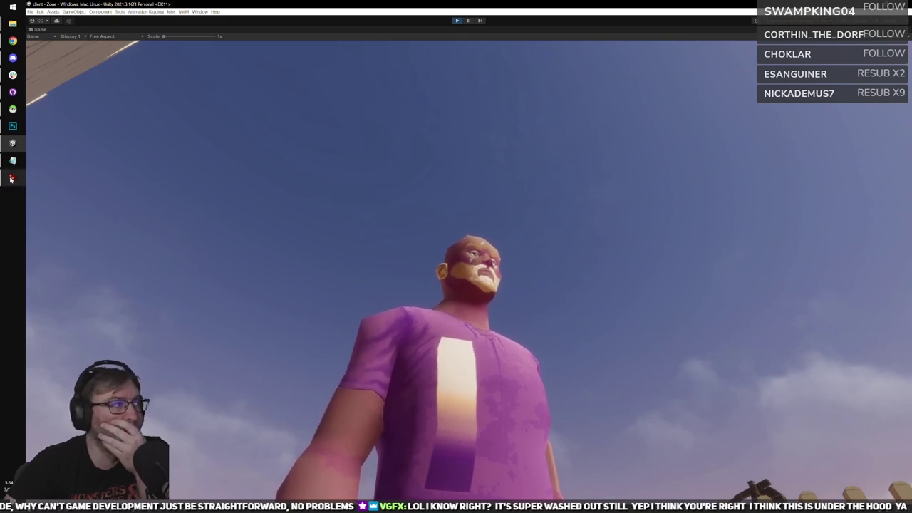
left_click_drag(235, 214, 142, 293)
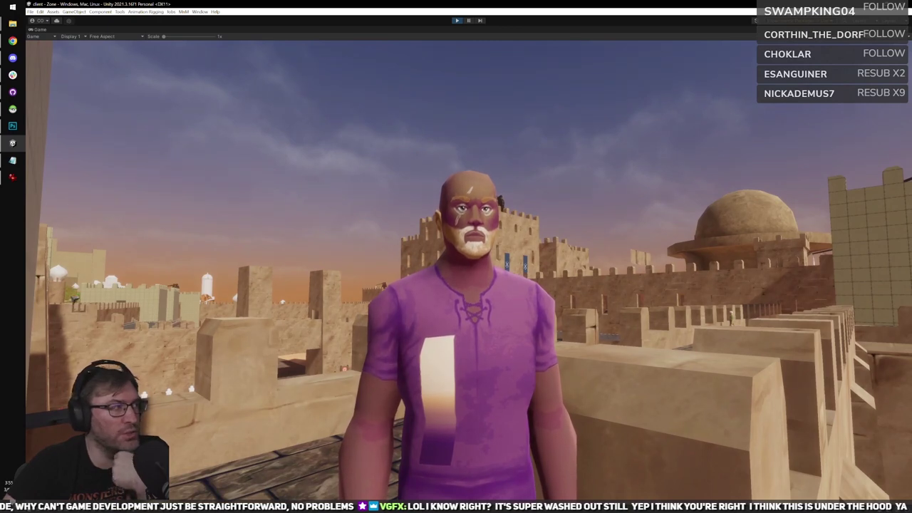
left_click(11, 178)
left_click_drag(614, 205, 637, 168)
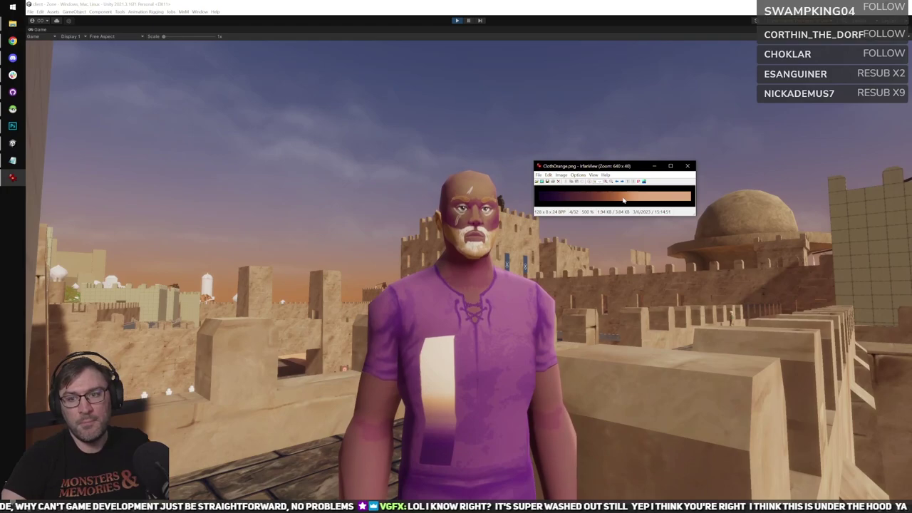
left_click(687, 166)
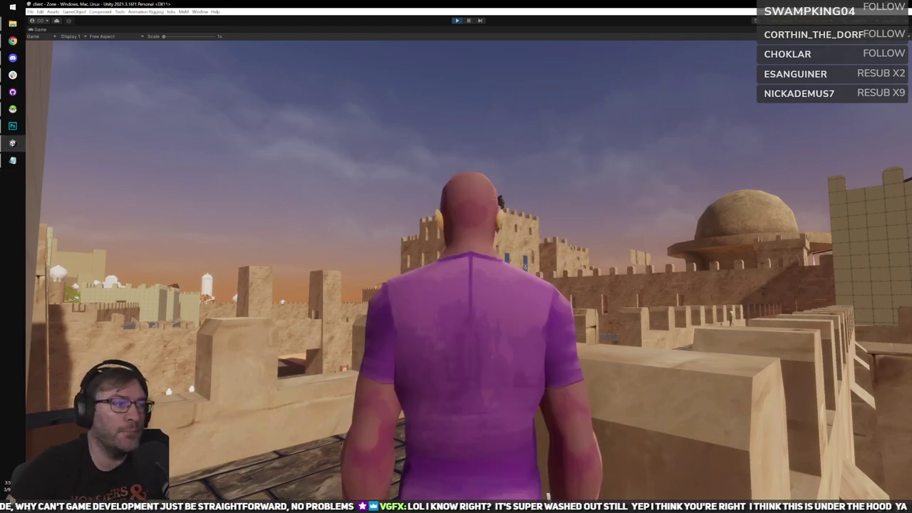
Show the in-game interface again and run the character along the rampart to view the whole outfit from the front.
right_click_drag(683, 178, 652, 195)
key("F10")
scroll(469, 270, "down", 5)
right_click_drag(469, 270, 573, 268)
key("w")
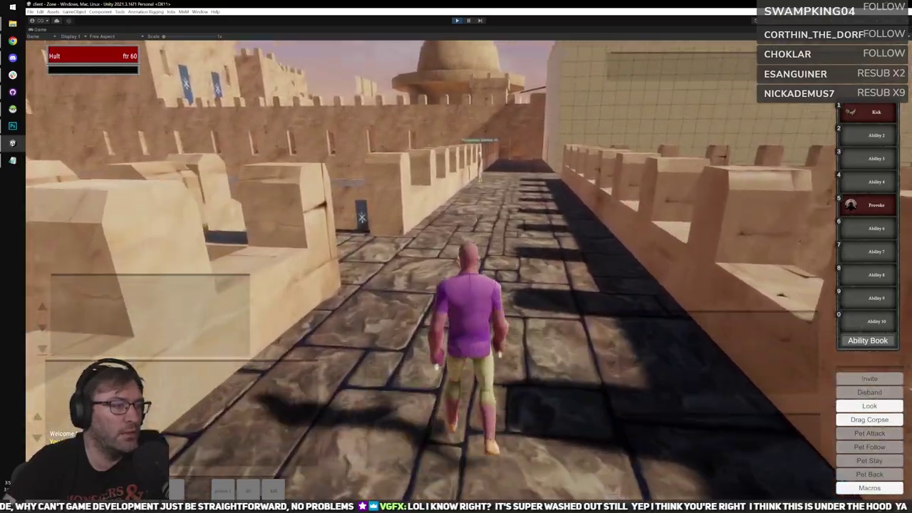
right_click_drag(469, 271, 342, 281)
key("w")
right_click_drag(605, 278, 585, 206)
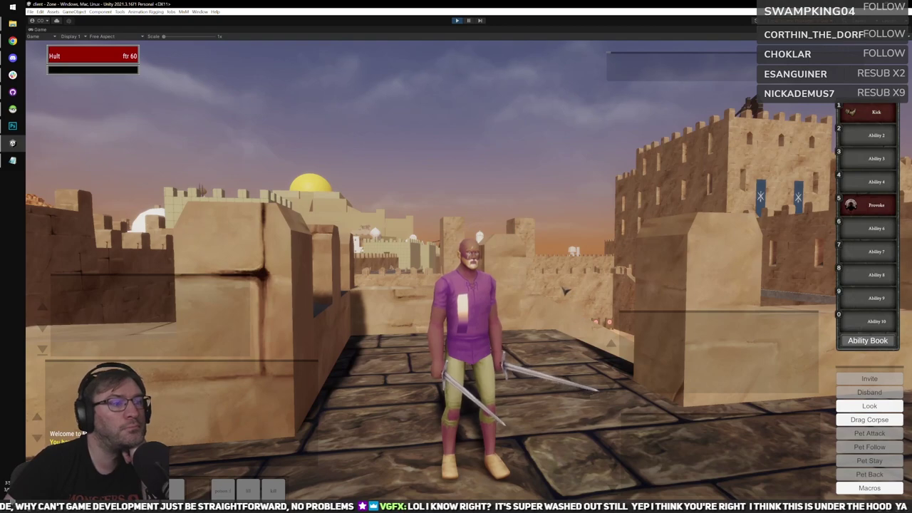
Inspect the shirt and trouser colours on the rampart at different camera distances and angles.
right_click_drag(547, 288, 524, 282)
scroll(547, 288, "up", 3)
scroll(523, 282, "down", 2)
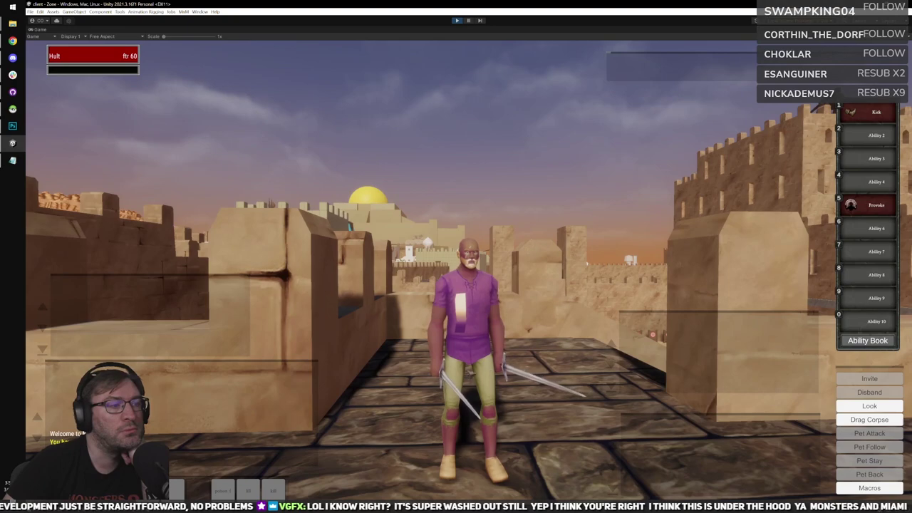
scroll(524, 282, "up", 1)
right_click_drag(524, 282, 482, 282)
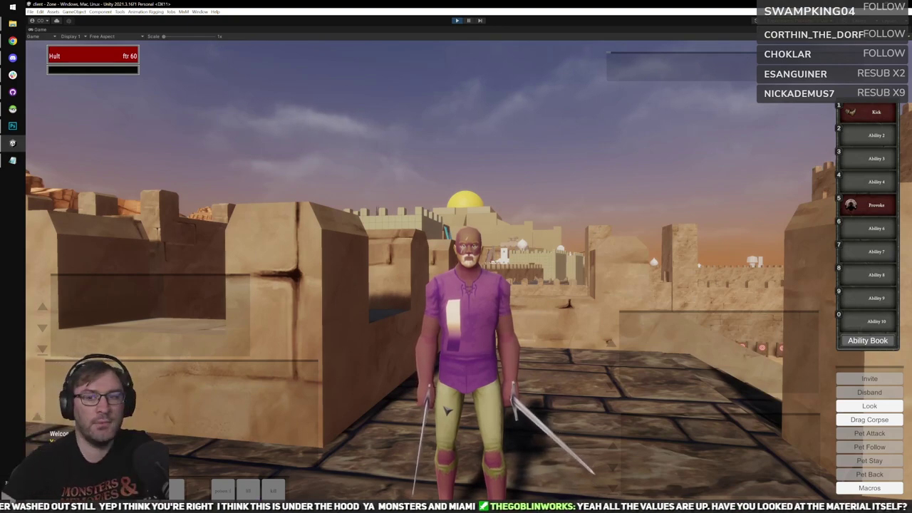
Run the character down into the courtyard to compare the cloth colours in shadow and sunlight near the Steel Talons trainee.
right_click_drag(568, 331, 628, 369)
key("w")
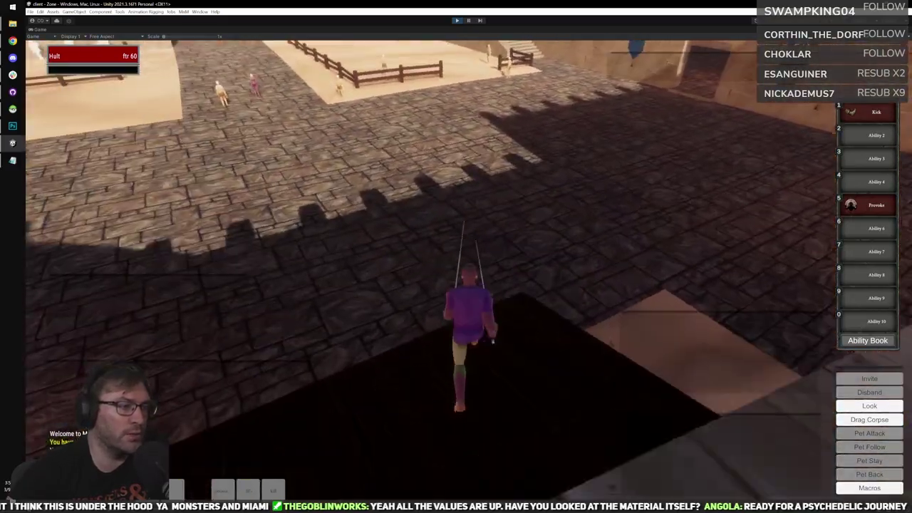
key("w")
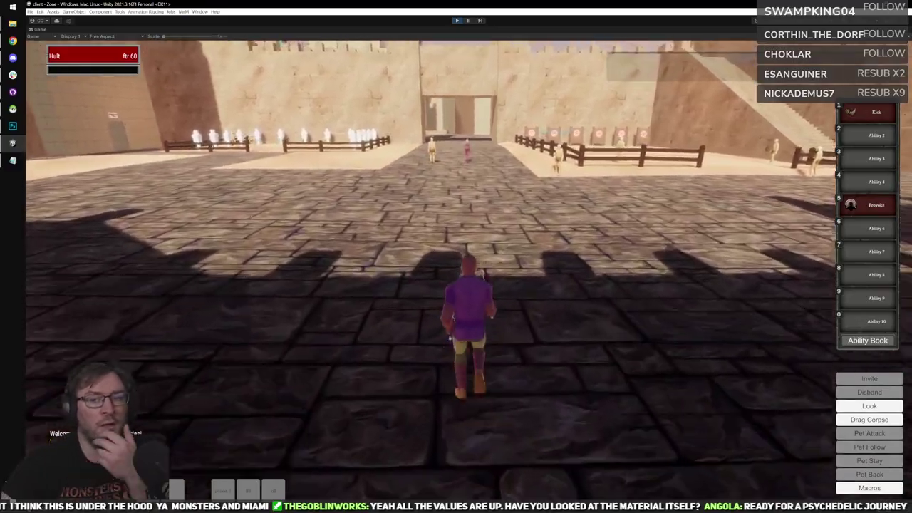
key("w")
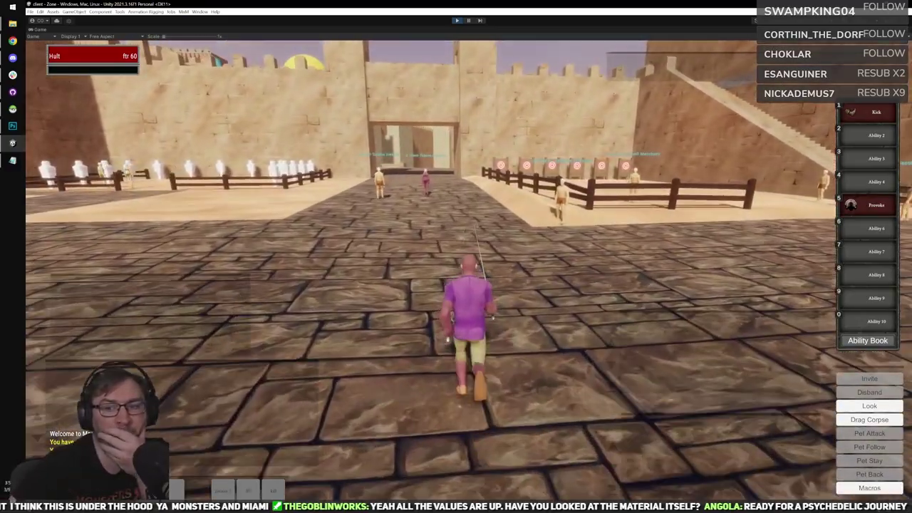
key("w")
key("d")
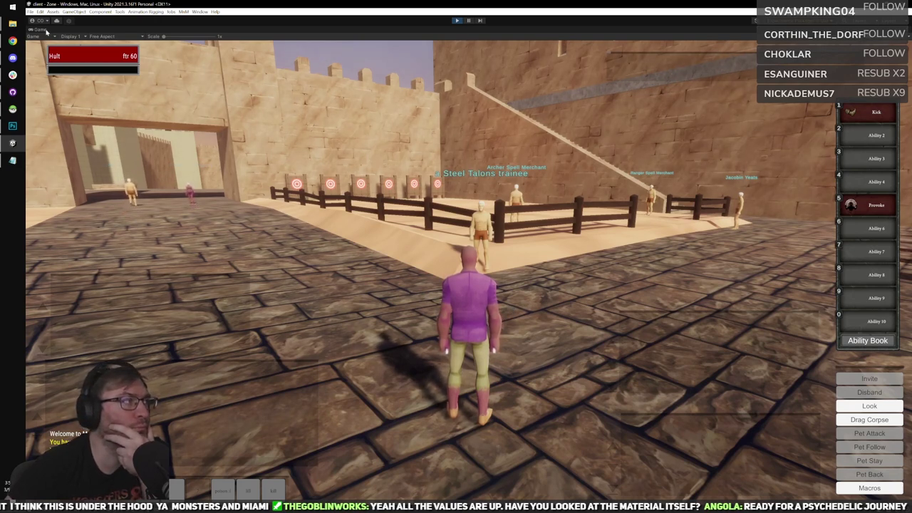
Restore the maximized Game view to the full editor layout and bring up the Scene view.
double_click(46, 30)
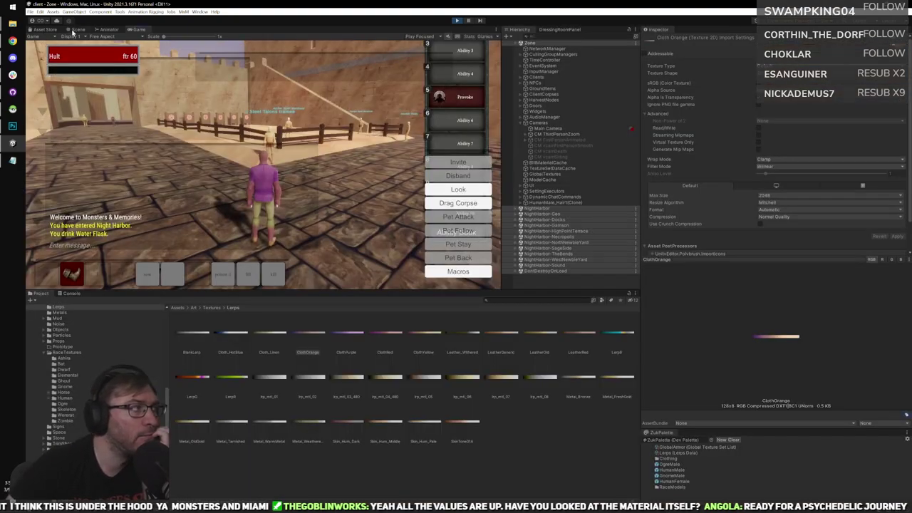
left_click(77, 29)
right_click_drag(285, 144, 290, 114)
key("w")
scroll(287, 121, "up", 5)
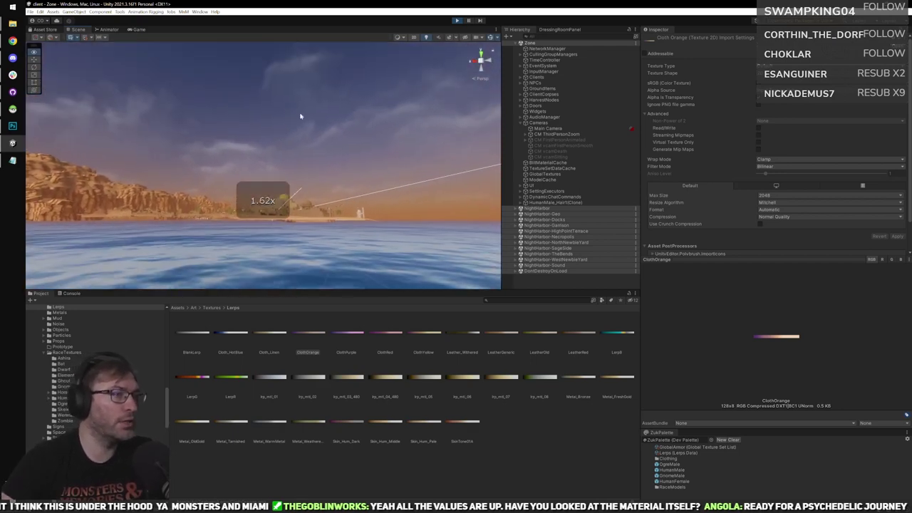
Find the player's HumanMale(Clone) under Clients in the hierarchy, frame it in the Scene view and view it from the side.
left_click(540, 77)
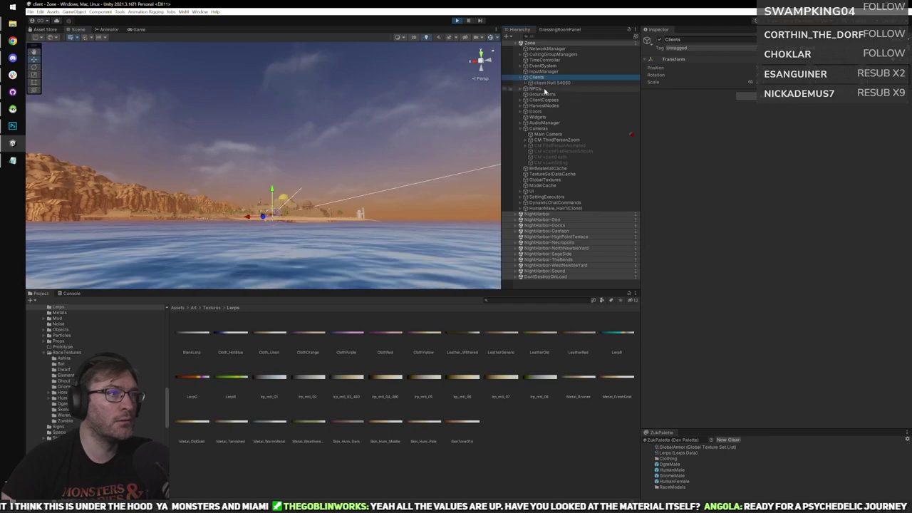
left_click(547, 84)
left_click(526, 83)
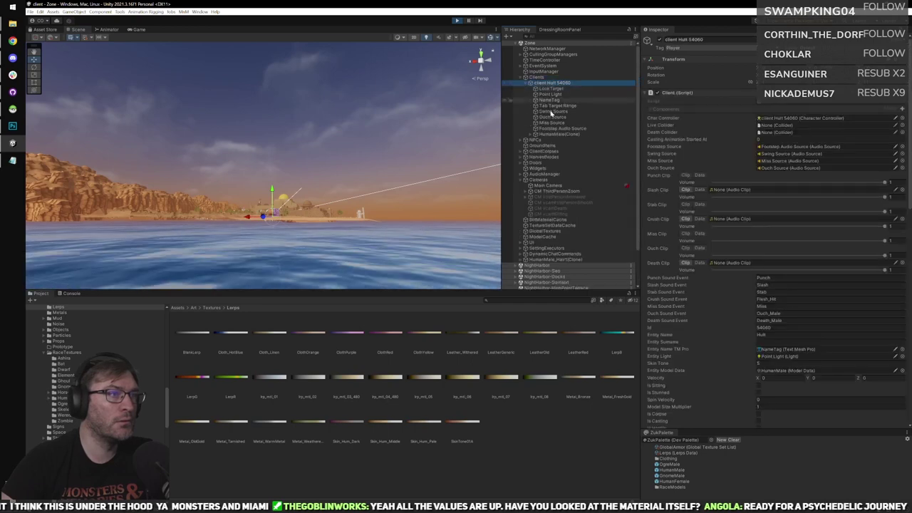
double_click(557, 133)
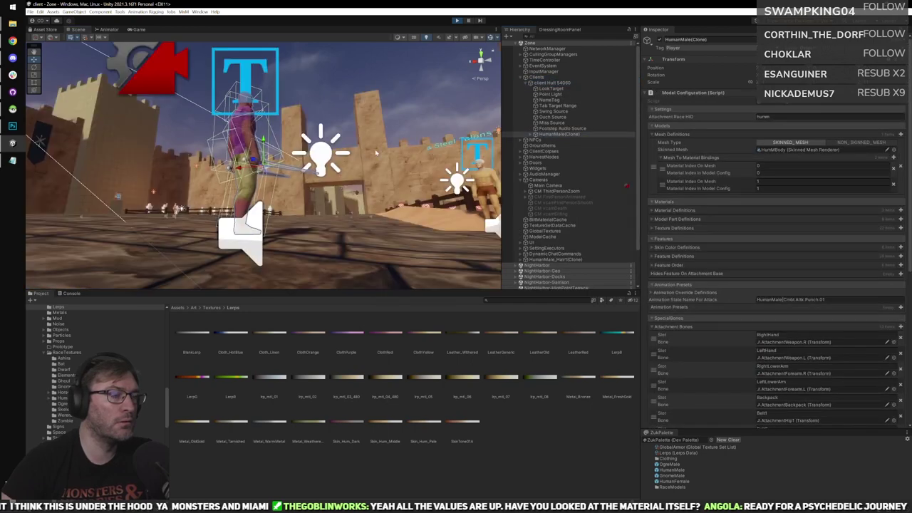
right_click_drag(334, 154, 256, 192)
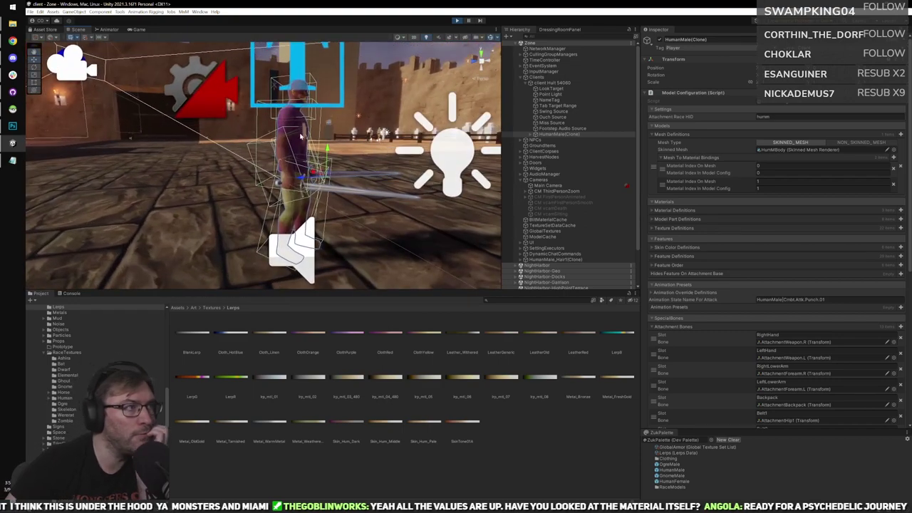
Select the HumMBody mesh, expand its material 0 and open the BaseColorMap render texture's properties with an enlarged preview.
left_click(302, 134)
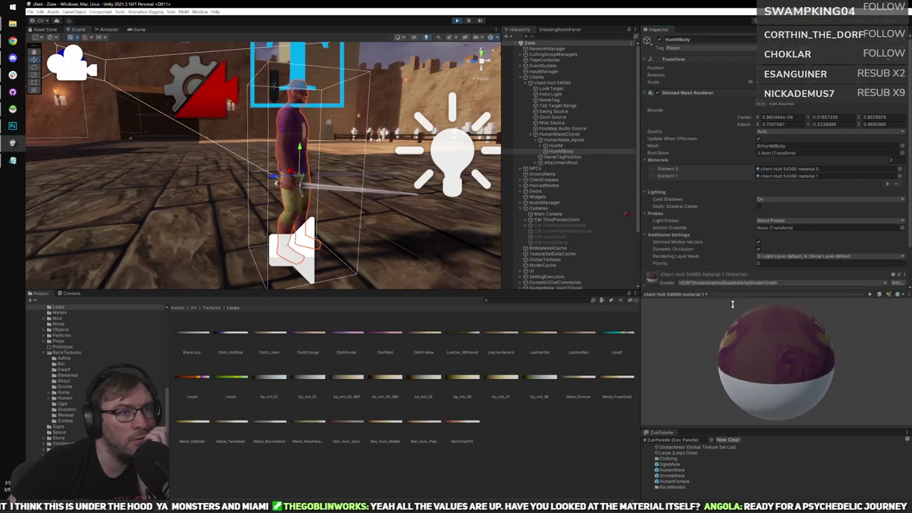
scroll(882, 303, "down", 1)
left_click(903, 282)
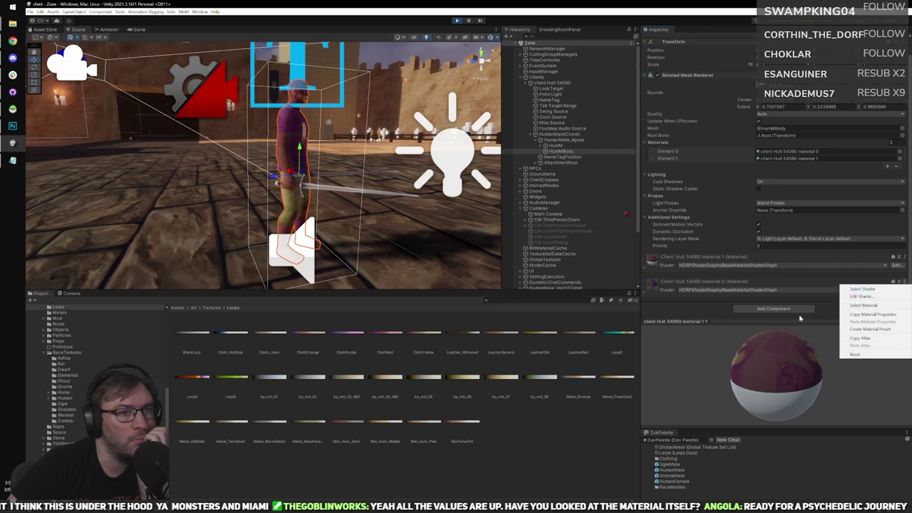
left_click(647, 293)
scroll(896, 252, "down", 5)
right_click(895, 228)
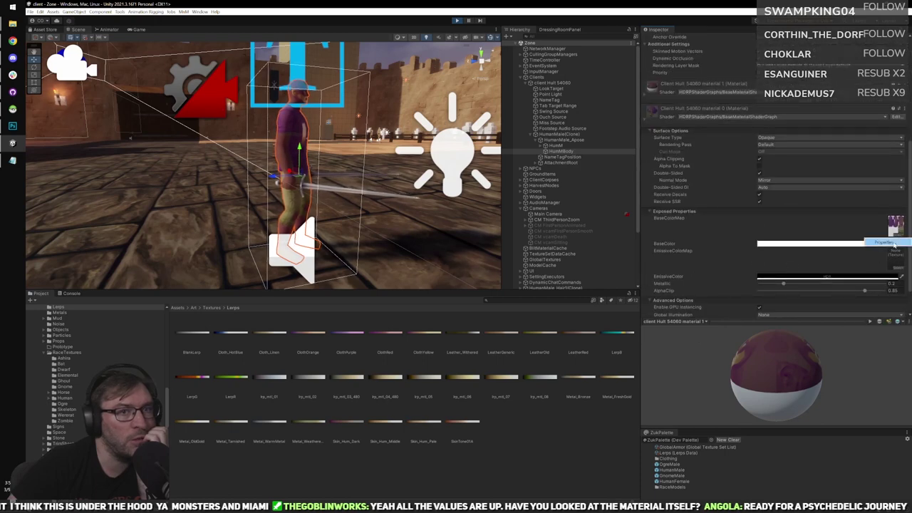
left_click(893, 241)
left_click_drag(597, 354, 597, 257)
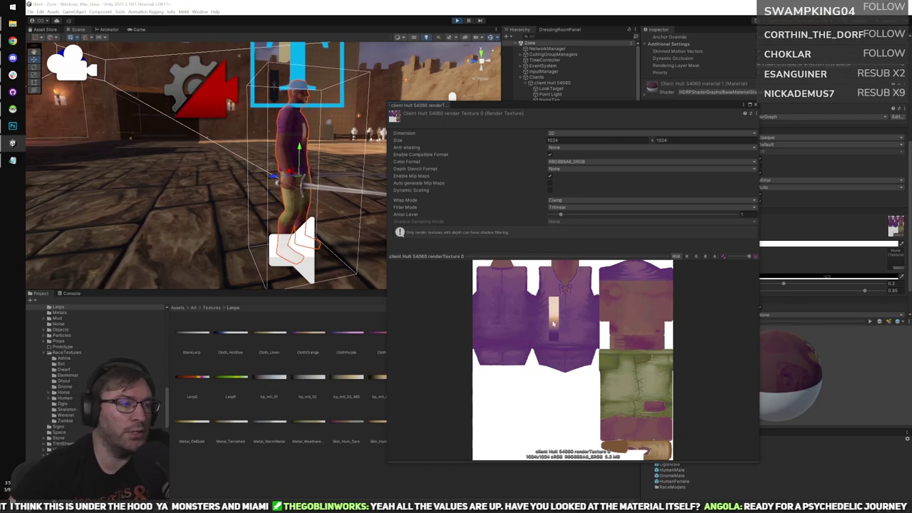
Examine the render texture's red, green, blue and alpha channels individually and compare them with the full RGB preview.
left_click(686, 256)
left_click(696, 257)
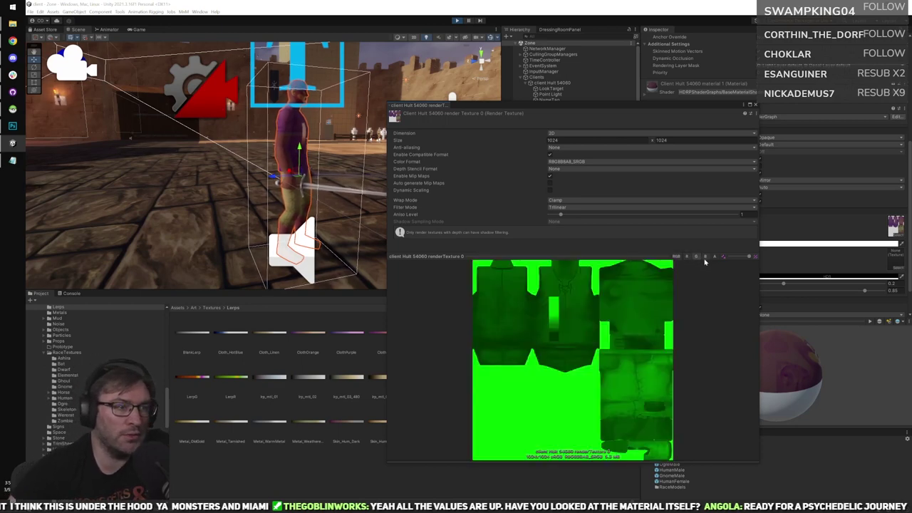
left_click(705, 258)
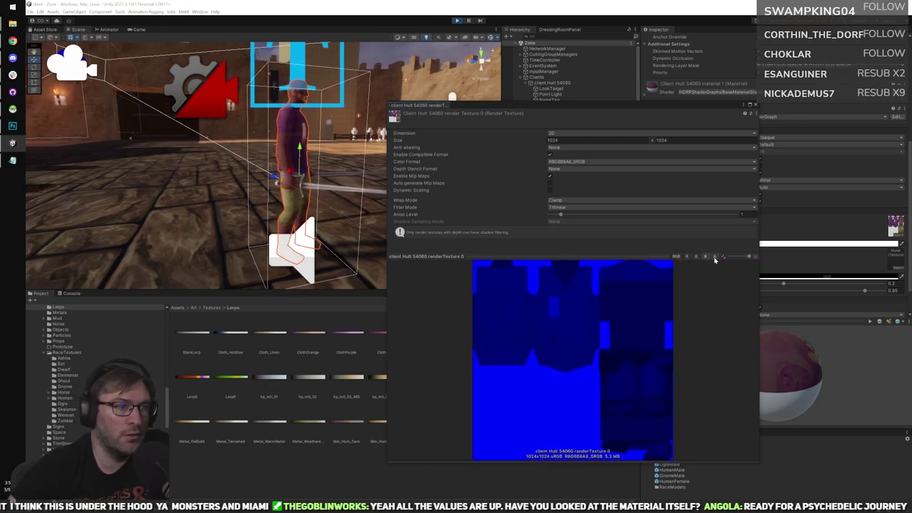
left_click(714, 258)
left_click(705, 257)
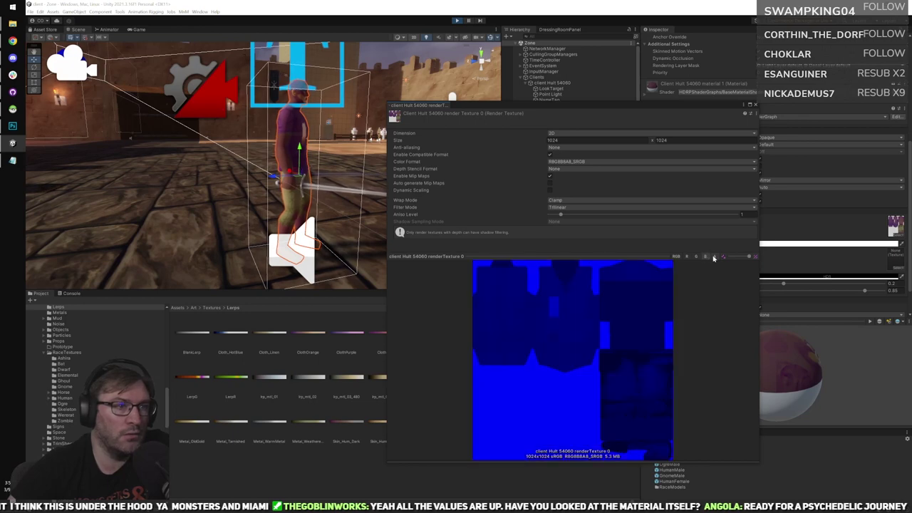
left_click(713, 257)
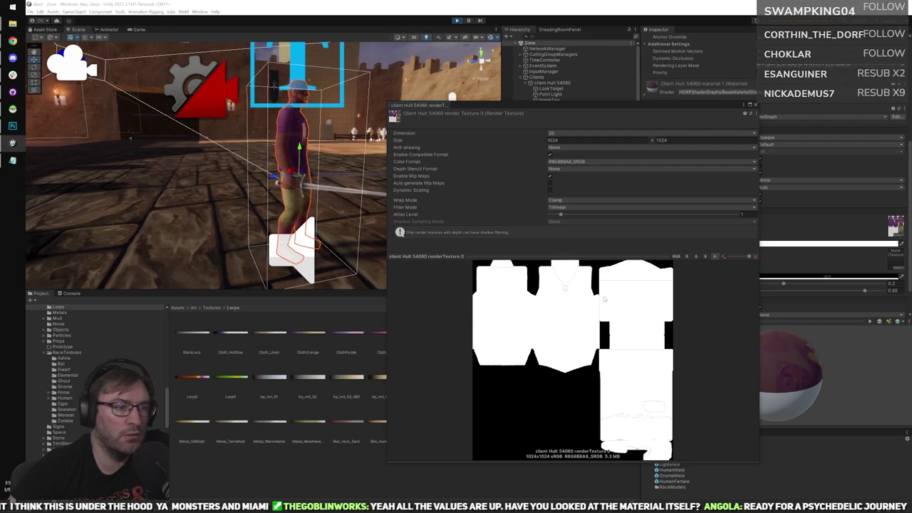
left_click(688, 257)
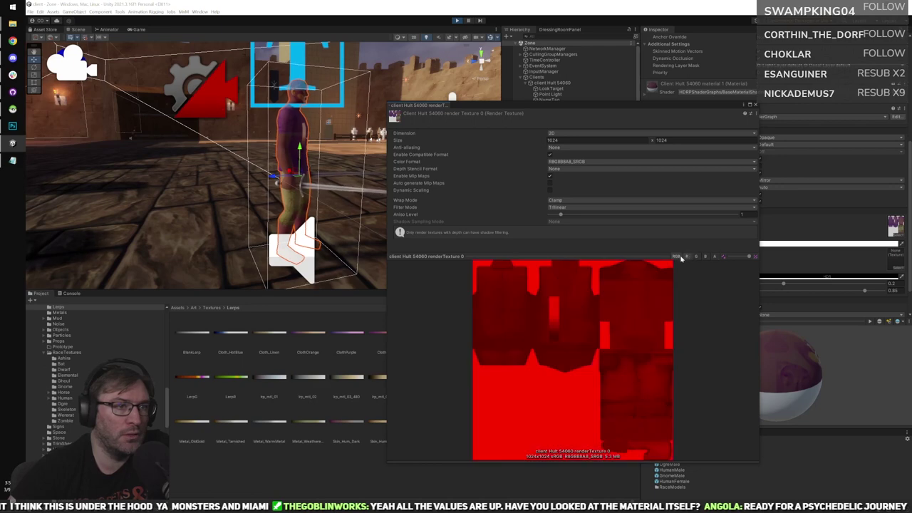
left_click(676, 257)
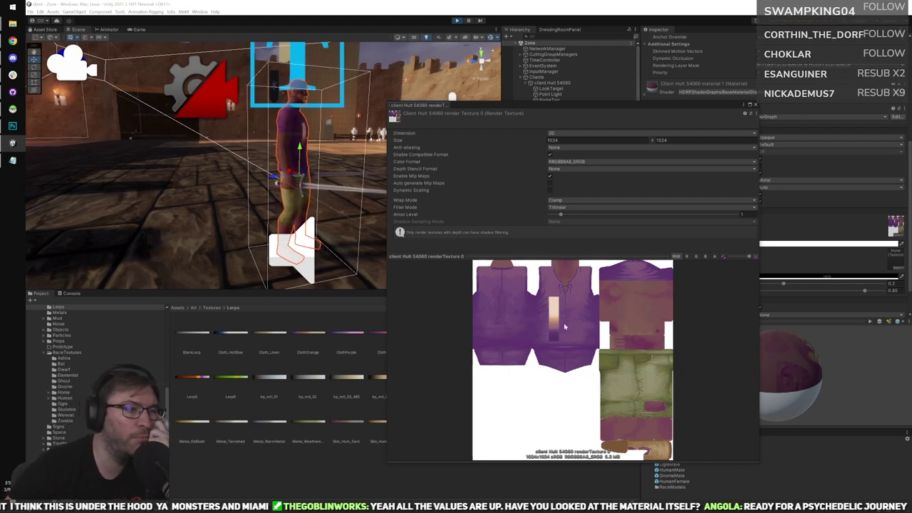
left_click(713, 257)
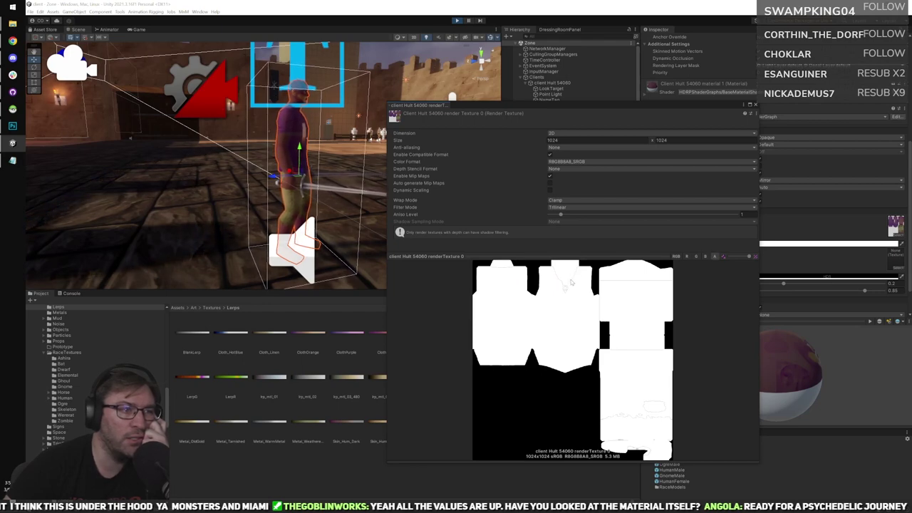
left_click(679, 256)
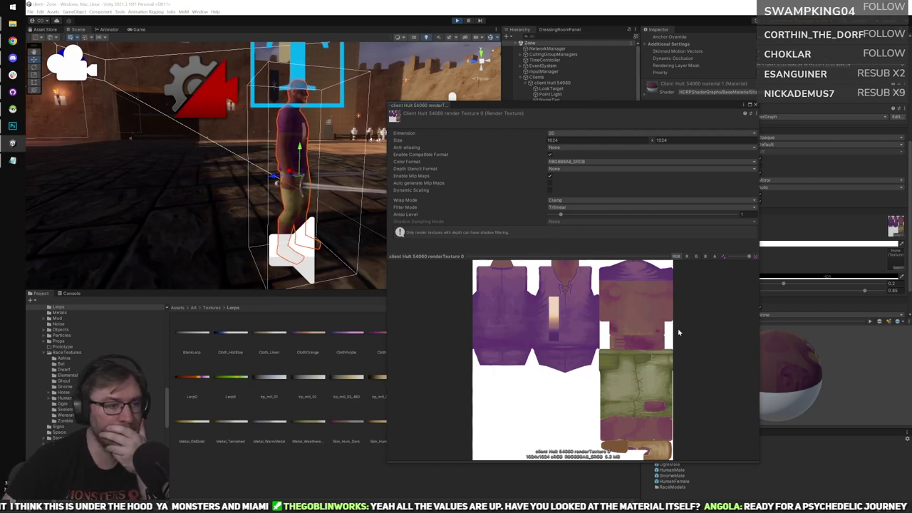
Move the render texture window aside, switch to Photoshop and hide the red Color Fill 1 layer over the shirt.
left_click_drag(656, 109, 532, 98)
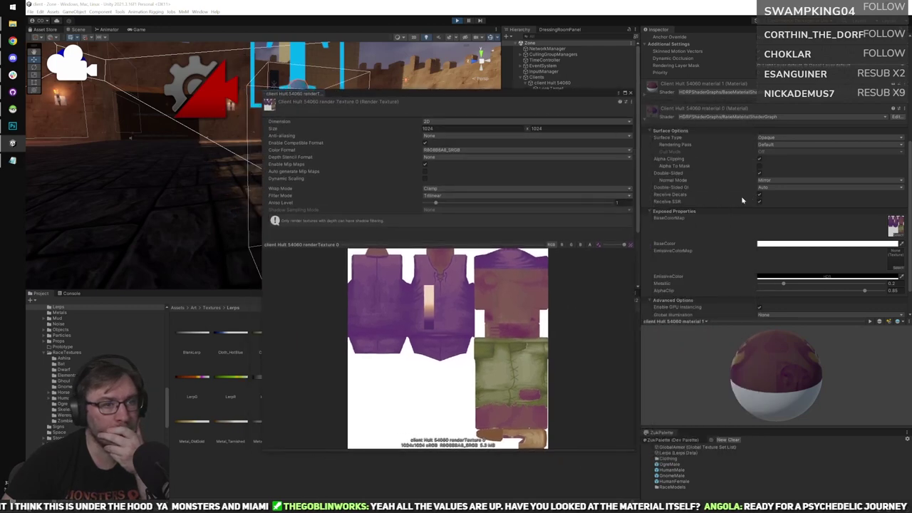
left_click(12, 125)
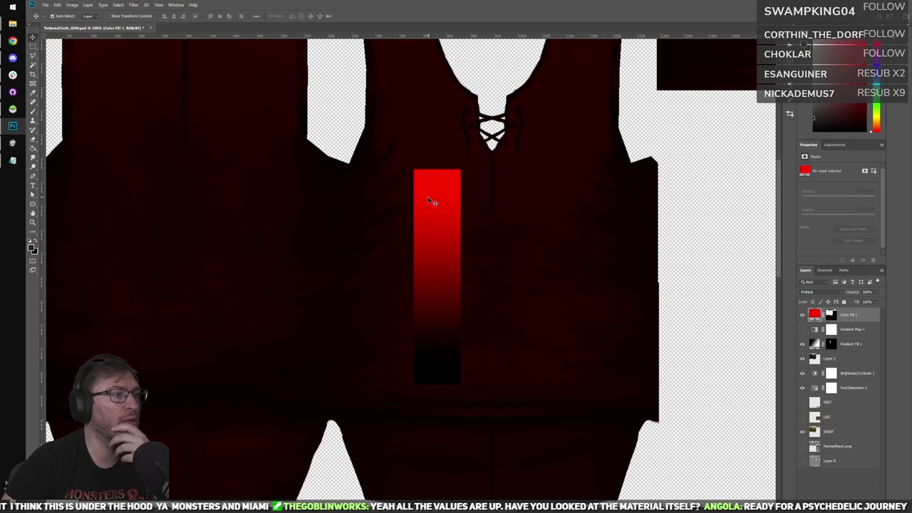
scroll(430, 201, "down", 3, "alt")
left_click(802, 316)
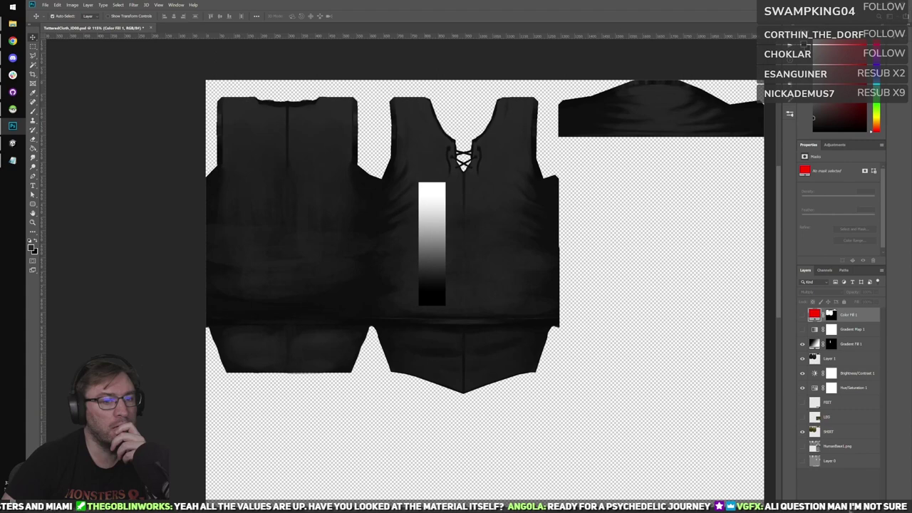
Add a gradient map adjustment above the shirt layers using the Orange Cloth preset.
left_click(849, 509)
left_click(866, 498)
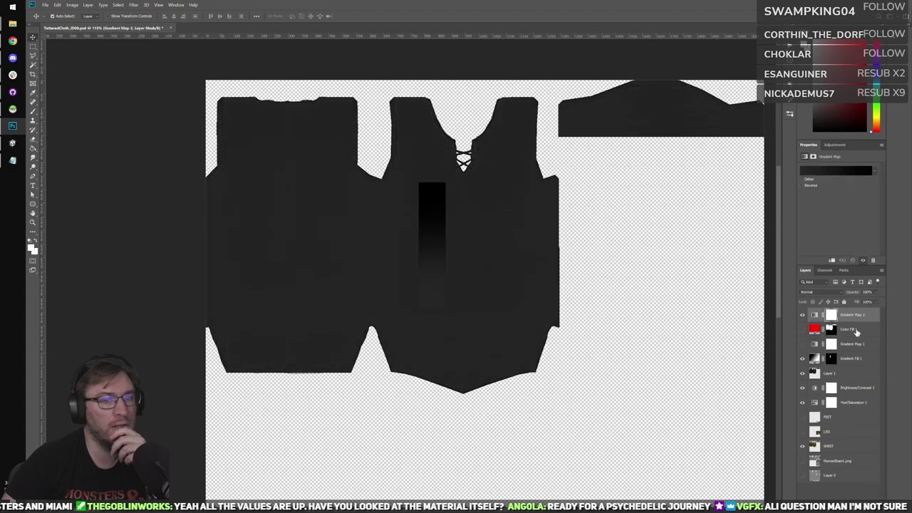
left_click(843, 175)
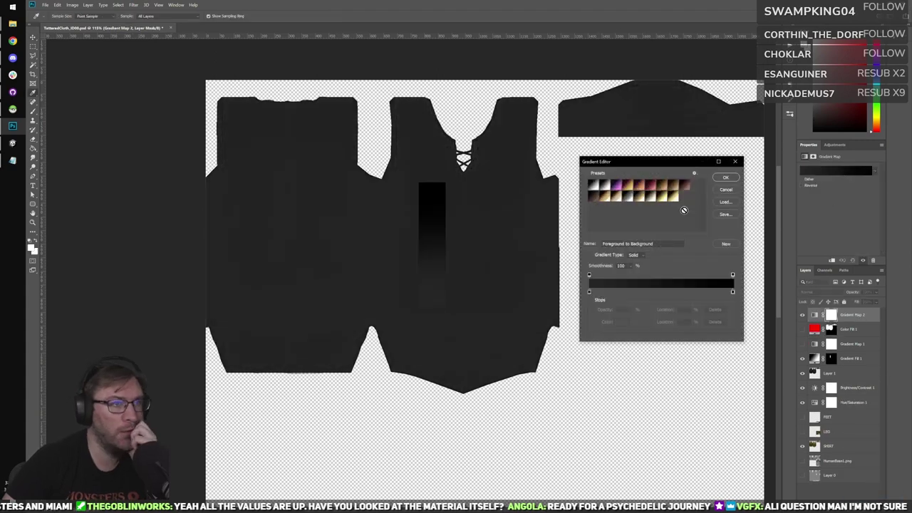
left_click(617, 187)
left_click(628, 188)
left_click(637, 188)
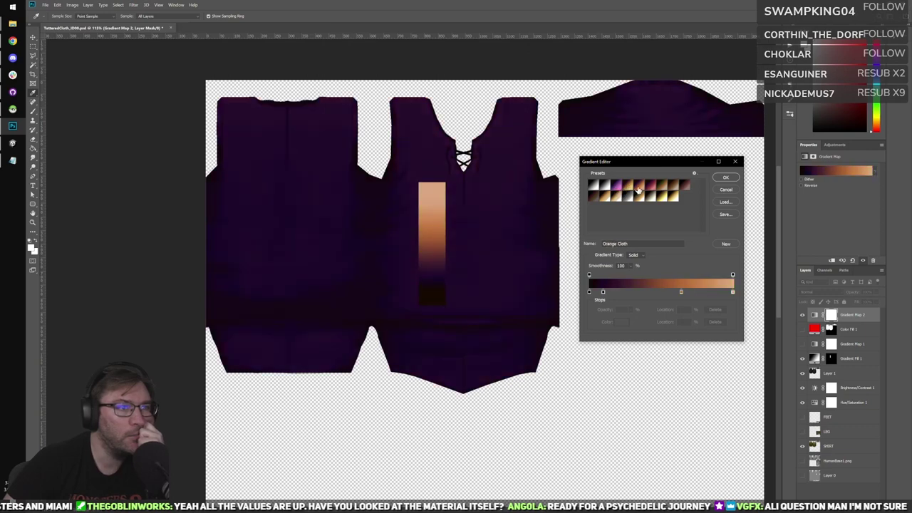
left_click(725, 178)
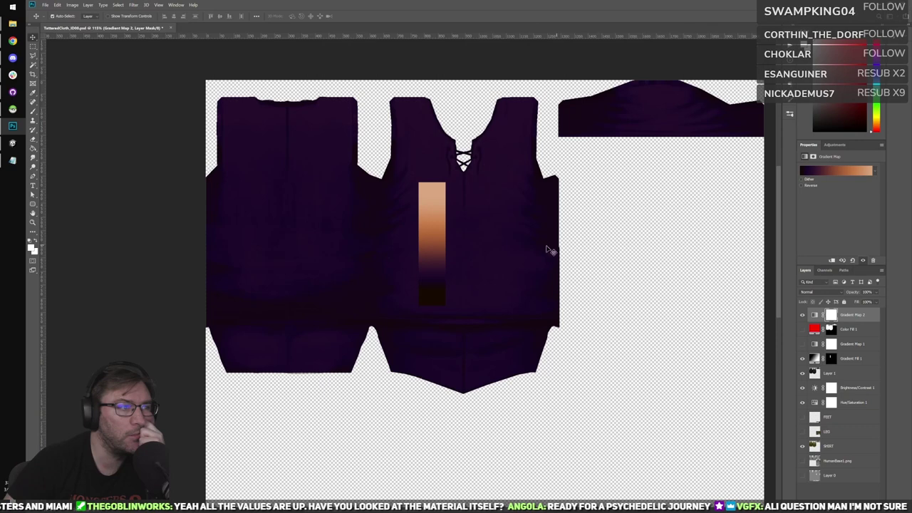
Examine the gradient-mapped shirt and its test strip at different zoom levels, toggling the Gradient Fill 1 strip off and on.
scroll(488, 246, "up", 2, "alt")
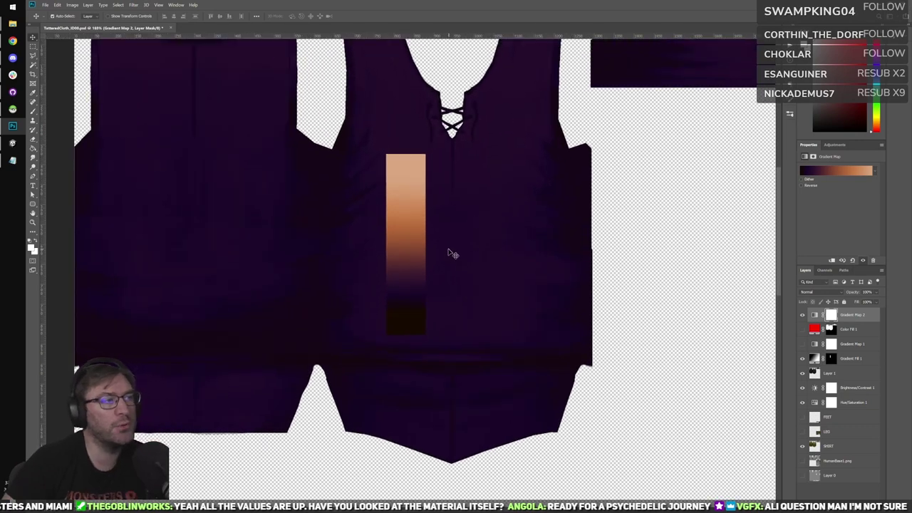
scroll(501, 240, "down", 1, "alt")
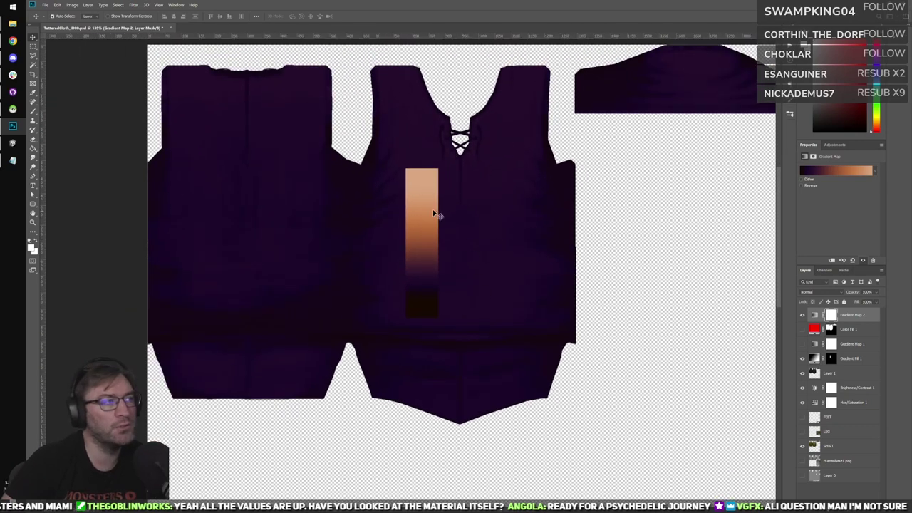
scroll(418, 219, "up", 1, "alt")
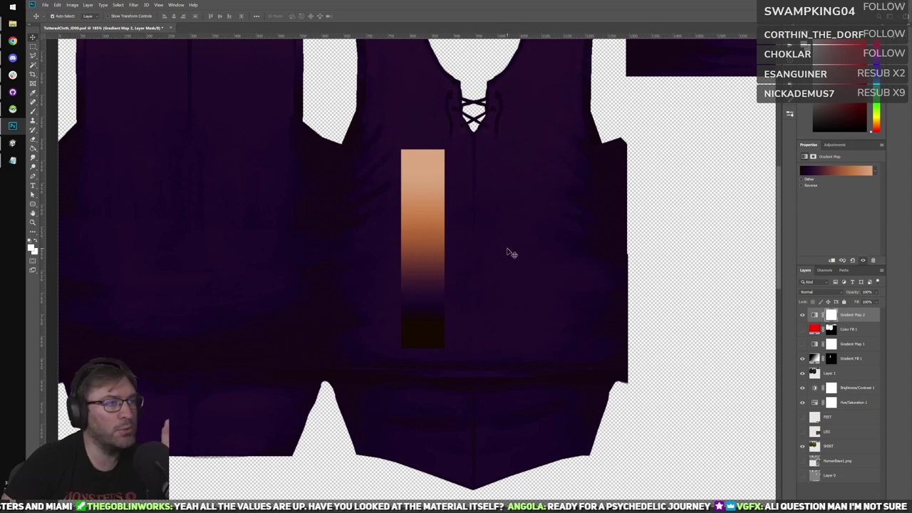
left_click(802, 361)
left_click(802, 361)
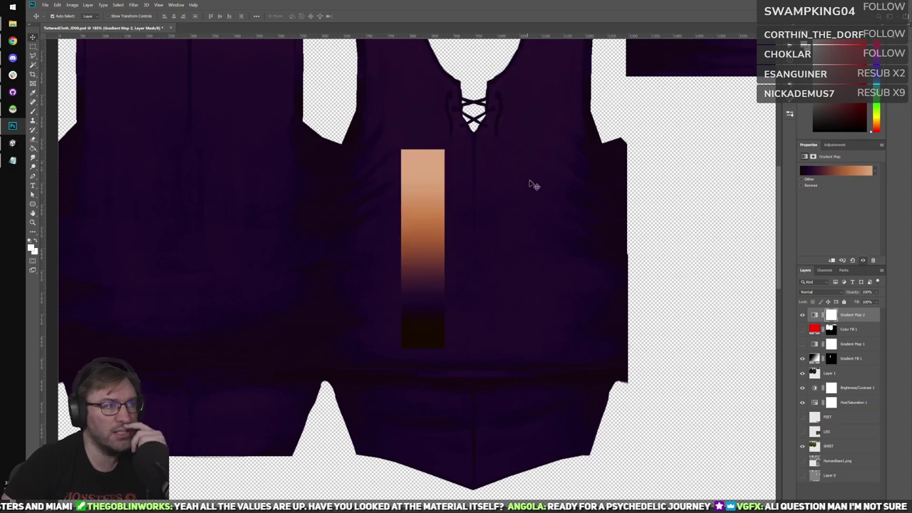
scroll(490, 235, "down", 2, "alt")
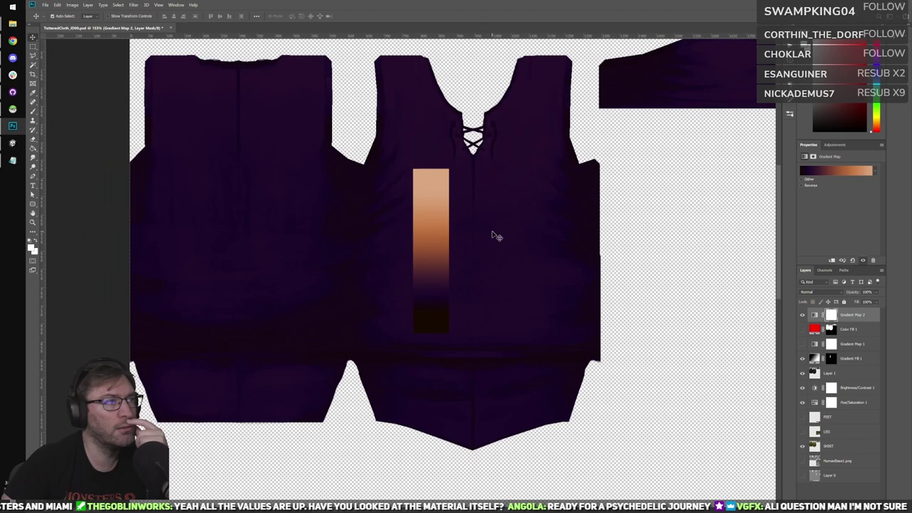
scroll(499, 234, "up", 6, "alt")
scroll(485, 240, "up", 1, "alt")
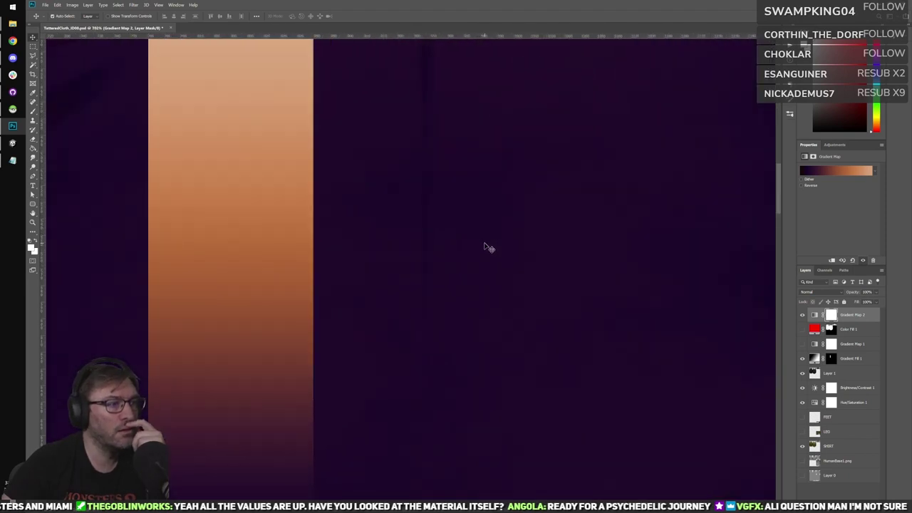
scroll(484, 242, "down", 5, "alt")
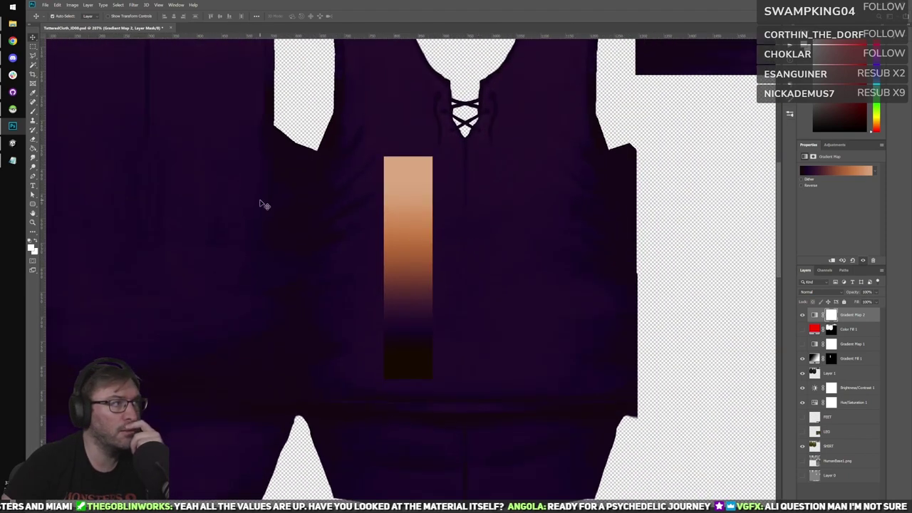
scroll(263, 228, "down", 2, "alt")
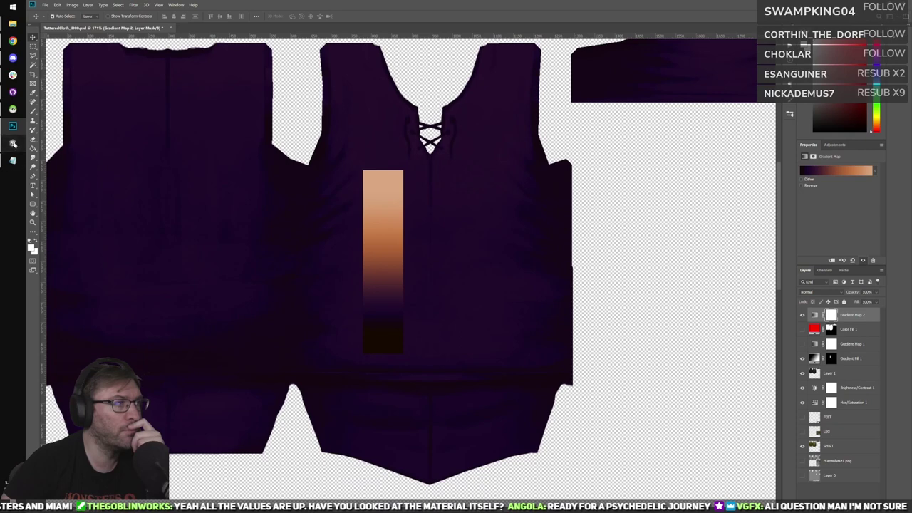
Switch back to Unity, place the render texture window beside the Game view and run the character through the courtyard to compare colours.
left_click(12, 142)
left_click_drag(402, 98, 655, 108)
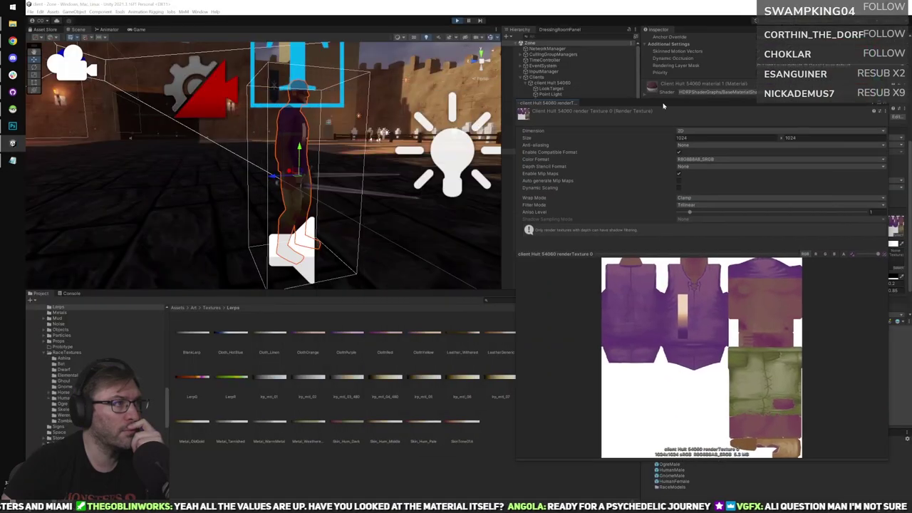
left_click(137, 30)
key("w")
right_click_drag(355, 137, 345, 137)
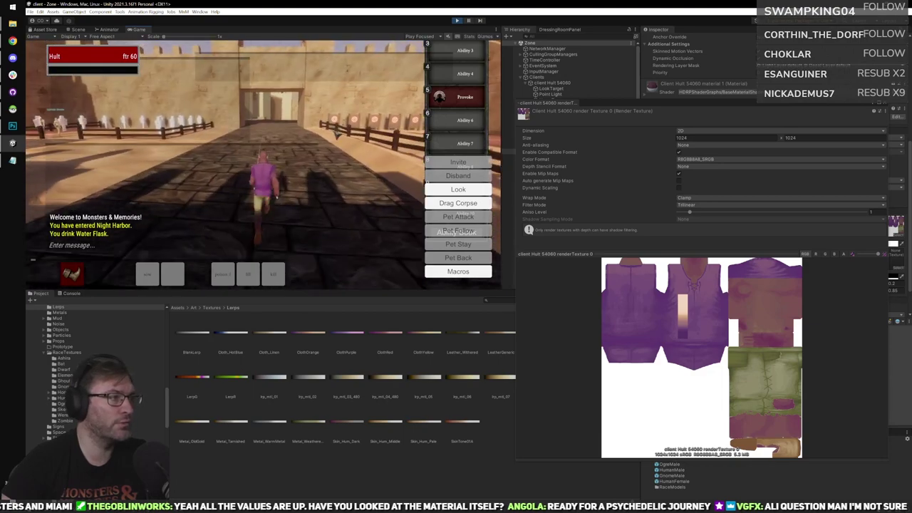
Bring the camera close to the character's front and compare the shirt's test strip with the gradient-mapped shirt in Photoshop, returning to Unity.
scroll(344, 137, "up", 3)
scroll(344, 137, "up", 2)
key("d")
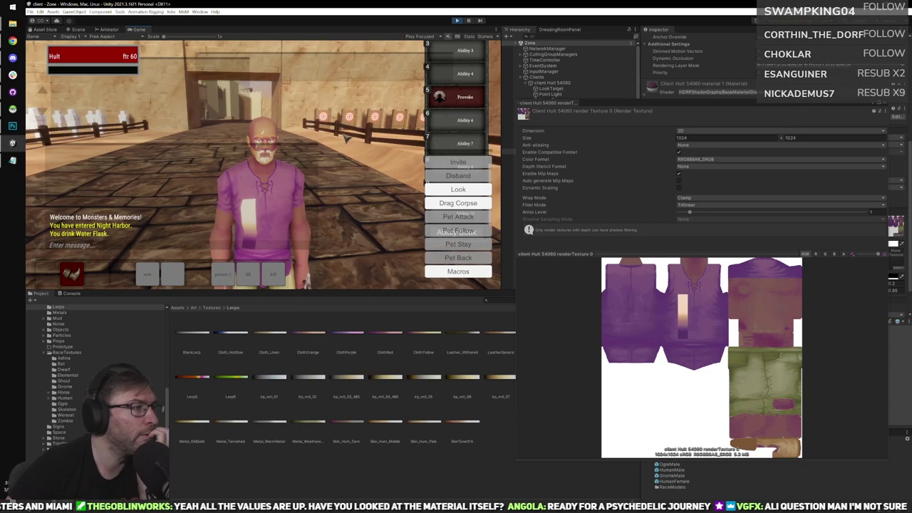
right_click_drag(345, 138, 341, 120)
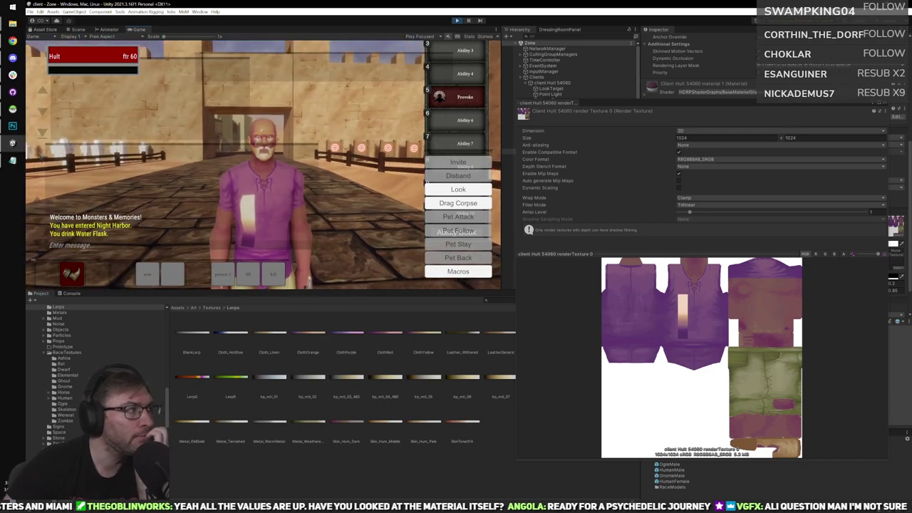
left_click(12, 125)
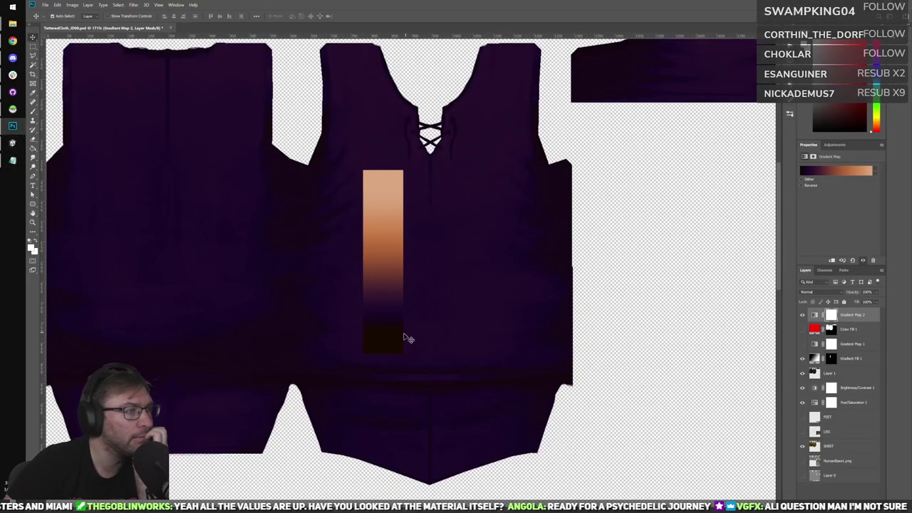
left_click(12, 143)
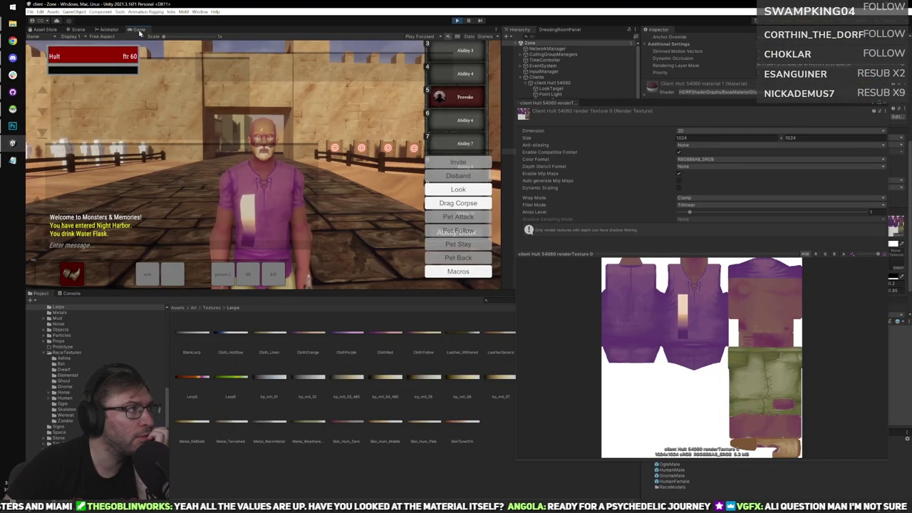
Maximize the Game view and compare the enlarged in-game shirt with the Photoshop version once more, ending back in Unity.
double_click(136, 29)
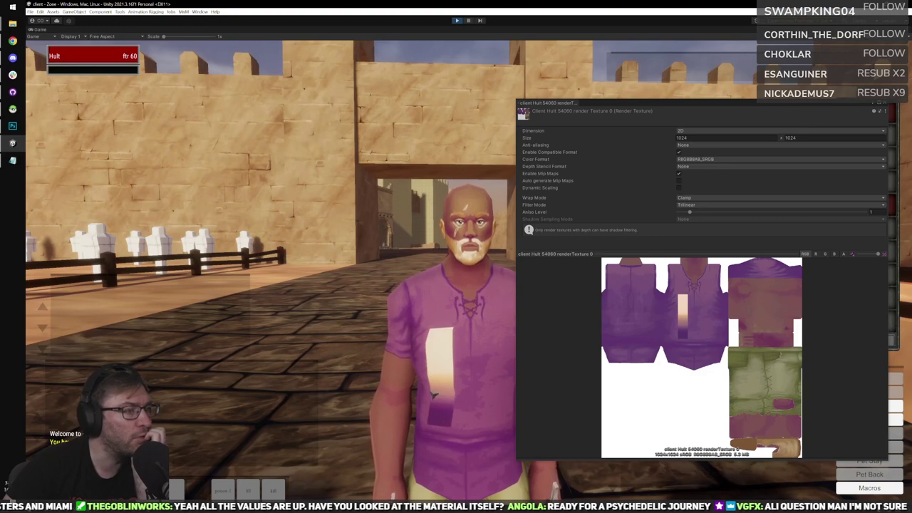
left_click(12, 127)
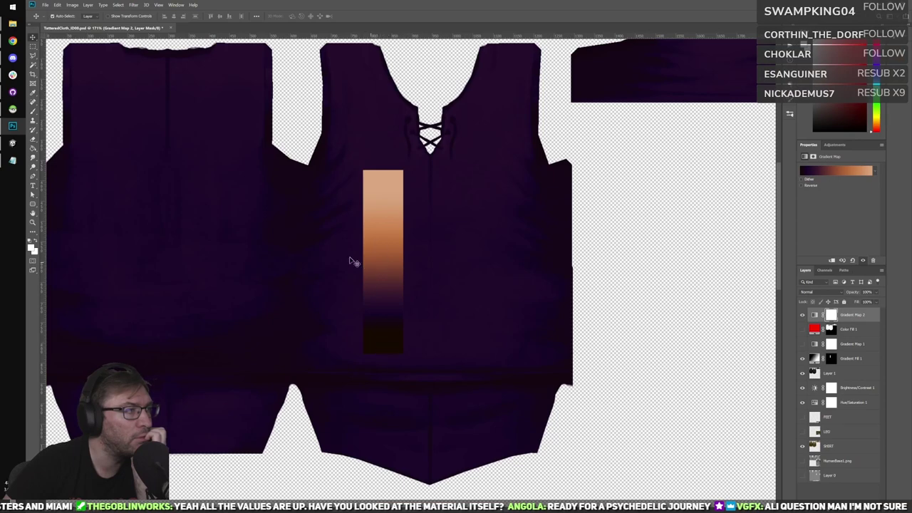
left_click(13, 143)
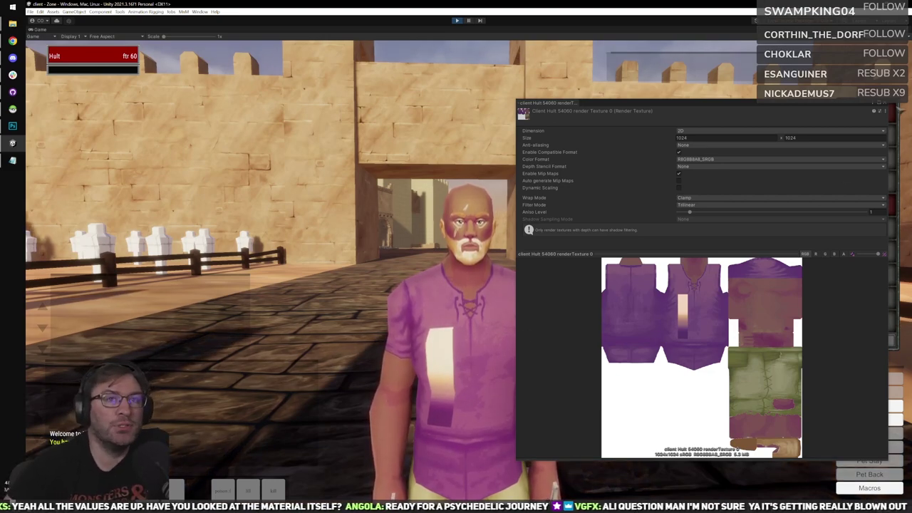
Close the render texture window and run the character out of the garrison onto the desert stone road to view the shirt in different lighting.
left_click(885, 102)
scroll(556, 197, "down", 5)
right_click_drag(556, 198, 612, 197)
key("w")
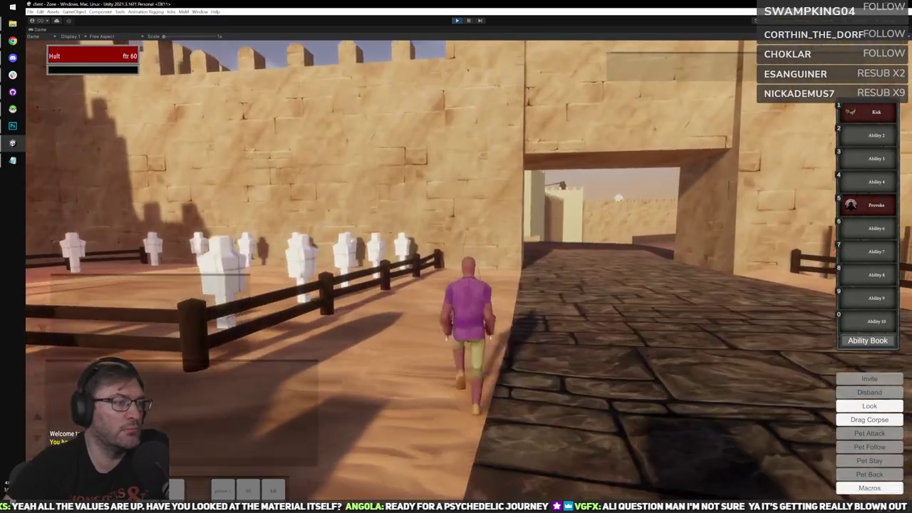
right_click_drag(478, 269, 701, 246)
scroll(513, 254, "up", 3)
key("w")
key("w")
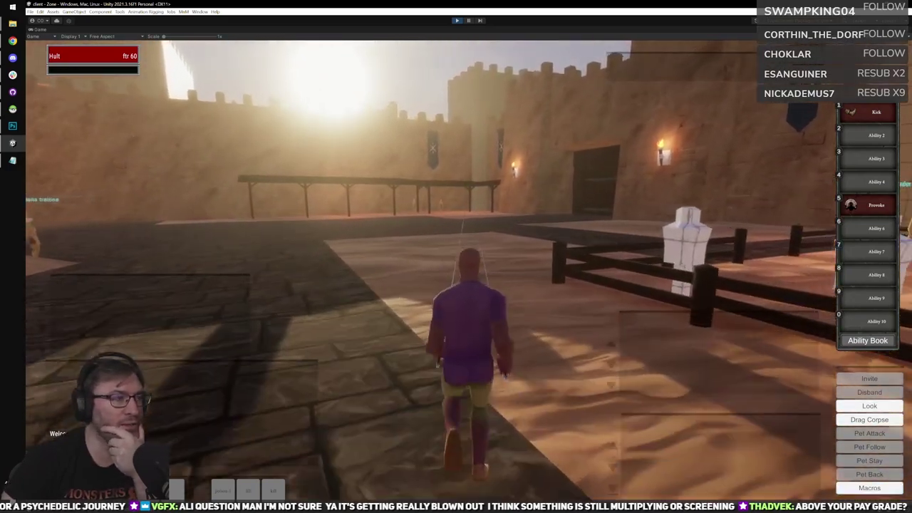
right_click_drag(701, 246, 755, 242)
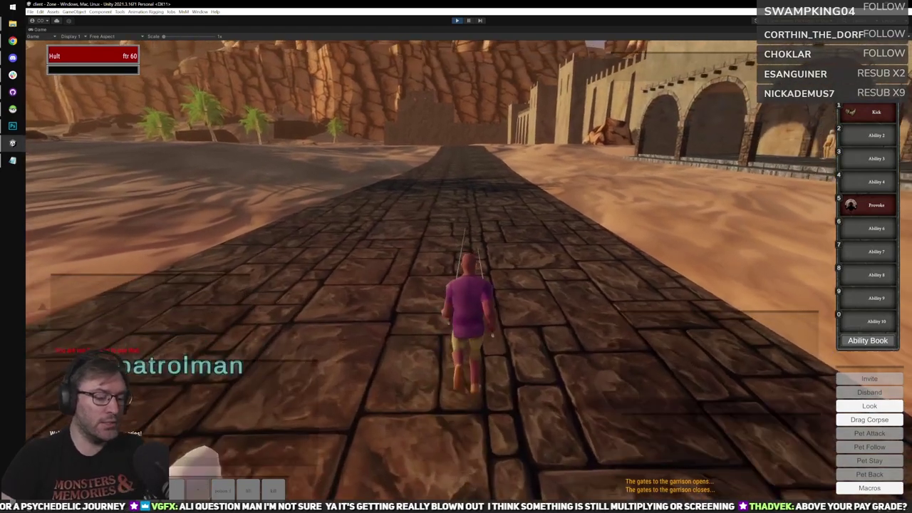
Open the character's inventory and keep running along the stone road, veering onto the sand toward the torch-lit fortress wall.
key("i")
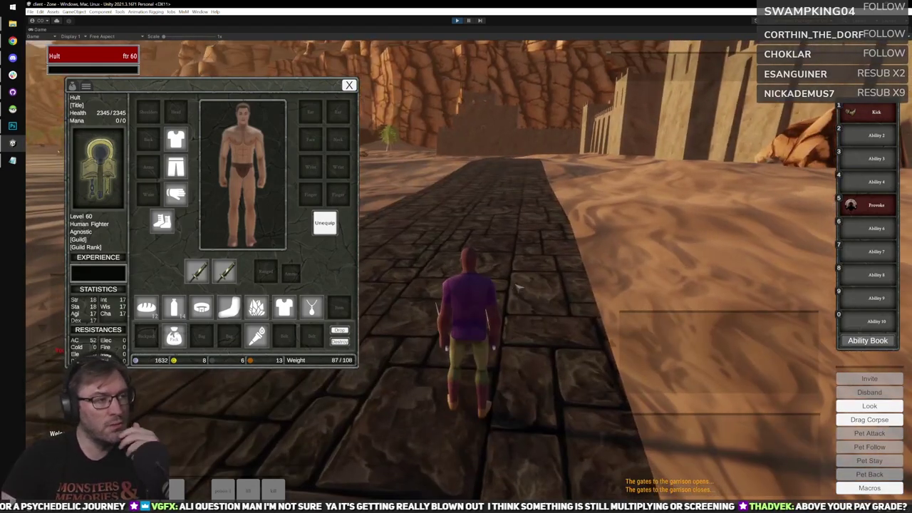
left_click_drag(519, 286, 502, 267)
key("w")
key("w")
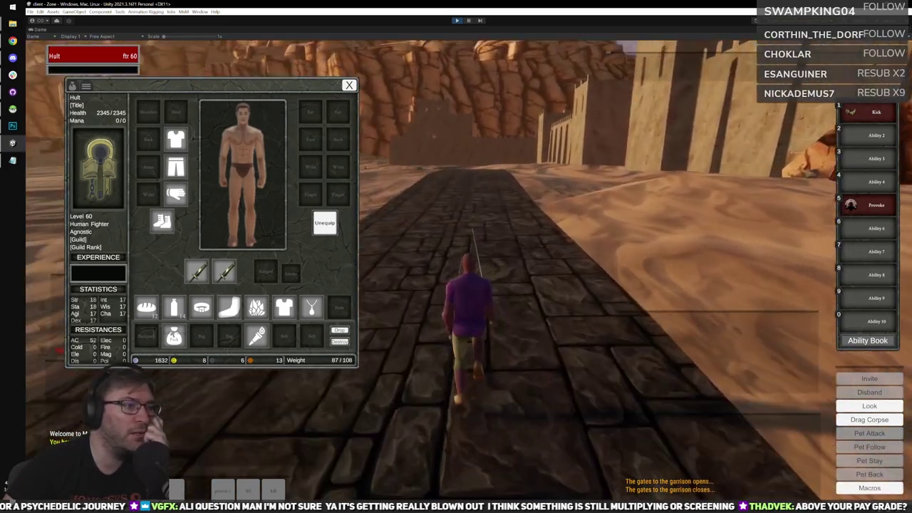
key("w")
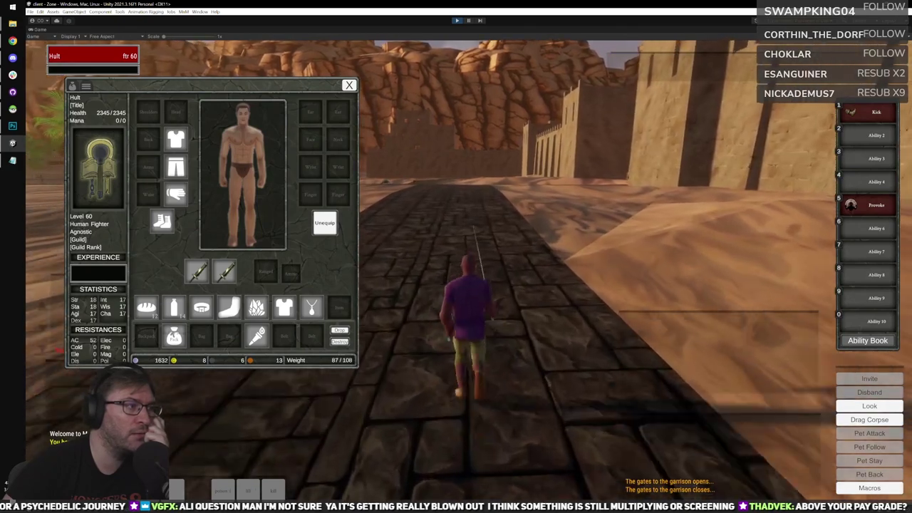
key("w")
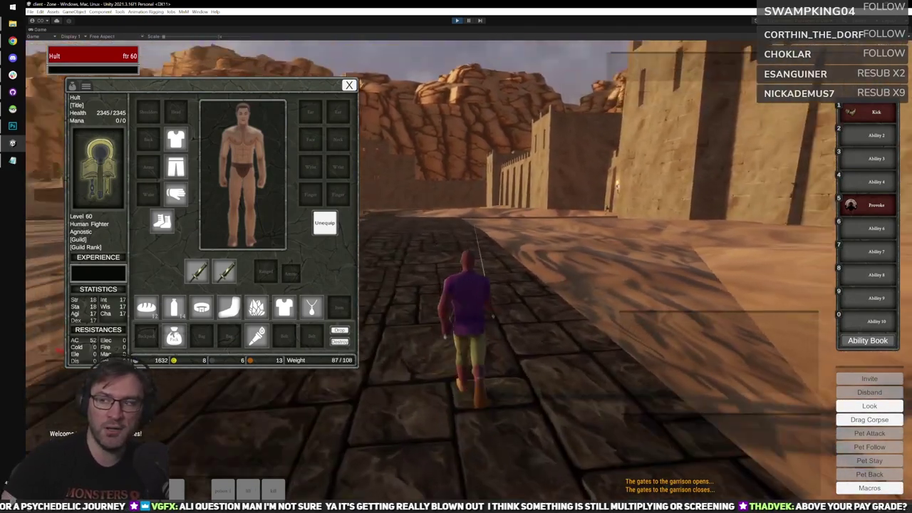
key("w")
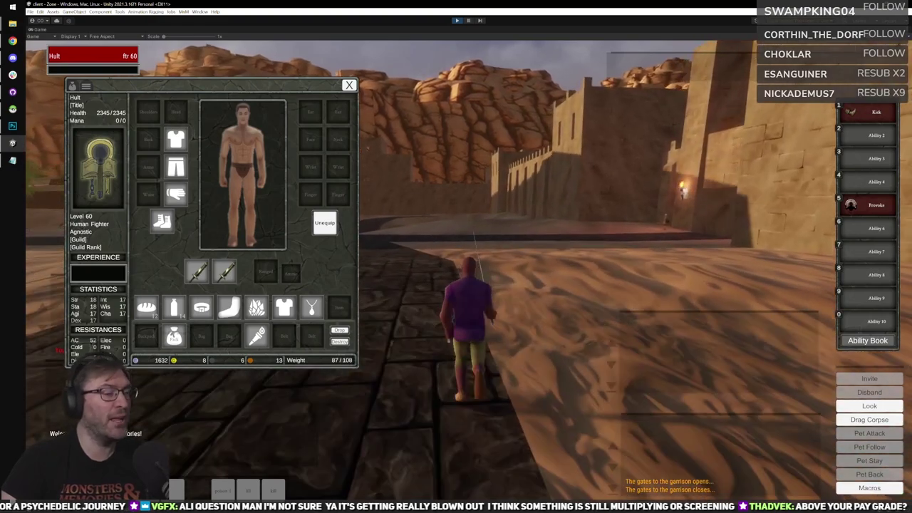
key("w")
key("d")
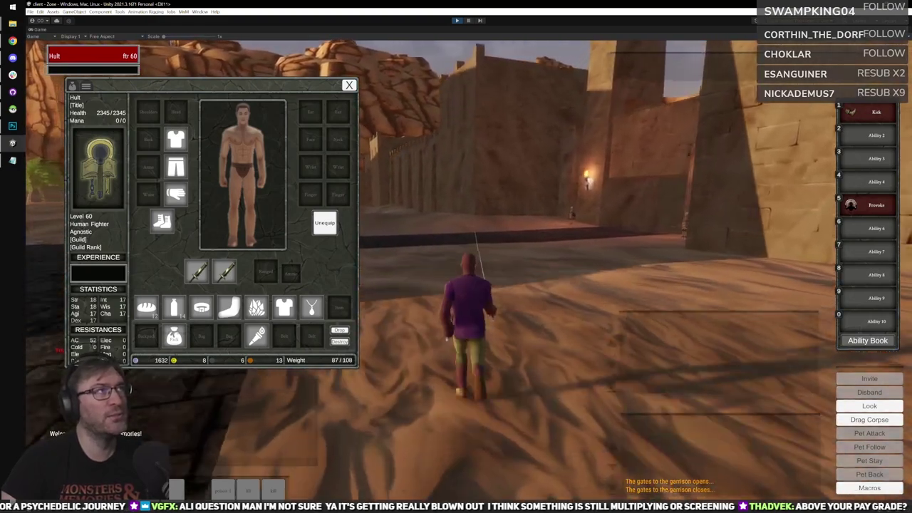